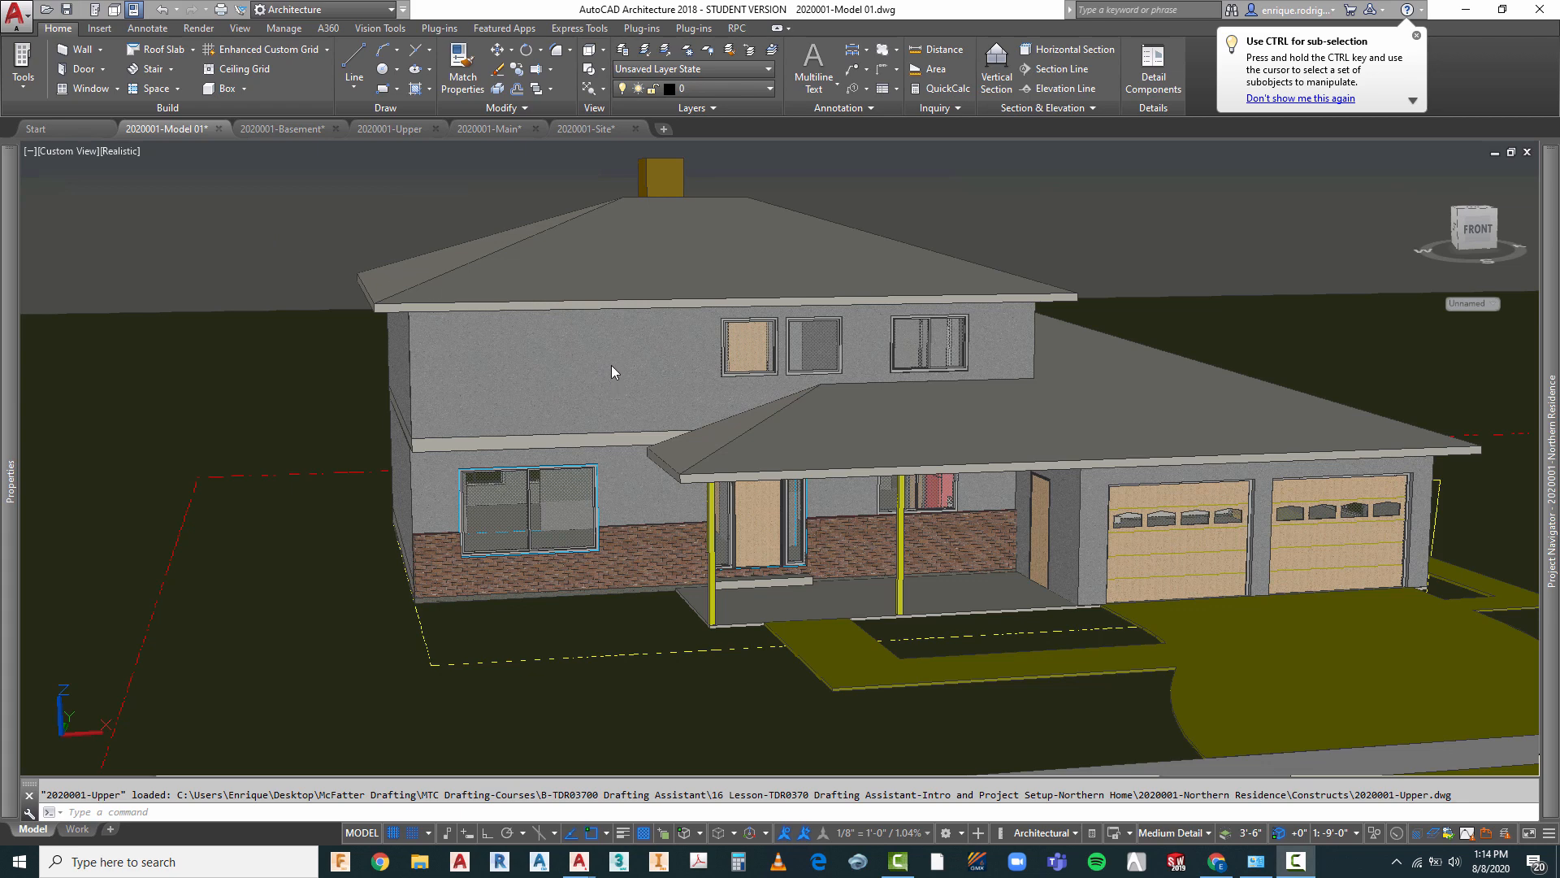
# - Highlight the upper-floor, main-floor and basement references of the house model to identify them, and clear the selection
pyautogui.scroll(-2, 611, 372)
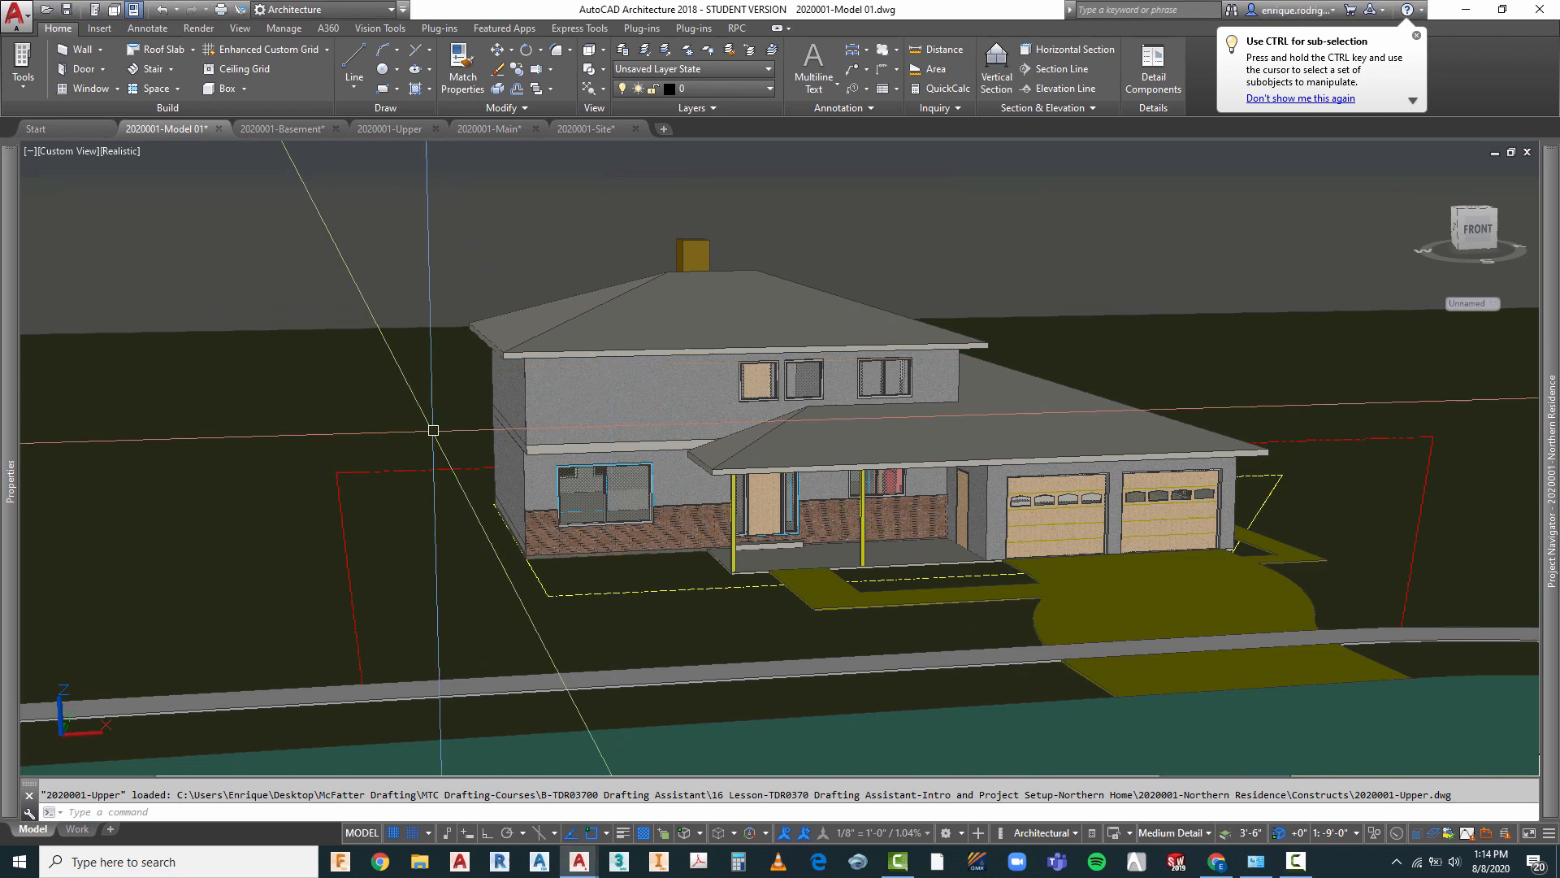
pyautogui.click(520, 382)
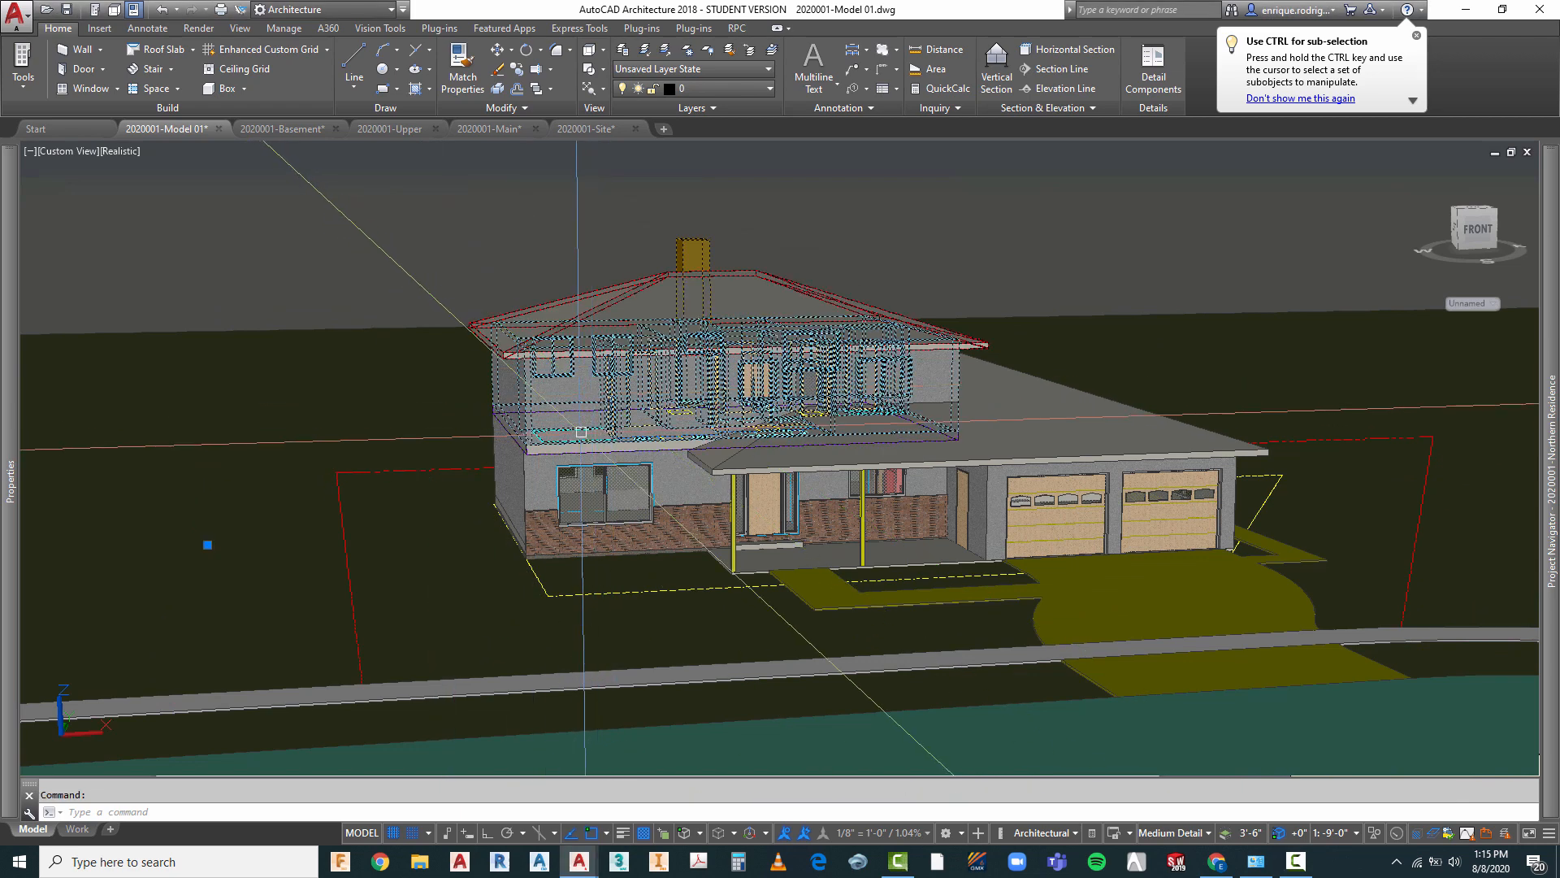
pyautogui.click(536, 489)
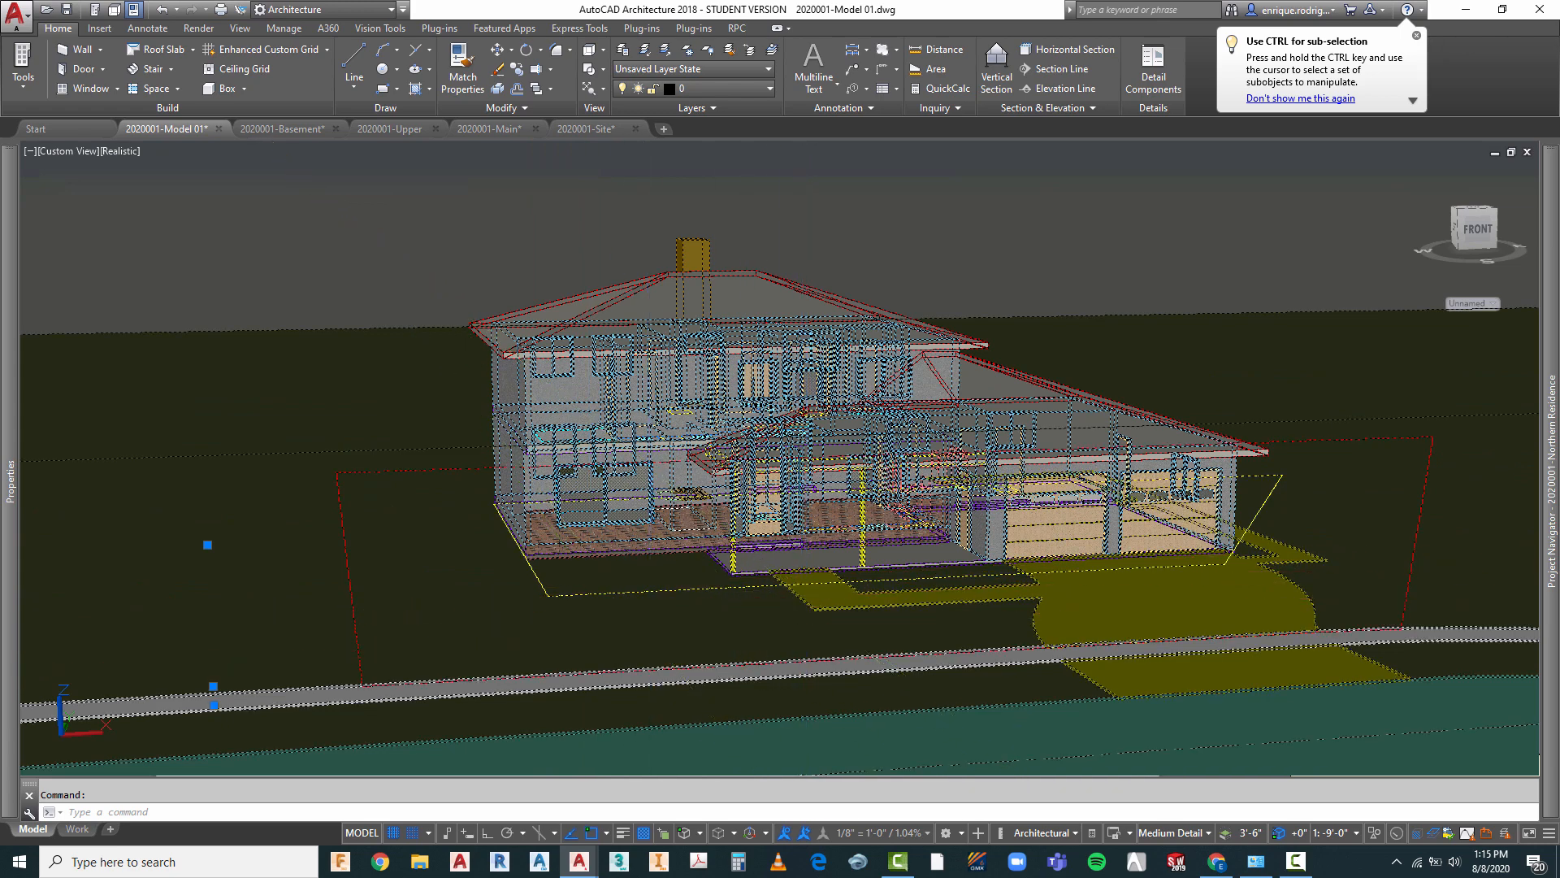
pyautogui.press('Escape')
pyautogui.click(537, 561)
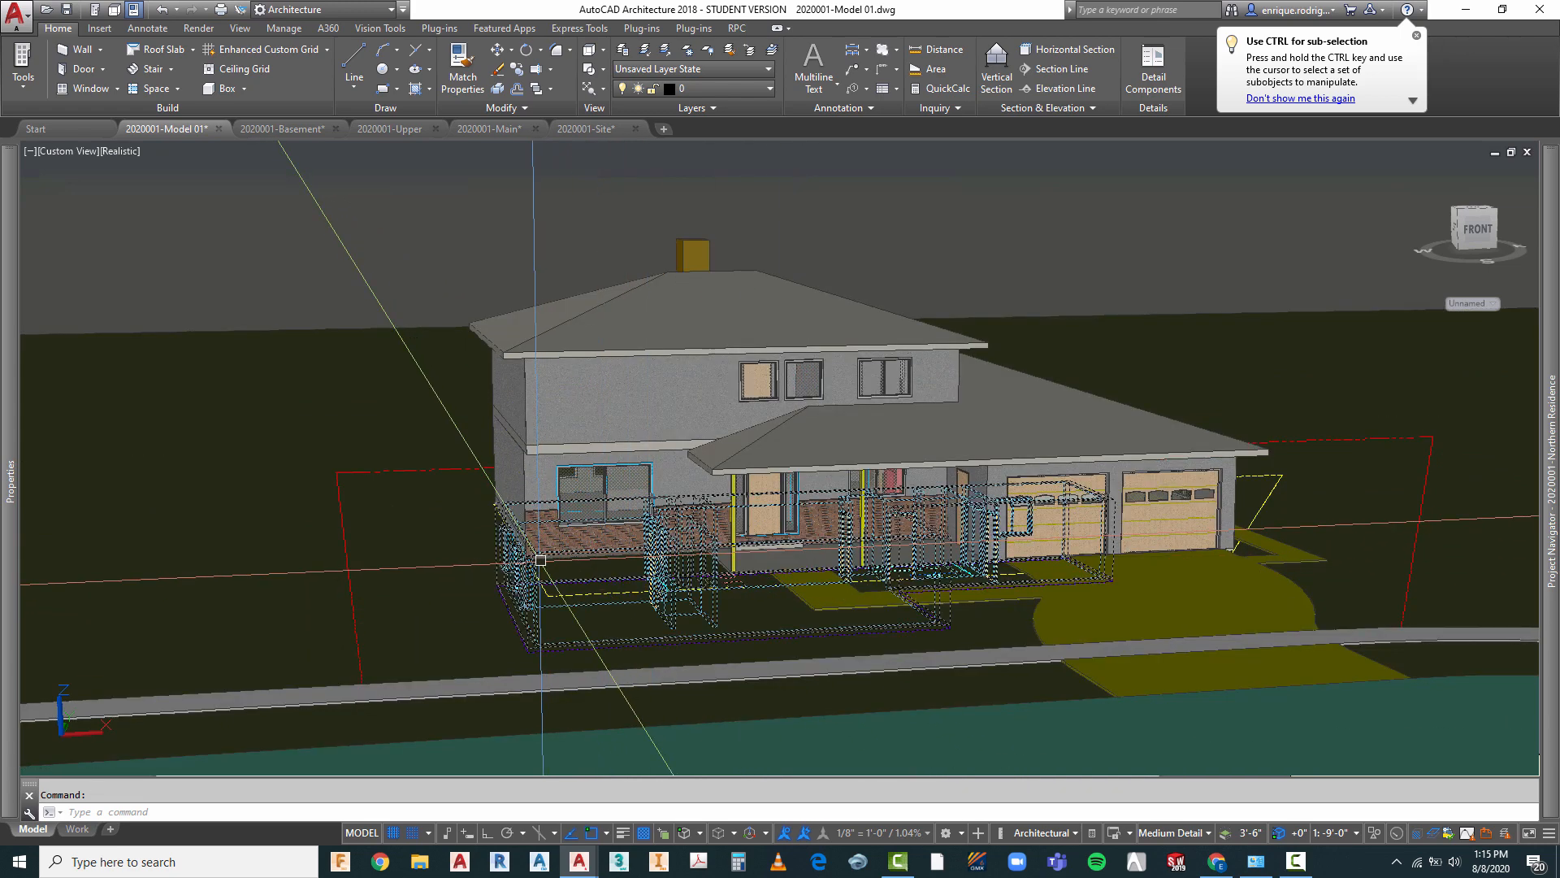
pyautogui.press('Escape')
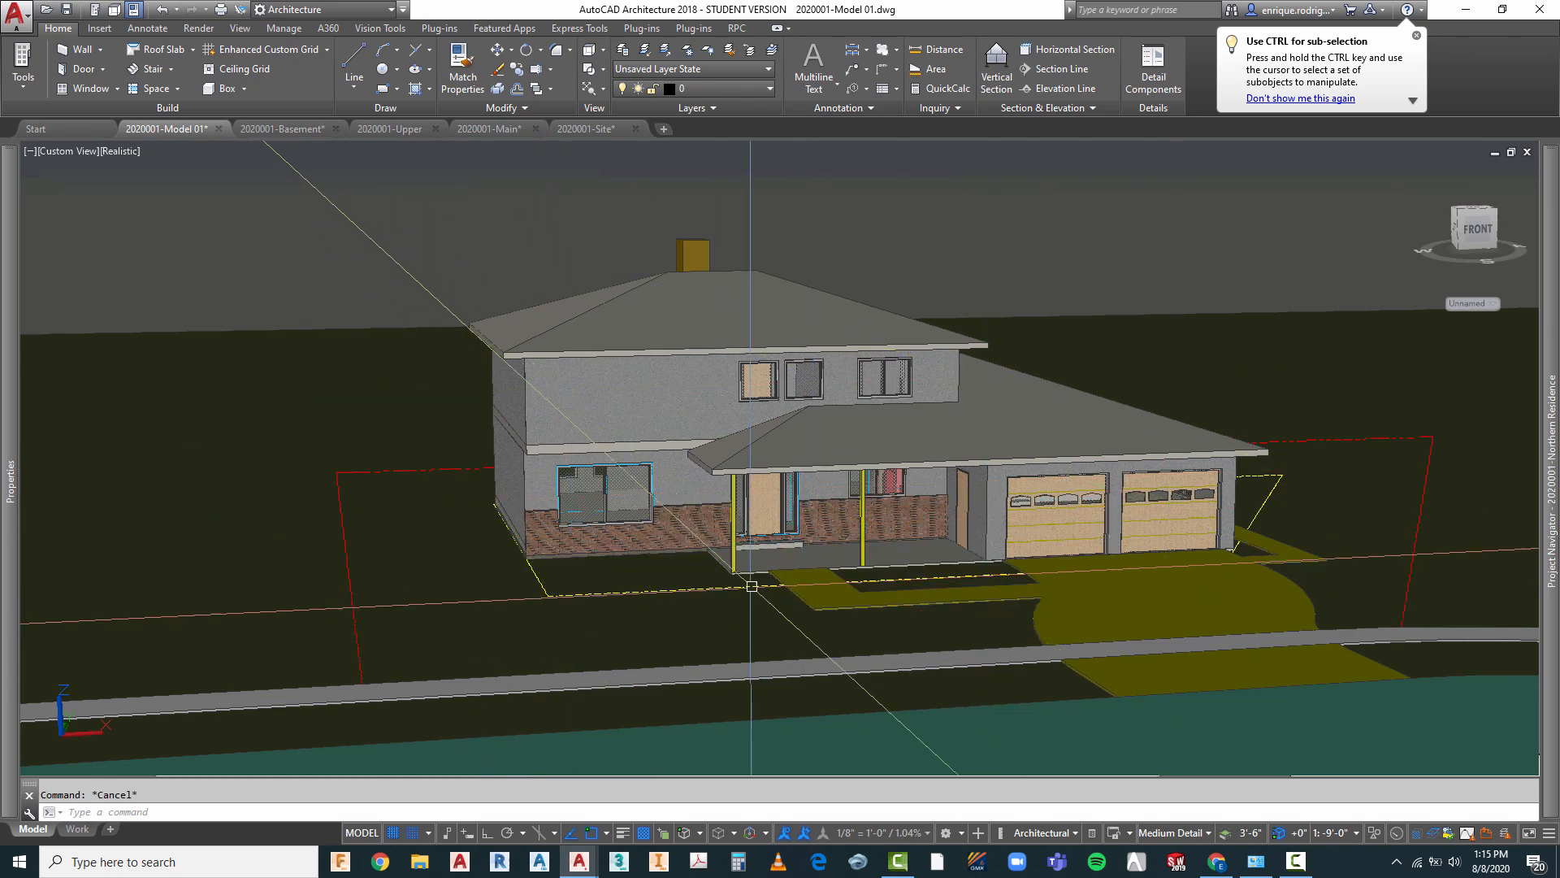
pyautogui.scroll(2, 784, 432)
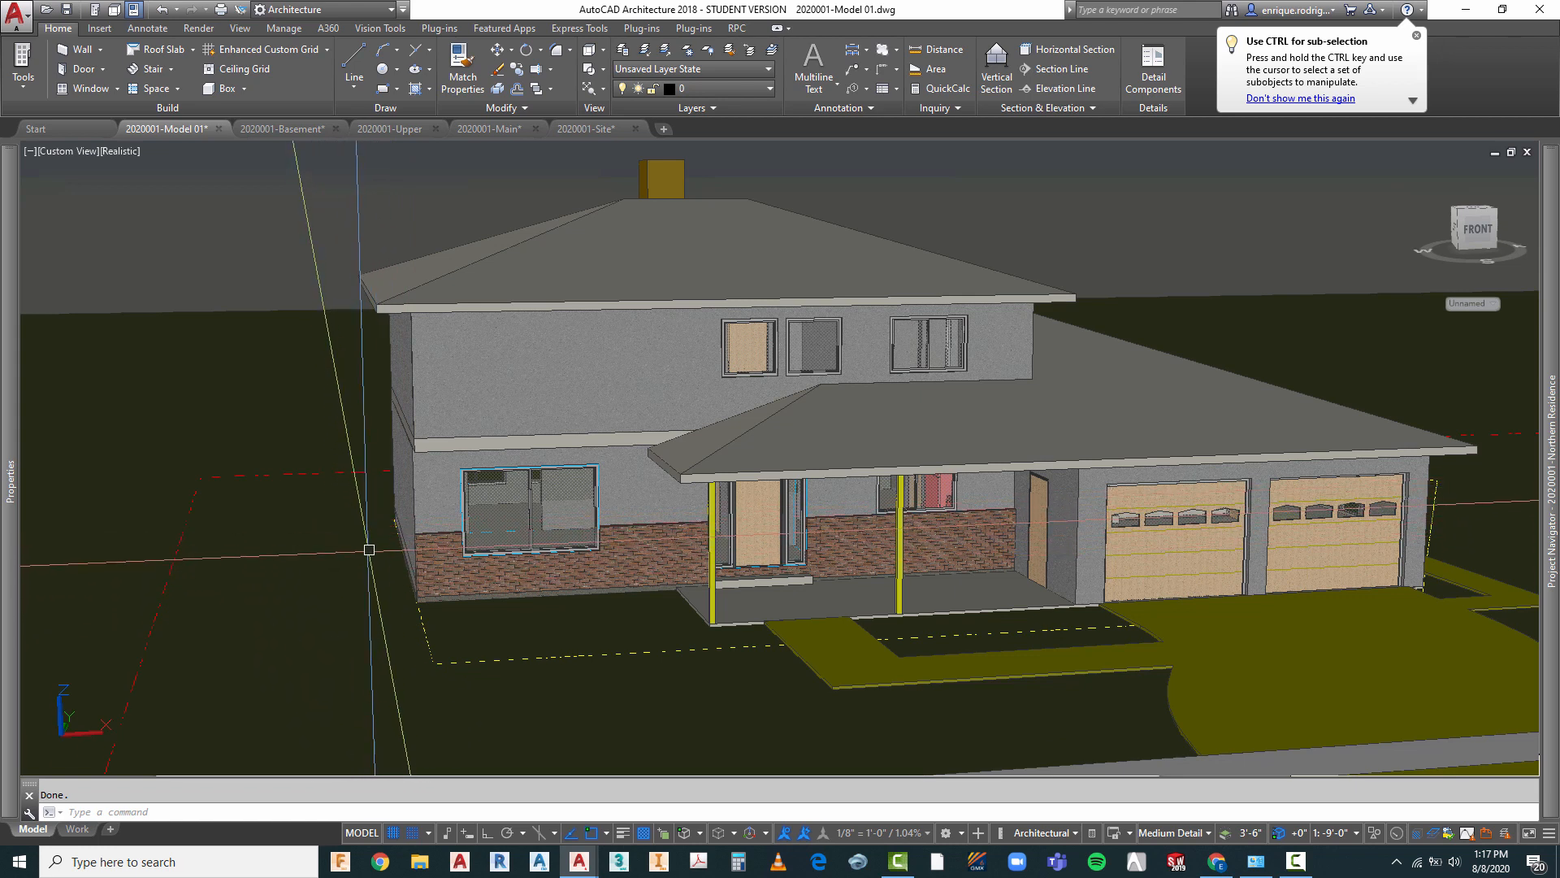
# - Orbit the house model to an elevated view of the roofs and lot from the garage side
pyautogui.scroll(-2, 480, 379)
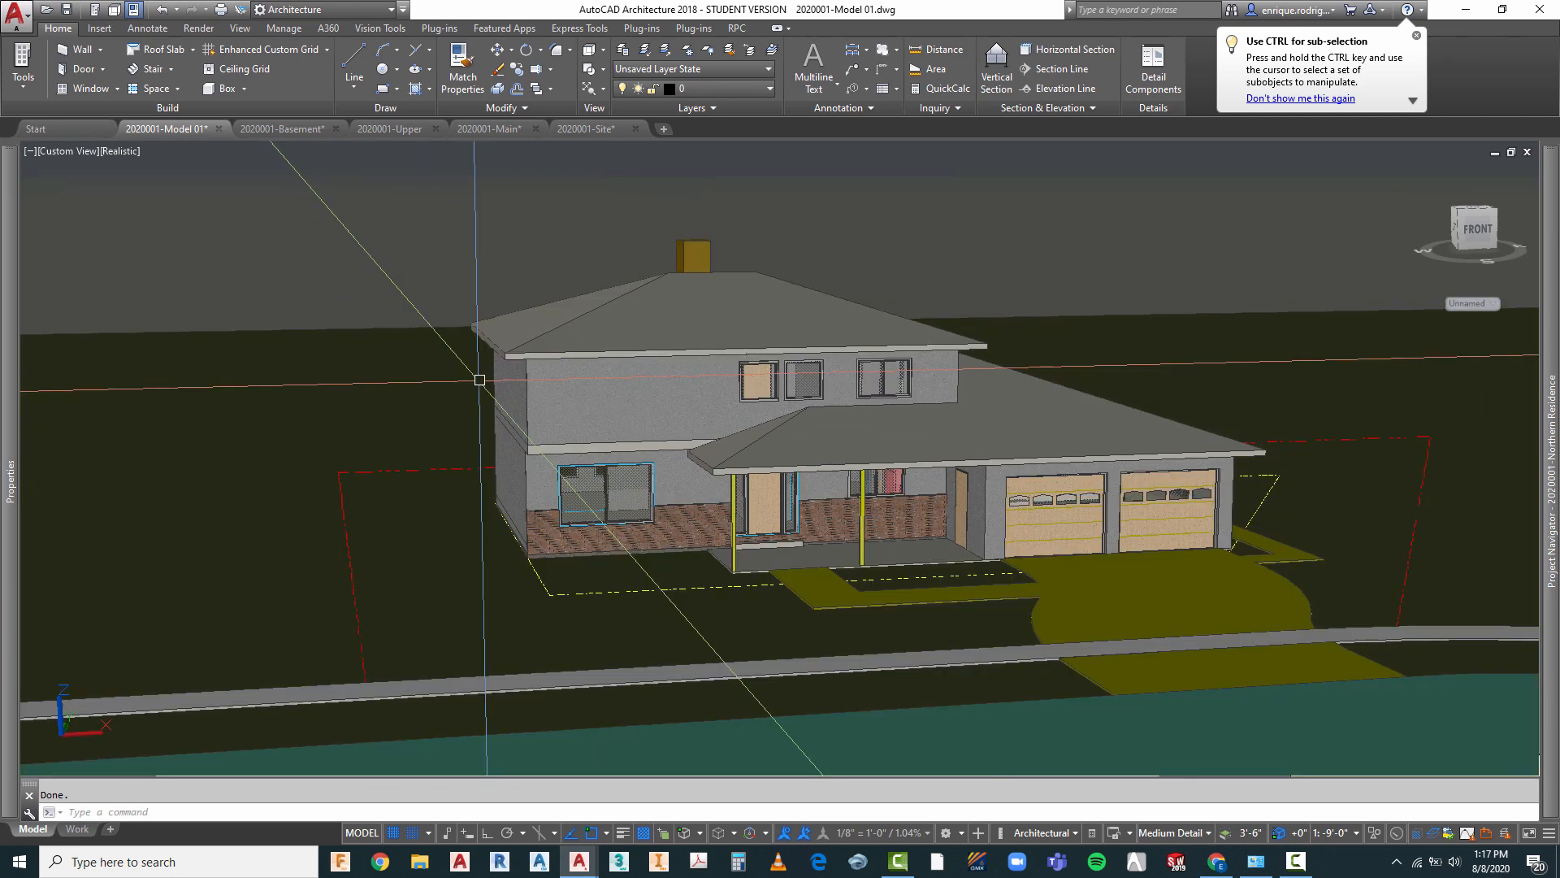
pyautogui.scroll(-2, 479, 379)
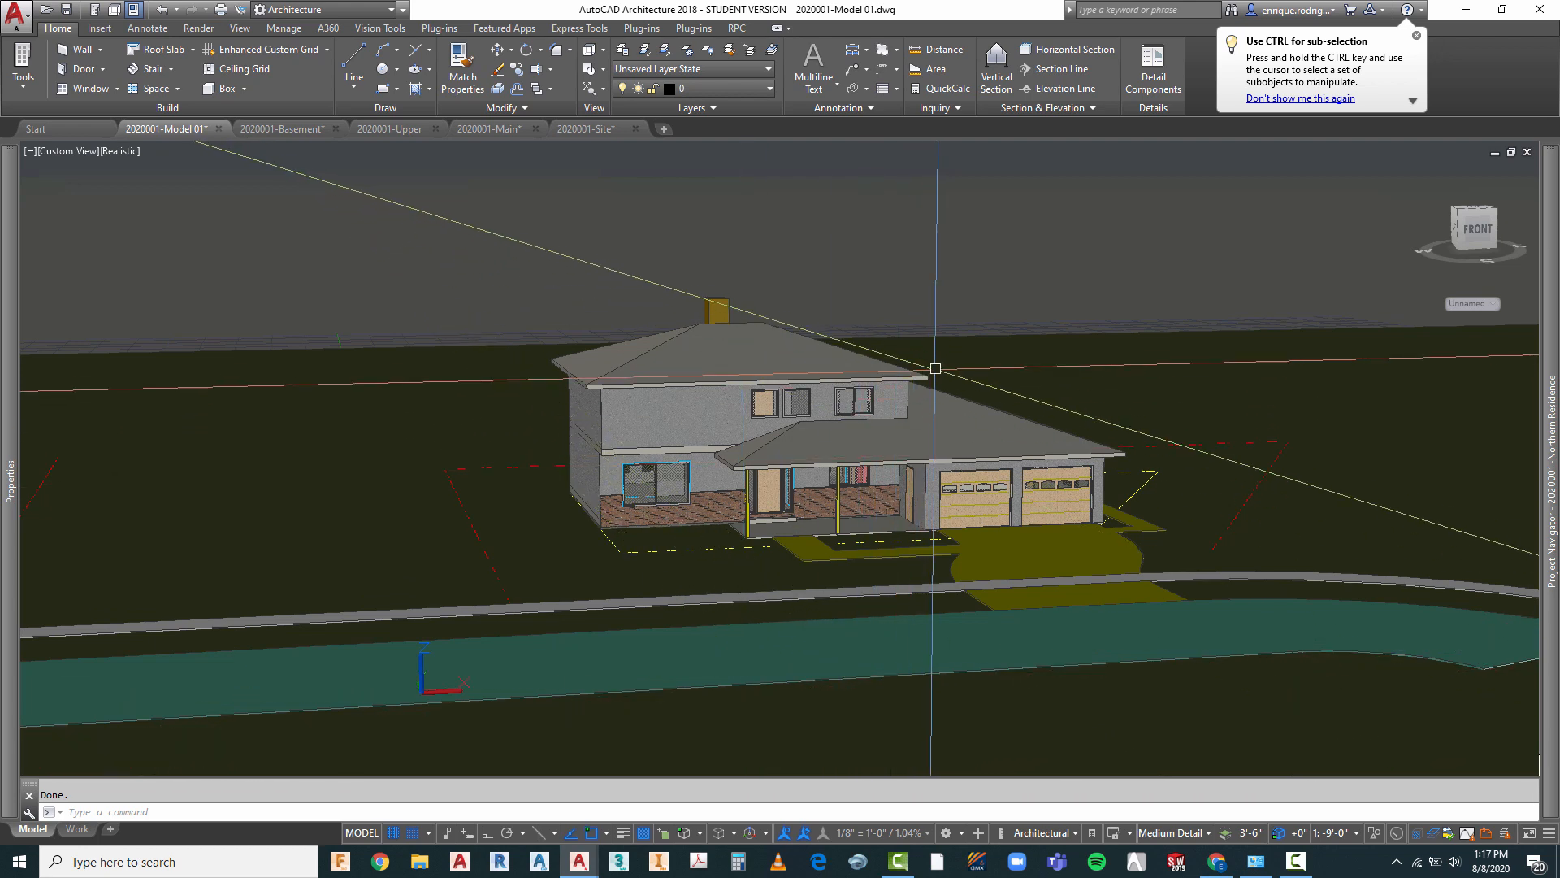
pyautogui.rightClick(939, 356)
pyautogui.click(993, 572)
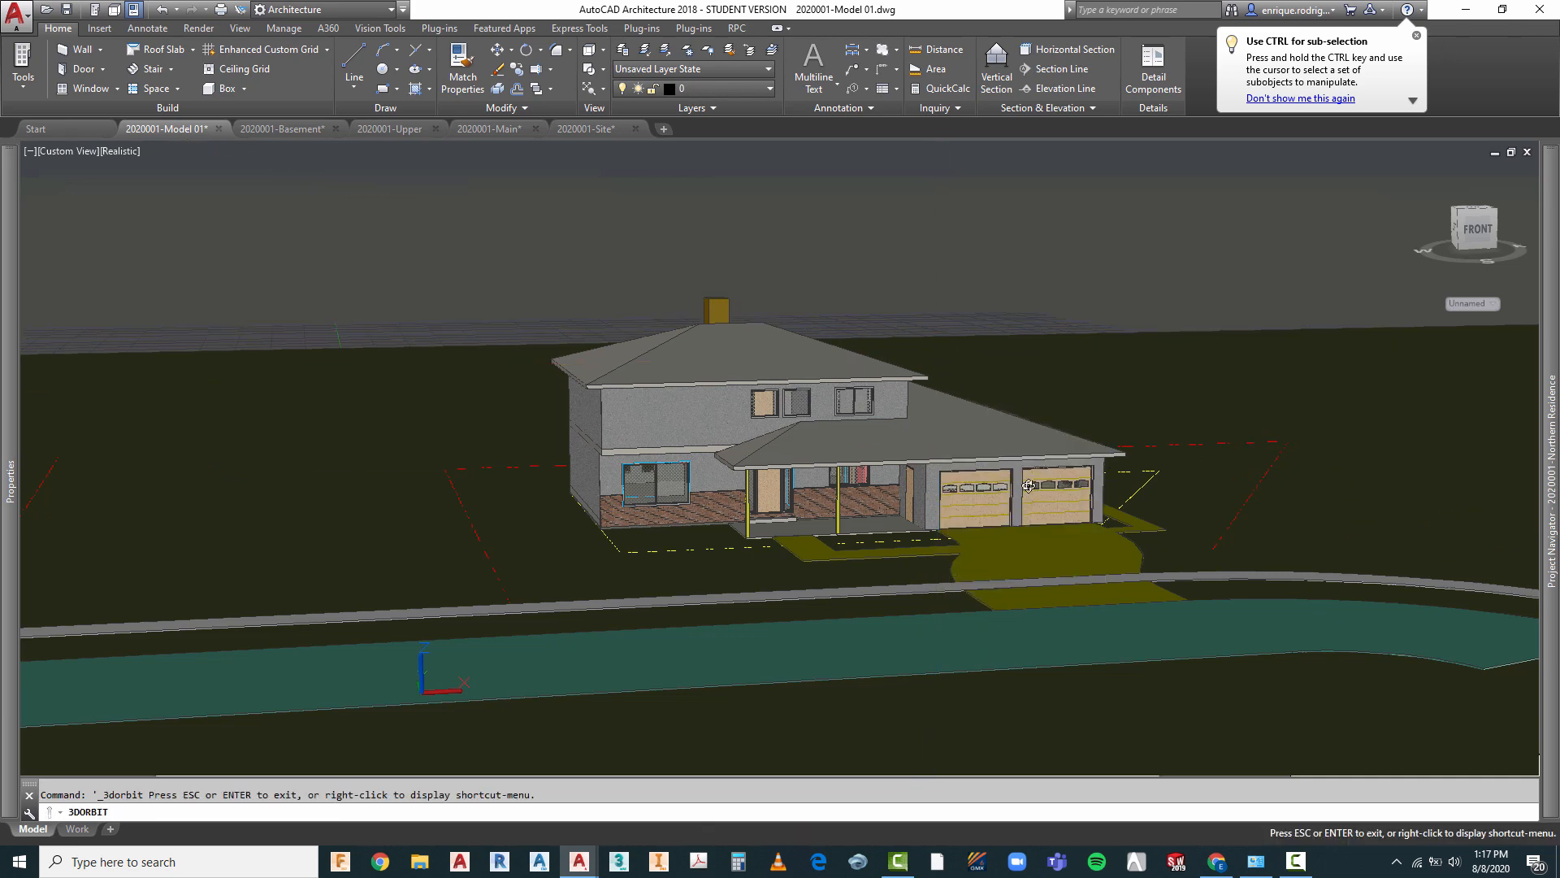
pyautogui.moveTo(1025, 493); pyautogui.dragTo(717, 571)
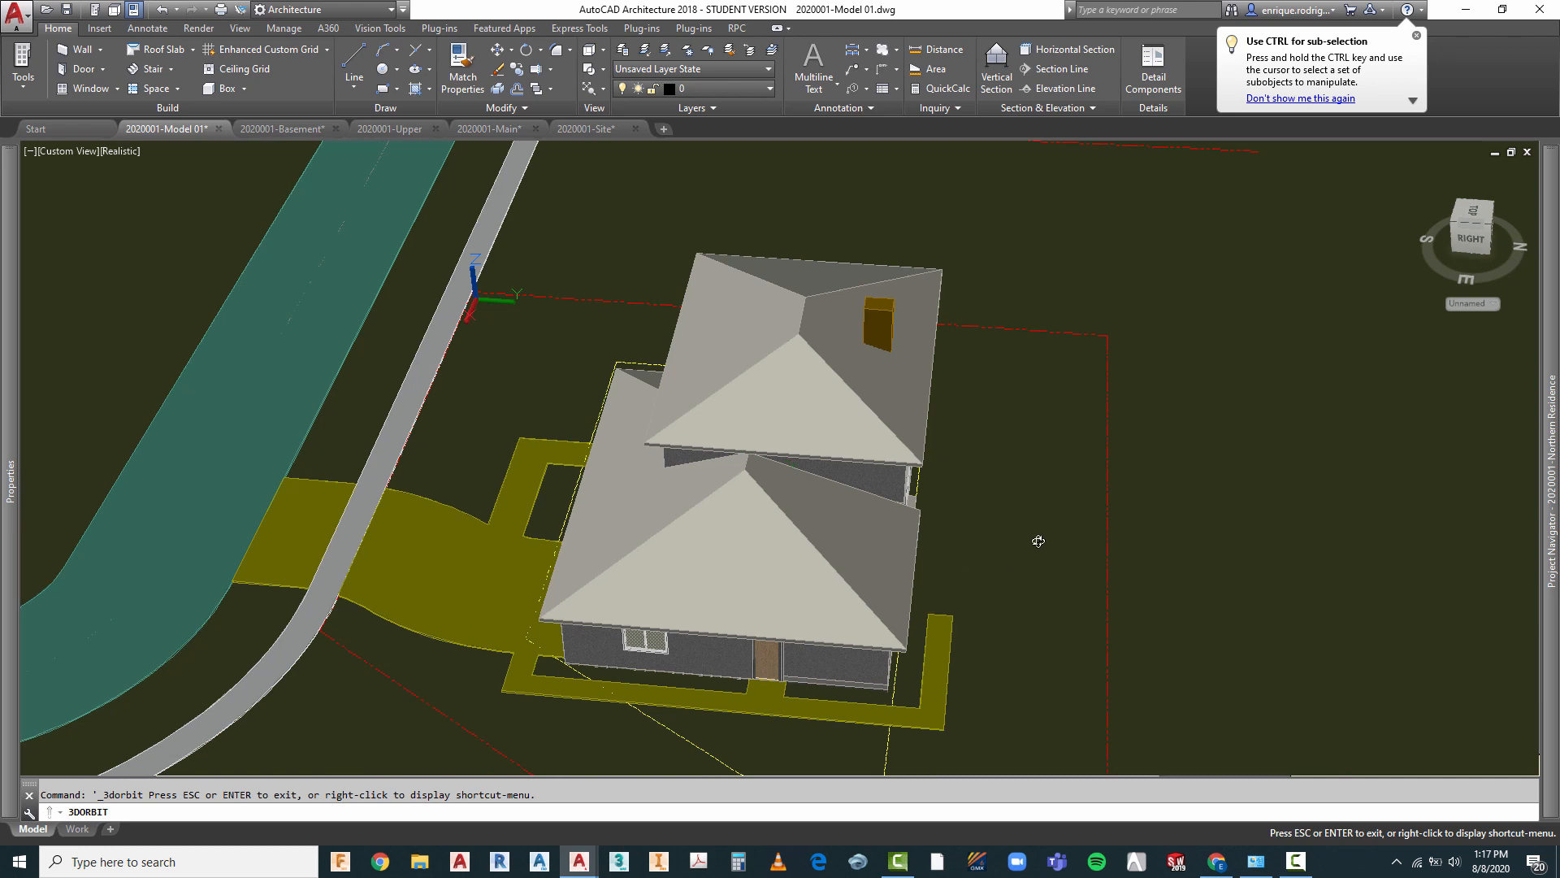
pyautogui.press('Escape')
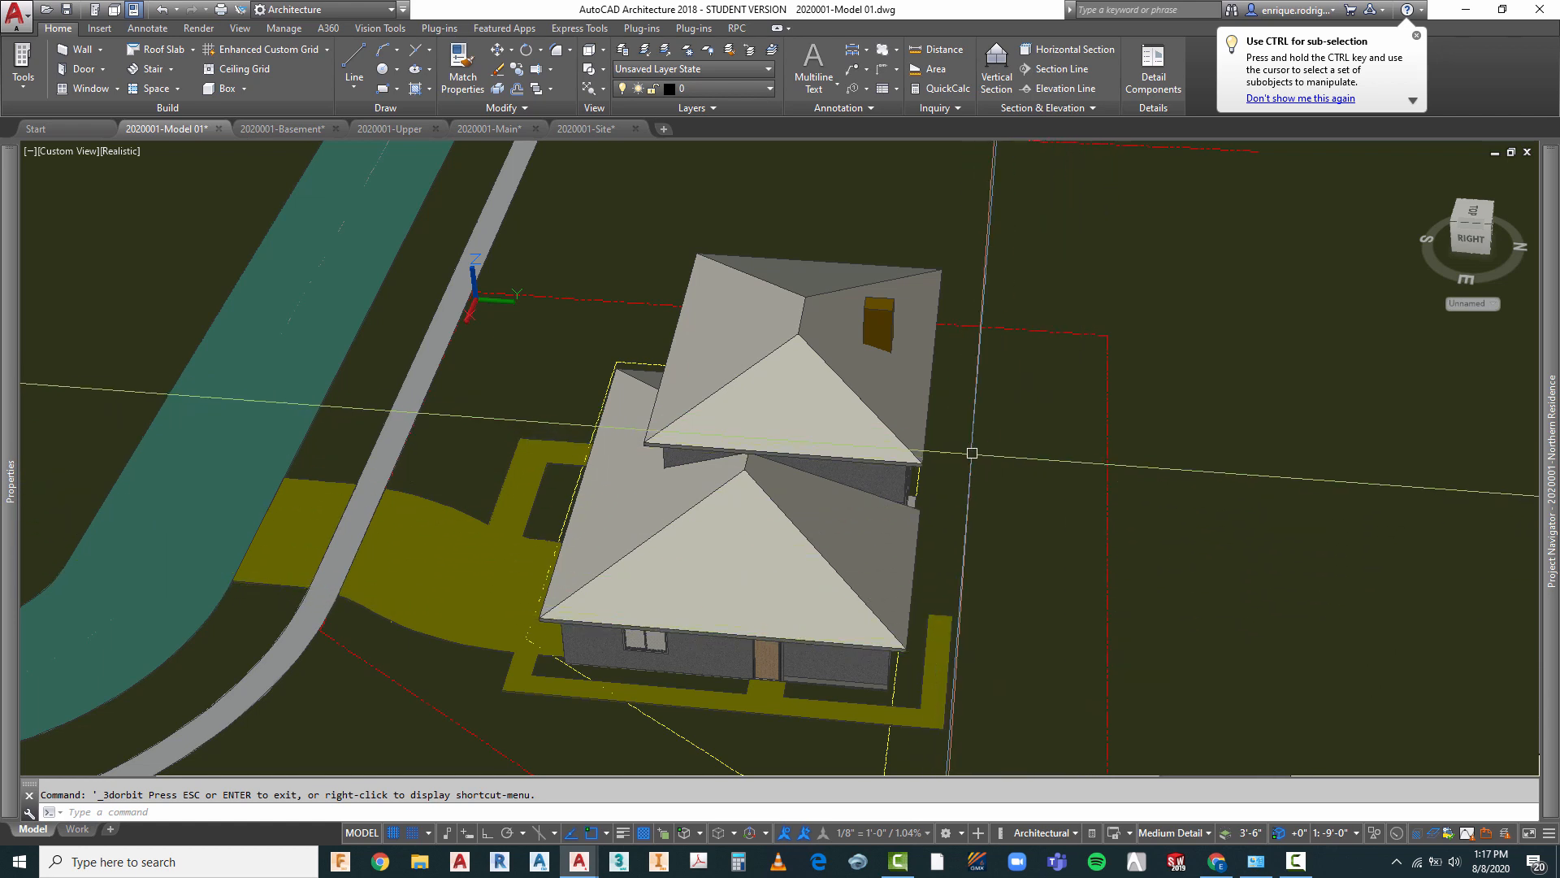
# - Orbit the house model back to the street side and examine the front facade, porch and garage
pyautogui.scroll(-2, 991, 439)
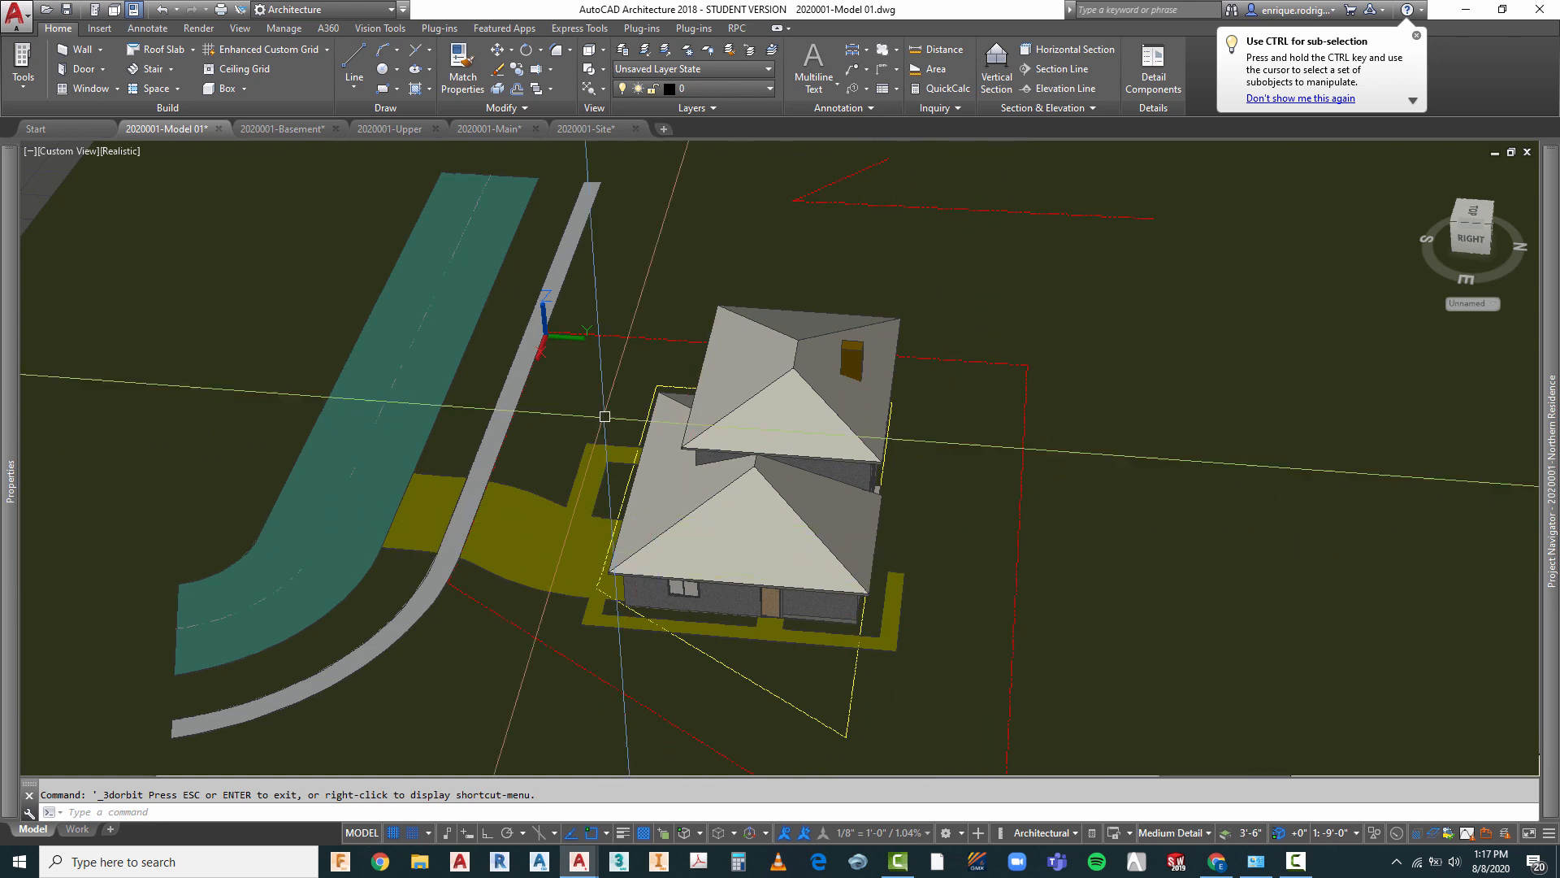
pyautogui.rightClick(606, 377)
pyautogui.click(654, 592)
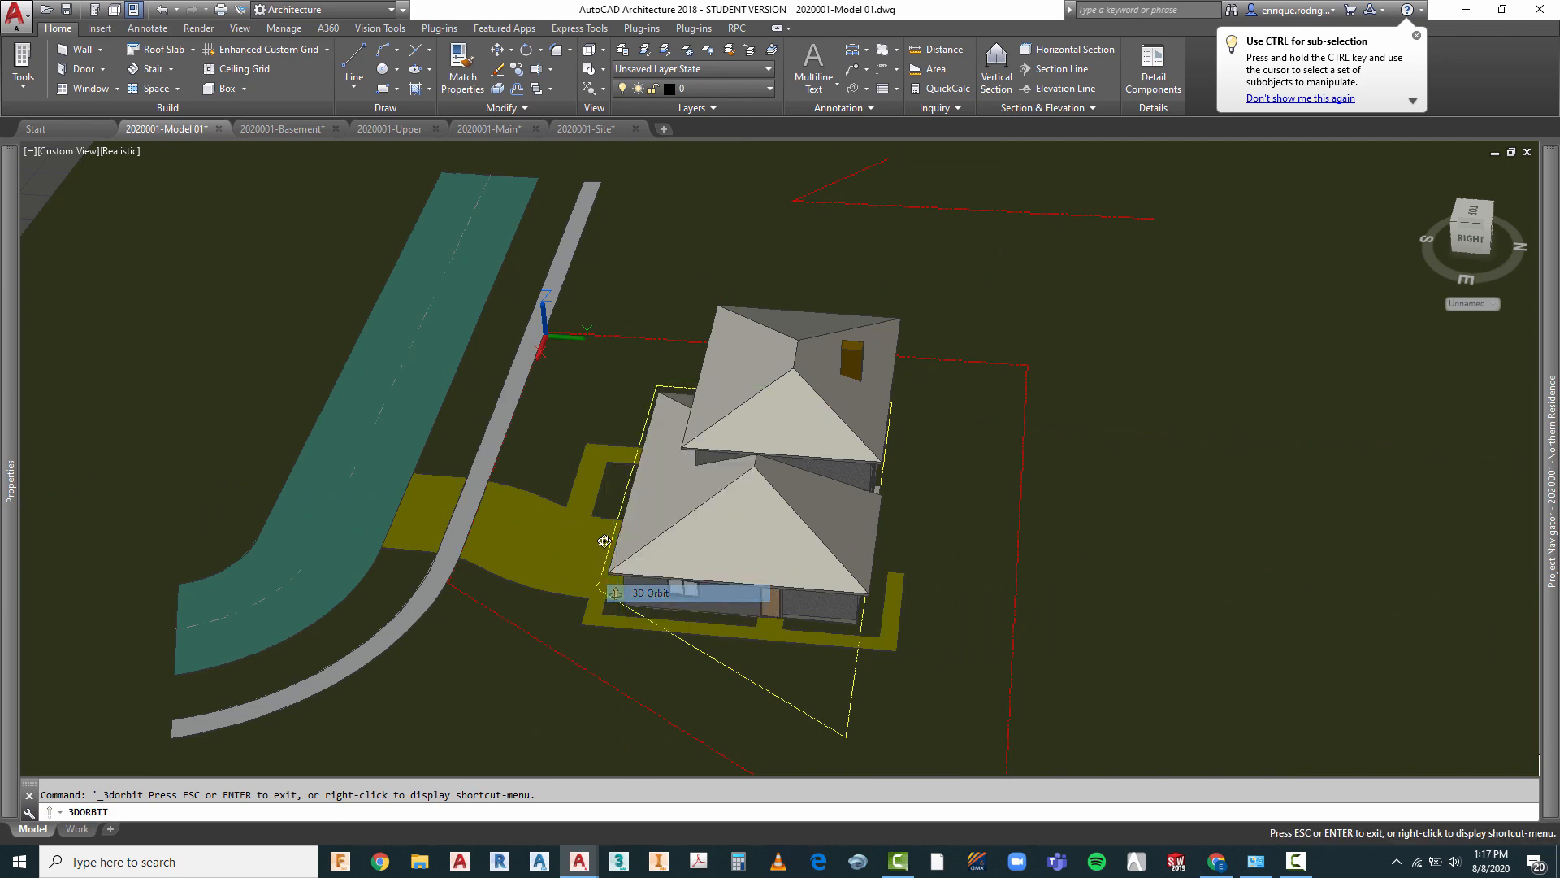
pyautogui.moveTo(579, 523); pyautogui.dragTo(837, 436)
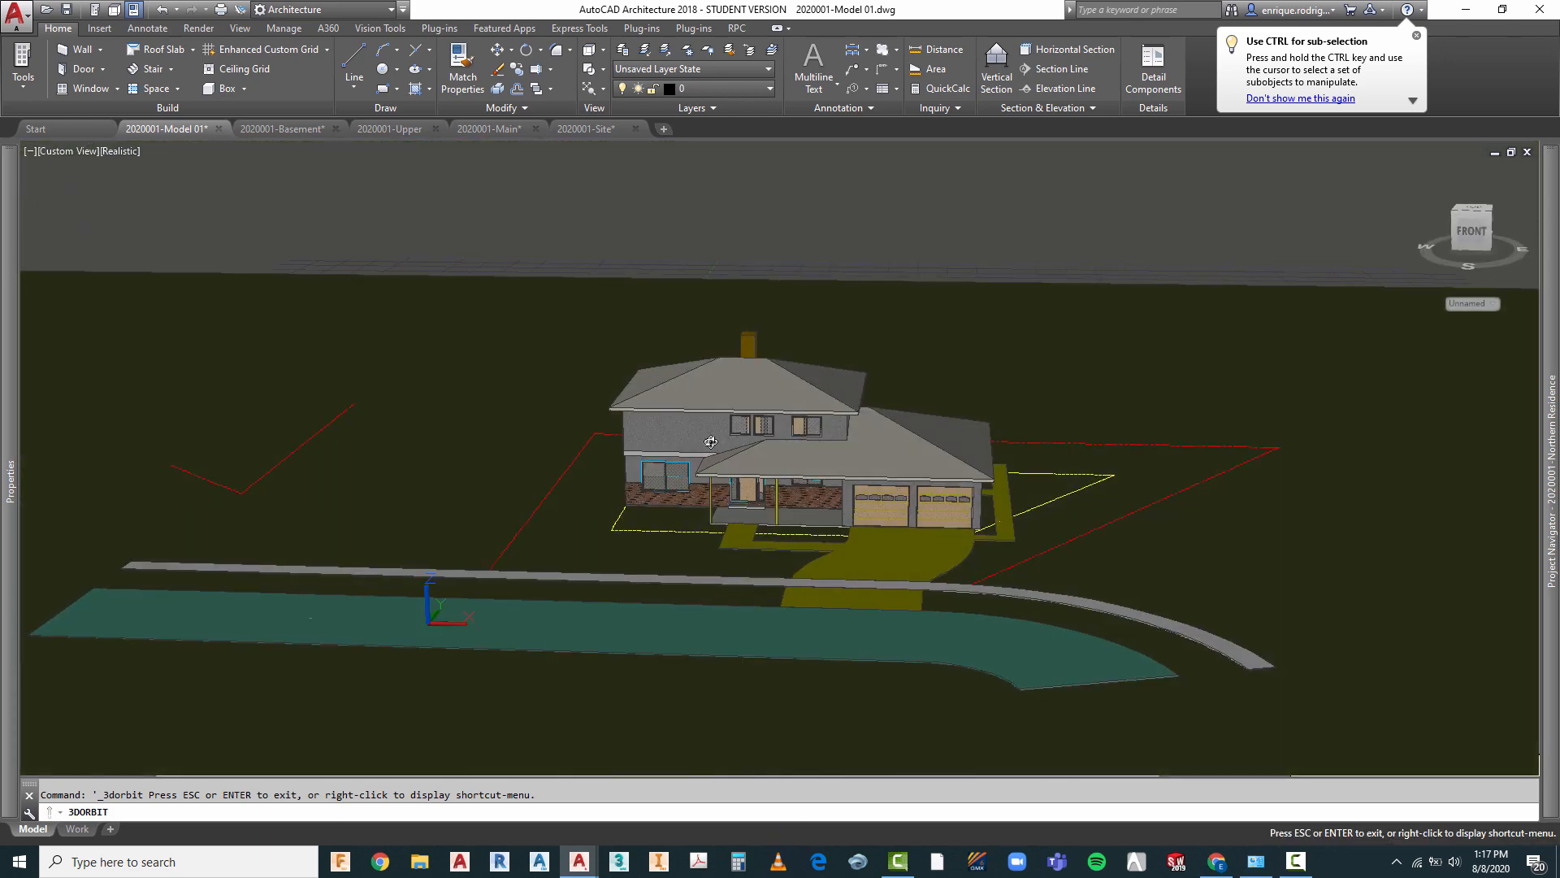
pyautogui.scroll(4, 711, 441)
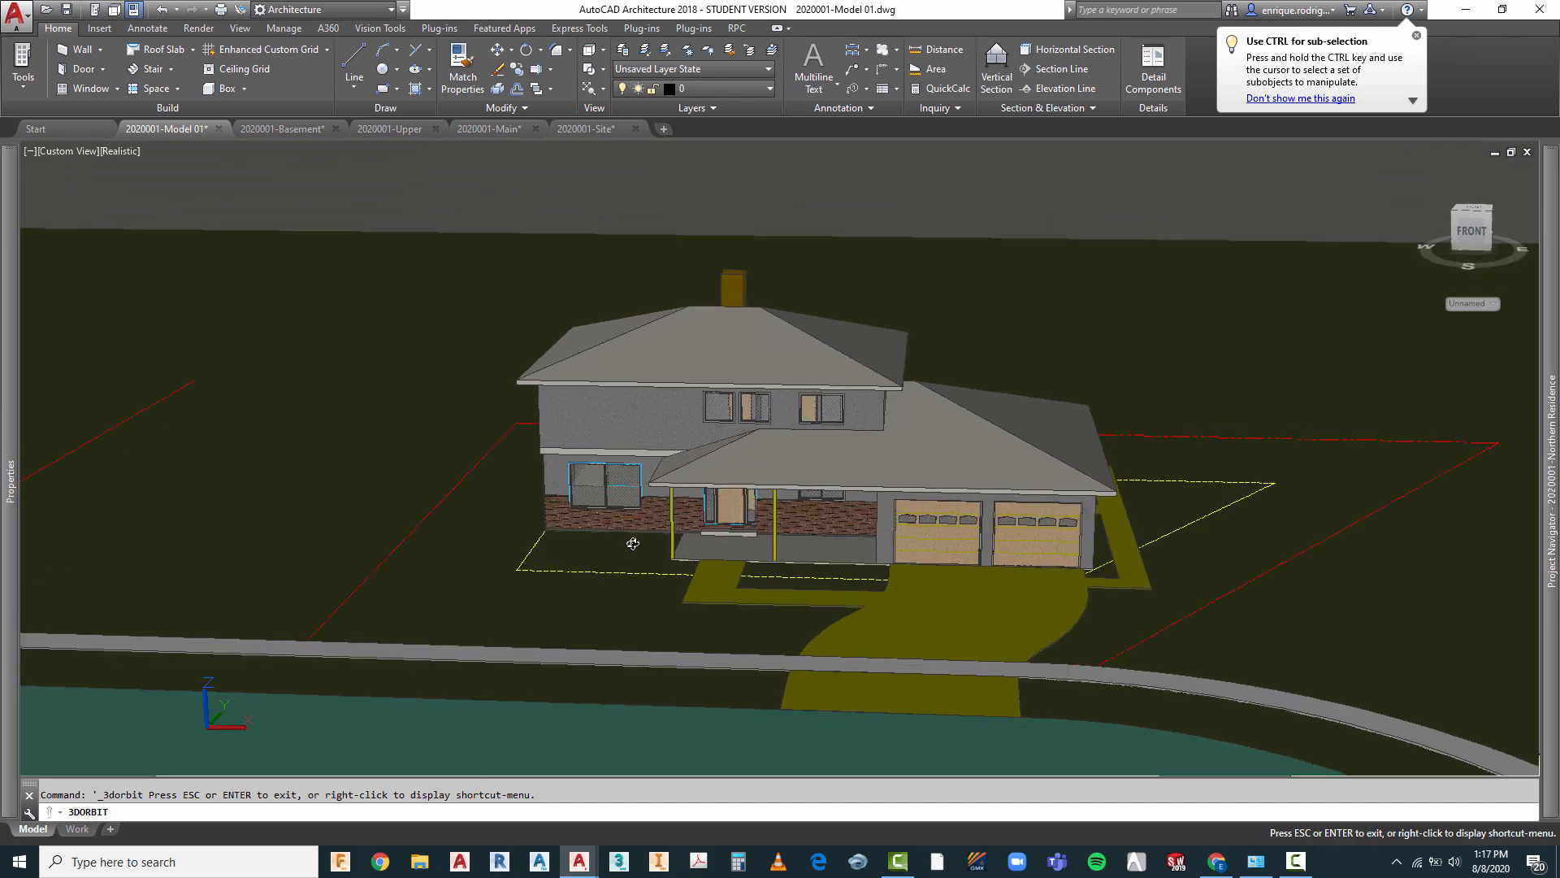
pyautogui.moveTo(632, 543); pyautogui.dragTo(695, 510)
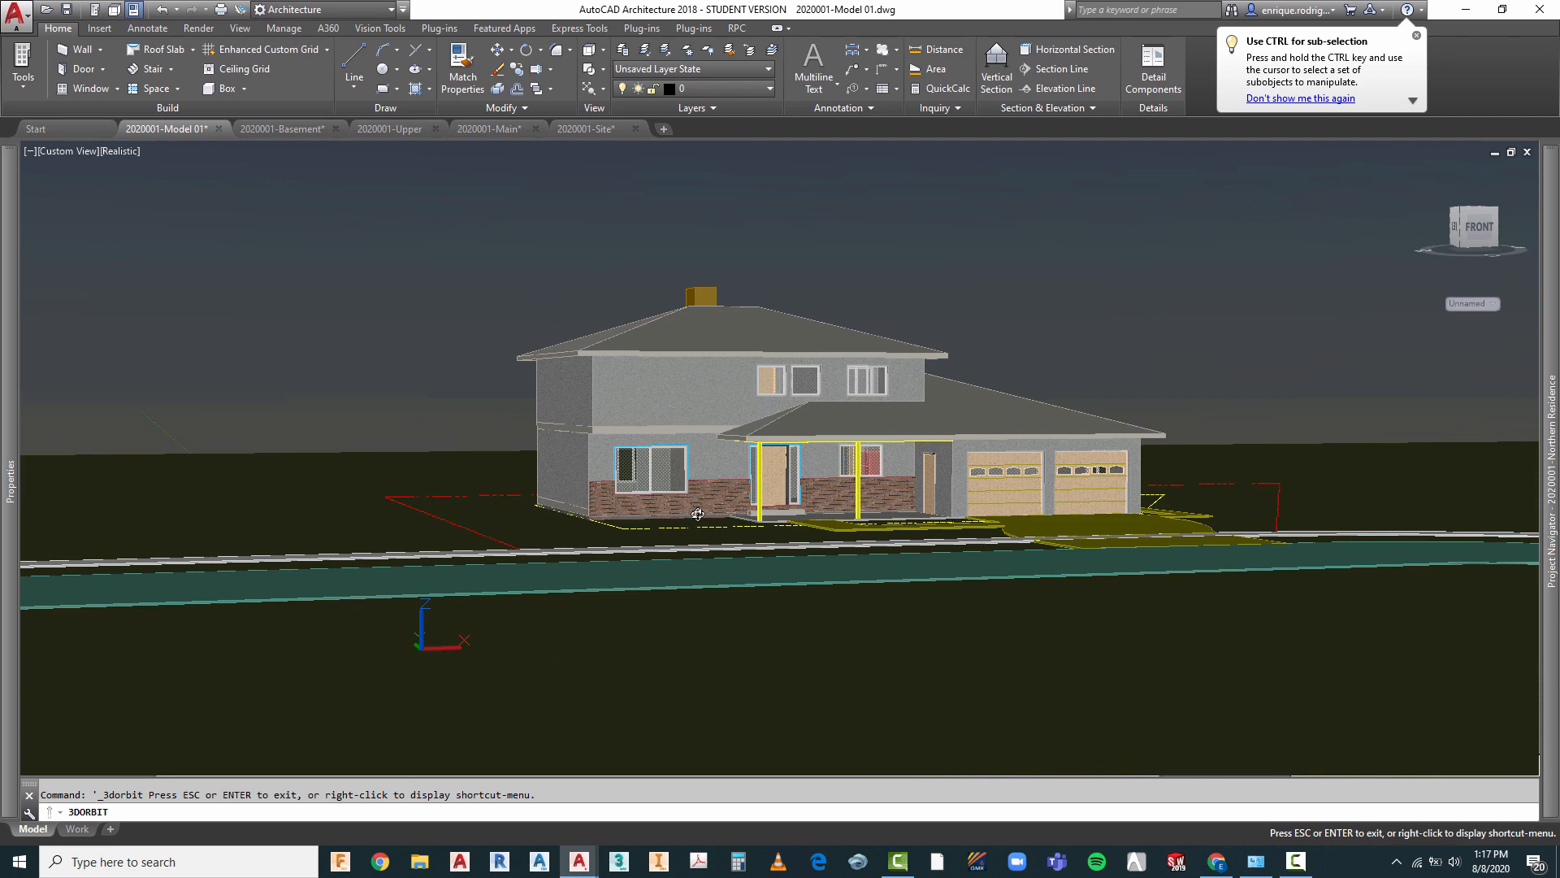
pyautogui.moveTo(800, 431); pyautogui.dragTo(743, 390)
pyautogui.scroll(2, 740, 387)
pyautogui.scroll(1, 740, 387)
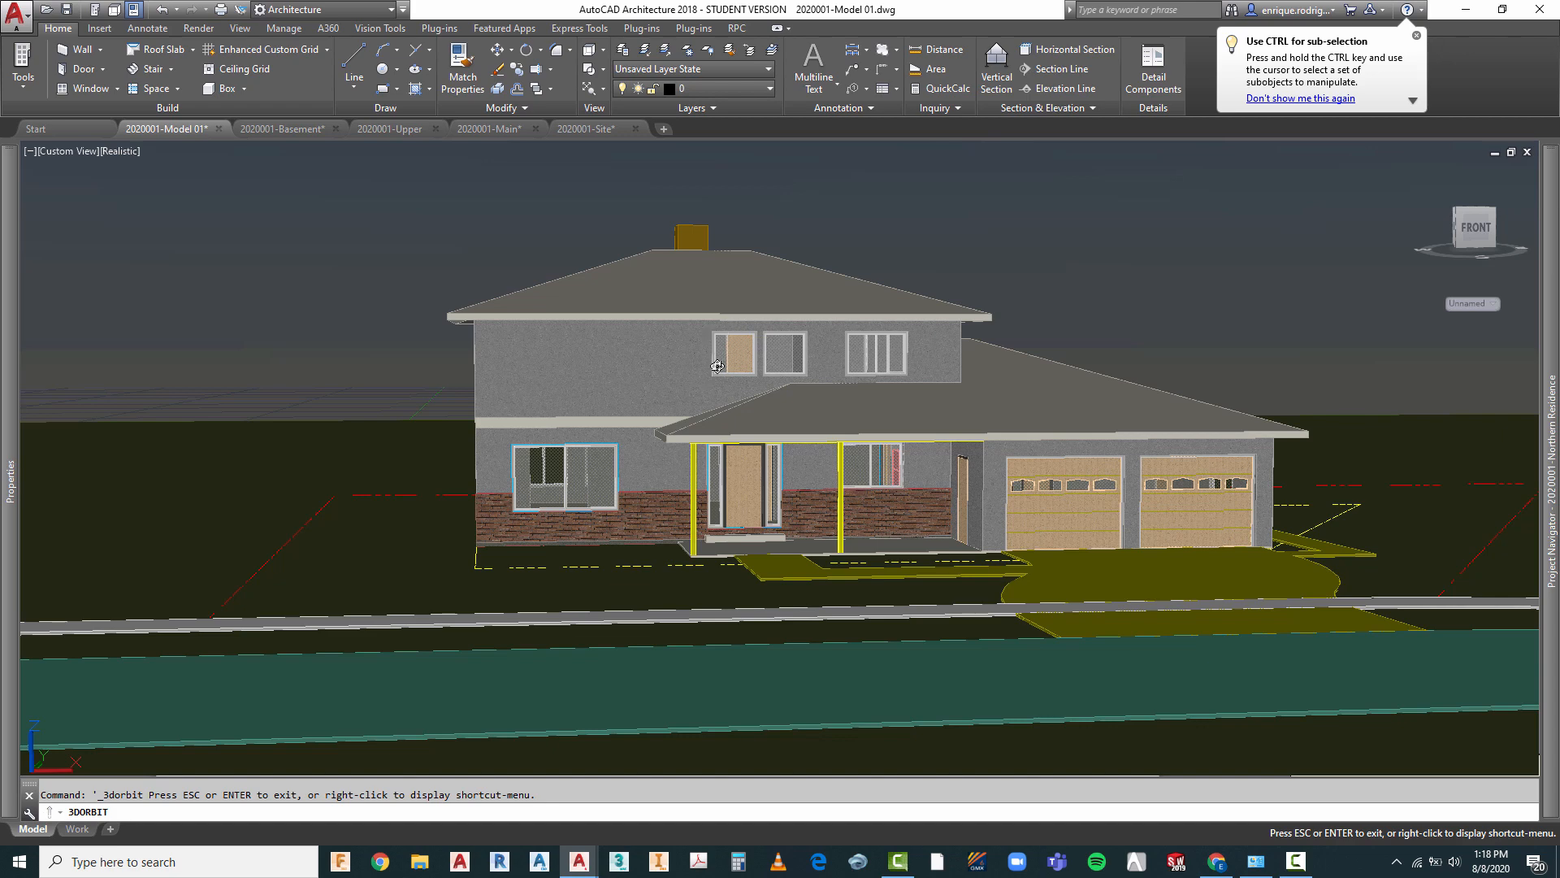
pyautogui.keyDown('shift'); pyautogui.moveTo(856, 395); pyautogui.dragTo(802, 369, button='middle'); pyautogui.keyUp('shift')
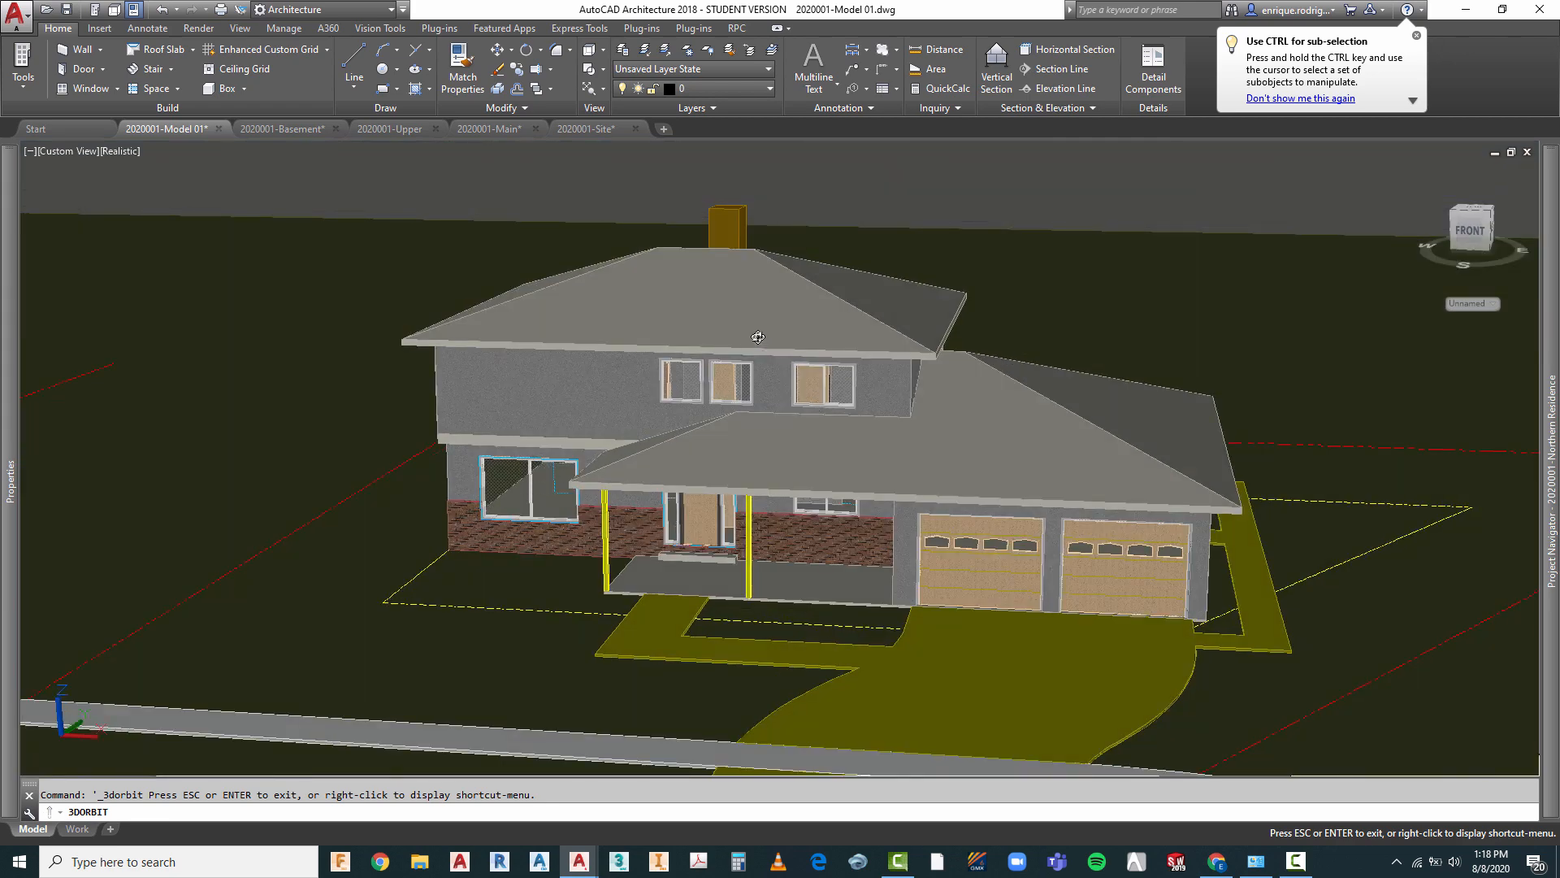
# - Switch to the 2020001-Basement drawing and examine its floor plan
pyautogui.click(298, 130)
pyautogui.scroll(-2, 986, 456)
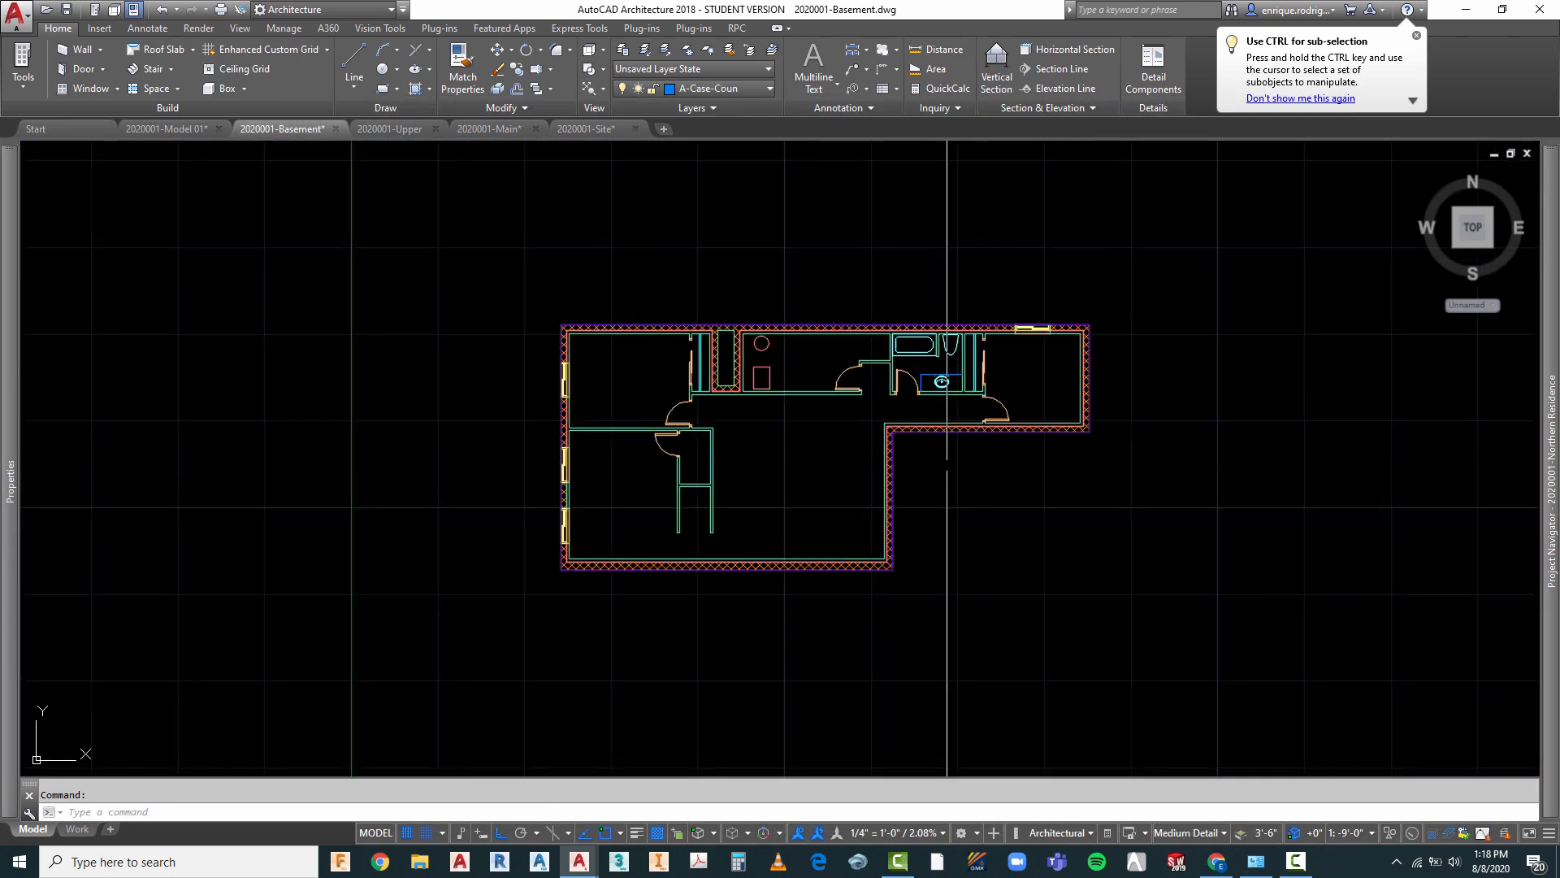
pyautogui.scroll(2, 540, 367)
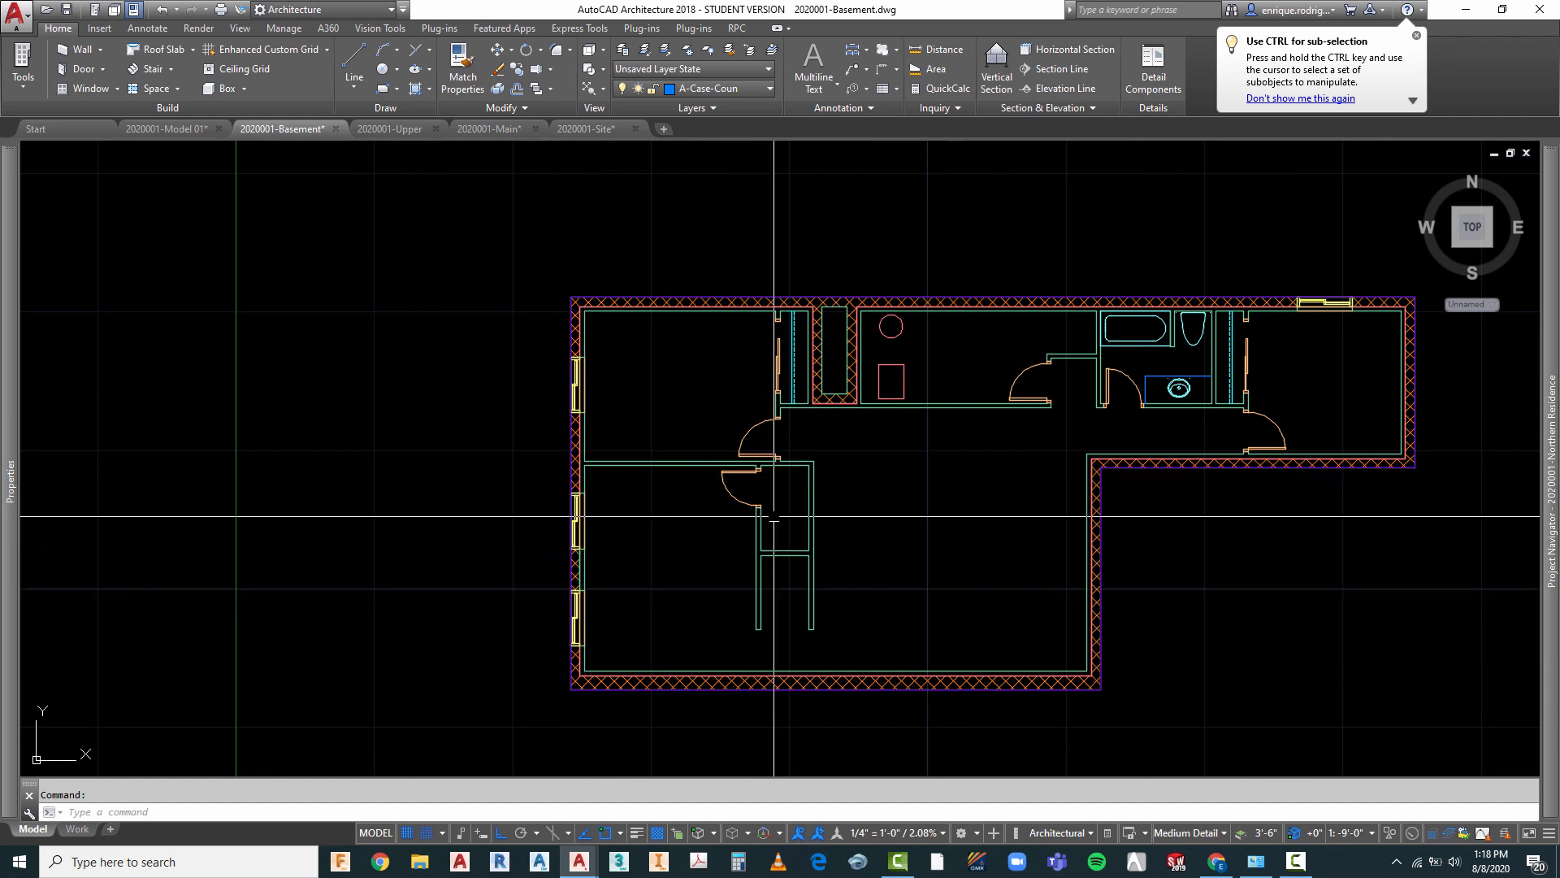
# - Orbit the 2020001-Main drawing into a 3D view and highlight the garage wall containing the porch-side door
pyautogui.click(505, 130)
pyautogui.scroll(2, 672, 636)
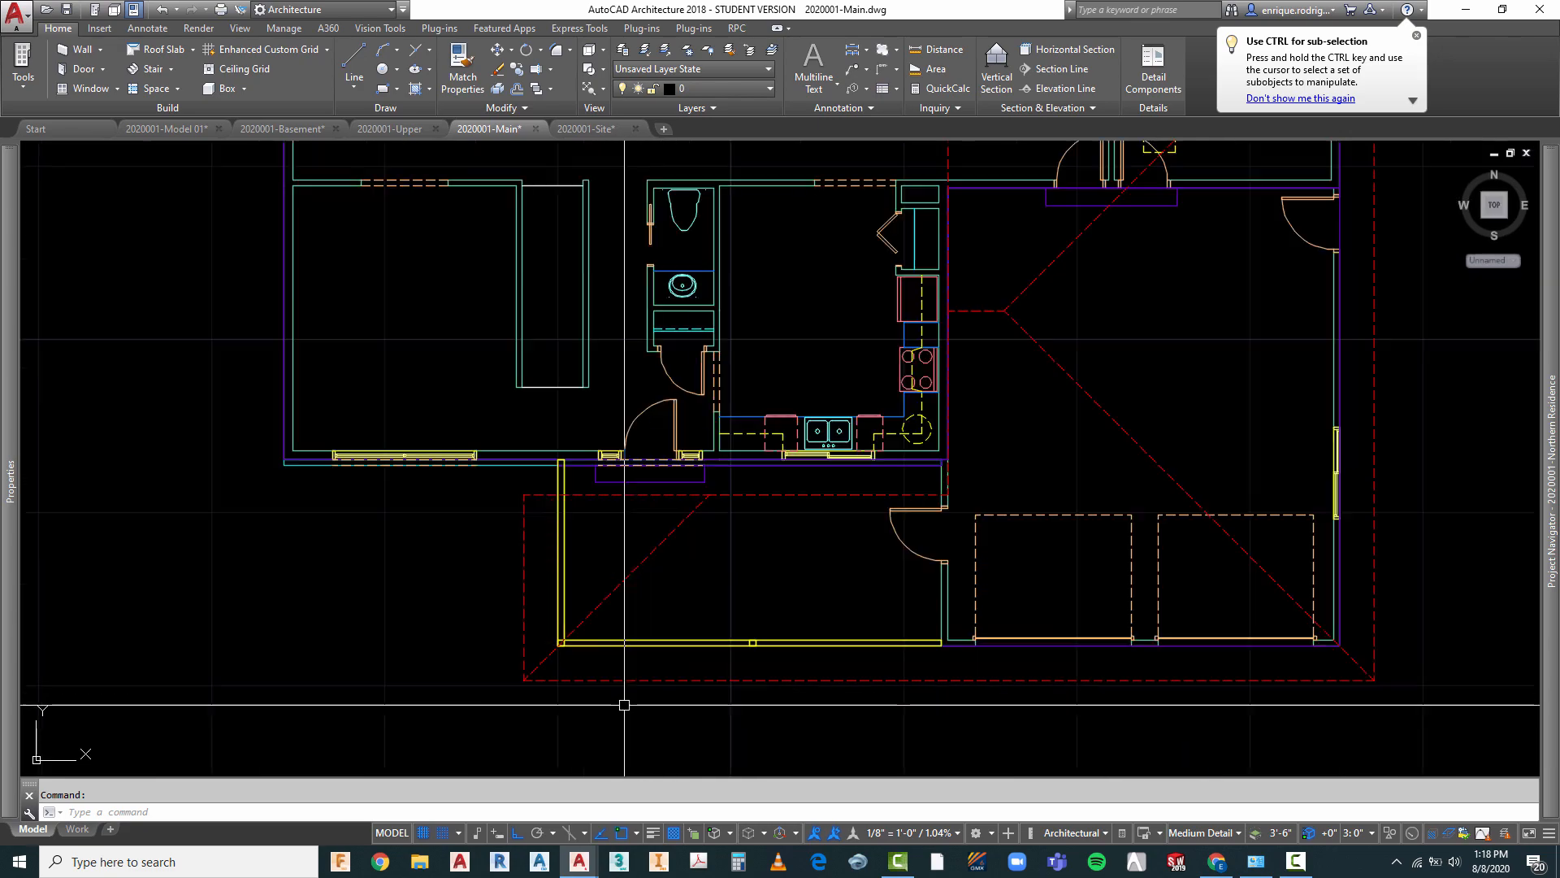
pyautogui.rightClick(801, 508)
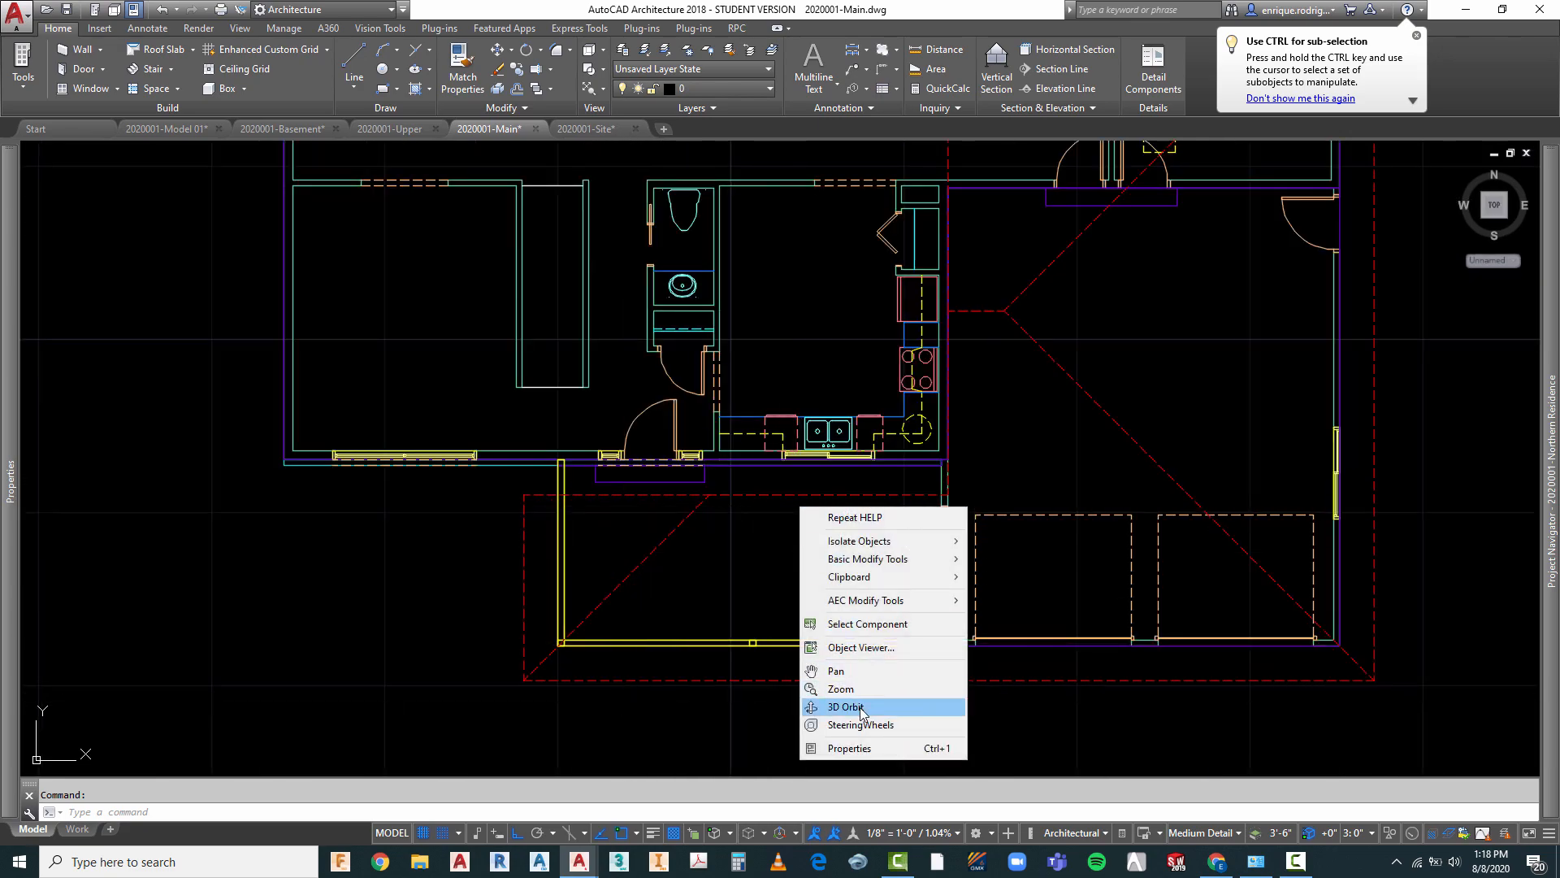
pyautogui.click(849, 707)
pyautogui.moveTo(793, 626); pyautogui.dragTo(826, 476)
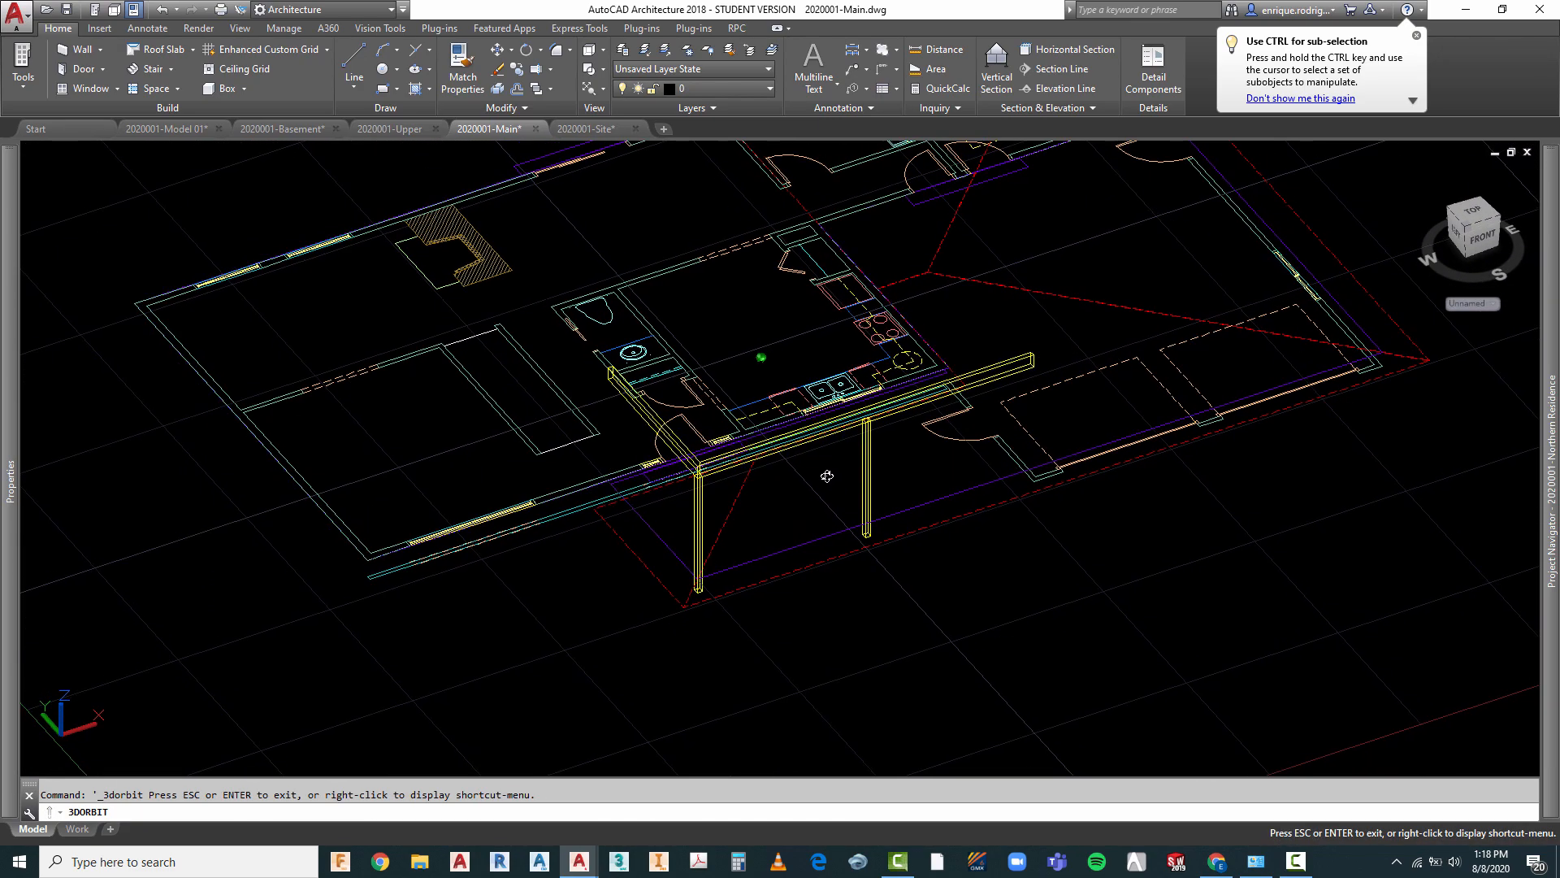
pyautogui.press('Escape')
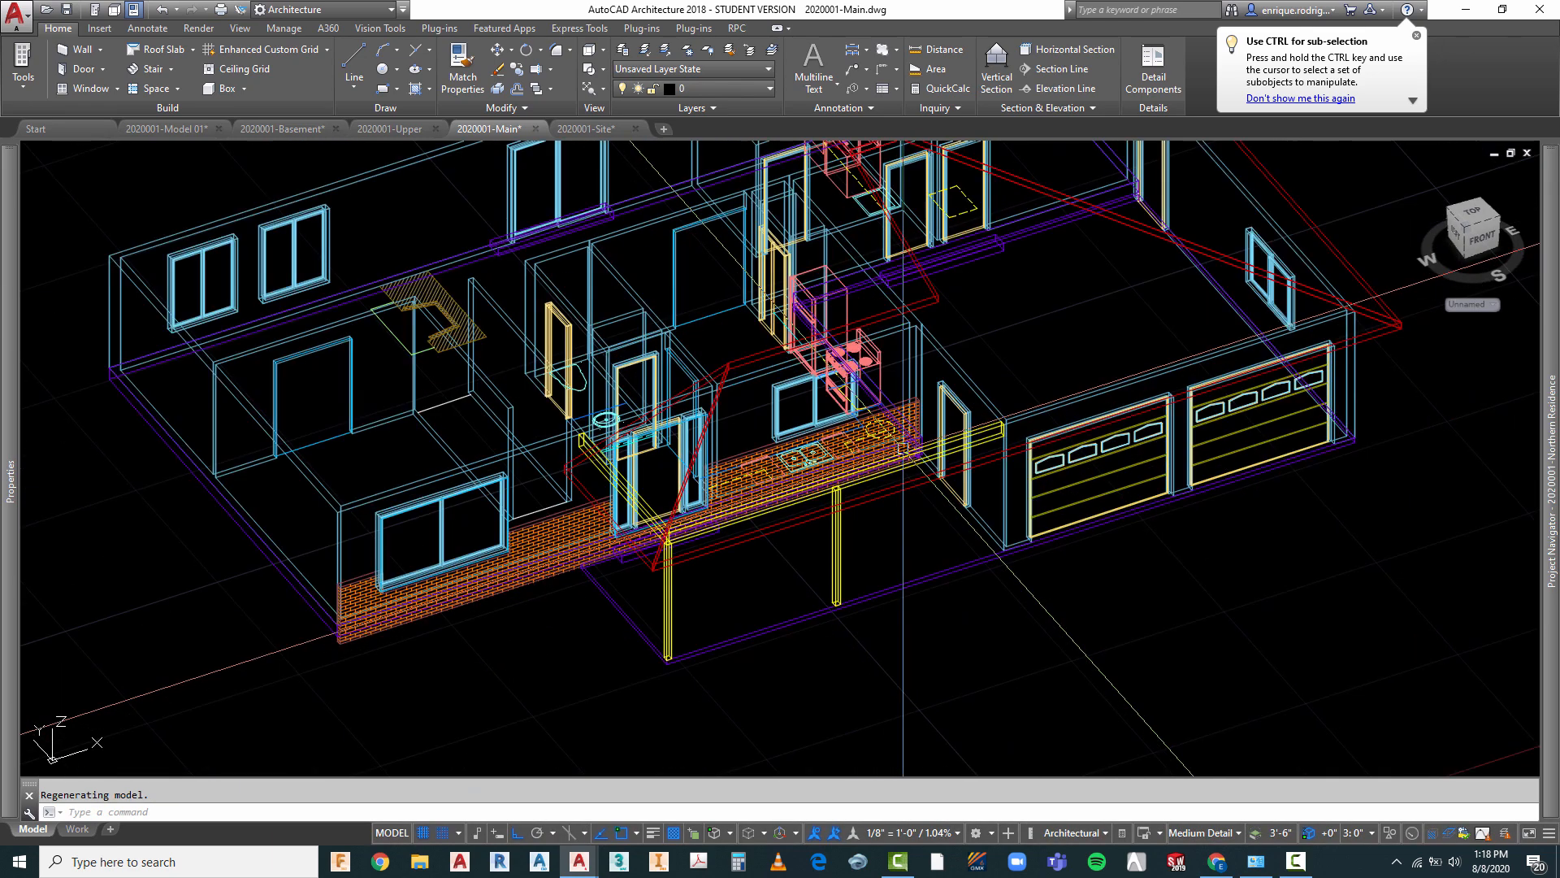
pyautogui.click(908, 354)
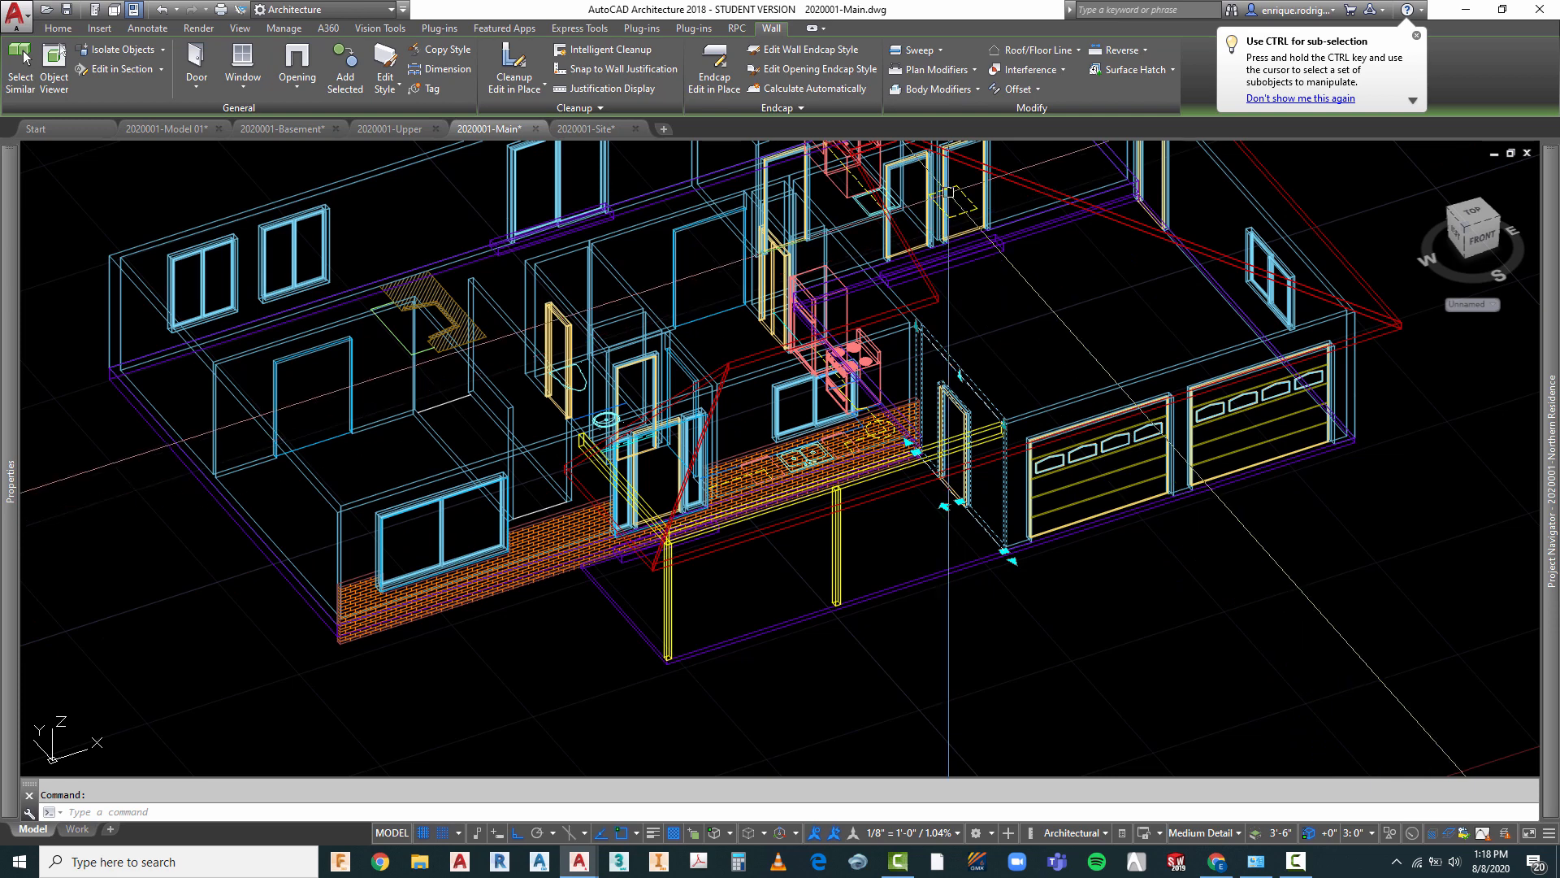
pyautogui.press('Escape')
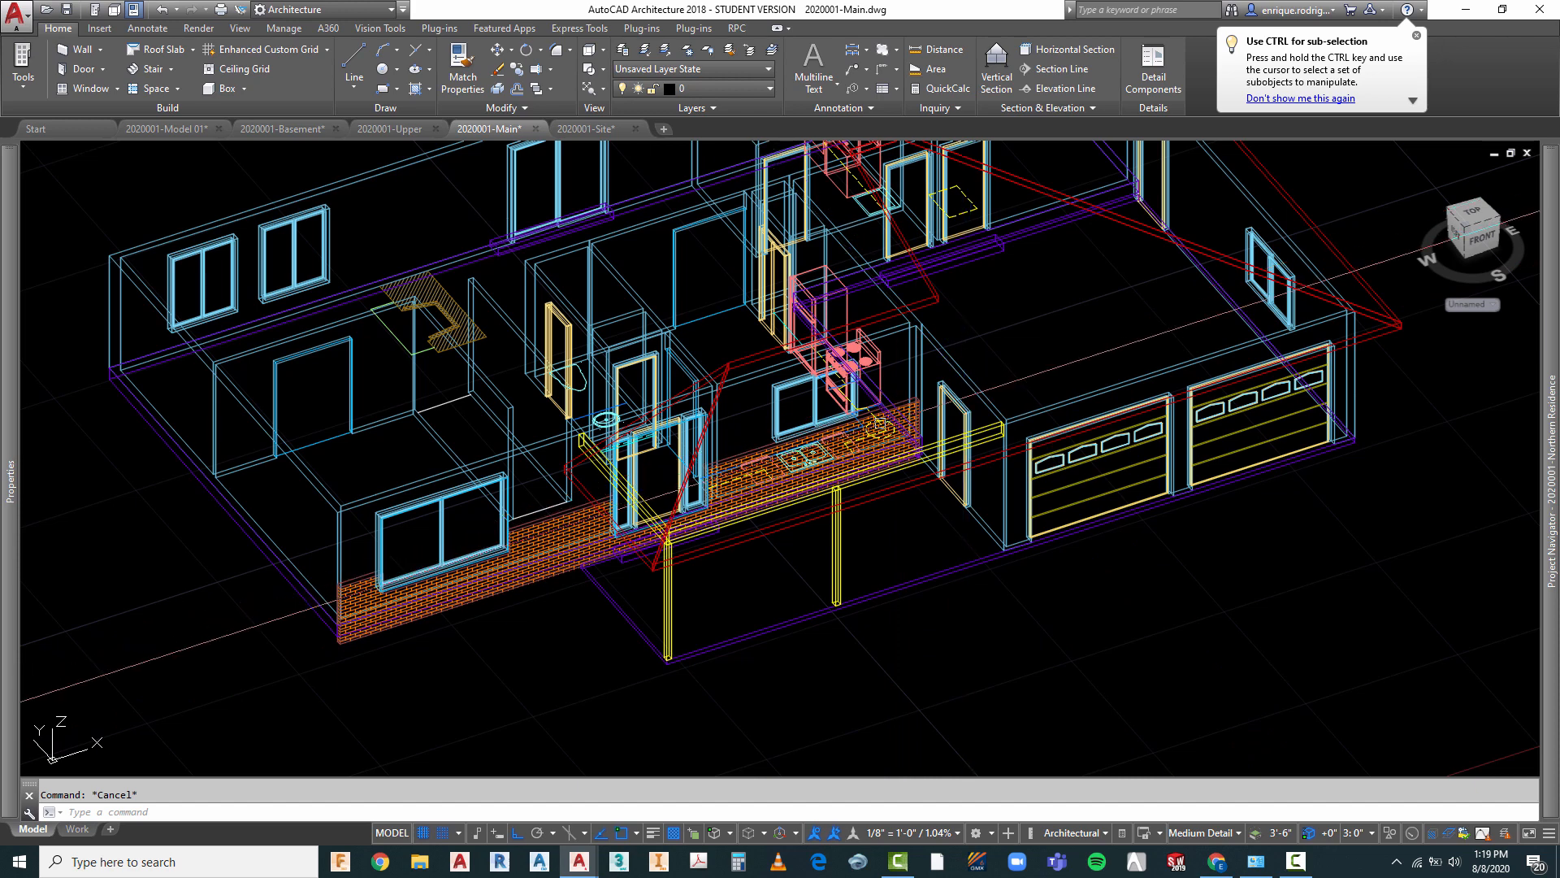
# - Examine the main floor's 3D wireframe and return the drawing to the top plan view
pyautogui.scroll(-2, 697, 432)
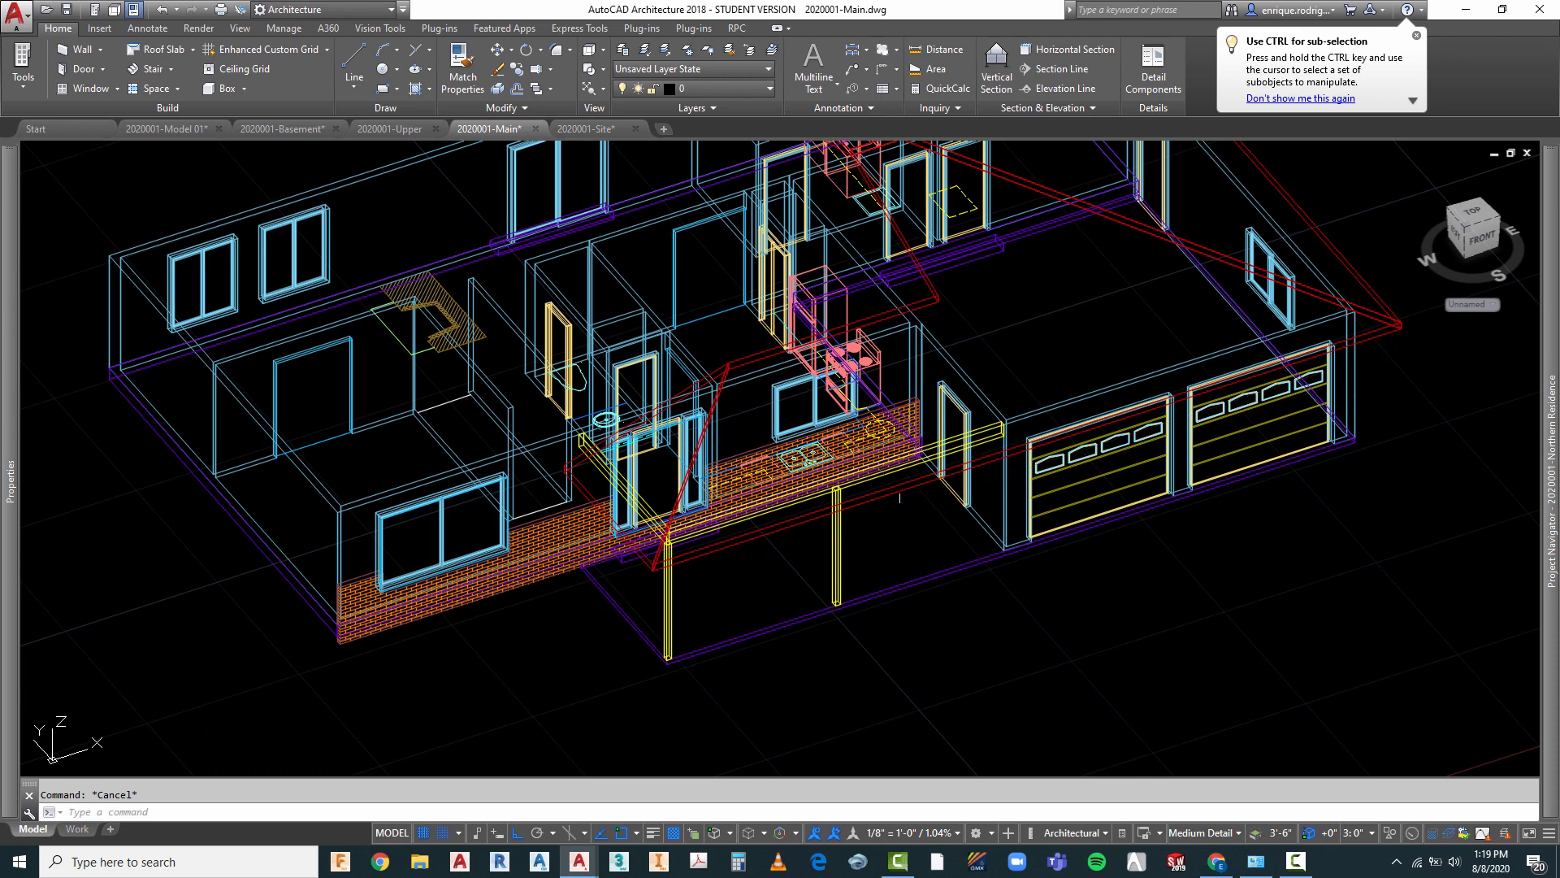
pyautogui.scroll(2, 837, 398)
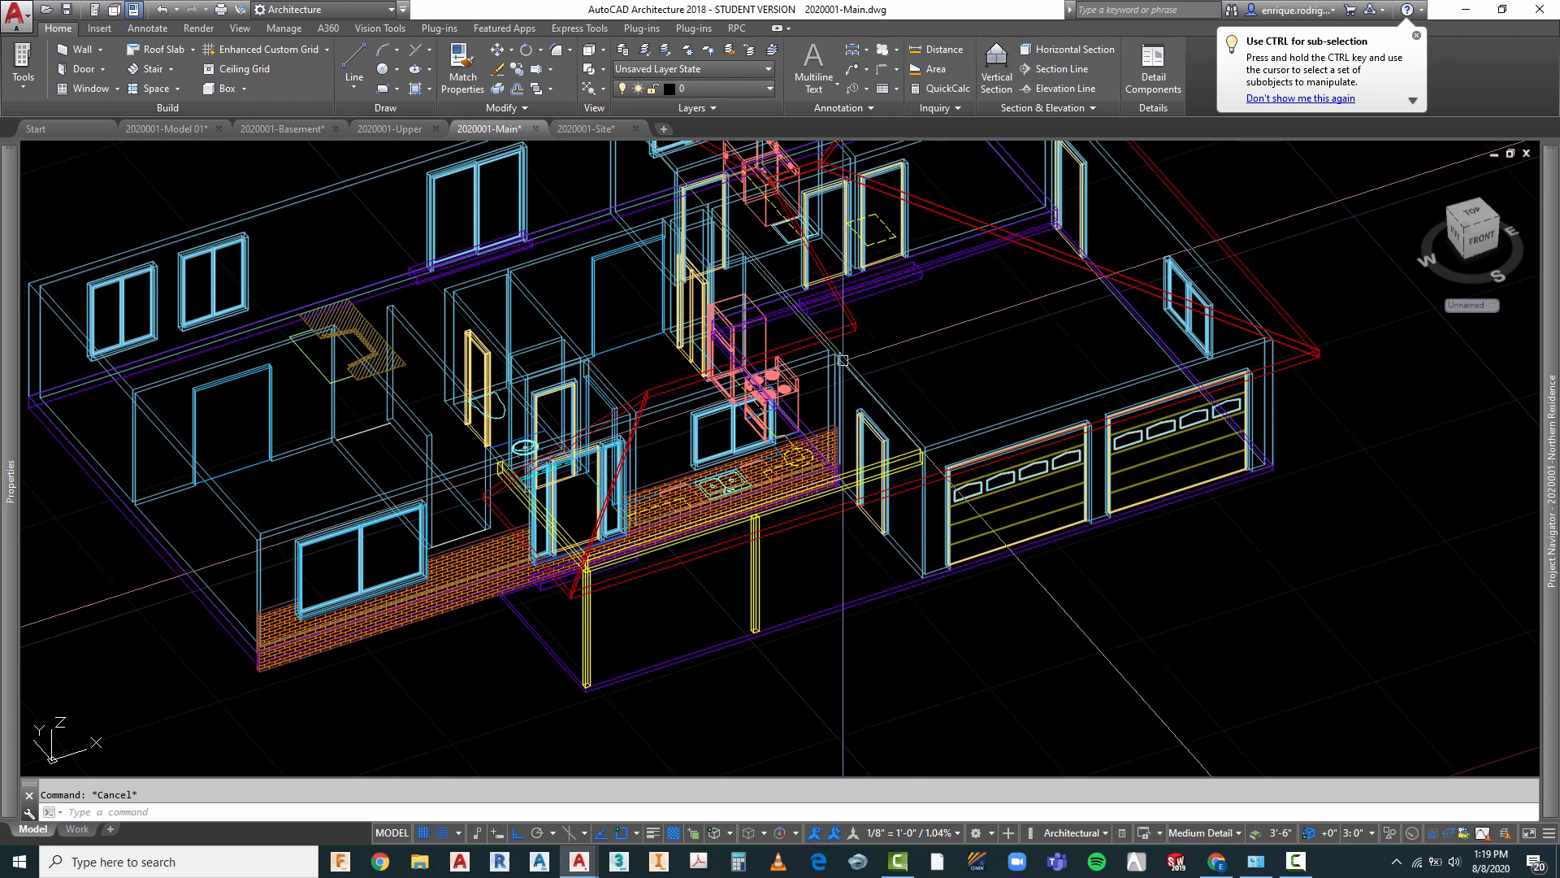
pyautogui.click(589, 52)
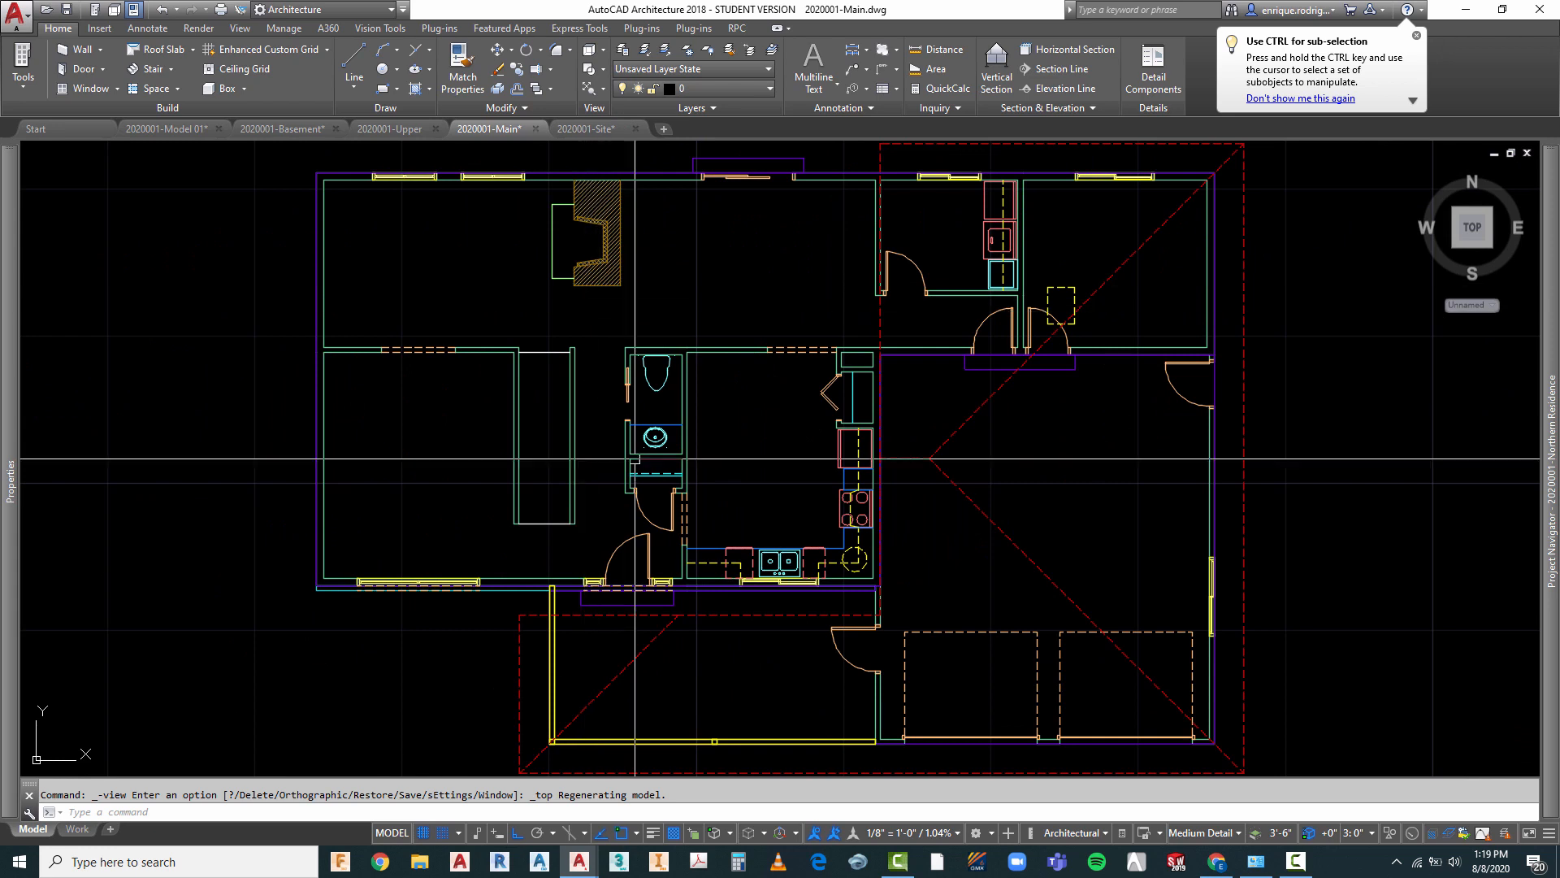
pyautogui.scroll(-2, 809, 373)
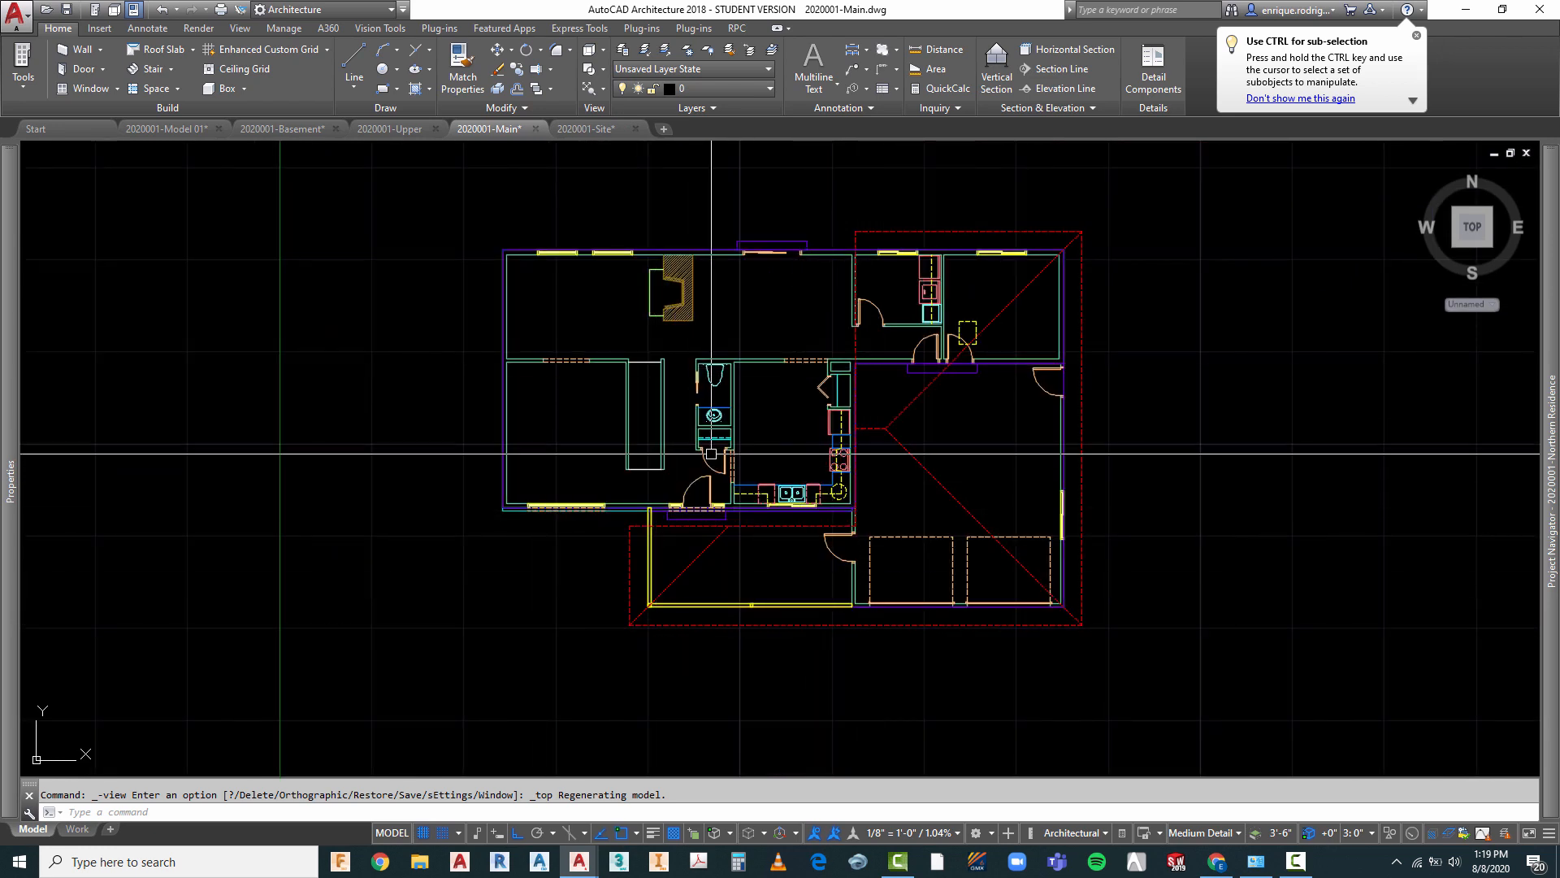
# - Switch to the 2020001-Upper drawing and orbit it into a 3D view of its walls, roof and chimney
pyautogui.click(392, 128)
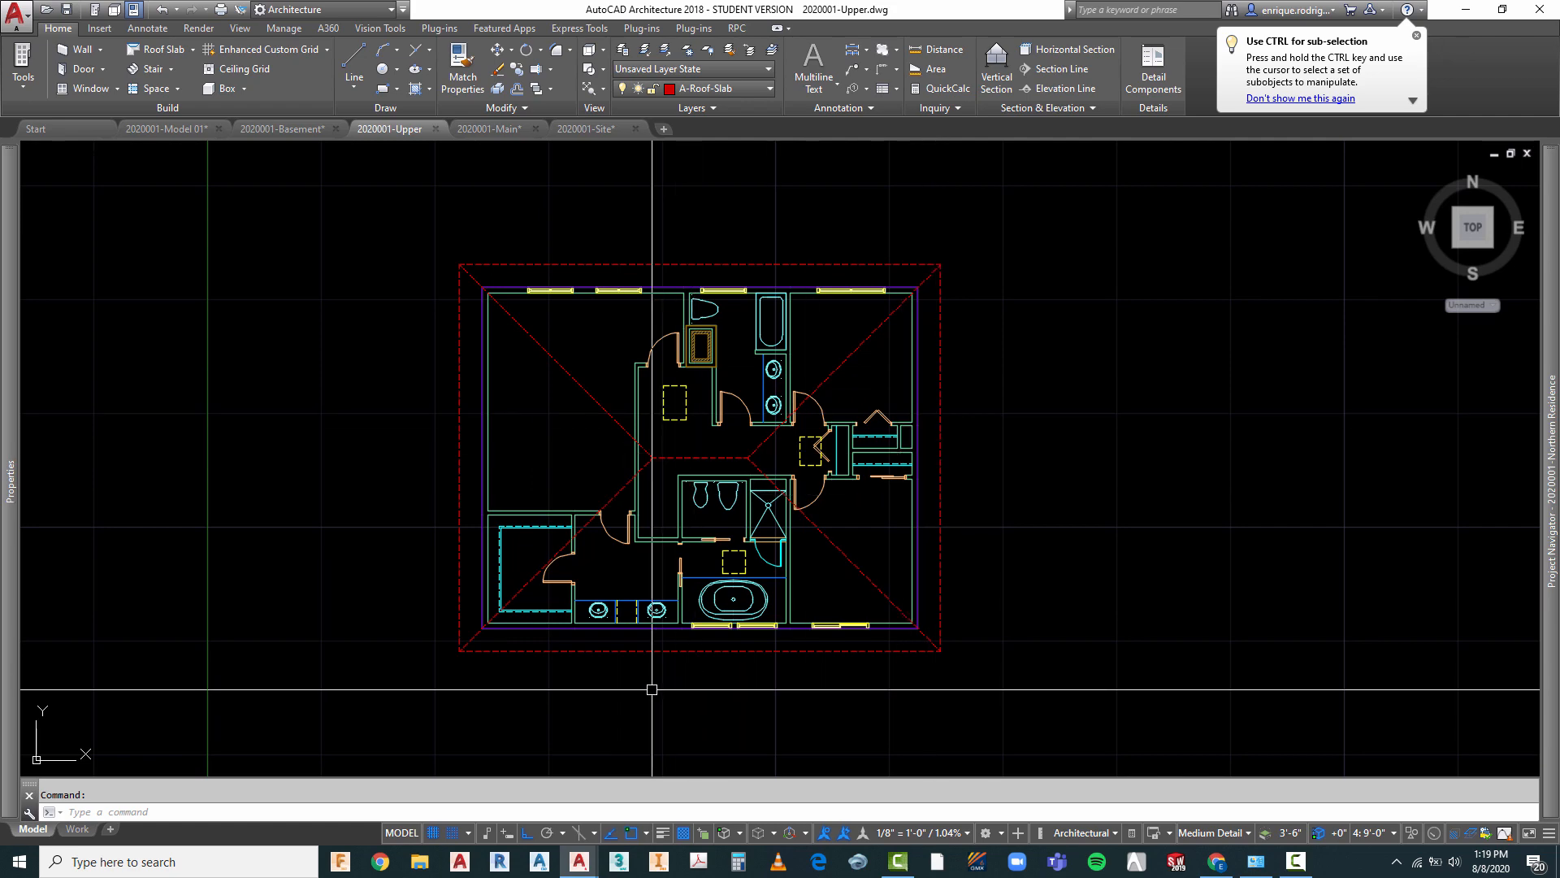
pyautogui.rightClick(424, 452)
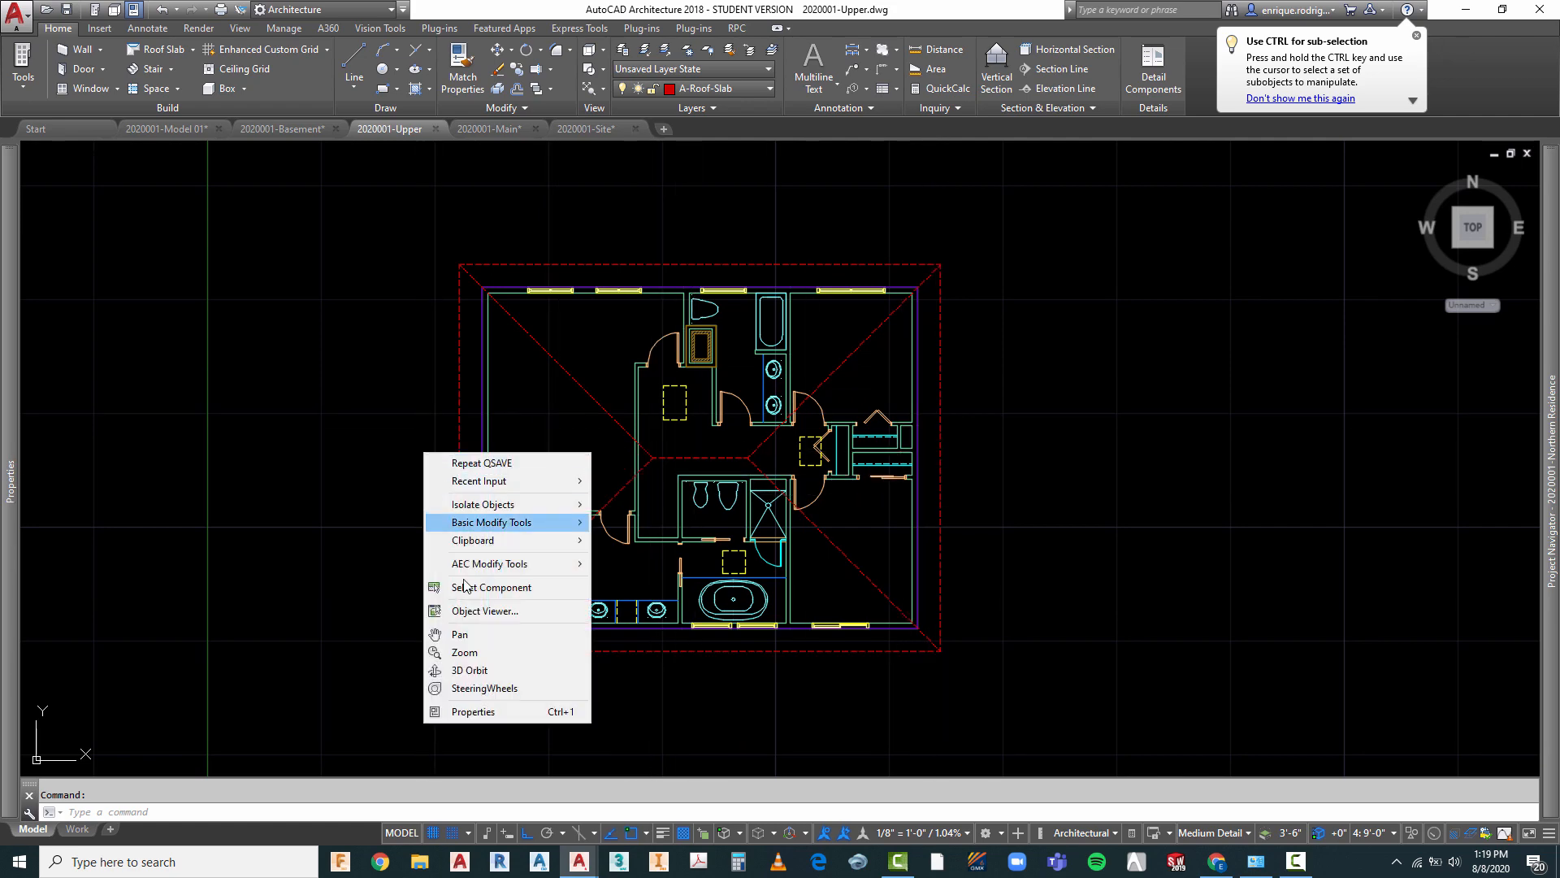
pyautogui.click(465, 671)
pyautogui.moveTo(465, 672); pyautogui.dragTo(626, 433)
pyautogui.press('Escape')
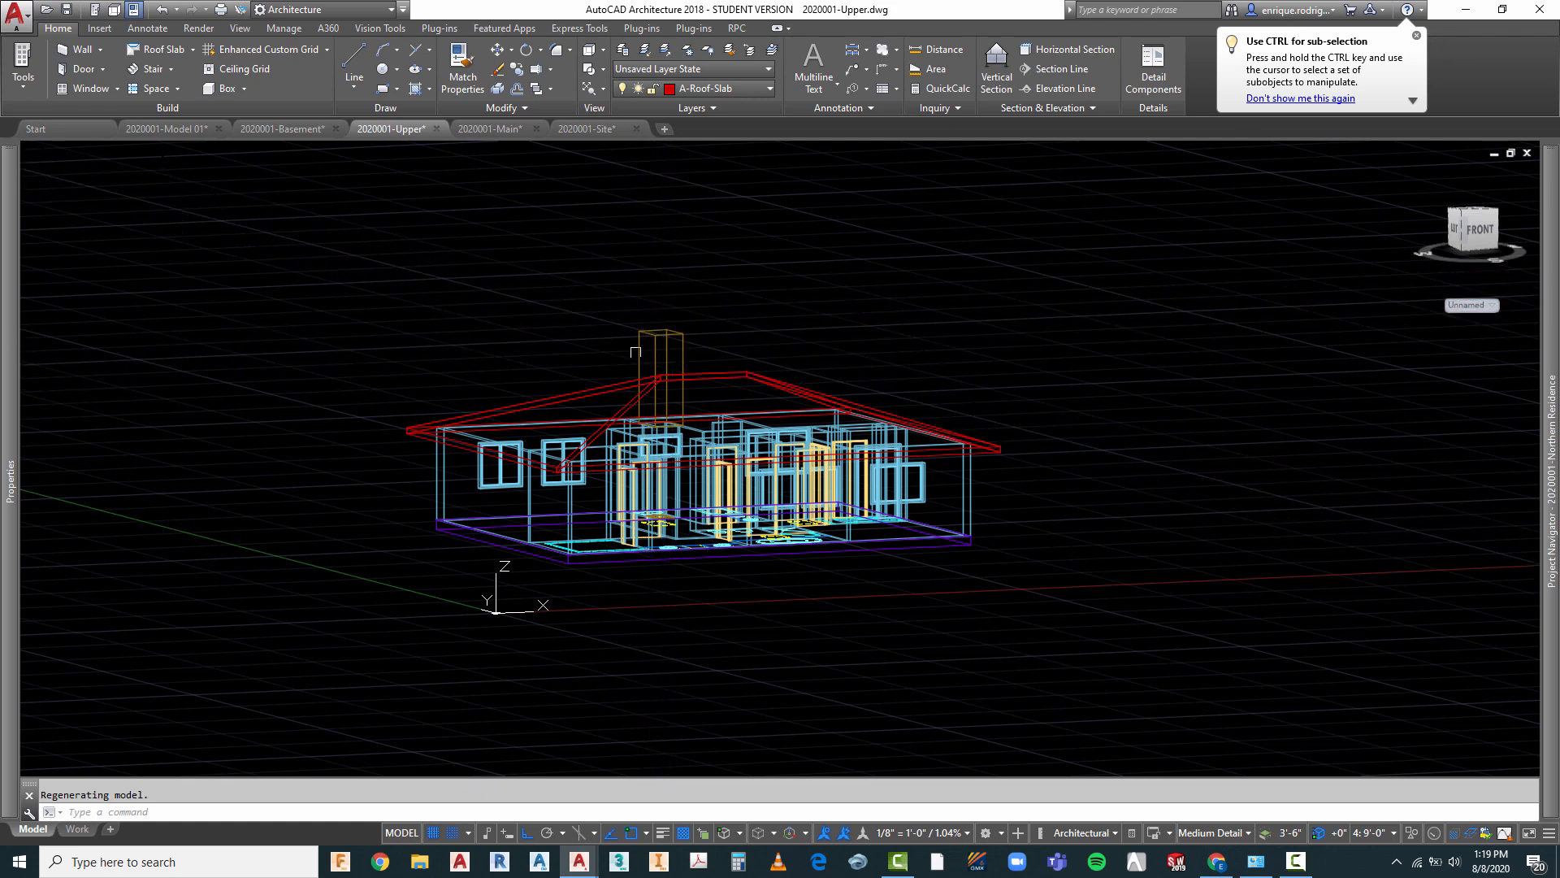
pyautogui.scroll(2, 608, 340)
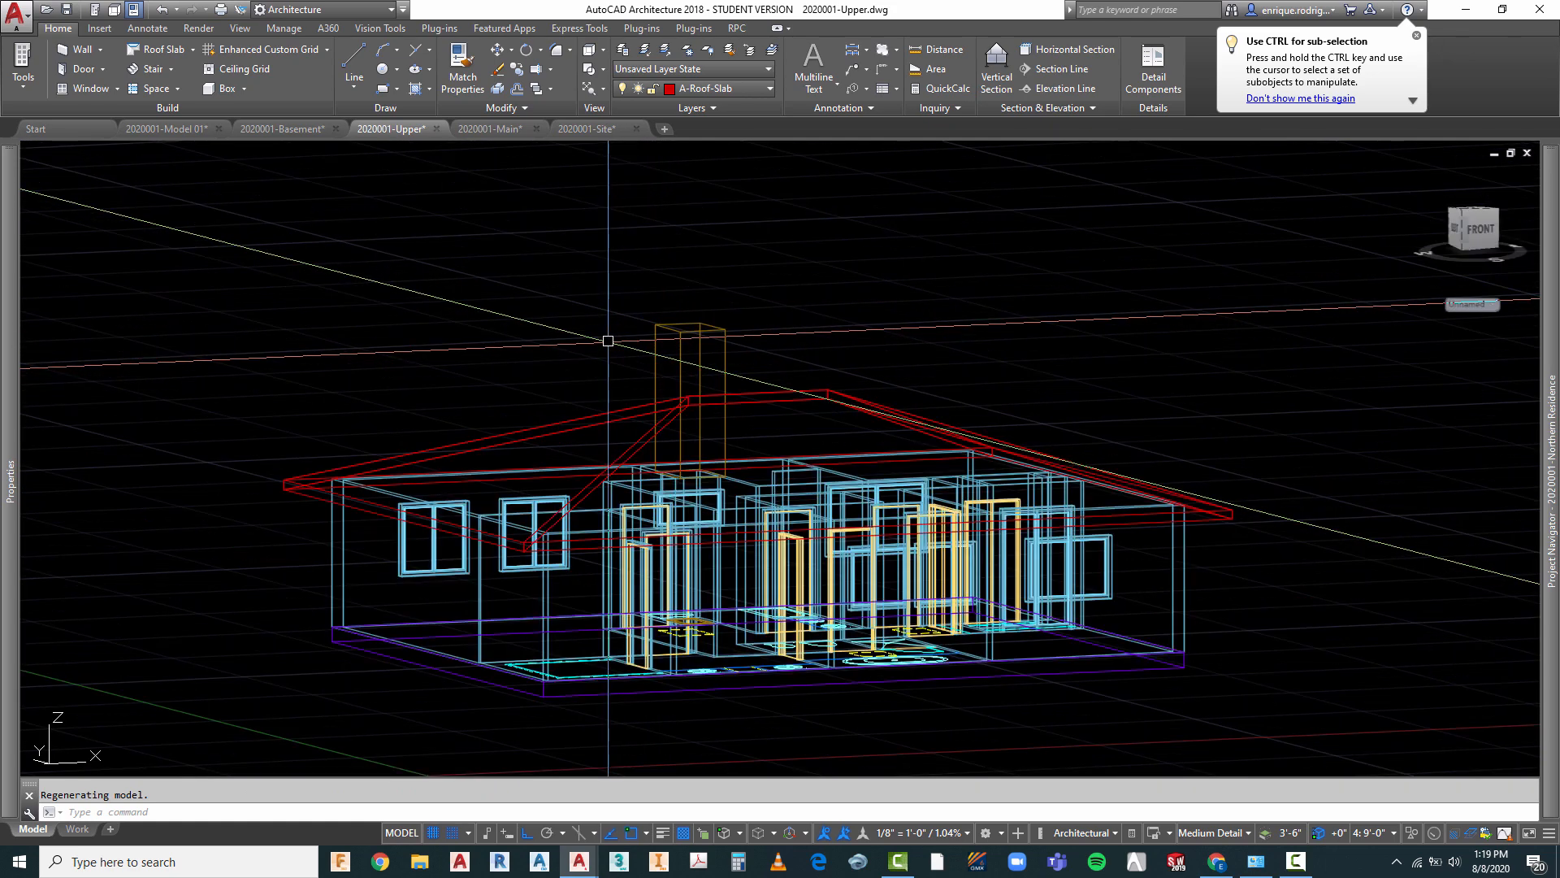
pyautogui.scroll(-2, 609, 333)
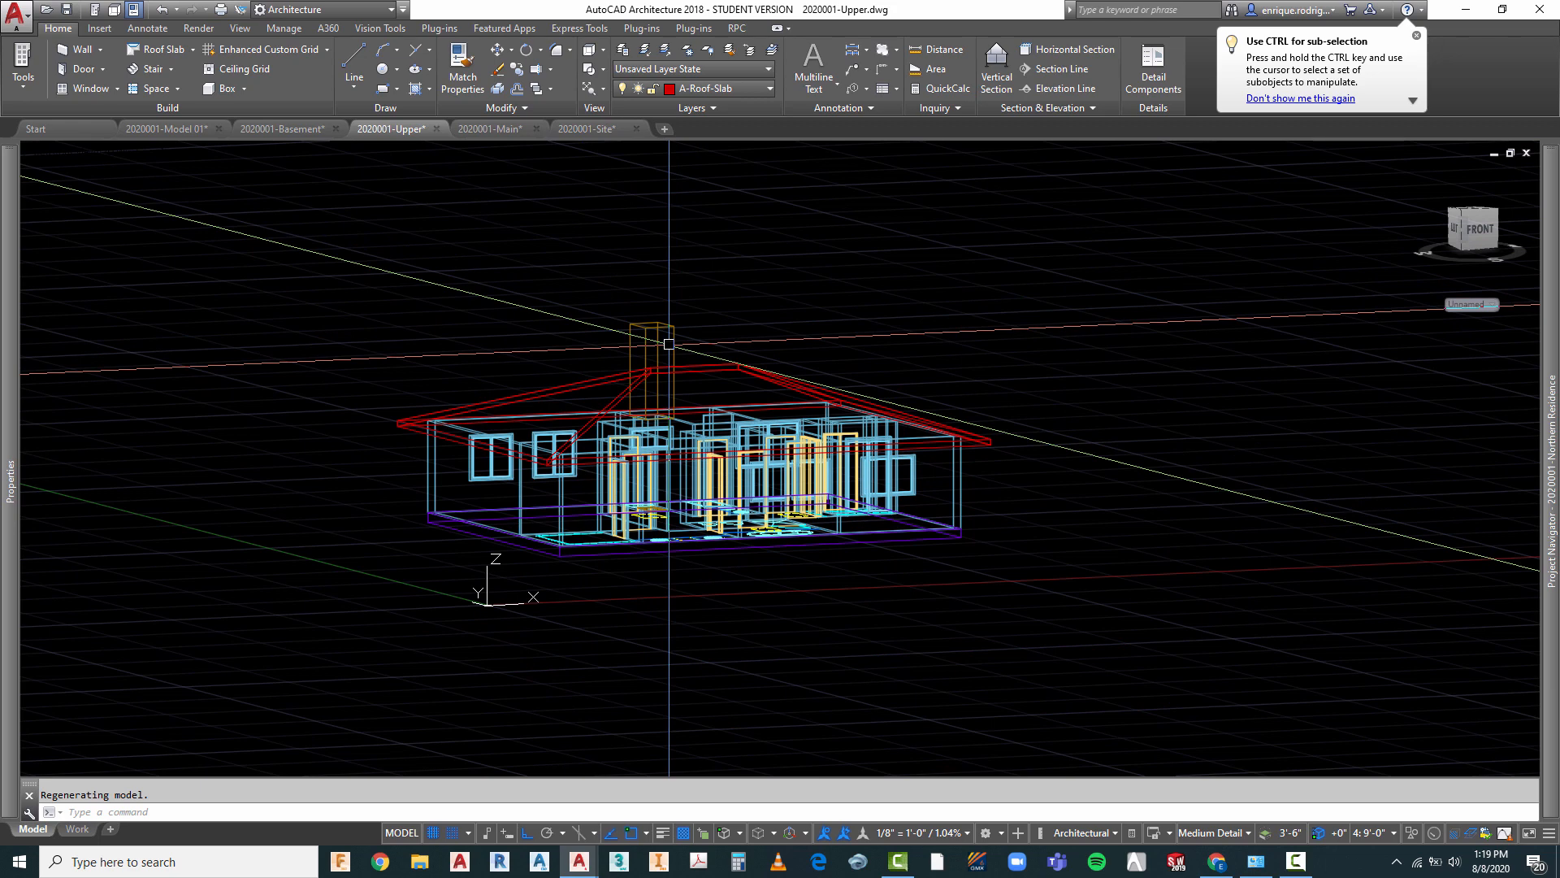
# - Return the 2020001-Upper drawing to the top plan view to show the whole upper floor
pyautogui.moveTo(675, 329)
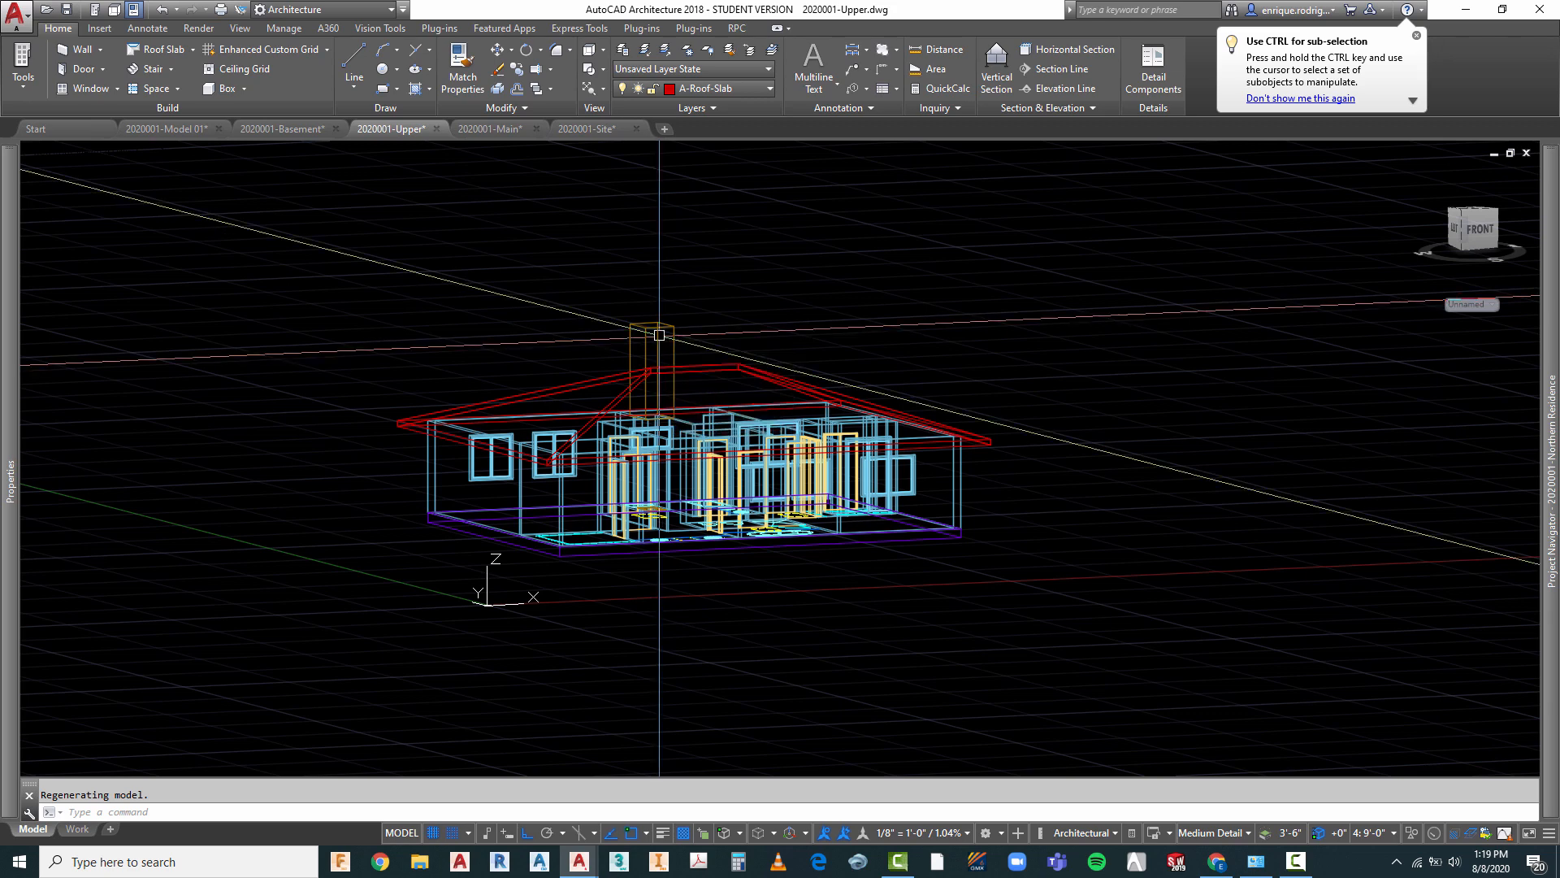
pyautogui.click(587, 52)
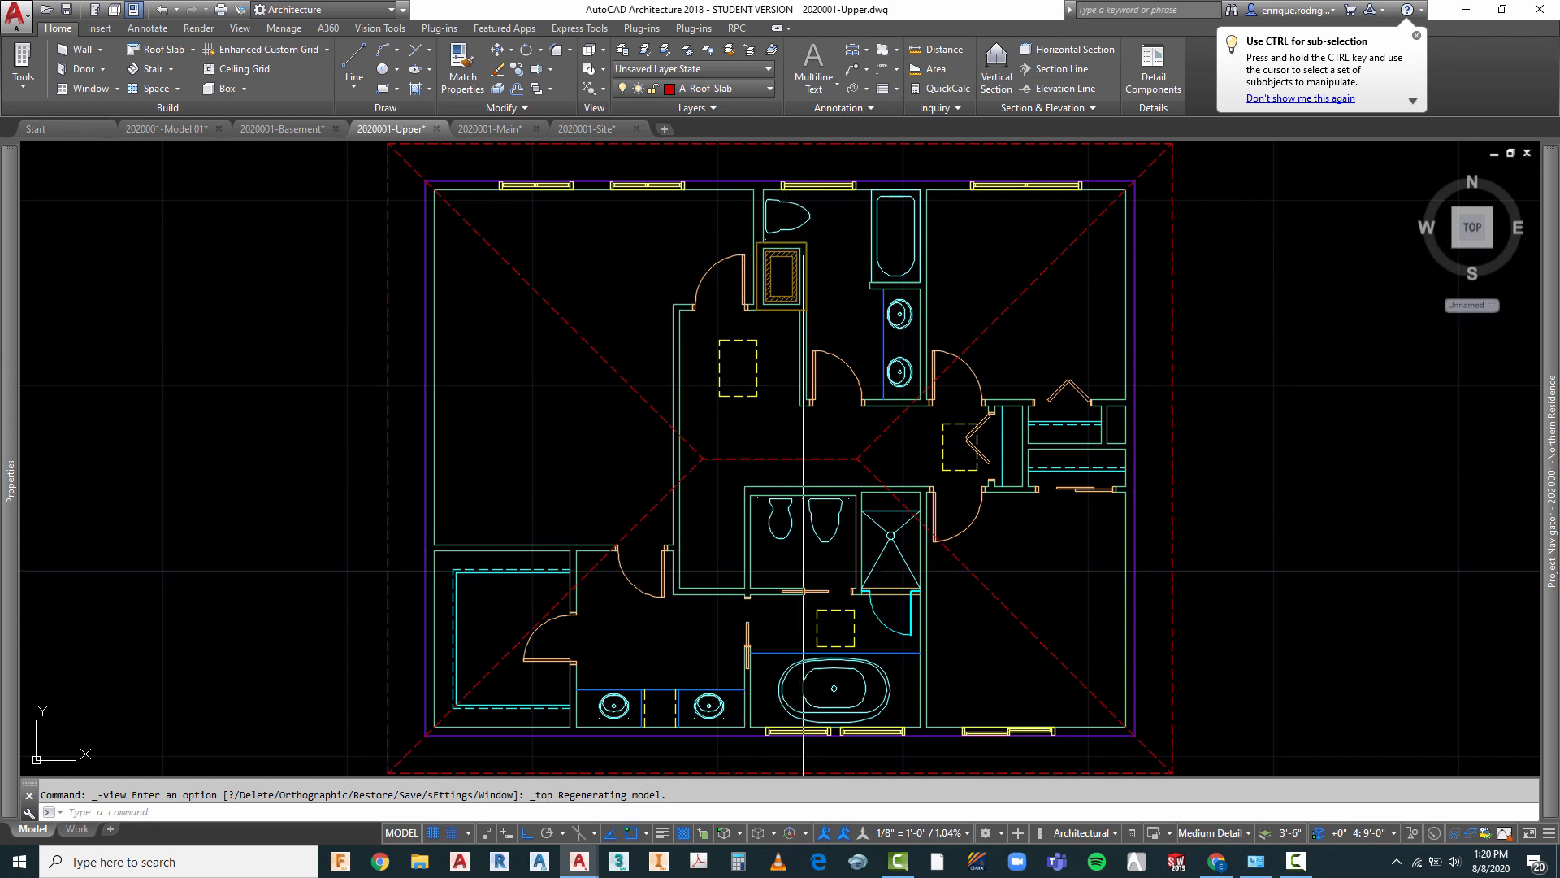
pyautogui.scroll(-2, 651, 335)
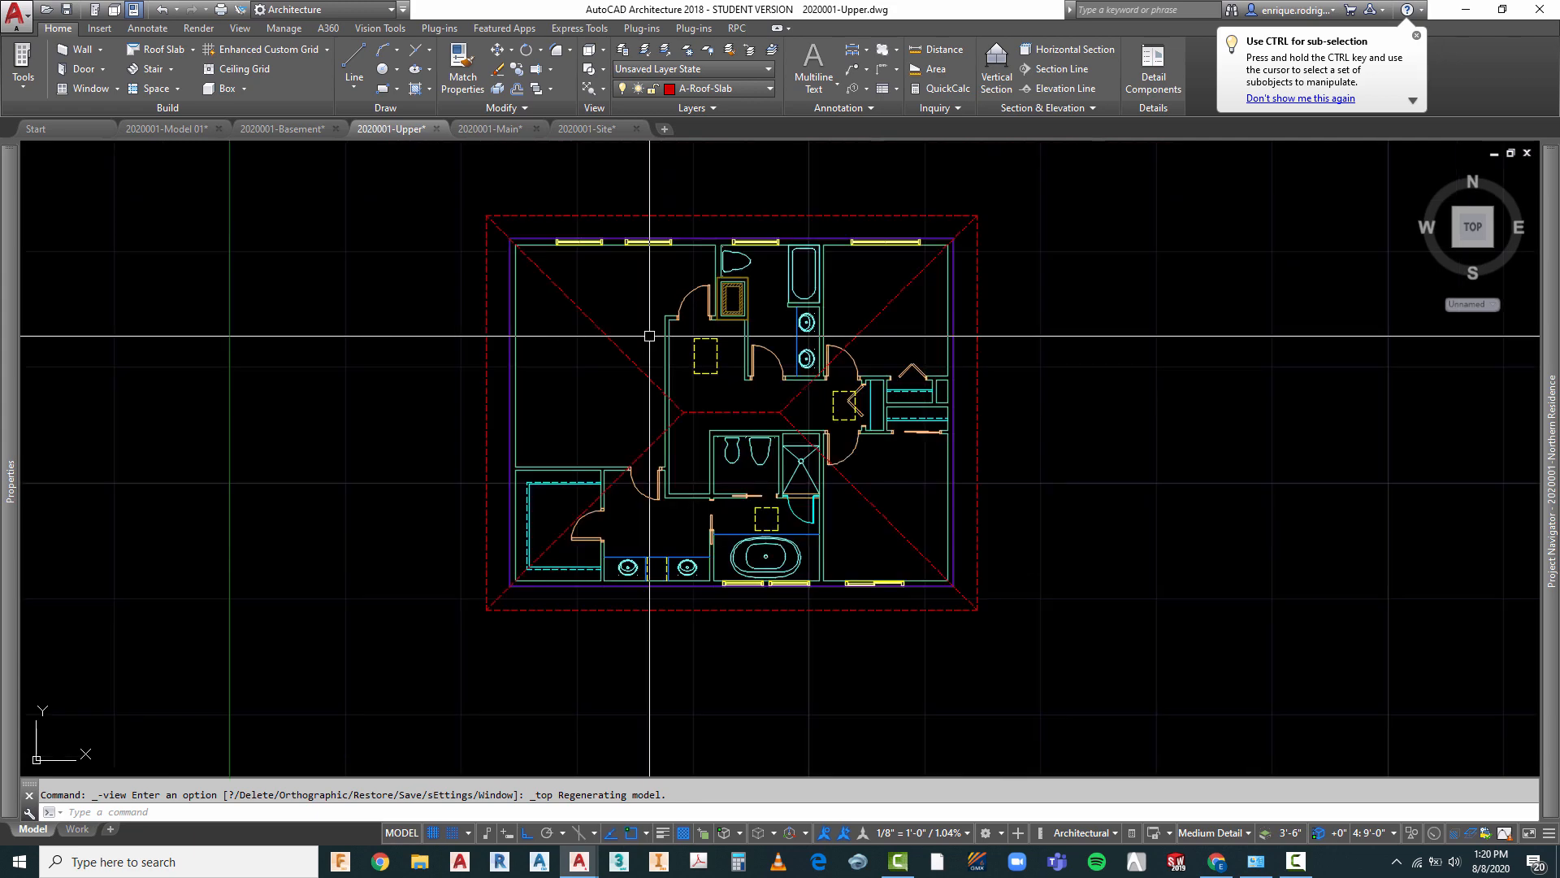
# - Switch to the 2020001-Site drawing and examine the property lines, setbacks, house placement, driveway and street
pyautogui.click(587, 129)
pyautogui.scroll(-2, 640, 349)
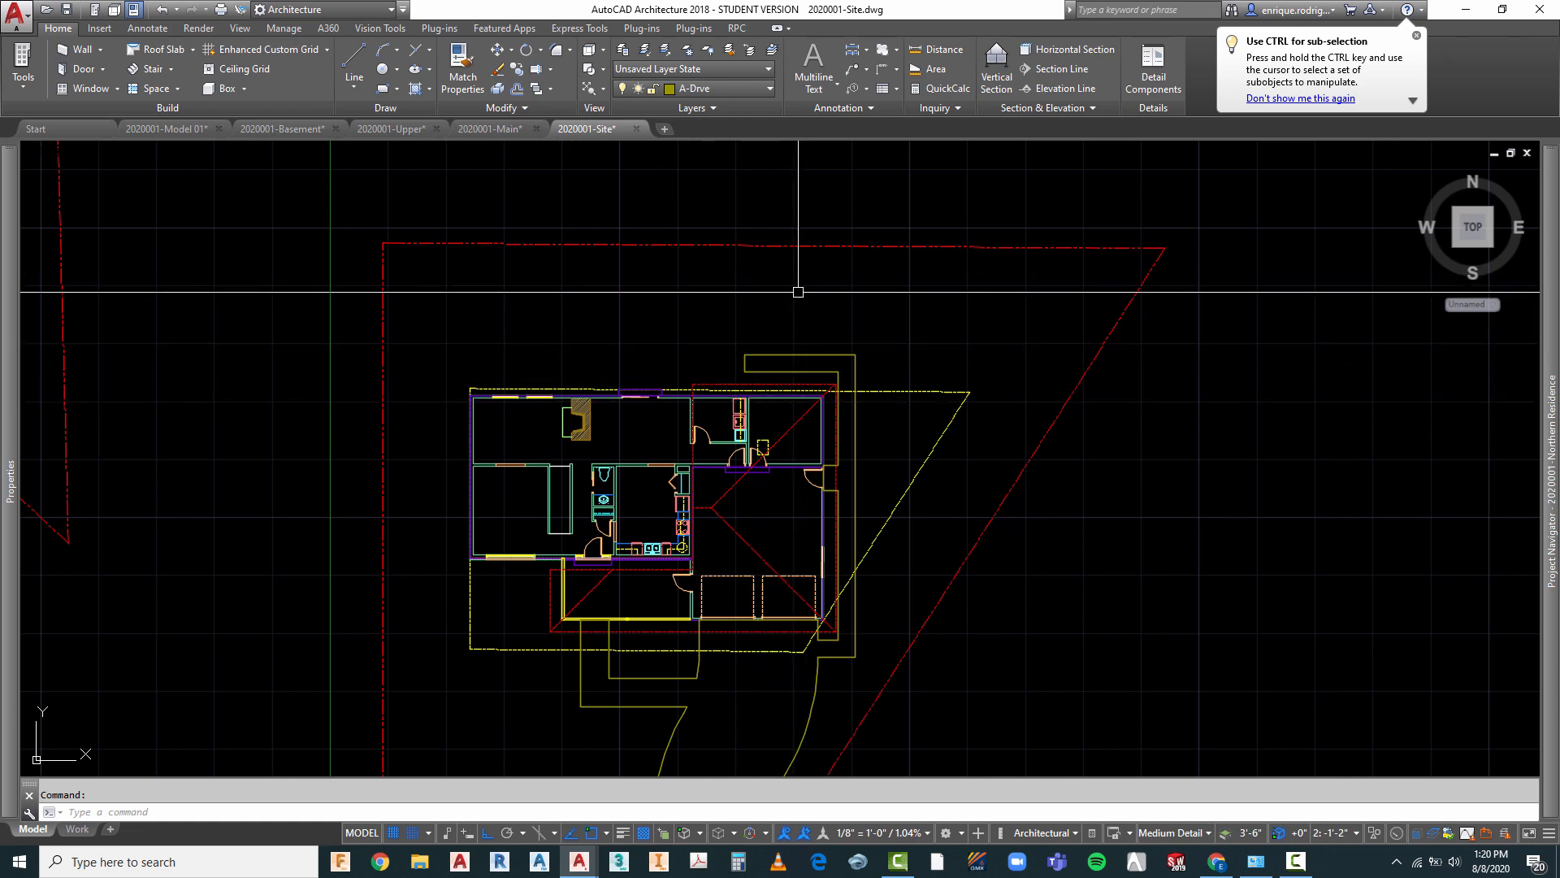
pyautogui.scroll(2, 747, 333)
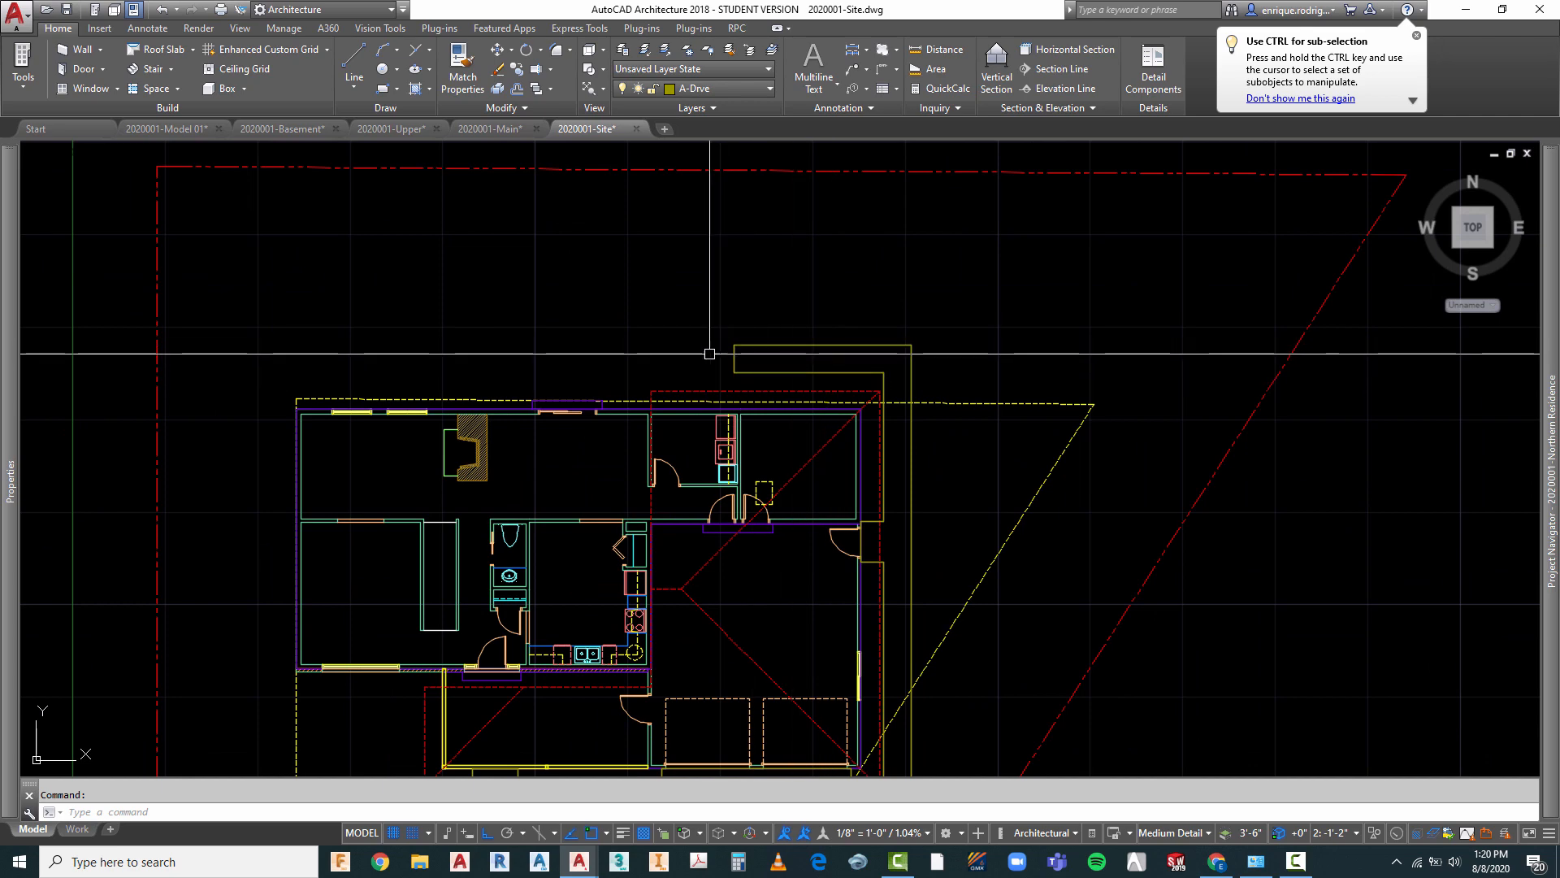
pyautogui.scroll(-2, 770, 280)
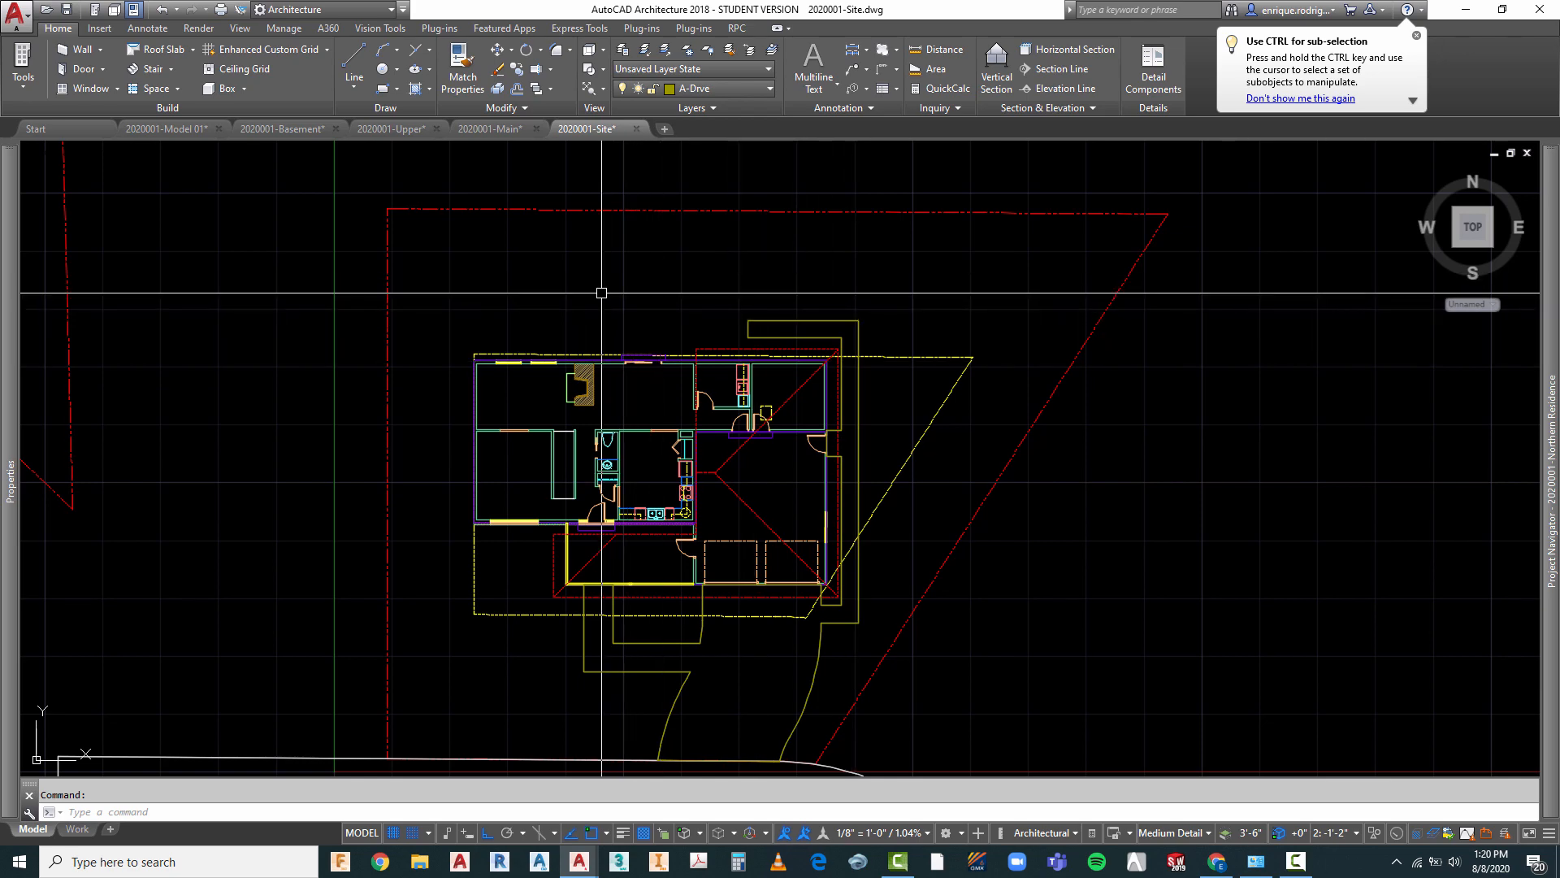
pyautogui.scroll(-2, 655, 272)
pyautogui.scroll(4, 466, 380)
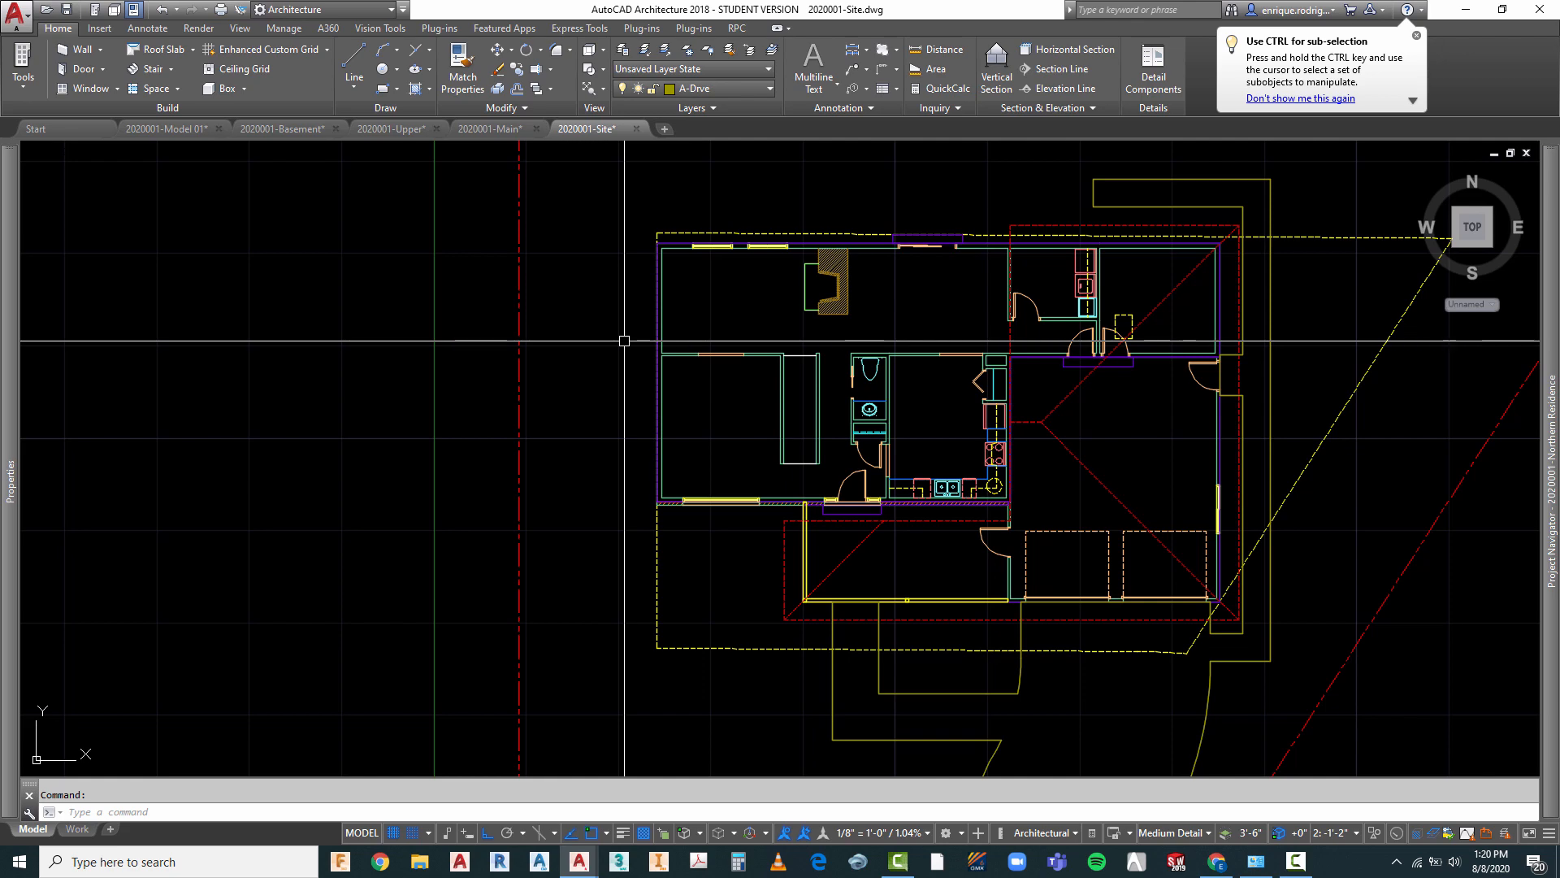
pyautogui.scroll(-2, 609, 307)
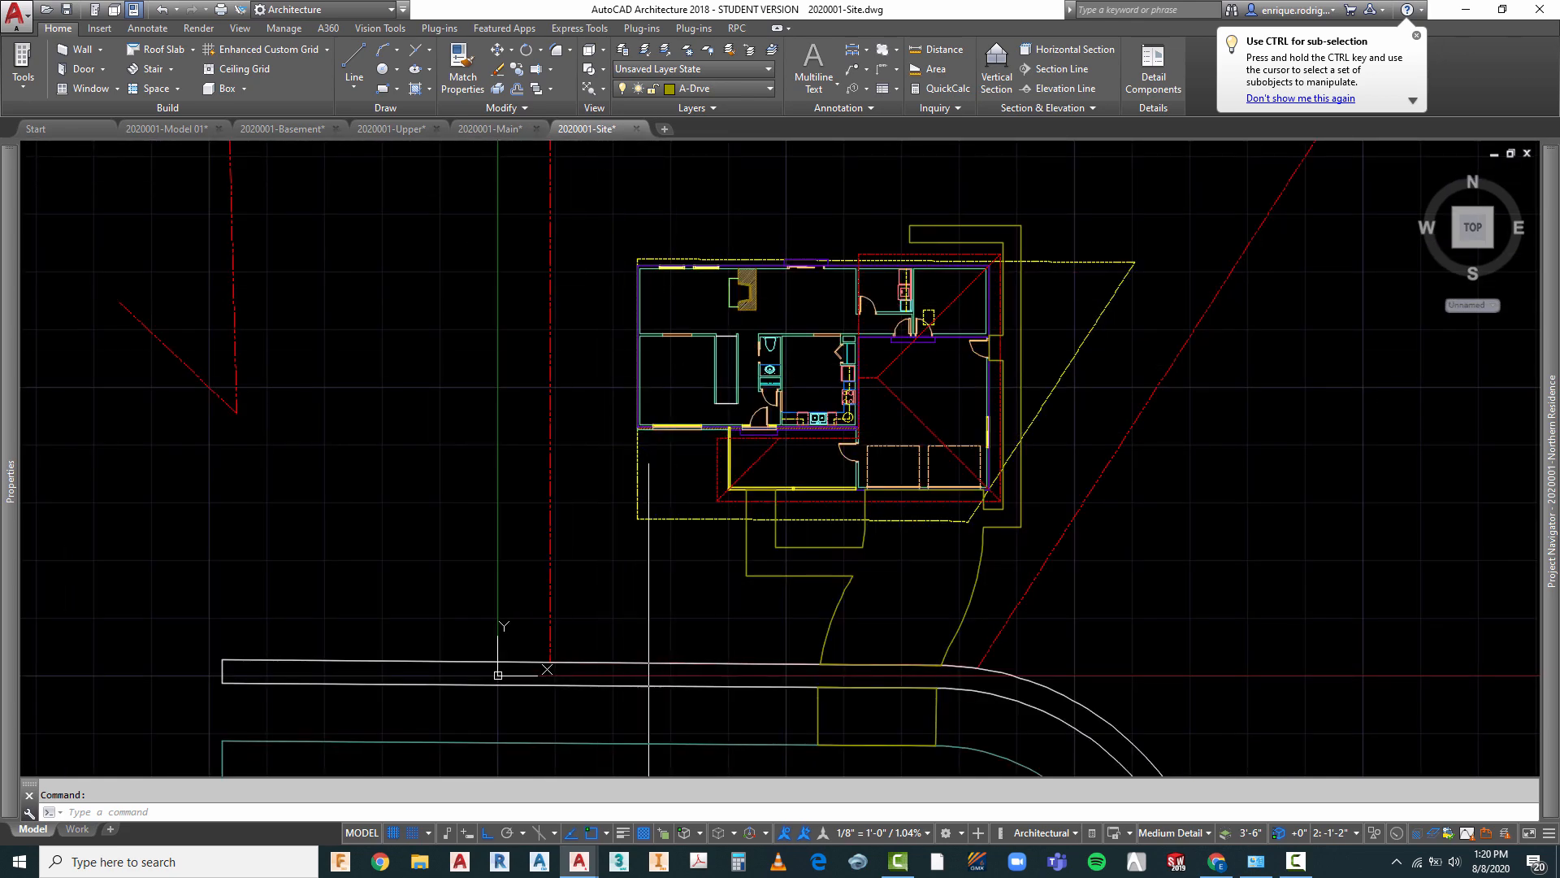
pyautogui.scroll(-2, 648, 443)
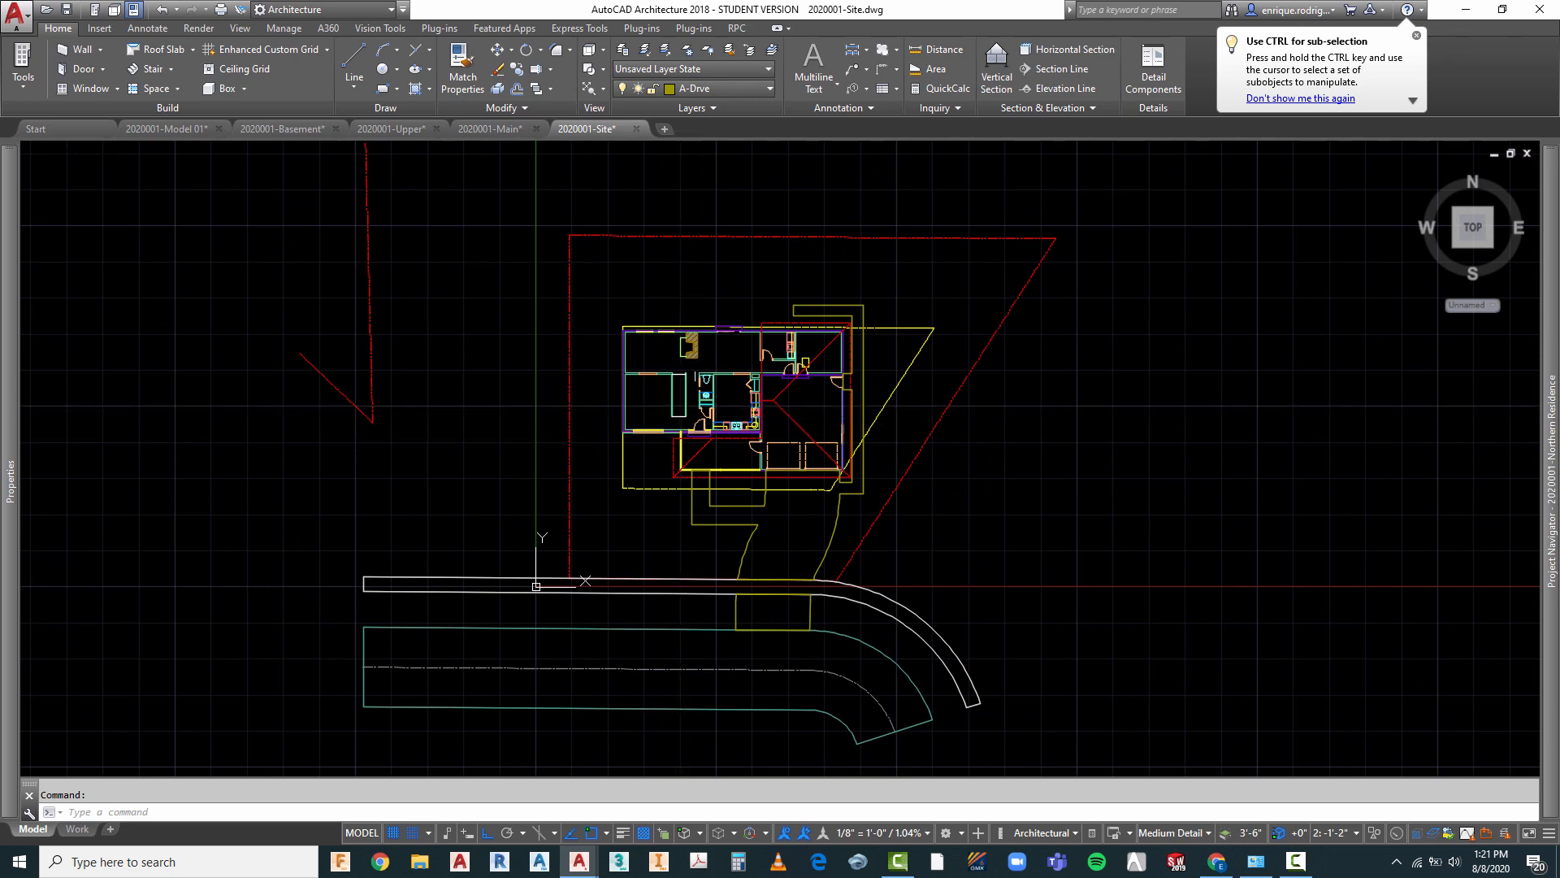
pyautogui.scroll(6, 751, 326)
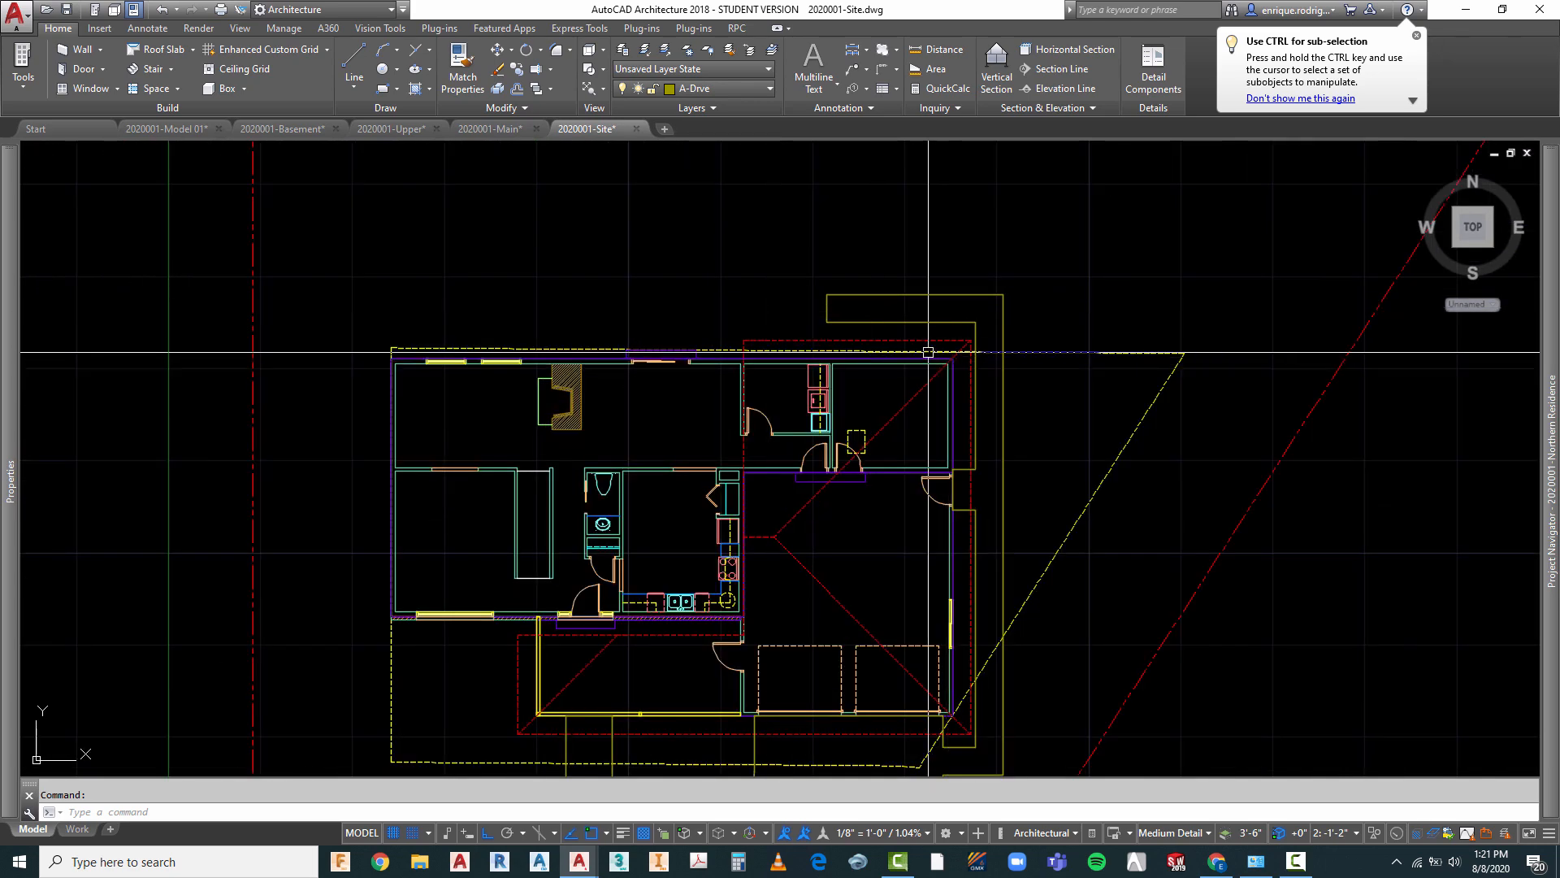
# - Make the A-Drve layer current by picking the walkway outline behind the house
pyautogui.scroll(-2, 914, 376)
pyautogui.press('Escape')
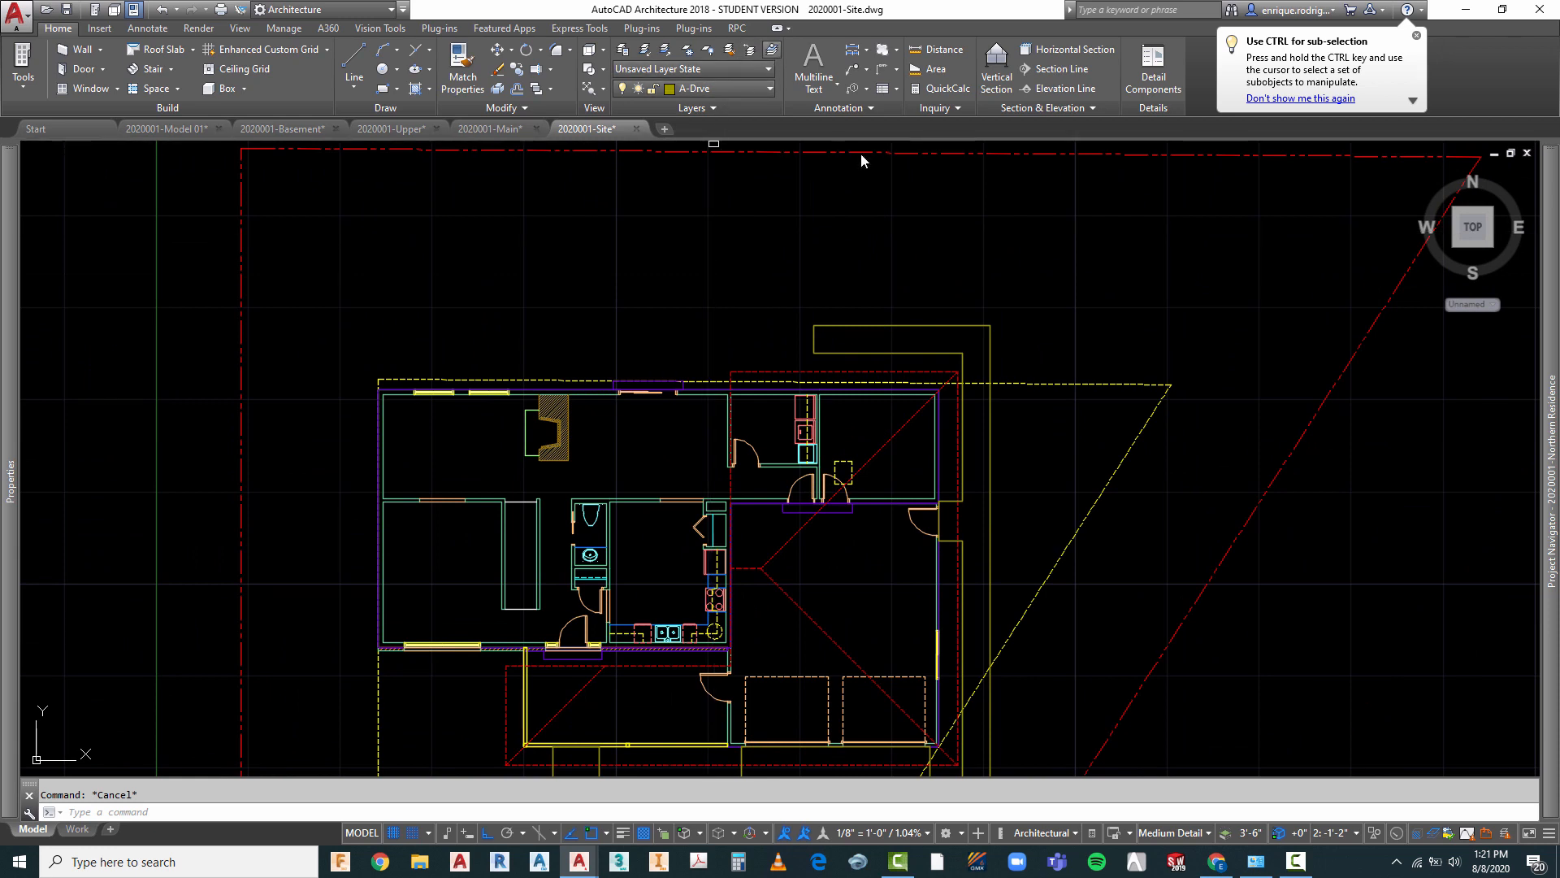
pyautogui.click(846, 325)
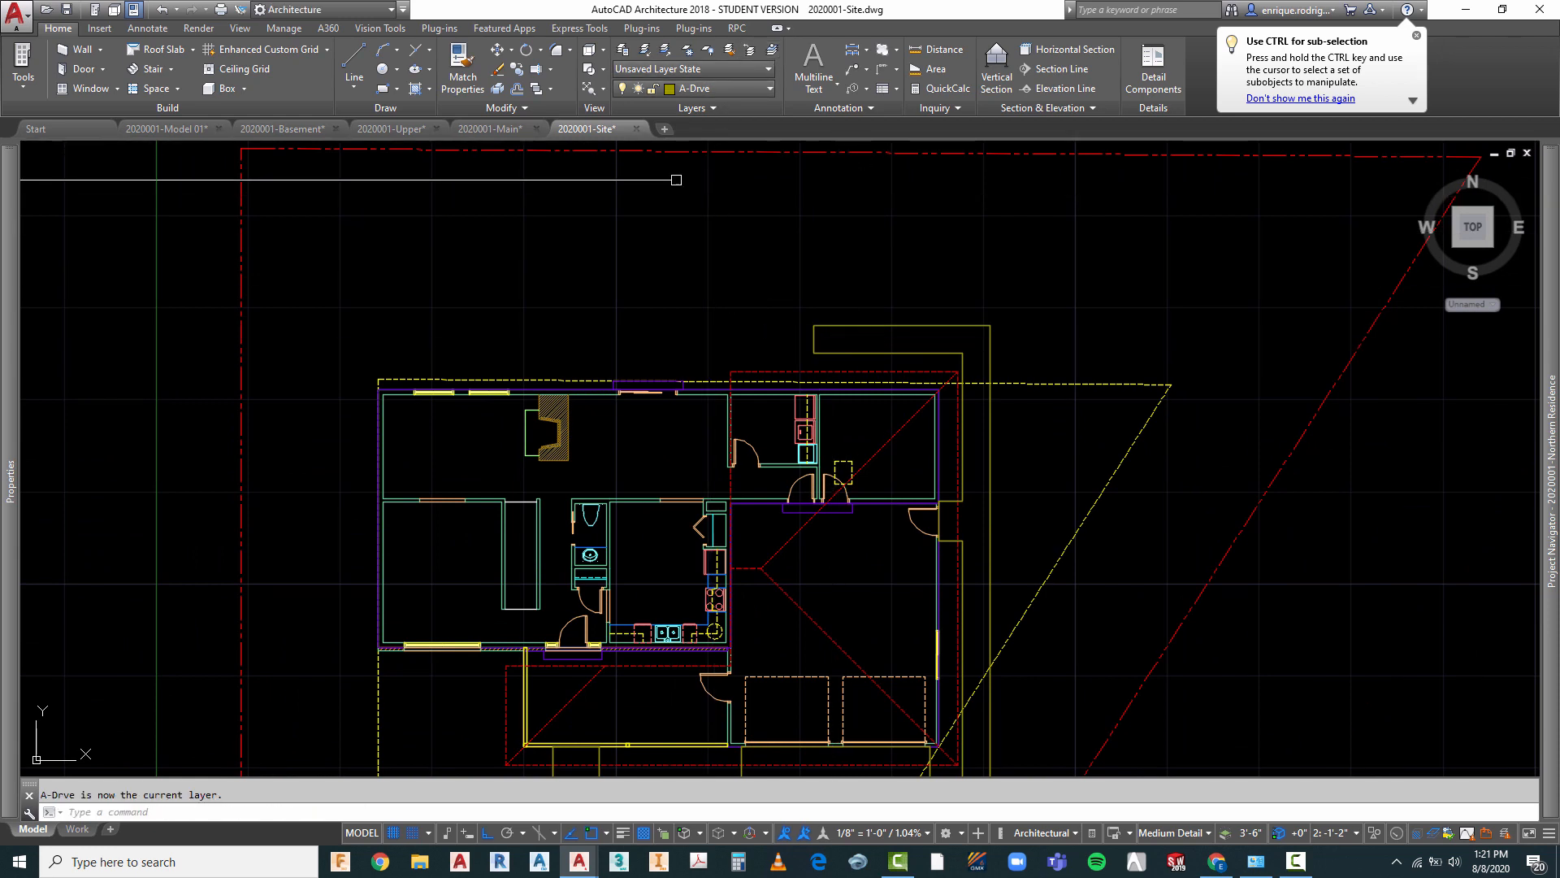
# - Draw a vertical line from the middle of the rear sliding door northward past the rear property line
pyautogui.scroll(-2, 771, 244)
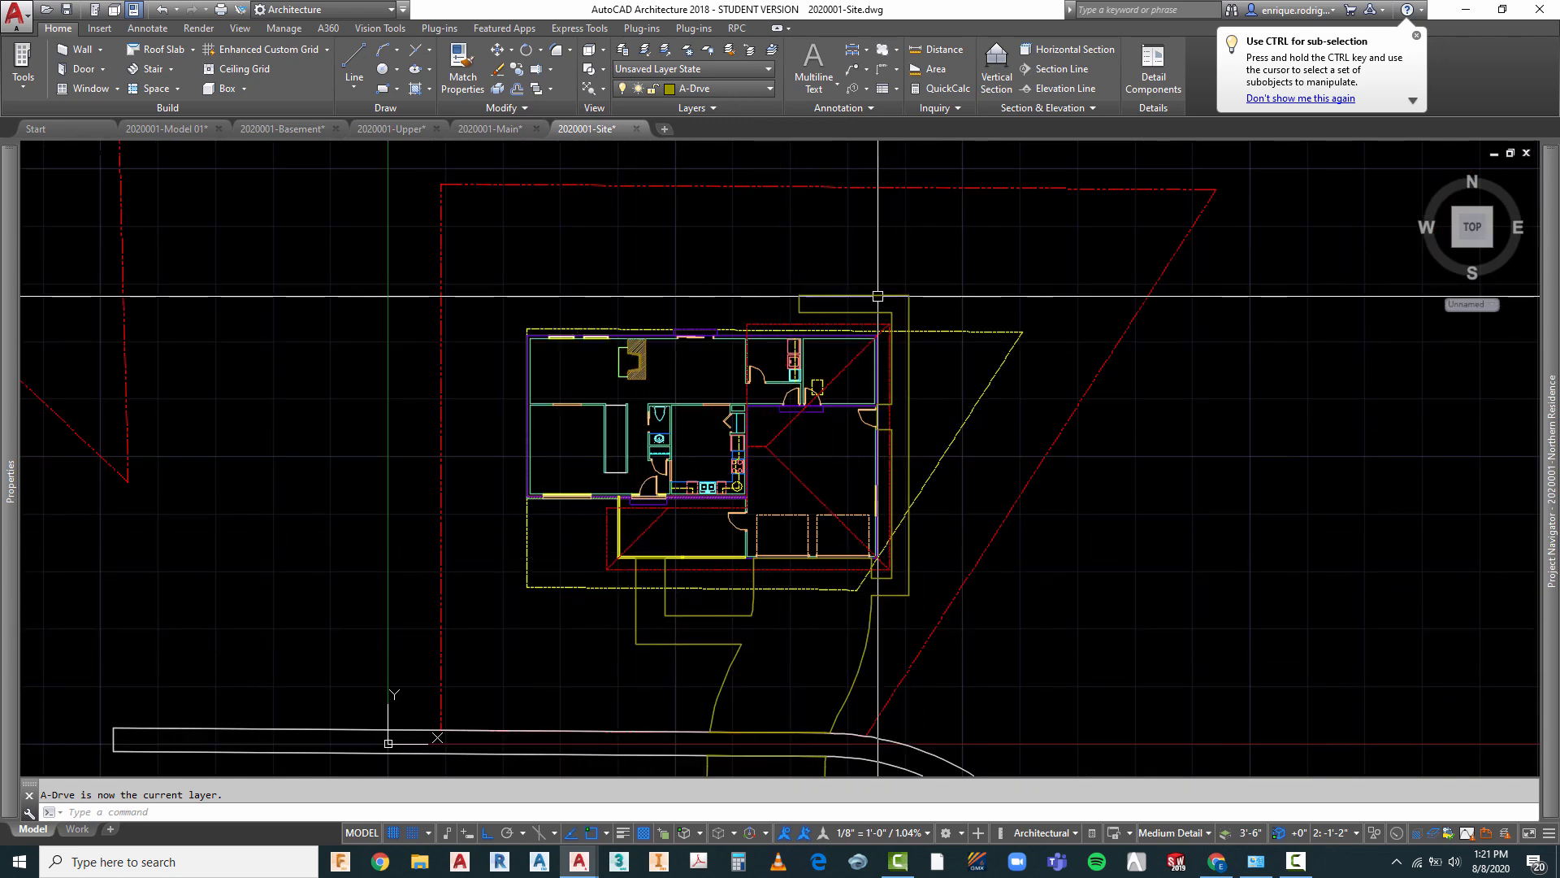
pyautogui.scroll(4, 809, 245)
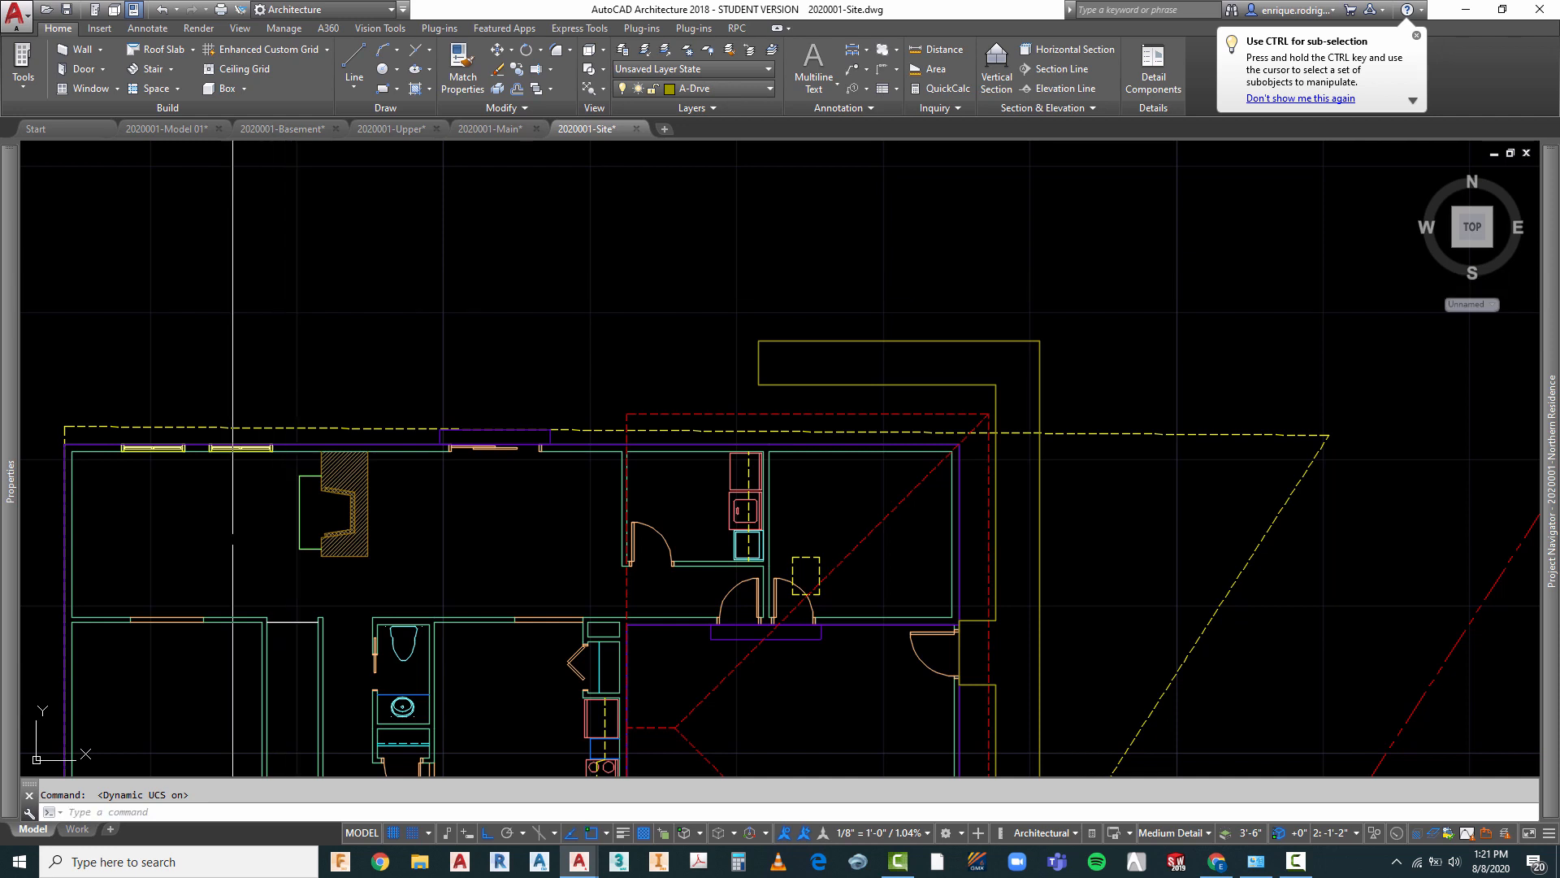
pyautogui.press('F6')
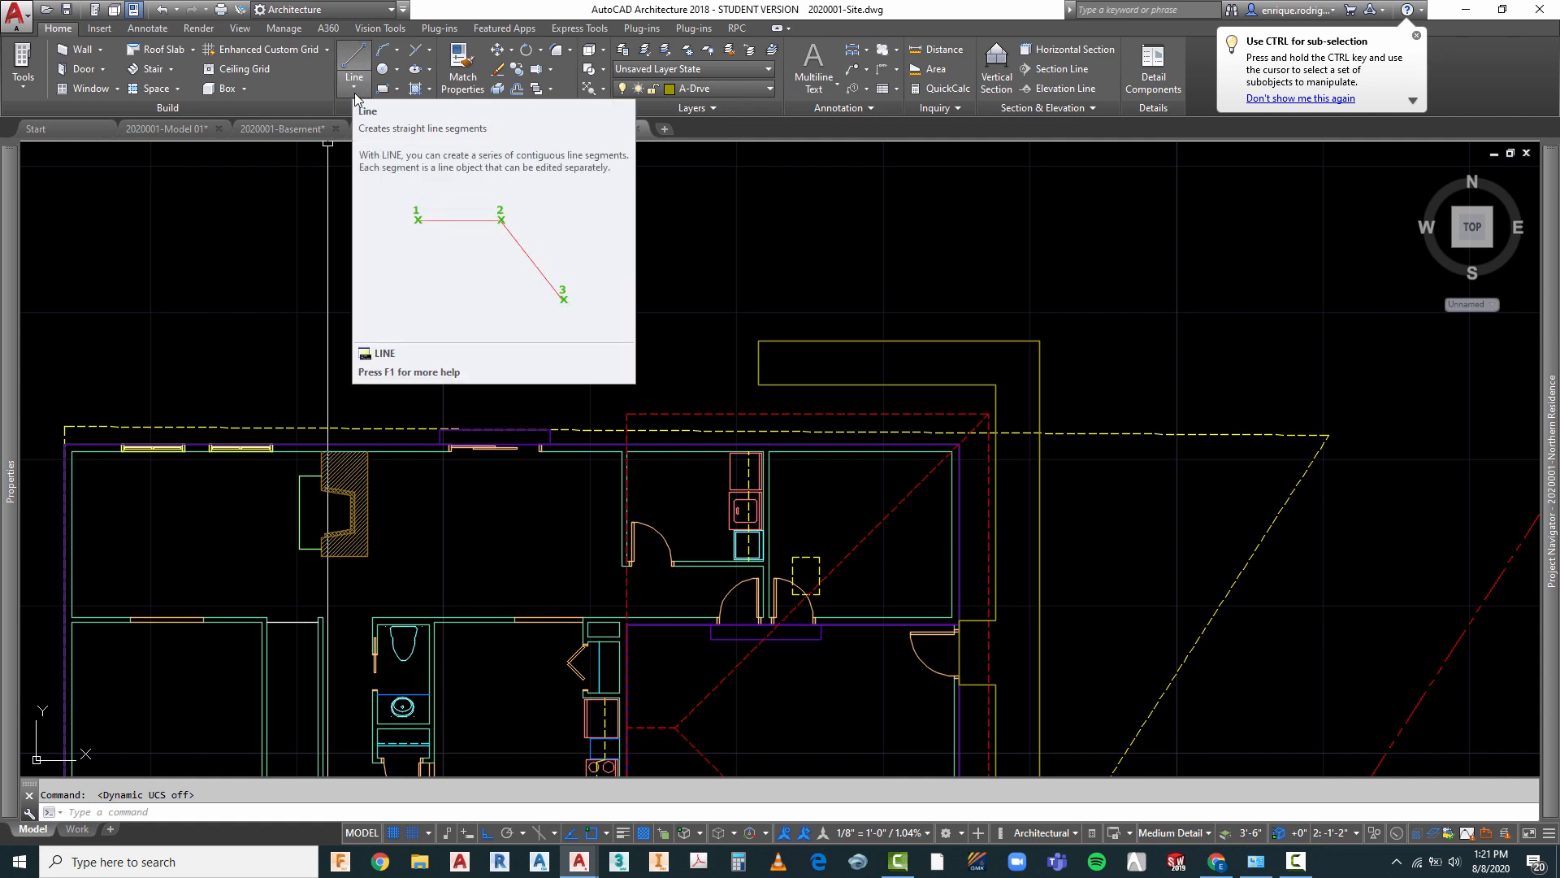
pyautogui.click(354, 61)
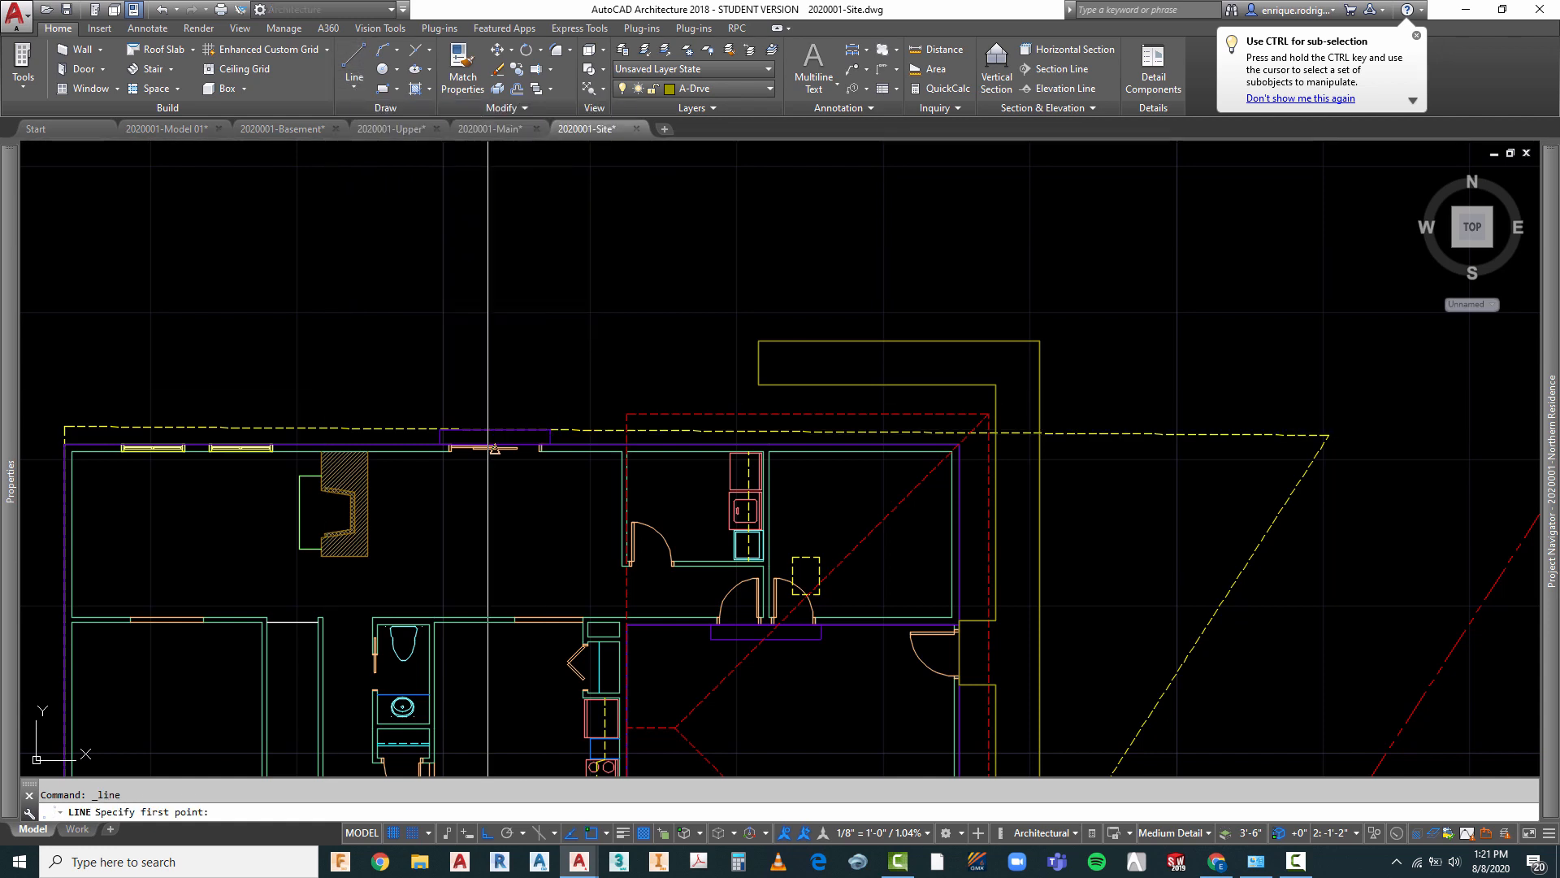
pyautogui.scroll(5, 519, 420)
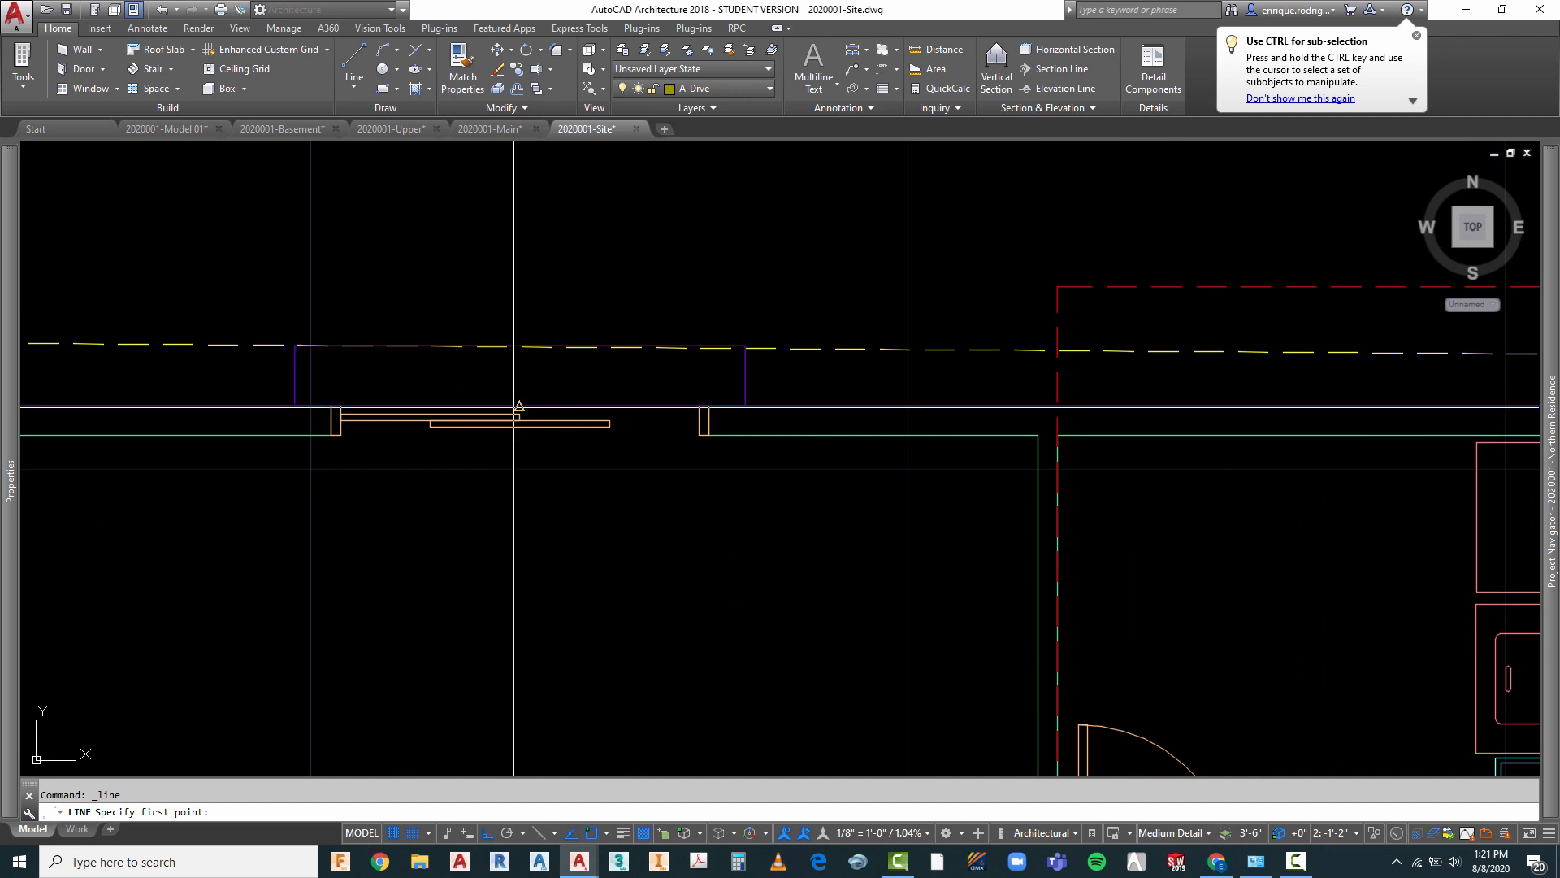
pyautogui.click(519, 404)
pyautogui.scroll(-5, 519, 404)
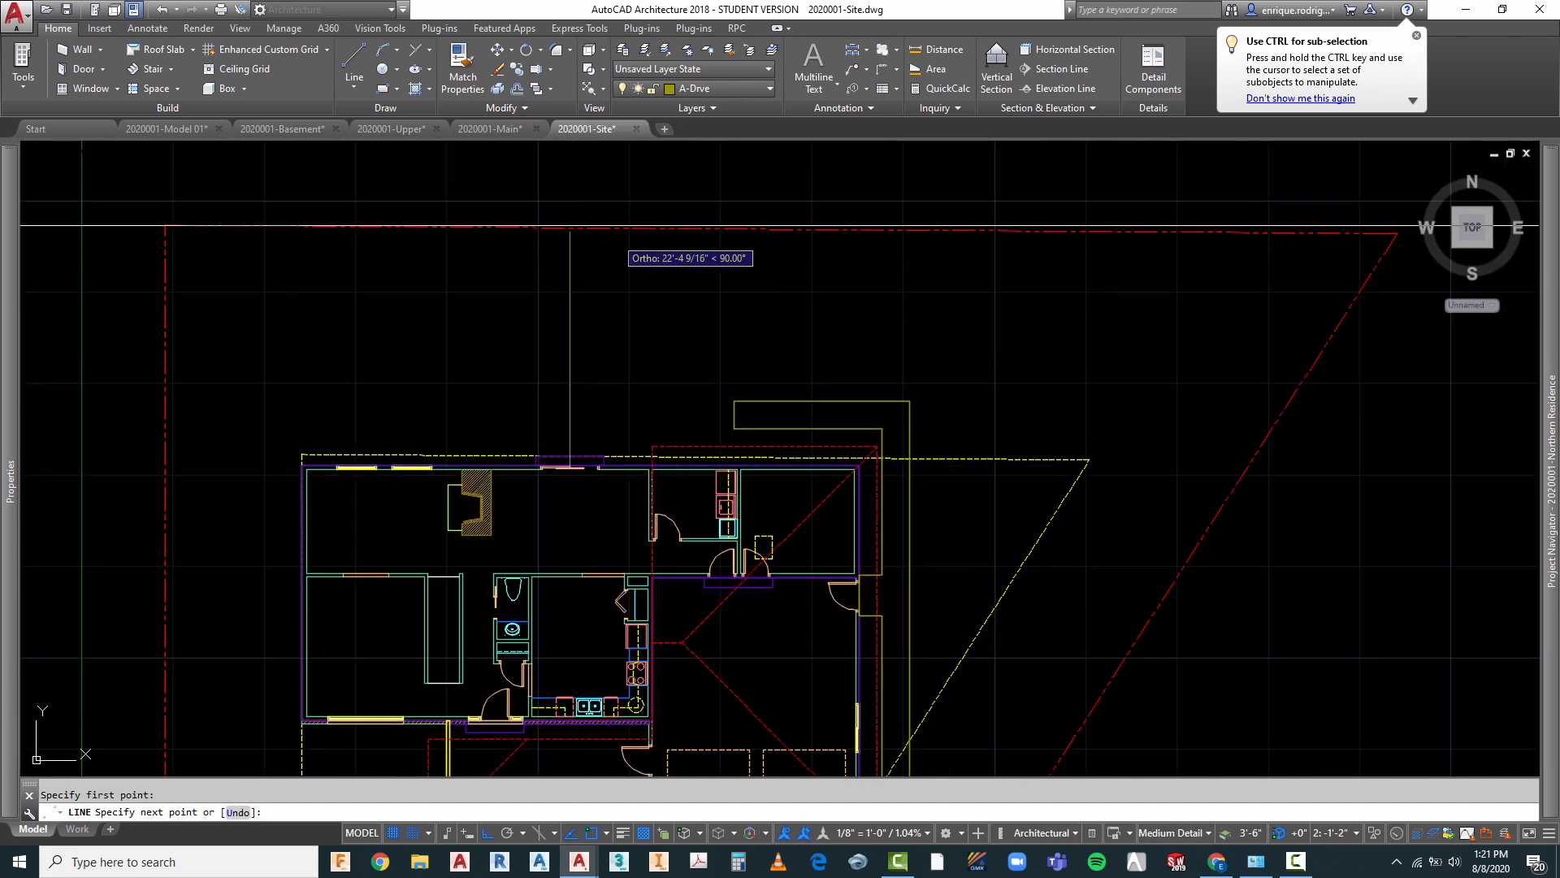
pyautogui.click(570, 189)
pyautogui.press('Escape')
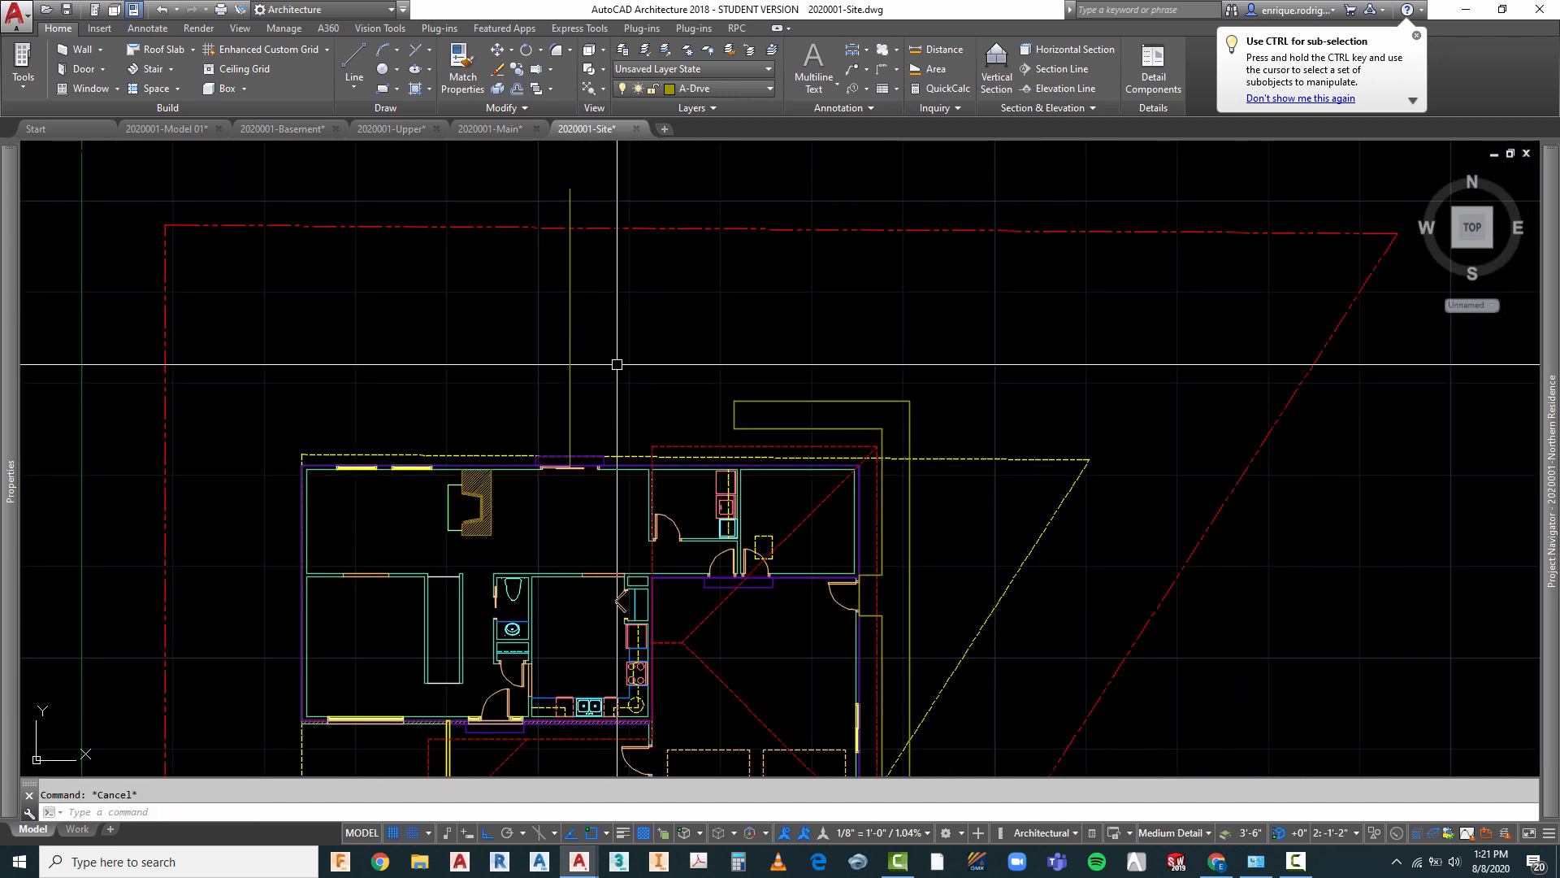
# - Offset the vertical line at the sliding door 20' to the east
pyautogui.press('Return')
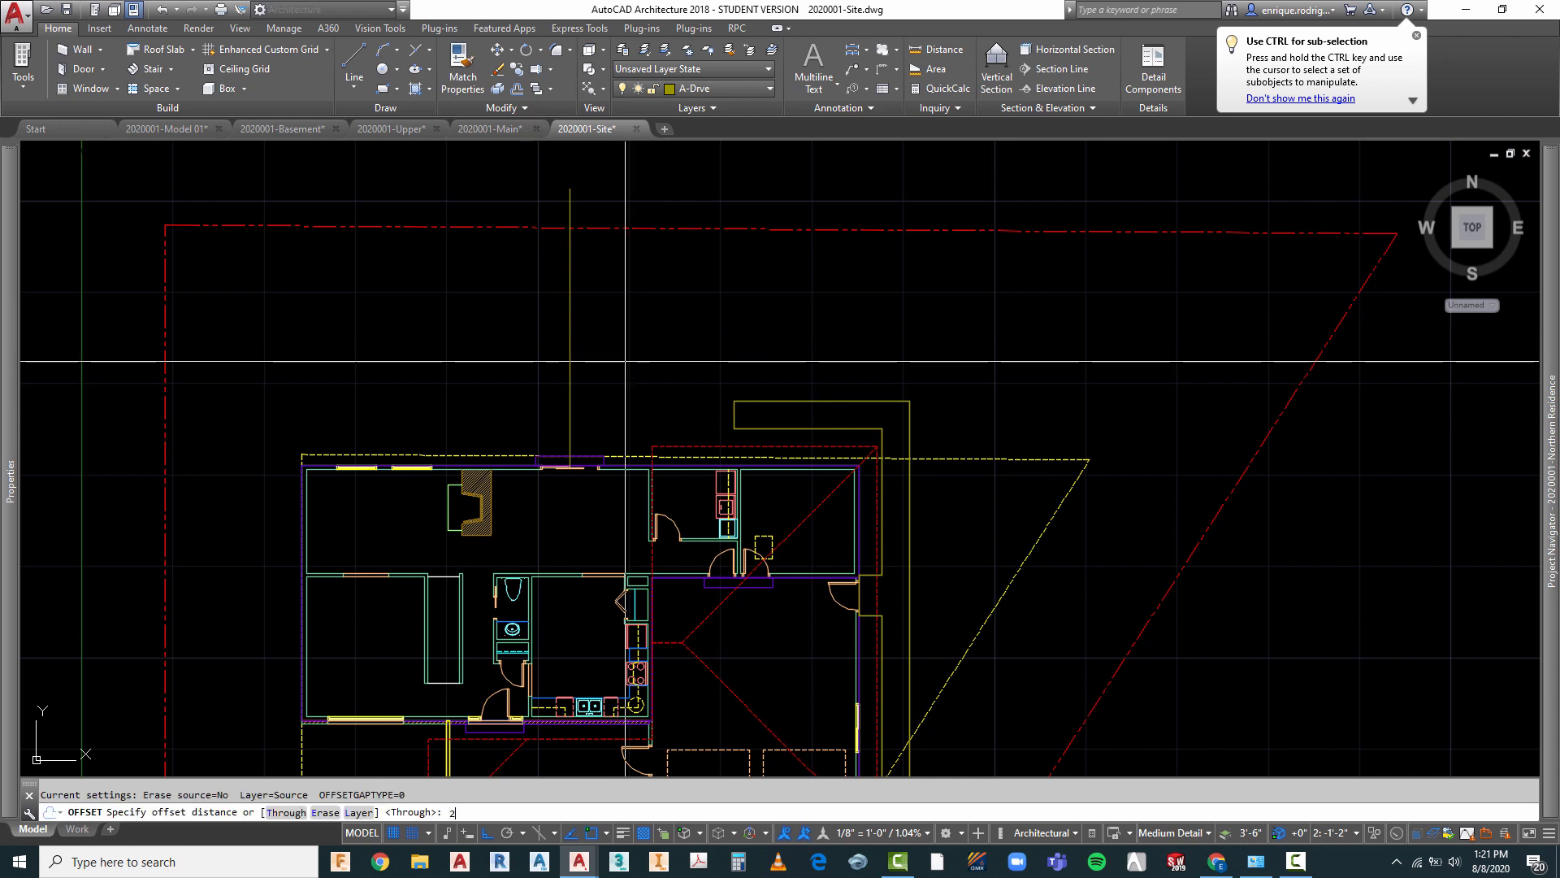
pyautogui.press('Return')
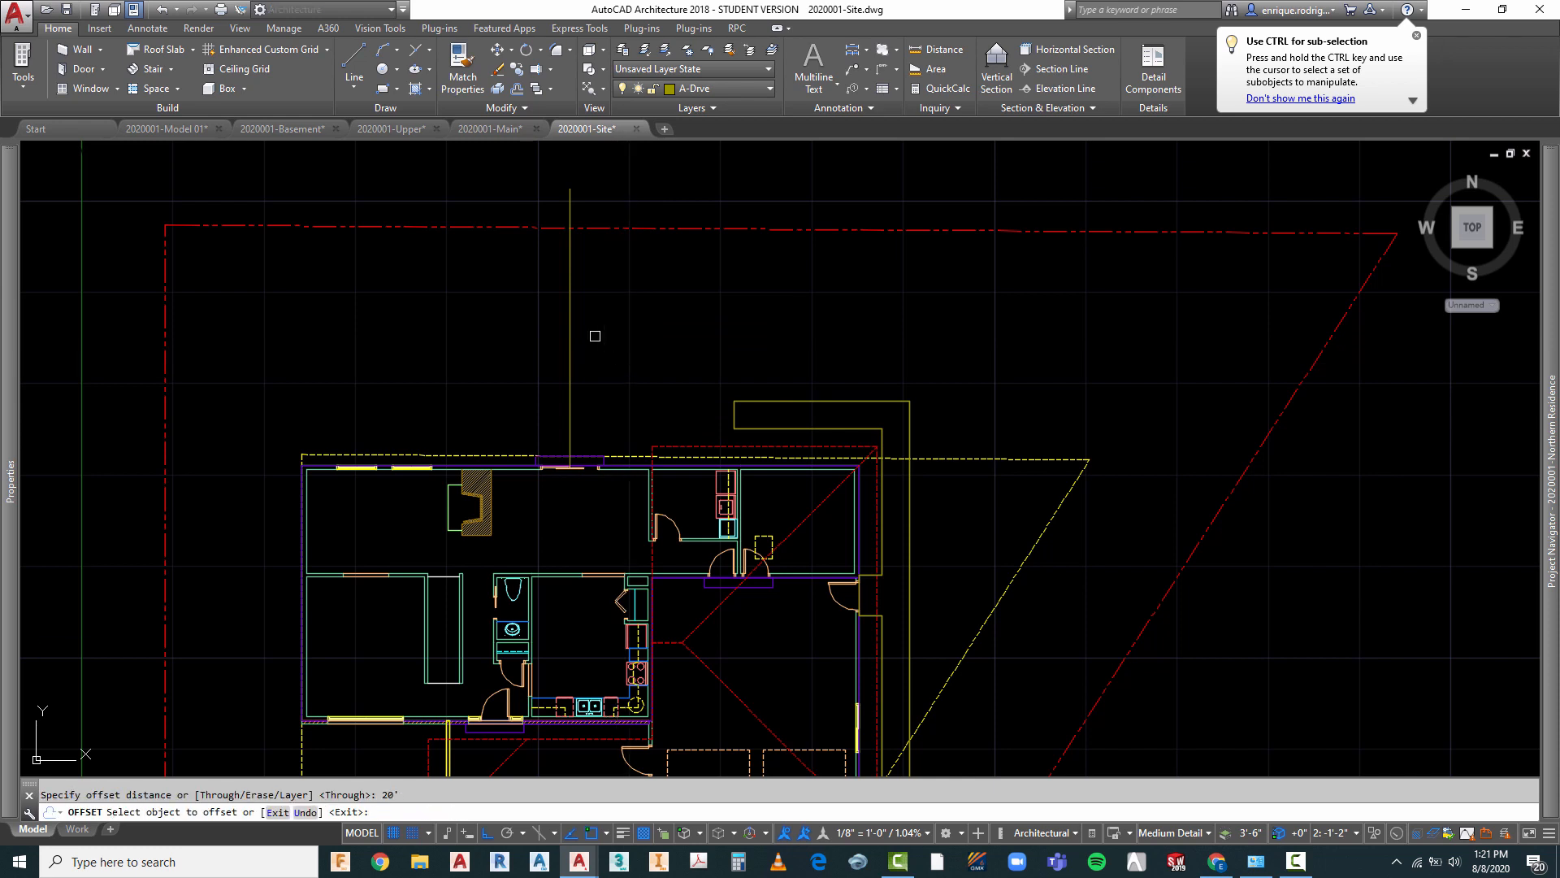
pyautogui.click(567, 318)
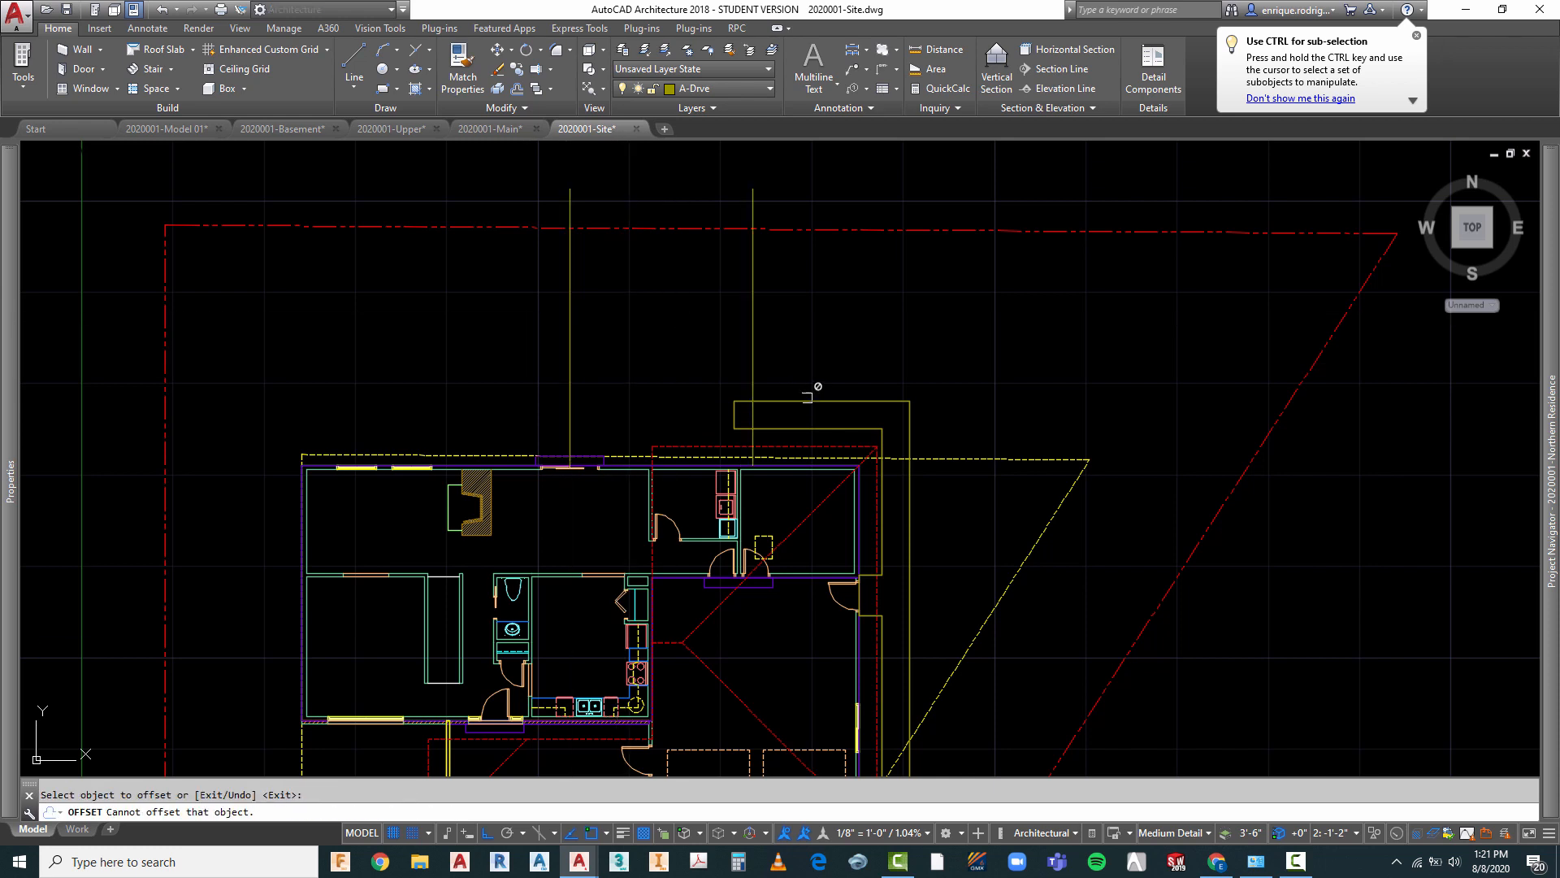
pyautogui.press('Escape')
# - Move the offset vertical line 10' farther east
pyautogui.write('m')
pyautogui.press('Return')
pyautogui.click(788, 309)
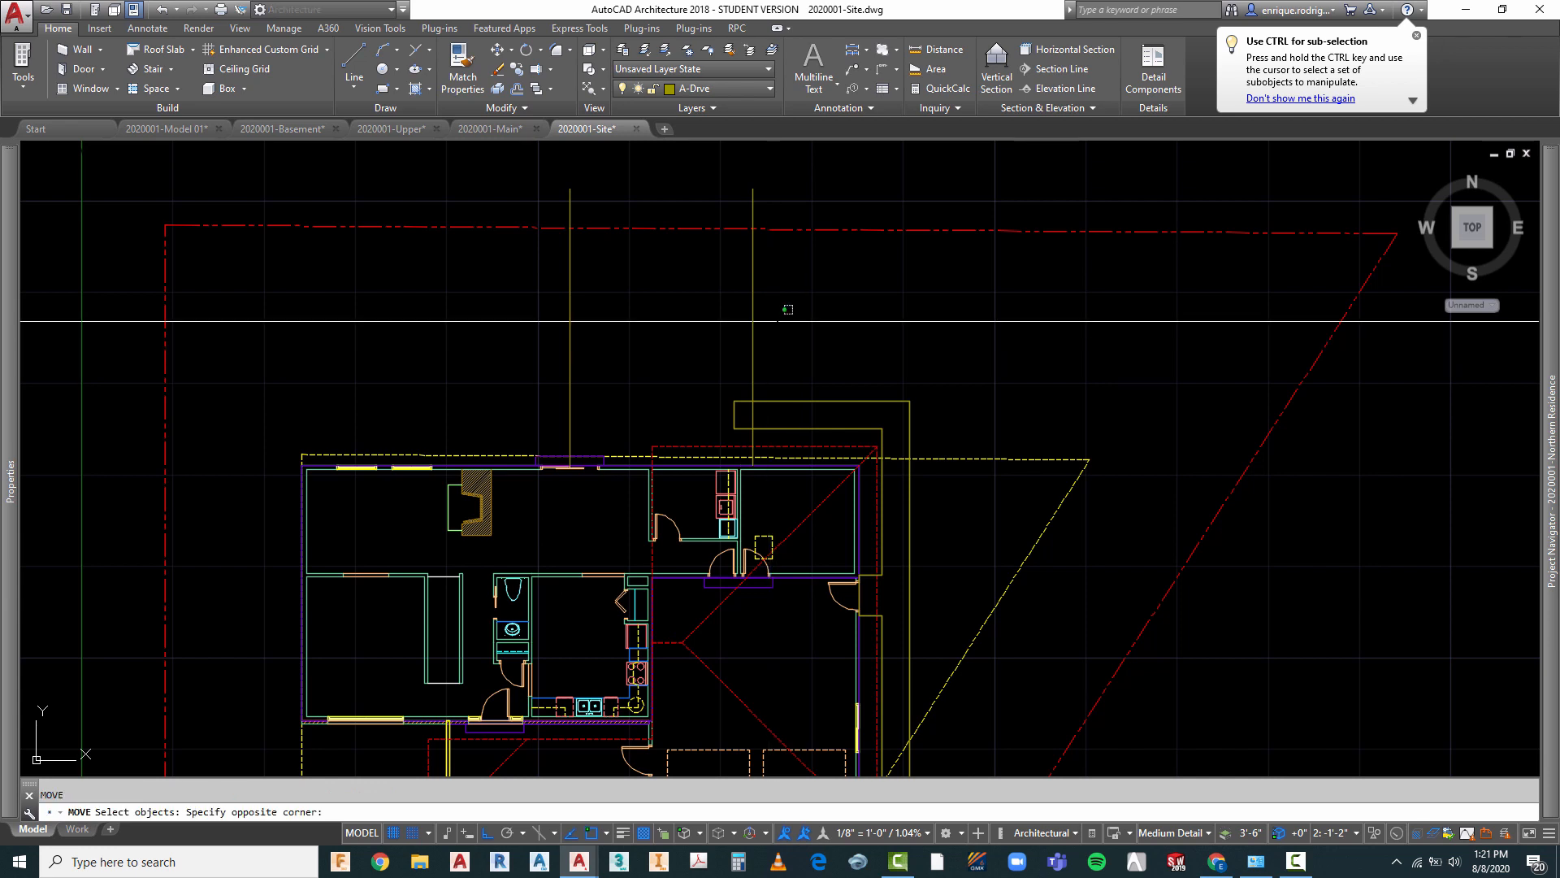
pyautogui.click(725, 345)
pyautogui.press('Return')
pyautogui.click(803, 328)
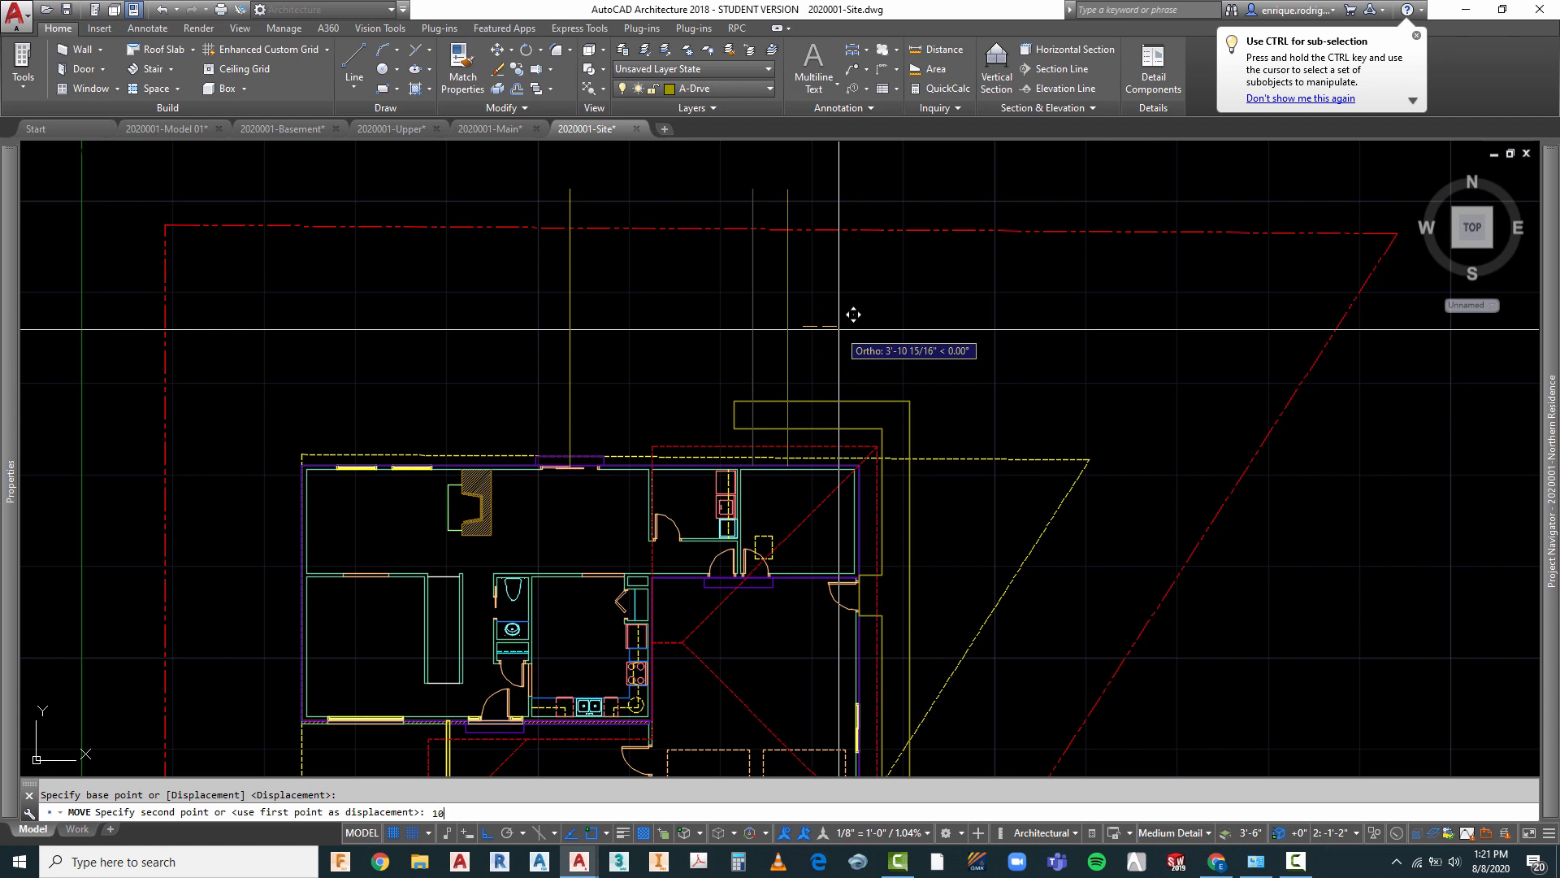
pyautogui.press('Return')
pyautogui.press('Escape')
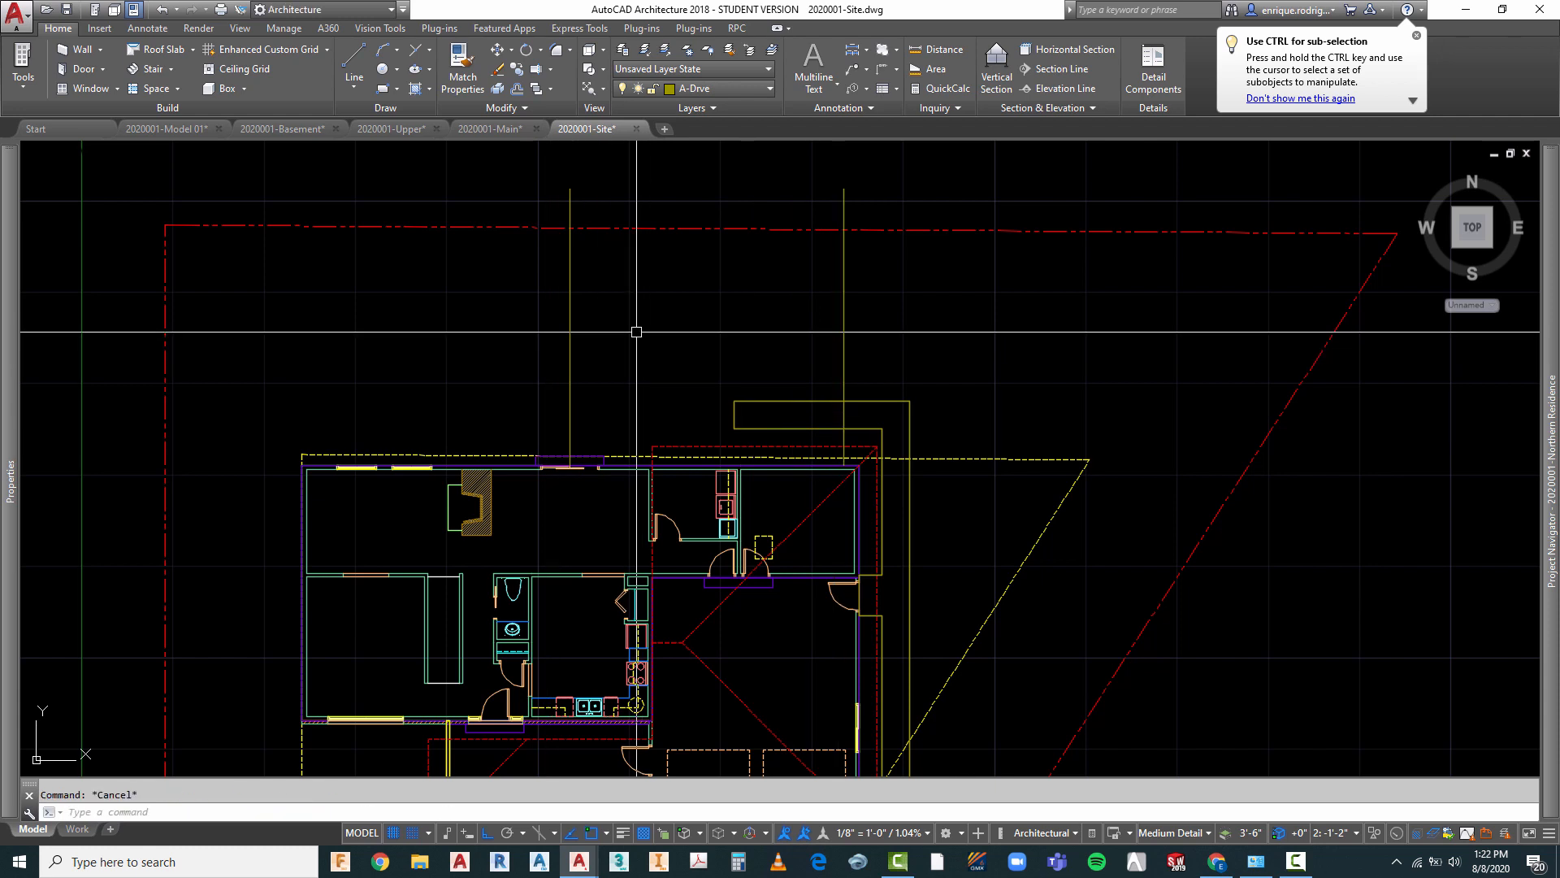
# - Offset the vertical line at the sliding door 20' to the west
pyautogui.write('o')
pyautogui.press('Return')
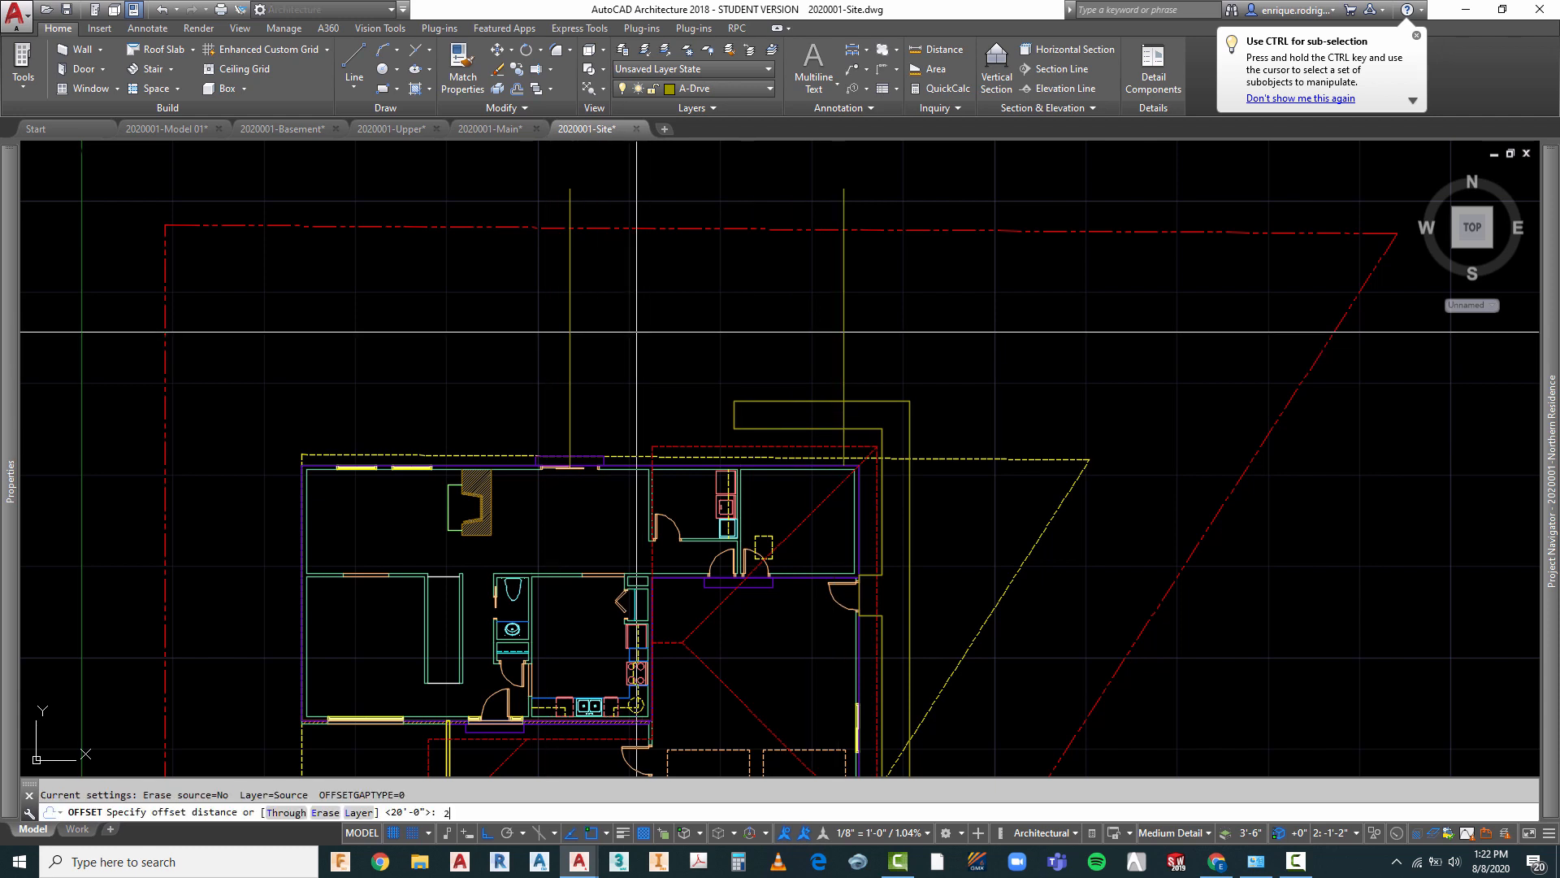
pyautogui.write("20'")
pyautogui.press('Return')
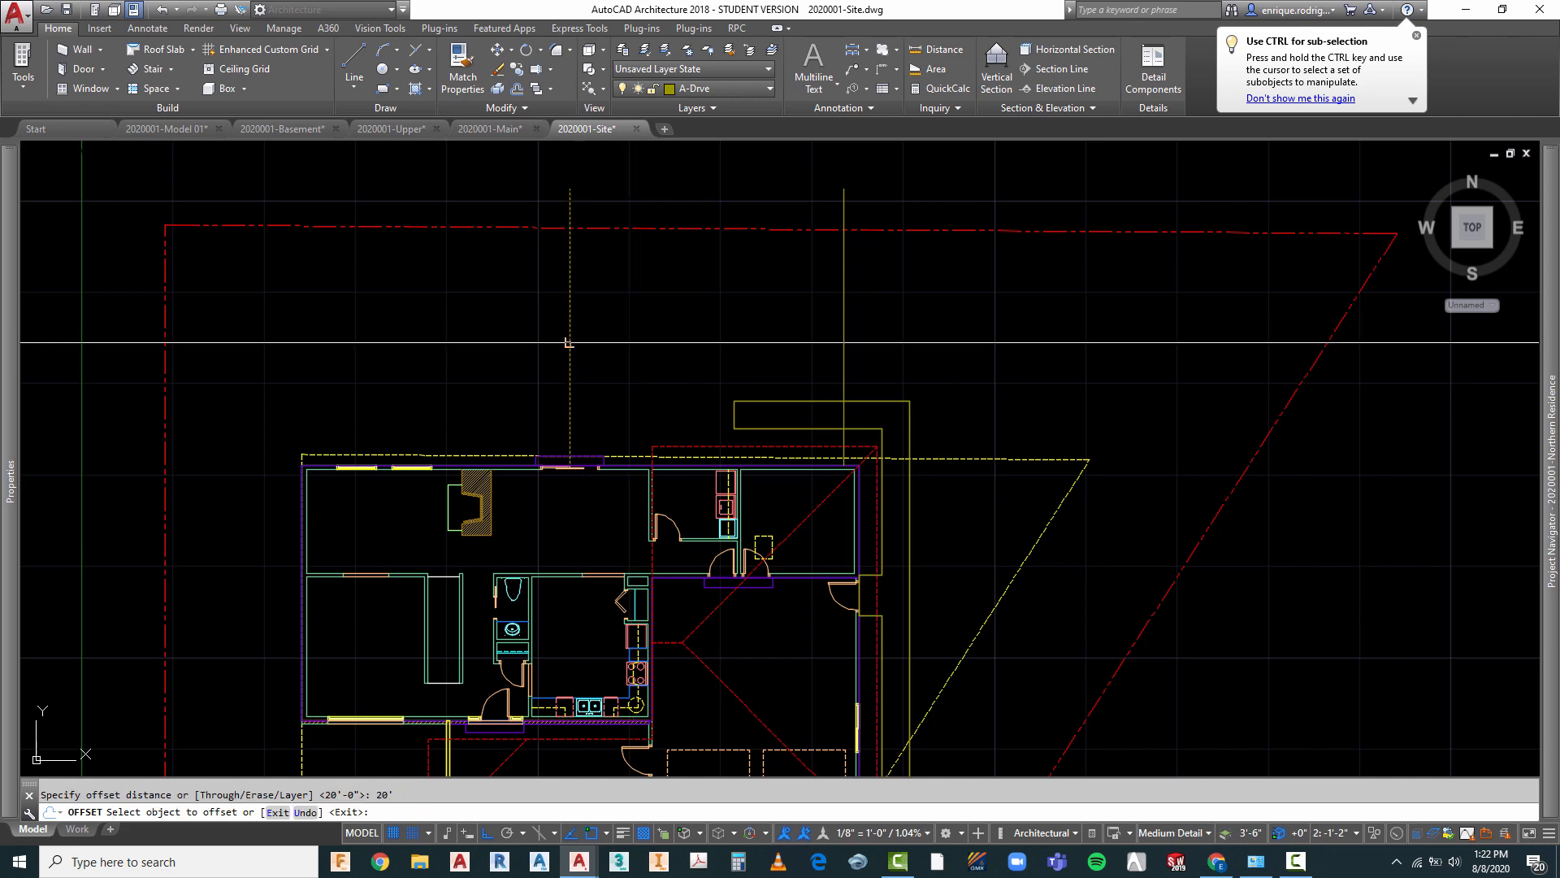
pyautogui.press('Escape')
pyautogui.scroll(4, 723, 440)
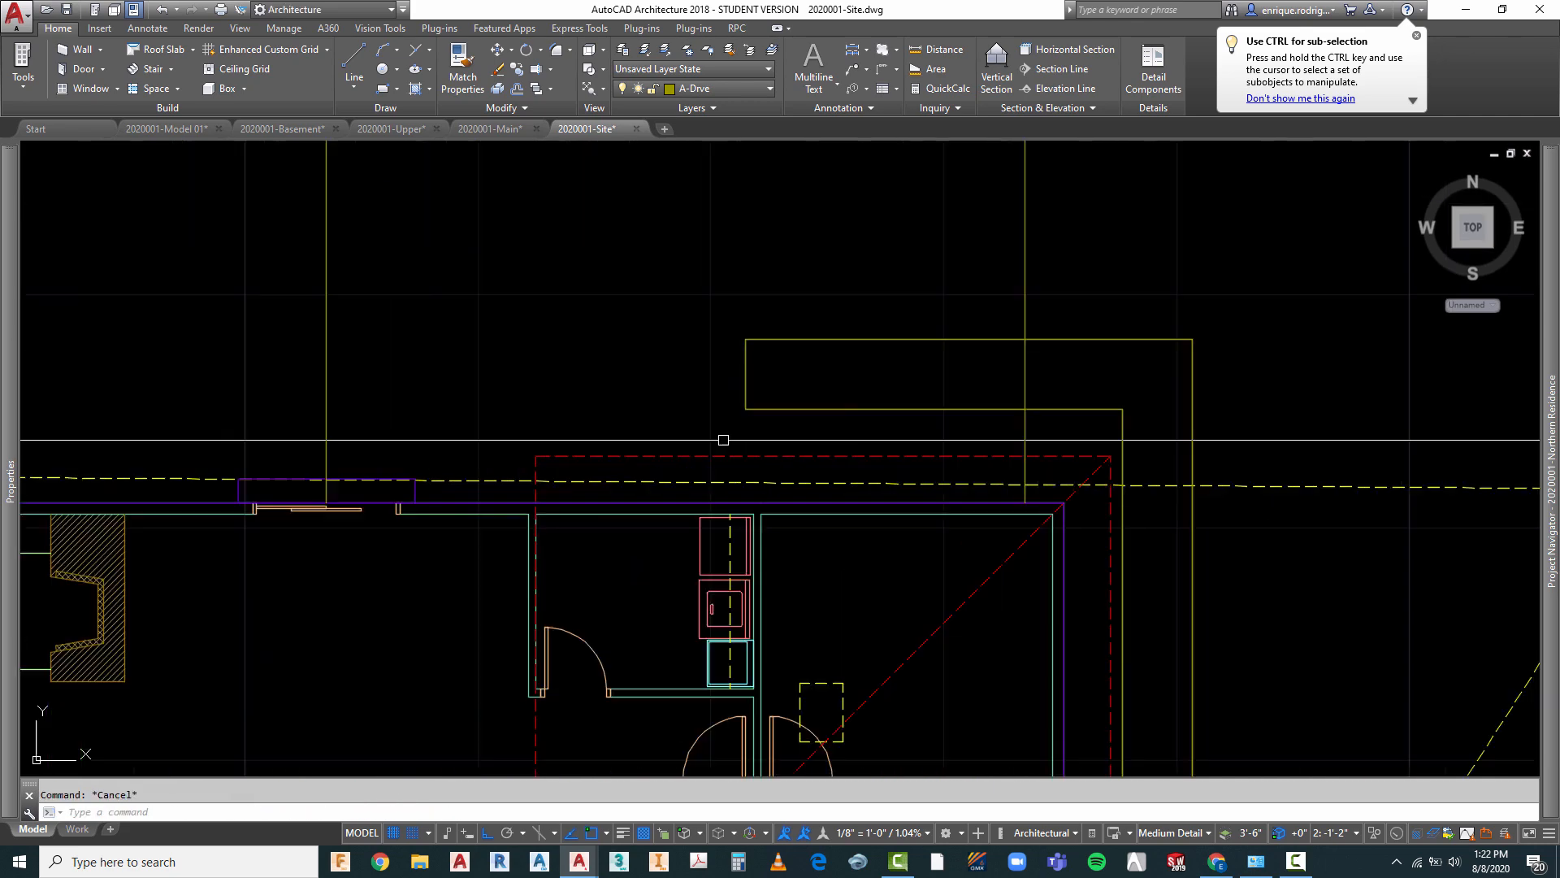
pyautogui.click(354, 65)
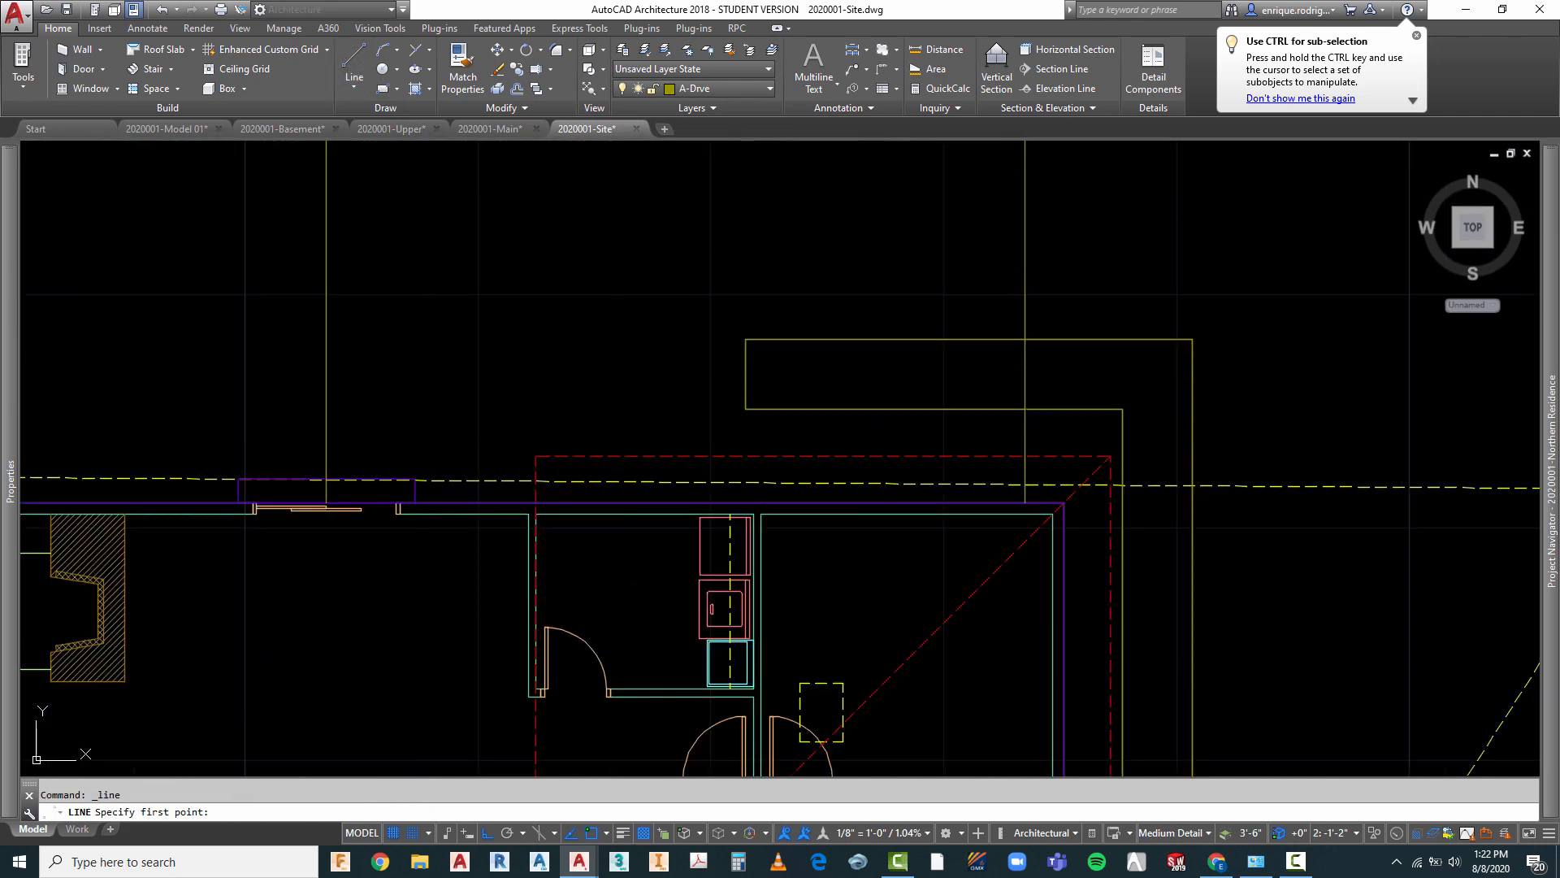
pyautogui.click(745, 408)
pyautogui.scroll(-2, 809, 304)
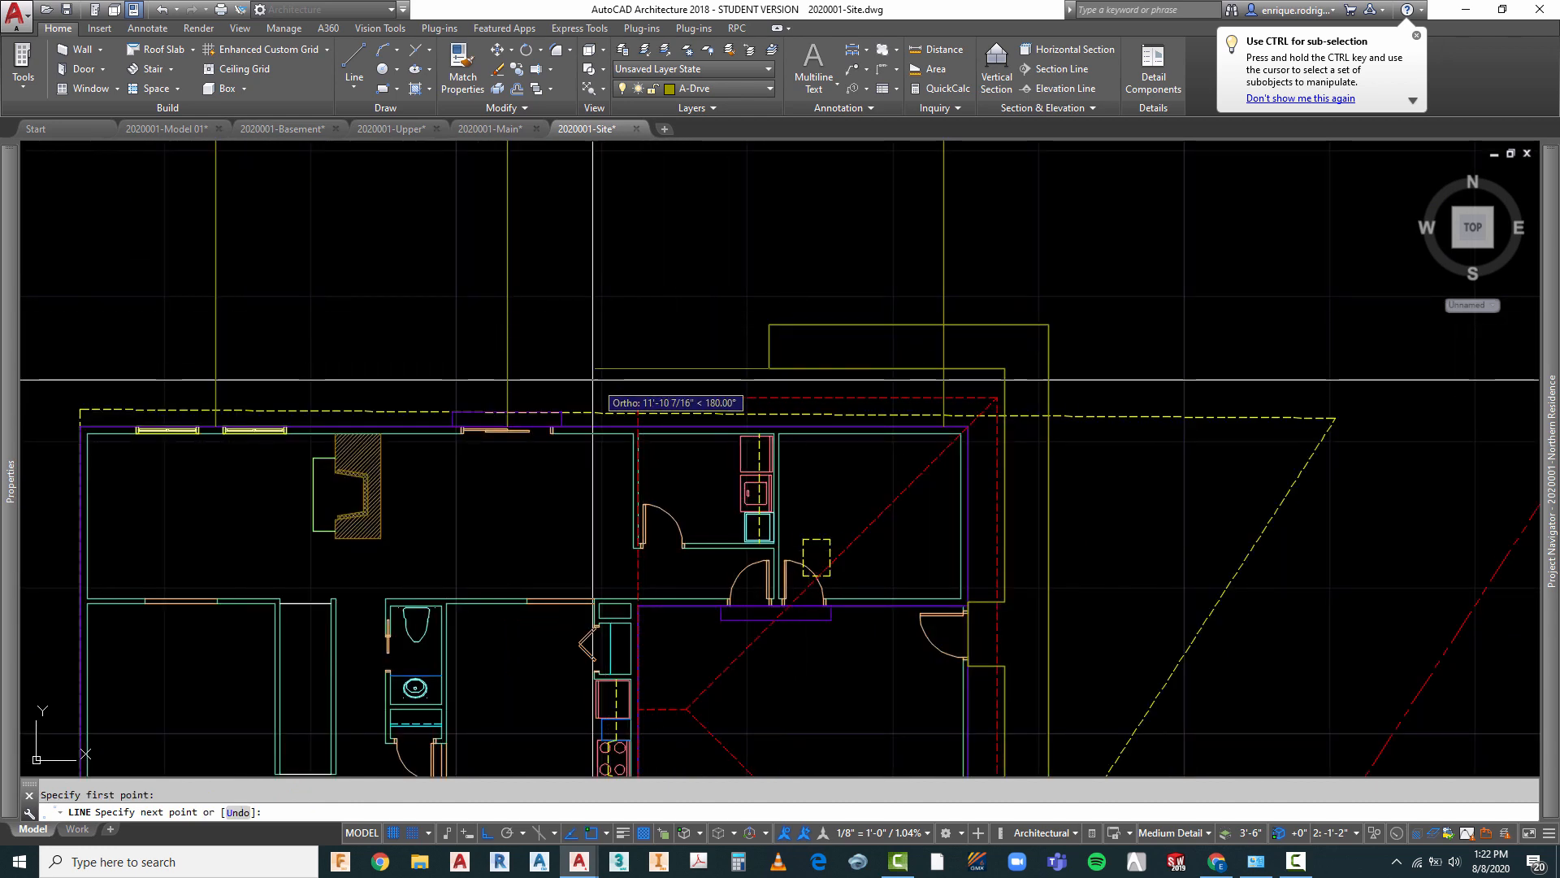
pyautogui.scroll(3, 767, 374)
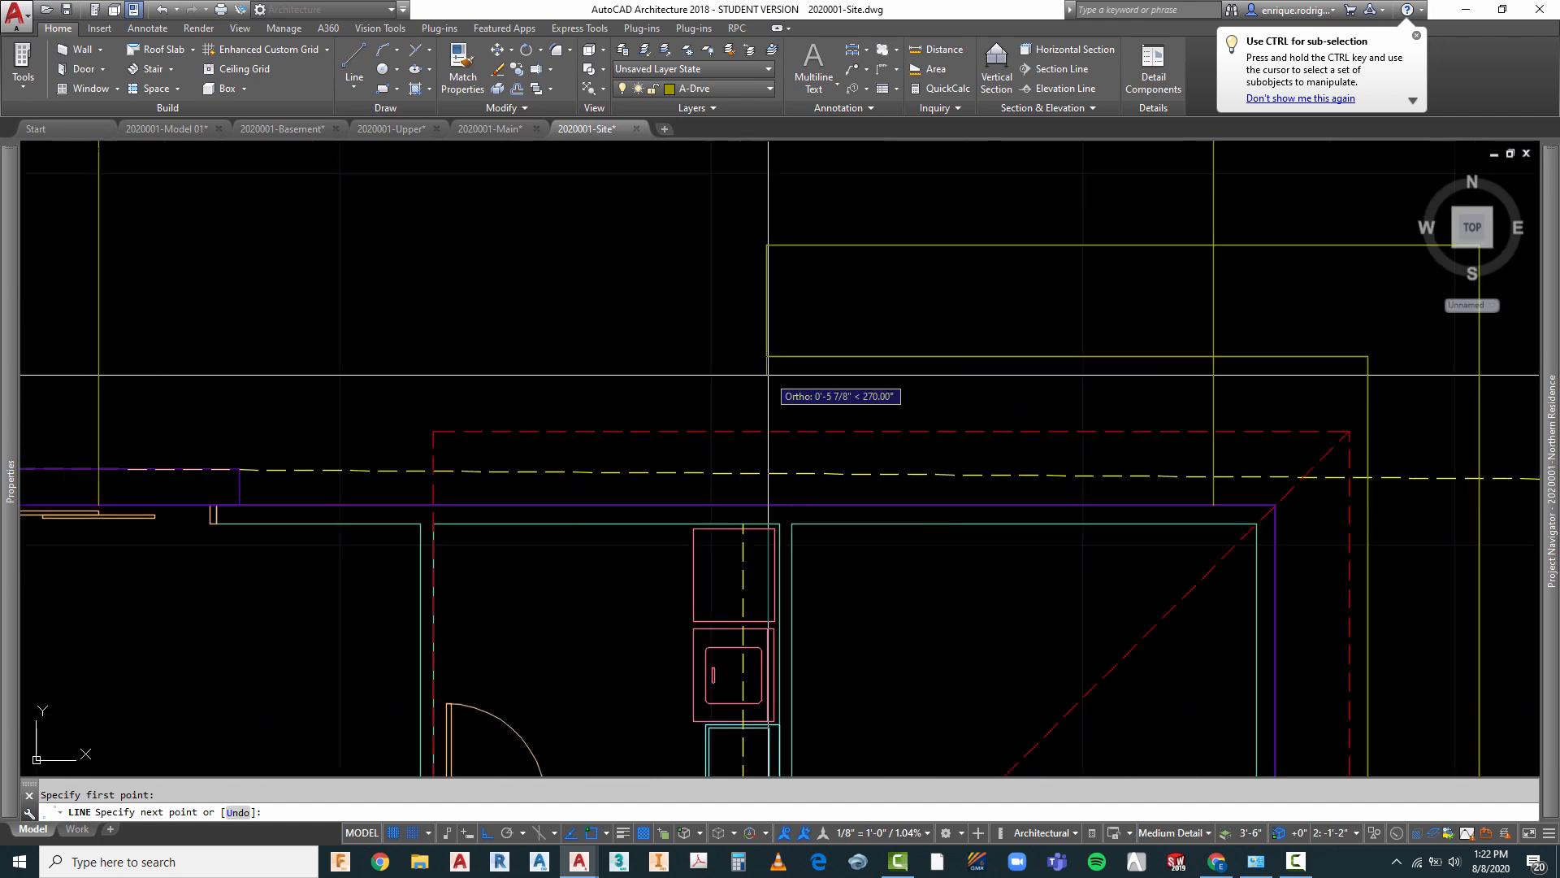
pyautogui.scroll(-2, 815, 381)
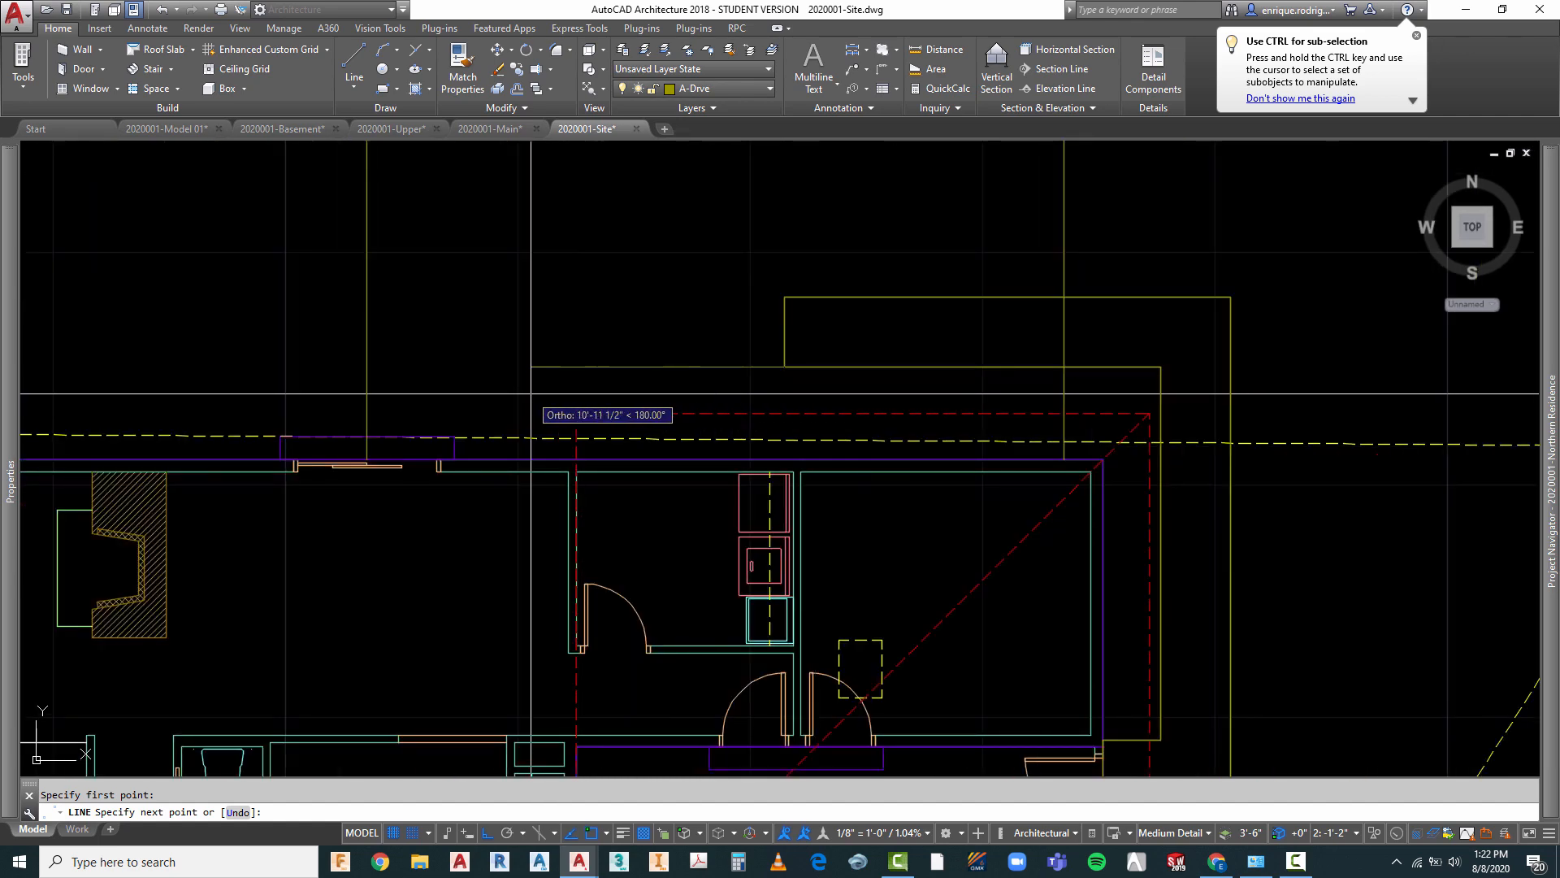
pyautogui.press('Escape')
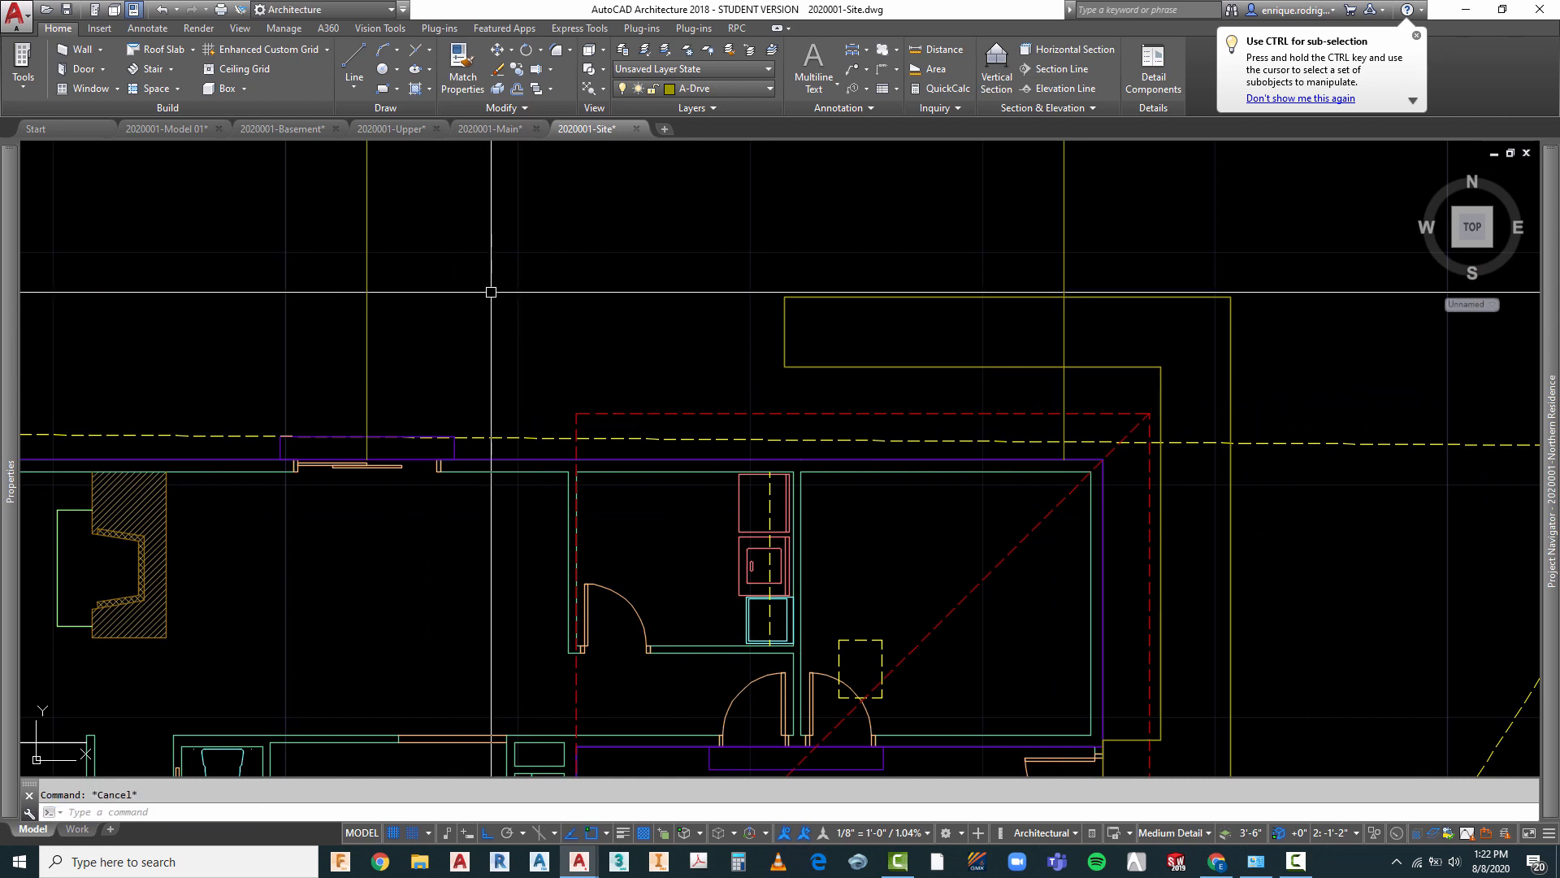
# - Offset the vertical line at the sliding door 10' to the east and 10' to the west
pyautogui.press('Return')
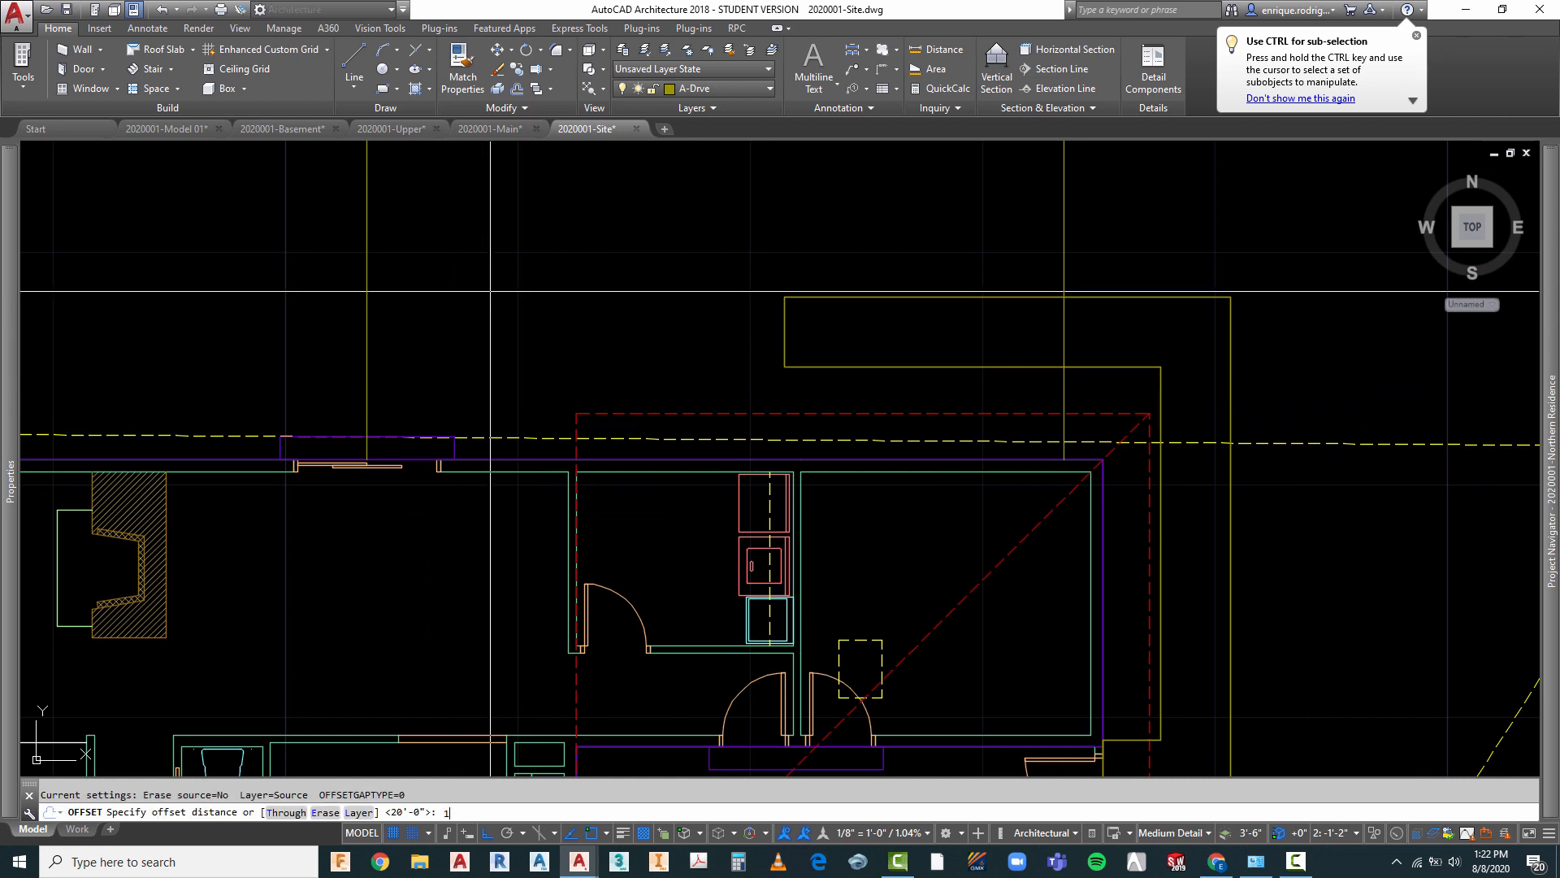
pyautogui.write("10'")
pyautogui.press('Return')
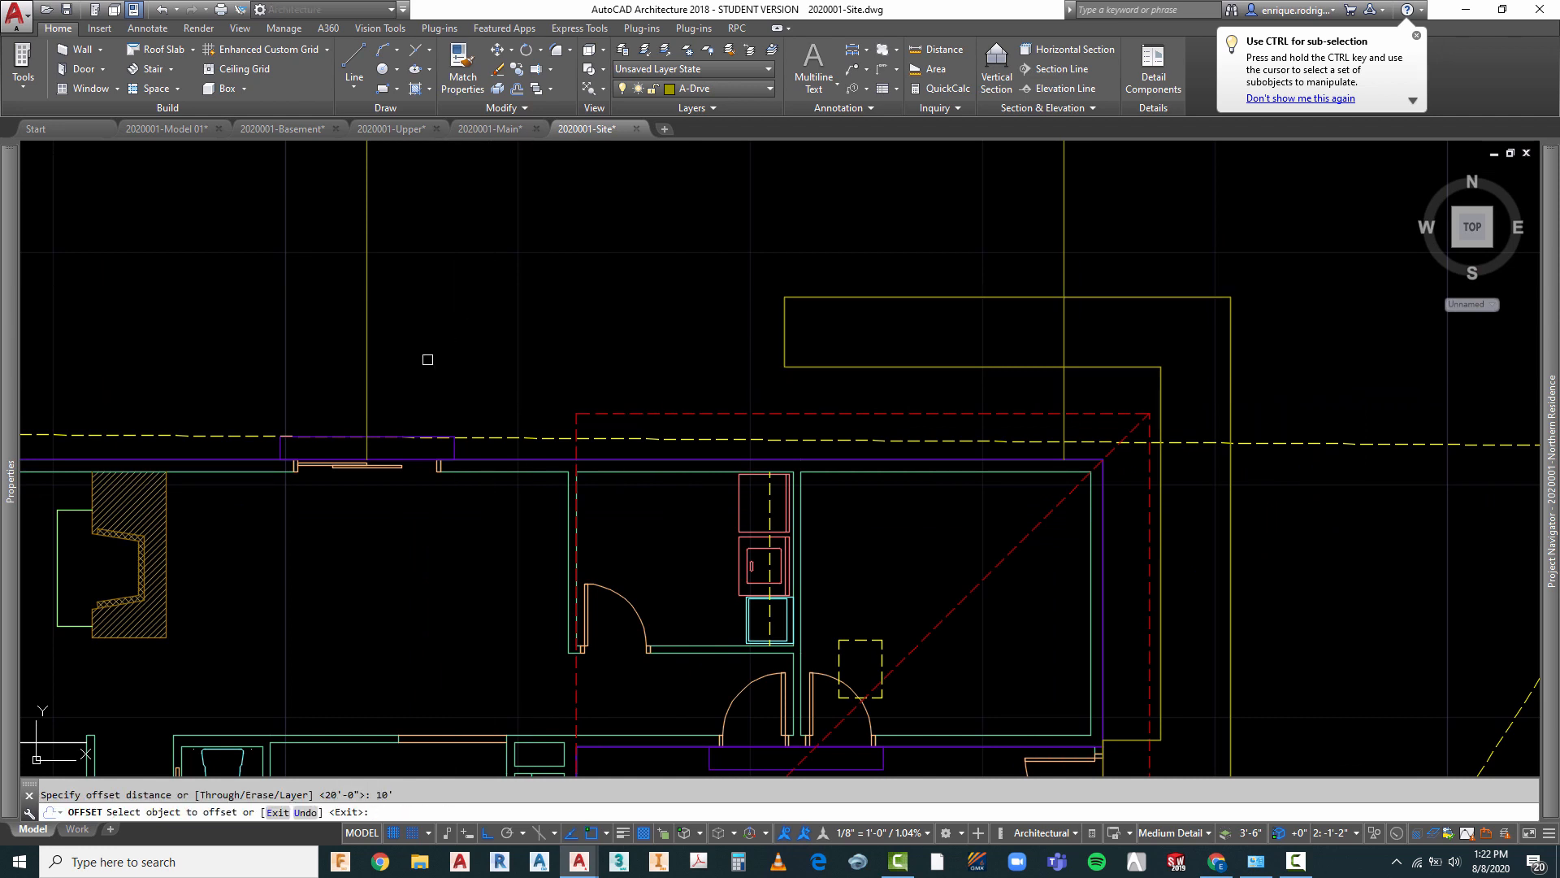
pyautogui.click(366, 395)
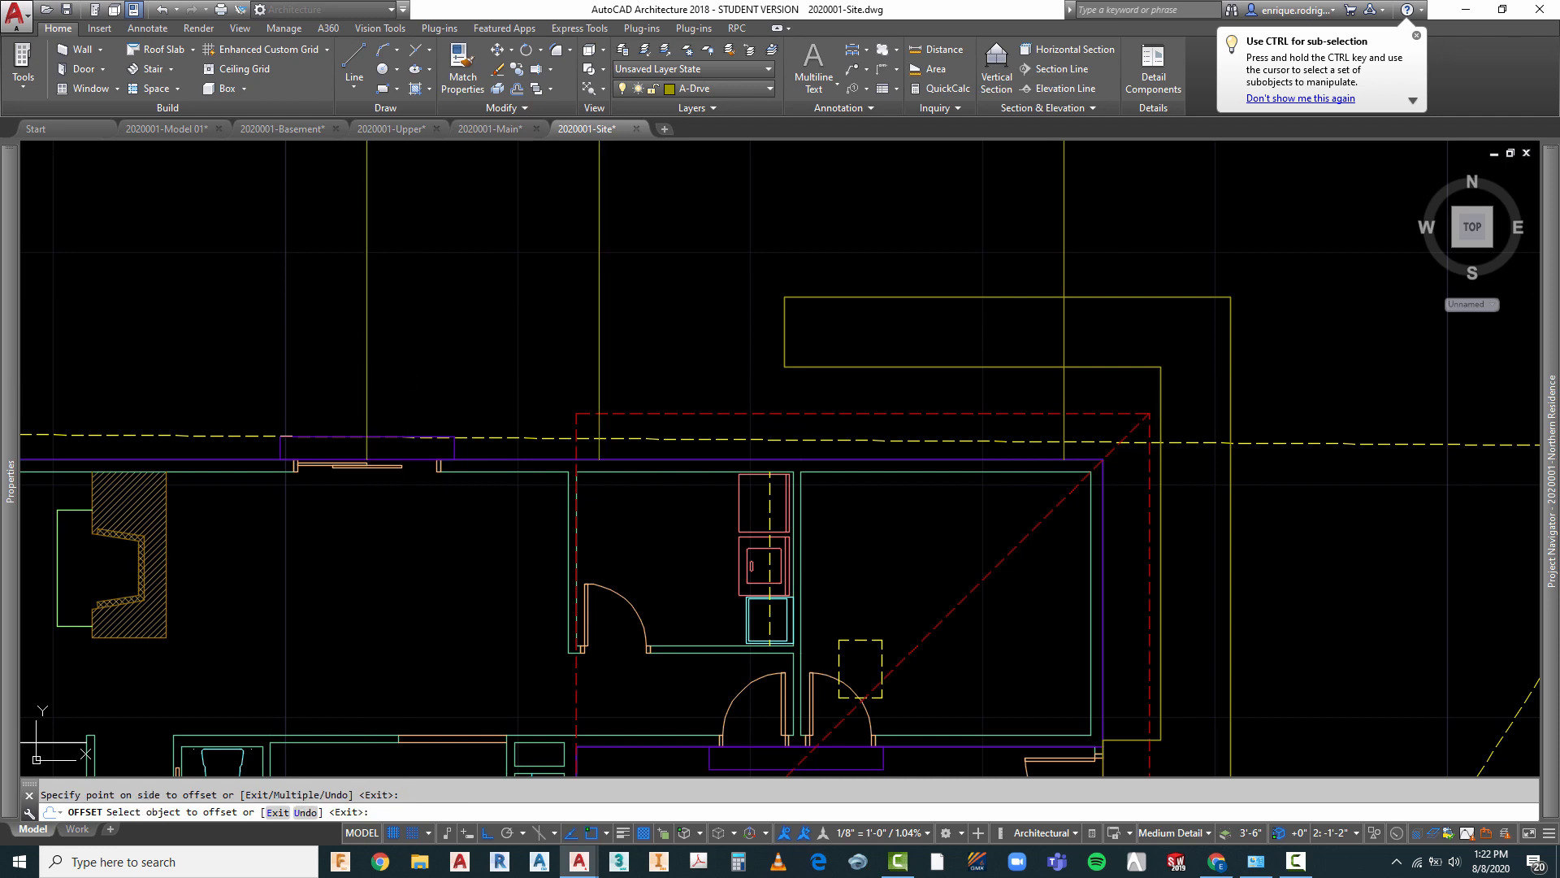
pyautogui.click(366, 368)
pyautogui.click(301, 362)
pyautogui.click(784, 350)
pyautogui.scroll(-2, 784, 351)
pyautogui.scroll(4, 769, 343)
pyautogui.press('Escape')
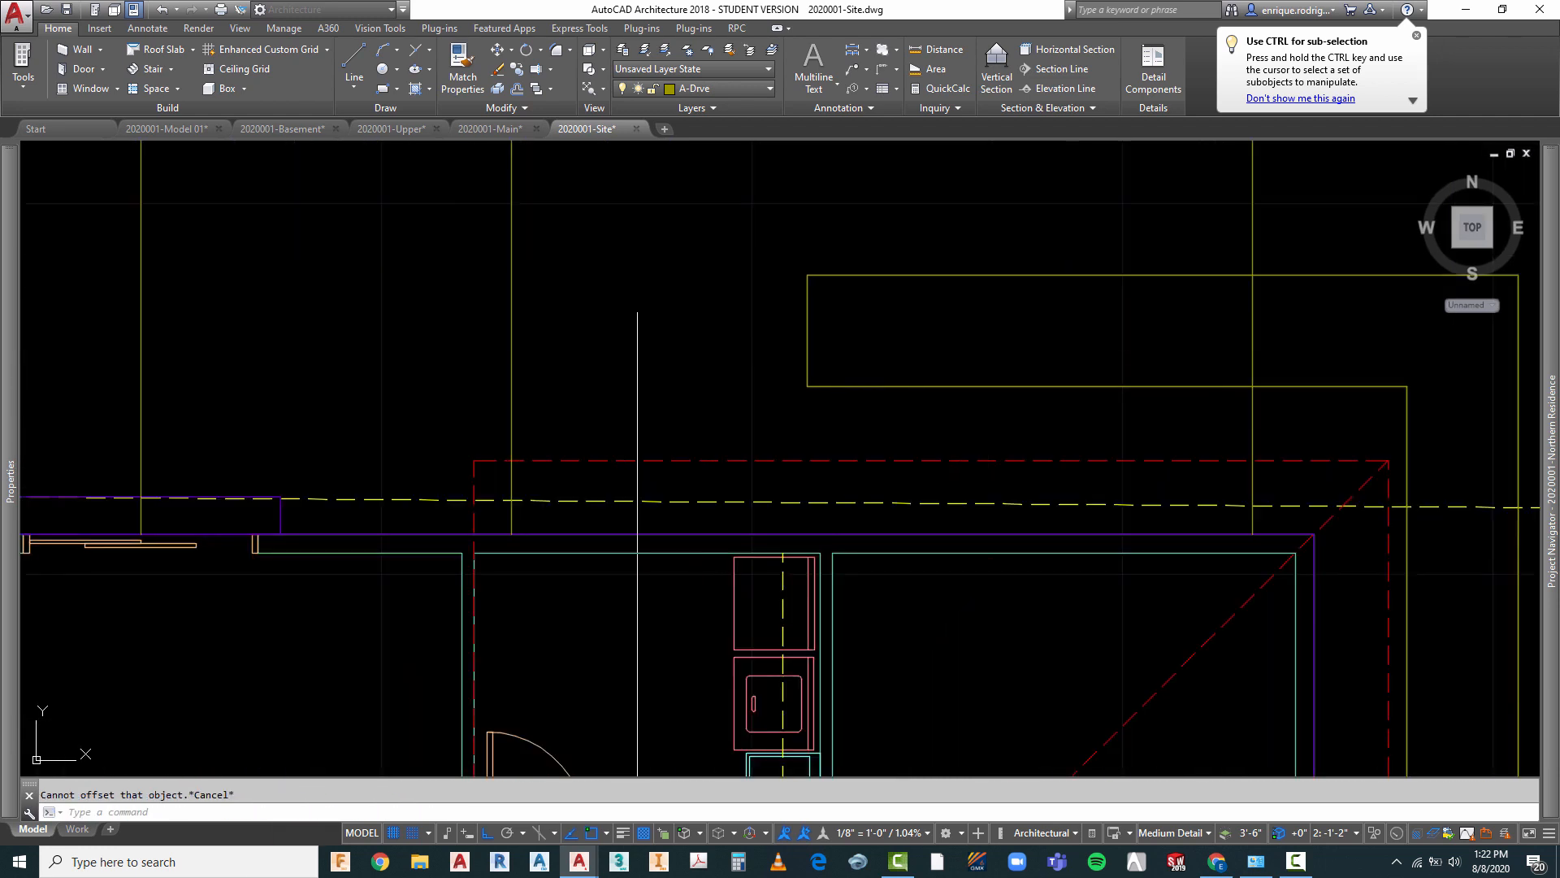
# - Draw a horizontal line from the existing outline's lower-west corner westward to the vertical line 10' east of the sliding door line
pyautogui.click(355, 65)
pyautogui.click(807, 385)
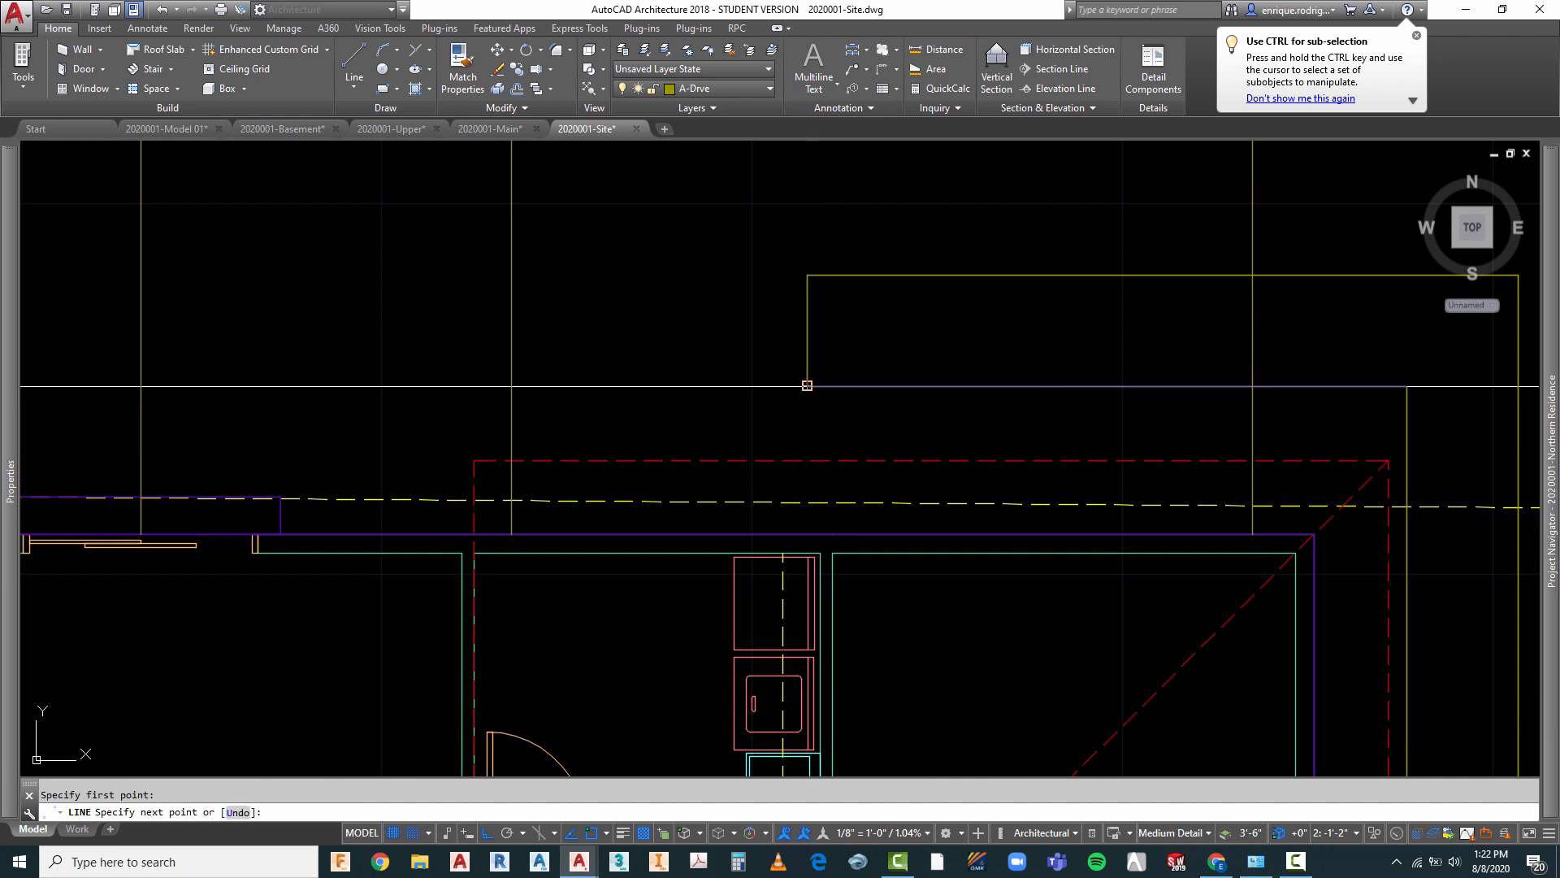
pyautogui.click(511, 385)
pyautogui.press('Escape')
pyautogui.scroll(-2, 965, 437)
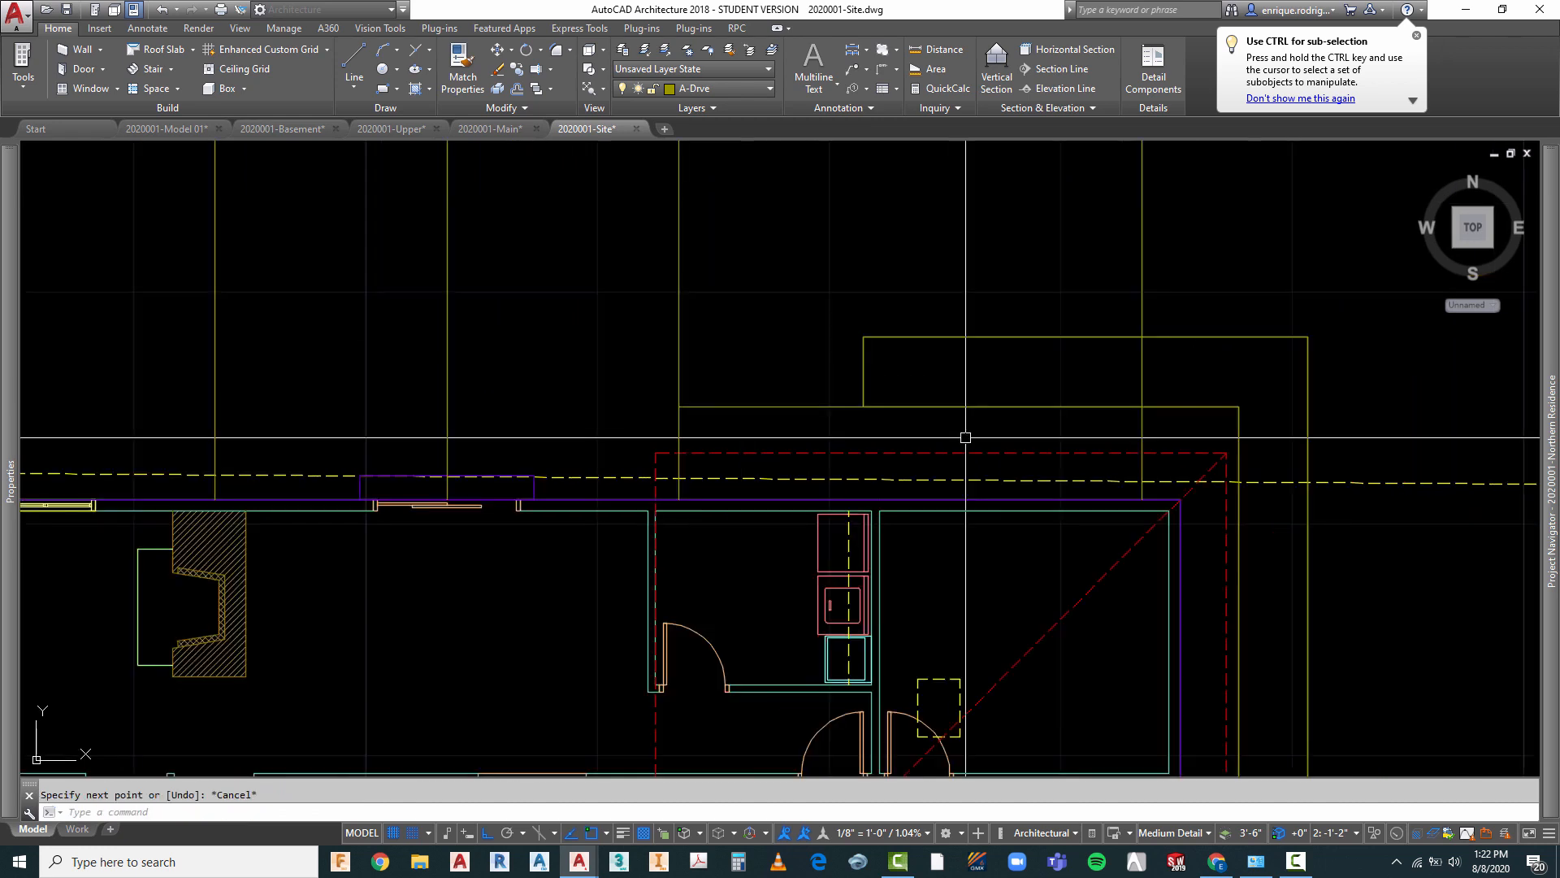
# - Draw a matching horizontal line west to the farthest west vertical, and shorten its east end to the line 10' west of the door line
pyautogui.scroll(-2, 971, 430)
pyautogui.rightClick(593, 377)
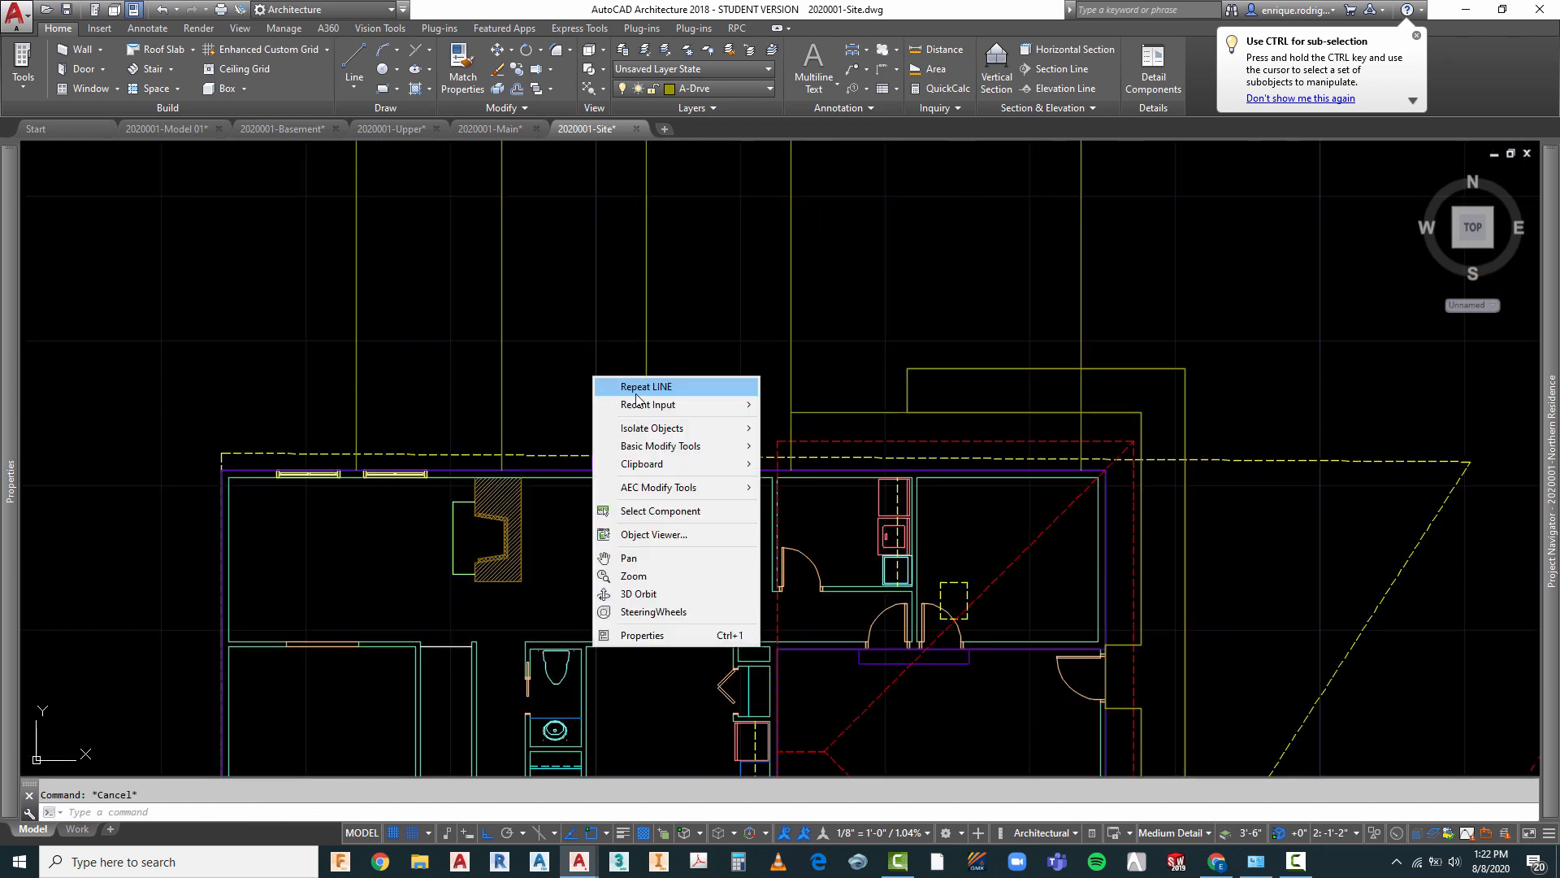
pyautogui.click(644, 386)
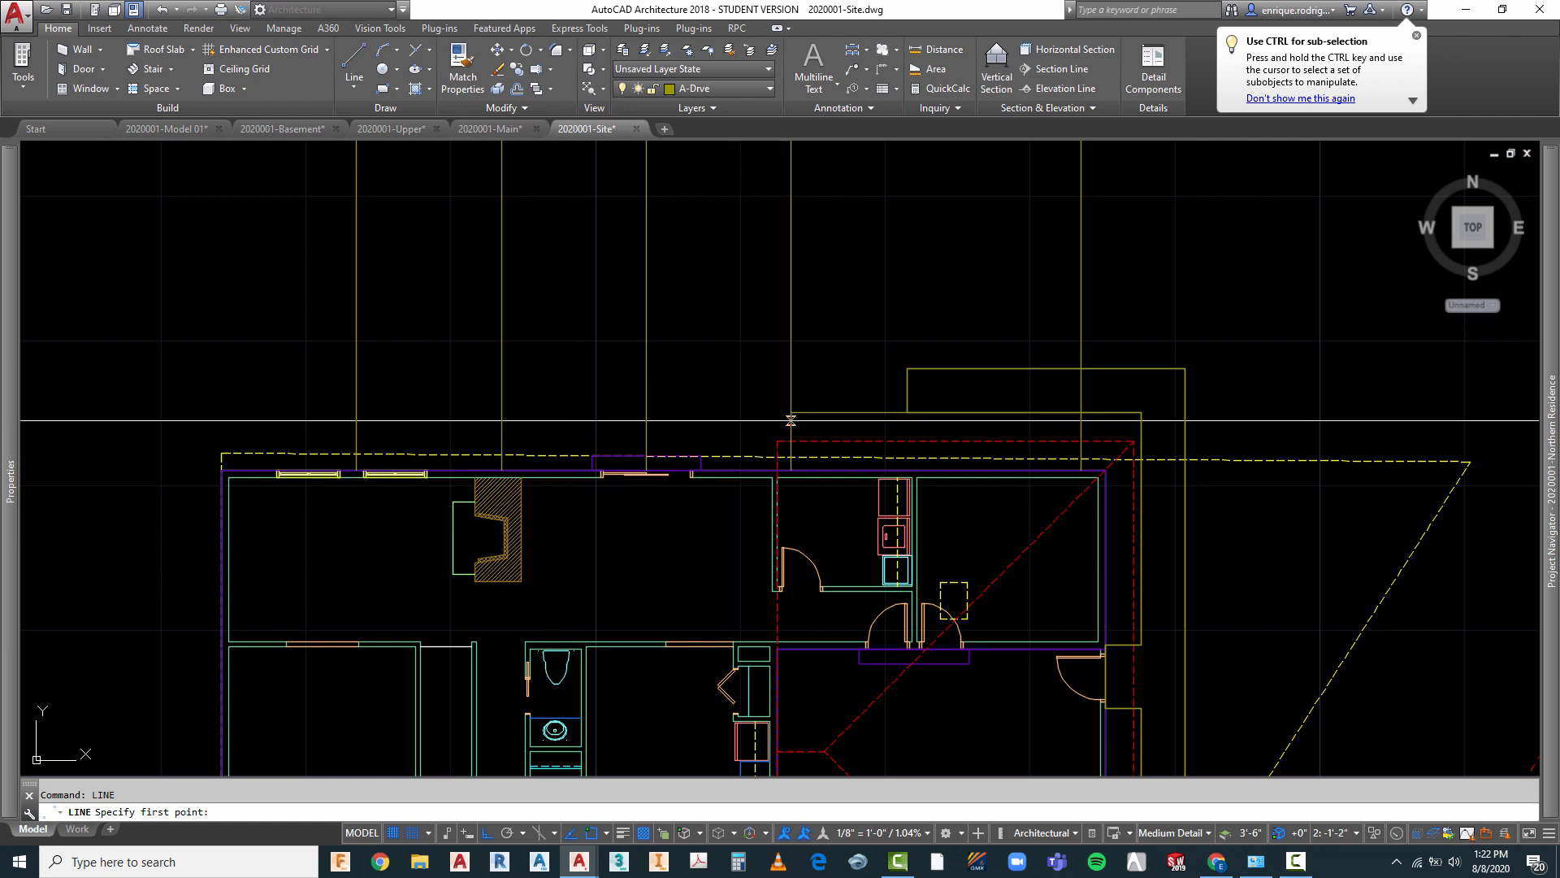
pyautogui.click(791, 412)
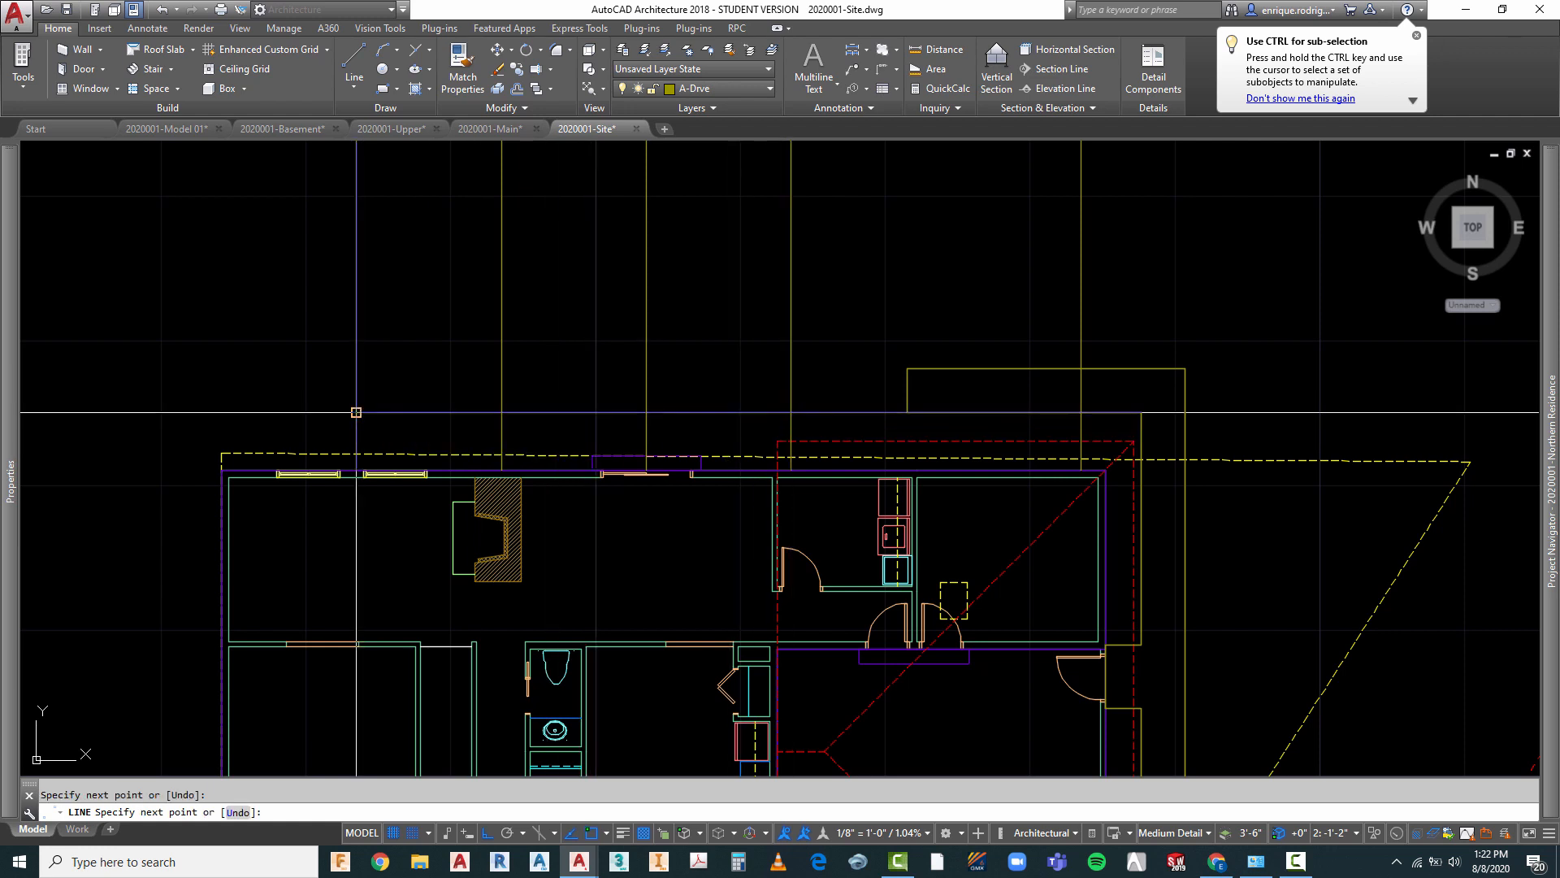
pyautogui.click(355, 412)
pyautogui.press('Return')
pyautogui.click(732, 412)
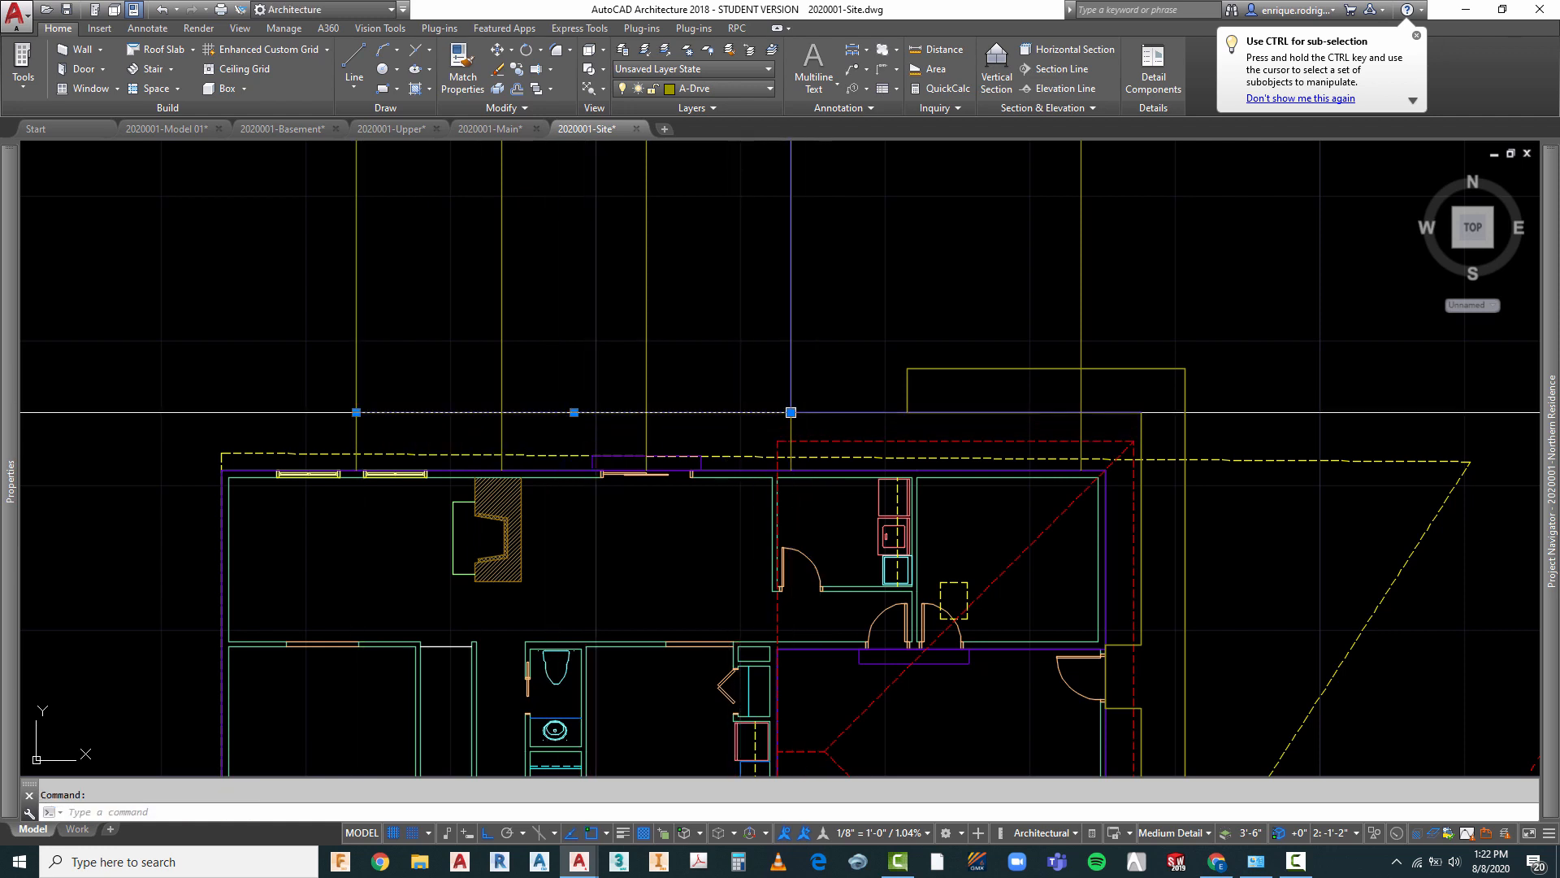
pyautogui.click(791, 412)
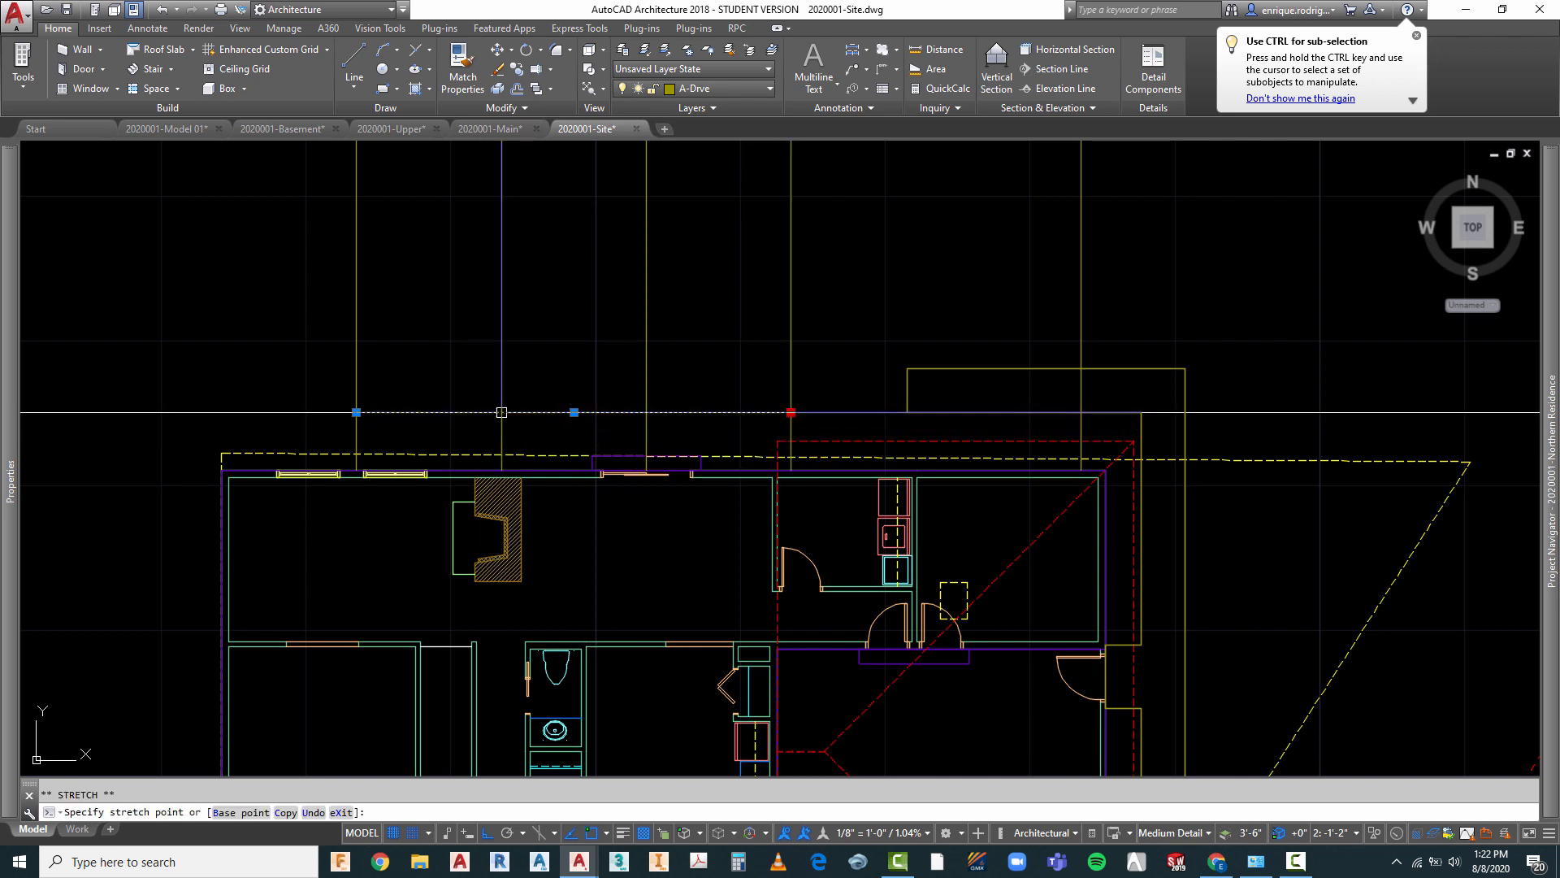
pyautogui.press('Escape')
pyautogui.scroll(-2, 590, 509)
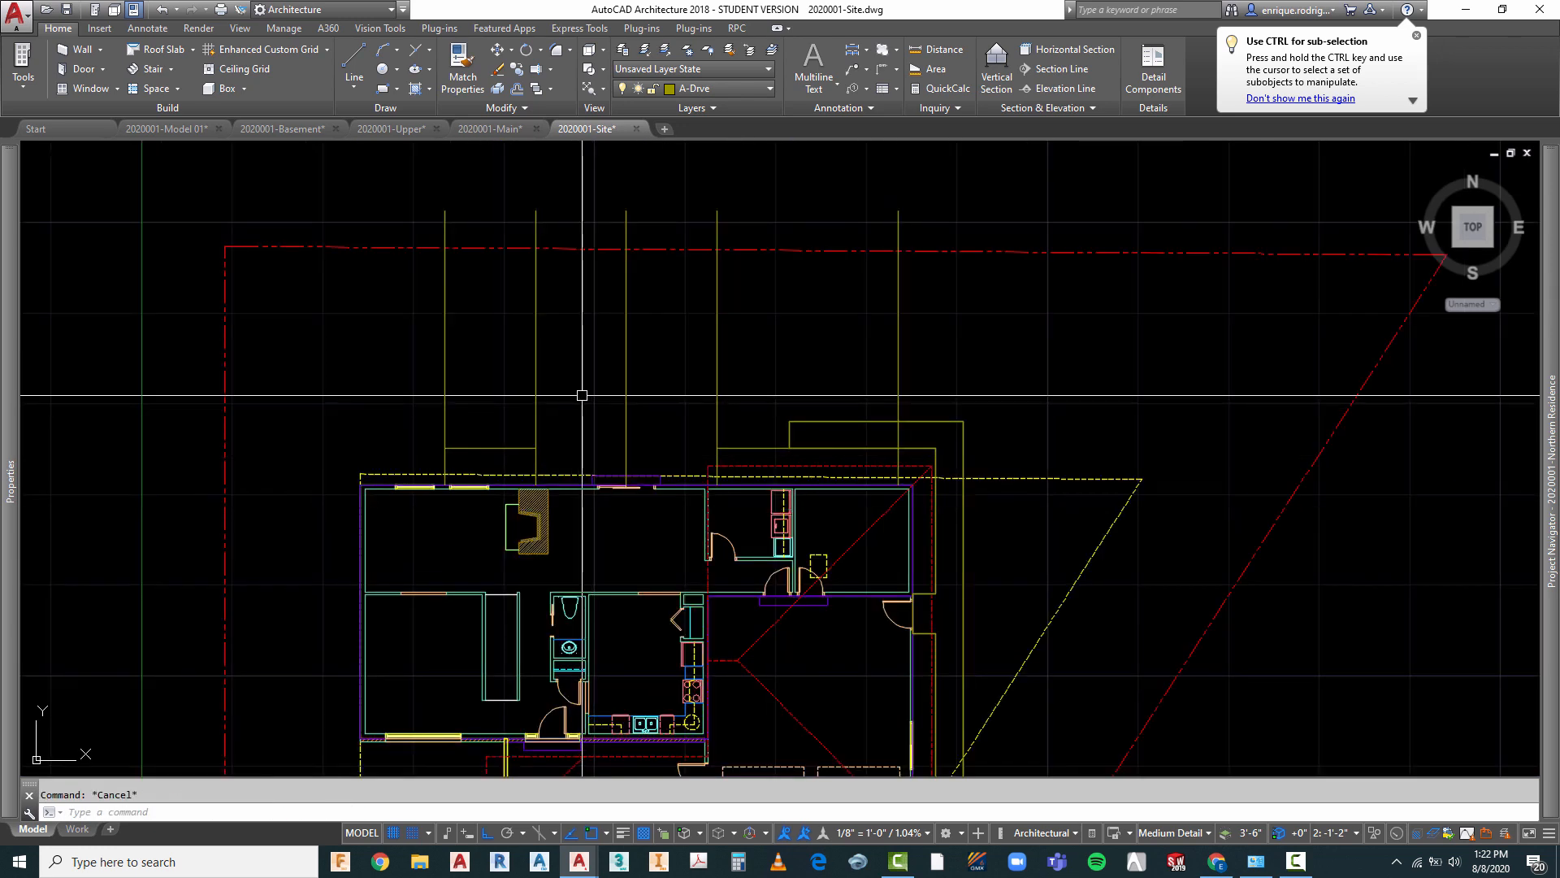
# - Offset the short west horizontal line 20' to the north
pyautogui.write('o')
pyautogui.press('Return')
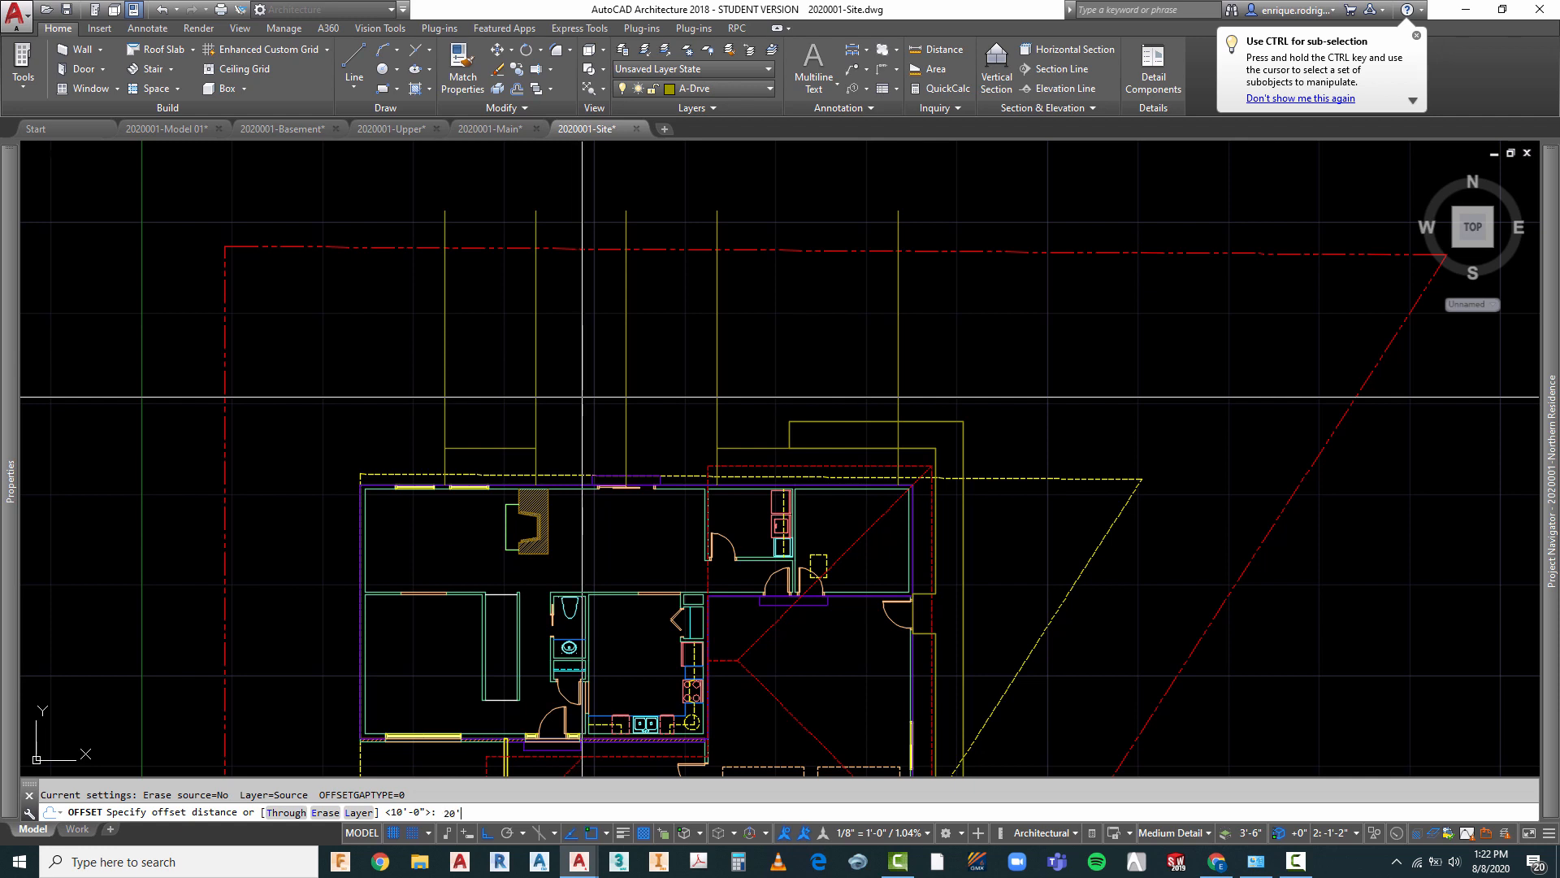
pyautogui.press('Return')
pyautogui.click(524, 448)
pyautogui.click(595, 266)
pyautogui.press('Escape')
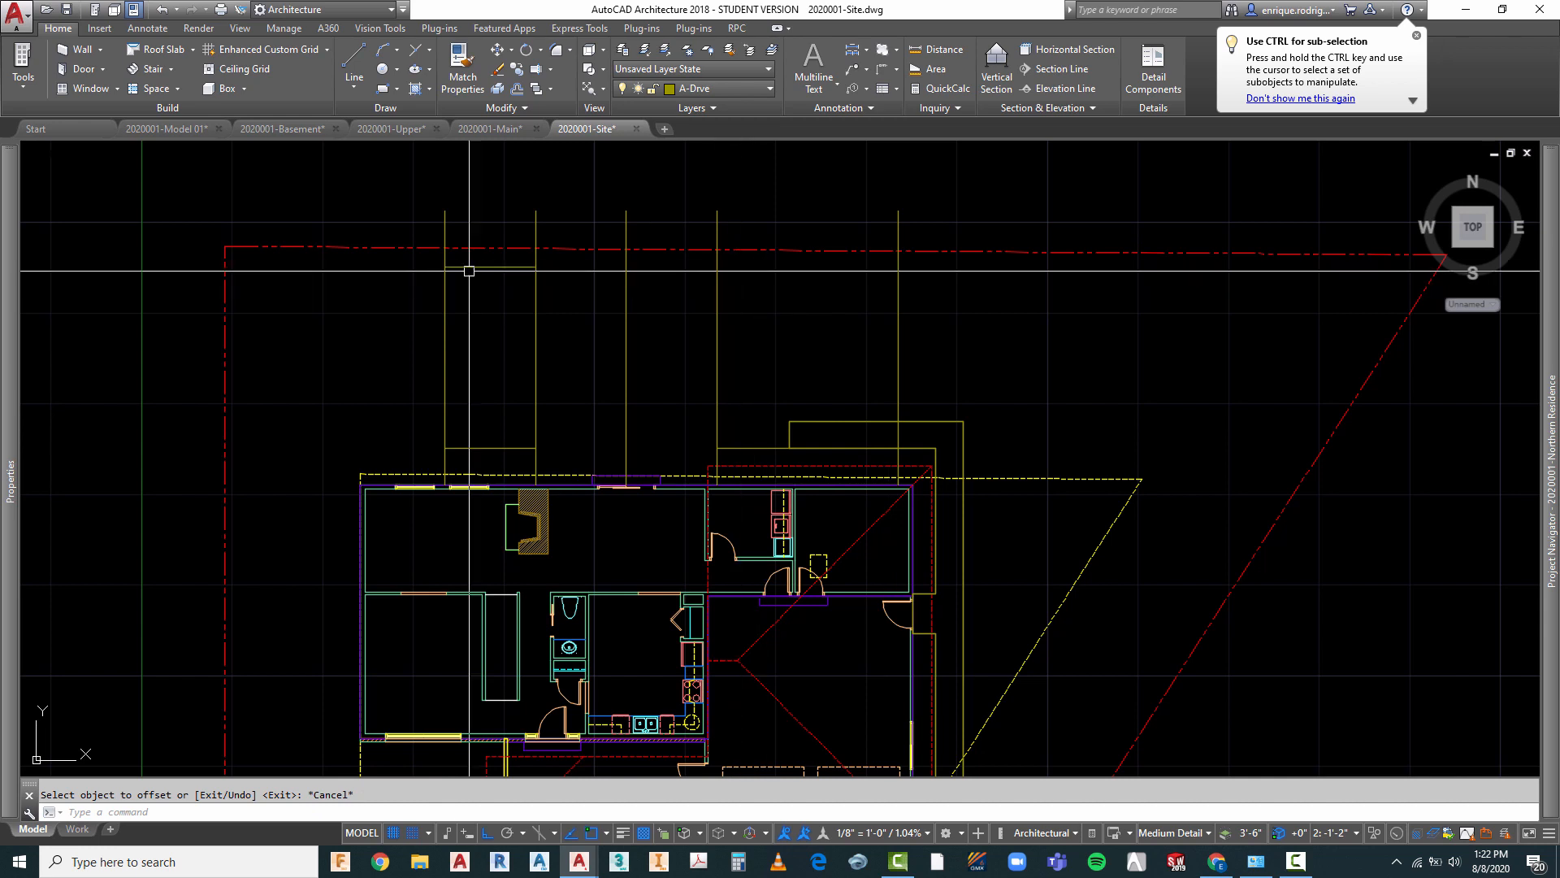
# - Fillet the farthest west vertical line and the north horizontal line into a square northwest corner
pyautogui.scroll(2, 467, 265)
pyautogui.press('Escape')
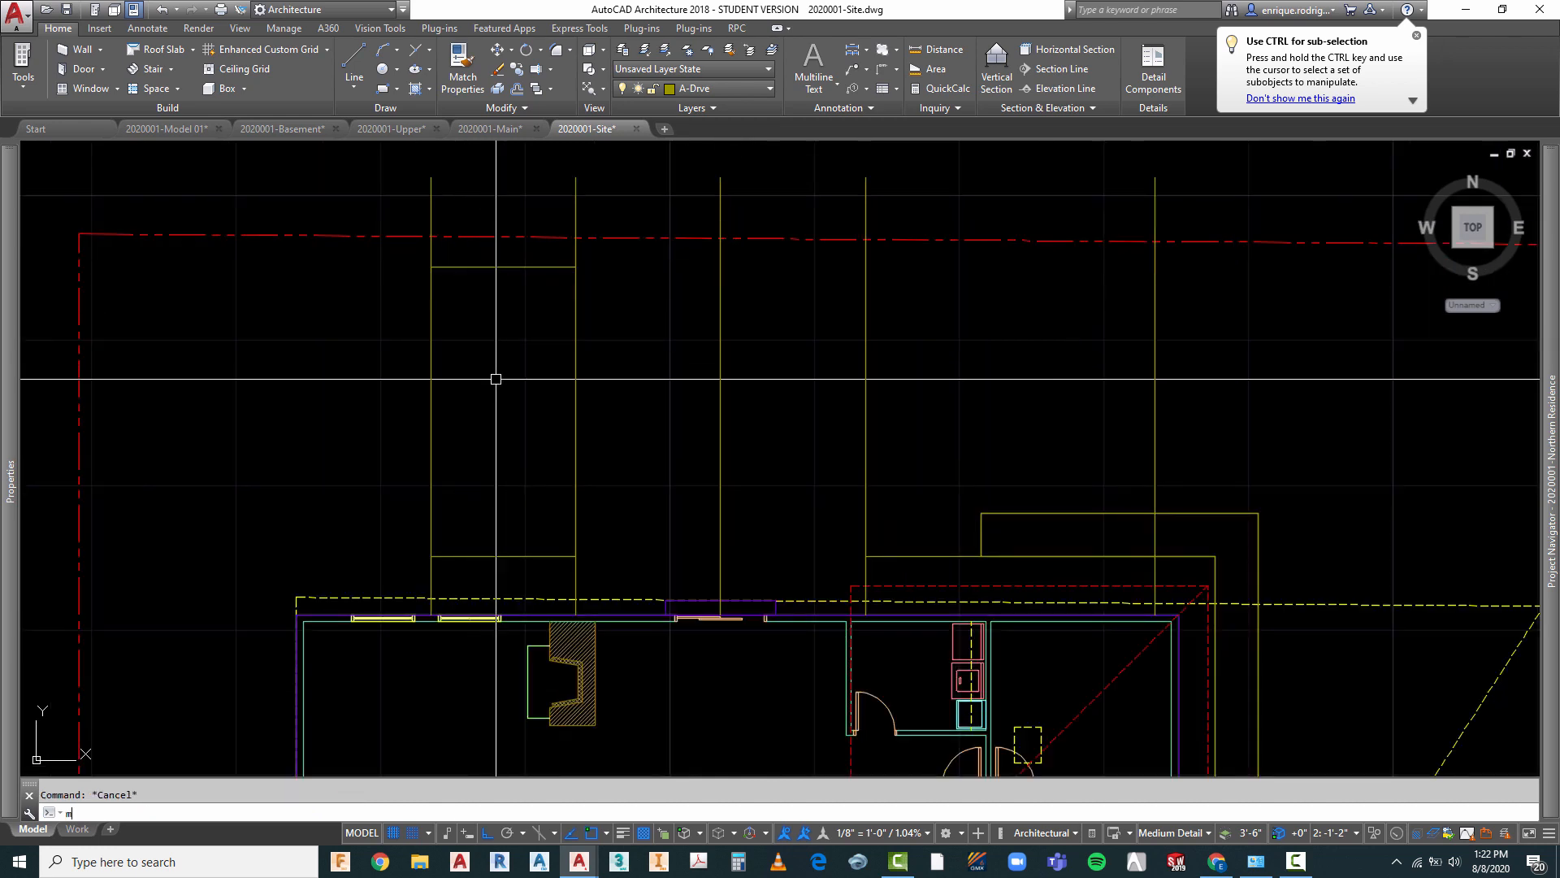
pyautogui.press('Return')
pyautogui.press('Escape')
pyautogui.press('Escape')
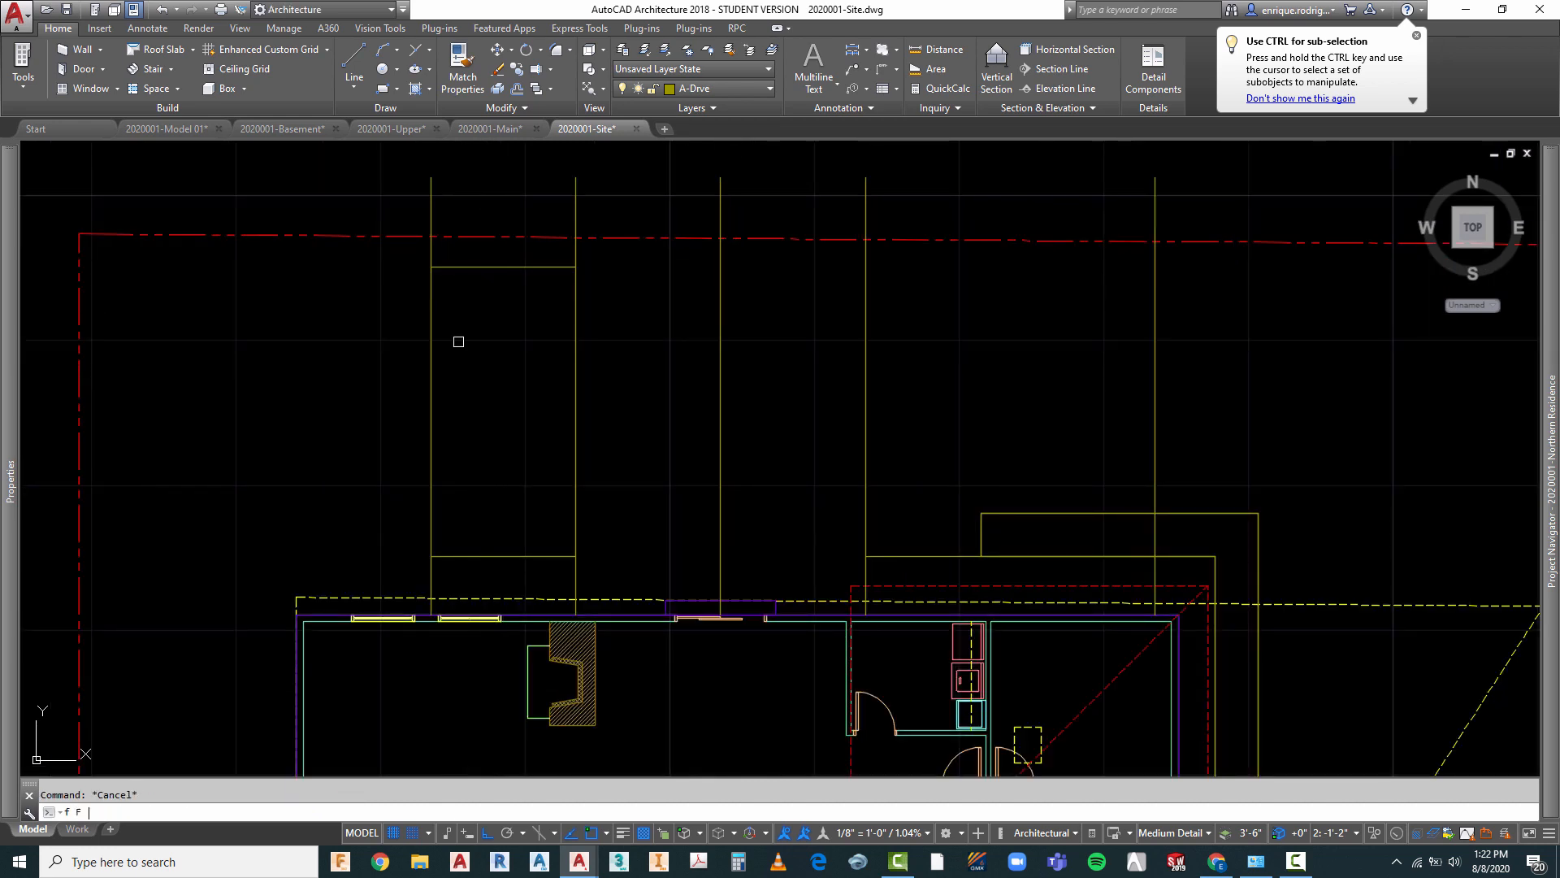
pyautogui.write('f')
pyautogui.press('Return')
pyautogui.click(429, 332)
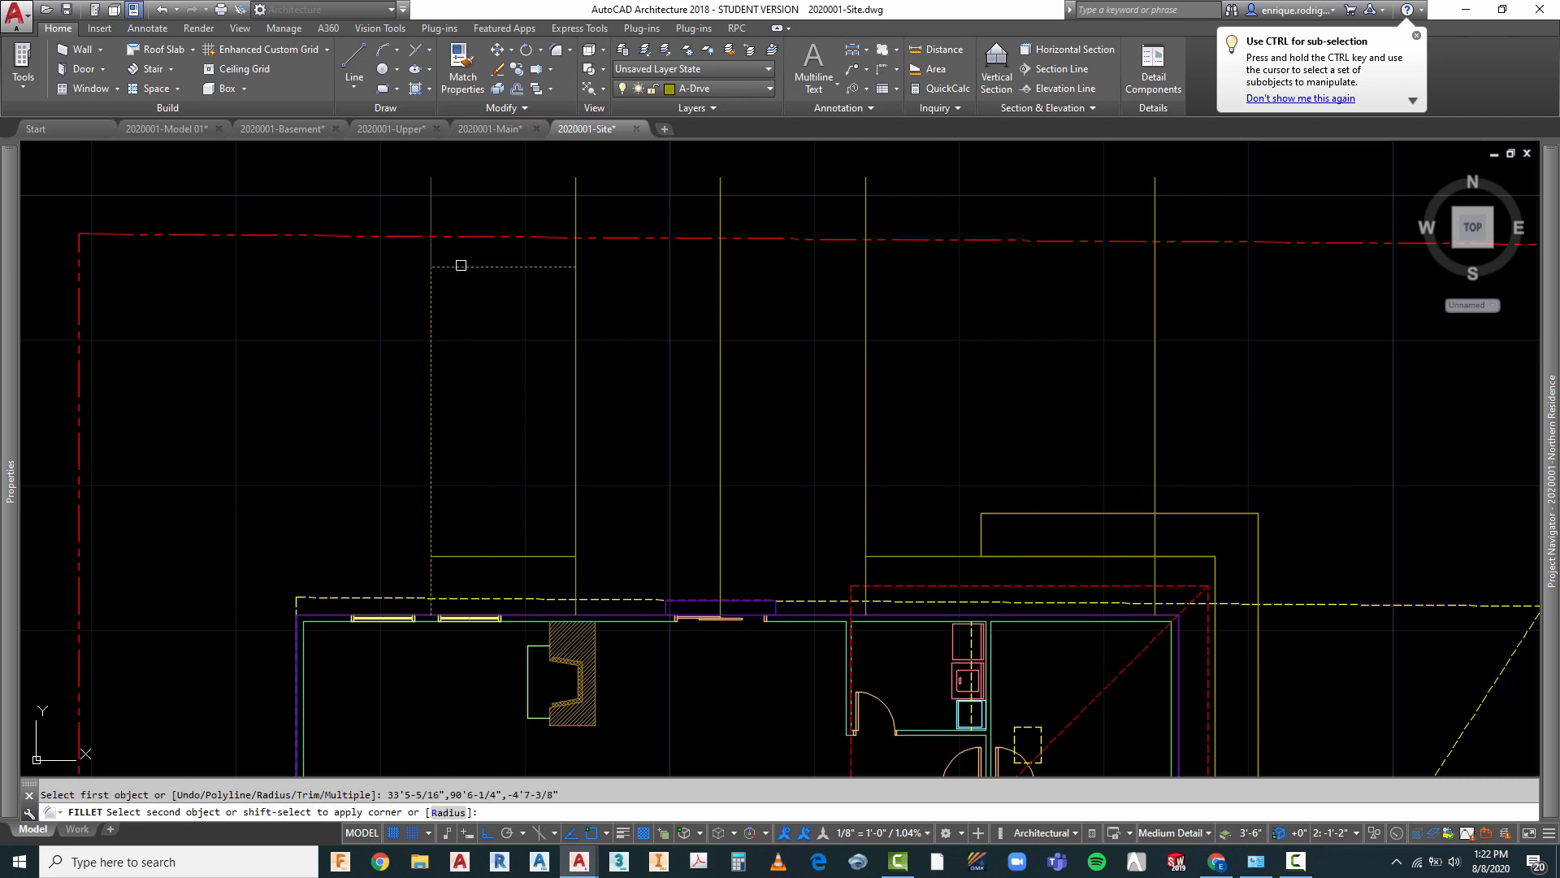
pyautogui.click(460, 266)
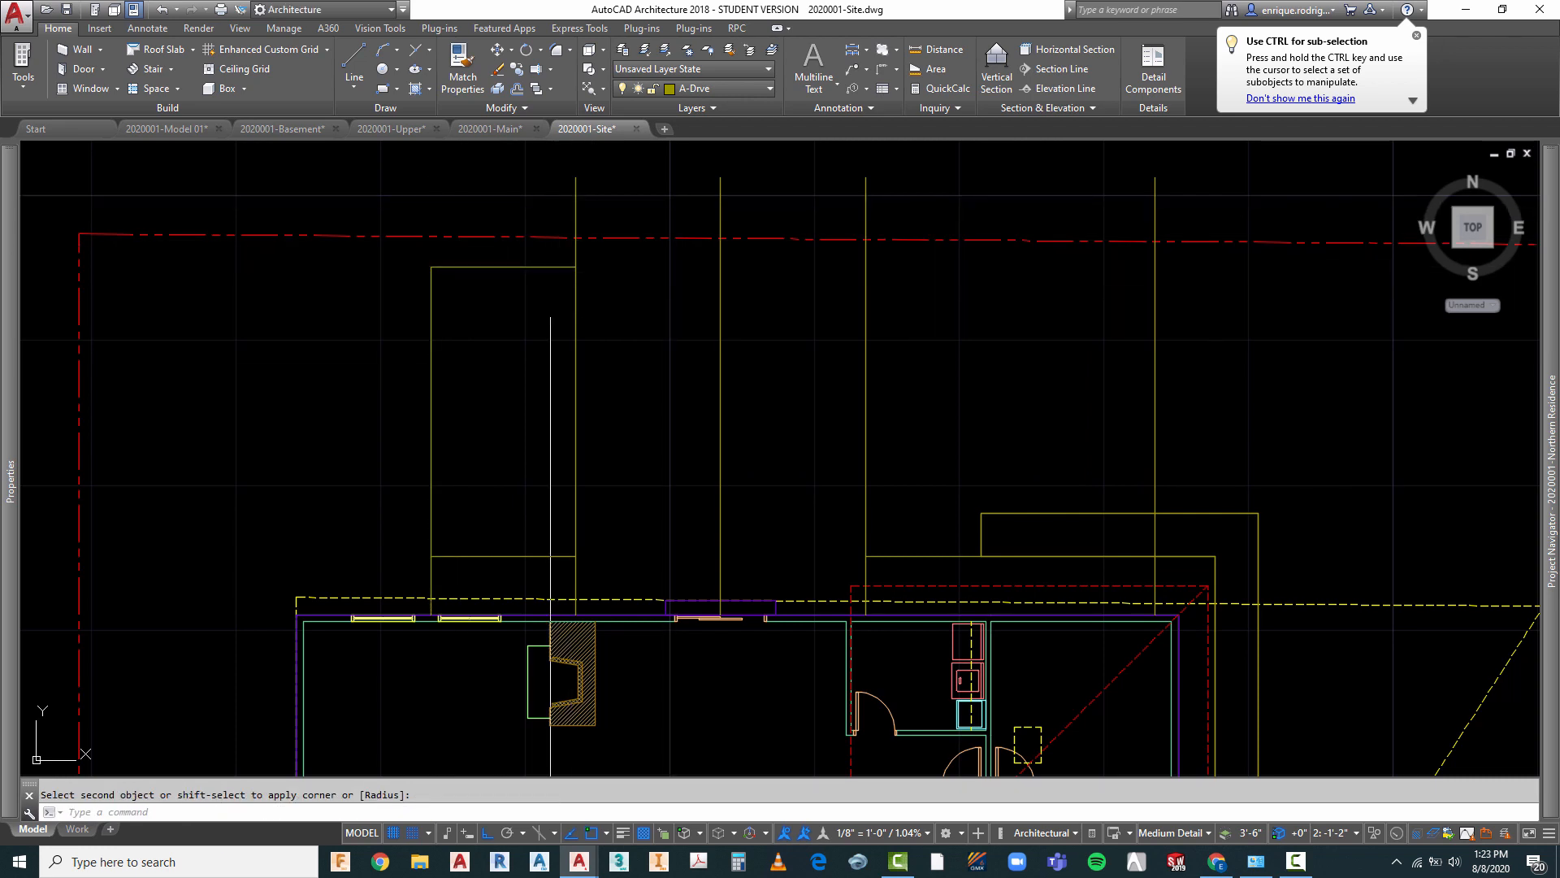
# - Fillet the farthest west vertical line and the short horizontal line near the house into a square southwest corner
pyautogui.press('Return')
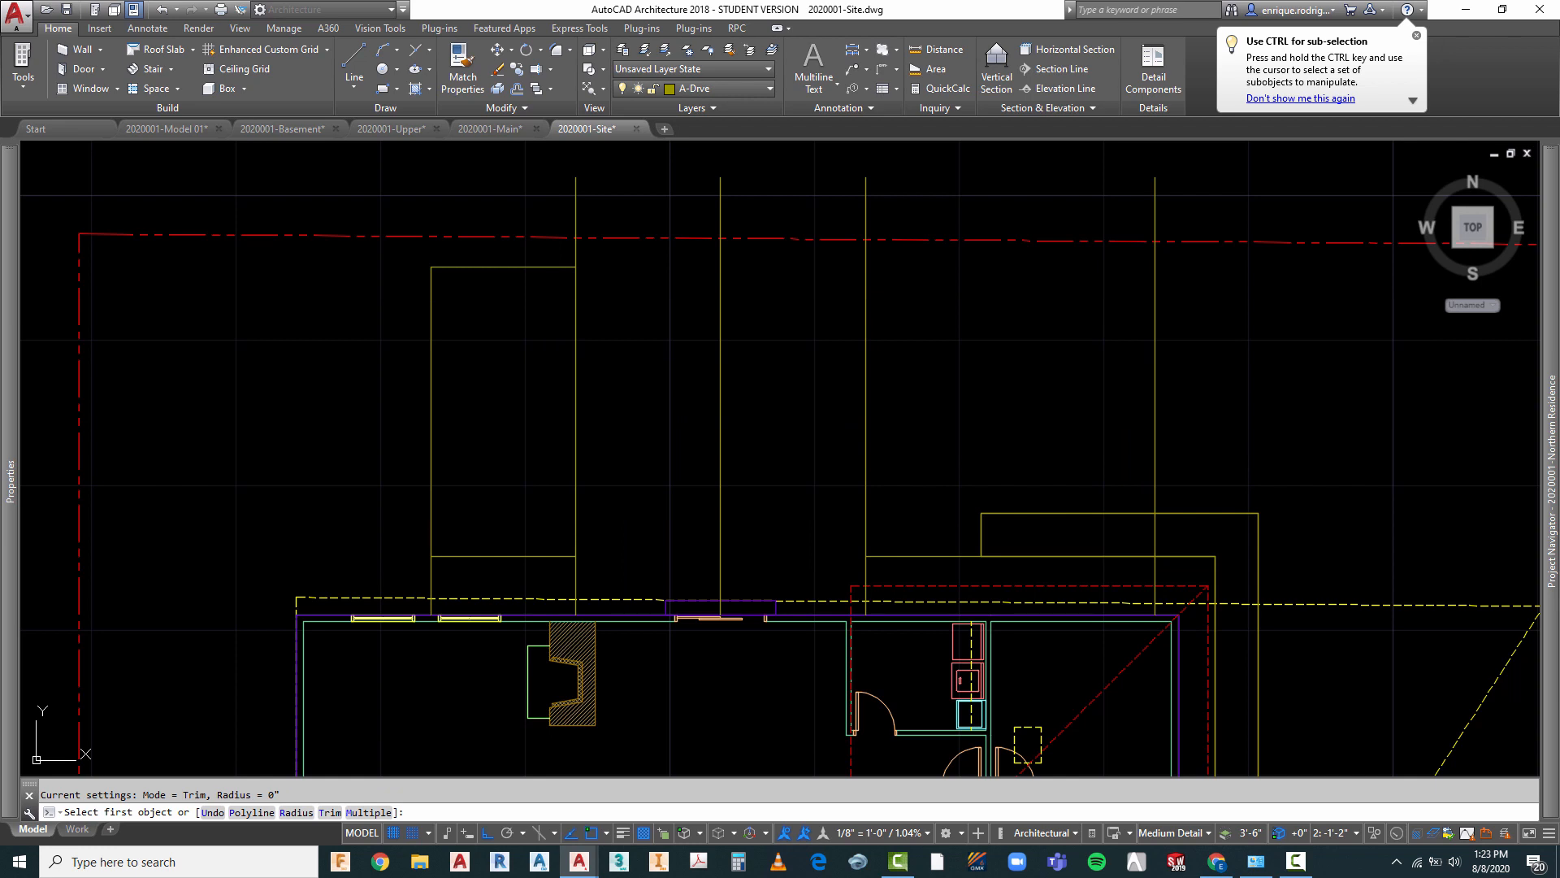
pyautogui.click(432, 535)
pyautogui.scroll(-3, 462, 557)
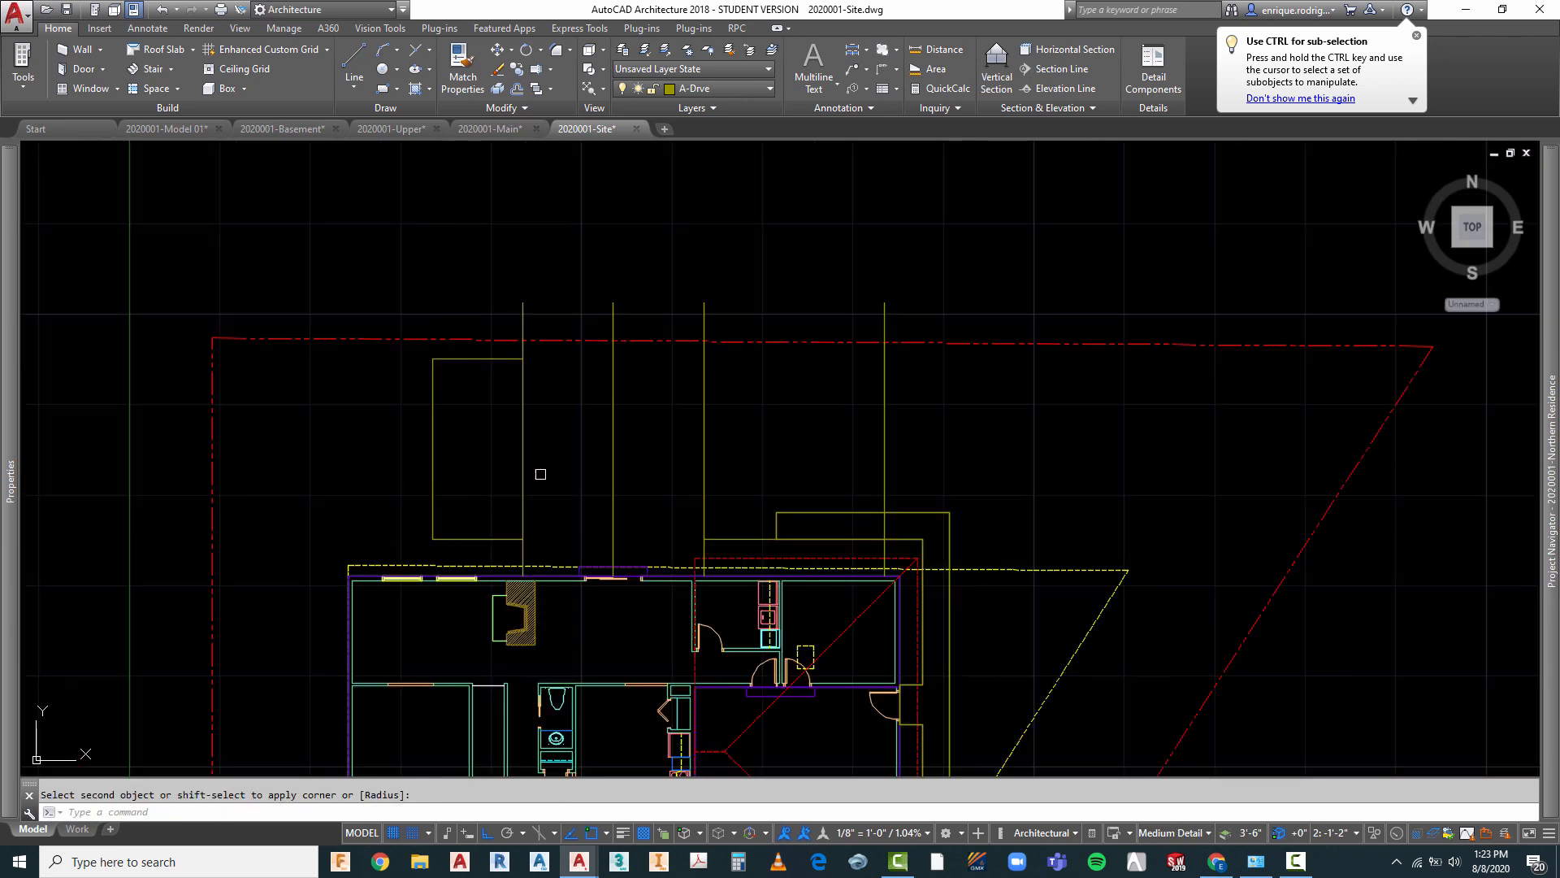
pyautogui.press('Escape')
# - Fillet the north horizontal line with the farthest east vertical line to form the northeast corner
pyautogui.write('f')
pyautogui.press('Return')
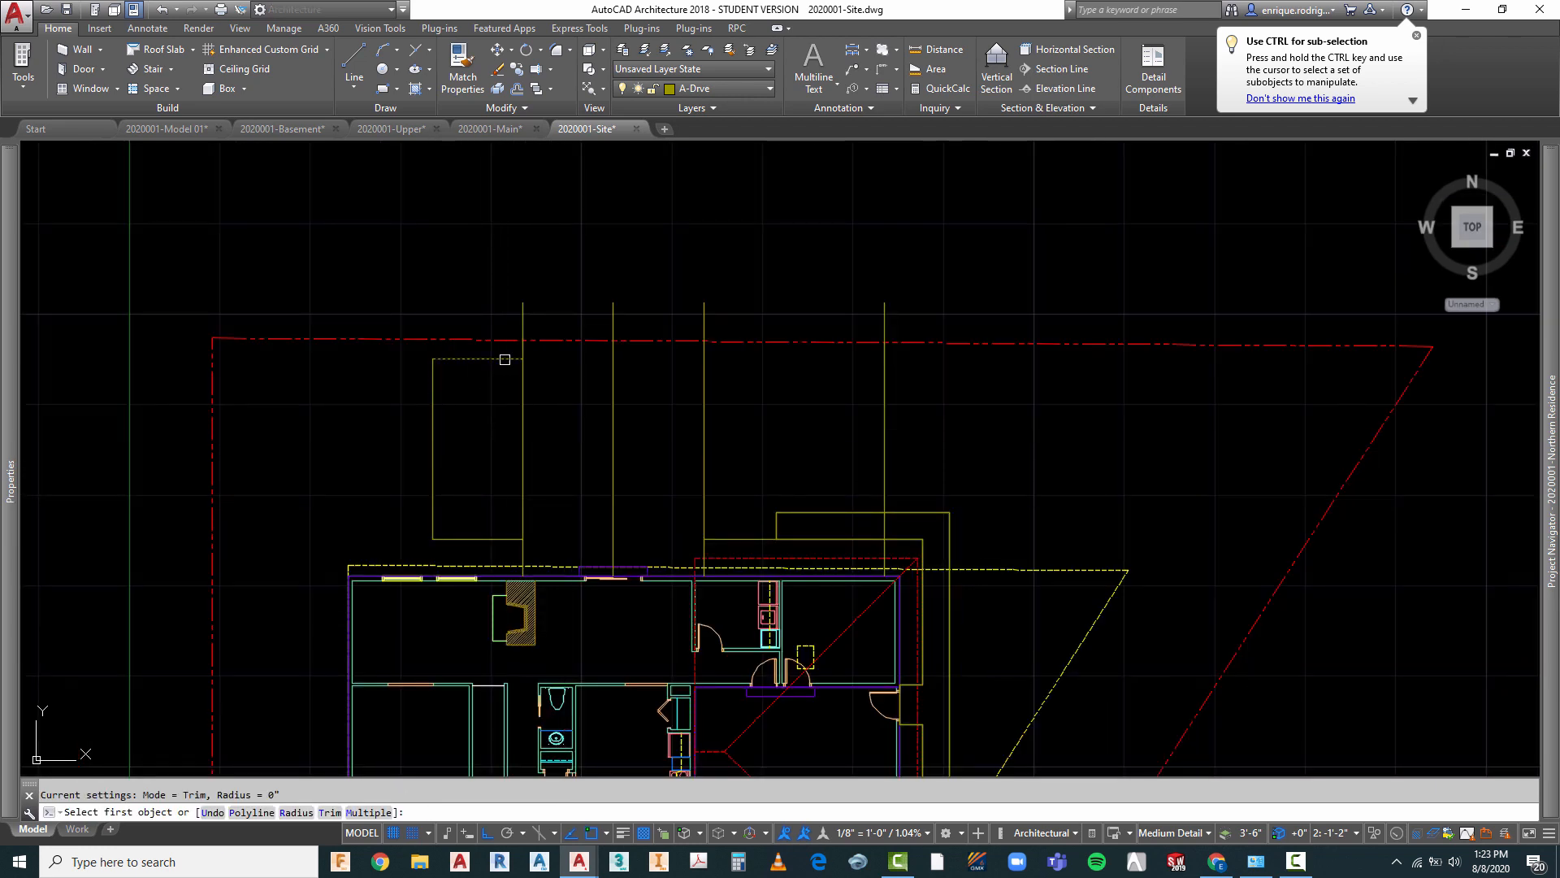
pyautogui.click(504, 360)
pyautogui.press('Escape')
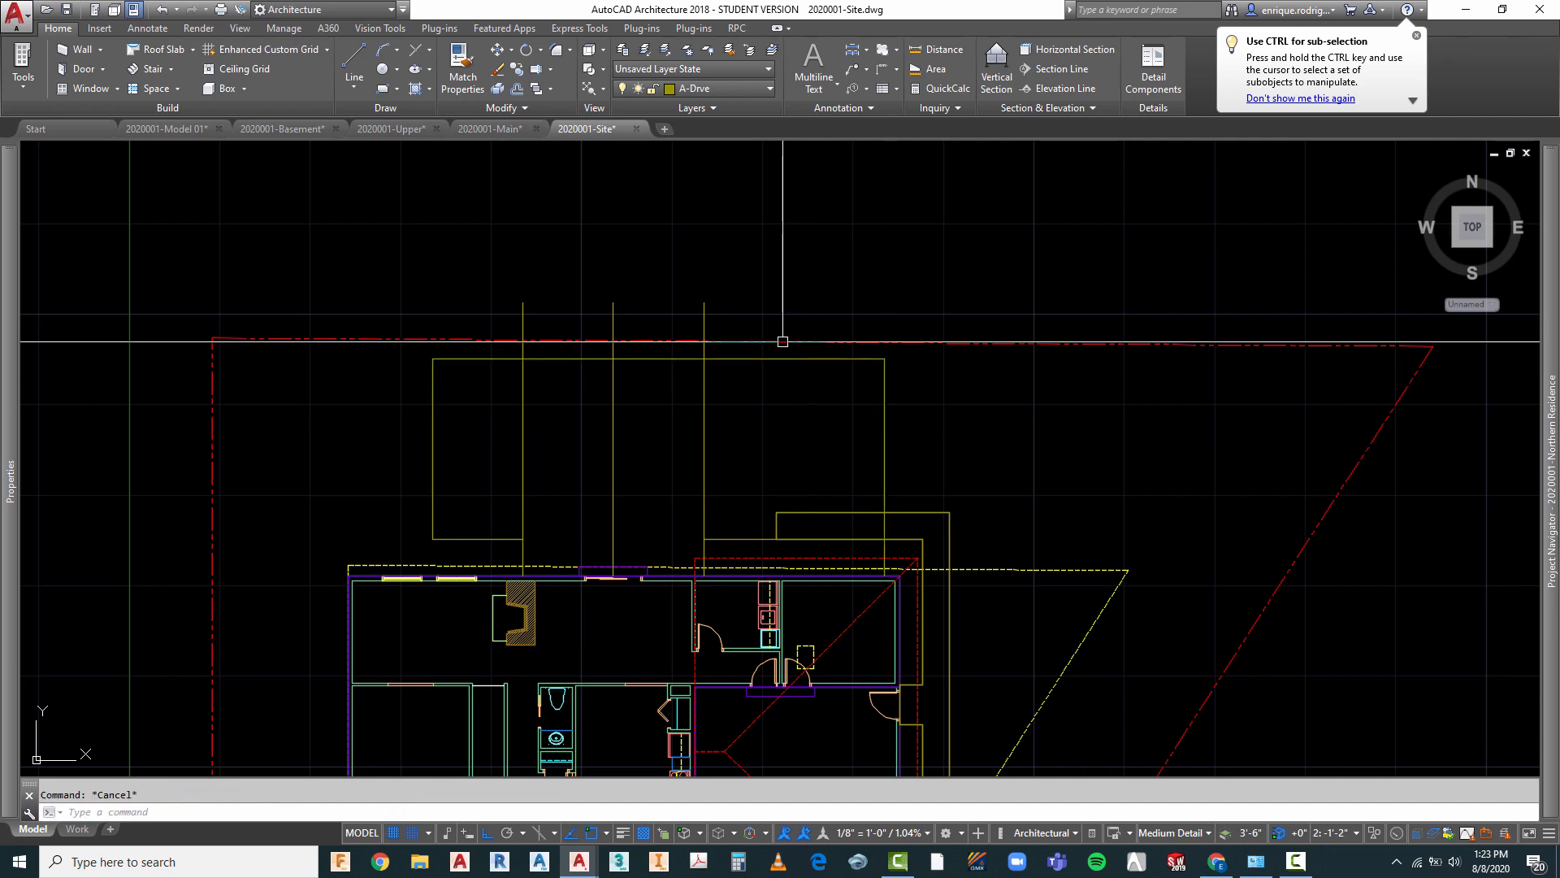
# - Fillet the vertical line 10' east of the door line with the east horizontal line, keeping the segment toward the house
pyautogui.scroll(2, 778, 340)
pyautogui.scroll(-2, 714, 341)
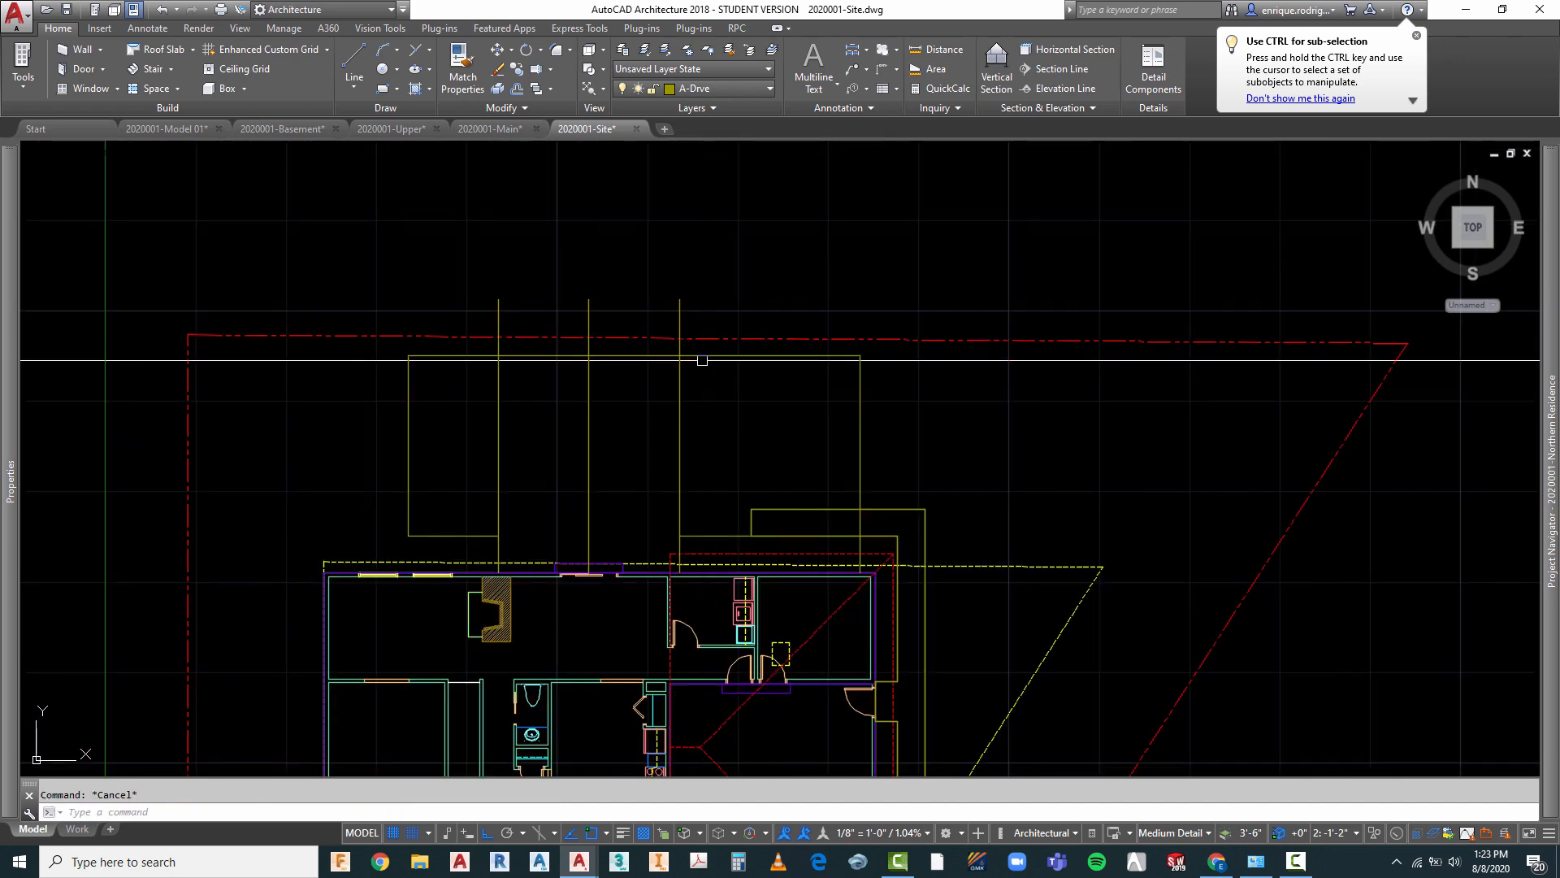
pyautogui.scroll(3, 705, 582)
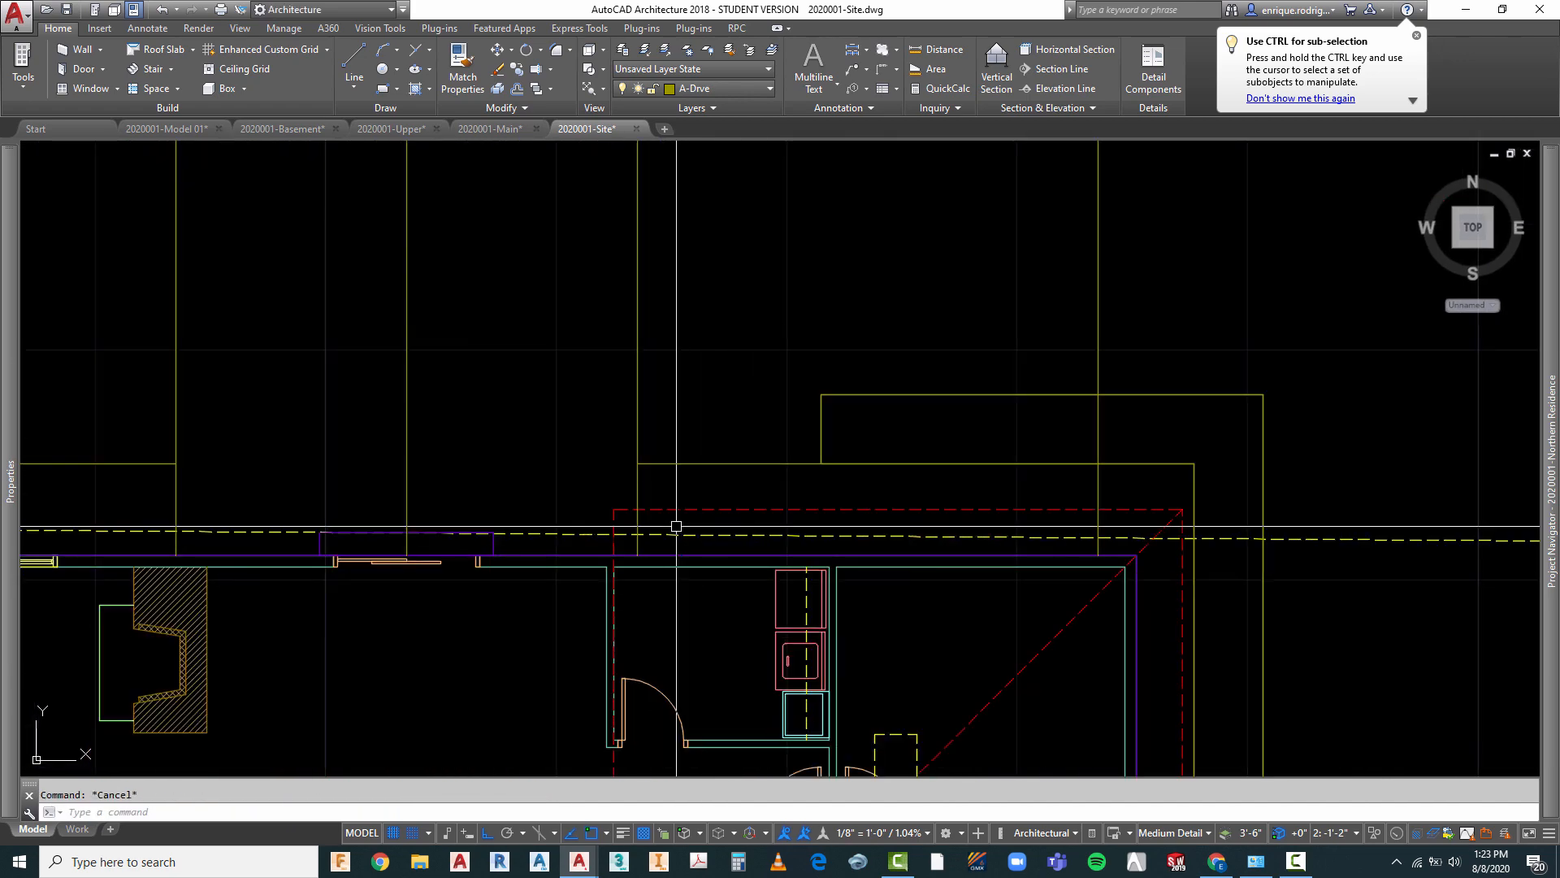
pyautogui.press('Return')
pyautogui.click(637, 489)
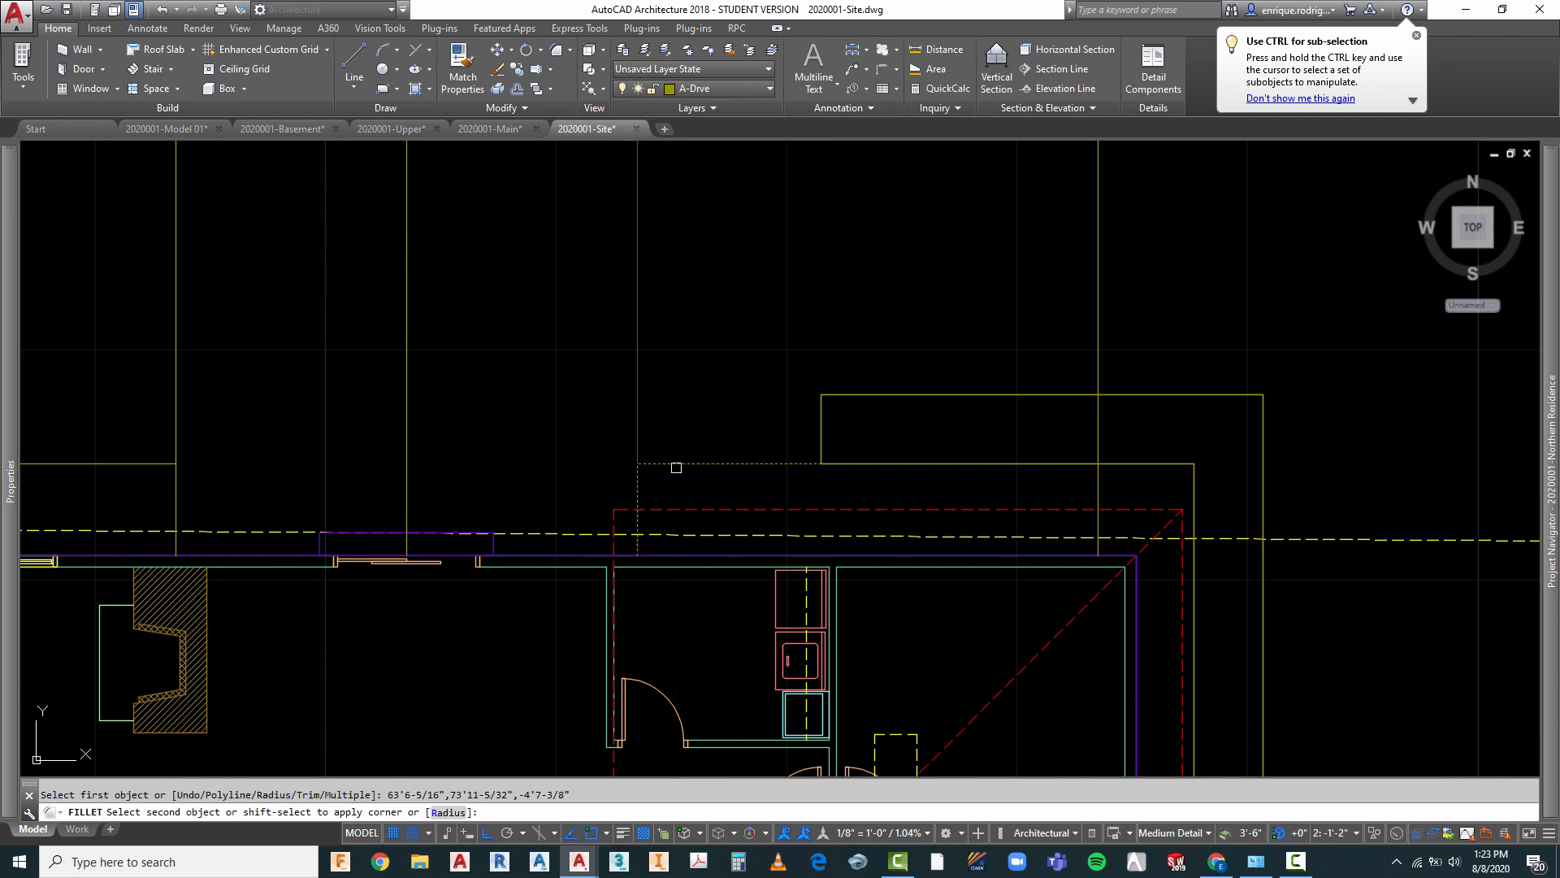
pyautogui.scroll(-2, 864, 446)
pyautogui.press('Escape')
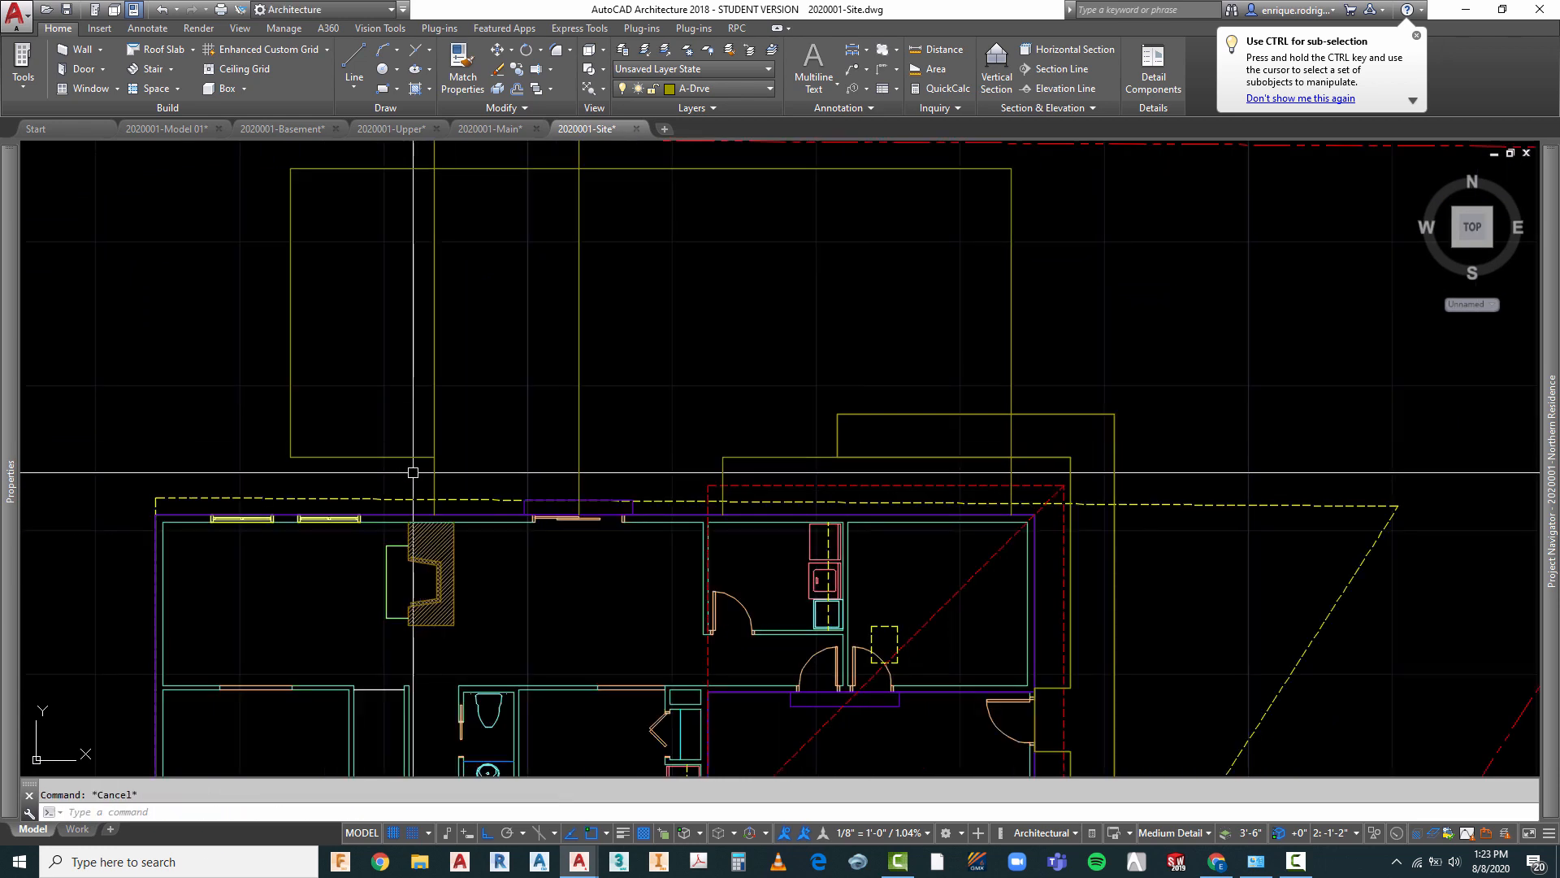
# - Fillet the vertical line 10' west of the door line with the west horizontal line, keeping the segment toward the house
pyautogui.press('Return')
pyautogui.click(432, 467)
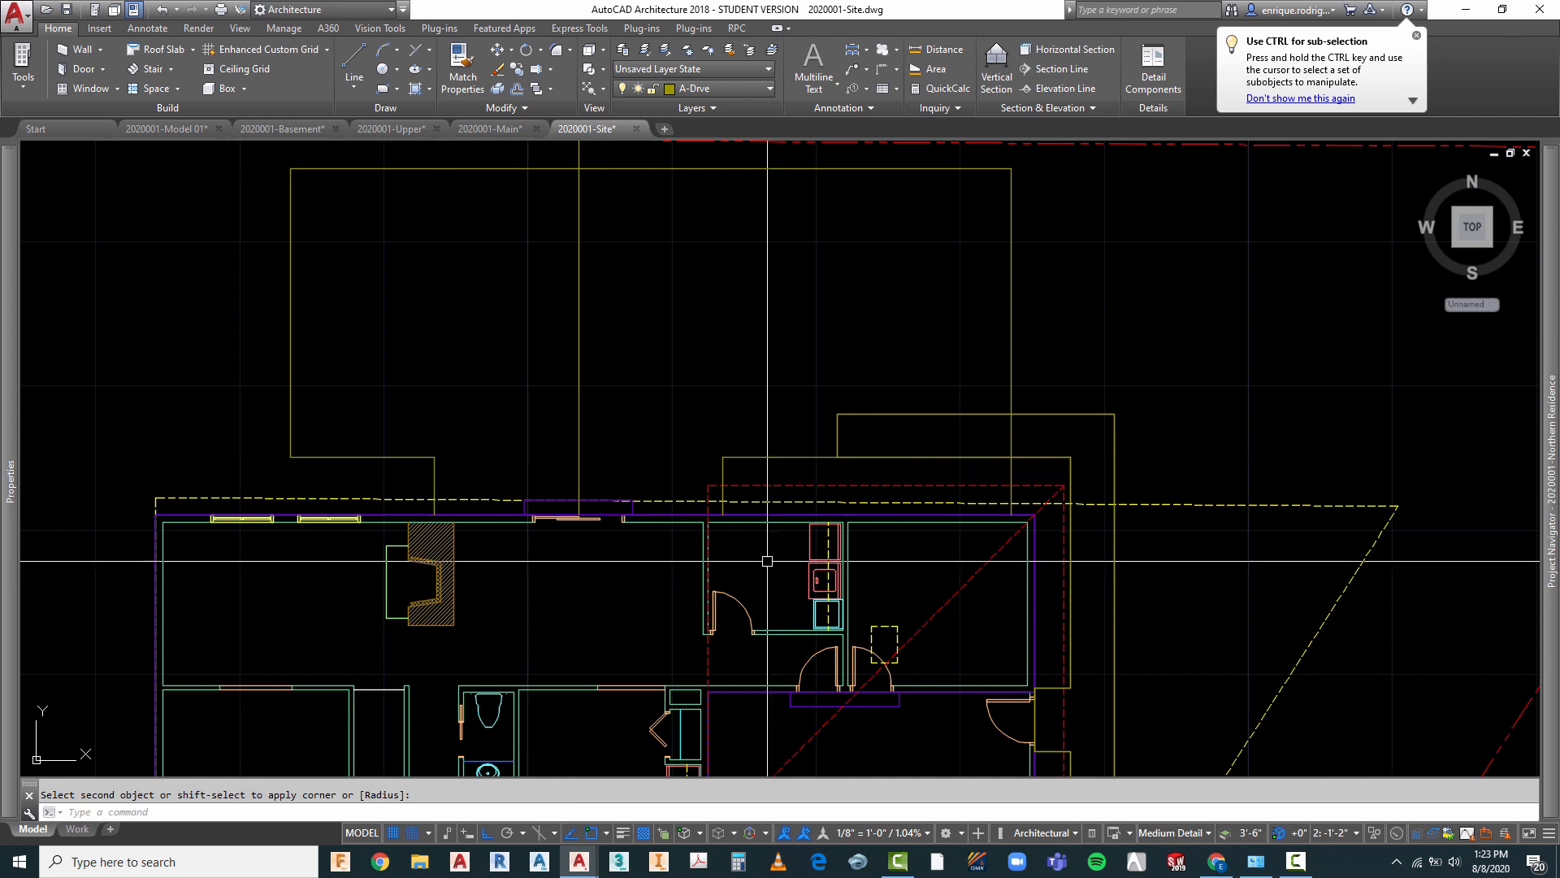
pyautogui.press('Escape')
# - Fillet the east horizontal line near the house with the farthest east vertical line, keeping the vertical's northern part
pyautogui.write('f')
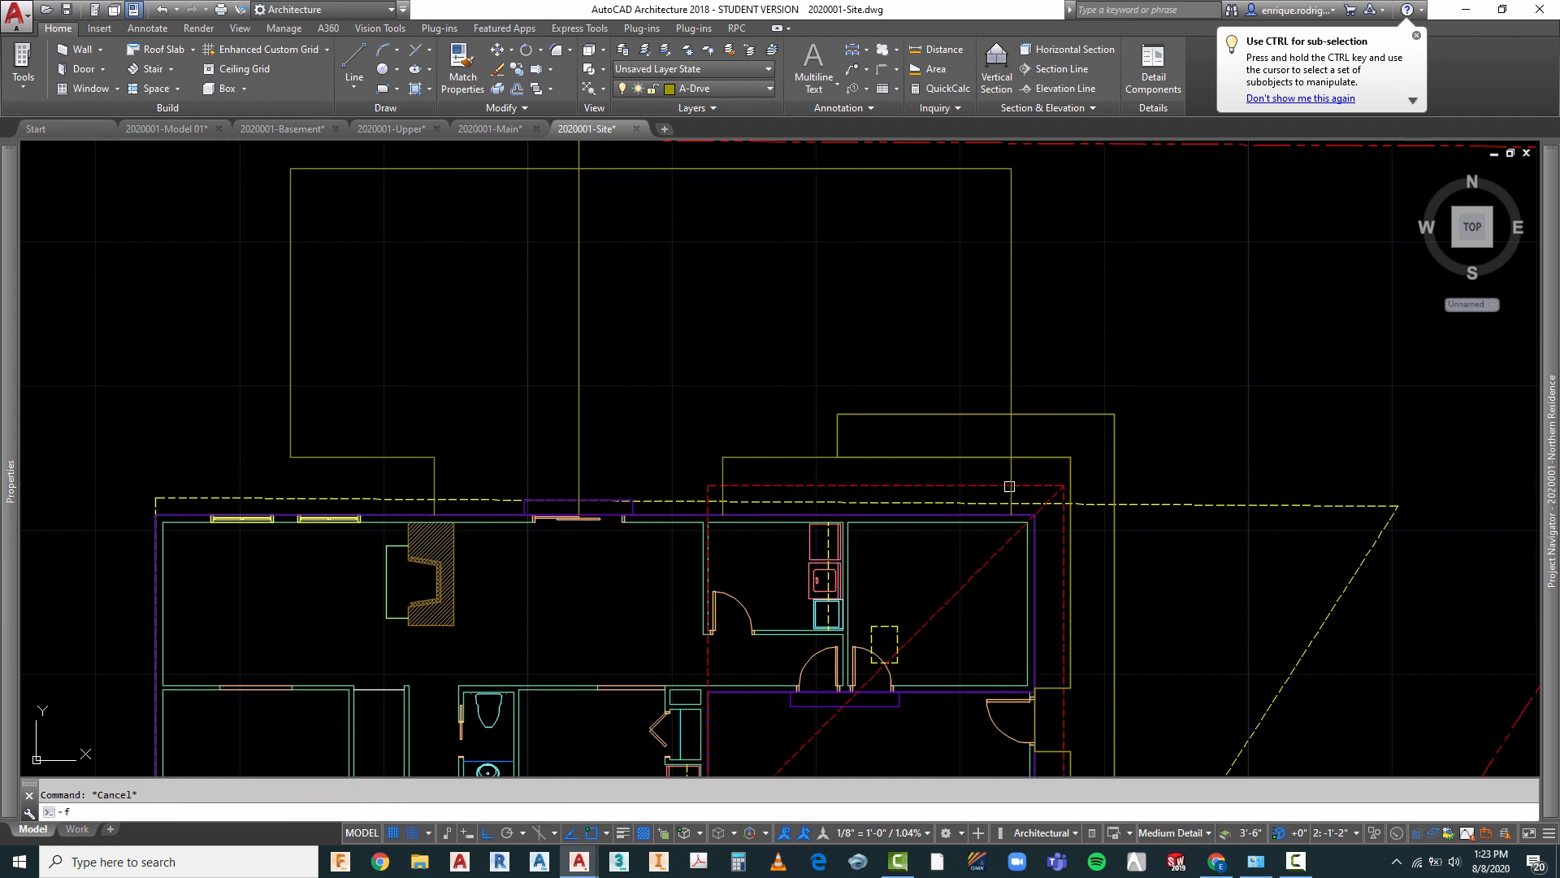
pyautogui.press('Return')
pyautogui.click(791, 458)
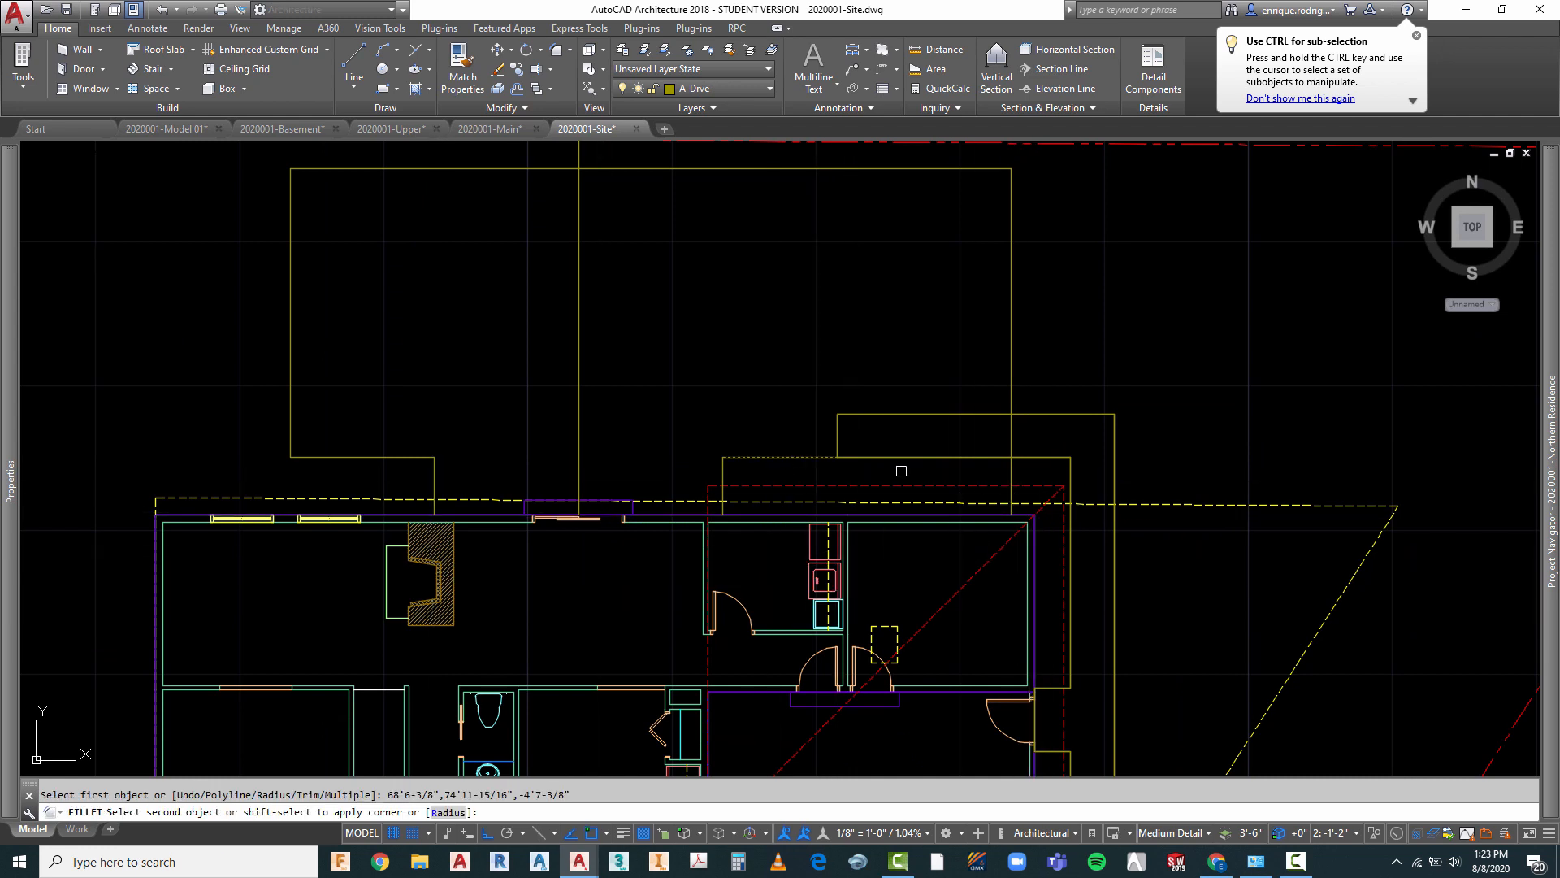
pyautogui.click(1011, 377)
pyautogui.press('Escape')
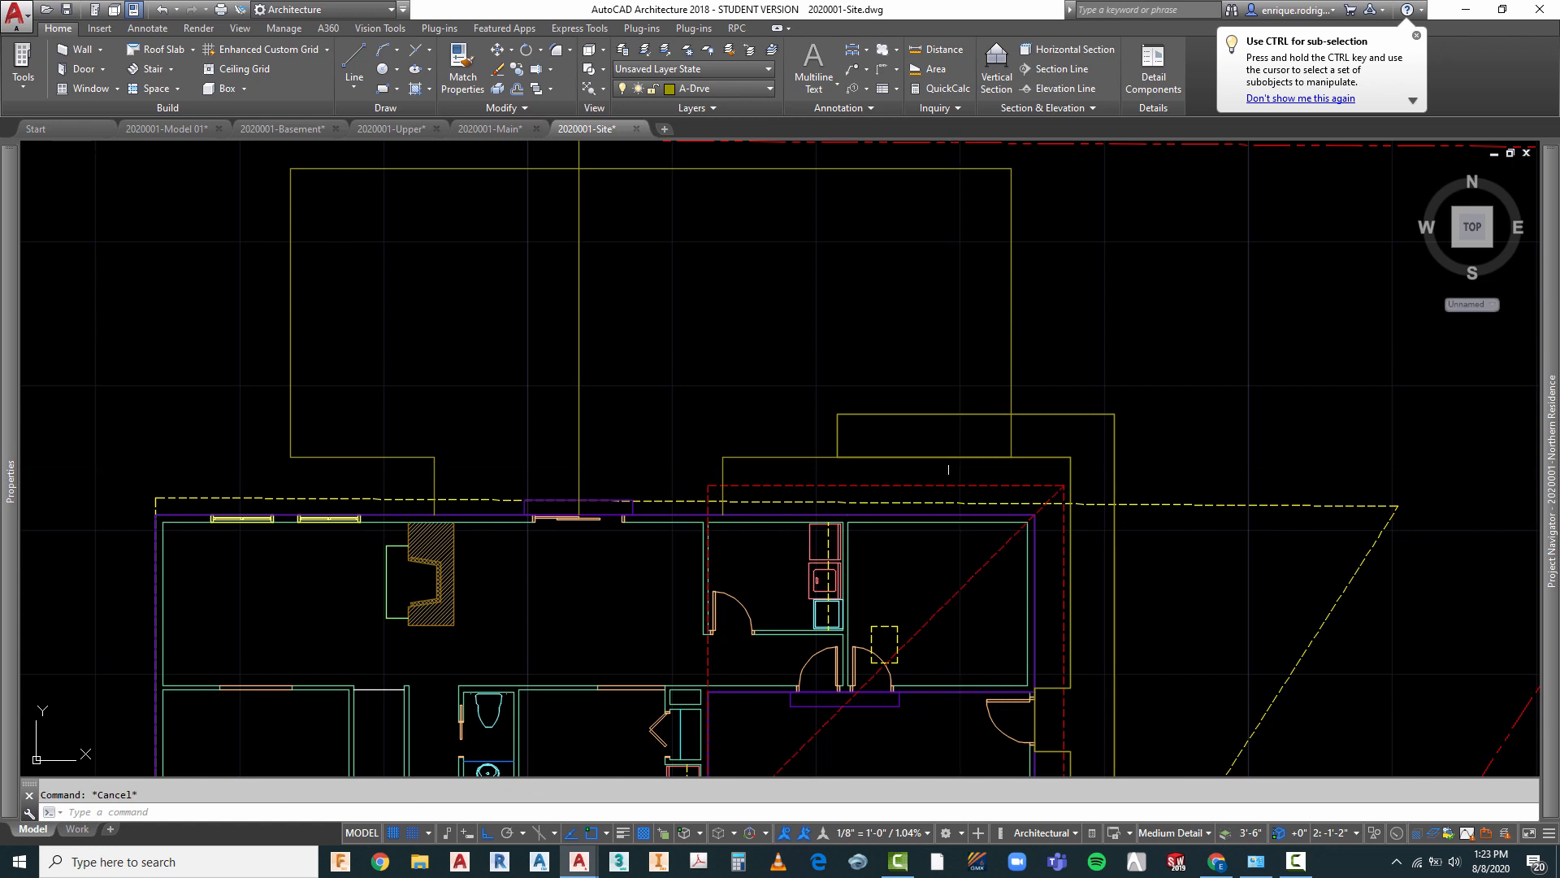
# - Draw a line along the rear wall joining the lower ends of the two short verticals on either side of the sliding door
pyautogui.click(354, 65)
pyautogui.scroll(5, 434, 520)
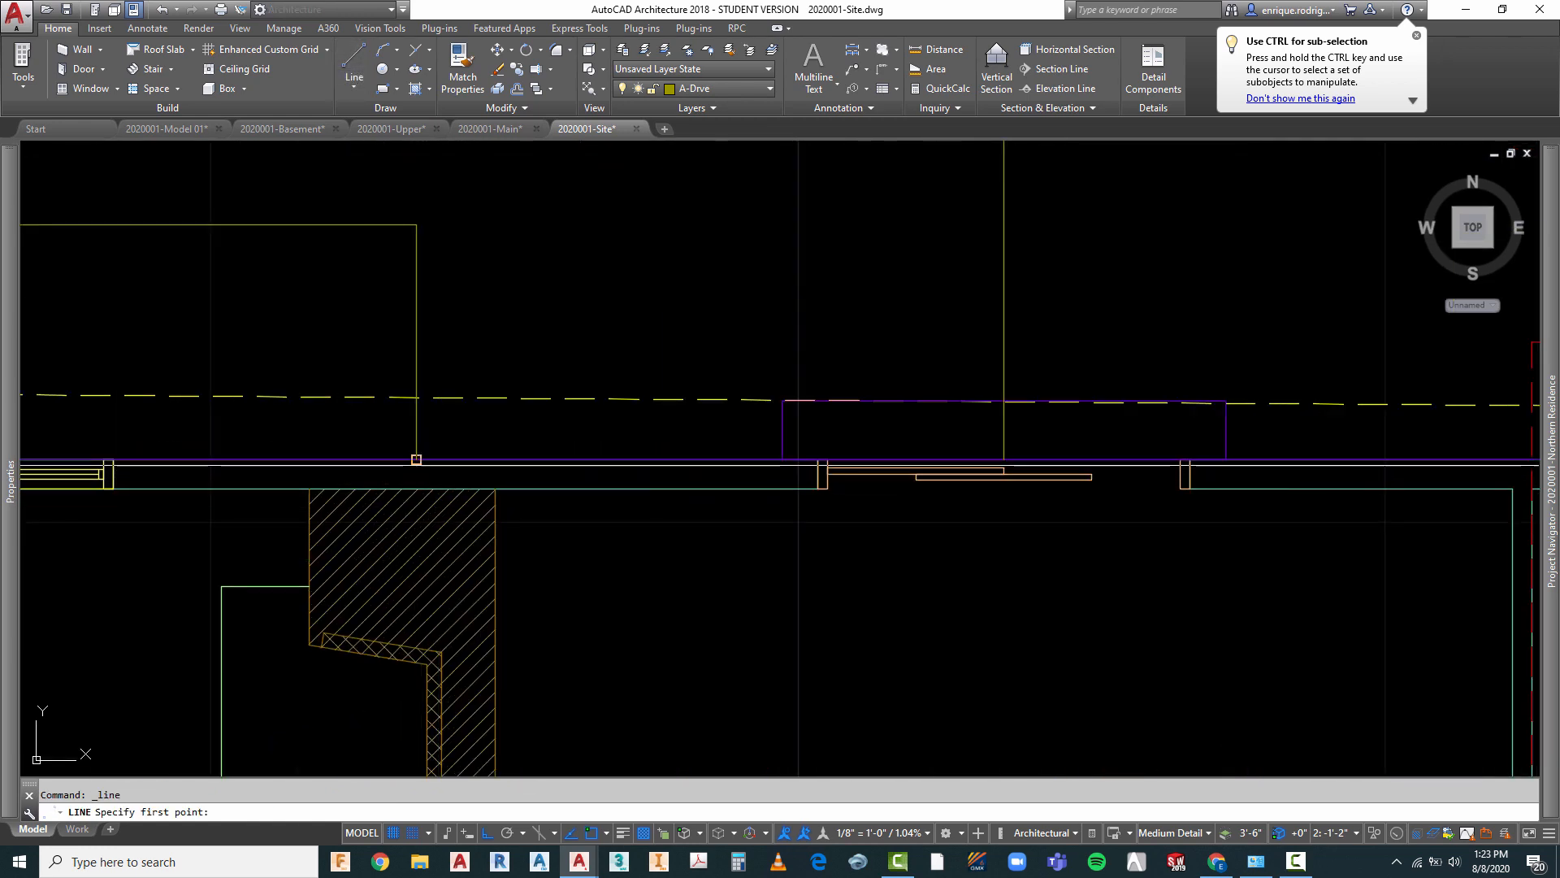
pyautogui.click(416, 459)
pyautogui.scroll(-2, 382, 447)
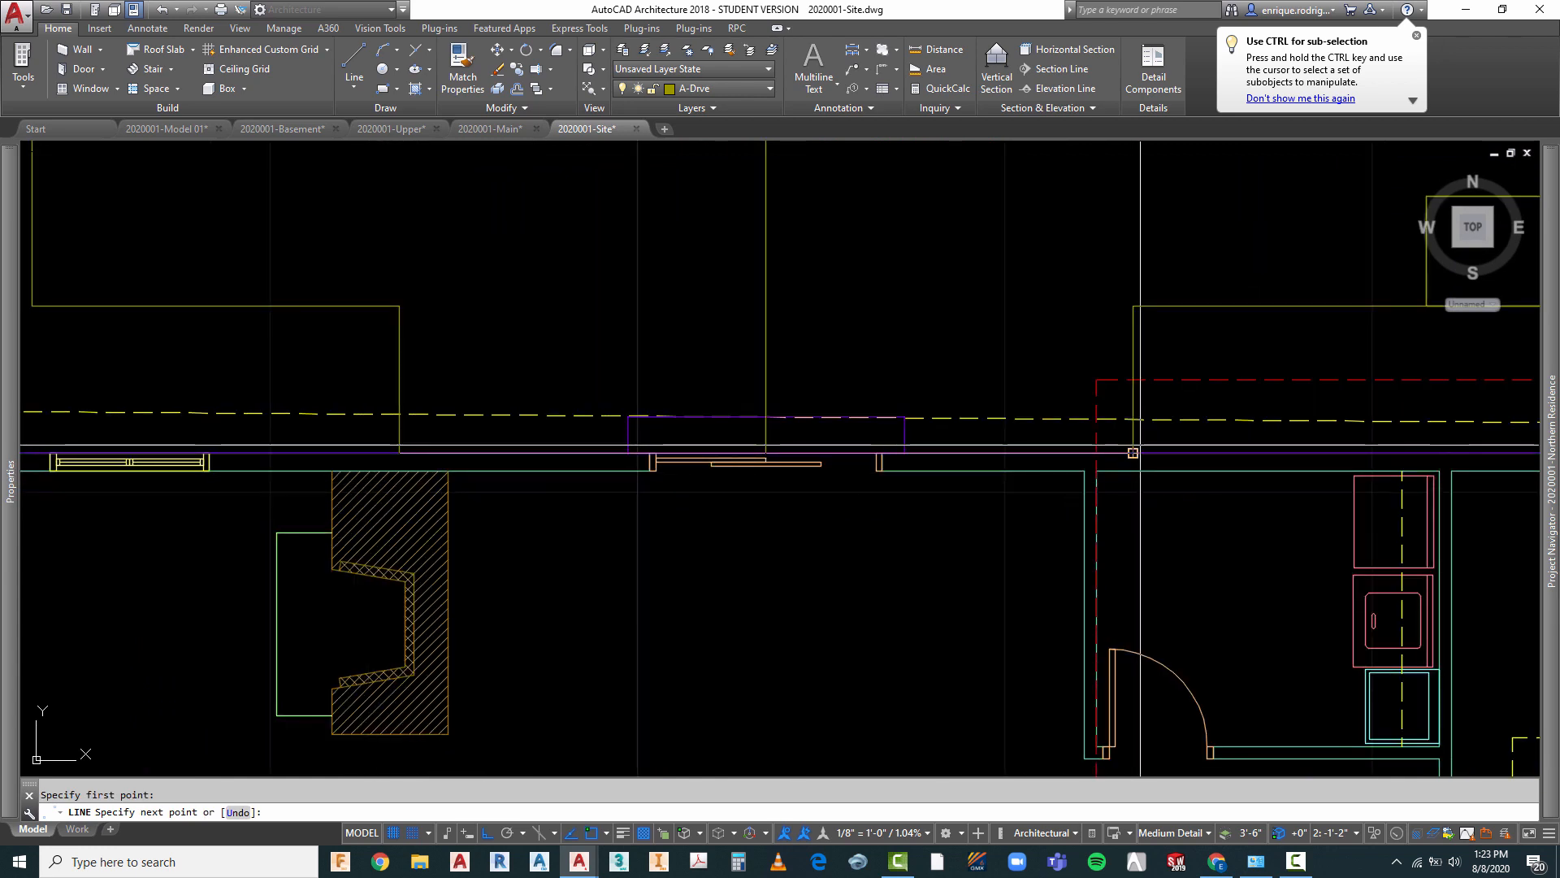
pyautogui.scroll(-4, 1139, 445)
pyautogui.press('Escape')
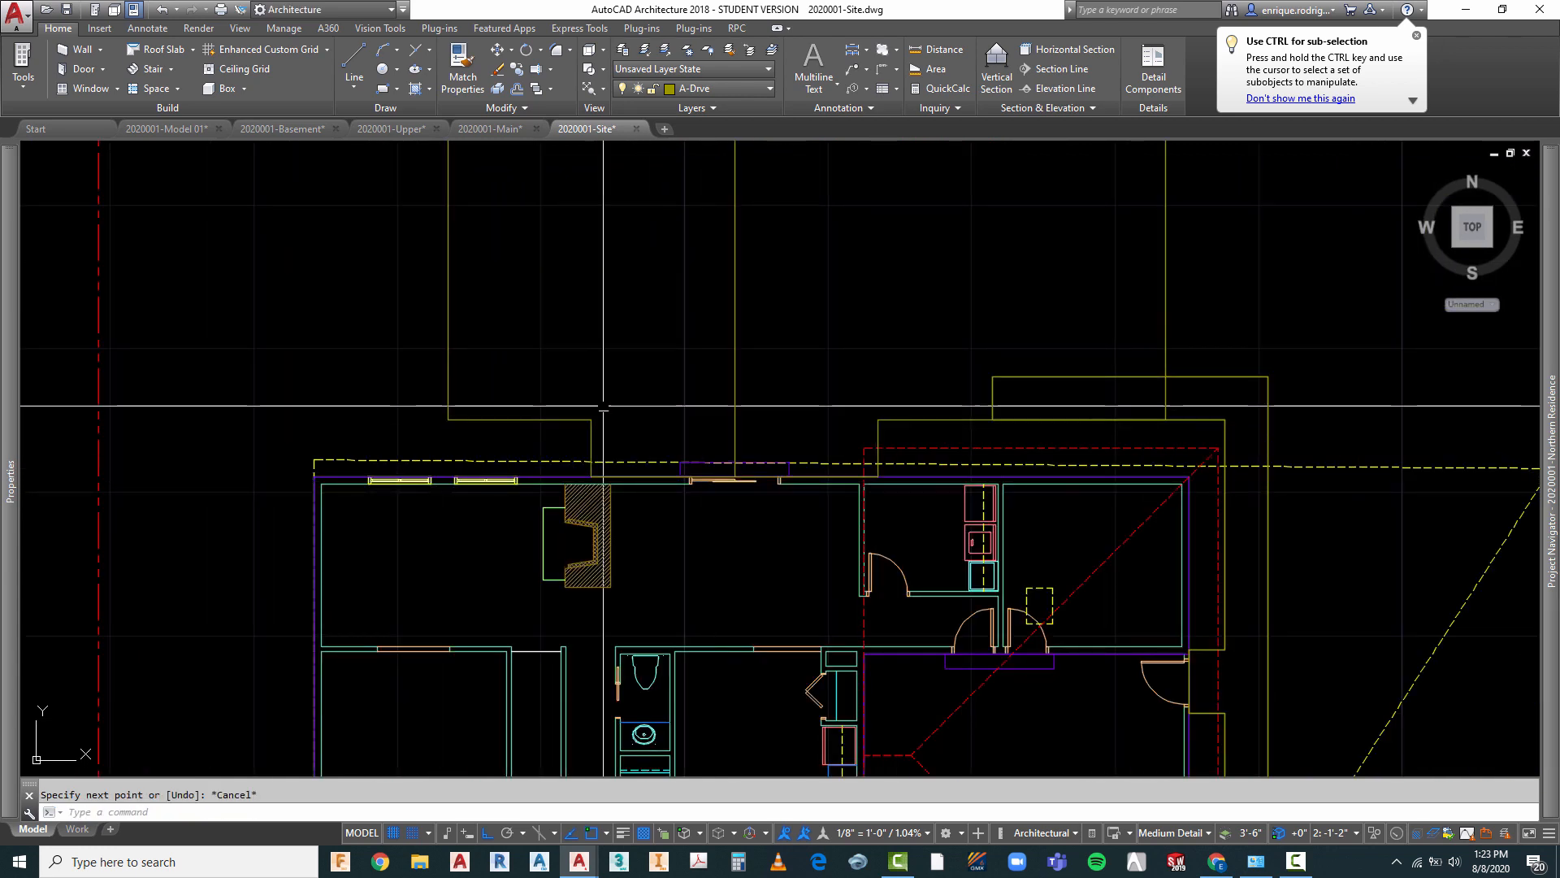
pyautogui.press('Escape')
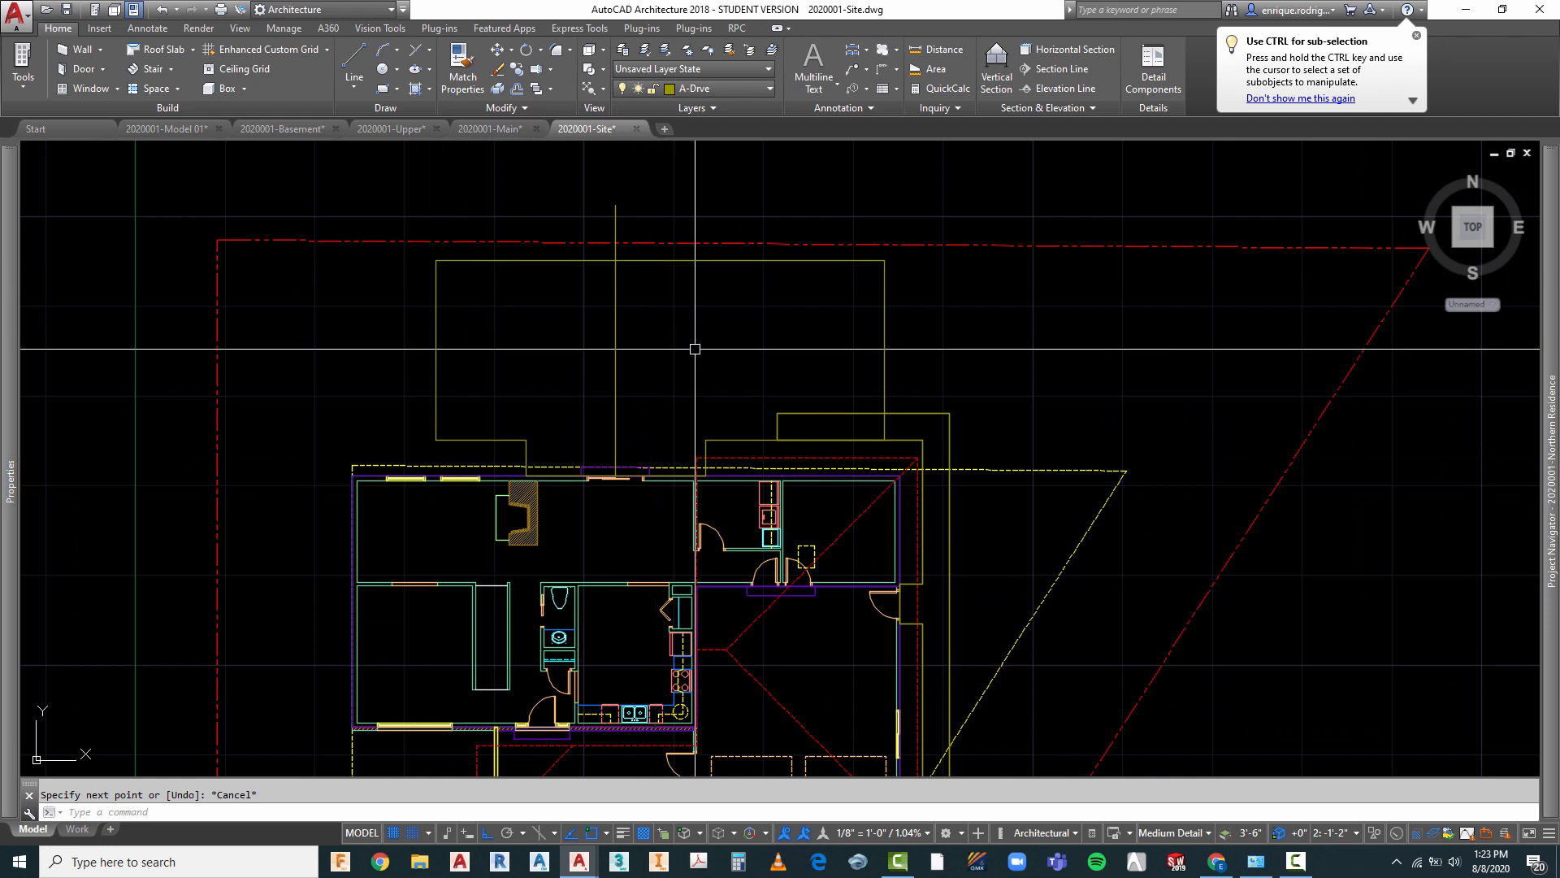
# - Erase the vertical construction line running north from the centre of the sliding door
pyautogui.write('e')
pyautogui.press('Return')
pyautogui.click(647, 351)
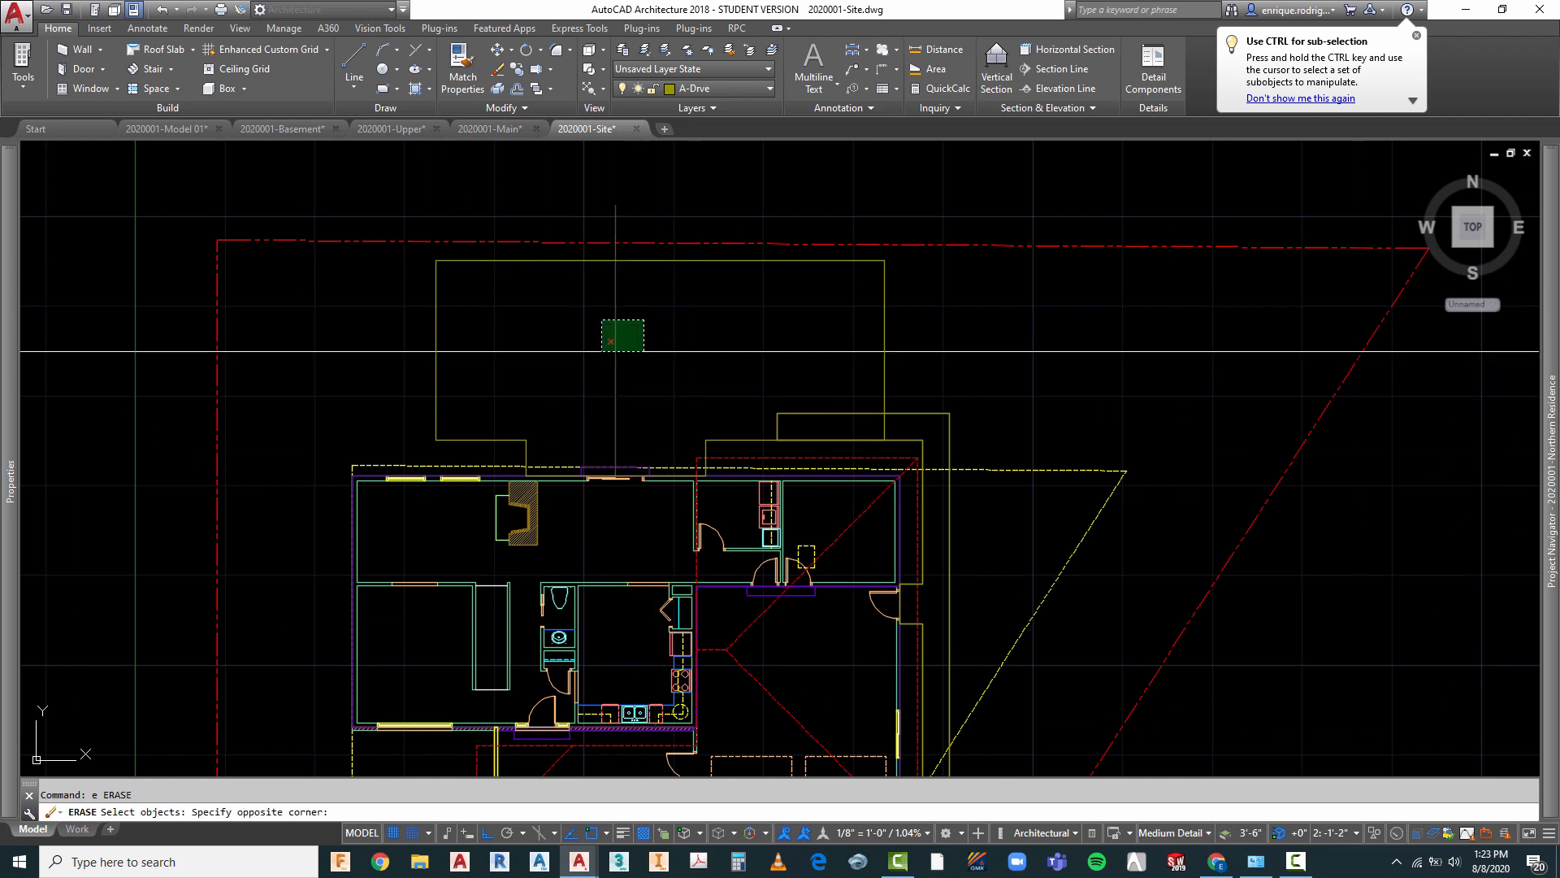
pyautogui.click(598, 320)
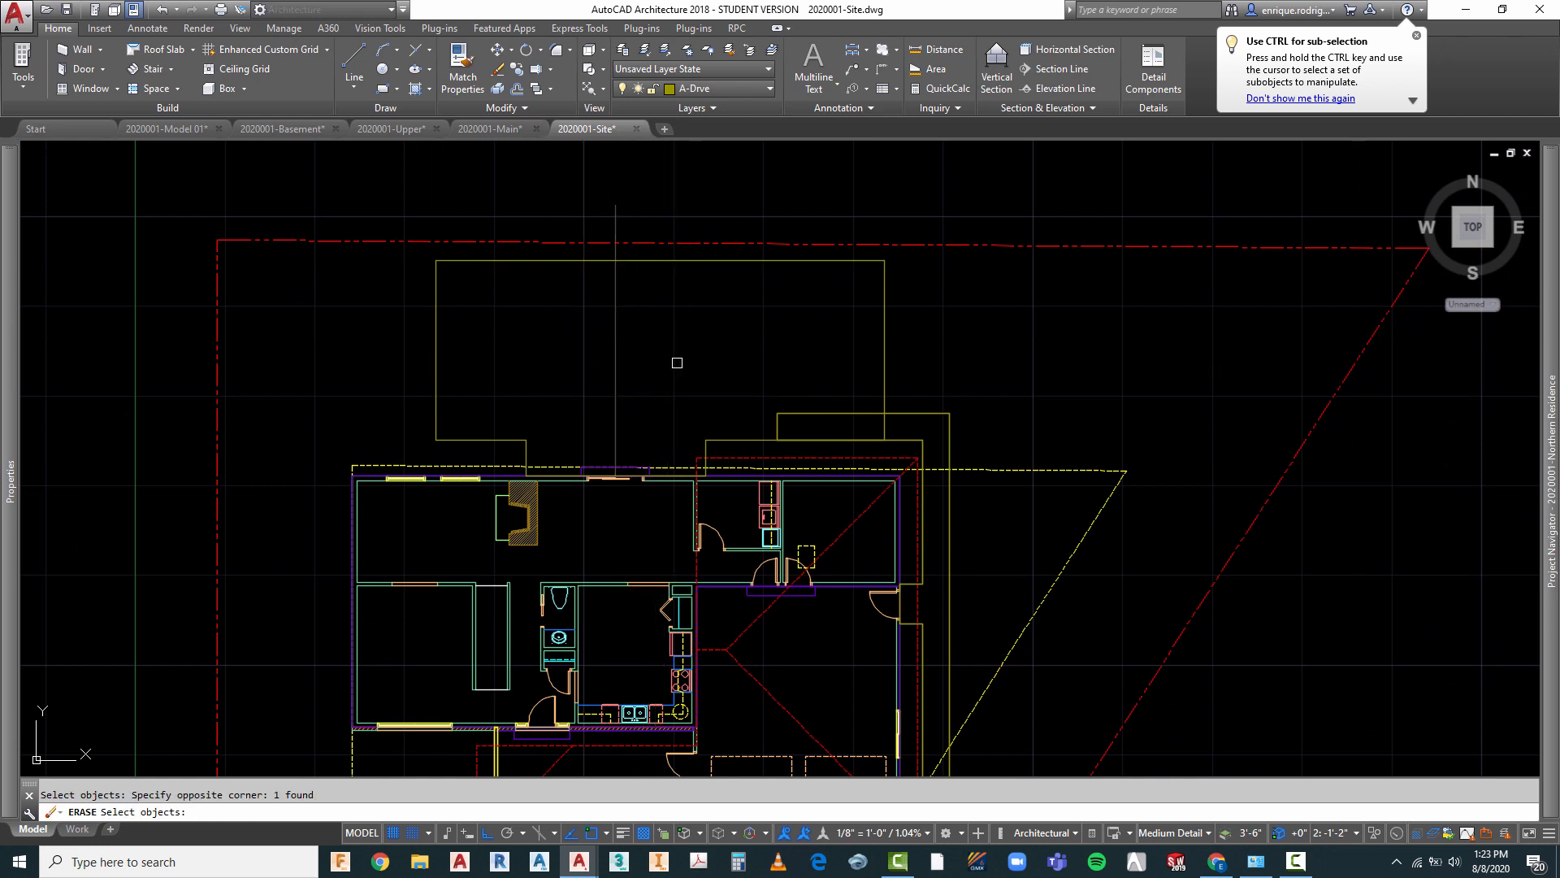
pyautogui.rightClick(677, 362)
pyautogui.press('Escape')
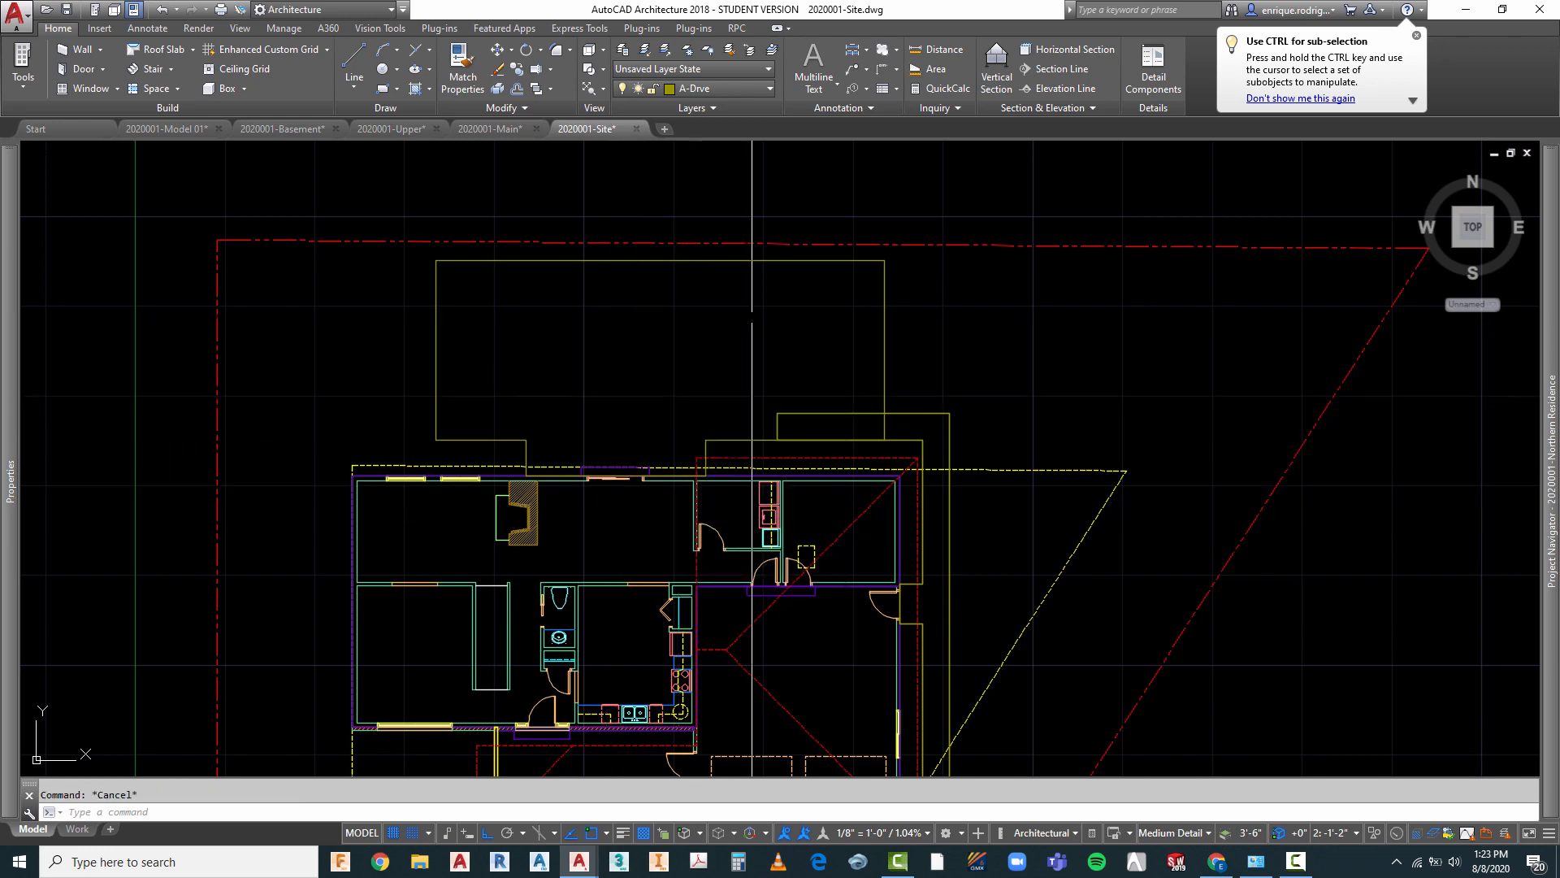
pyautogui.write('s')
pyautogui.press('Return')
pyautogui.write('c')
pyautogui.press('Return')
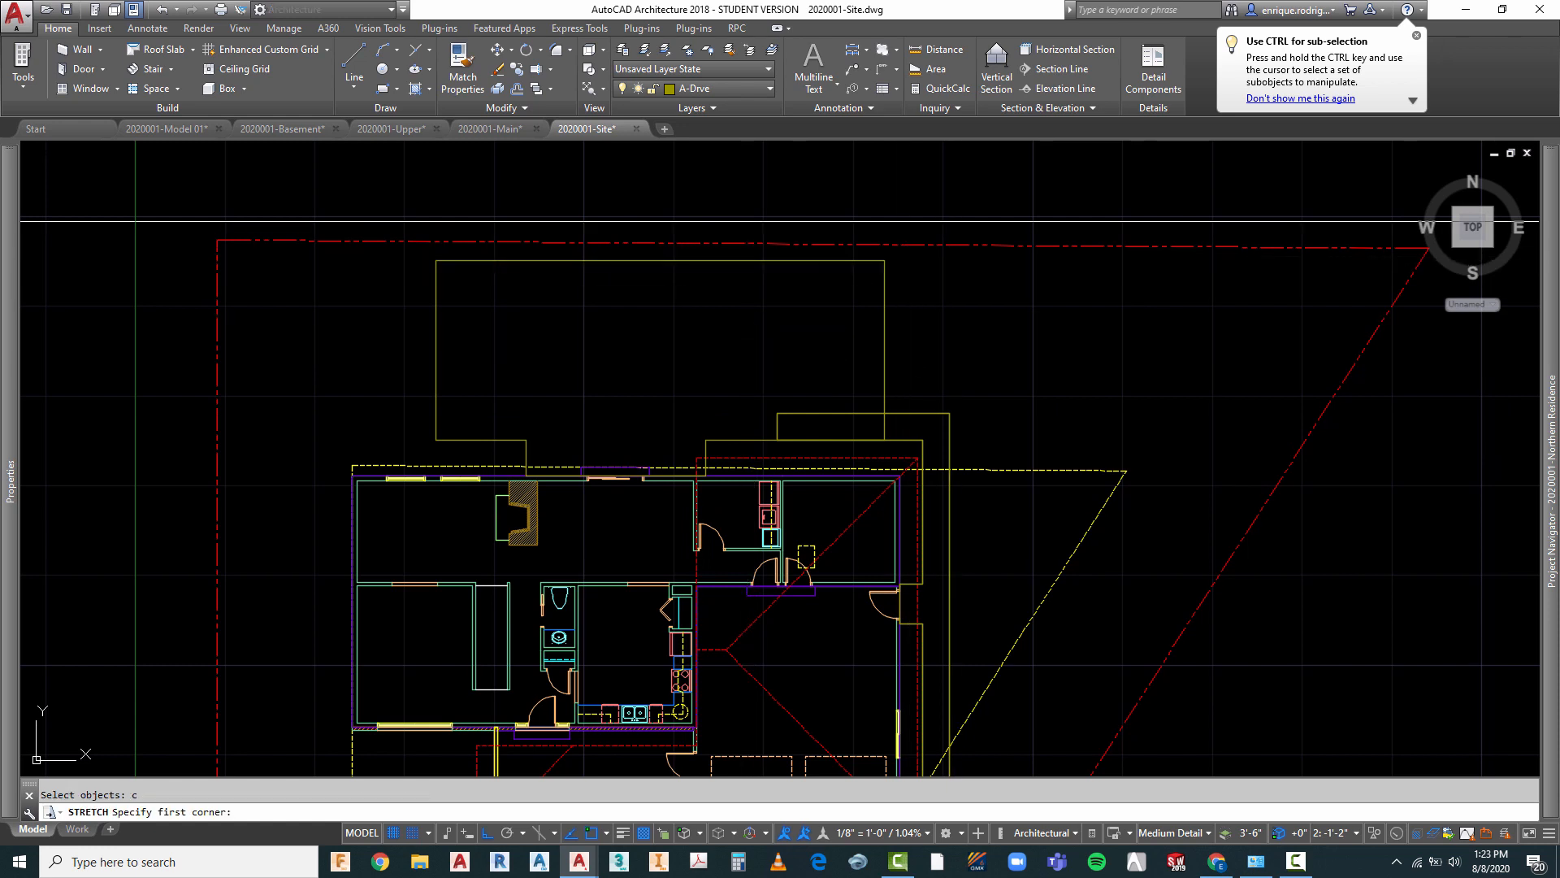
pyautogui.press('Escape')
# - Measure the distance from the rear outline's northeast corner to the north property line
pyautogui.click(936, 50)
pyautogui.scroll(5, 891, 209)
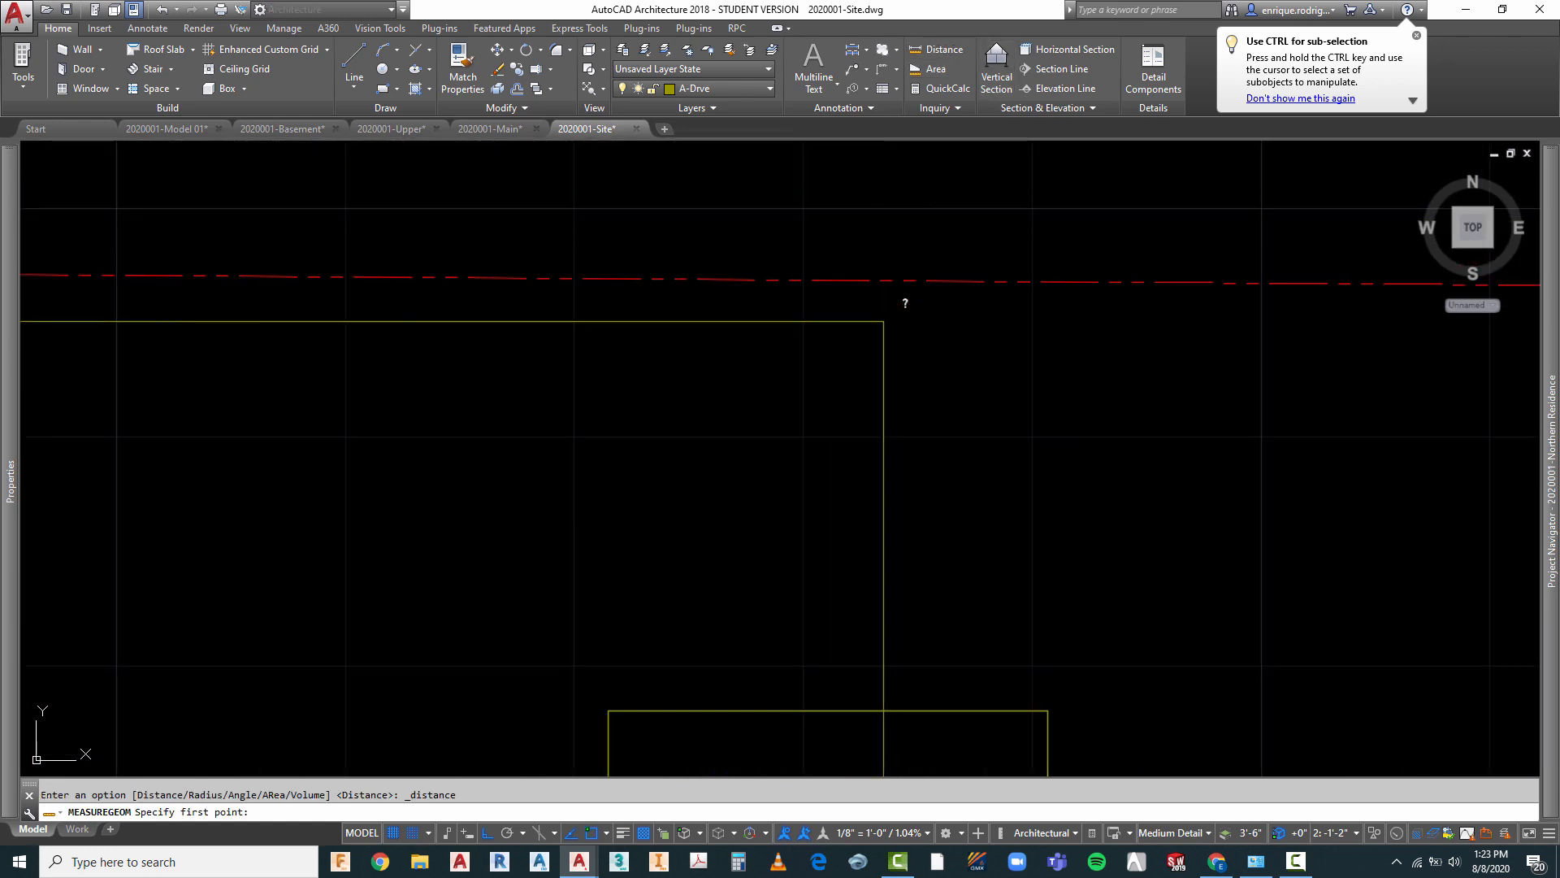
pyautogui.click(883, 320)
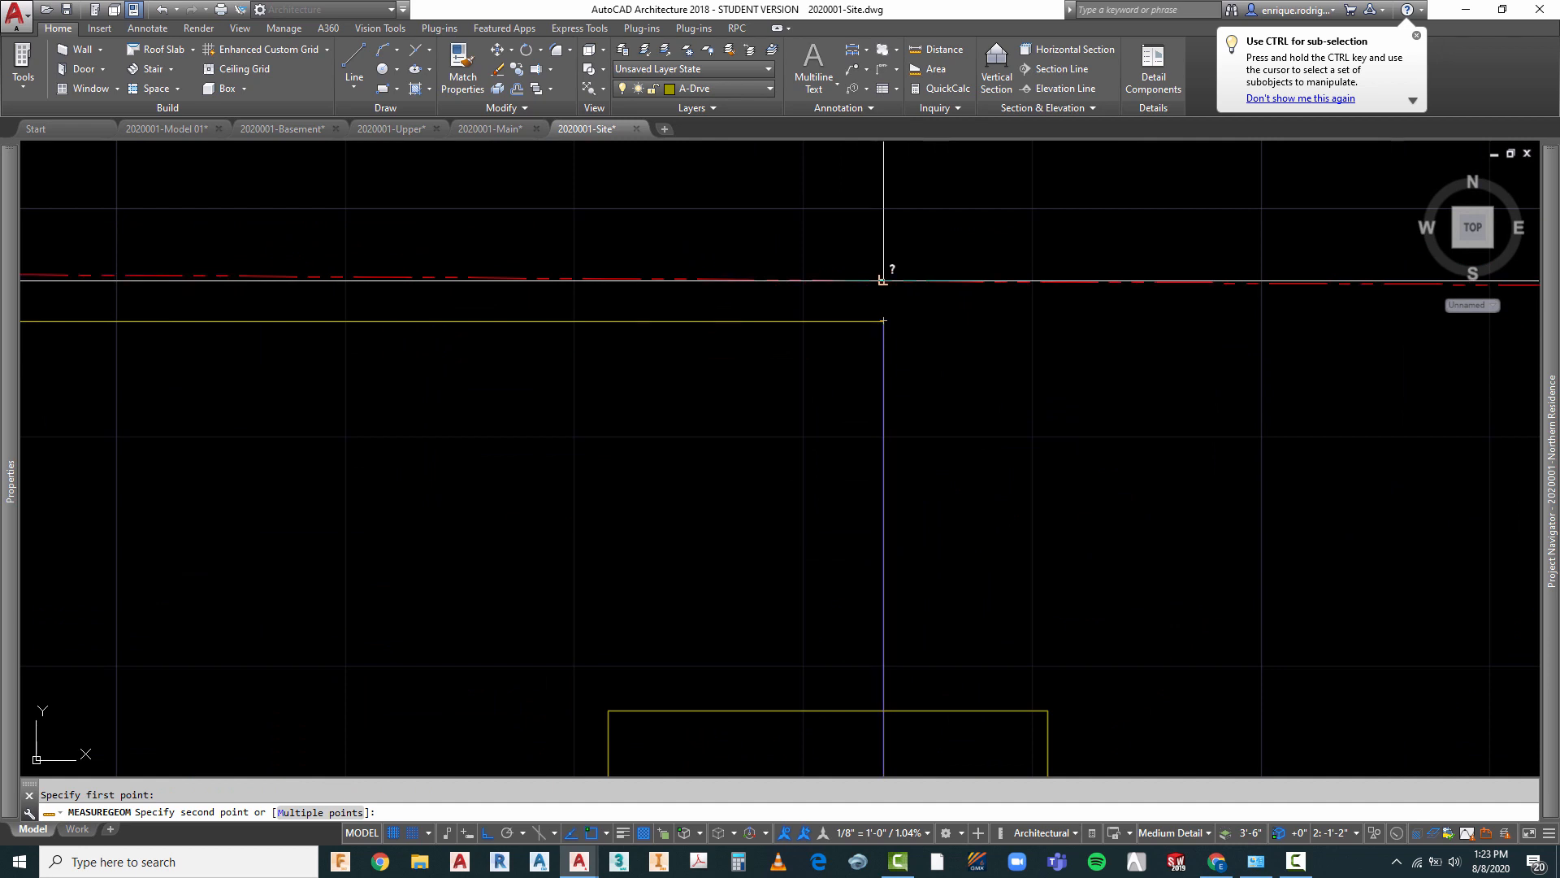
pyautogui.click(885, 280)
pyautogui.scroll(-4, 885, 279)
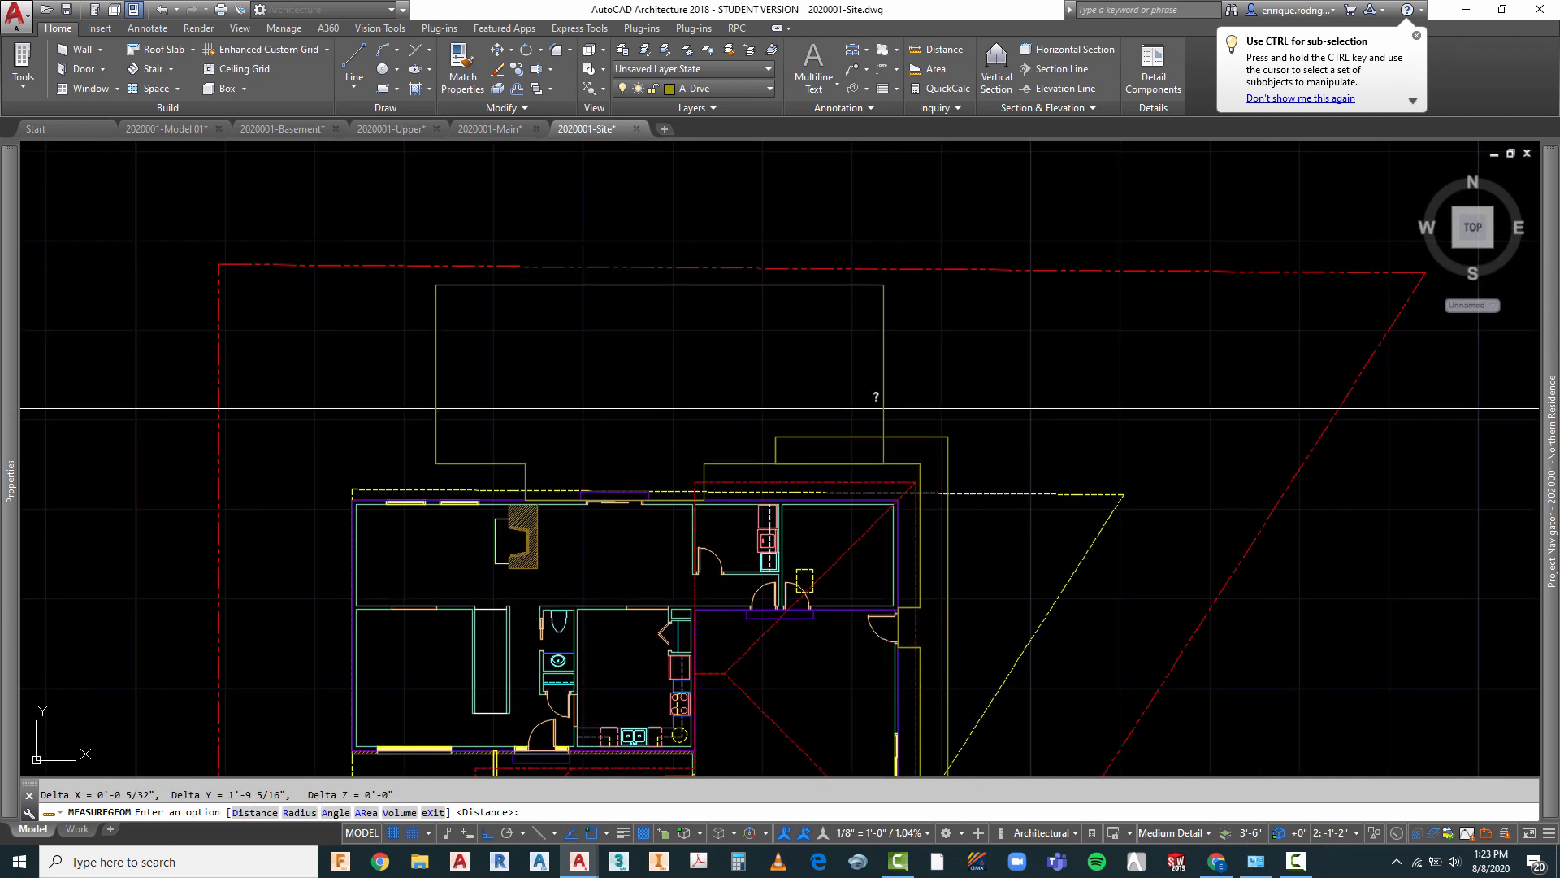
pyautogui.scroll(2, 876, 268)
pyautogui.press('Escape')
# - Stretch the north edge of the rear outline 1' south toward the house, including the tops of both side lines
pyautogui.write('s')
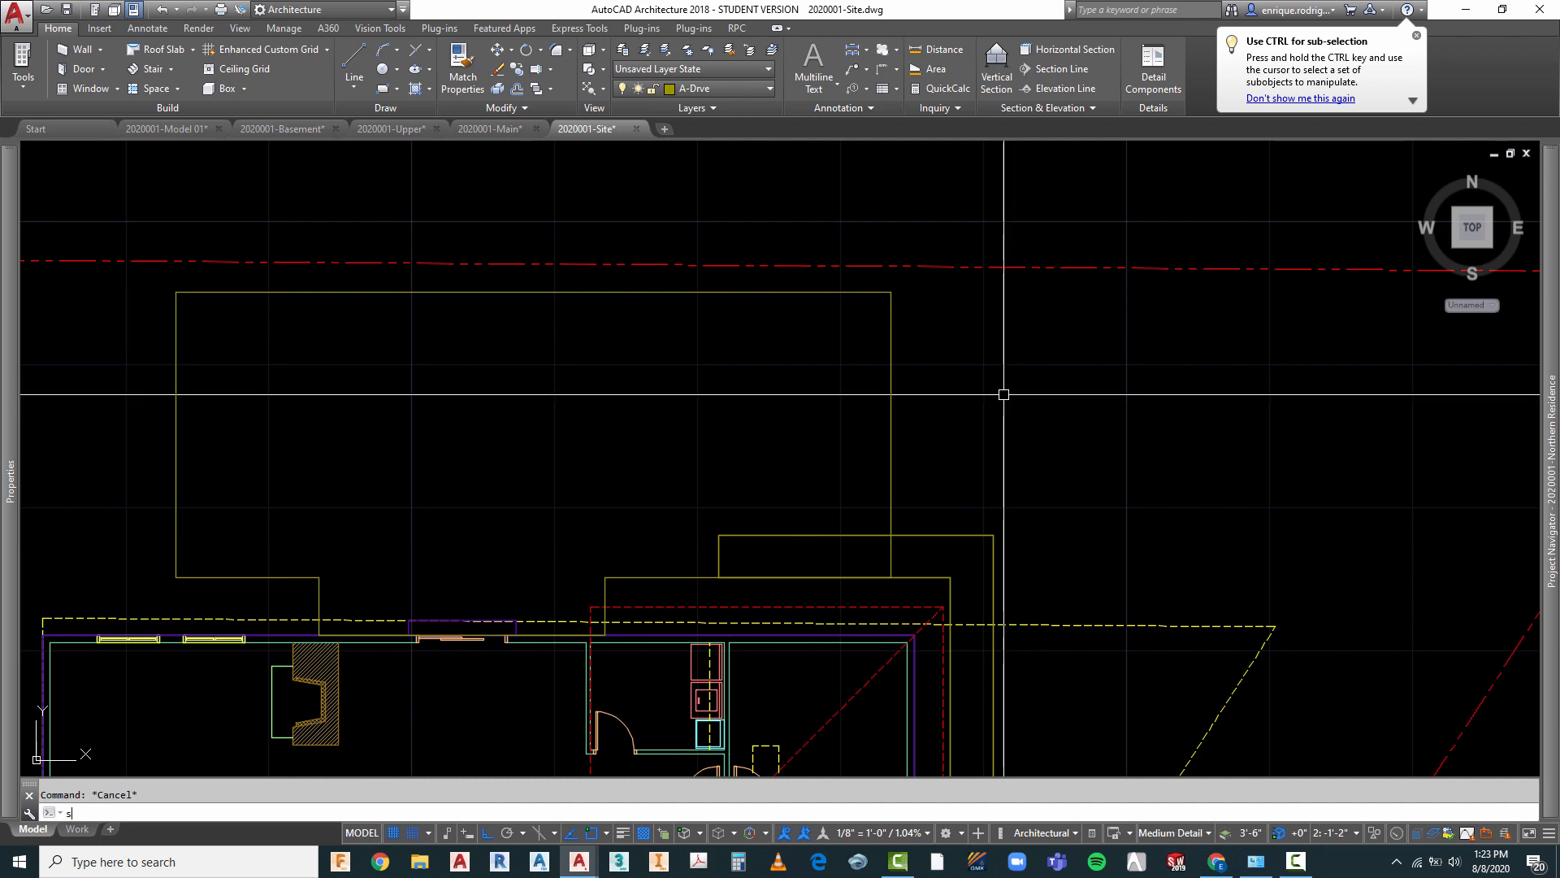
pyautogui.press('Return')
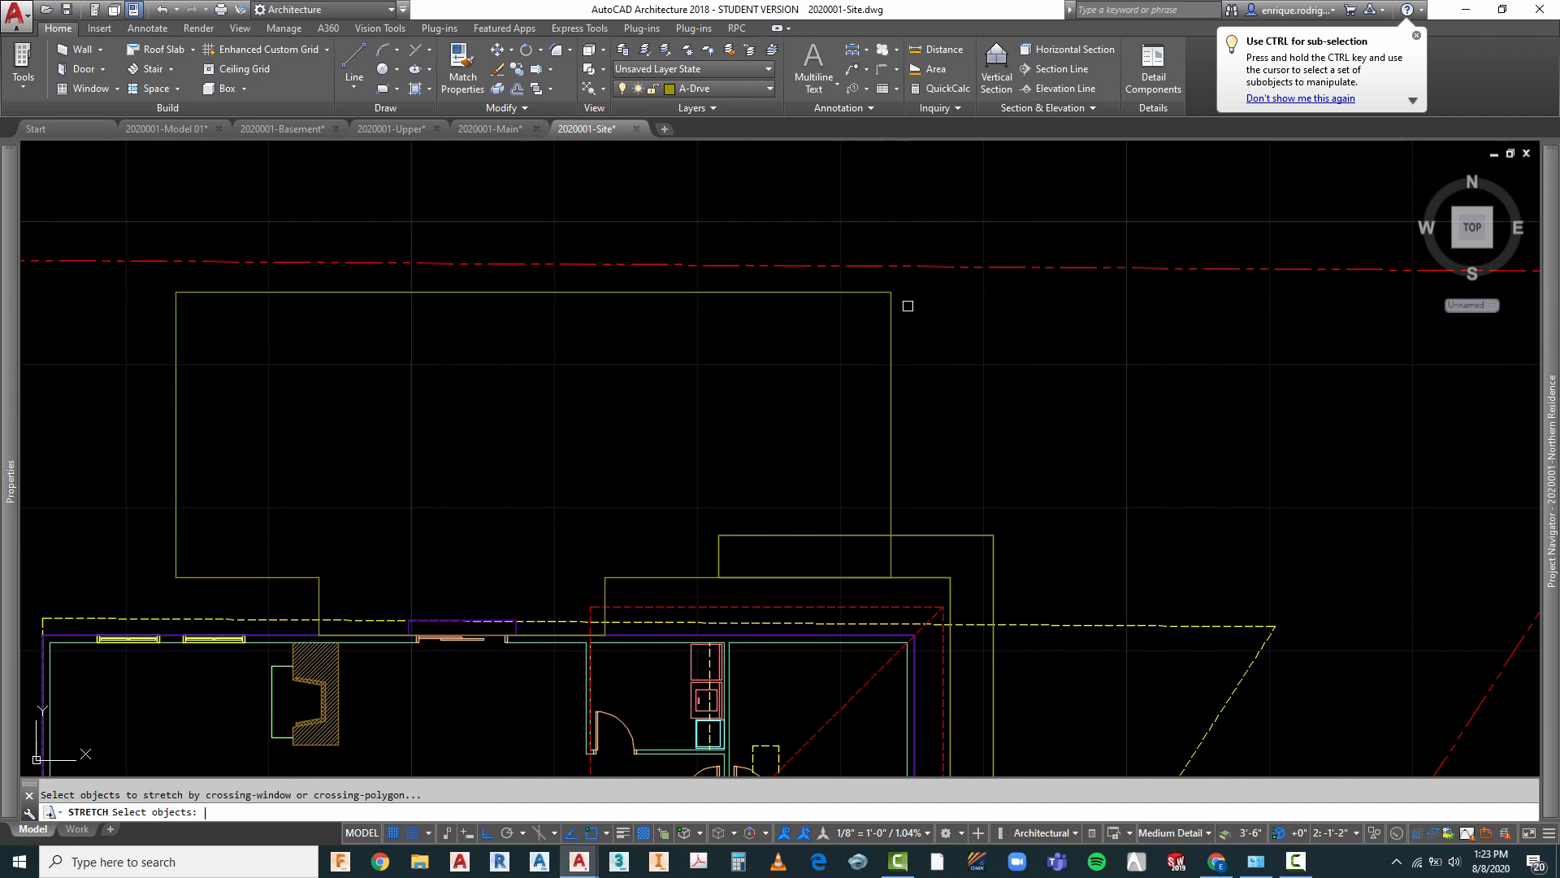
pyautogui.write('c')
pyautogui.press('Return')
pyautogui.click(914, 280)
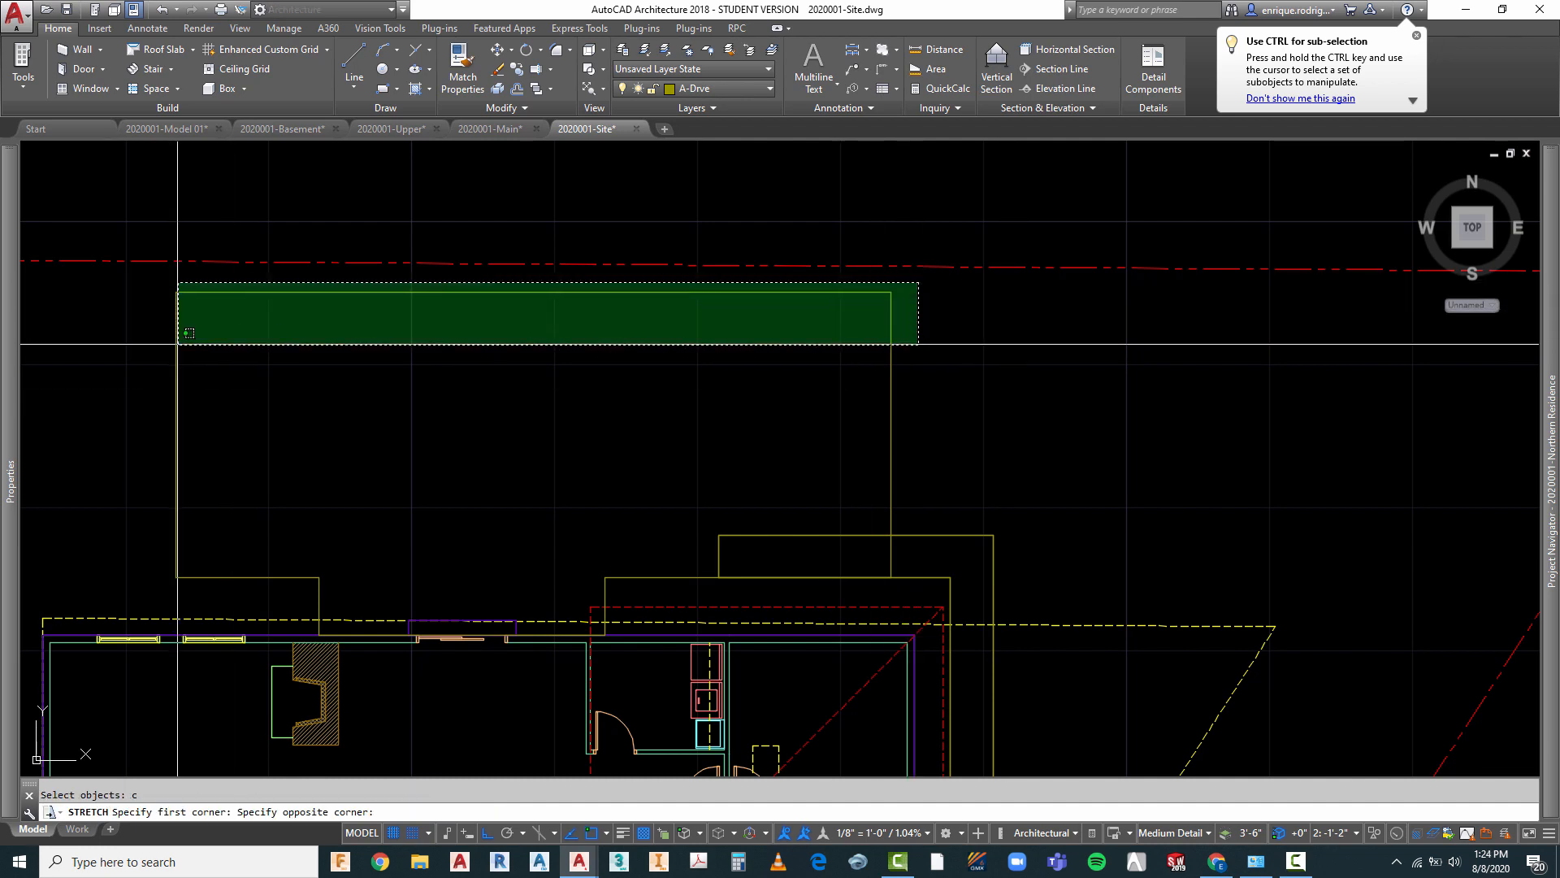
pyautogui.click(165, 341)
pyautogui.press('Return')
pyautogui.click(578, 353)
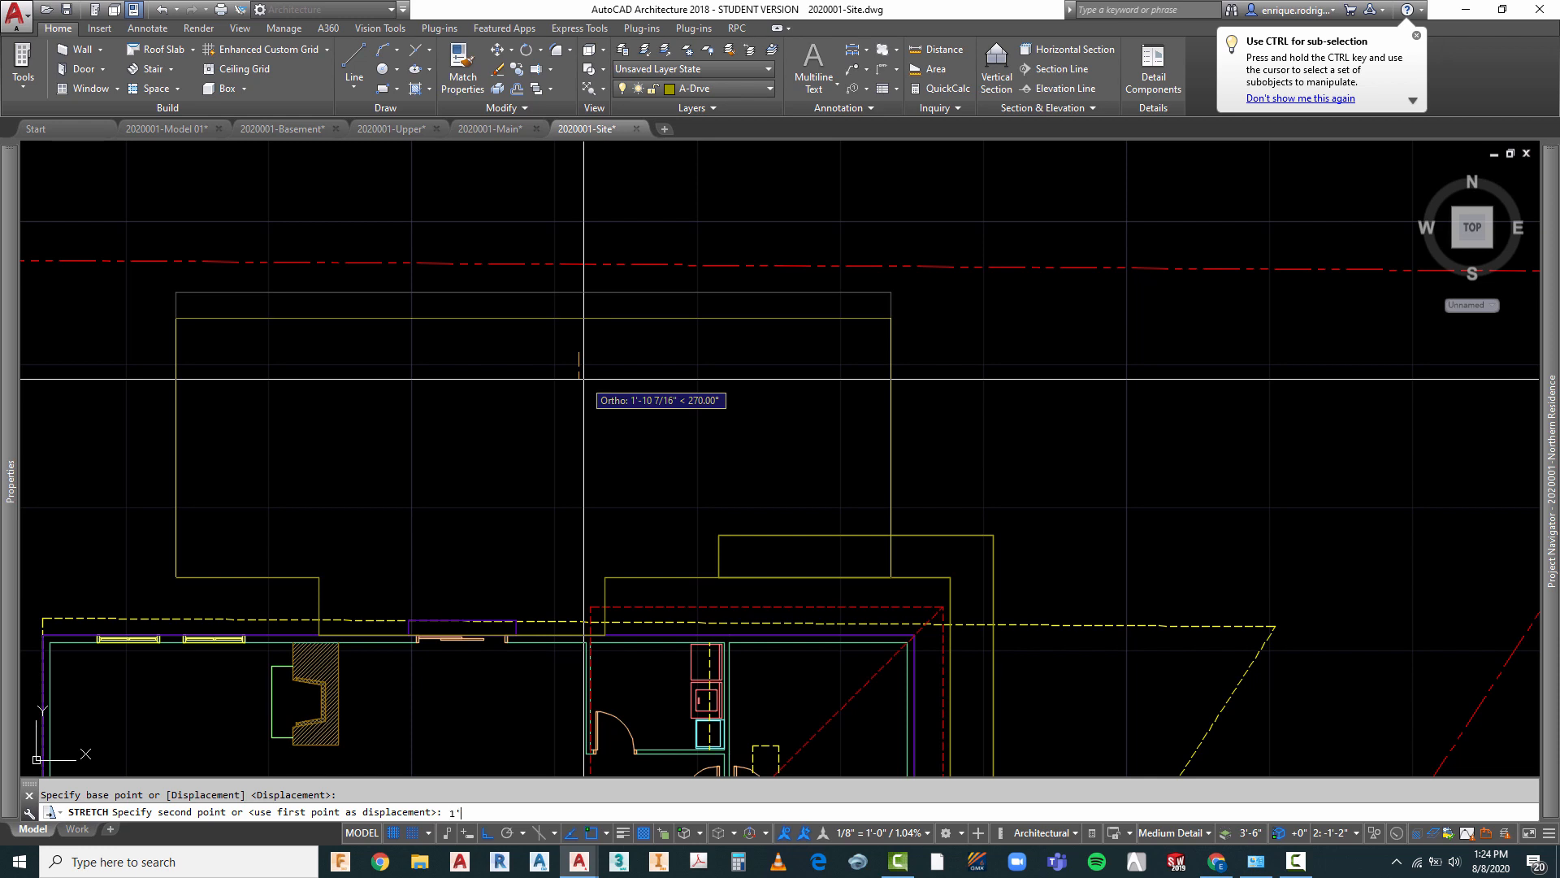
pyautogui.press('Return')
pyautogui.scroll(-5, 853, 337)
pyautogui.scroll(8, 992, 198)
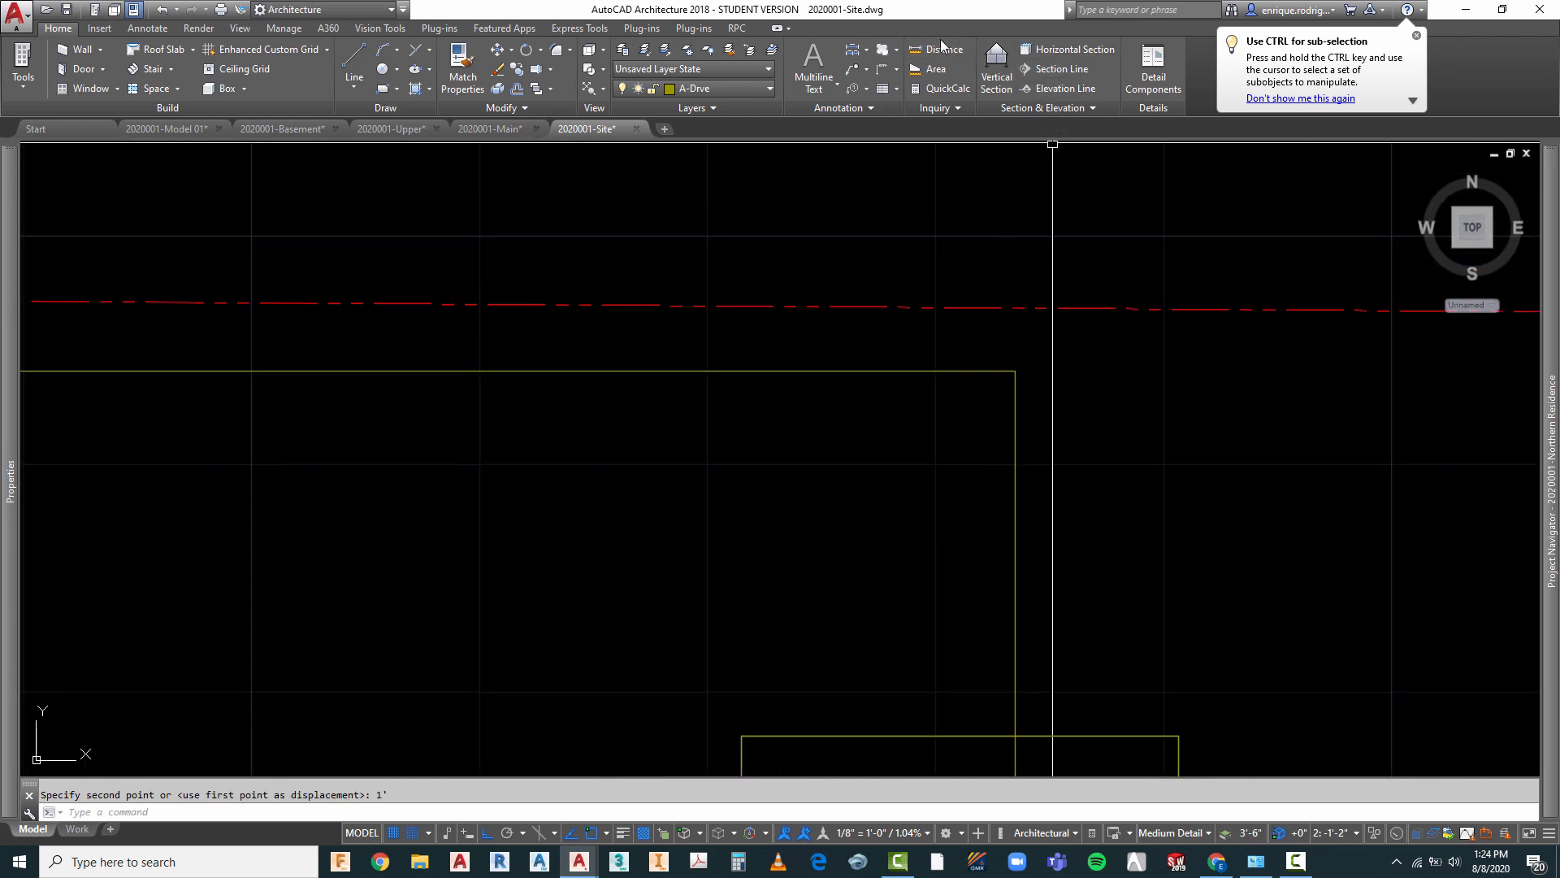
# - Remeasure the gap between the shortened rear outline's northeast corner and the north property line
pyautogui.click(942, 48)
pyautogui.click(1015, 371)
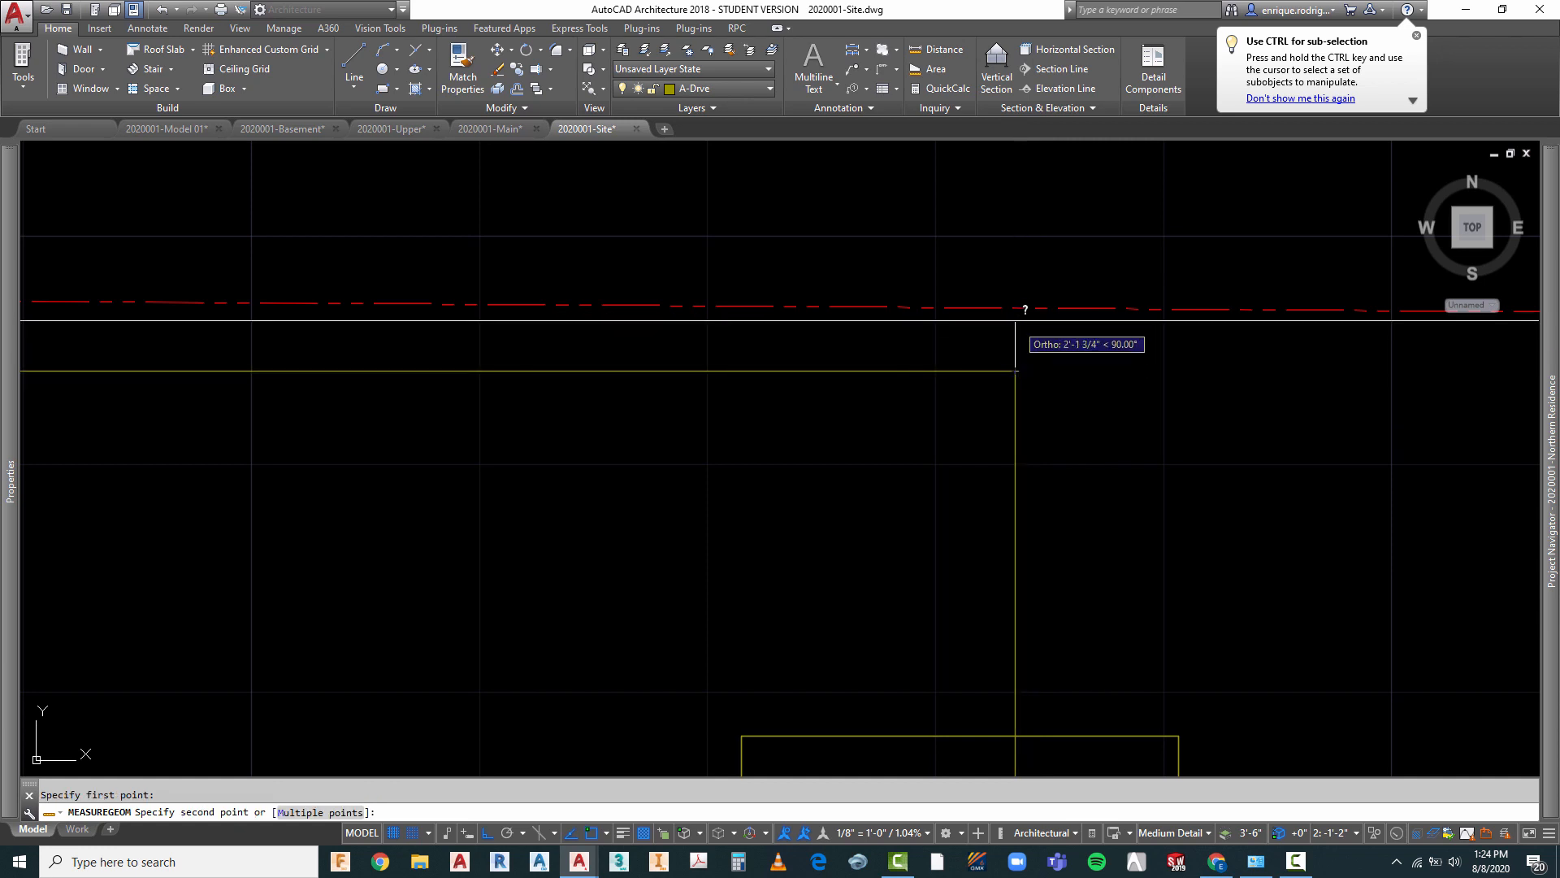
pyautogui.click(1020, 310)
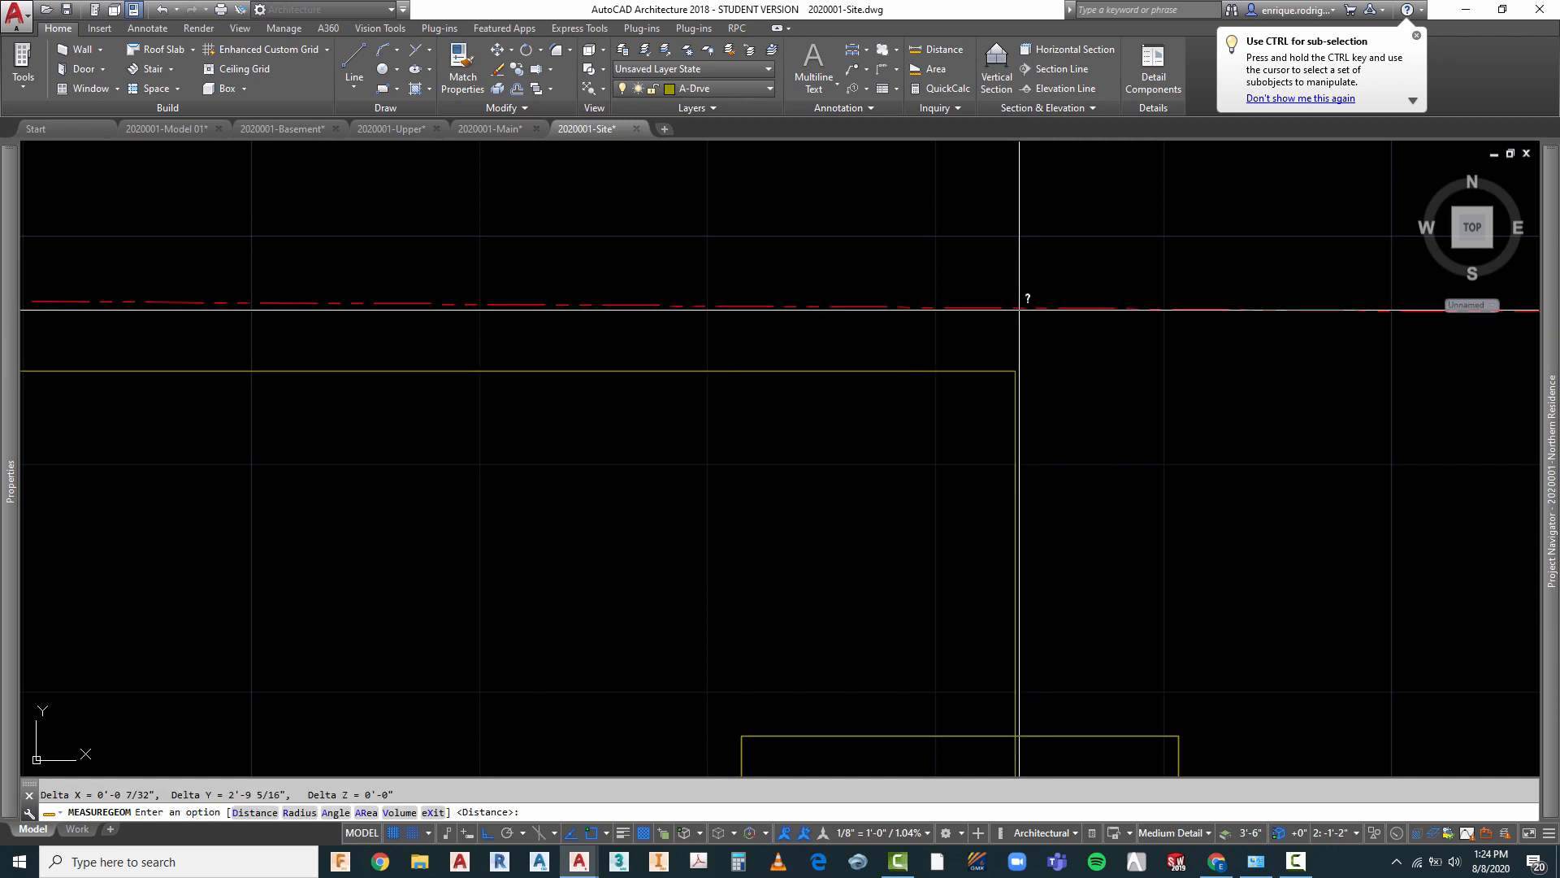
pyautogui.press('Escape')
pyautogui.scroll(-4, 853, 348)
pyautogui.scroll(5, 993, 339)
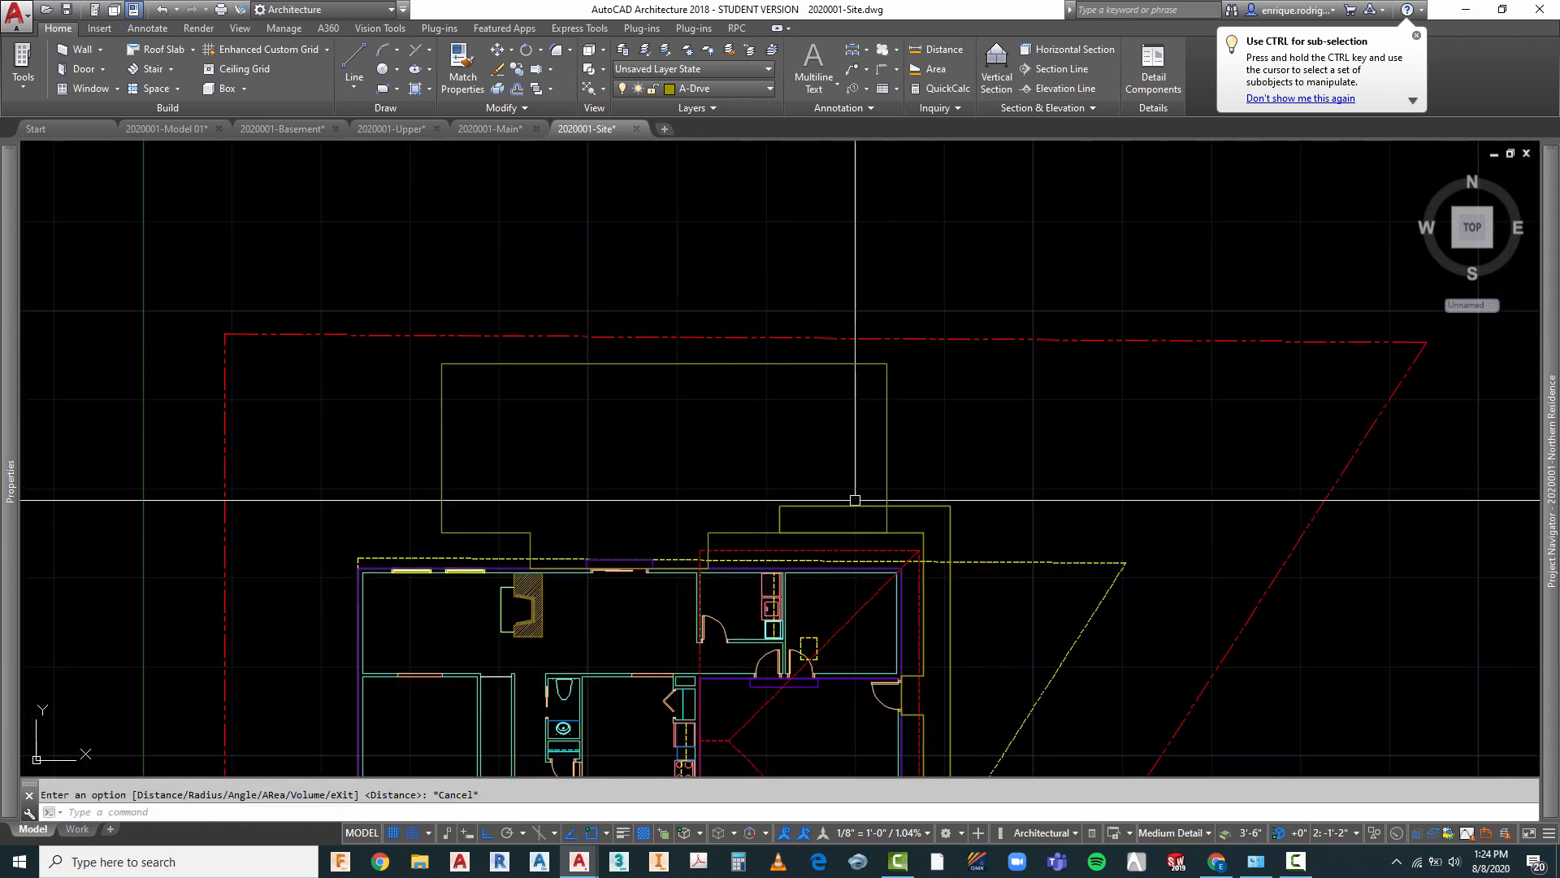
# - Measure the rear outline's depth from the house's rear wall to its north edge
pyautogui.click(938, 49)
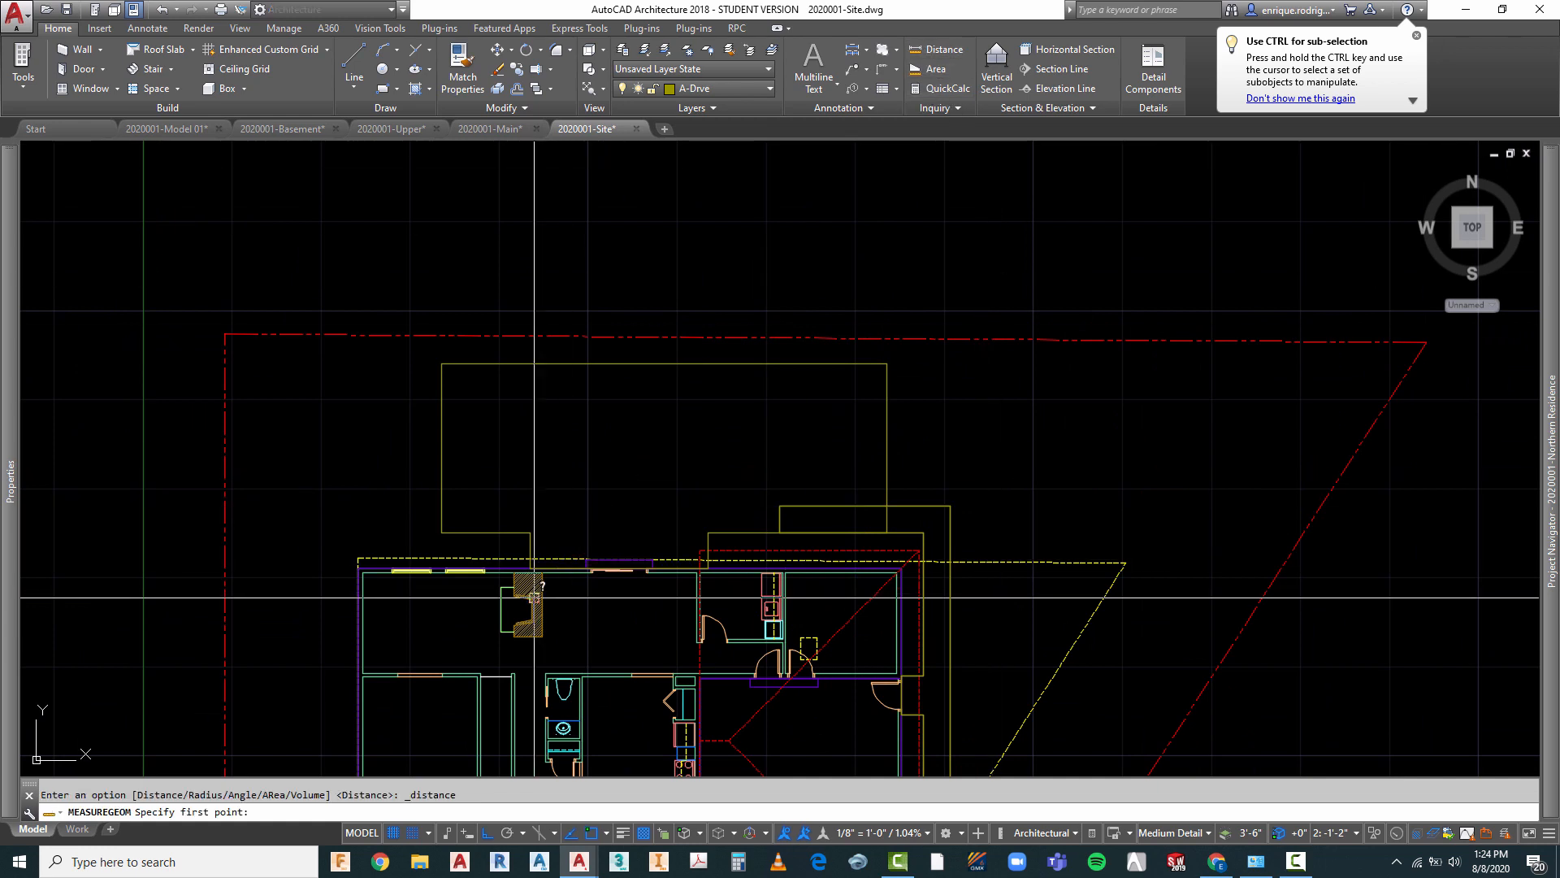
pyautogui.click(553, 567)
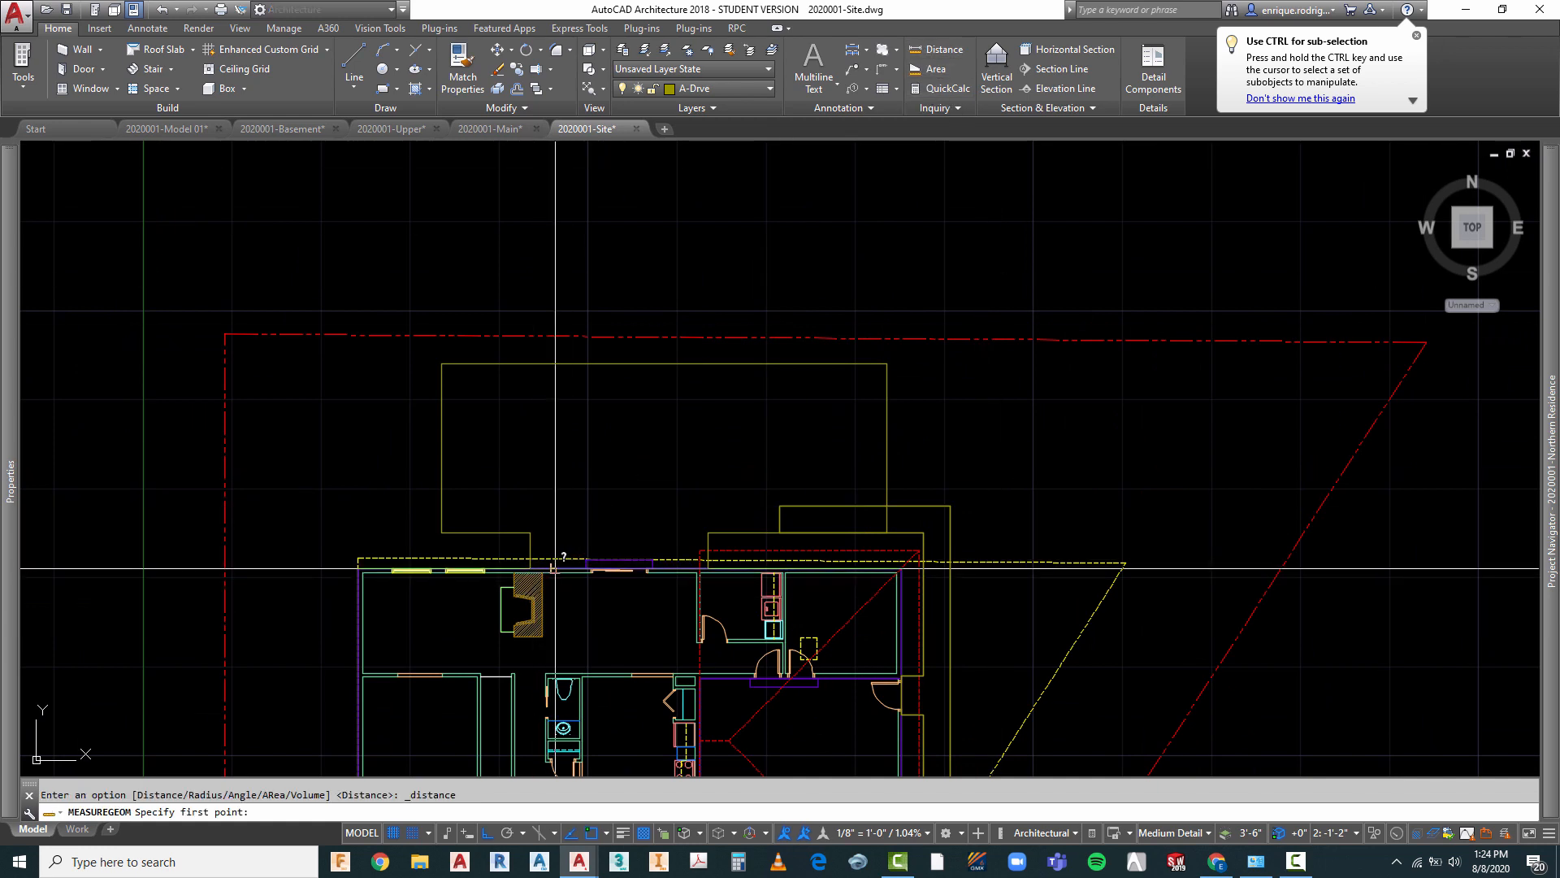
pyautogui.click(555, 363)
pyautogui.press('Escape')
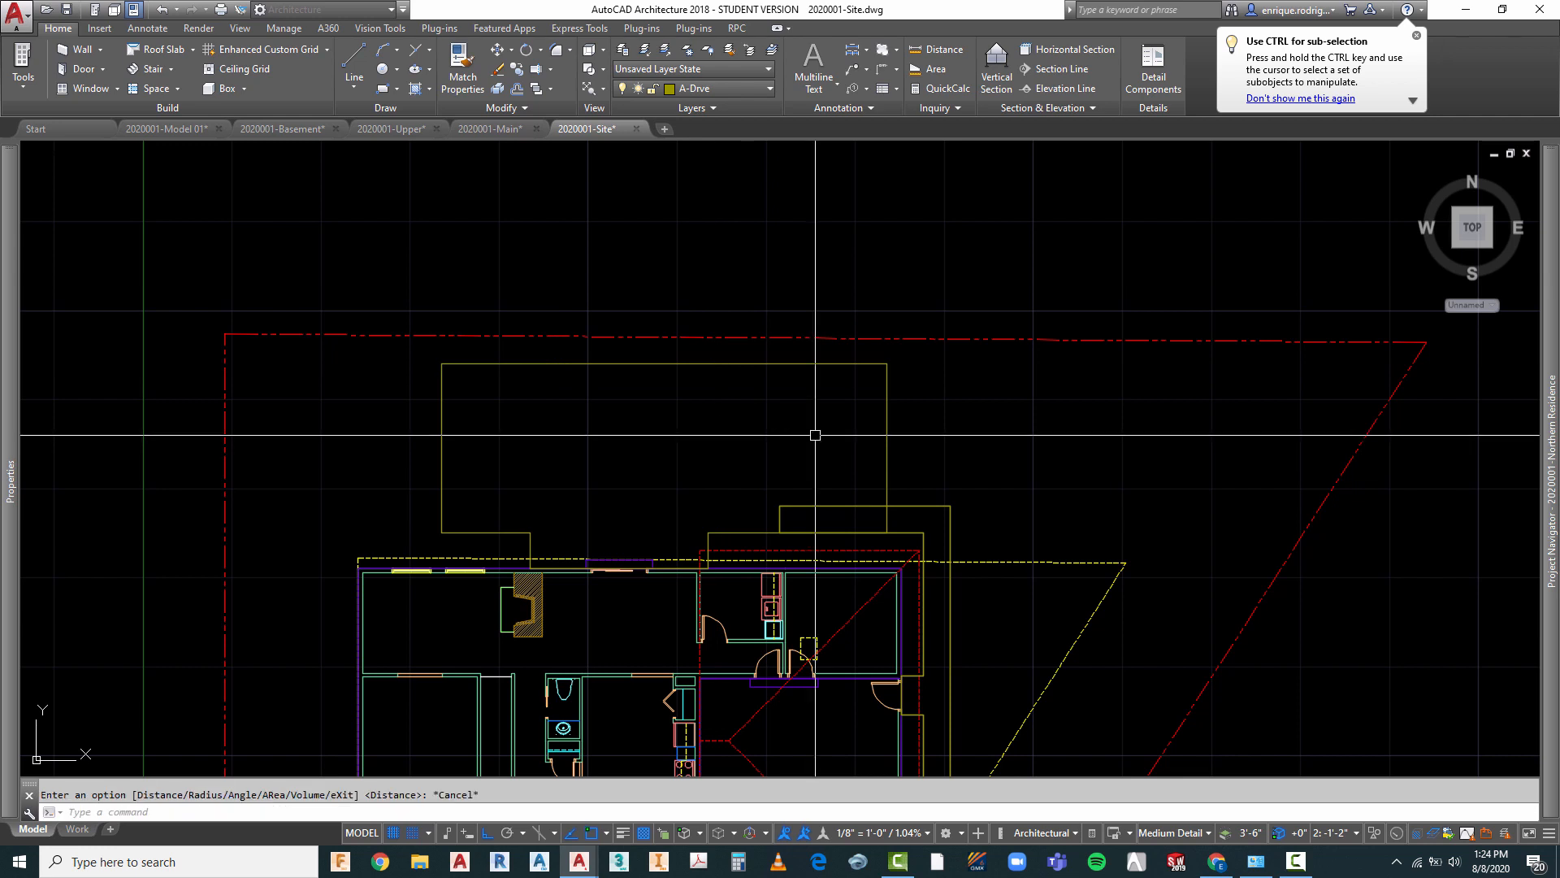
# - Stretch the rear outline's north edge another 6" south toward the house
pyautogui.scroll(2, 816, 420)
pyautogui.write('s')
pyautogui.press('Return')
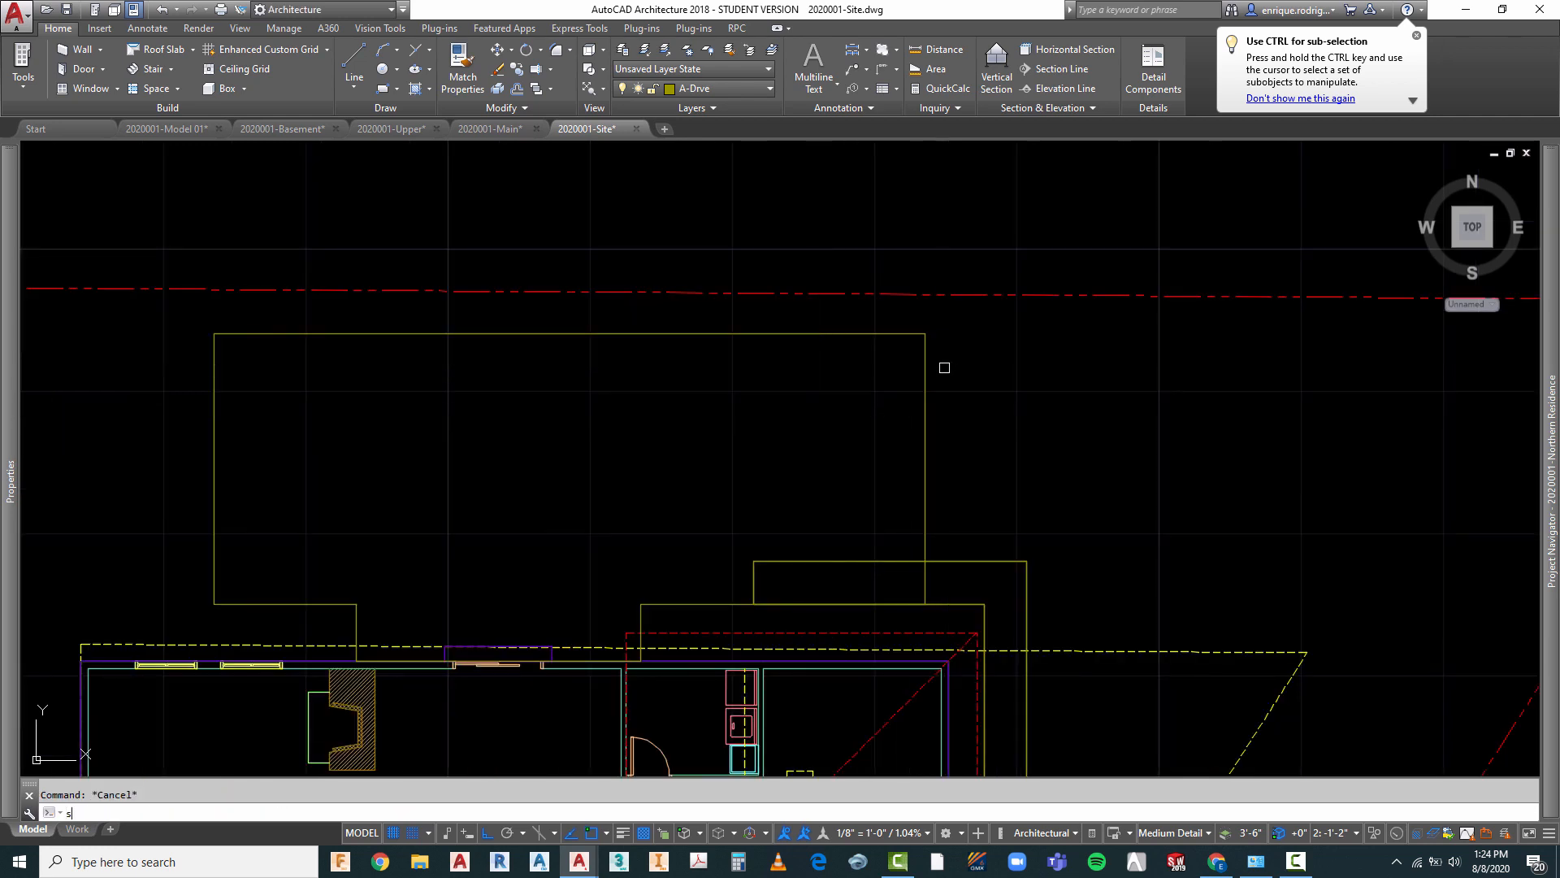
pyautogui.write('c')
pyautogui.press('Return')
pyautogui.click(942, 328)
pyautogui.click(202, 377)
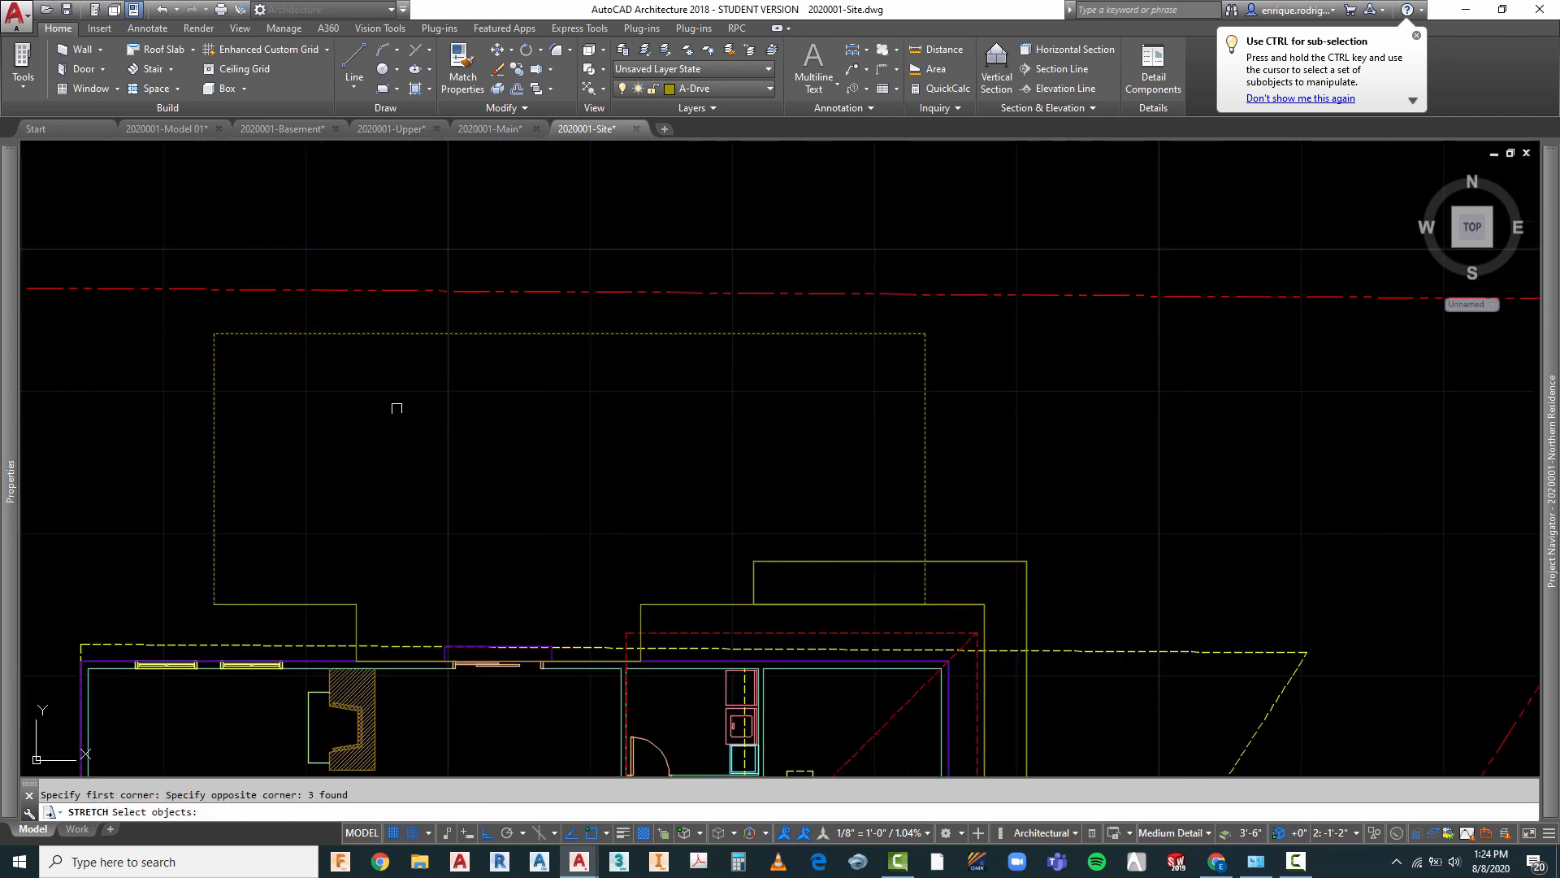
pyautogui.press('Return')
pyautogui.click(451, 366)
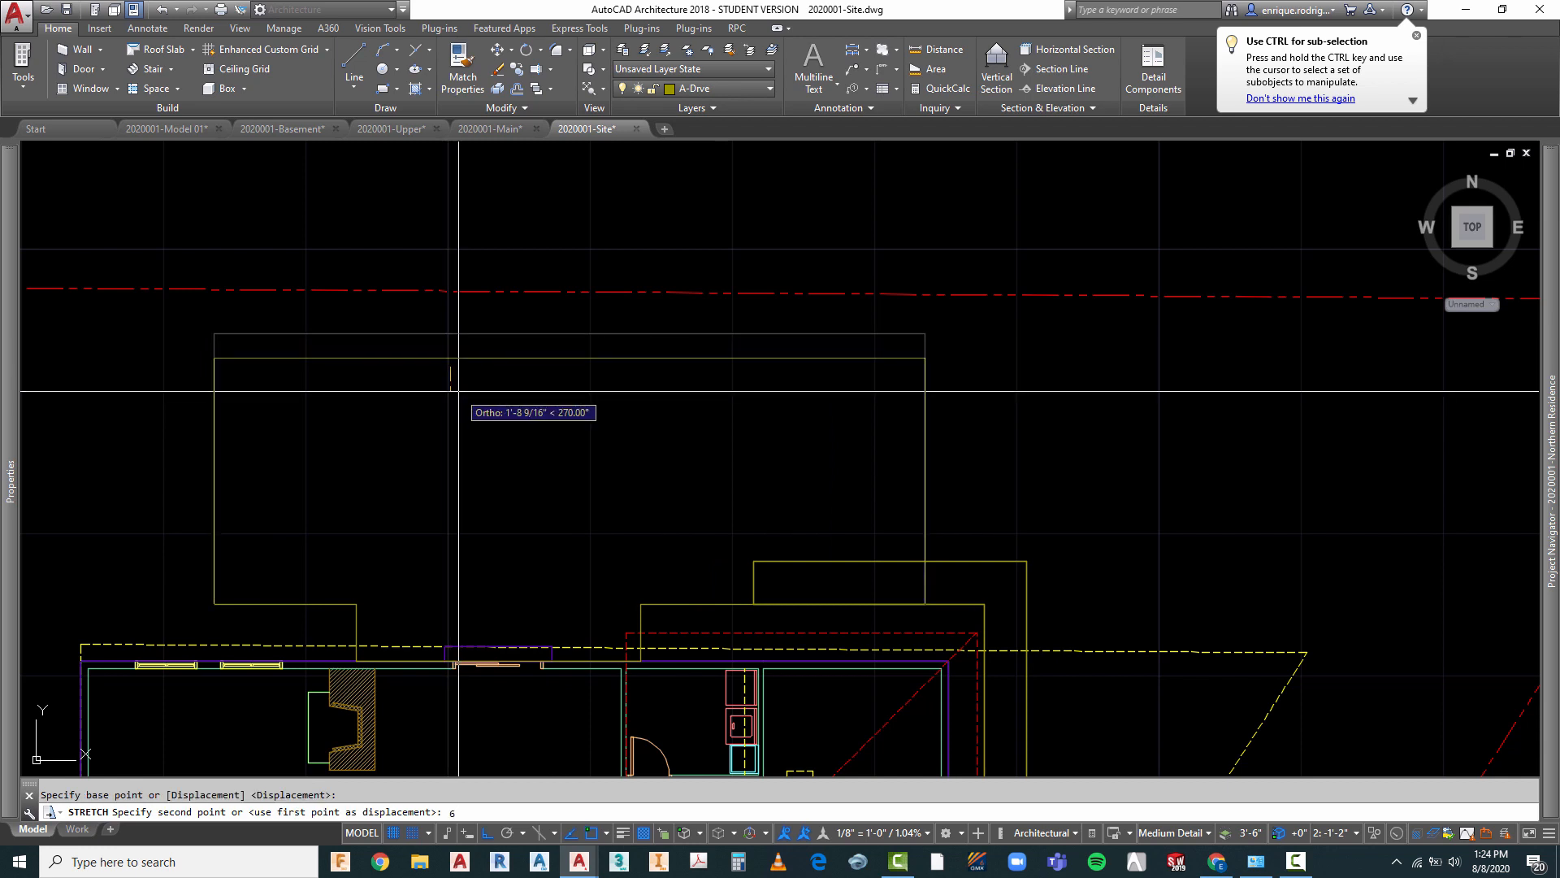
pyautogui.write('6')
pyautogui.press('Return')
pyautogui.scroll(-4, 732, 317)
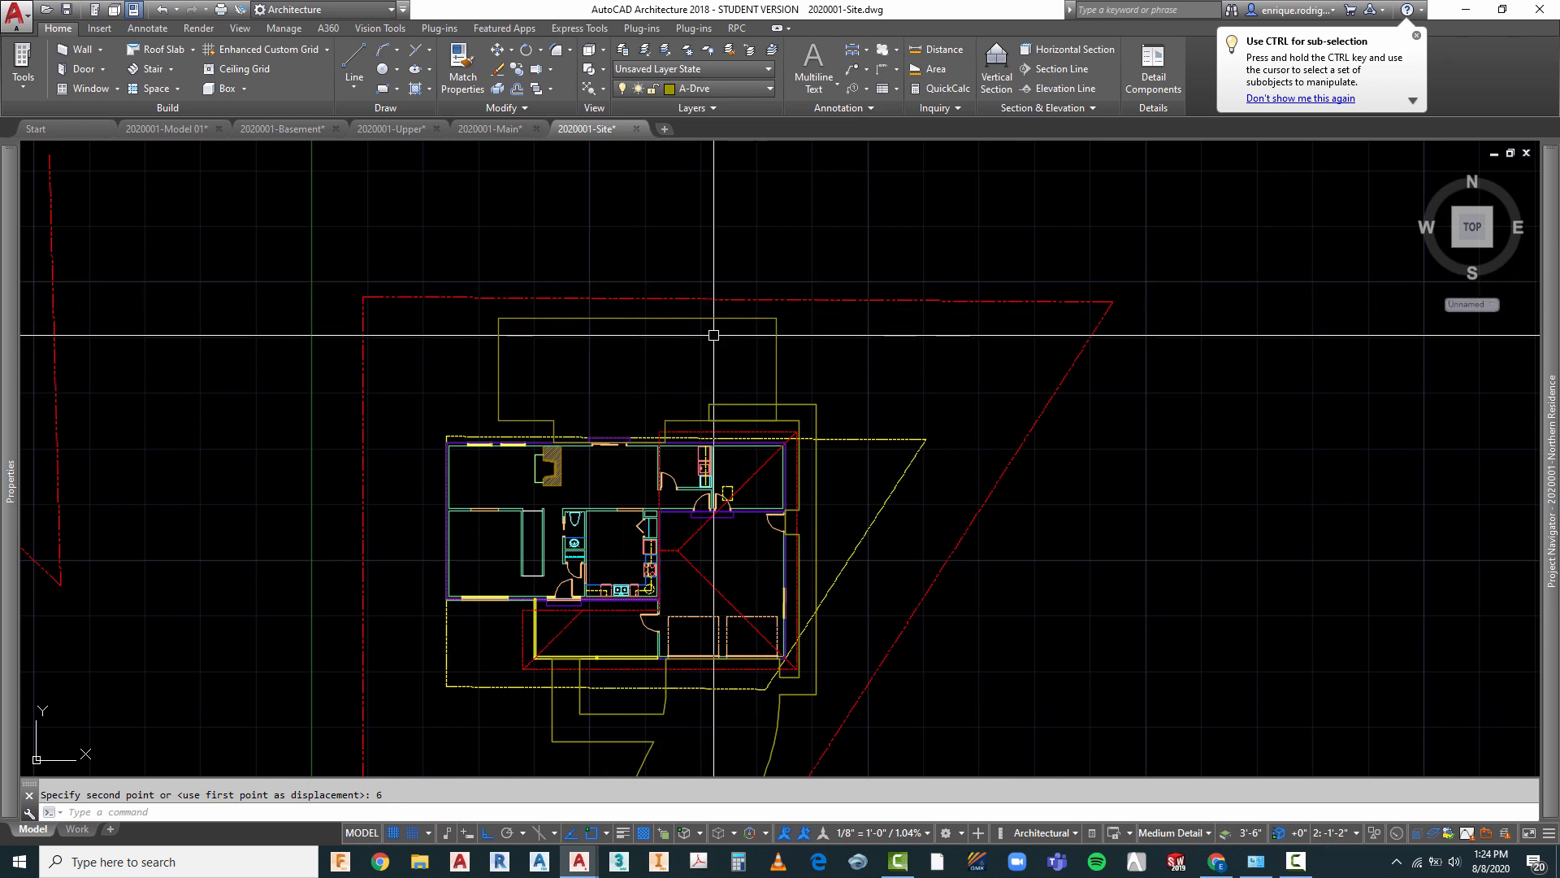
pyautogui.scroll(2, 706, 325)
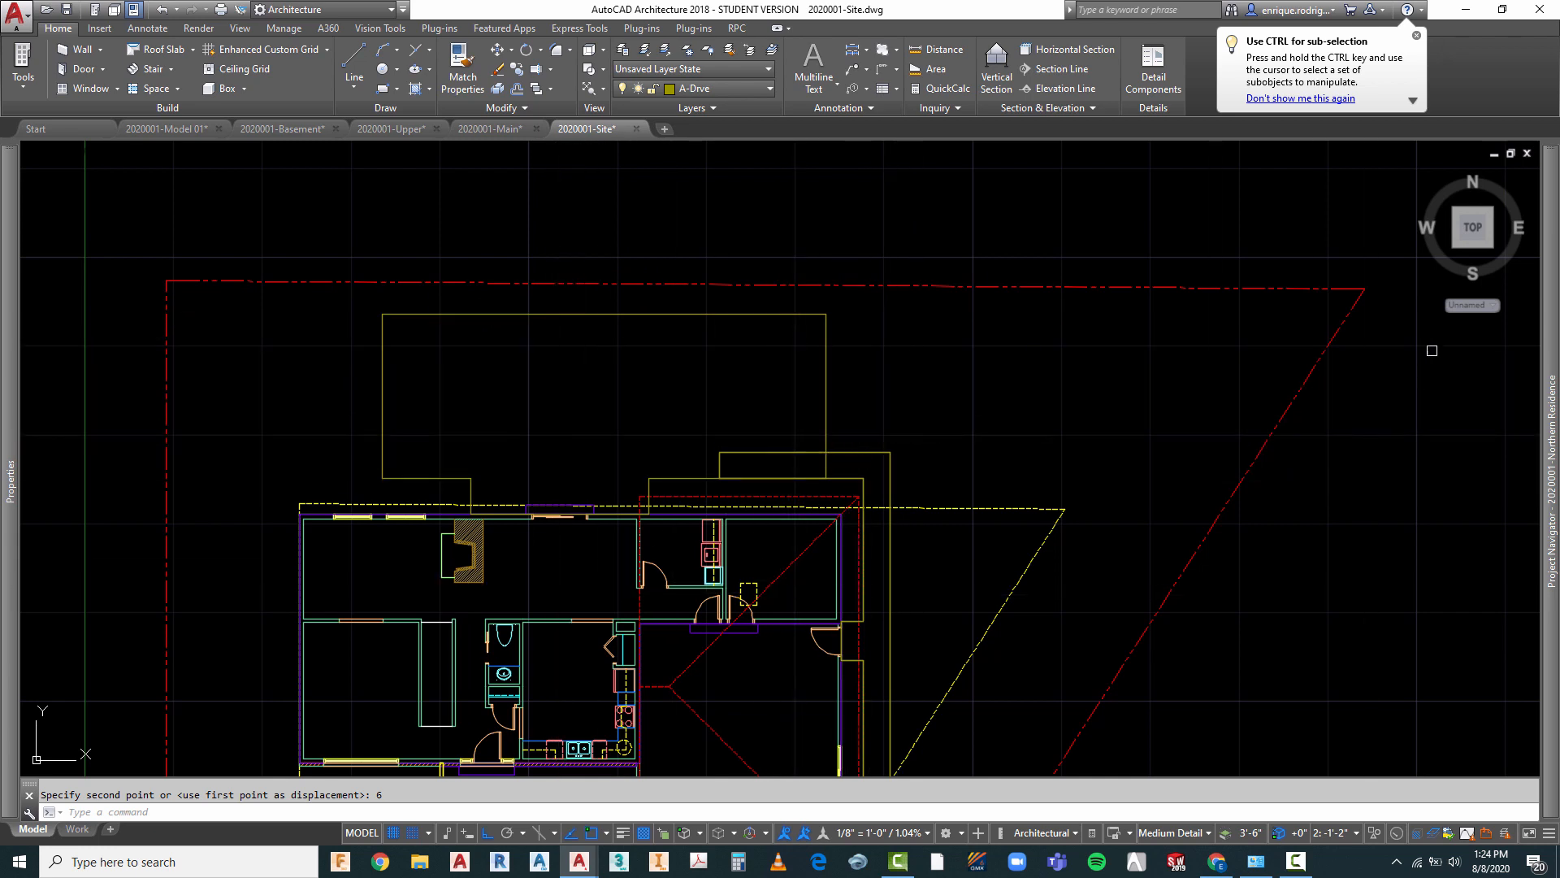
# - Switch to an isometric view and isolate the A-Drve layer
pyautogui.click(1490, 245)
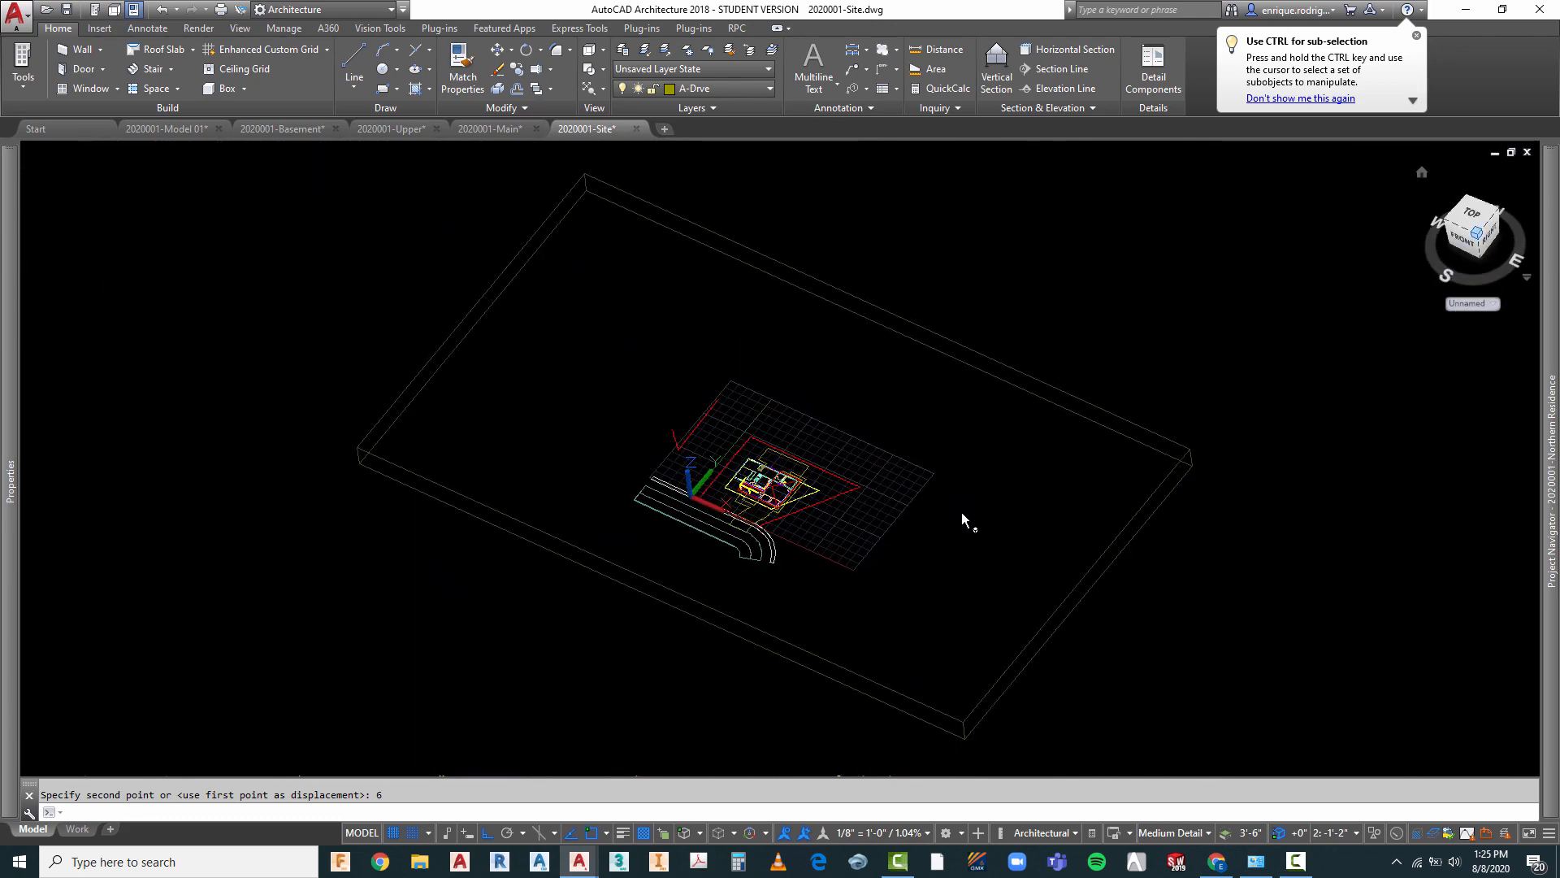
pyautogui.scroll(10, 784, 467)
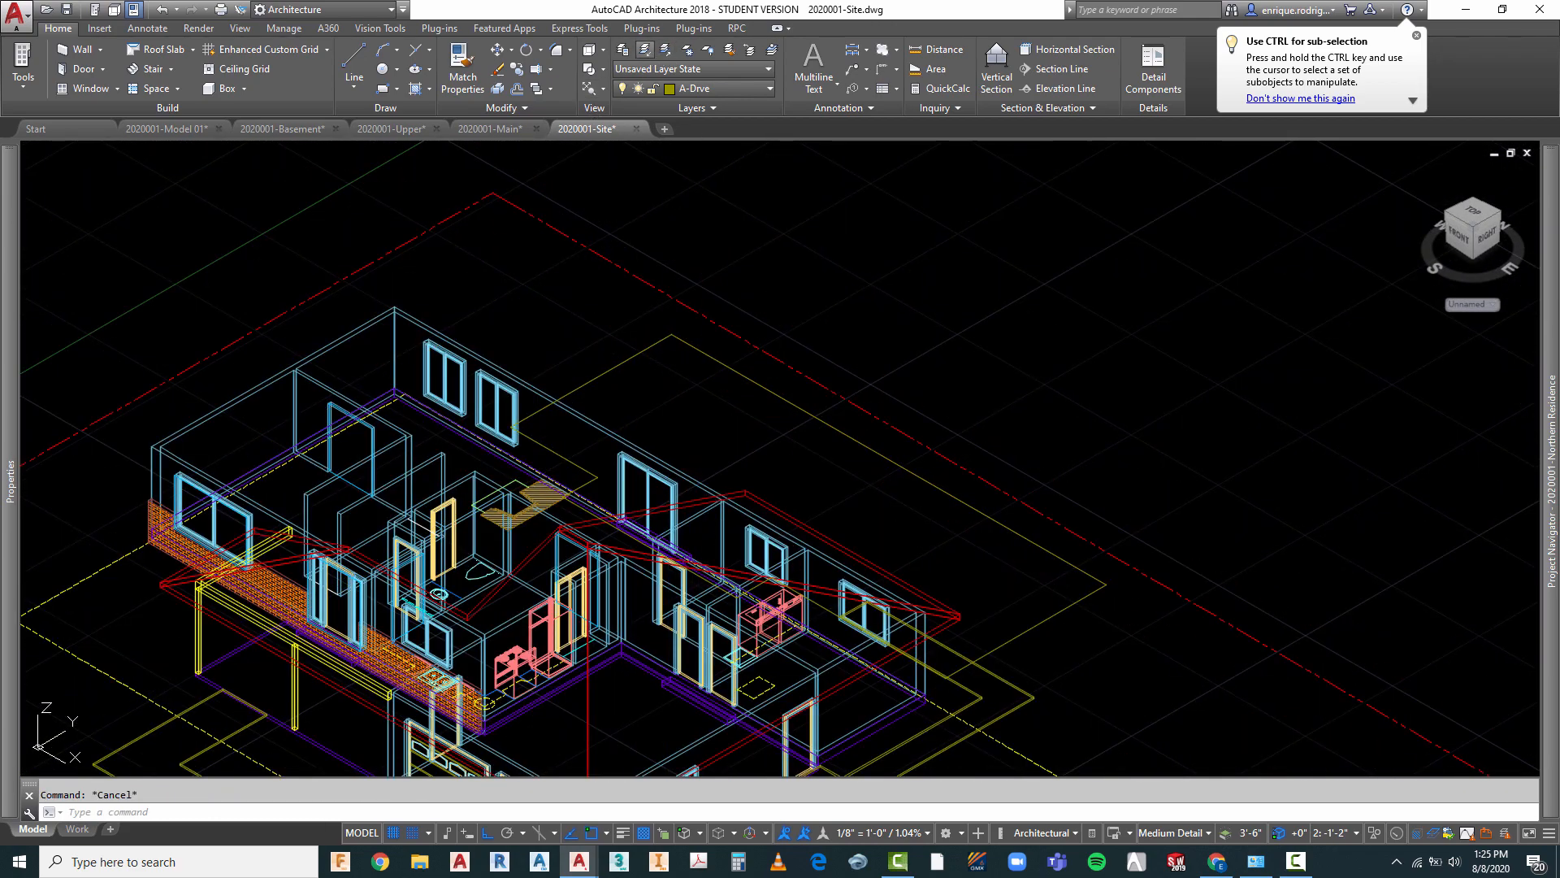
pyautogui.rightClick(932, 302)
pyautogui.click(972, 316)
pyautogui.scroll(-5, 592, 390)
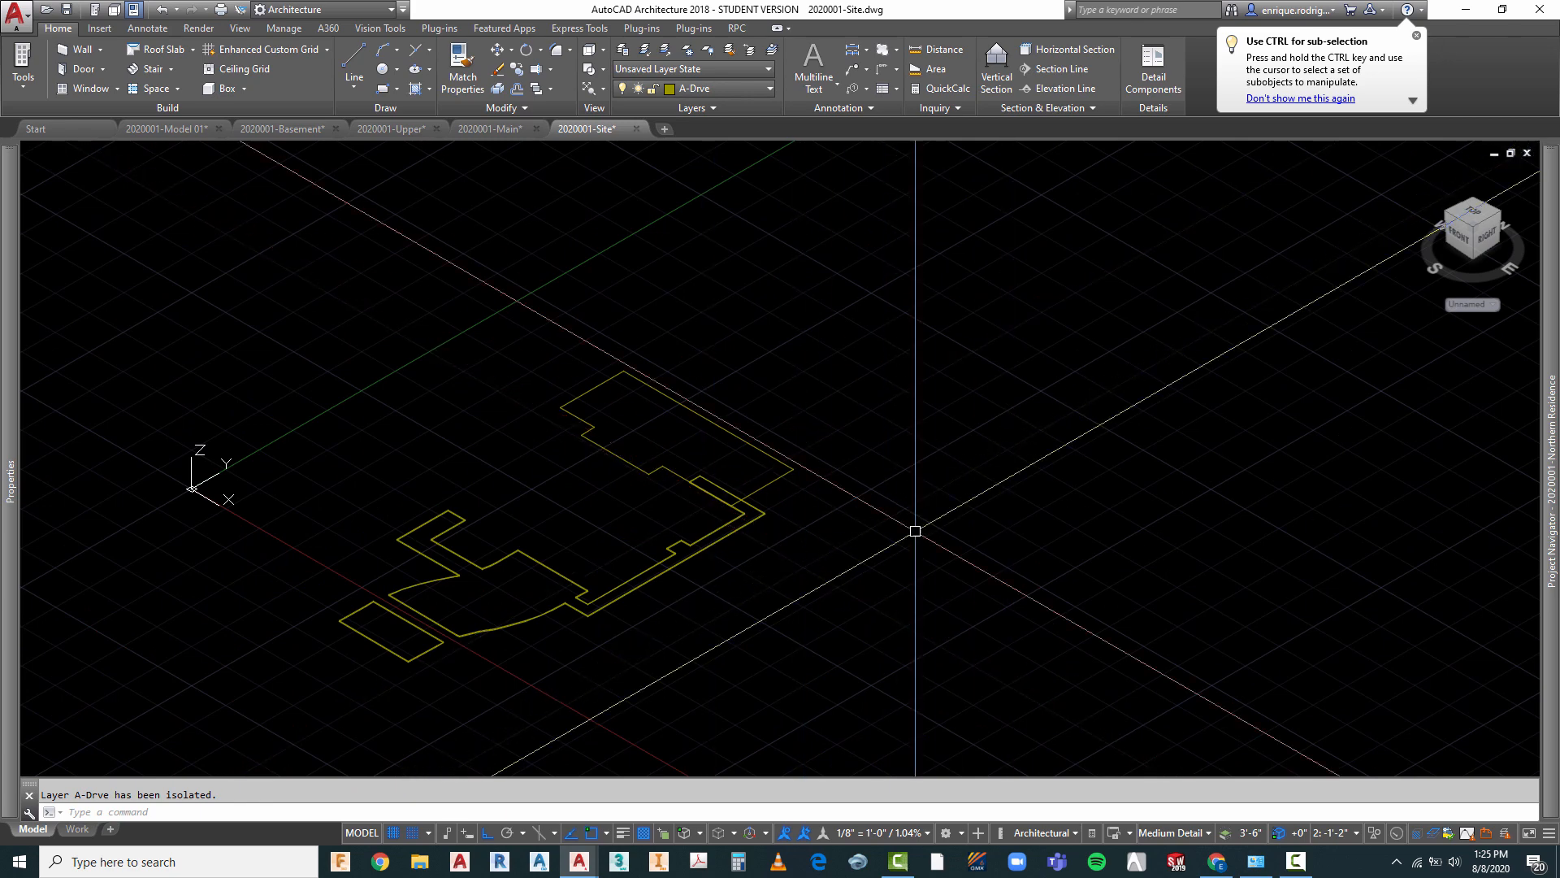
# - Examine the rear outline and the existing driveway and walk outlines, selecting them to check which are separate lines
pyautogui.scroll(5, 592, 439)
pyautogui.press('Escape')
pyautogui.scroll(-3, 940, 661)
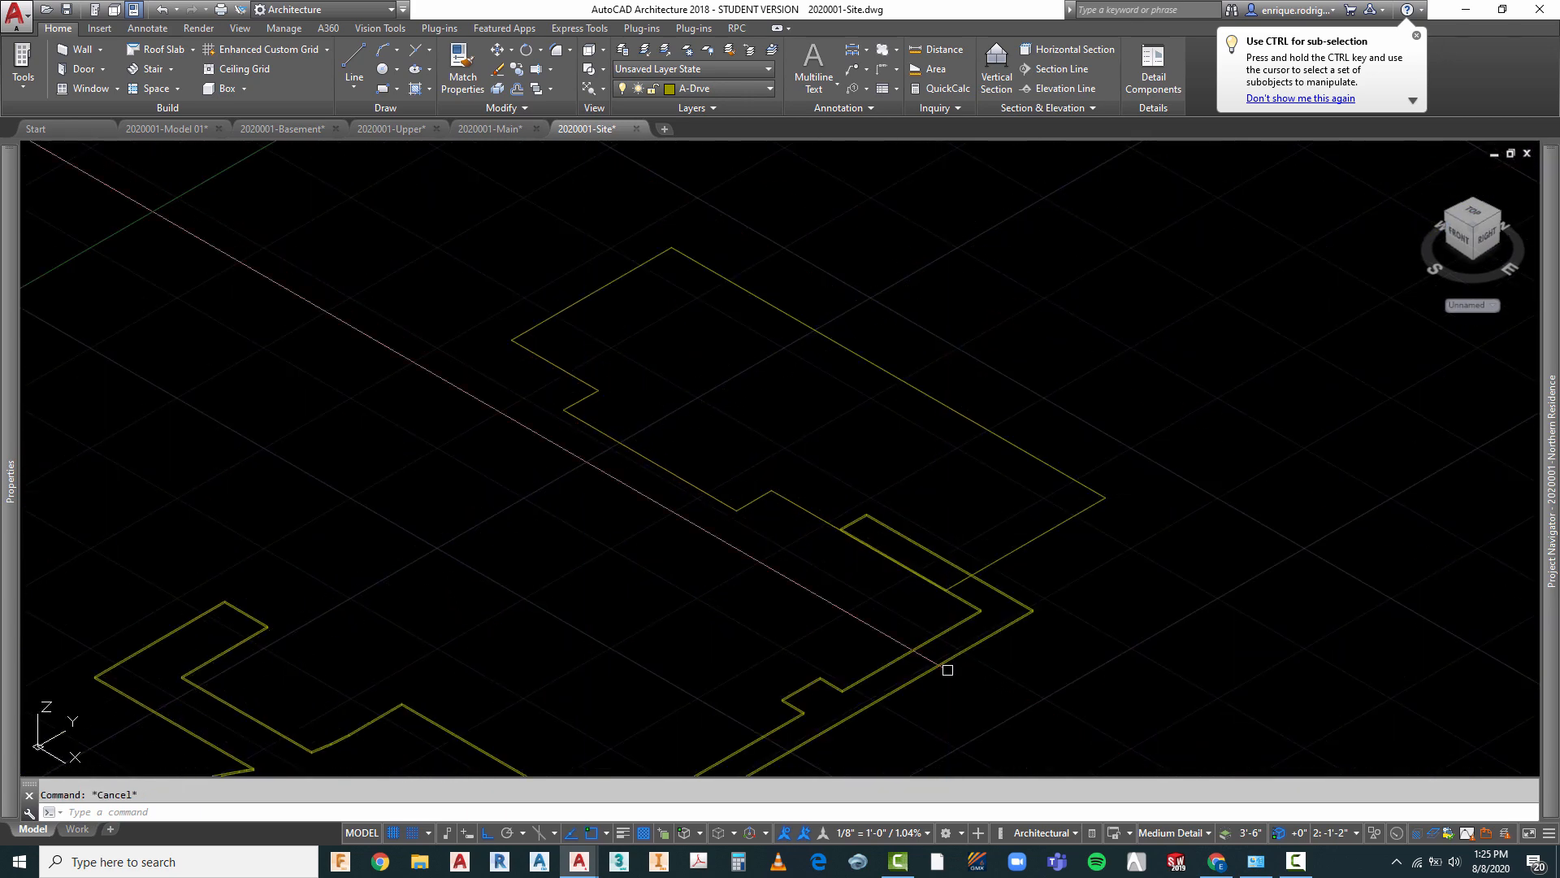
pyautogui.scroll(5, 923, 634)
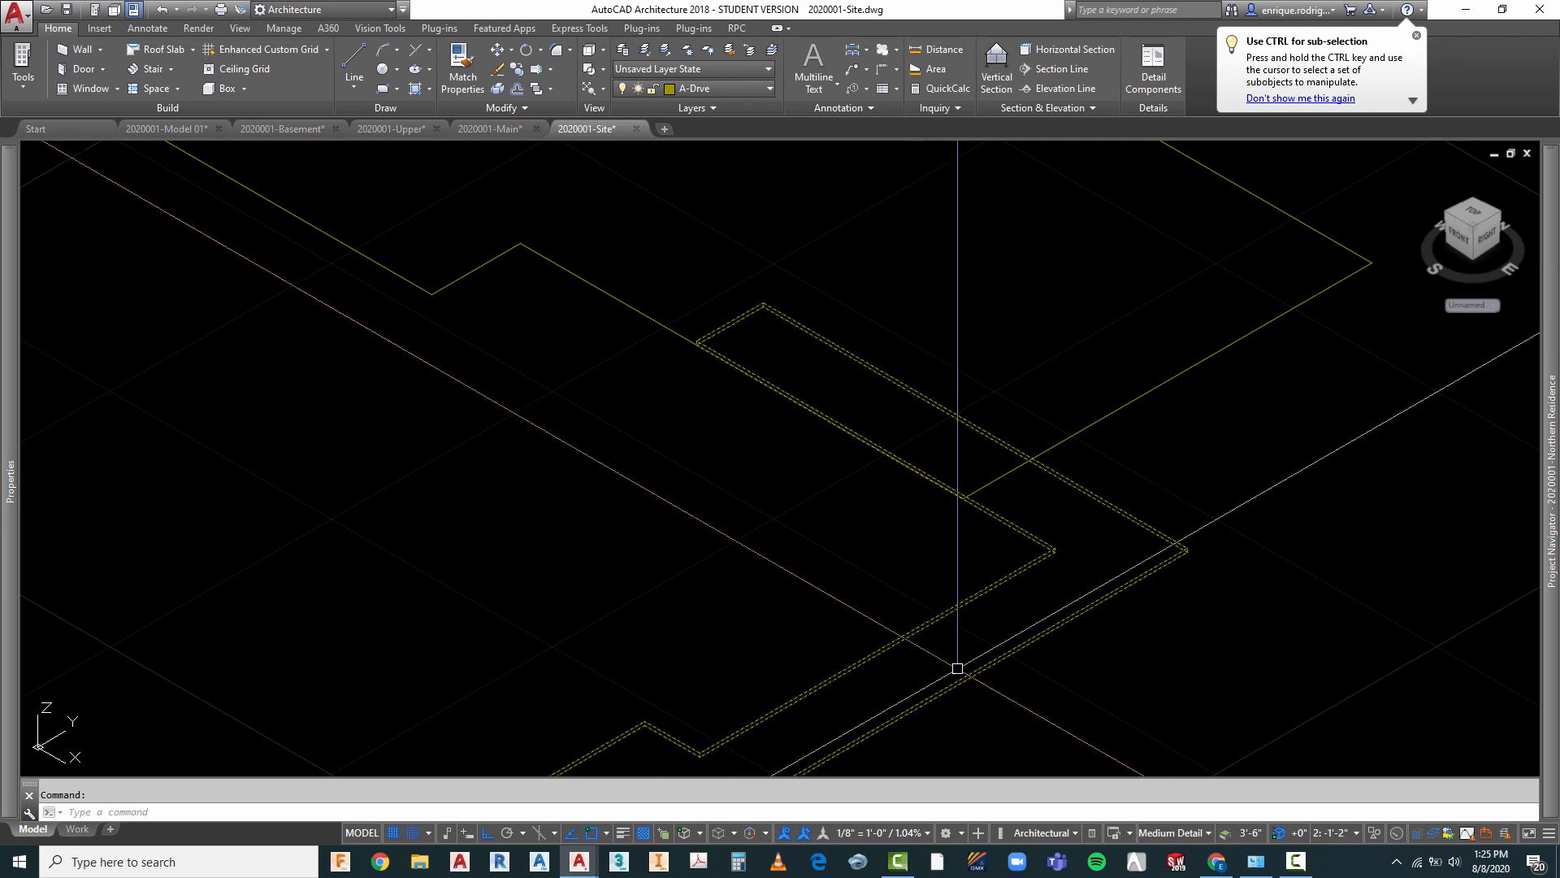
pyautogui.scroll(-5, 943, 507)
pyautogui.click(605, 598)
pyautogui.press('Escape')
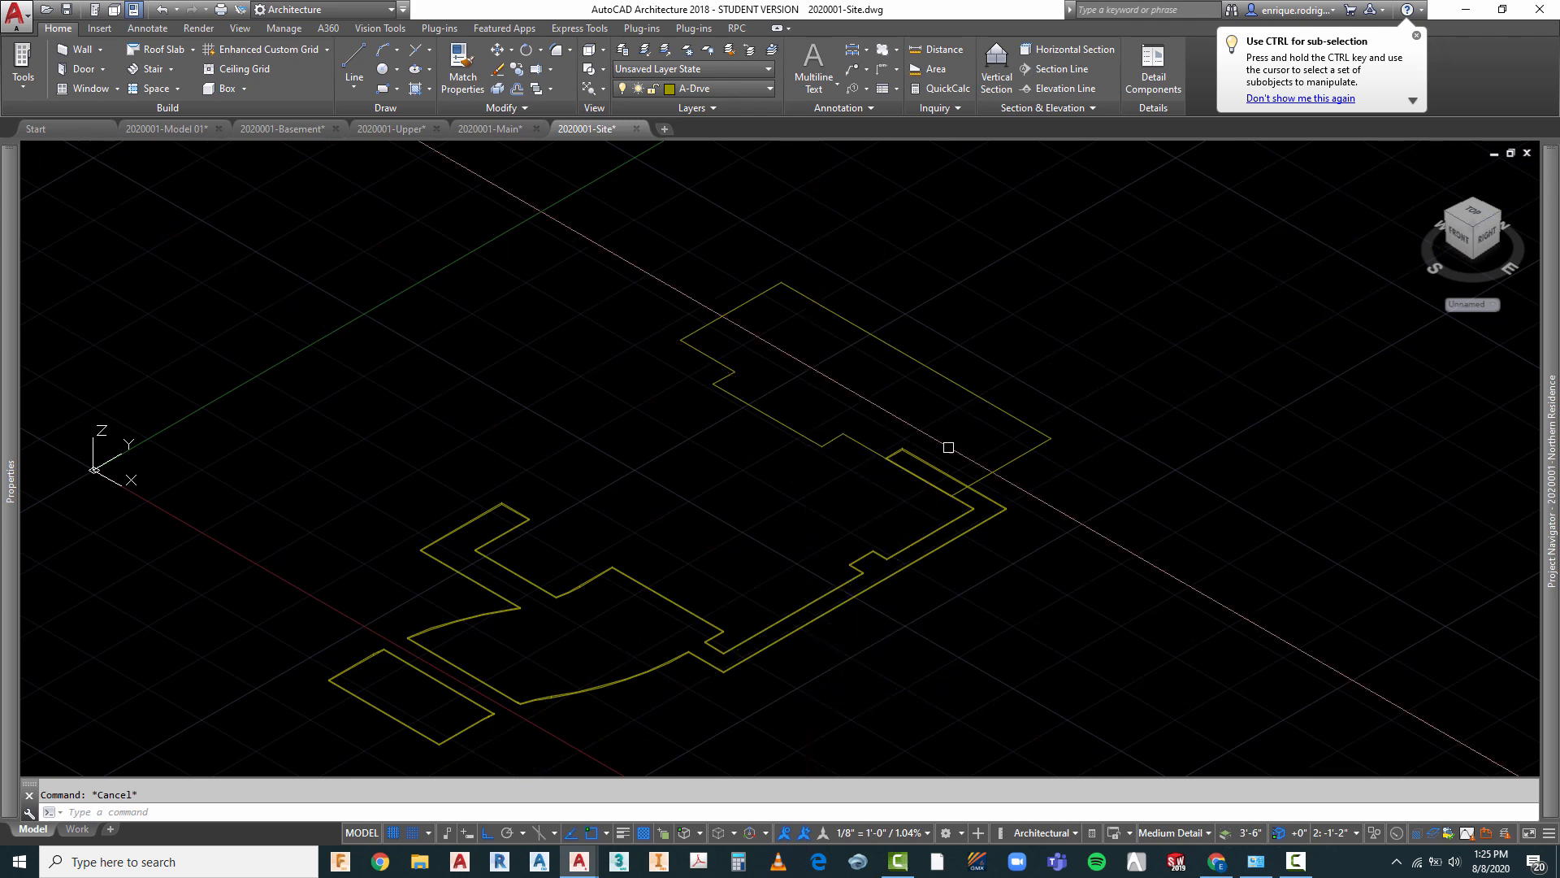
pyautogui.scroll(4, 947, 455)
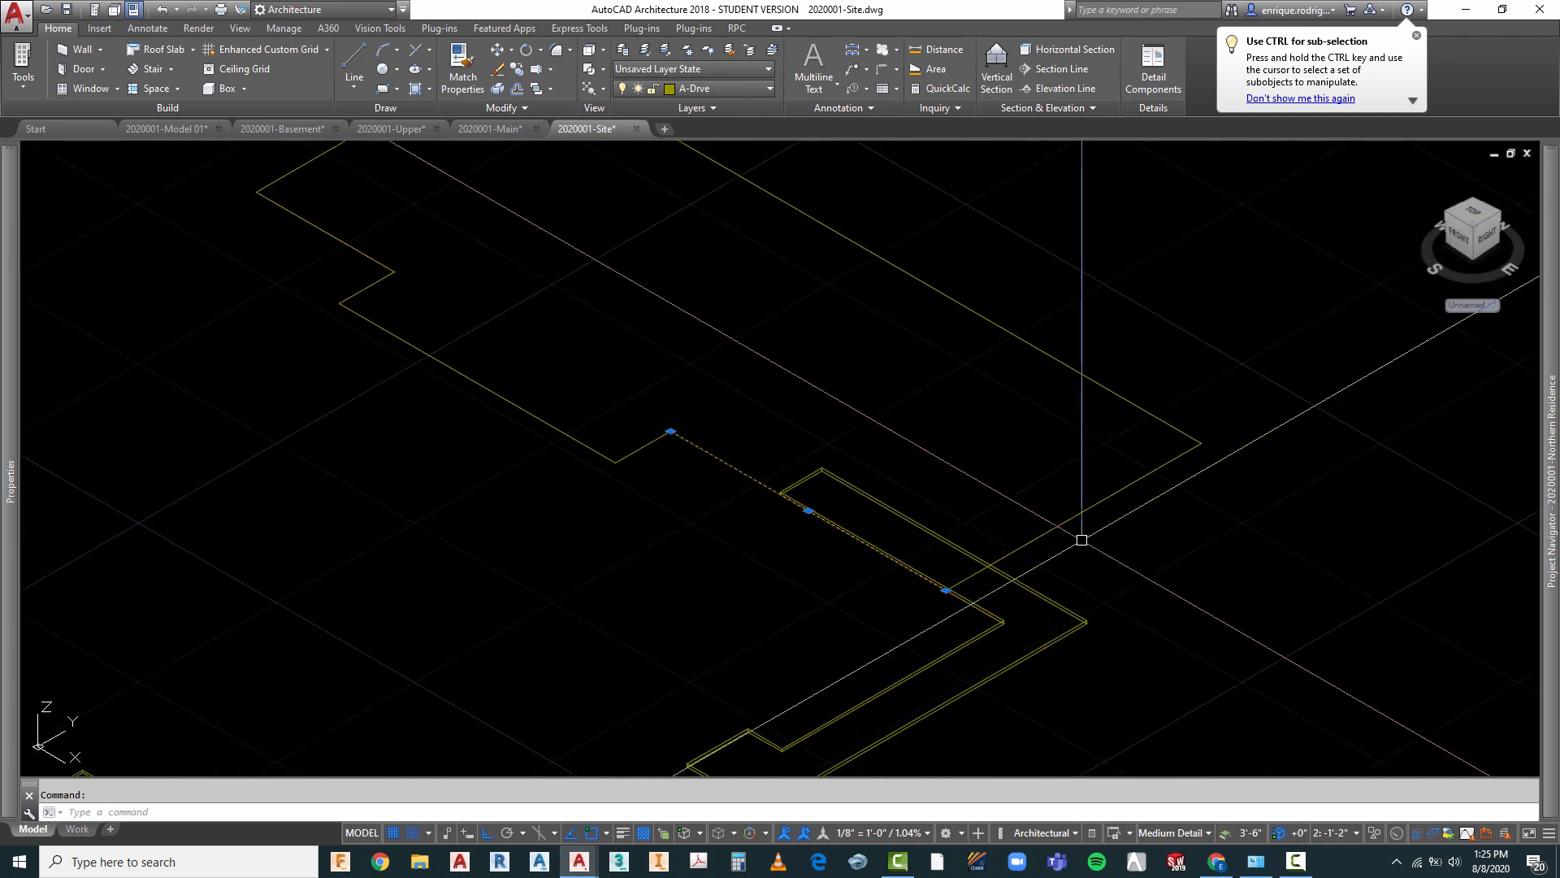
pyautogui.click(1066, 518)
pyautogui.scroll(-3, 1021, 522)
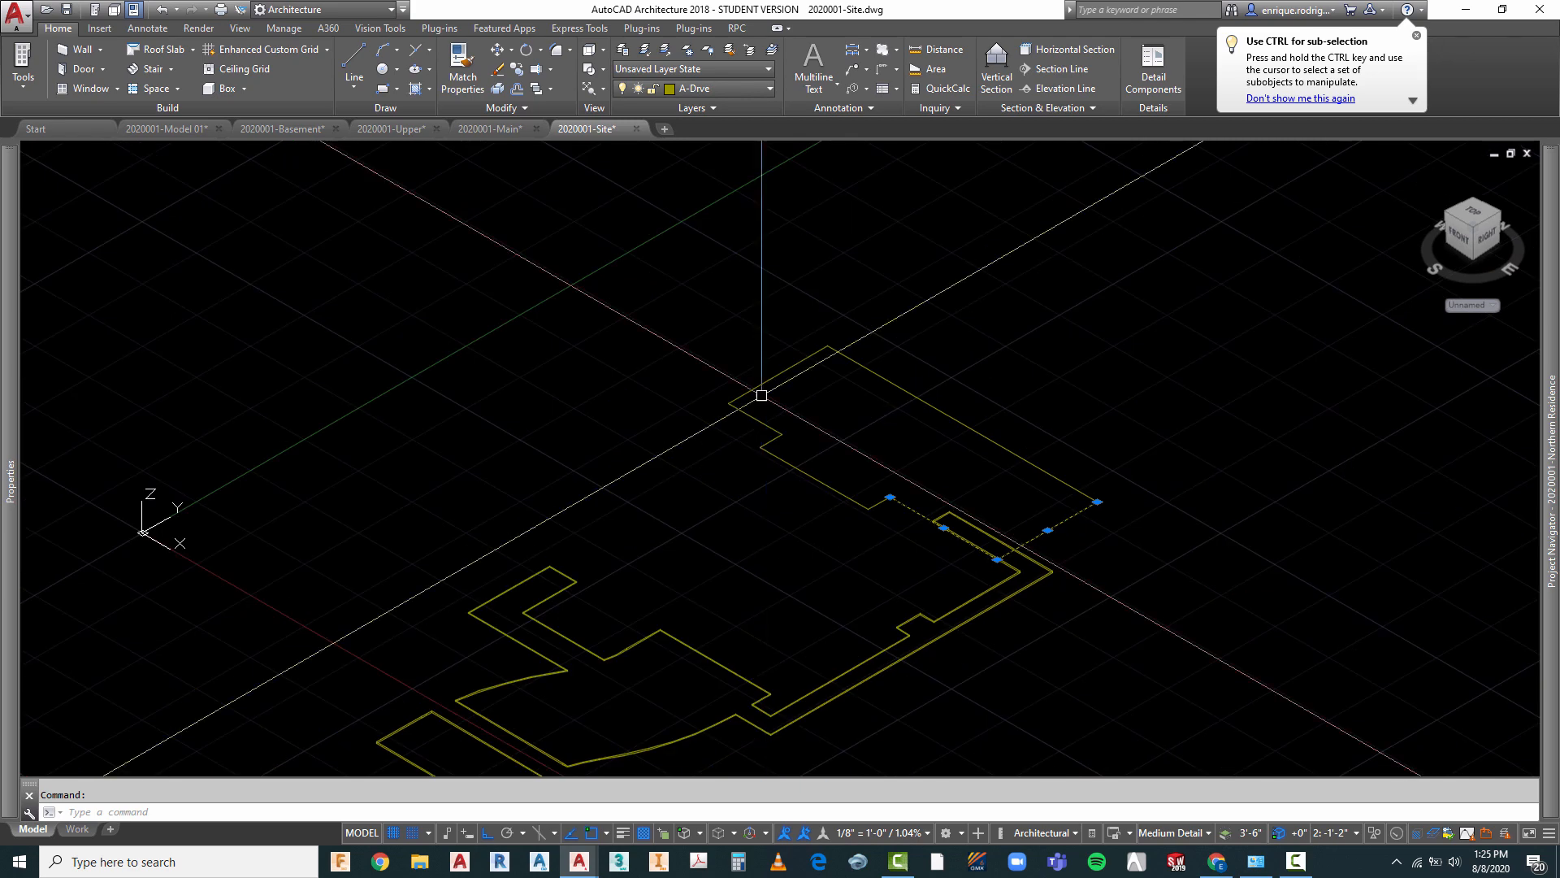
pyautogui.press('Escape')
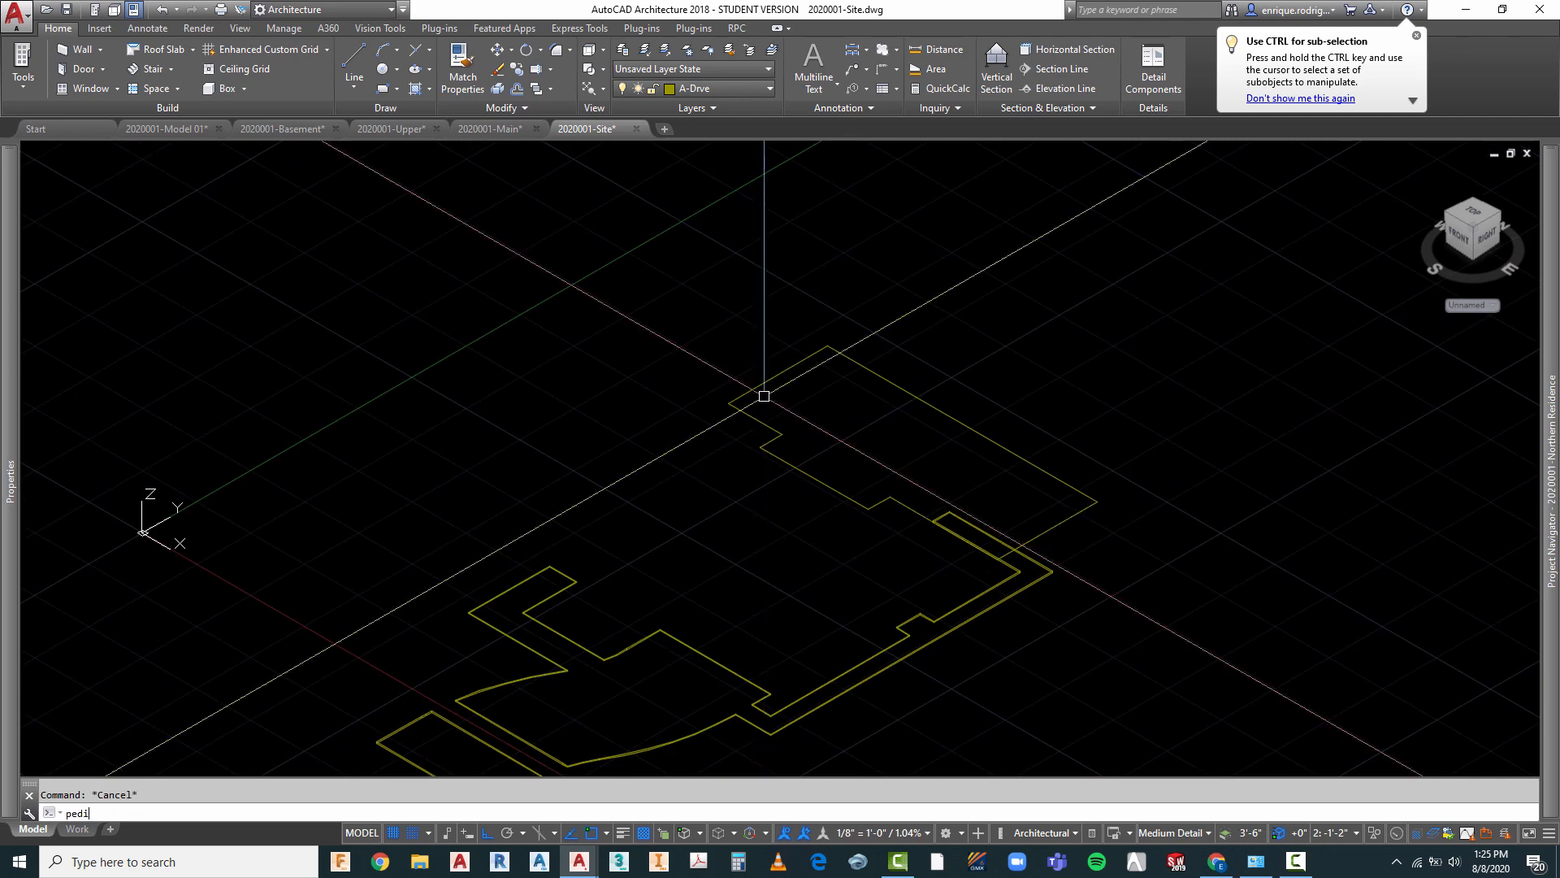
# - Convert the rear outline's west edge to a polyline and join the outline's other seven segments to it with PEDIT
pyautogui.press('Return')
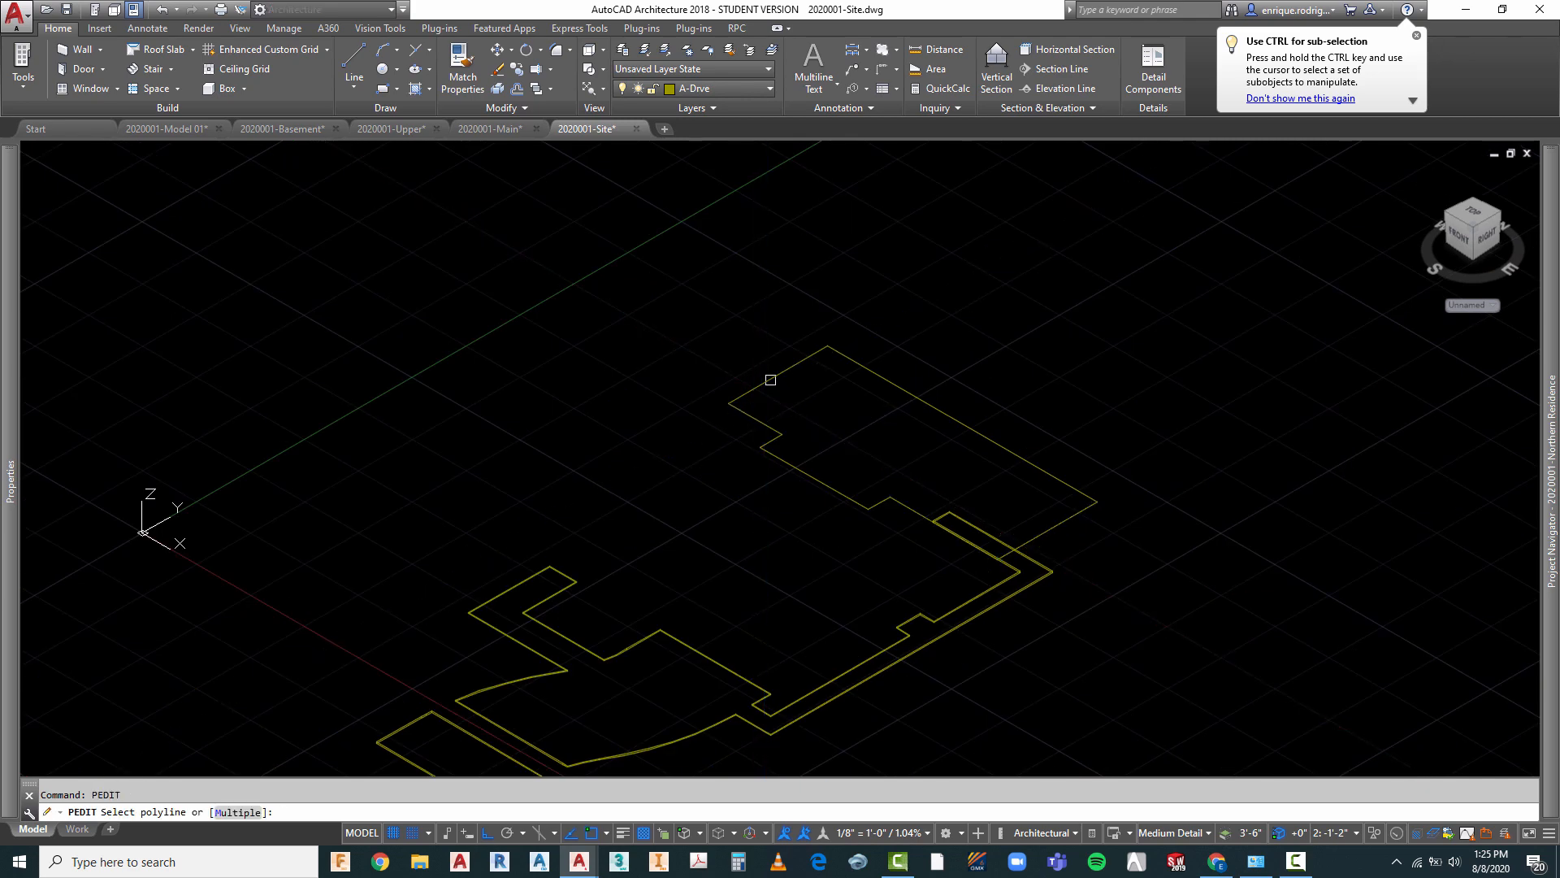
pyautogui.click(771, 379)
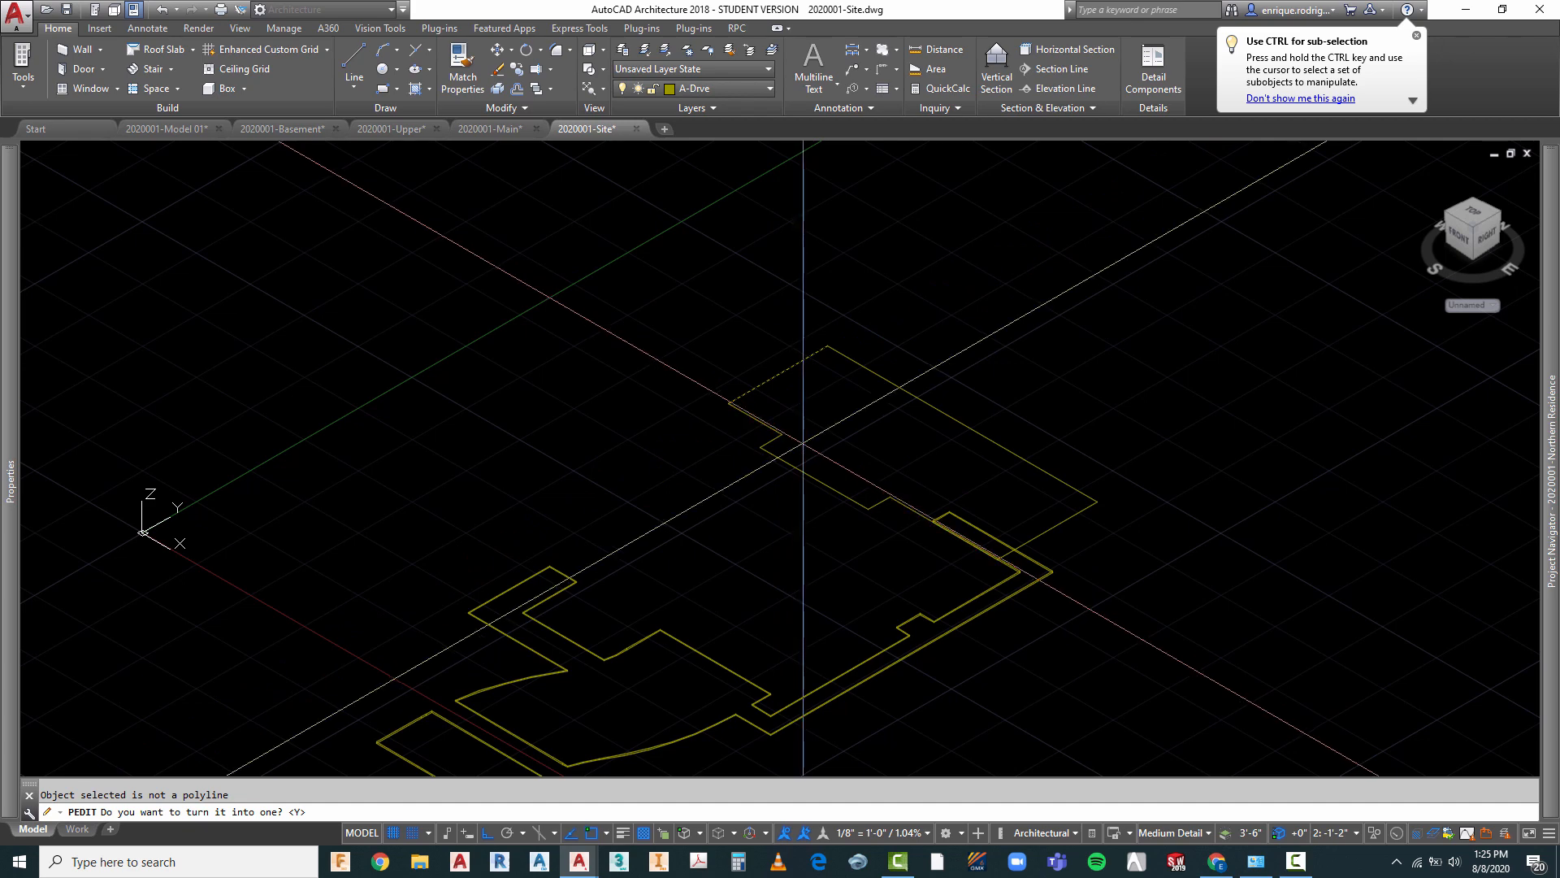
pyautogui.press('Return')
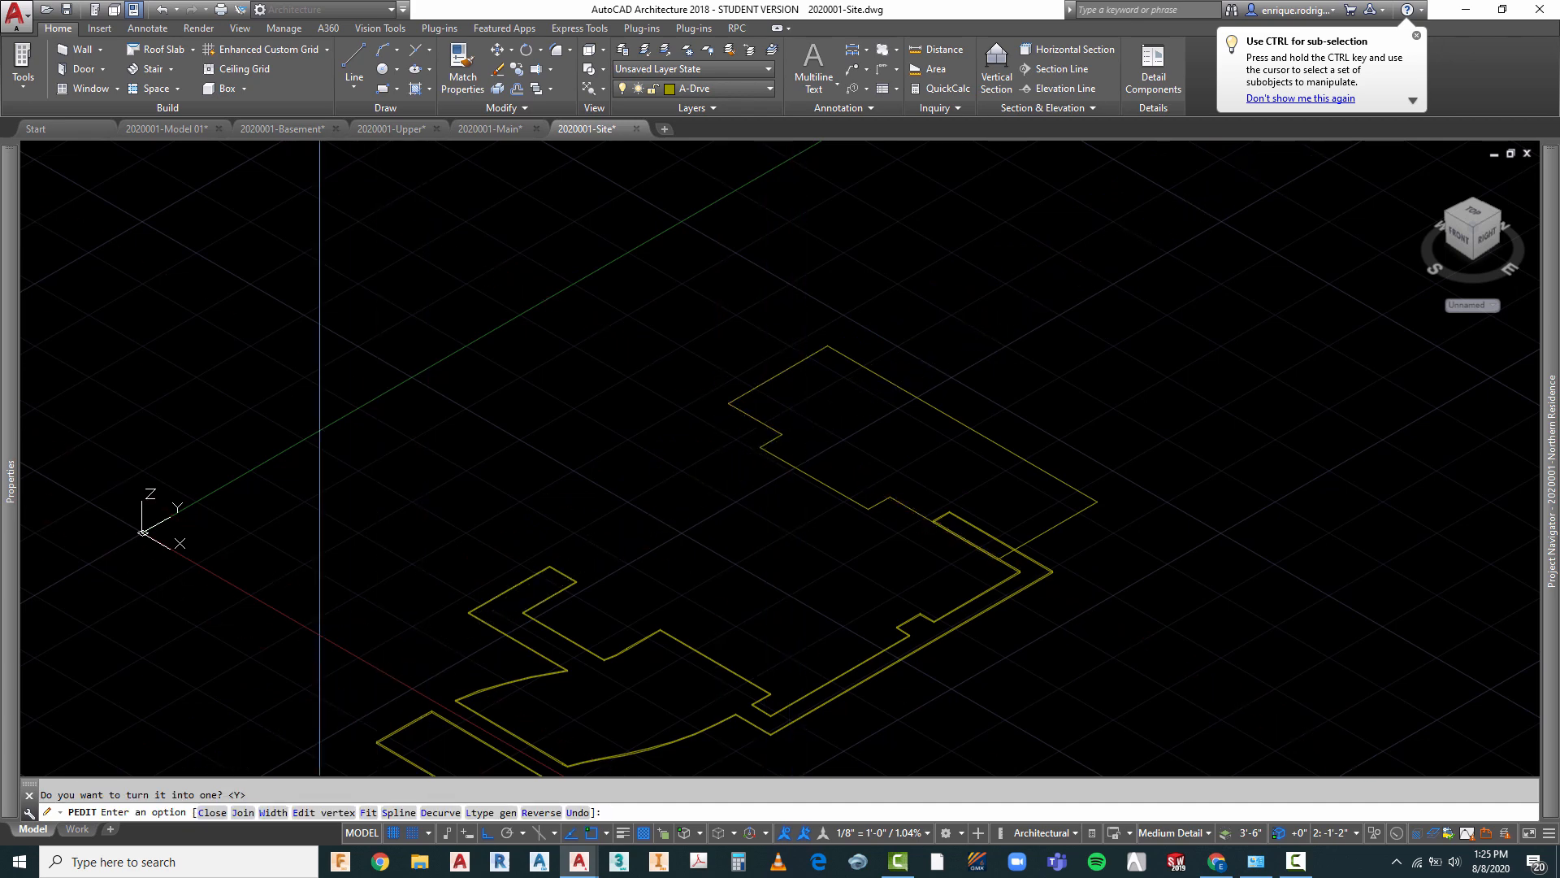
pyautogui.click(248, 812)
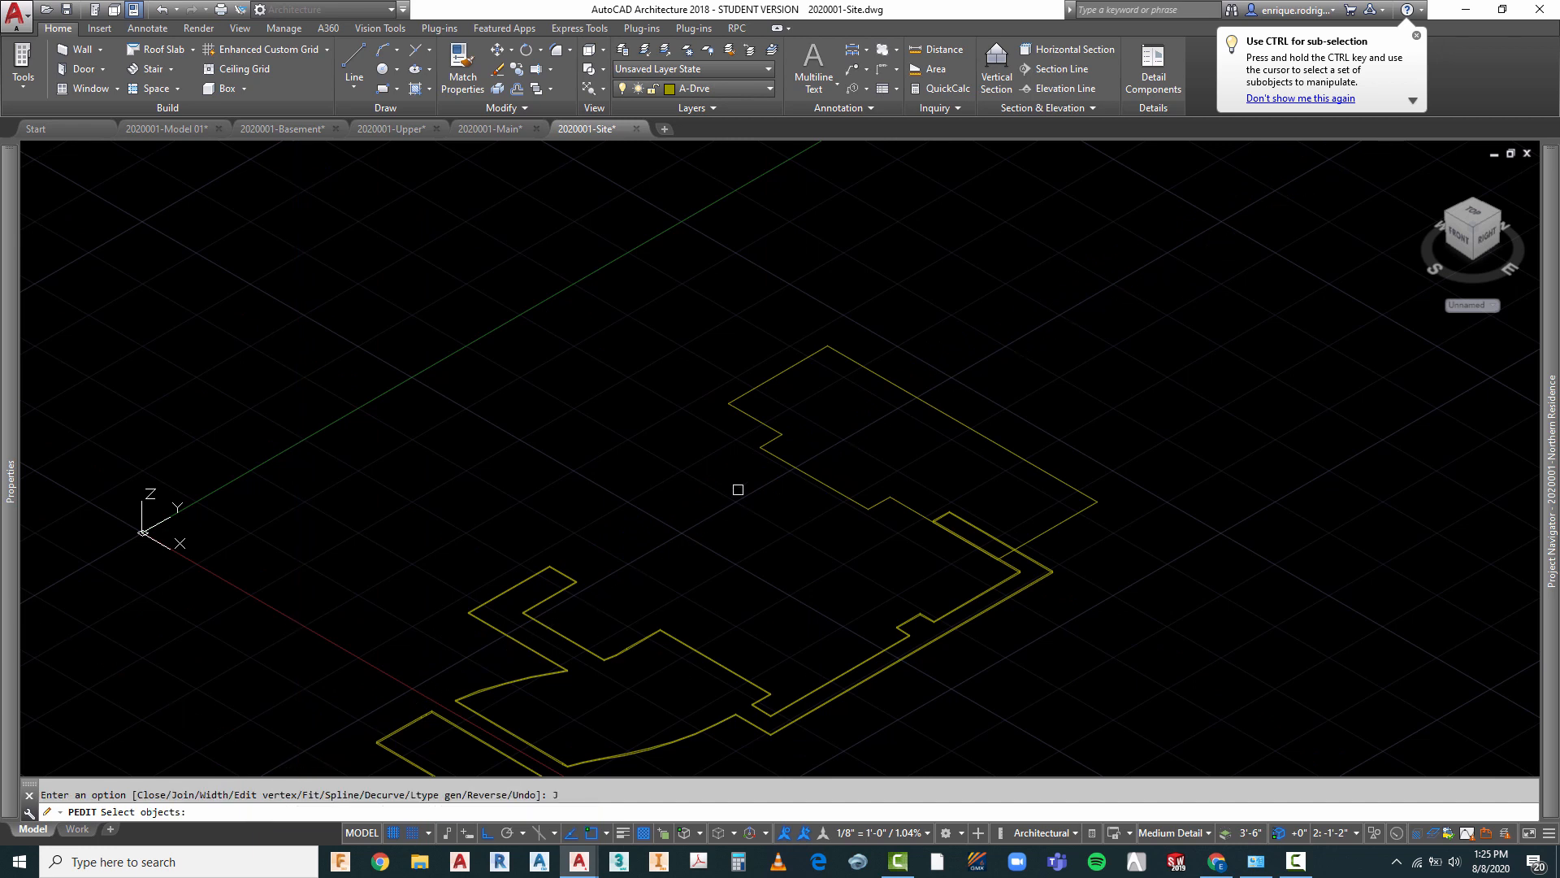
pyautogui.click(847, 347)
pyautogui.click(718, 483)
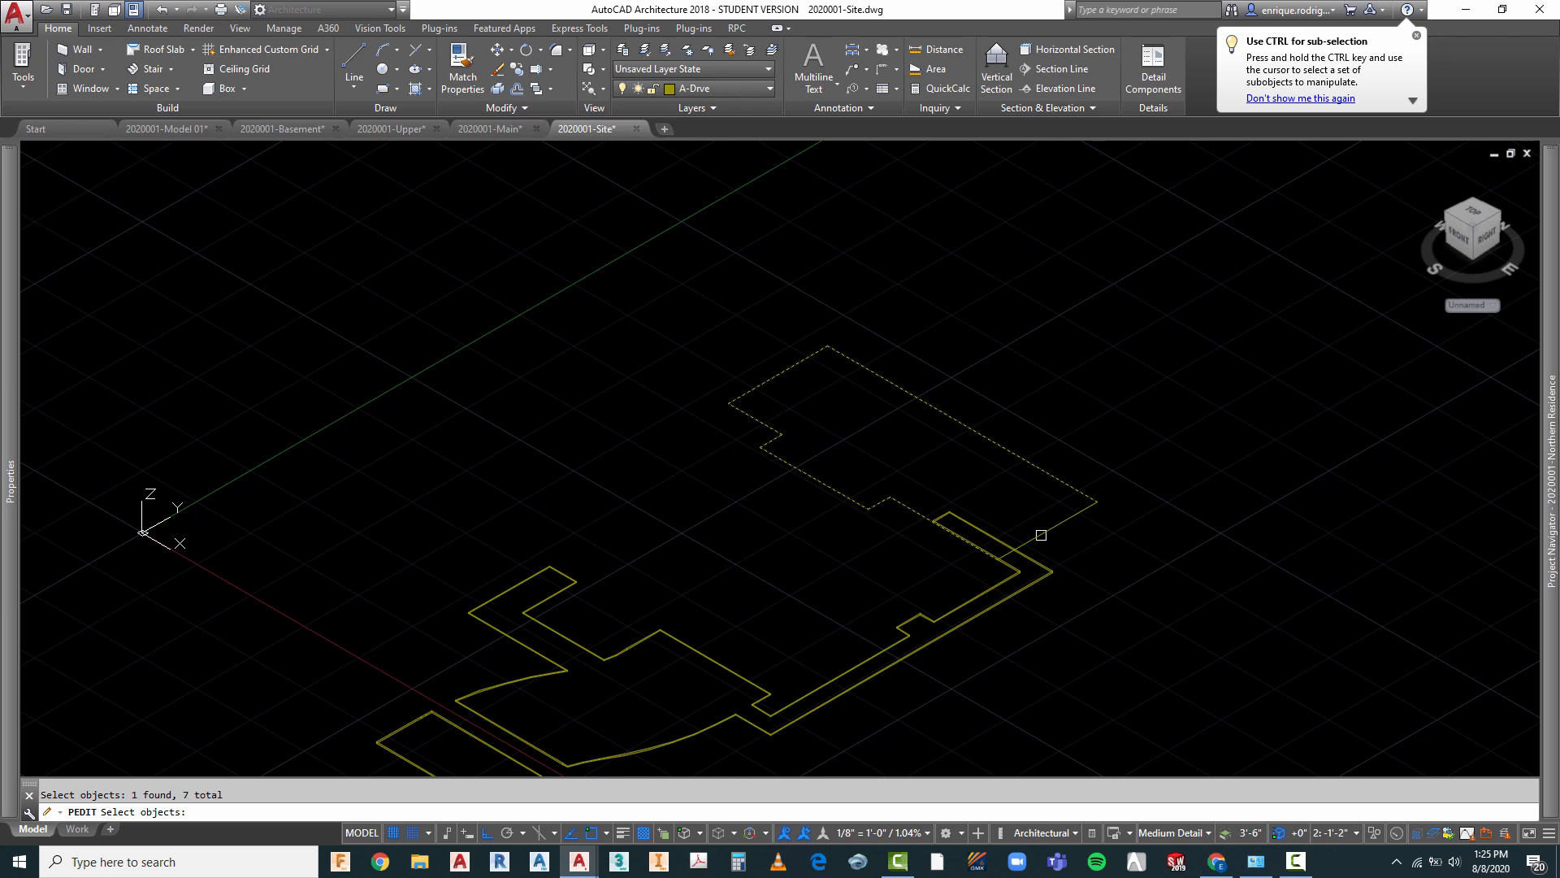
pyautogui.press('Escape')
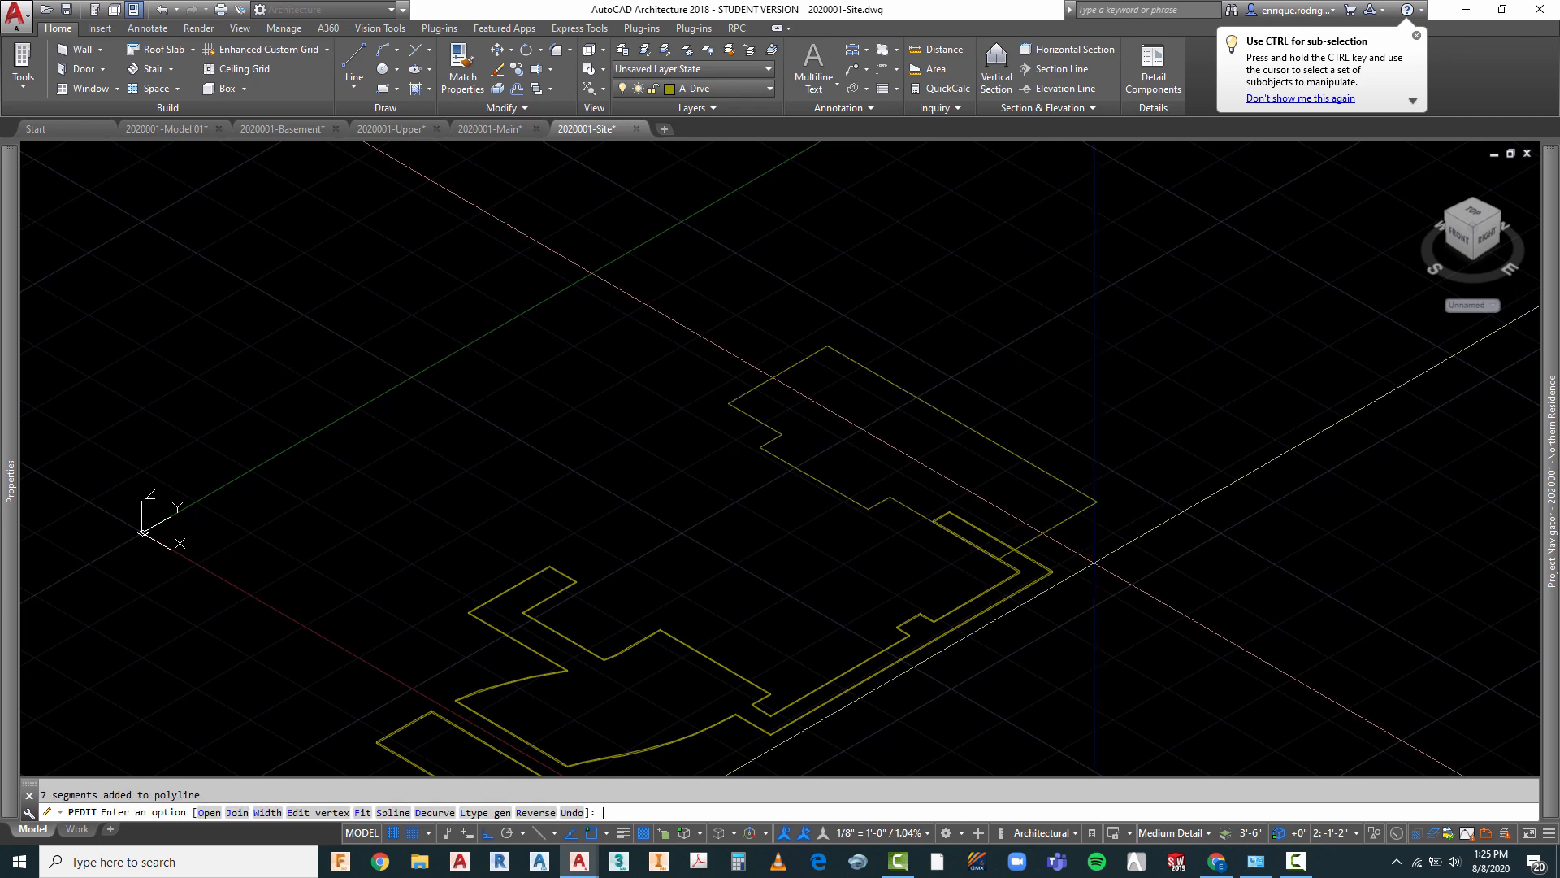
pyautogui.click(1061, 519)
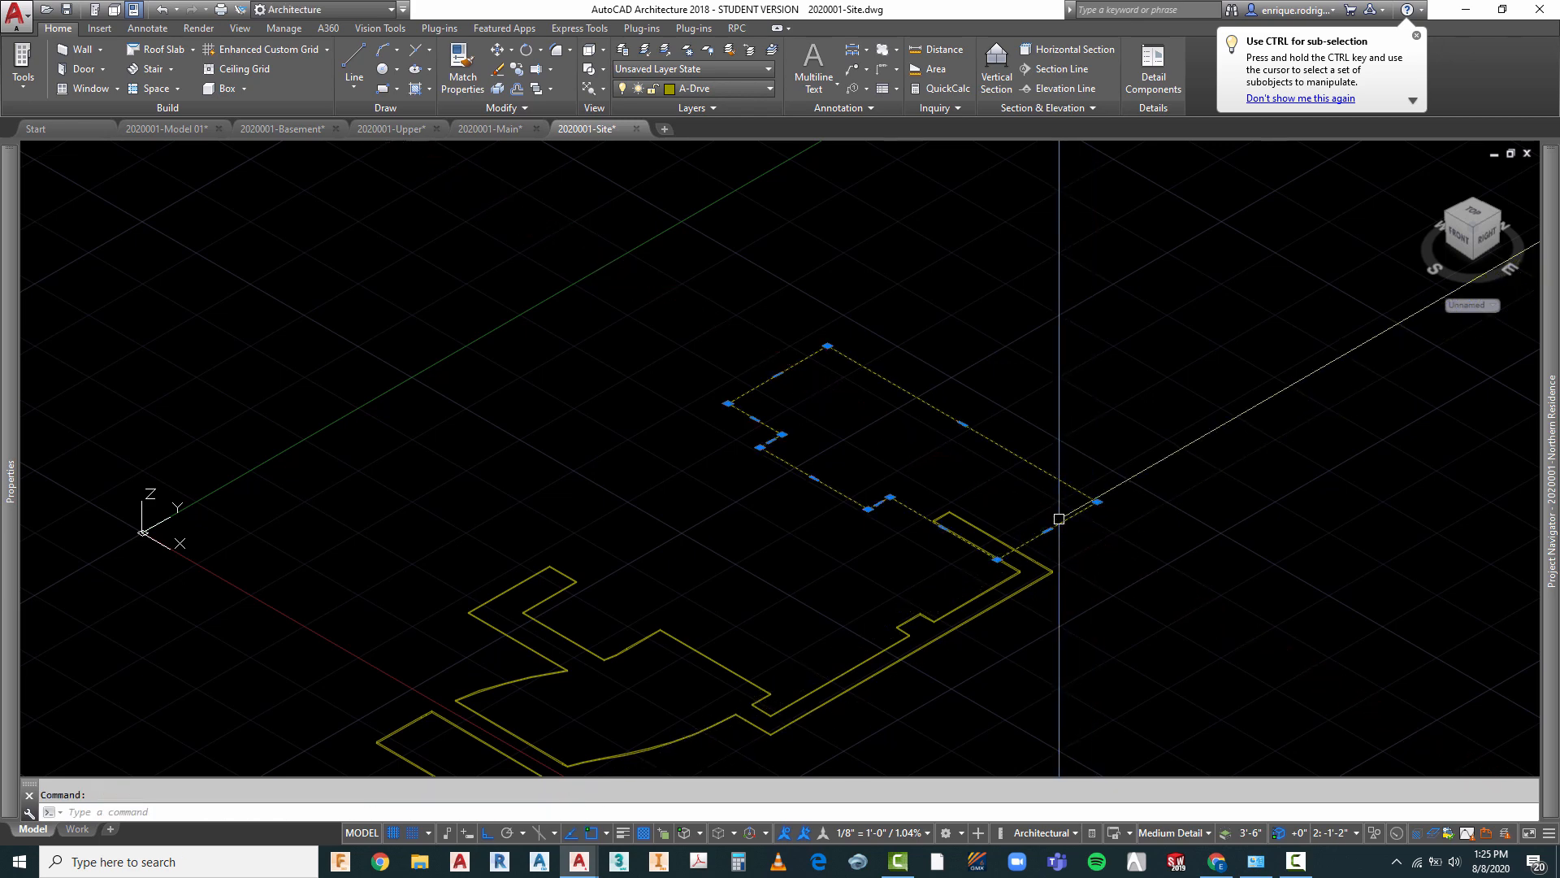
# - Enable the hidden Solids toolset in the ribbon and bring up its modelling tools
pyautogui.scroll(4, 961, 585)
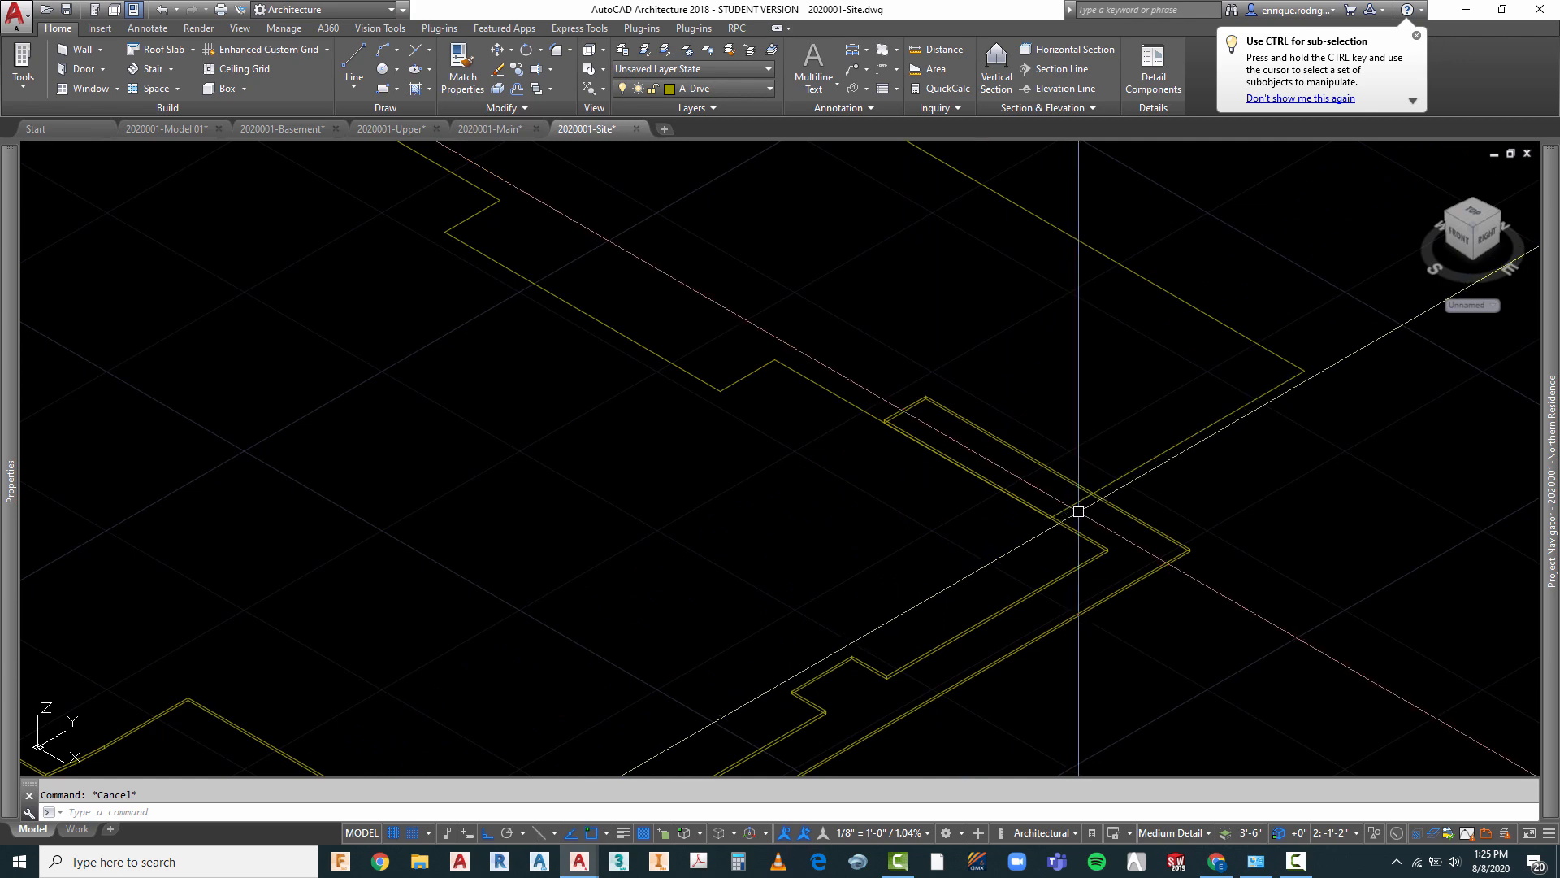
pyautogui.scroll(-3, 919, 487)
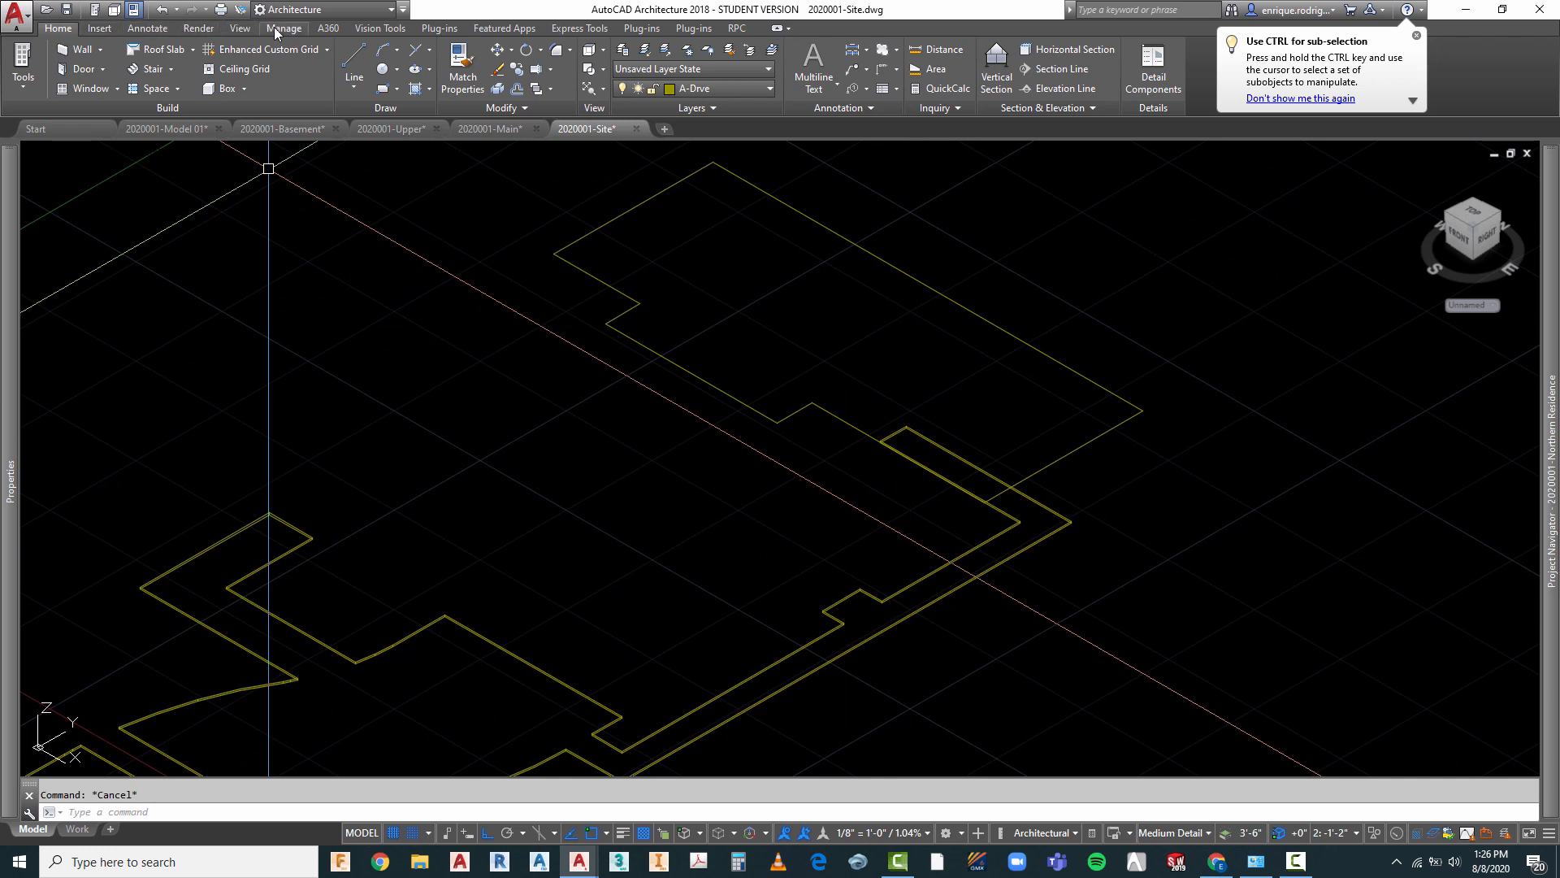
pyautogui.rightClick(815, 28)
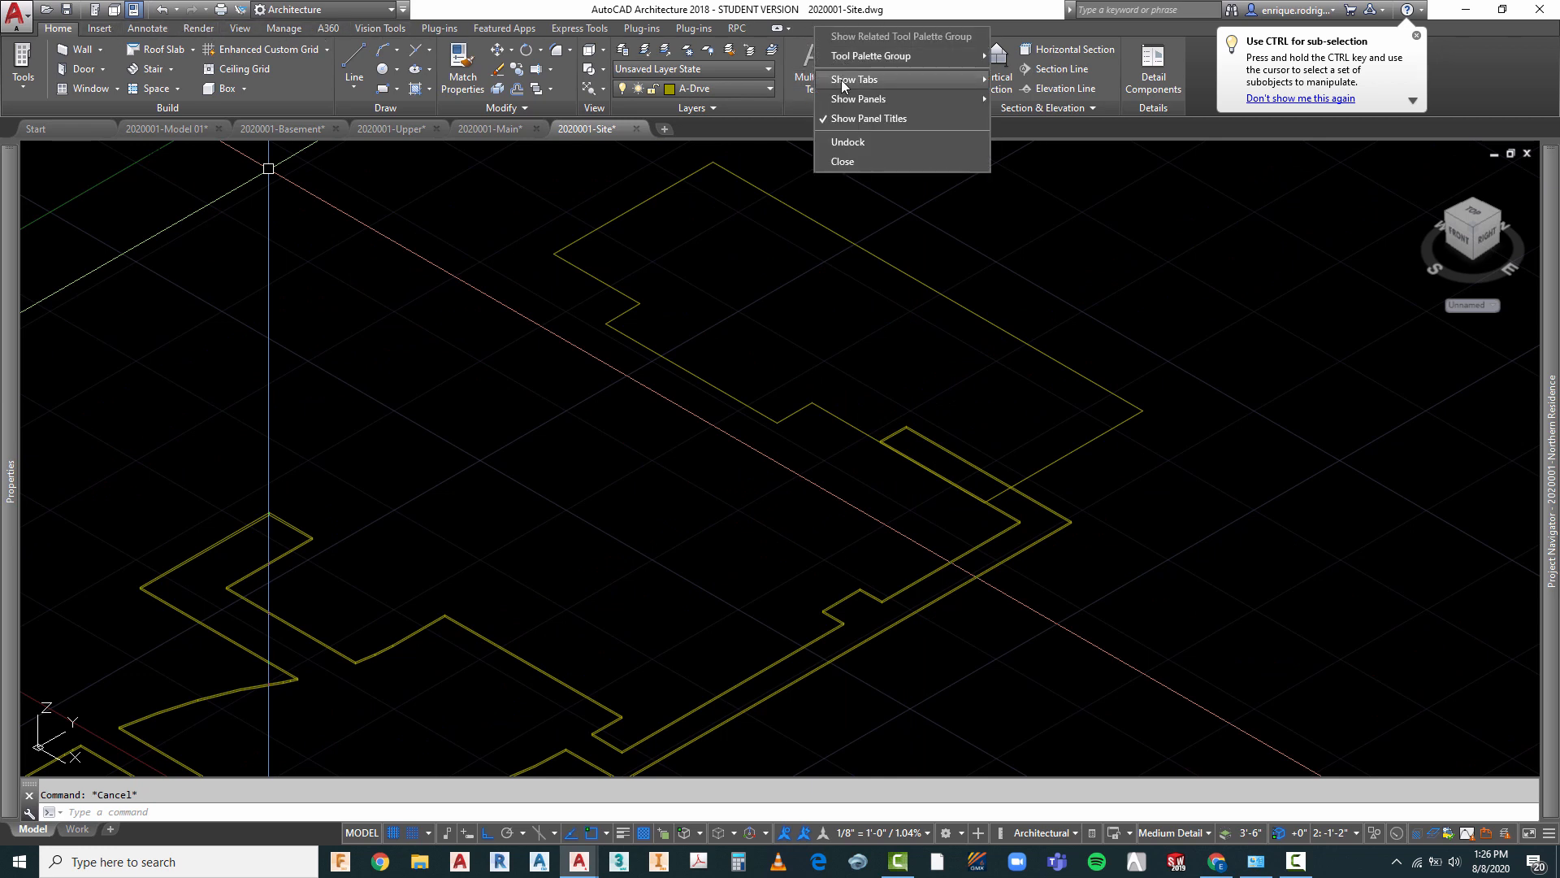
pyautogui.moveTo(845, 80)
pyautogui.click(1024, 162)
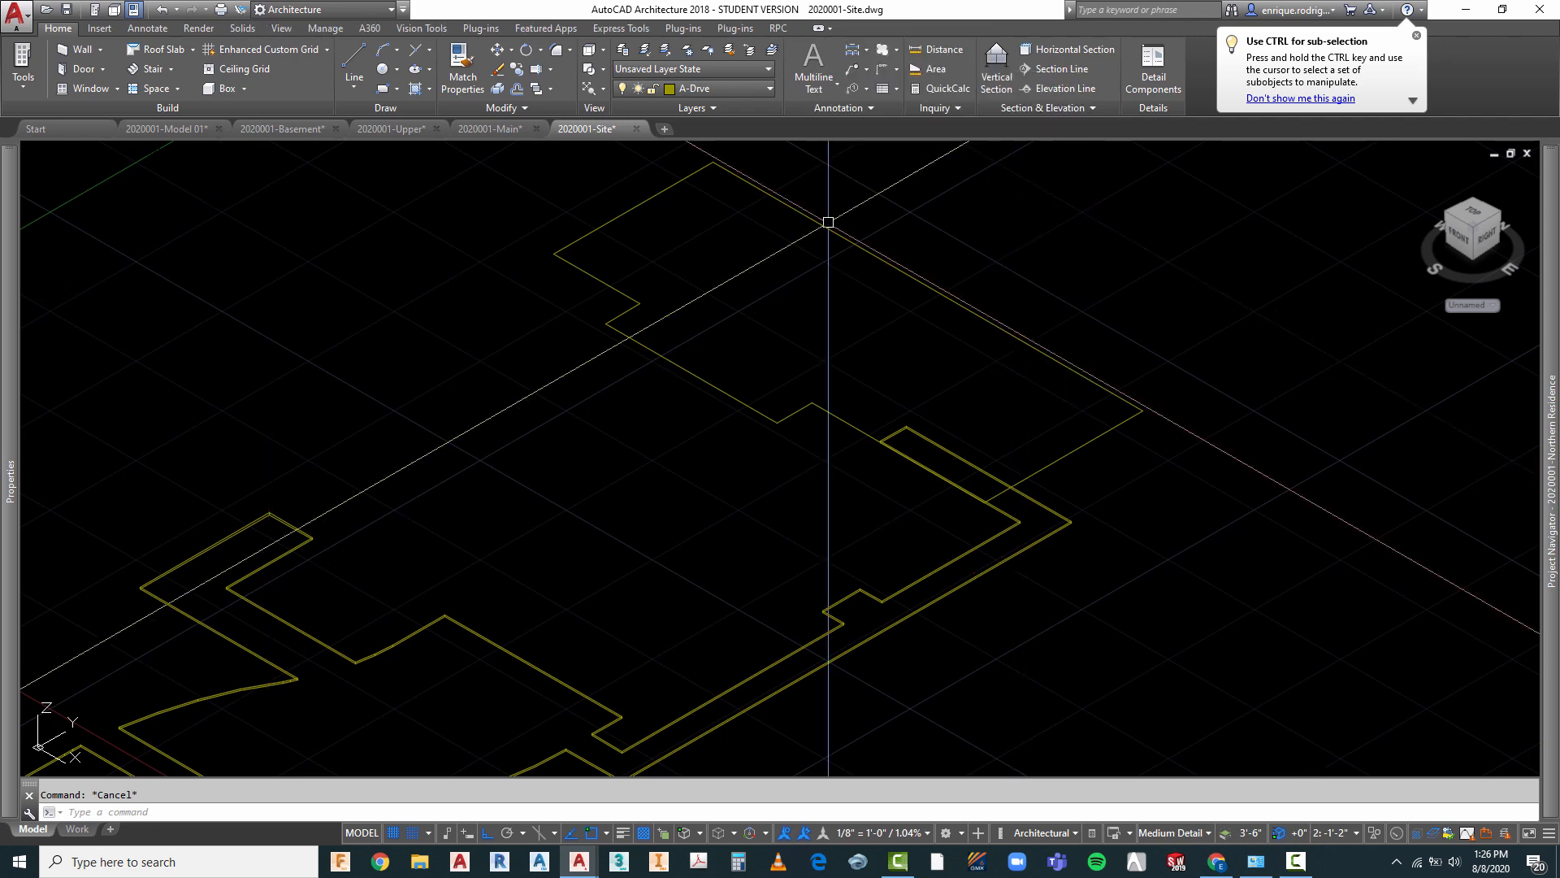
pyautogui.click(243, 28)
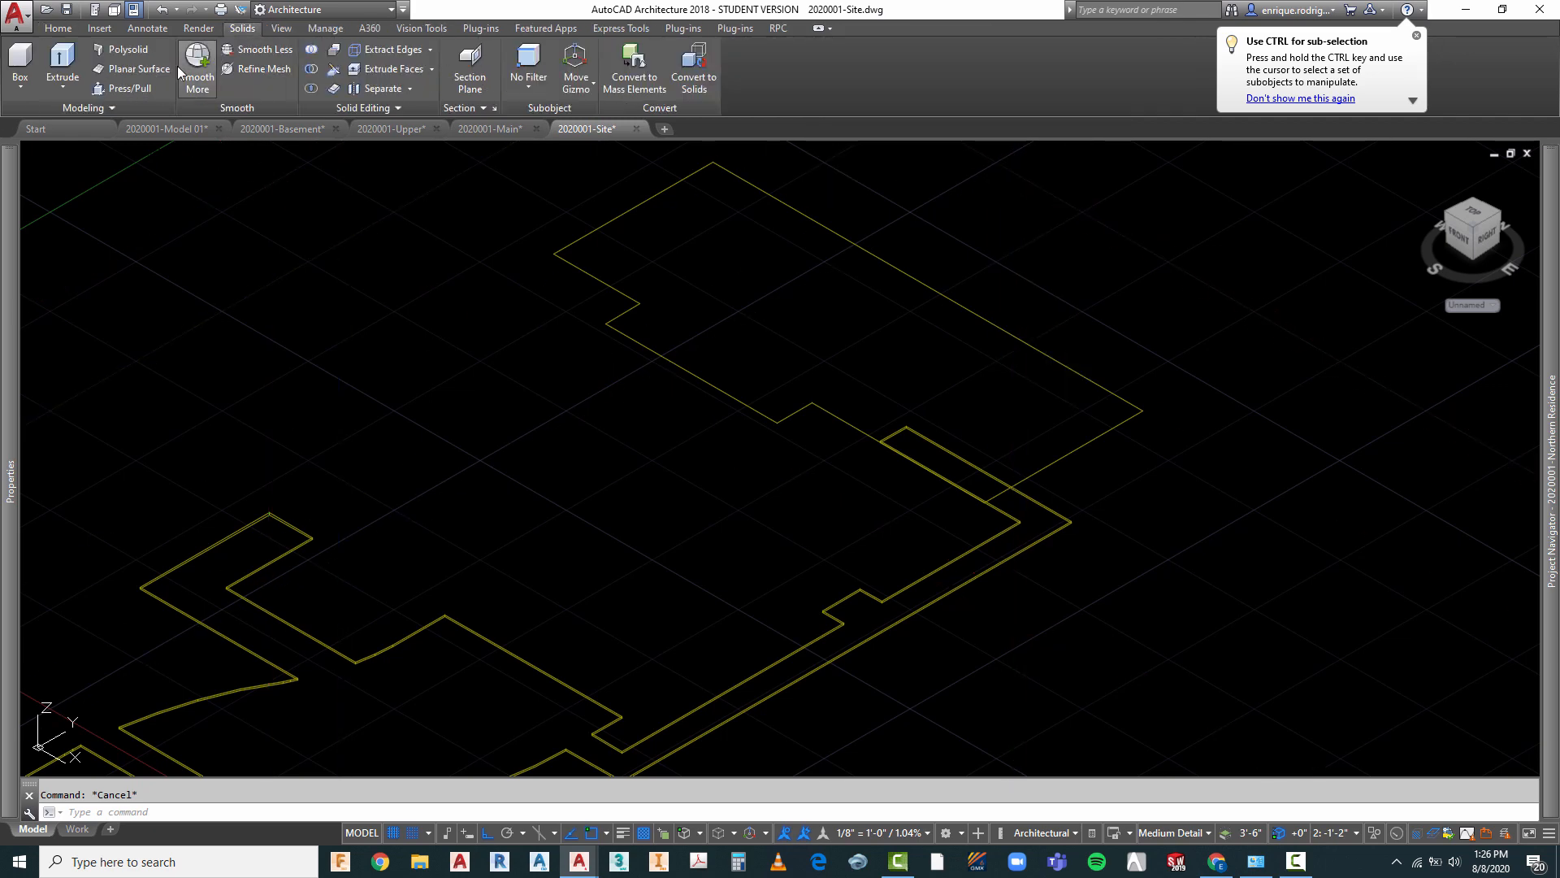
# - Extrude the closed rear outline into a solid with a height of 2"
pyautogui.click(62, 61)
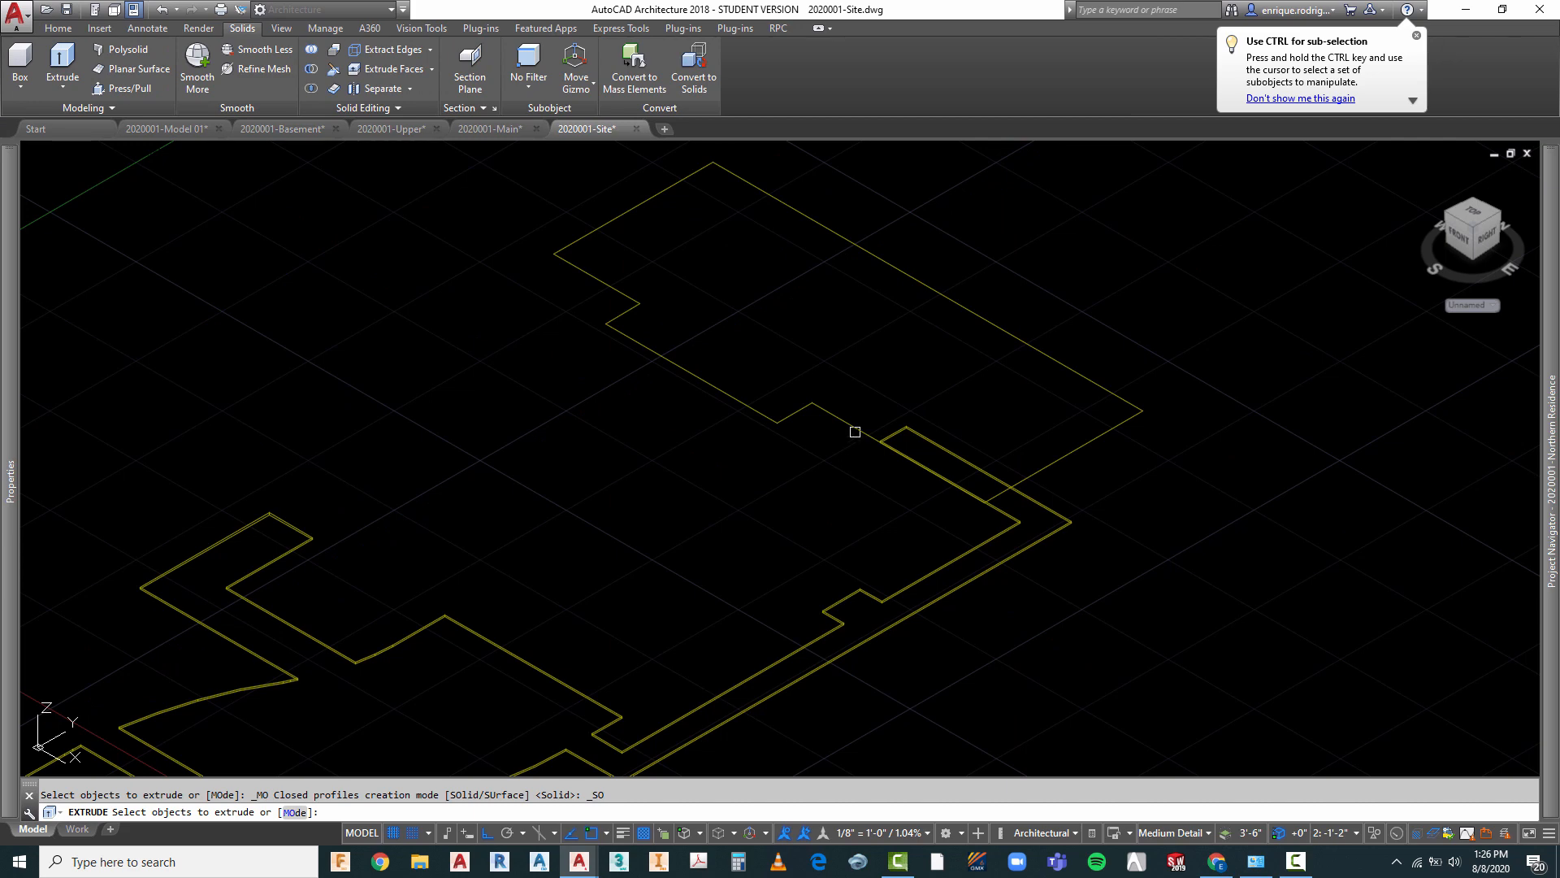
pyautogui.press('Return')
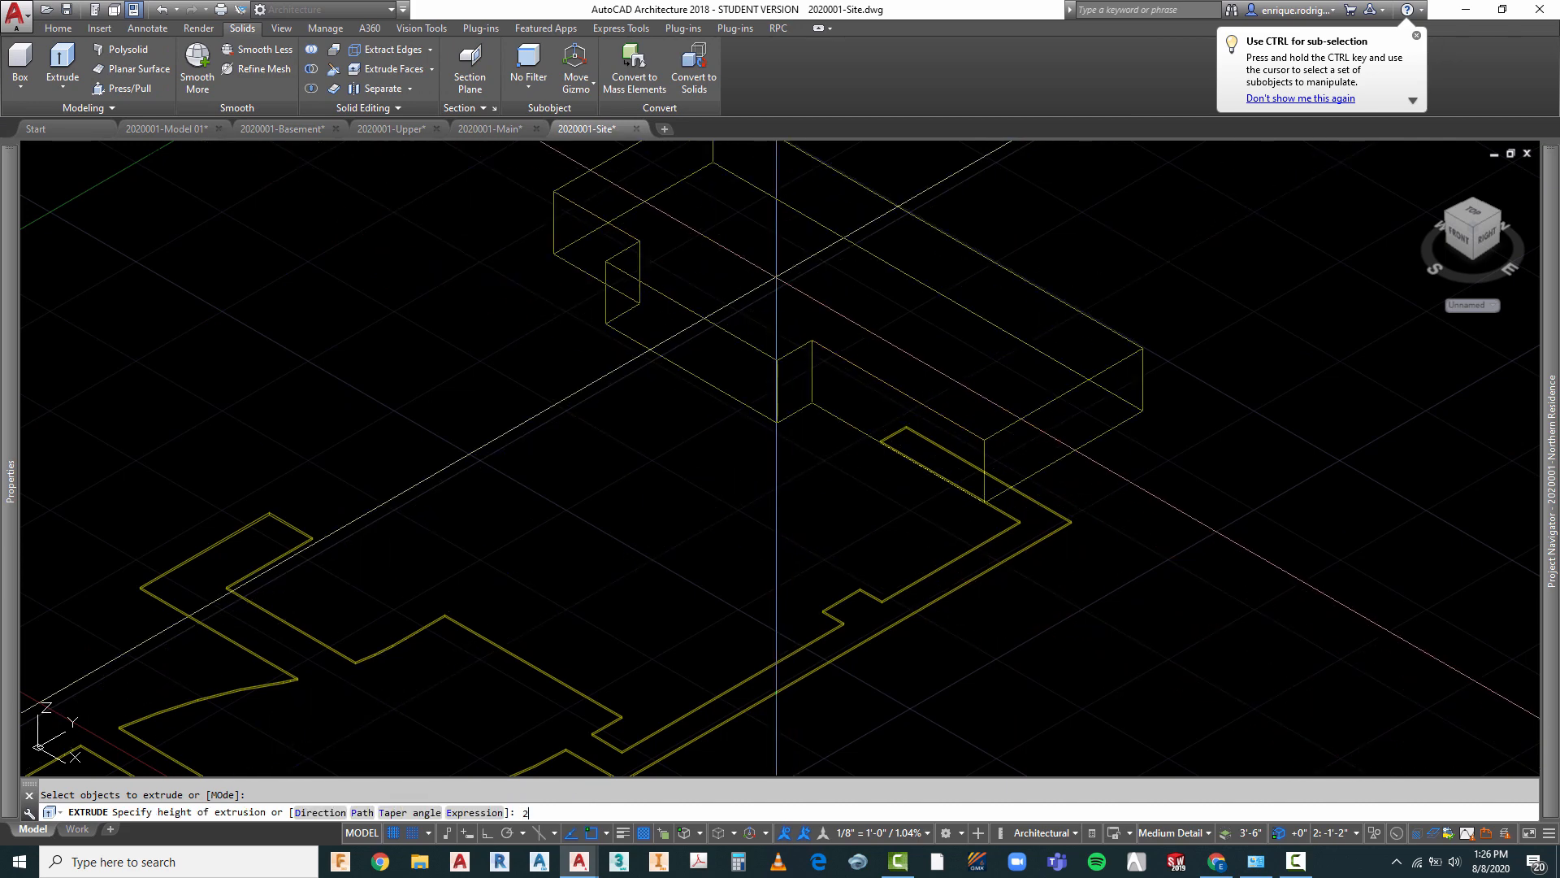
pyautogui.write('2')
pyautogui.press('Return')
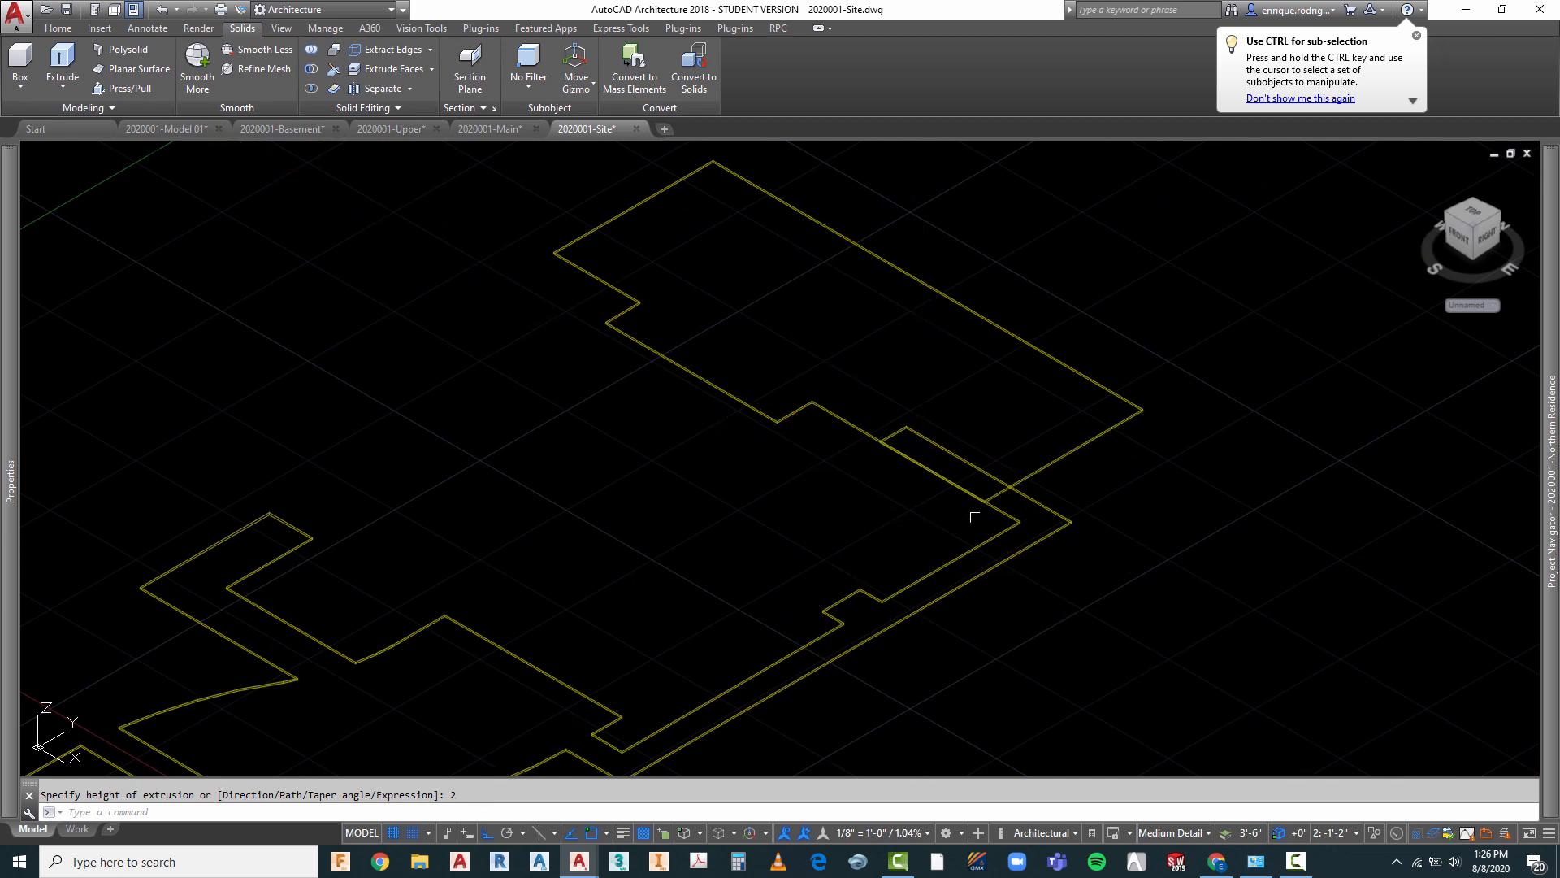
pyautogui.press('Escape')
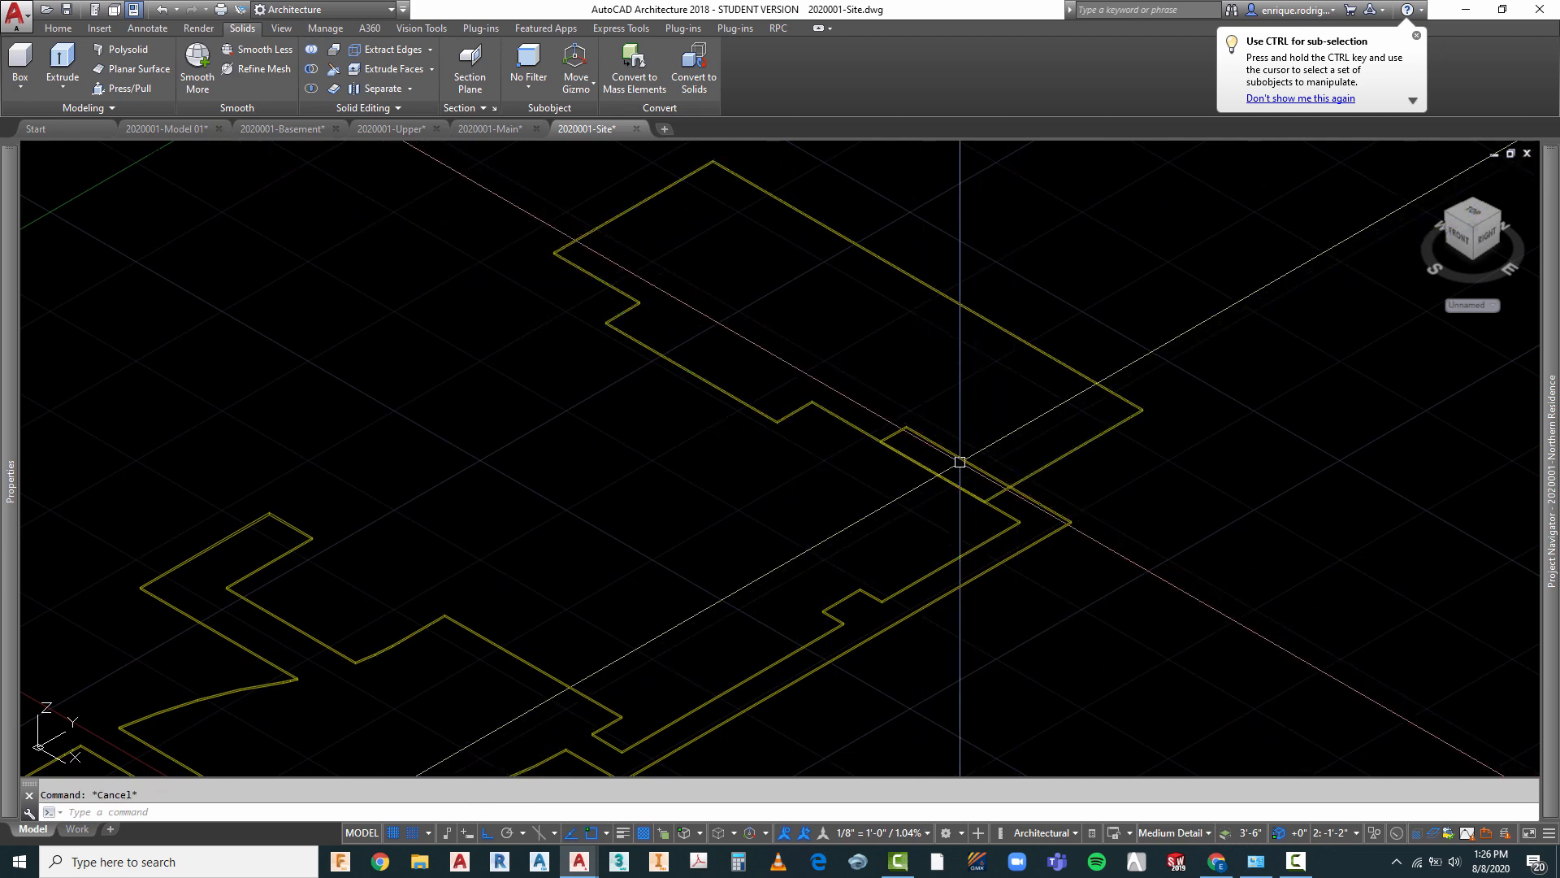
pyautogui.press('Escape')
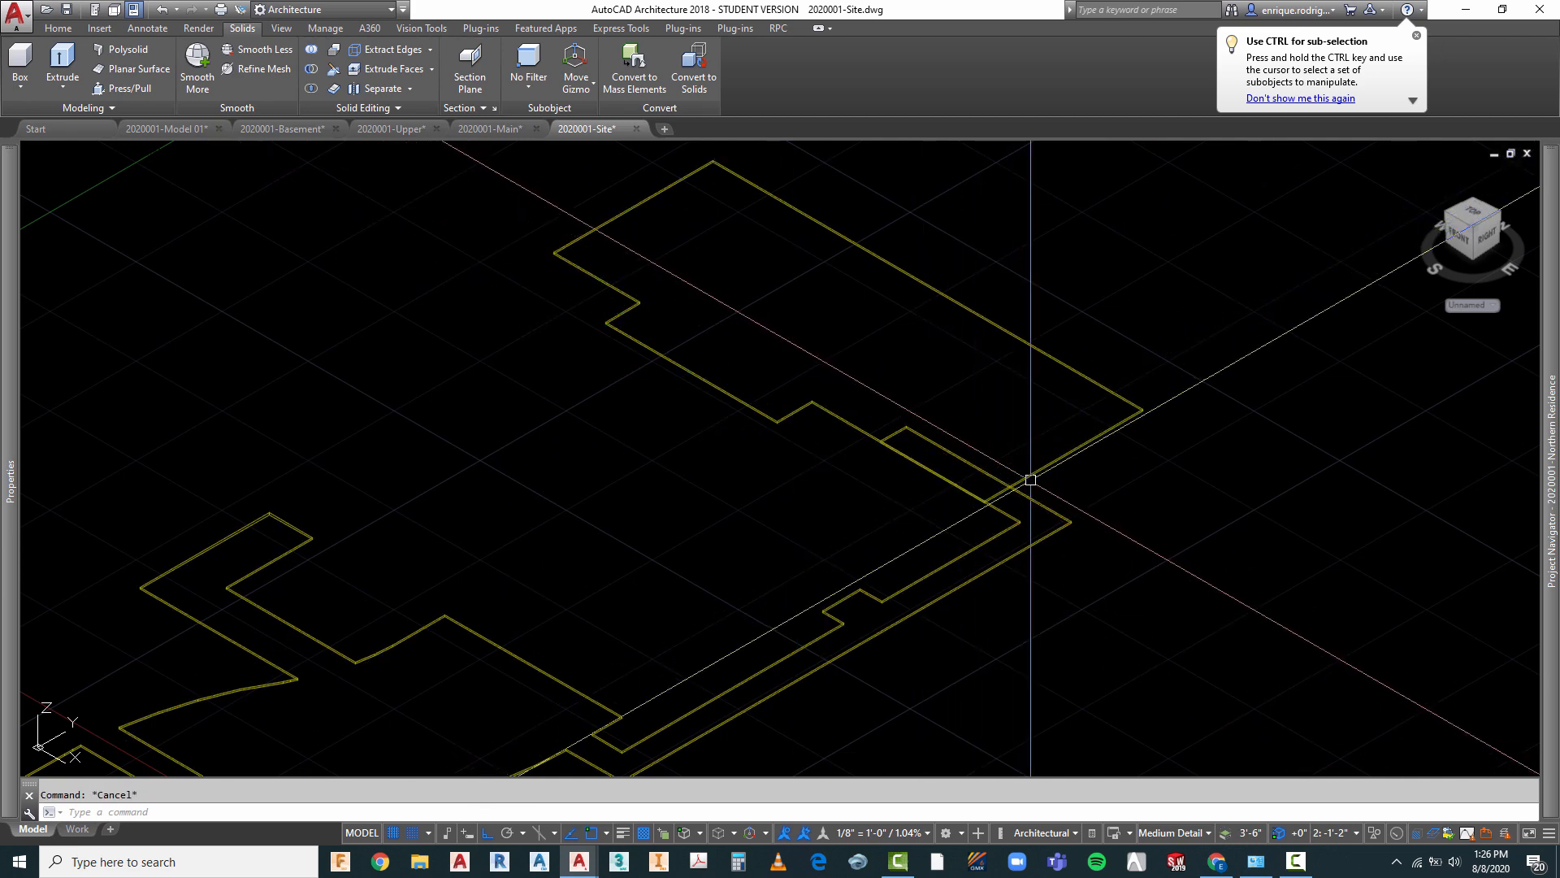
# - Union the rear slab solid with the adjoining driveway and walk solid
pyautogui.click(1030, 479)
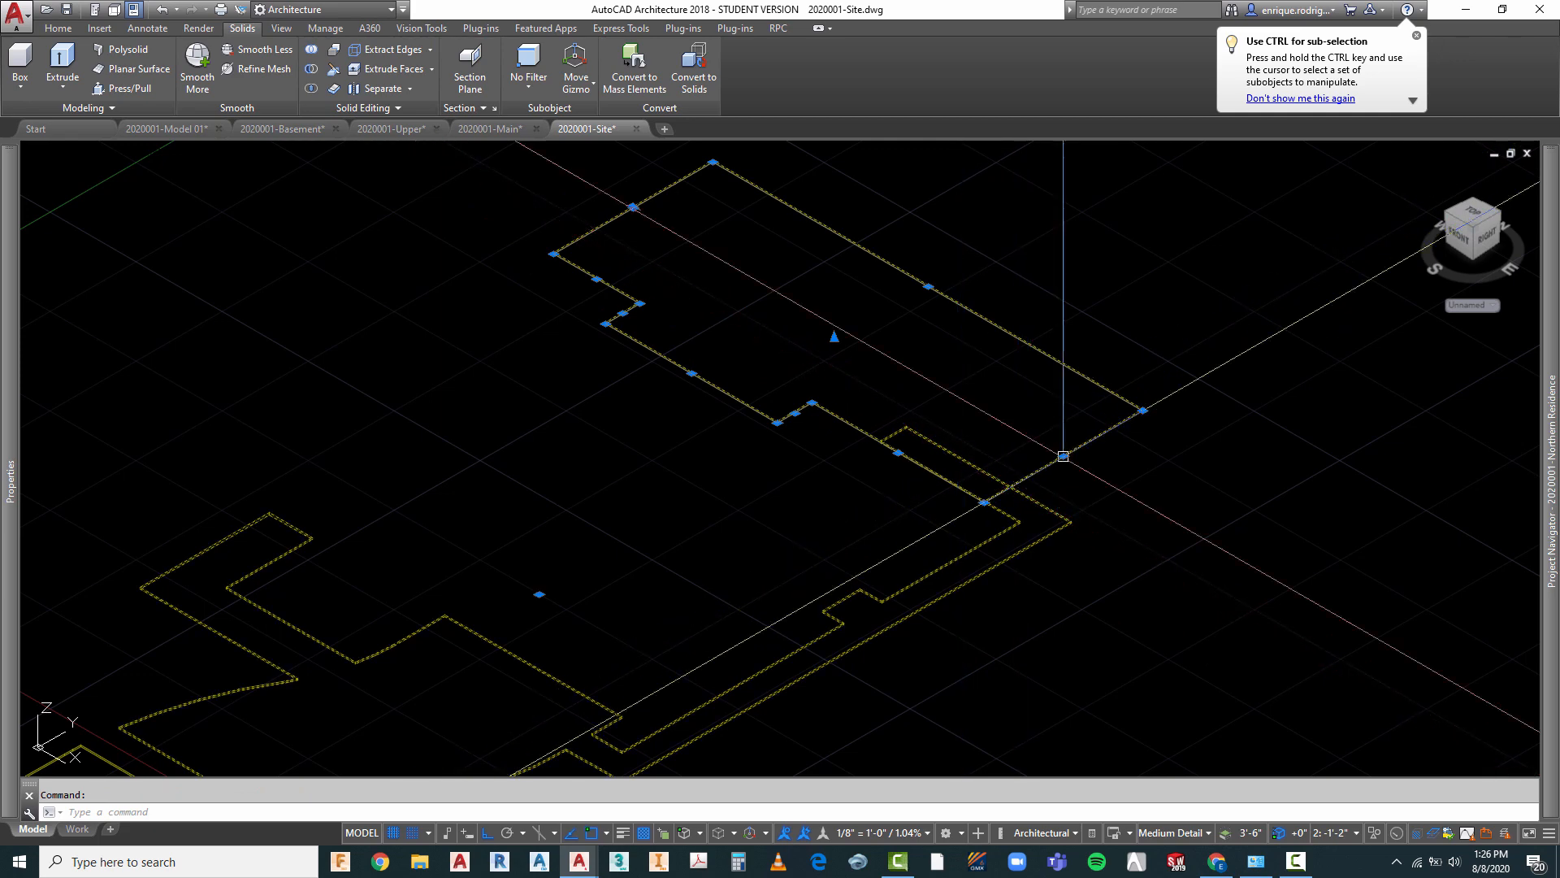
pyautogui.press('Escape')
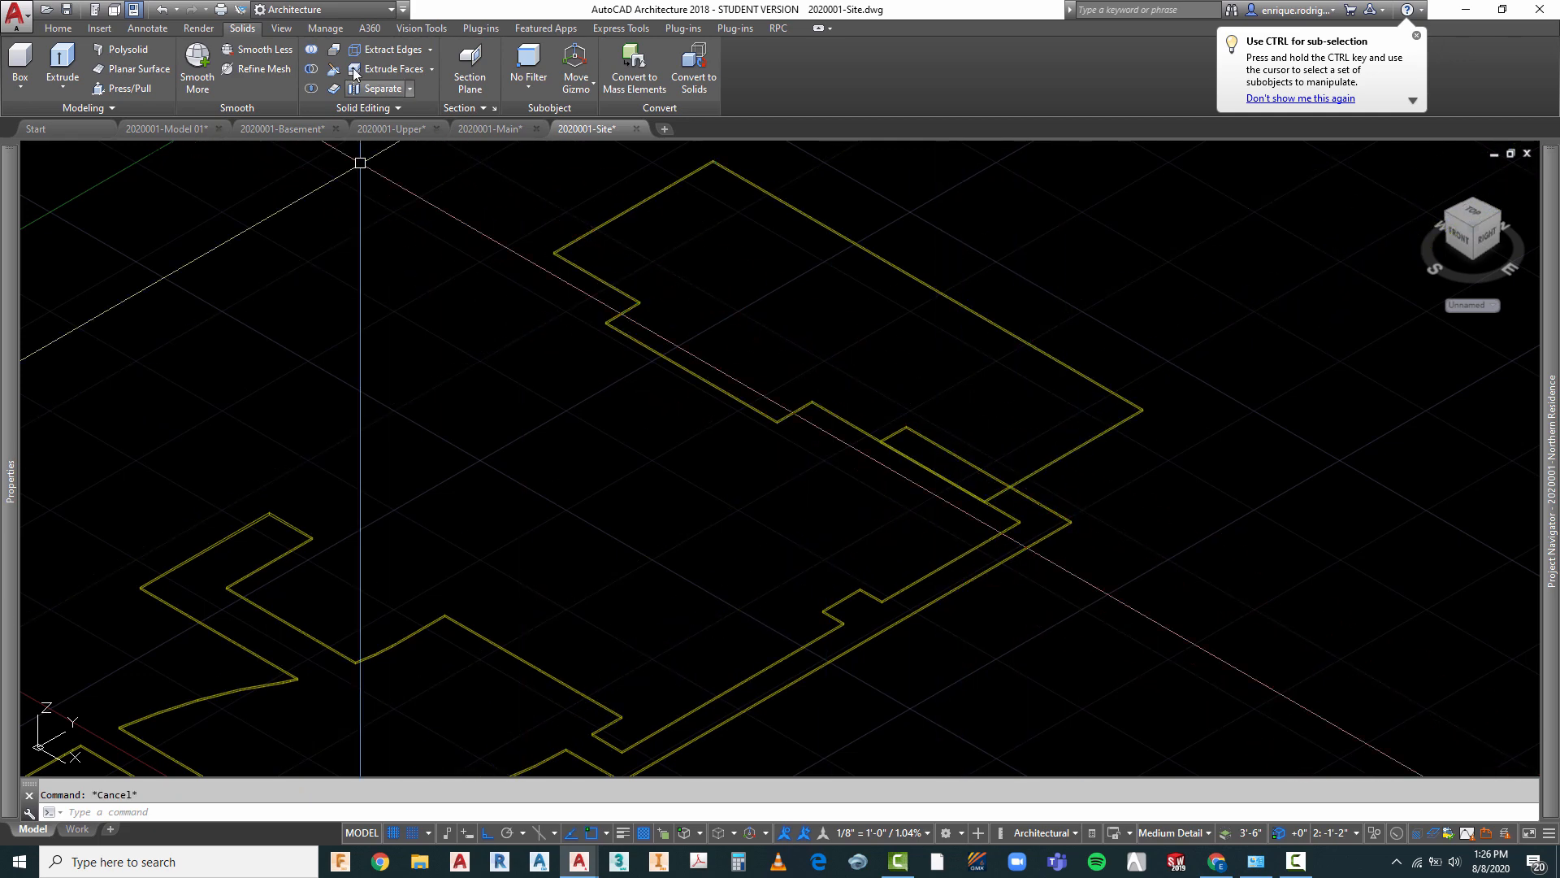
pyautogui.click(311, 52)
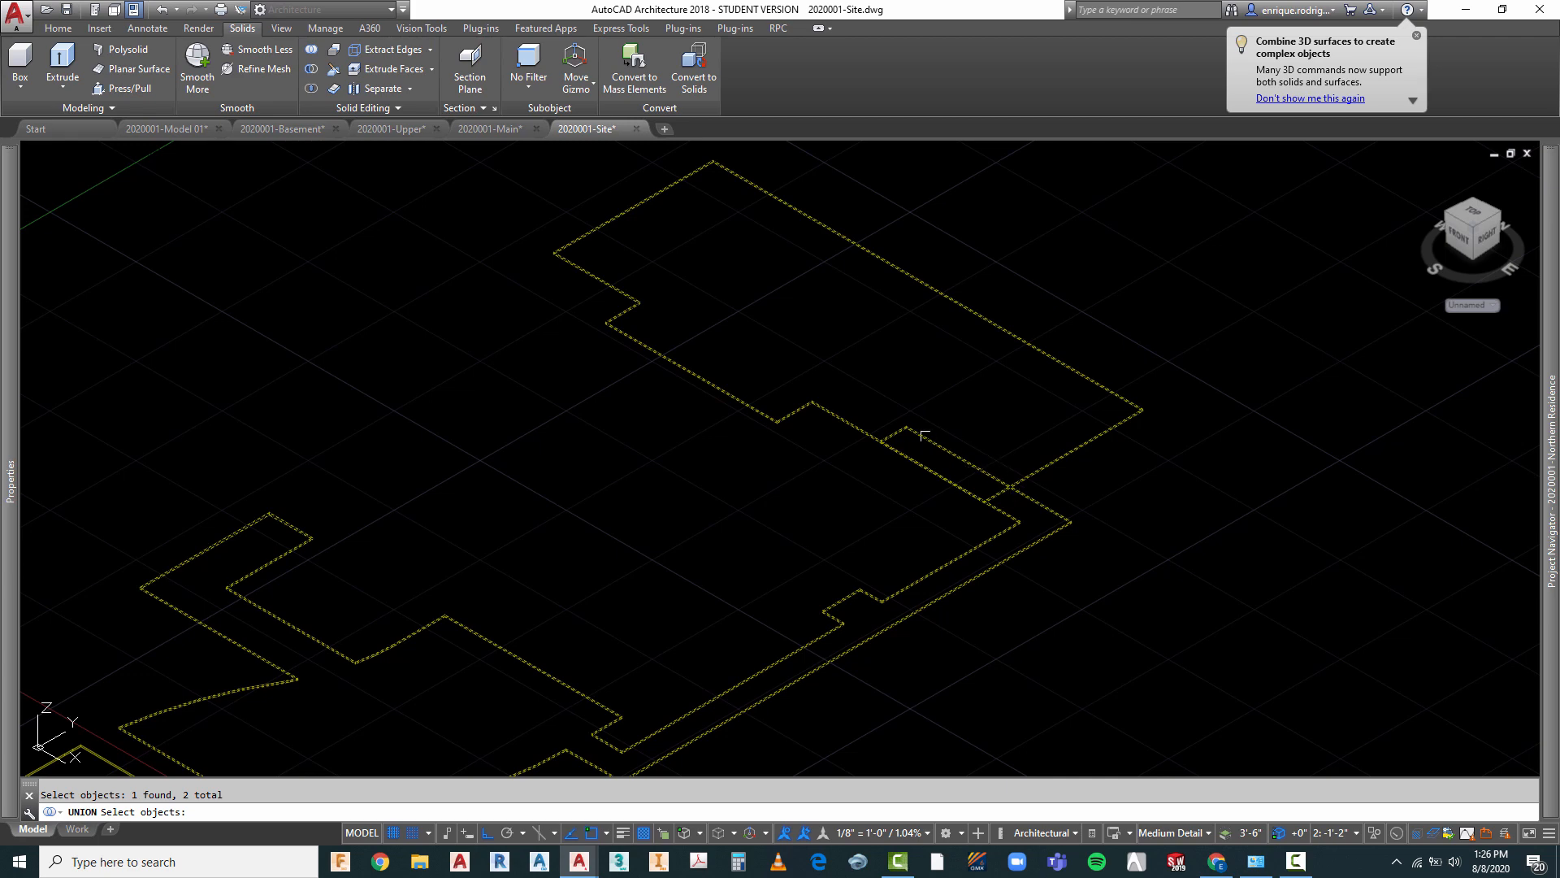
pyautogui.press('Return')
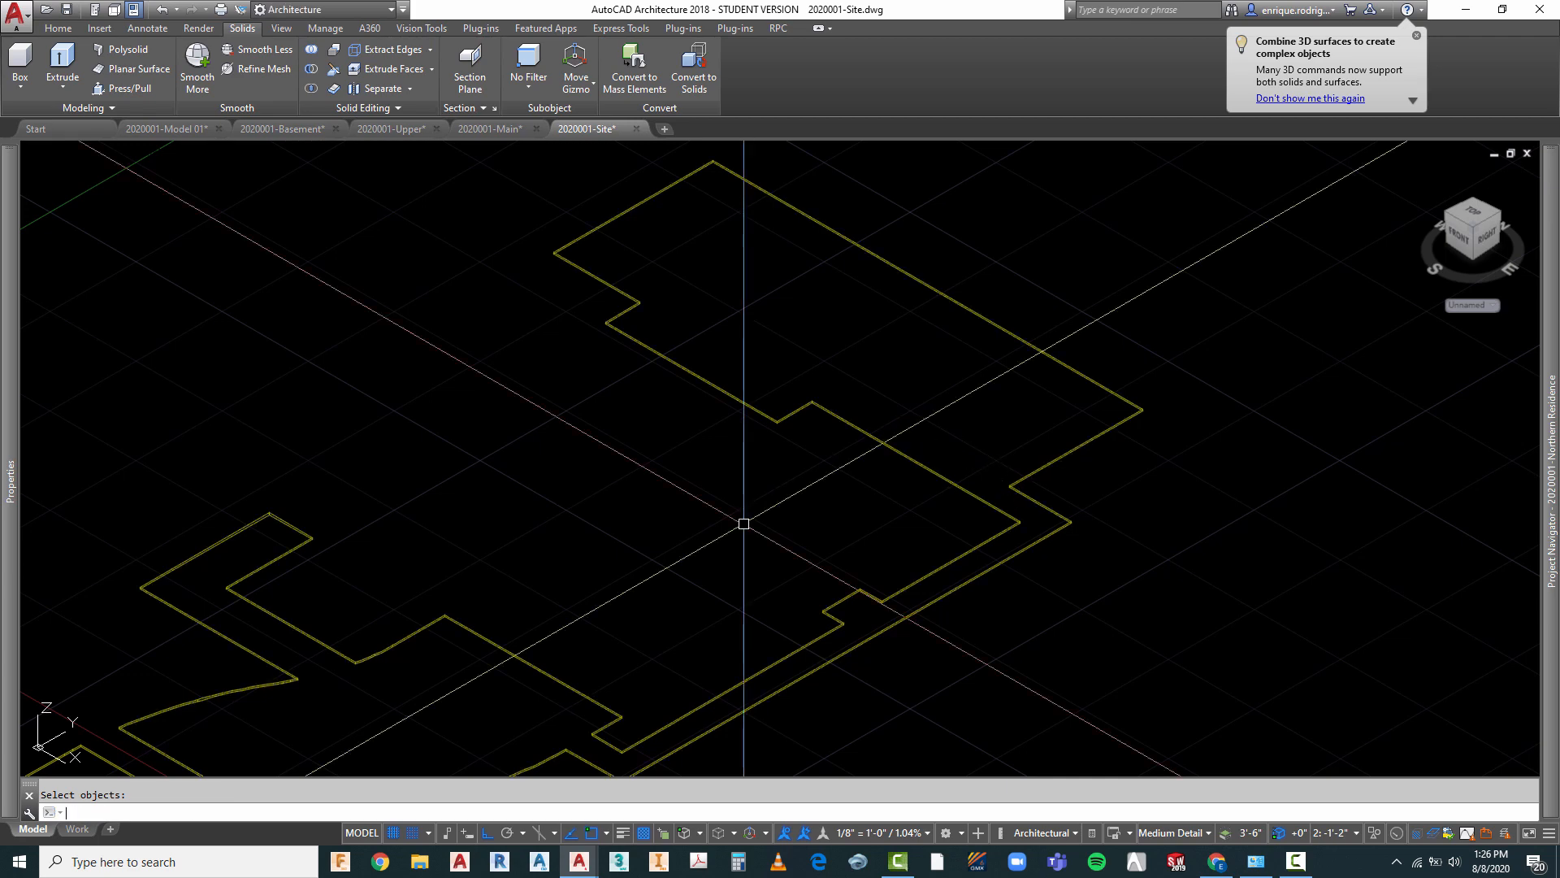
pyautogui.press('Escape')
pyautogui.scroll(-3, 743, 524)
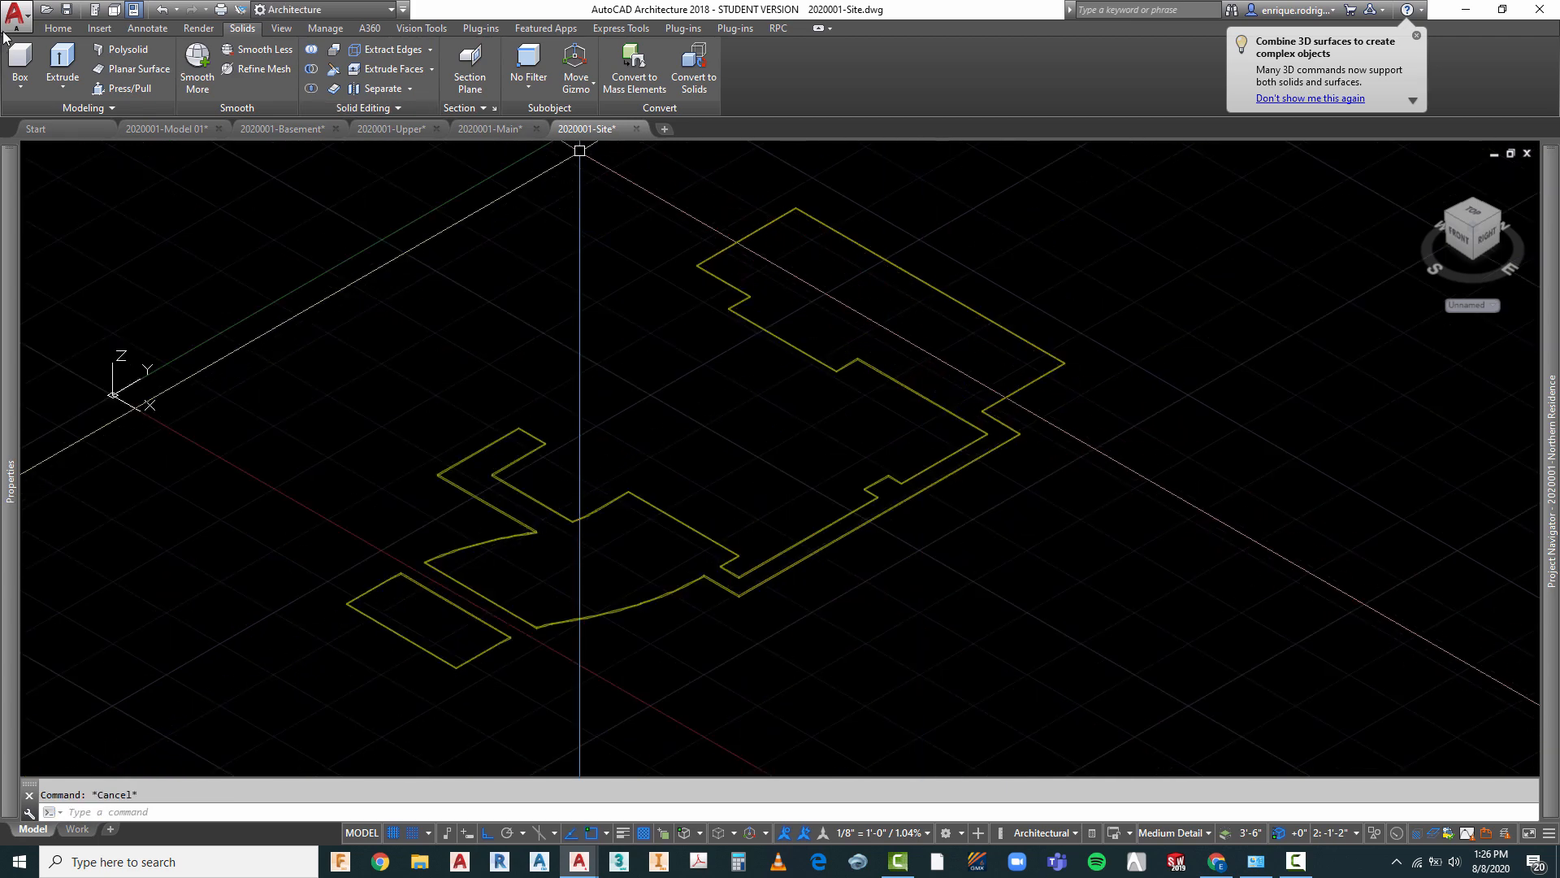
# - End the A-Drve layer isolation to show all site layers and return to the top view
pyautogui.click(59, 29)
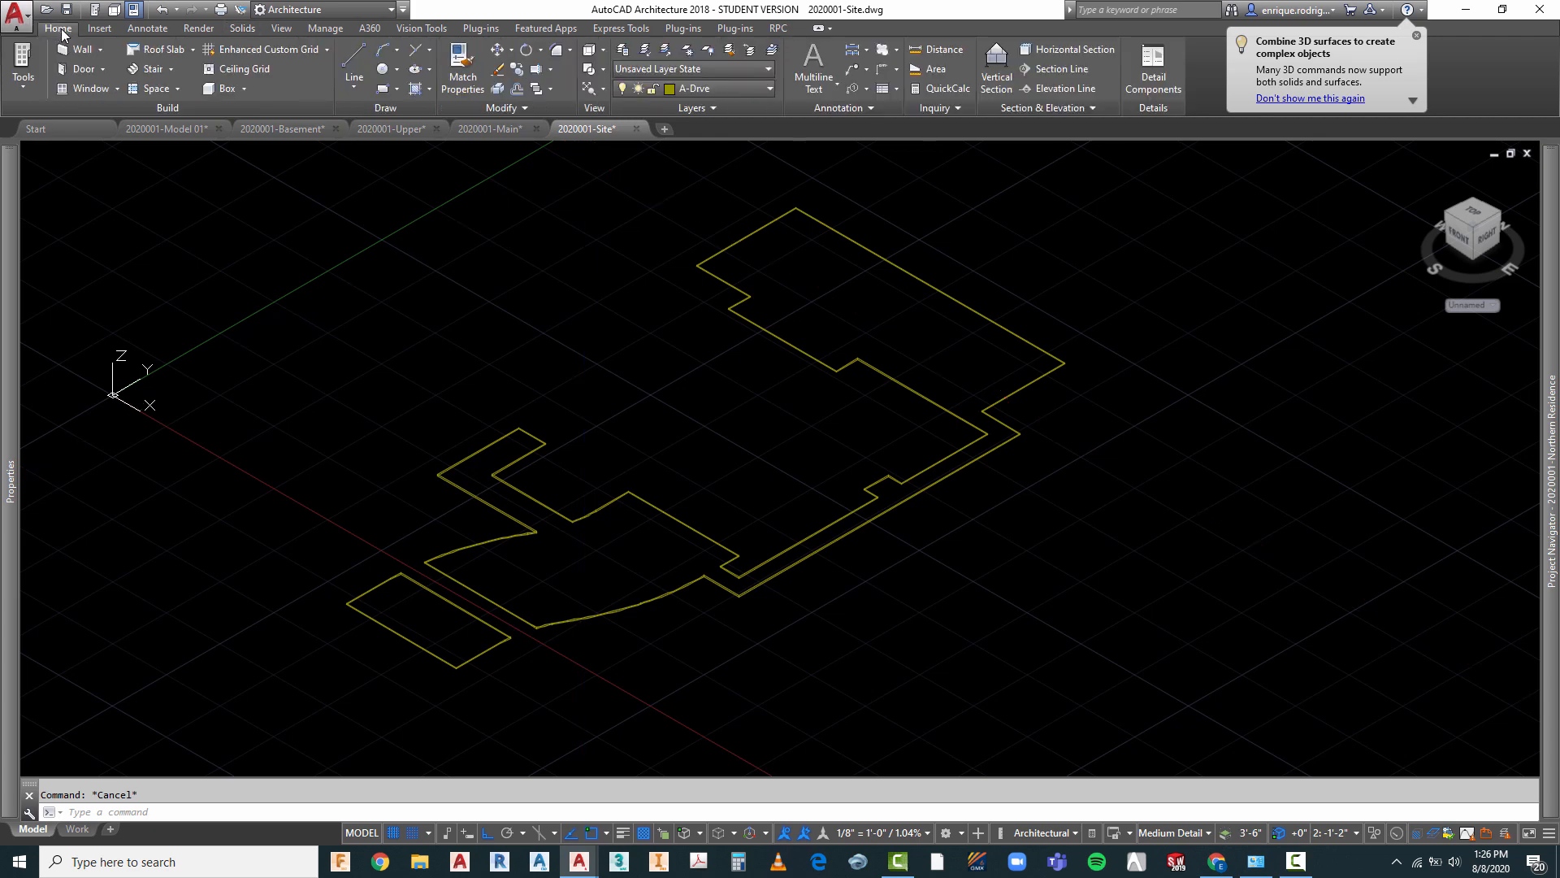
pyautogui.click(663, 51)
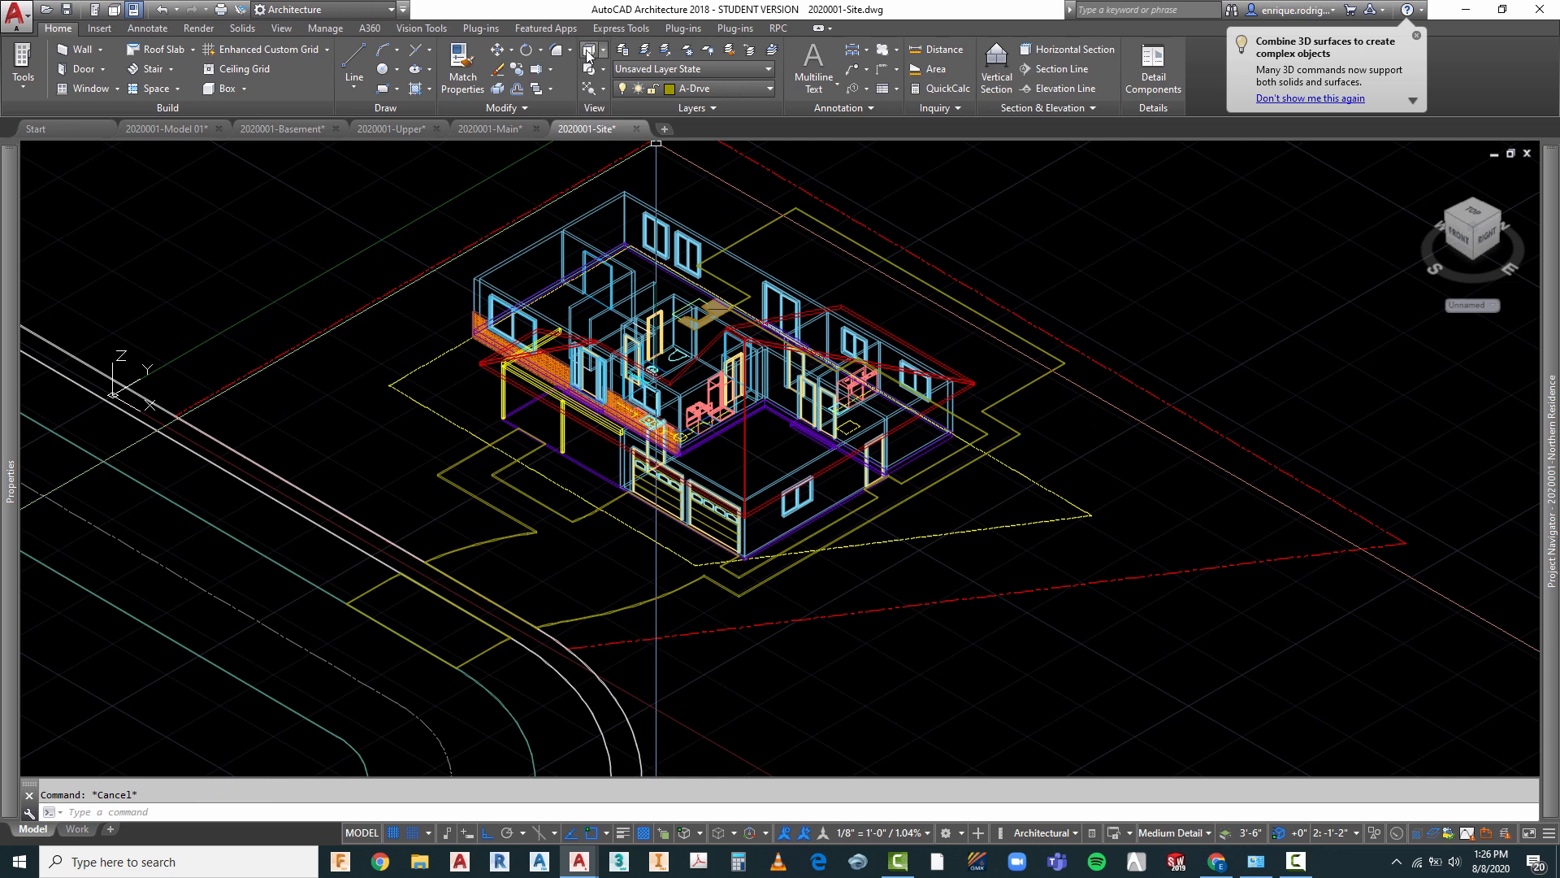
pyautogui.click(587, 52)
pyautogui.scroll(7, 812, 500)
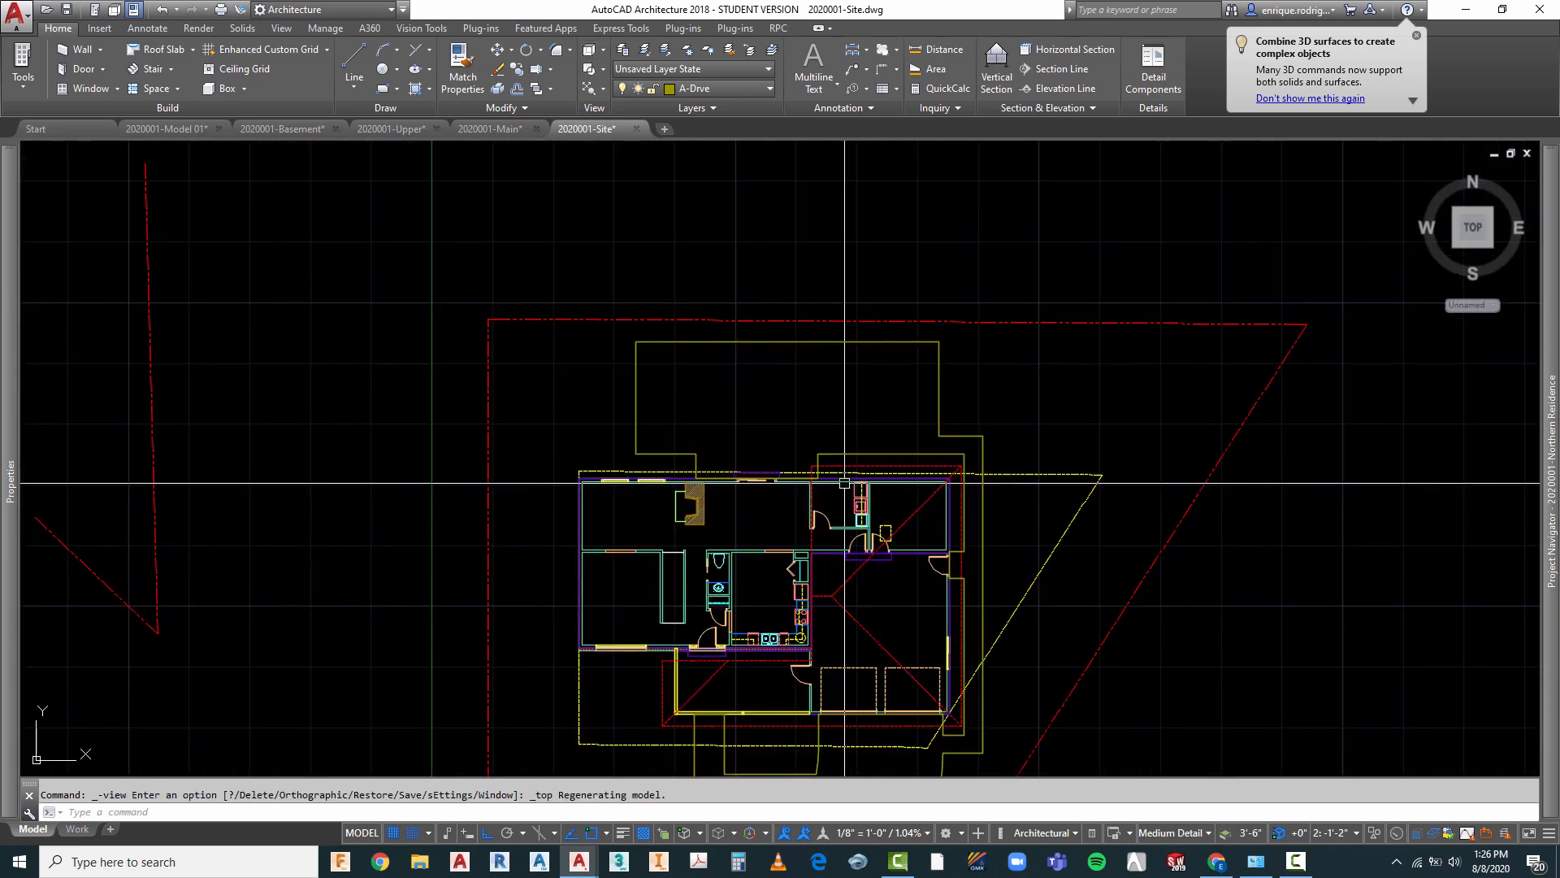
# - Examine the site plan from the merged rear slab and house down to the driveway, sidewalk and street
pyautogui.scroll(2, 844, 482)
pyautogui.scroll(1, 821, 390)
pyautogui.scroll(-1, 830, 334)
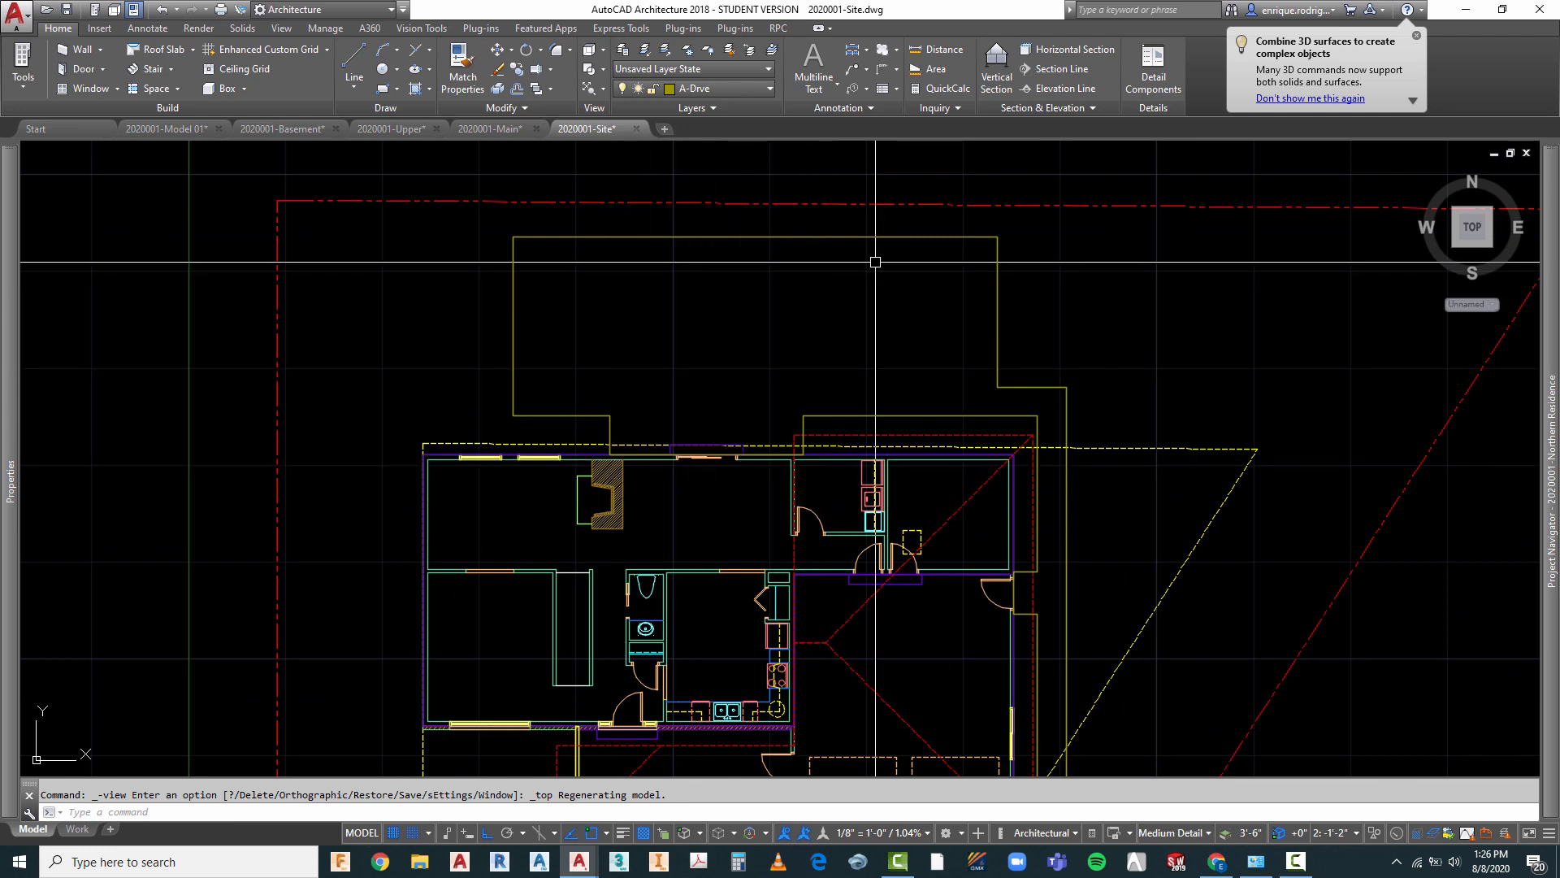
pyautogui.scroll(-2, 774, 286)
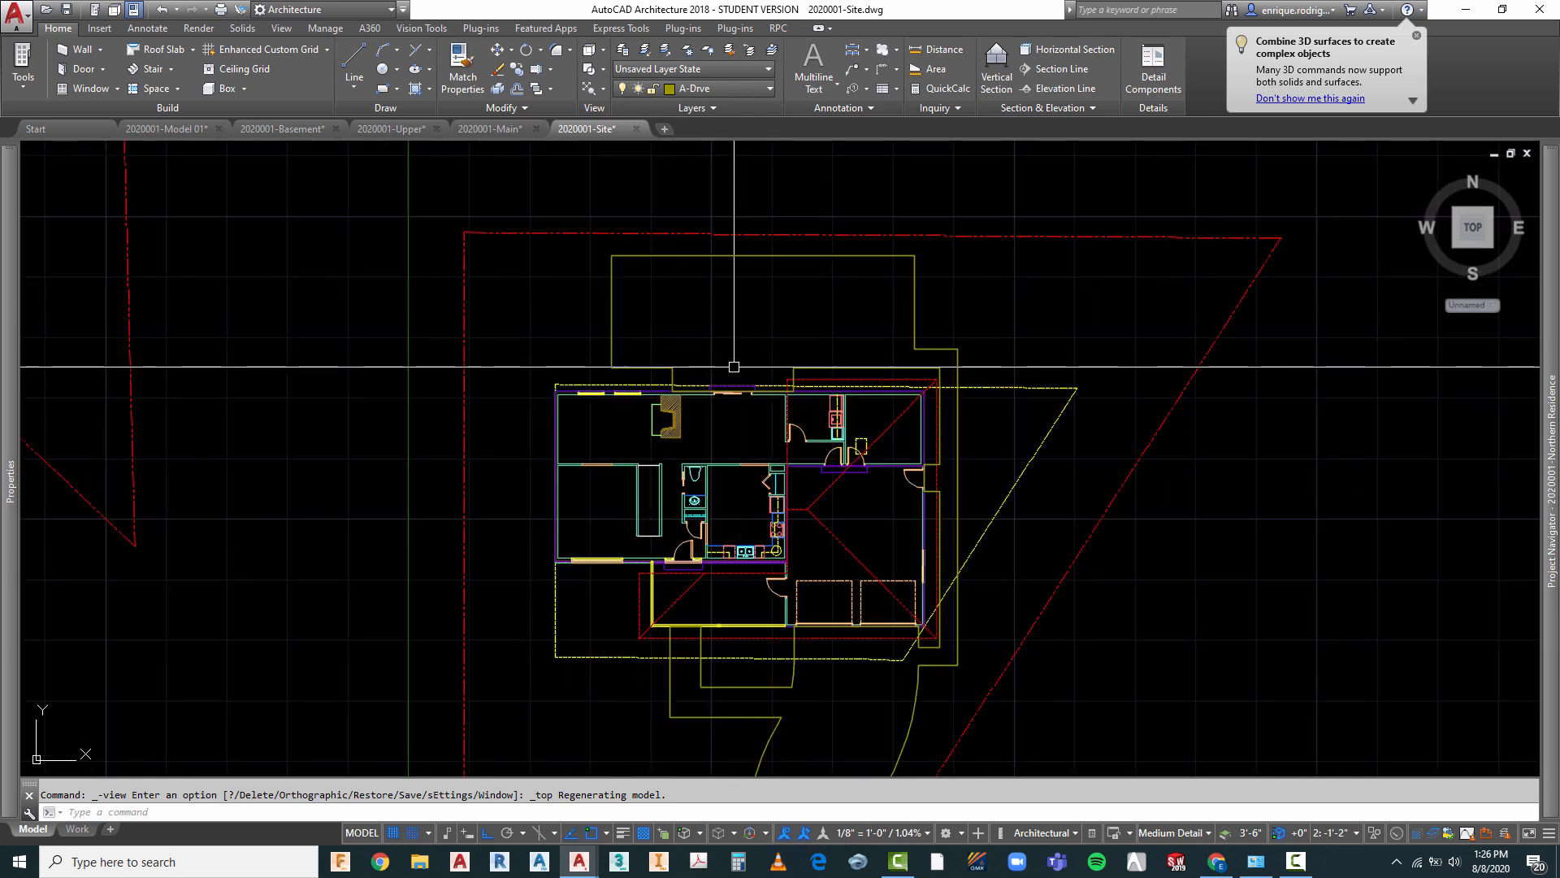
pyautogui.scroll(2, 739, 370)
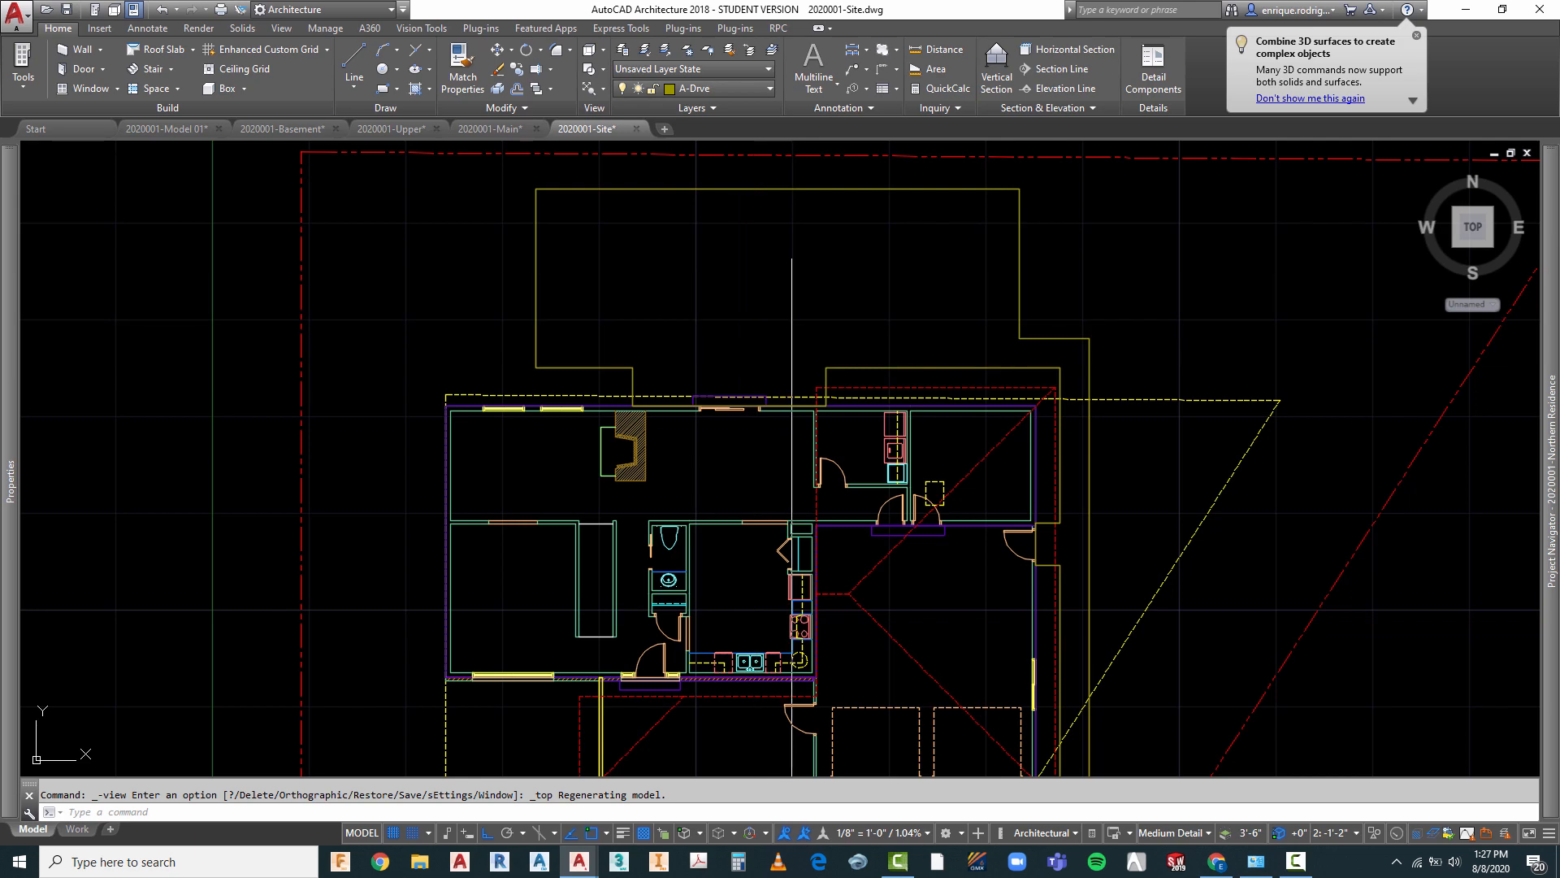
pyautogui.scroll(-2, 788, 253)
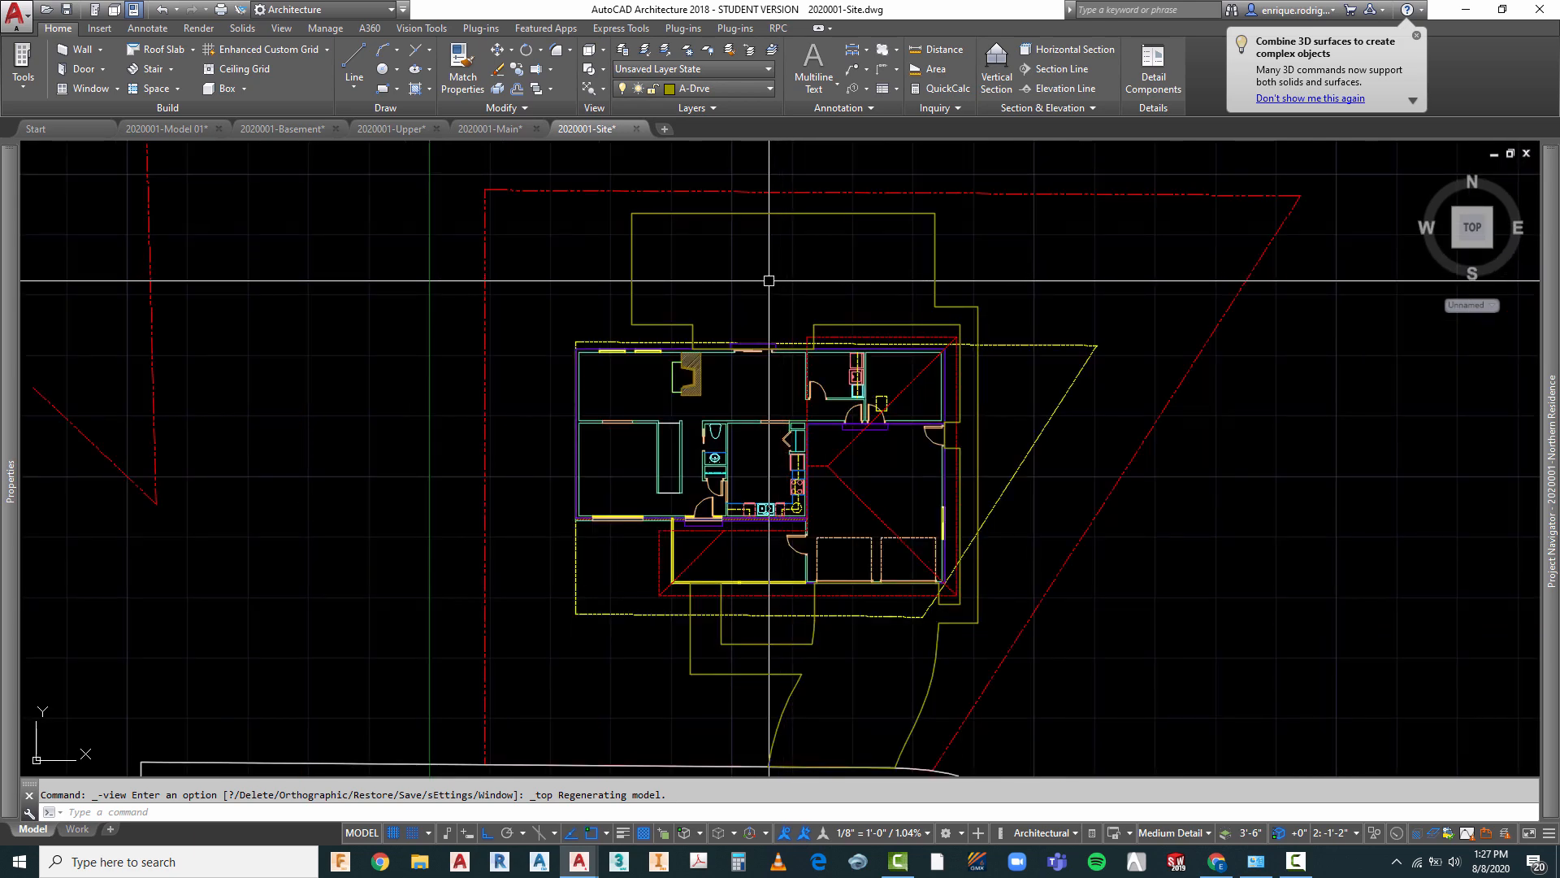
pyautogui.scroll(-3, 768, 280)
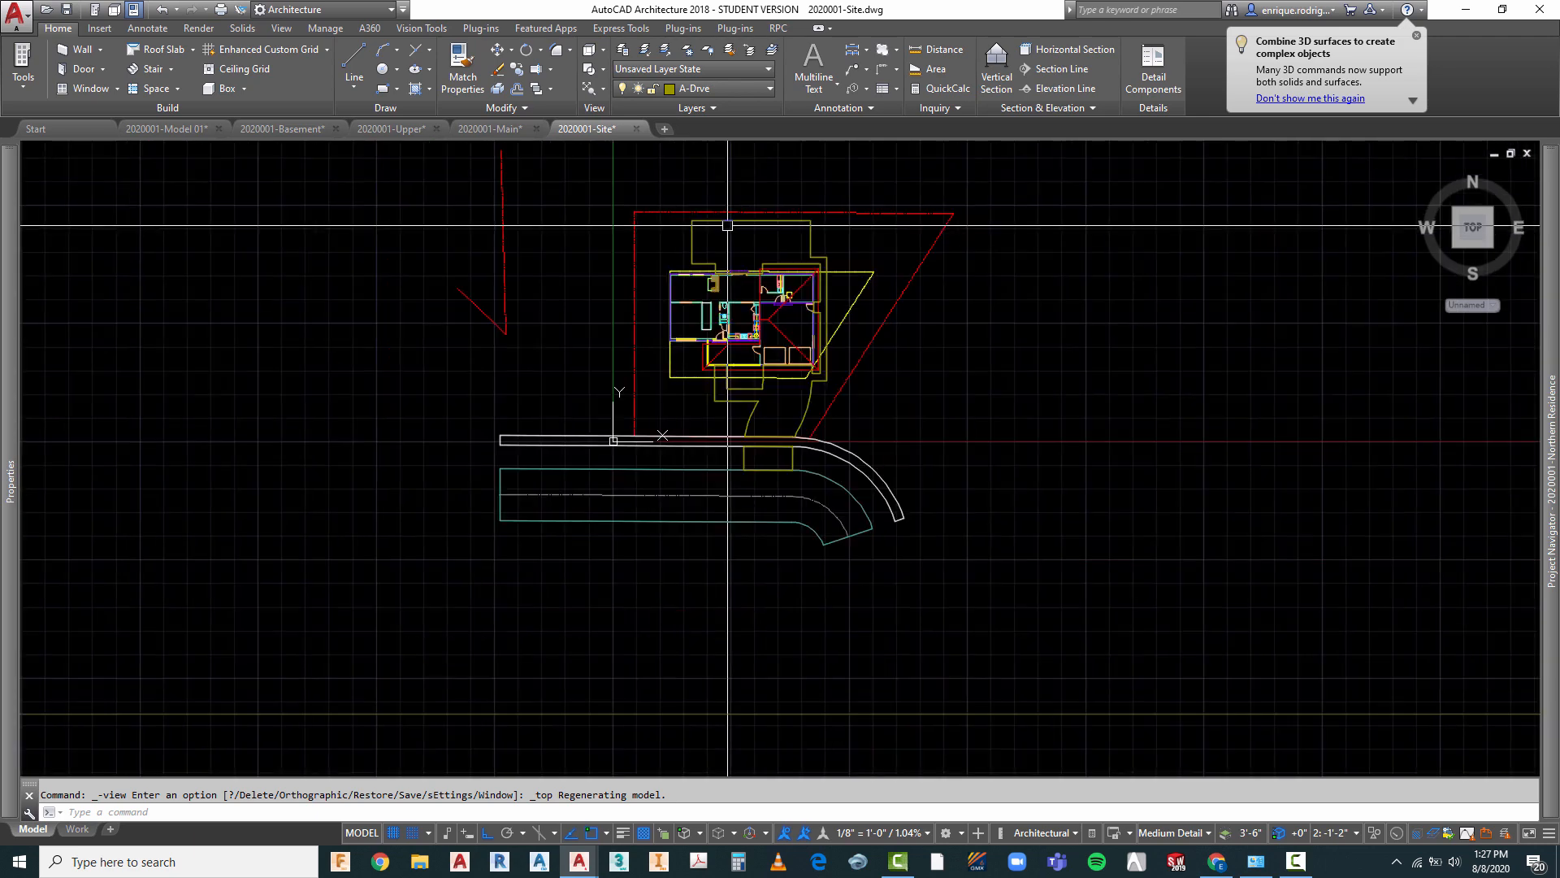
pyautogui.scroll(3, 870, 481)
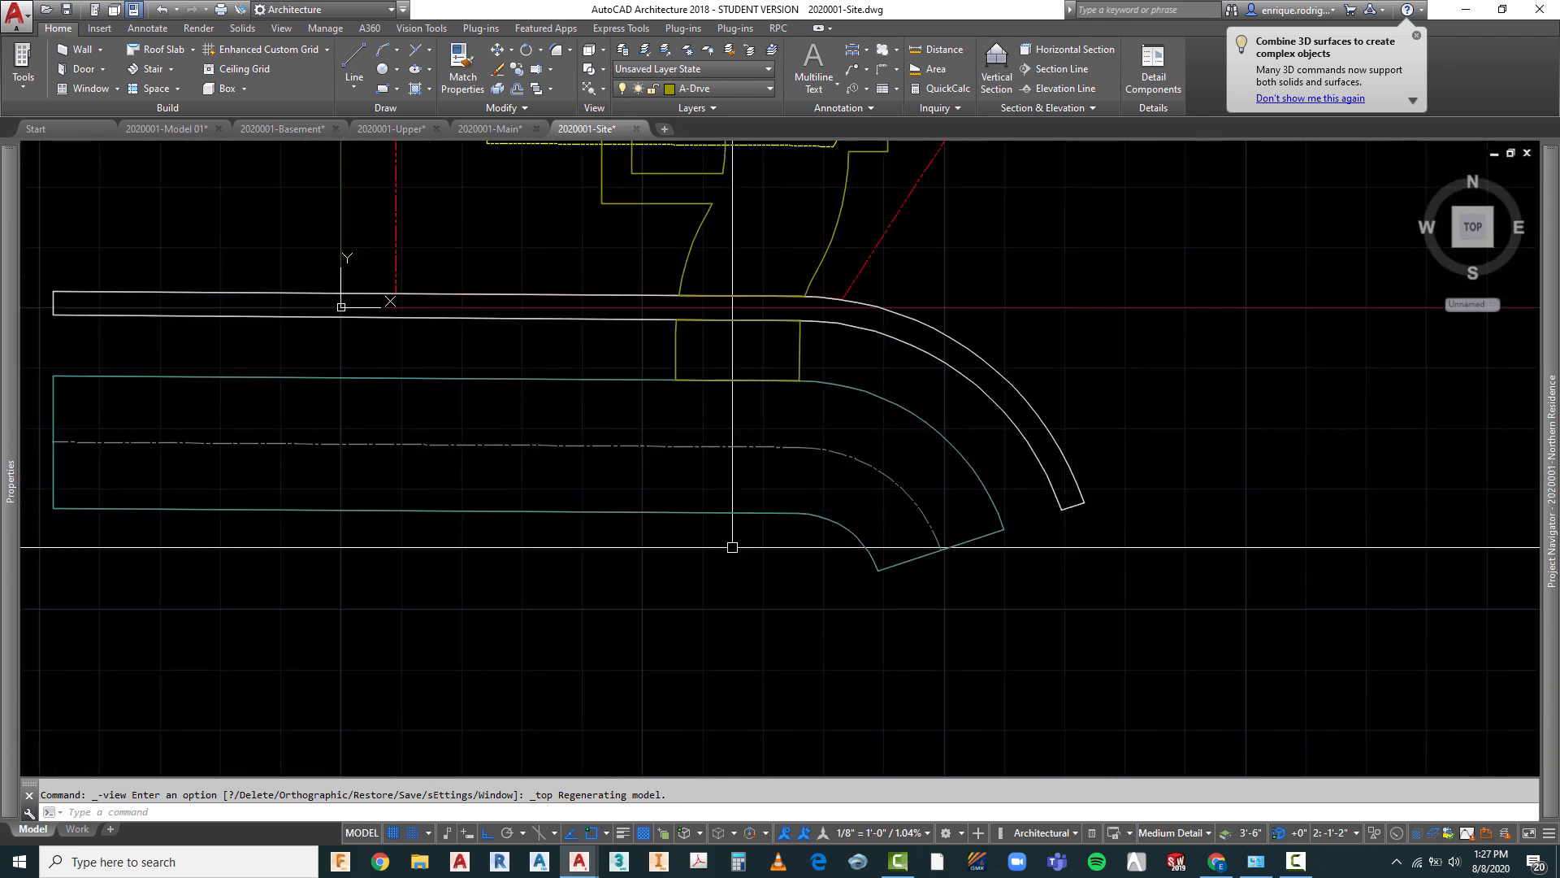
pyautogui.scroll(-4, 767, 452)
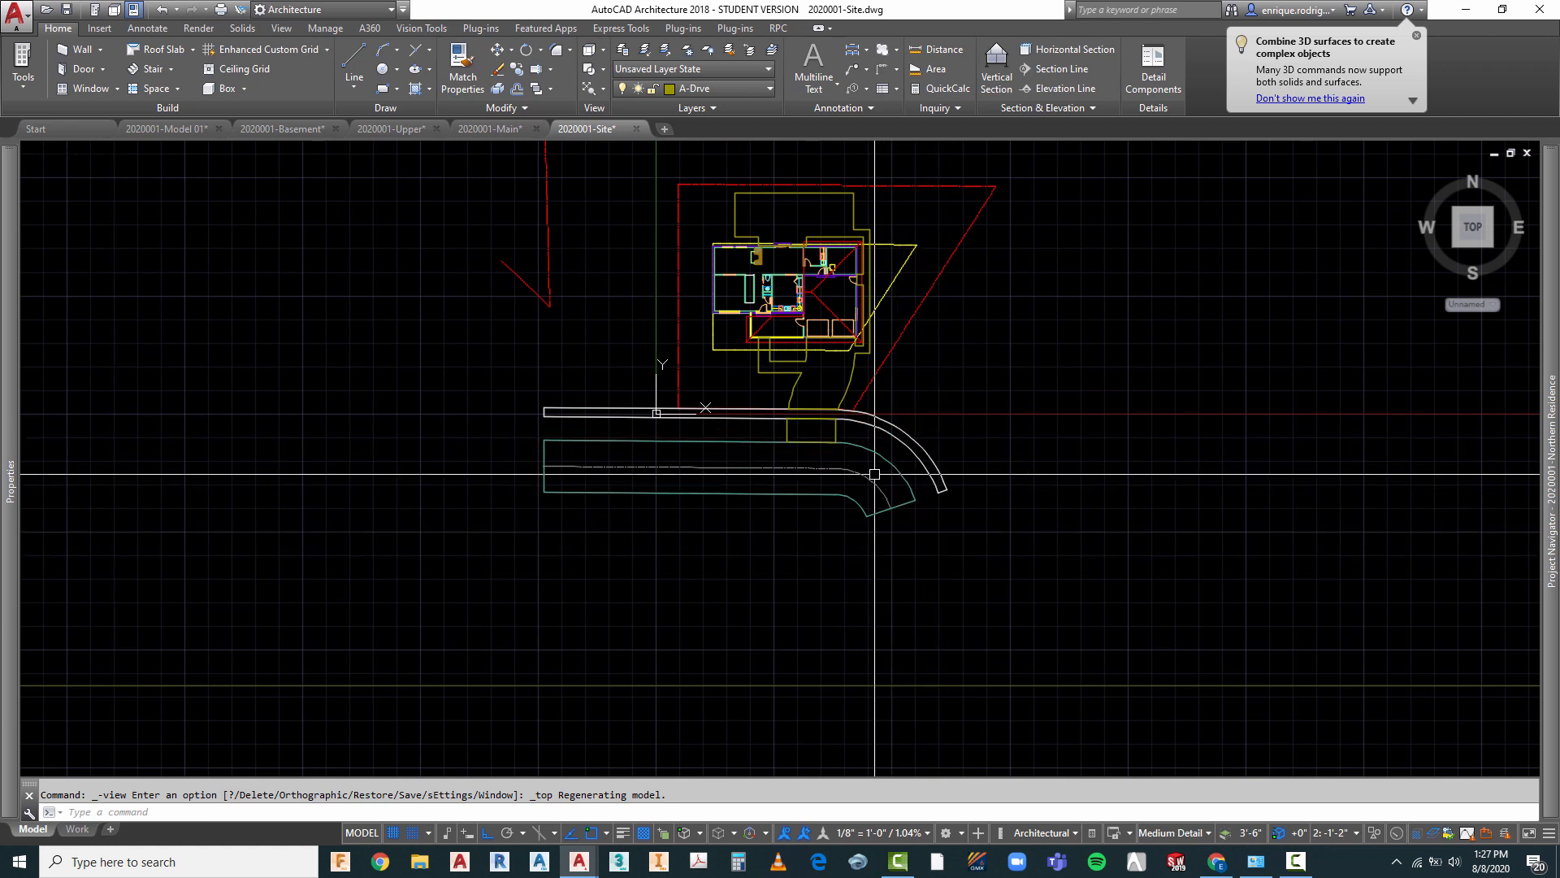
pyautogui.scroll(2, 877, 476)
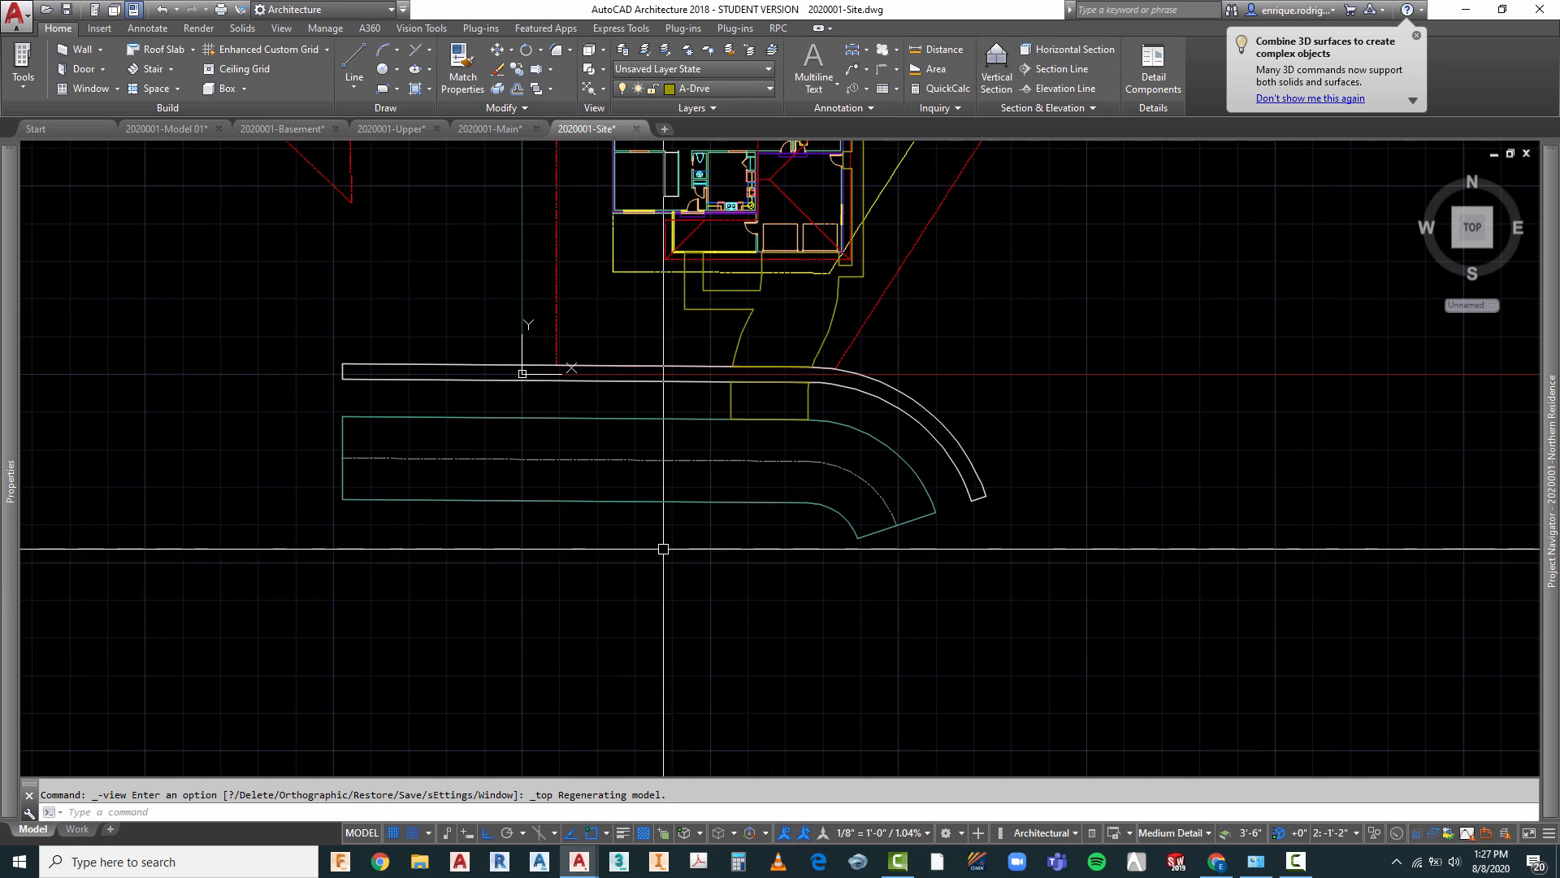
pyautogui.scroll(-2, 784, 410)
pyautogui.scroll(2, 743, 463)
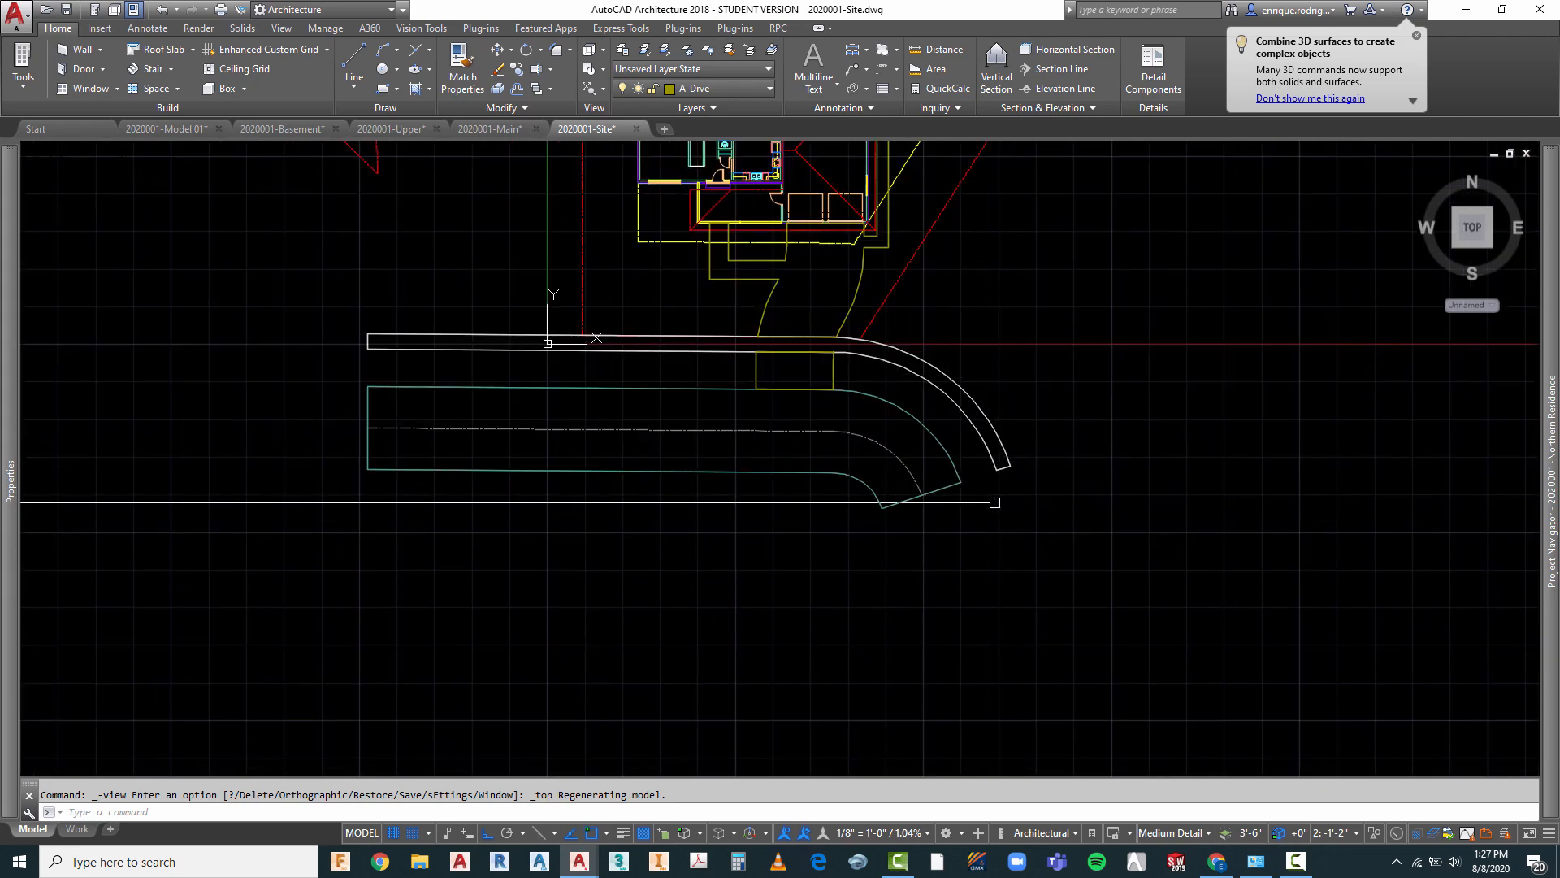
pyautogui.scroll(-2, 847, 394)
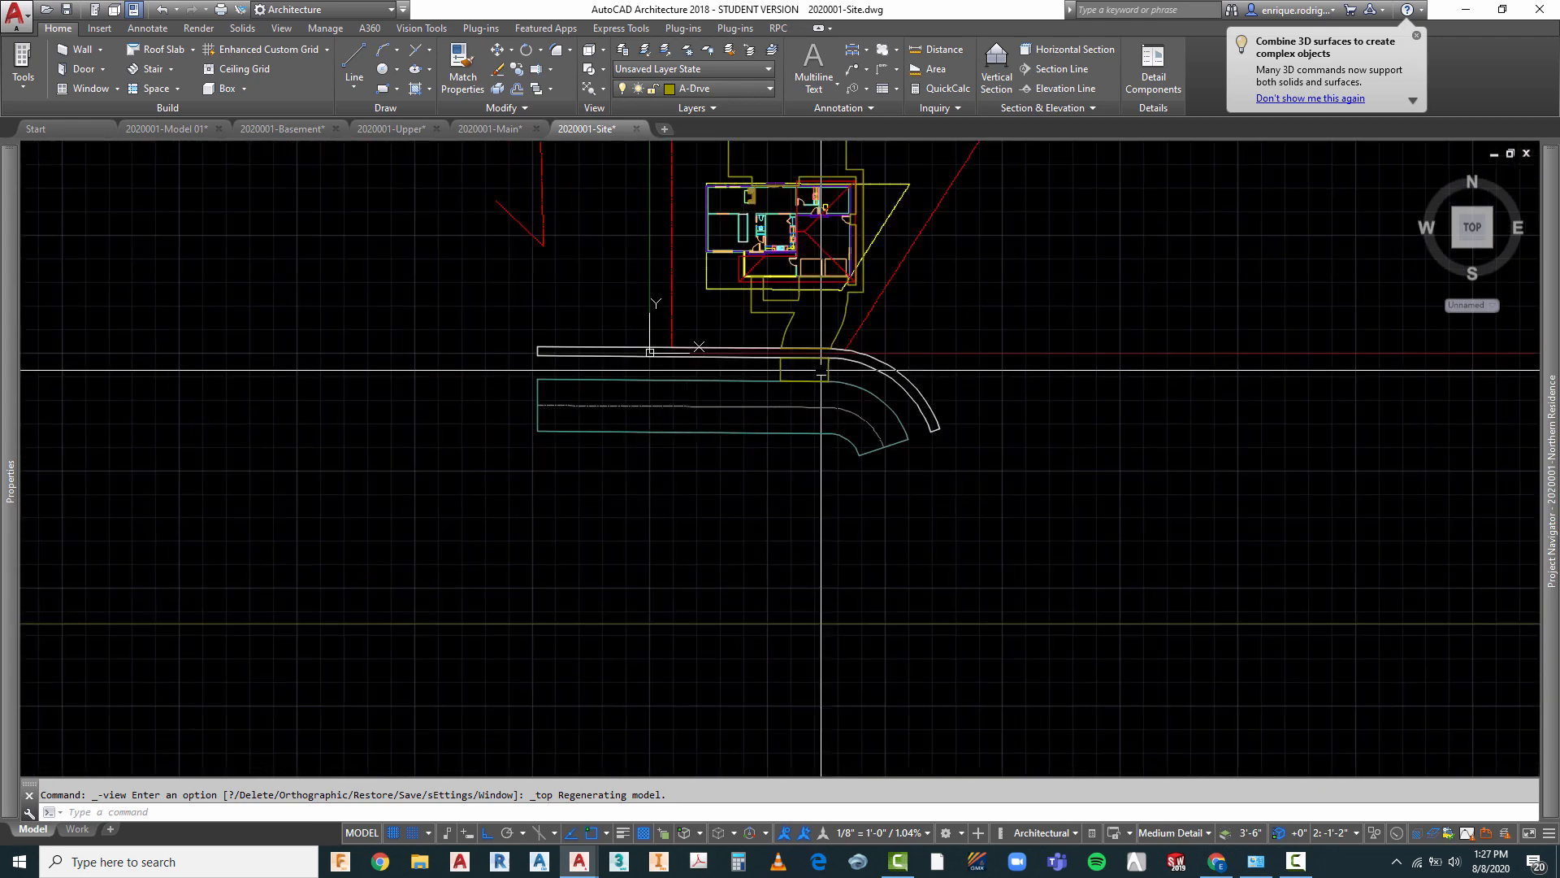
# - Make A-Road the current layer and draw a circle centred on the road curve's center, with its radius reaching the road's outer end corner
pyautogui.click(382, 72)
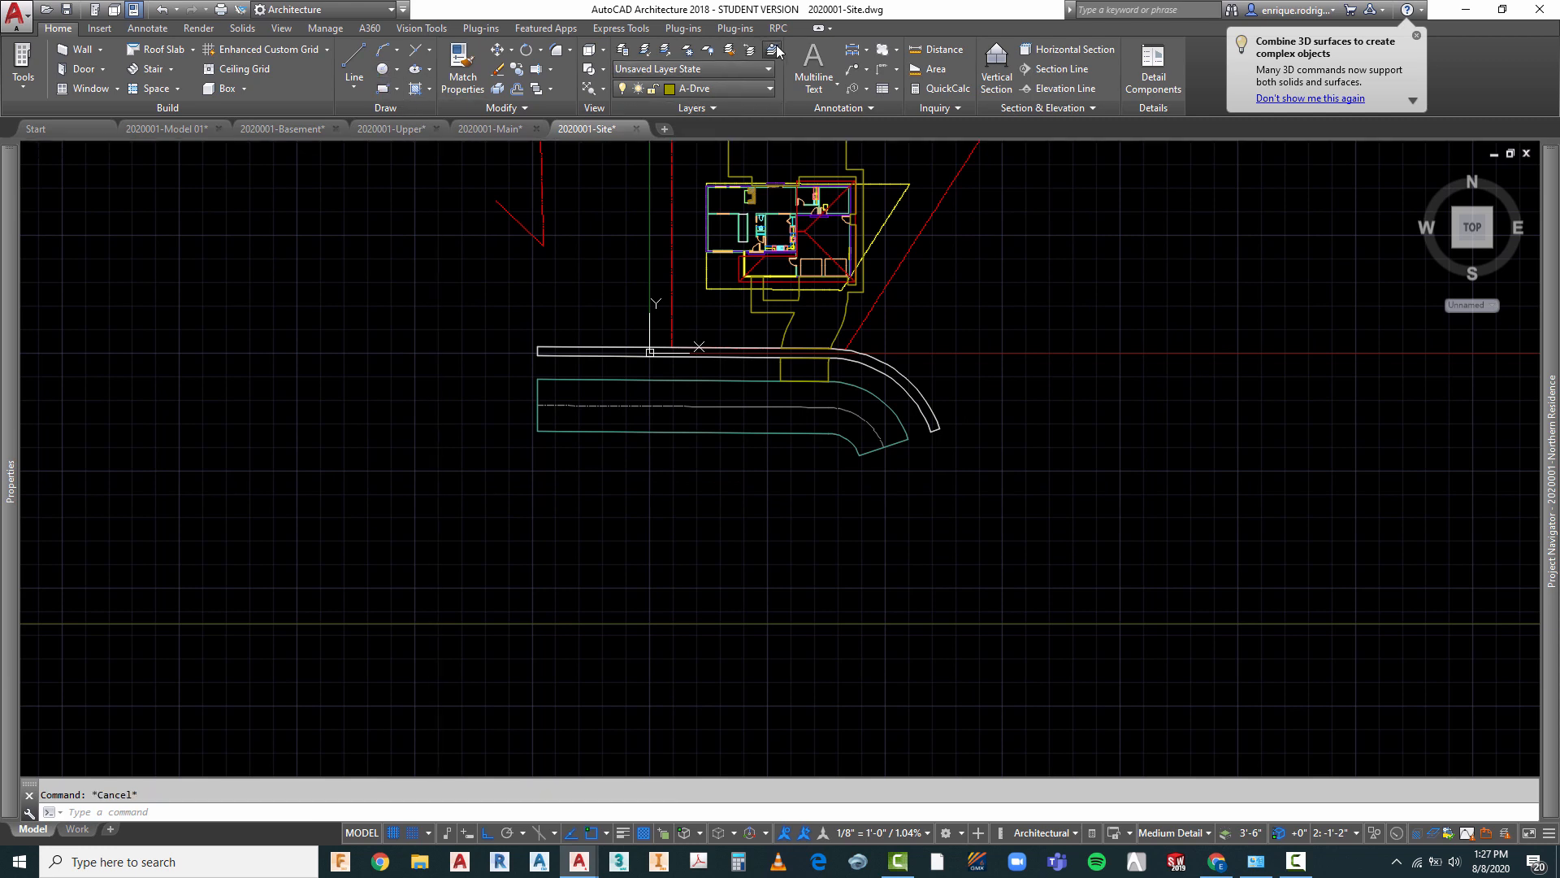
pyautogui.click(788, 431)
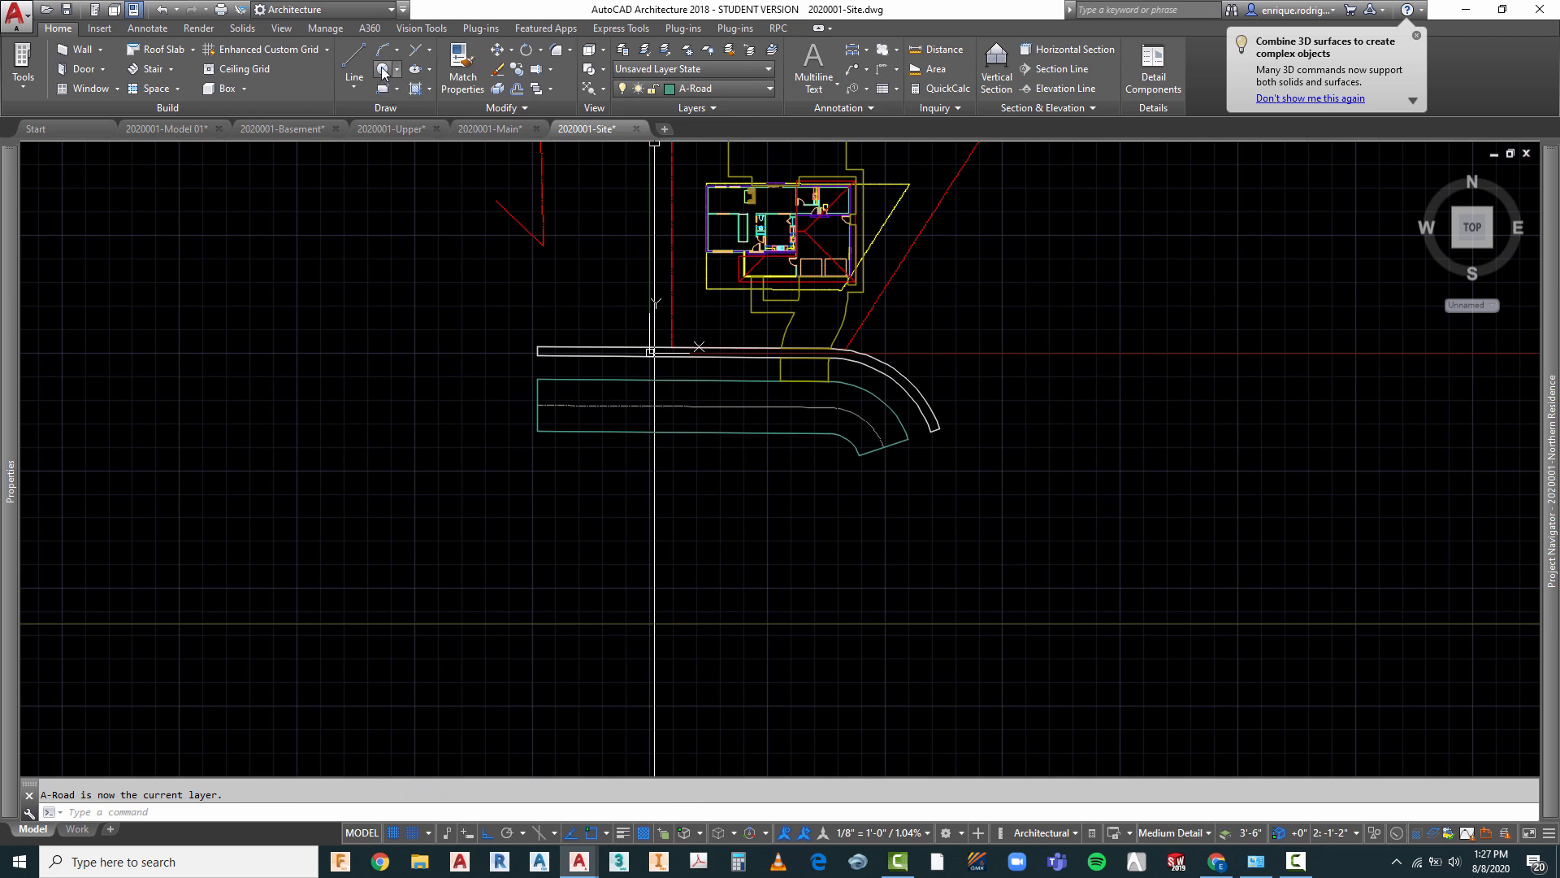
pyautogui.click(382, 71)
pyautogui.scroll(2, 836, 456)
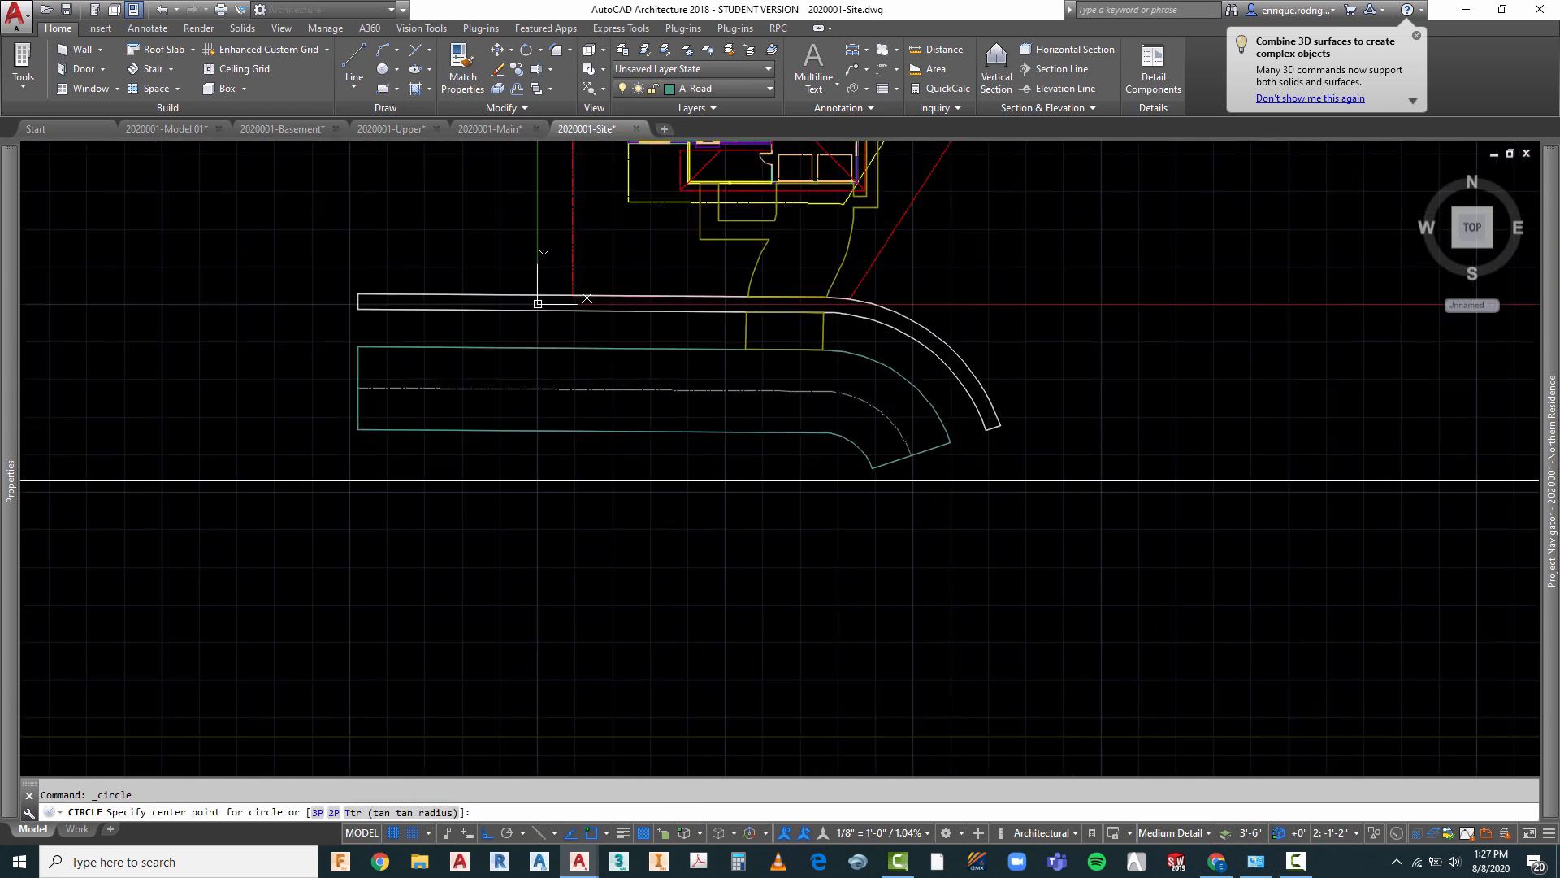
pyautogui.click(821, 484)
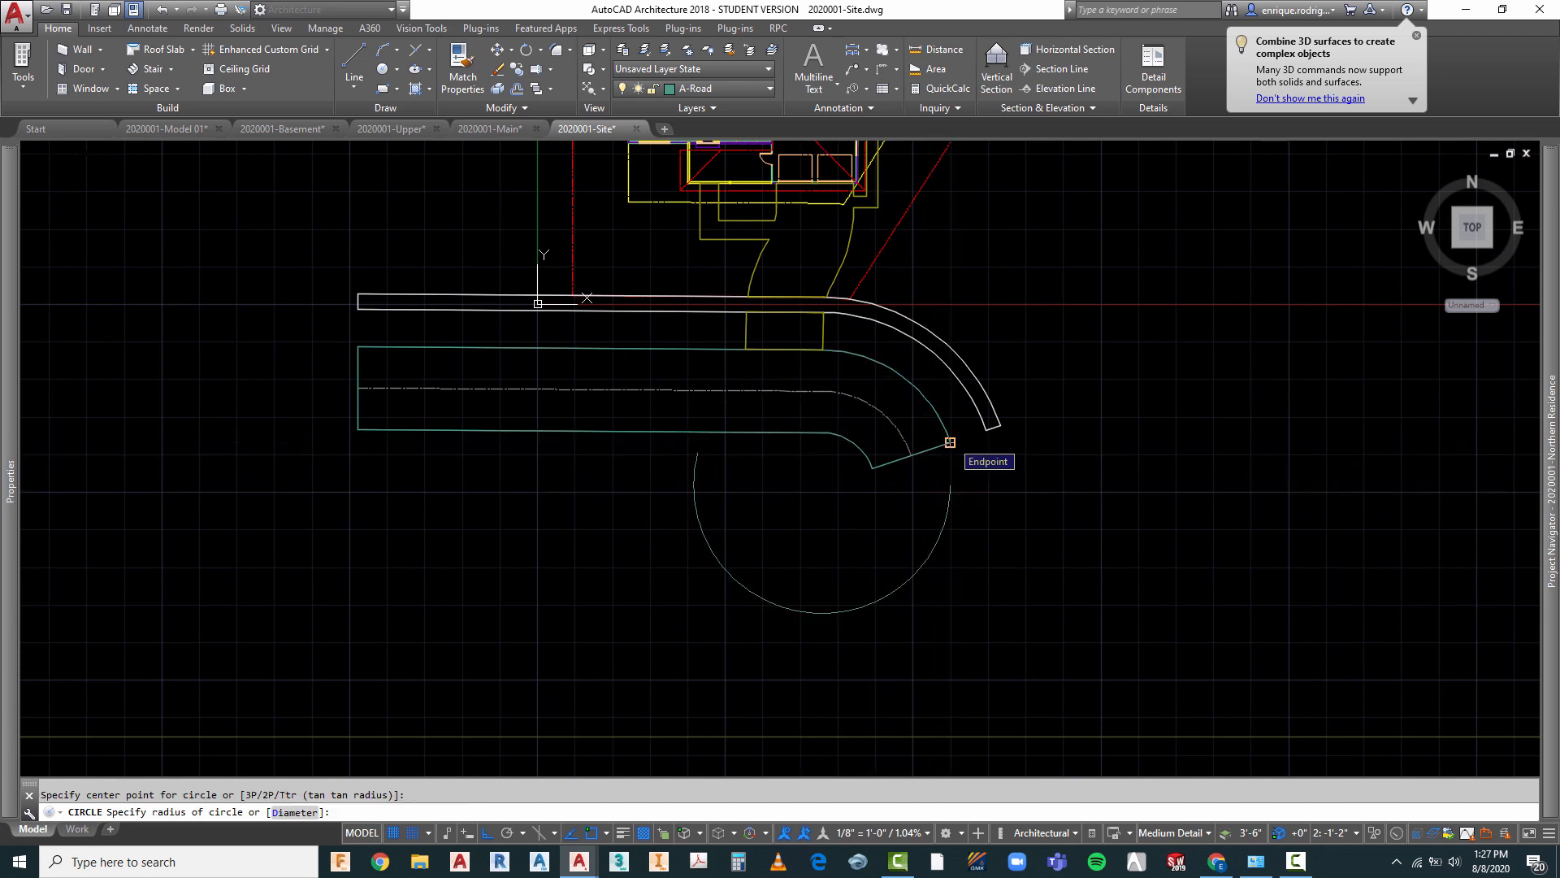
pyautogui.click(949, 442)
pyautogui.press('Escape')
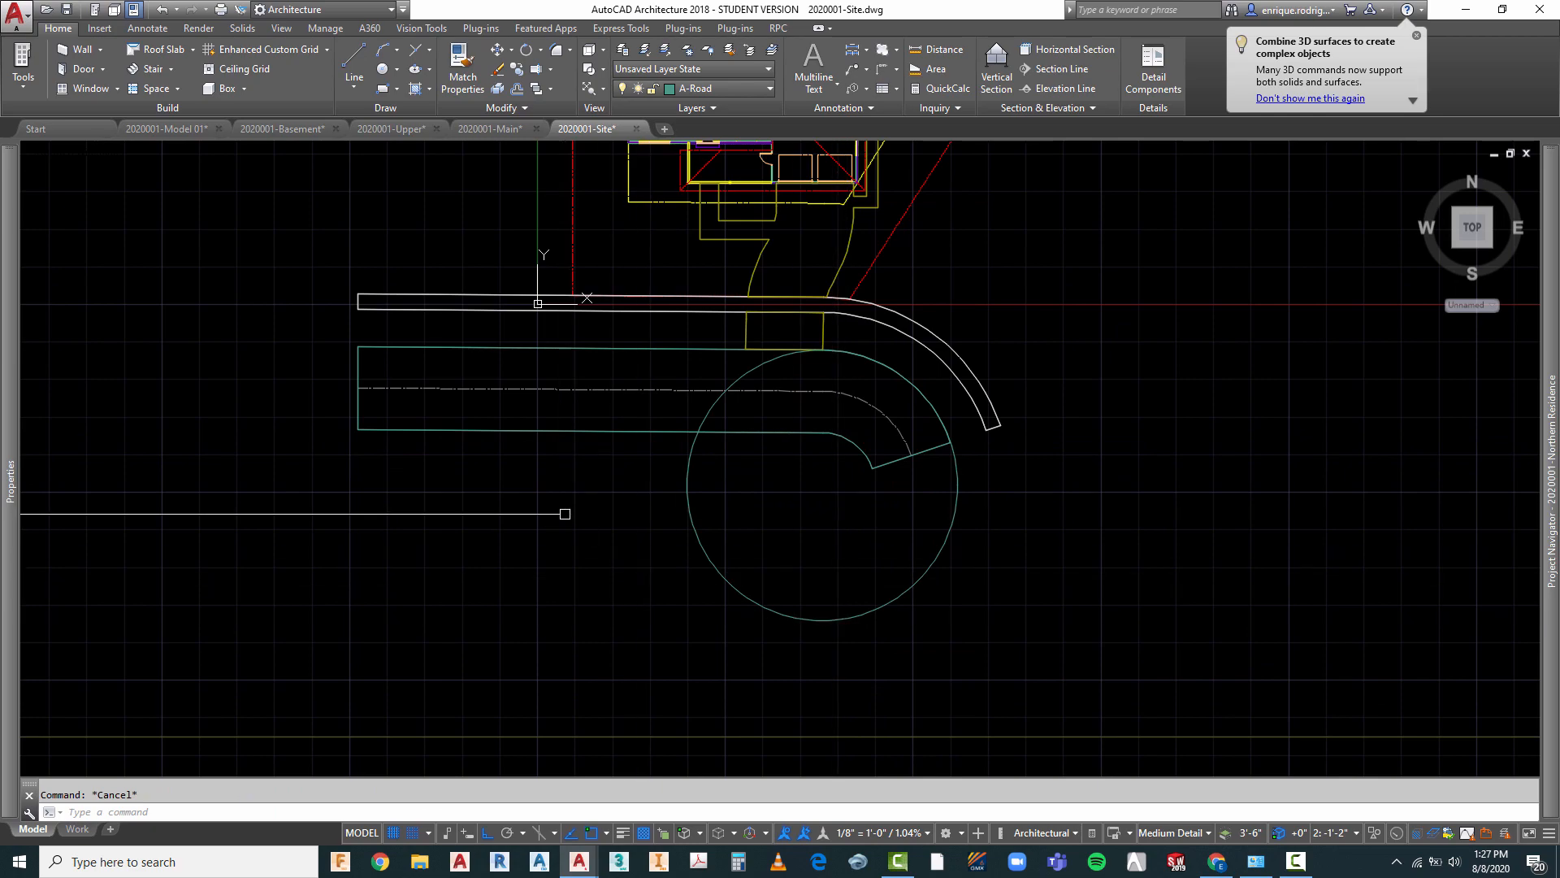
# - Extrude the circle at the road's curved end into a solid with a height of 2"
pyautogui.rightClick(568, 513)
pyautogui.click(625, 729)
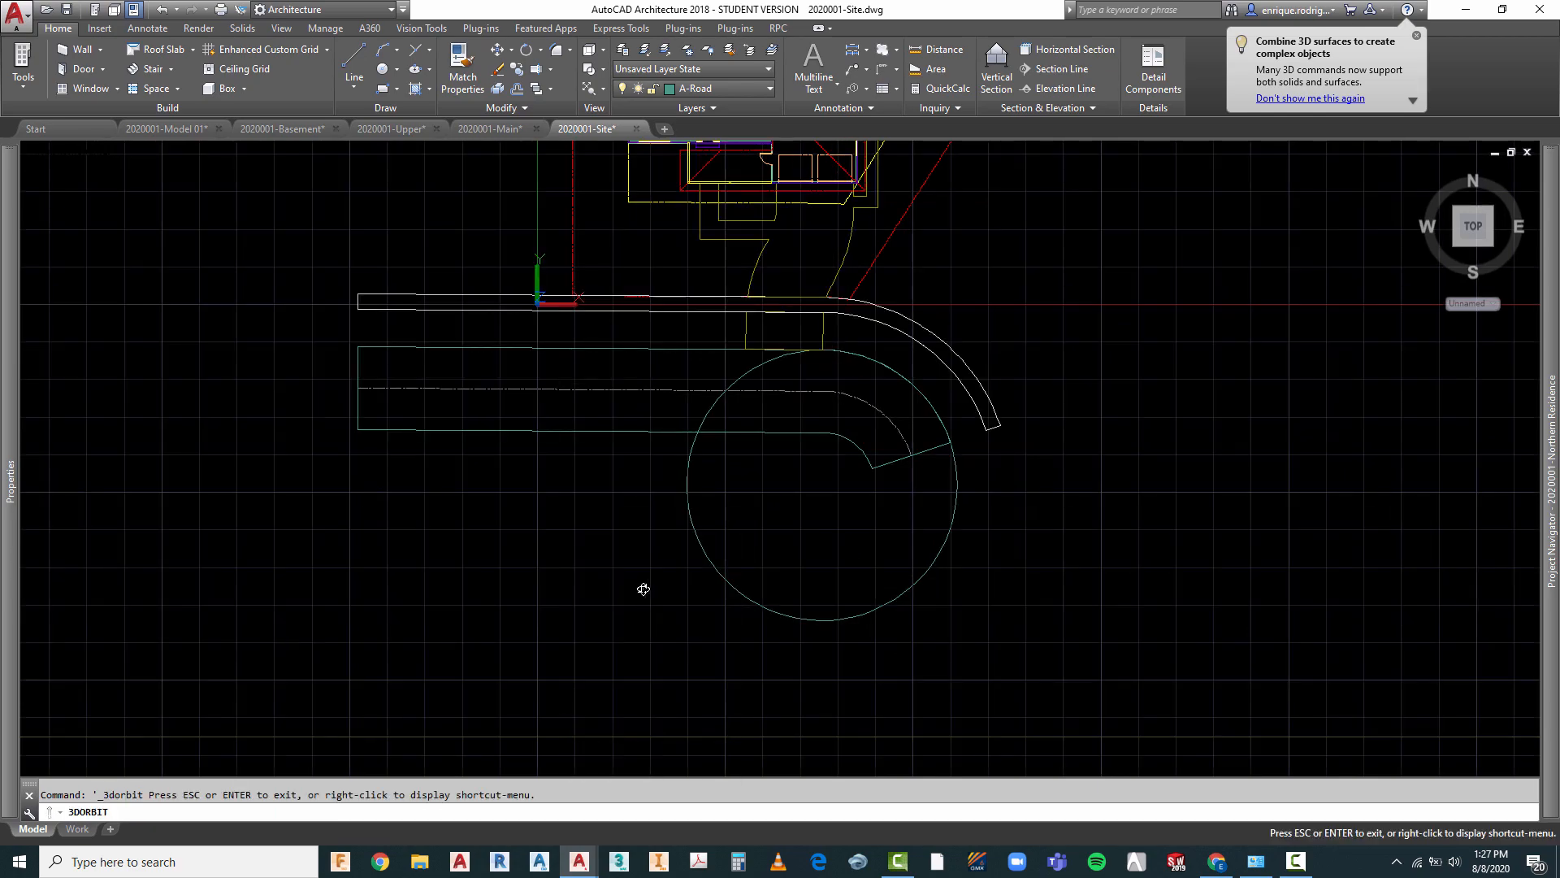
pyautogui.moveTo(641, 585); pyautogui.dragTo(625, 437)
pyautogui.press('Escape')
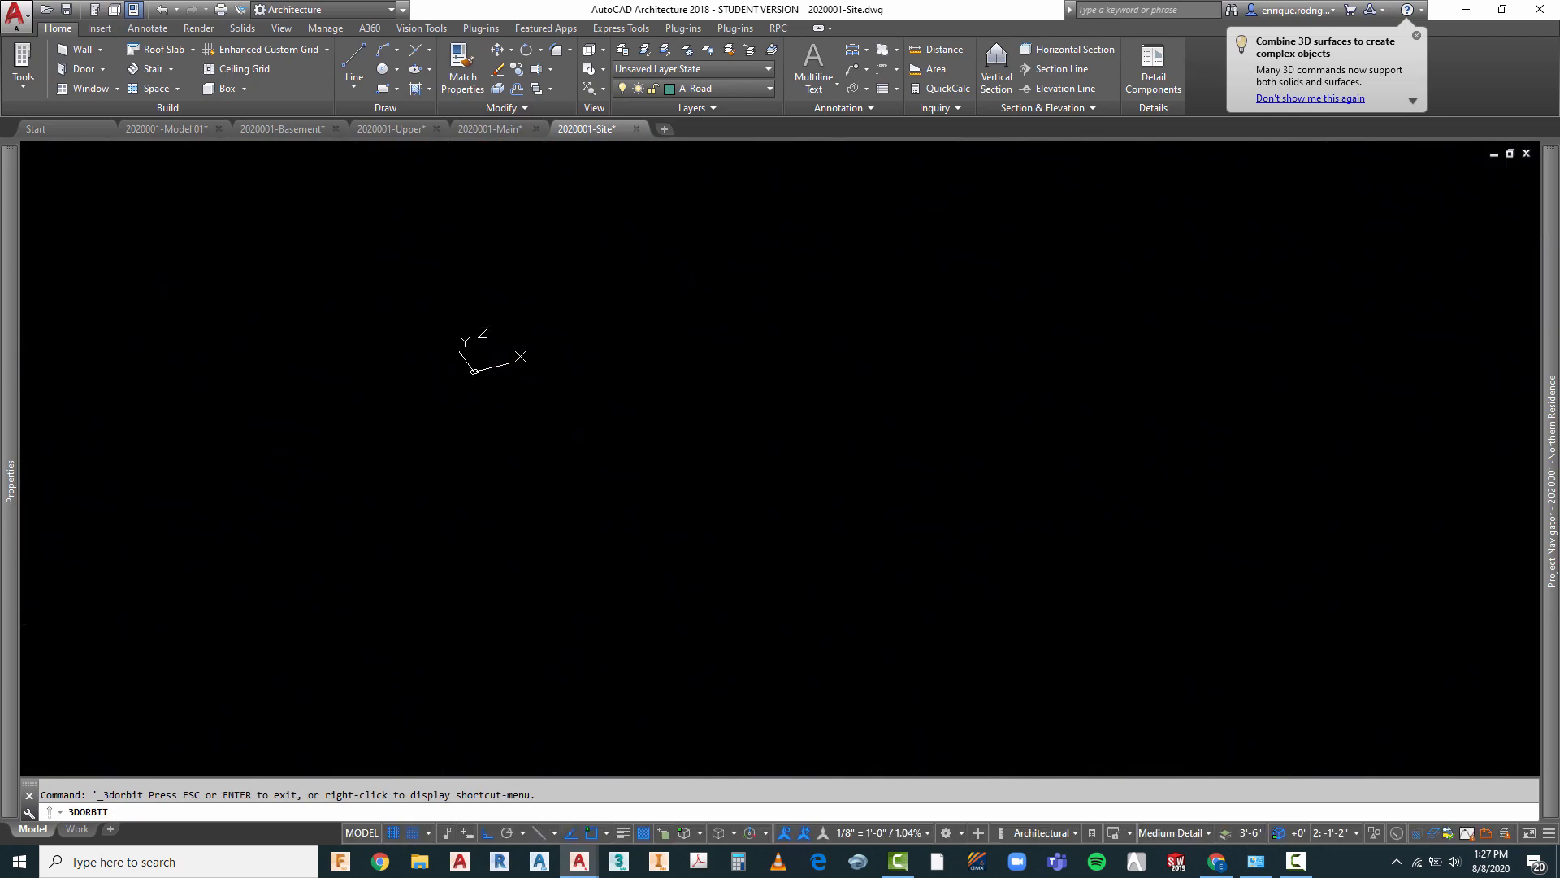
pyautogui.scroll(4, 672, 357)
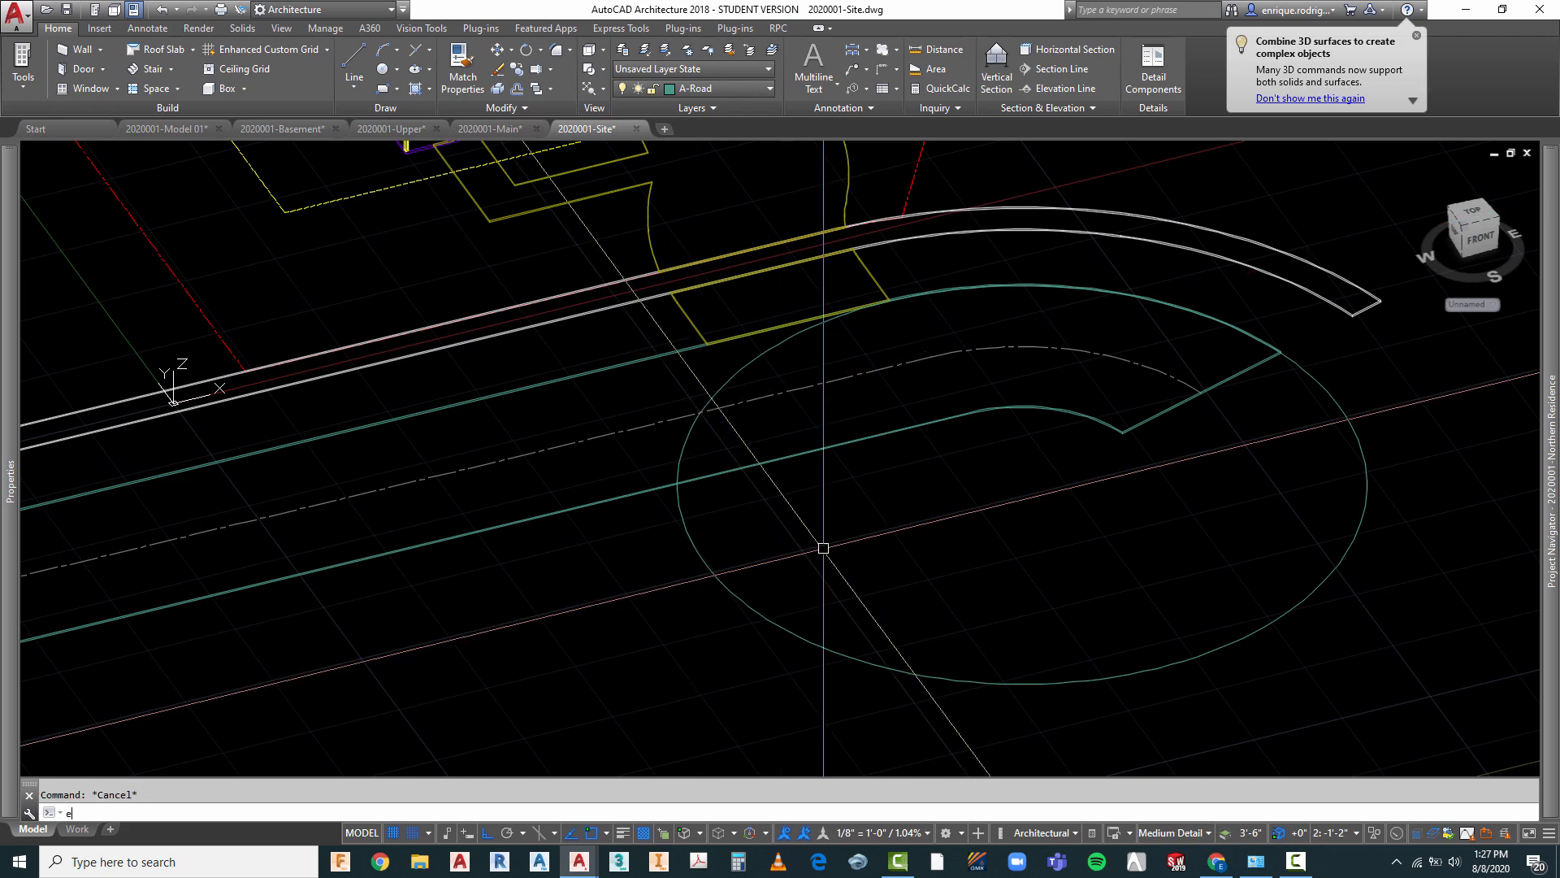
pyautogui.click(242, 28)
pyautogui.click(61, 59)
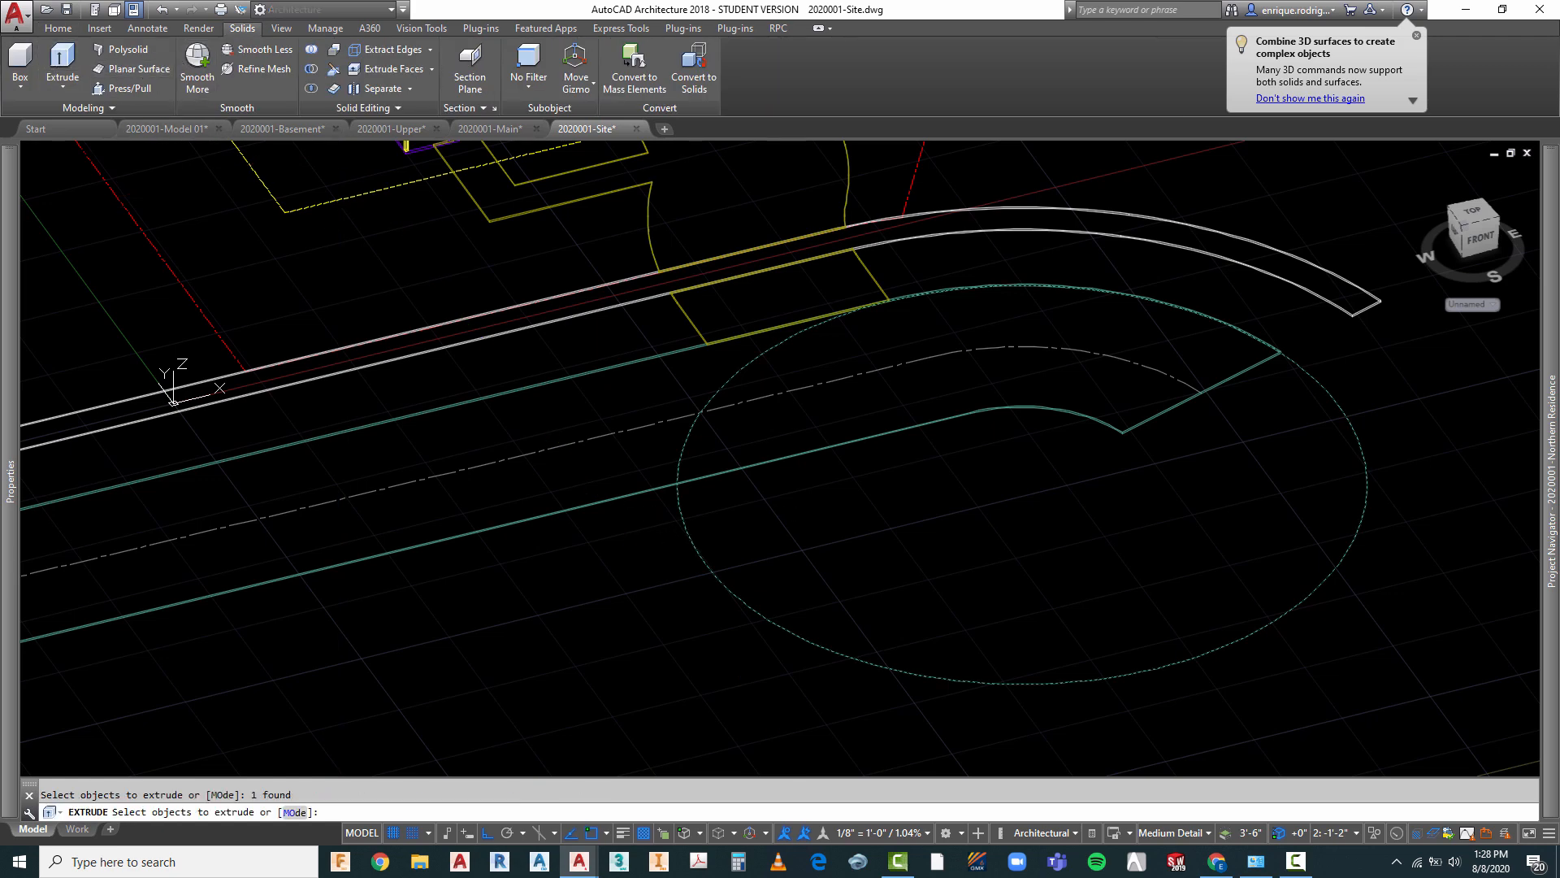
pyautogui.press('Return')
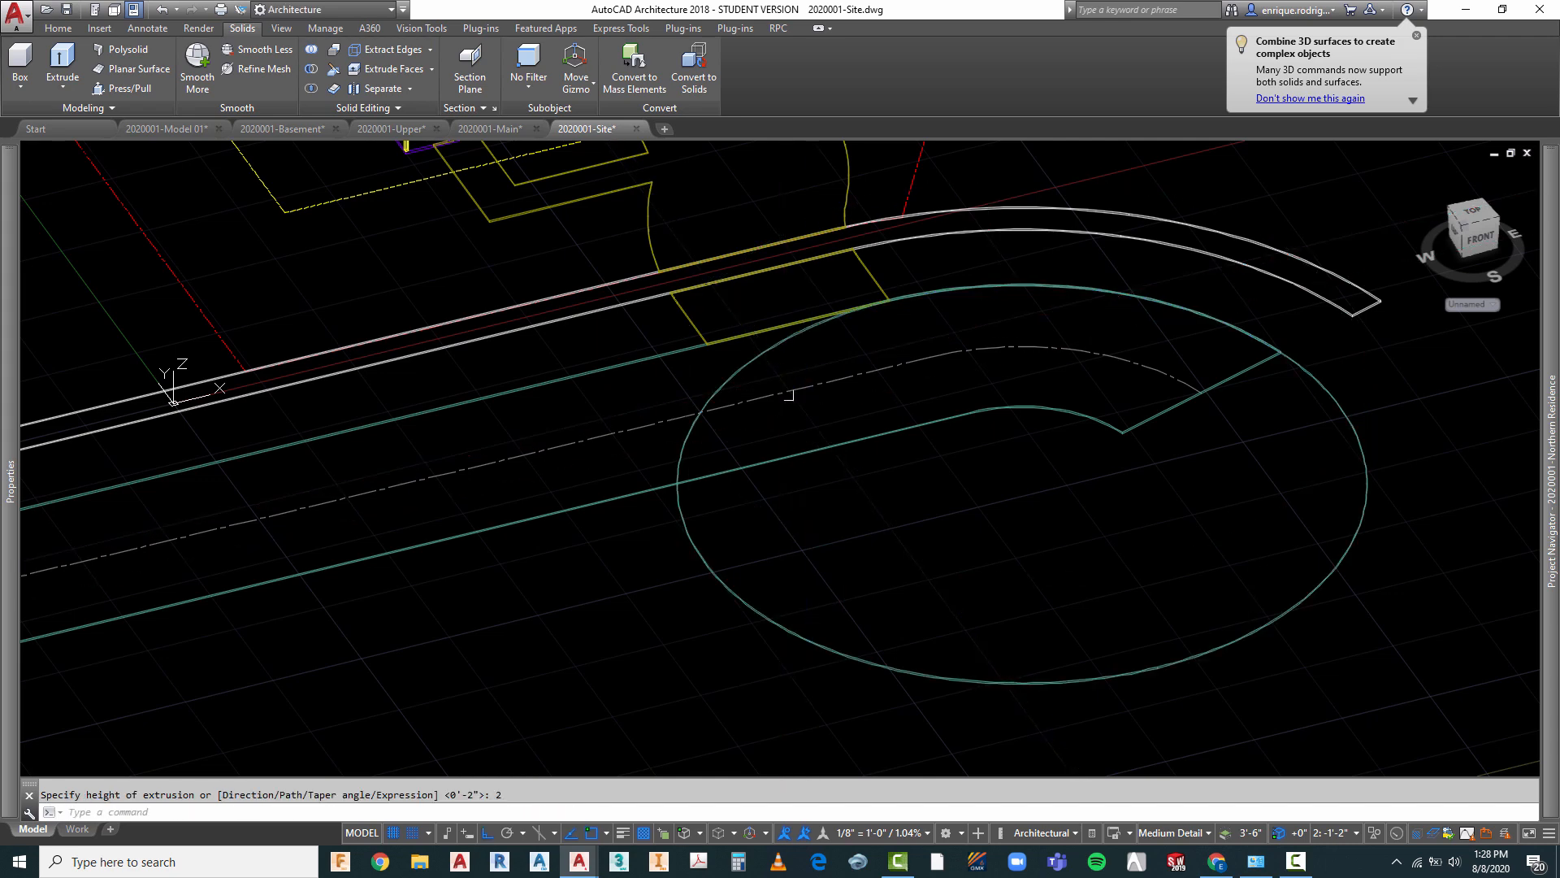
pyautogui.press('Escape')
# - Union the road solid with the extruded circle to form one cul-de-sac solid
pyautogui.click(312, 50)
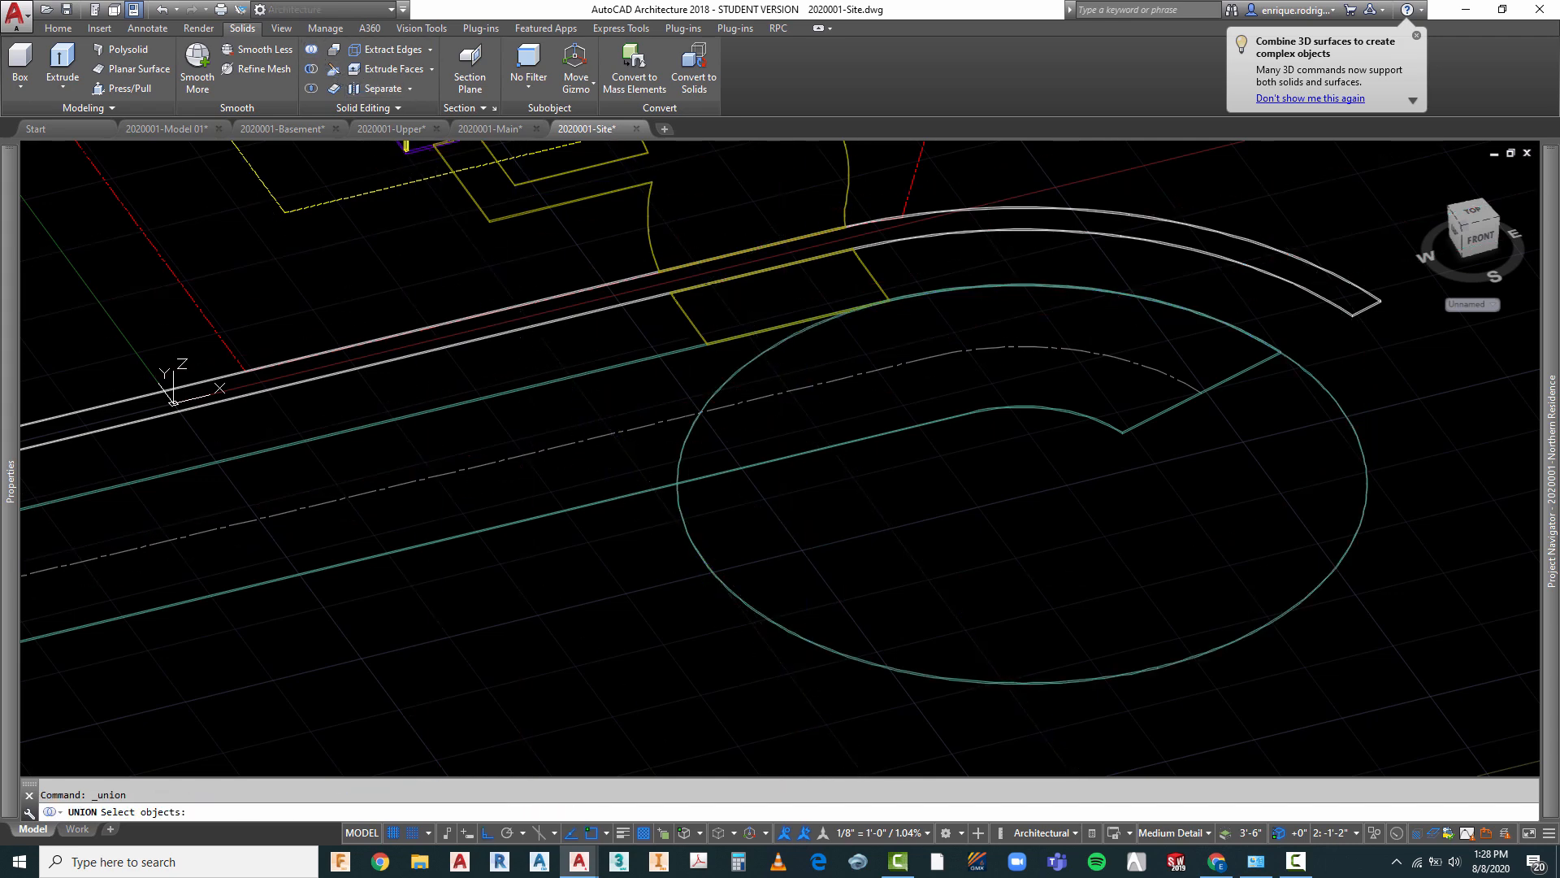
pyautogui.click(621, 499)
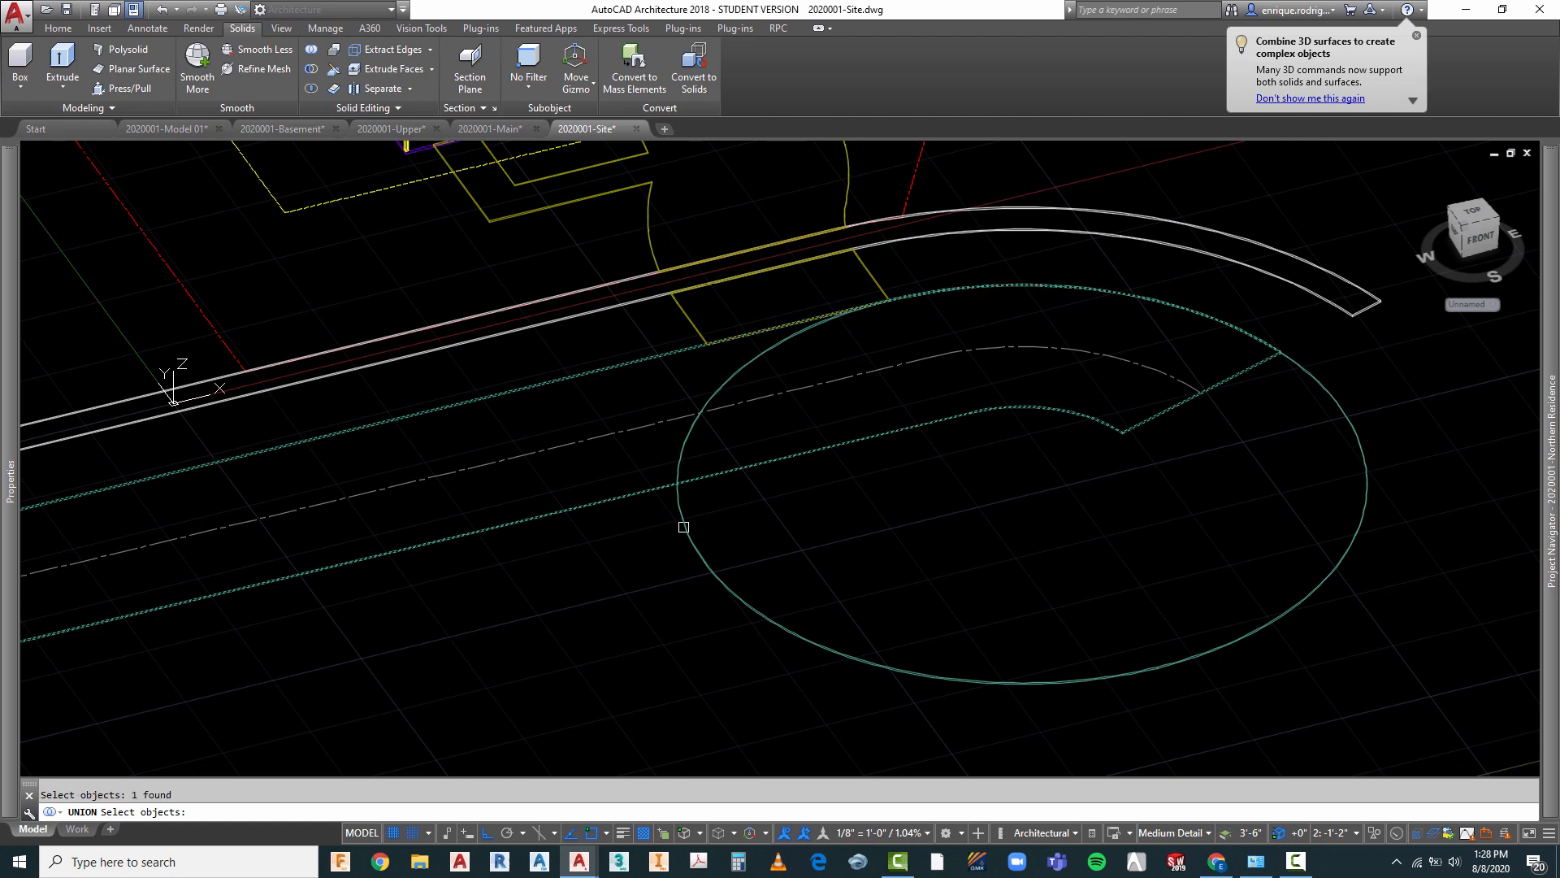
pyautogui.scroll(-2, 811, 549)
pyautogui.press('Escape')
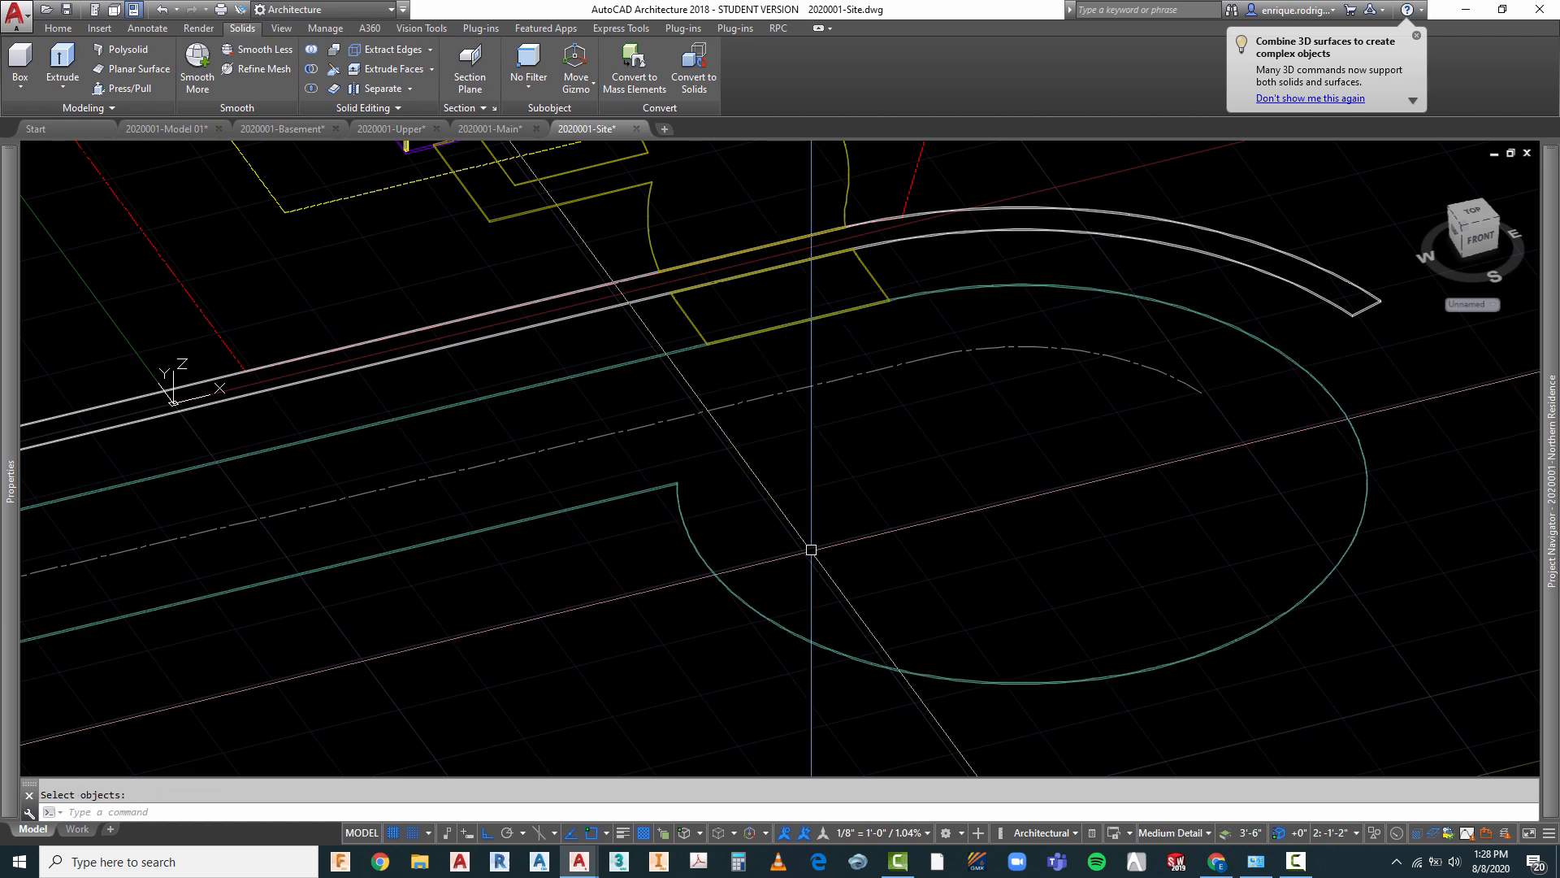
# - Examine the merged road and cul-de-sac from above and in 3D, especially the sharp inner corner where they meet
pyautogui.scroll(-3, 863, 620)
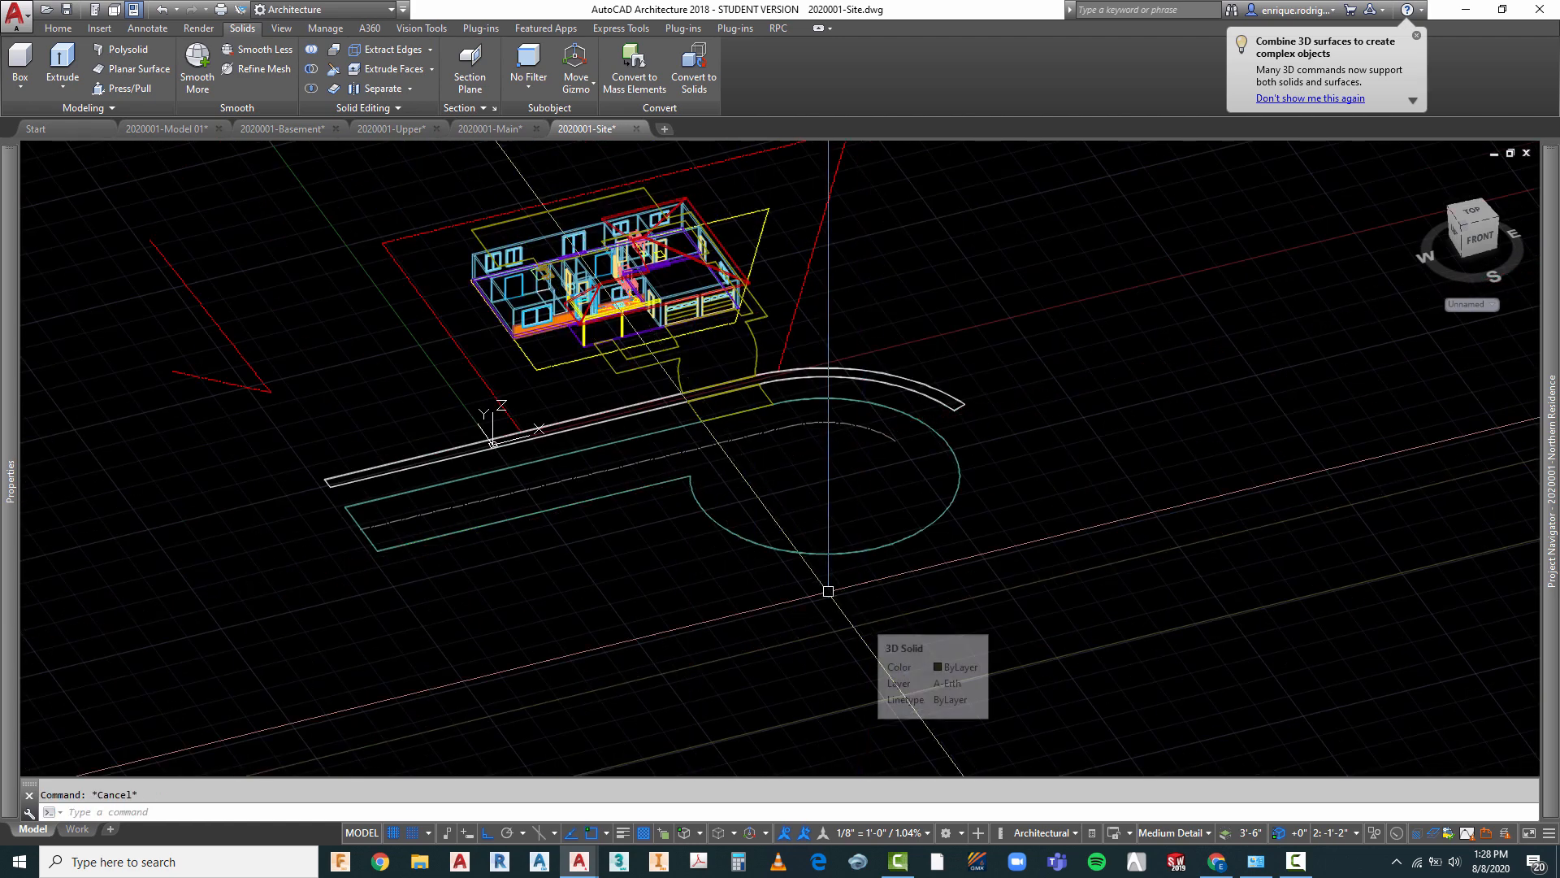
pyautogui.click(57, 30)
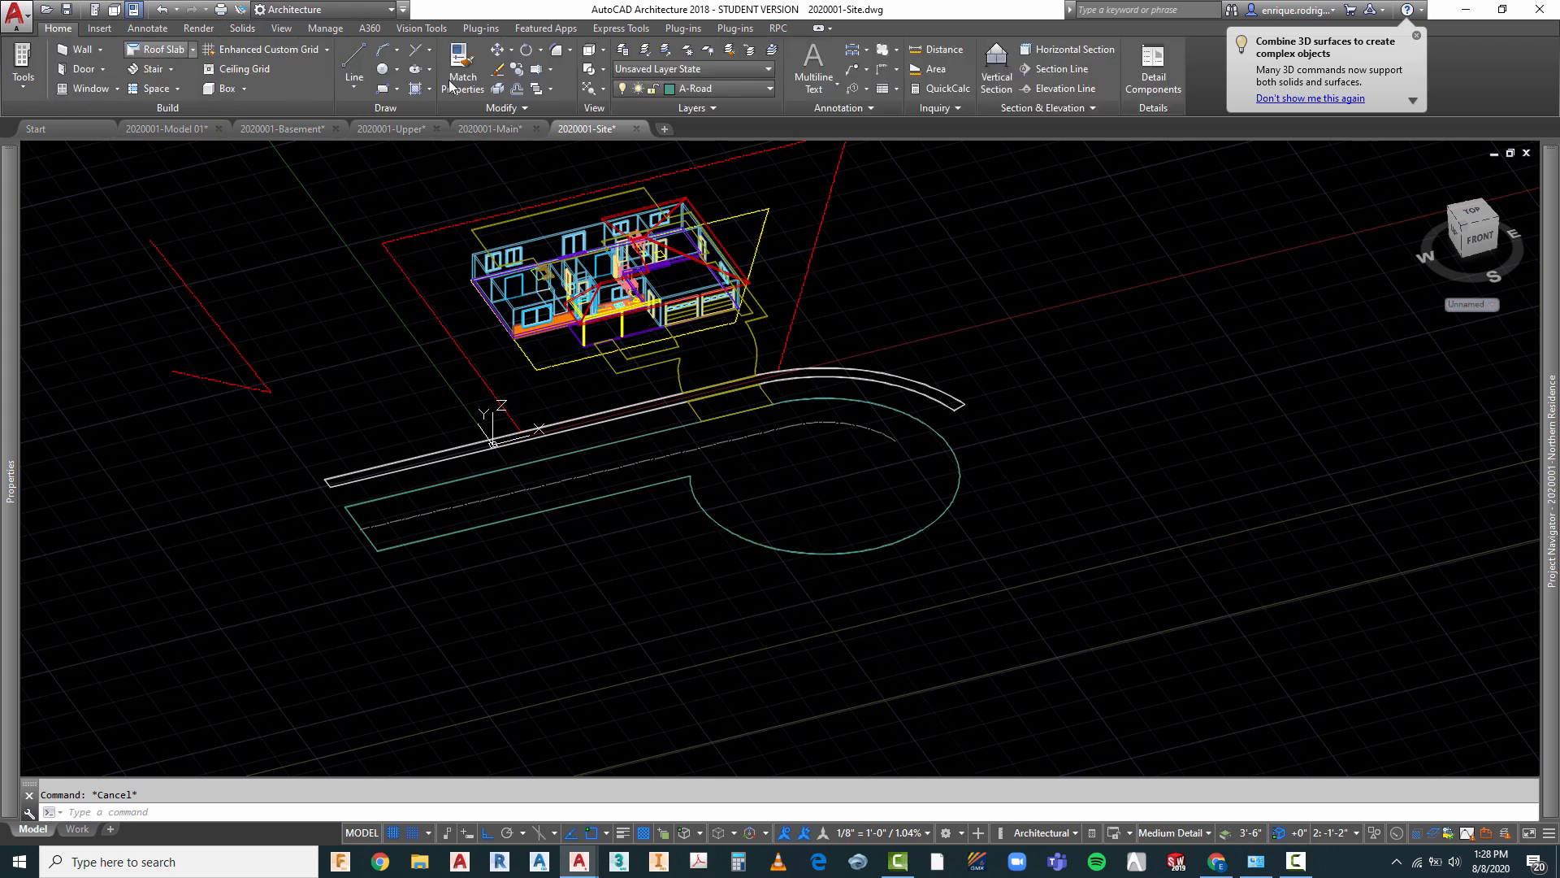
pyautogui.click(589, 50)
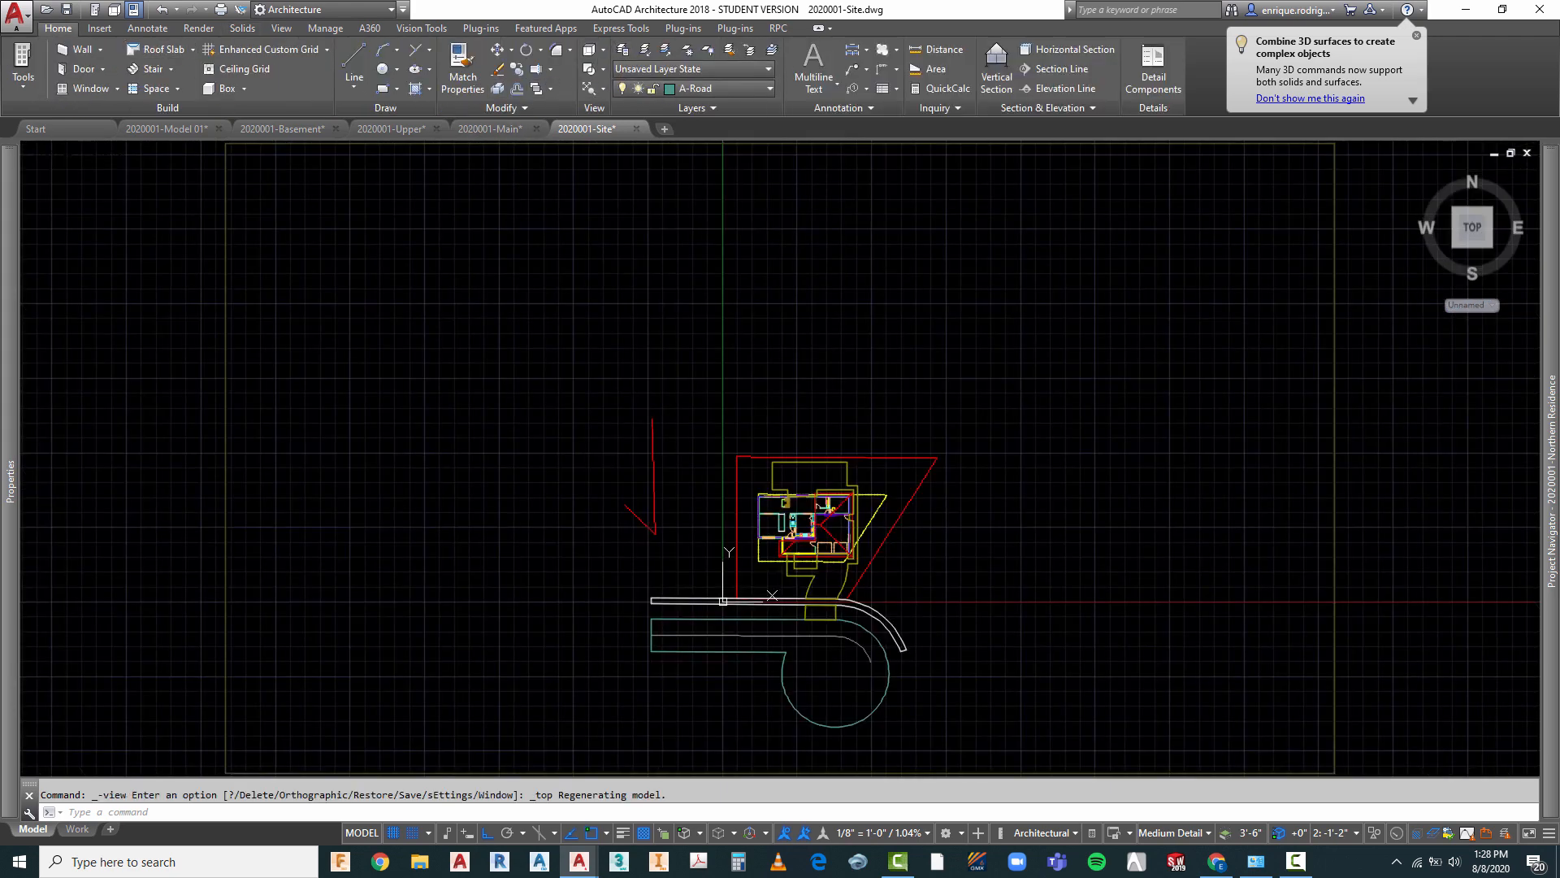
pyautogui.scroll(3, 799, 539)
pyautogui.scroll(5, 799, 540)
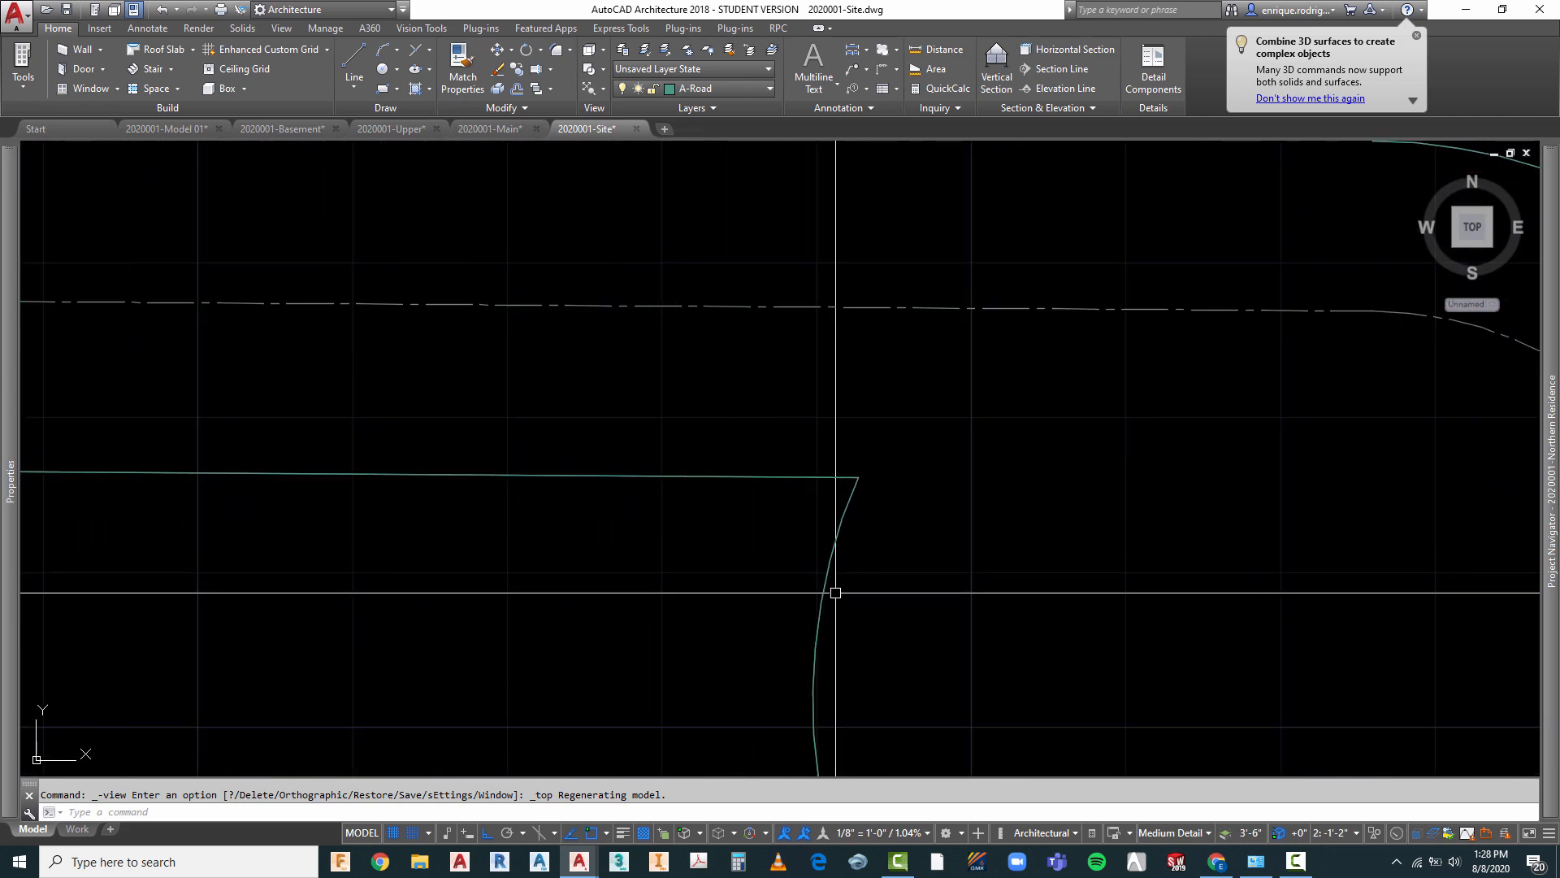
pyautogui.scroll(-3, 741, 455)
pyautogui.press('Escape')
pyautogui.rightClick(739, 461)
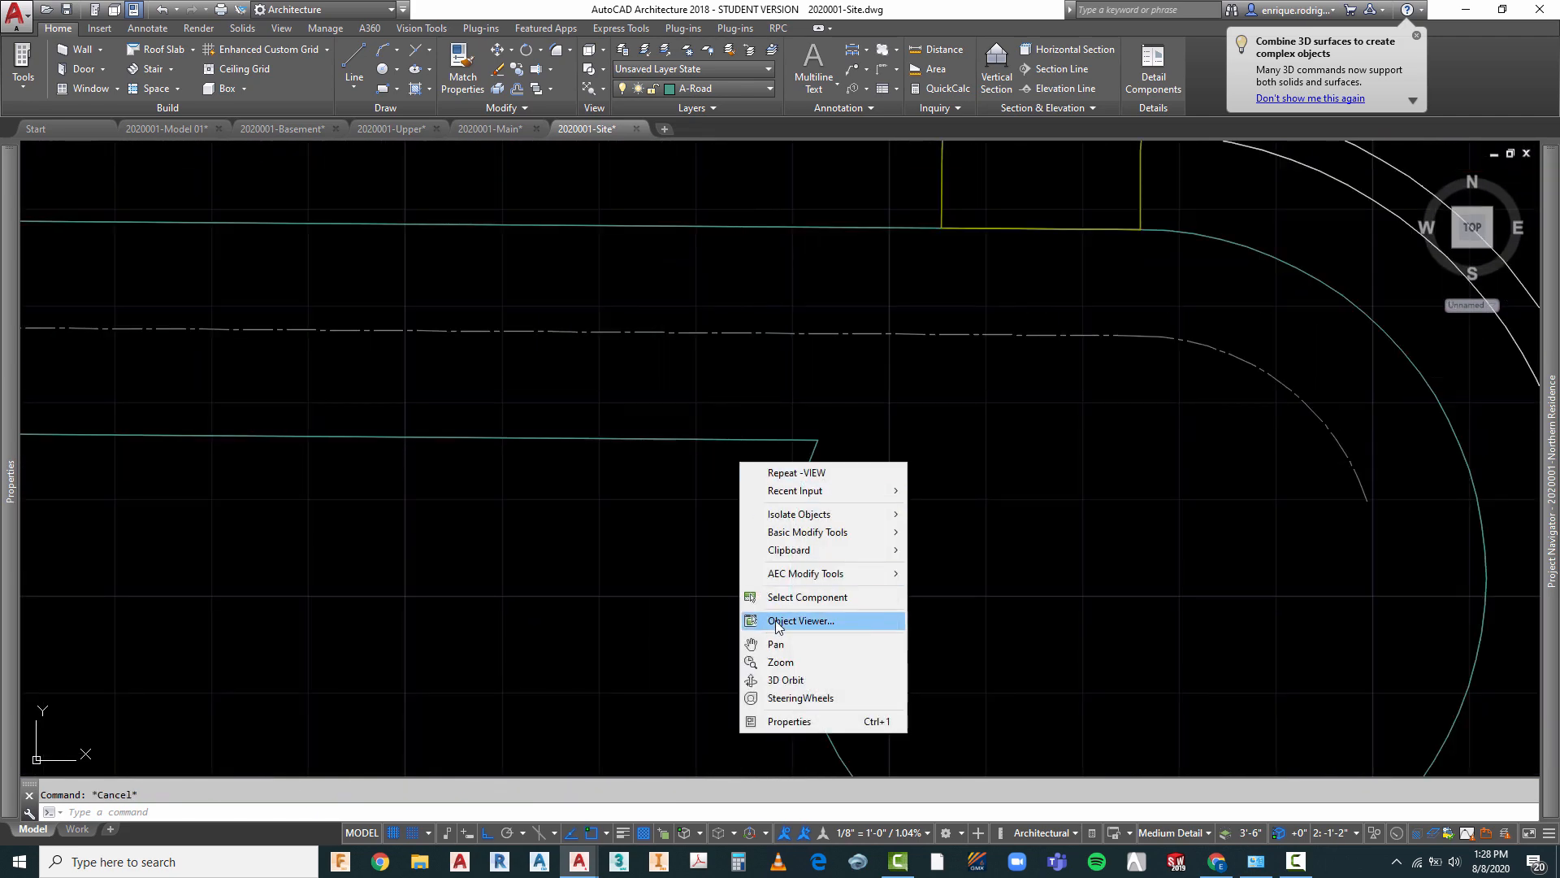
pyautogui.click(772, 676)
pyautogui.moveTo(742, 617)
pyautogui.mouseDown()
pyautogui.moveTo(736, 533)
pyautogui.moveTo(767, 434)
pyautogui.moveTo(755, 407)
pyautogui.mouseUp()
pyautogui.press('Escape')
pyautogui.scroll(-5, 716, 571)
pyautogui.scroll(10, 730, 555)
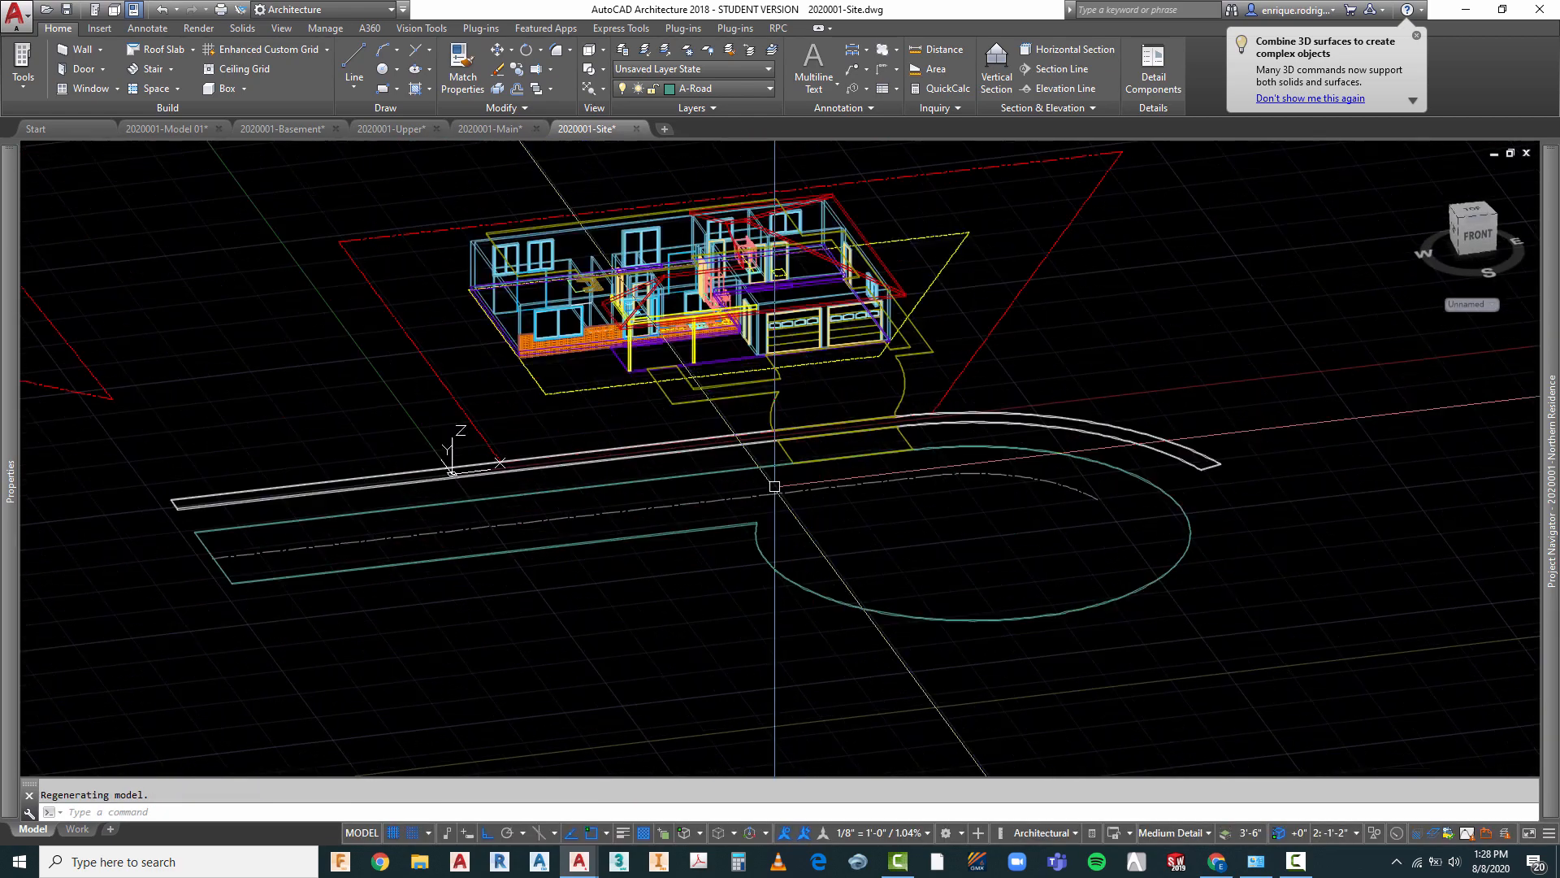
pyautogui.press('Escape')
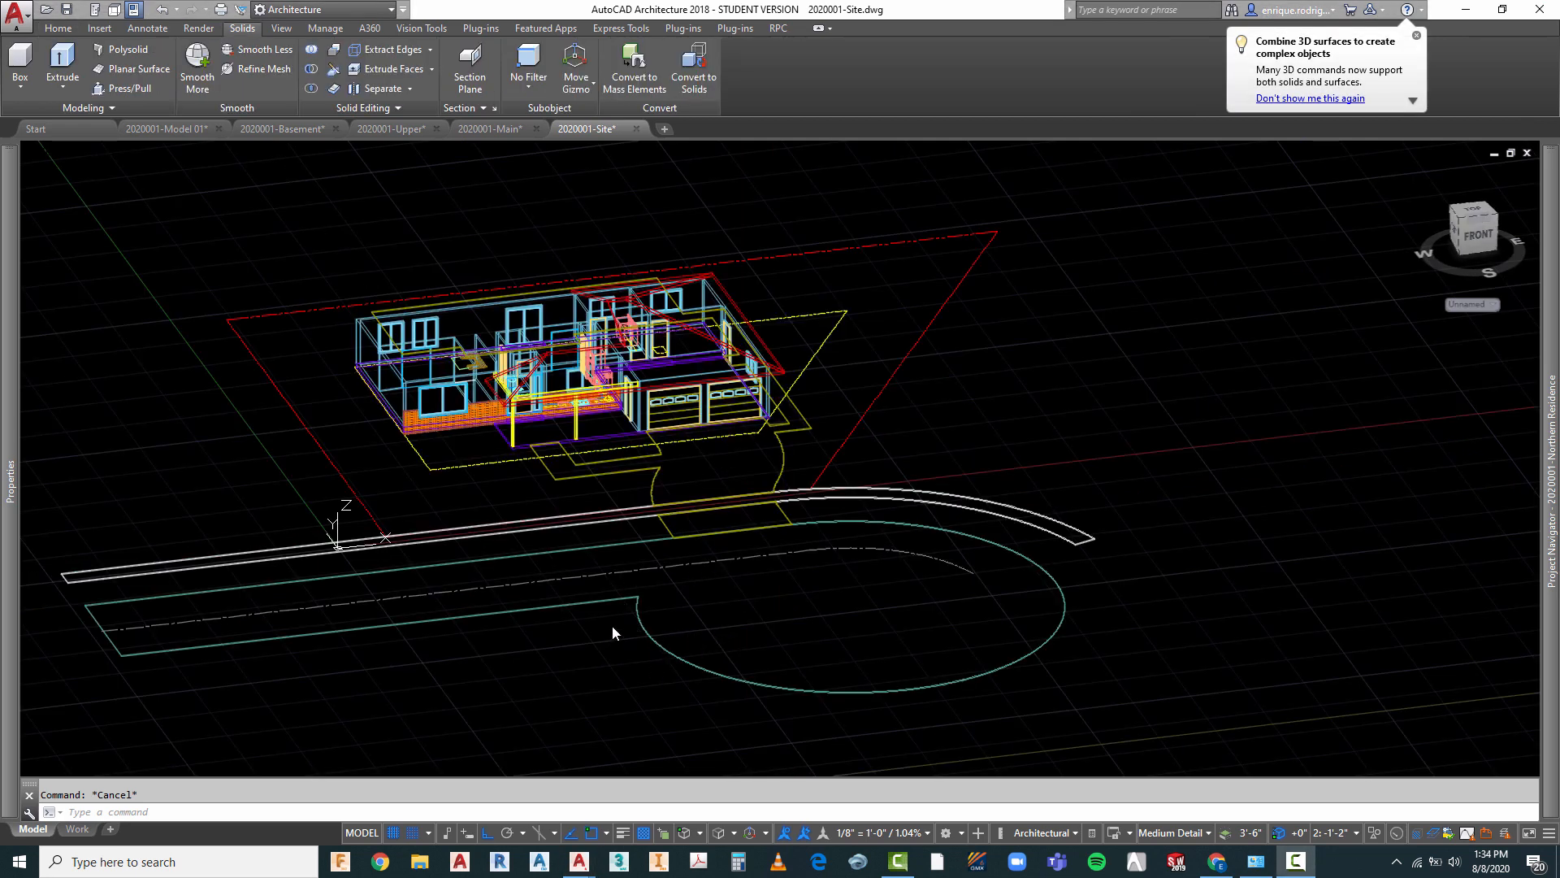
# - Fillet the vertical edge at the inner corner between the road and the cul-de-sac with a 15' radius
pyautogui.scroll(6, 613, 625)
pyautogui.scroll(5, 631, 575)
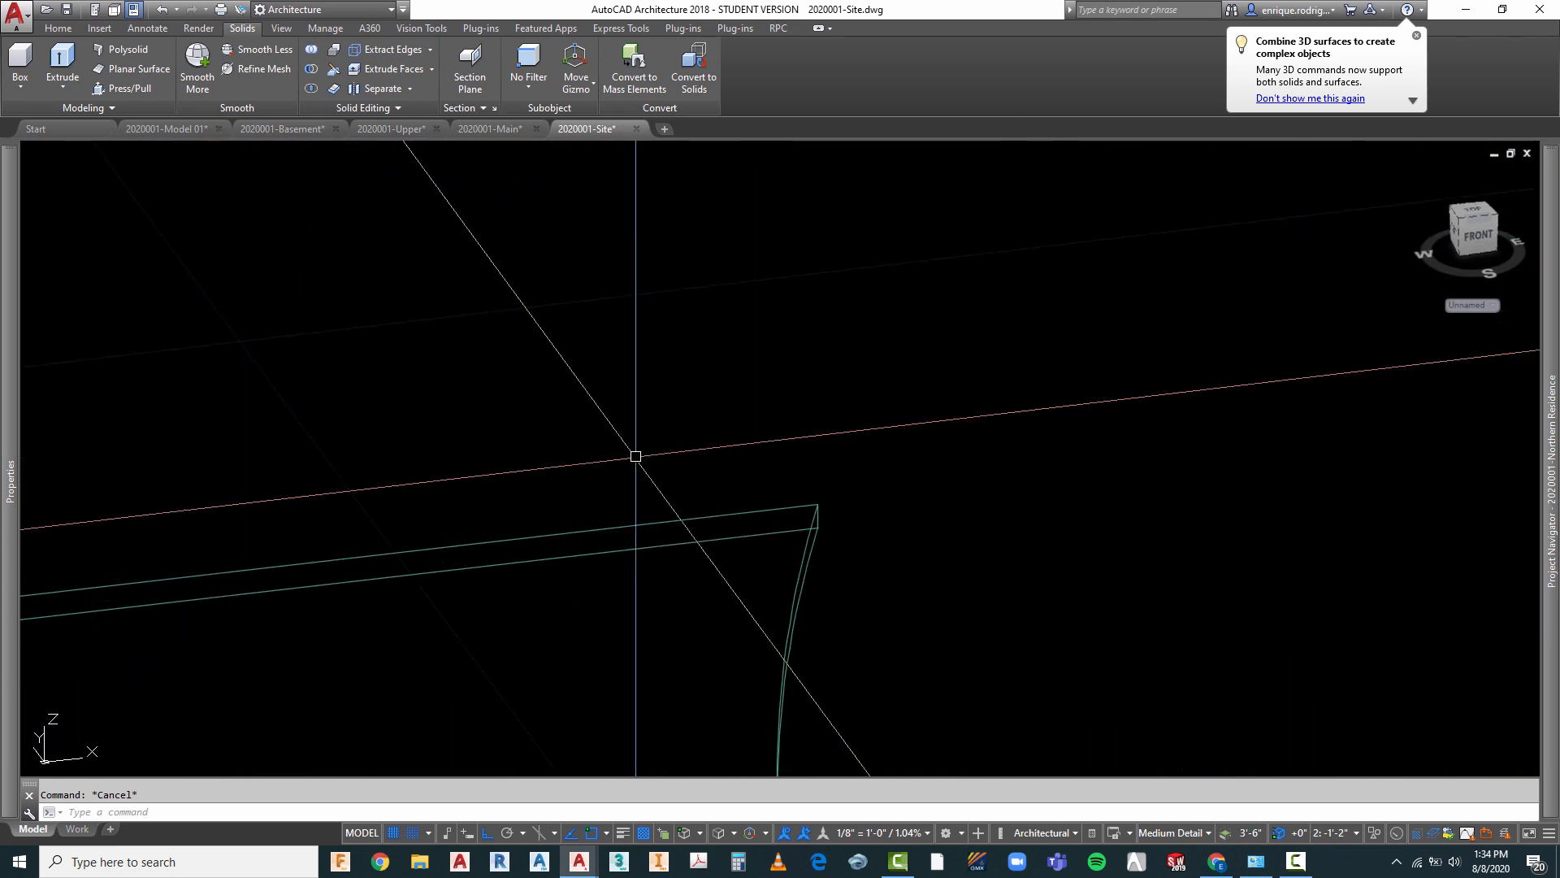
pyautogui.write('llet')
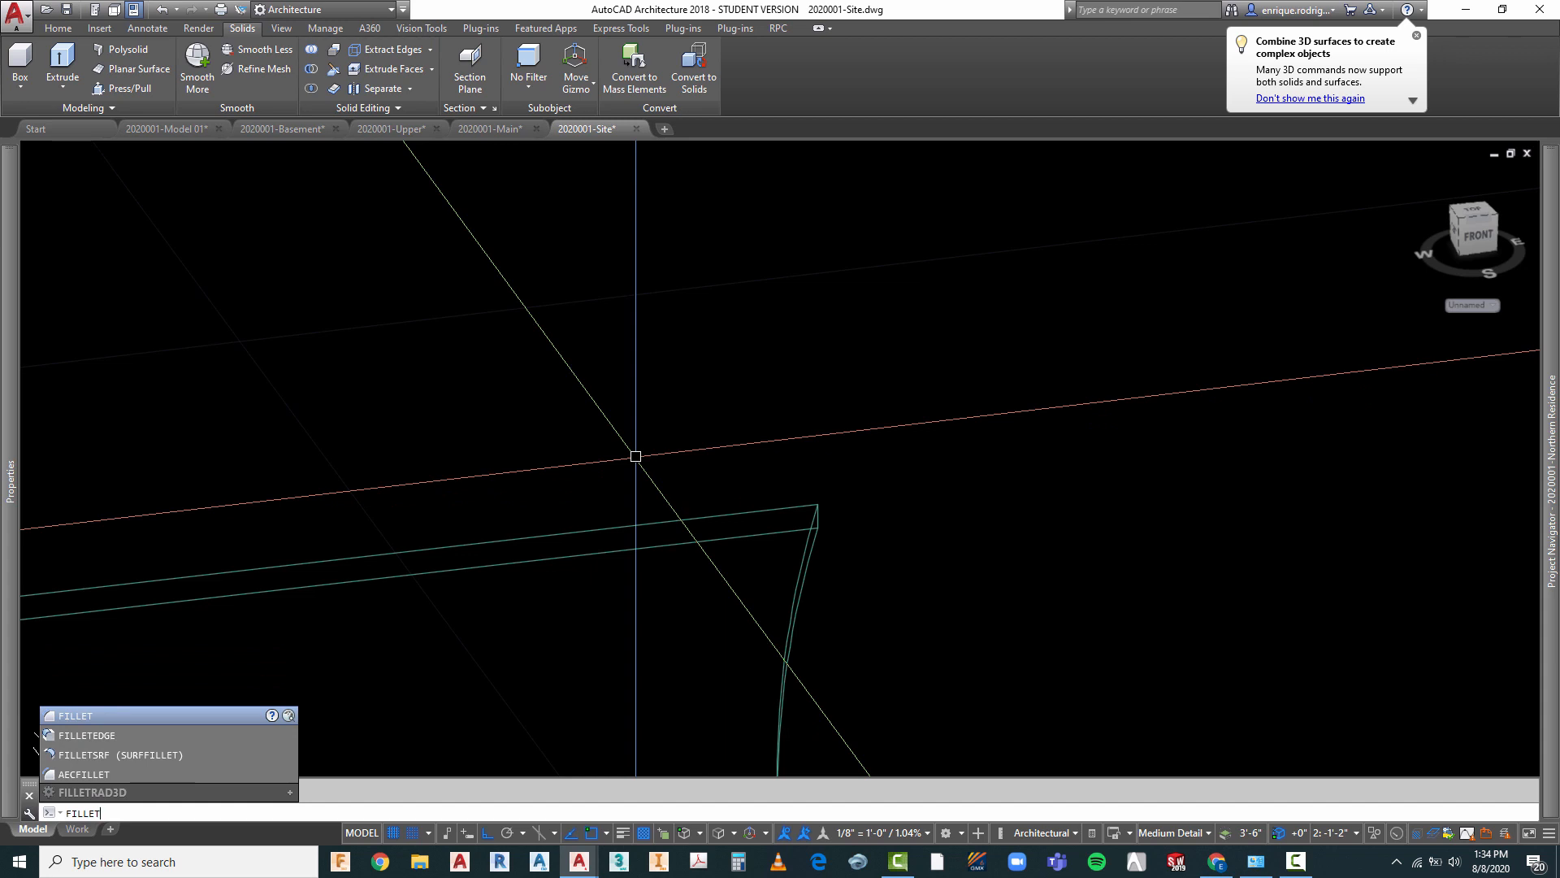
pyautogui.press('Return')
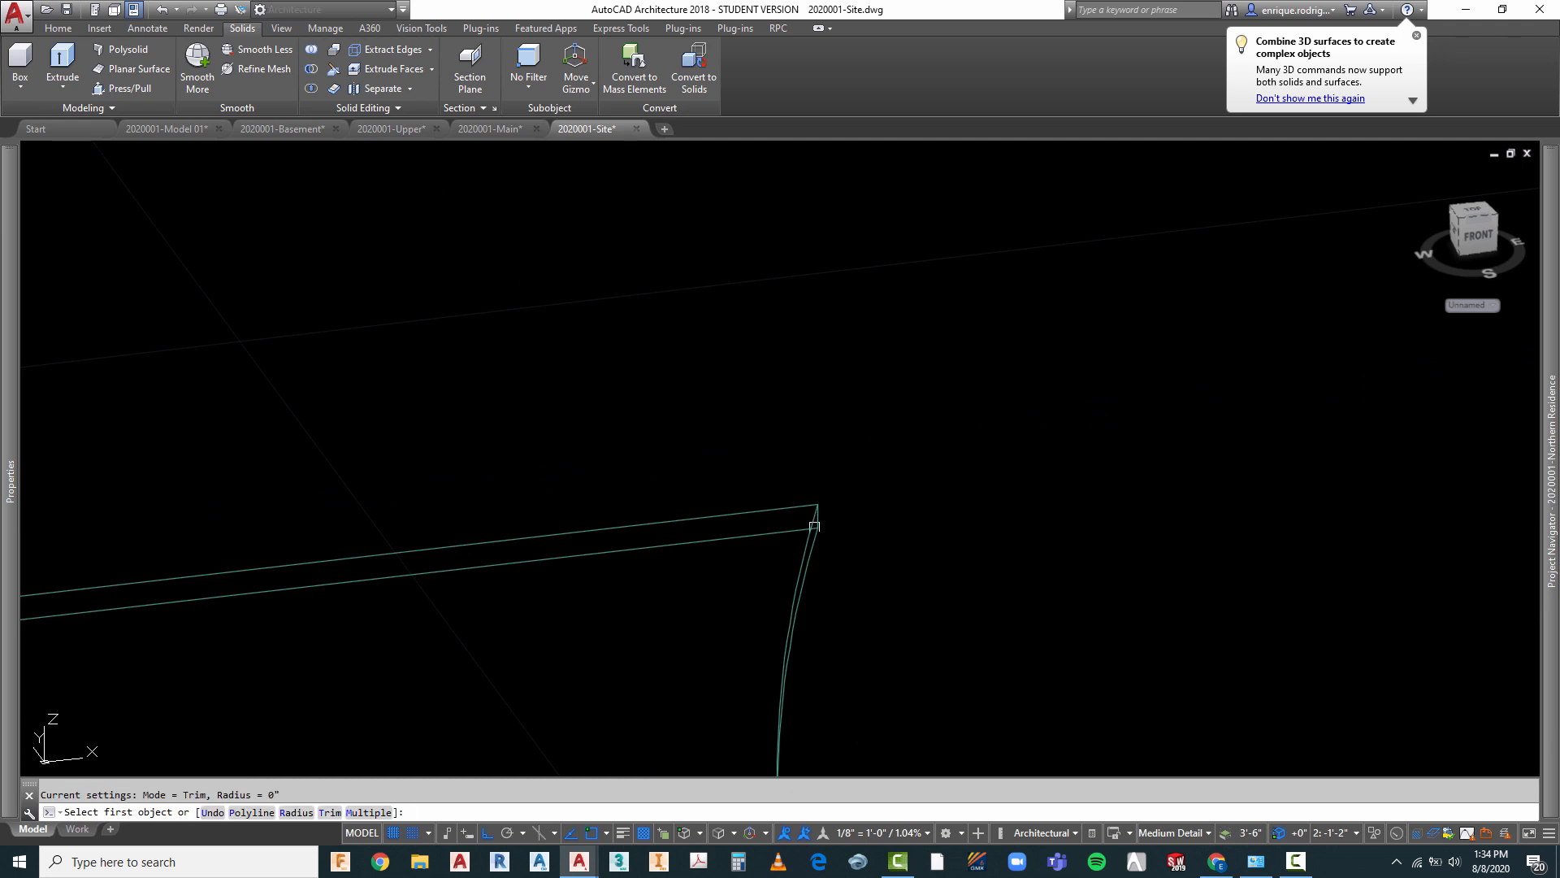
pyautogui.scroll(3, 817, 534)
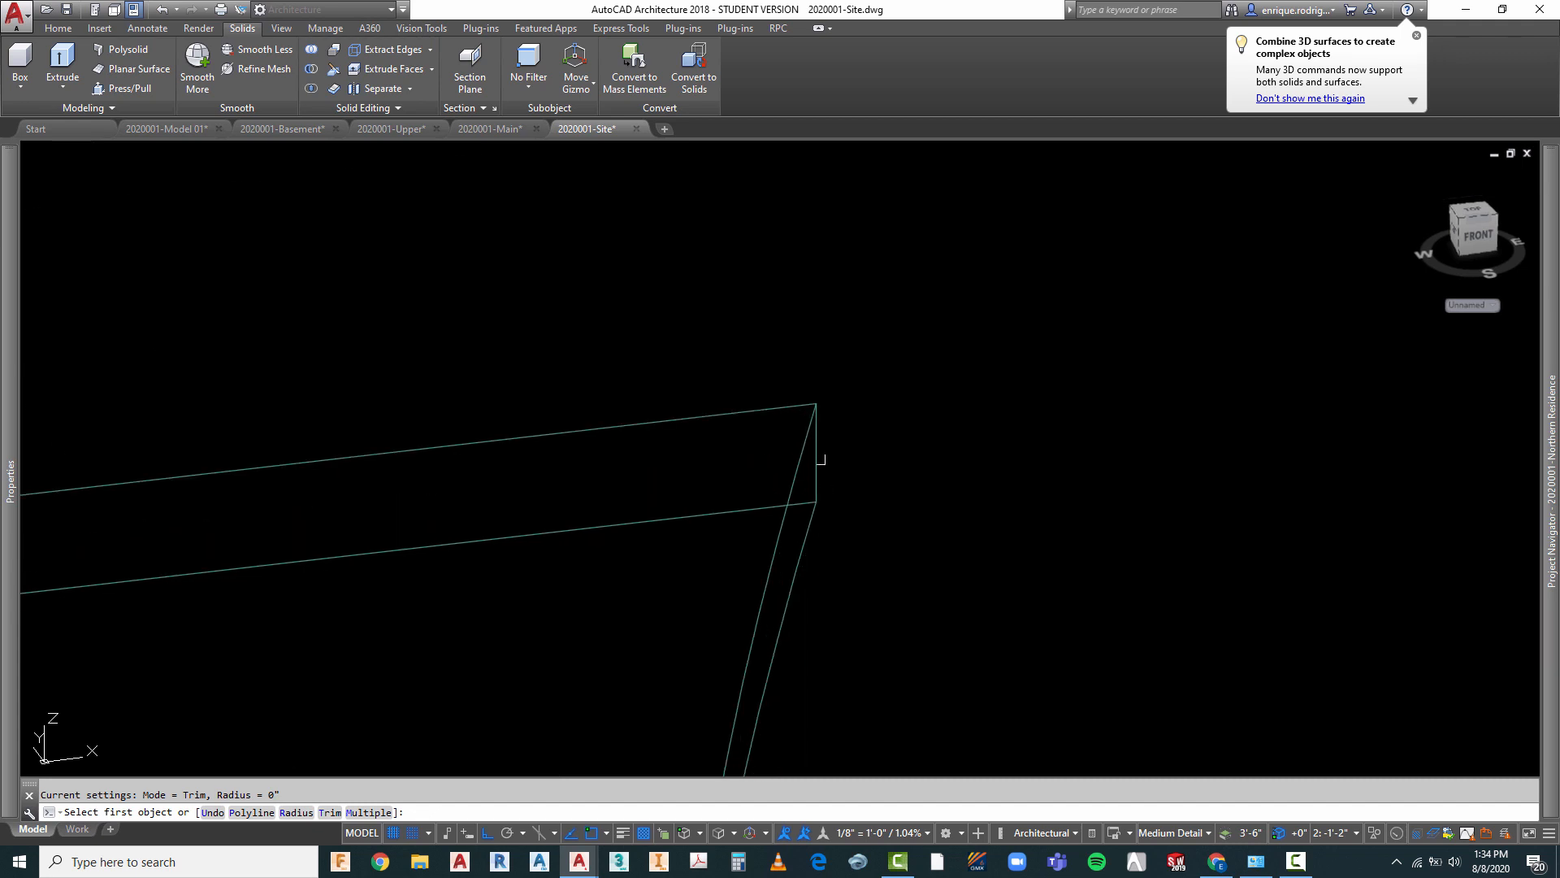
pyautogui.scroll(-3, 816, 454)
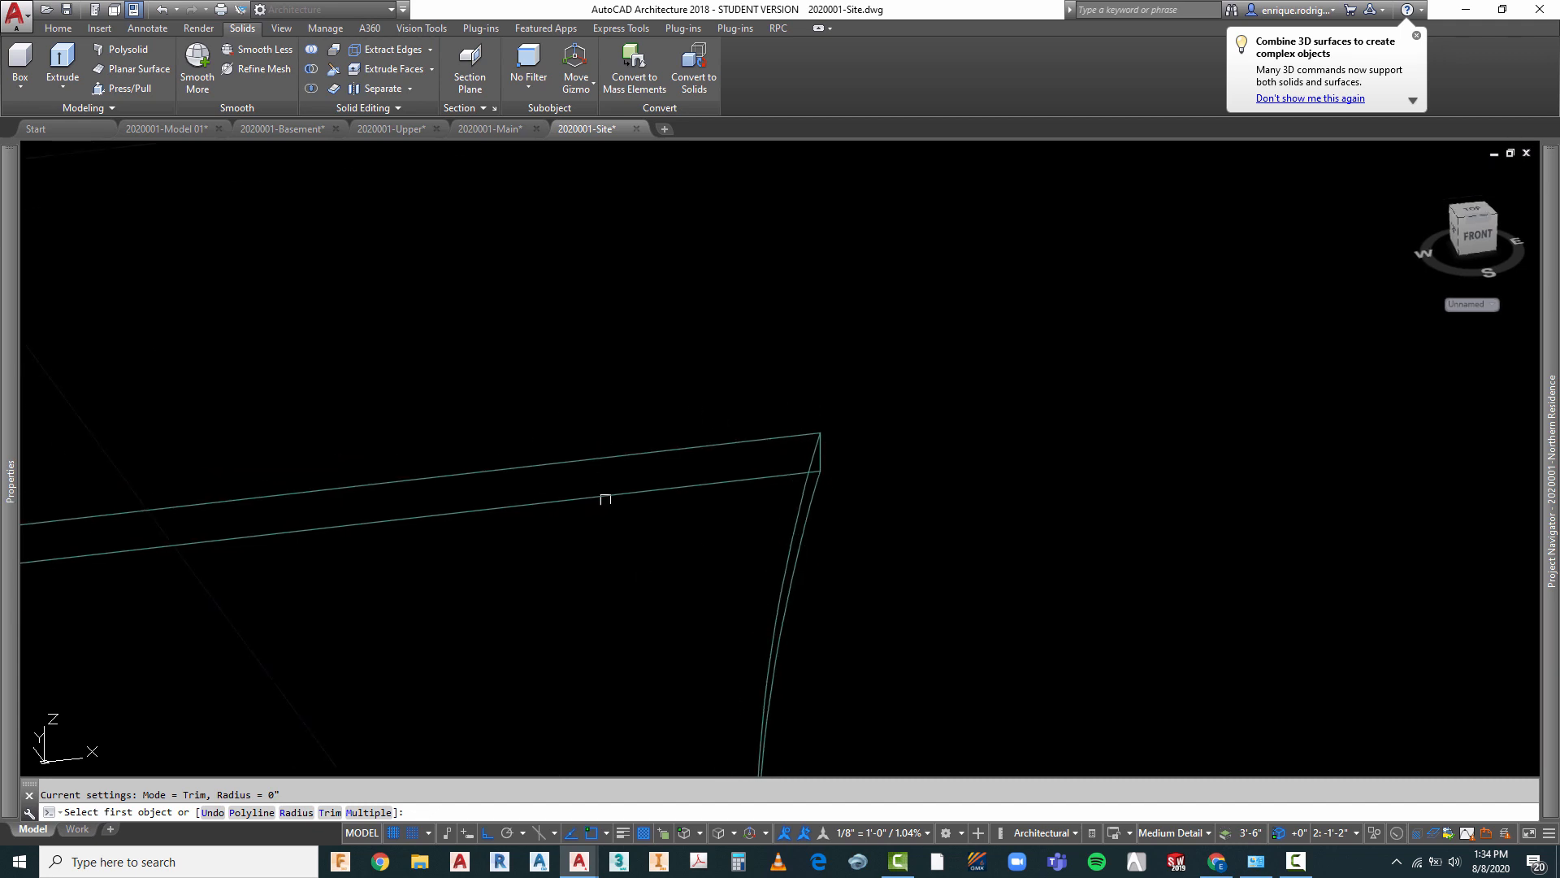
pyautogui.click(821, 453)
pyautogui.scroll(-2, 820, 448)
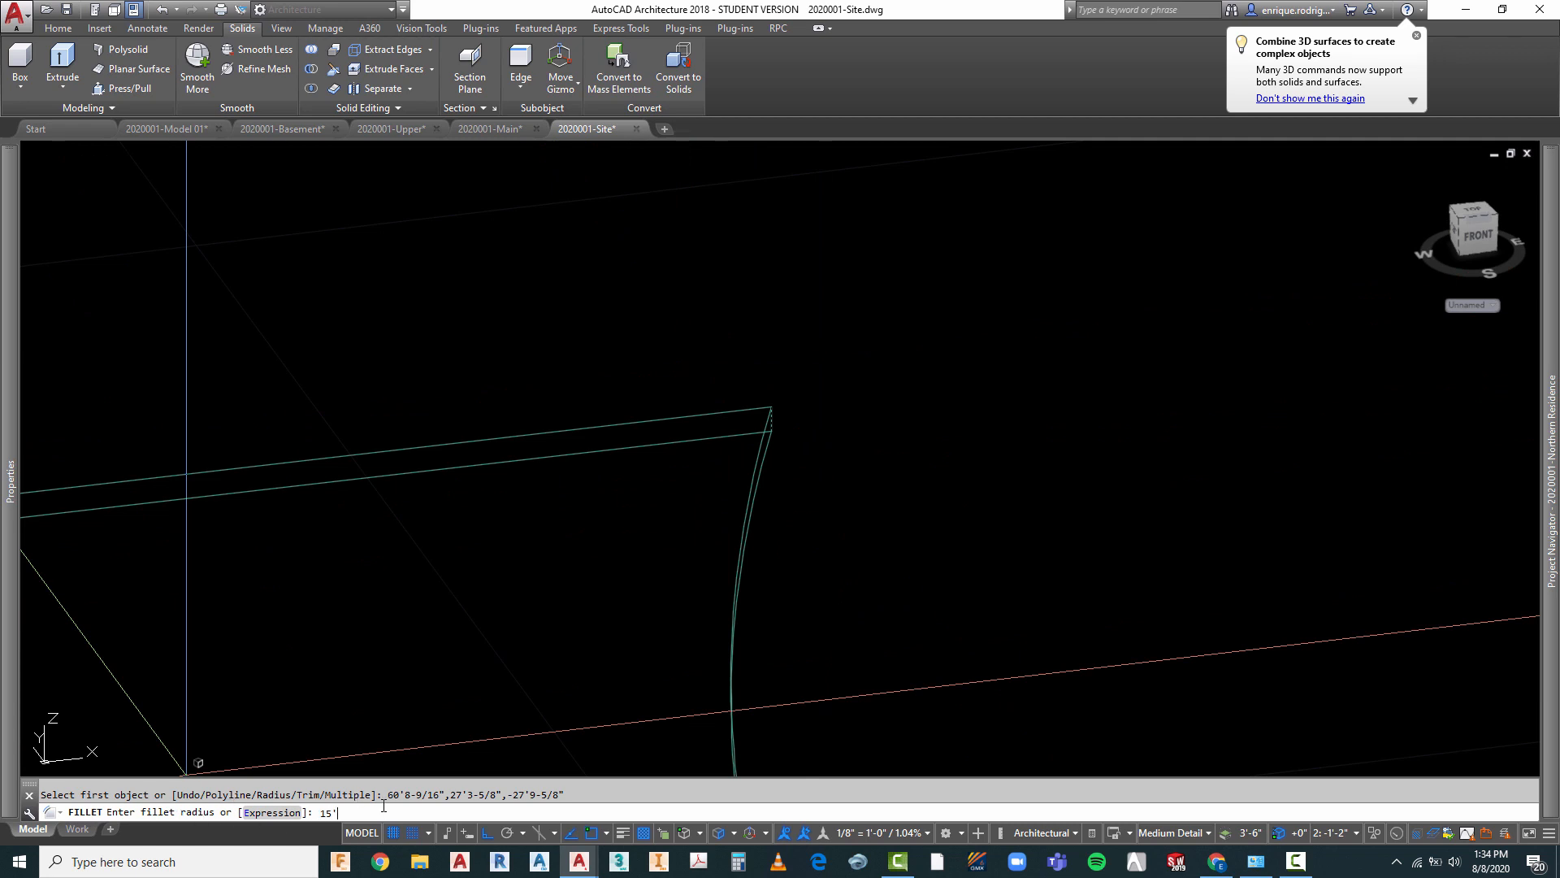
pyautogui.write("15'")
pyautogui.press('Return')
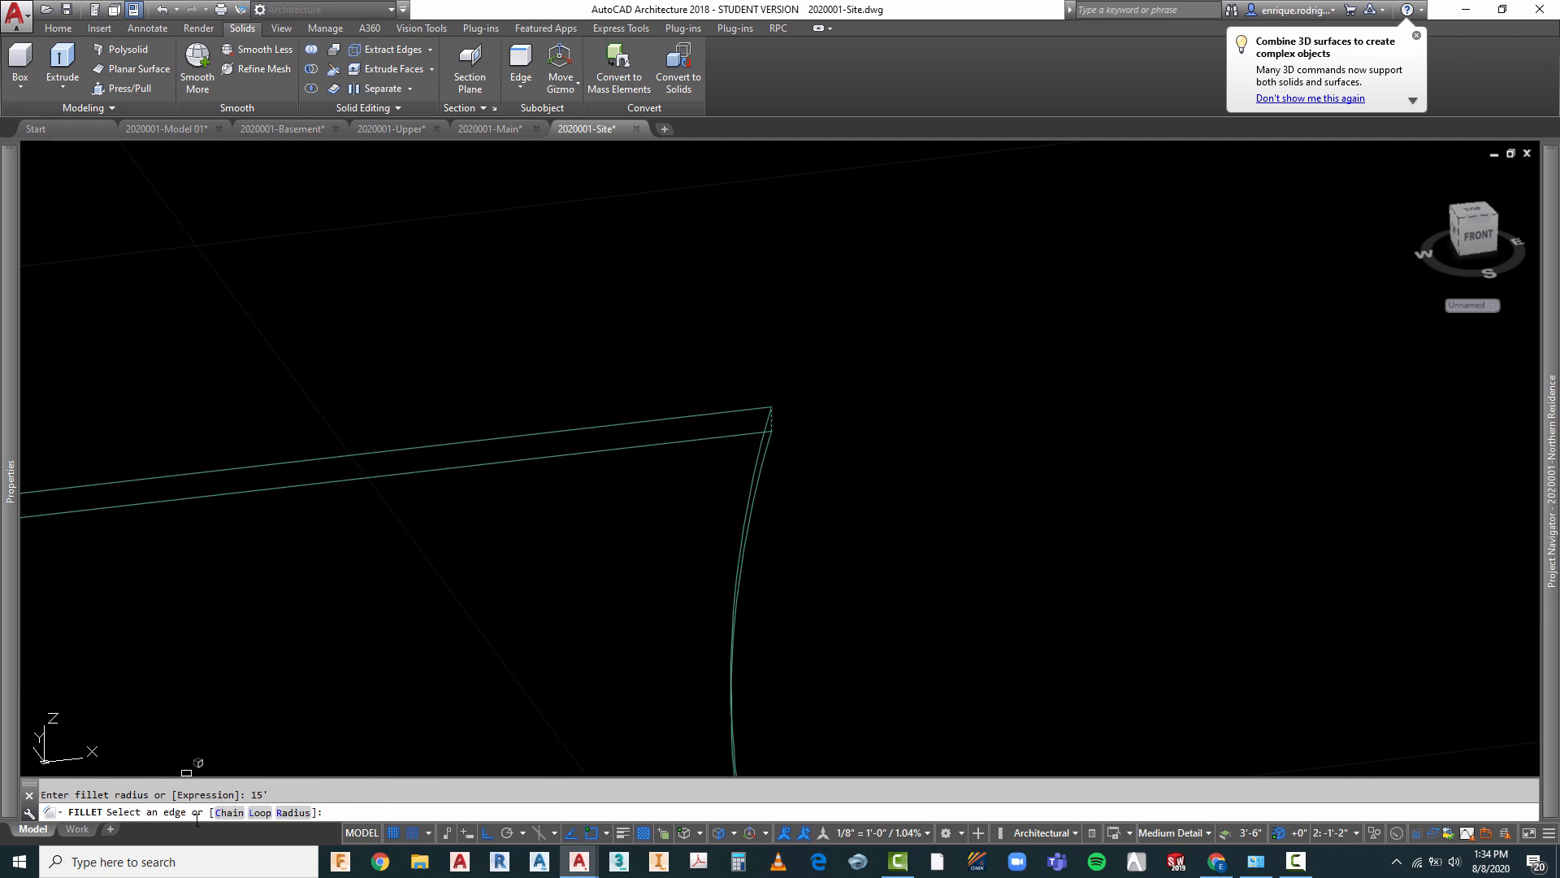
pyautogui.scroll(-2, 363, 650)
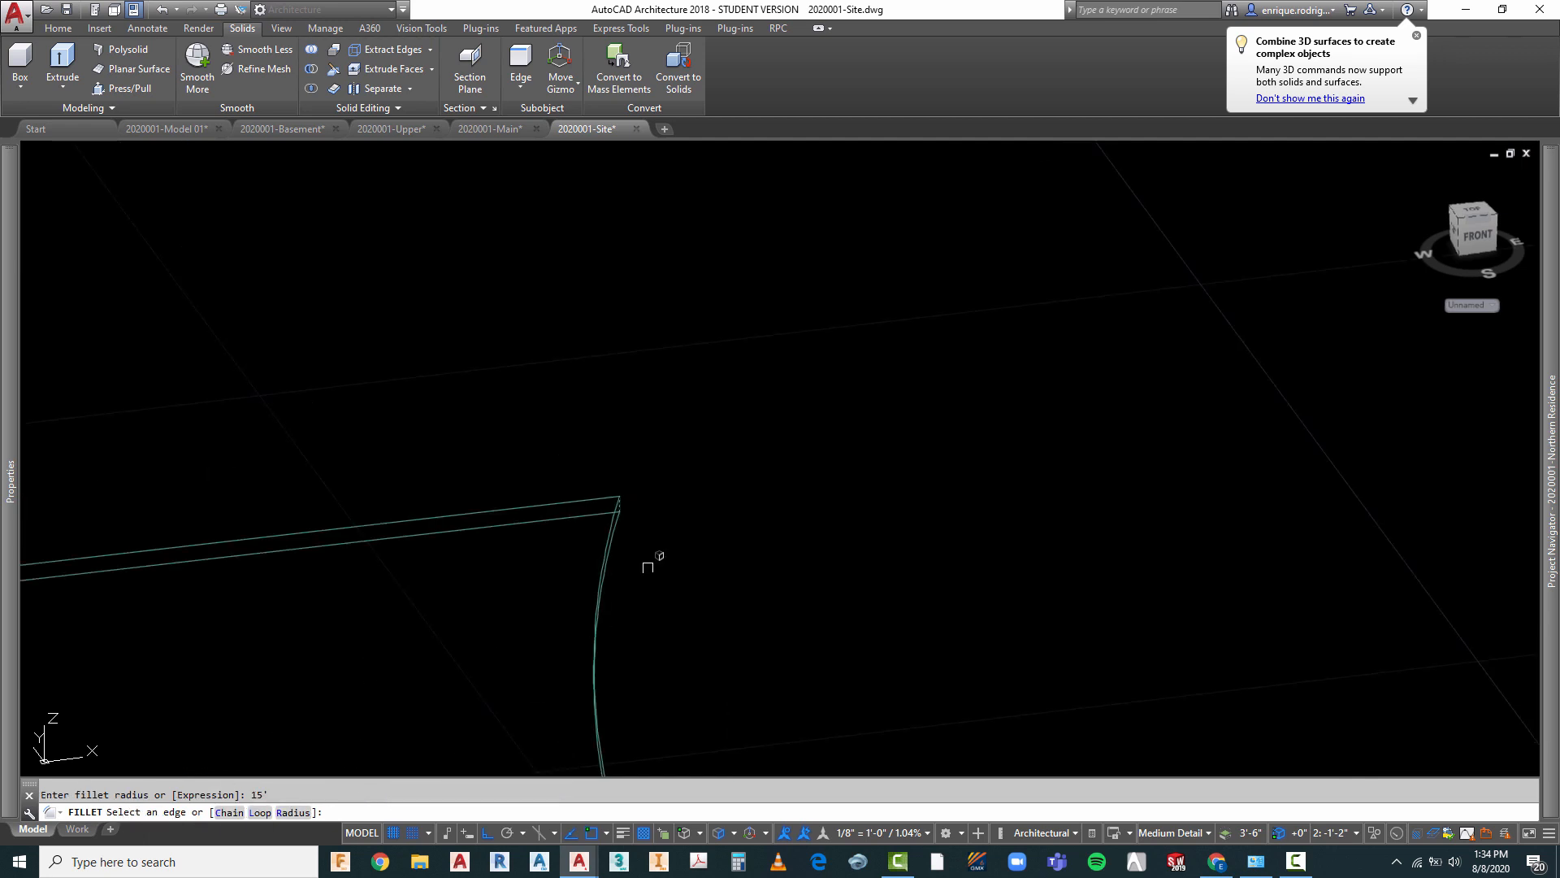
pyautogui.scroll(5, 627, 511)
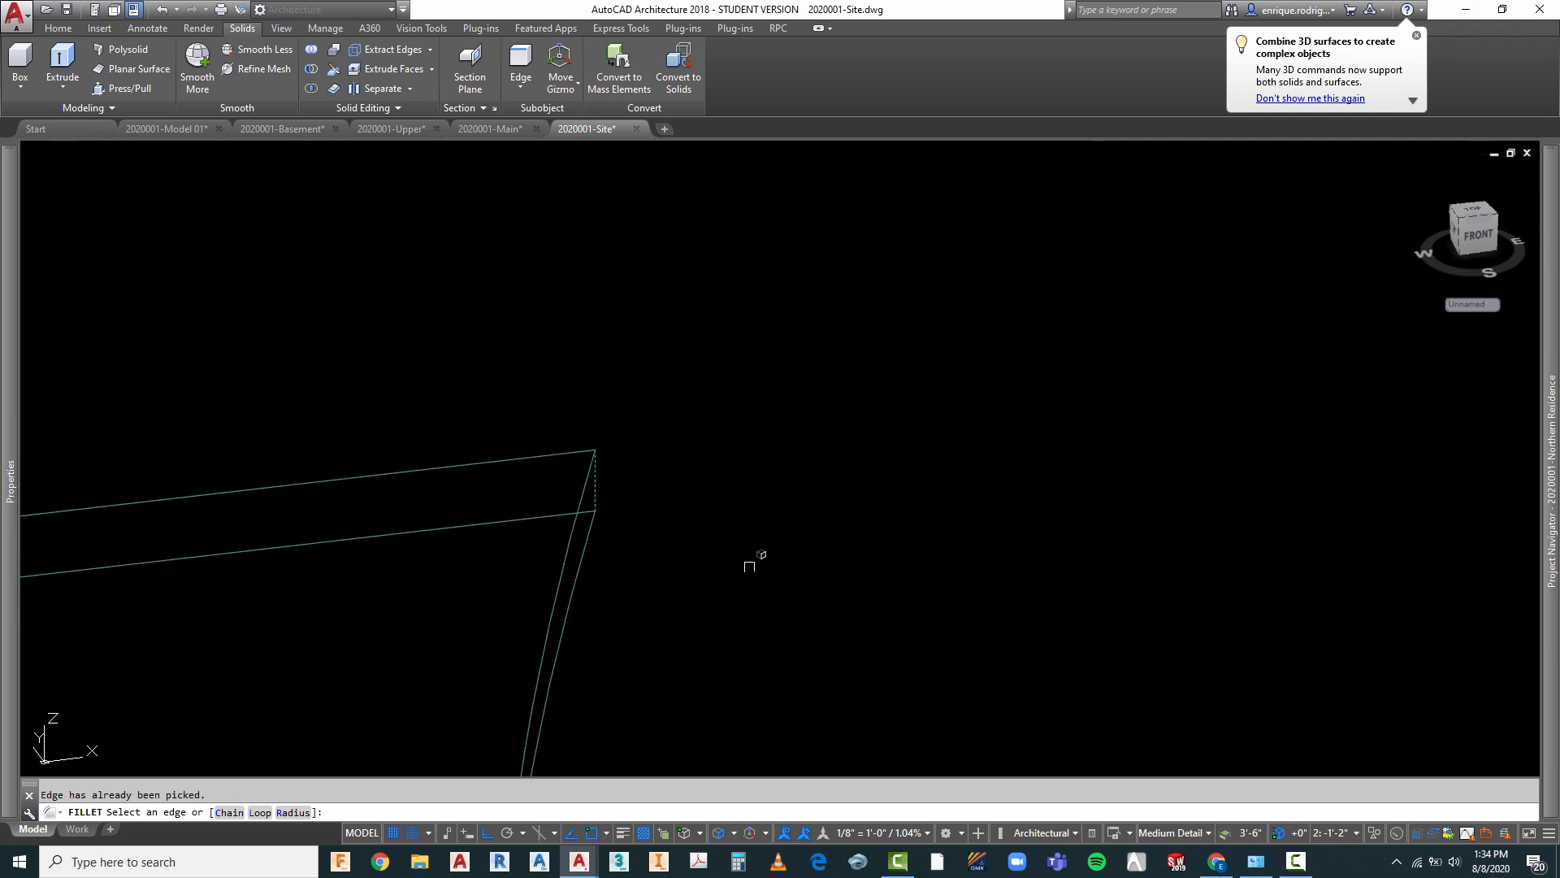
pyautogui.scroll(-3, 721, 429)
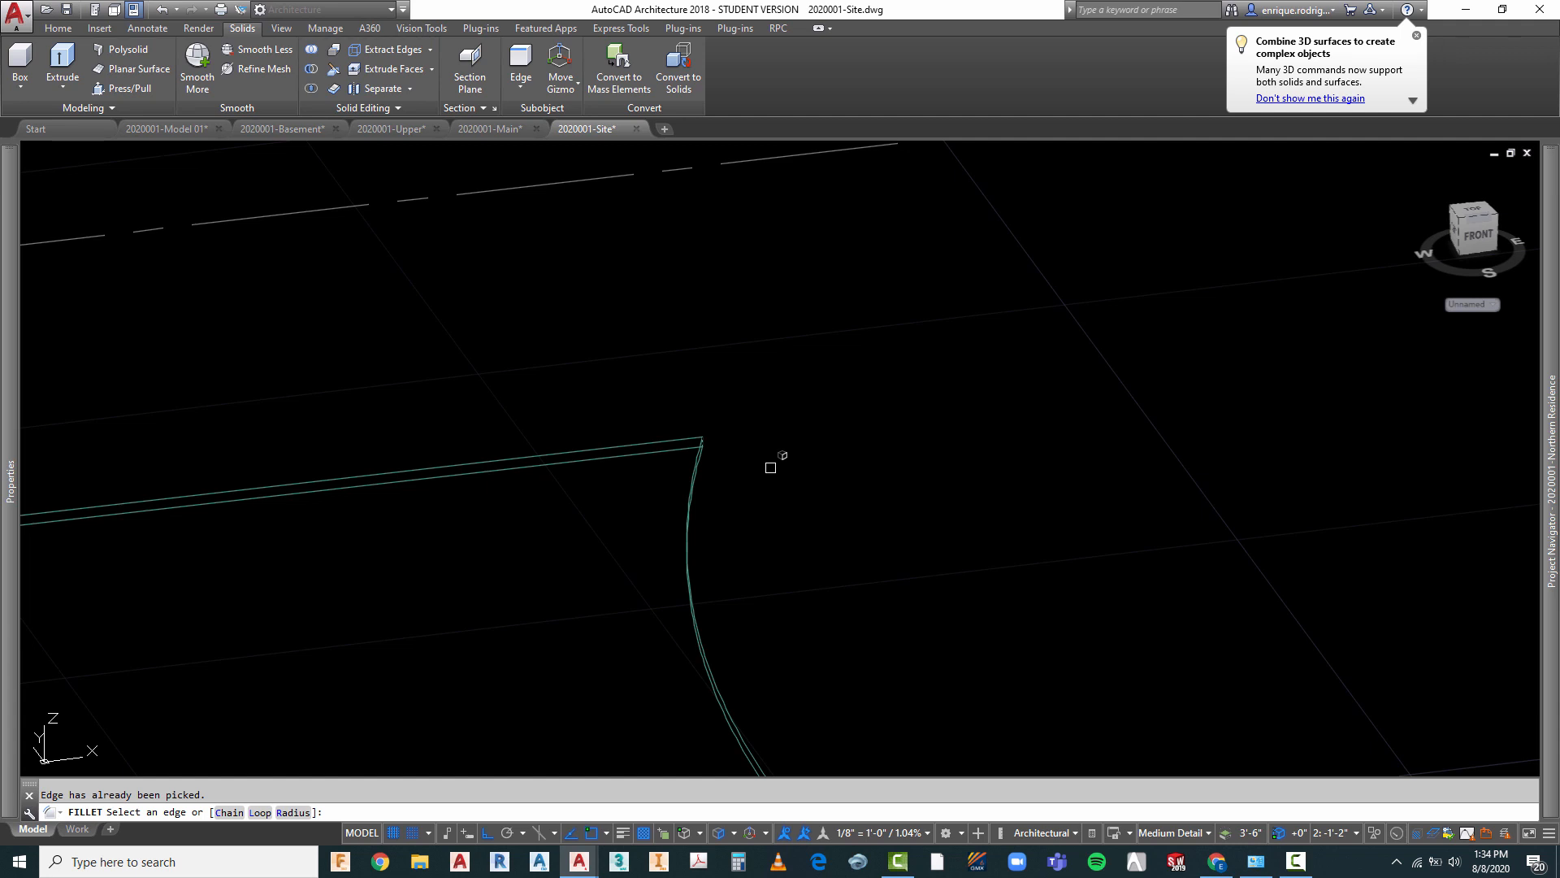
pyautogui.press('Return')
pyautogui.scroll(-5, 770, 467)
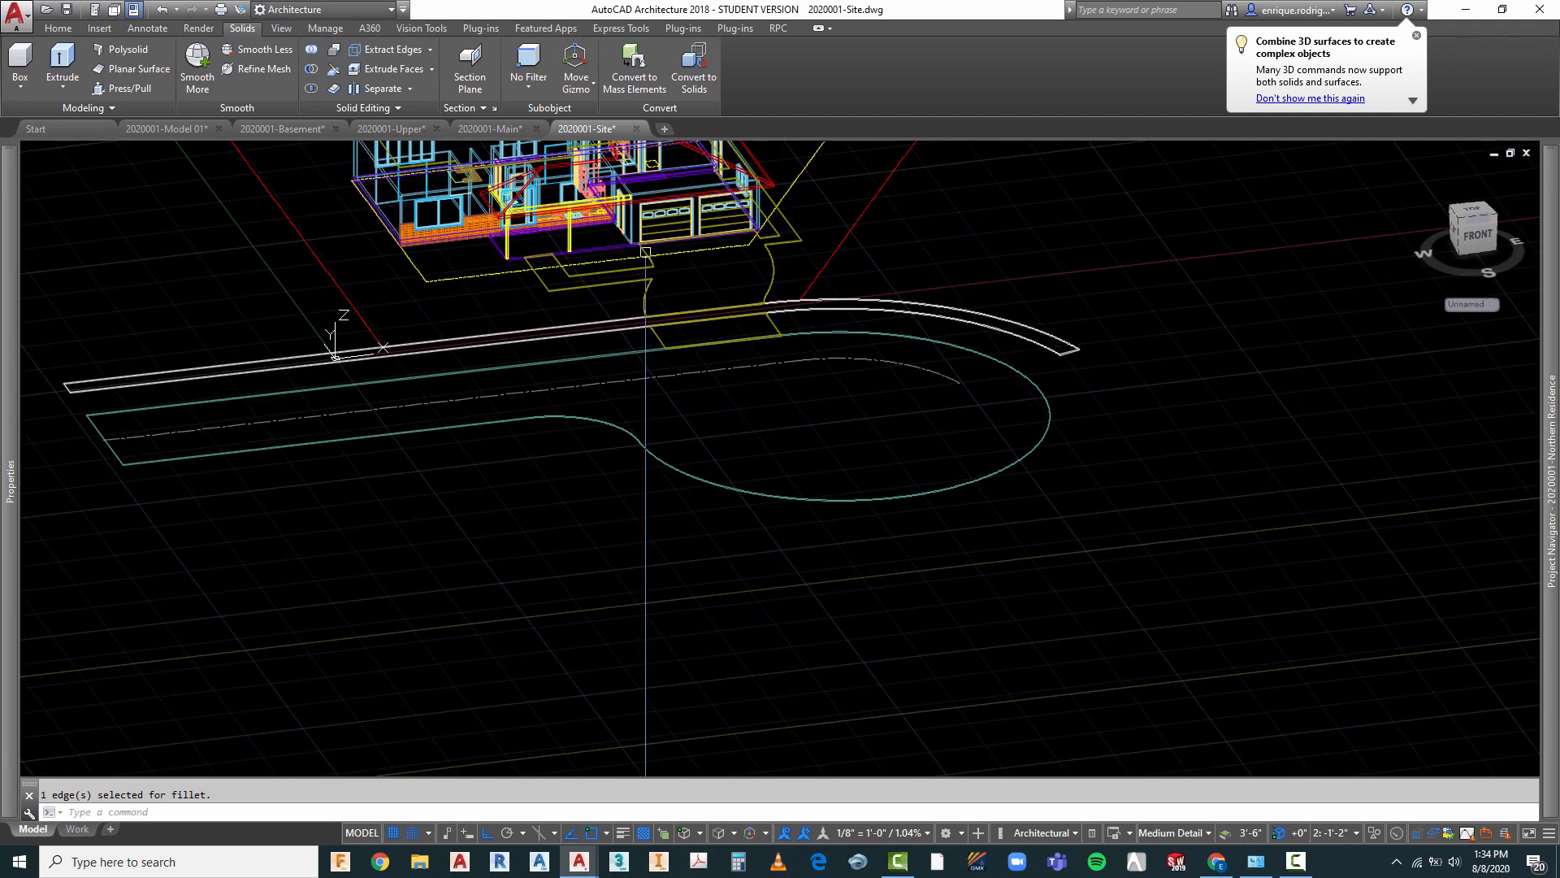
# - Return to the top view and check the arc of the road's centerline inside the cul-de-sac
pyautogui.click(58, 29)
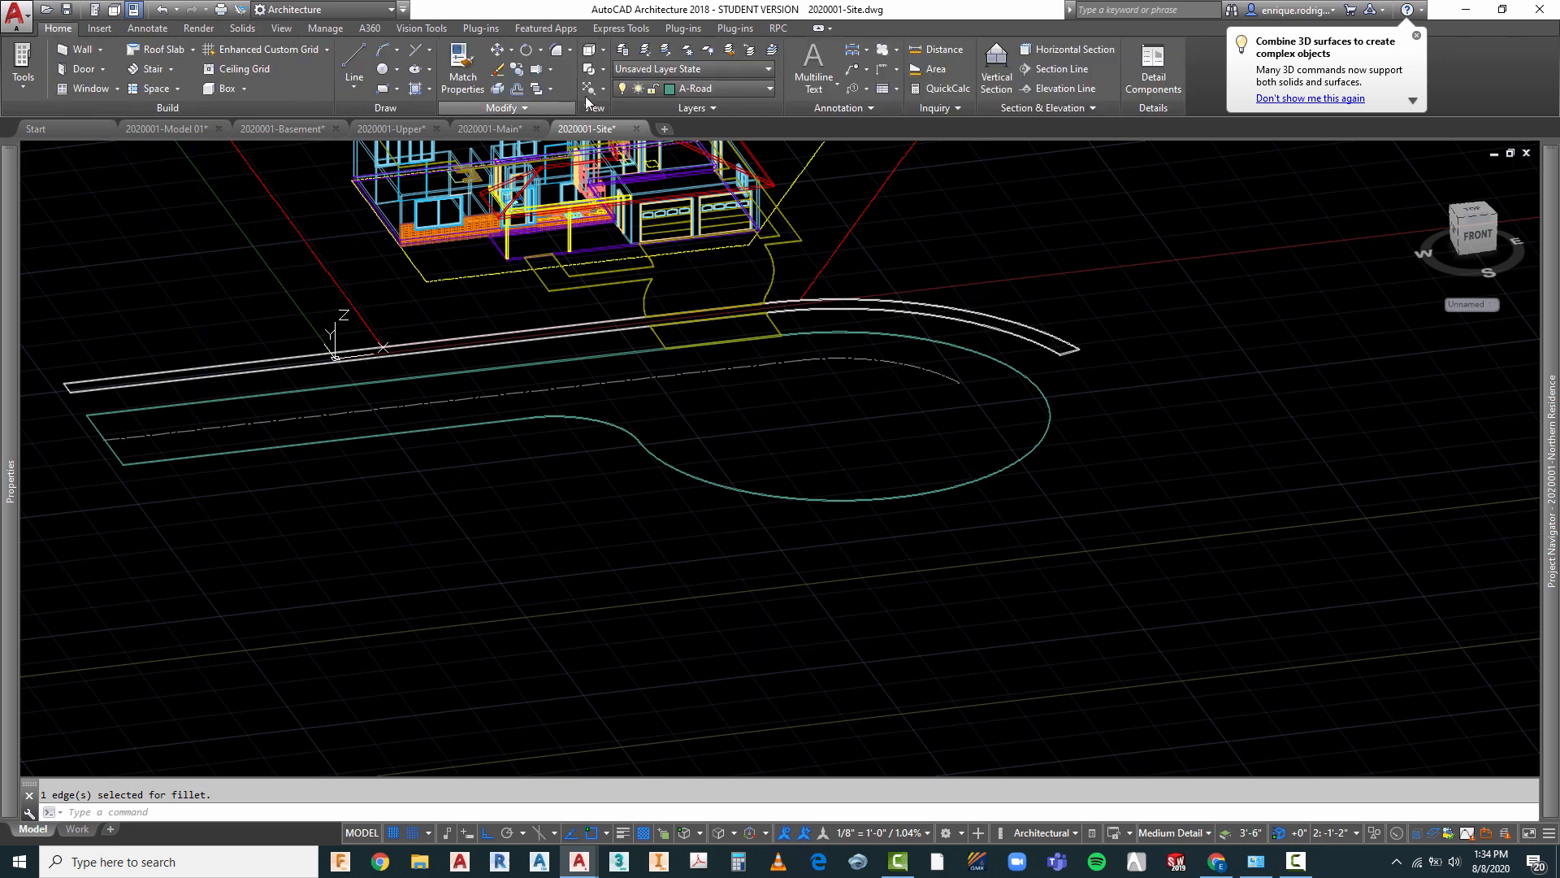
pyautogui.click(594, 55)
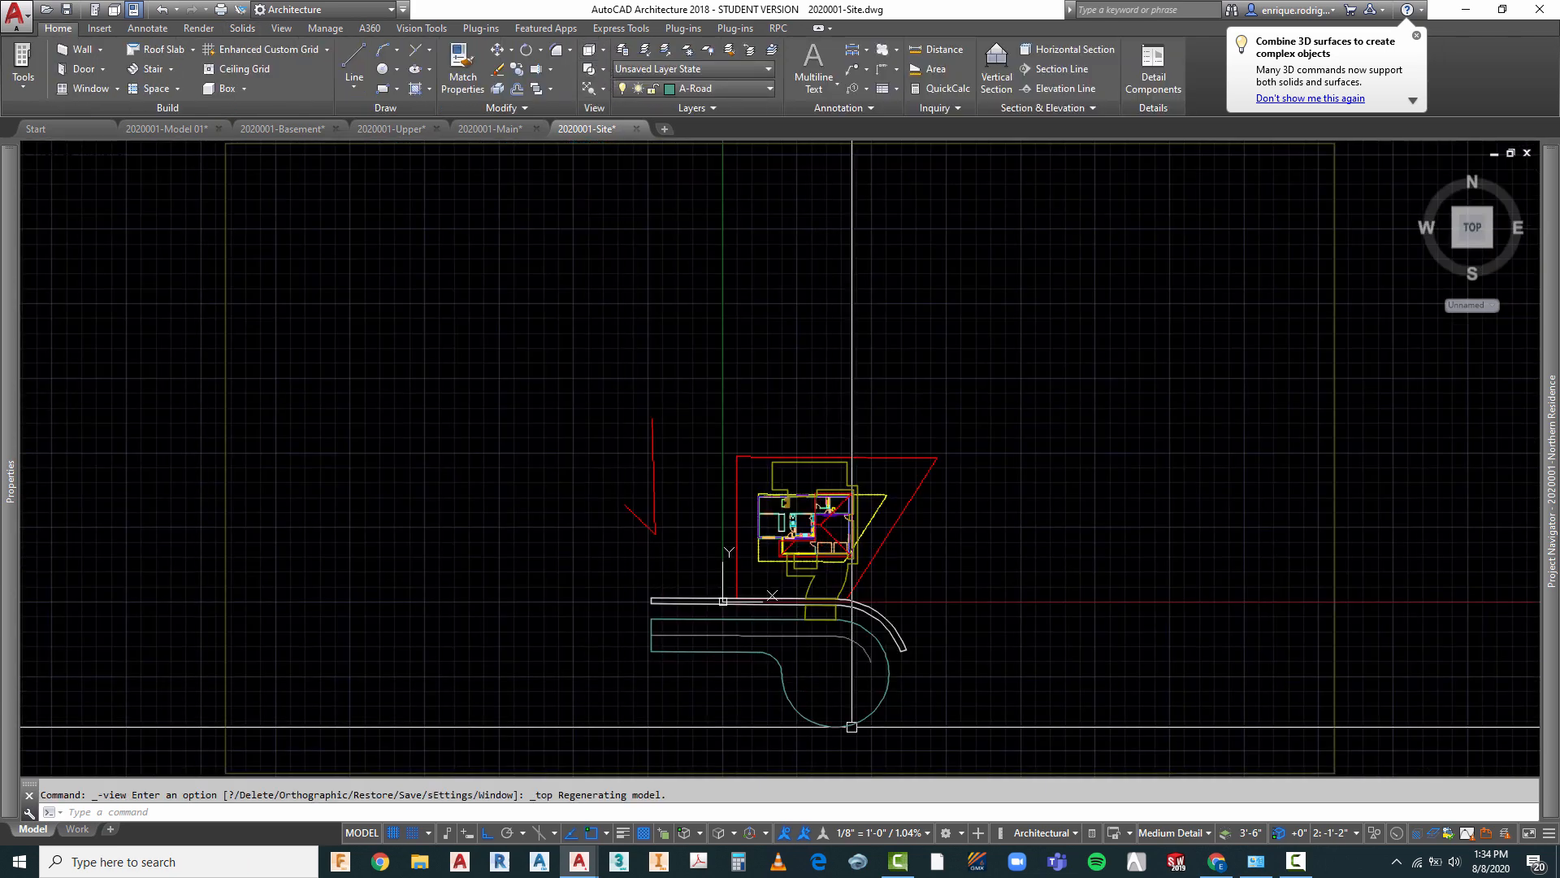
pyautogui.scroll(3, 870, 650)
pyautogui.click(884, 508)
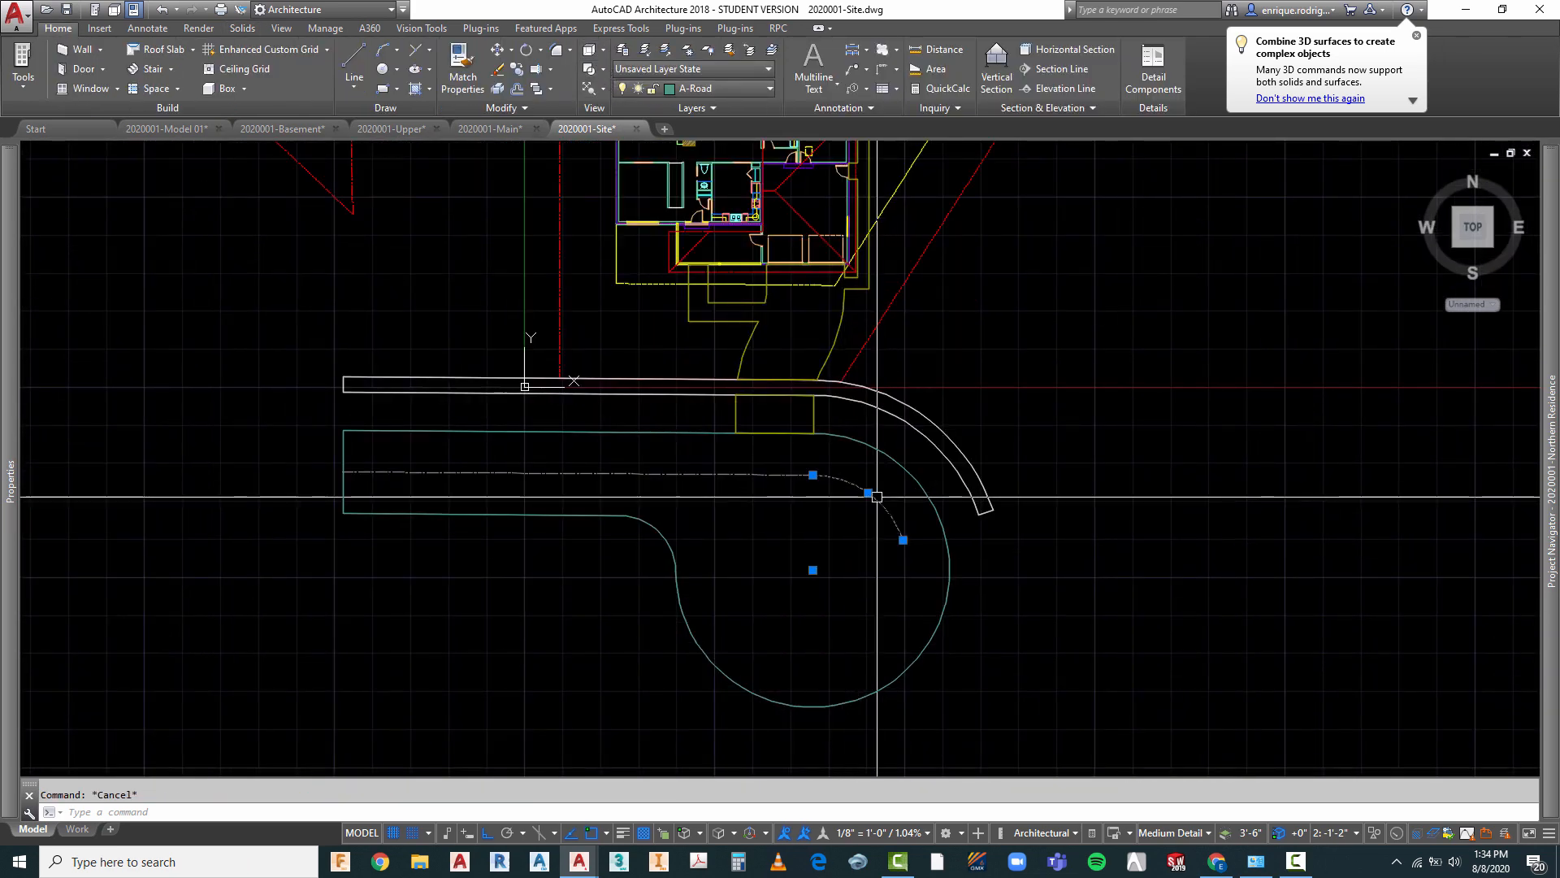
pyautogui.press('Escape')
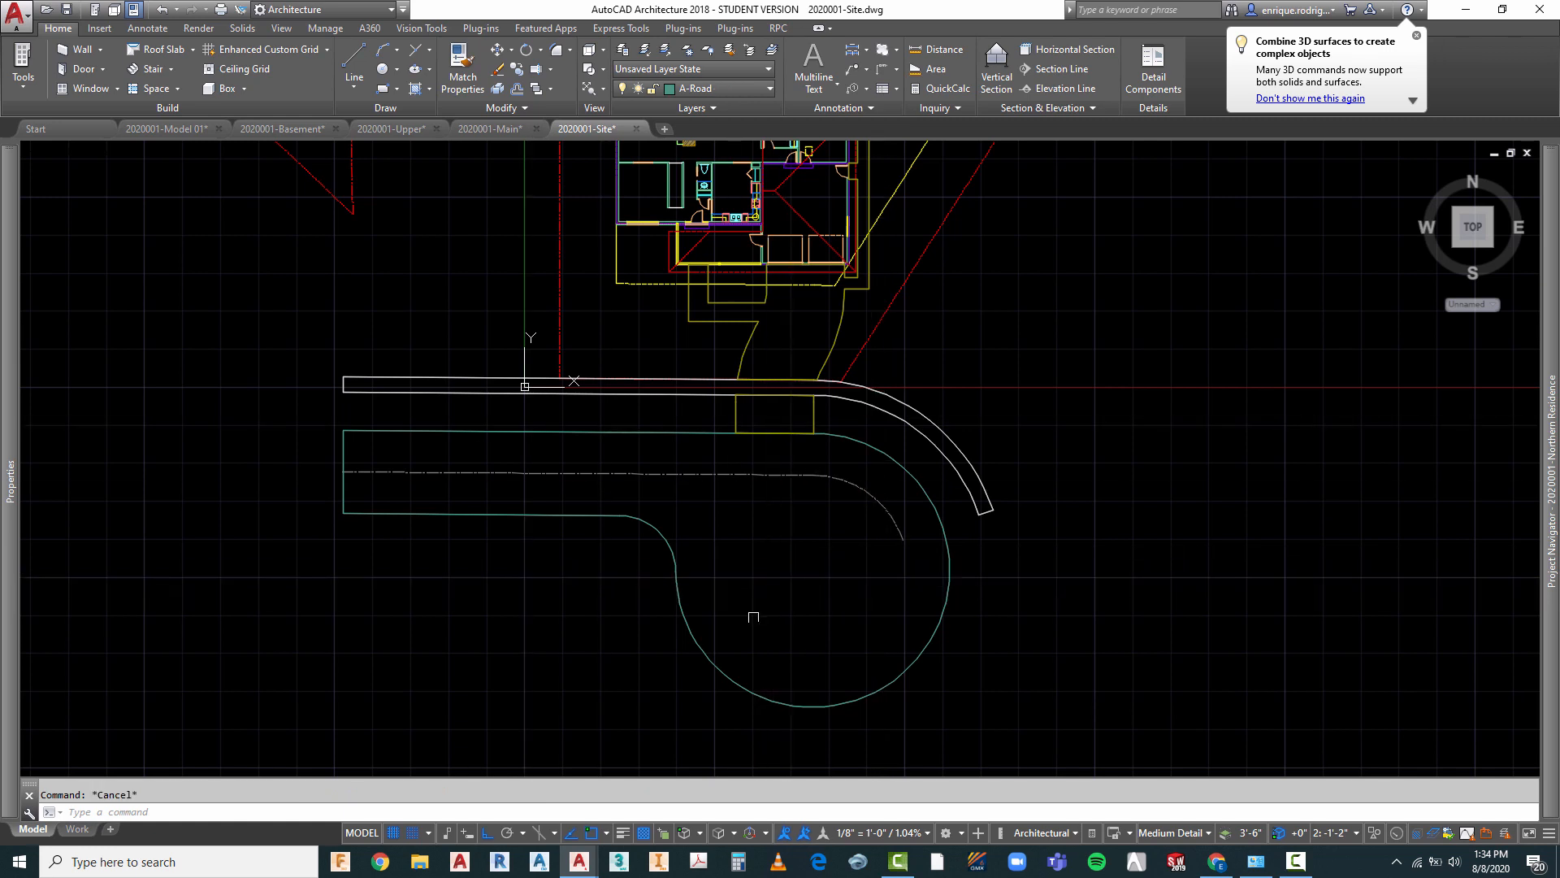
# - Review the site in the Conceptual visual style from above, including its general properties, and restore 2D Wireframe
pyautogui.click(115, 155)
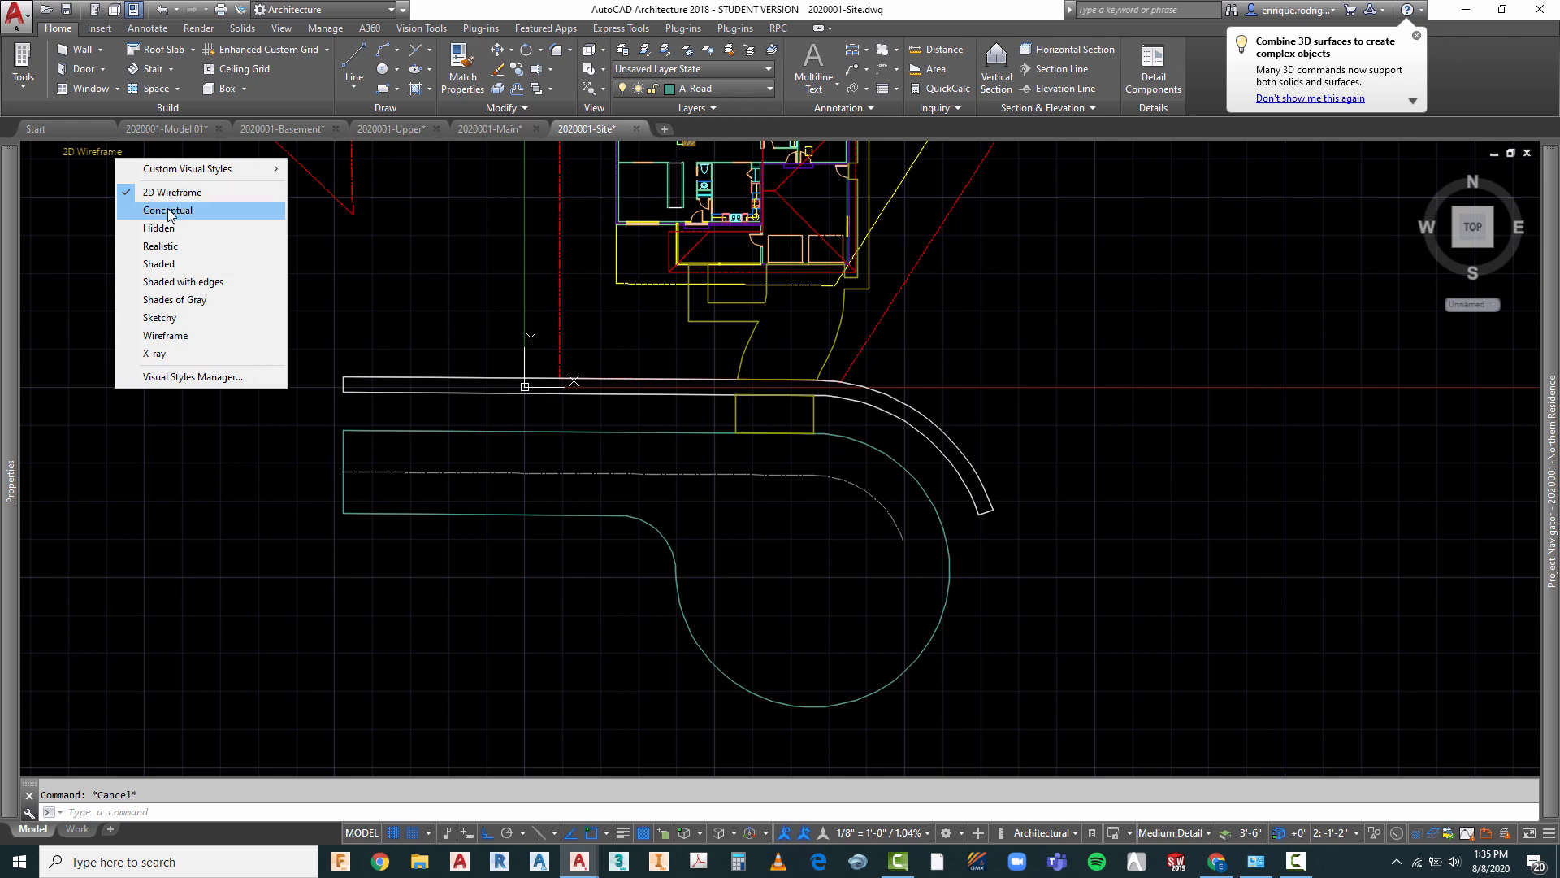
pyautogui.click(154, 208)
pyautogui.scroll(-2, 804, 478)
pyautogui.scroll(3, 809, 393)
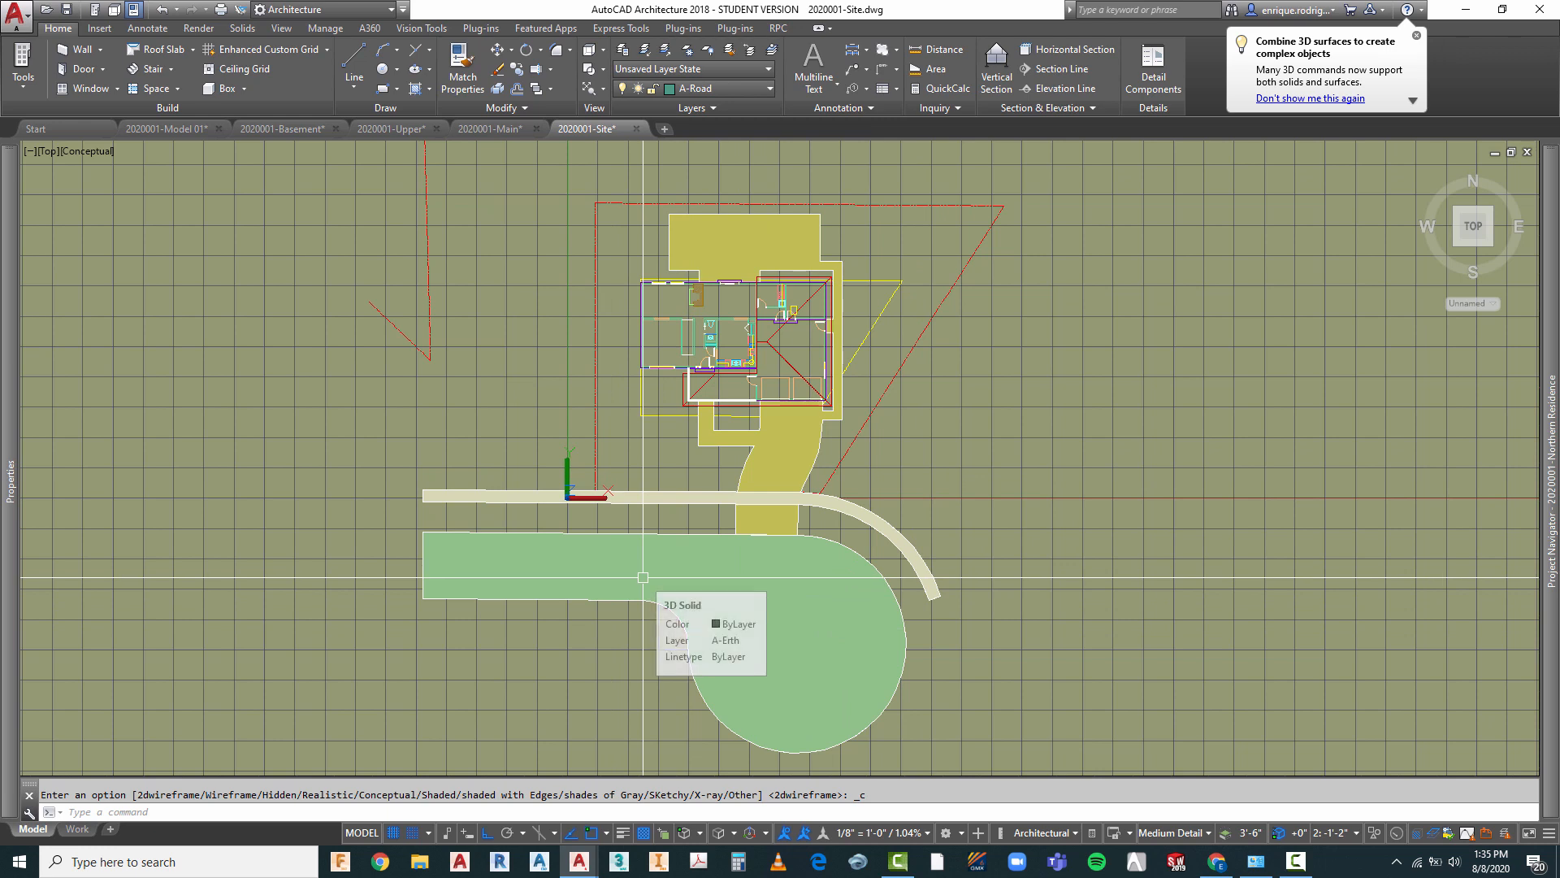
pyautogui.hotkey('ctrl', '1')
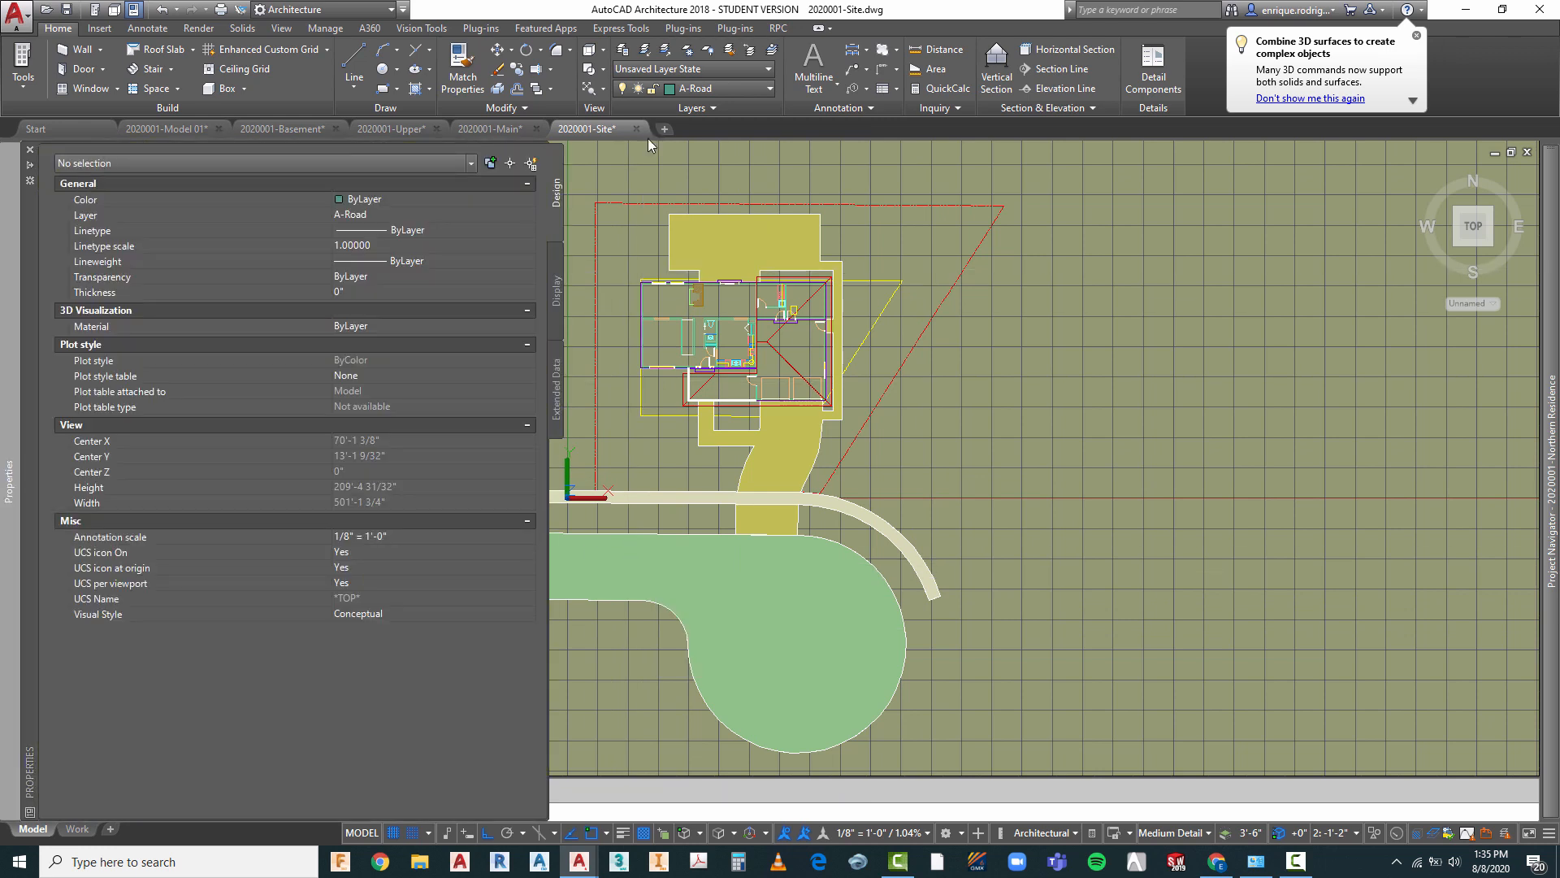
pyautogui.hotkey('ctrl', '1')
pyautogui.click(90, 152)
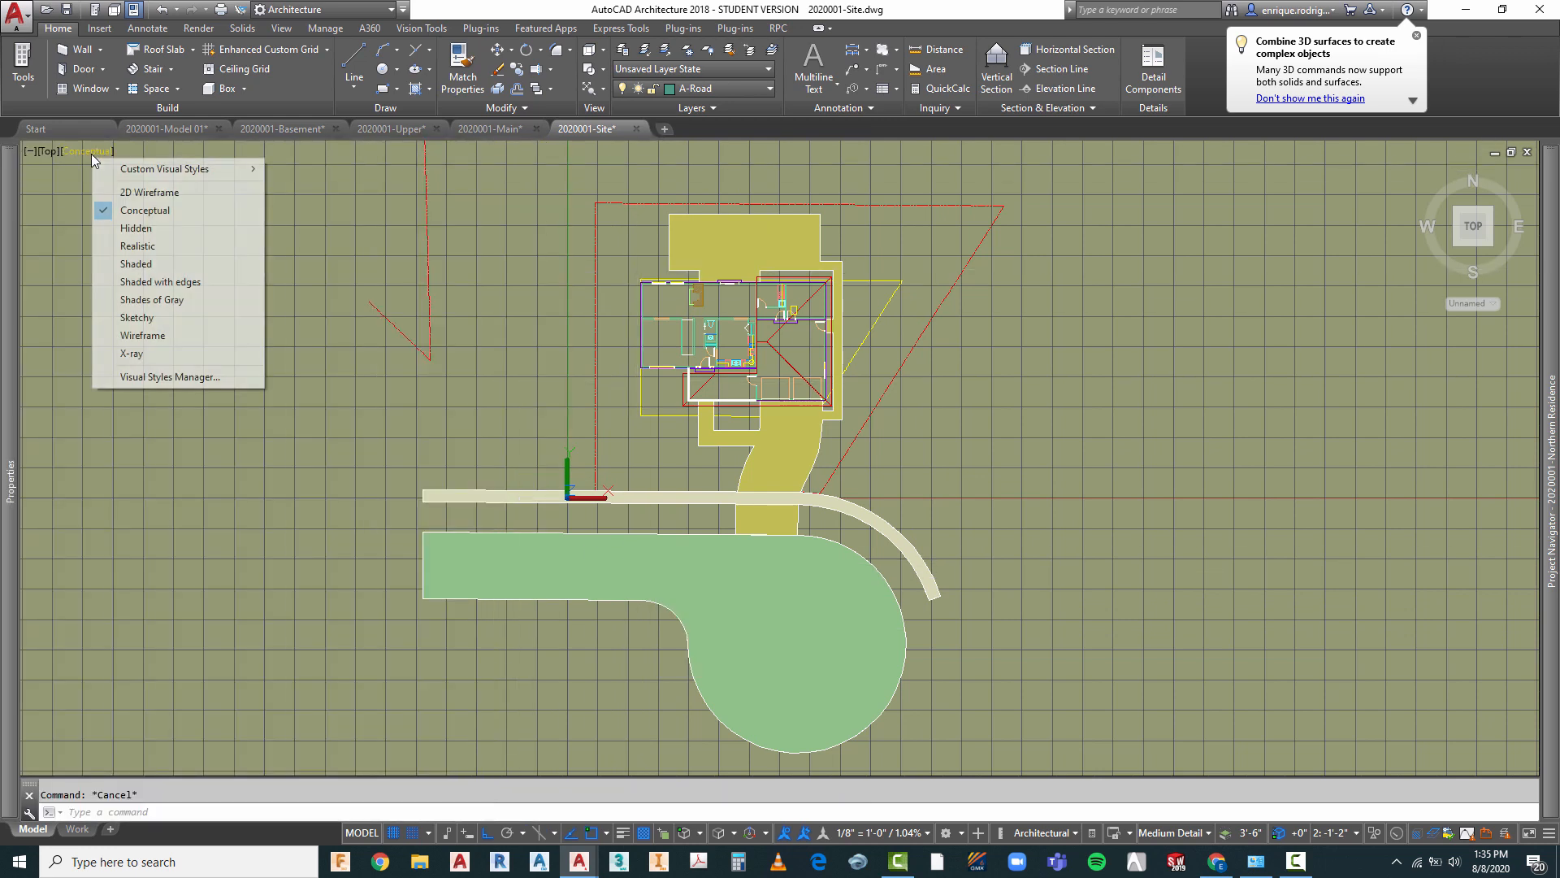
pyautogui.click(163, 191)
# - Check the layer list for pool layers and identify the layer of the slab outline behind the house
pyautogui.scroll(4, 782, 213)
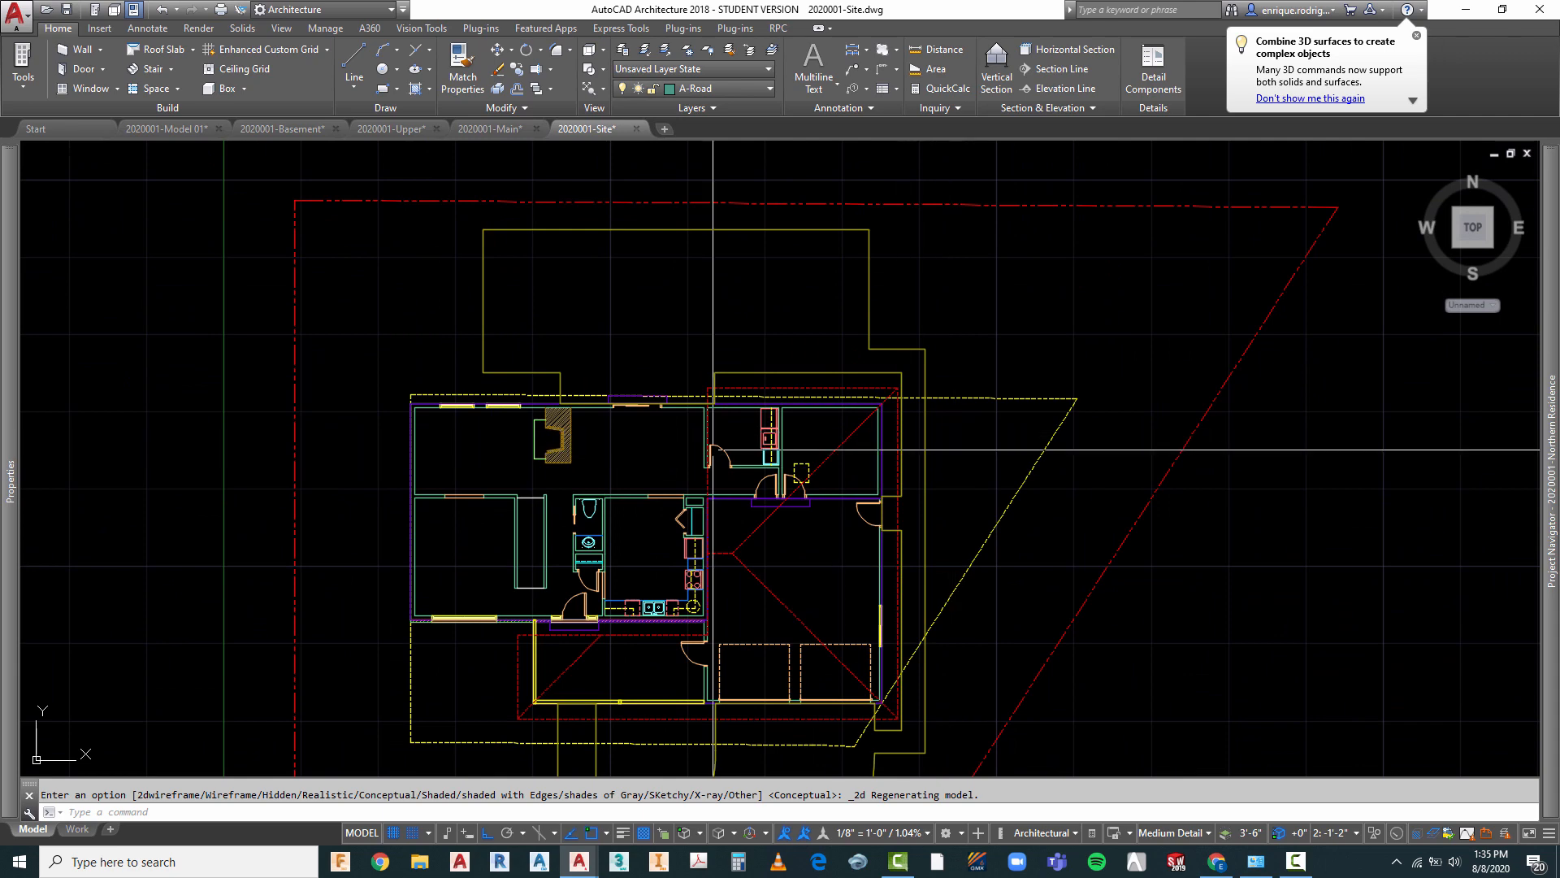
pyautogui.scroll(2, 624, 369)
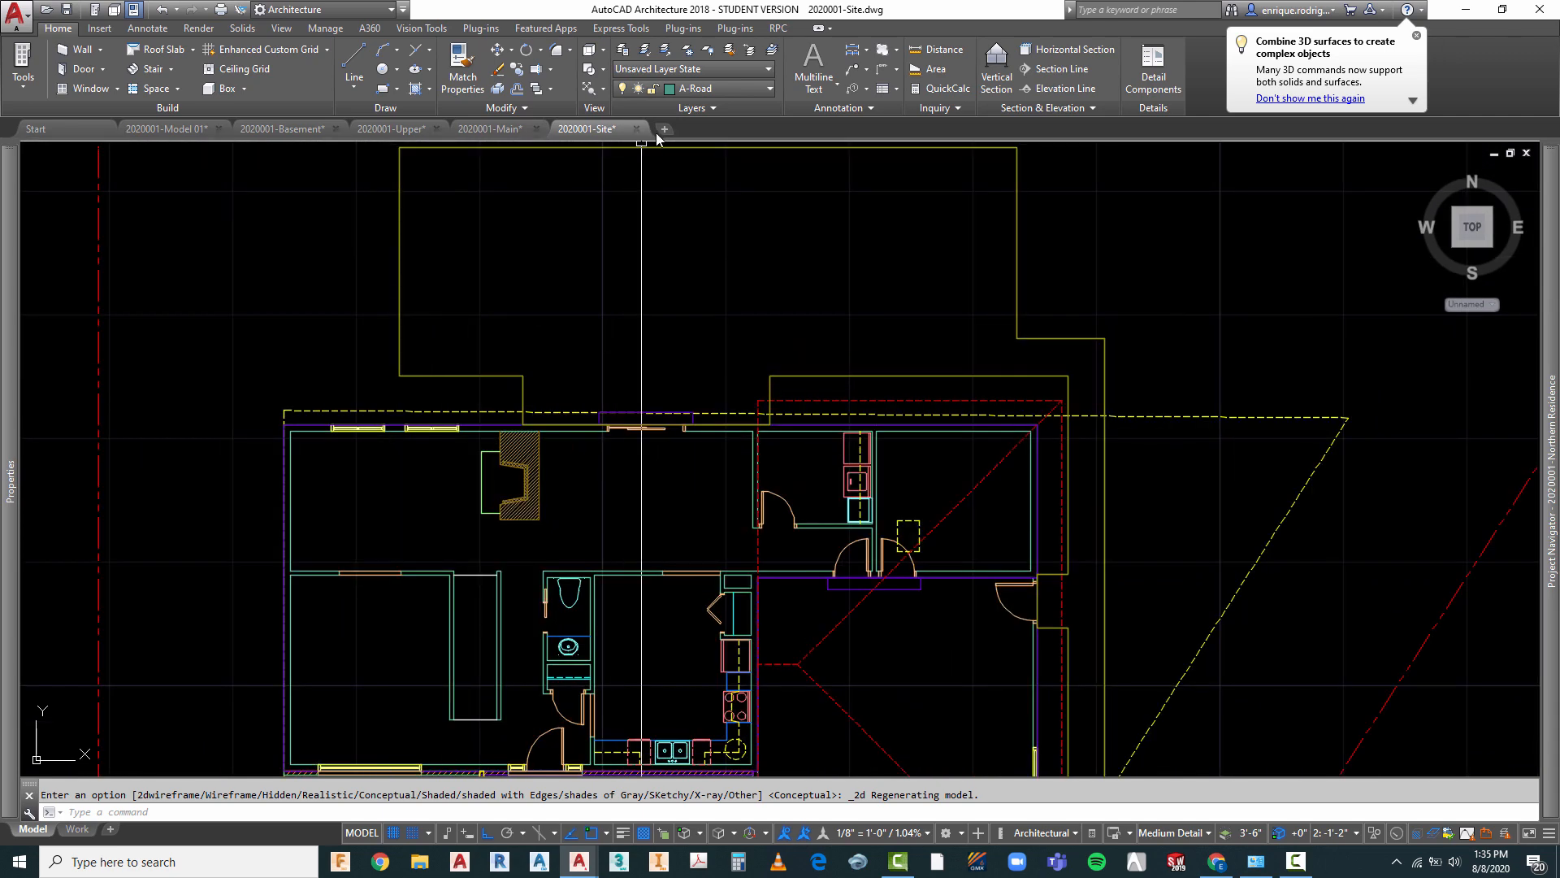
pyautogui.press('Escape')
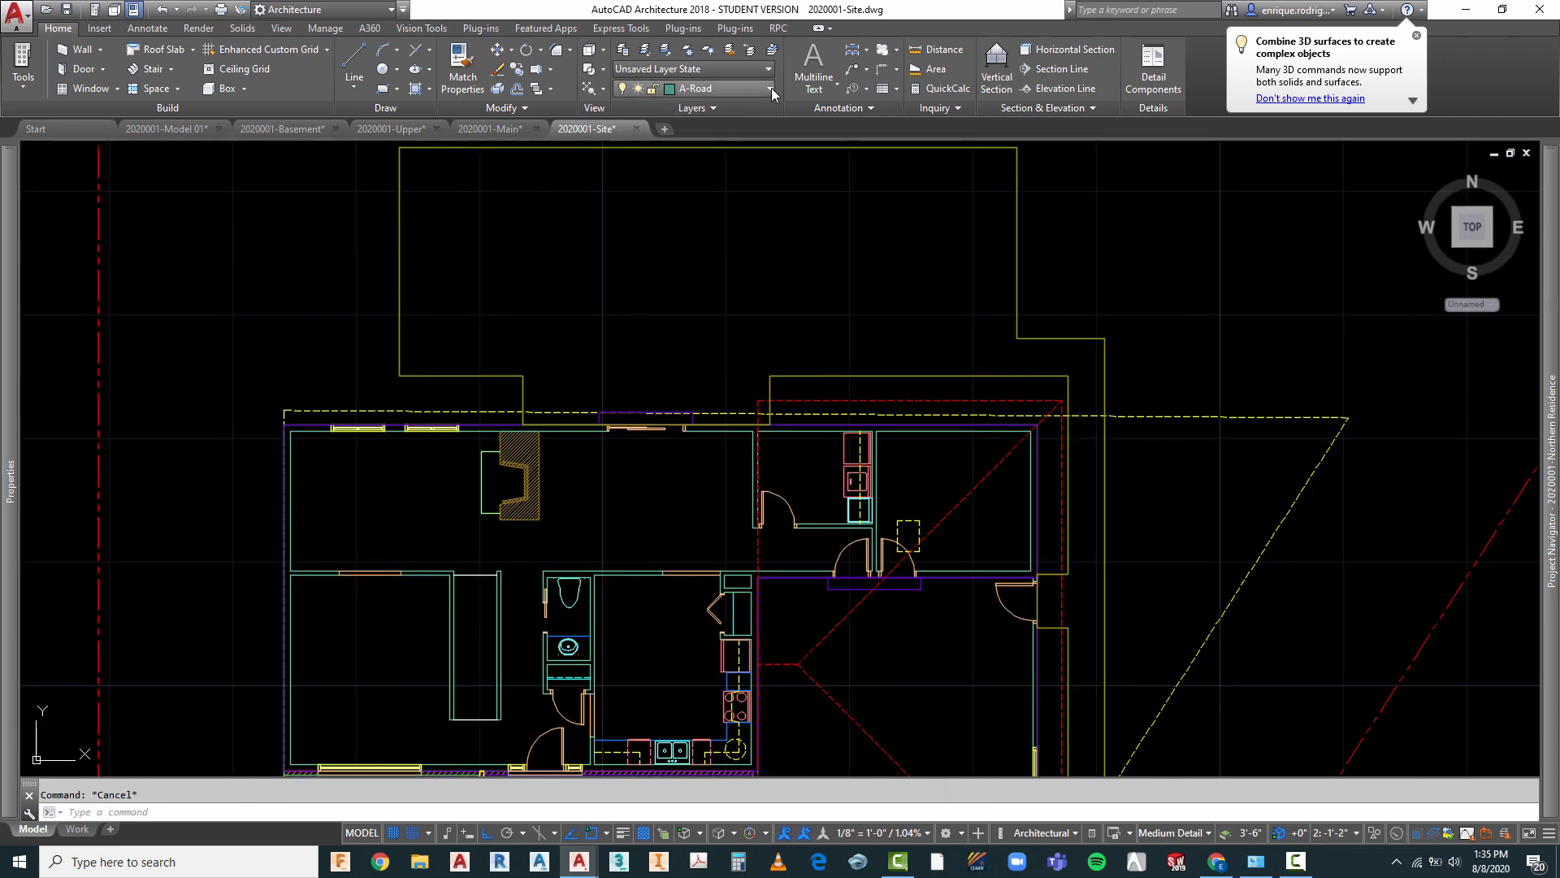
pyautogui.click(770, 89)
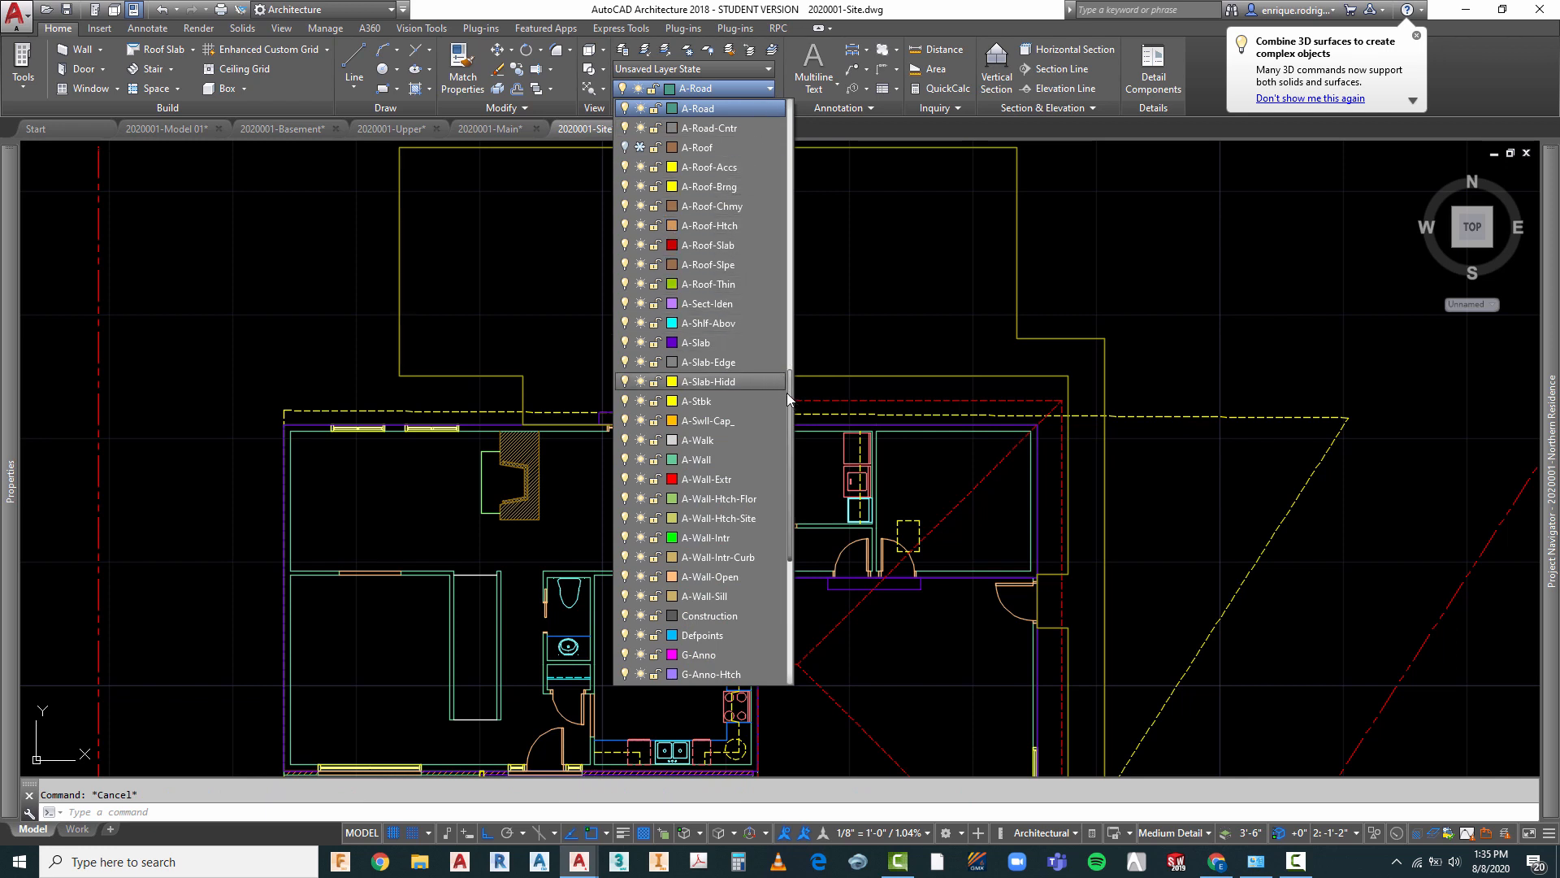
pyautogui.moveTo(786, 392); pyautogui.dragTo(783, 324)
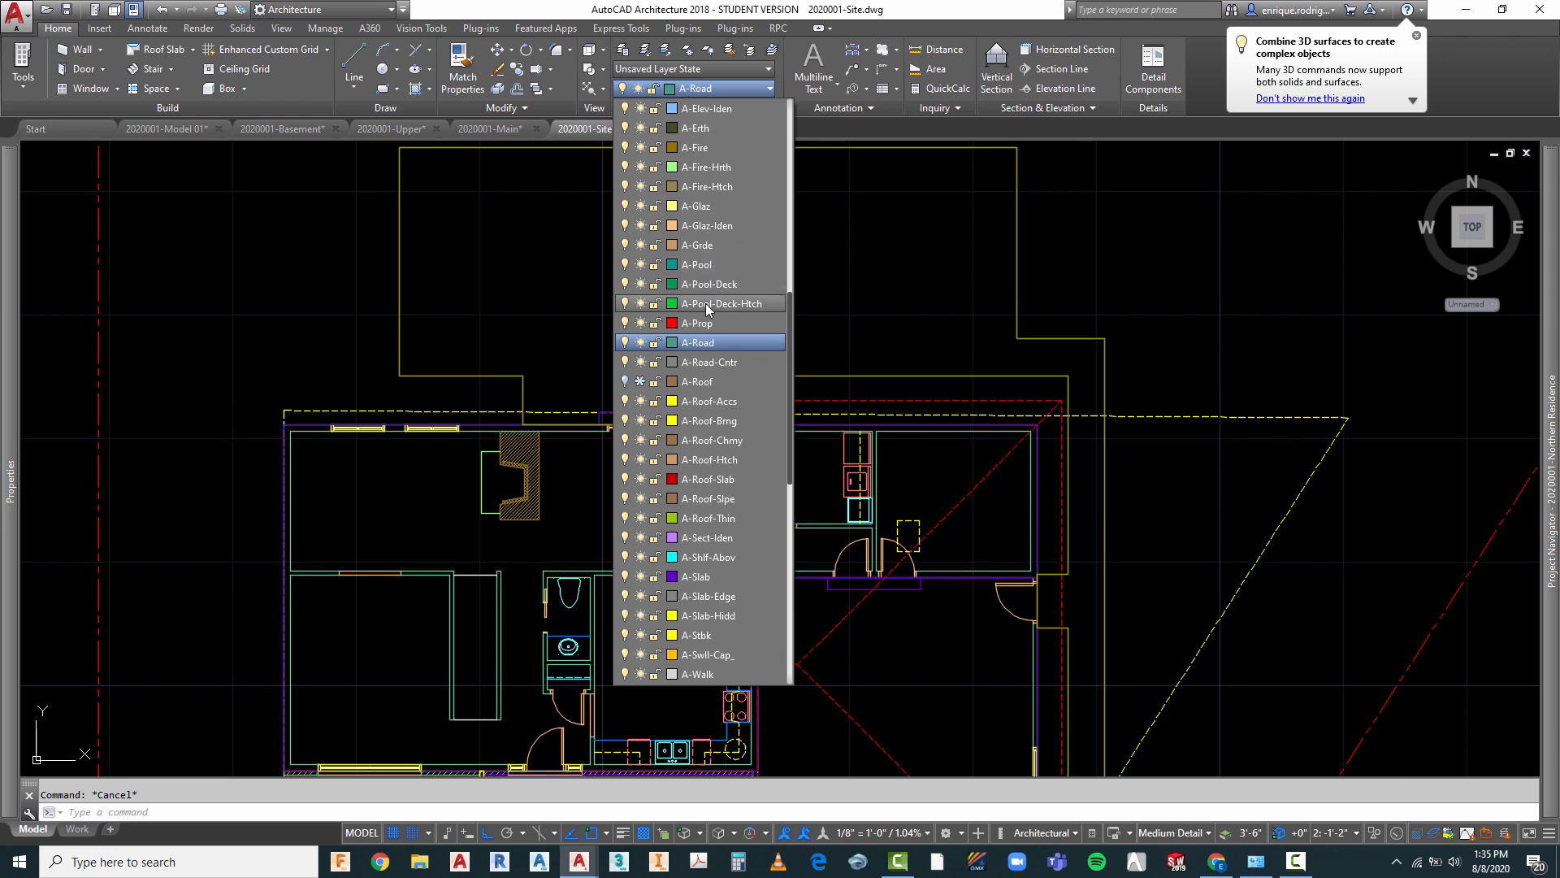
pyautogui.click(1040, 390)
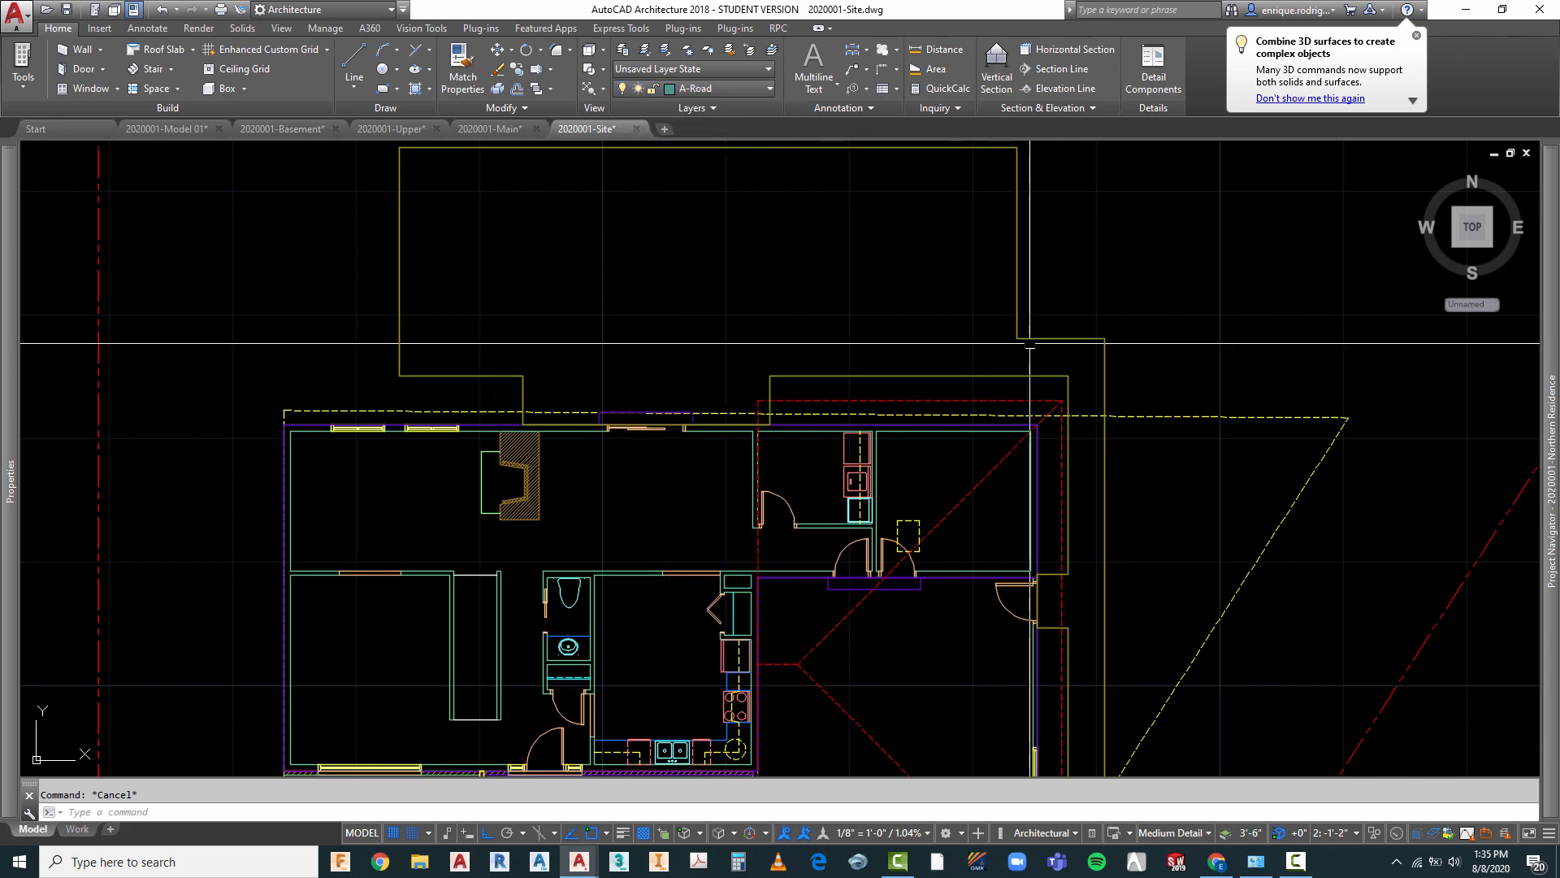
pyautogui.scroll(-2, 748, 229)
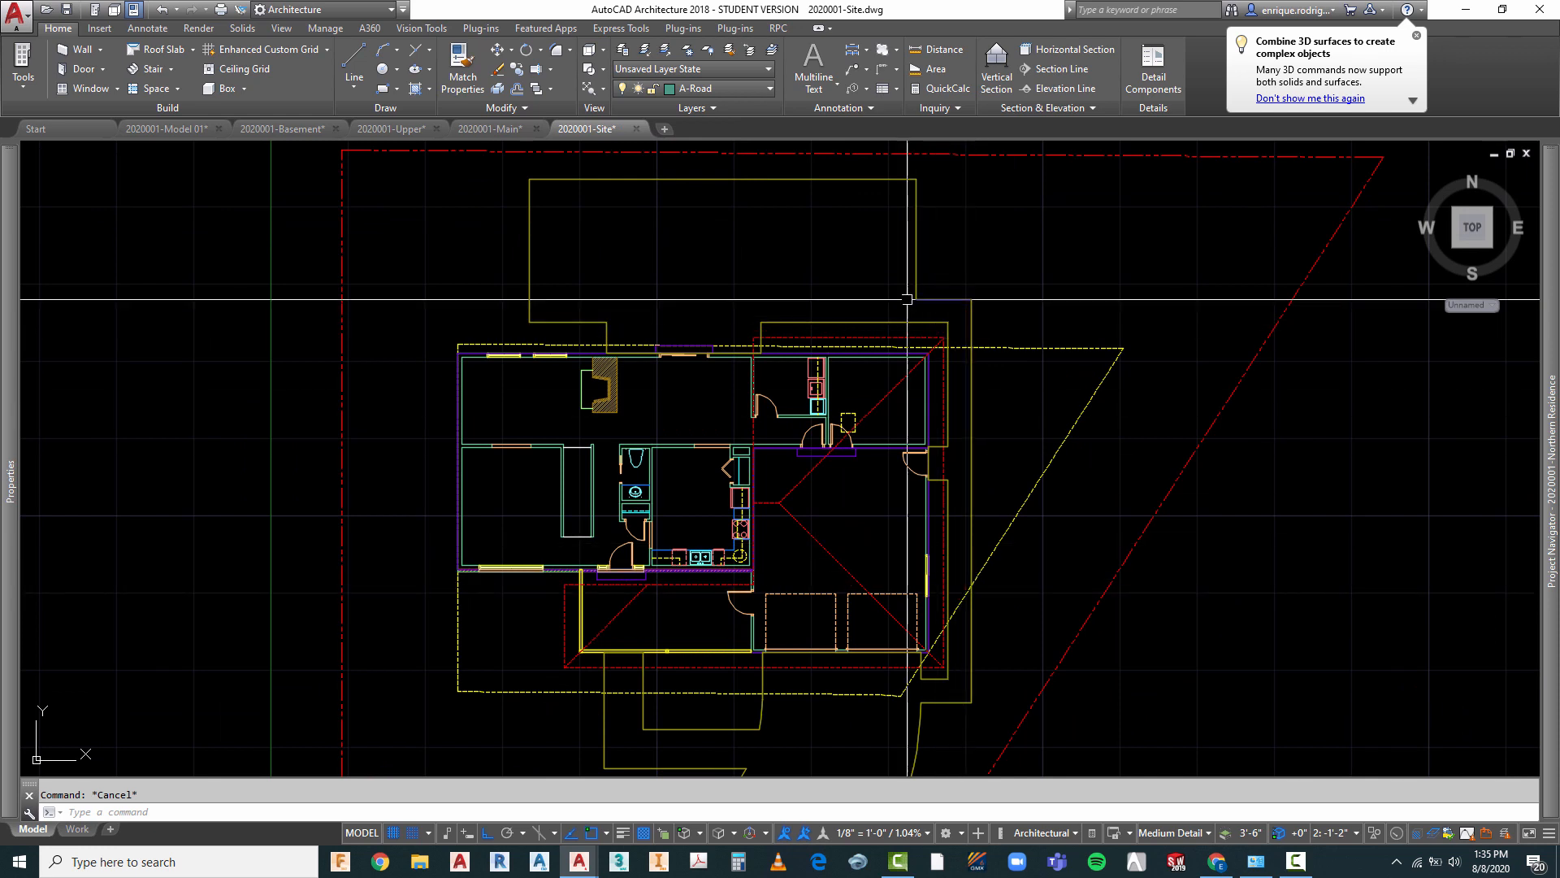
pyautogui.click(918, 258)
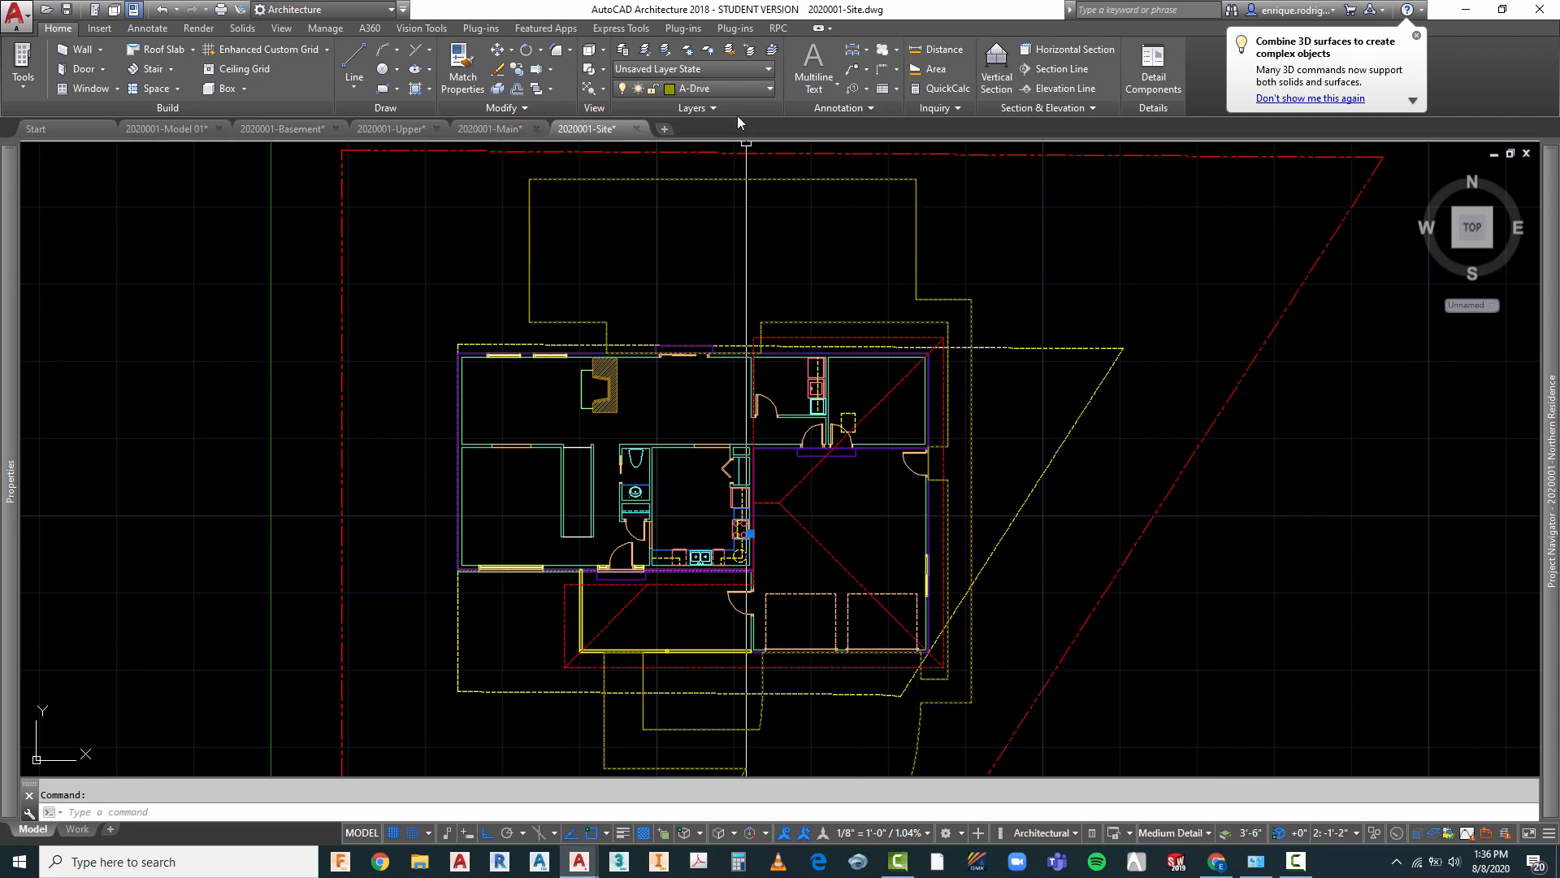
pyautogui.press('Escape')
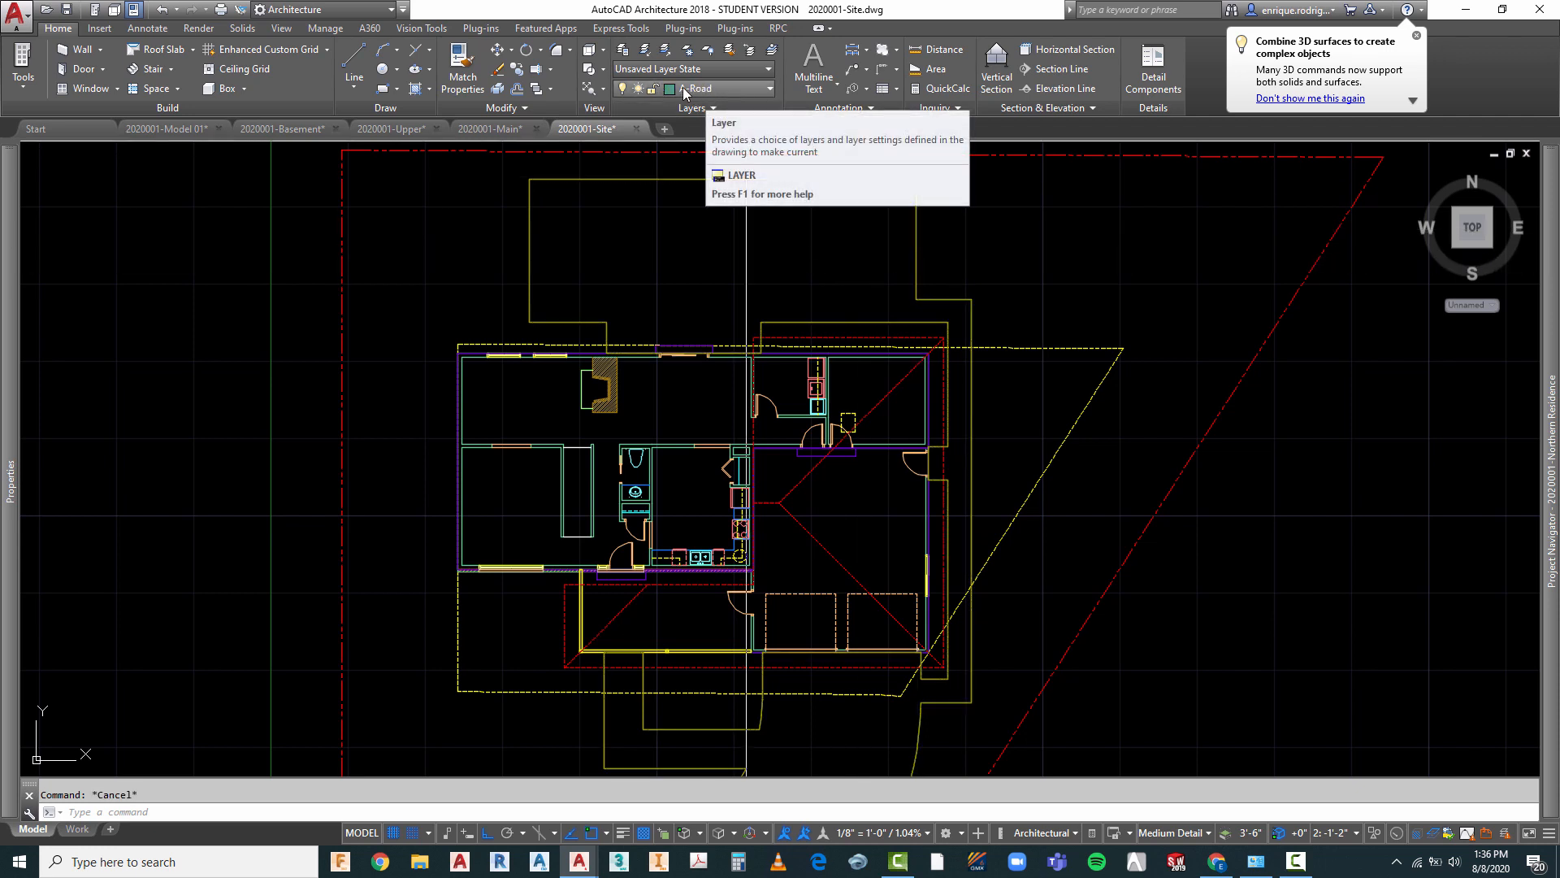
# - Make A-Pool the current layer
pyautogui.click(753, 87)
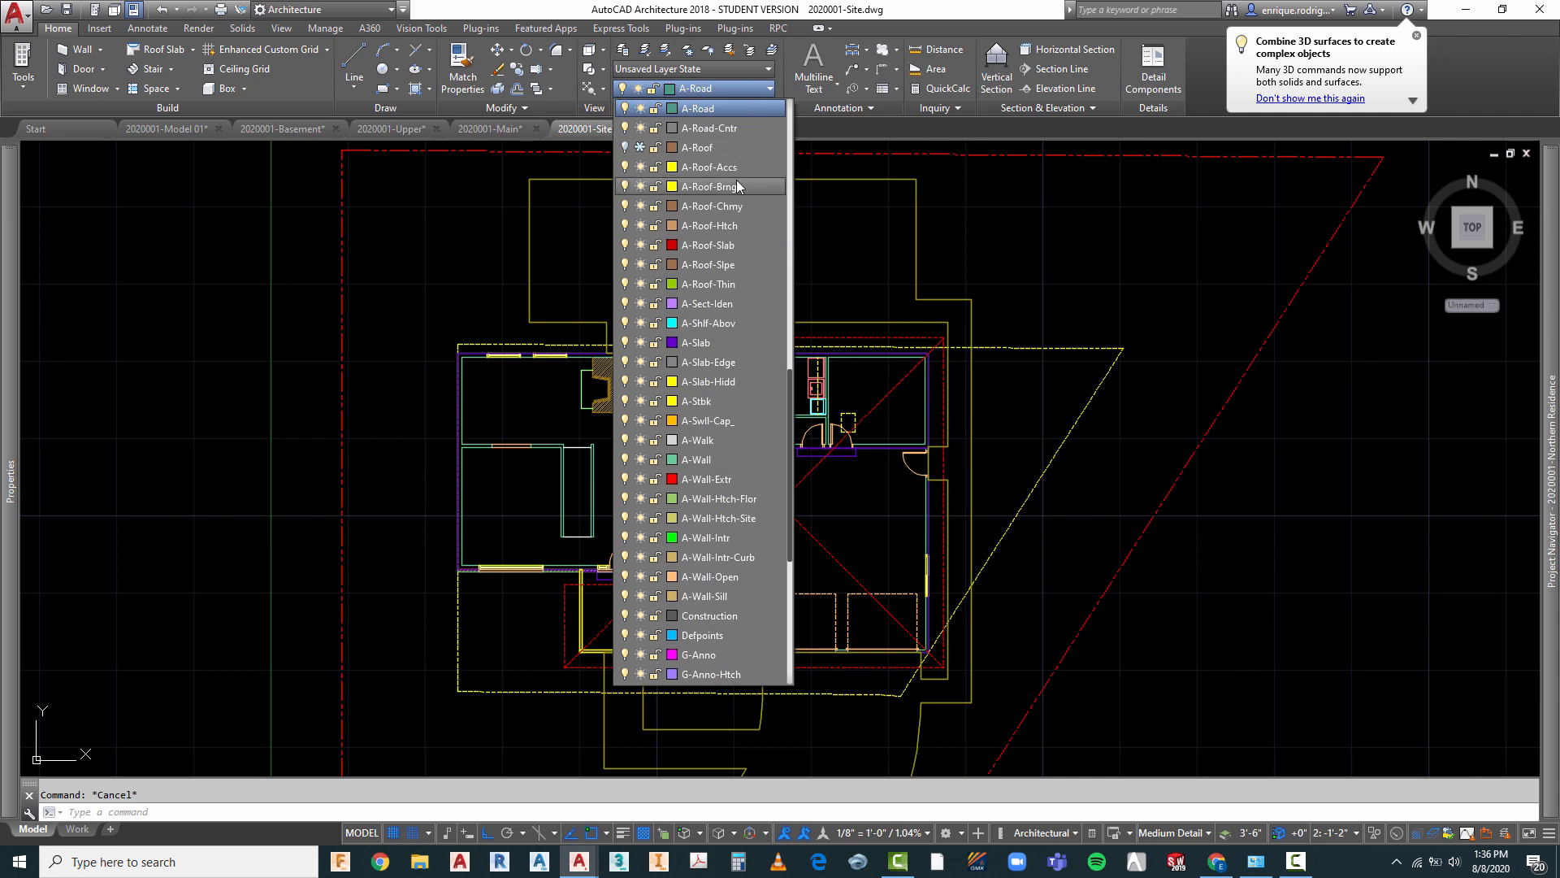
pyautogui.scroll(2, 736, 181)
pyautogui.click(699, 147)
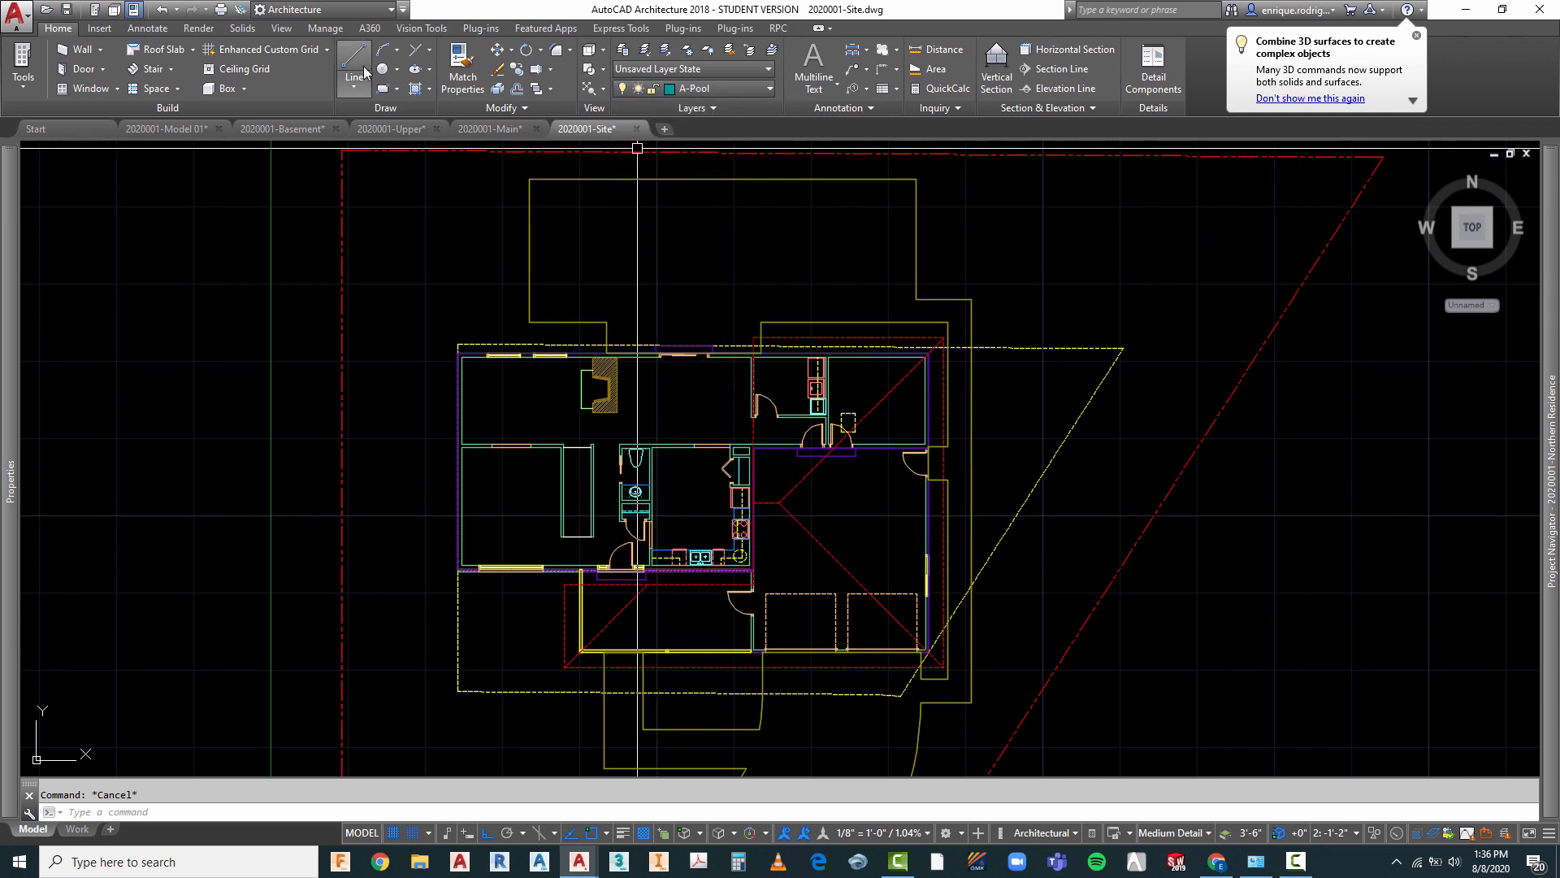
# - Draw a vertical line from the midpoint of the slab edge at the rear sliding door to the slab's far upper edge
pyautogui.click(354, 66)
pyautogui.scroll(4, 683, 294)
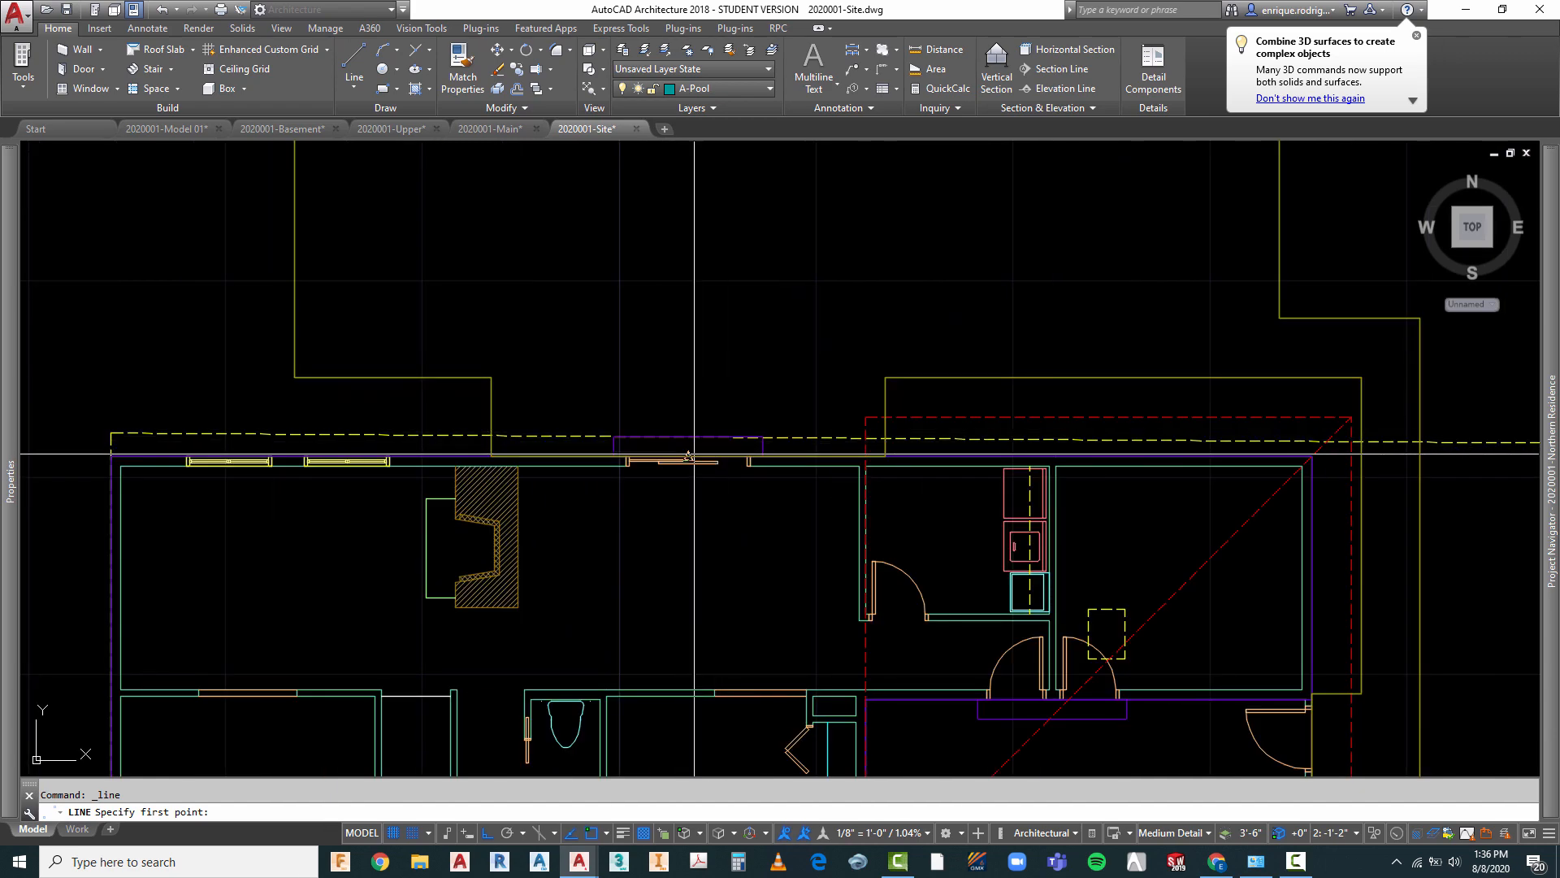
pyautogui.click(688, 456)
pyautogui.scroll(-4, 718, 332)
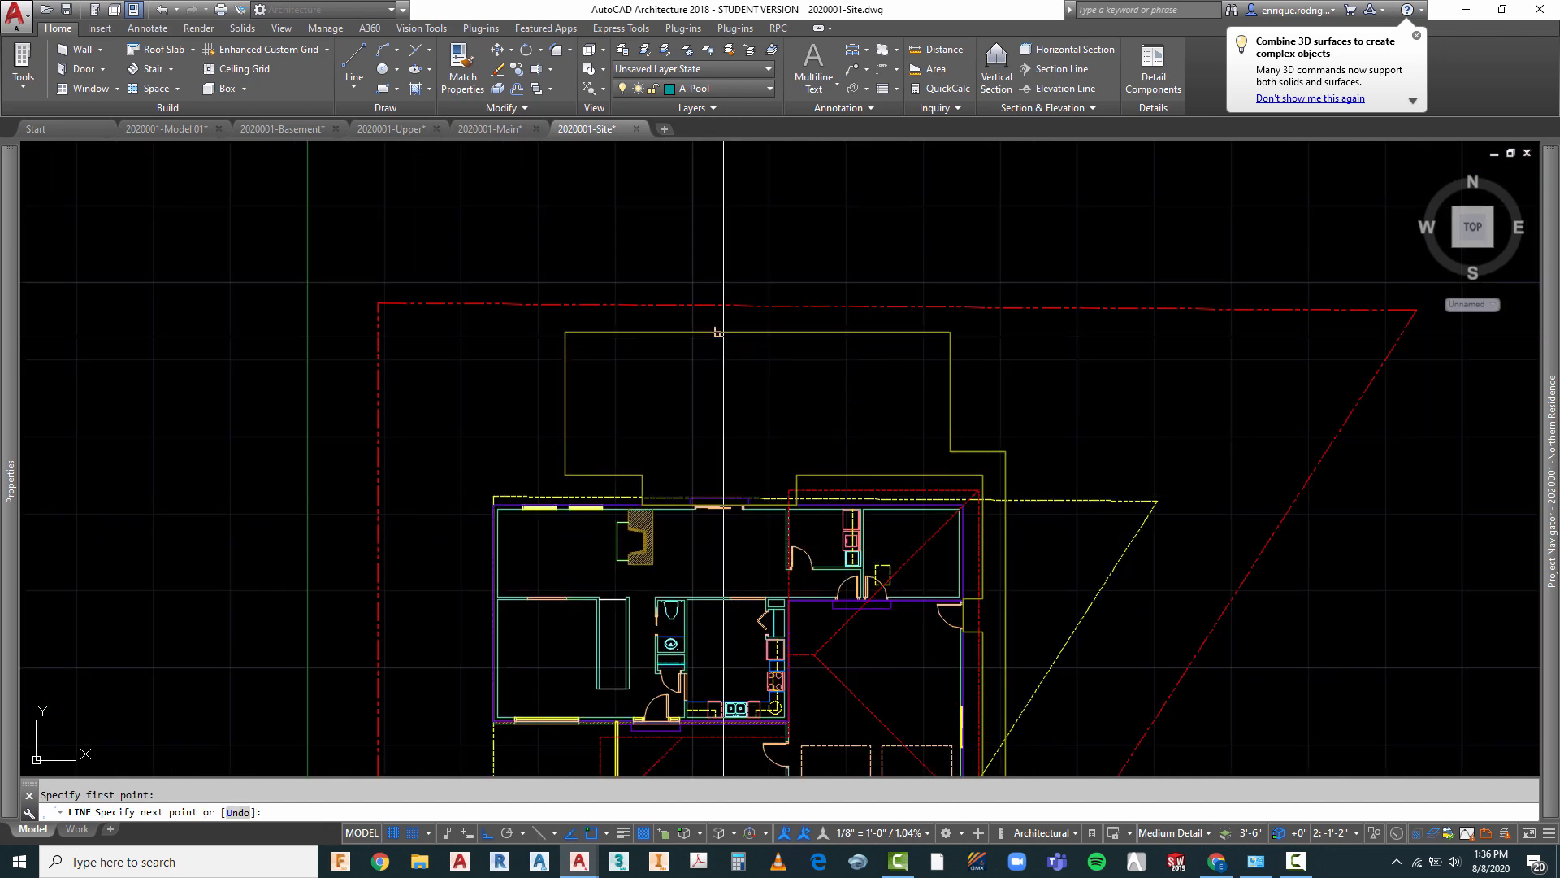
pyautogui.press('Escape')
pyautogui.scroll(4, 728, 405)
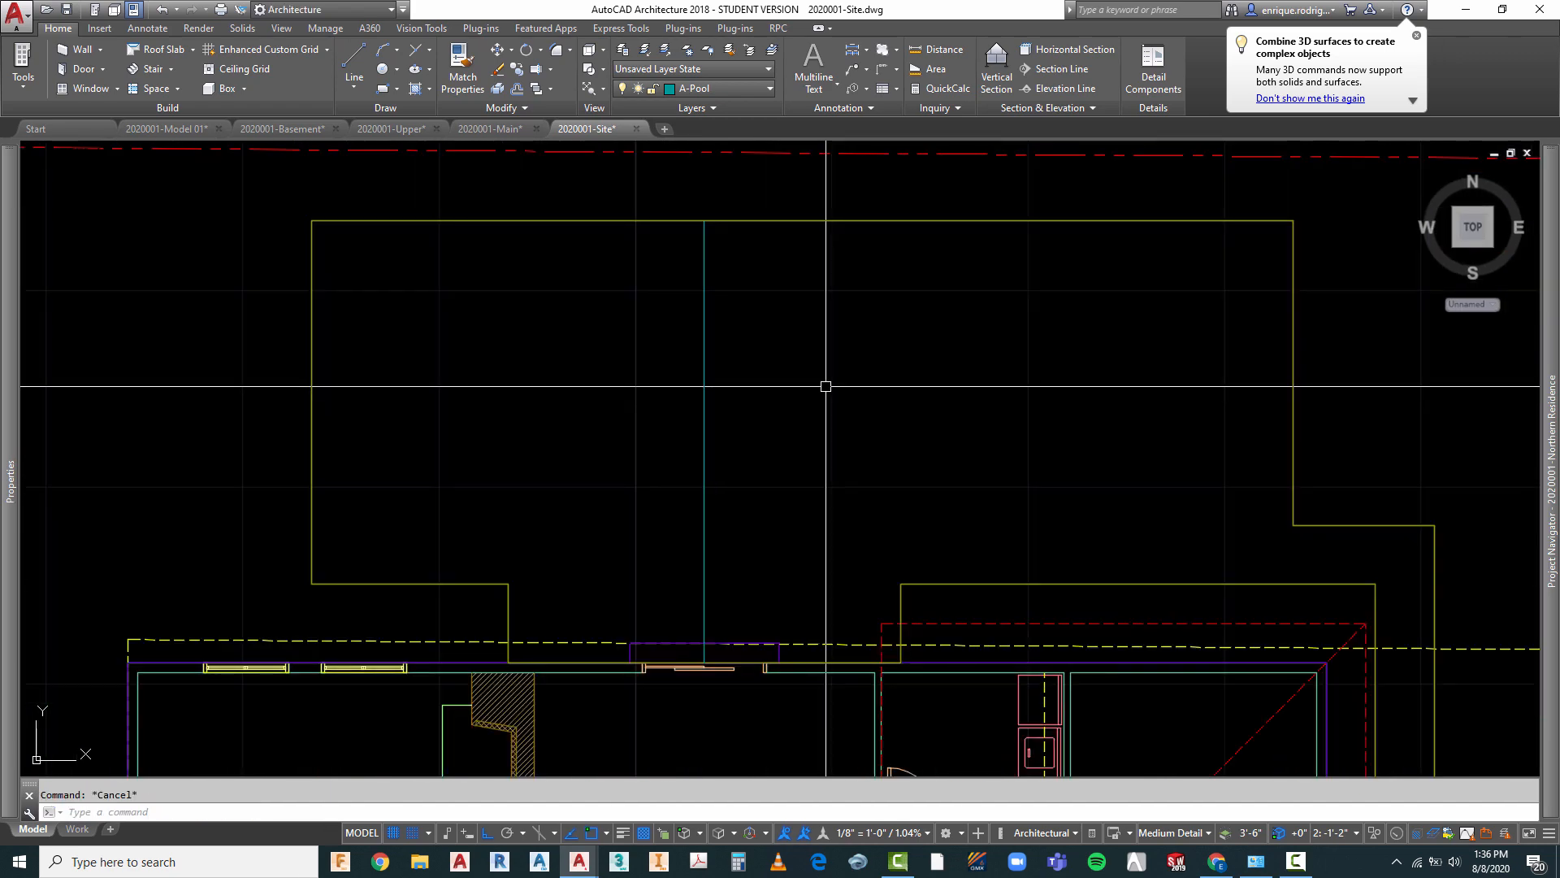
# - Offset the vertical pool centerline 15' to both sides
pyautogui.write('o')
pyautogui.press('Return')
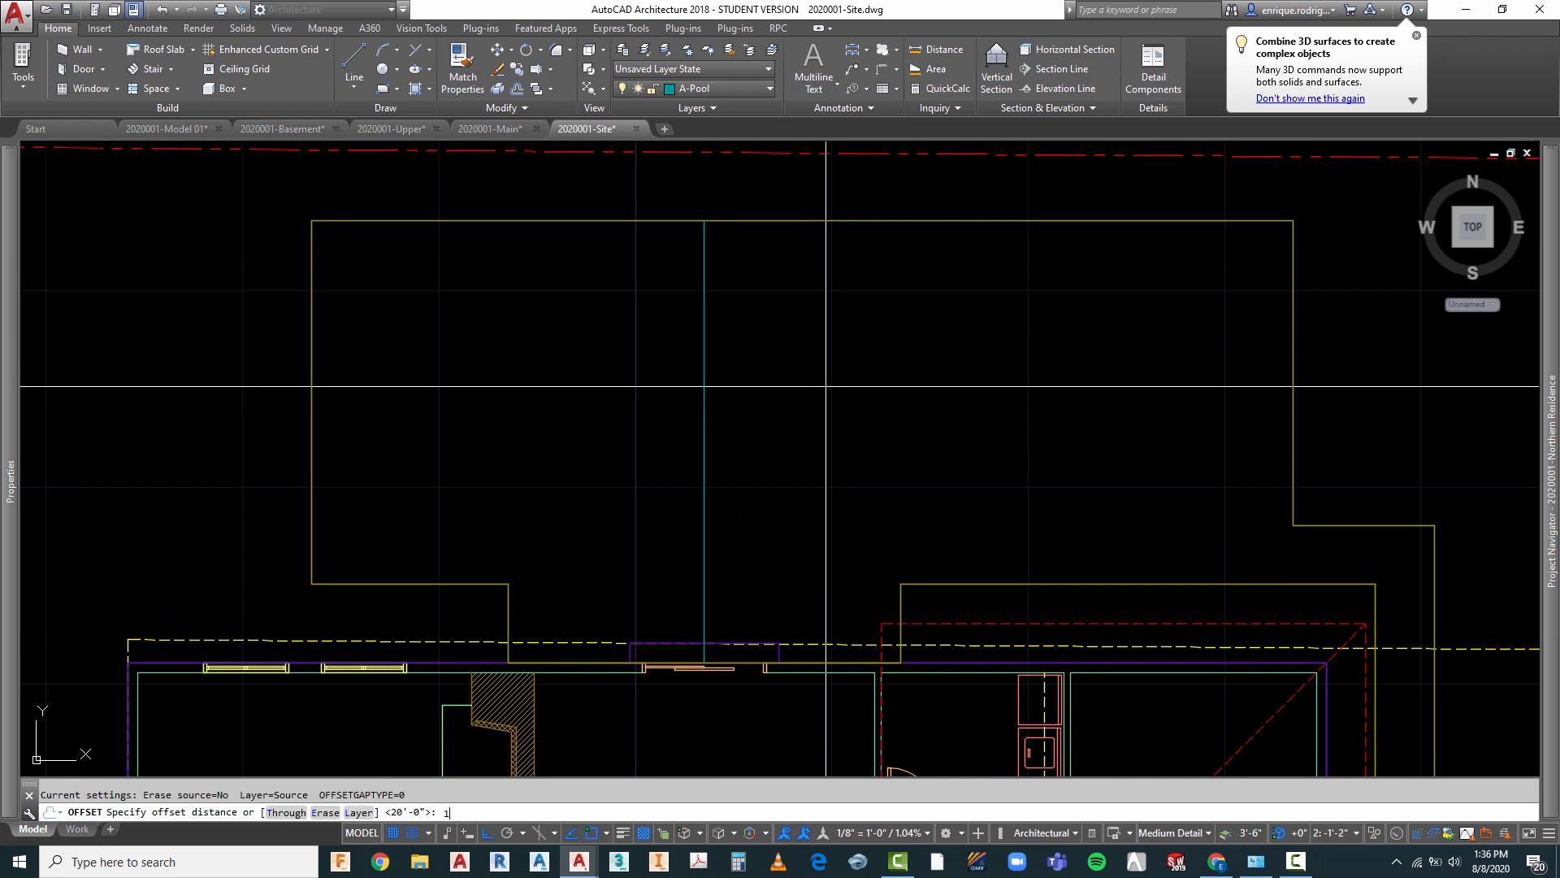
pyautogui.press('Return')
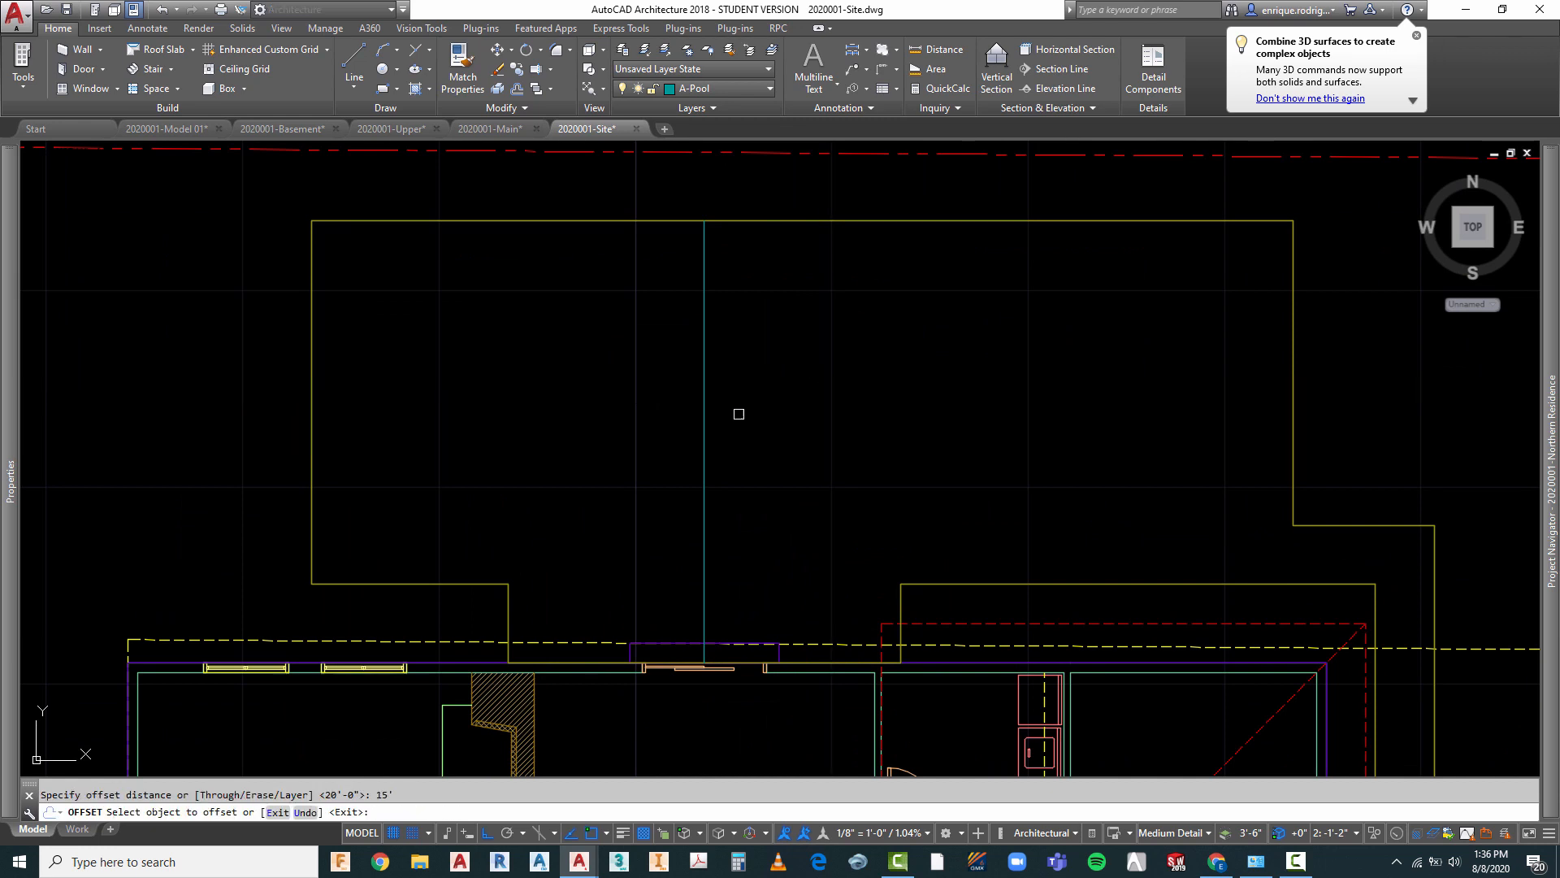
pyautogui.click(703, 426)
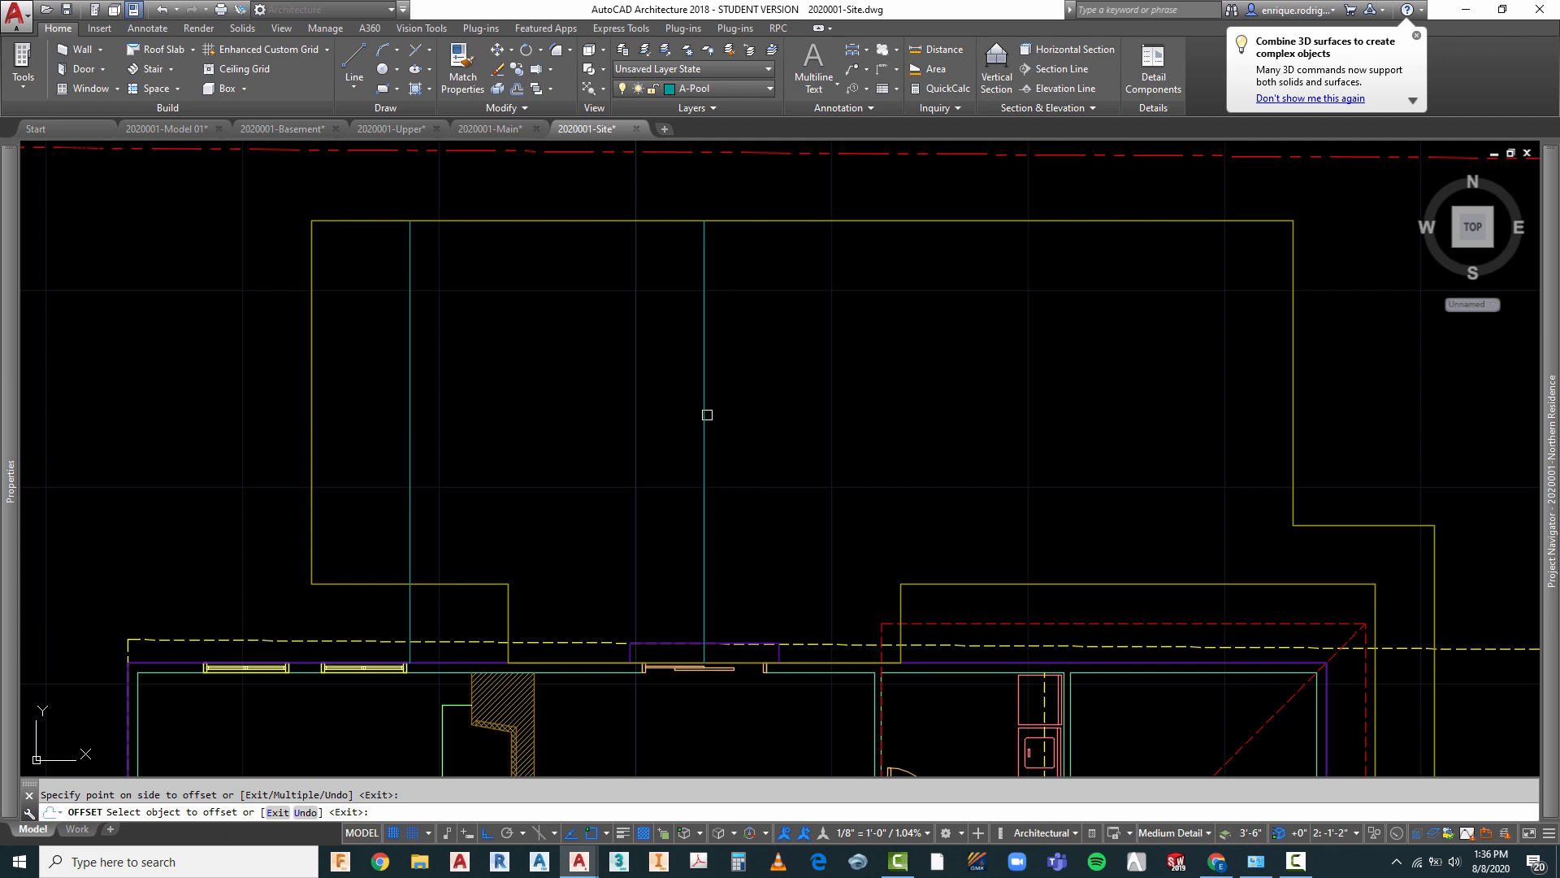
pyautogui.press('Escape')
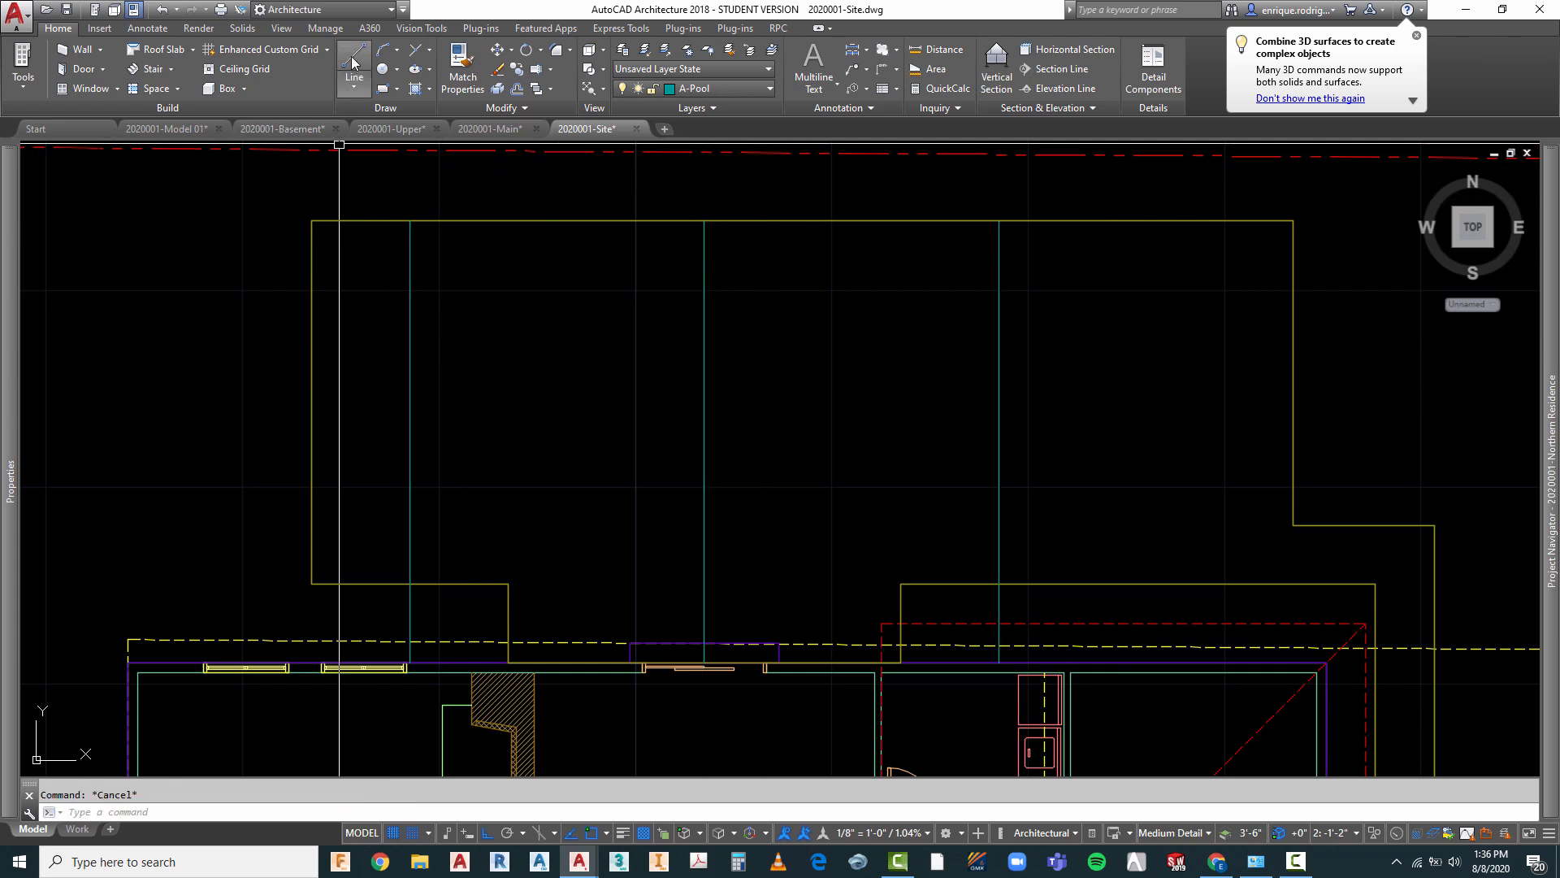
# - Draw a horizontal line along the rear slab's lower edge level, crossing all three vertical pool lines
pyautogui.click(353, 63)
pyautogui.click(468, 583)
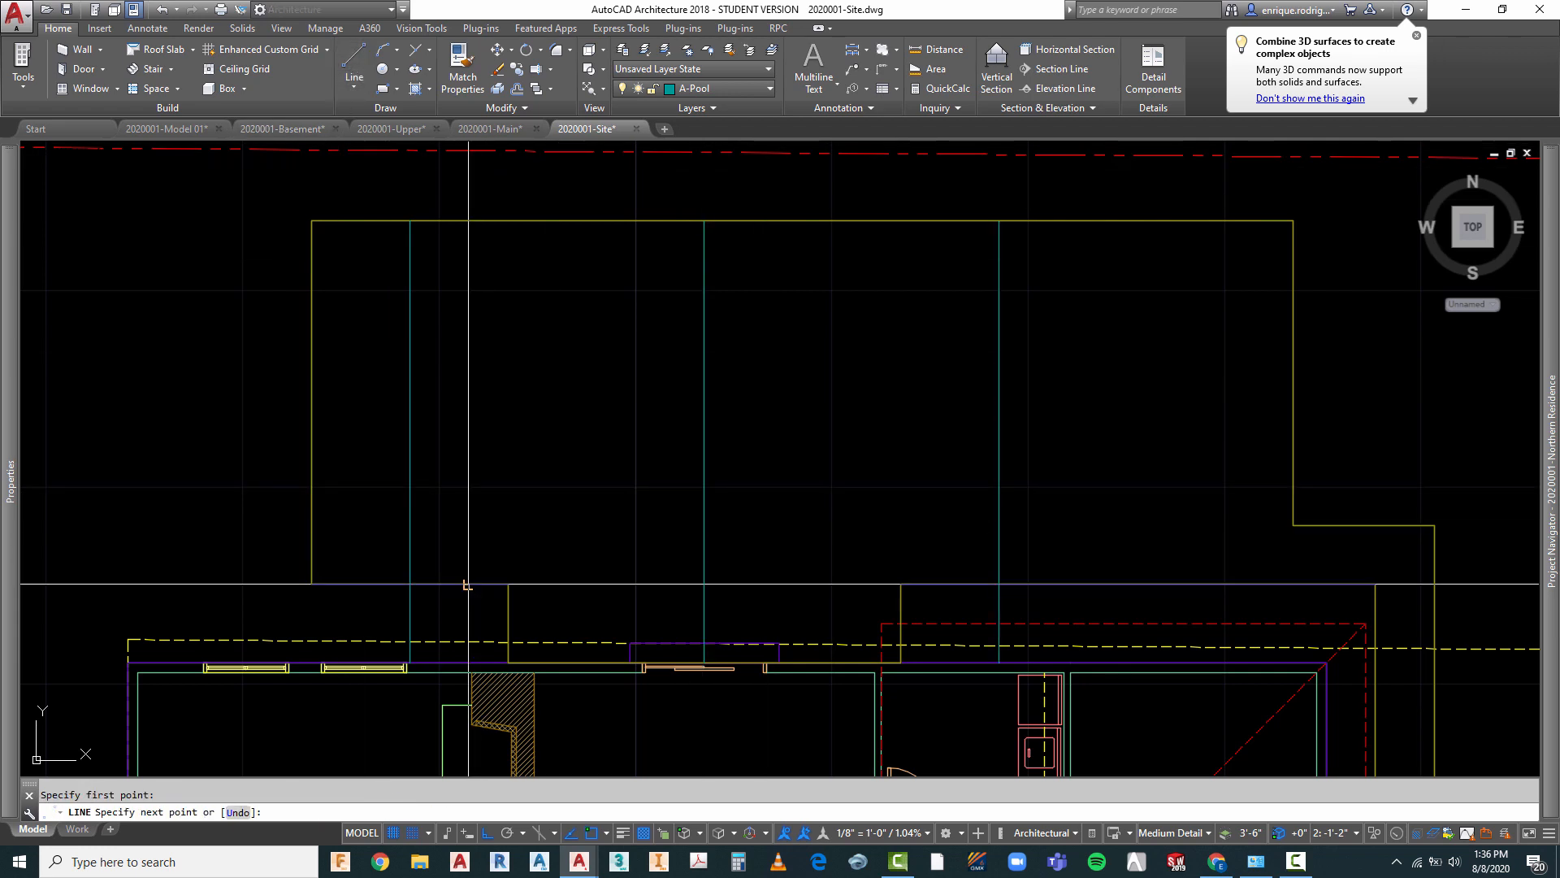
pyautogui.click(1040, 584)
pyautogui.press('Escape')
pyautogui.press('Escape')
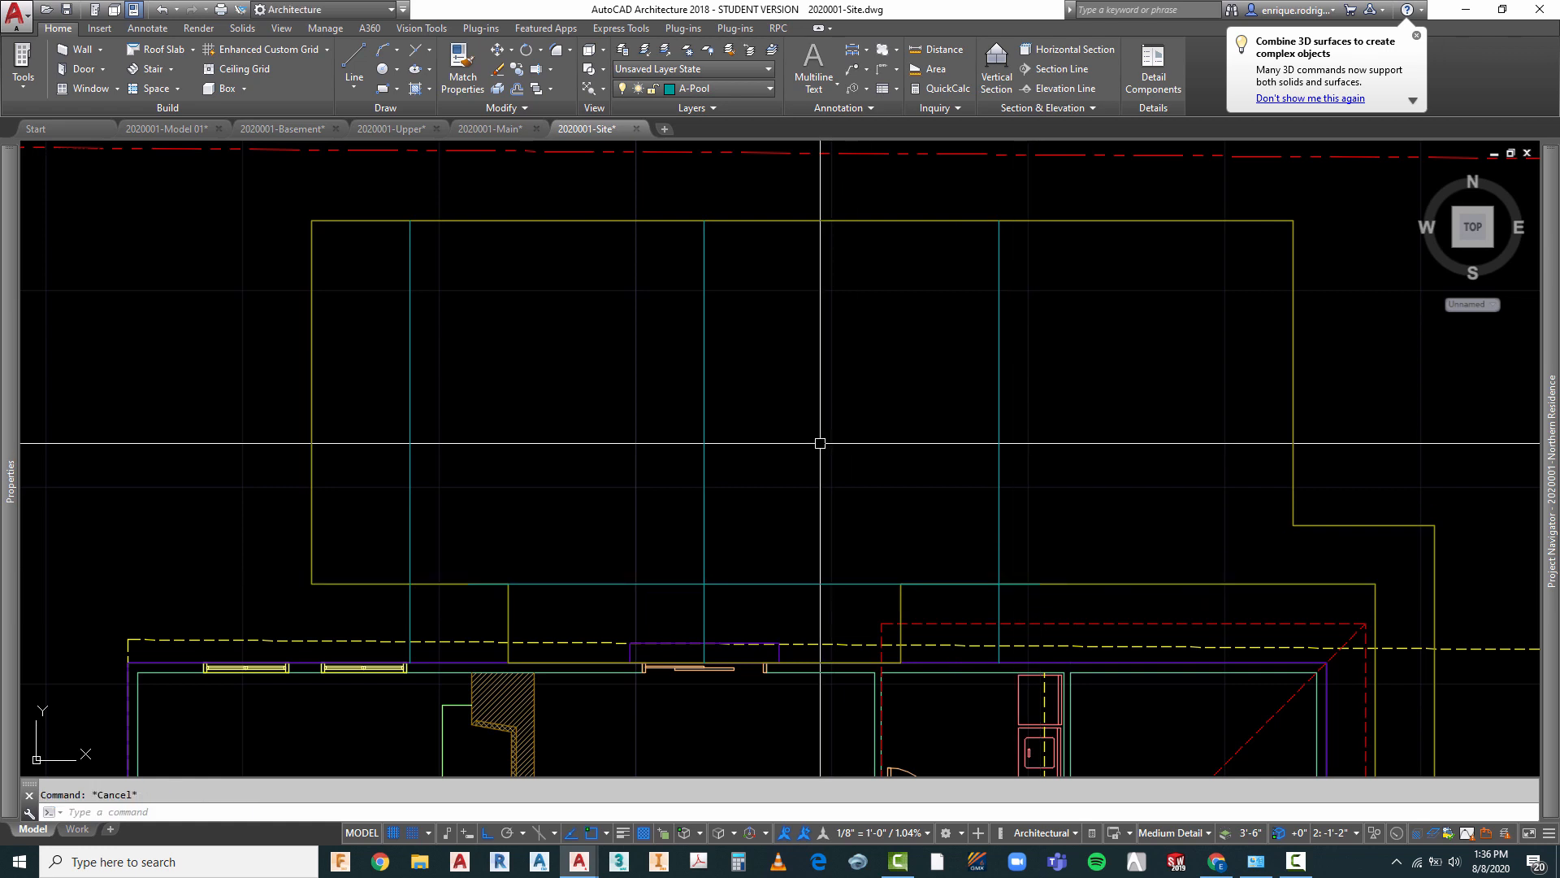
# - Offset the horizontal line 5' upward, away from the house
pyautogui.press('Return')
pyautogui.write('5')
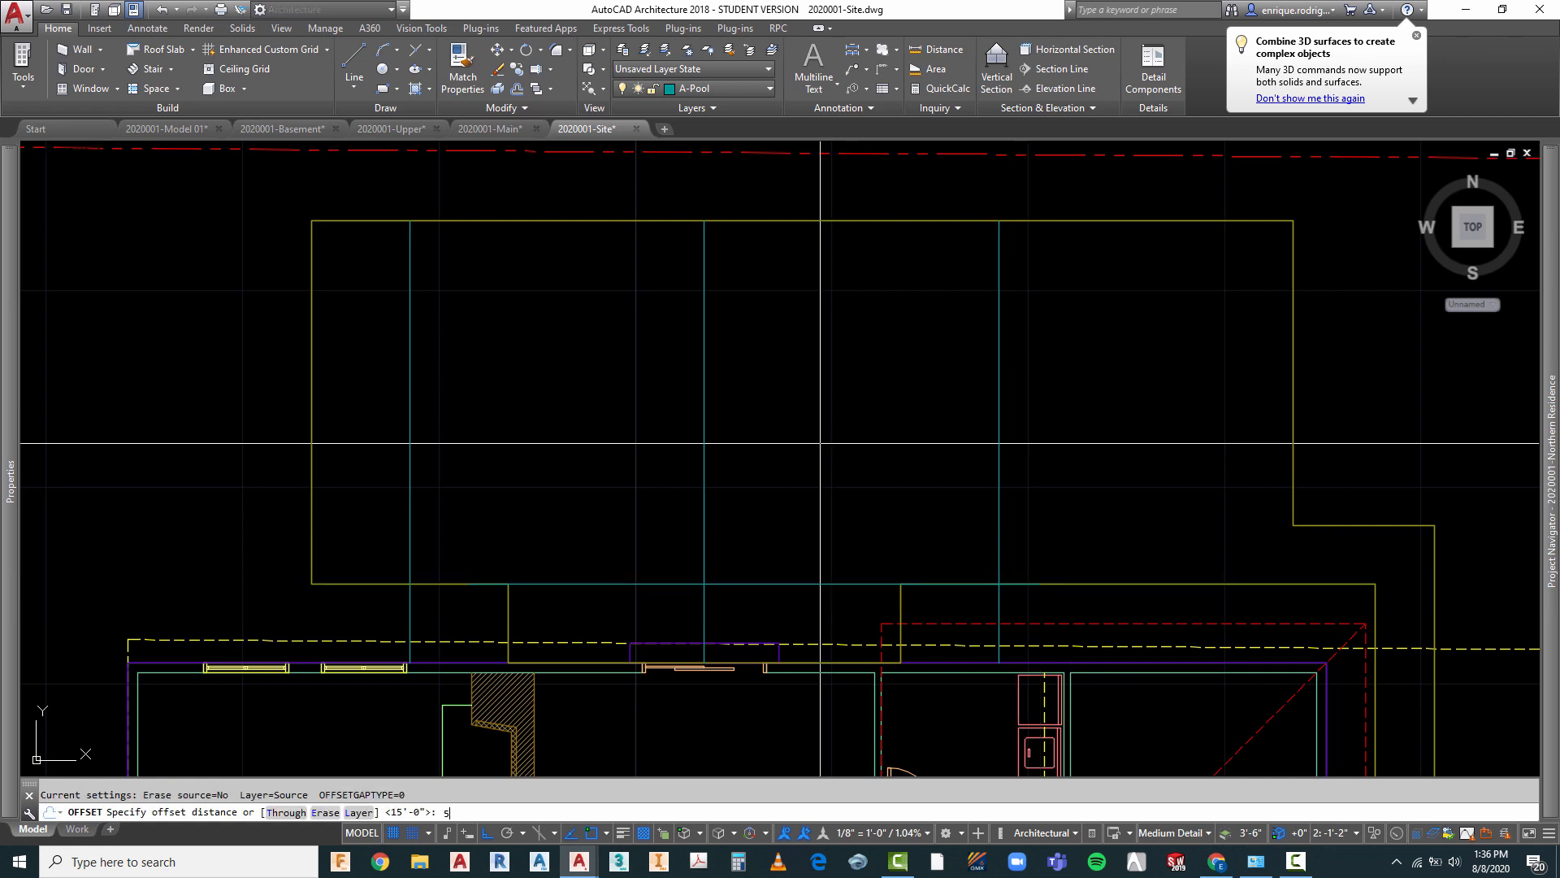
pyautogui.write("'")
pyautogui.press('Return')
pyautogui.click(806, 585)
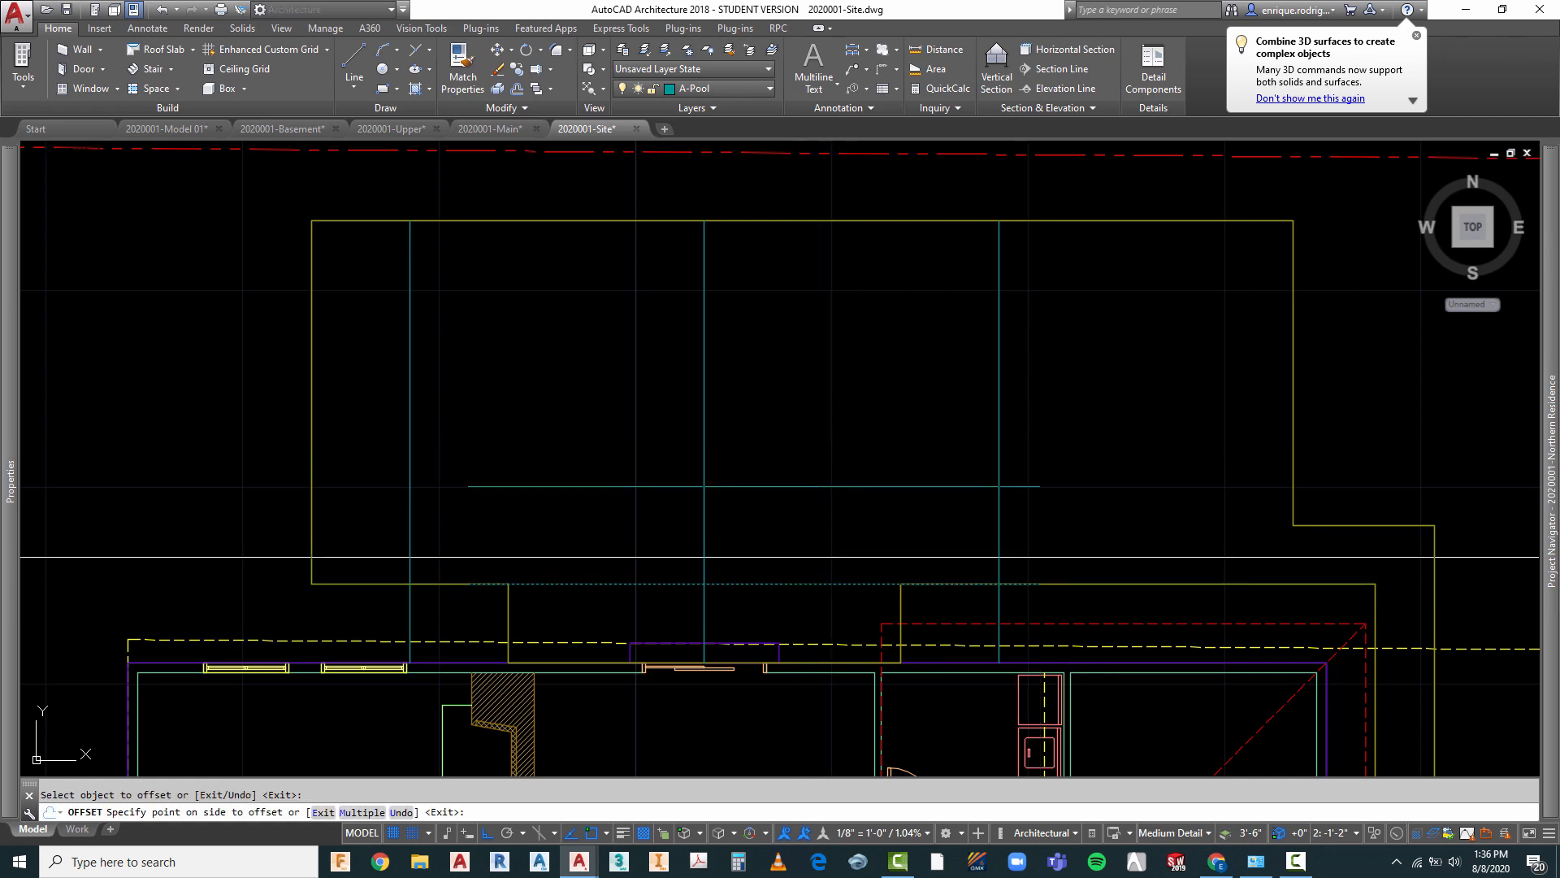
pyautogui.click(790, 531)
pyautogui.press('Escape')
pyautogui.press('Escape')
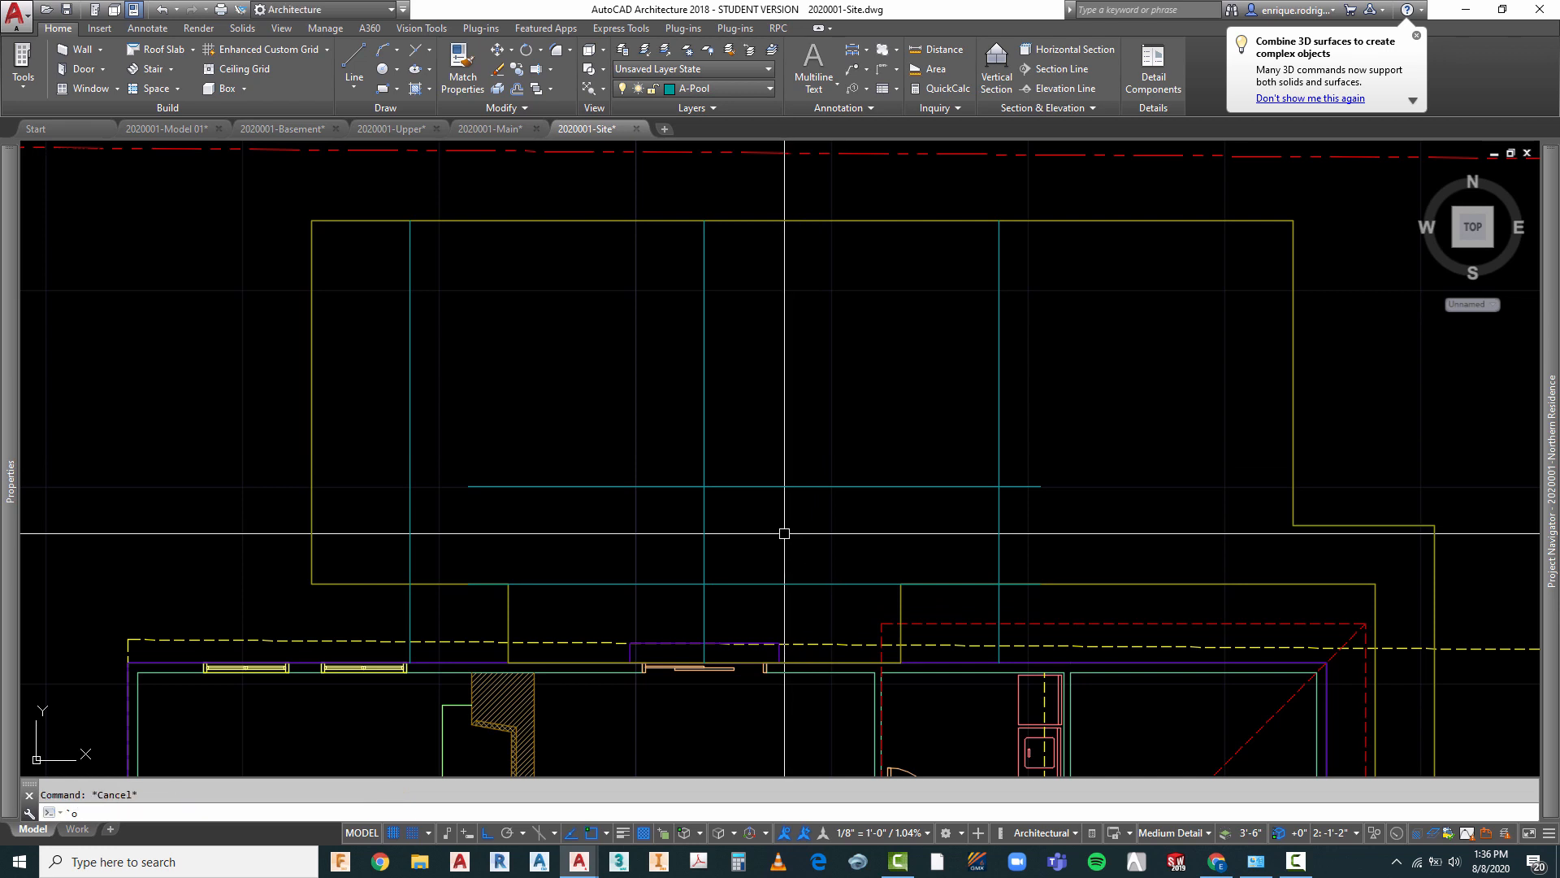
# - Offset the upper horizontal line another 15' upward, past the rear slab's far edge
pyautogui.press('Return')
pyautogui.press('Escape')
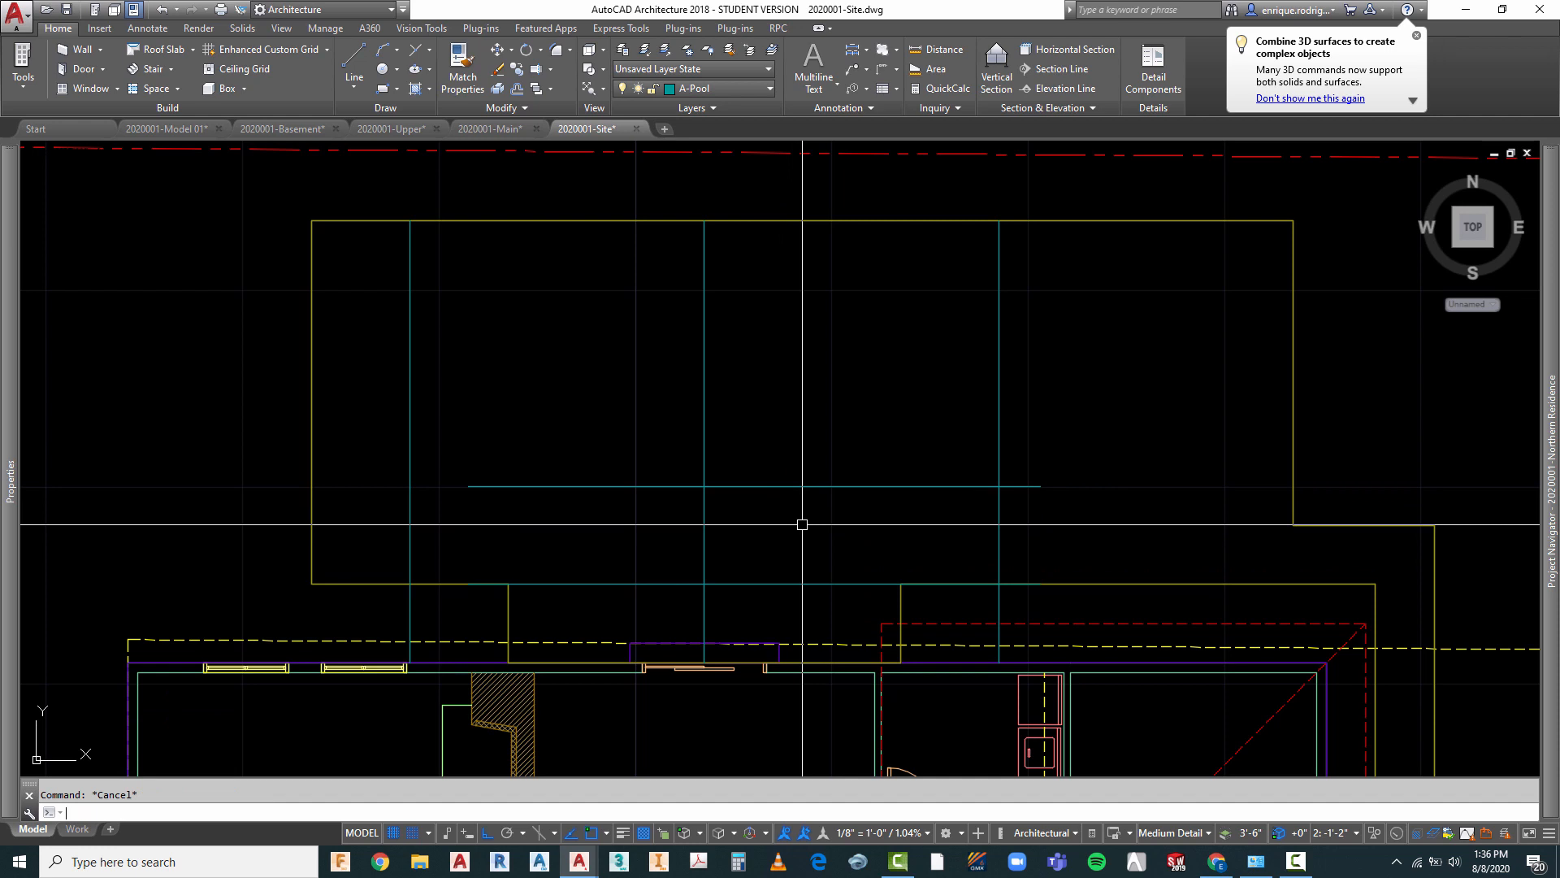
pyautogui.write('o')
pyautogui.press('Return')
pyautogui.write("15'")
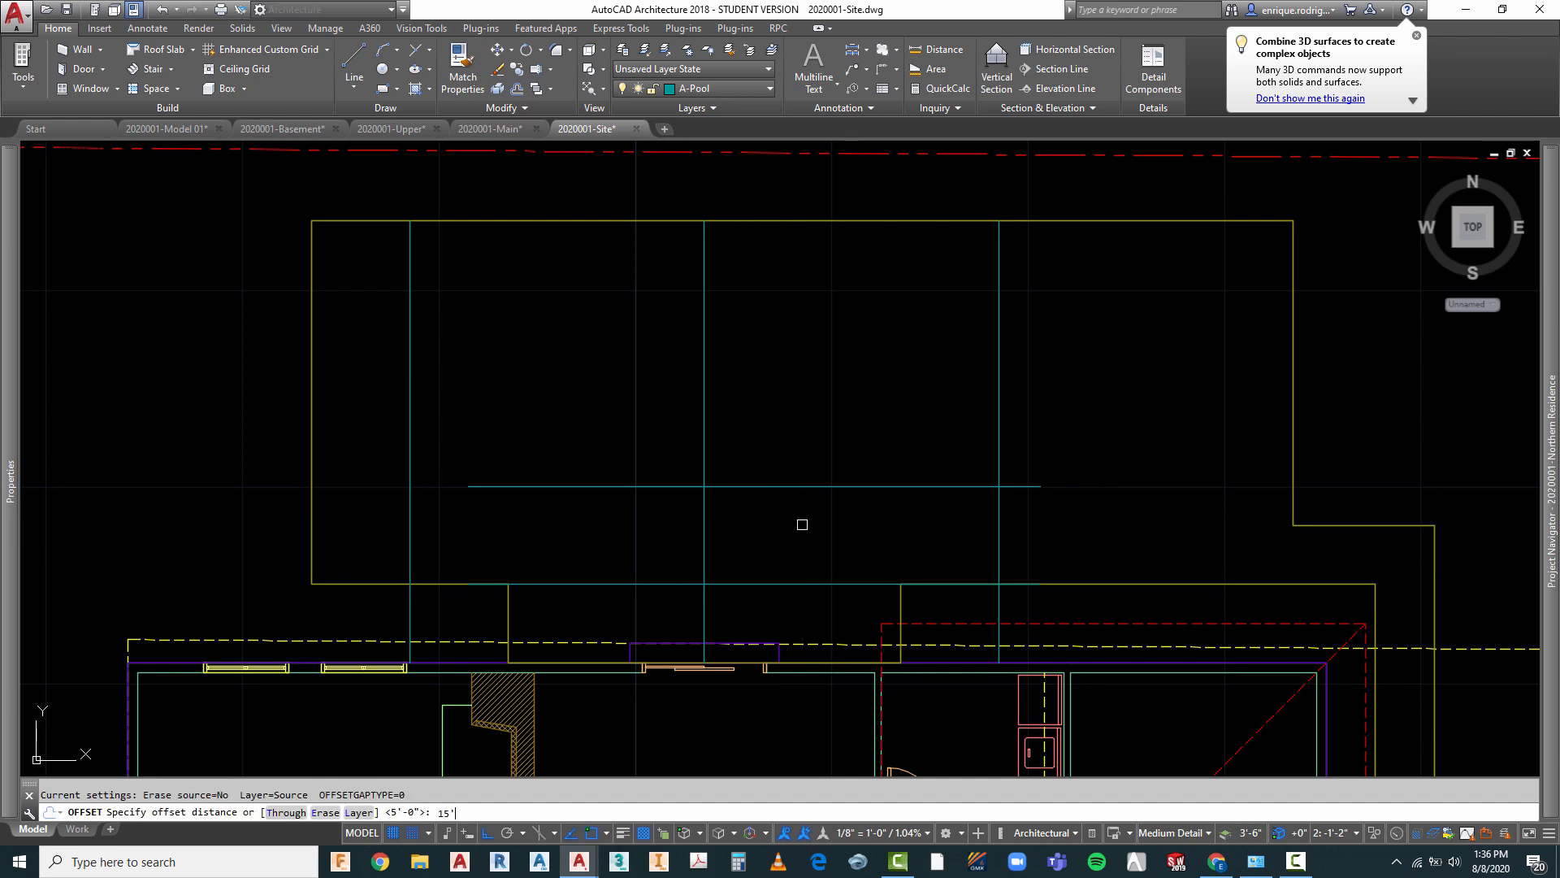
pyautogui.click(791, 486)
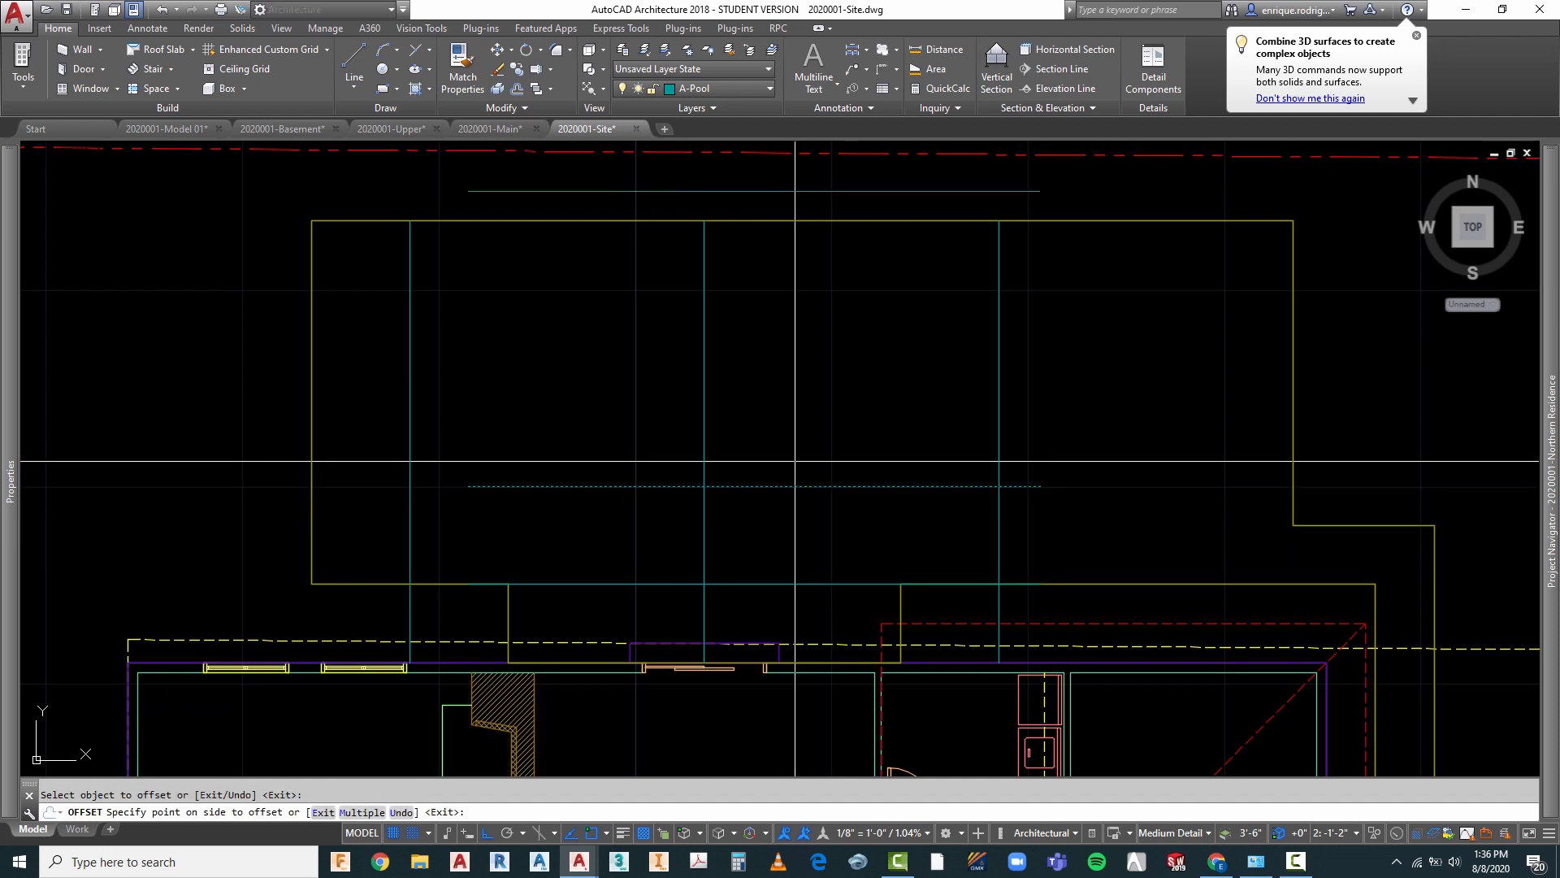
pyautogui.click(793, 455)
pyautogui.scroll(-2, 657, 458)
pyautogui.scroll(2, 749, 363)
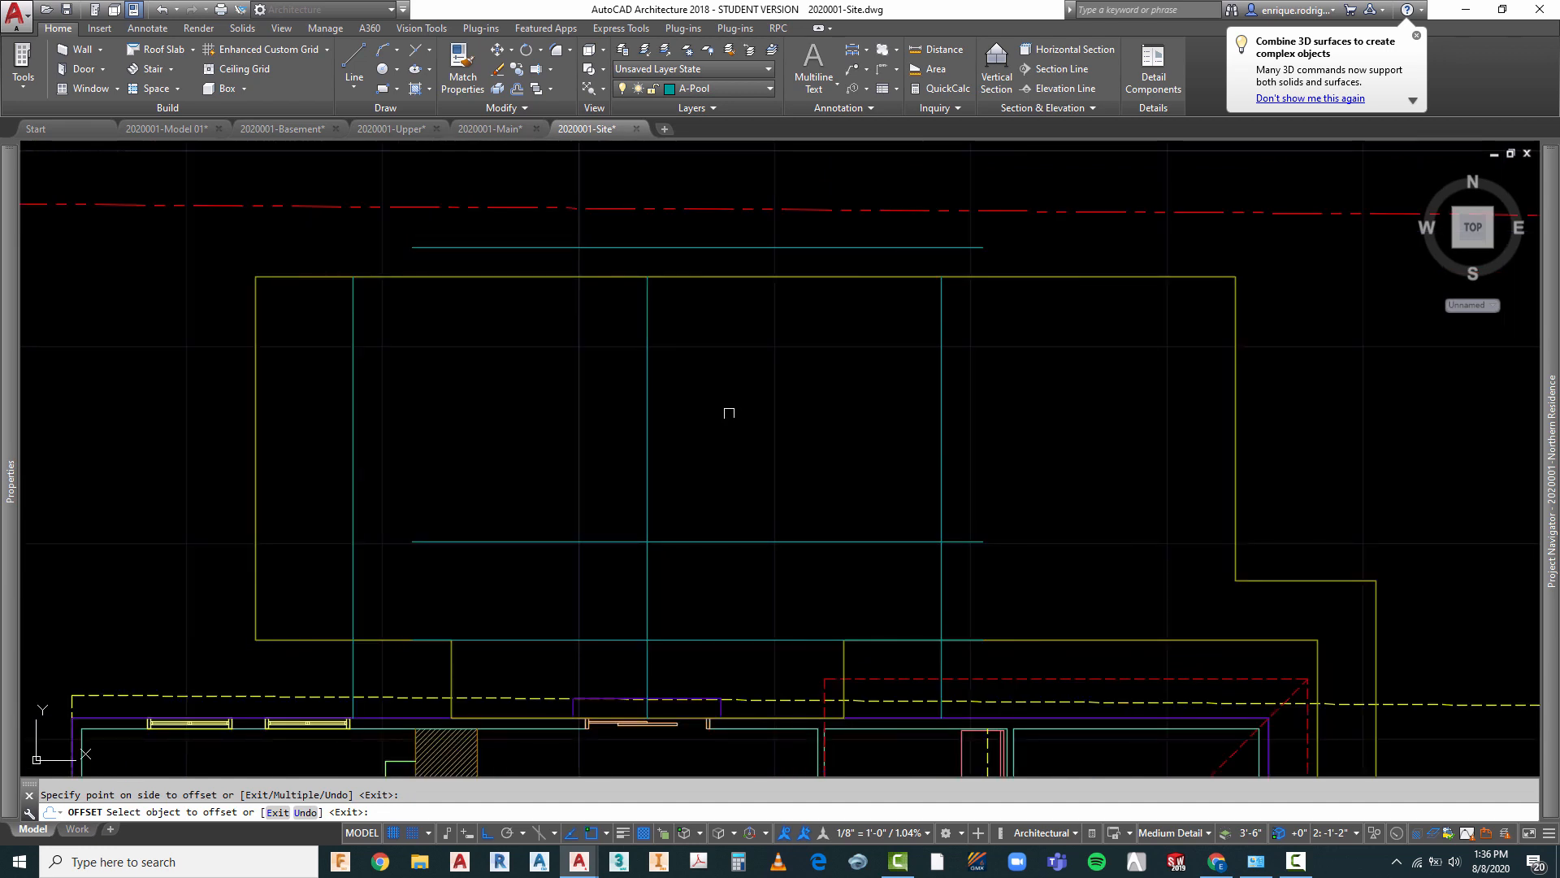
pyautogui.press('Escape')
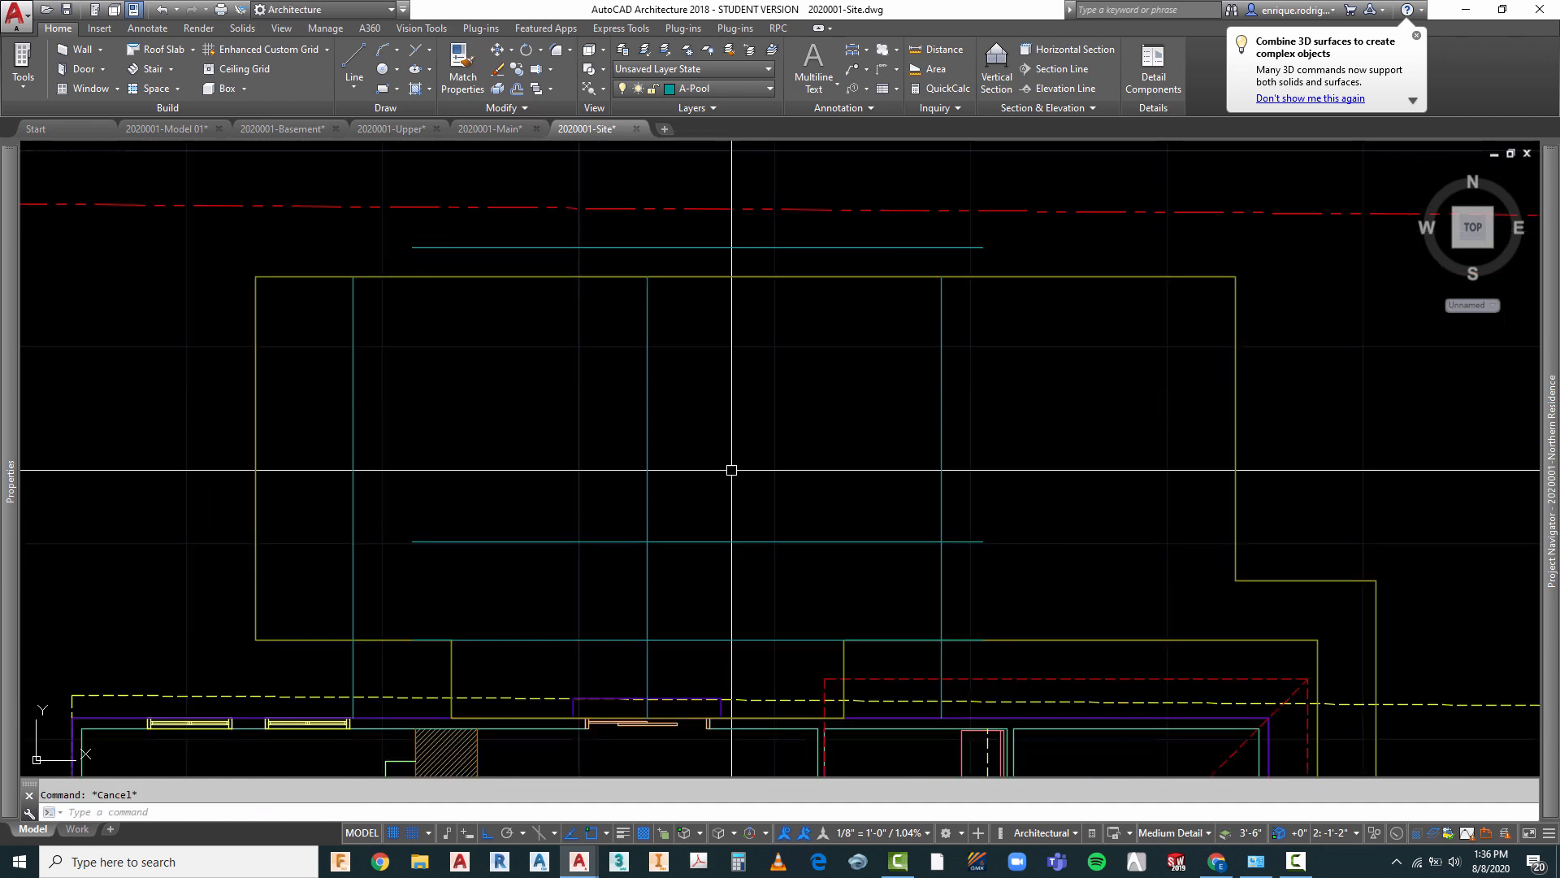
# - Move the two upper horizontal pool lines 12" downward, toward the house
pyautogui.write('m')
pyautogui.press('Return')
pyautogui.click(784, 452)
pyautogui.click(728, 584)
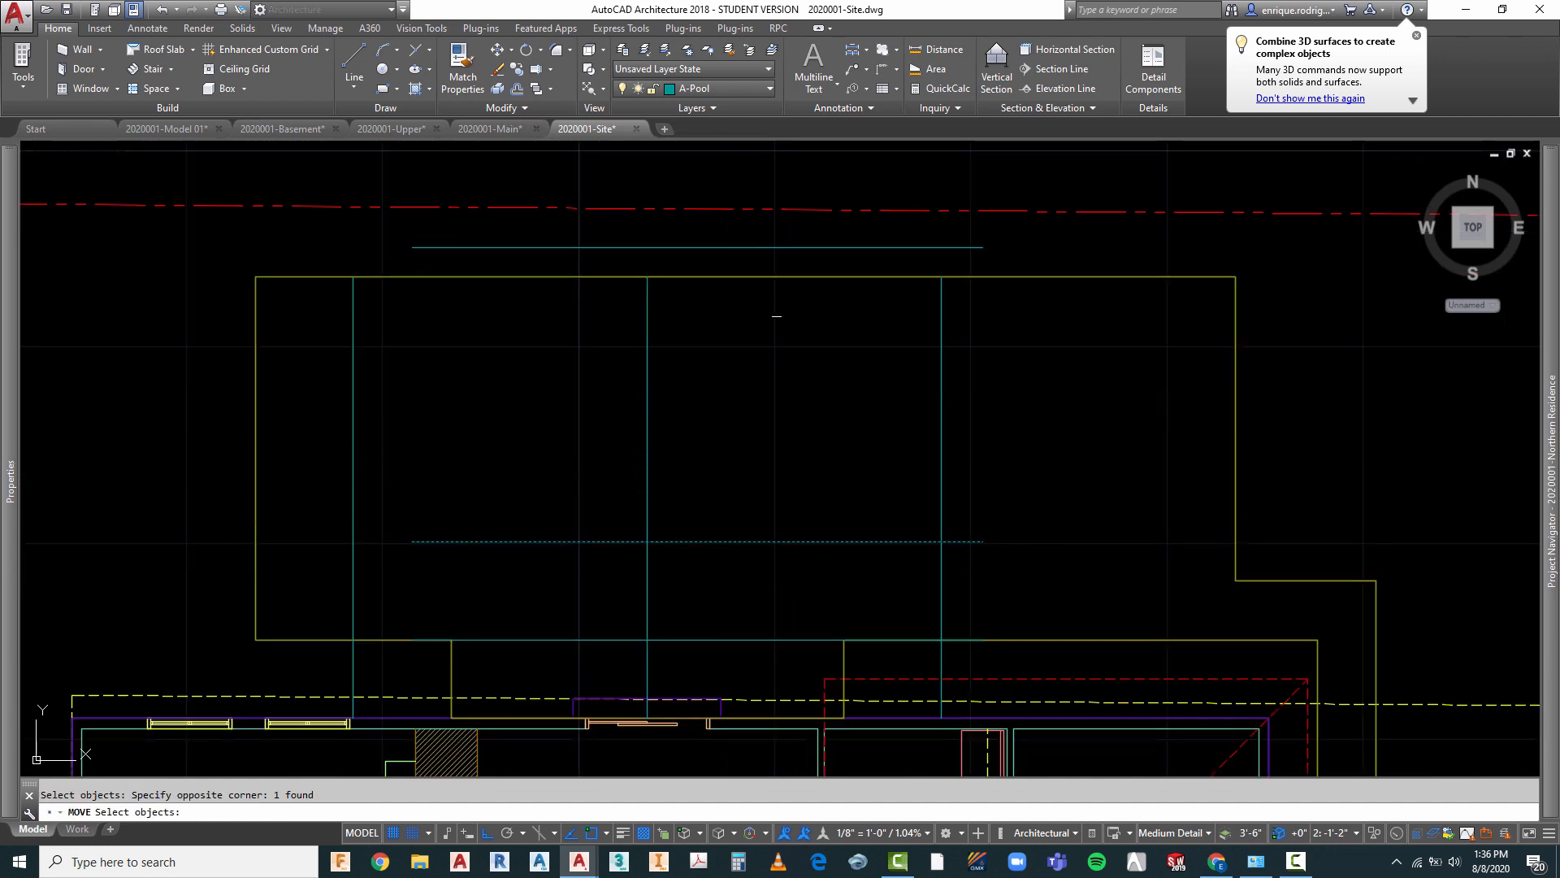
pyautogui.press('Return')
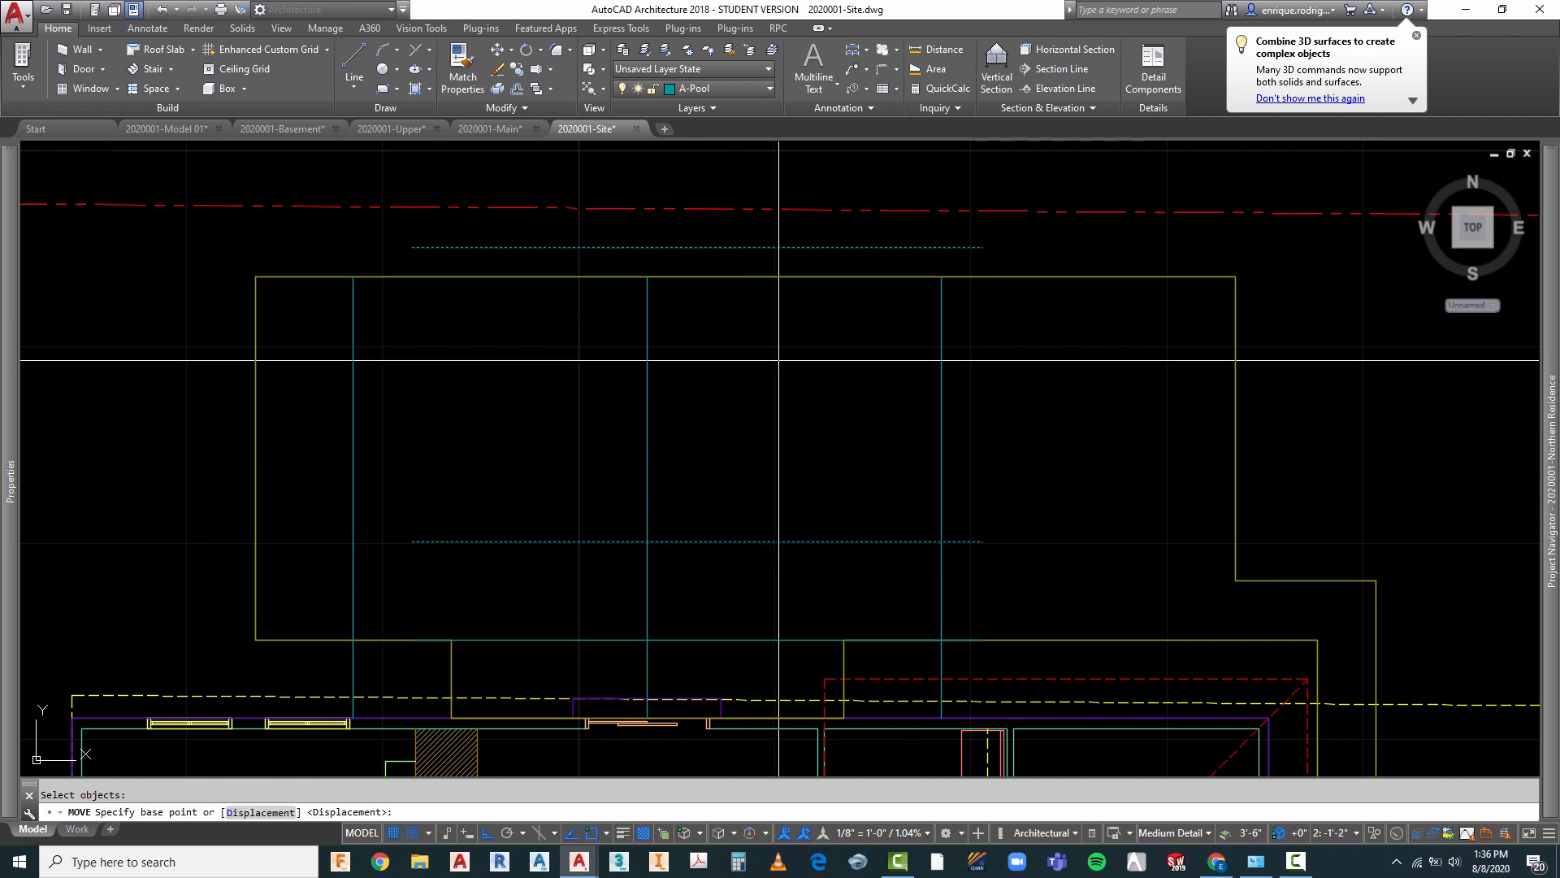
pyautogui.click(780, 361)
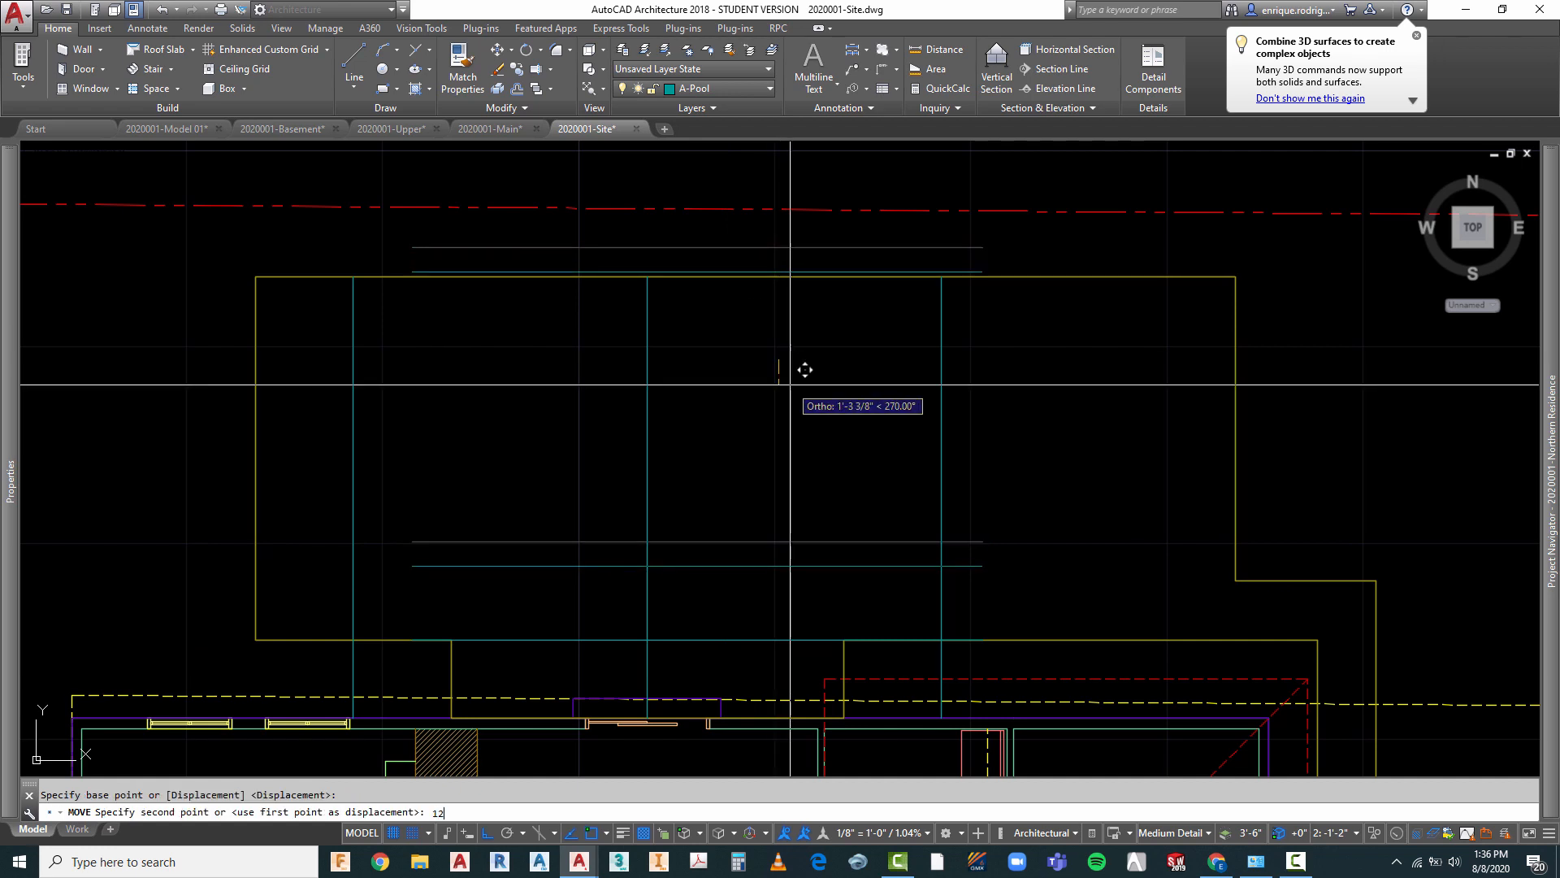
pyautogui.write('12')
pyautogui.press('Return')
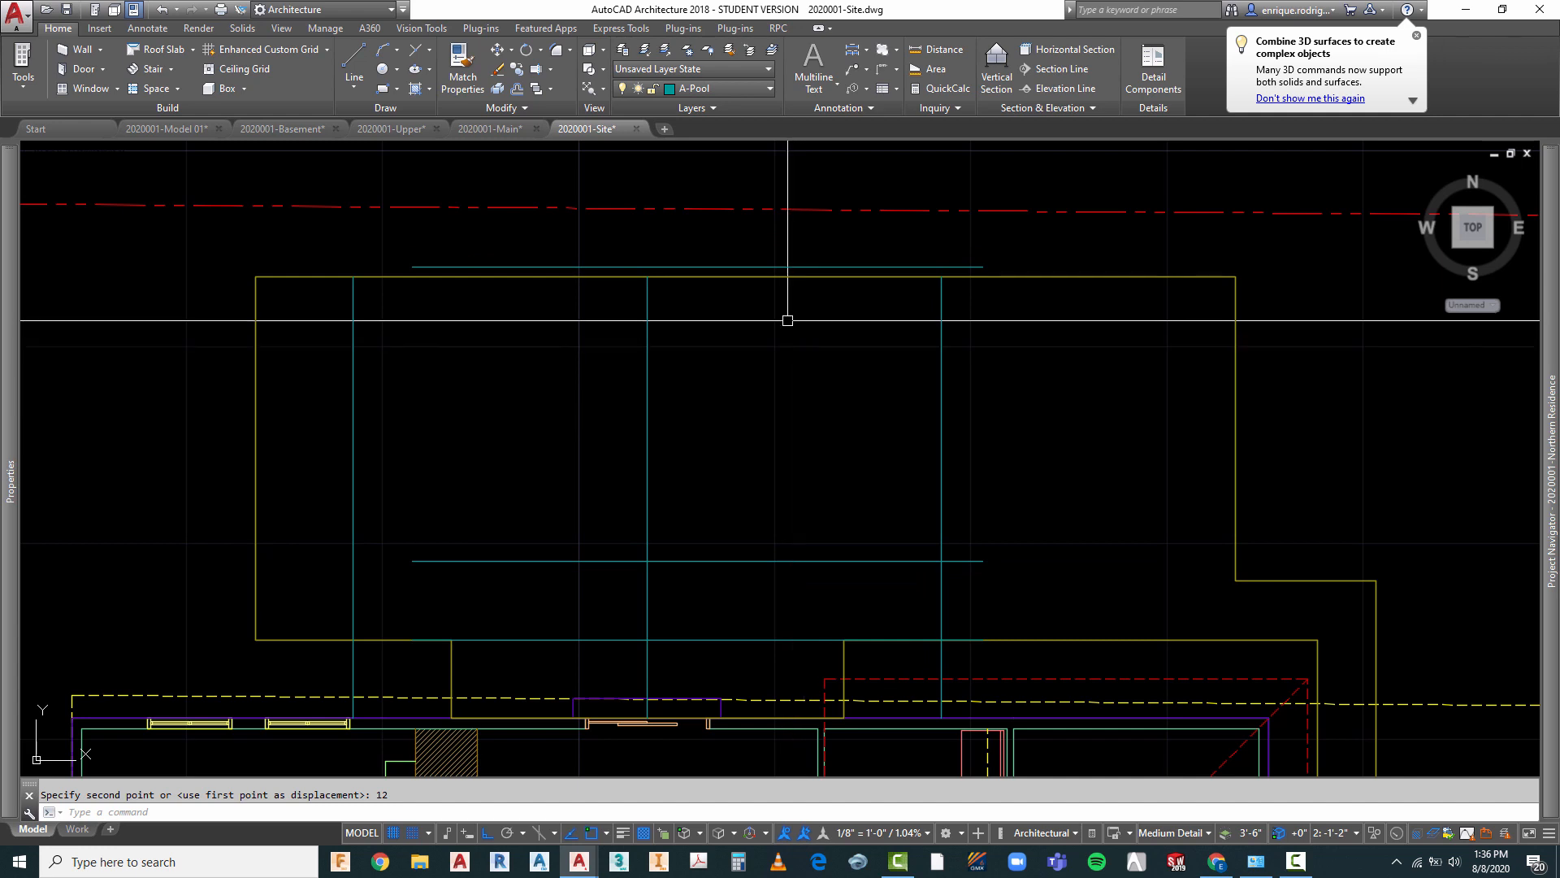
# - Erase the uppermost horizontal pool line, just beyond the rear slab's far edge
pyautogui.write('e')
pyautogui.press('Return')
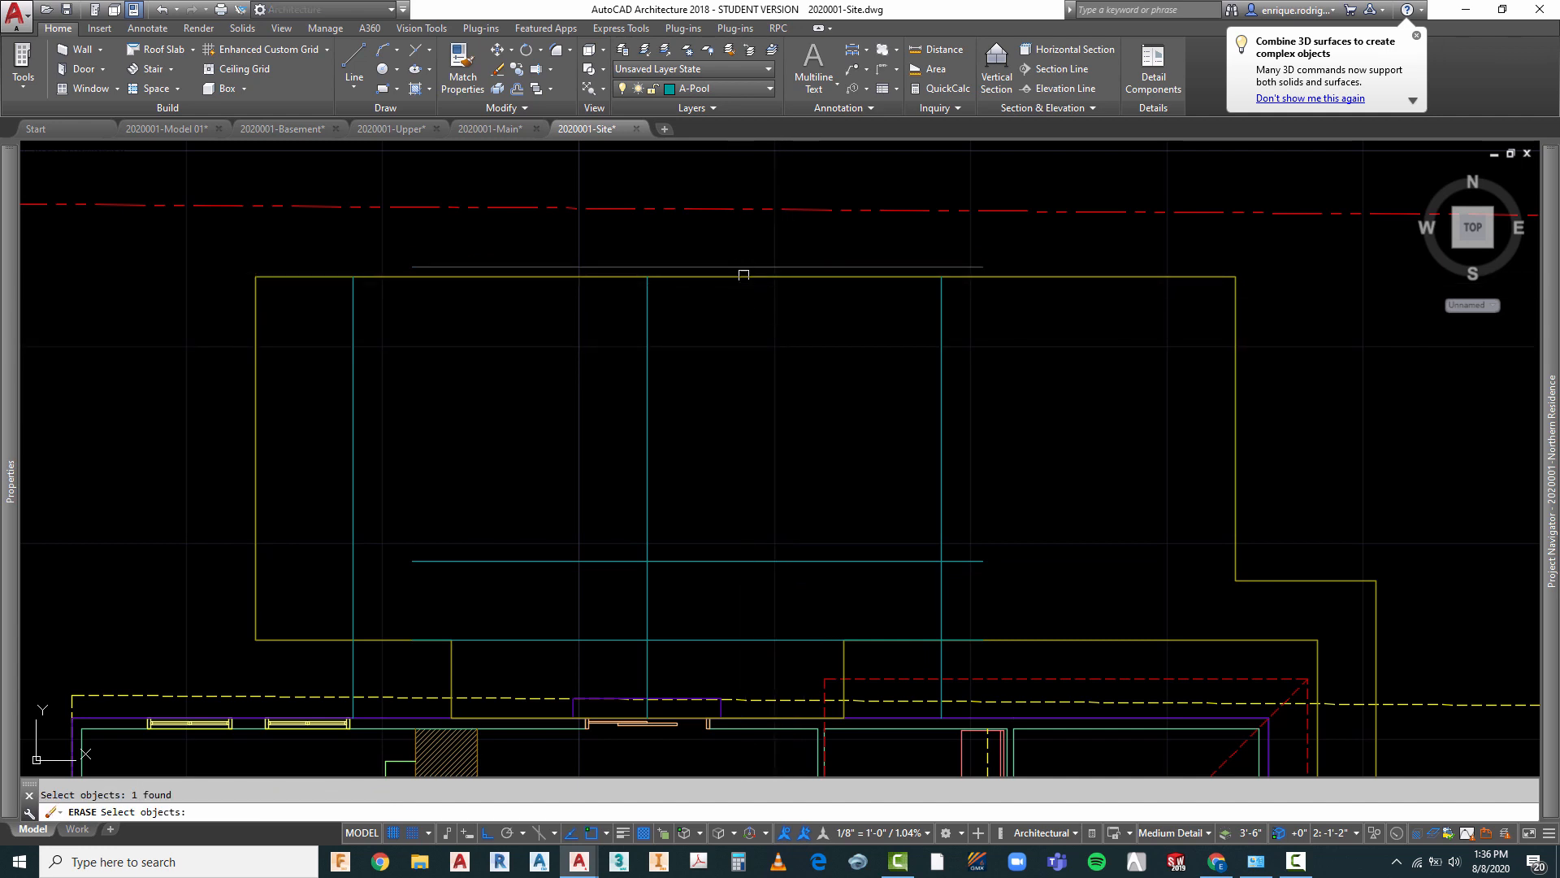
pyautogui.press('Return')
# - Offset the horizontal pool line nearest the house 13' upward, toward the rear slab's far edge
pyautogui.write('o')
pyautogui.press('Return')
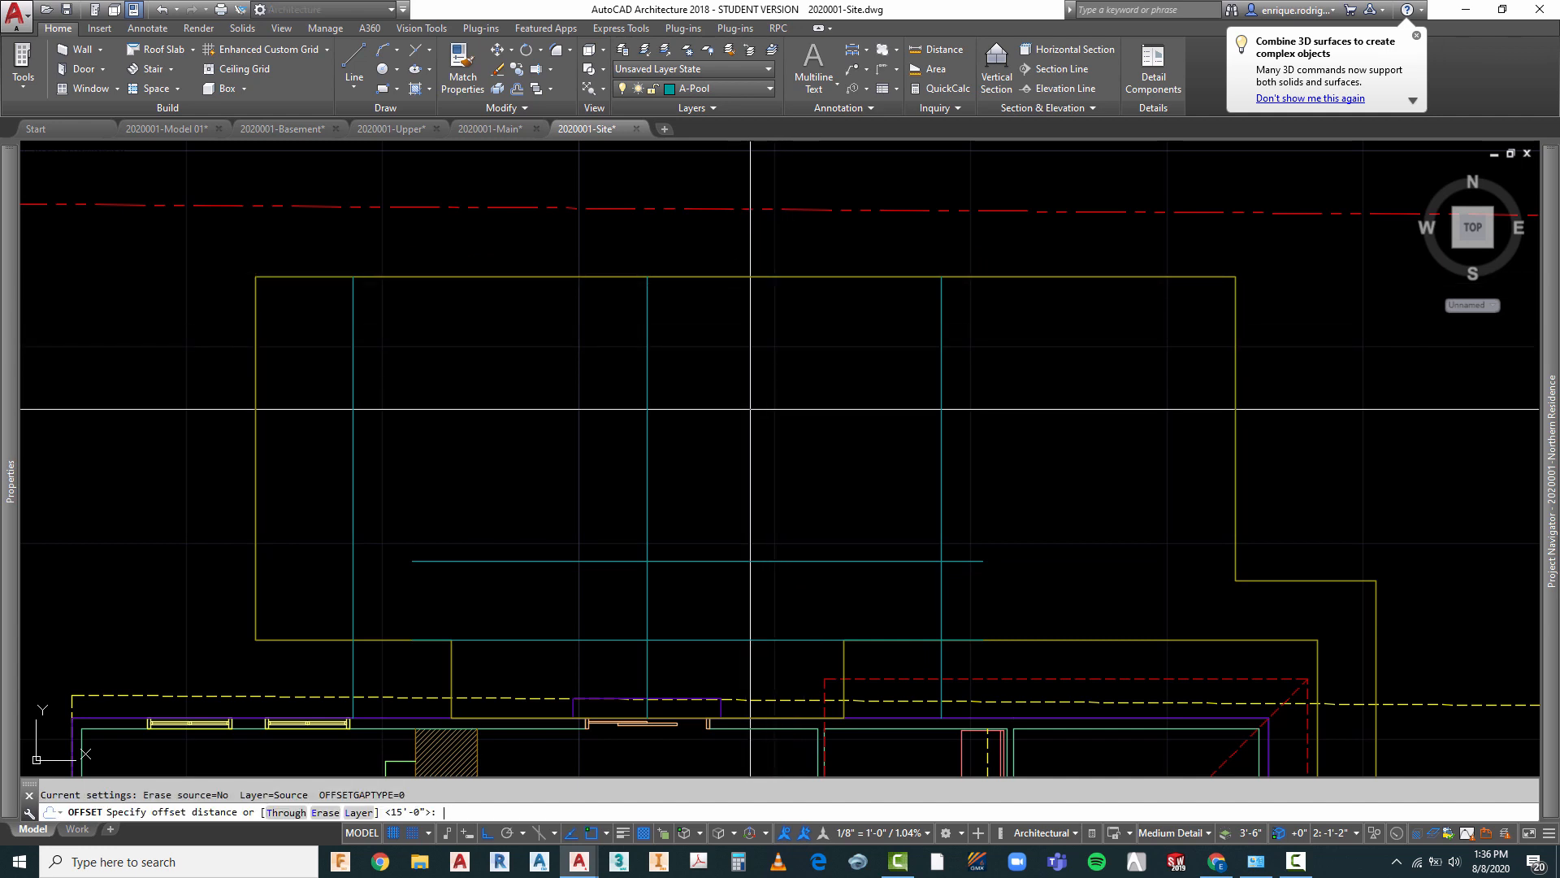
pyautogui.write("13'")
pyautogui.press('Return')
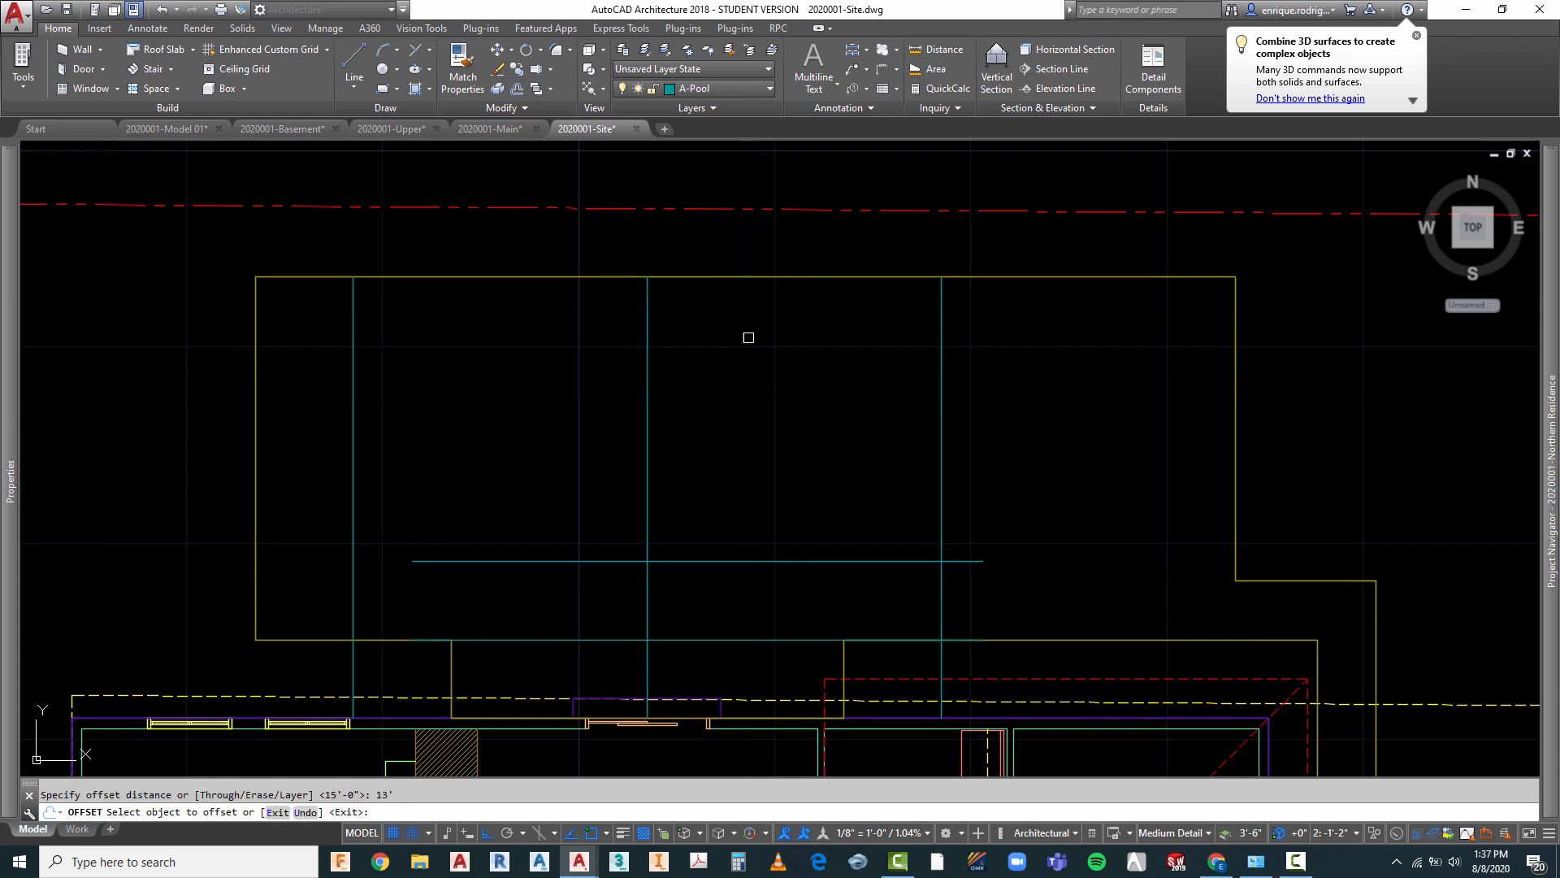
pyautogui.click(779, 562)
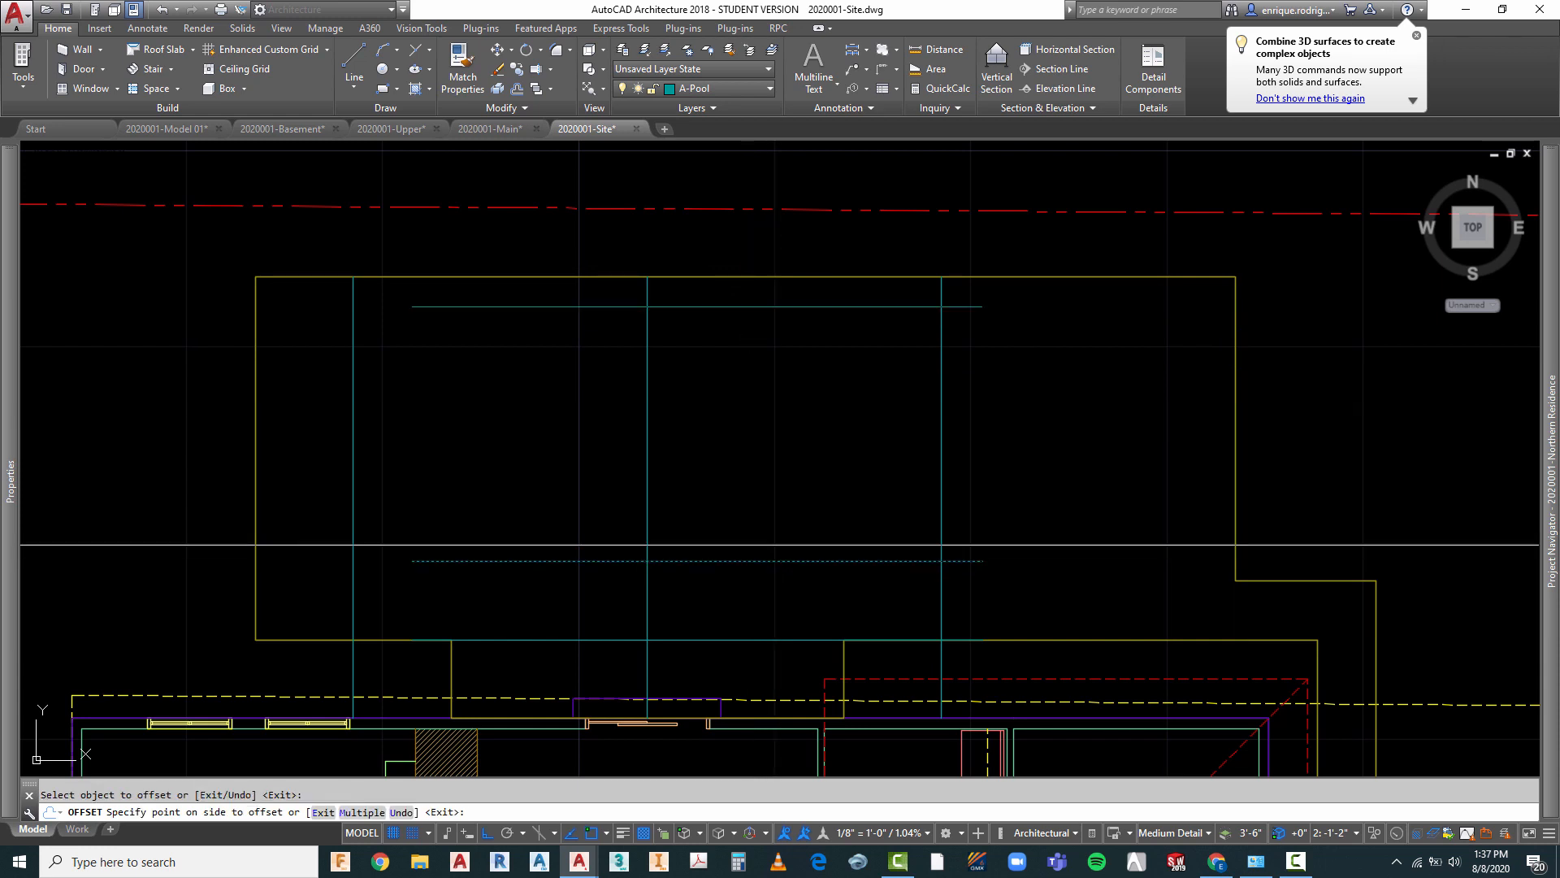
pyautogui.click(710, 491)
pyautogui.press('Escape')
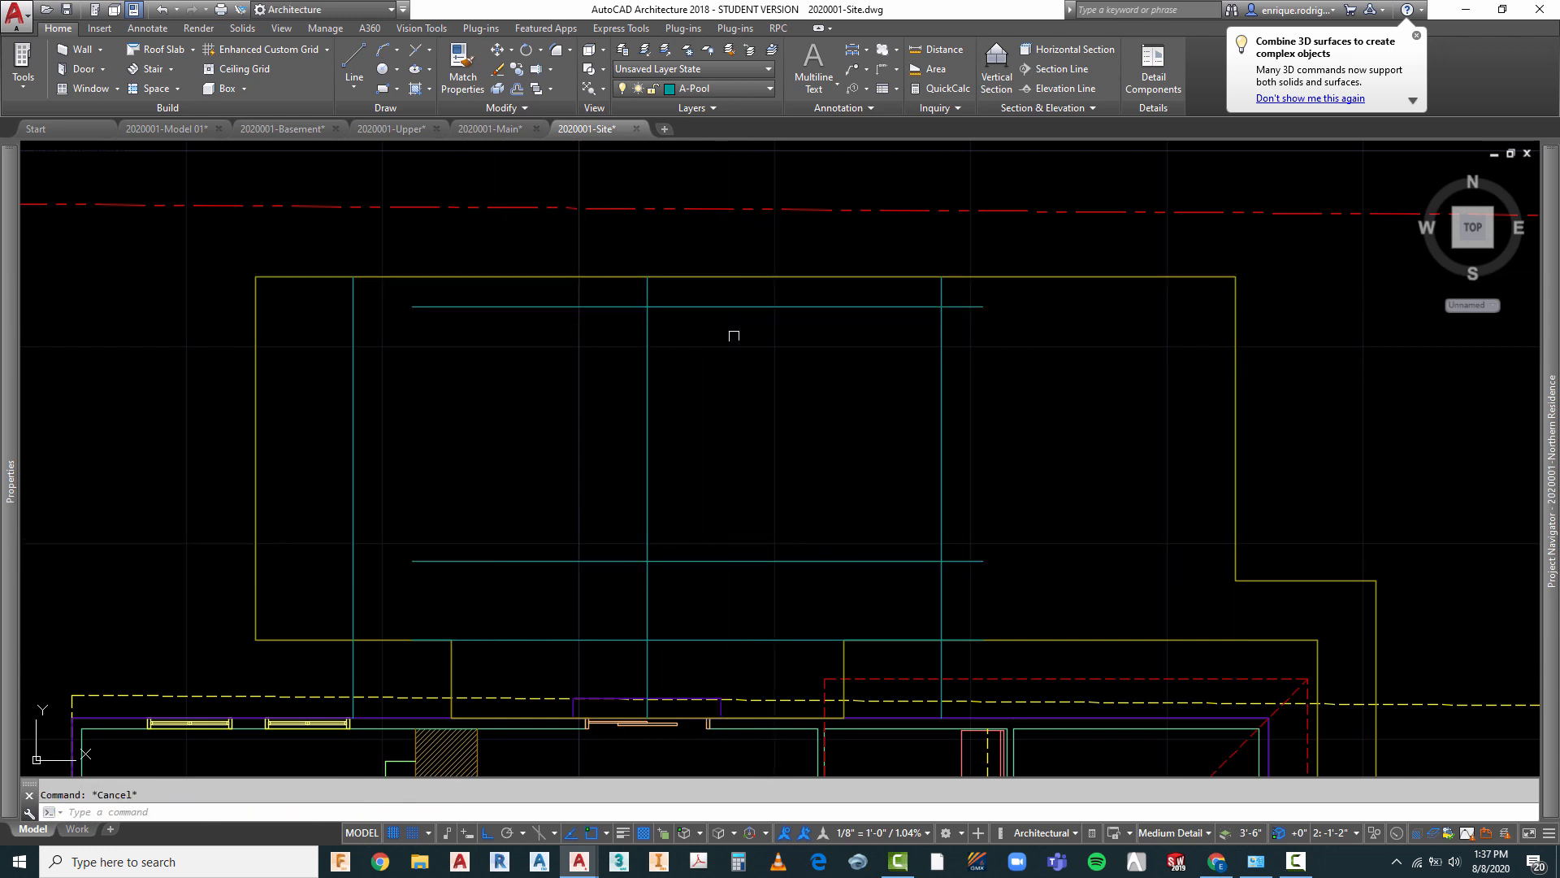
# - Measure the distance from the rear slab's lower edge level up to the nearest horizontal pool line
pyautogui.scroll(-2, 780, 520)
pyautogui.scroll(2, 780, 516)
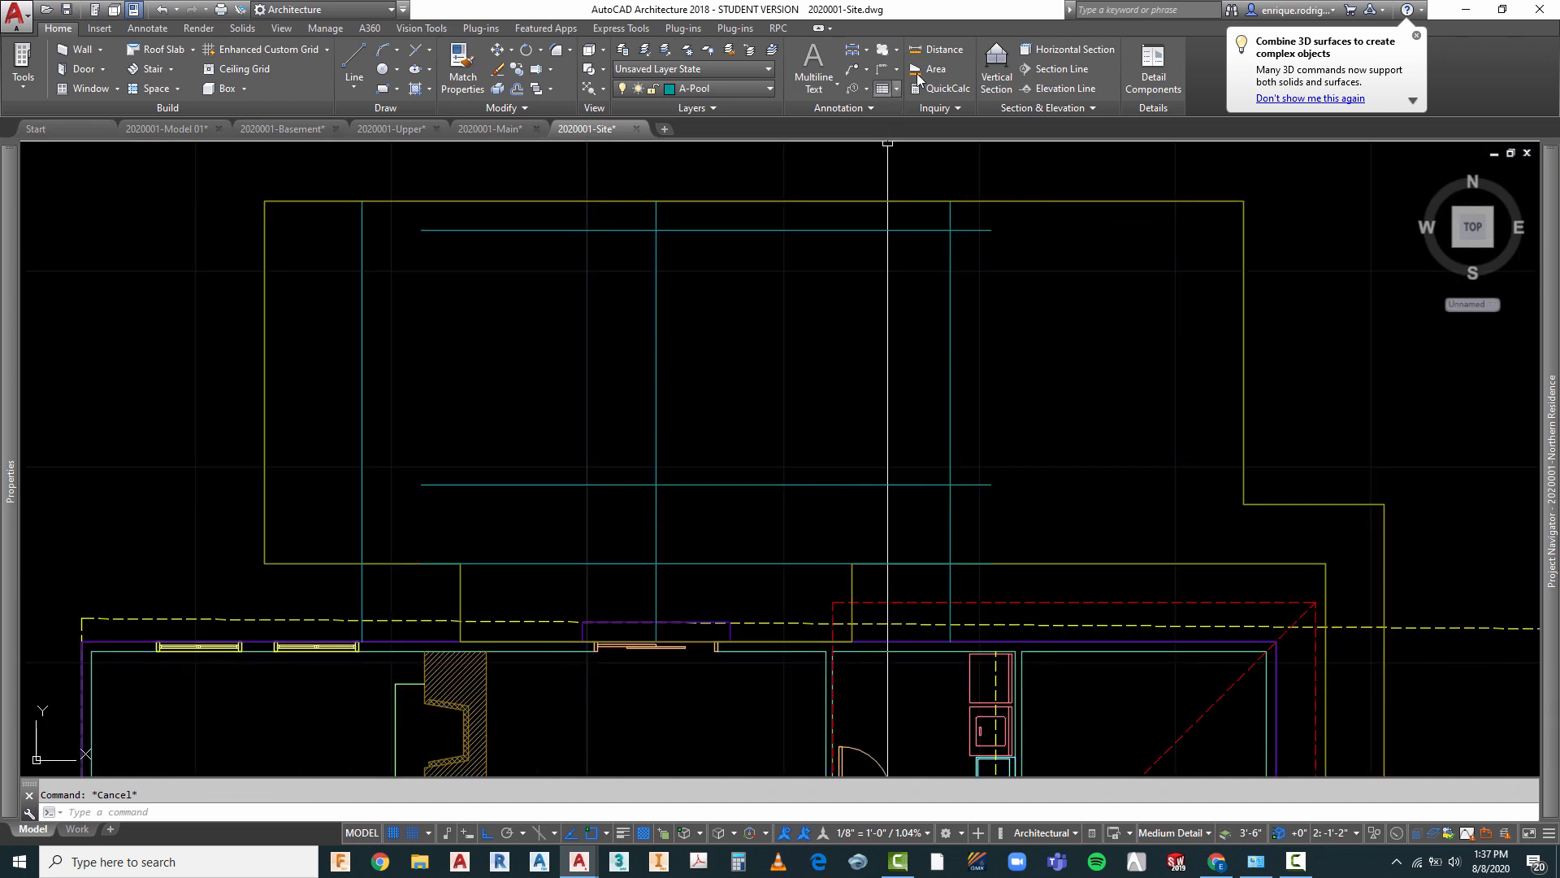
pyautogui.click(936, 49)
pyautogui.click(784, 563)
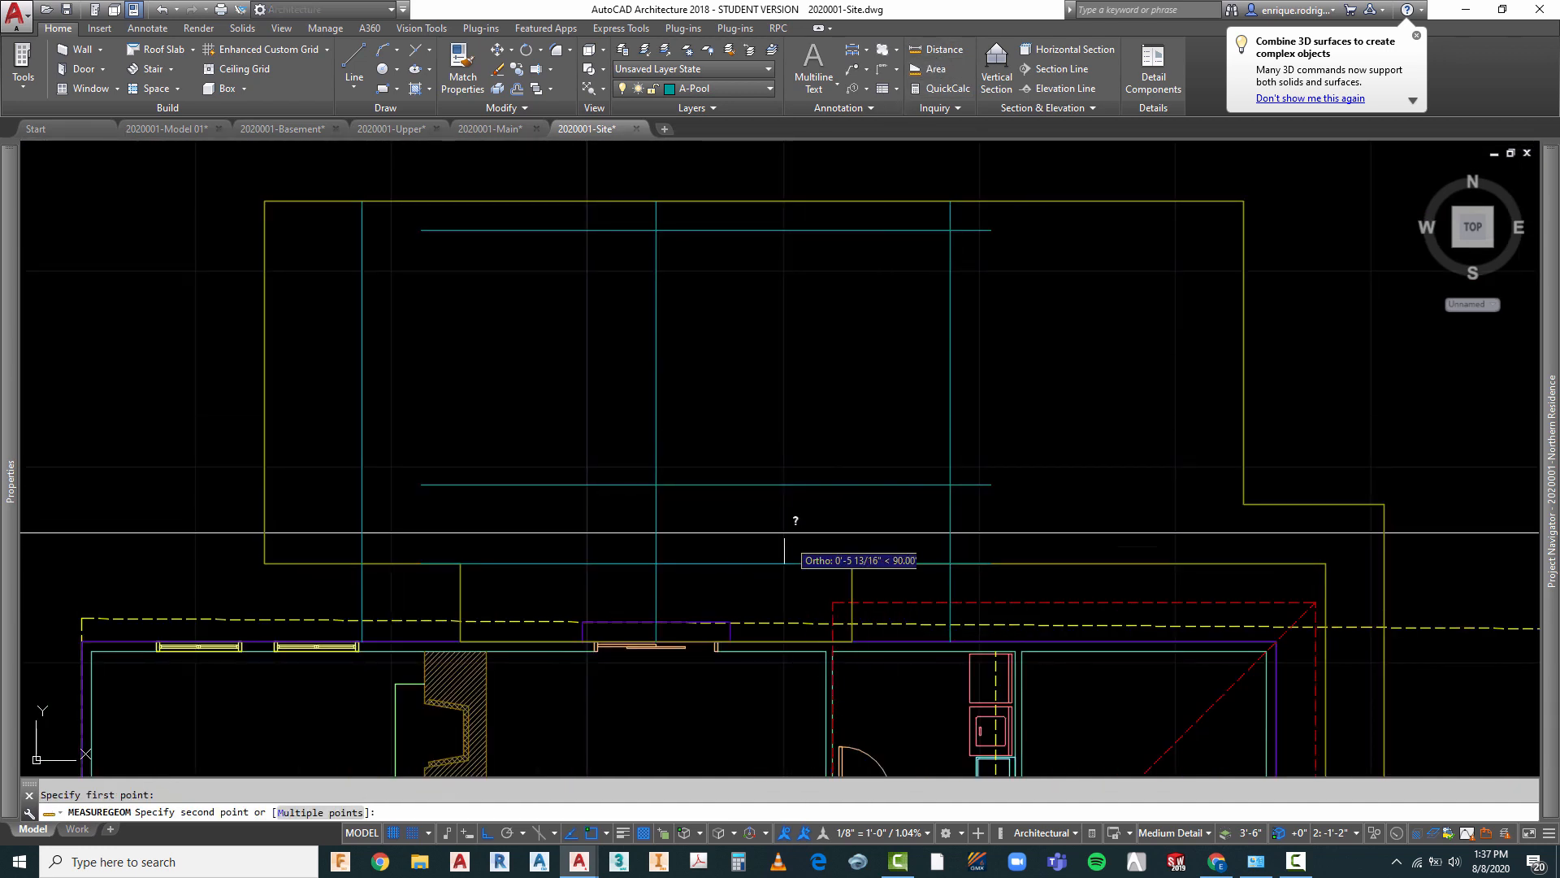
pyautogui.click(795, 541)
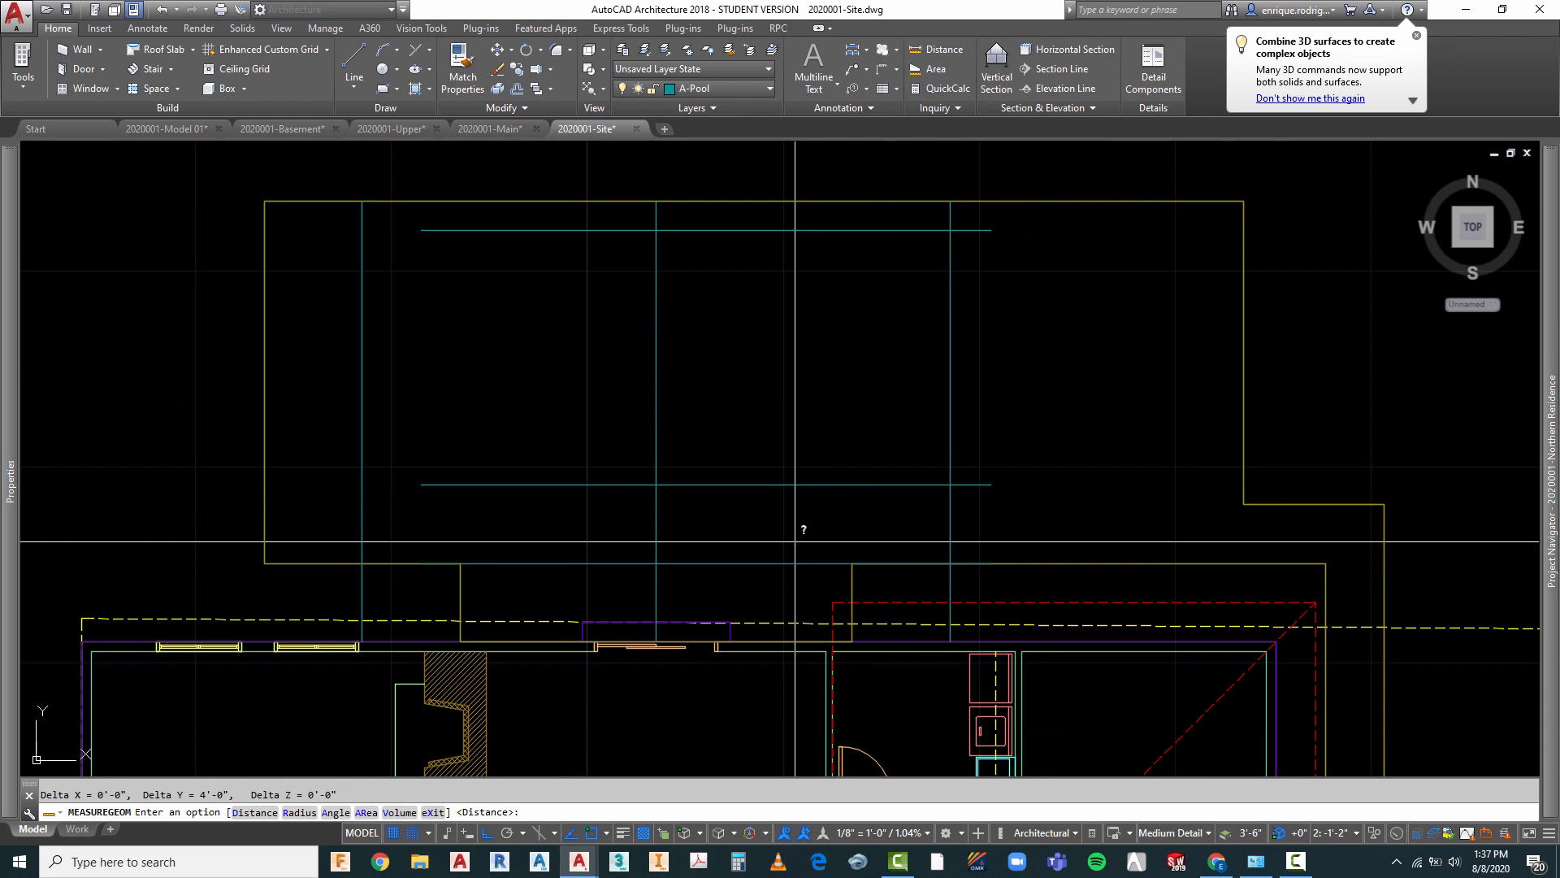
pyautogui.press('Escape')
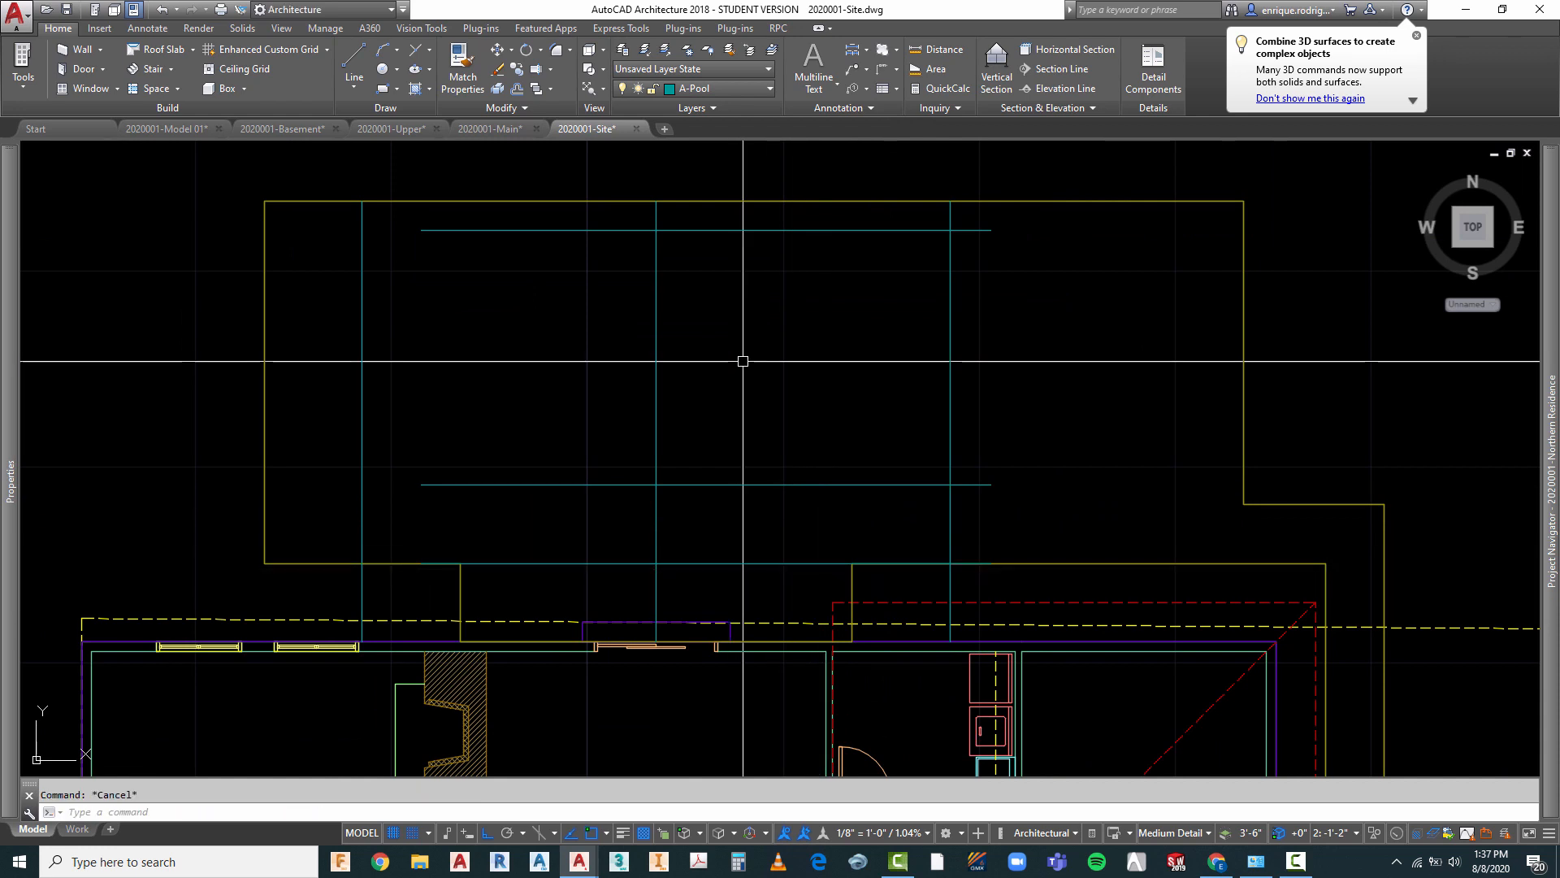
pyautogui.write('m')
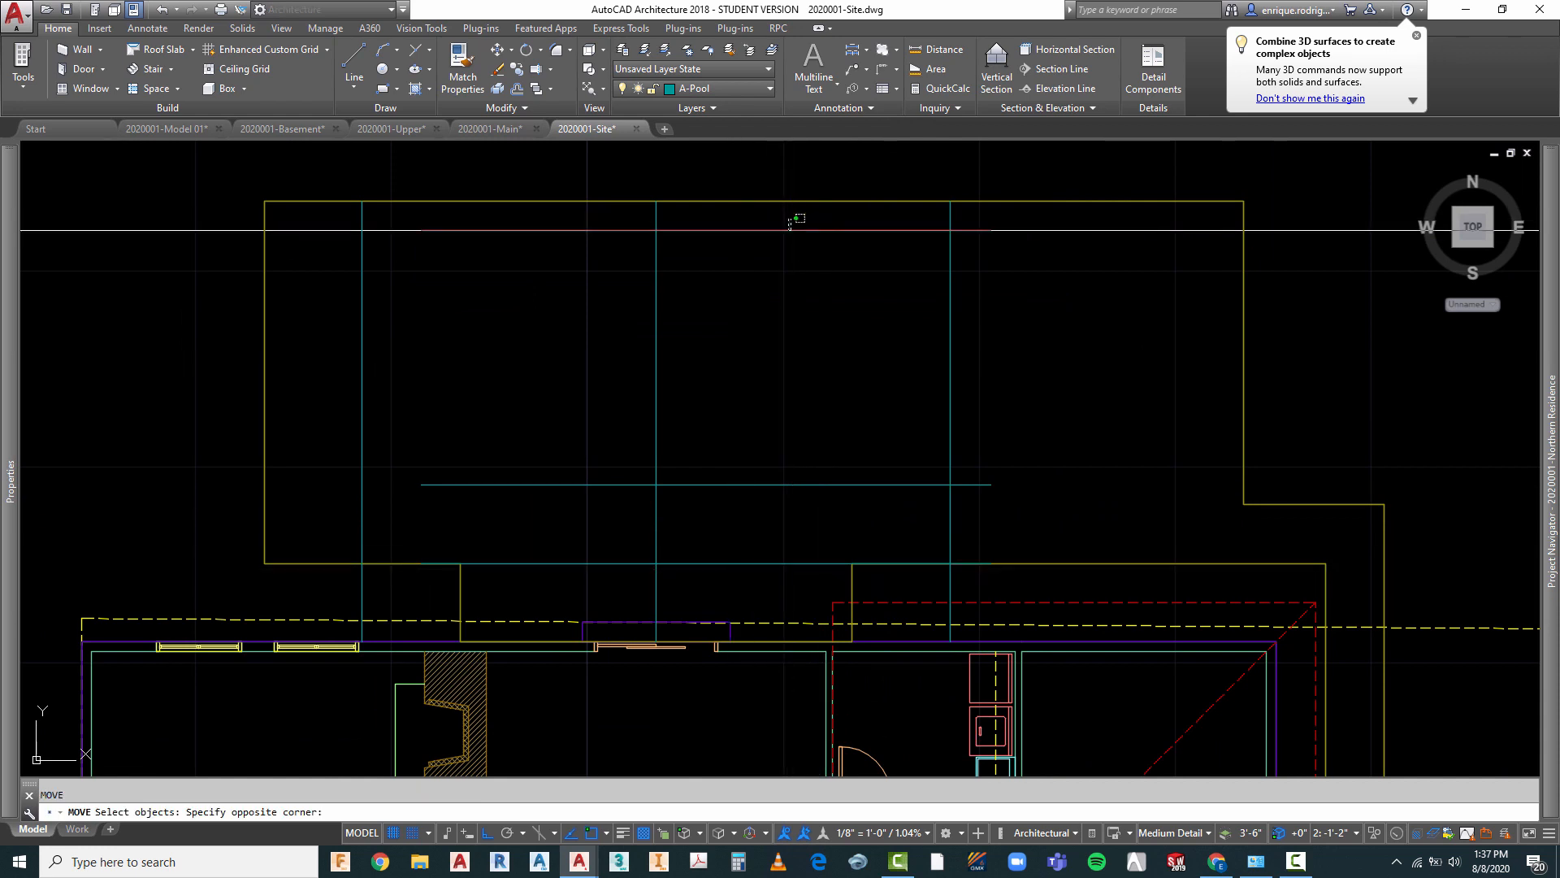
pyautogui.click(727, 503)
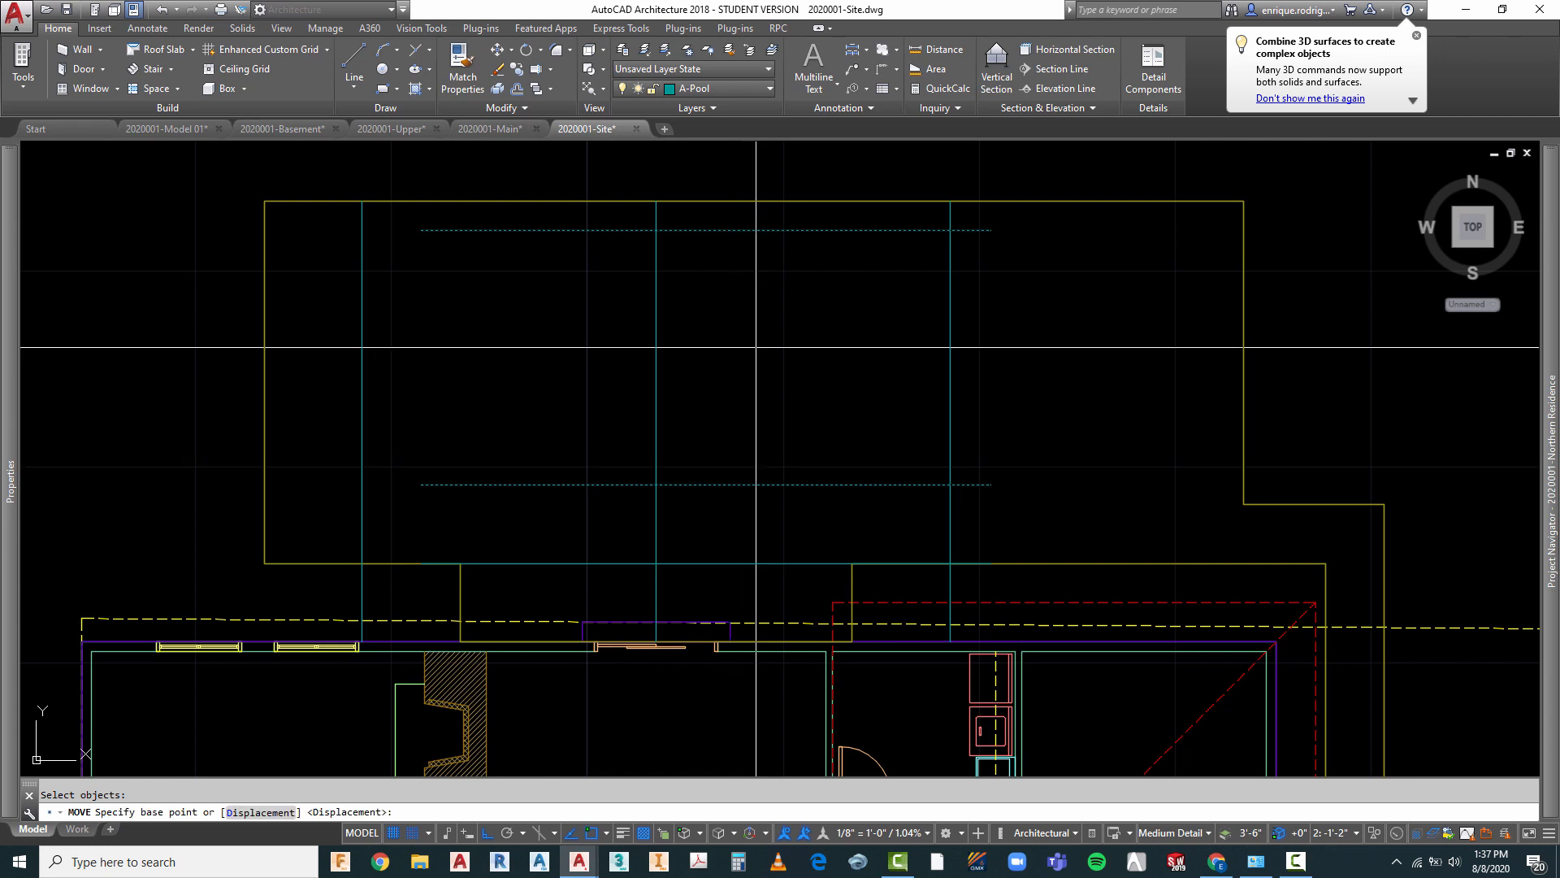
pyautogui.press('Escape')
# - Measure the distance between the two horizontal pool lines
pyautogui.click(939, 51)
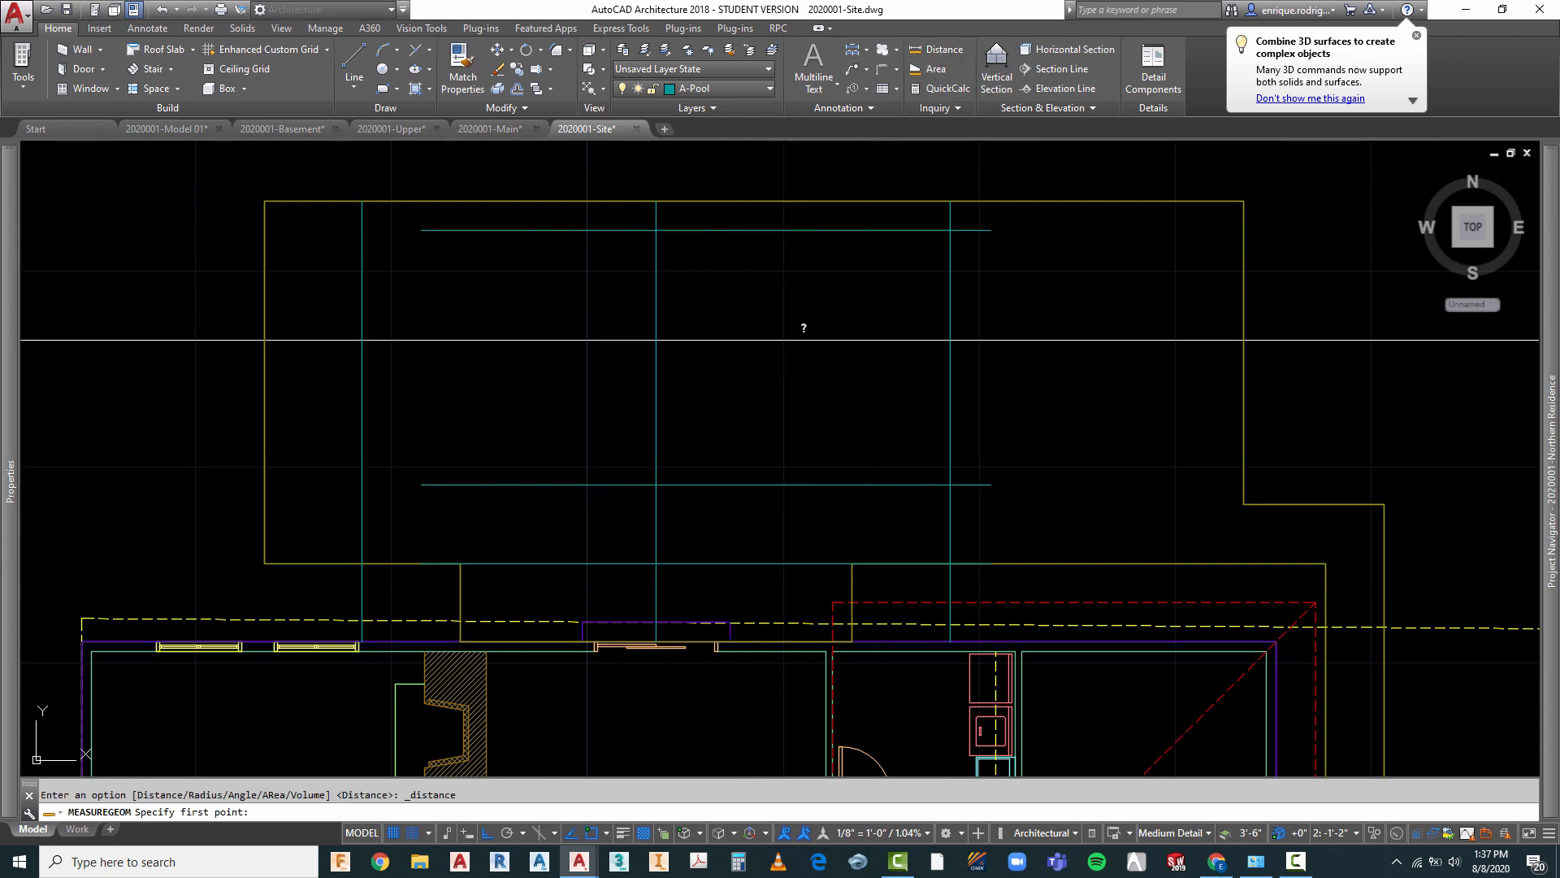
pyautogui.click(743, 484)
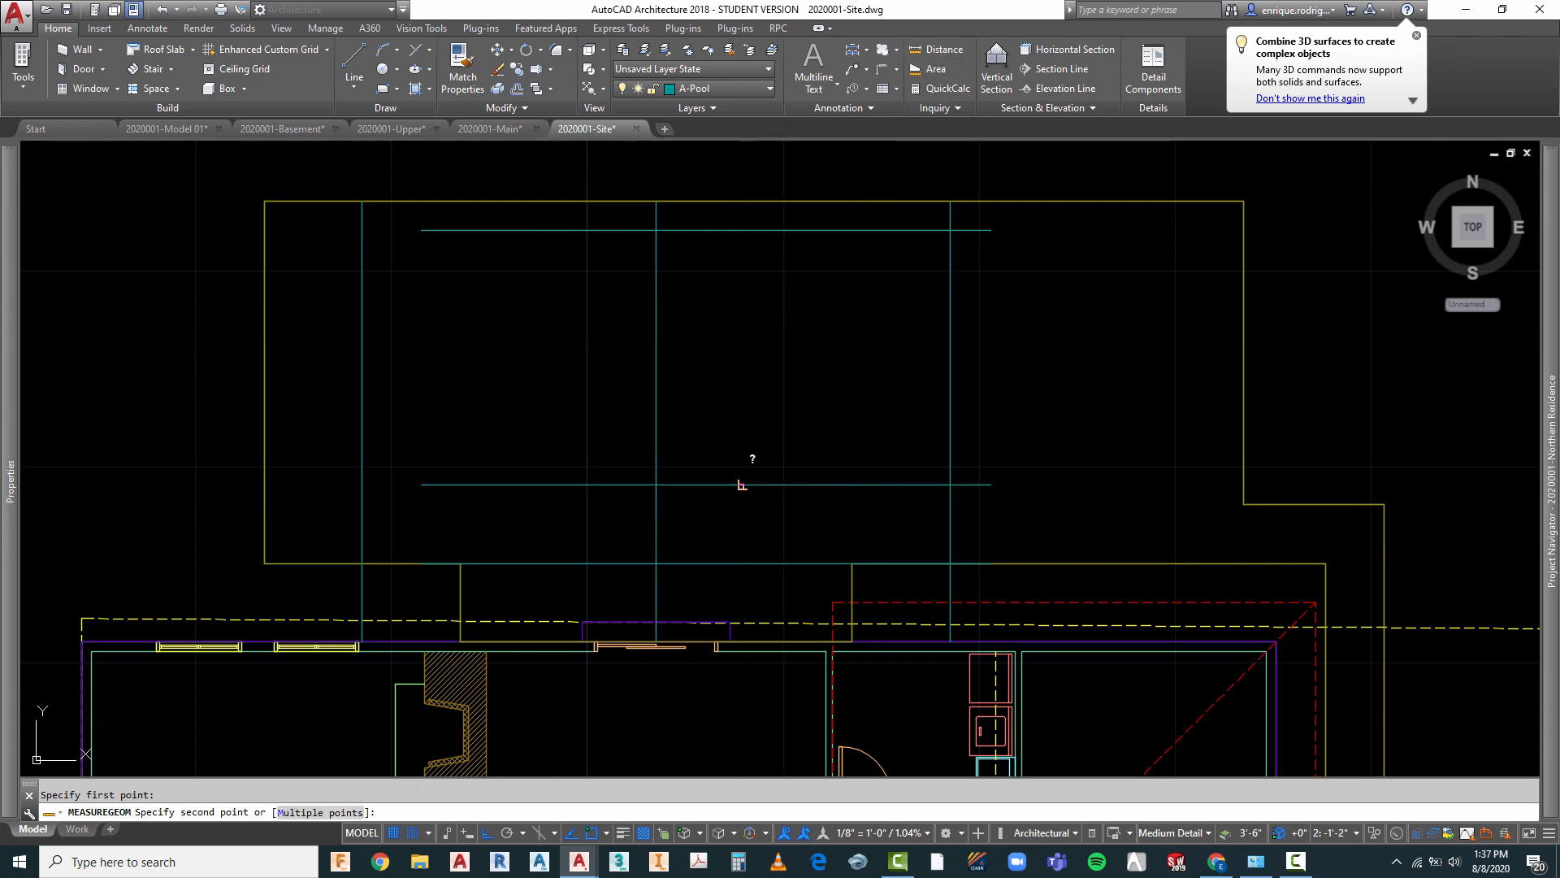
pyautogui.click(743, 231)
pyautogui.press('Escape')
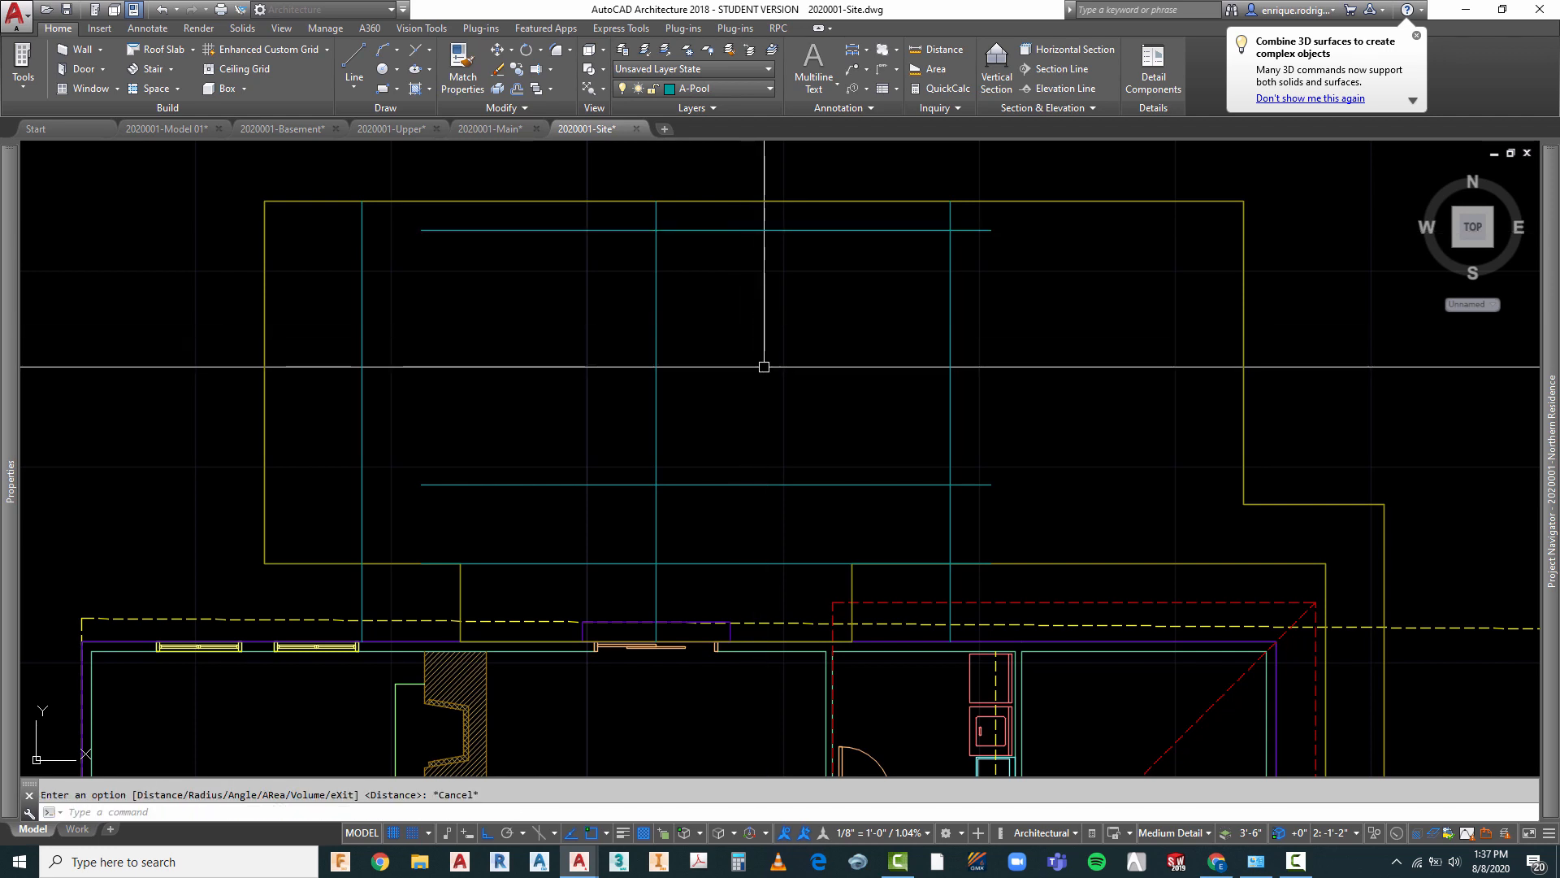
pyautogui.write('o')
pyautogui.press('Return')
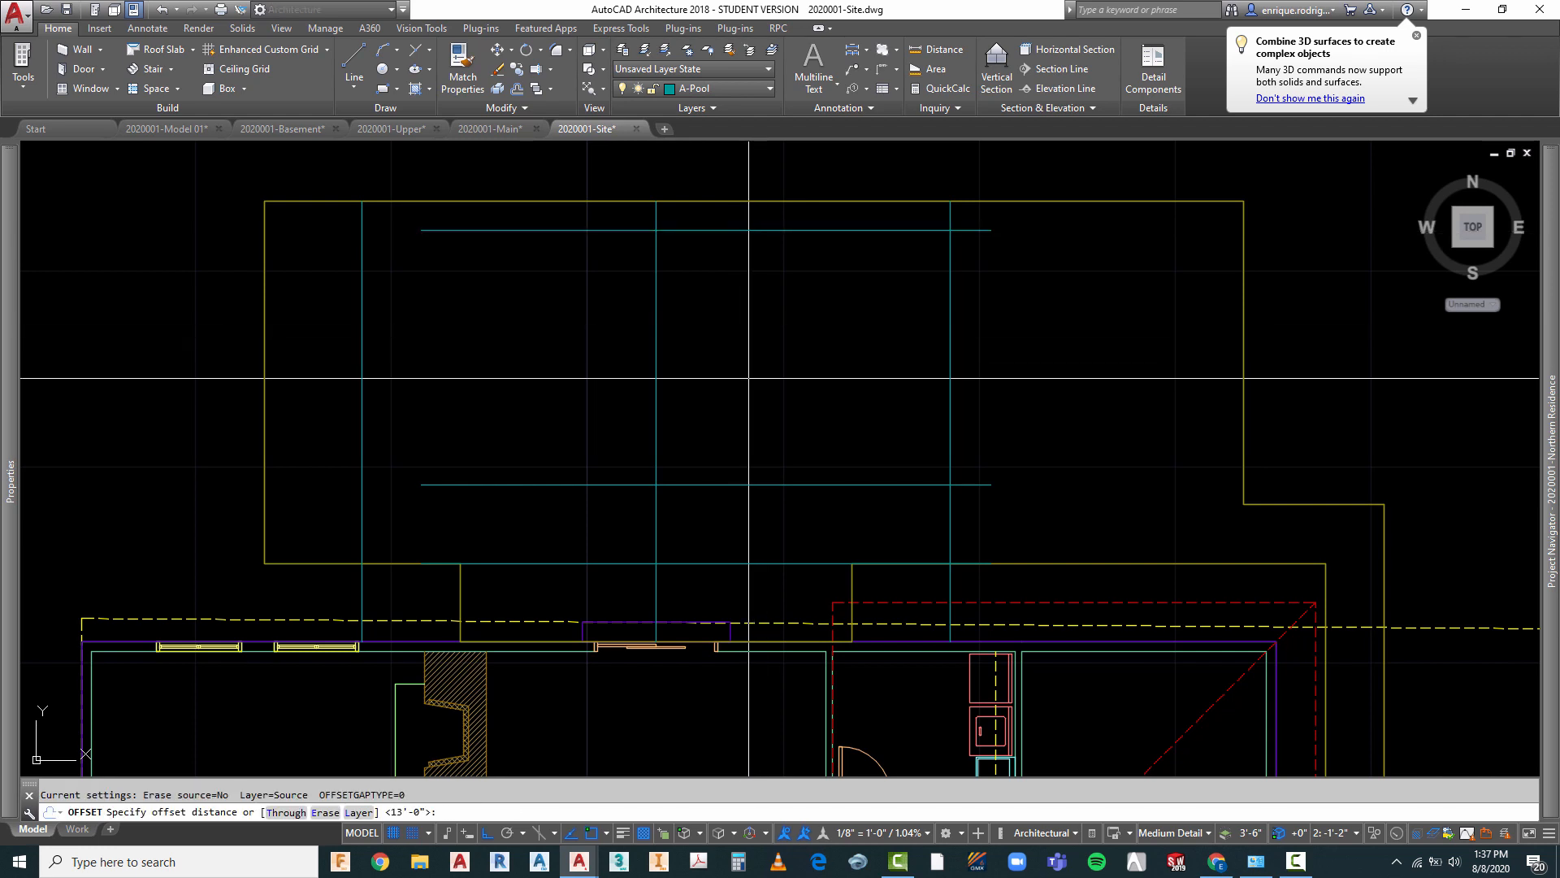
pyautogui.press('Escape')
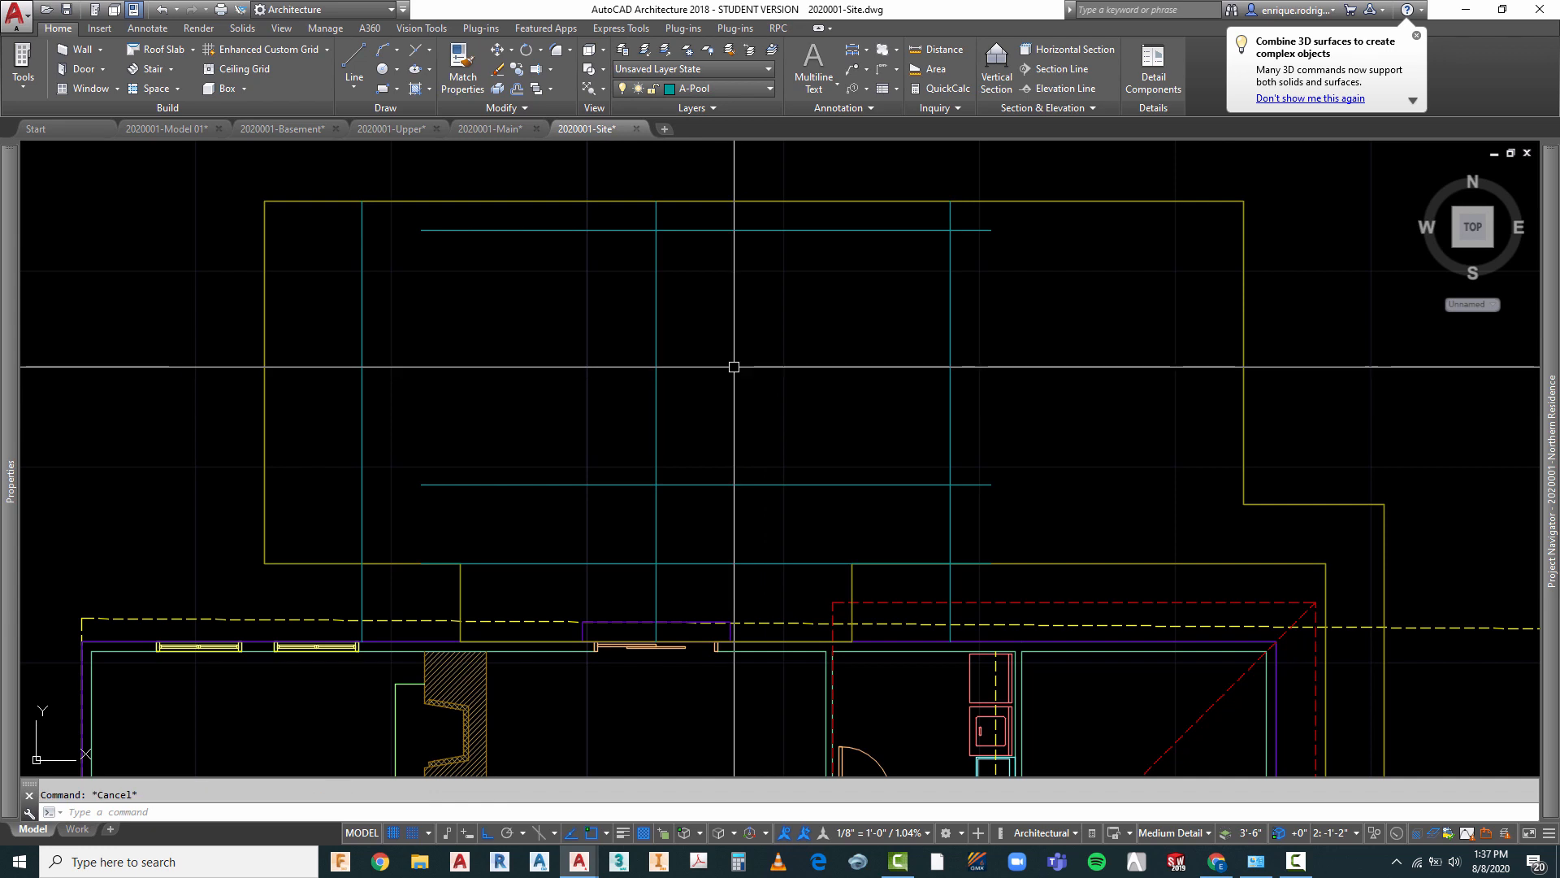
# - Offset the horizontal pool line nearest the house 12' upward, toward the rear slab's far edge
pyautogui.write('o')
pyautogui.press('Return')
pyautogui.write("12'")
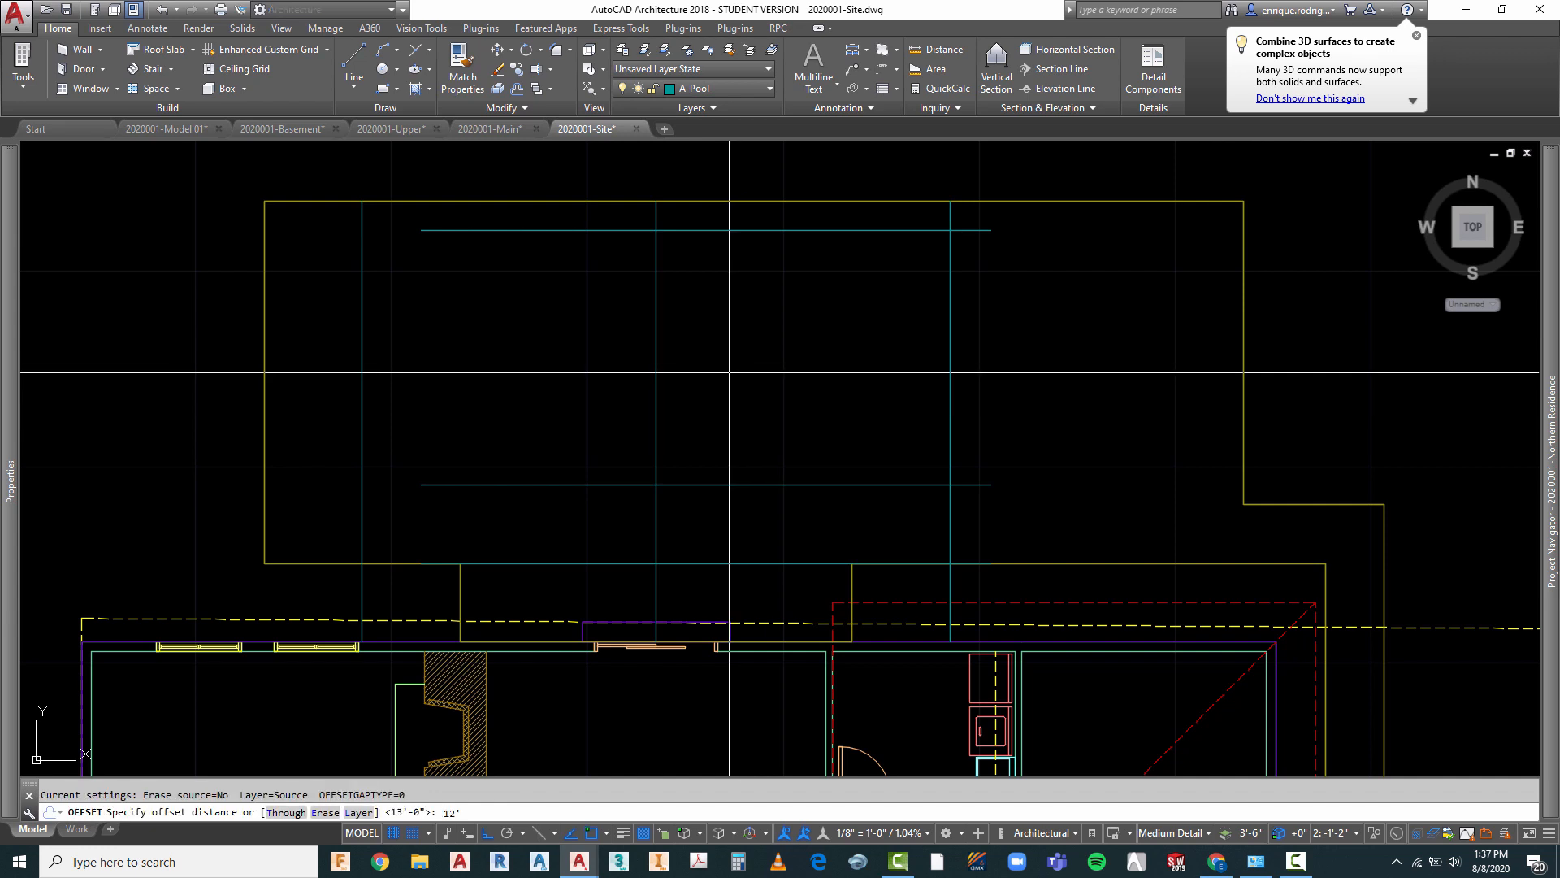
pyautogui.press('Return')
pyautogui.click(744, 482)
pyautogui.click(718, 334)
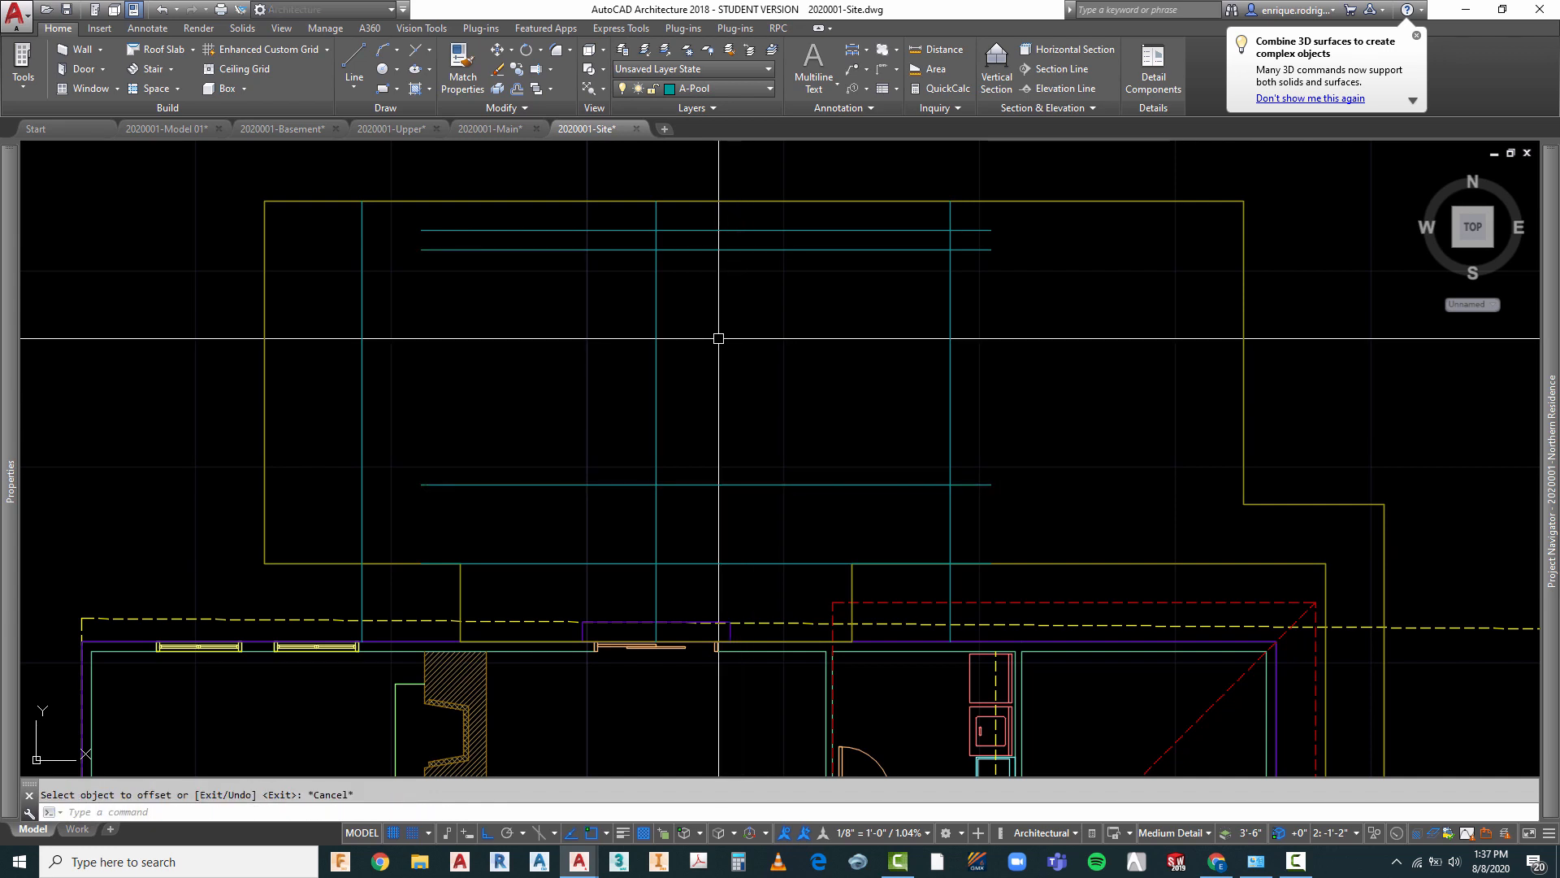
pyautogui.press('Escape')
# - Erase the horizontal pool line that was offset 13'
pyautogui.write('e')
pyautogui.press('Return')
pyautogui.press('Return')
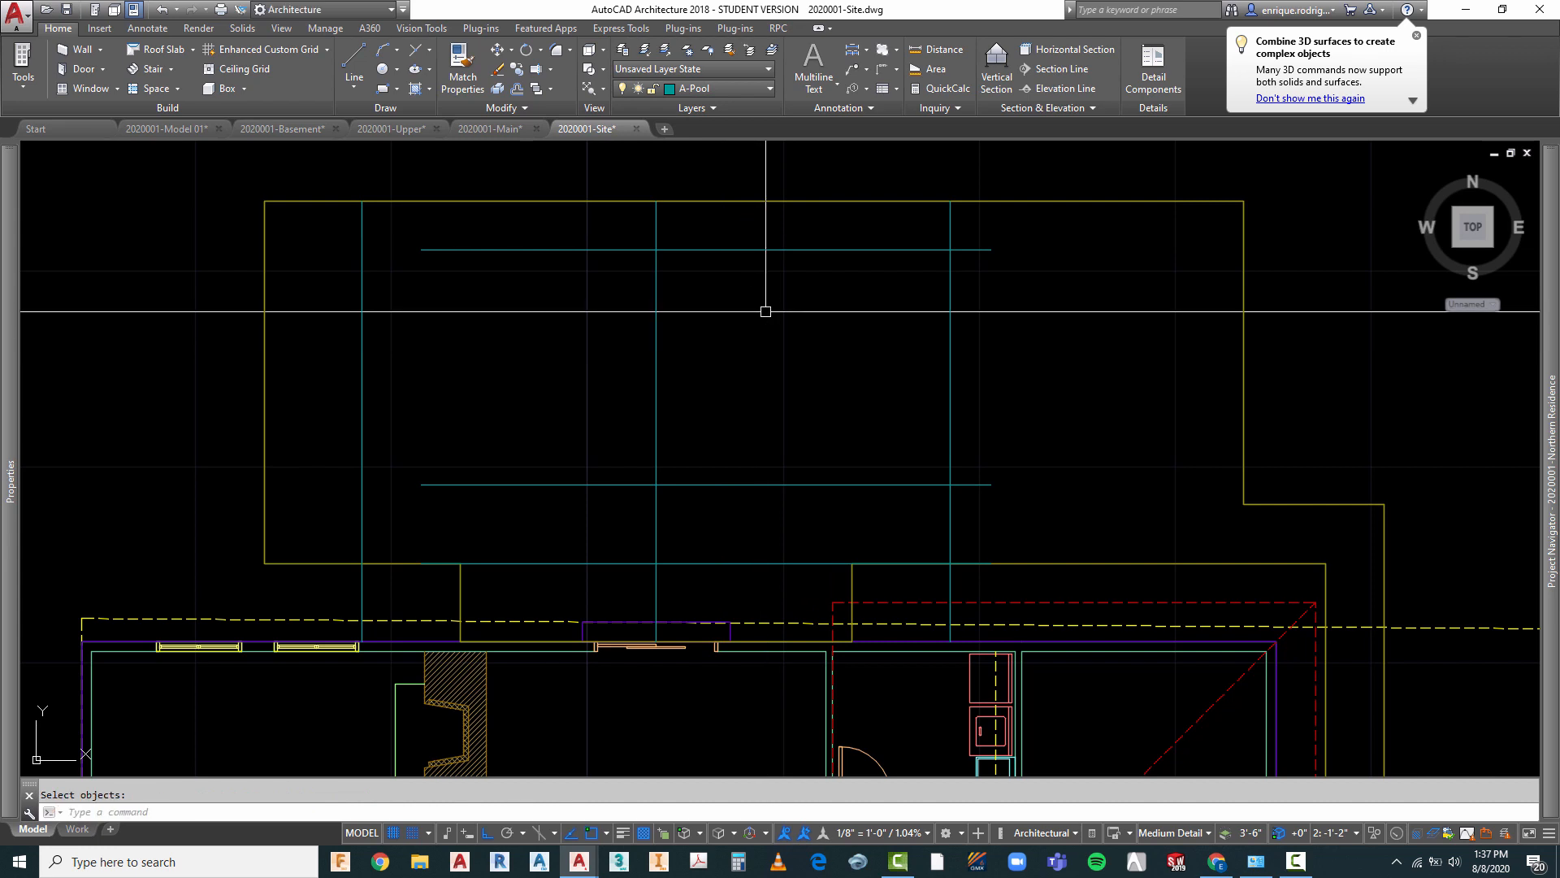
# - Measure the gap between the upper horizontal pool line and the rear slab's far edge
pyautogui.press('Escape')
pyautogui.click(937, 51)
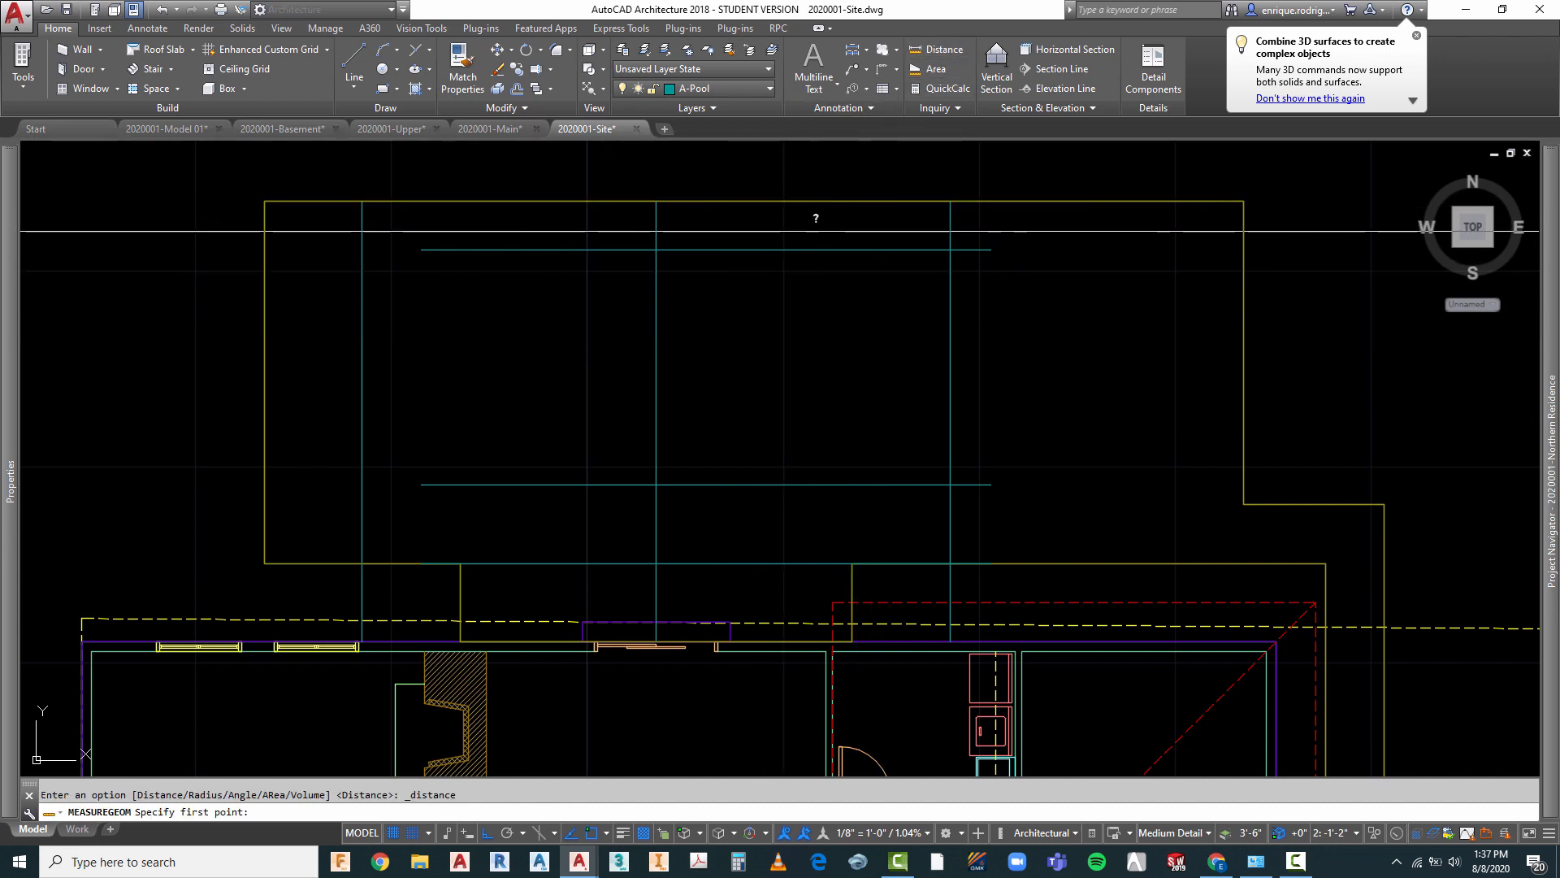
pyautogui.click(804, 249)
pyautogui.click(806, 200)
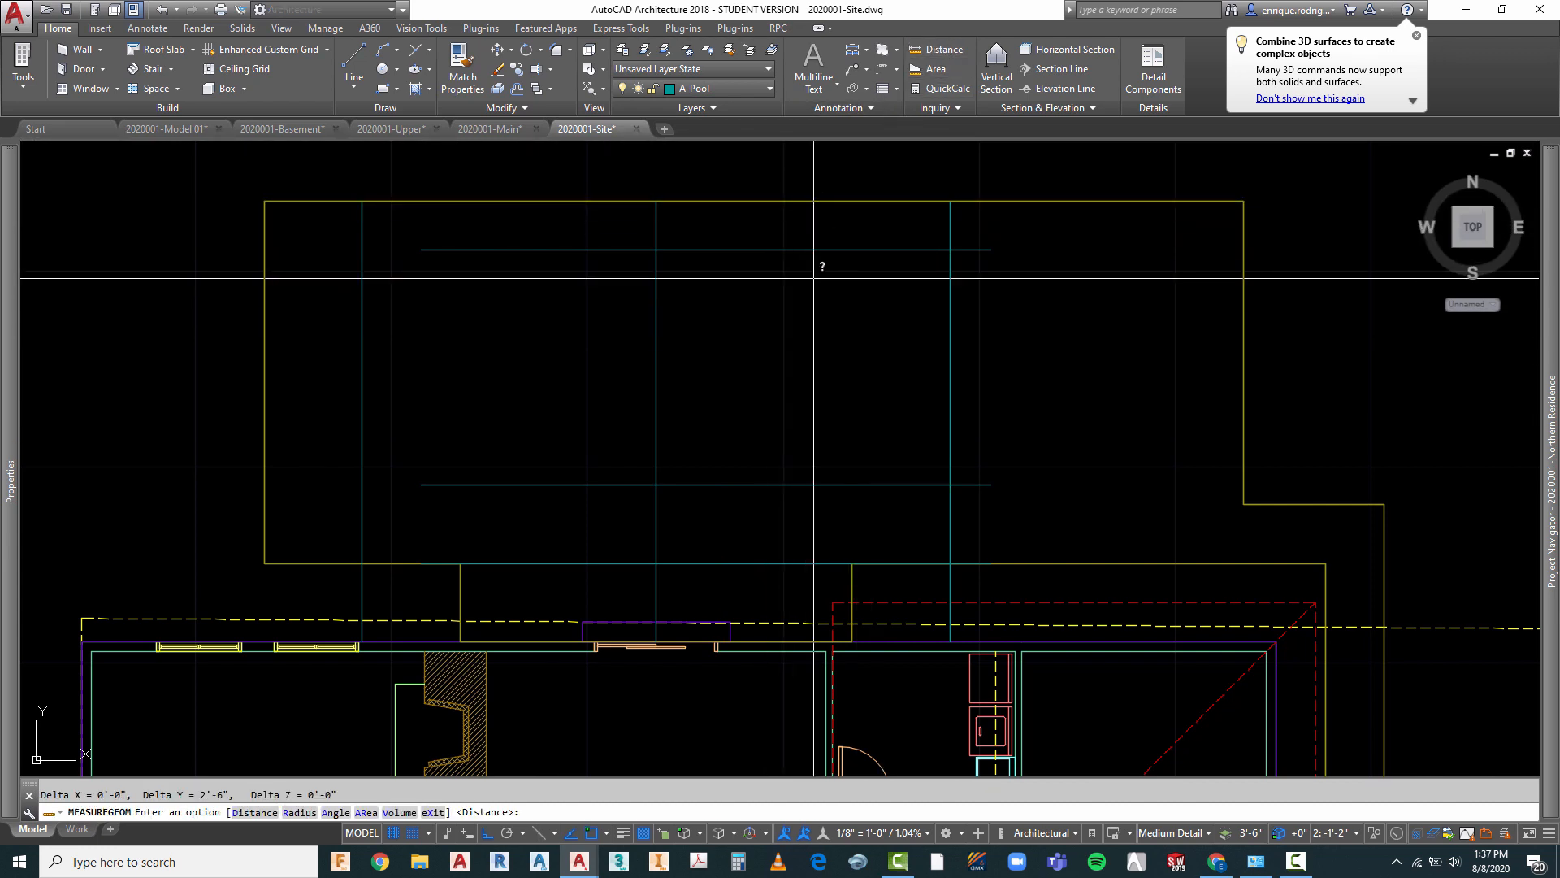
pyautogui.press('Escape')
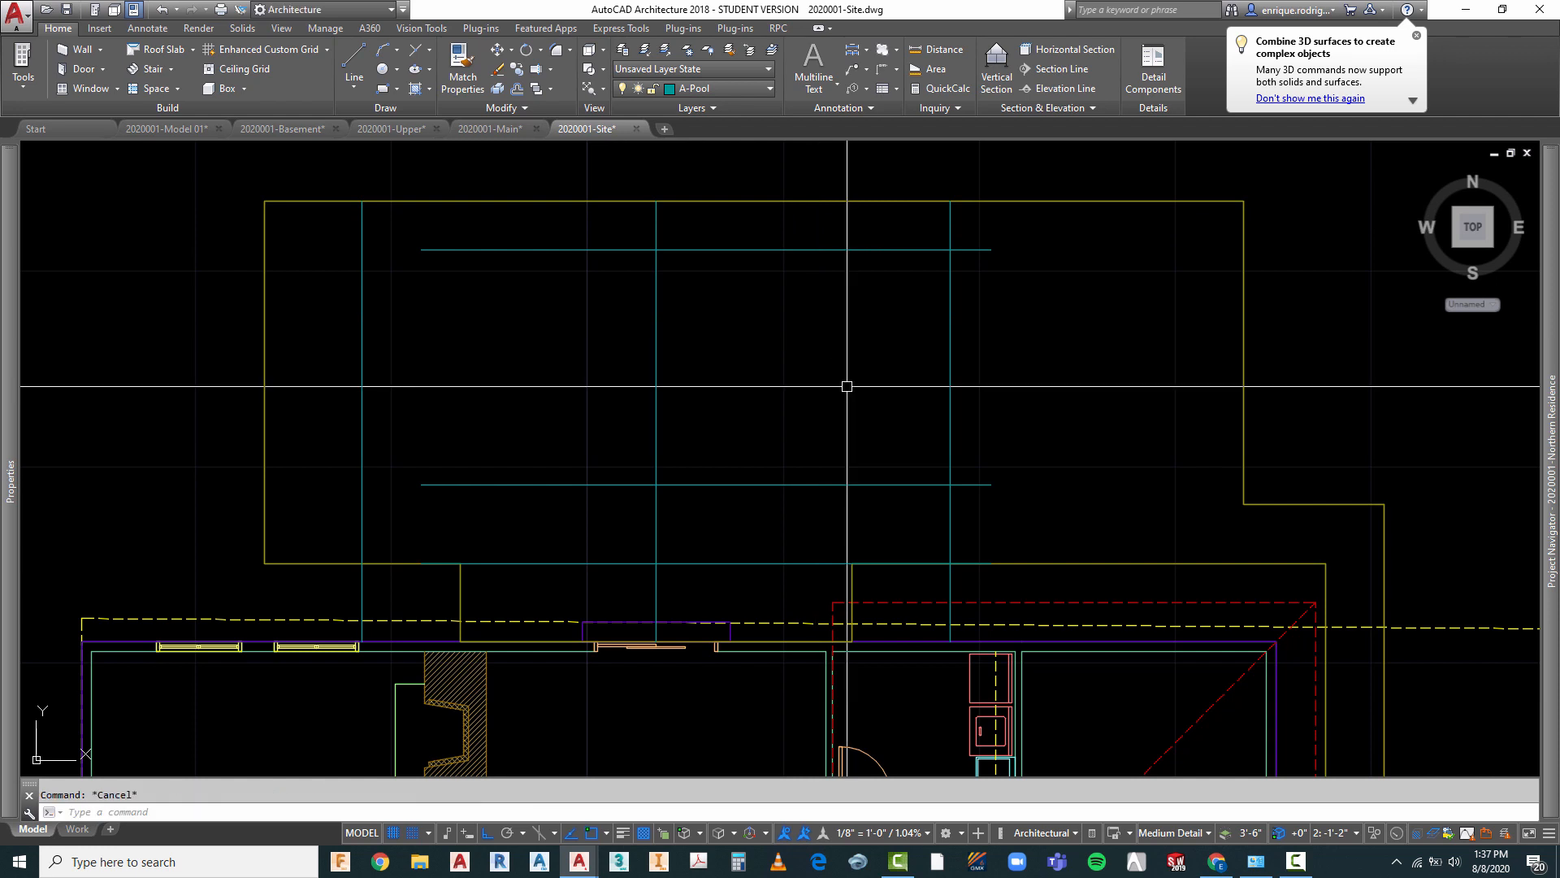
# - Move both horizontal pool lines 6" downward, toward the house
pyautogui.write('m')
pyautogui.press('Return')
pyautogui.click(736, 524)
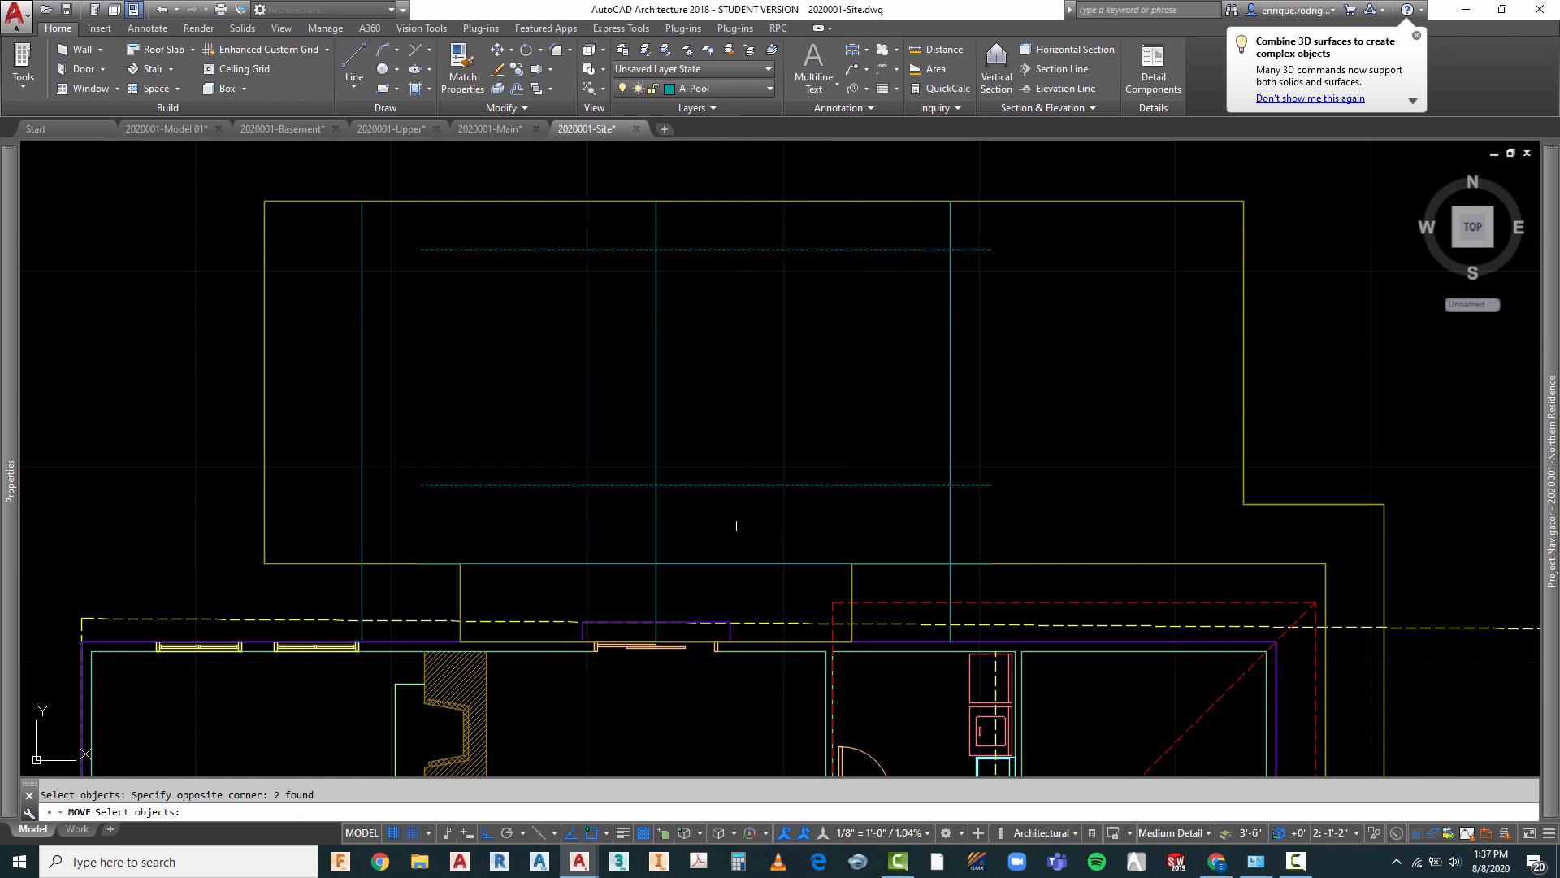
pyautogui.press('Return')
pyautogui.click(770, 321)
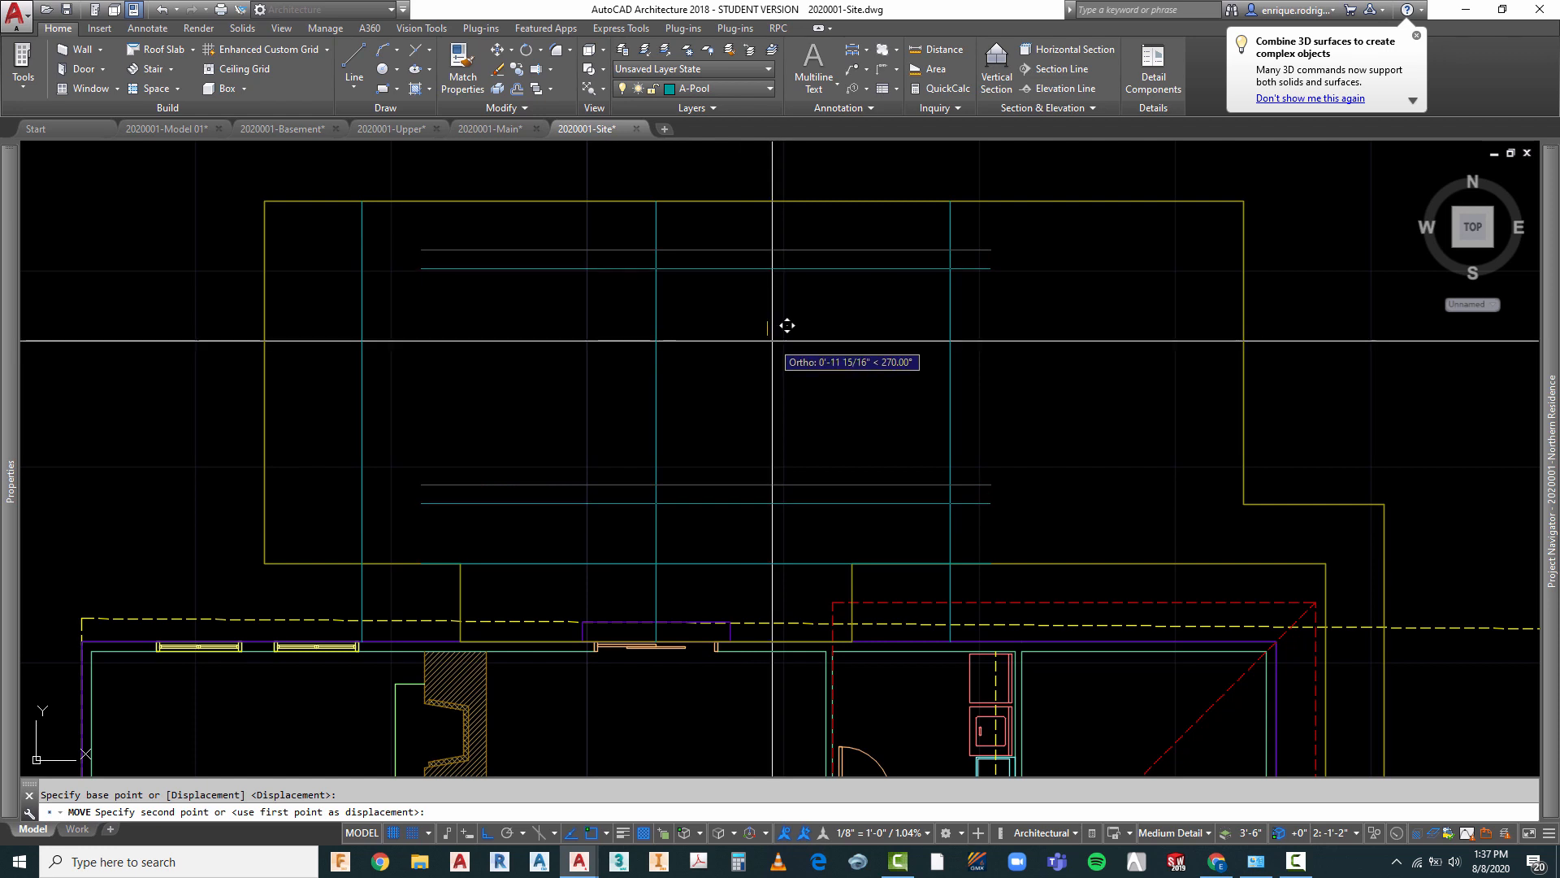
pyautogui.write('6')
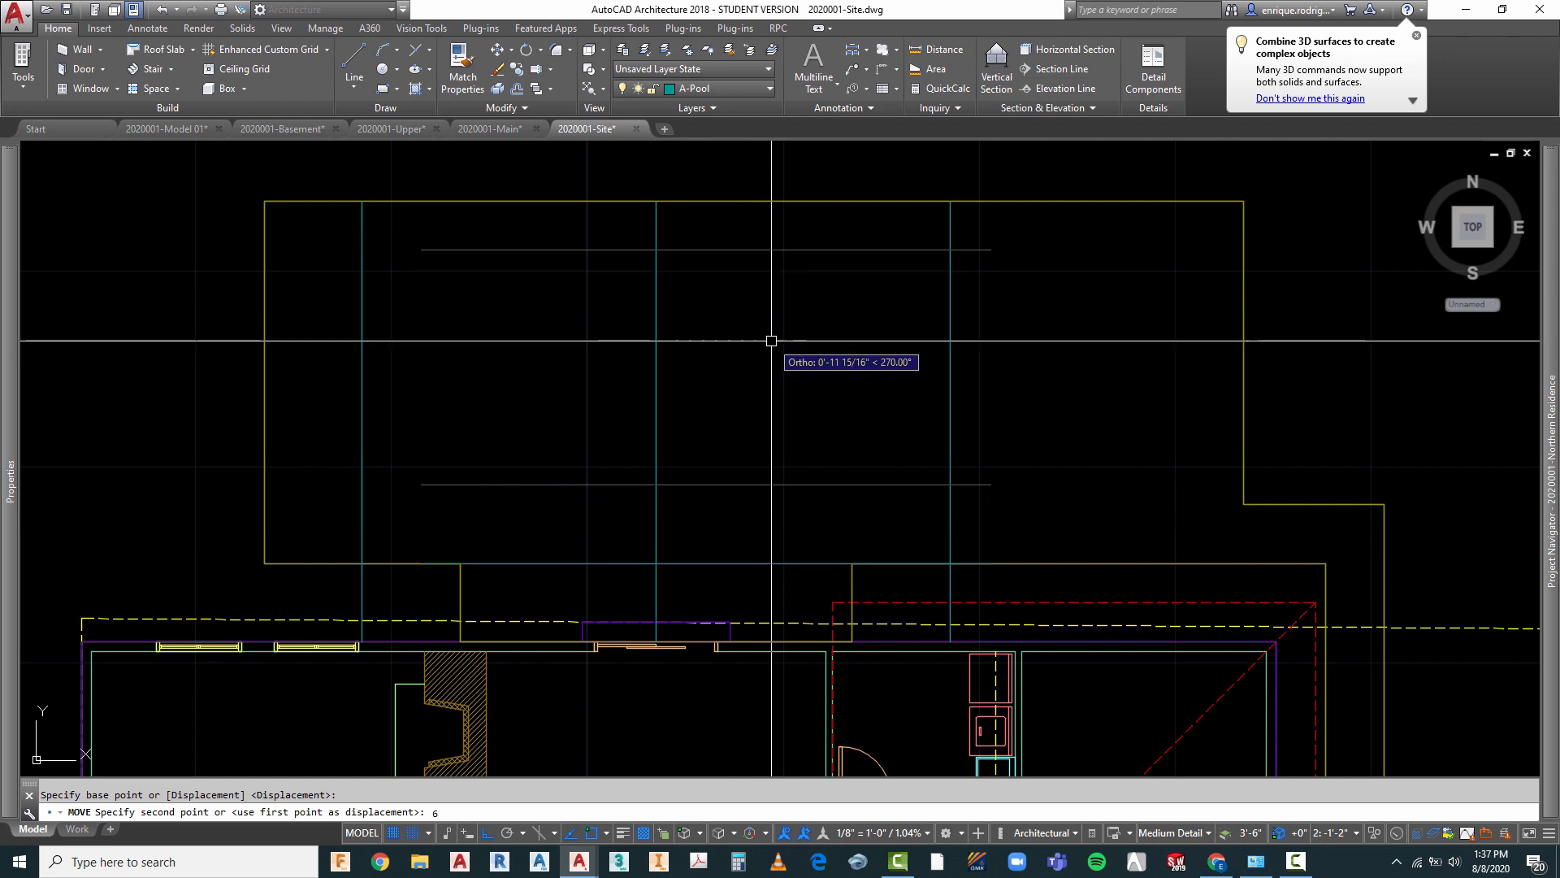
pyautogui.press('Return')
pyautogui.press('Escape')
pyautogui.write('f')
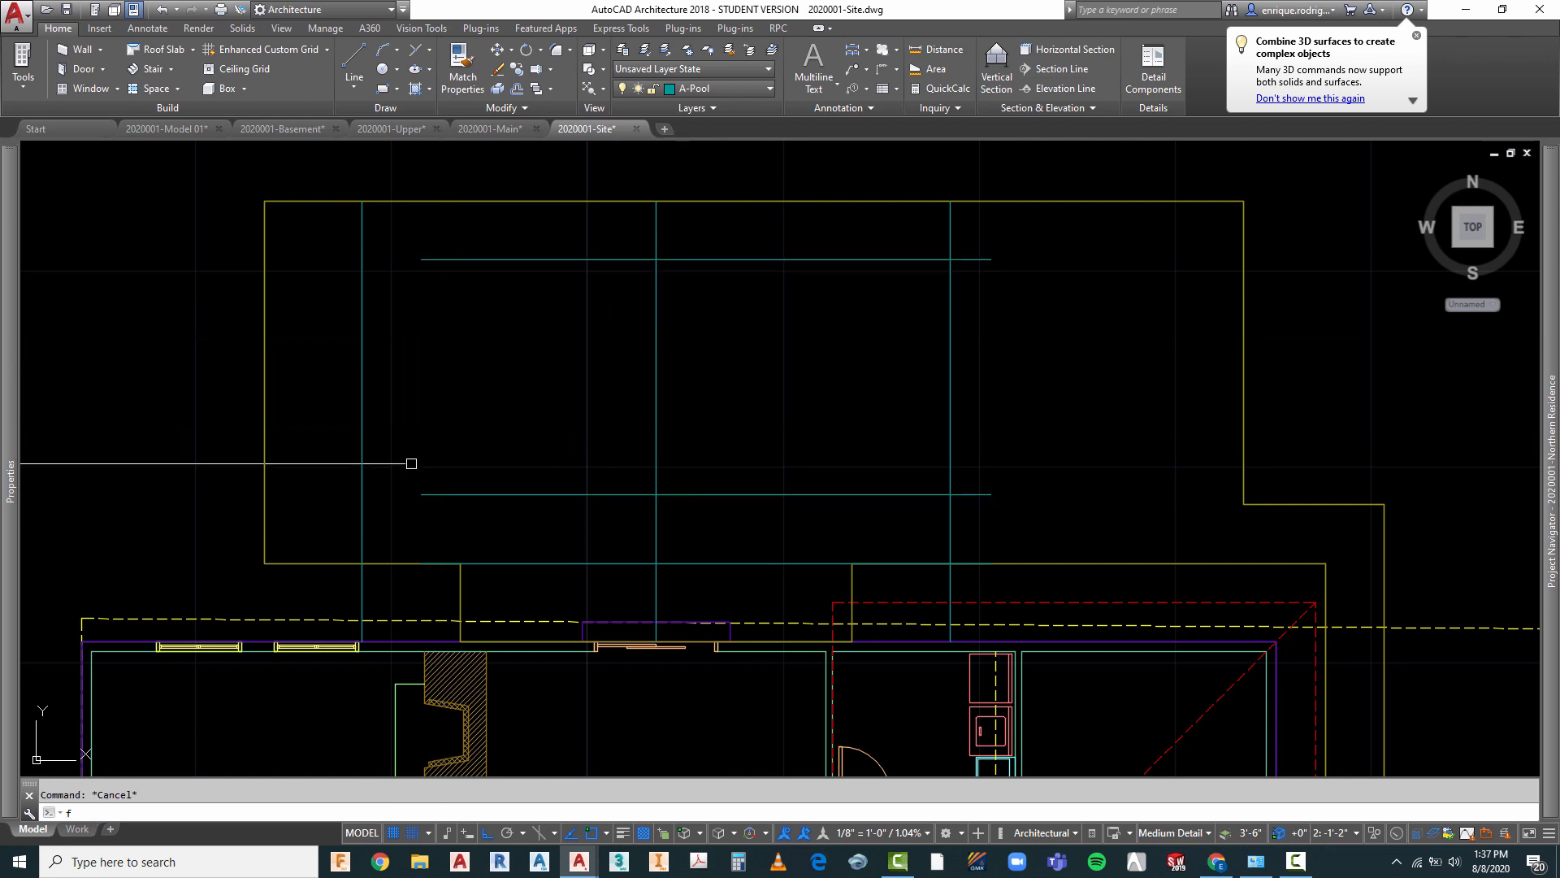
pyautogui.press('Return')
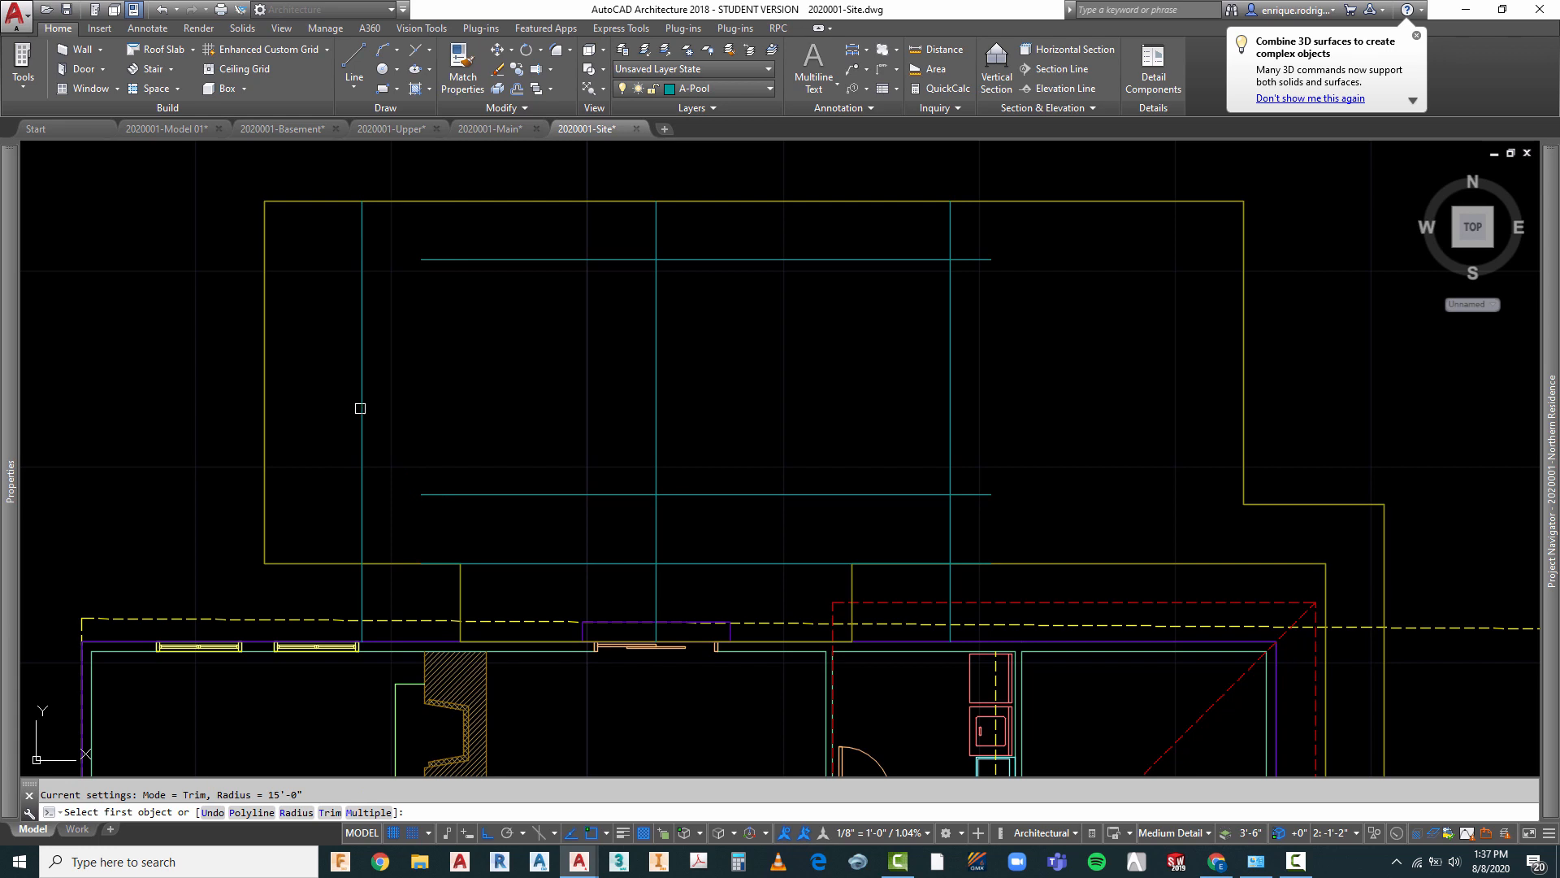
pyautogui.click(362, 408)
pyautogui.press('Escape')
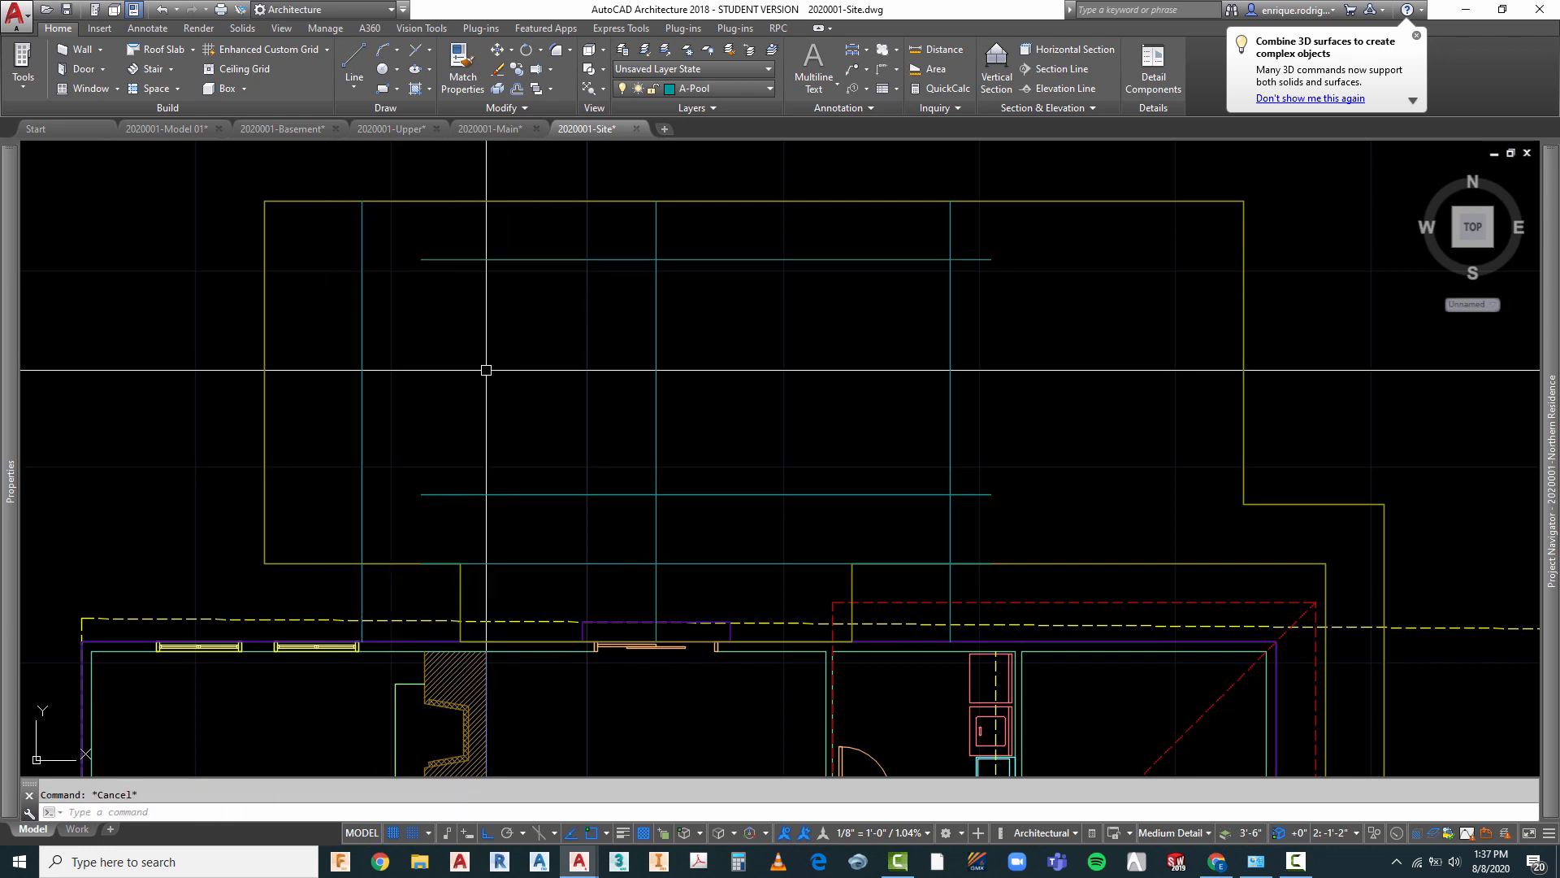
# - Fillet the two left corners of the pool outline with radius 0, joining the left vertical line to both horizontal lines
pyautogui.rightClick(703, 297)
pyautogui.click(765, 307)
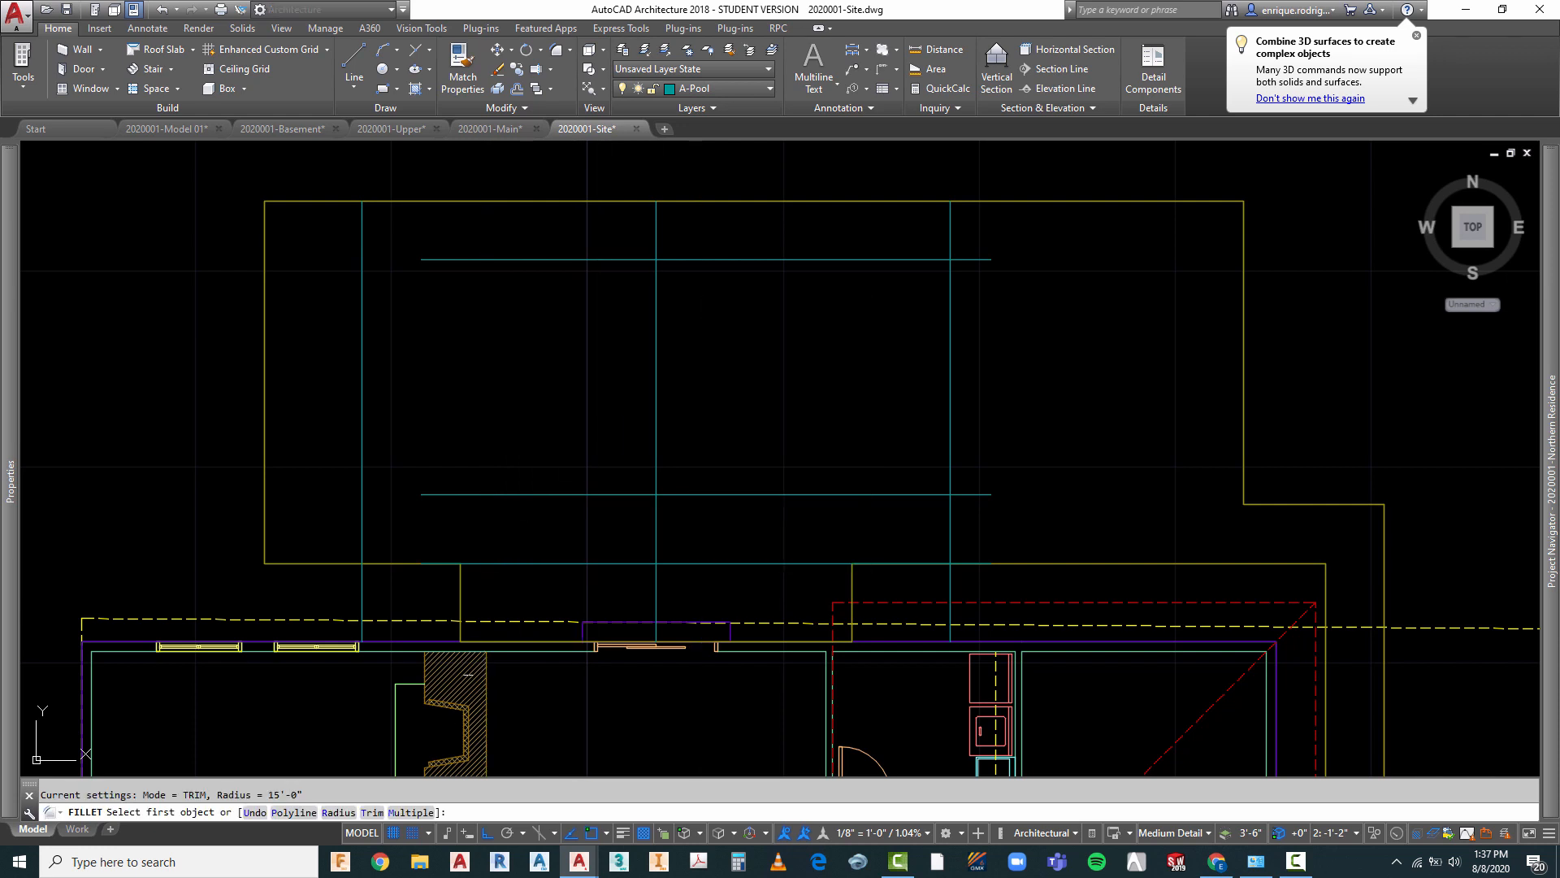
pyautogui.click(337, 812)
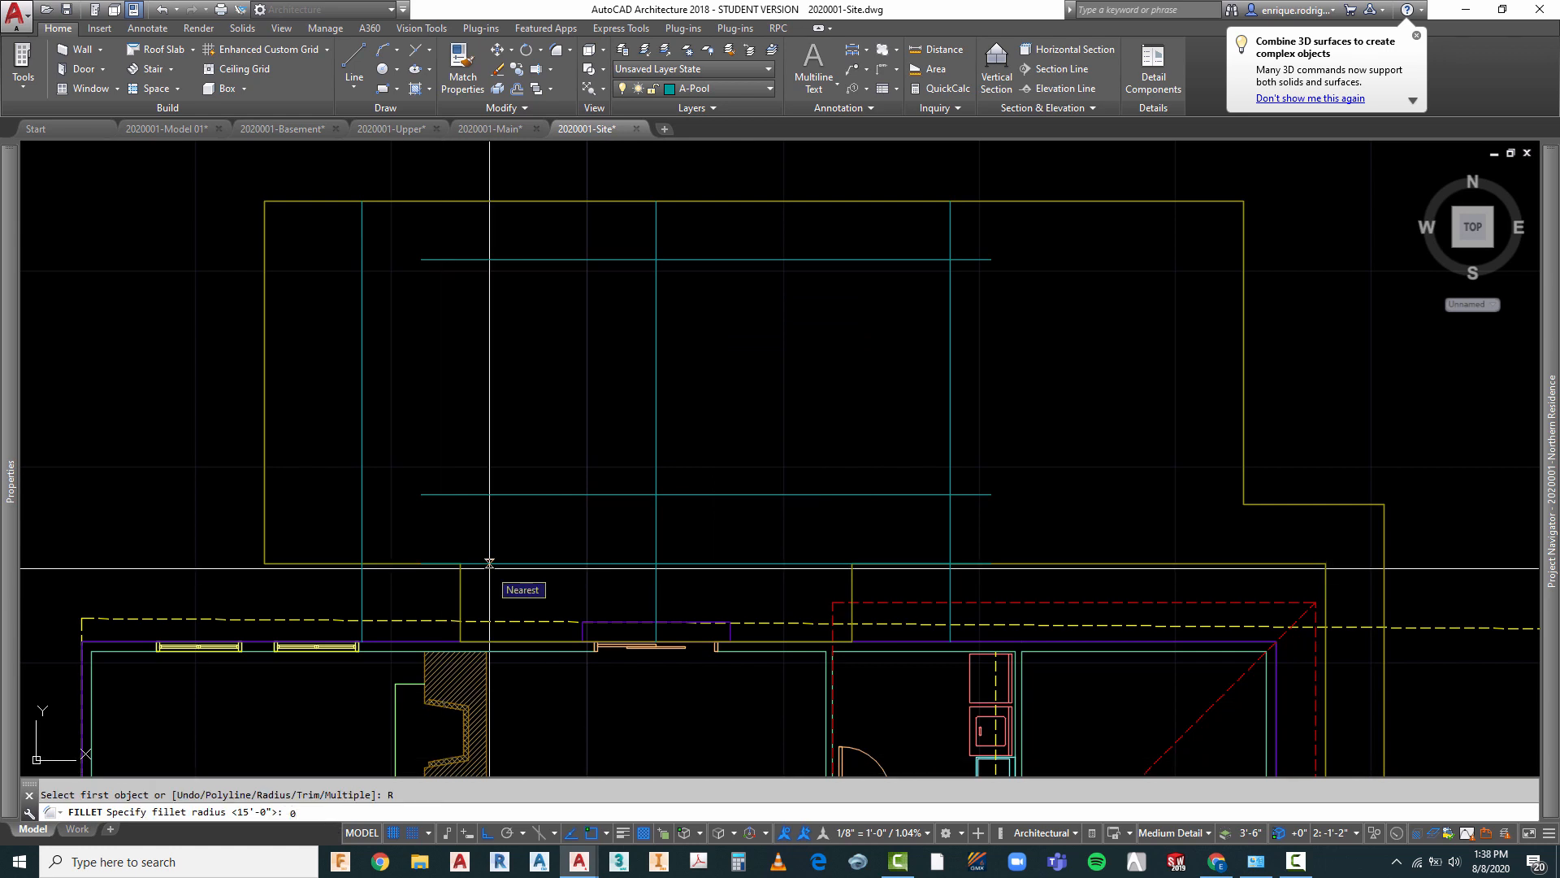
pyautogui.write('0')
pyautogui.press('Return')
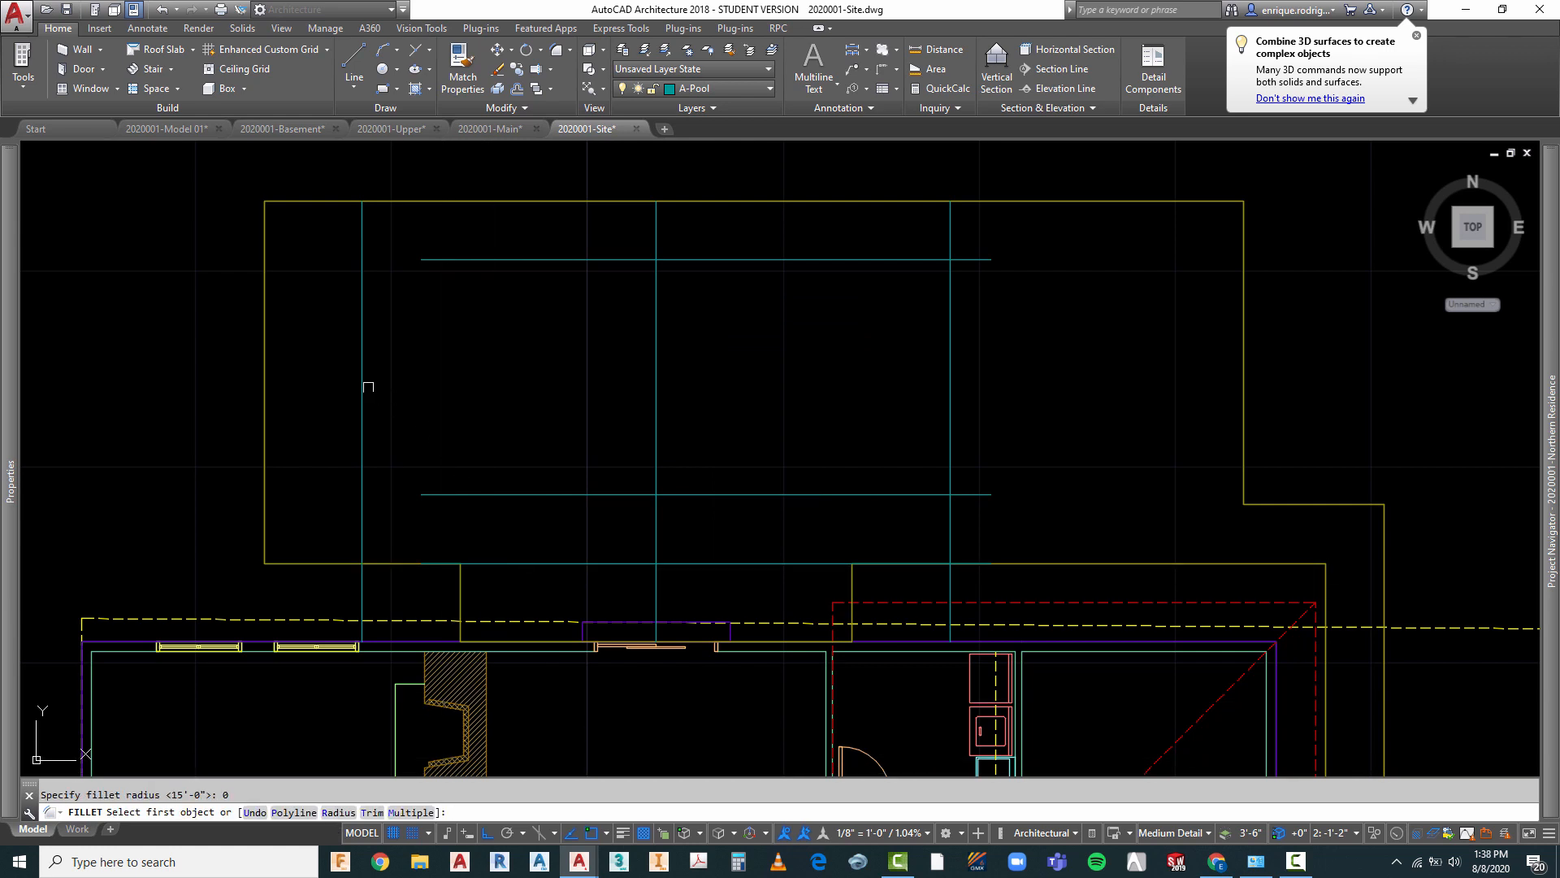
pyautogui.click(364, 385)
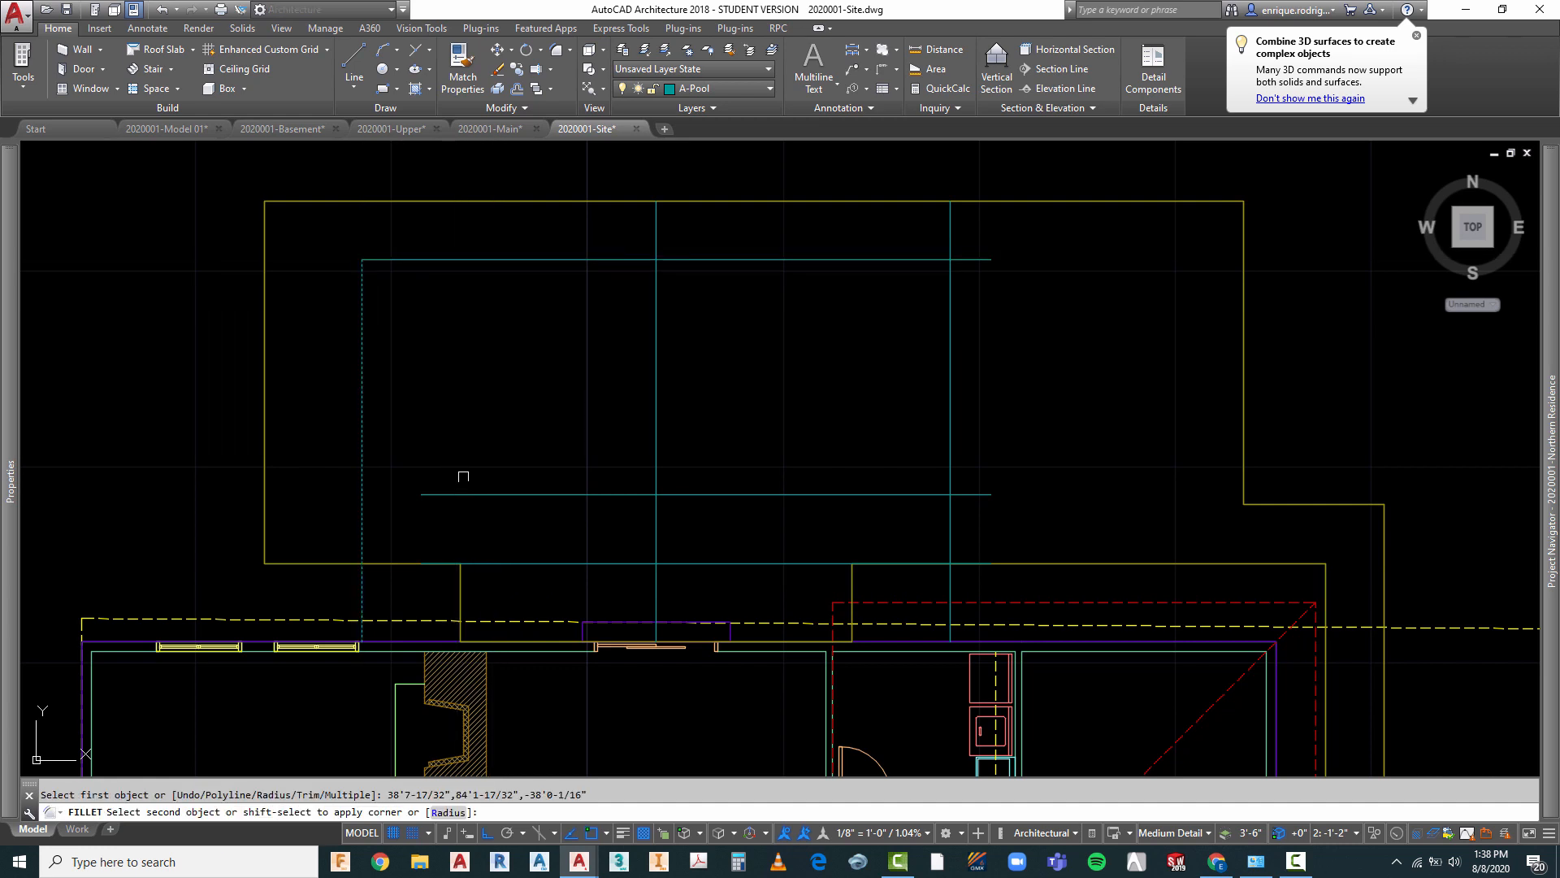
pyautogui.click(466, 495)
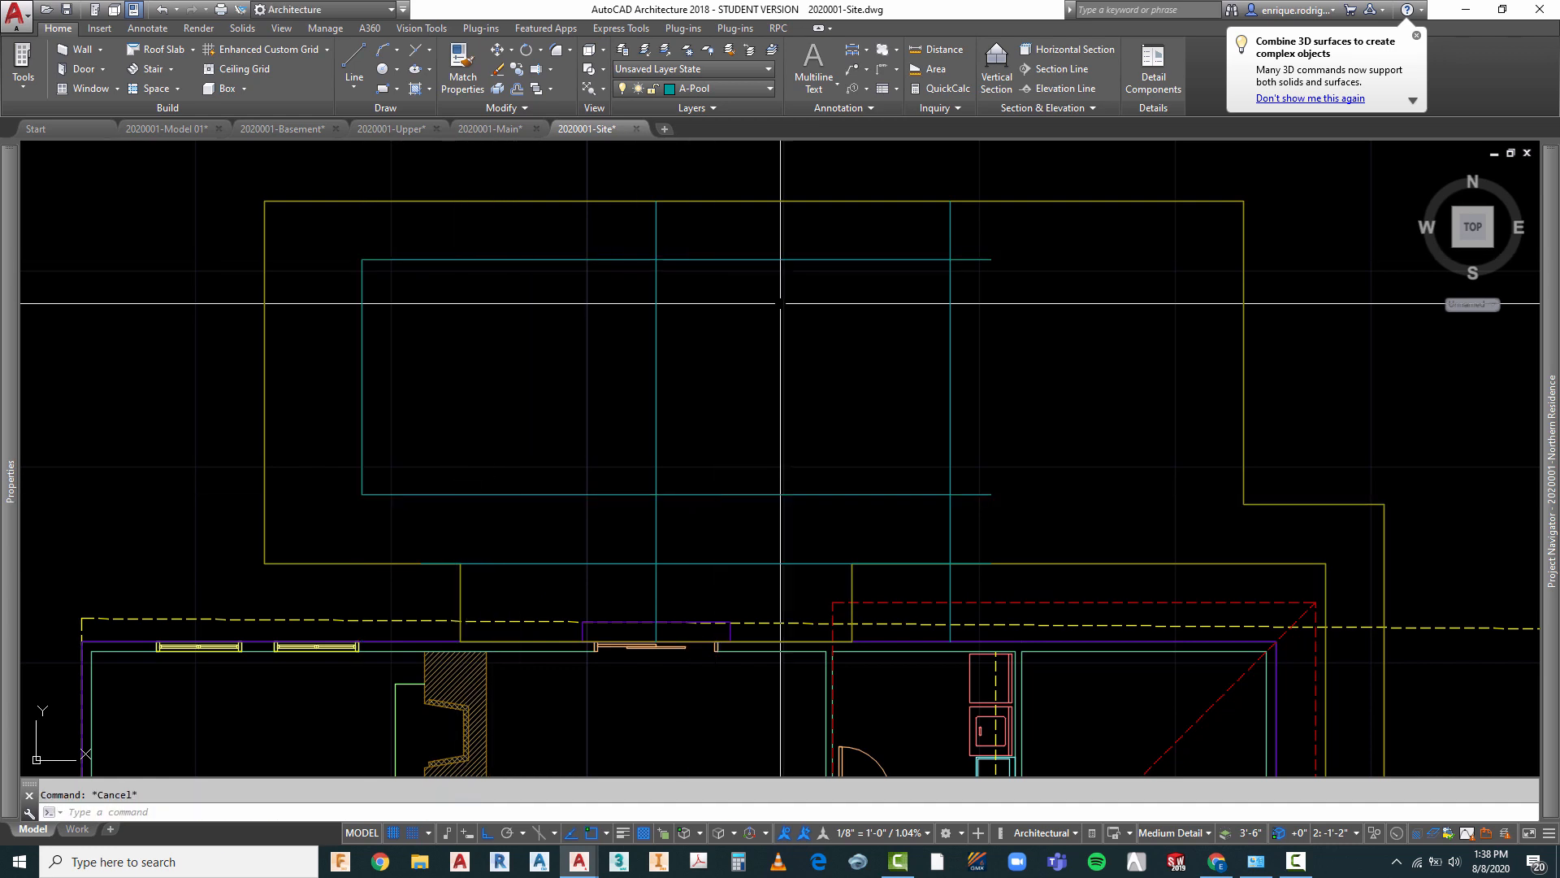
# - Fillet the two right corners of the pool outline with radius 0 to close the rectangle
pyautogui.press('Return')
pyautogui.click(888, 260)
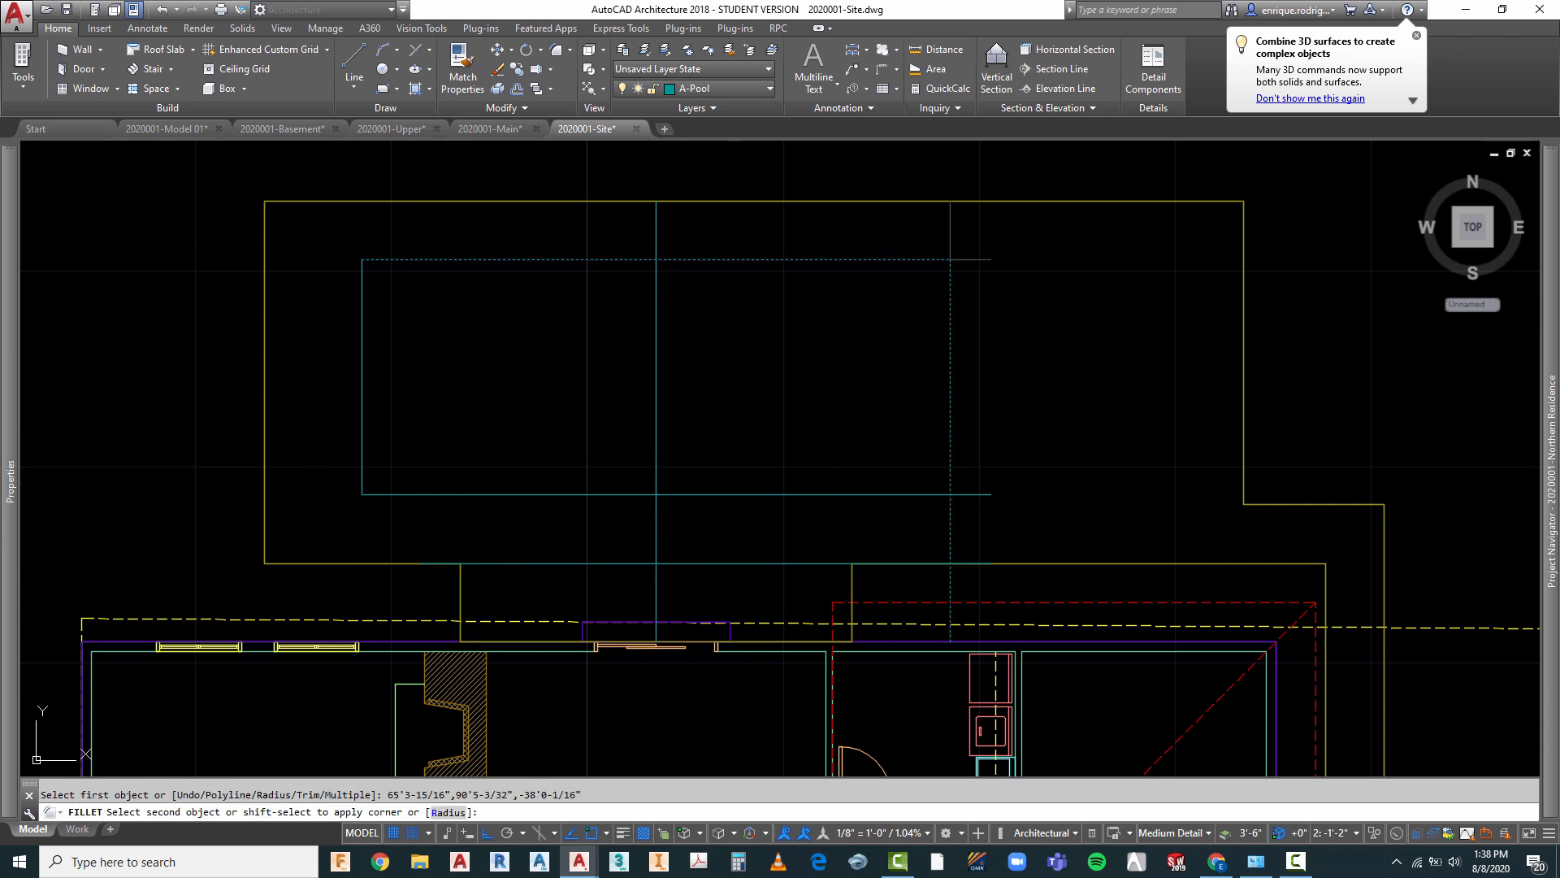
pyautogui.click(950, 356)
pyautogui.press('Escape')
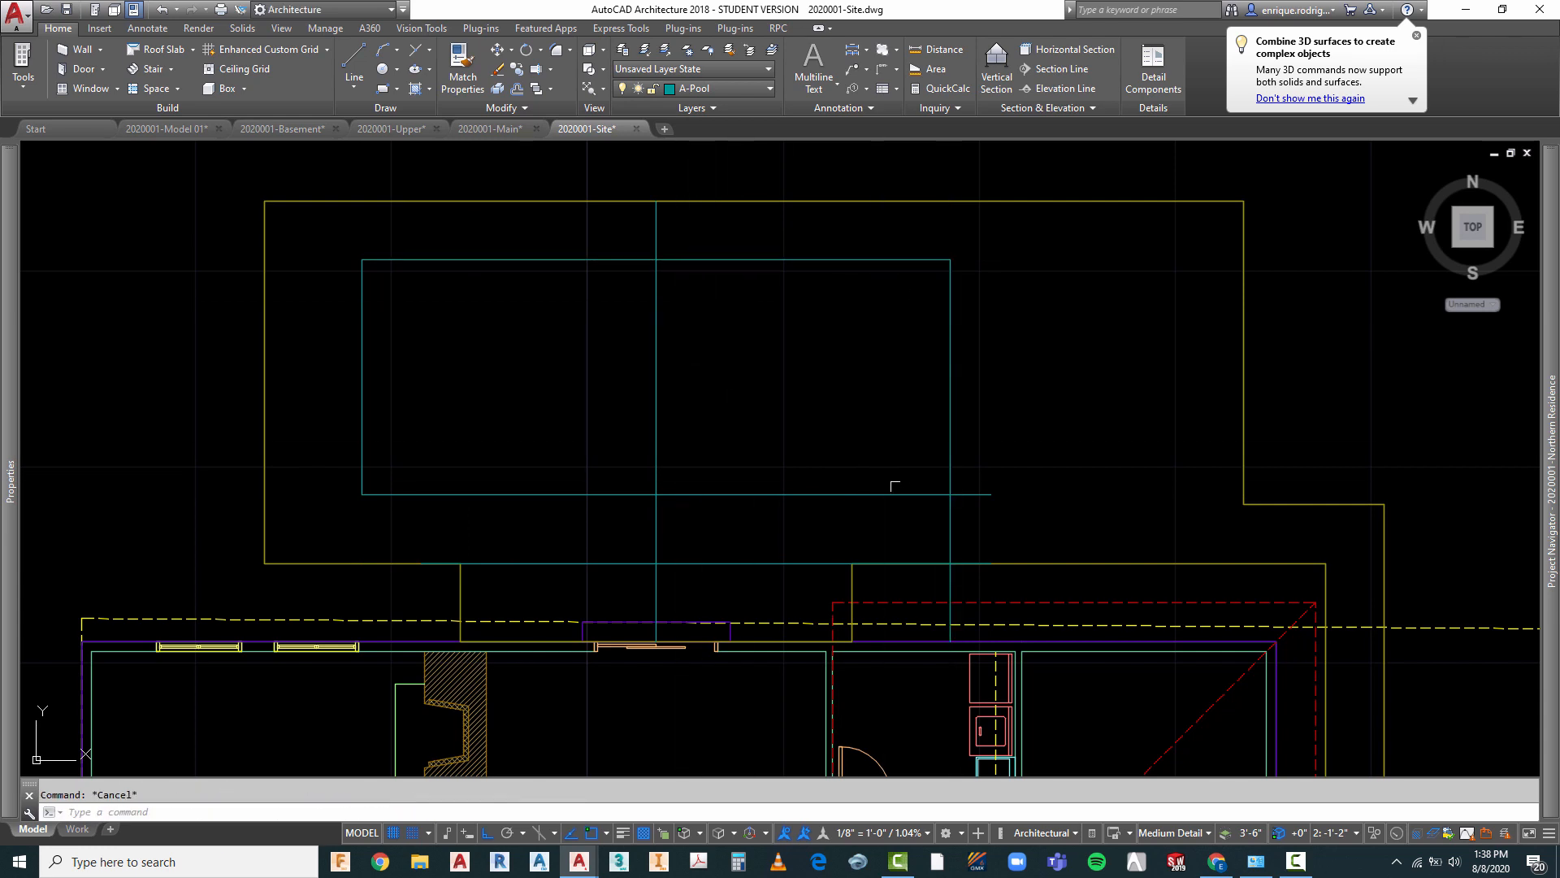
pyautogui.press('Return')
pyautogui.click(926, 493)
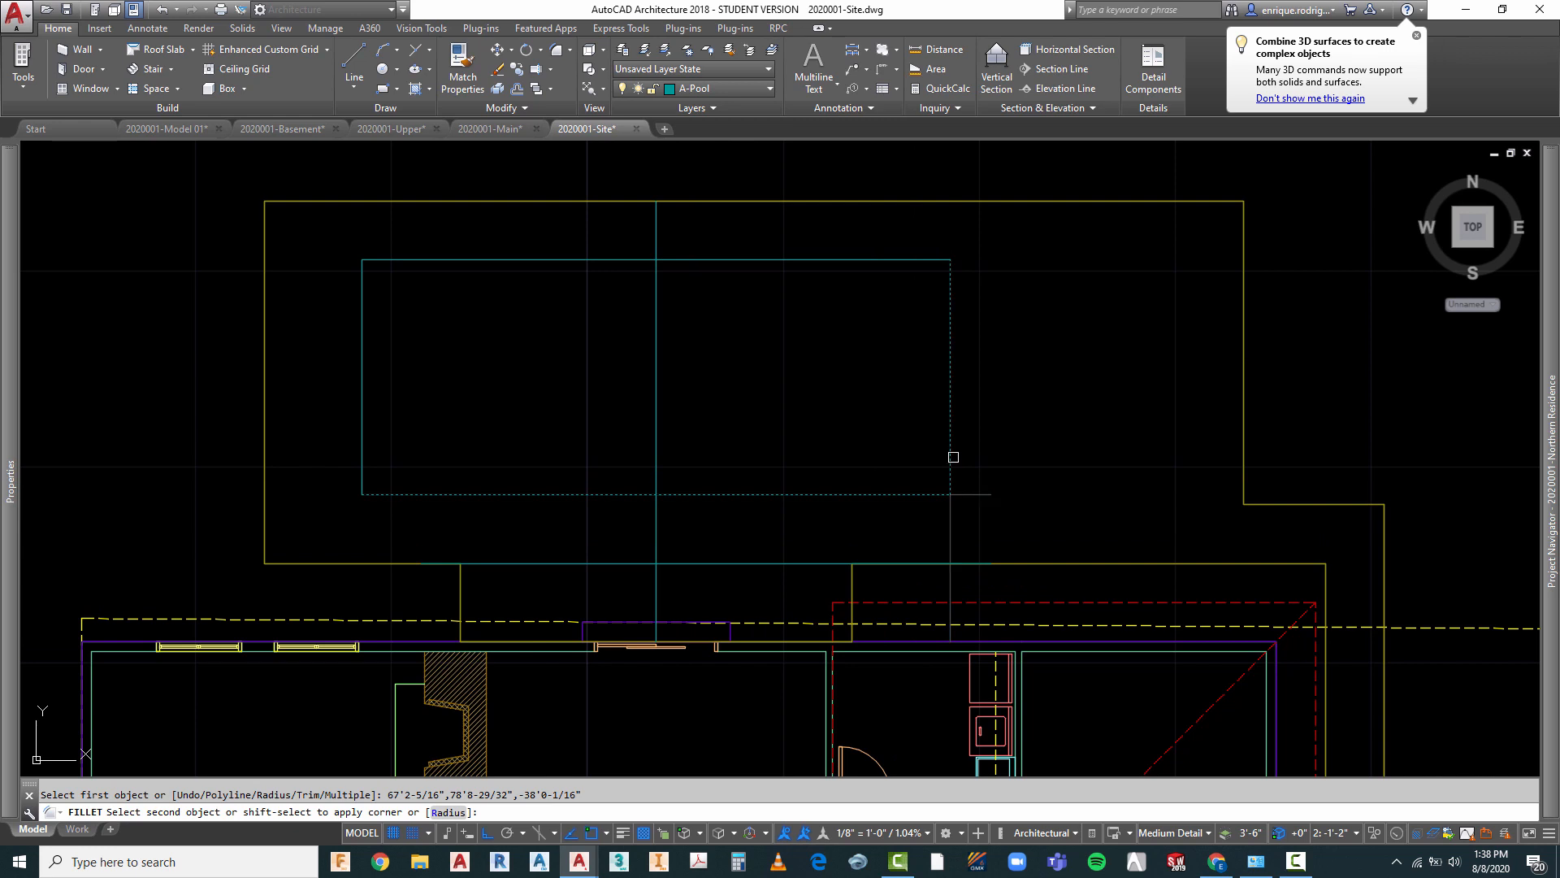
pyautogui.press('Escape')
pyautogui.scroll(-5, 718, 338)
pyautogui.scroll(3, 723, 352)
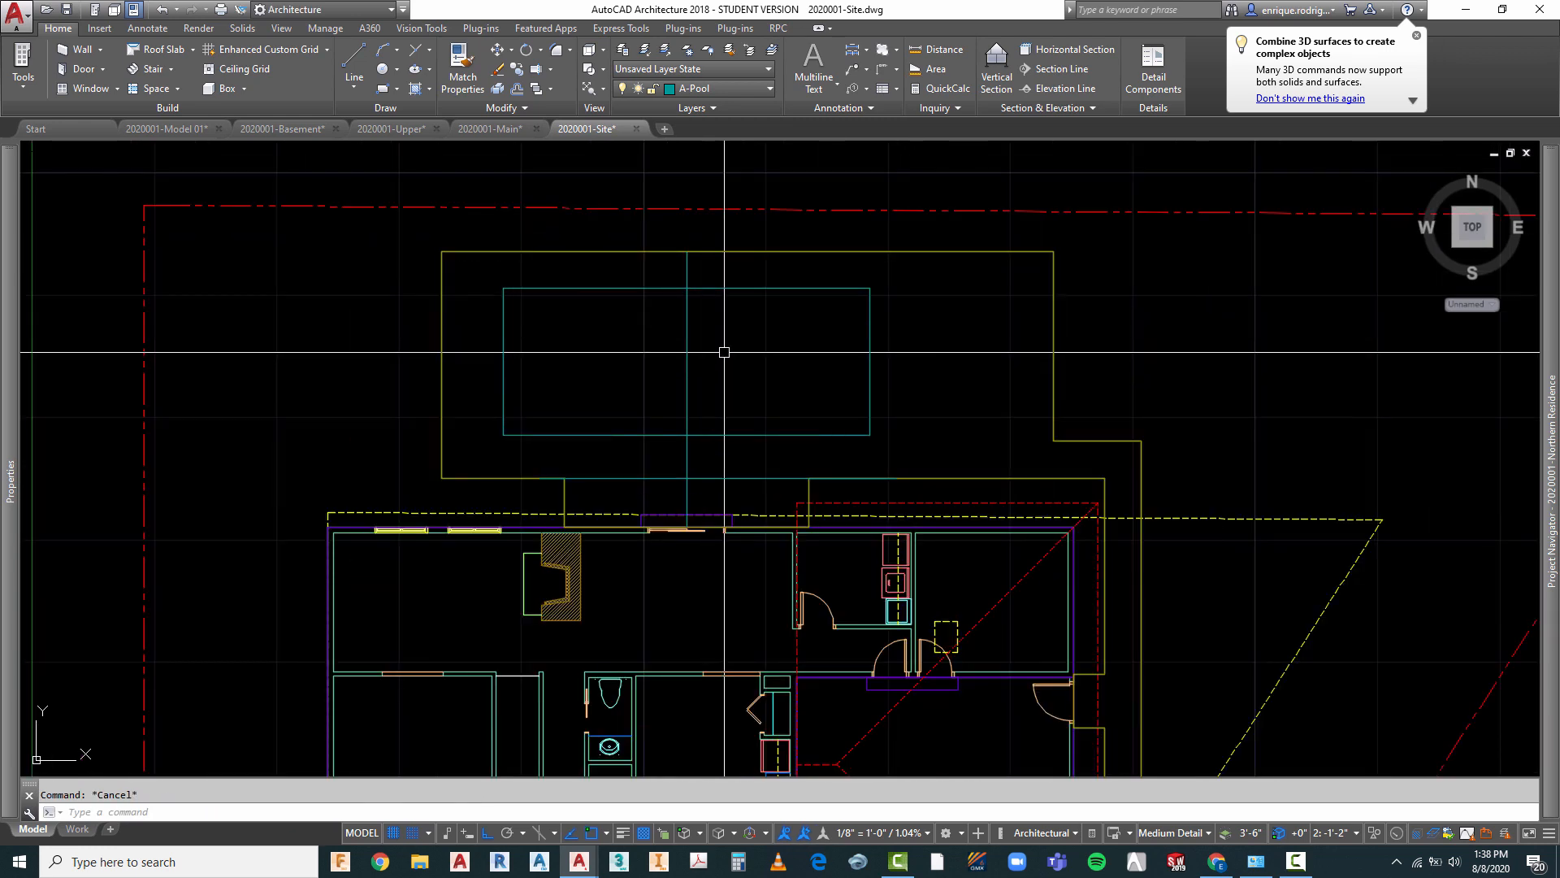
# - Erase the vertical centre line running through the pool rectangle
pyautogui.click(687, 341)
pyautogui.press('Return')
pyautogui.press('Escape')
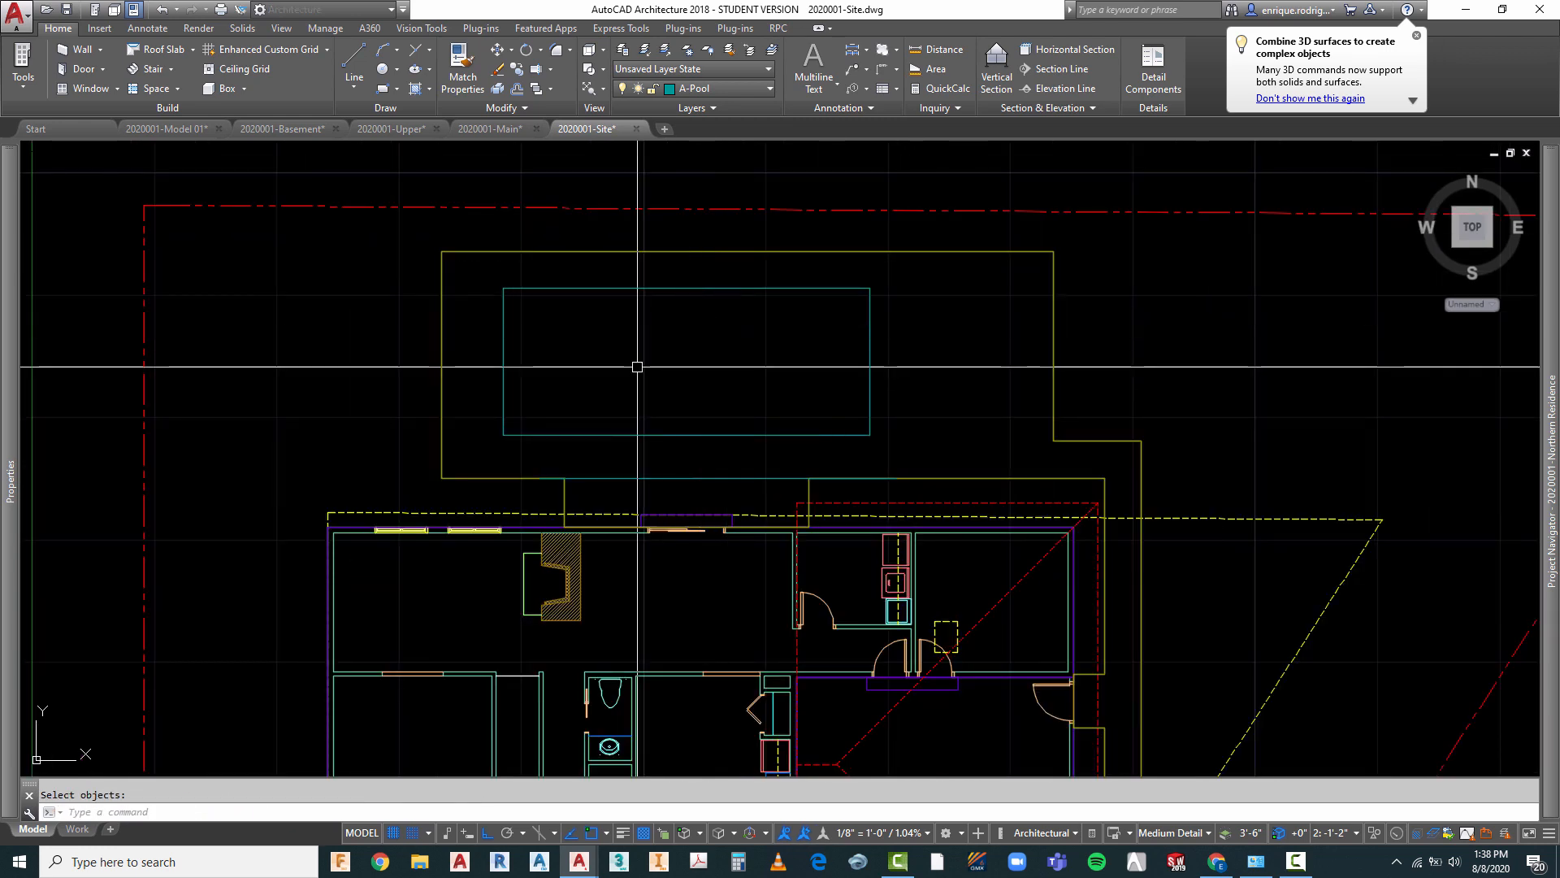
# - Erase the leftover horizontal pool-layer line between the pool rectangle and the house
pyautogui.scroll(2, 597, 333)
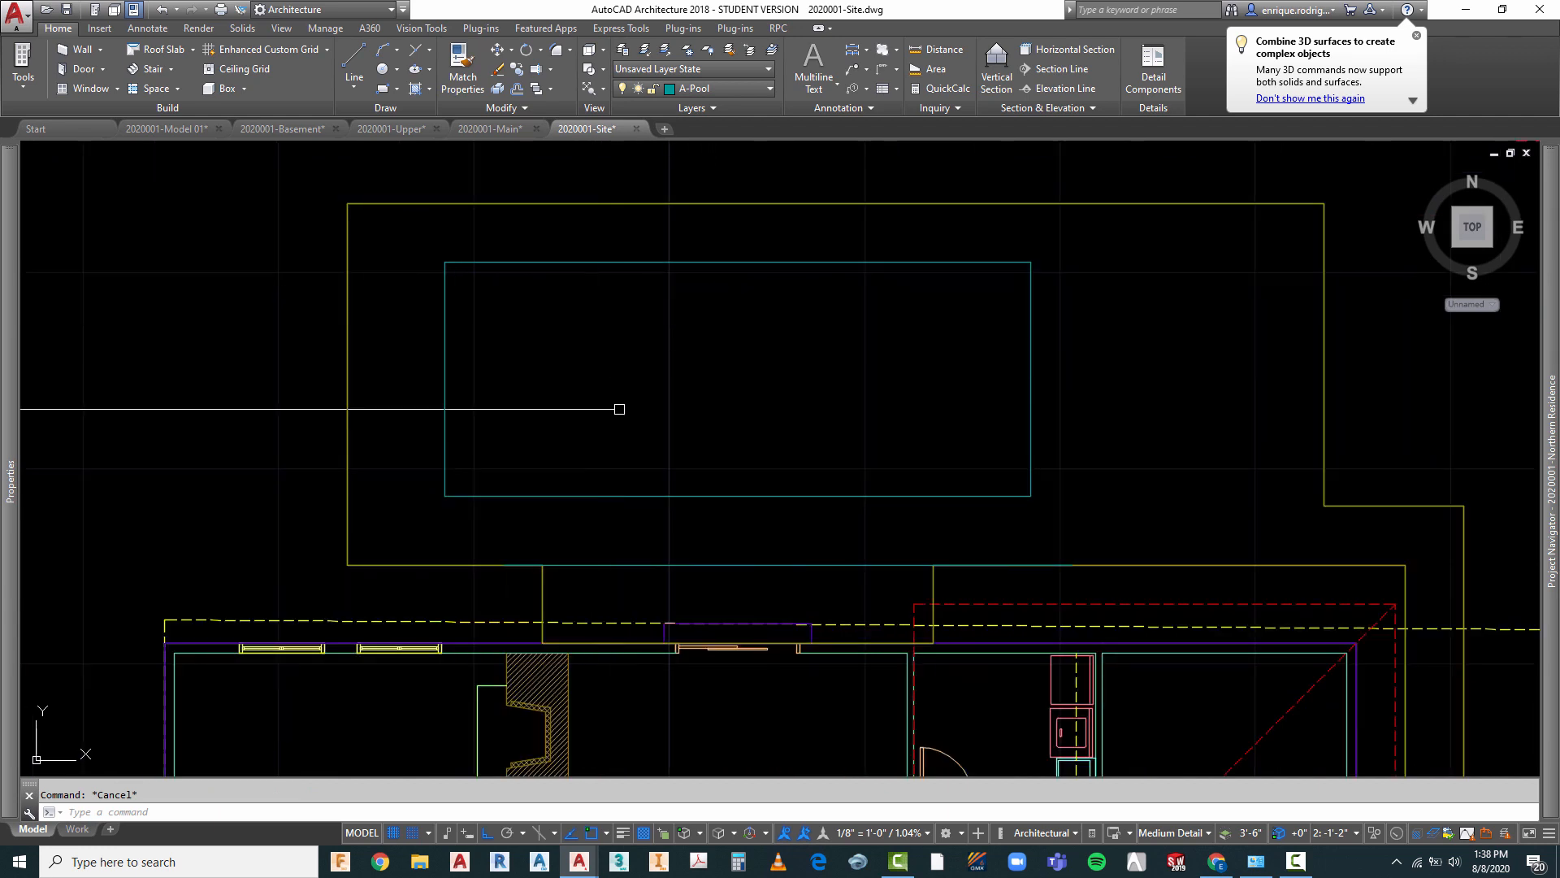
pyautogui.write('E')
pyautogui.press('Return')
pyautogui.click(655, 545)
pyautogui.click(633, 597)
pyautogui.rightClick(626, 593)
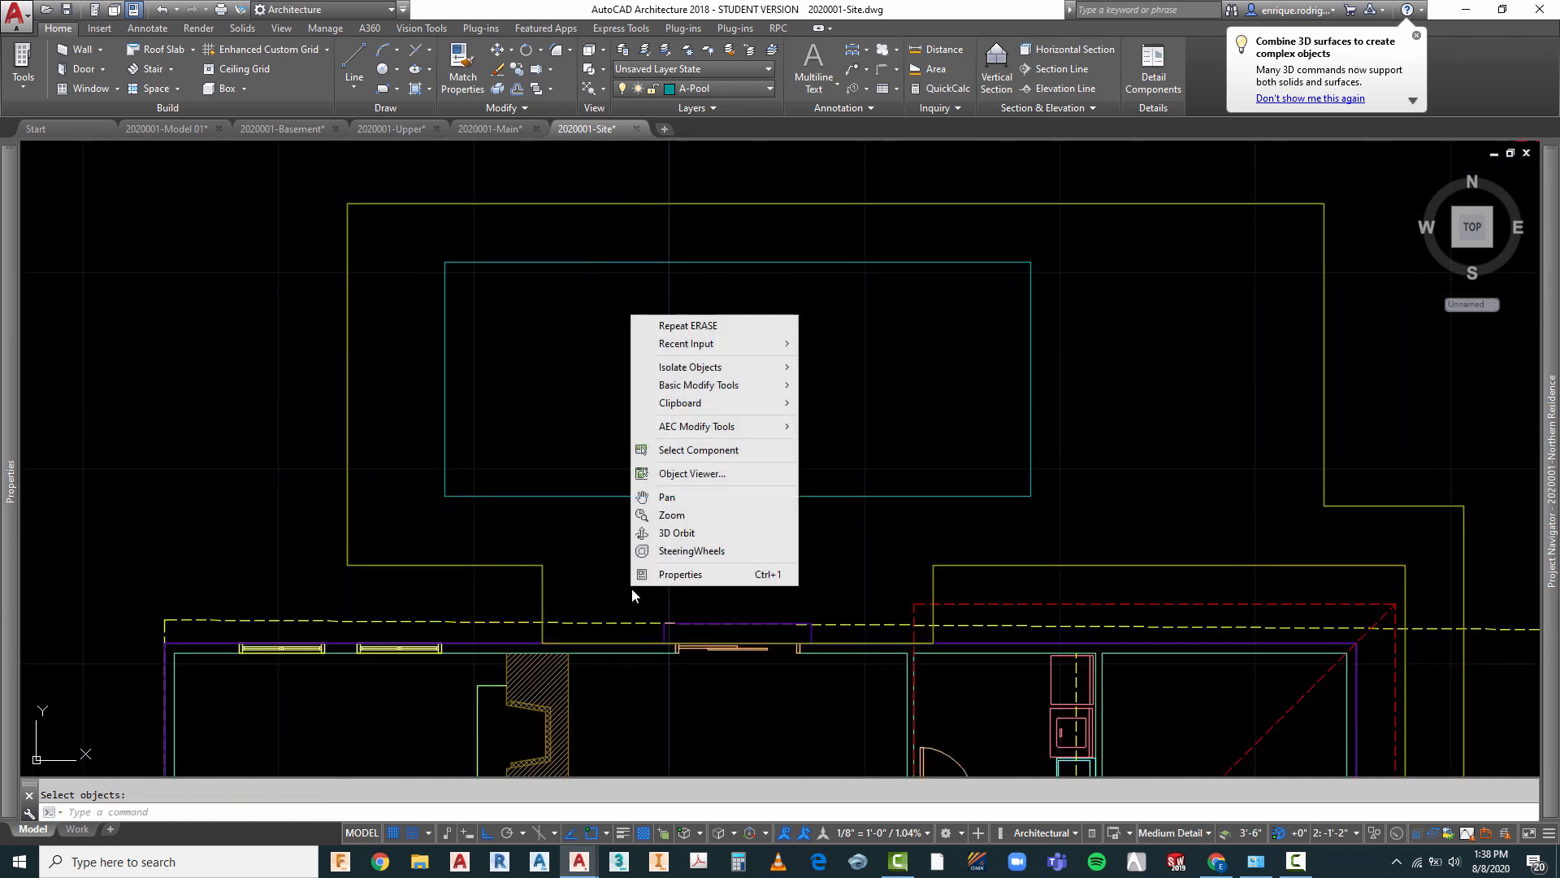
pyautogui.press('Escape')
pyautogui.scroll(-2, 554, 376)
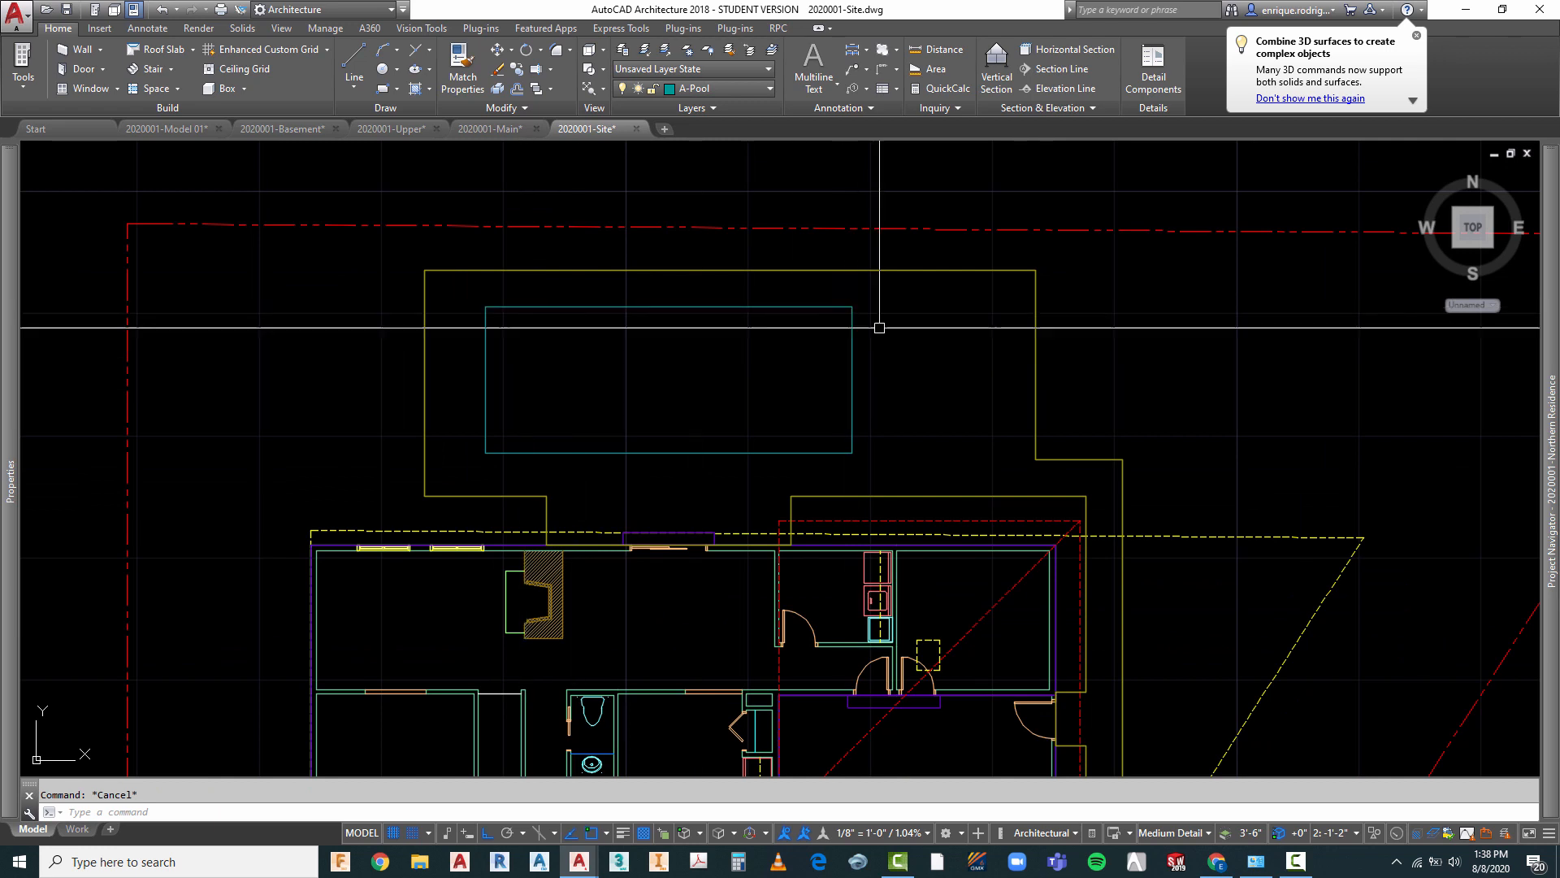
# - Draw a circle of 6' radius centred on the pool rectangle's upper-left corner
pyautogui.scroll(4, 852, 306)
pyautogui.scroll(-2, 819, 271)
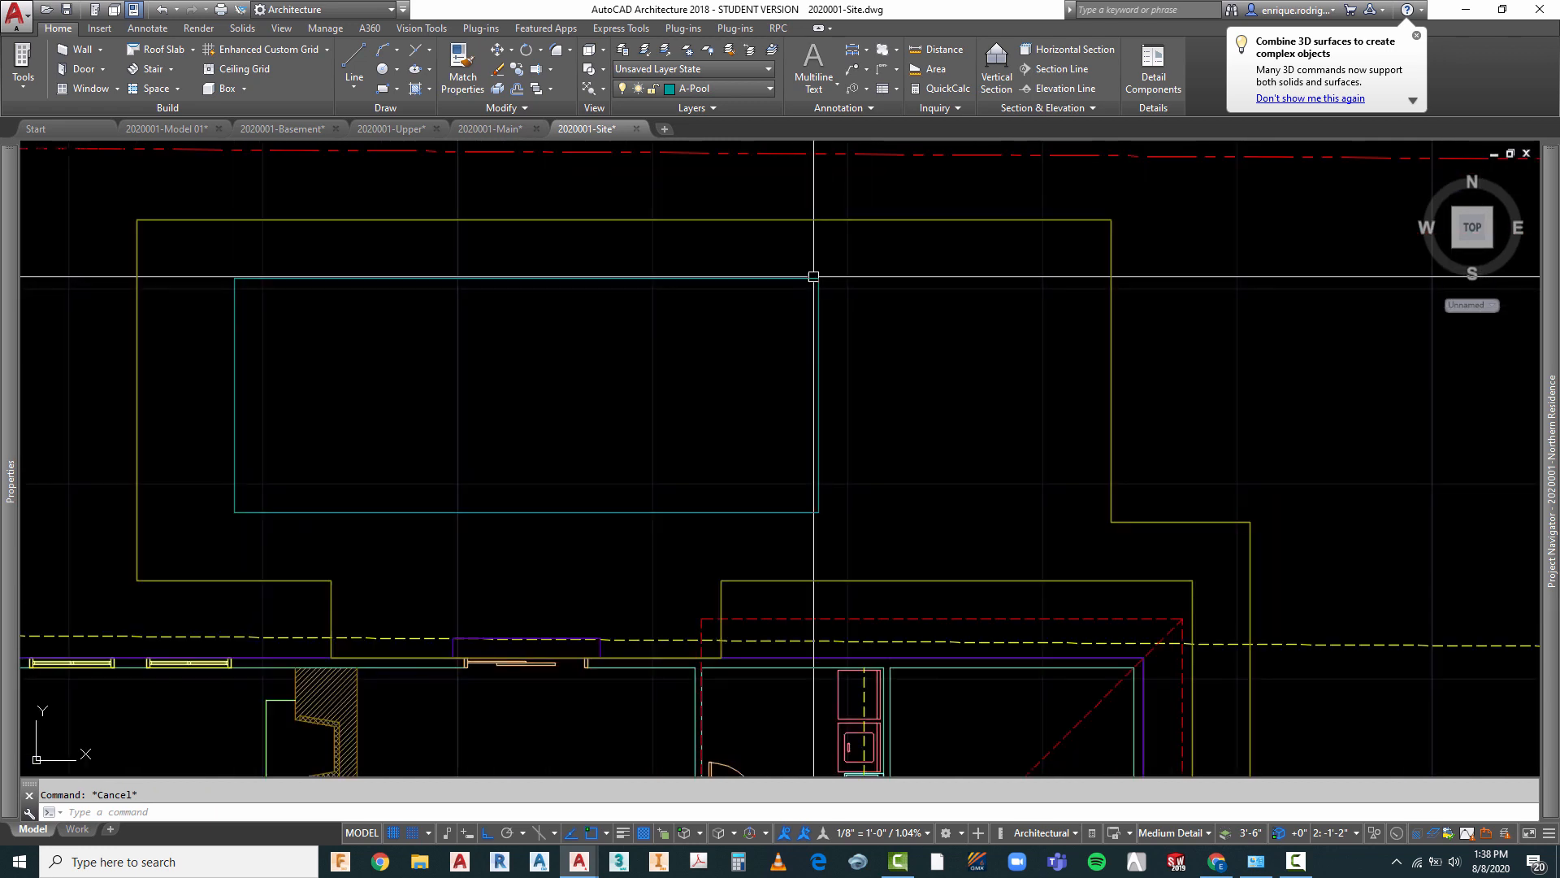
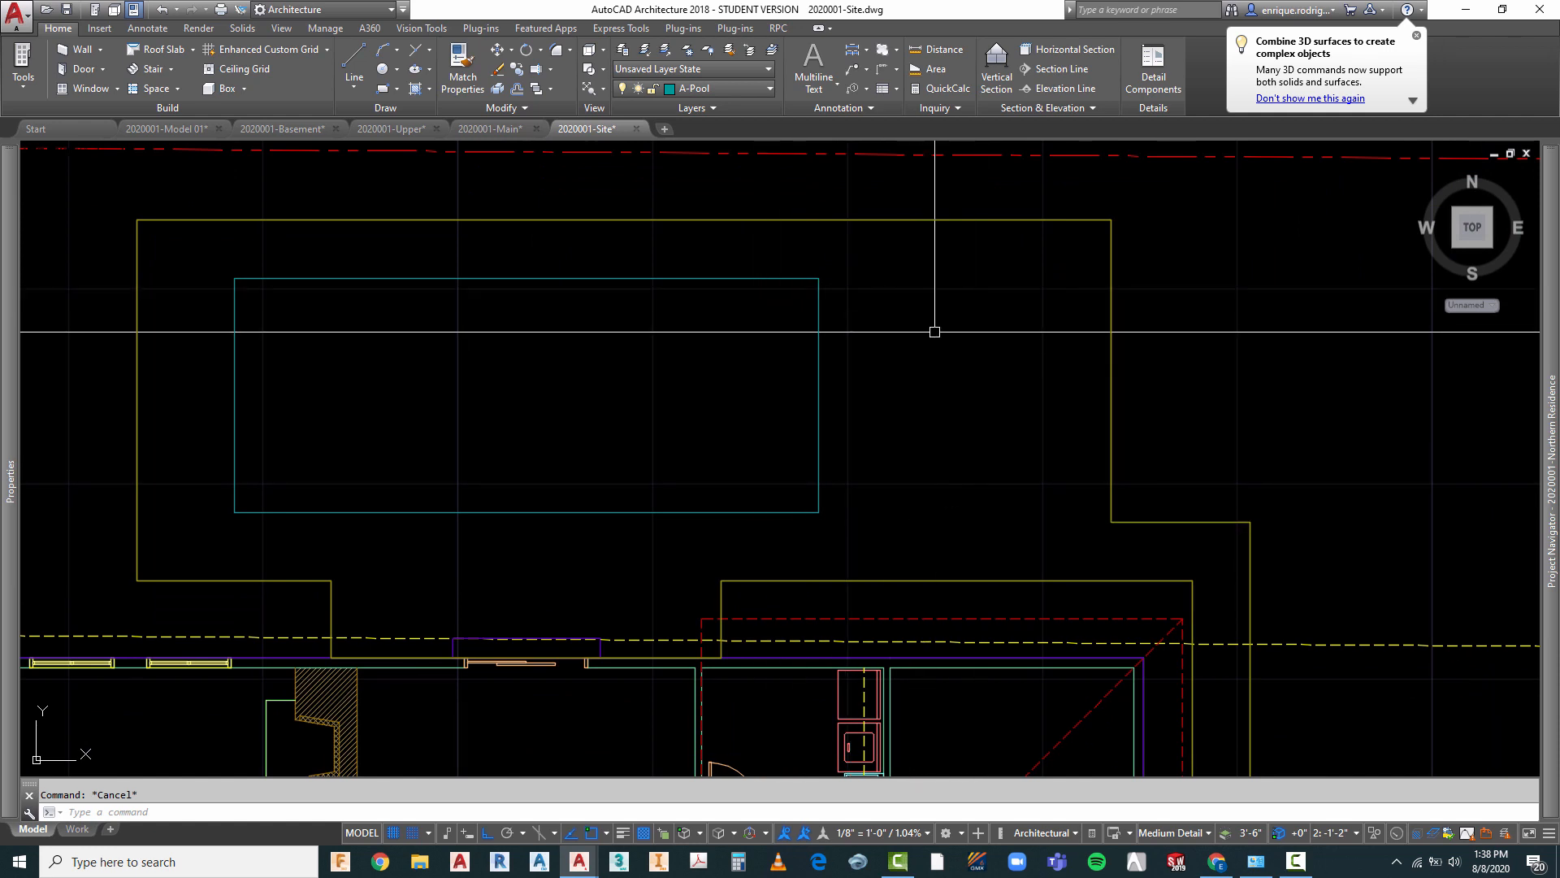
pyautogui.scroll(-2, 886, 327)
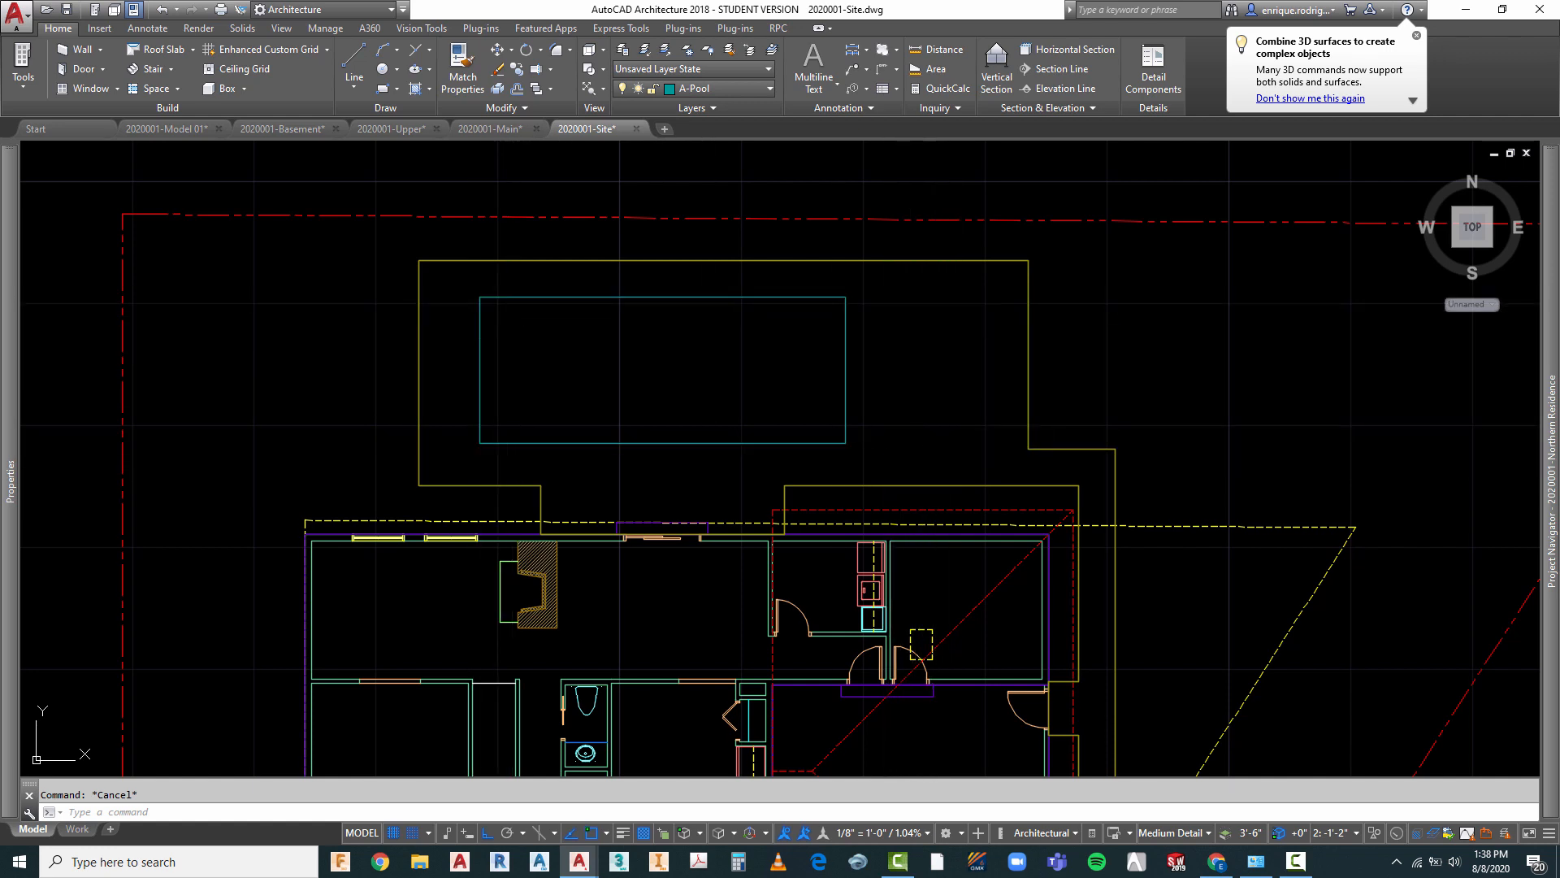
pyautogui.scroll(4, 491, 309)
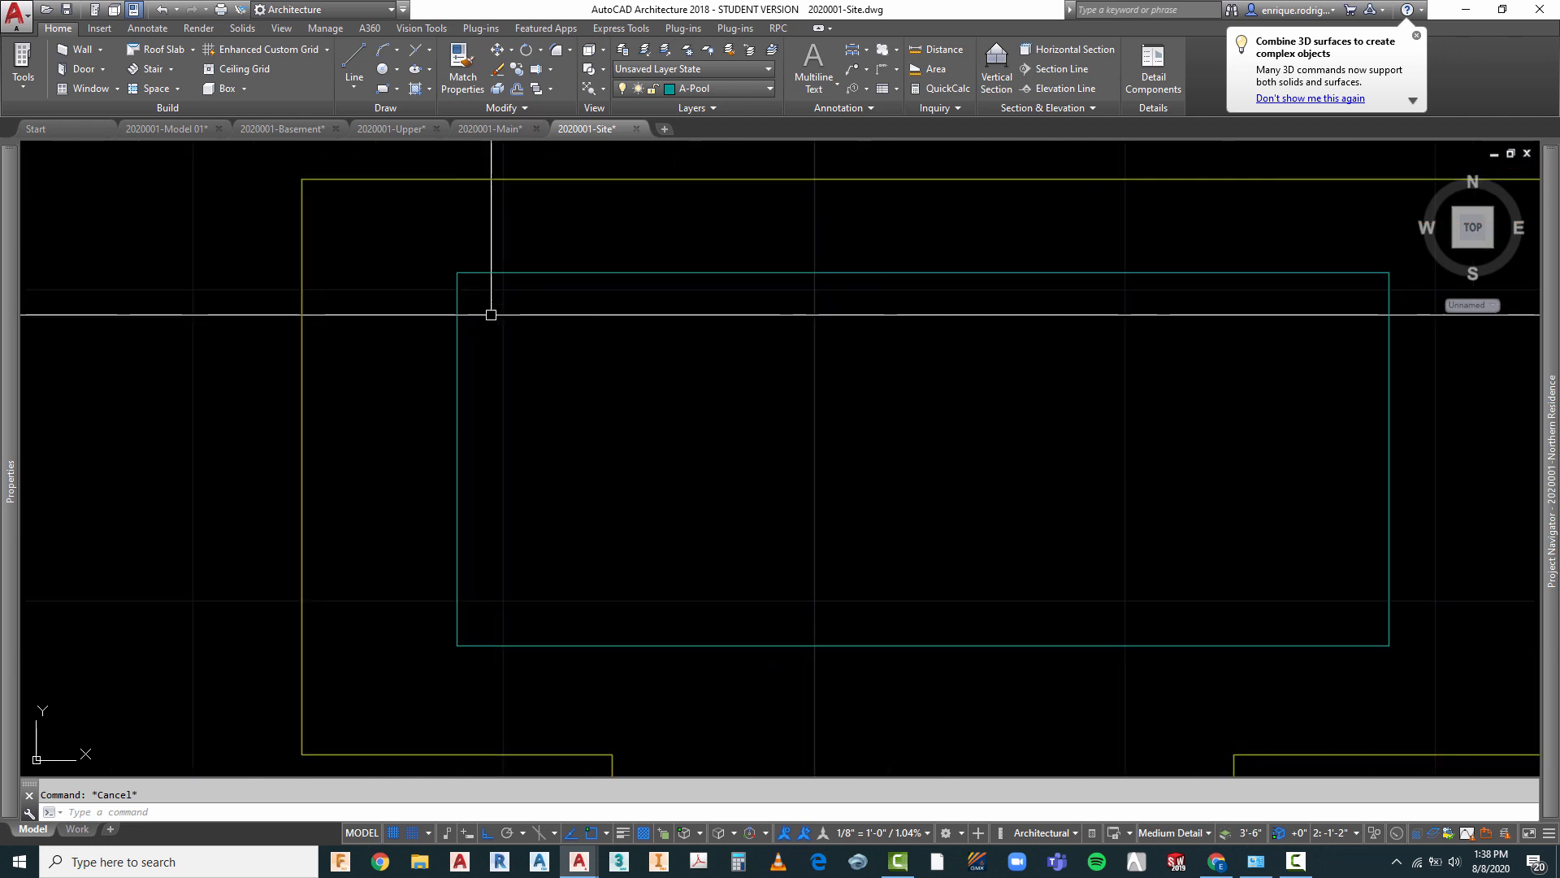
pyautogui.scroll(-2, 501, 364)
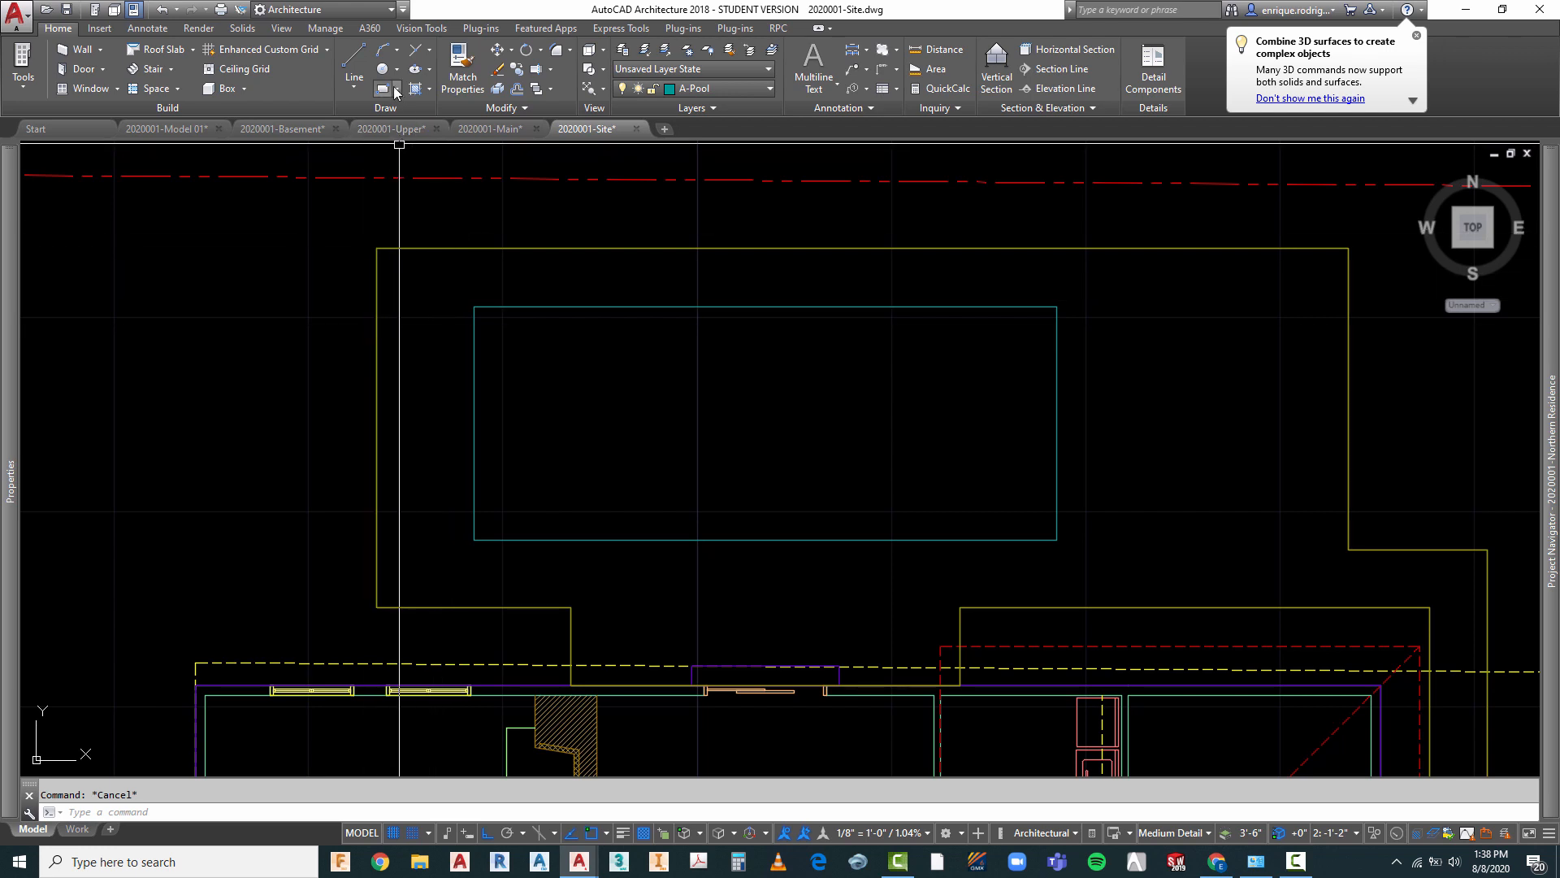
pyautogui.click(382, 68)
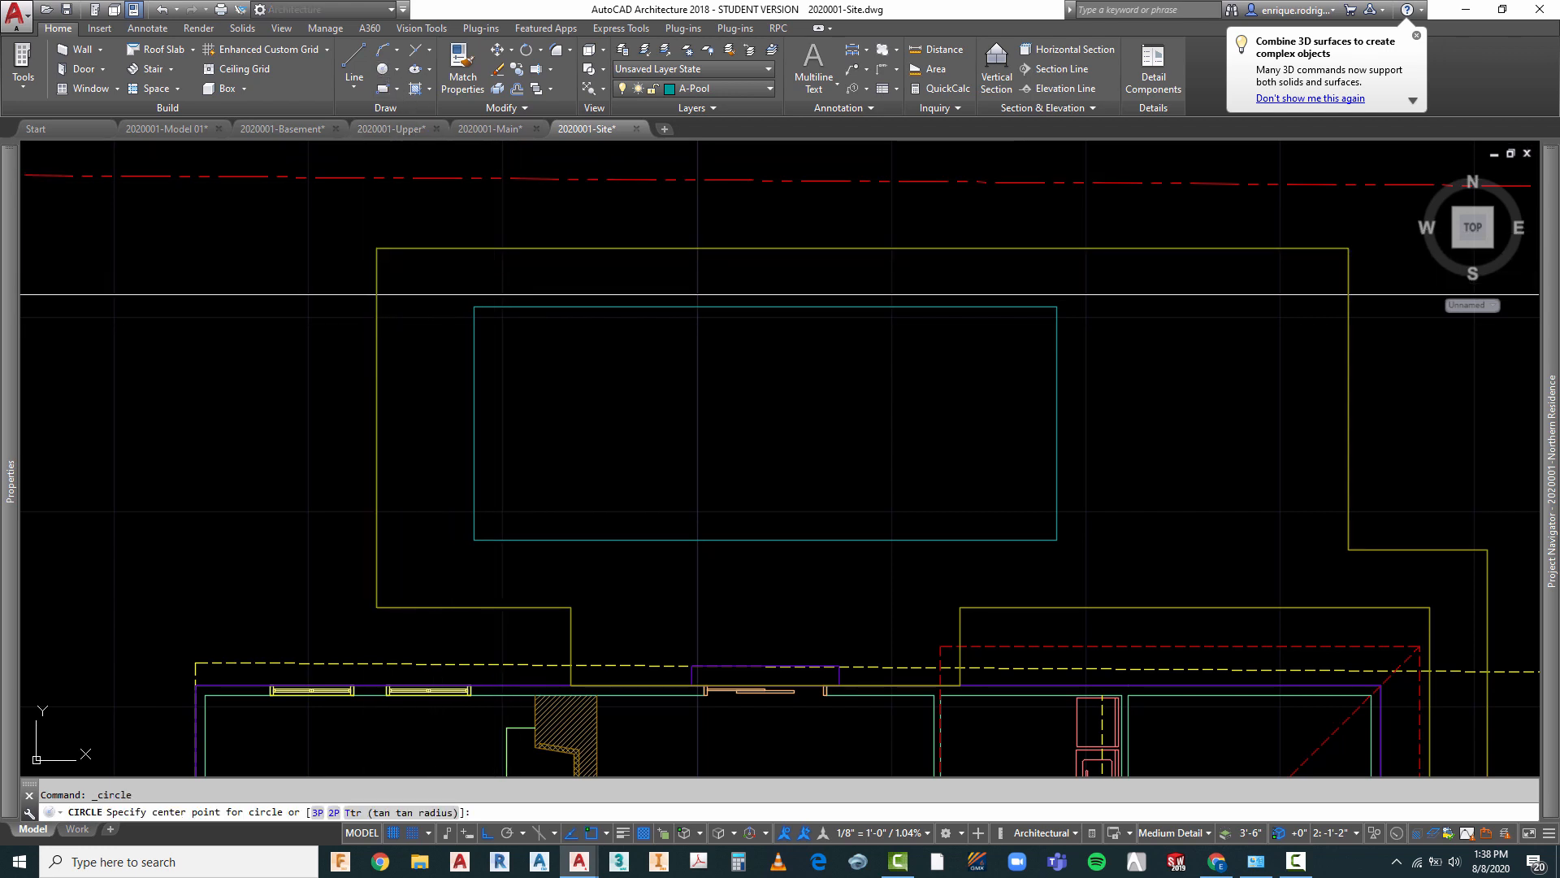
pyautogui.click(475, 305)
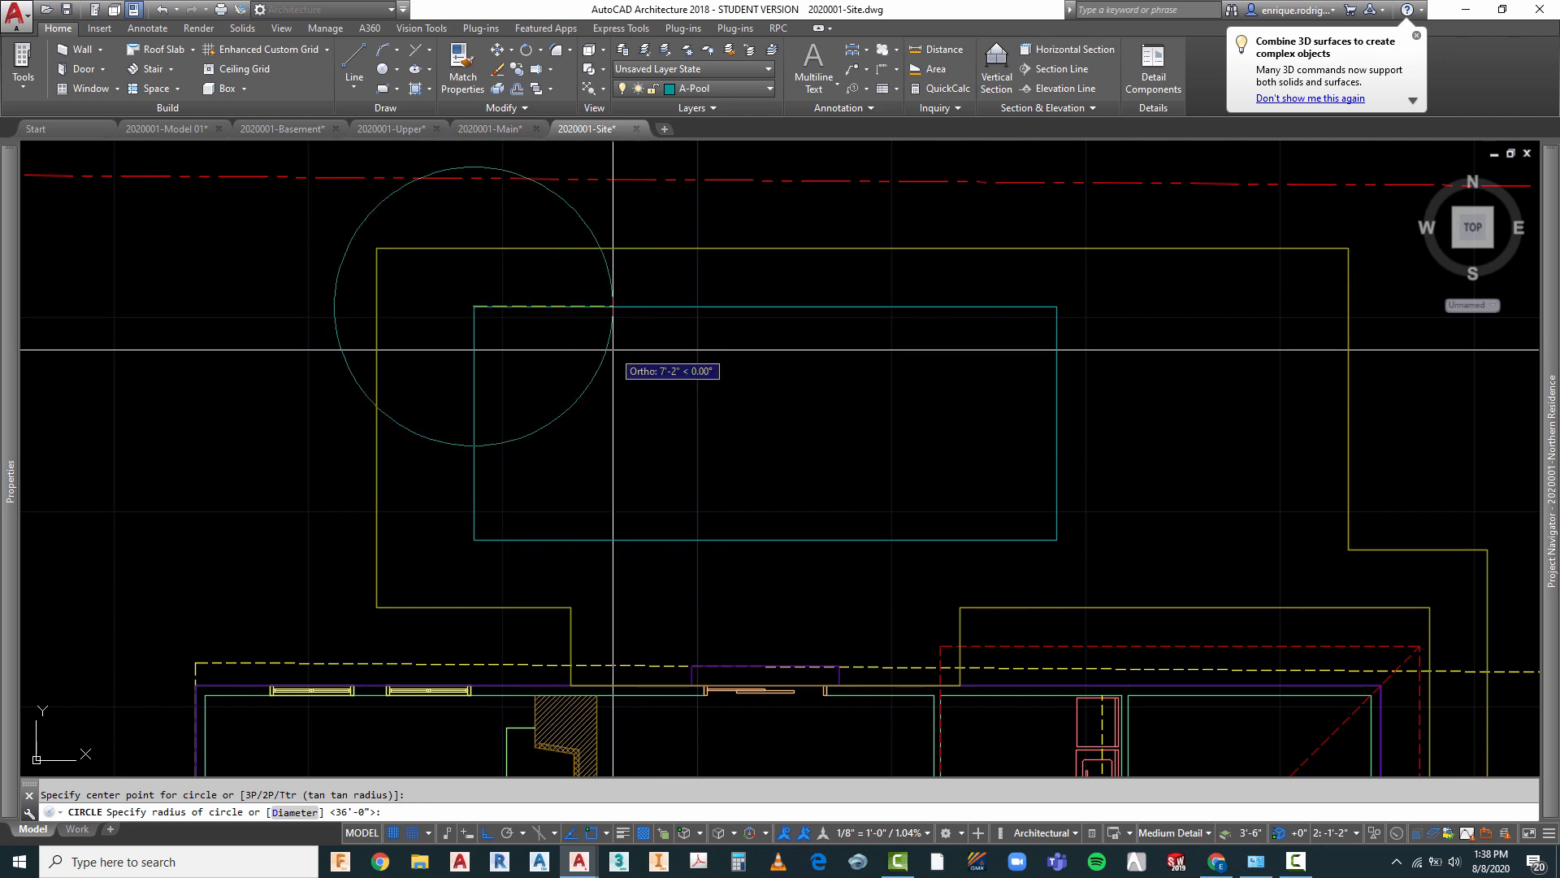
pyautogui.press('Return')
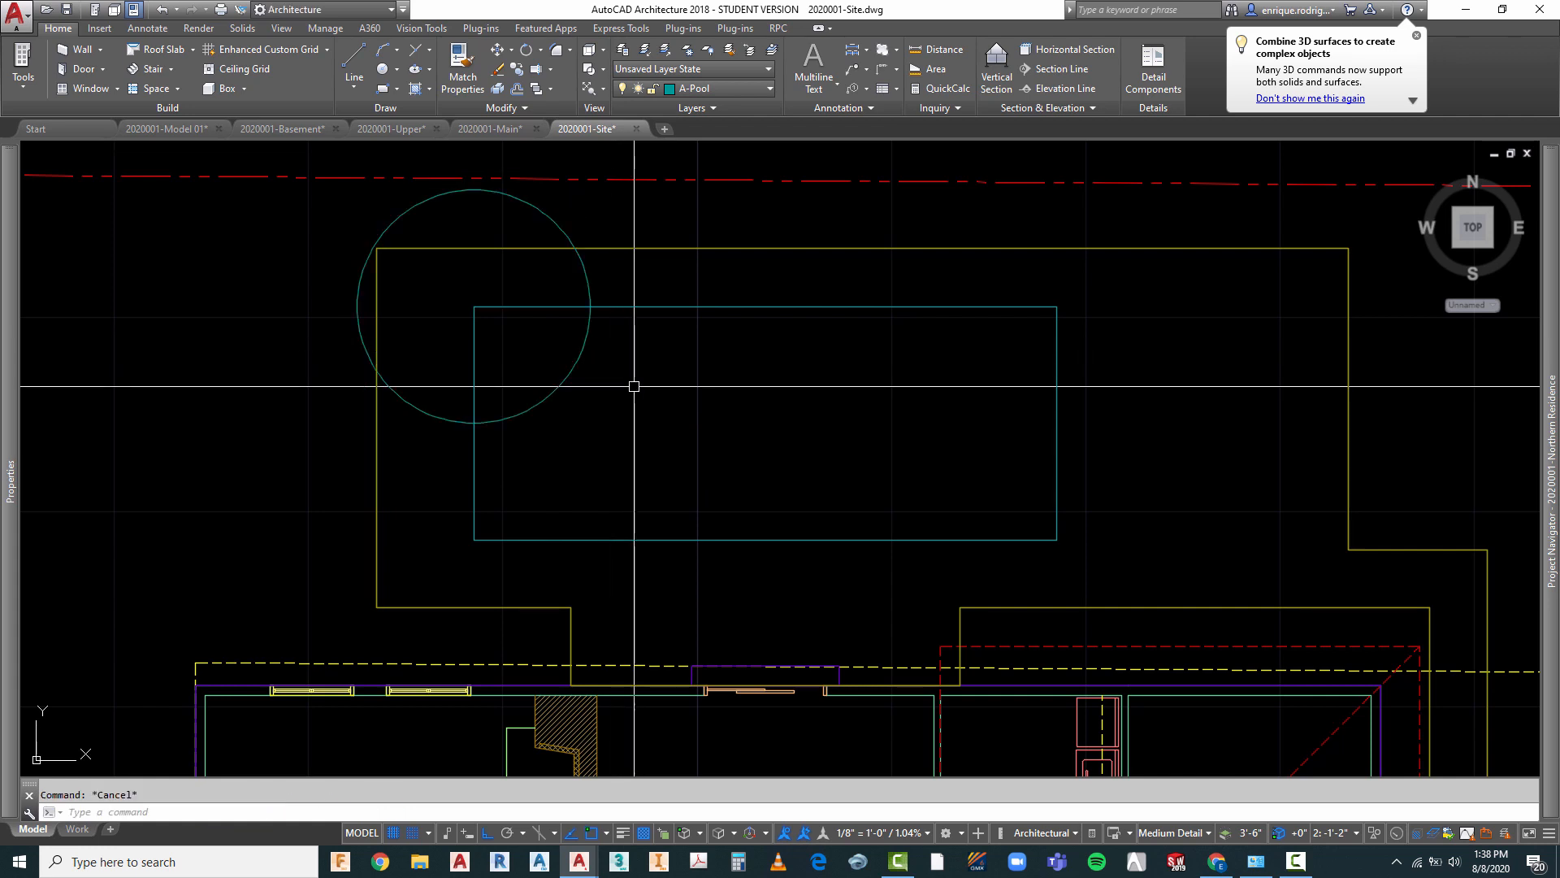
# - Trim the circle and pool lines at the upper-left corner to leave a concave quarter-circle cut in the pool outline
pyautogui.click(609, 282)
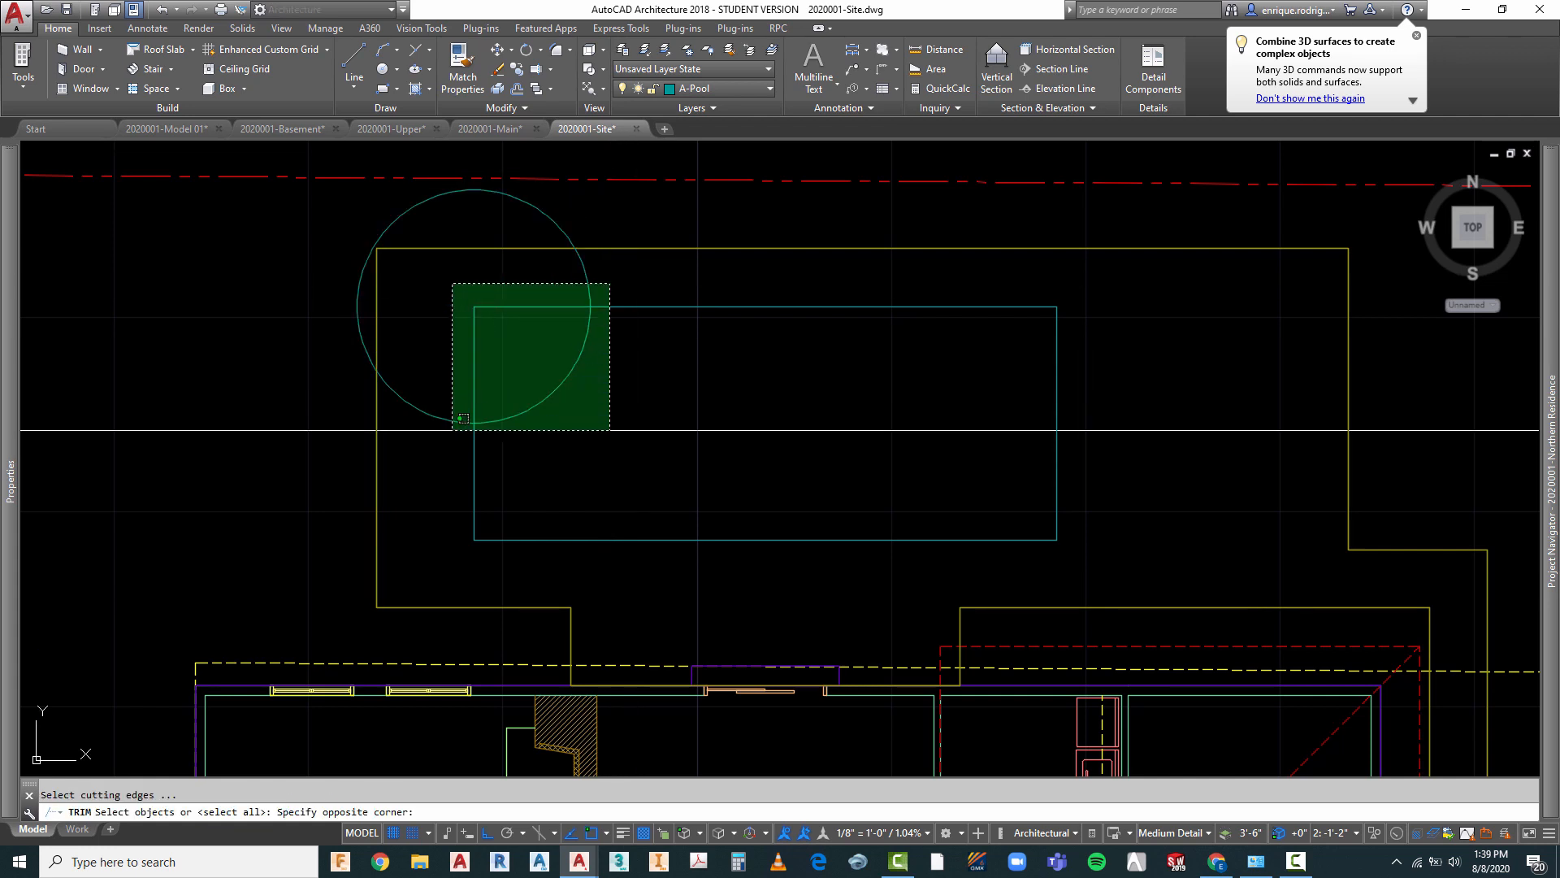
pyautogui.click(443, 439)
pyautogui.press('Return')
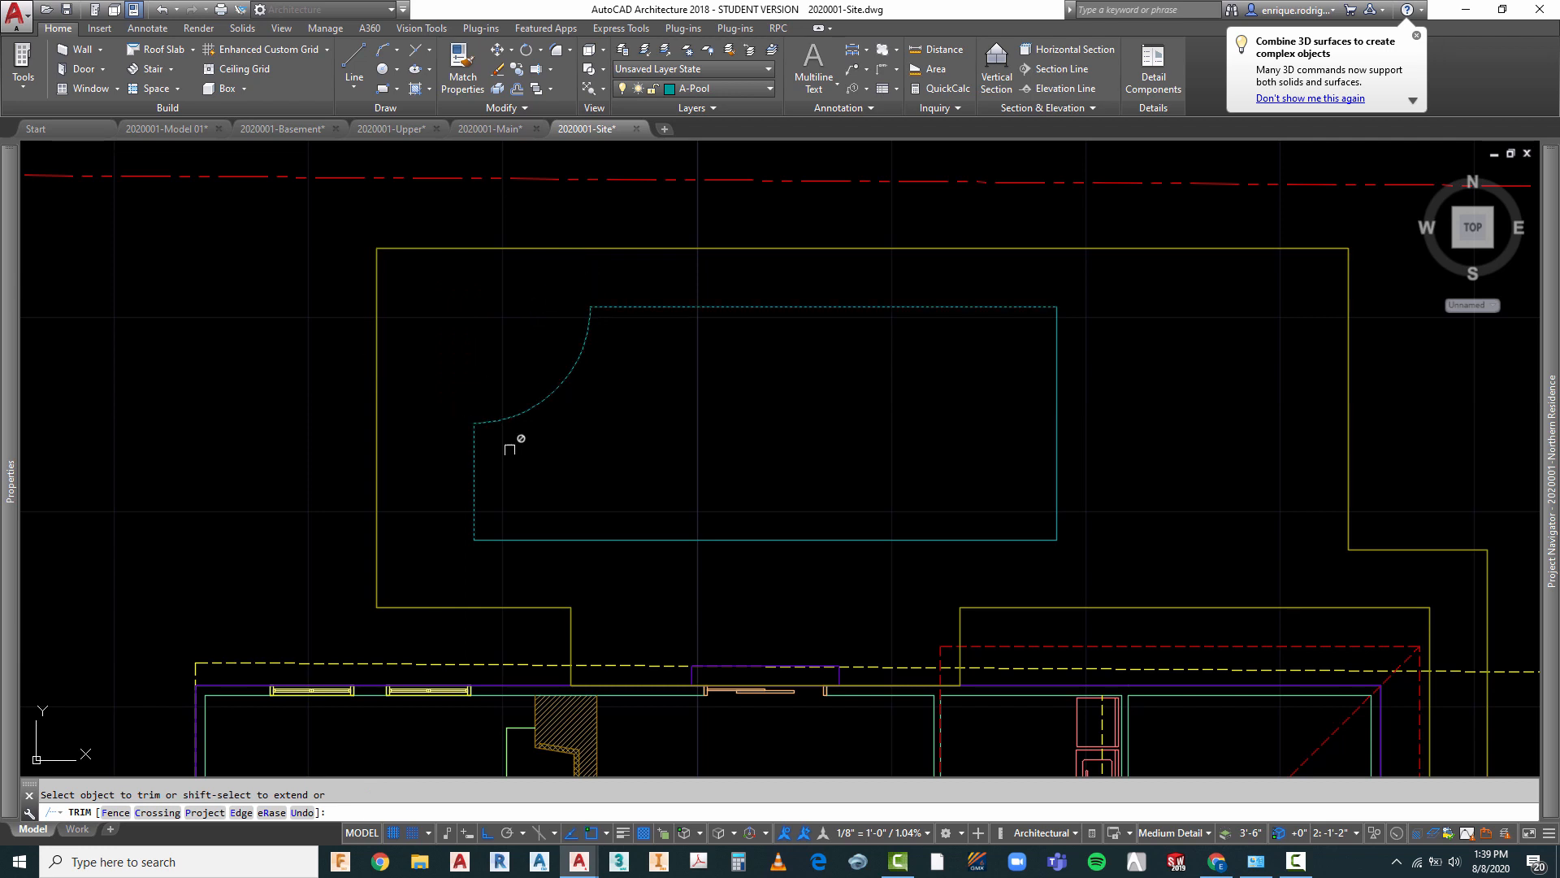
pyautogui.press('Escape')
pyautogui.scroll(-2, 512, 262)
pyautogui.scroll(2, 545, 376)
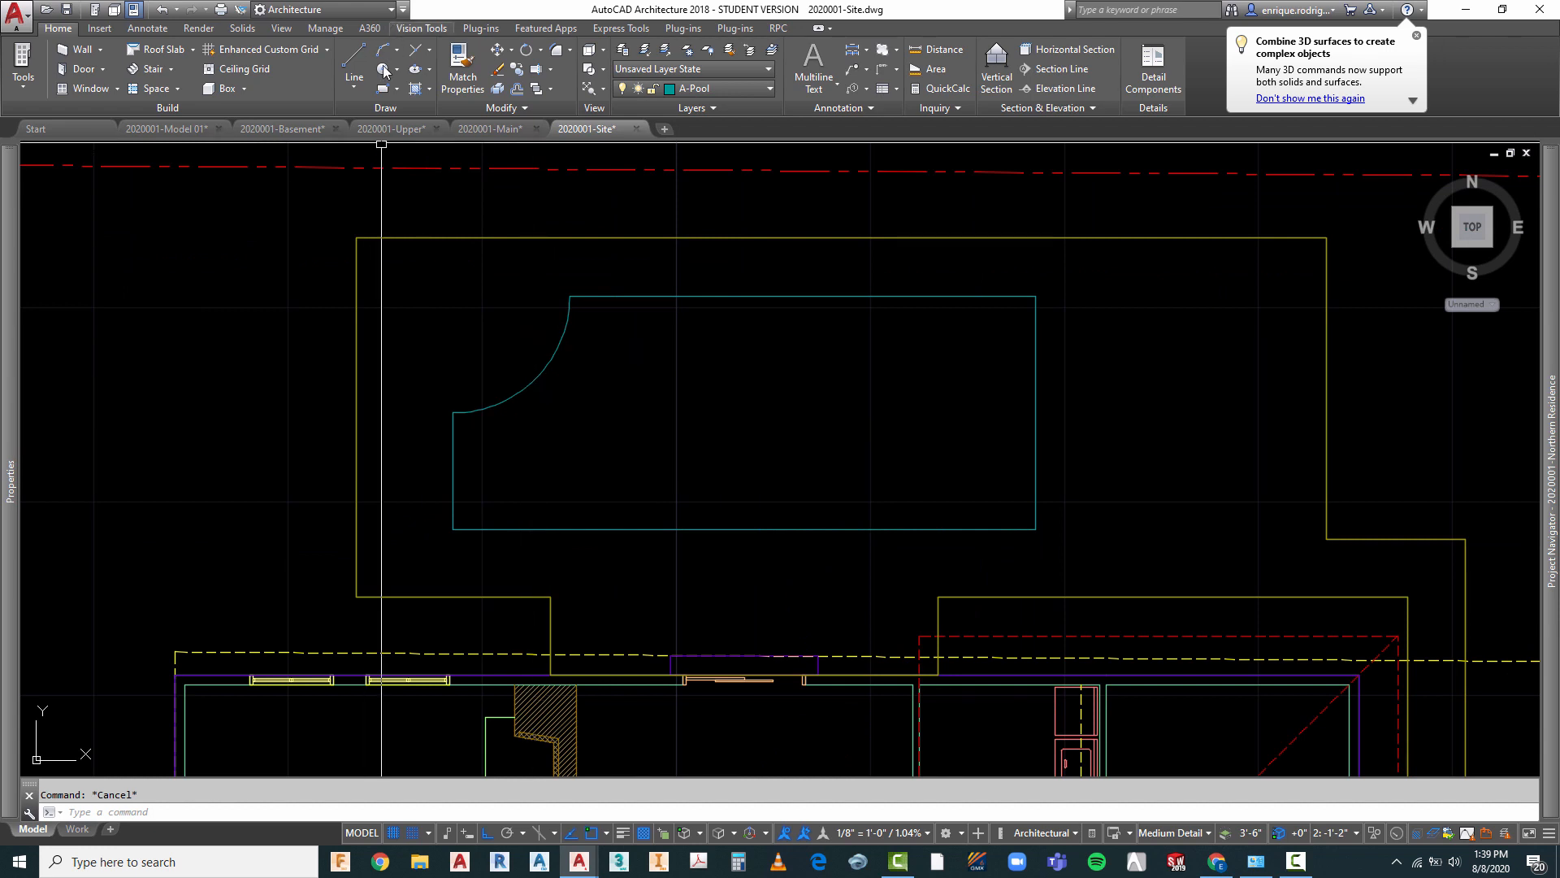
pyautogui.click(381, 72)
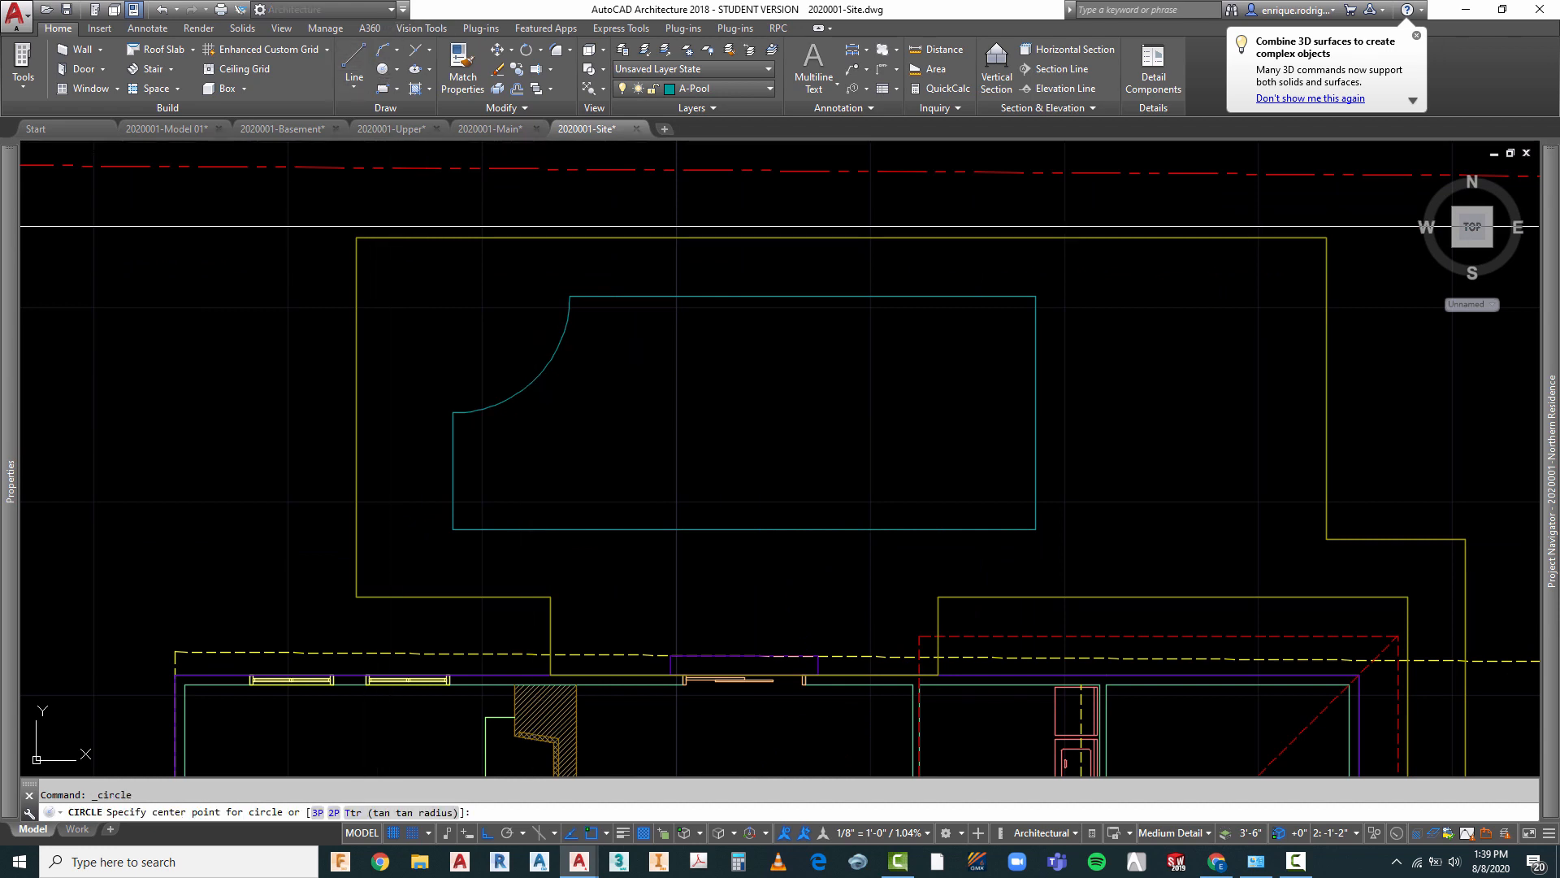
pyautogui.click(356, 238)
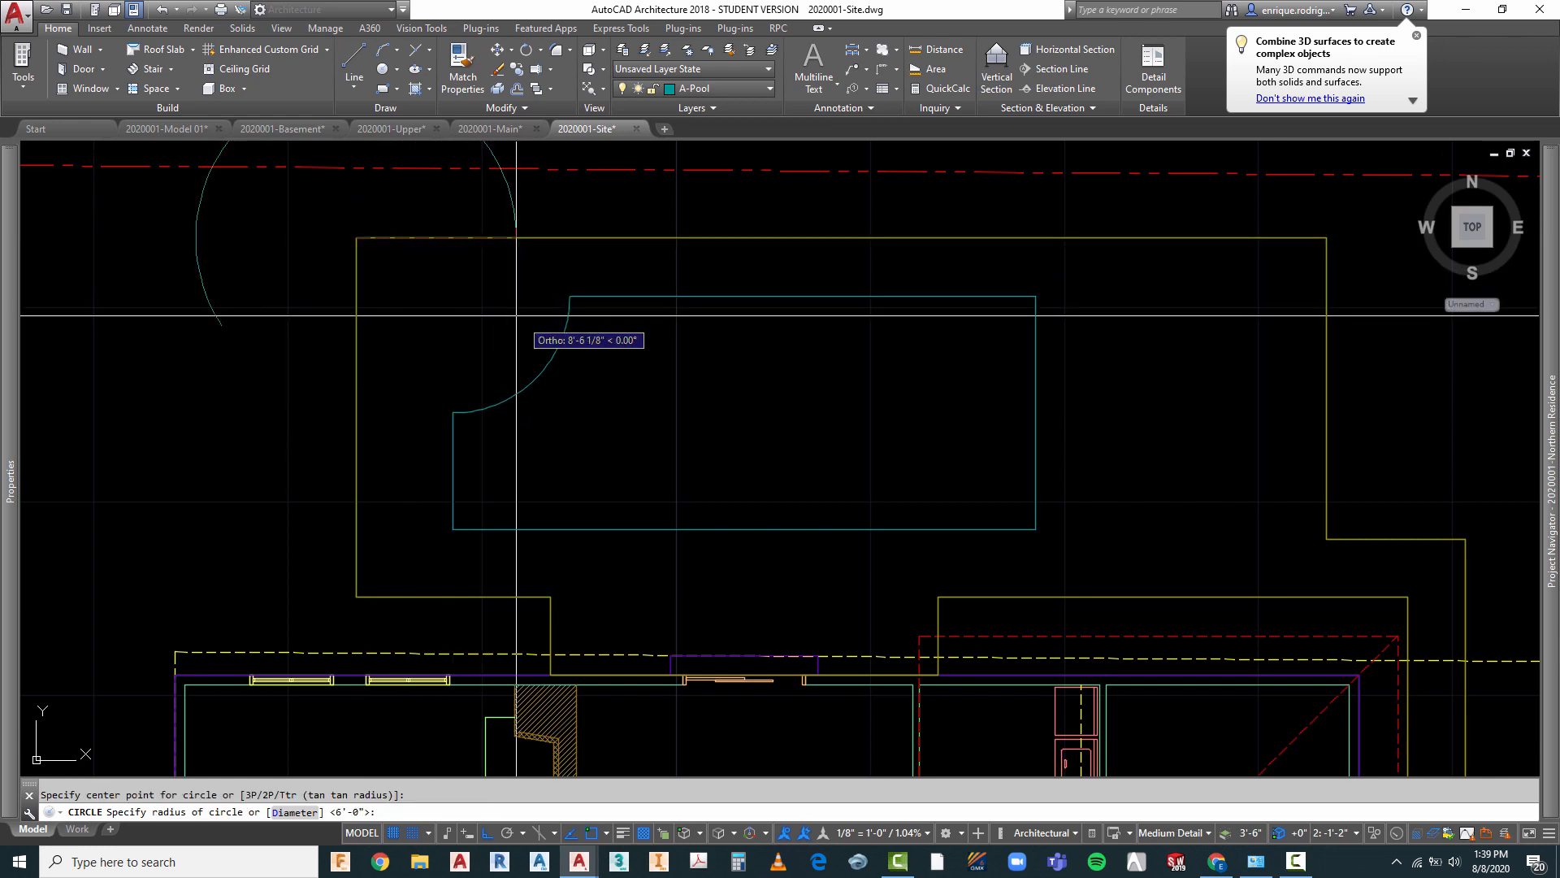
pyautogui.press('Escape')
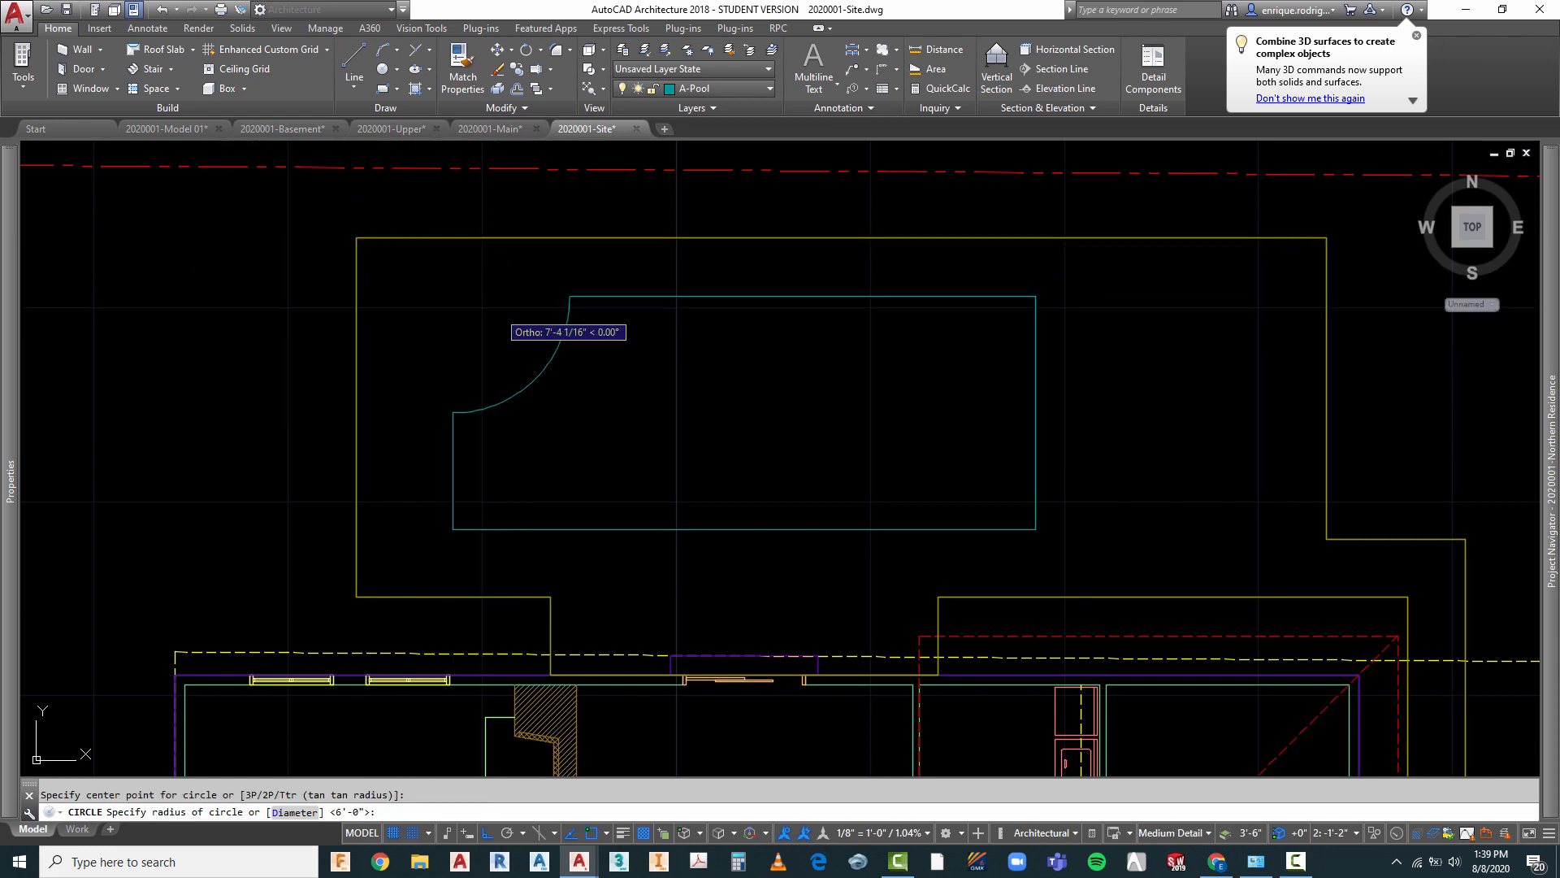
# - Undo the corner trim and the circle on the pool's upper-left corner, restoring the plain pool rectangle
pyautogui.click(160, 16)
pyautogui.click(160, 14)
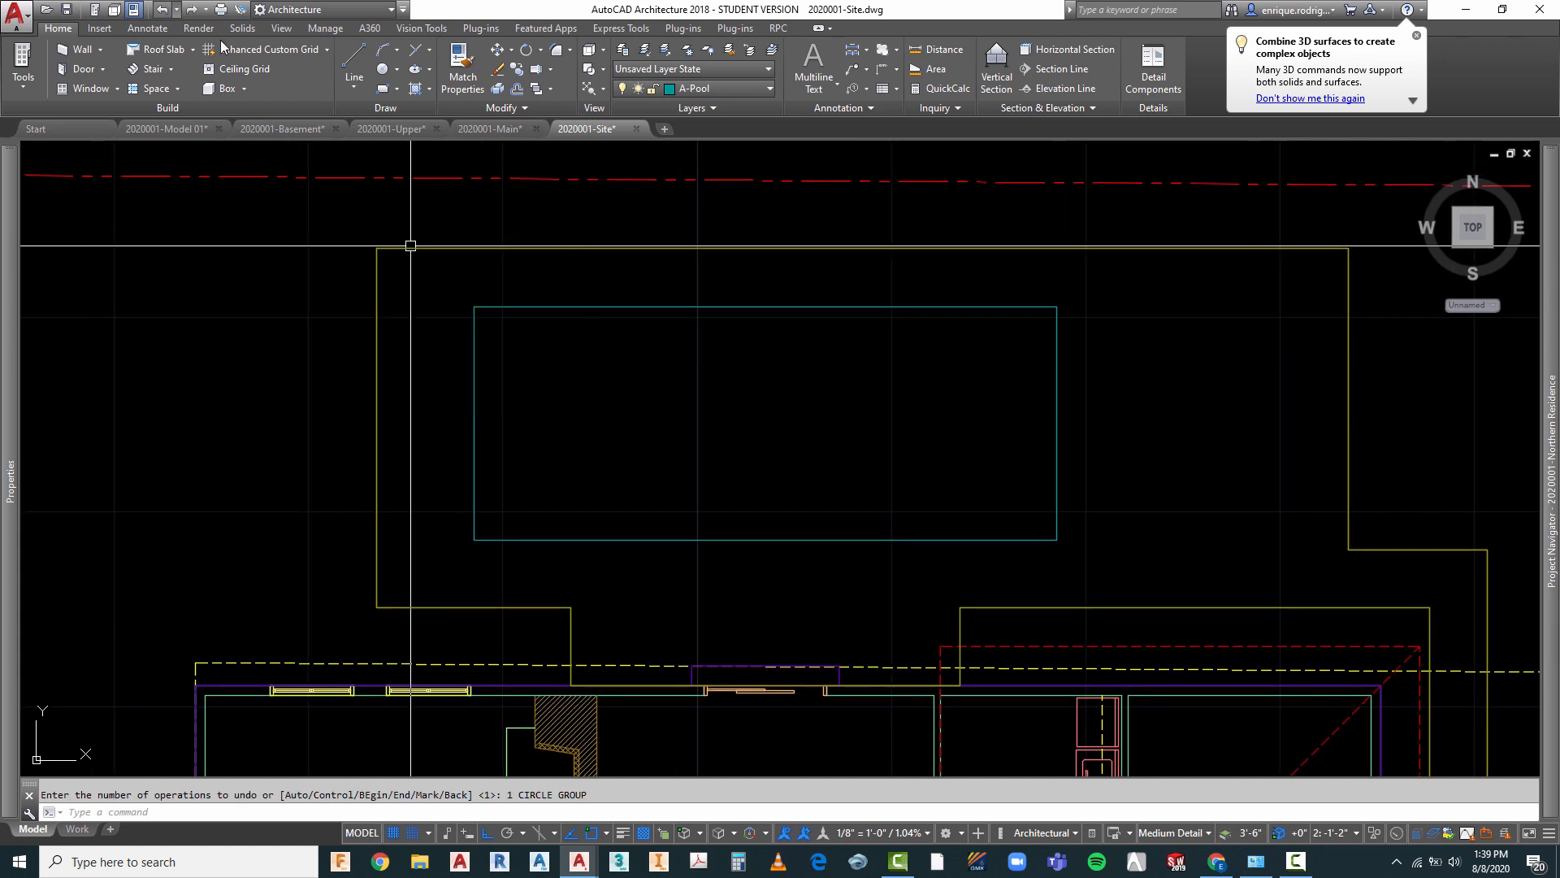
pyautogui.press('Escape')
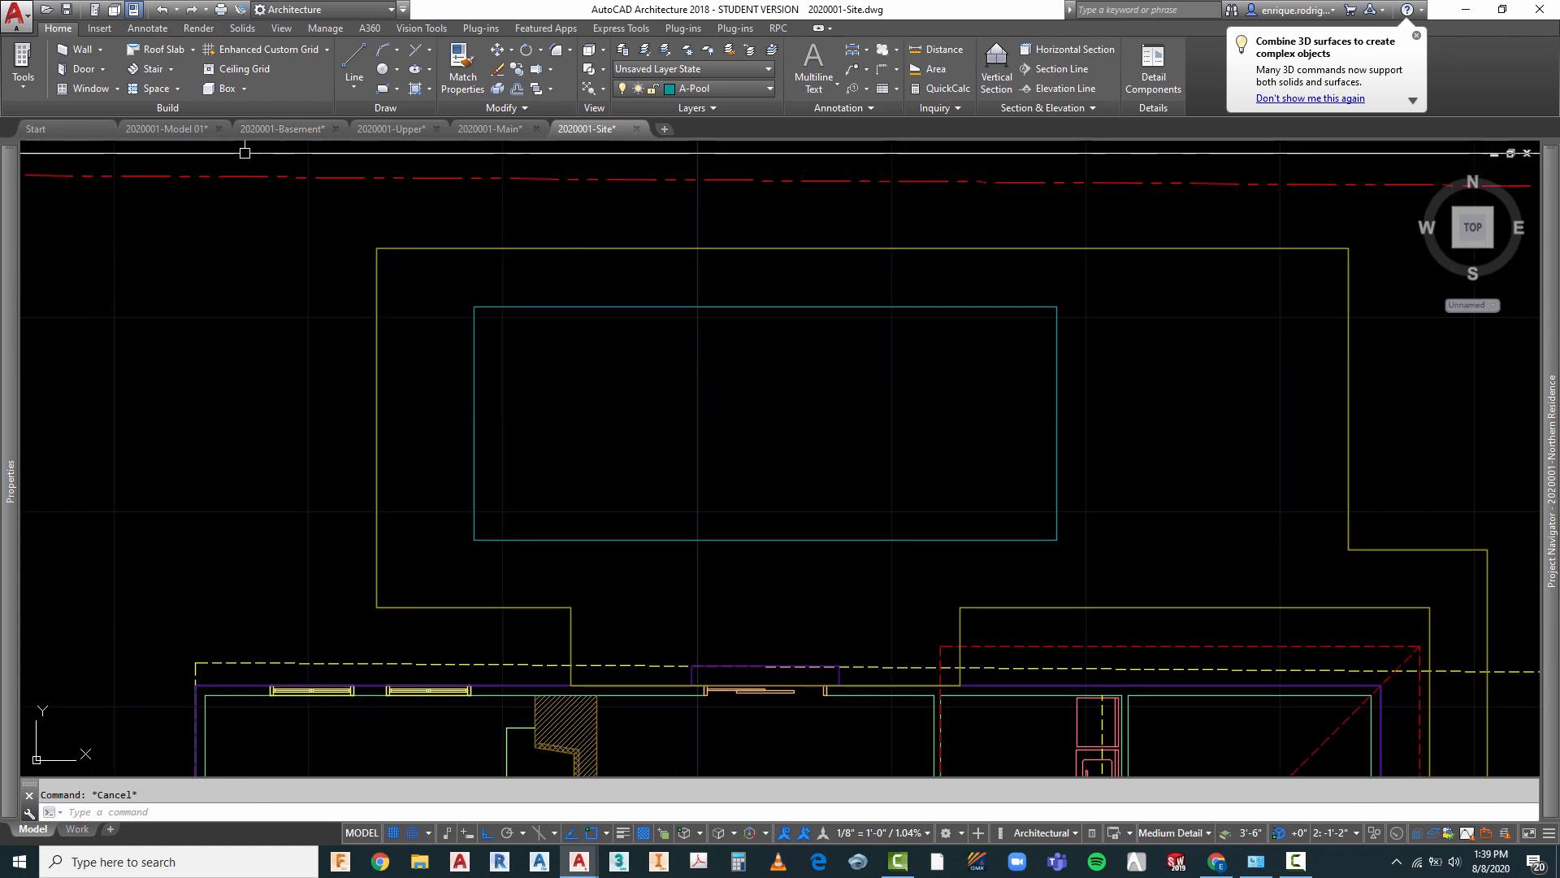
# - Draw a circle of 6' radius centred on the rear slab's upper-left corner
pyautogui.click(385, 77)
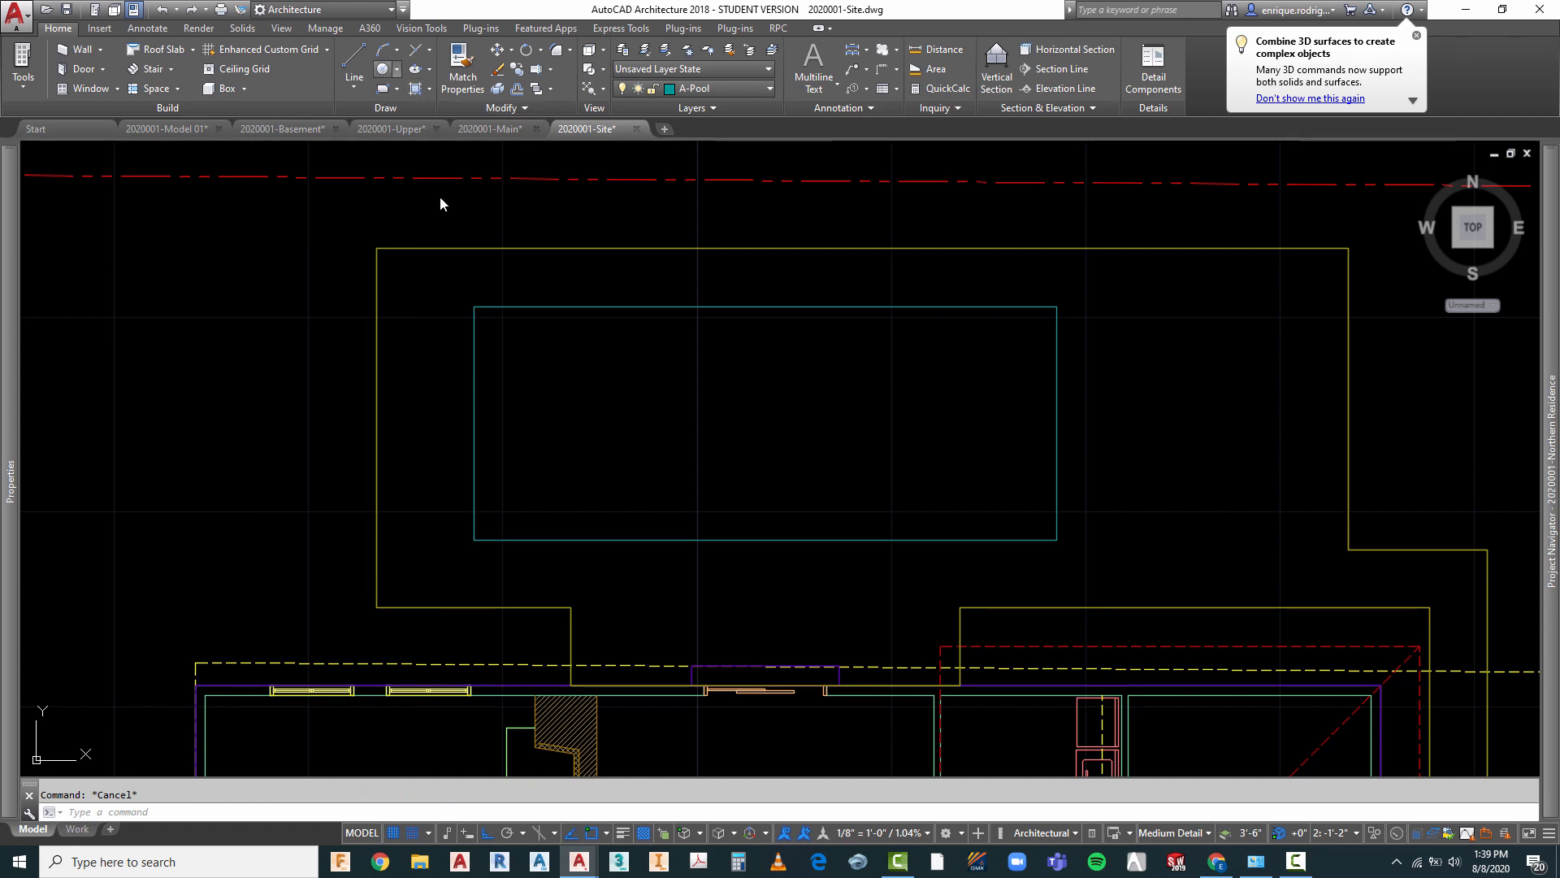
pyautogui.click(376, 248)
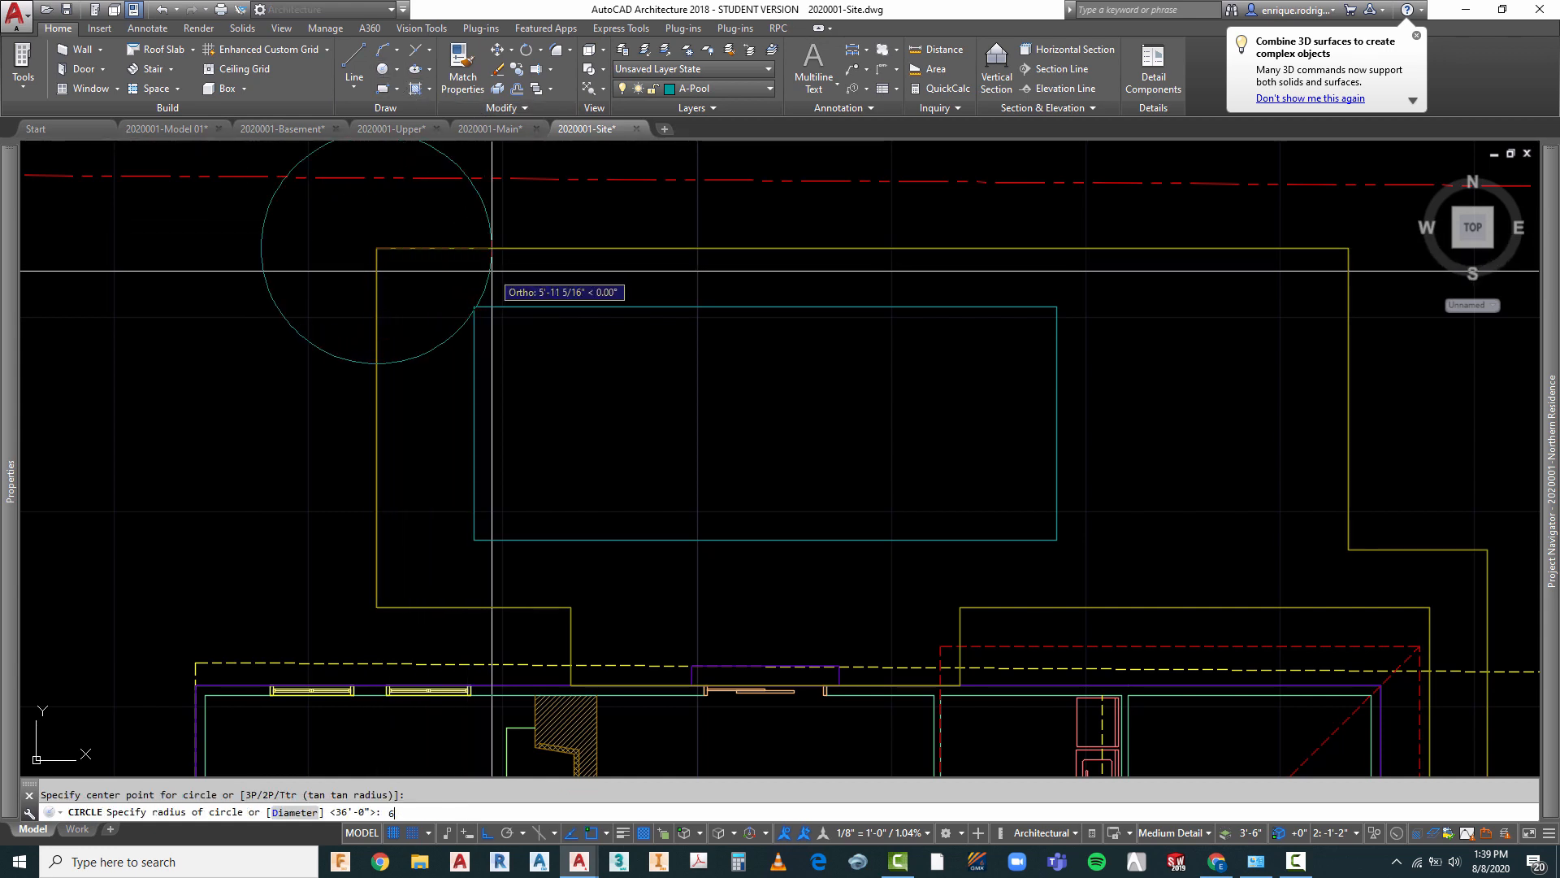
pyautogui.press('Return')
pyautogui.press('Escape')
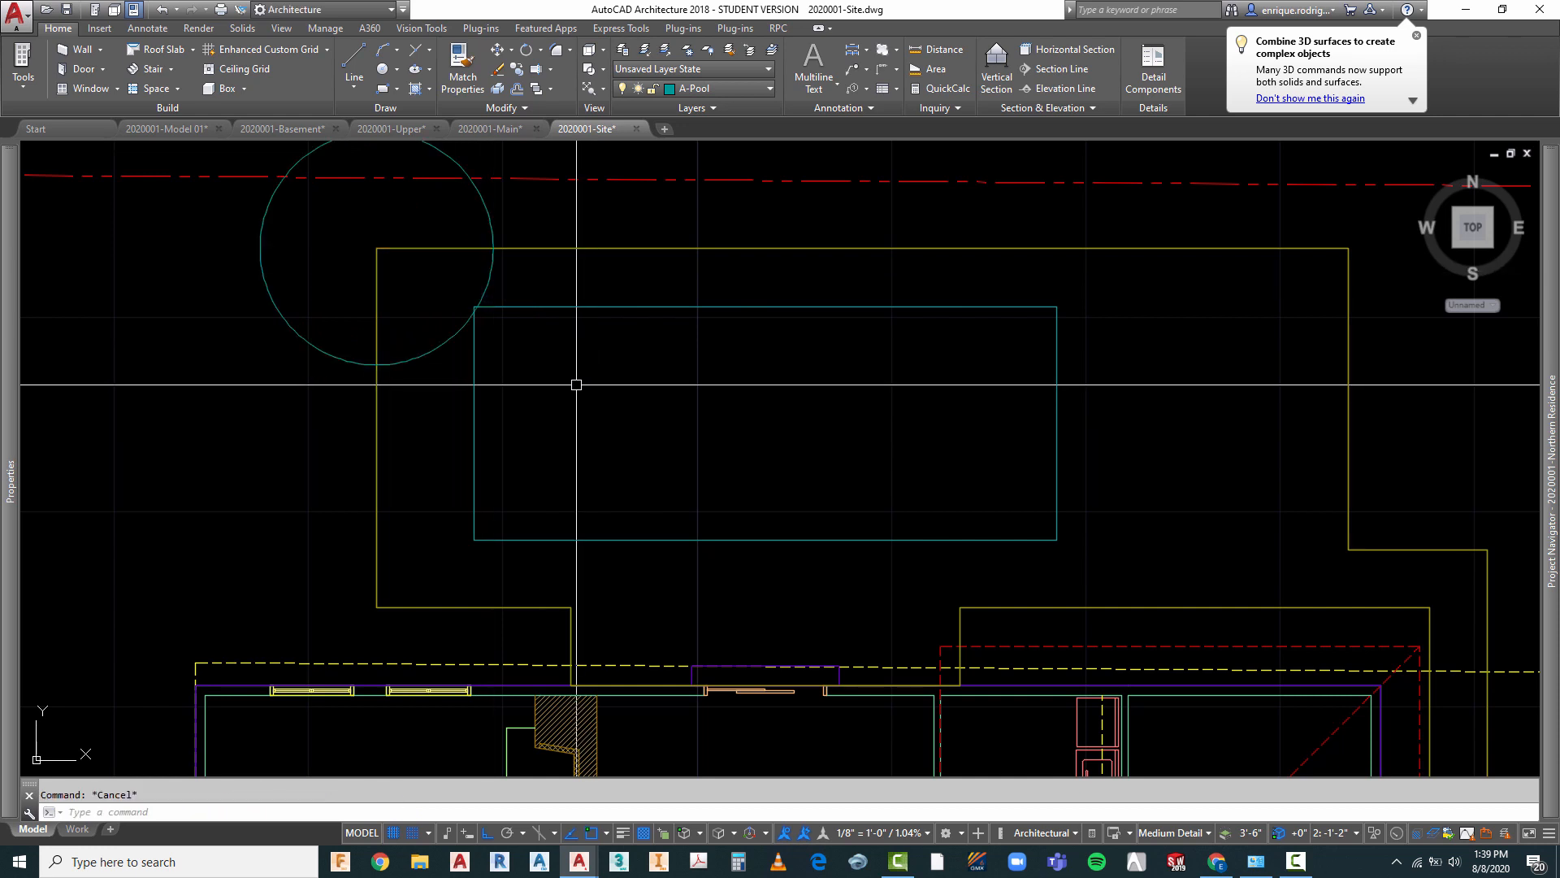
# - Offset the circle at the rear slab's corner 3' outward
pyautogui.write('o')
pyautogui.press('Return')
pyautogui.write('3')
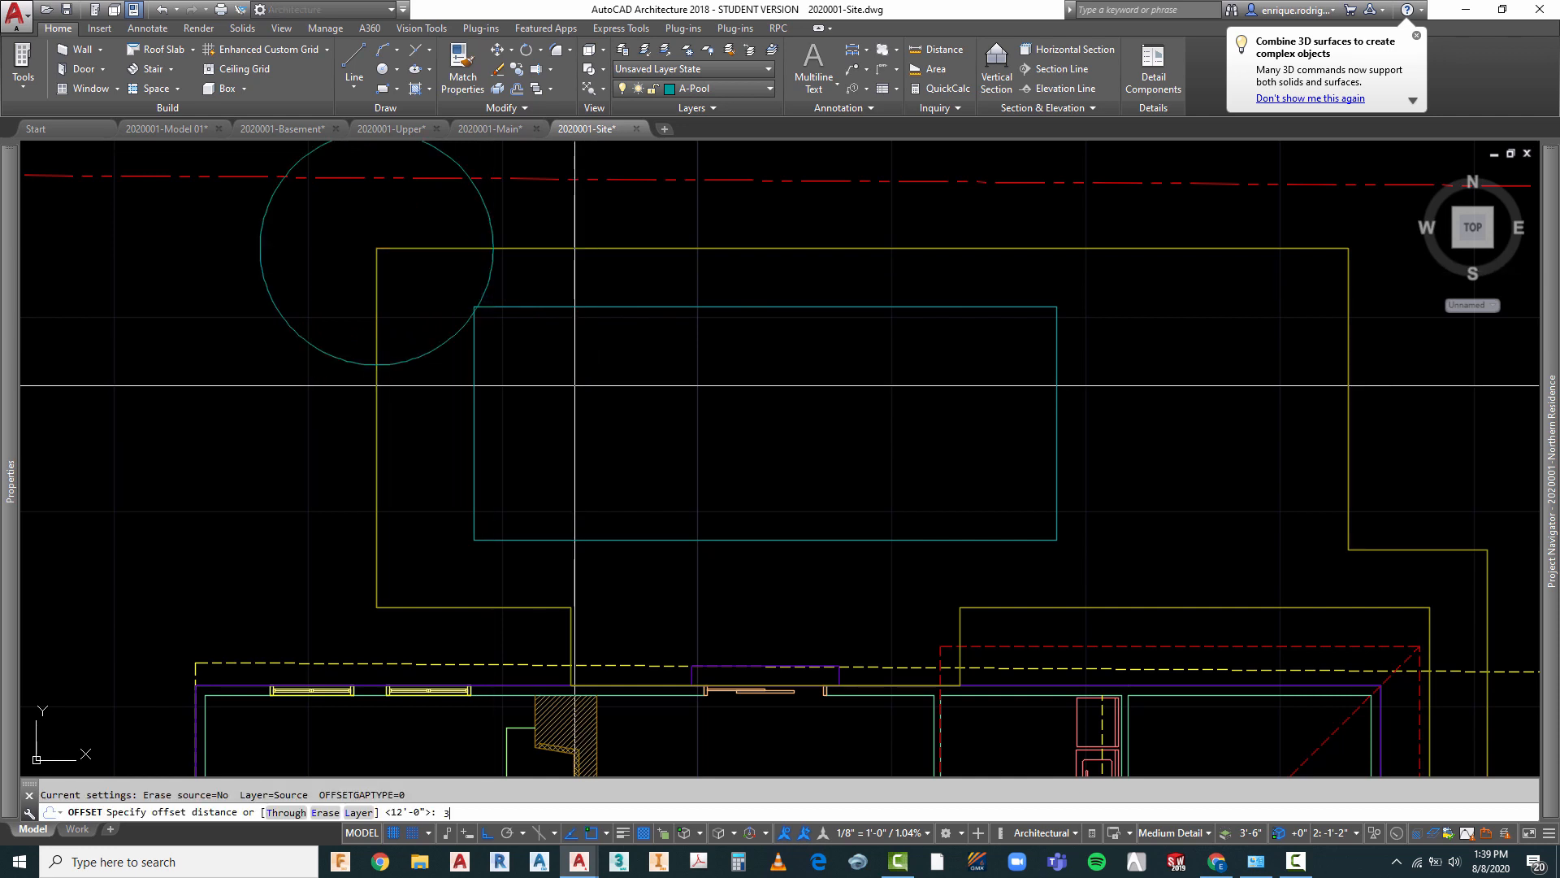
pyautogui.write("'")
pyautogui.press('Return')
pyautogui.click(485, 293)
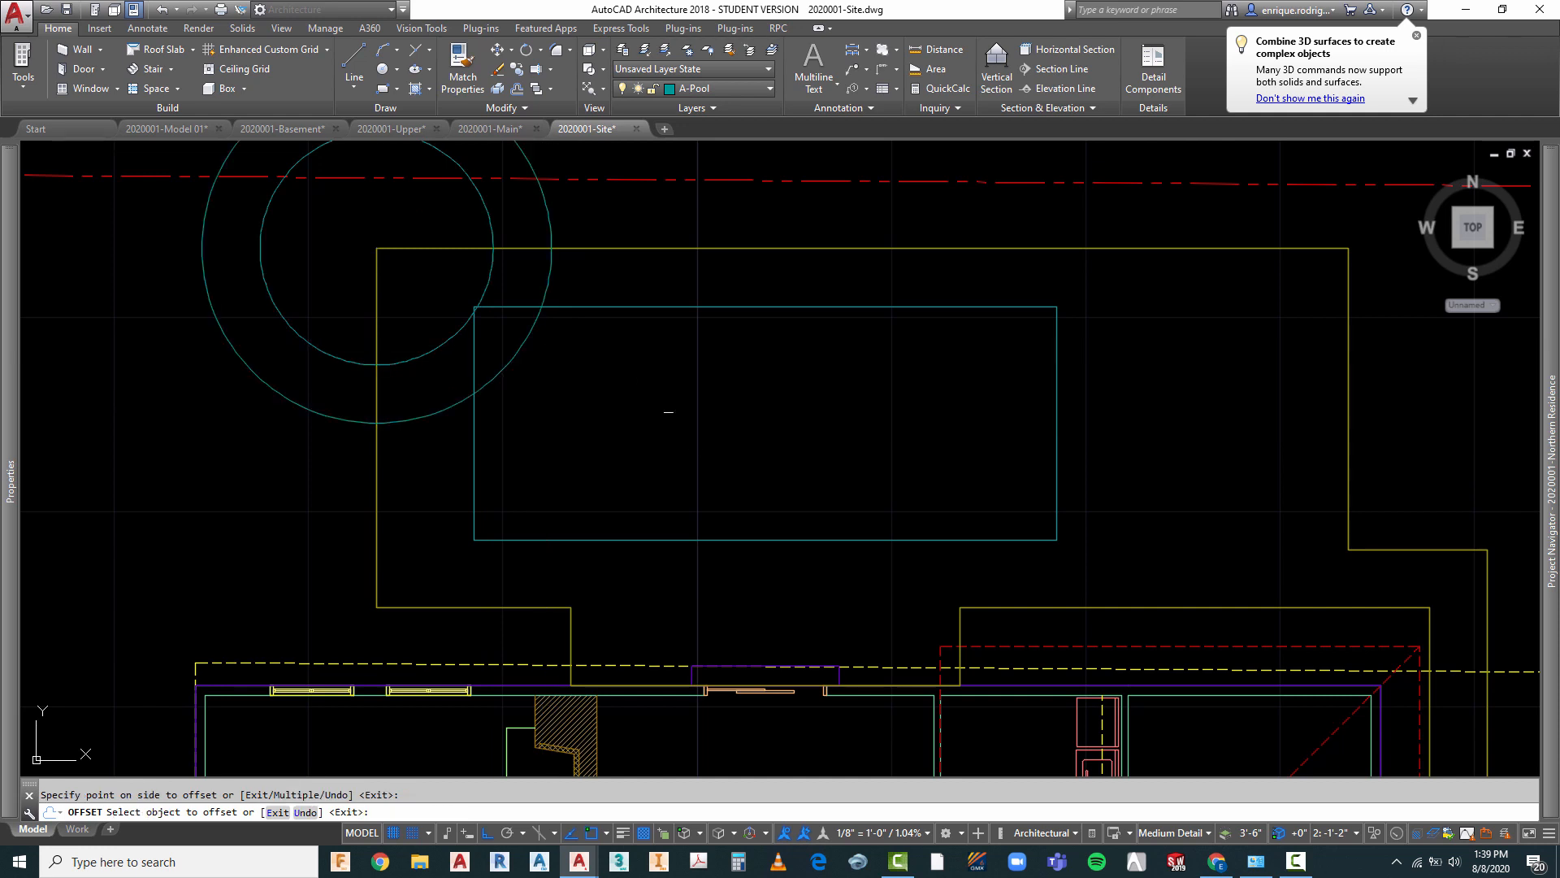
pyautogui.scroll(-4, 630, 394)
pyautogui.scroll(4, 611, 387)
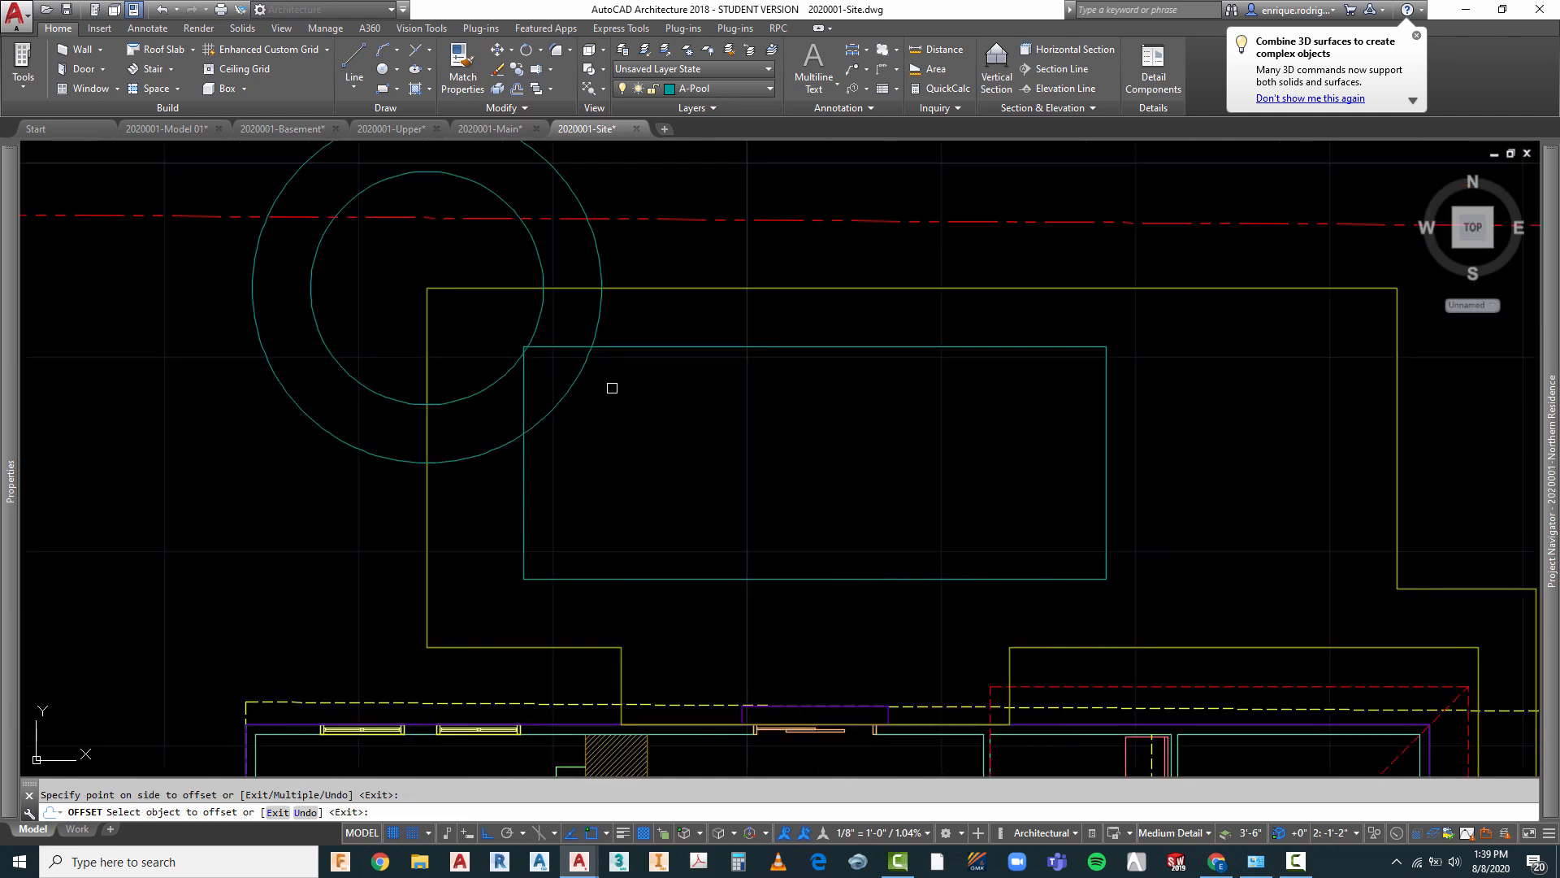
# - Offset the outer circle at the rear slab's upper-left corner 12" outward
pyautogui.press('Escape')
pyautogui.press('Return')
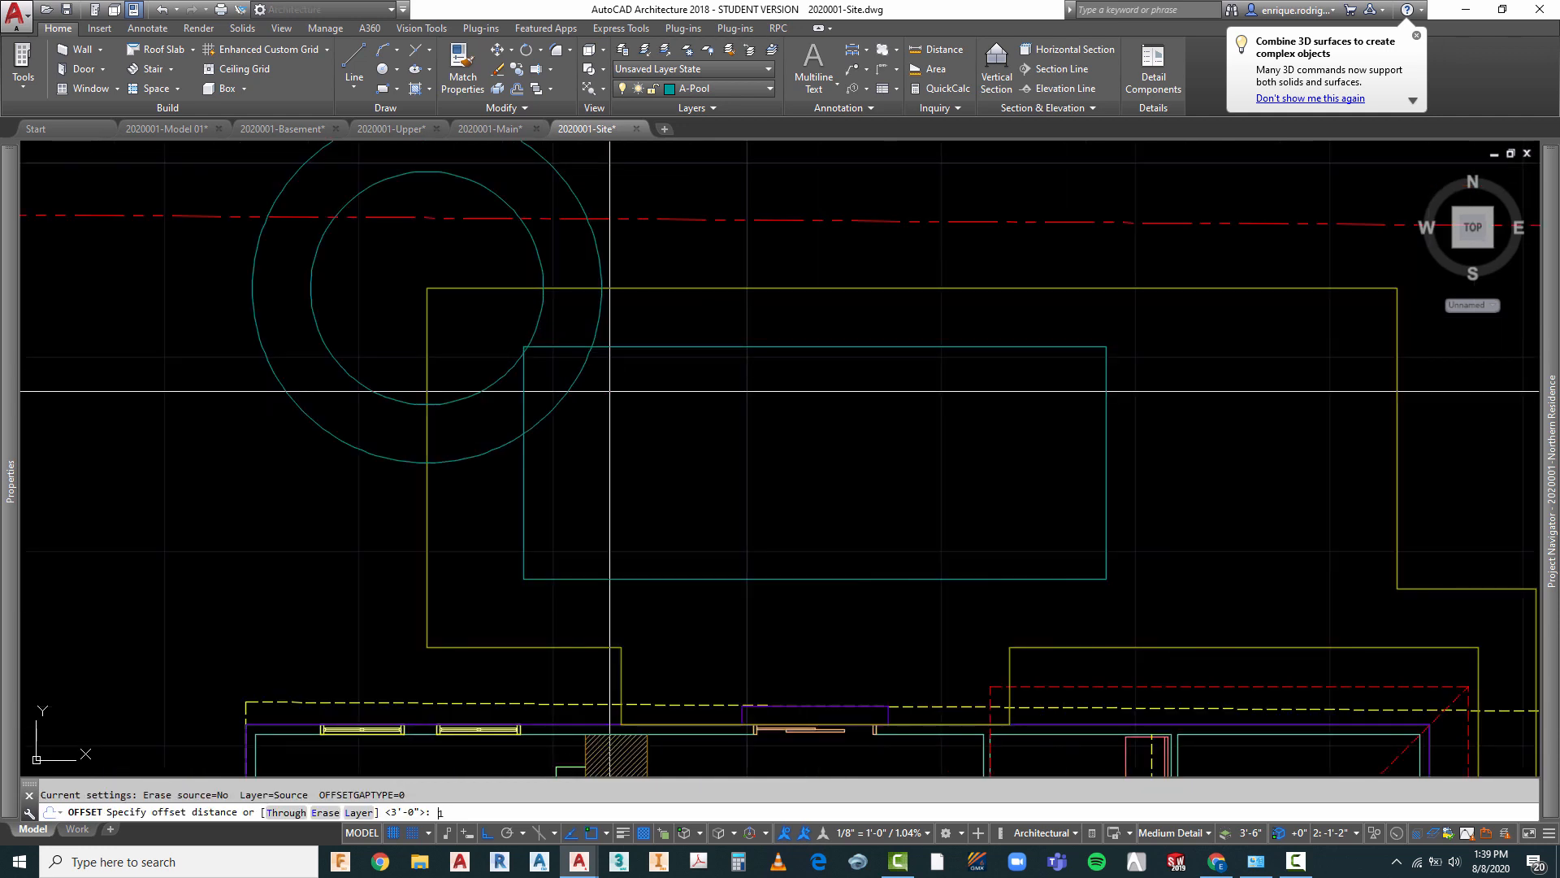
pyautogui.write('12')
pyautogui.press('Return')
pyautogui.click(593, 366)
pyautogui.click(610, 392)
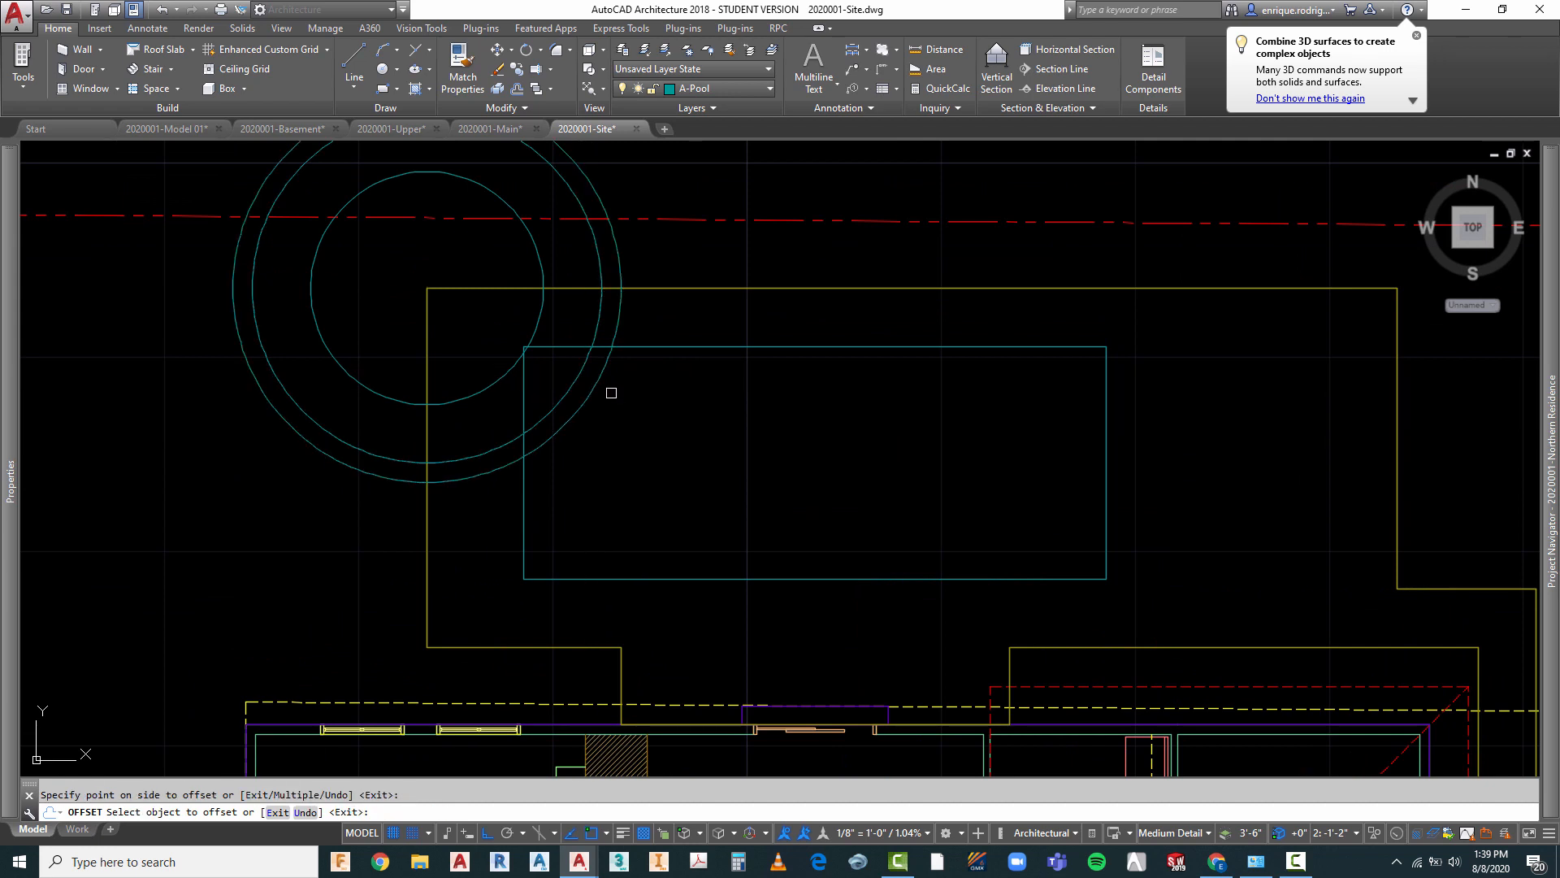
# - Erase the middle of the three concentric circles at the rear slab's corner
pyautogui.press('Escape')
pyautogui.press('Escape')
pyautogui.write('e')
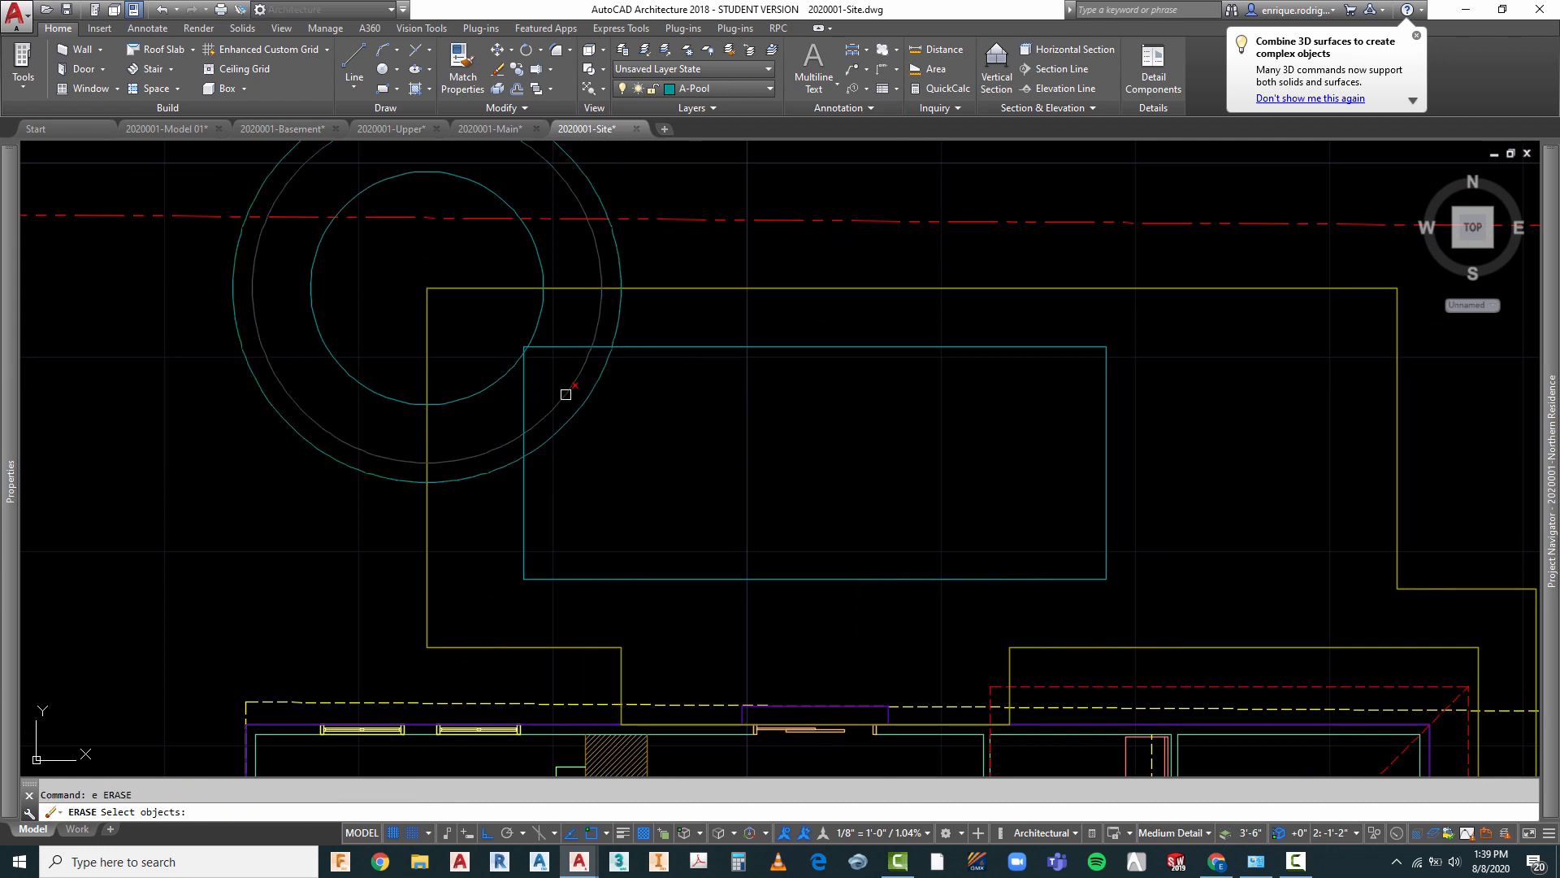
pyautogui.rightClick(606, 417)
pyautogui.rightClick(607, 422)
pyautogui.press('Escape')
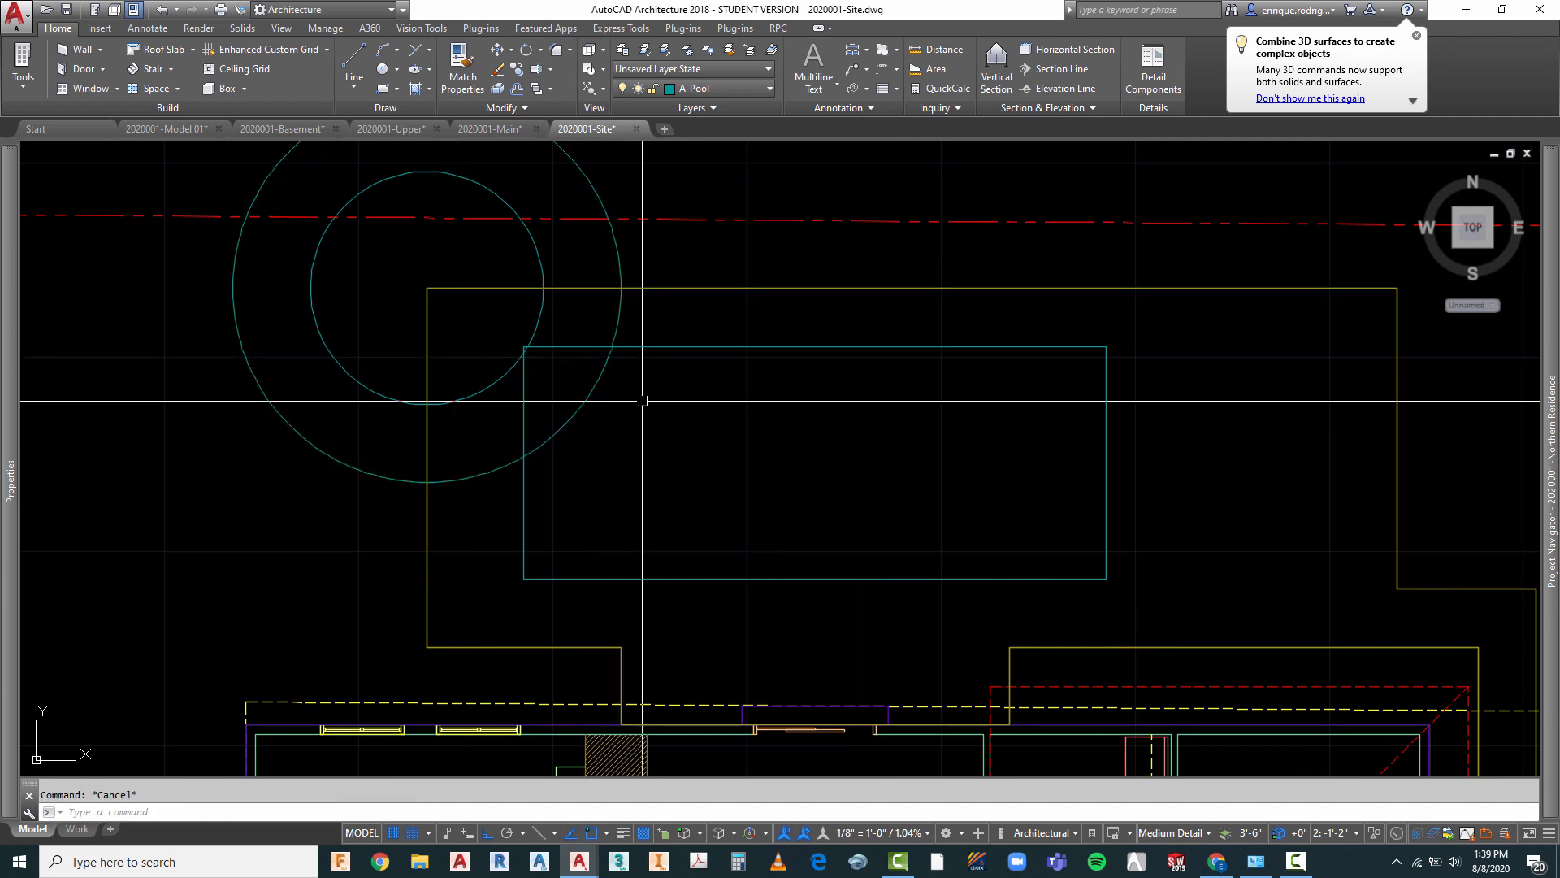
pyautogui.write('tr')
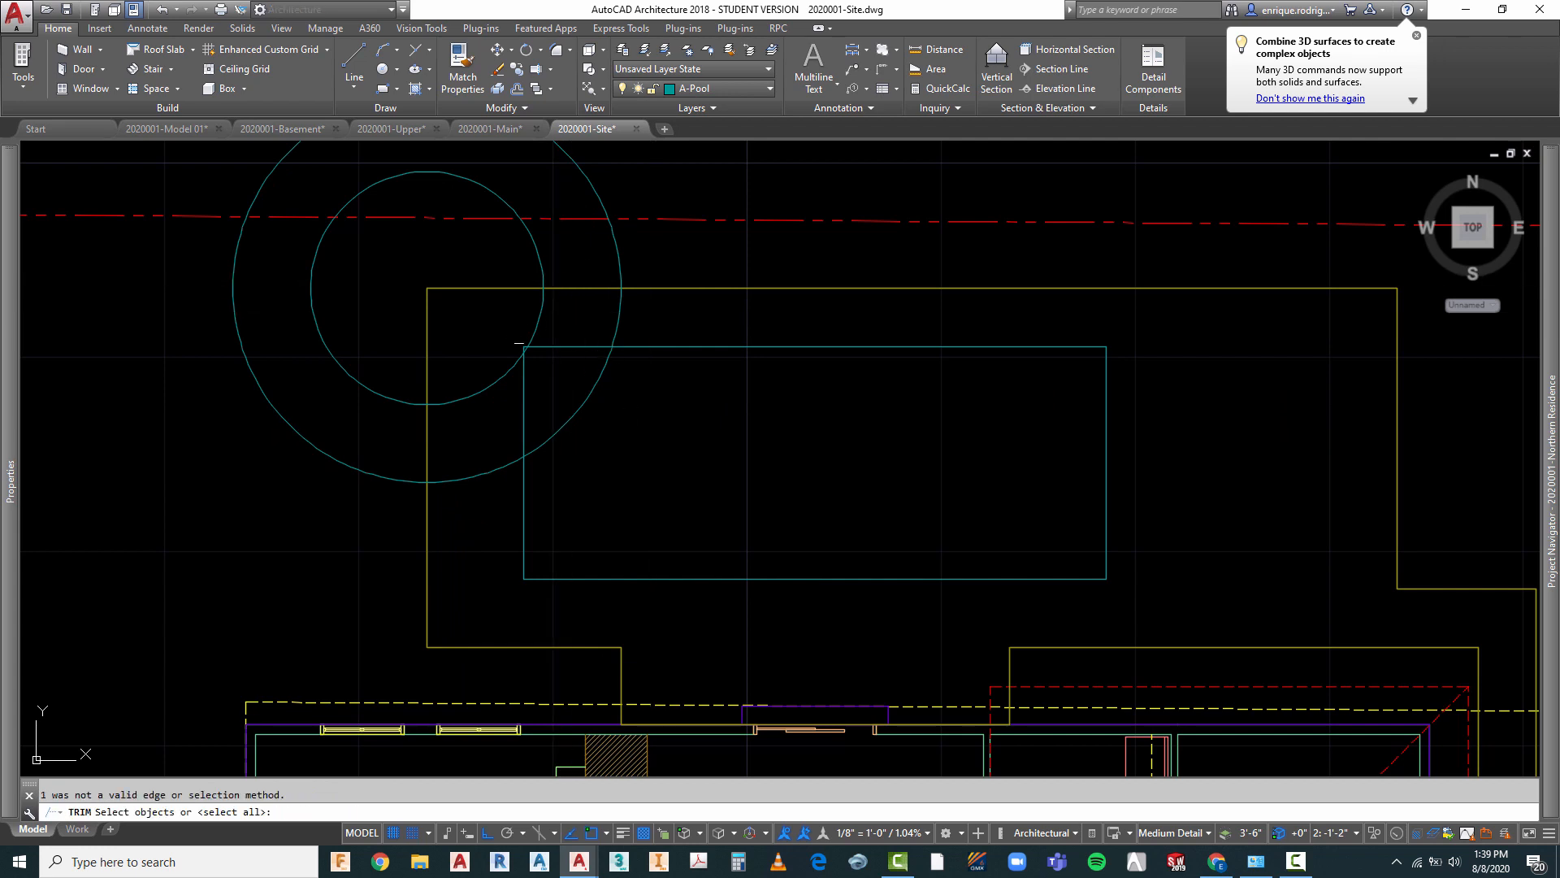
pyautogui.press('Escape')
pyautogui.click(492, 288)
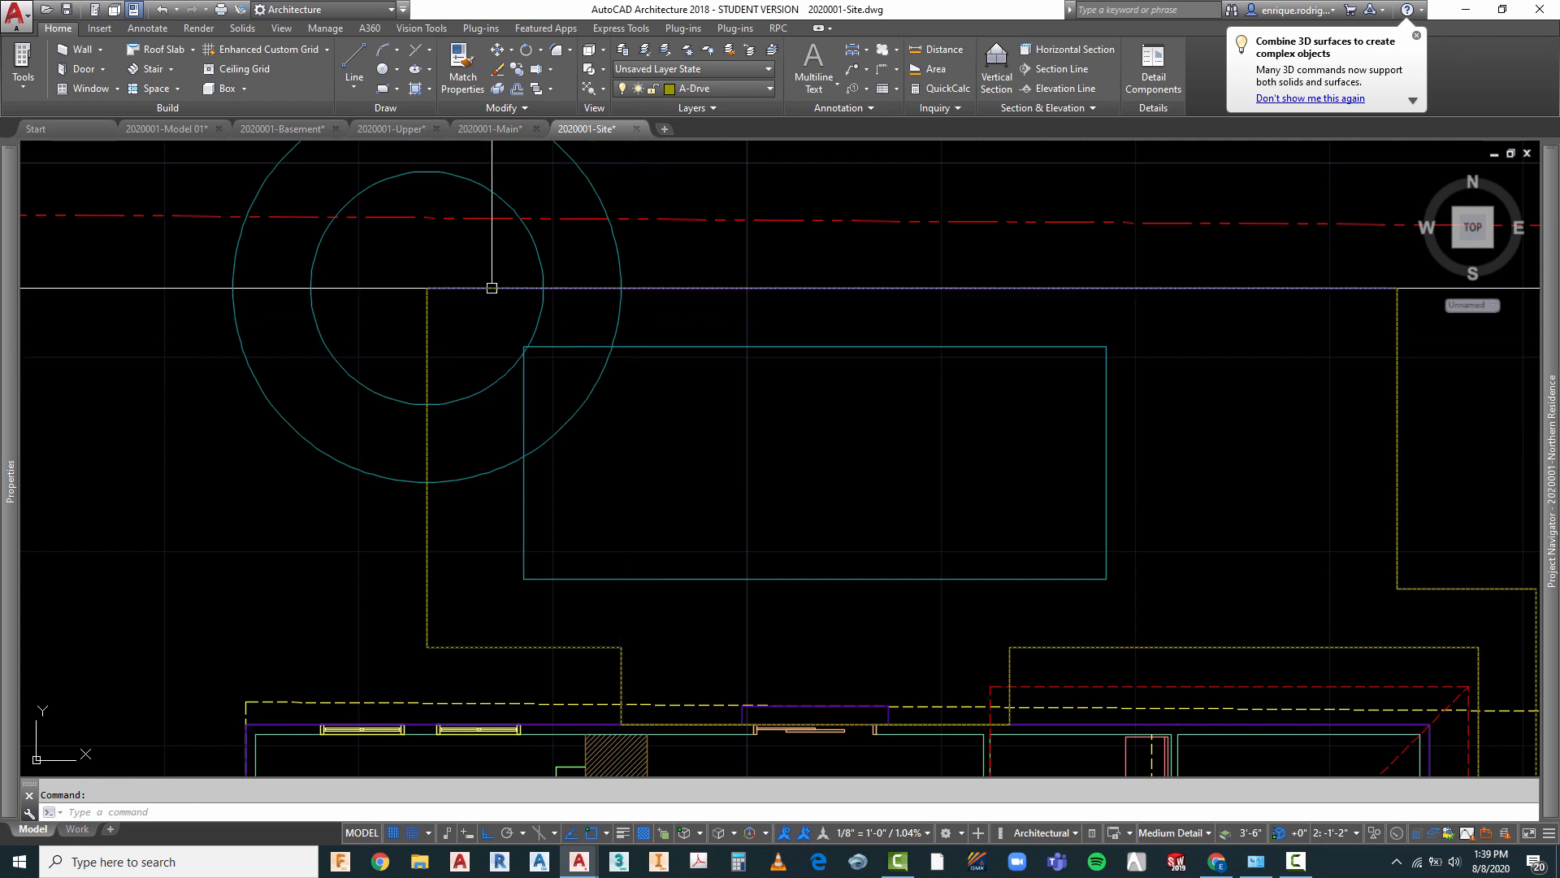
pyautogui.scroll(-1, 601, 333)
pyautogui.scroll(-2, 529, 396)
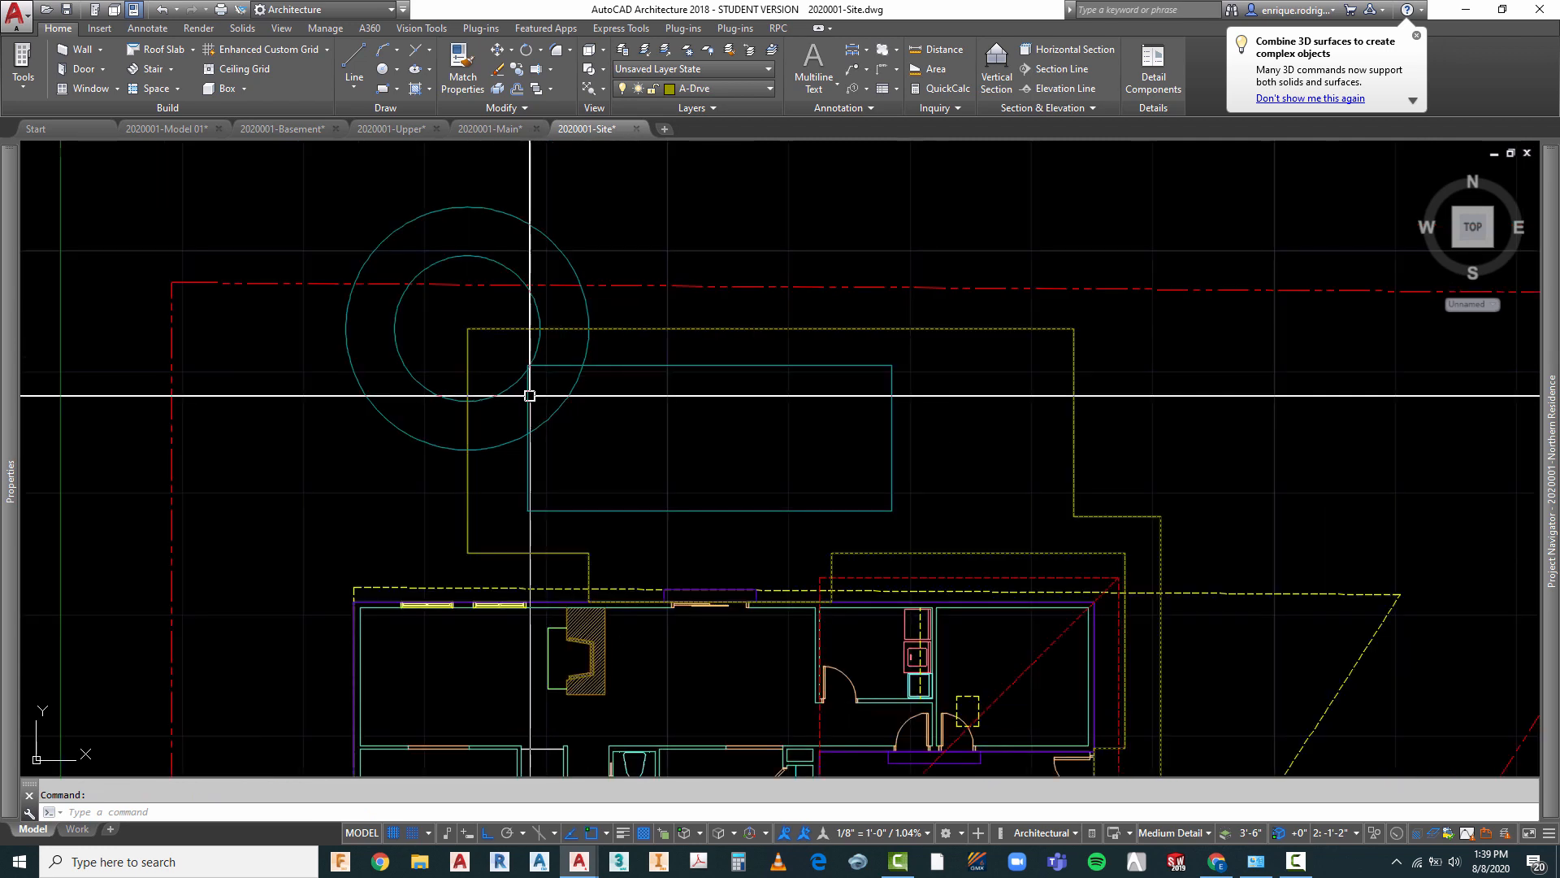
pyautogui.scroll(3, 529, 396)
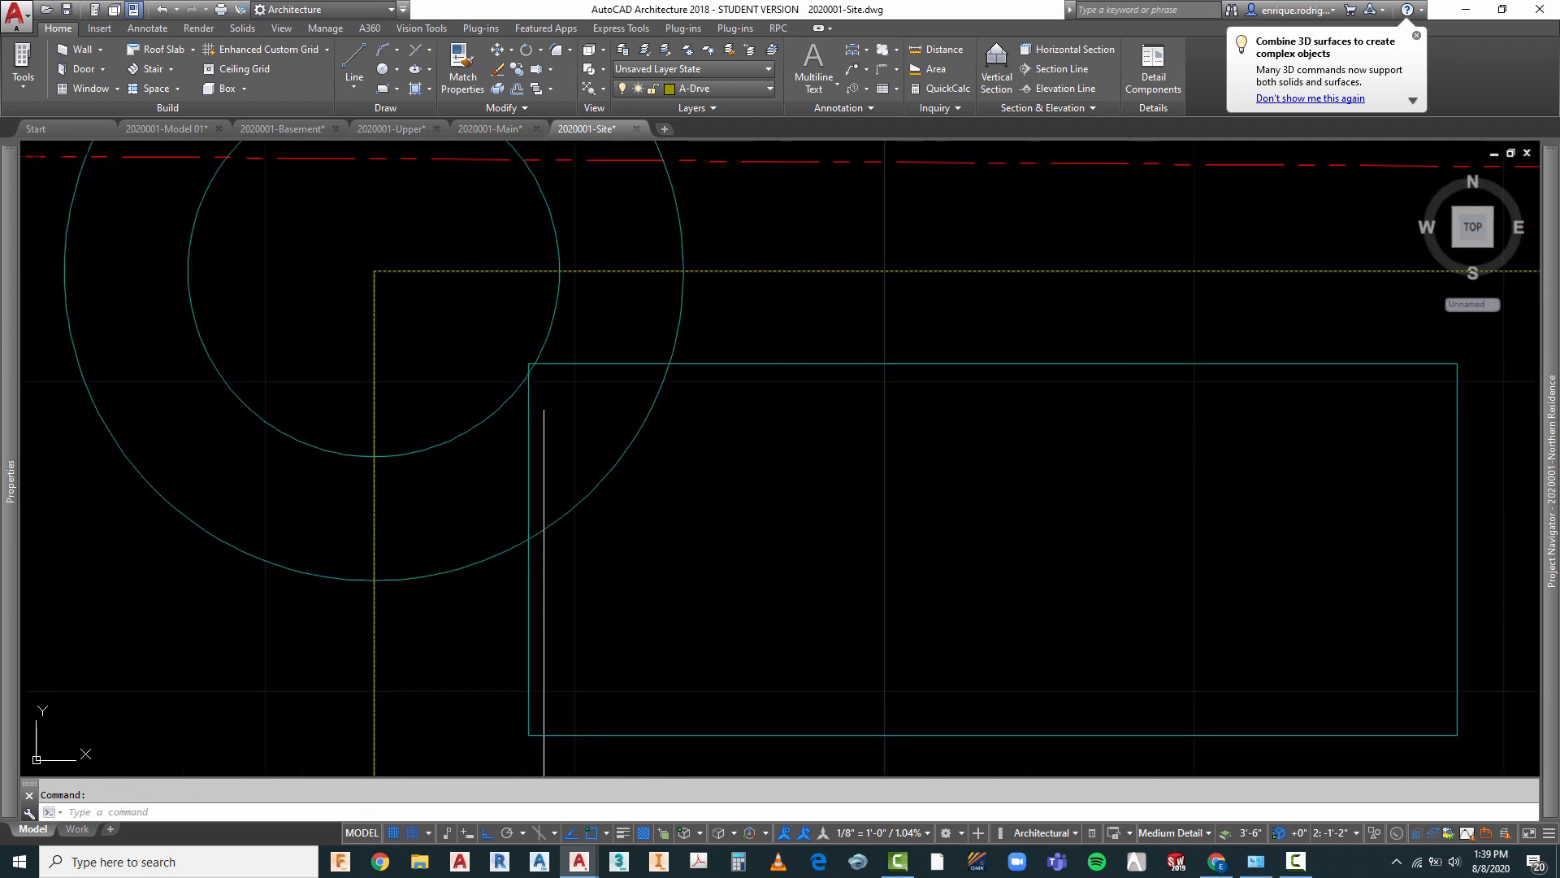
pyautogui.scroll(-2, 658, 446)
pyautogui.press('Escape')
# - Trim the outer circle and the pool rectangle against each other, leaving a concave arc at the pool's upper-left corner
pyautogui.write('tr')
pyautogui.press('Return')
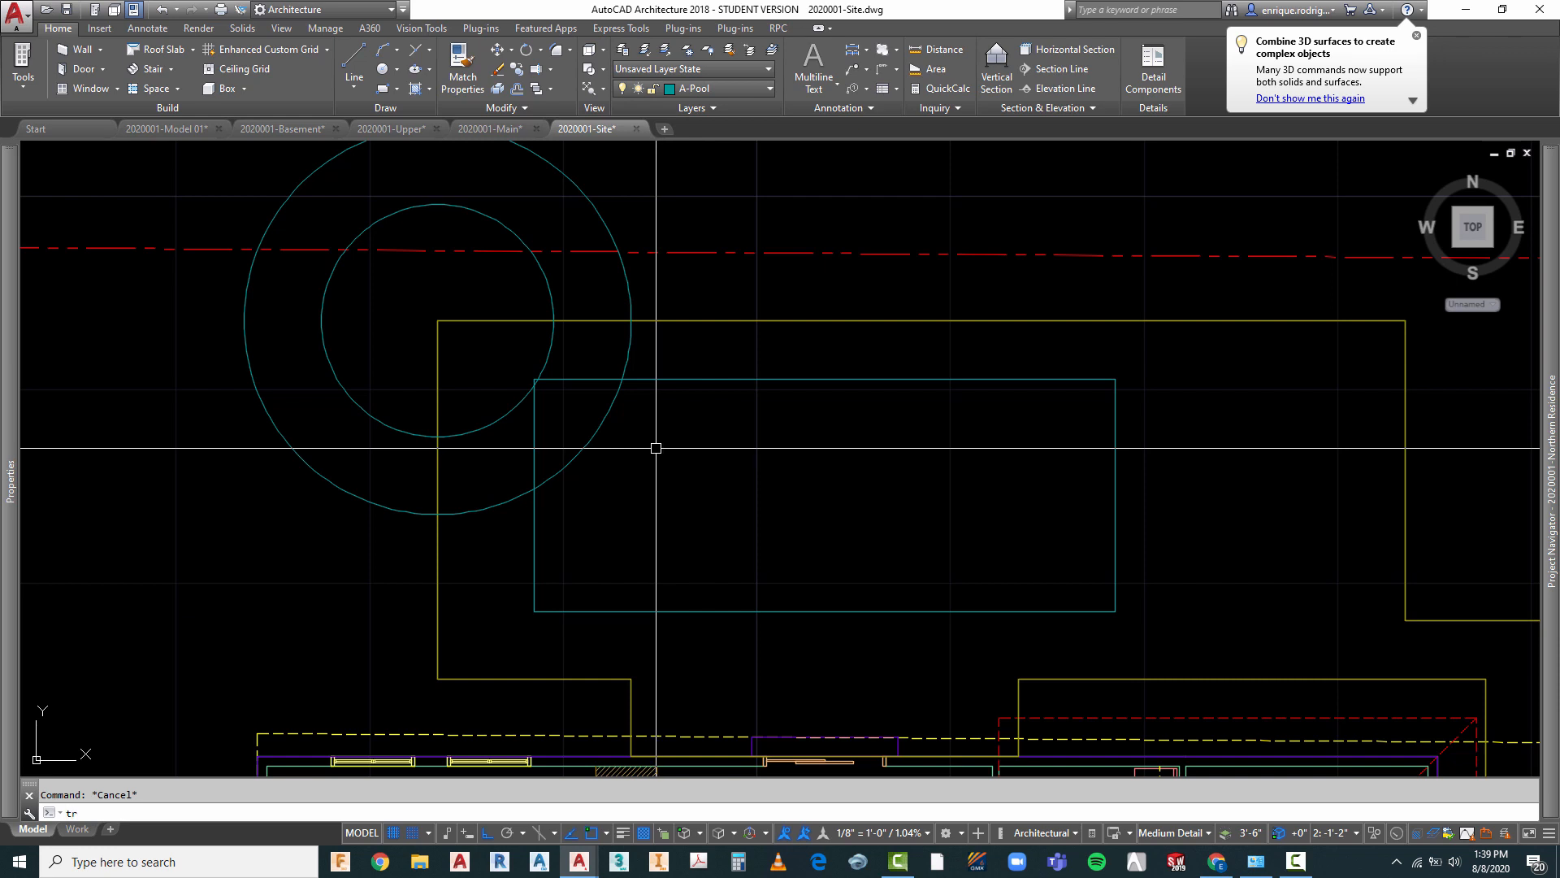
pyautogui.click(634, 369)
pyautogui.click(597, 450)
pyautogui.click(597, 451)
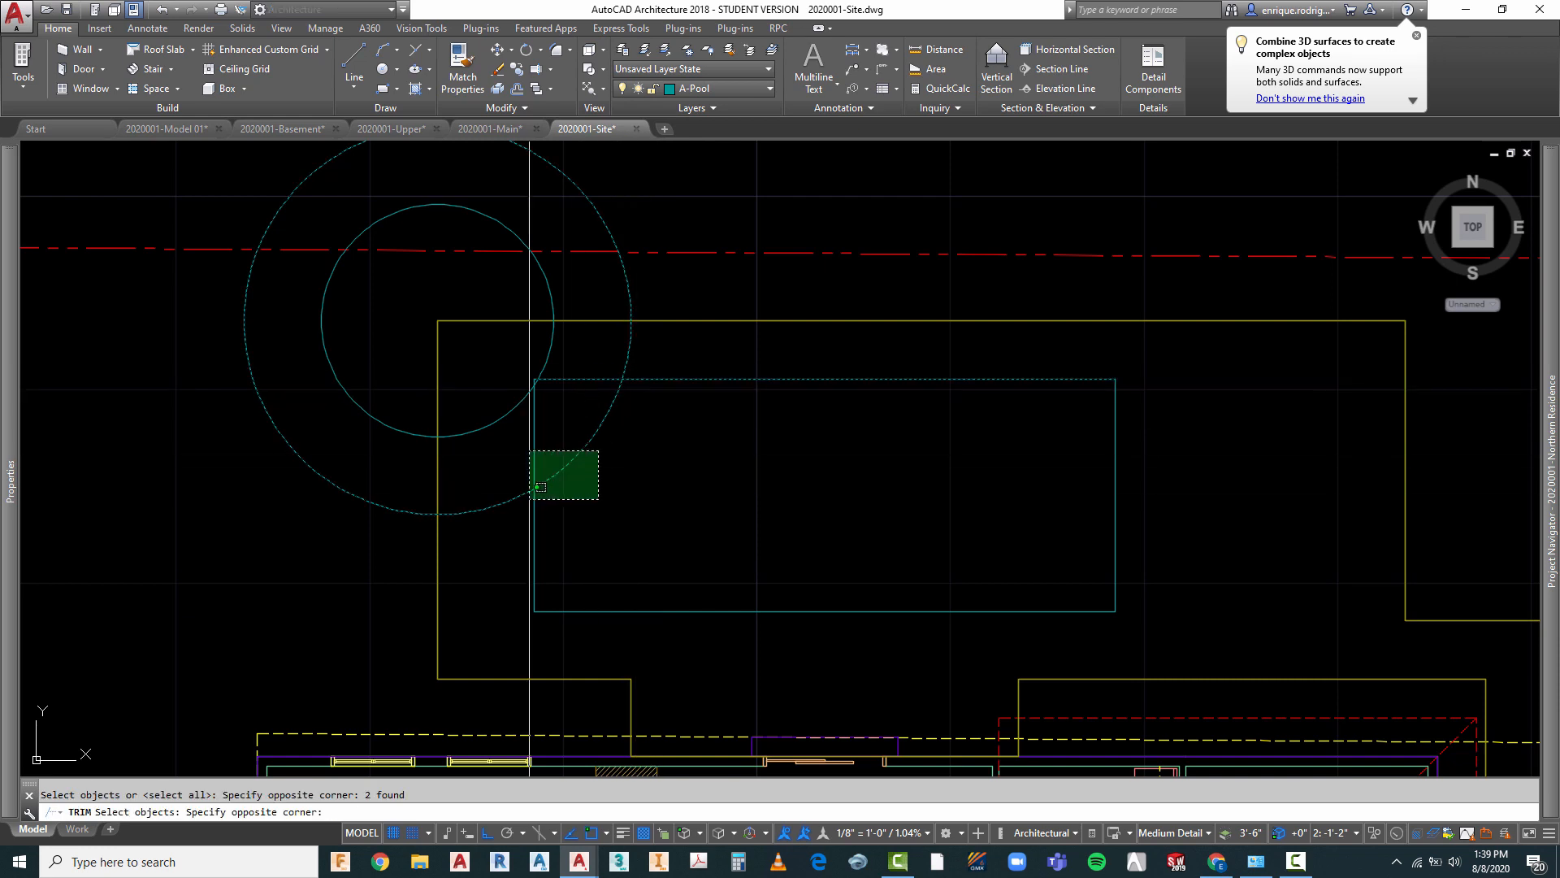
pyautogui.click(524, 497)
pyautogui.press('Return')
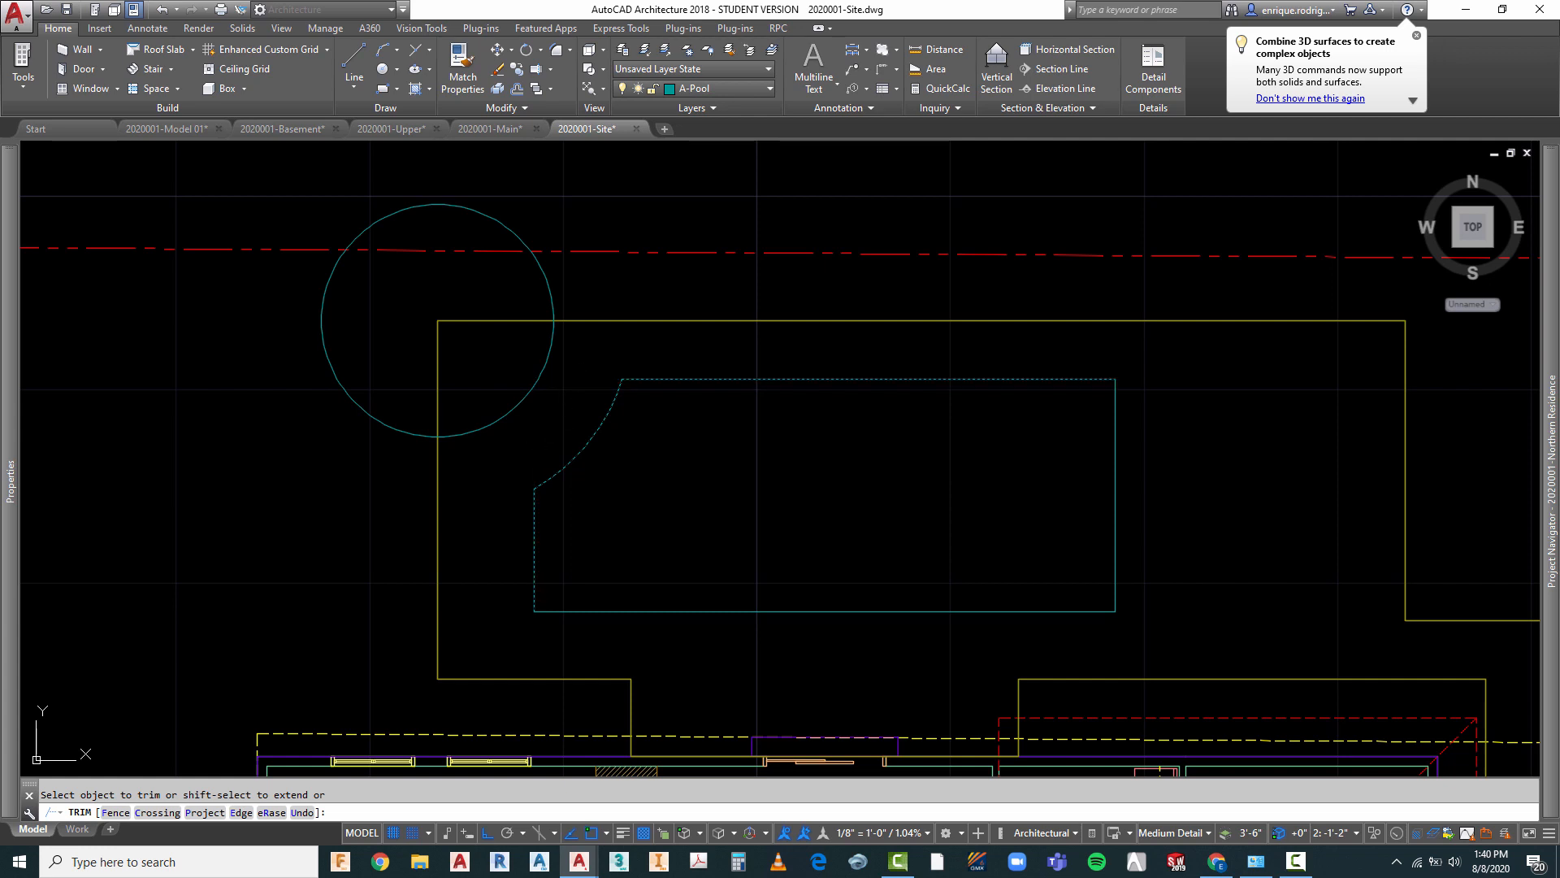
pyautogui.press('Escape')
# - Extrude the remaining 6' radius circle at the rear slab's corner upward into a cylinder taller than the slab
pyautogui.scroll(-3, 627, 407)
pyautogui.scroll(5, 512, 363)
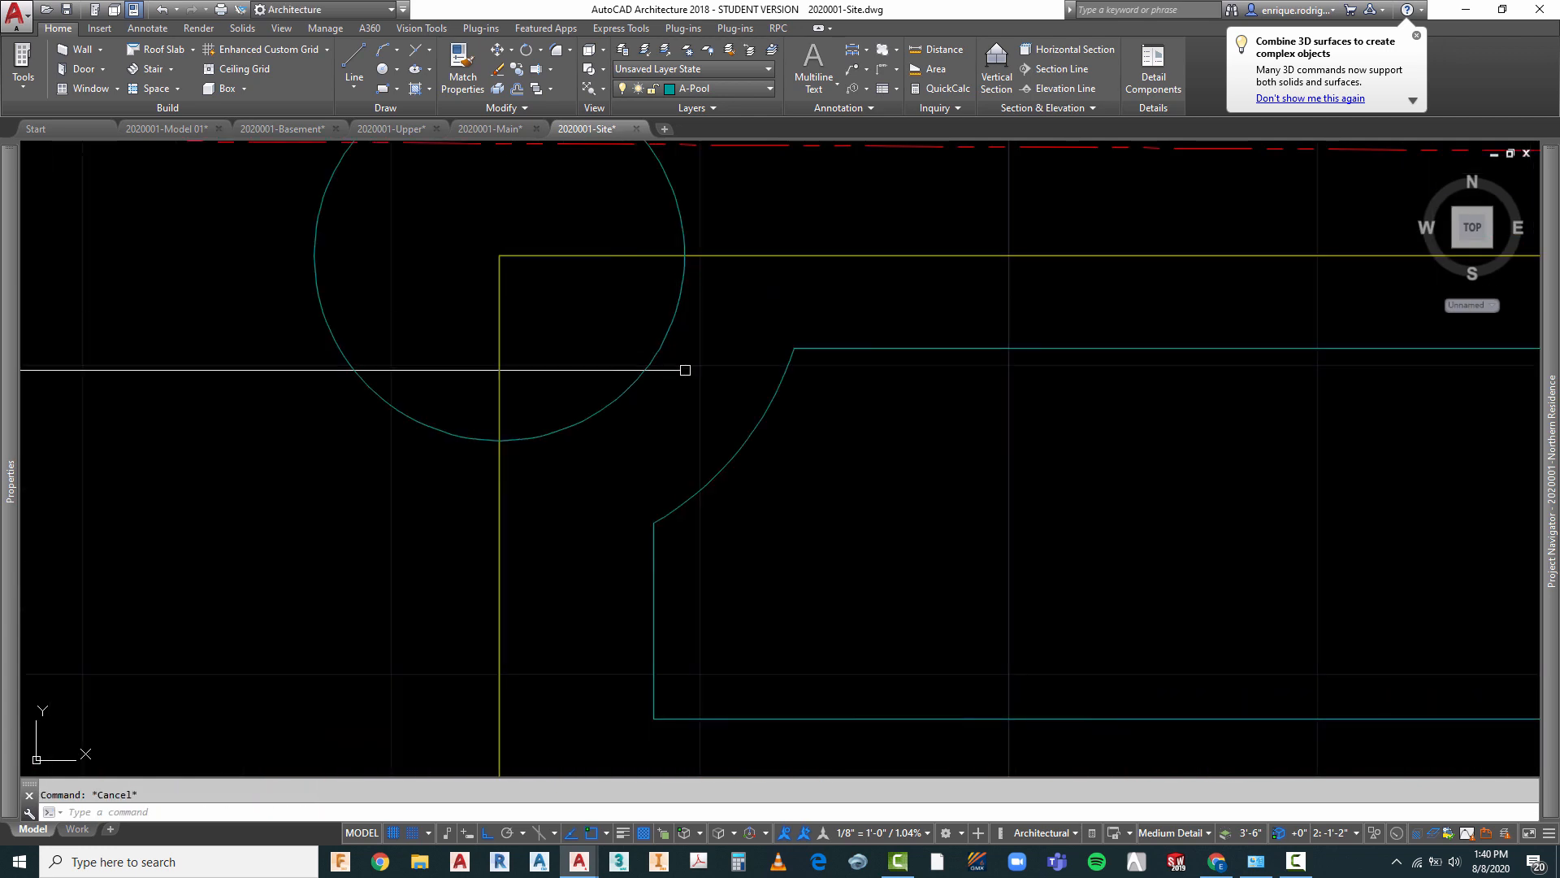
pyautogui.rightClick(706, 365)
pyautogui.click(755, 587)
pyautogui.moveTo(616, 546); pyautogui.dragTo(710, 390)
pyautogui.press('Escape')
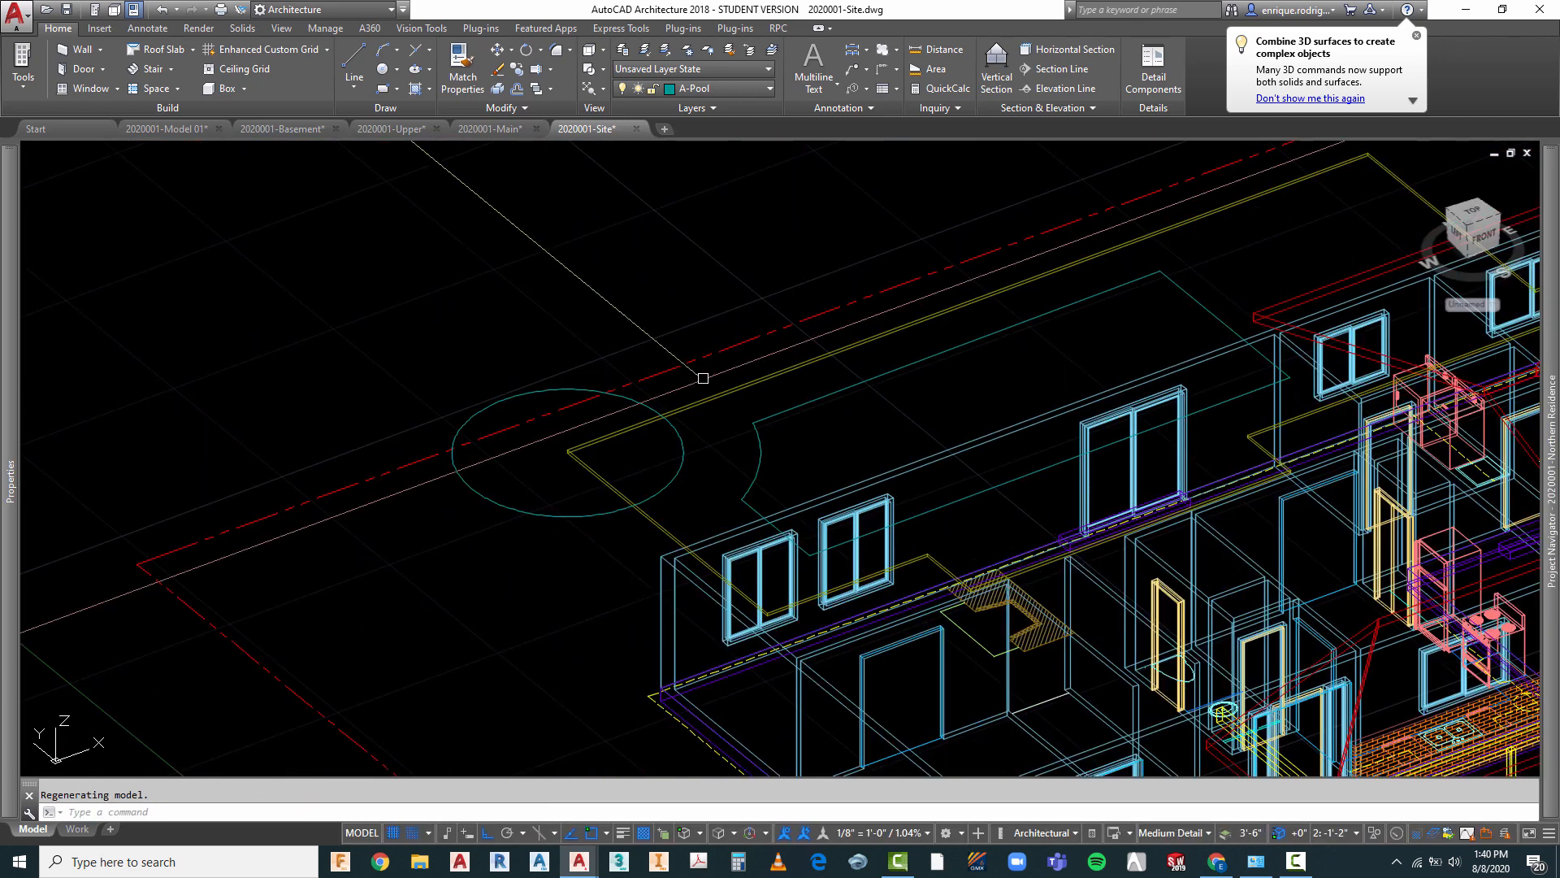
pyautogui.press('Escape')
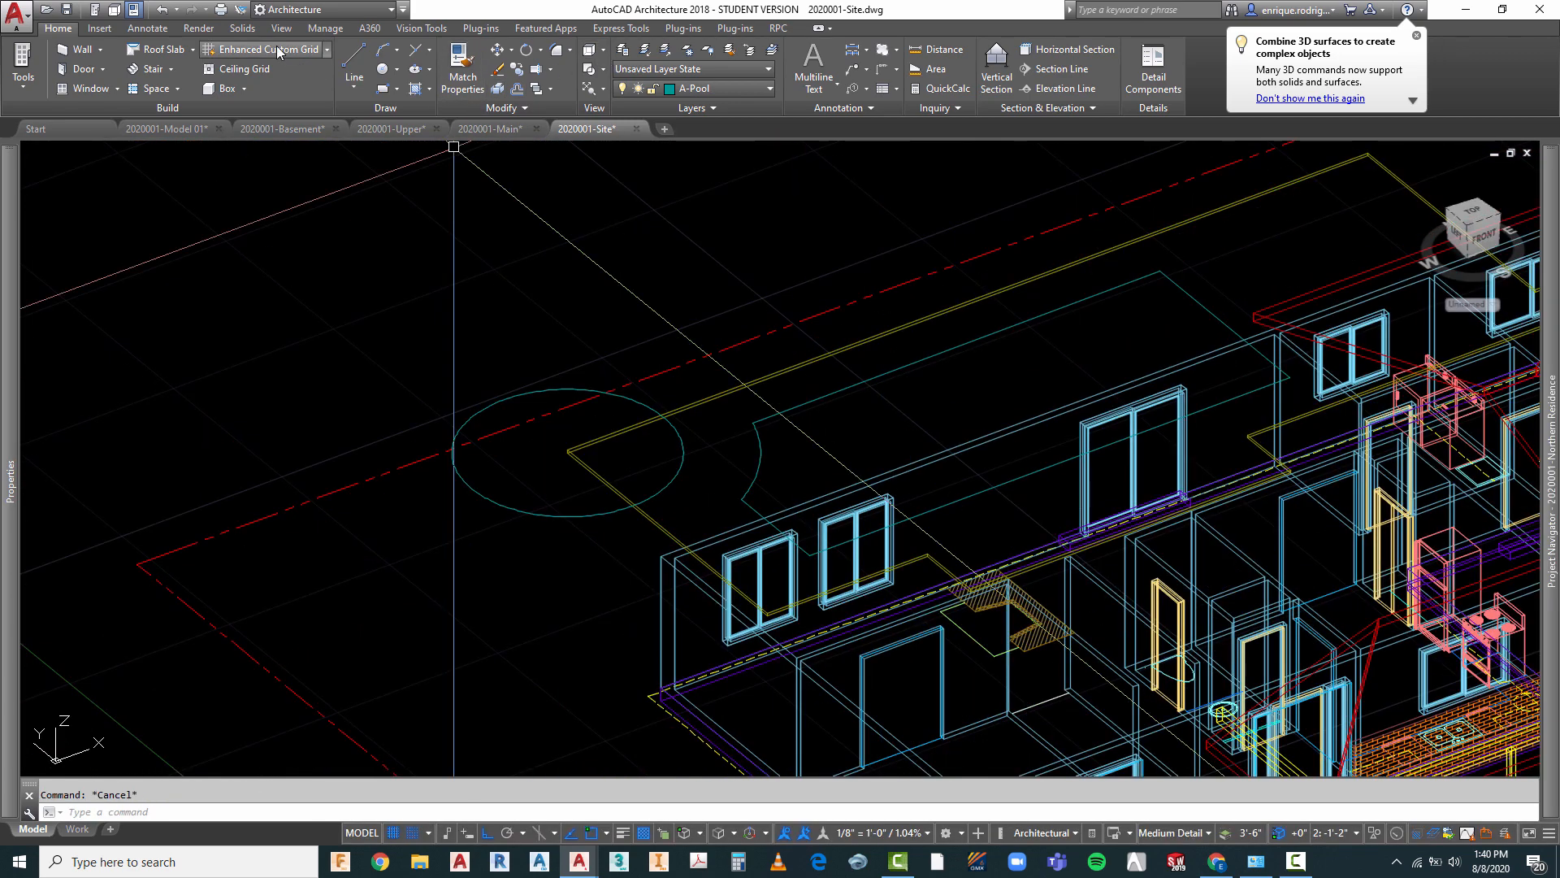
pyautogui.click(242, 29)
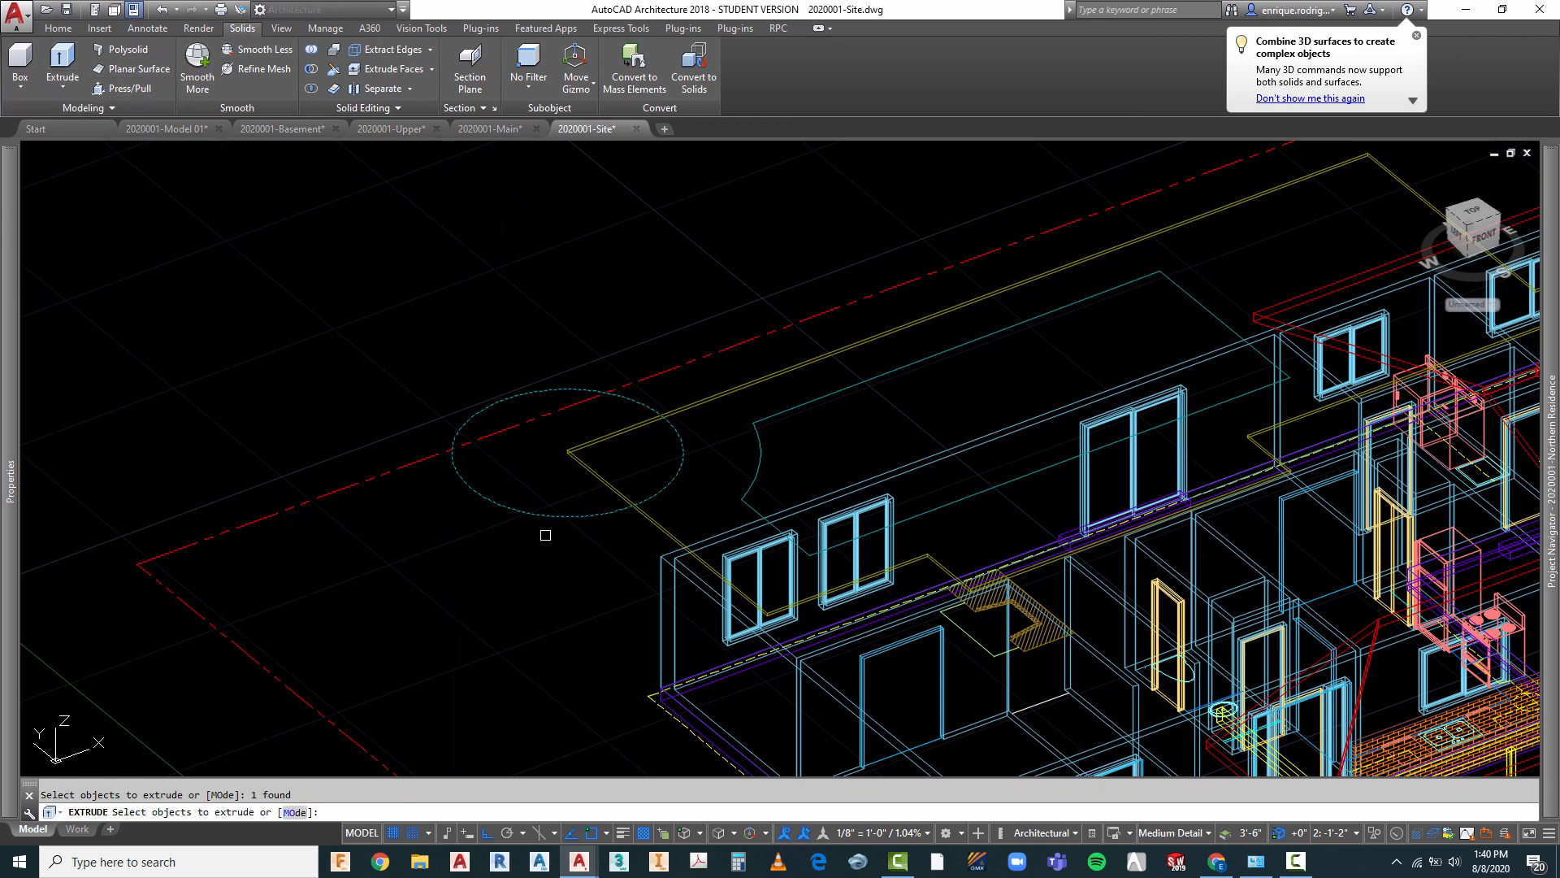
pyautogui.press('Return')
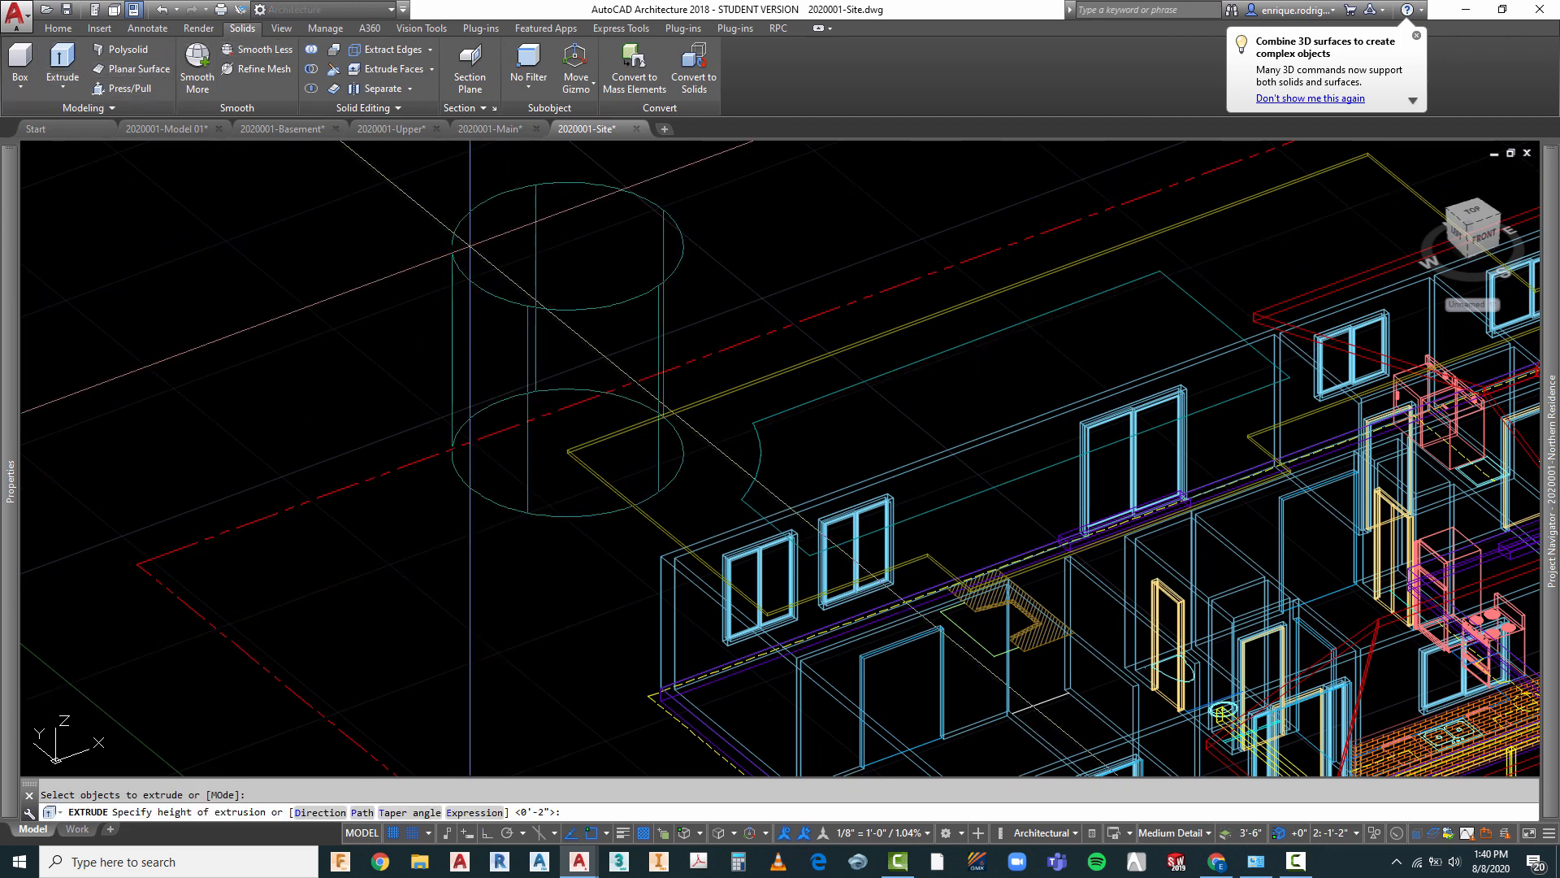
pyautogui.press('Escape')
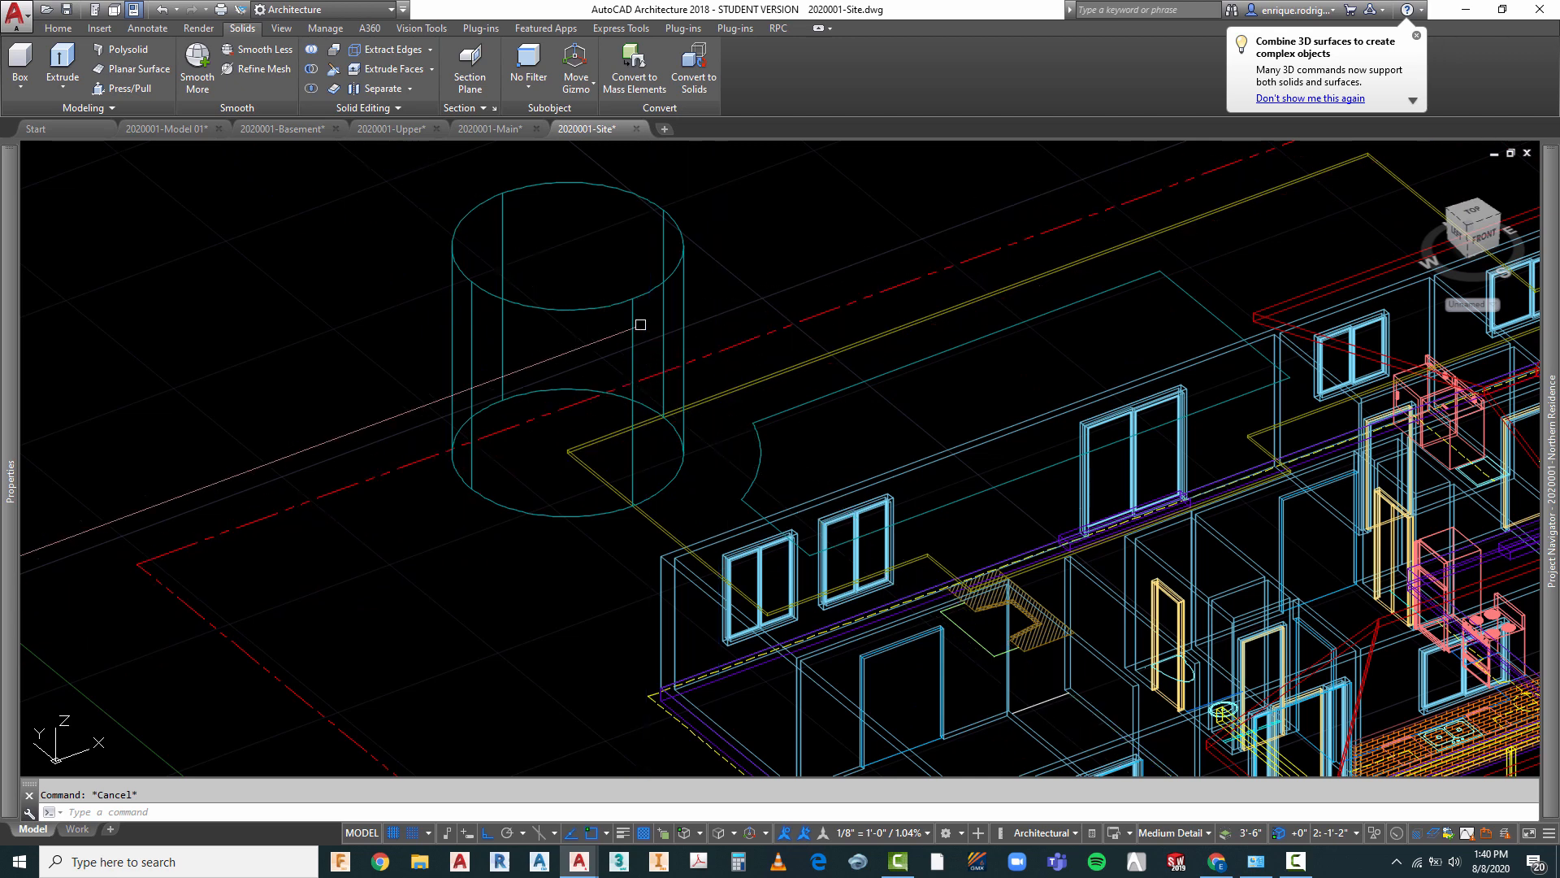
# - Subtract the cylinder from the rear slab solid to cut a concave curved corner next to the pool
pyautogui.click(58, 29)
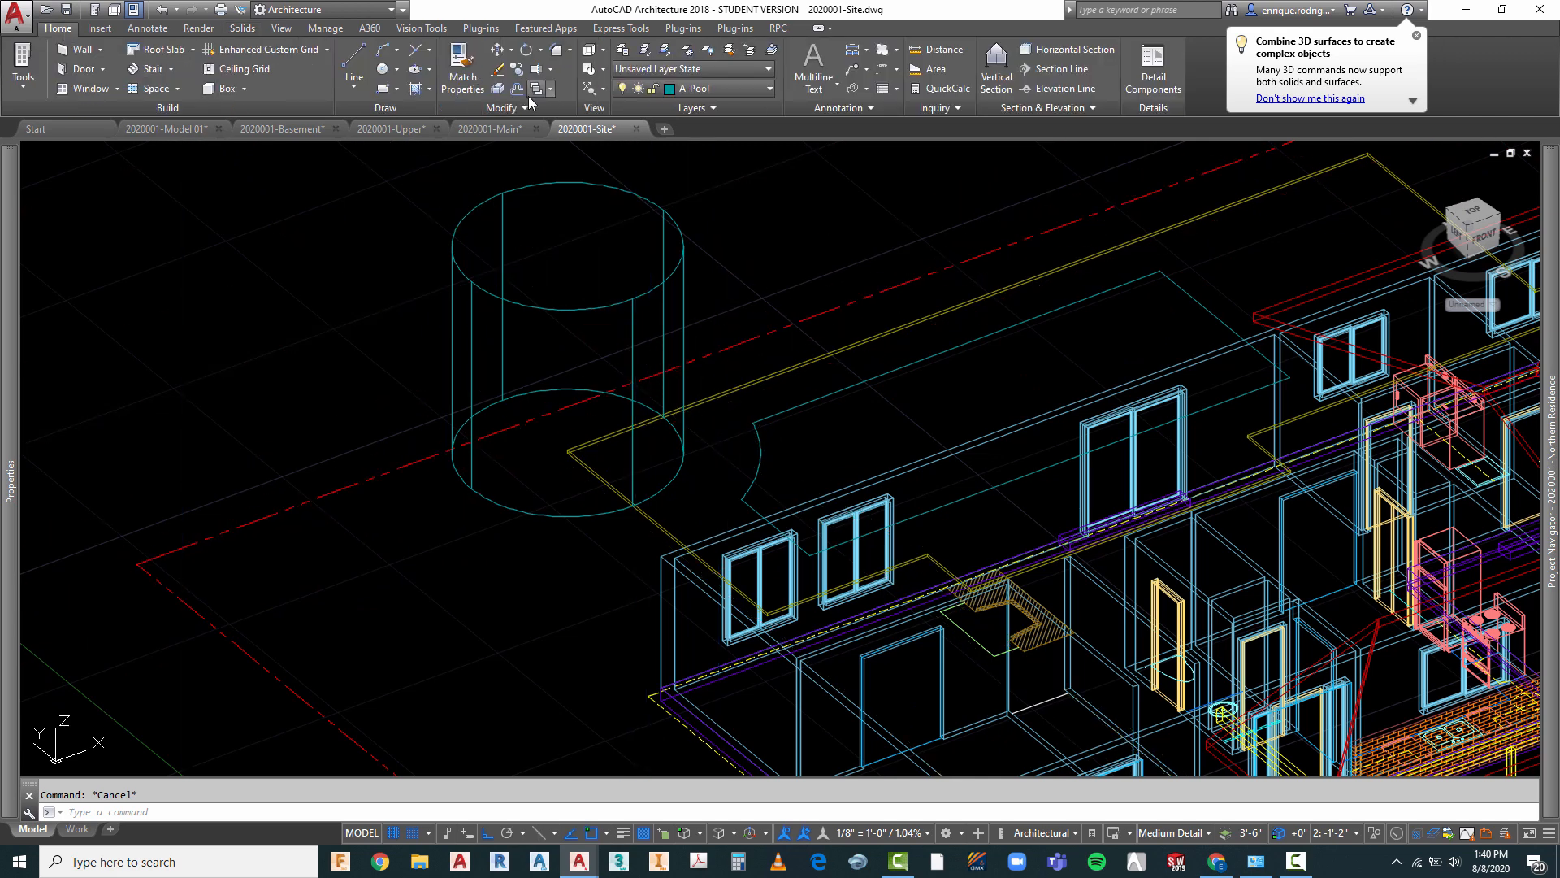
pyautogui.click(243, 30)
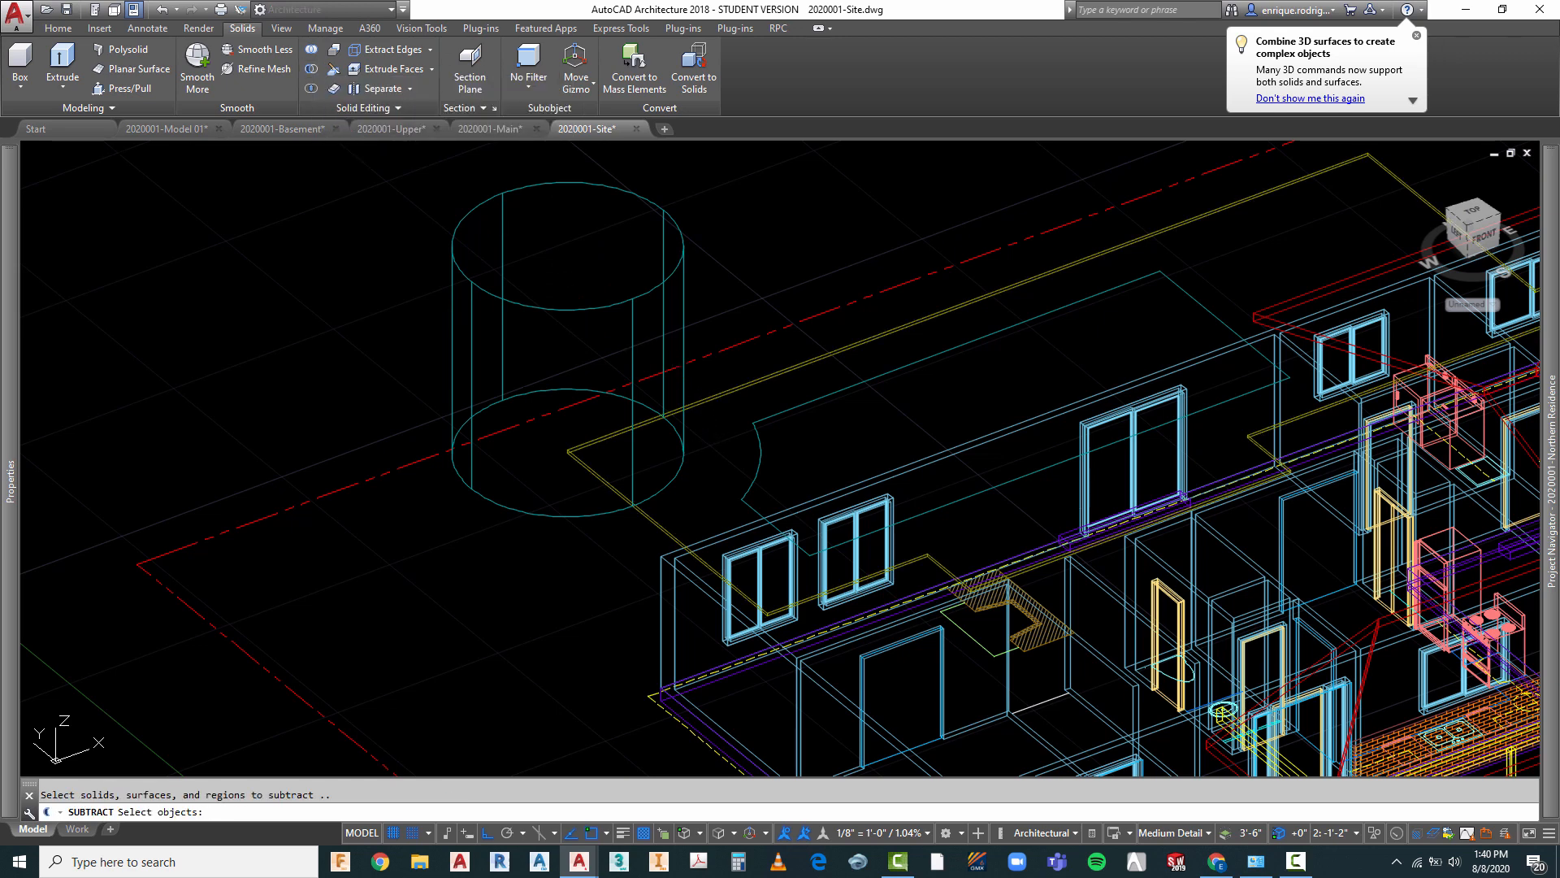
pyautogui.press('Return')
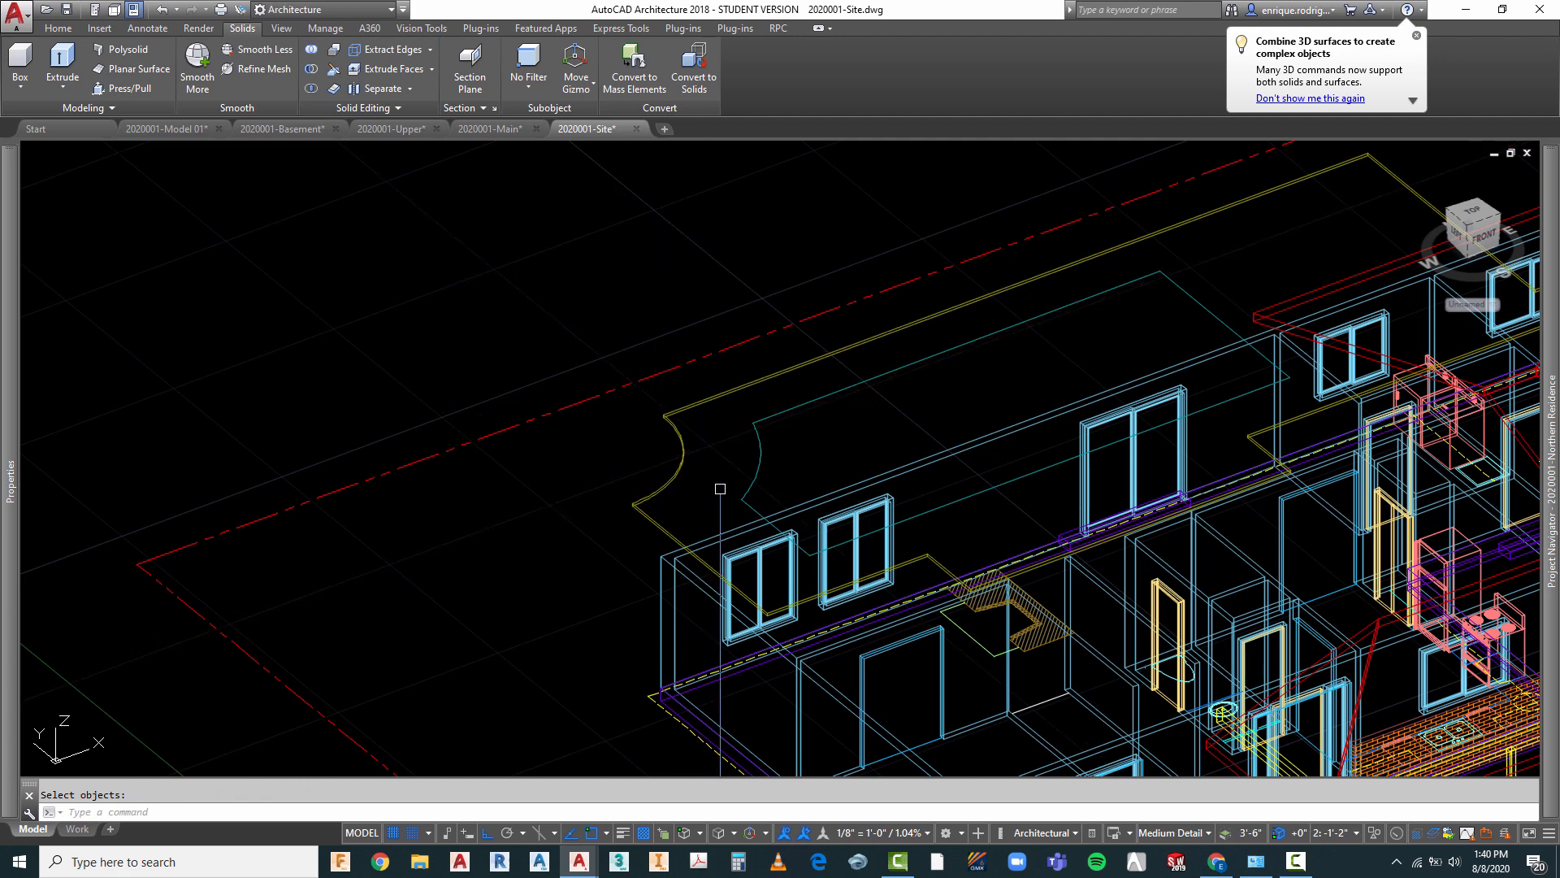
pyautogui.scroll(-2, 512, 336)
pyautogui.press('Escape')
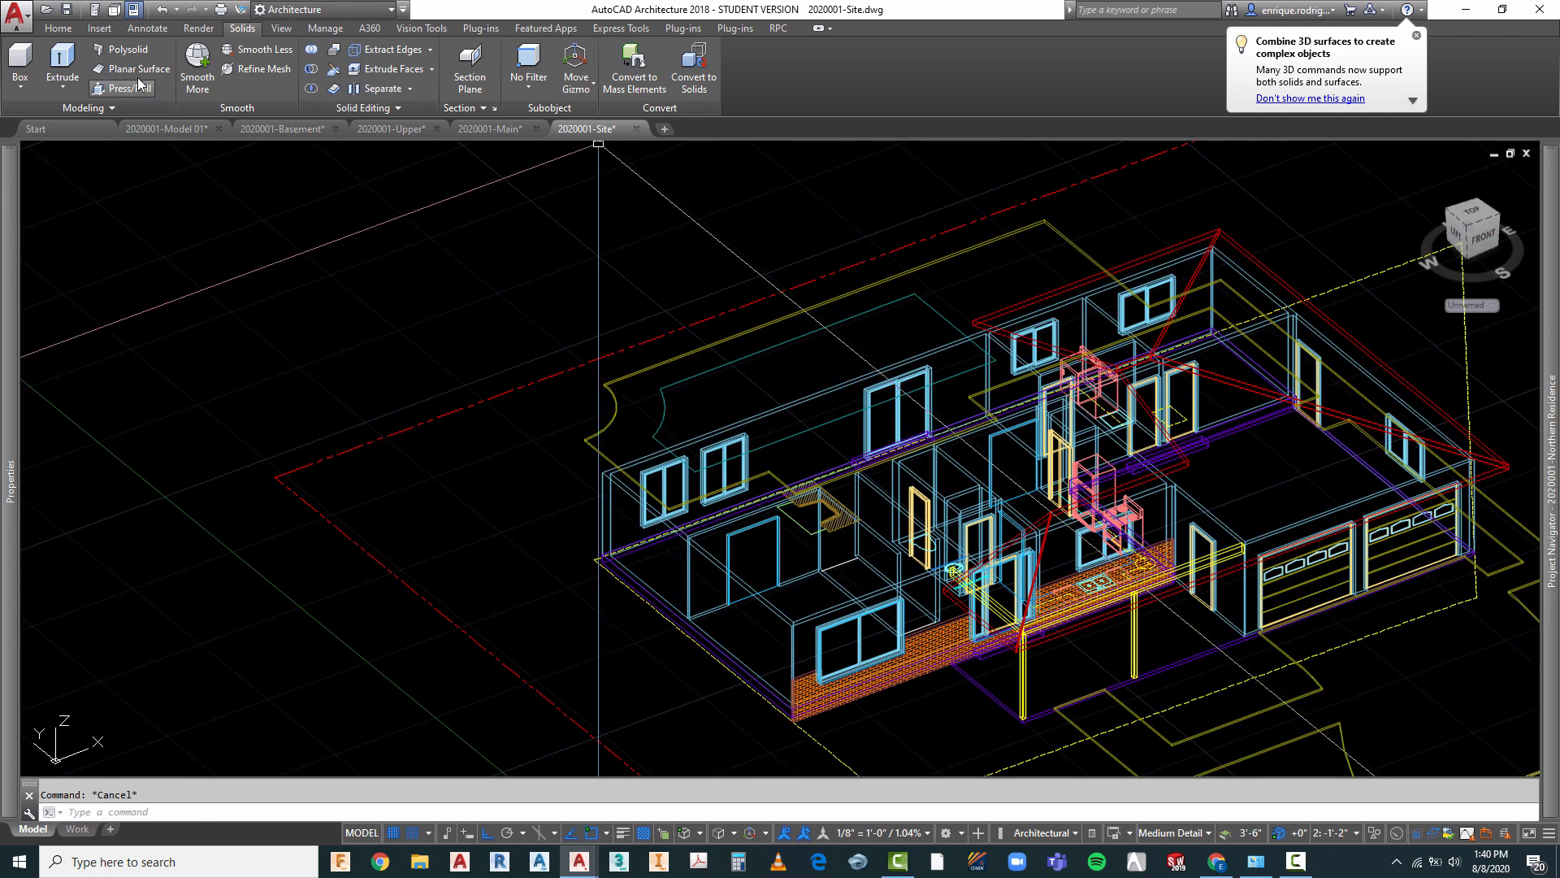
# - Switch the site model from the 3D view to the top plan view, framing the house and pool
pyautogui.click(58, 29)
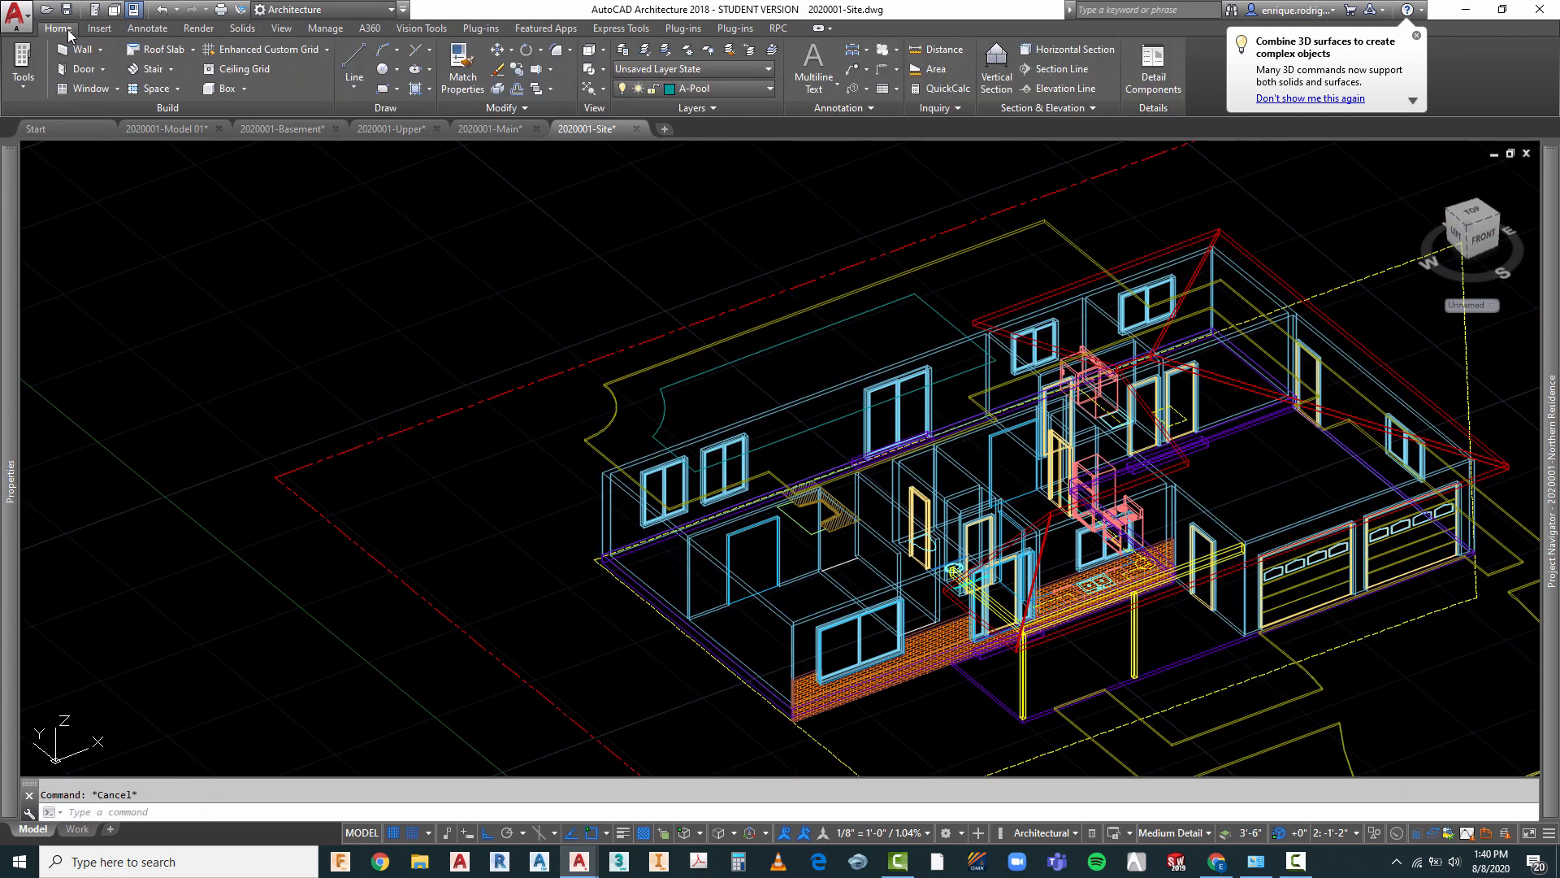
pyautogui.click(589, 52)
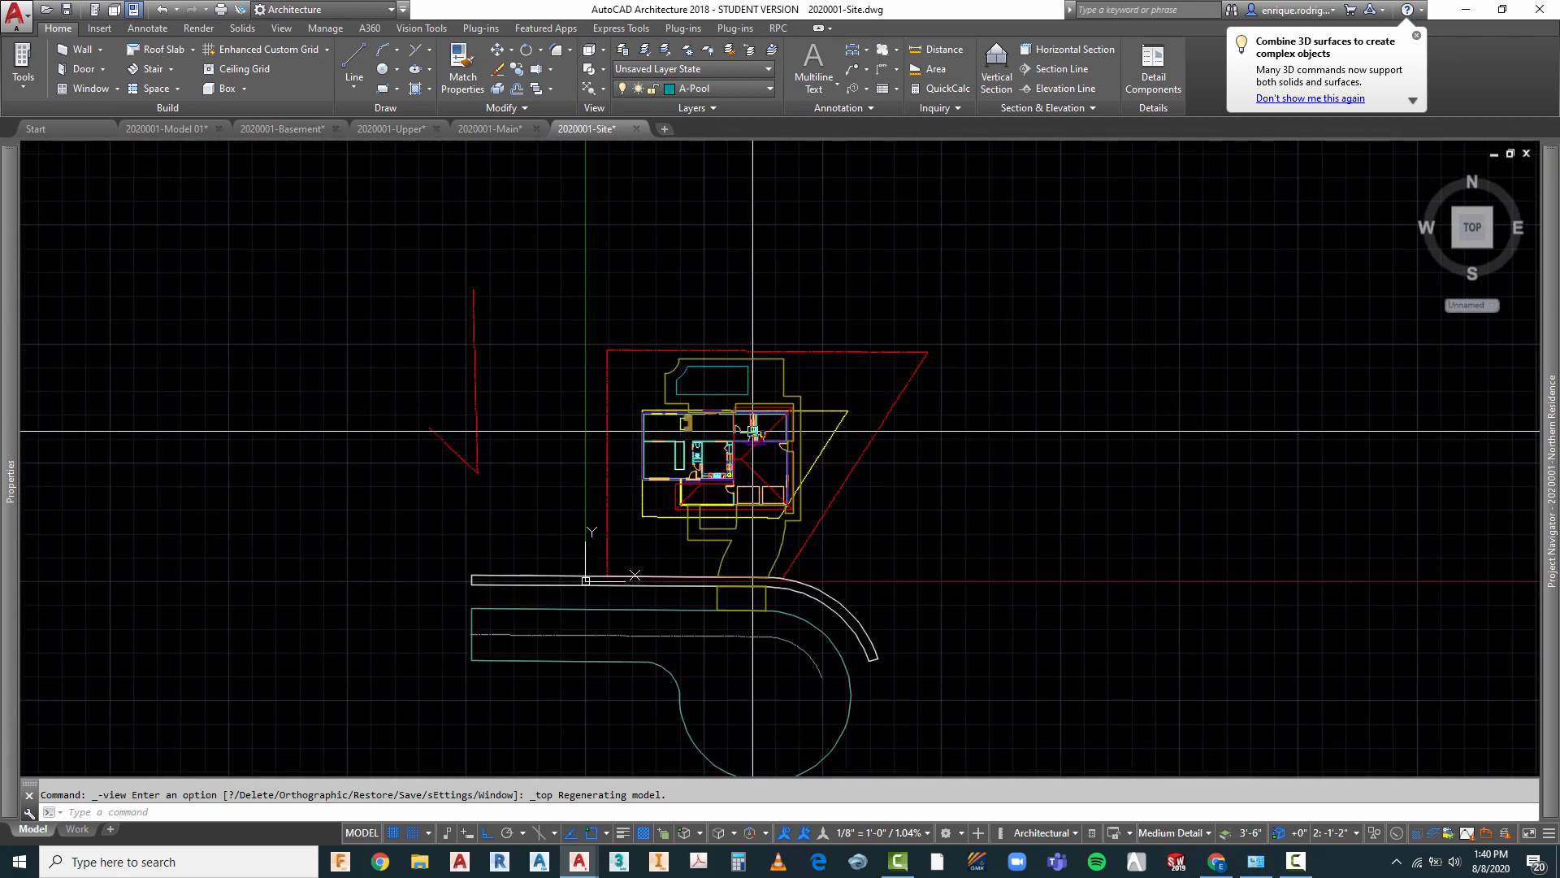
pyautogui.scroll(6, 753, 430)
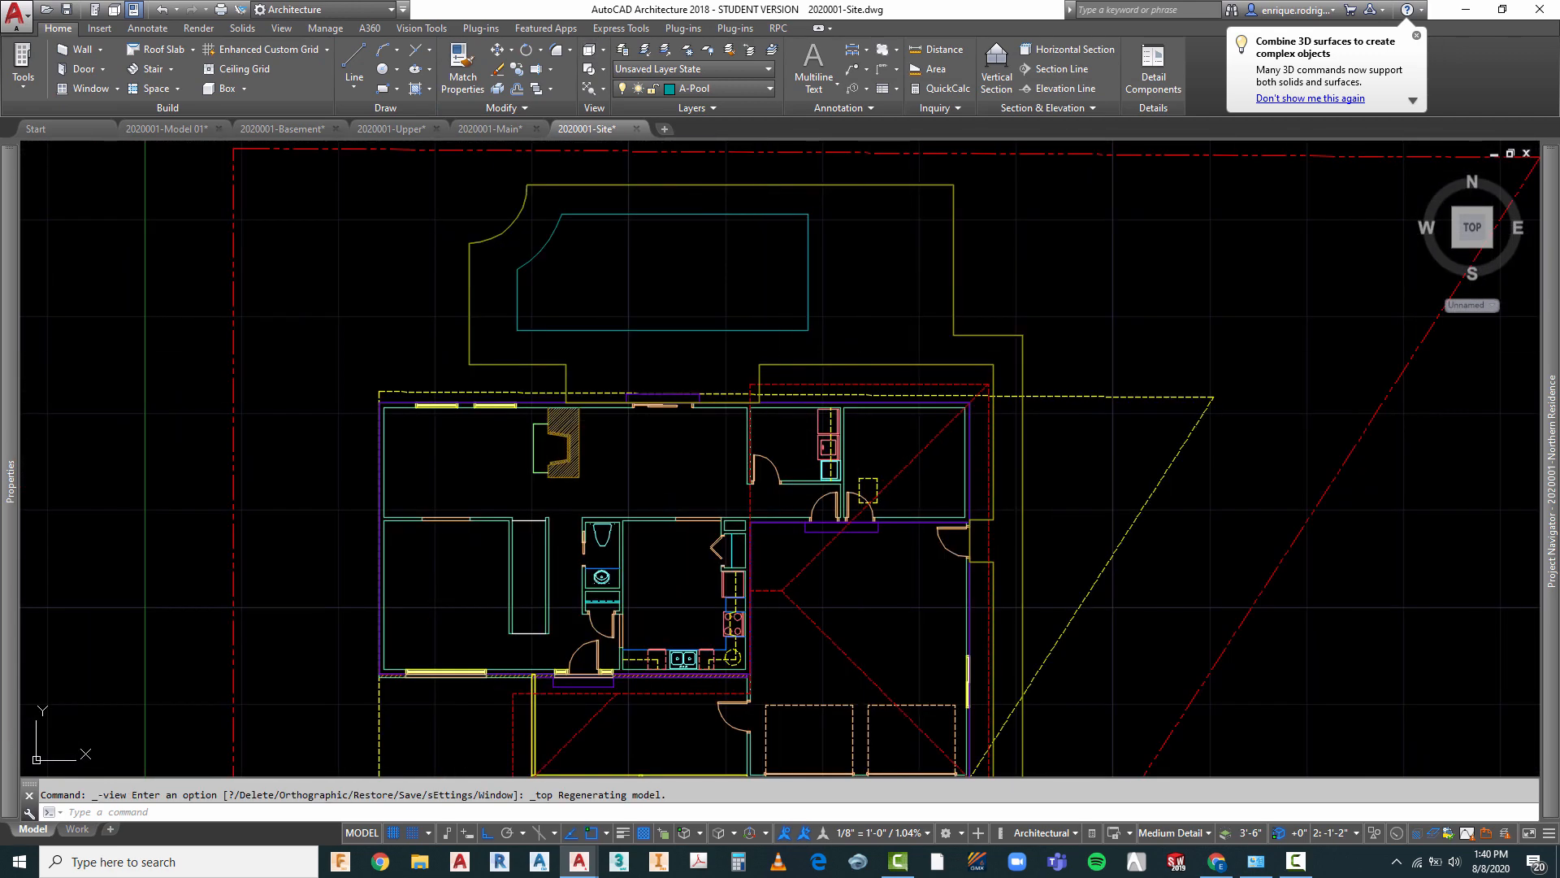
pyautogui.scroll(2, 528, 252)
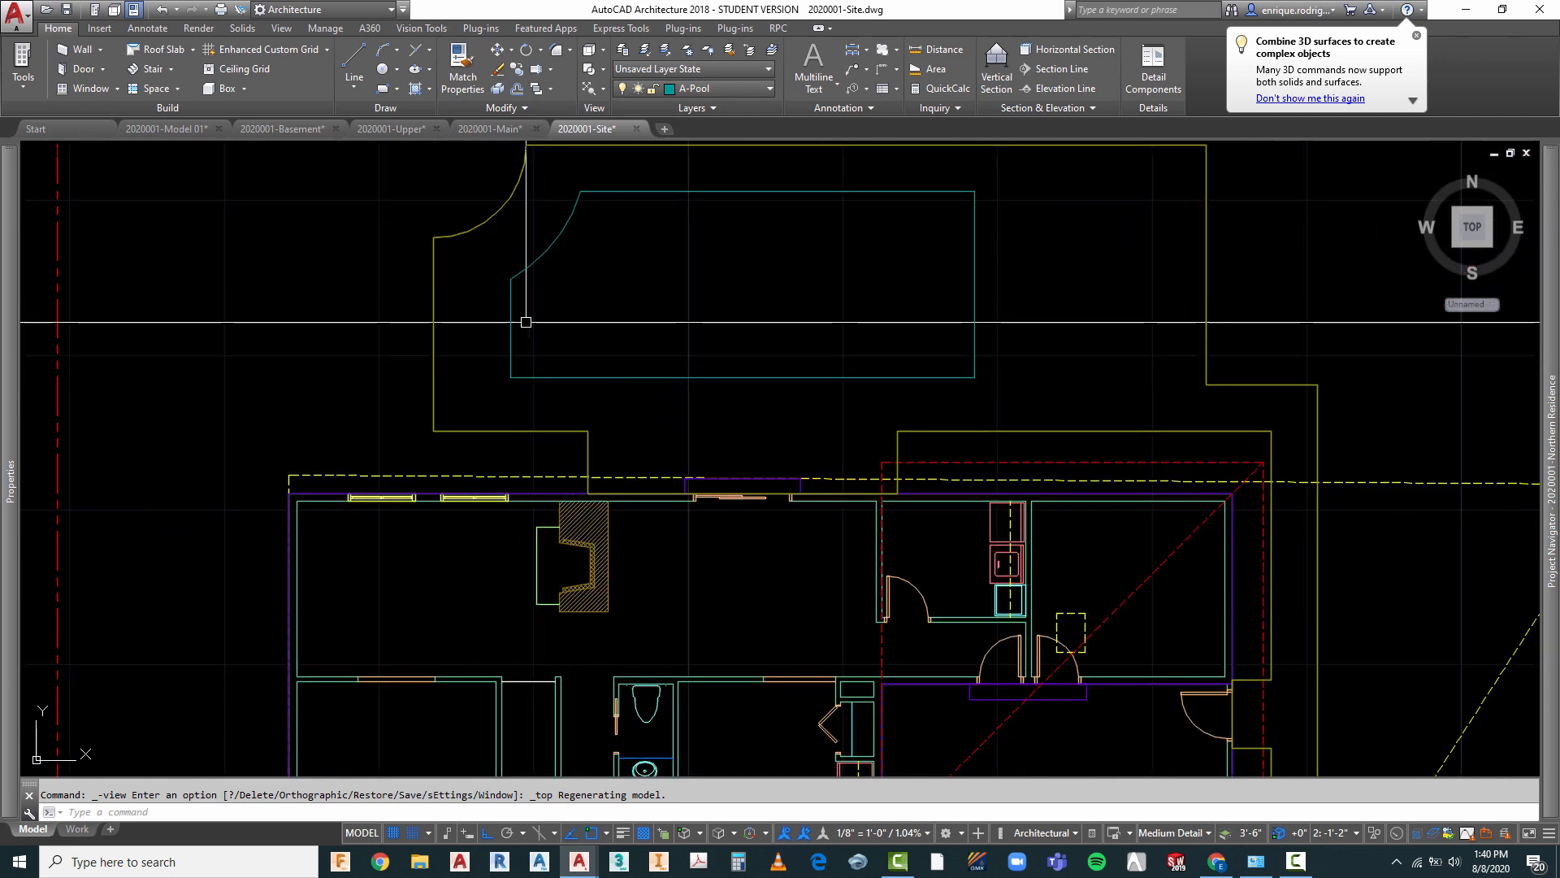
# - Examine the site plan's layout, including the house, pool, property lines, driveway, sidewalk and cul-de-sac
pyautogui.scroll(-2, 561, 370)
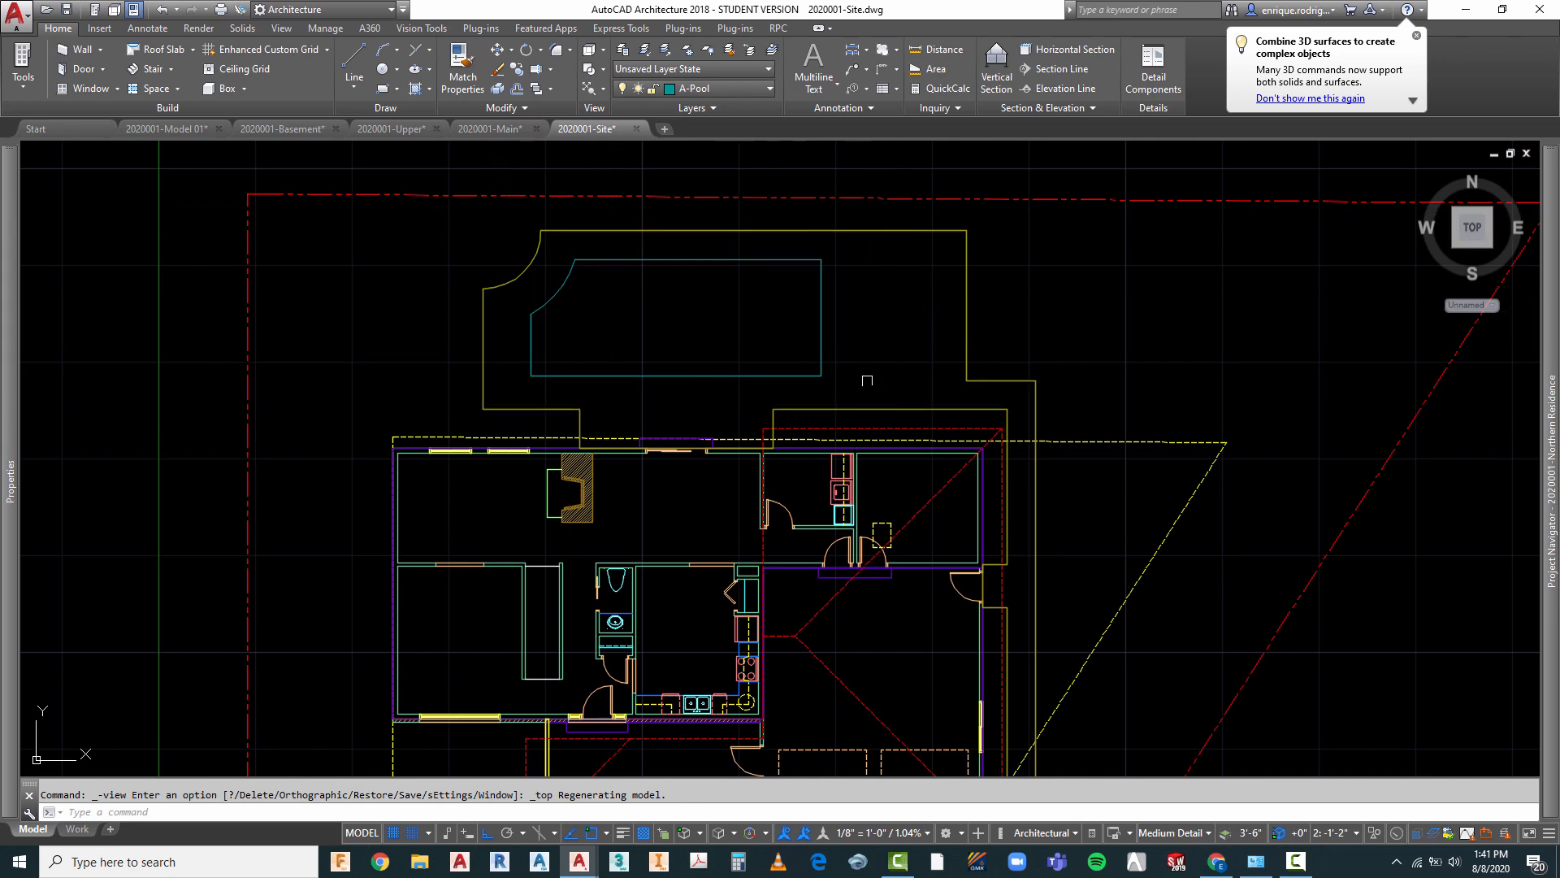
pyautogui.scroll(-2, 663, 254)
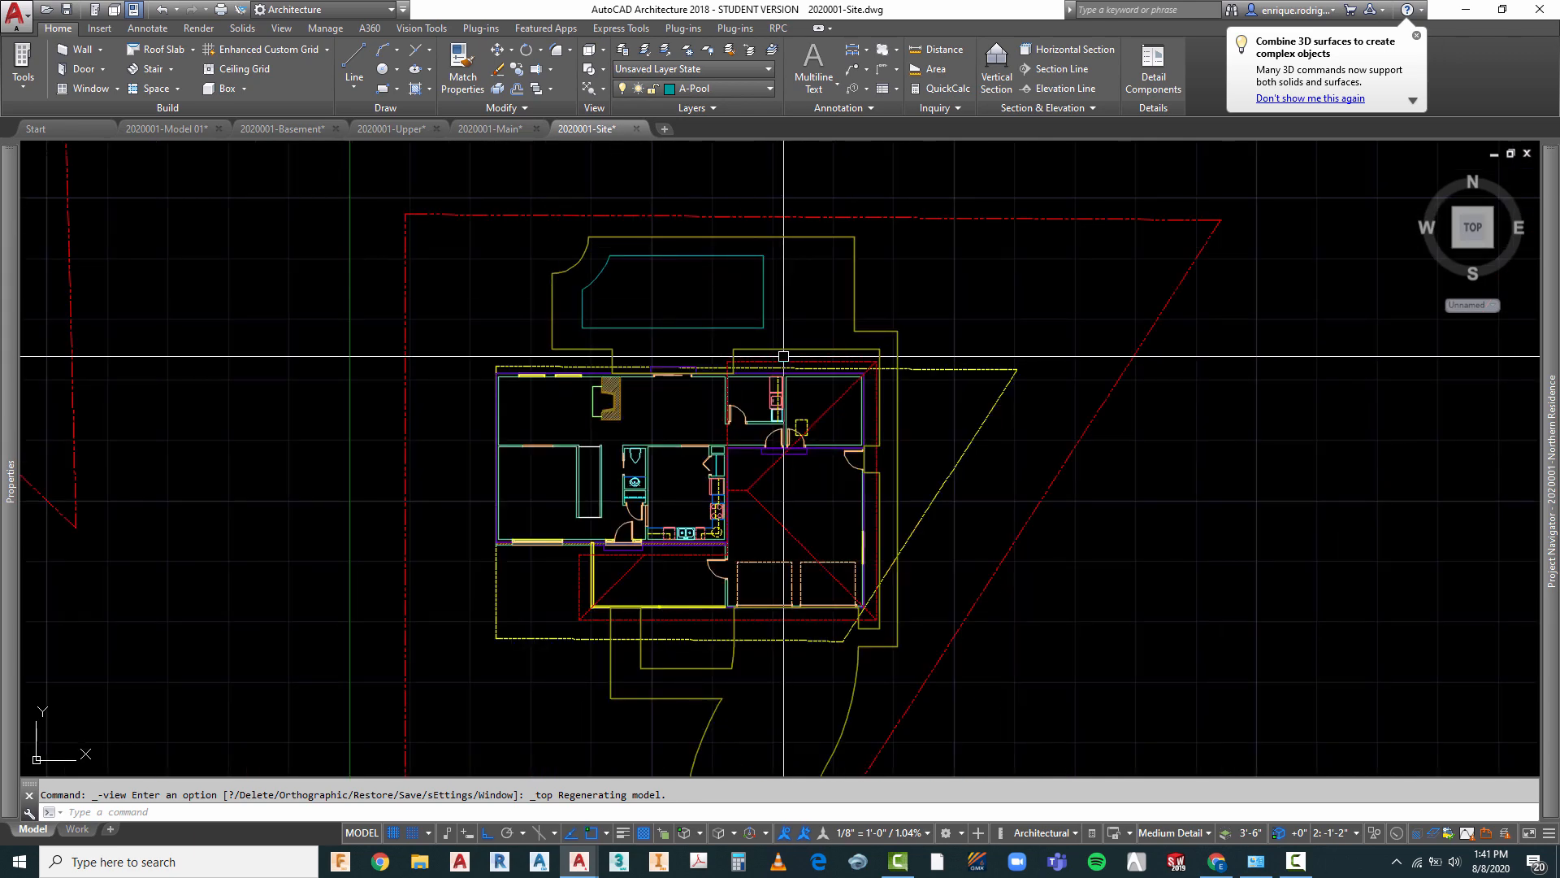
pyautogui.scroll(2, 749, 309)
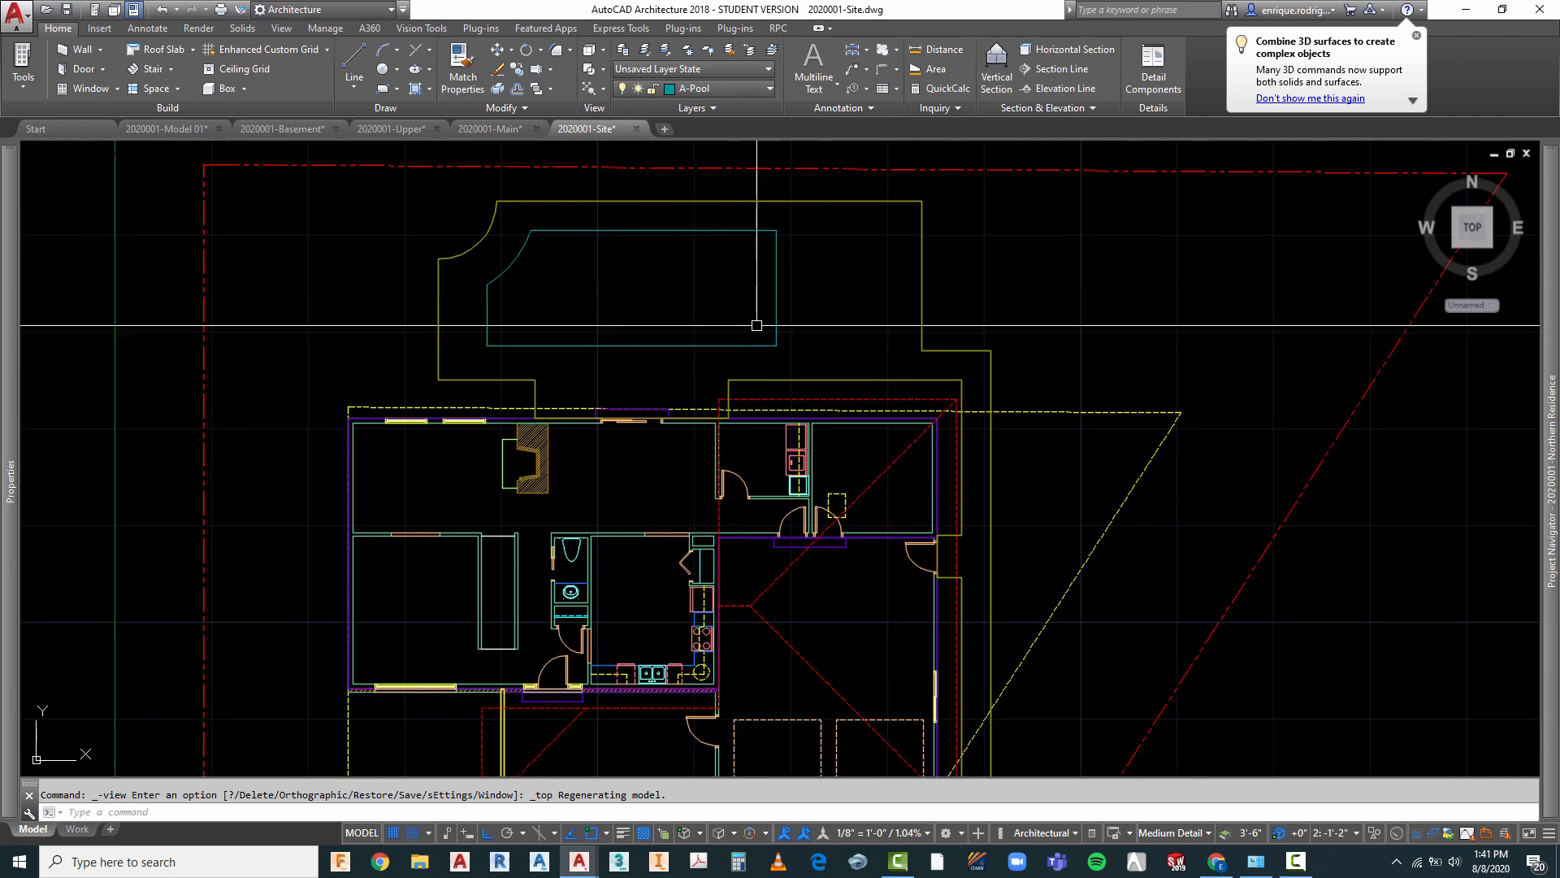
pyautogui.scroll(-2, 758, 320)
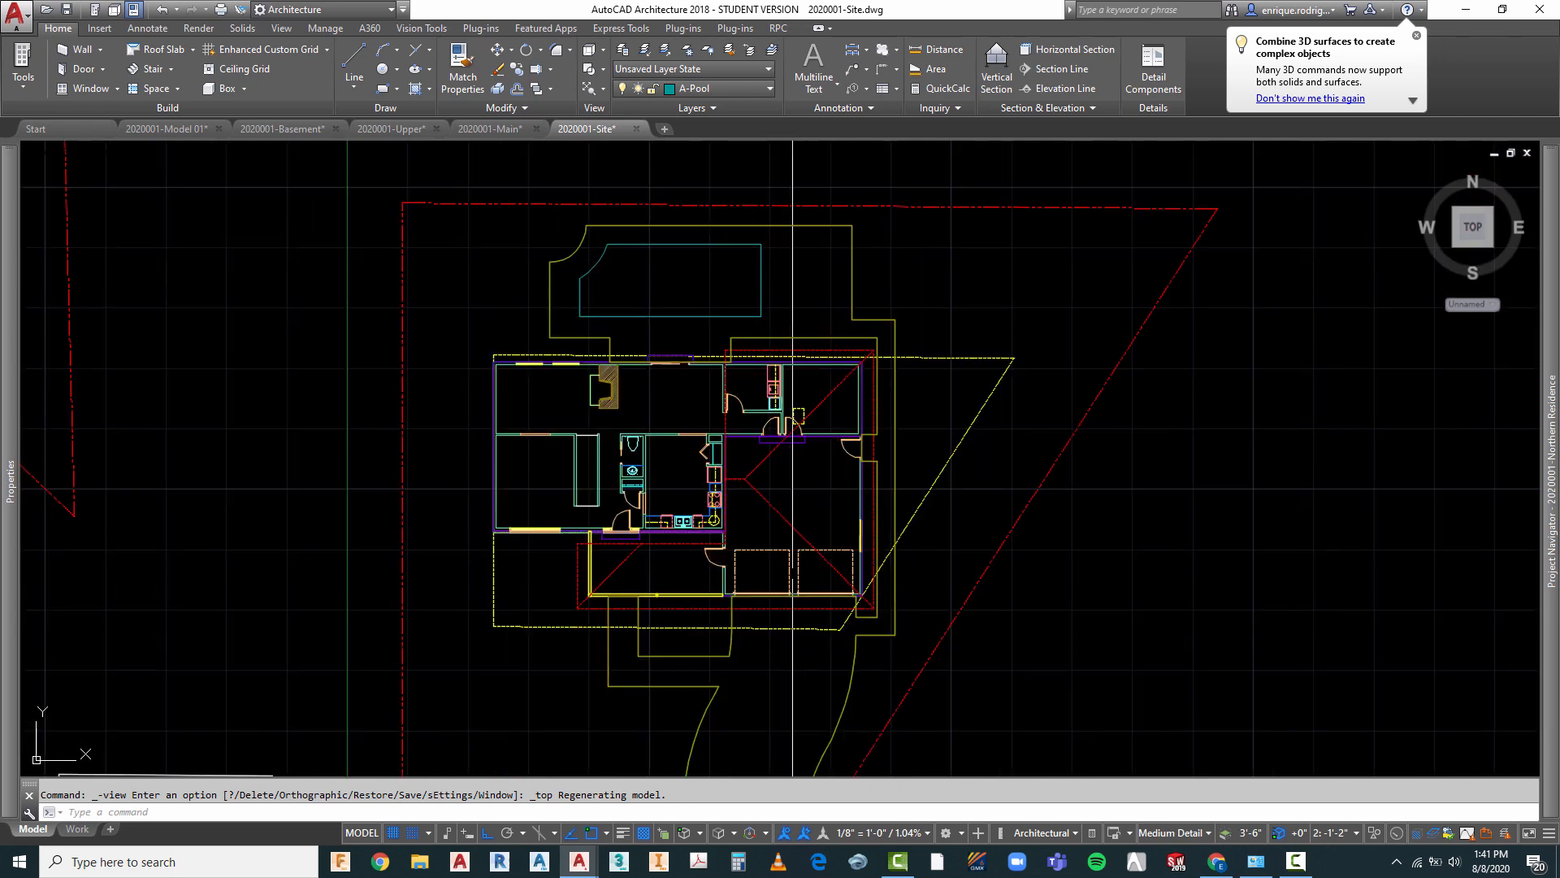
pyautogui.scroll(-2, 661, 317)
pyautogui.scroll(2, 662, 461)
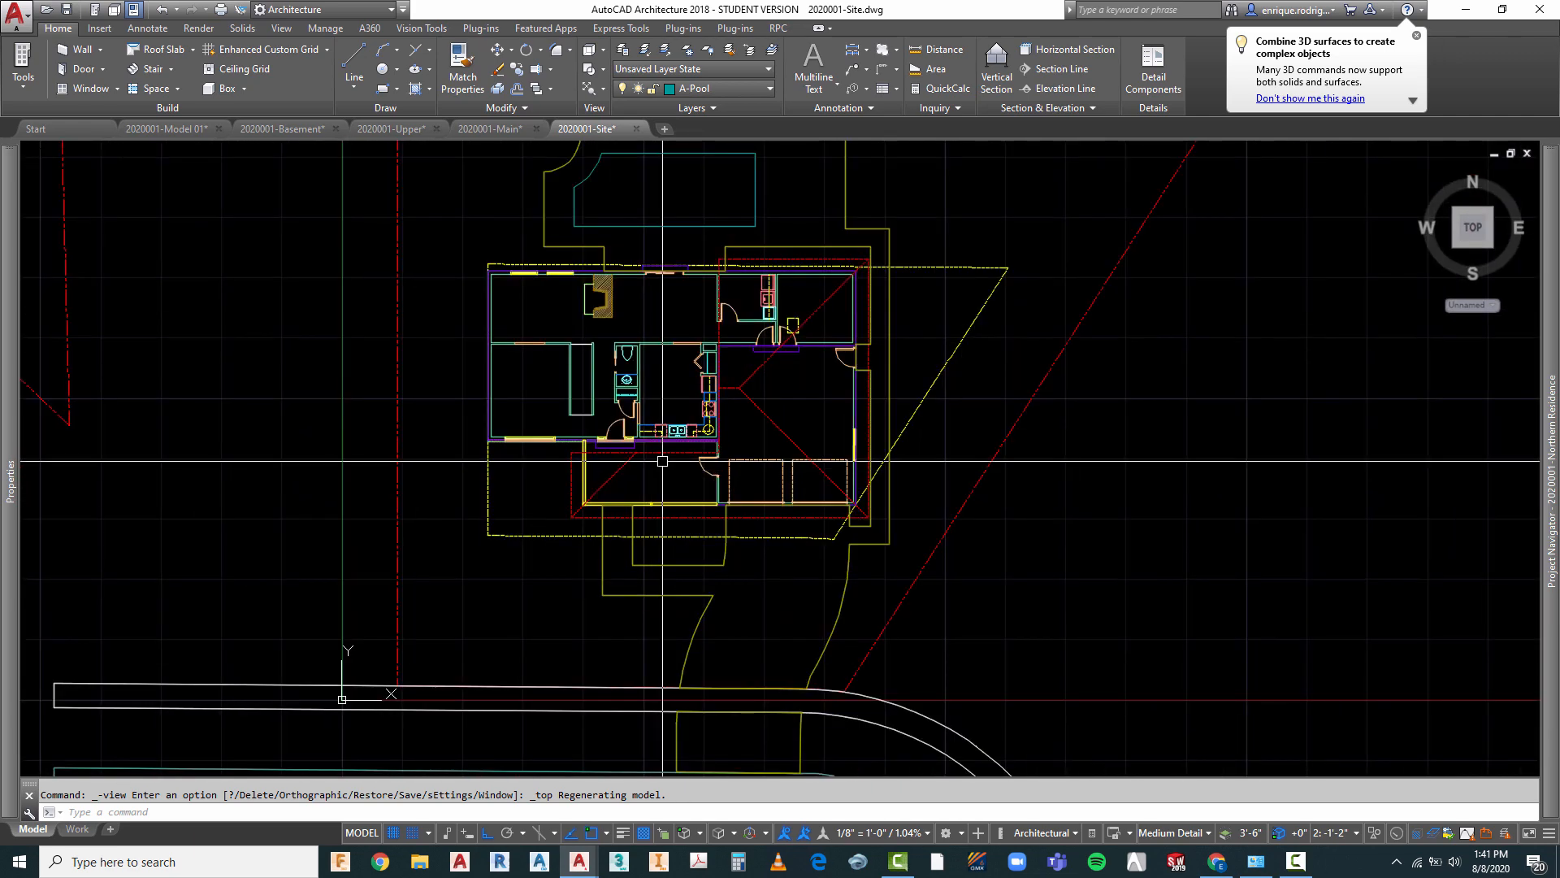
pyautogui.scroll(-2, 747, 591)
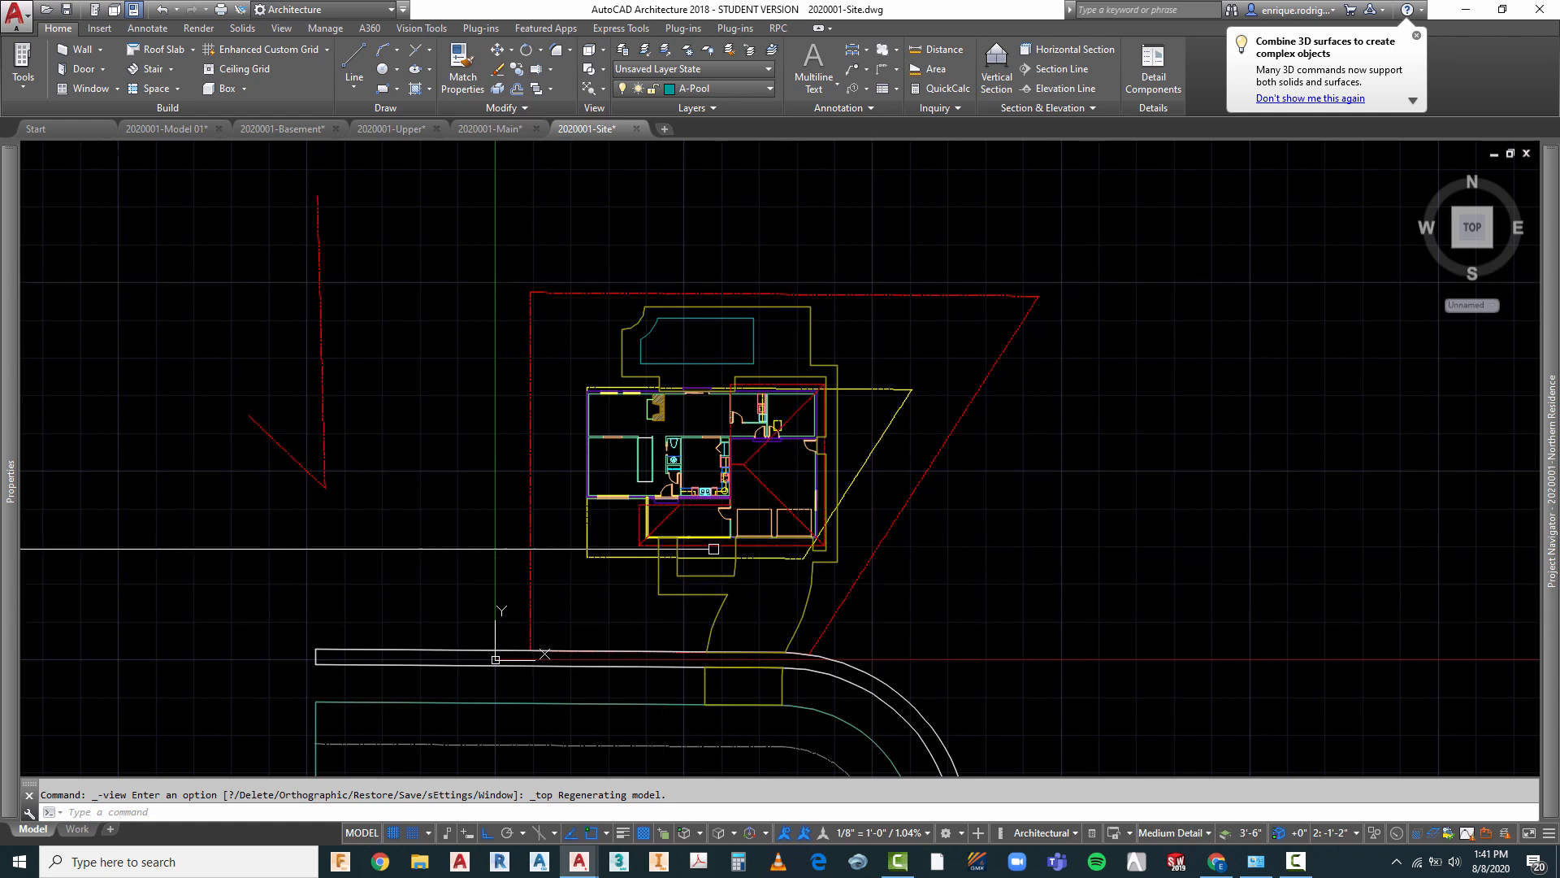
pyautogui.scroll(2, 676, 485)
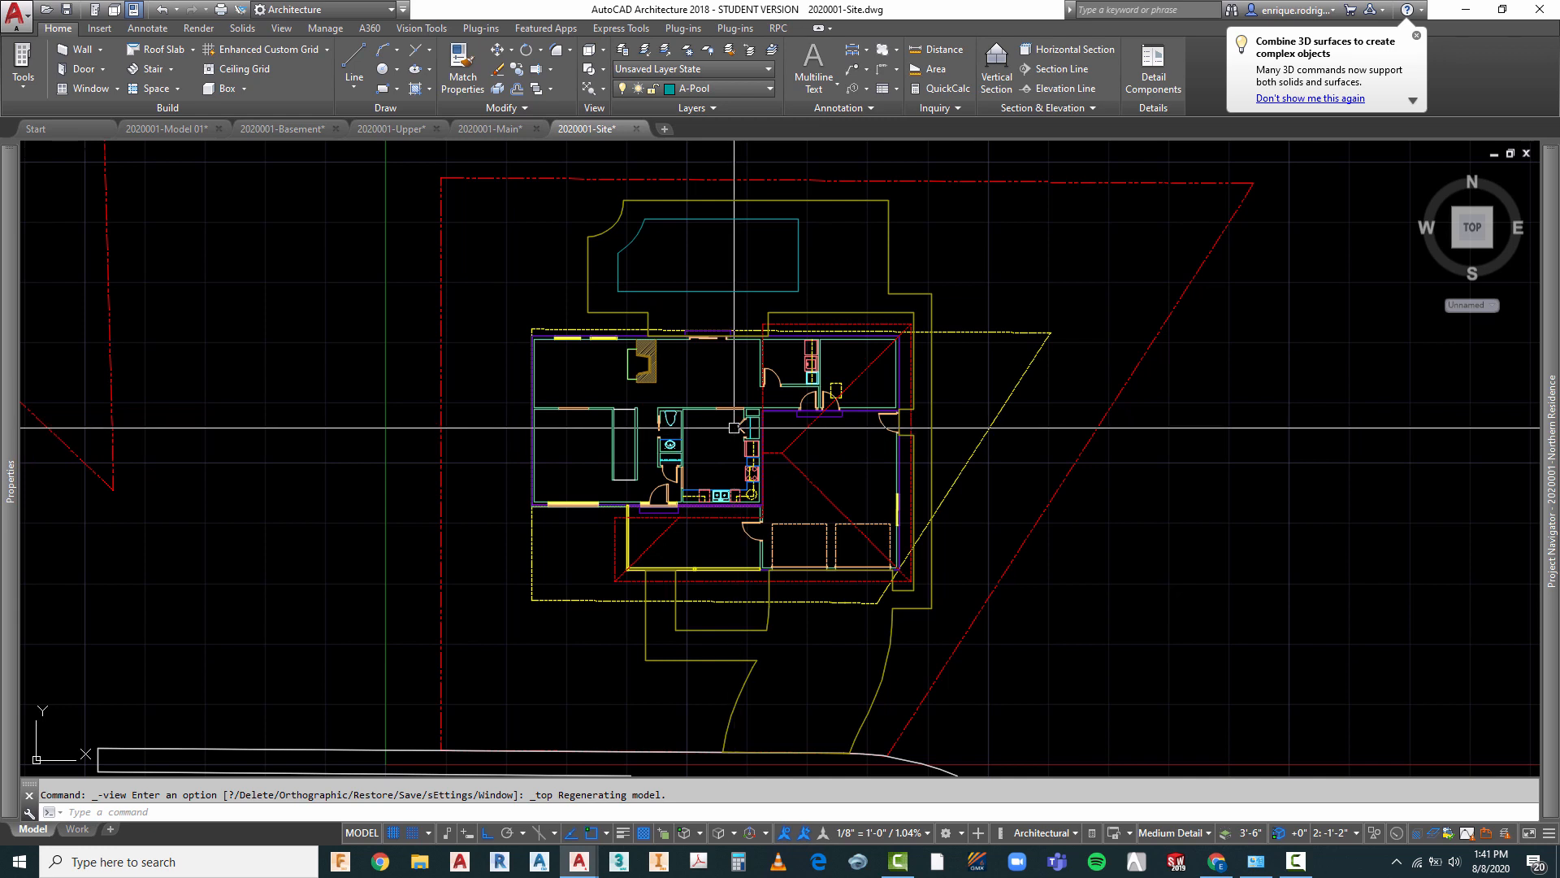
pyautogui.moveTo(742, 409)
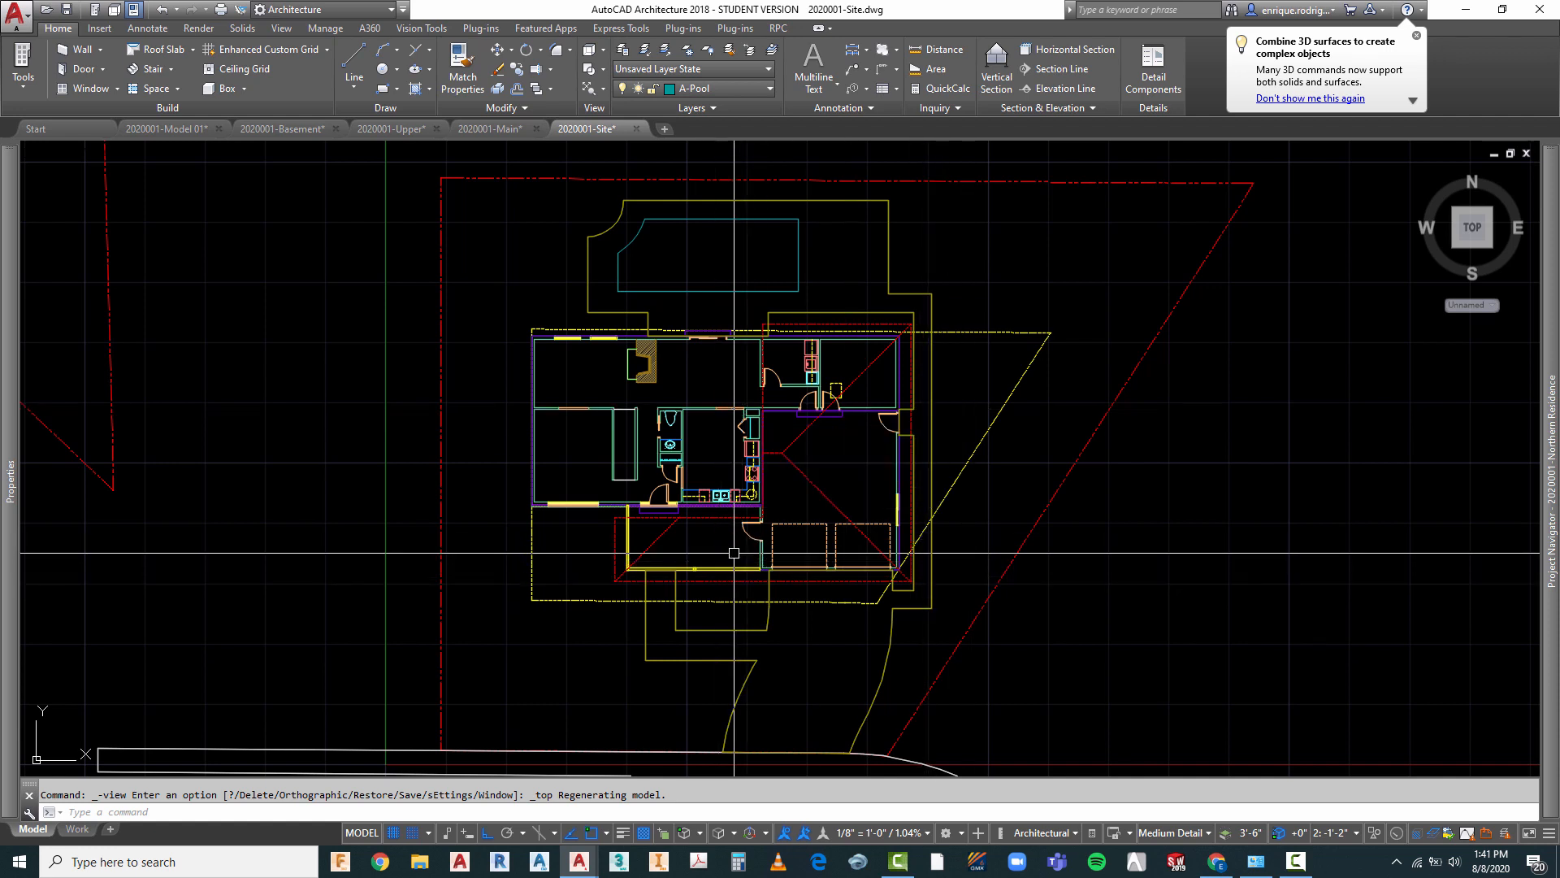
pyautogui.scroll(-2, 808, 471)
pyautogui.scroll(-5, 772, 545)
pyautogui.scroll(5, 788, 455)
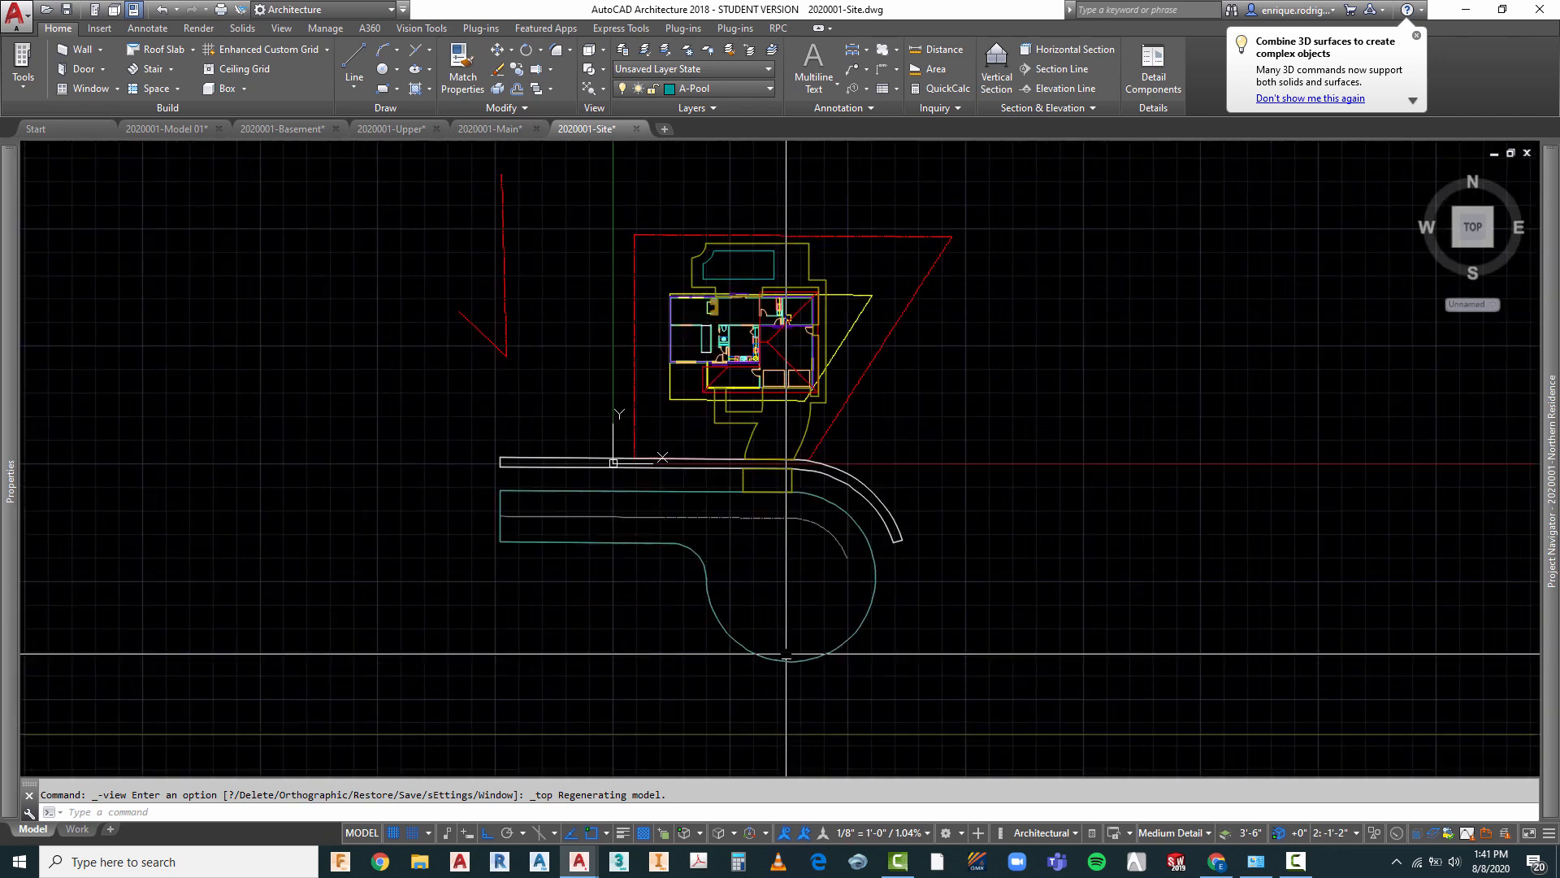
pyautogui.scroll(-3, 707, 691)
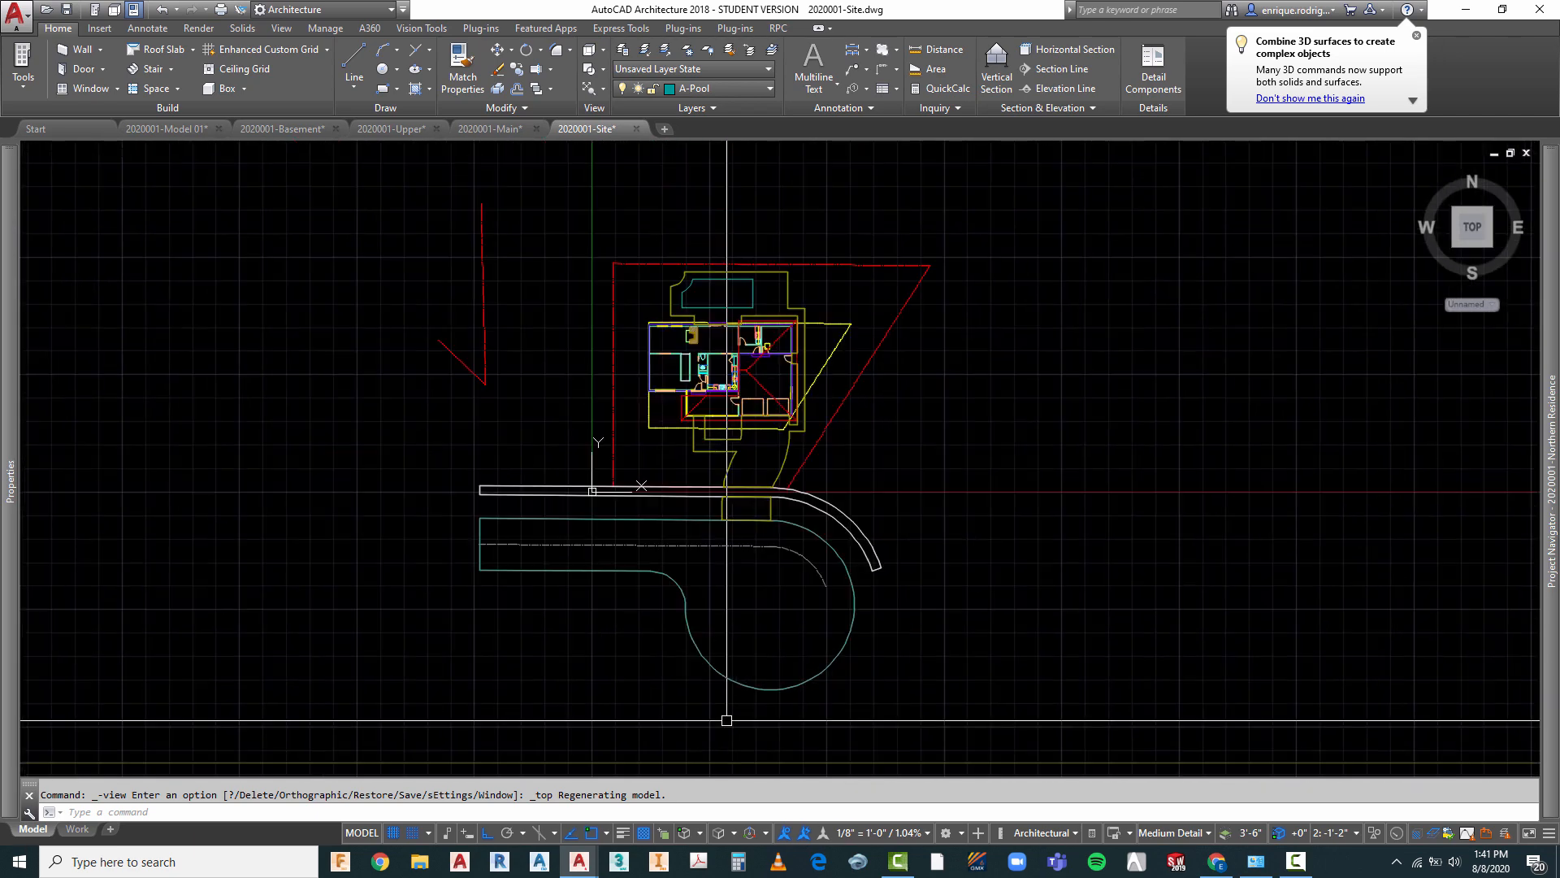
pyautogui.scroll(4, 705, 313)
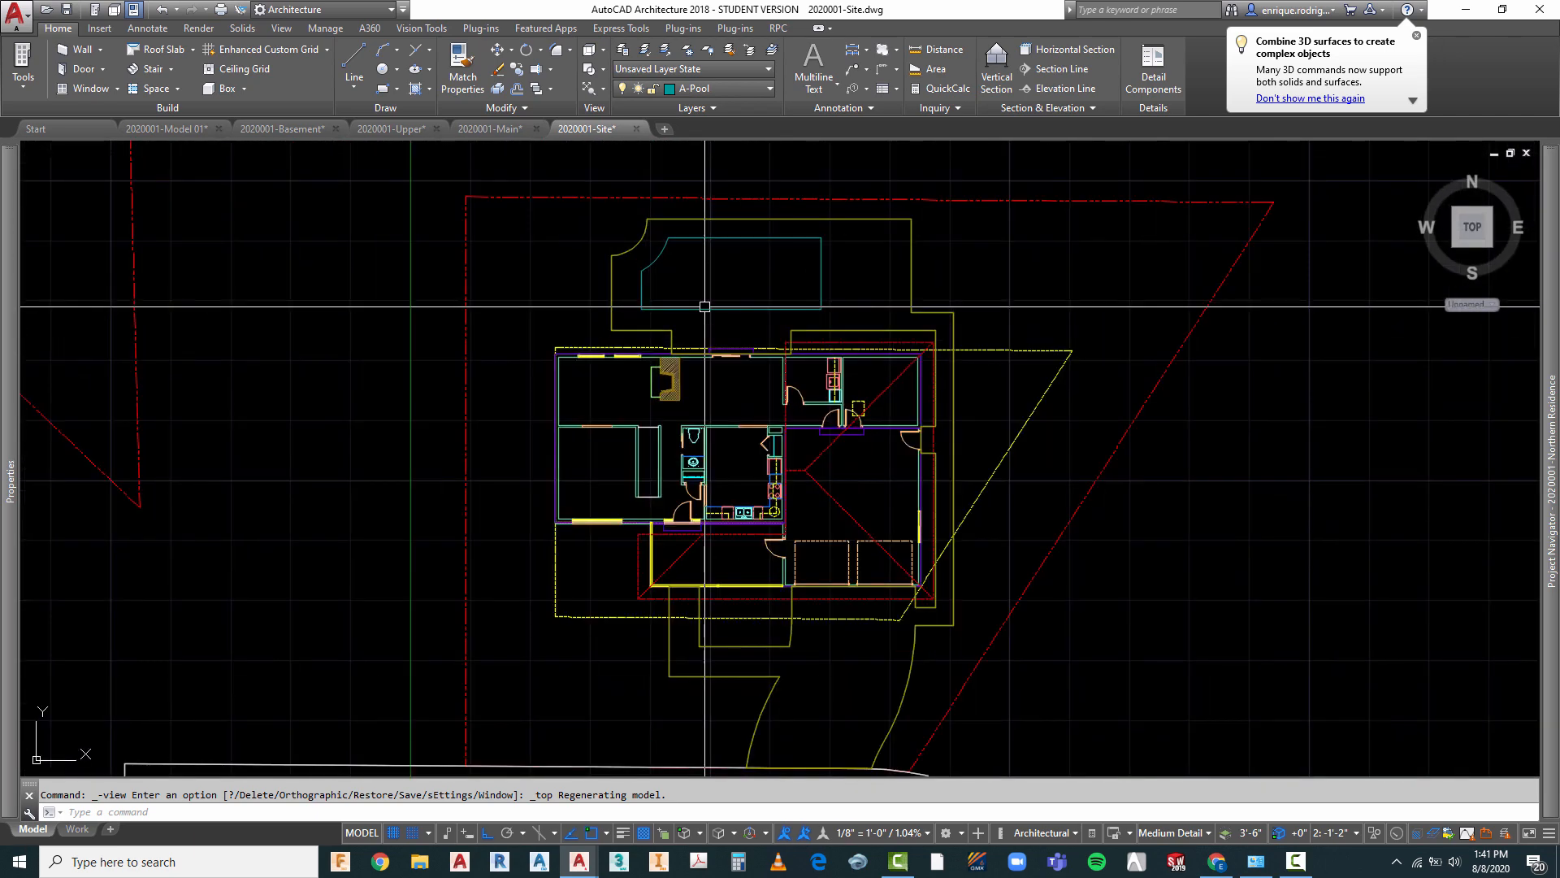
# - Inspect the driveway and deck outline and the pool outline behind the house
pyautogui.click(913, 251)
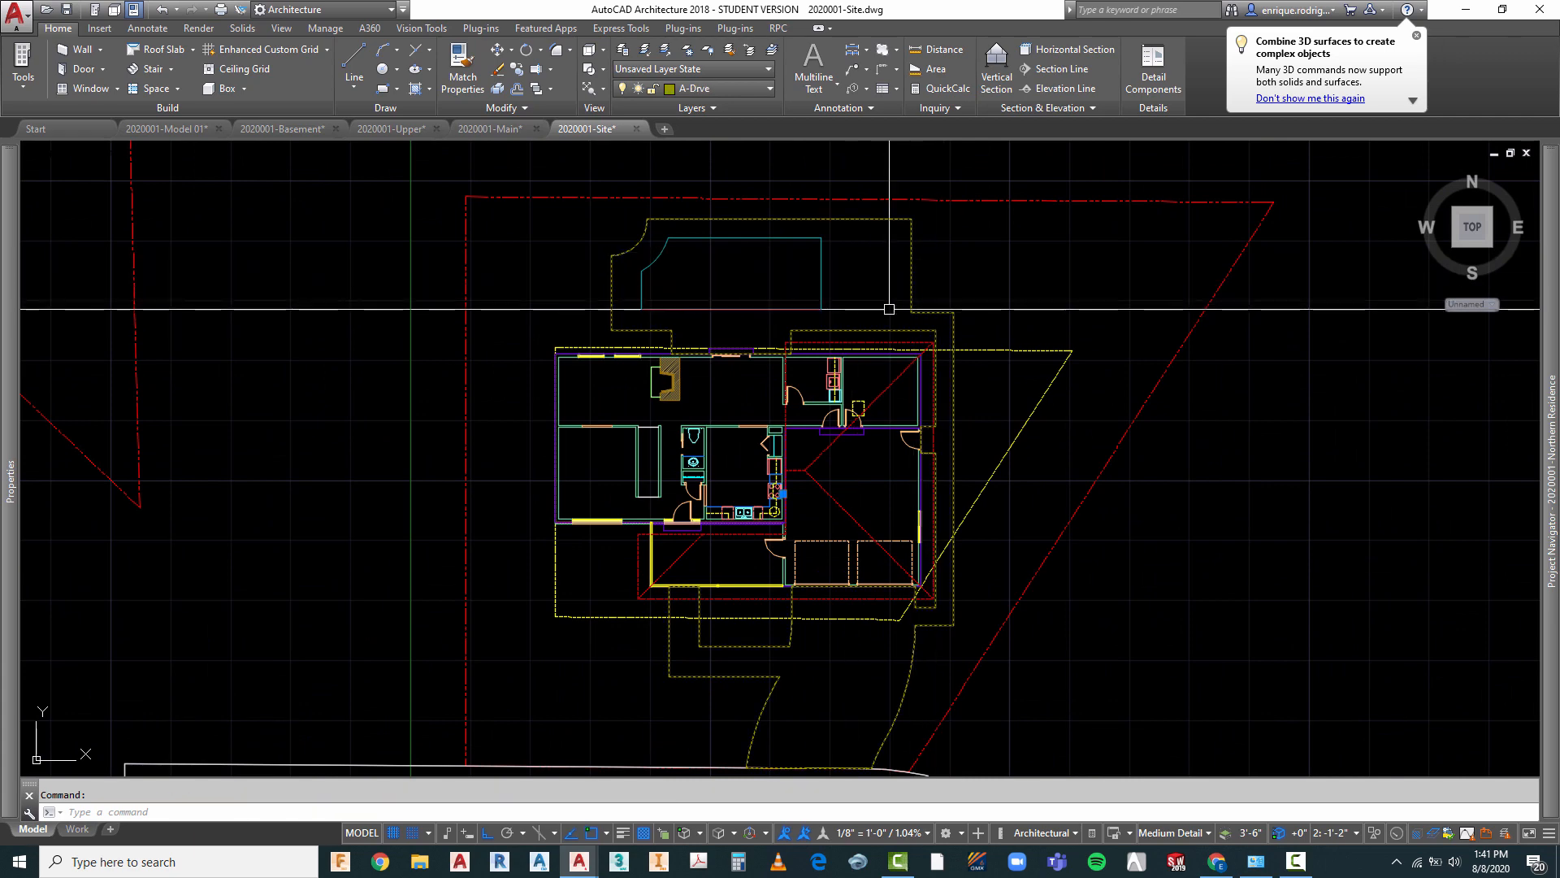
pyautogui.scroll(2, 847, 258)
pyautogui.press('Escape')
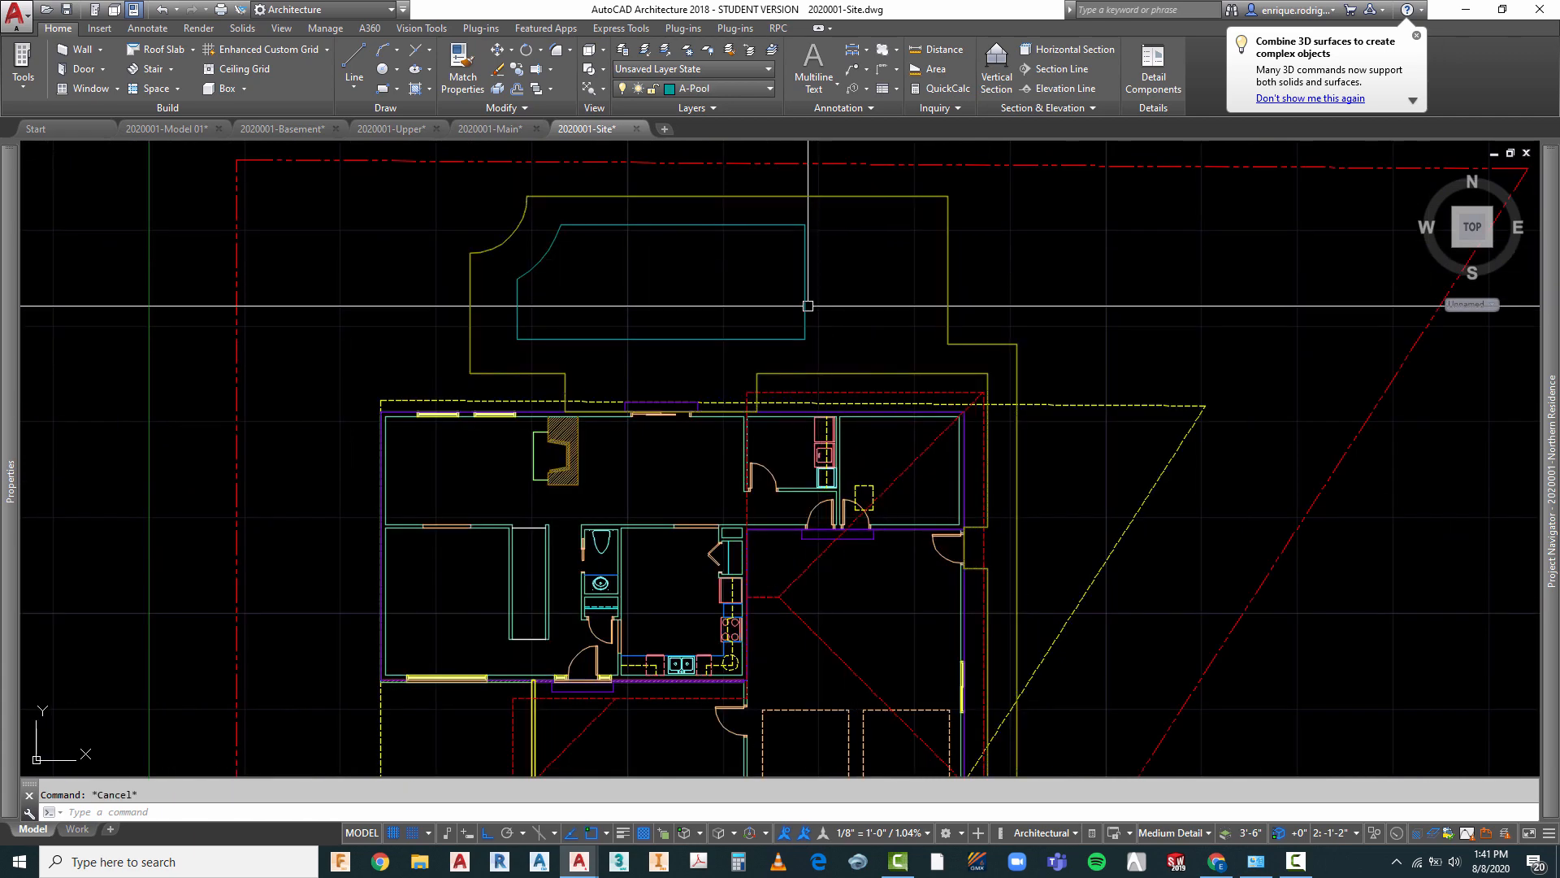
pyautogui.click(804, 294)
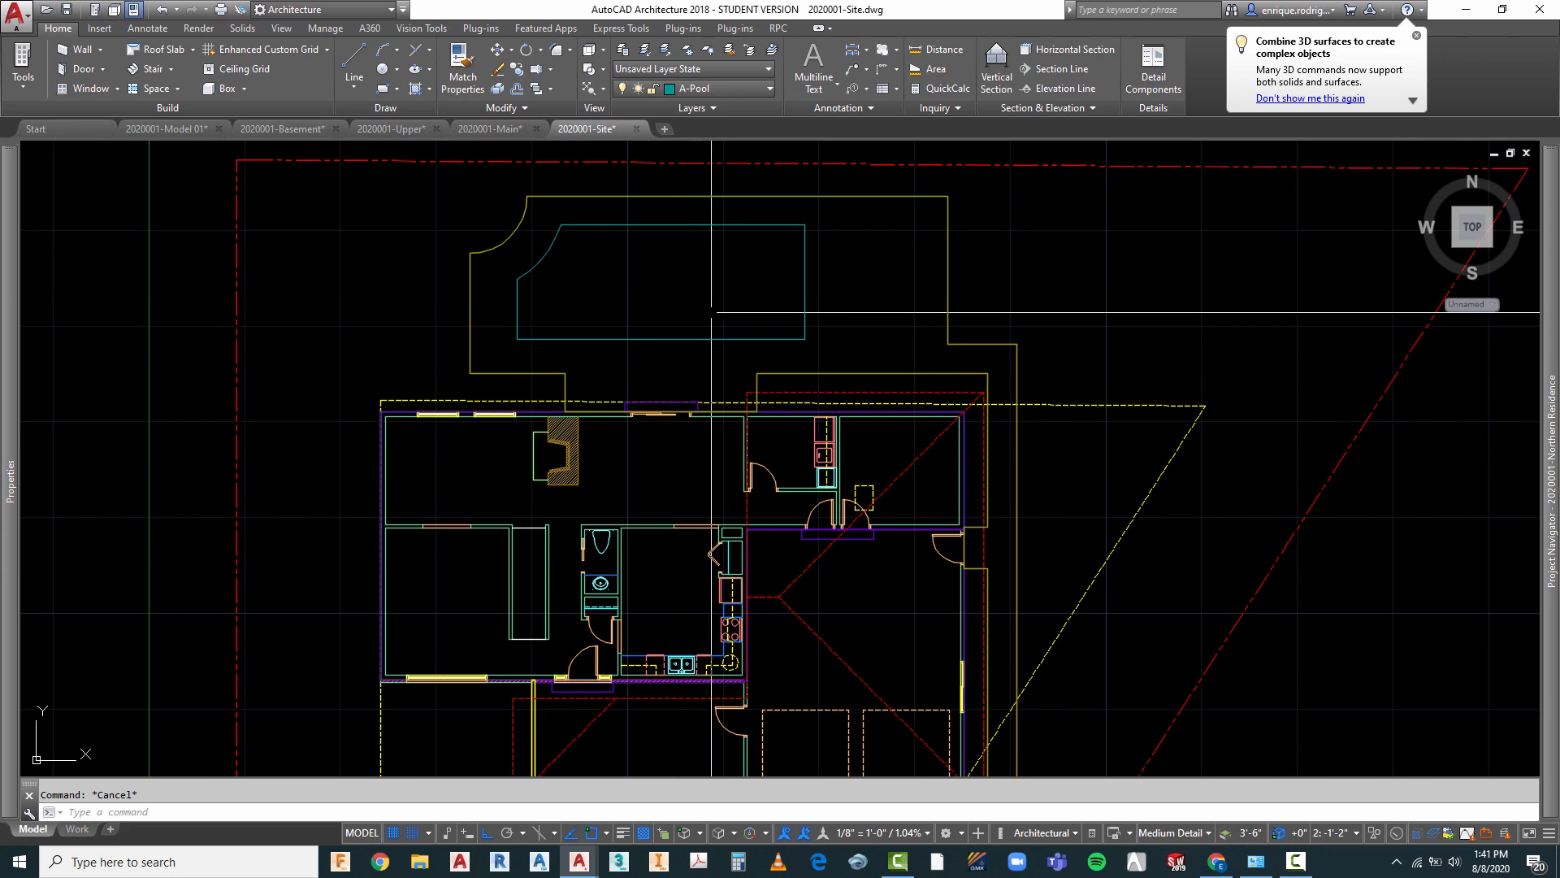
pyautogui.scroll(-2, 700, 320)
pyautogui.scroll(2, 608, 299)
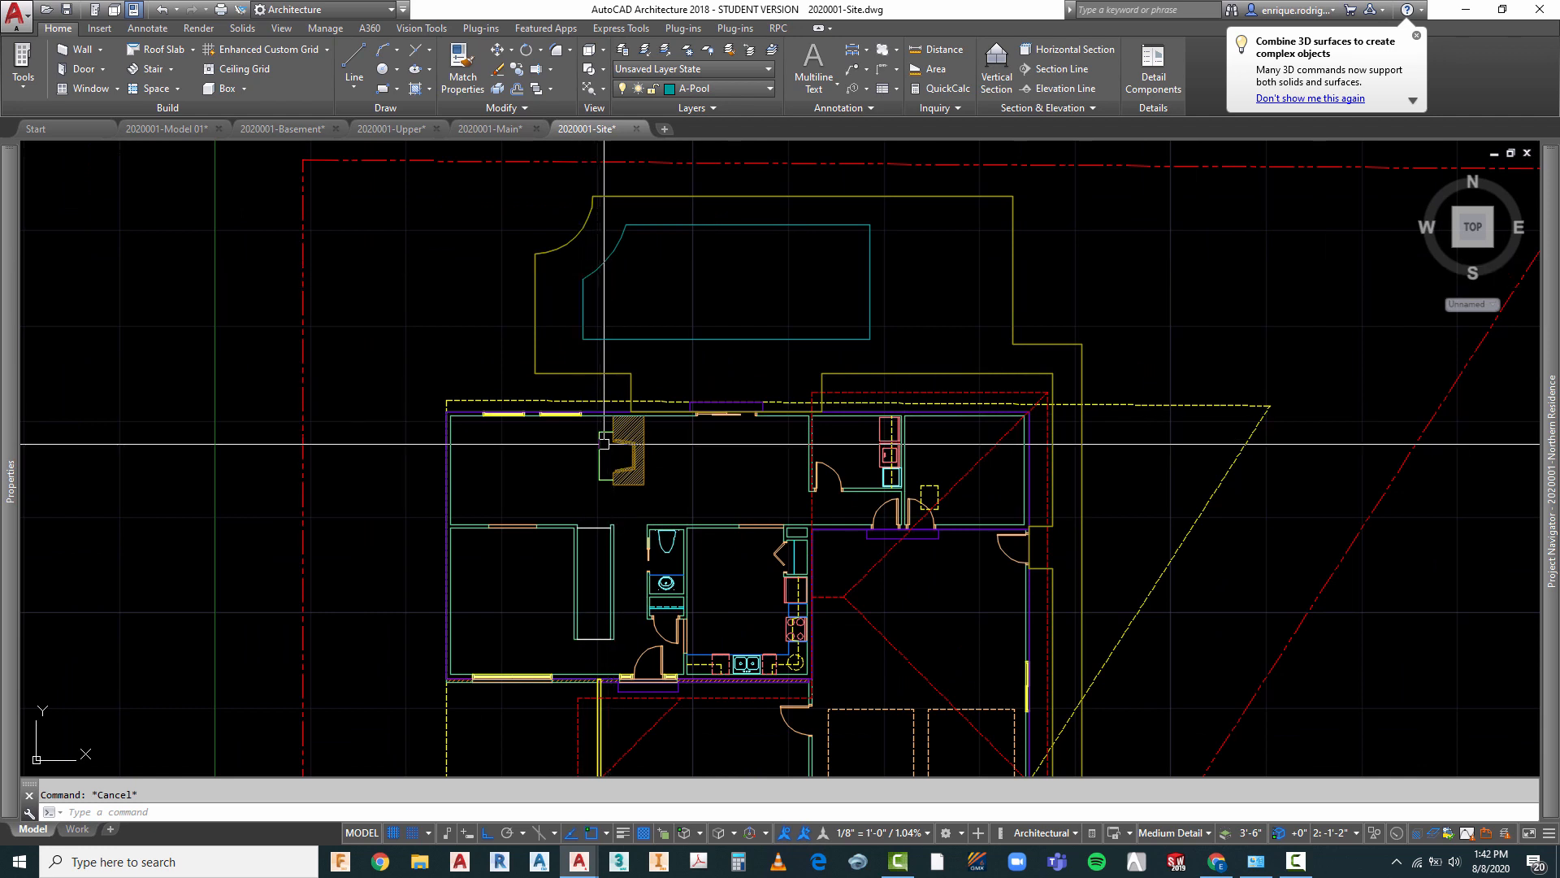
pyautogui.scroll(-4, 597, 406)
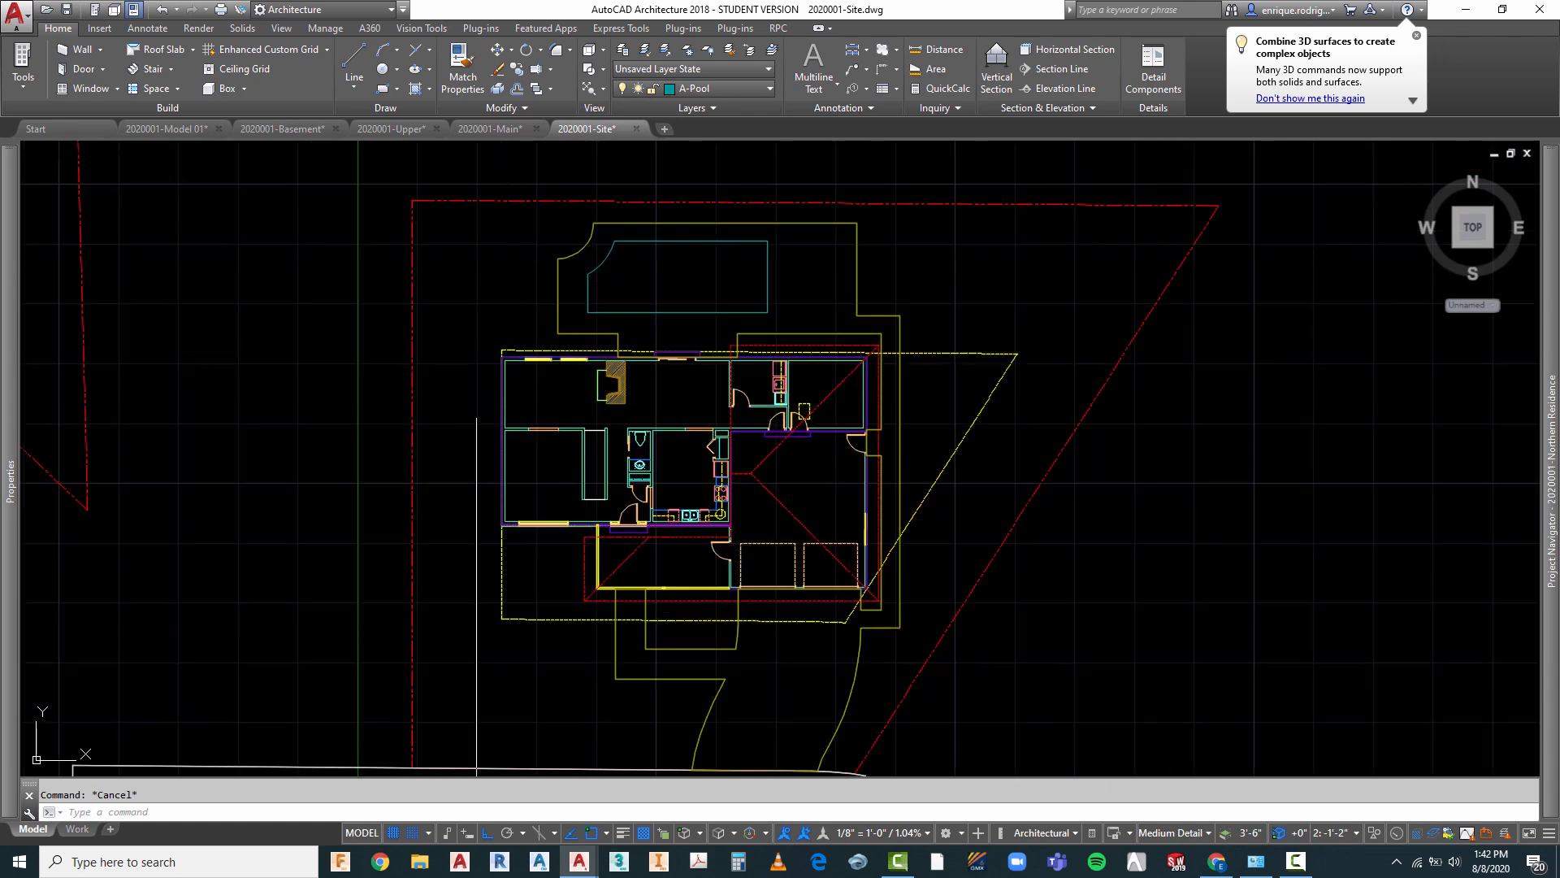
# - Examine the areas around the house walls, garage and front porch relative to the setback and property lines
pyautogui.scroll(6, 508, 407)
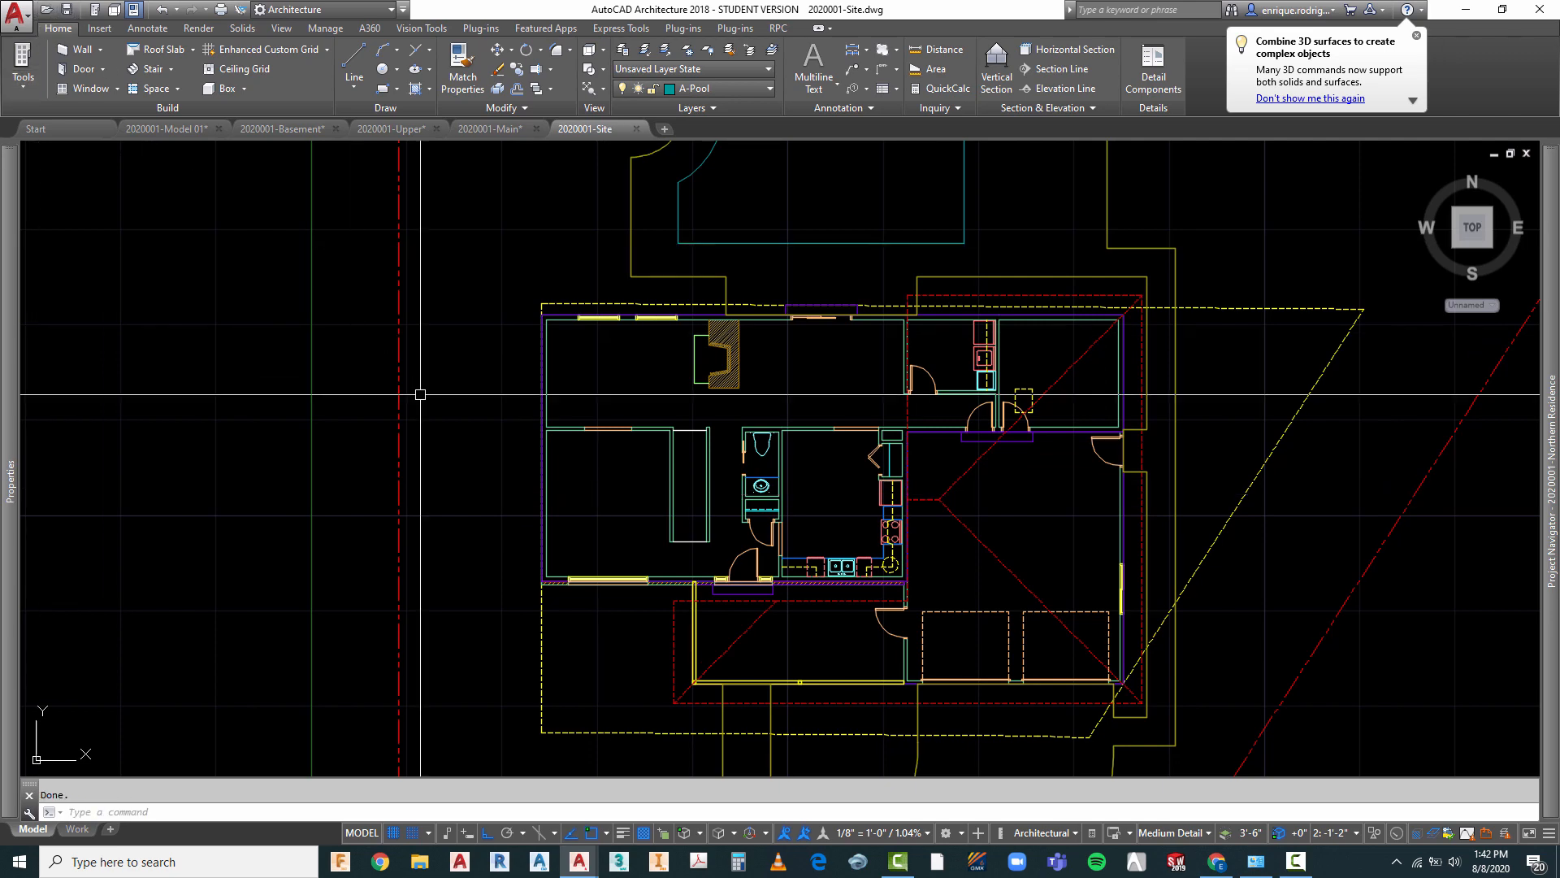
pyautogui.scroll(-4, 429, 393)
pyautogui.scroll(2, 430, 392)
pyautogui.press('Escape')
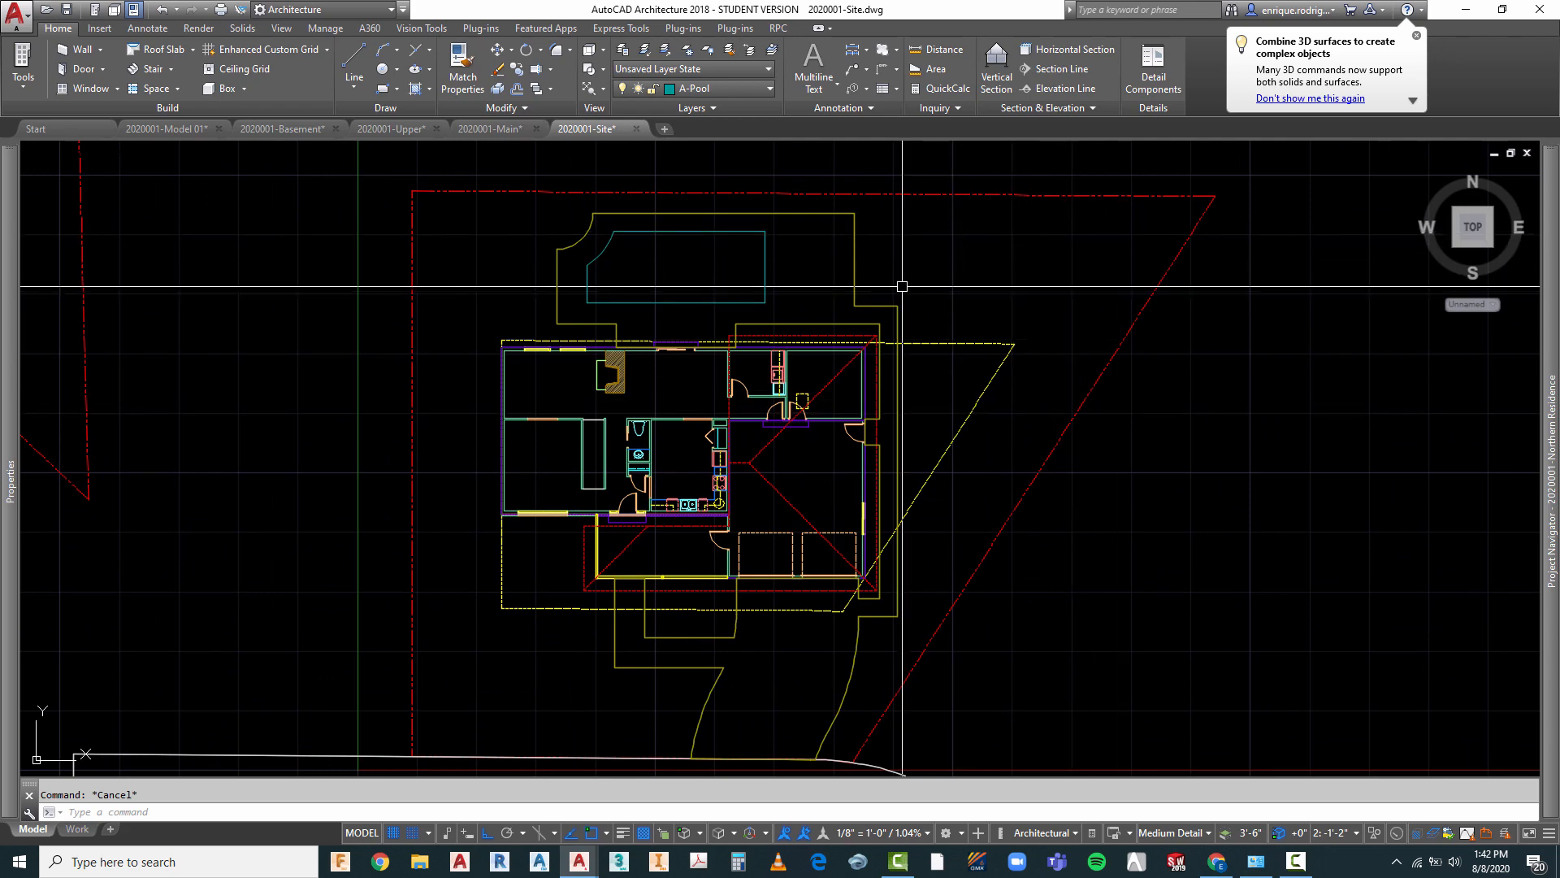
pyautogui.scroll(2, 860, 472)
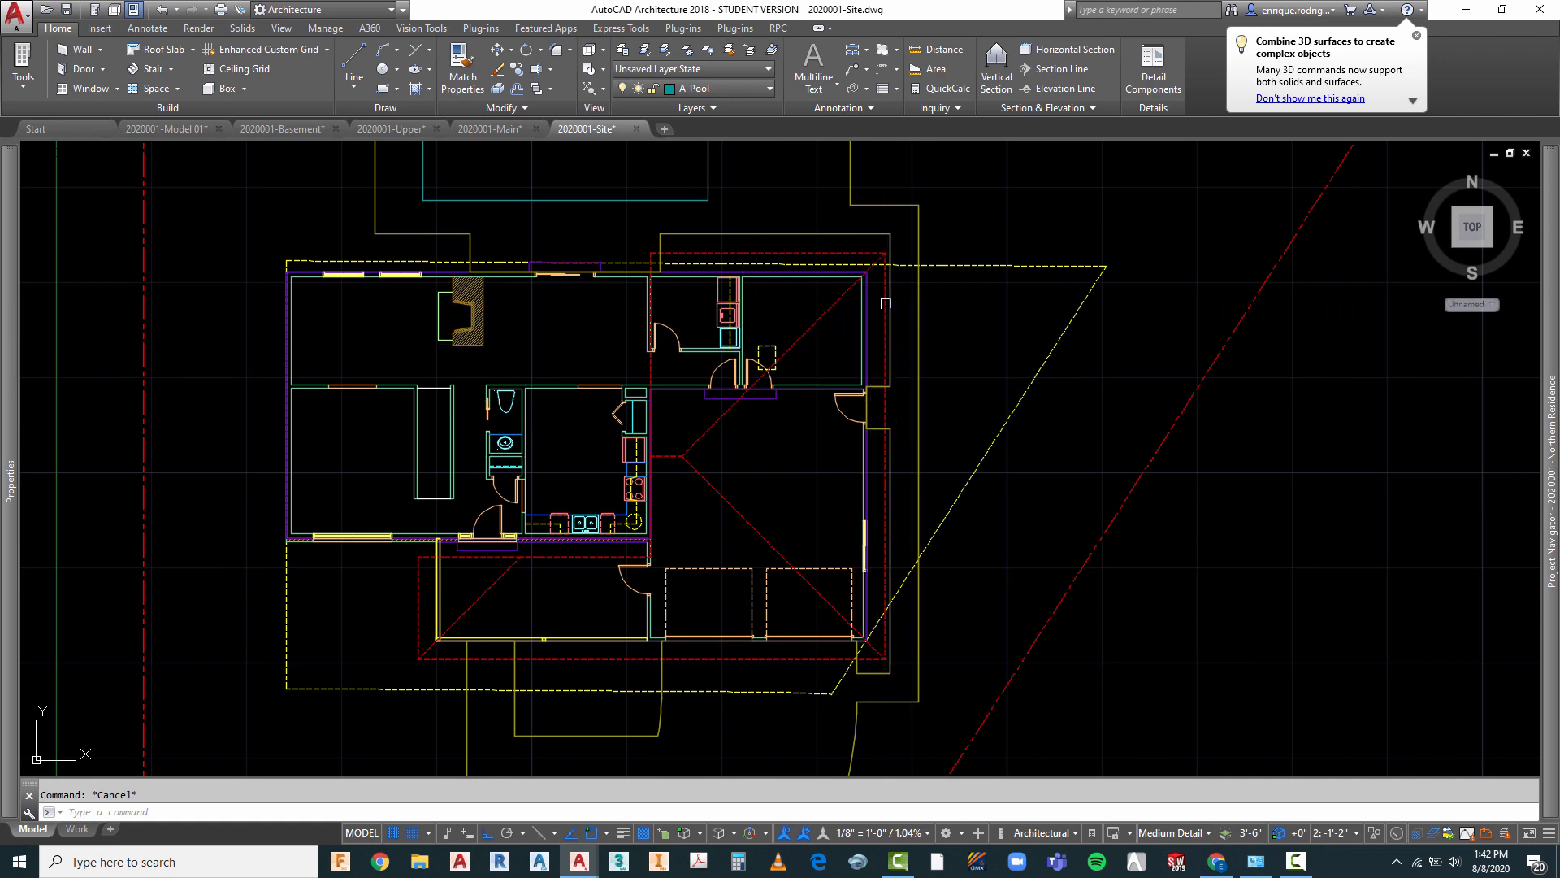
pyautogui.scroll(-2, 885, 303)
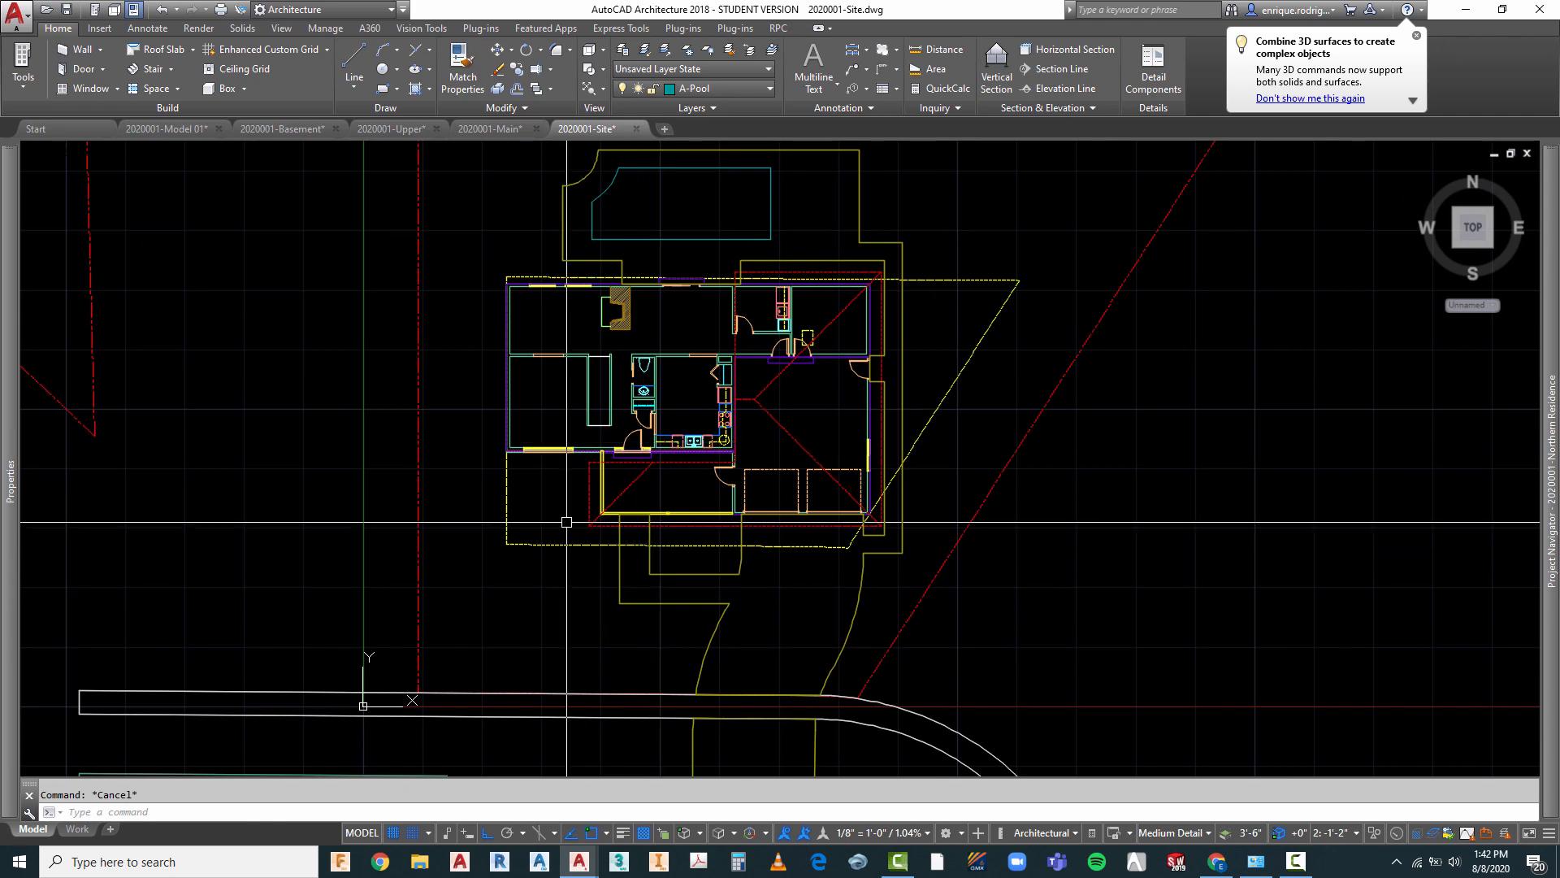
pyautogui.scroll(4, 567, 521)
pyautogui.scroll(-2, 566, 521)
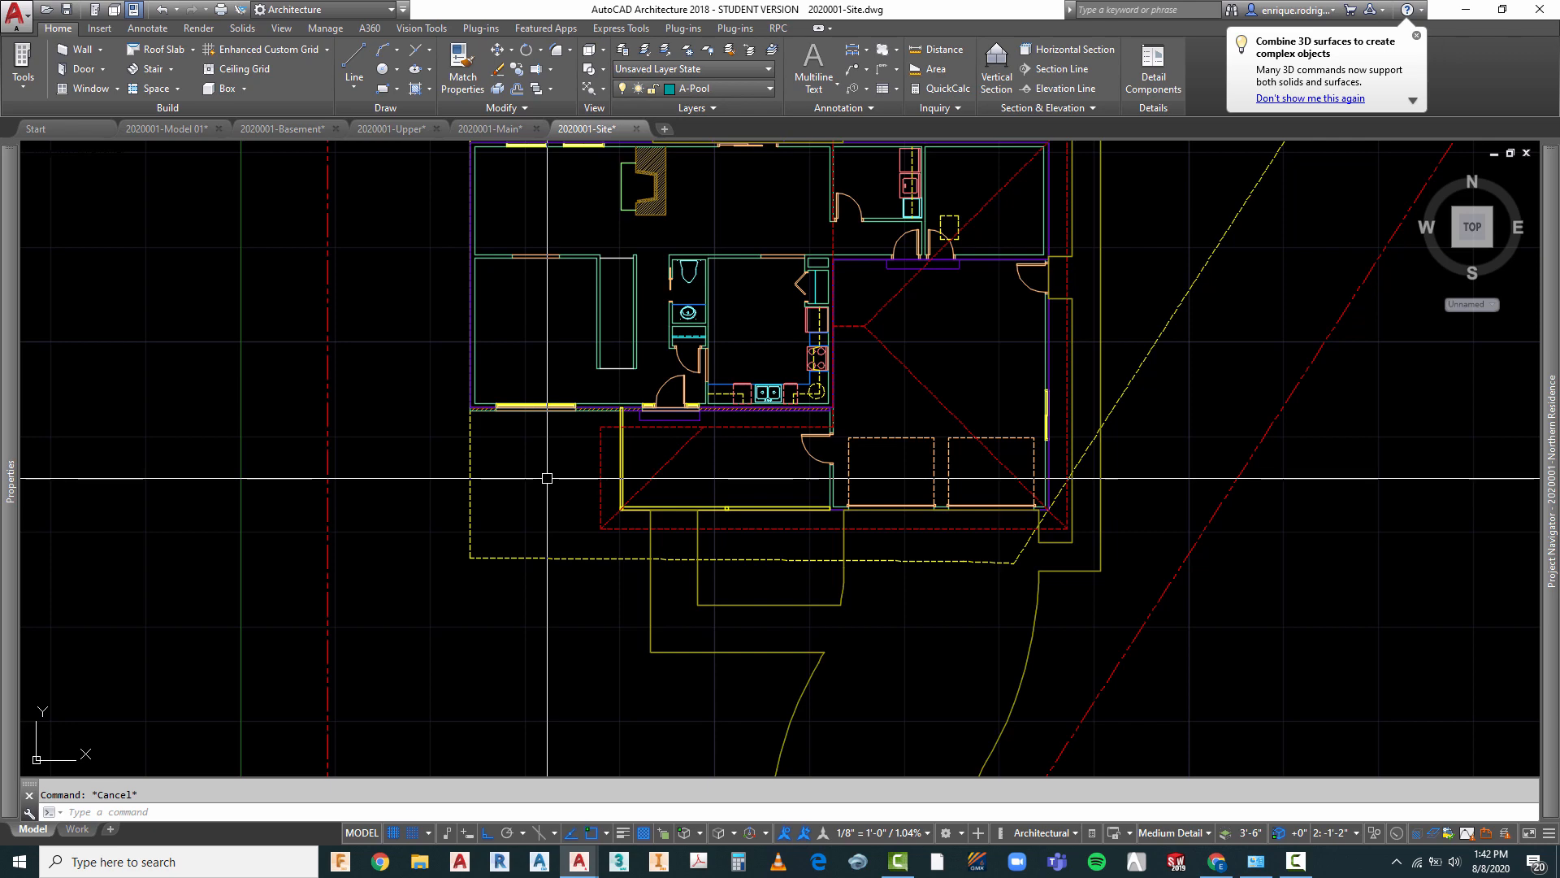
pyautogui.scroll(-3, 549, 425)
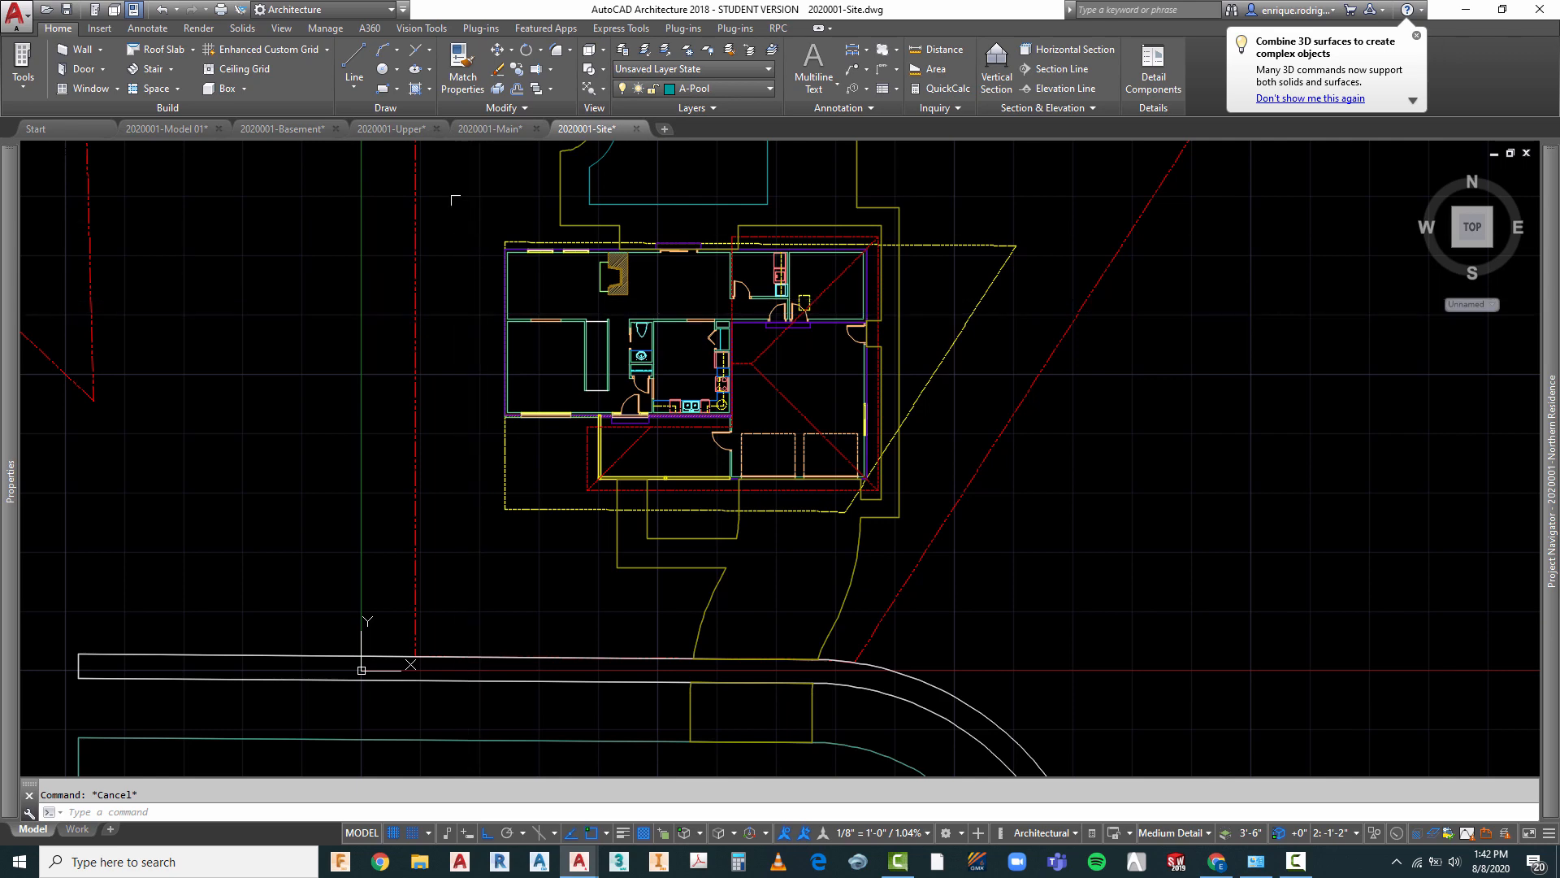
# - Switch to the 2020001-Basement drawing and view the windows along the west foundation wall
pyautogui.click(284, 130)
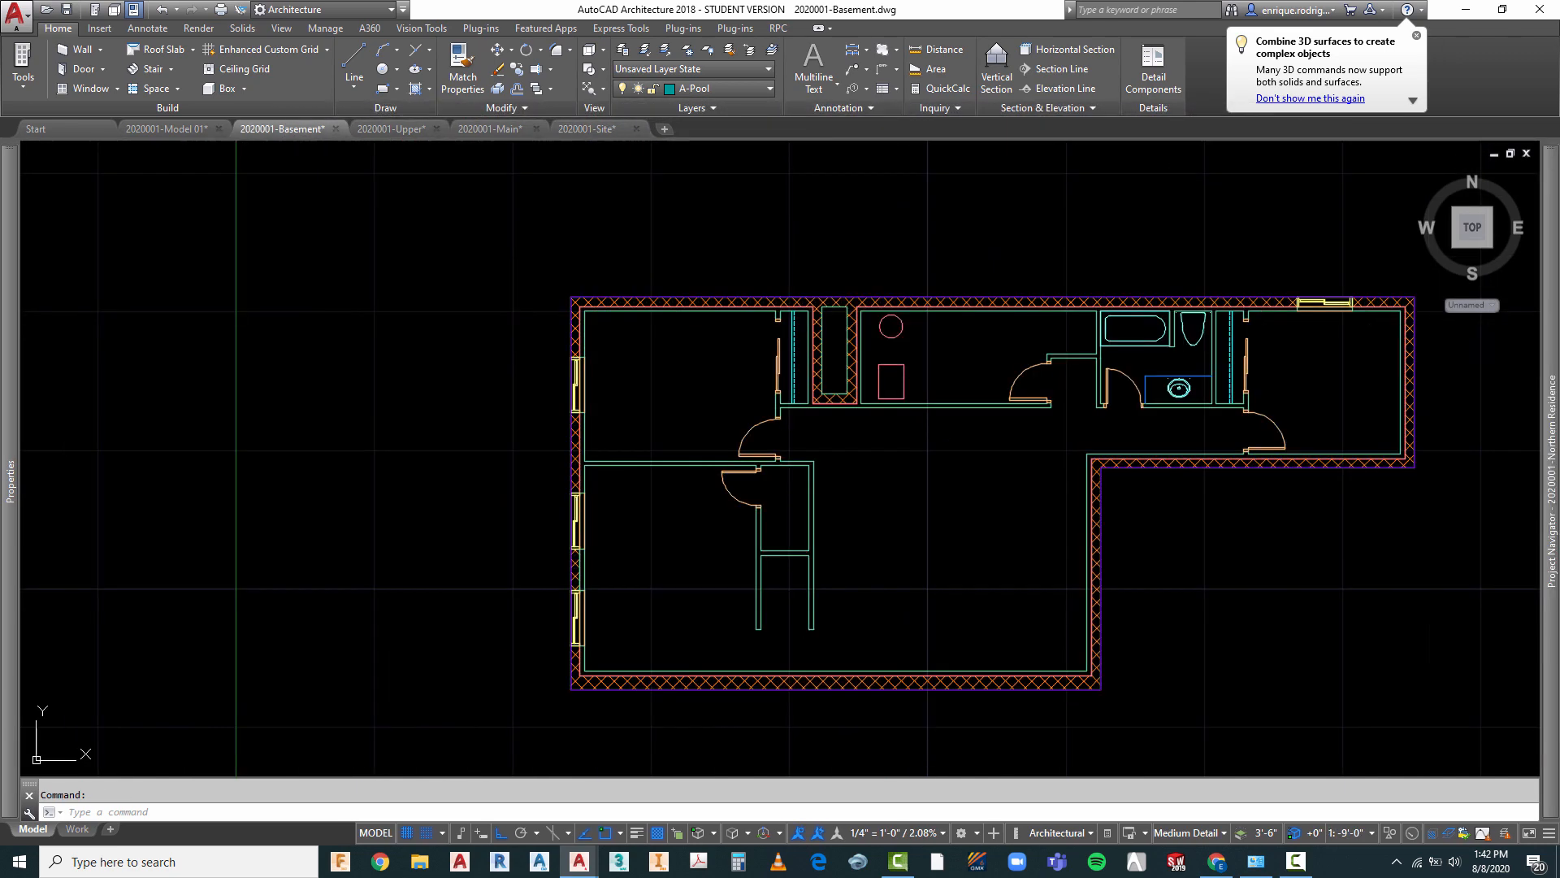
pyautogui.scroll(-2, 697, 446)
pyautogui.scroll(4, 587, 427)
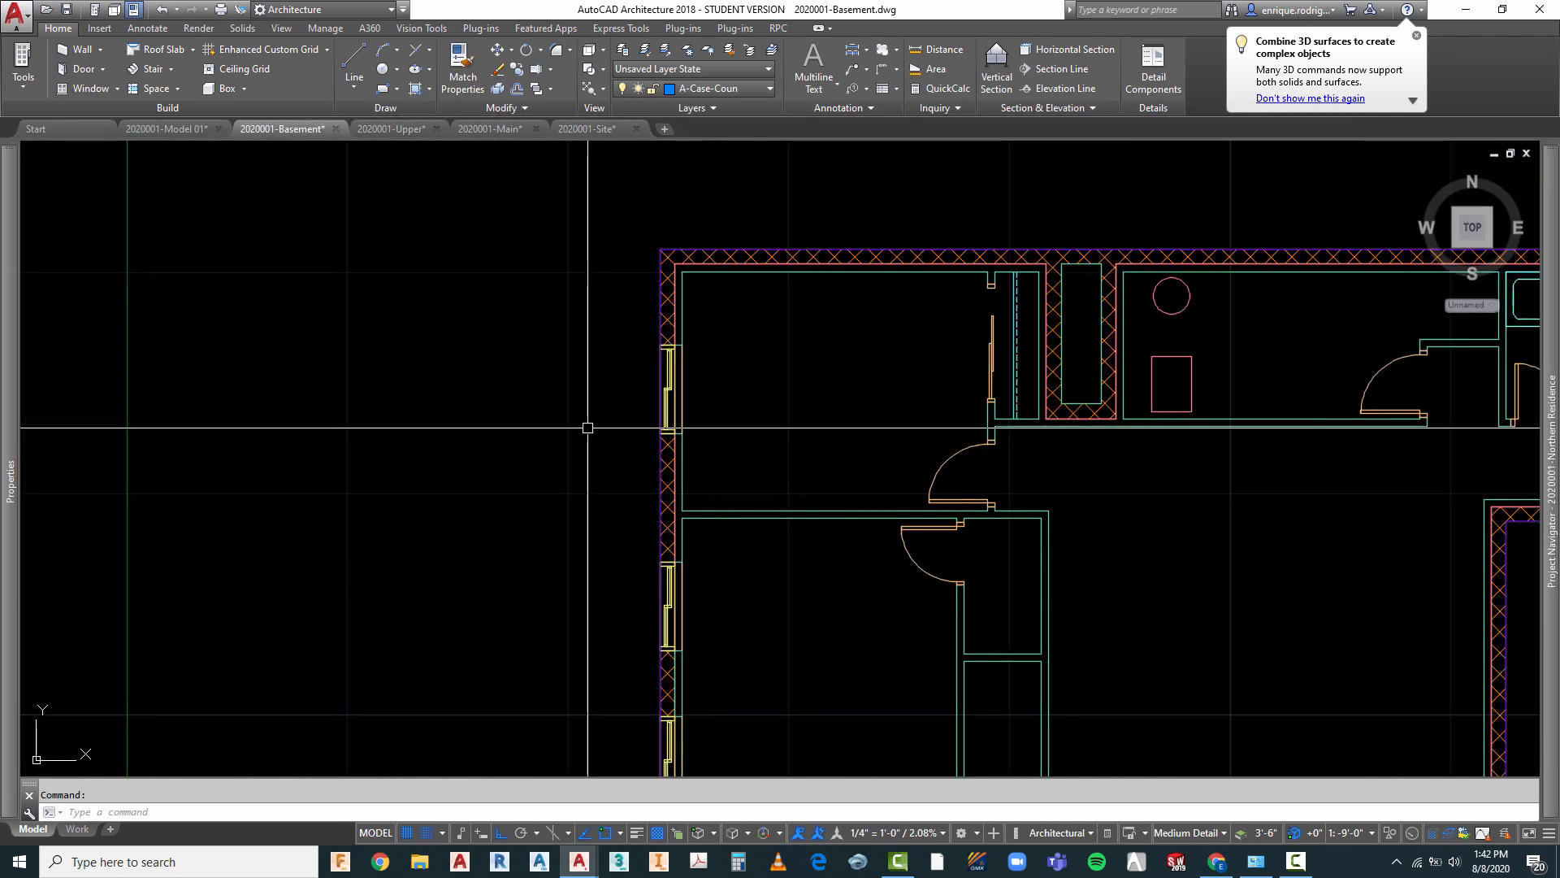
pyautogui.scroll(-2, 564, 313)
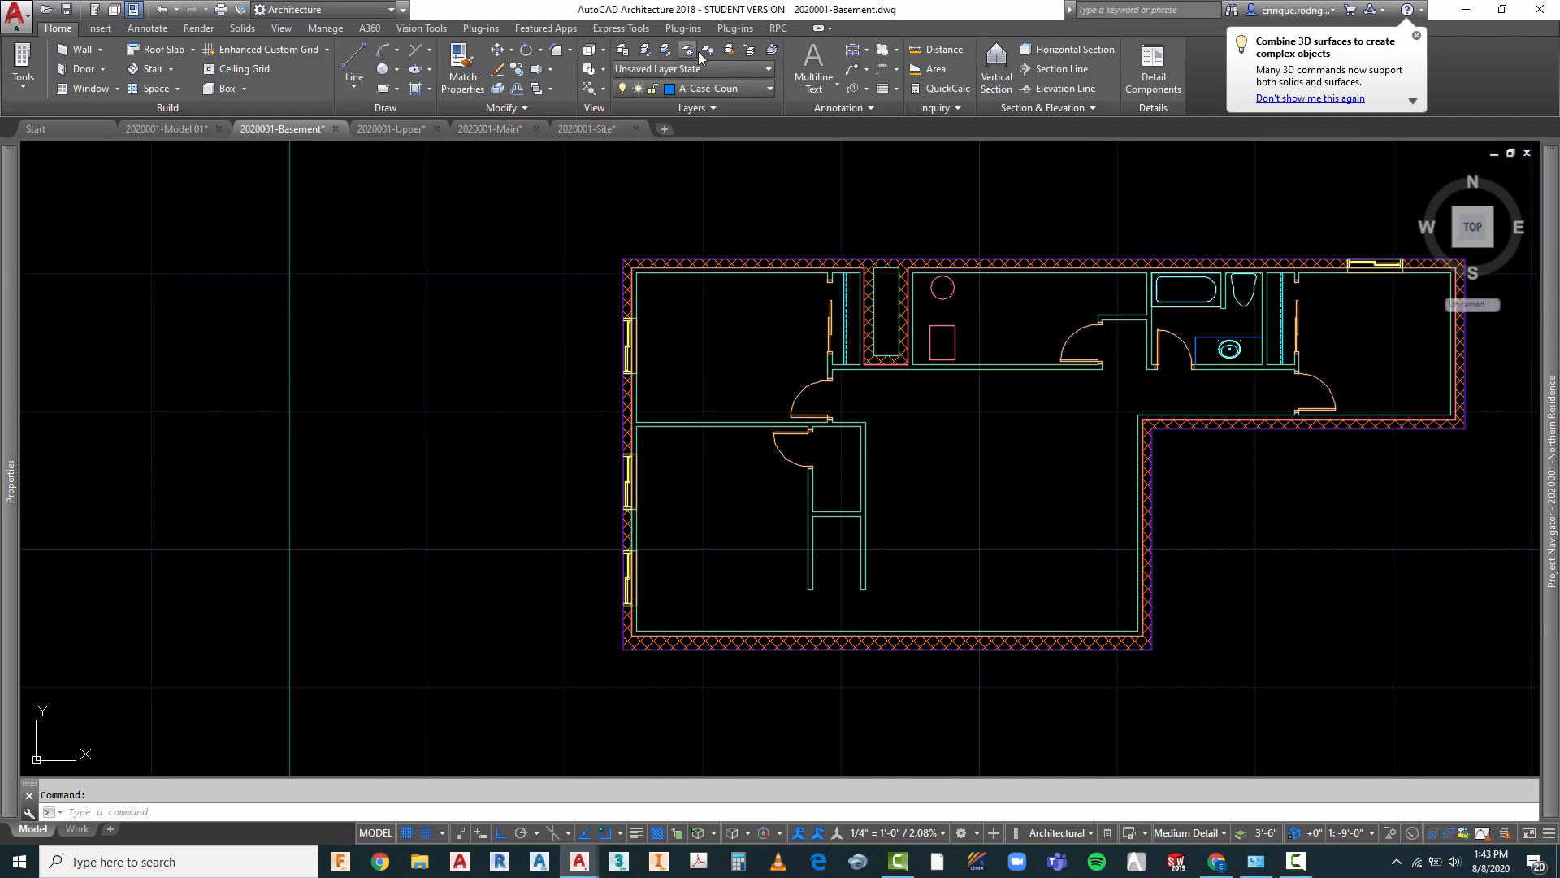
# - Check the existing layers in the basement drawing and create a new layer named A-Glaz-Well
pyautogui.press('Escape')
pyautogui.click(715, 89)
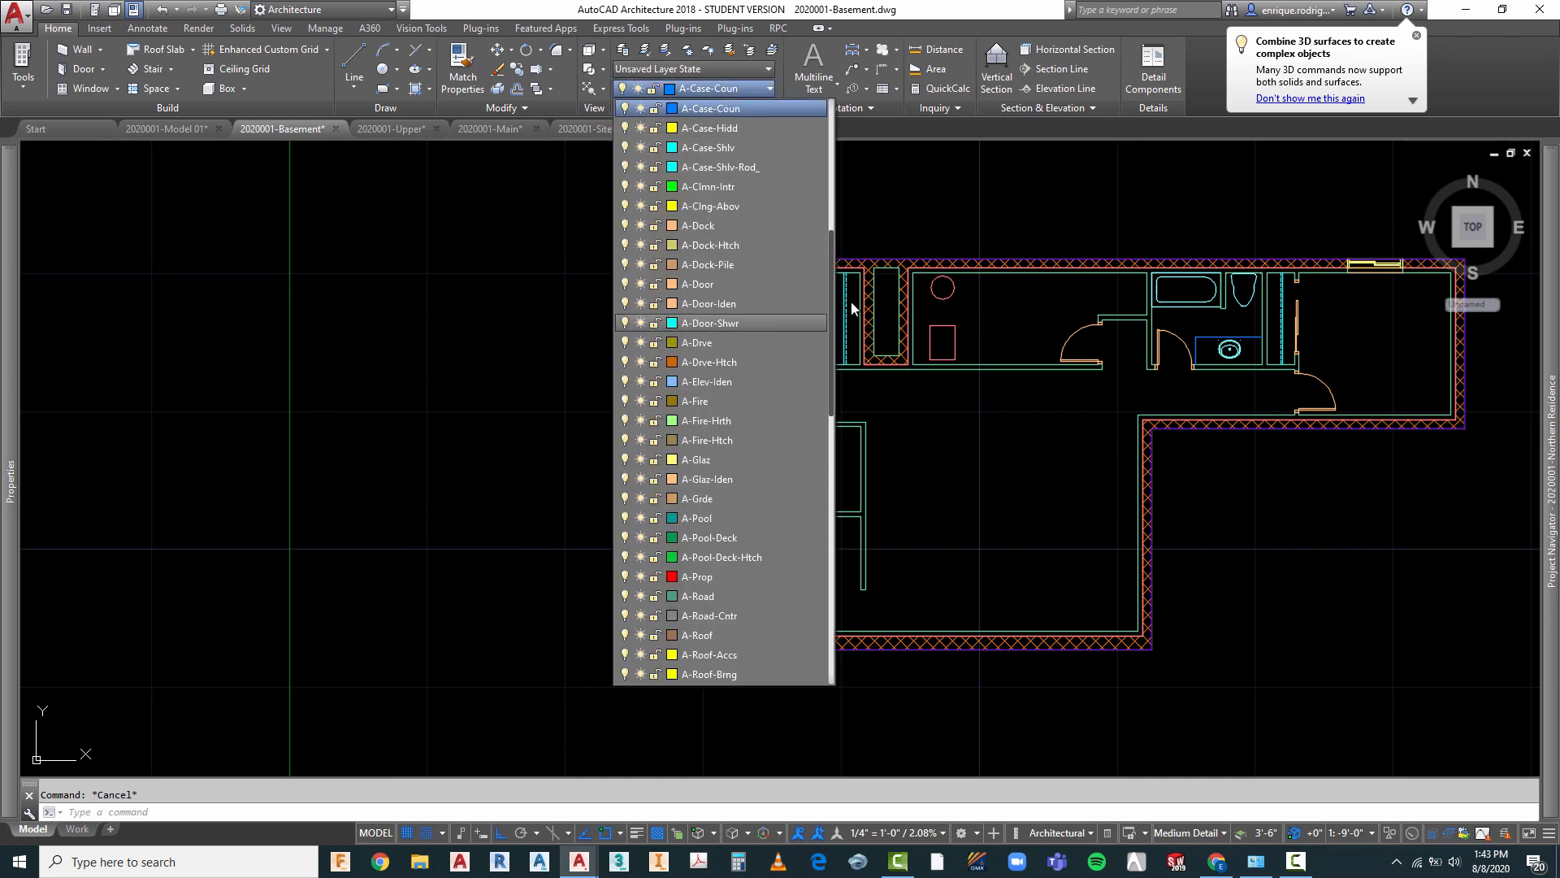
pyautogui.moveTo(830, 269); pyautogui.dragTo(622, 73)
pyautogui.click(624, 54)
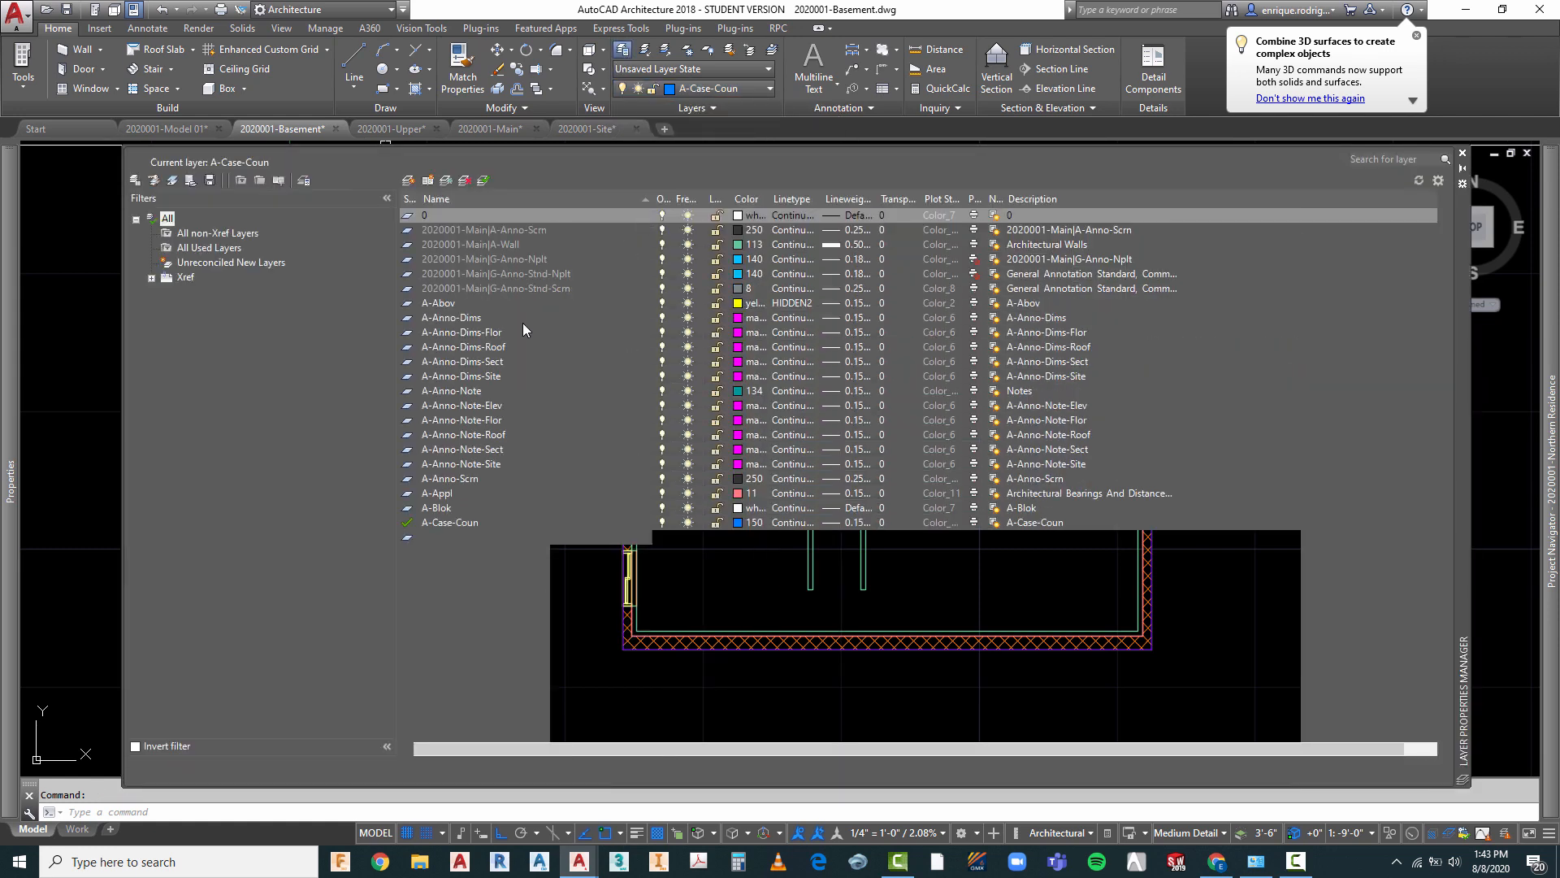
pyautogui.click(410, 180)
pyautogui.write('A-Glaz-Well')
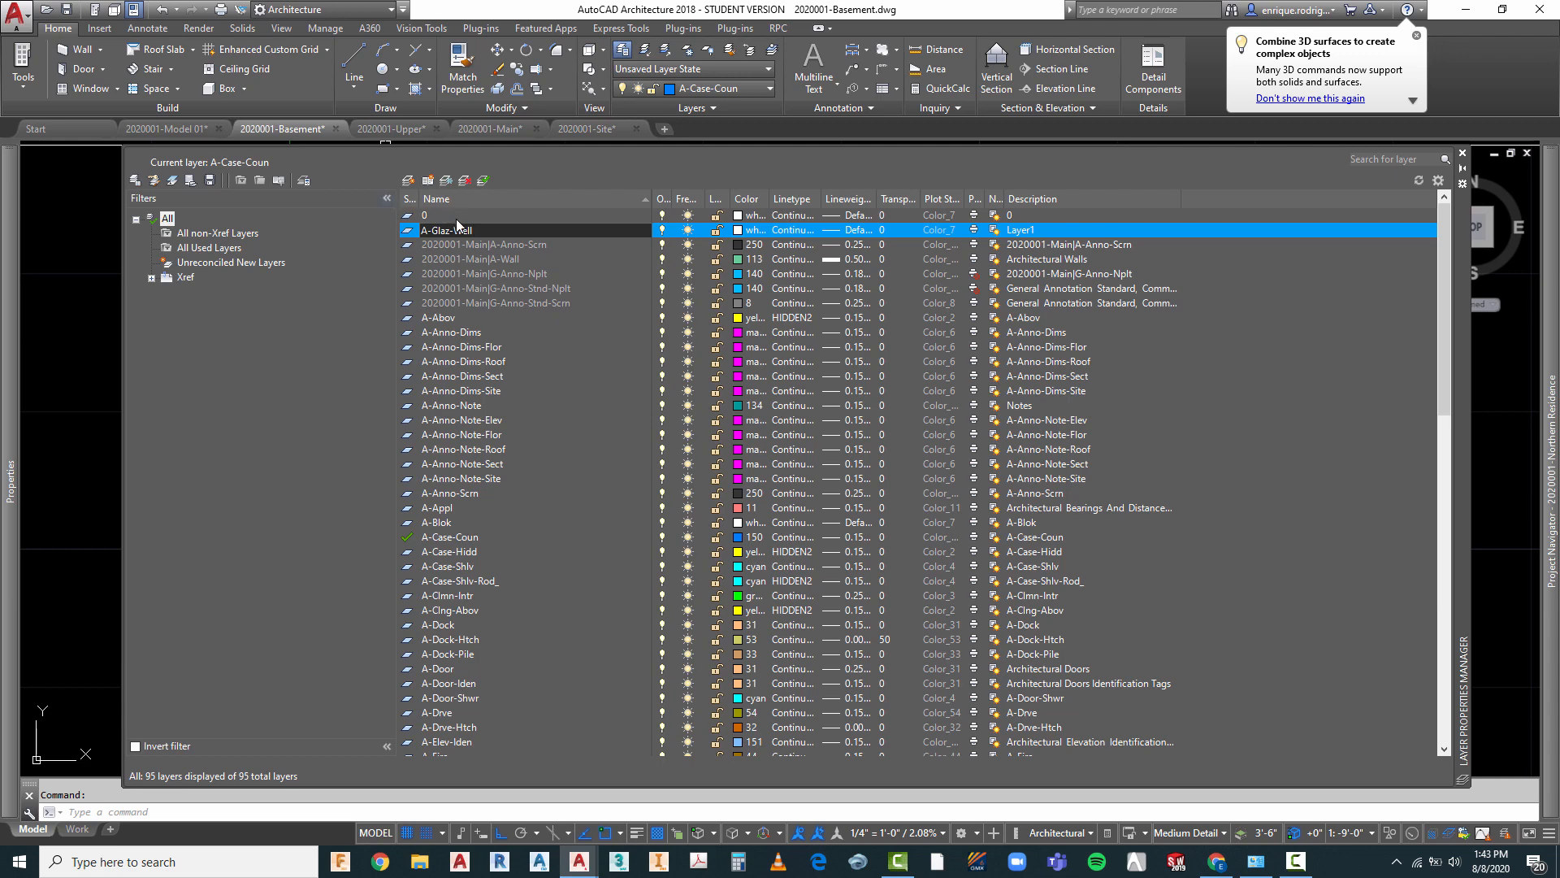
pyautogui.press('Return')
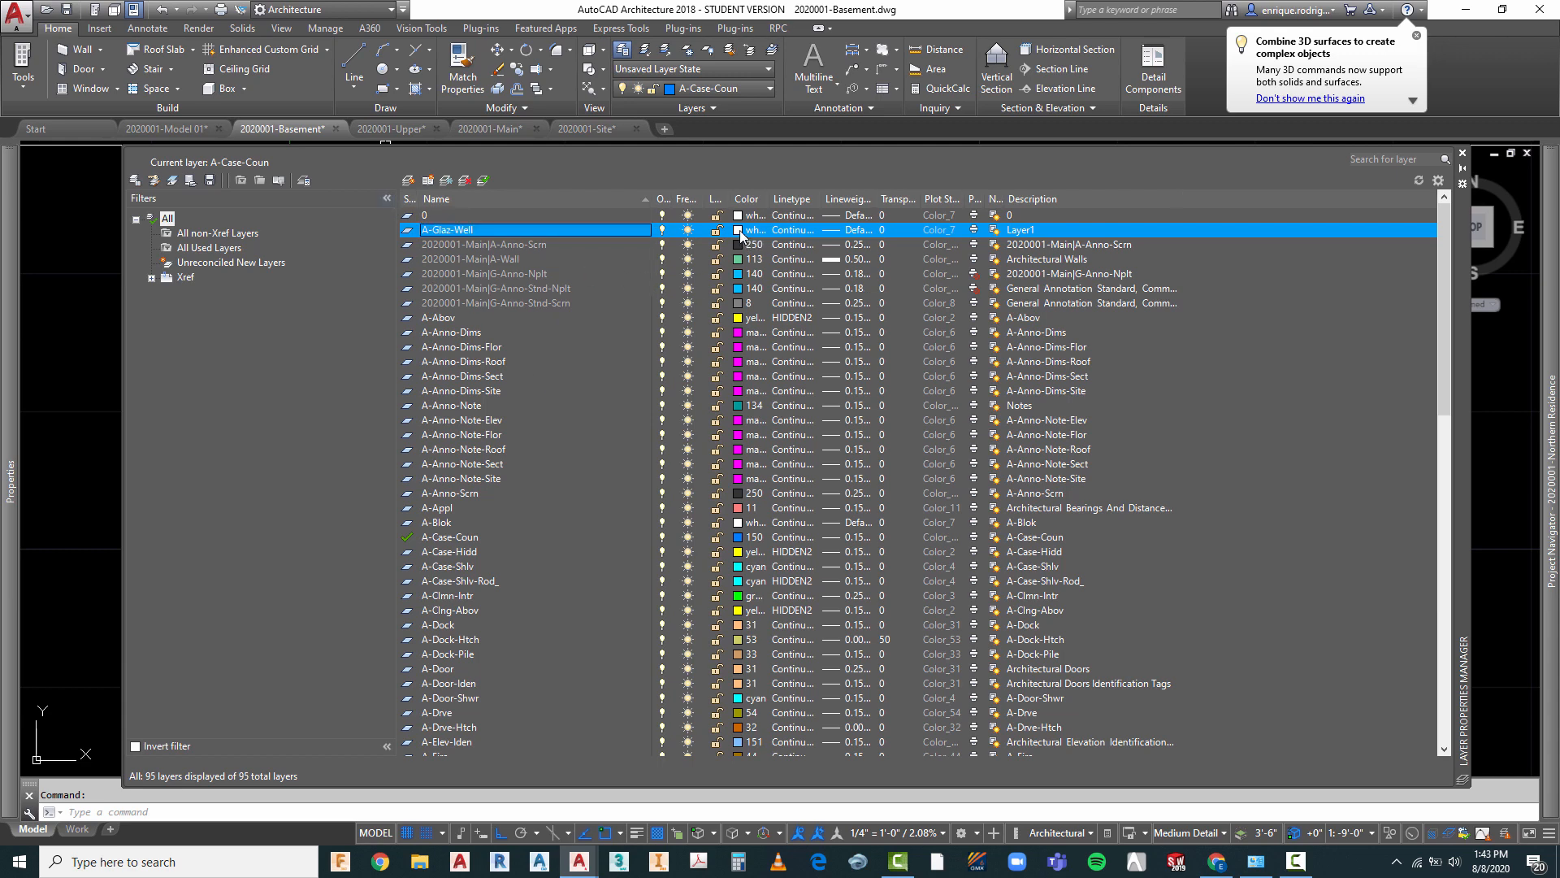
# - Set the A-Glaz-Well layer's color to index color 163
pyautogui.click(745, 230)
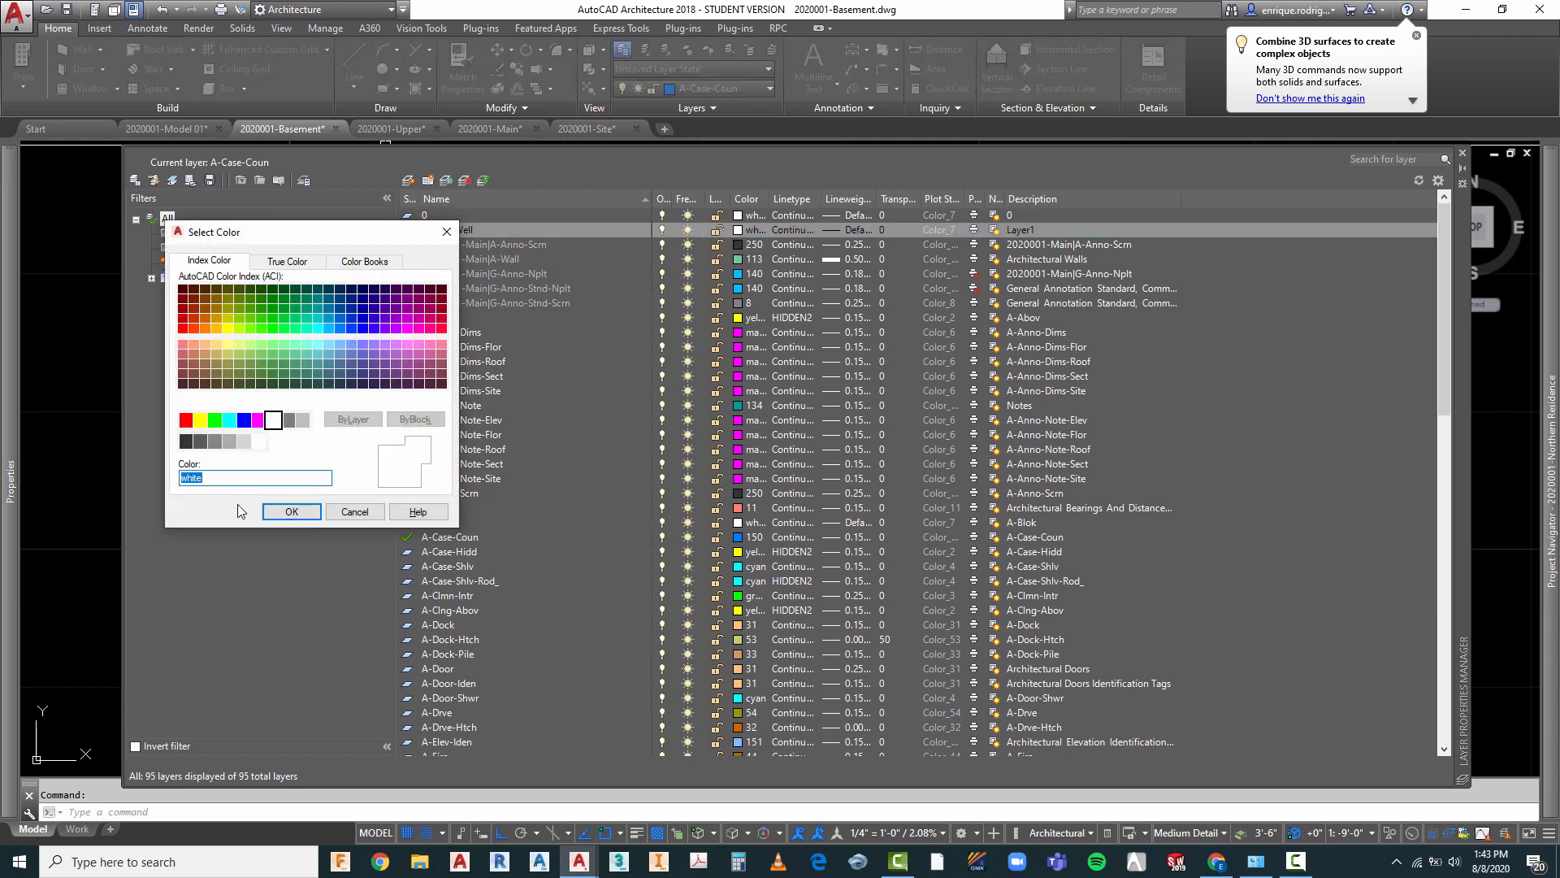
pyautogui.click(328, 354)
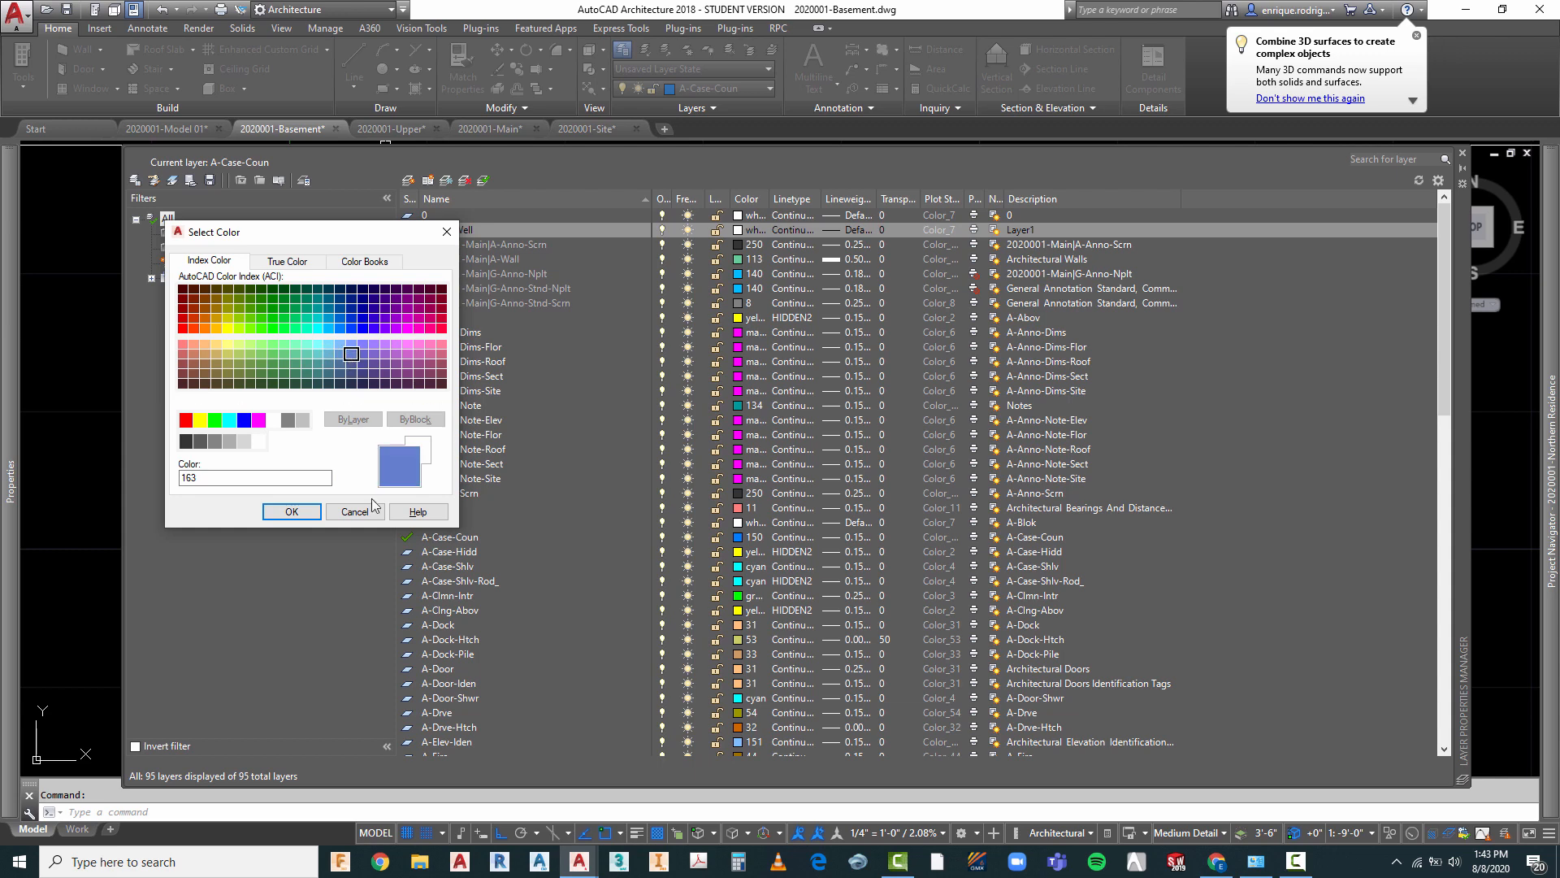
pyautogui.click(291, 511)
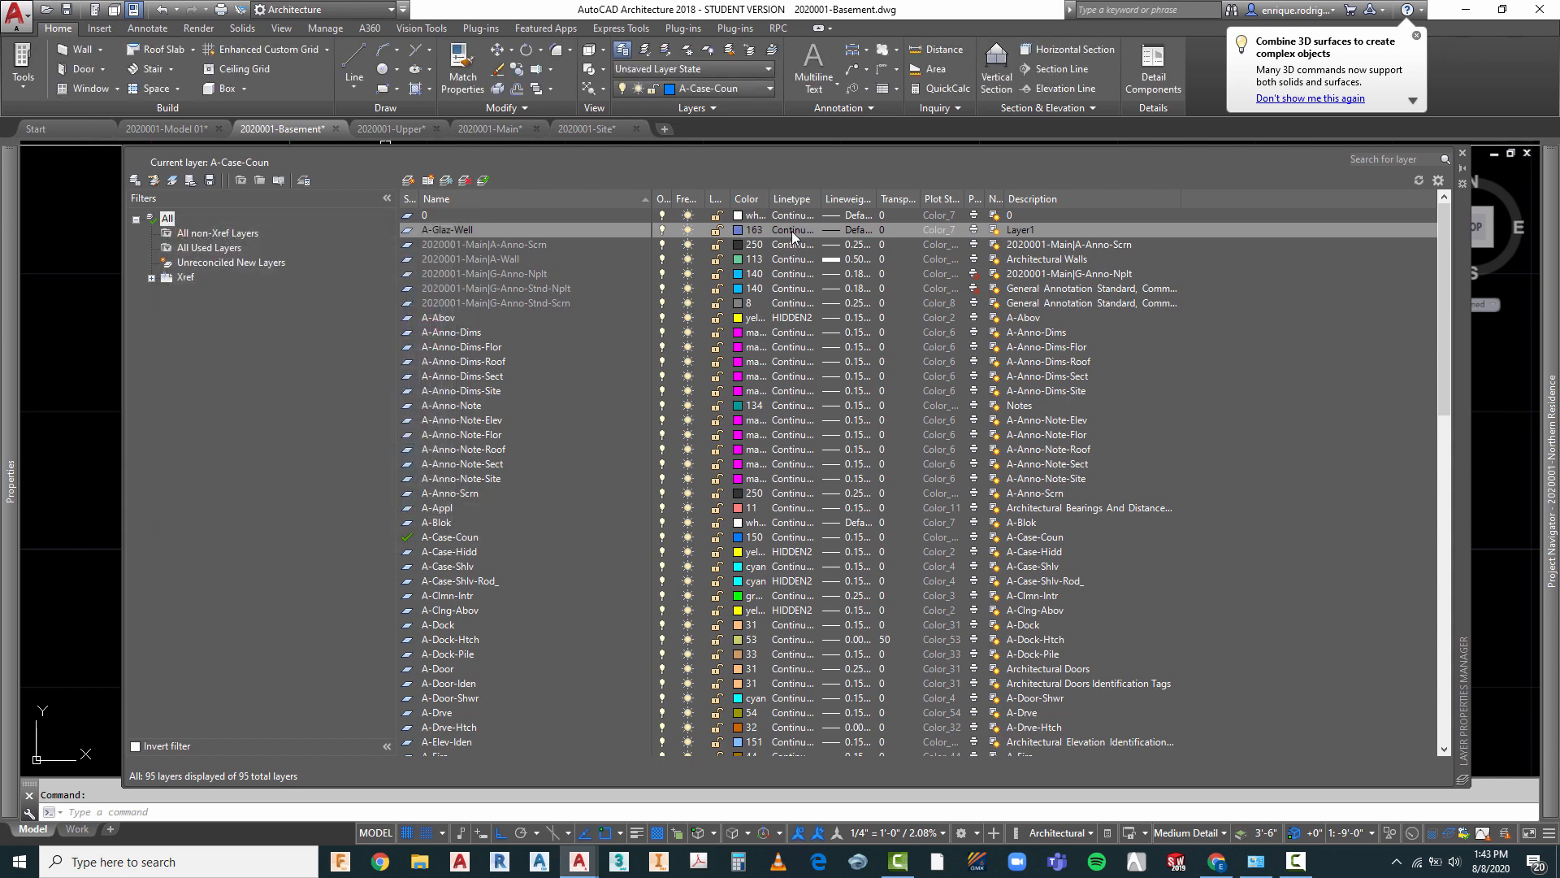
# - Set the A-Glaz-Well layer's lineweight to 0.05 mm and make it the current layer
pyautogui.click(861, 234)
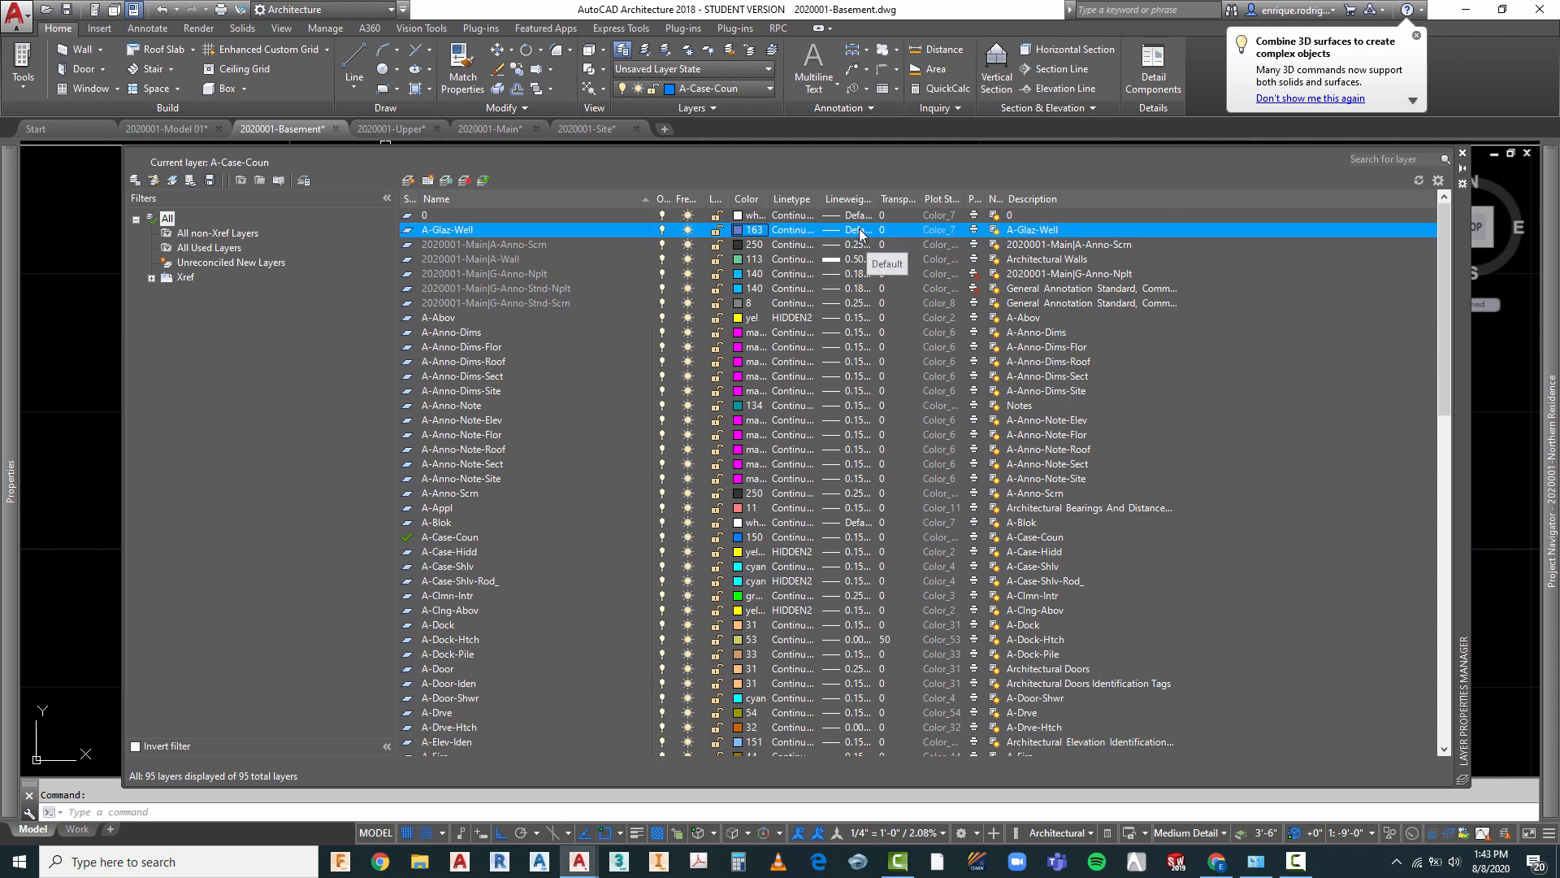
pyautogui.click(860, 234)
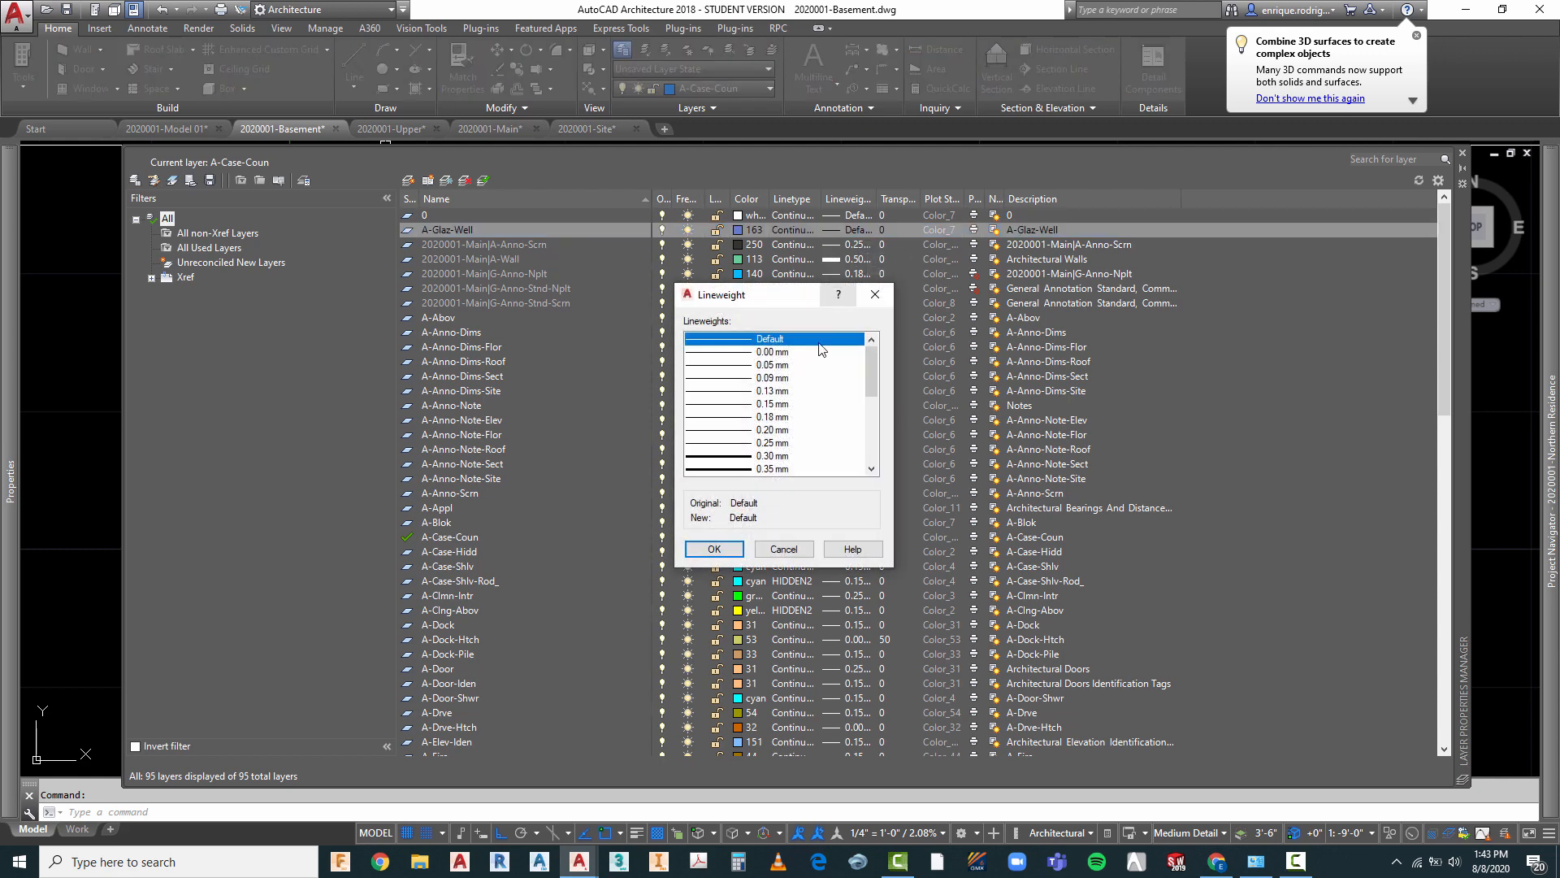
pyautogui.click(772, 365)
pyautogui.click(714, 549)
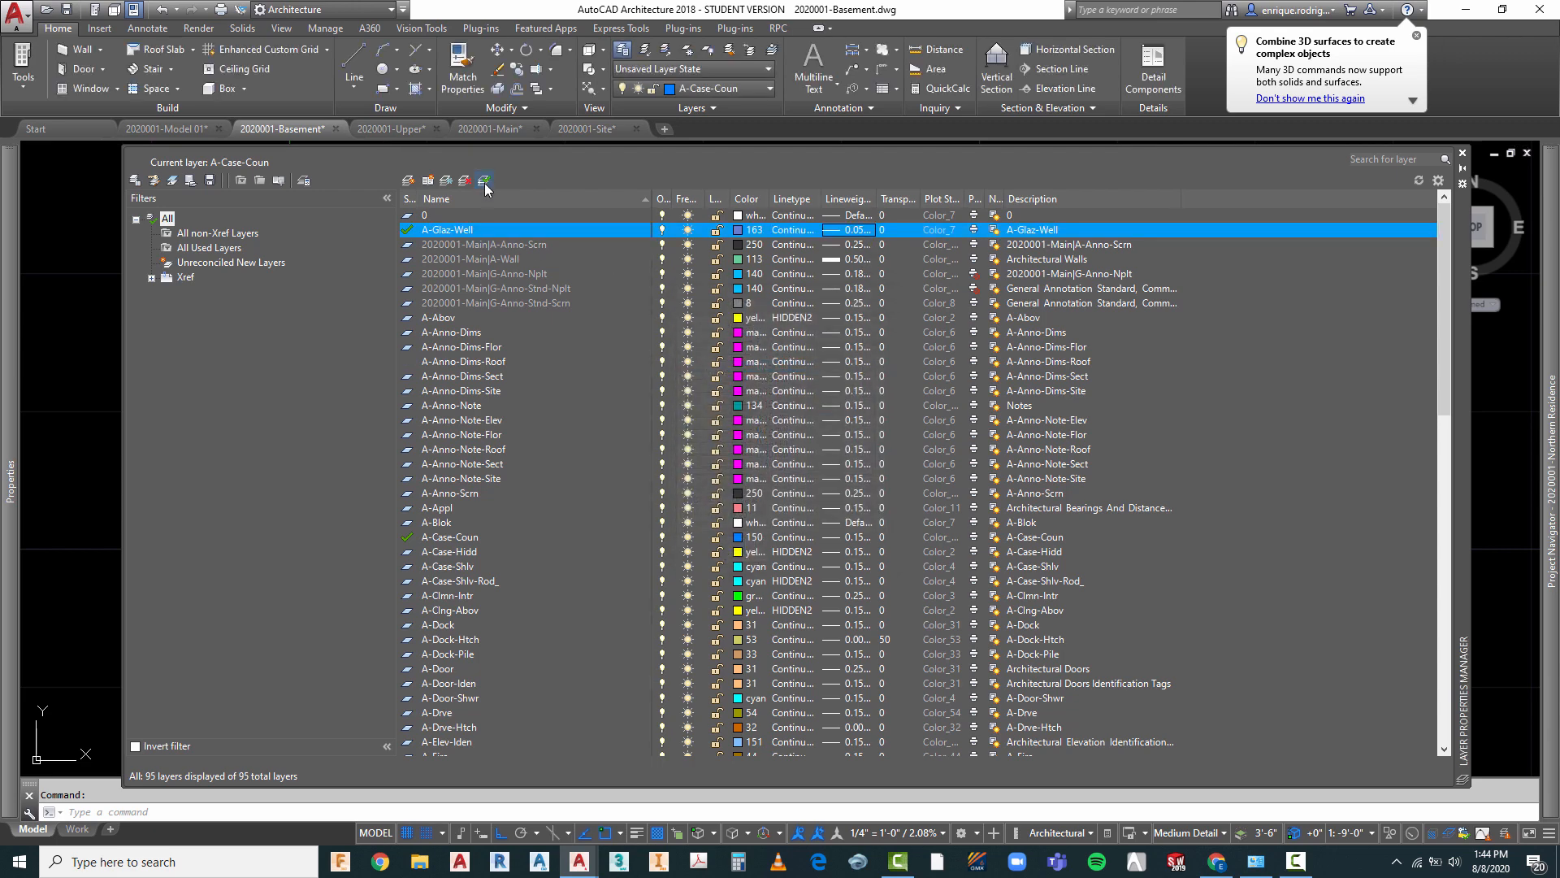
pyautogui.click(1463, 154)
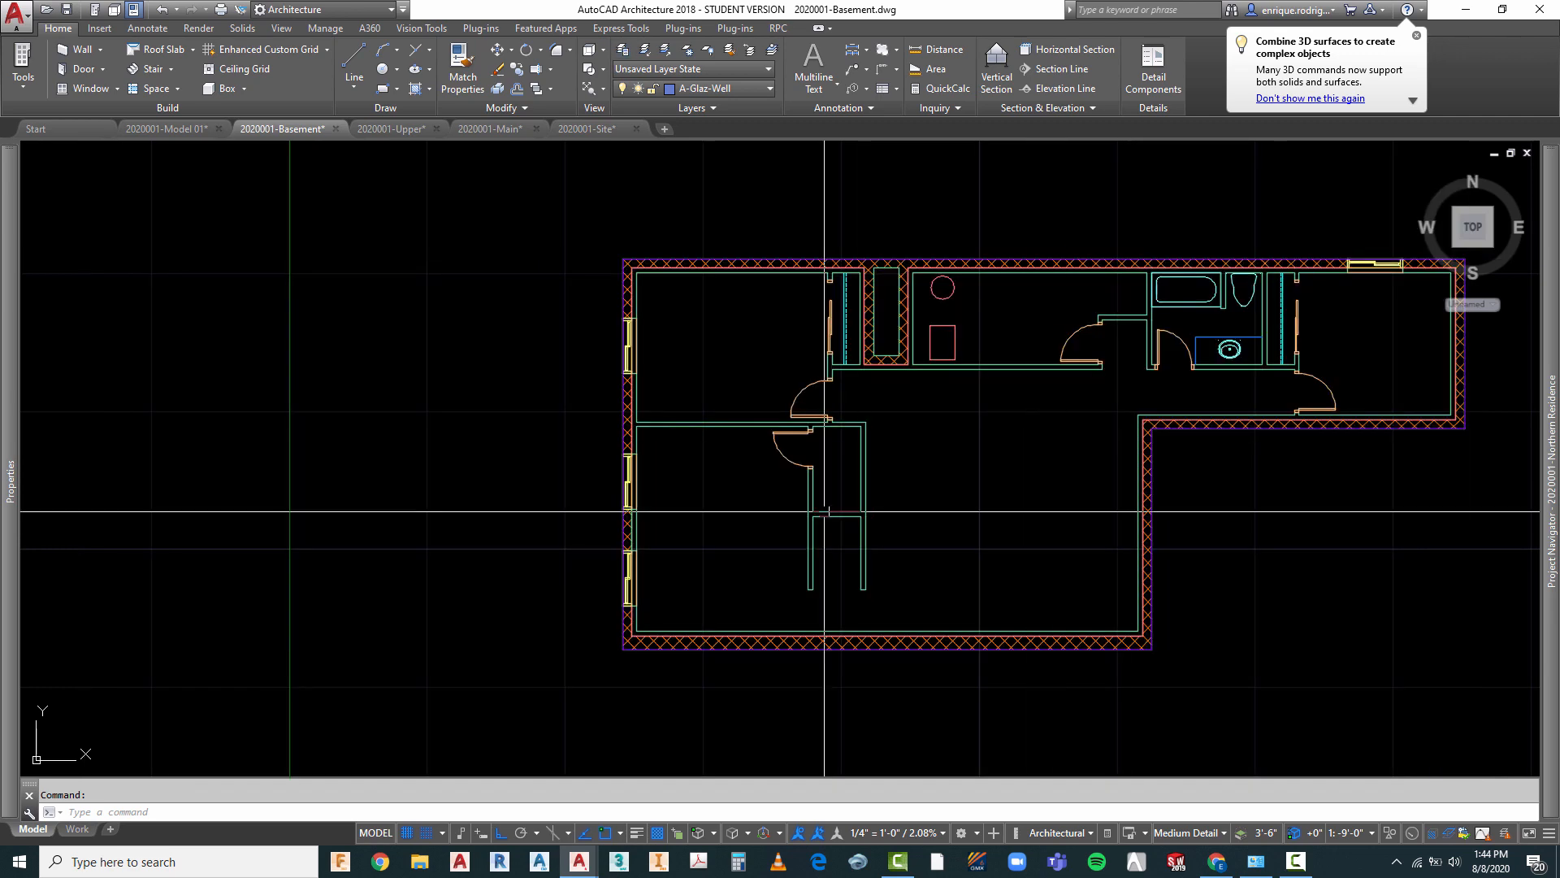
# - Draw a circle centered on the exterior wall face at the middle of the northernmost west window, reaching the window opening's outer corner
pyautogui.scroll(-2, 550, 342)
pyautogui.scroll(4, 547, 331)
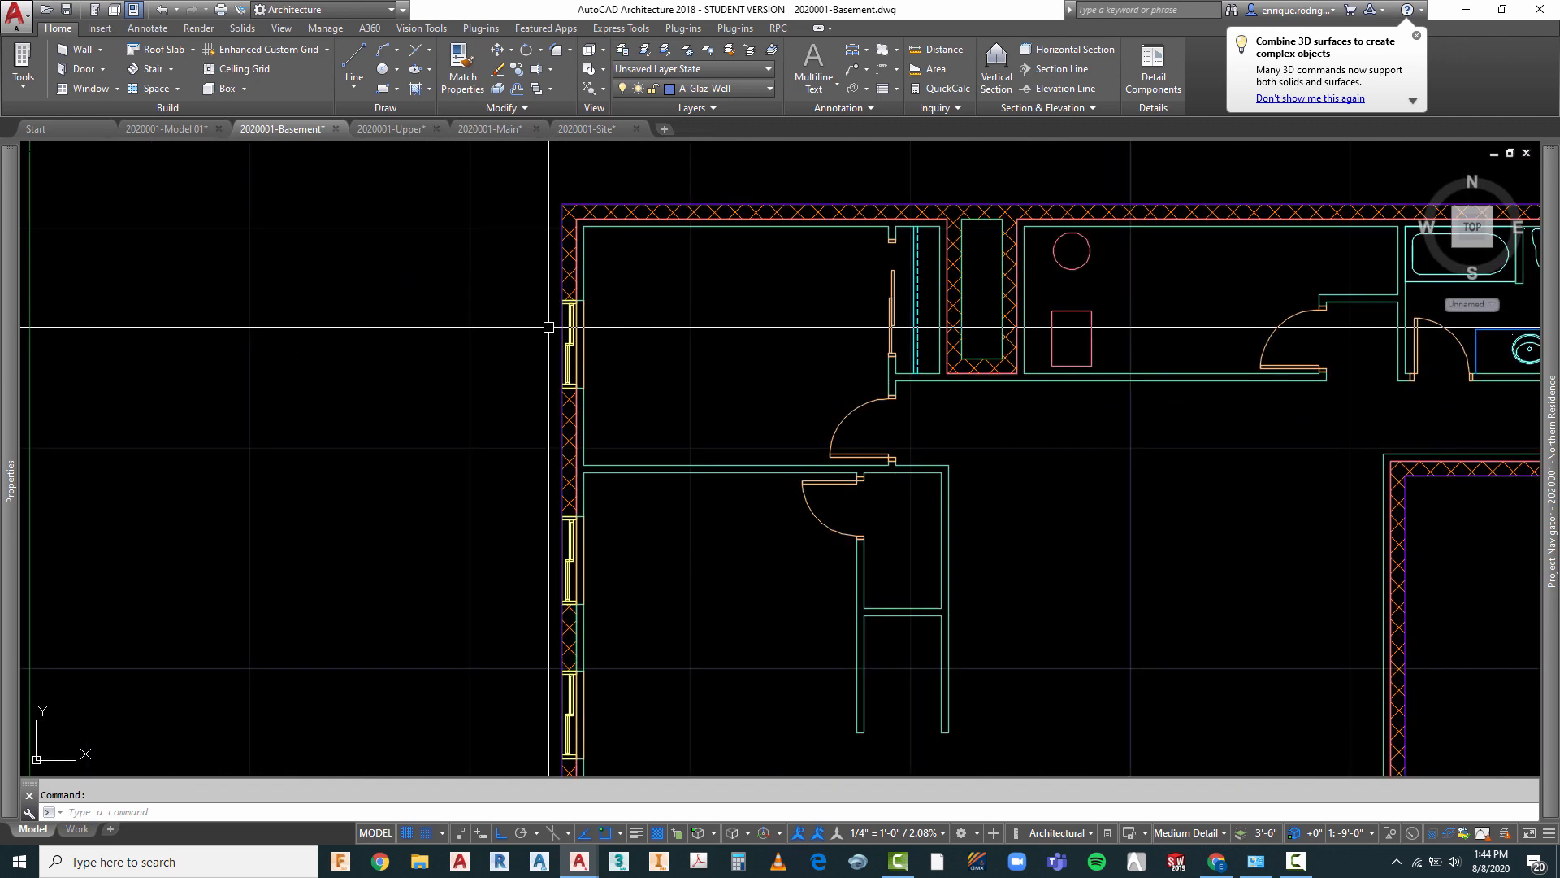
pyautogui.scroll(-2, 927, 345)
pyautogui.scroll(2, 620, 338)
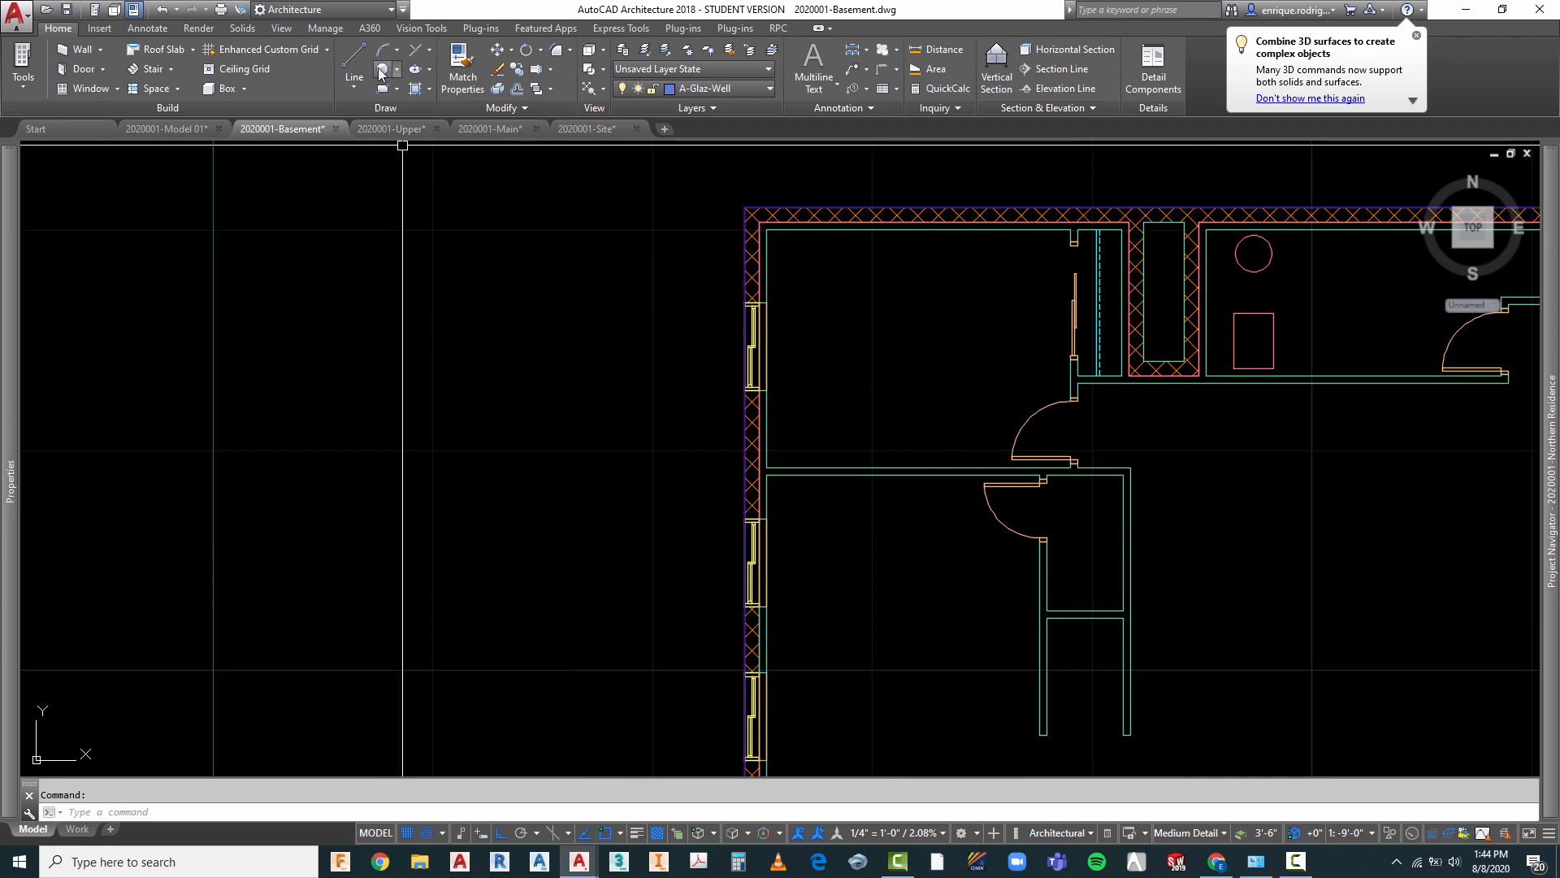
pyautogui.click(380, 72)
pyautogui.scroll(3, 741, 321)
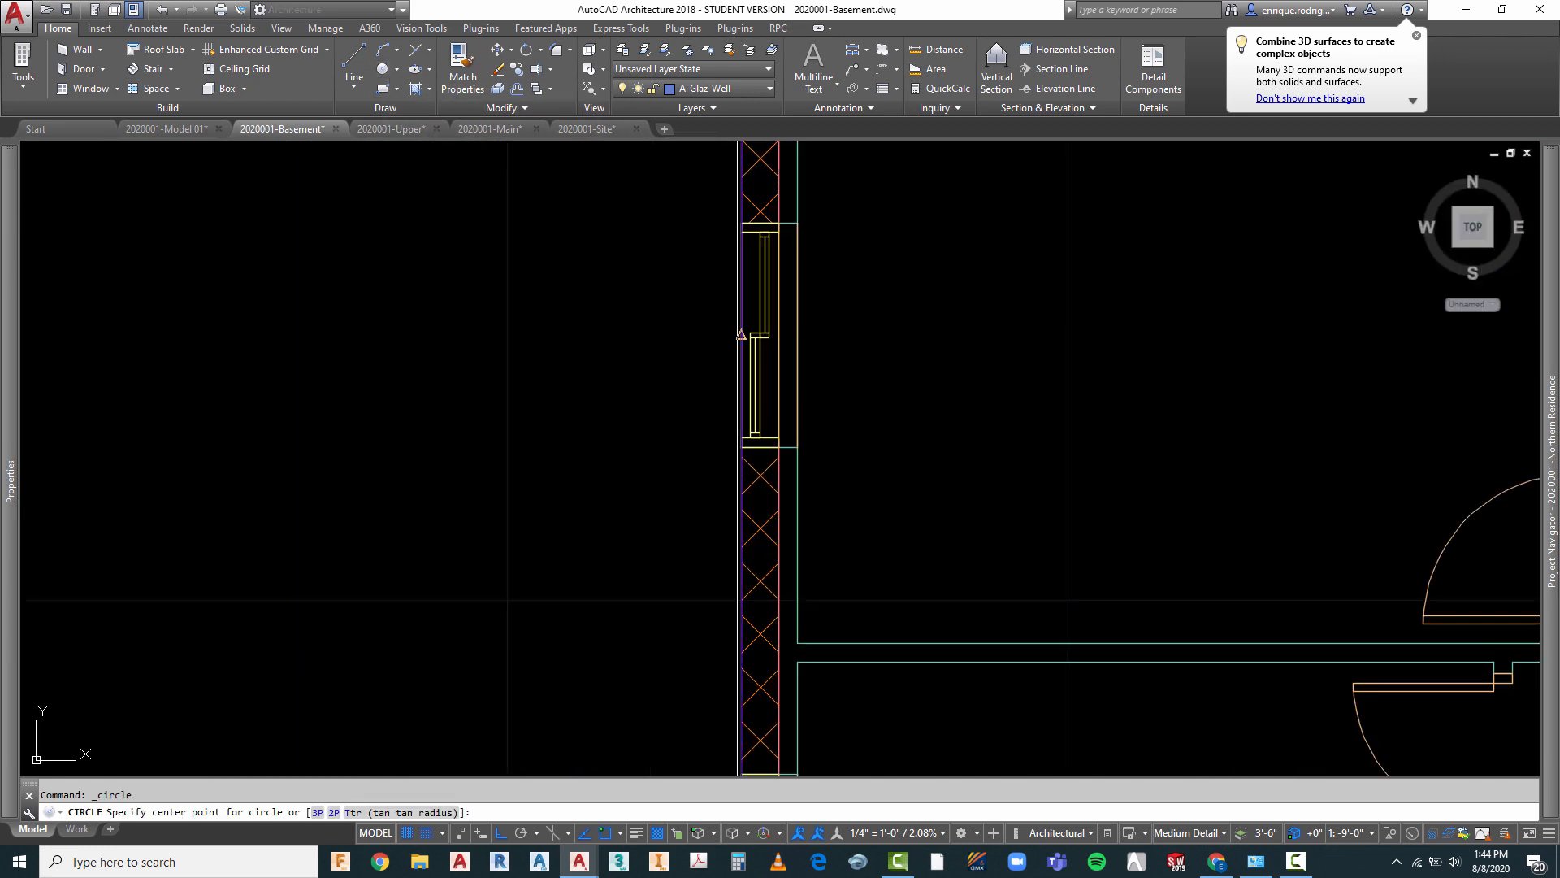
pyautogui.click(741, 336)
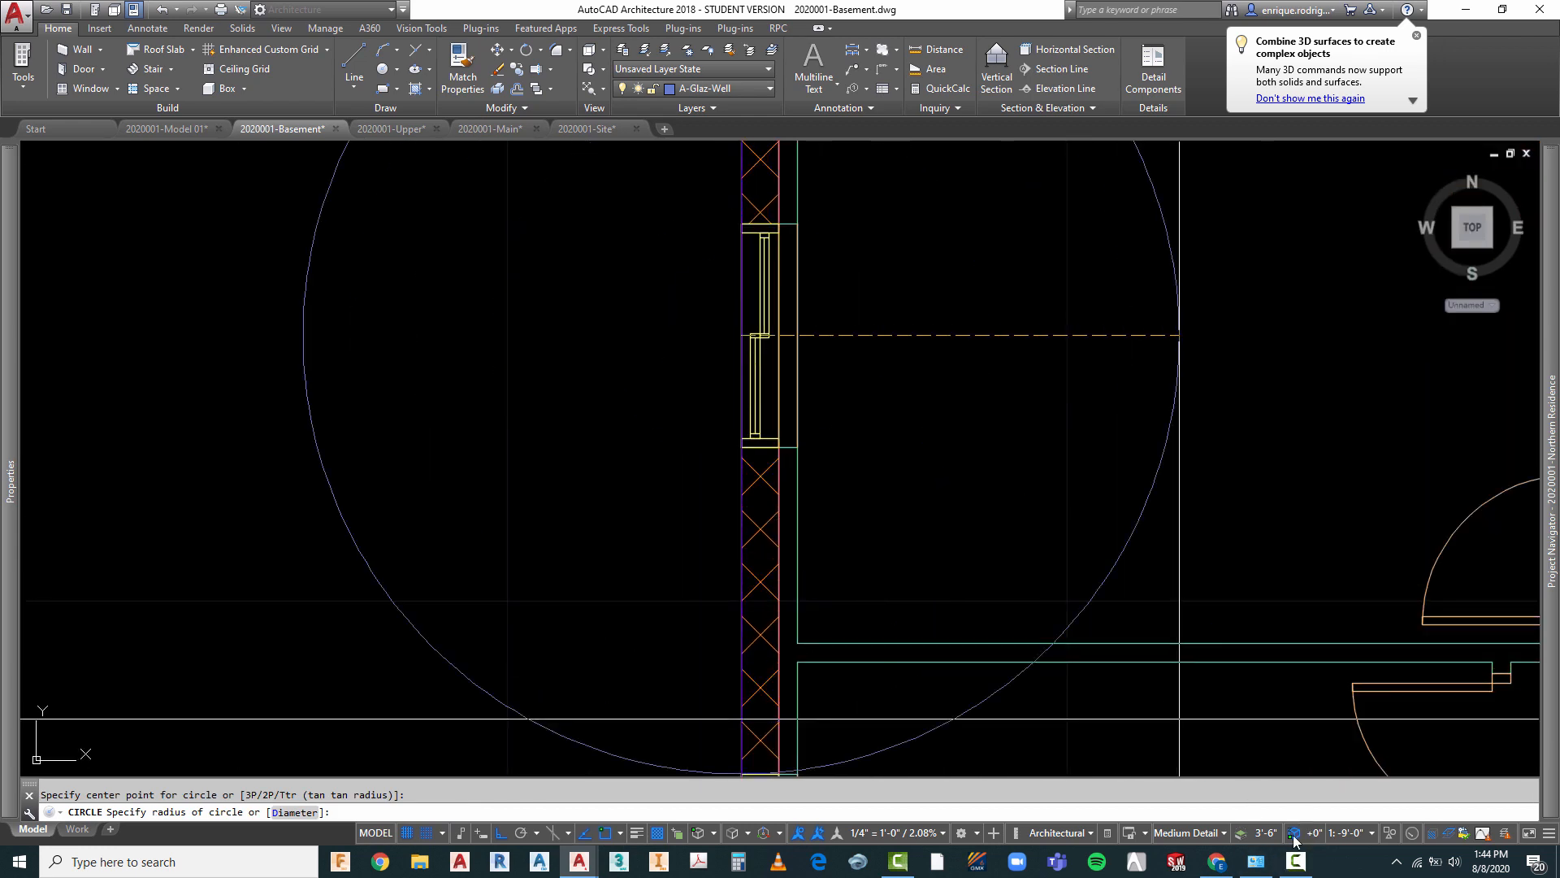
pyautogui.scroll(3, 793, 244)
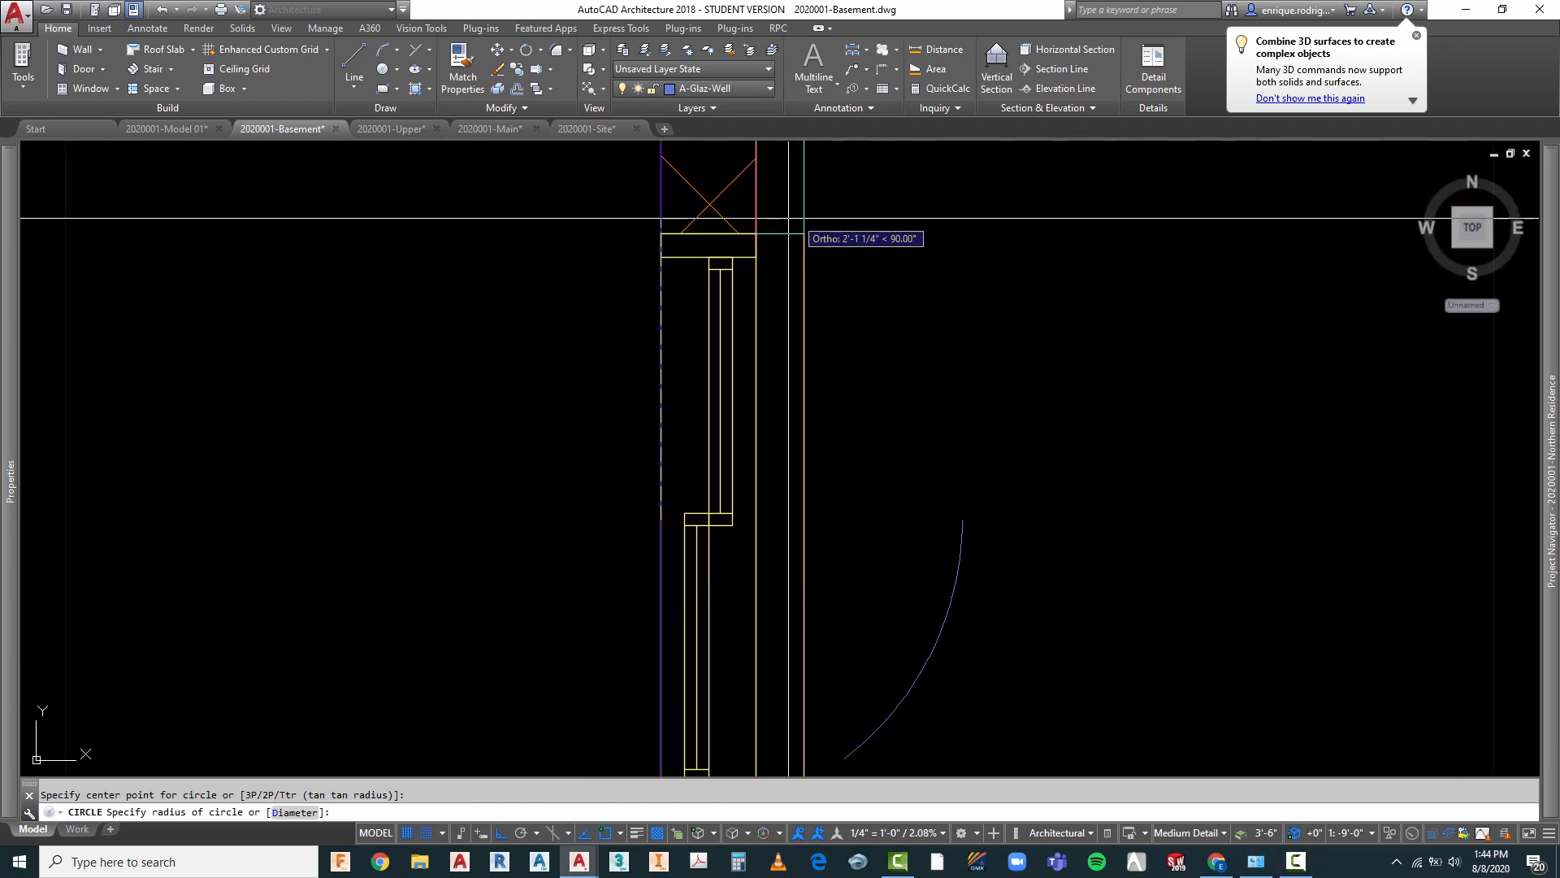
pyautogui.click(663, 234)
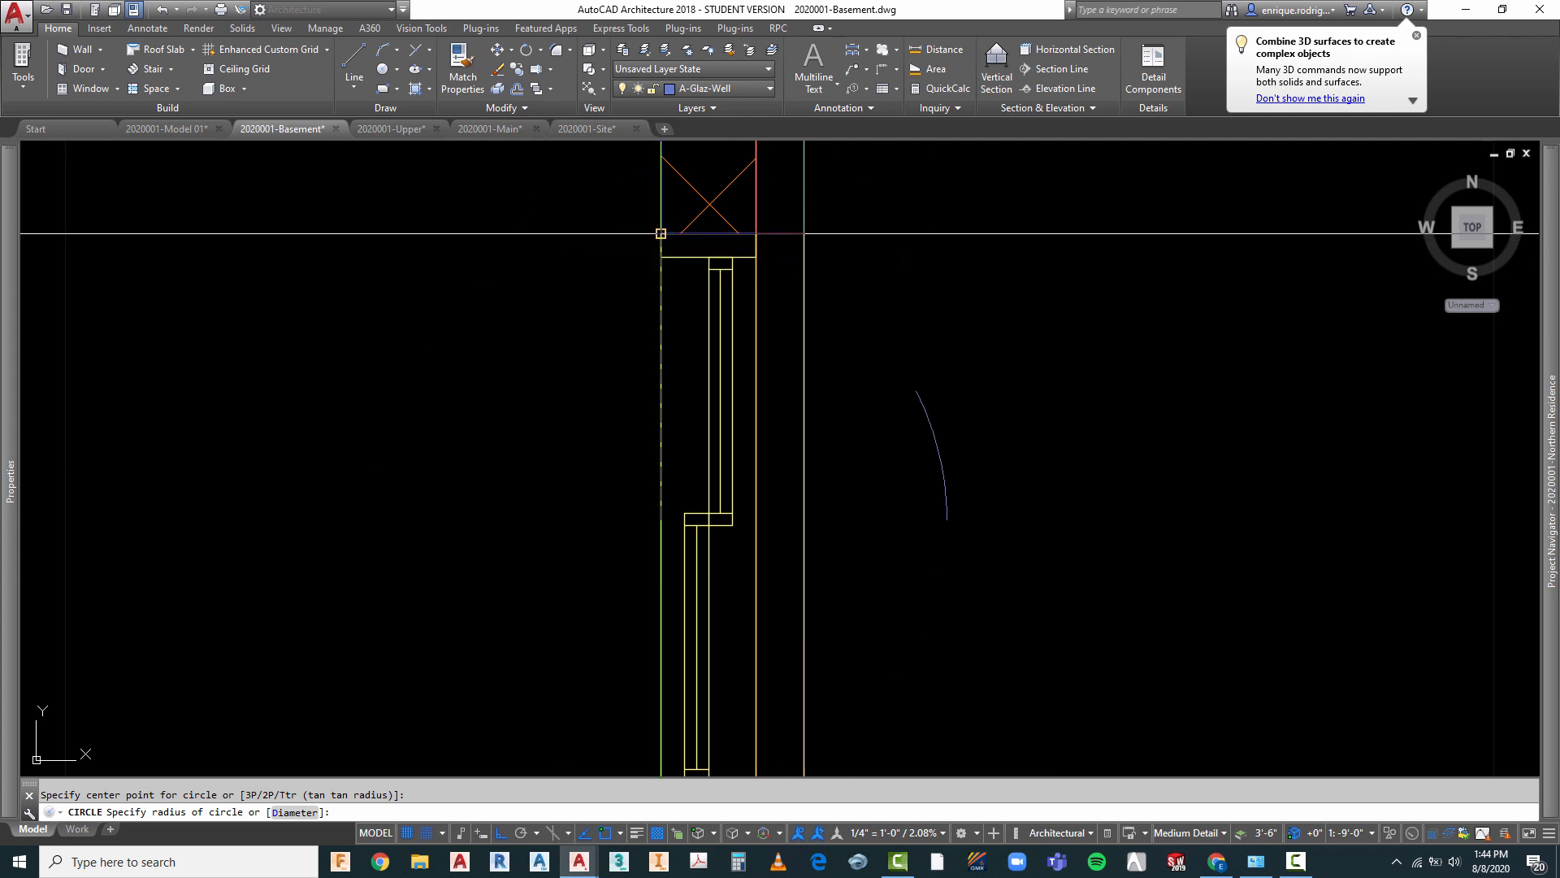
pyautogui.scroll(-3, 597, 255)
pyautogui.press('Escape')
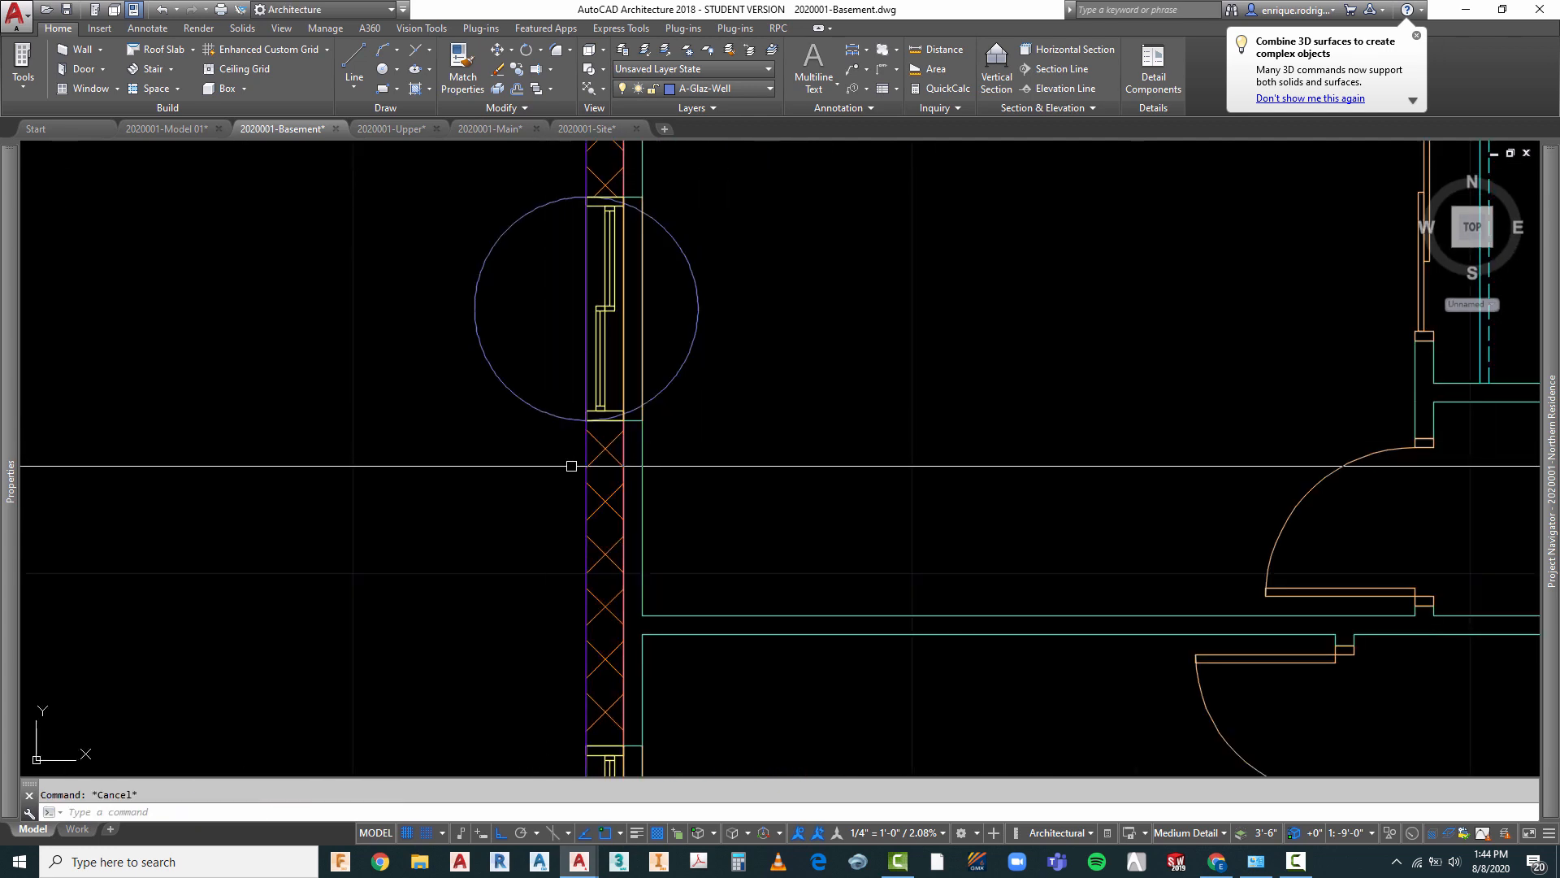
# - Offset the circle around the northernmost west window 4 inches outward
pyautogui.scroll(2, 572, 429)
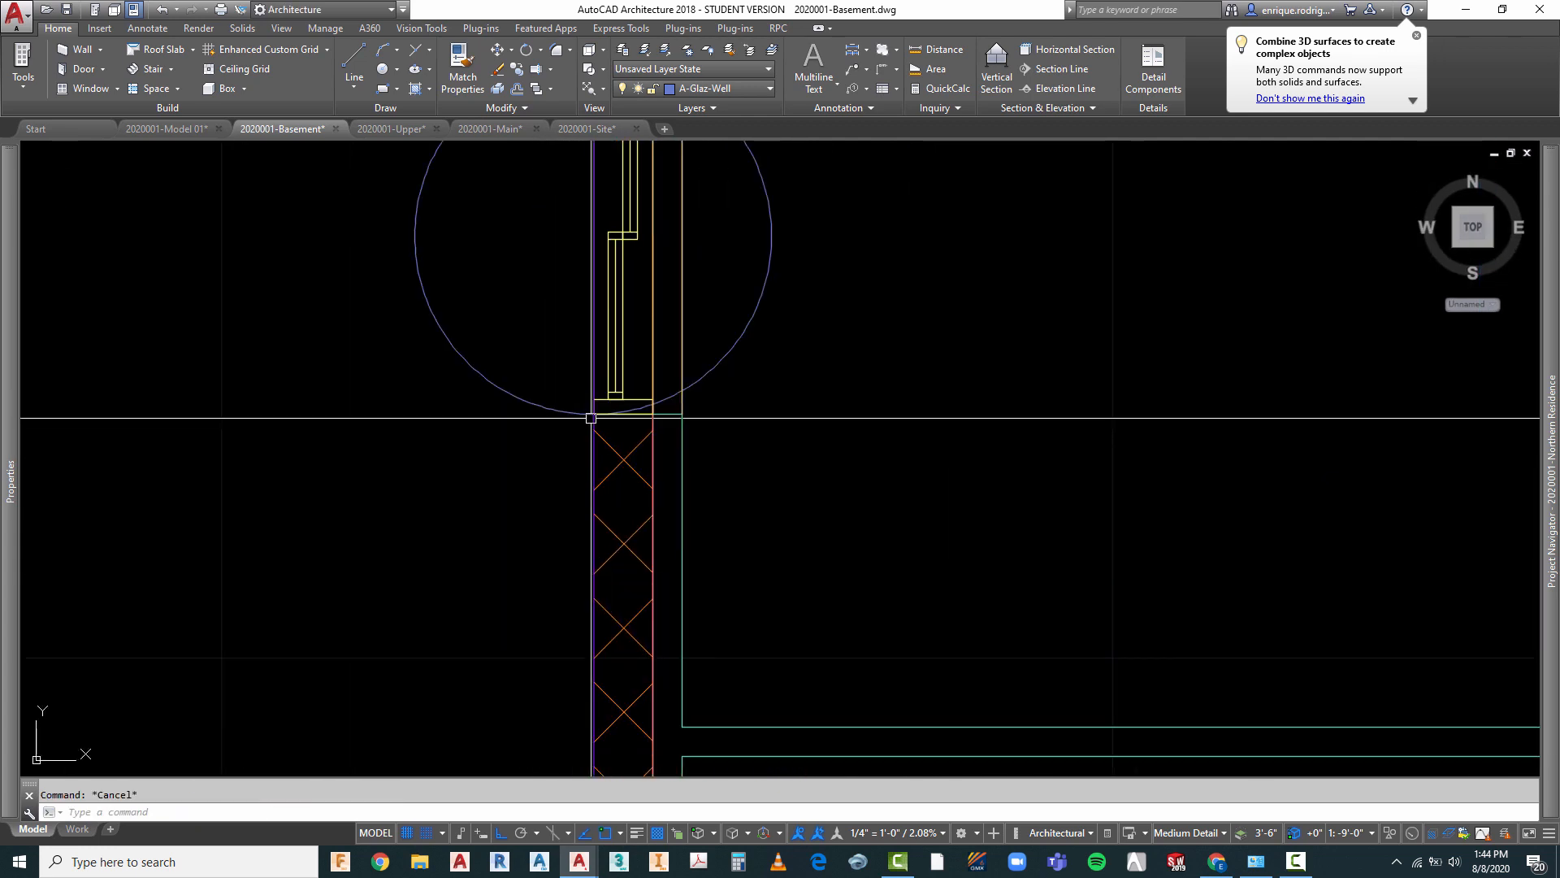
pyautogui.scroll(-2, 592, 431)
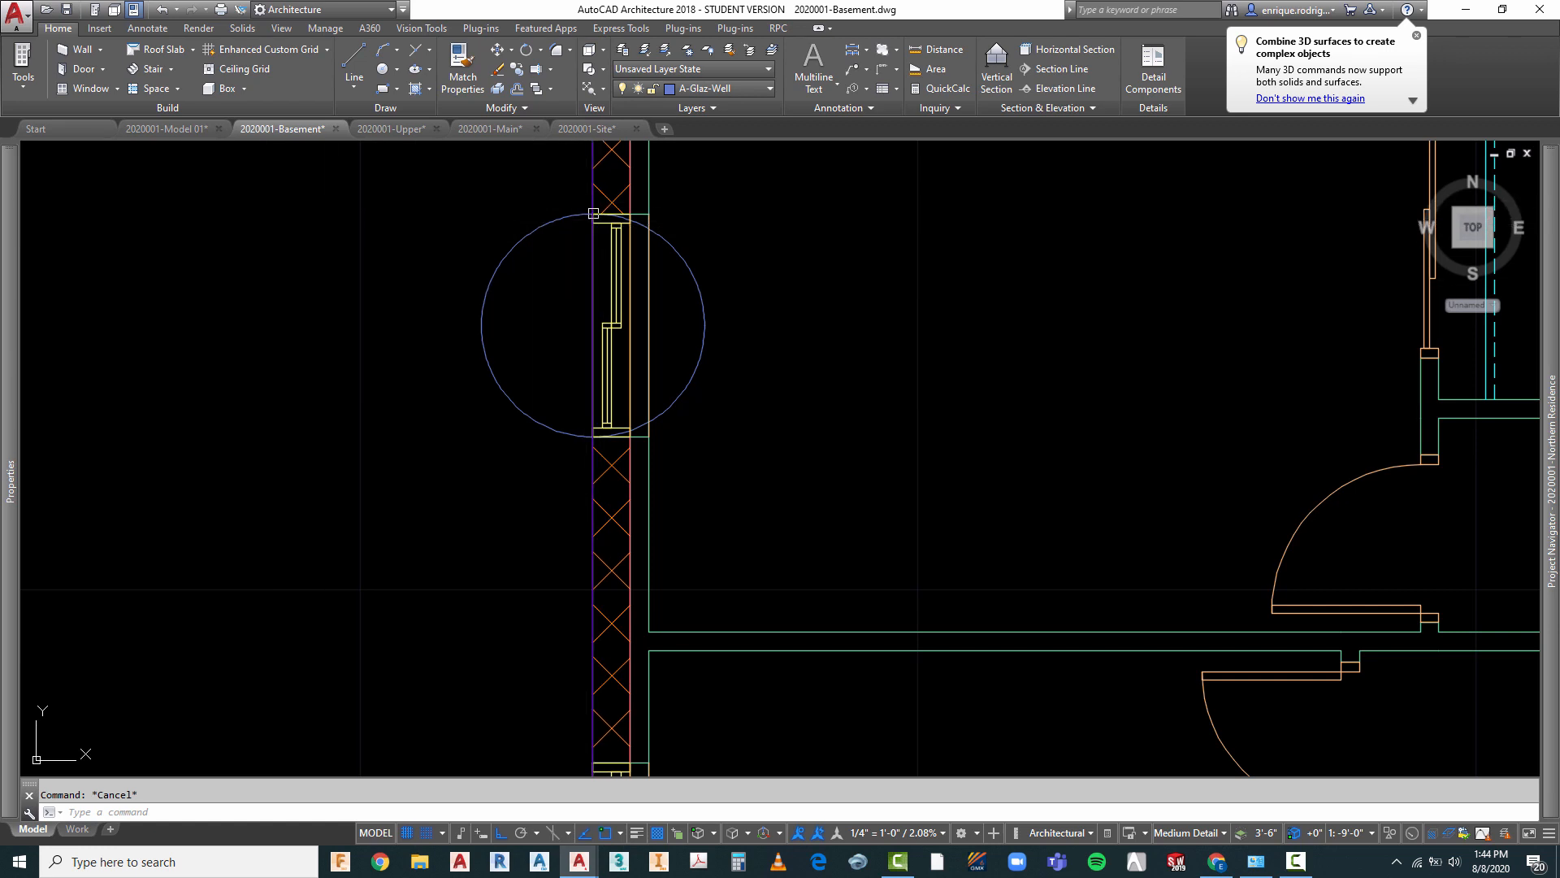
pyautogui.scroll(-2, 592, 358)
pyautogui.scroll(2, 583, 346)
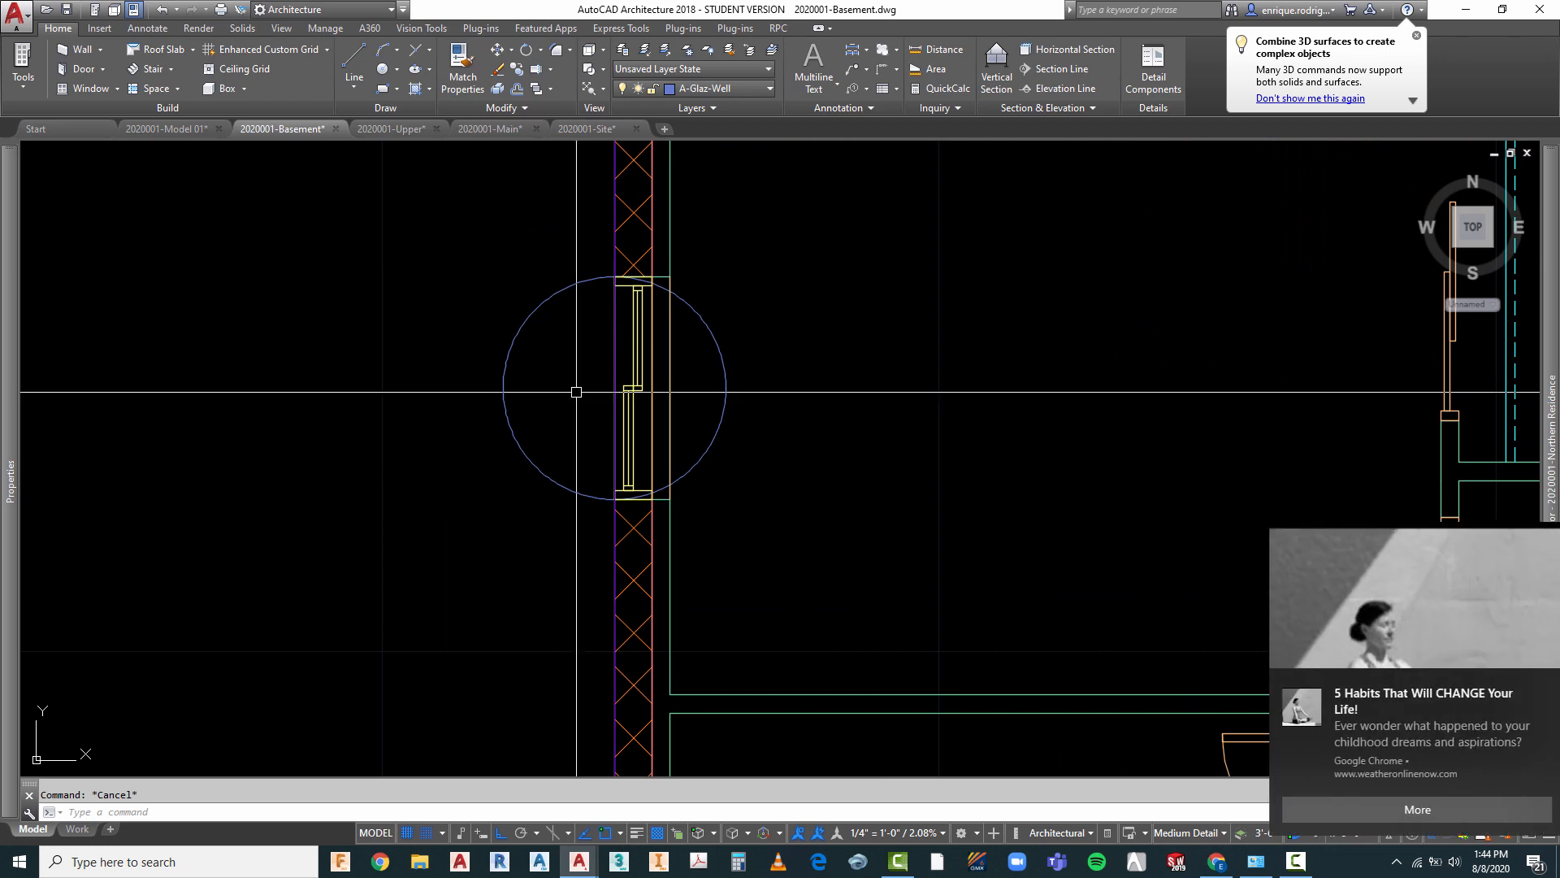
pyautogui.click(1530, 686)
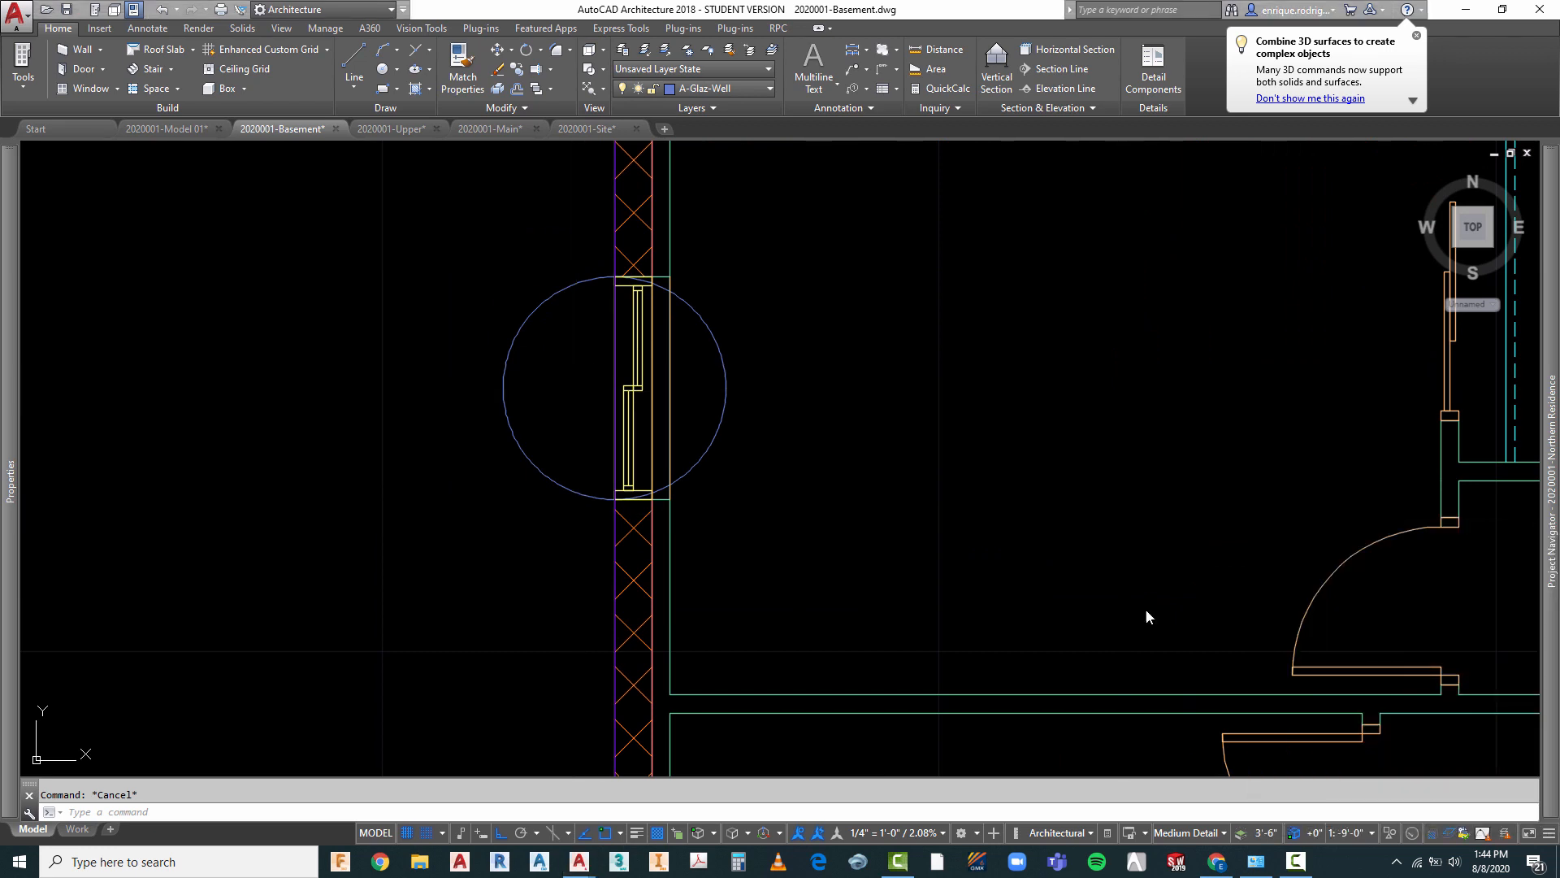
pyautogui.press('Return')
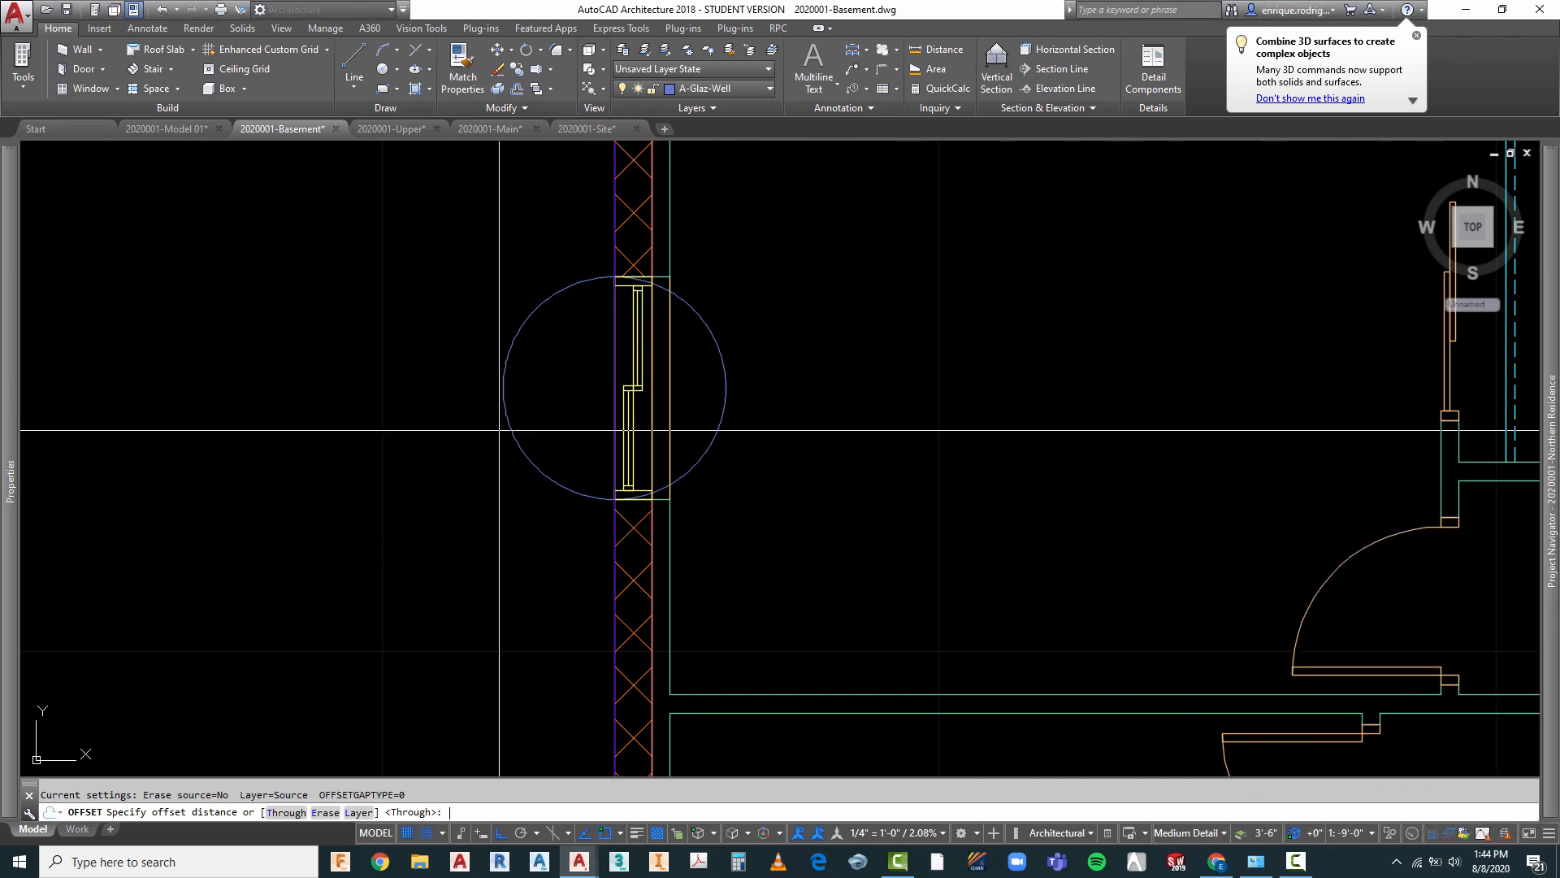
pyautogui.write('4')
pyautogui.press('Return')
pyautogui.click(591, 278)
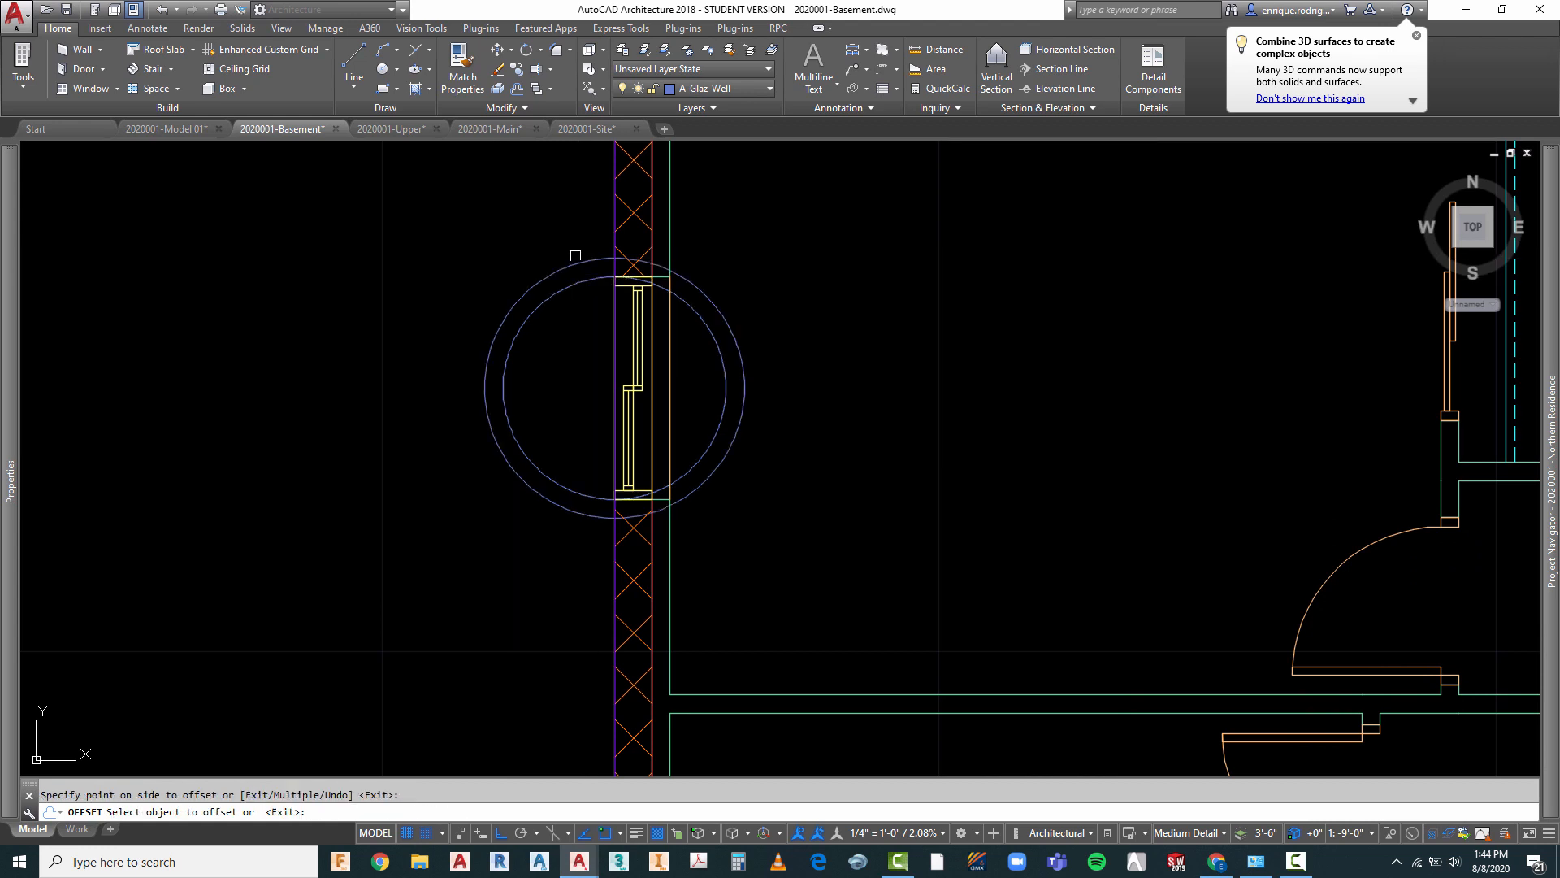
pyautogui.press('Escape')
# - Erase the original inner circle, keeping only the larger offset circle
pyautogui.write('e')
pyautogui.press('Return')
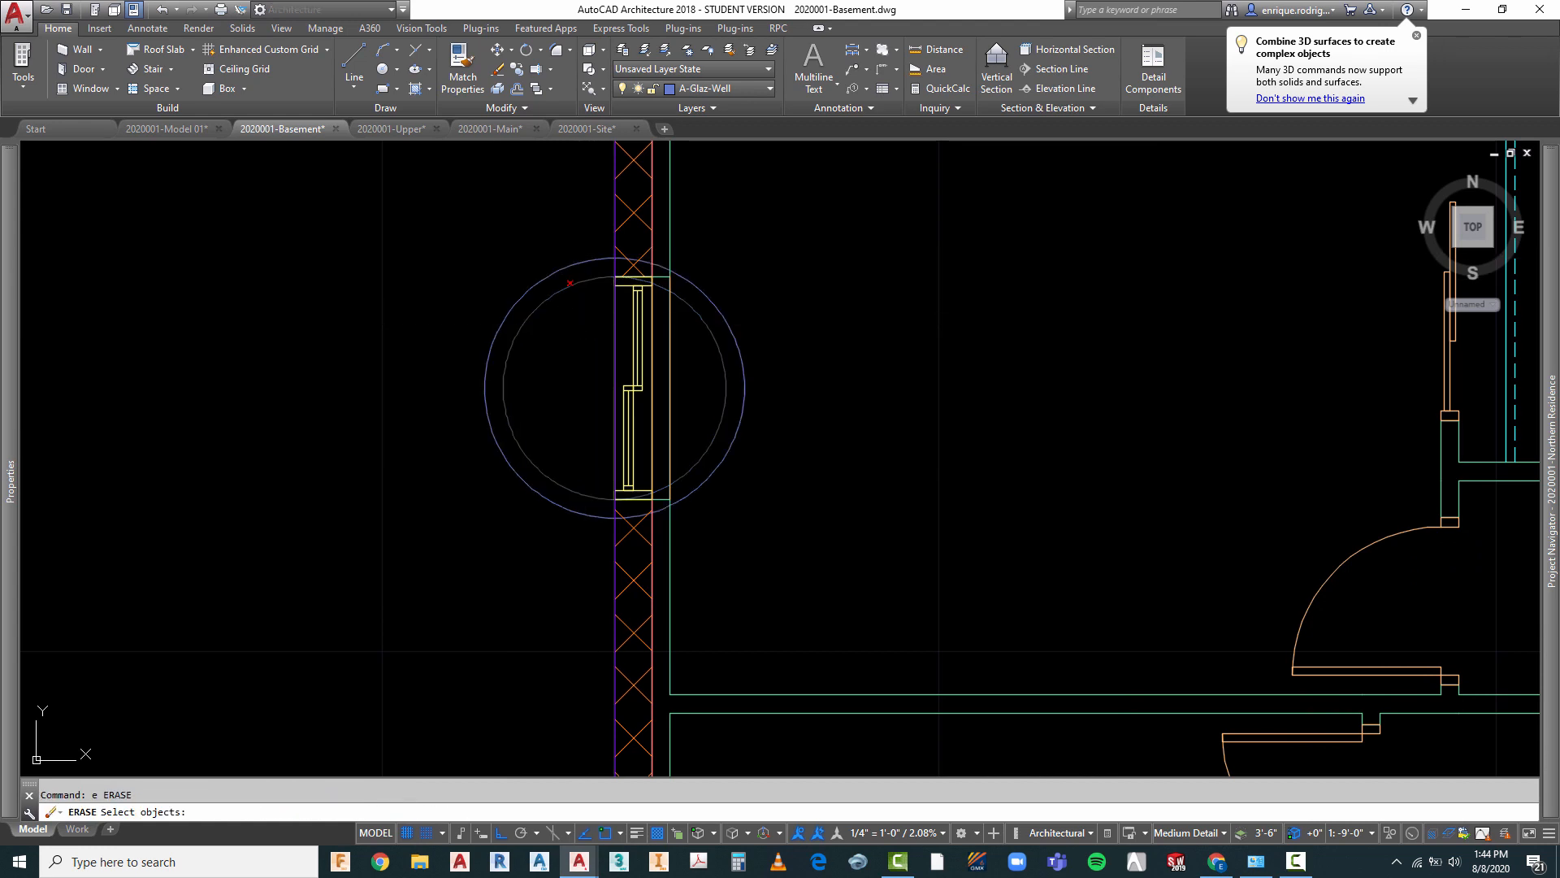
pyautogui.rightClick(581, 360)
pyautogui.rightClick(581, 360)
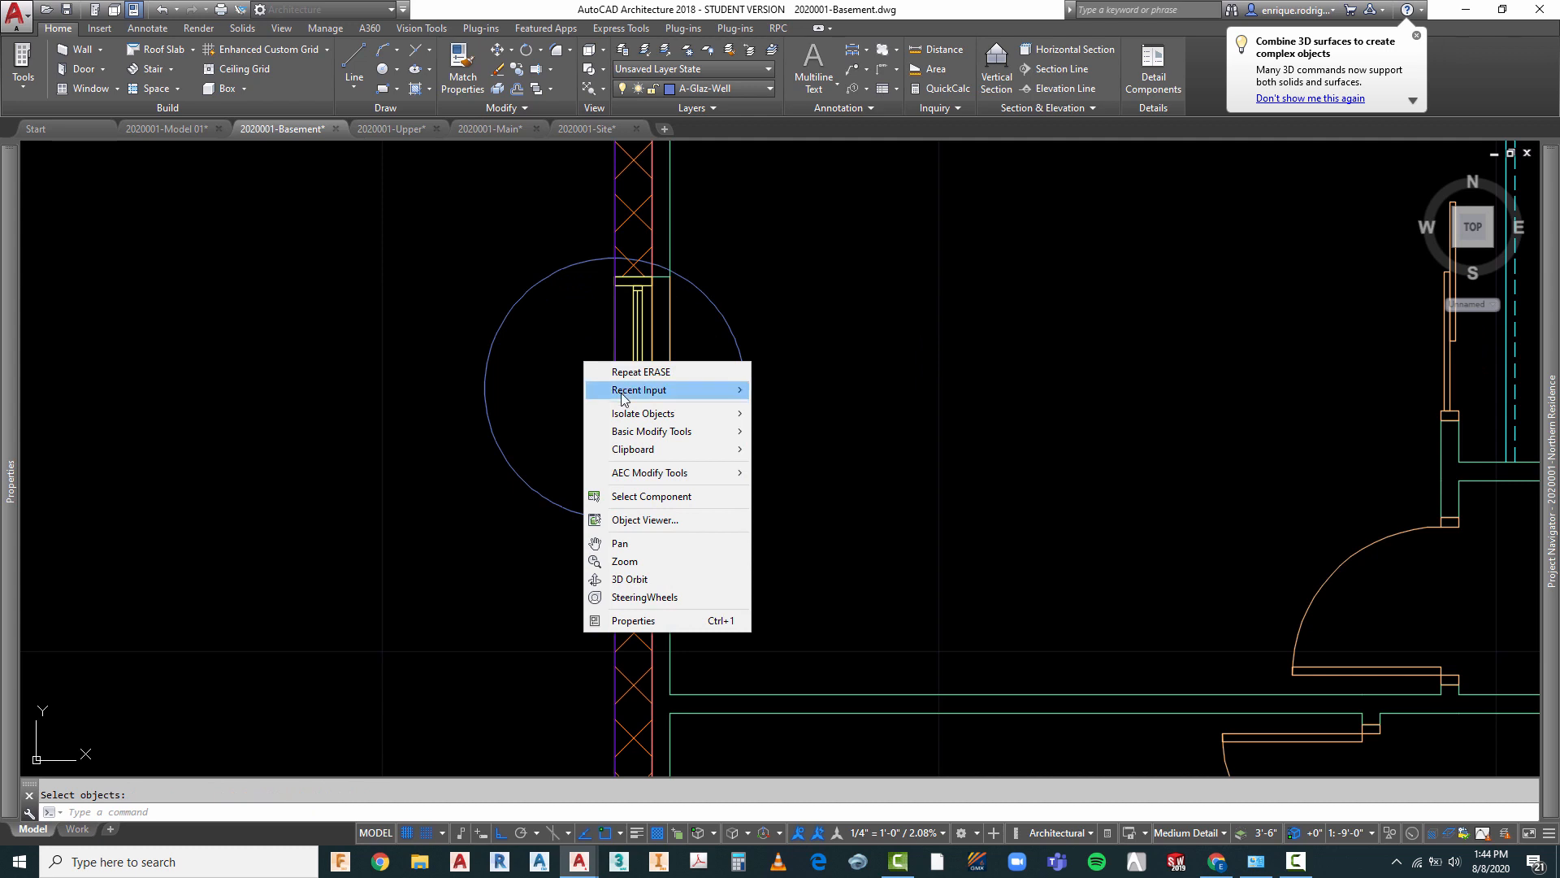
pyautogui.press('Escape')
pyautogui.press('Escape')
# - Offset the remaining circle 2 inches outward to give the window well its wall thickness
pyautogui.scroll(-4, 722, 312)
pyautogui.scroll(4, 681, 309)
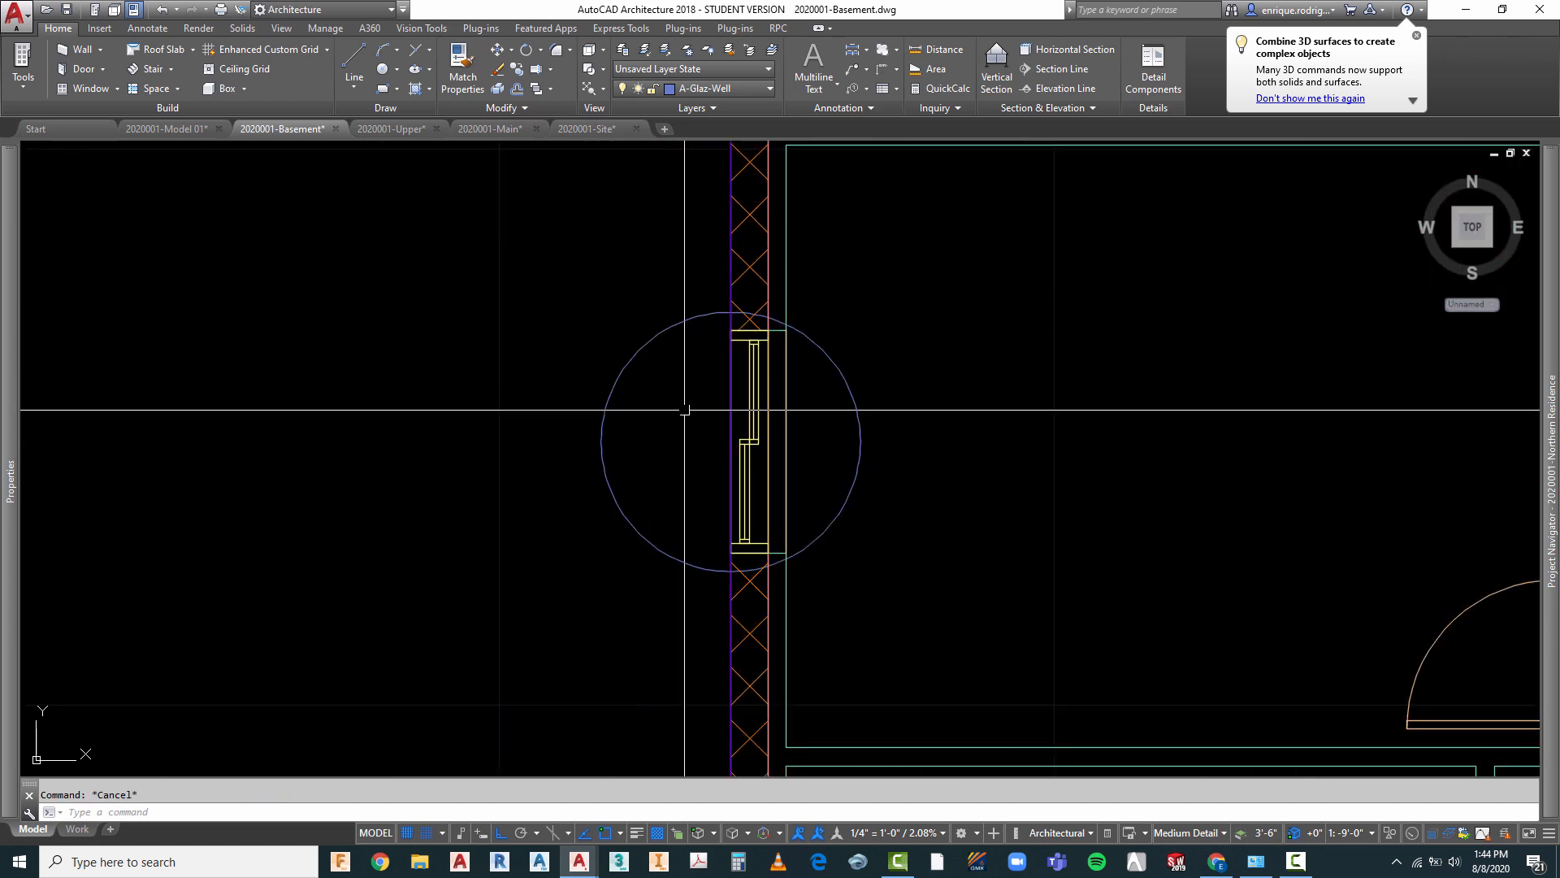
pyautogui.write('o')
pyautogui.press('Return')
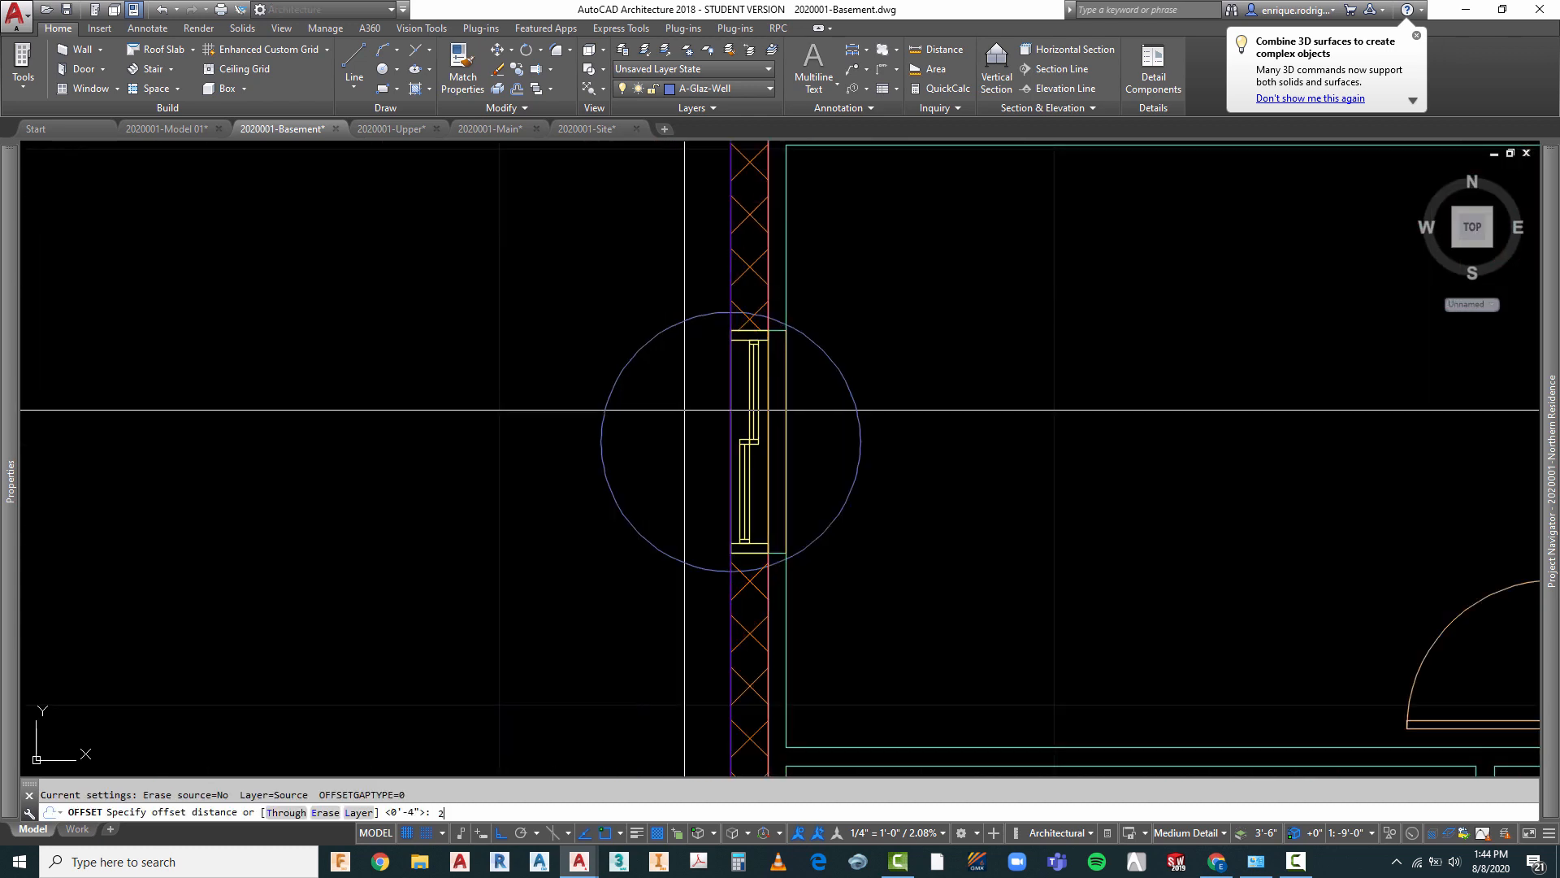
pyautogui.write('2')
pyautogui.press('Return')
pyautogui.click(645, 342)
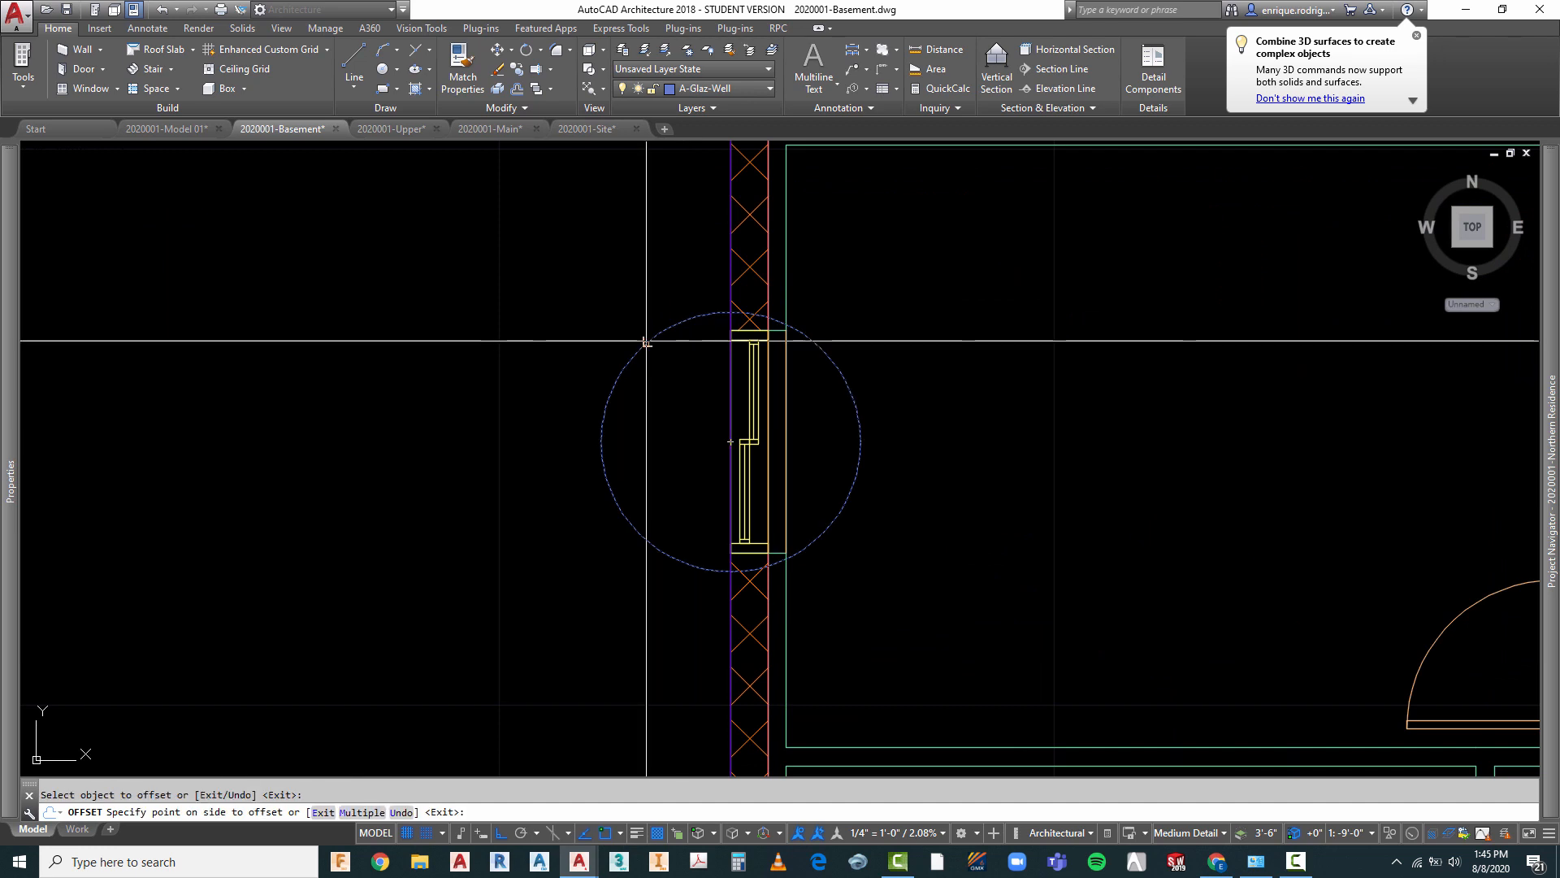
pyautogui.click(622, 316)
pyautogui.press('Escape')
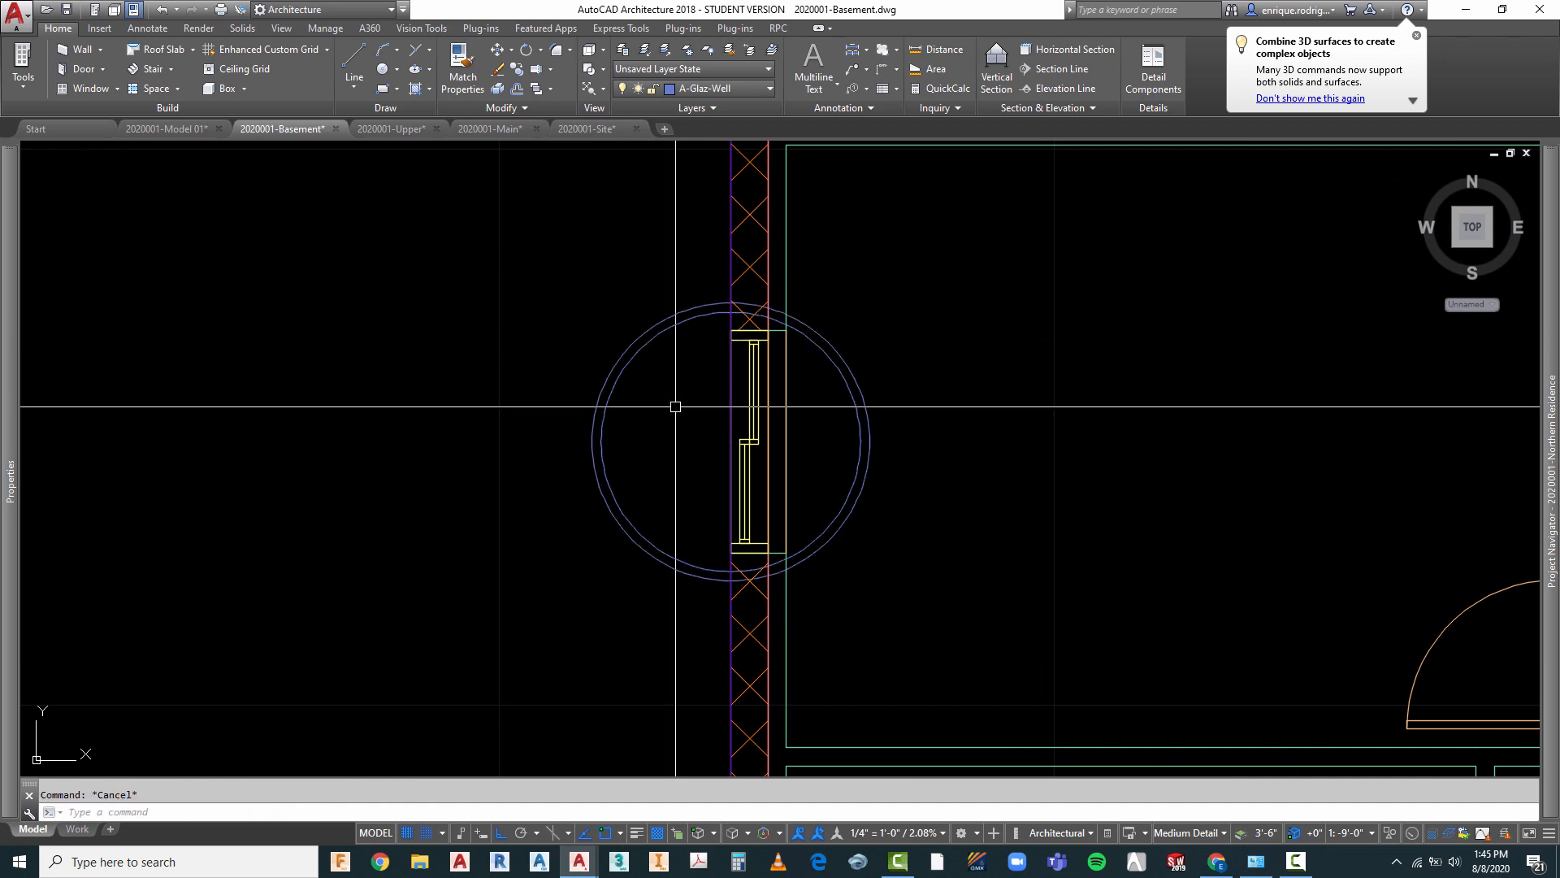
# - Move both concentric circles 12 inches horizontally to the west, away from the foundation wall
pyautogui.press('Return')
pyautogui.click(679, 391)
pyautogui.click(491, 477)
pyautogui.press('Return')
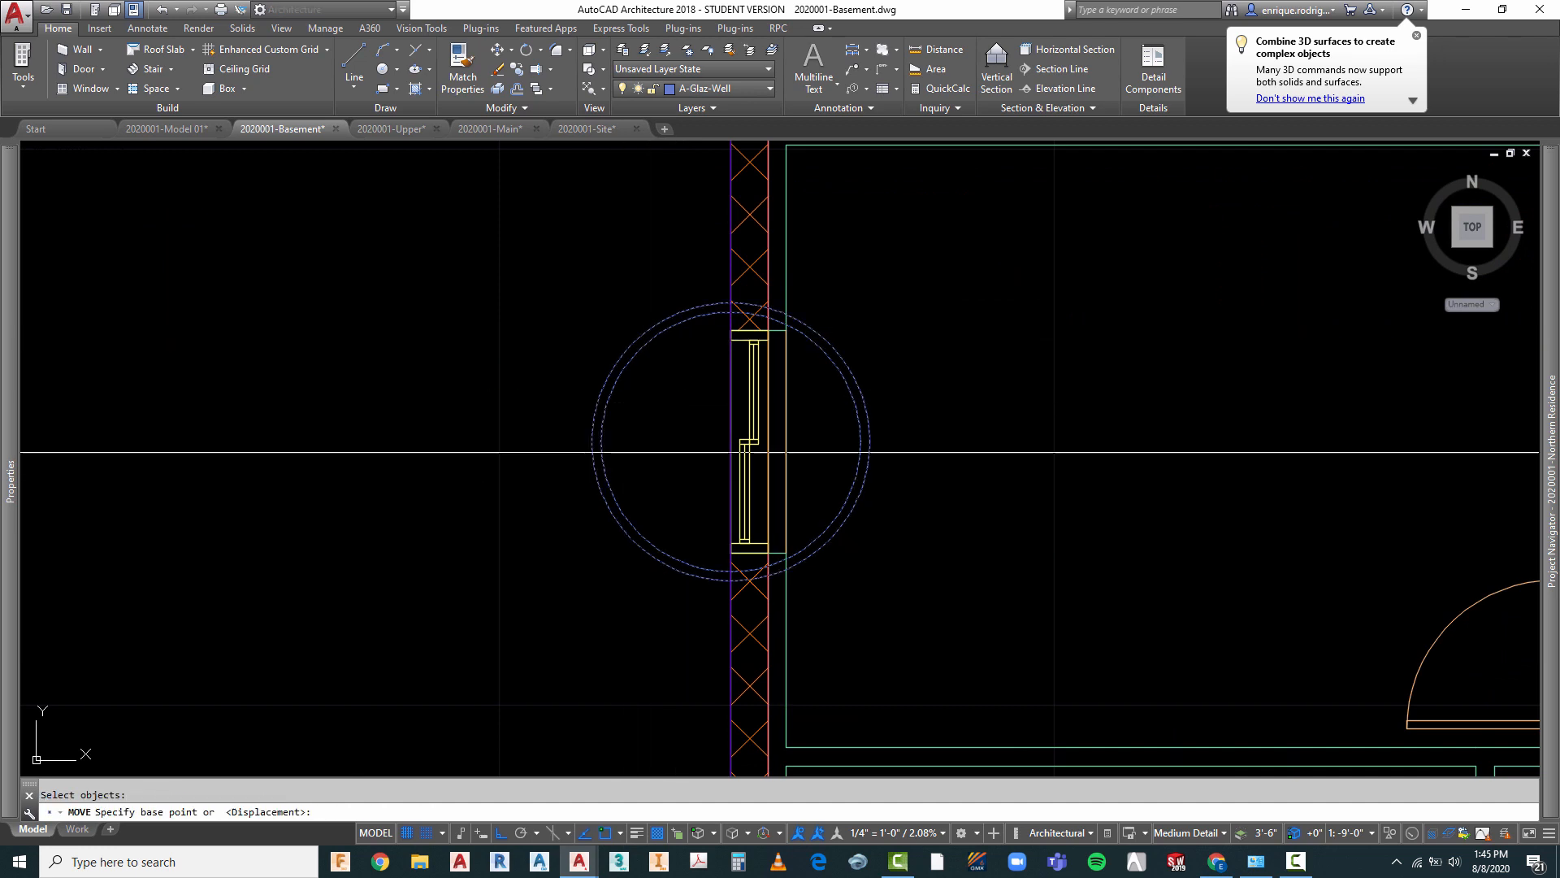
pyautogui.click(530, 247)
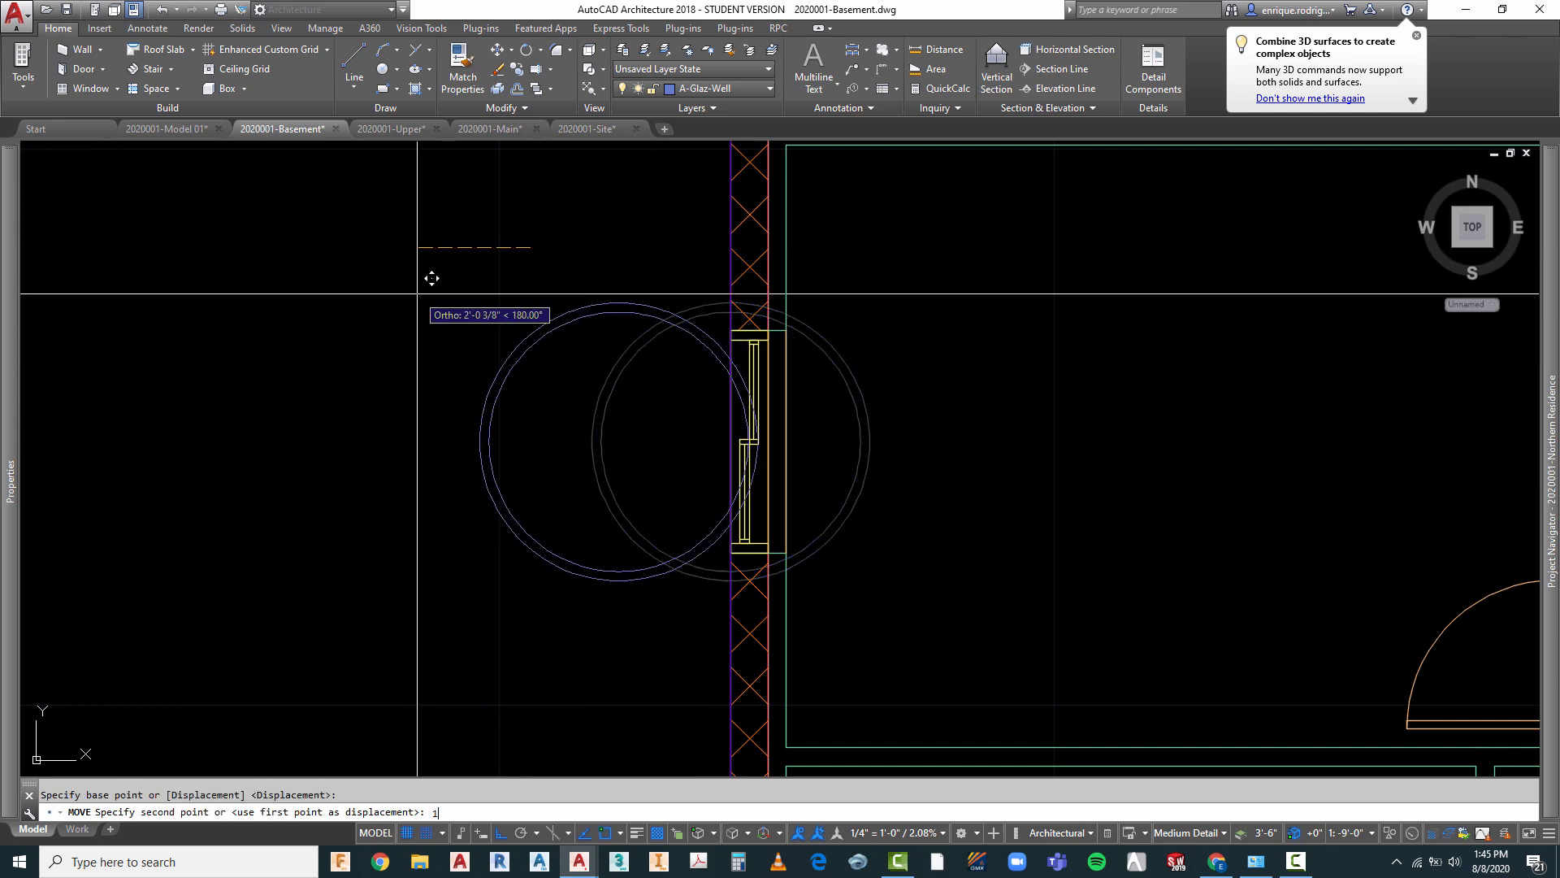
pyautogui.write('12')
pyautogui.press('Return')
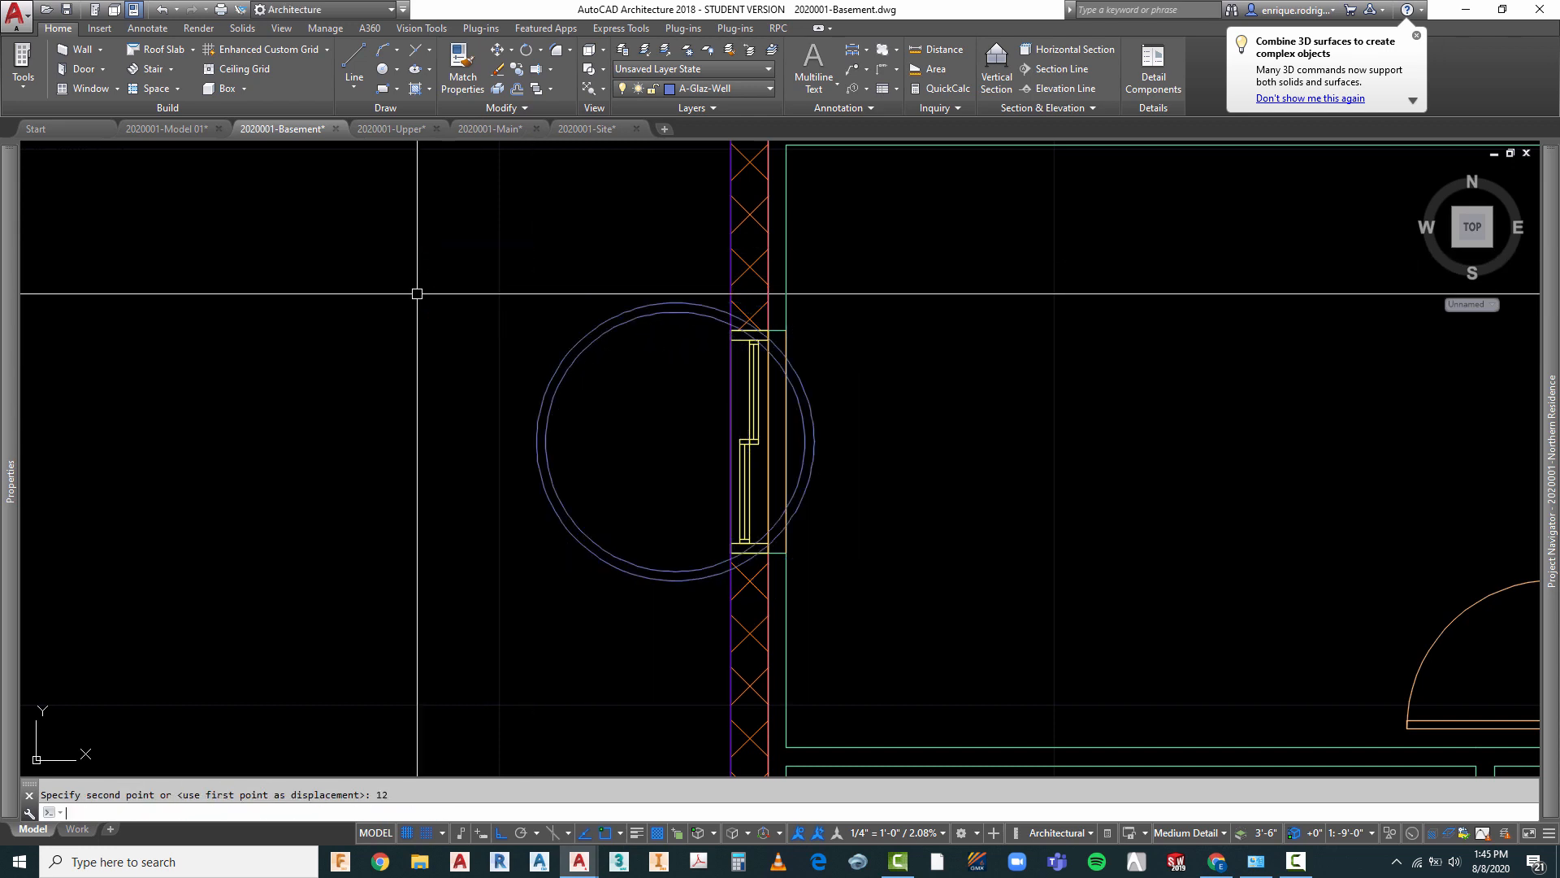
# - Draw a vertical line through the circles' center and stretch its lower end so it extends past both circles in each direction
pyautogui.click(355, 65)
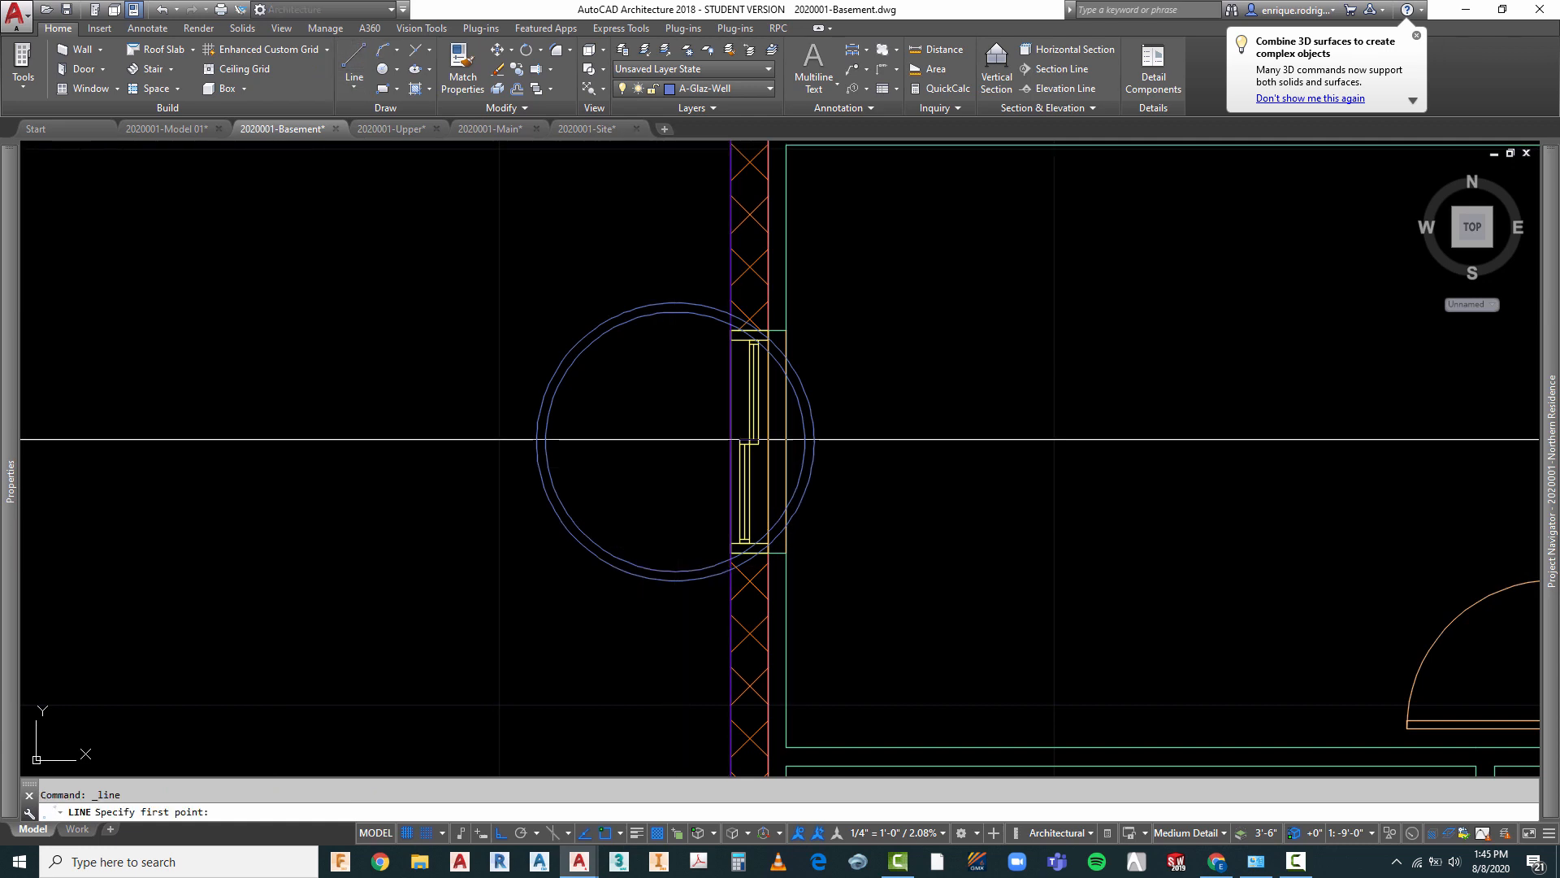
pyautogui.click(675, 442)
pyautogui.click(676, 221)
pyautogui.press('Escape')
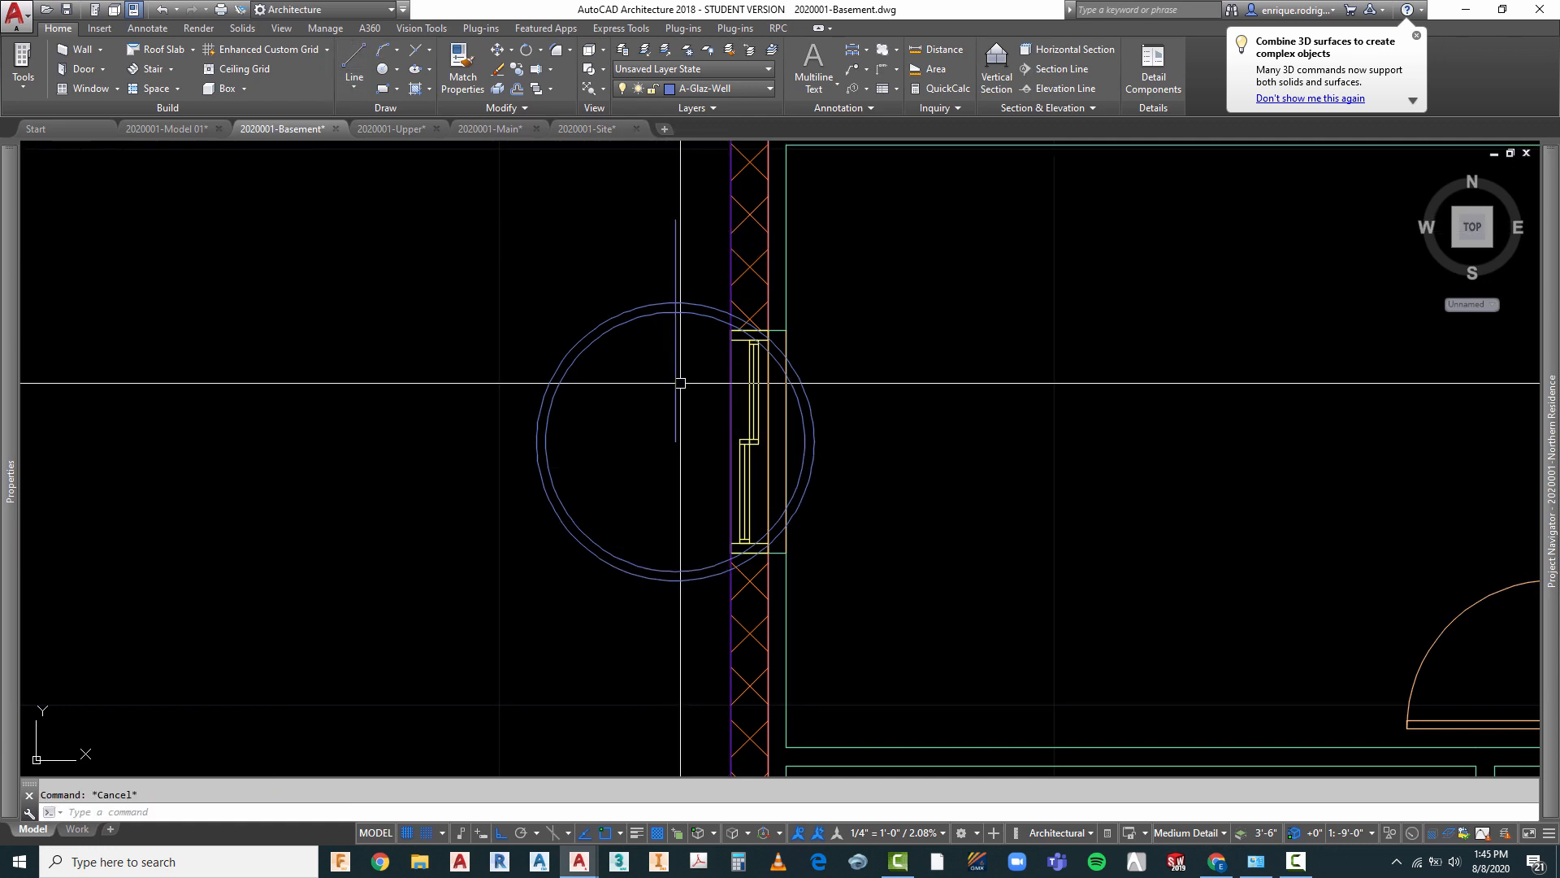
pyautogui.click(677, 384)
pyautogui.click(675, 442)
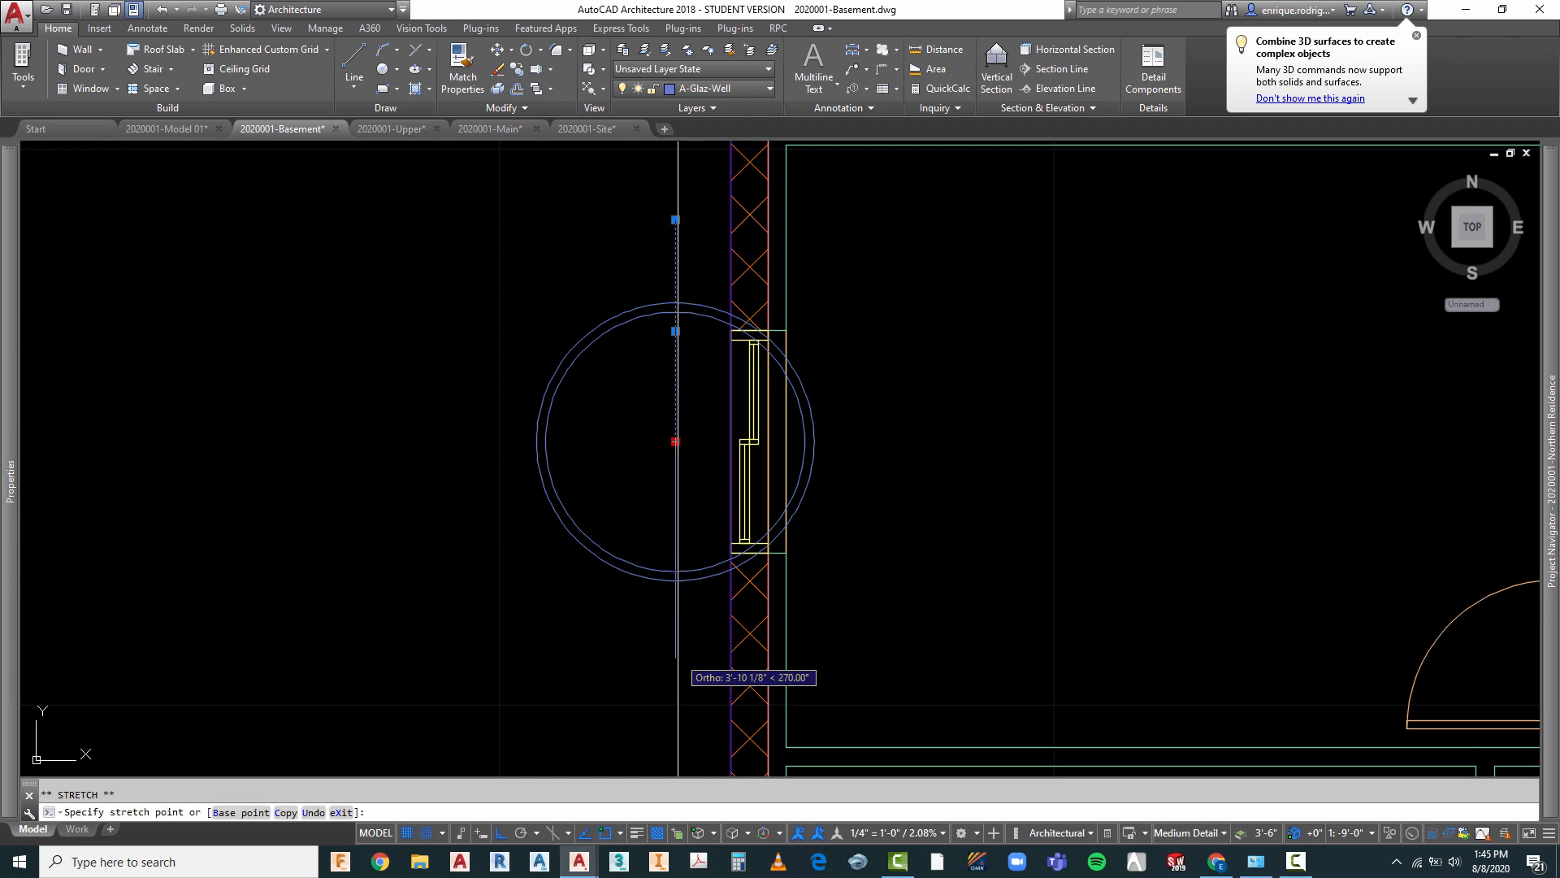
pyautogui.click(681, 656)
pyautogui.press('Escape')
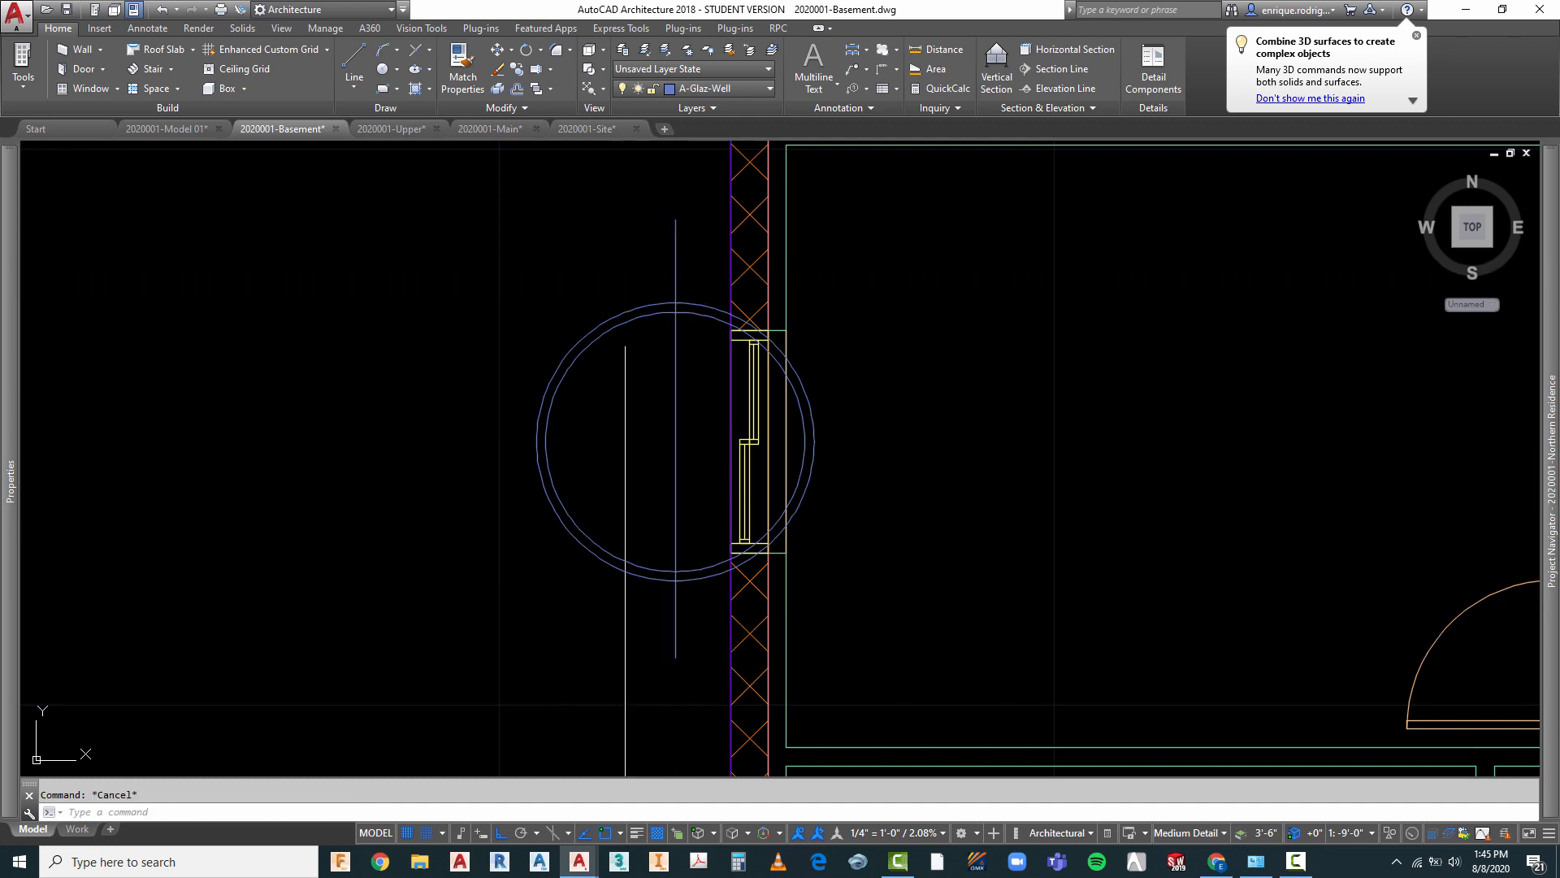
# - Trim away the east halves of both window well circles, using the vertical center line as the cutting edge
pyautogui.scroll(2, 703, 395)
pyautogui.write('tr')
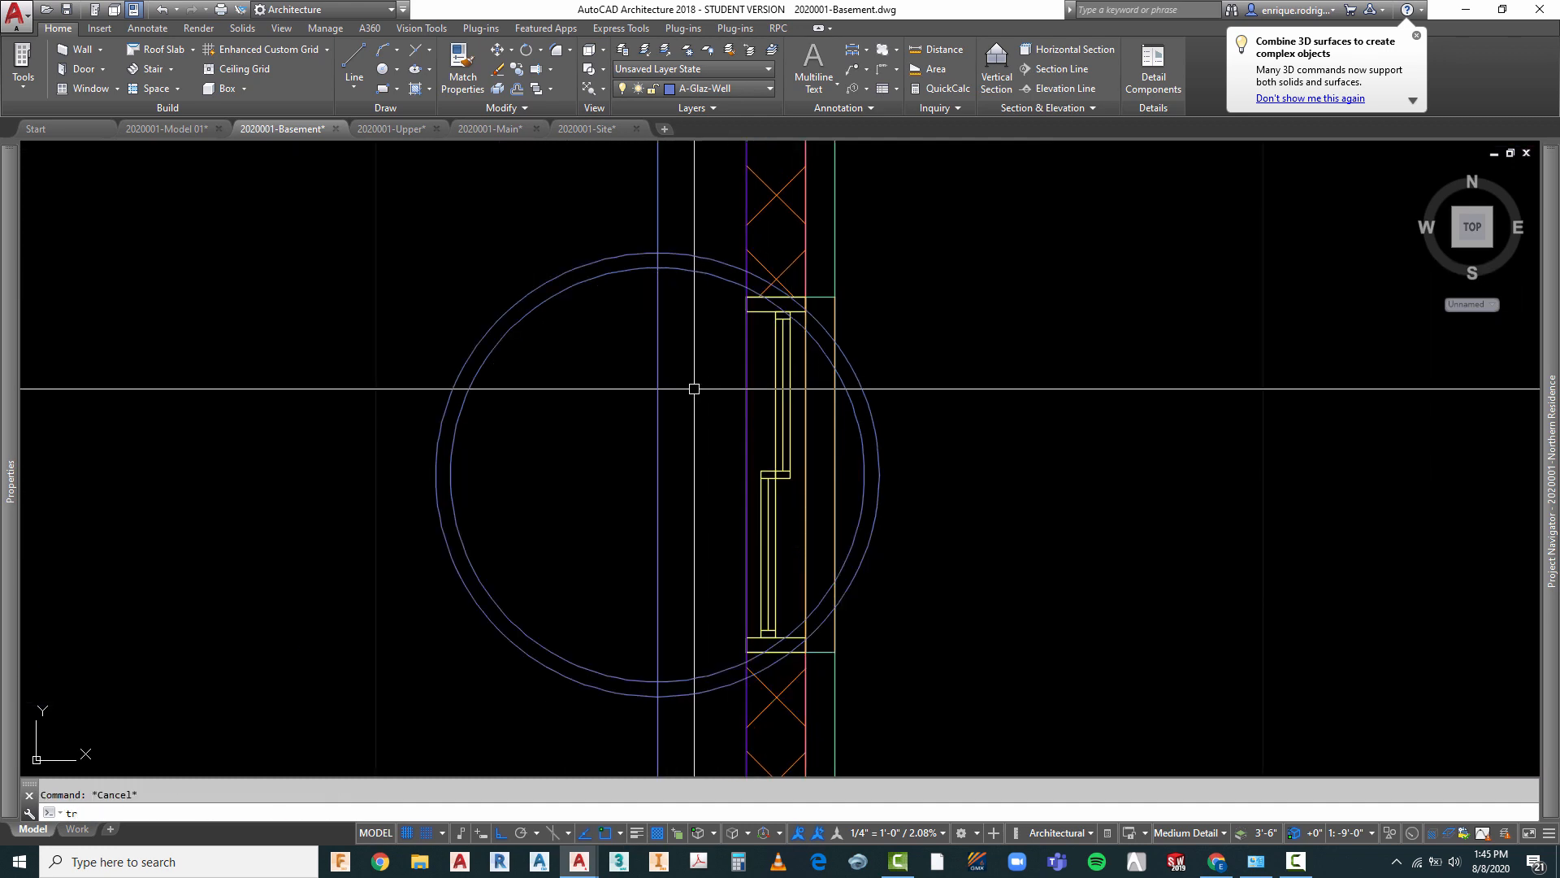
pyautogui.press('Return')
pyautogui.click(659, 350)
pyautogui.press('Return')
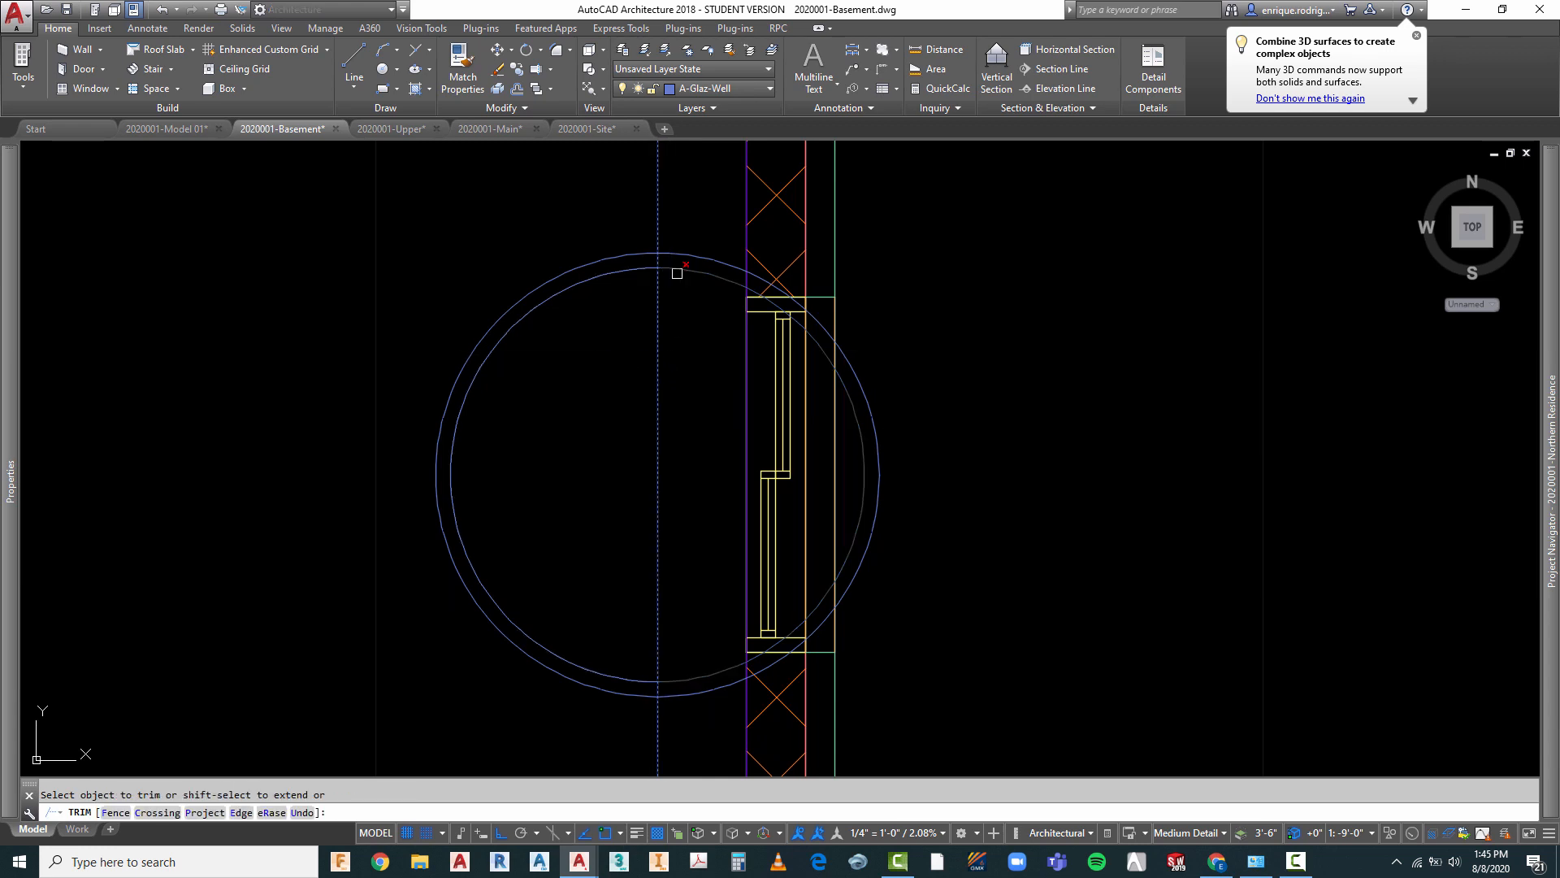
pyautogui.press('Escape')
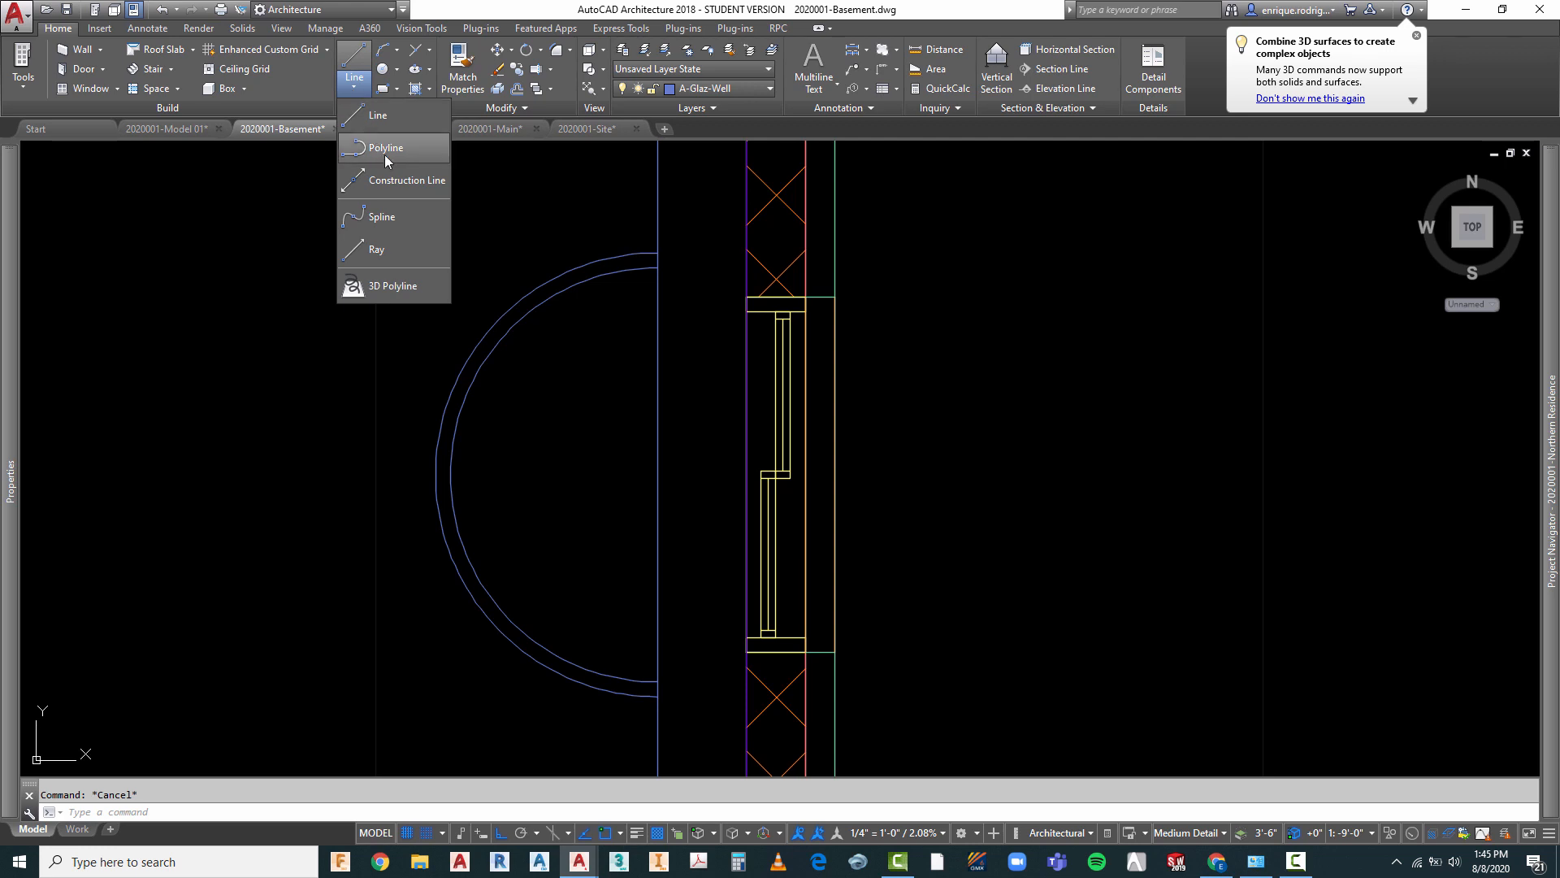
# - Draw a polyline from the outer arc's north end to the foundation wall, along it, and back to the inner arc's north end
pyautogui.click(384, 152)
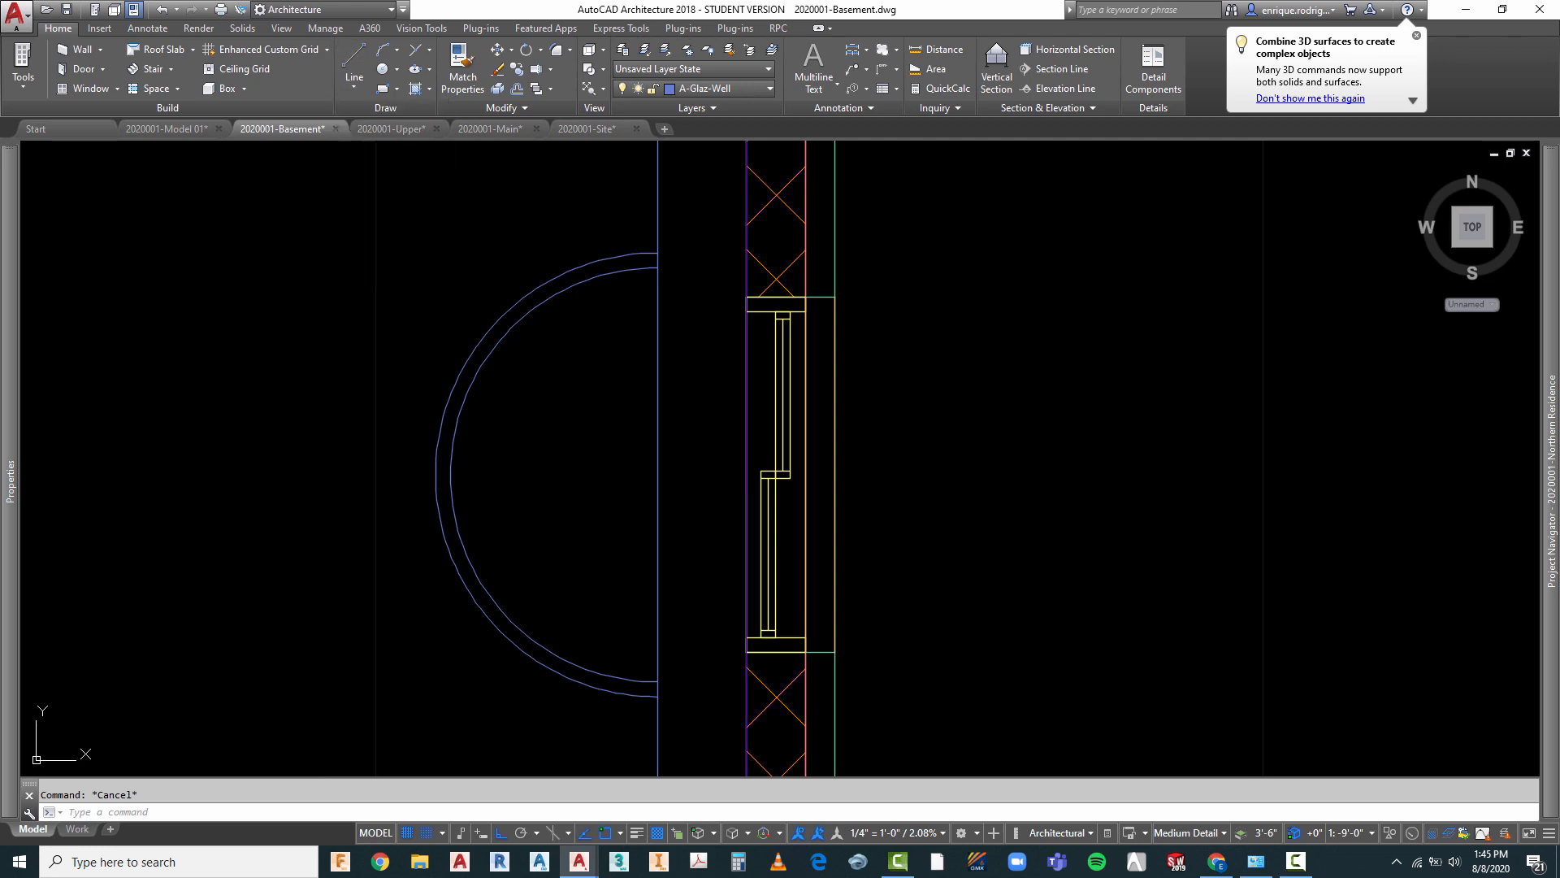
pyautogui.click(657, 252)
pyautogui.scroll(4, 738, 263)
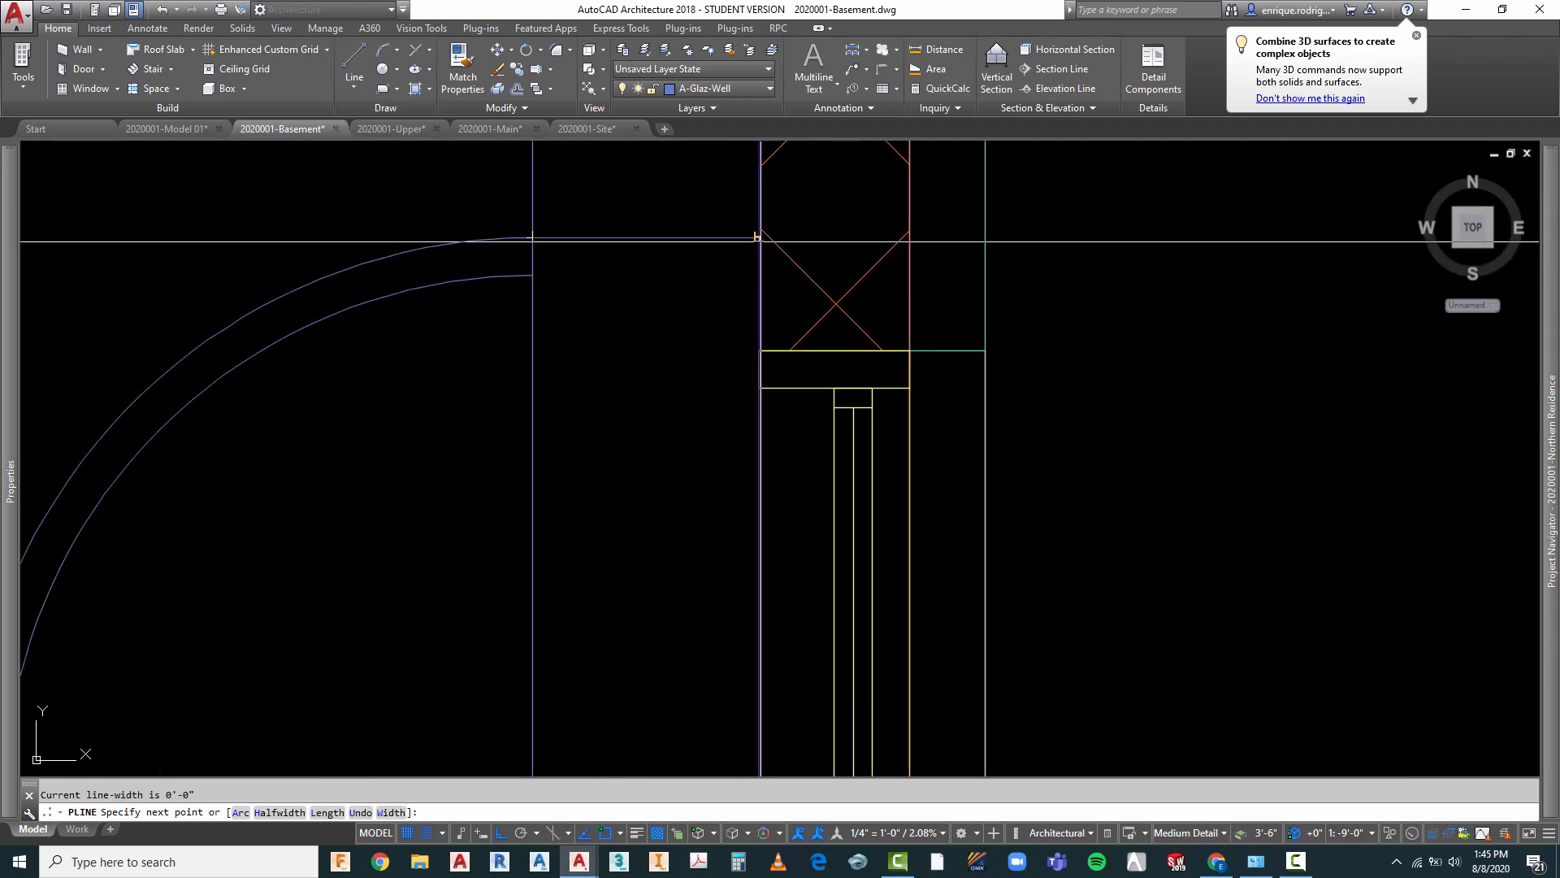
pyautogui.click(759, 237)
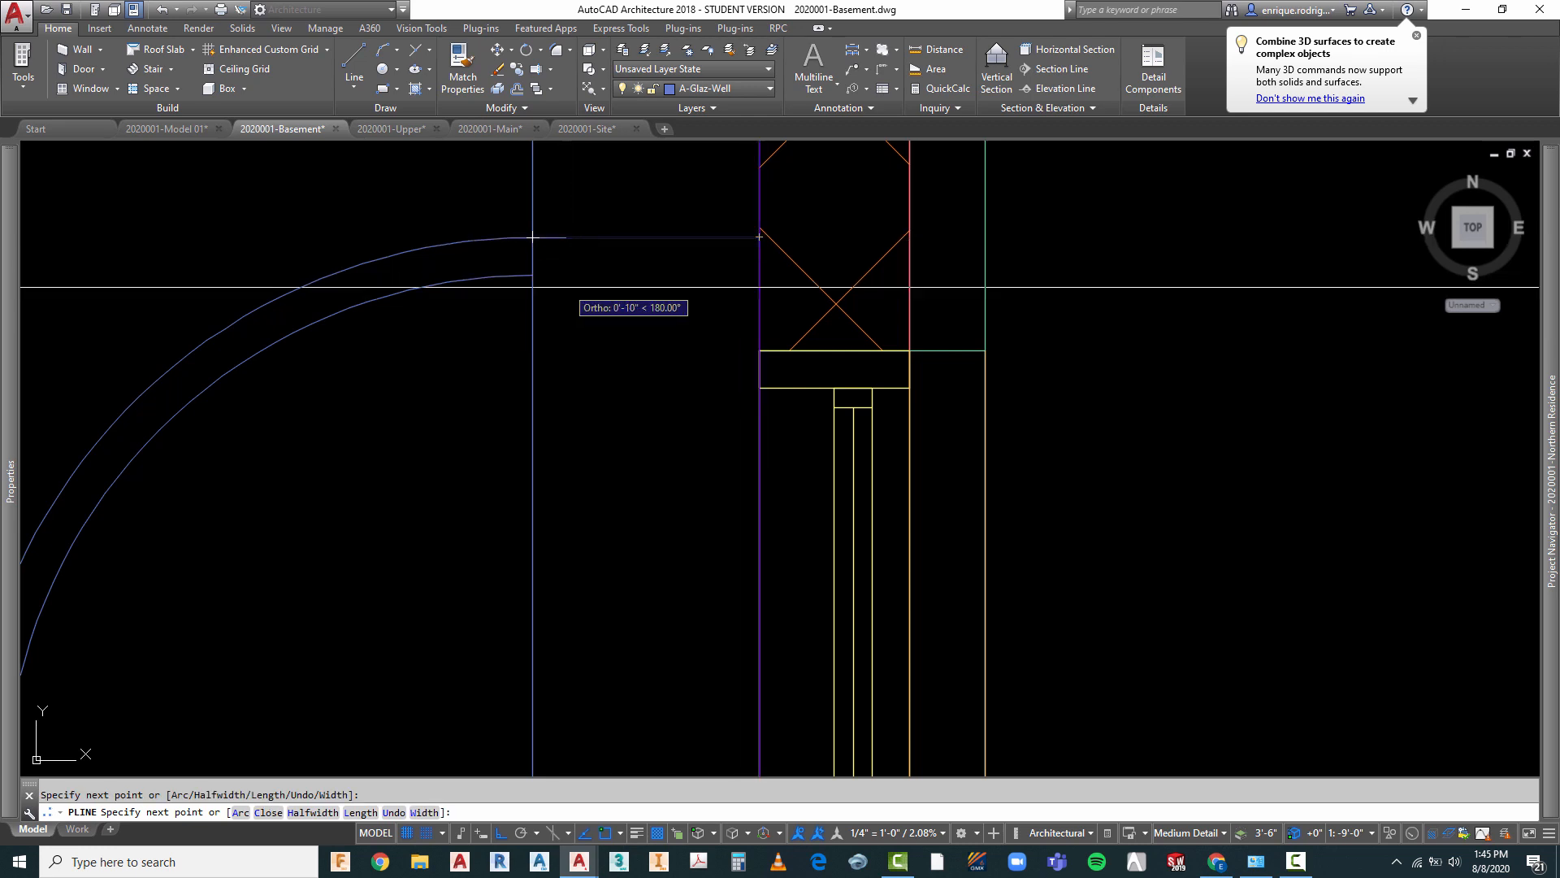
pyautogui.click(759, 275)
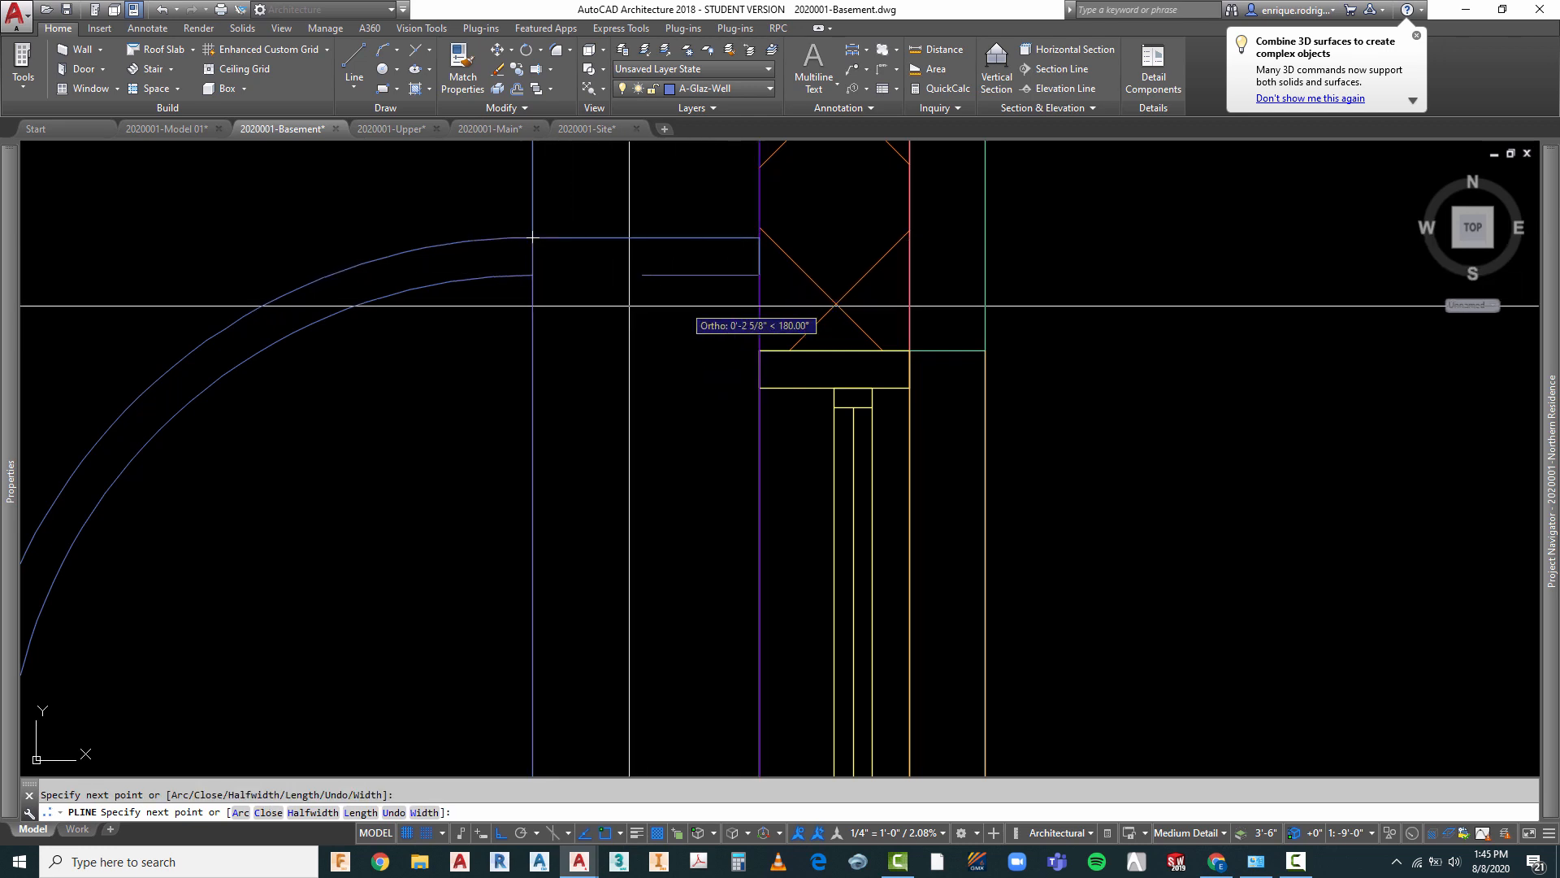
pyautogui.click(532, 274)
pyautogui.scroll(-3, 532, 274)
pyautogui.press('Escape')
pyautogui.scroll(2, 609, 271)
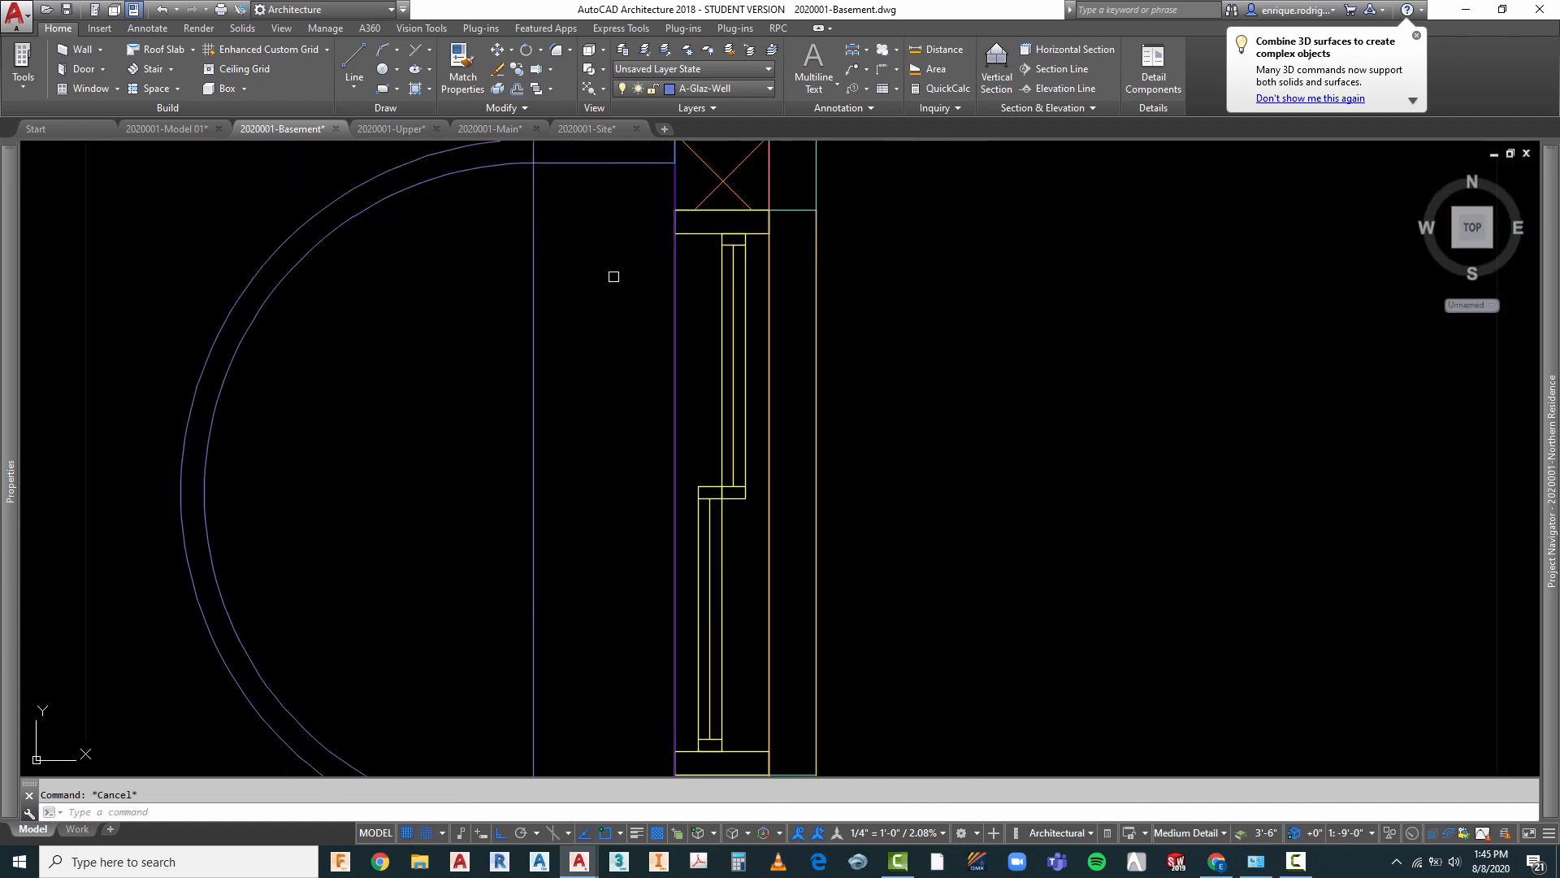
# - Mirror the north connecting polyline about the horizontal axis through the arcs' center, keeping the source object
pyautogui.scroll(-2, 539, 424)
pyautogui.write('m')
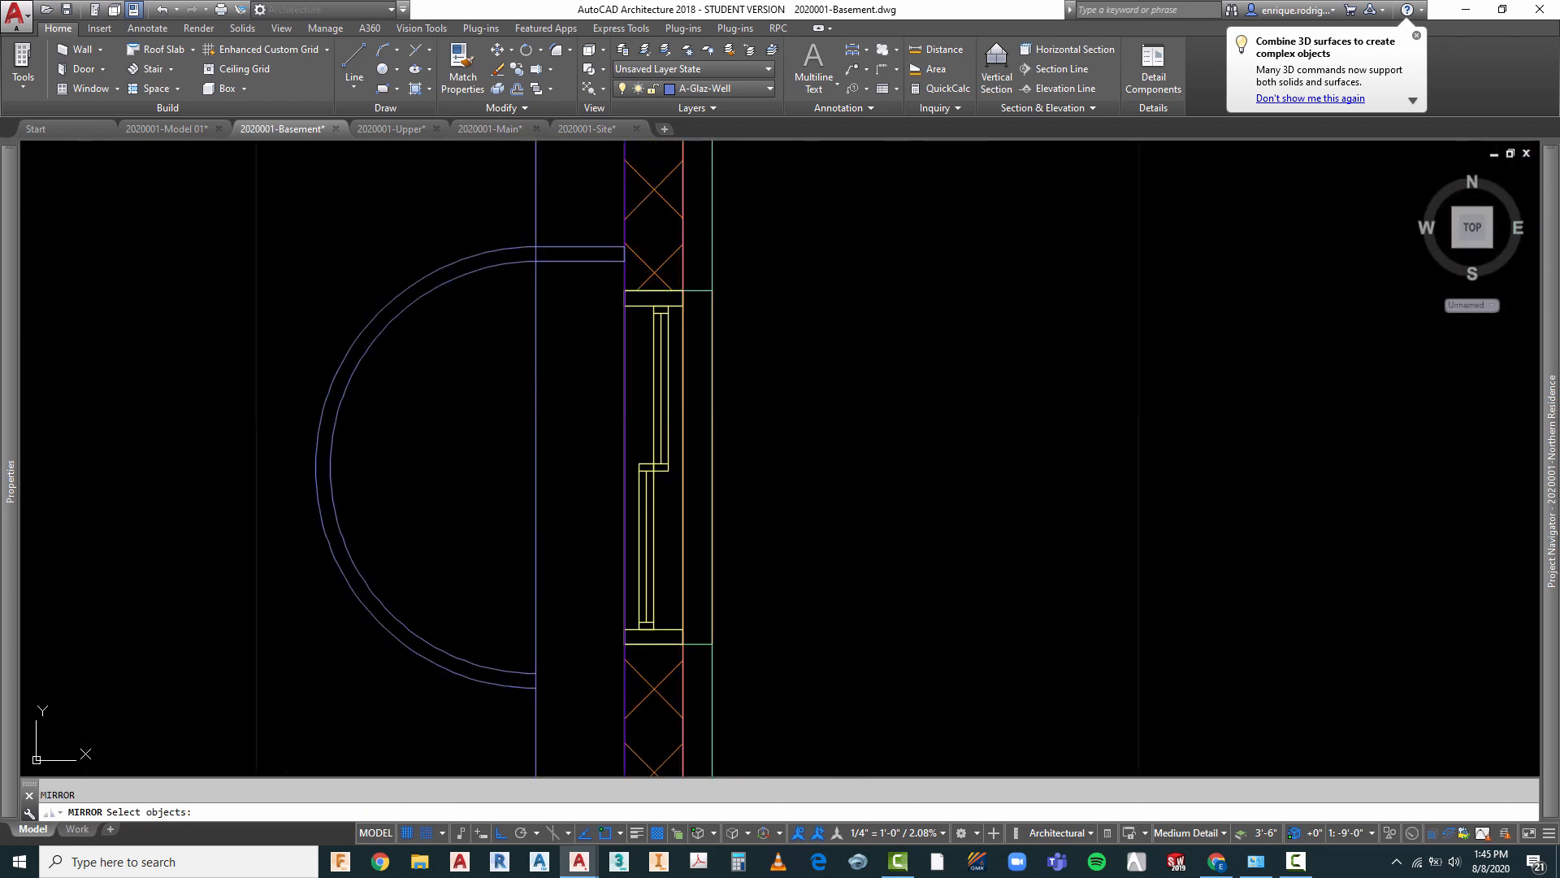
pyautogui.press('Return')
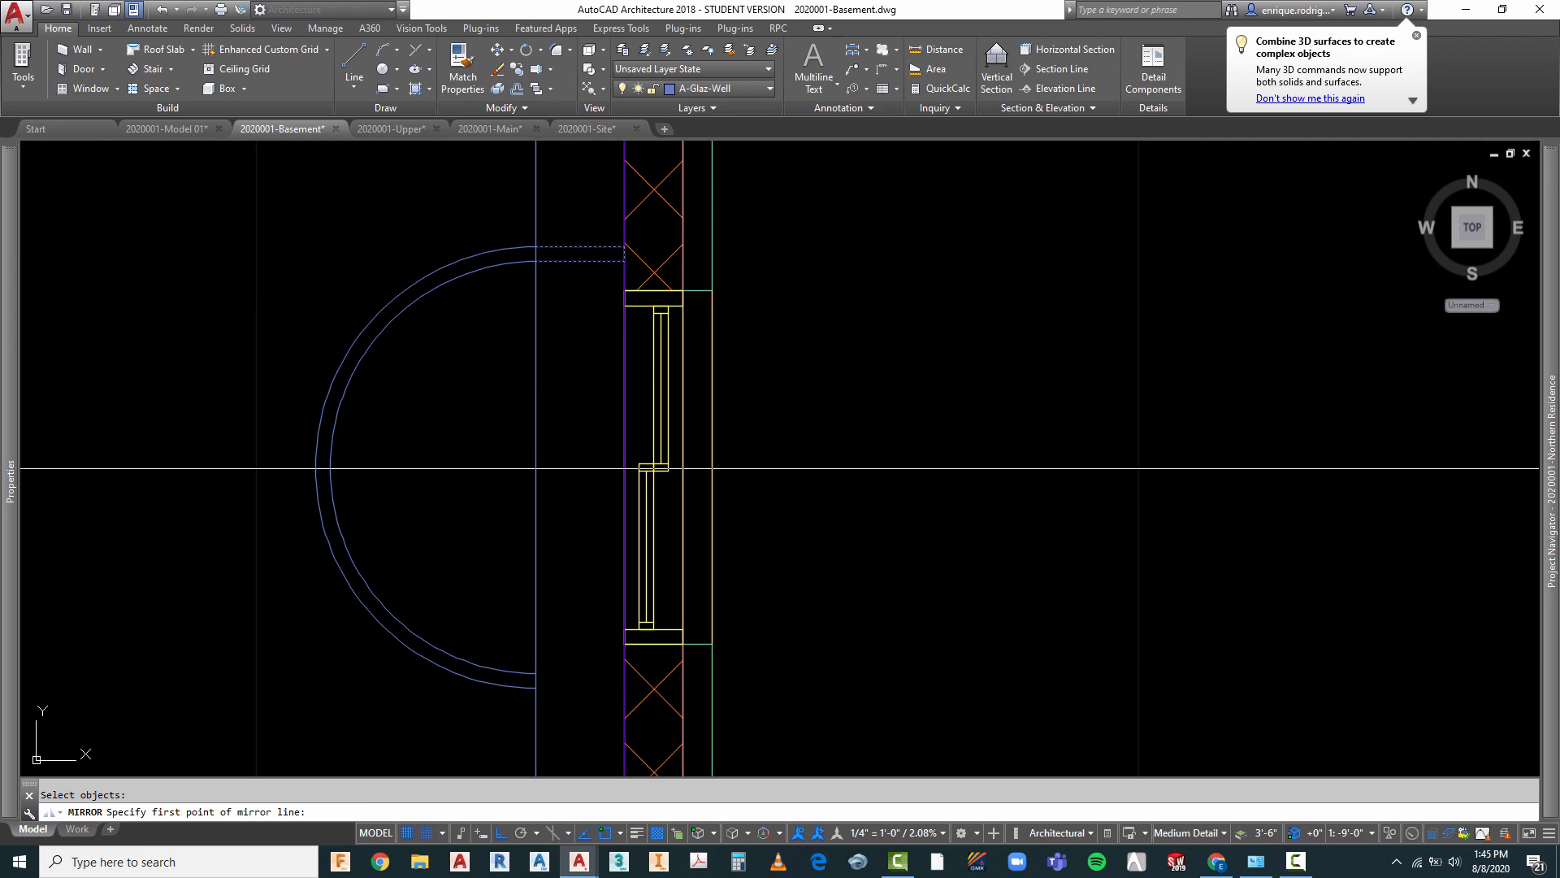
pyautogui.click(535, 467)
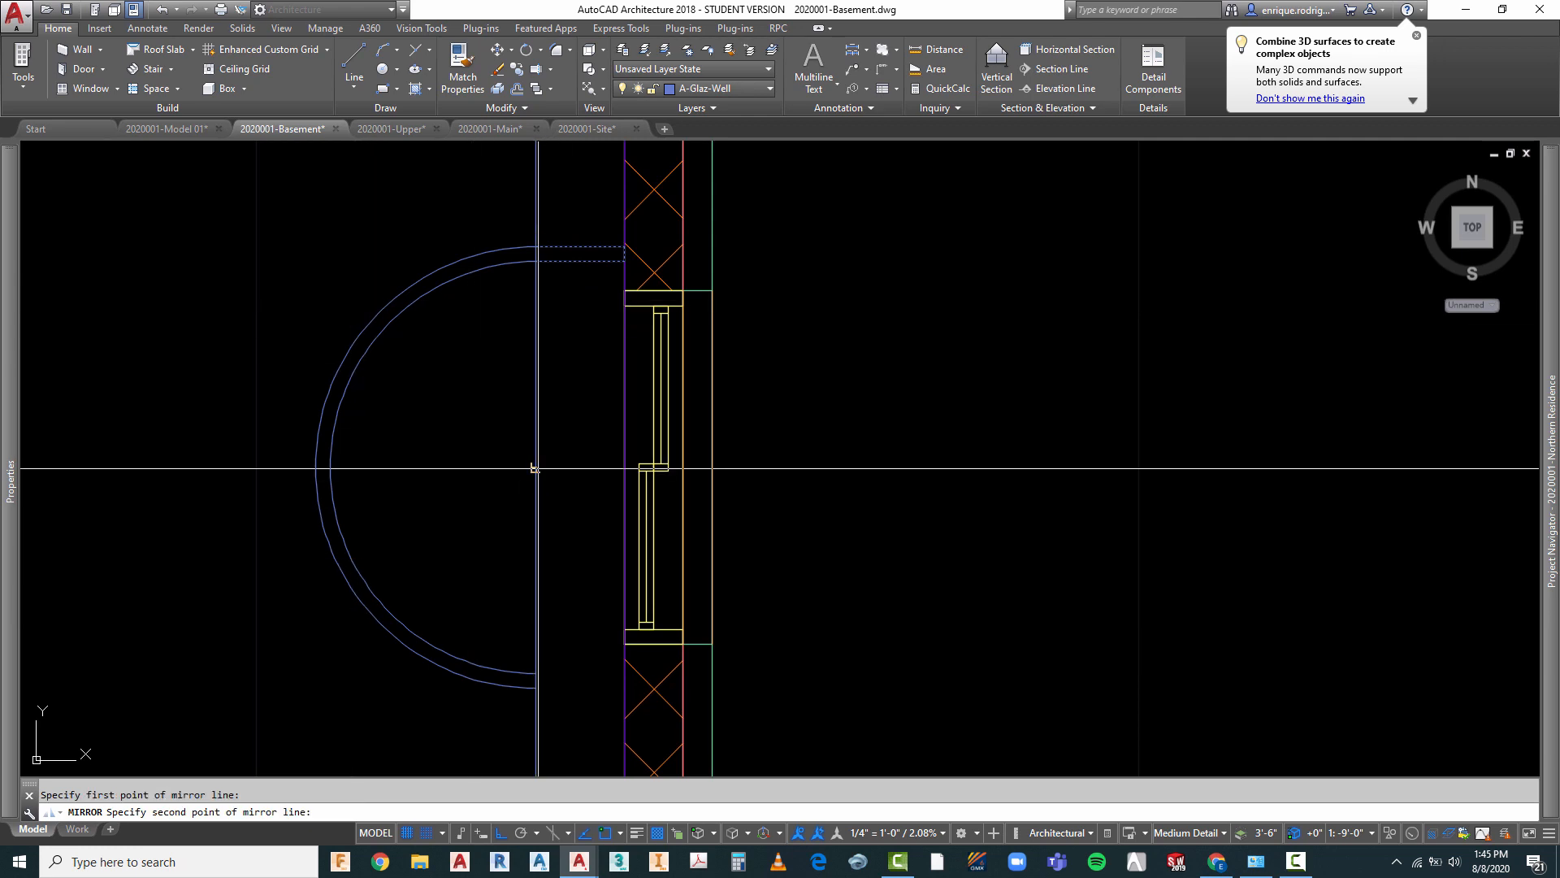
pyautogui.rightClick(158, 499)
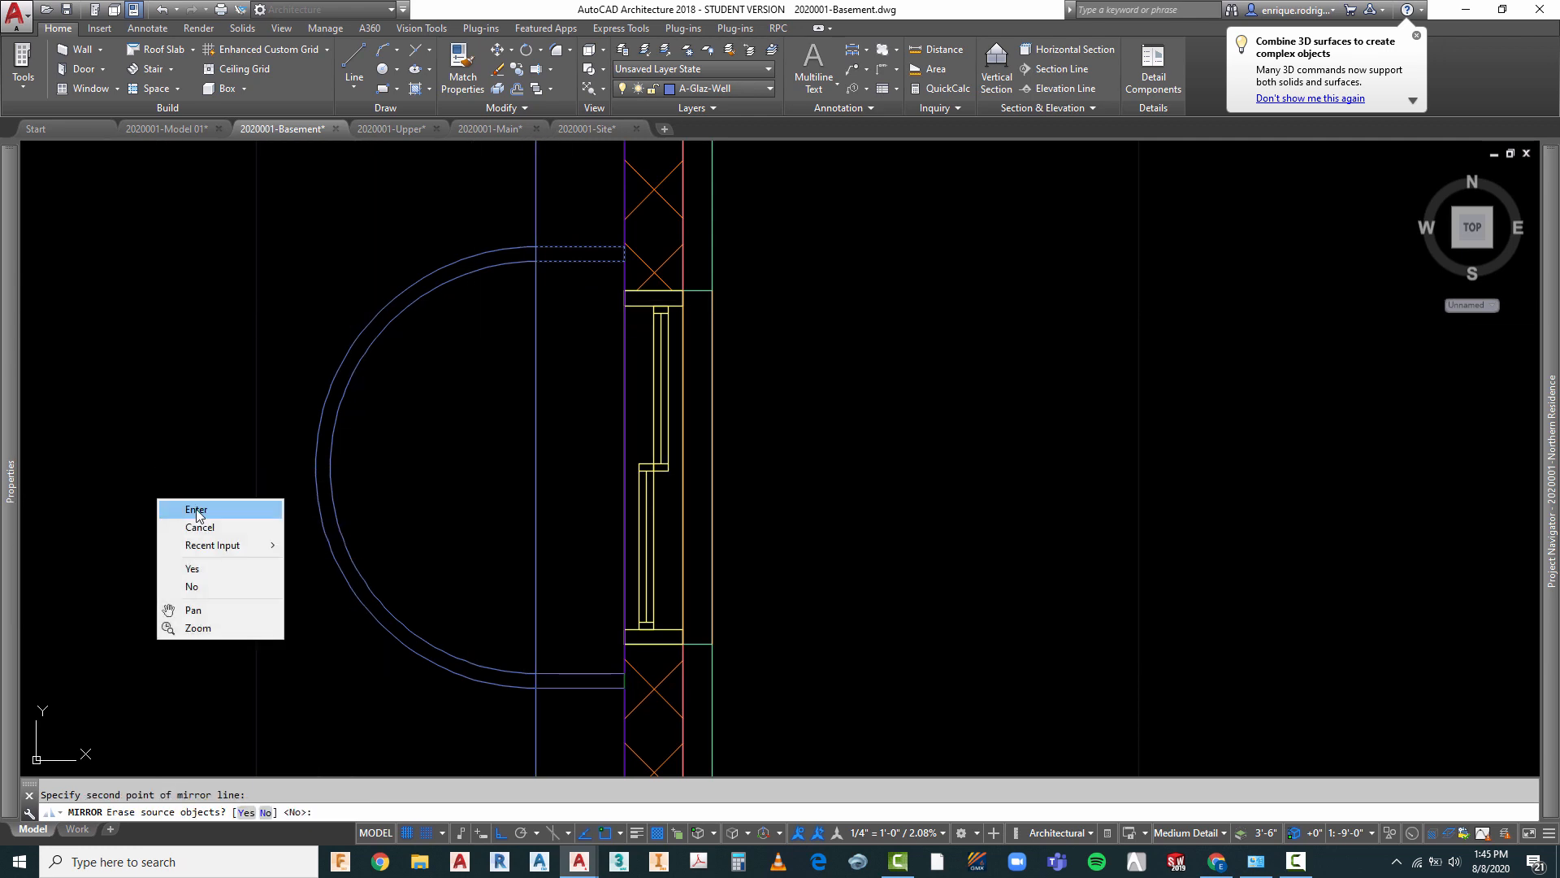
pyautogui.click(181, 509)
# - Erase the vertical construction line through the arcs' center
pyautogui.scroll(-2, 673, 500)
pyautogui.press('Return')
pyautogui.write('e')
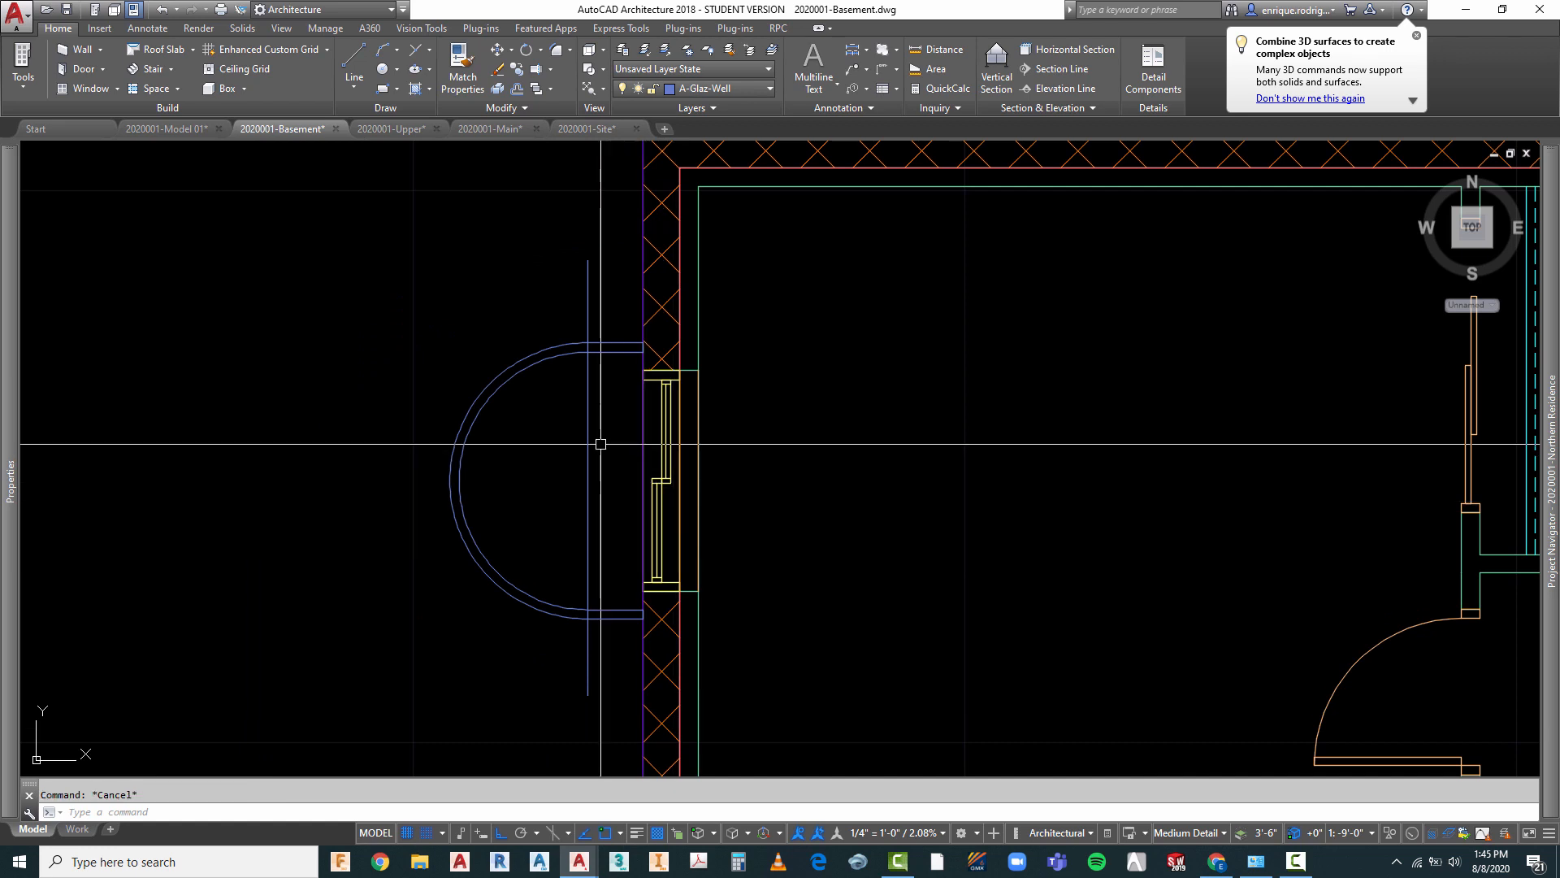
pyautogui.press('Return')
pyautogui.press('Return')
pyautogui.press('Escape')
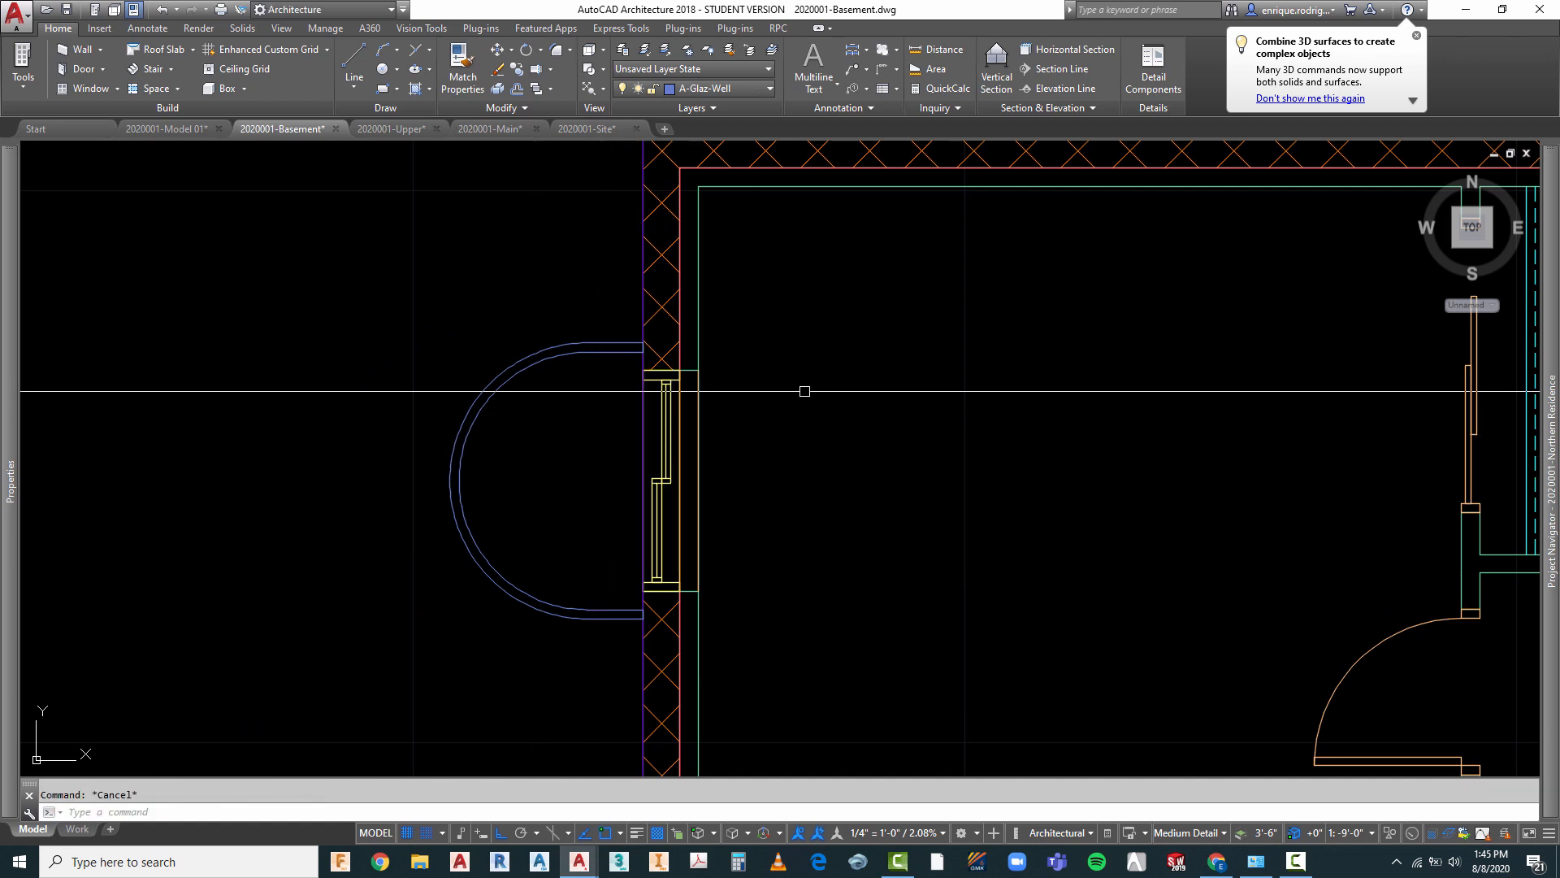
# - Join the two arcs and the north and south connecting polylines into one window well outline with Edit Polyline
pyautogui.rightClick(820, 388)
pyautogui.click(884, 609)
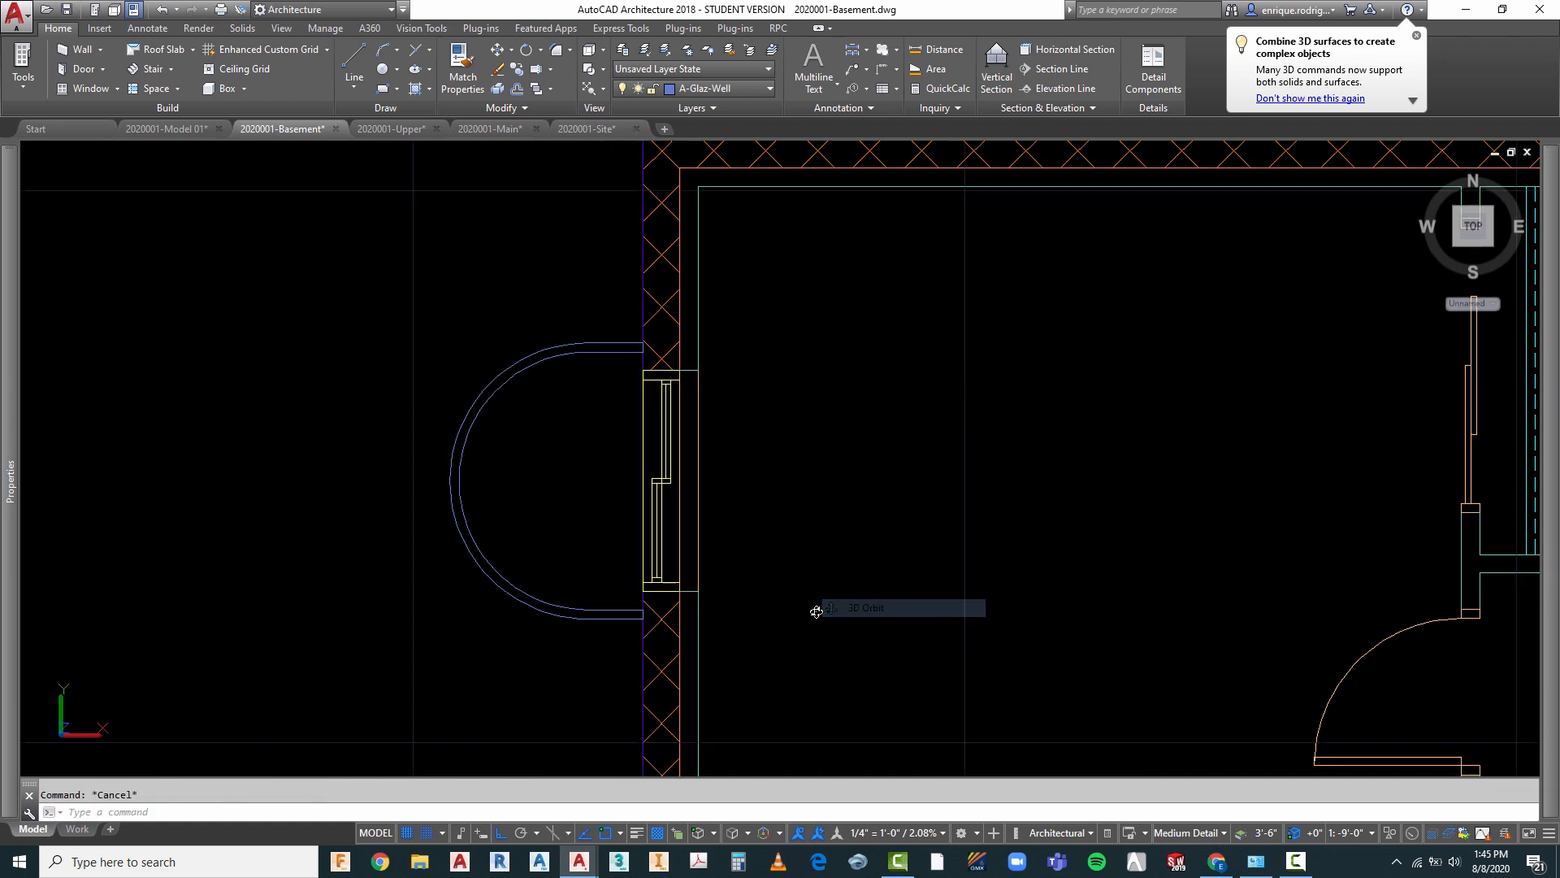
pyautogui.moveTo(818, 610); pyautogui.dragTo(878, 469)
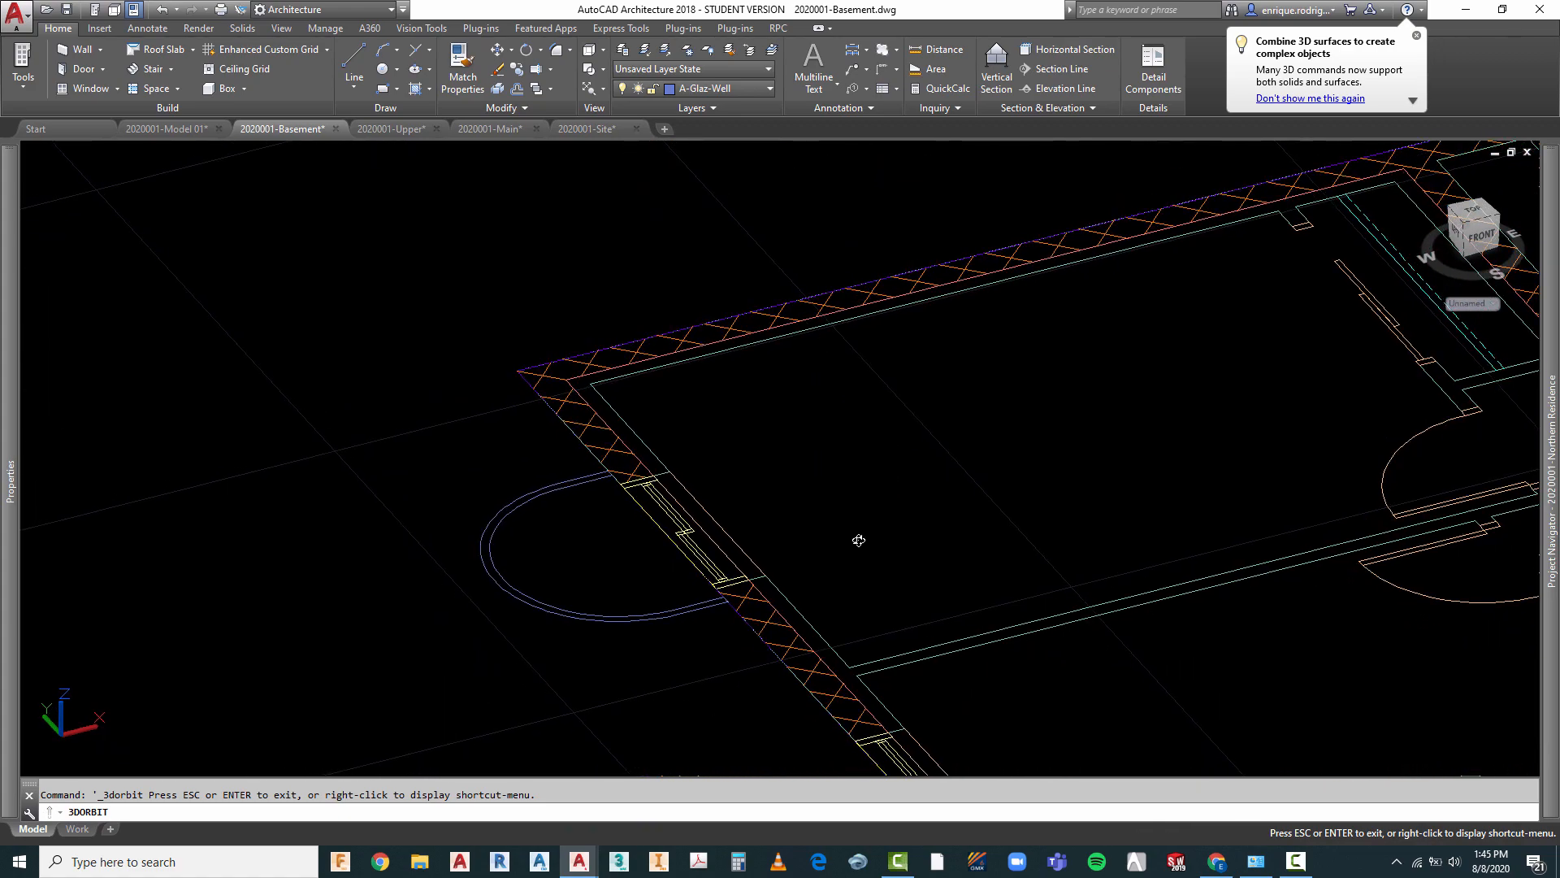
pyautogui.press('Escape')
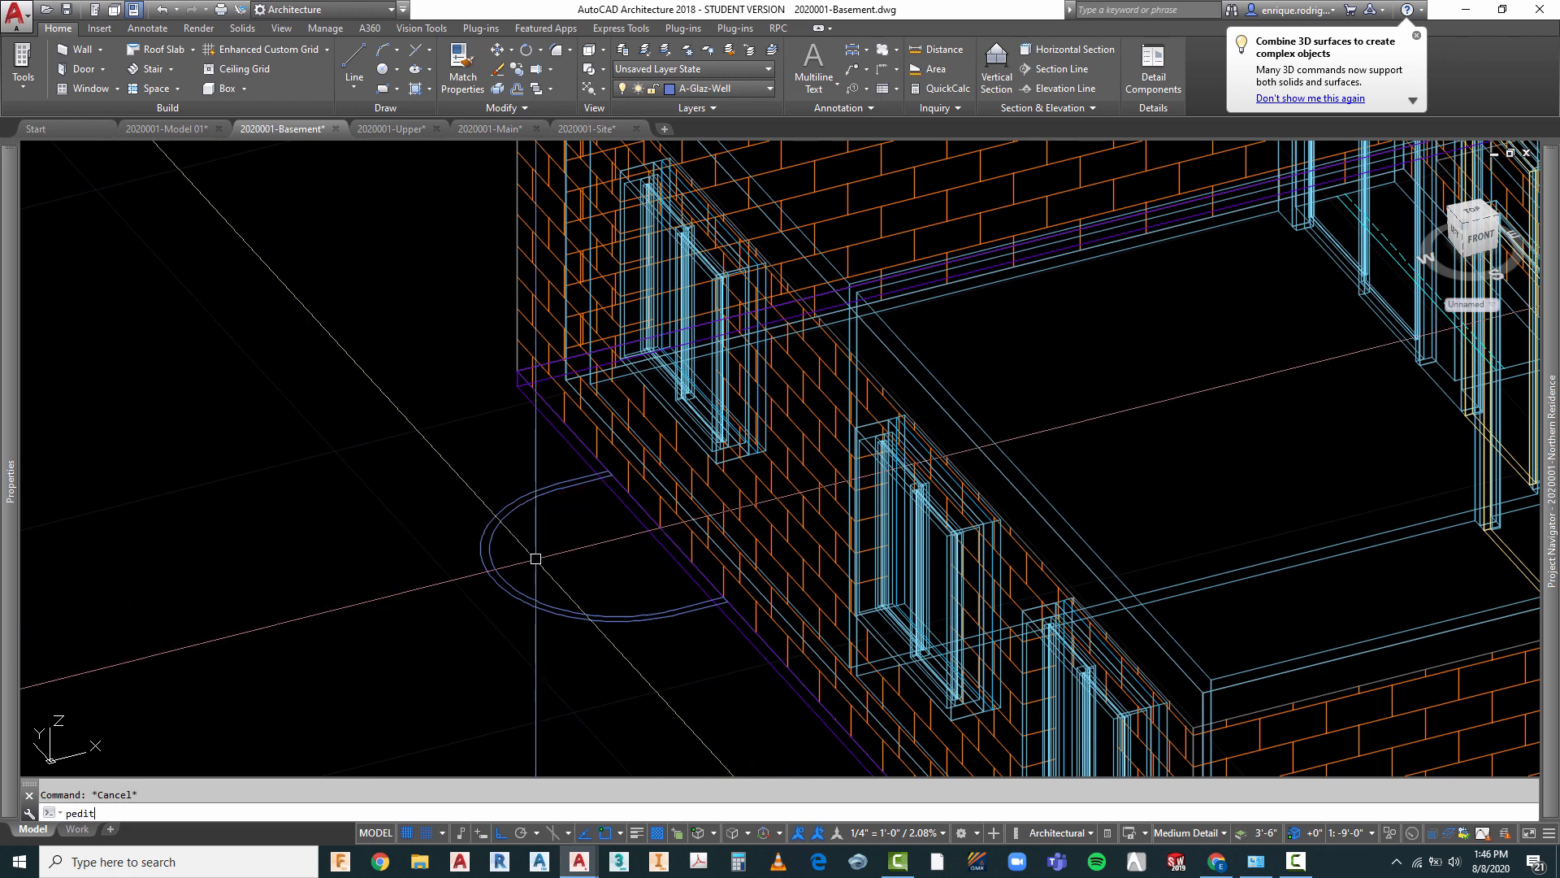
pyautogui.press('Return')
pyautogui.click(556, 481)
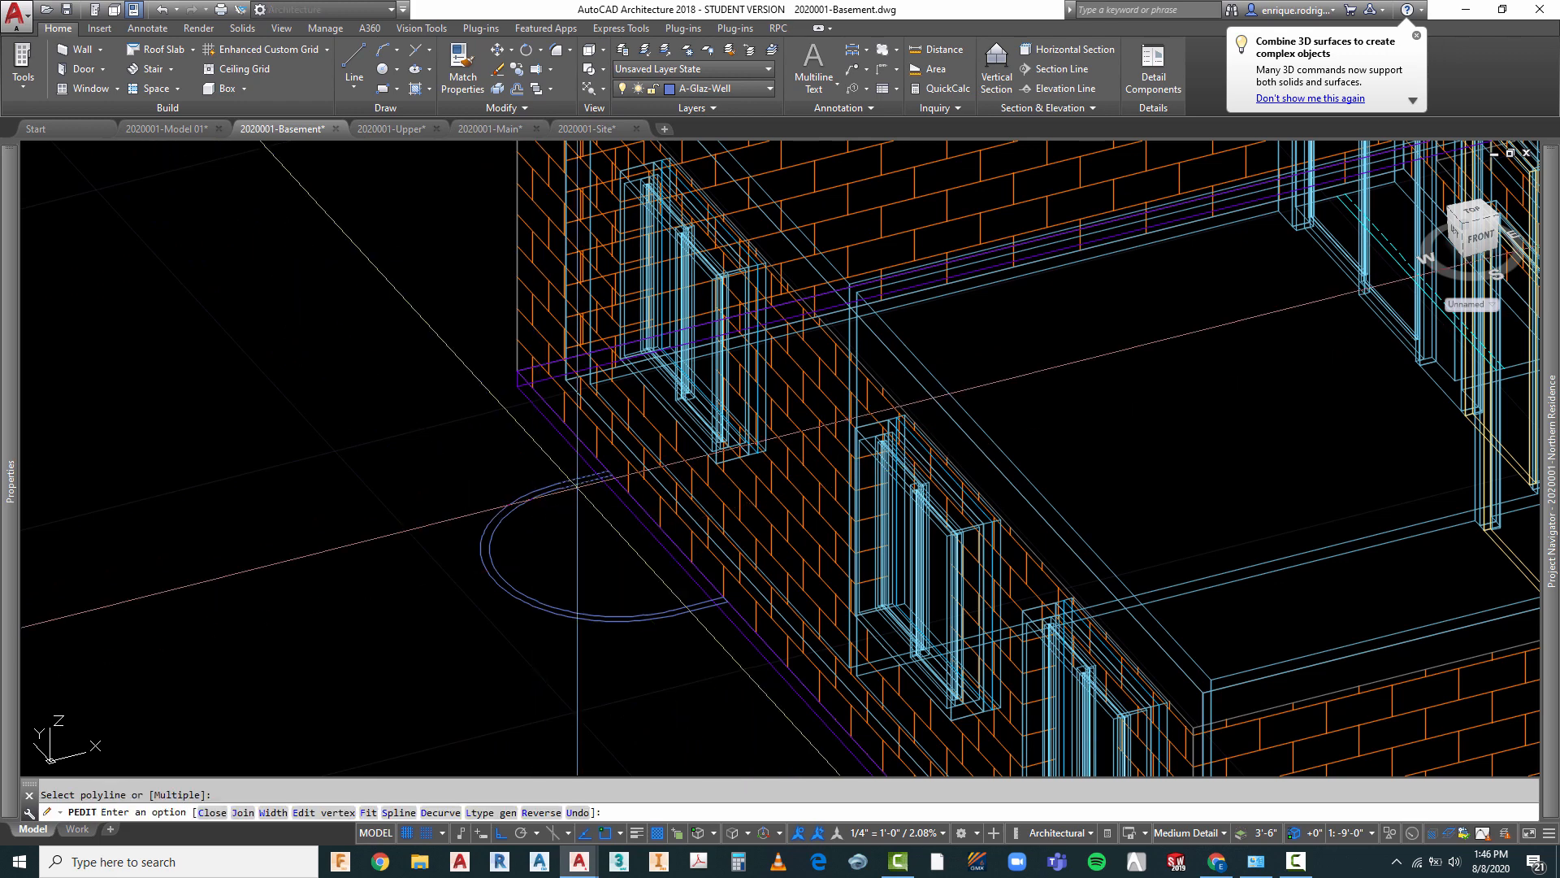
pyautogui.scroll(4, 569, 528)
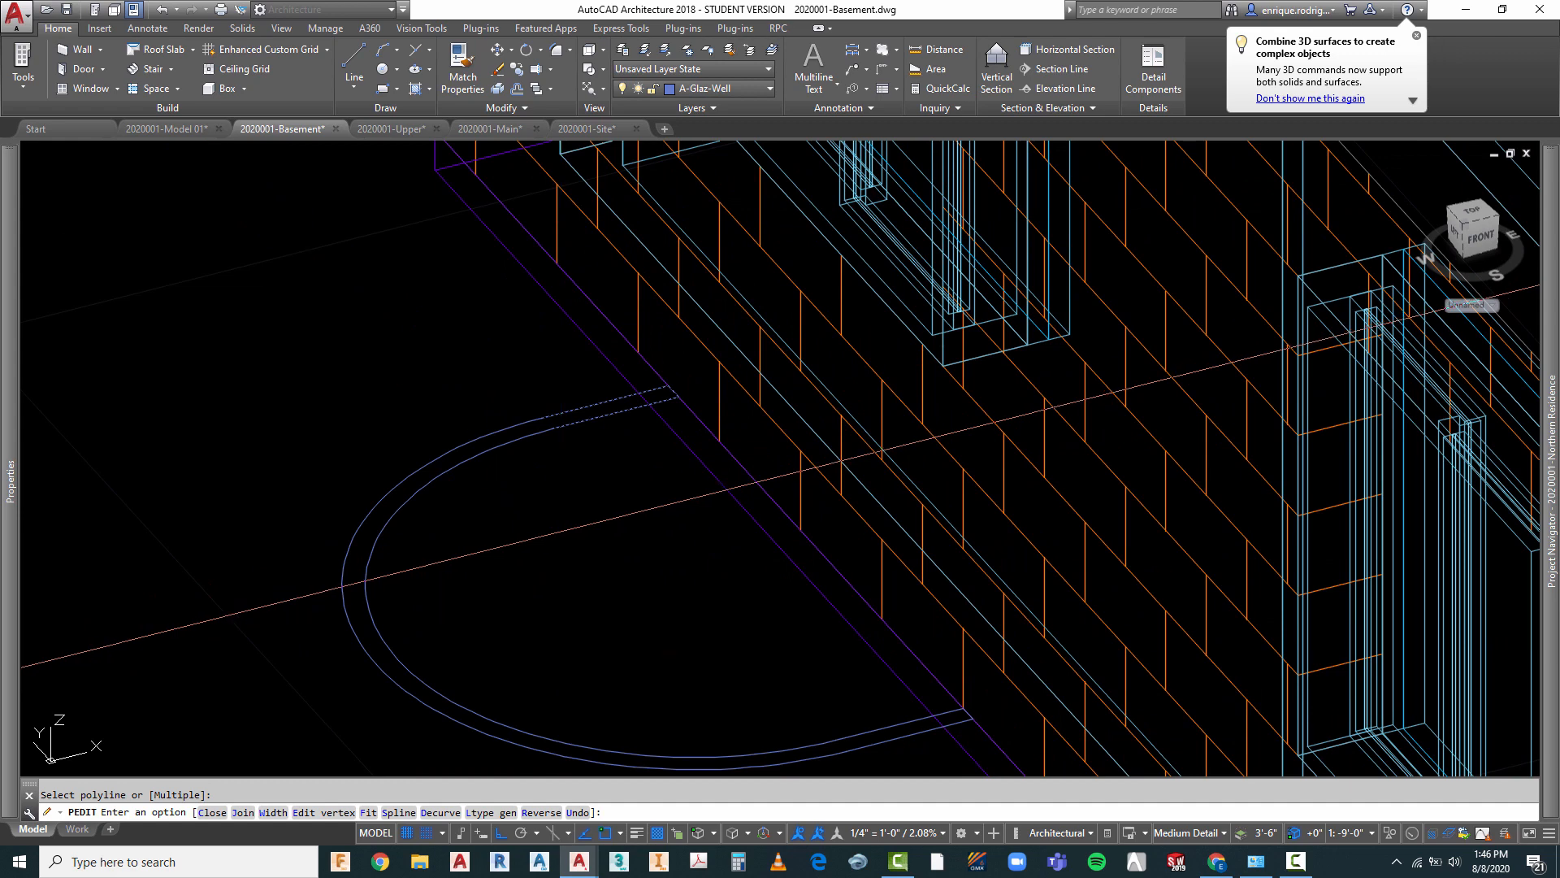
pyautogui.click(242, 812)
pyautogui.click(564, 398)
pyautogui.click(489, 485)
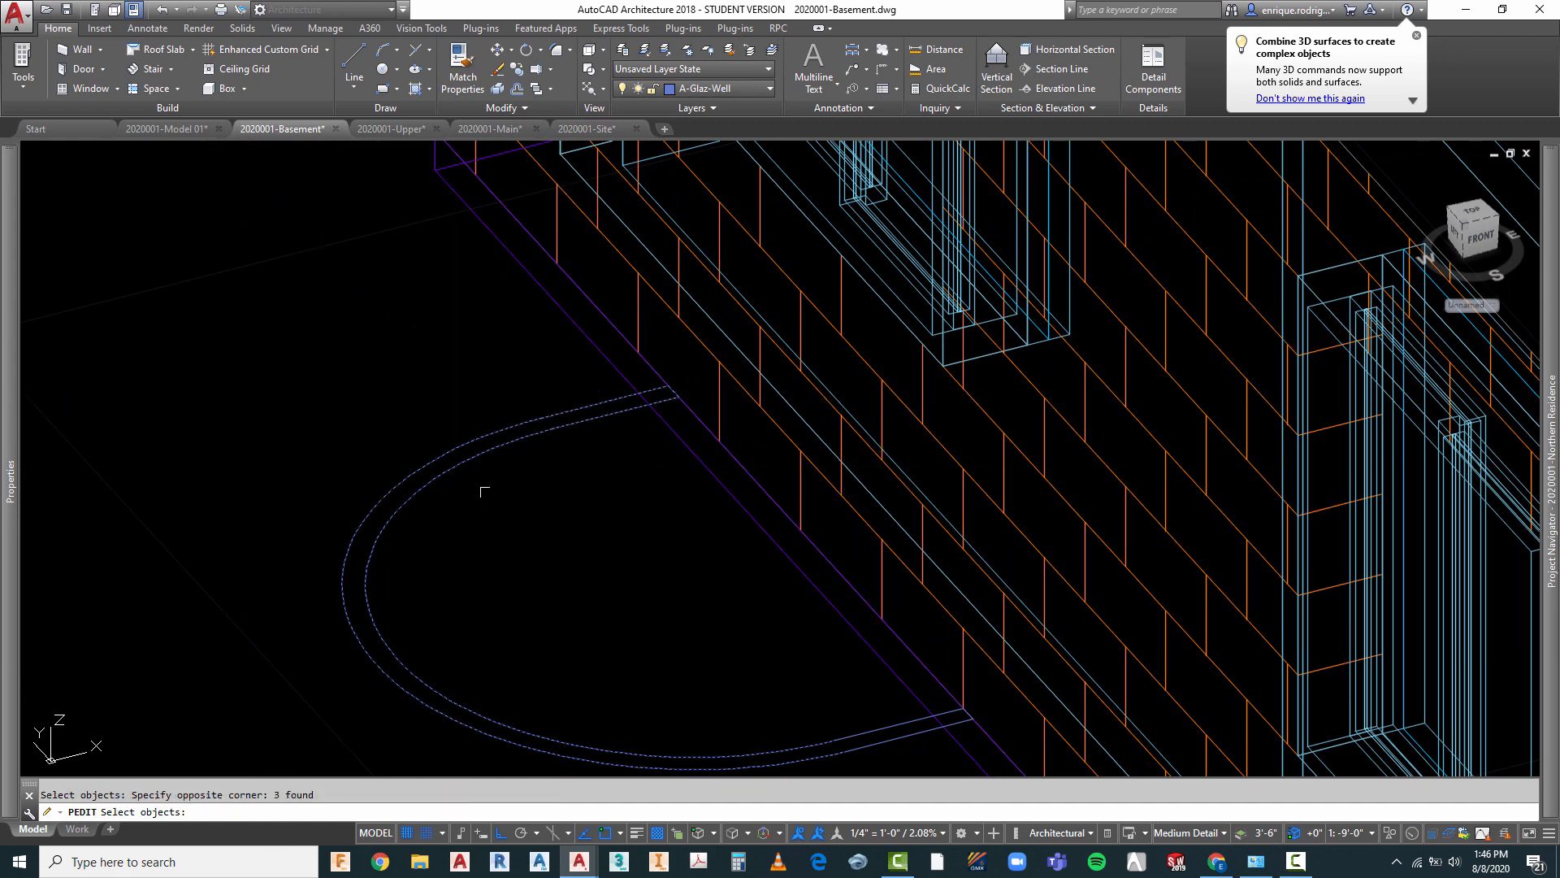
pyautogui.scroll(-2, 481, 461)
pyautogui.click(732, 616)
pyautogui.click(663, 687)
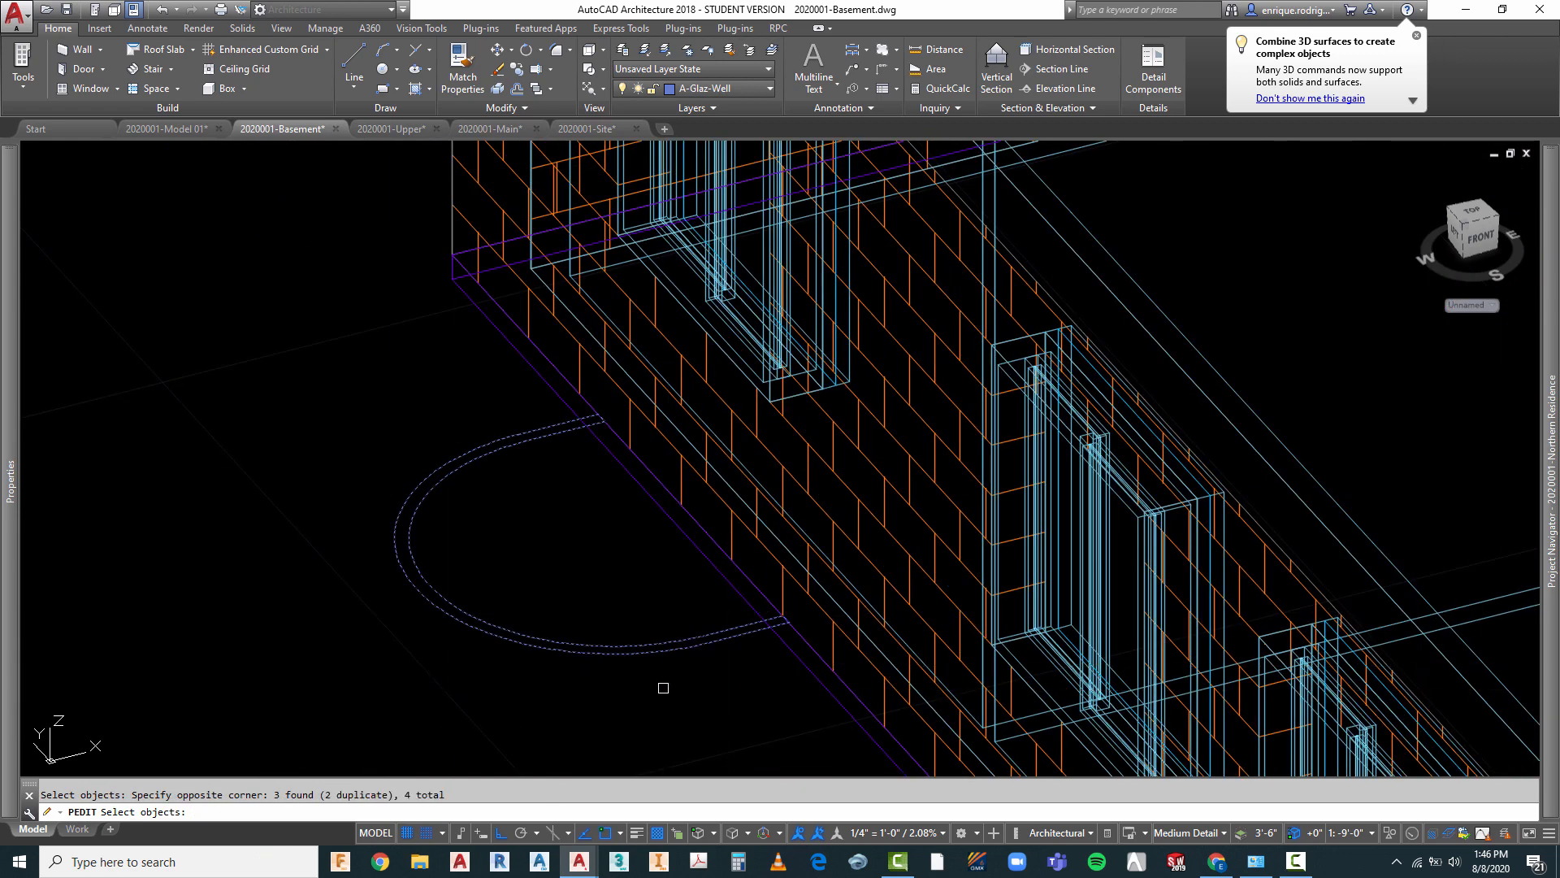
pyautogui.press('Return')
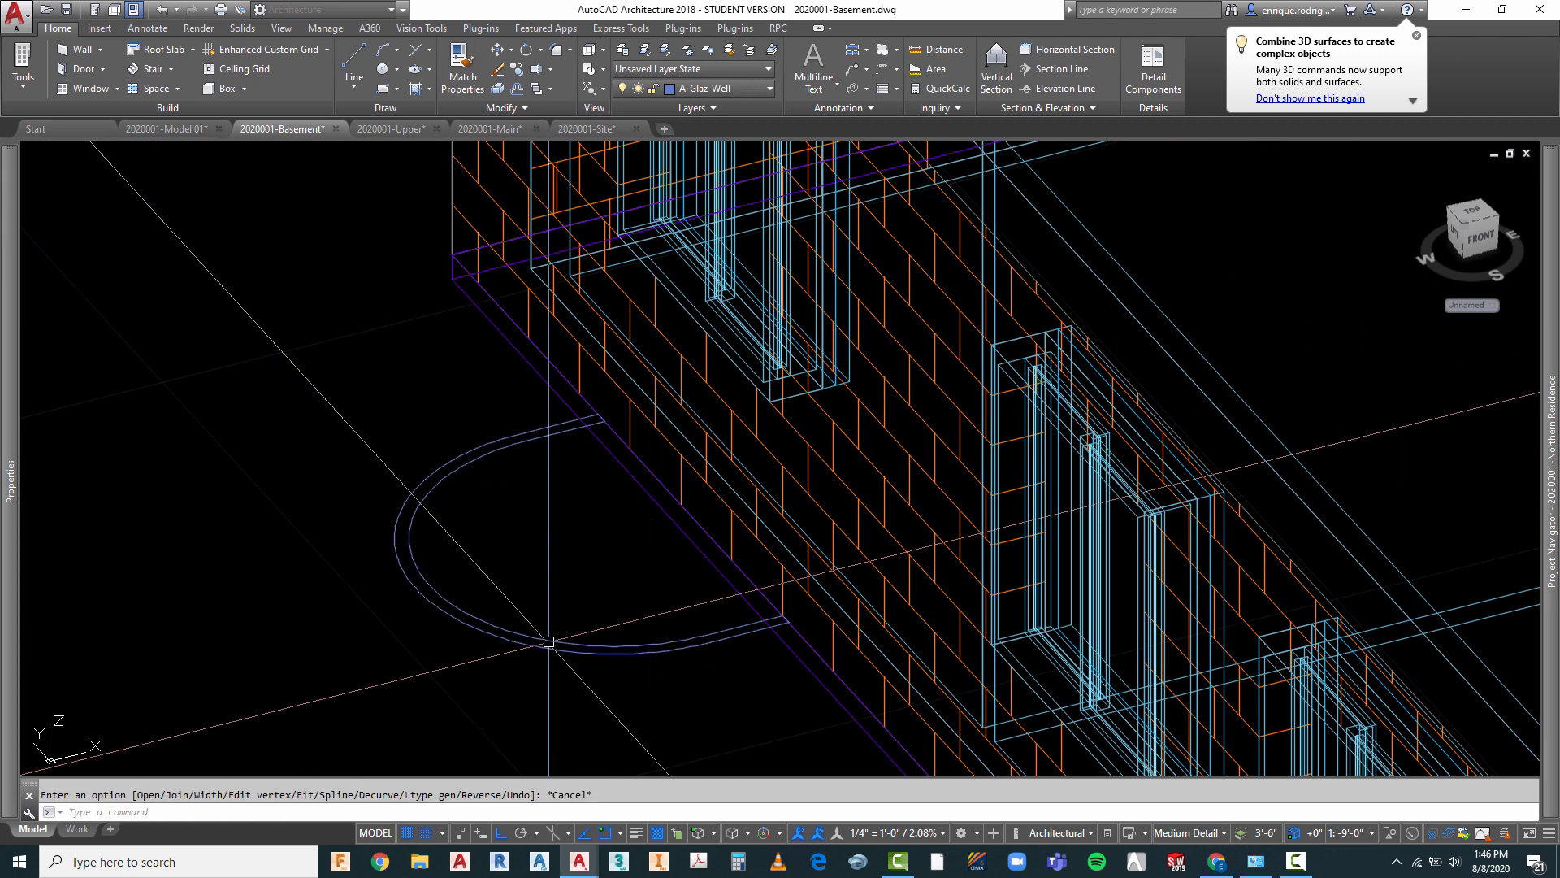
pyautogui.press('Escape')
# - Select the window well outline to check that it is a single object, and restore the top view
pyautogui.click(538, 640)
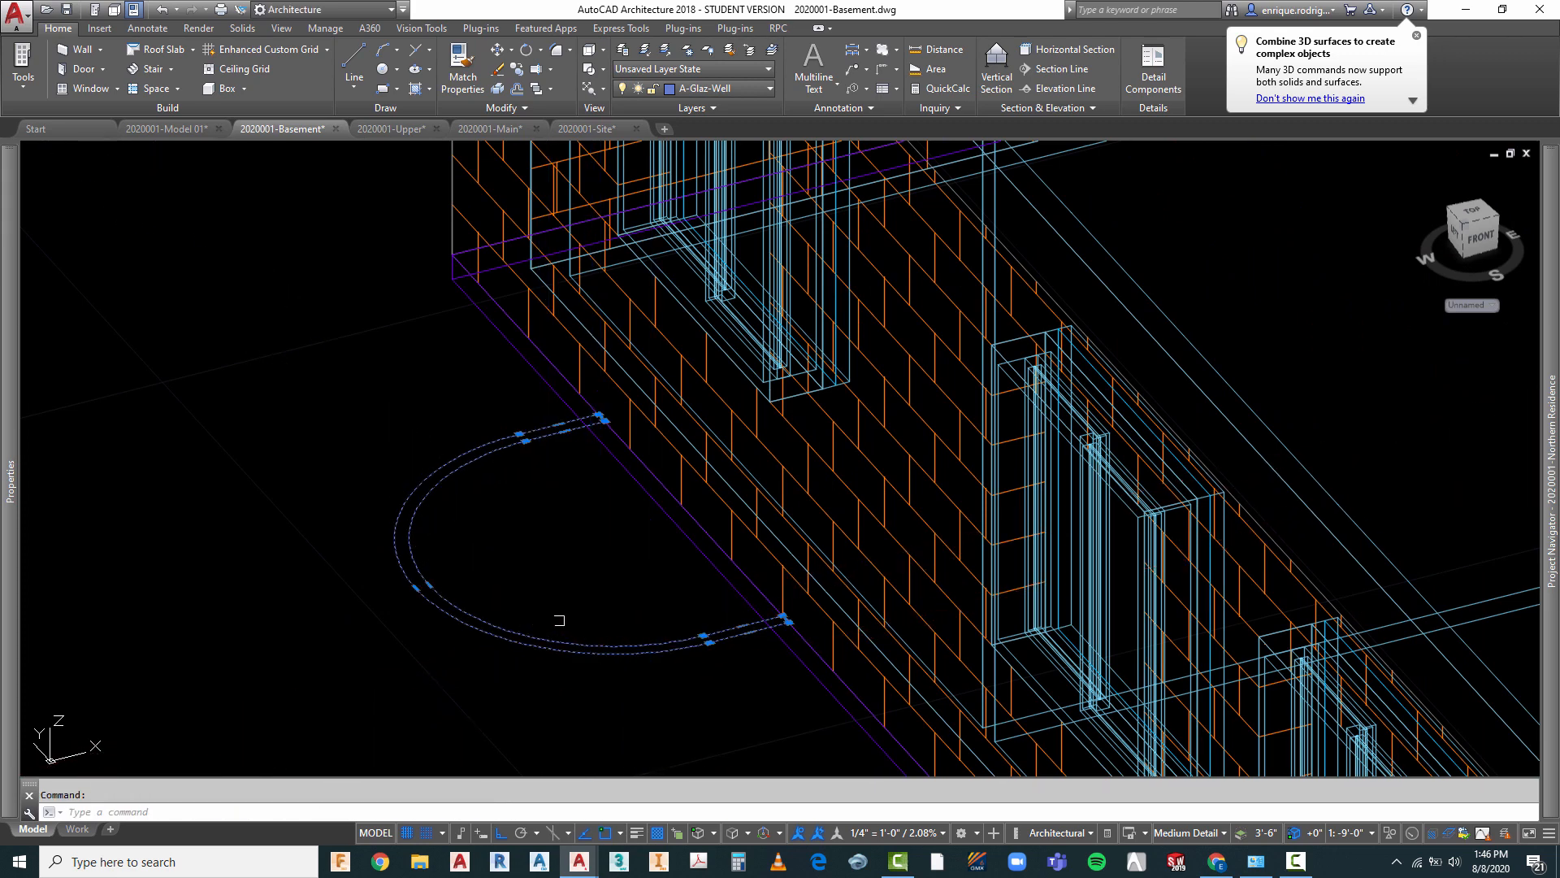
pyautogui.scroll(-2, 575, 603)
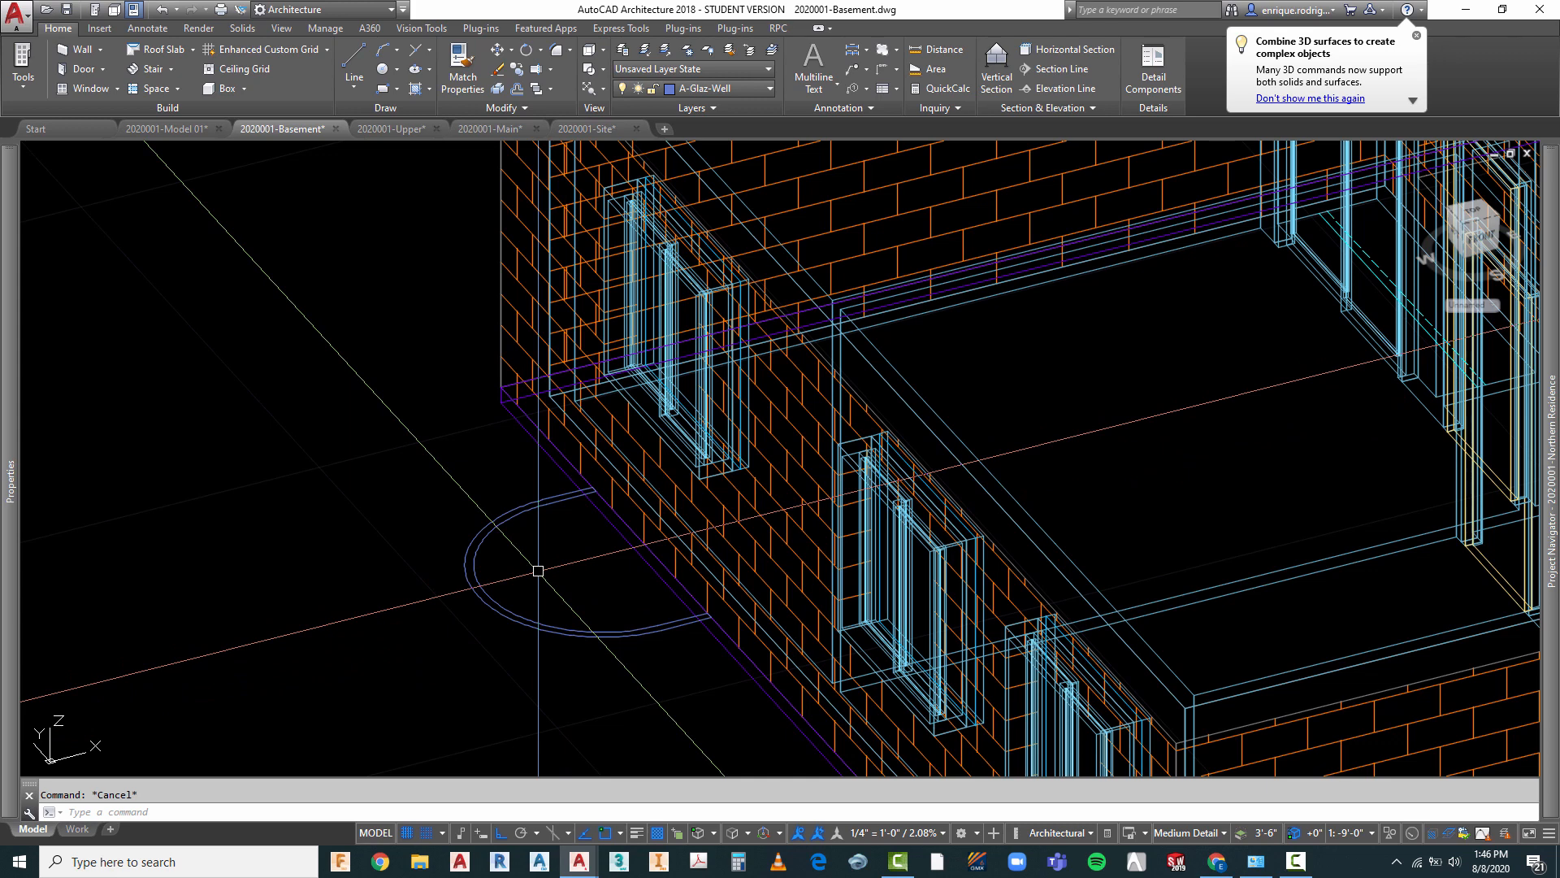
pyautogui.click(596, 53)
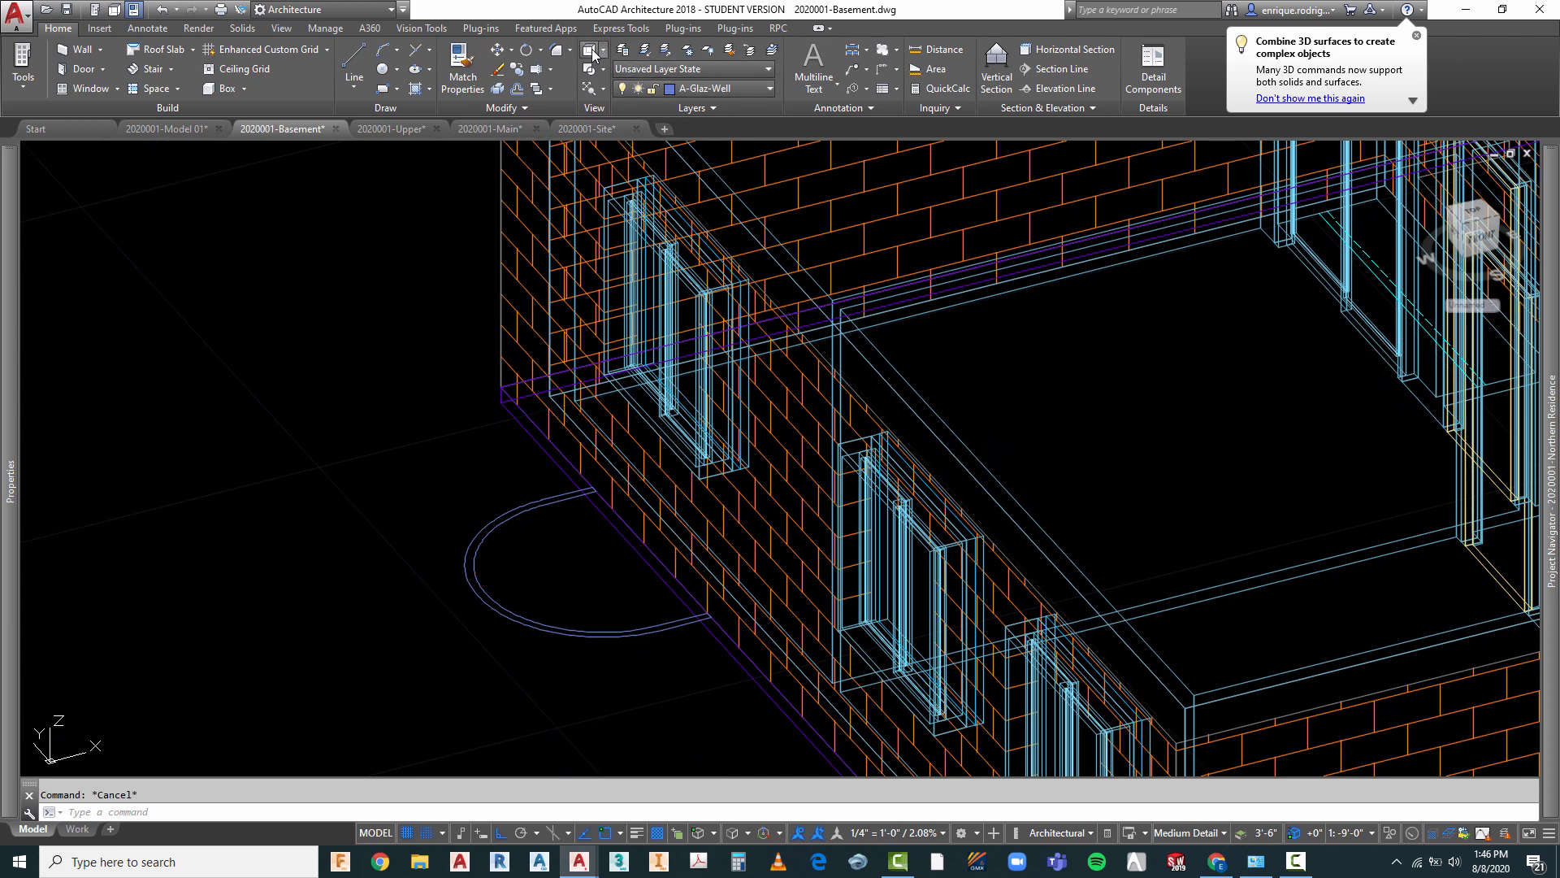
pyautogui.scroll(5, 288, 284)
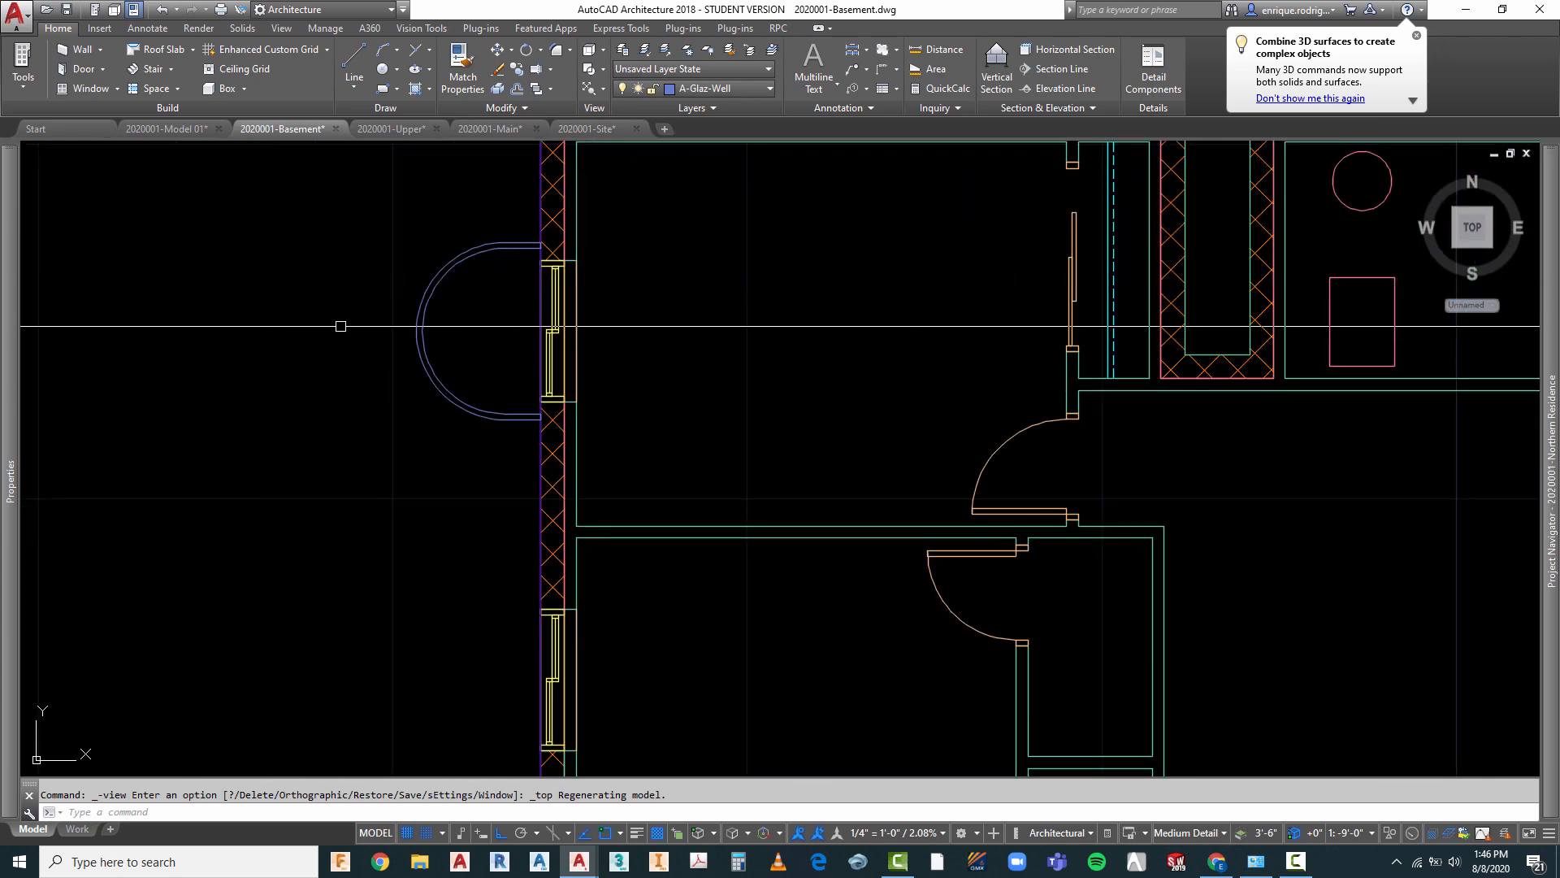
pyautogui.click(492, 248)
pyautogui.scroll(-3, 487, 322)
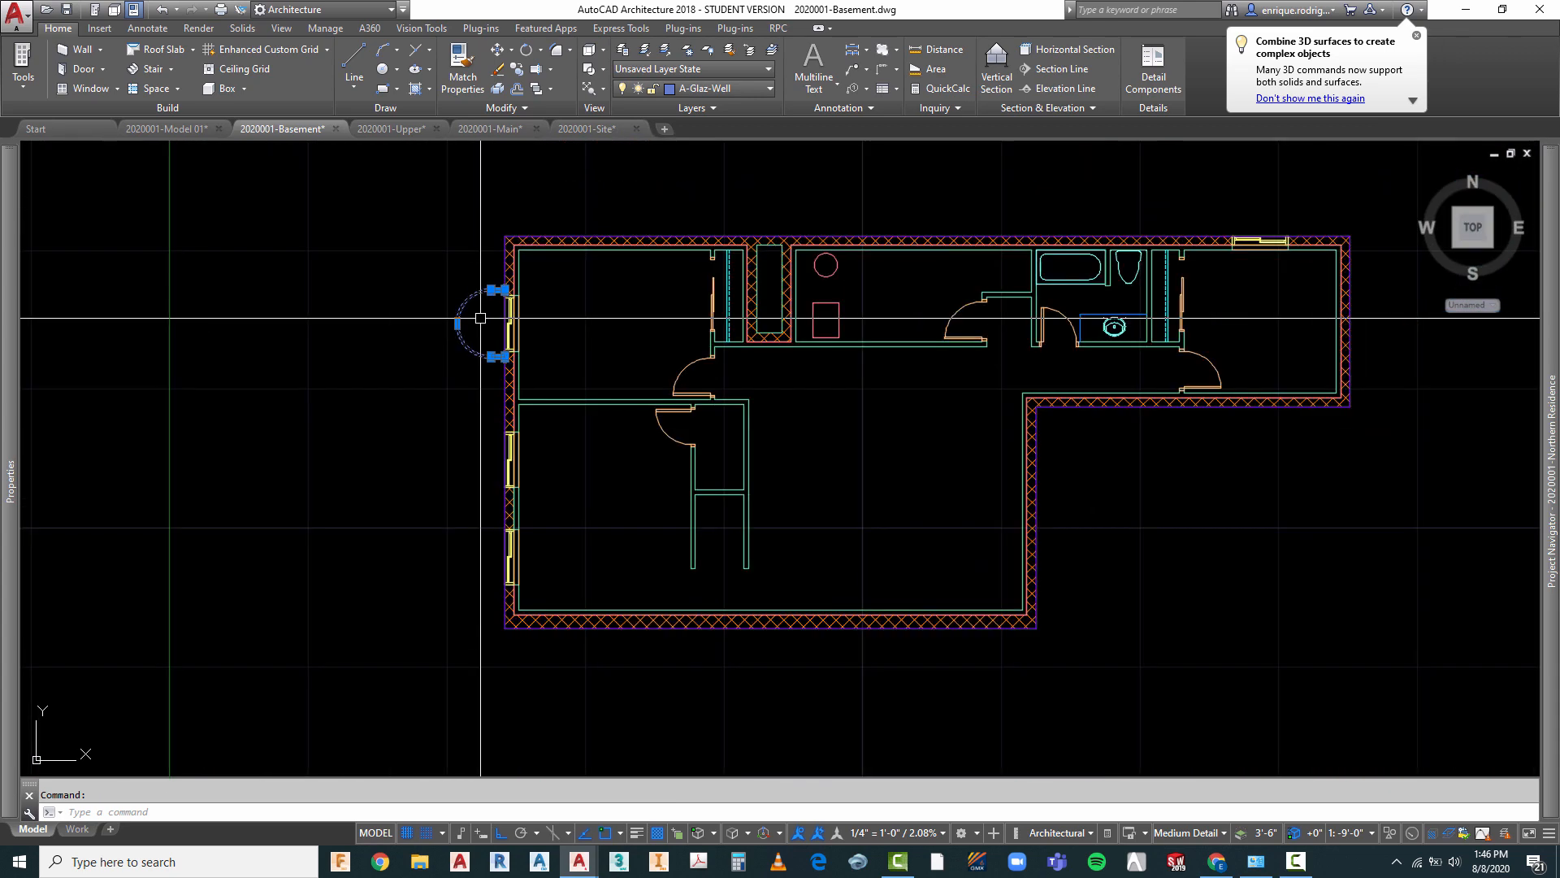
pyautogui.press('Escape')
# - View the house in the 2020001-Model 01 drawing, and return to the 2020001-Basement drawing
pyautogui.scroll(-2, 421, 318)
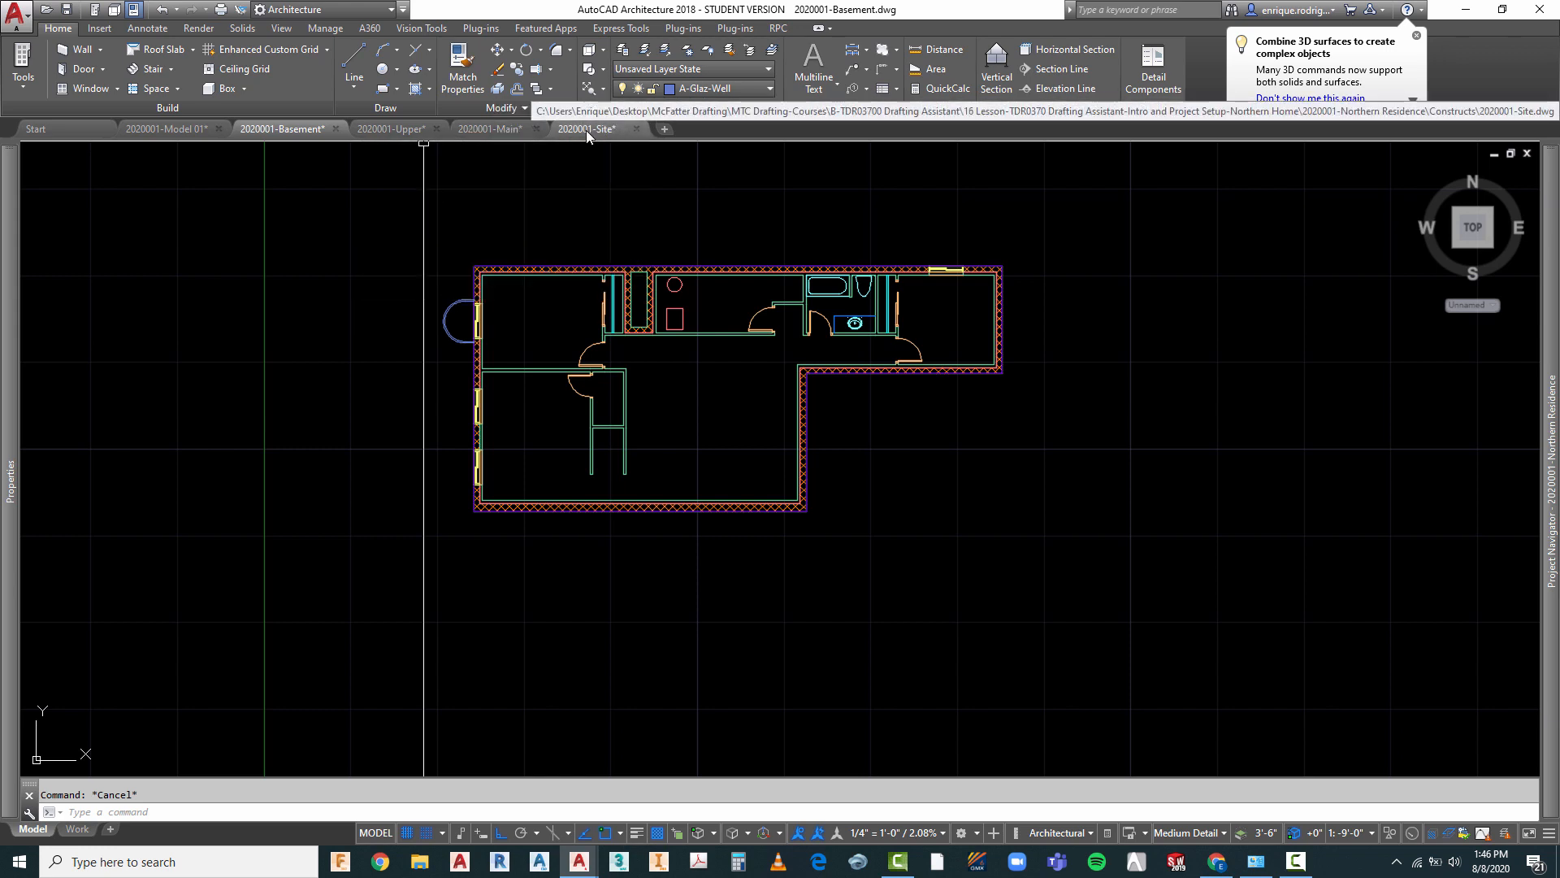
pyautogui.click(170, 128)
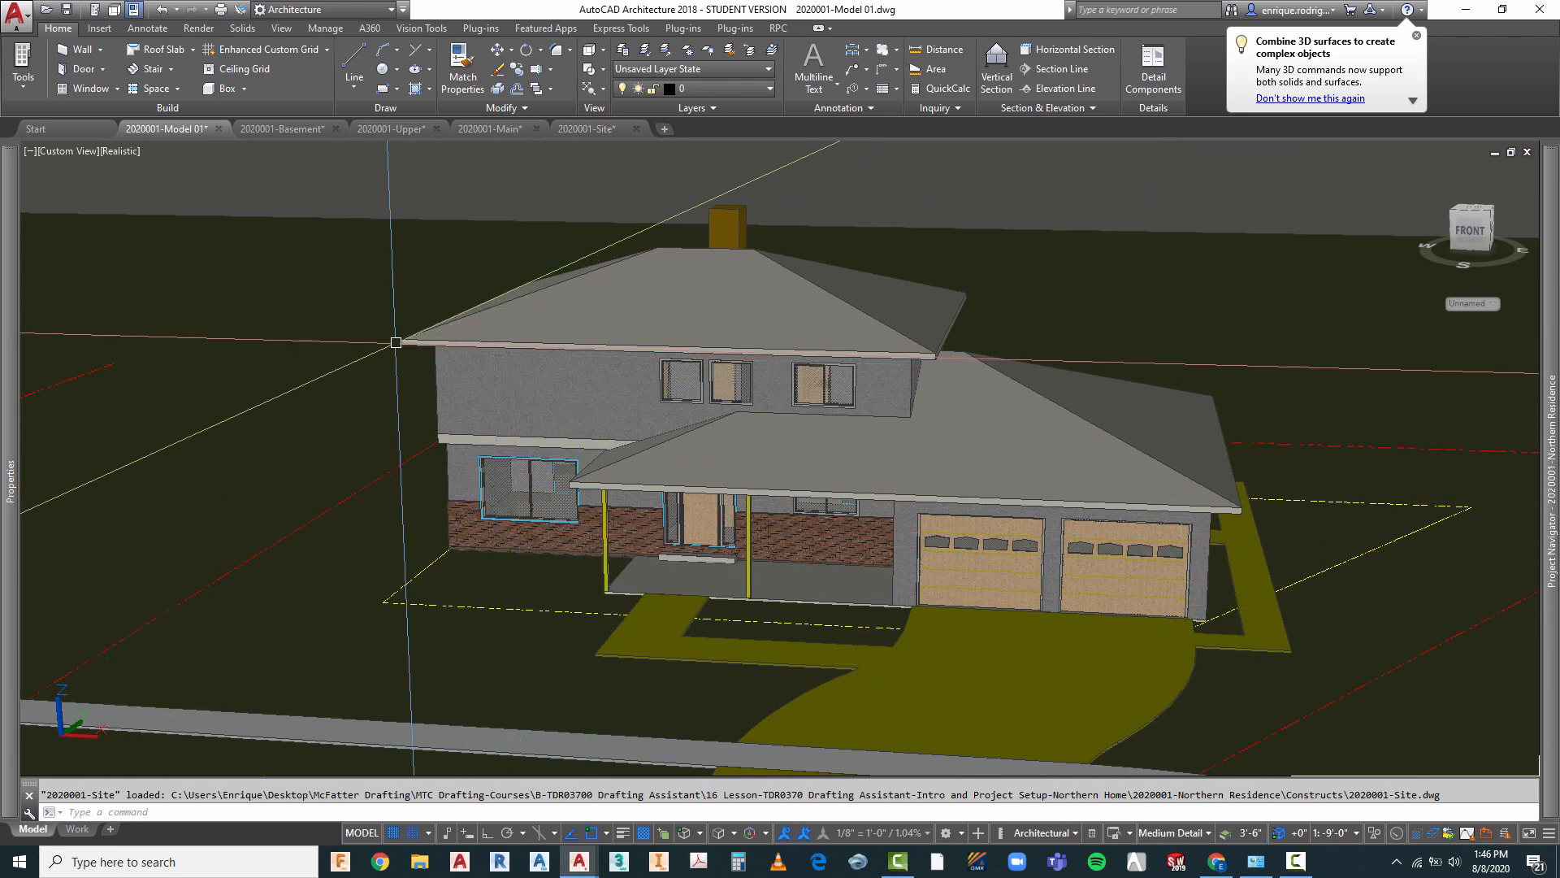
pyautogui.click(297, 129)
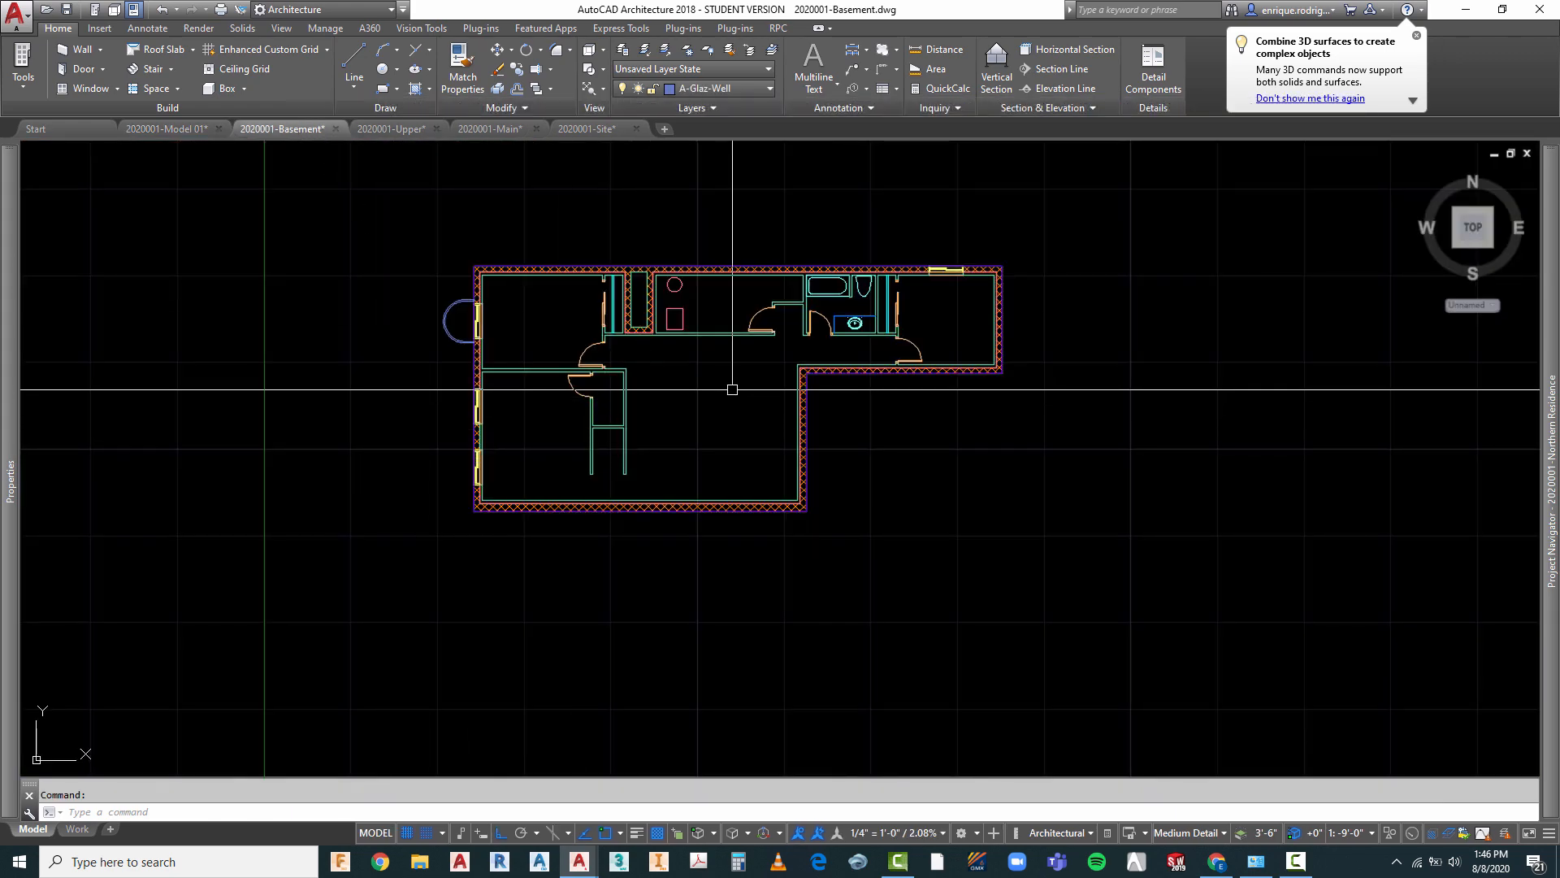
# - Copy the northernmost west window well to the middle west window, aligning it by the window's center on the exterior wall face
pyautogui.scroll(-2, 715, 349)
pyautogui.scroll(5, 529, 341)
pyautogui.press('Escape')
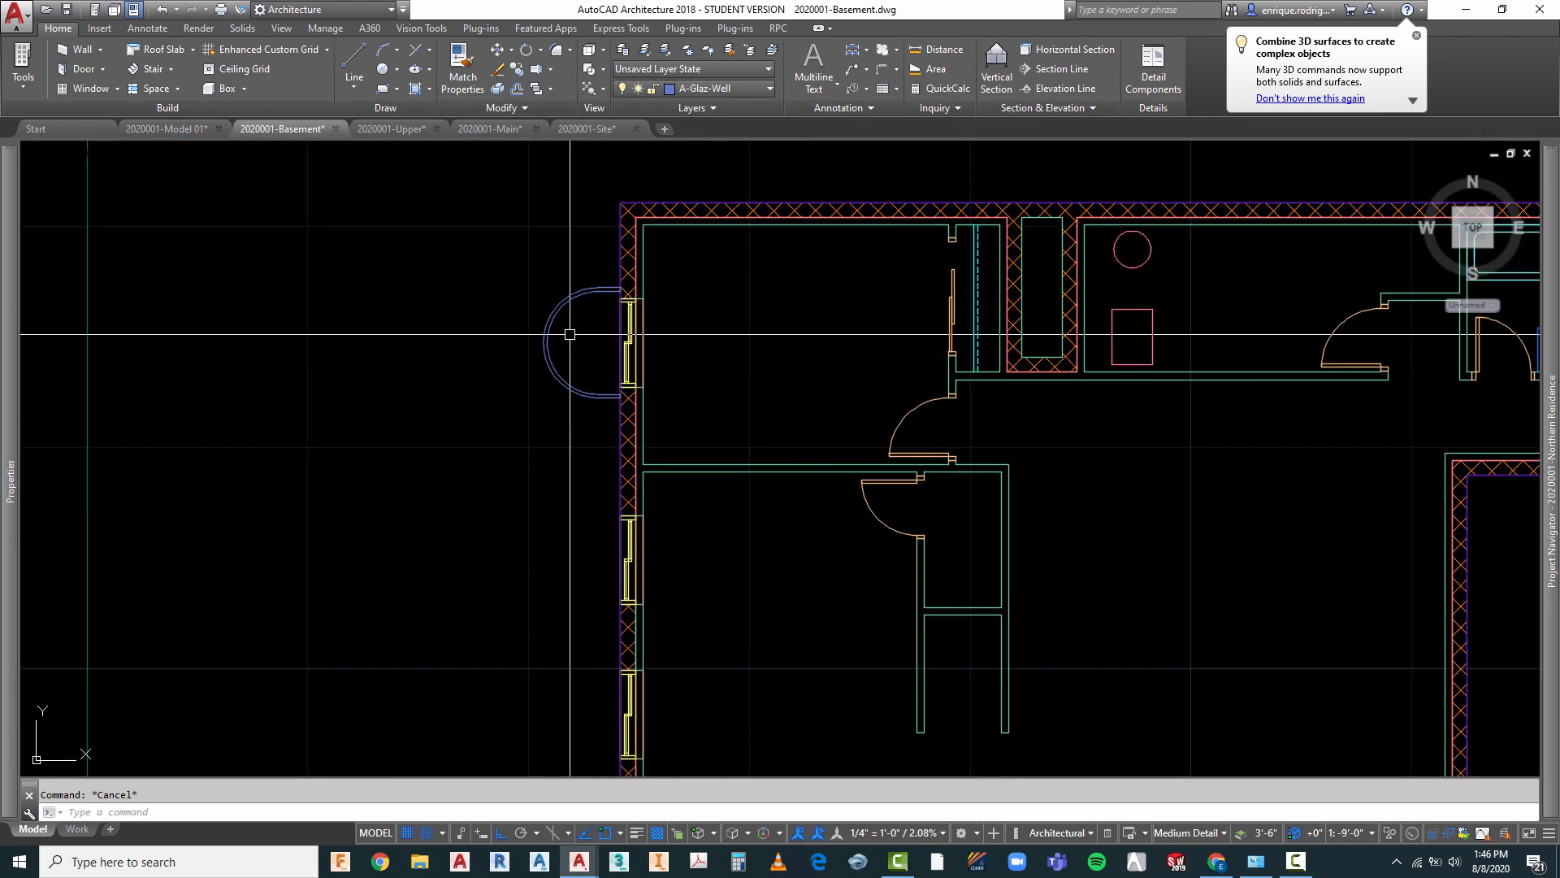
pyautogui.write('co')
pyautogui.press('Return')
pyautogui.click(578, 341)
pyautogui.click(488, 422)
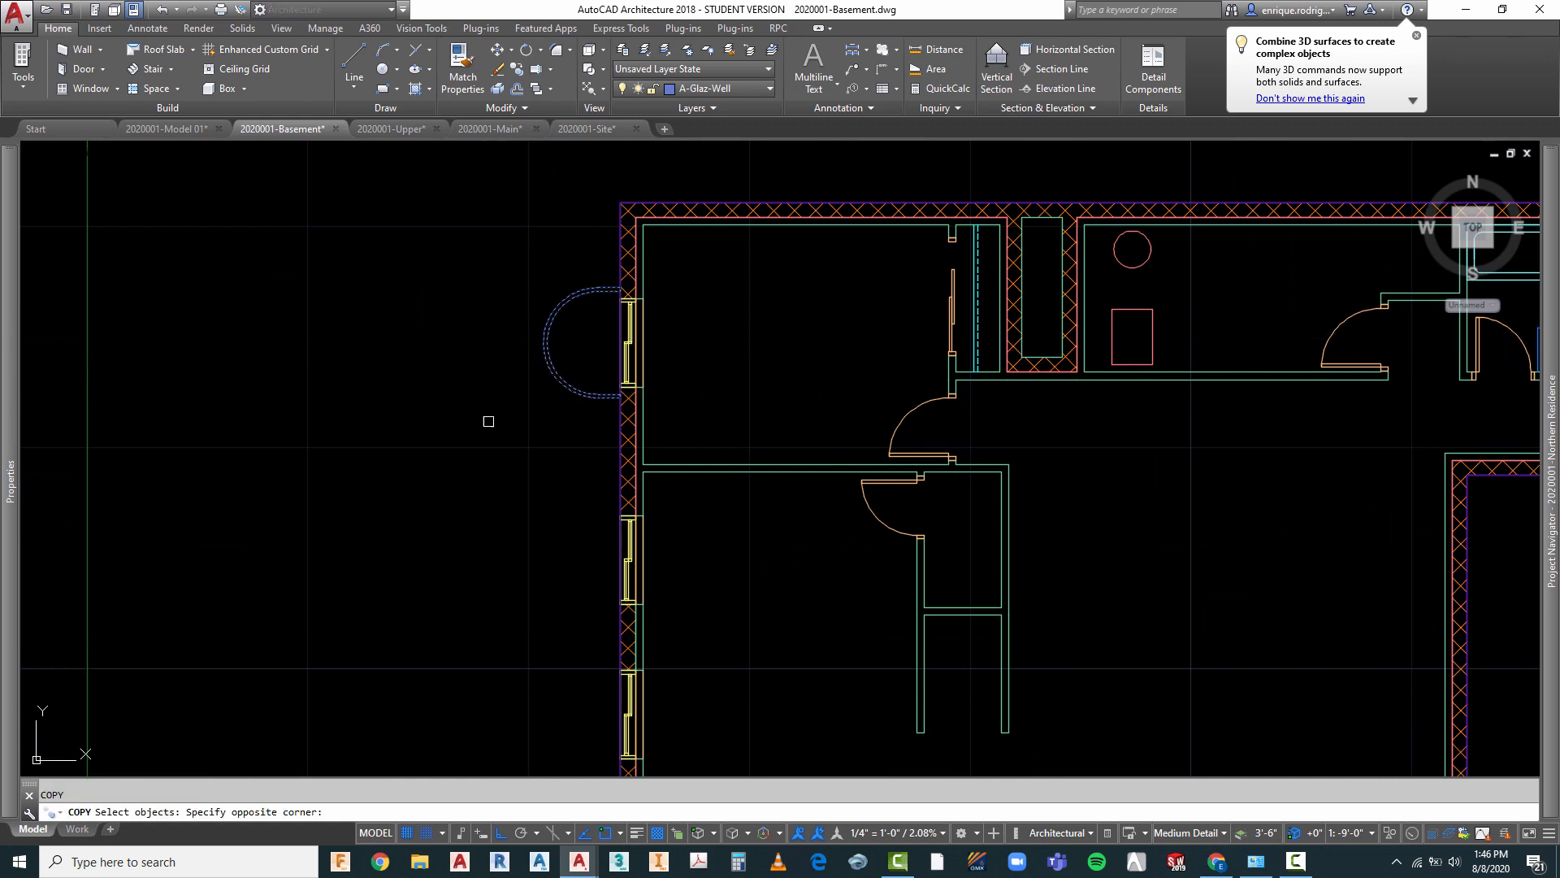
pyautogui.press('Return')
pyautogui.scroll(3, 594, 371)
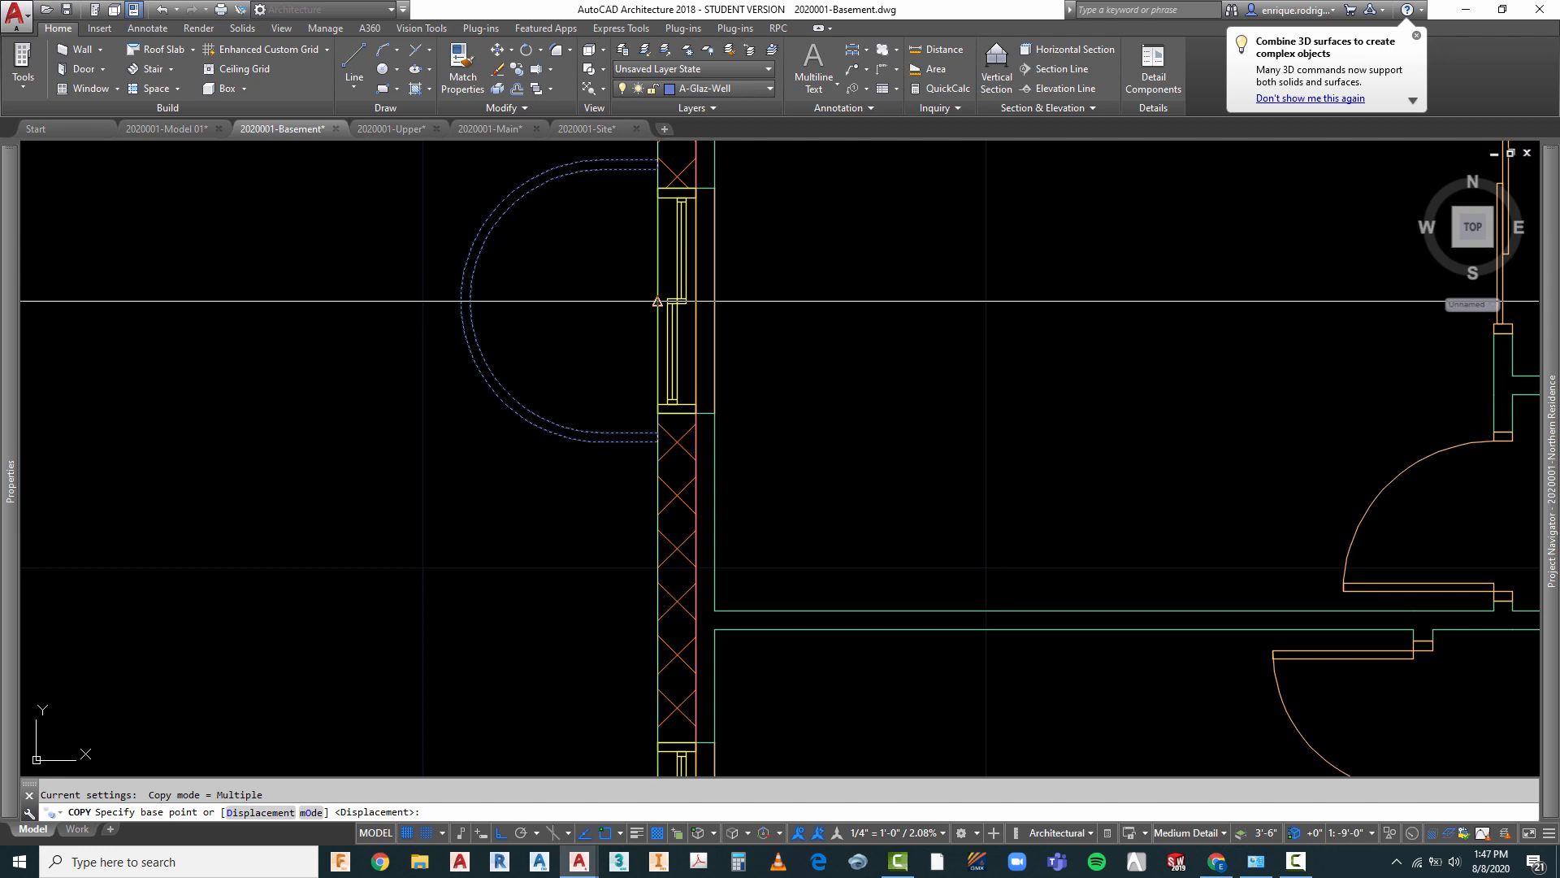
pyautogui.click(656, 294)
pyautogui.scroll(-2, 634, 201)
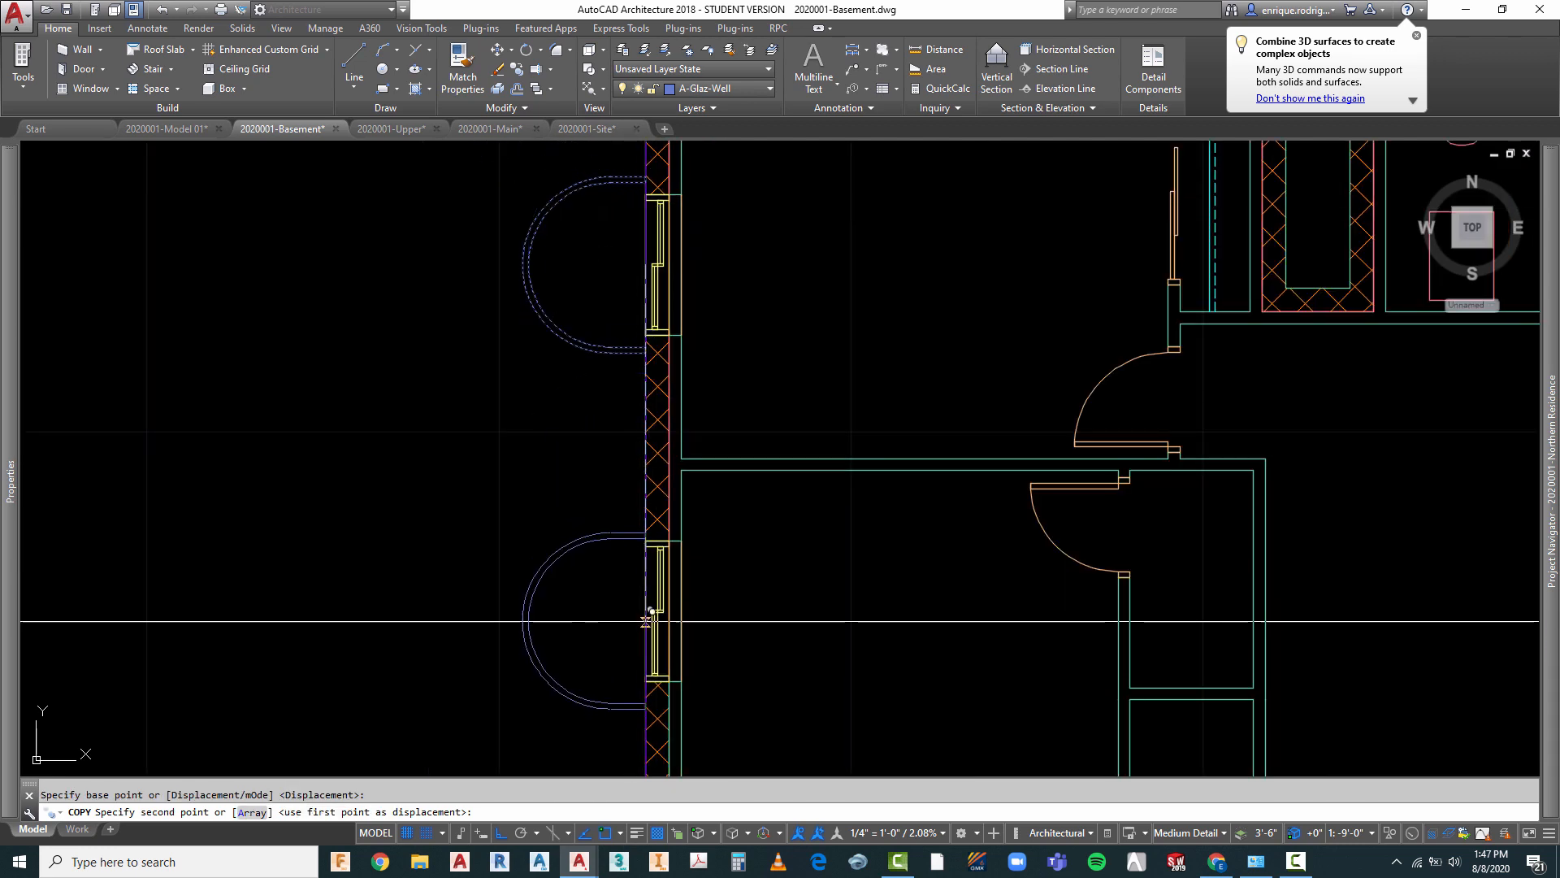
pyautogui.scroll(4, 655, 610)
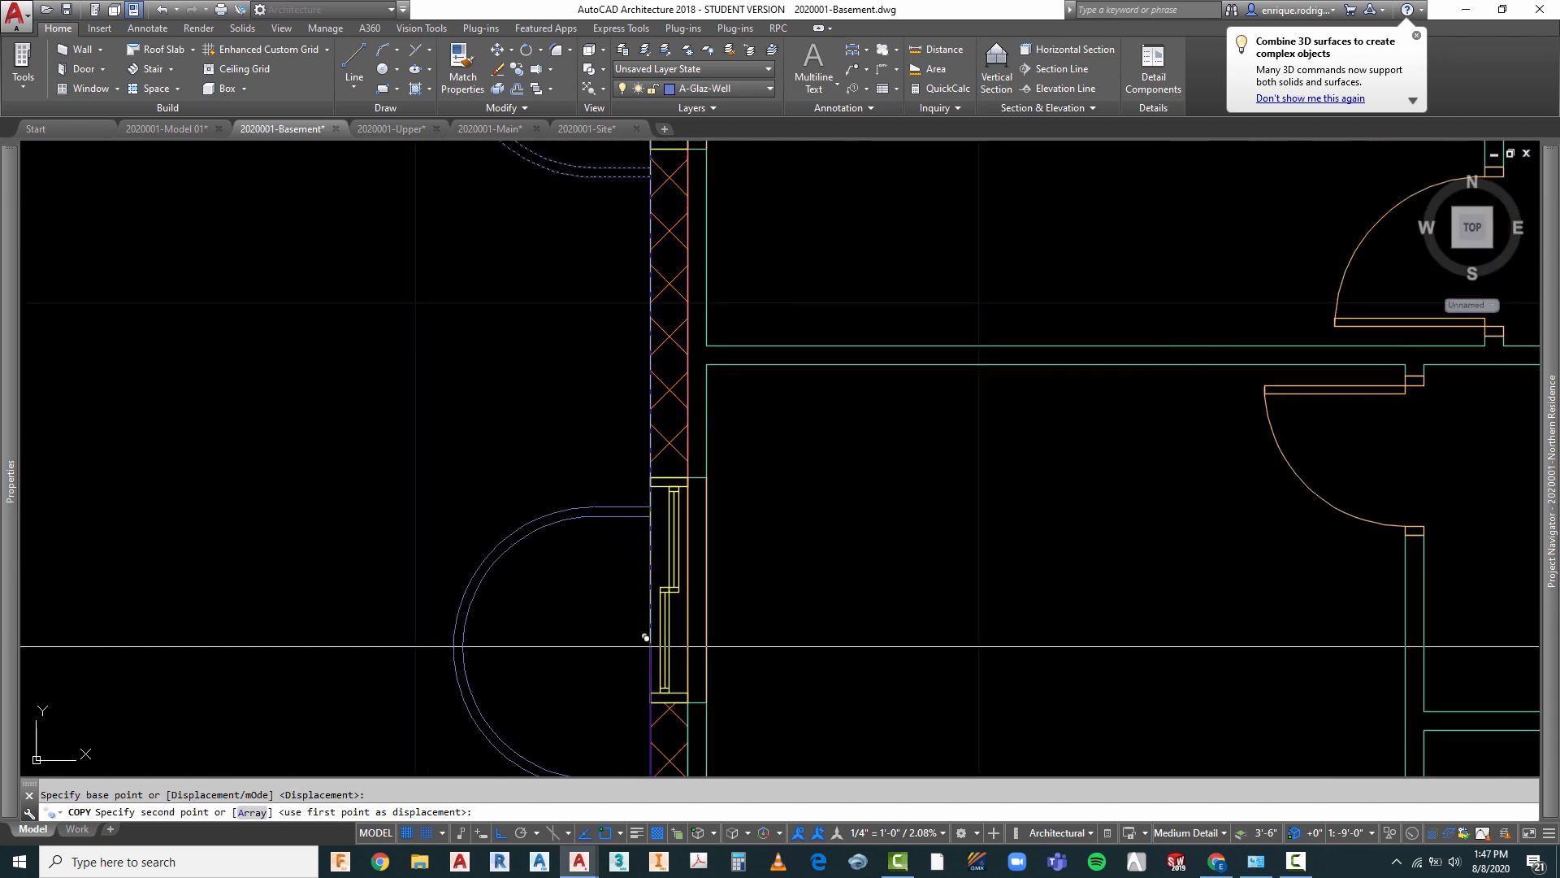
pyautogui.click(657, 561)
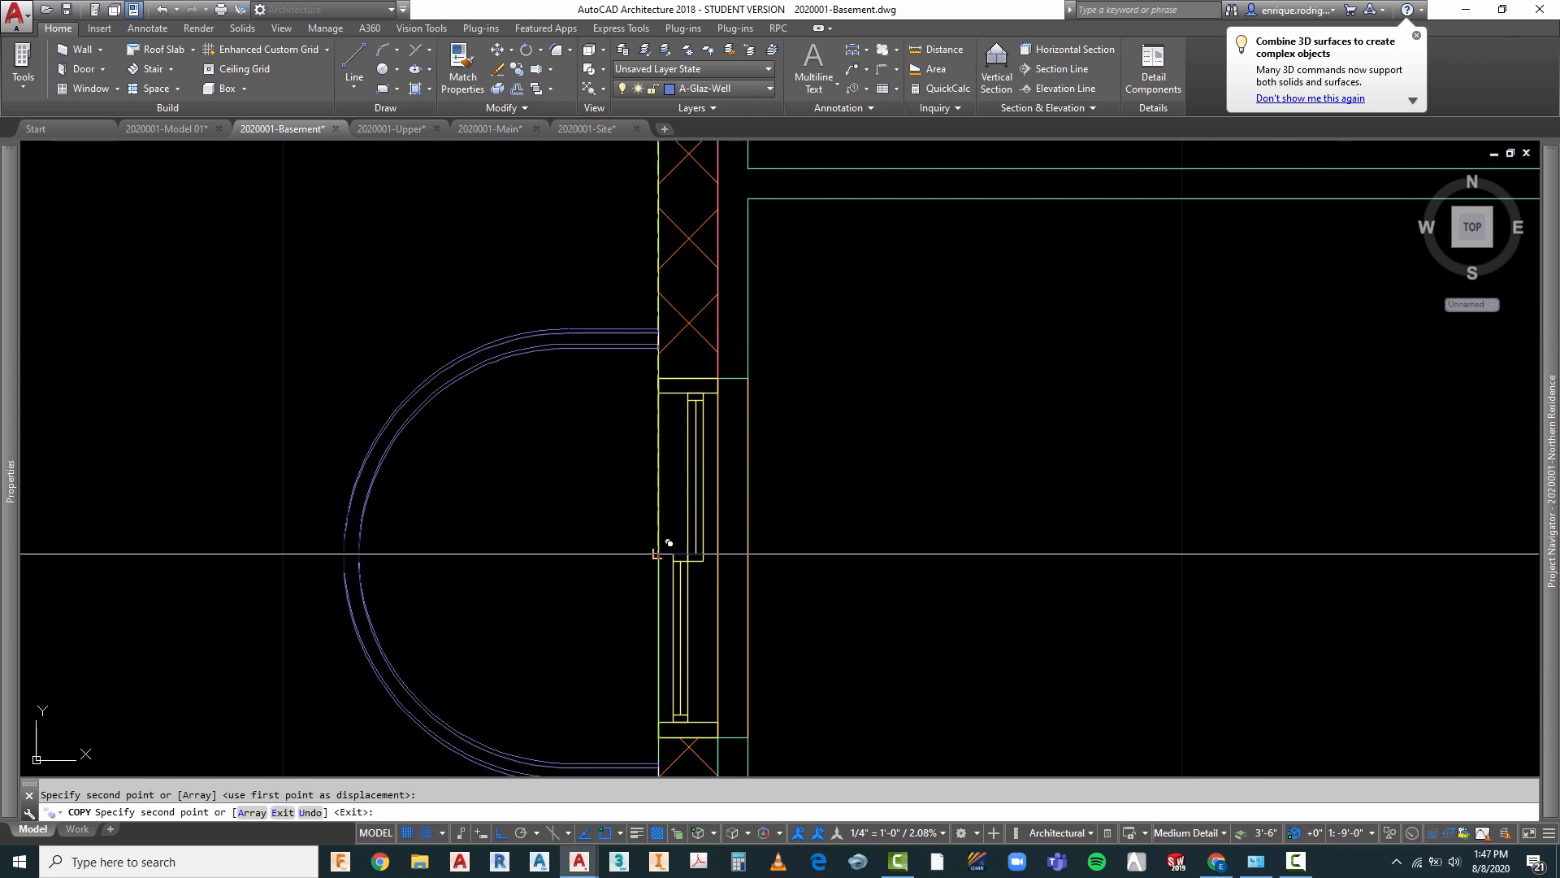
# - Place another copy of the window well at the center of the southernmost west window
pyautogui.scroll(-5, 471, 544)
pyautogui.scroll(6, 437, 528)
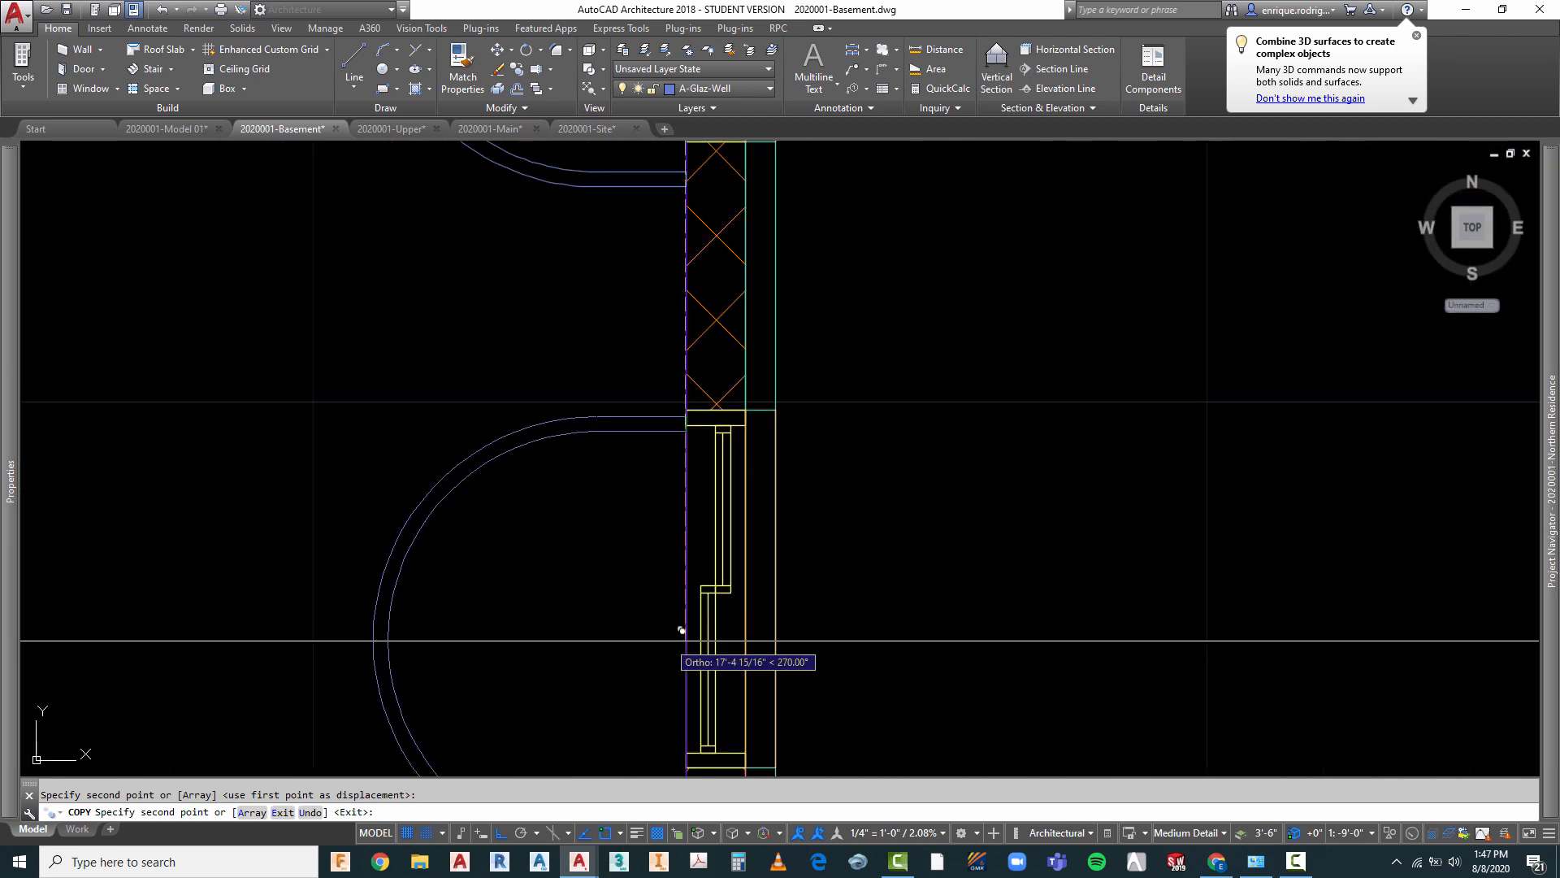
pyautogui.click(696, 578)
# - Place a copy of the window well at the center of the north wall's window on the exterior face, and finish copying
pyautogui.scroll(-6, 442, 533)
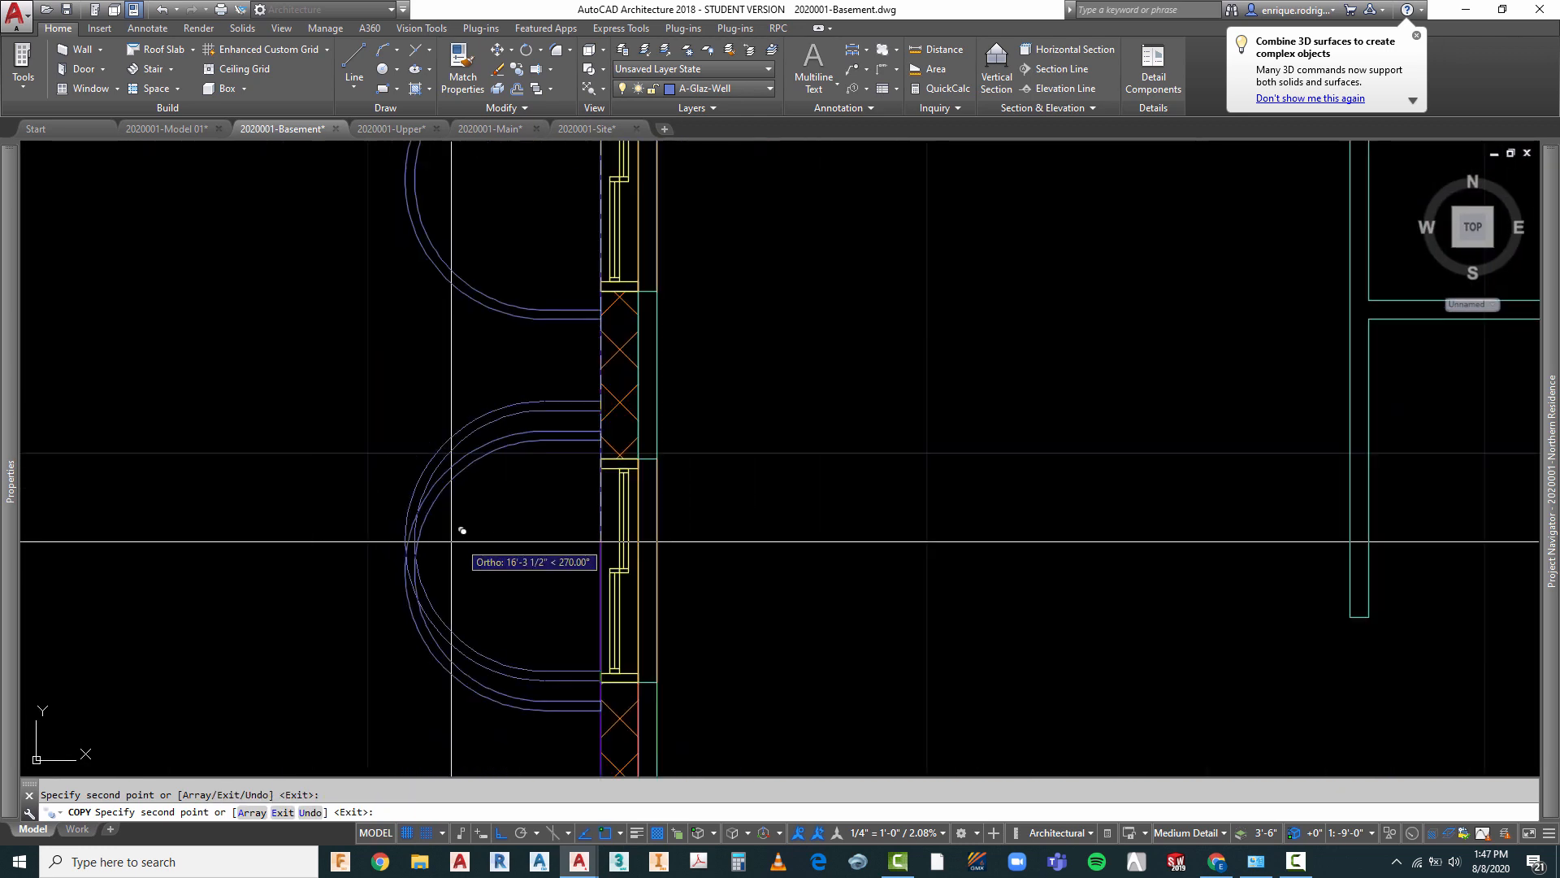
pyautogui.scroll(6, 949, 349)
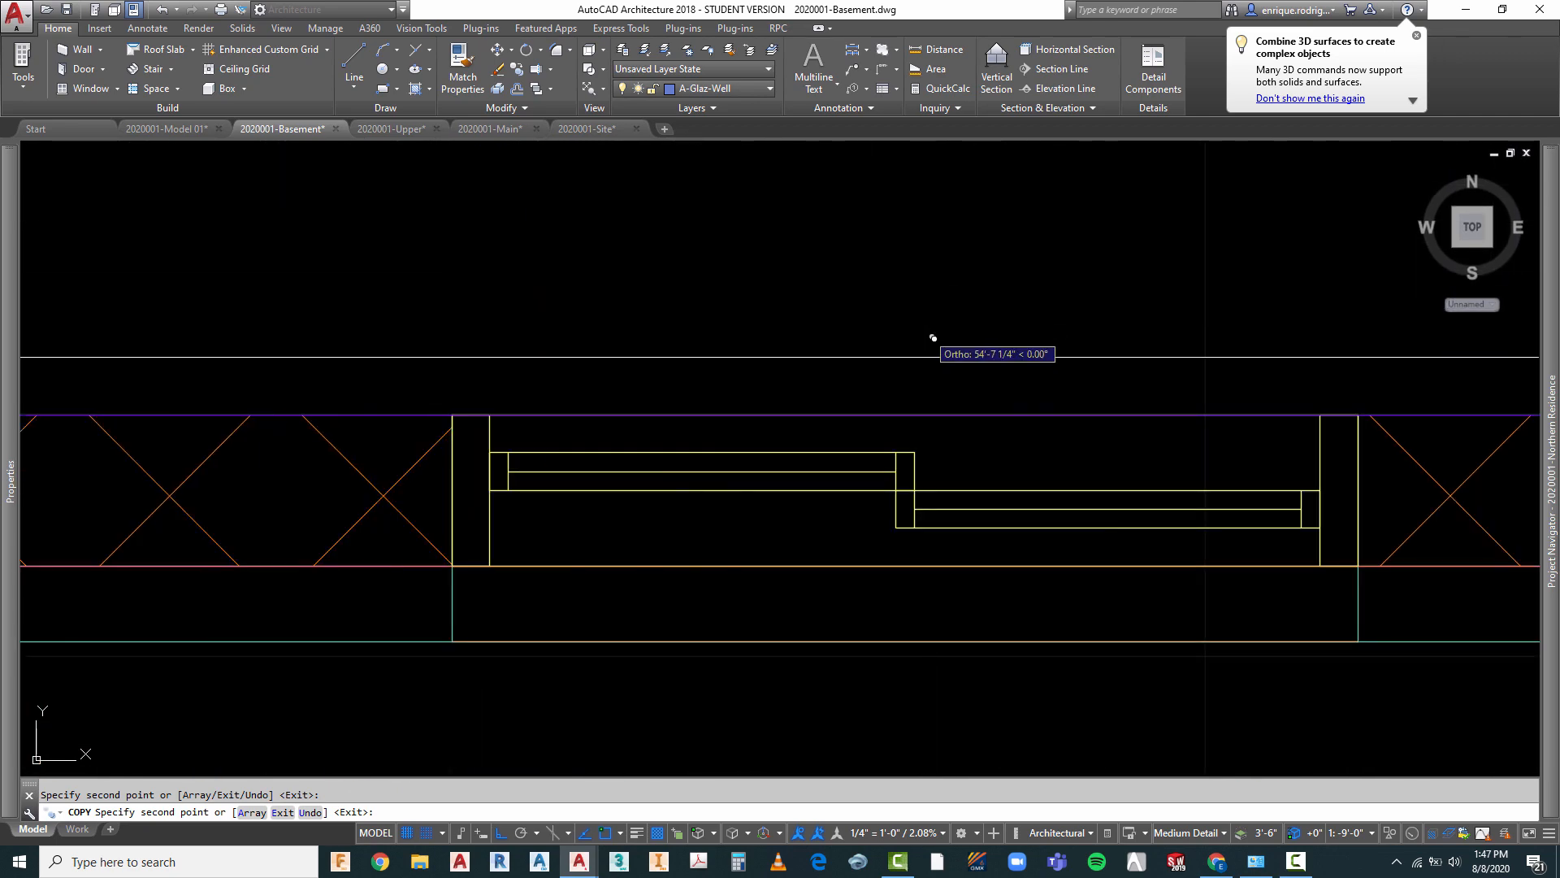
pyautogui.scroll(-6, 864, 359)
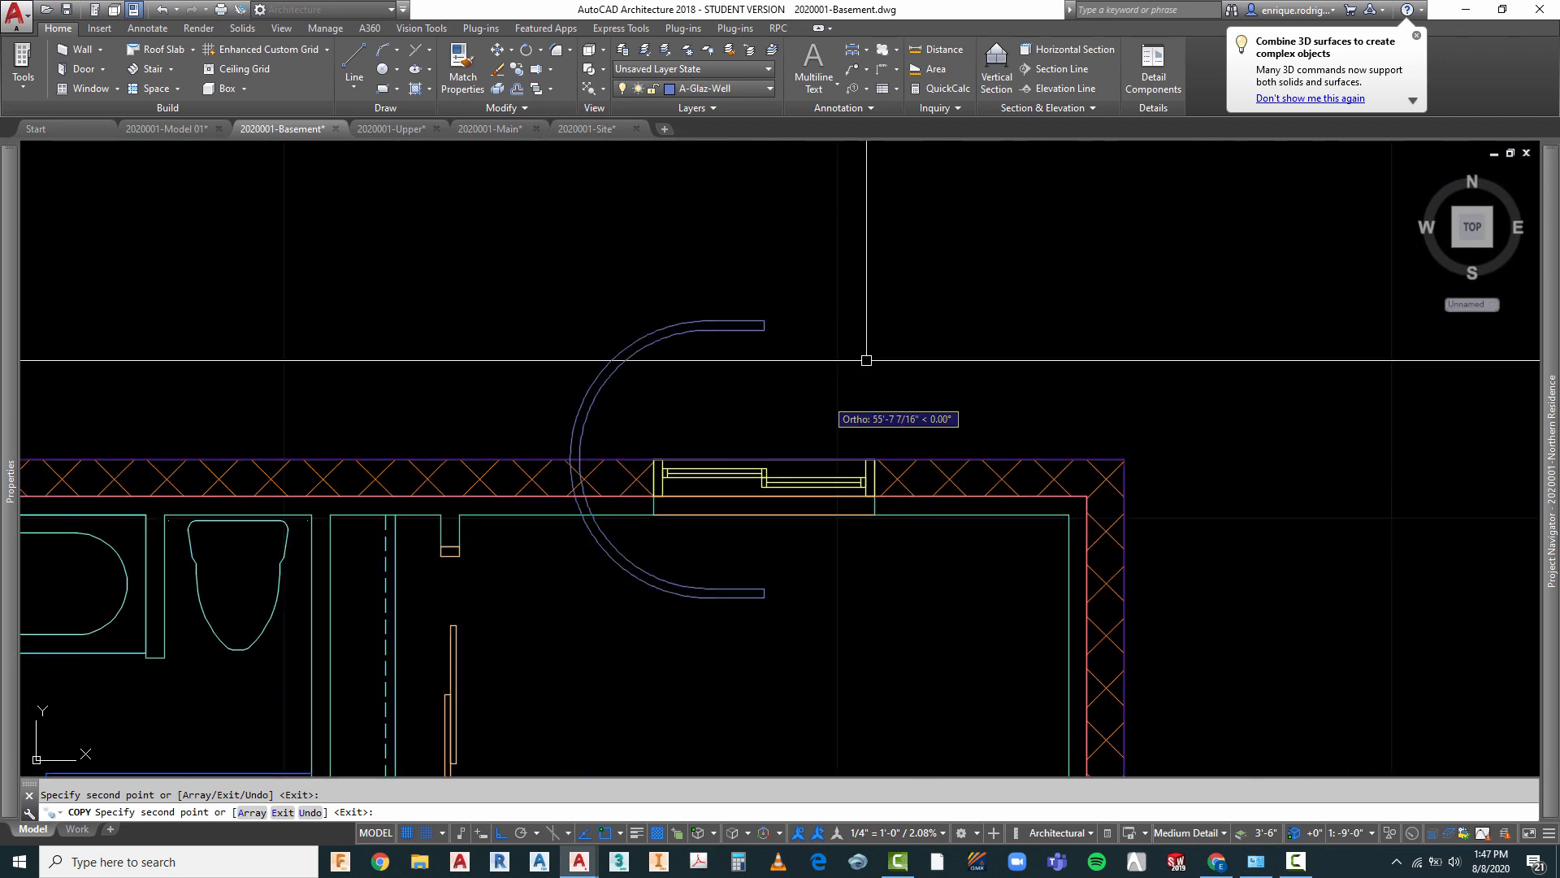
pyautogui.press('Escape')
# - Rotate the copied well 90 degrees clockwise about the north window's center so it projects outward from the north wall
pyautogui.write('ro')
pyautogui.press('Return')
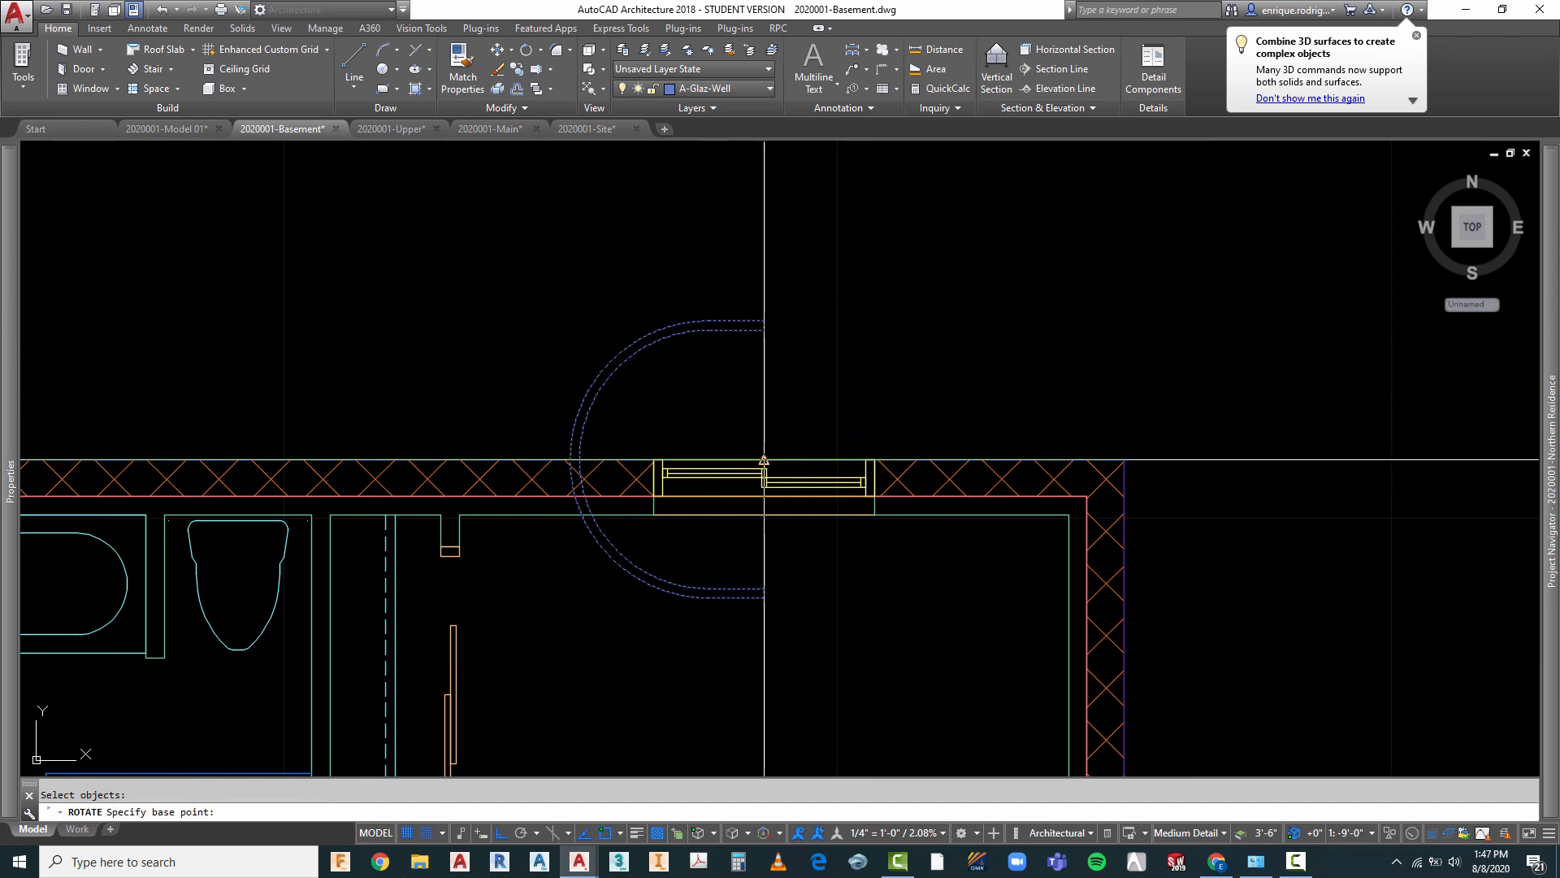
pyautogui.click(765, 458)
pyautogui.press('Escape')
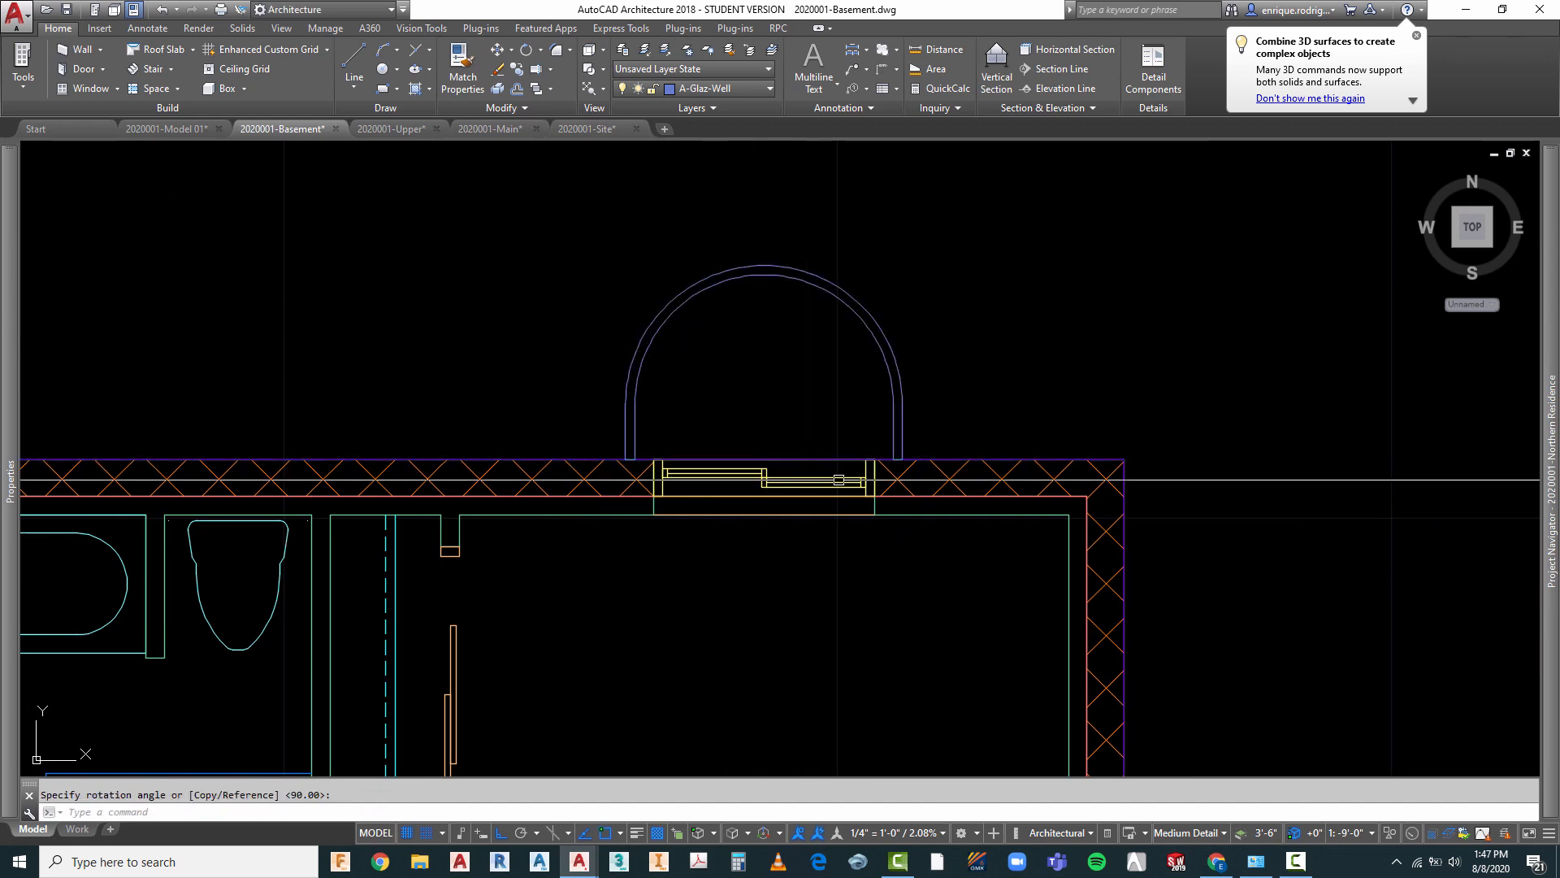
# - Examine the house plan in the 2020001-Site drawing, and return to the 2020001-Basement drawing
pyautogui.scroll(-5, 843, 395)
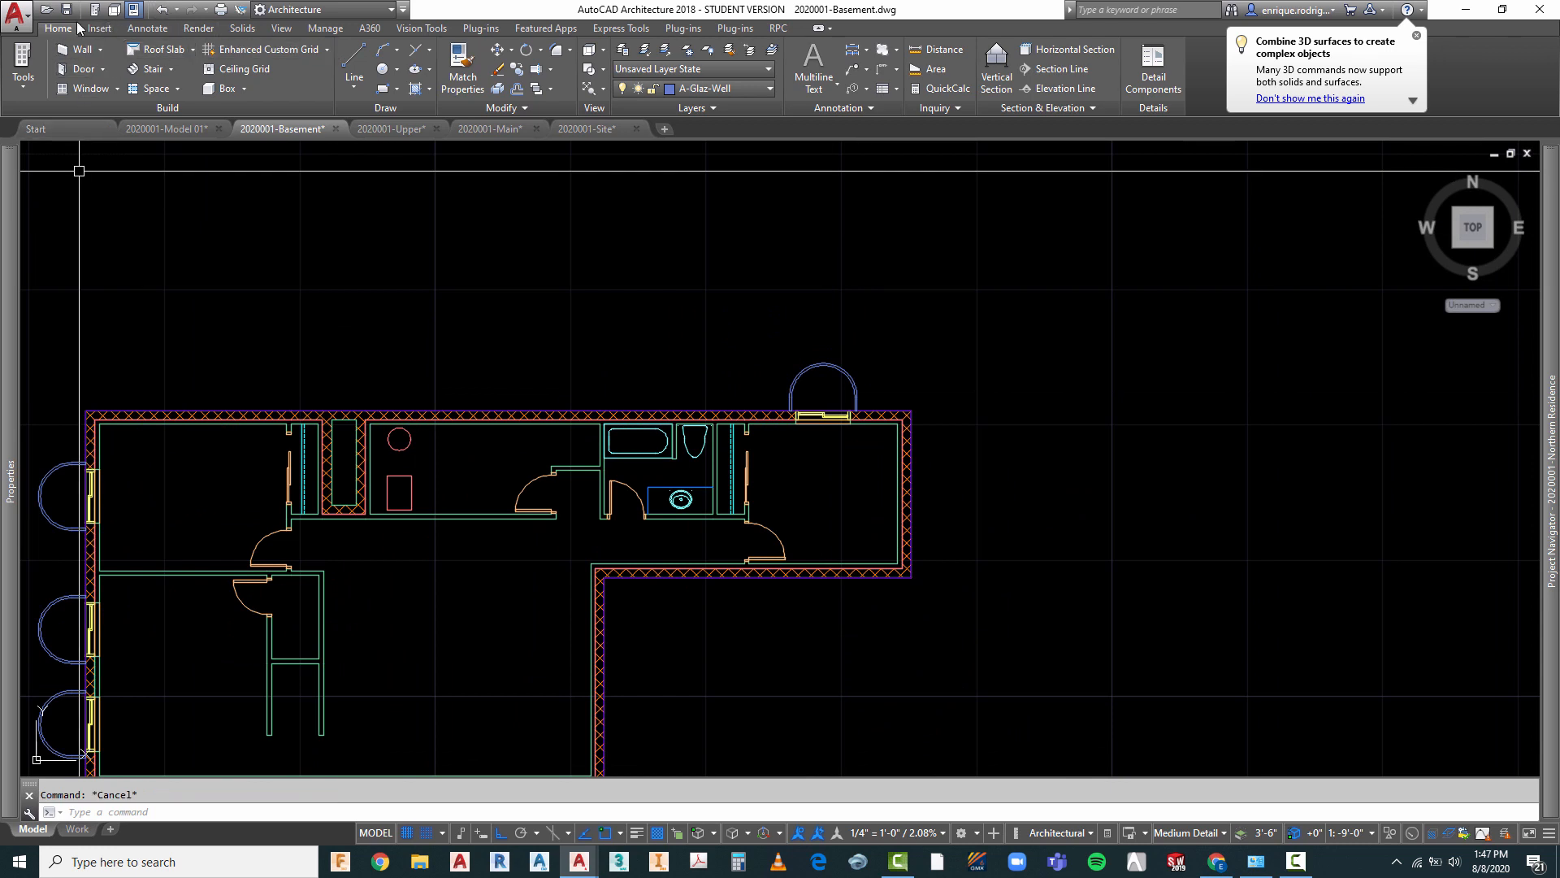
pyautogui.scroll(-2, 862, 329)
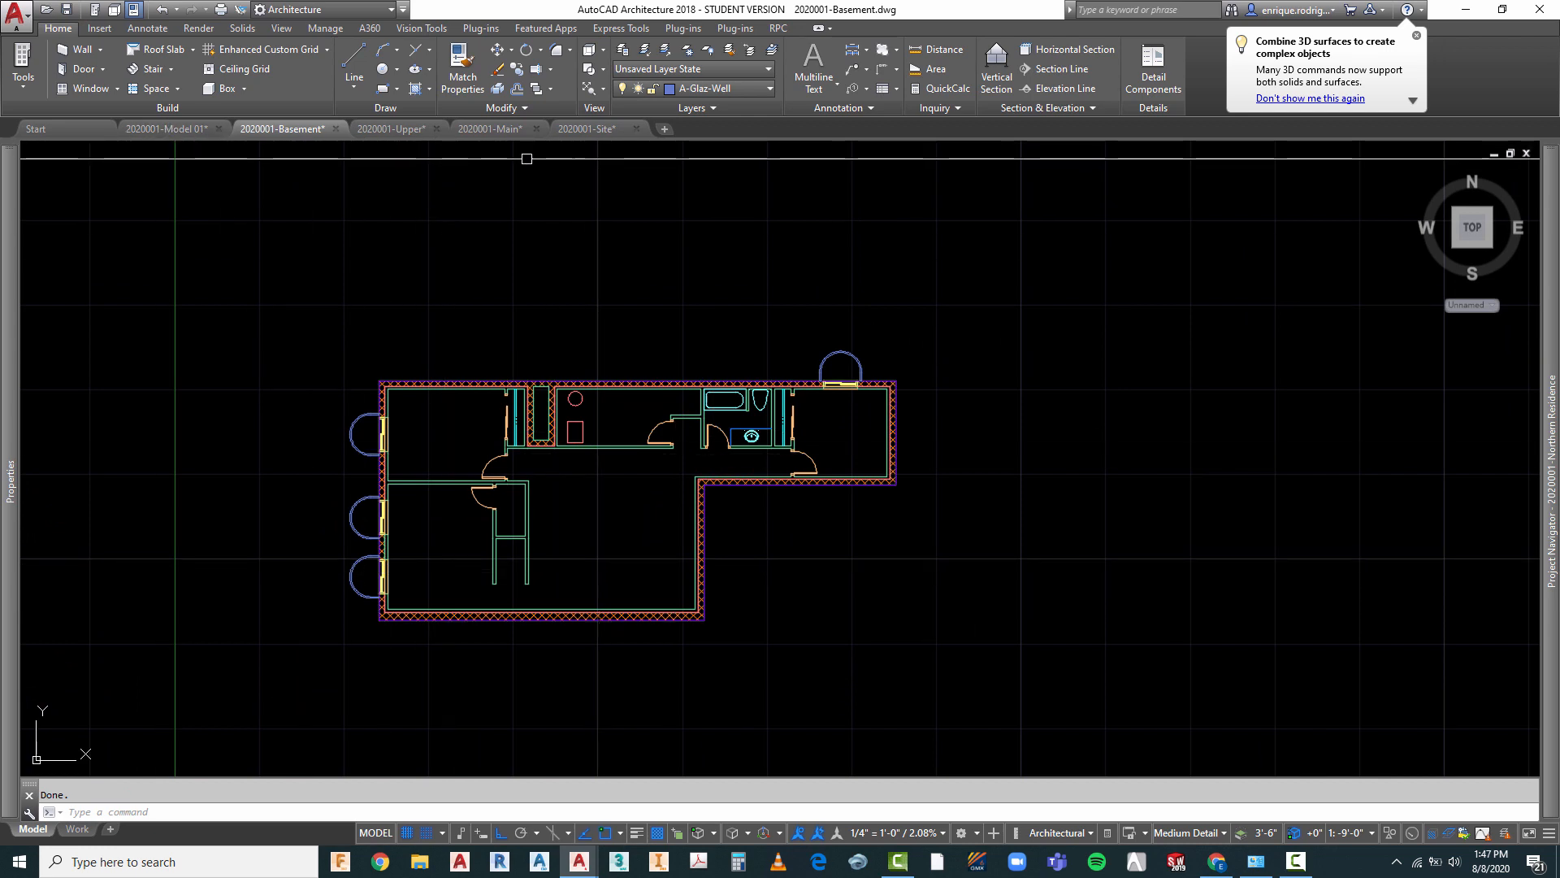
pyautogui.click(581, 128)
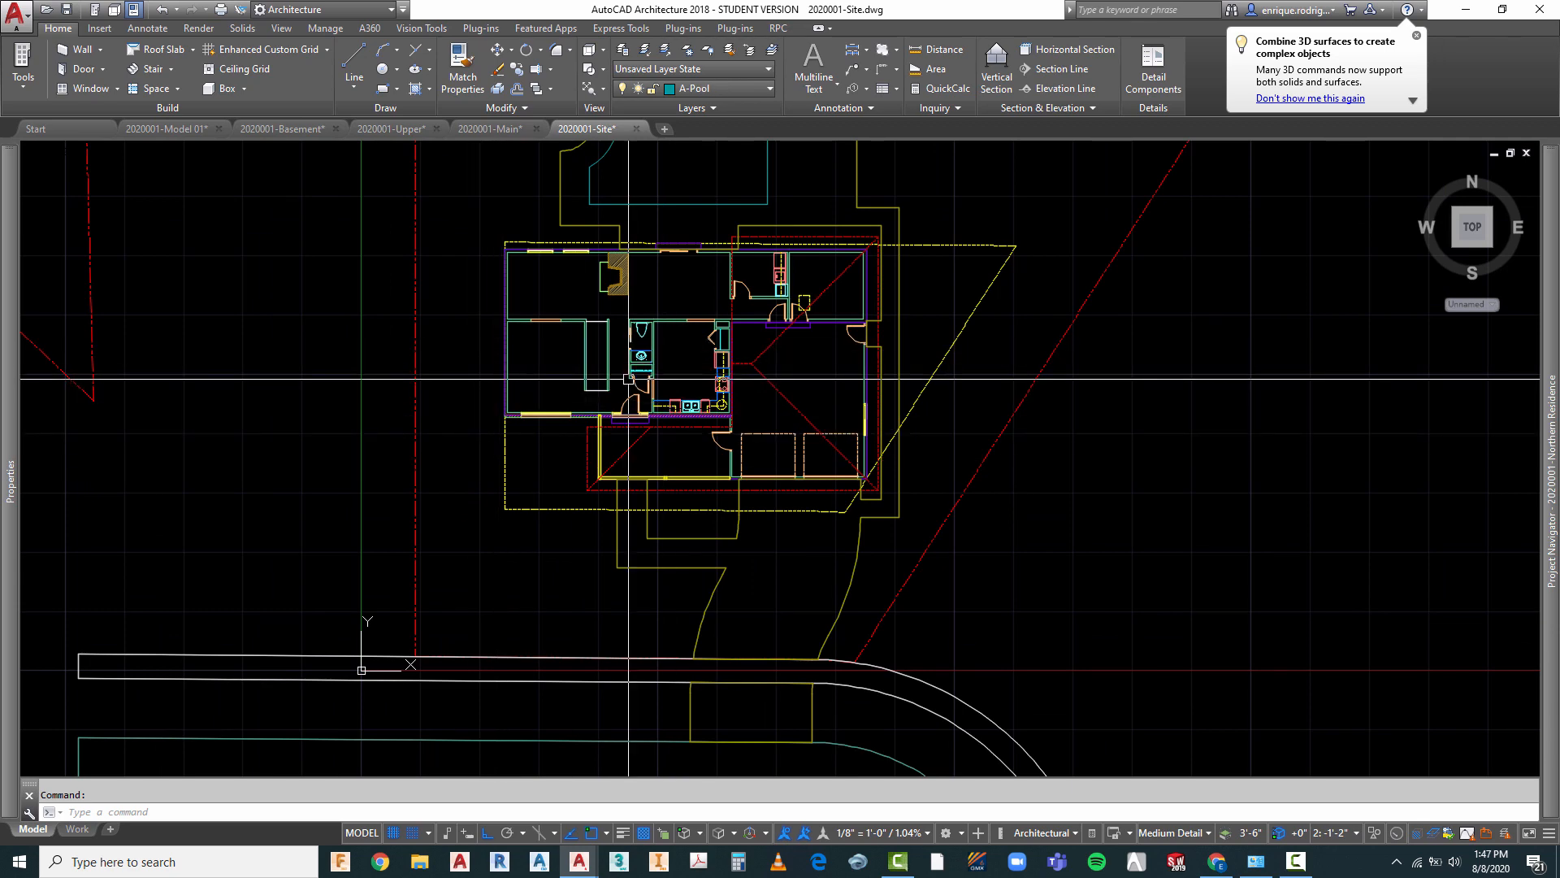
pyautogui.scroll(-2, 568, 361)
pyautogui.scroll(5, 553, 394)
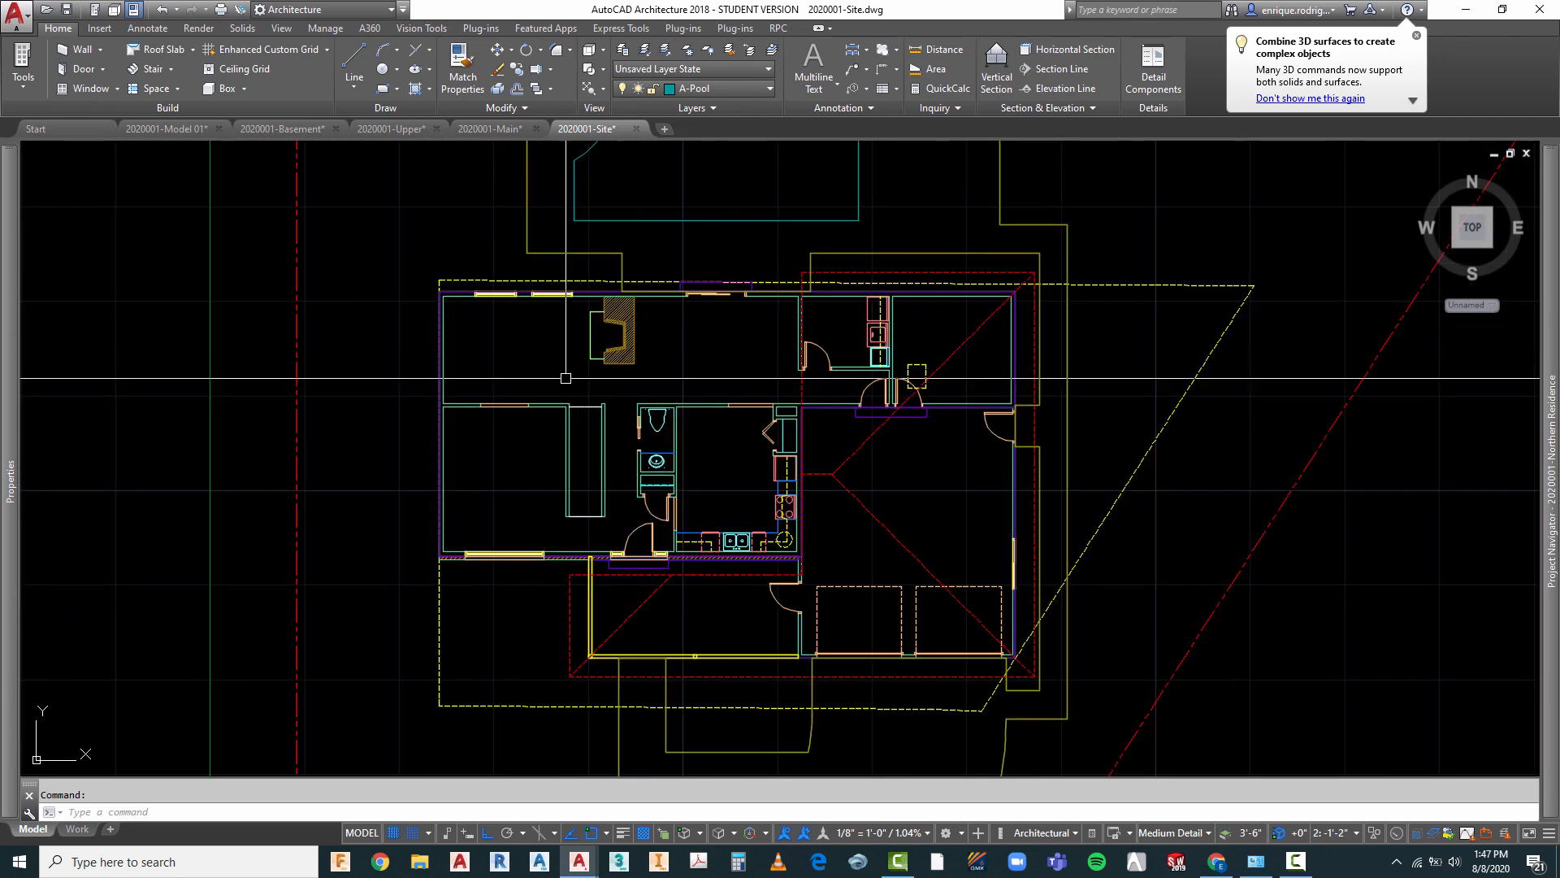
pyautogui.scroll(-3, 546, 400)
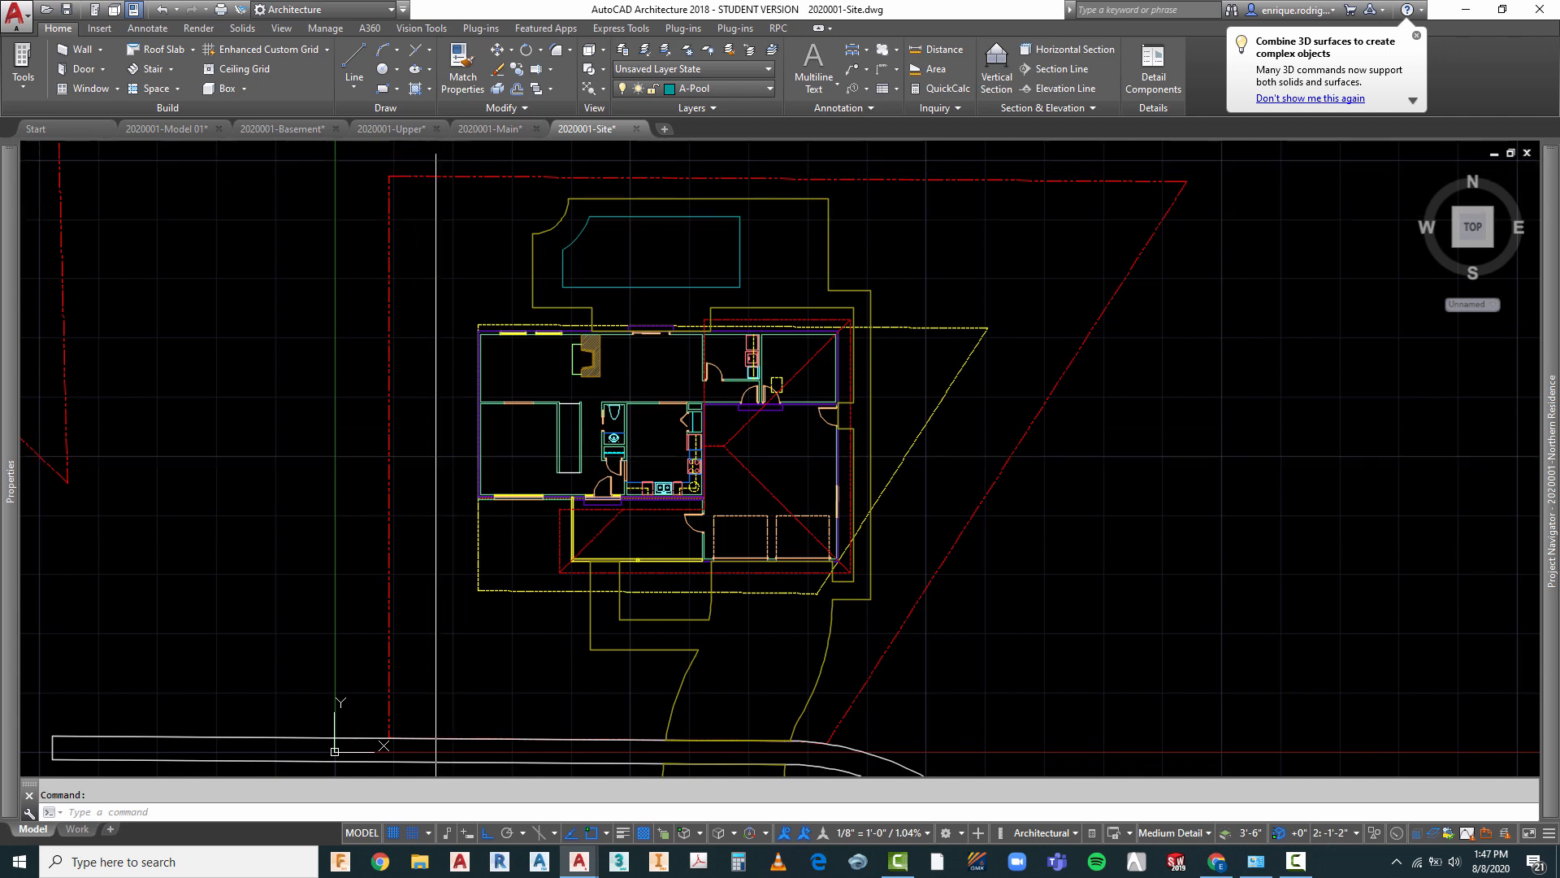
pyautogui.click(281, 128)
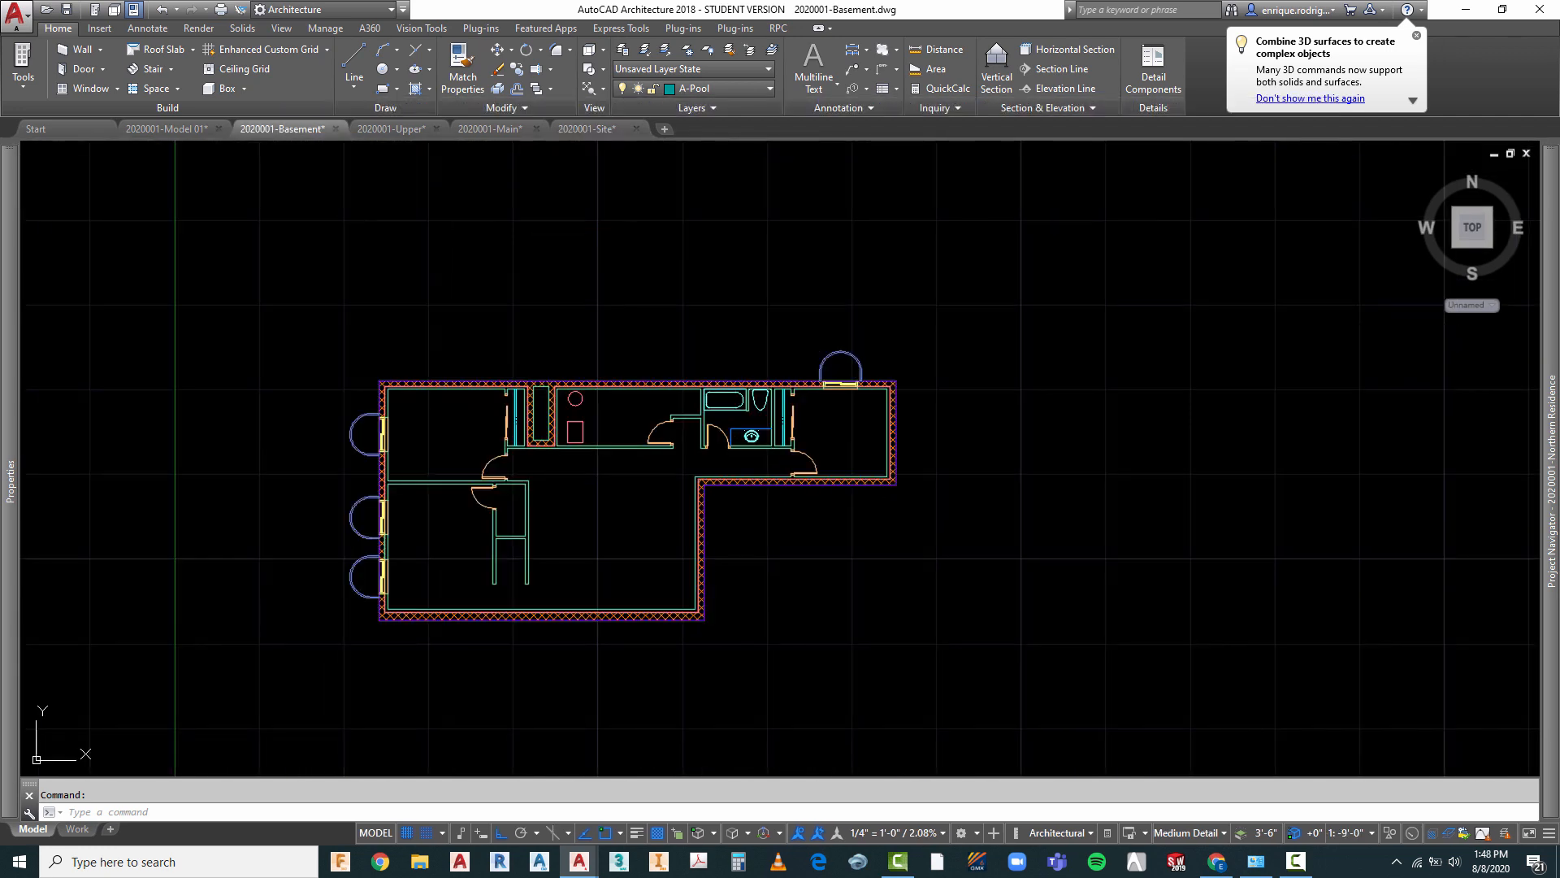
# - Select the three west window wells and the north one to check them, and clear the selection
pyautogui.scroll(4, 318, 494)
pyautogui.click(439, 349)
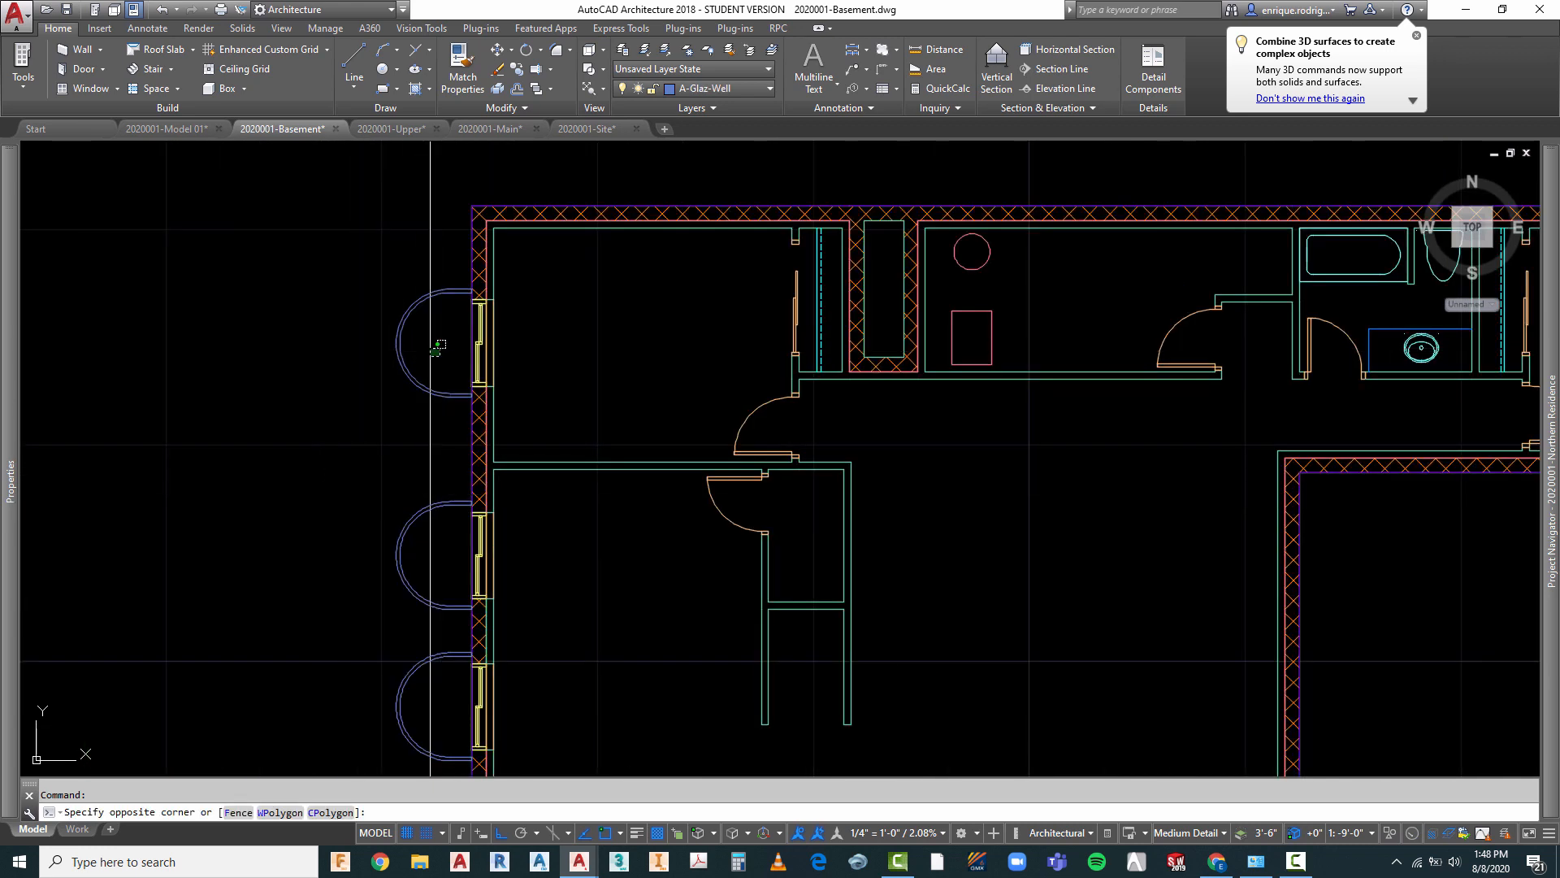
pyautogui.scroll(-4, 429, 357)
pyautogui.click(351, 568)
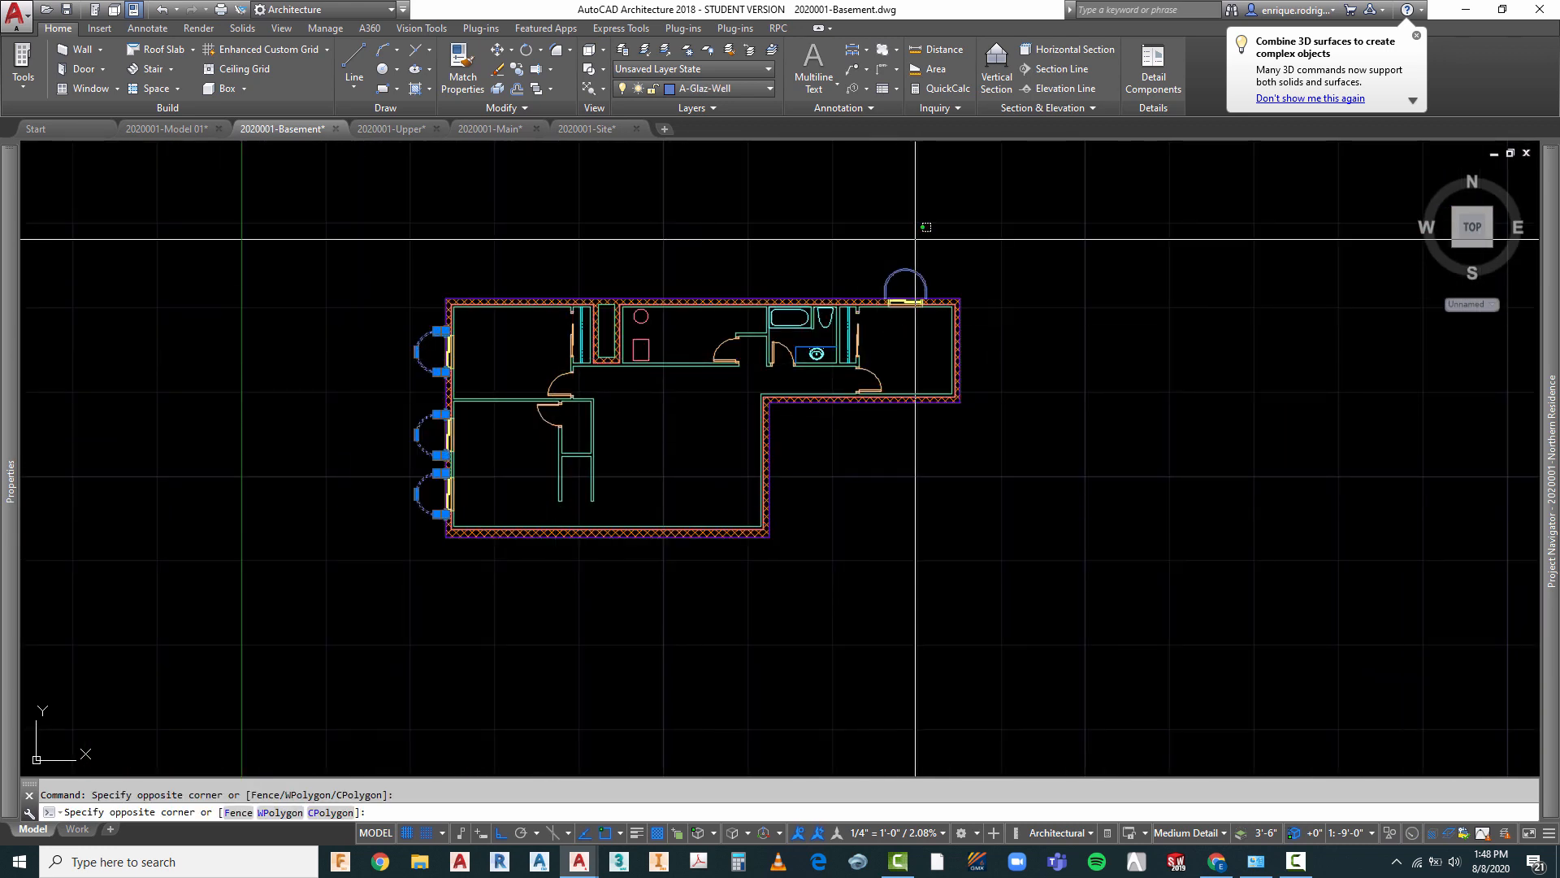
pyautogui.click(889, 273)
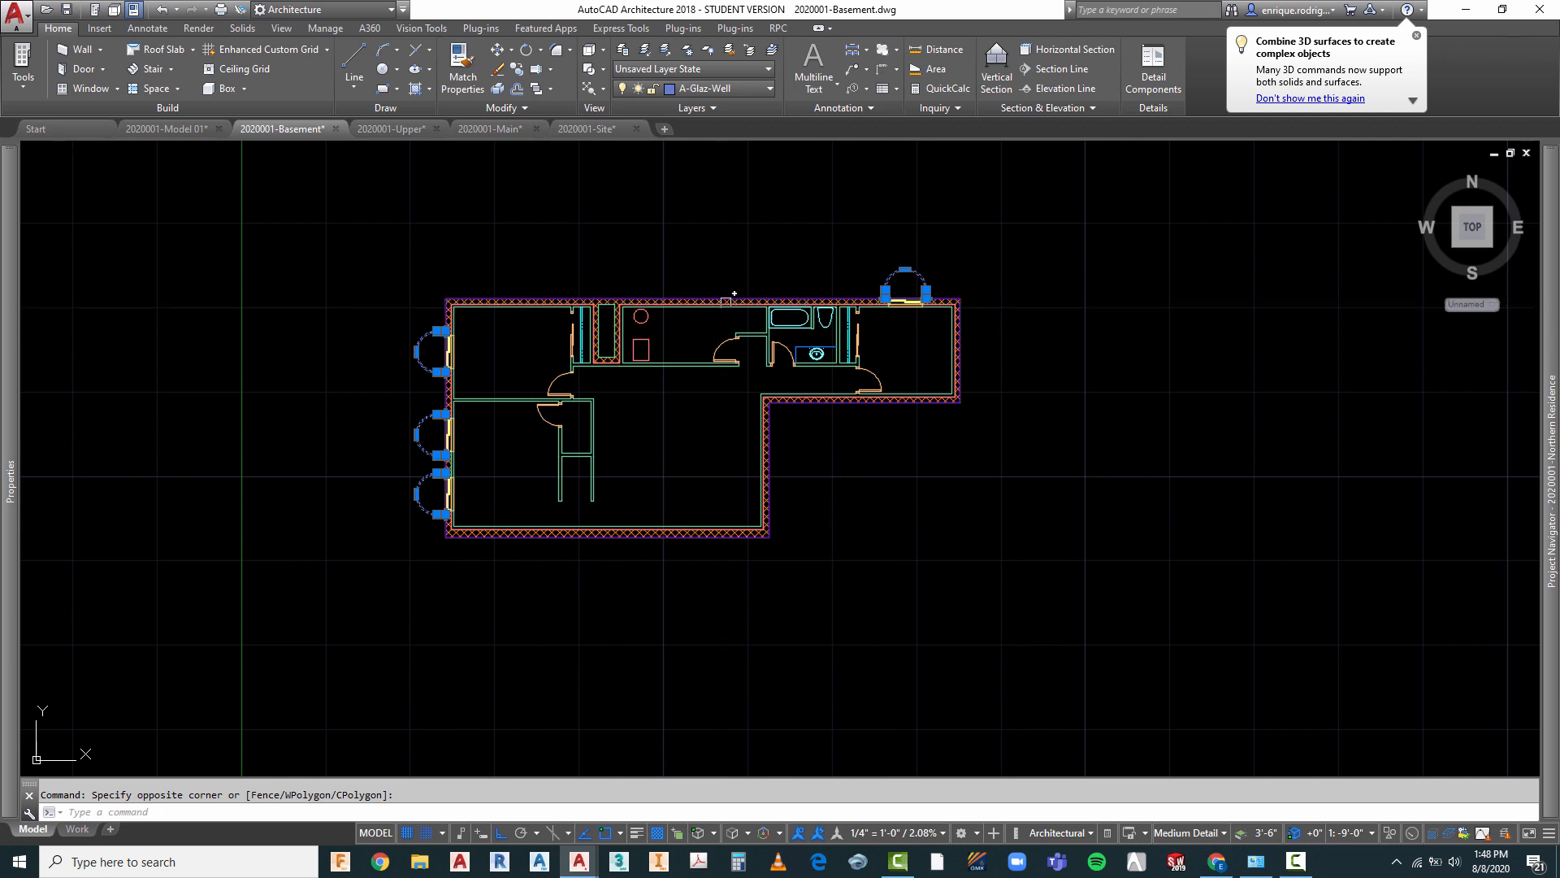
pyautogui.press('Escape')
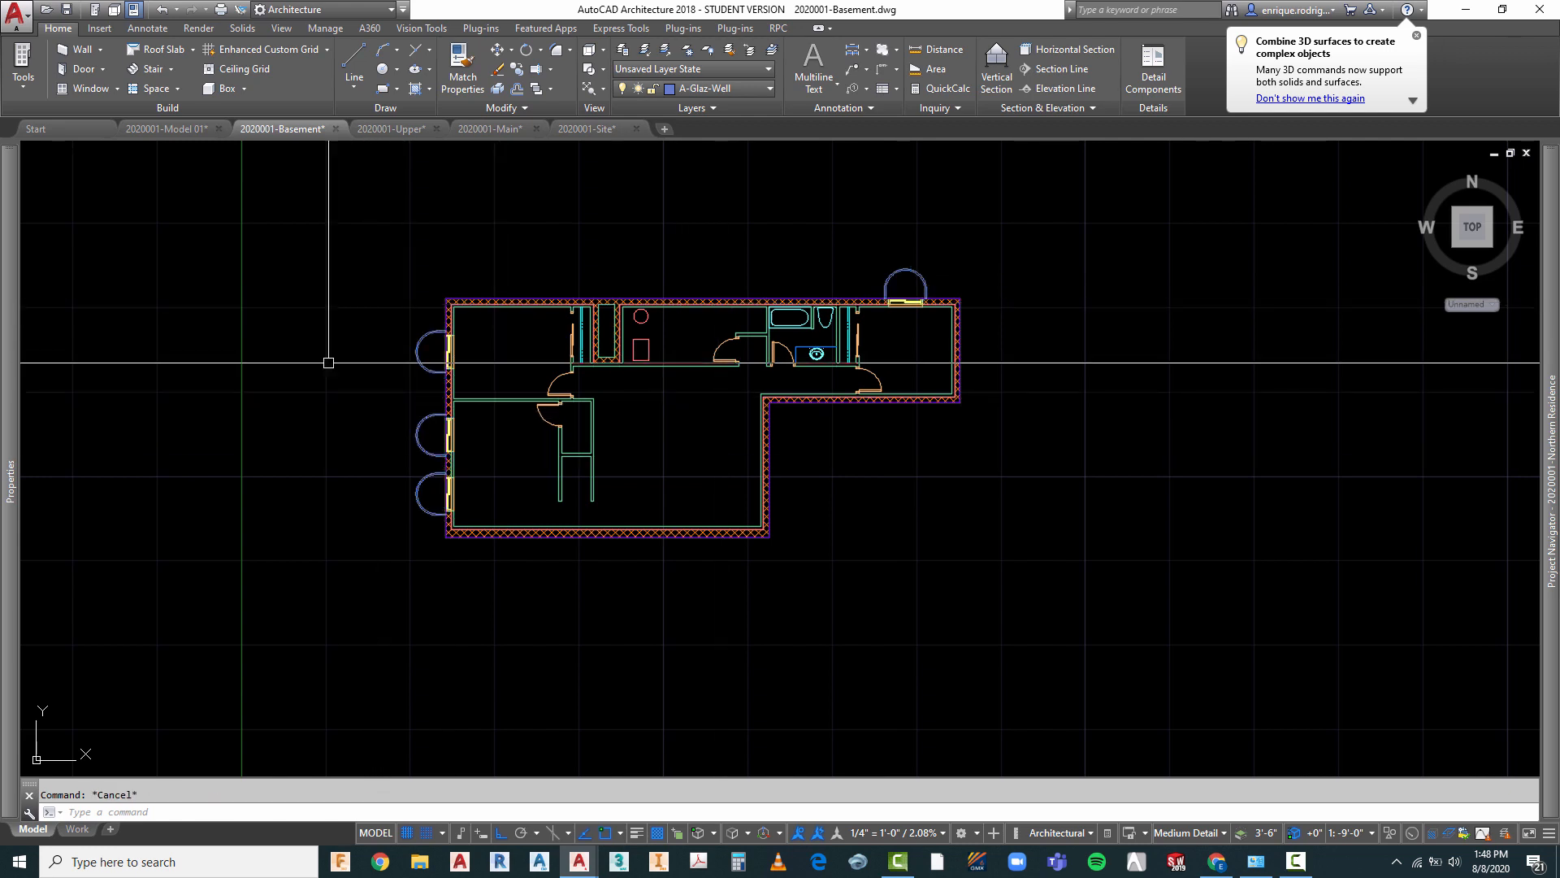
pyautogui.scroll(2, 342, 358)
pyautogui.scroll(-2, 425, 425)
pyautogui.scroll(2, 479, 384)
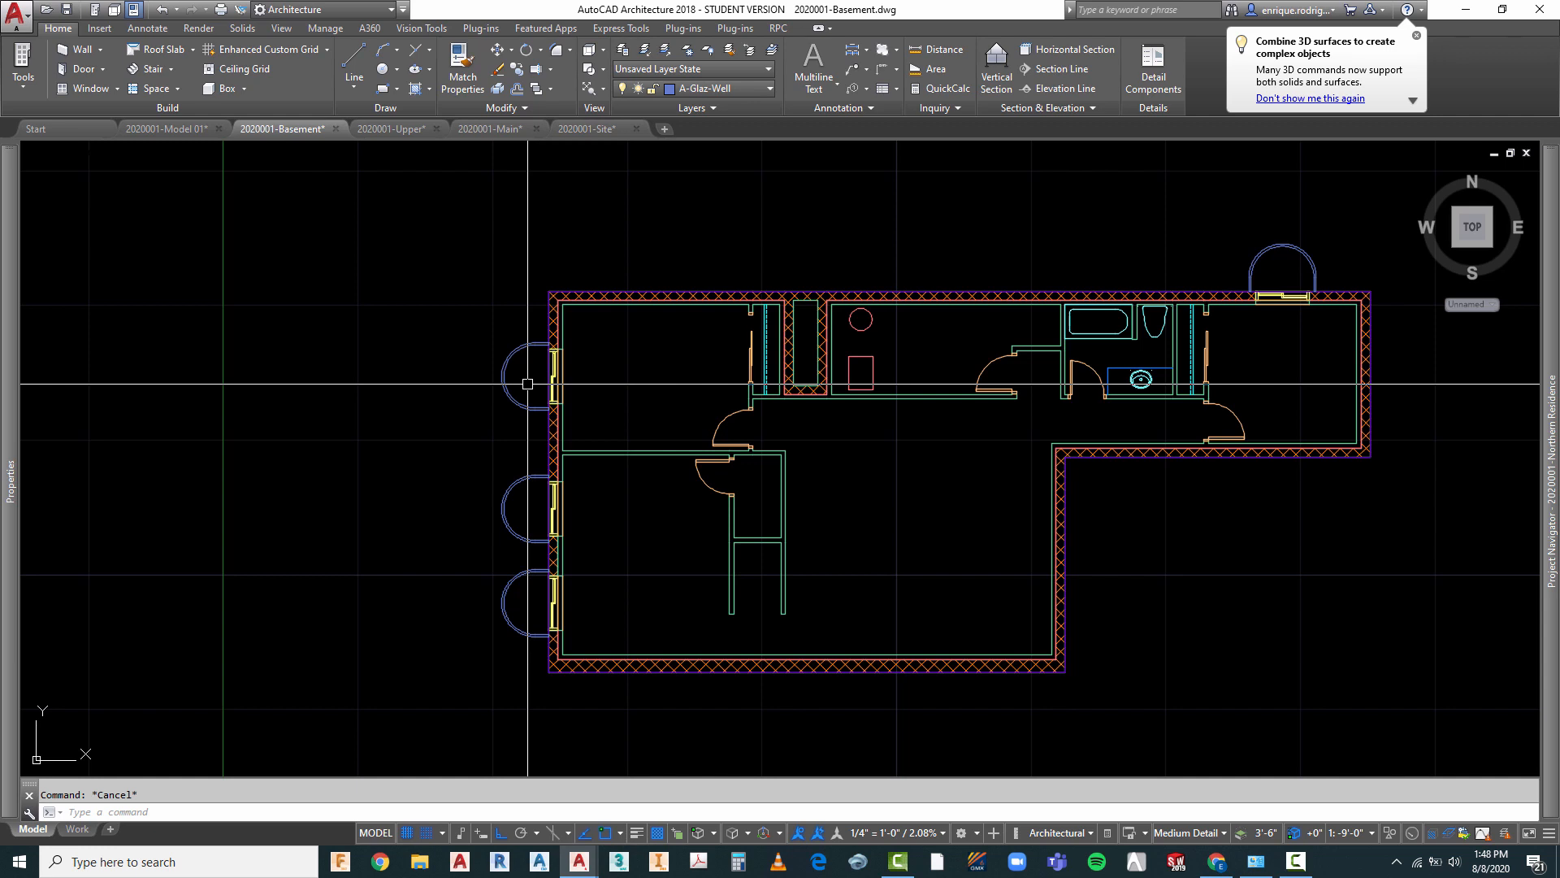
pyautogui.scroll(-2, 464, 349)
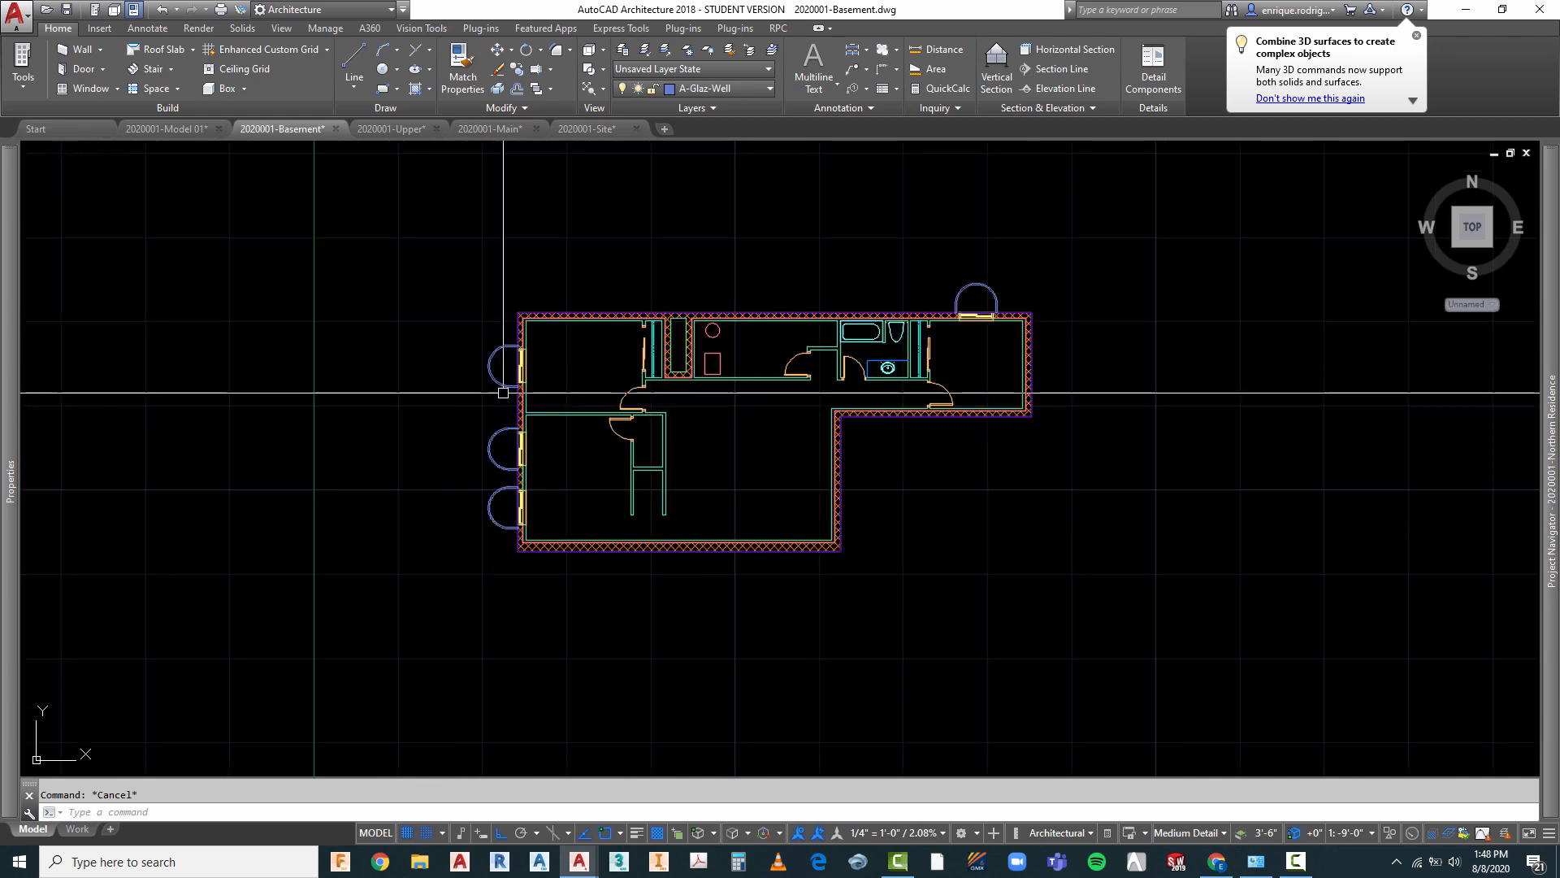
pyautogui.scroll(2, 544, 419)
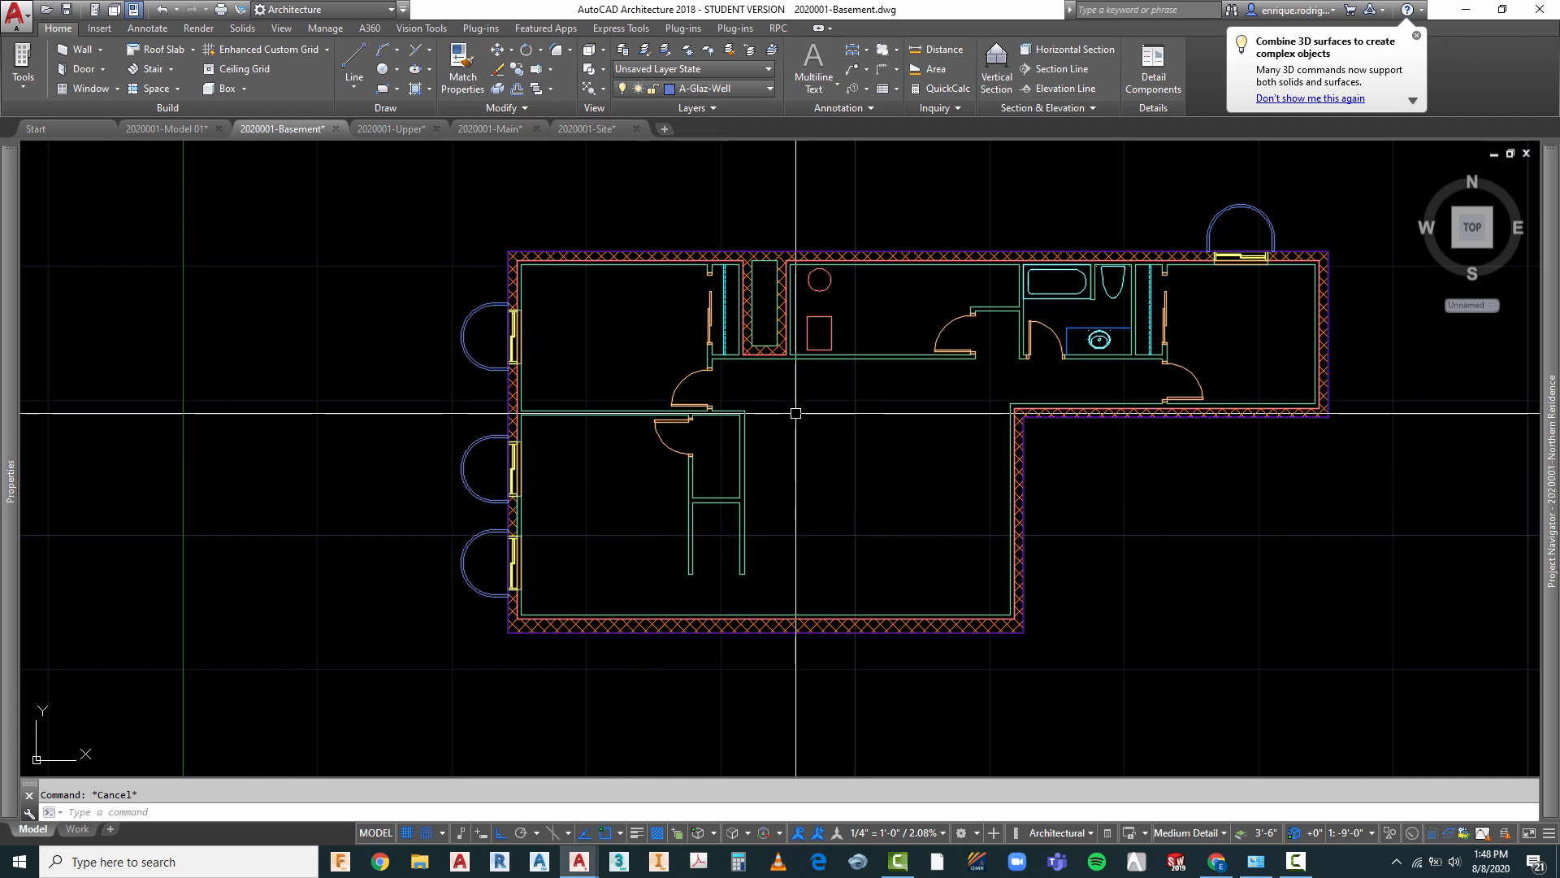
pyautogui.scroll(-2, 794, 411)
pyautogui.scroll(2, 679, 407)
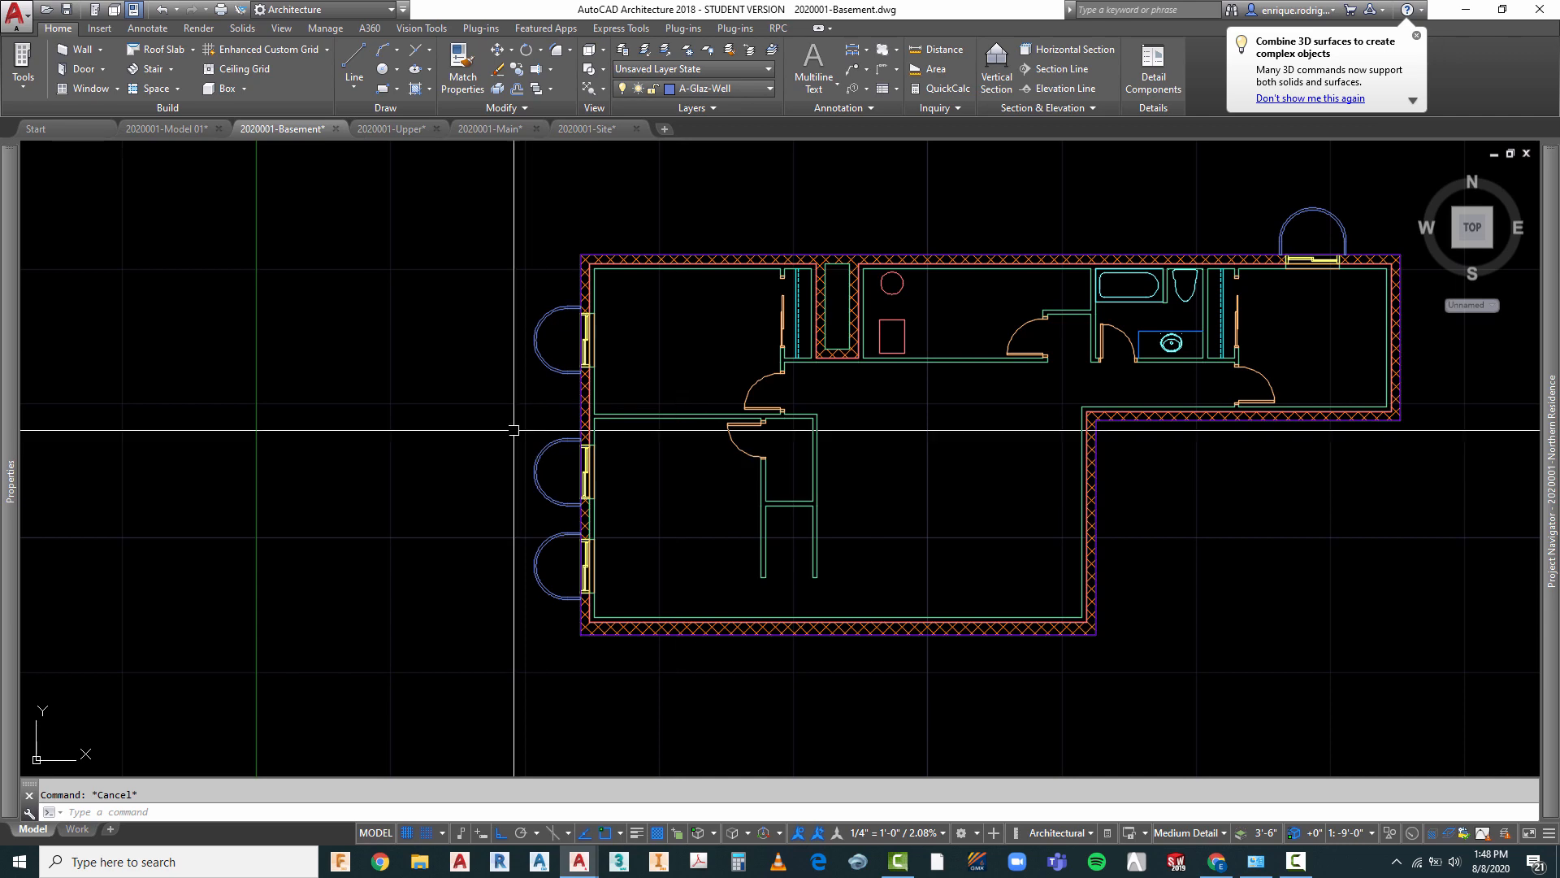
# - Select the northernmost west window well to inspect its outline, and clear the selection
pyautogui.scroll(2, 515, 352)
pyautogui.click(581, 310)
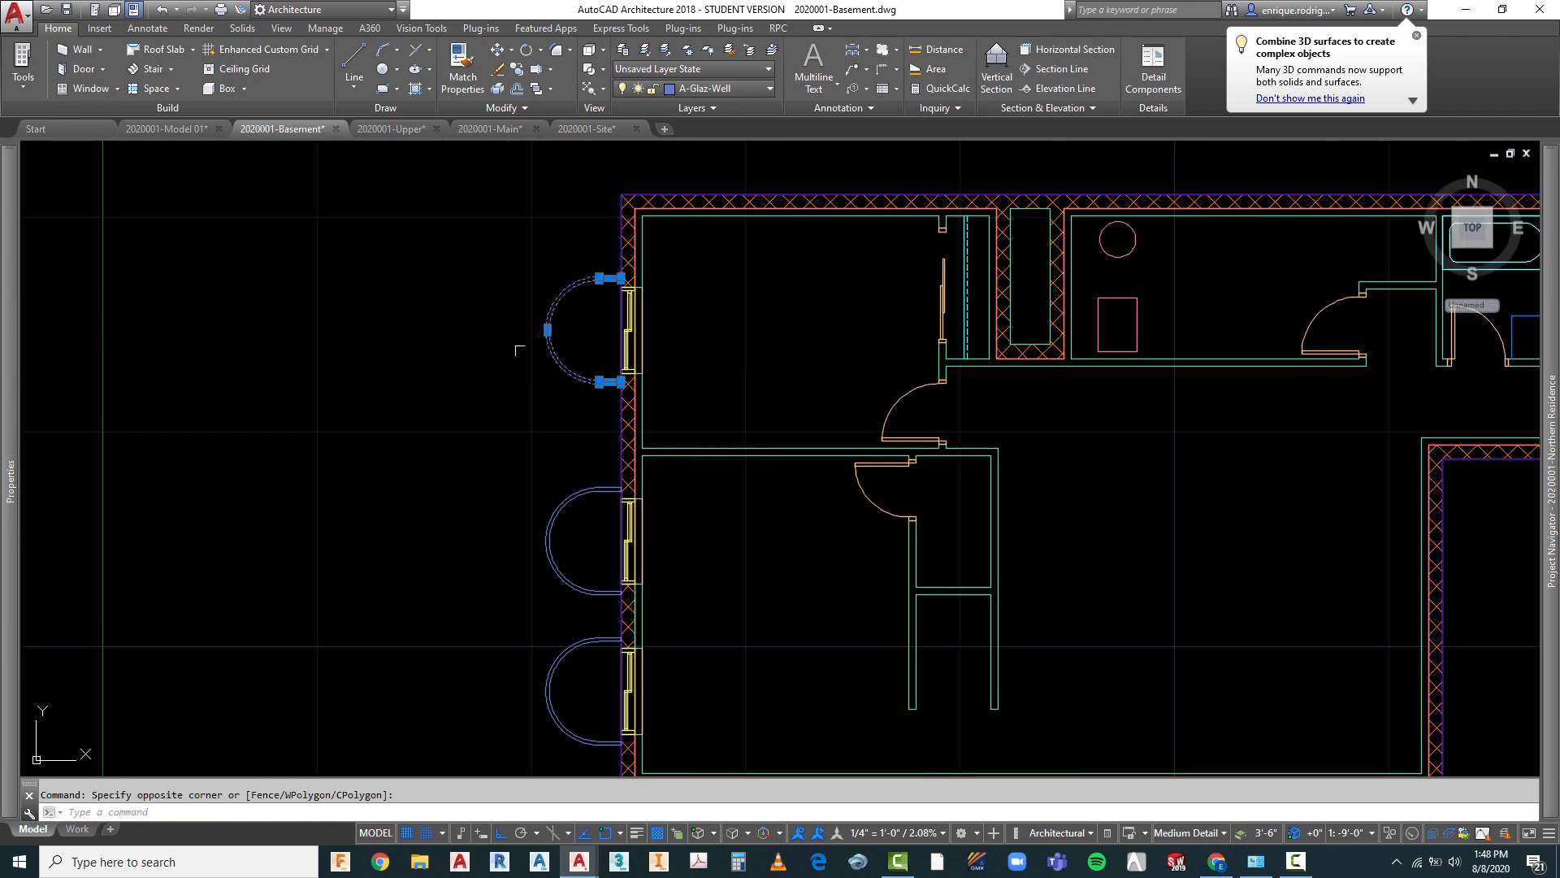
pyautogui.press('Escape')
pyautogui.scroll(-6, 627, 406)
pyautogui.scroll(2, 628, 406)
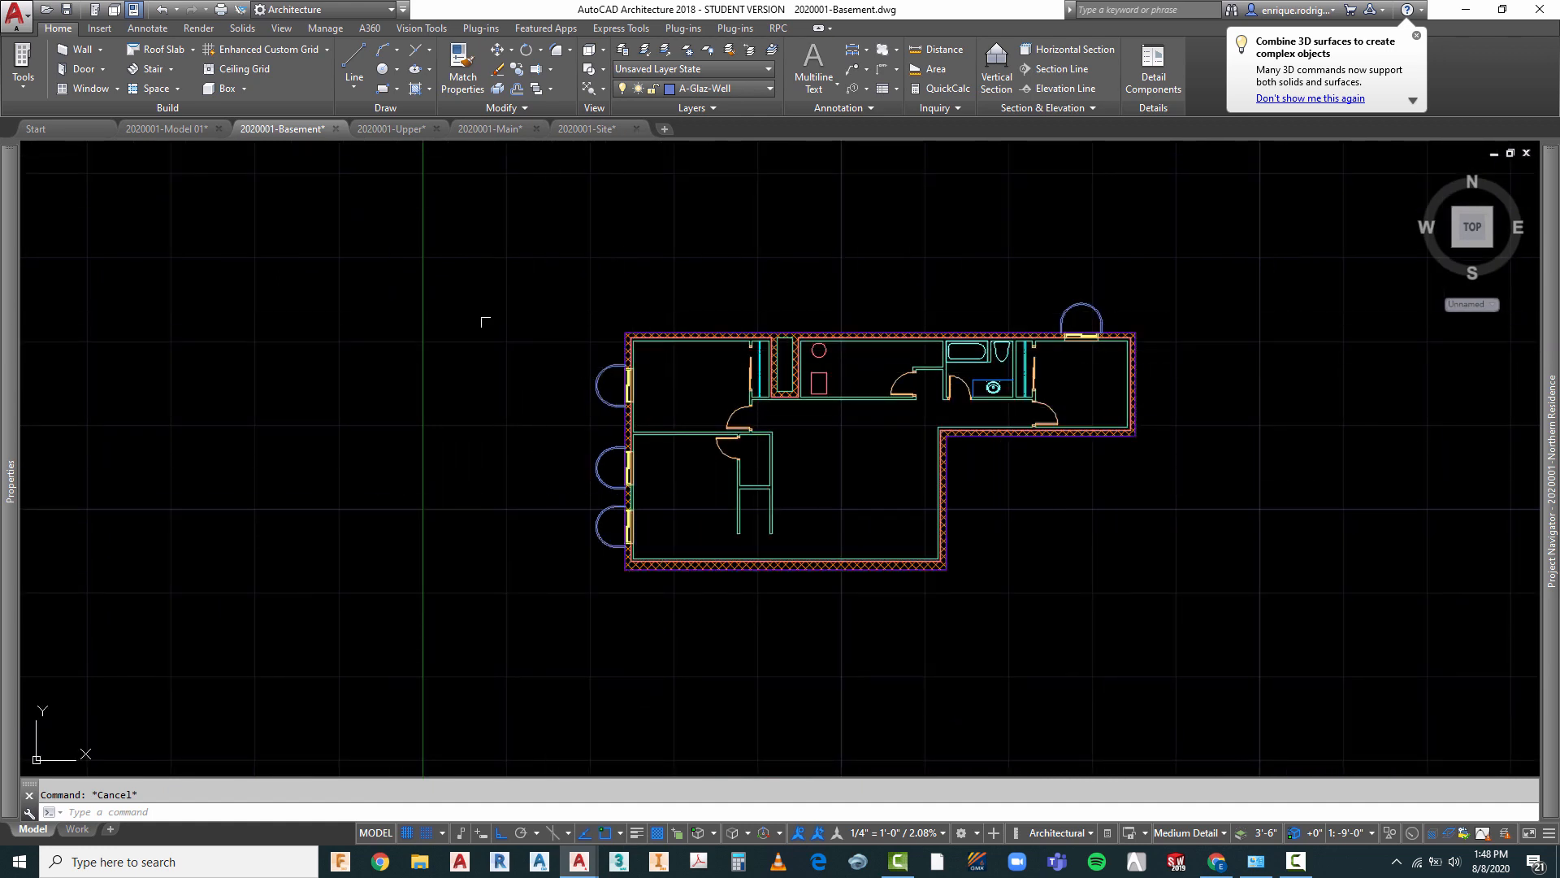
pyautogui.scroll(2, 497, 334)
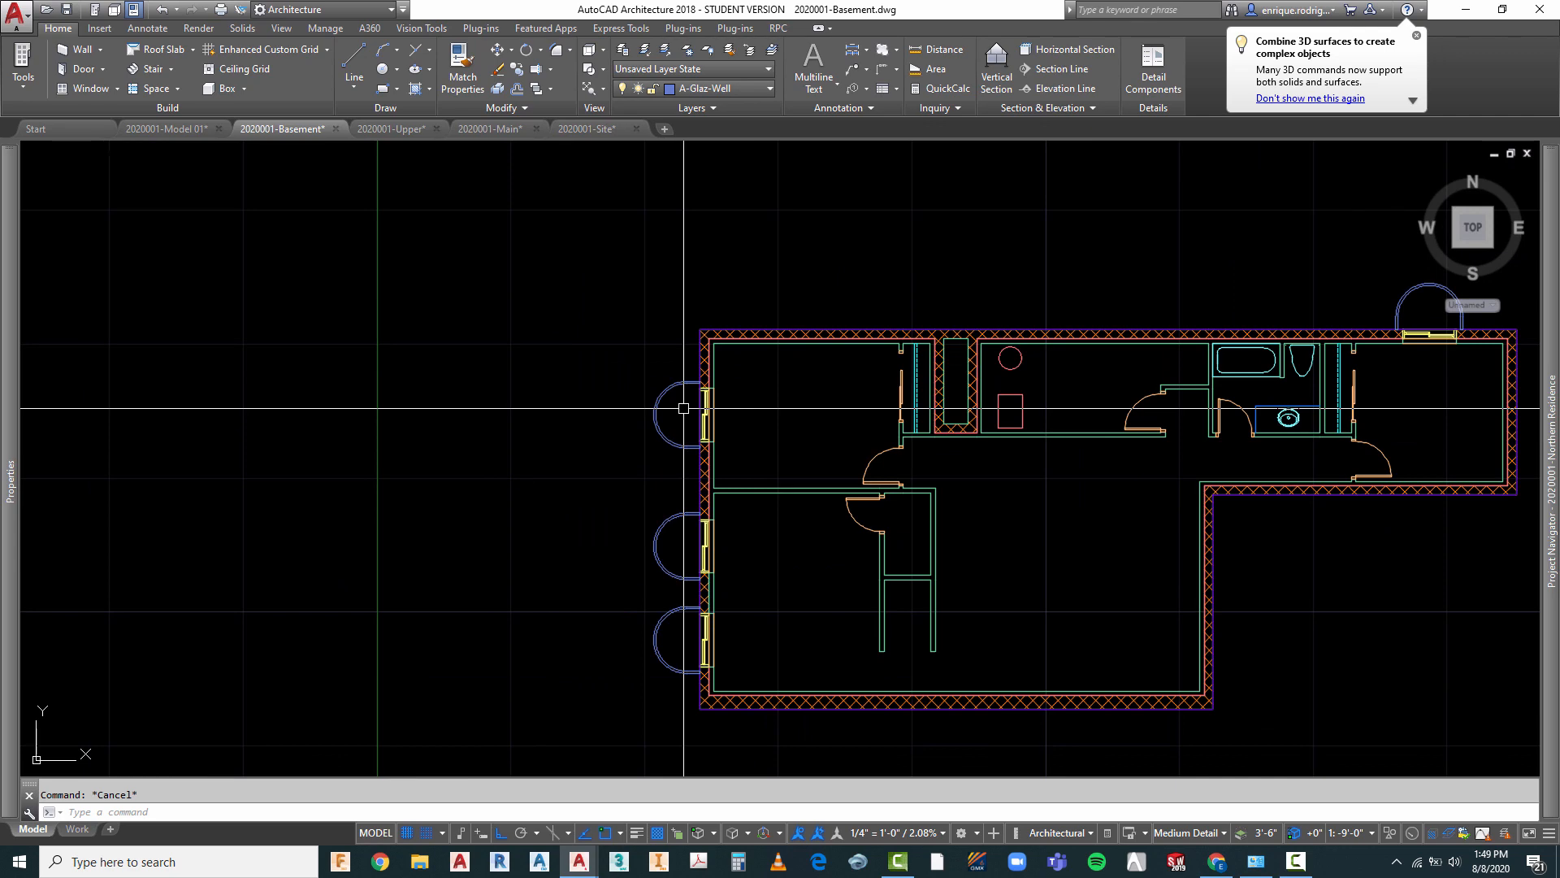
pyautogui.scroll(-2, 602, 261)
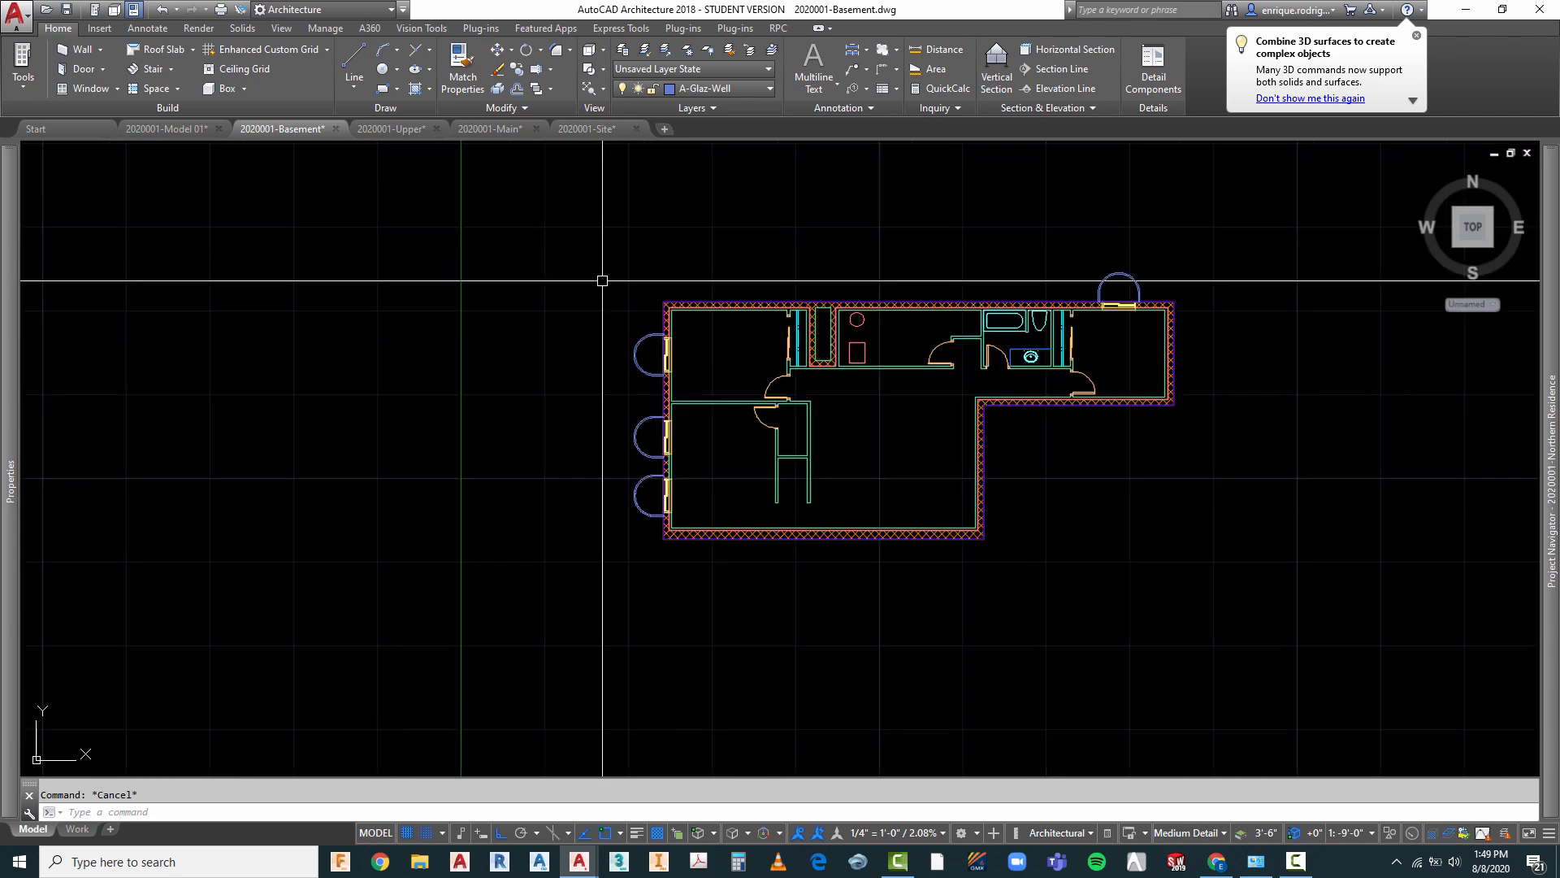
# - Switch to Chrome and open the Wellcraft CAD, BIM and SPECS page from the "egress window wells autocad details" search results
pyautogui.click(1218, 867)
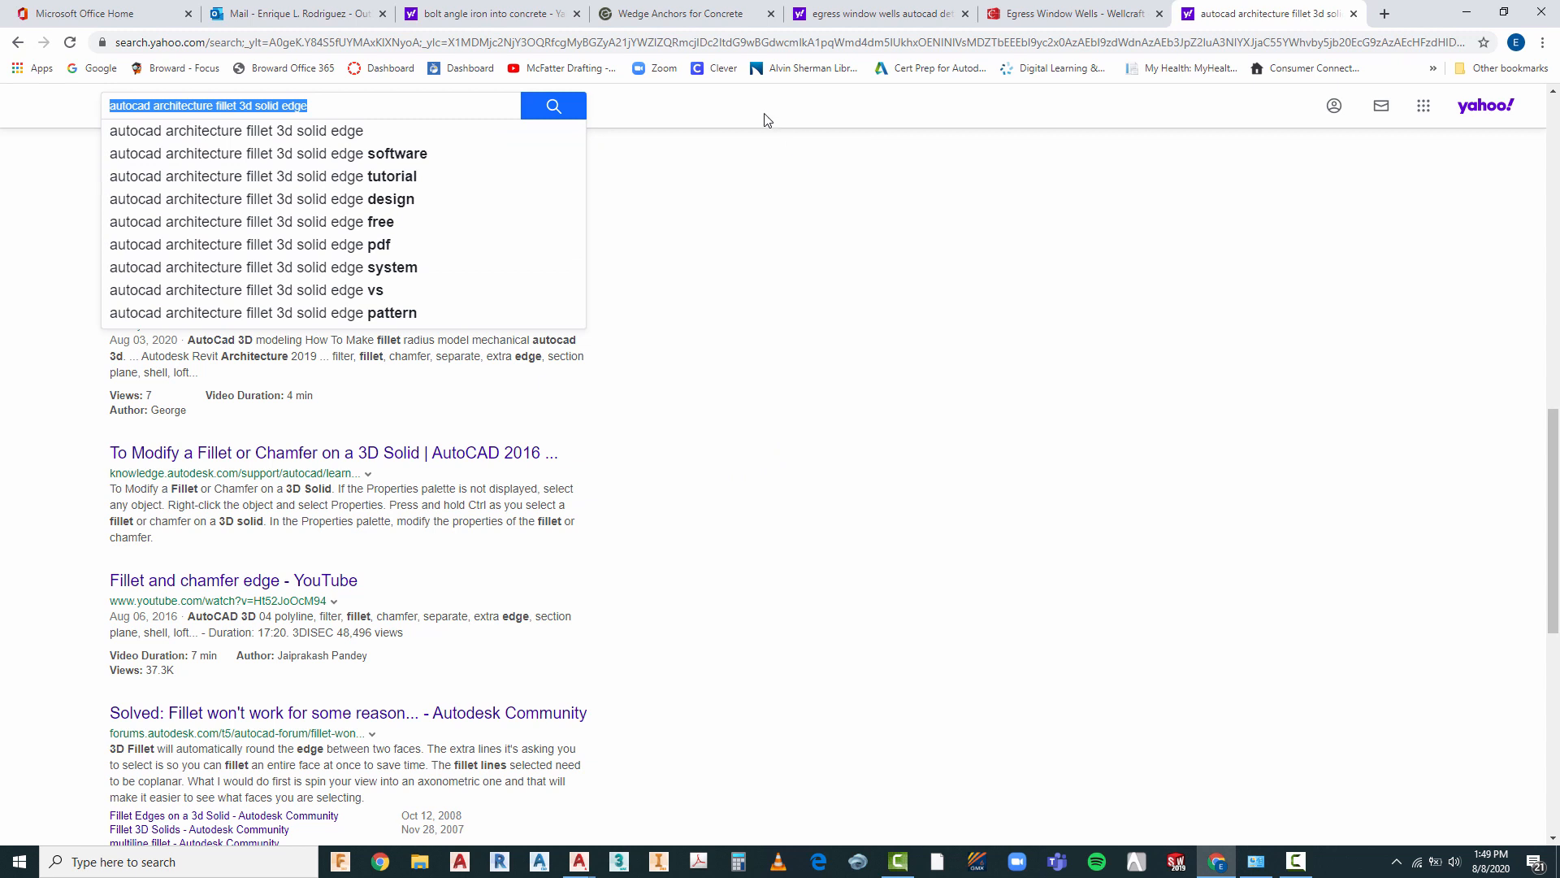
pyautogui.click(756, 132)
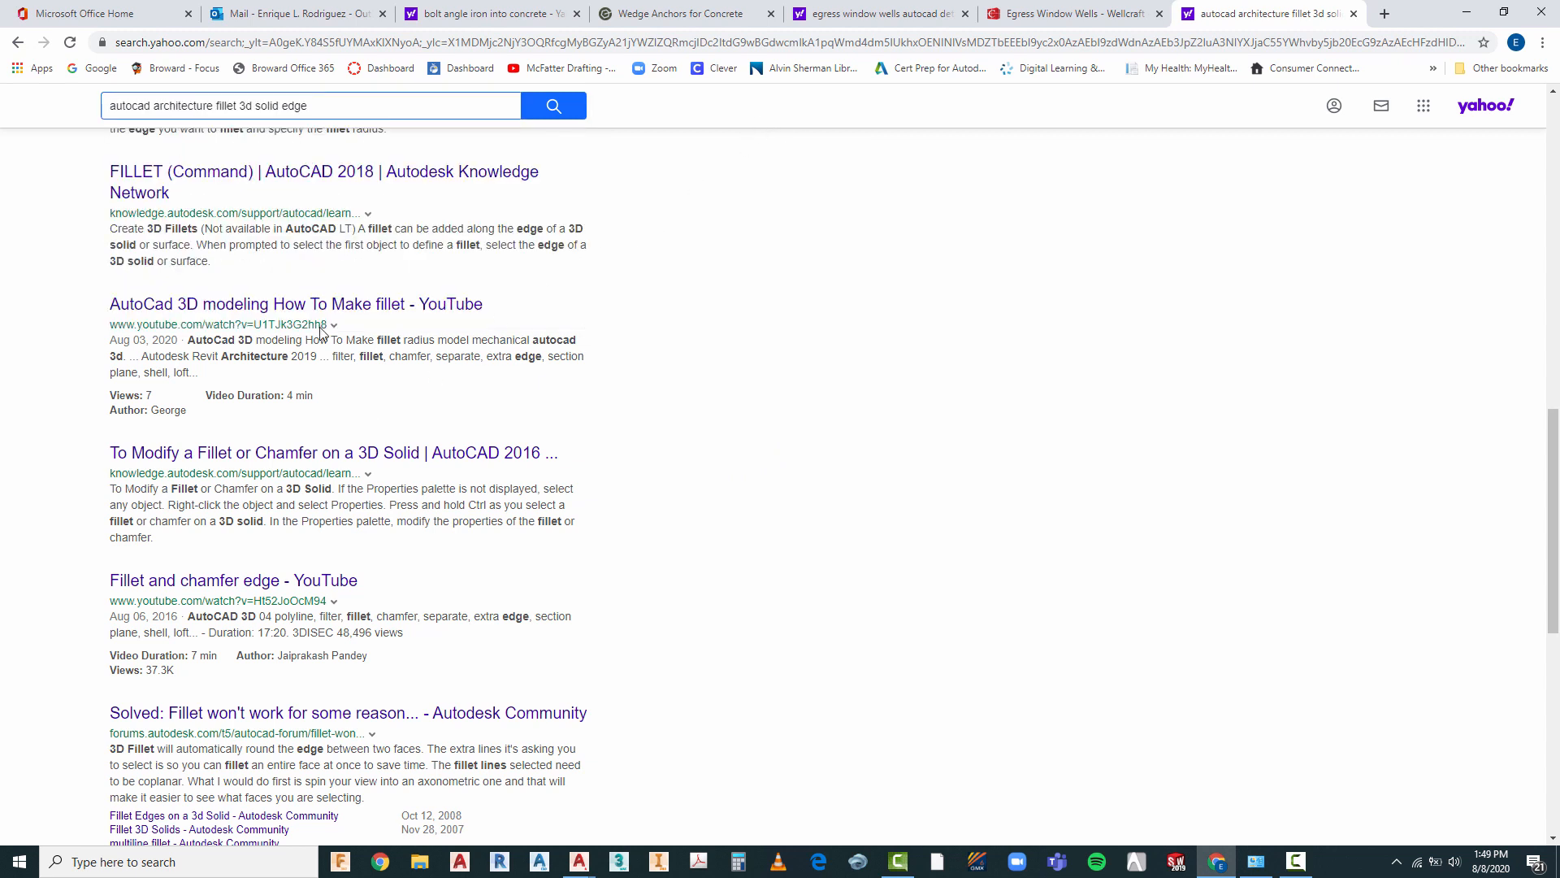
pyautogui.click(875, 17)
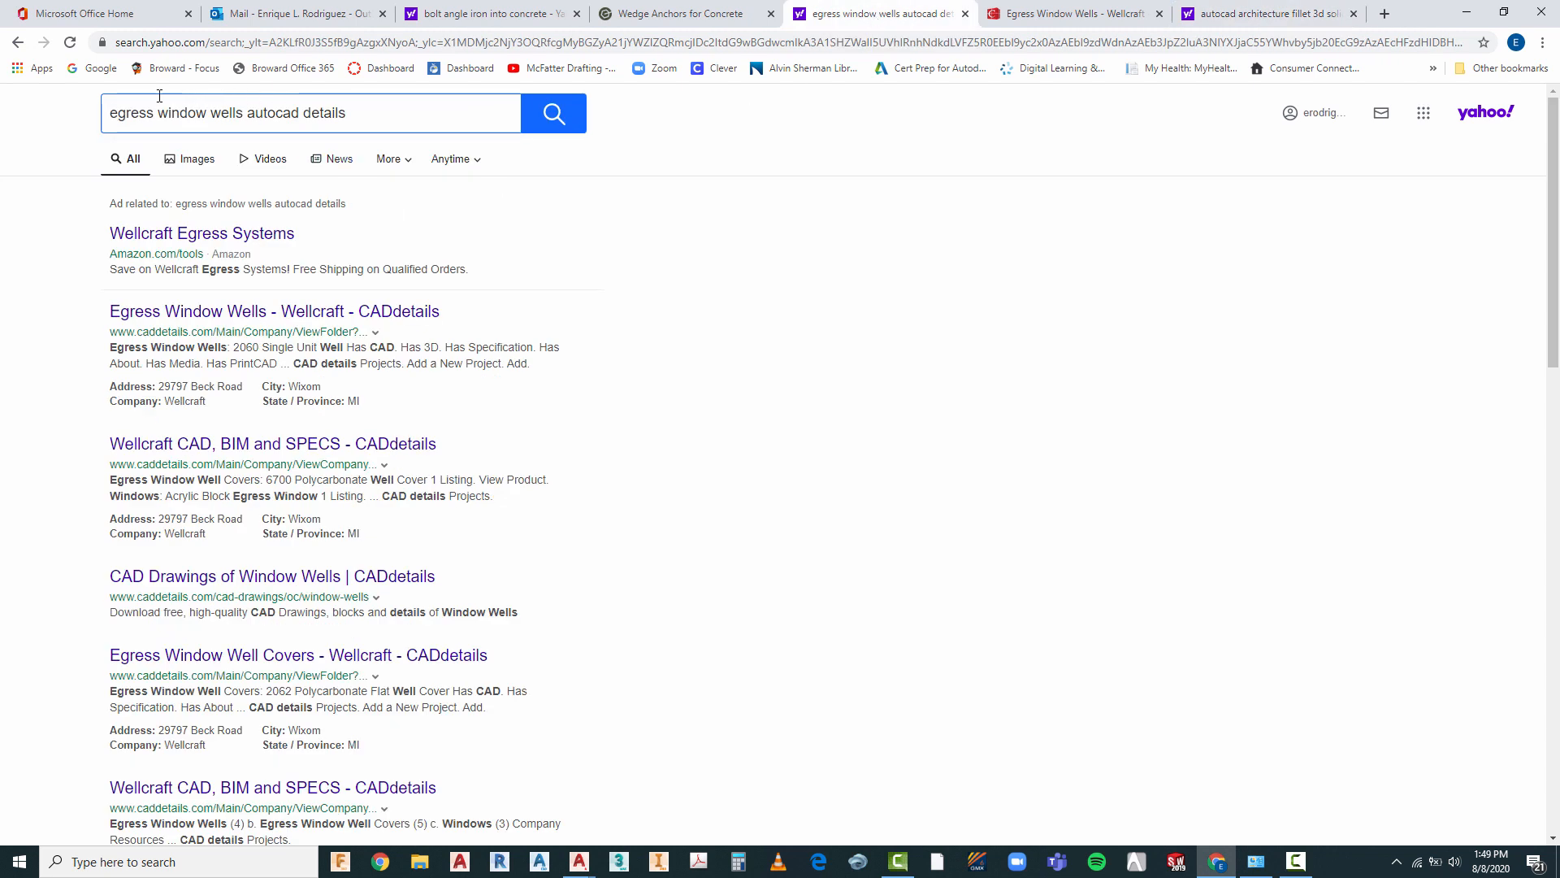
pyautogui.click(113, 113)
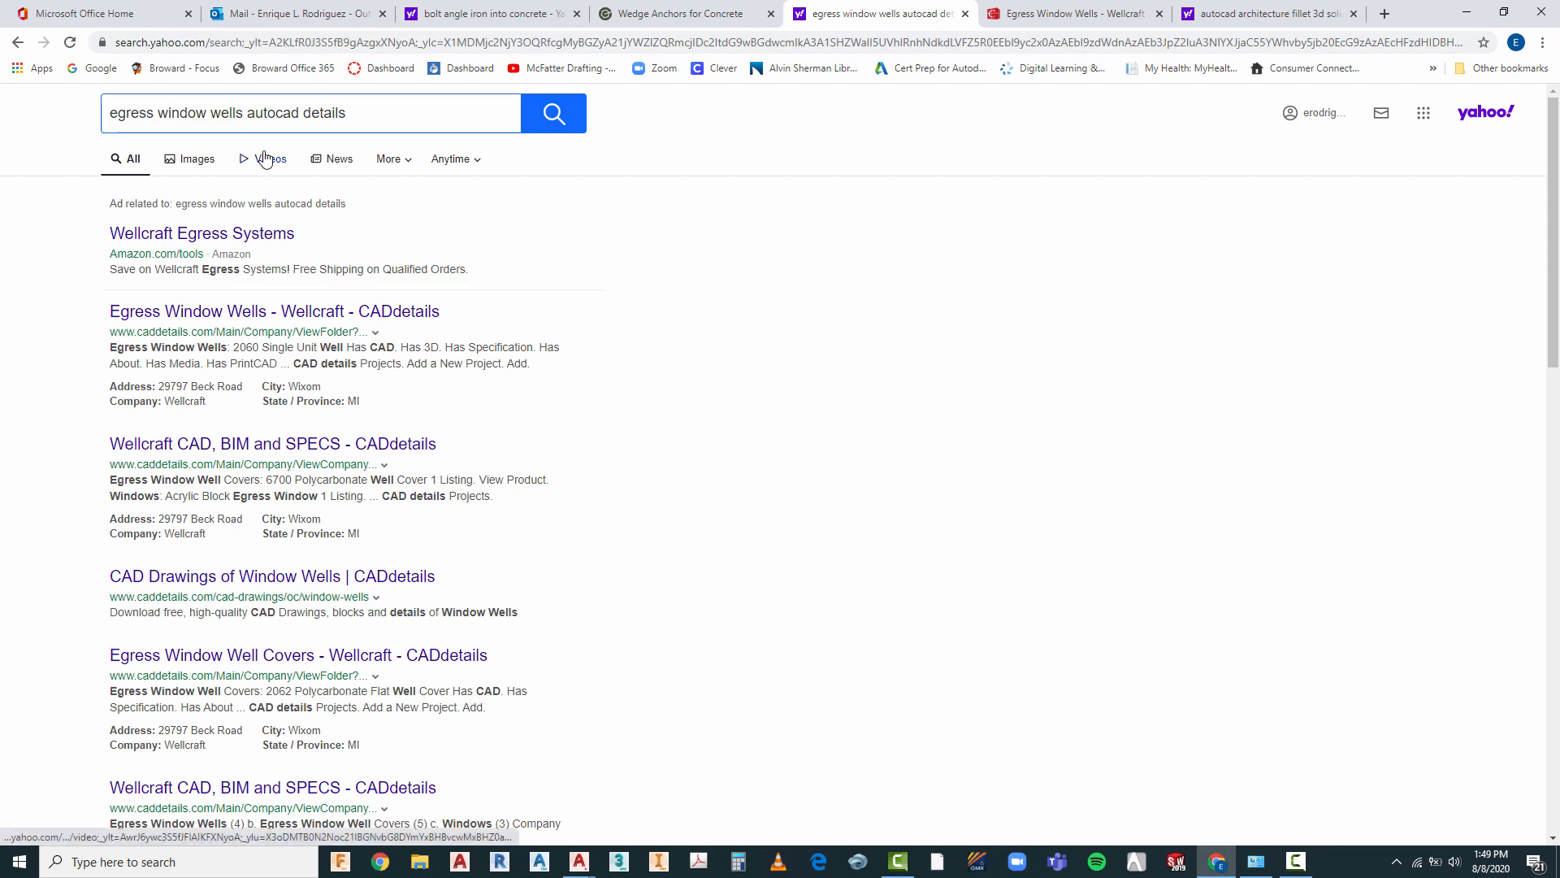
pyautogui.scroll(-1, 248, 156)
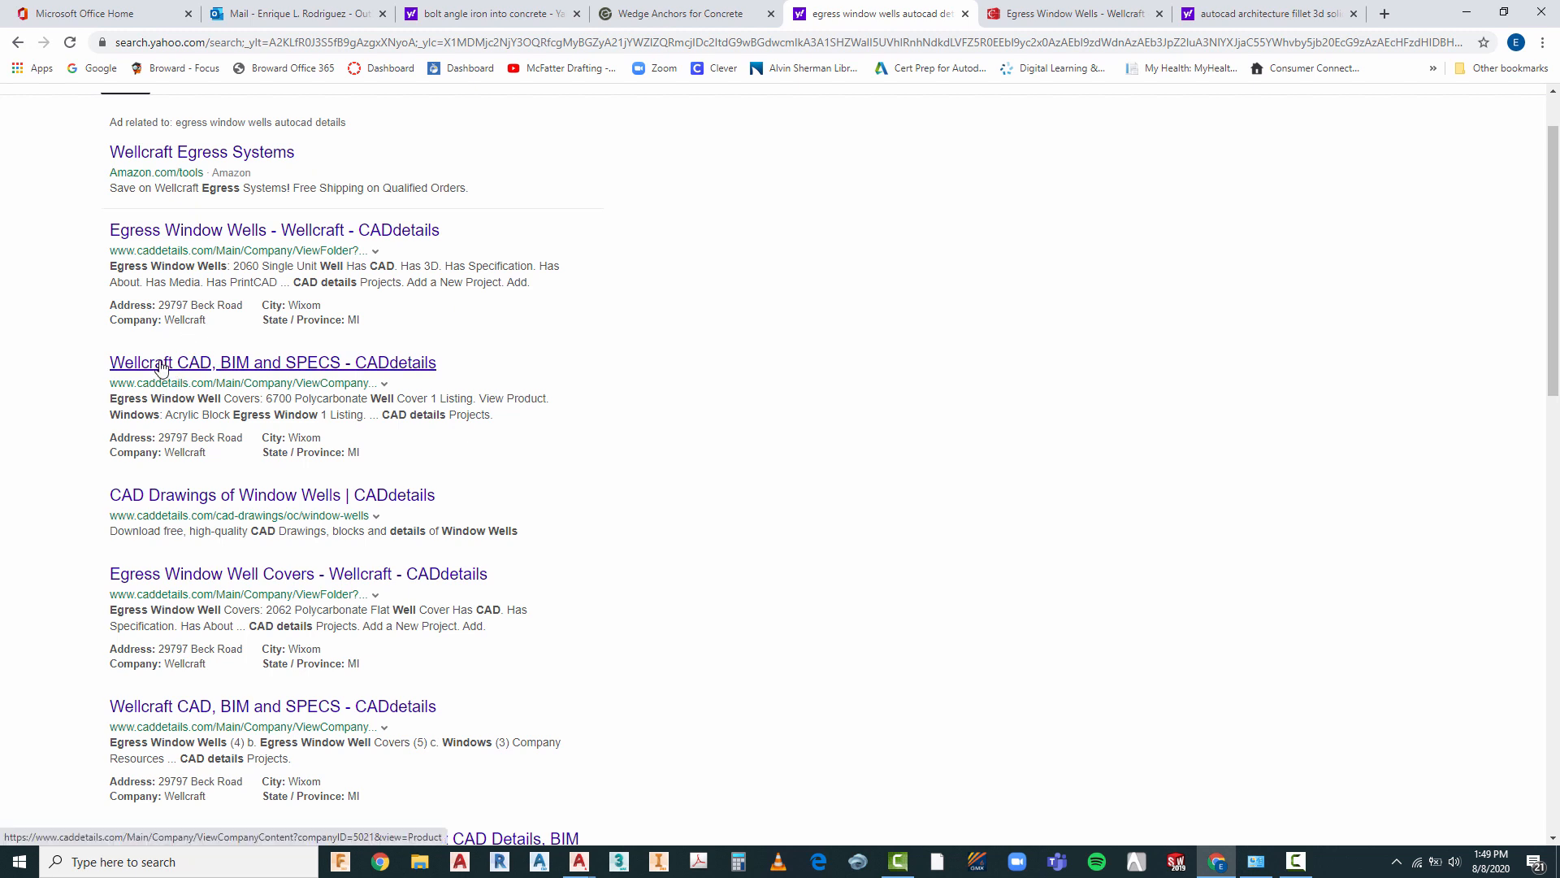
pyautogui.click(331, 362)
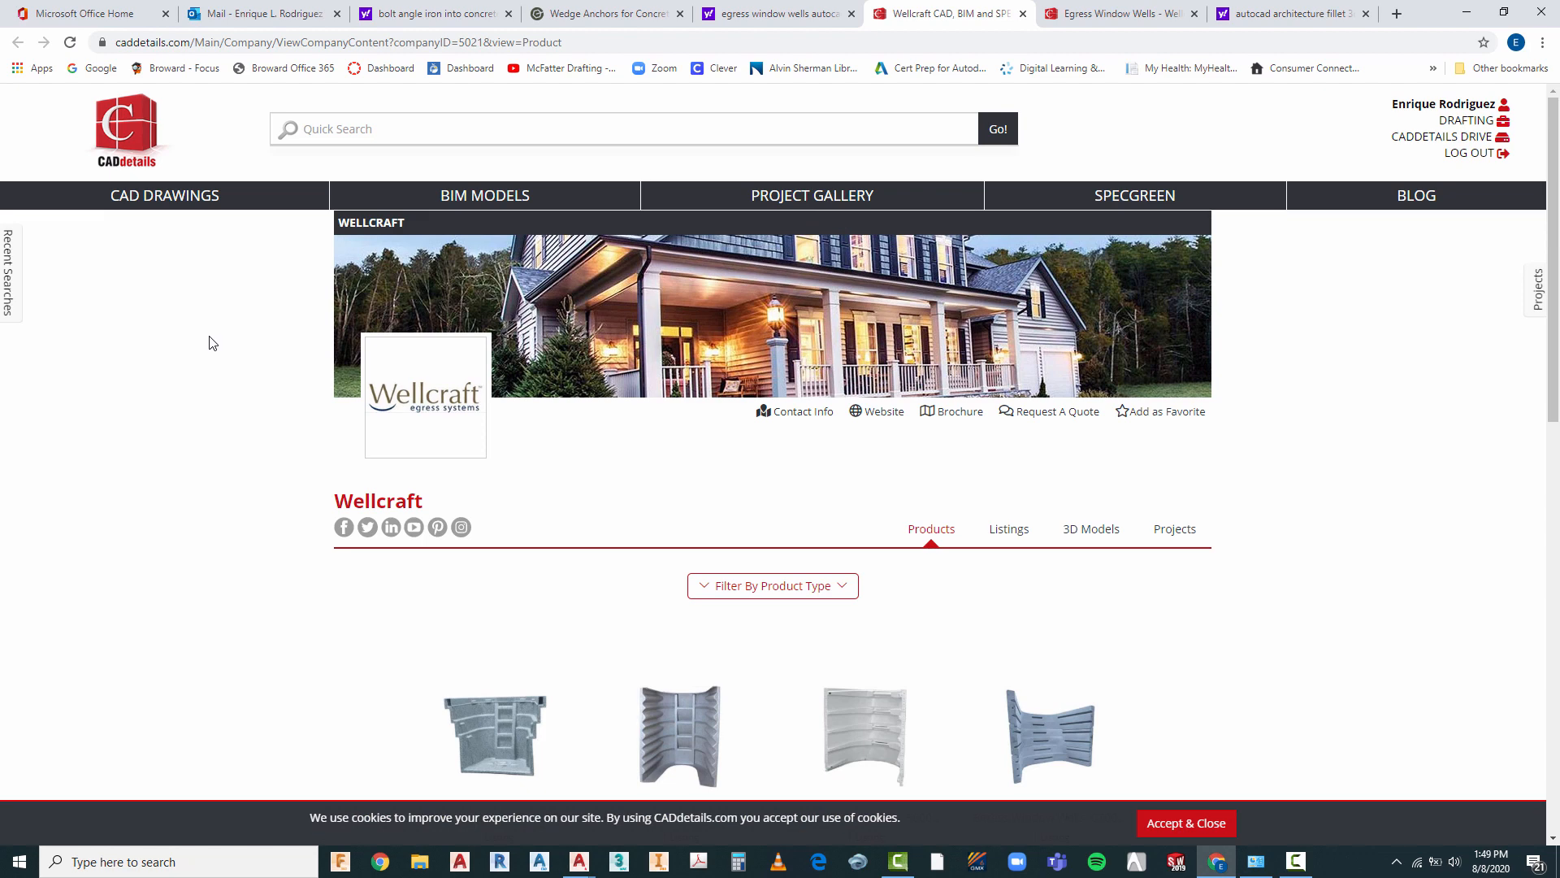
# - Look over the CAD Drawings section of CADdetails, and return to the Wellcraft product page
pyautogui.scroll(-2, 459, 325)
pyautogui.scroll(2, 450, 356)
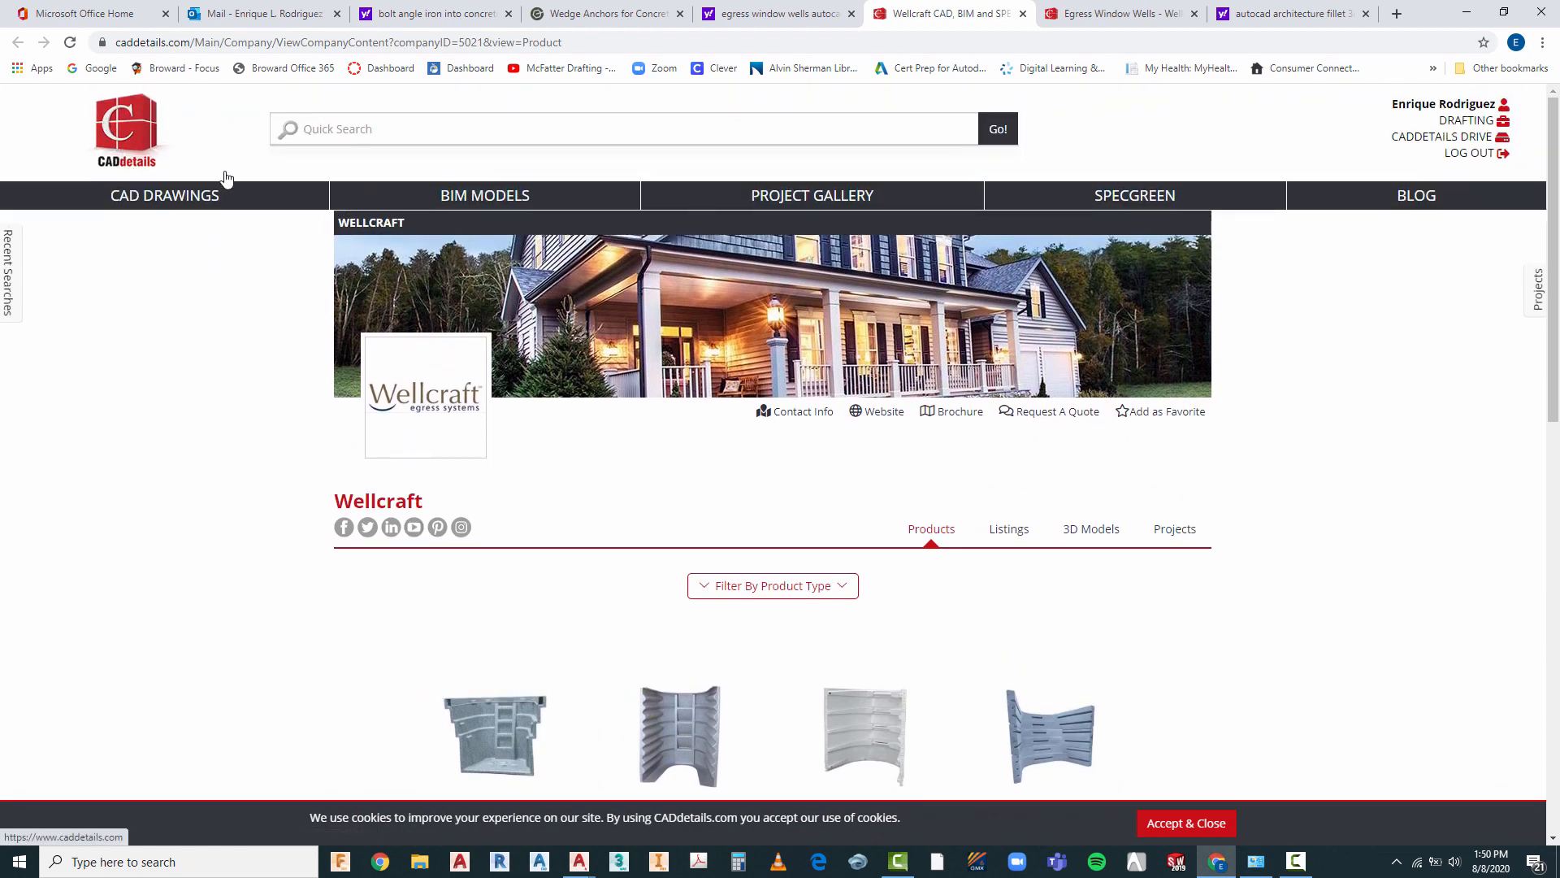
pyautogui.click(182, 199)
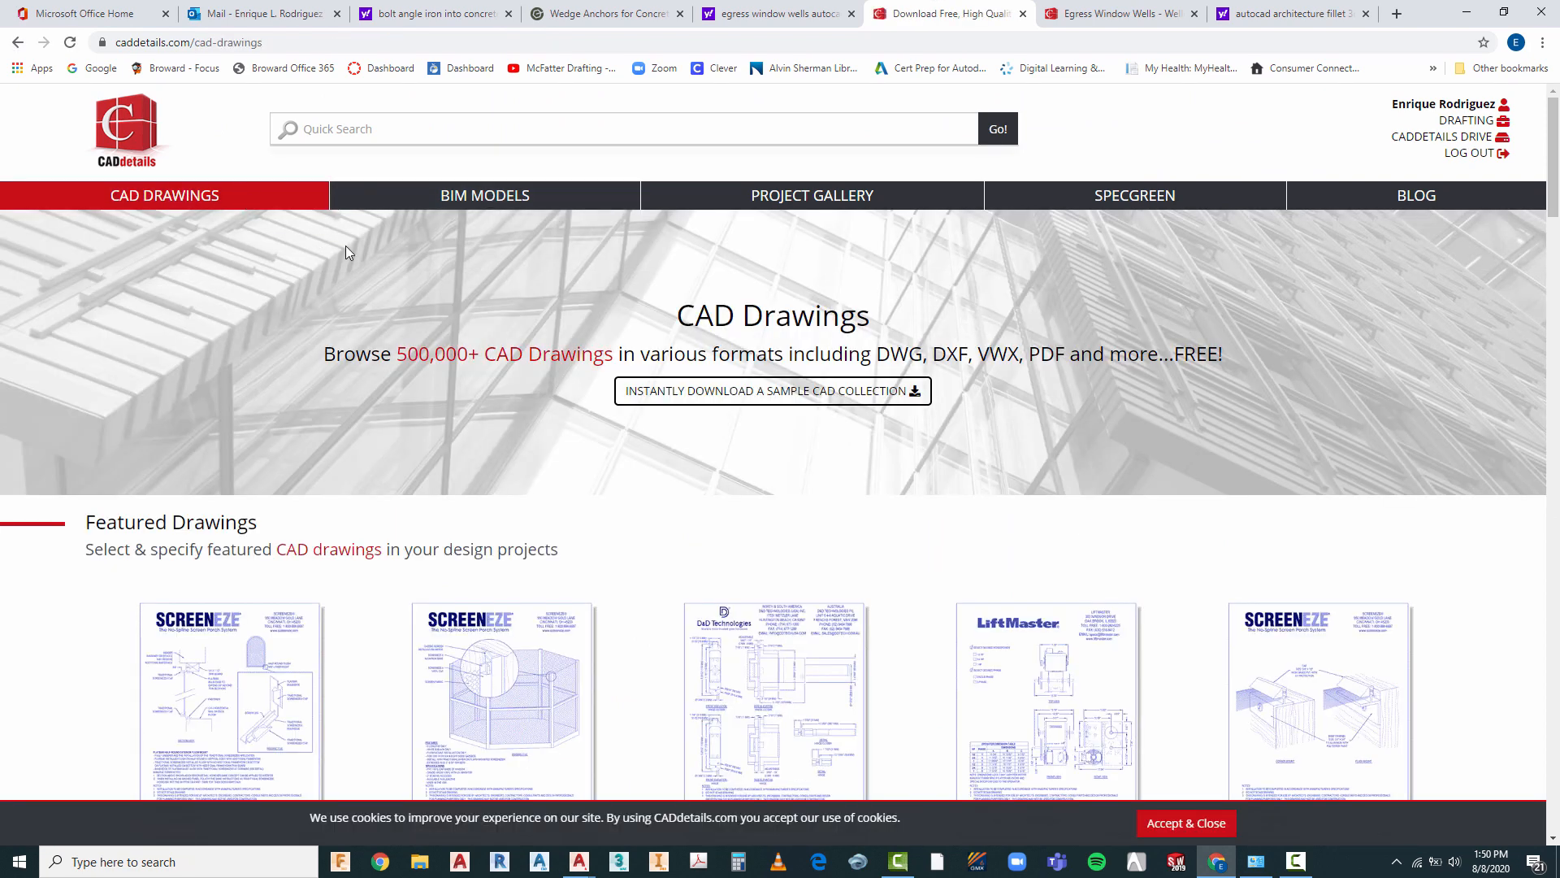
pyautogui.scroll(-2, 460, 288)
pyautogui.scroll(2, 455, 282)
pyautogui.hotkey('alt', 'Left')
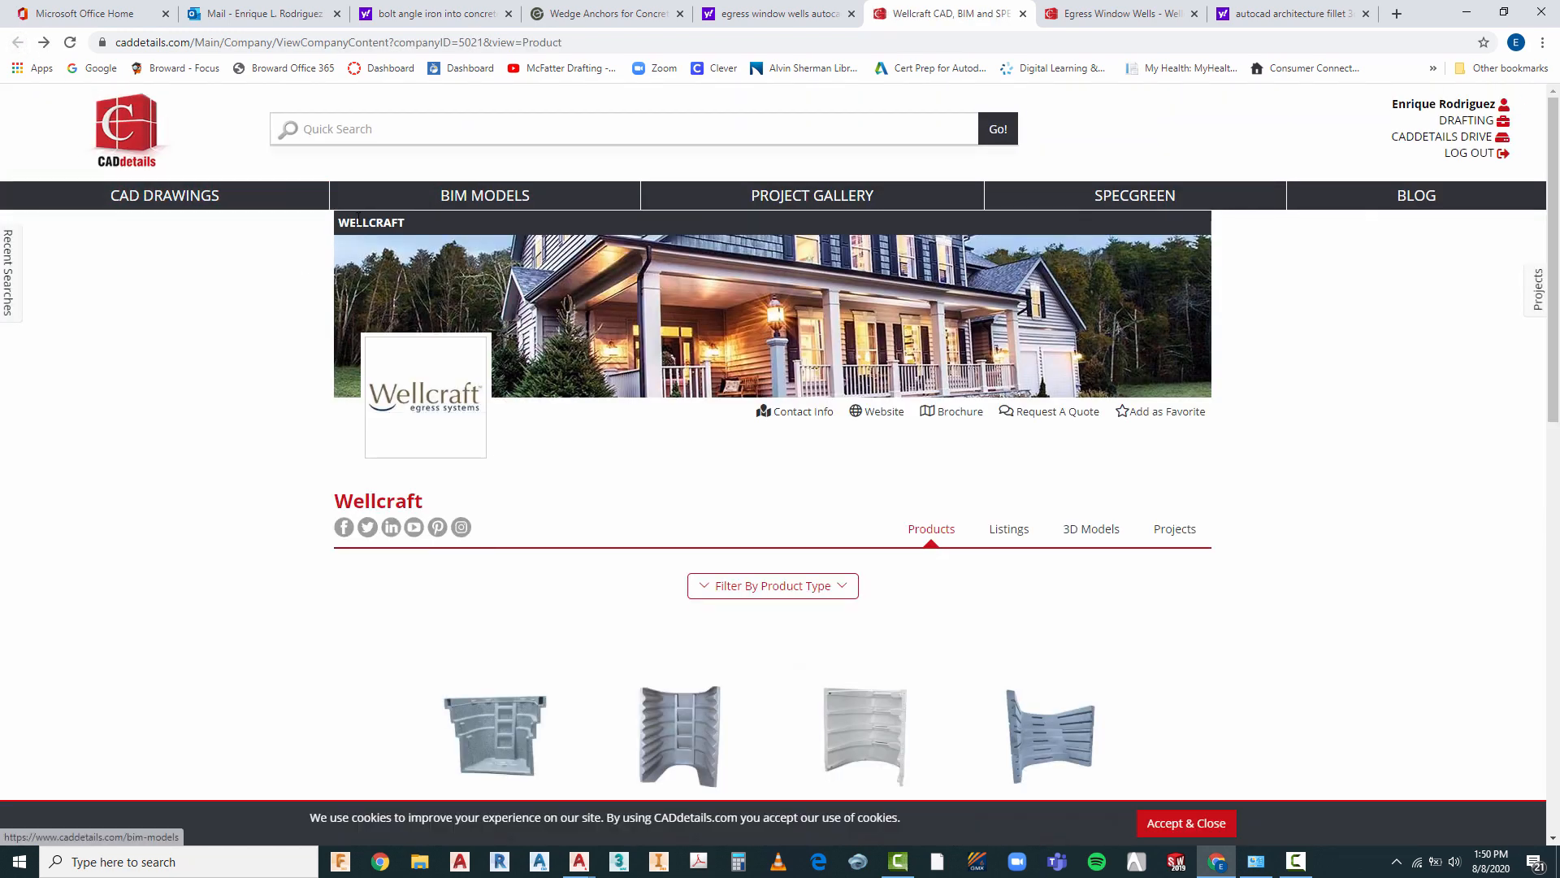
# - Browse the Wellcraft products and open the Egress Window Wells: 2060 Single Unit Well
pyautogui.scroll(-2, 687, 410)
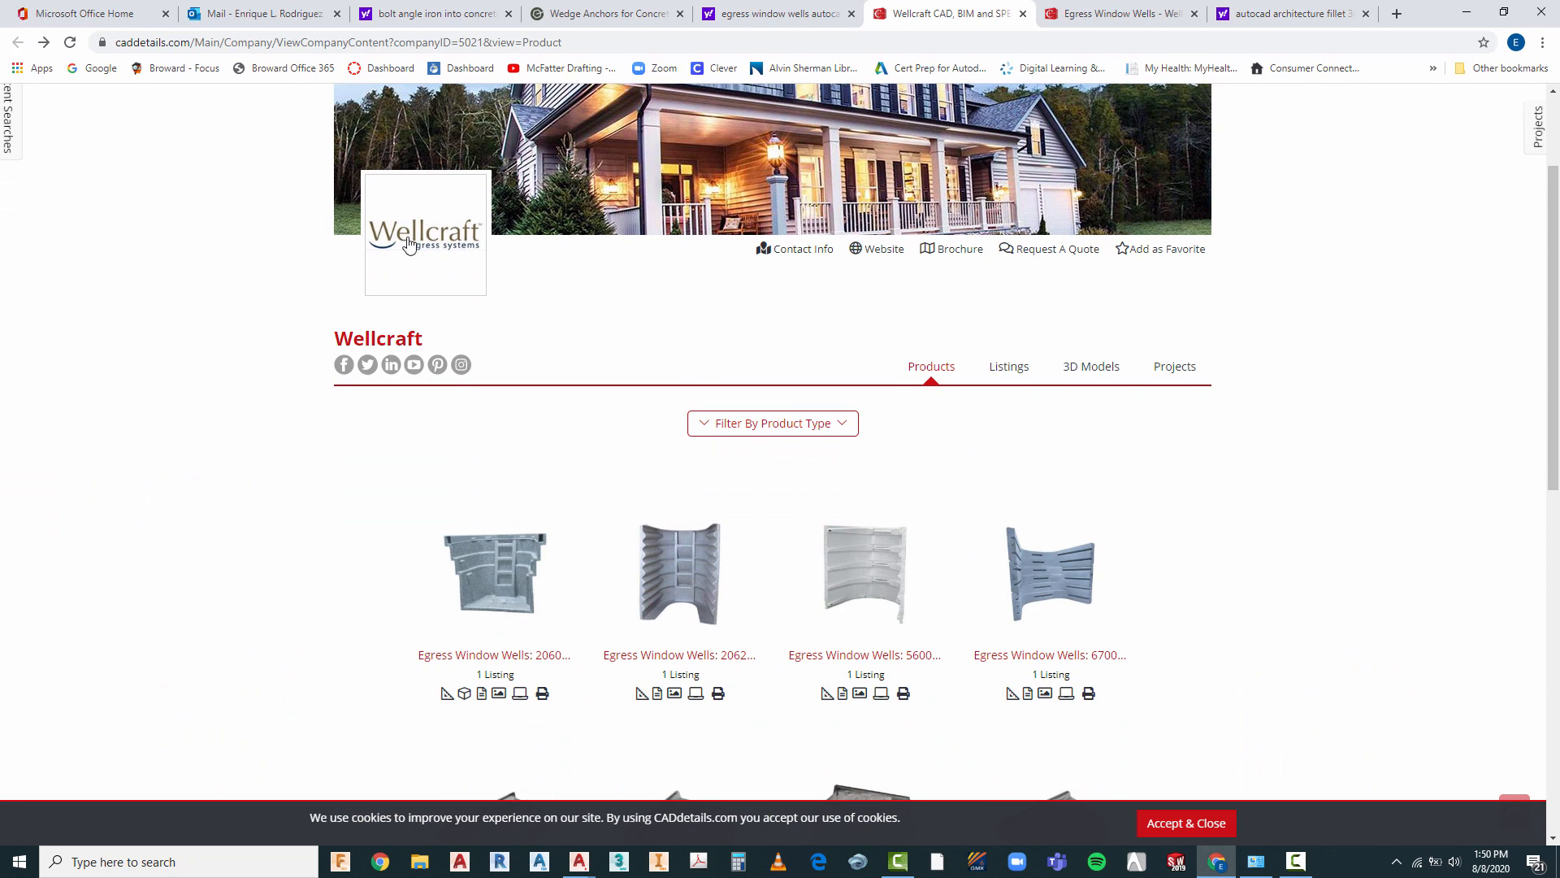
pyautogui.scroll(-2, 479, 305)
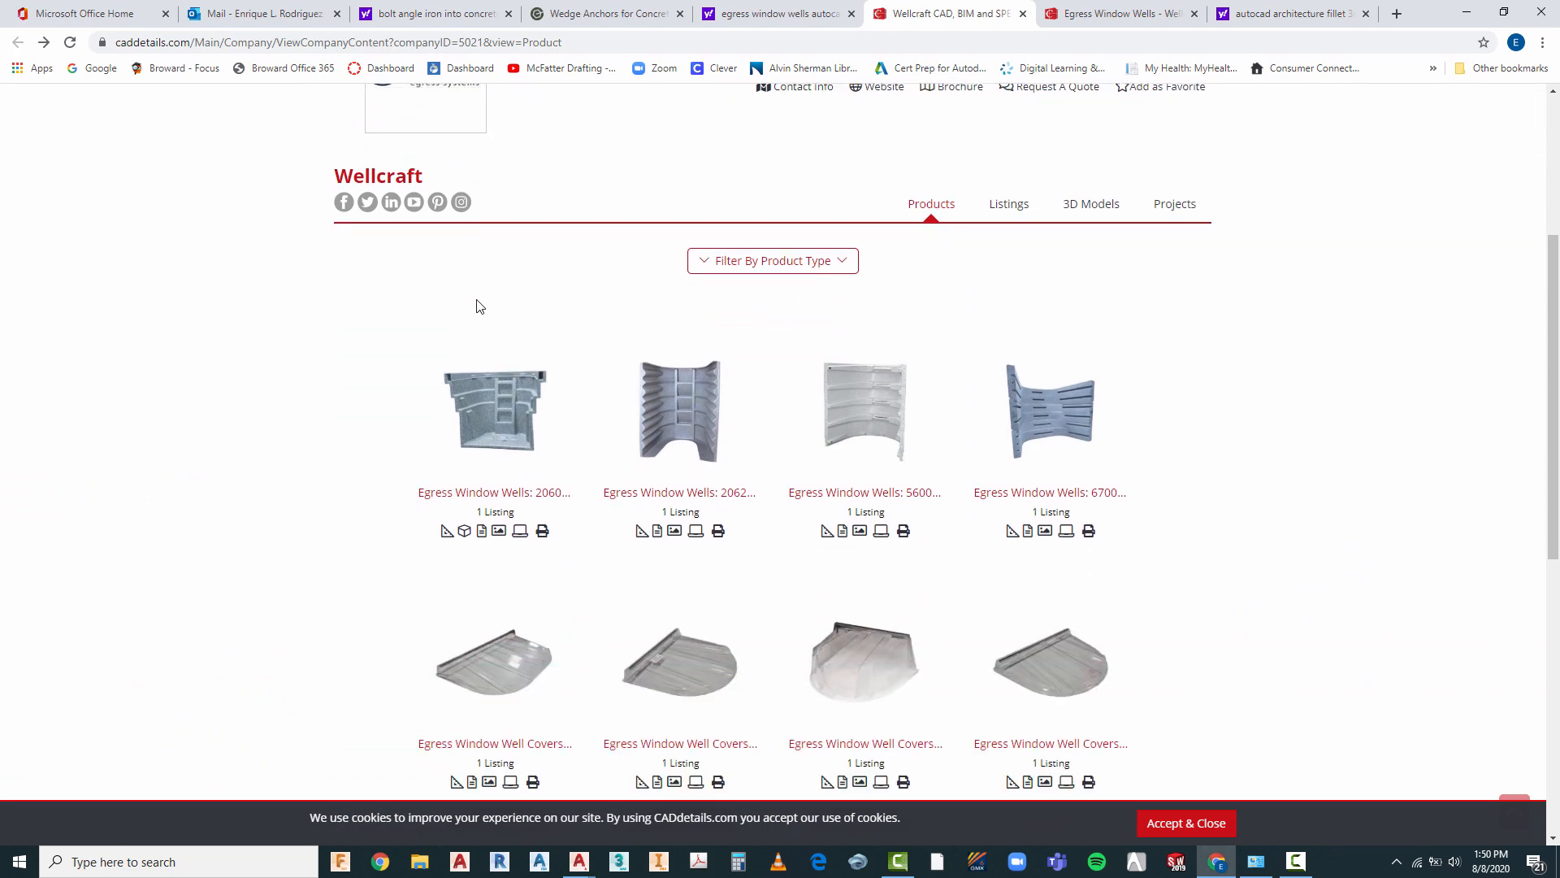
pyautogui.scroll(4, 504, 342)
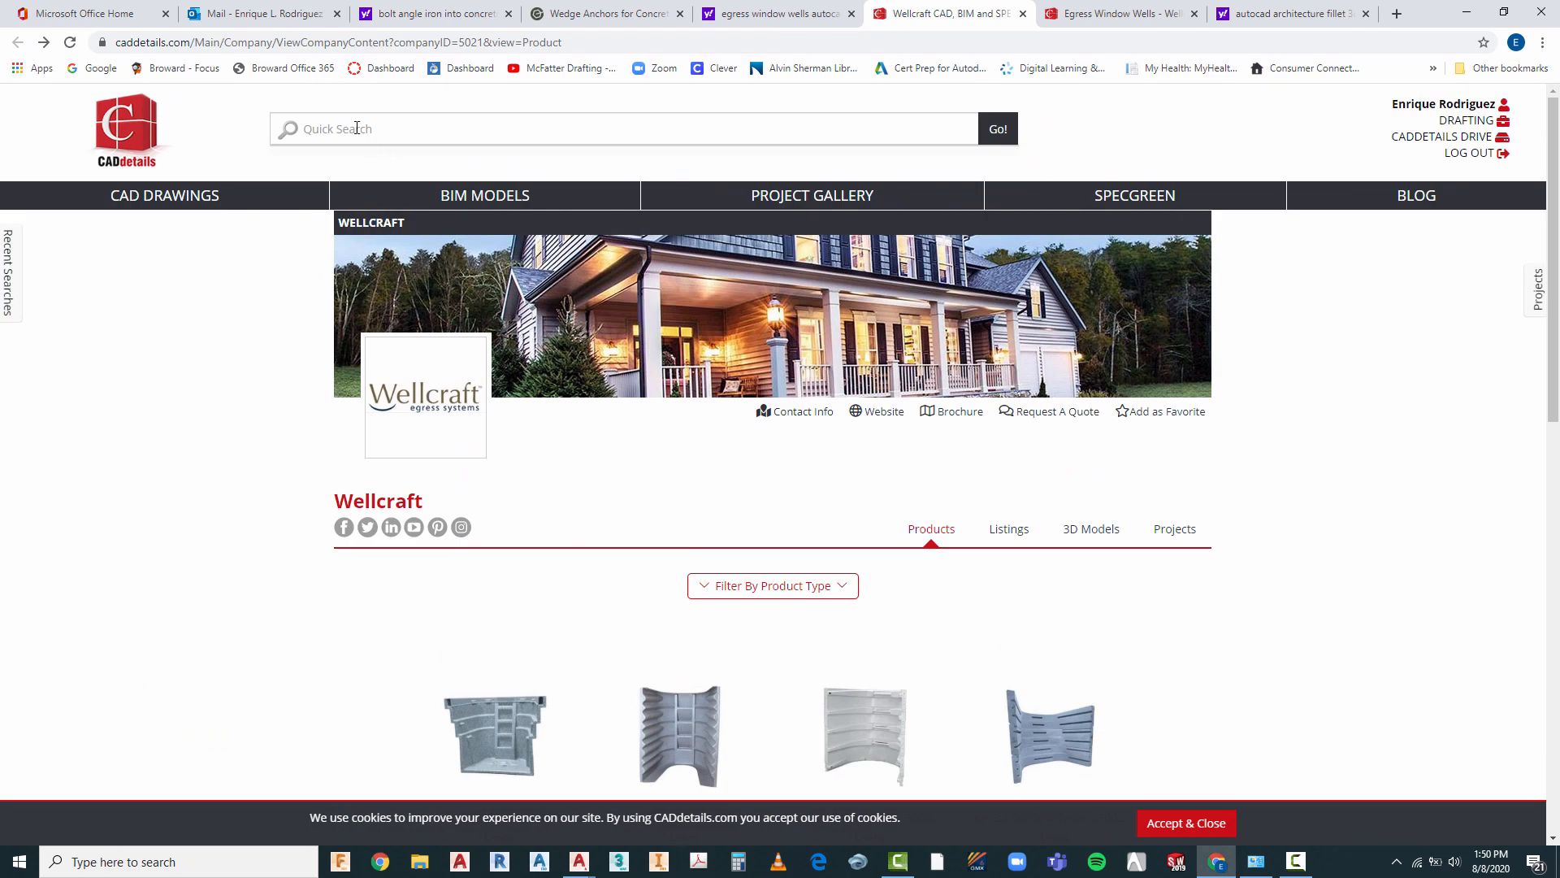
pyautogui.scroll(-4, 411, 216)
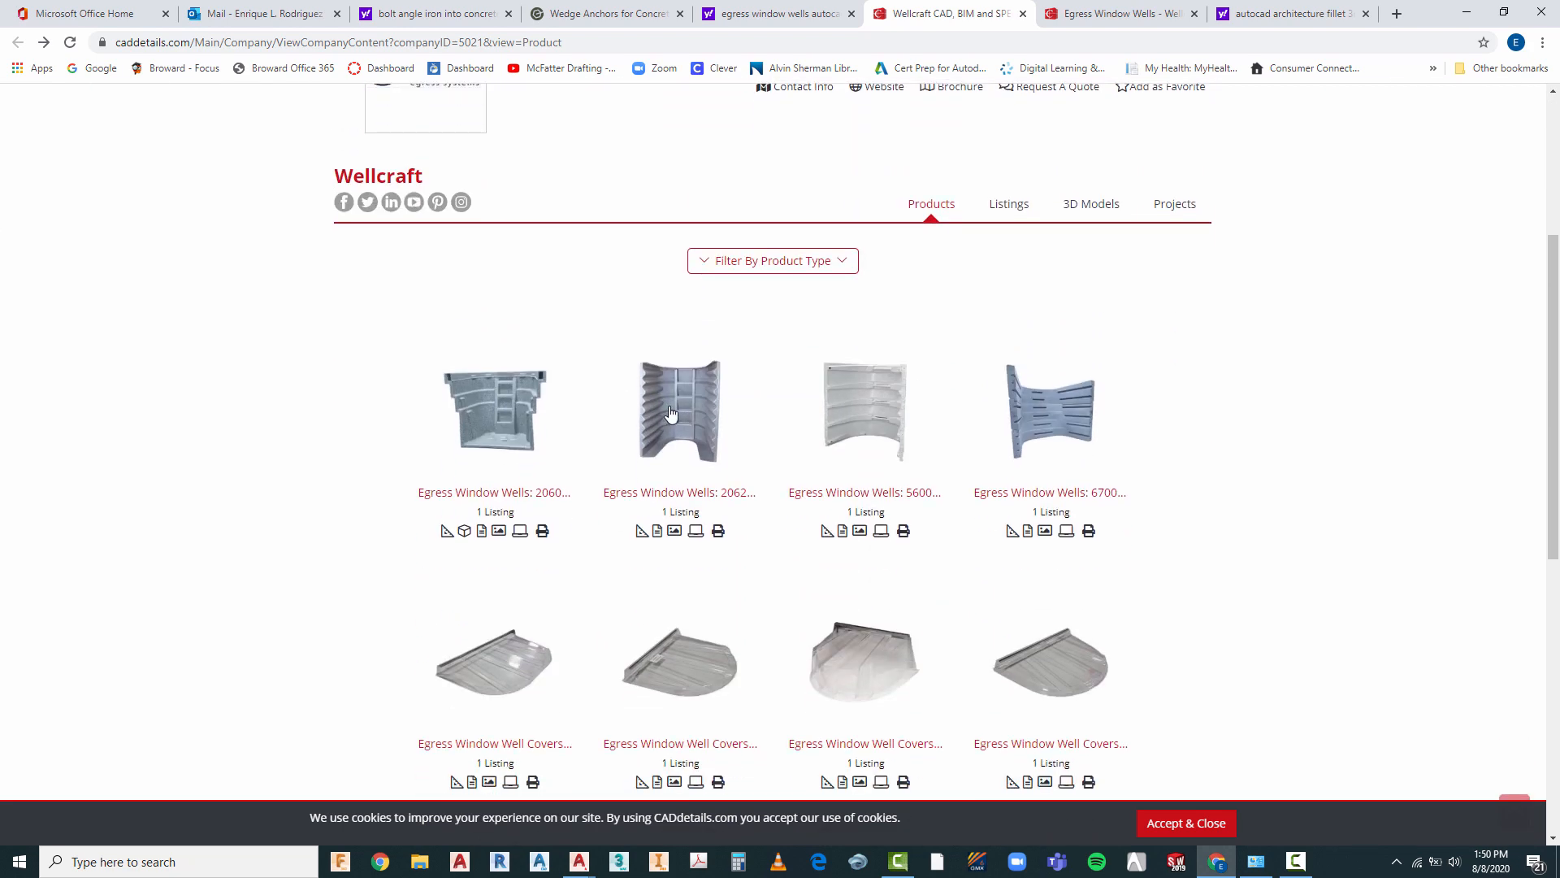
pyautogui.scroll(-2, 520, 455)
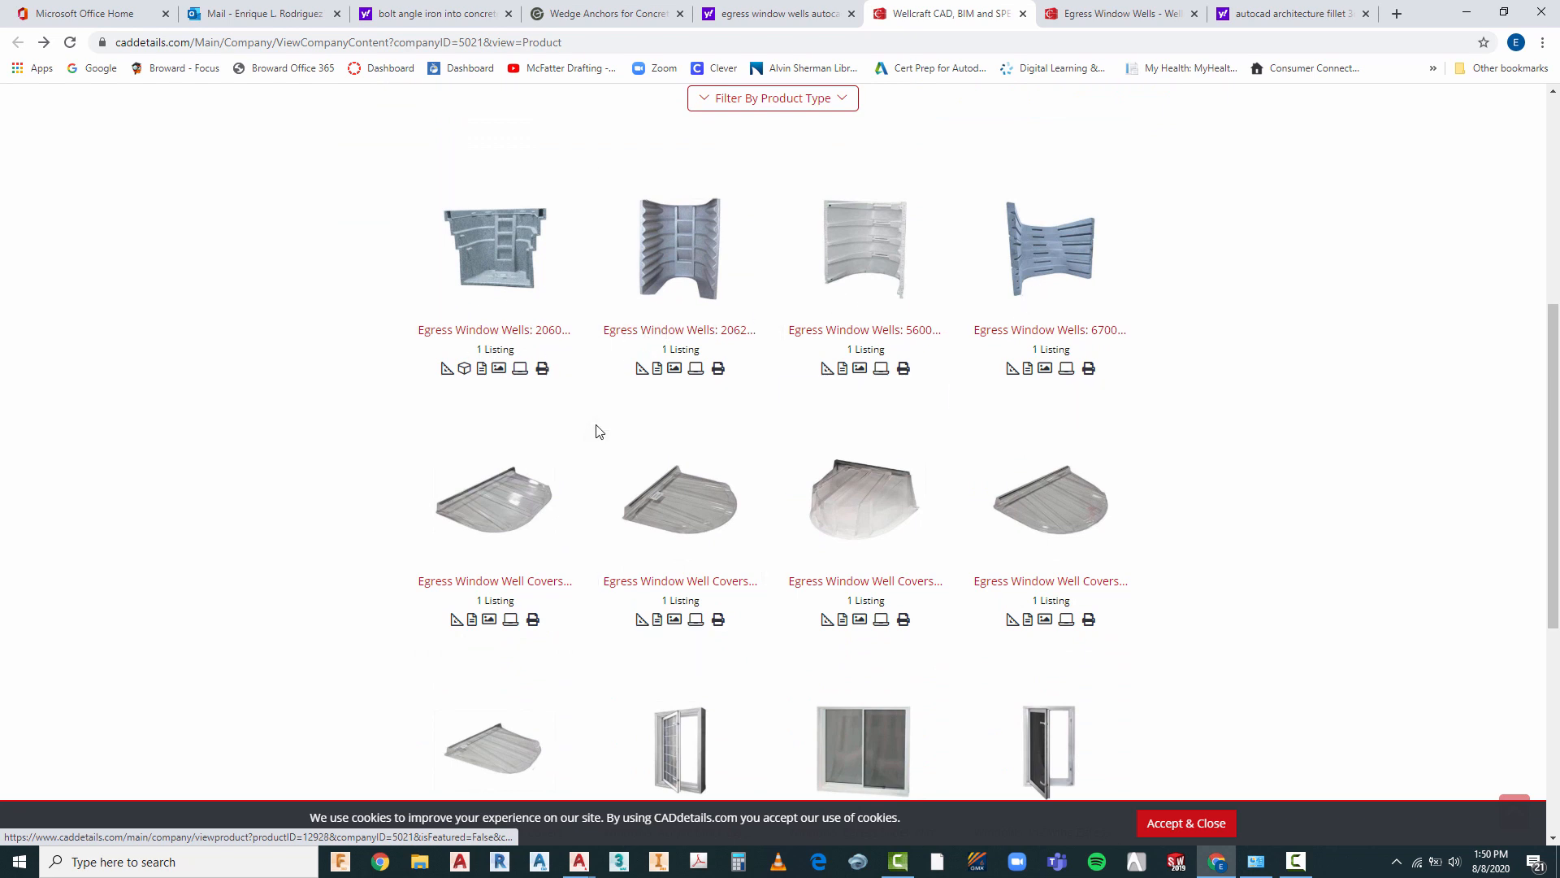
pyautogui.click(499, 260)
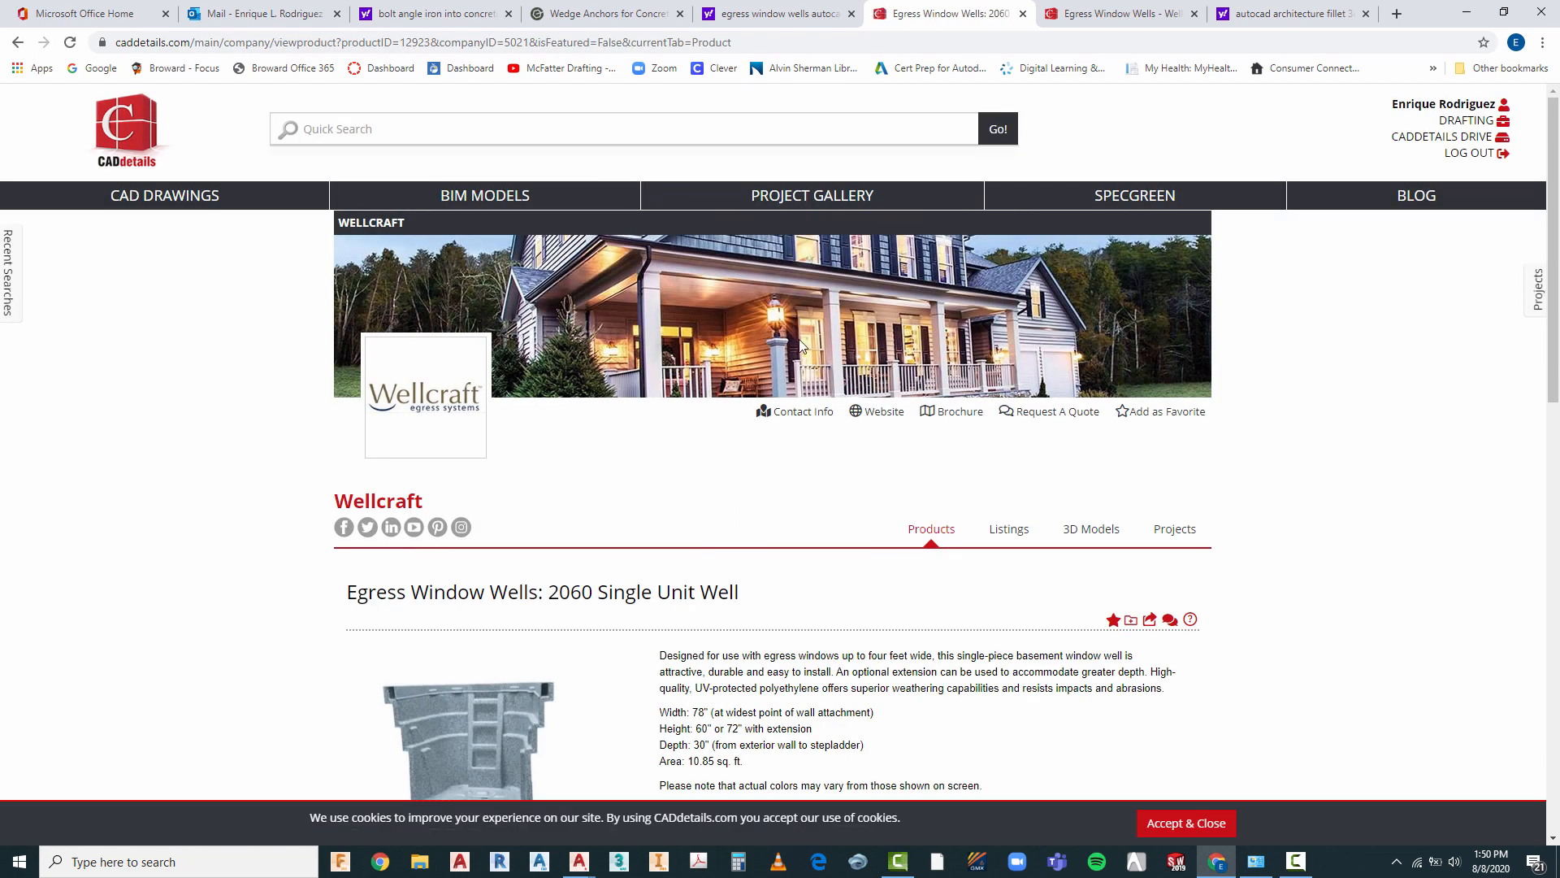
# - Examine the 2060 Single Unit Well's description, its CAD detail sheet and the available download formats
pyautogui.scroll(-4, 749, 330)
pyautogui.scroll(-2, 749, 329)
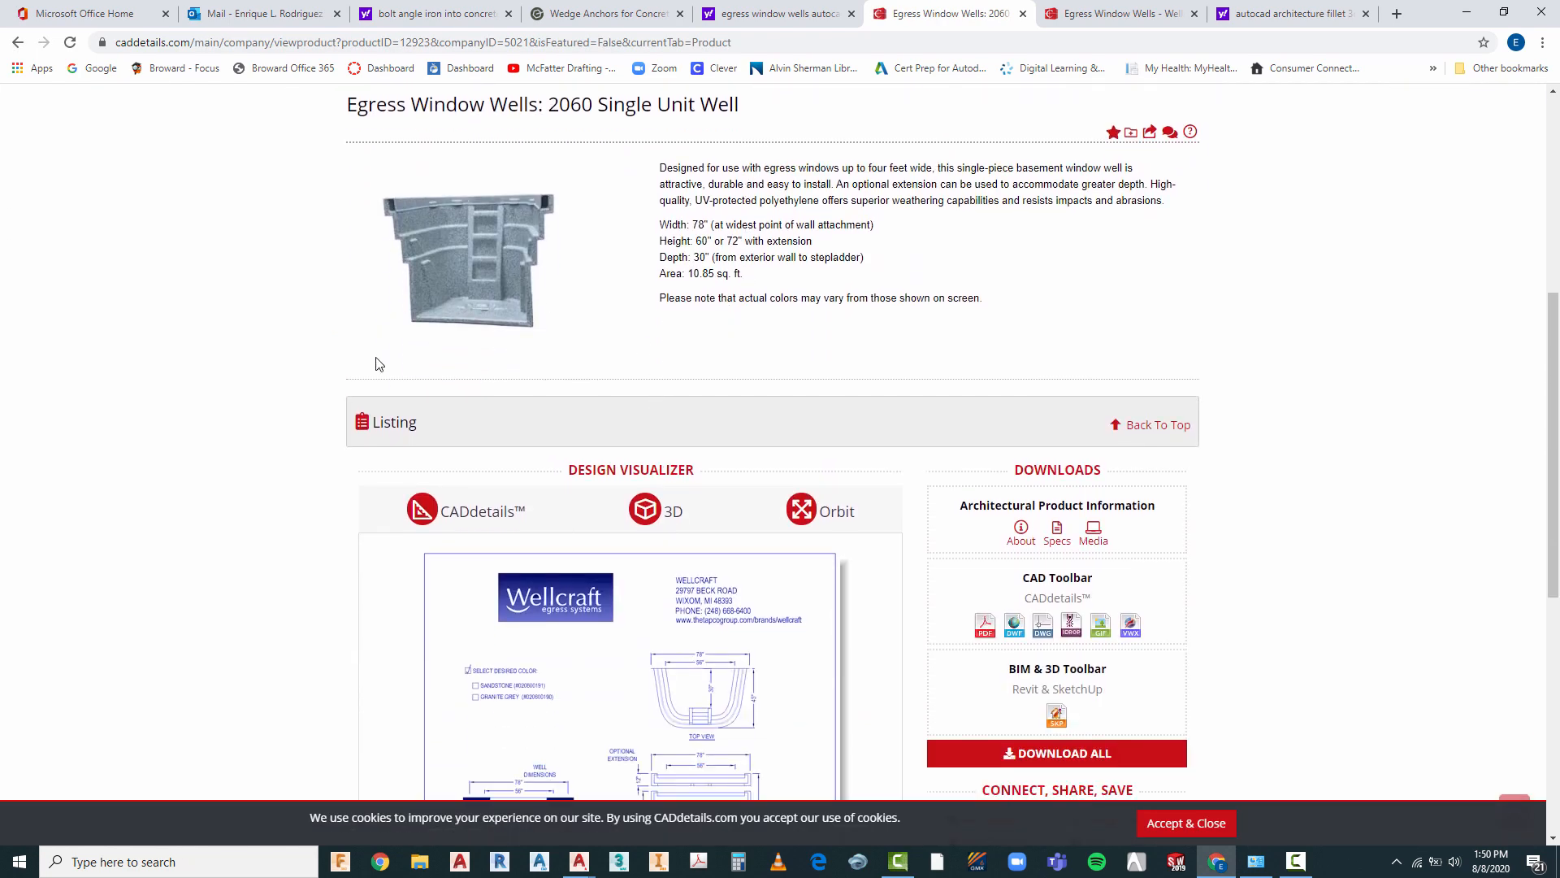
pyautogui.scroll(-4, 559, 306)
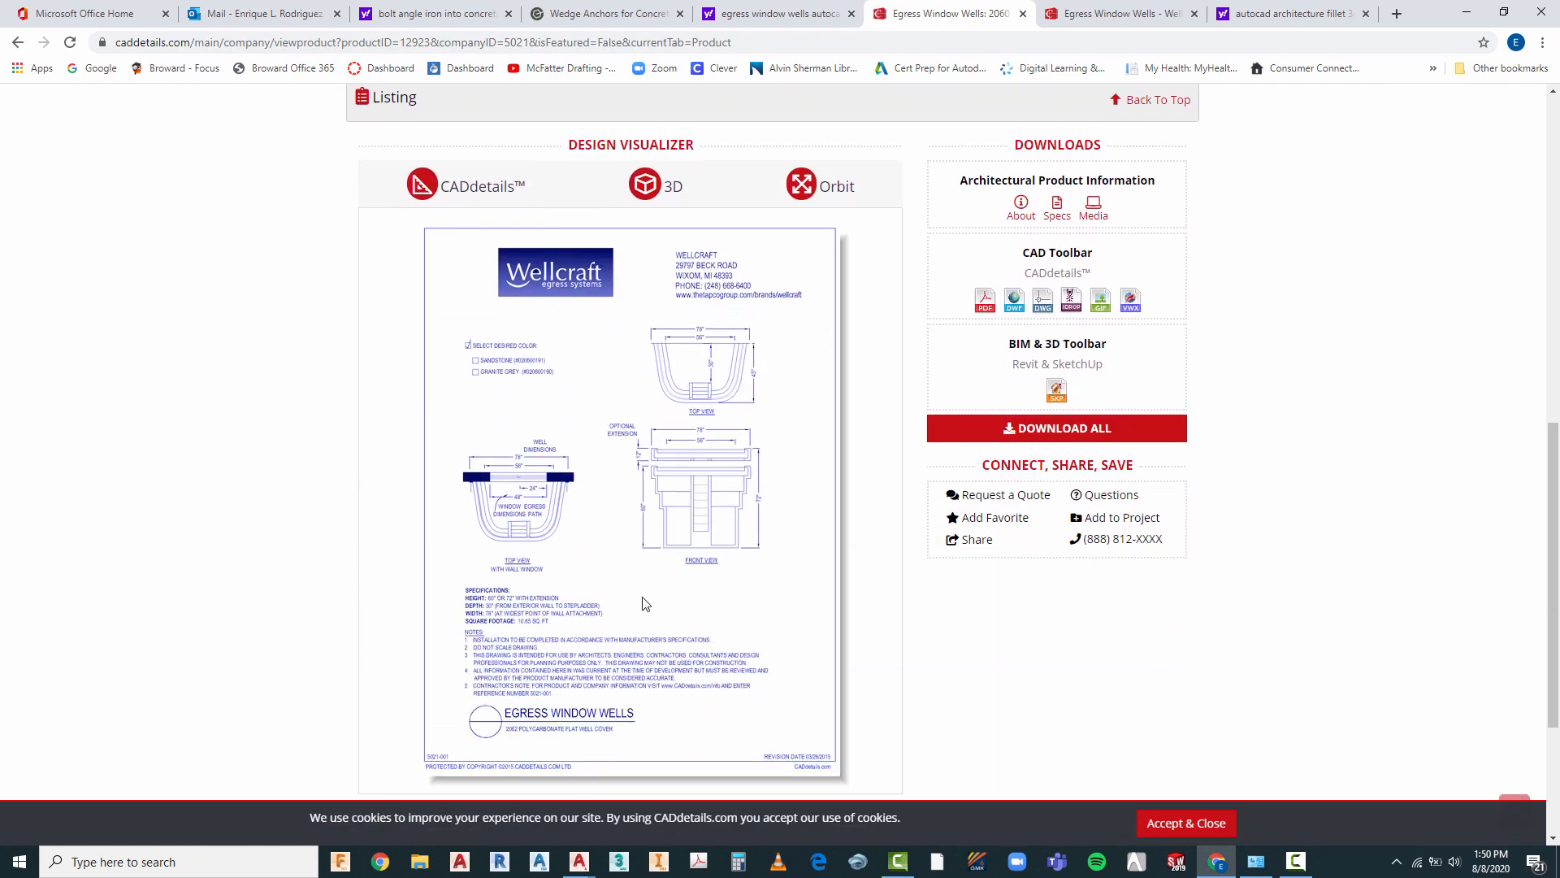
pyautogui.scroll(-1, 685, 484)
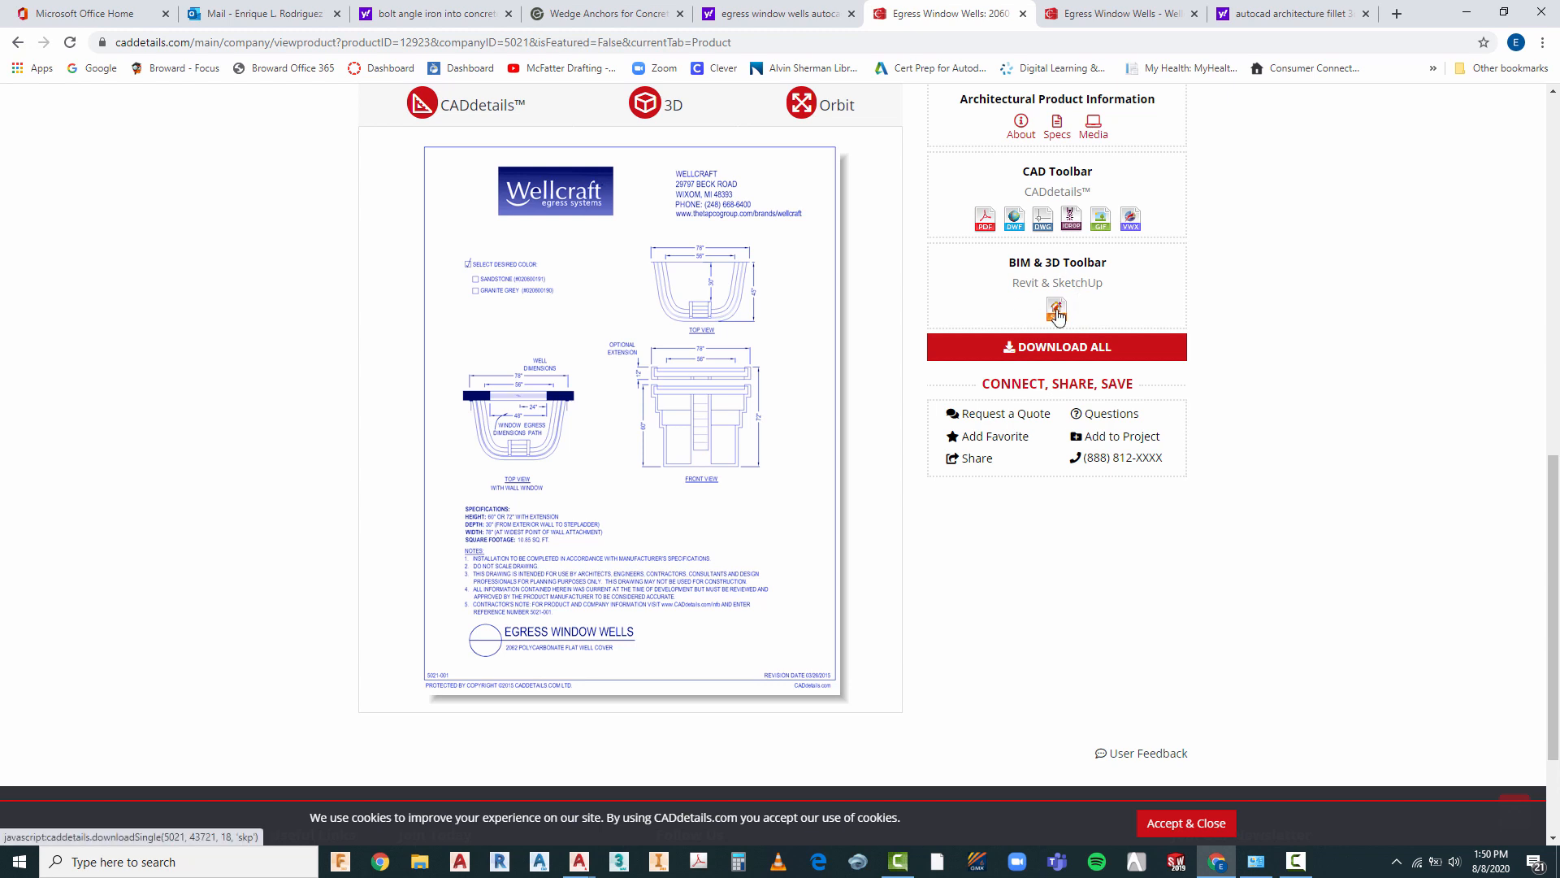
pyautogui.scroll(-2, 880, 334)
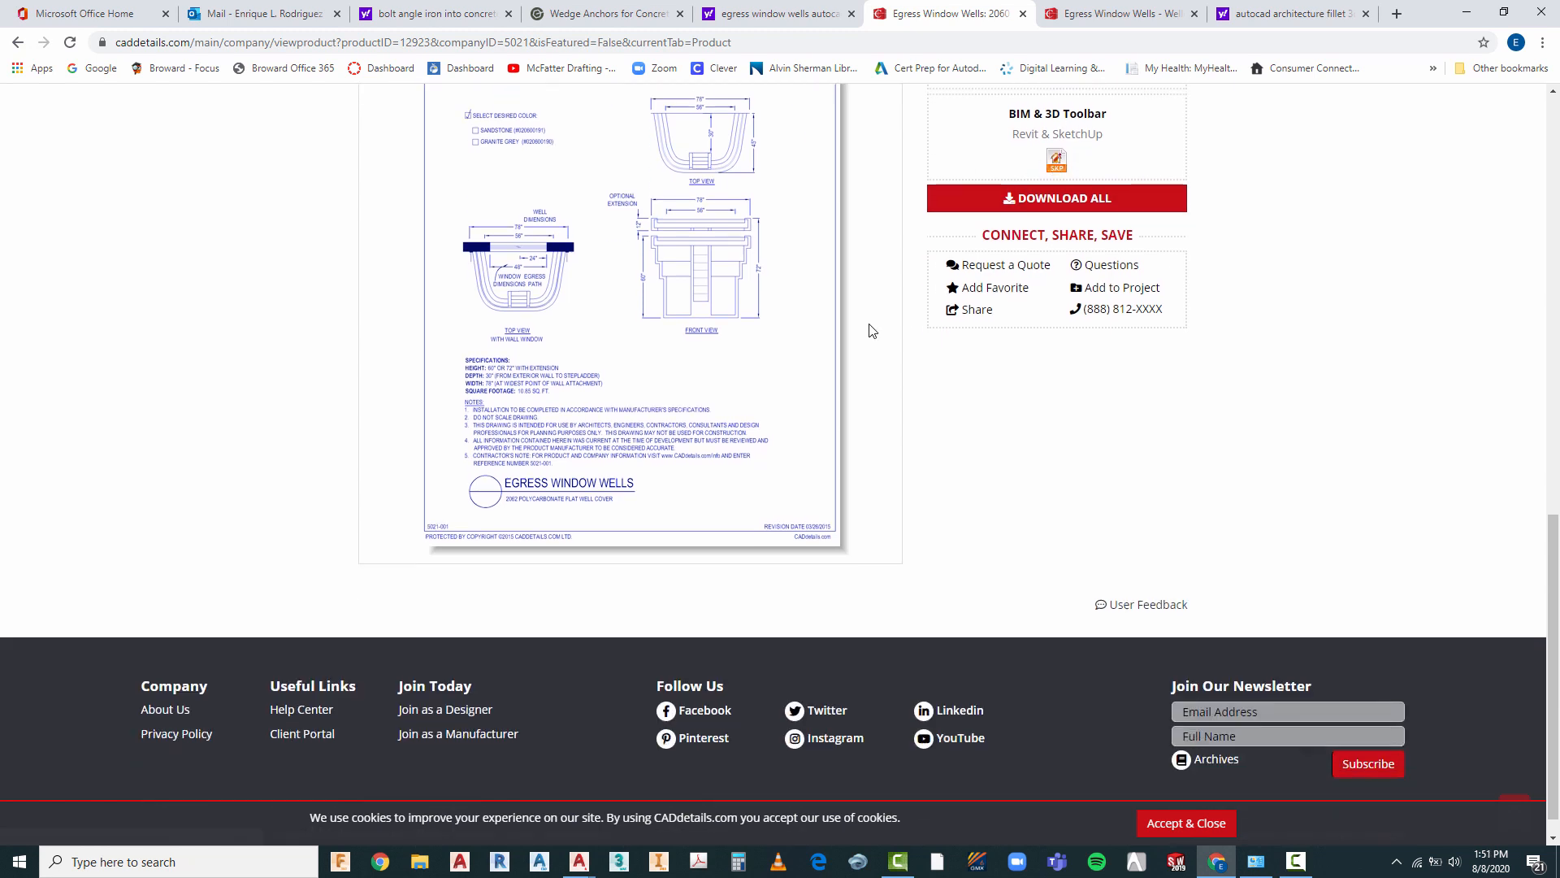
pyautogui.scroll(3, 875, 337)
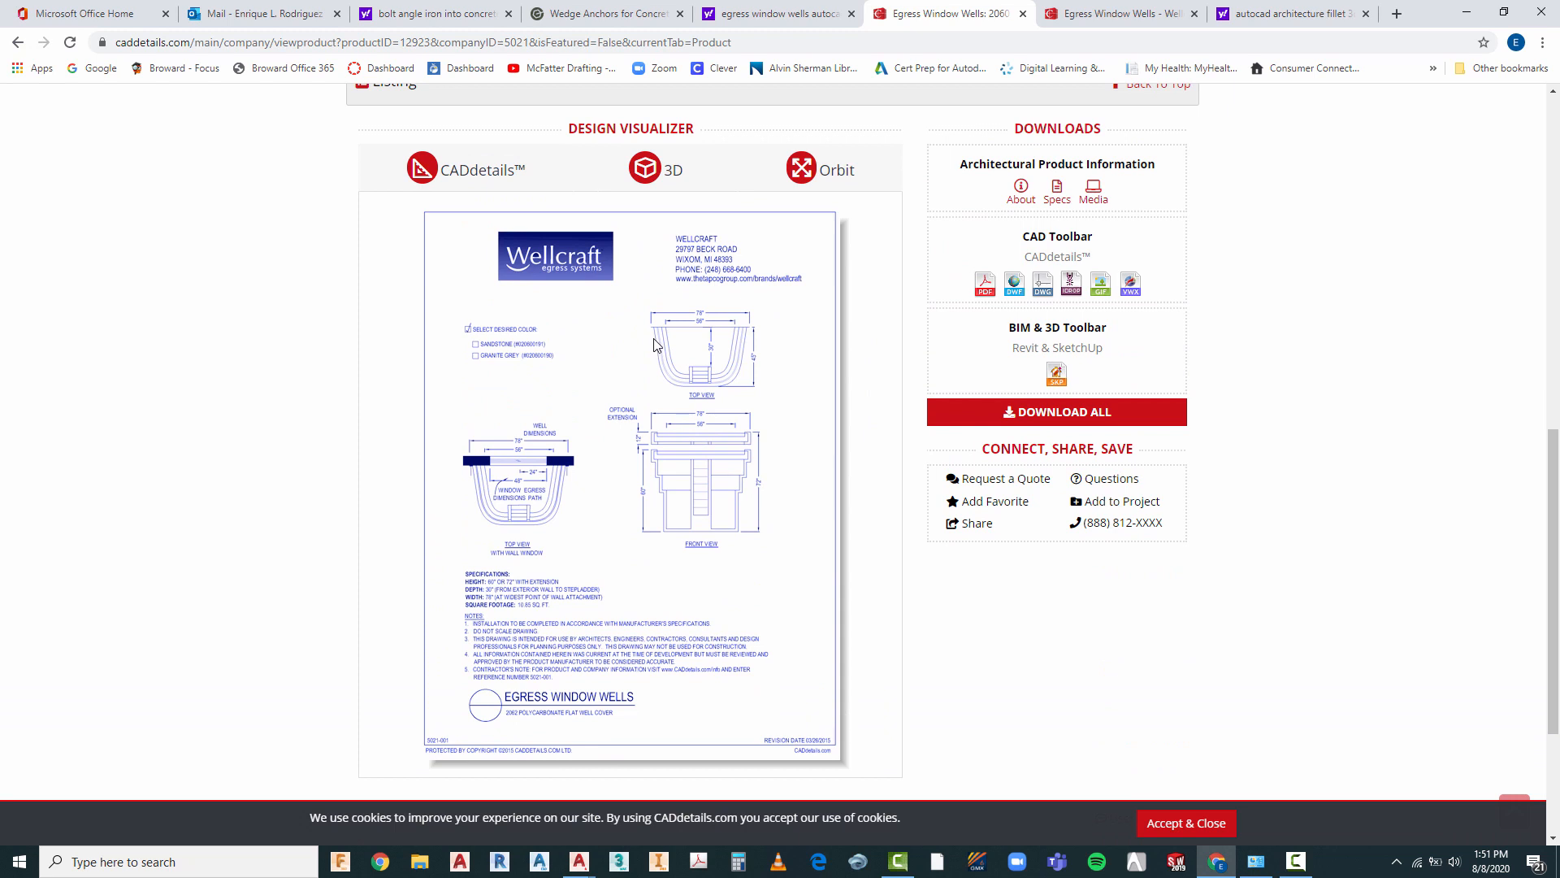
# - Inspect the 2060 well's 3D image, orbit its interactive model, and return to the CADdetails drawing sheet
pyautogui.click(474, 173)
pyautogui.click(671, 174)
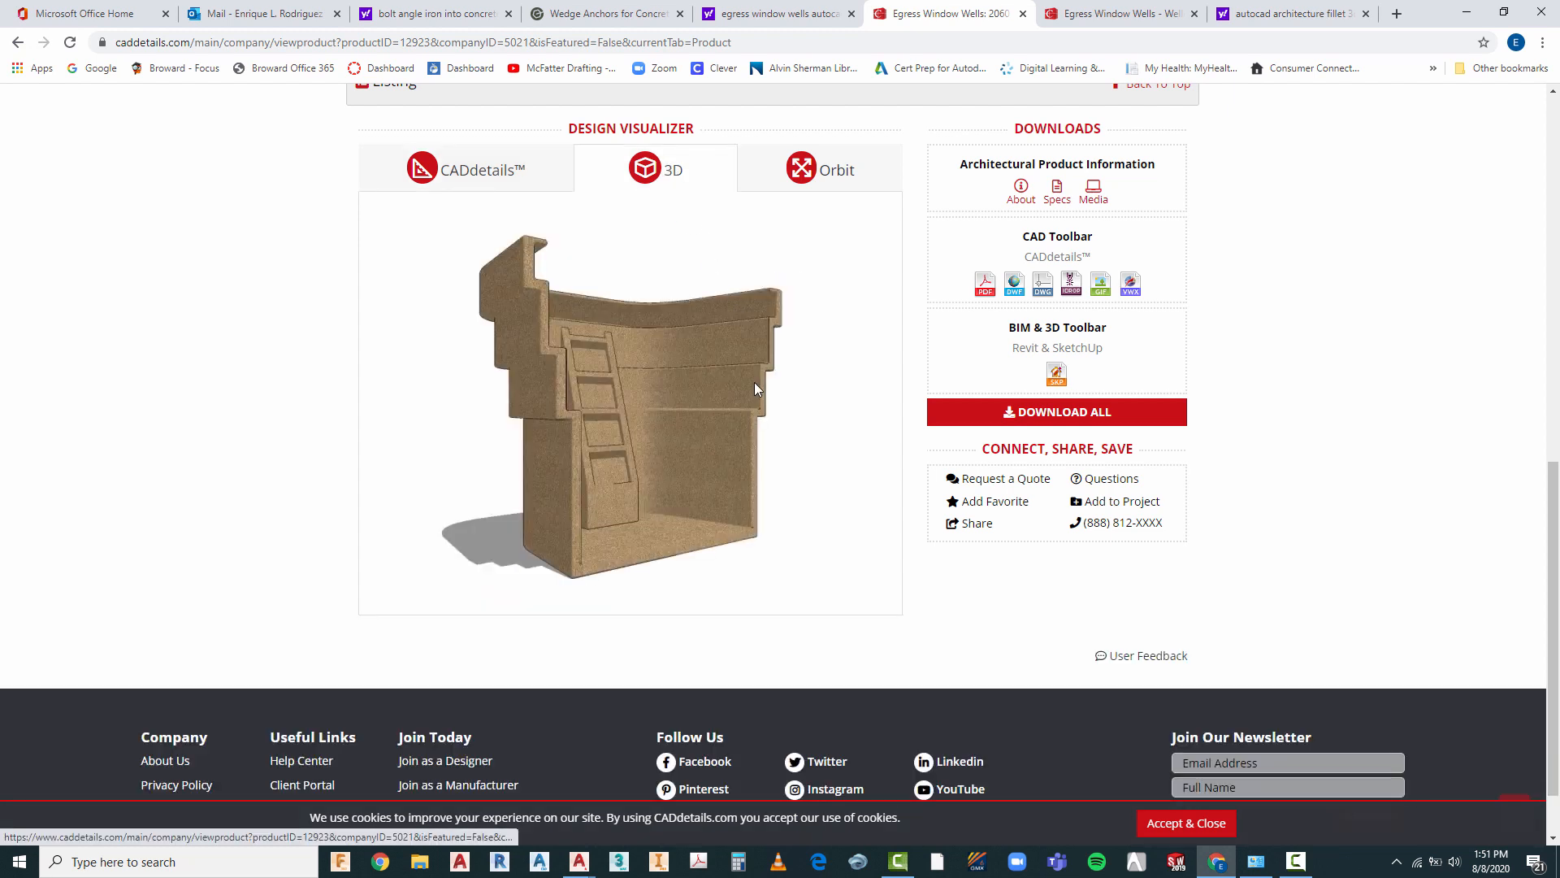
pyautogui.click(809, 172)
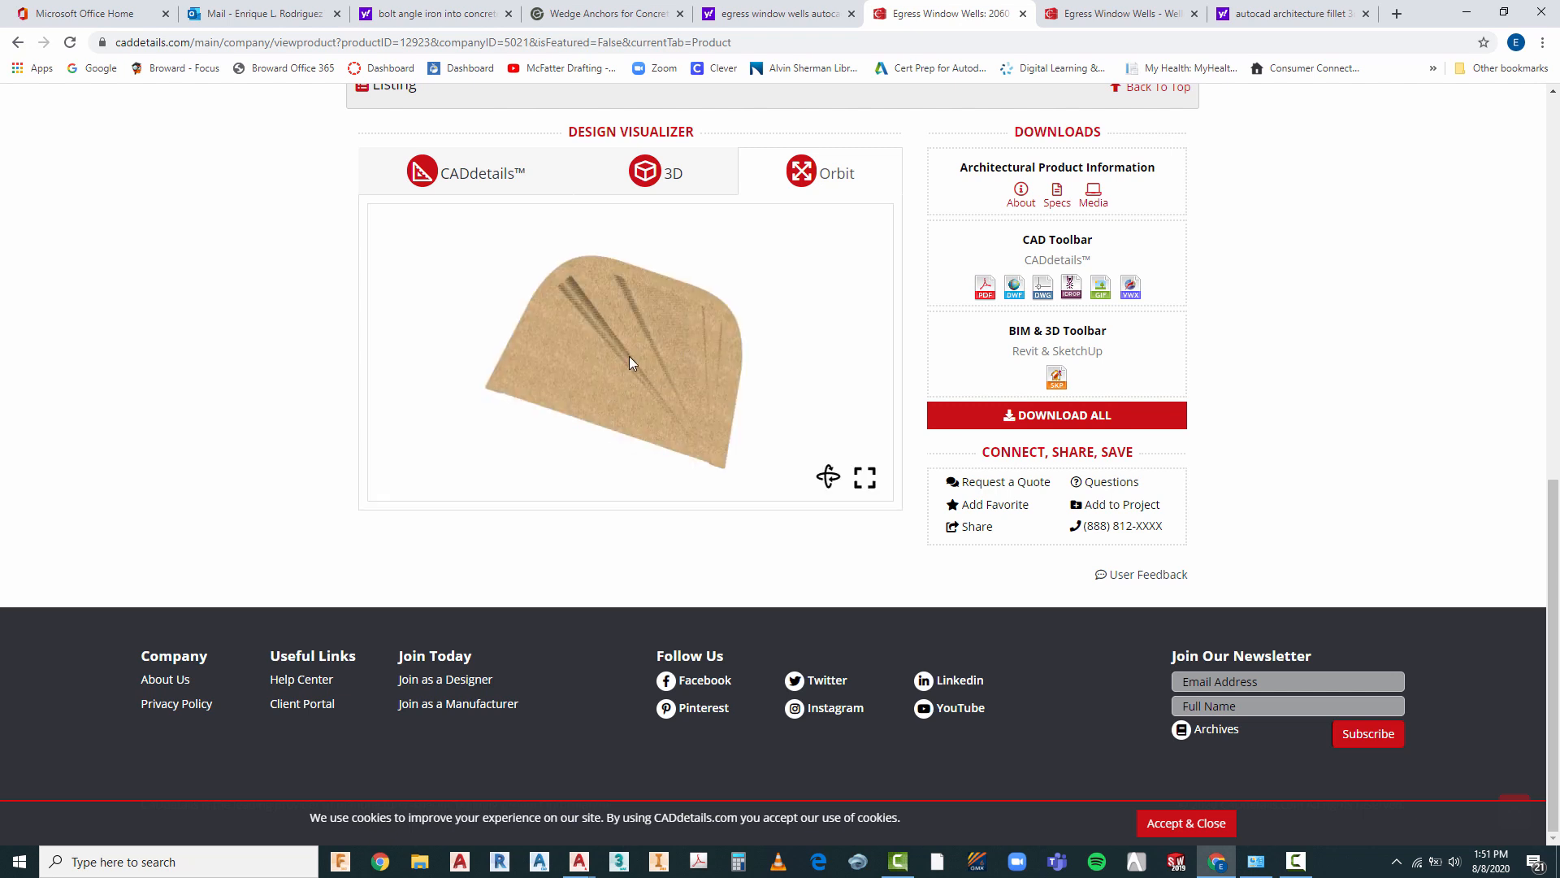
pyautogui.moveTo(629, 356); pyautogui.dragTo(773, 338)
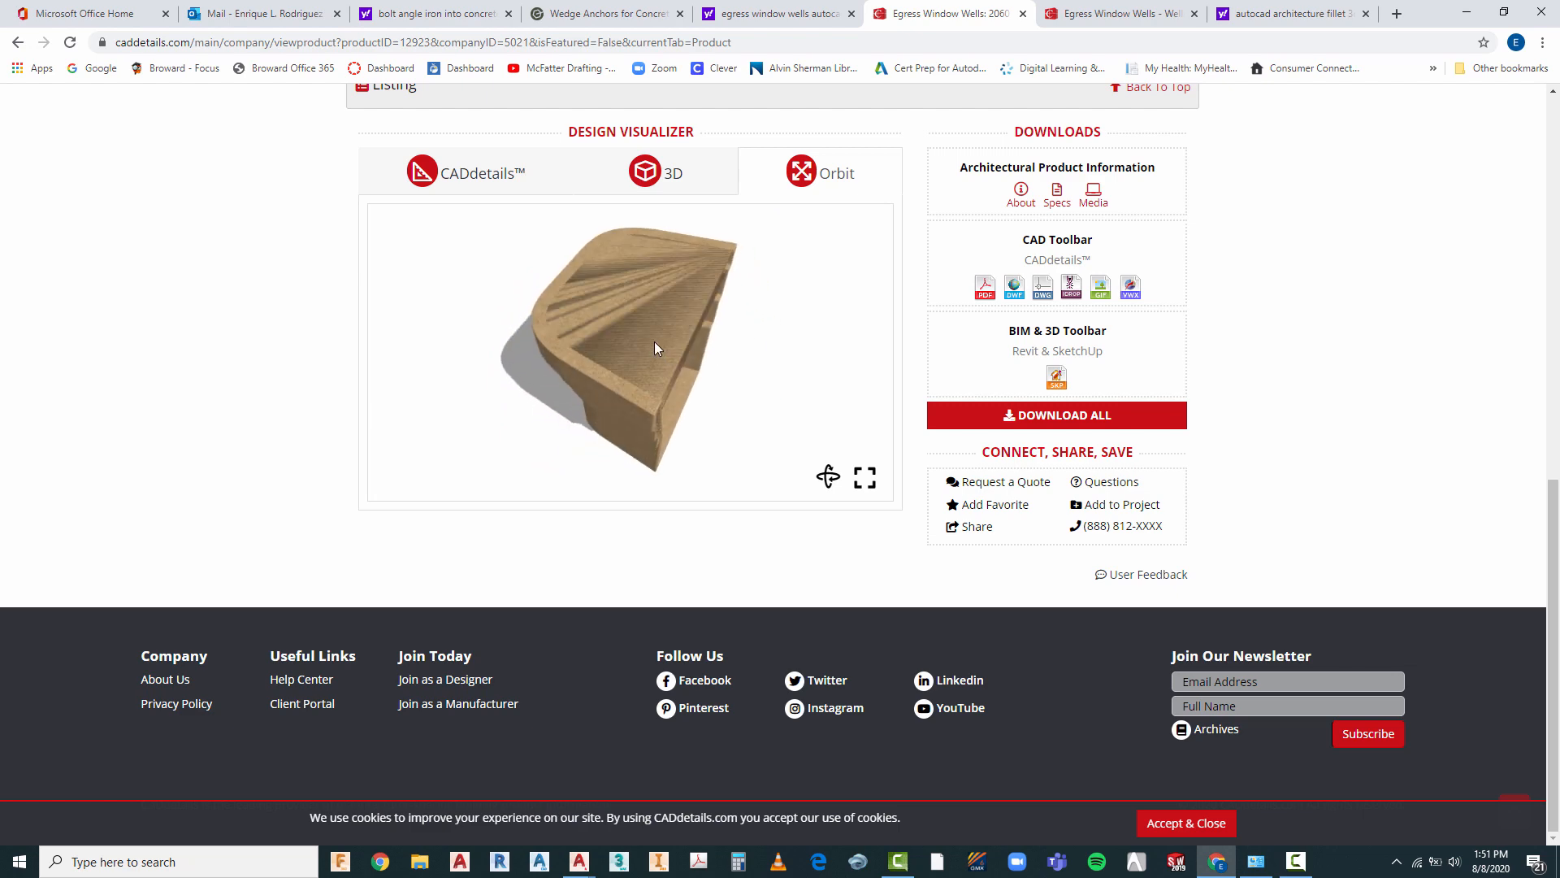
pyautogui.scroll(10, 655, 342)
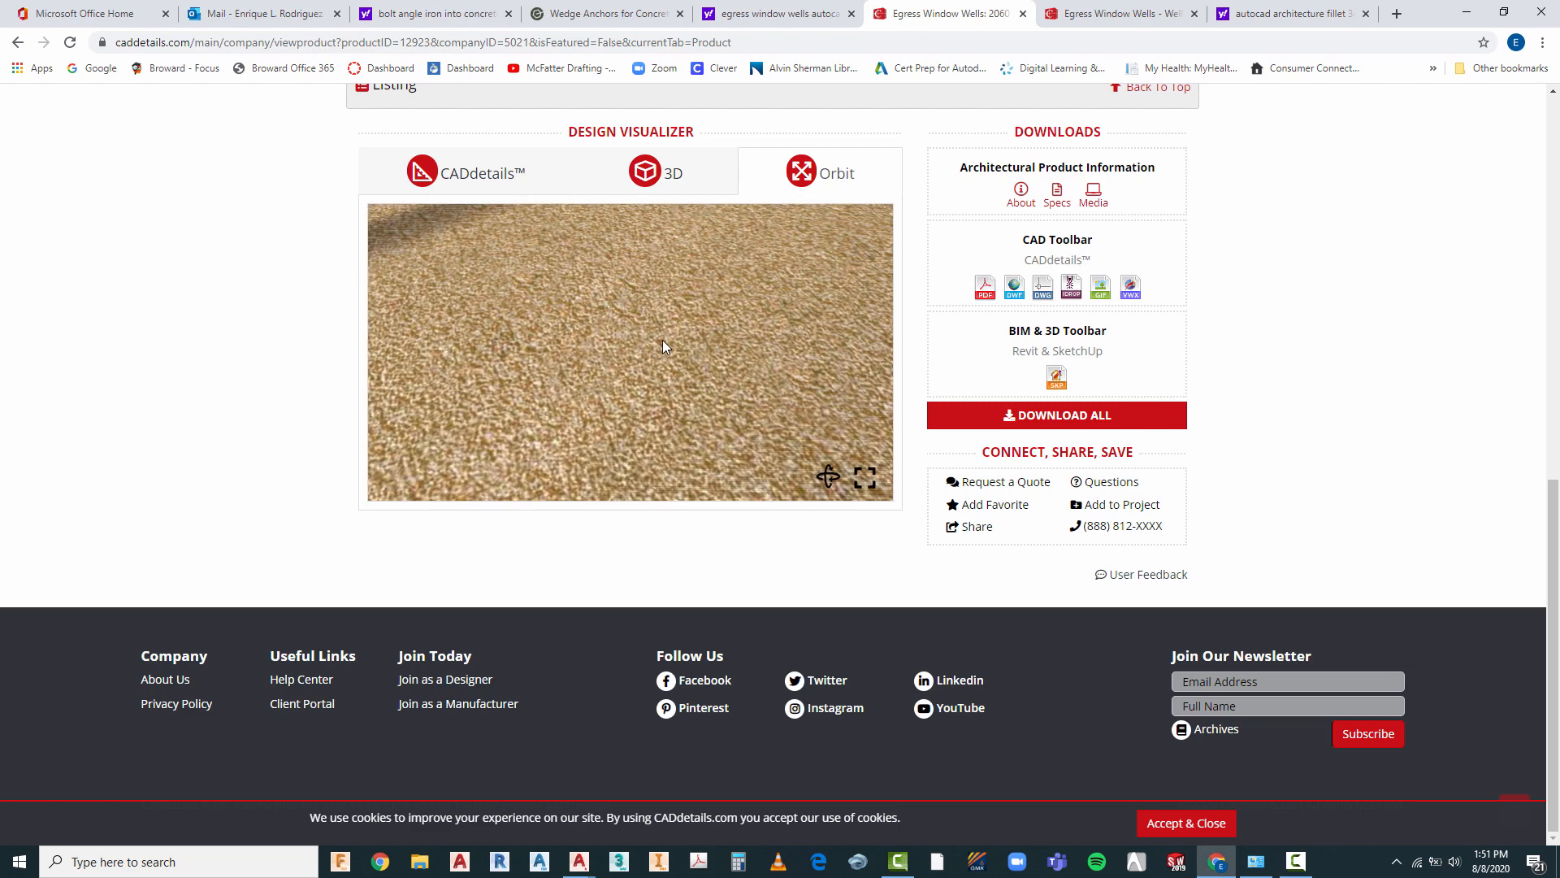
pyautogui.scroll(-10, 642, 358)
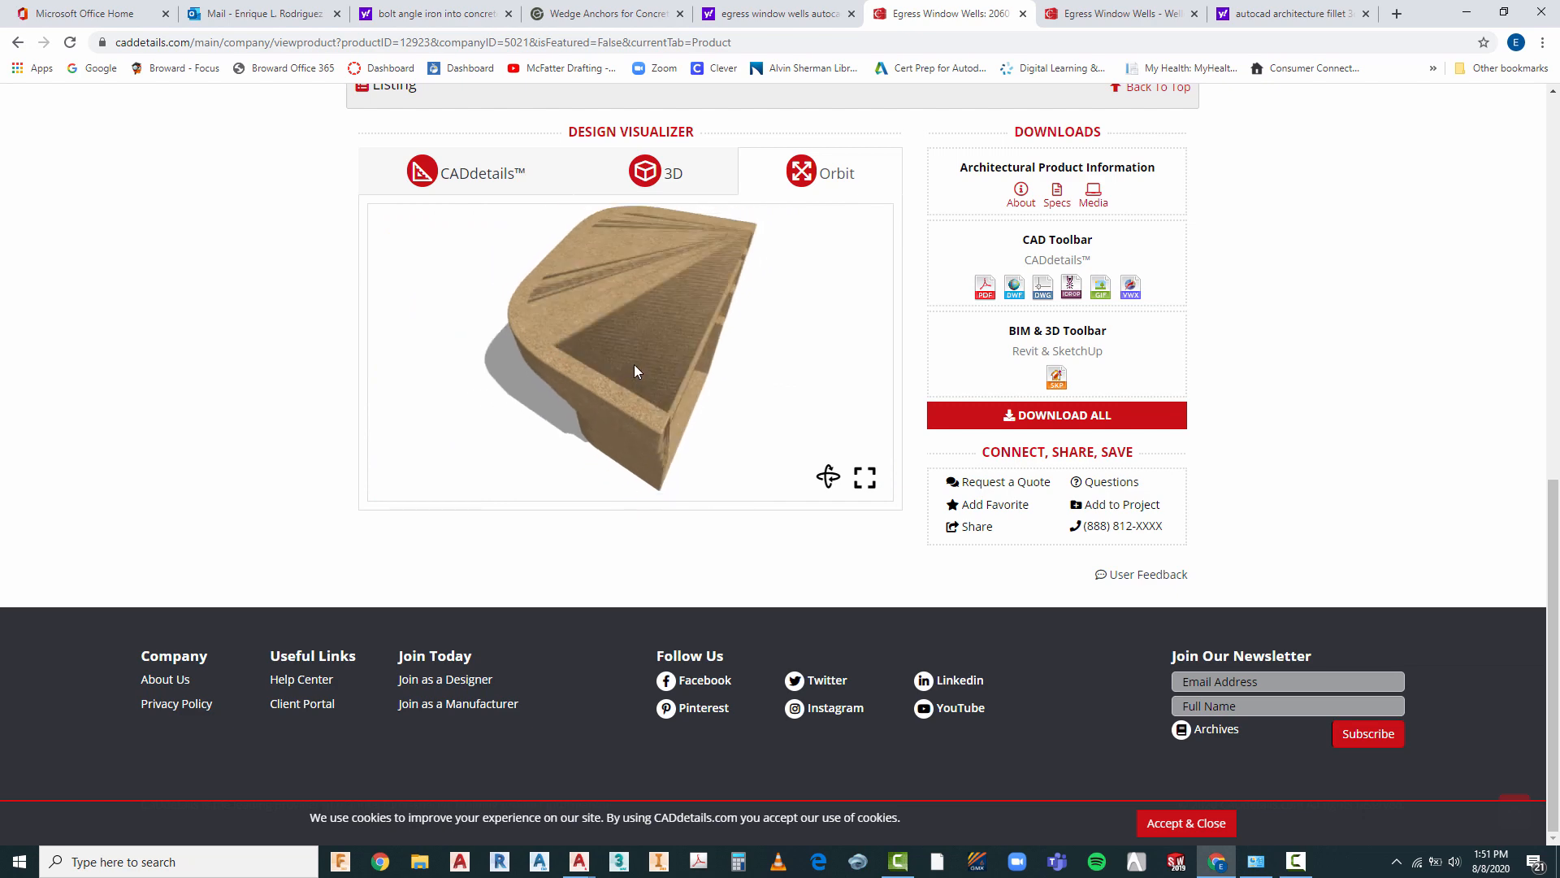
pyautogui.click(474, 182)
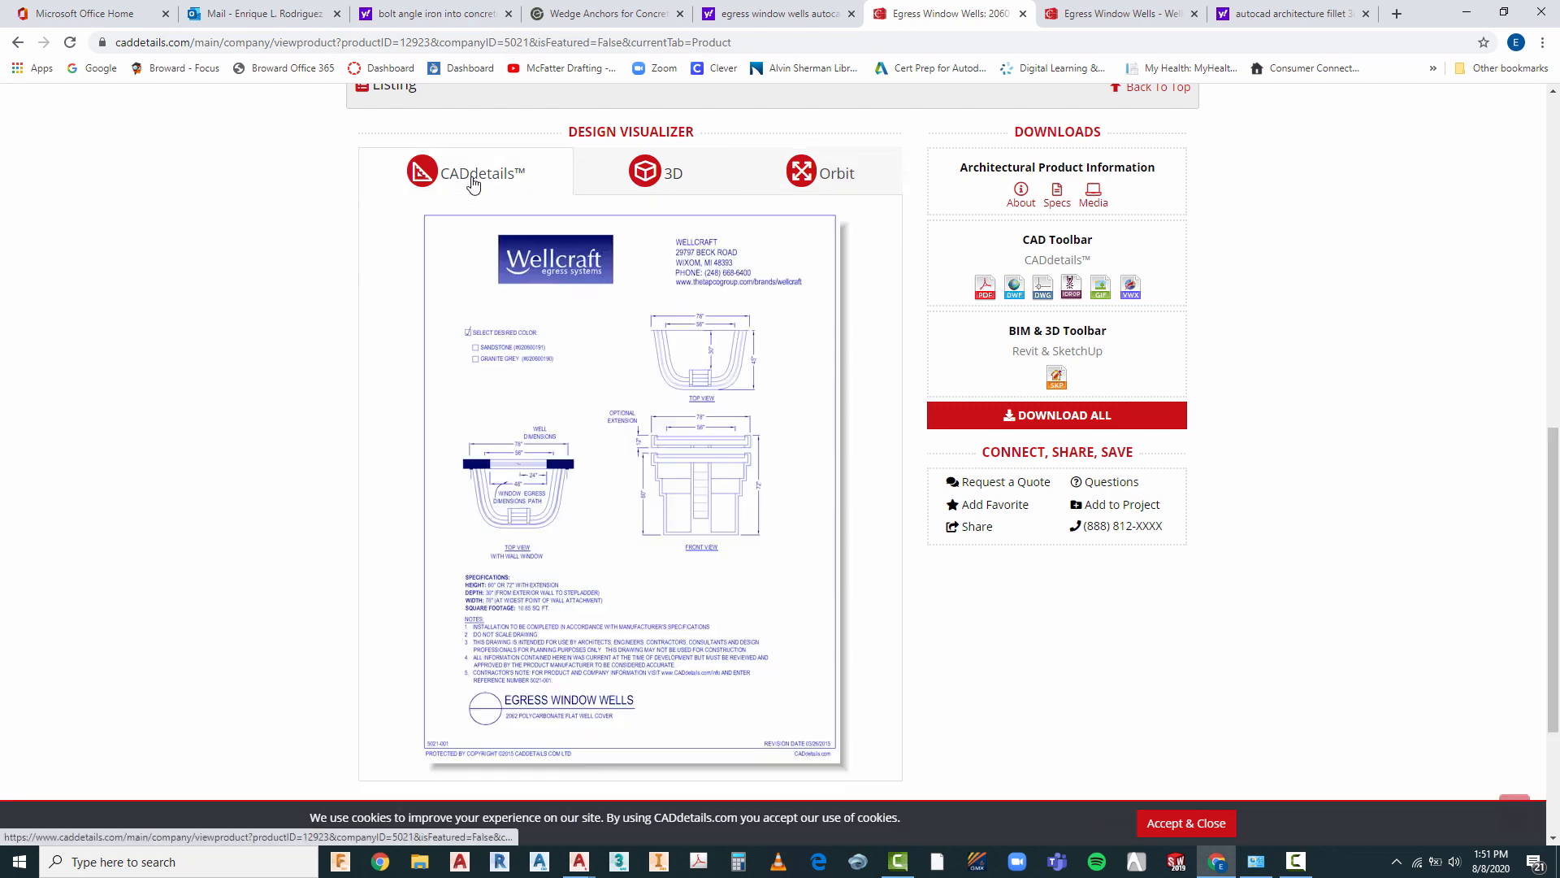
pyautogui.scroll(-3, 738, 317)
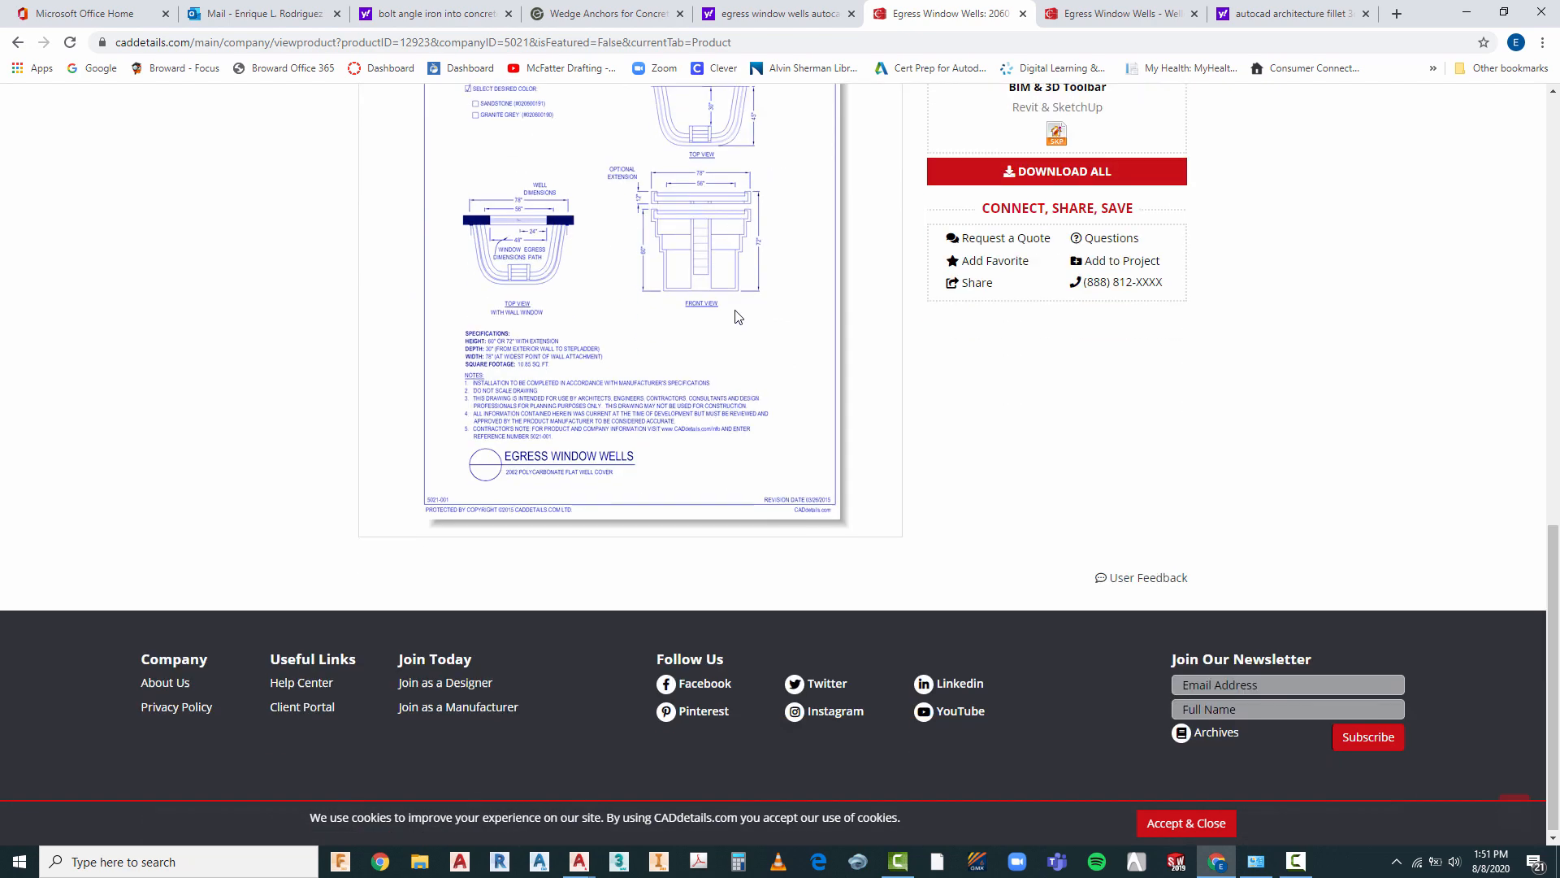
pyautogui.scroll(3, 748, 325)
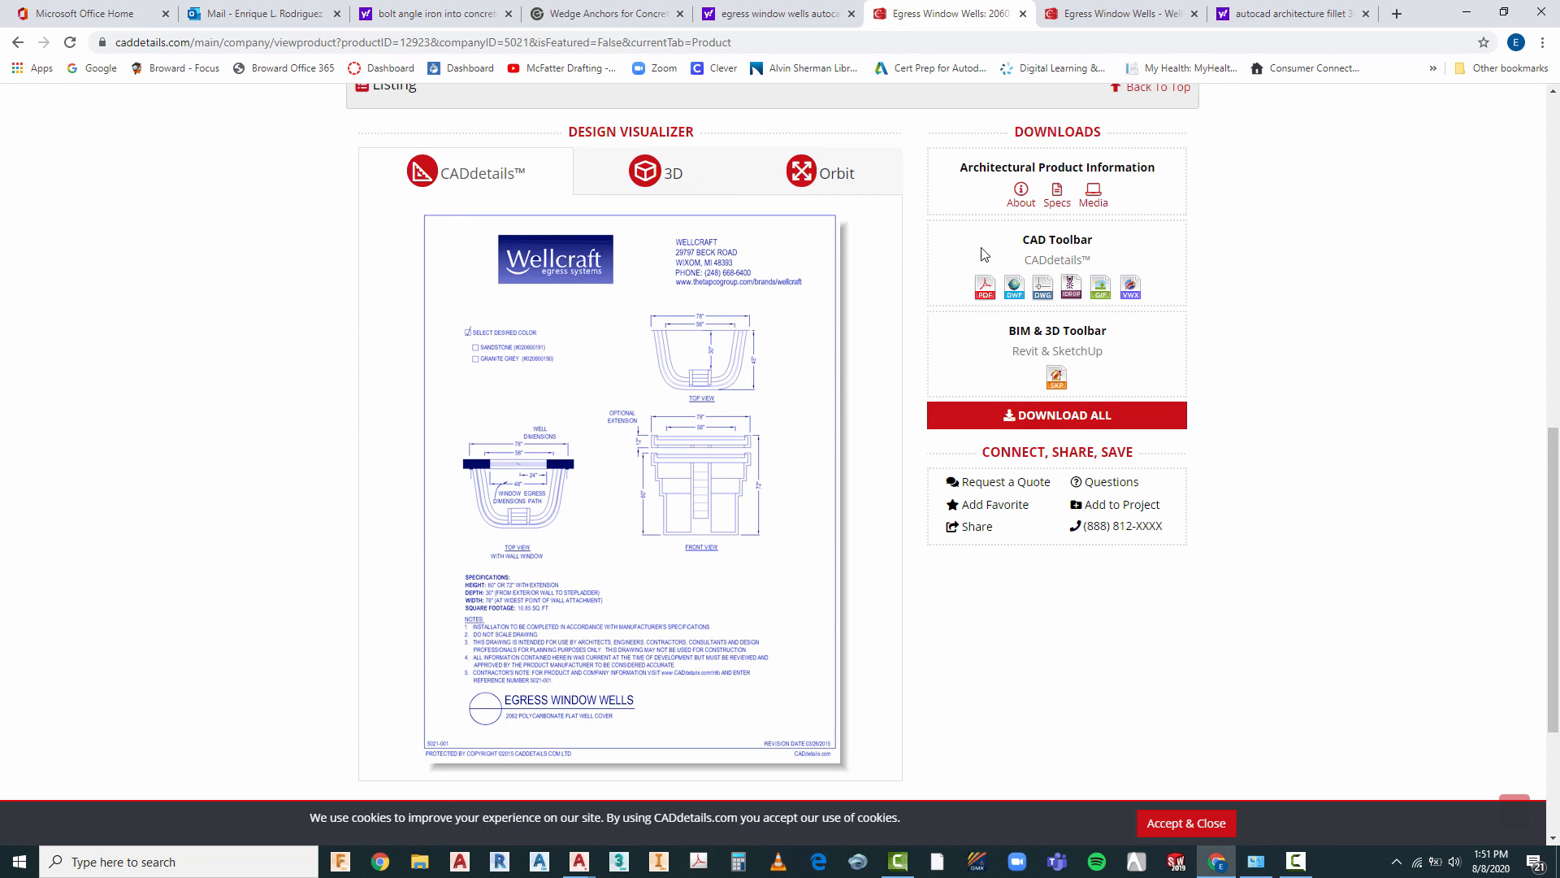
# - Download all files for the 2060 well and open 5021-001 - DWG.dwg from the zip archive in AutoCAD Architecture
pyautogui.click(1060, 416)
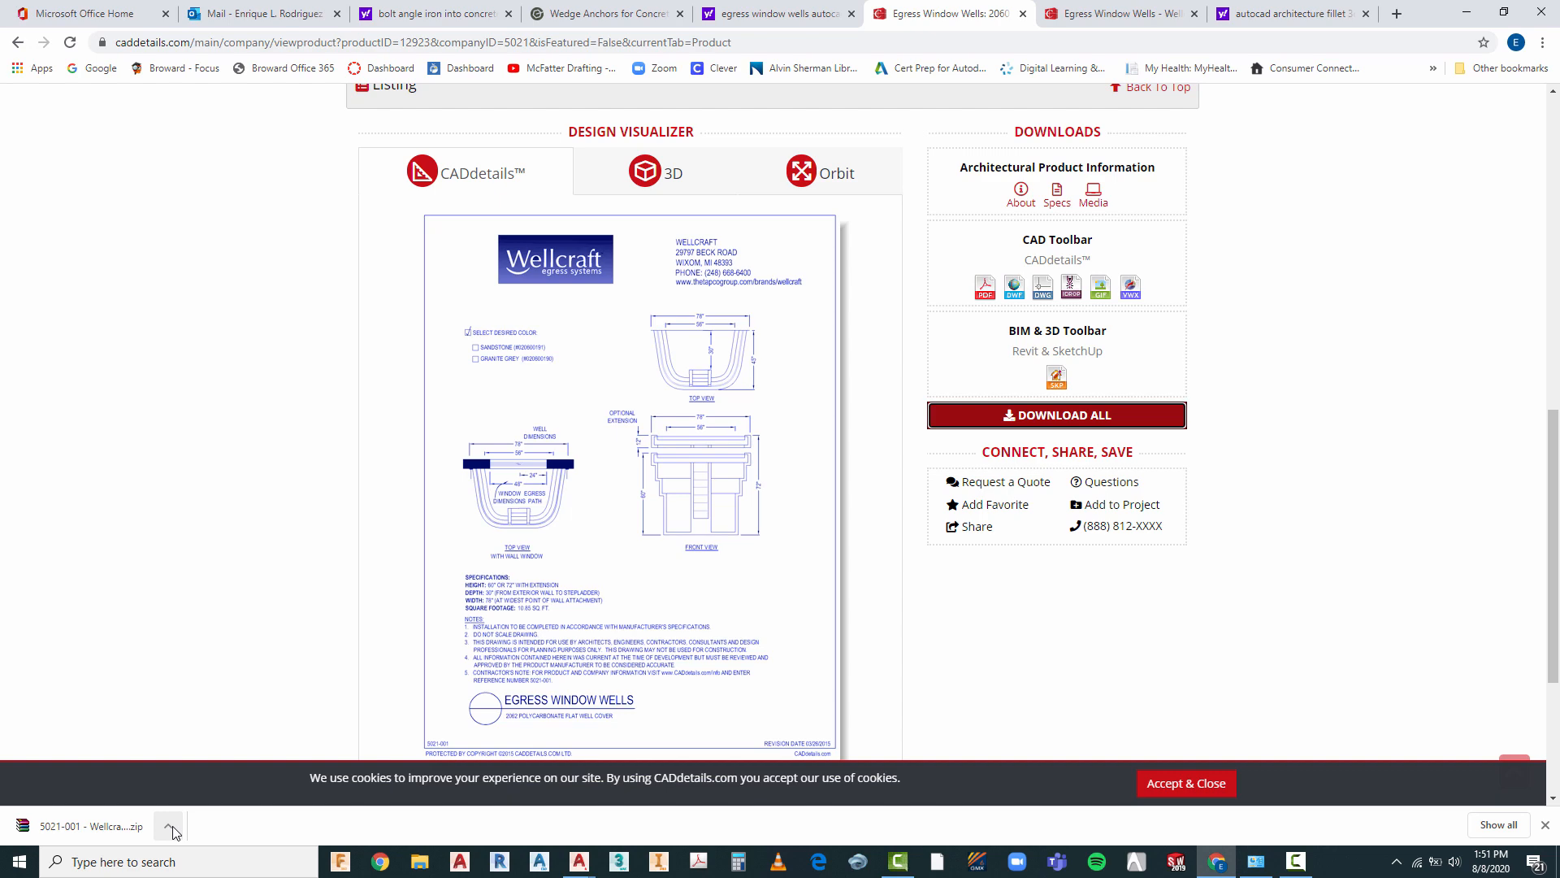
pyautogui.click(90, 829)
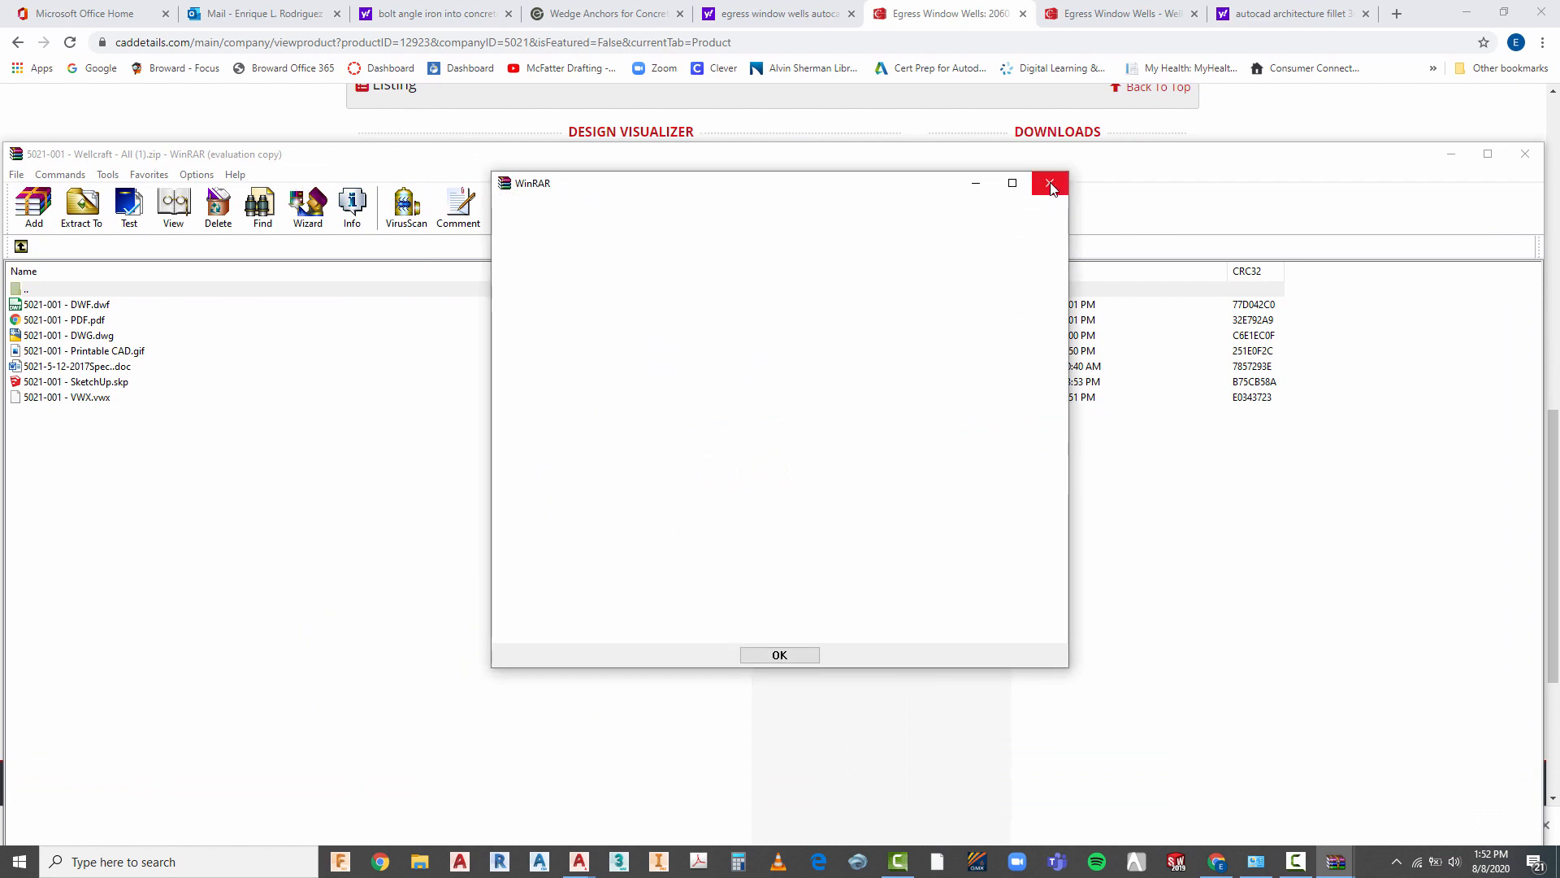
pyautogui.click(1050, 186)
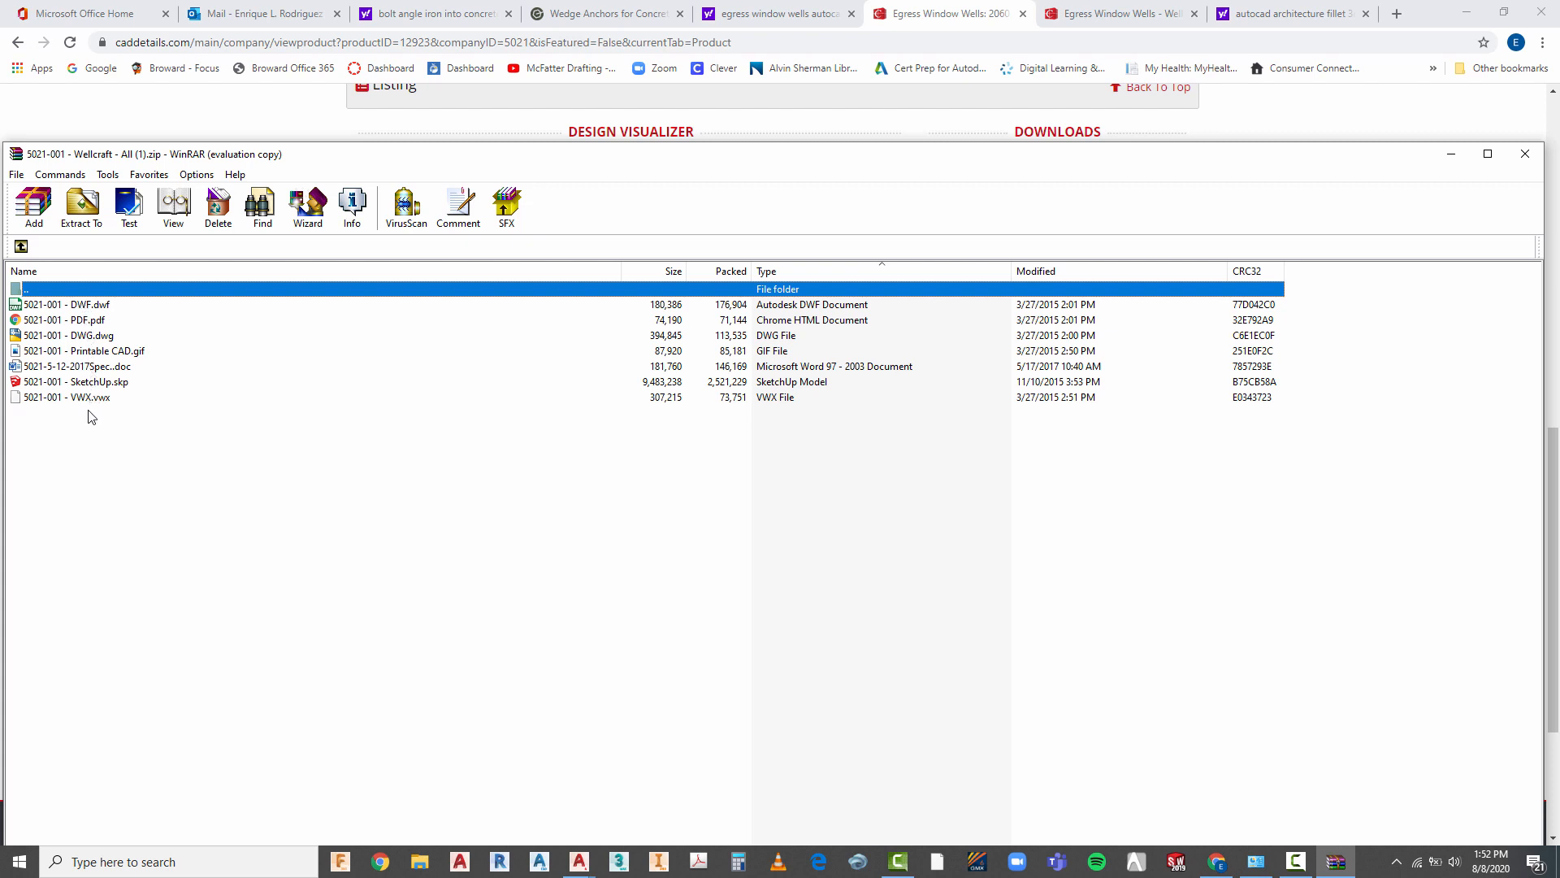
pyautogui.doubleClick(101, 336)
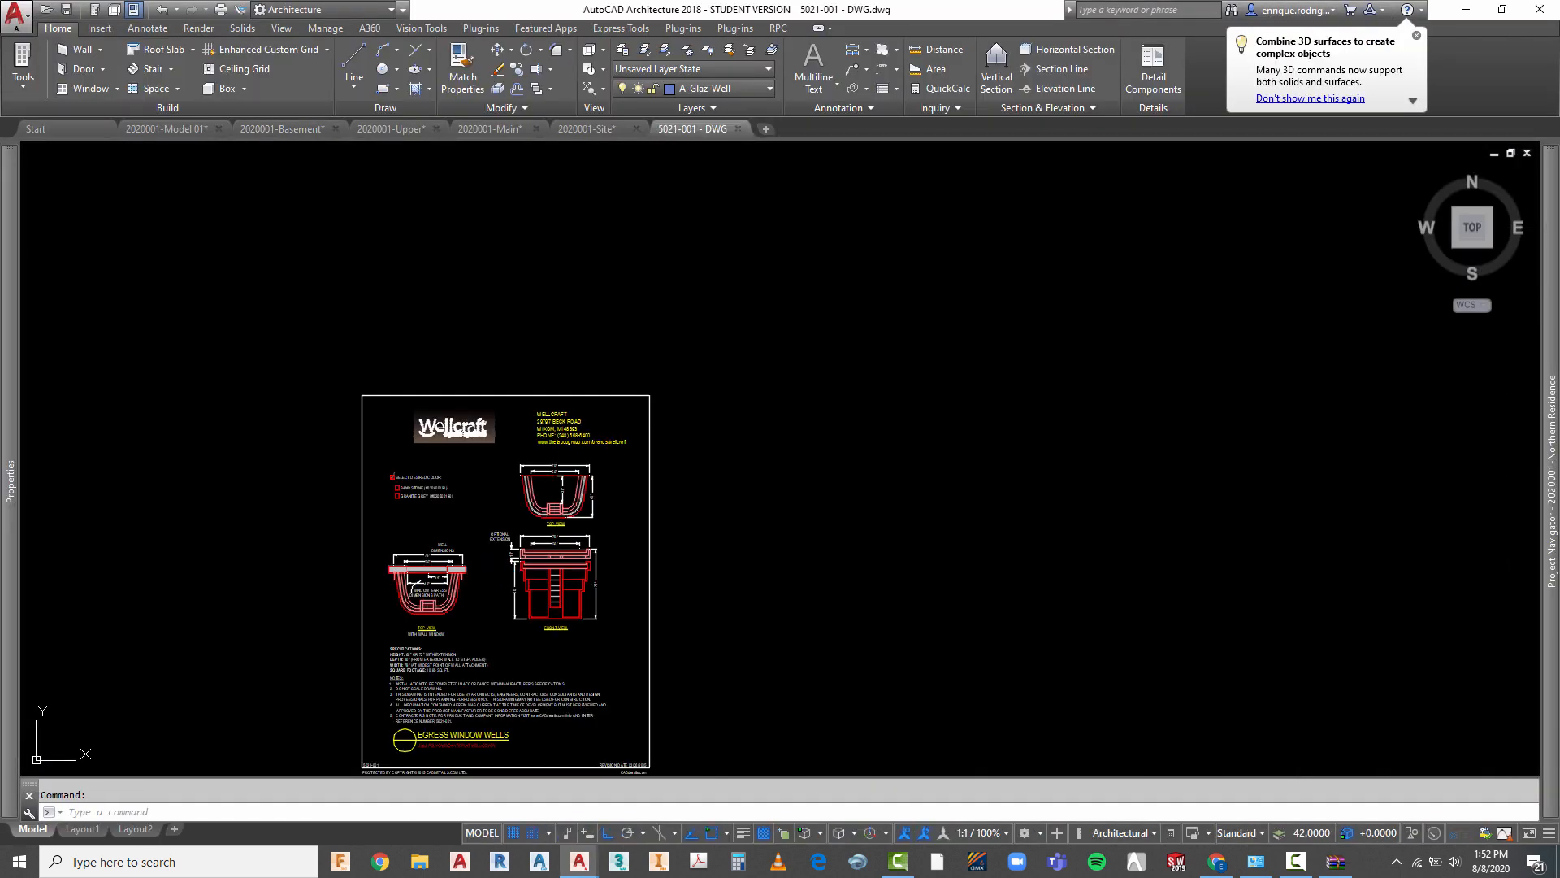
# - Examine the upper top view of the egress well and its dimensions in the 5021-001 - DWG drawing
pyautogui.scroll(4, 417, 552)
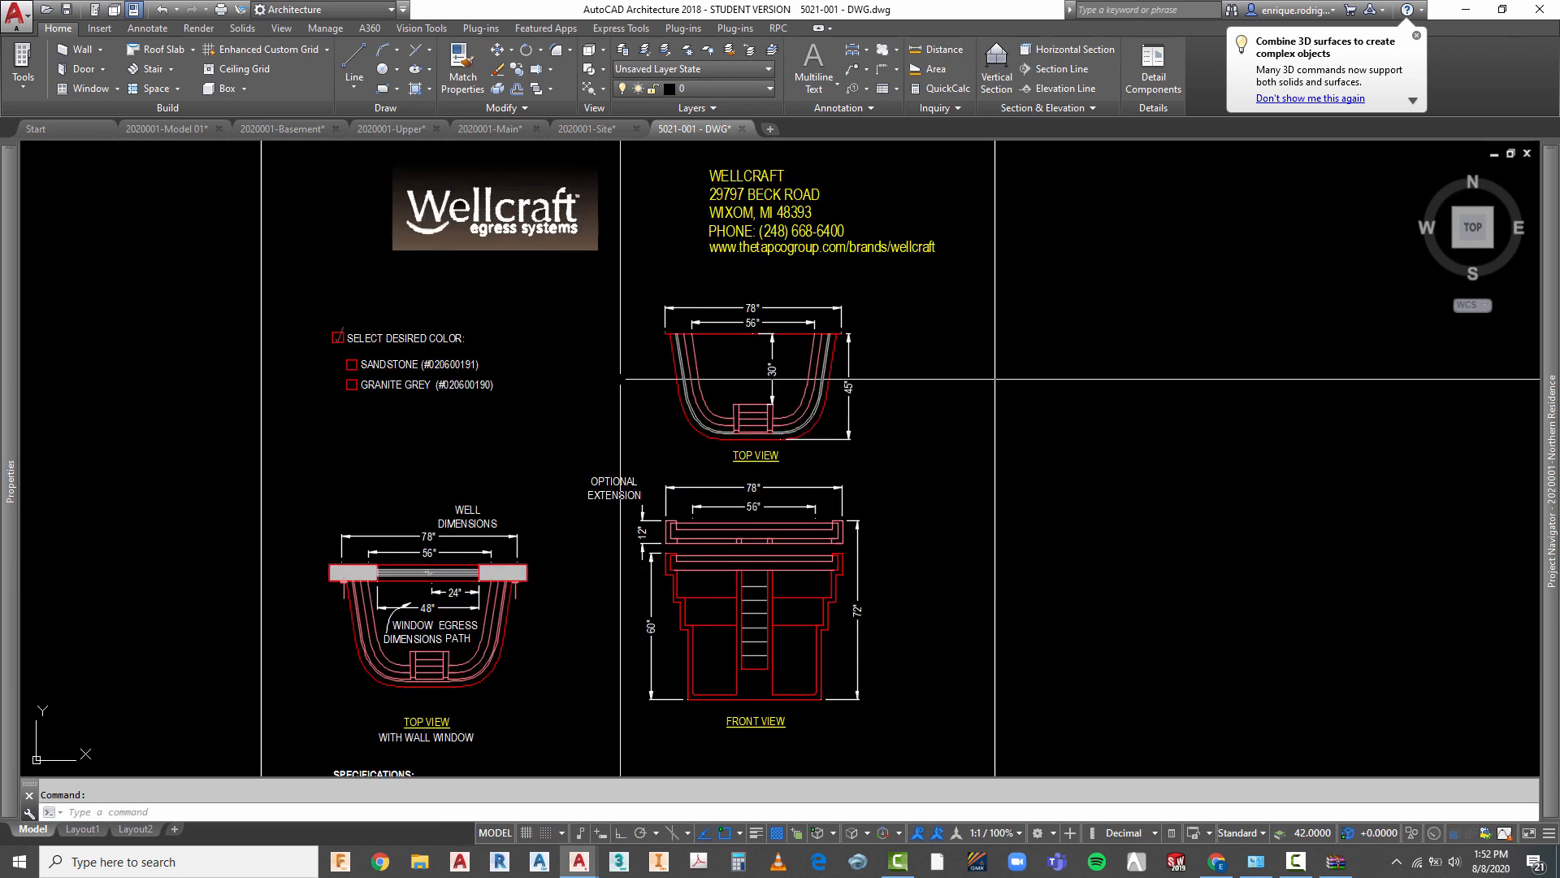
pyautogui.scroll(4, 688, 362)
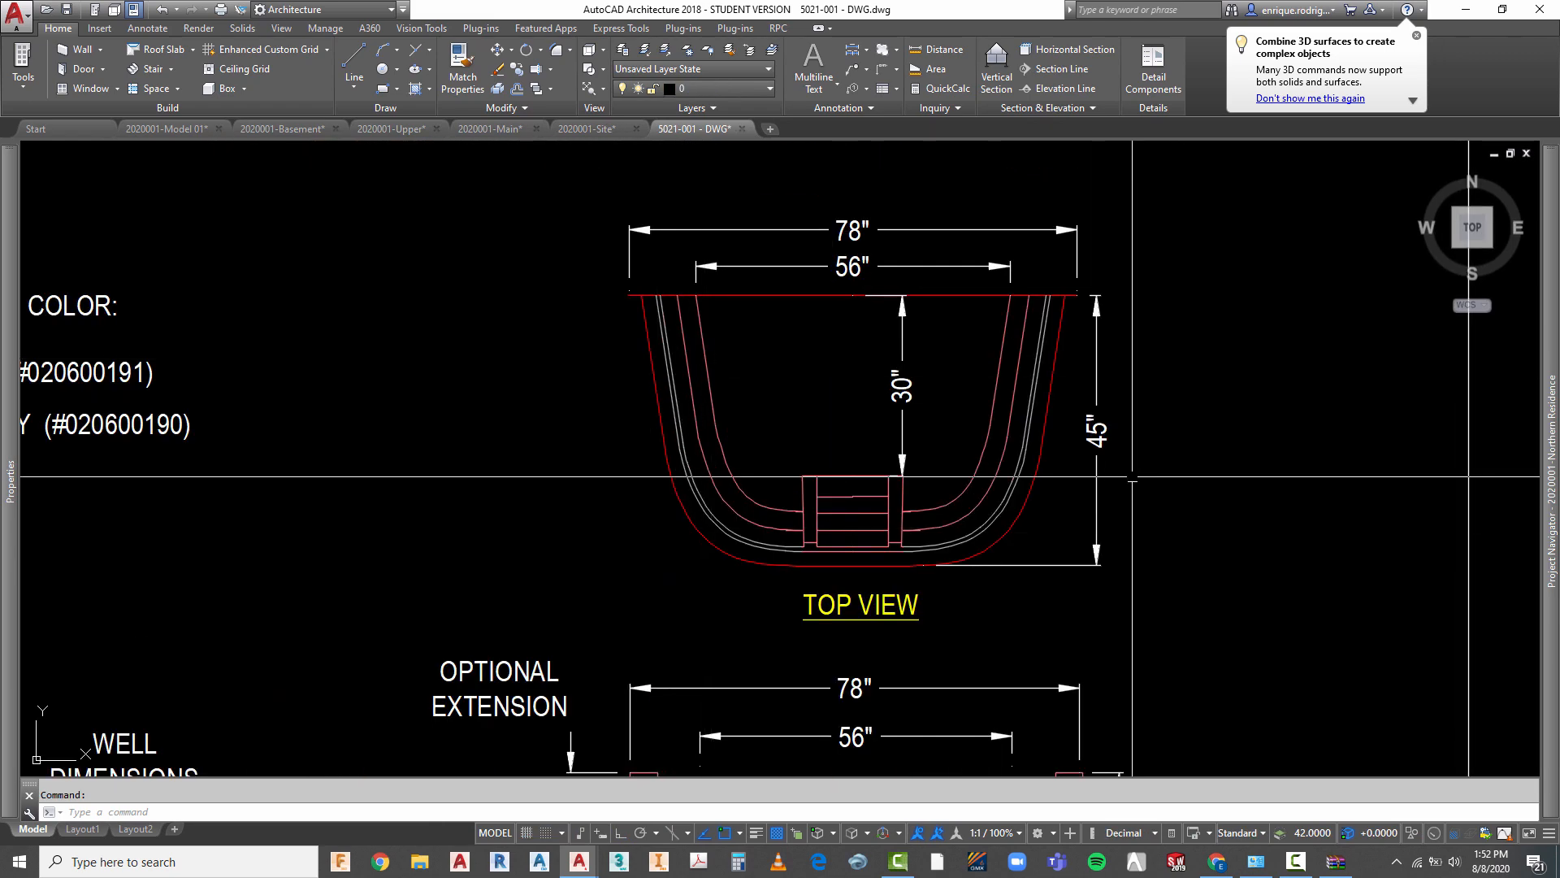
pyautogui.scroll(2, 1059, 512)
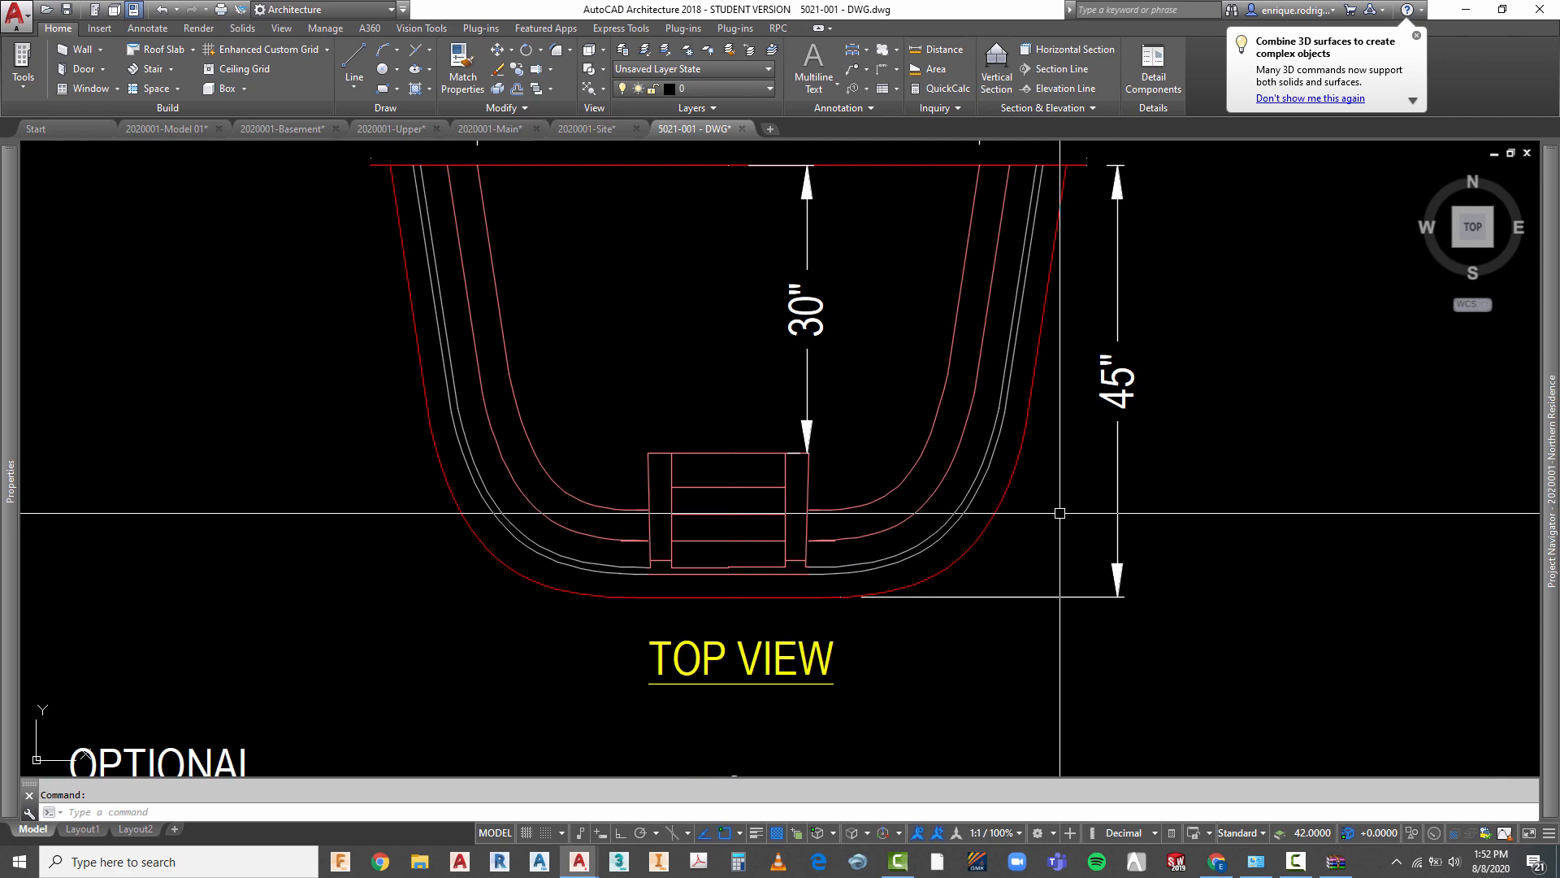
# - Examine the top, front and wall-window views of the egress well and their dimensions on the 5021-001 - DWG sheet
pyautogui.scroll(-6, 762, 244)
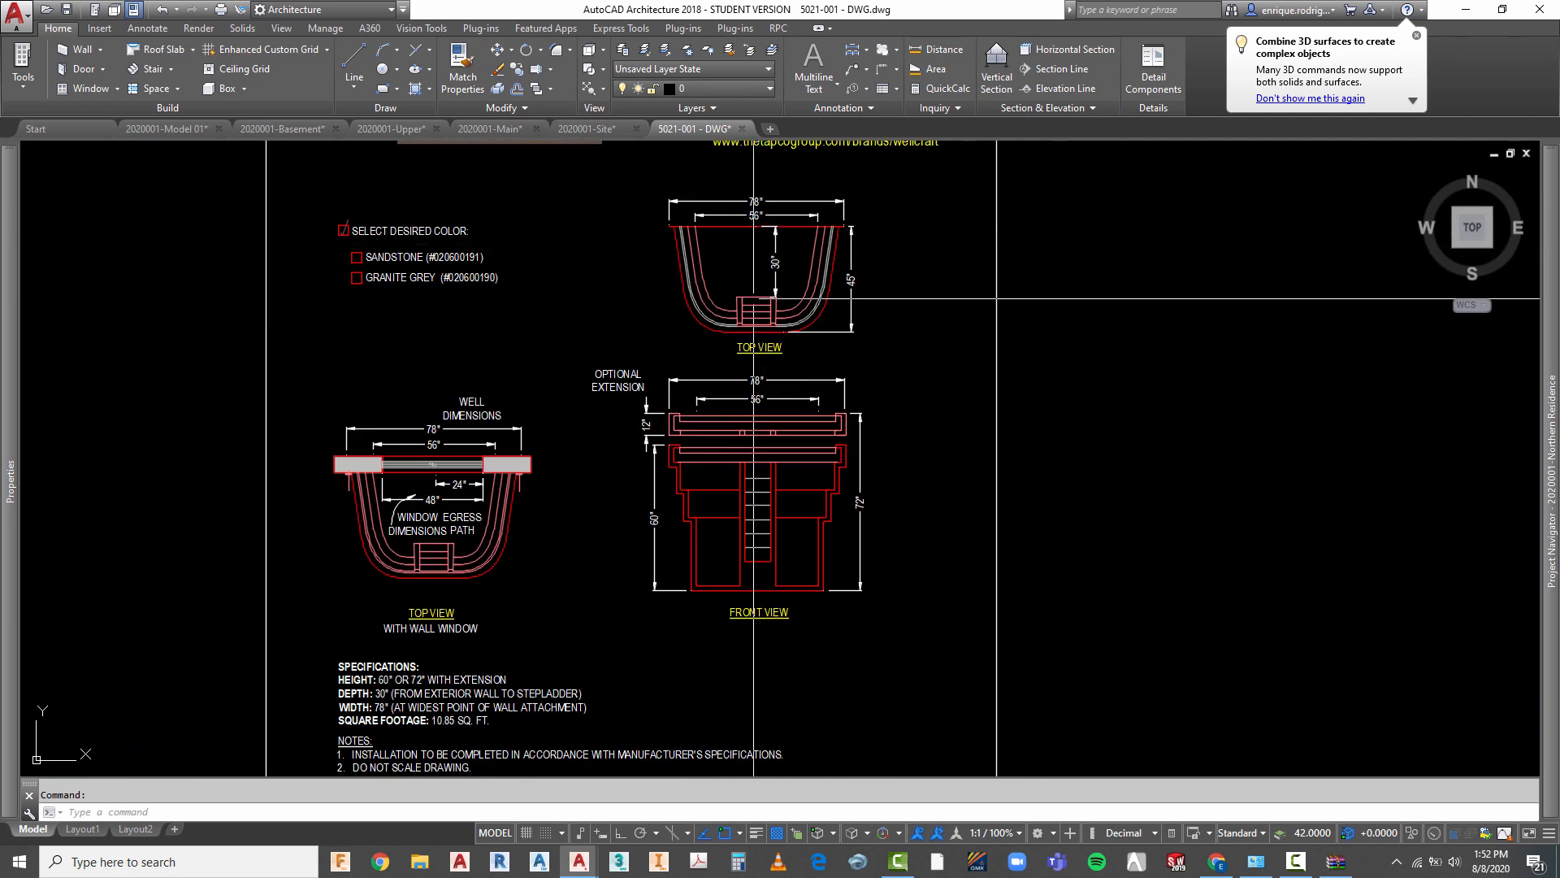
pyautogui.scroll(2, 457, 557)
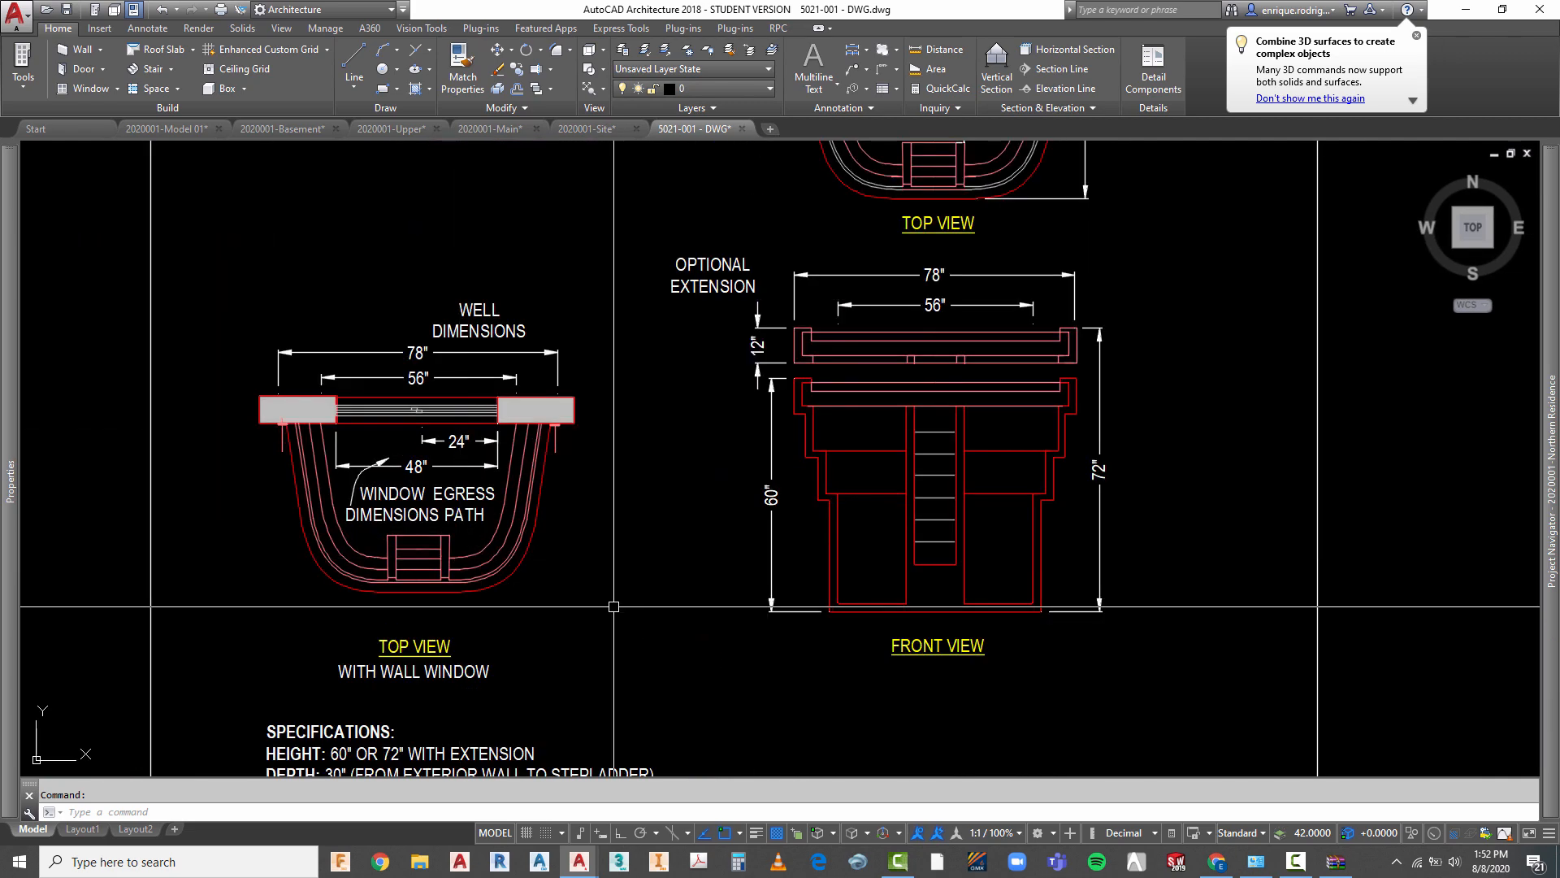
pyautogui.scroll(-4, 614, 606)
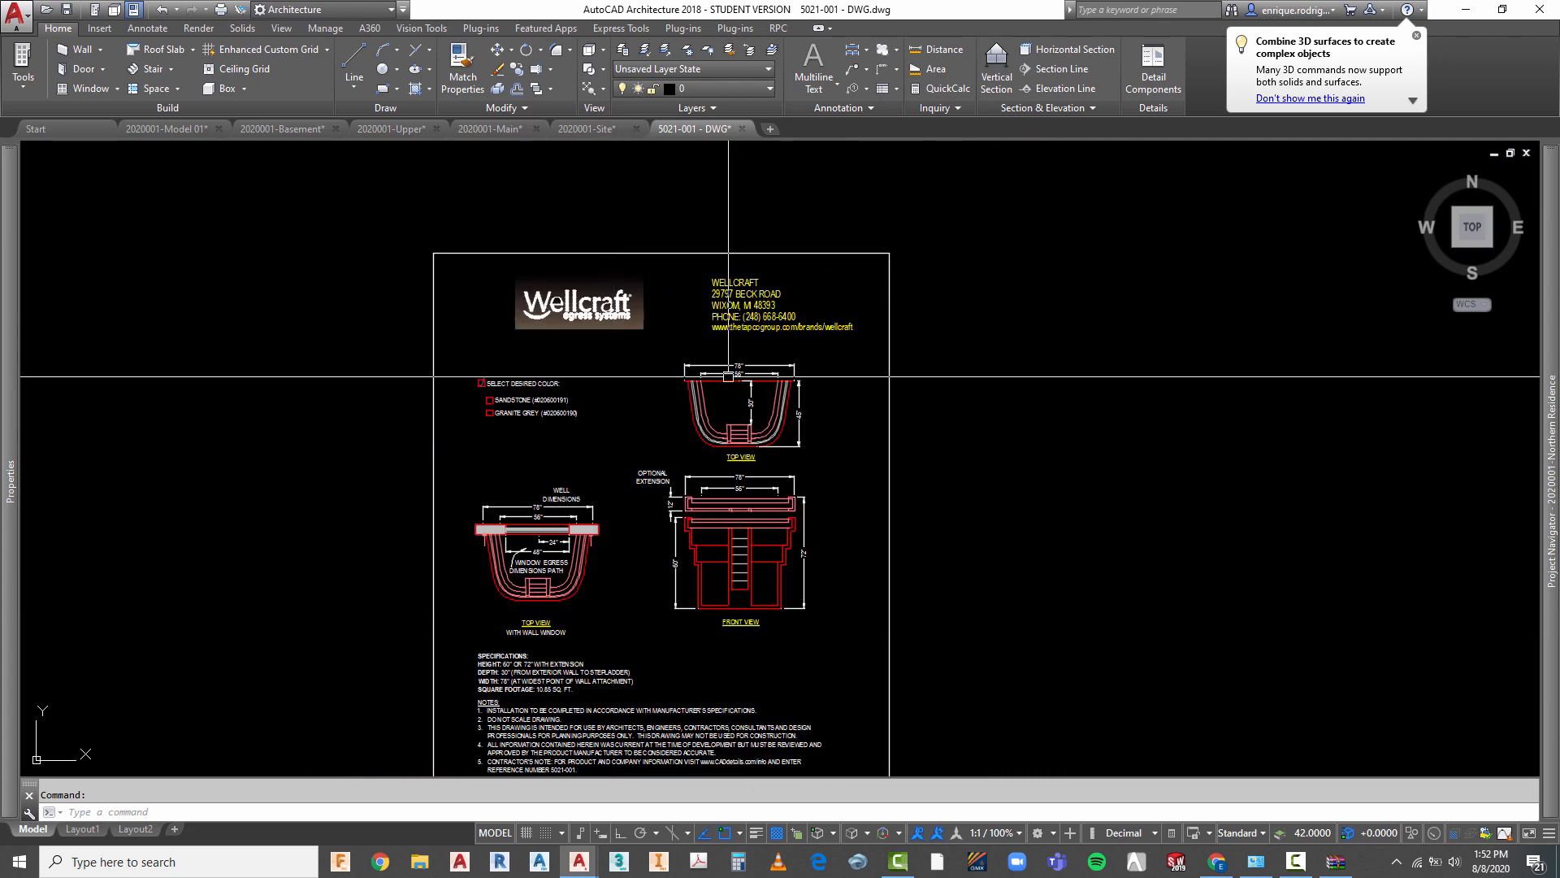
pyautogui.scroll(6, 728, 376)
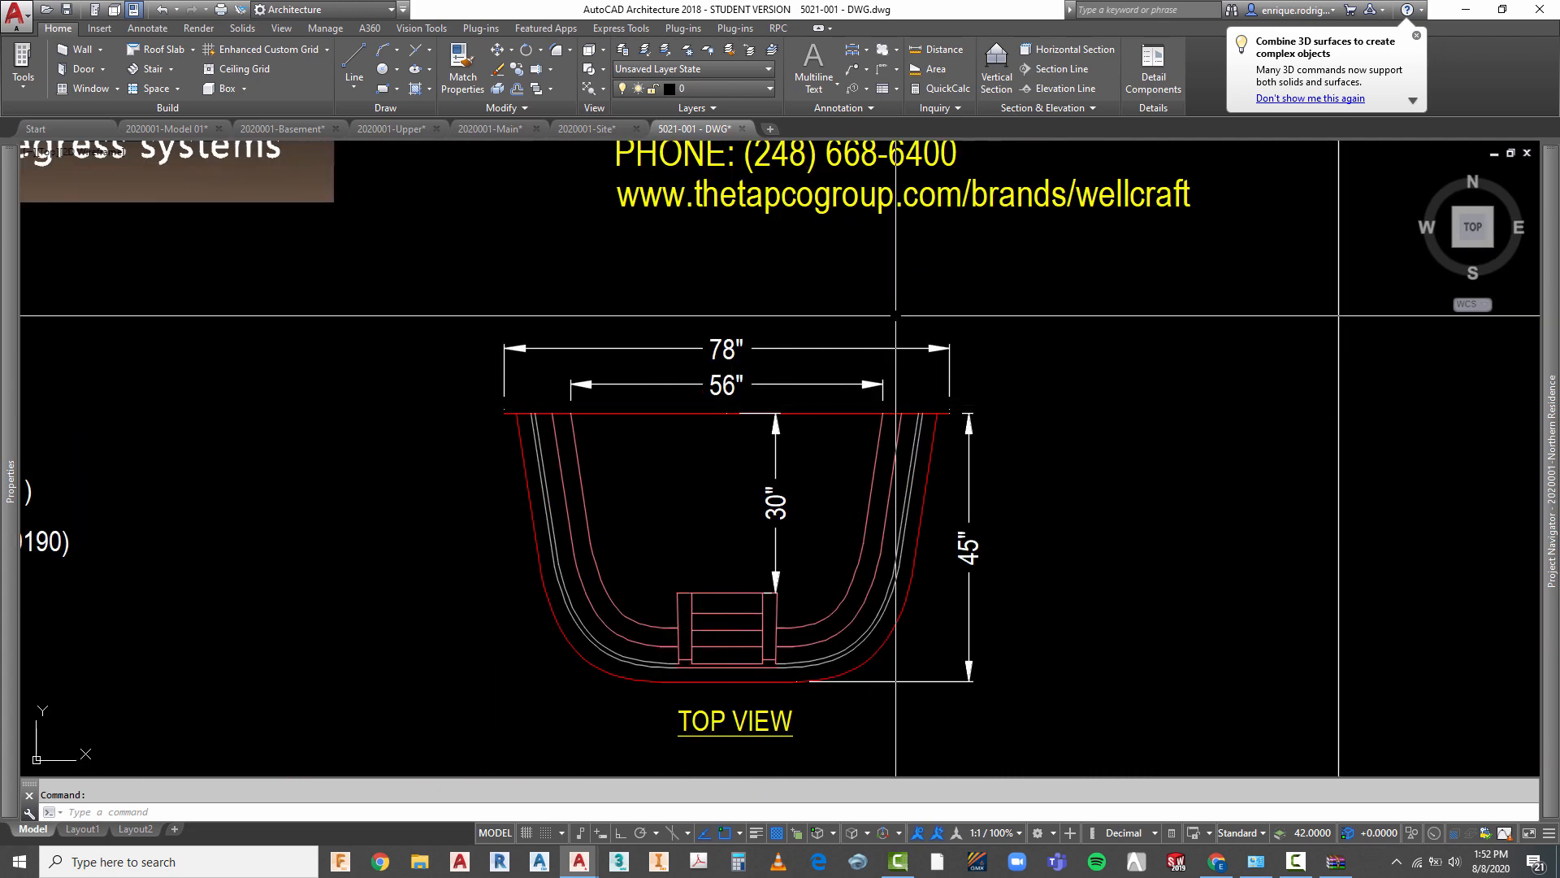
pyautogui.scroll(-2, 705, 317)
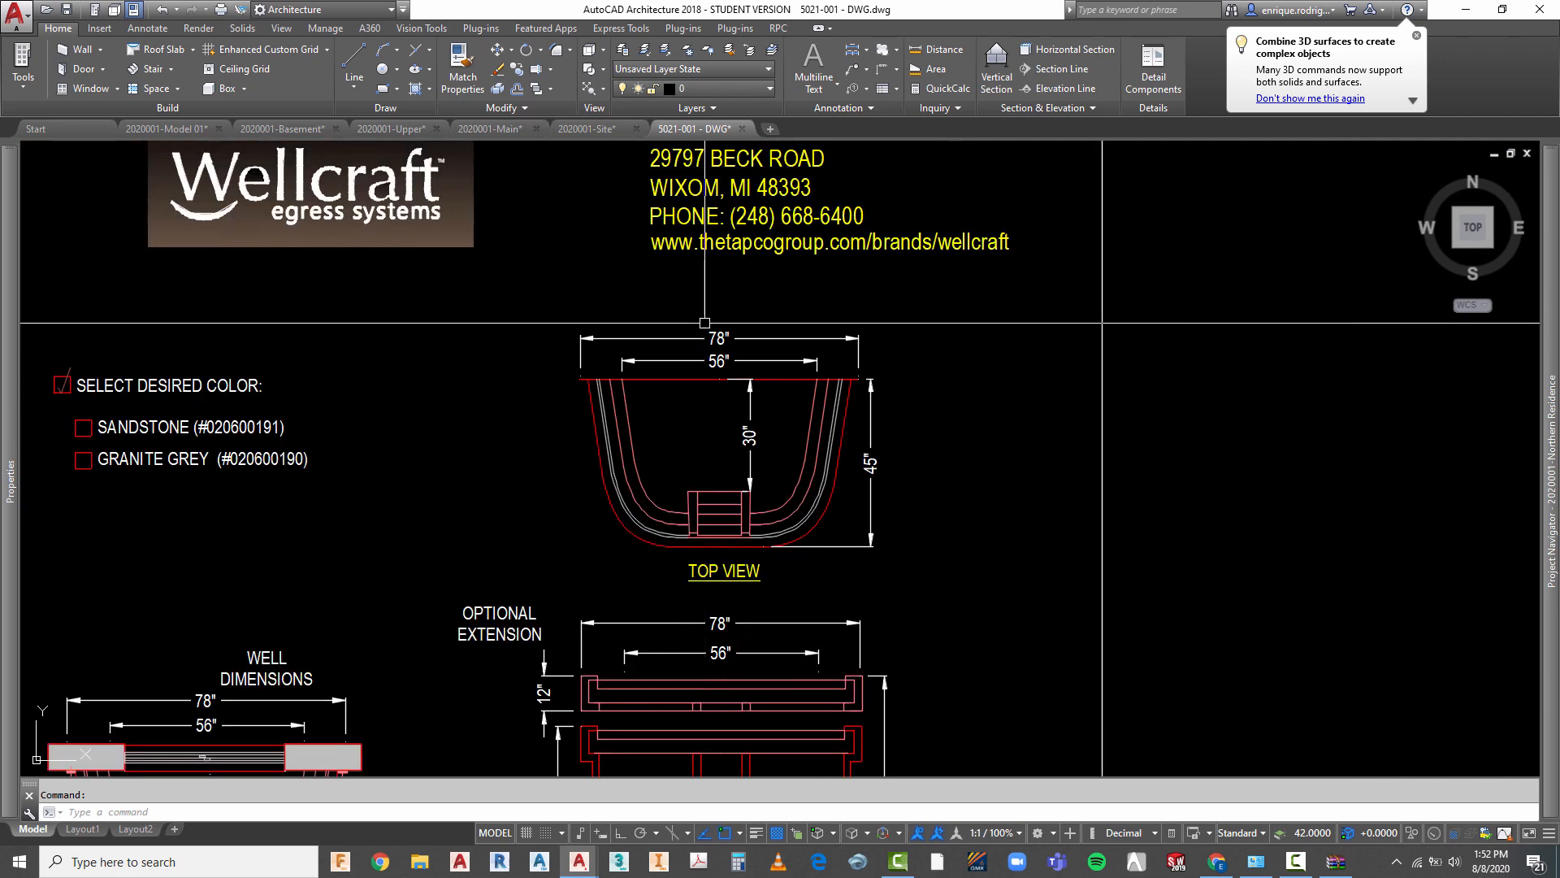
pyautogui.scroll(2, 673, 389)
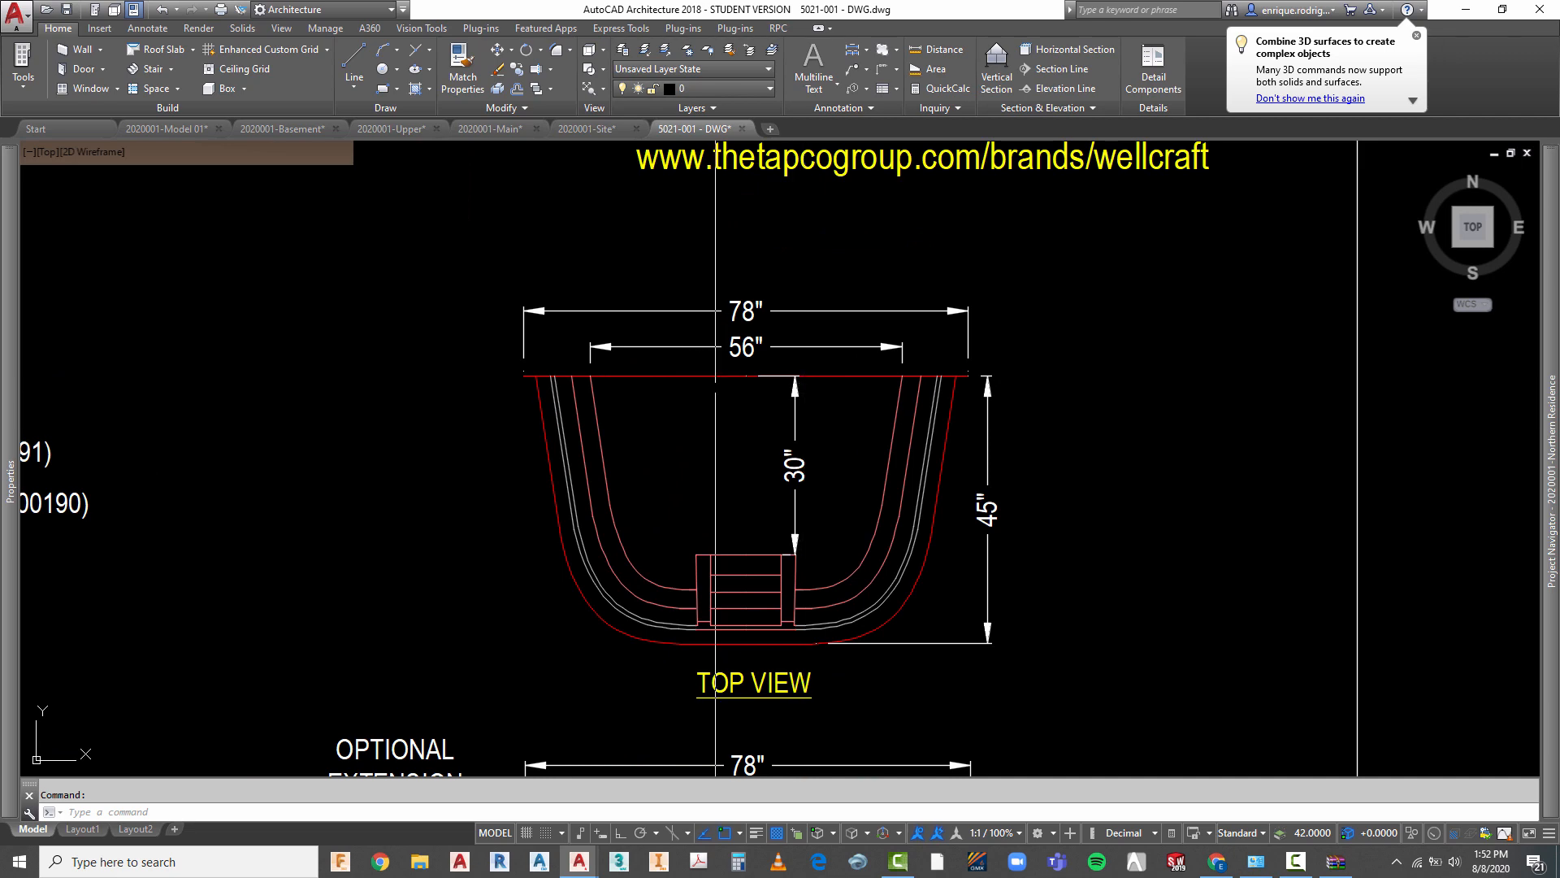
pyautogui.scroll(-3, 699, 388)
pyautogui.scroll(2, 682, 390)
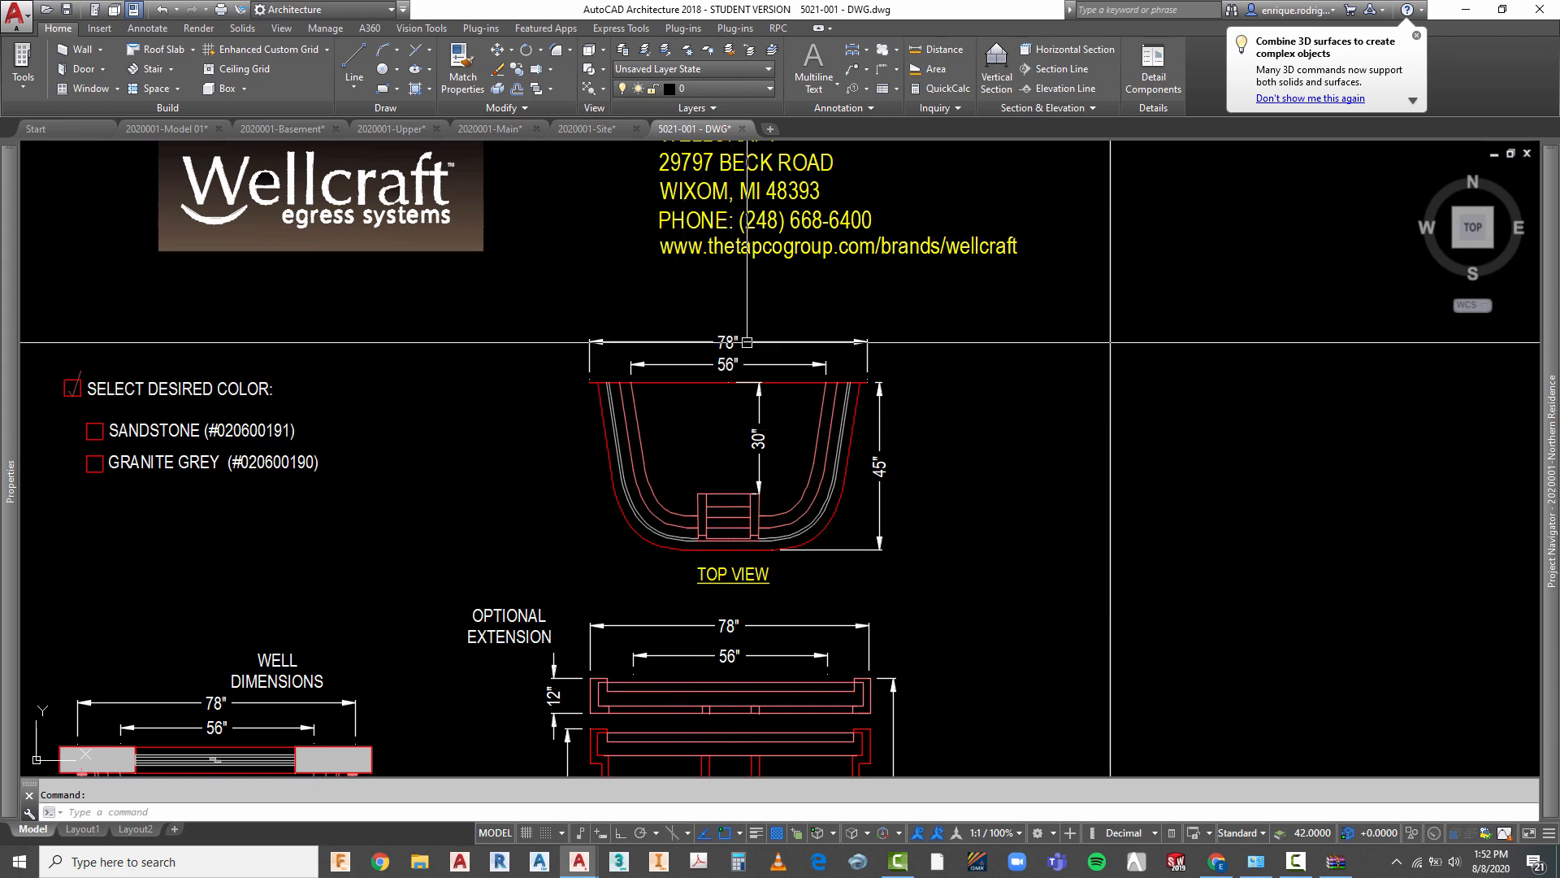
# - Copy the linework of the egress well's upper top view, including its ladder, to the clipboard
pyautogui.scroll(2, 620, 414)
pyautogui.click(541, 353)
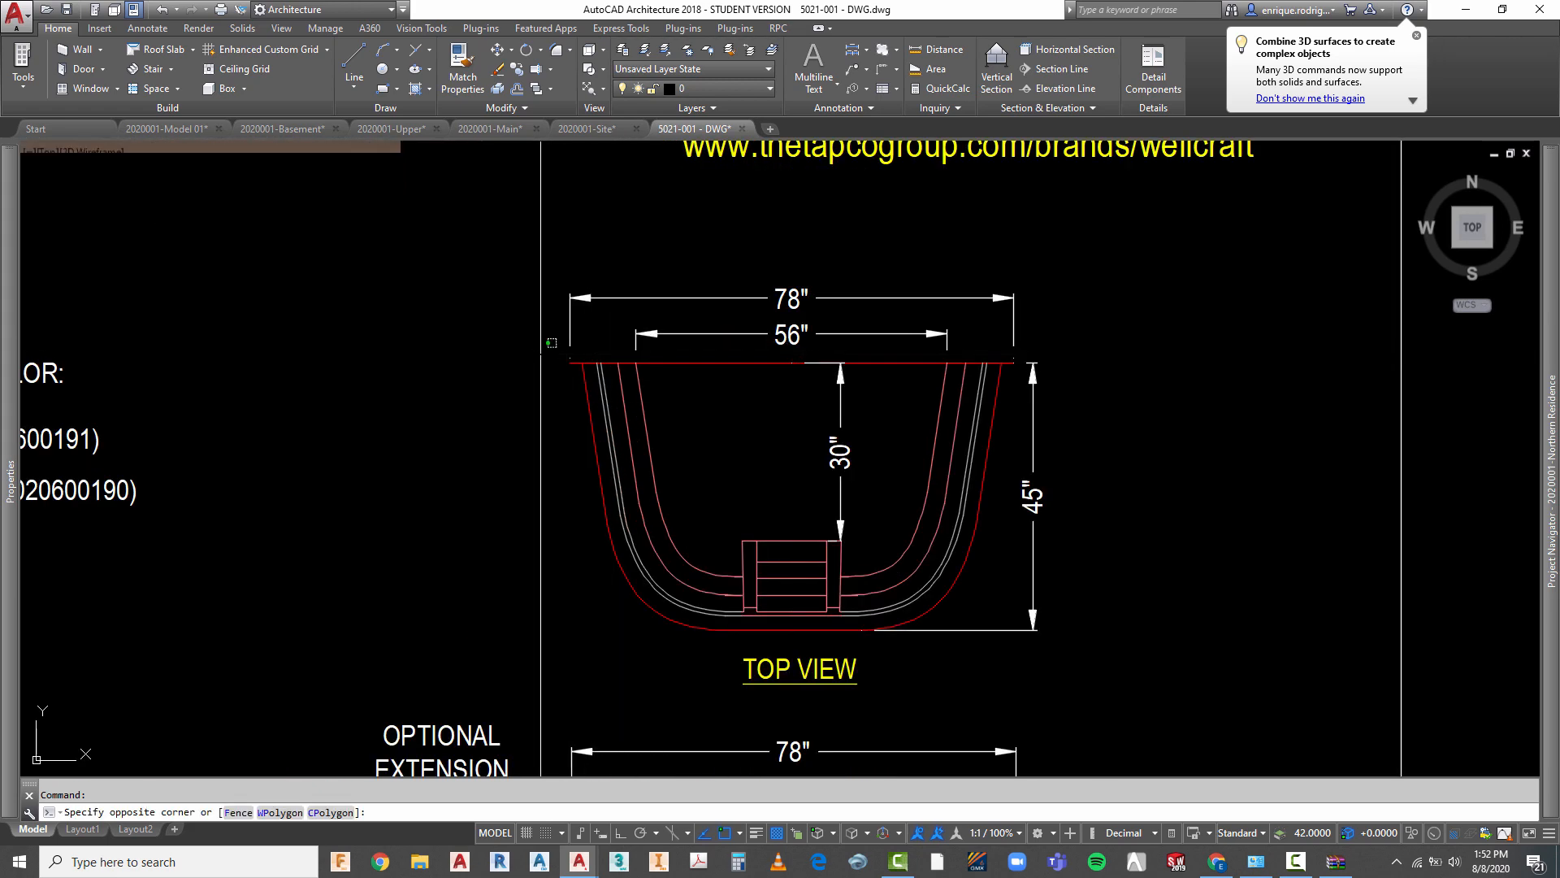
pyautogui.scroll(-2, 570, 390)
pyautogui.scroll(4, 826, 554)
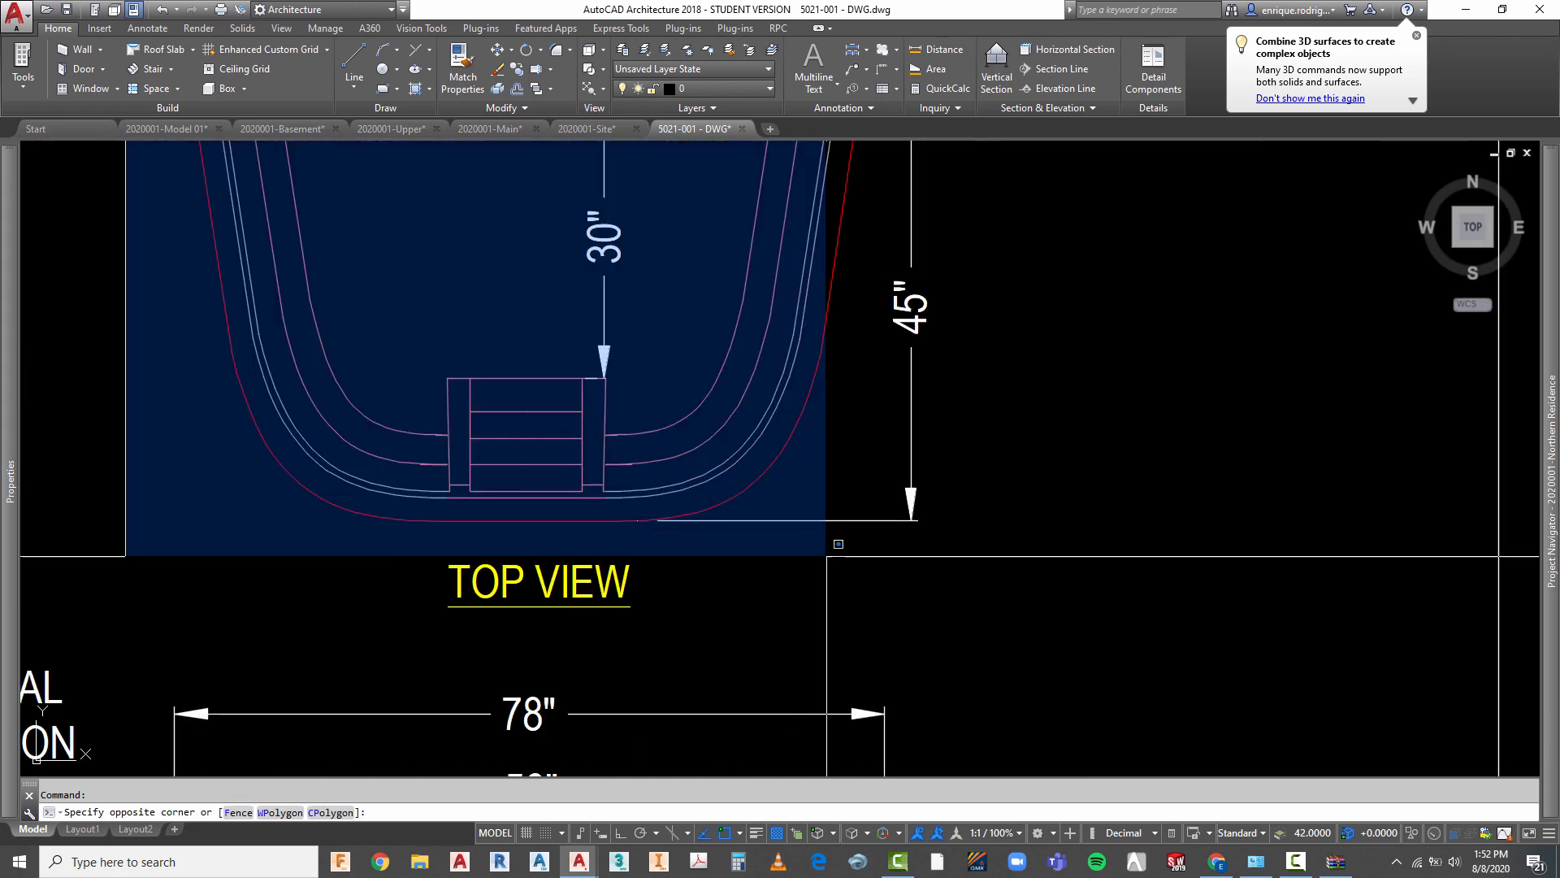
pyautogui.scroll(-2, 873, 546)
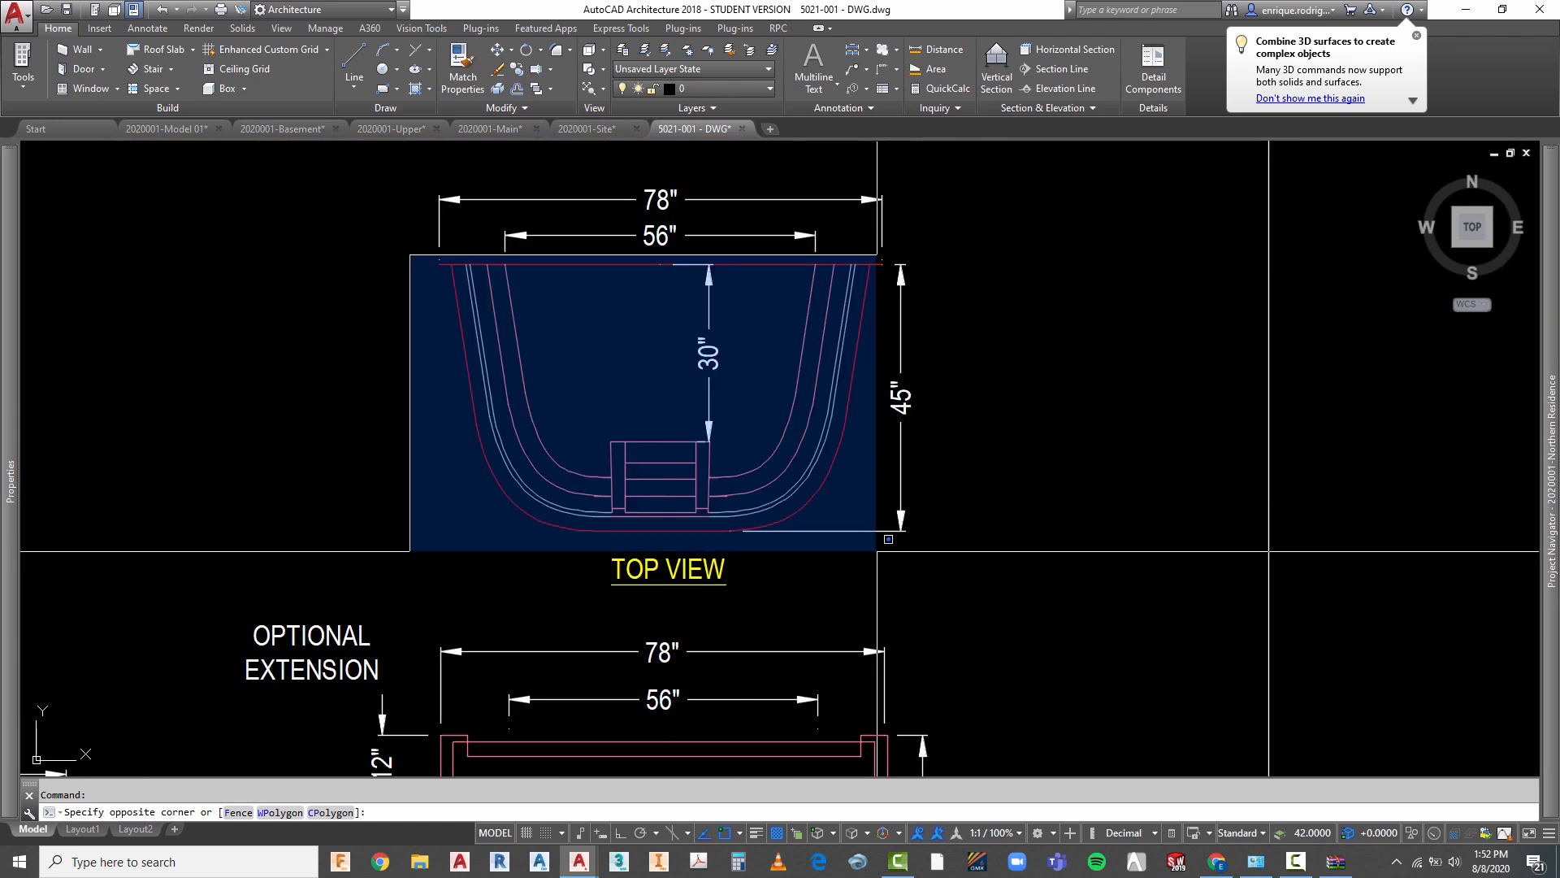
pyautogui.click(877, 551)
pyautogui.rightClick(1025, 294)
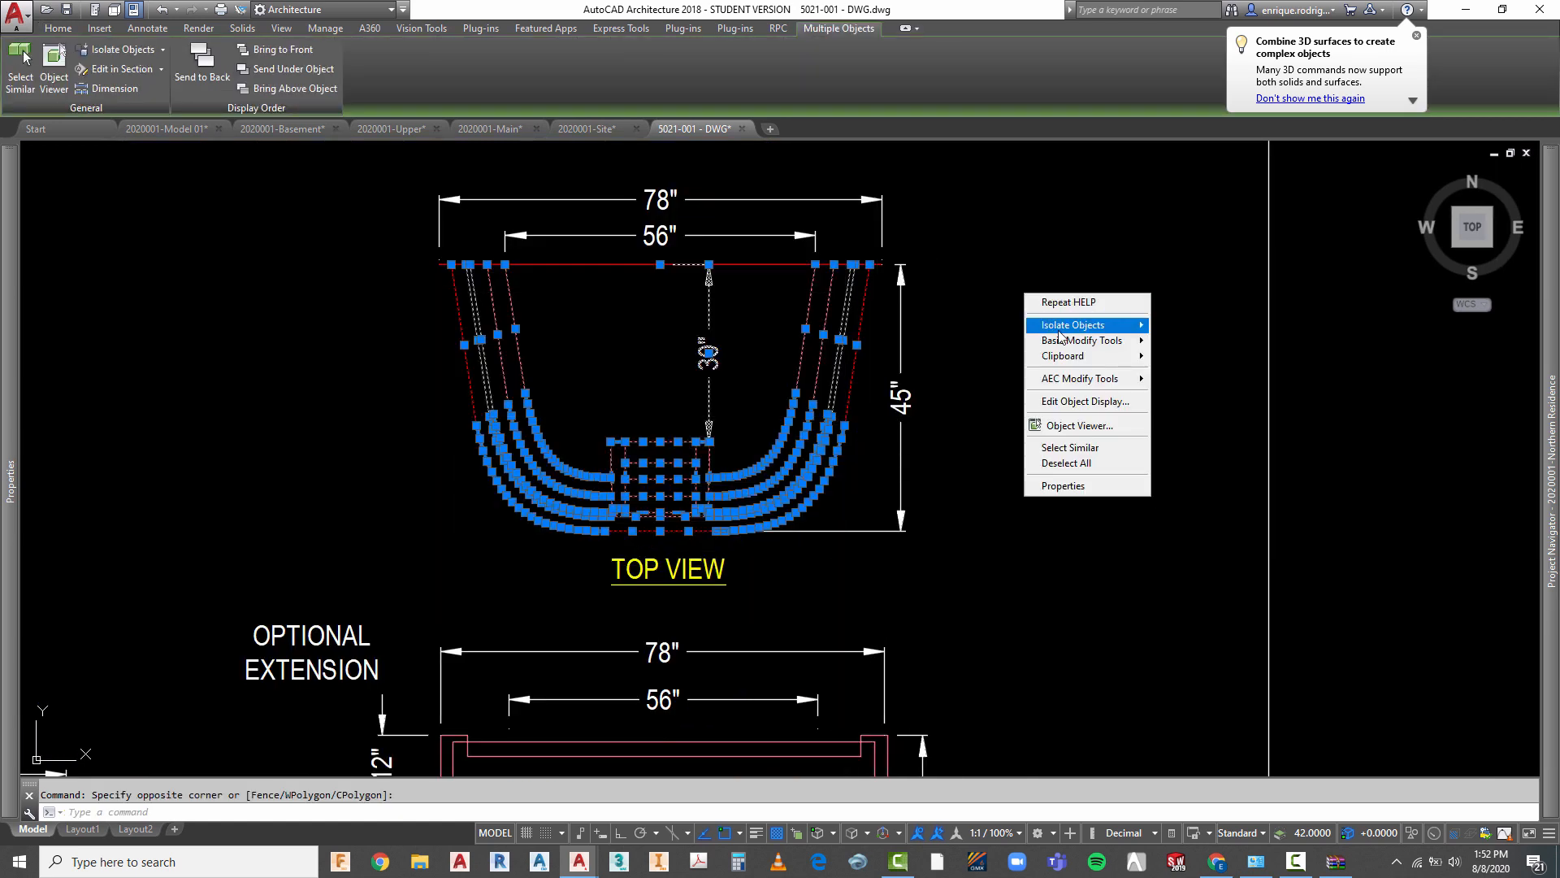
pyautogui.moveTo(1060, 334)
pyautogui.moveTo(1069, 363)
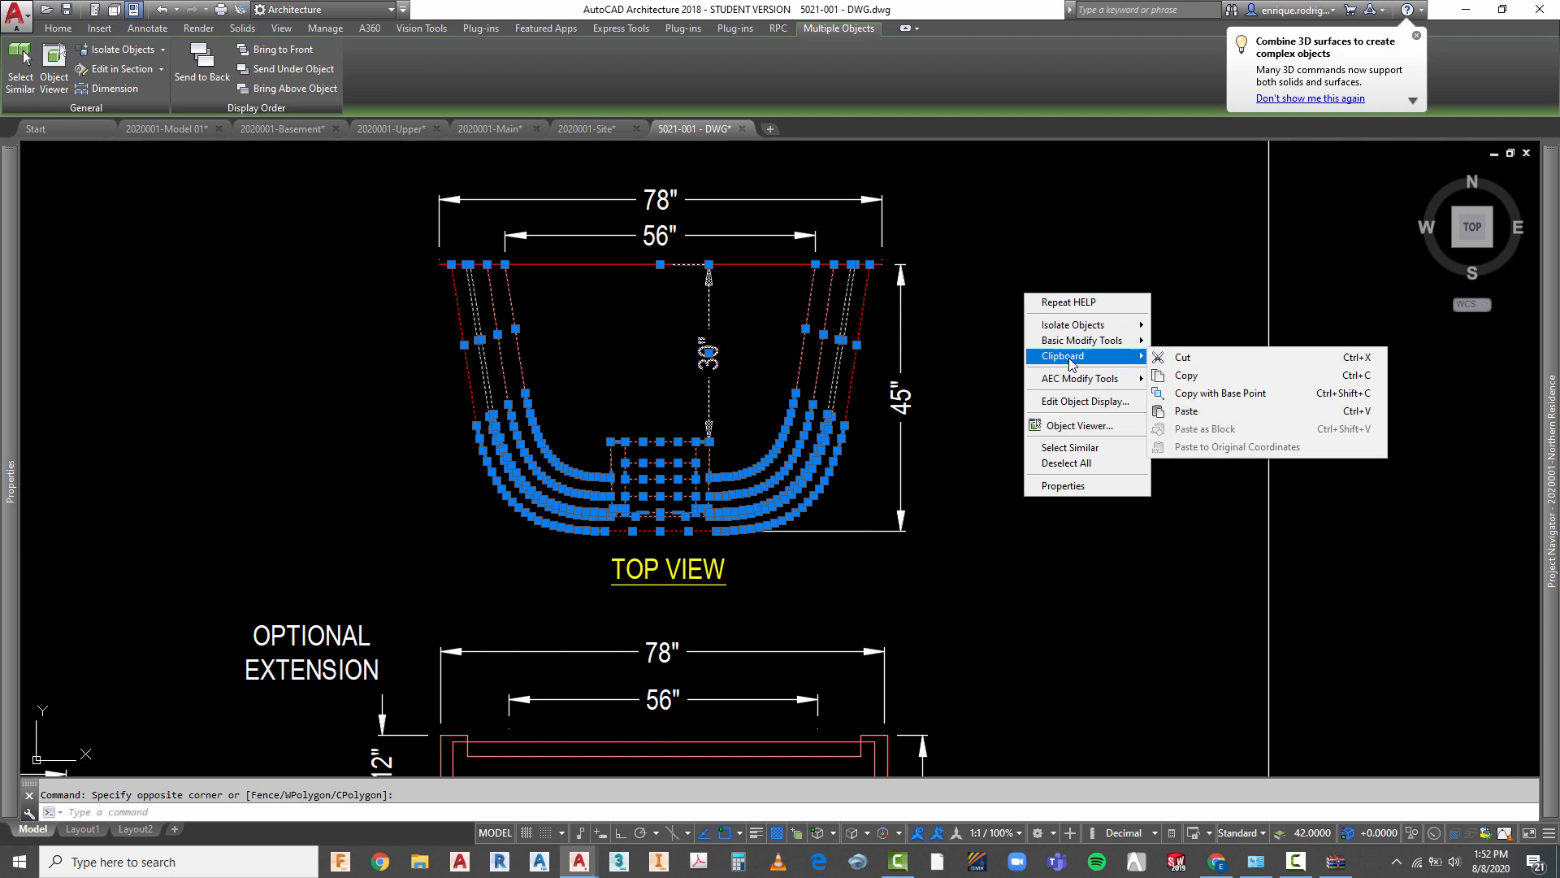
pyautogui.click(1192, 376)
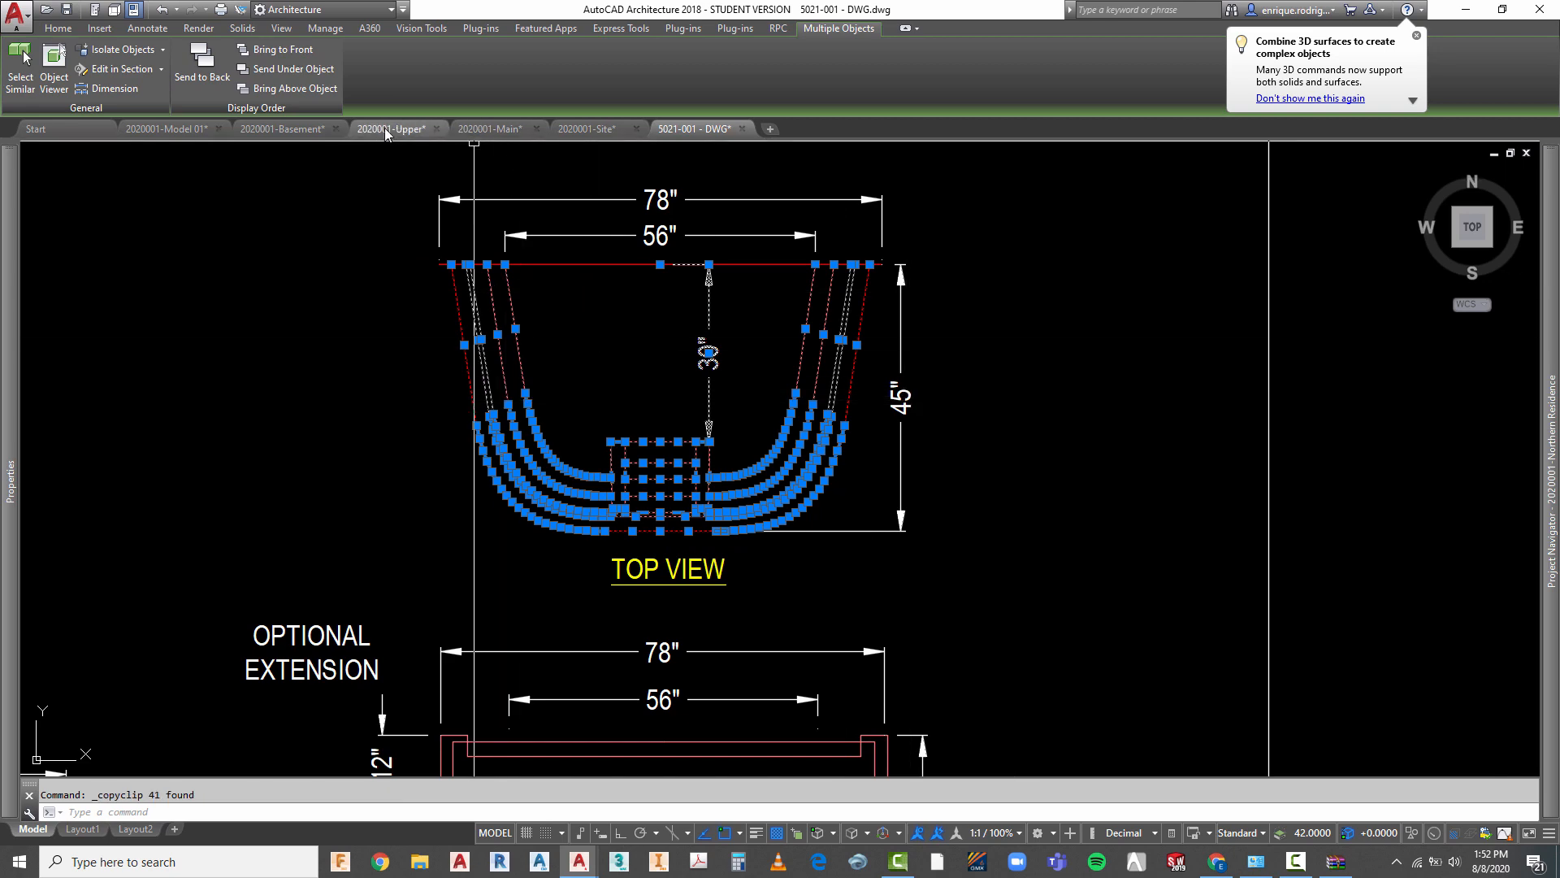
# - Switch to the 2020001-Basement drawing and paste the copied egress well in the empty space west of the building
pyautogui.click(294, 128)
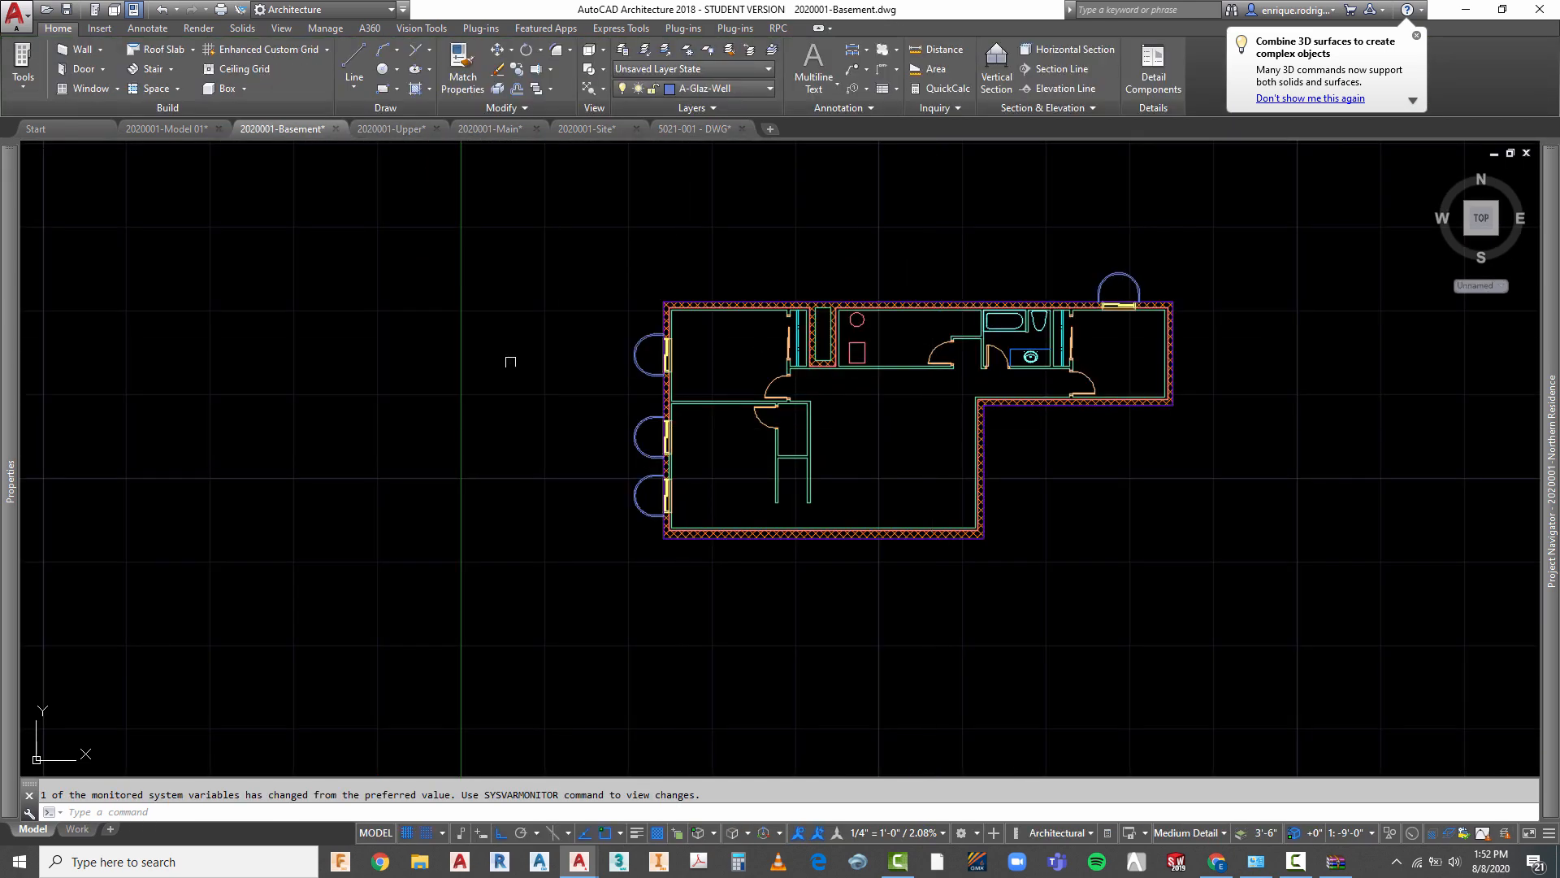
pyautogui.scroll(4, 533, 349)
pyautogui.press('Escape')
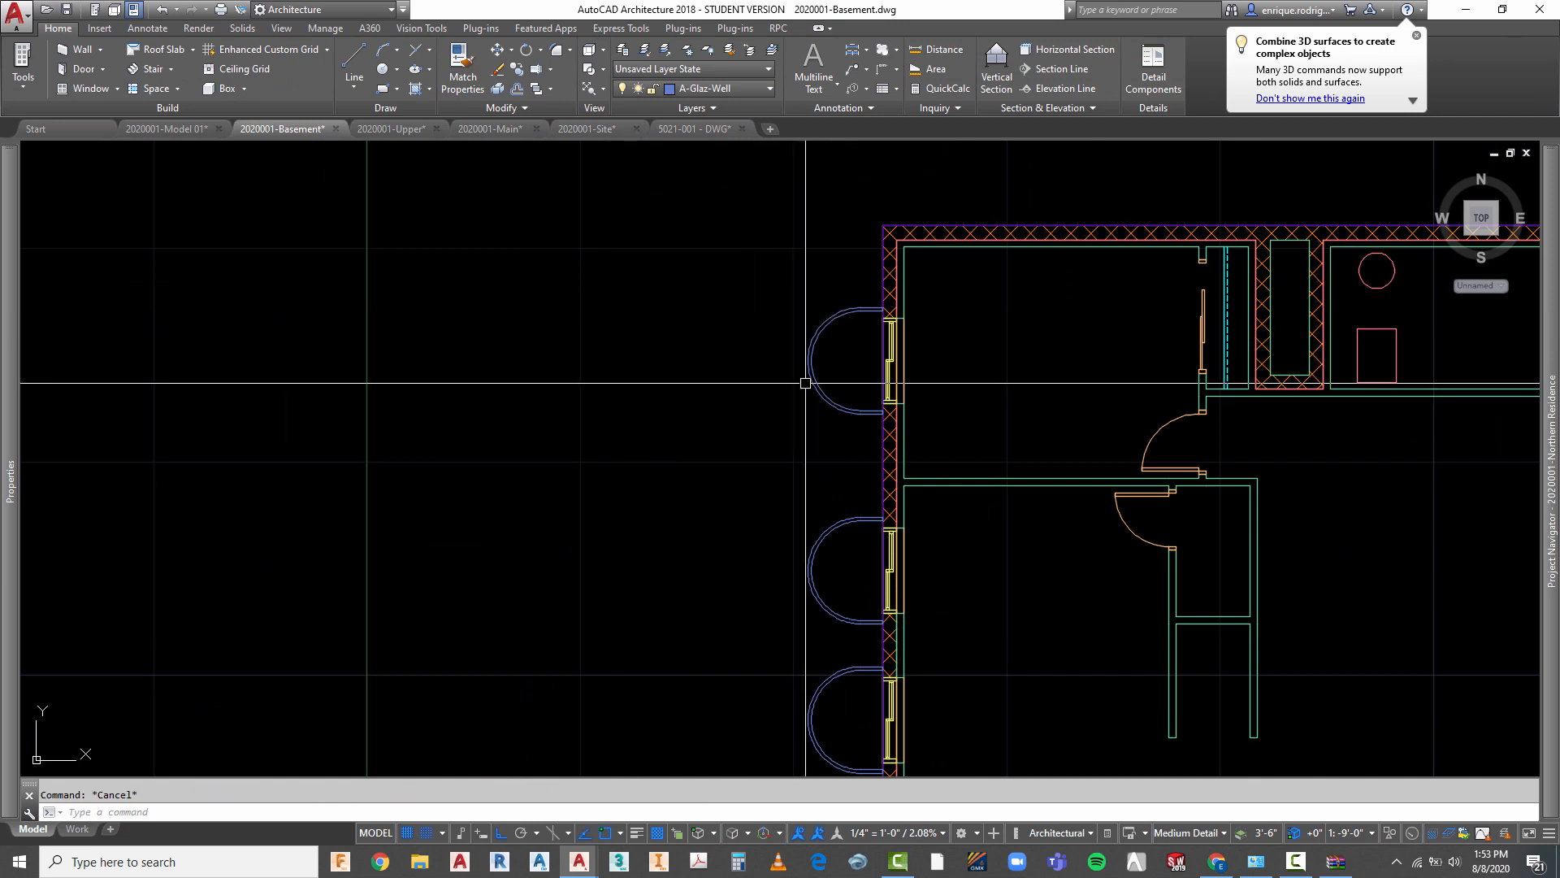
pyautogui.rightClick(549, 292)
pyautogui.moveTo(614, 389)
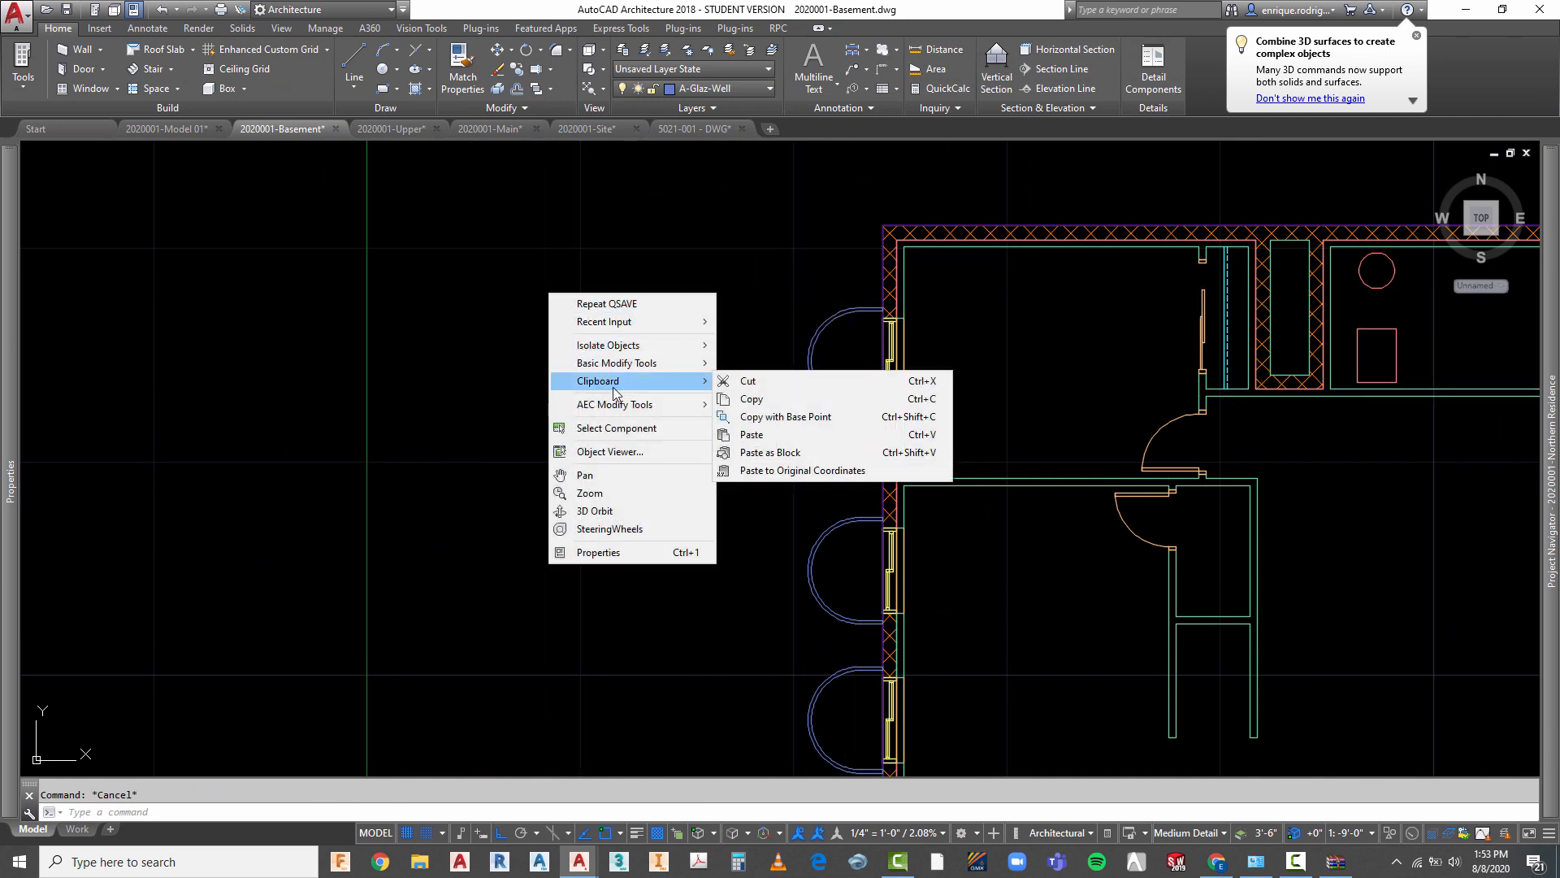
pyautogui.click(759, 435)
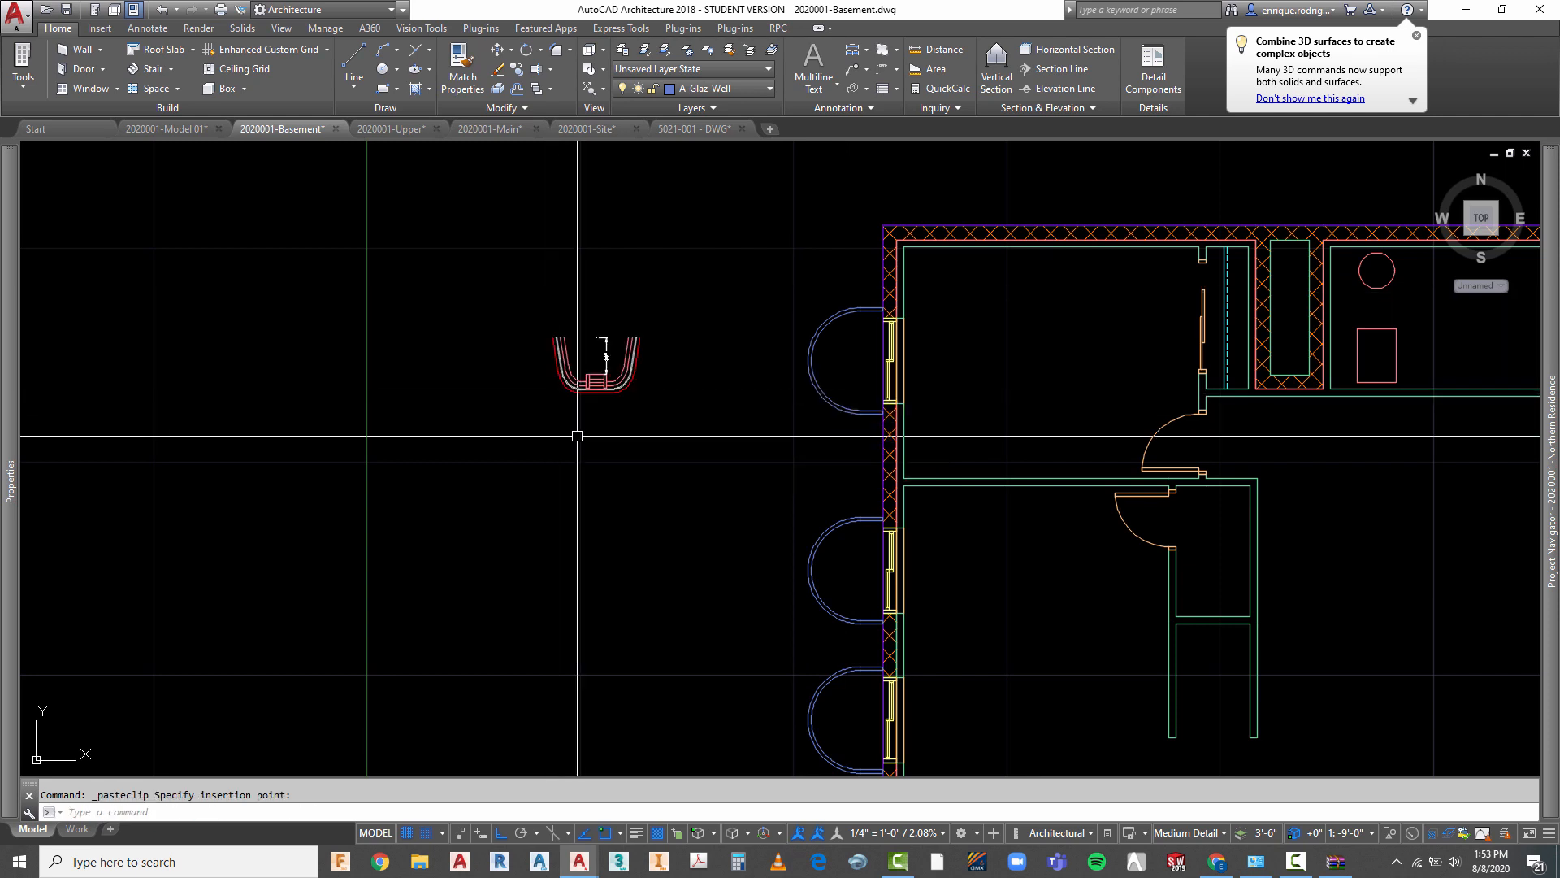
# - Erase the 30" dimension from the pasted egress well
pyautogui.scroll(6, 597, 353)
pyautogui.press('Escape')
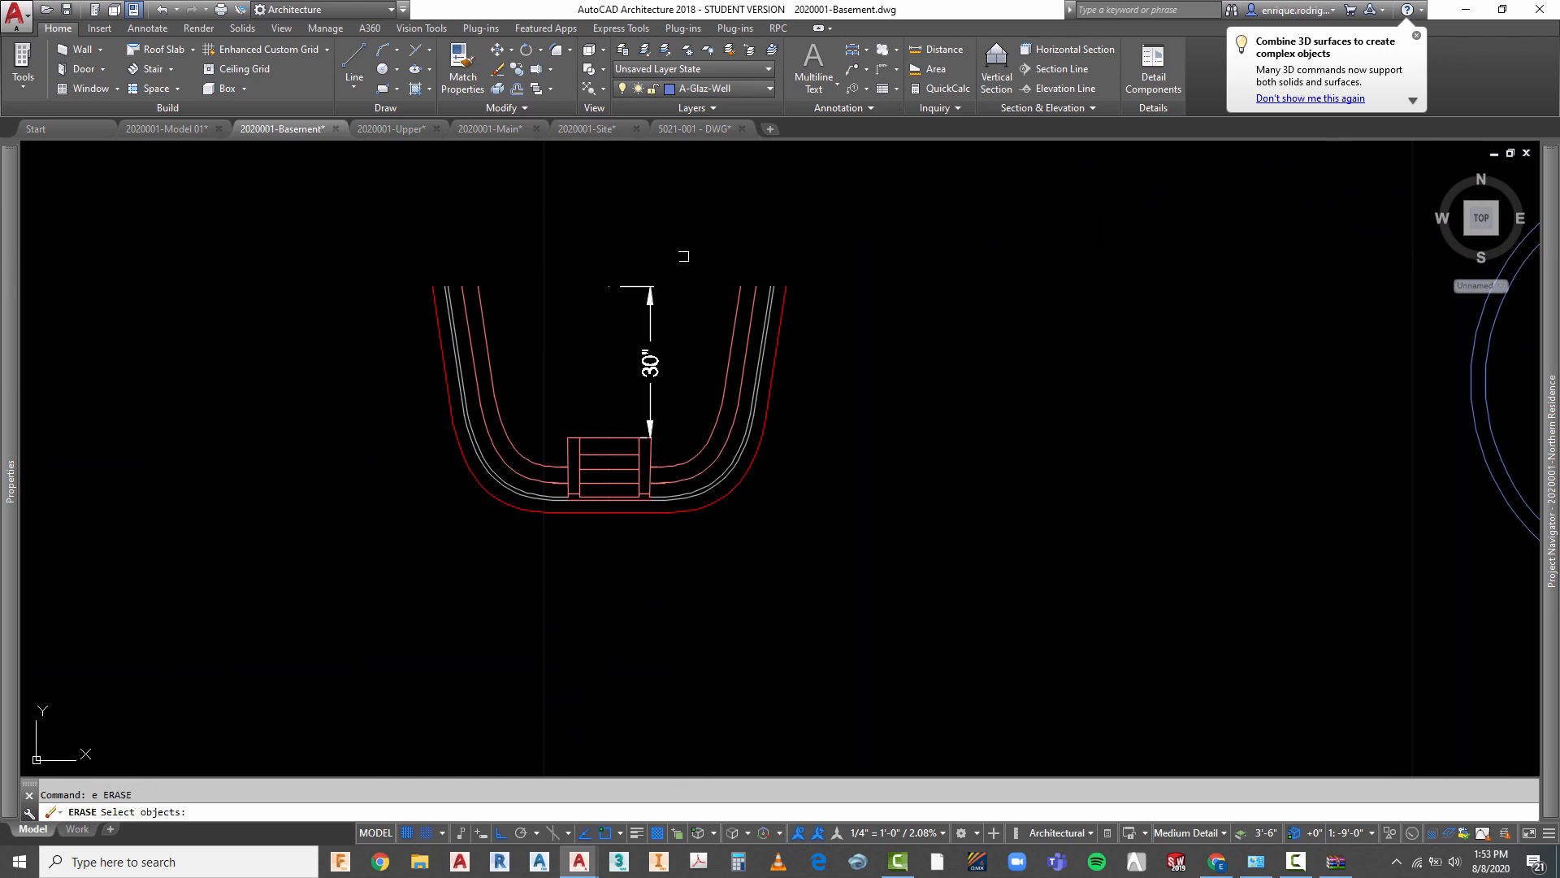
pyautogui.click(683, 256)
pyautogui.click(592, 368)
pyautogui.press('Return')
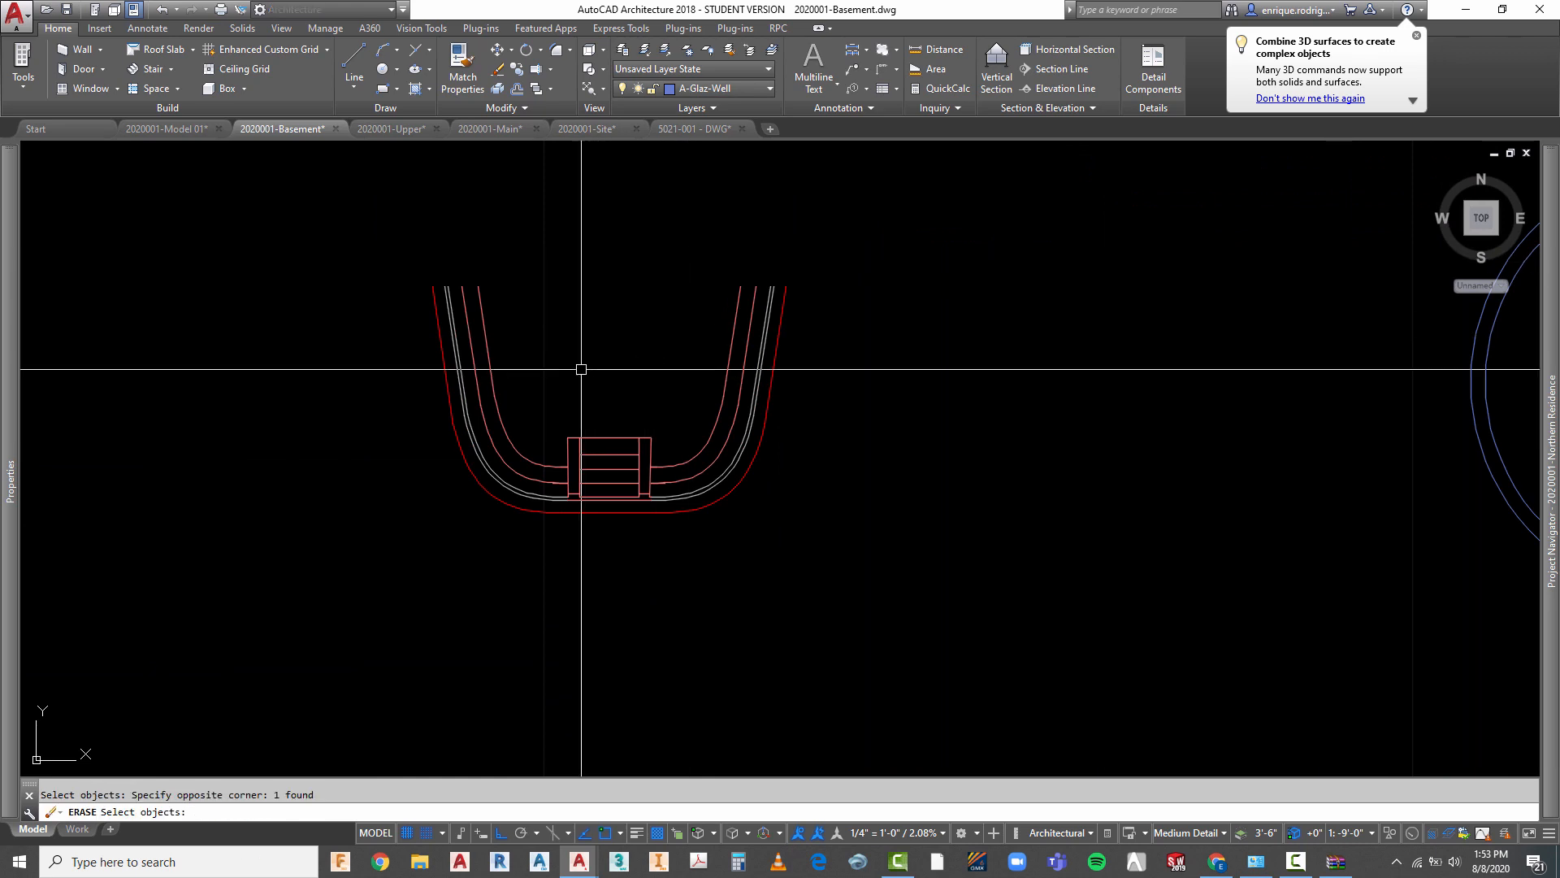
pyautogui.press('Escape')
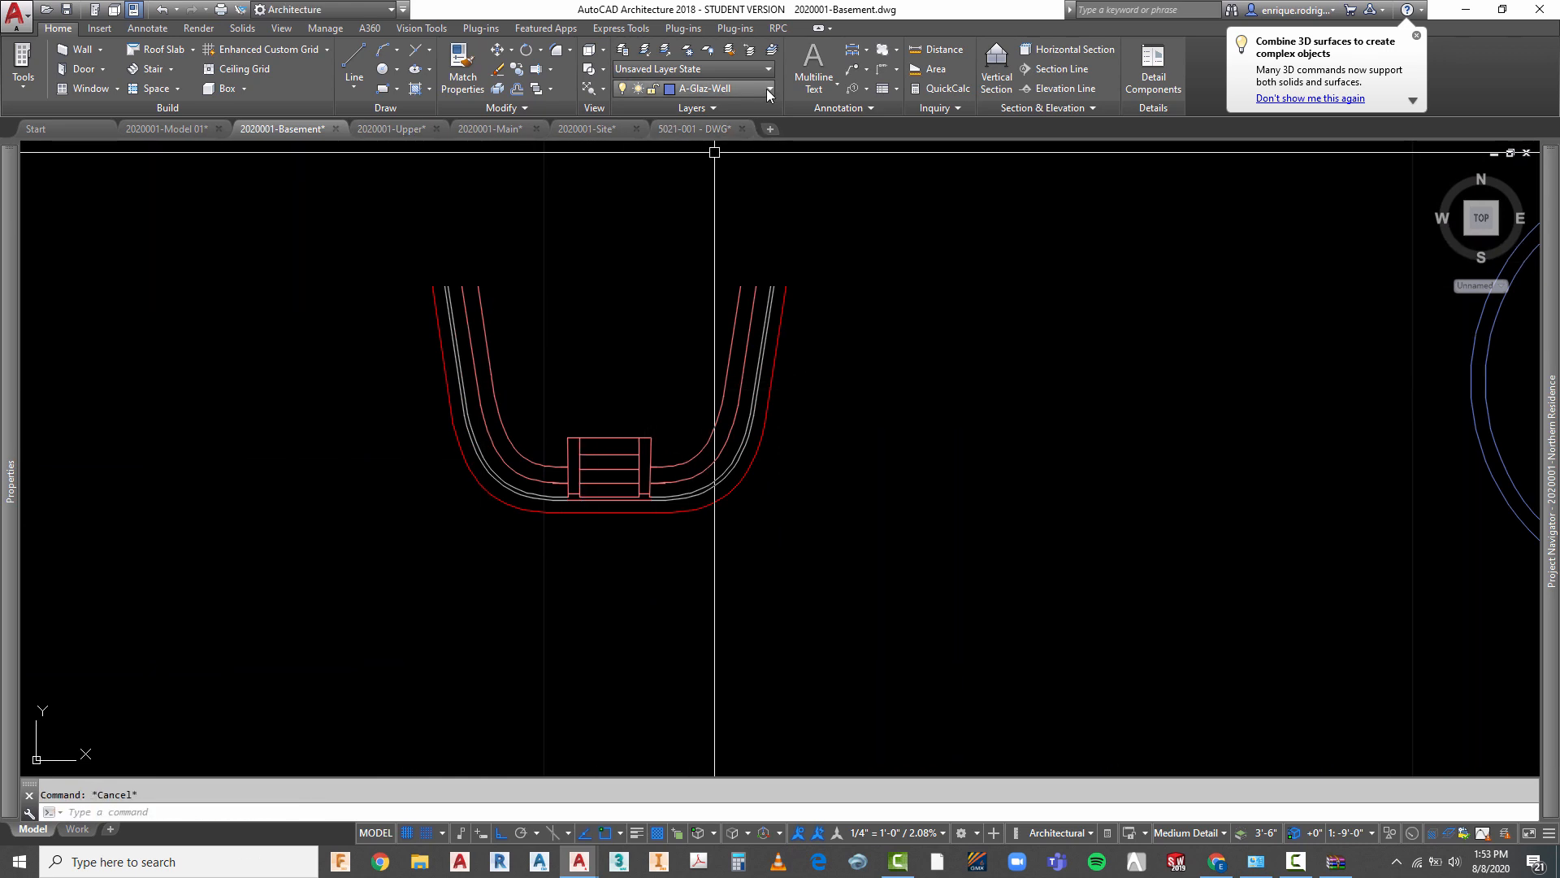
# - Move all linework of the pasted egress well to the A-Glaz-Well layer
pyautogui.click(798, 204)
pyautogui.click(326, 579)
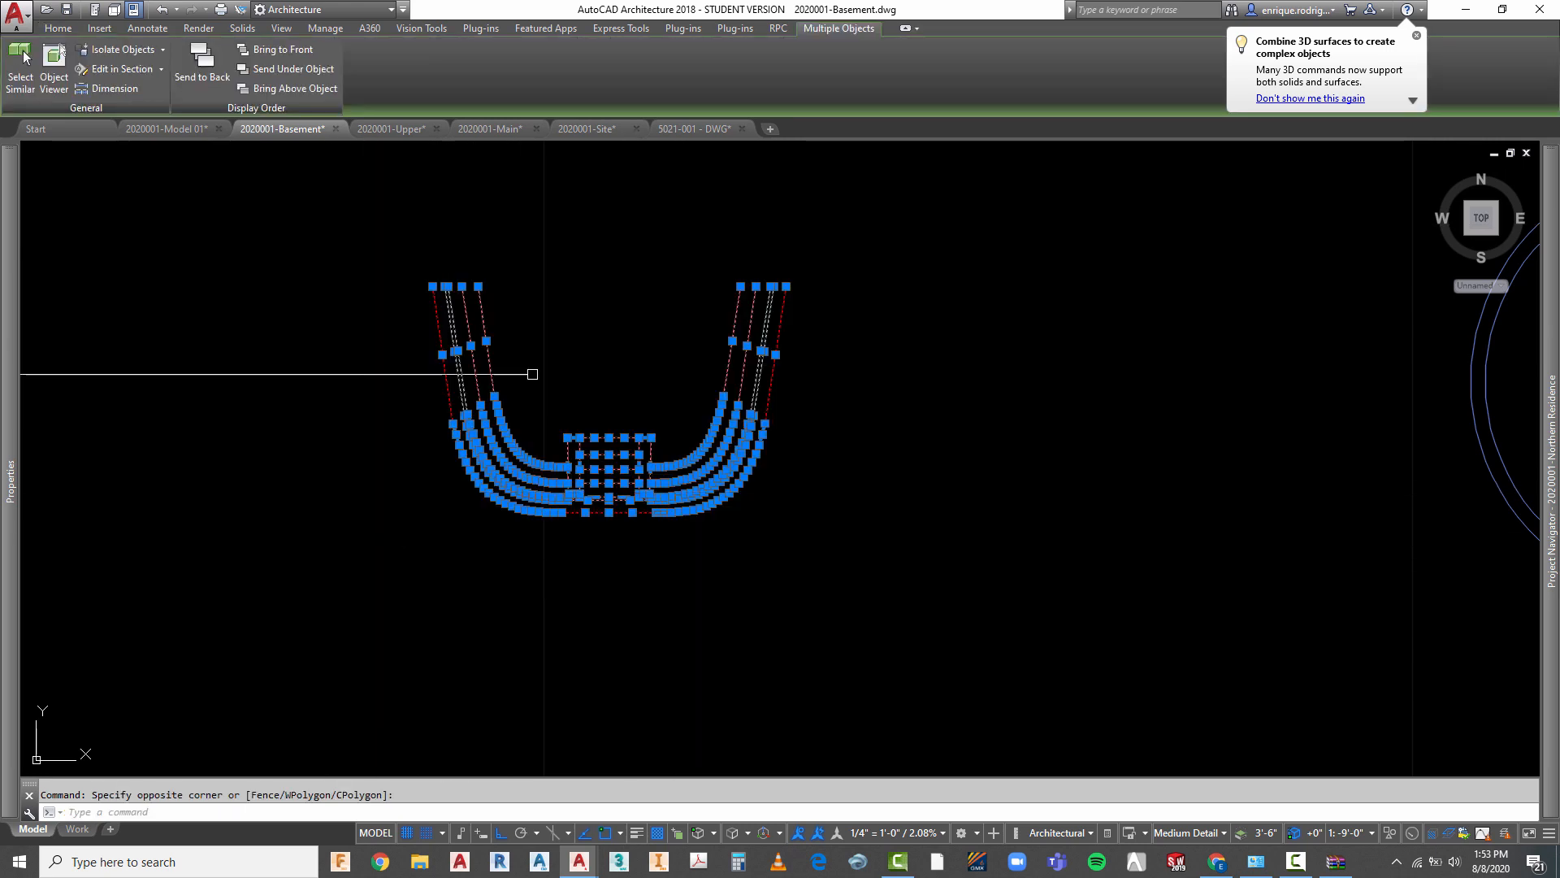
pyautogui.click(58, 28)
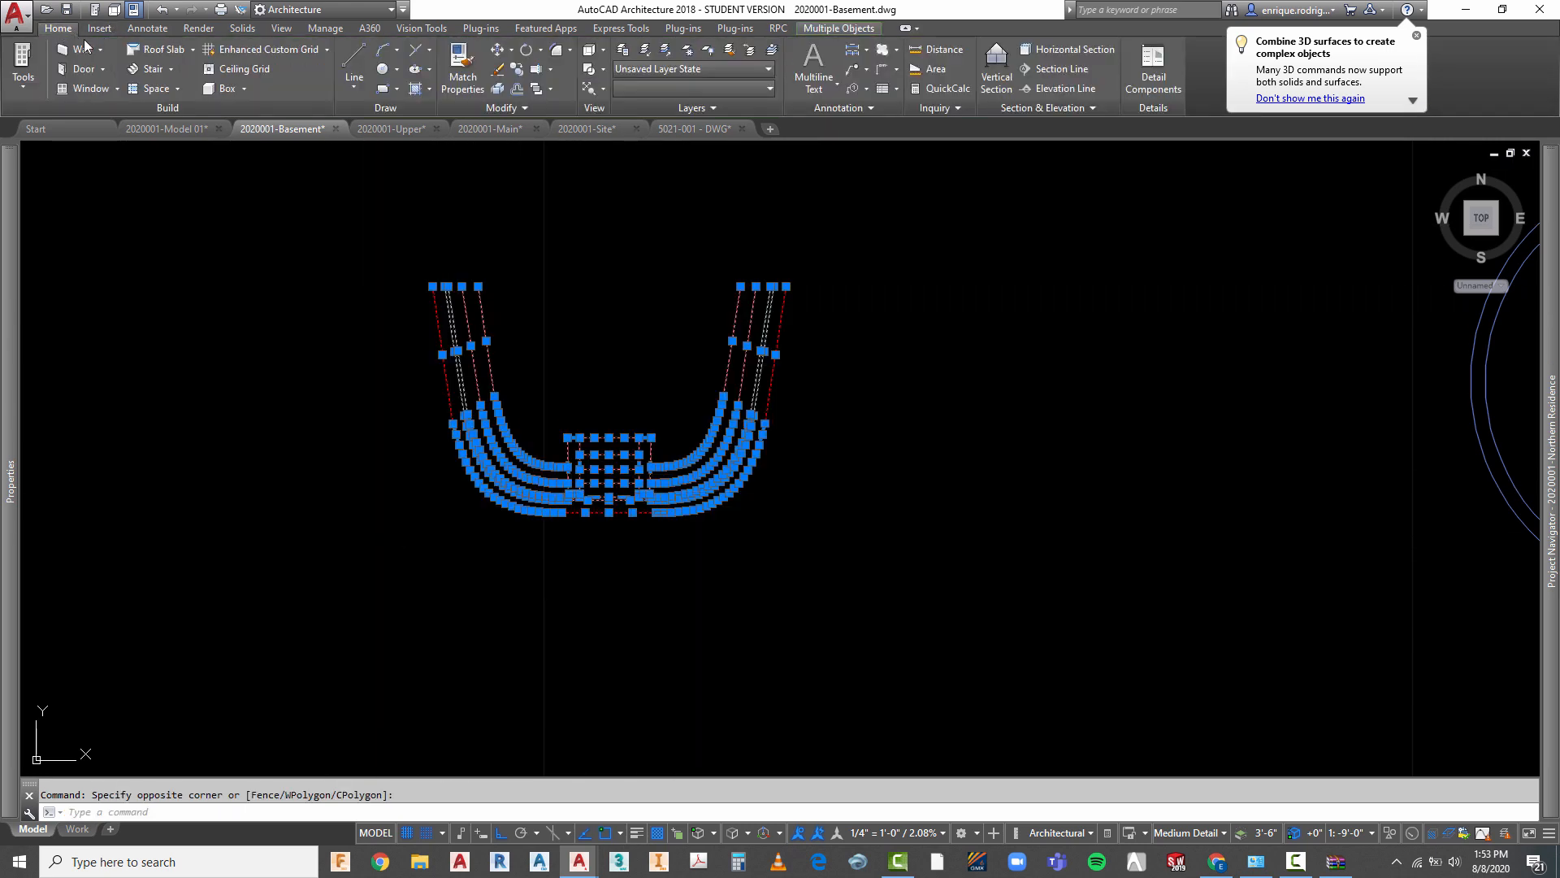
pyautogui.click(739, 91)
pyautogui.click(740, 91)
pyautogui.click(740, 91)
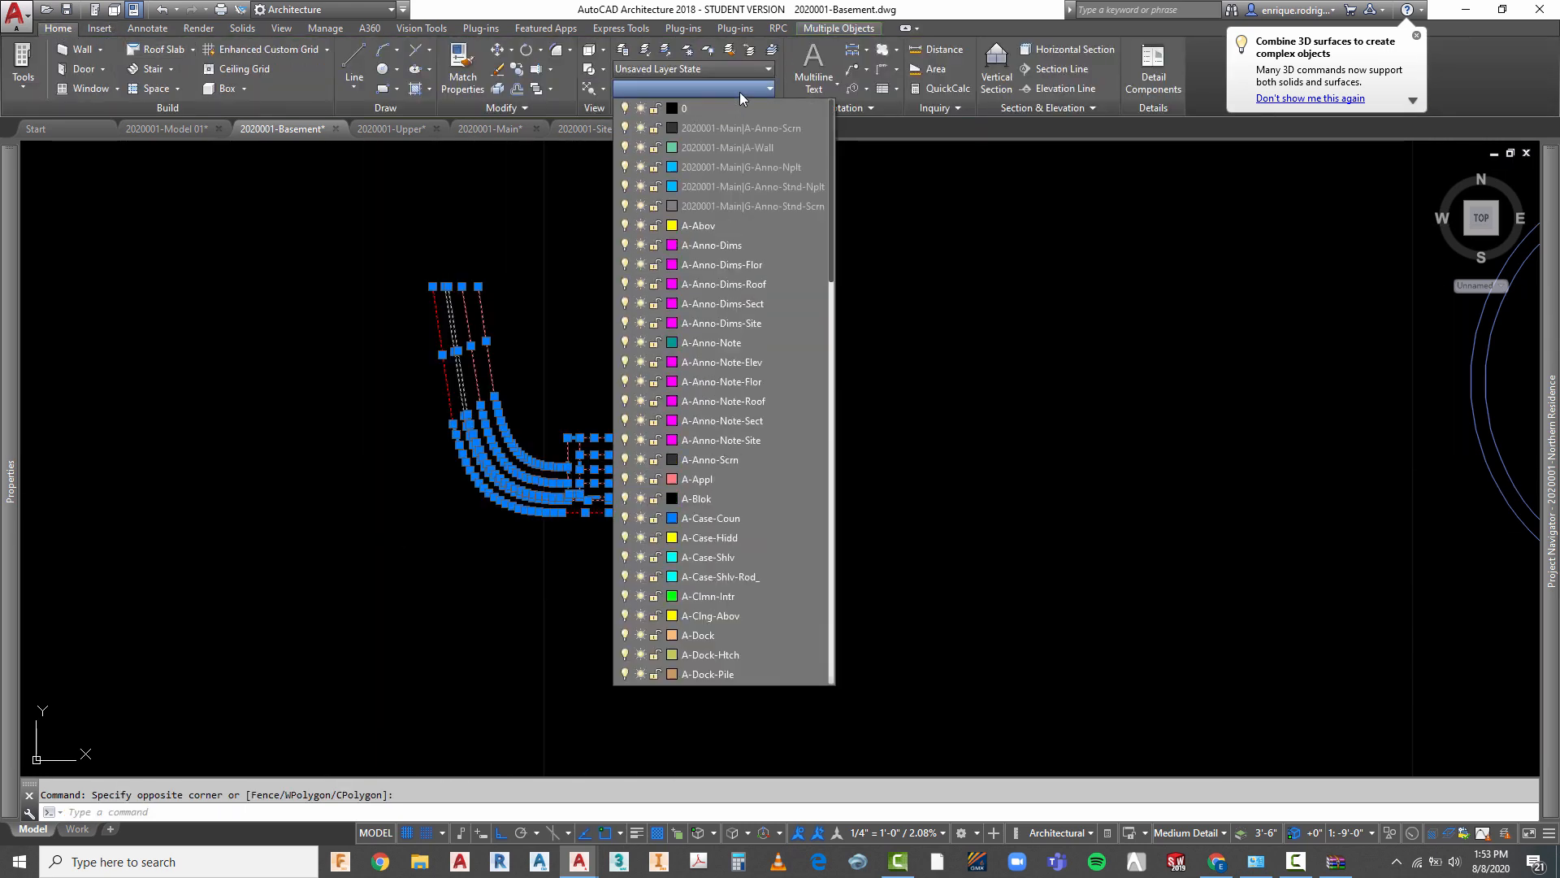
pyautogui.scroll(-4, 735, 593)
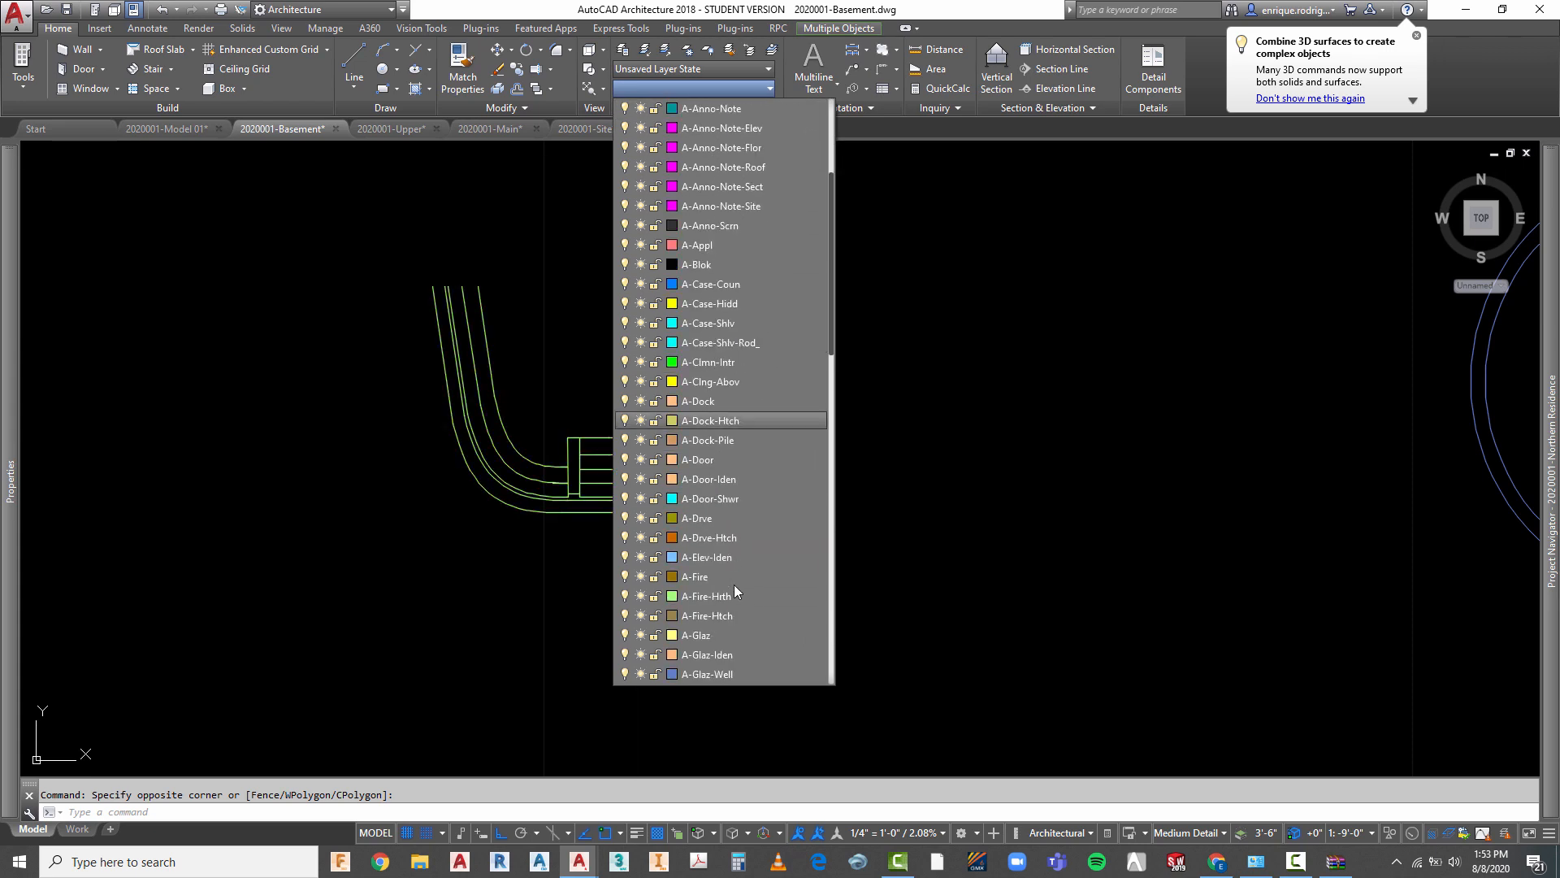
pyautogui.scroll(-2, 716, 501)
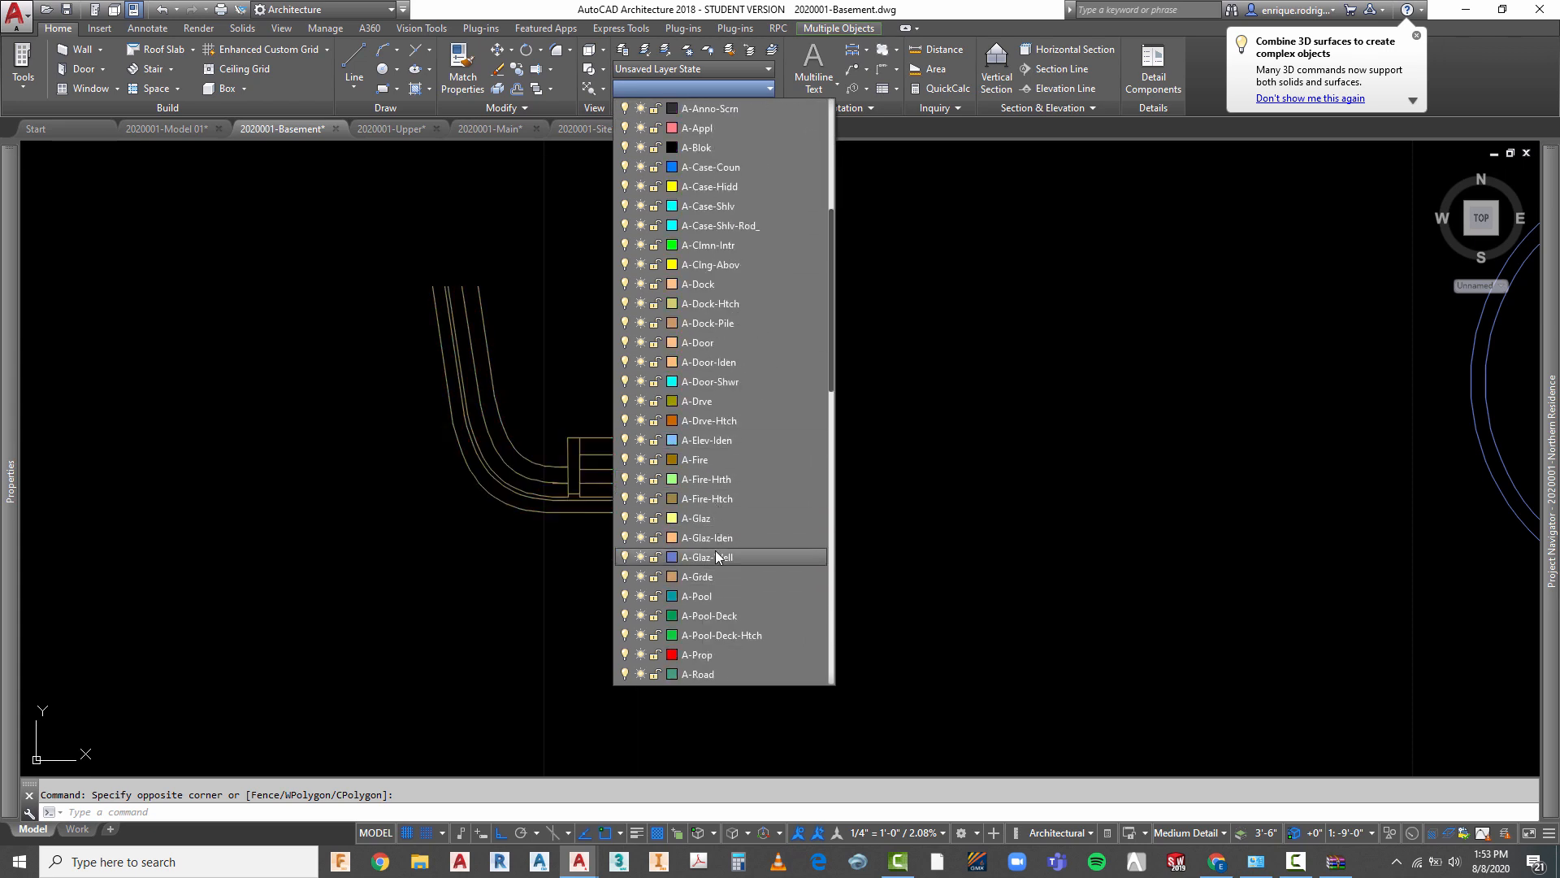
pyautogui.click(715, 554)
pyautogui.press('Escape')
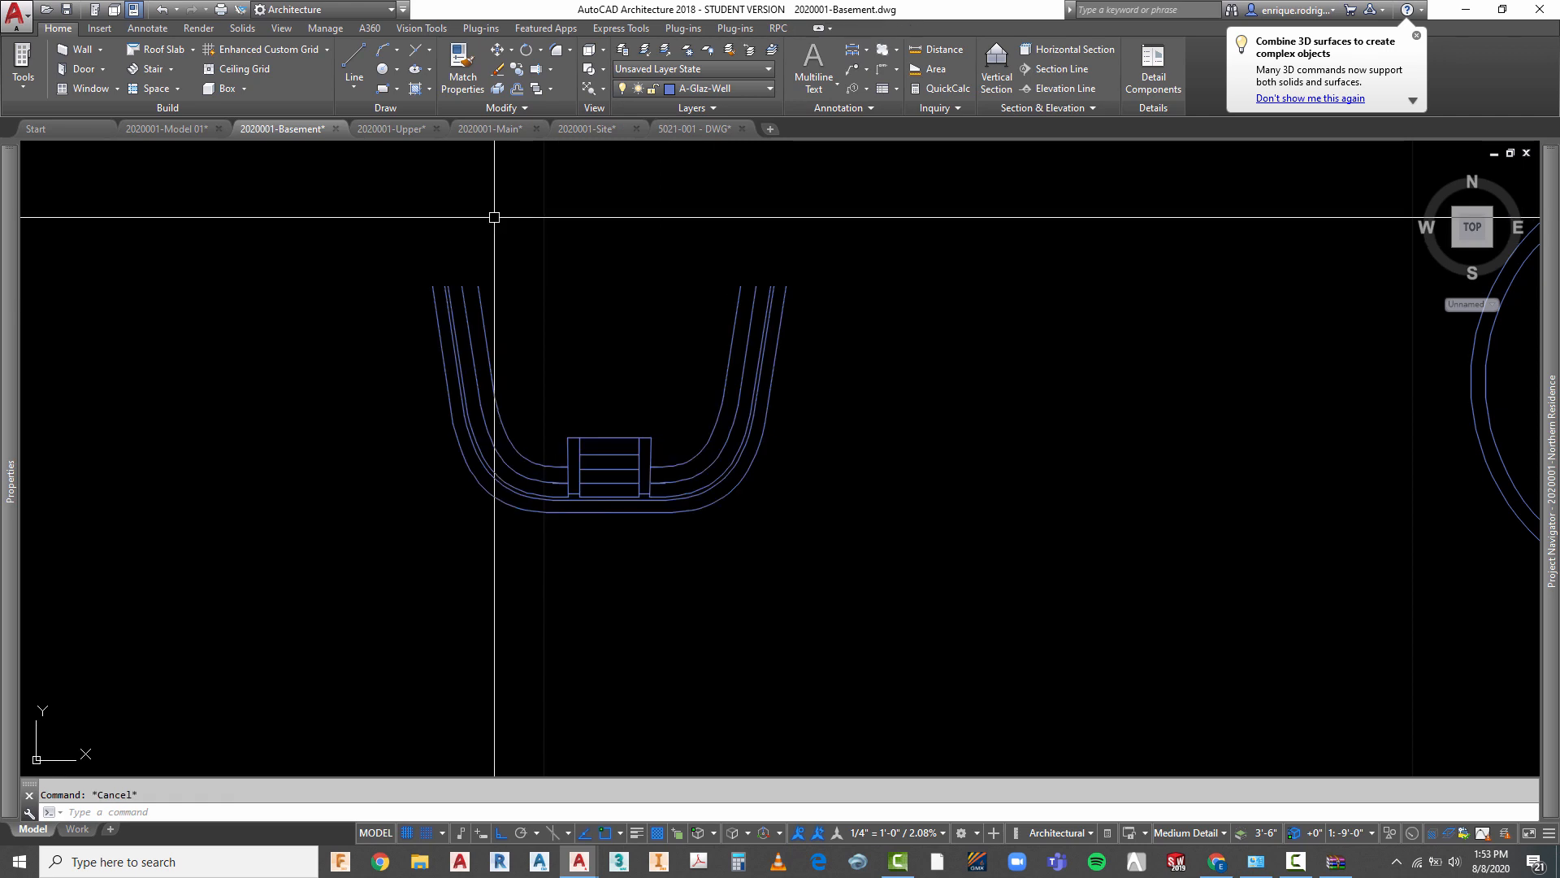
# - Draw a line across the open upper end of each leg of the egress well to close its outline
pyautogui.click(354, 63)
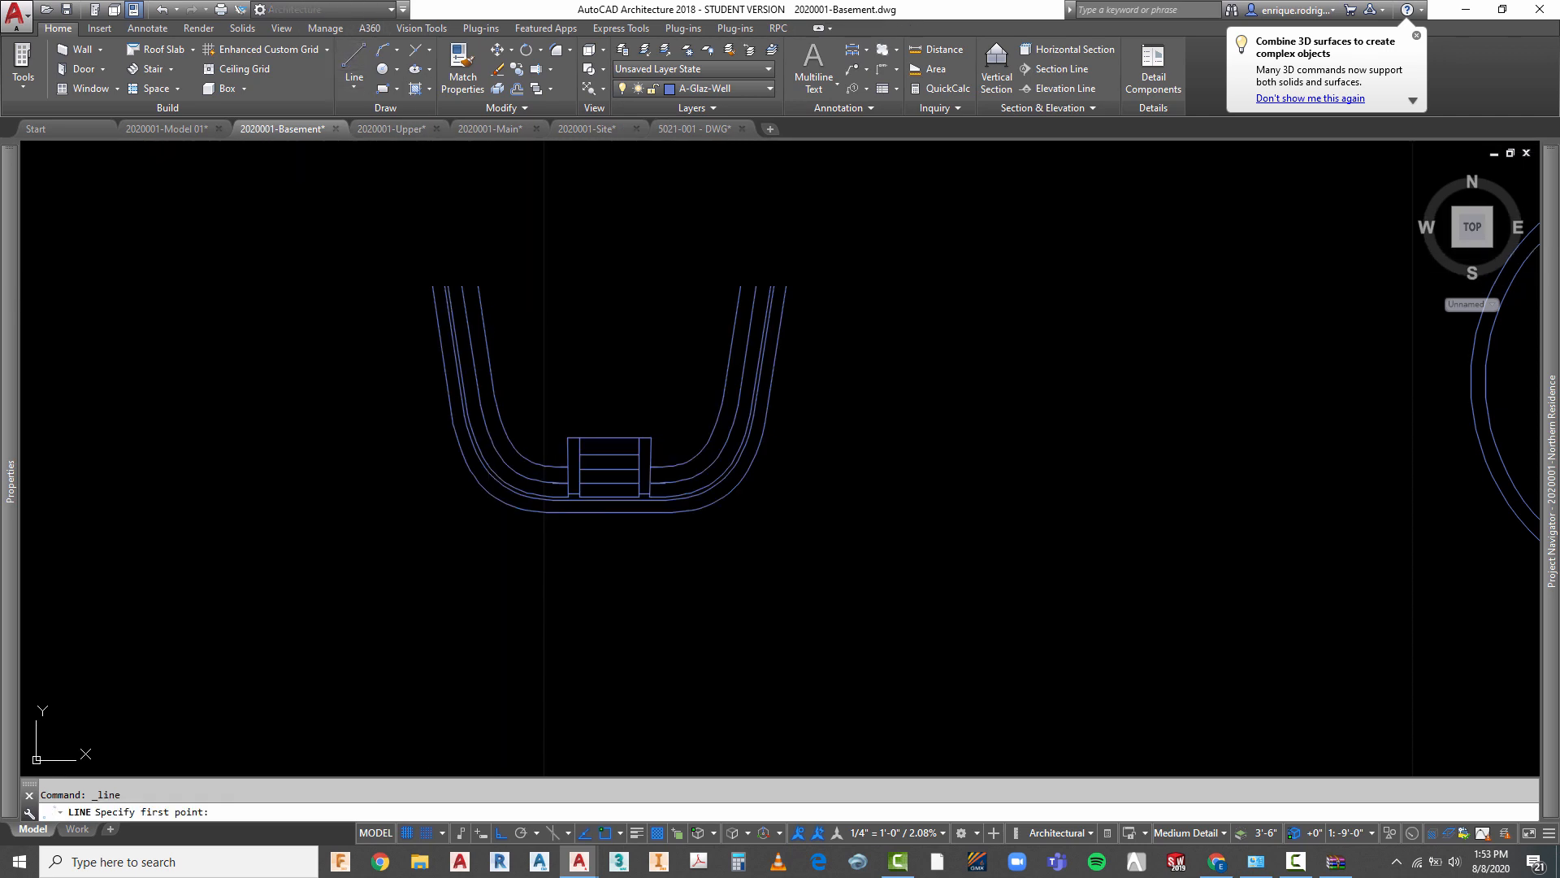
pyautogui.click(433, 286)
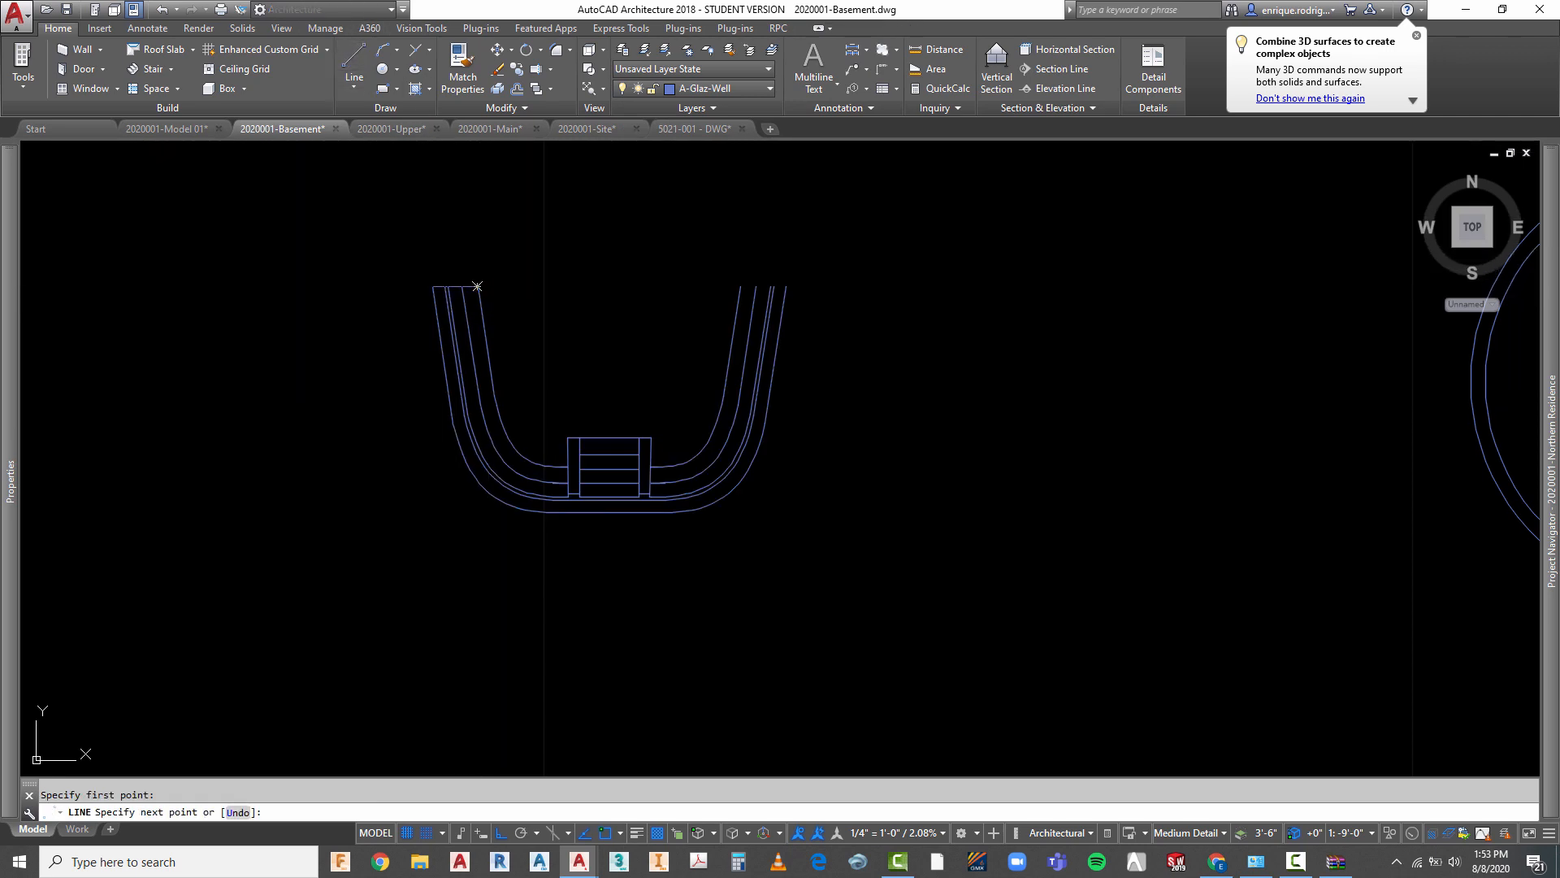
pyautogui.press('Escape')
pyautogui.rightClick(636, 227)
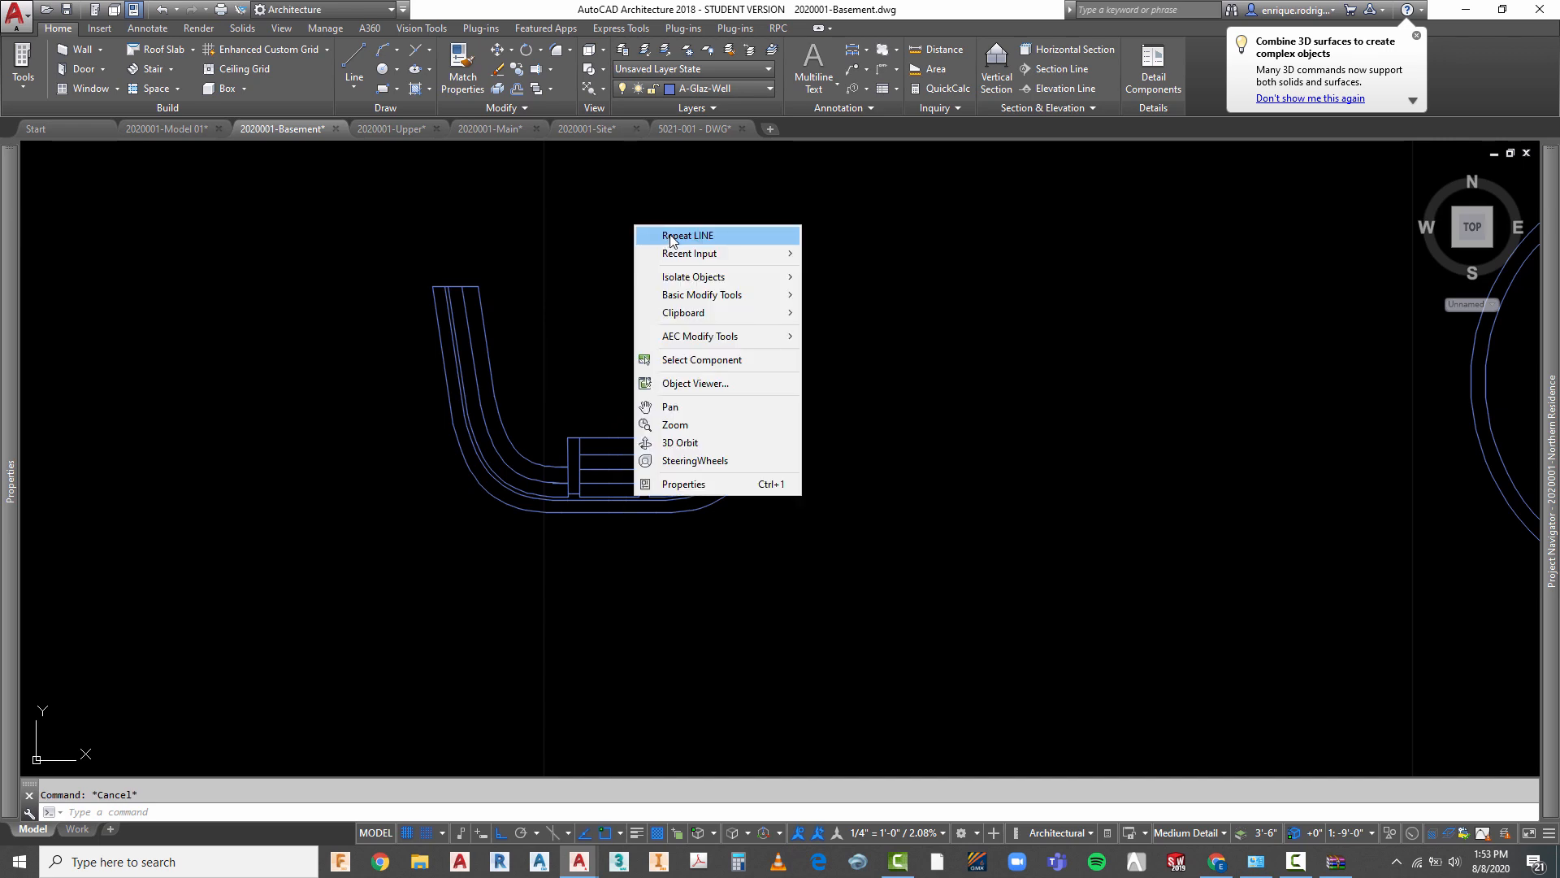
pyautogui.click(671, 236)
pyautogui.click(786, 286)
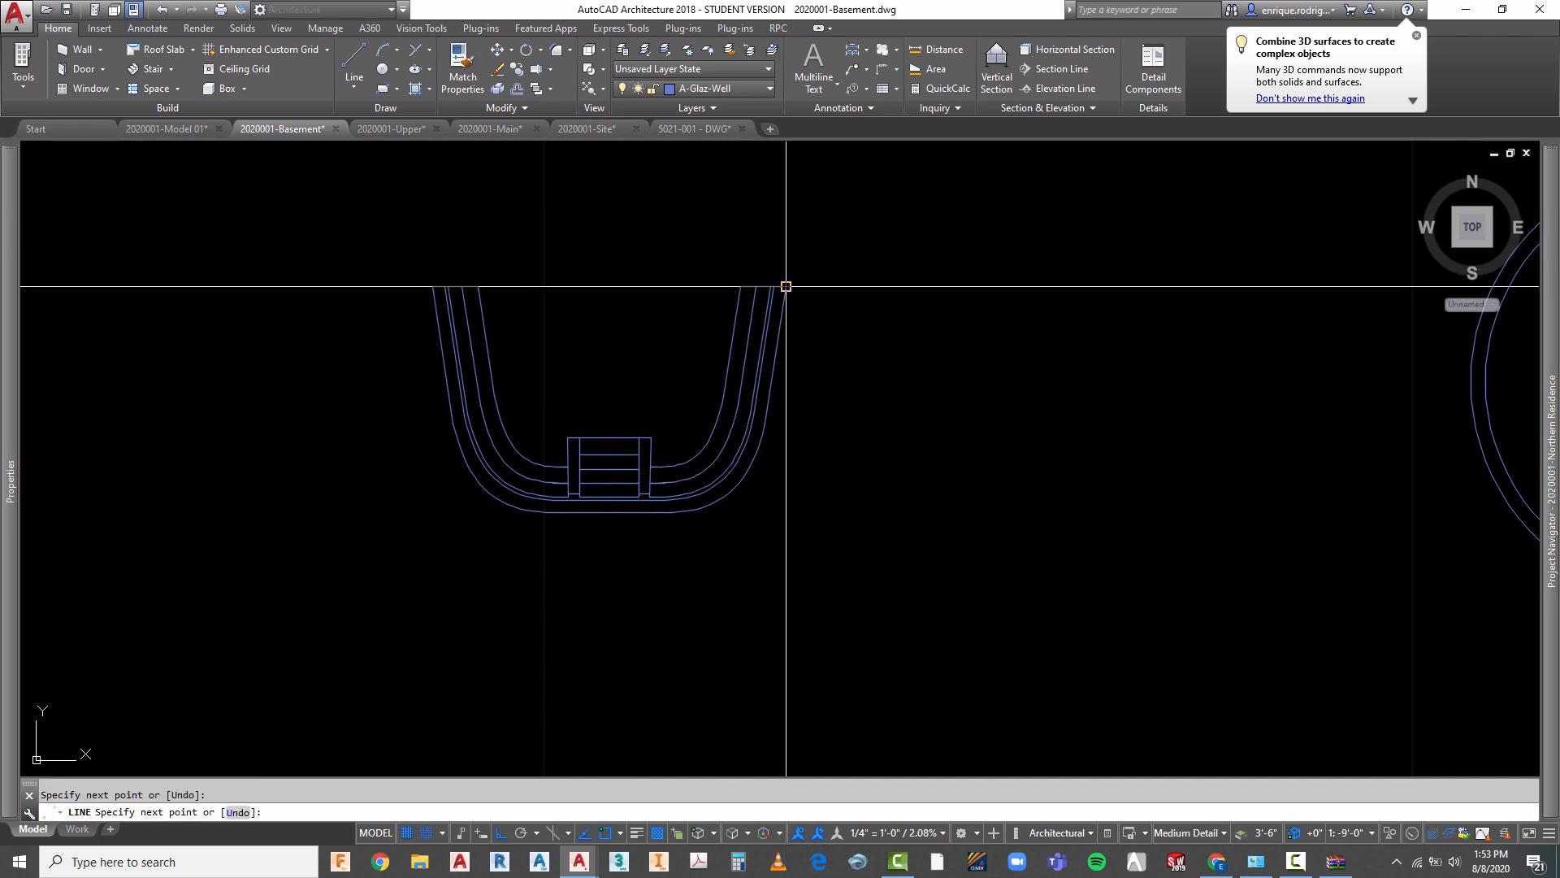
pyautogui.press('Escape')
# - Copy all the loose linework of the egress well west of the building to the clipboard
pyautogui.scroll(-4, 786, 286)
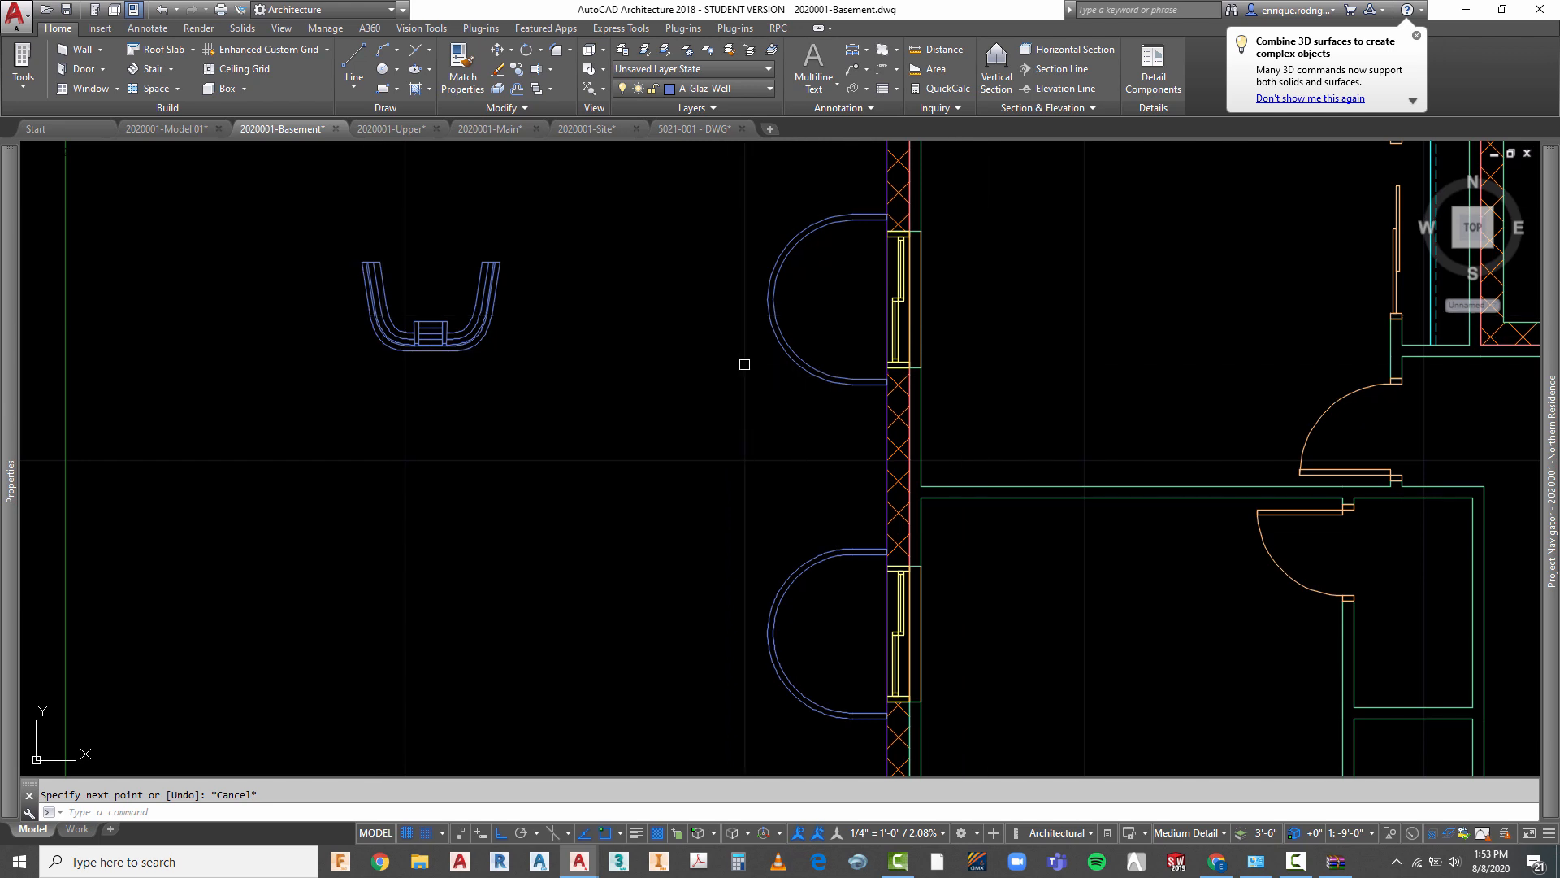
pyautogui.scroll(6, 419, 274)
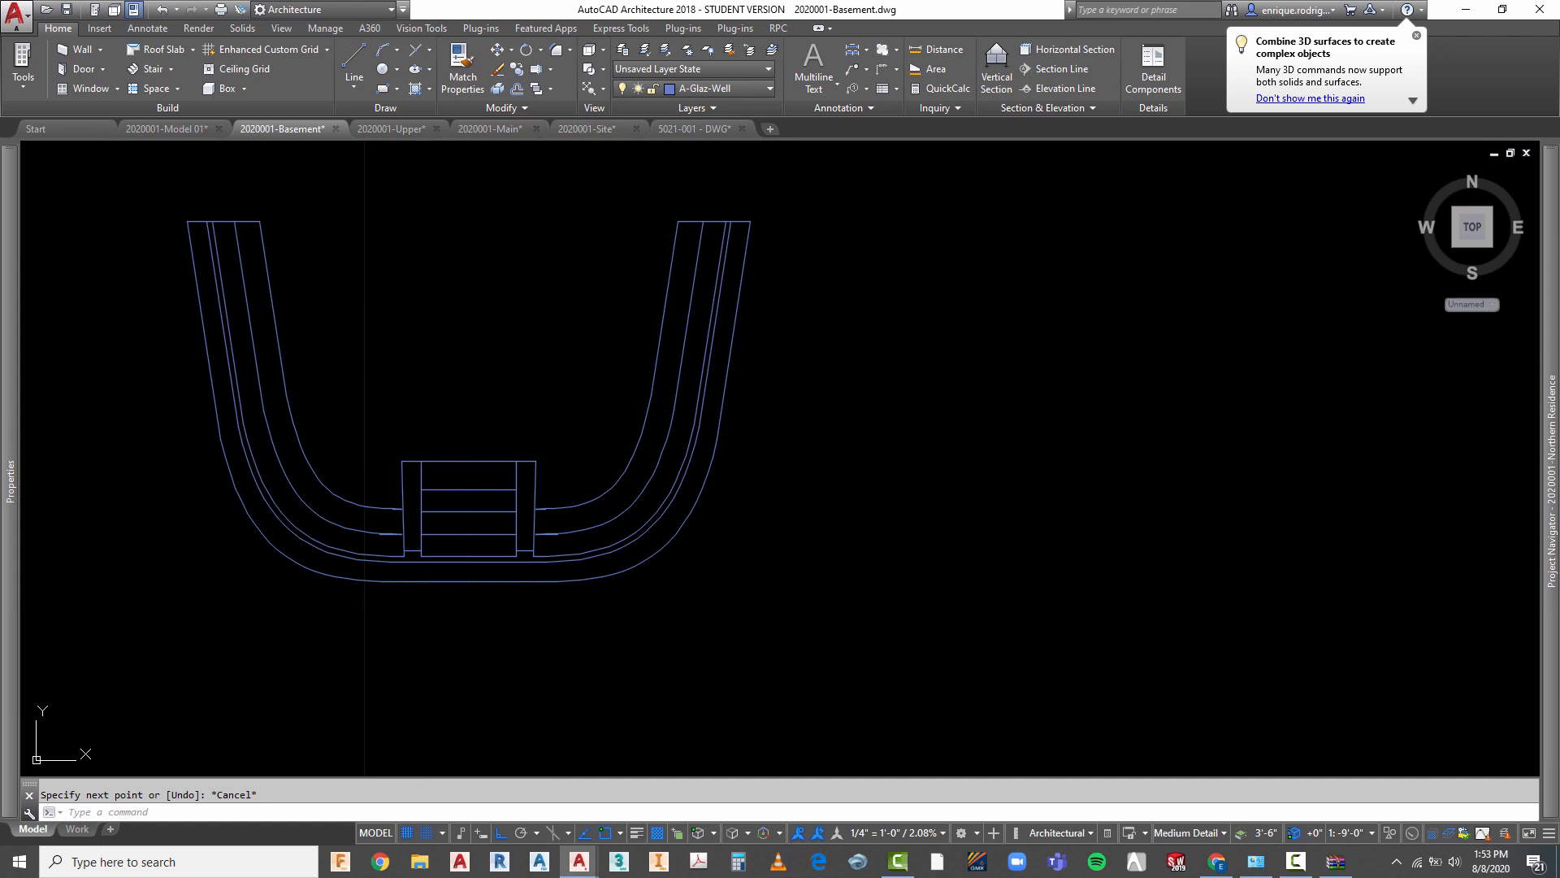
pyautogui.scroll(-2, 429, 619)
pyautogui.scroll(-2, 477, 349)
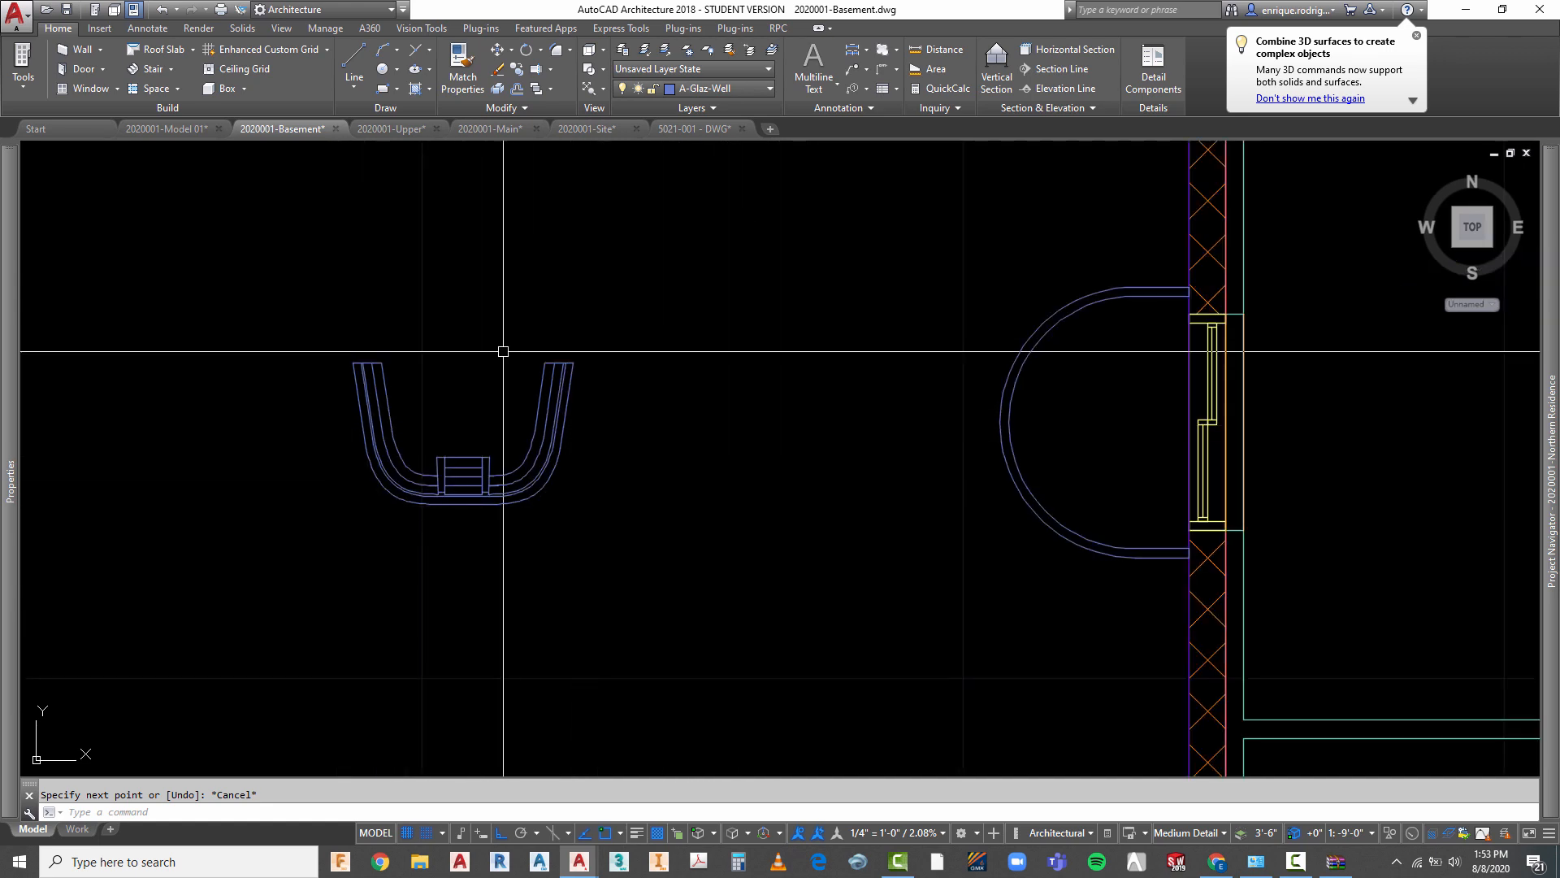
pyautogui.press('Escape')
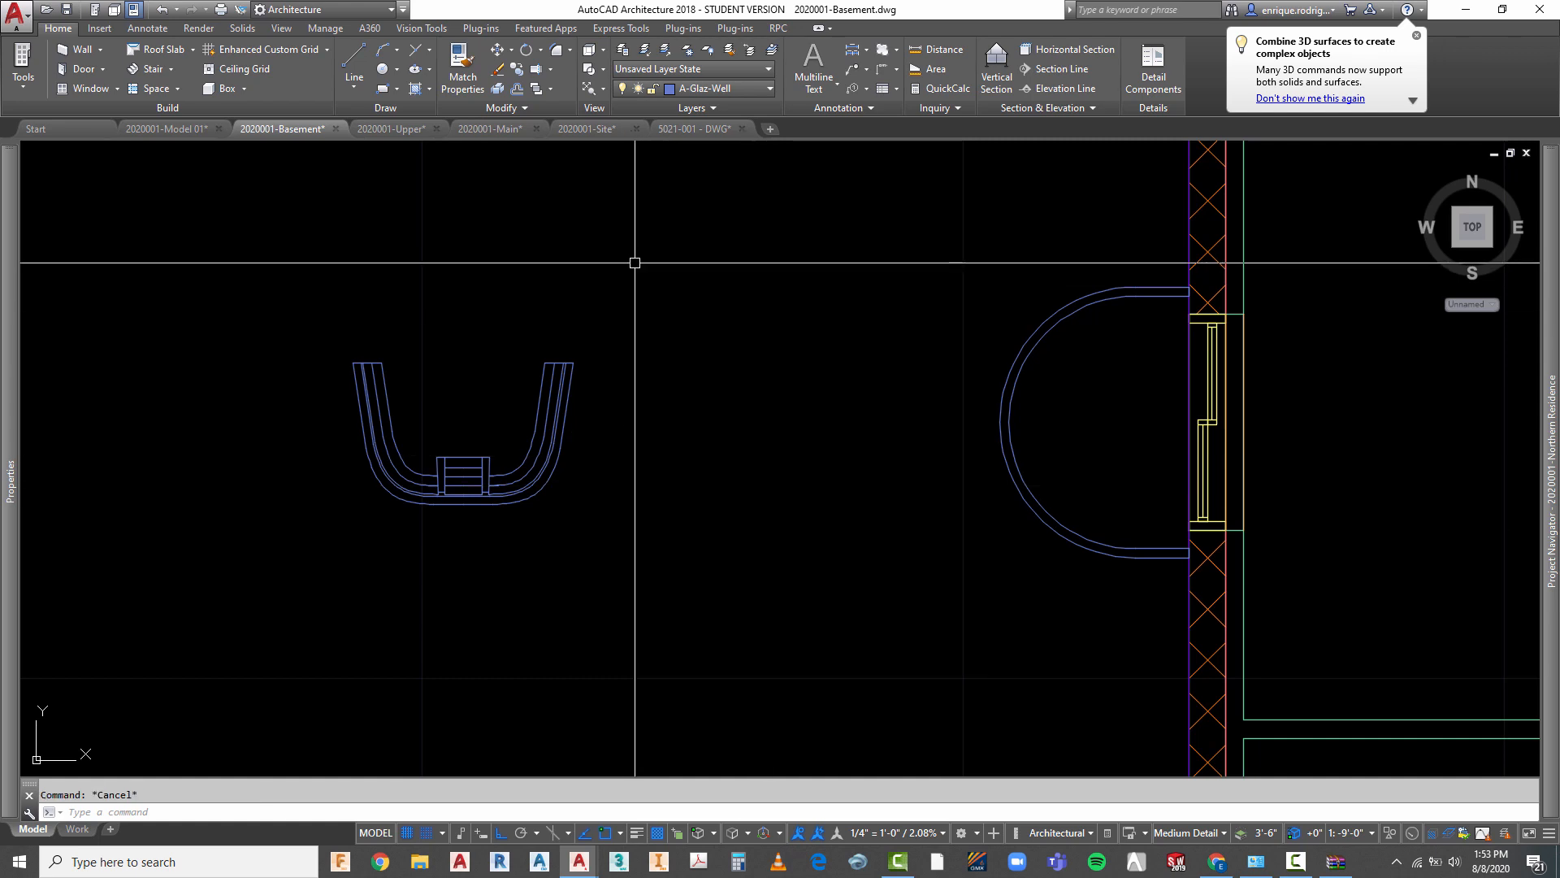
pyautogui.rightClick(637, 266)
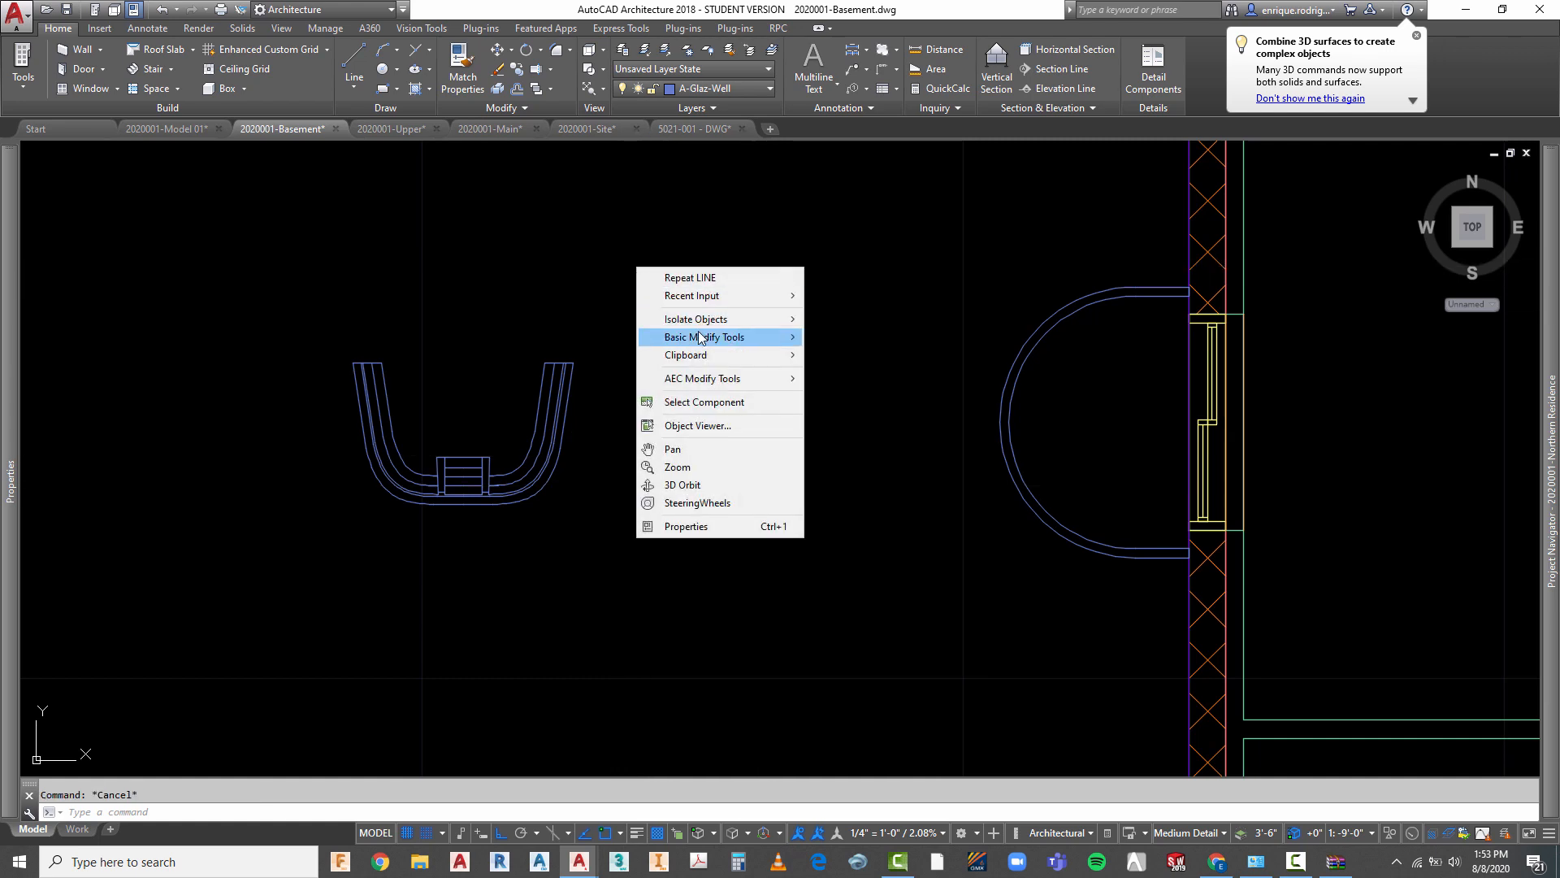
pyautogui.moveTo(692, 361)
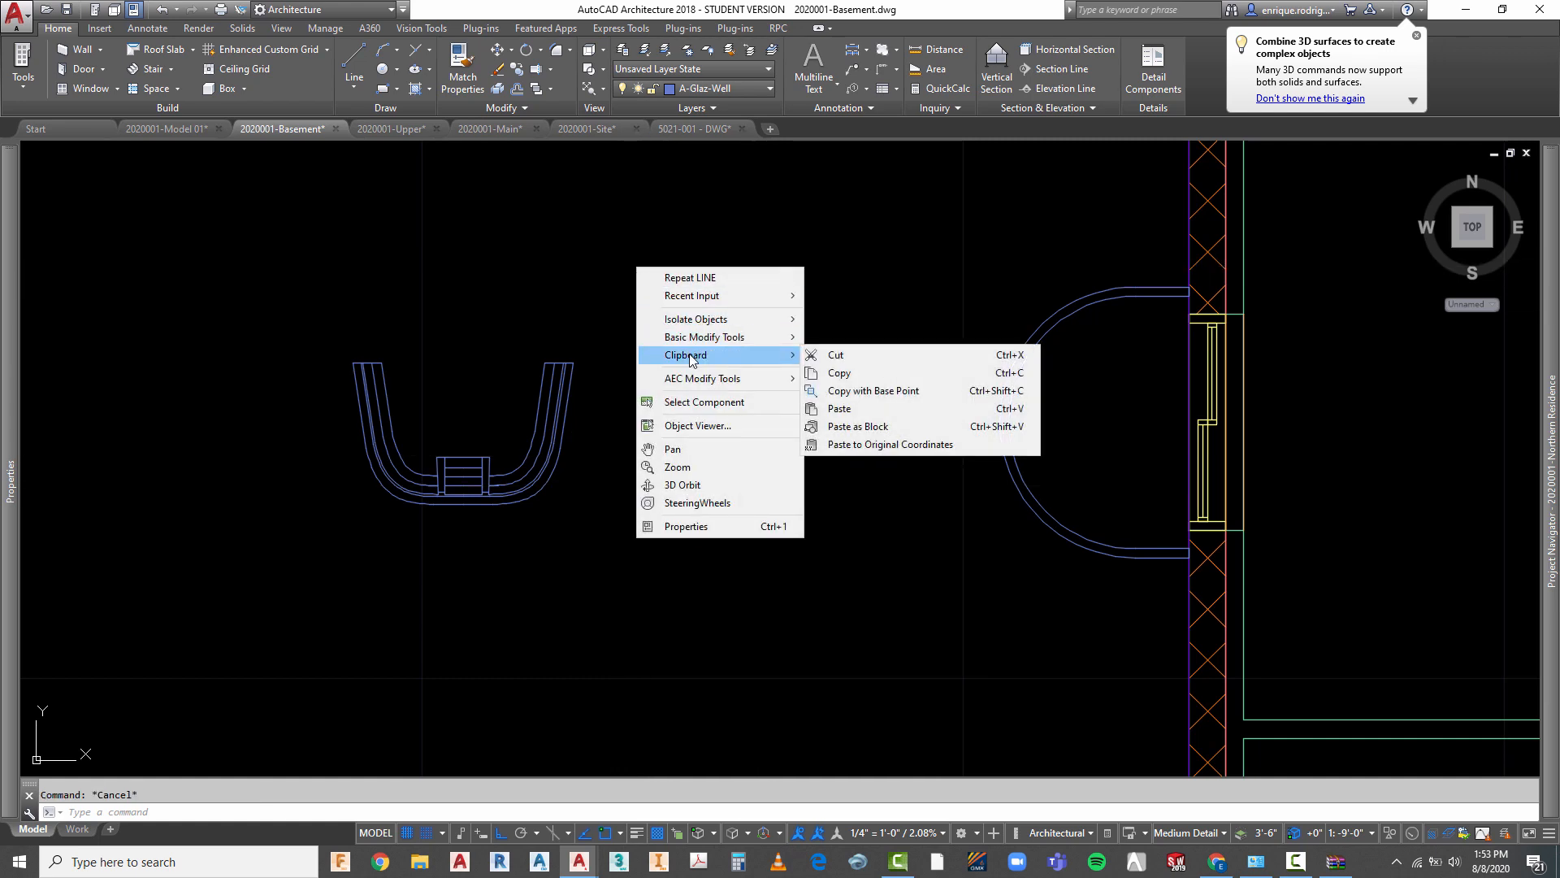
pyautogui.click(855, 373)
pyautogui.click(613, 286)
pyautogui.click(266, 550)
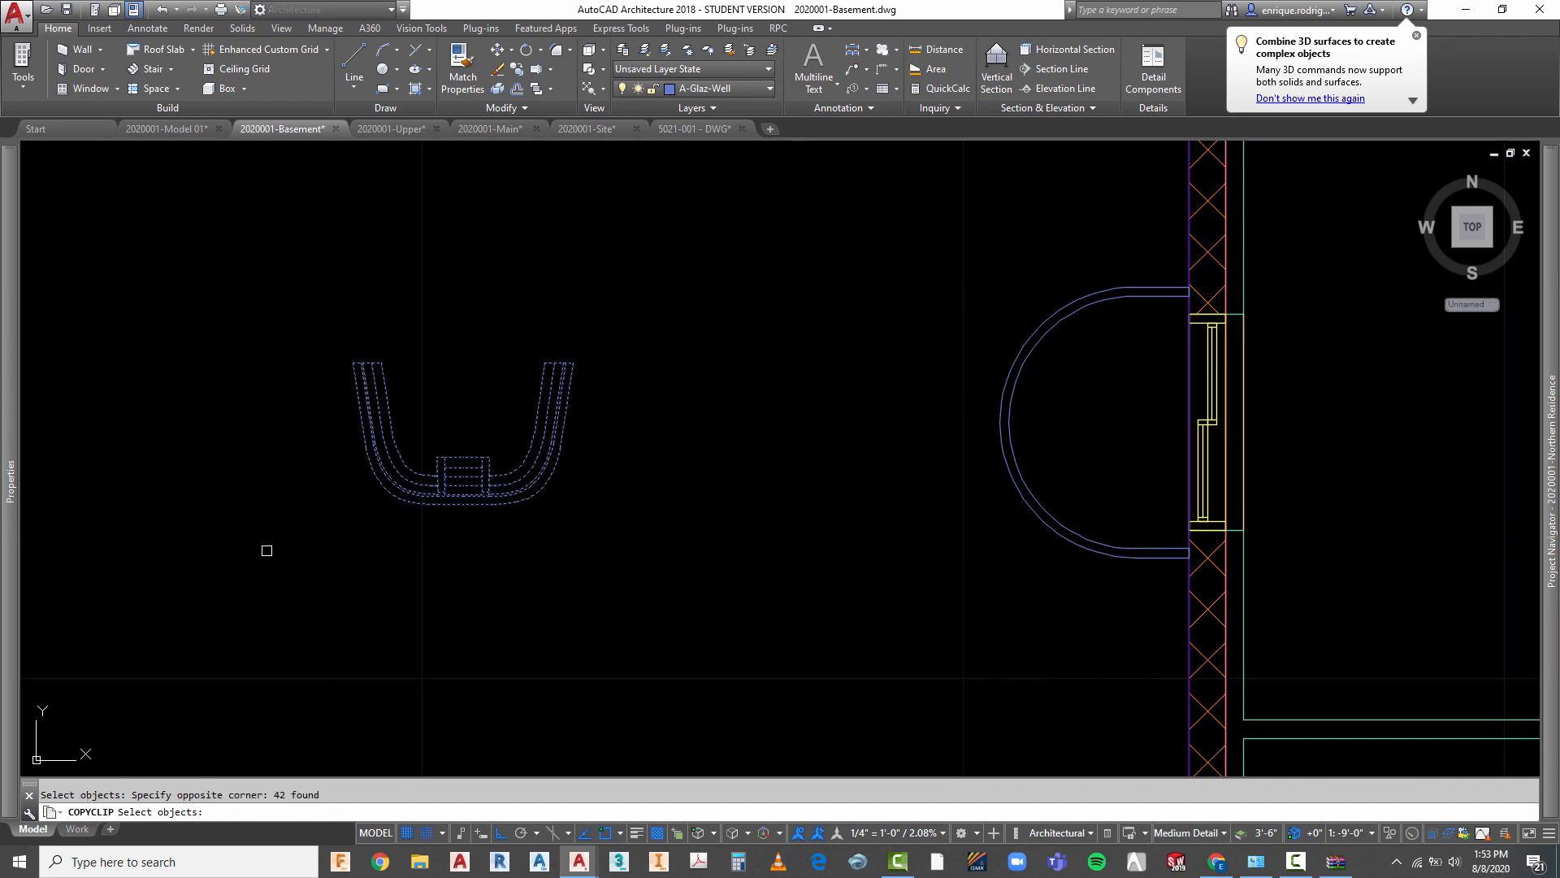
pyautogui.press('Return')
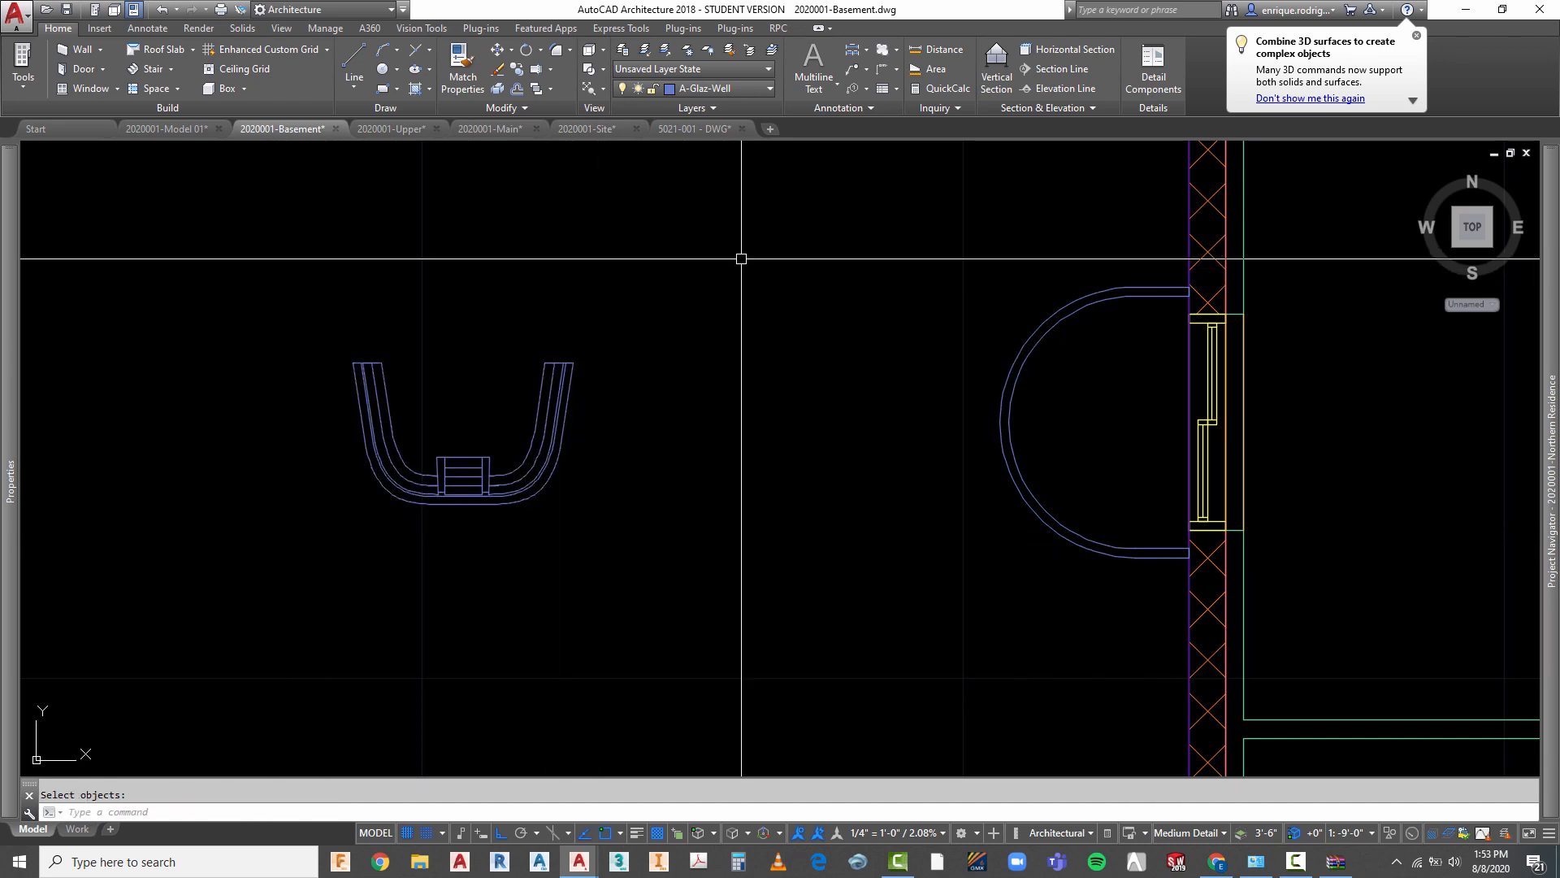
# - Paste the copied egress well as a block in the empty space between the original linework and the building
pyautogui.rightClick(742, 259)
pyautogui.moveTo(792, 347)
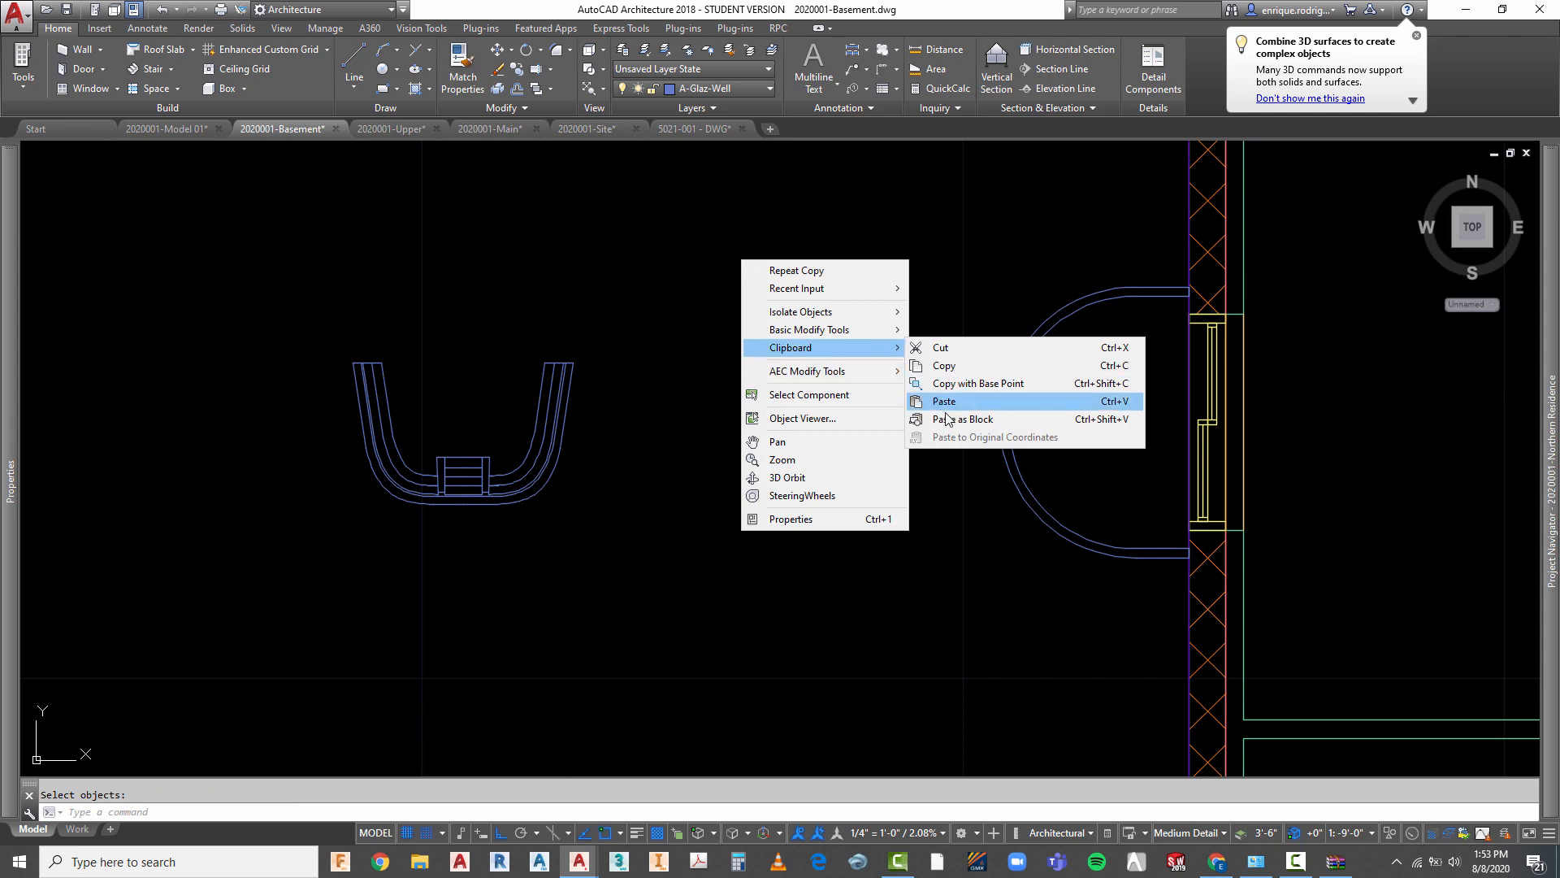
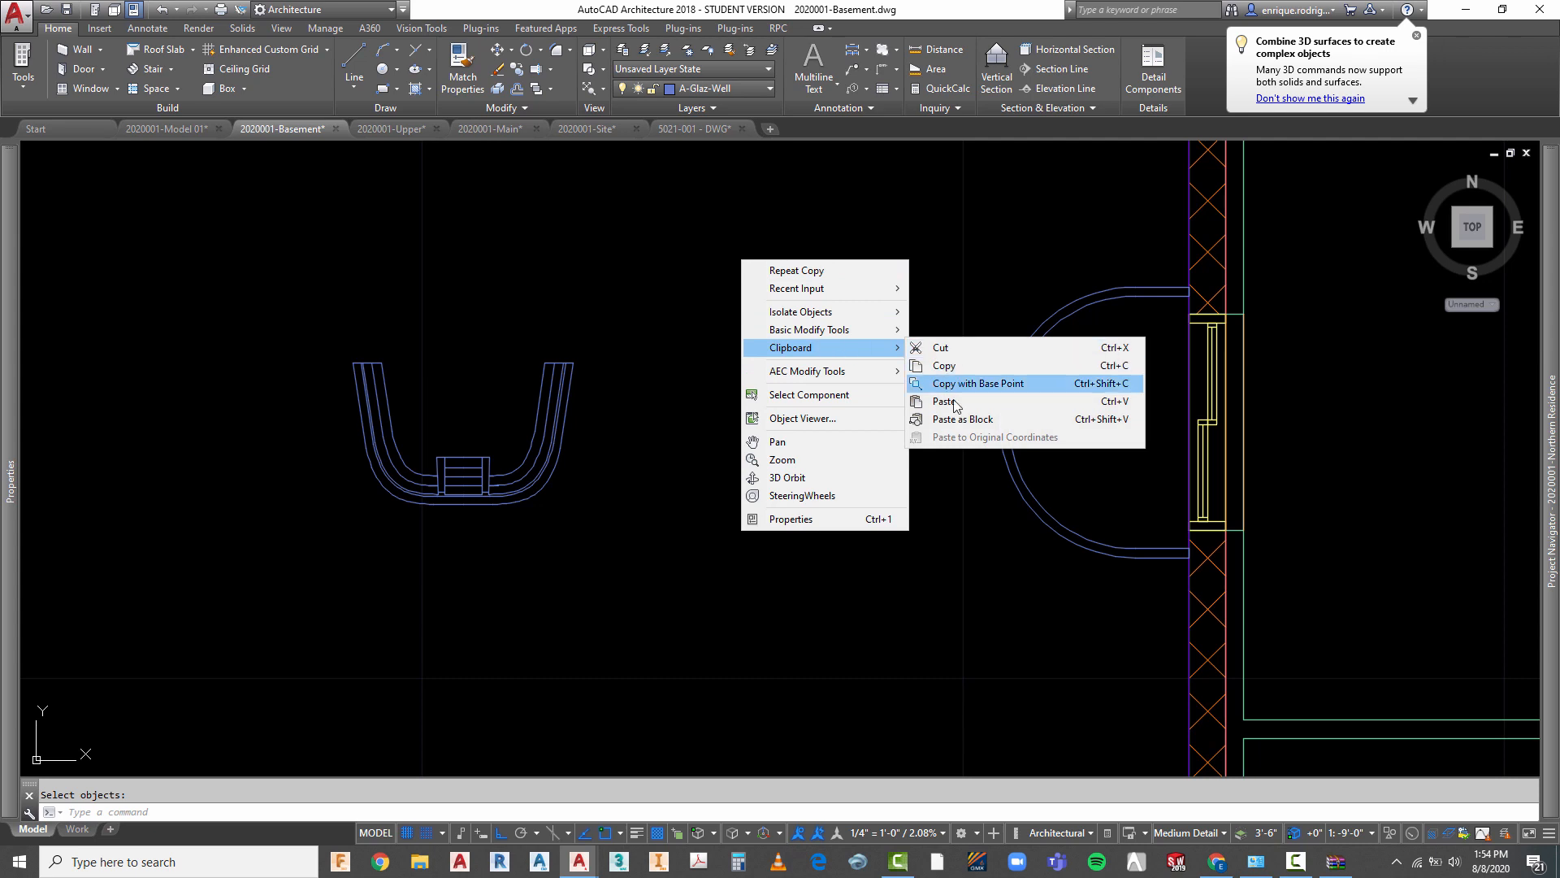
pyautogui.click(949, 419)
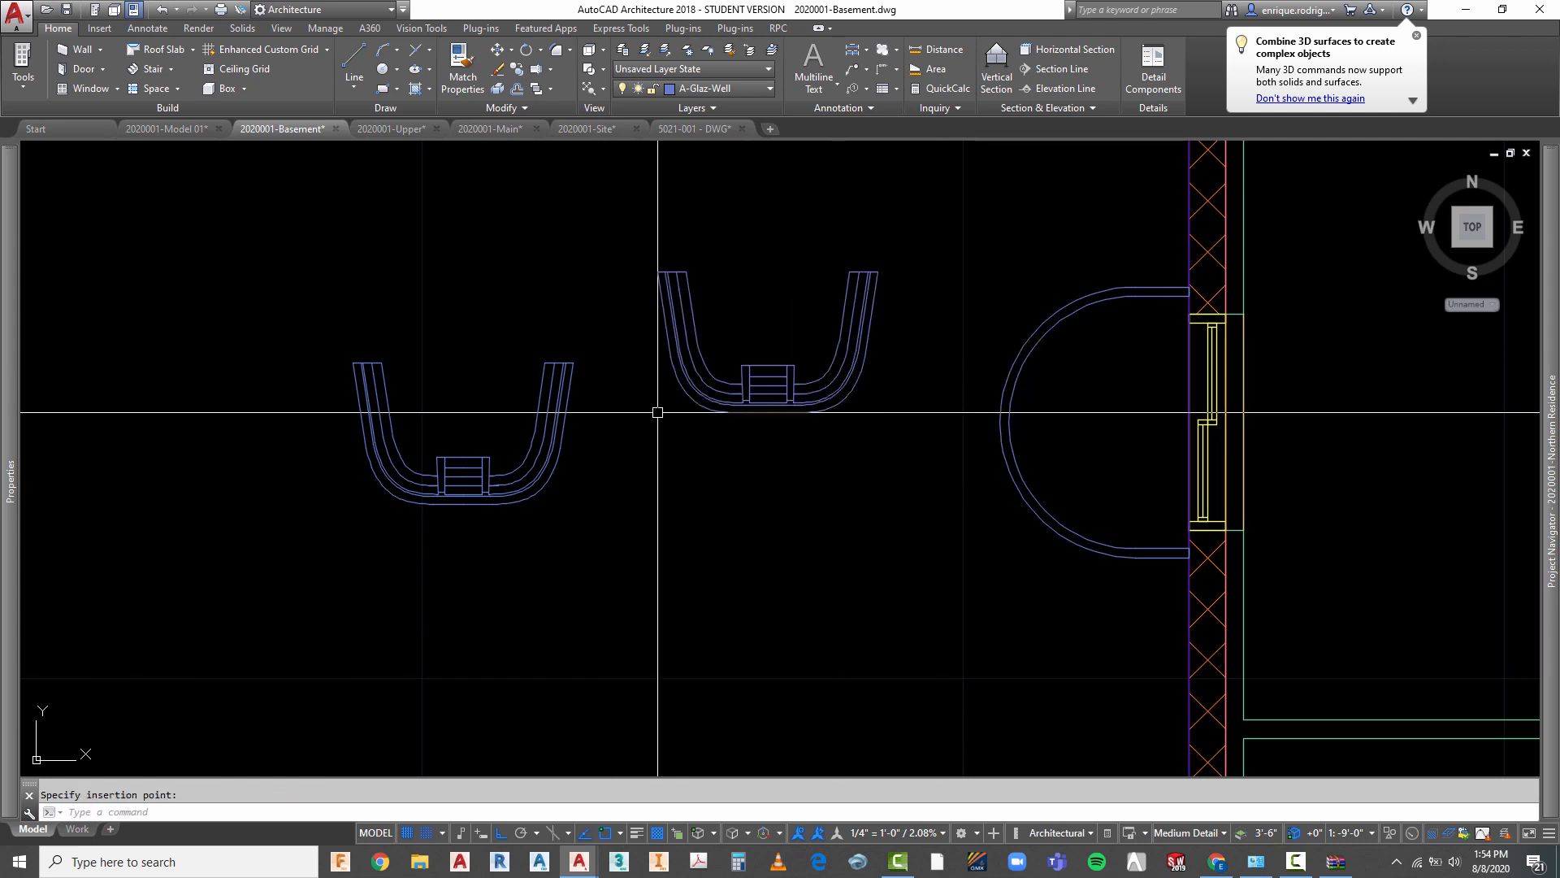
pyautogui.click(497, 542)
# - Erase the original unblocked egress well linework, keeping the block
pyautogui.write('e')
pyautogui.press('Return')
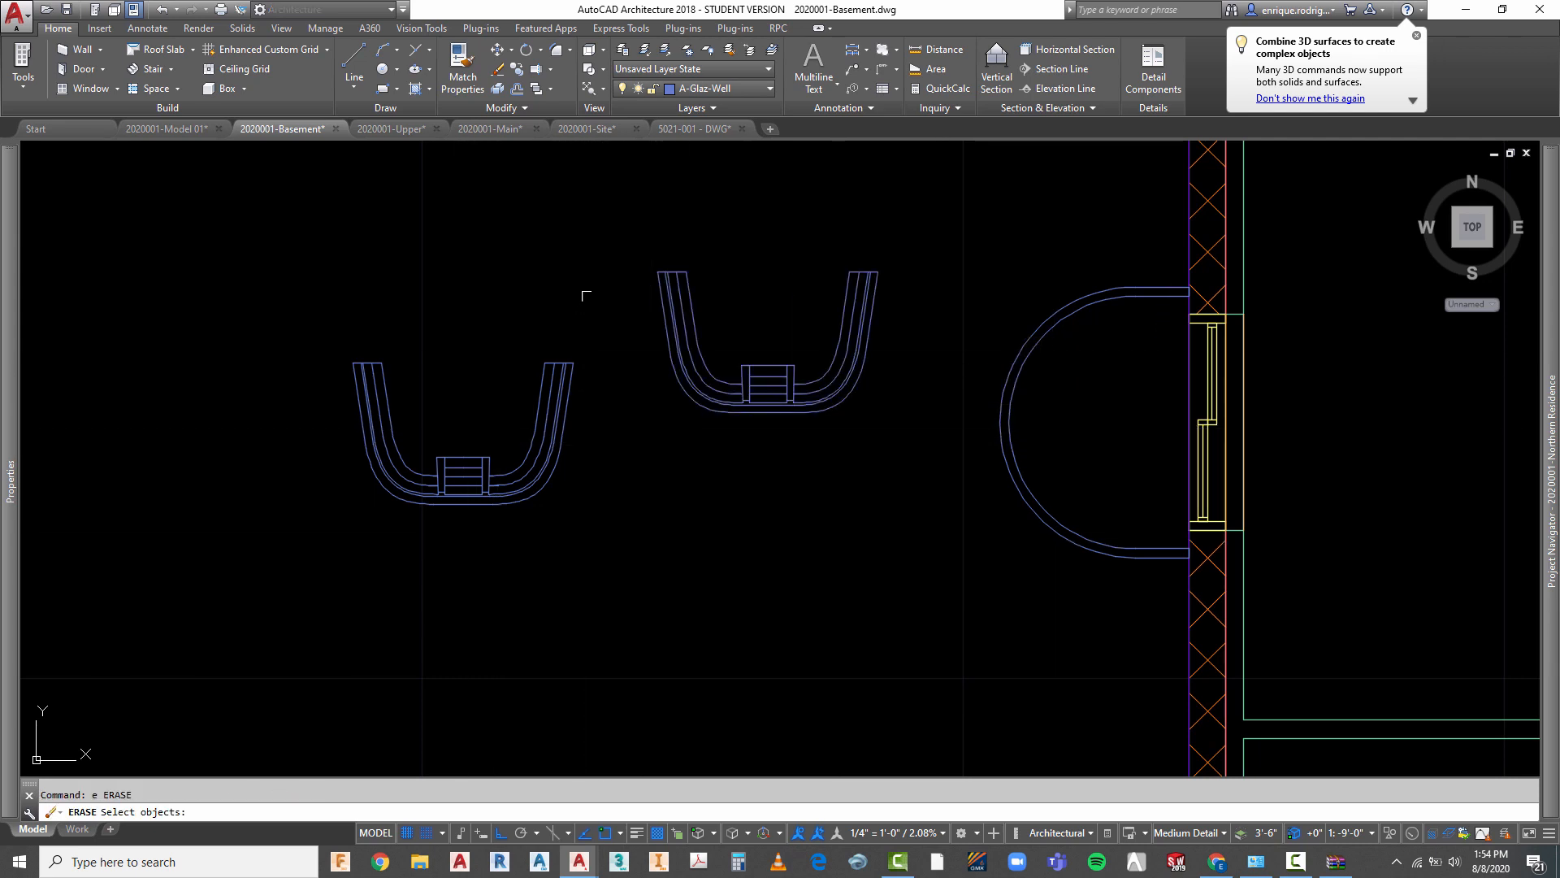
pyautogui.click(589, 301)
pyautogui.click(432, 575)
pyautogui.press('Return')
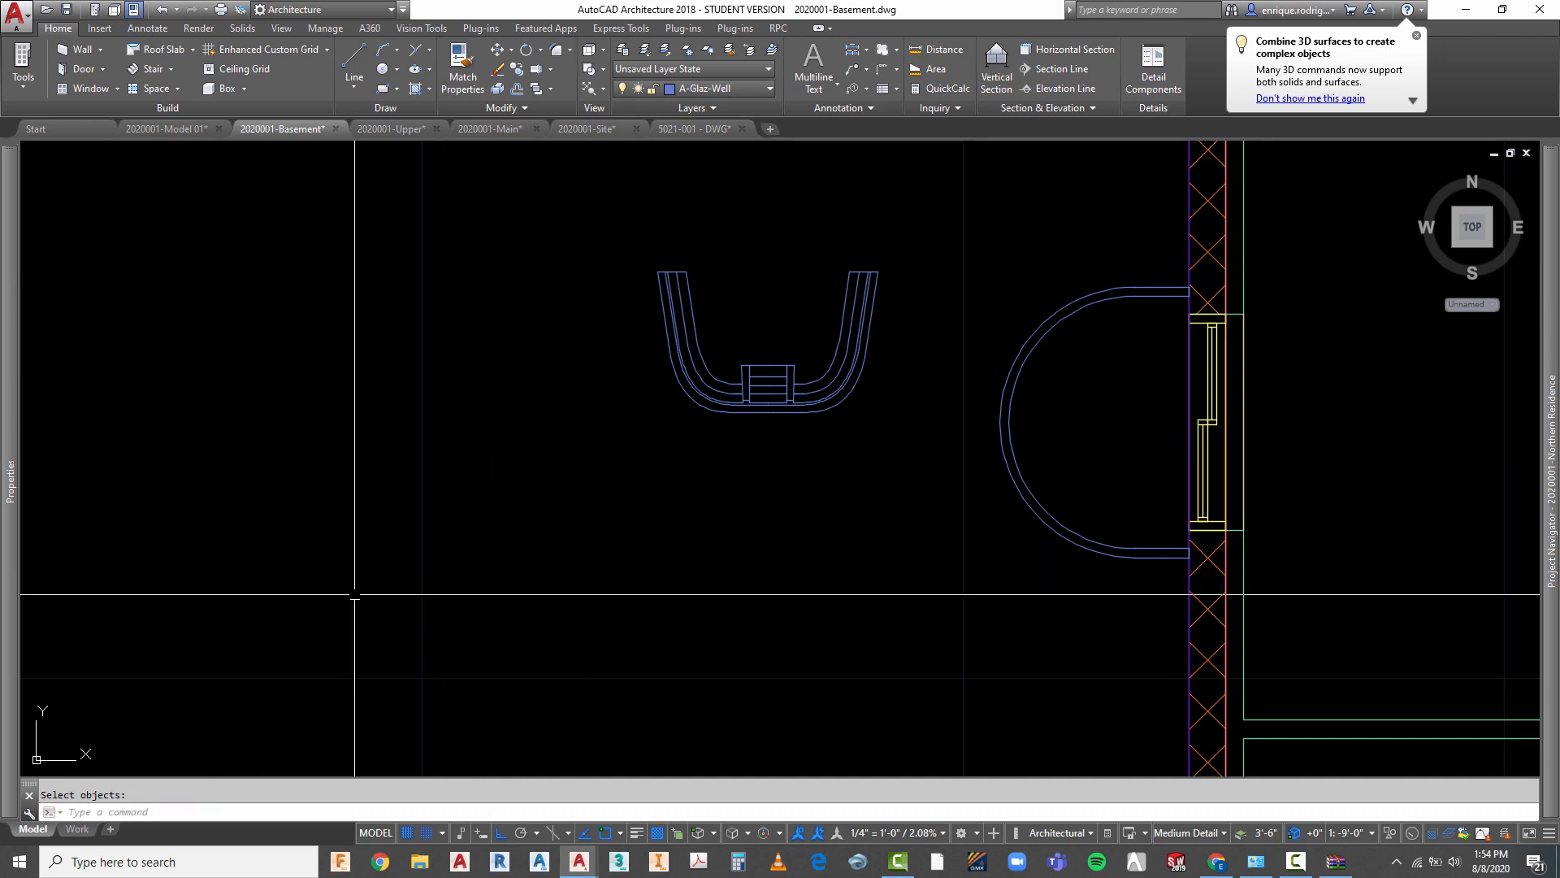
# - Rotate the egress well block 90 degrees clockwise so its open end faces the west basement wall
pyautogui.press('Escape')
pyautogui.write('ro')
pyautogui.press('Return')
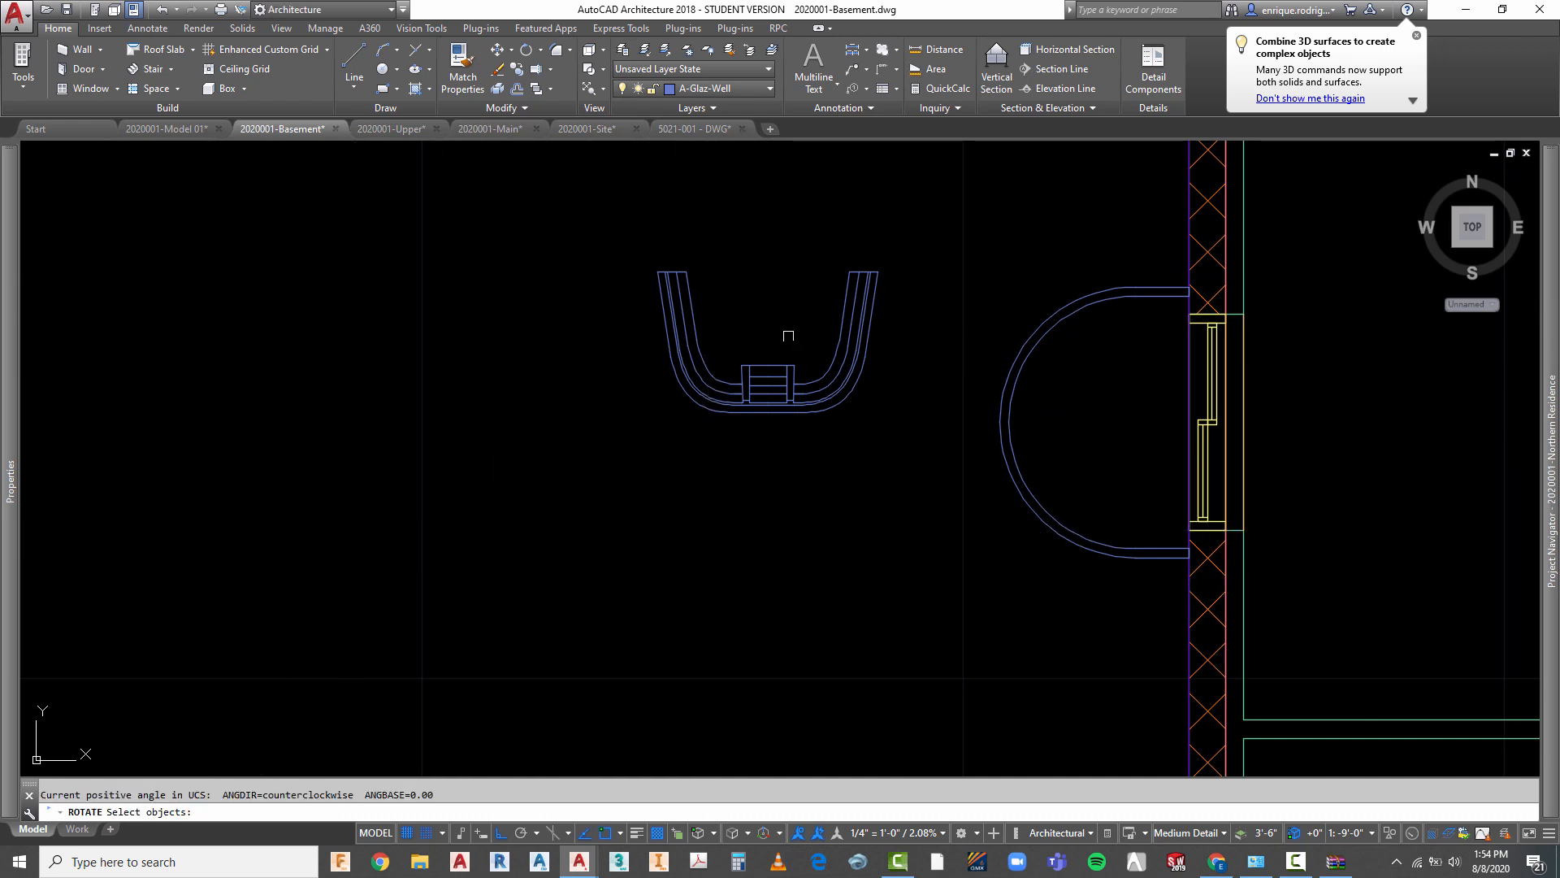
pyautogui.click(802, 311)
pyautogui.click(710, 481)
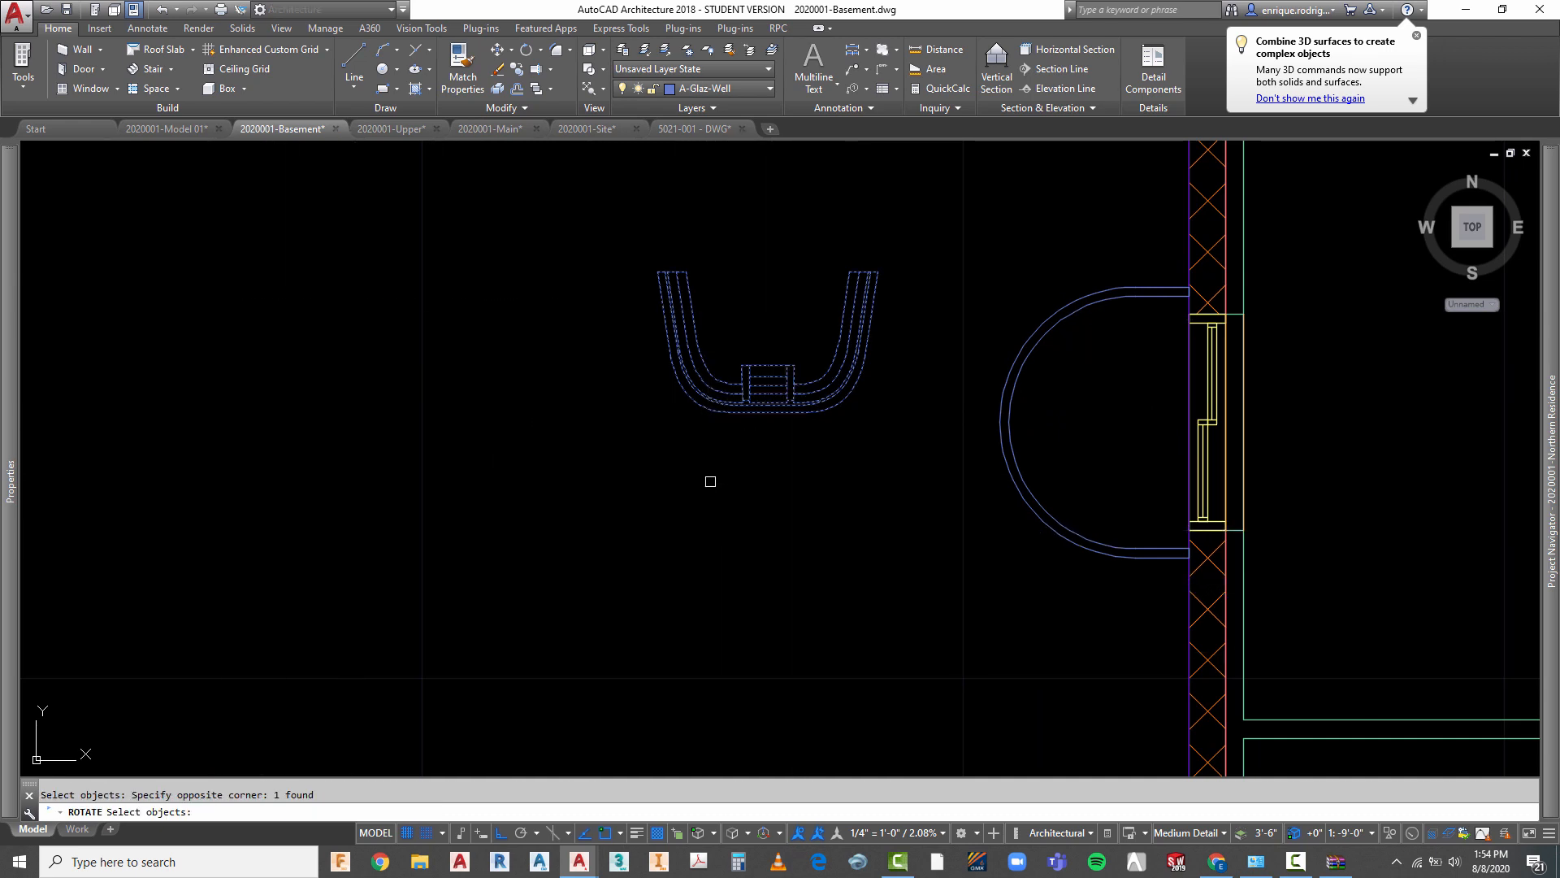
pyautogui.click(750, 314)
pyautogui.click(709, 506)
pyautogui.scroll(-2, 423, 402)
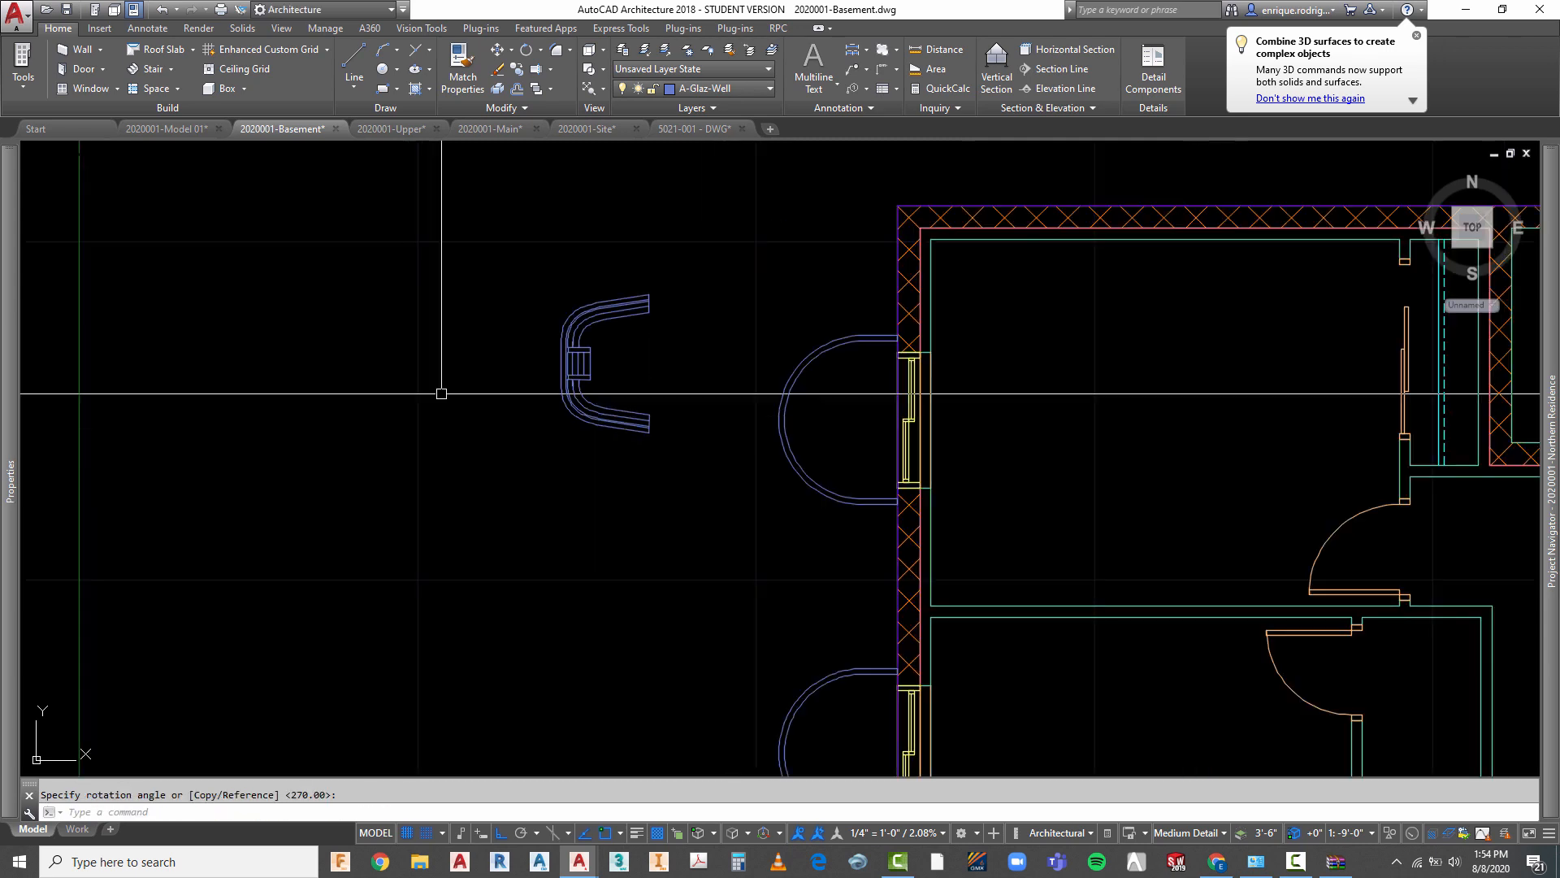
# - Move the egress well block from its upper leg's inner corner to the exterior upper corner of the northern west-wall window
pyautogui.press('Escape')
pyautogui.write('m')
pyautogui.press('Return')
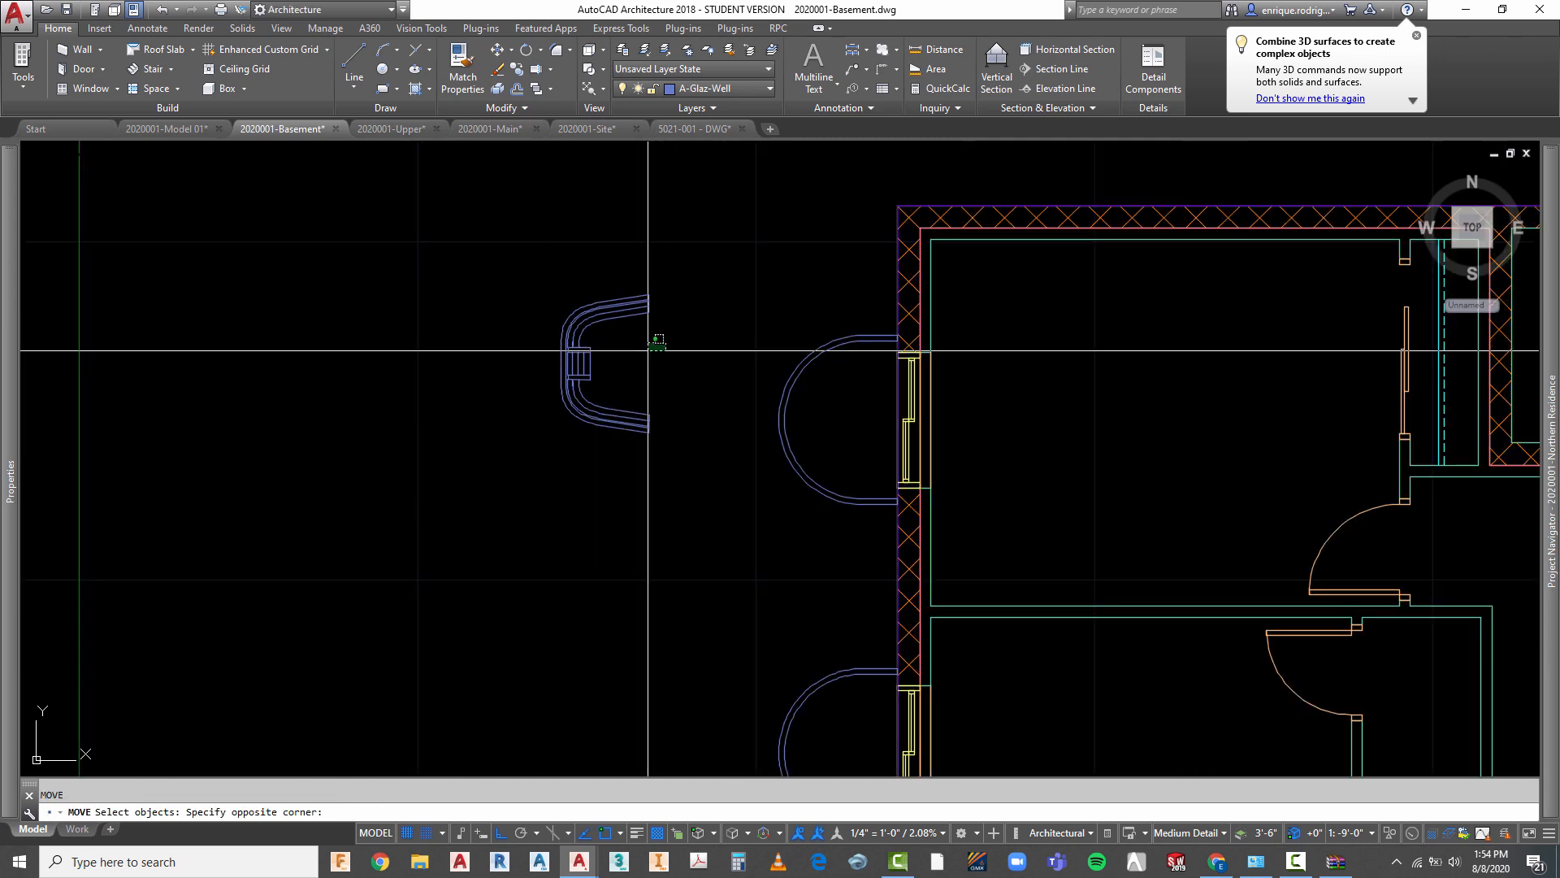
pyautogui.click(652, 346)
pyautogui.click(492, 403)
pyautogui.press('Return')
pyautogui.scroll(4, 623, 347)
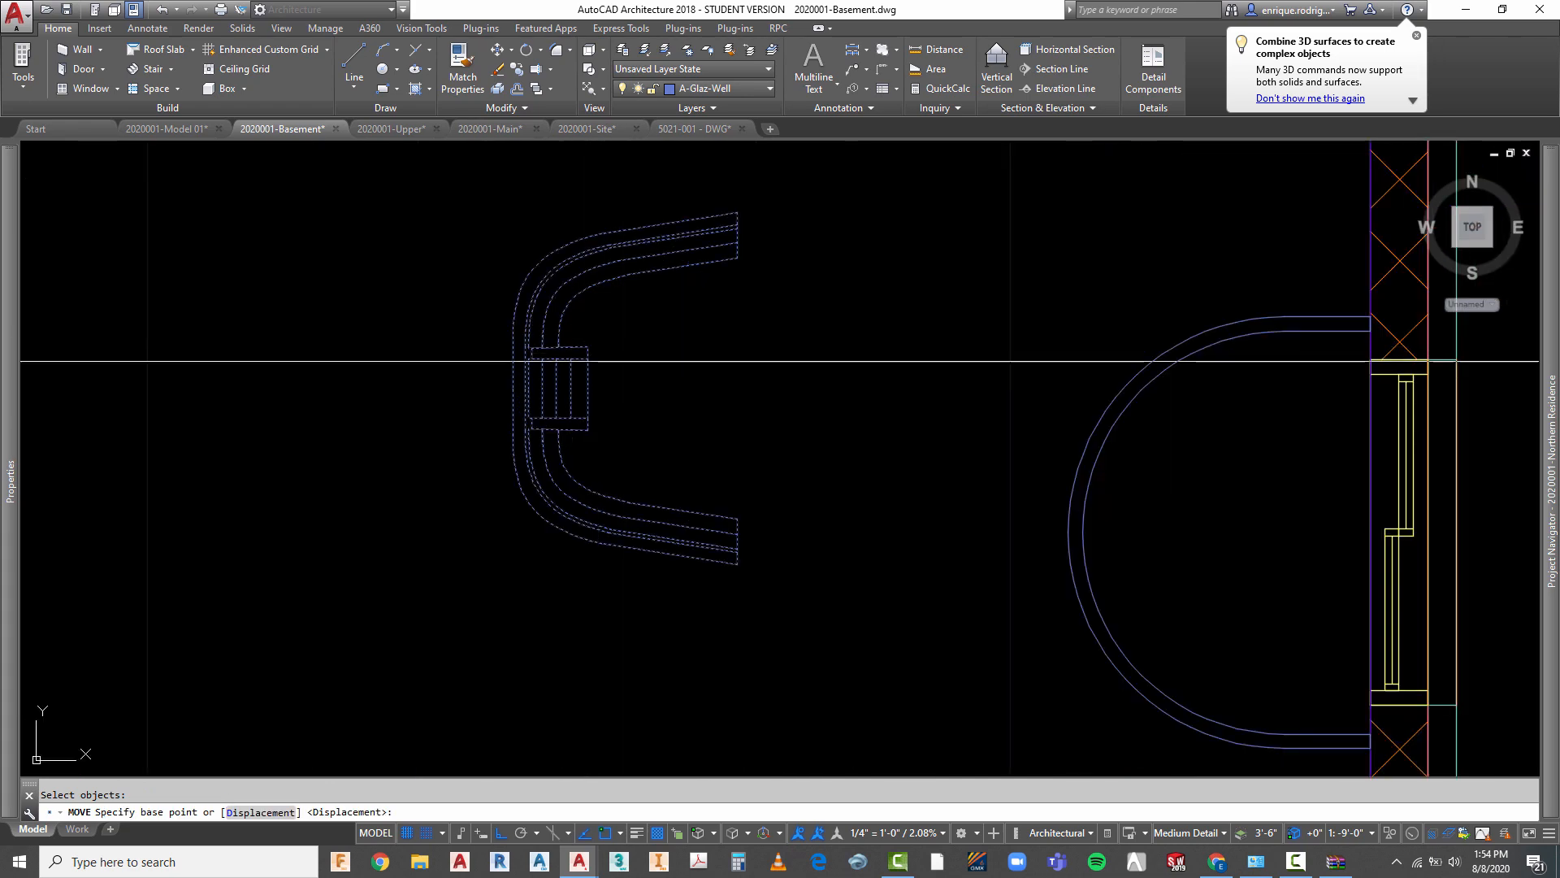
pyautogui.click(735, 256)
pyautogui.scroll(-2, 487, 272)
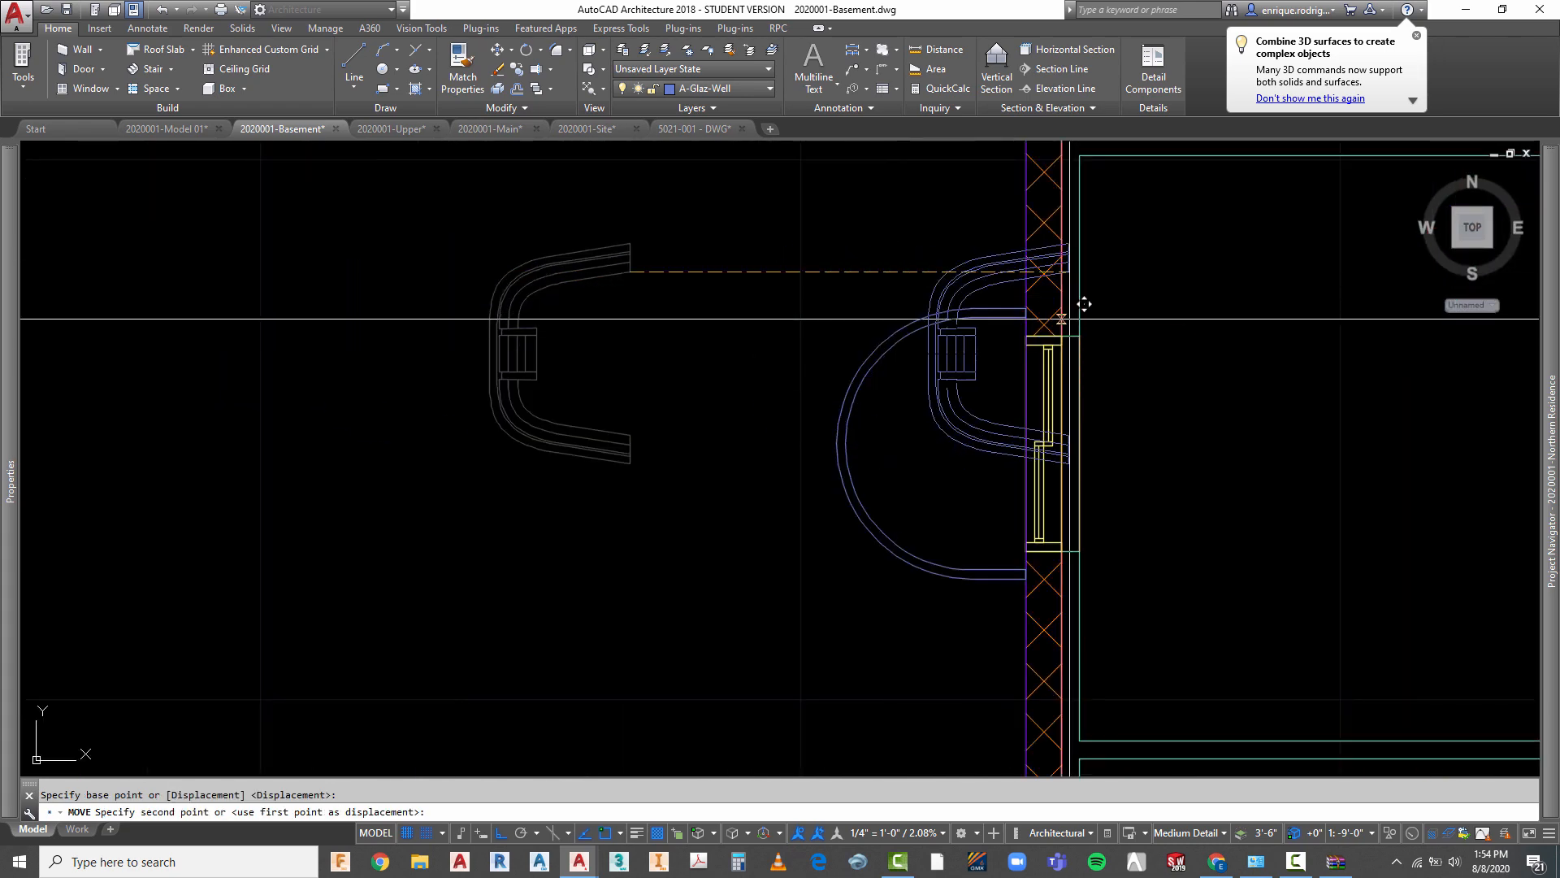
pyautogui.scroll(5, 1072, 321)
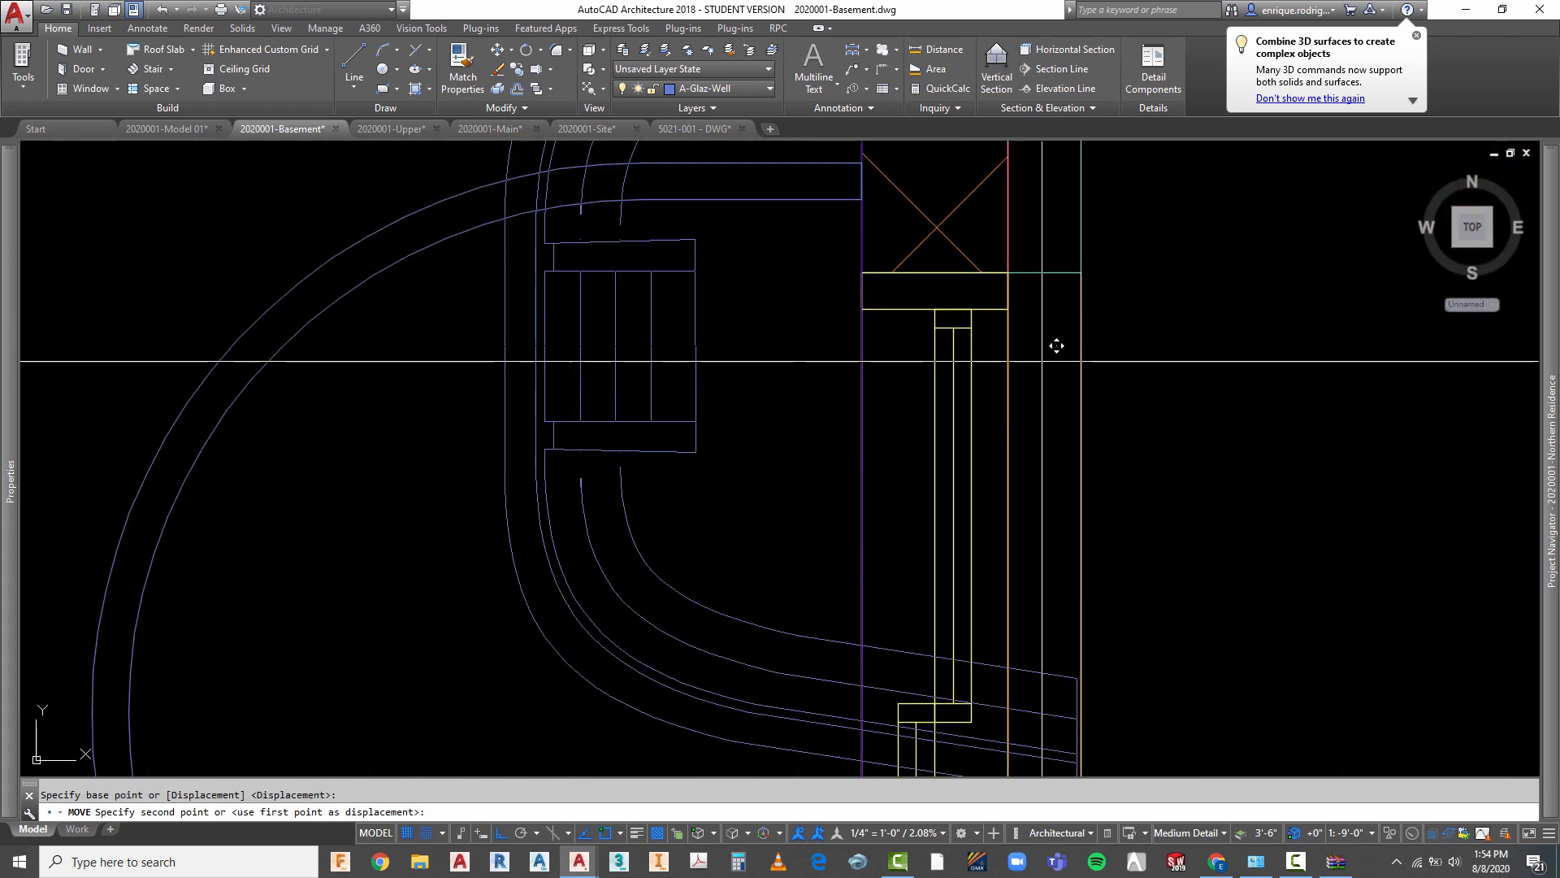
pyautogui.click(858, 271)
pyautogui.scroll(-4, 698, 253)
pyautogui.scroll(-2, 699, 253)
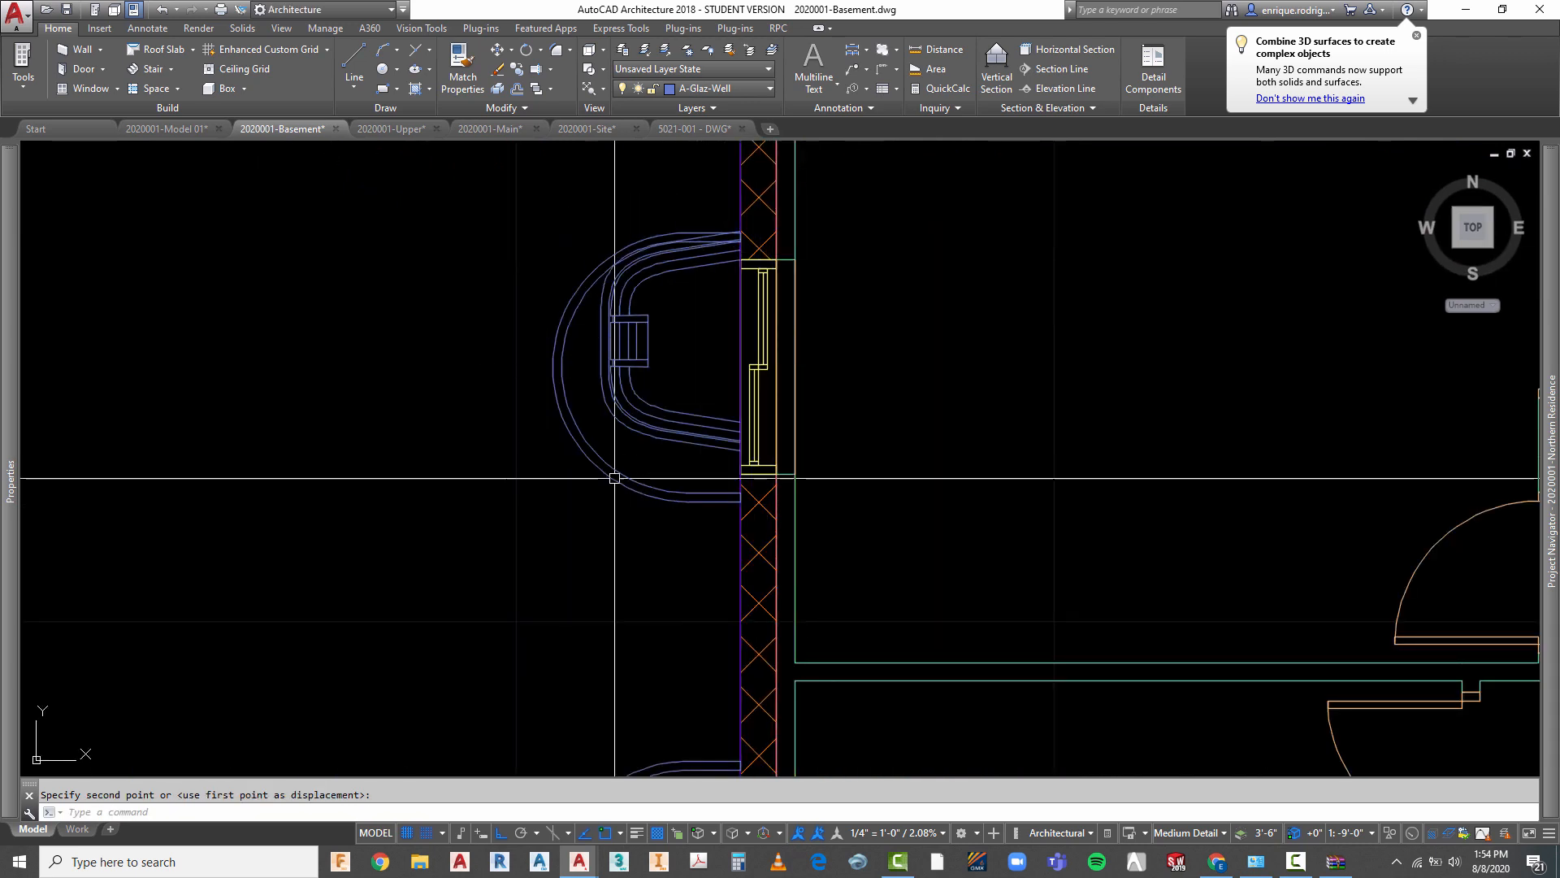
pyautogui.scroll(-2, 861, 471)
pyautogui.scroll(3, 747, 406)
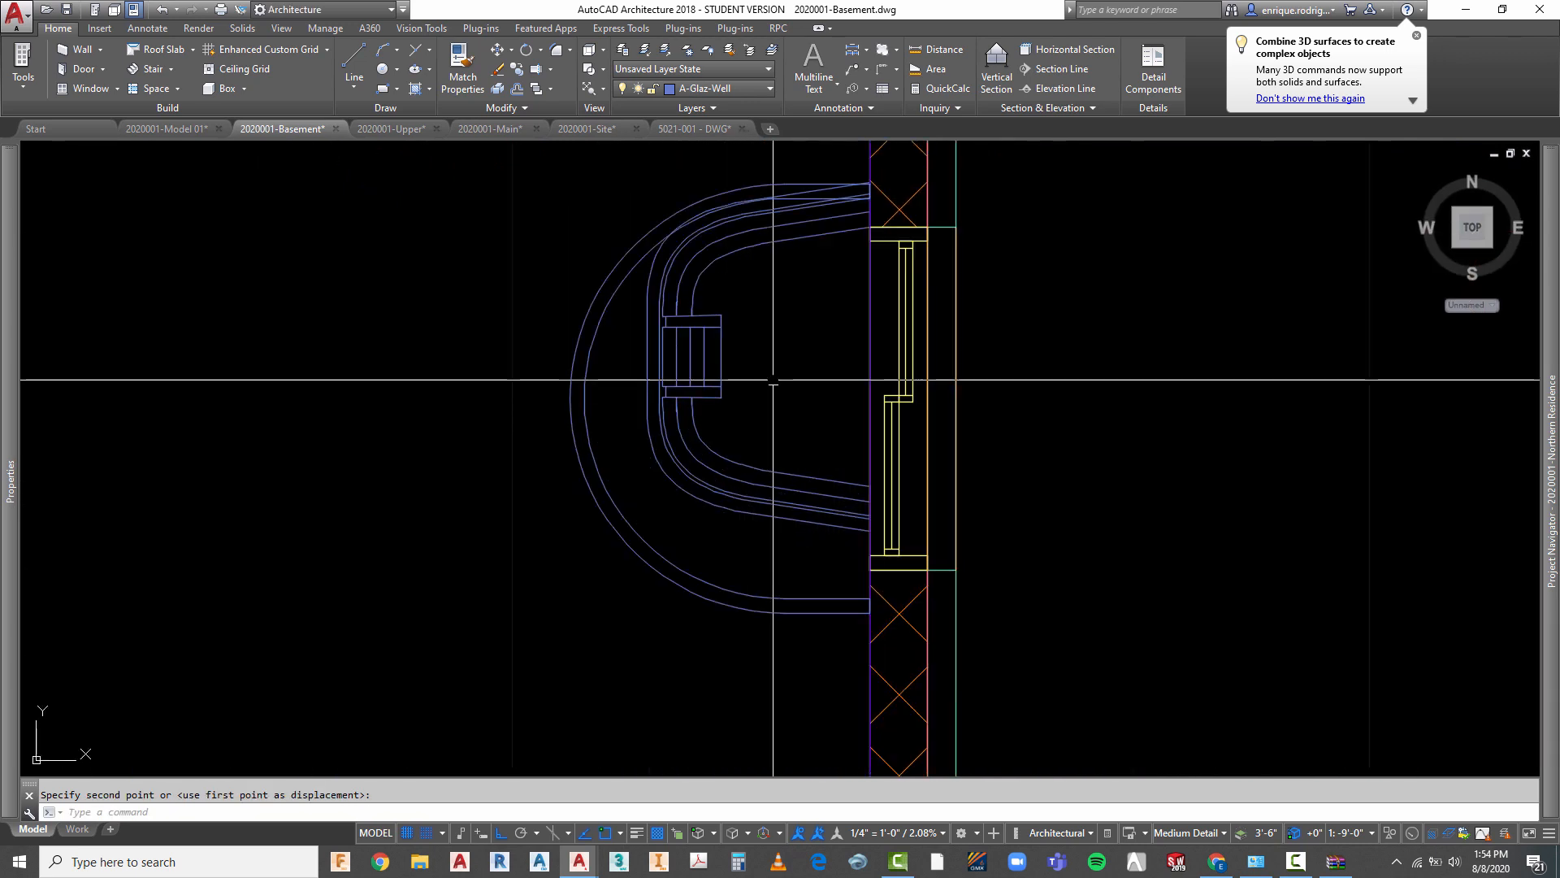
# - Measure the clear distance along the wall between the inner ends of the egress well's two legs
pyautogui.click(944, 49)
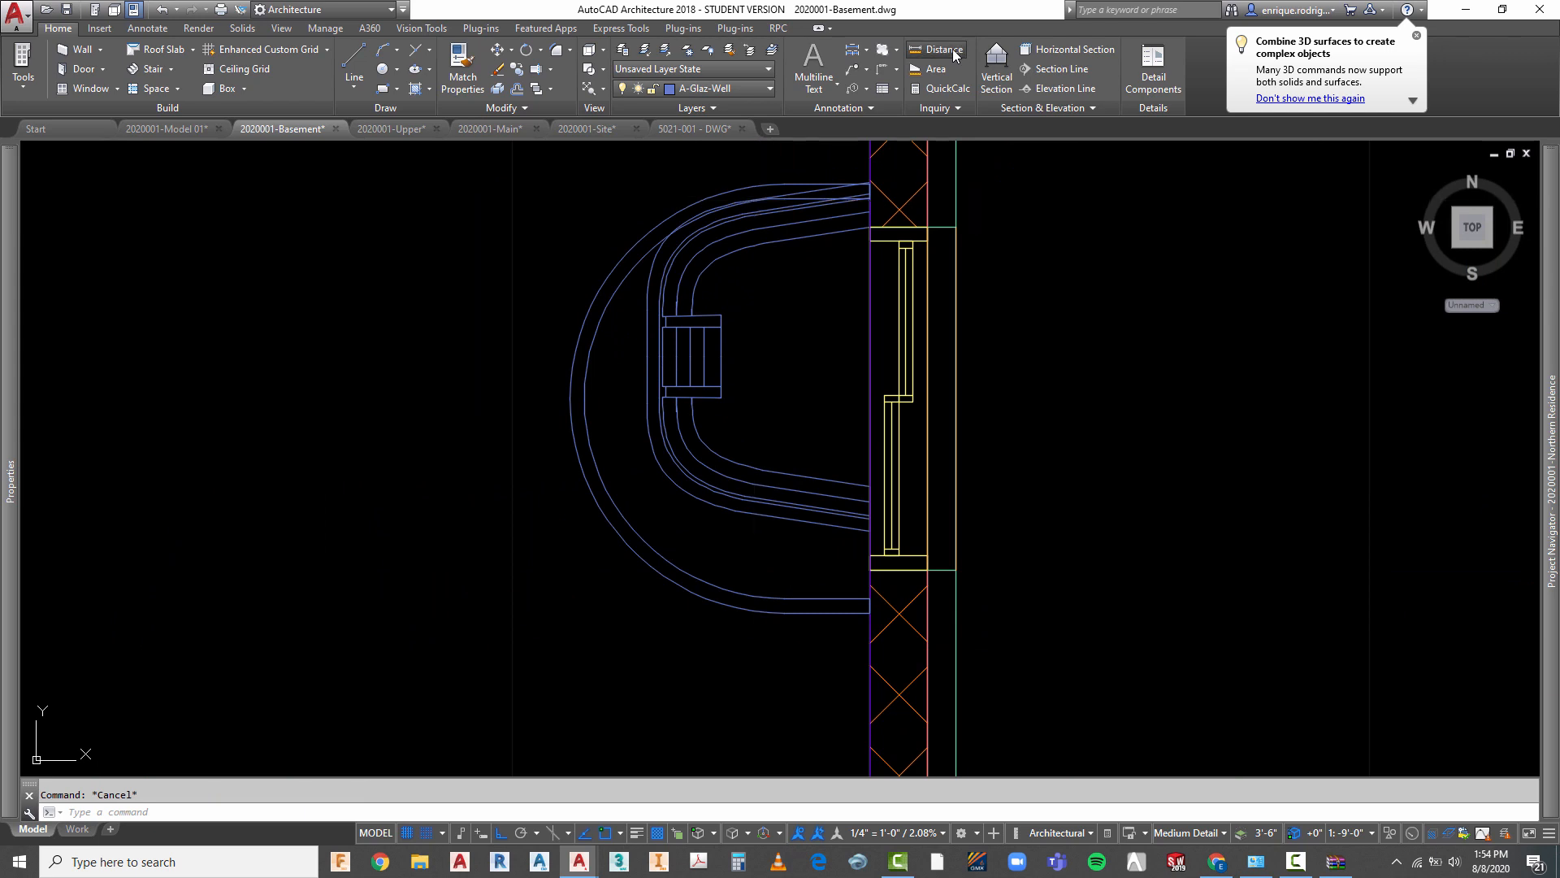
pyautogui.scroll(2, 856, 229)
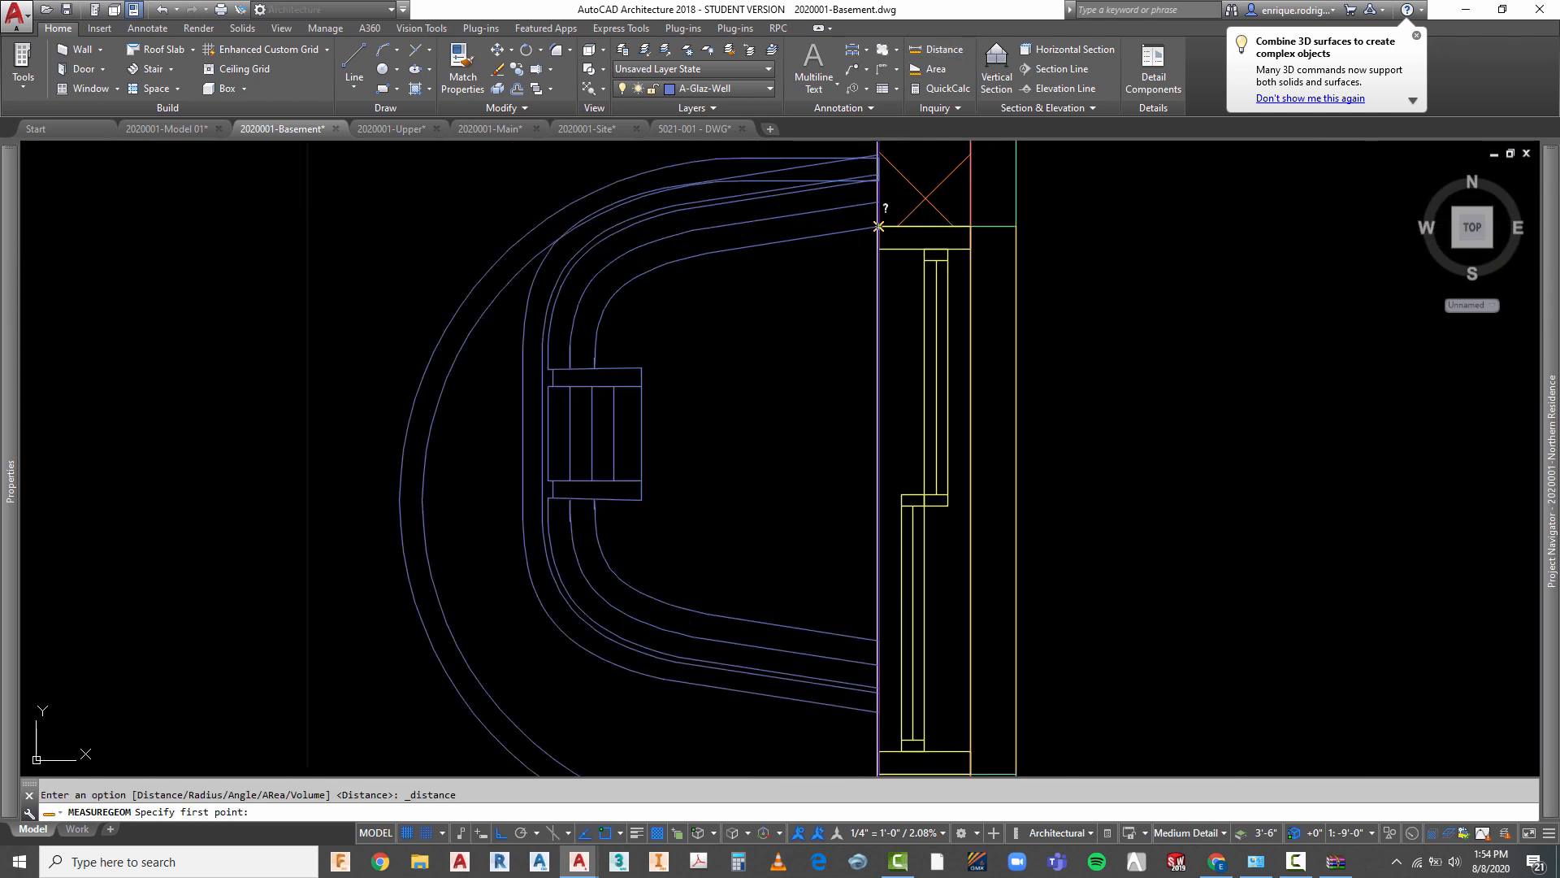
pyautogui.scroll(-2, 879, 226)
pyautogui.click(877, 481)
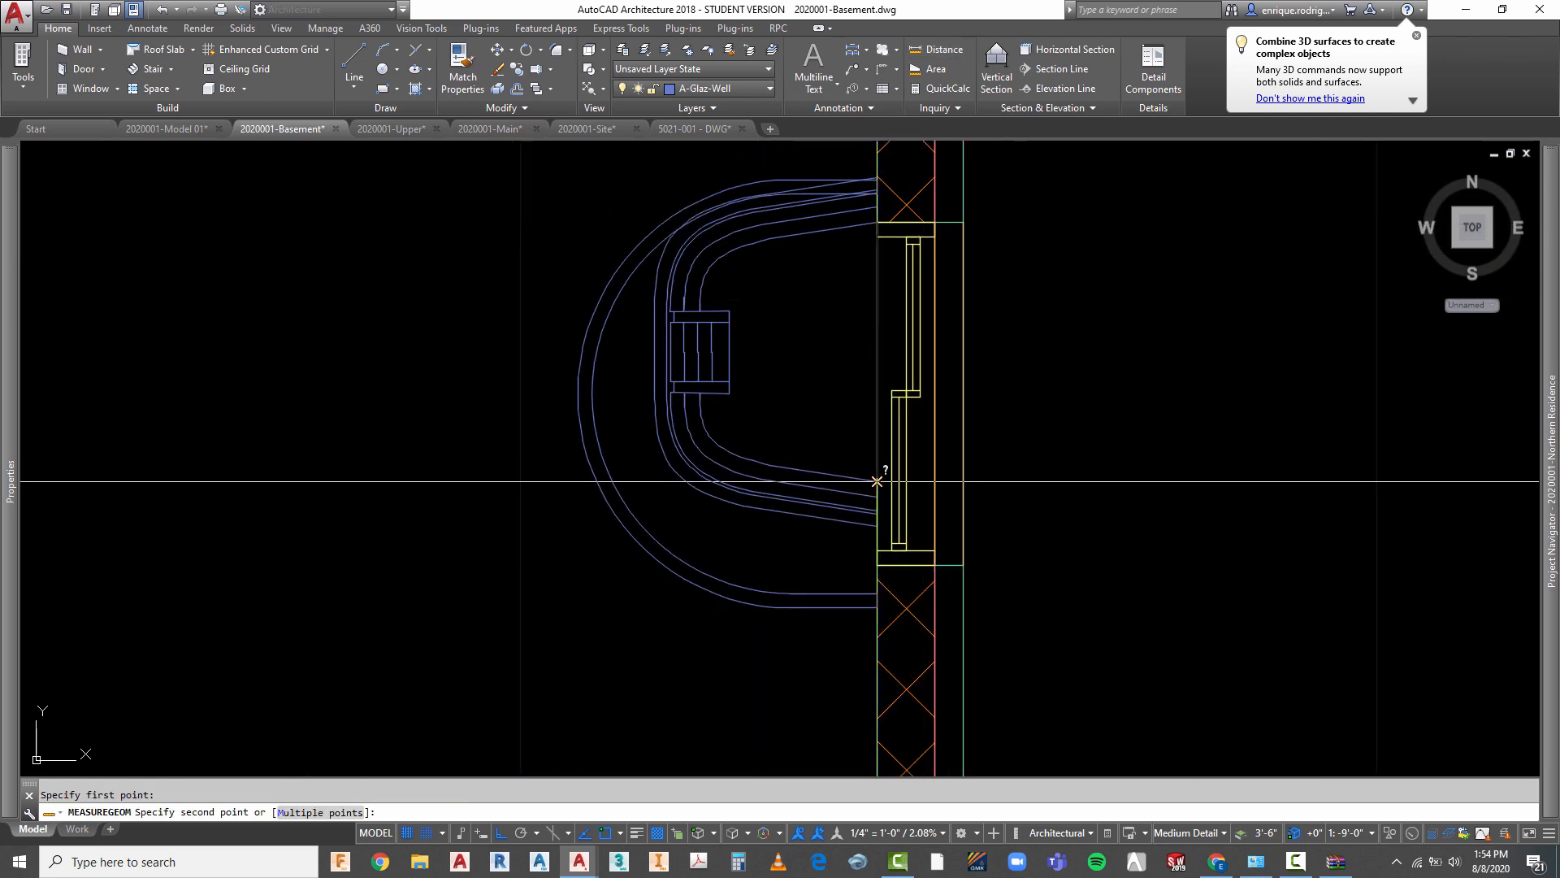
pyautogui.click(876, 481)
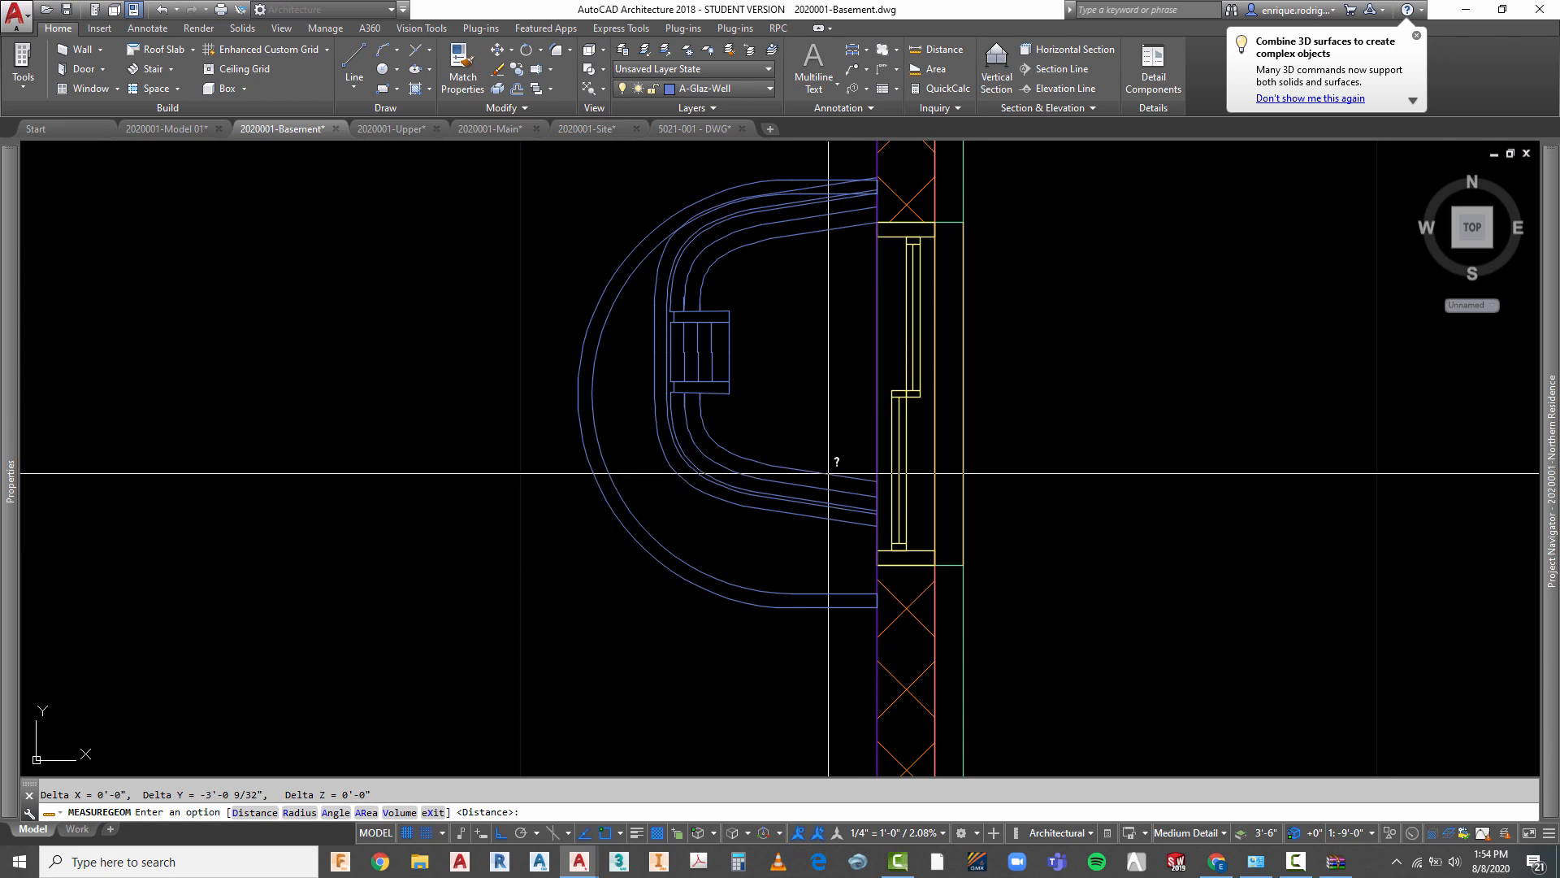
pyautogui.scroll(-2, 828, 473)
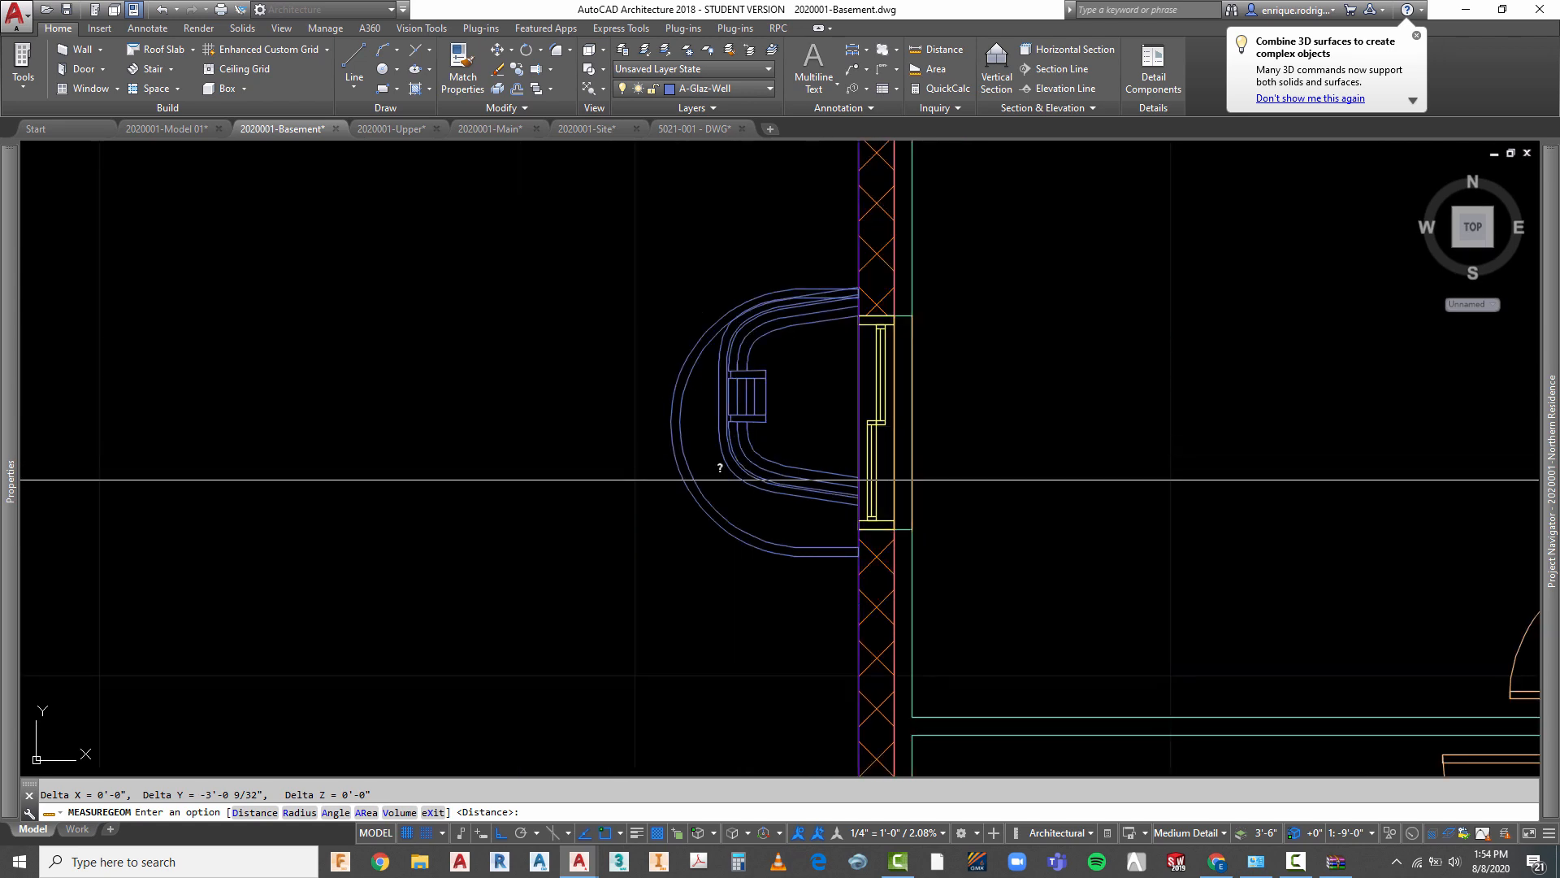
pyautogui.press('Escape')
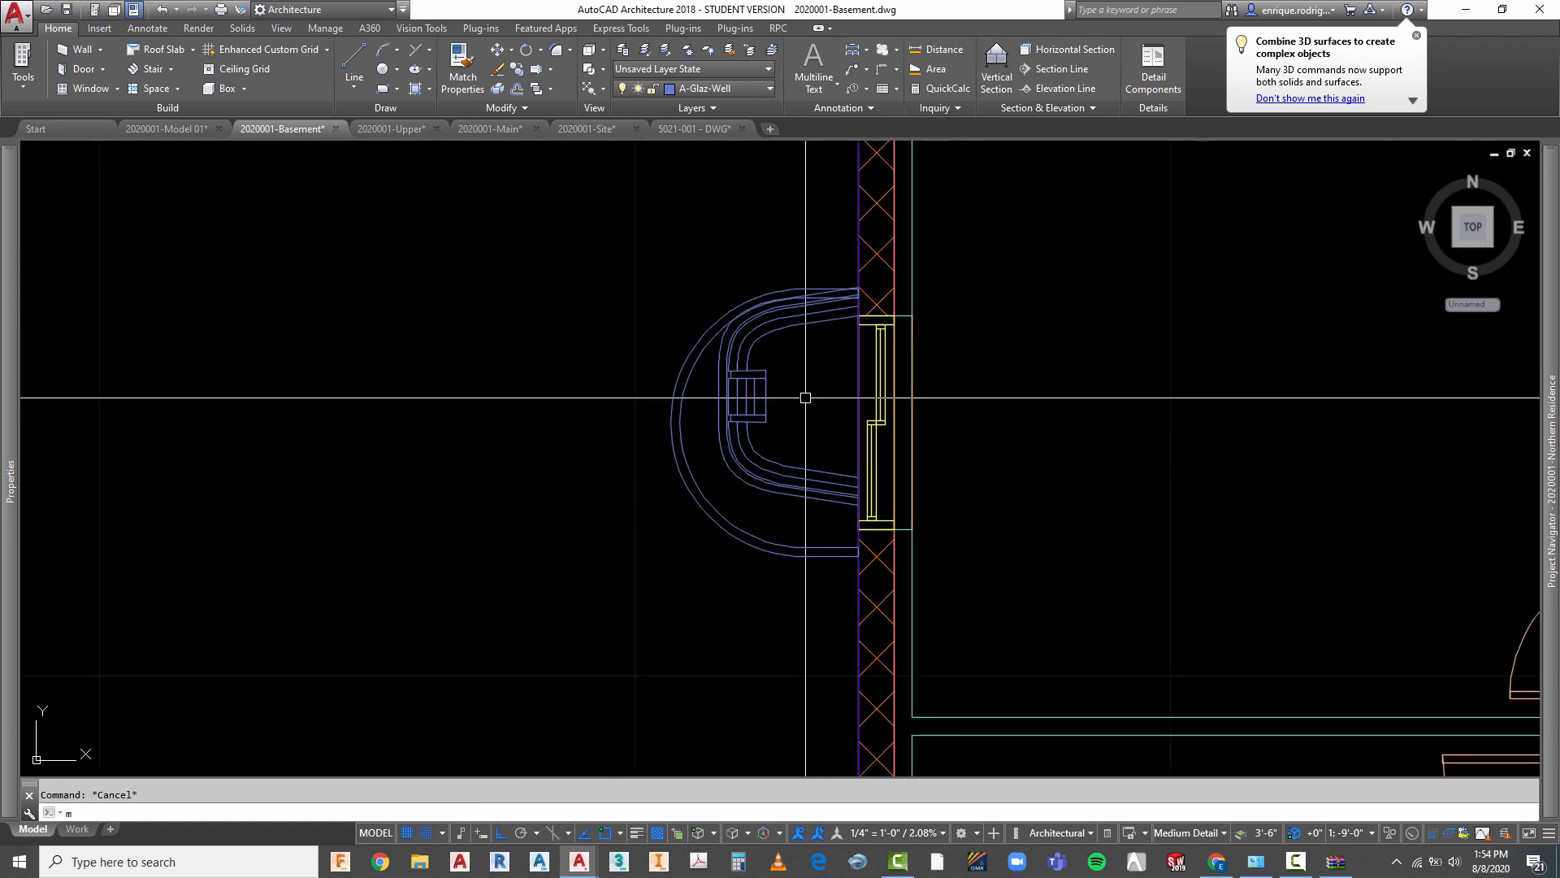
# - Move the egress well block away from the window into the empty space west of the building
pyautogui.press('Return')
pyautogui.click(782, 381)
pyautogui.click(746, 412)
pyautogui.press('Return')
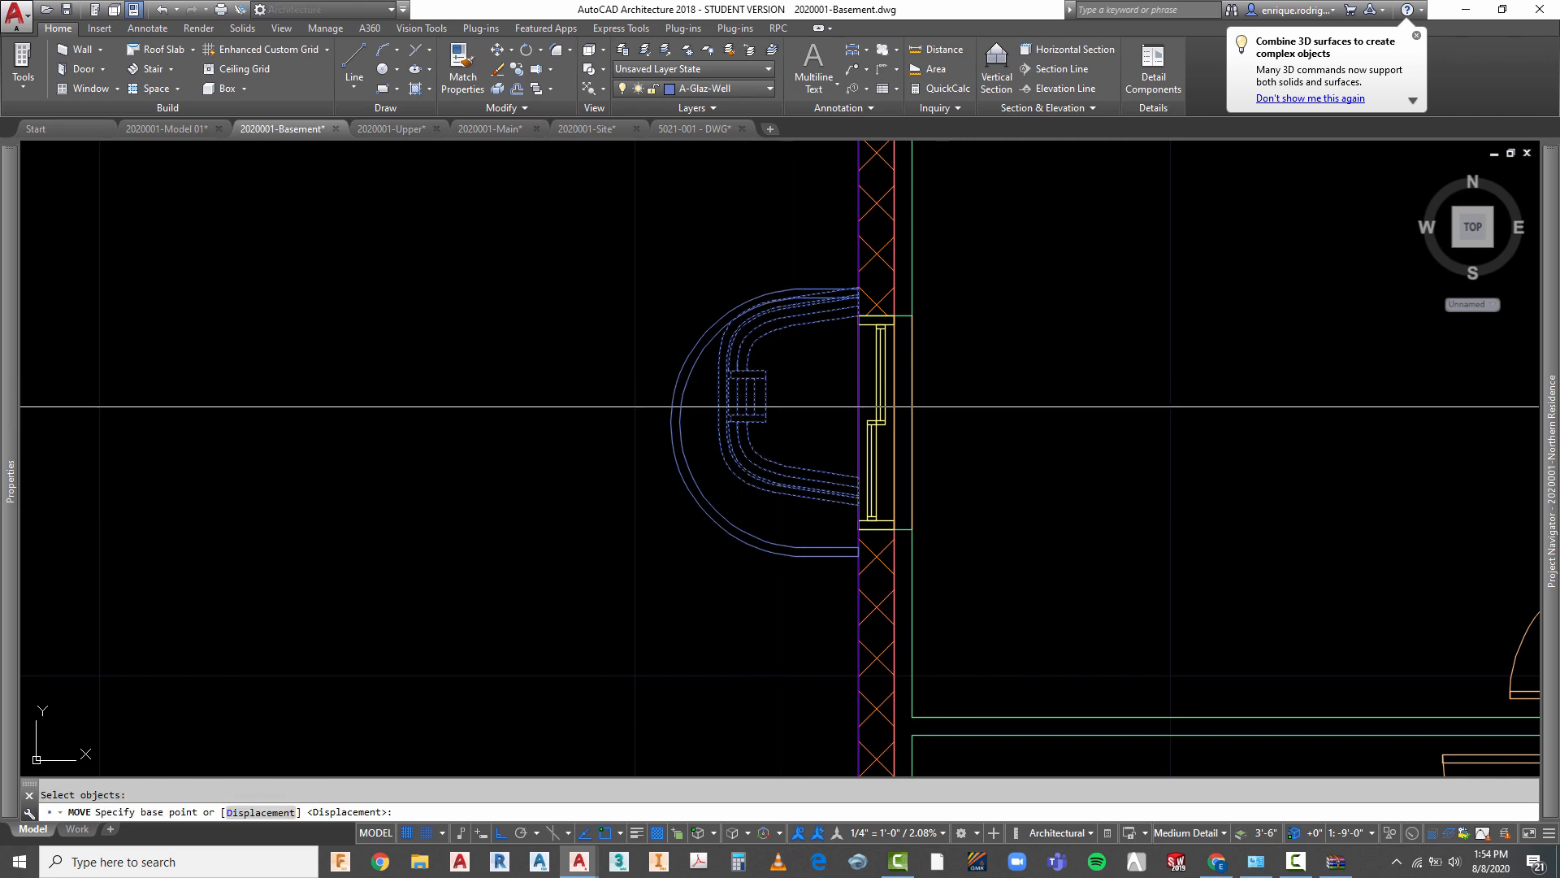
pyautogui.click(803, 398)
pyautogui.click(381, 376)
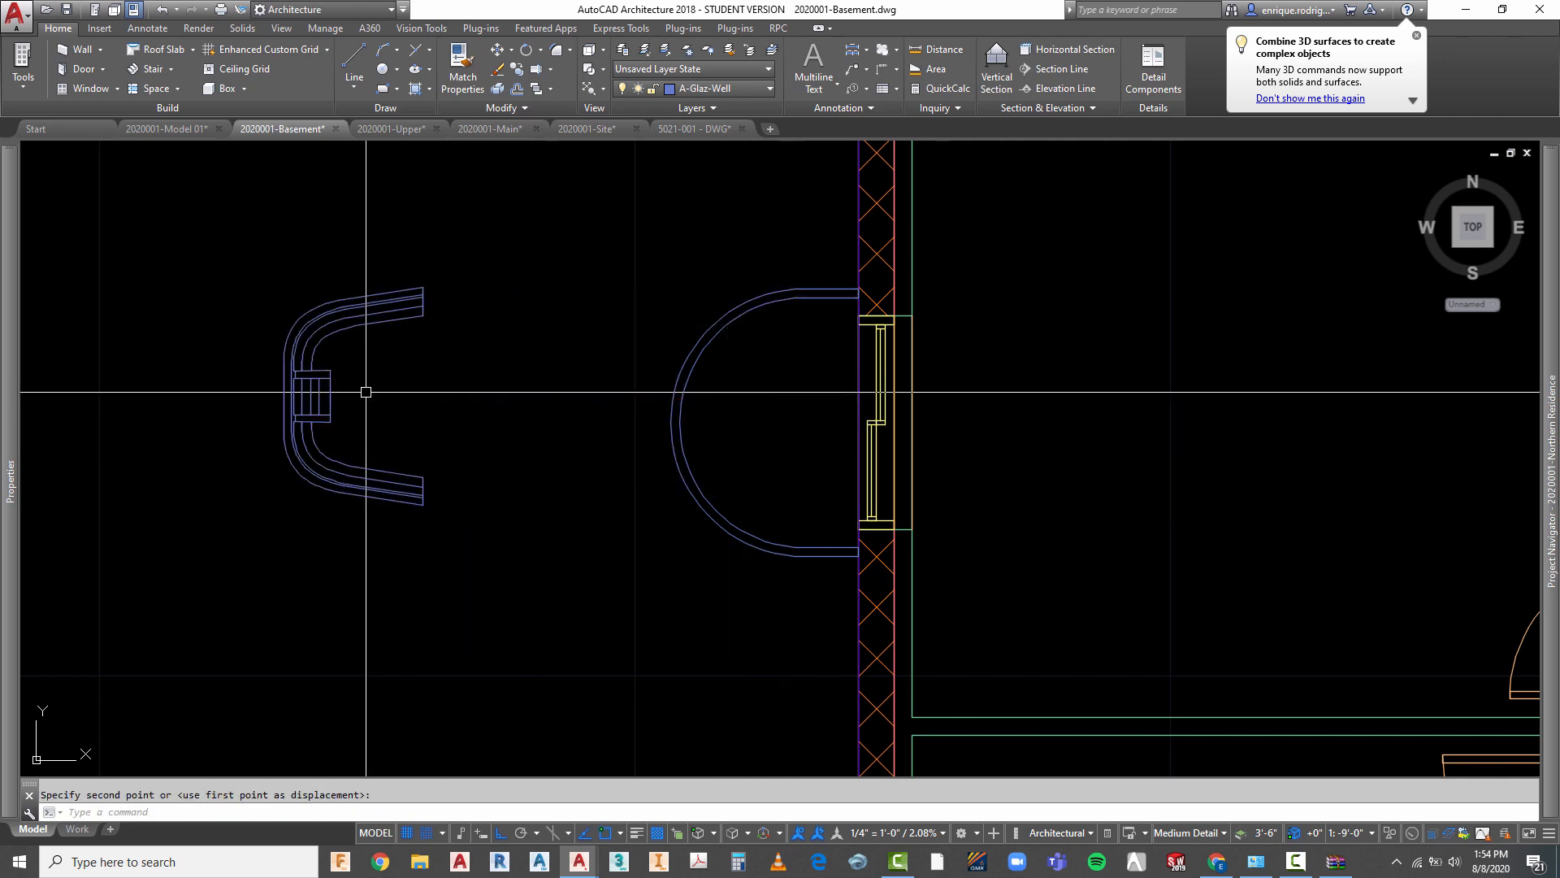
pyautogui.press('Escape')
pyautogui.scroll(-2, 1024, 392)
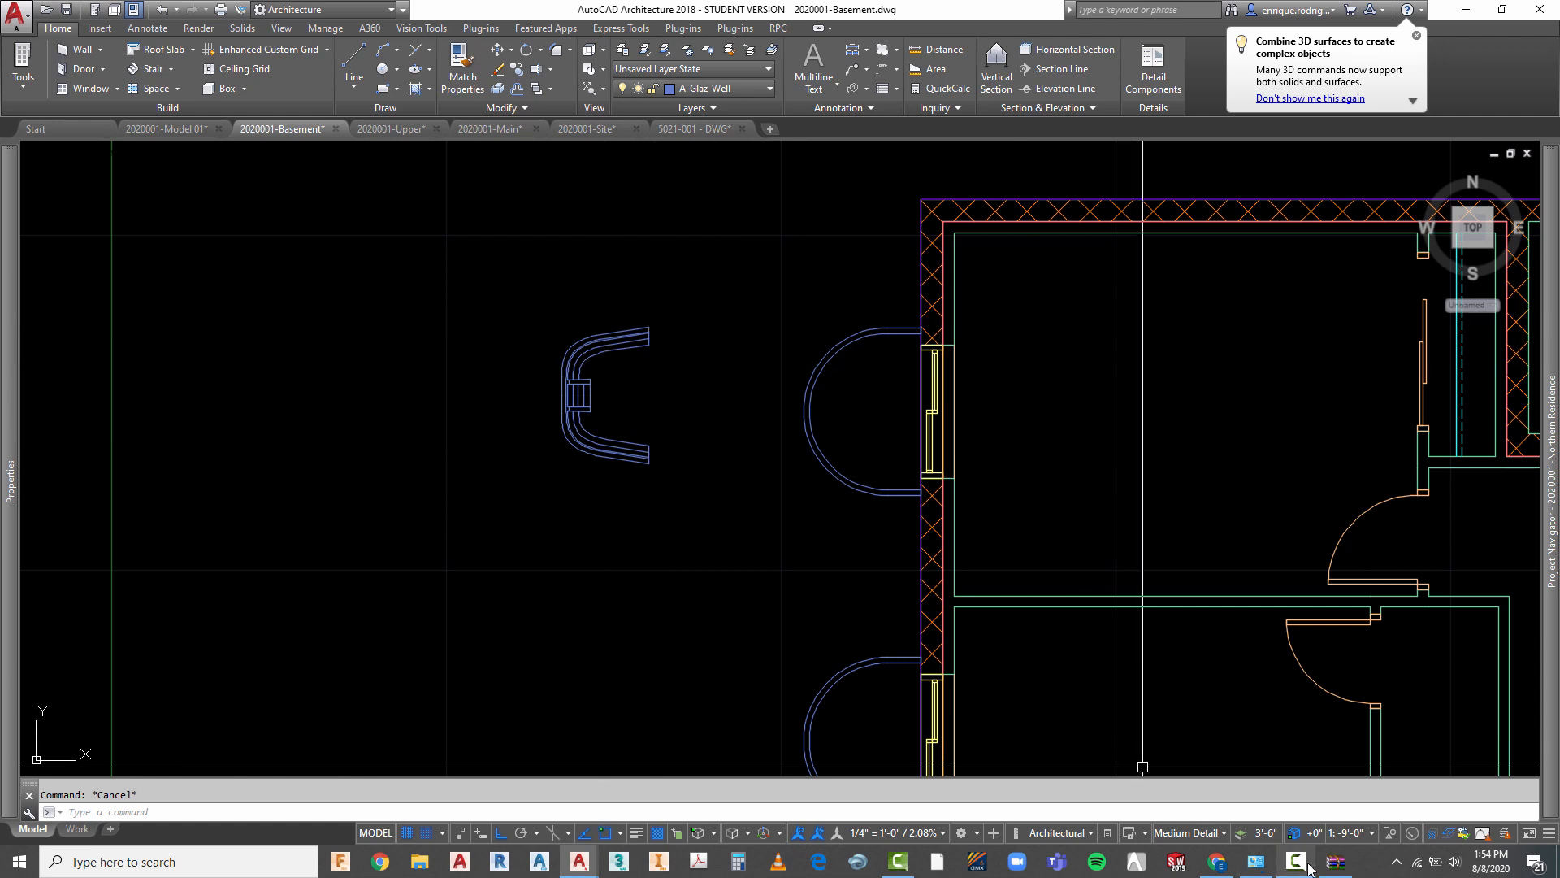
# - Switch to the CADdetails page in Chrome and examine the dimensions on the Wellcraft egress window well drawing
pyautogui.moveTo(1298, 864)
pyautogui.click(1217, 861)
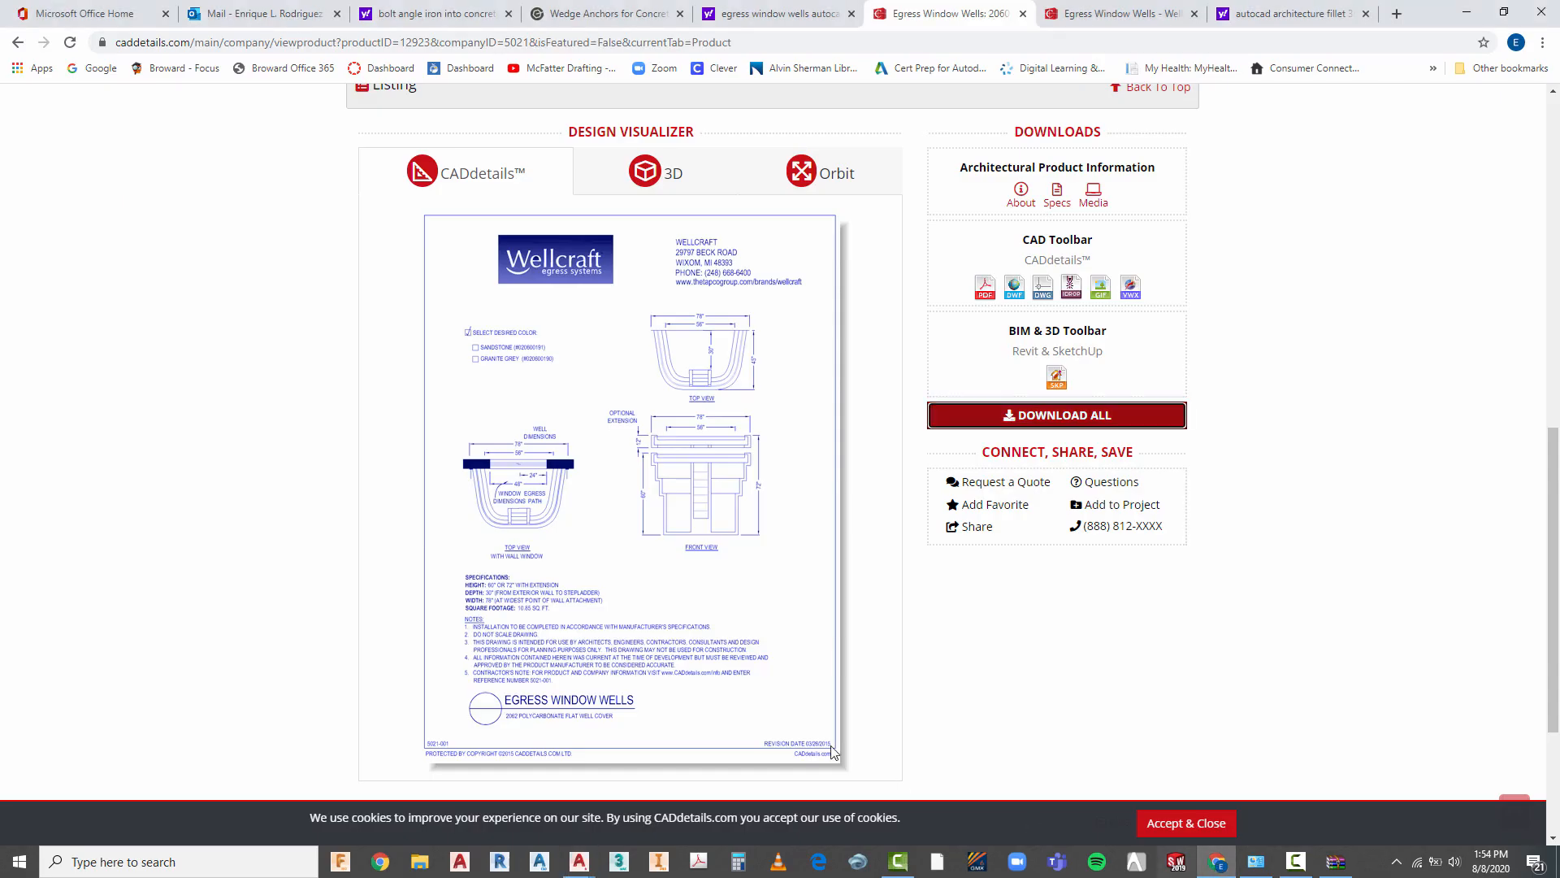
pyautogui.scroll(3, 698, 338)
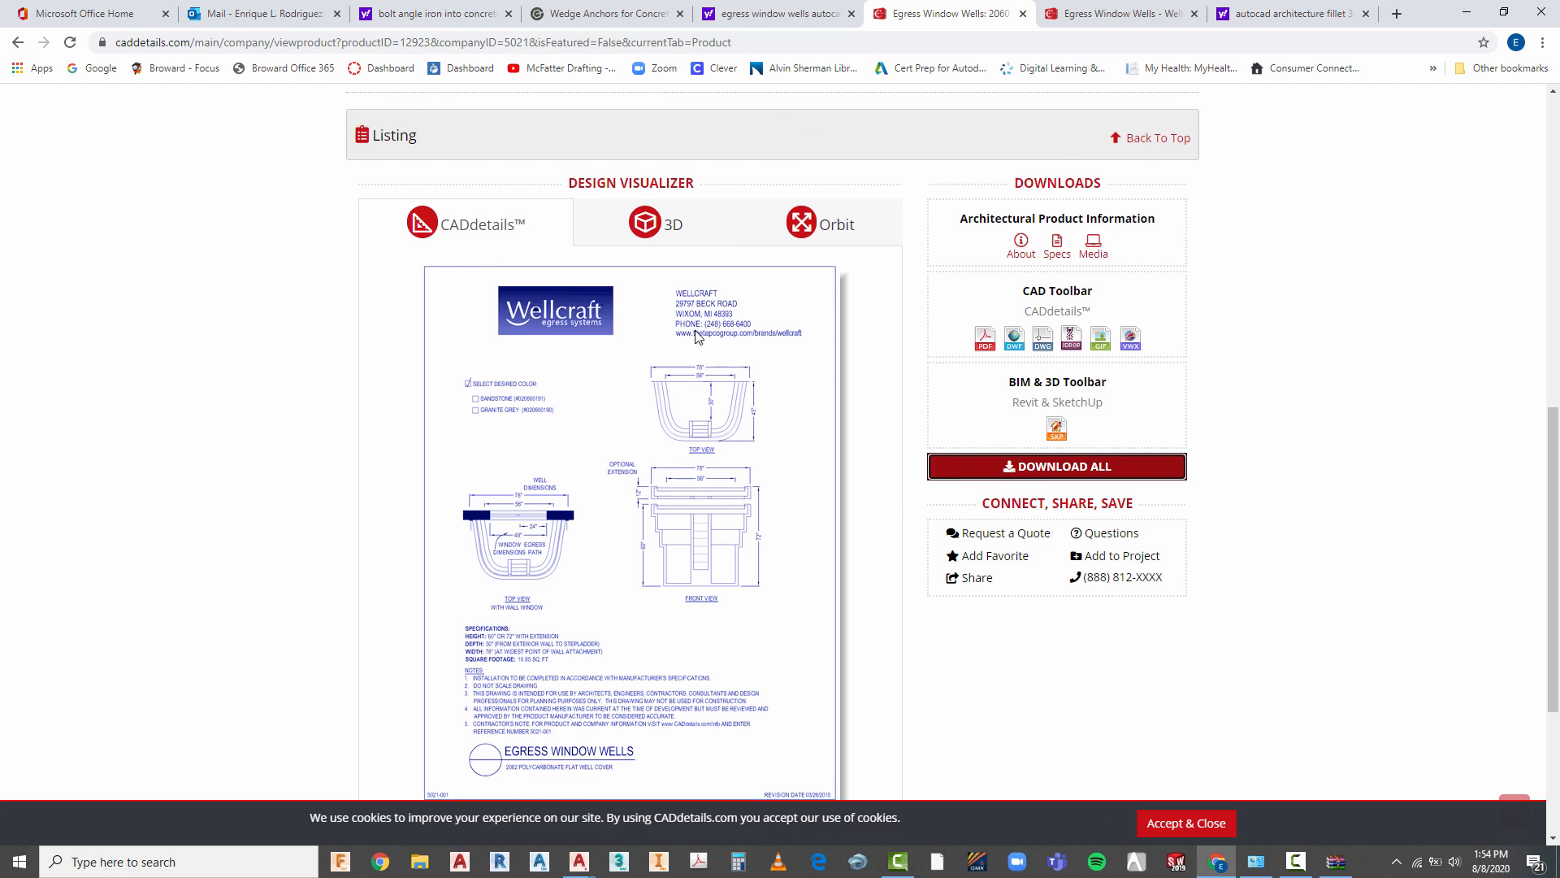
pyautogui.scroll(-3, 693, 338)
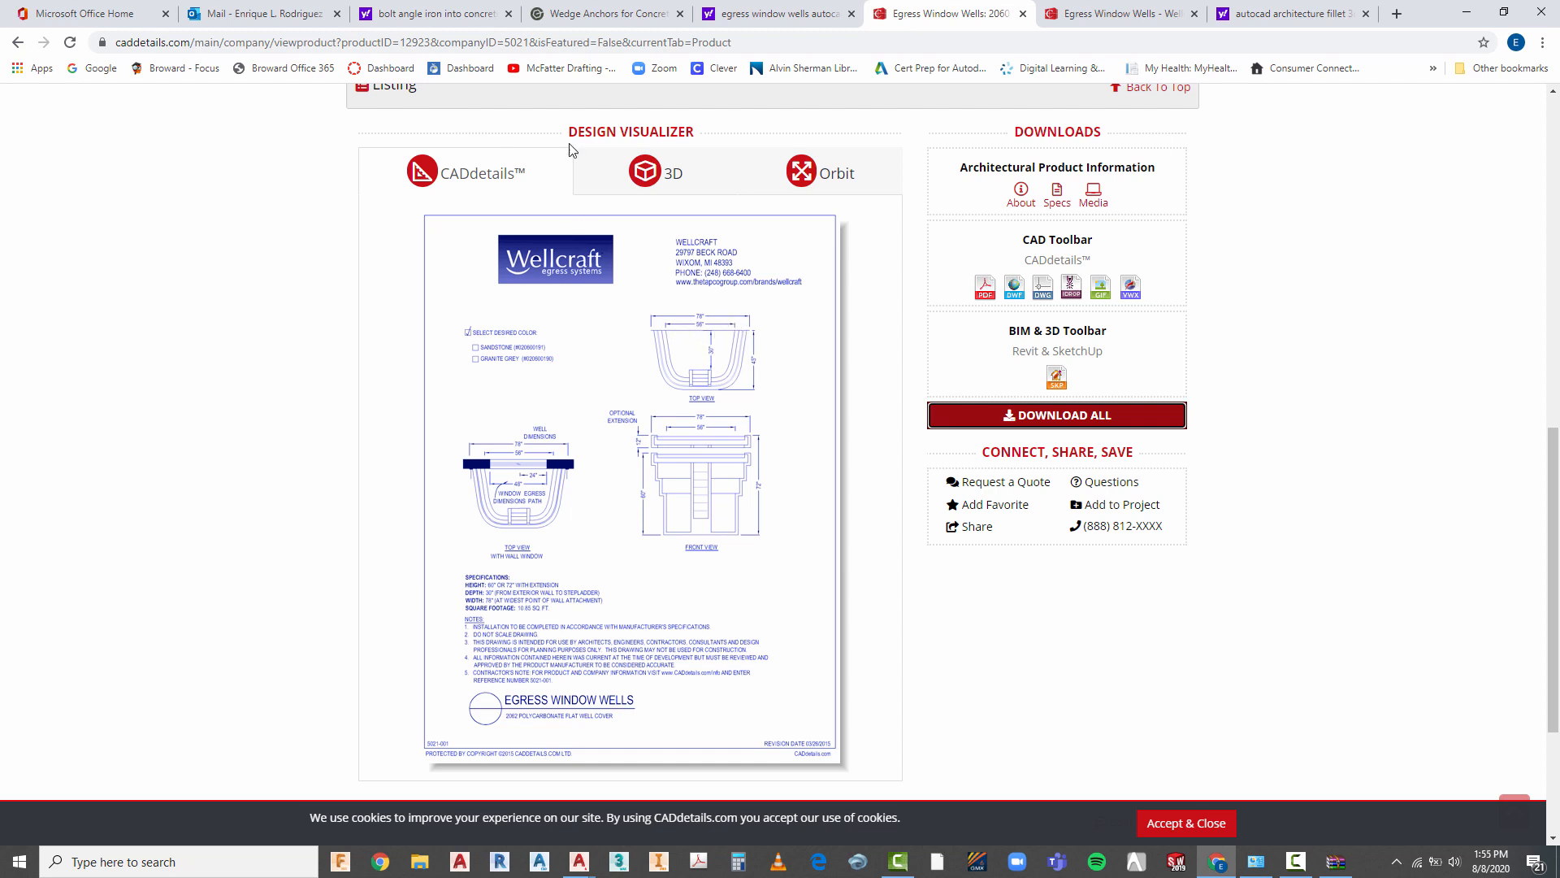
pyautogui.click(593, 860)
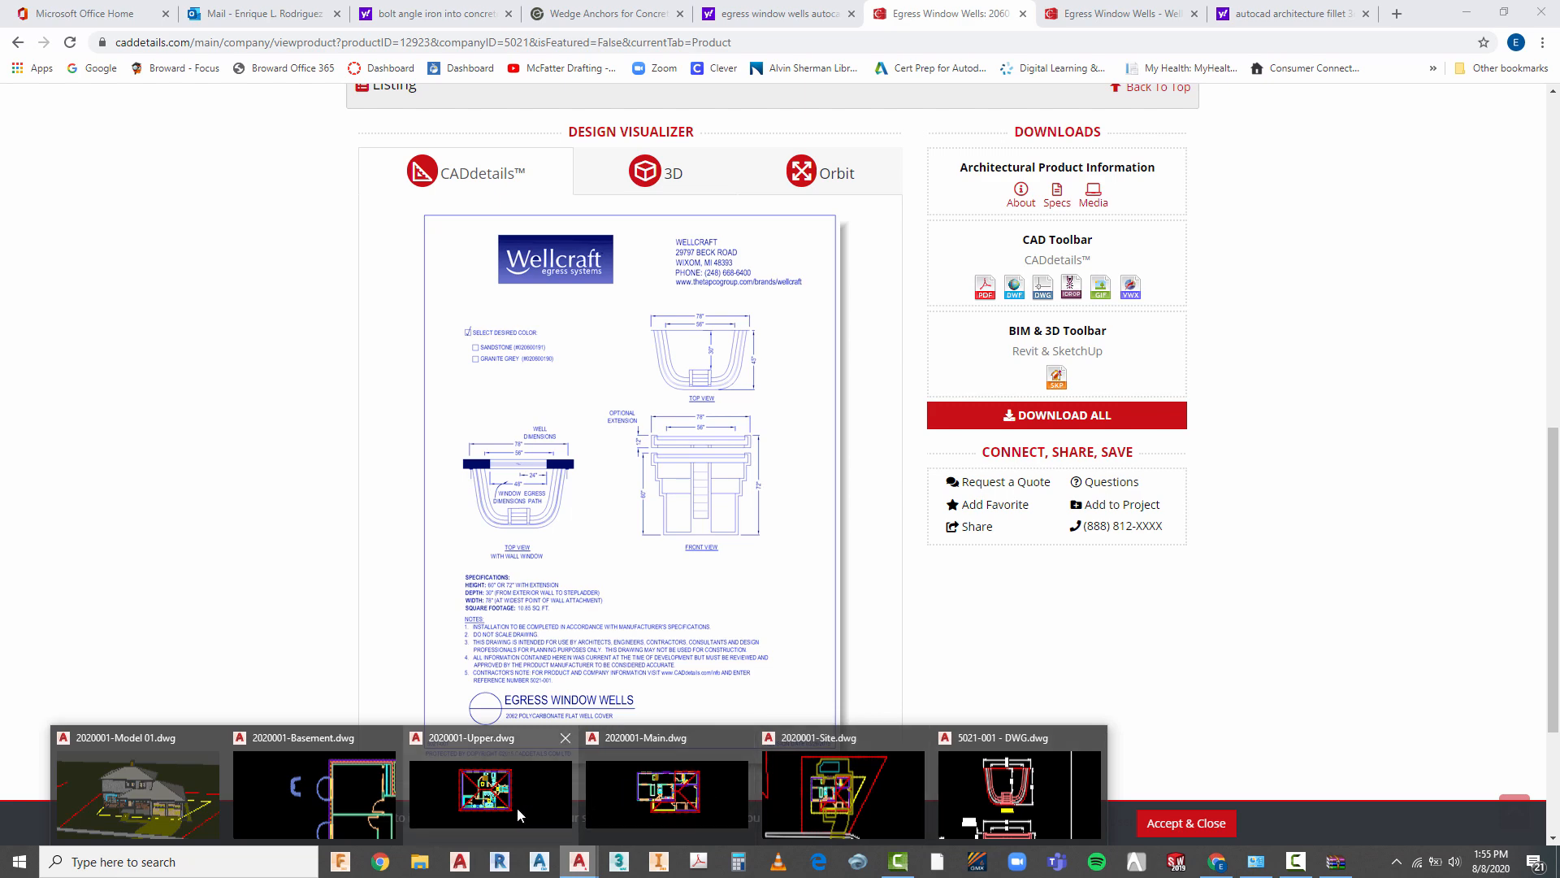
# - Switch to 2020001-Basement.dwg in AutoCAD and draw a vertical 56-inch line upward from the inner corner of the egress well's upper leg
pyautogui.click(303, 788)
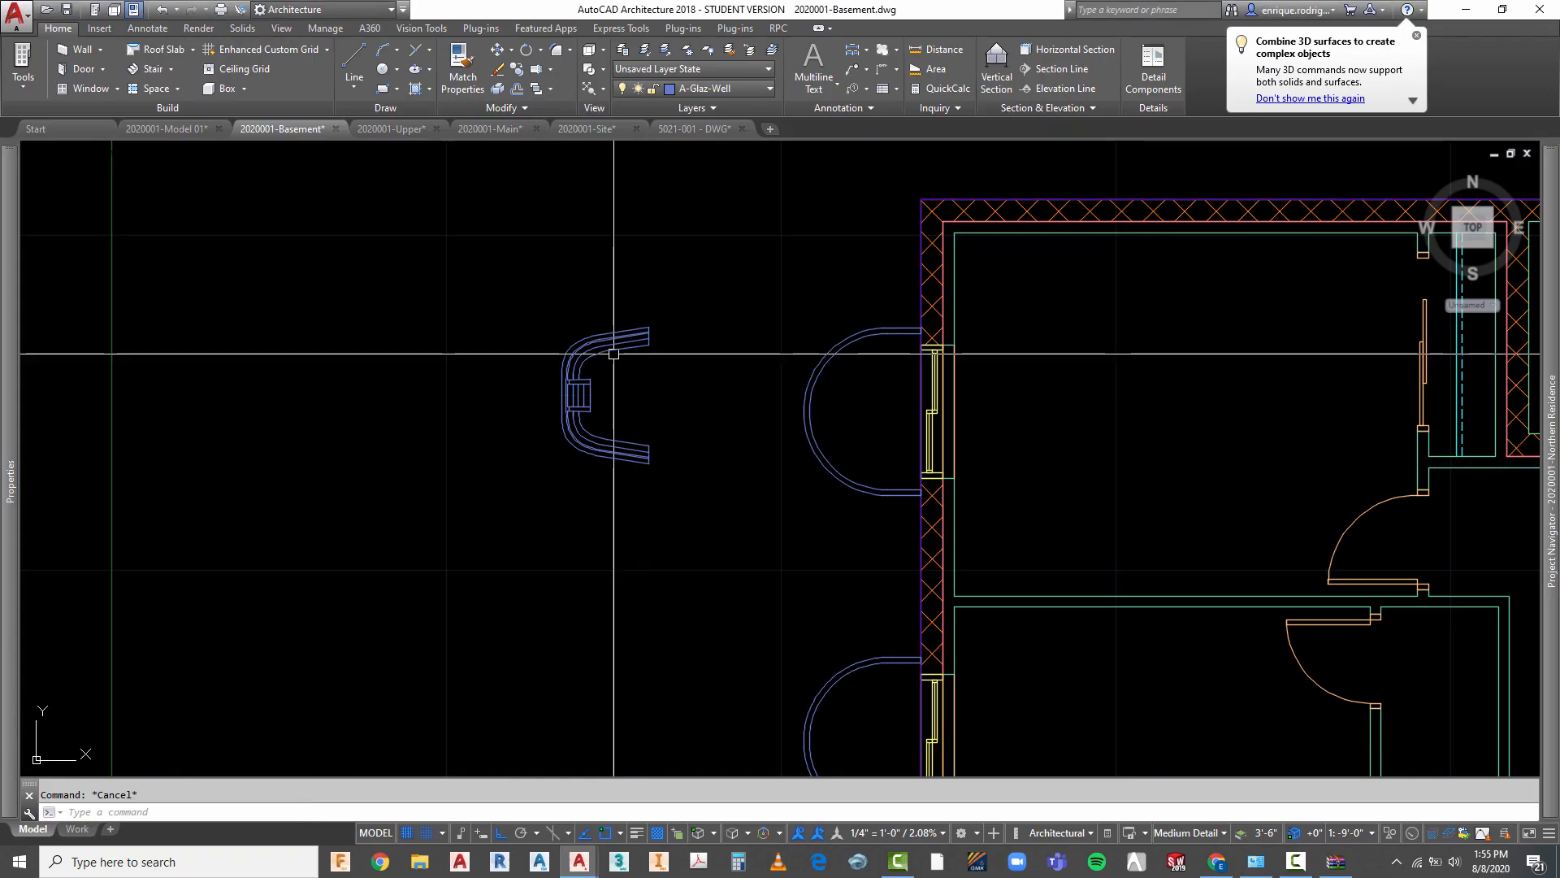
pyautogui.scroll(4, 610, 325)
pyautogui.click(370, 77)
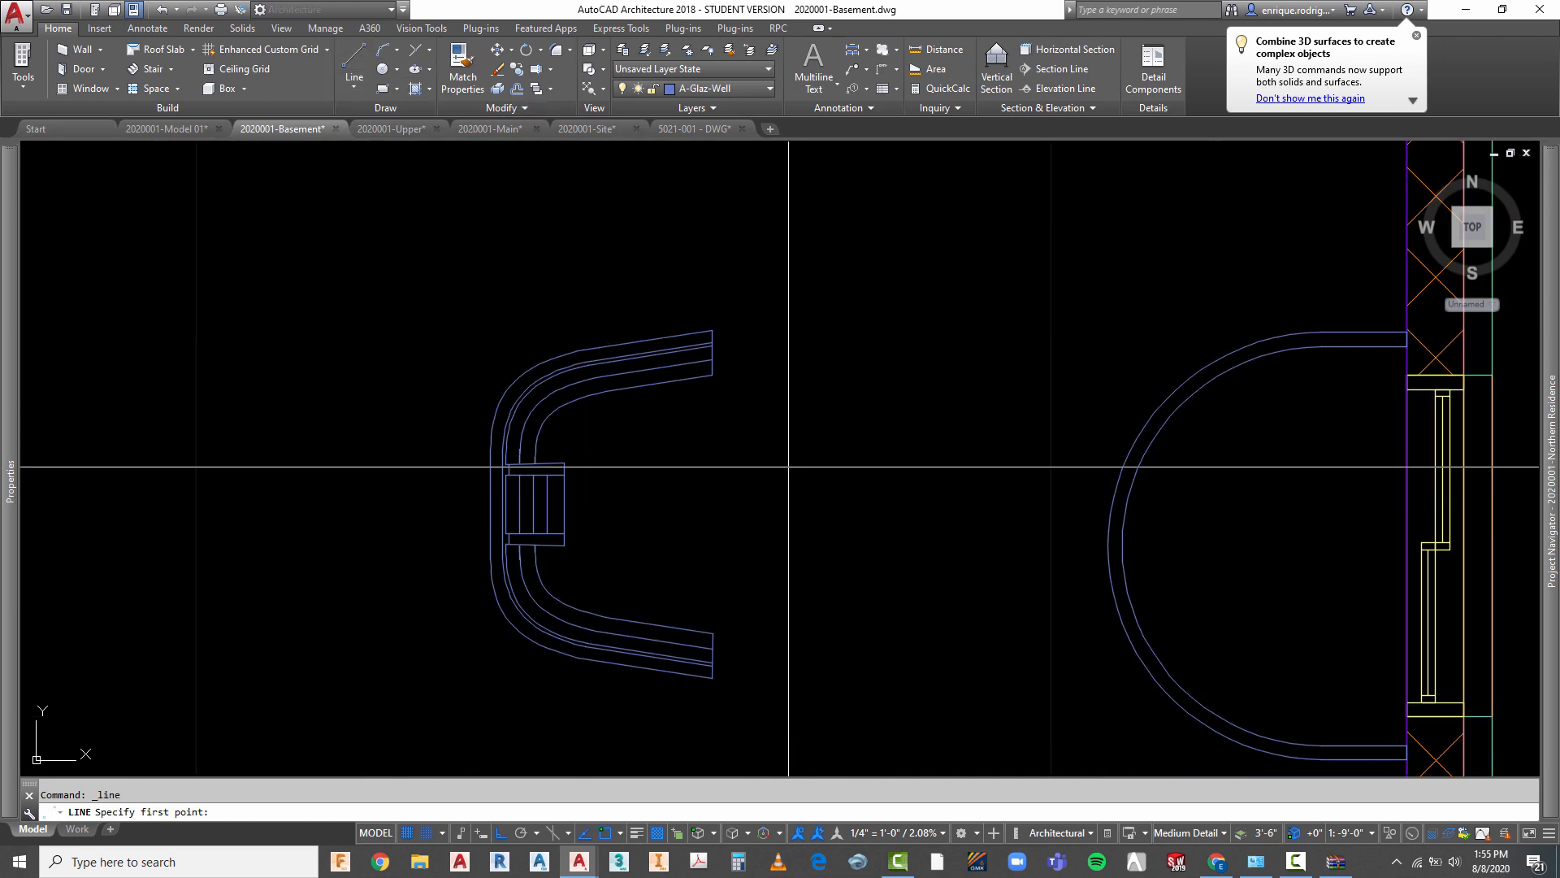
pyautogui.click(712, 330)
pyautogui.scroll(-4, 712, 330)
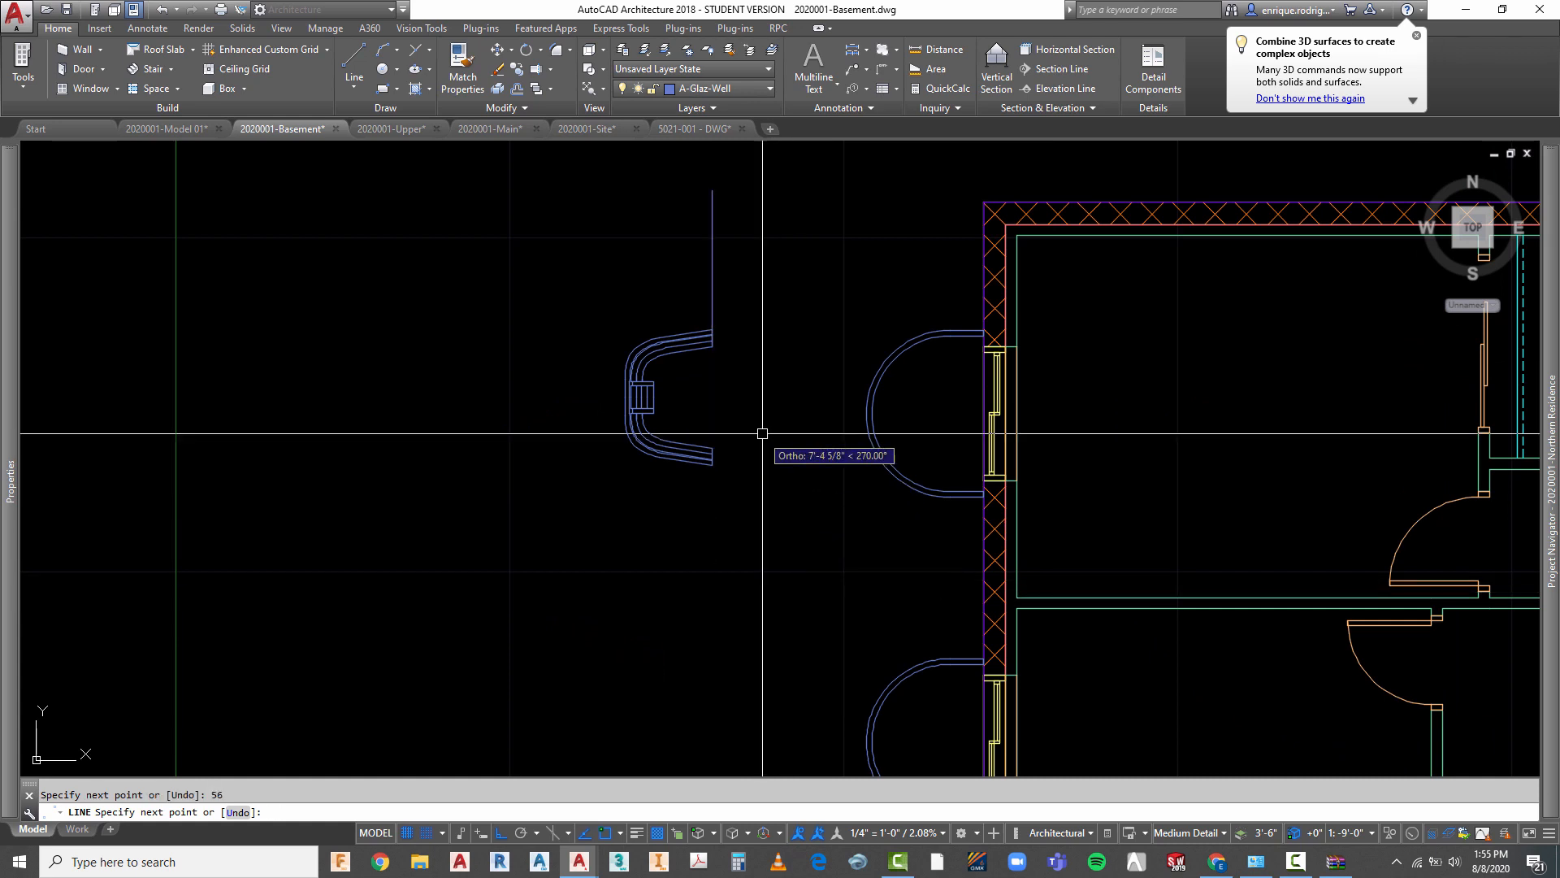
pyautogui.press('Escape')
# - Move the 56-inch line down so its upper end sits on the inner corner of the well's upper leg
pyautogui.scroll(-2, 726, 643)
pyautogui.scroll(4, 758, 429)
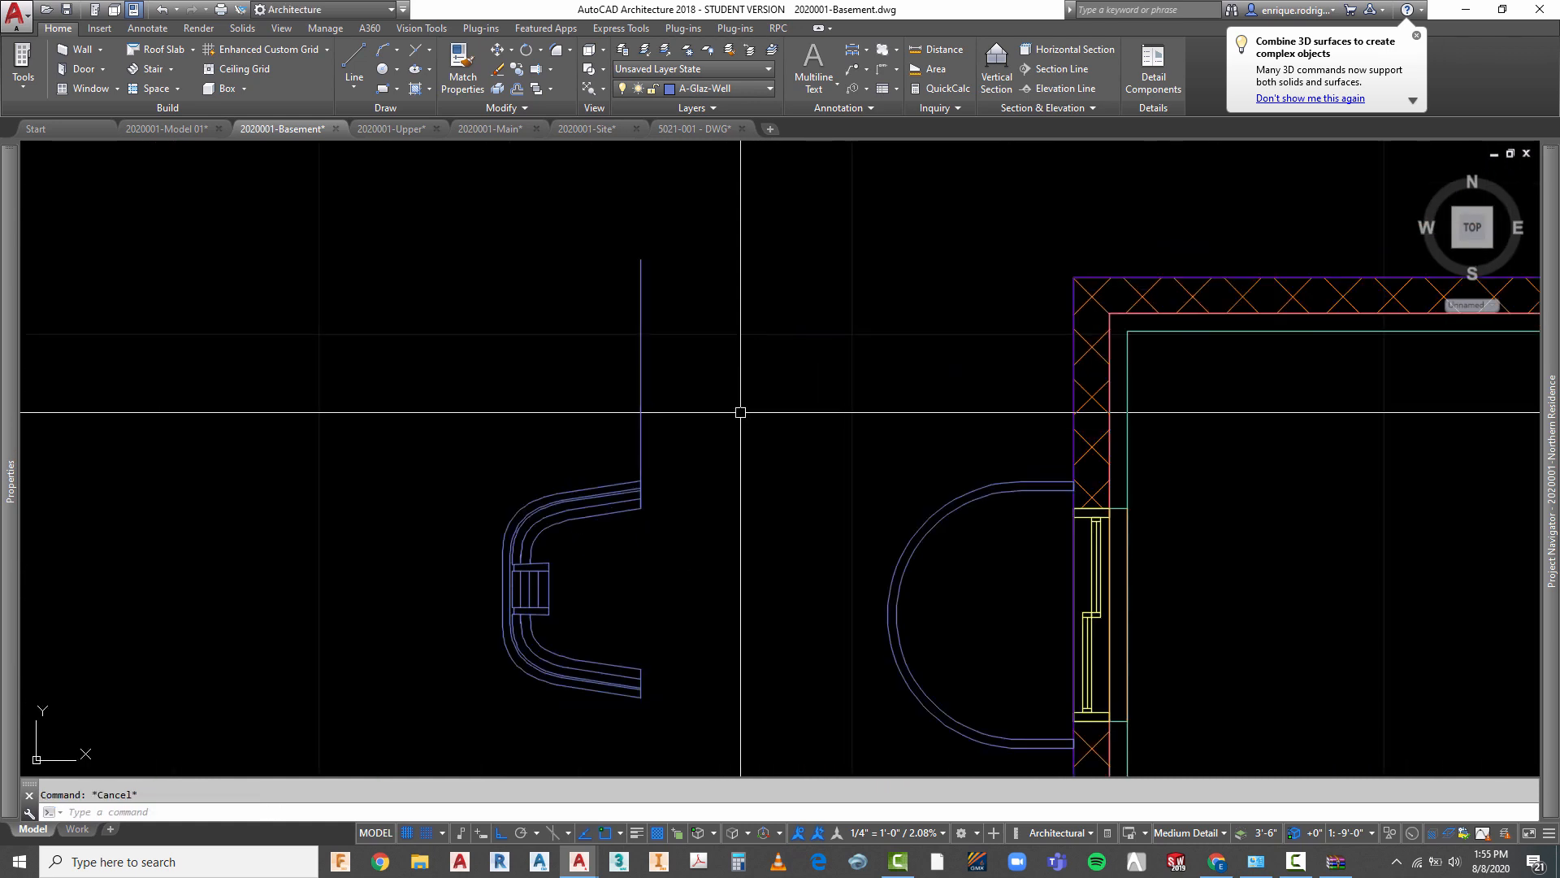
pyautogui.click(608, 361)
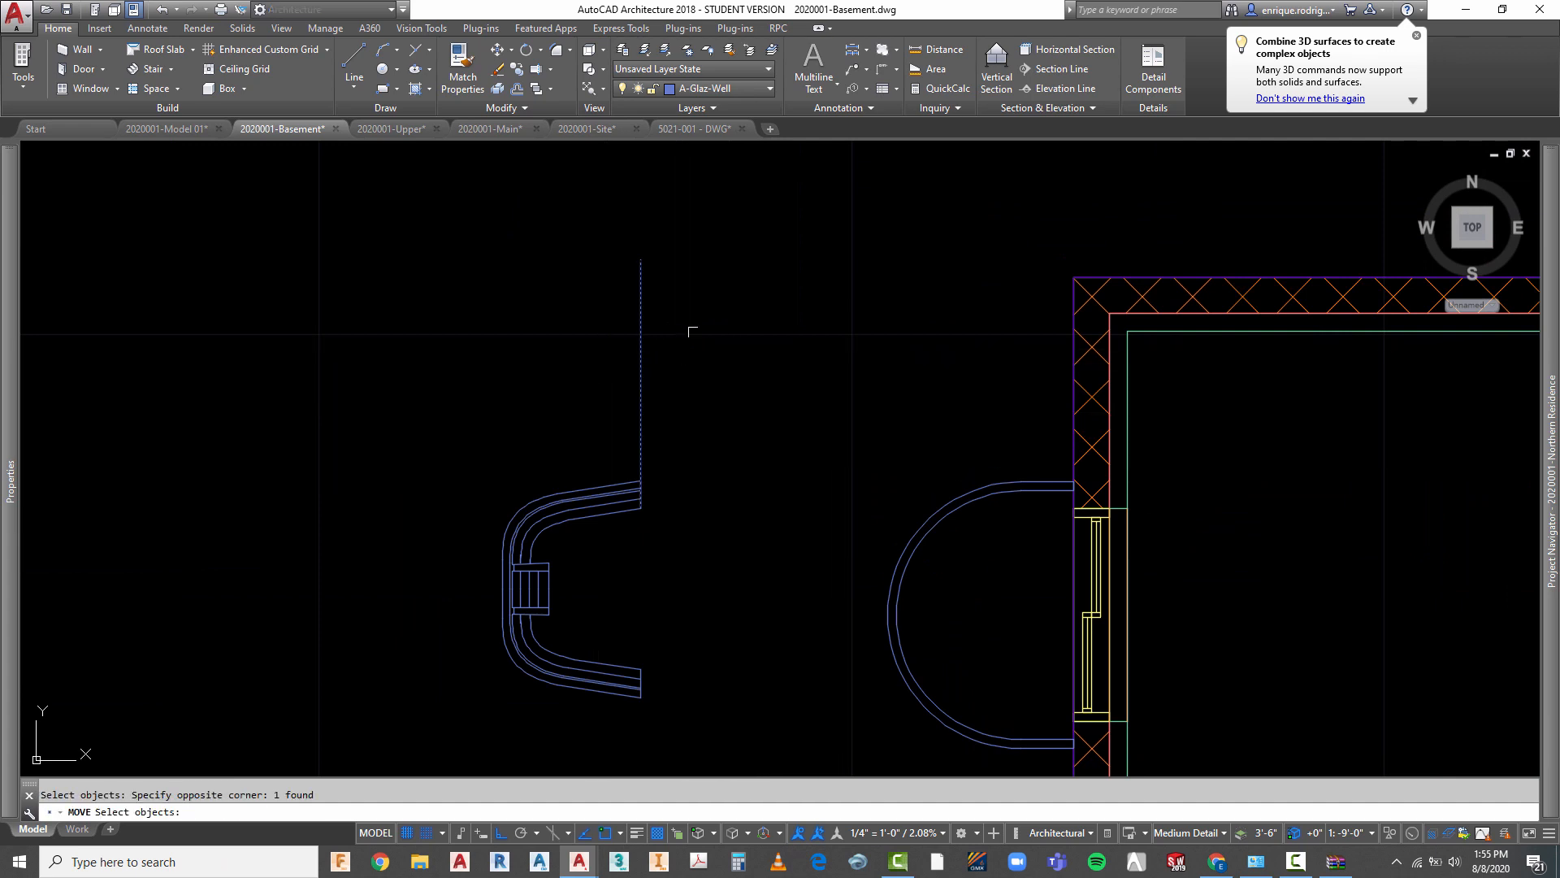
pyautogui.press('Return')
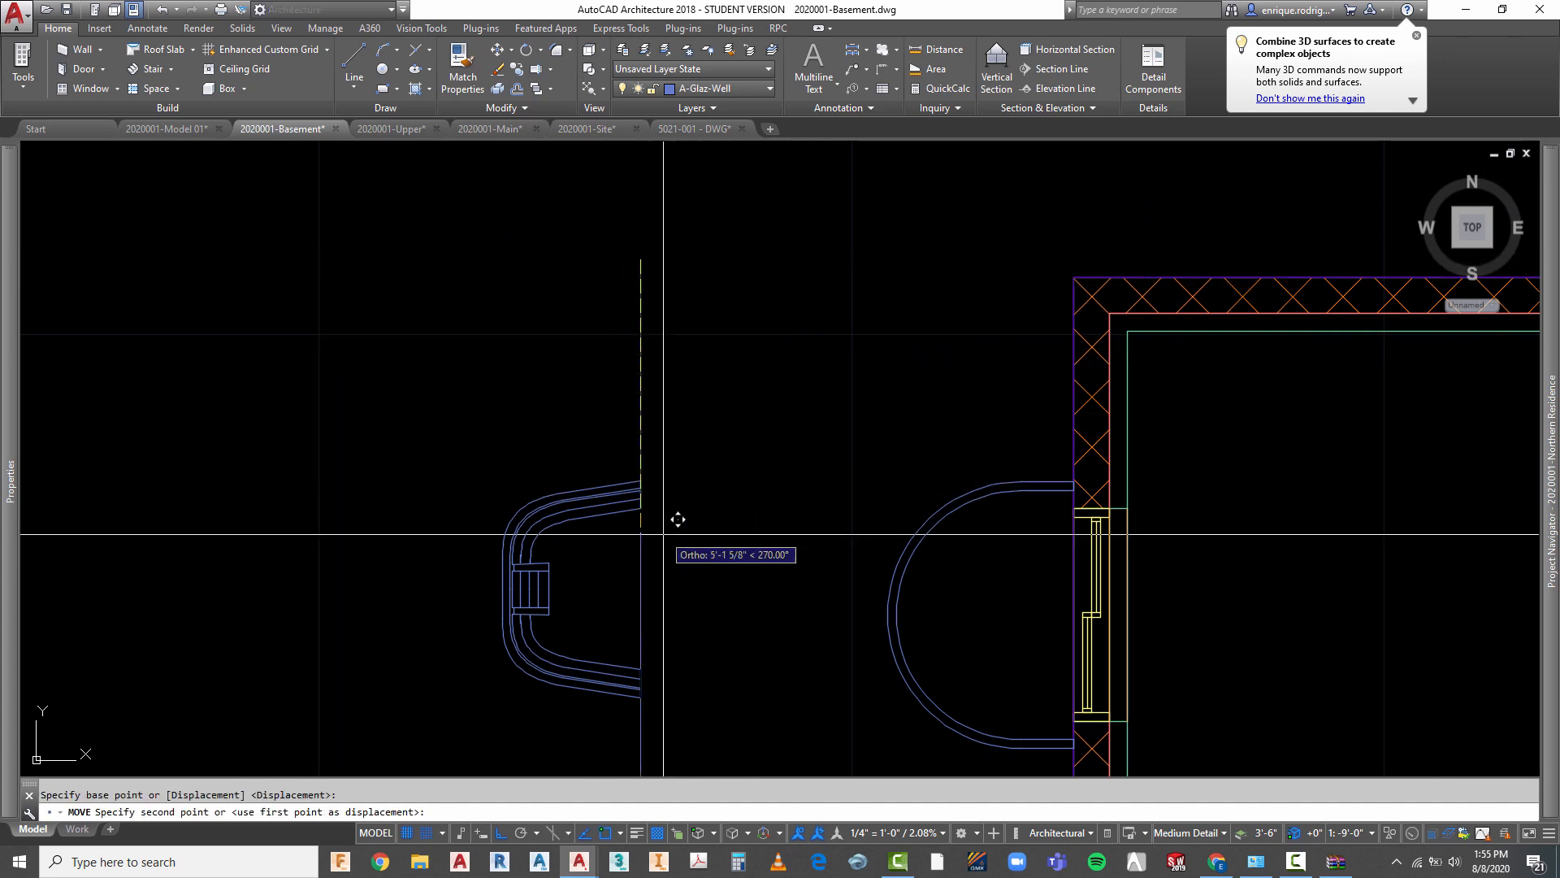
pyautogui.click(641, 482)
pyautogui.scroll(-2, 672, 368)
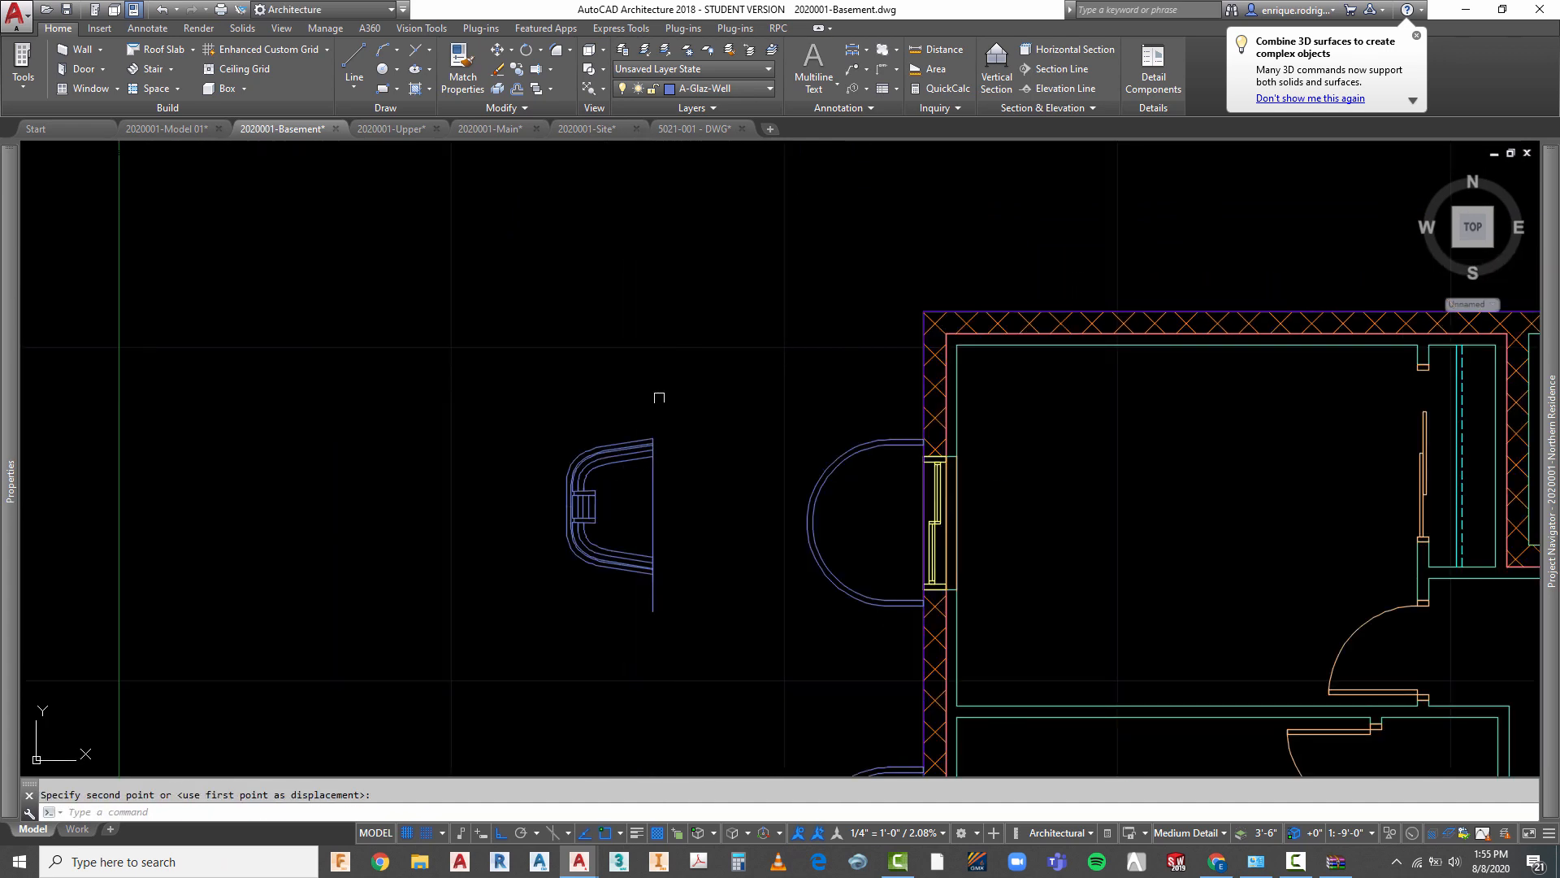
pyautogui.press('Escape')
pyautogui.scroll(2, 570, 561)
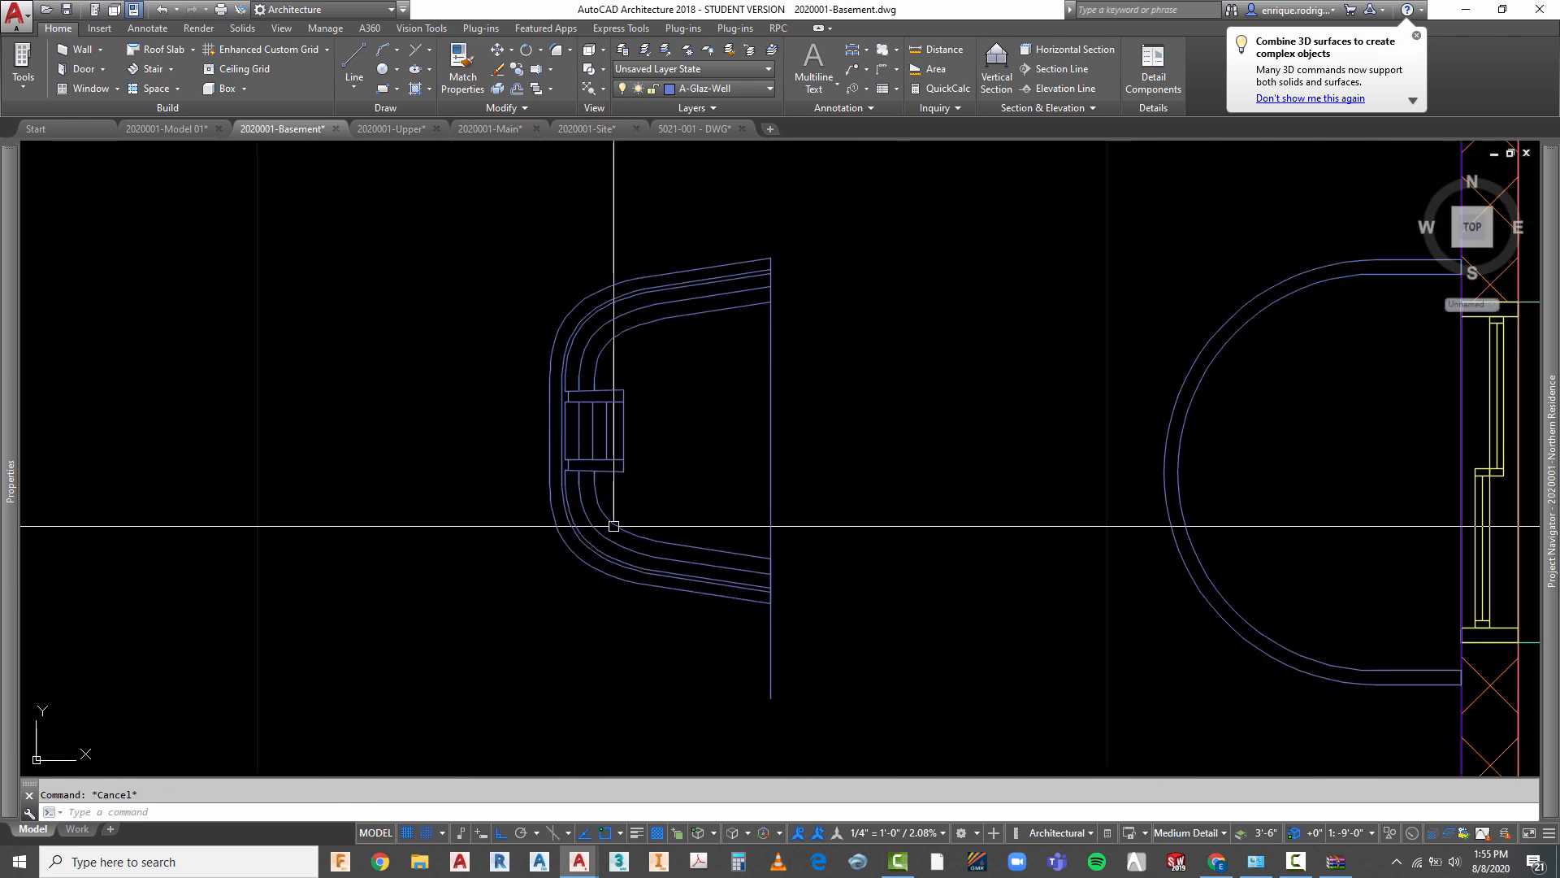
pyautogui.click(574, 522)
pyautogui.scroll(-2, 555, 443)
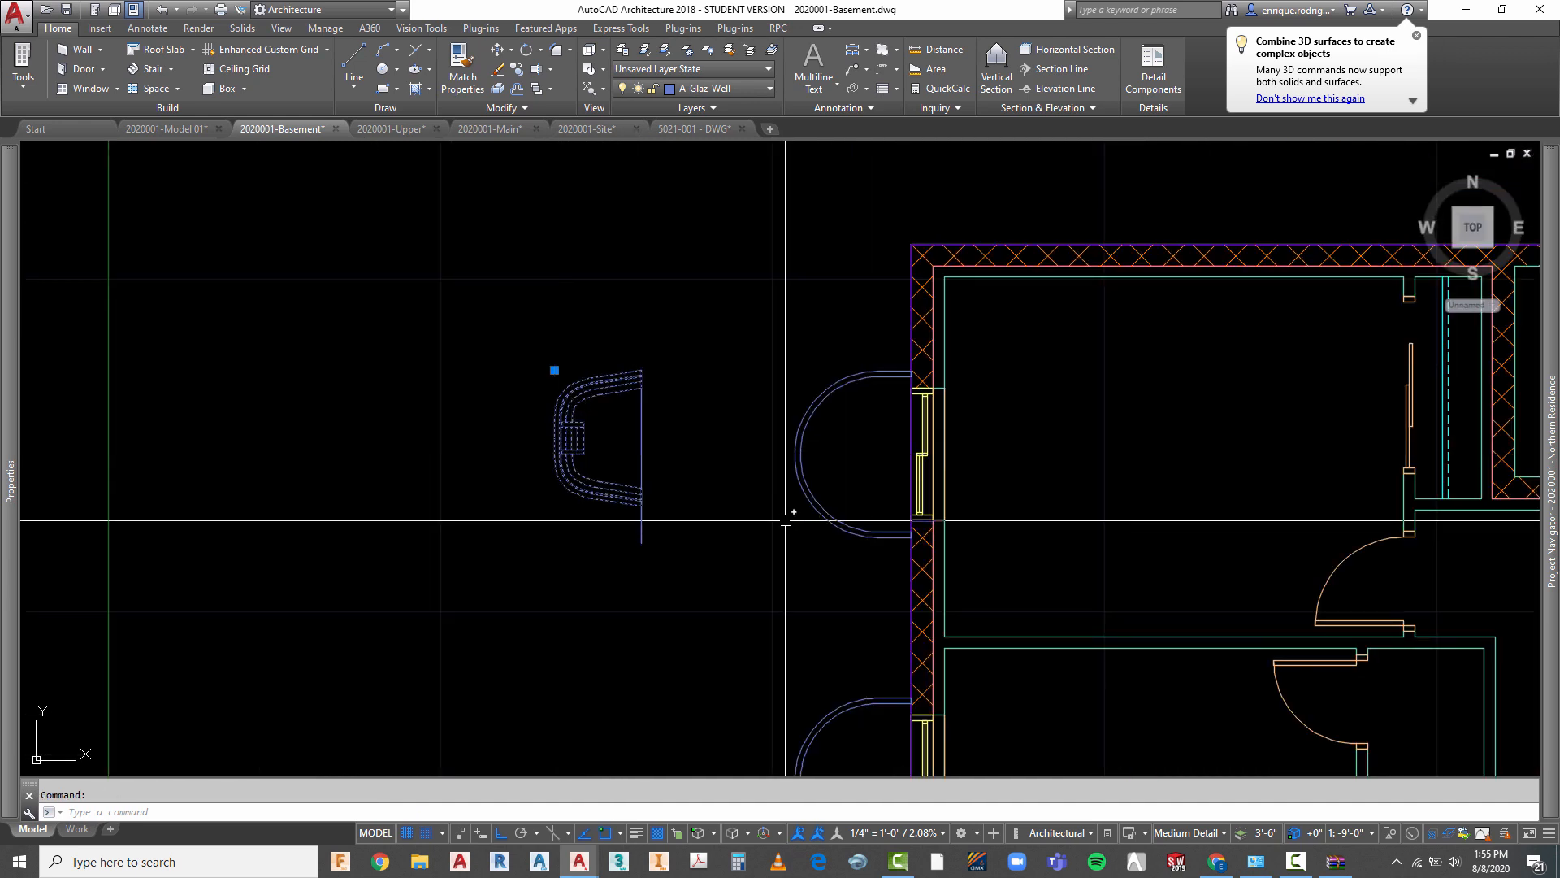
pyautogui.press('Escape')
# - Scale the egress well block by reference from the upper leg's inner corner, stretching its clear opening to the length of the 56-inch line
pyautogui.scroll(4, 630, 483)
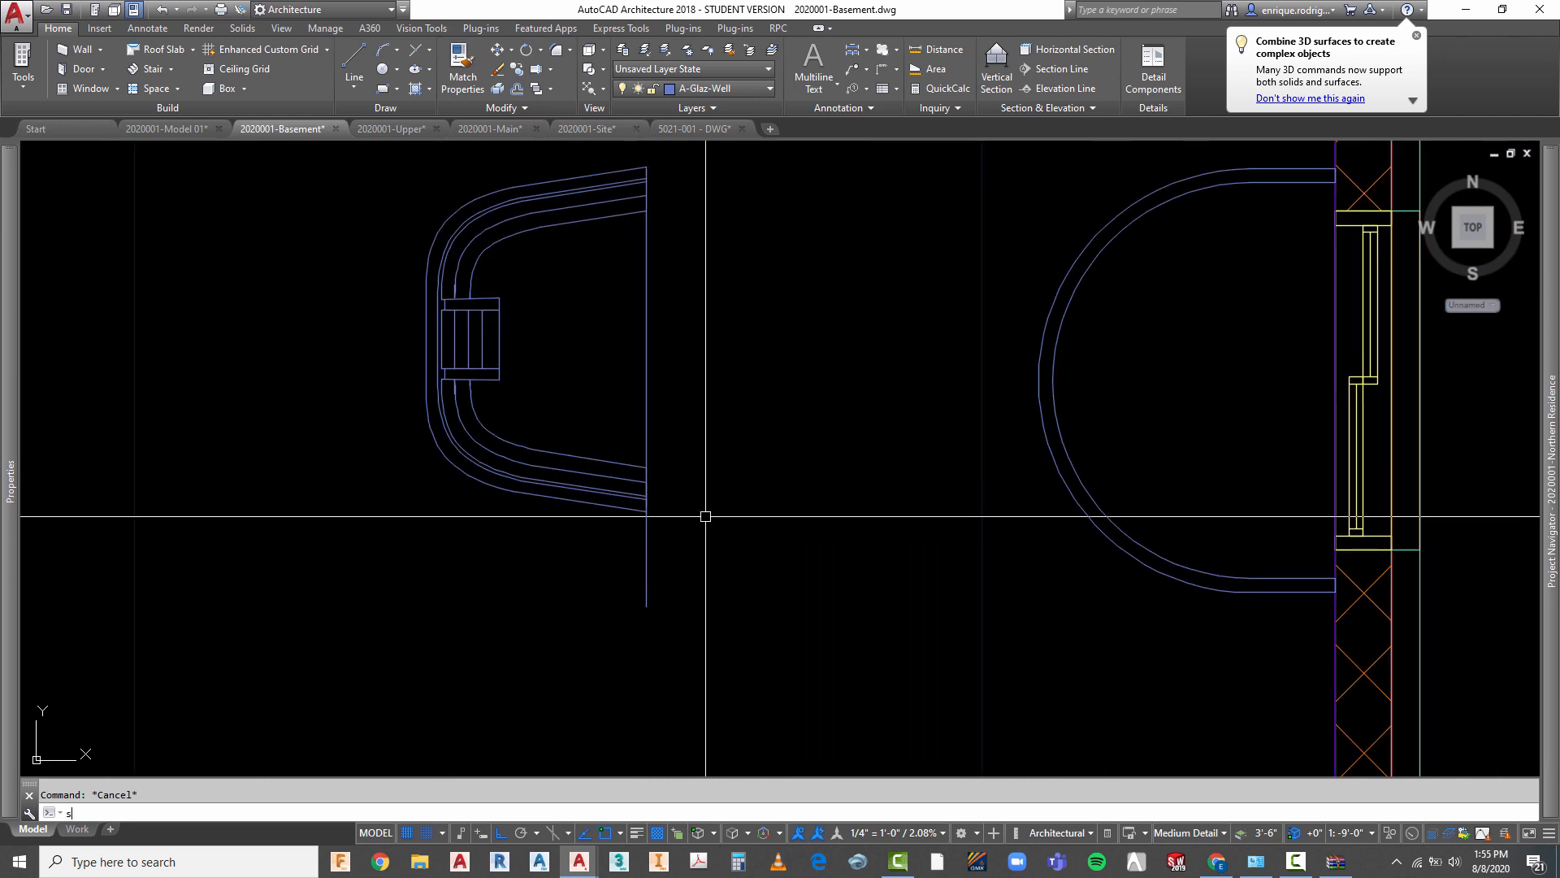
pyautogui.press('Return')
pyautogui.click(492, 420)
pyautogui.click(433, 456)
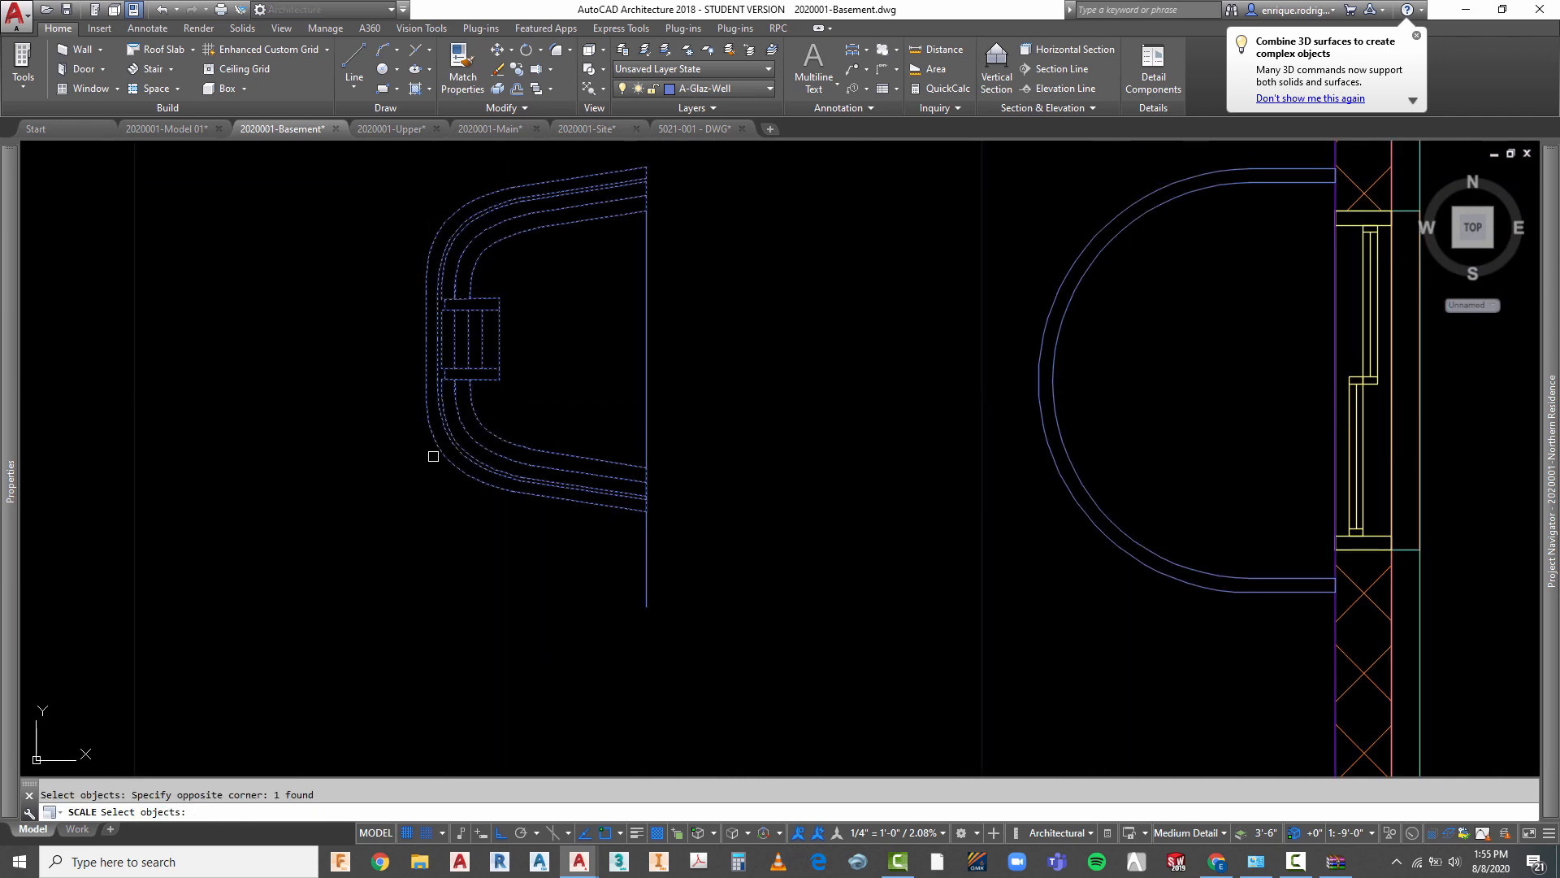
pyautogui.press('Return')
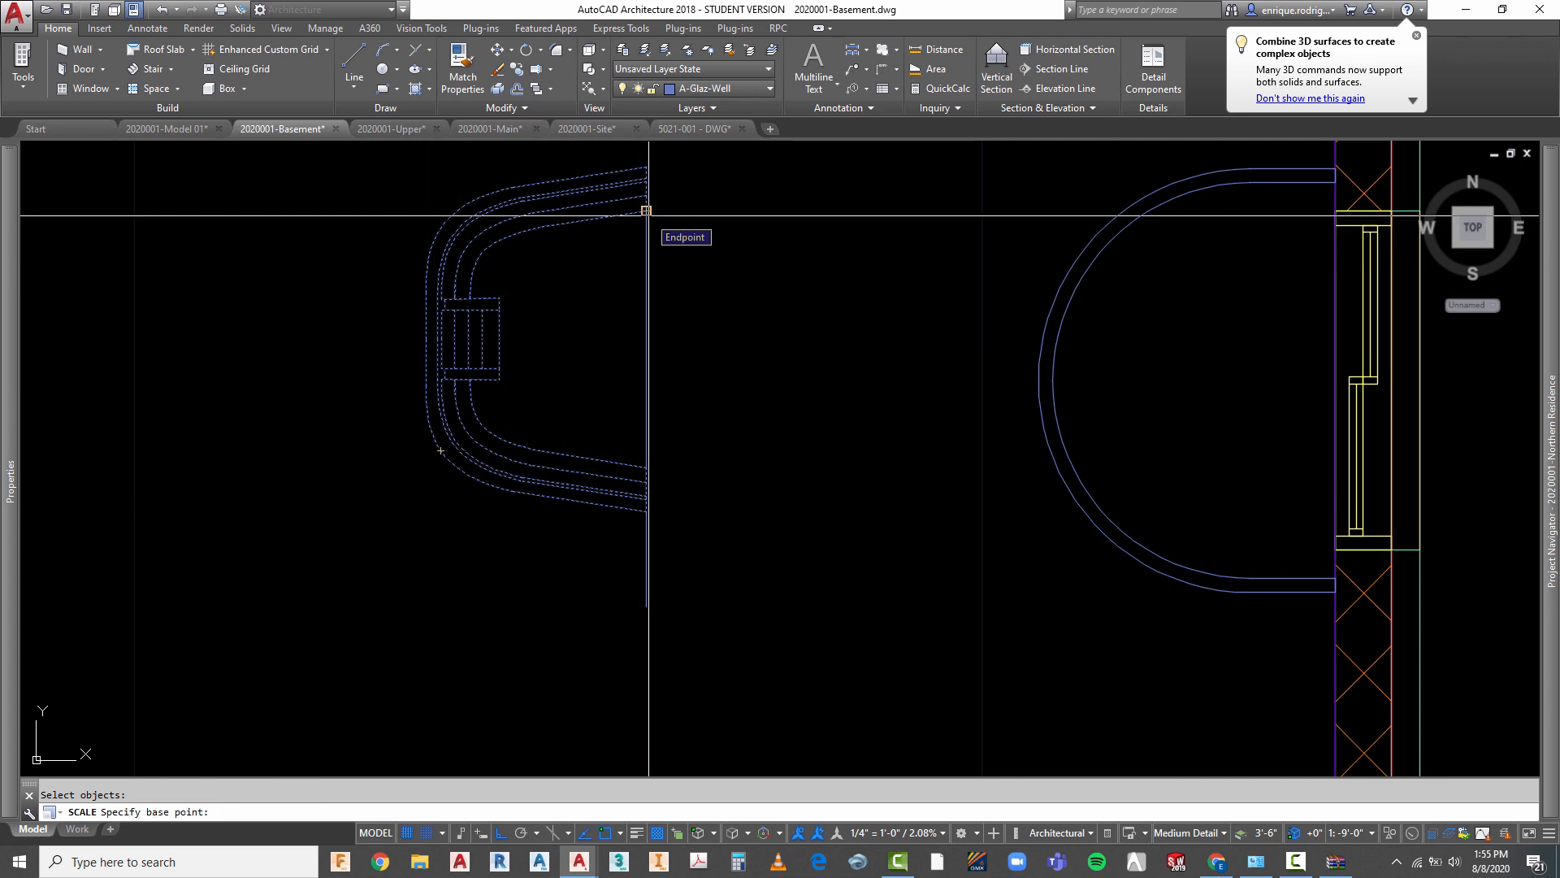
pyautogui.click(646, 211)
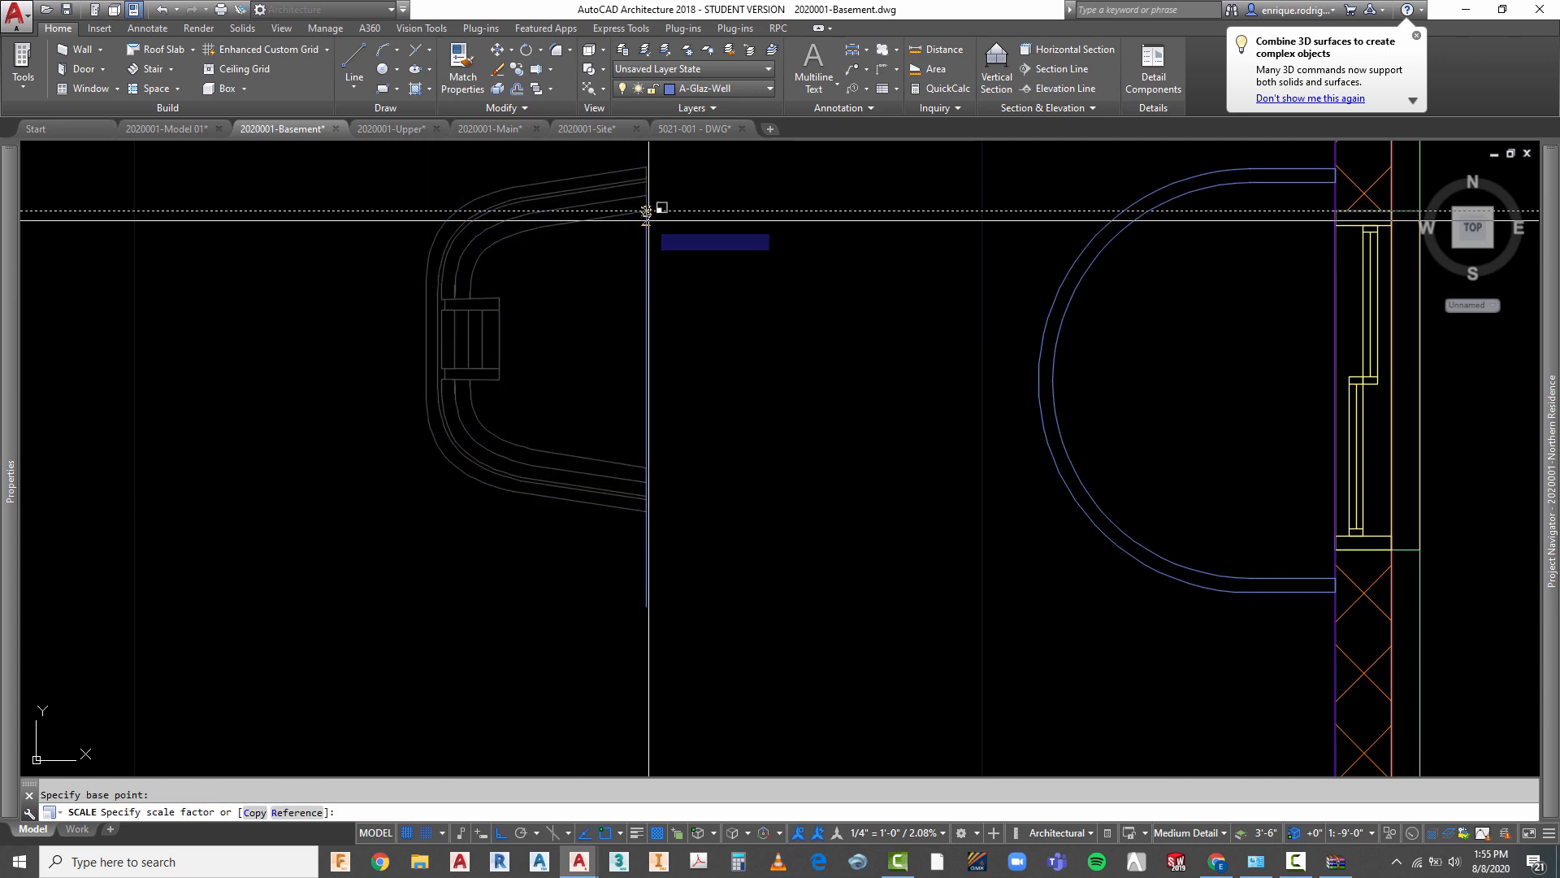
pyautogui.click(307, 813)
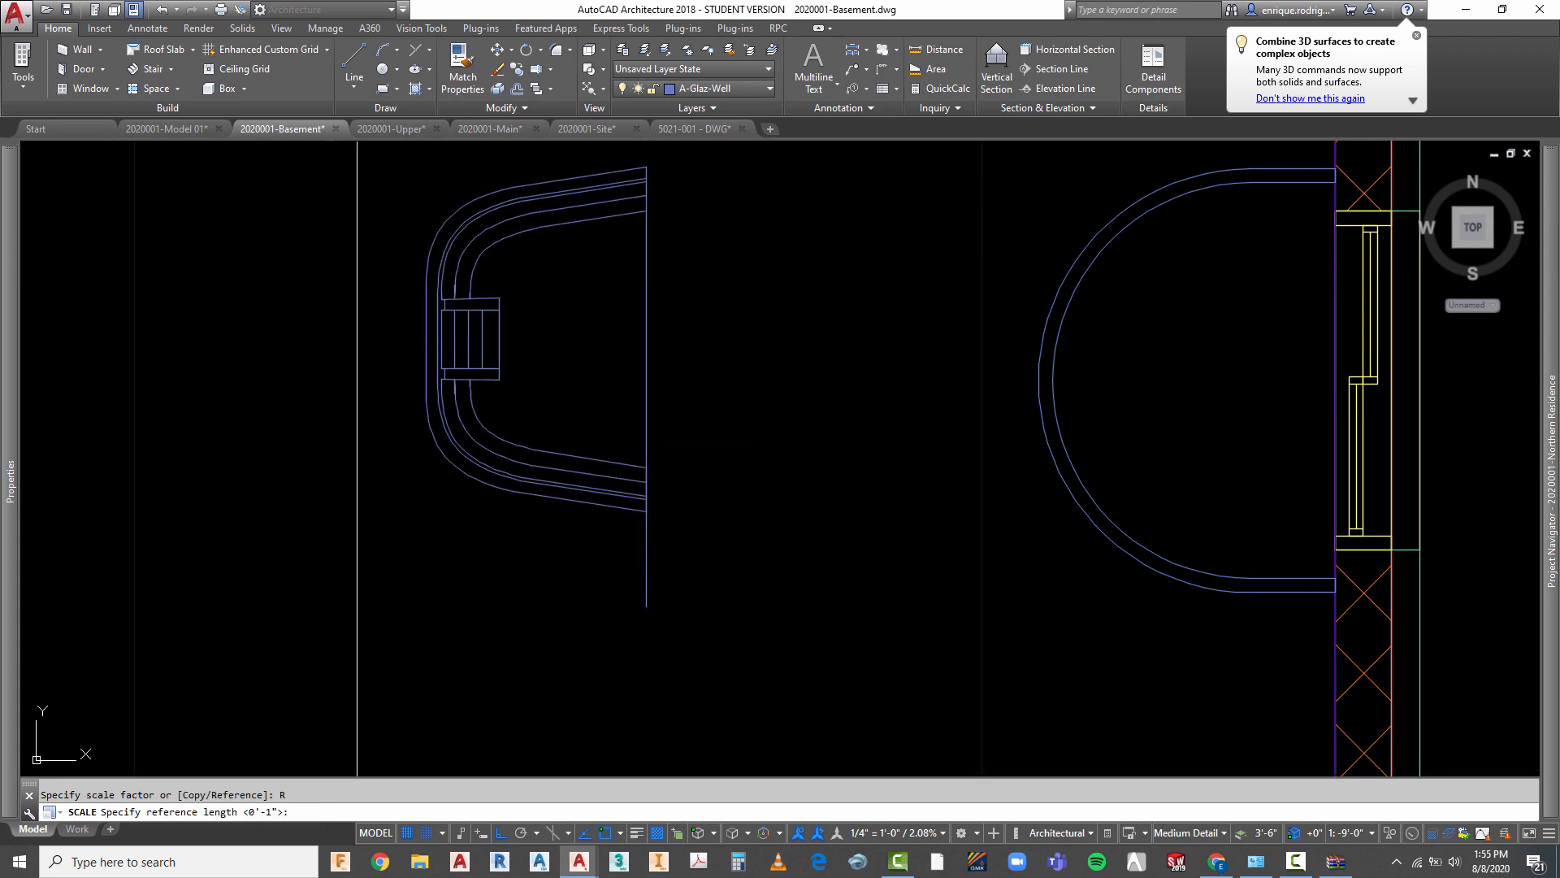
pyautogui.click(646, 210)
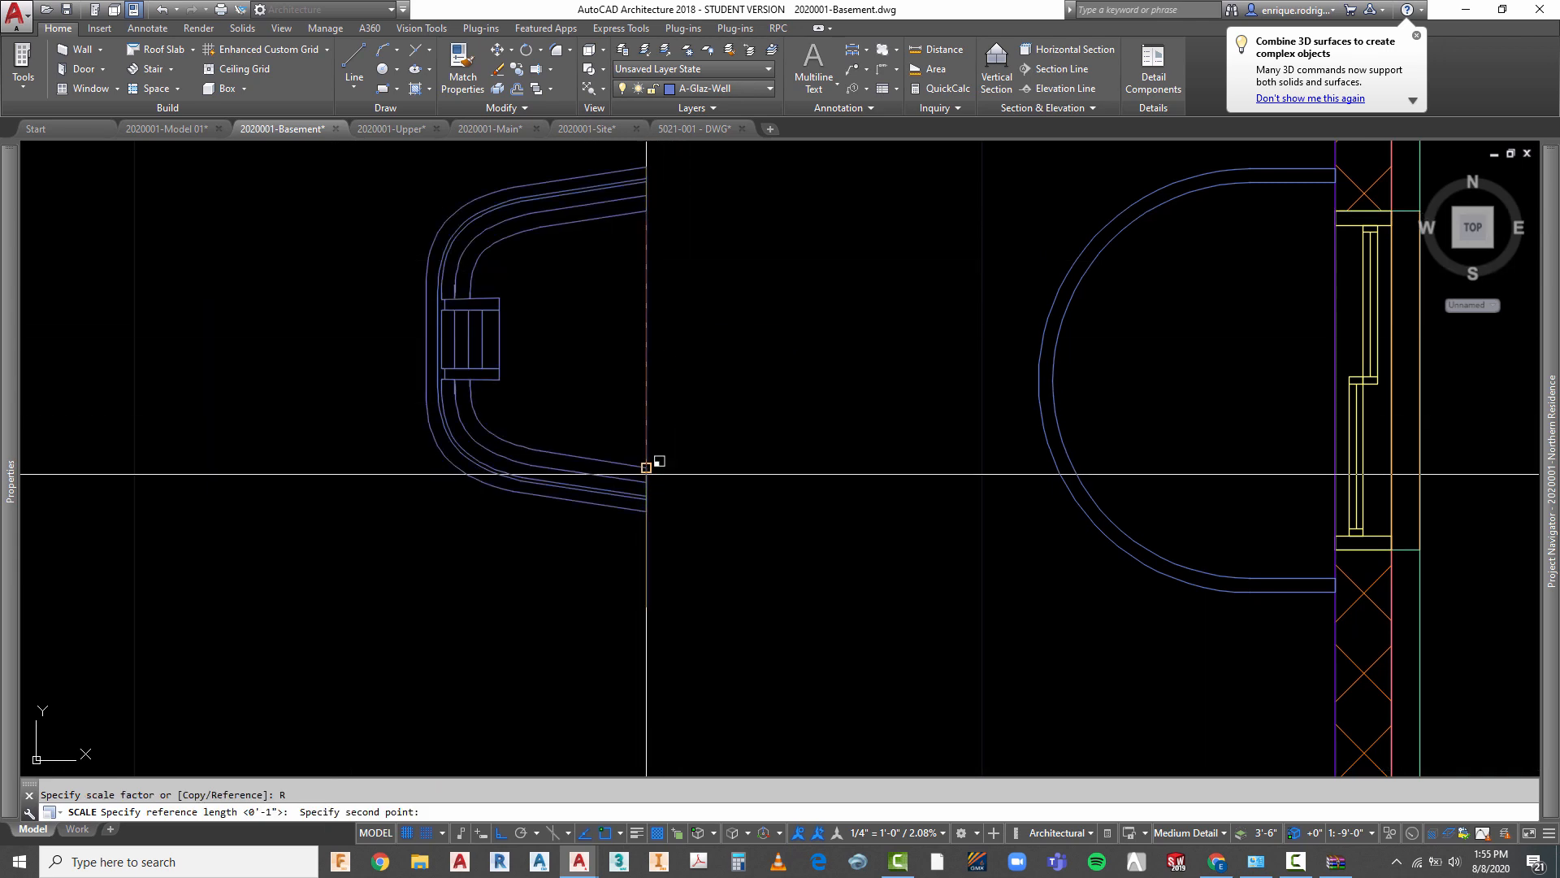
pyautogui.click(646, 467)
pyautogui.scroll(-2, 650, 463)
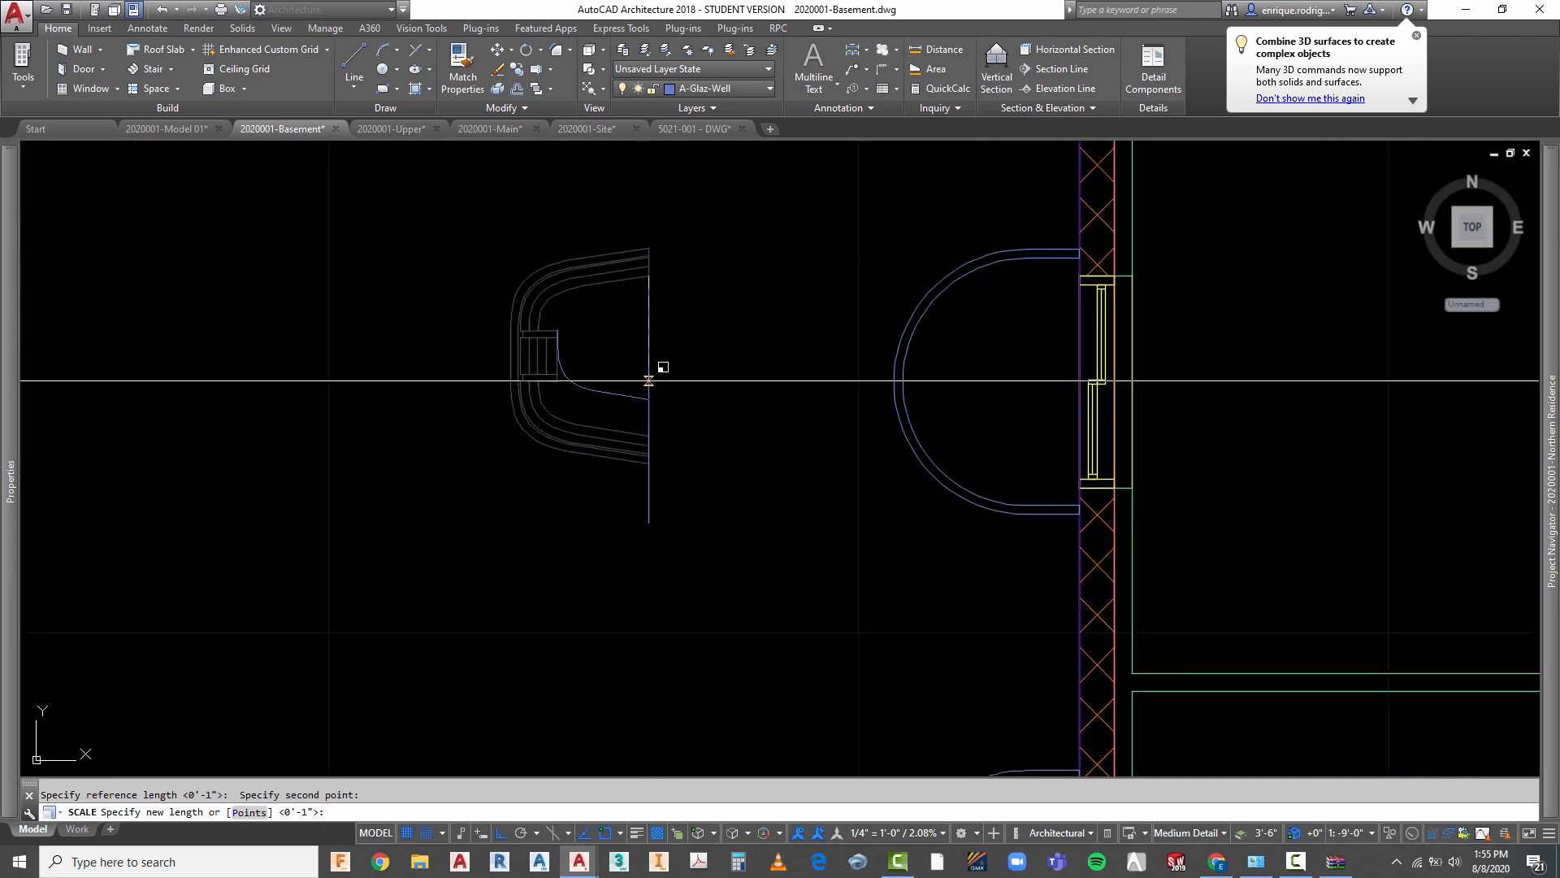
pyautogui.click(649, 522)
pyautogui.scroll(-4, 539, 446)
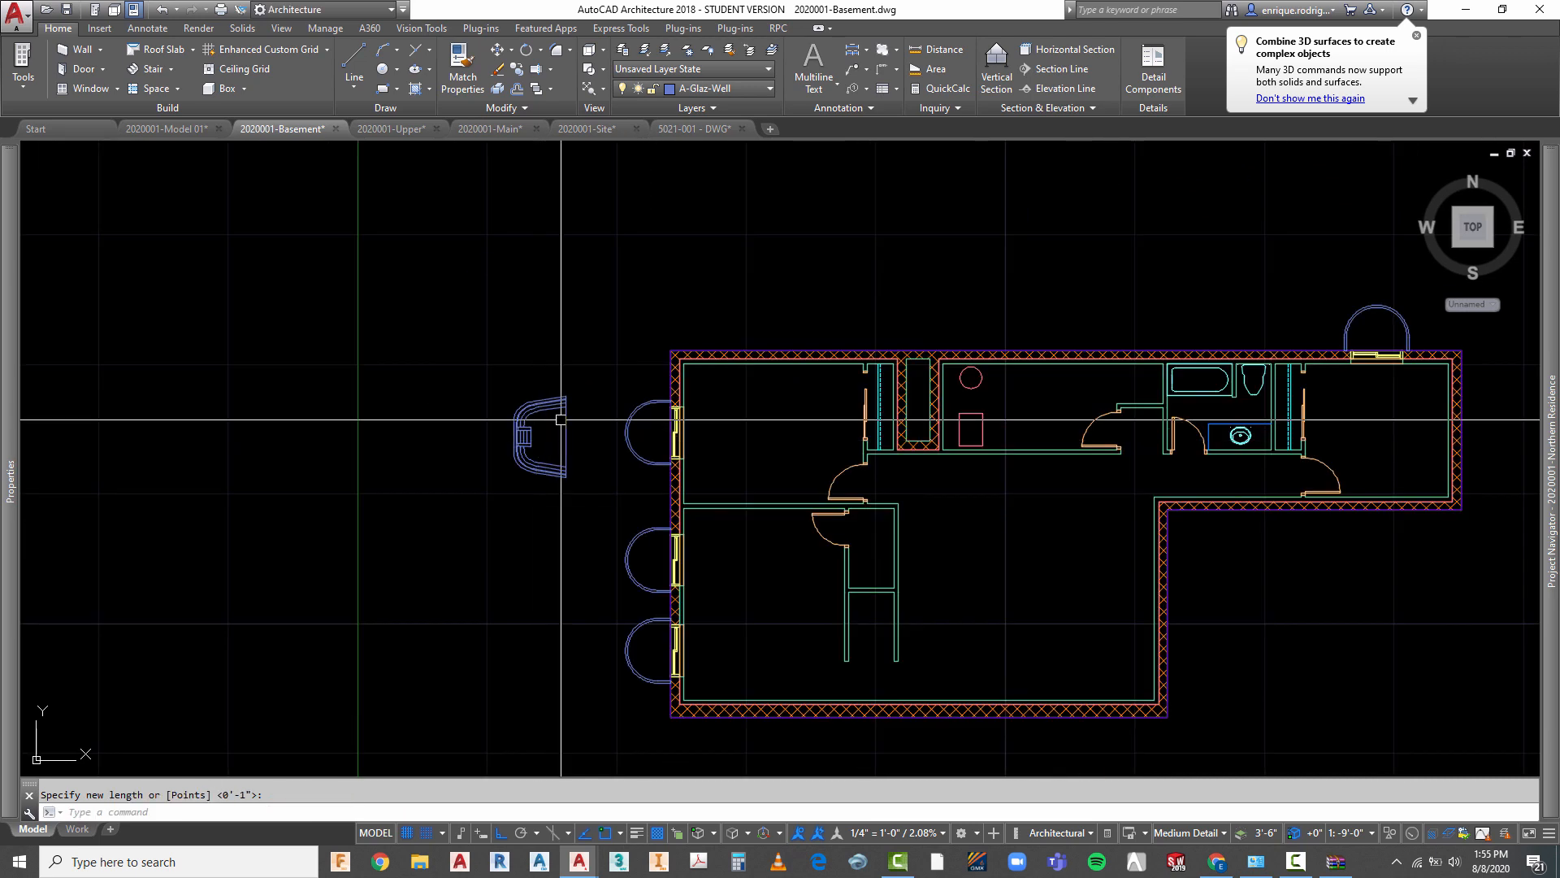
# - Erase the four old semicircular window wells on the west and north walls
pyautogui.scroll(-2, 568, 357)
pyautogui.scroll(2, 585, 427)
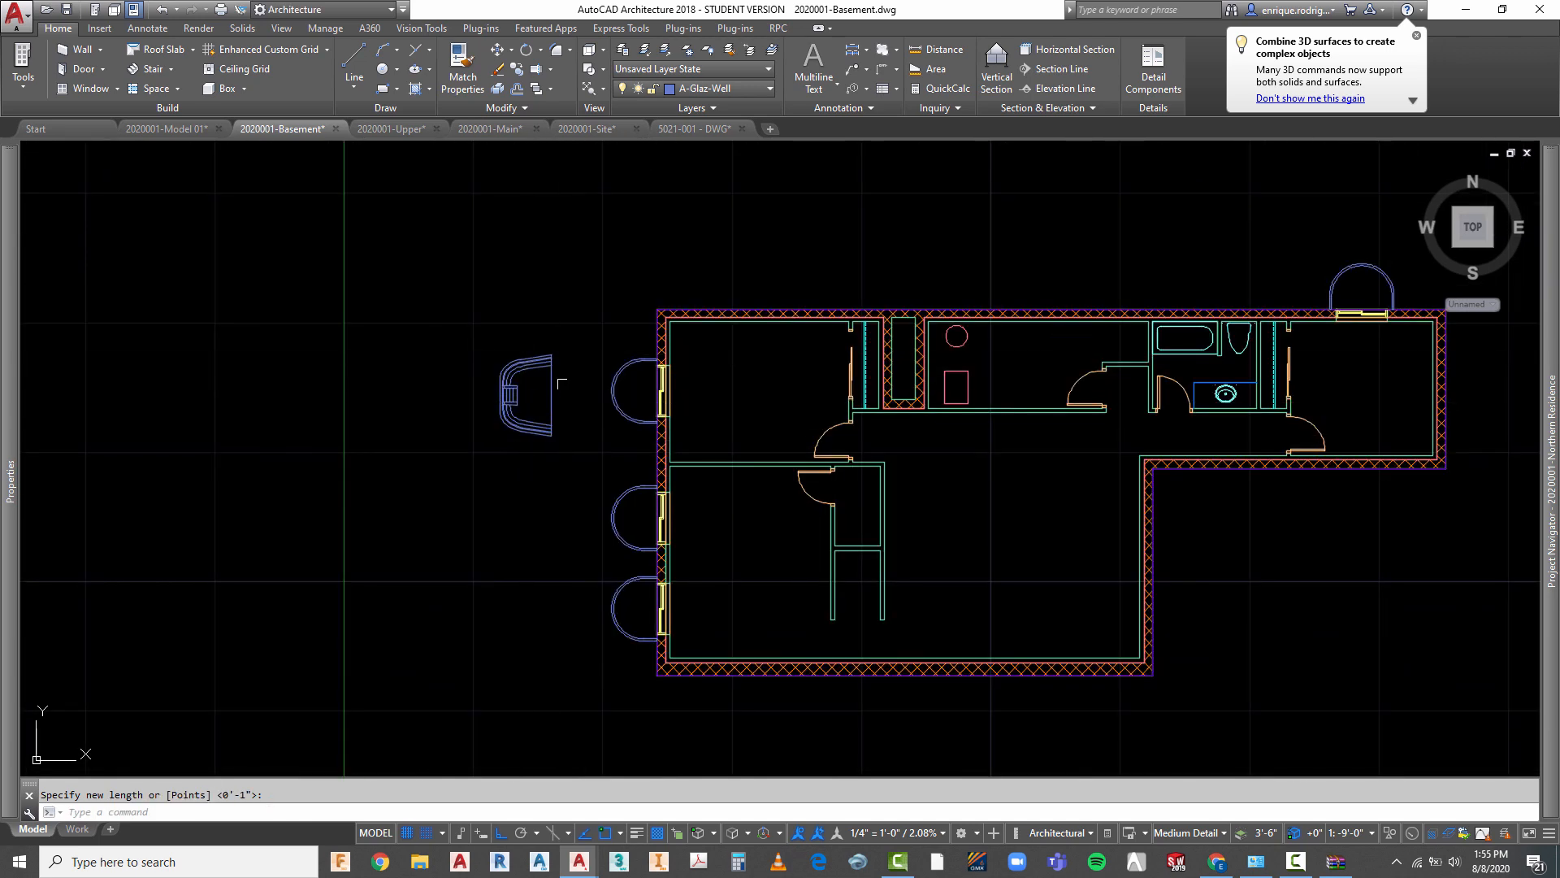
pyautogui.scroll(2, 569, 380)
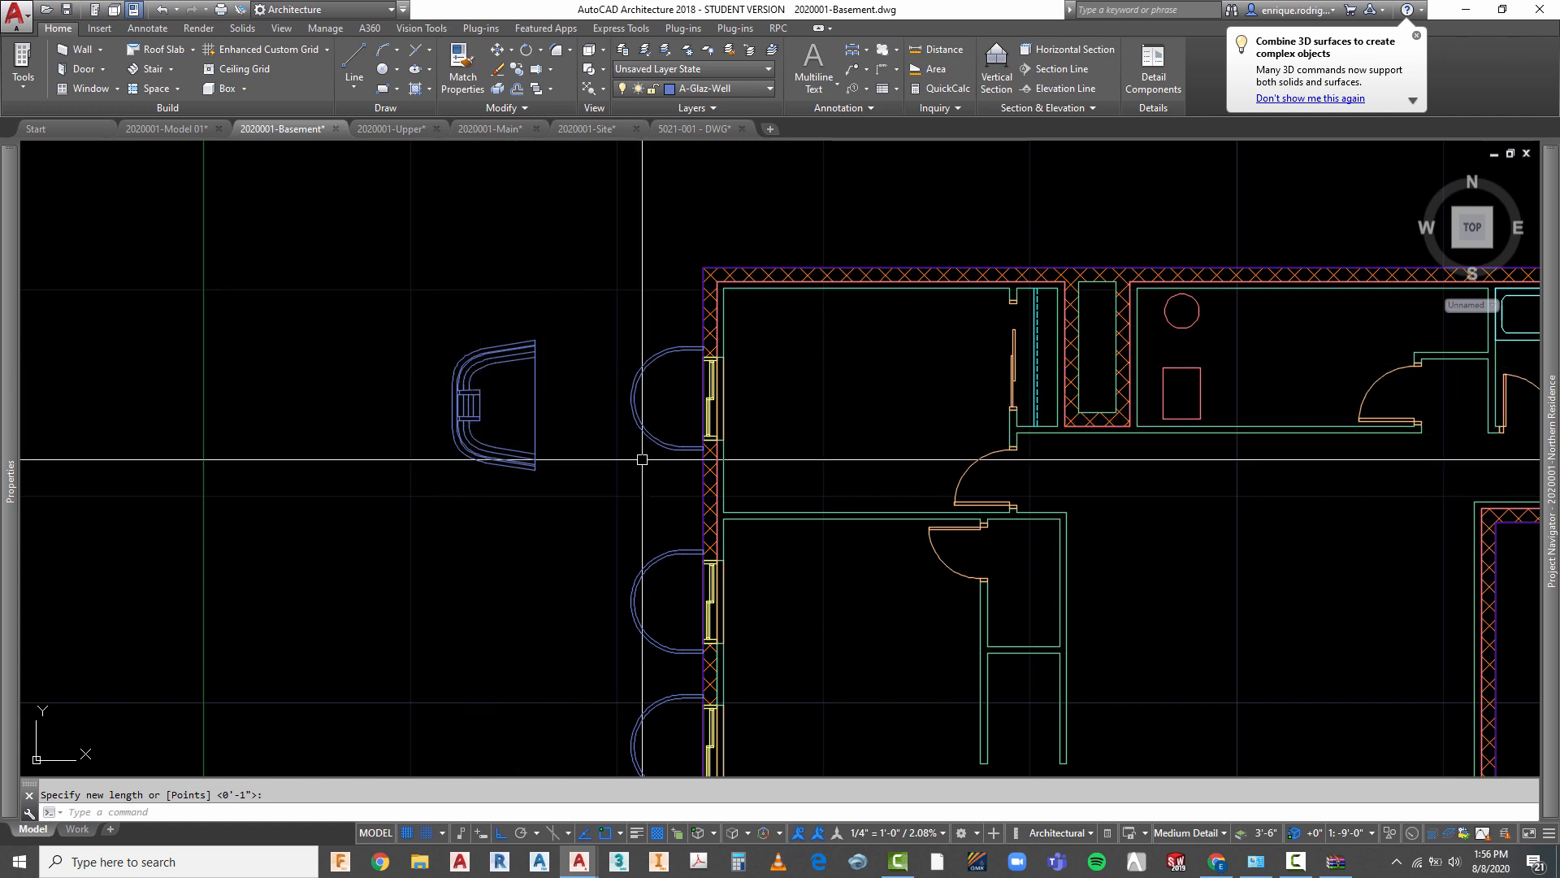
pyautogui.scroll(-2, 598, 370)
pyautogui.press('Escape')
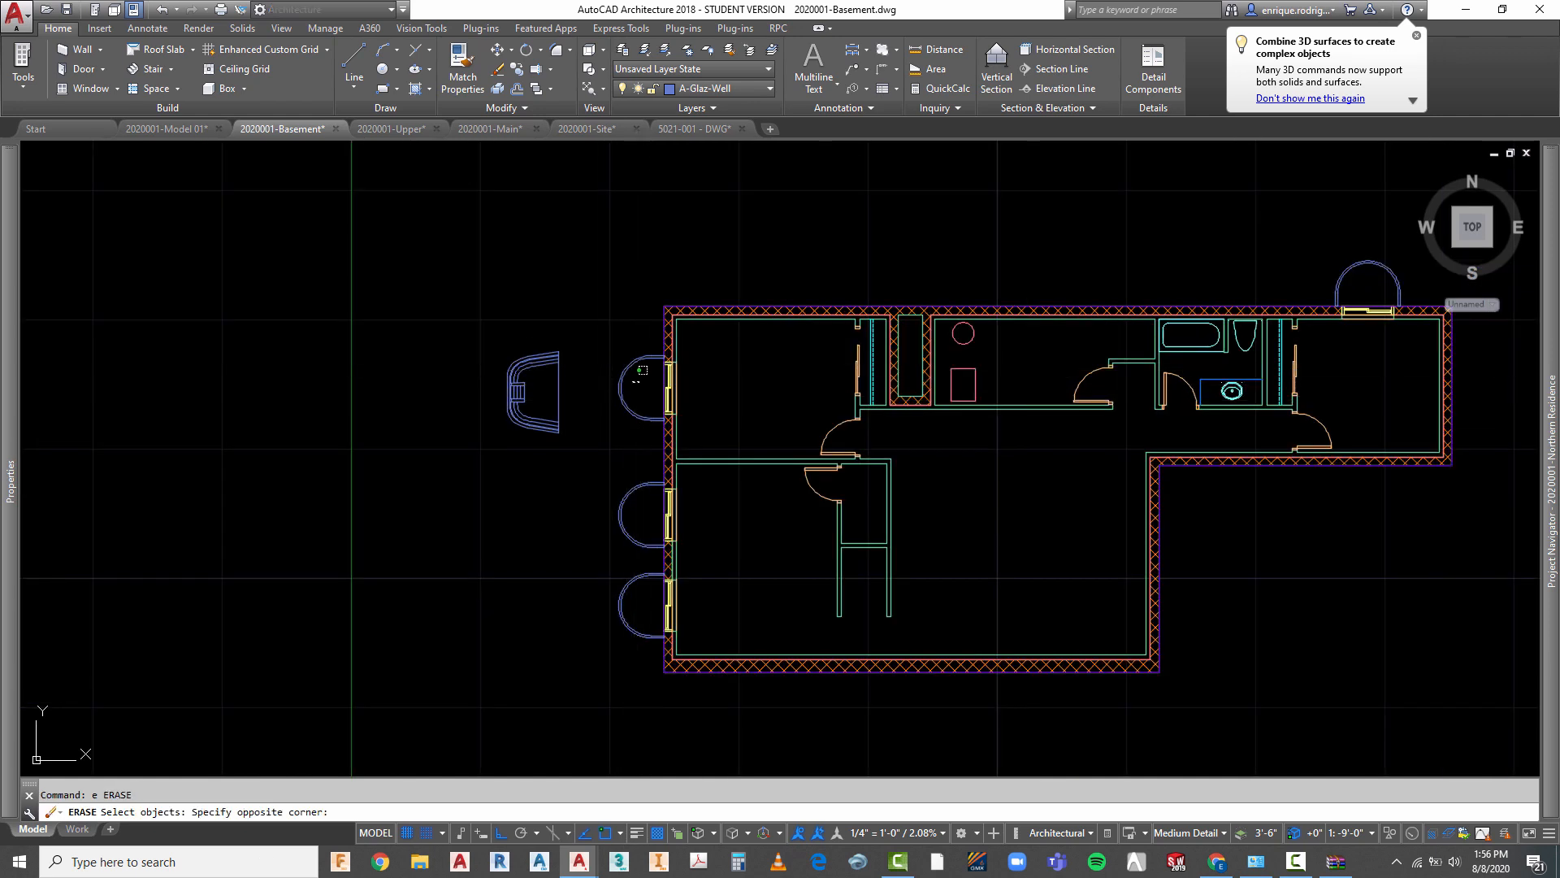
pyautogui.click(604, 615)
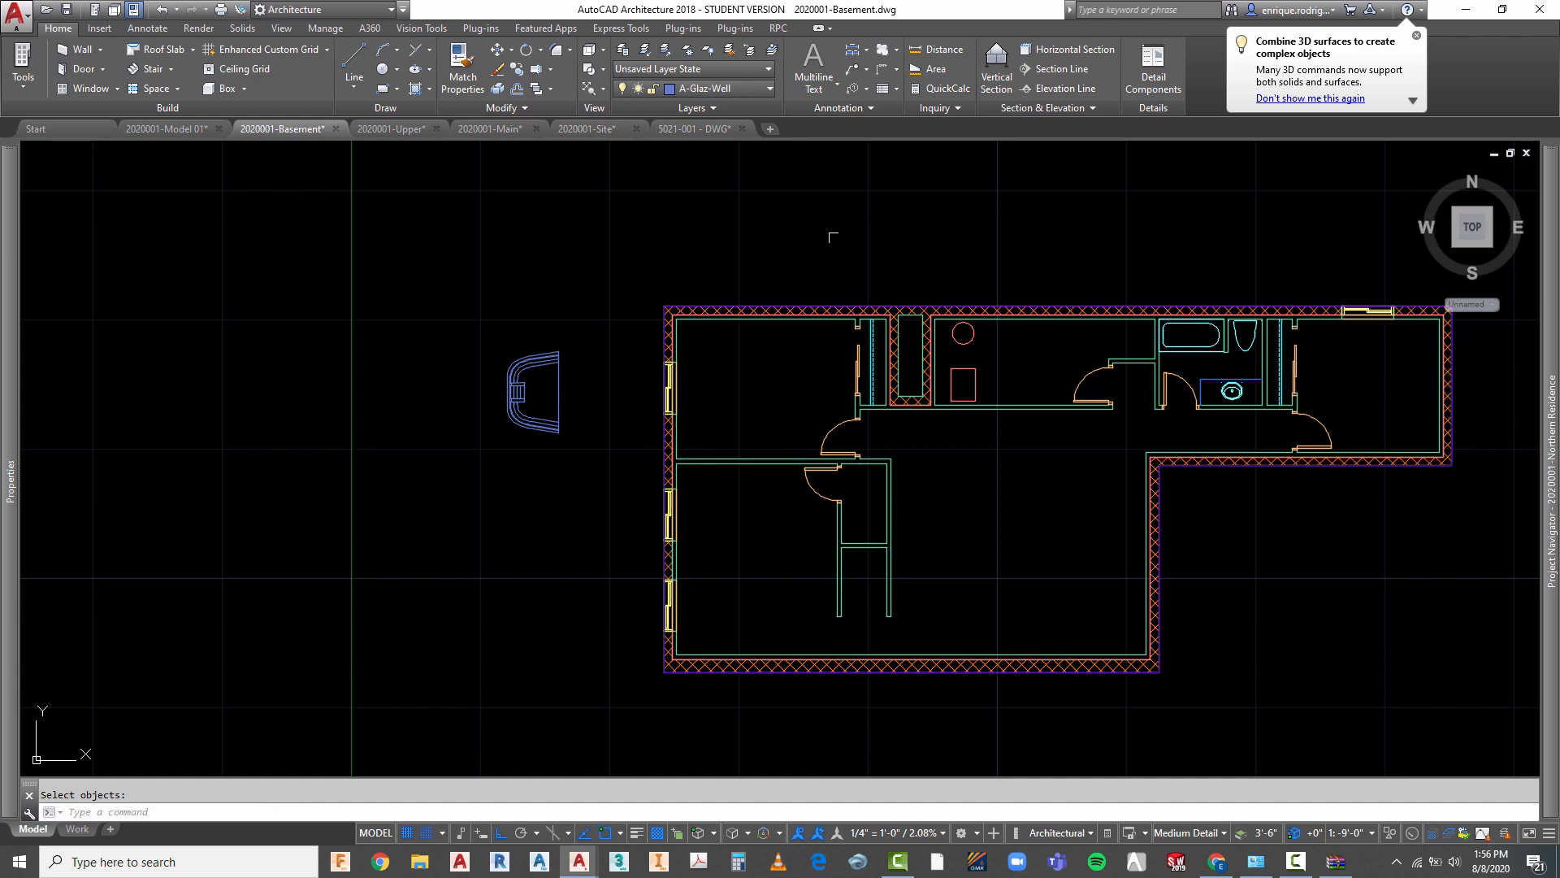
pyautogui.scroll(4, 552, 366)
pyautogui.press('Escape')
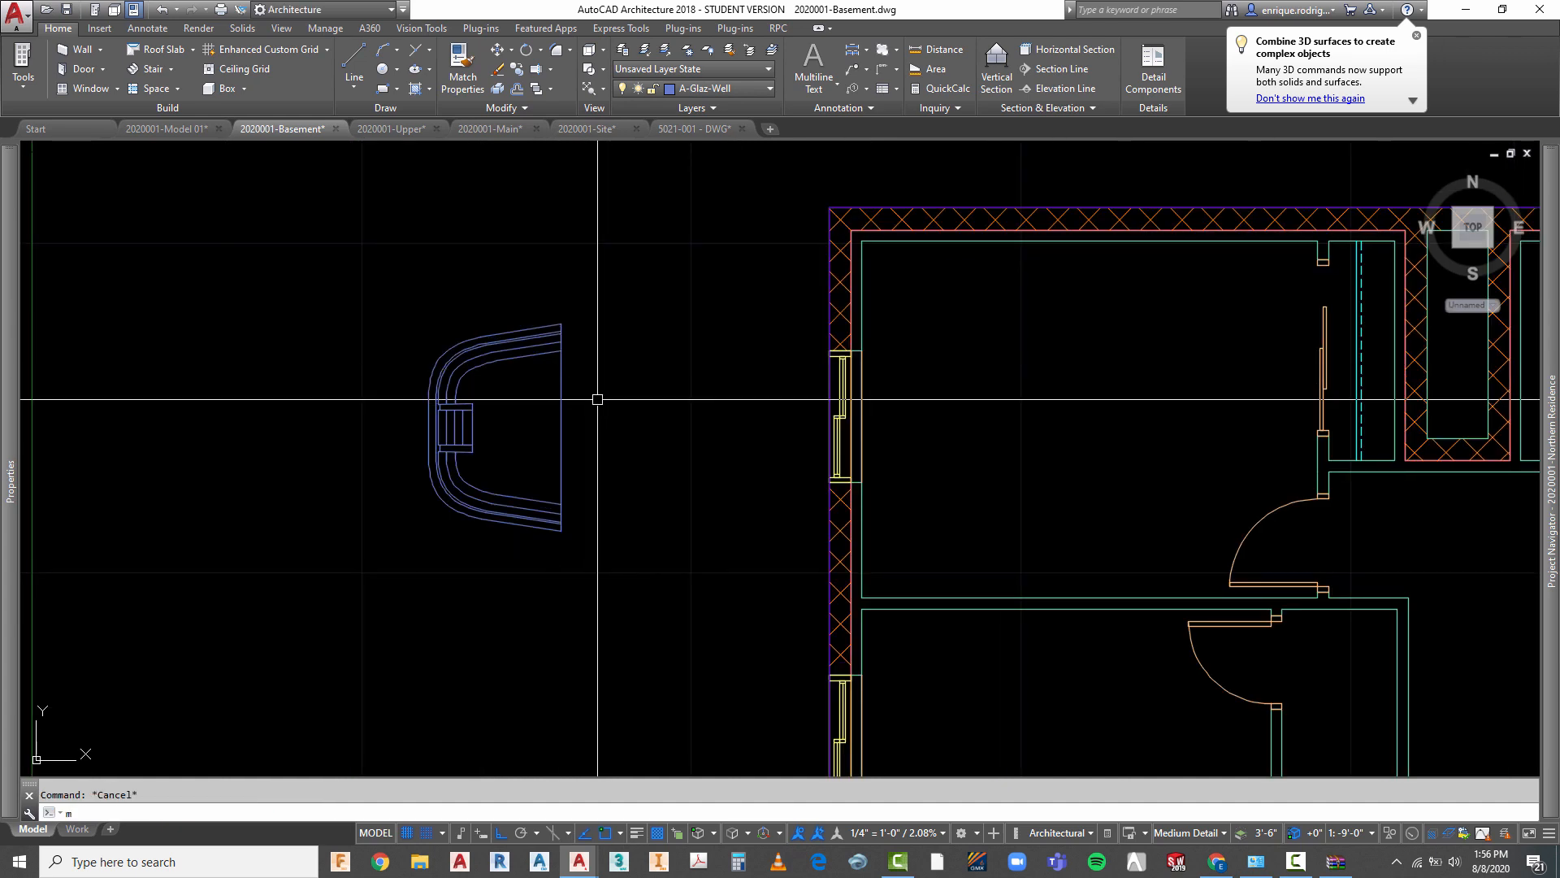
pyautogui.write('m')
pyautogui.press('Return')
pyautogui.click(595, 399)
pyautogui.click(538, 420)
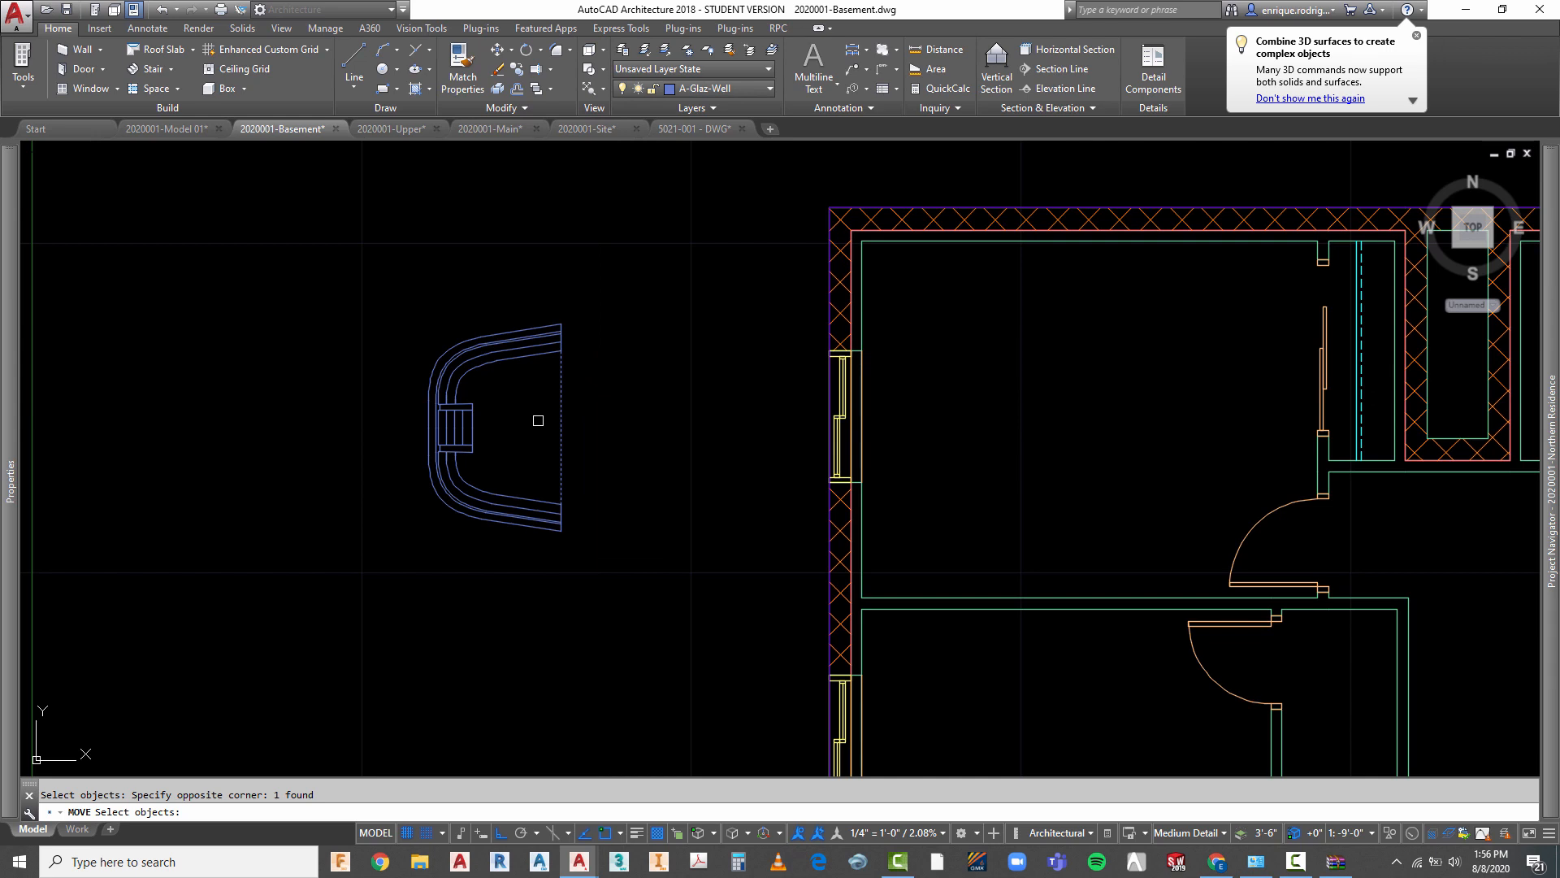
pyautogui.rightClick(587, 436)
pyautogui.click(604, 433)
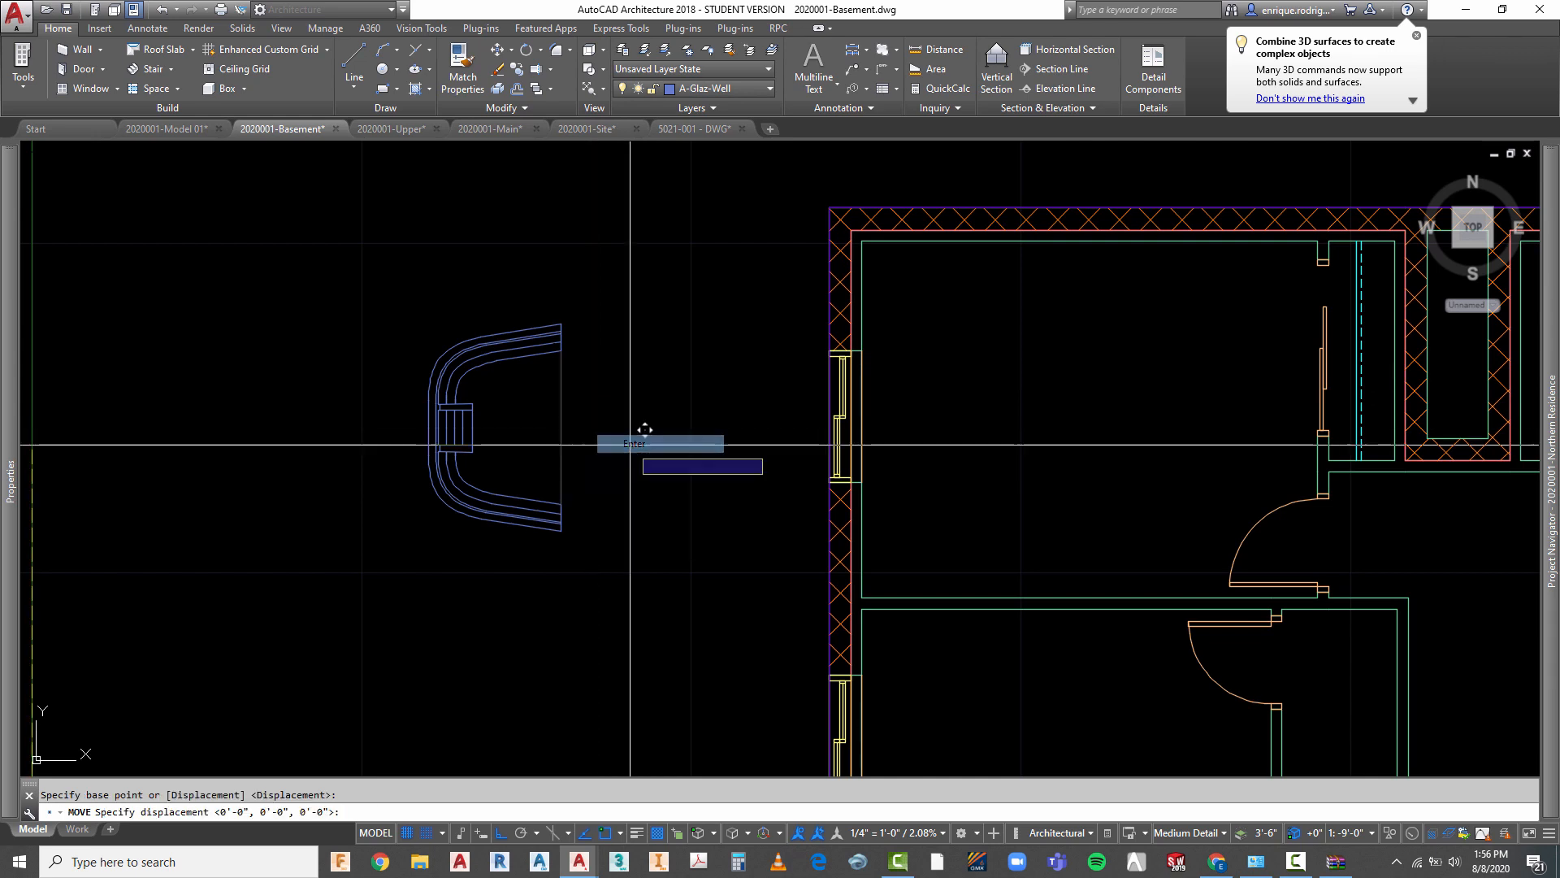
pyautogui.press('Escape')
# - Erase the 56-inch reference line between the ends of the egress well's legs
pyautogui.write('e')
pyautogui.press('Return')
pyautogui.click(583, 387)
pyautogui.click(539, 417)
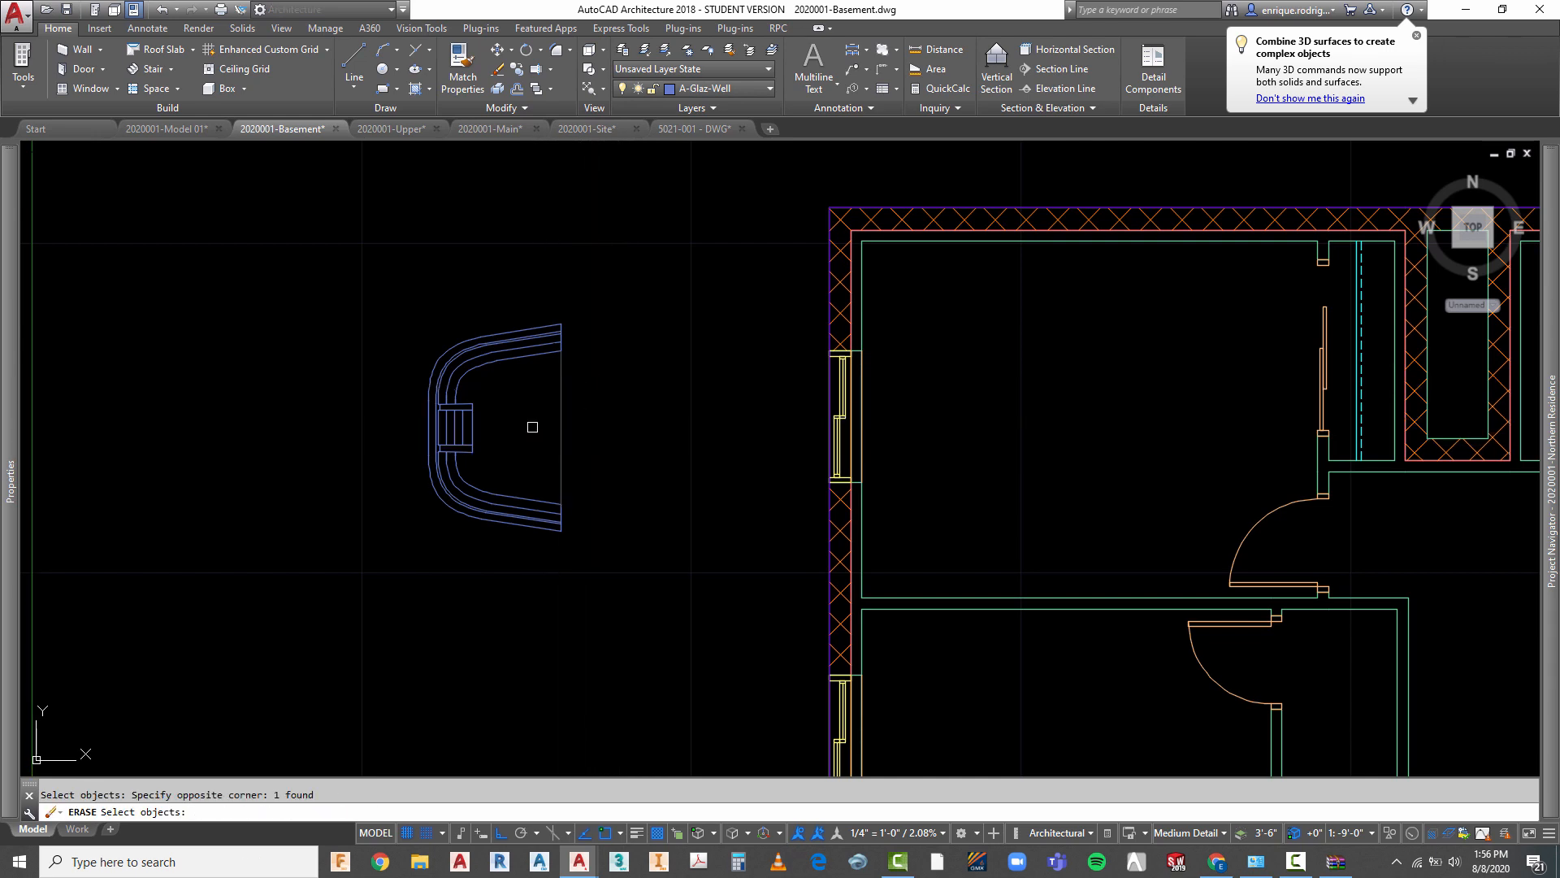
pyautogui.press('Return')
pyautogui.press('Escape')
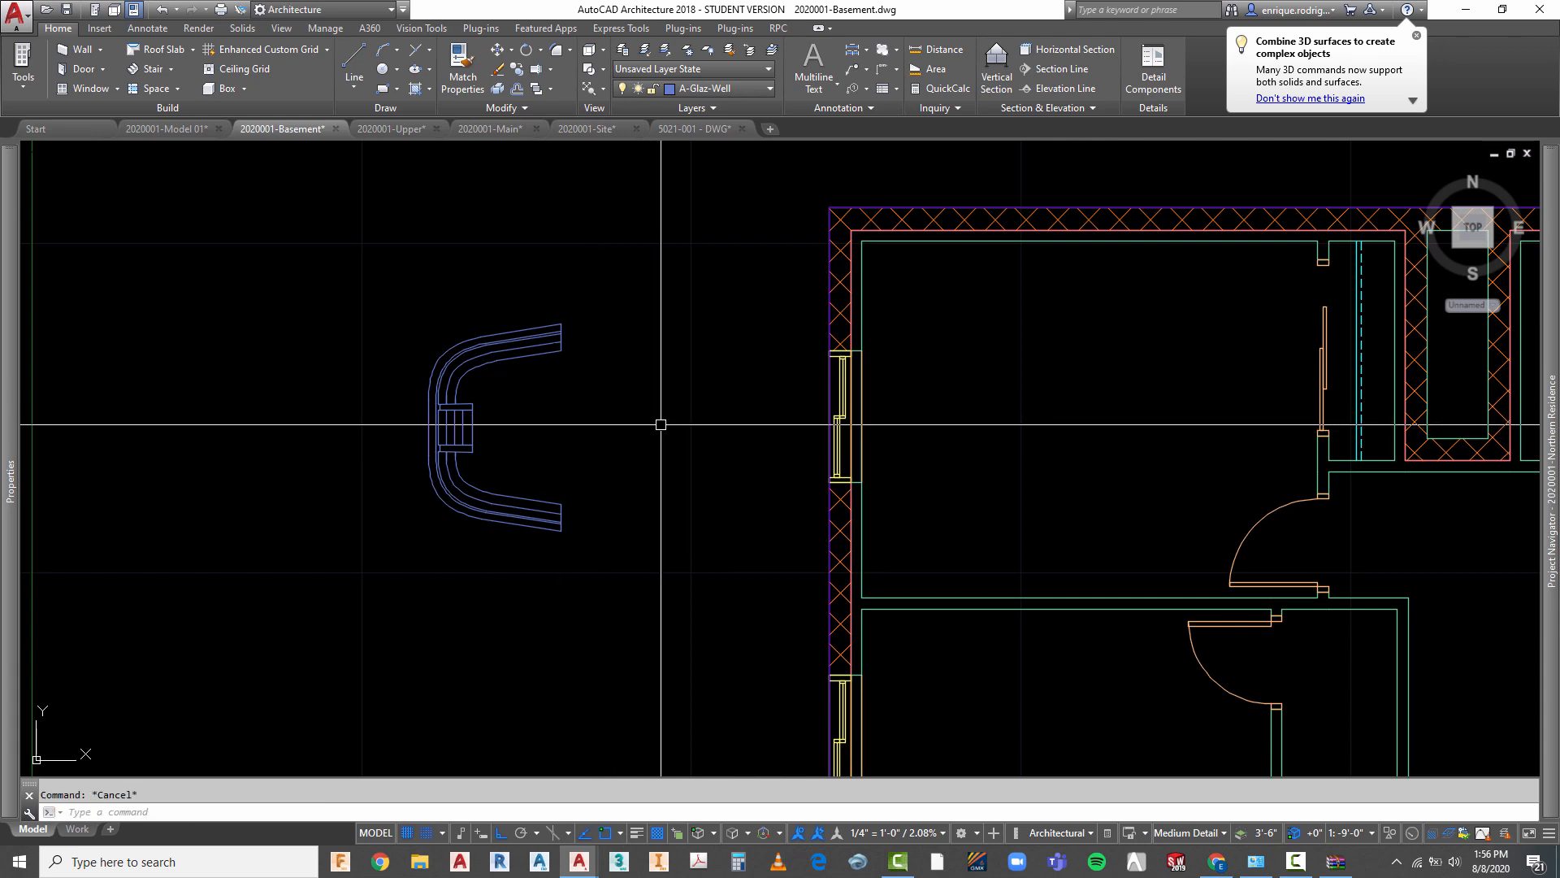
# - Move the egress well block horizontally from its lower leg's inner corner until both leg ends meet the west wall's exterior face
pyautogui.click(544, 404)
pyautogui.scroll(4, 528, 445)
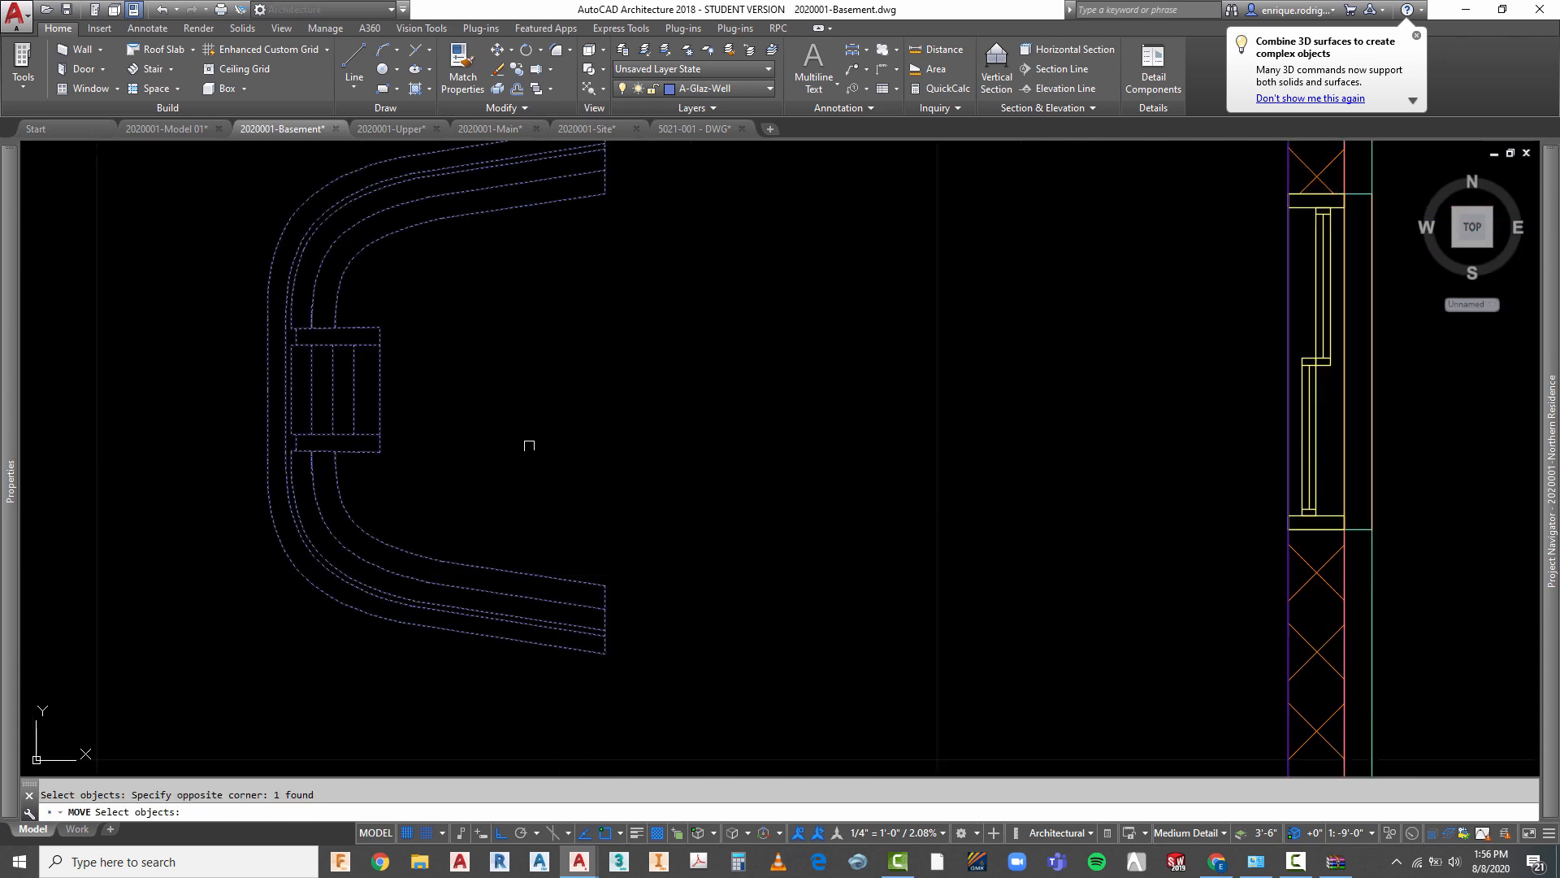
pyautogui.press('Return')
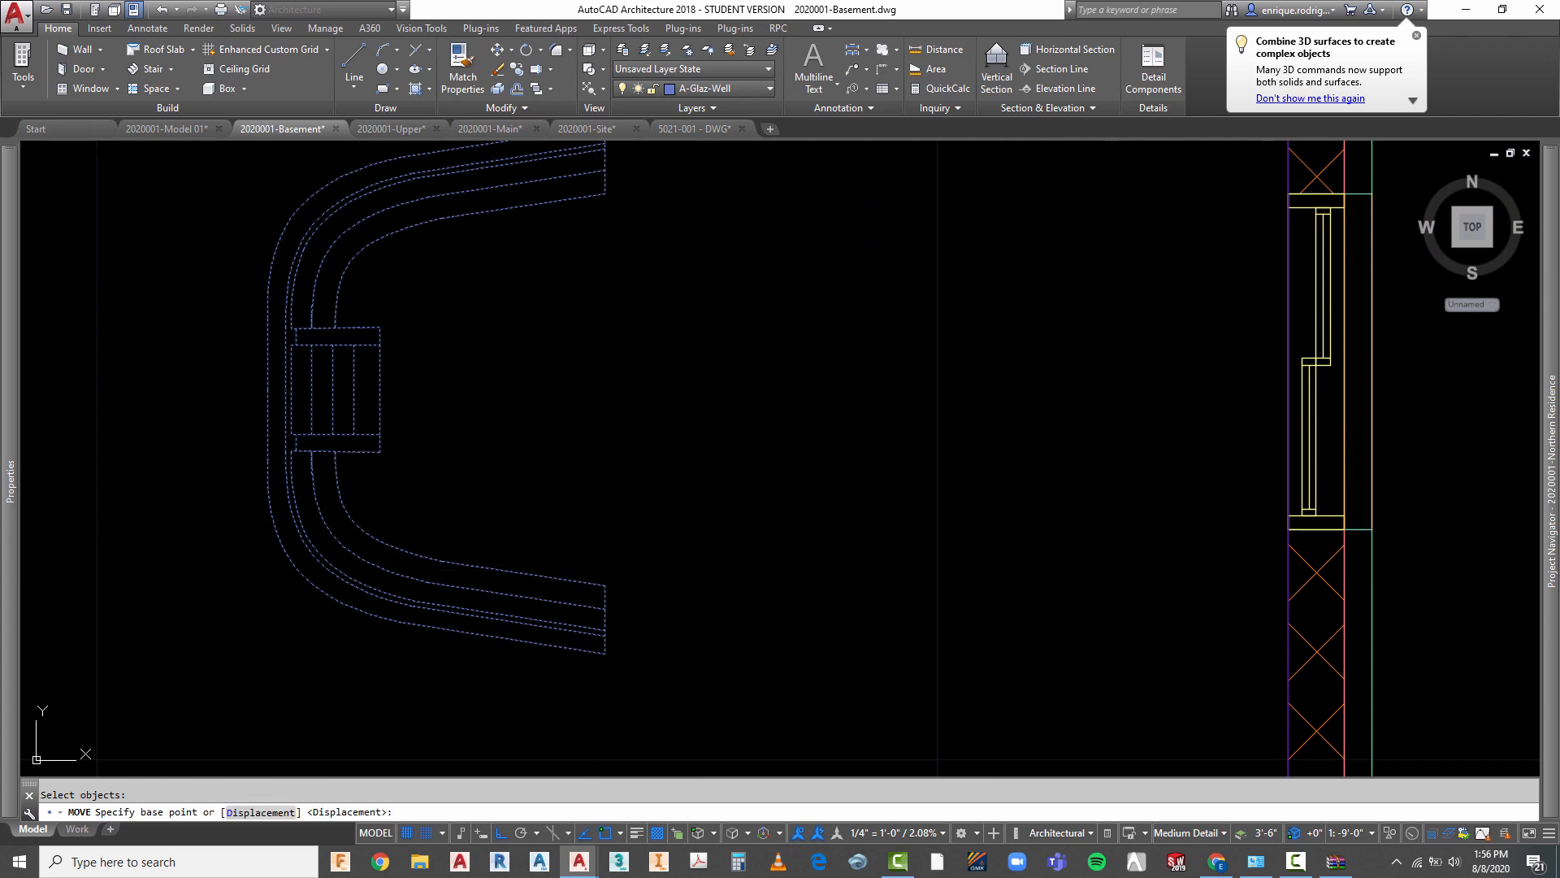
pyautogui.click(605, 585)
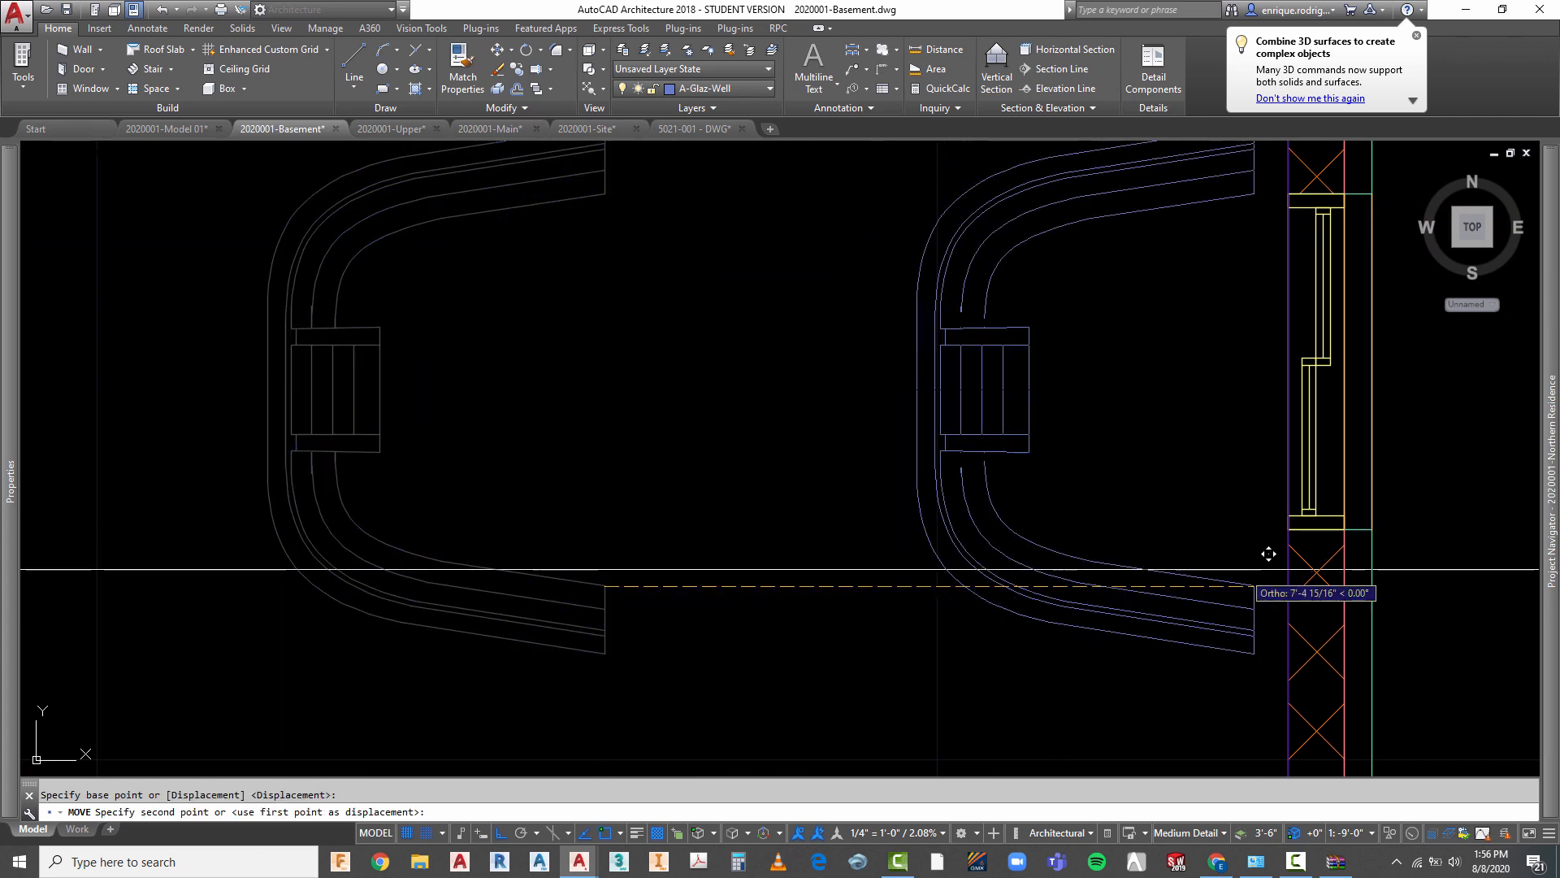
pyautogui.click(1303, 580)
pyautogui.scroll(-2, 500, 393)
pyautogui.press('Escape')
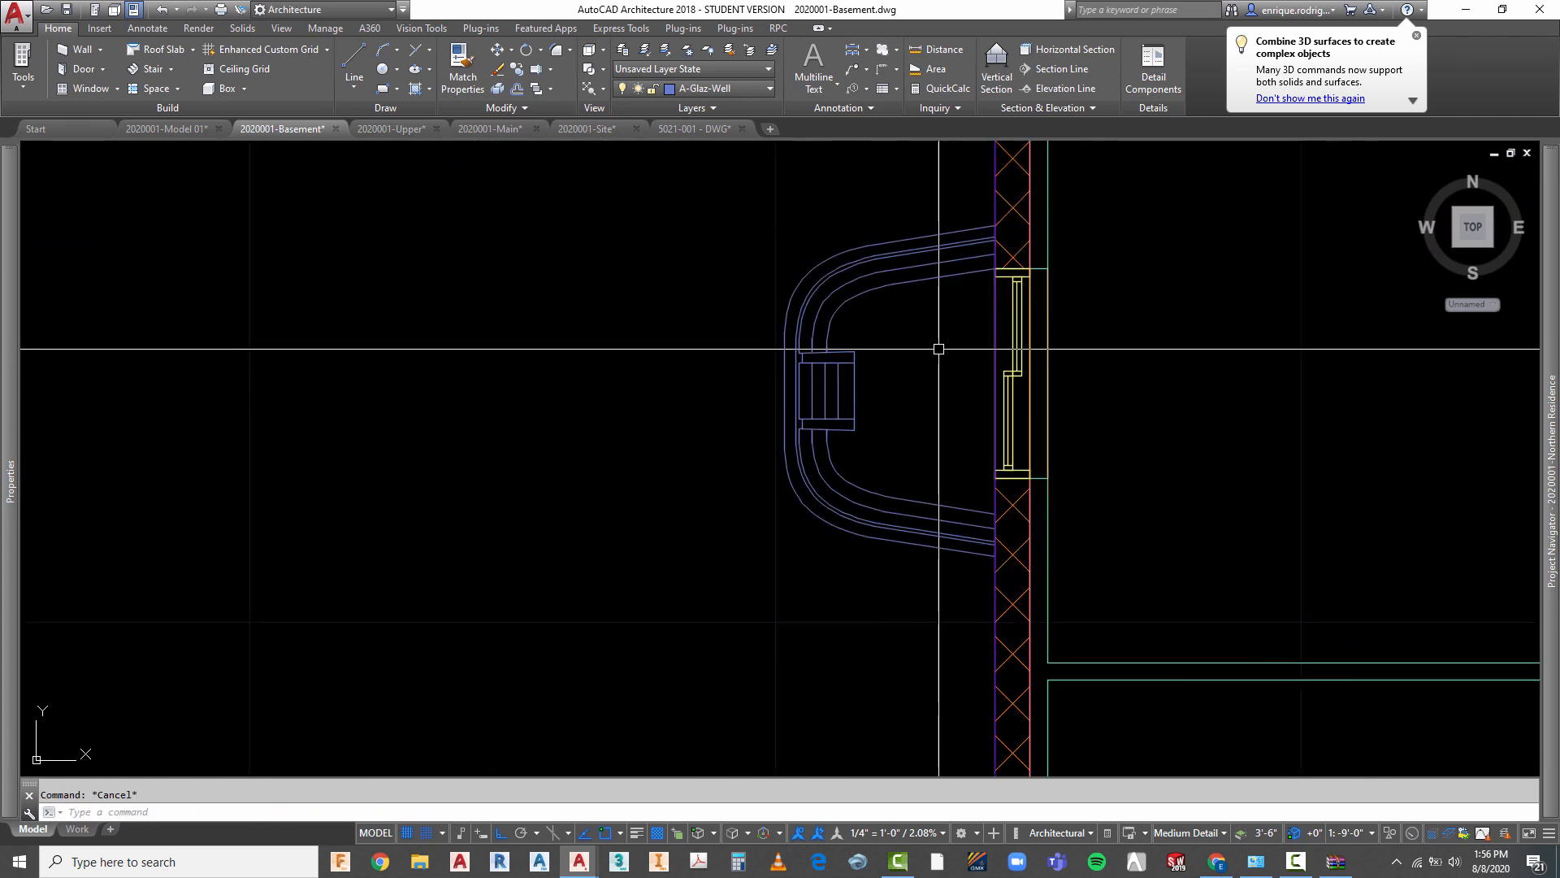
# - Move the egress well block from the midpoint of its ladder's inner edge to the middle of the northern west-wall window on the exterior face
pyautogui.write('m')
pyautogui.press('Return')
pyautogui.click(889, 359)
pyautogui.click(786, 408)
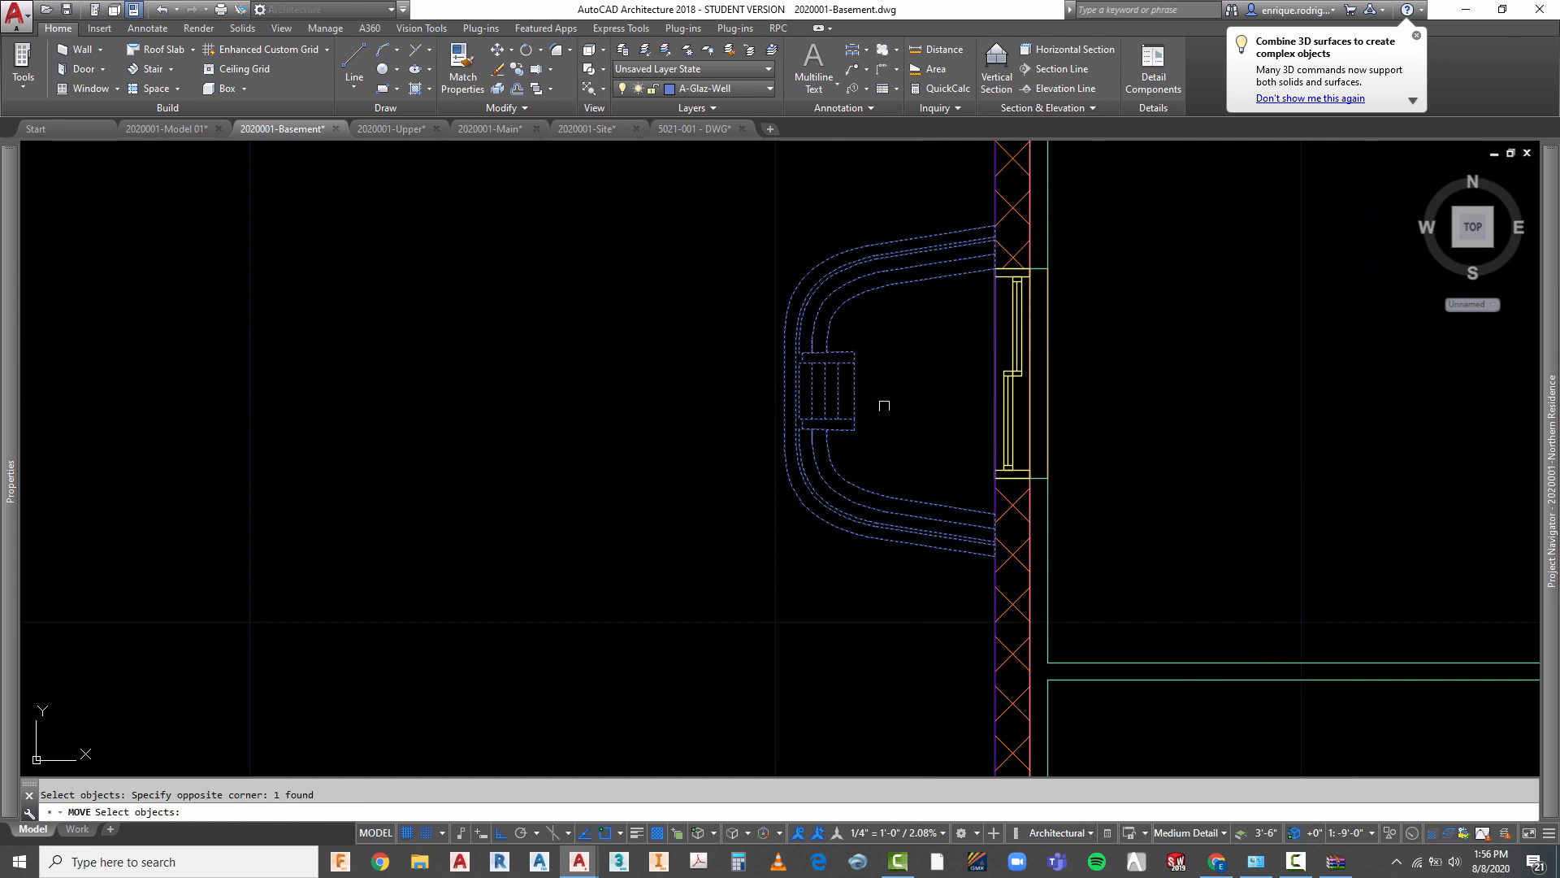
pyautogui.scroll(3, 885, 406)
pyautogui.press('Return')
pyautogui.click(804, 365)
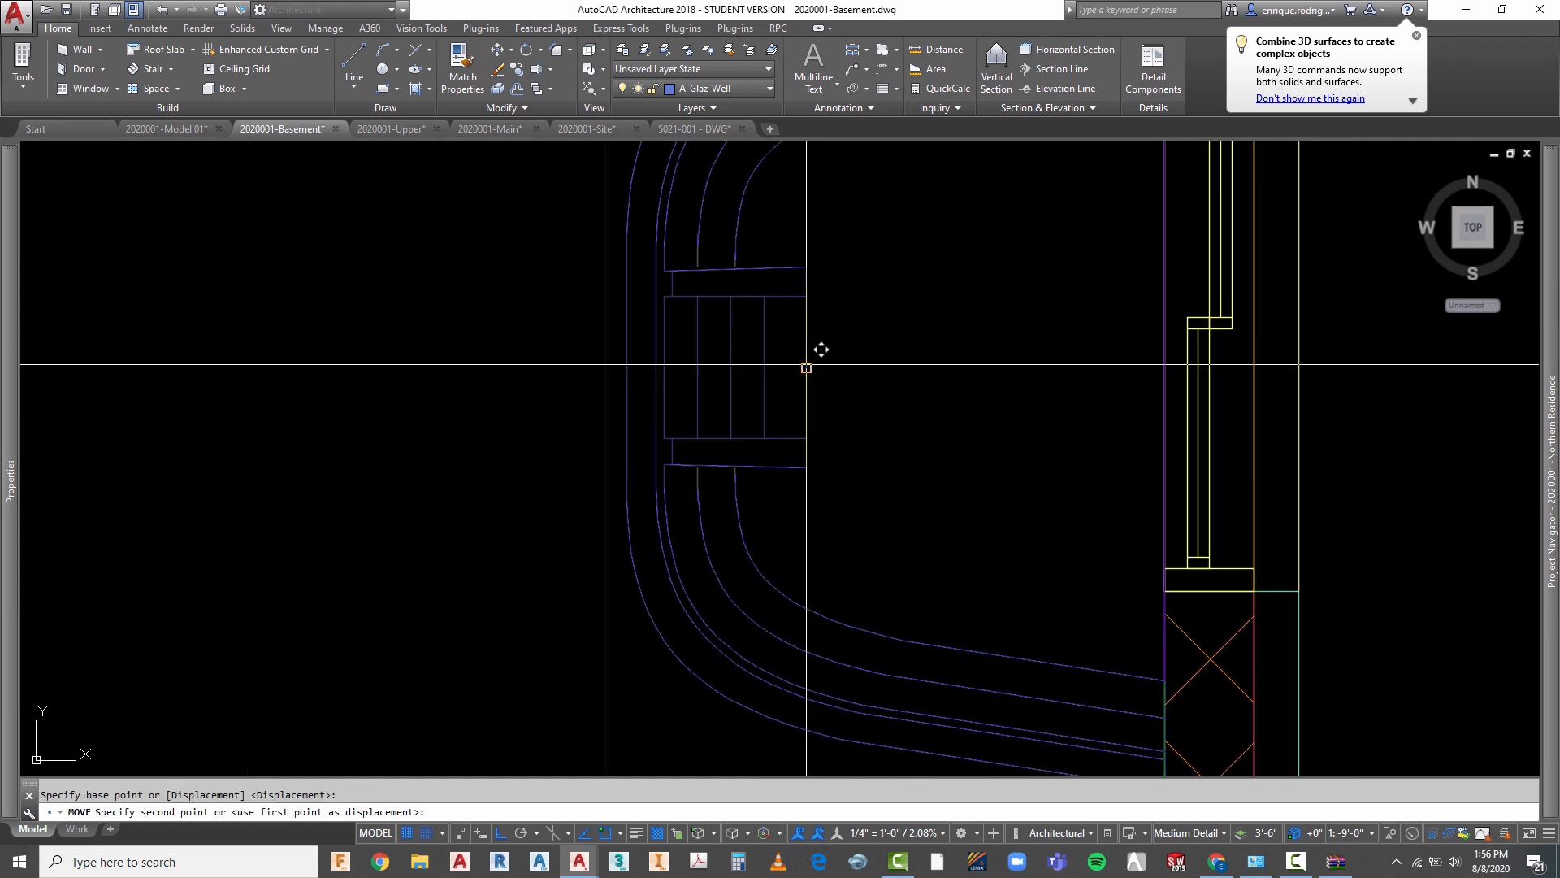
pyautogui.click(1165, 323)
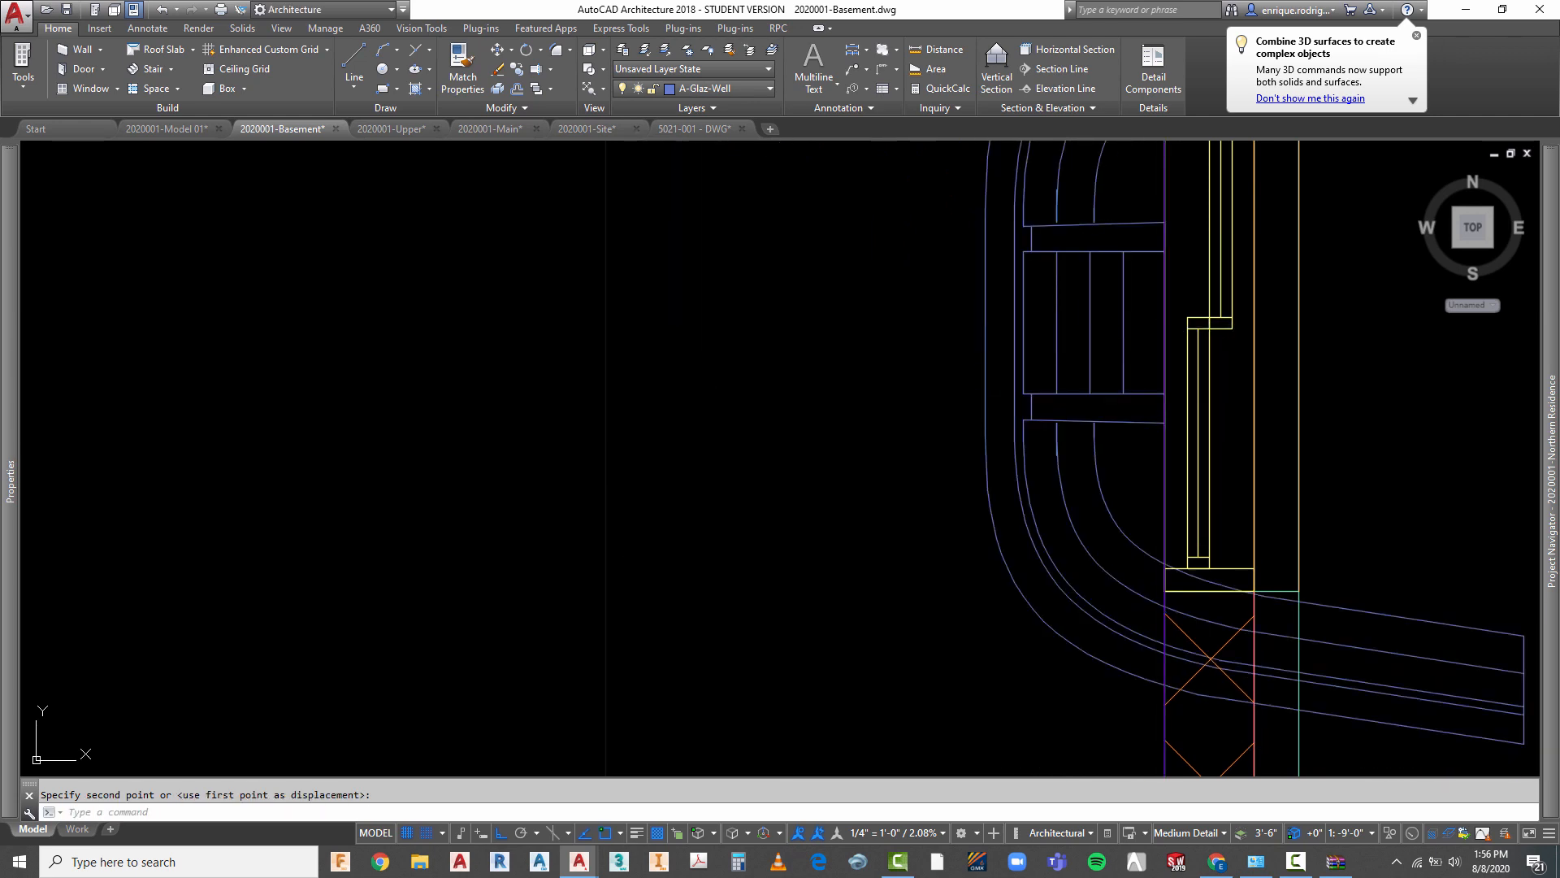
# - Move the egress well block horizontally from its southern leg's outer corner until both leg ends meet the west wall's exterior face
pyautogui.moveTo(1165, 335); pyautogui.dragTo(866, 370, button='middle')
pyautogui.scroll(-4, 865, 369)
pyautogui.press('Escape')
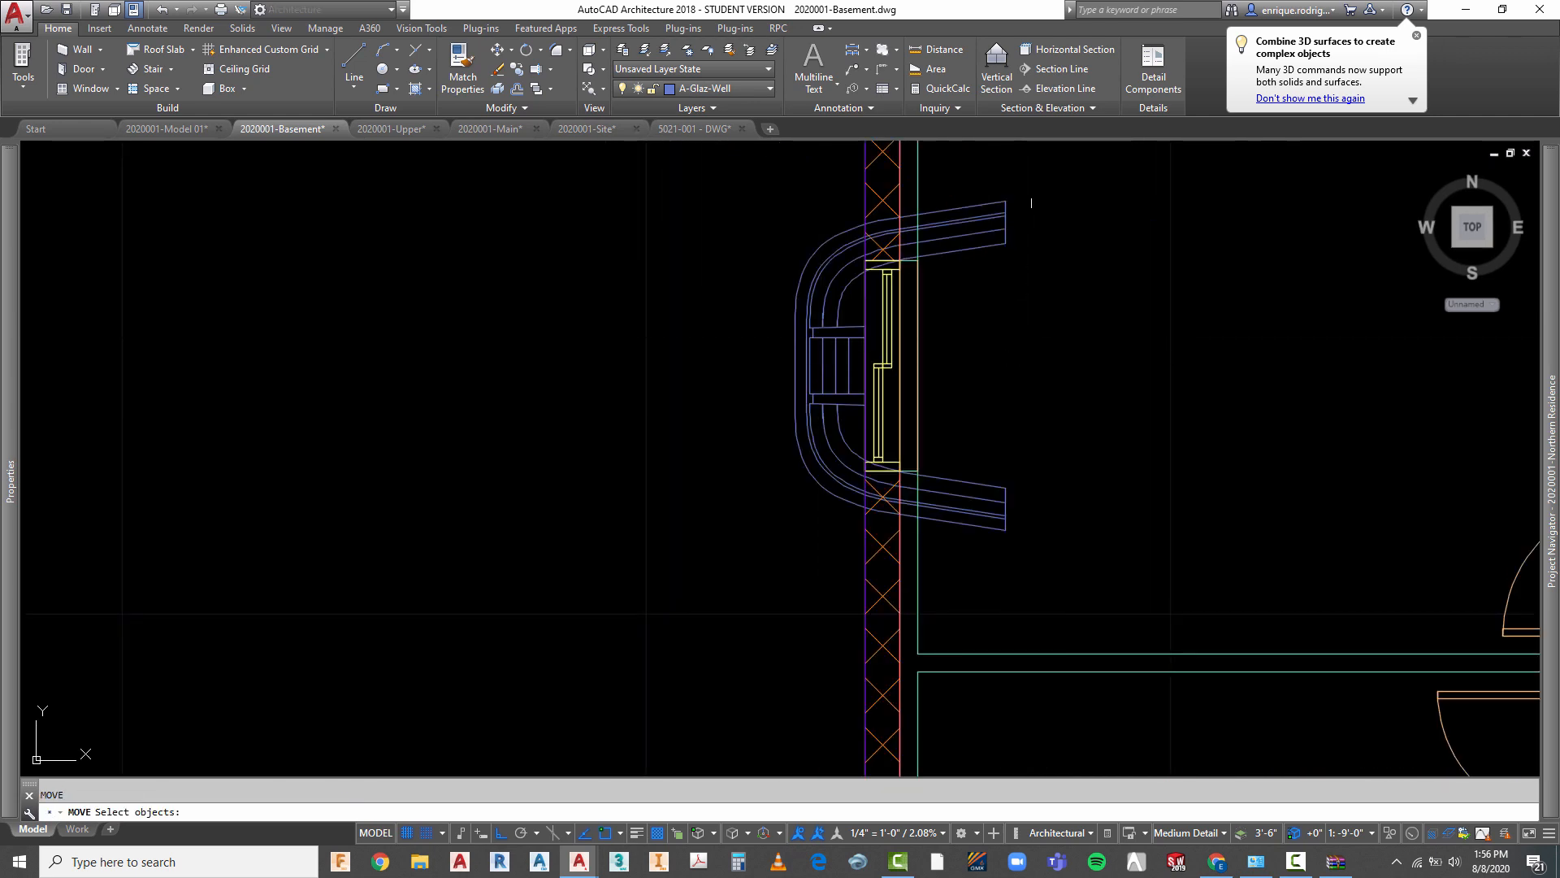
pyautogui.click(1031, 203)
pyautogui.click(958, 266)
pyautogui.press('Return')
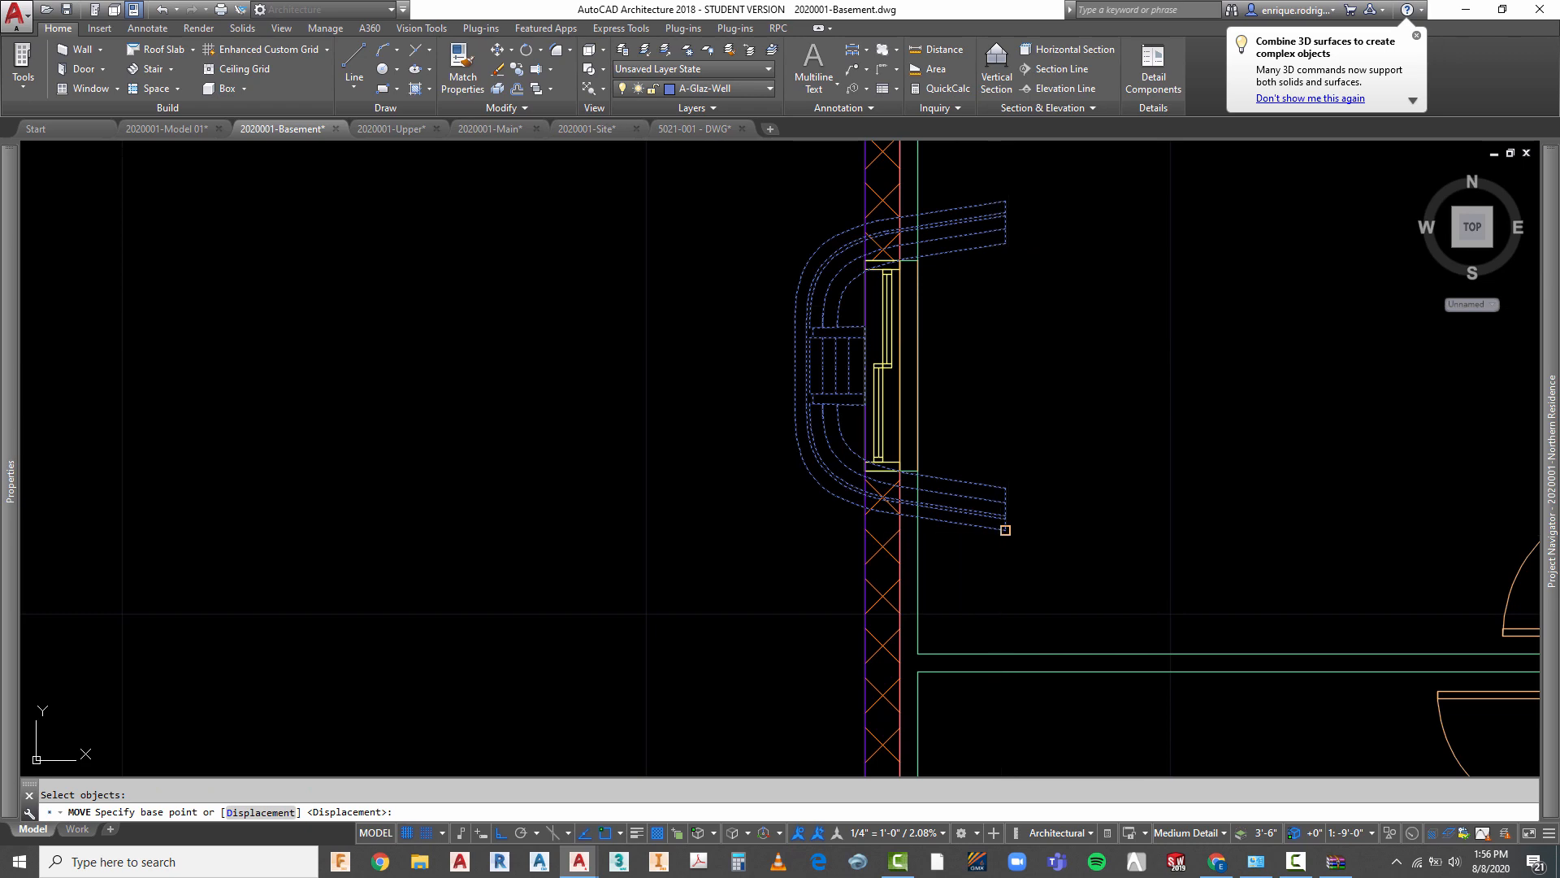
pyautogui.click(1005, 529)
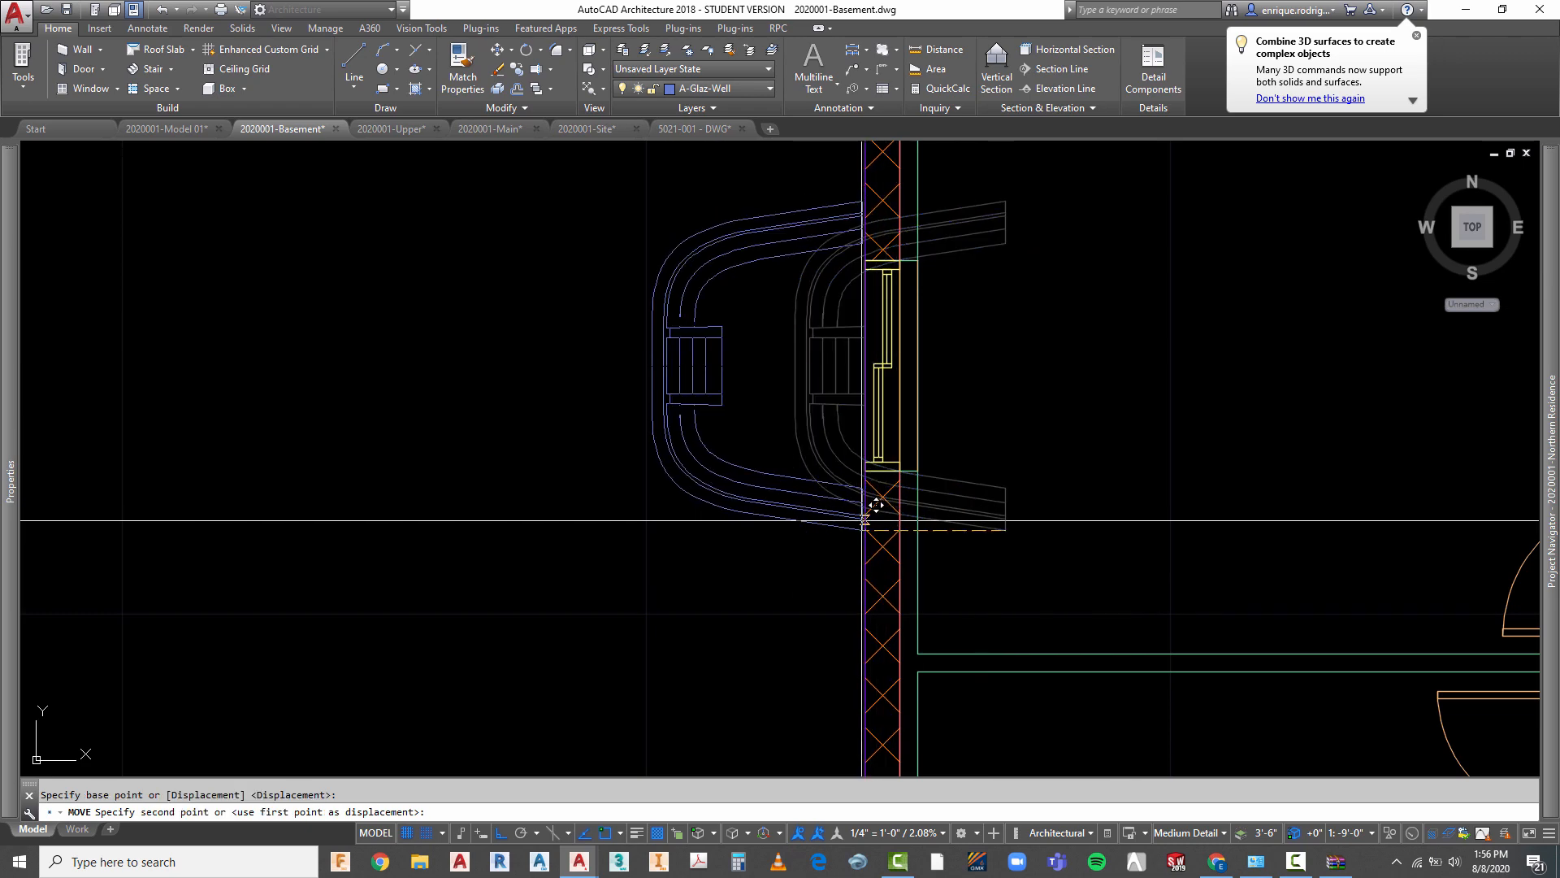
pyautogui.click(863, 529)
pyautogui.scroll(-5, 759, 453)
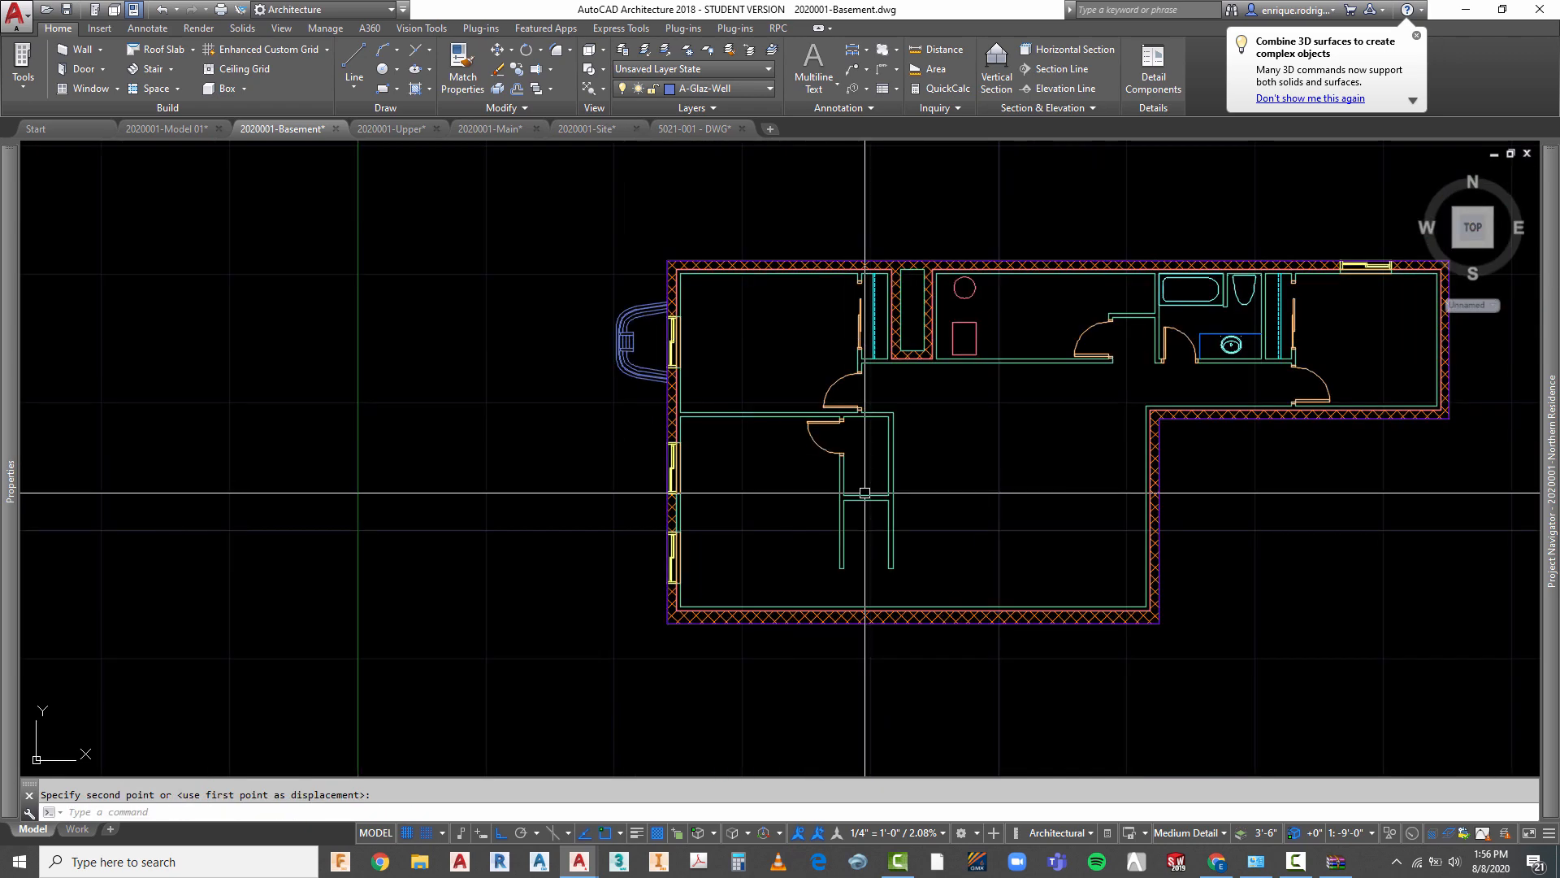
# - Copy the egress well from the northern west-wall window's exterior midpoint to the exterior midpoint of the middle west-wall window
pyautogui.scroll(2, 741, 304)
pyautogui.press('Escape')
pyautogui.scroll(2, 731, 311)
pyautogui.write('c')
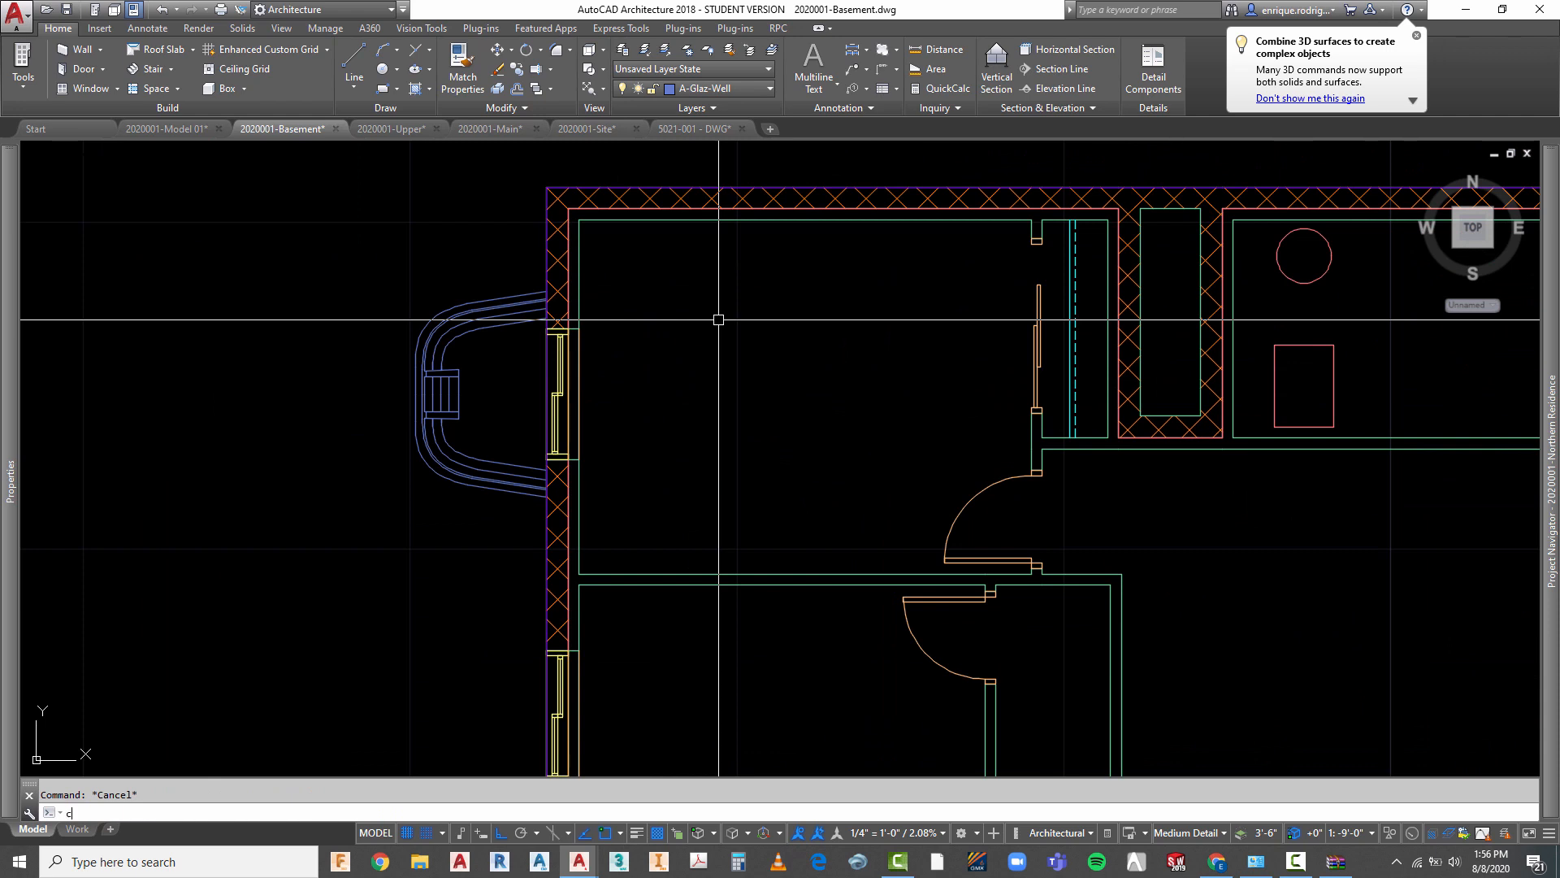
pyautogui.write('o')
pyautogui.click(498, 358)
pyautogui.click(437, 394)
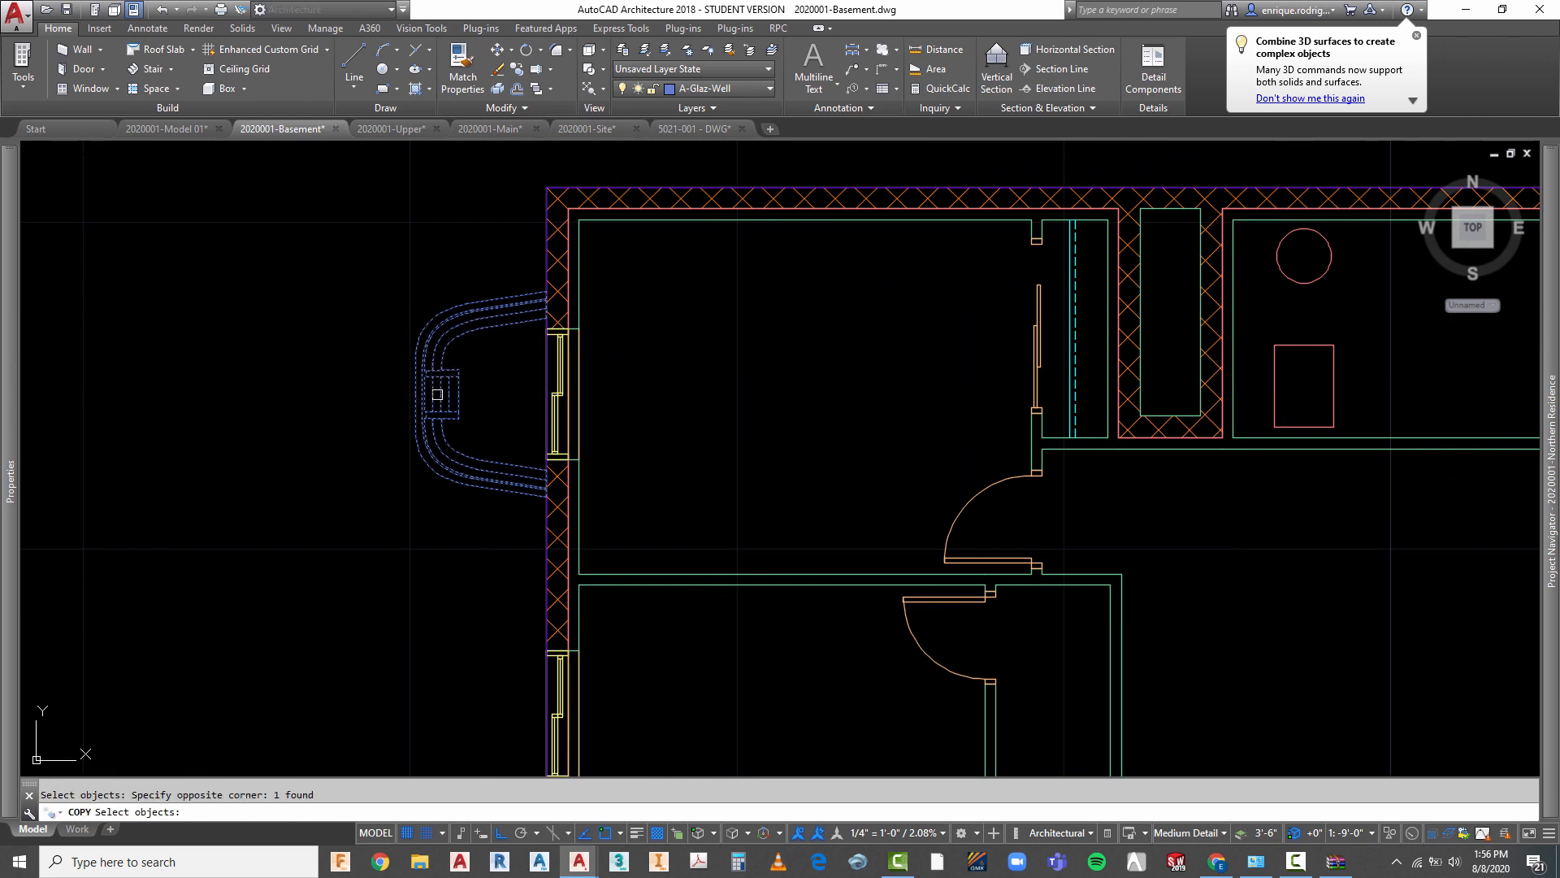
pyautogui.press('Return')
pyautogui.scroll(4, 569, 410)
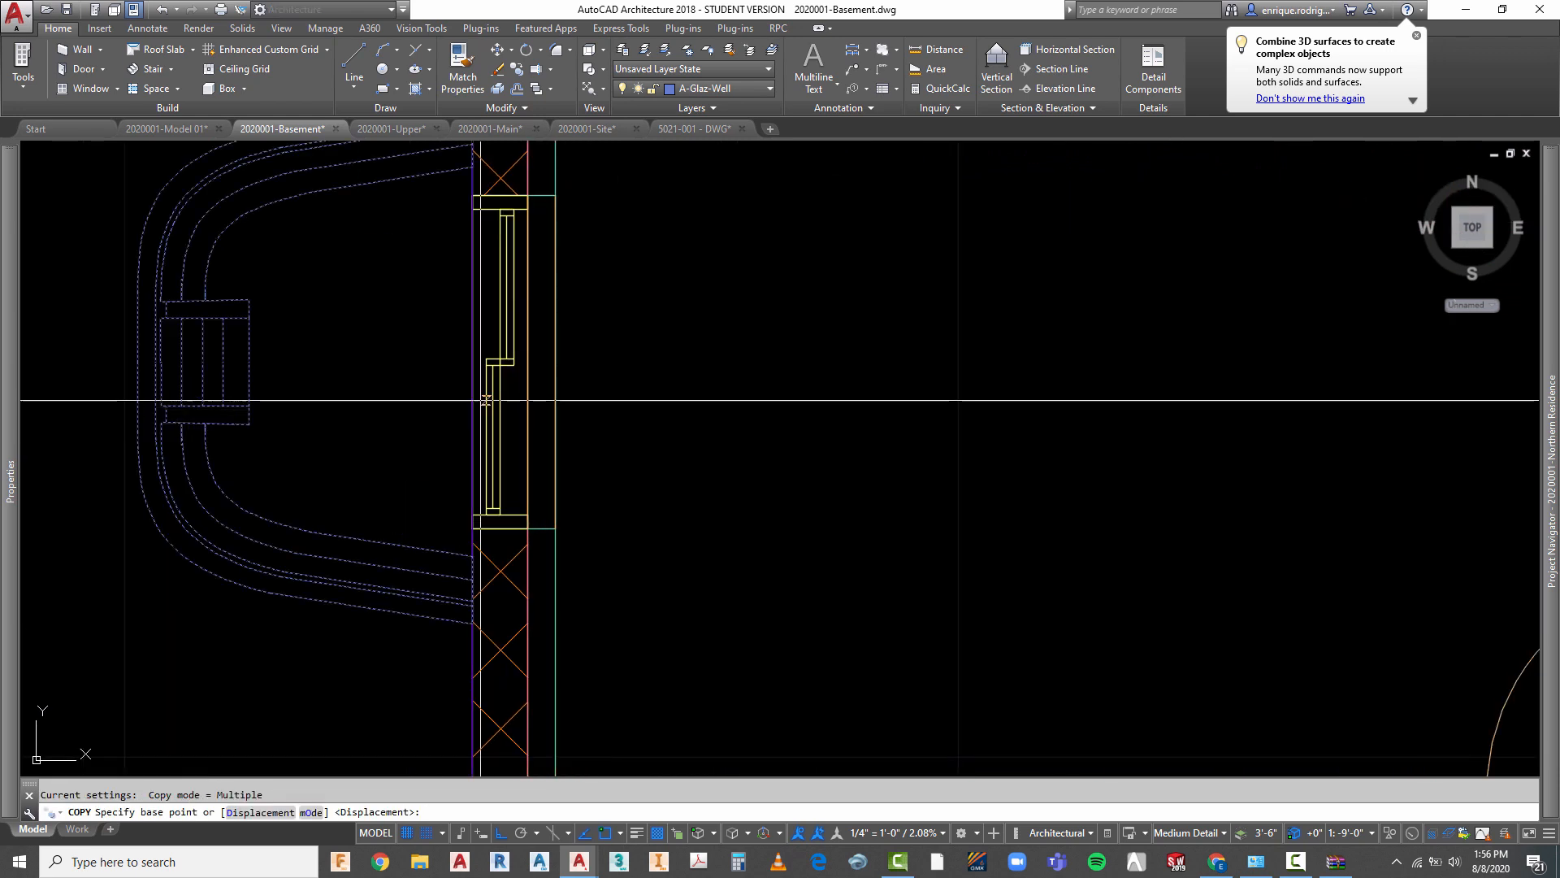
pyautogui.click(472, 359)
pyautogui.scroll(-2, 487, 341)
pyautogui.scroll(-3, 573, 207)
pyautogui.scroll(2, 537, 591)
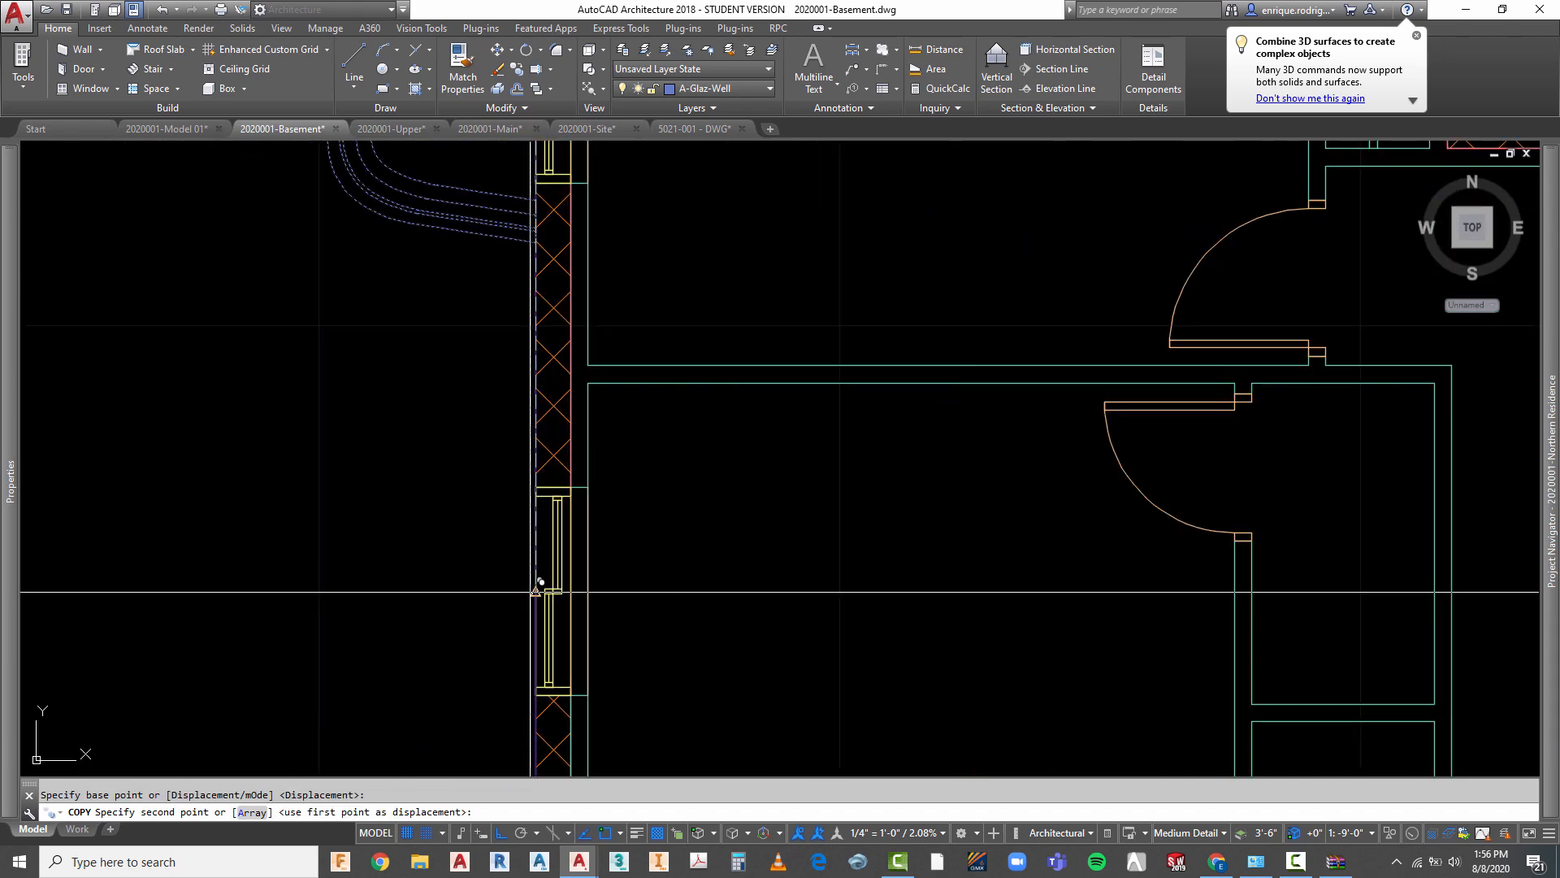
pyautogui.scroll(3, 536, 591)
pyautogui.click(536, 590)
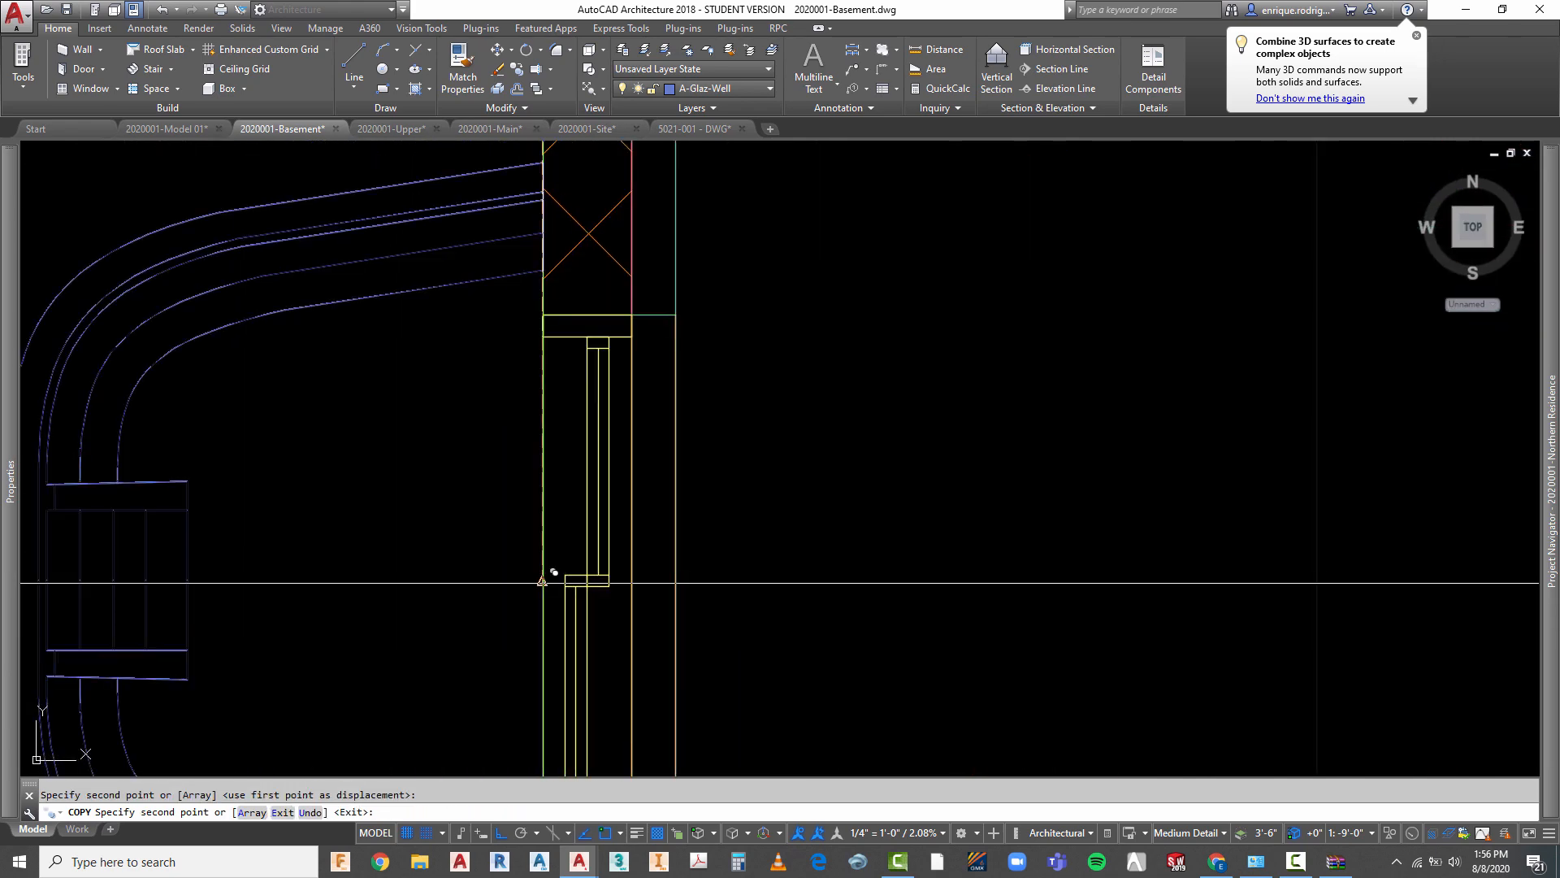
# - Place another copy of the egress well at the exterior midpoint of the southern west-wall window
pyautogui.scroll(-5, 542, 582)
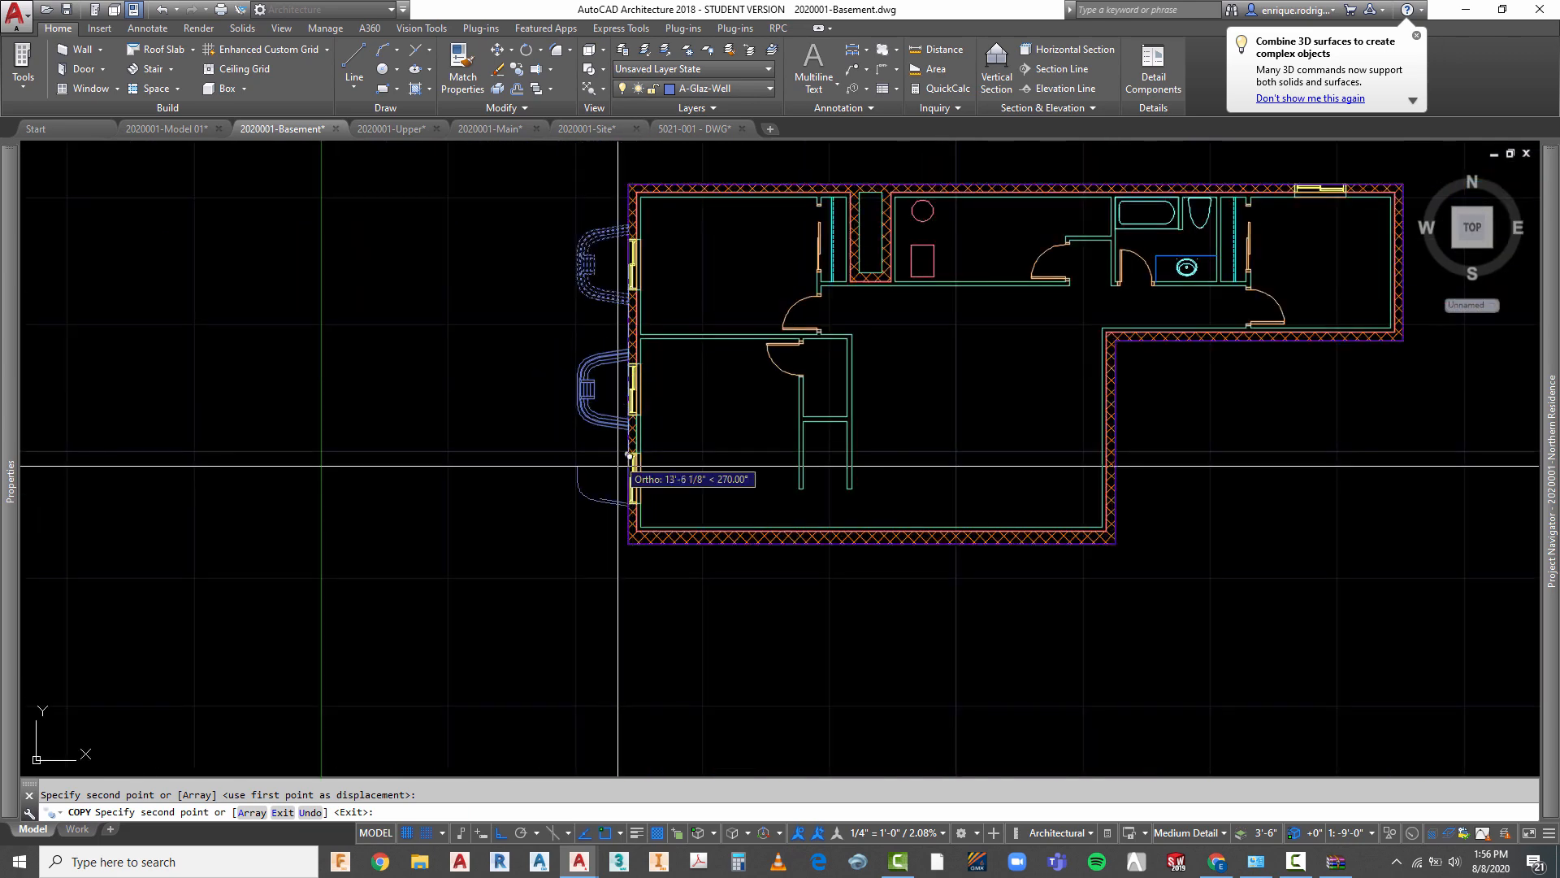
pyautogui.scroll(5, 617, 466)
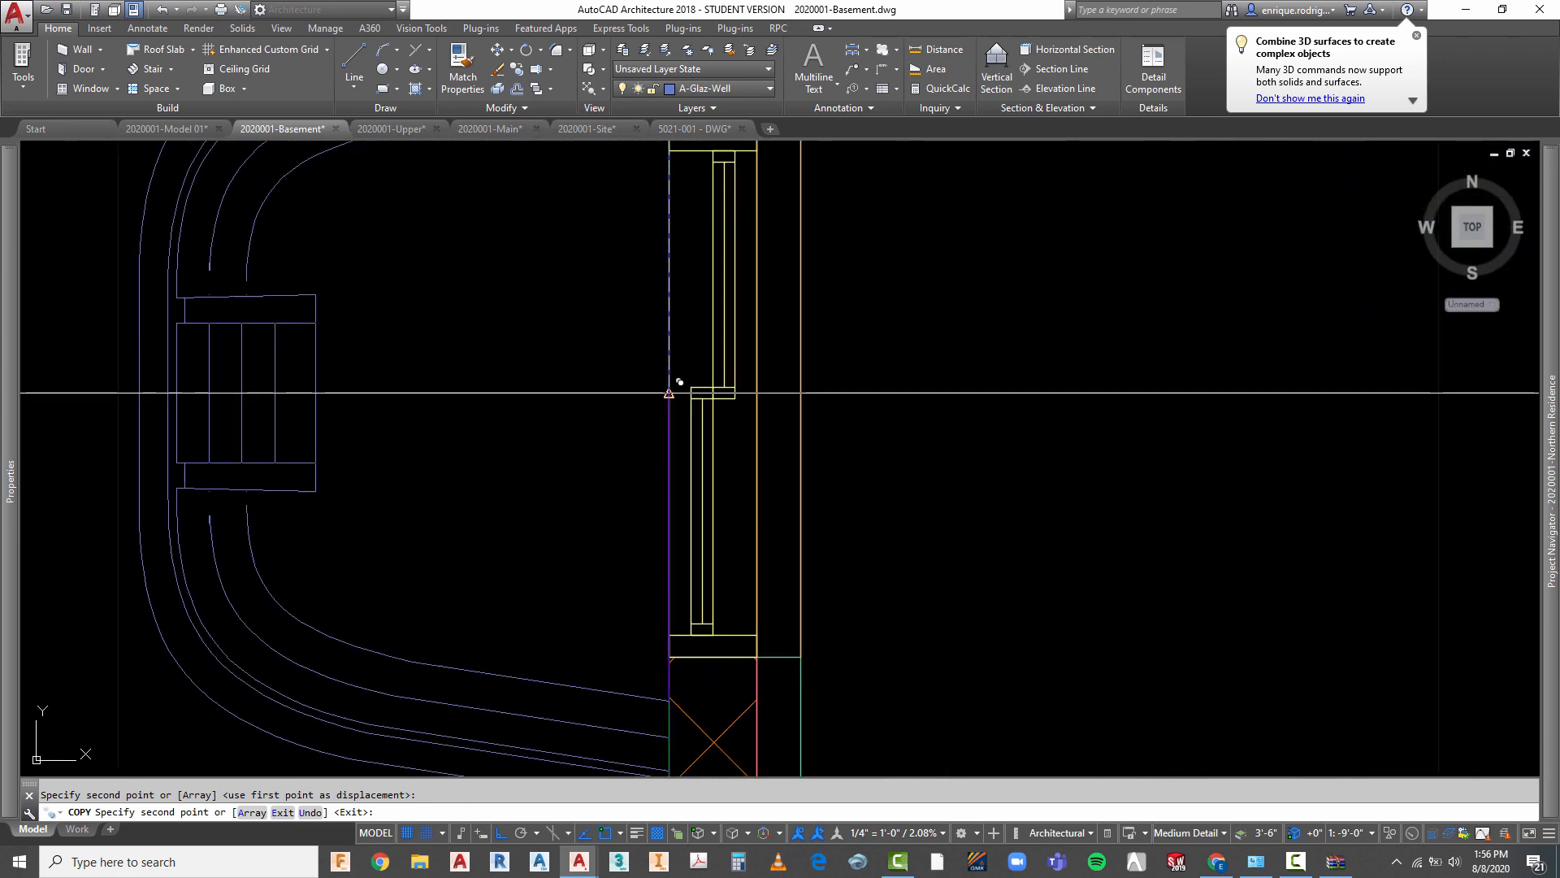
pyautogui.click(669, 393)
# - Place a final copy of the egress well at the north-wall window's exterior midpoint and end the copying
pyautogui.scroll(-5, 506, 503)
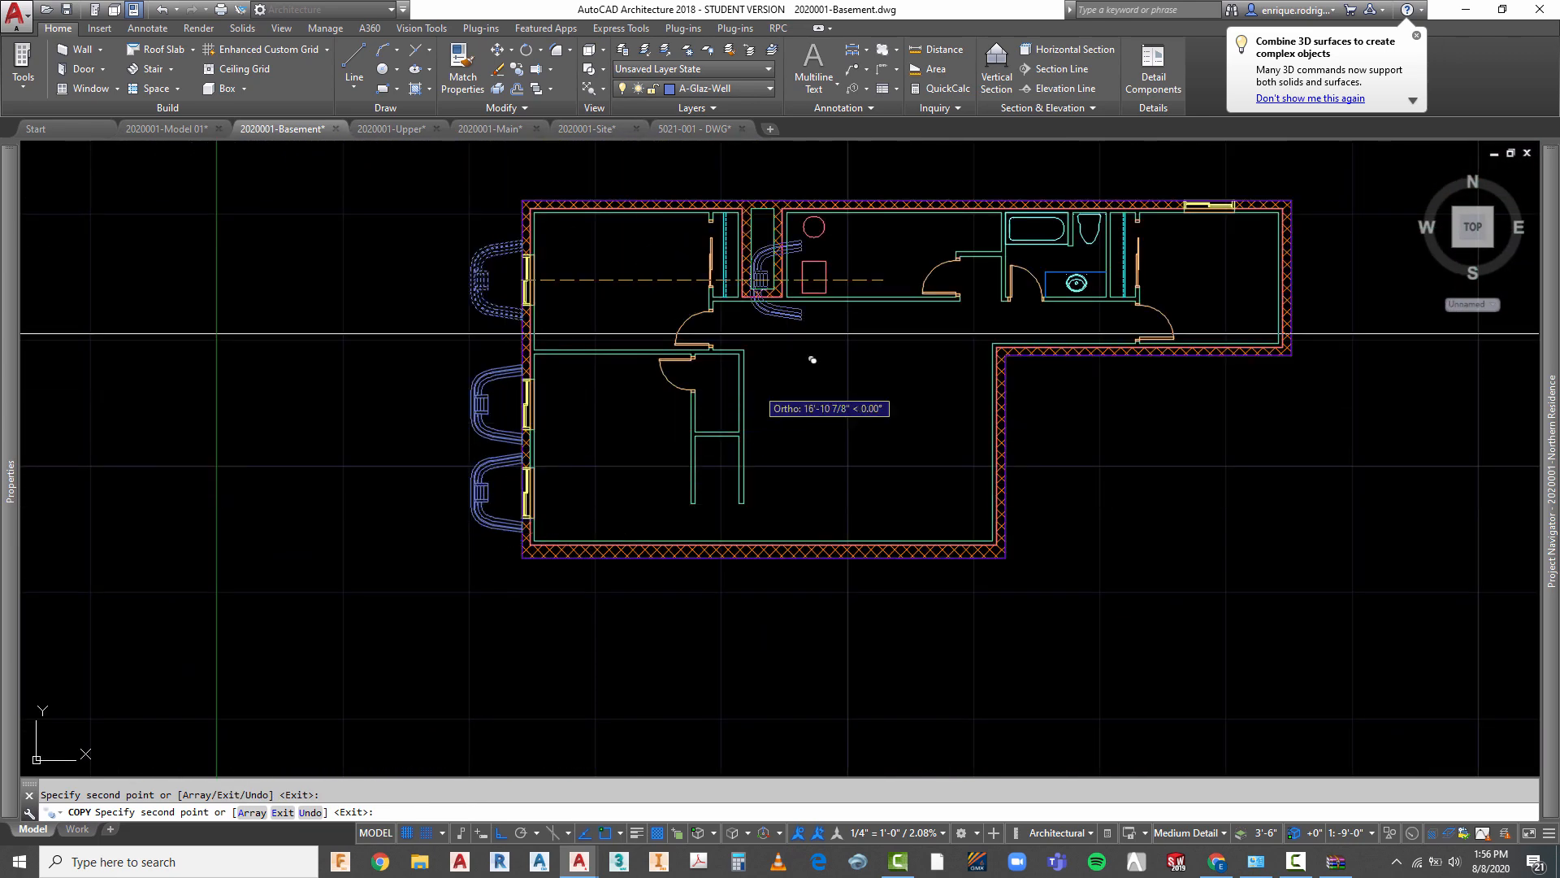
pyautogui.scroll(8, 1211, 204)
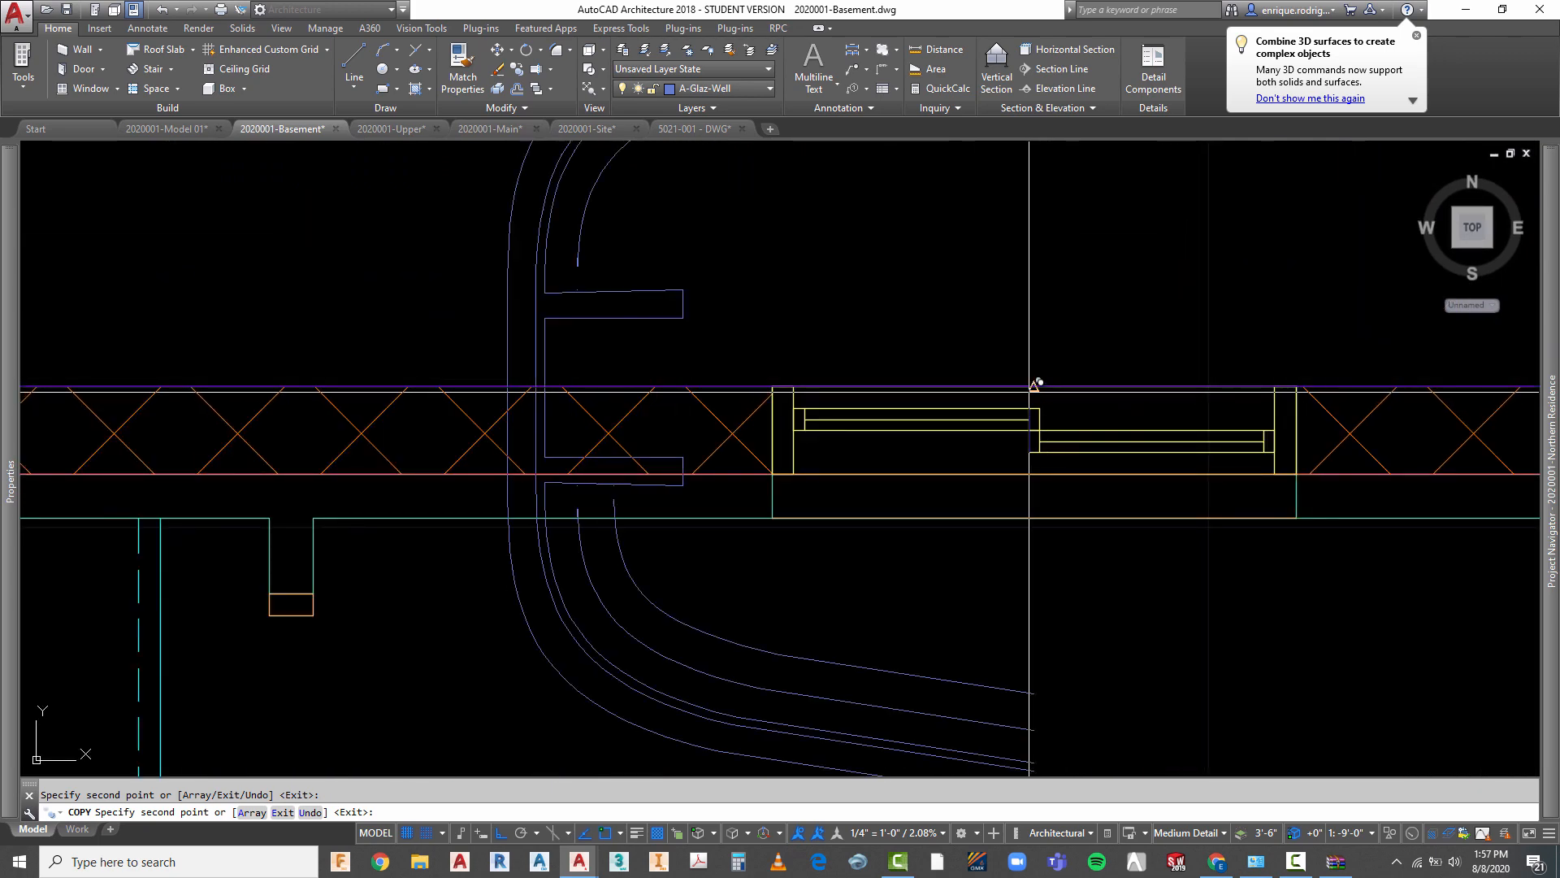
pyautogui.click(1033, 387)
pyautogui.scroll(-2, 689, 432)
pyautogui.press('Escape')
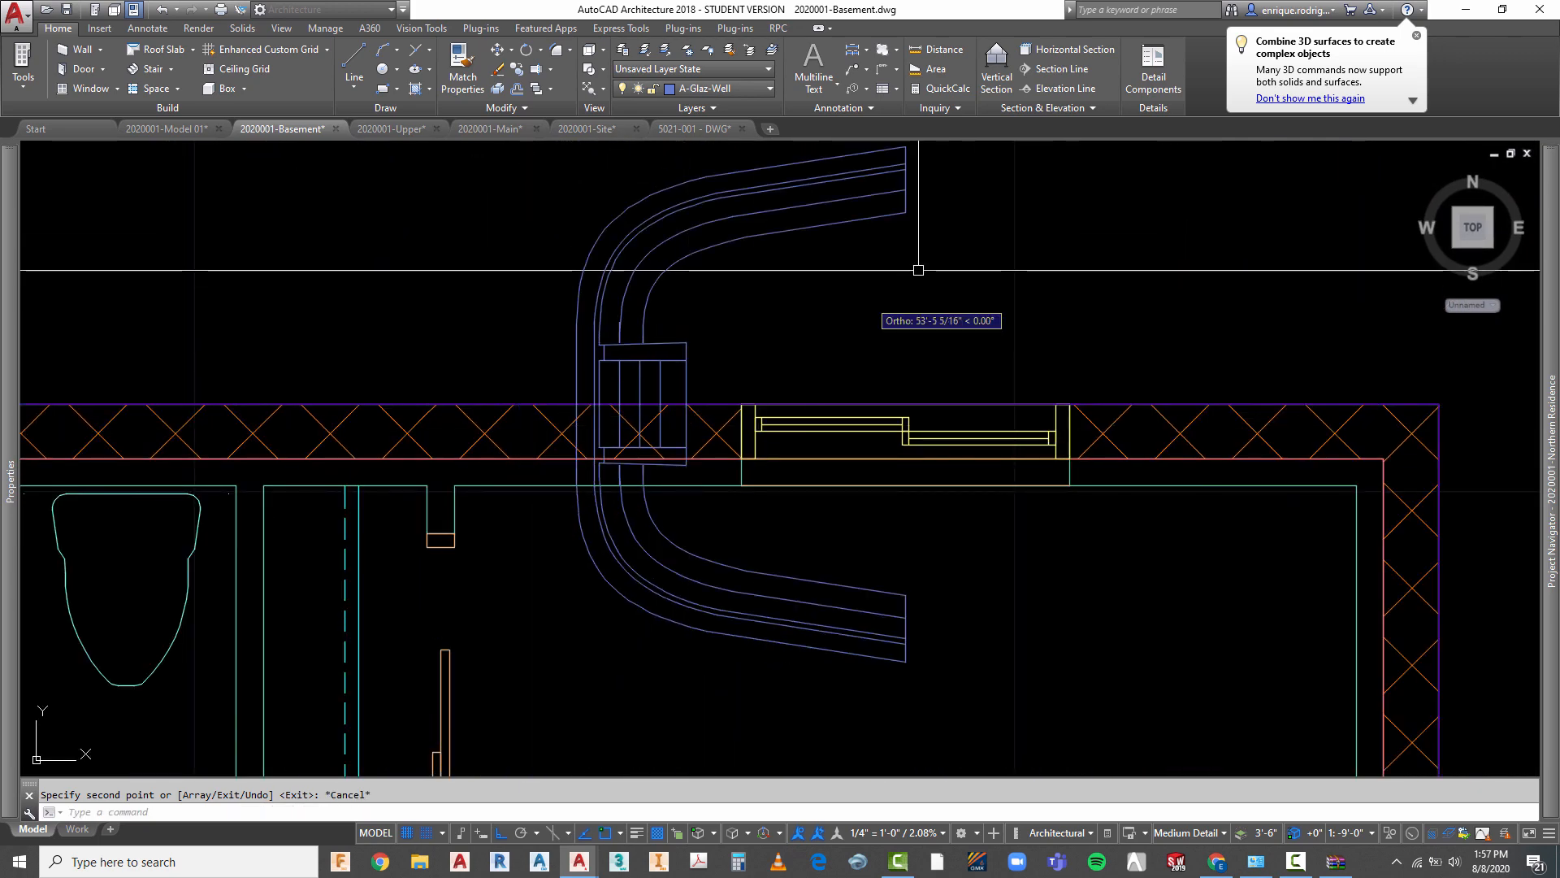
# - Rotate the north-wall egress well 270° about the window's exterior midpoint so that both legs meet the wall
pyautogui.press('Escape')
pyautogui.write('ro')
pyautogui.press('Return')
pyautogui.click(740, 262)
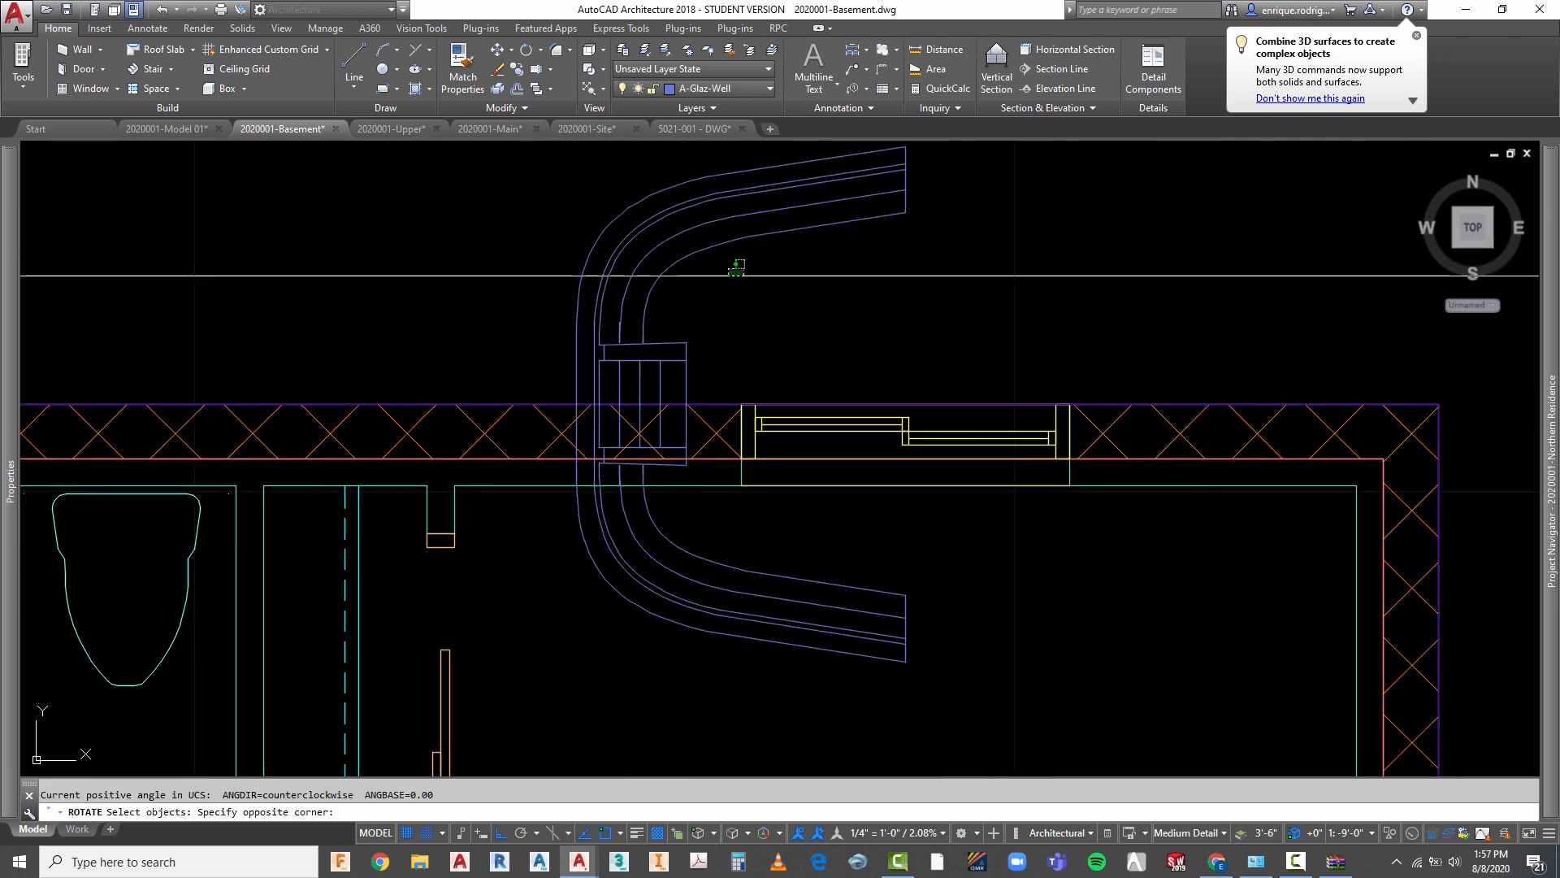
pyautogui.click(565, 316)
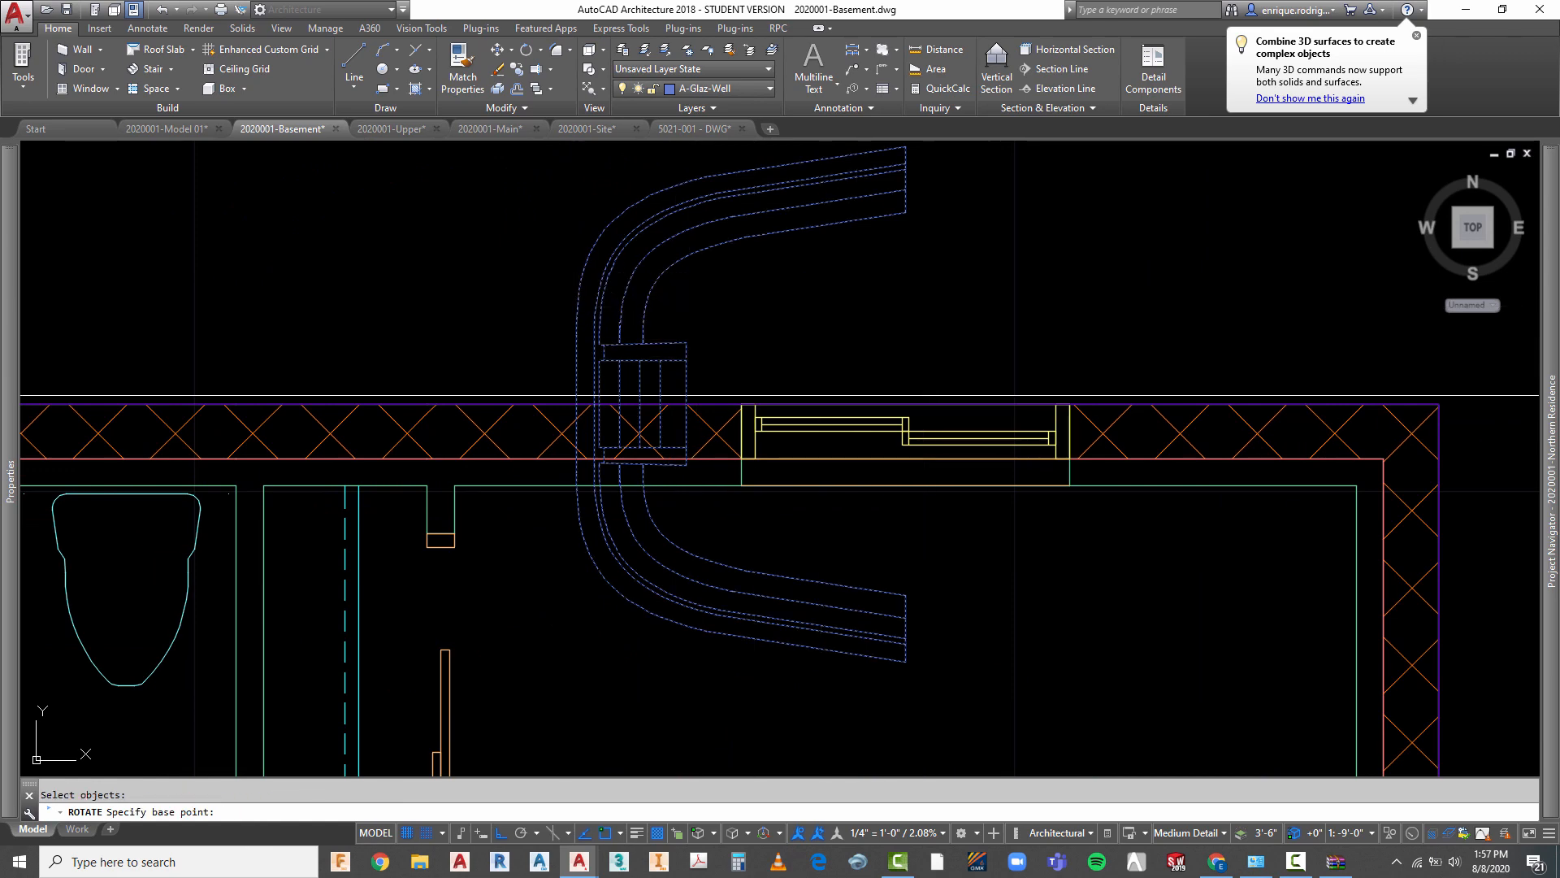
pyautogui.click(906, 403)
pyautogui.click(1042, 678)
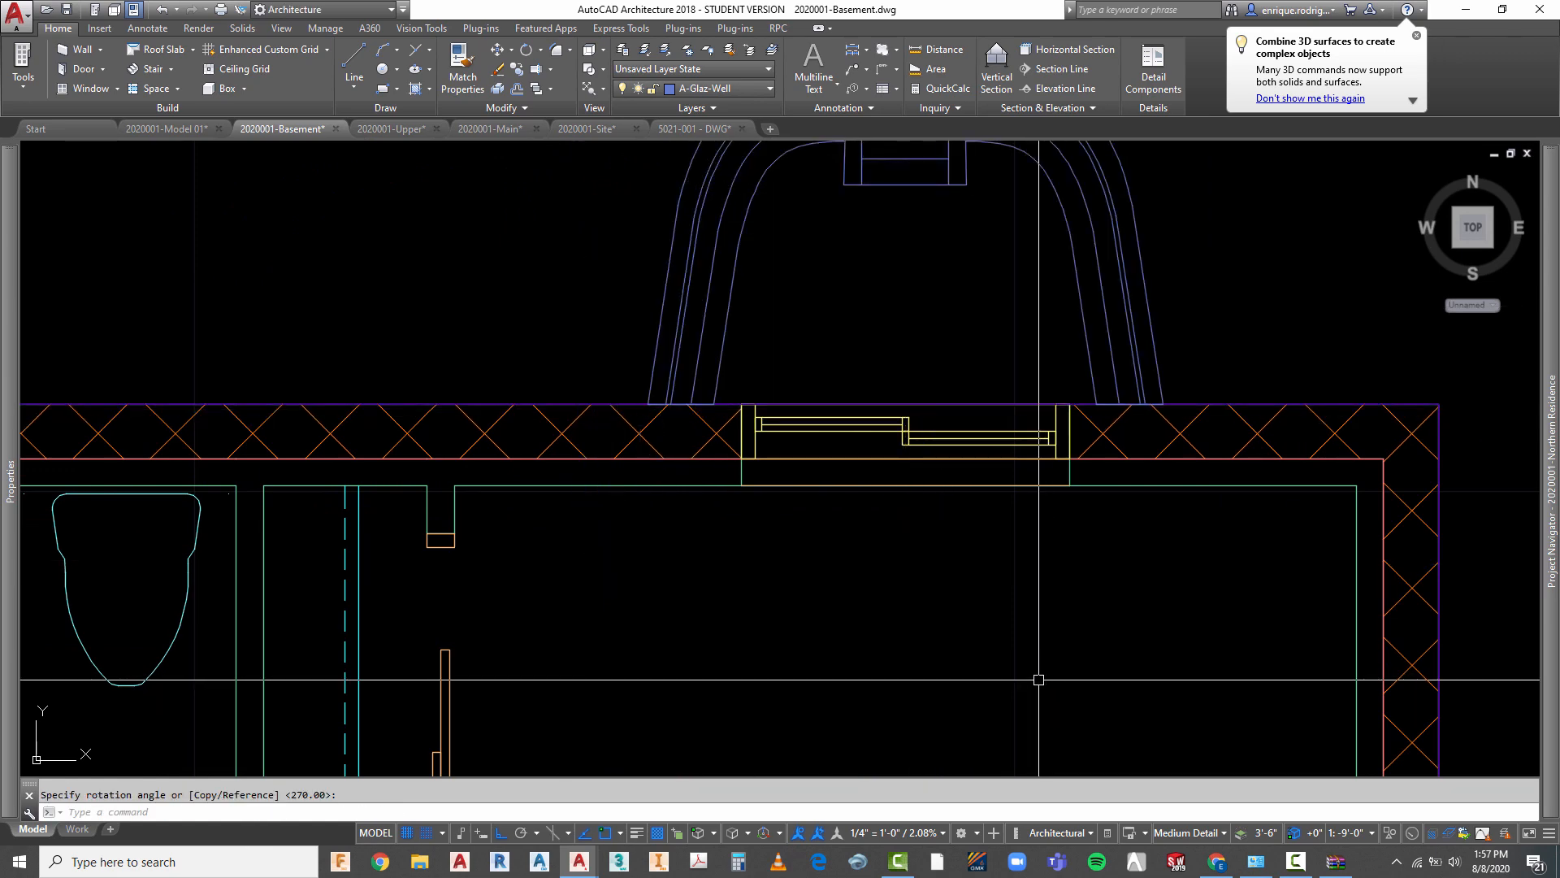
# - Examine the placement of the four egress wells and the linework around the ladder of the northern west-wall well
pyautogui.scroll(-3, 845, 365)
pyautogui.scroll(-1, 947, 515)
pyautogui.scroll(1, 848, 382)
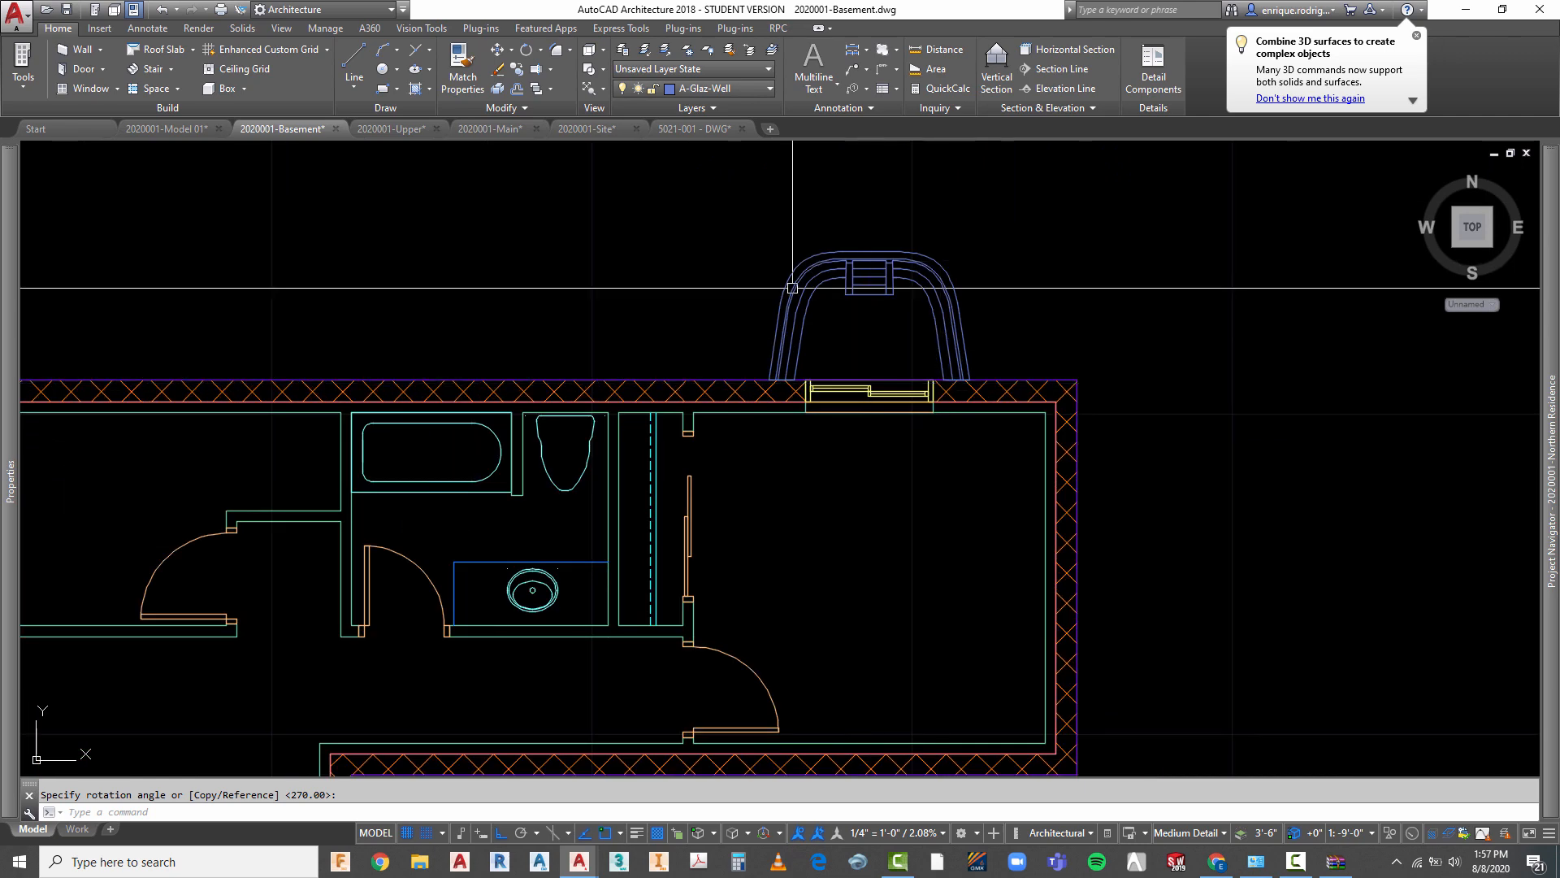
pyautogui.scroll(-2, 794, 313)
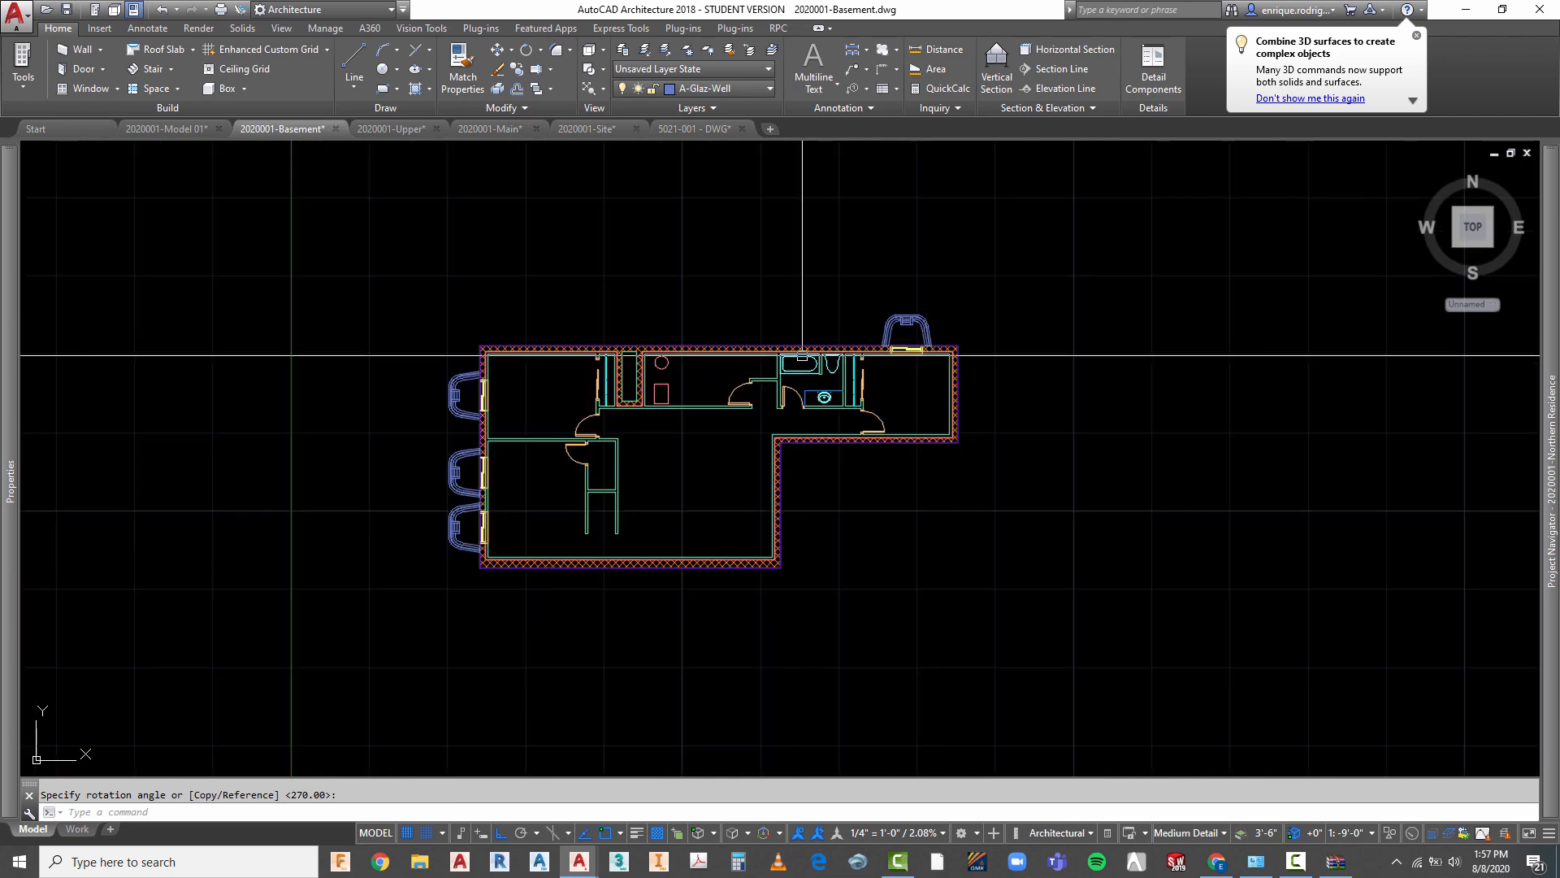
pyautogui.scroll(4, 438, 411)
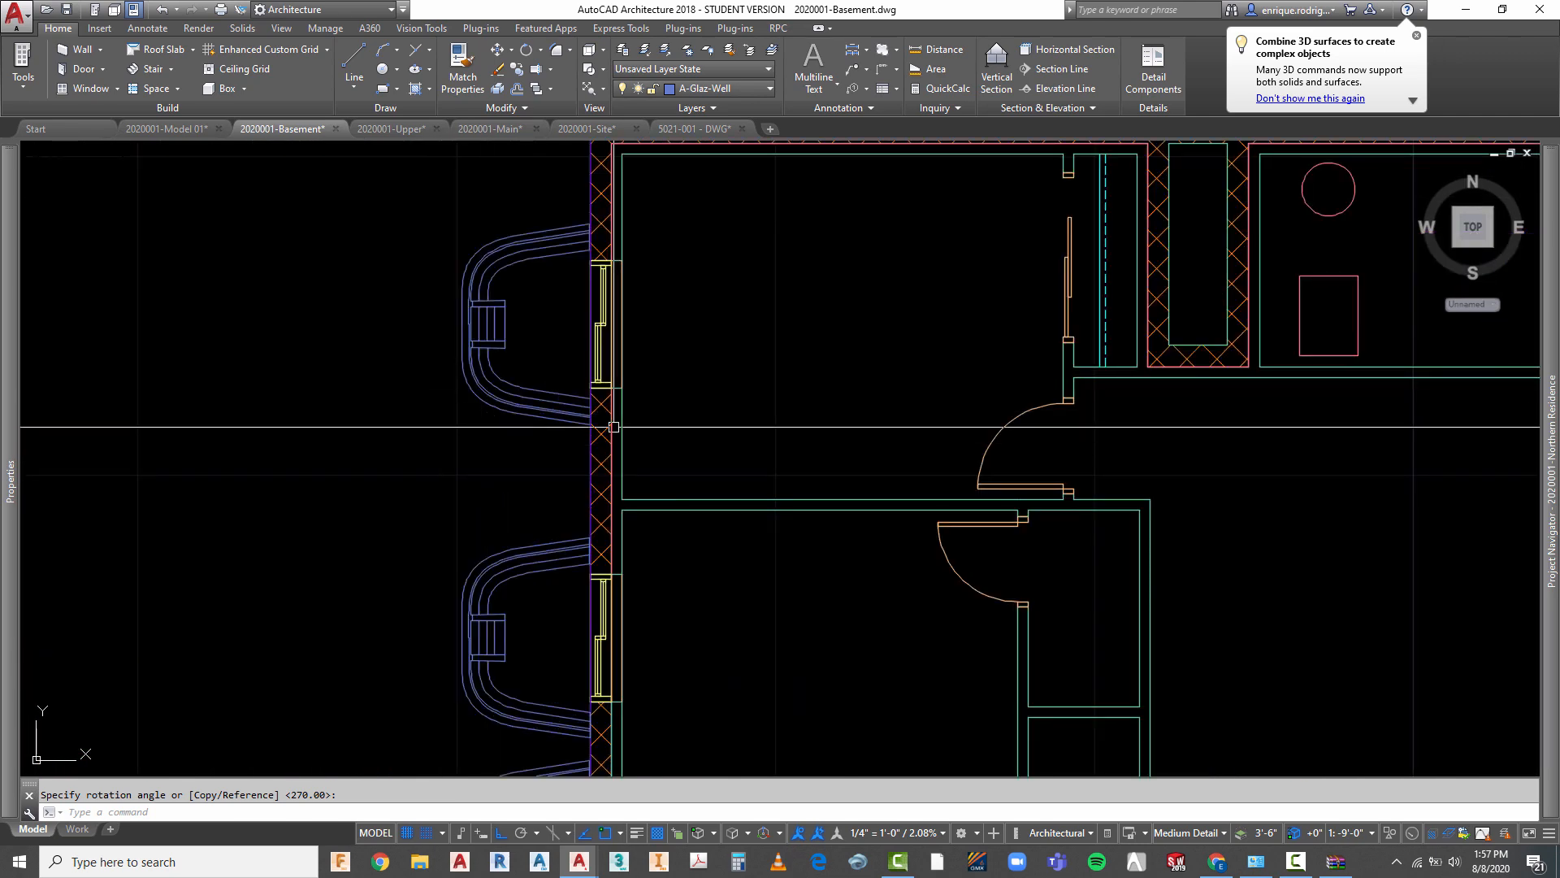
pyautogui.scroll(4, 472, 225)
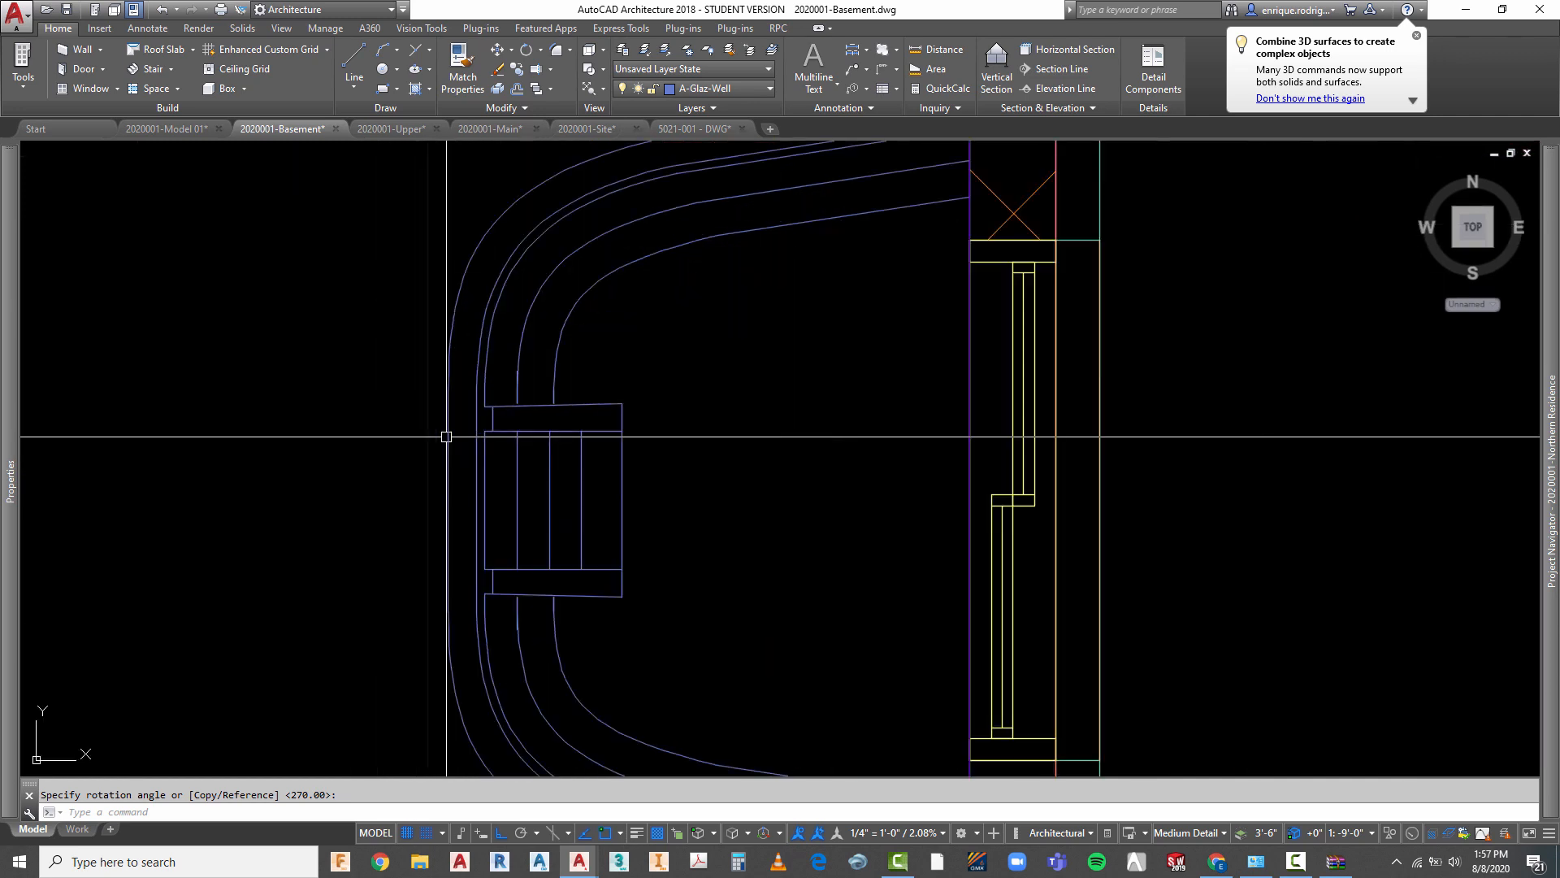
pyautogui.scroll(6, 446, 436)
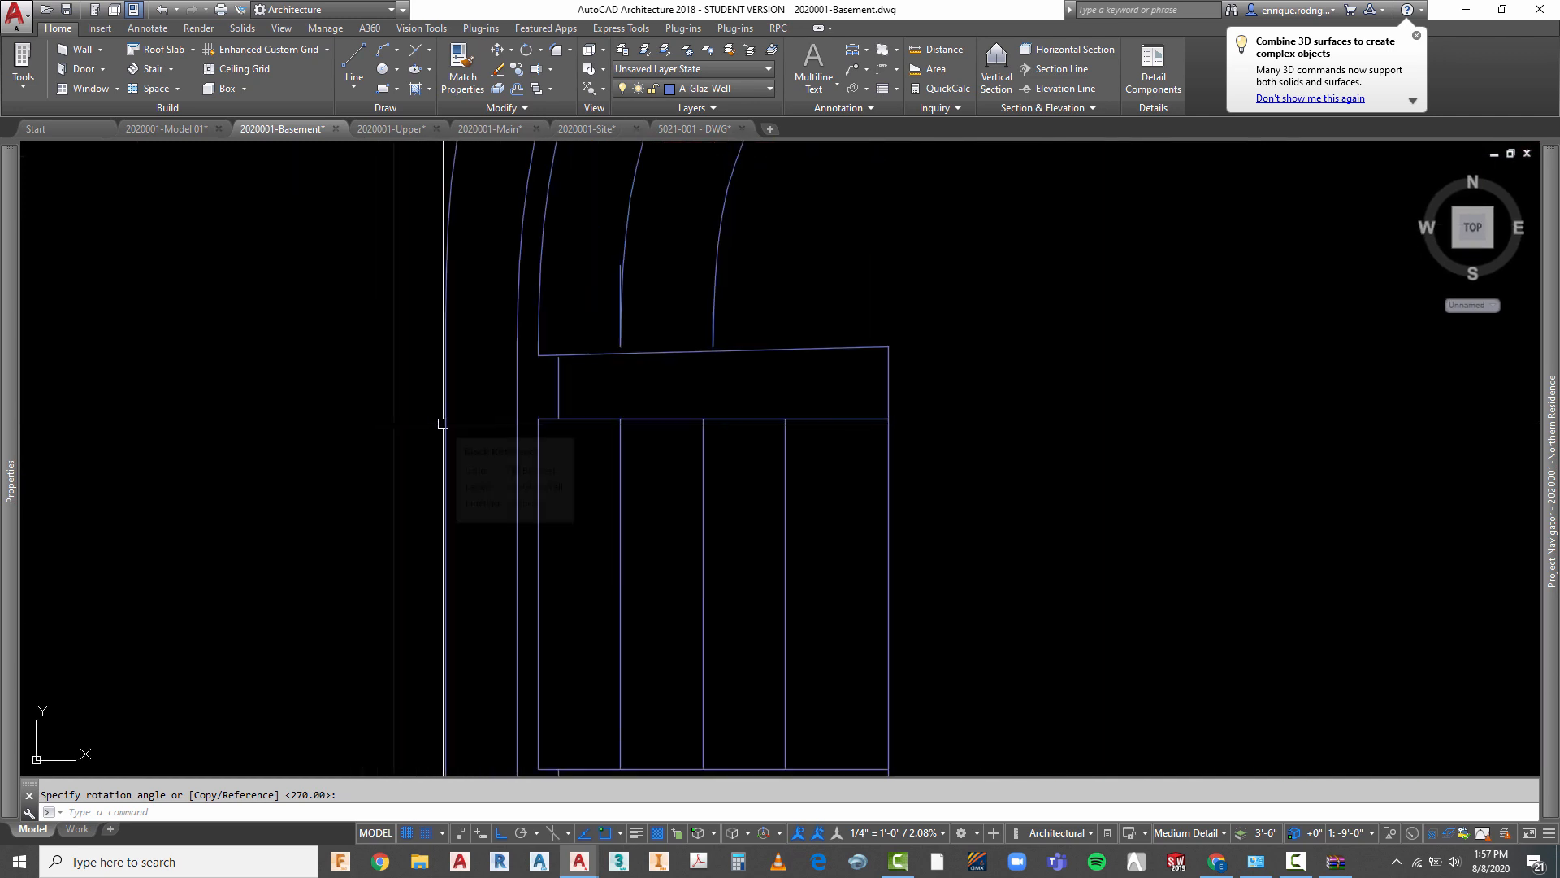
pyautogui.scroll(-6, 455, 390)
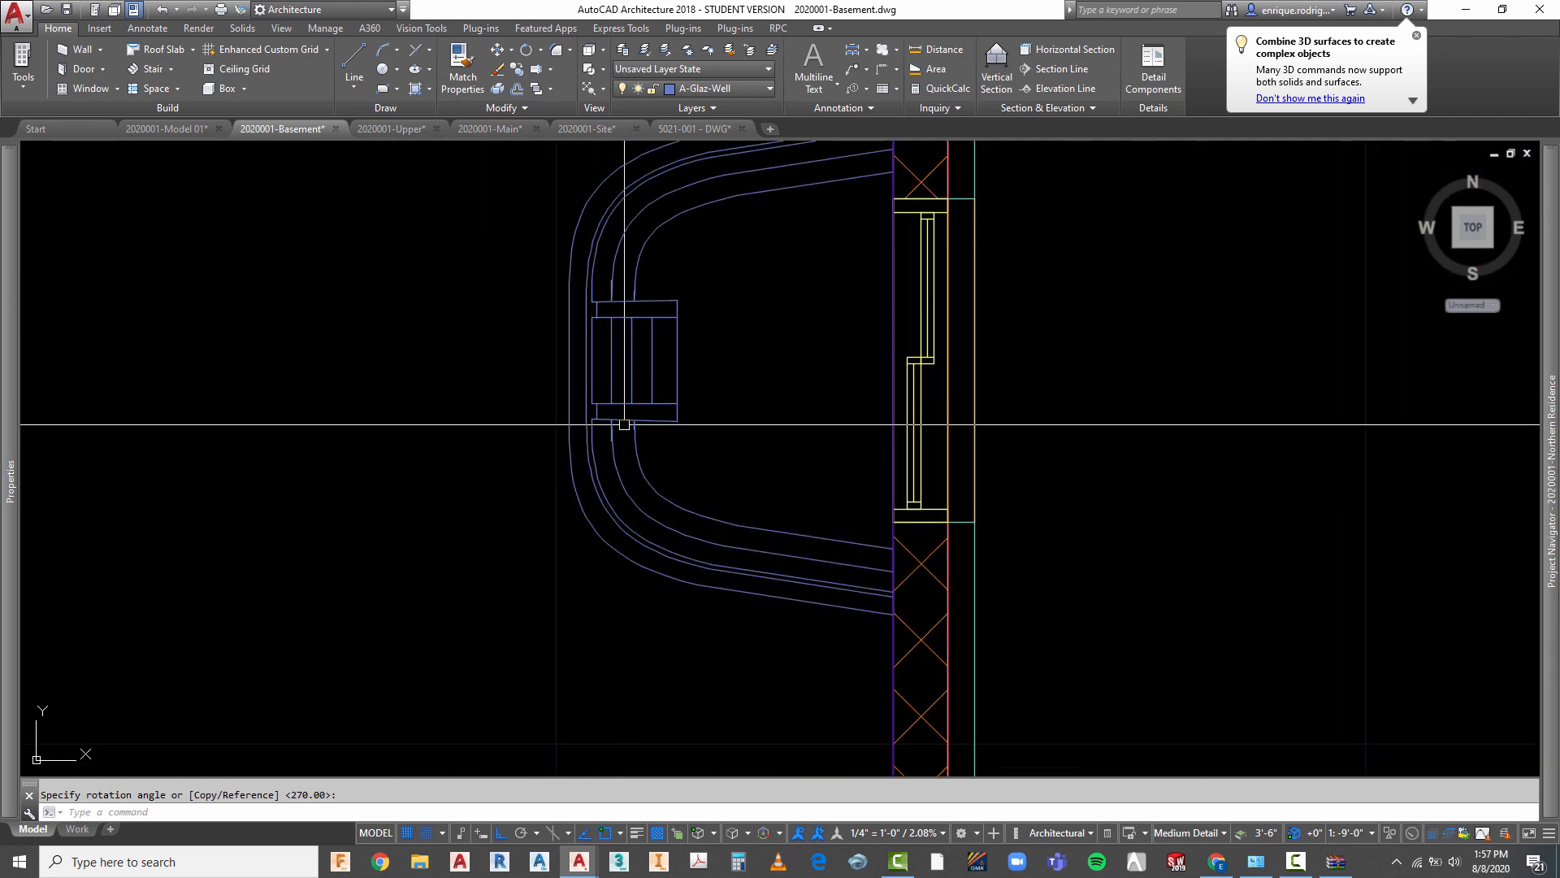
pyautogui.scroll(-2, 617, 422)
pyautogui.scroll(4, 632, 326)
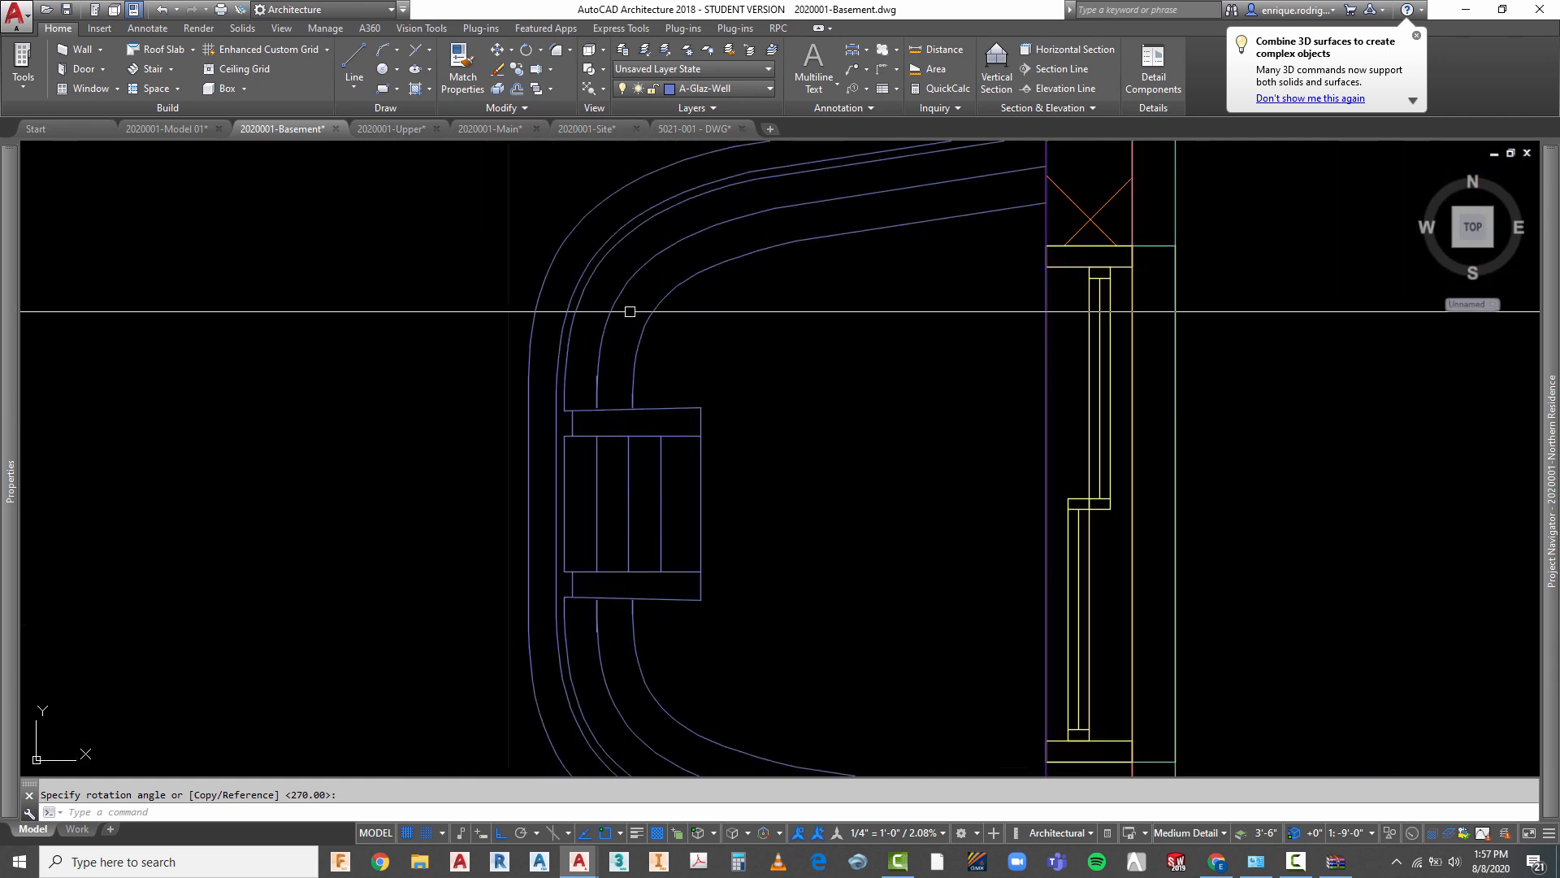
pyautogui.scroll(-2, 636, 383)
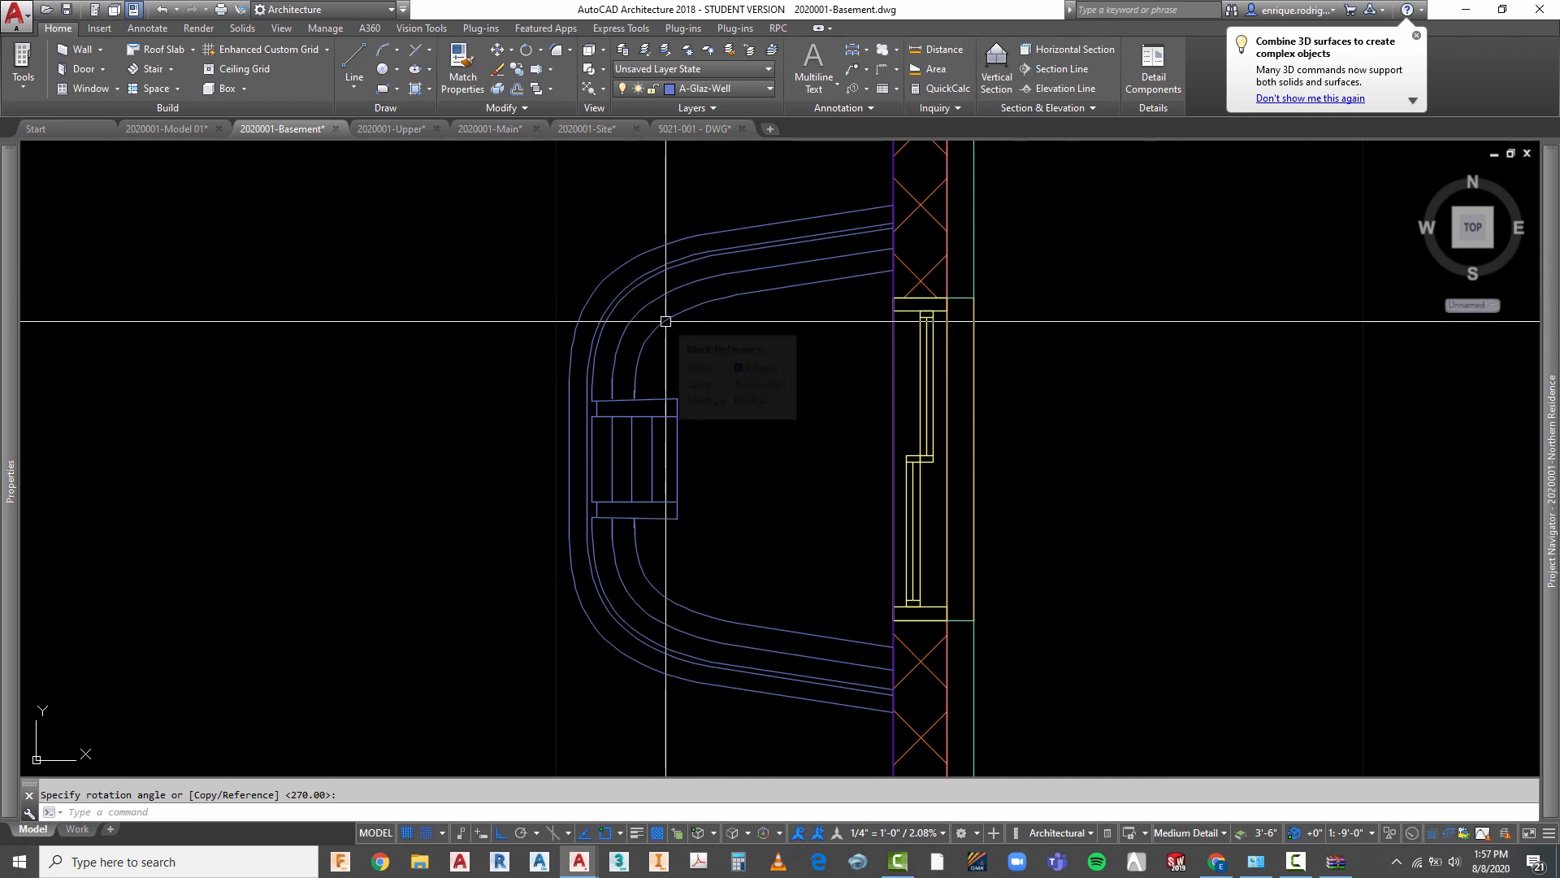
pyautogui.press('Escape')
pyautogui.scroll(-10, 708, 317)
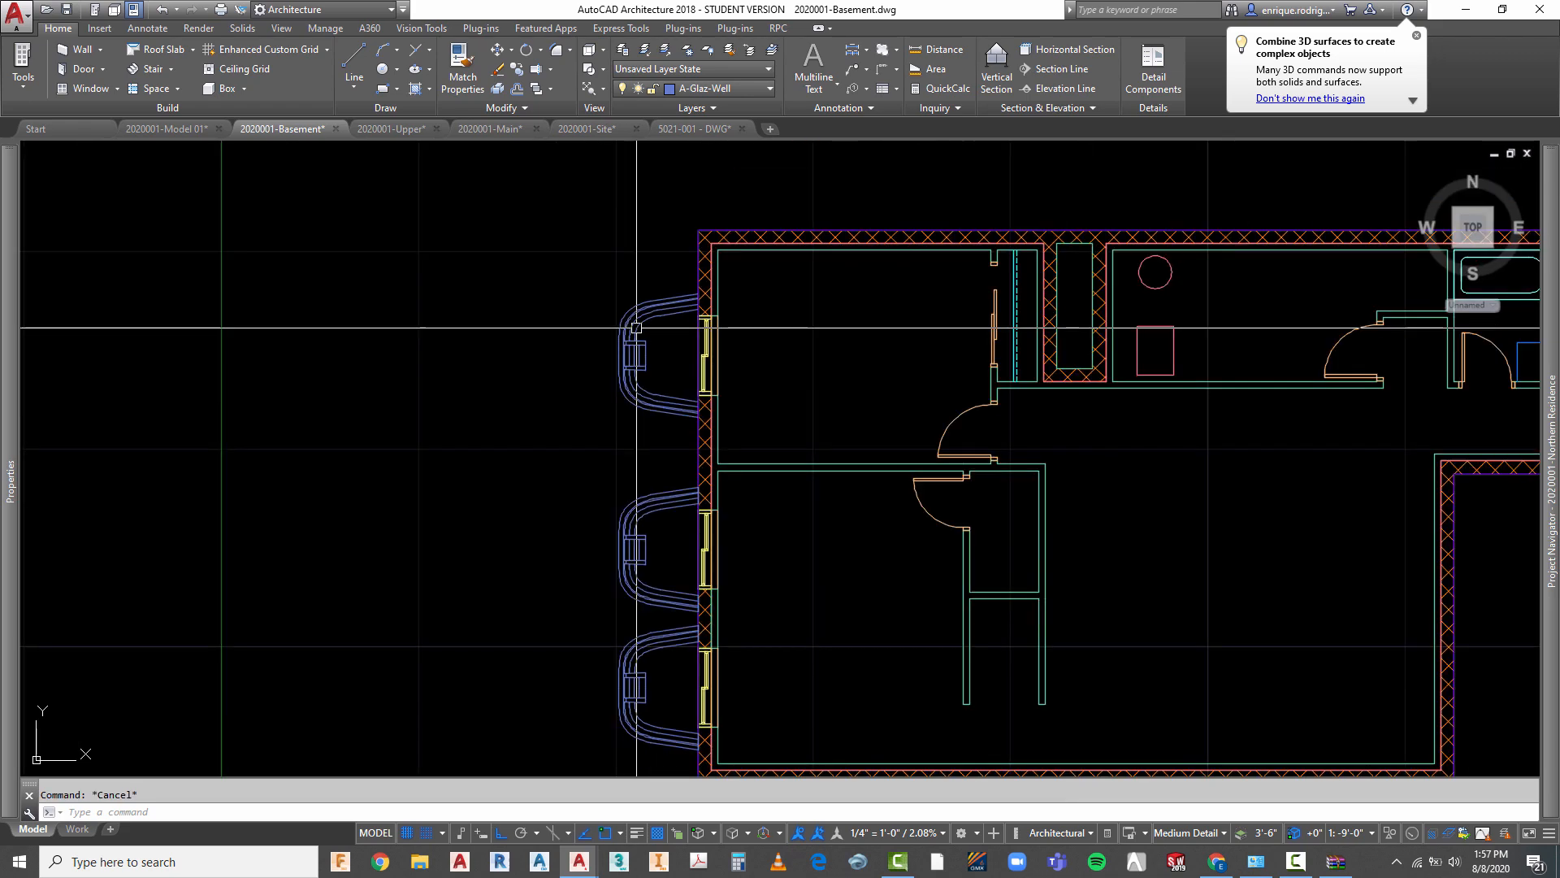
pyautogui.scroll(10, 557, 348)
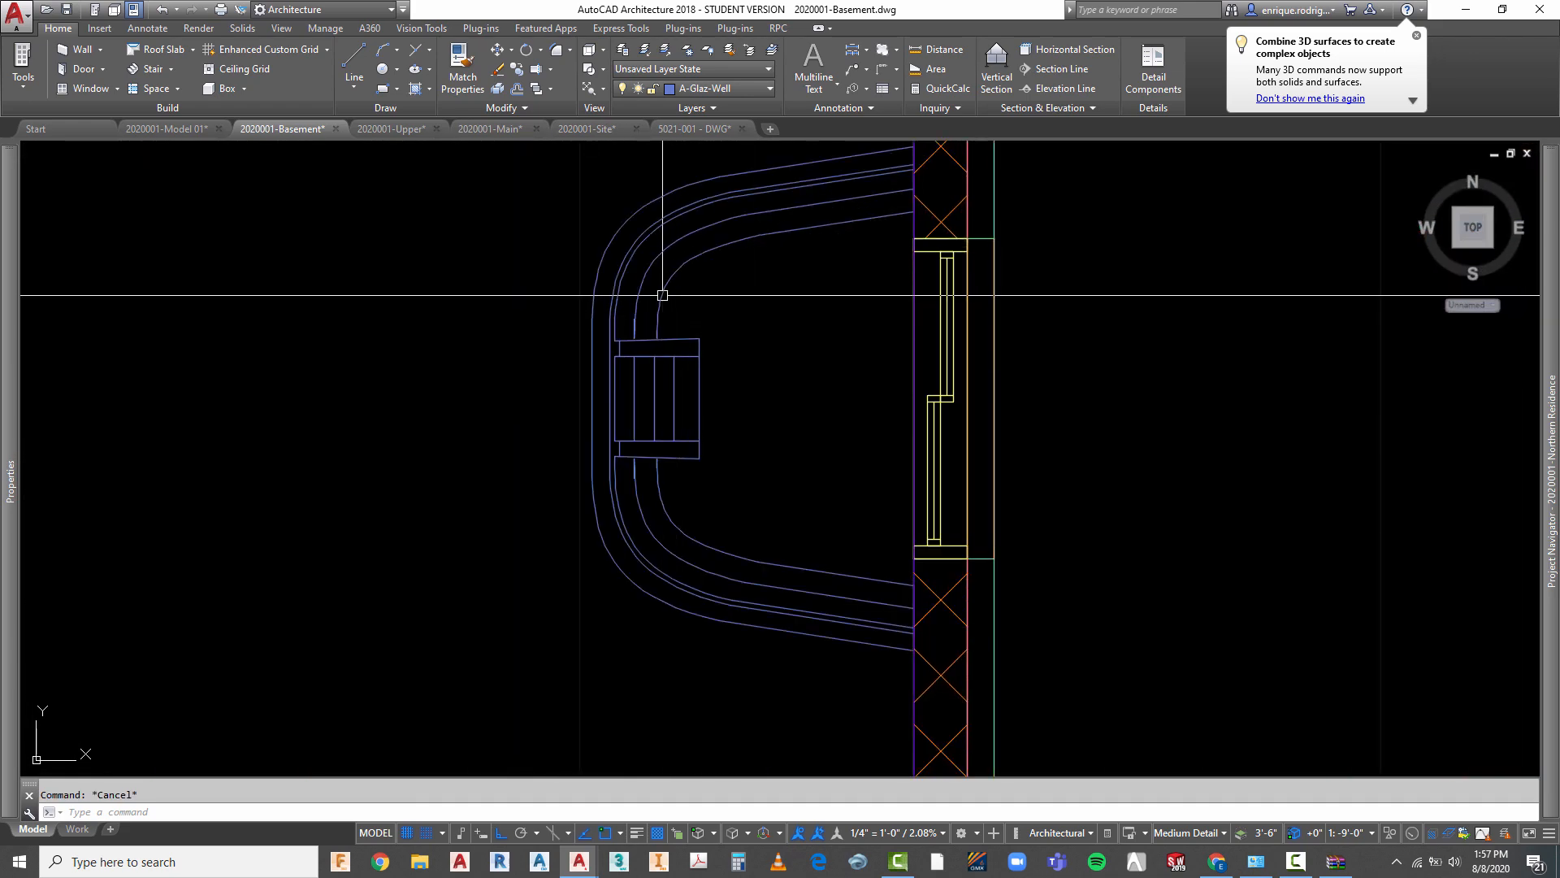
pyautogui.click(665, 294)
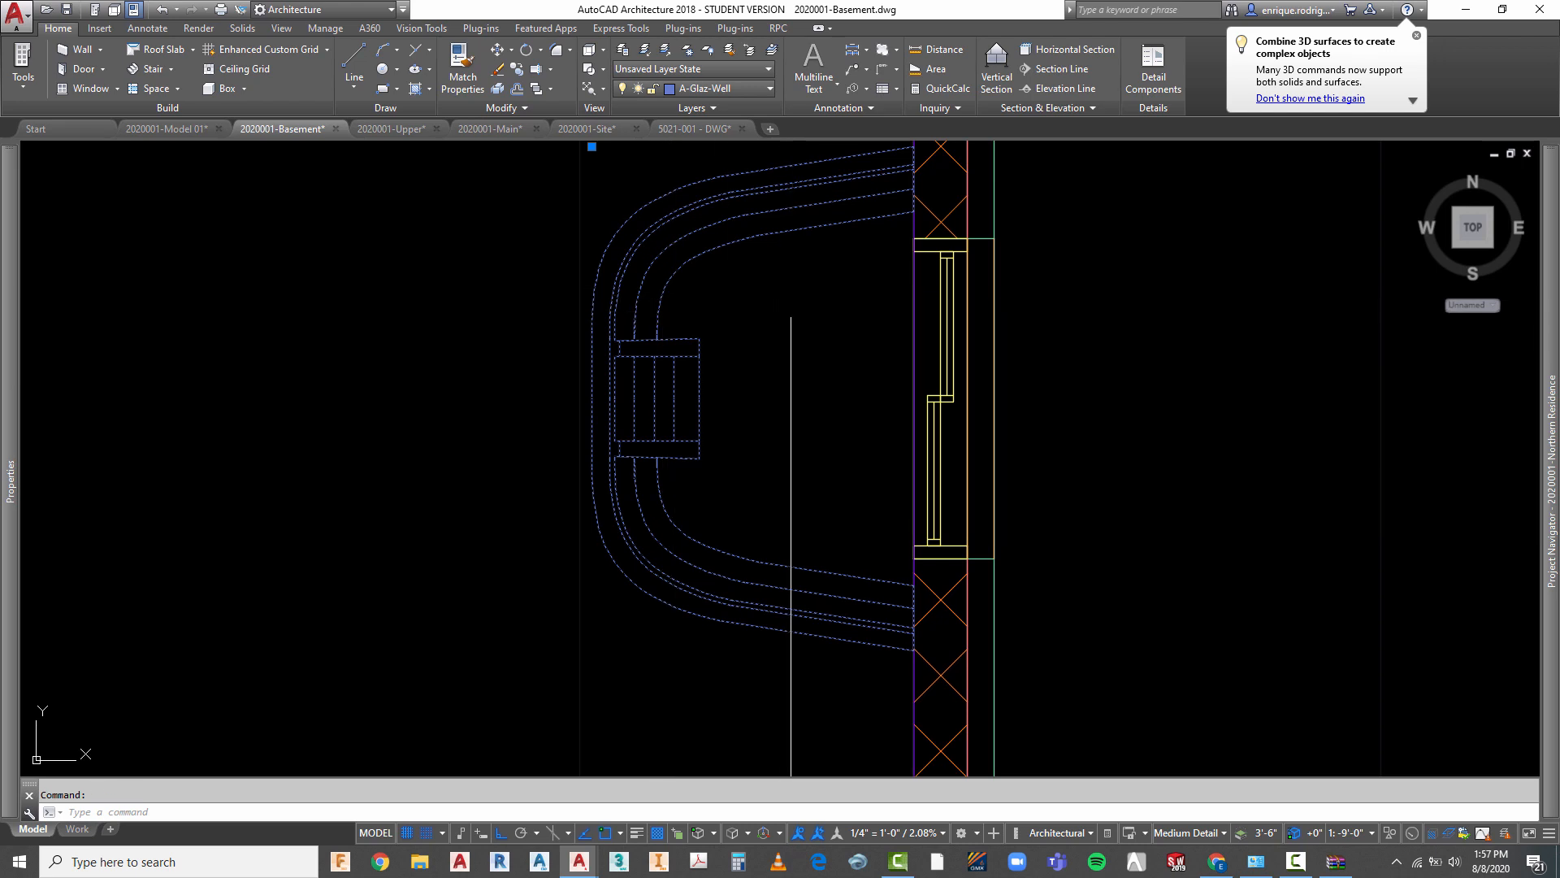
pyautogui.press('Escape')
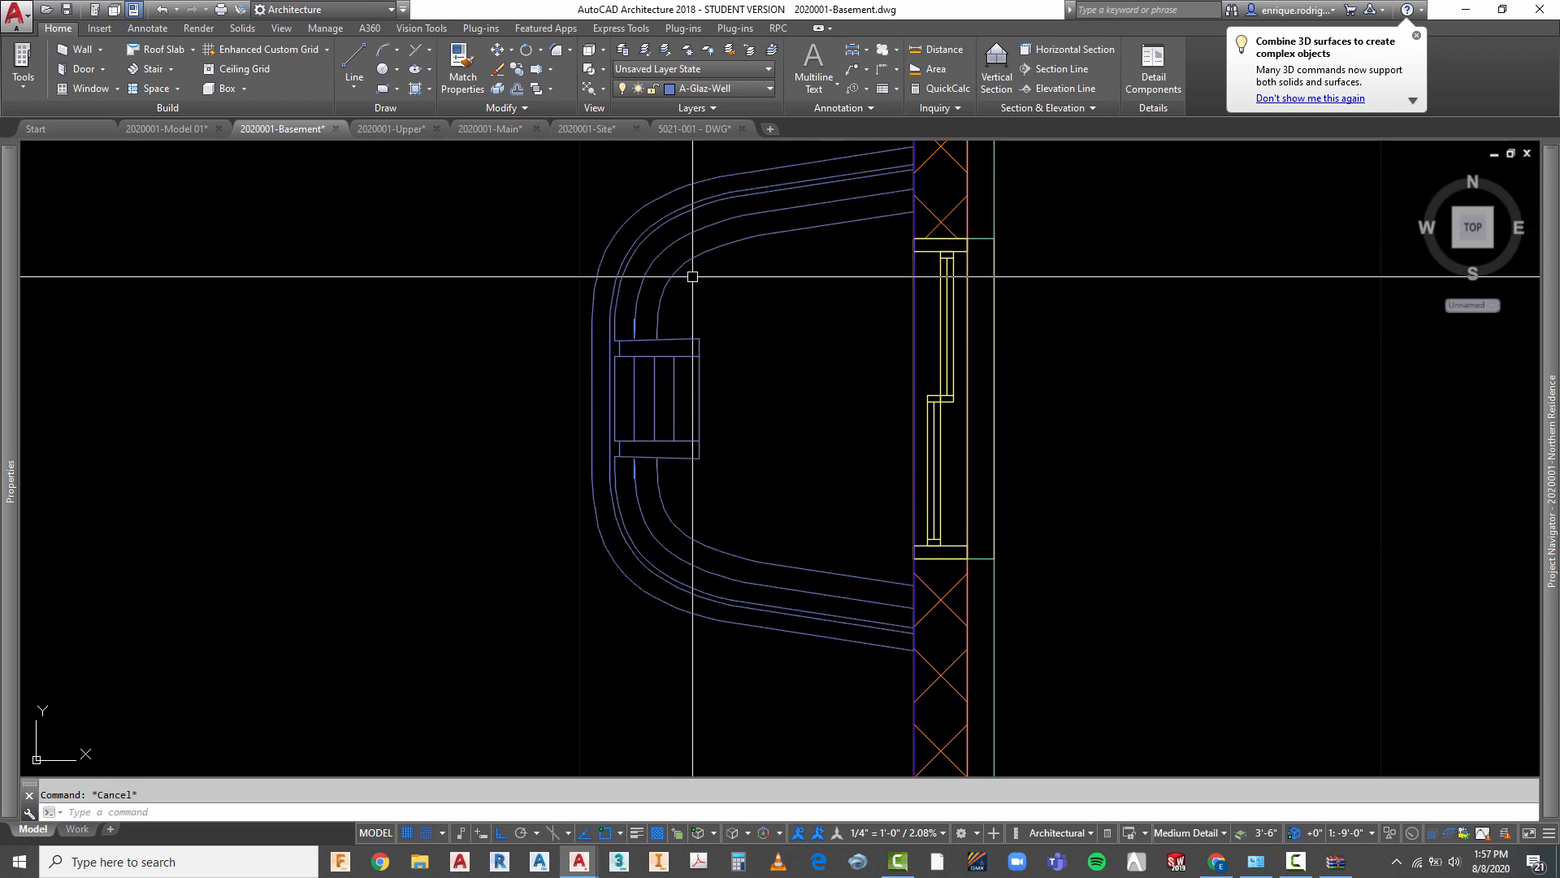
pyautogui.scroll(4, 634, 268)
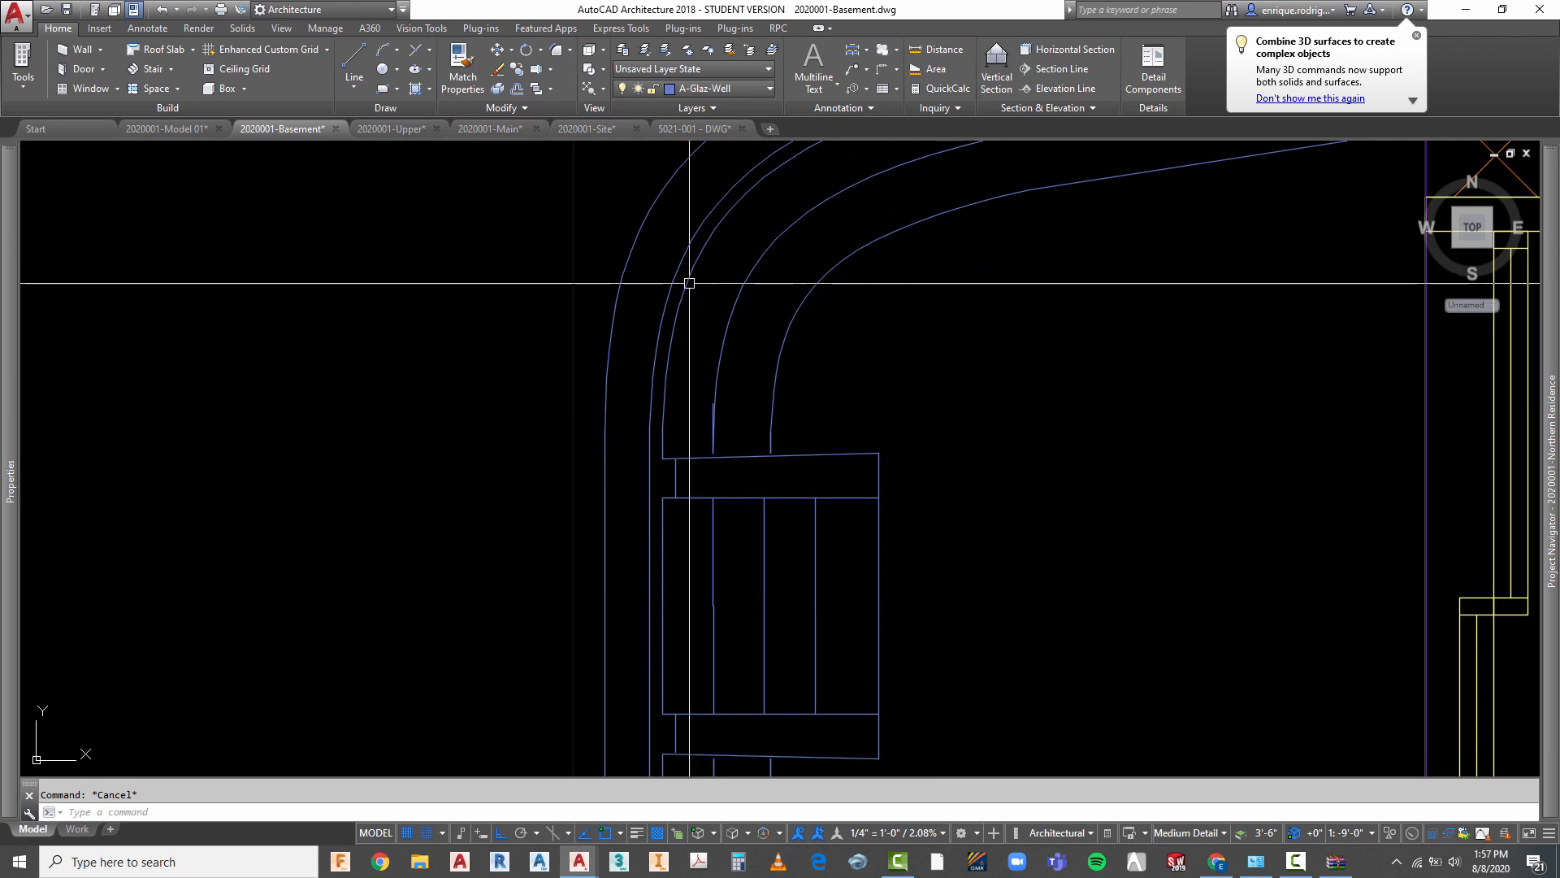
pyautogui.scroll(-2, 574, 307)
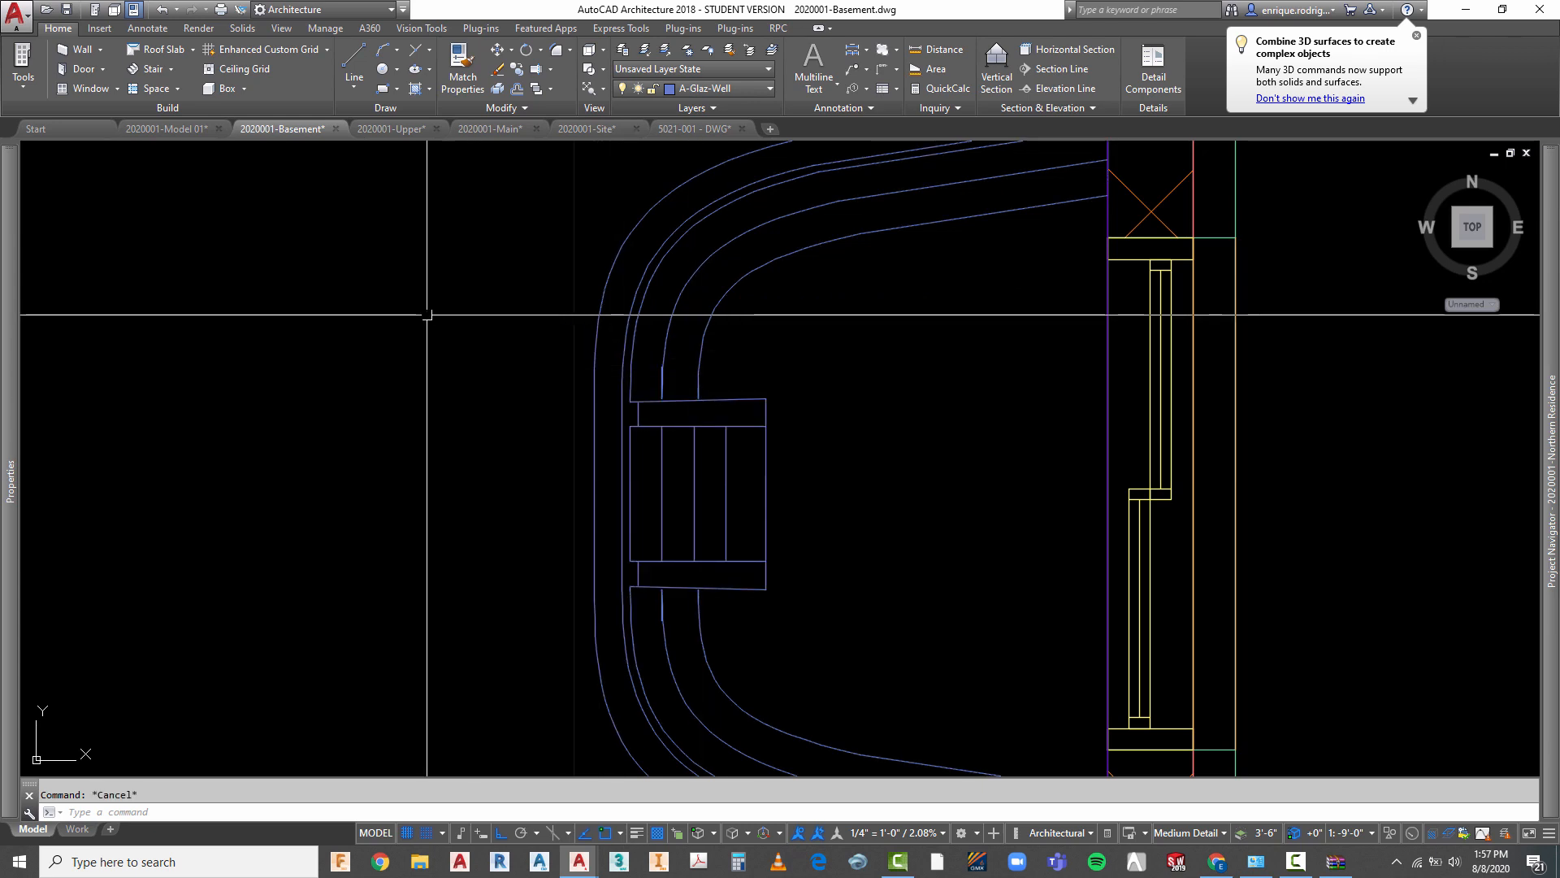
pyautogui.scroll(-2, 424, 314)
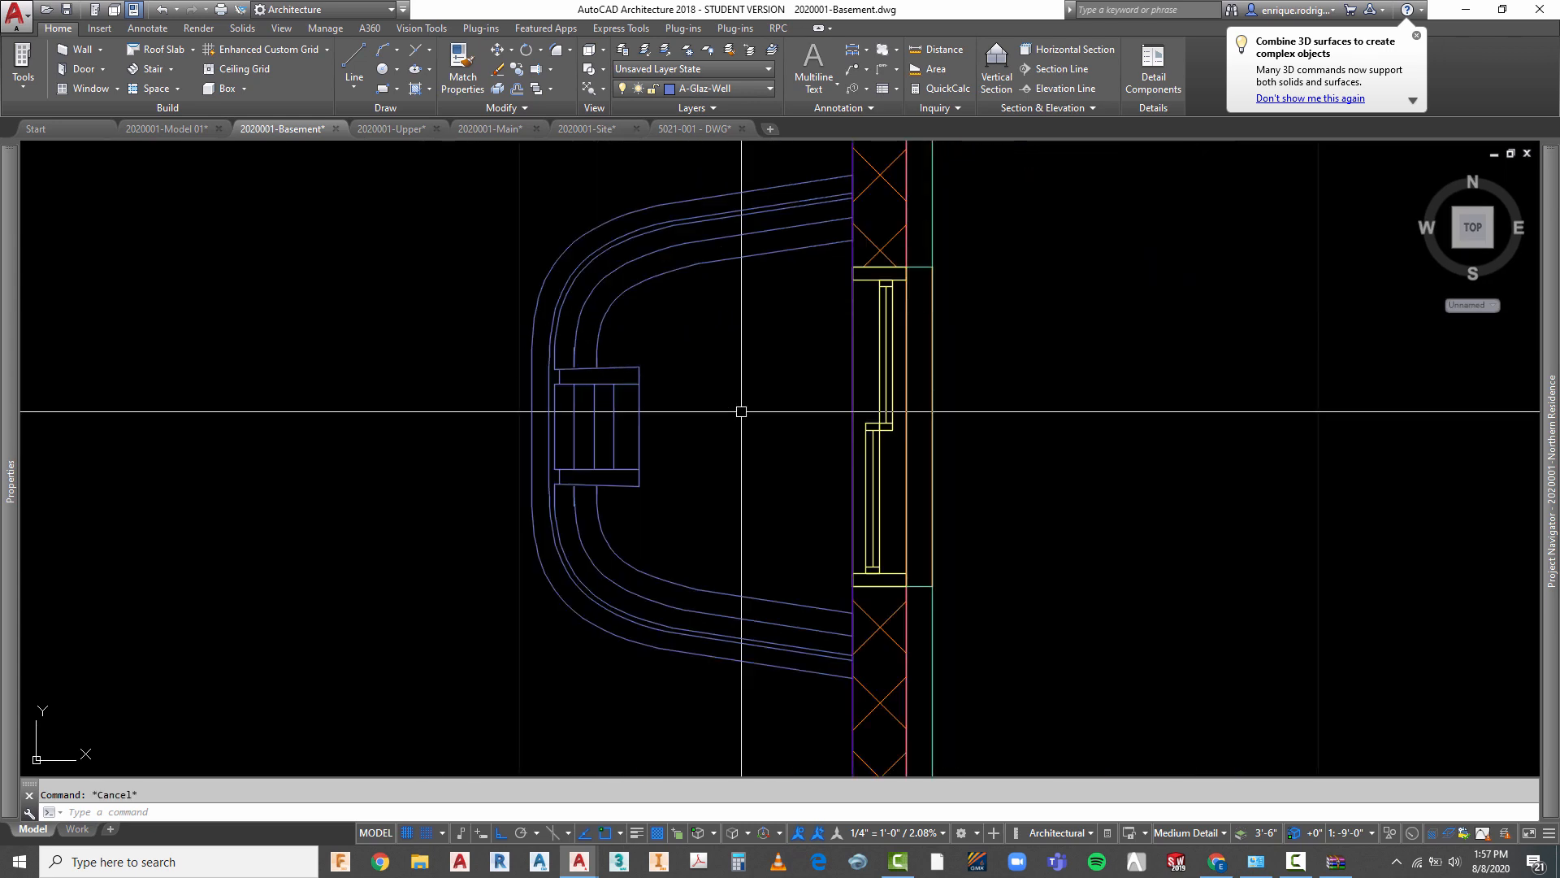
# - Open the northern west-wall egress well block for in-place editing with all nested objects selected automatically
pyautogui.rightClick(730, 298)
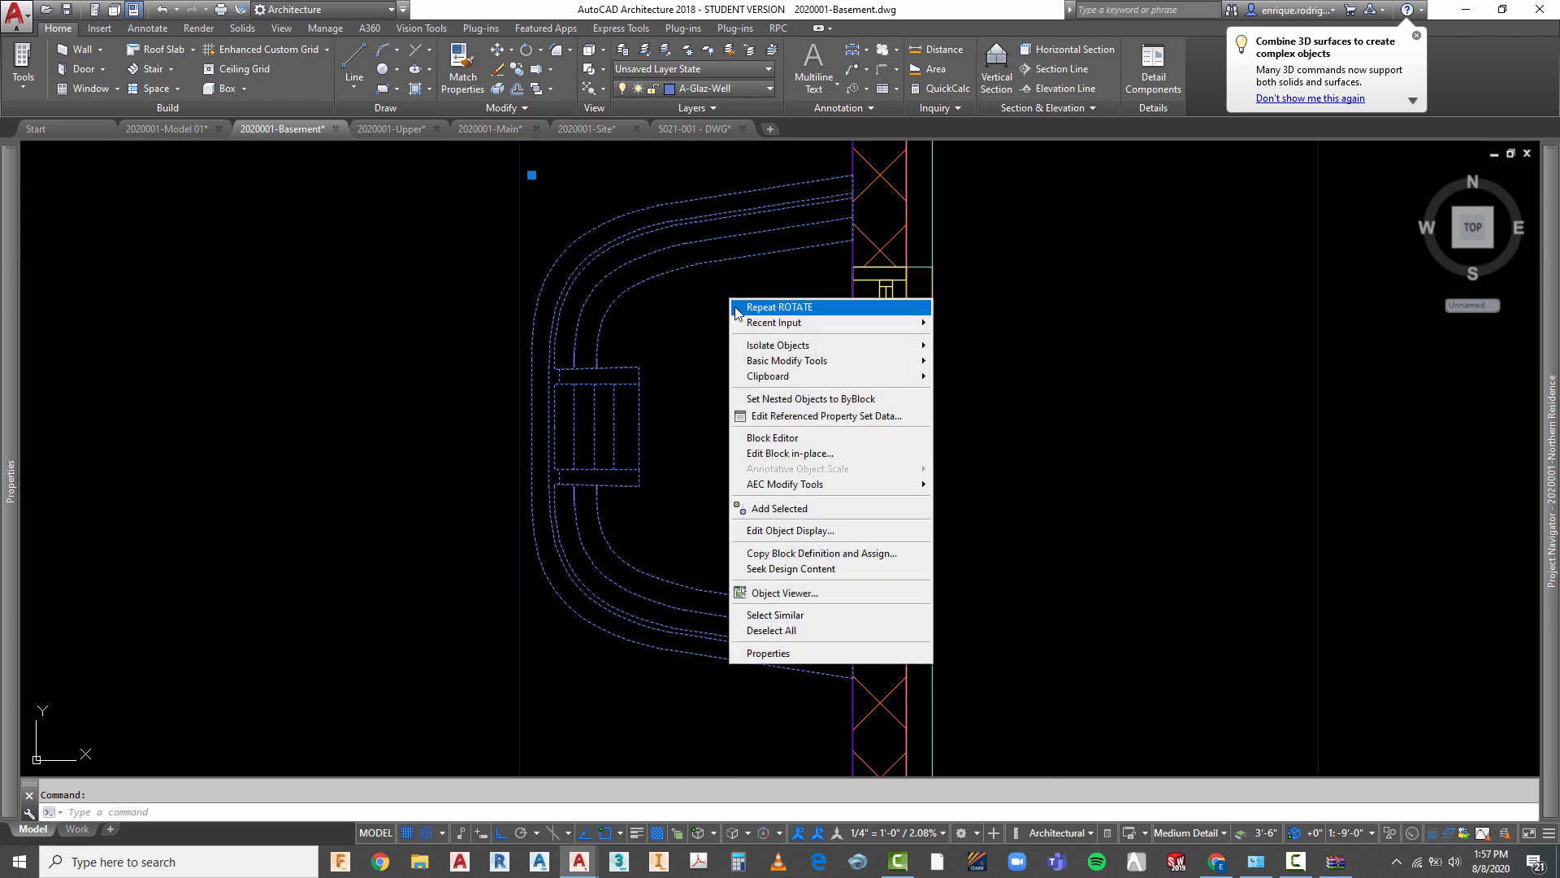
pyautogui.click(788, 454)
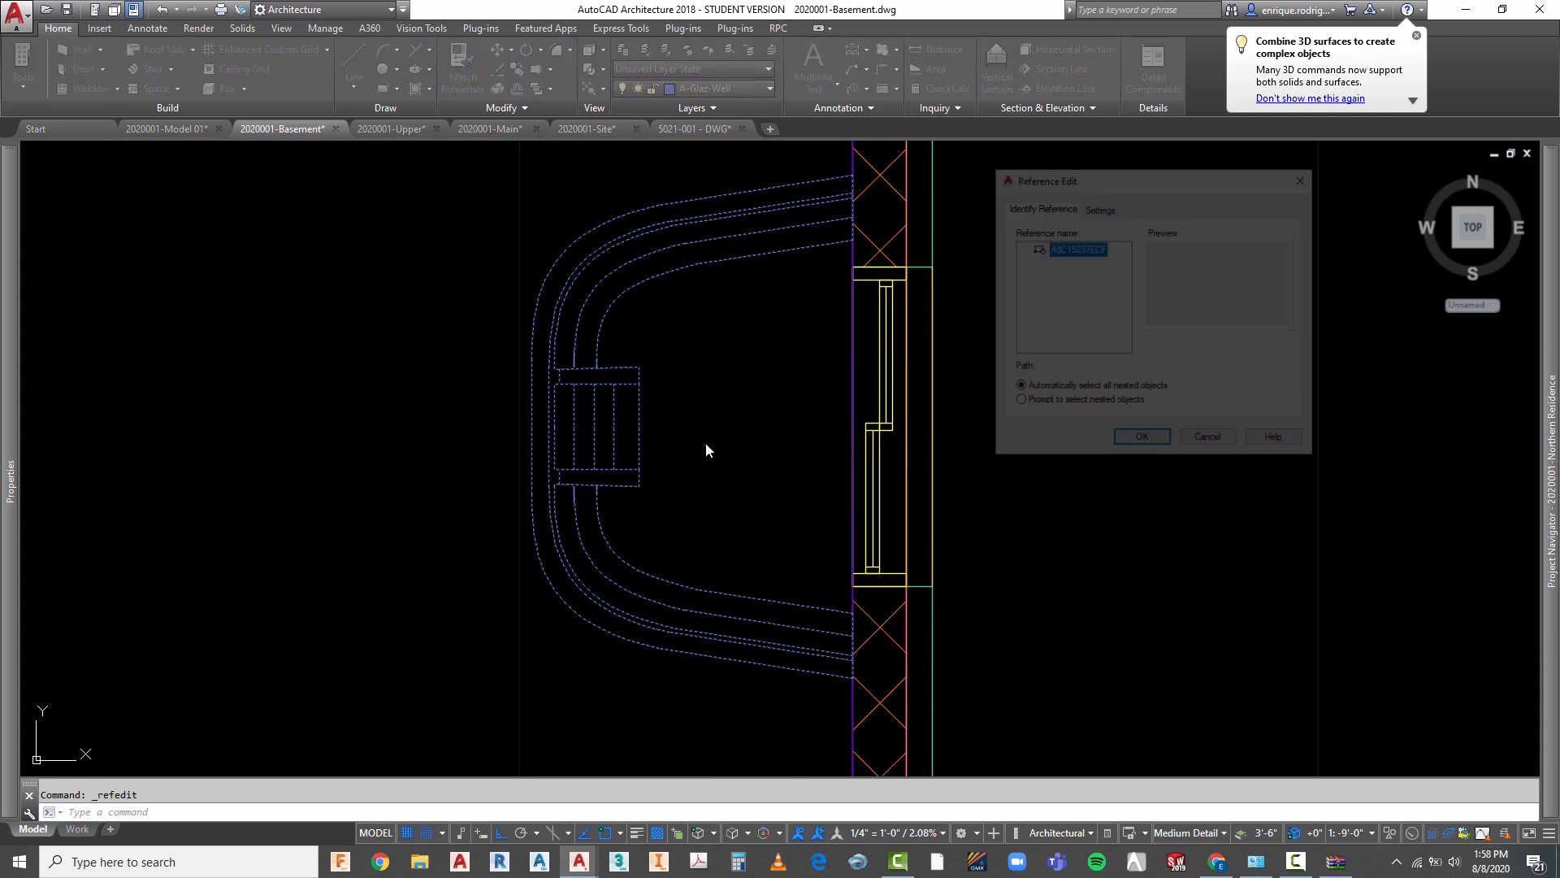
pyautogui.click(1141, 442)
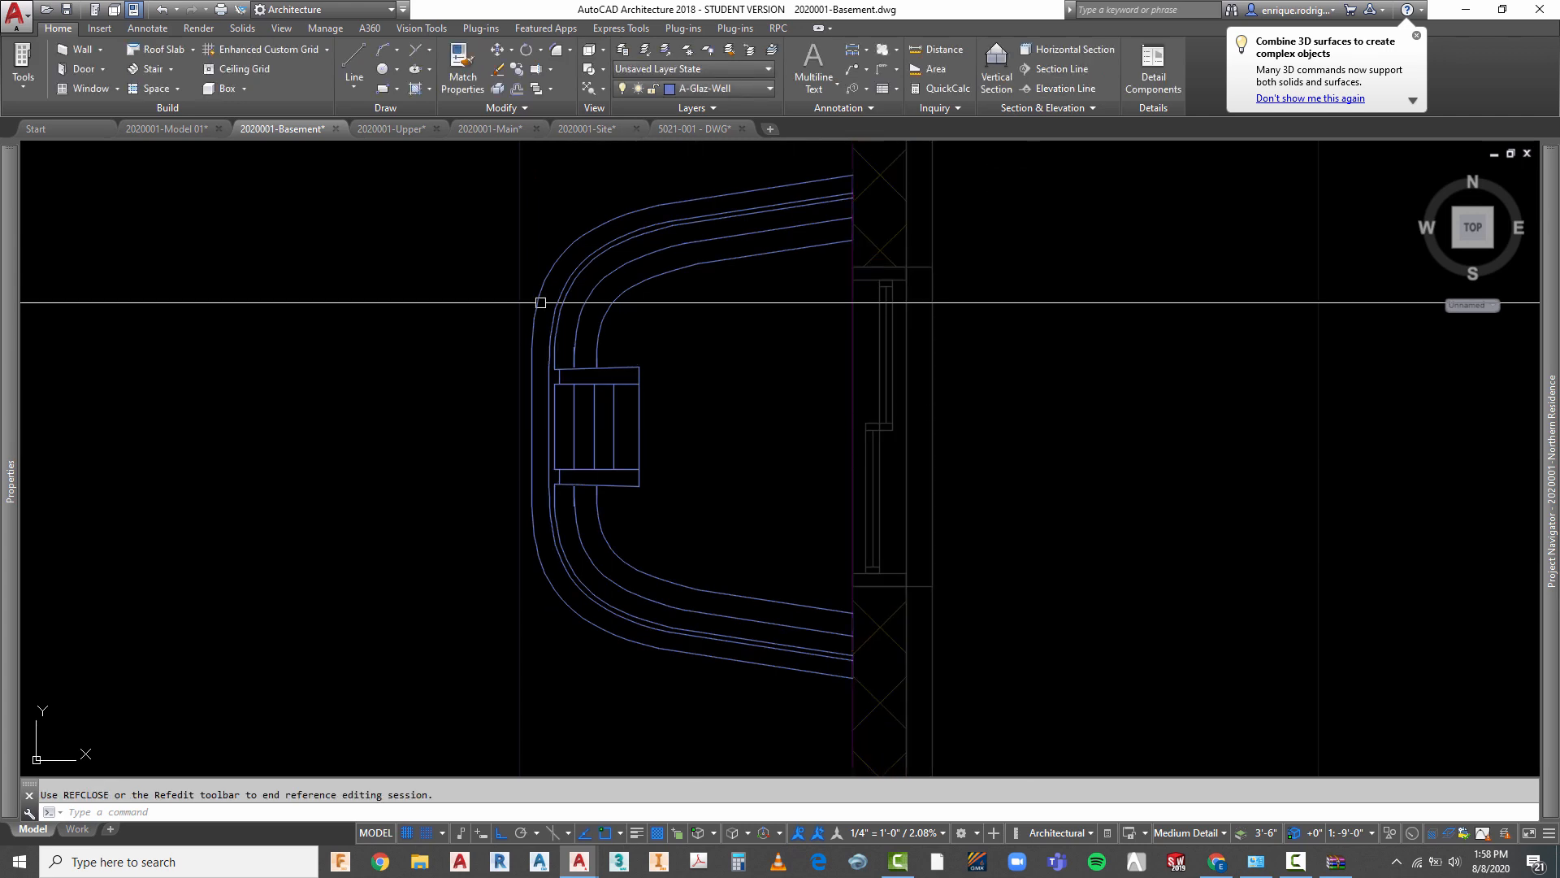
# - Erase the redundant line running just inside the outer edge on the northern half of the egress well
pyautogui.scroll(2, 541, 299)
pyautogui.write('e')
pyautogui.press('Return')
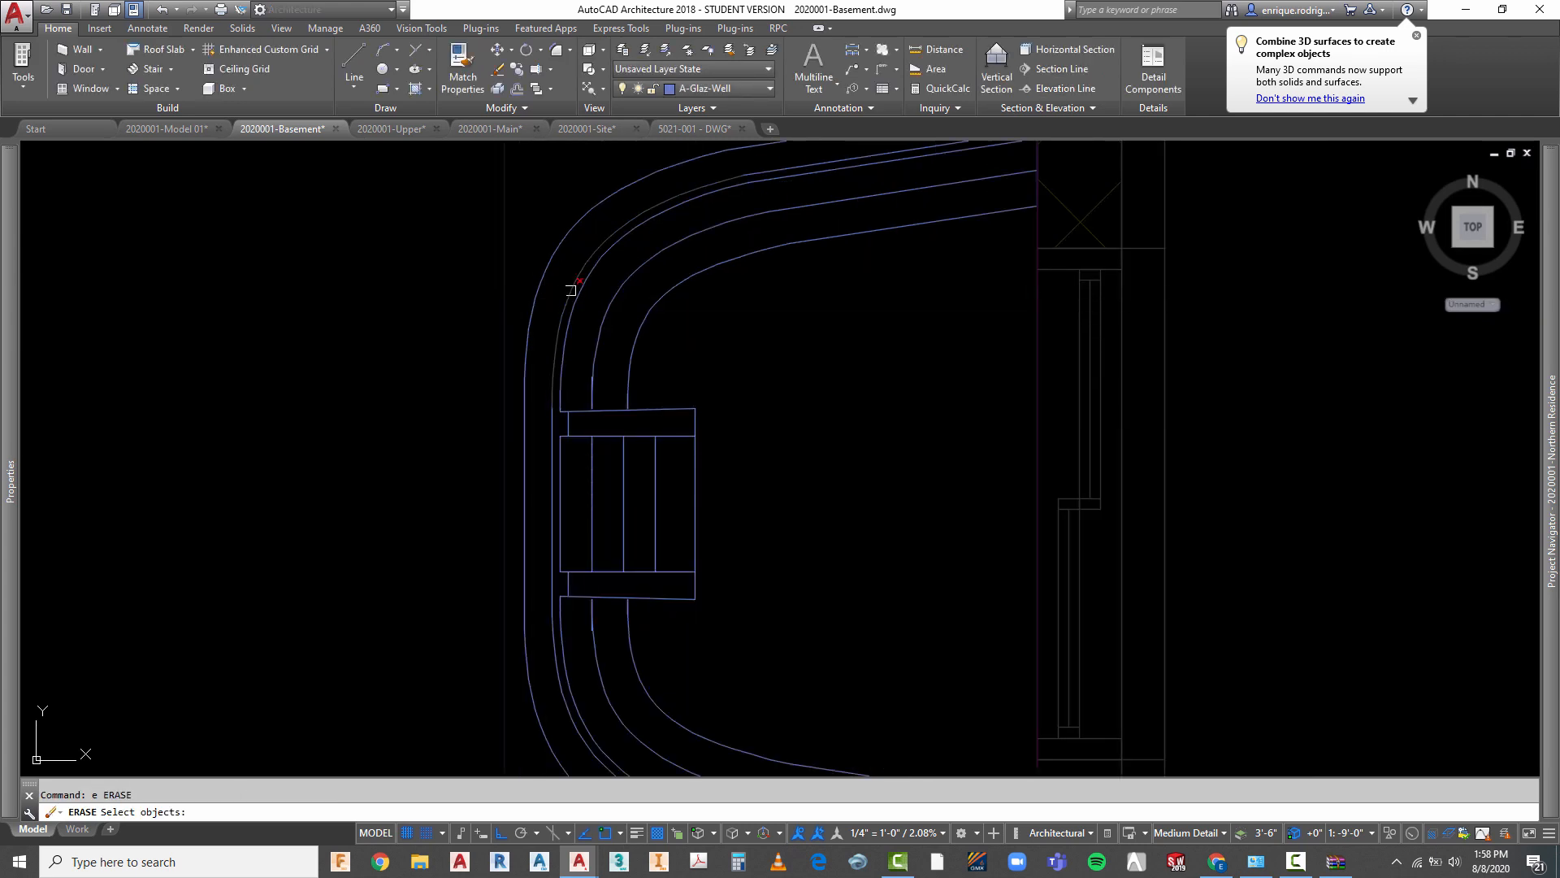
pyautogui.scroll(-2, 719, 454)
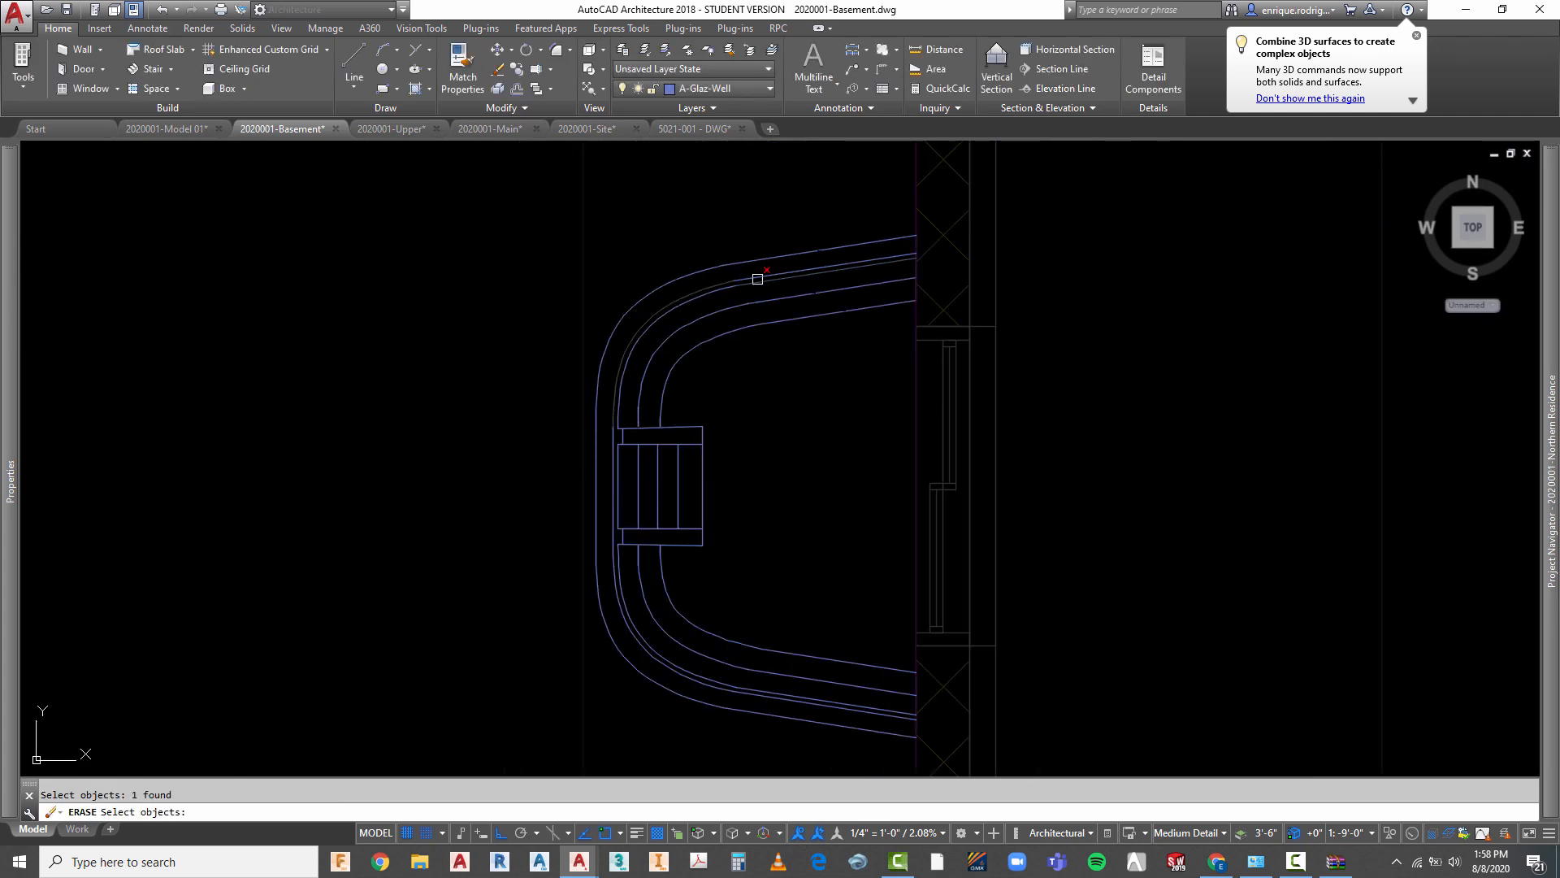
pyautogui.rightClick(768, 398)
pyautogui.rightClick(769, 398)
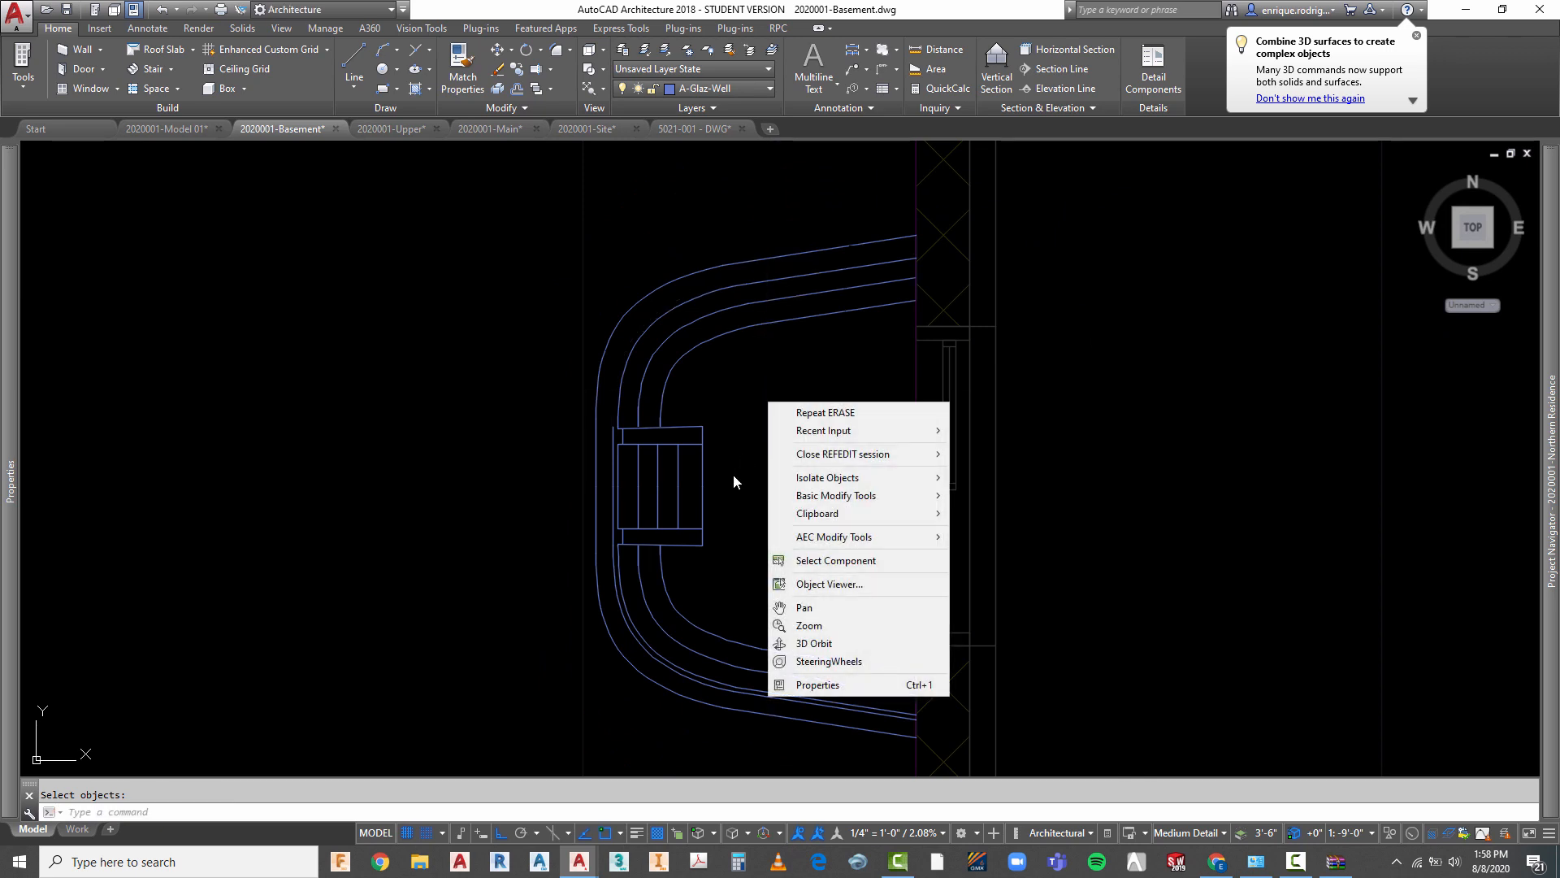
pyautogui.click(736, 479)
pyautogui.press('Escape')
# - Erase the remaining redundant line segments just inside the outer edge, along the well's back and southern half
pyautogui.write('e')
pyautogui.press('Return')
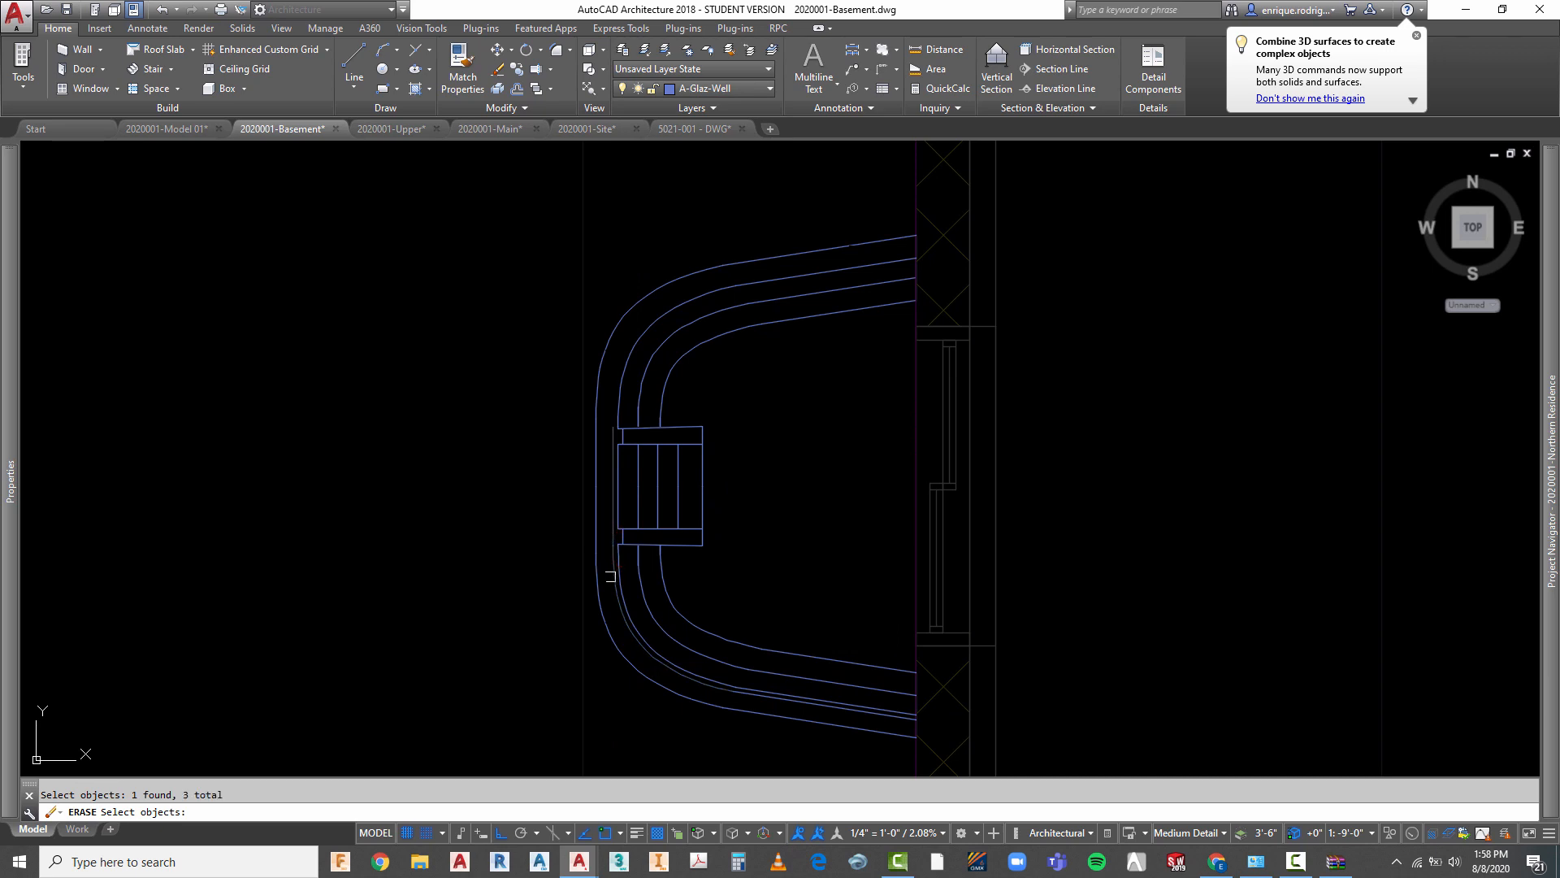
pyautogui.press('Escape')
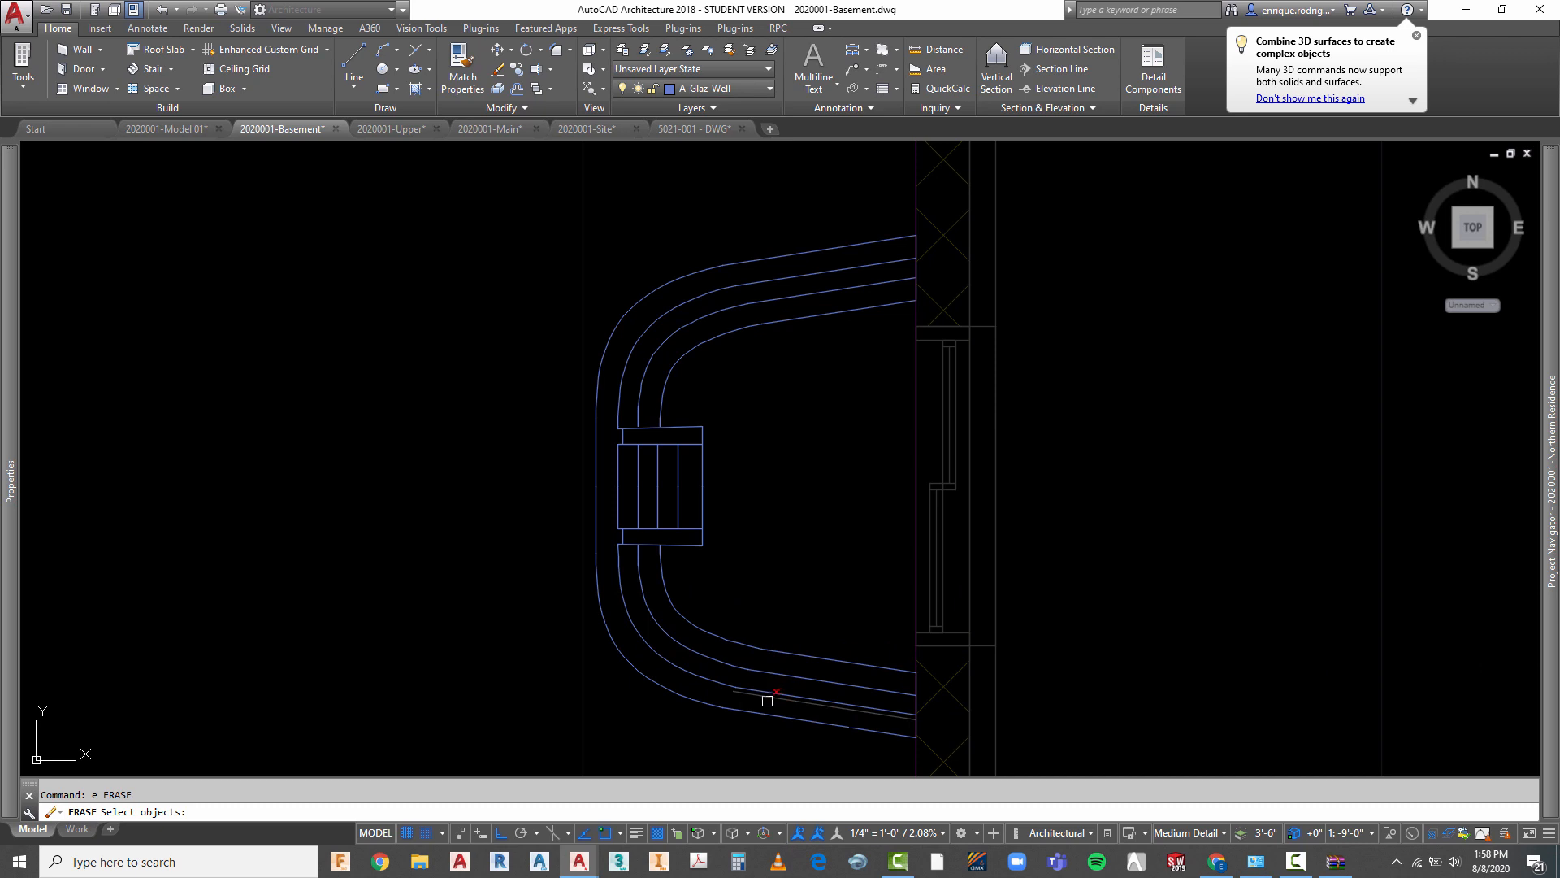
pyautogui.rightClick(824, 506)
pyautogui.press('Escape')
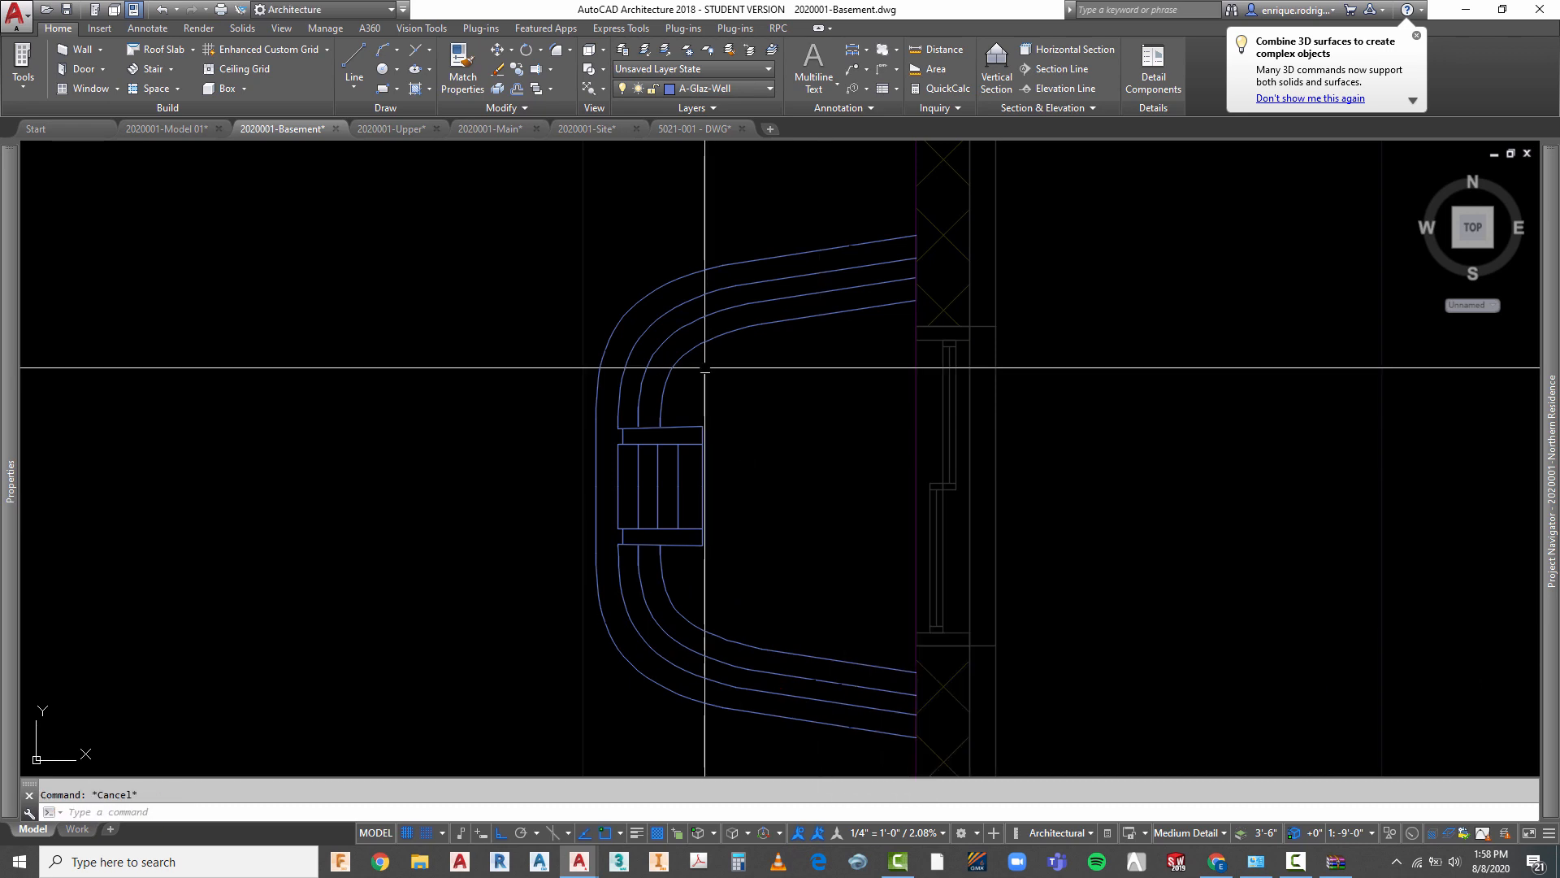
# - Erase the innermost curve and its straight segment on the northern half of the egress well
pyautogui.write('e')
pyautogui.press('Return')
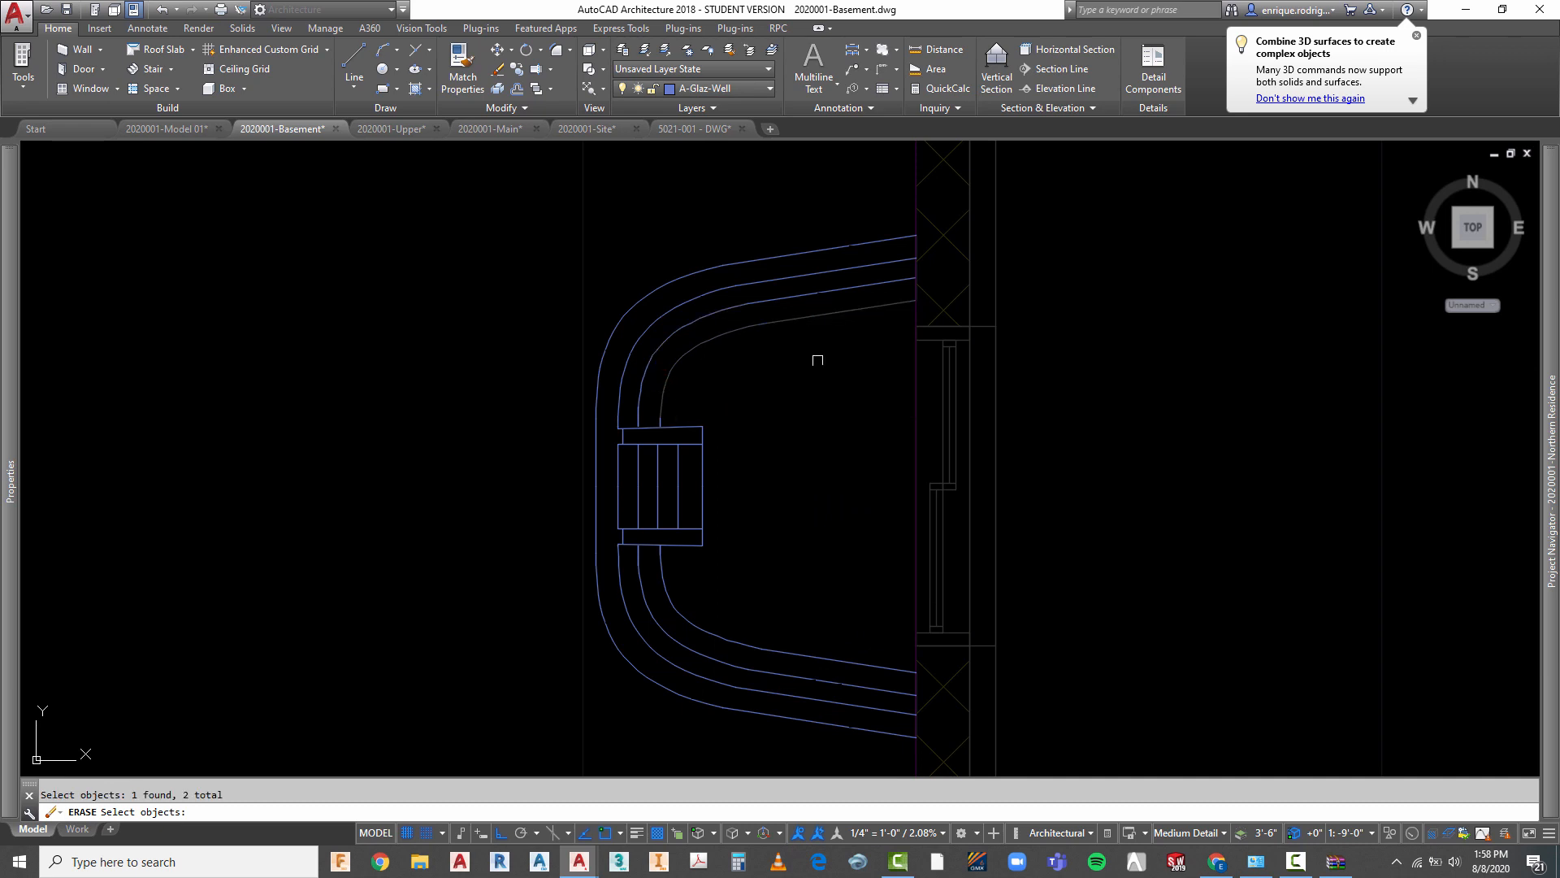
pyautogui.press('Return')
# - Erase the leftover short vertical line segments just north of the ladder
pyautogui.scroll(4, 785, 384)
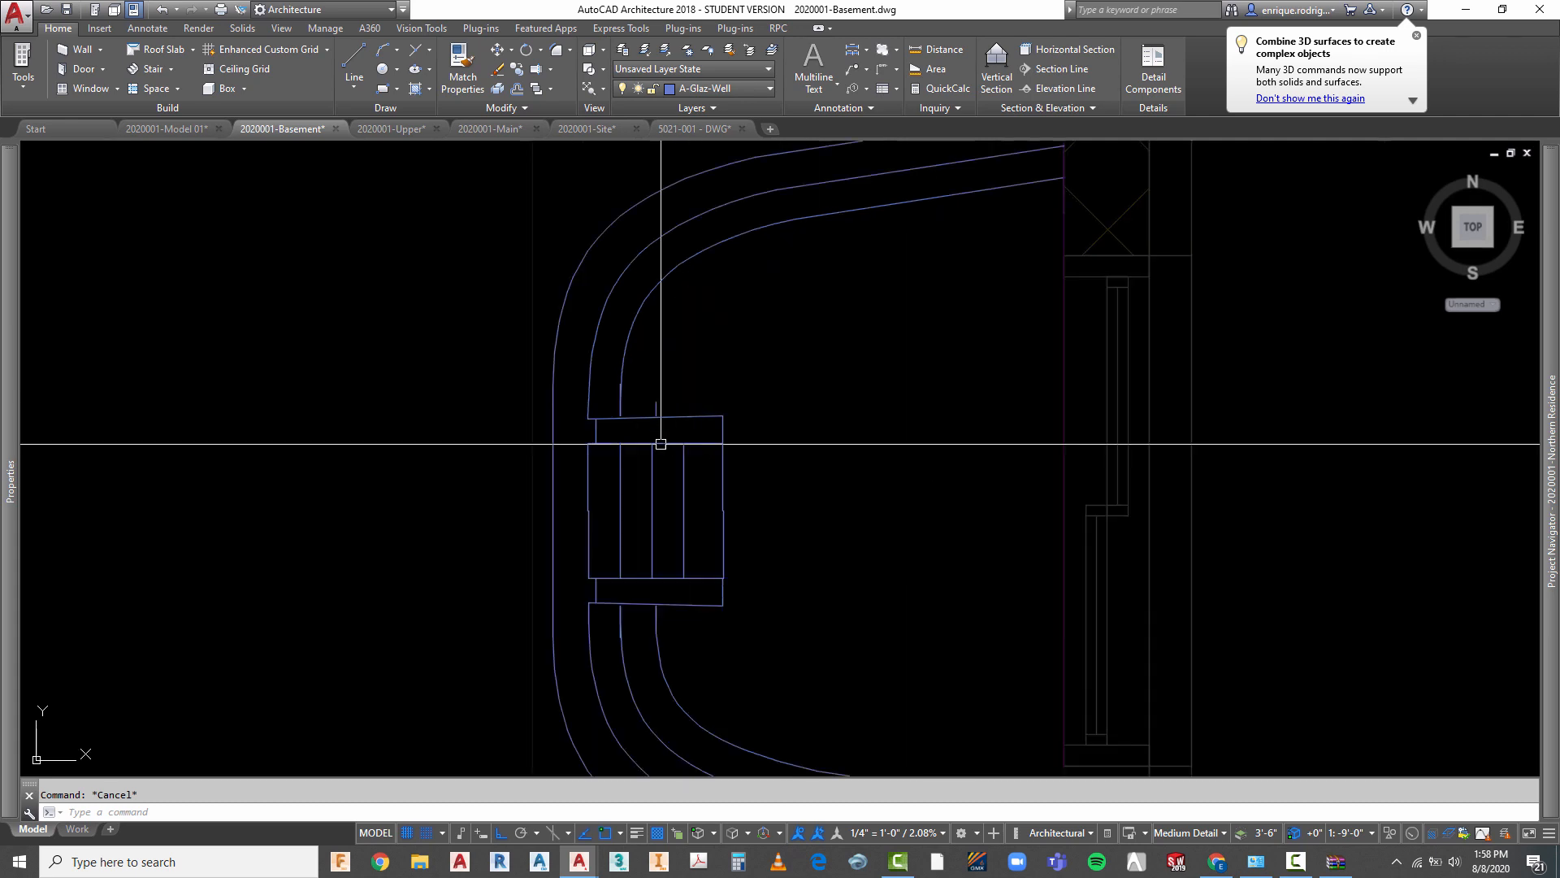
pyautogui.write('e')
pyautogui.press('Return')
pyautogui.click(677, 359)
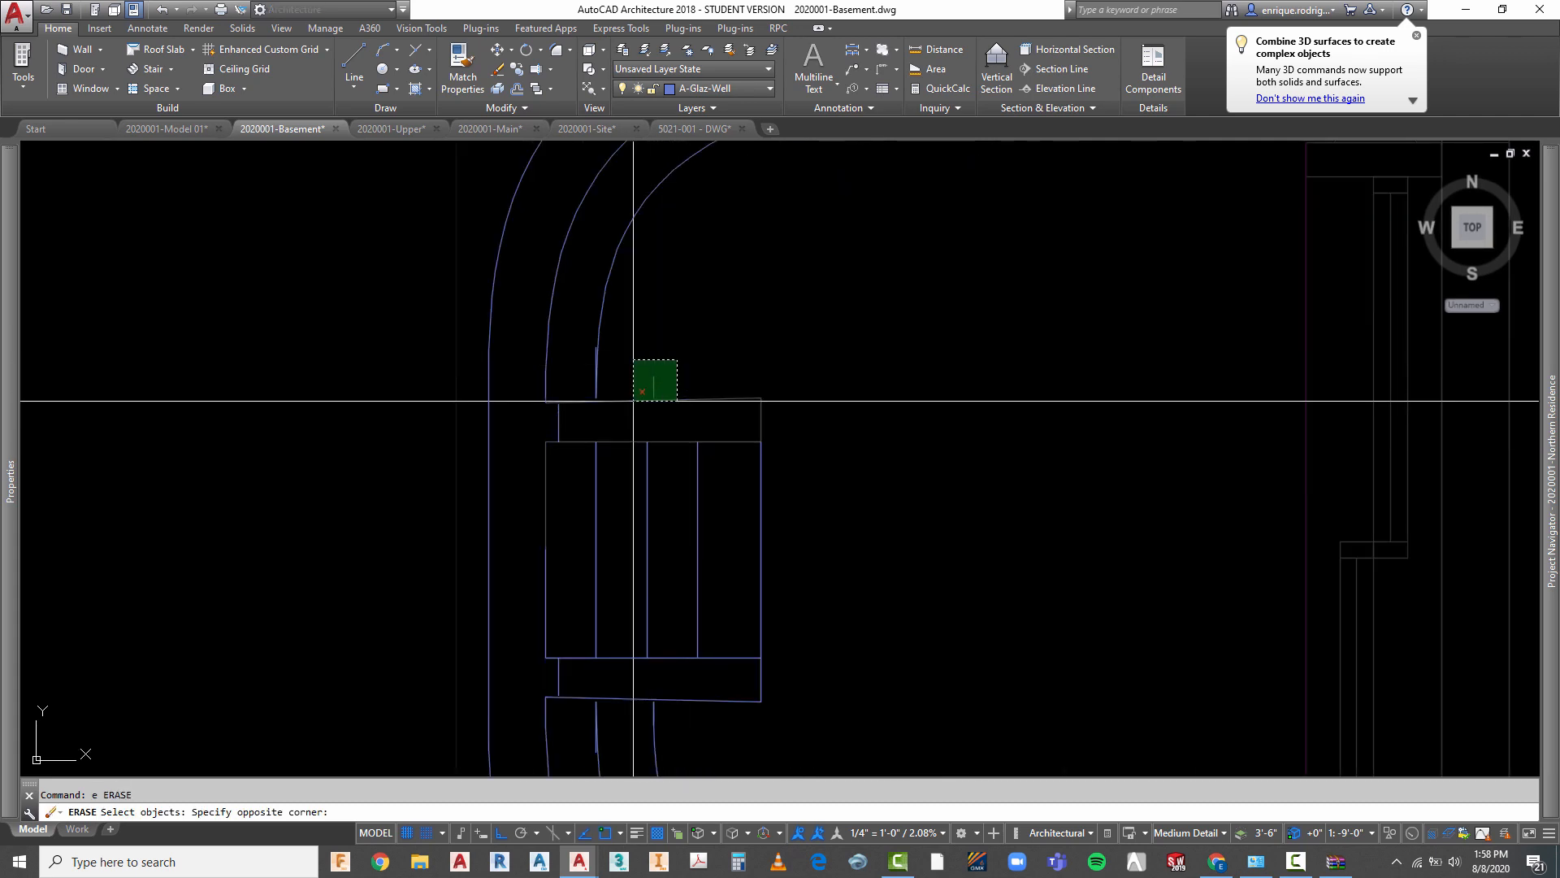
pyautogui.click(633, 394)
pyautogui.scroll(5, 613, 370)
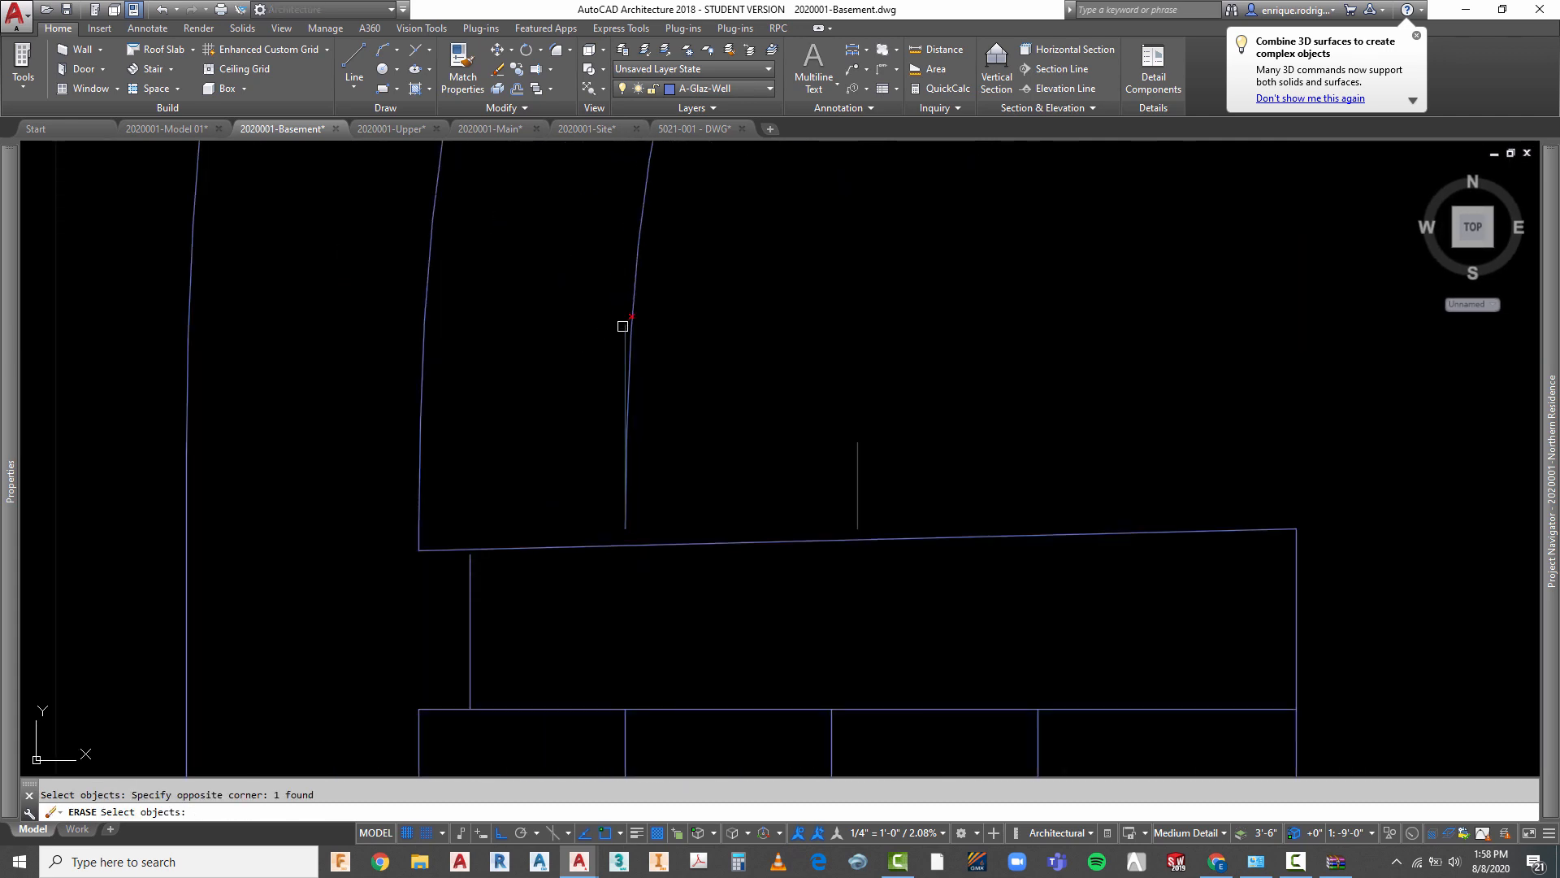
pyautogui.press('Return')
pyautogui.scroll(-4, 655, 200)
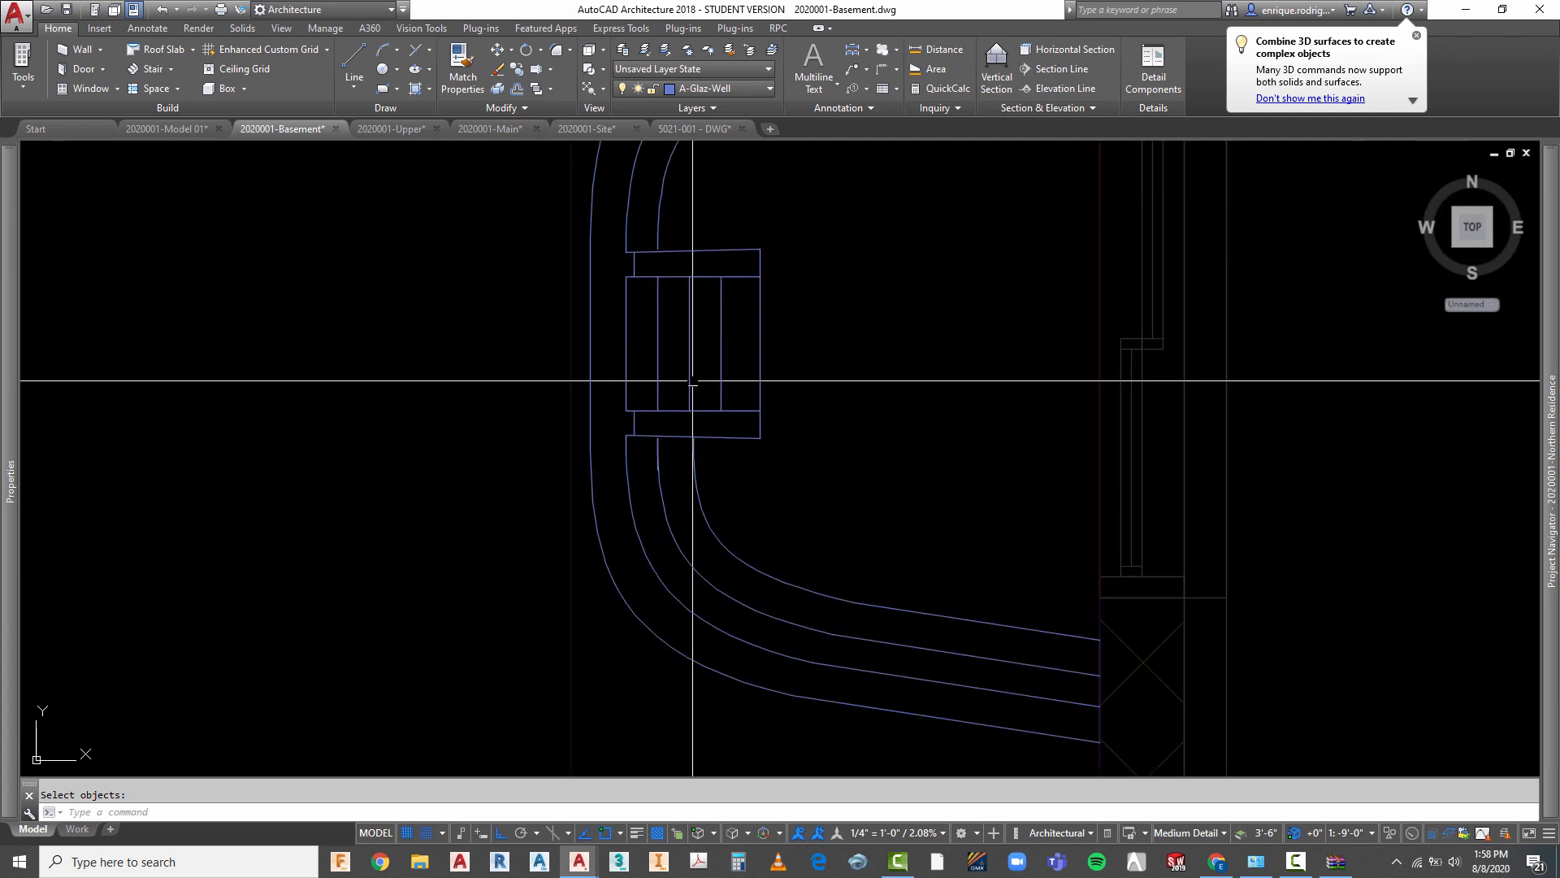
# - Erase the short duplicate vertical segment beside the middle curve just south of the ladder
pyautogui.scroll(5, 692, 380)
pyautogui.scroll(3, 580, 428)
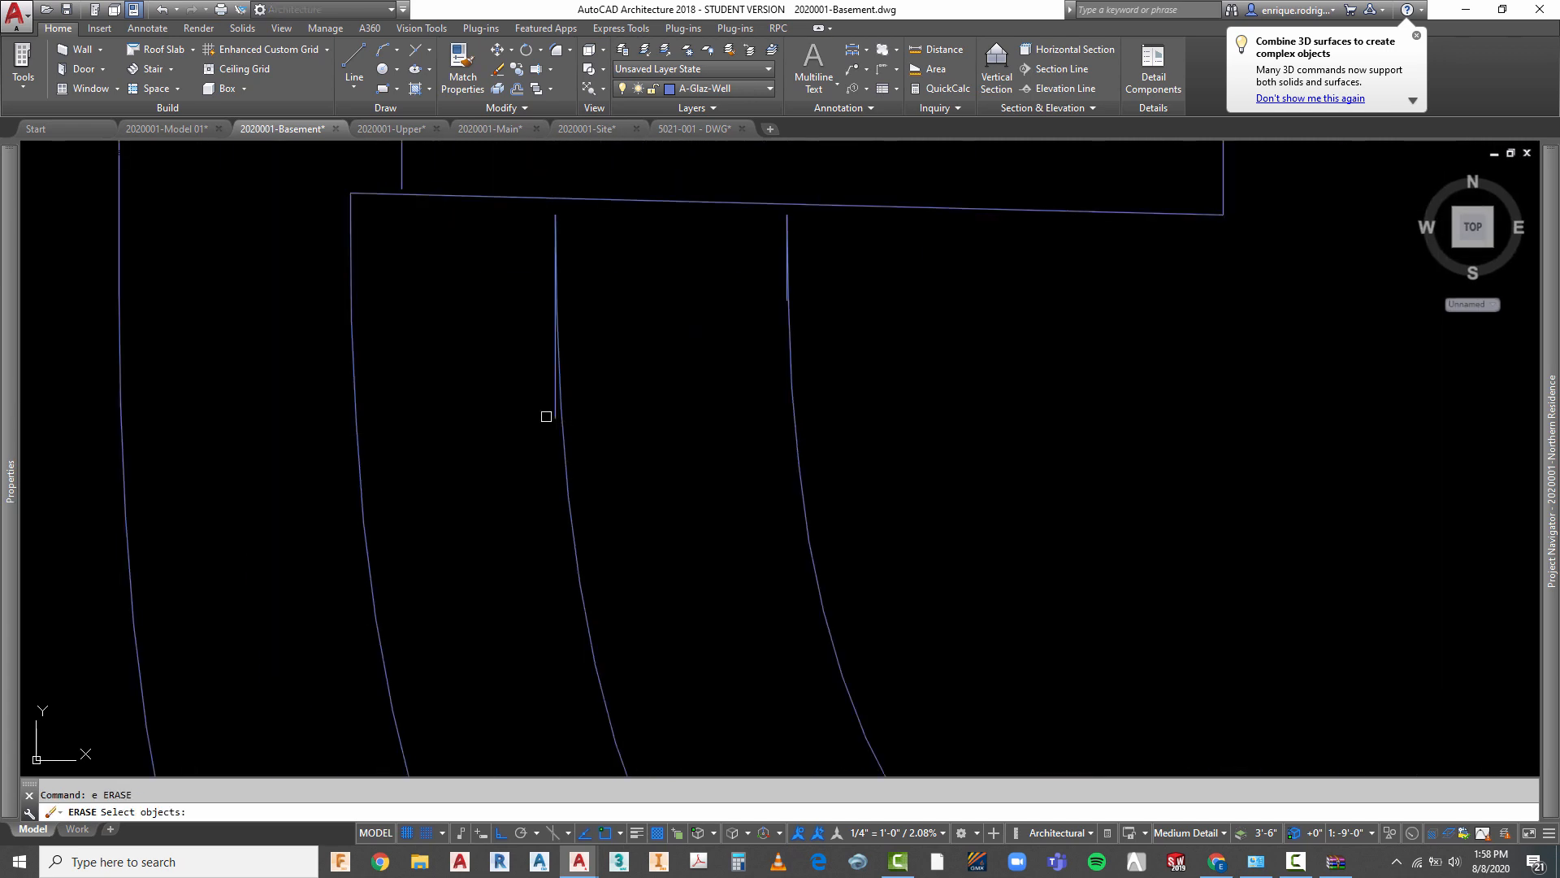
pyautogui.write('e')
pyautogui.press('Return')
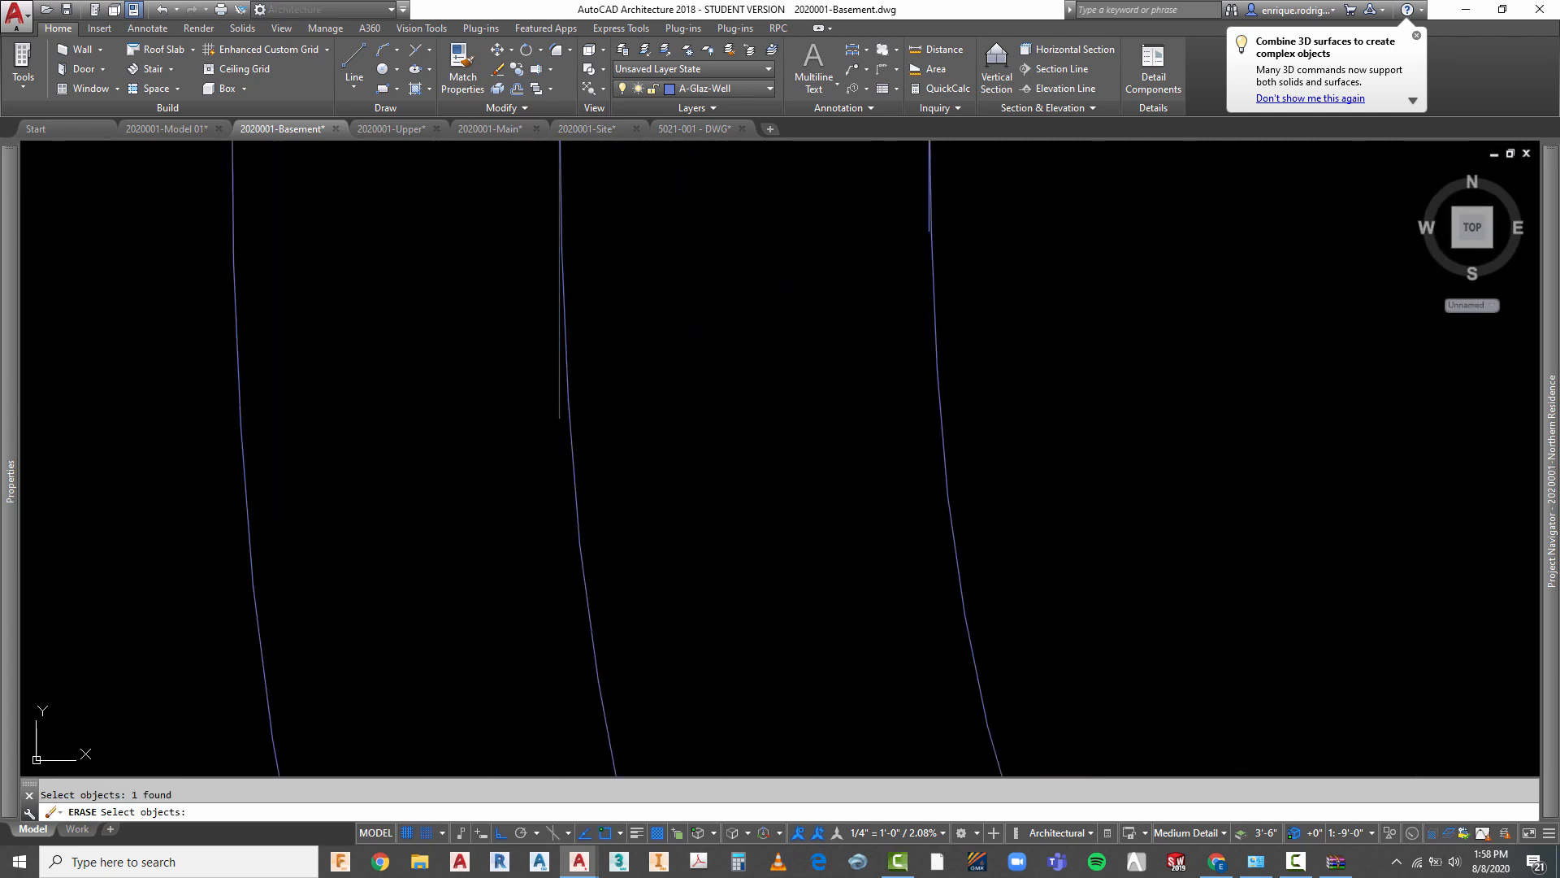
pyautogui.press('Escape')
pyautogui.scroll(-3, 602, 436)
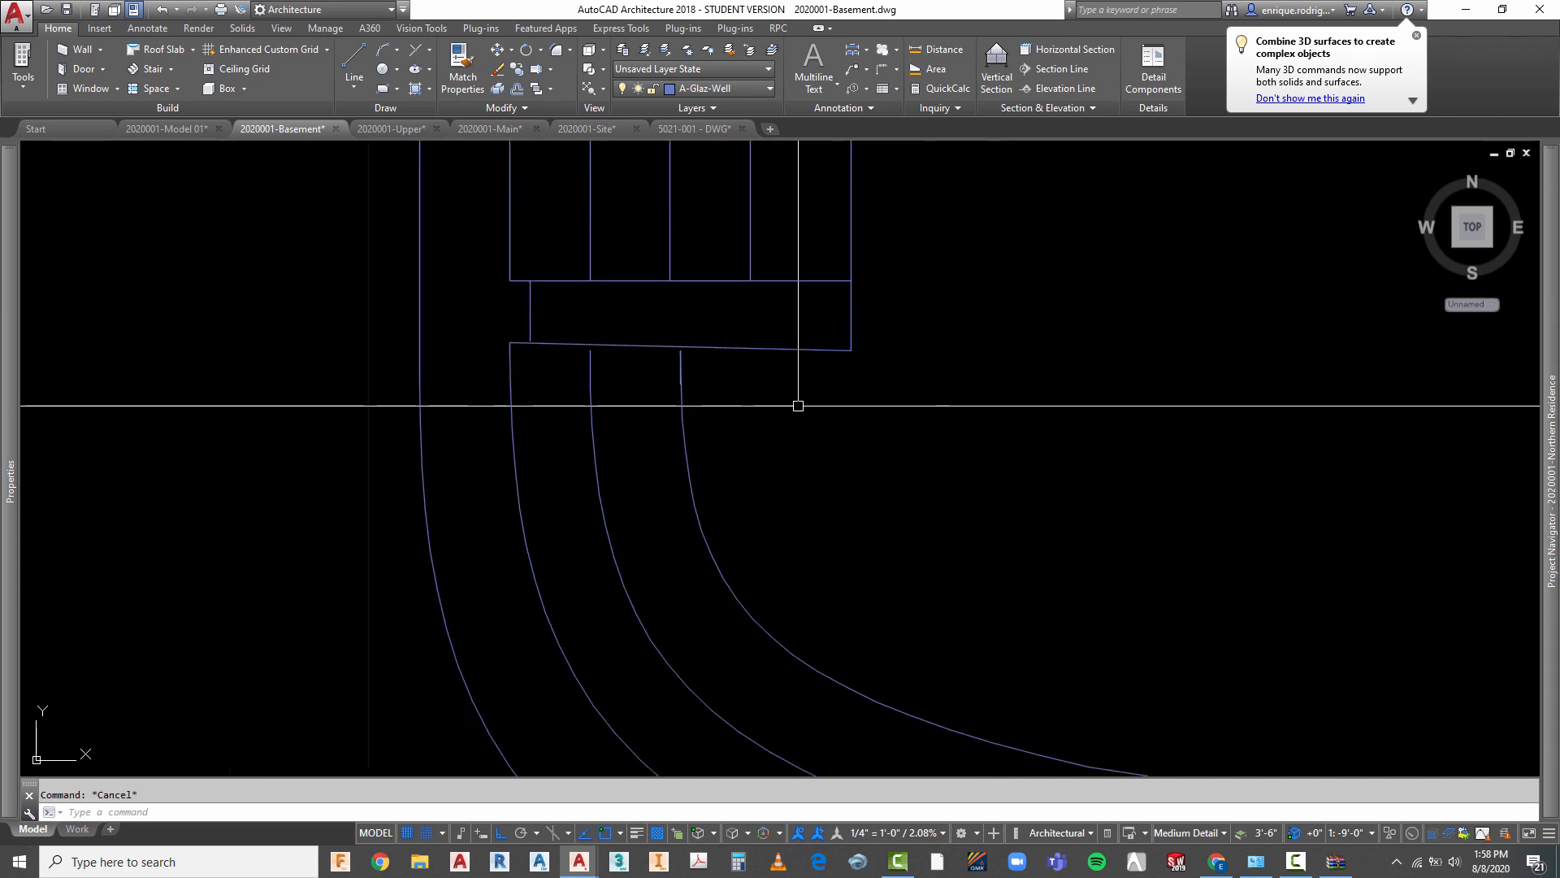
# - Erase the innermost curve, its straight segment and its short stub on the southern half of the egress well
pyautogui.rightClick(786, 400)
pyautogui.click(829, 412)
pyautogui.scroll(-3, 659, 438)
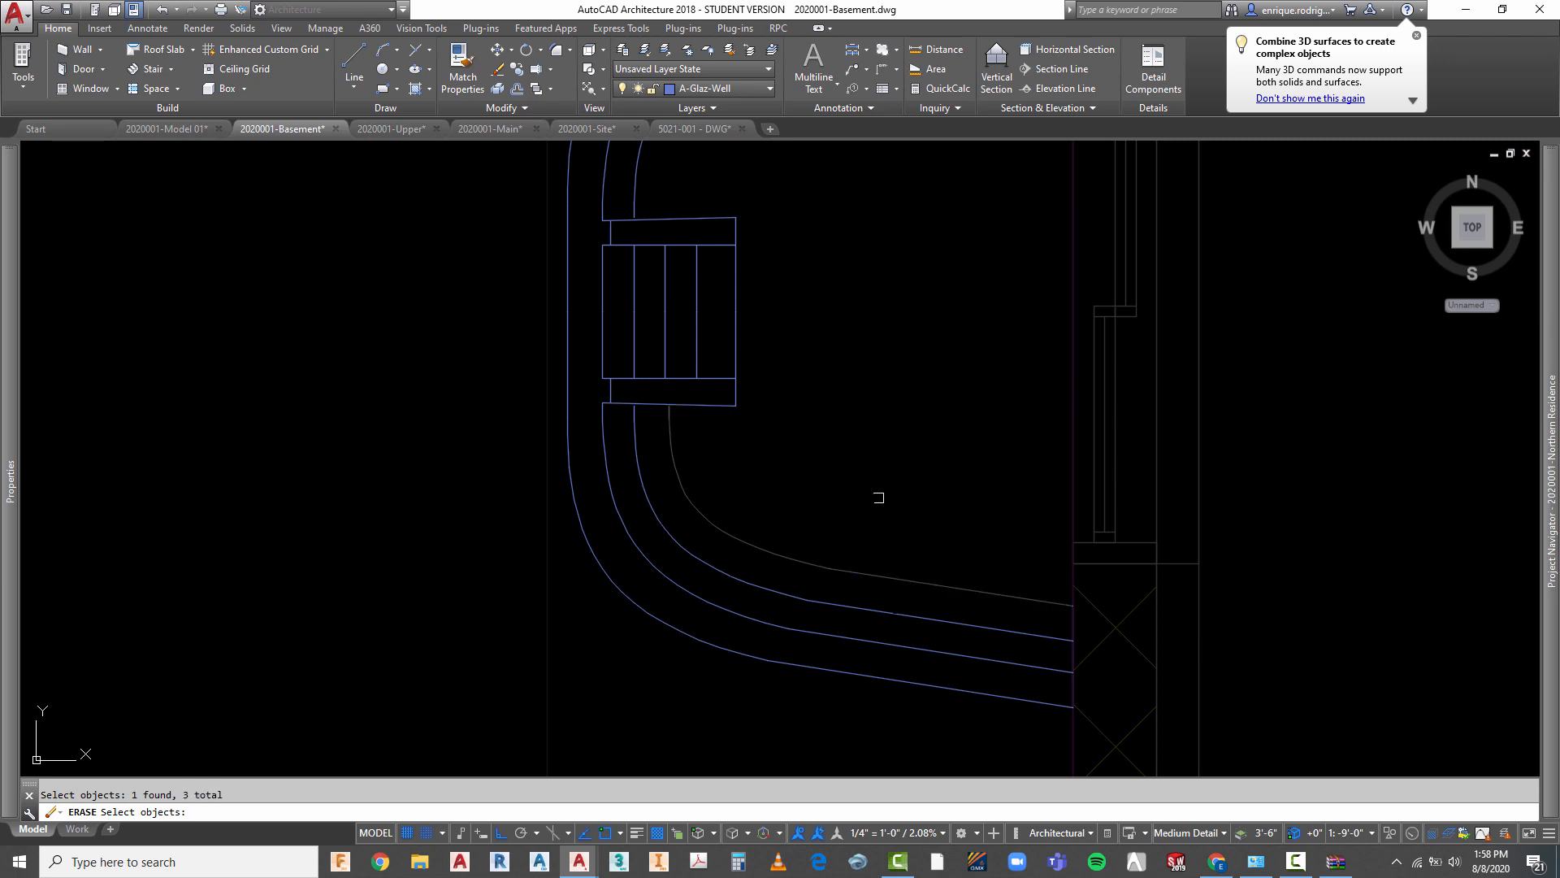
pyautogui.press('Escape')
pyautogui.scroll(-2, 884, 504)
pyautogui.scroll(1, 721, 533)
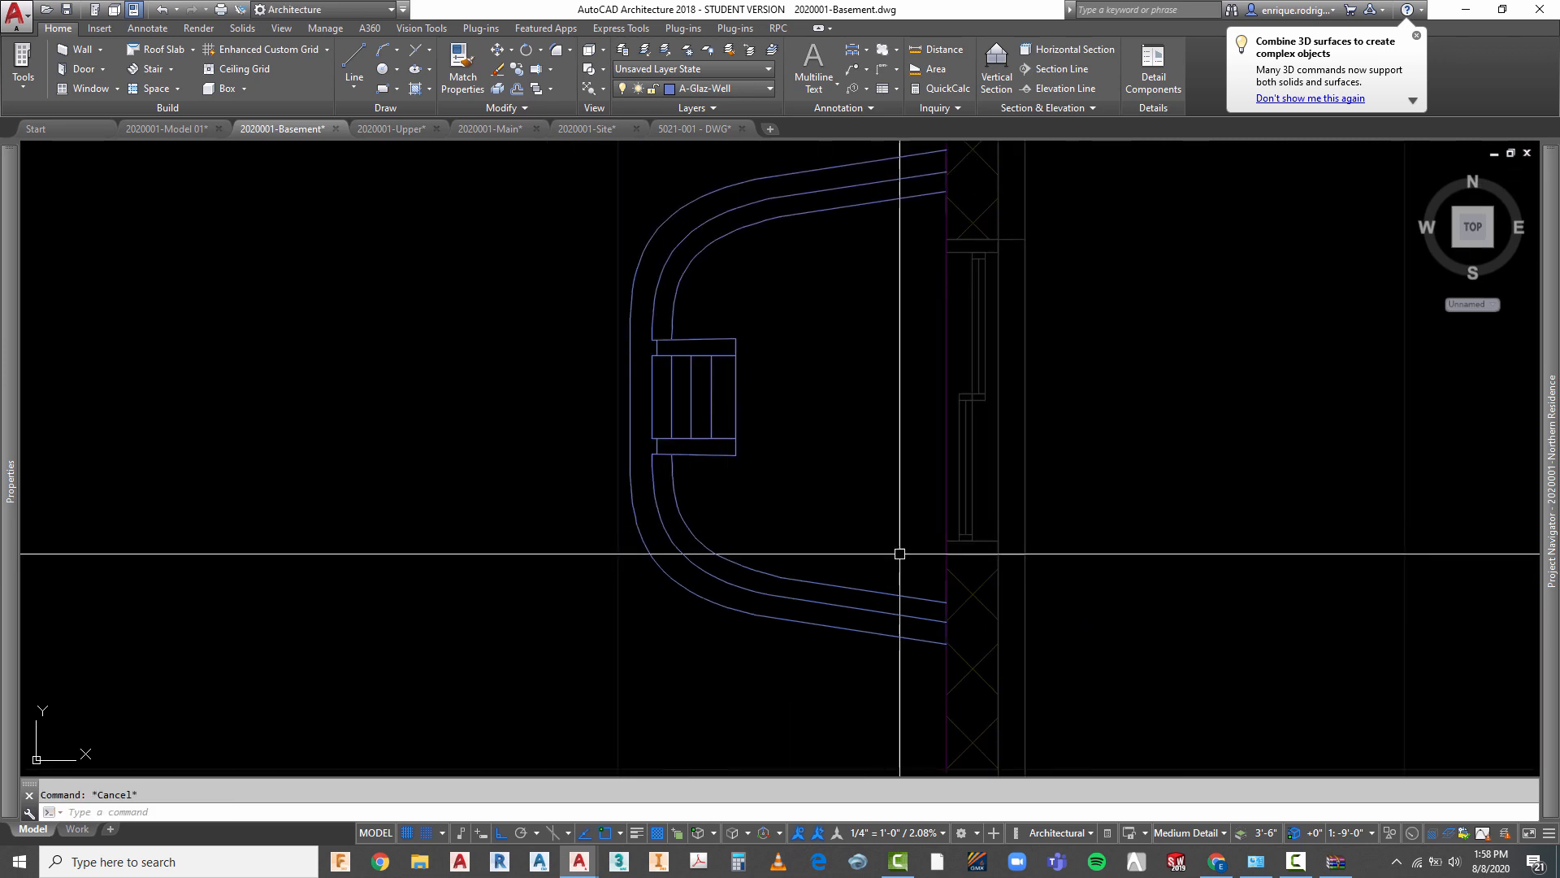
# - Isolate the egress well's layer, A-Glaz-Well, using one of the well's outer lines
pyautogui.scroll(-2, 634, 446)
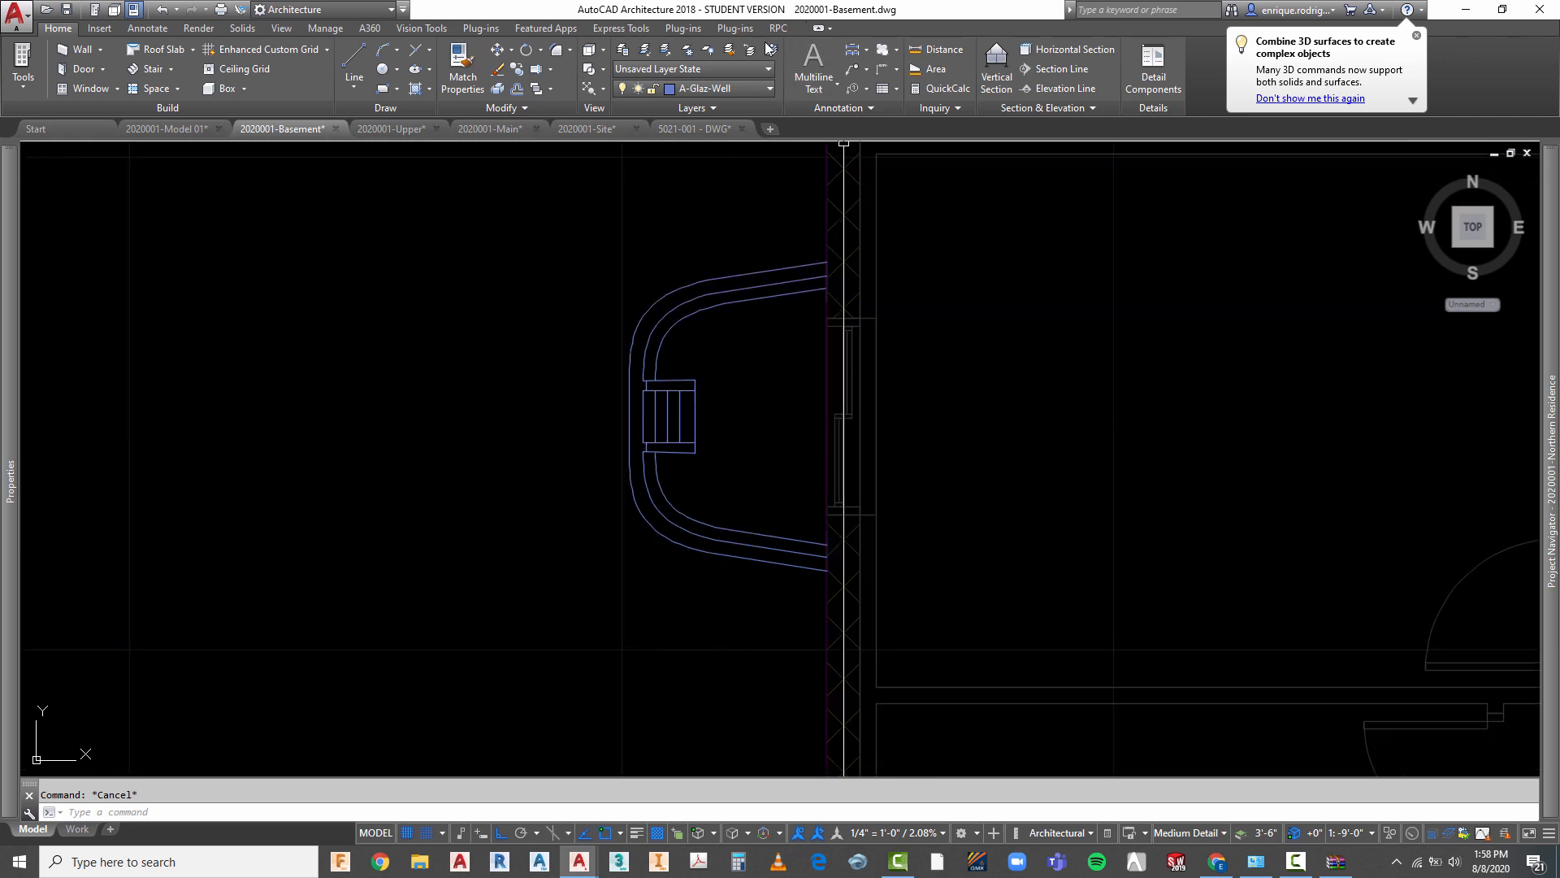
pyautogui.click(646, 50)
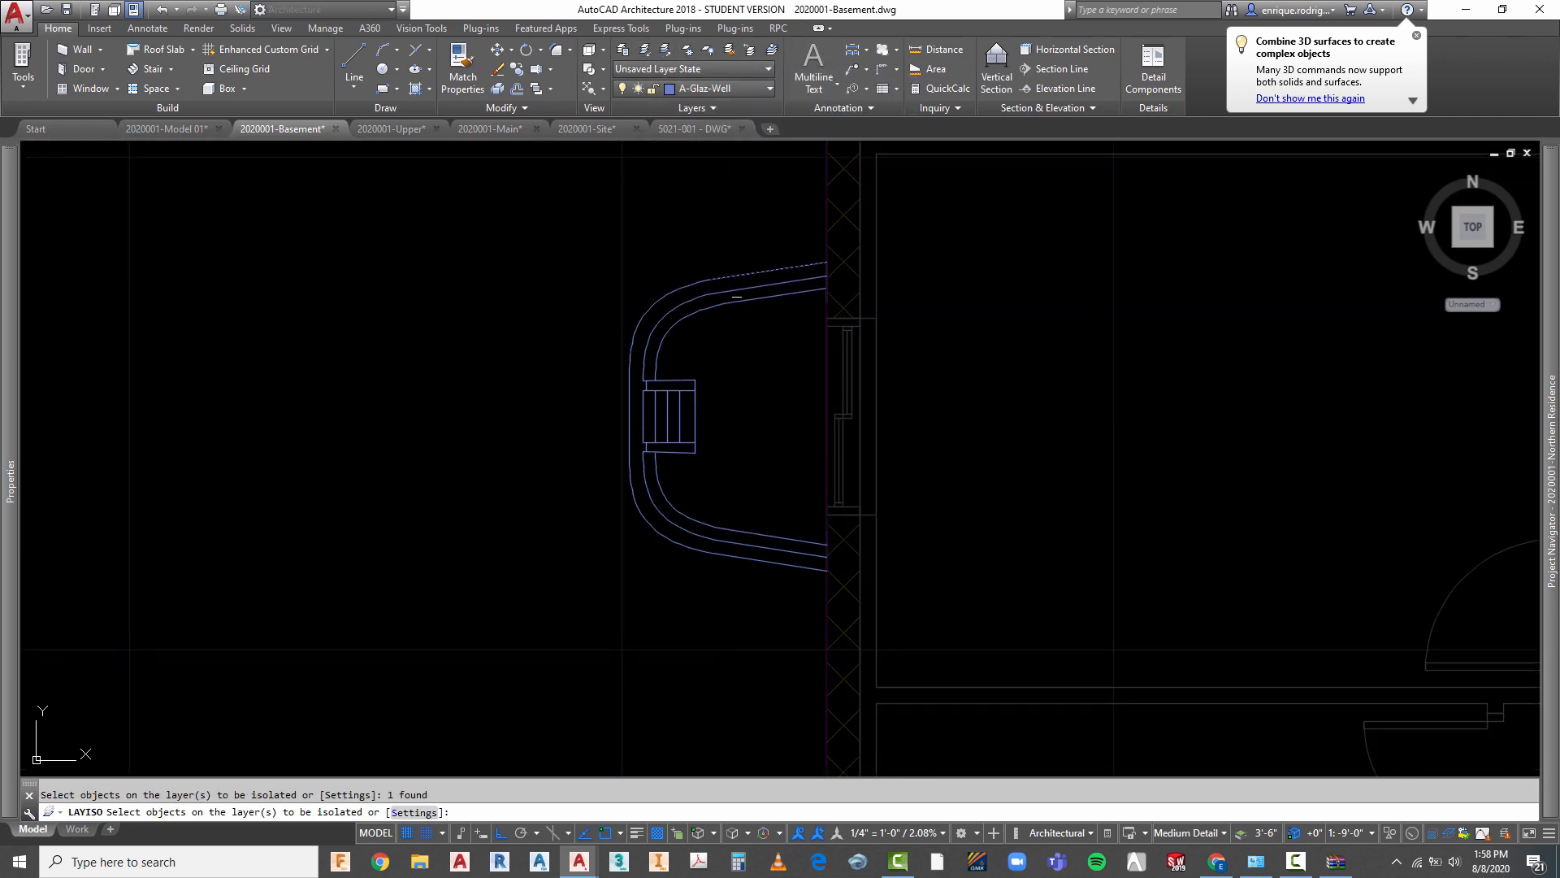
pyautogui.rightClick(759, 341)
pyautogui.click(794, 365)
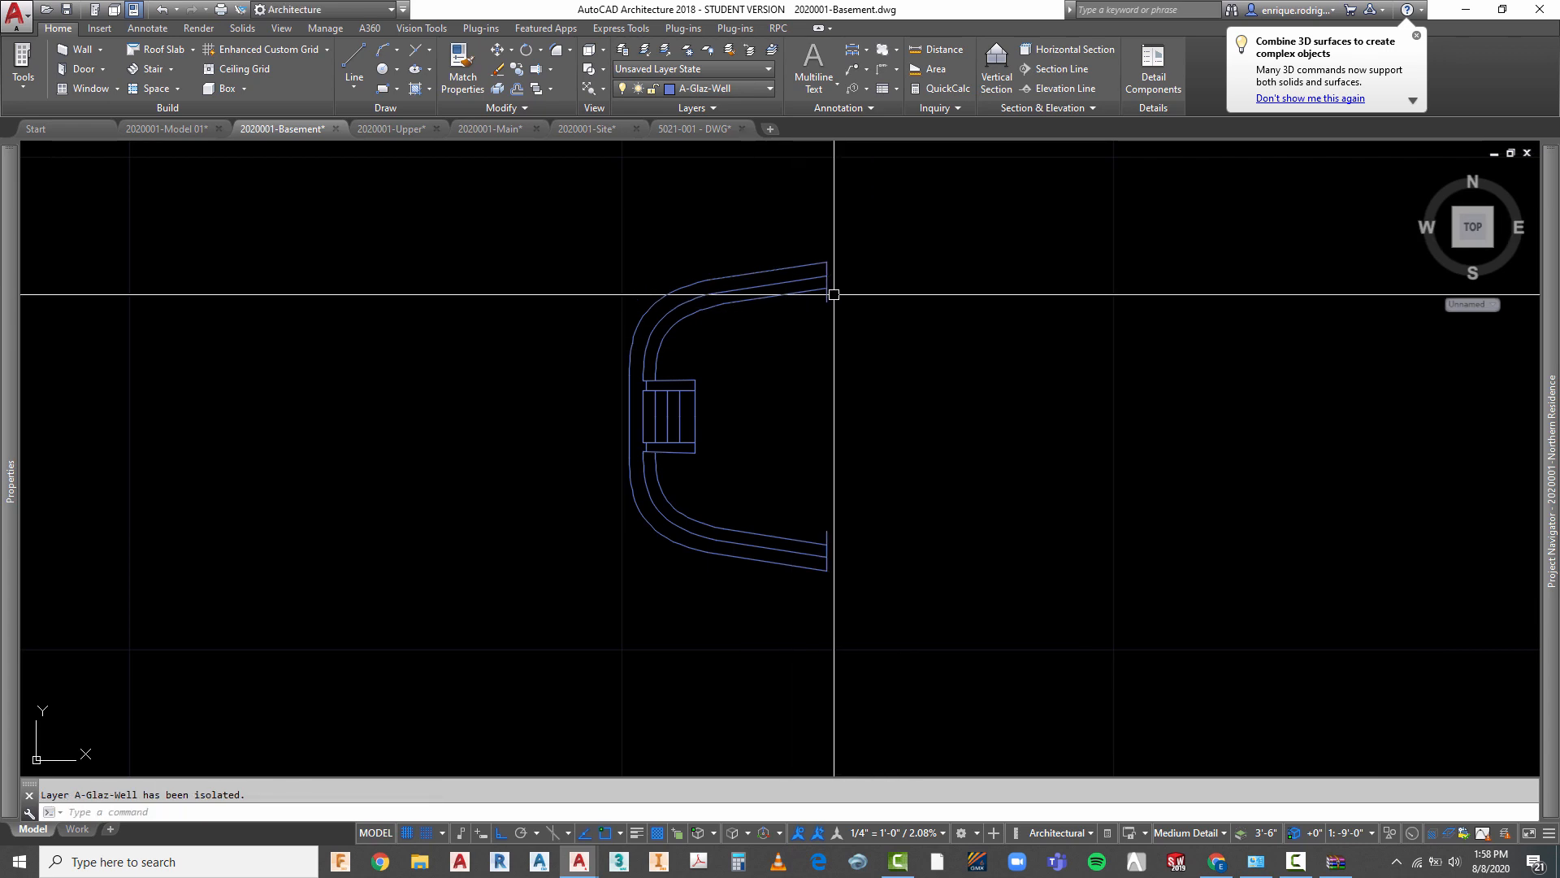
# - Trim the northern leg's wall-end line where it overhangs the innermost remaining line
pyautogui.scroll(4, 829, 292)
pyautogui.write('tr')
pyautogui.press('Return')
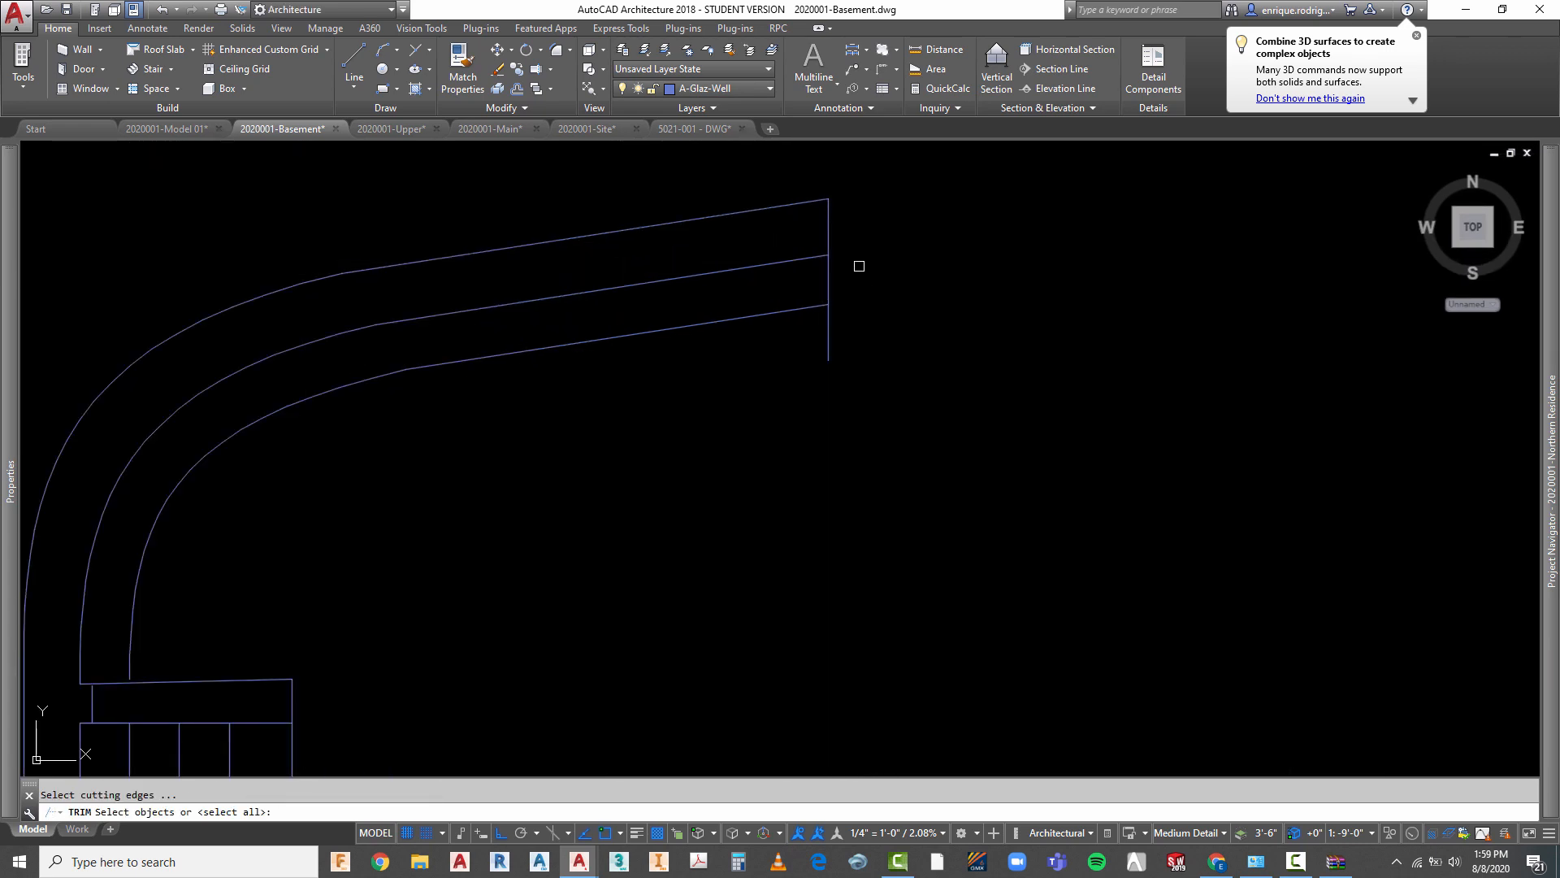
pyautogui.click(856, 260)
pyautogui.click(777, 351)
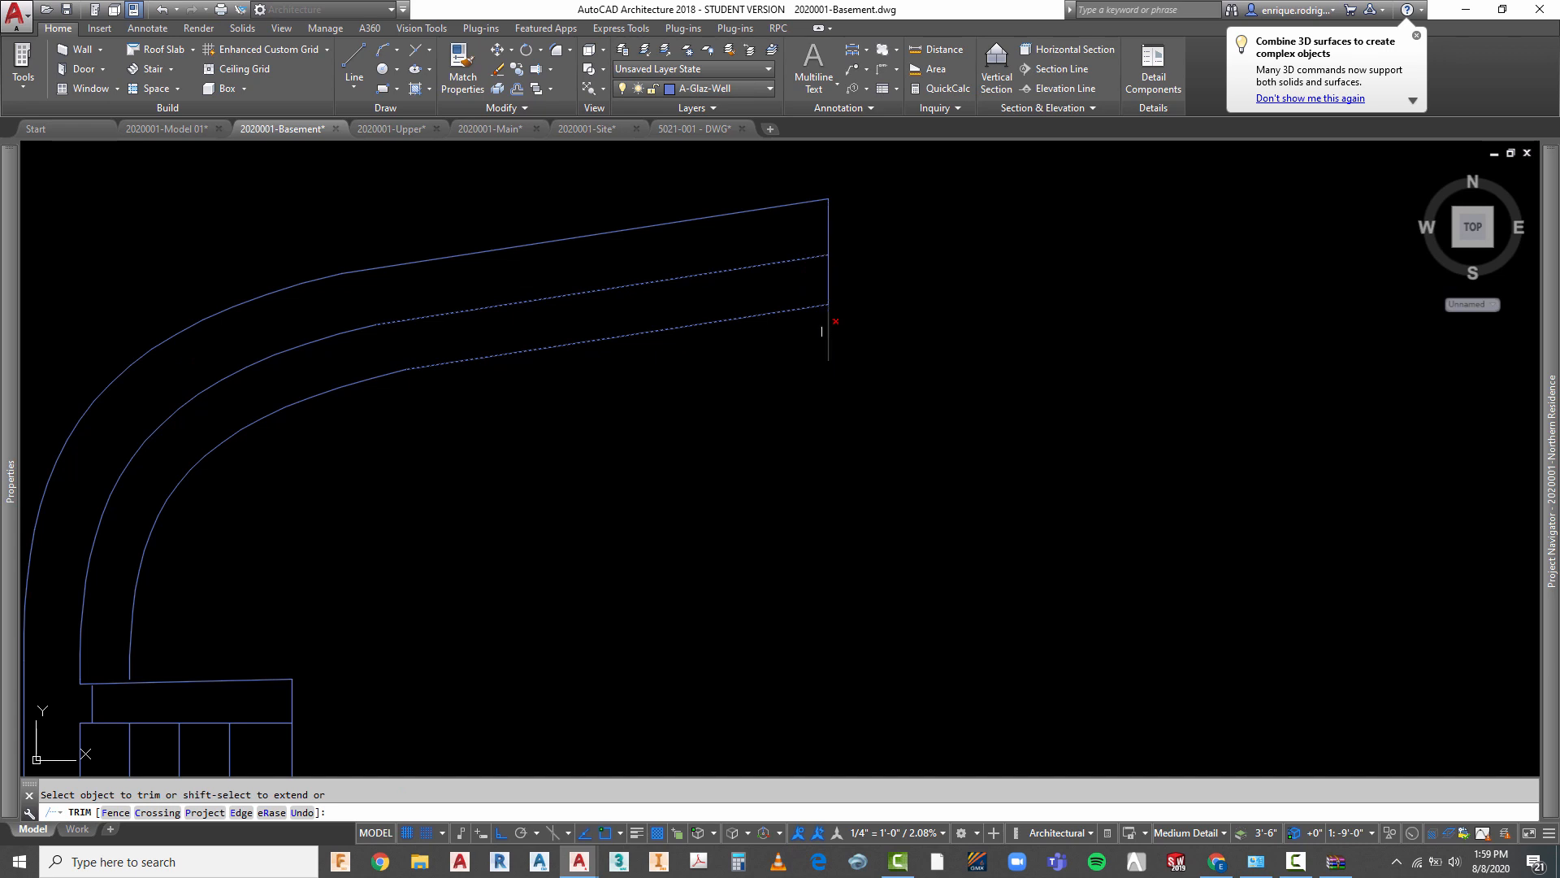
pyautogui.scroll(-3, 776, 188)
pyautogui.press('Escape')
# - Try to trim the southern leg's wall-end line back to the innermost remaining line
pyautogui.scroll(5, 804, 471)
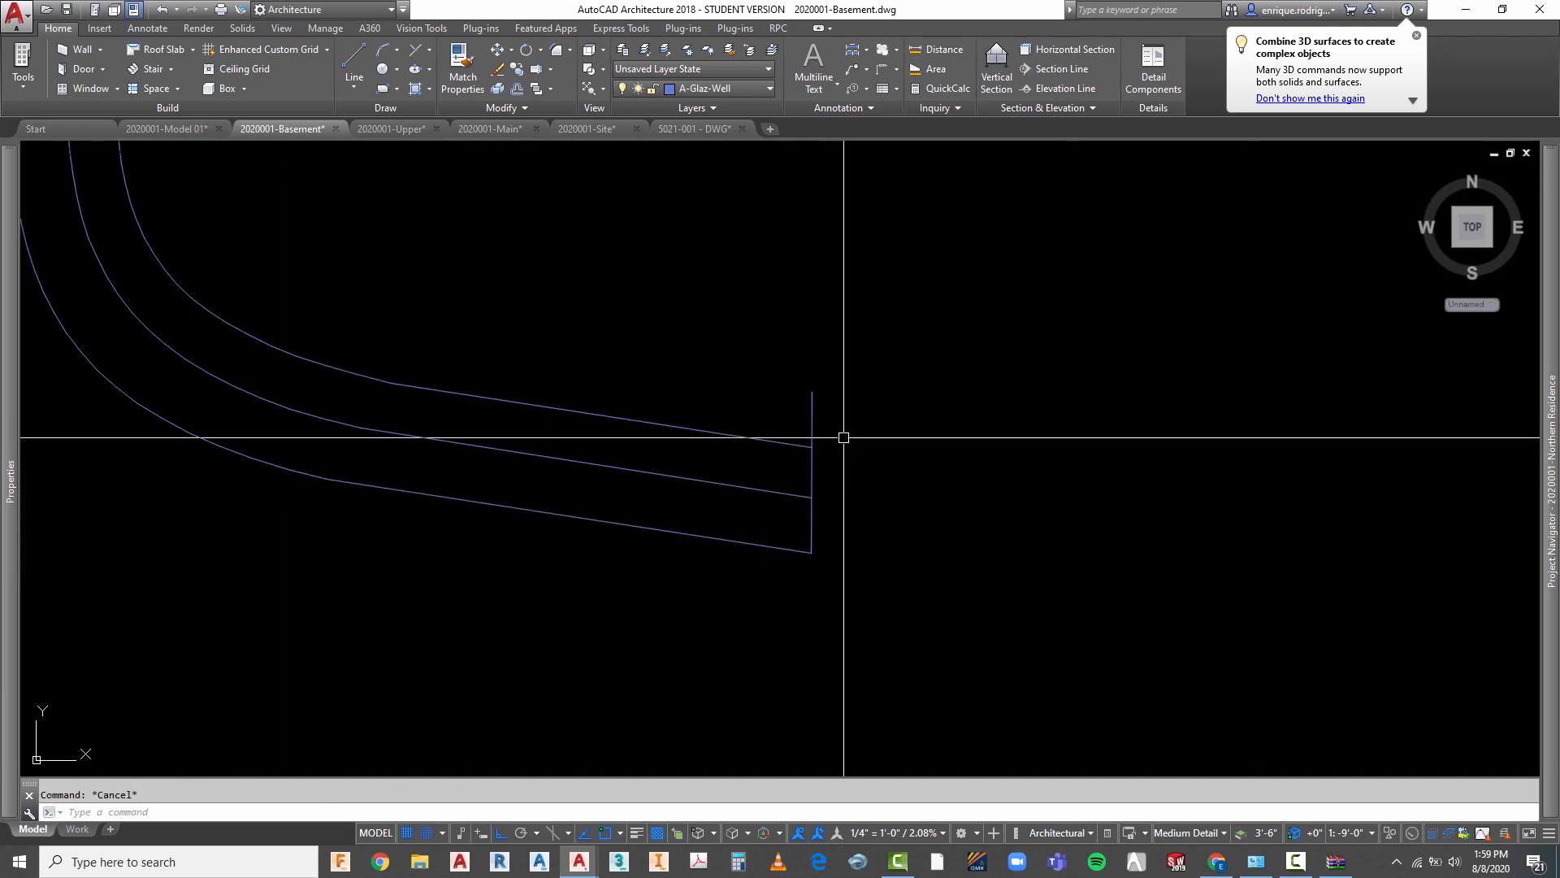
pyautogui.write('tr')
pyautogui.press('Return')
pyautogui.click(839, 393)
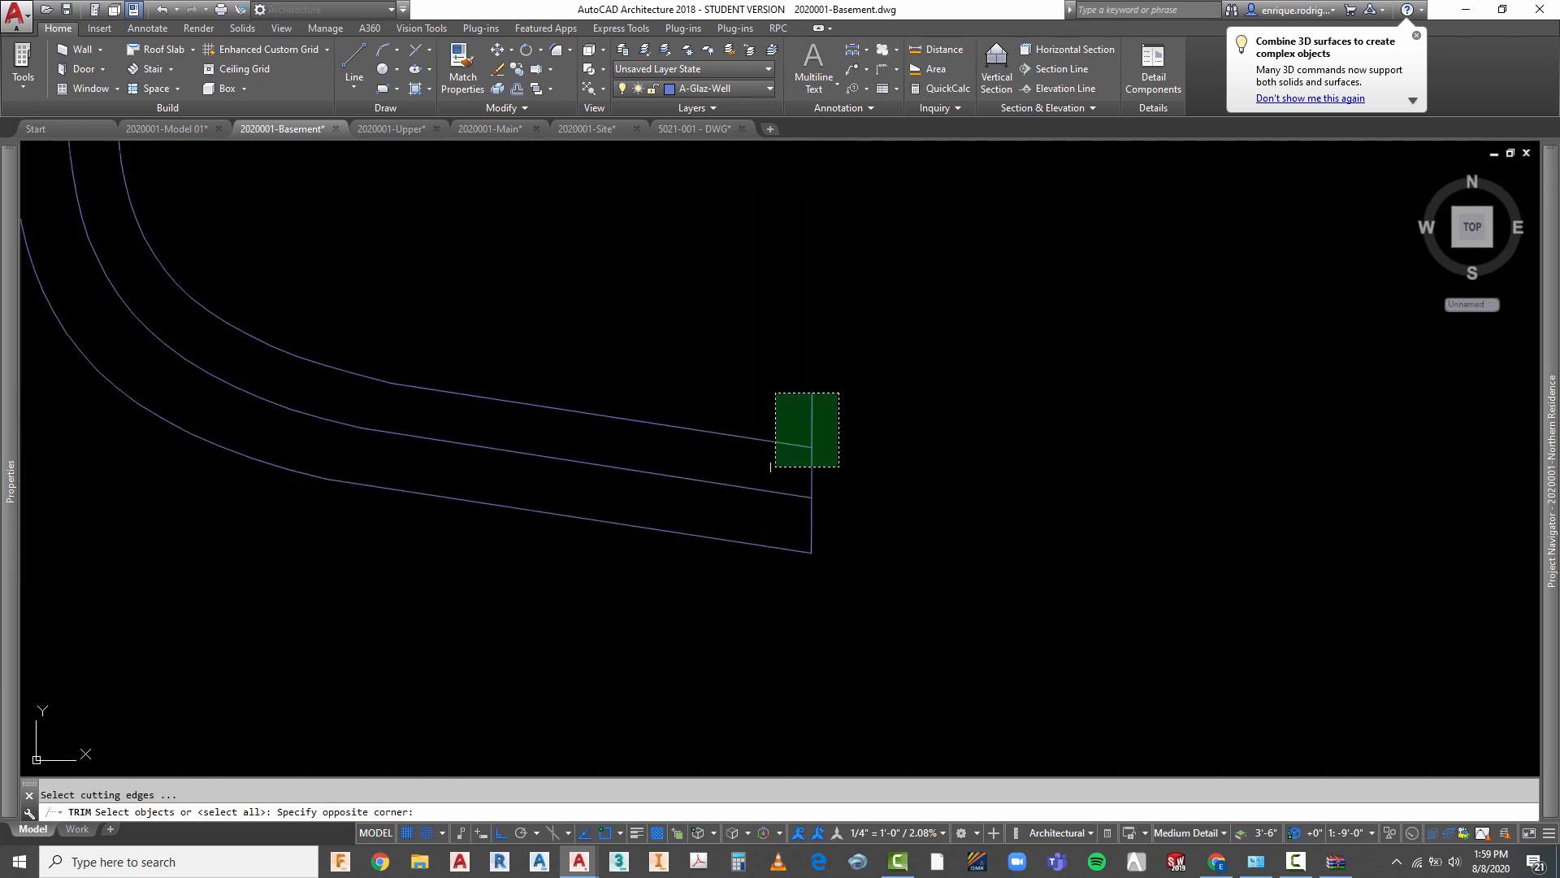
pyautogui.click(777, 462)
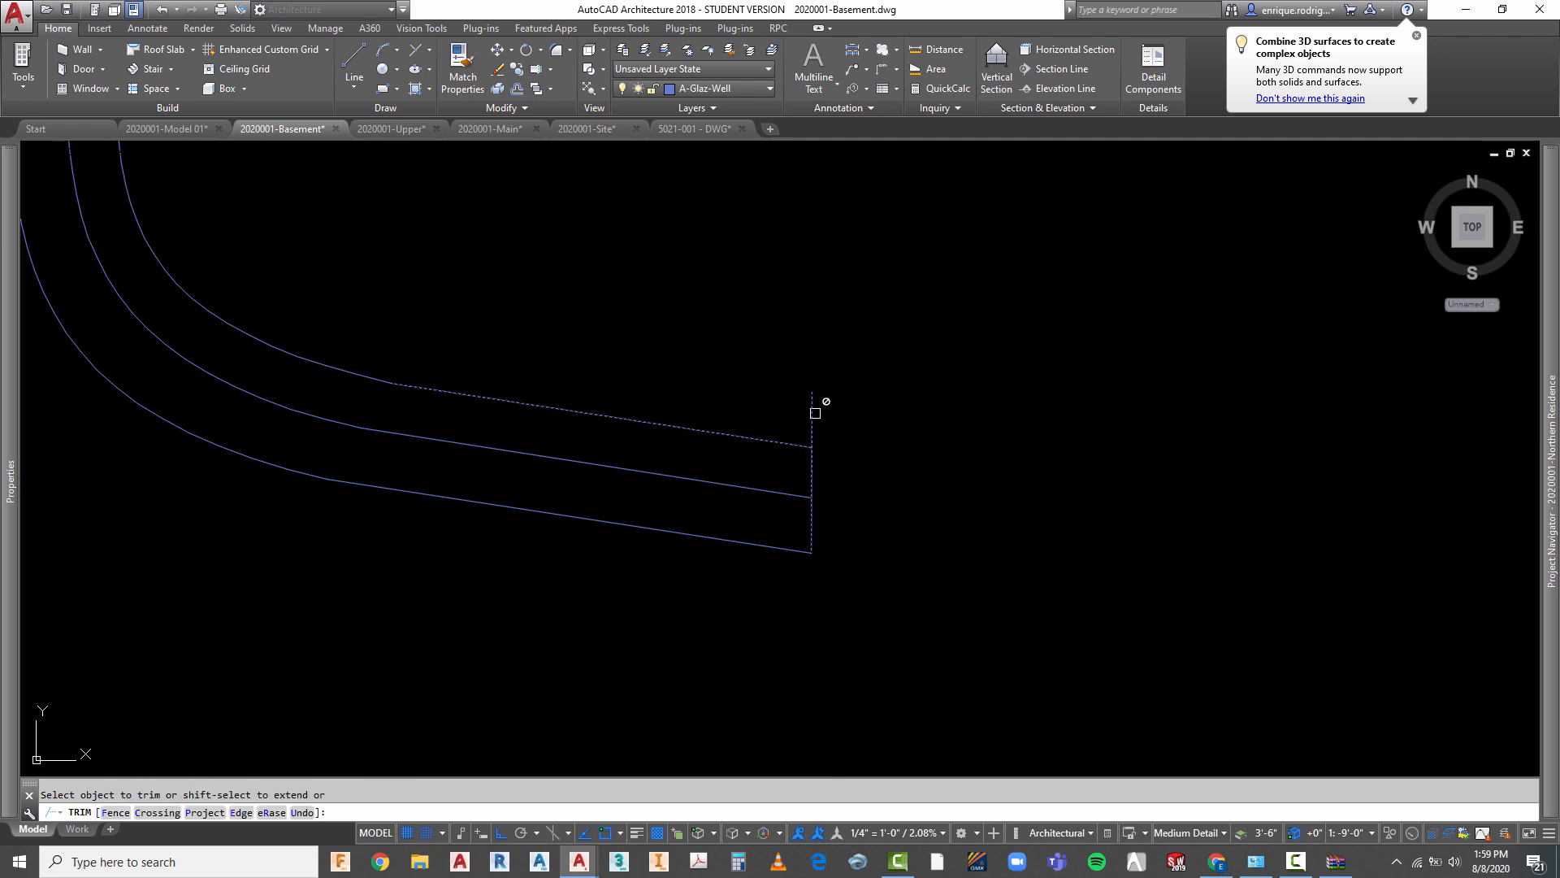
pyautogui.rightClick(822, 398)
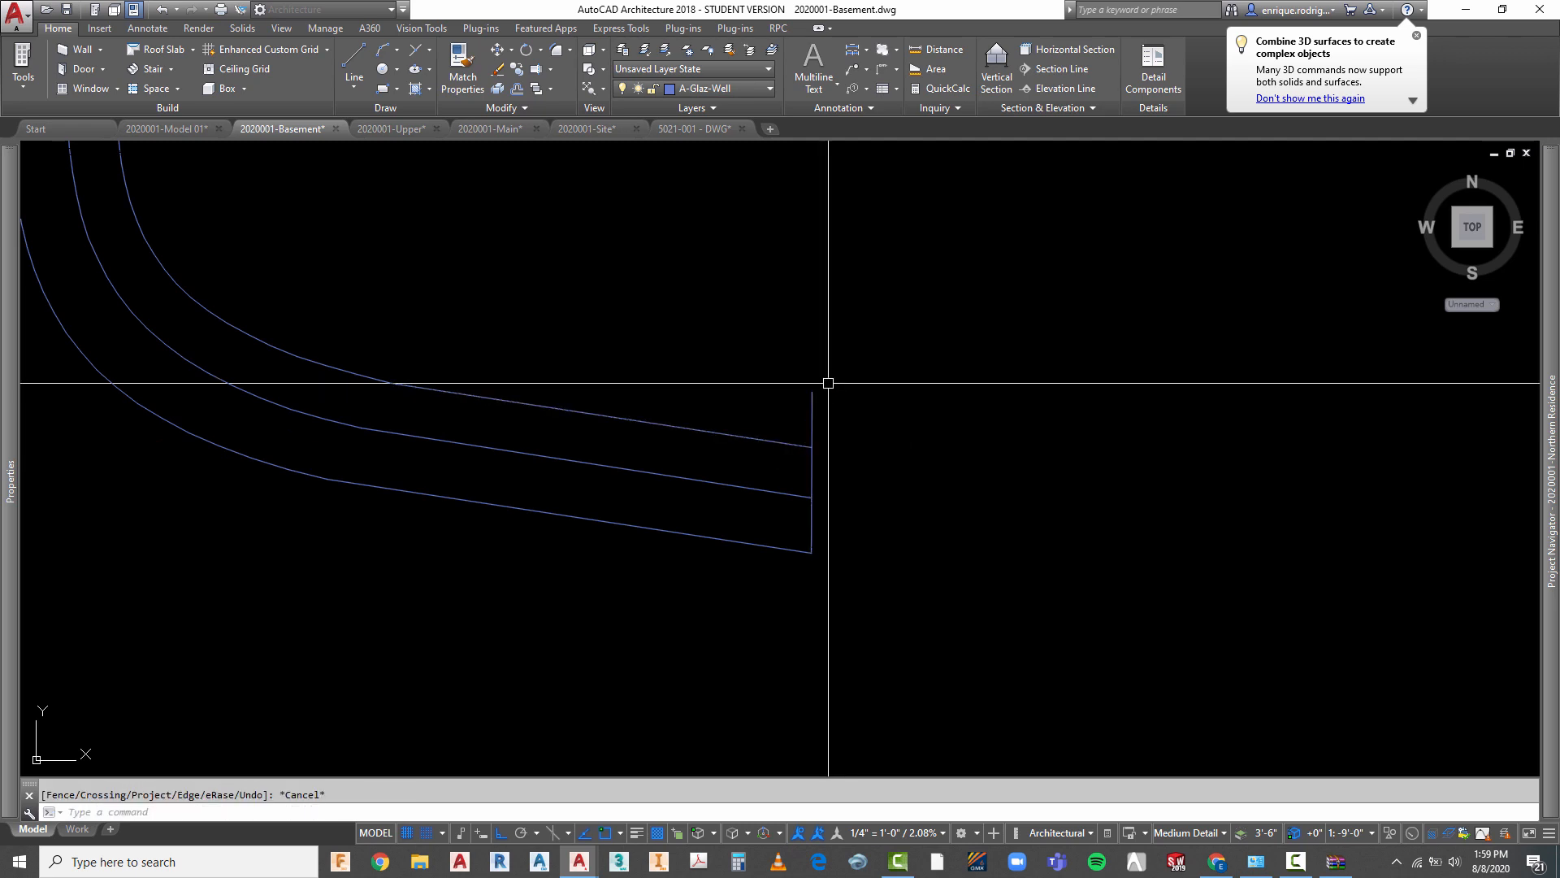
pyautogui.rightClick(826, 361)
pyautogui.click(849, 369)
pyautogui.scroll(4, 824, 456)
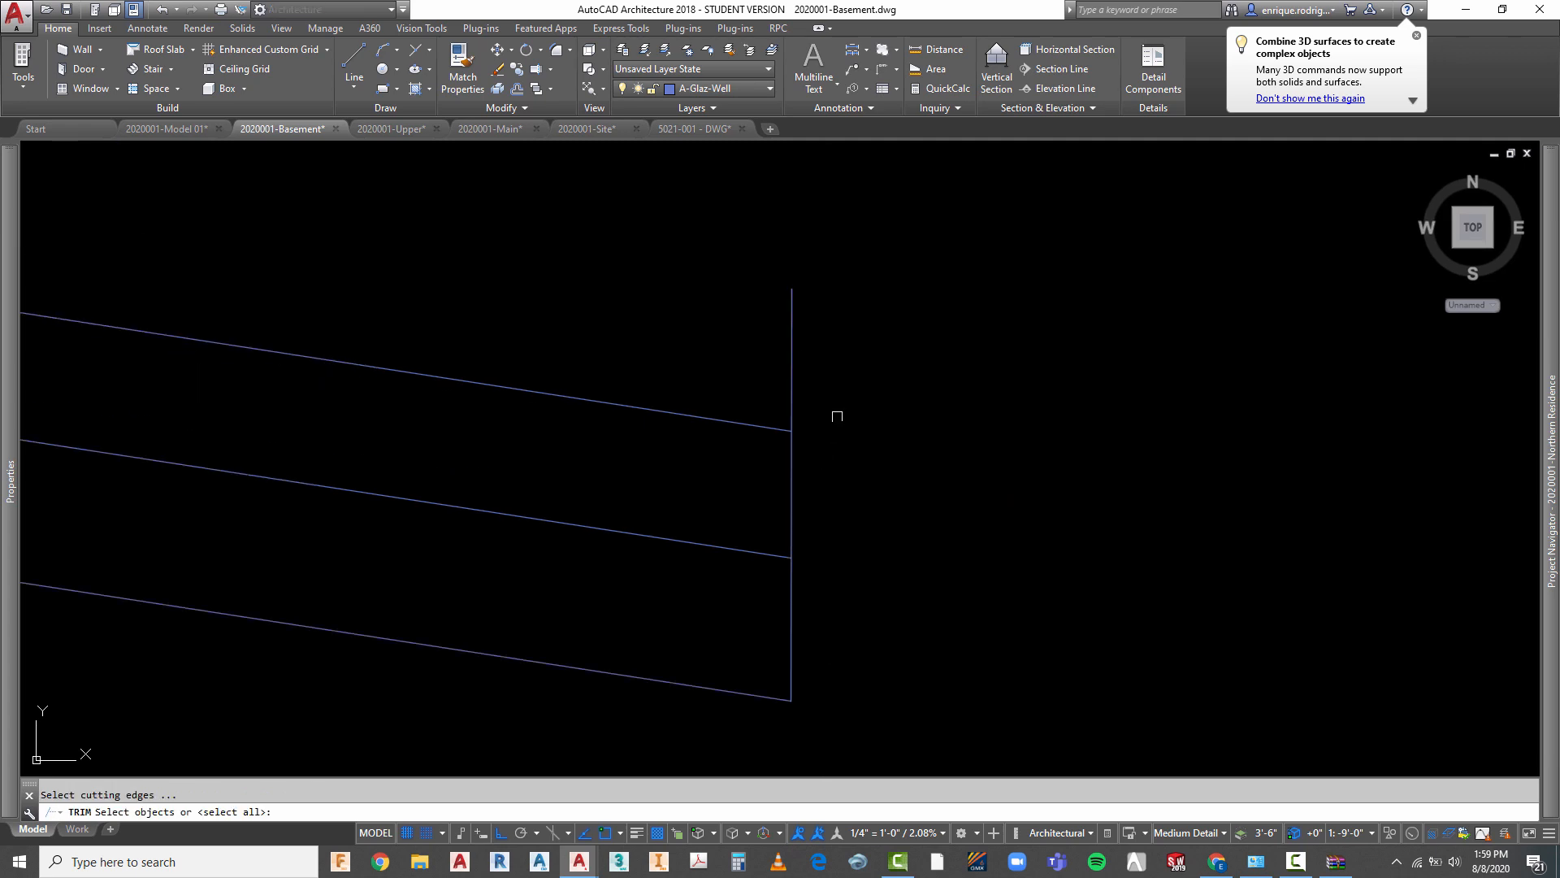
pyautogui.click(832, 398)
pyautogui.click(743, 471)
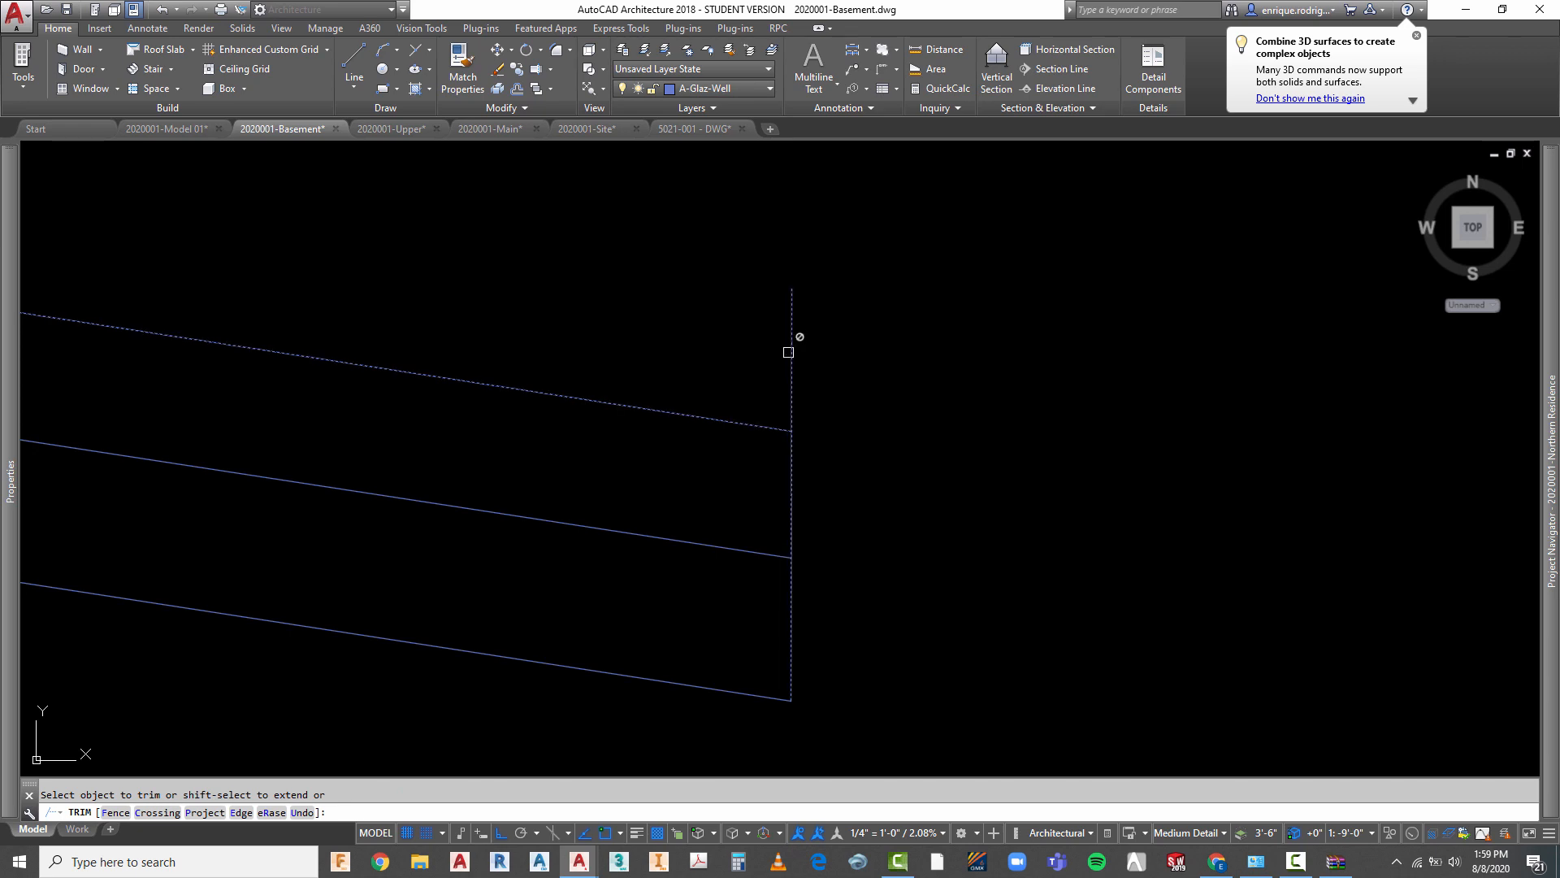
pyautogui.press('Escape')
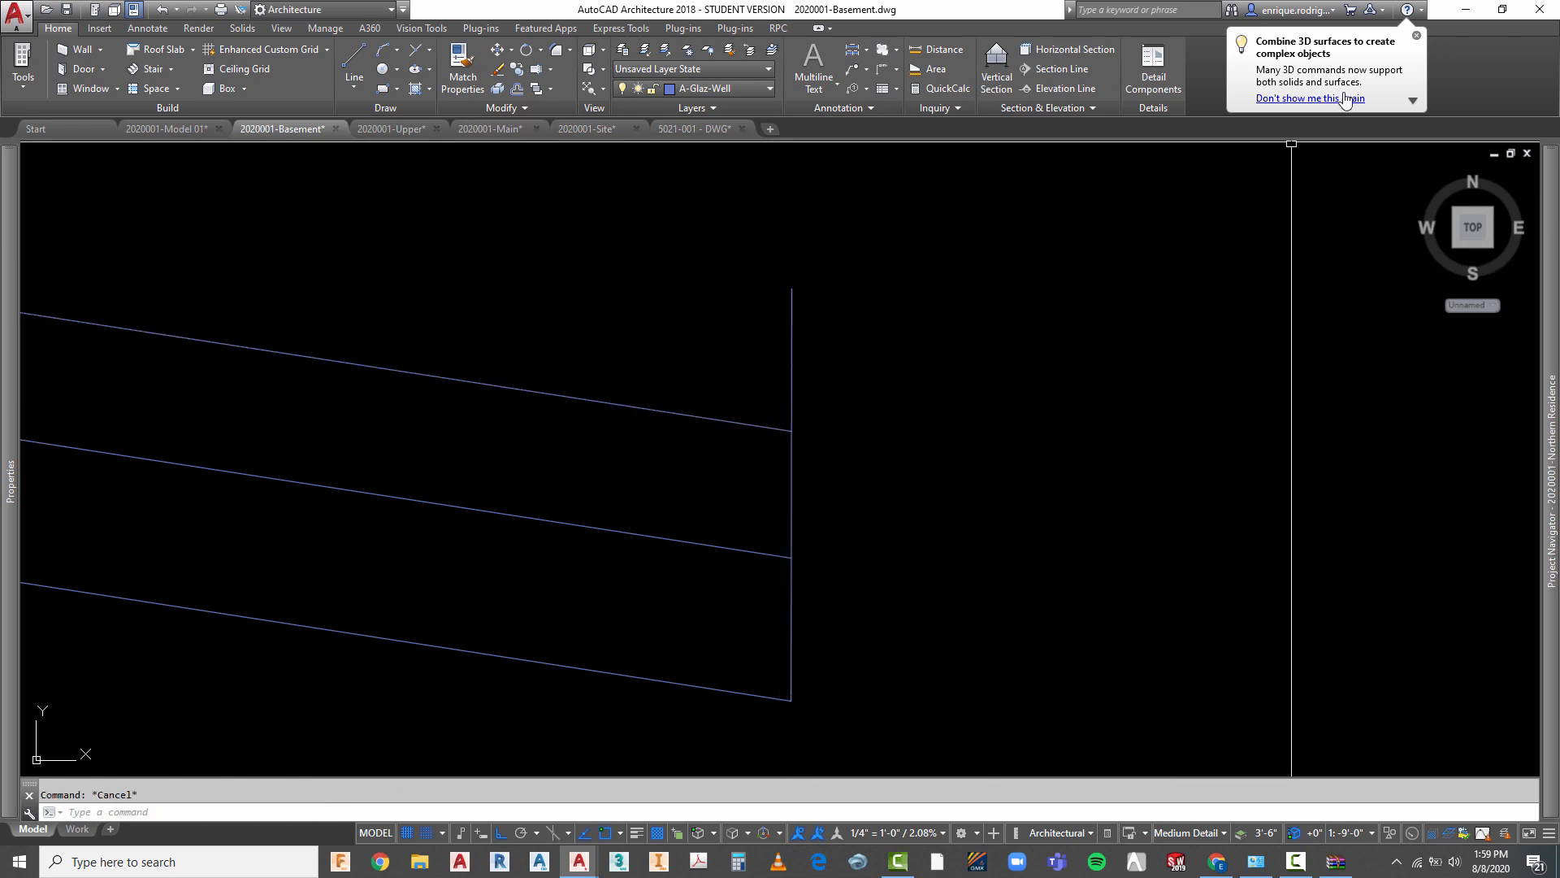
# - Dismiss the 3D commands tip and fillet the southern leg's innermost line with its wall-end line
pyautogui.click(1417, 38)
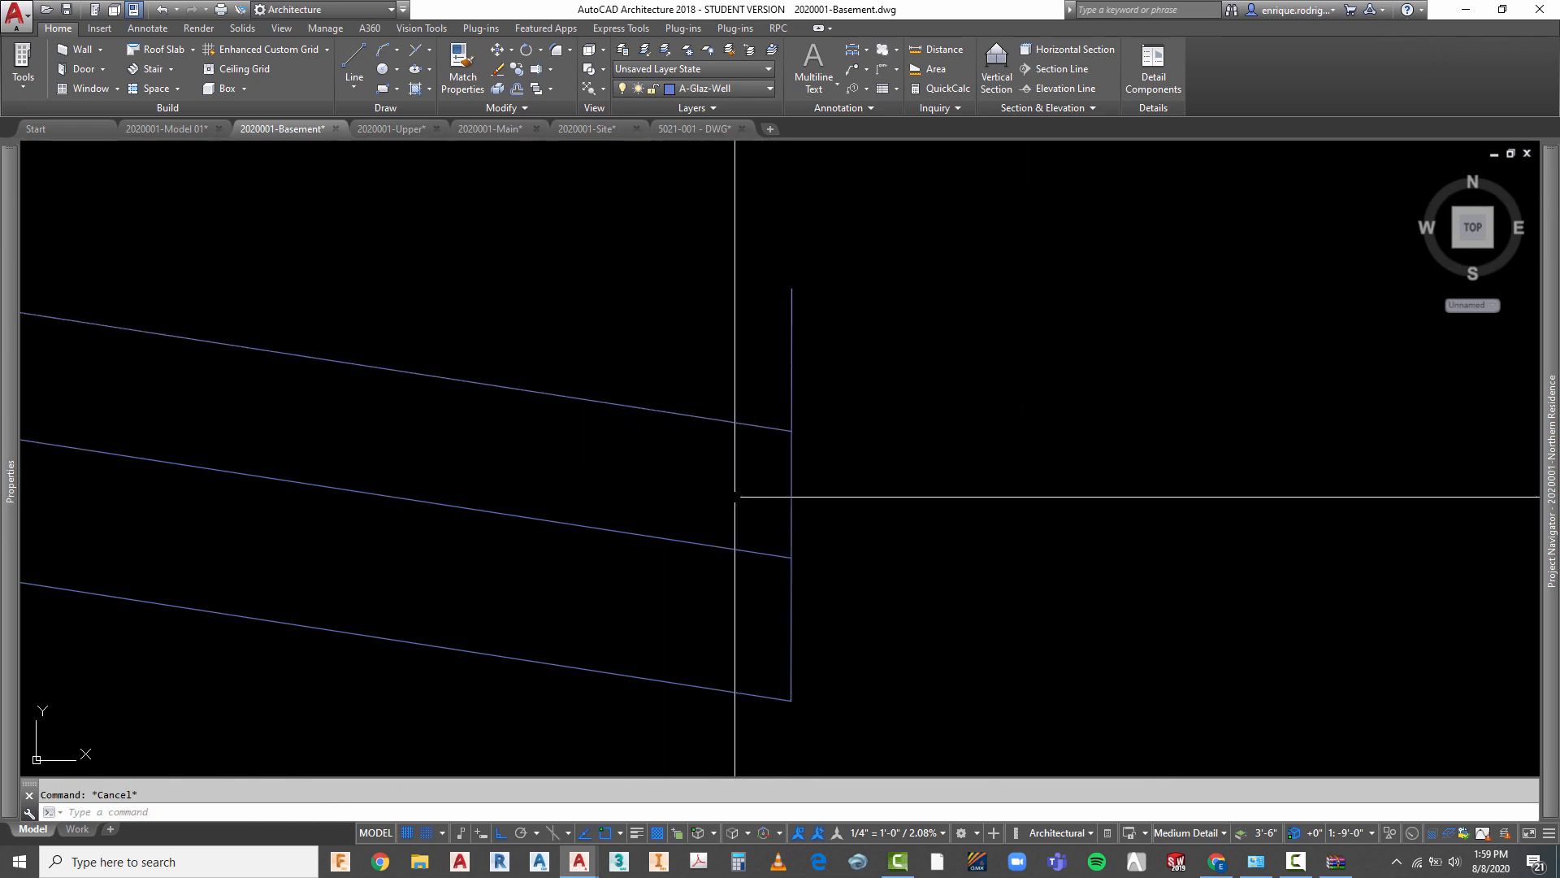
pyautogui.write('f')
pyautogui.press('Return')
pyautogui.click(772, 428)
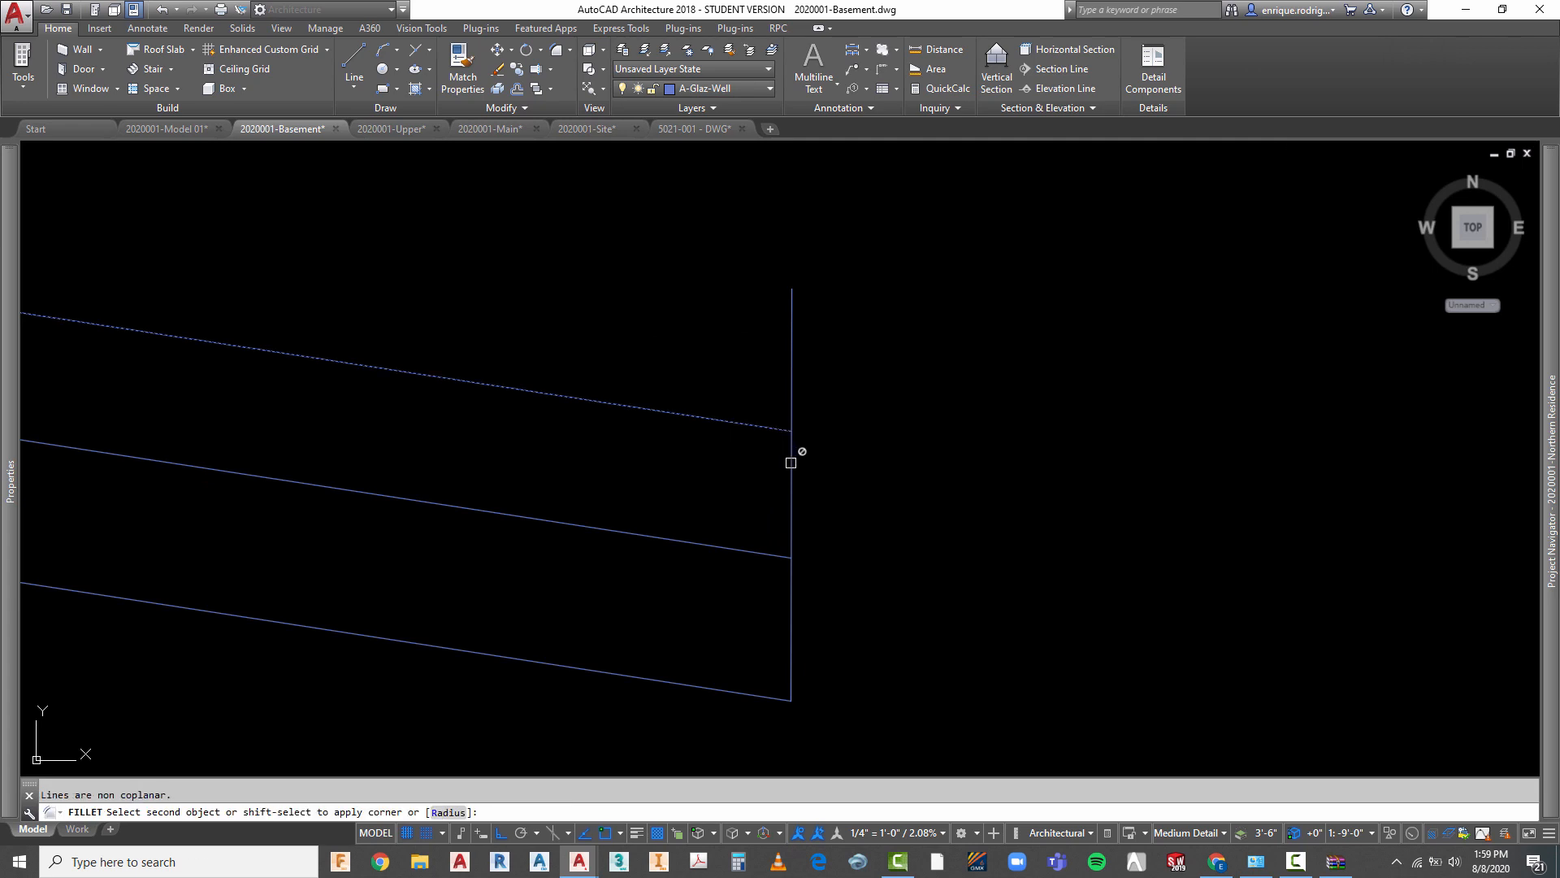
# - Shorten the vertical end line of the window well so its upper end meets the topmost sloped line
pyautogui.click(791, 462)
pyautogui.click(793, 398)
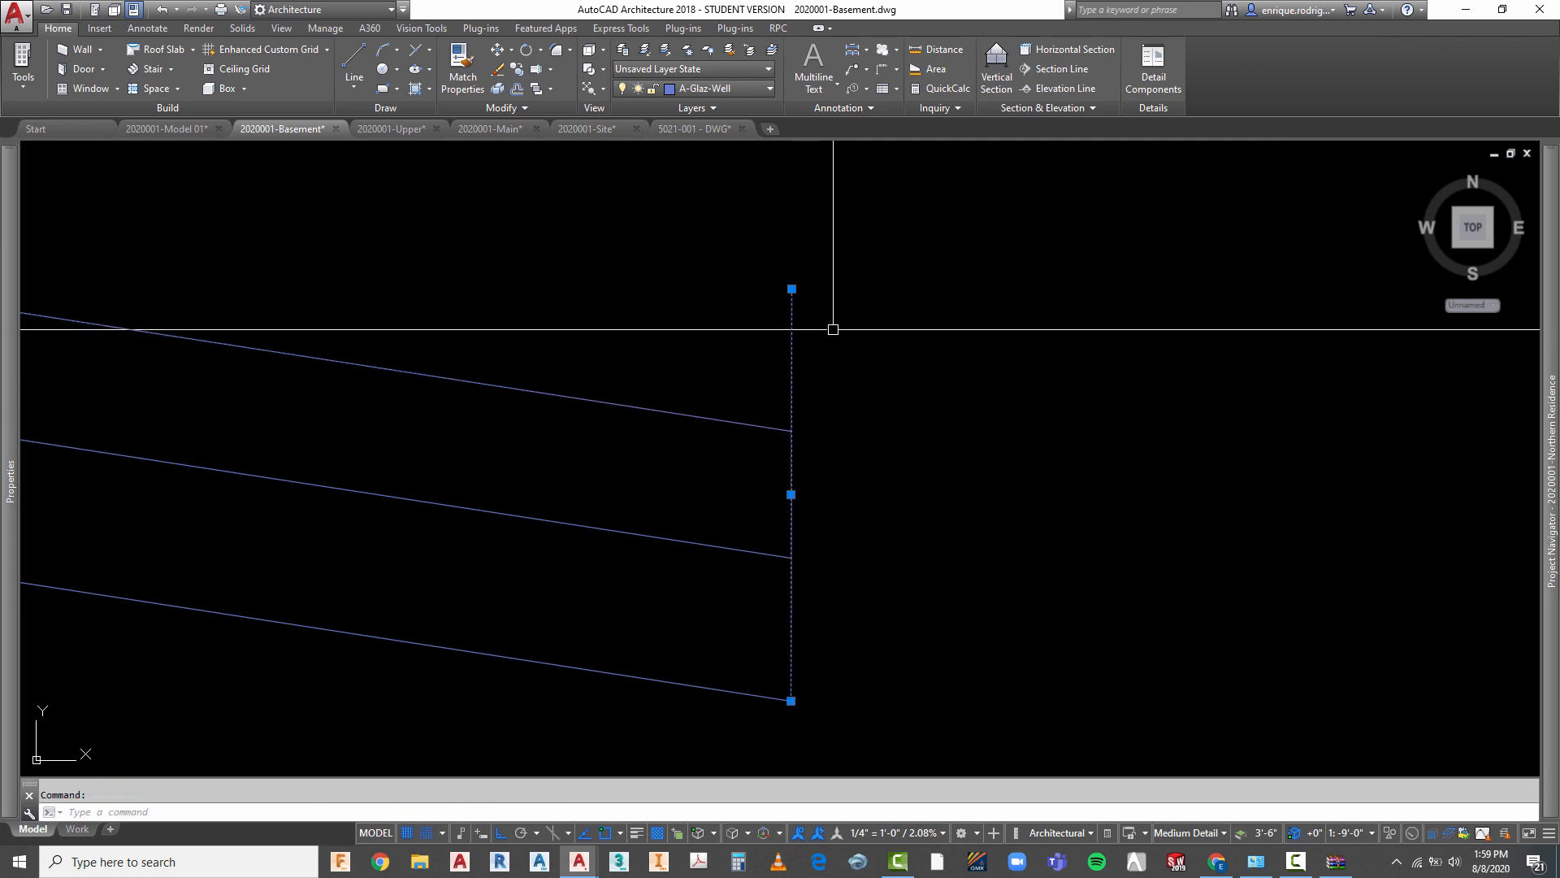
pyautogui.click(791, 289)
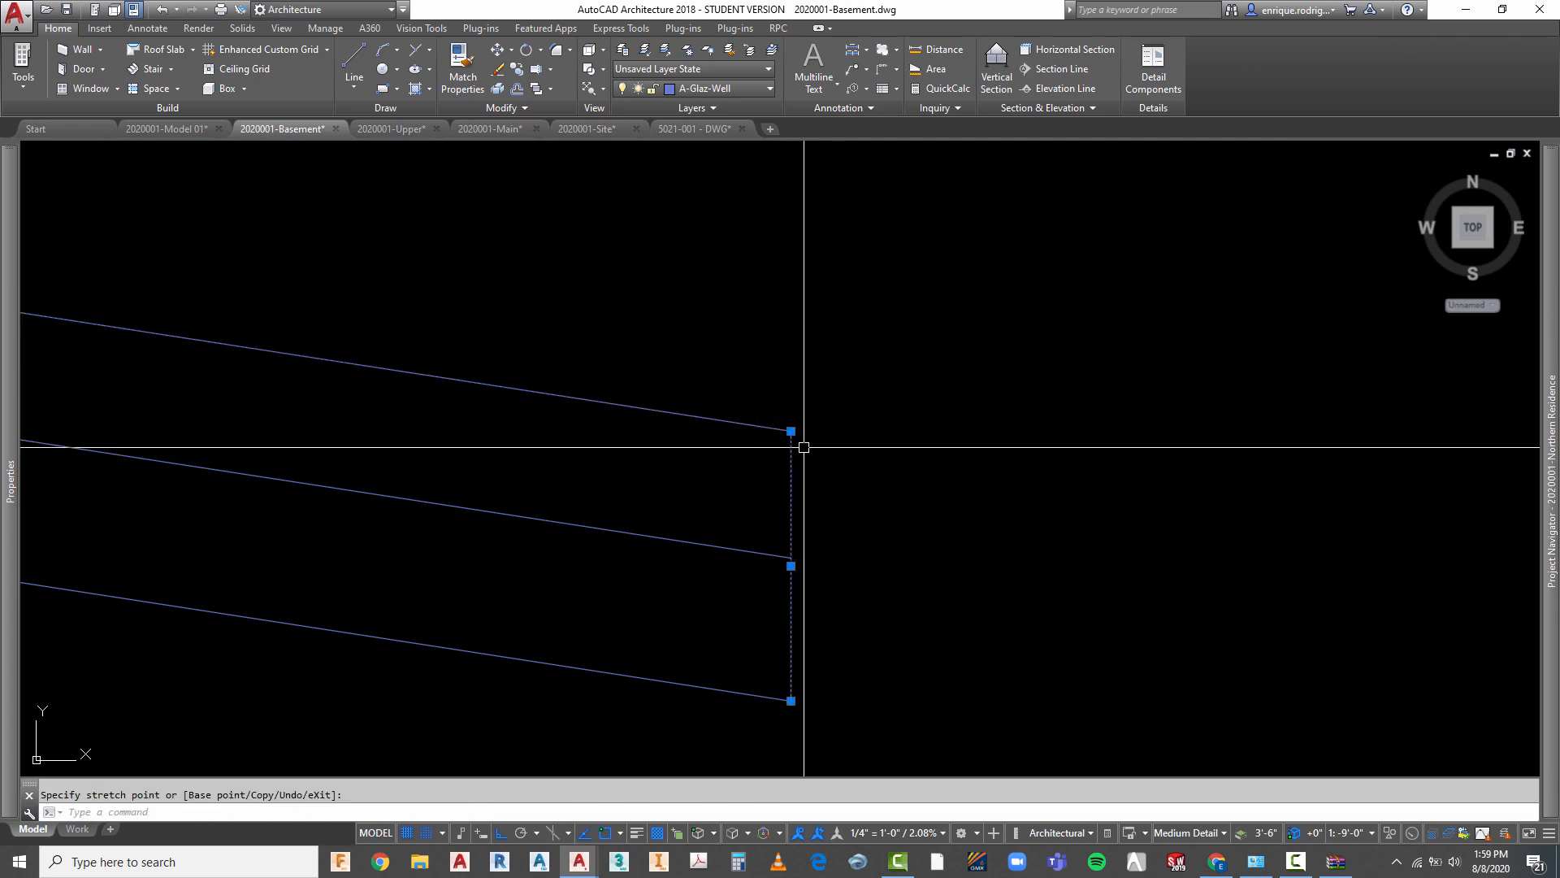
pyautogui.press('Escape')
pyautogui.scroll(-3, 748, 451)
pyautogui.scroll(-2, 839, 451)
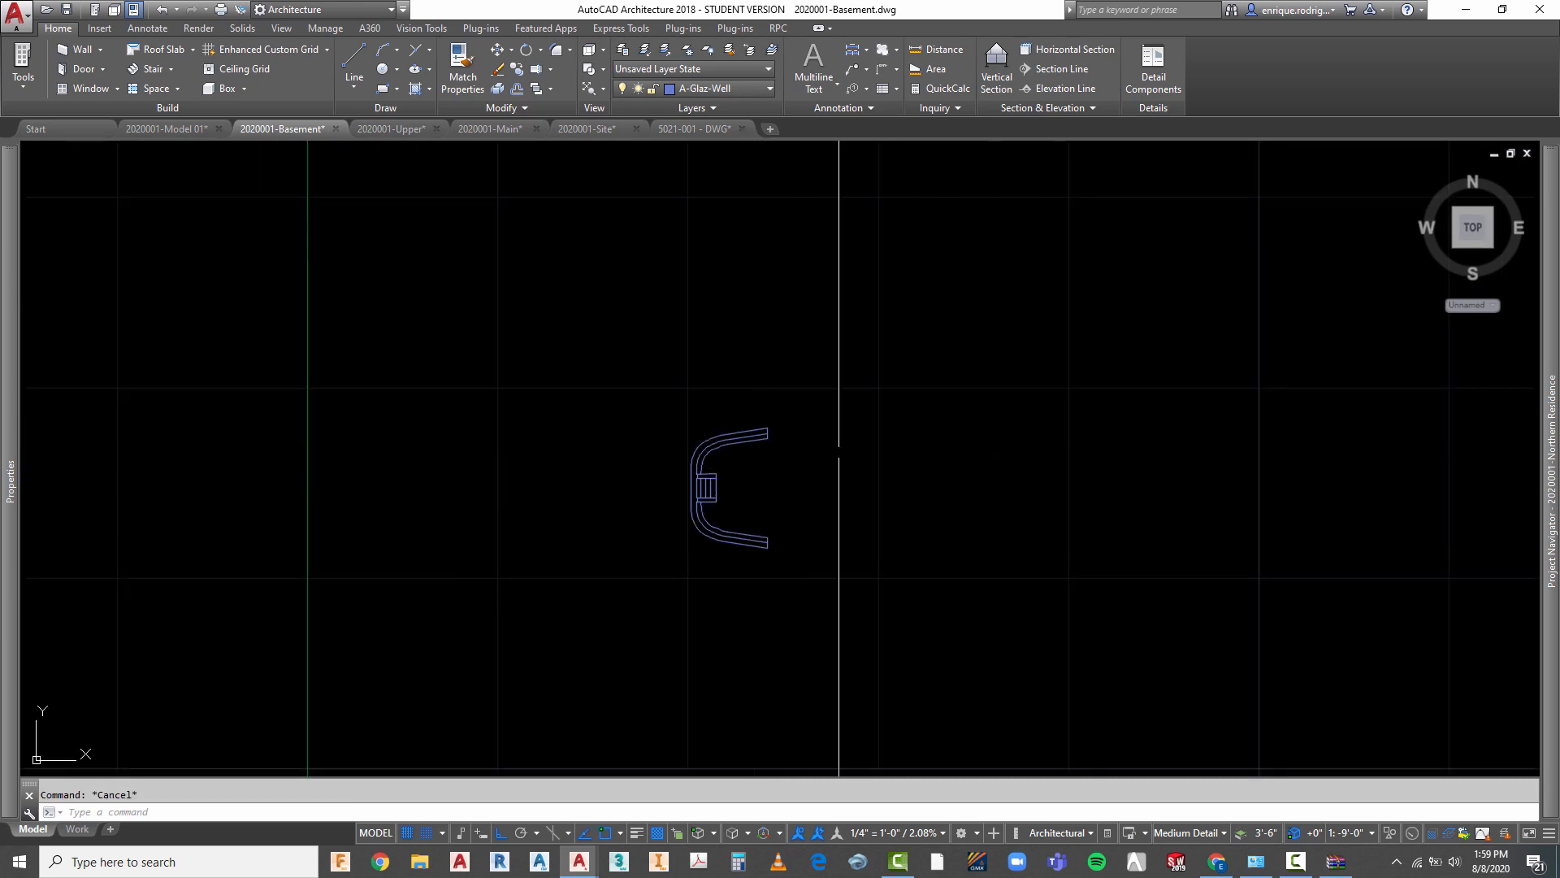
# - Close the in-place block editing session of the window well and save the reference edits
pyautogui.click(755, 436)
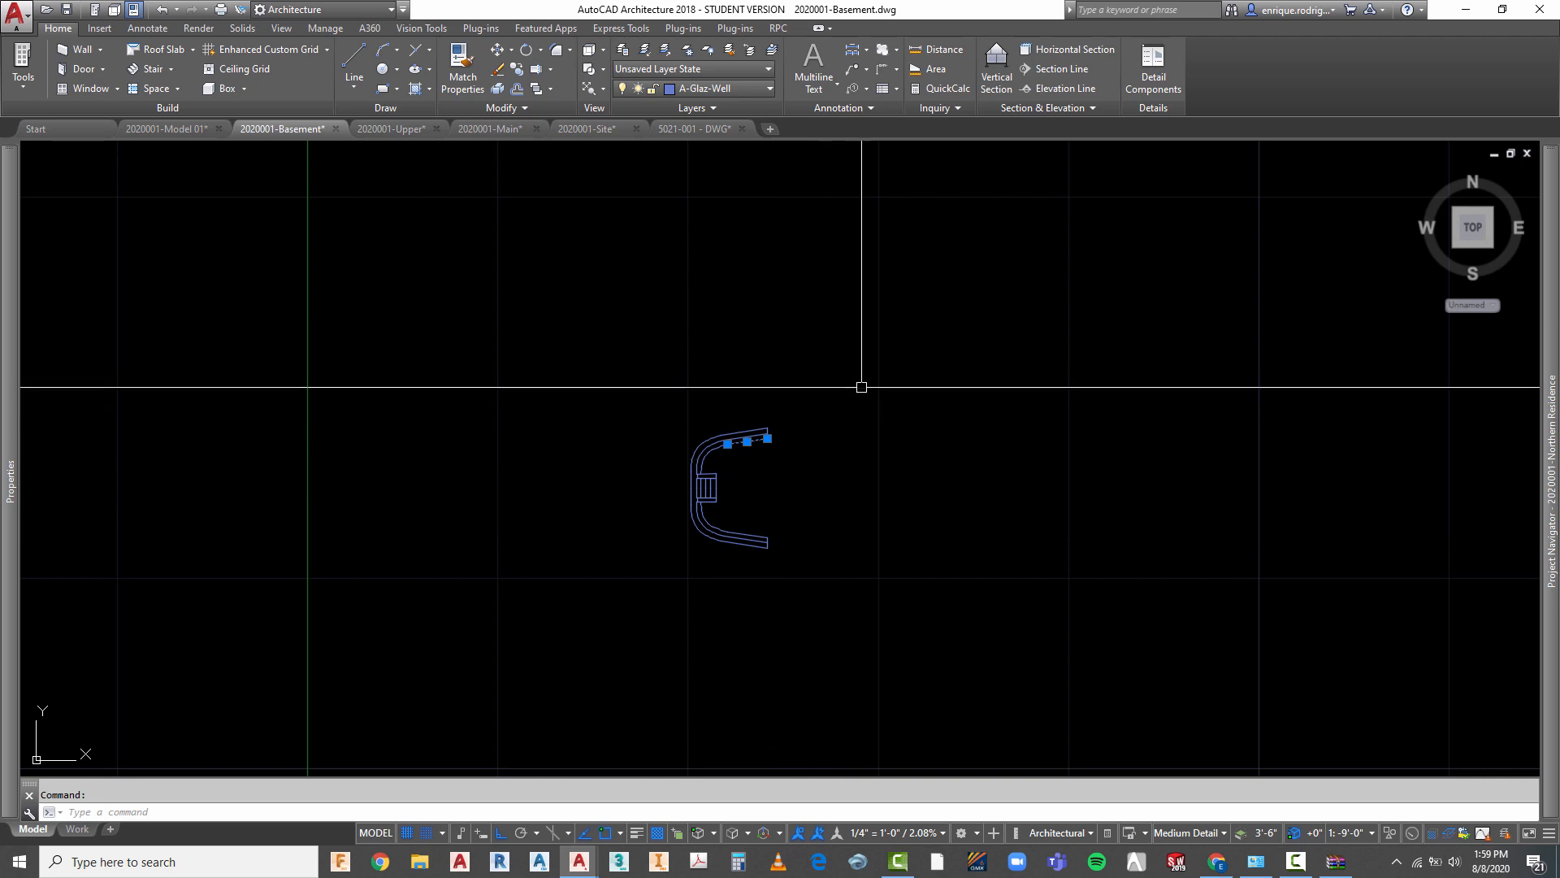
pyautogui.press('Escape')
pyautogui.rightClick(857, 290)
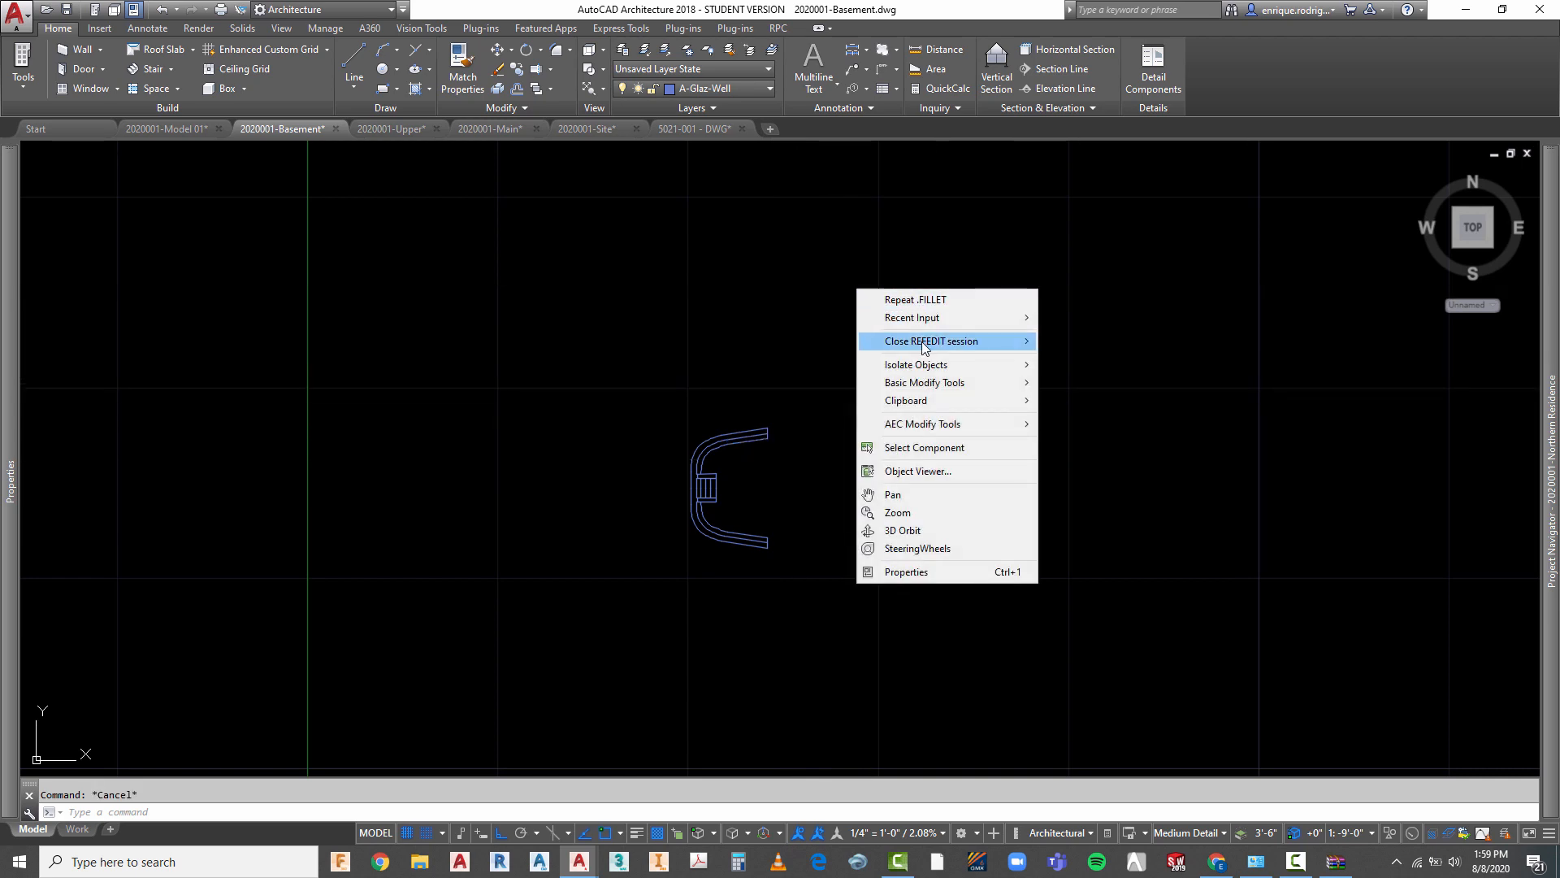
pyautogui.moveTo(923, 343)
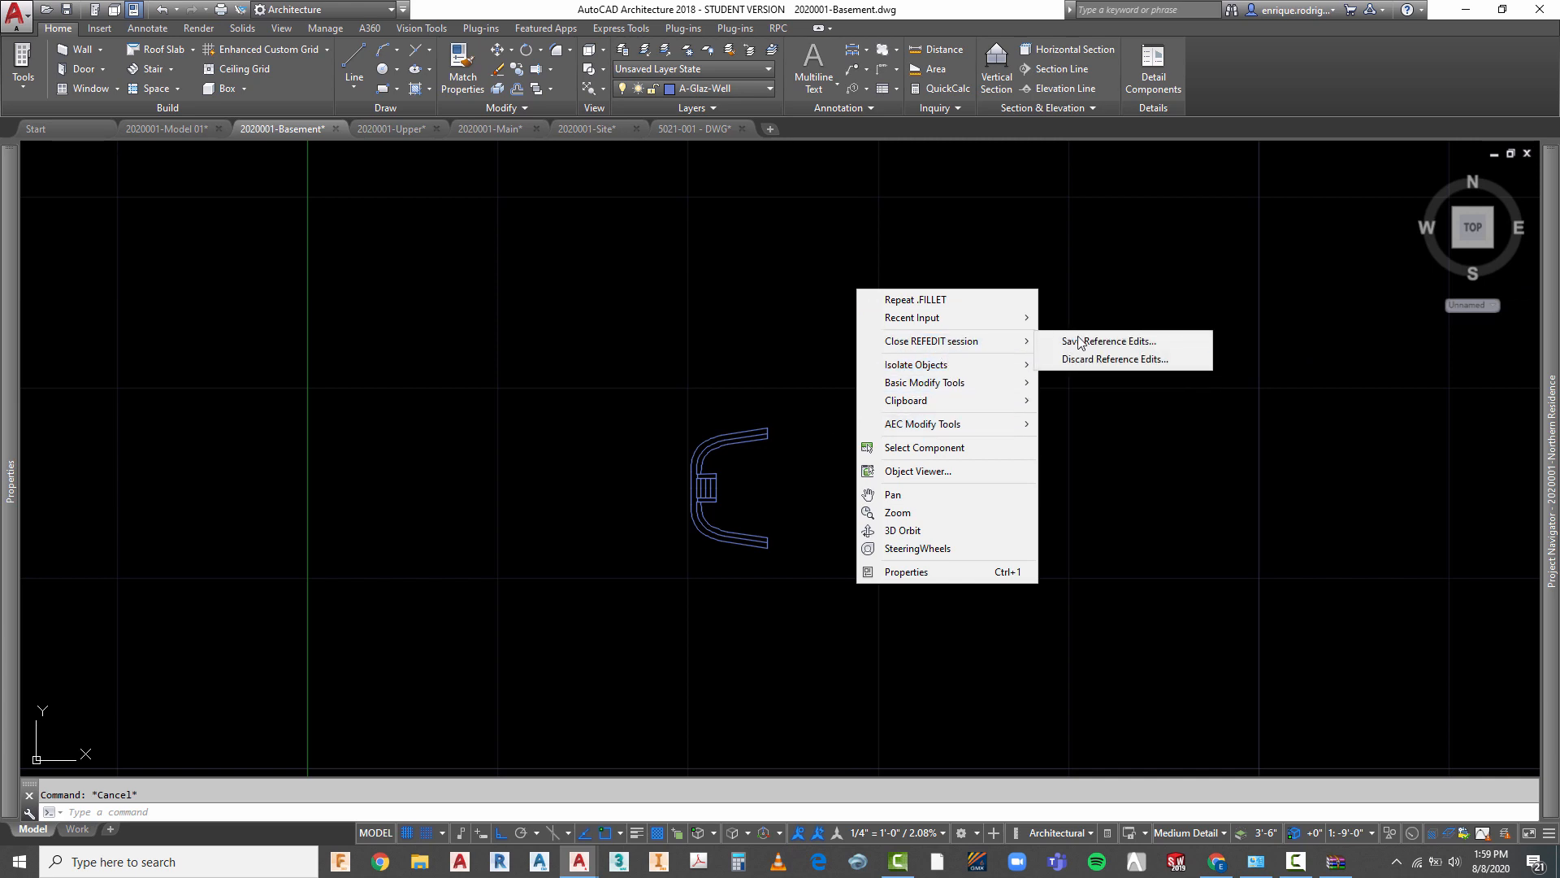
pyautogui.click(1080, 341)
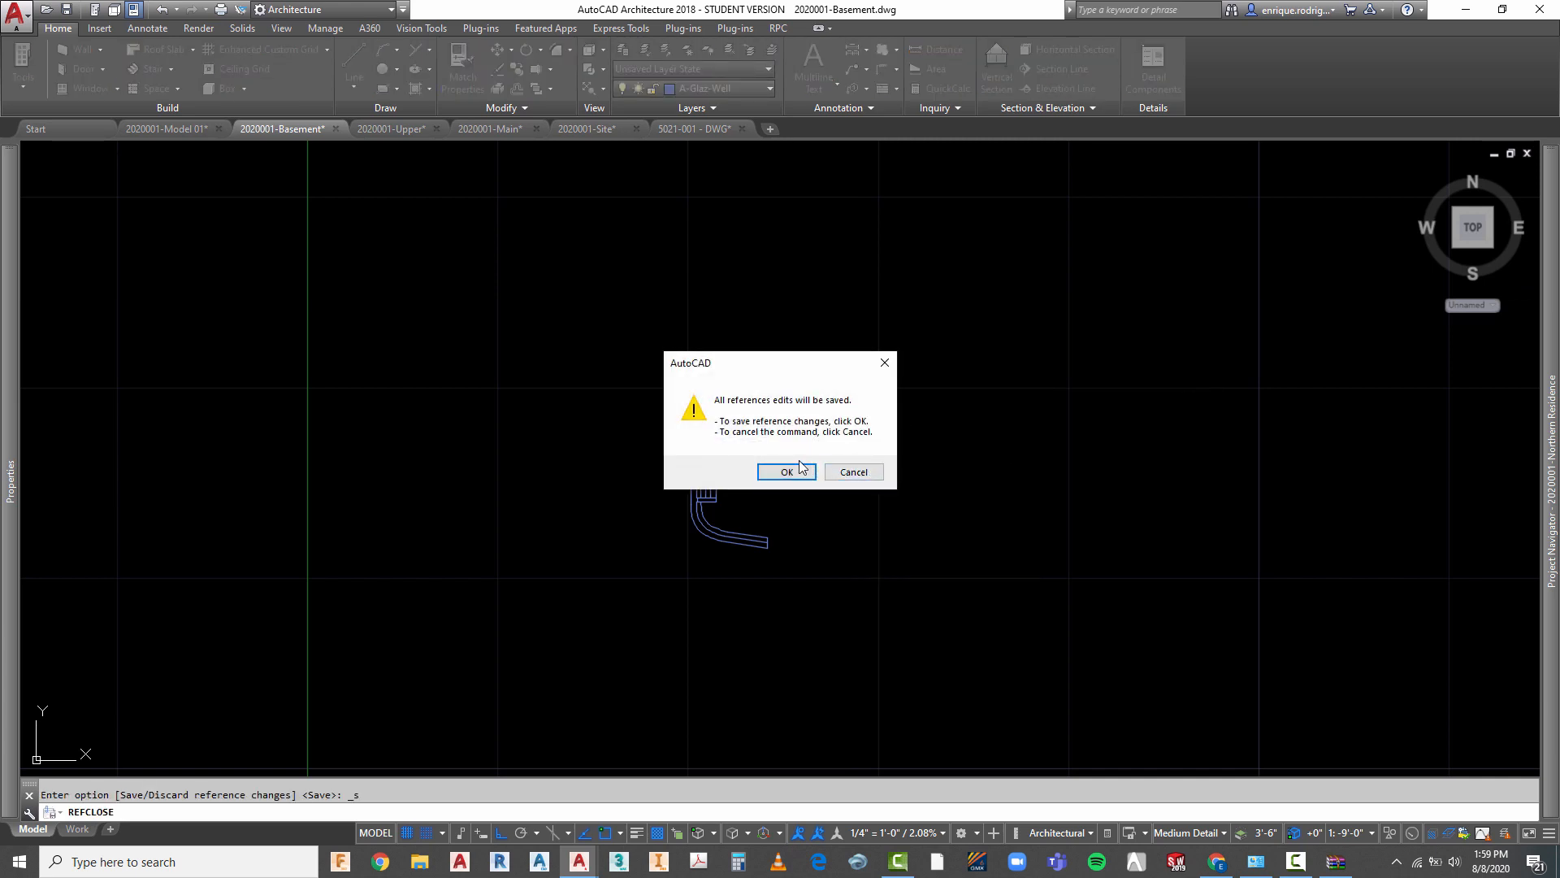
pyautogui.click(787, 471)
pyautogui.scroll(-2, 766, 456)
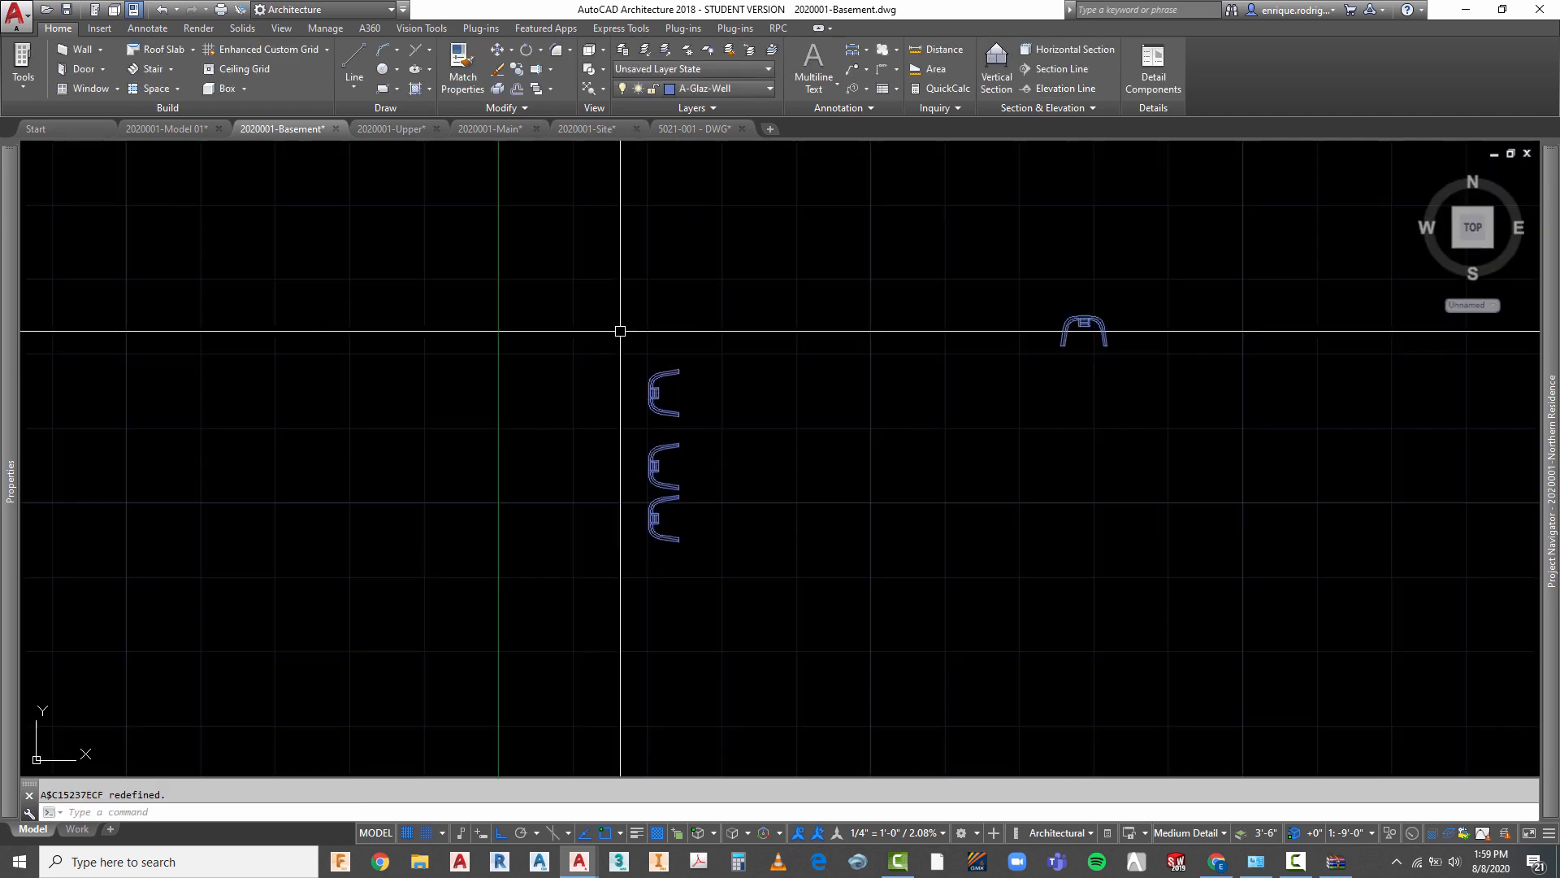
# - Unisolate the layers to restore the full basement plan around the window wells, and save the basement drawing
pyautogui.scroll(4, 650, 366)
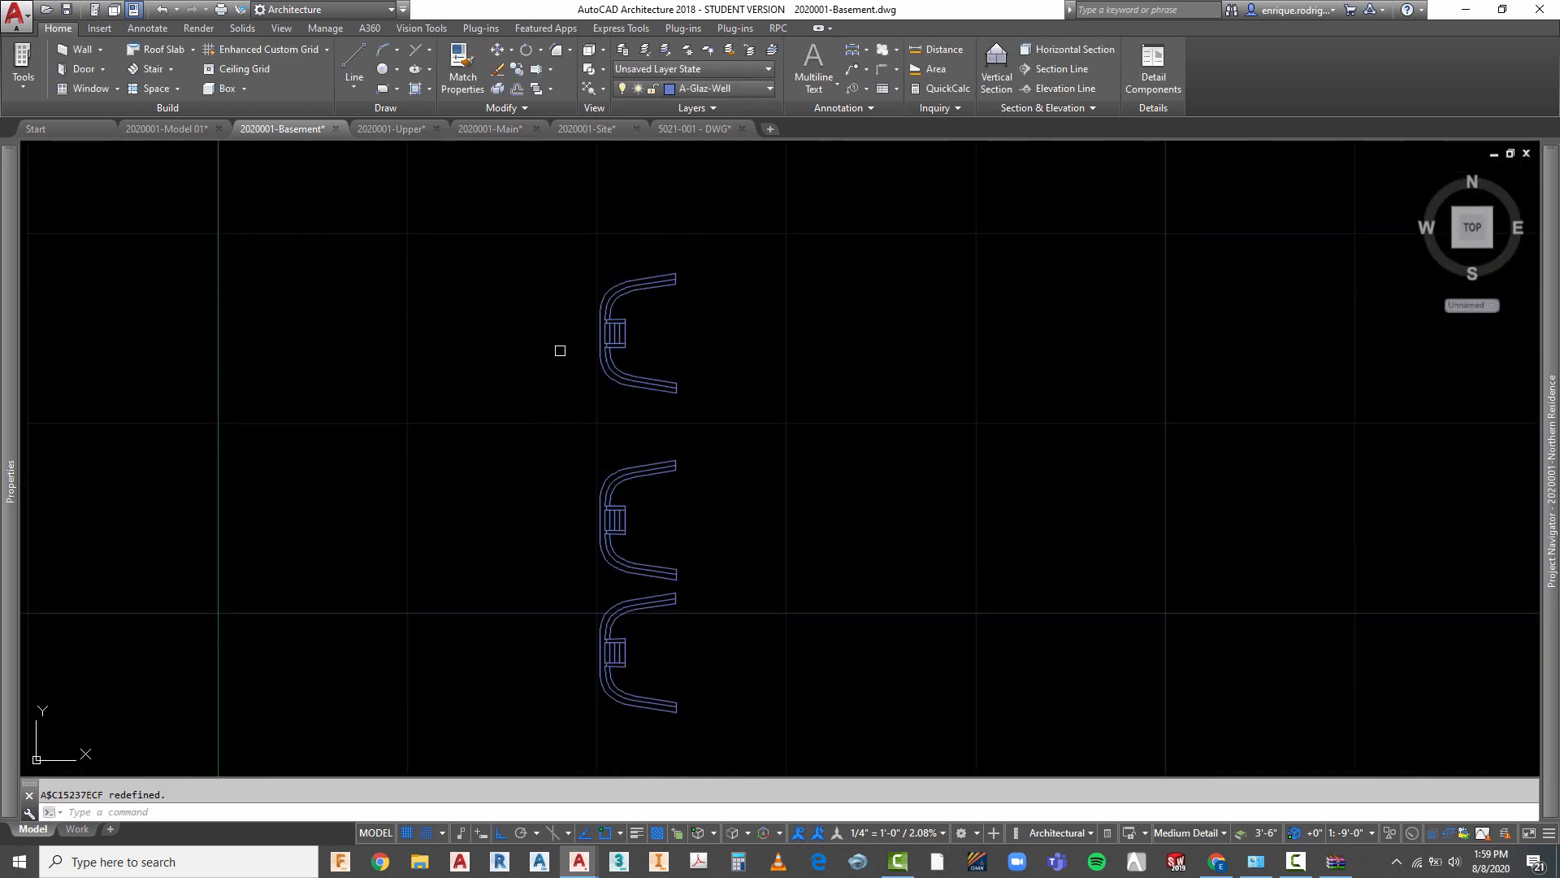
pyautogui.scroll(-3, 558, 348)
pyautogui.scroll(4, 1010, 297)
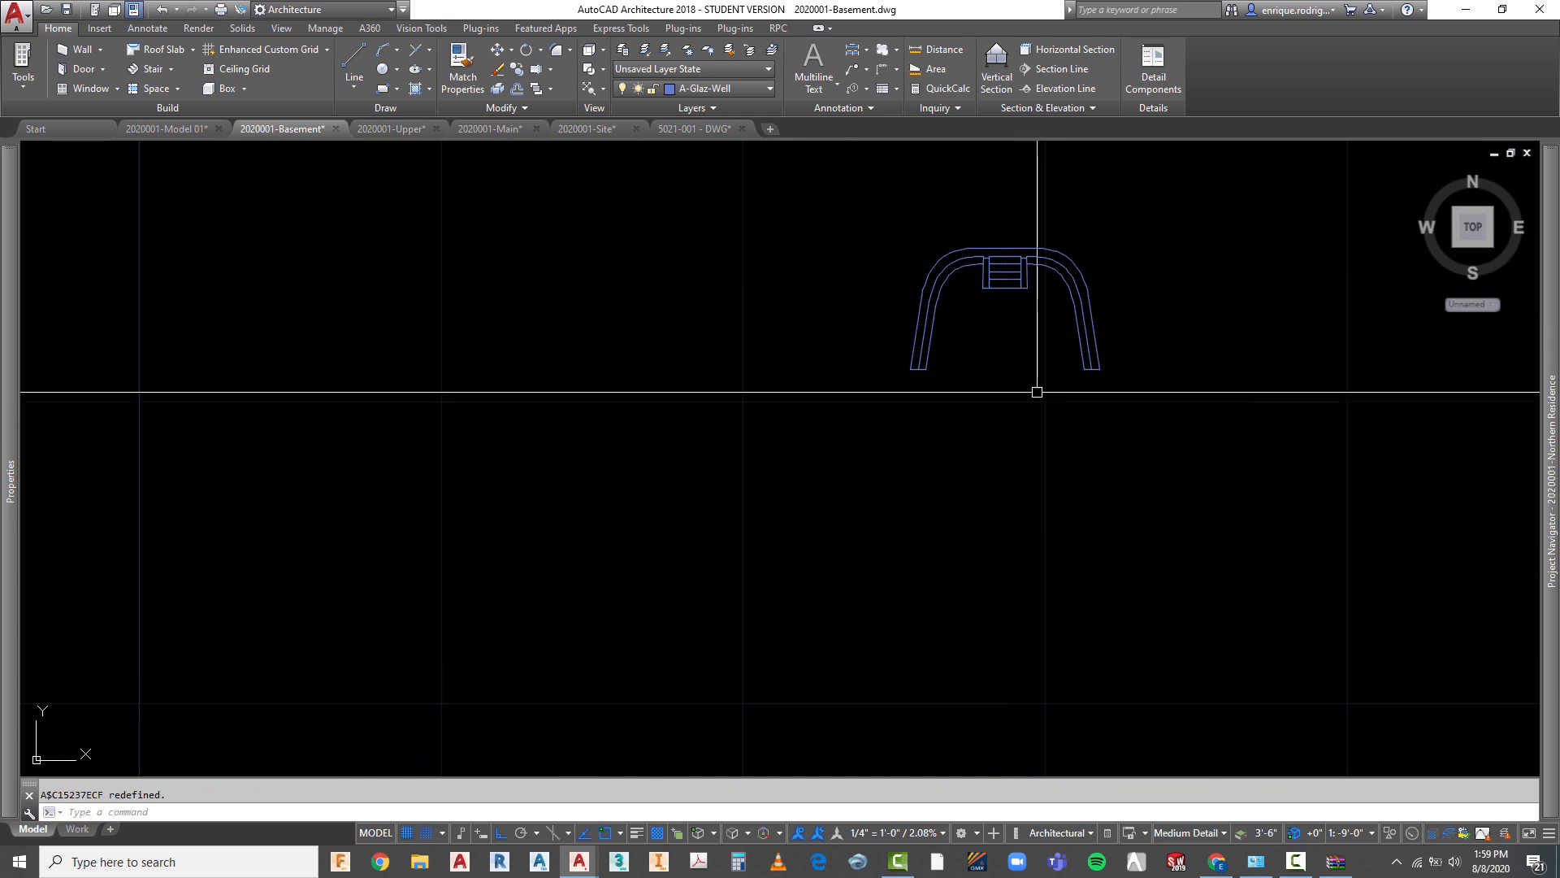
pyautogui.scroll(-4, 1034, 390)
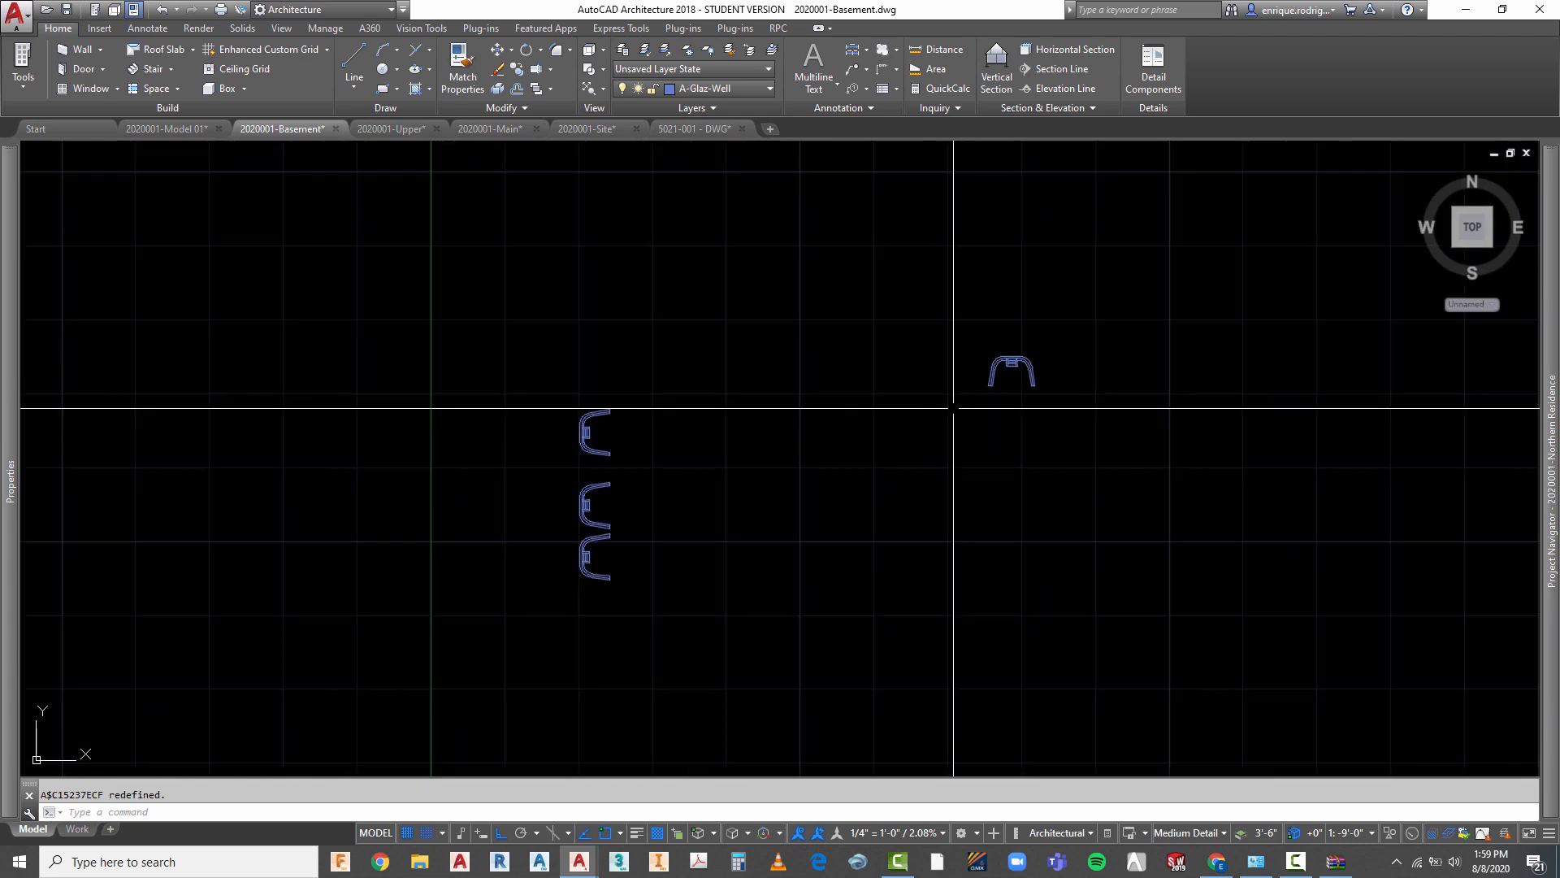
pyautogui.click(663, 50)
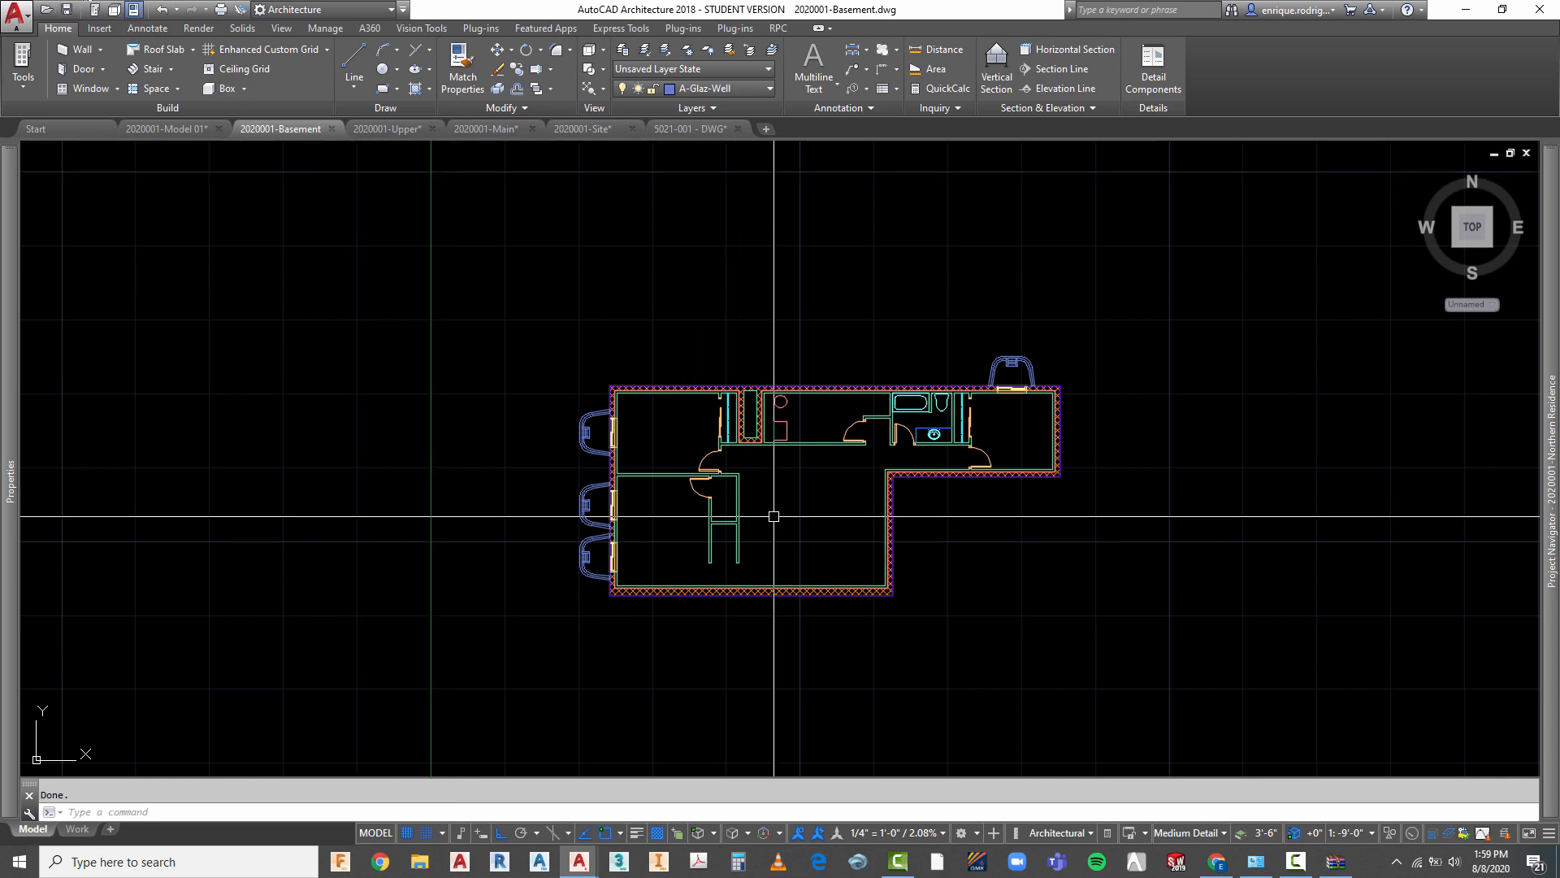
pyautogui.scroll(4, 772, 513)
pyautogui.scroll(-2, 773, 513)
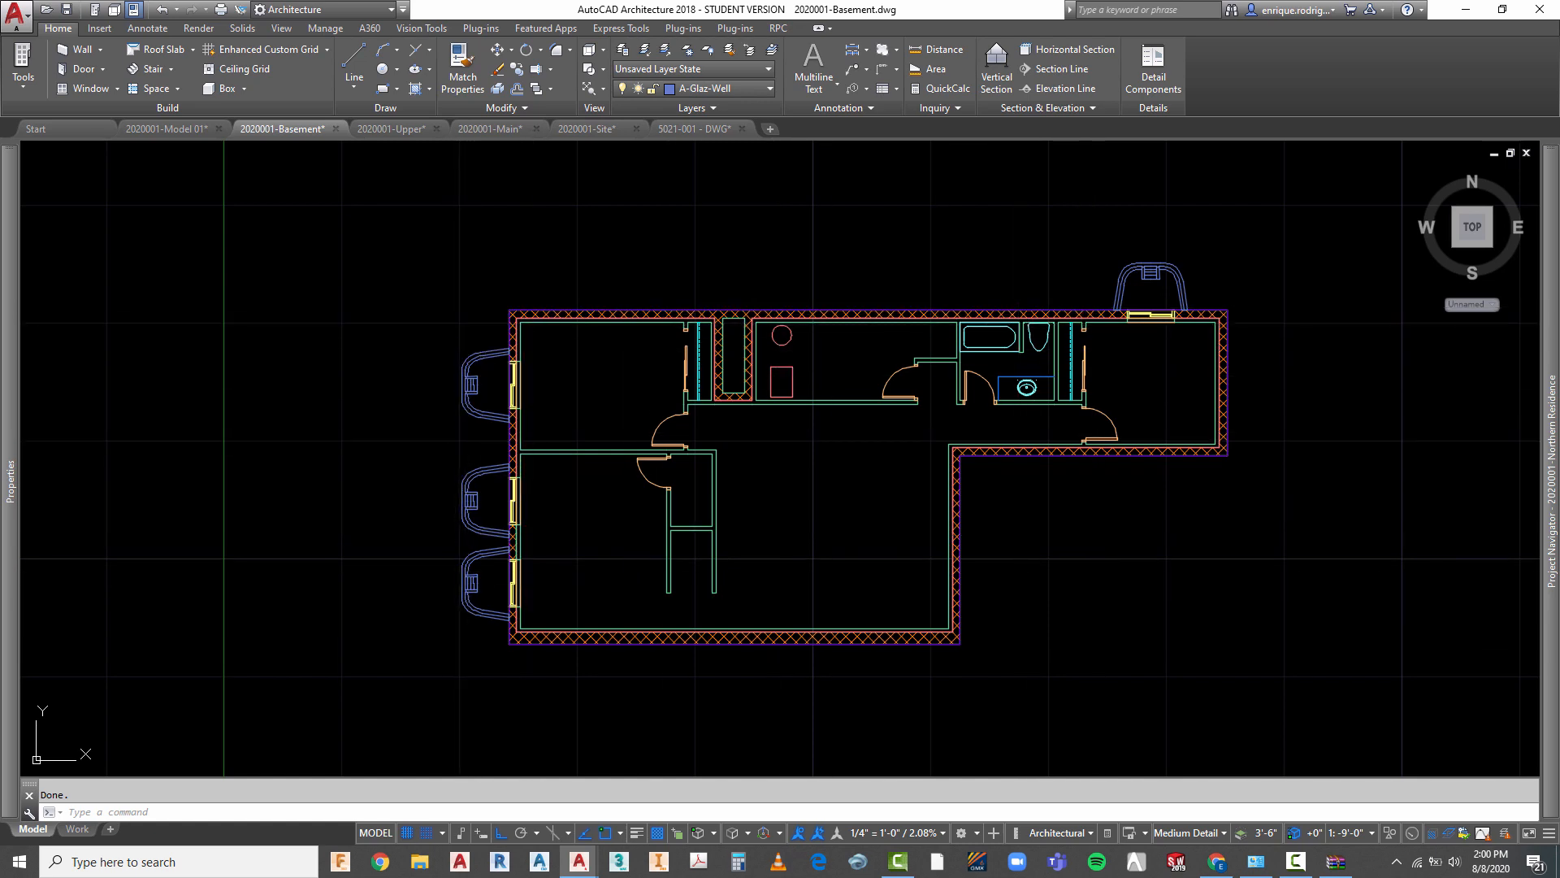
pyautogui.click(68, 10)
# - Switch to the 2020001-Main drawing and look over its floor plan
pyautogui.click(494, 132)
pyautogui.scroll(-2, 776, 425)
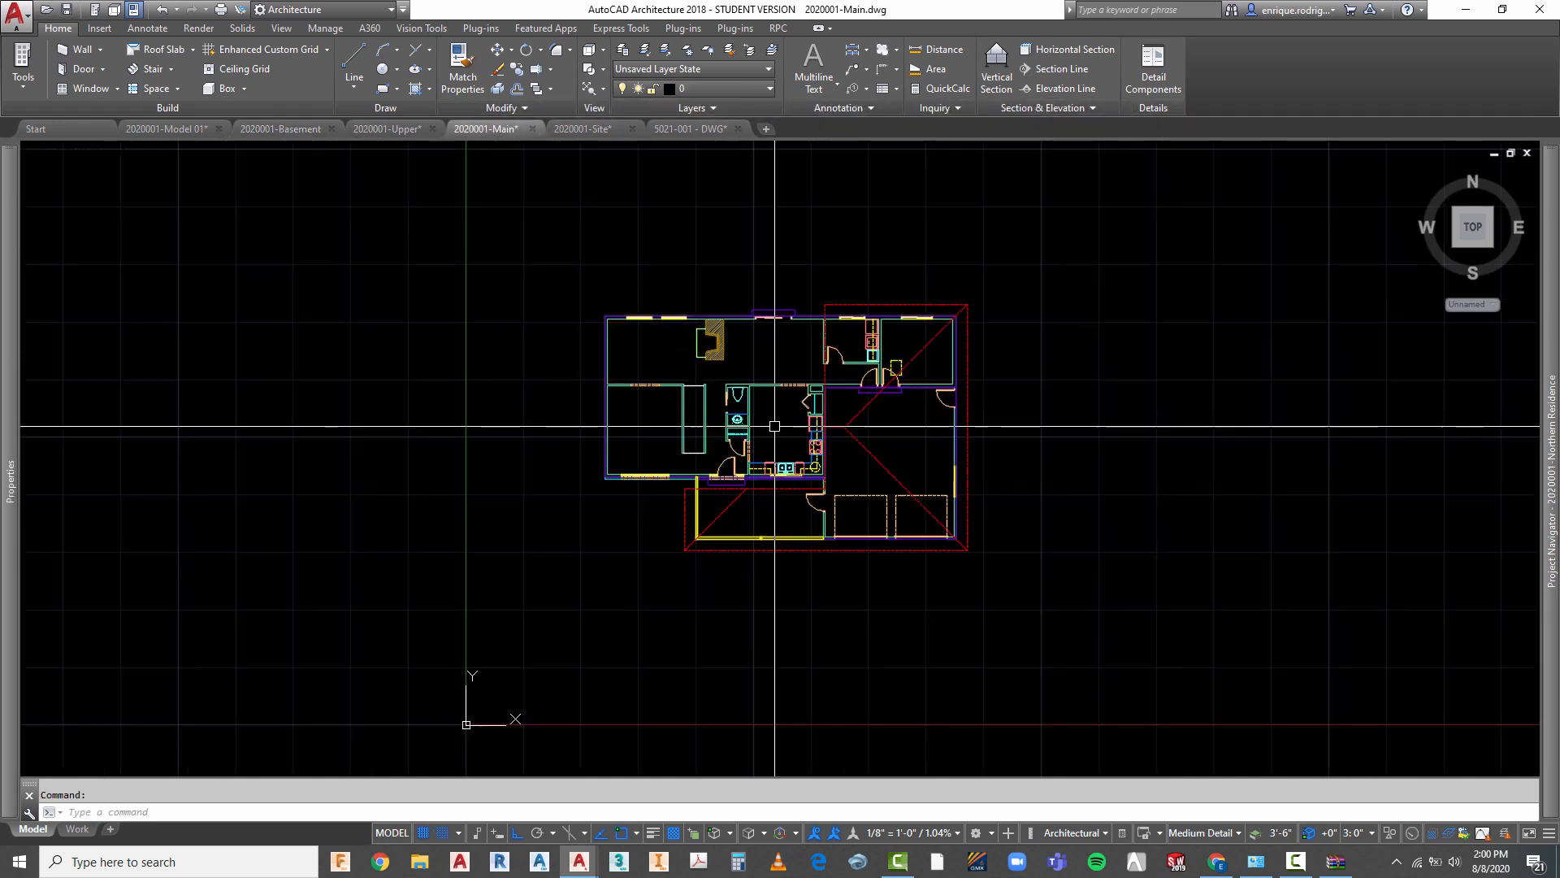
pyautogui.scroll(2, 743, 382)
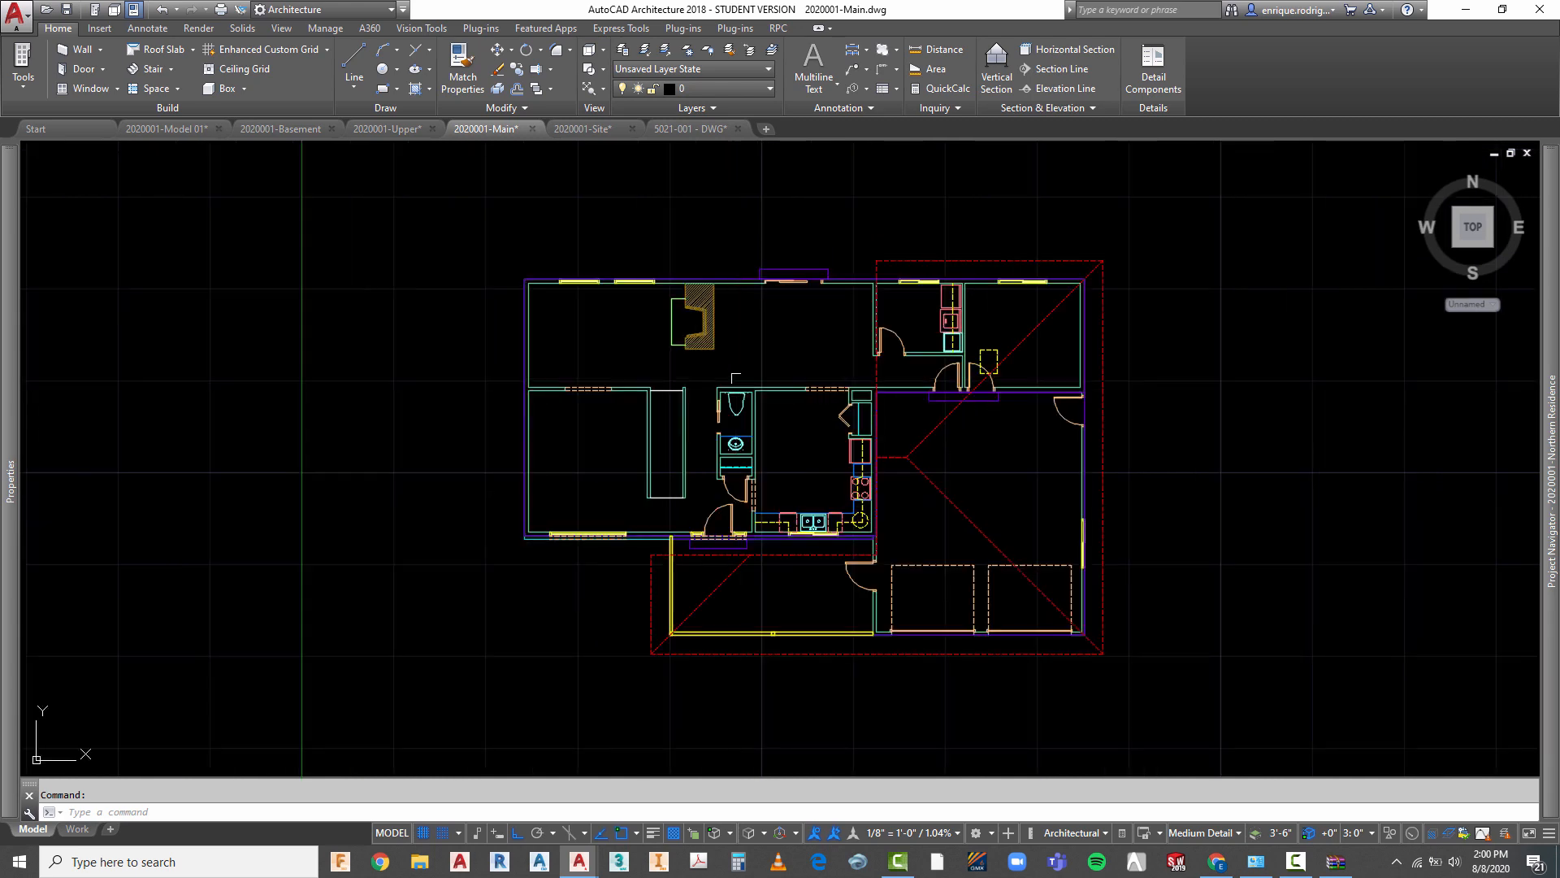
pyautogui.scroll(2, 772, 347)
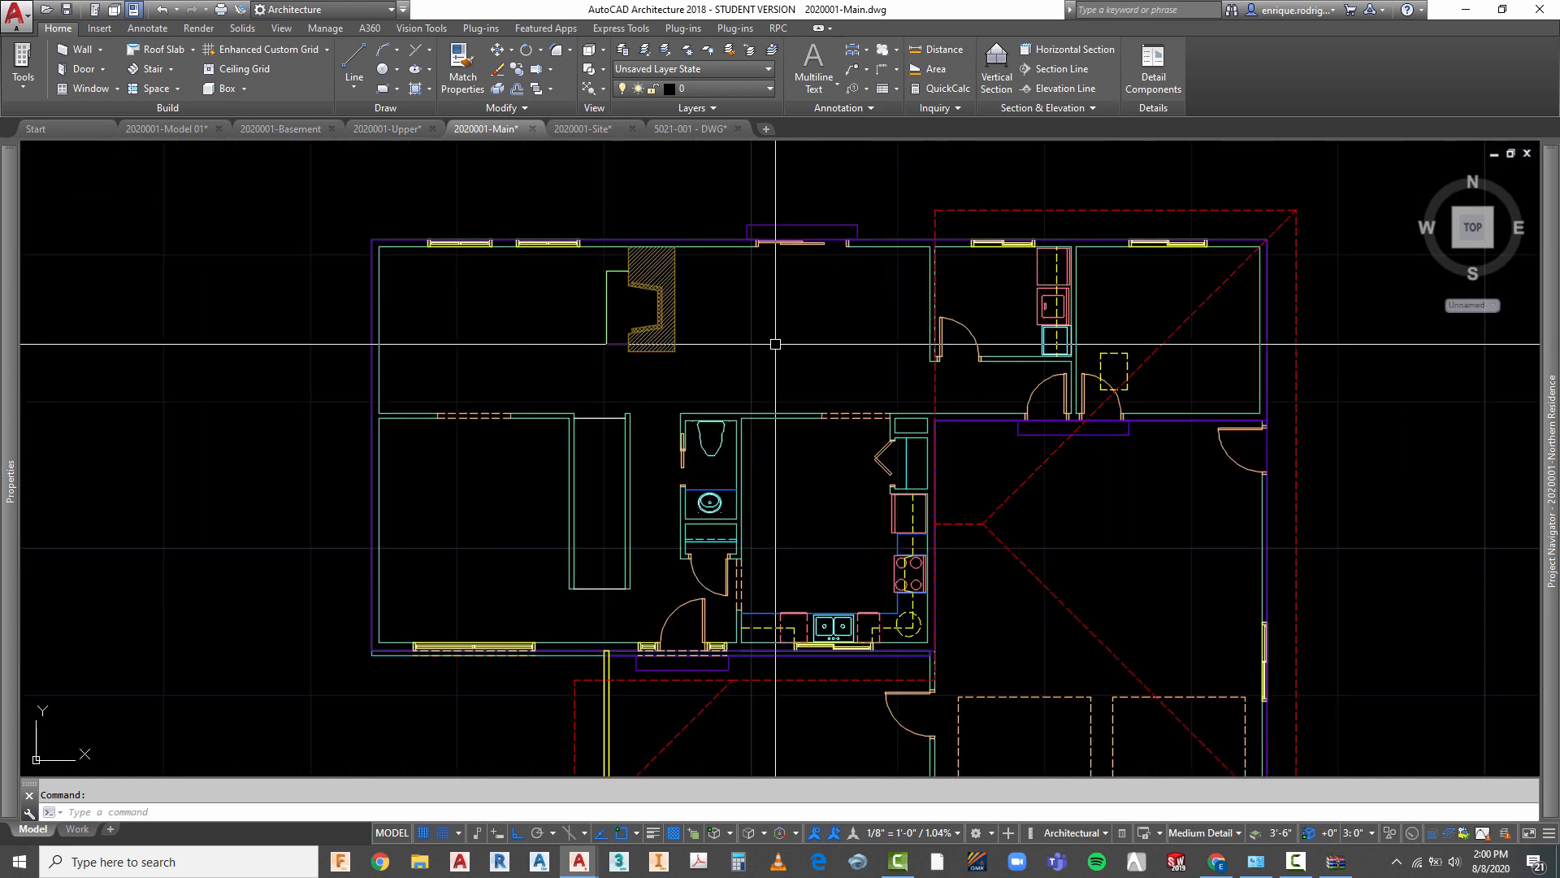
pyautogui.scroll(-2, 799, 317)
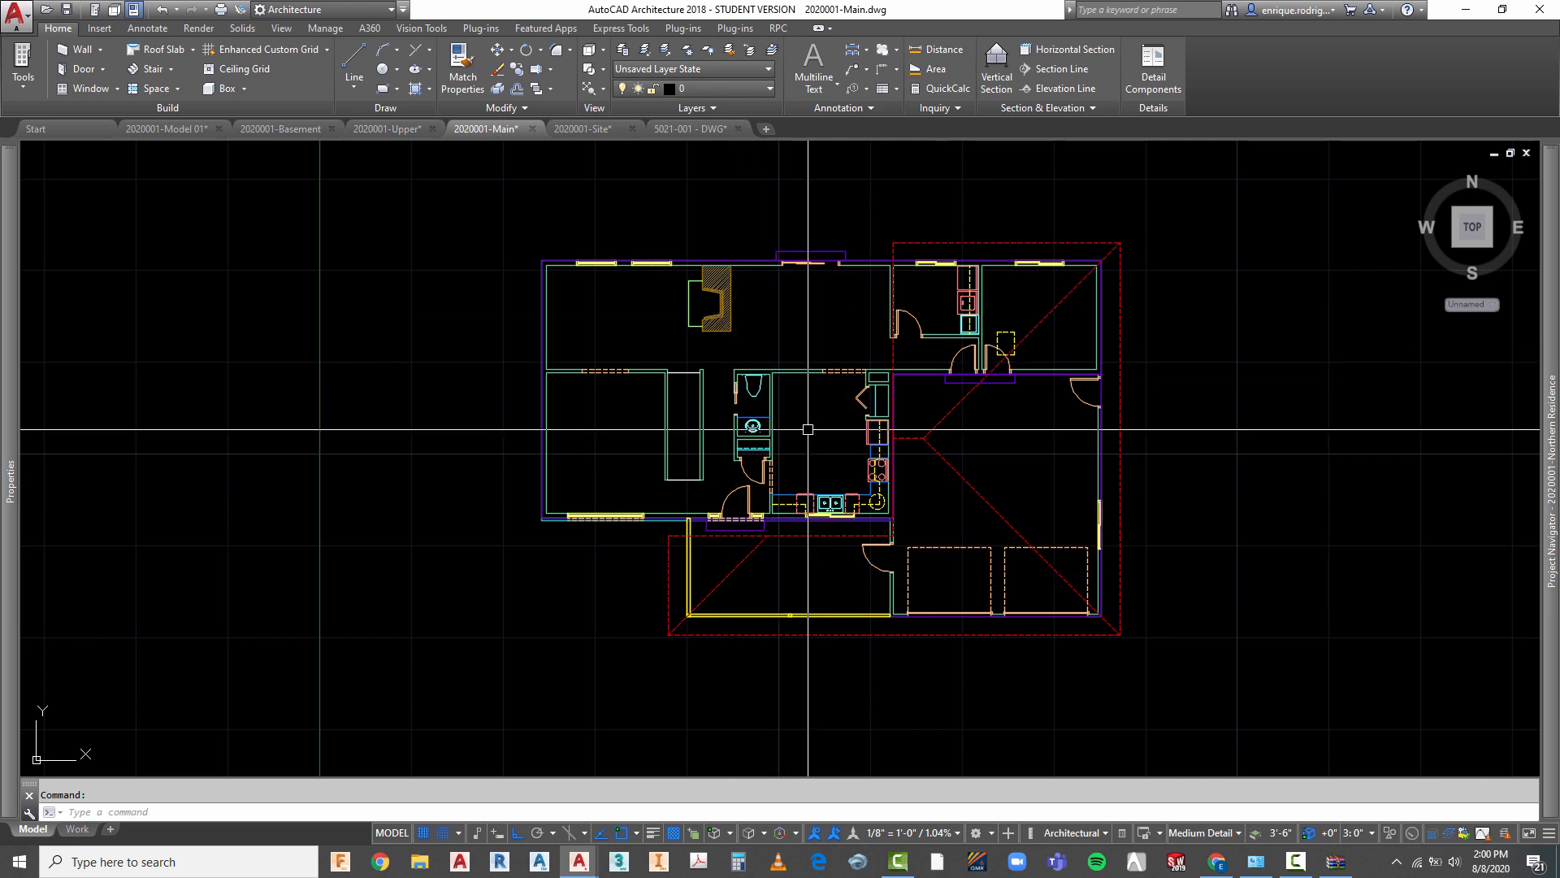
pyautogui.scroll(2, 528, 539)
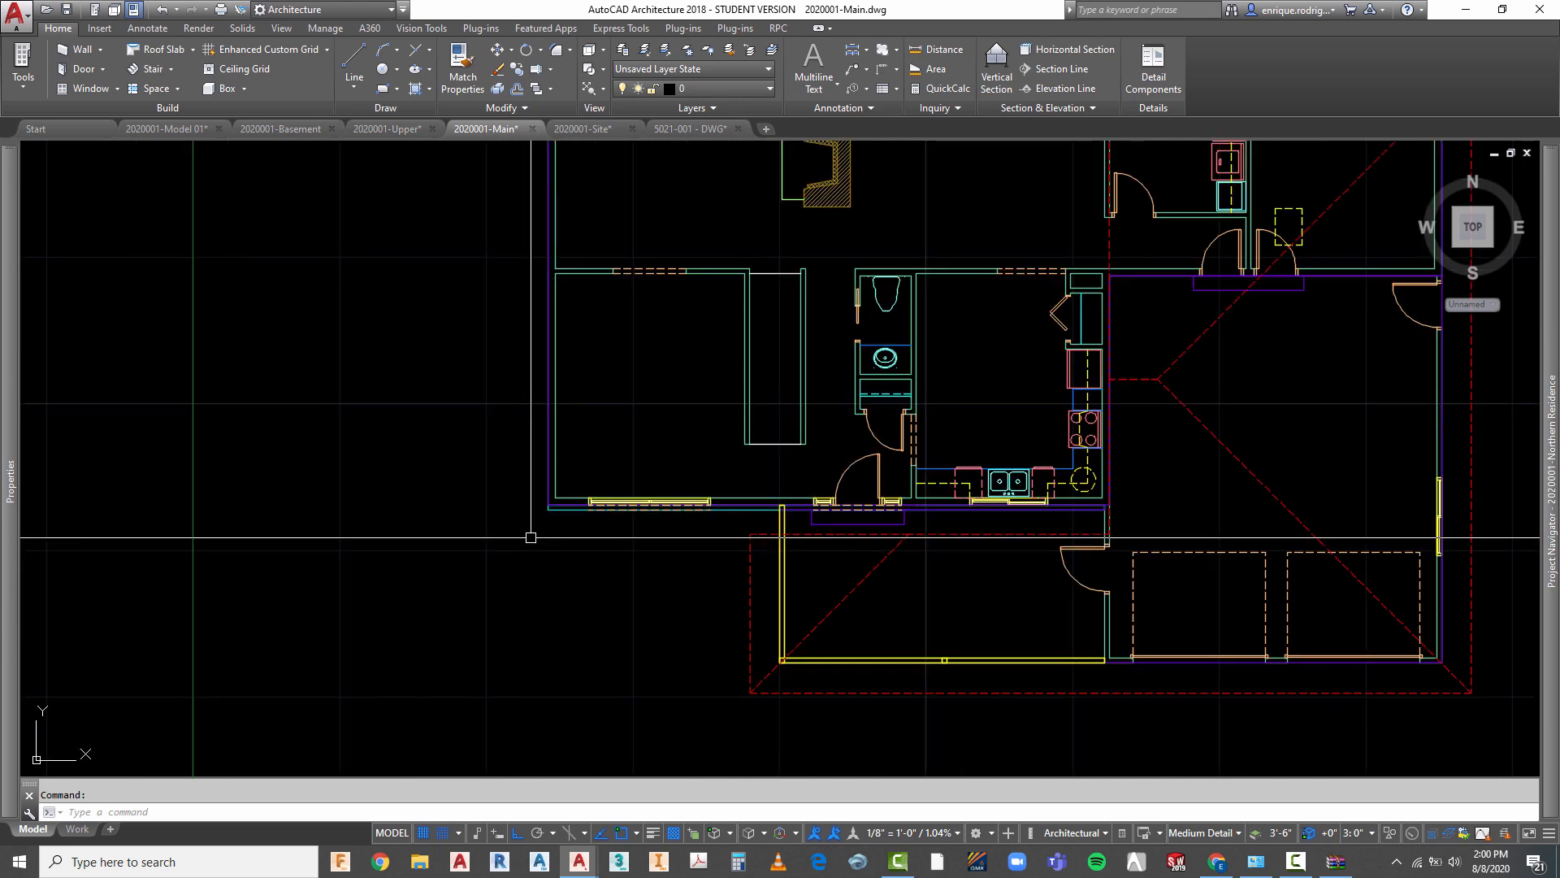
# - Orbit the main floor model into a 3D view and examine the front brick wall, porch and garage
pyautogui.rightClick(659, 337)
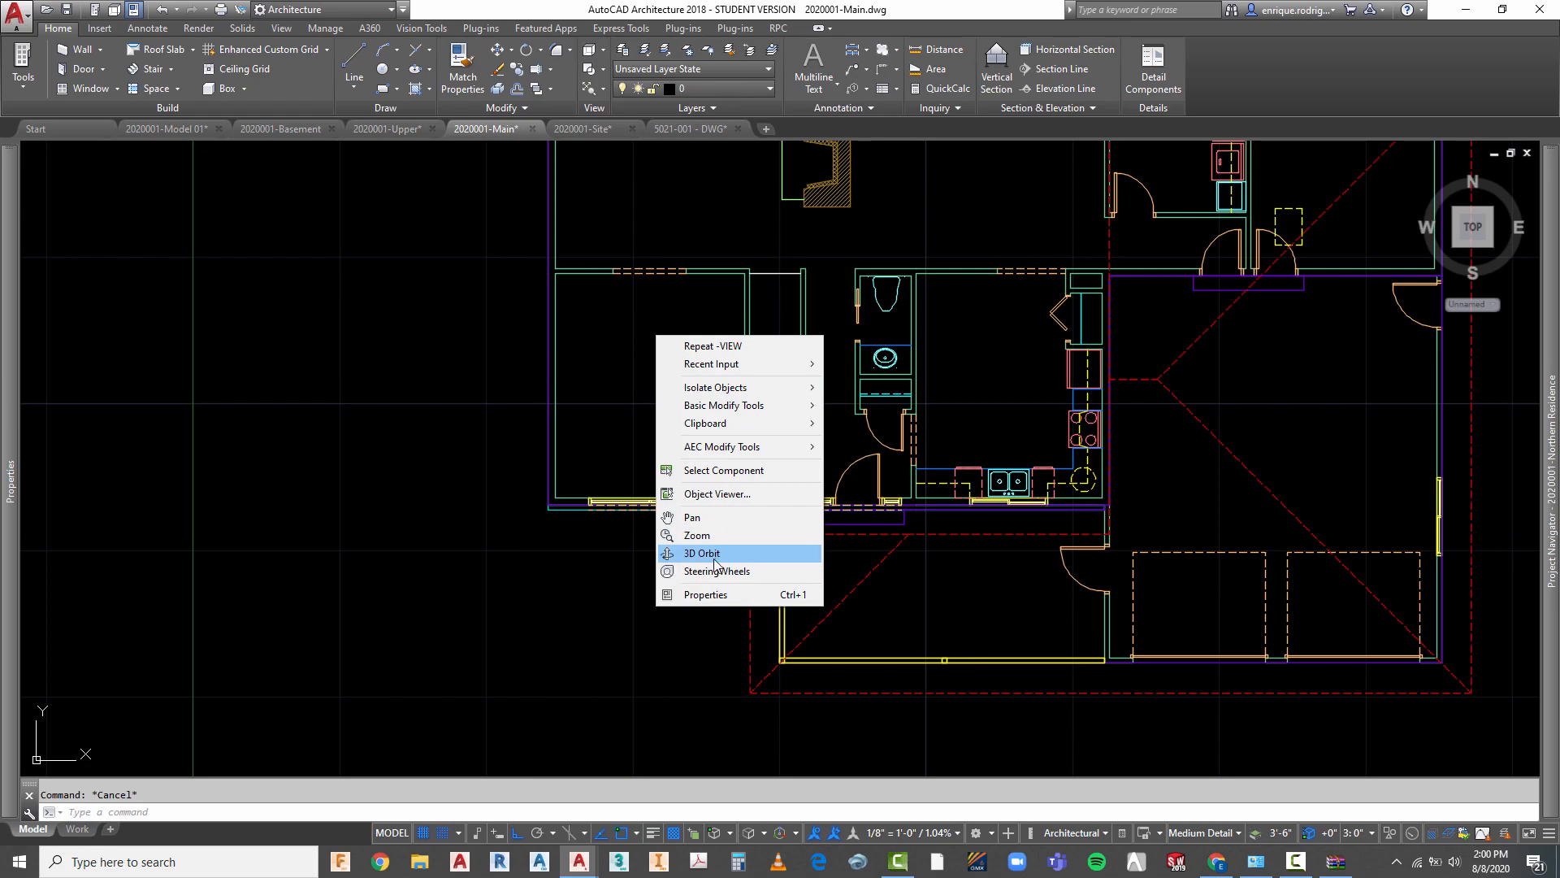
pyautogui.click(715, 553)
pyautogui.moveTo(661, 567); pyautogui.dragTo(730, 368)
pyautogui.press('Escape')
pyautogui.scroll(-2, 653, 510)
pyautogui.scroll(5, 761, 441)
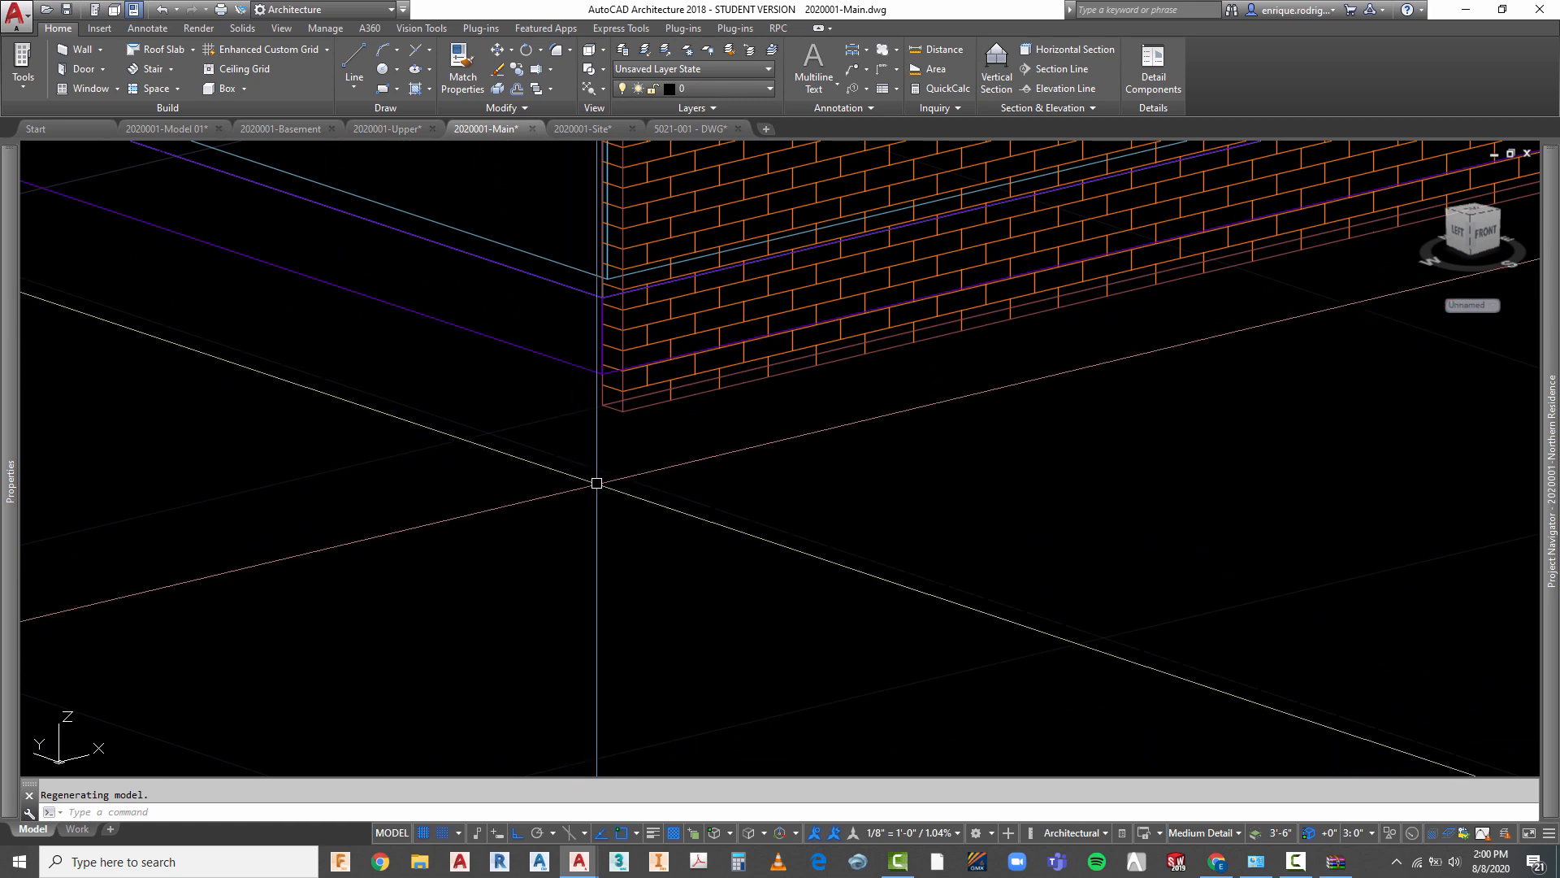
pyautogui.scroll(-3, 595, 480)
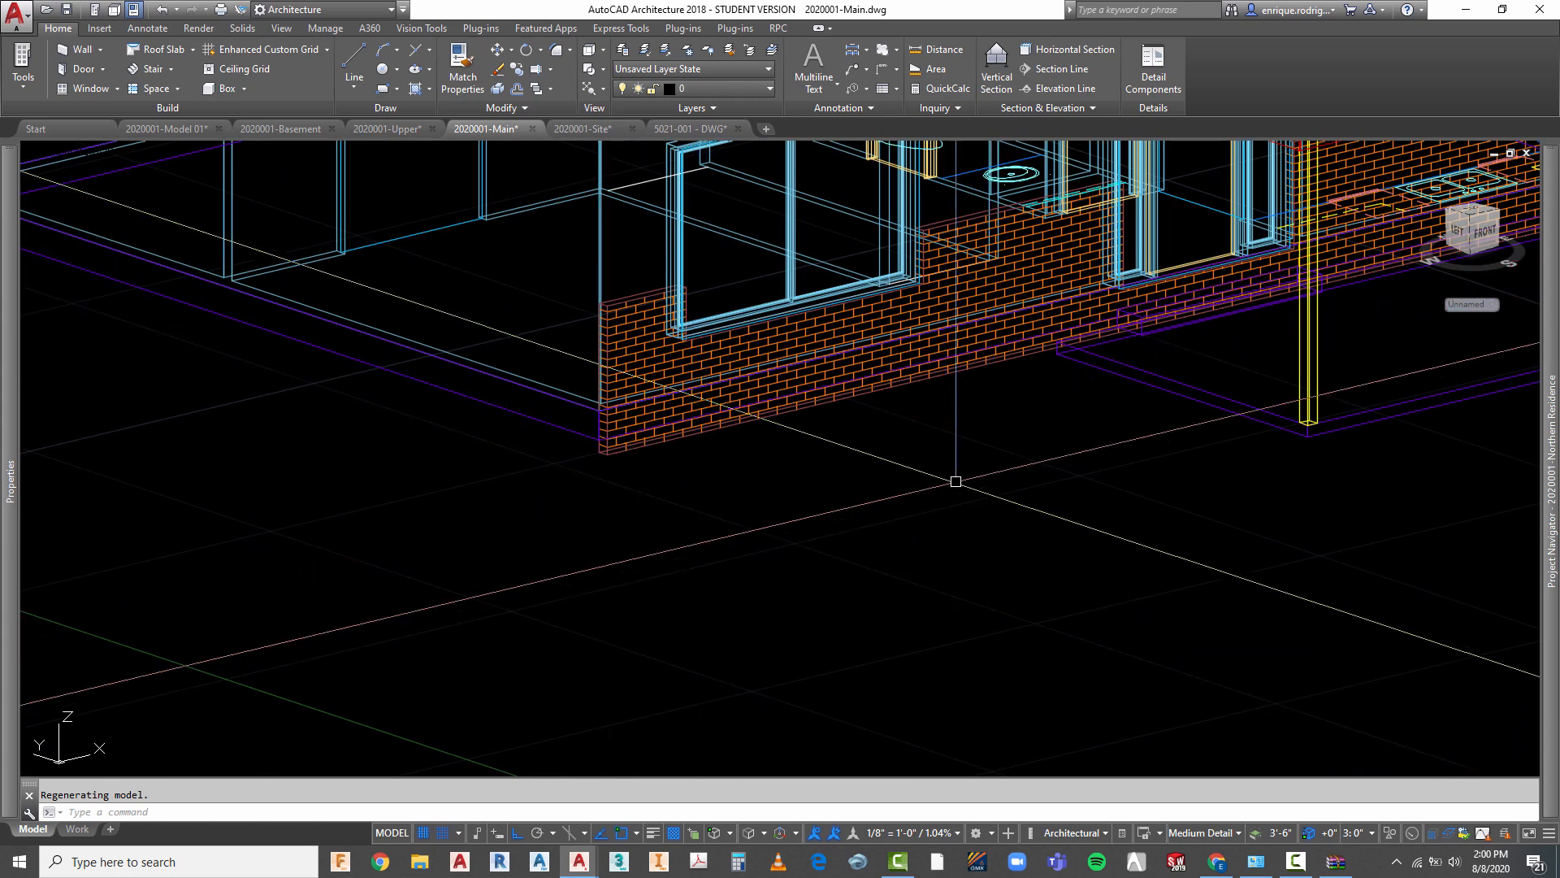
pyautogui.scroll(-3, 662, 478)
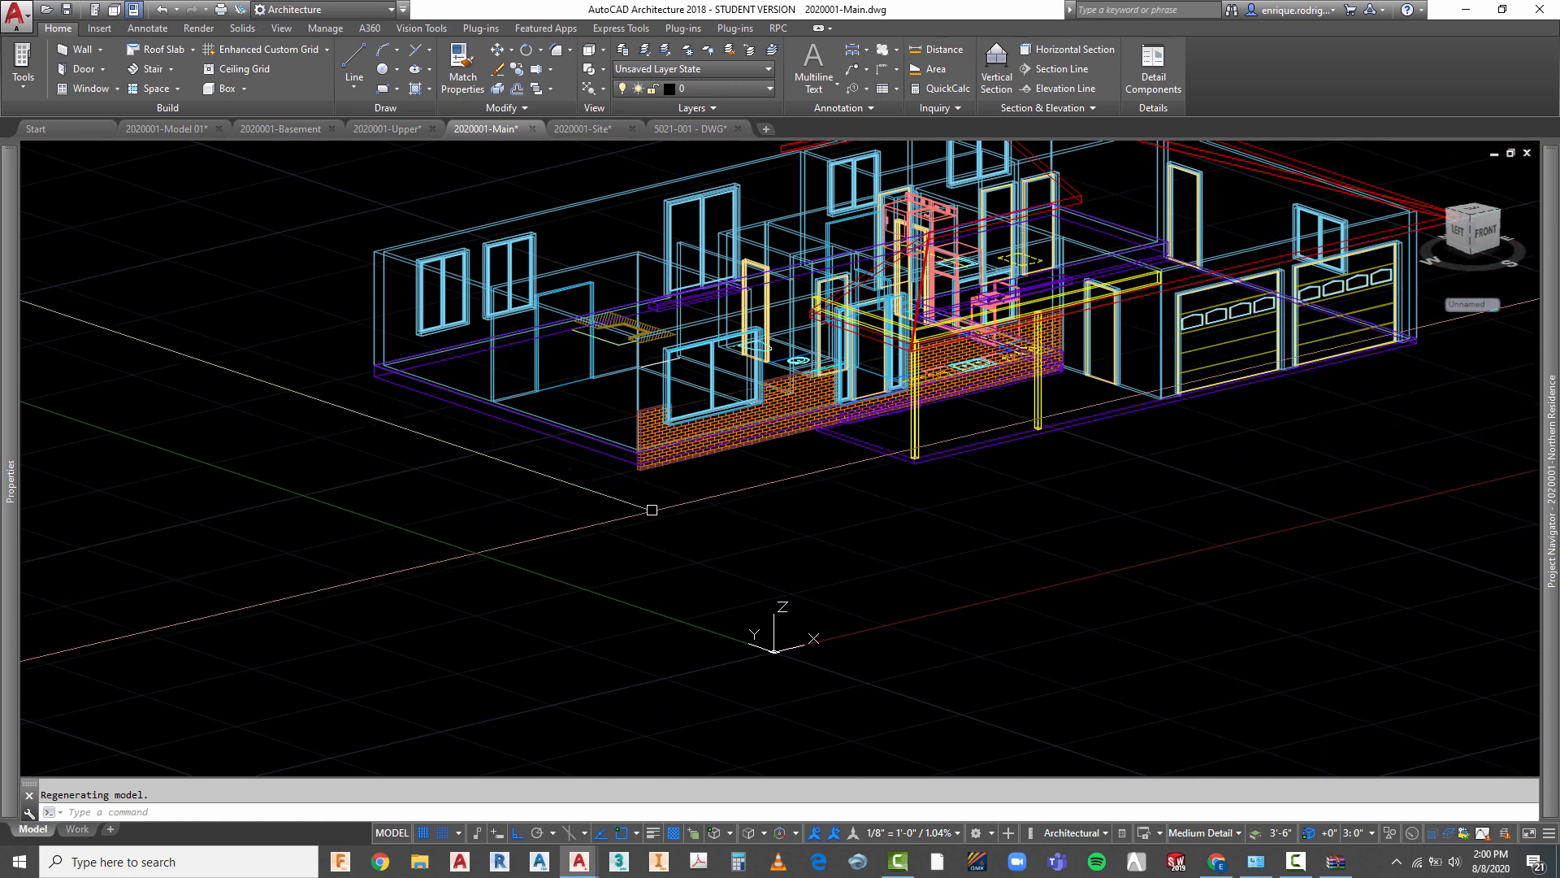
pyautogui.scroll(-2, 652, 508)
pyautogui.scroll(5, 1241, 255)
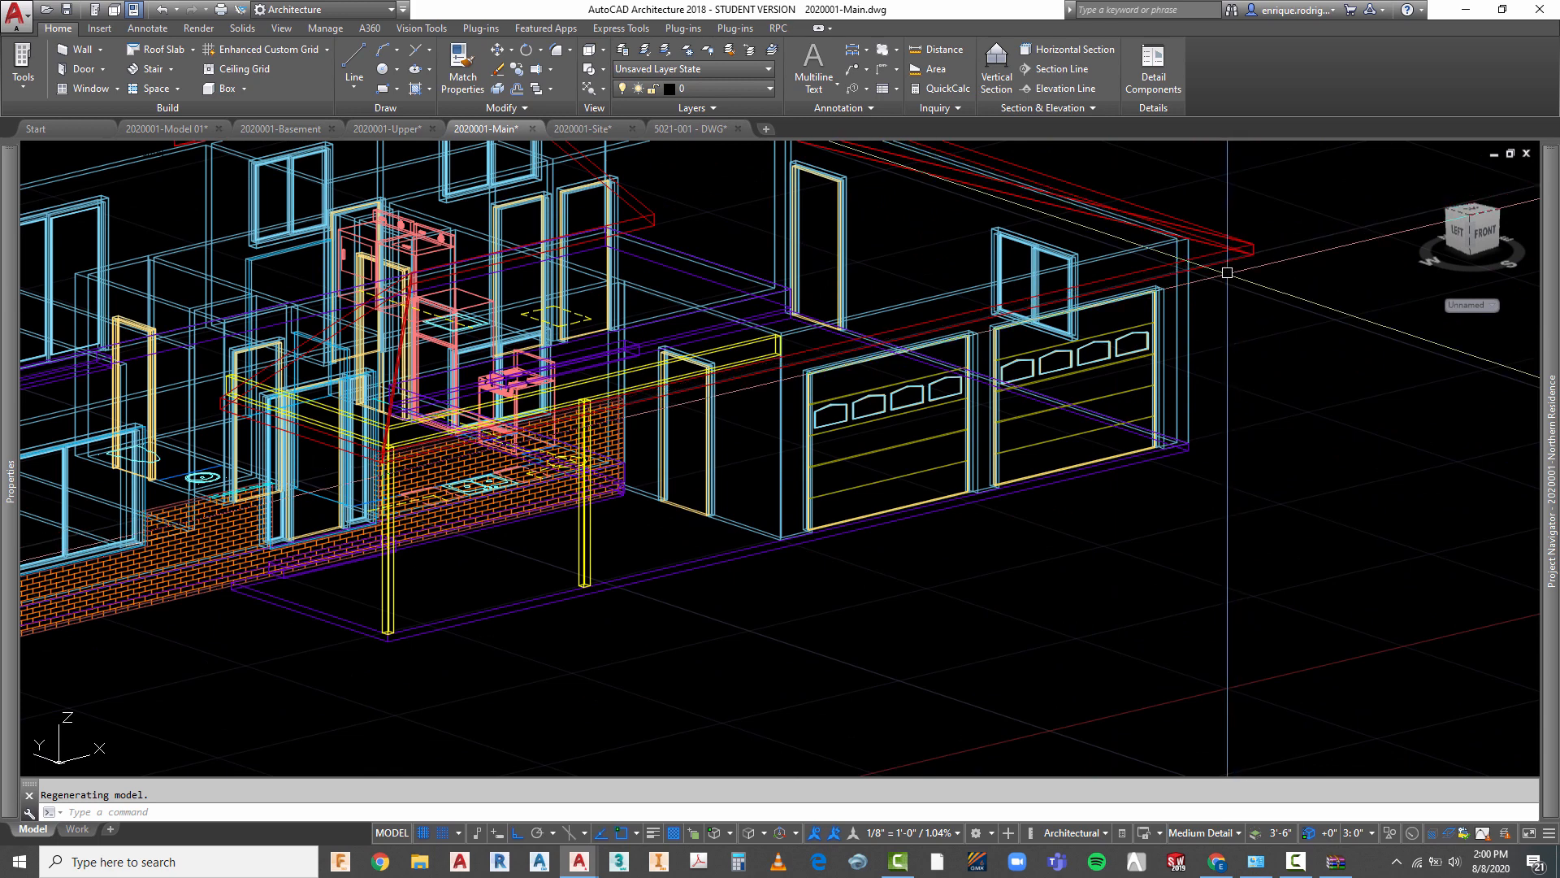
pyautogui.scroll(-3, 1219, 272)
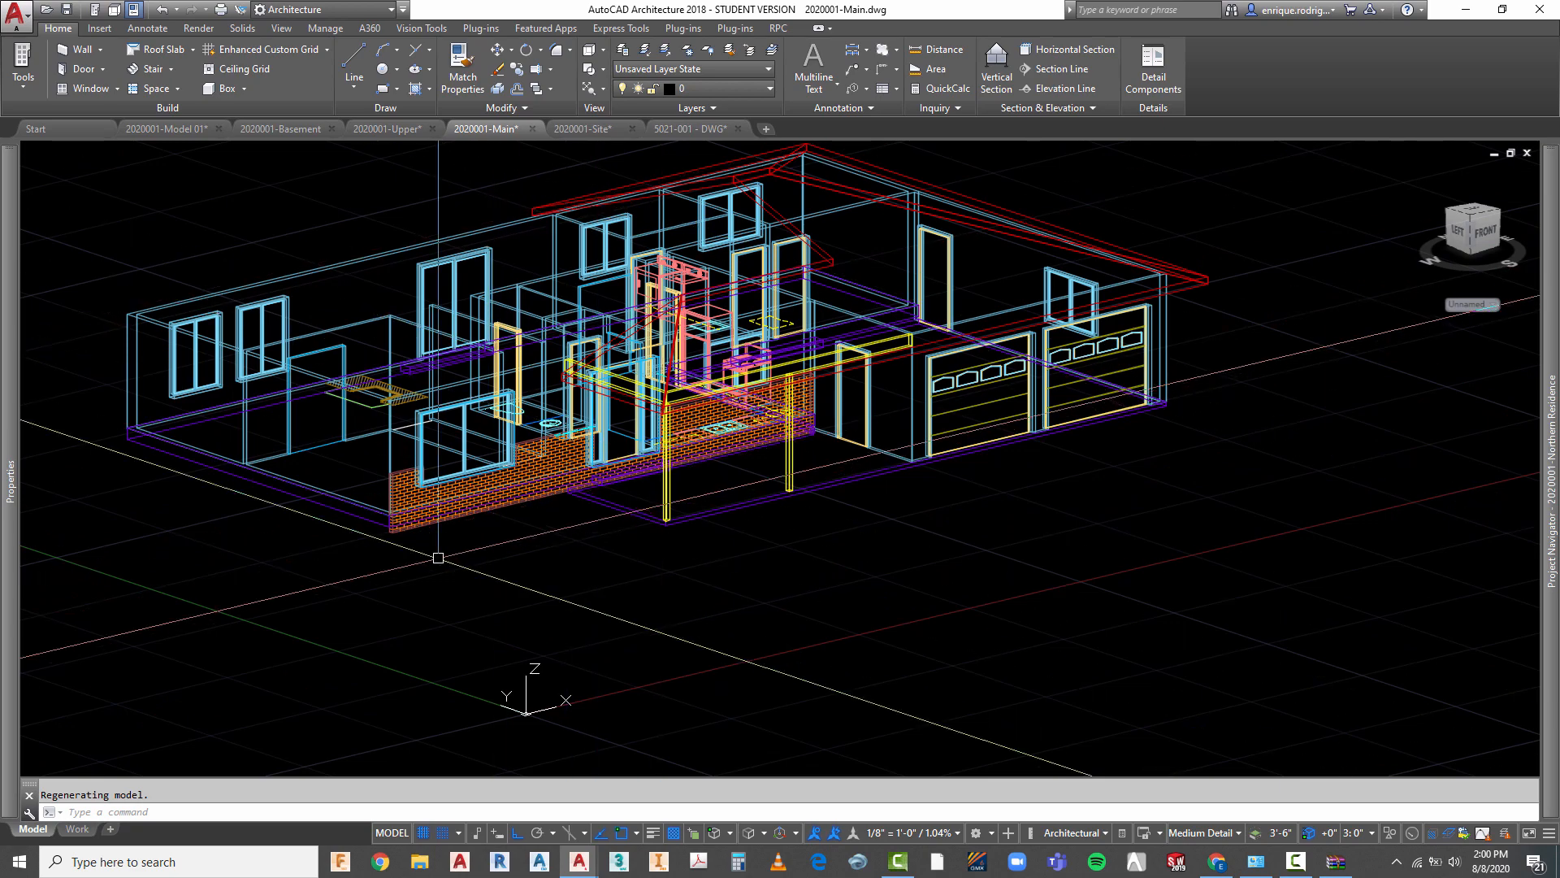
# - Inspect the lower outer corner of the front brick wall where it meets the floor slab
pyautogui.scroll(5, 383, 549)
pyautogui.press('Escape')
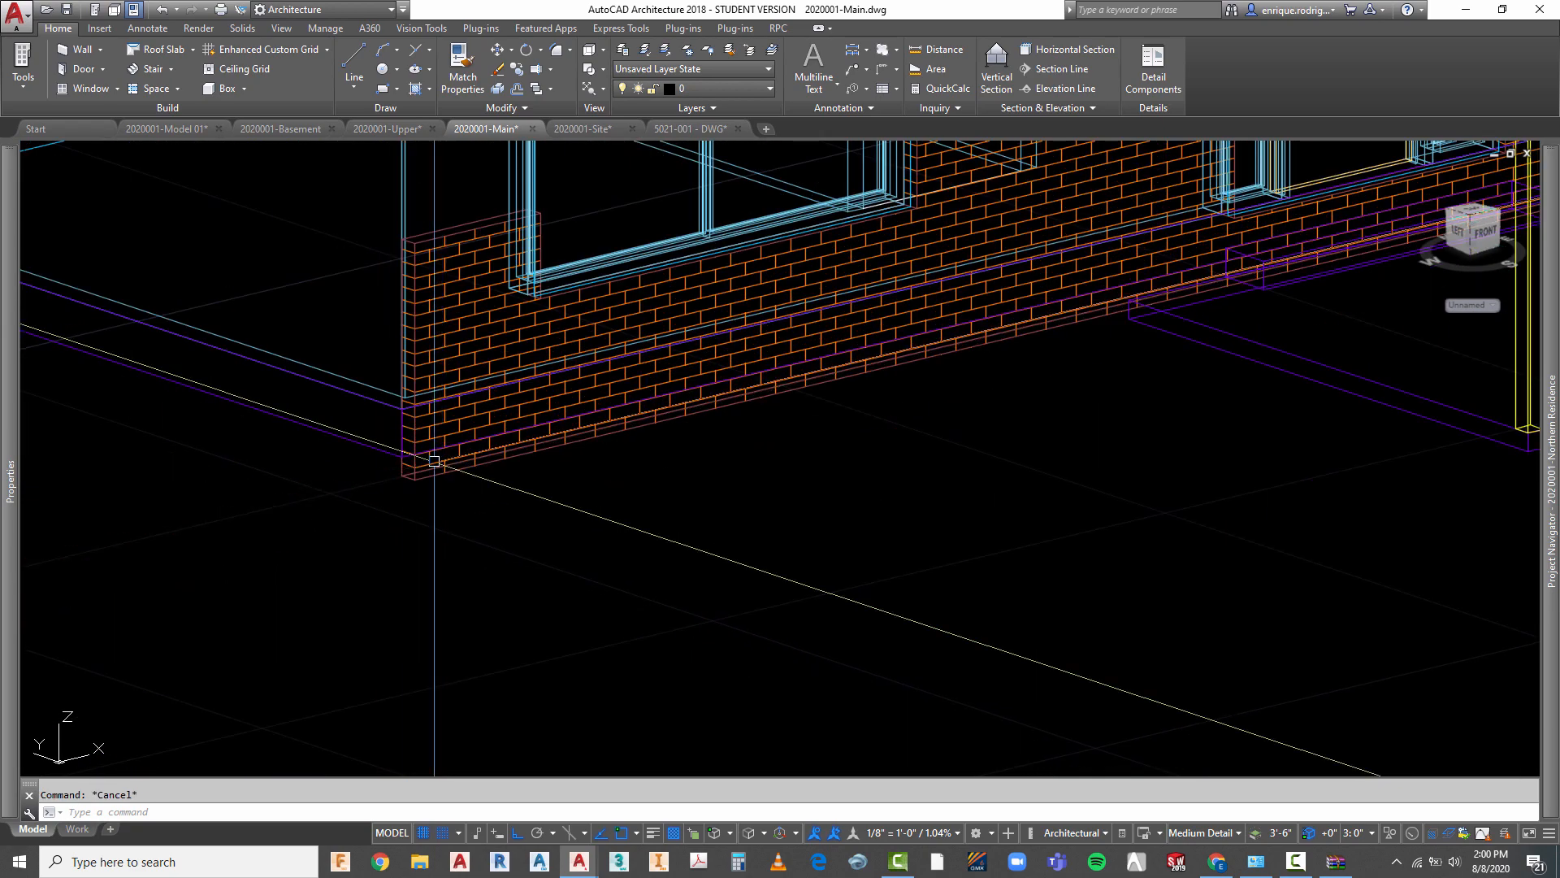
pyautogui.click(430, 461)
pyautogui.scroll(-5, 642, 587)
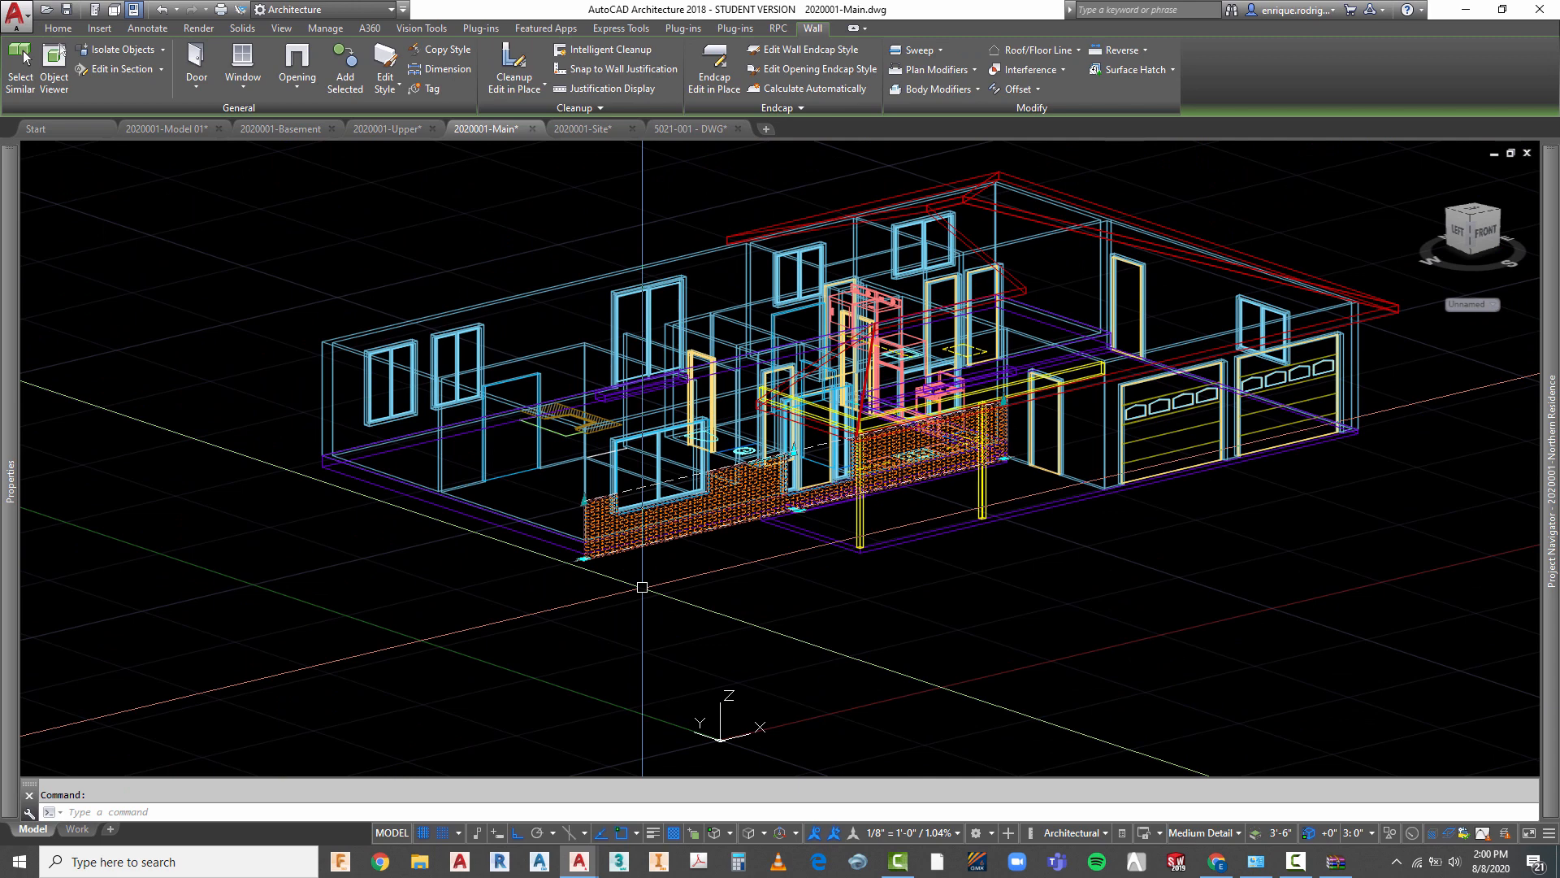
pyautogui.press('Escape')
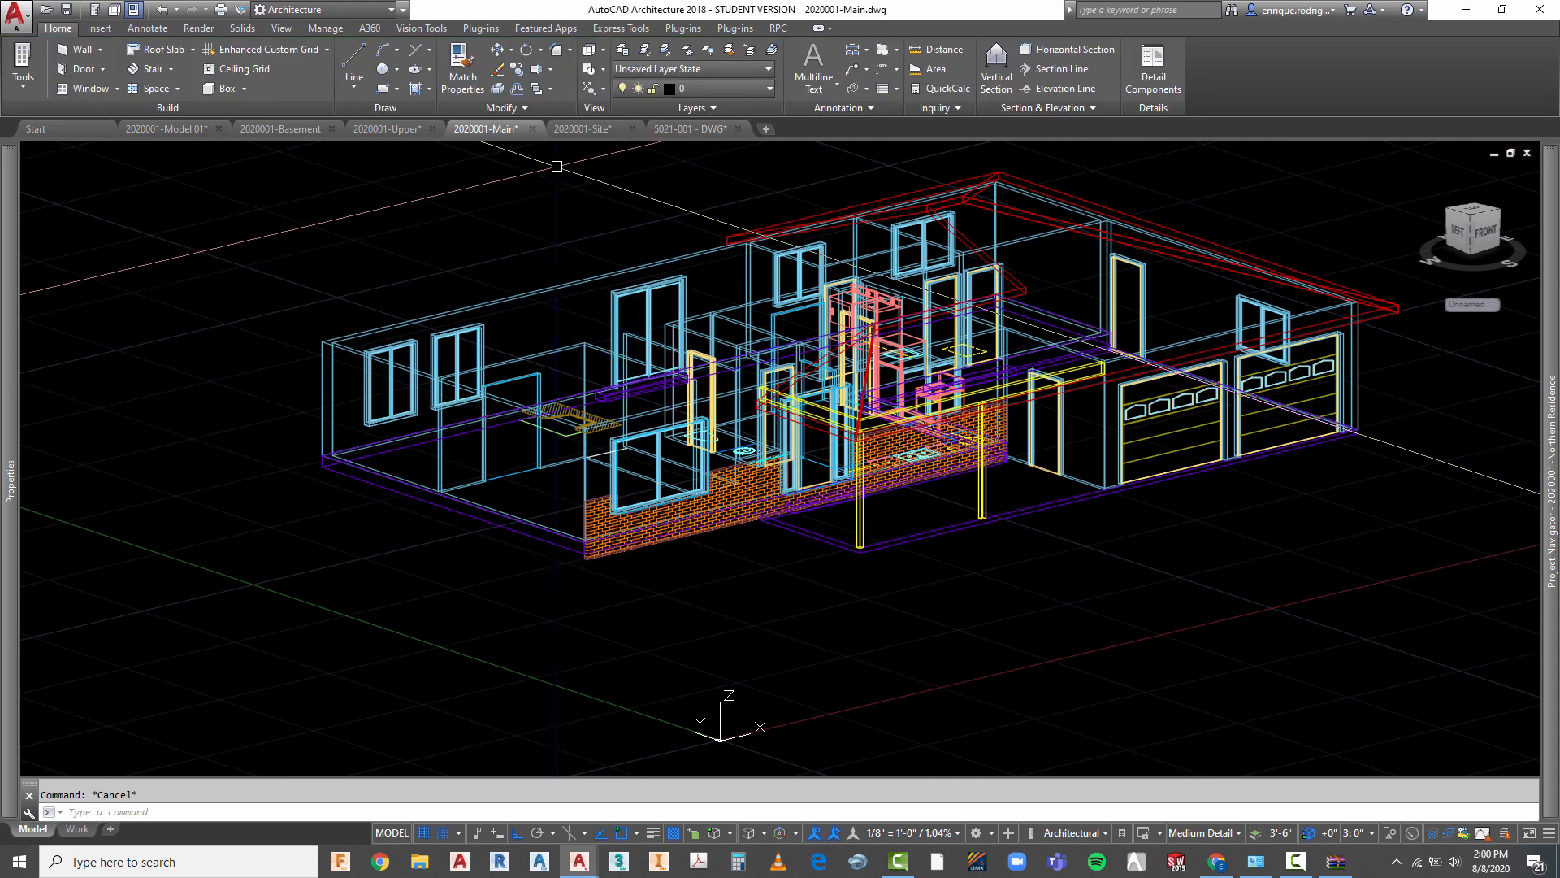
pyautogui.scroll(5, 683, 634)
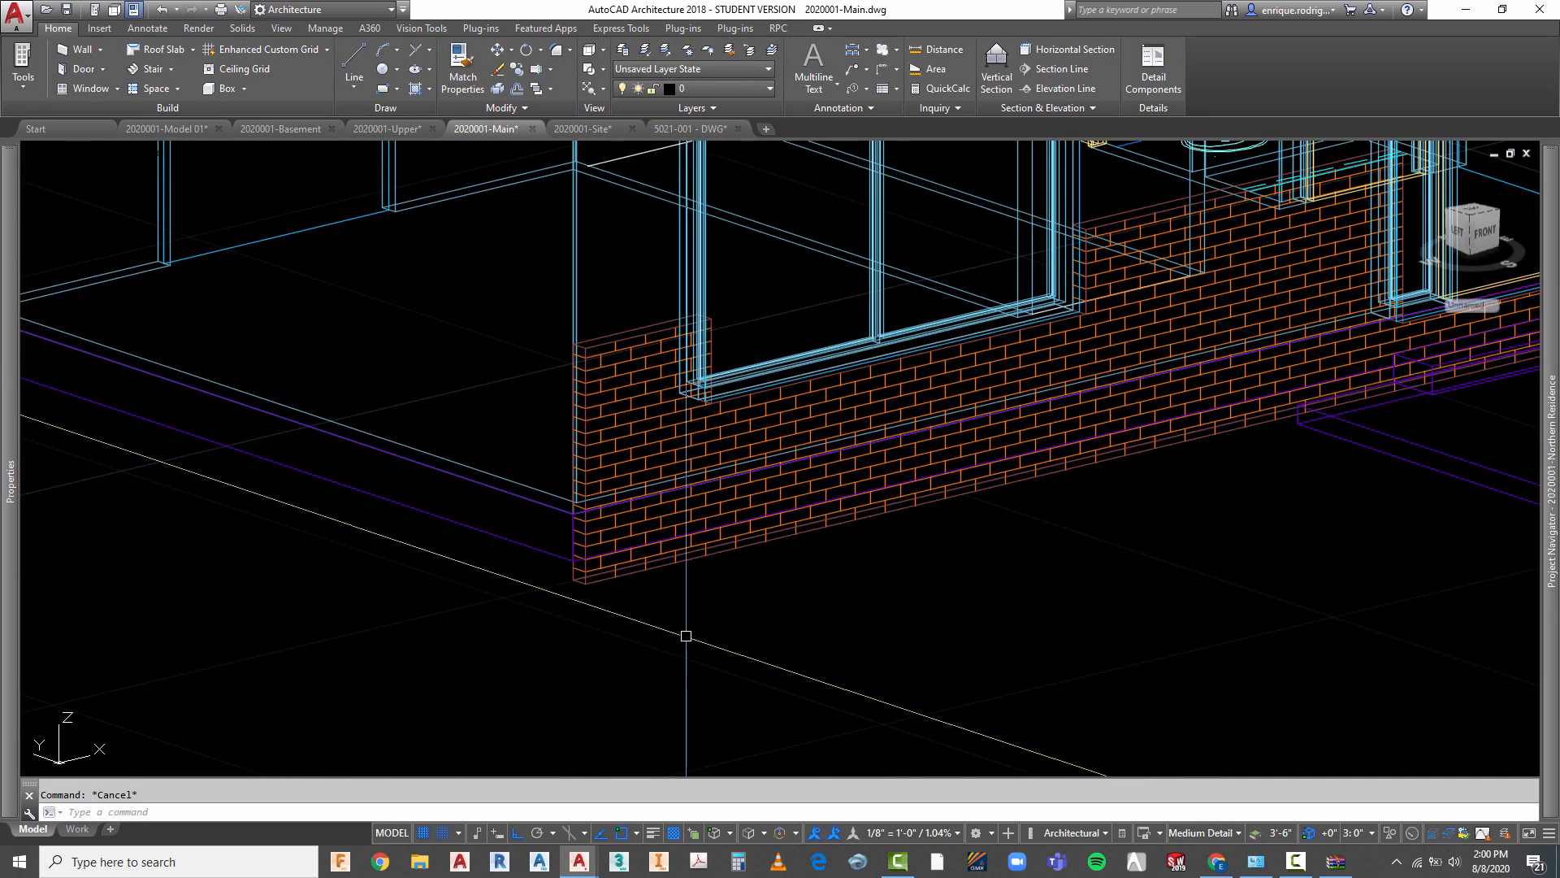
pyautogui.scroll(-4, 656, 606)
pyautogui.scroll(-3, 655, 605)
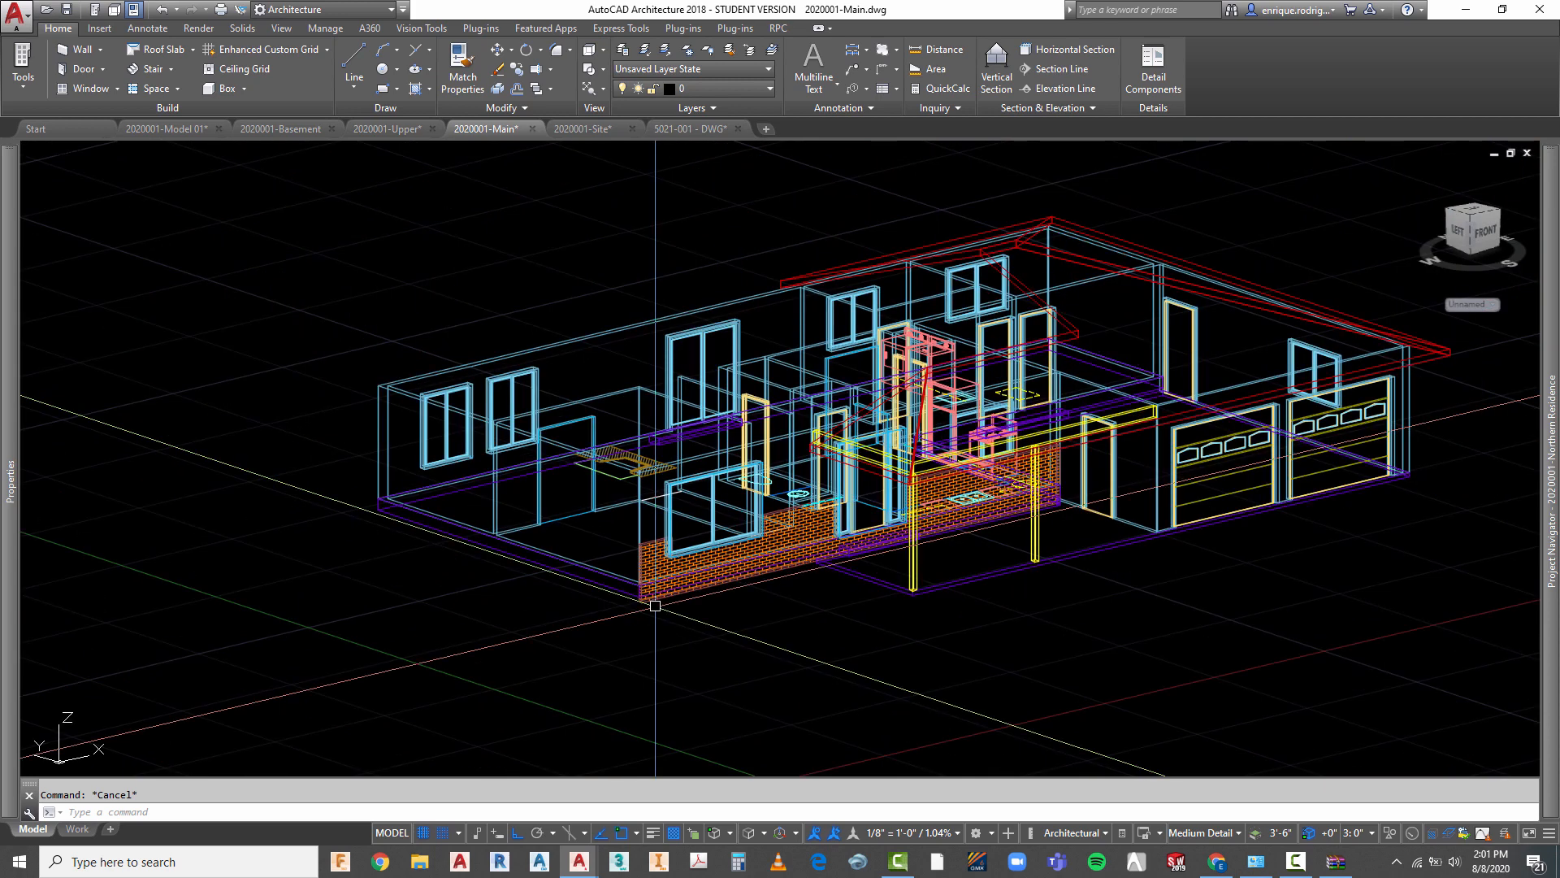
# - Return the main floor model to the top view, framed on the front porch
pyautogui.click(590, 54)
pyautogui.scroll(5, 568, 594)
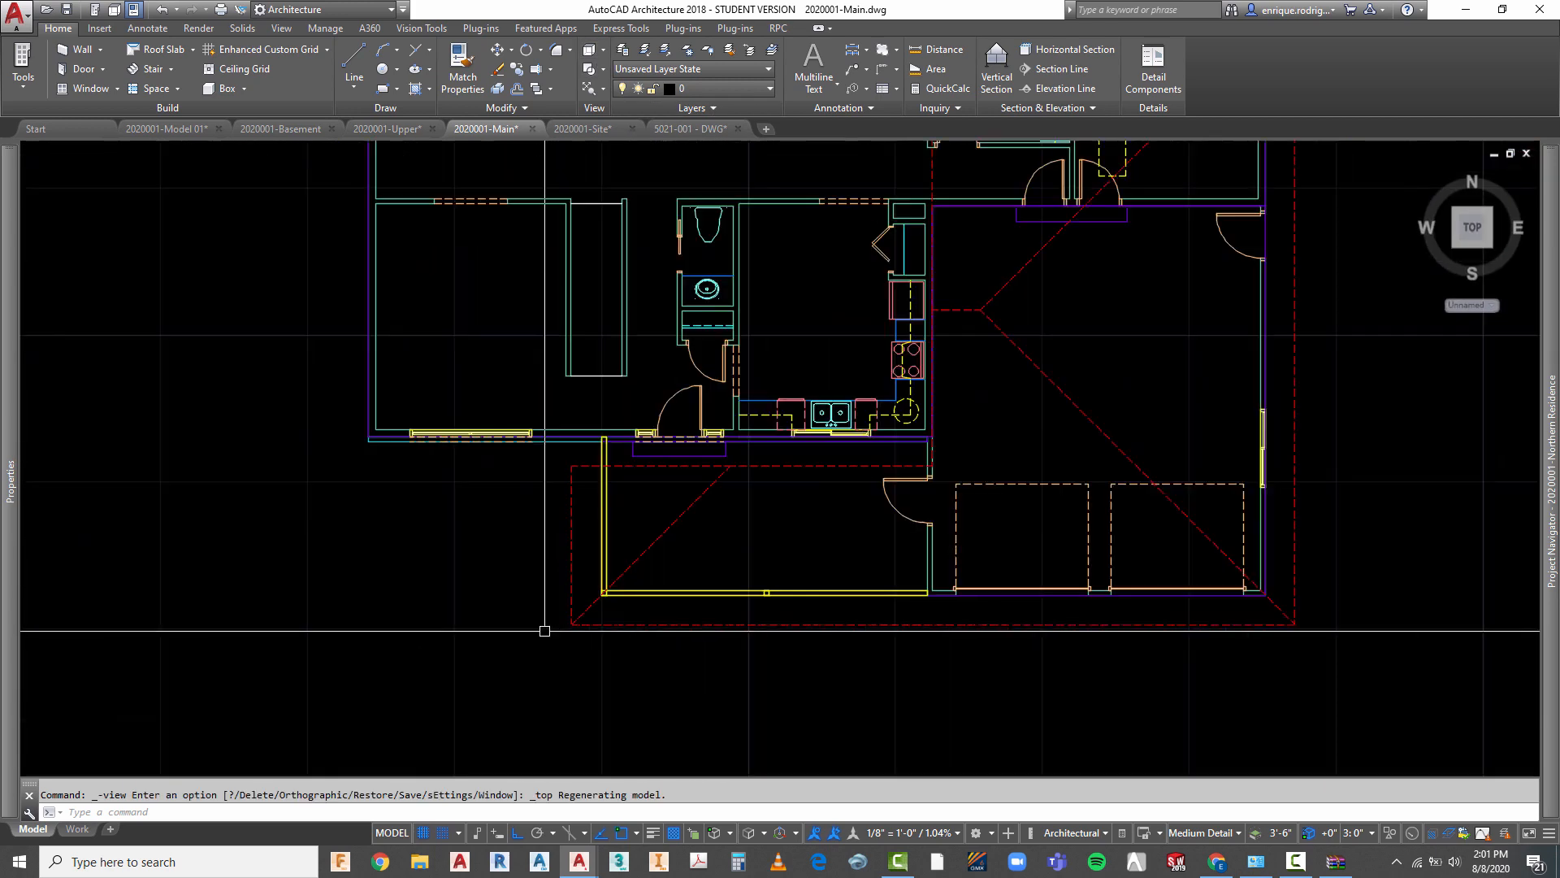
pyautogui.scroll(-2, 509, 369)
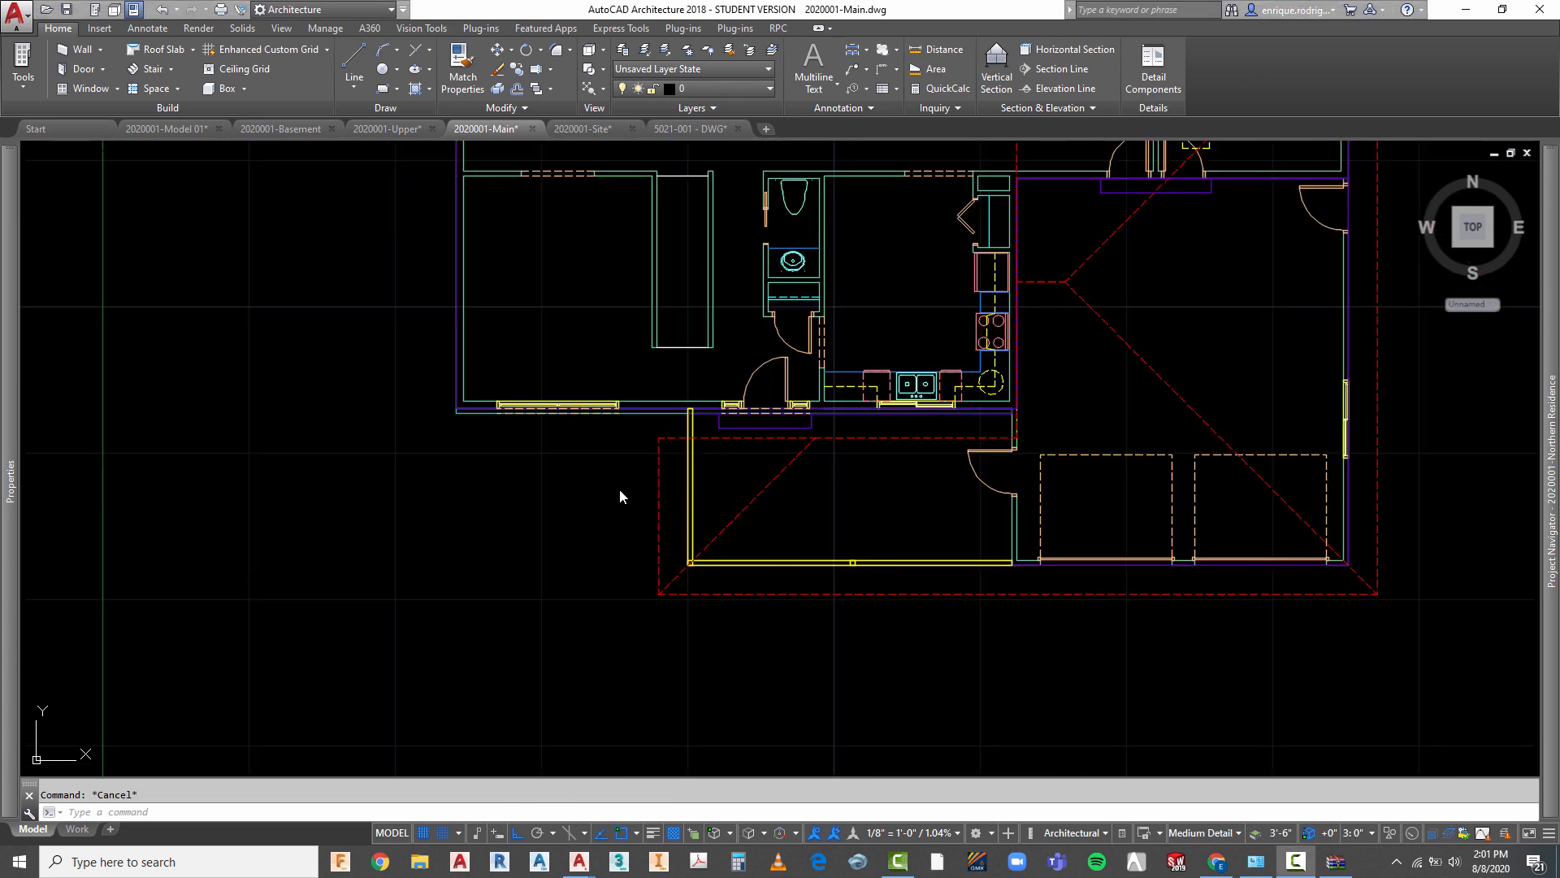
pyautogui.scroll(-1, 610, 503)
pyautogui.scroll(3, 634, 488)
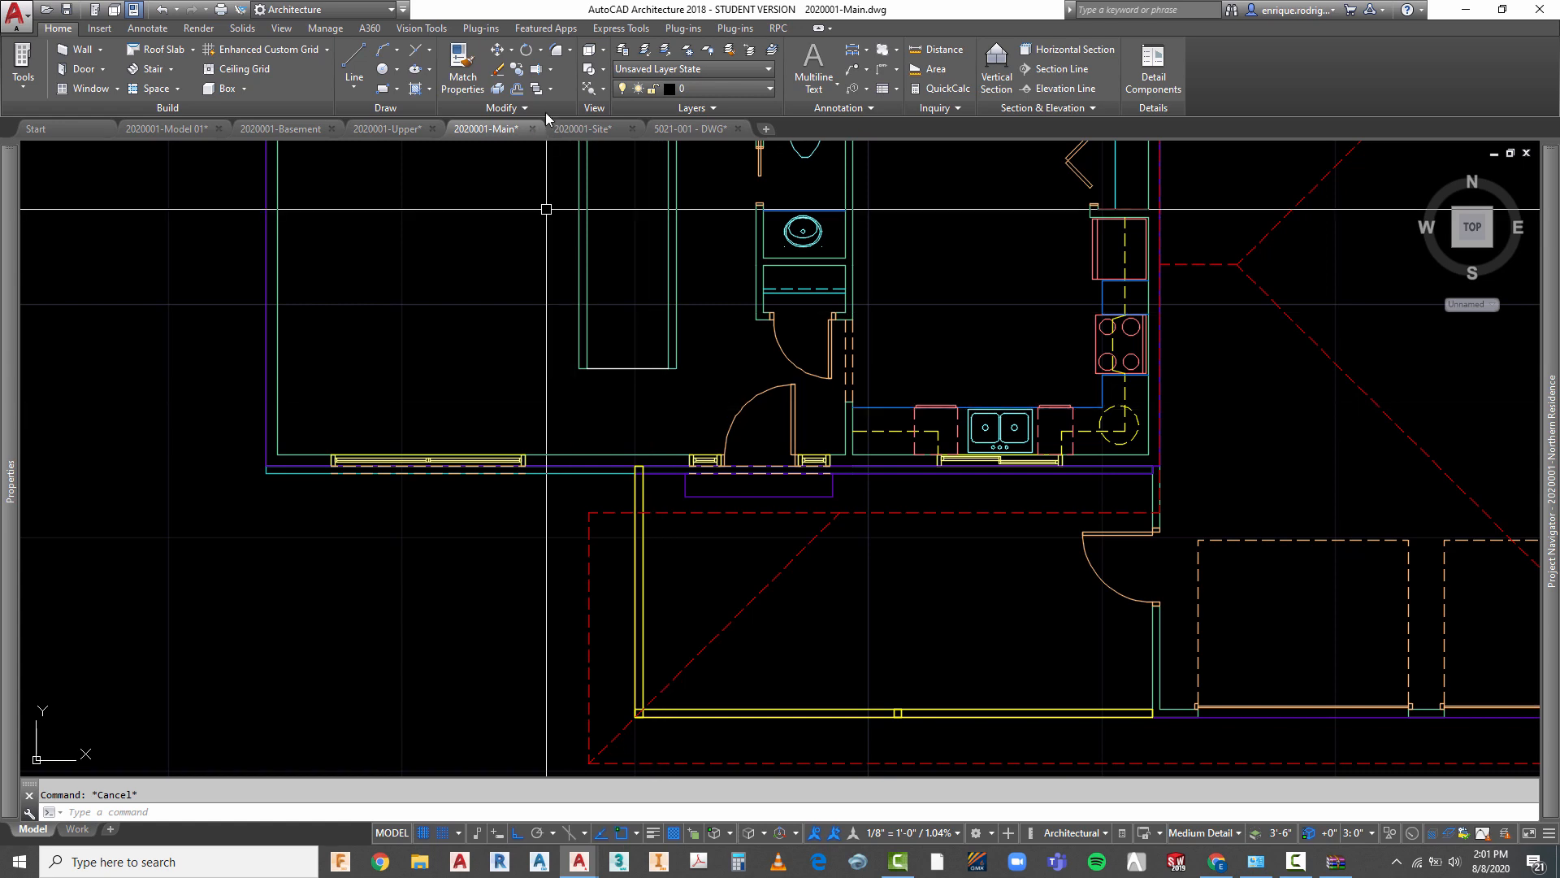
# - Isolate the A-Roof-Slab layer using the dashed red roof outline around the porch
pyautogui.click(645, 51)
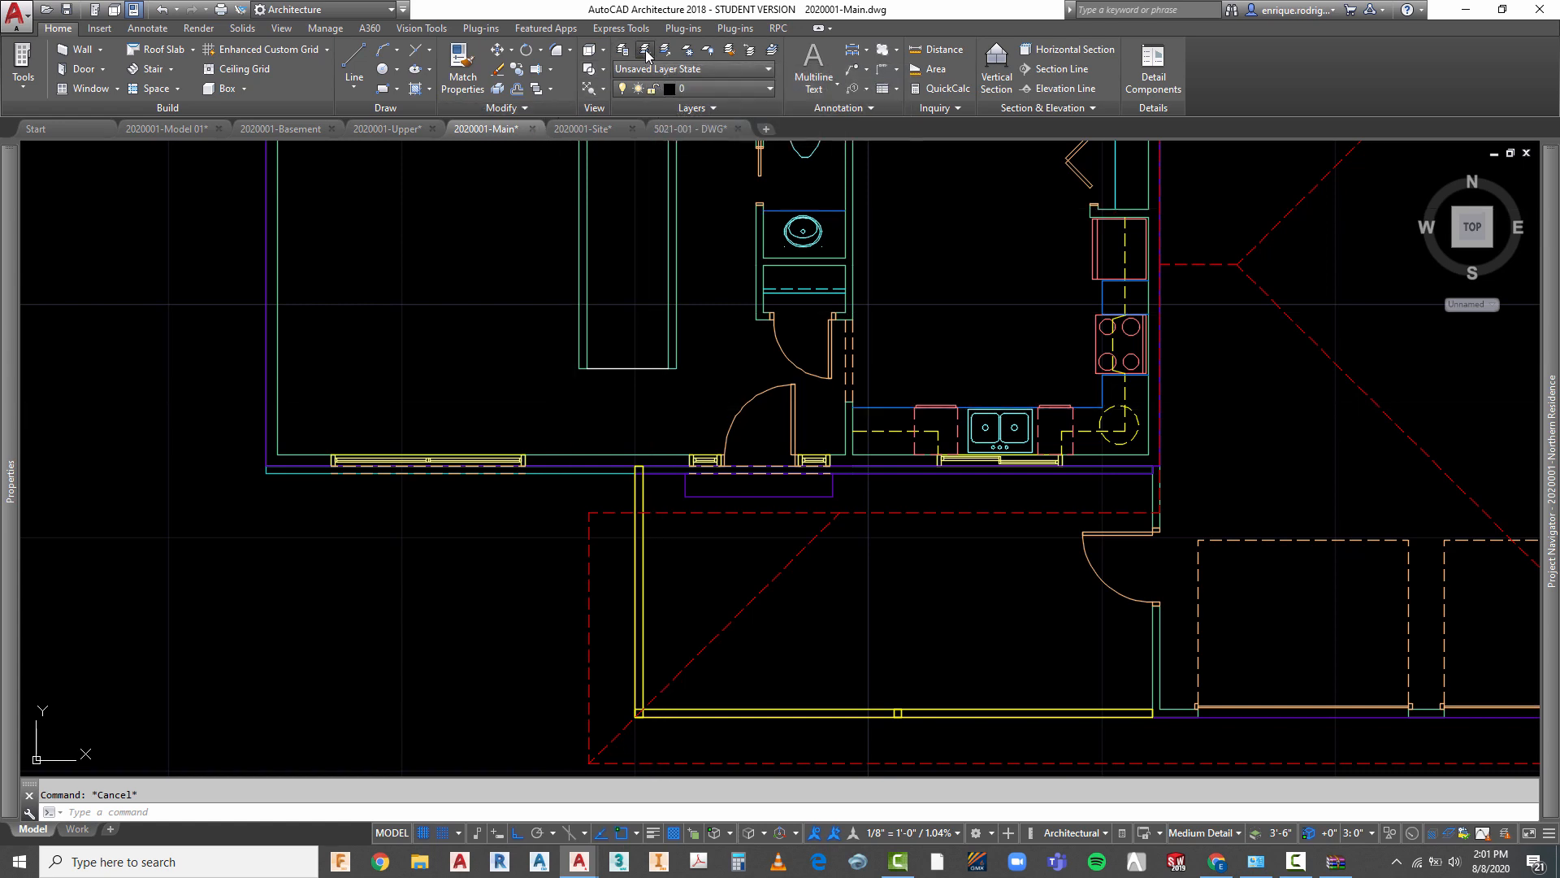
pyautogui.rightClick(530, 568)
pyautogui.click(559, 579)
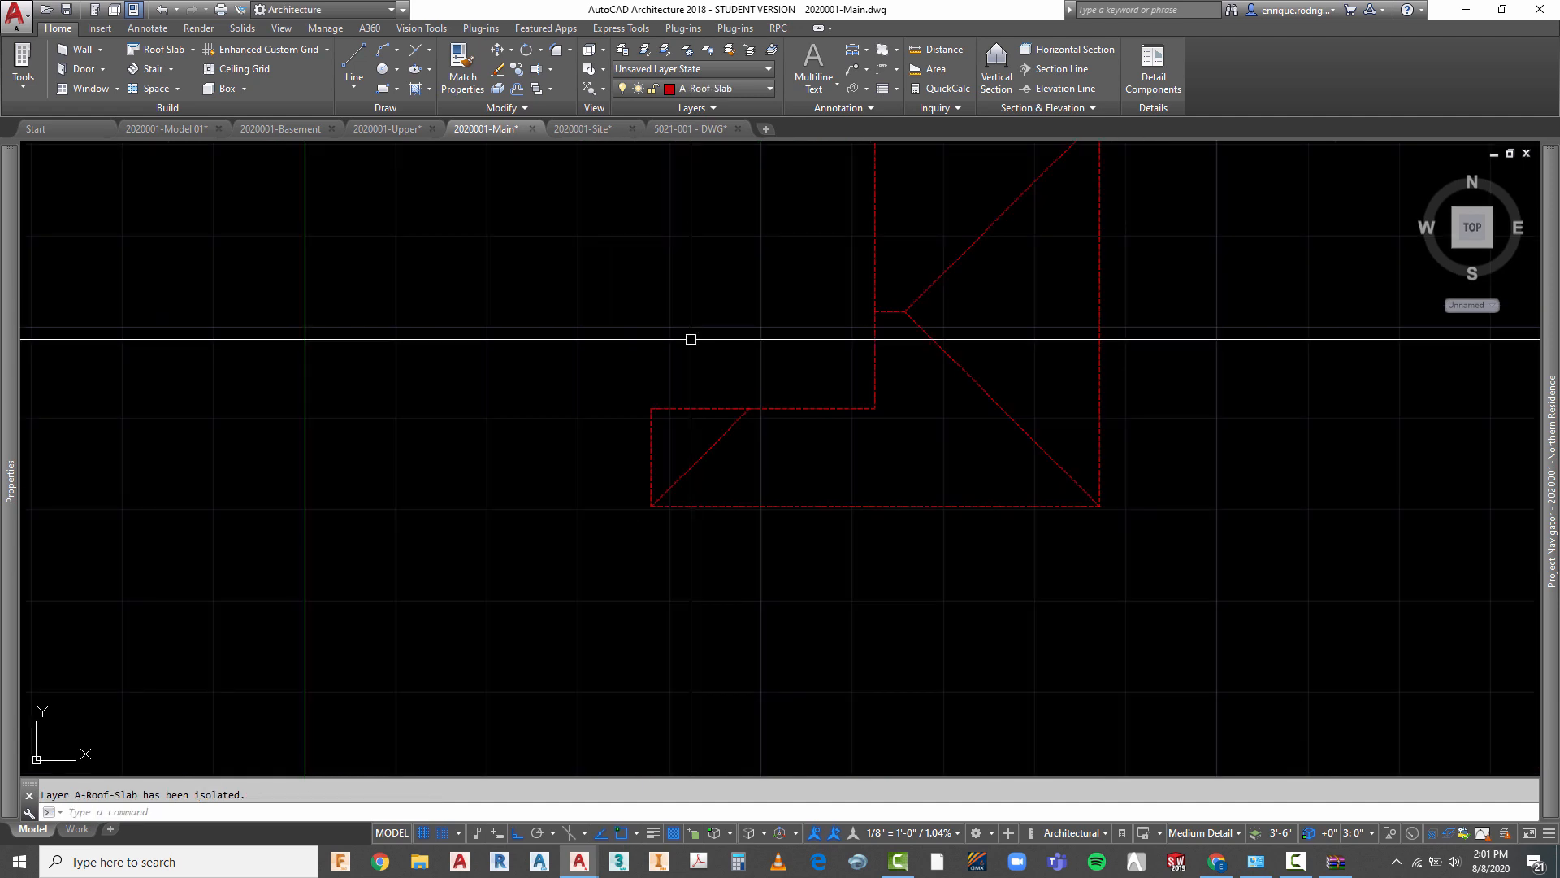
pyautogui.scroll(3, 655, 488)
pyautogui.scroll(-3, 615, 364)
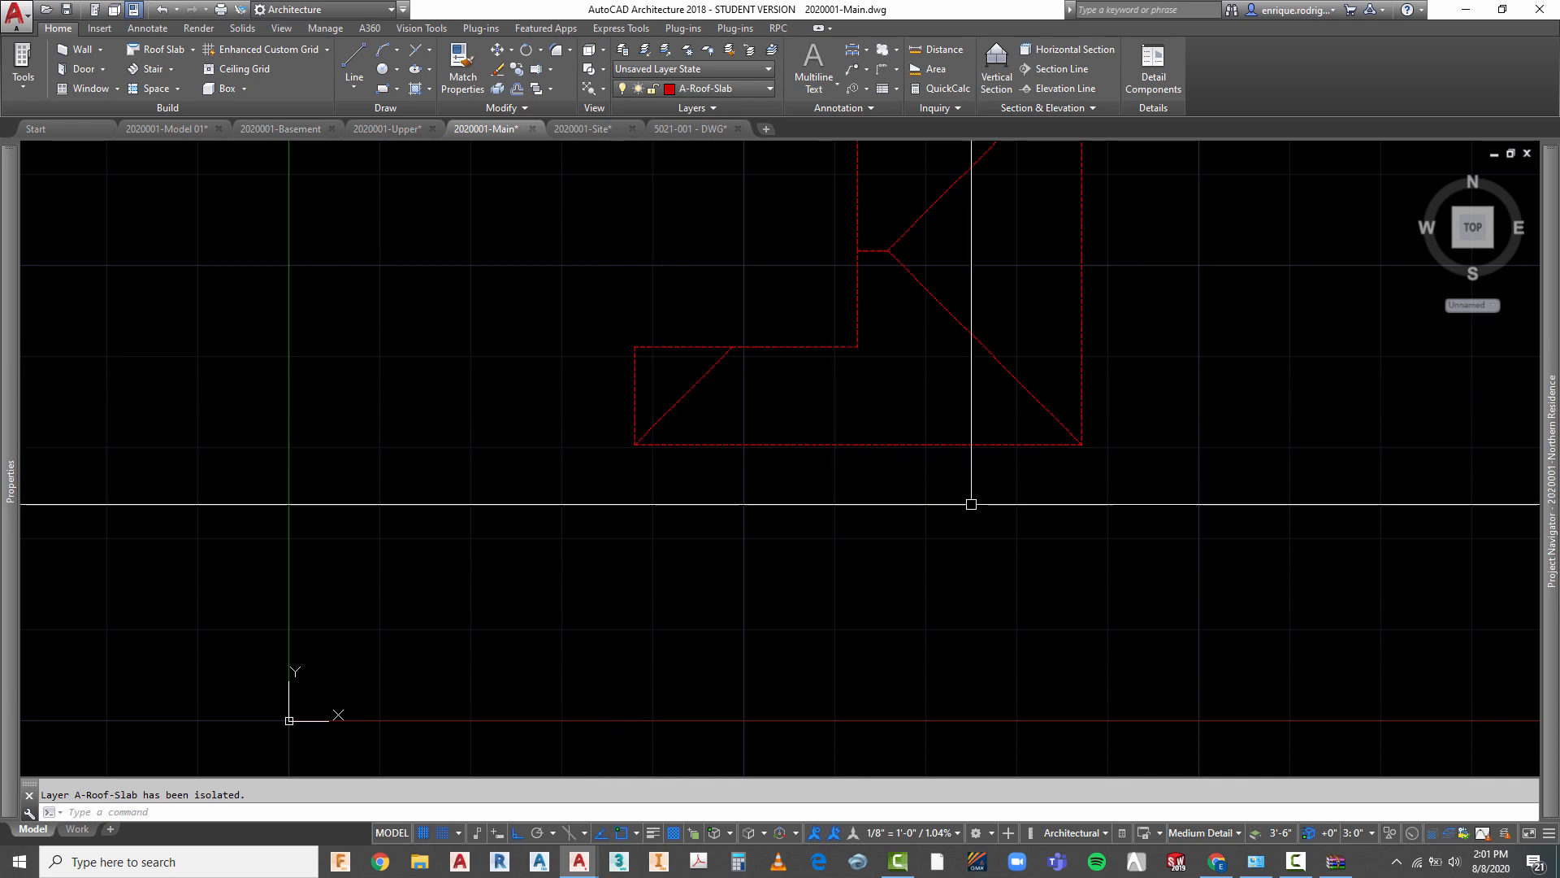
# - Look through the drawing's existing layers for one suited to the roof fascia
pyautogui.scroll(-2, 937, 528)
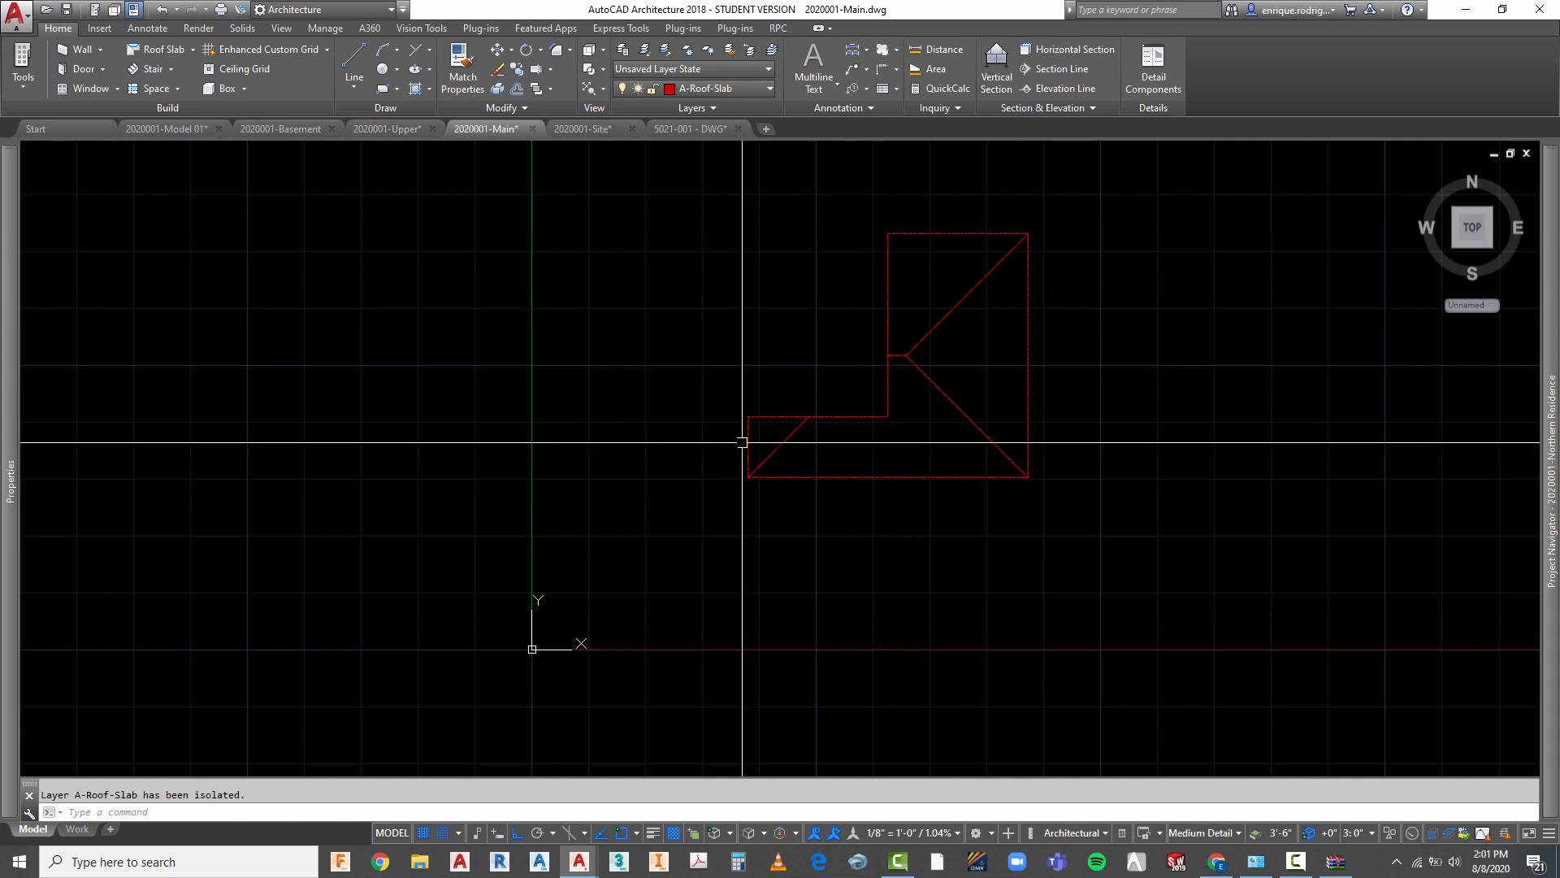
pyautogui.scroll(6, 748, 390)
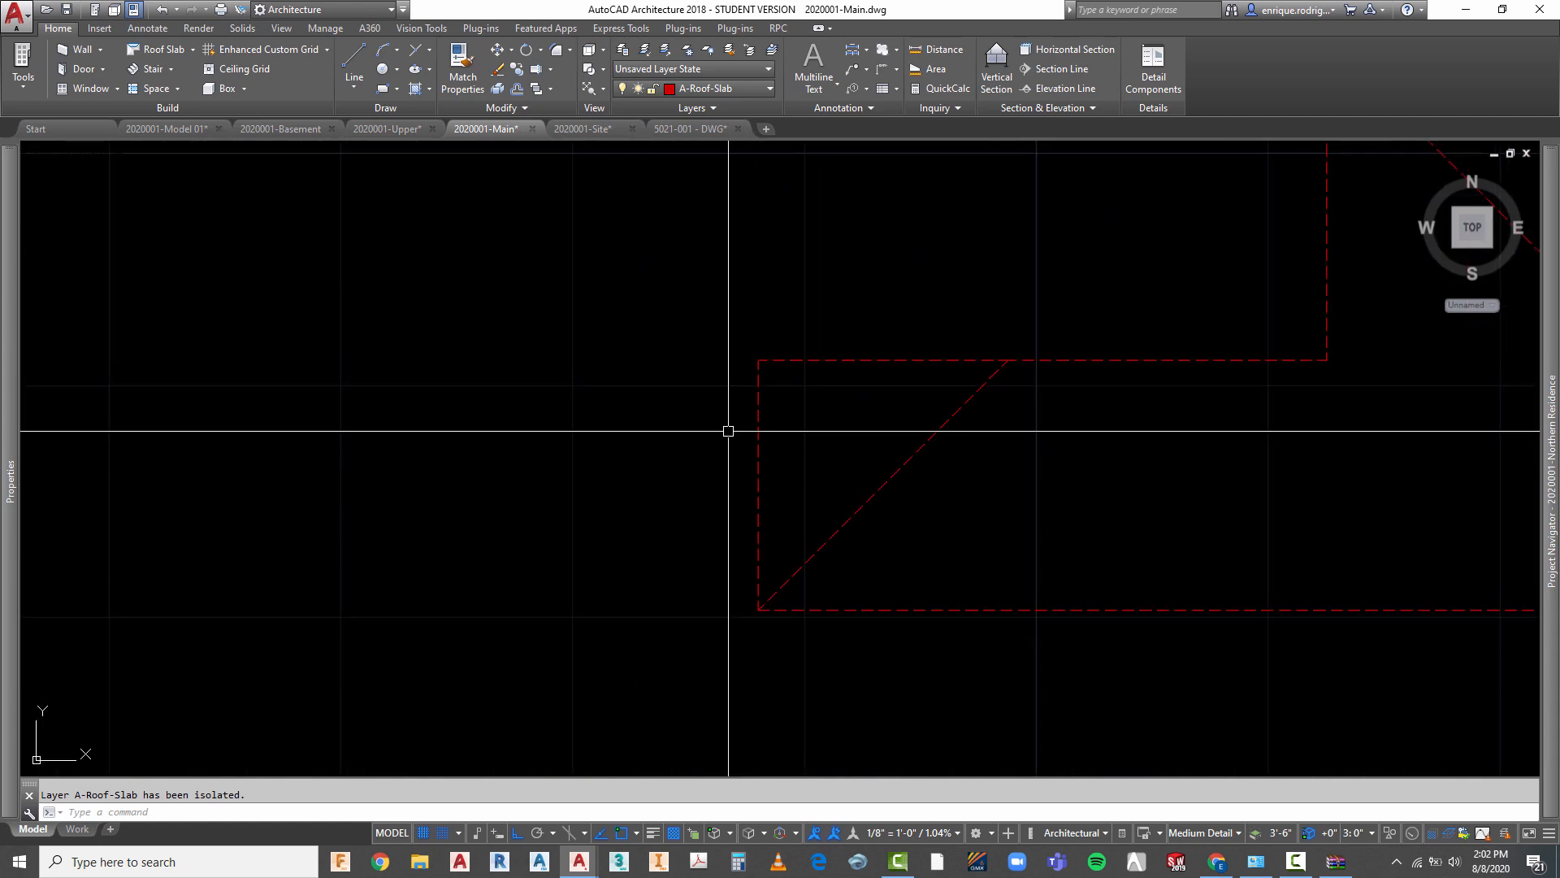
pyautogui.scroll(4, 769, 407)
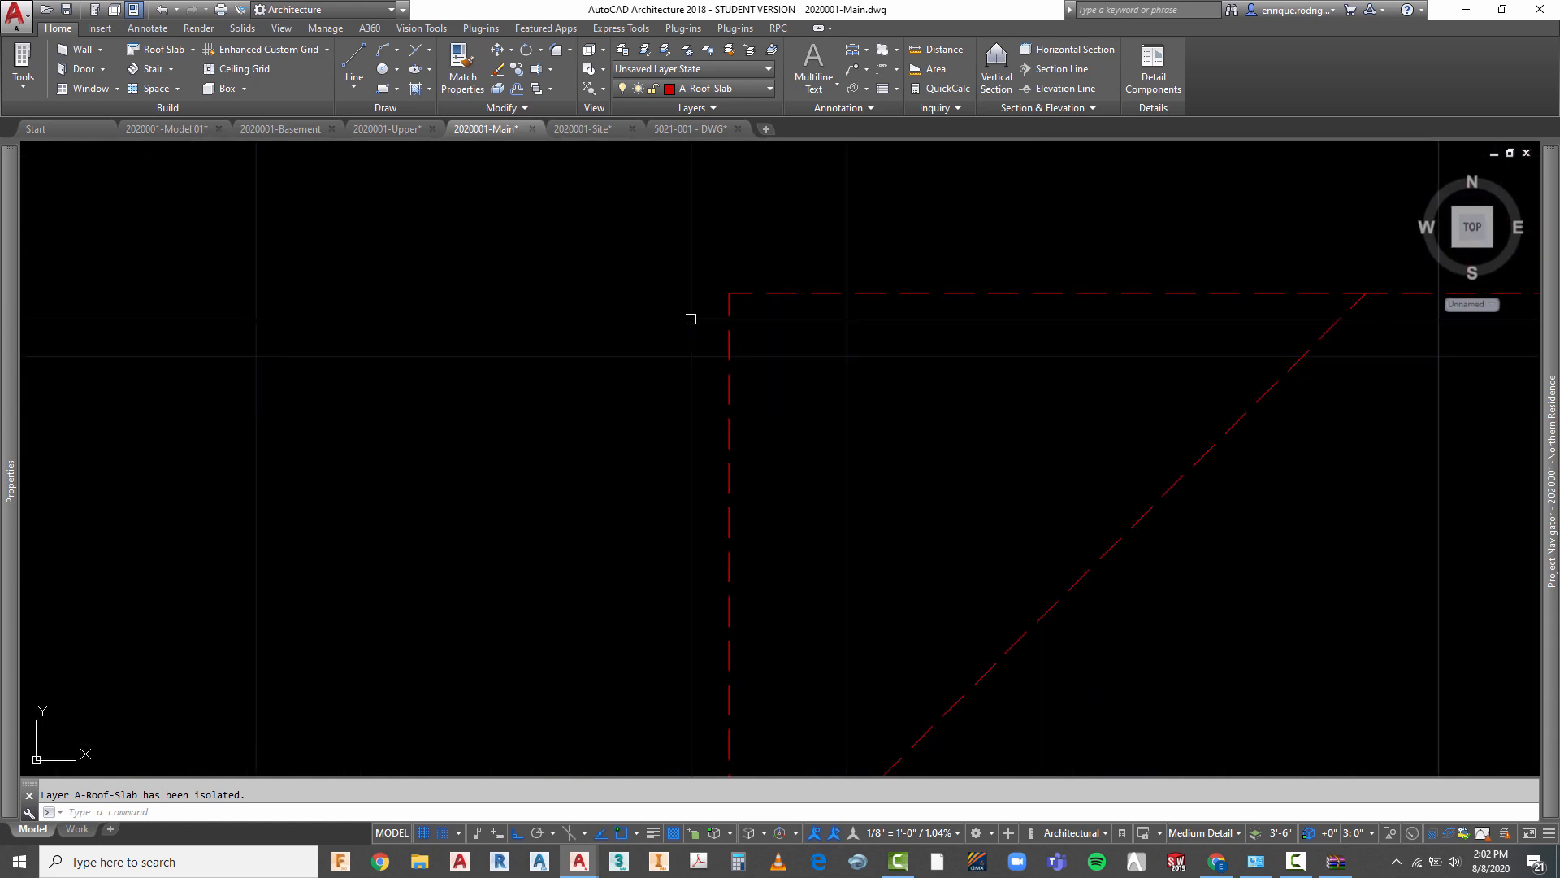
pyautogui.click(769, 91)
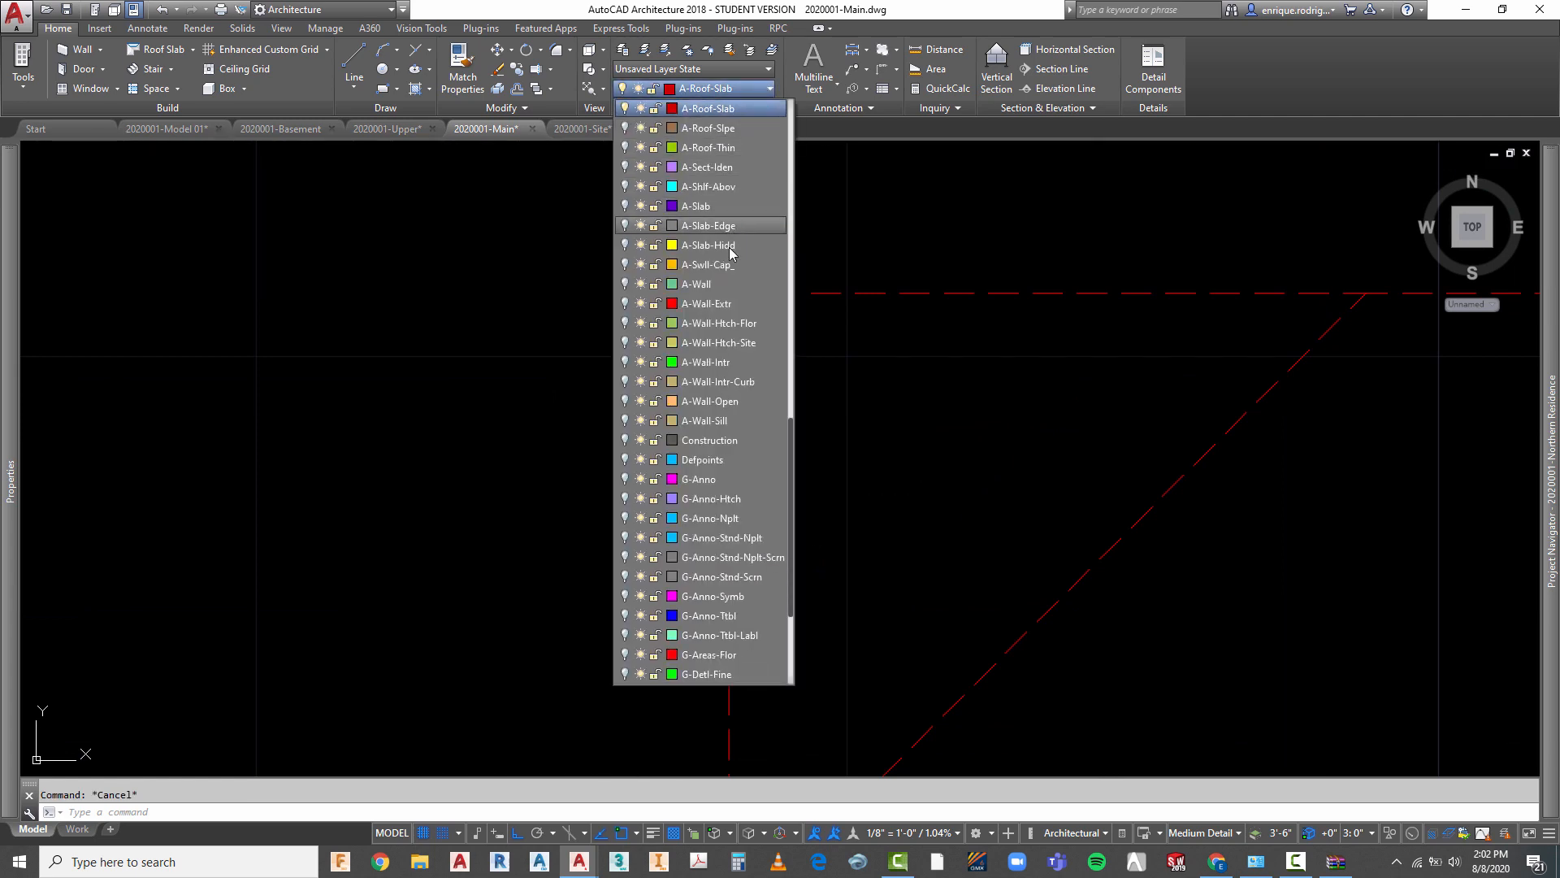
pyautogui.scroll(2, 727, 175)
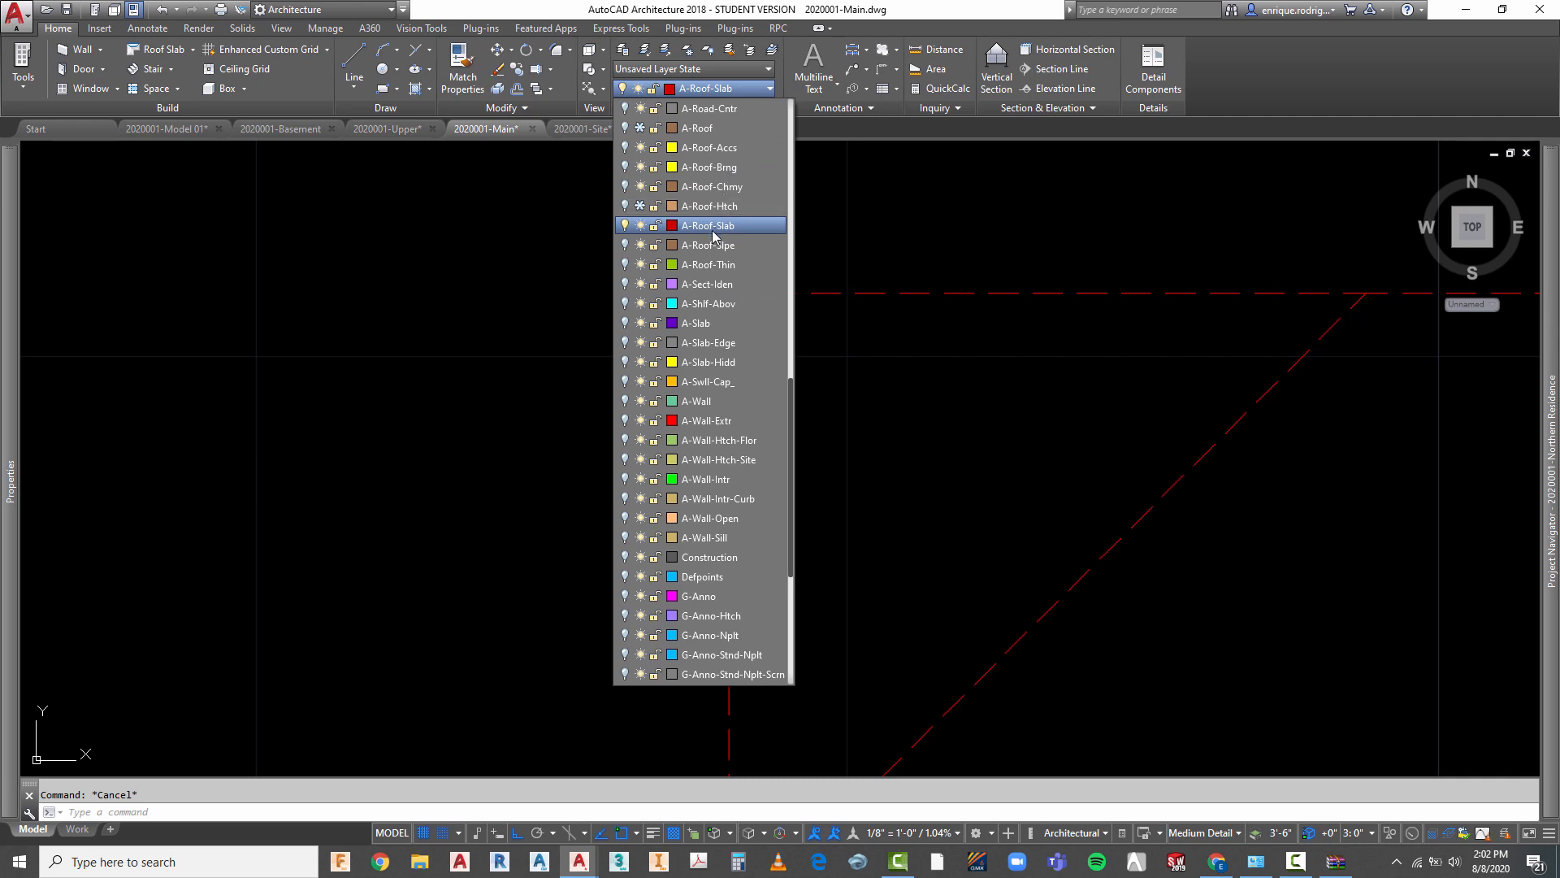
pyautogui.scroll(1, 713, 236)
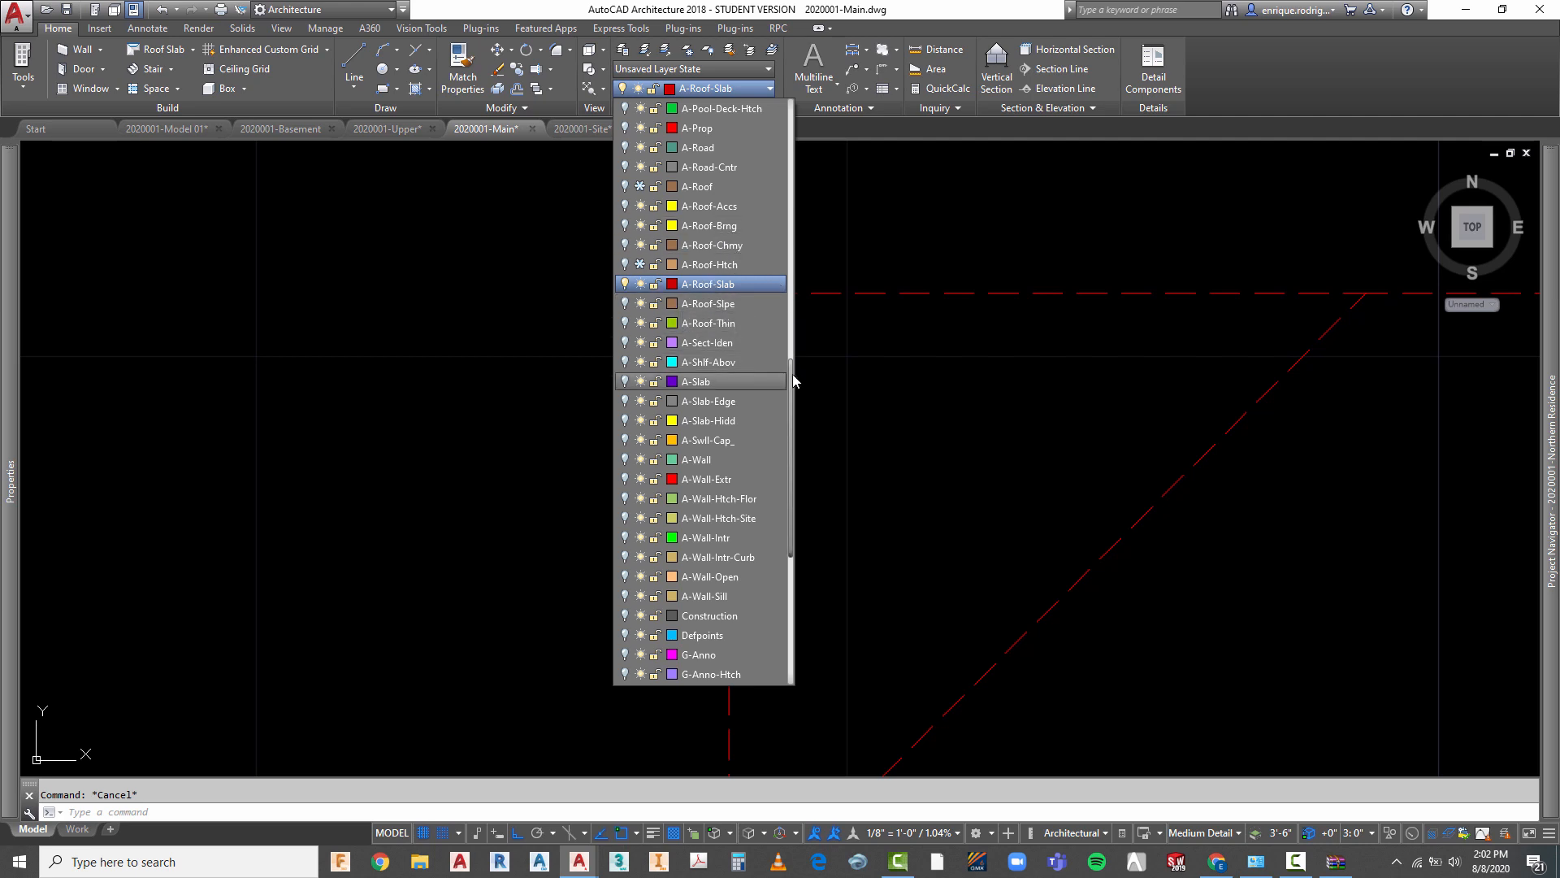
pyautogui.moveTo(794, 381); pyautogui.dragTo(773, 508)
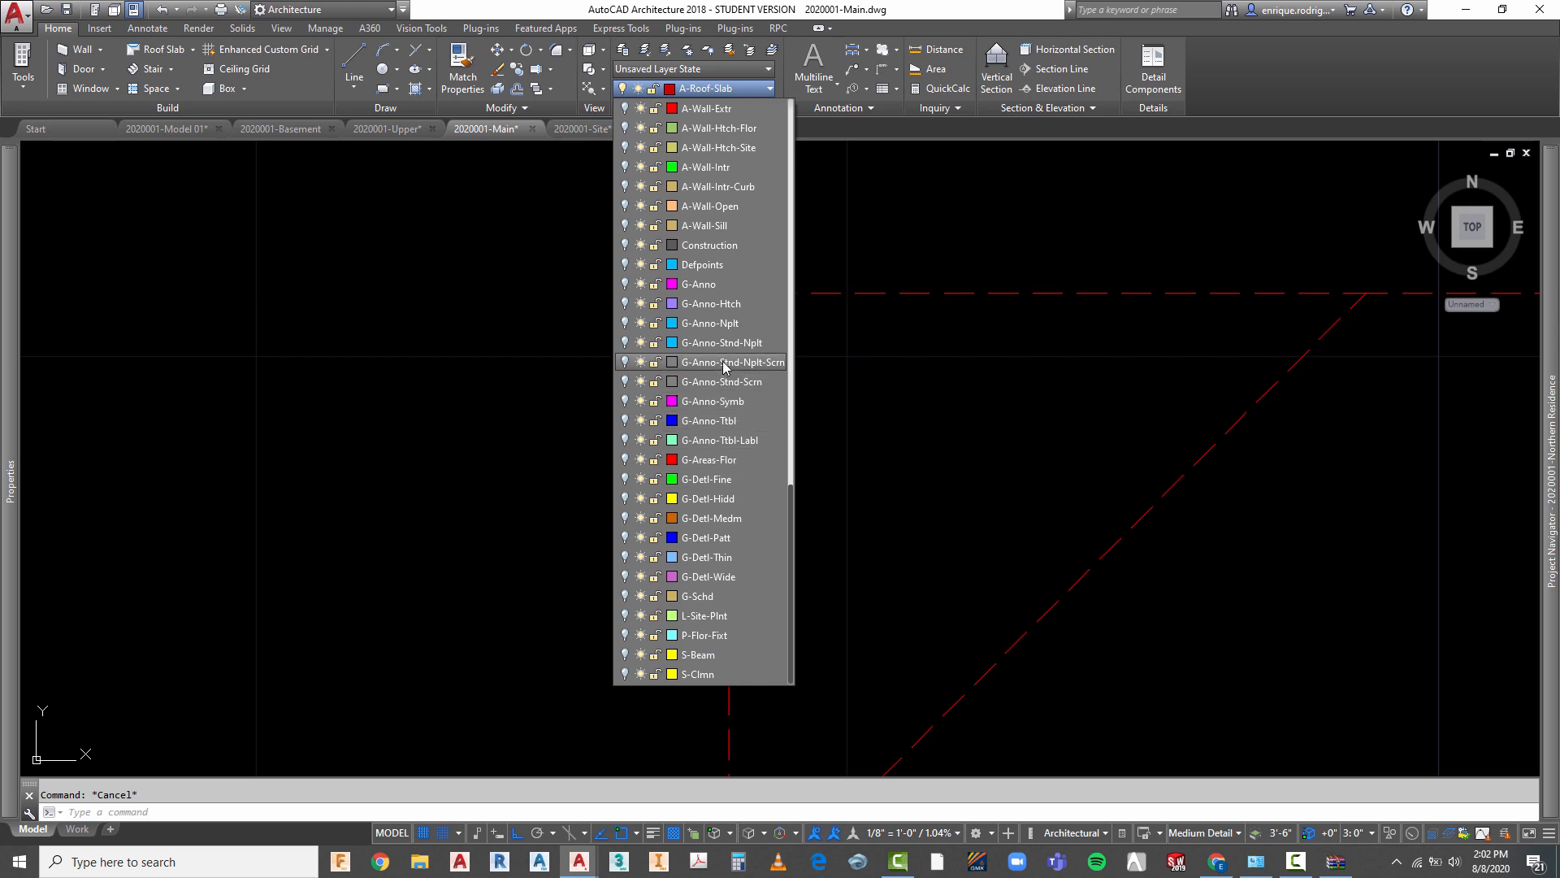
pyautogui.scroll(3, 724, 366)
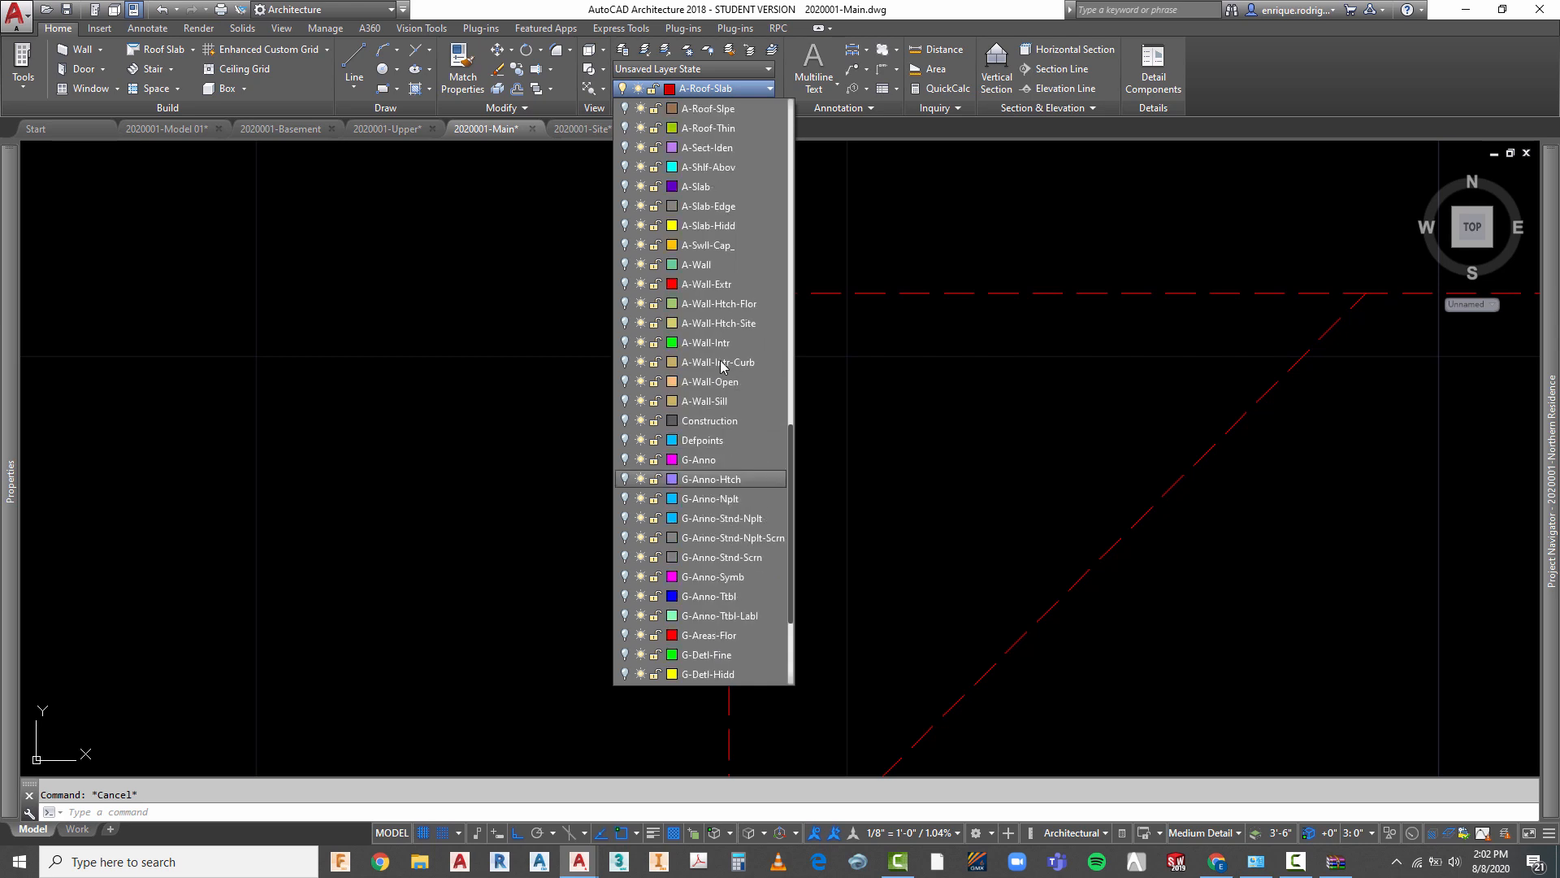
pyautogui.scroll(1, 721, 366)
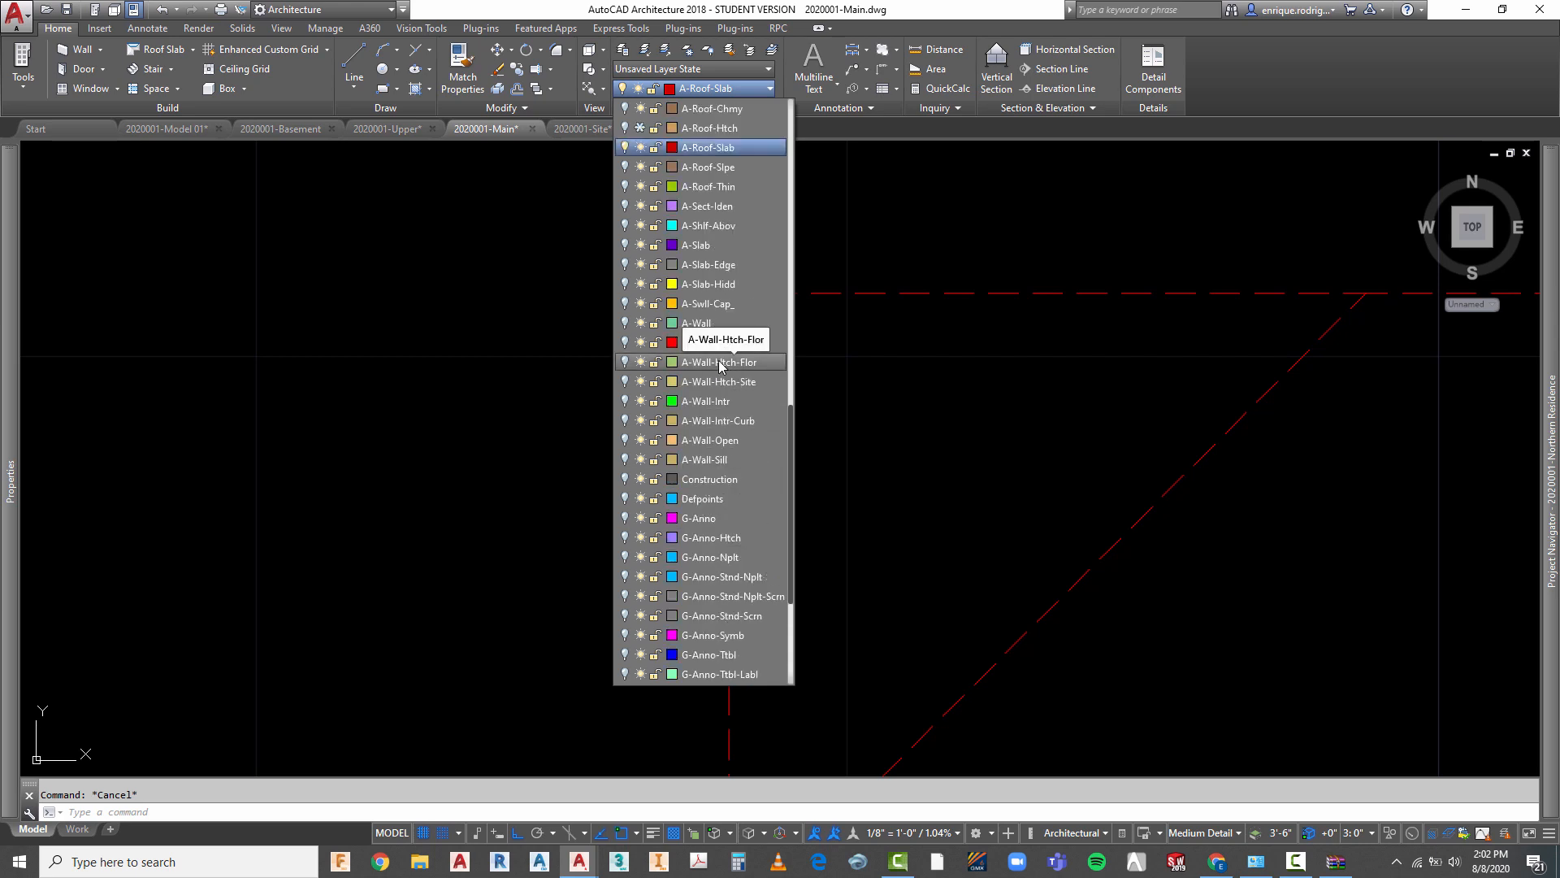
pyautogui.scroll(3, 720, 366)
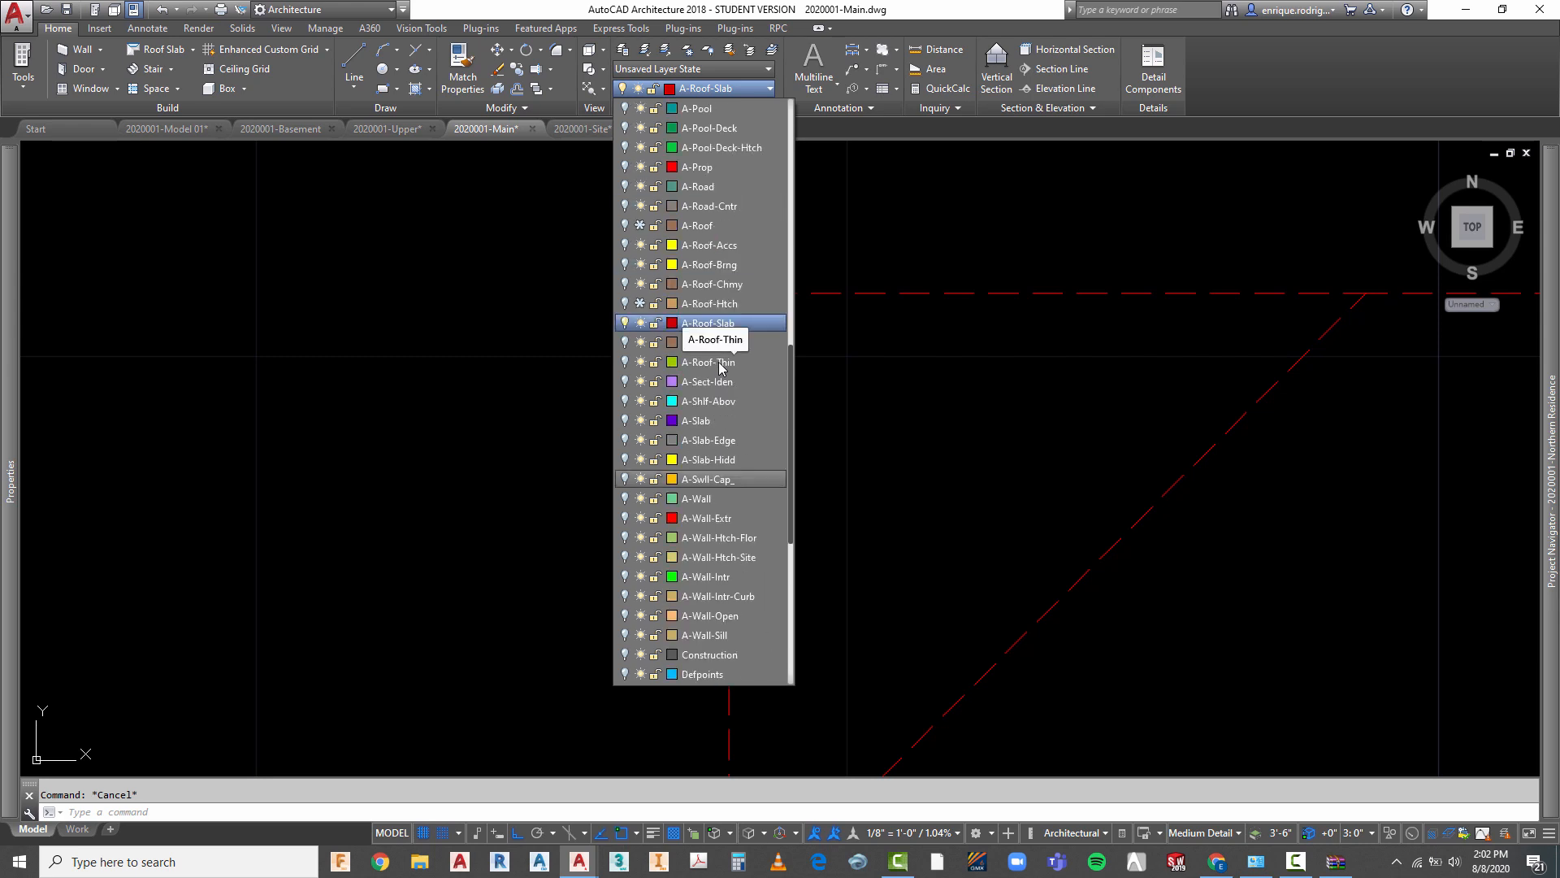
pyautogui.scroll(3, 730, 368)
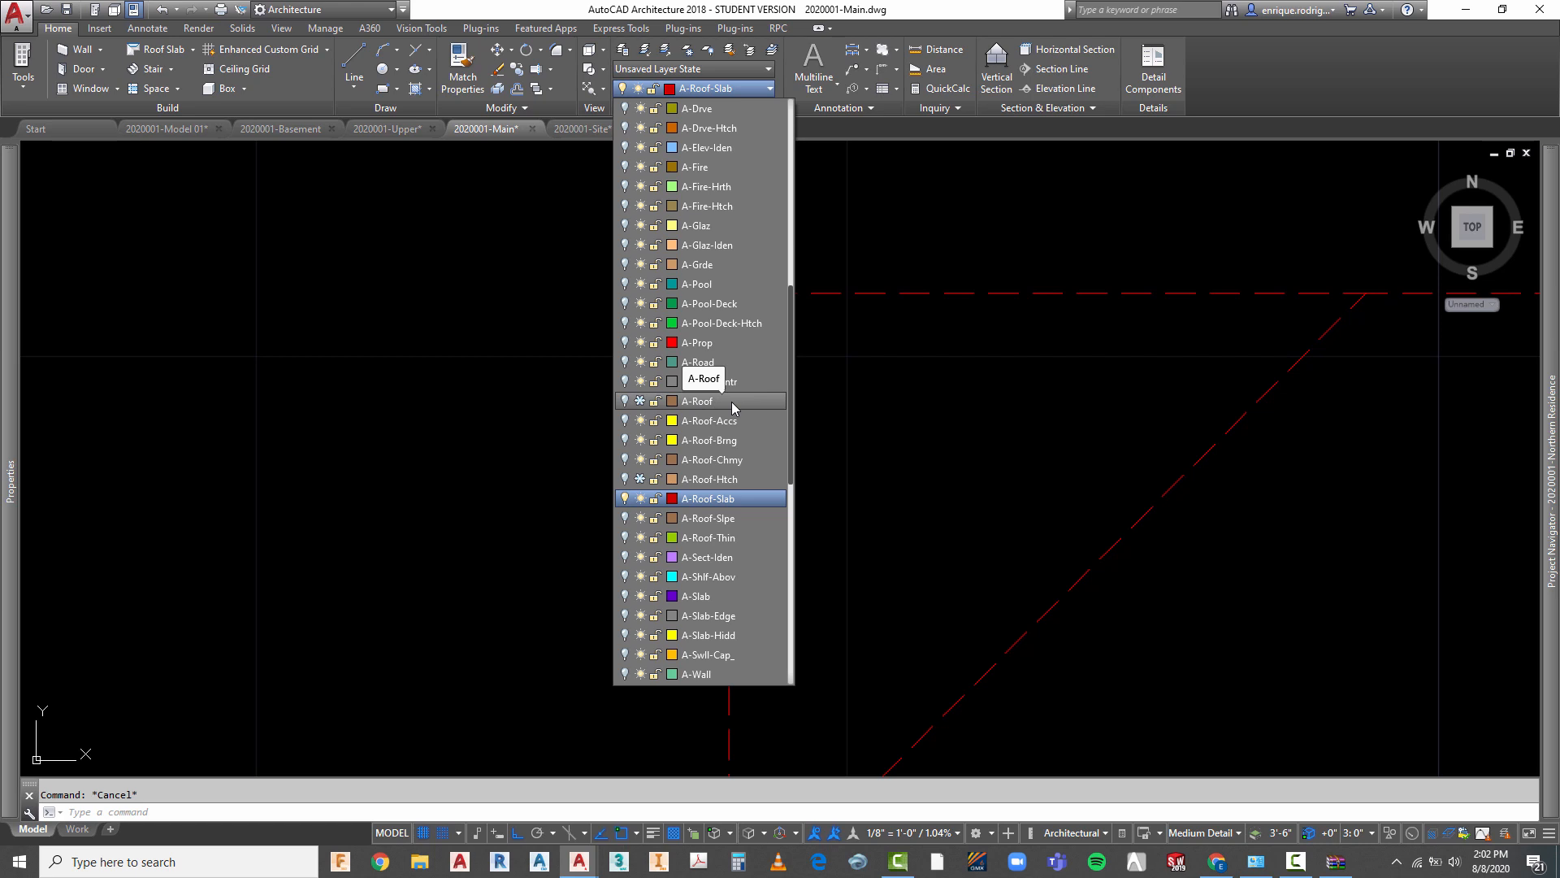
pyautogui.scroll(8, 726, 232)
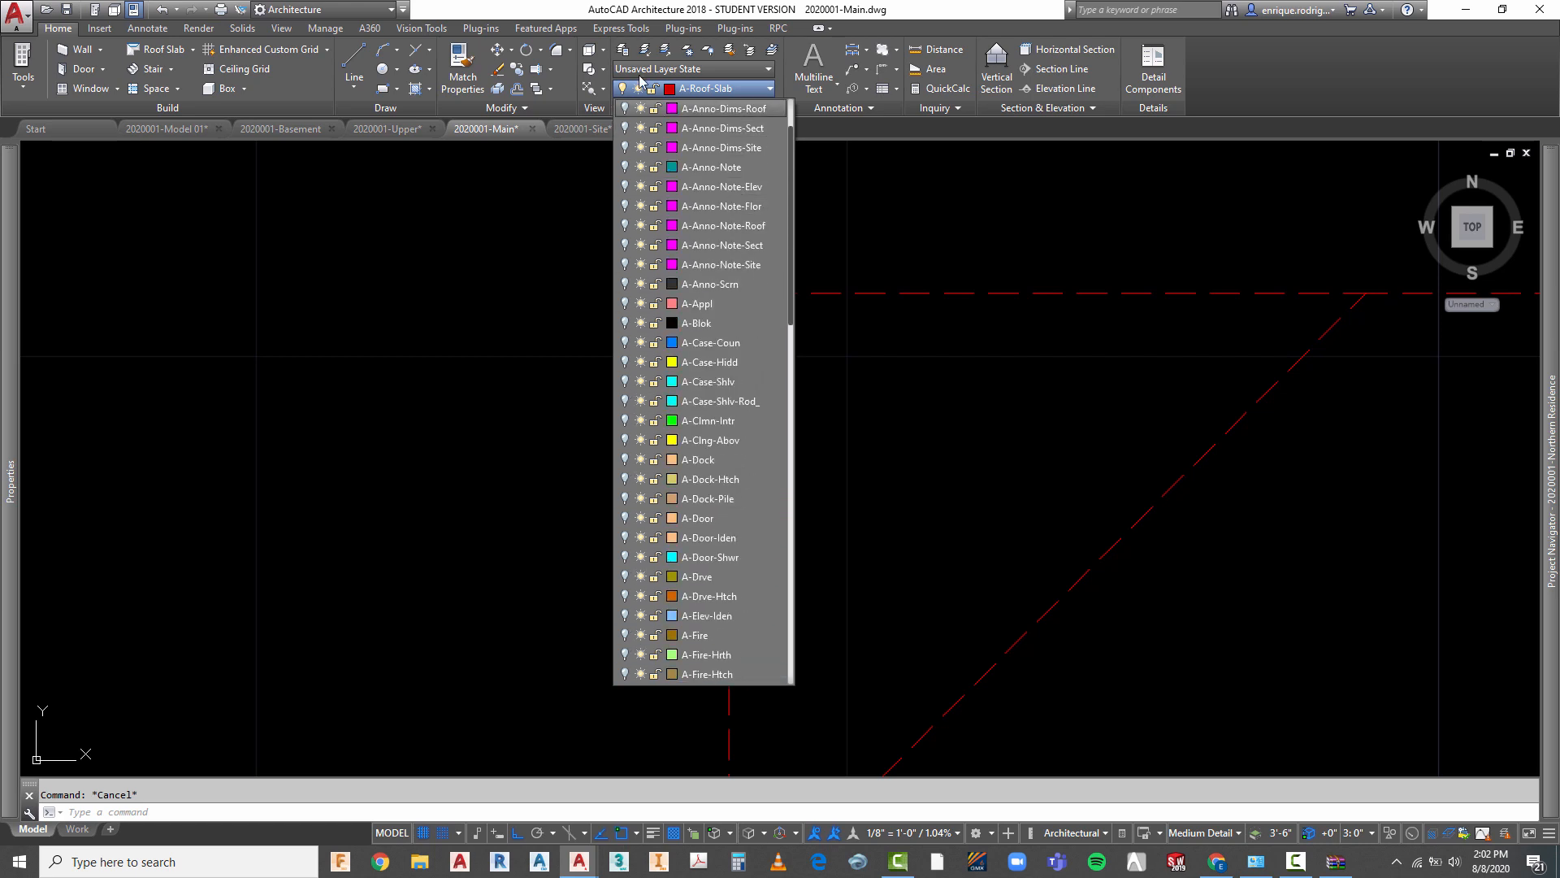
# - Create a new layer named A-Roof-Fsca based on the A-Roof layer
pyautogui.click(622, 52)
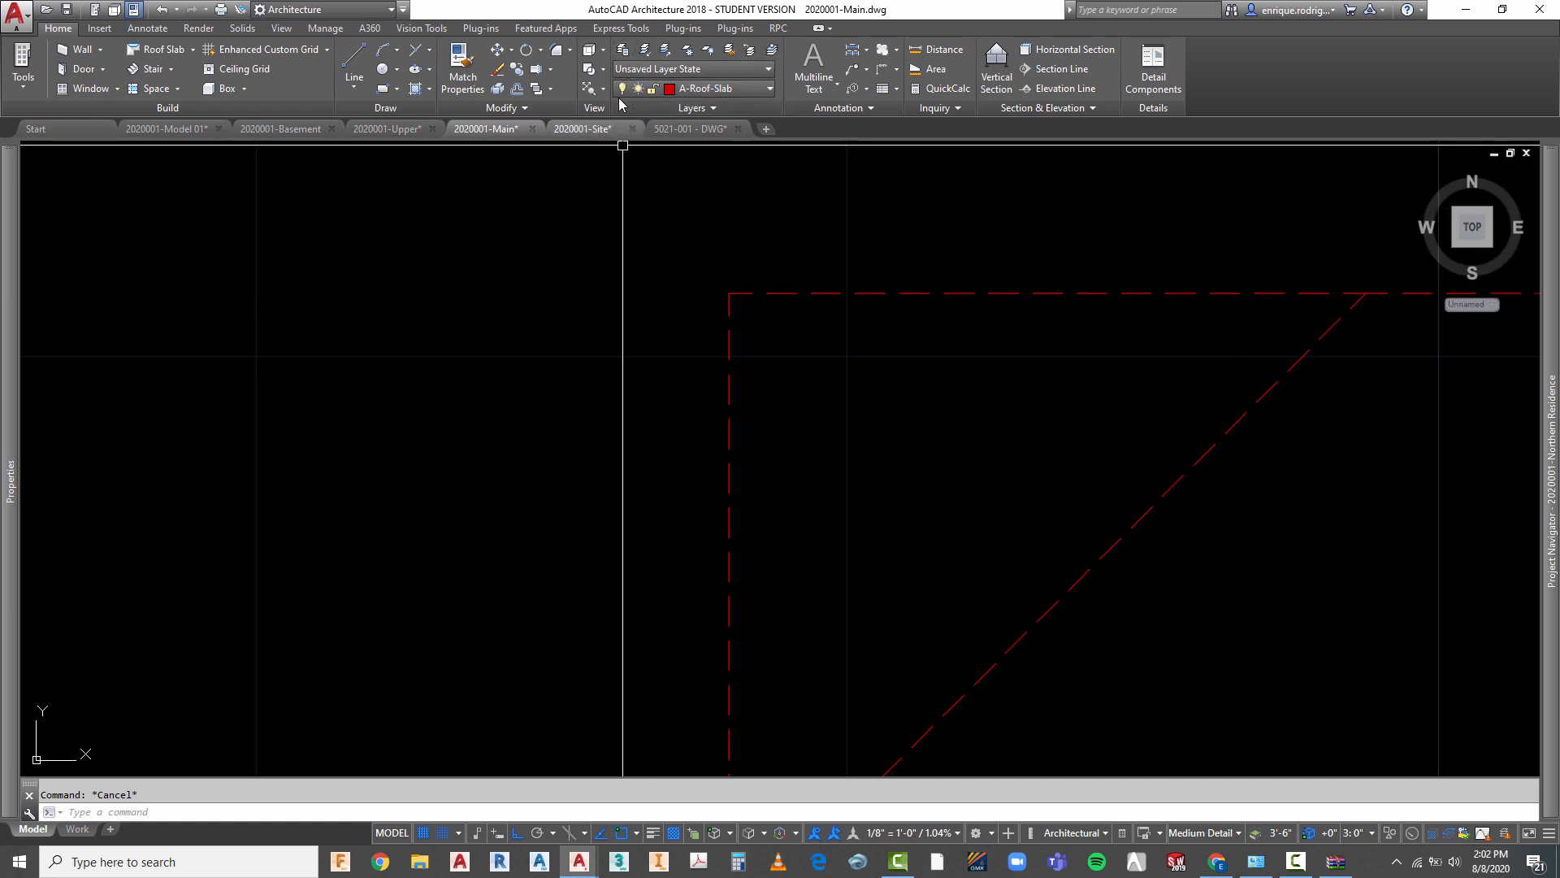
pyautogui.click(624, 53)
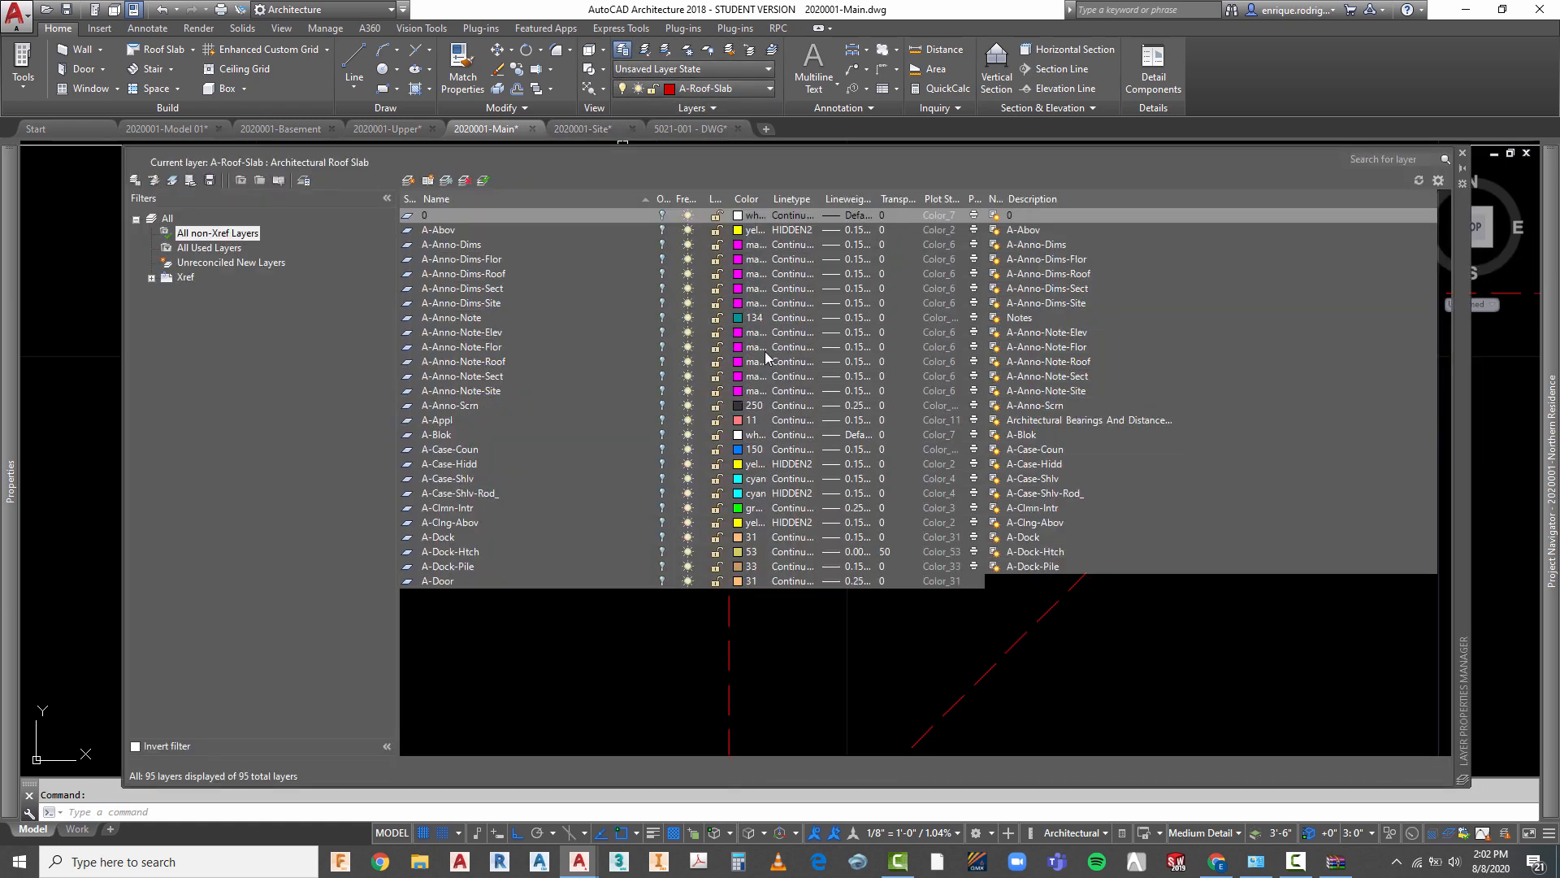
pyautogui.scroll(-4, 460, 492)
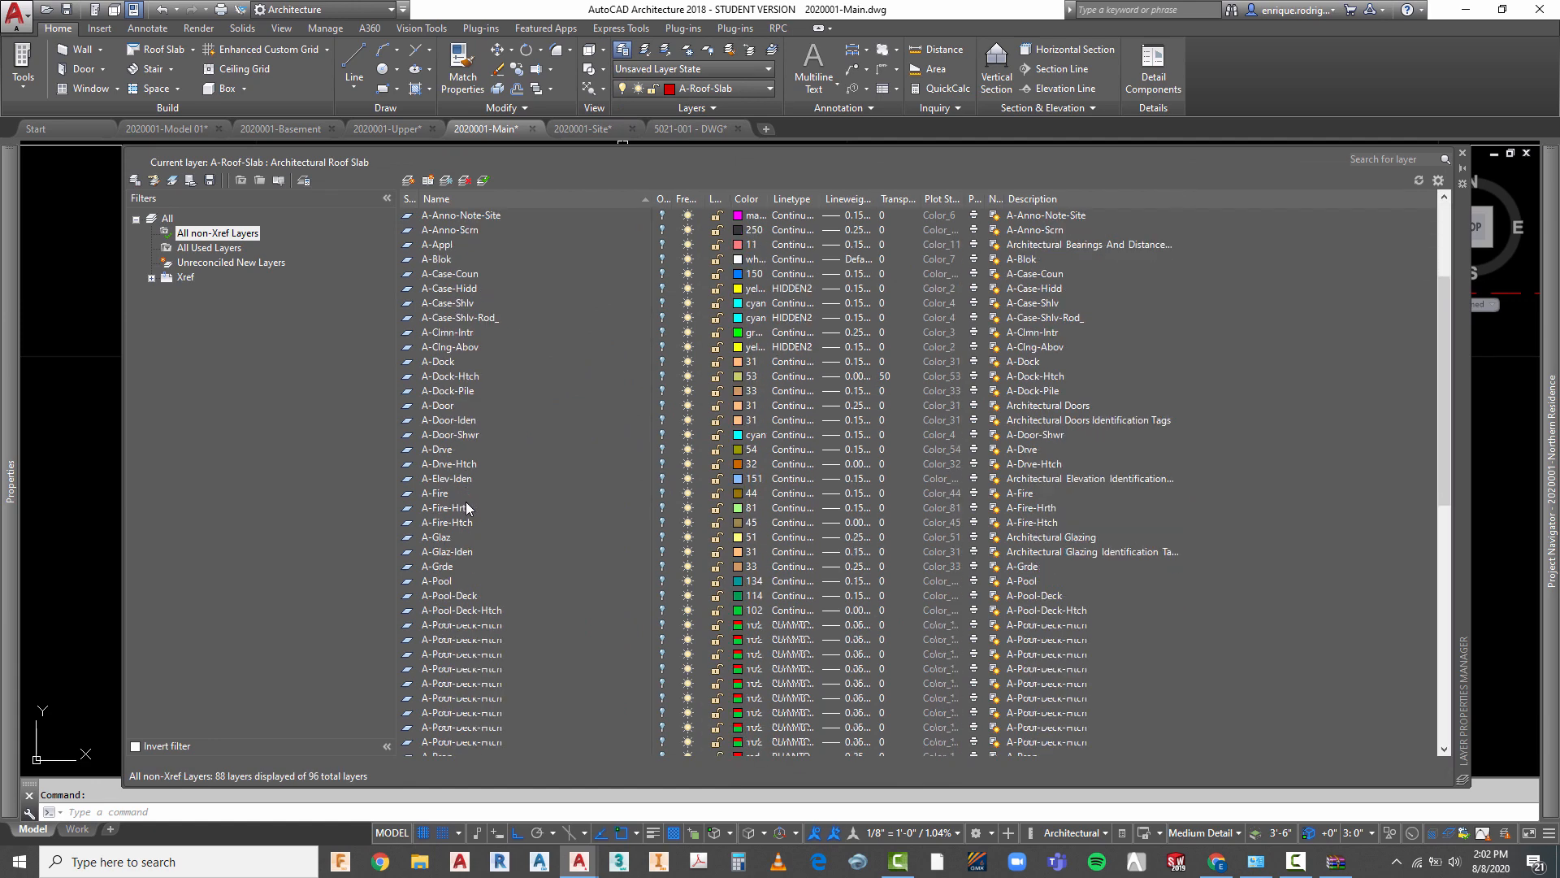
pyautogui.scroll(-1, 467, 516)
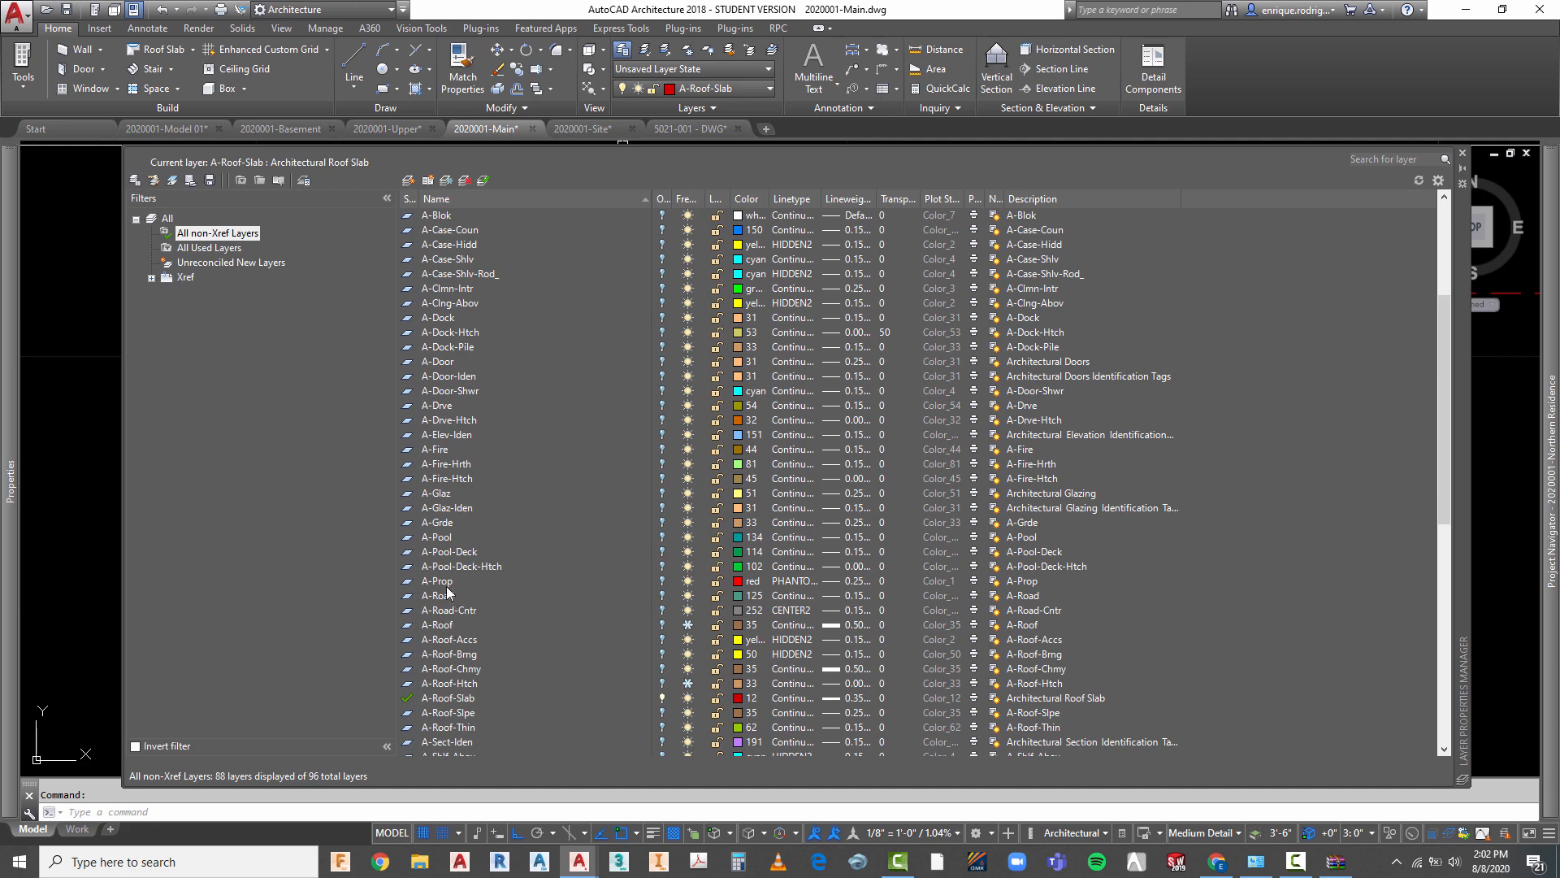
pyautogui.click(433, 627)
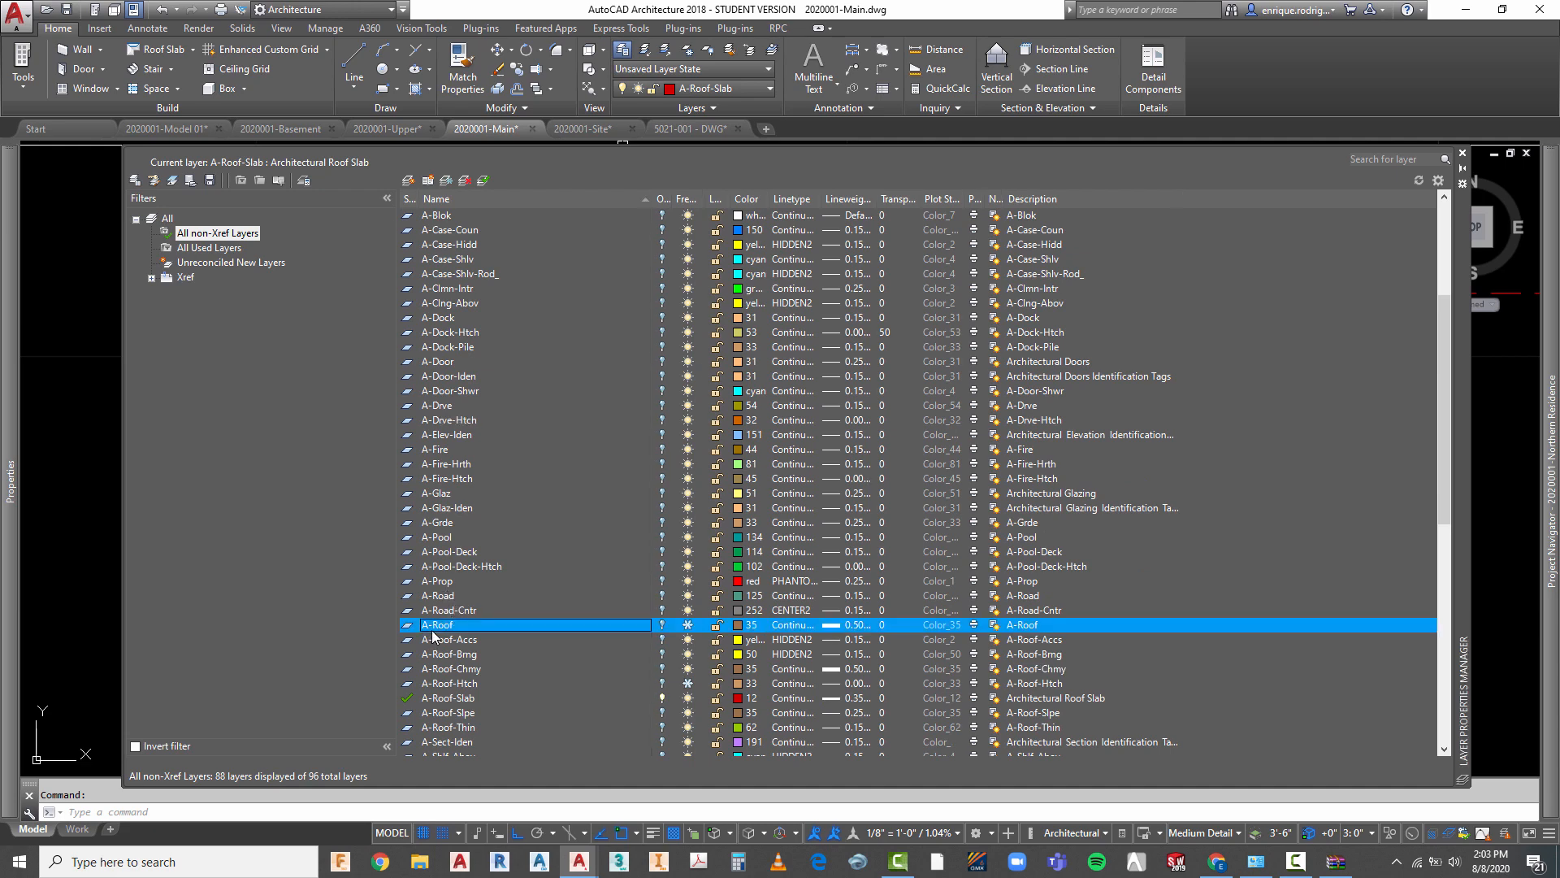
pyautogui.click(409, 180)
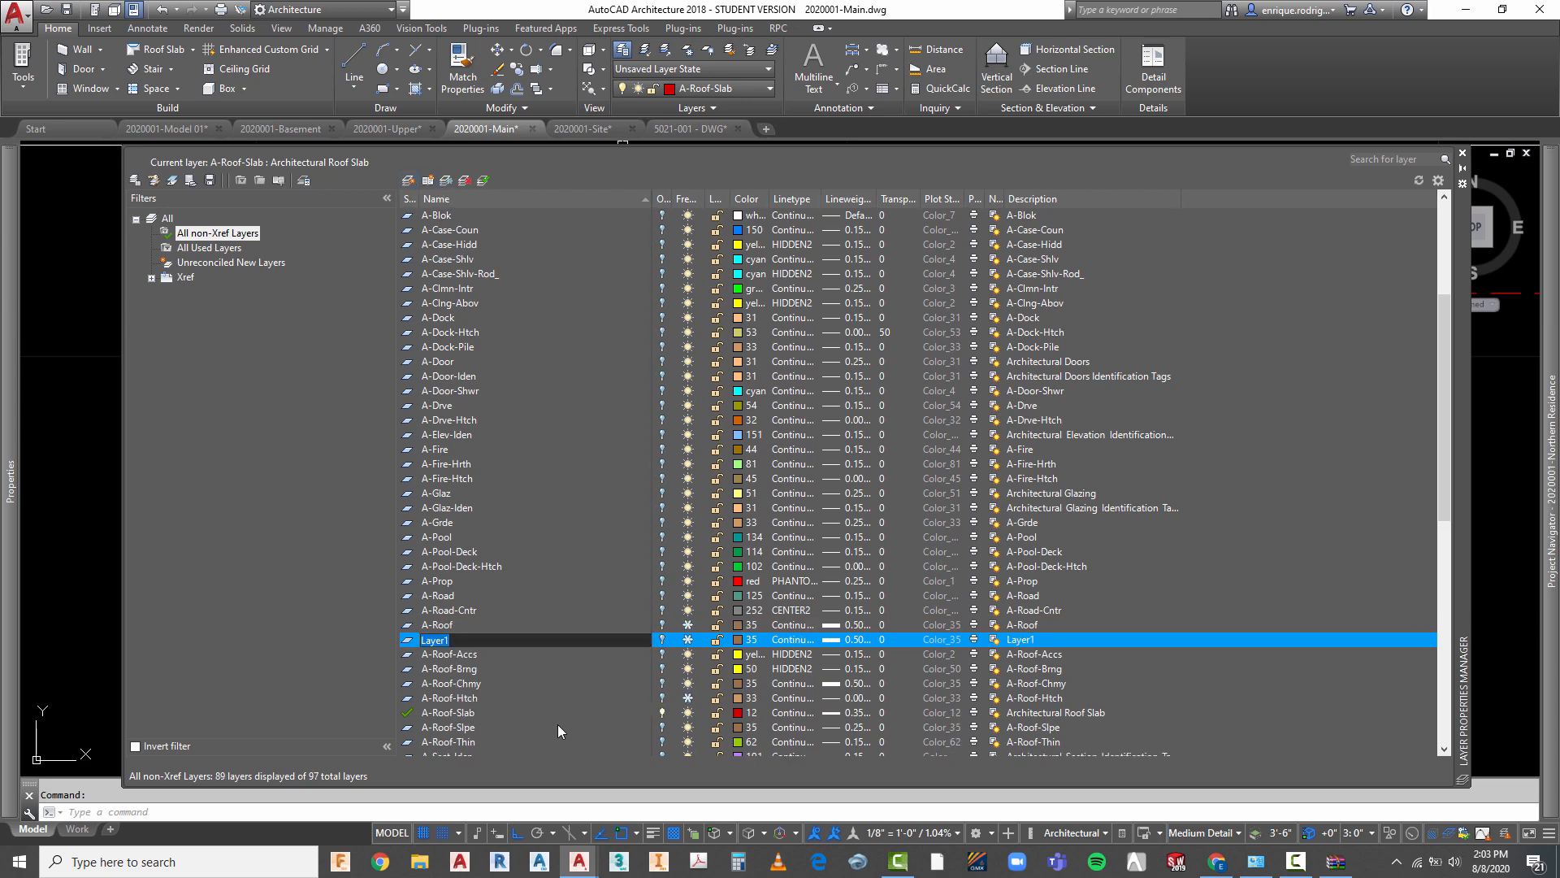
pyautogui.write('A-Roof-Fsca')
# - Set the A-Roof-Fsca layer's color to white and lineweight to 0.05 mm, with the layer turned on and thawed
pyautogui.click(736, 641)
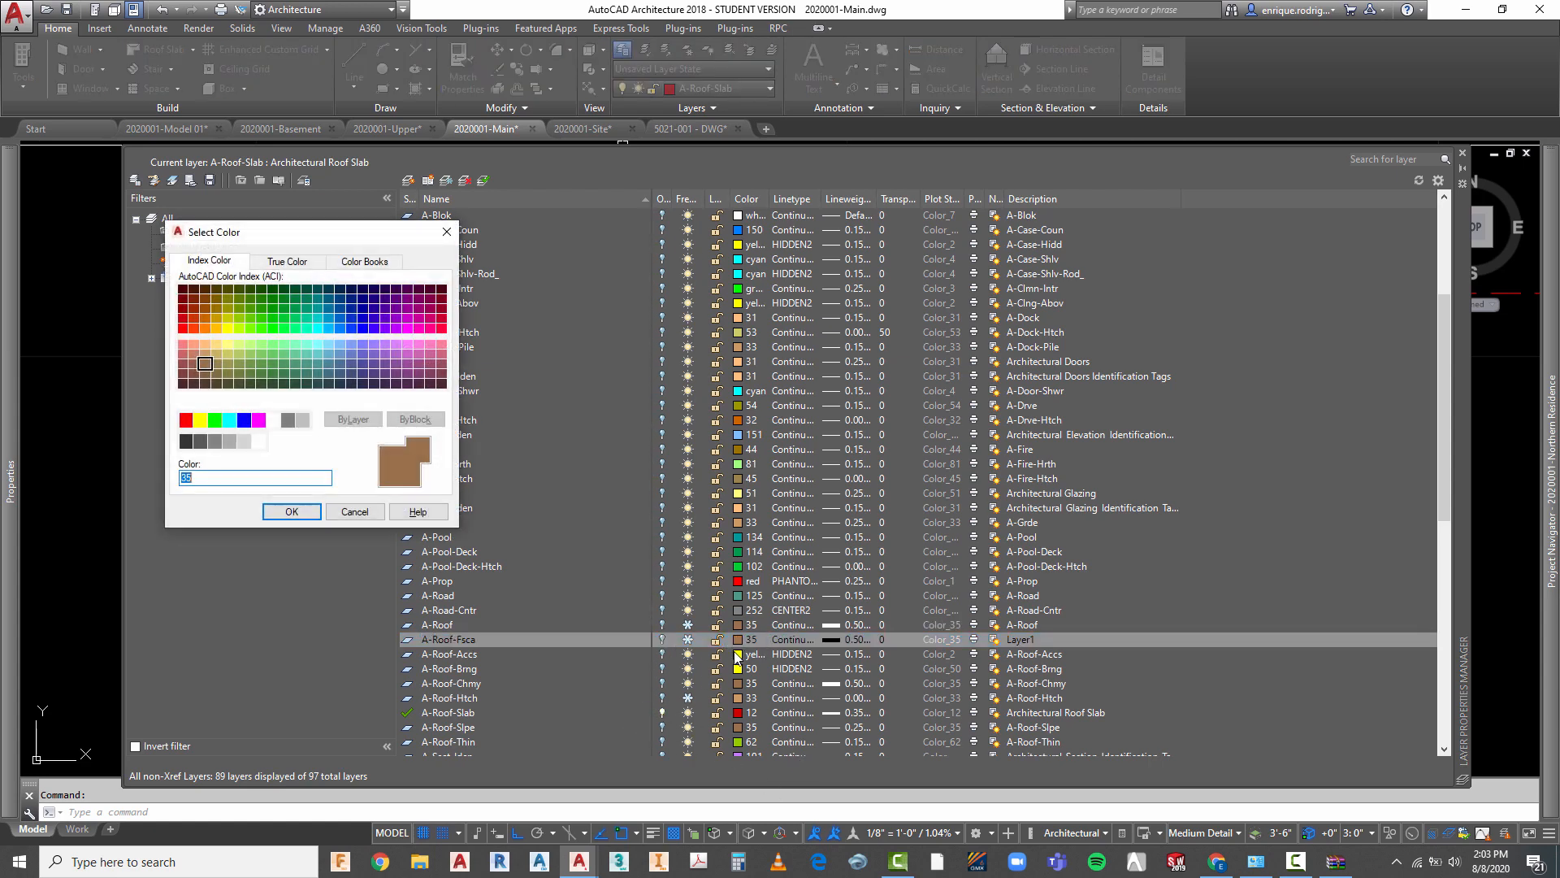
pyautogui.click(272, 422)
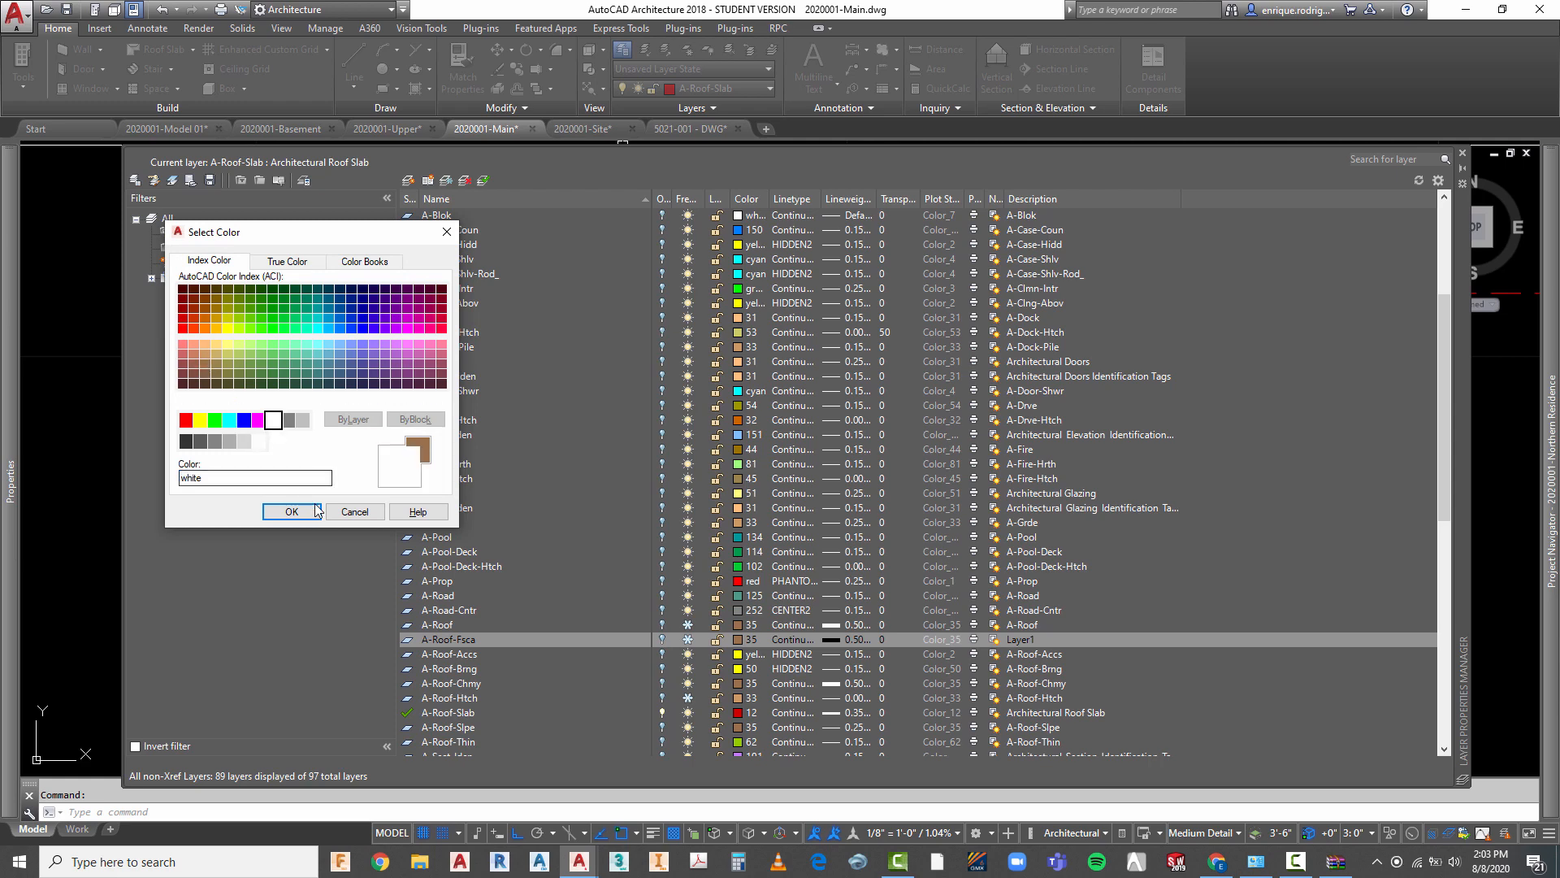
pyautogui.click(293, 511)
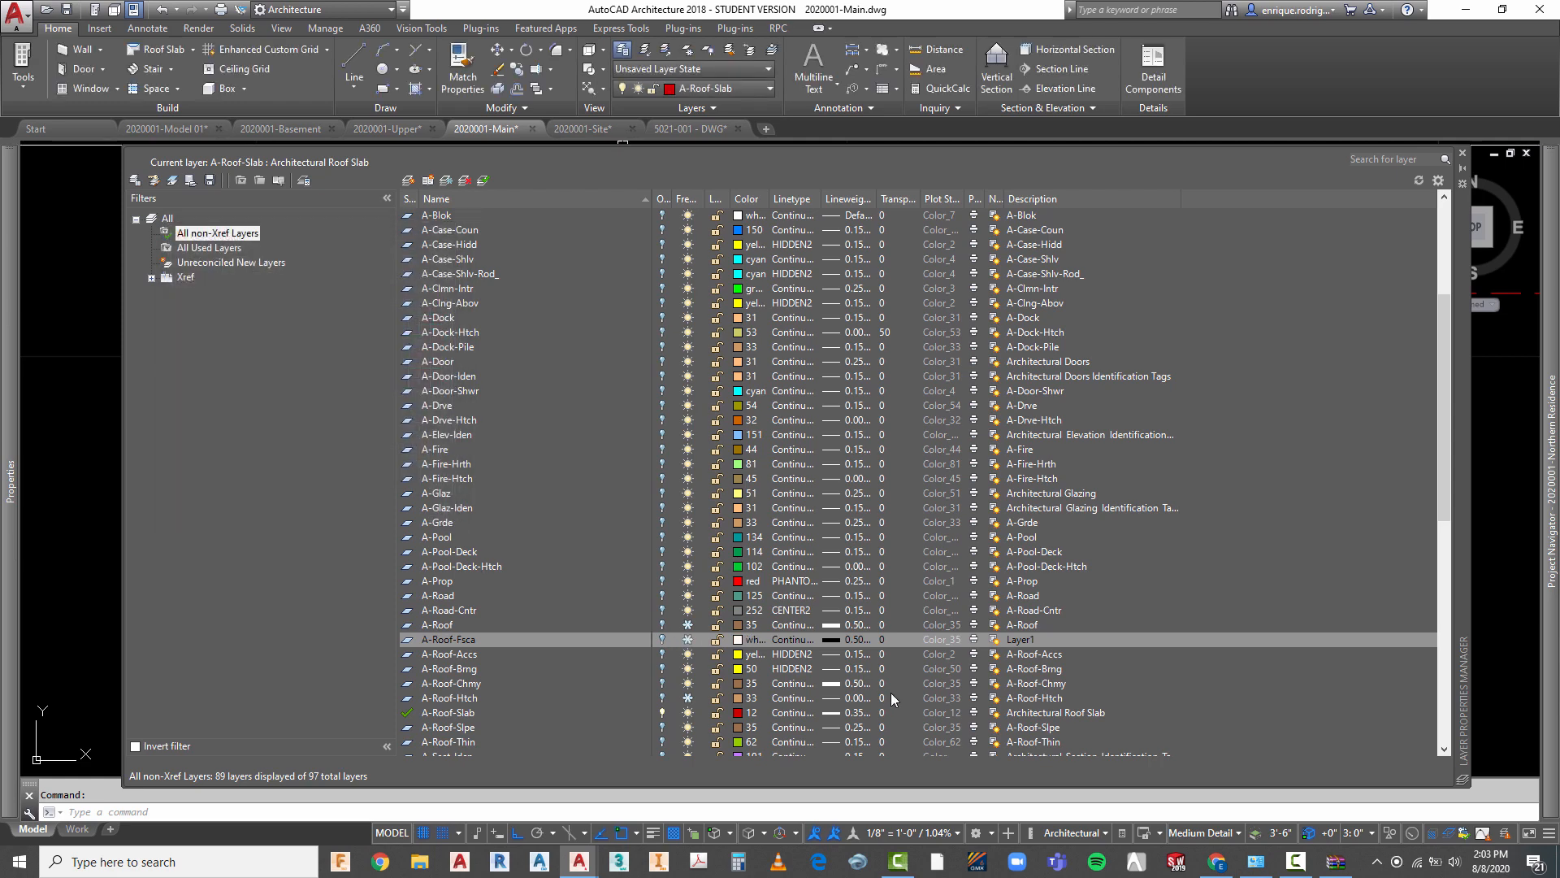
pyautogui.click(854, 641)
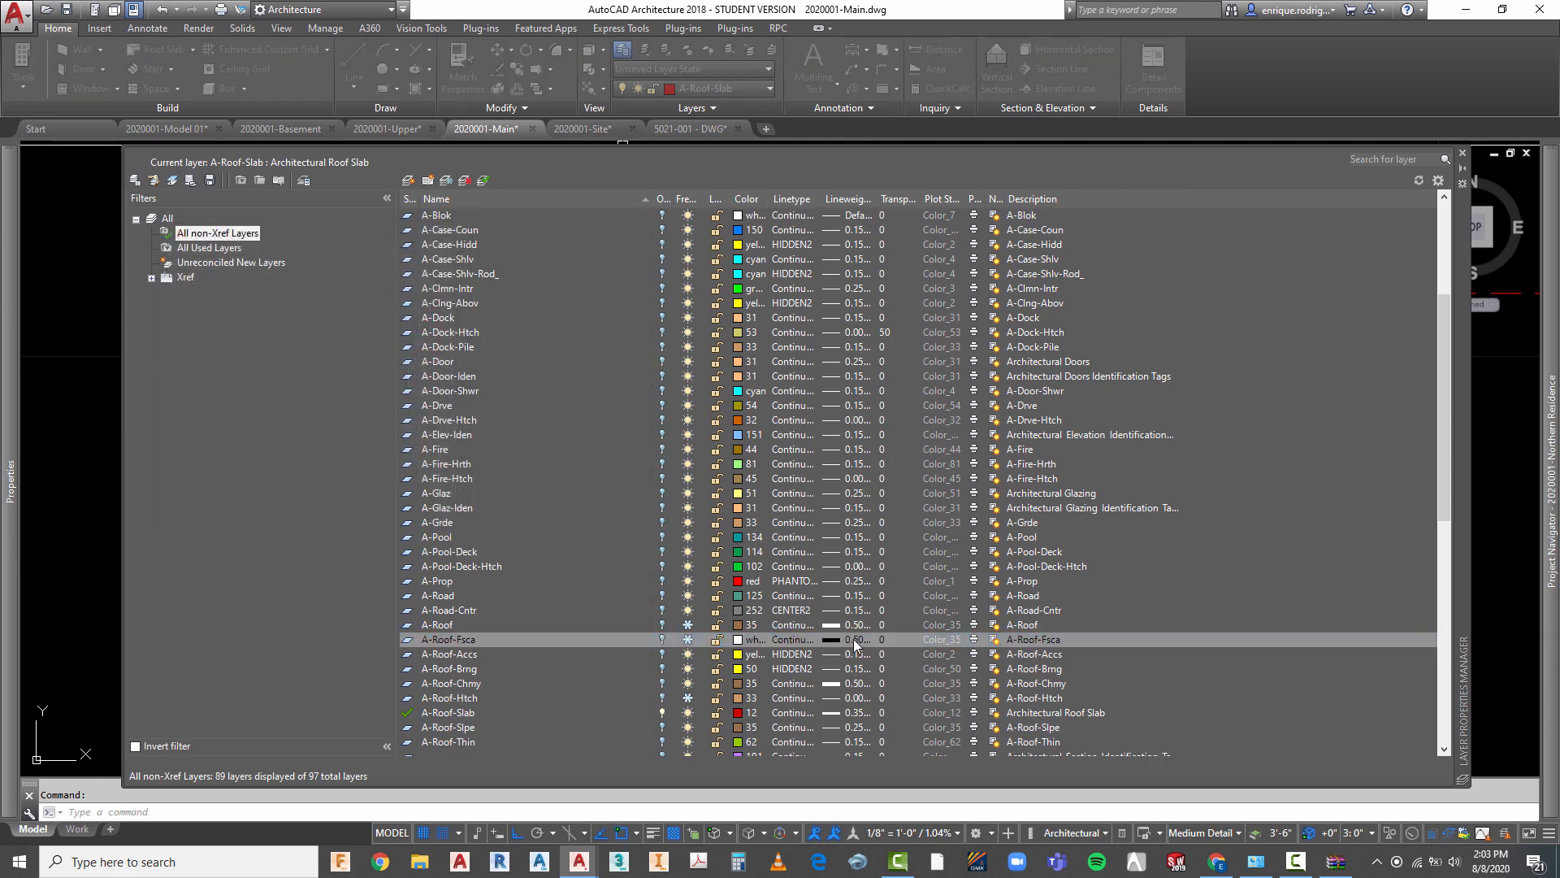
pyautogui.scroll(1, 812, 449)
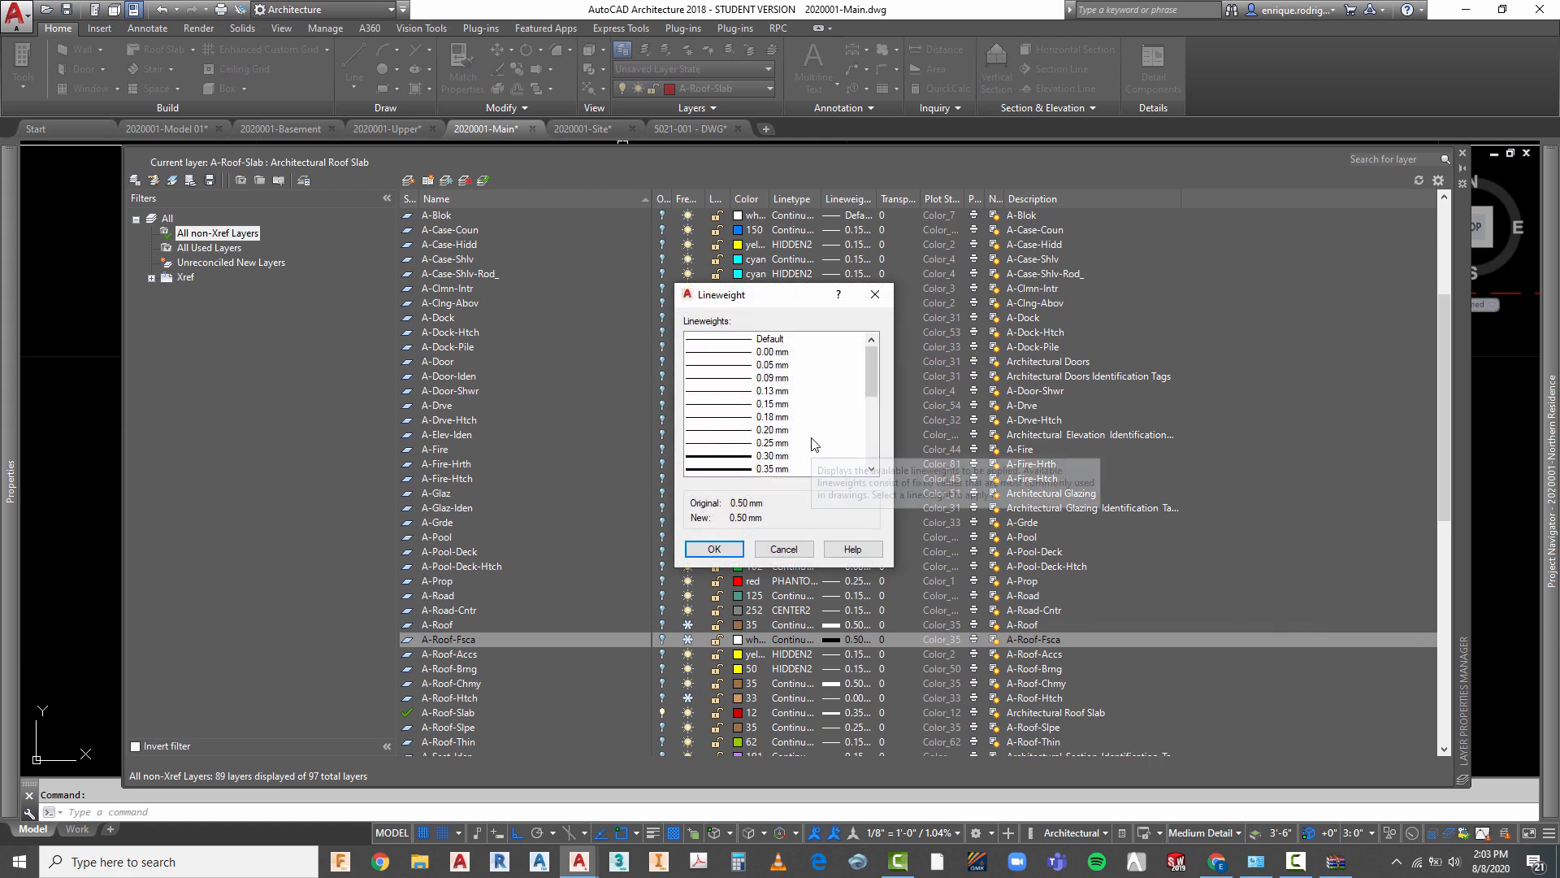
pyautogui.click(775, 365)
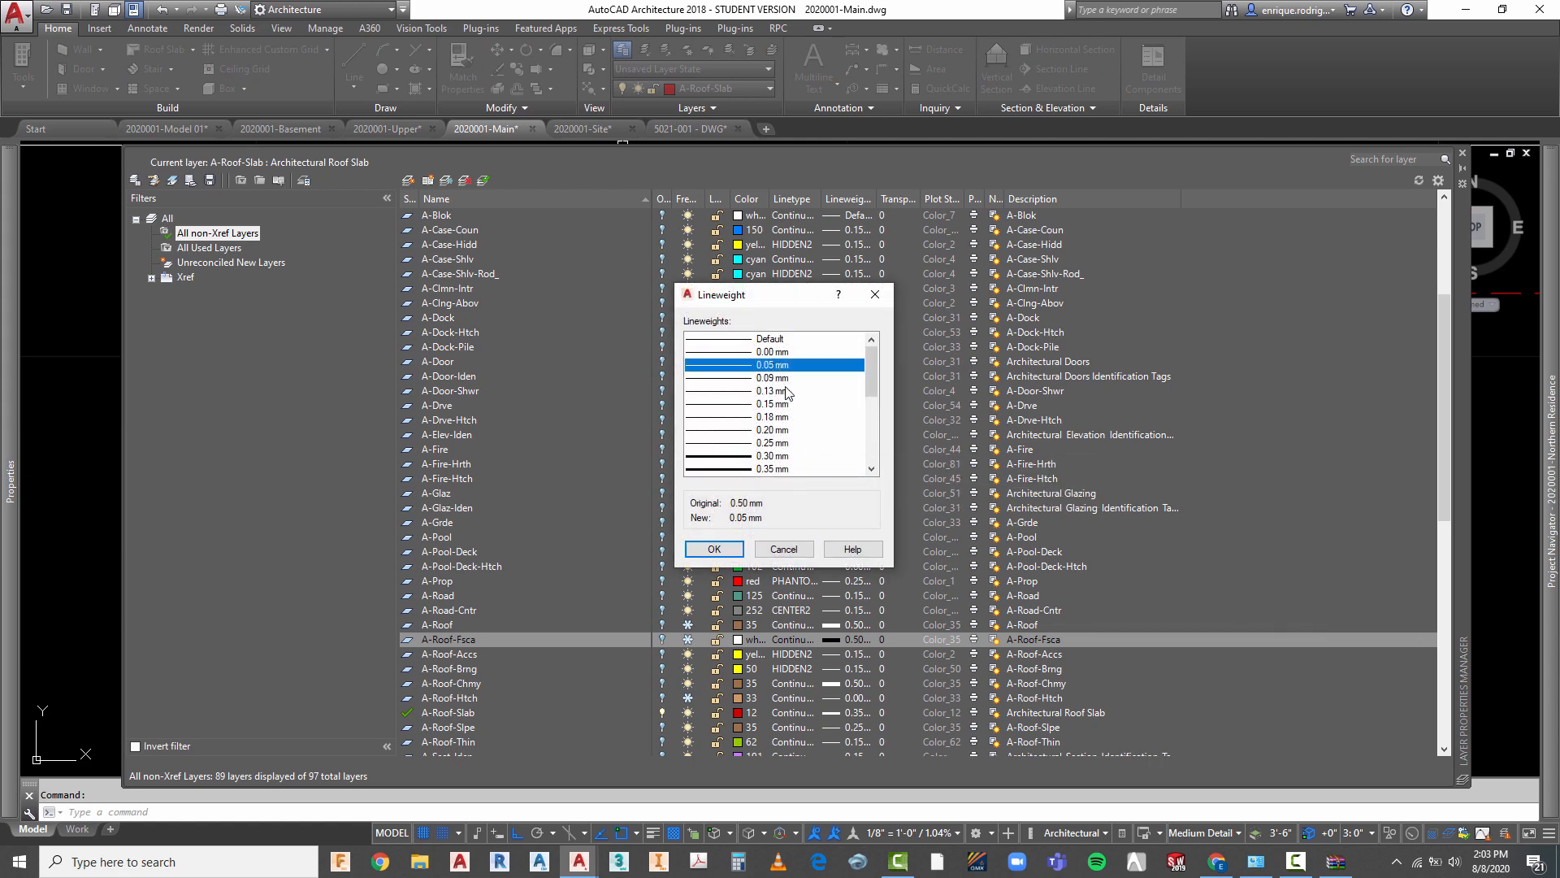
pyautogui.click(715, 550)
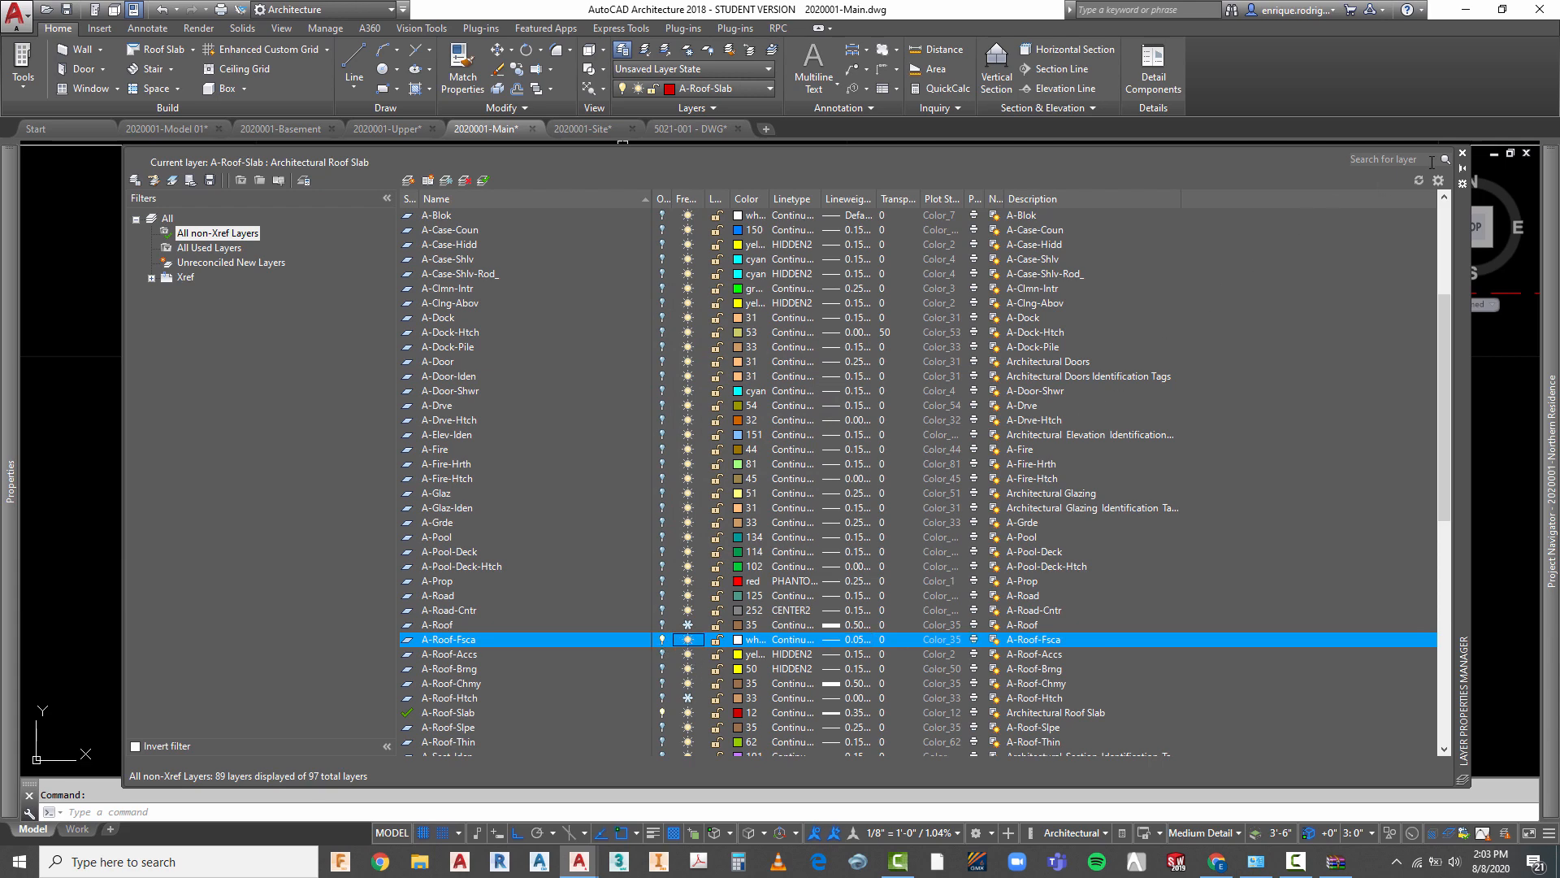
pyautogui.click(1461, 153)
# - Make A-Roof-Fsca the current layer for drawing around the roof slab outline
pyautogui.scroll(-3, 575, 271)
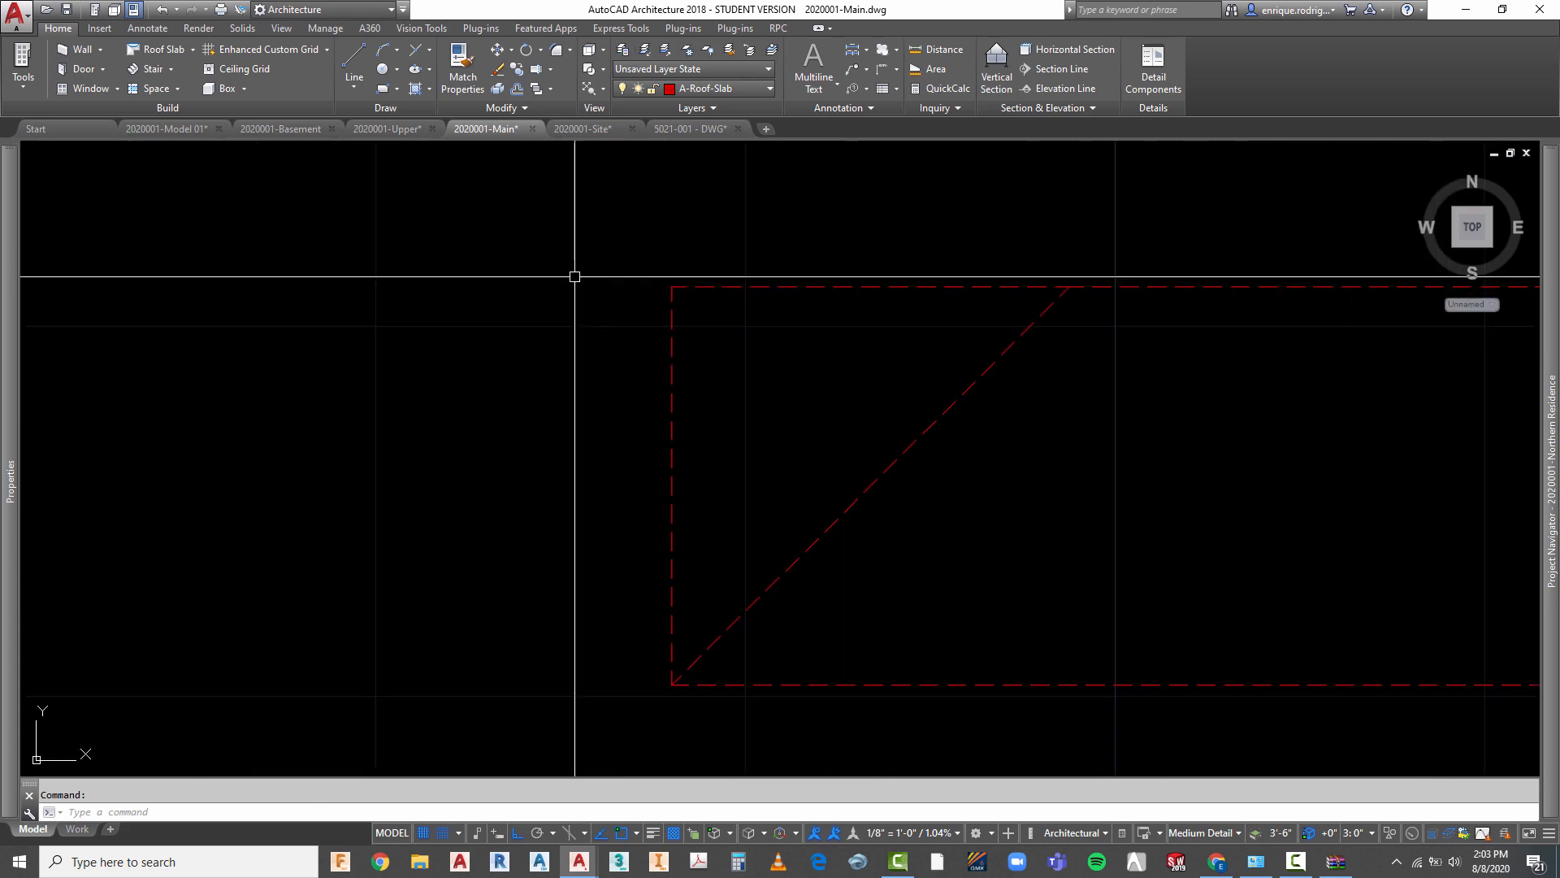
pyautogui.click(767, 88)
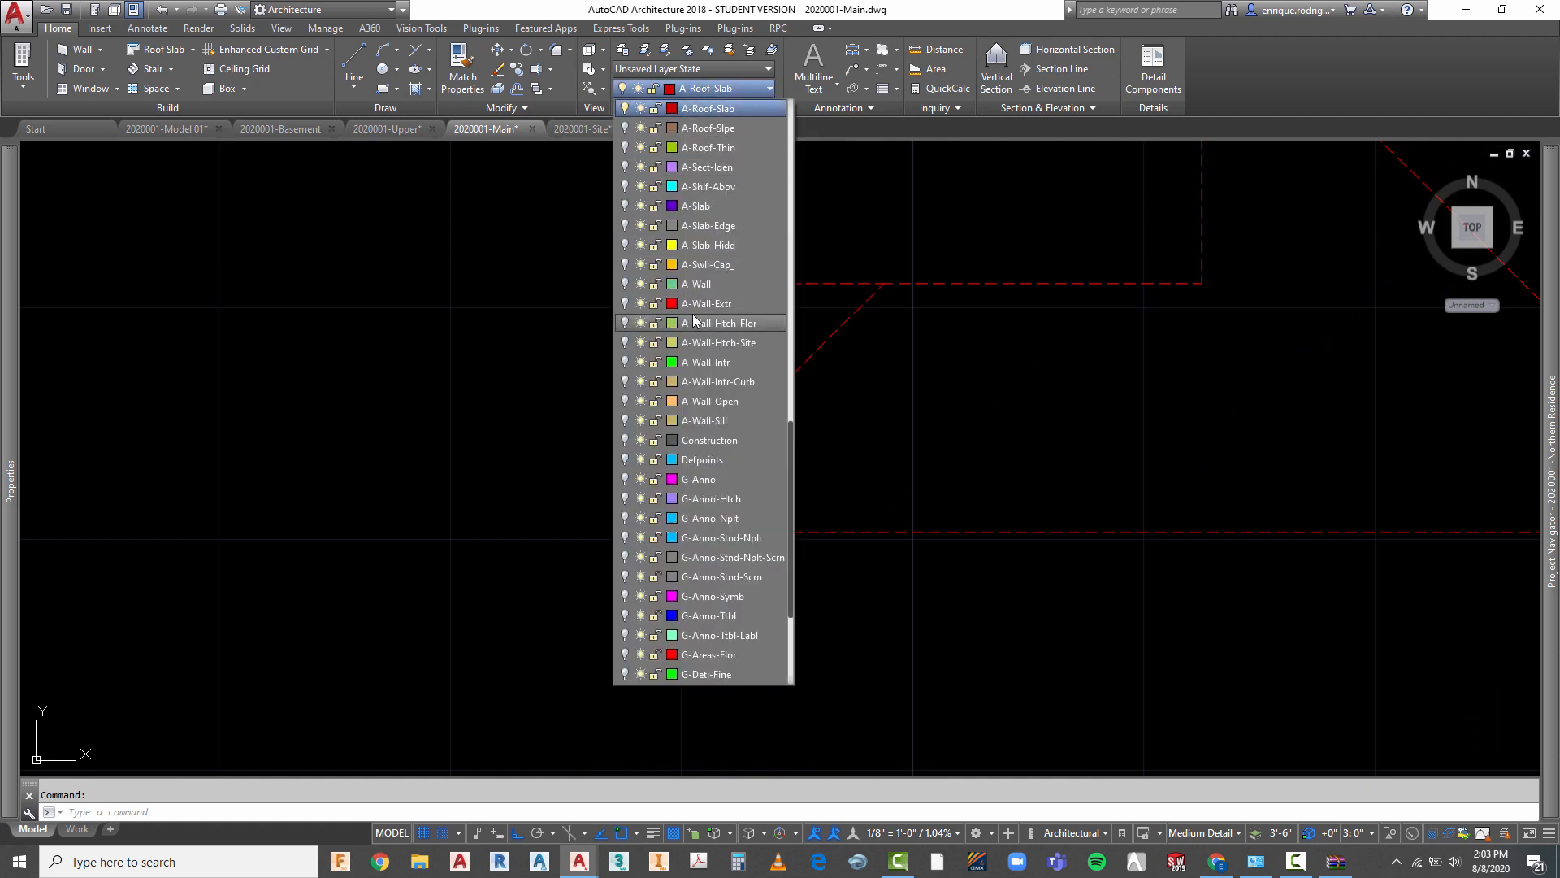
pyautogui.scroll(1, 701, 300)
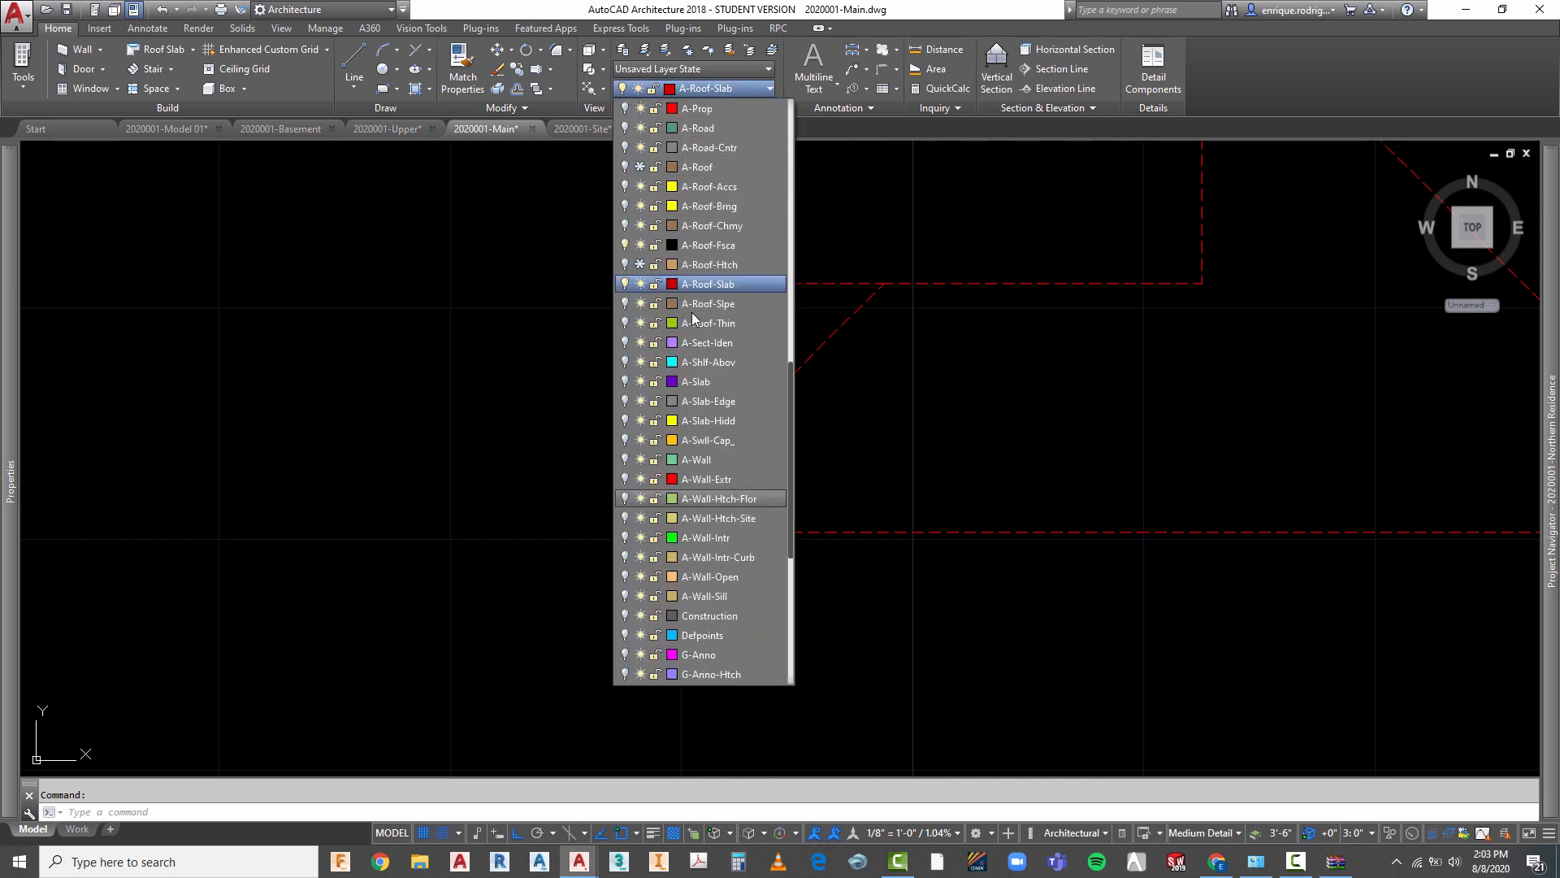
pyautogui.click(720, 245)
pyautogui.scroll(3, 581, 296)
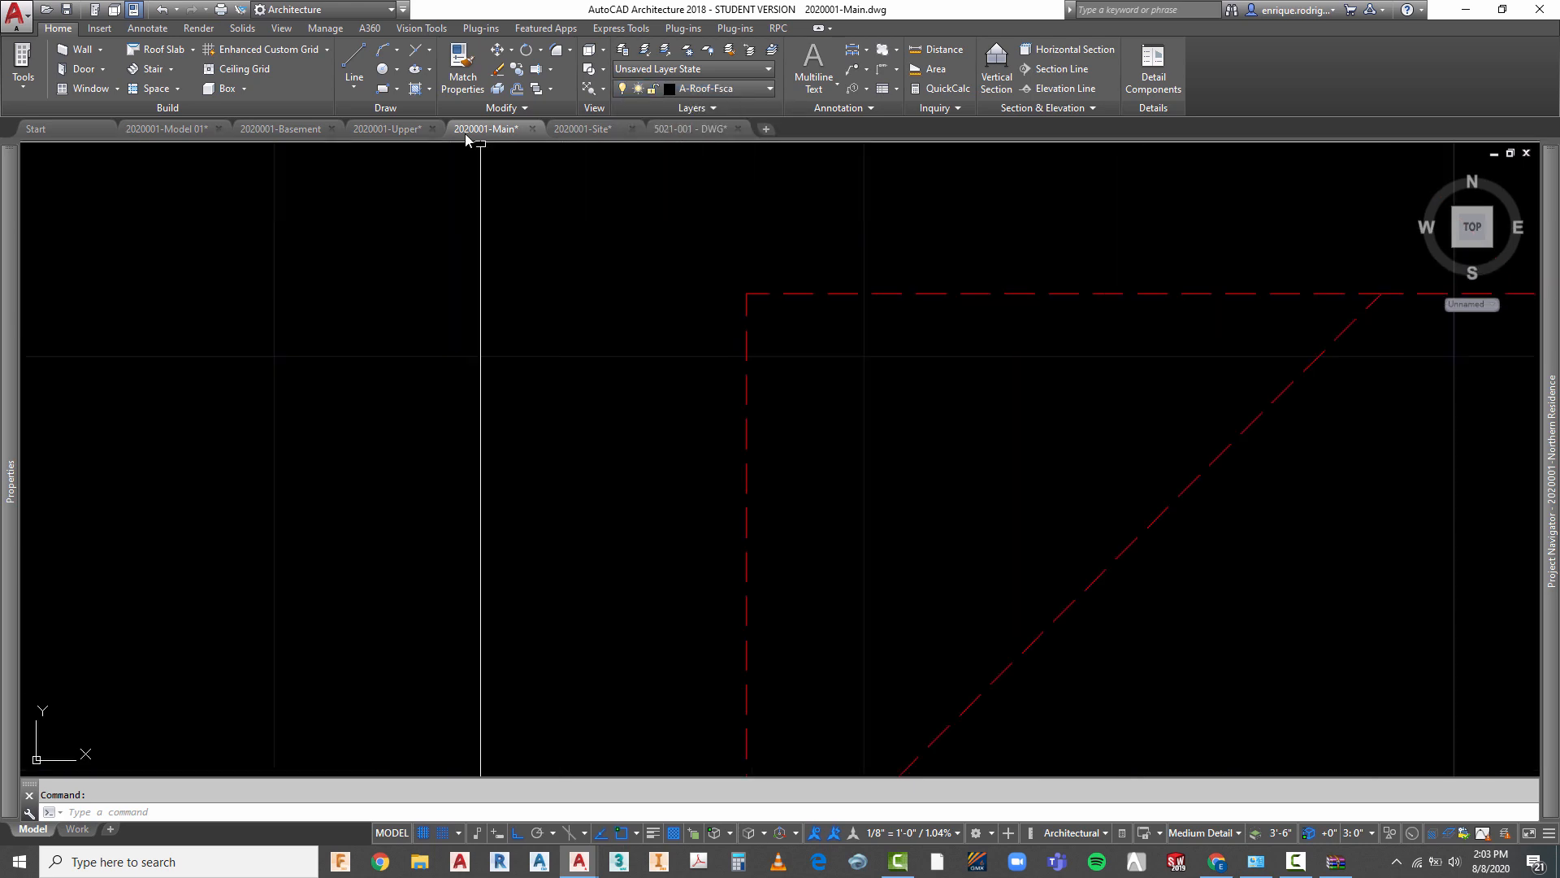
pyautogui.click(354, 65)
pyautogui.scroll(2, 696, 266)
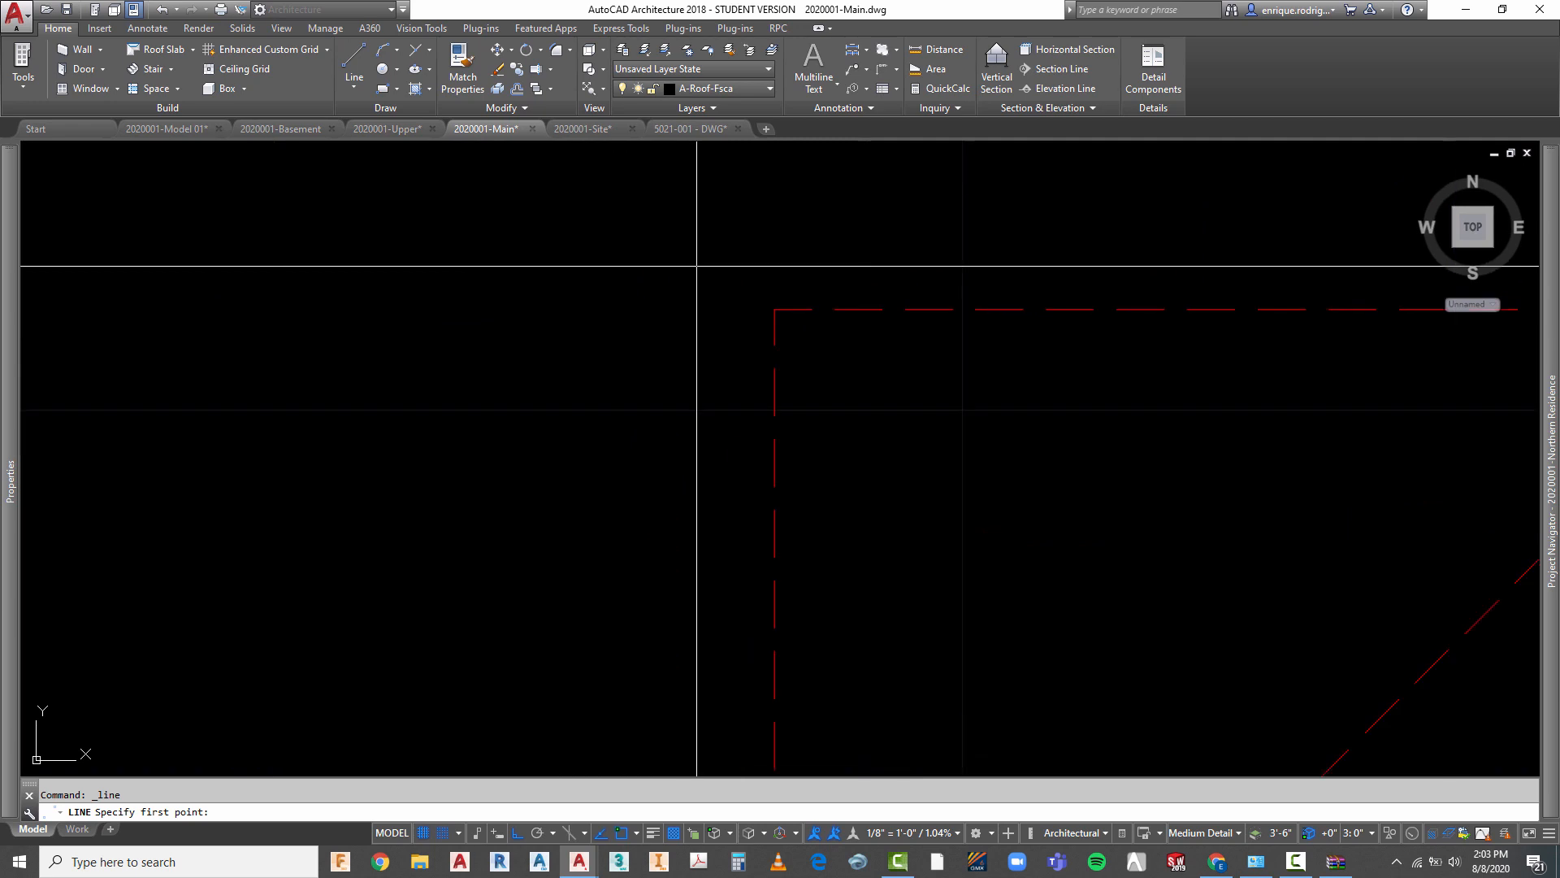
pyautogui.scroll(-4, 764, 283)
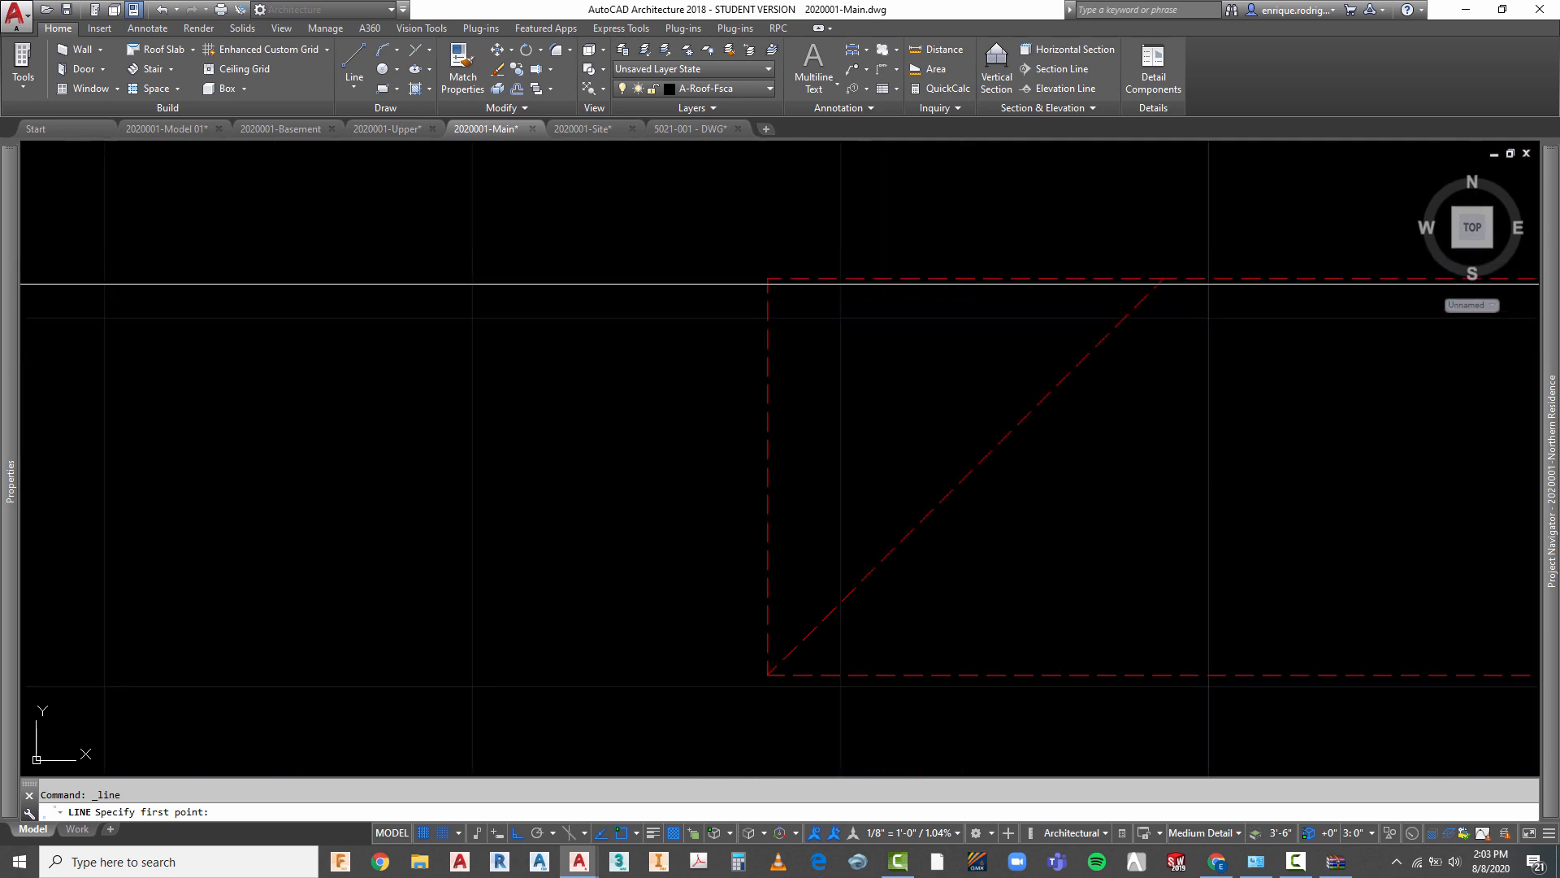
pyautogui.scroll(-4, 670, 355)
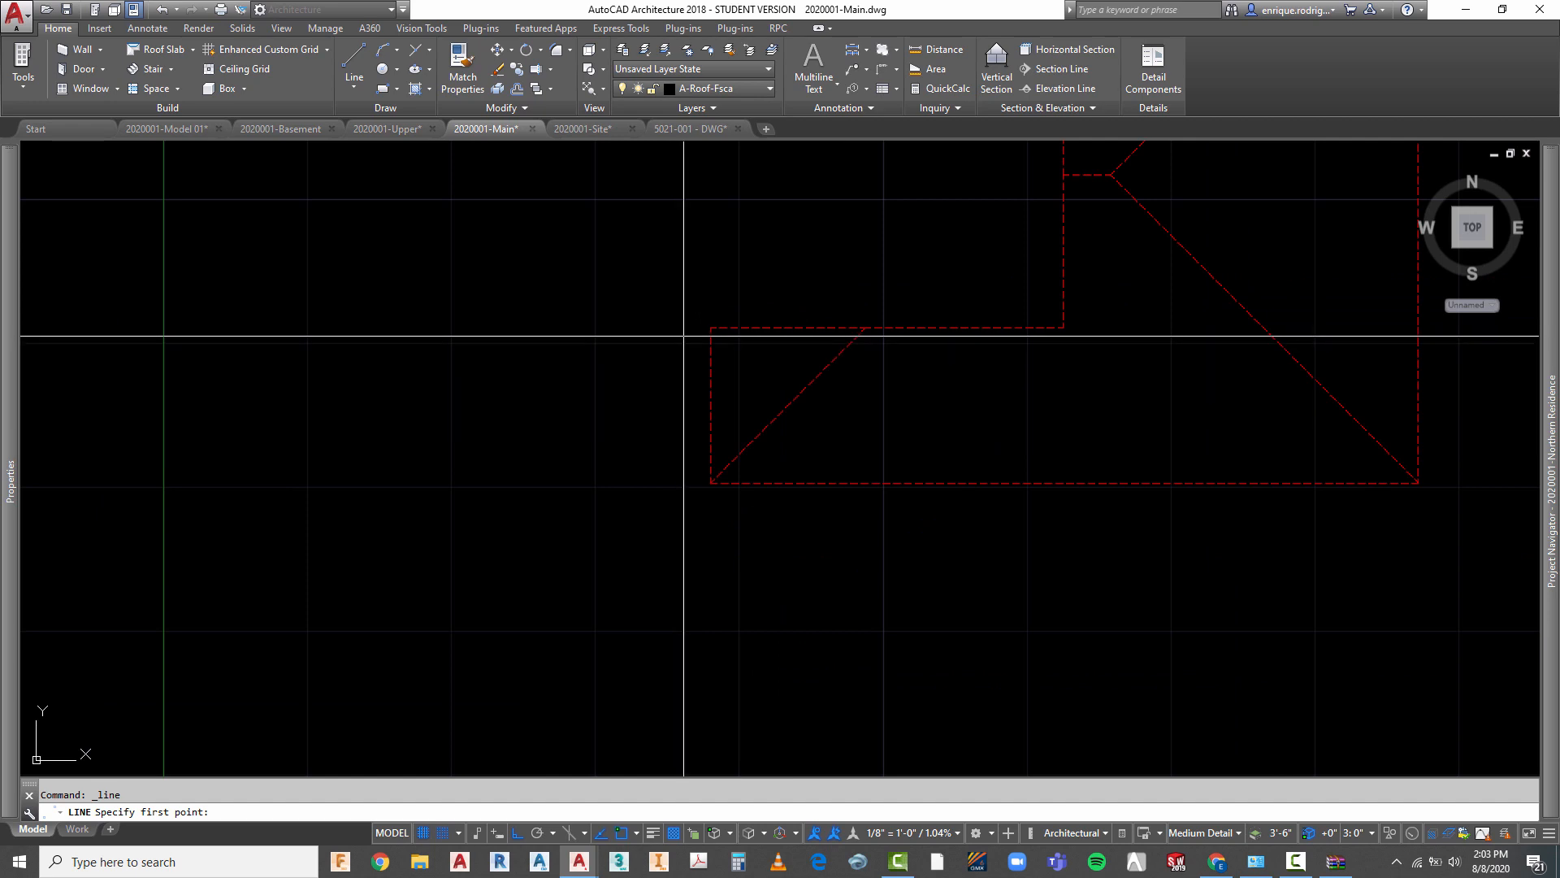
pyautogui.scroll(2, 679, 341)
pyautogui.scroll(-2, 681, 349)
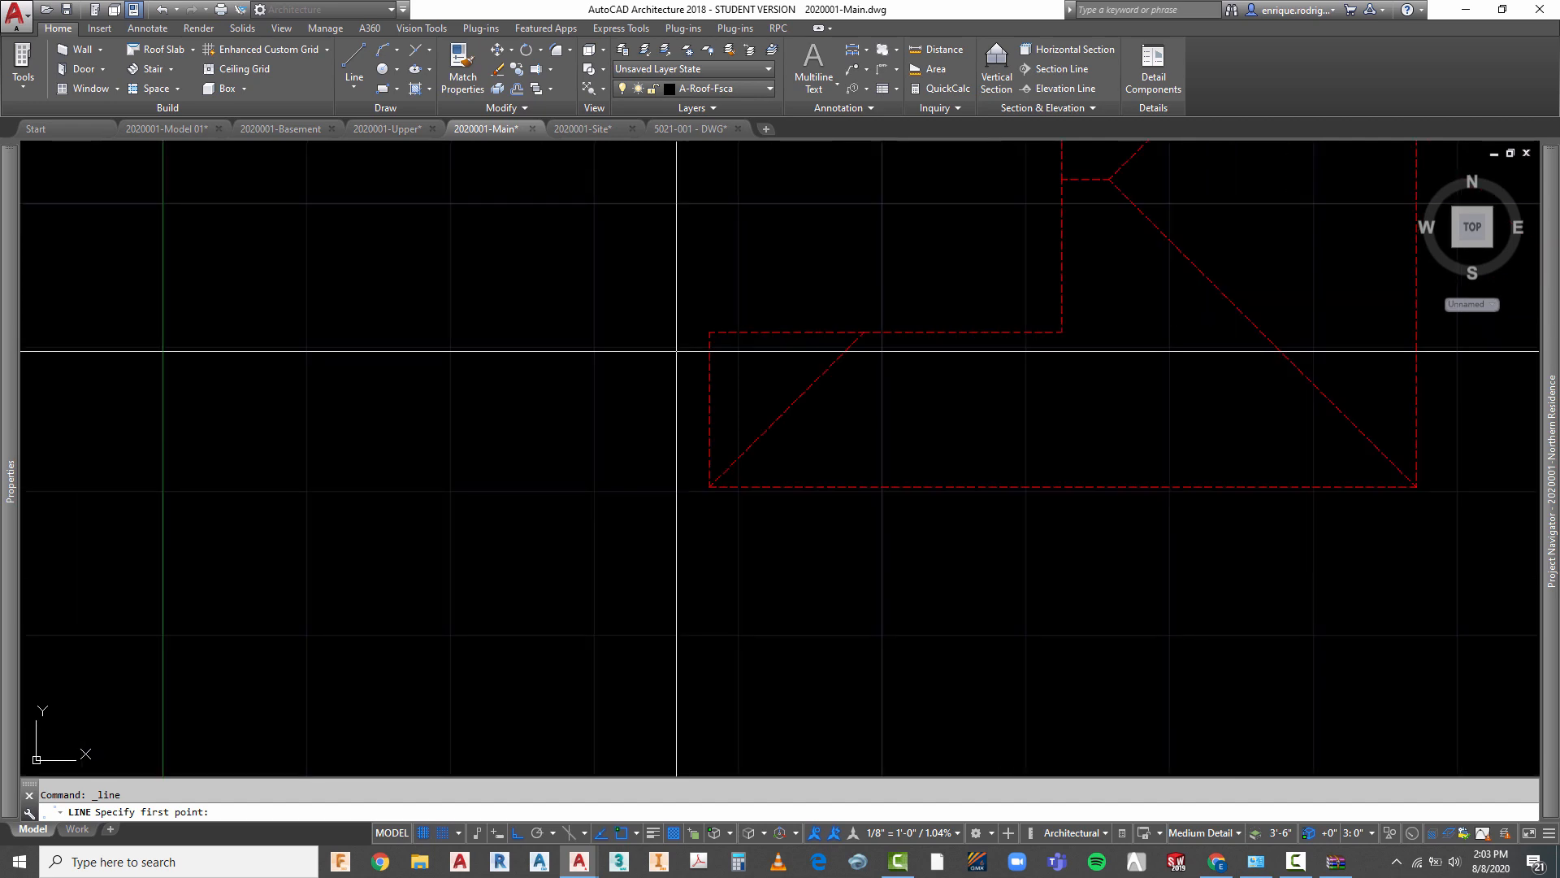
pyautogui.scroll(-2, 632, 382)
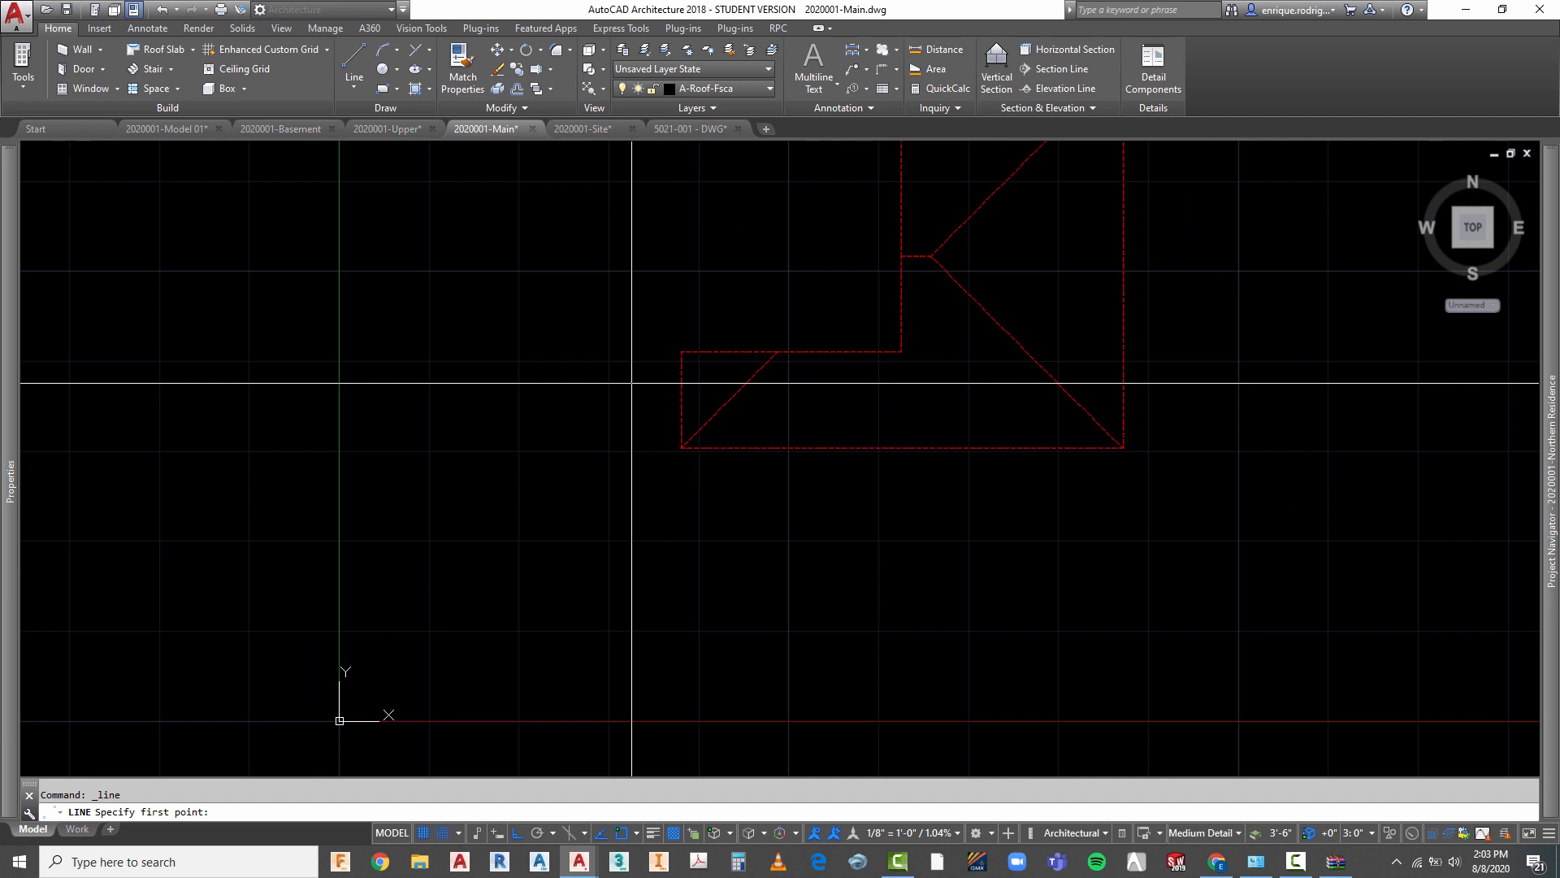
pyautogui.scroll(8, 674, 348)
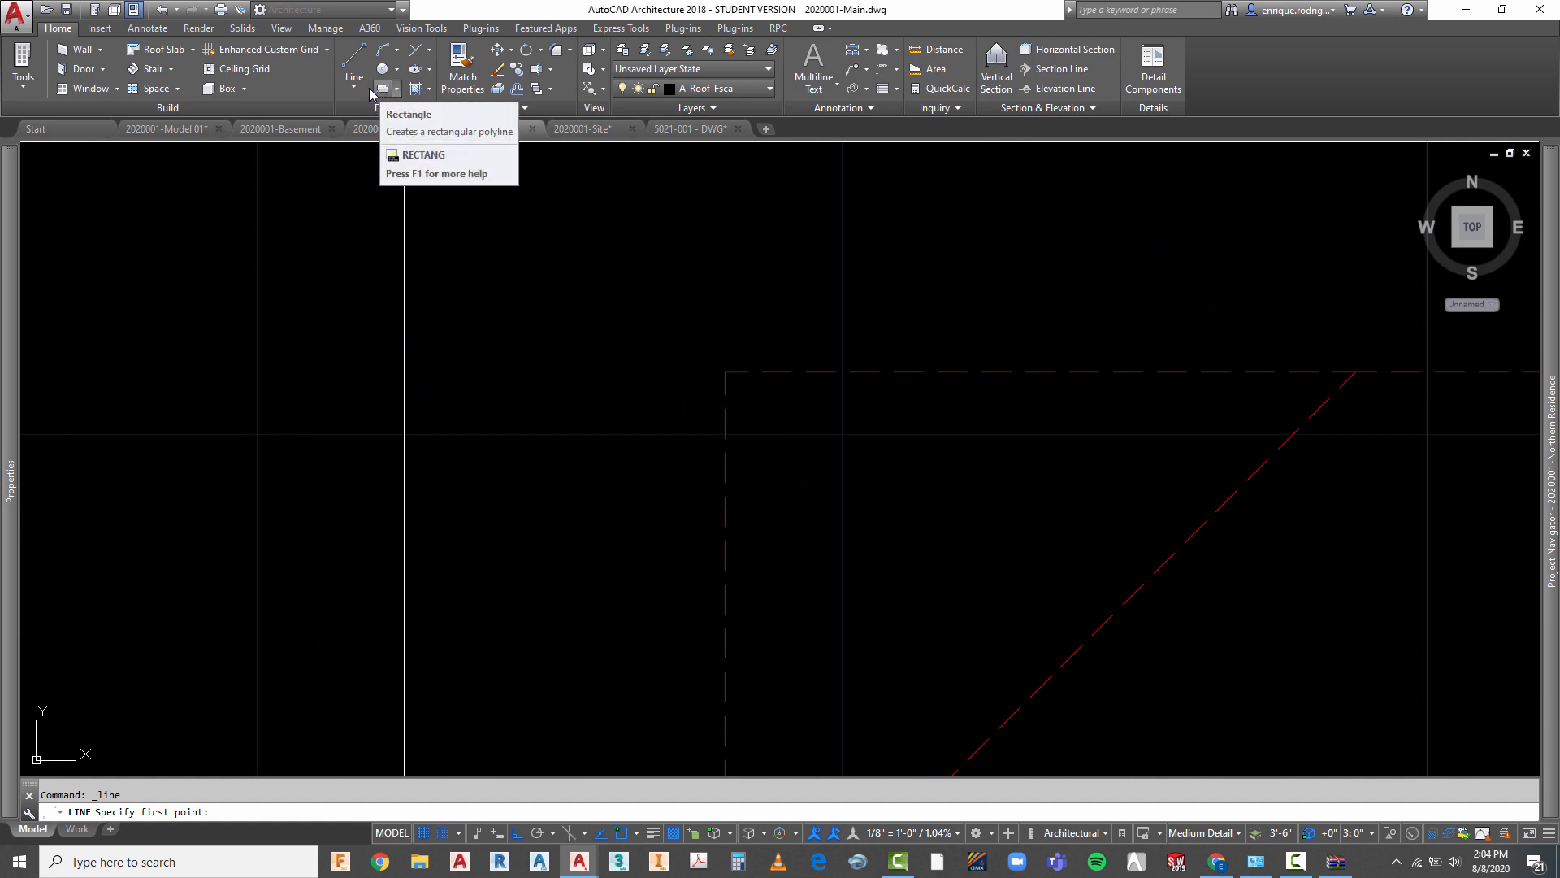
# - Draw a polyline profile outside the roof slab's upper corner, running 2 inches to the right and 8 inches down
pyautogui.click(355, 90)
pyautogui.click(380, 146)
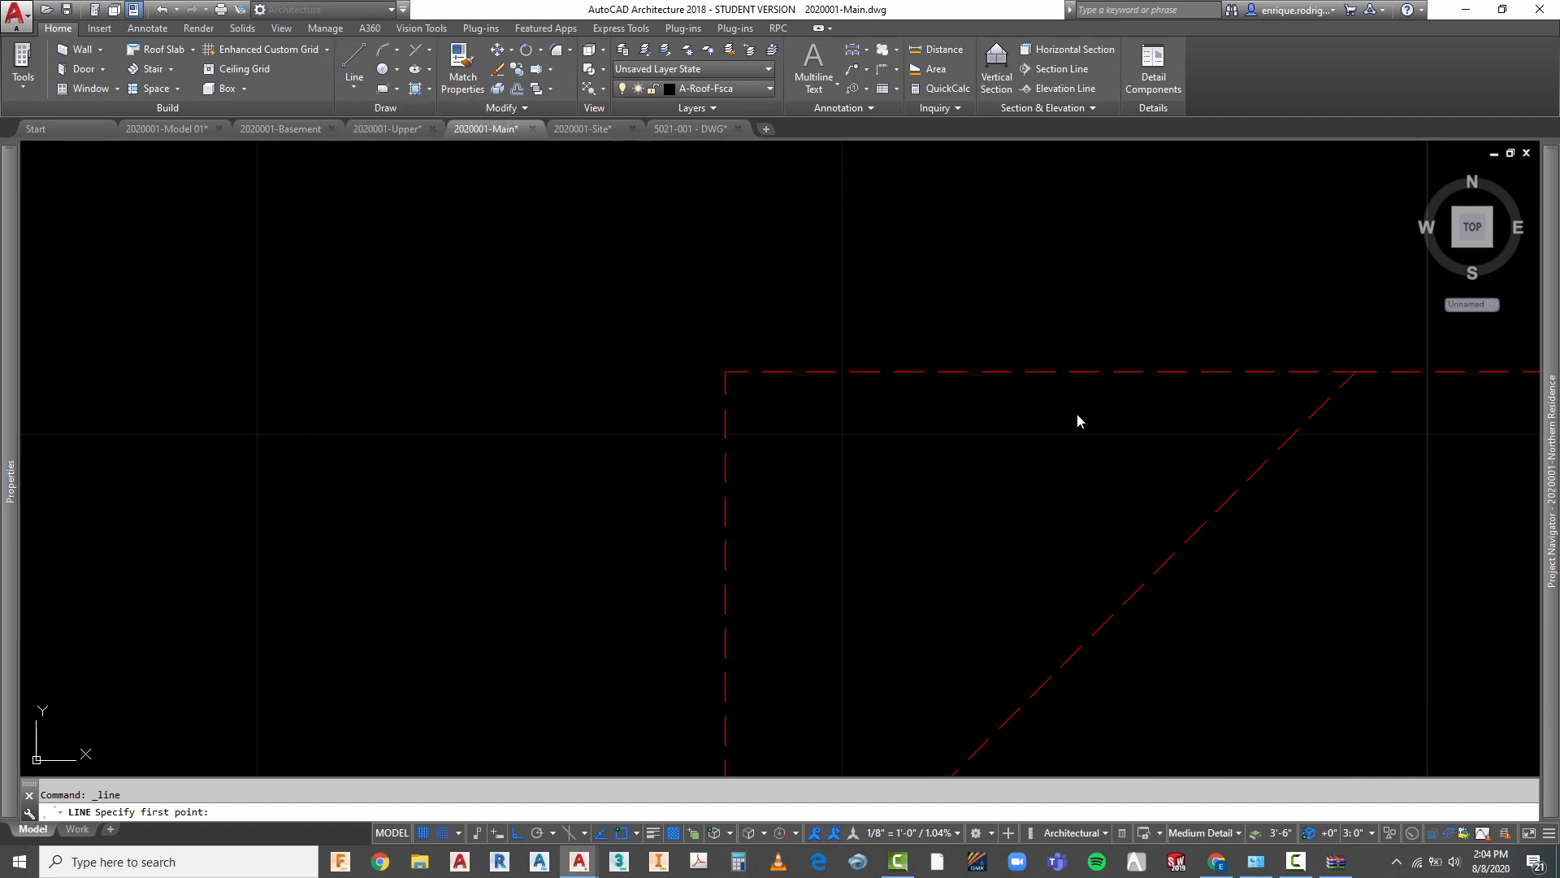
pyautogui.scroll(-2, 1080, 410)
pyautogui.scroll(6, 720, 383)
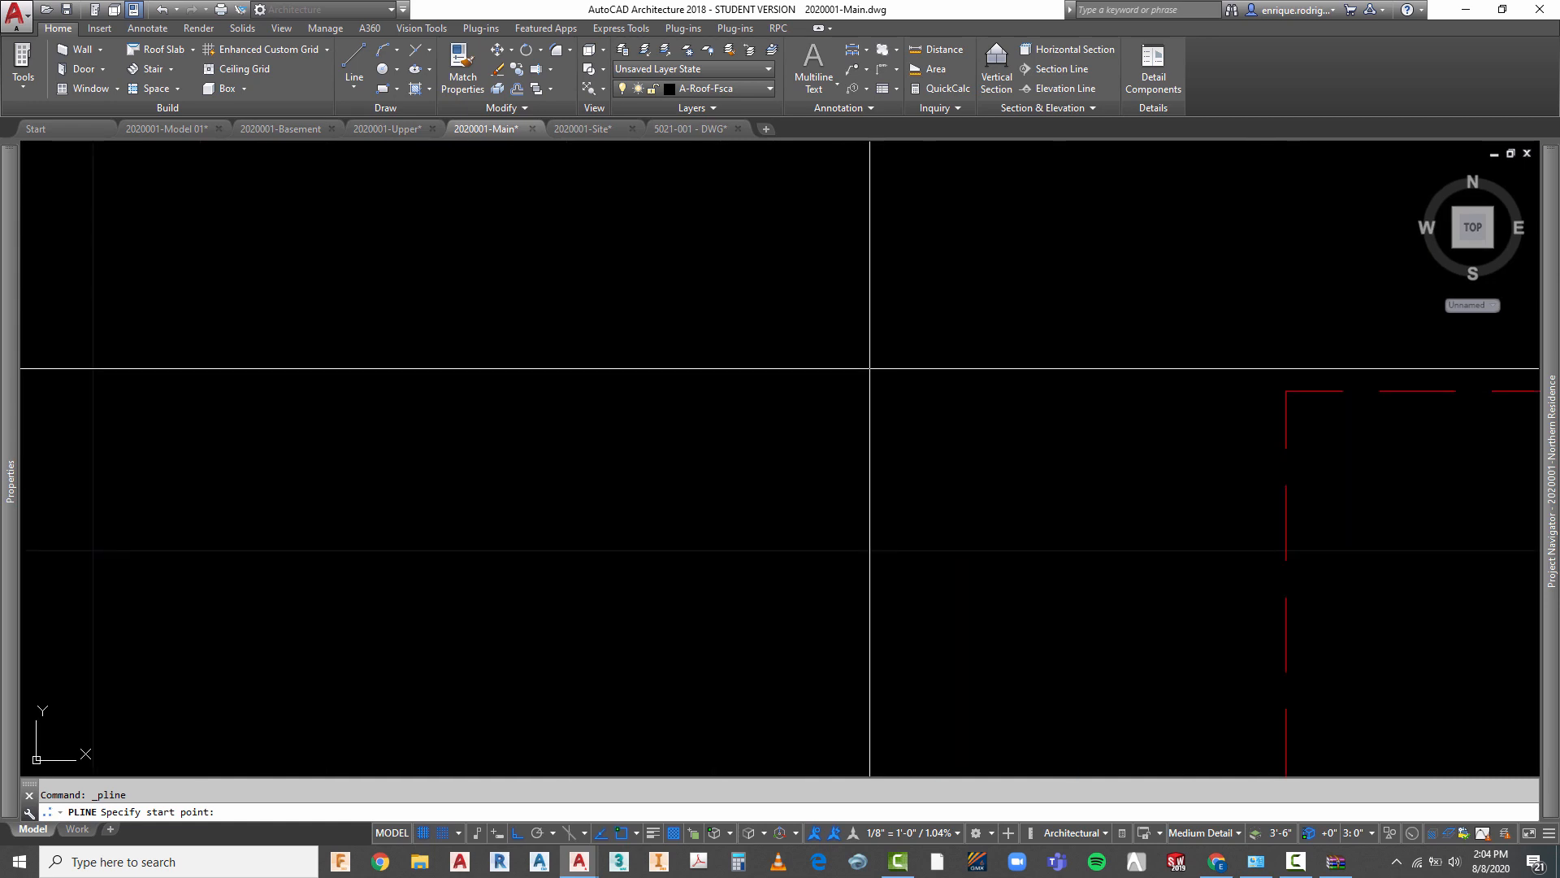
pyautogui.click(868, 368)
pyautogui.scroll(3, 871, 373)
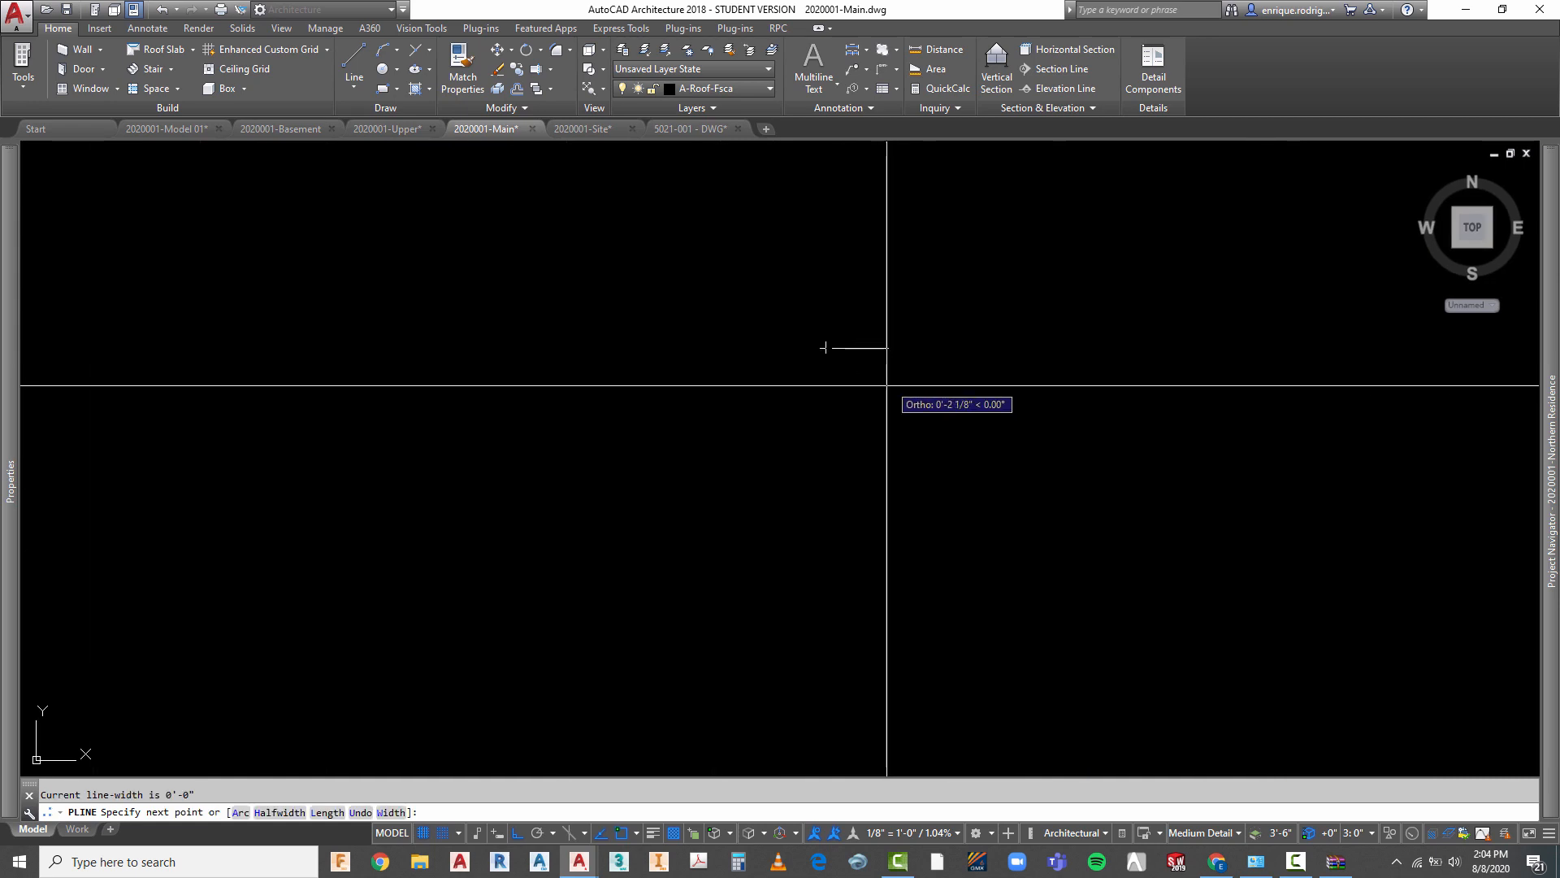
pyautogui.write('2')
pyautogui.press('Return')
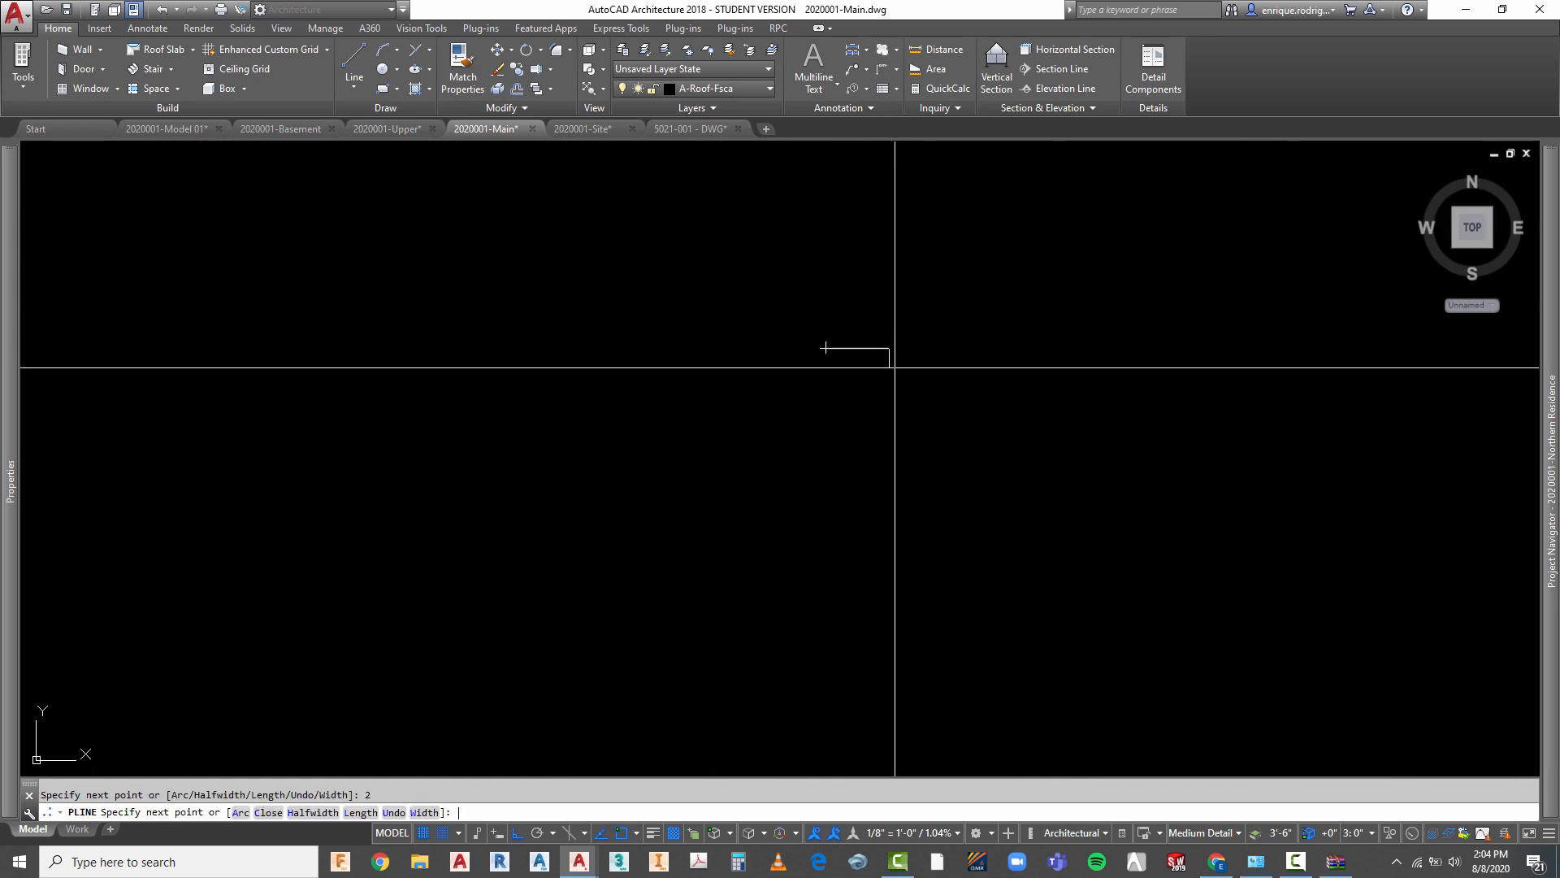
pyautogui.scroll(-2, 886, 382)
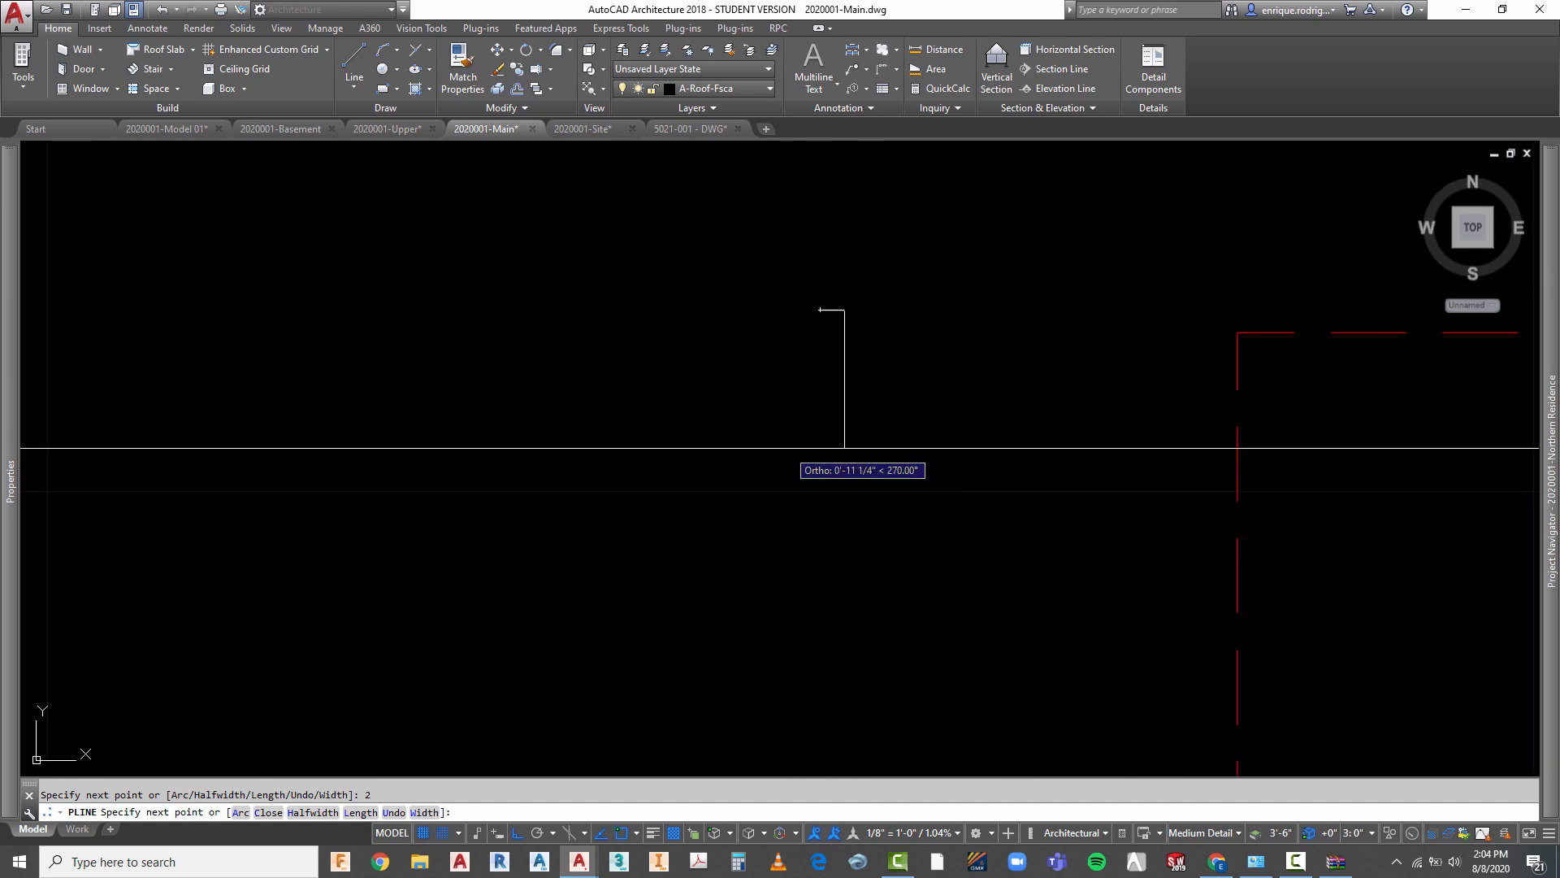
pyautogui.scroll(-2, 784, 452)
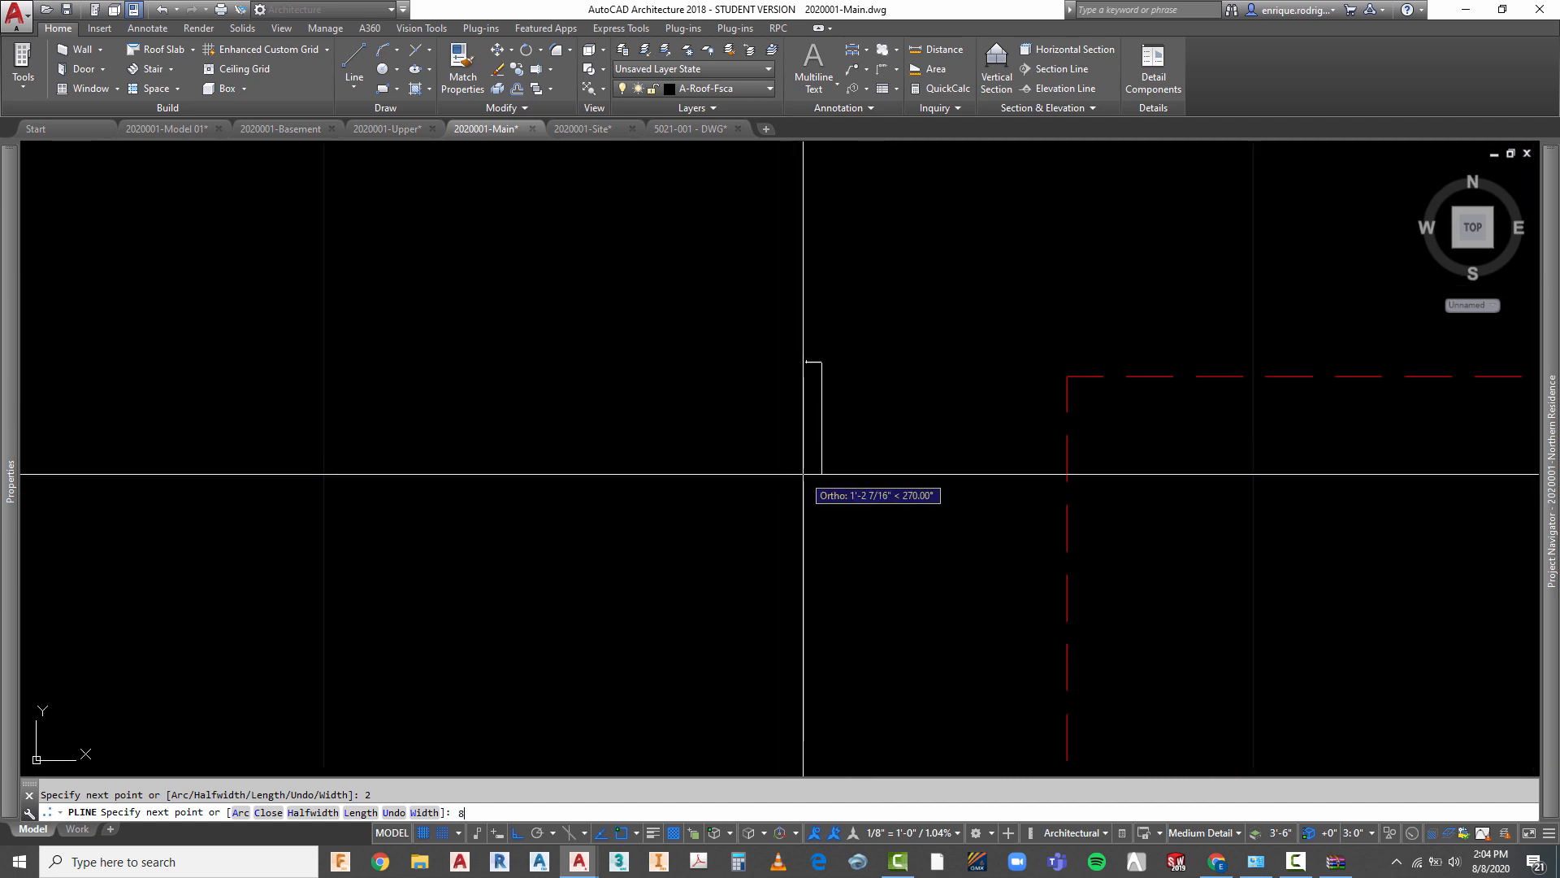
pyautogui.write('8')
pyautogui.press('Return')
# - Continue the polyline 1 inch to the left and 42 inches upward, and end it
pyautogui.scroll(2, 800, 475)
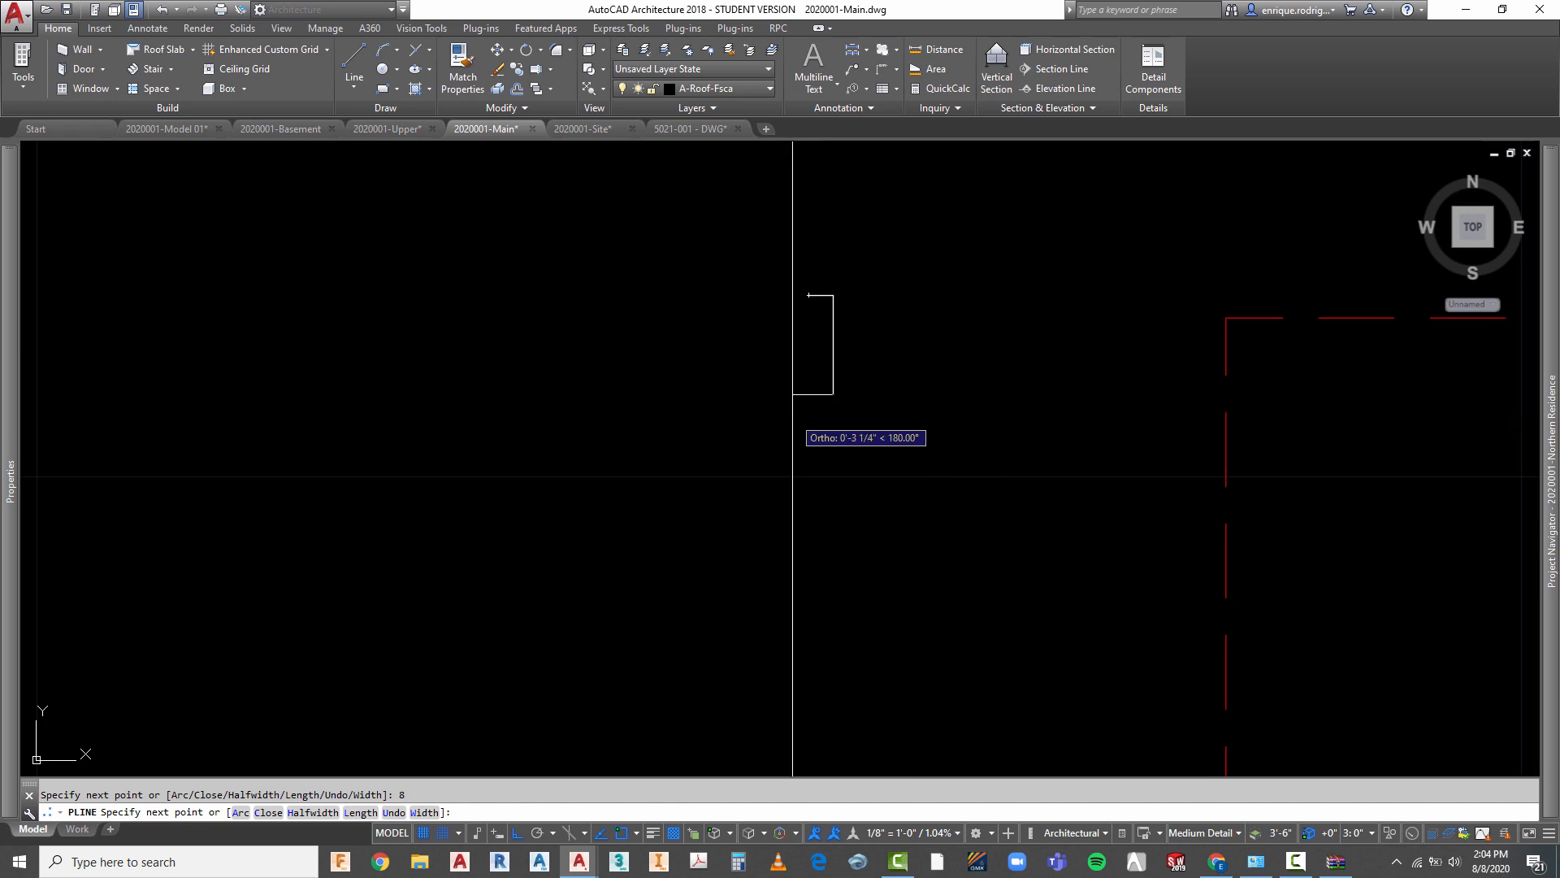
pyautogui.write('1')
pyautogui.press('Return')
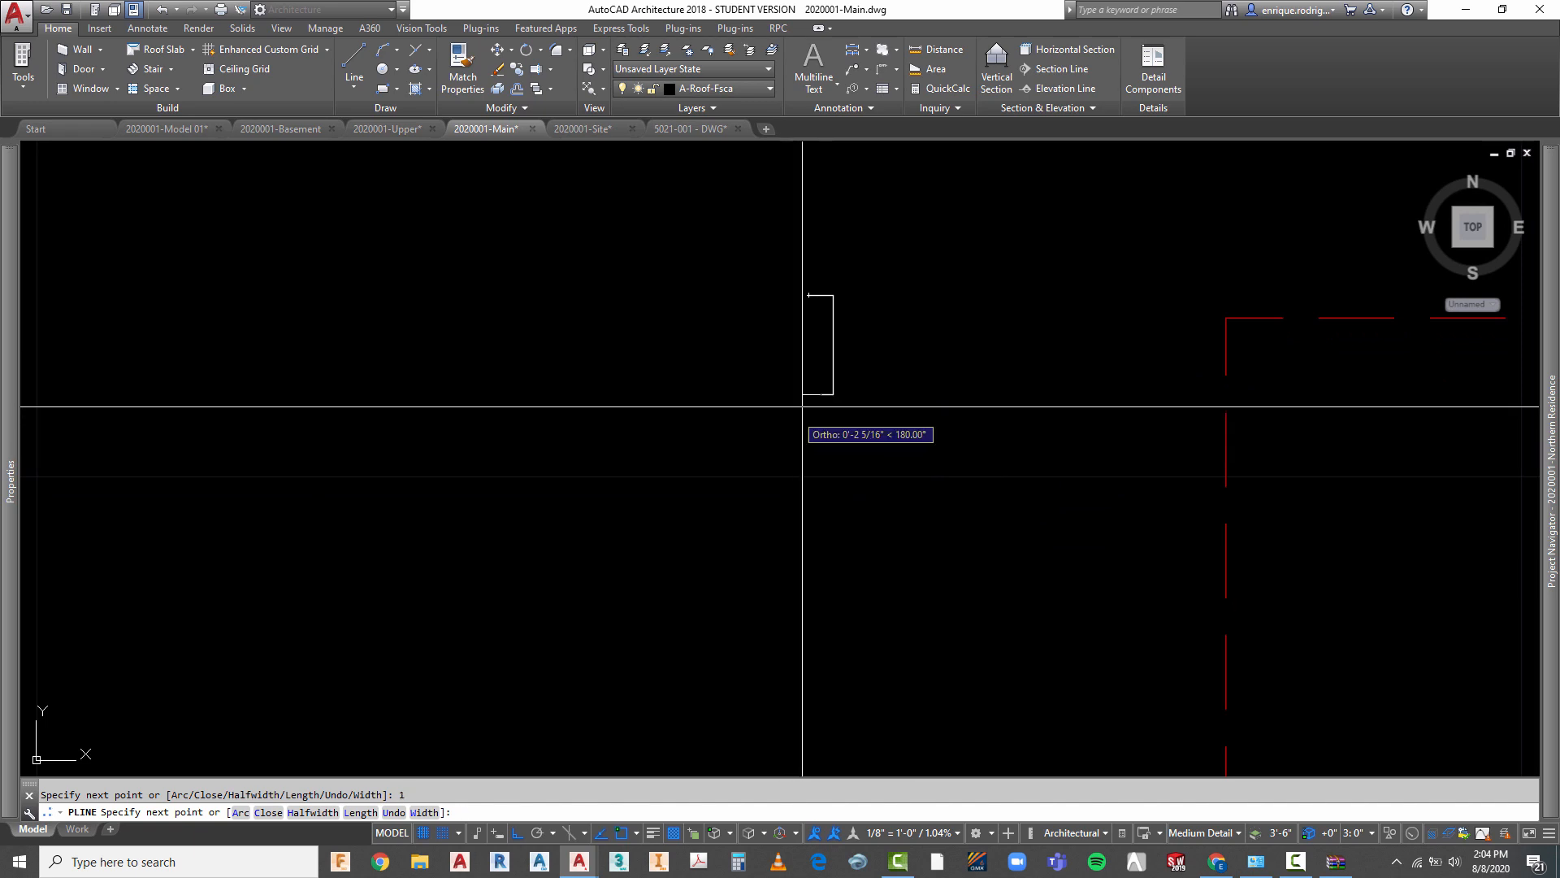
pyautogui.scroll(3, 817, 371)
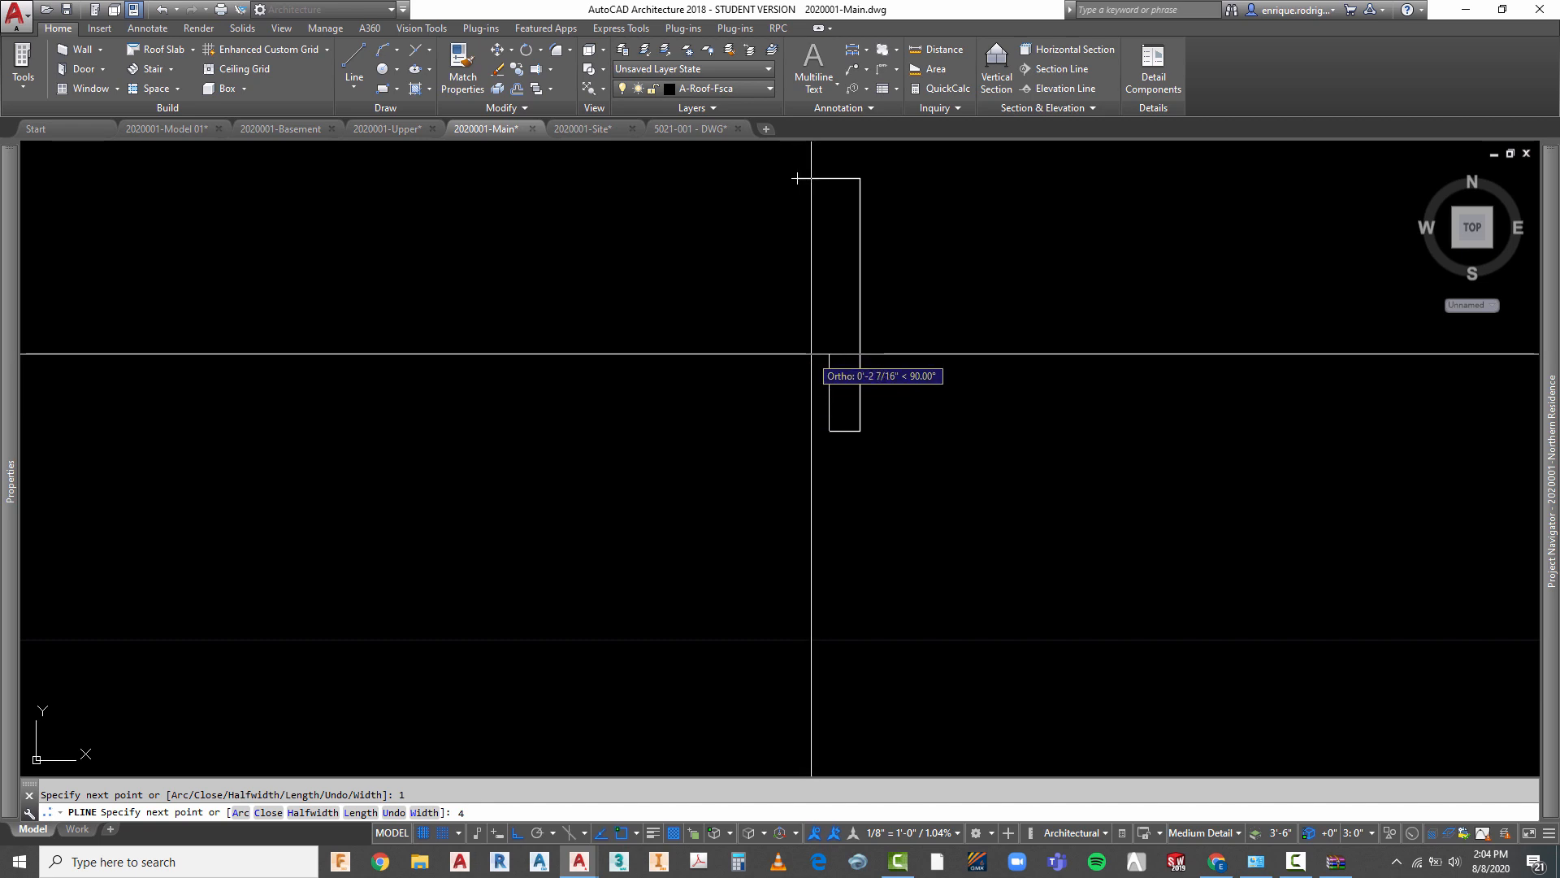
pyautogui.press('Return')
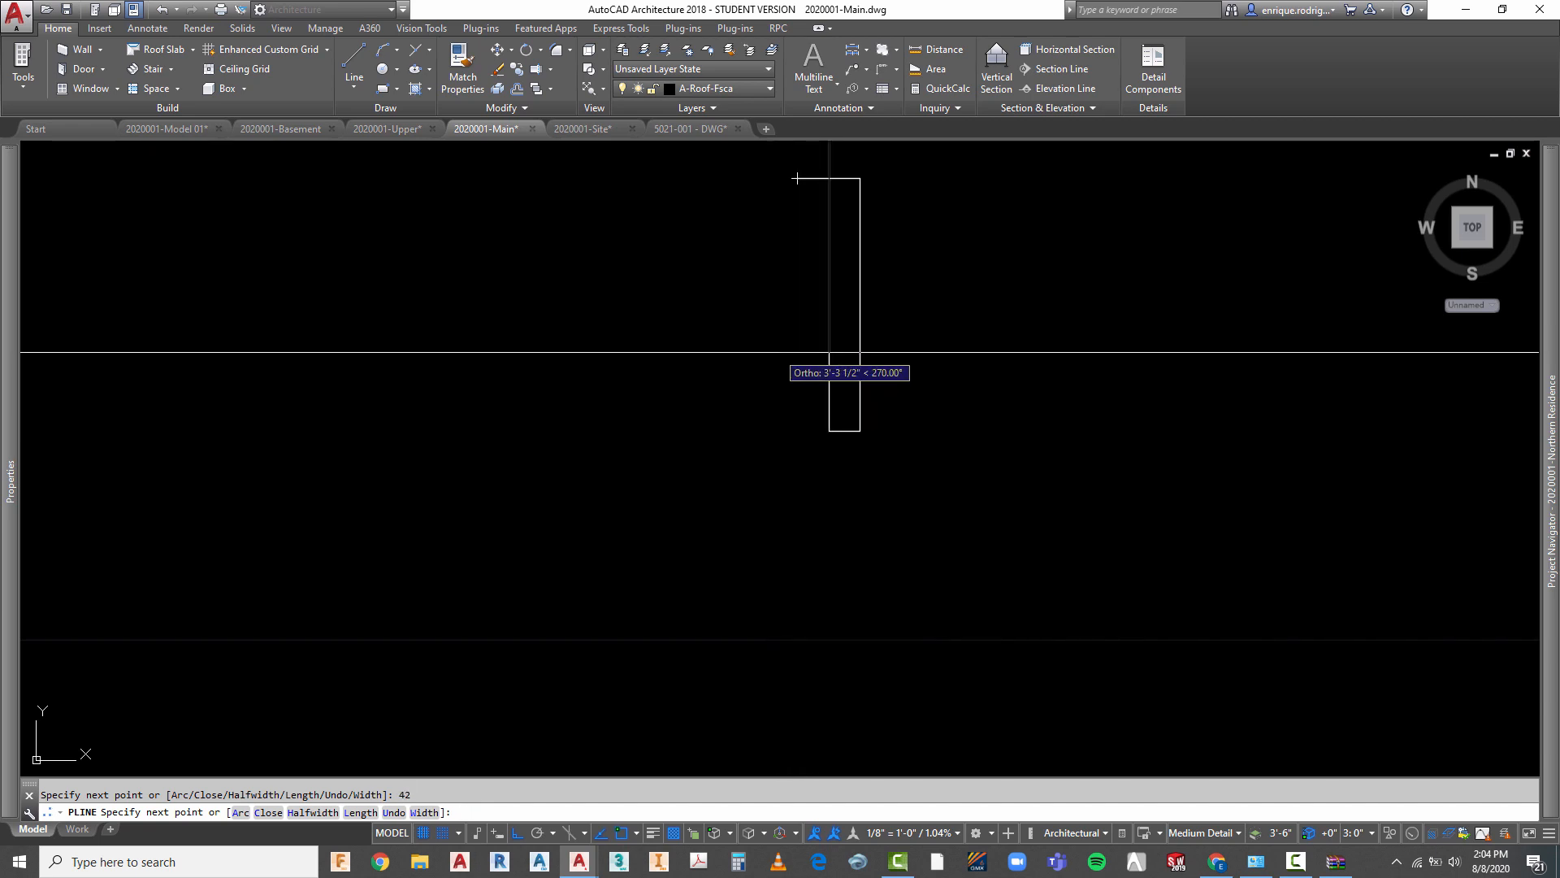
pyautogui.scroll(-4, 810, 479)
pyautogui.press('Escape')
pyautogui.scroll(-4, 809, 374)
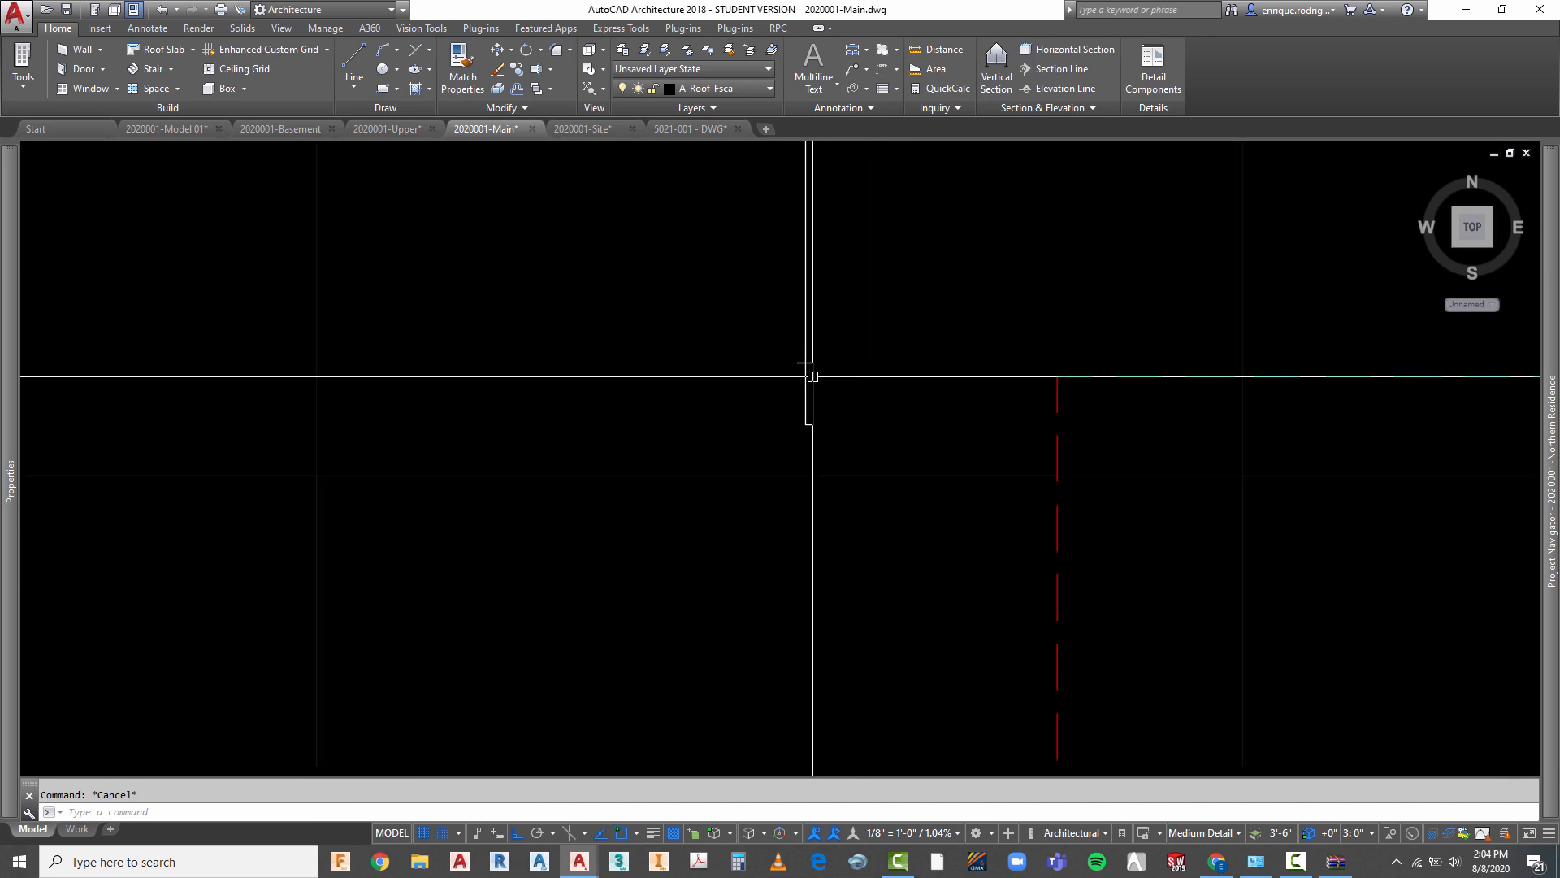
# - Erase the fascia profile polyline beside the roof slab corner
pyautogui.click(808, 309)
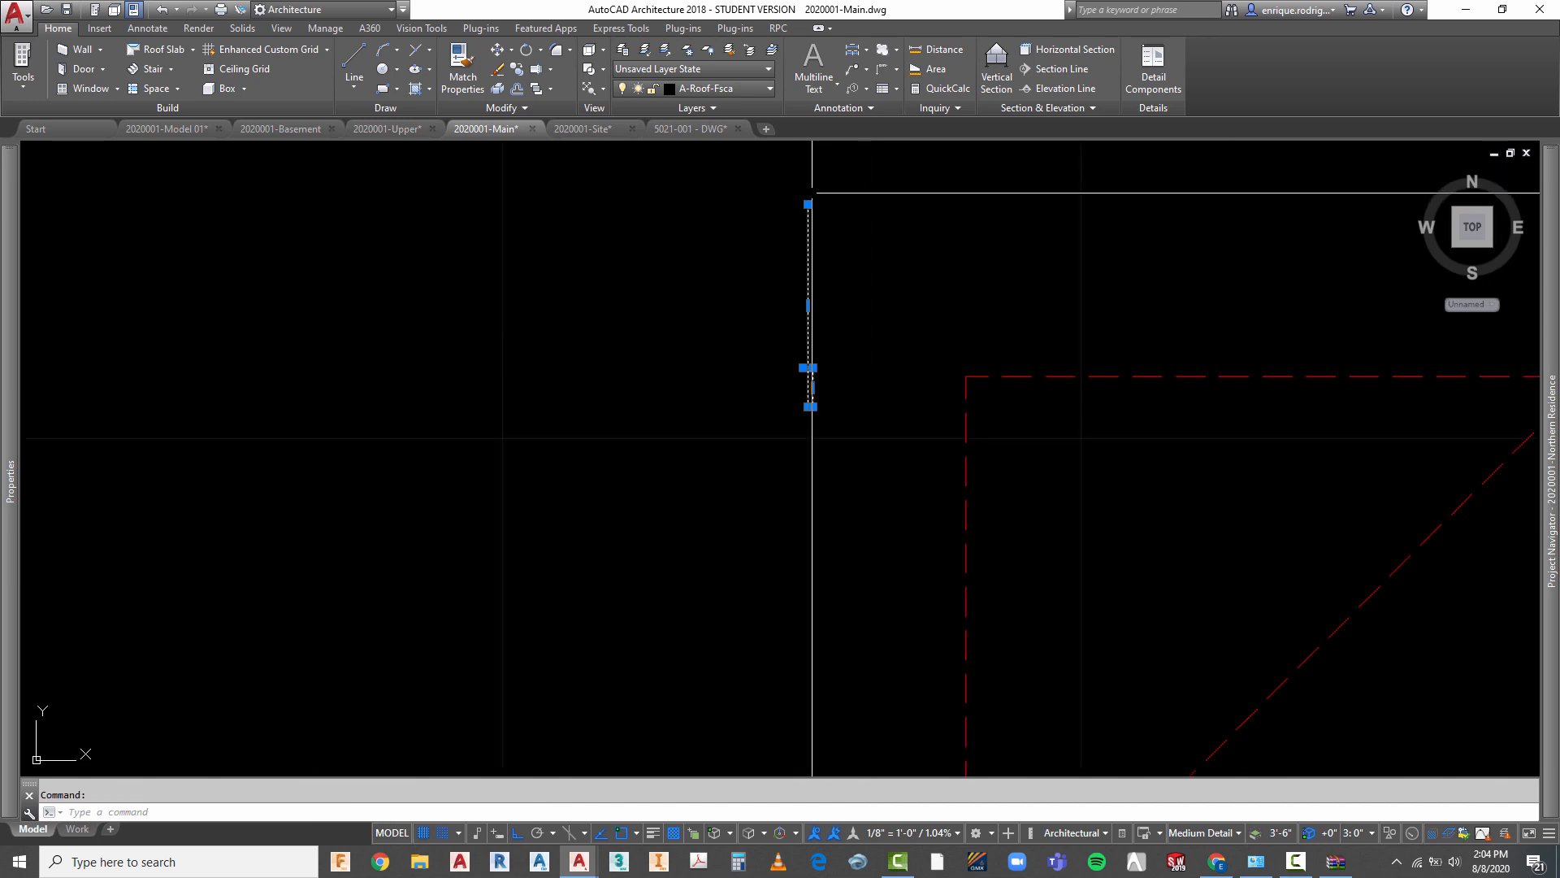
pyautogui.press('Escape')
pyautogui.write('e')
pyautogui.press('Return')
pyautogui.click(836, 289)
pyautogui.click(766, 438)
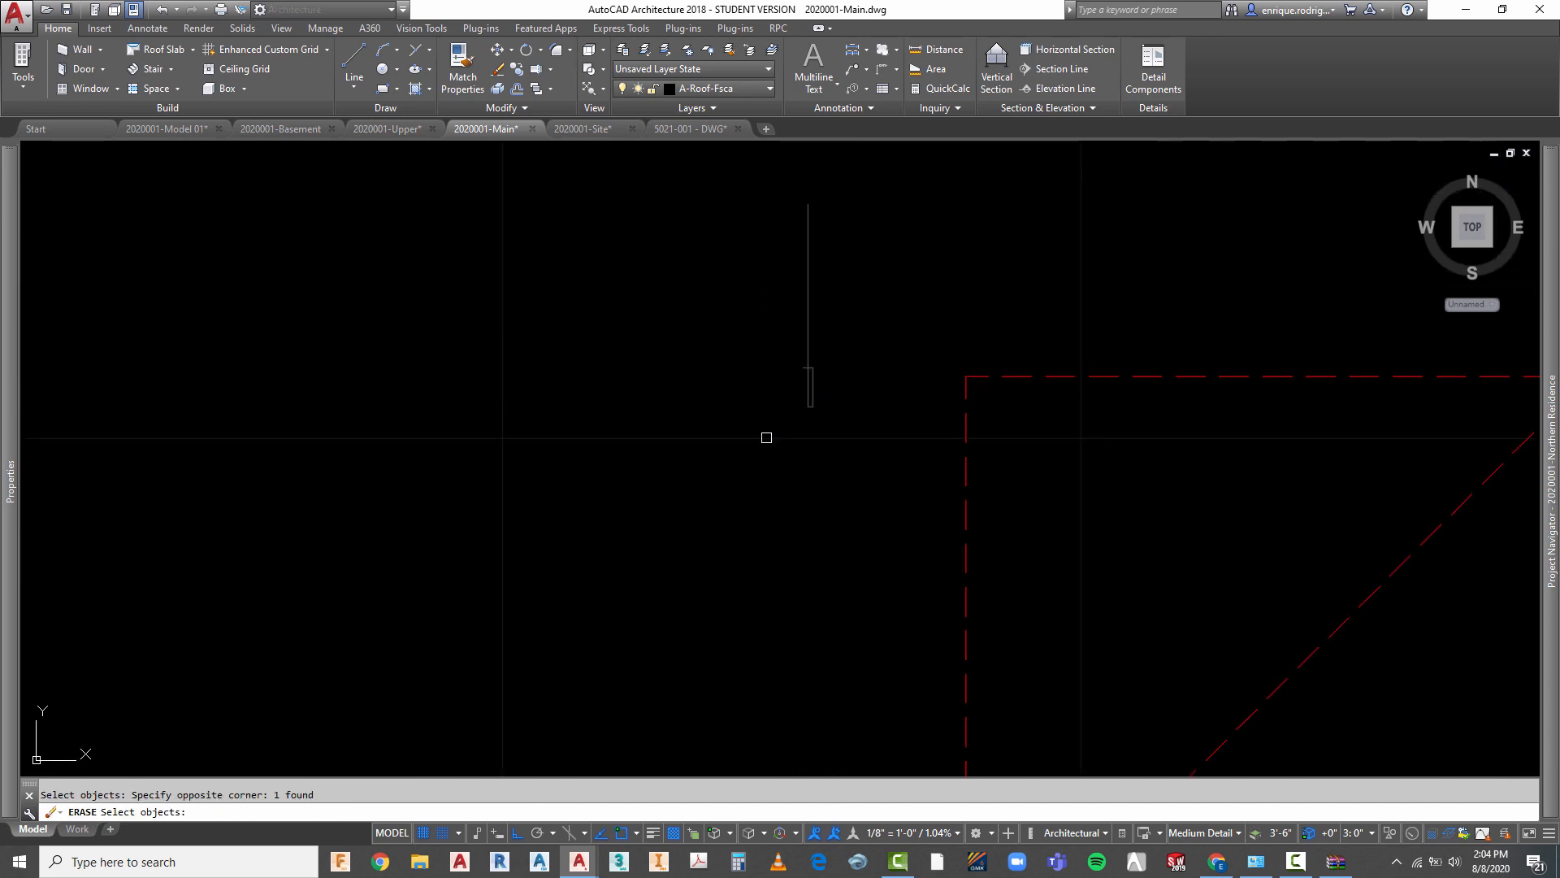
pyautogui.press('Return')
pyautogui.rightClick(766, 438)
pyautogui.press('Escape')
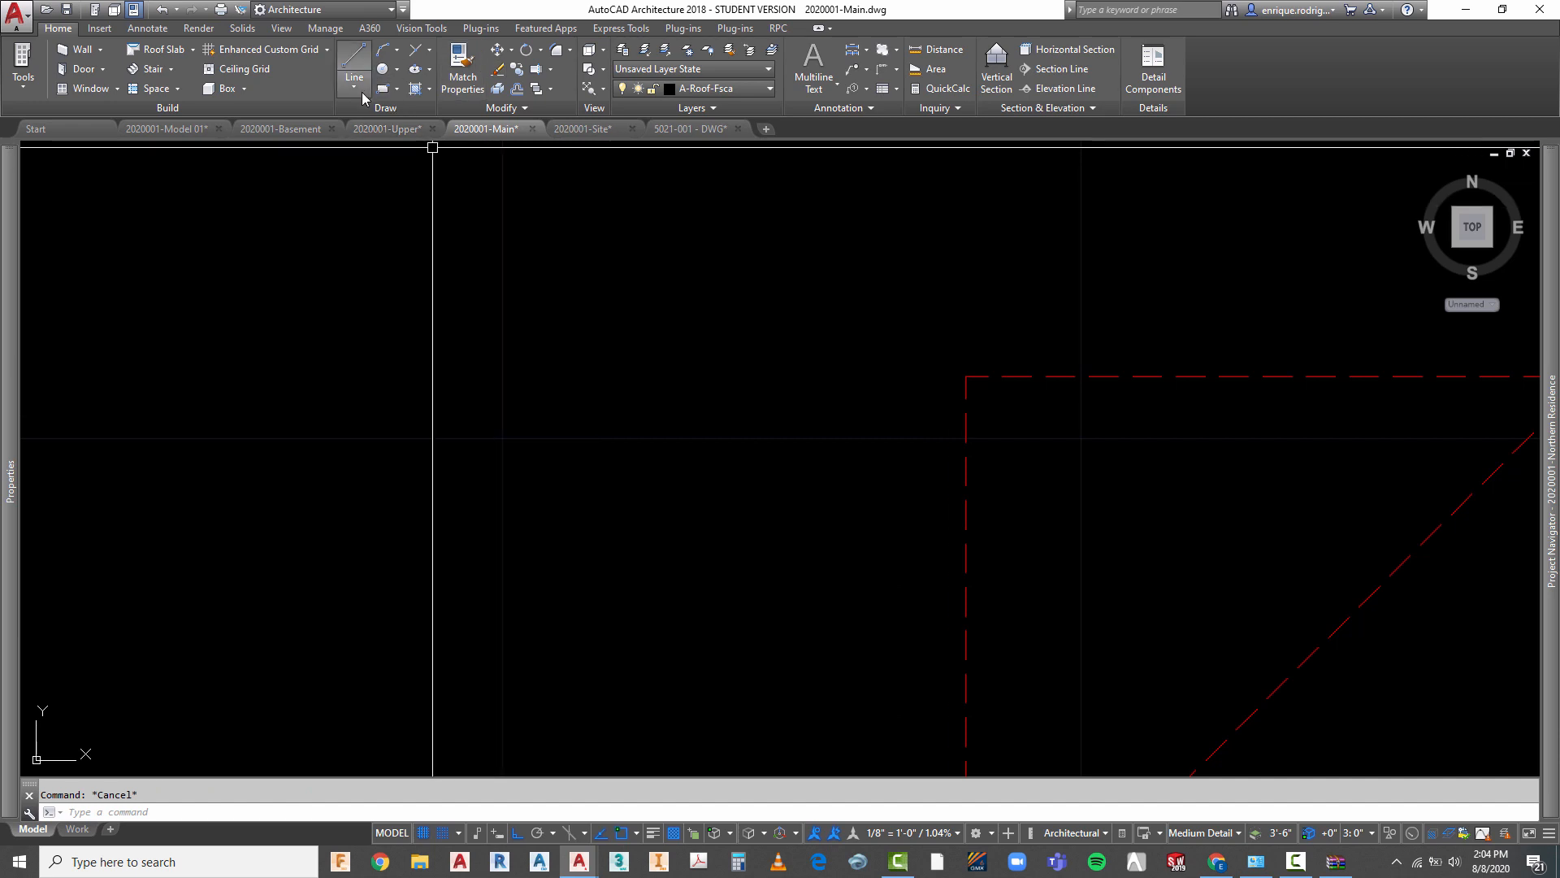
# - Start a new fascia profile polyline outside the roof slab's upper corner with an 8-inch segment straight down
pyautogui.click(356, 87)
pyautogui.click(386, 147)
pyautogui.scroll(4, 853, 365)
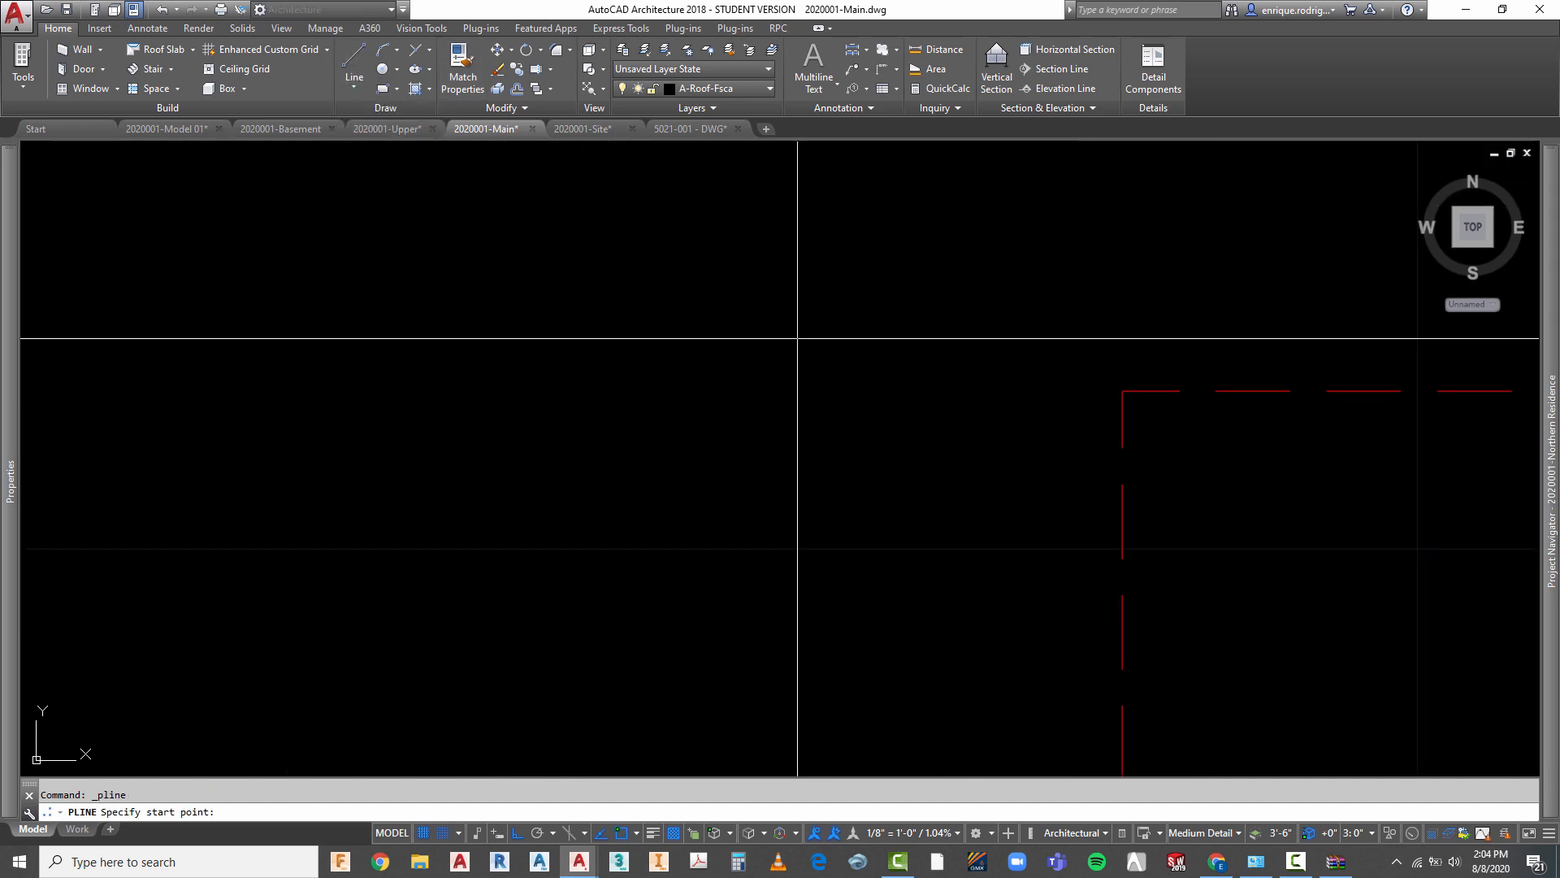
pyautogui.click(862, 333)
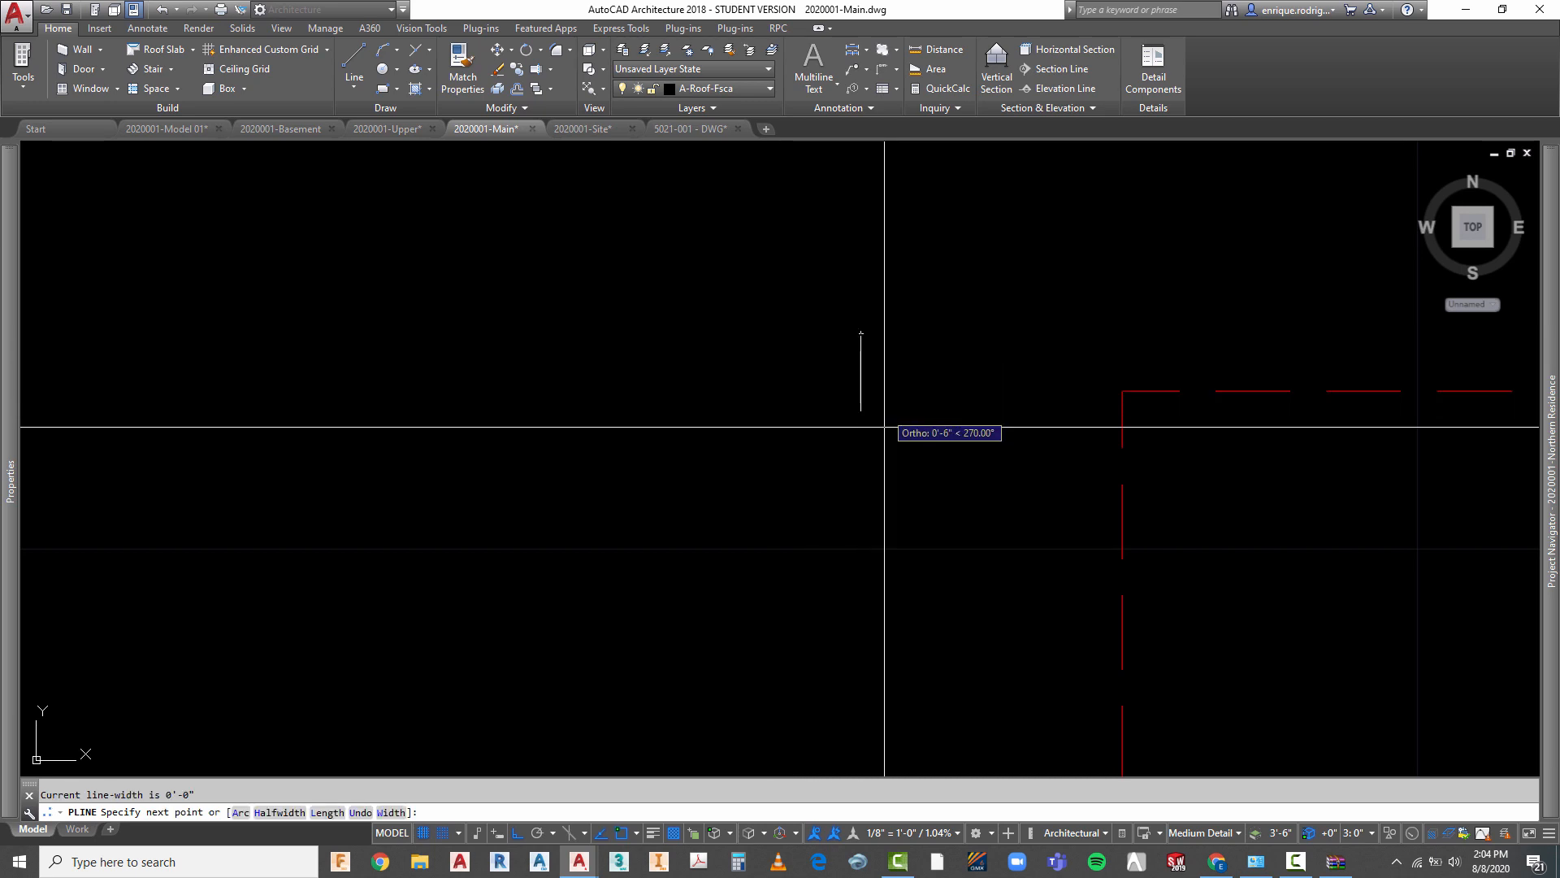
pyautogui.write('8')
pyautogui.press('Return')
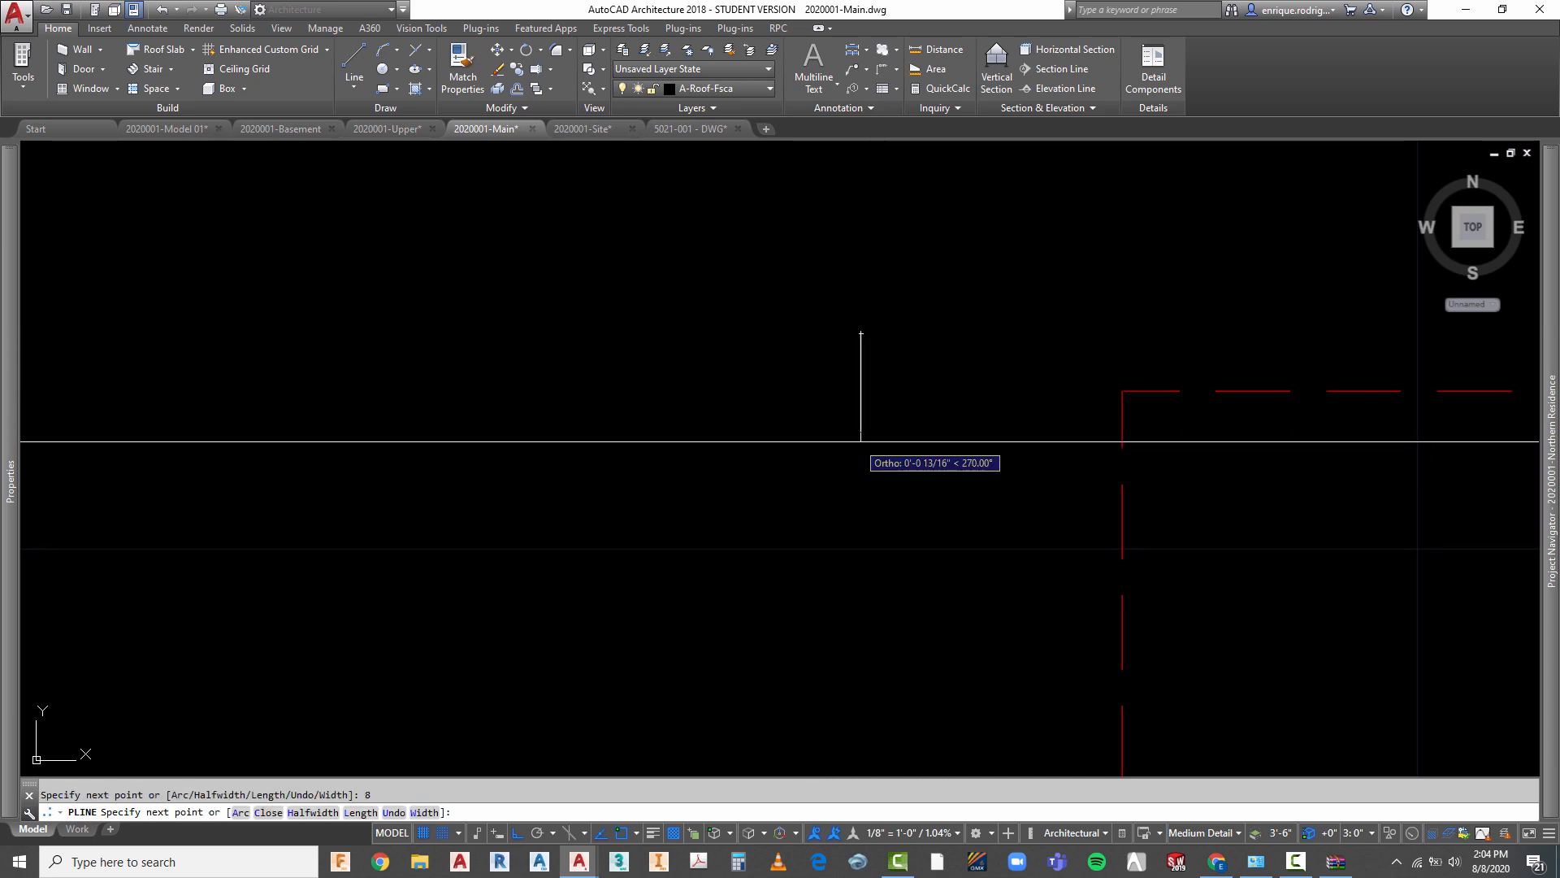
# - Continue the polyline 1 inch to the left from the lower end of the 8-inch segment and end it
pyautogui.scroll(3, 865, 413)
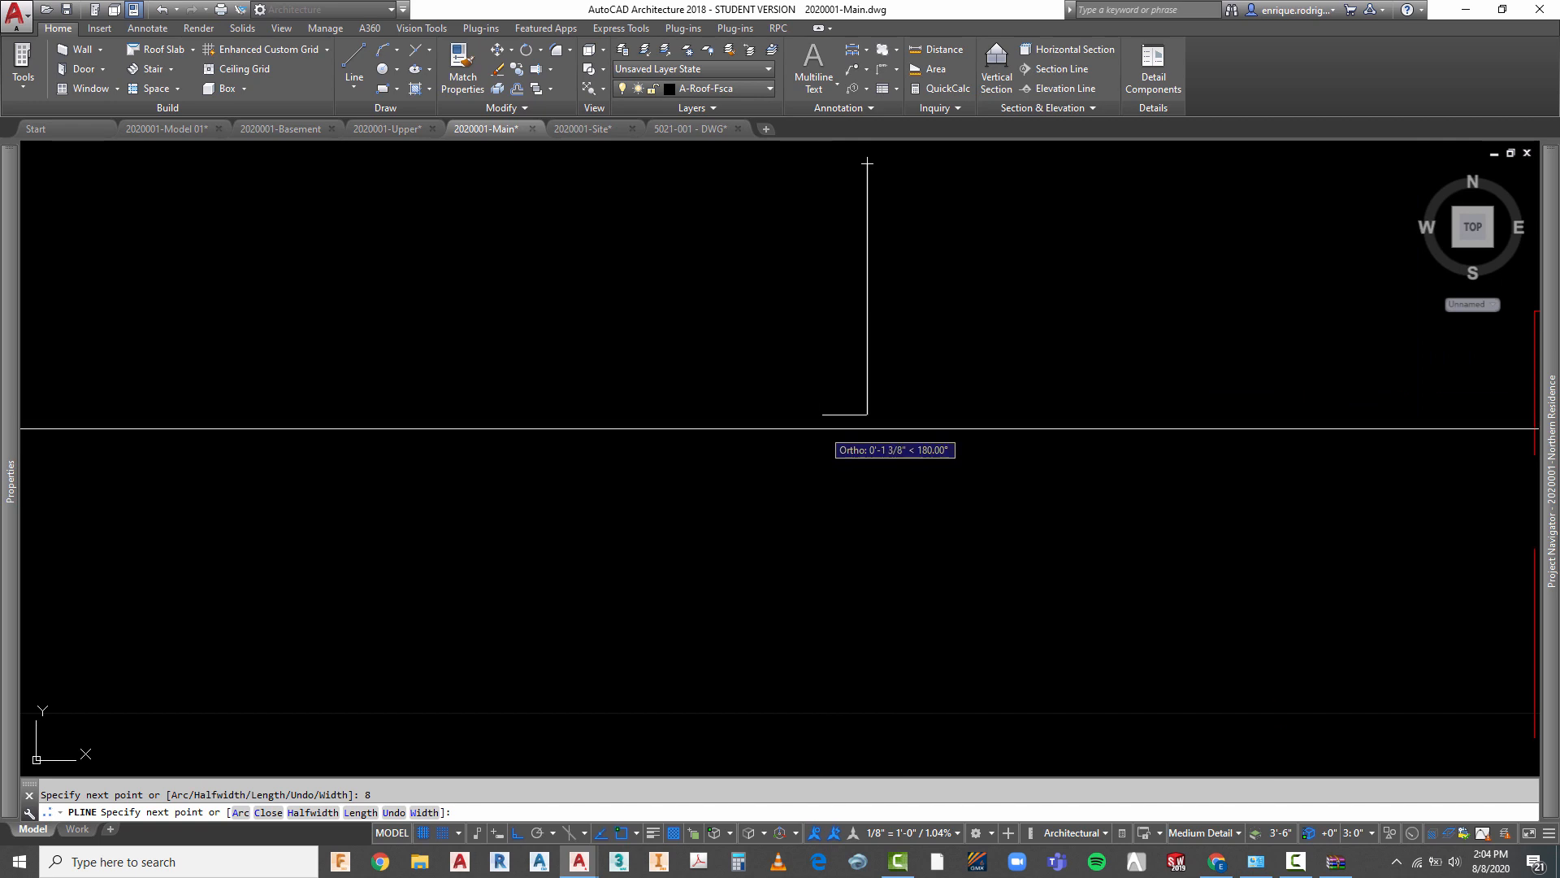
pyautogui.write('1')
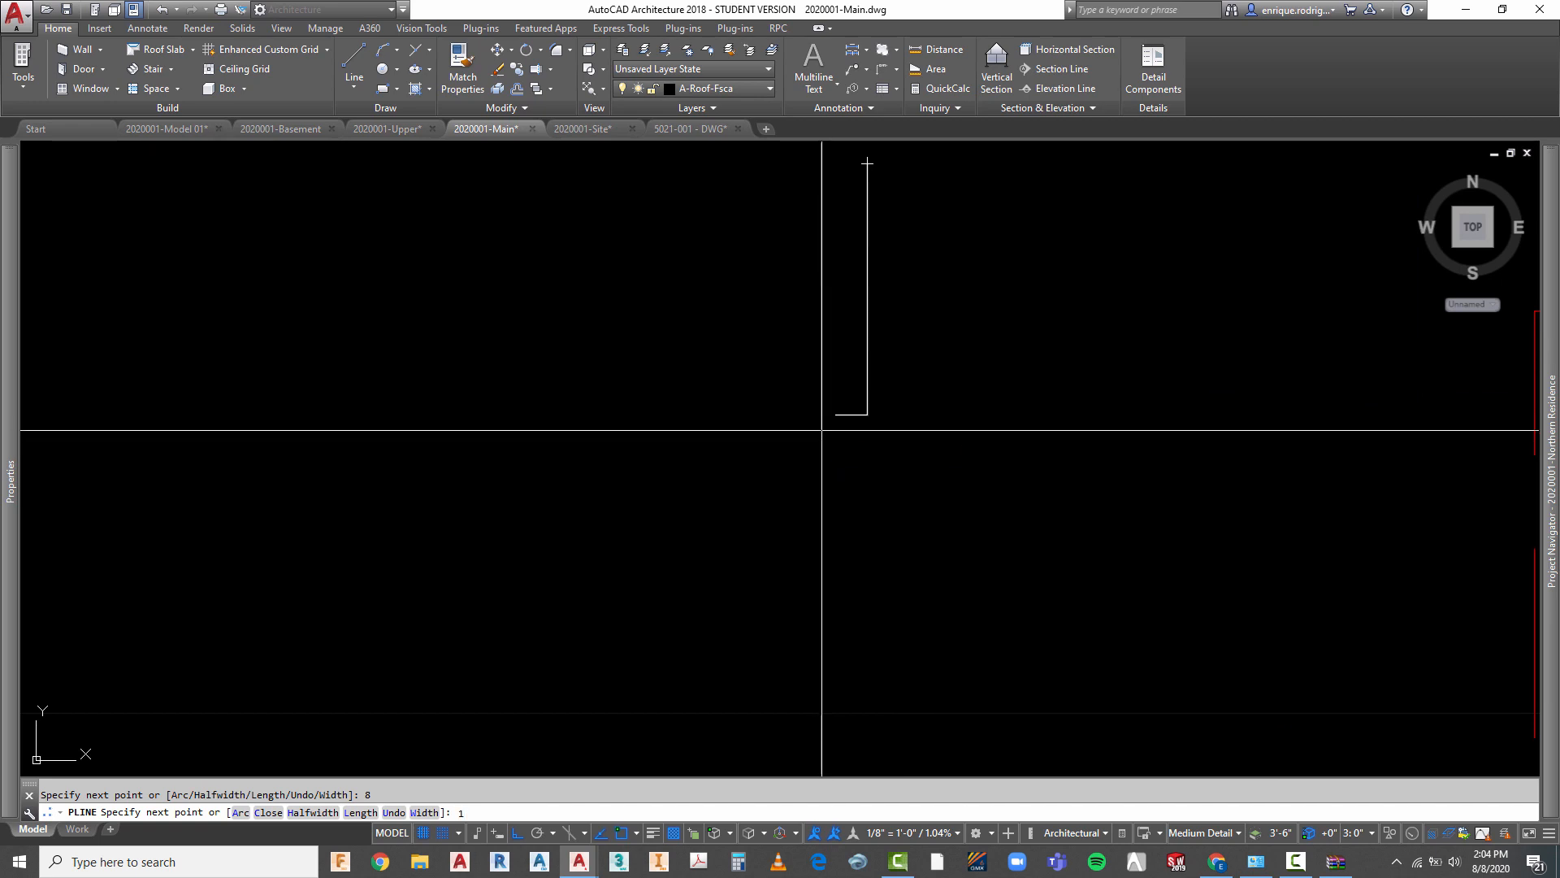
pyautogui.press('Return')
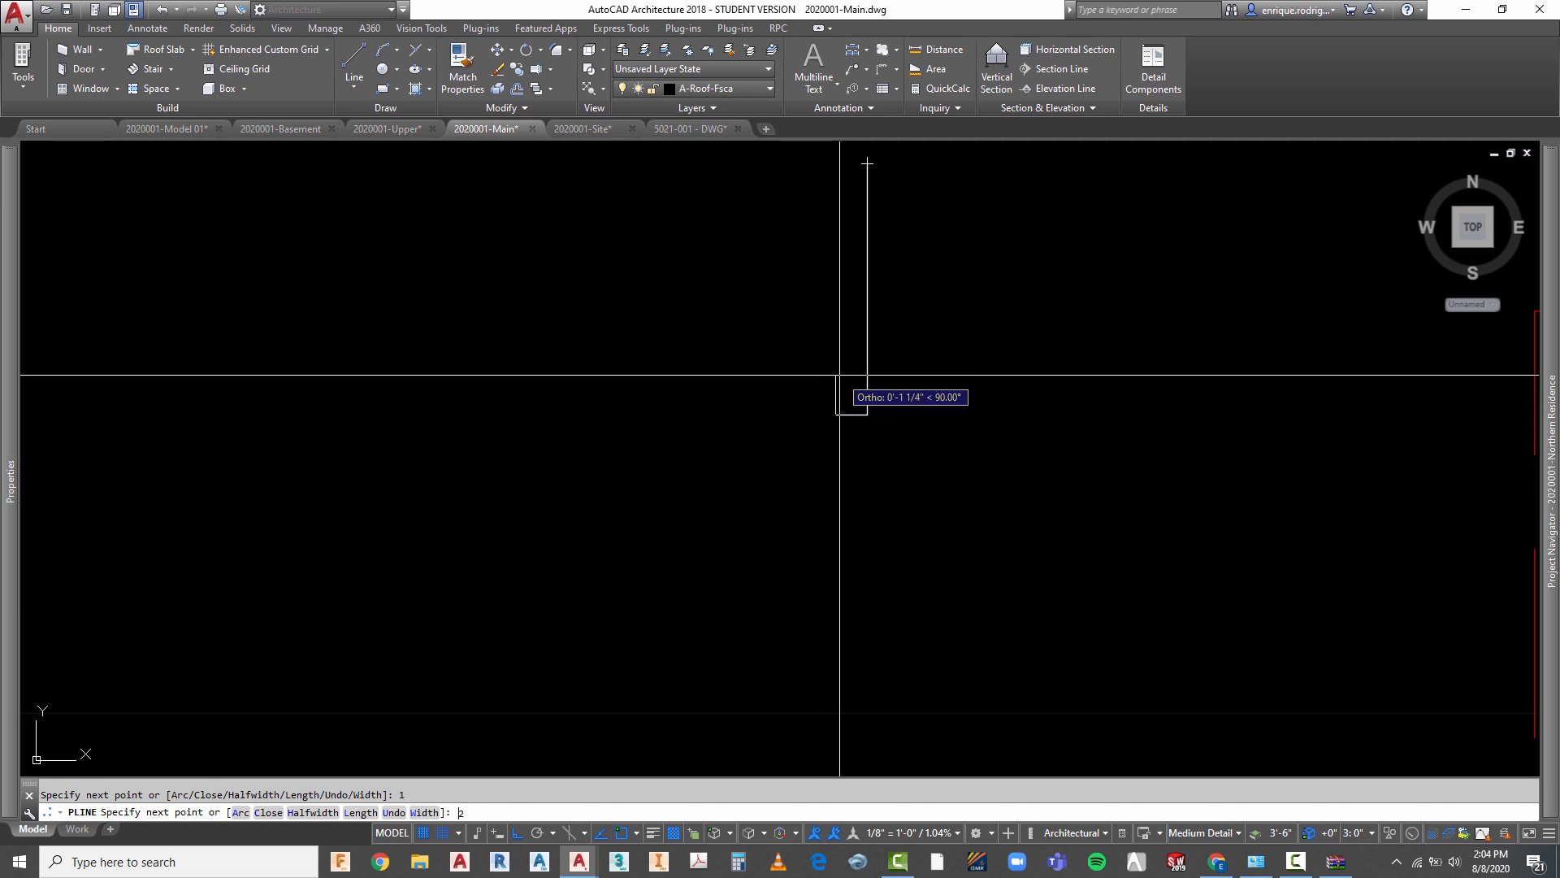
pyautogui.scroll(-3, 839, 375)
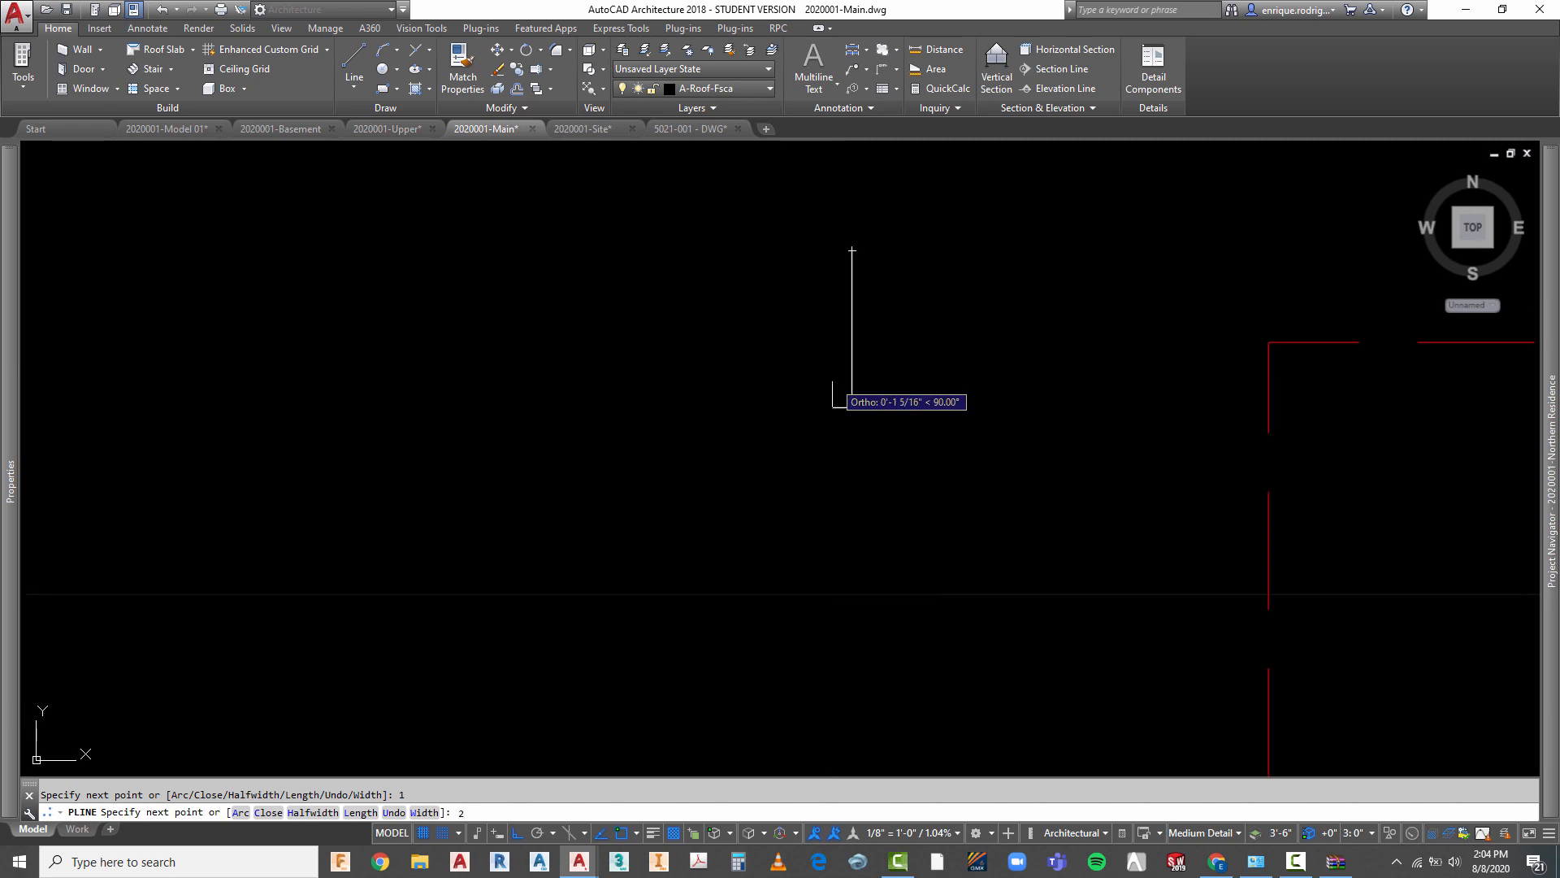
pyautogui.scroll(2, 849, 413)
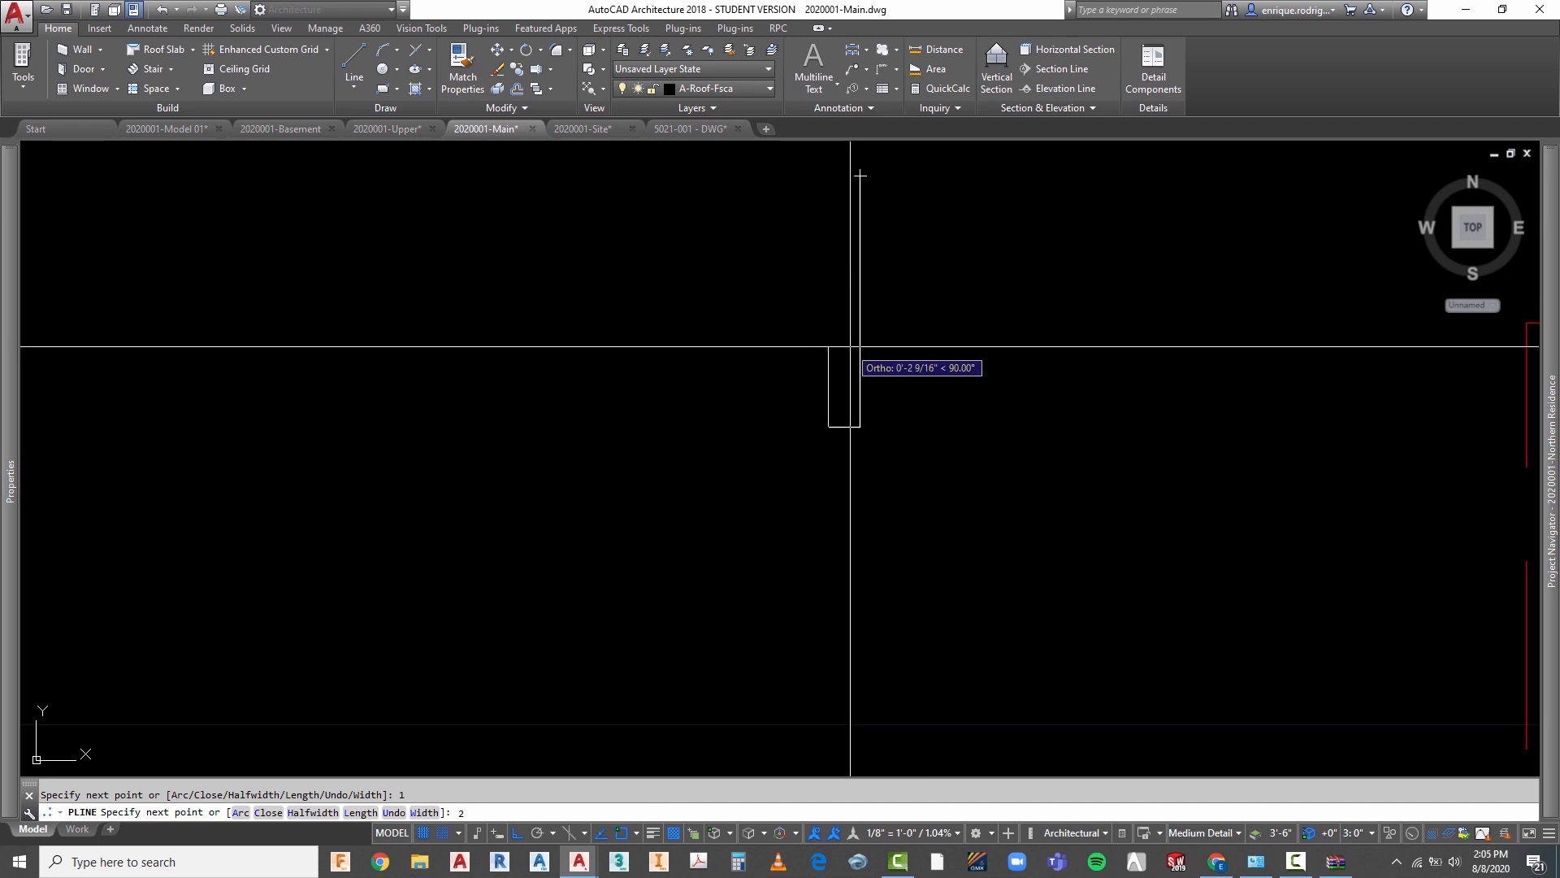
pyautogui.press('Return')
pyautogui.press('Return')
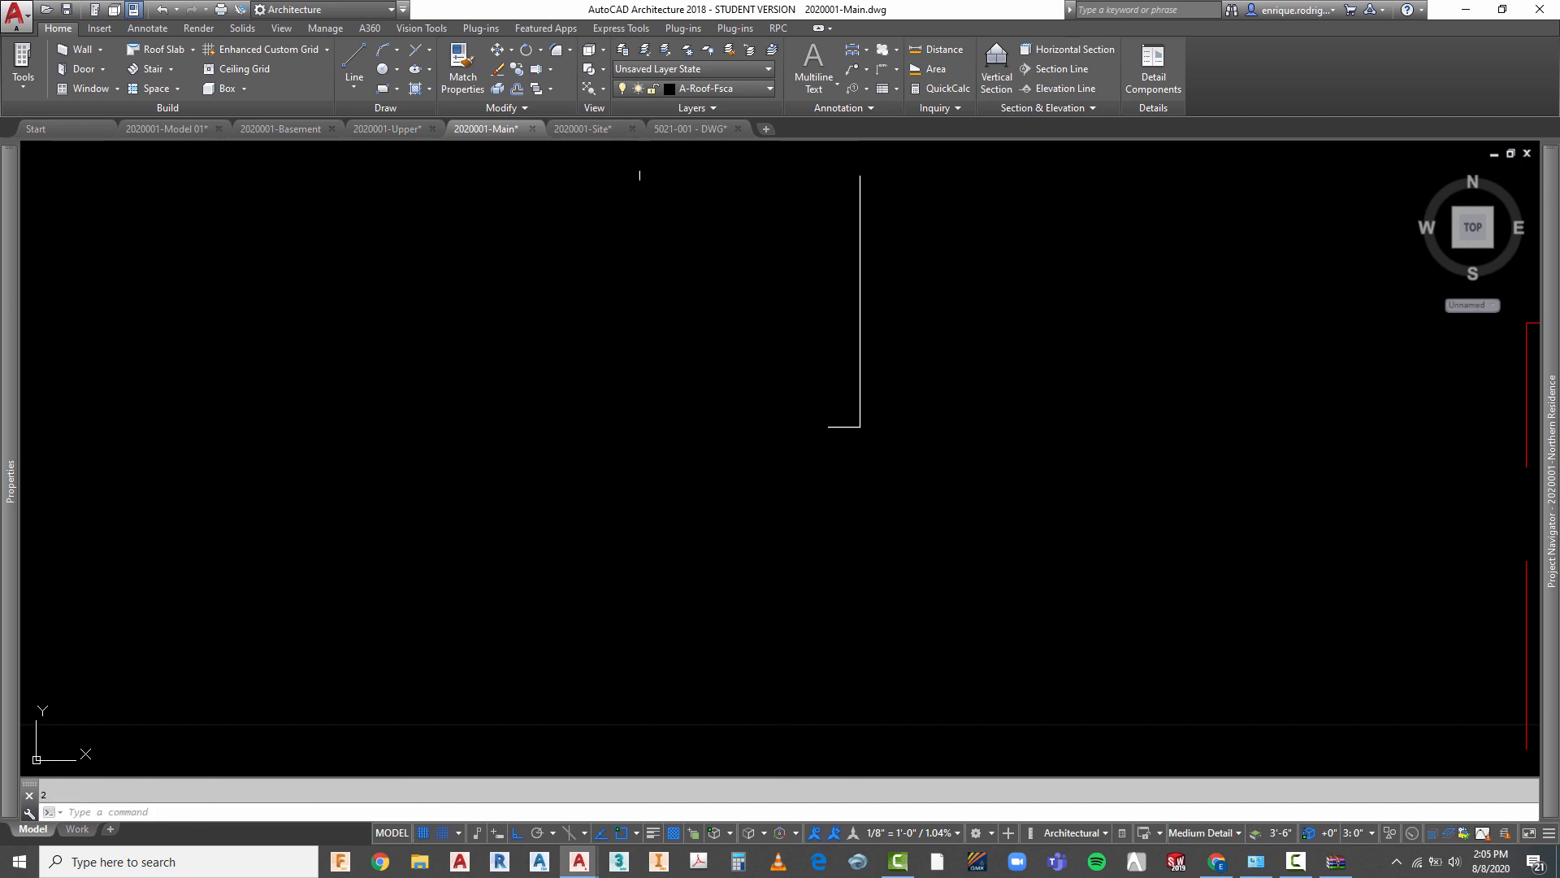
# - Draw a second polyline 5 inches straight up from the open end of the profile's 1-inch bottom segment
pyautogui.click(354, 86)
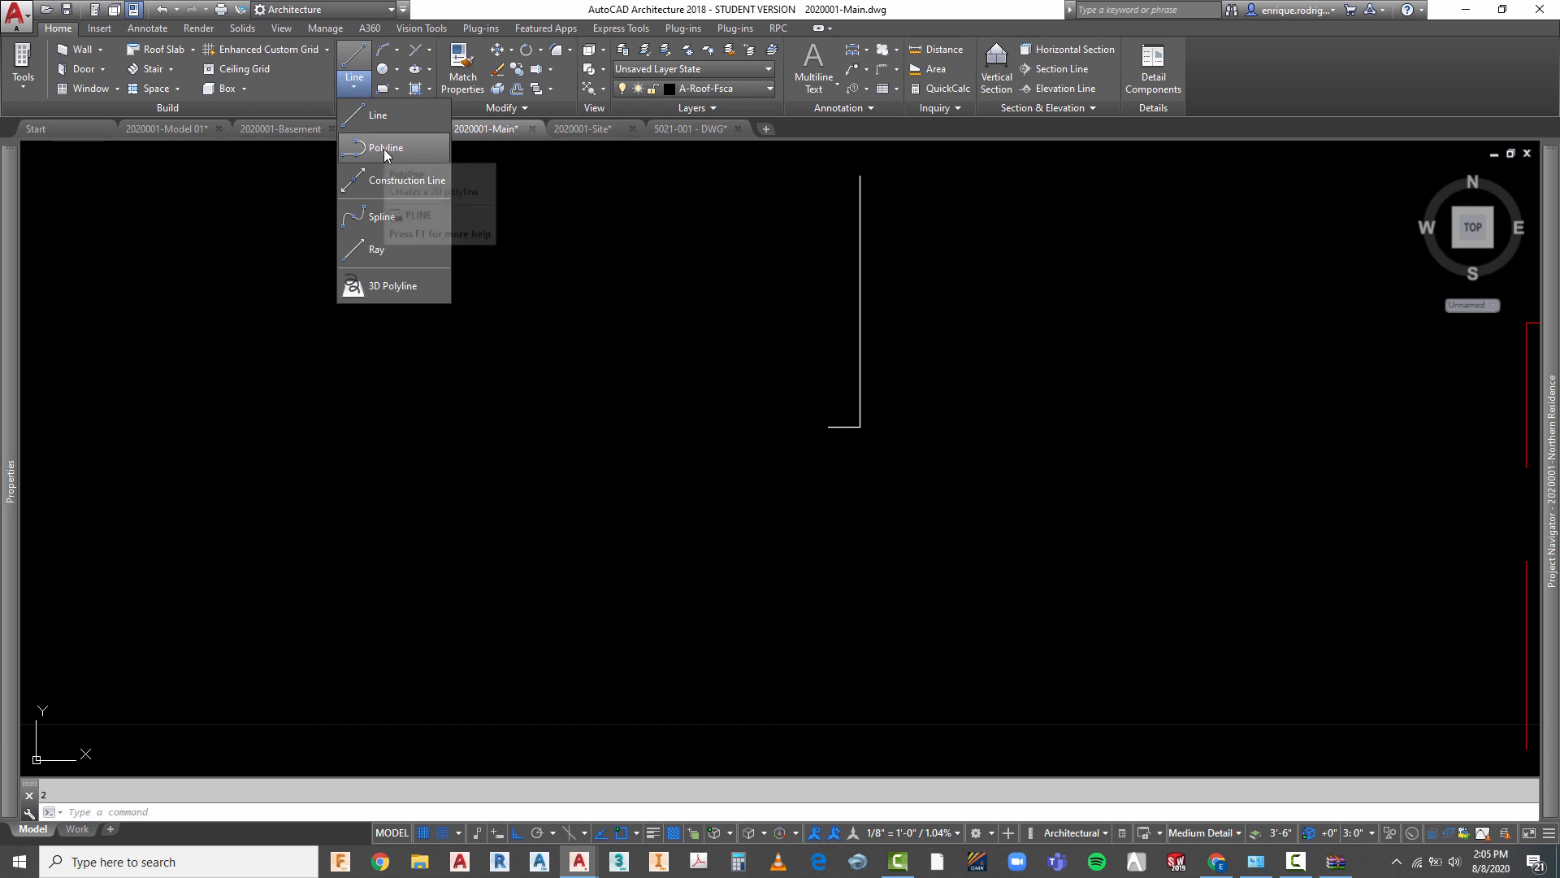
pyautogui.press('Return')
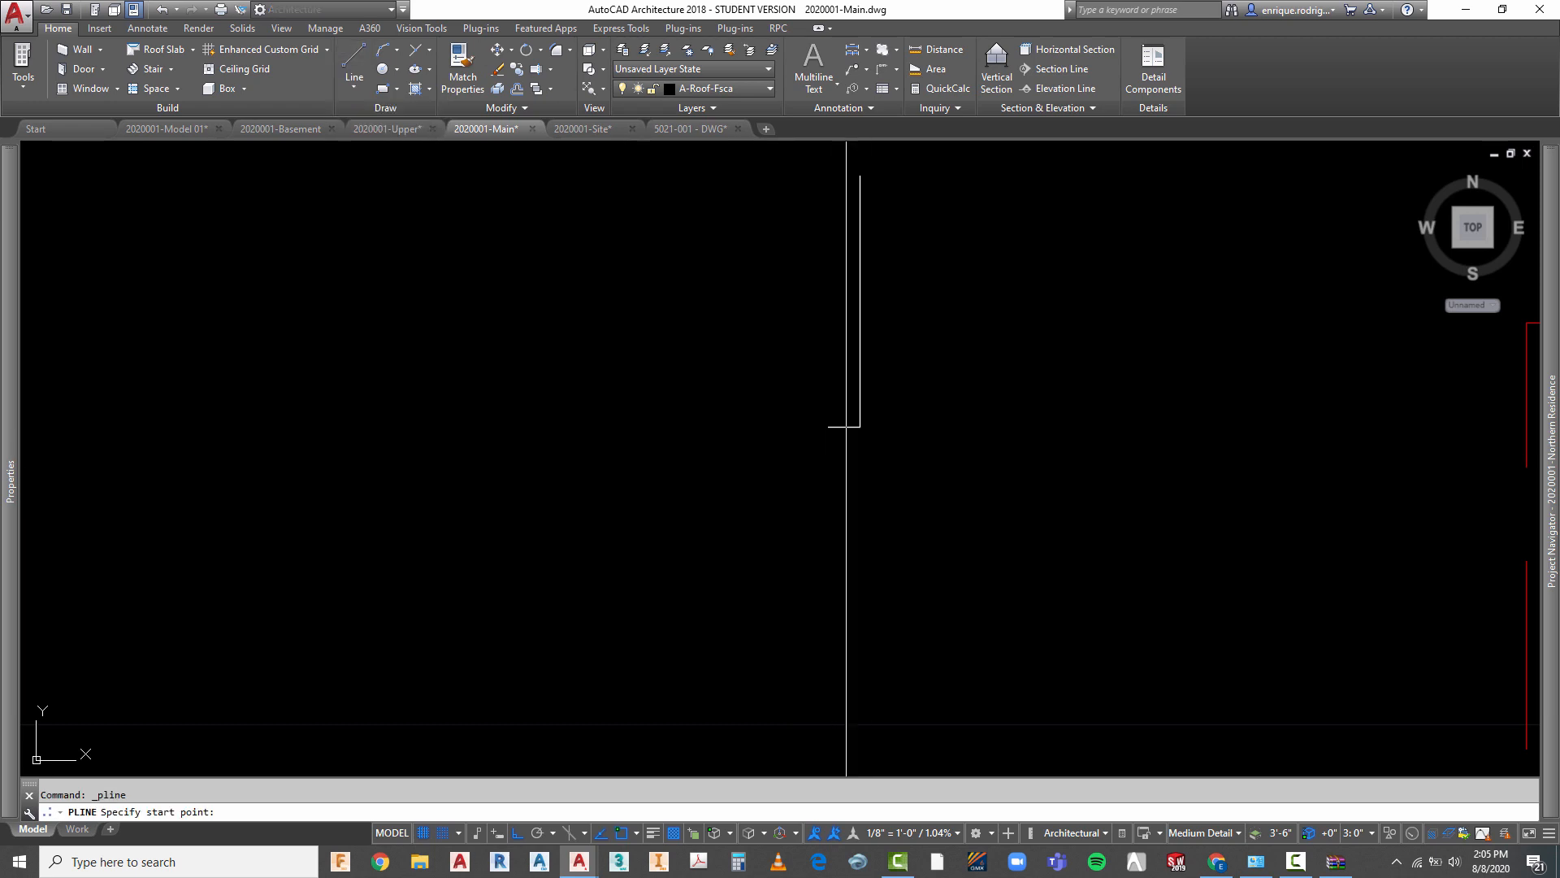
pyautogui.click(829, 426)
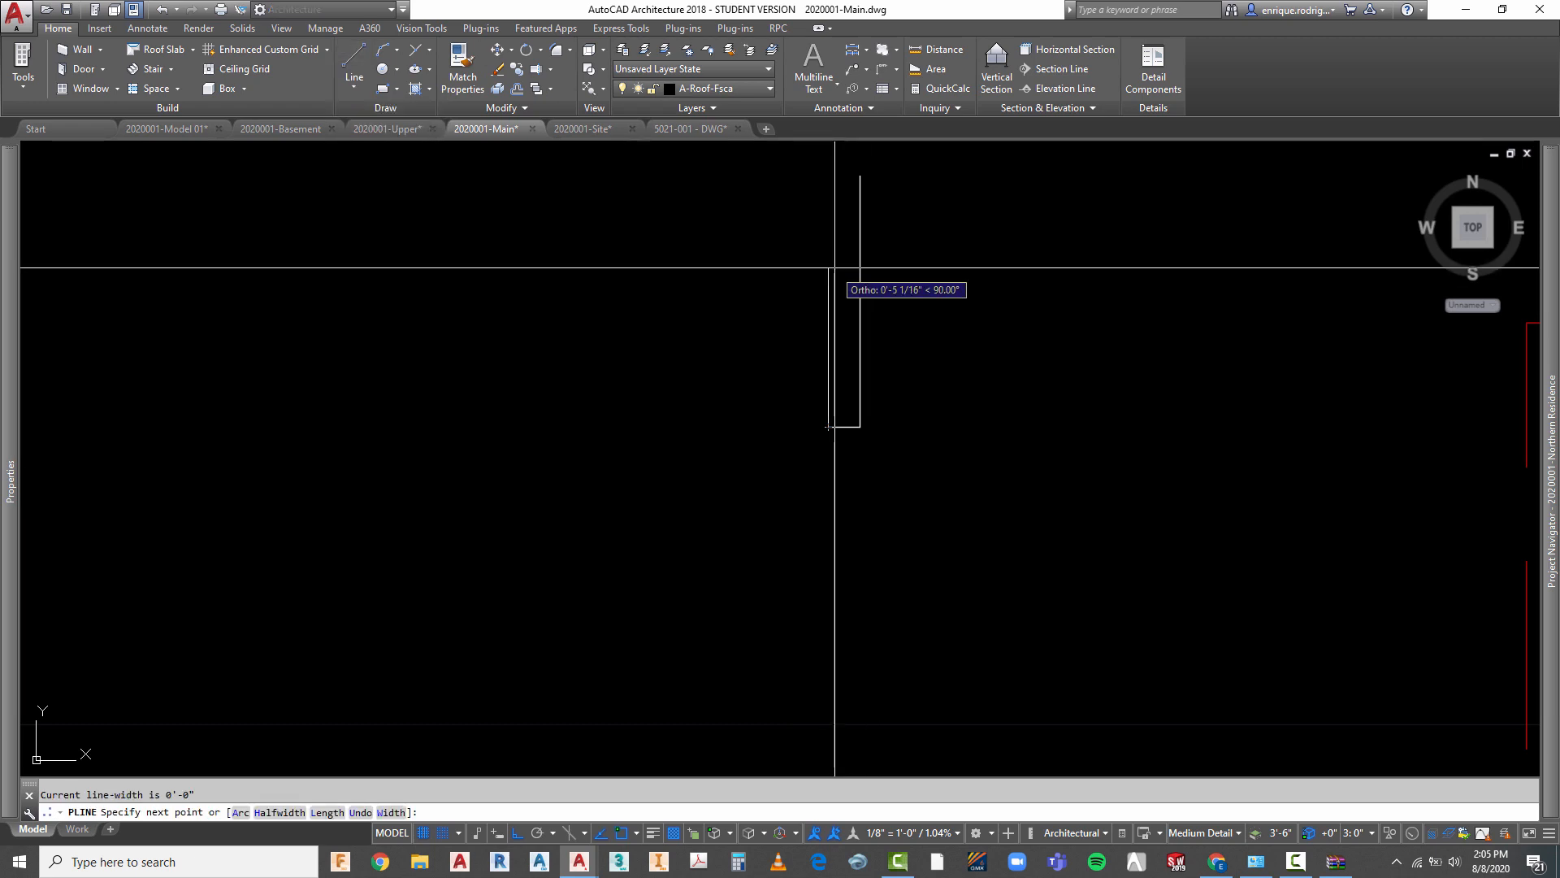
pyautogui.press('Return')
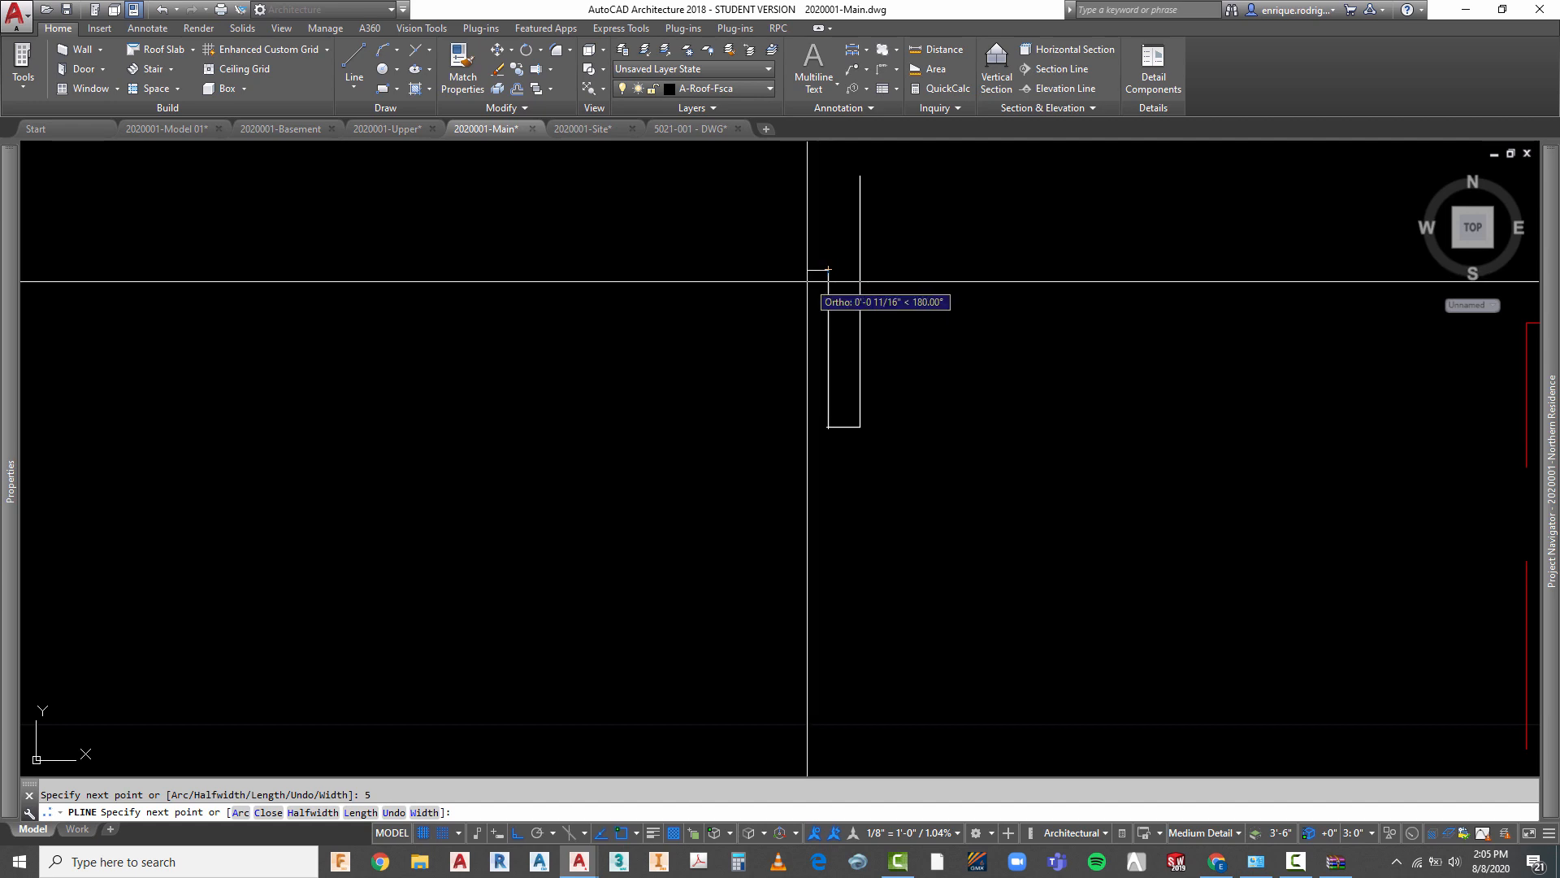
pyautogui.write('1')
pyautogui.press('Escape')
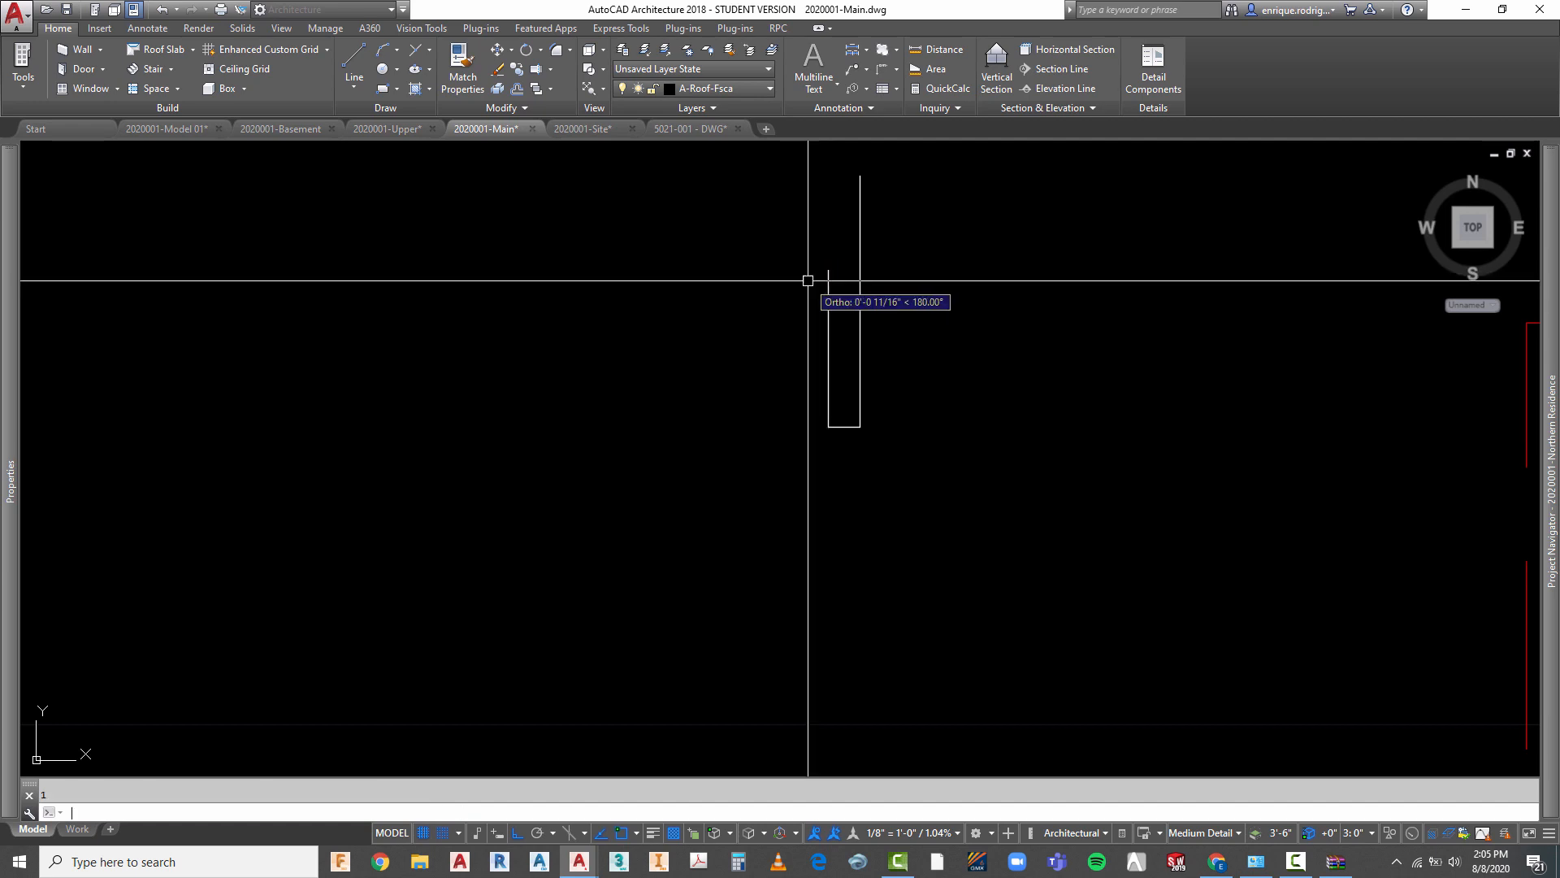
pyautogui.click(355, 61)
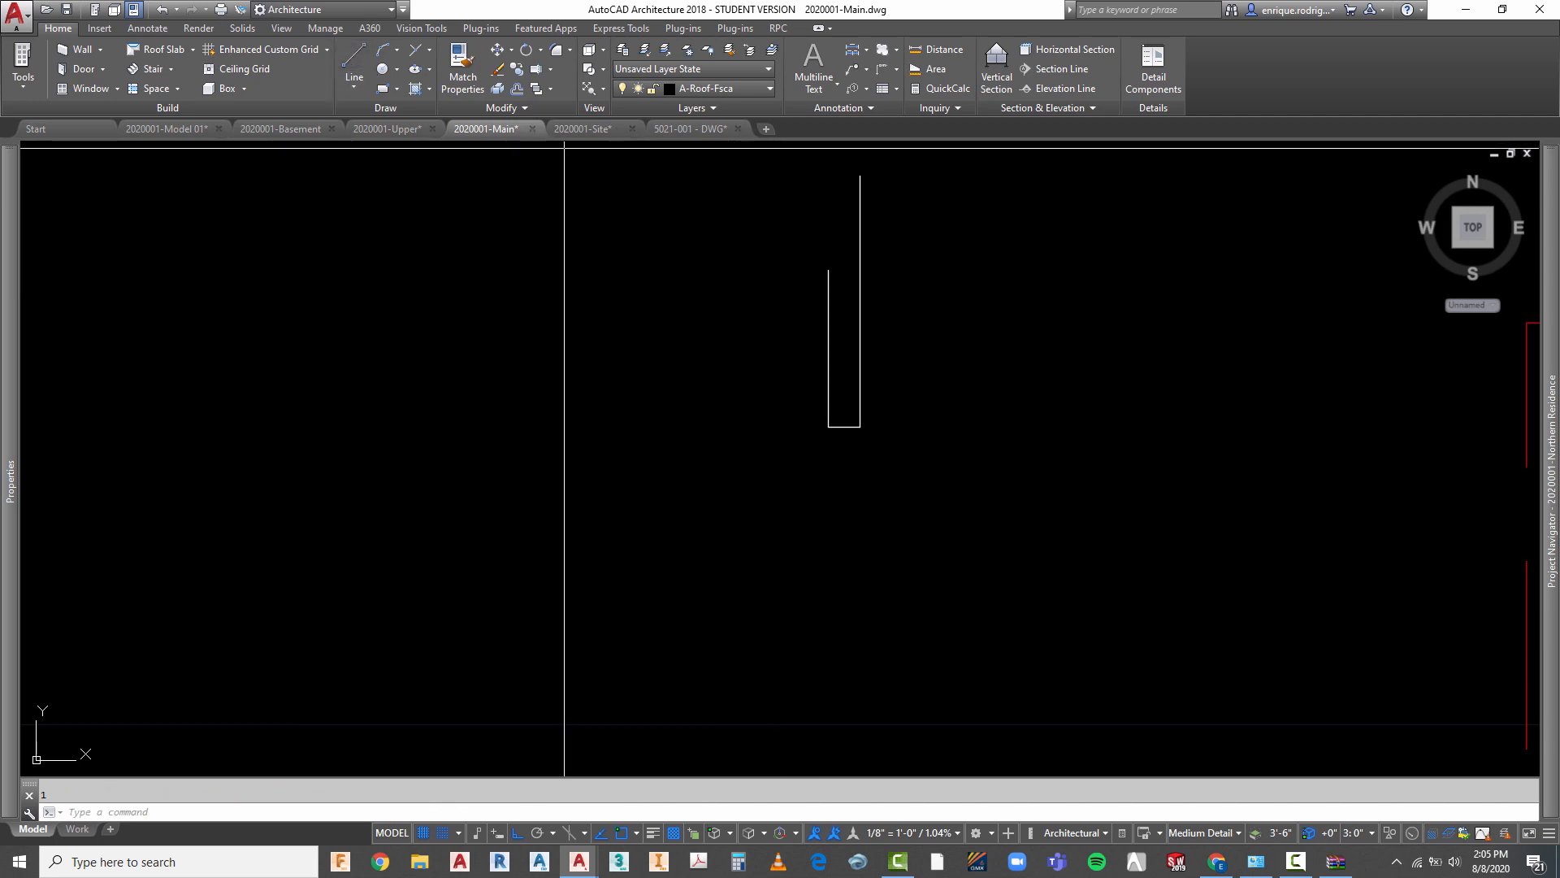
pyautogui.click(829, 269)
pyautogui.write('.')
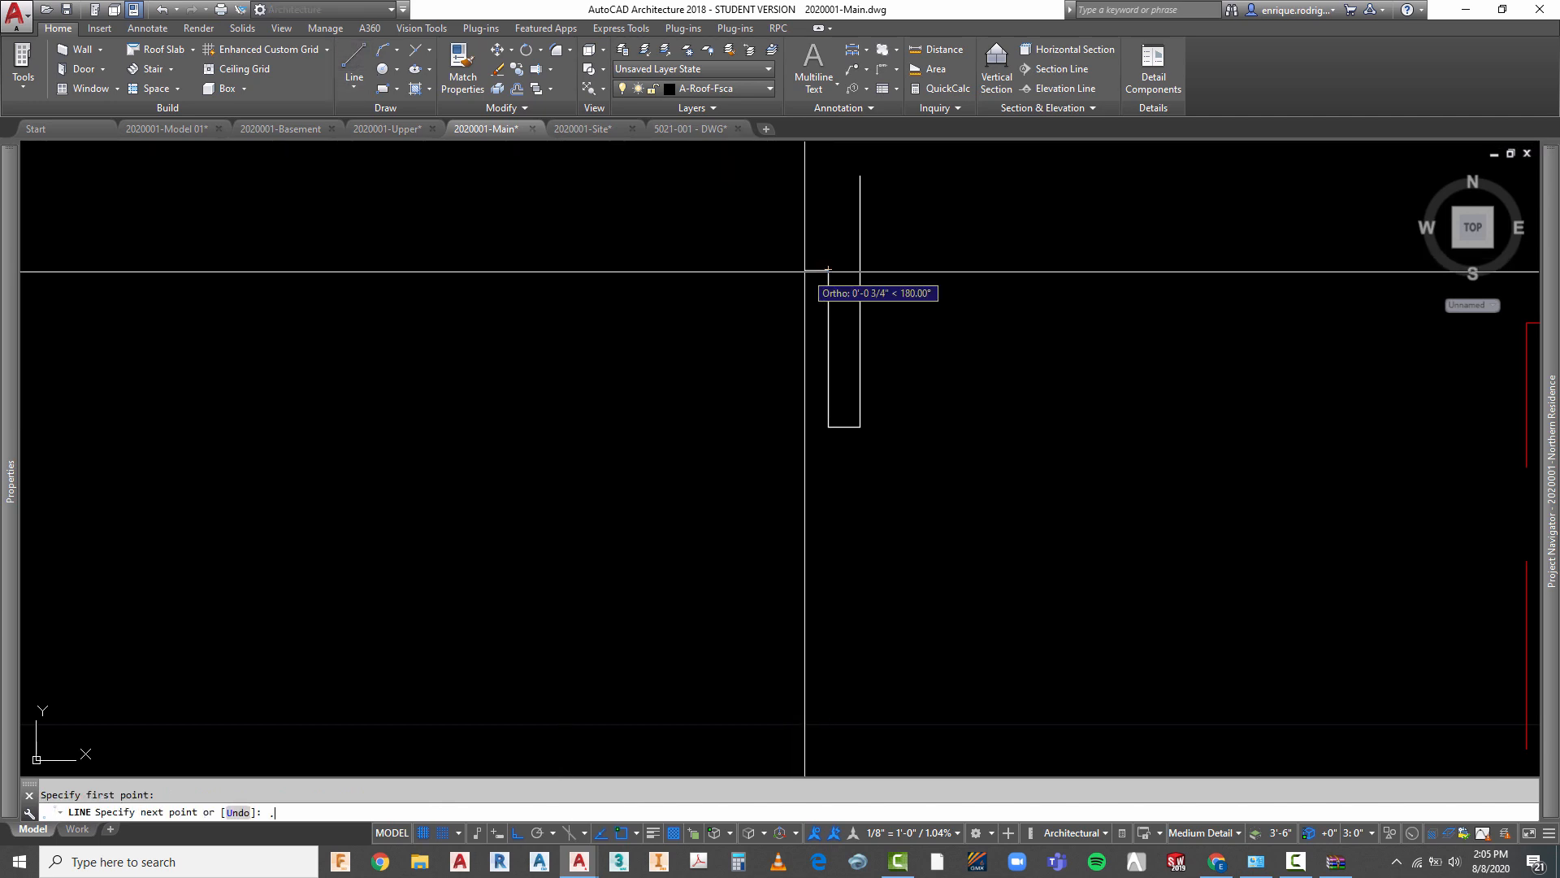
pyautogui.write('5')
pyautogui.scroll(2, 830, 160)
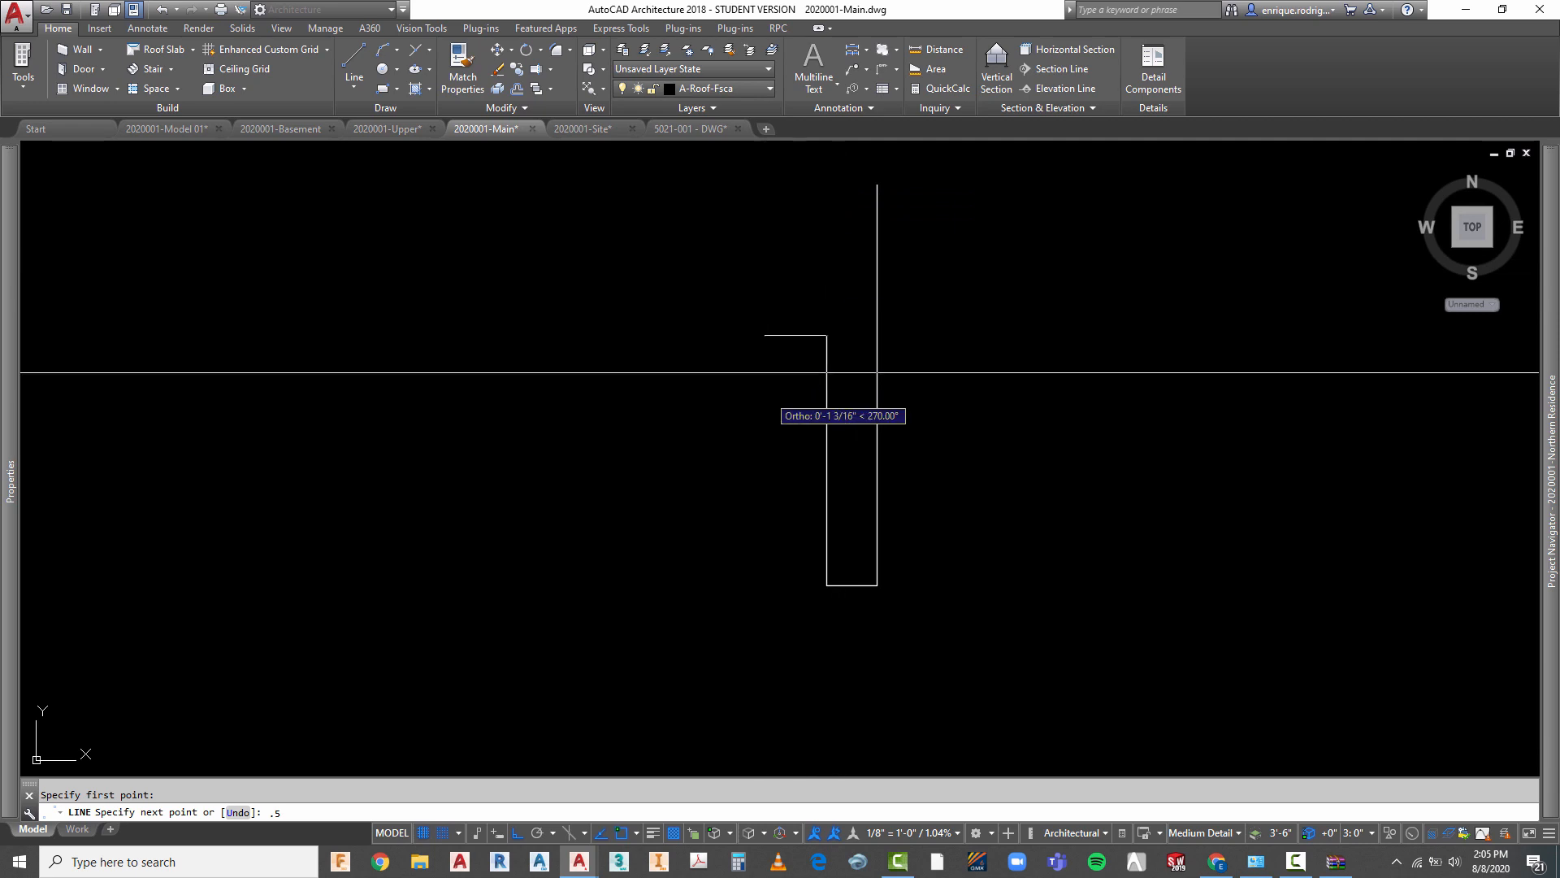
pyautogui.press('Escape')
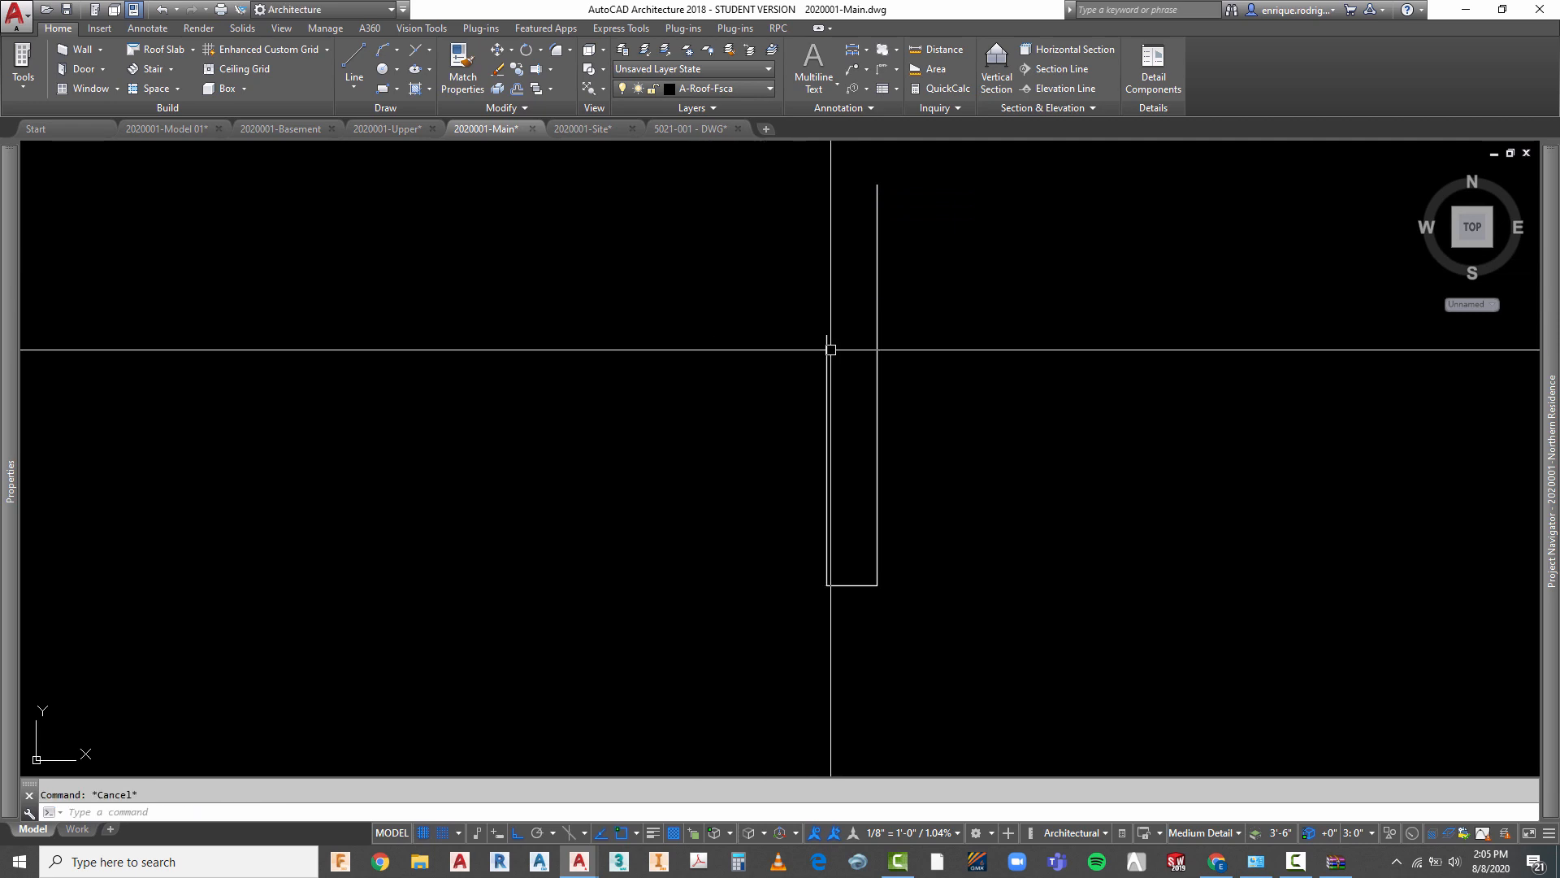
pyautogui.click(828, 349)
pyautogui.press('Escape')
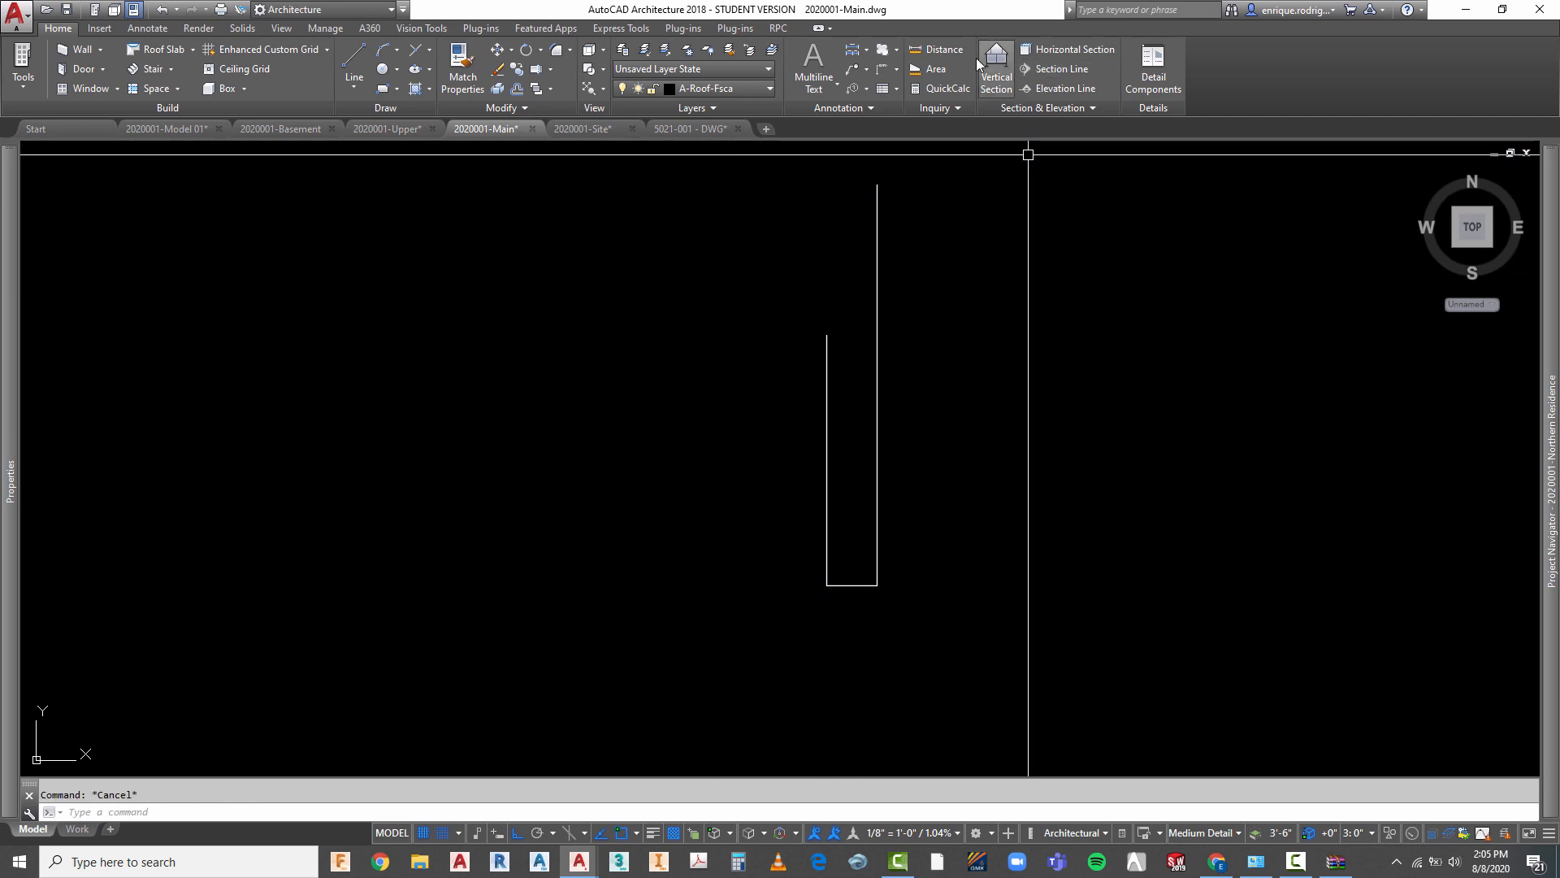
# - Measure the length of the profile's shorter vertical edge from its upper end to its lower corner
pyautogui.click(936, 51)
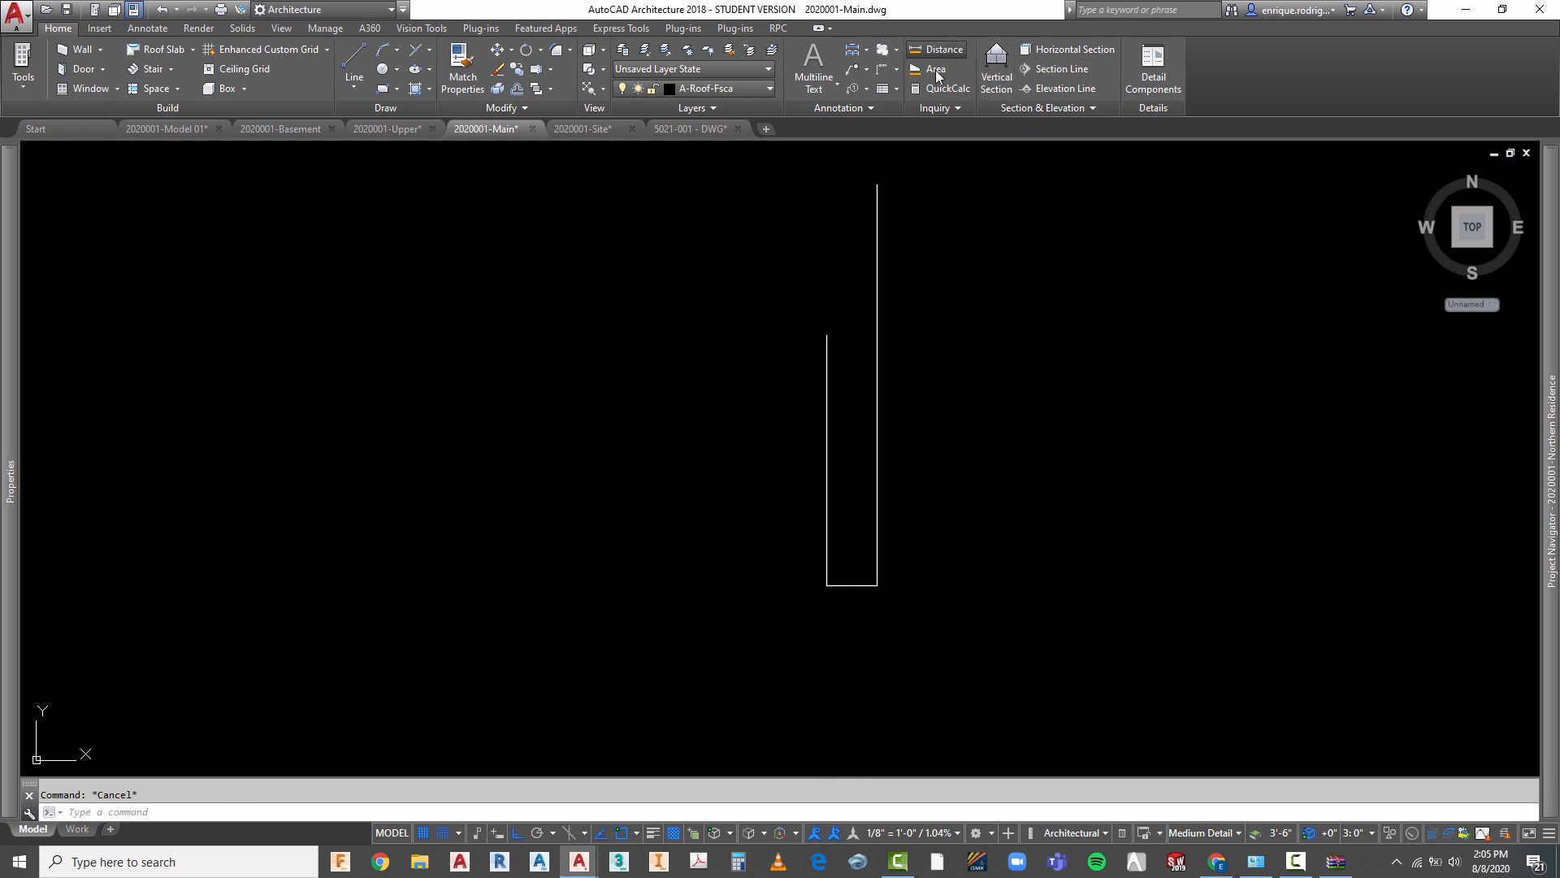
pyautogui.click(827, 335)
pyautogui.click(826, 582)
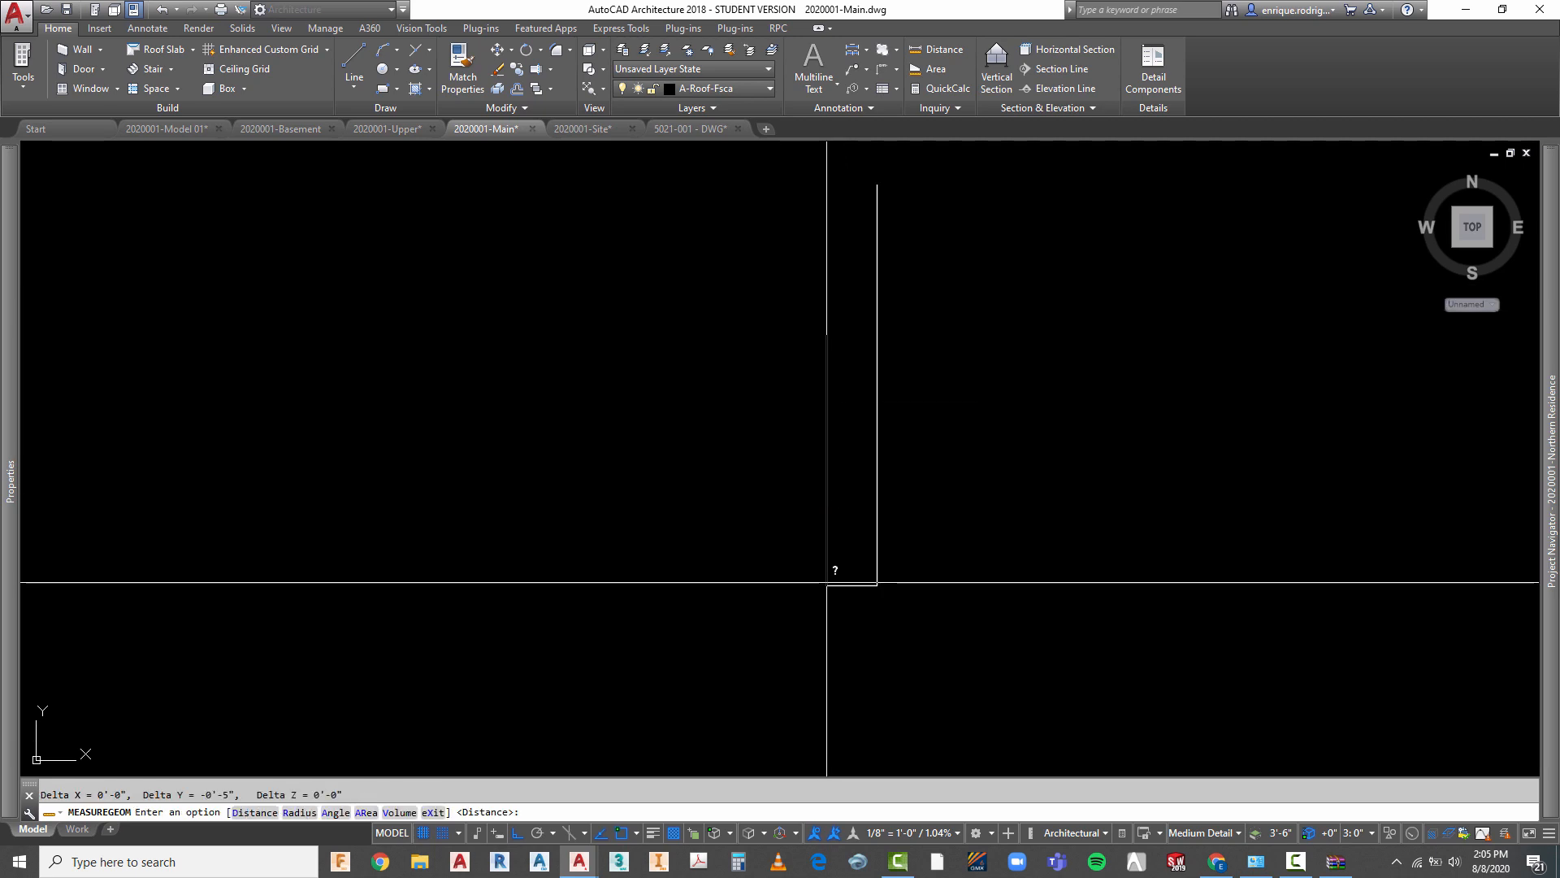
pyautogui.press('Escape')
# - Close the profile with a polyline from the shorter edge's upper end: 0.5 inch left, up level with the longer edge's top, then across to it
pyautogui.click(354, 88)
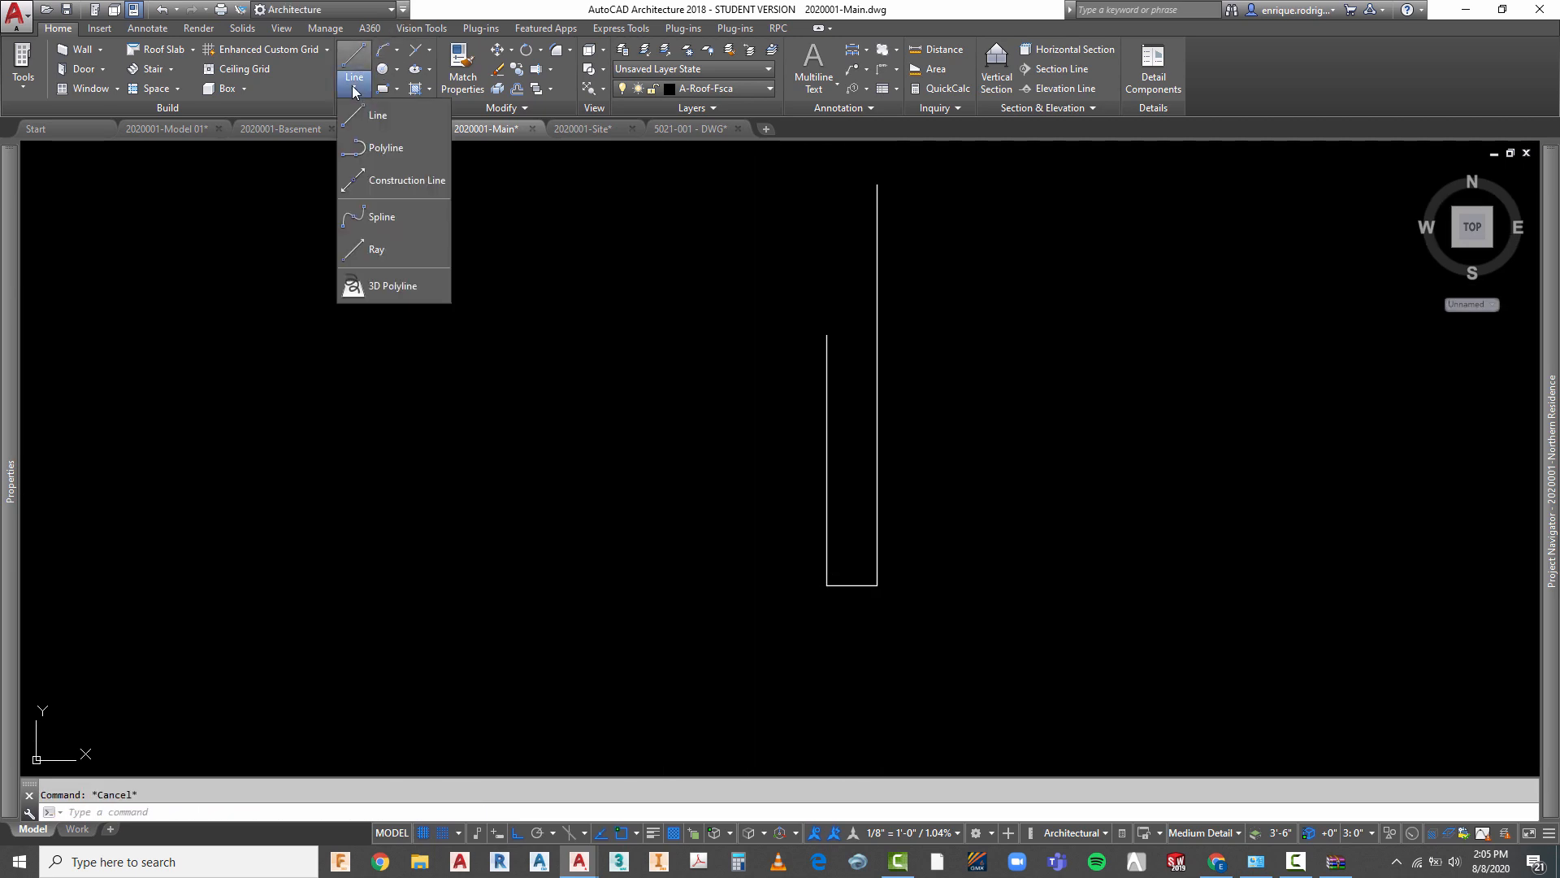
pyautogui.click(376, 150)
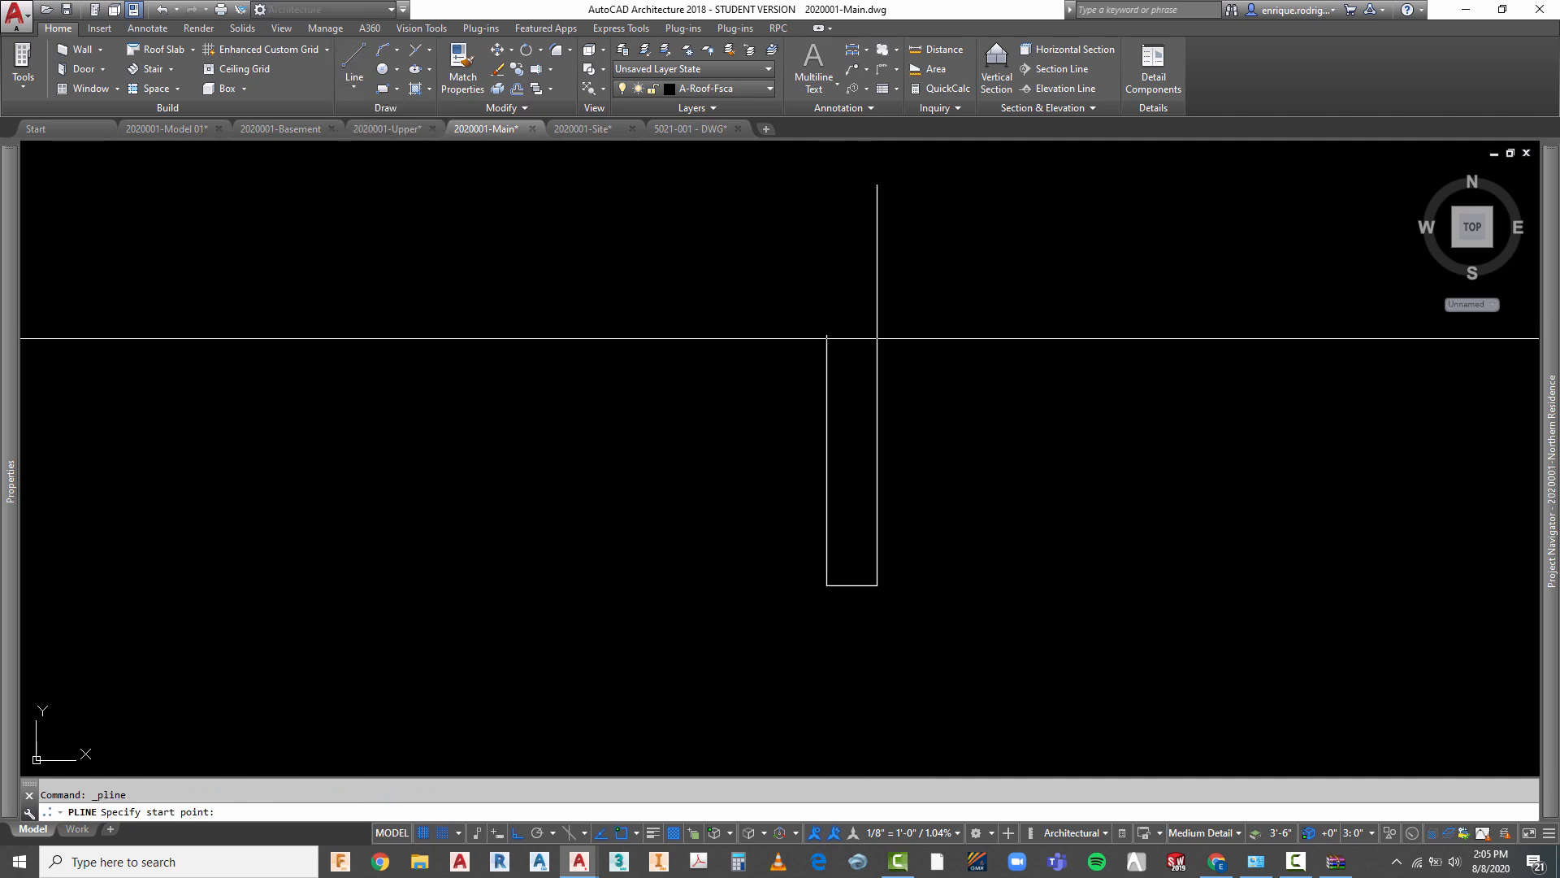
pyautogui.click(826, 335)
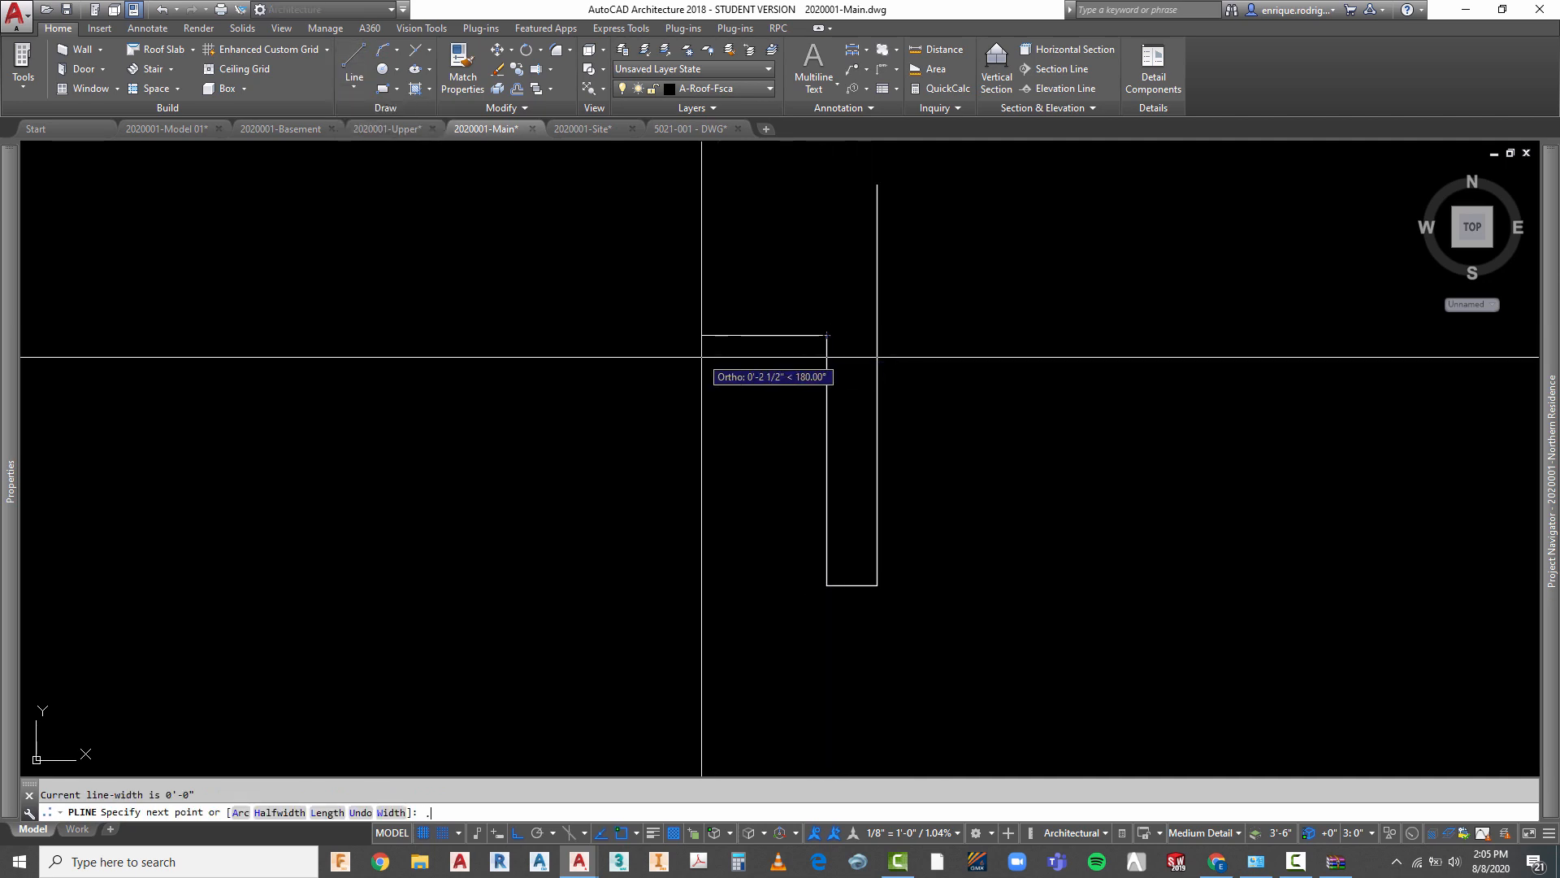
pyautogui.press('Return')
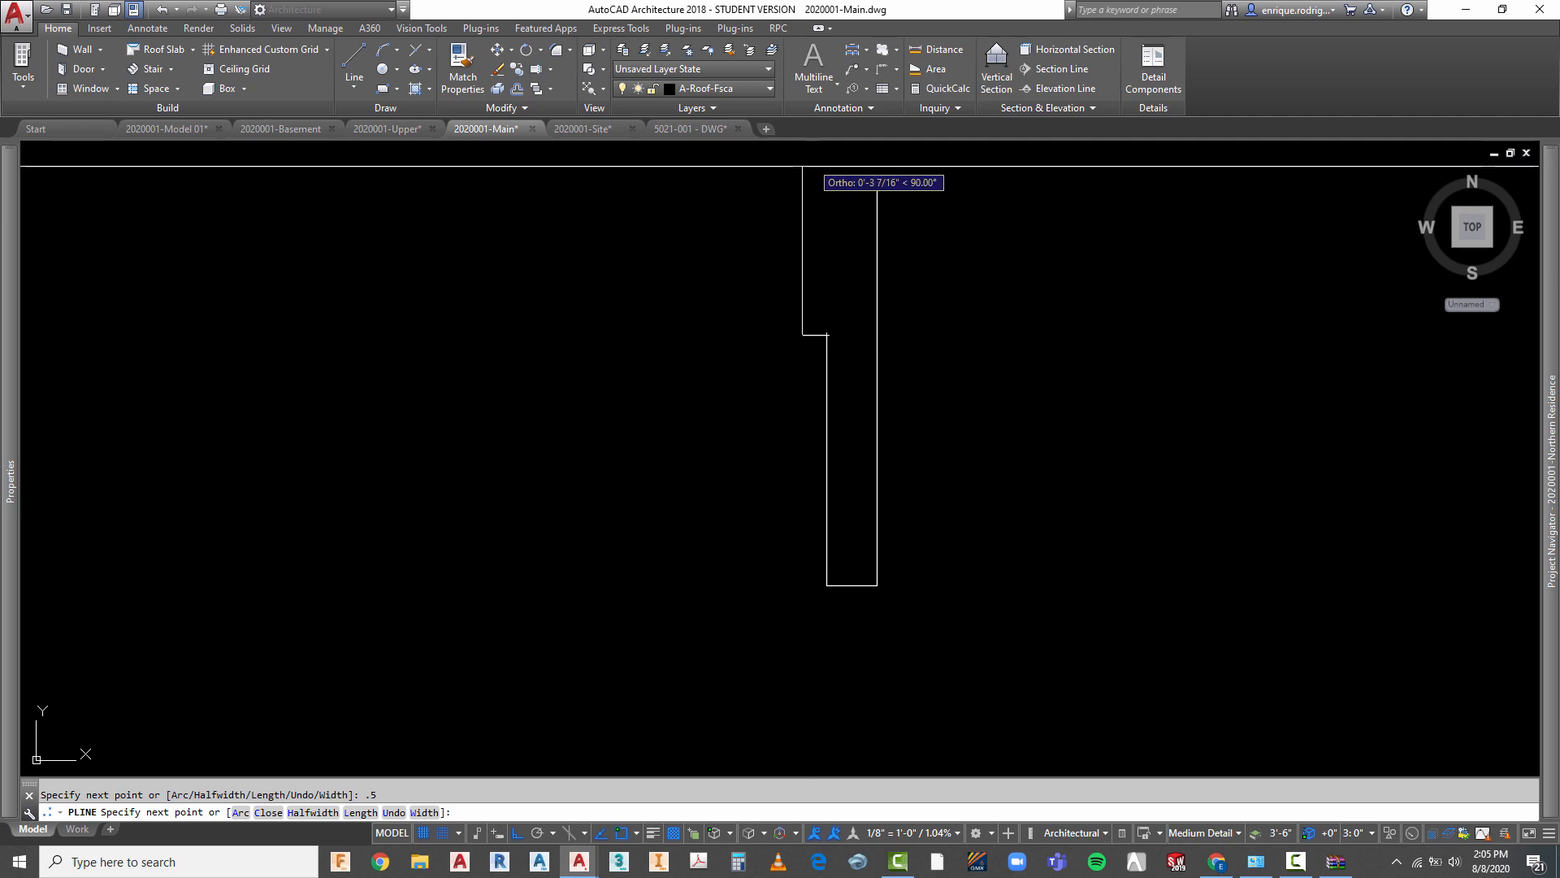
pyautogui.click(801, 185)
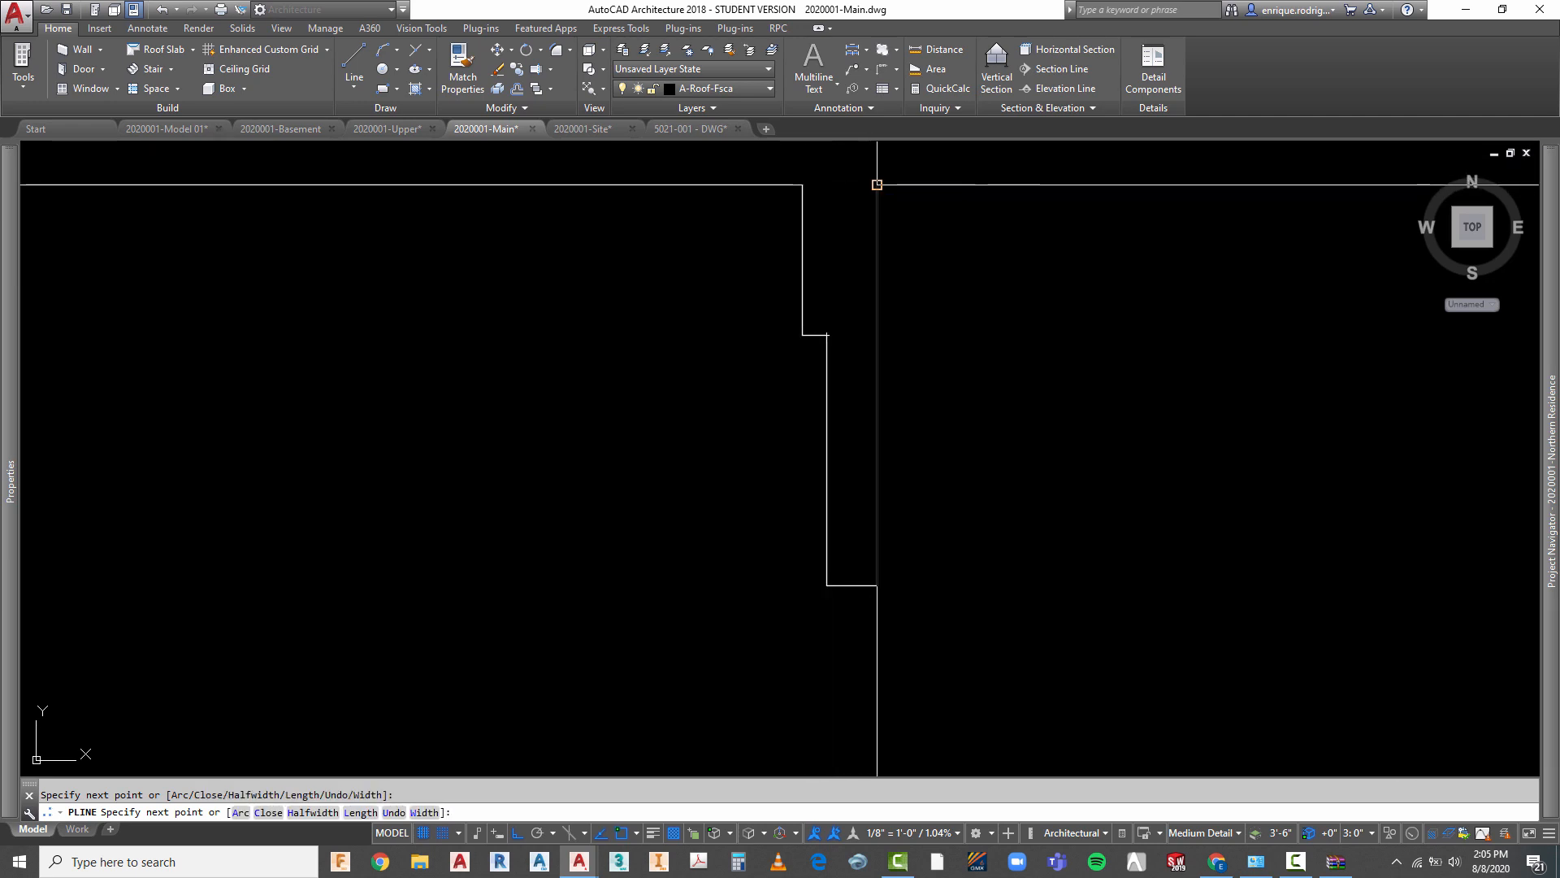
pyautogui.click(877, 186)
pyautogui.scroll(-1, 651, 362)
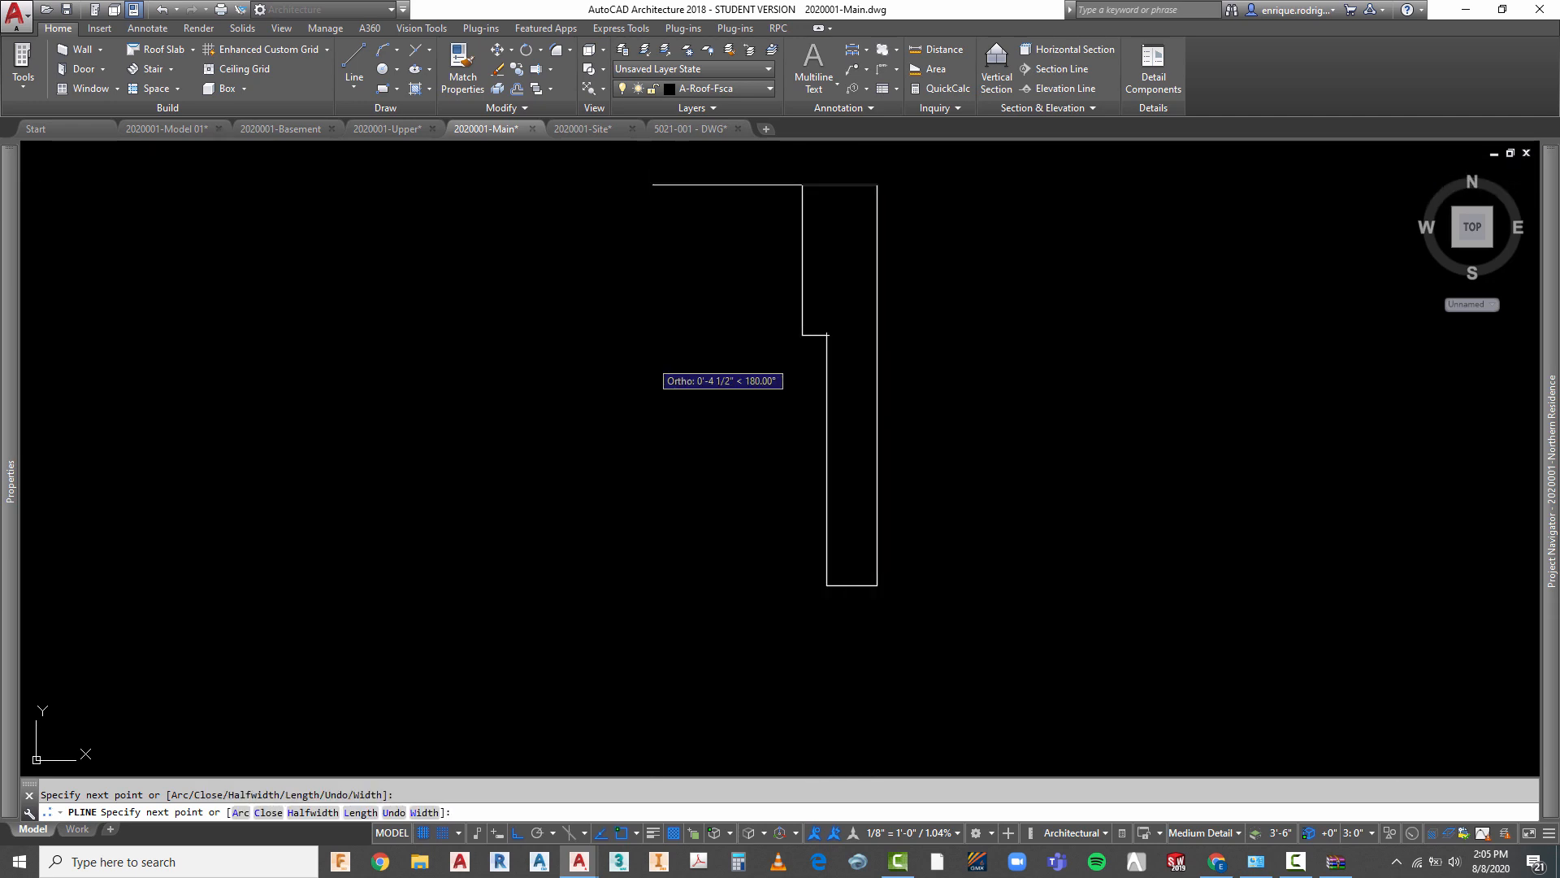
pyautogui.press('Escape')
pyautogui.scroll(-1, 593, 309)
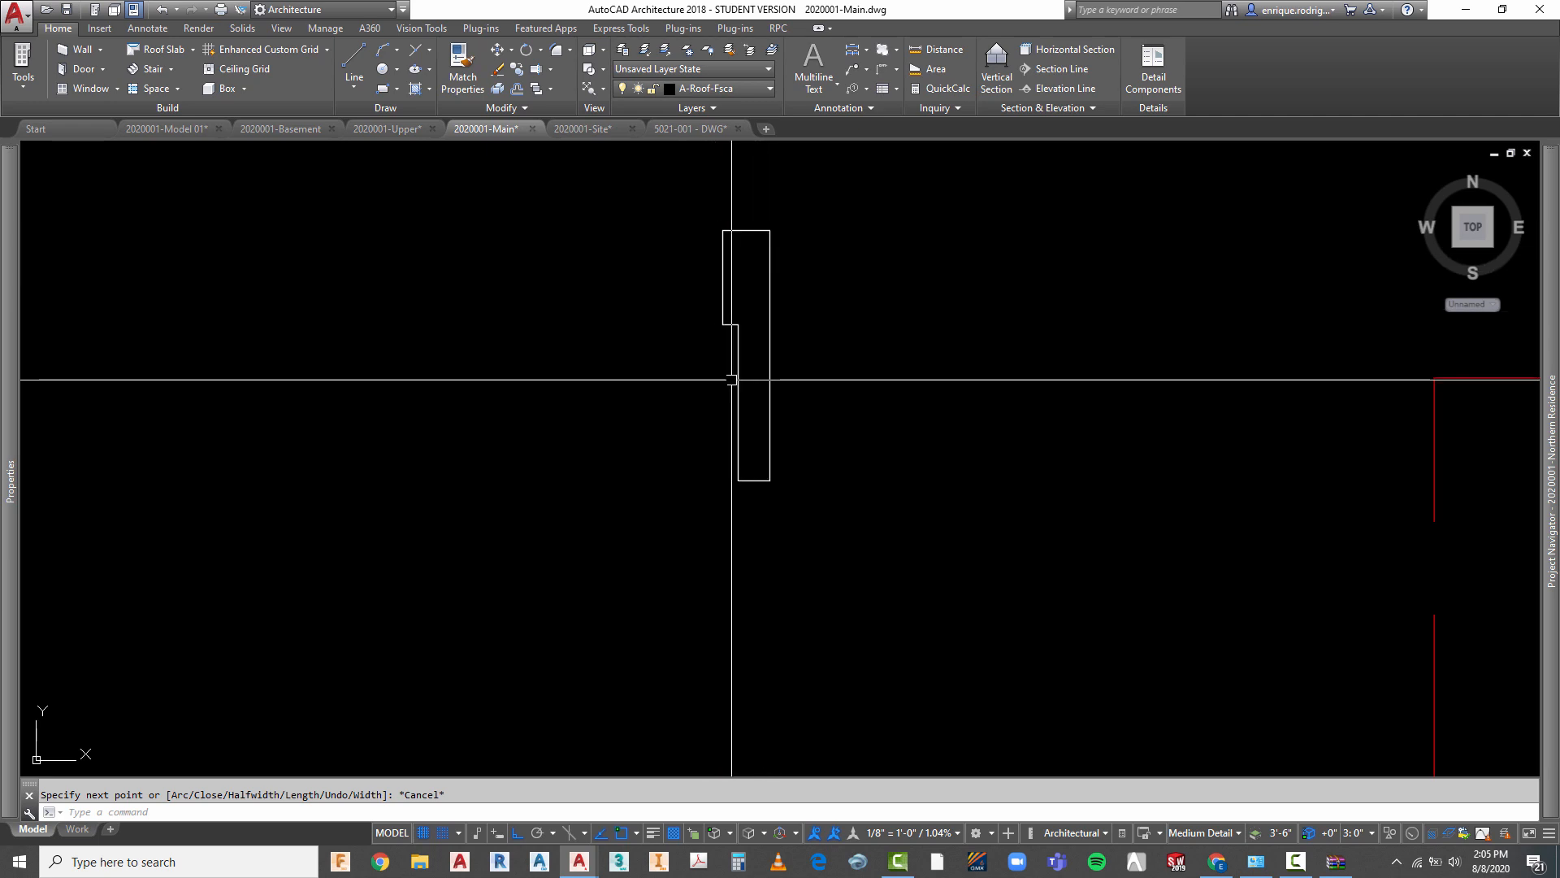
pyautogui.press('Escape')
pyautogui.write('s')
pyautogui.press('Return')
pyautogui.write('c')
pyautogui.press('Return')
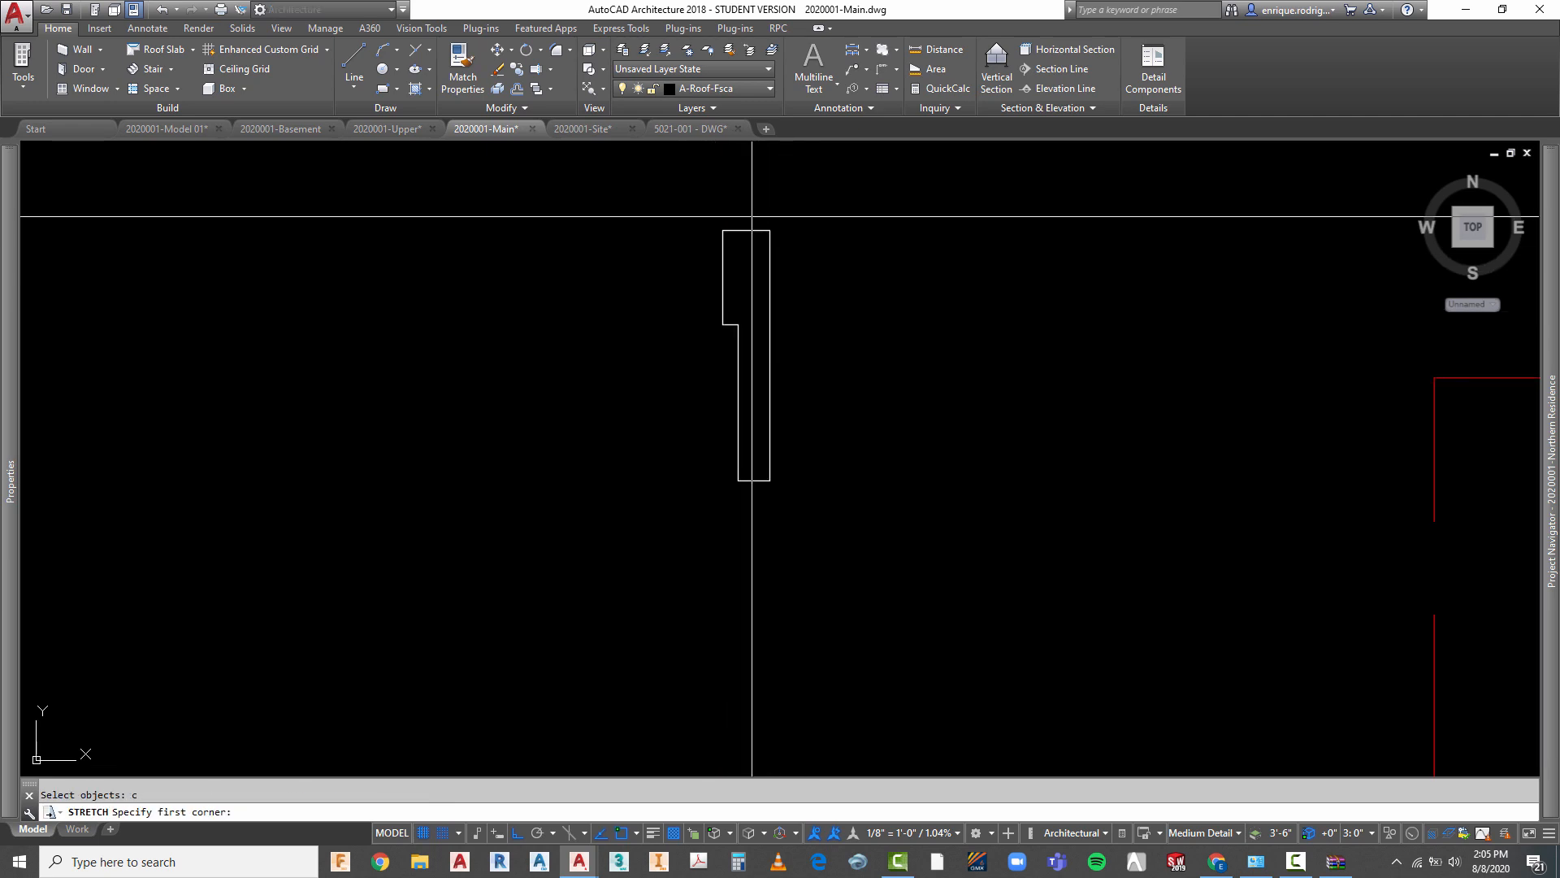
pyautogui.click(757, 208)
pyautogui.click(676, 508)
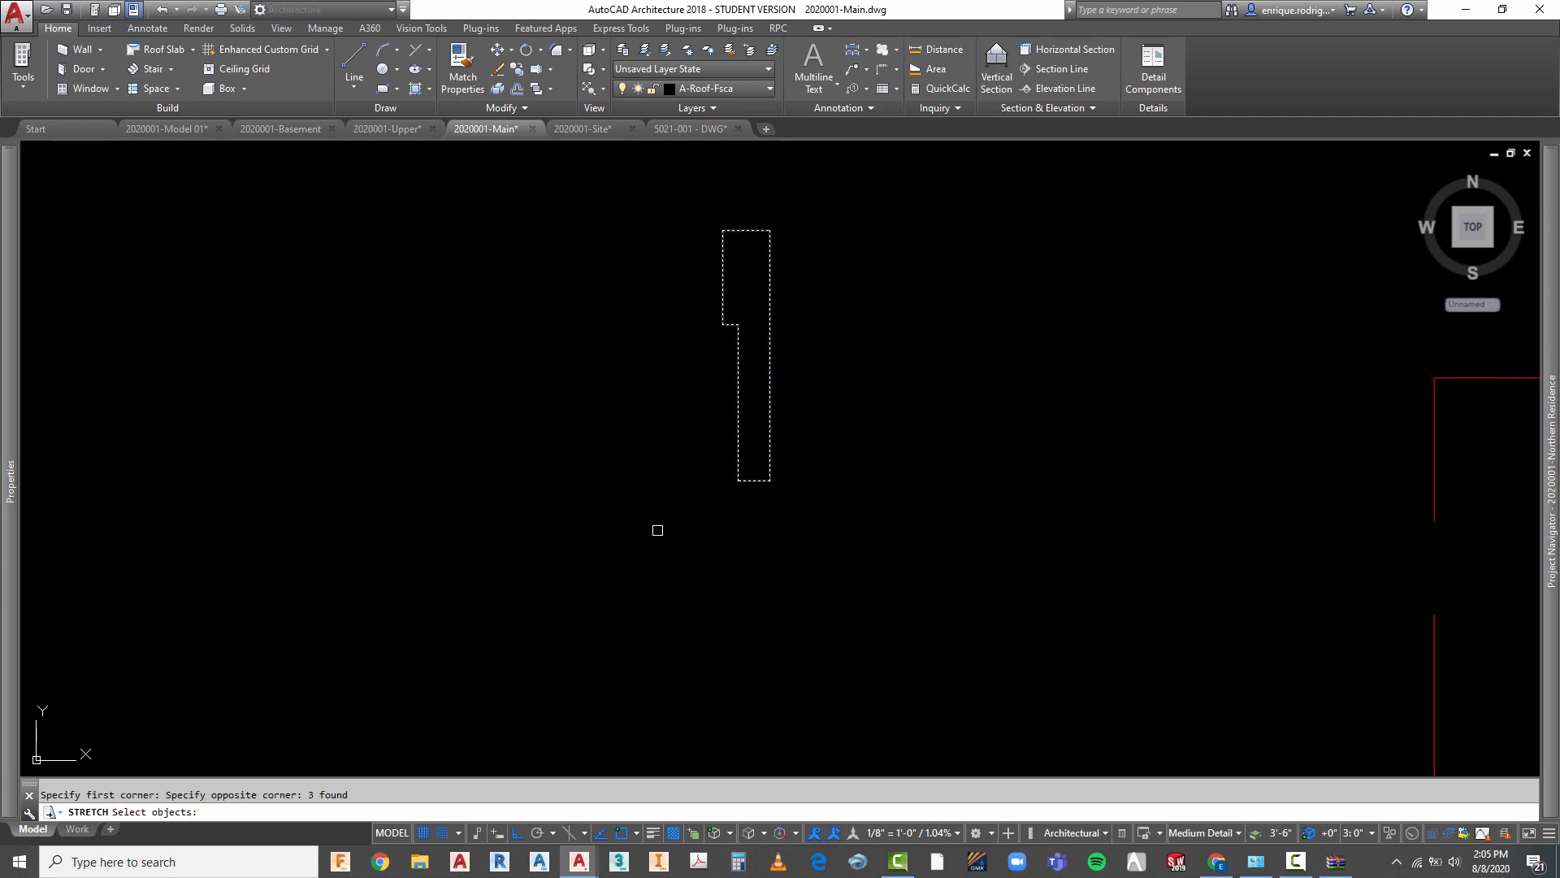
pyautogui.press('Return')
pyautogui.click(669, 554)
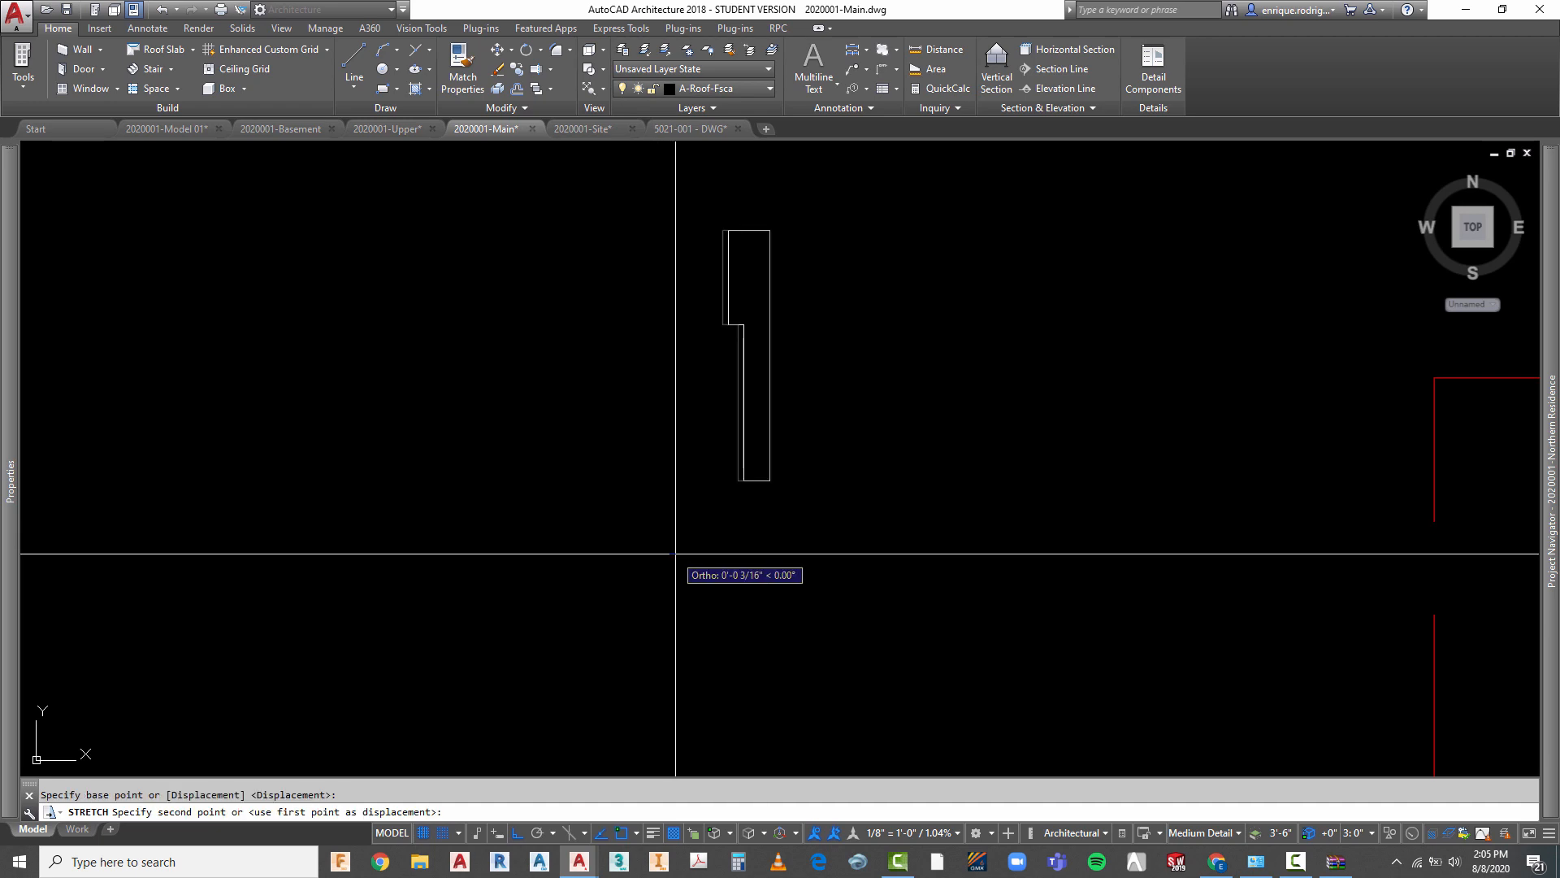
pyautogui.press('Escape')
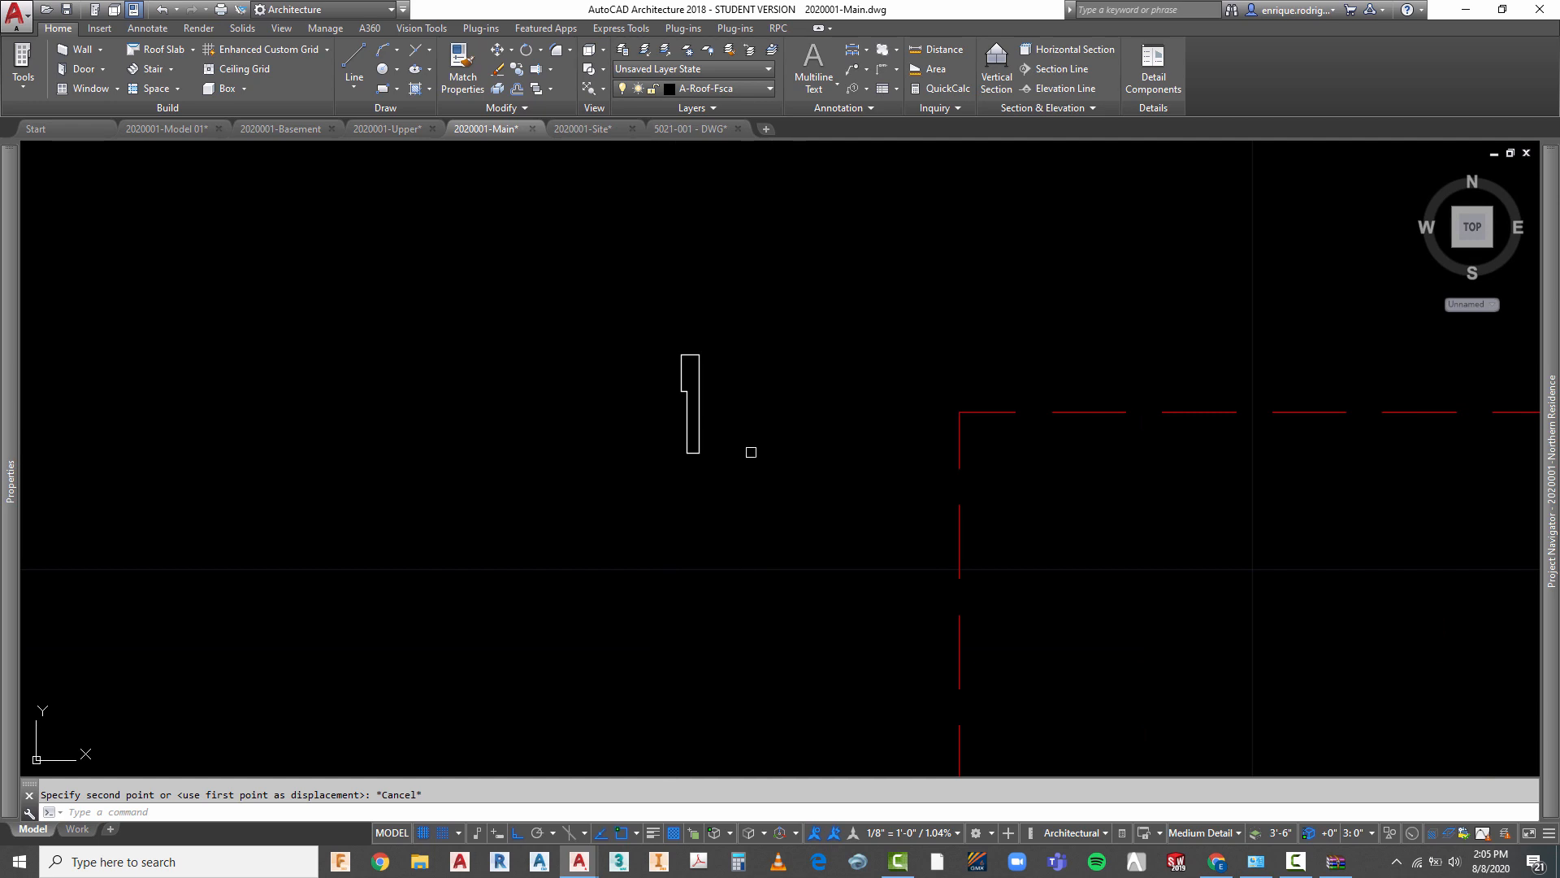
# - Switch the view to southwest isometric, with the fascia profile and the roof slabs in view
pyautogui.scroll(-2, 870, 338)
pyautogui.scroll(4, 759, 338)
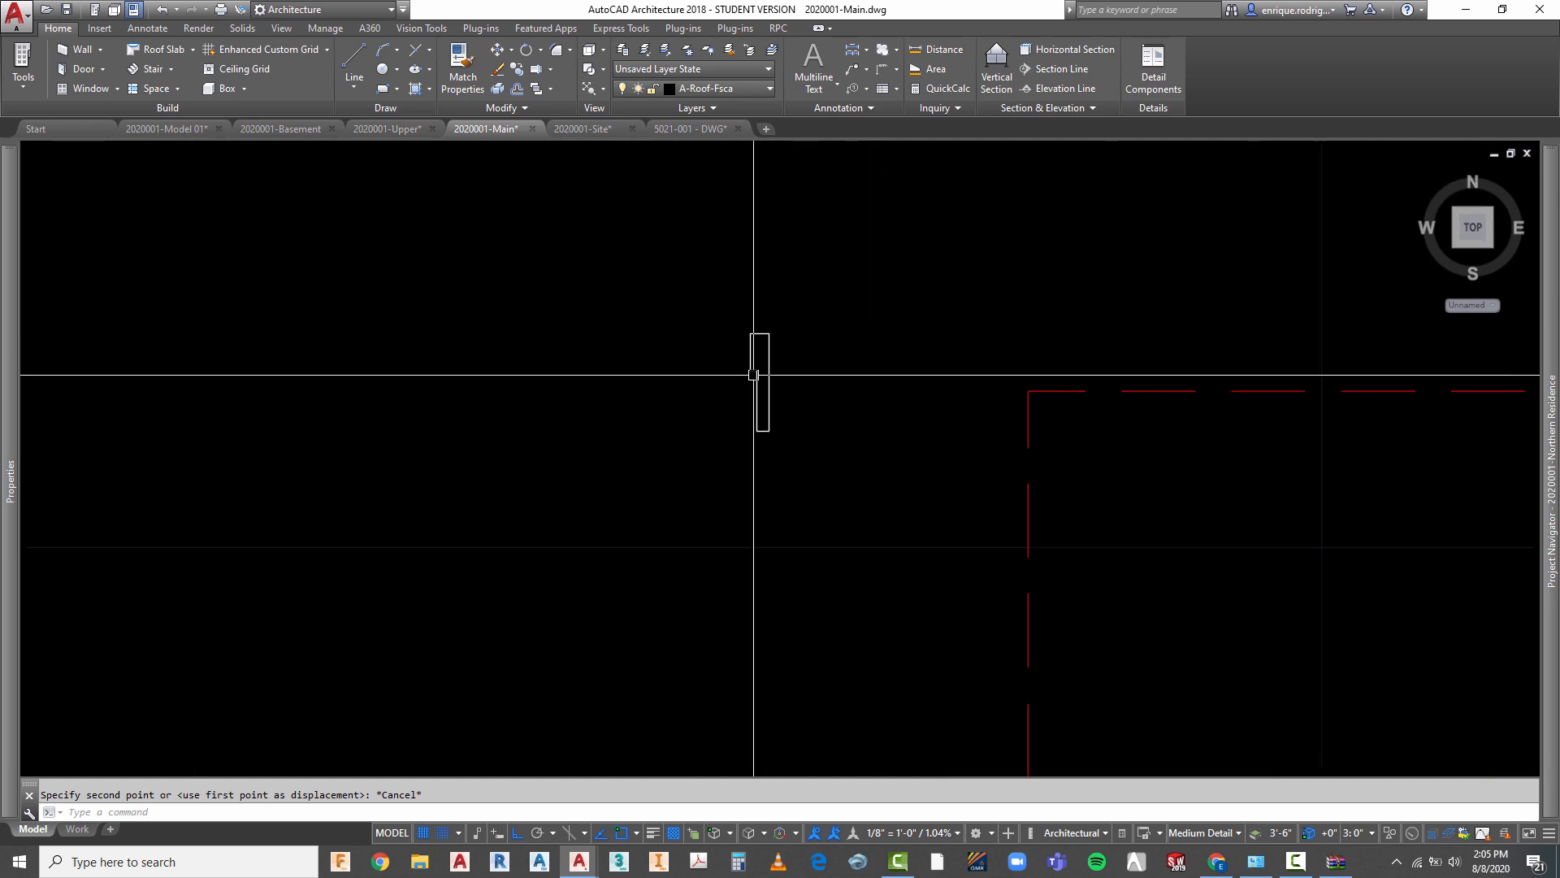
pyautogui.scroll(-3, 800, 318)
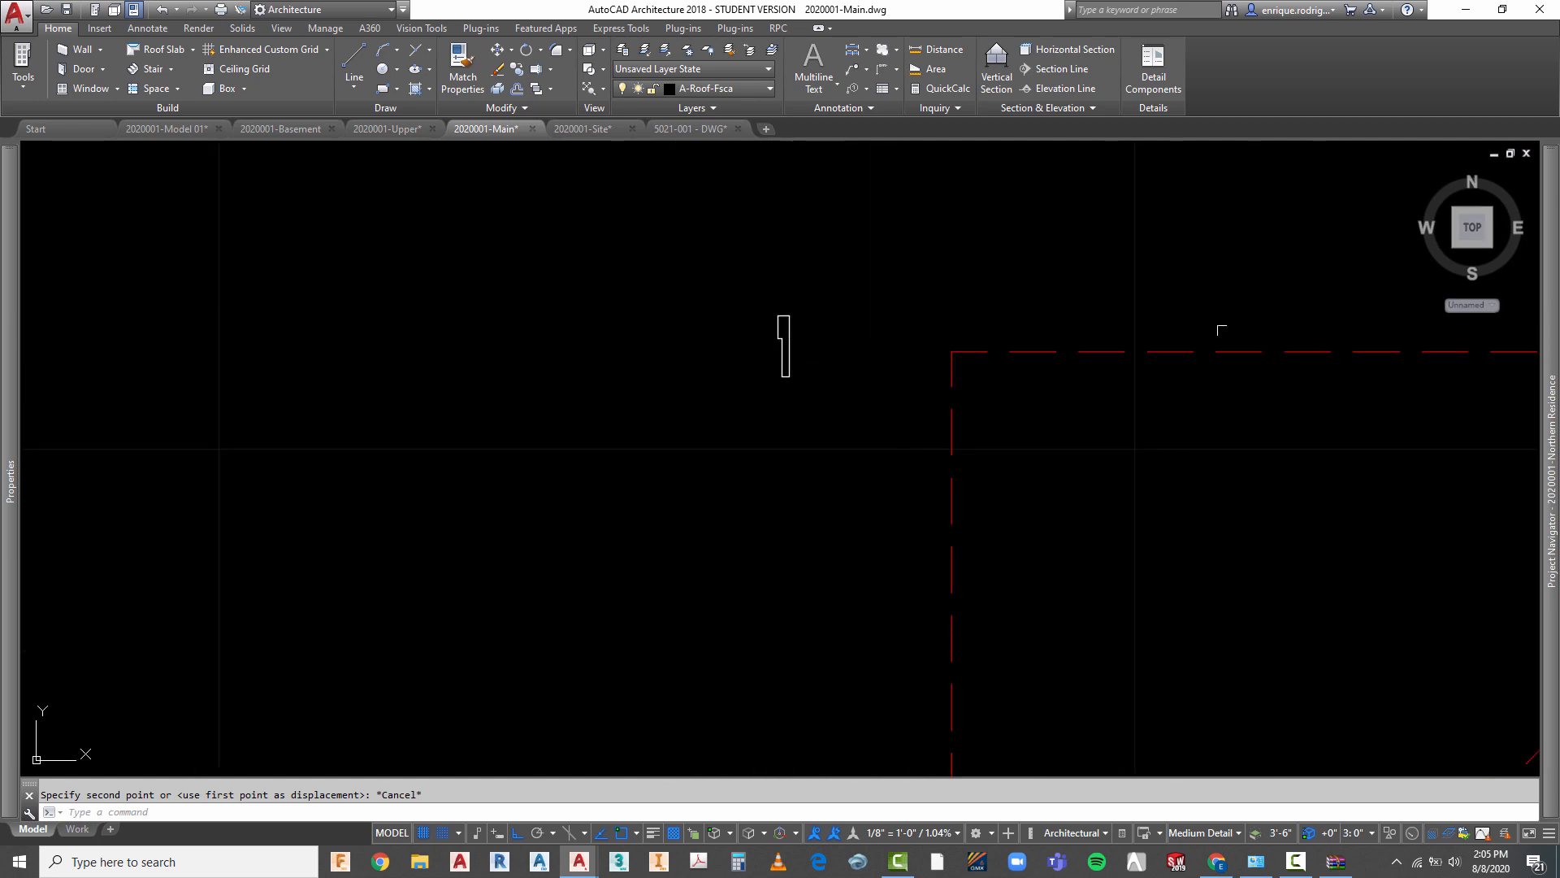
pyautogui.press('Escape')
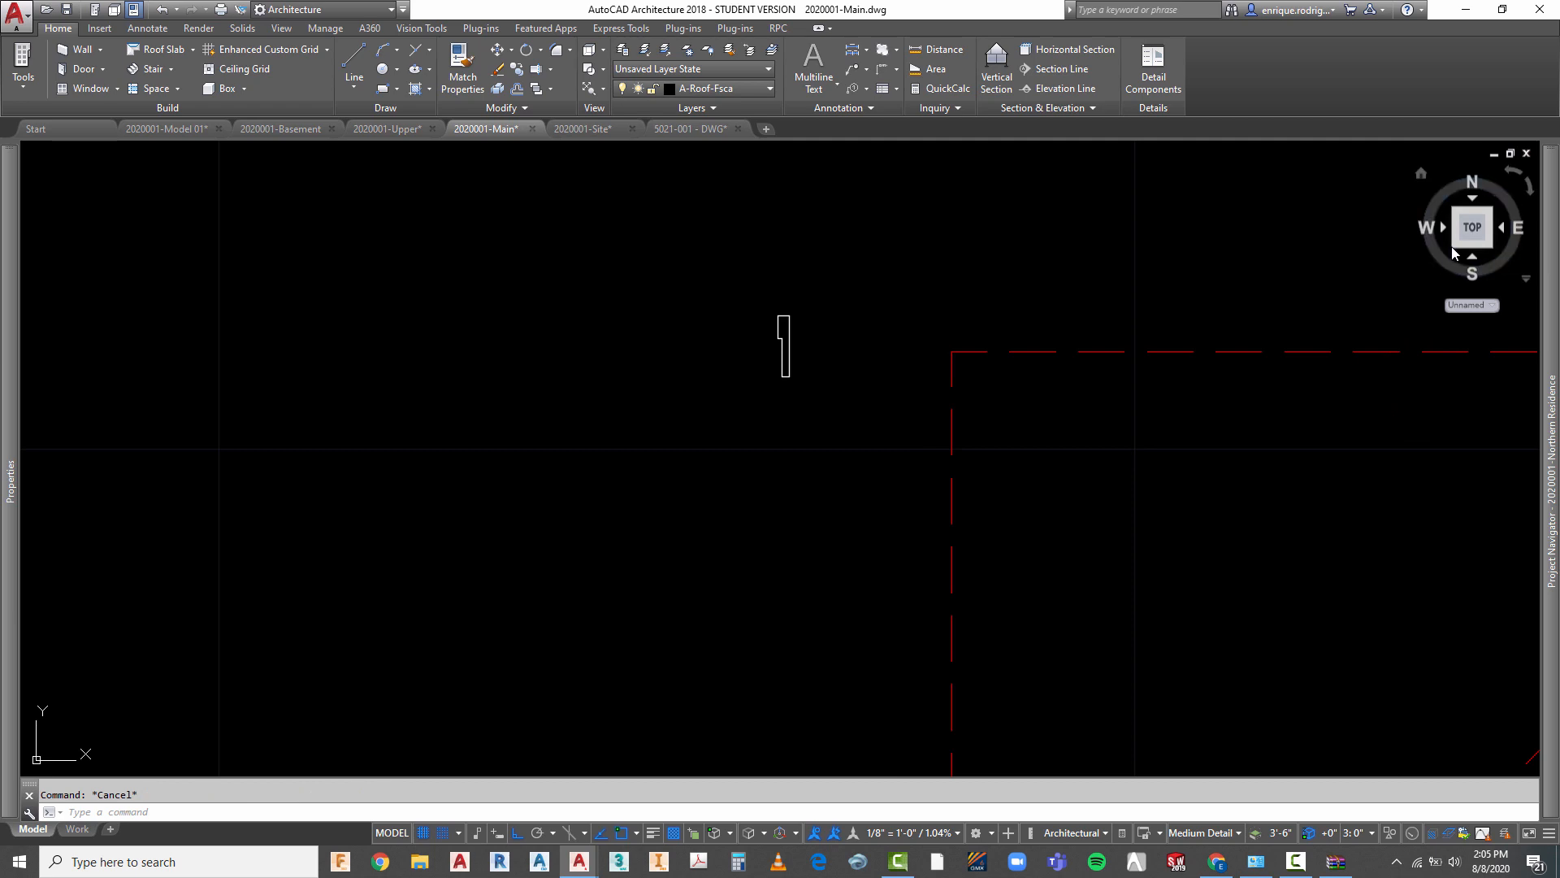
pyautogui.click(1455, 245)
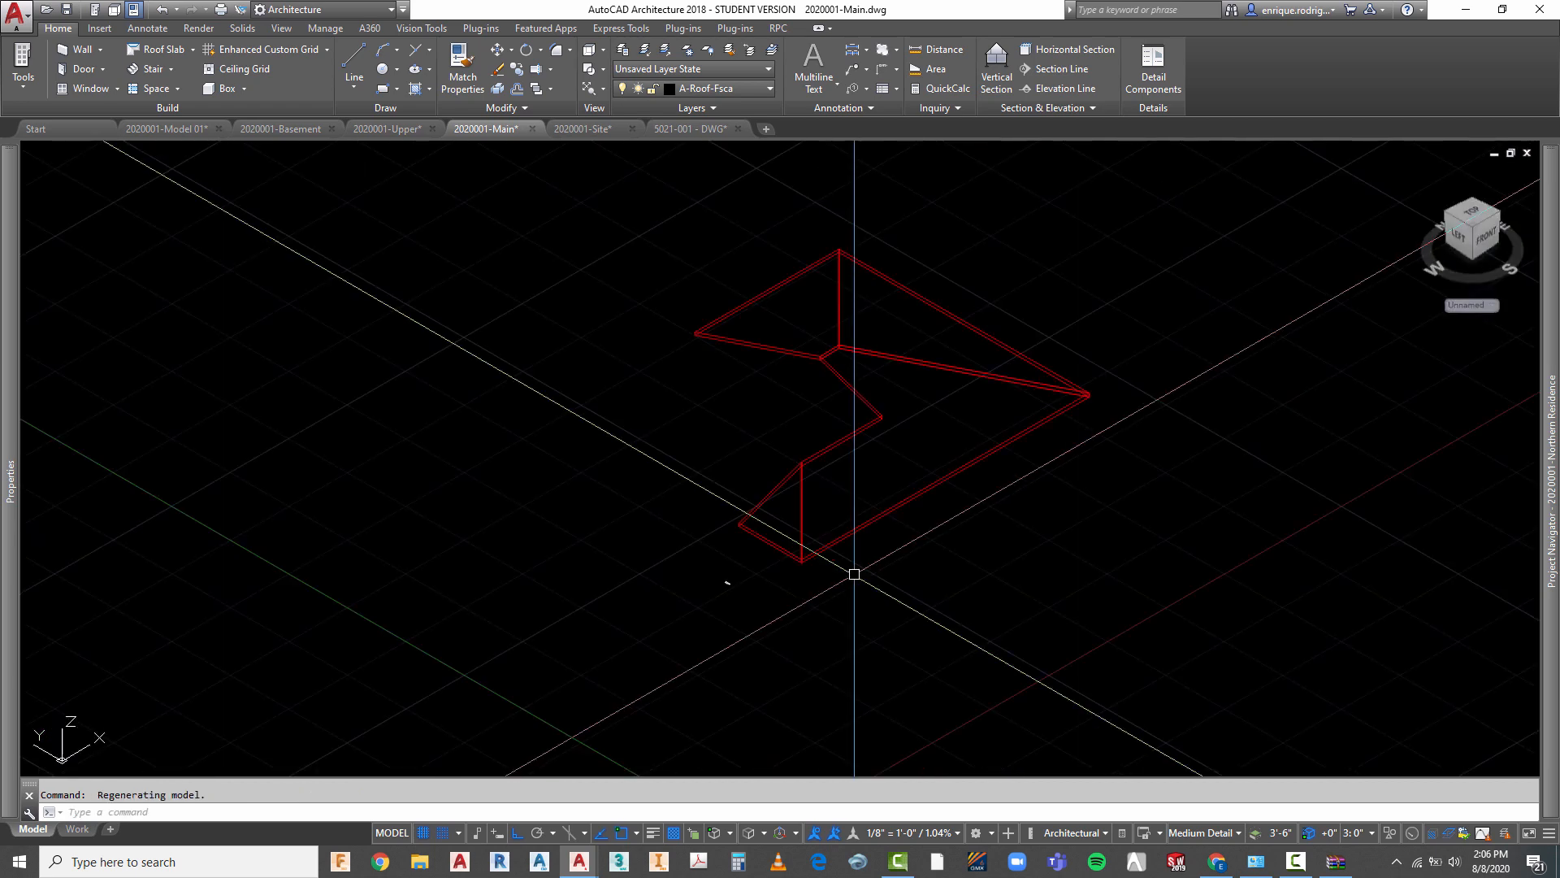
pyautogui.scroll(3, 641, 613)
pyautogui.scroll(5, 641, 614)
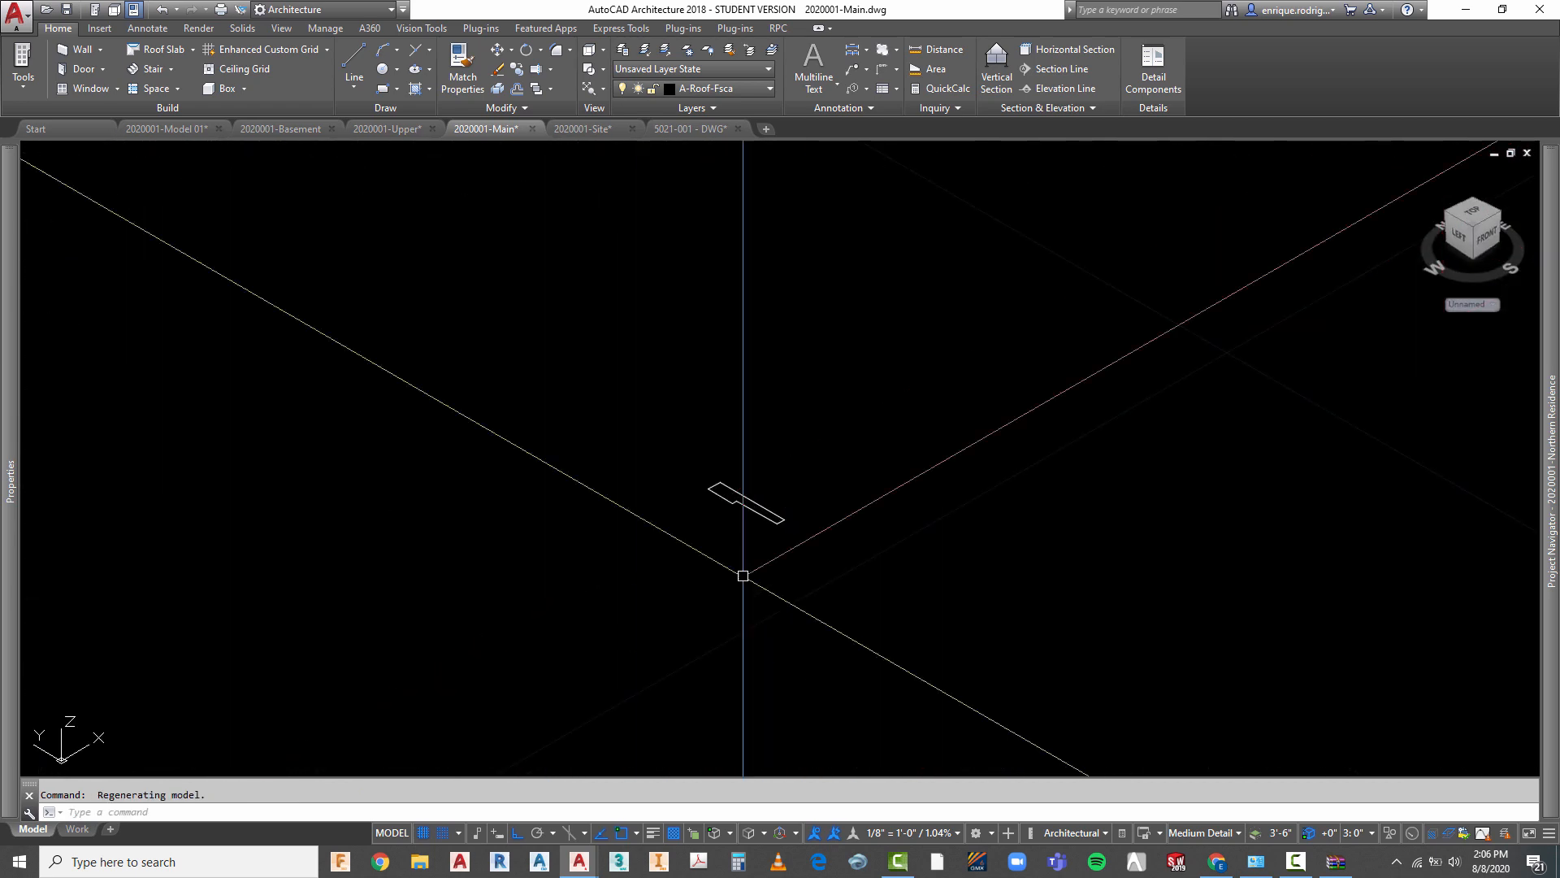
pyautogui.scroll(-5, 656, 475)
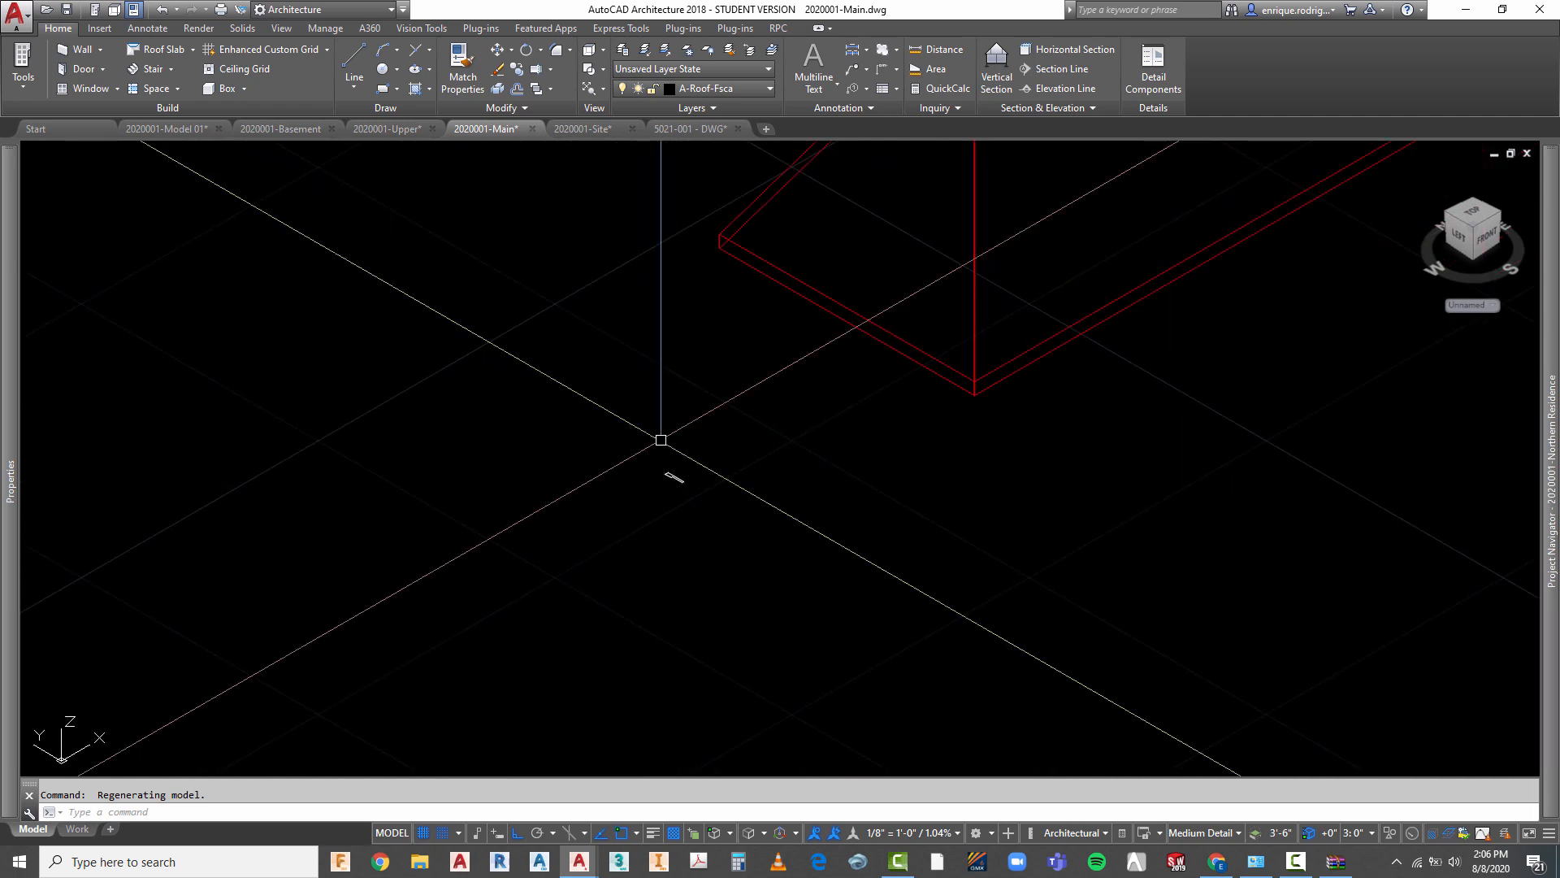
pyautogui.press('Escape')
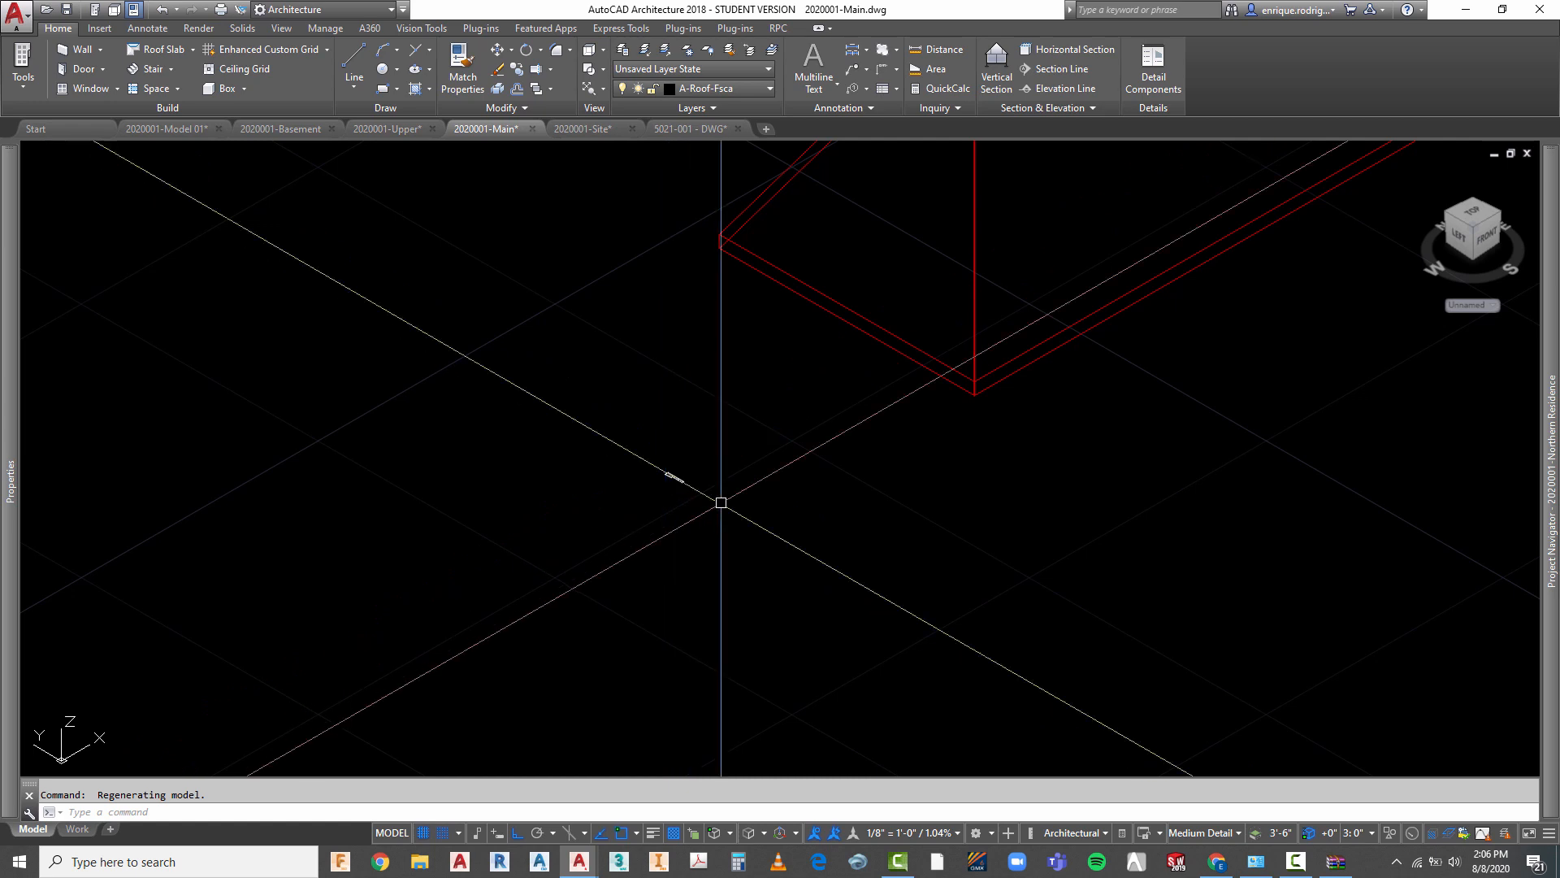
# - Rotate all the fascia profile polylines 90 degrees with ROTATE3D about an axis along X through the profile's lower end corner
pyautogui.scroll(4, 690, 471)
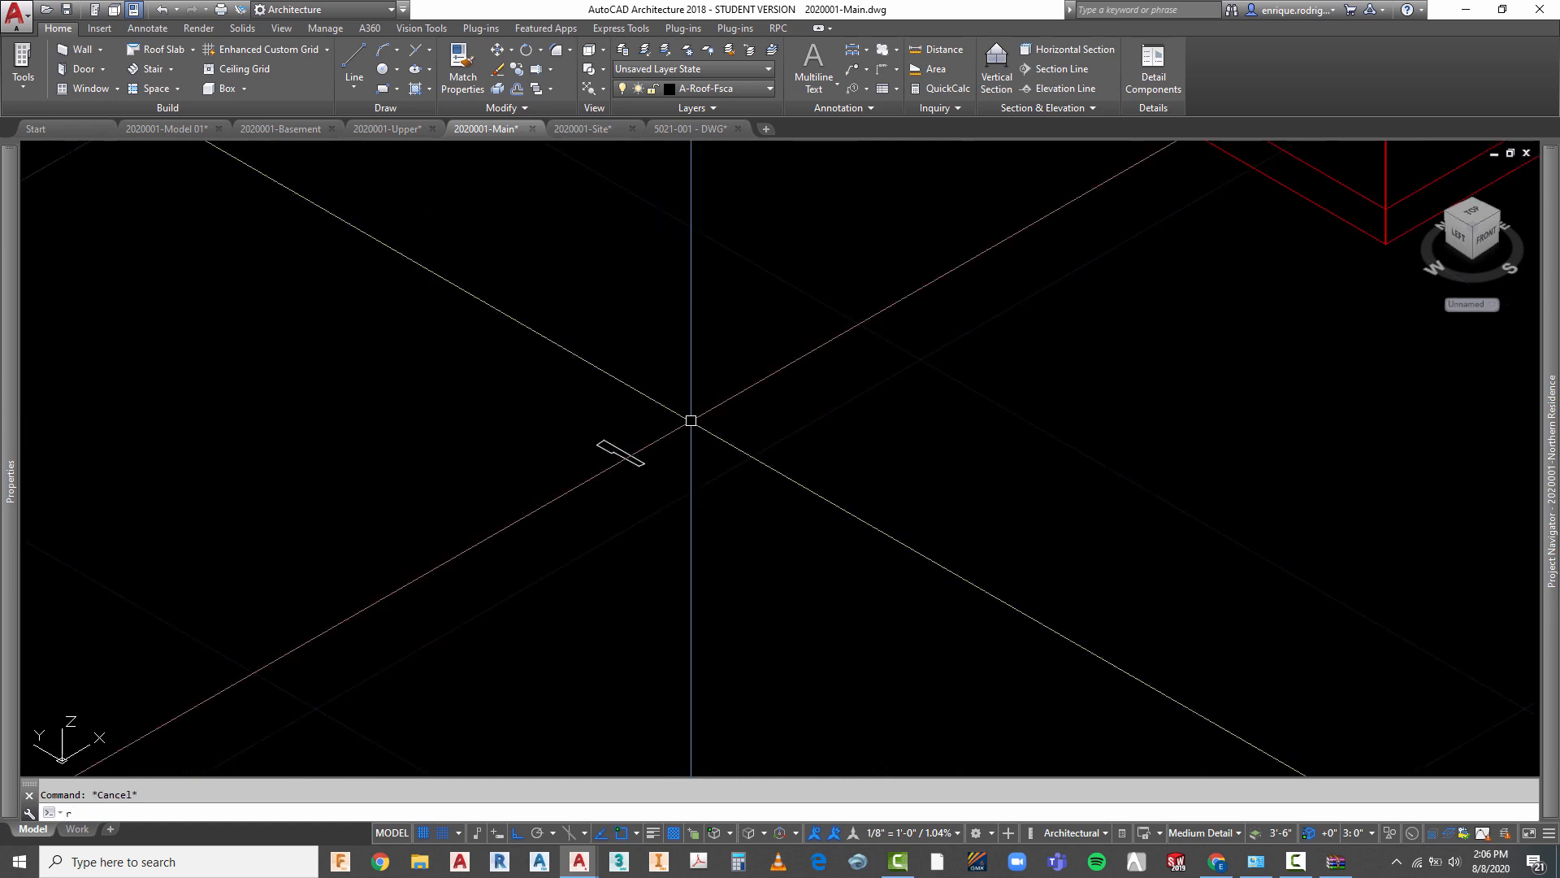
pyautogui.write('ro')
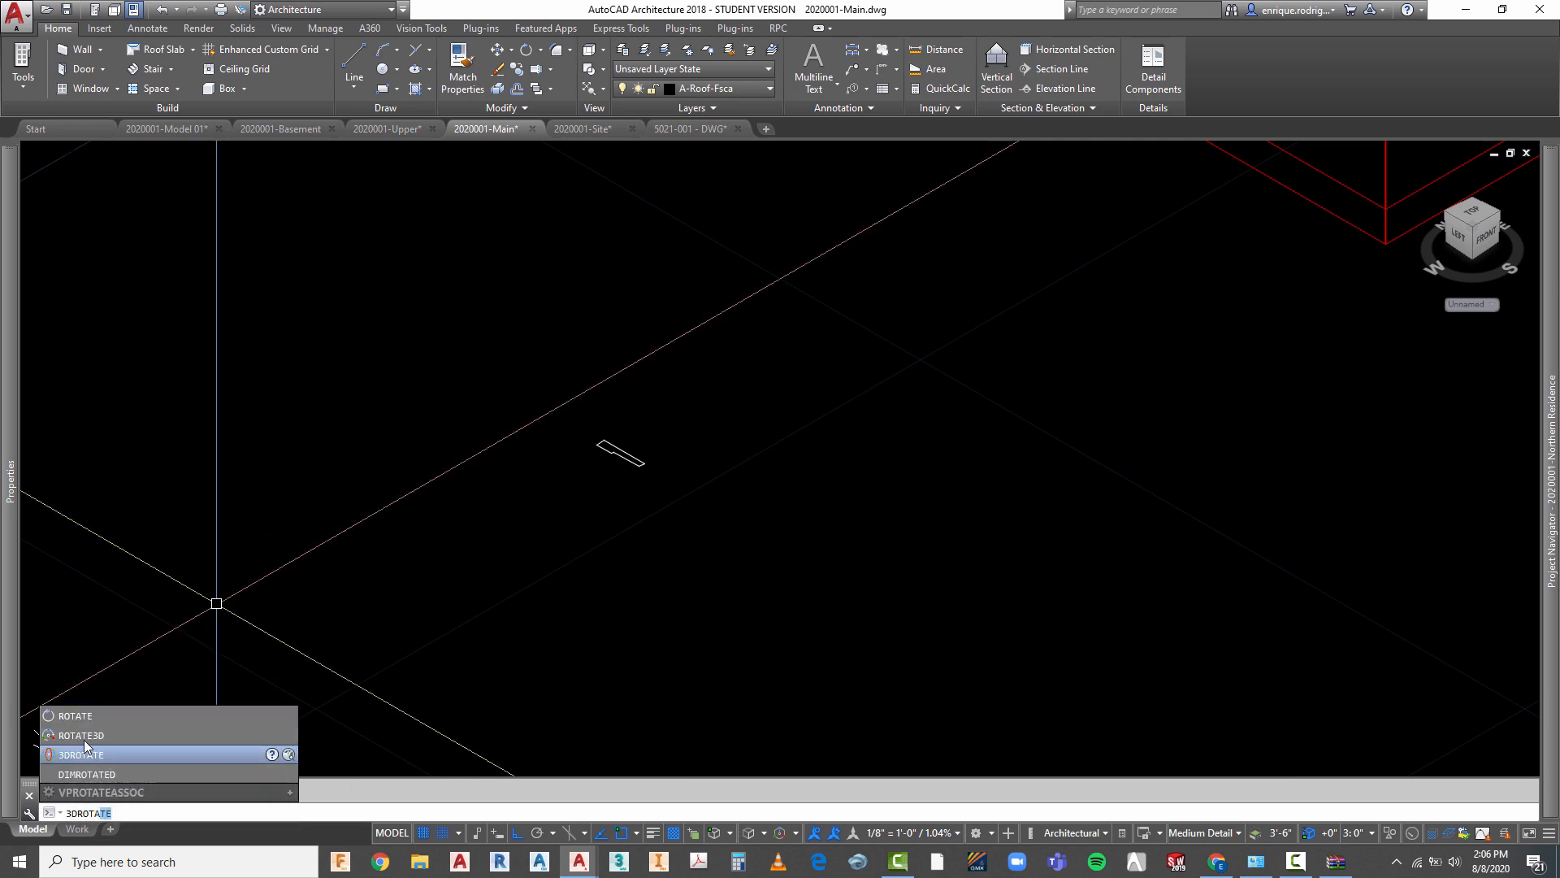
pyautogui.click(83, 738)
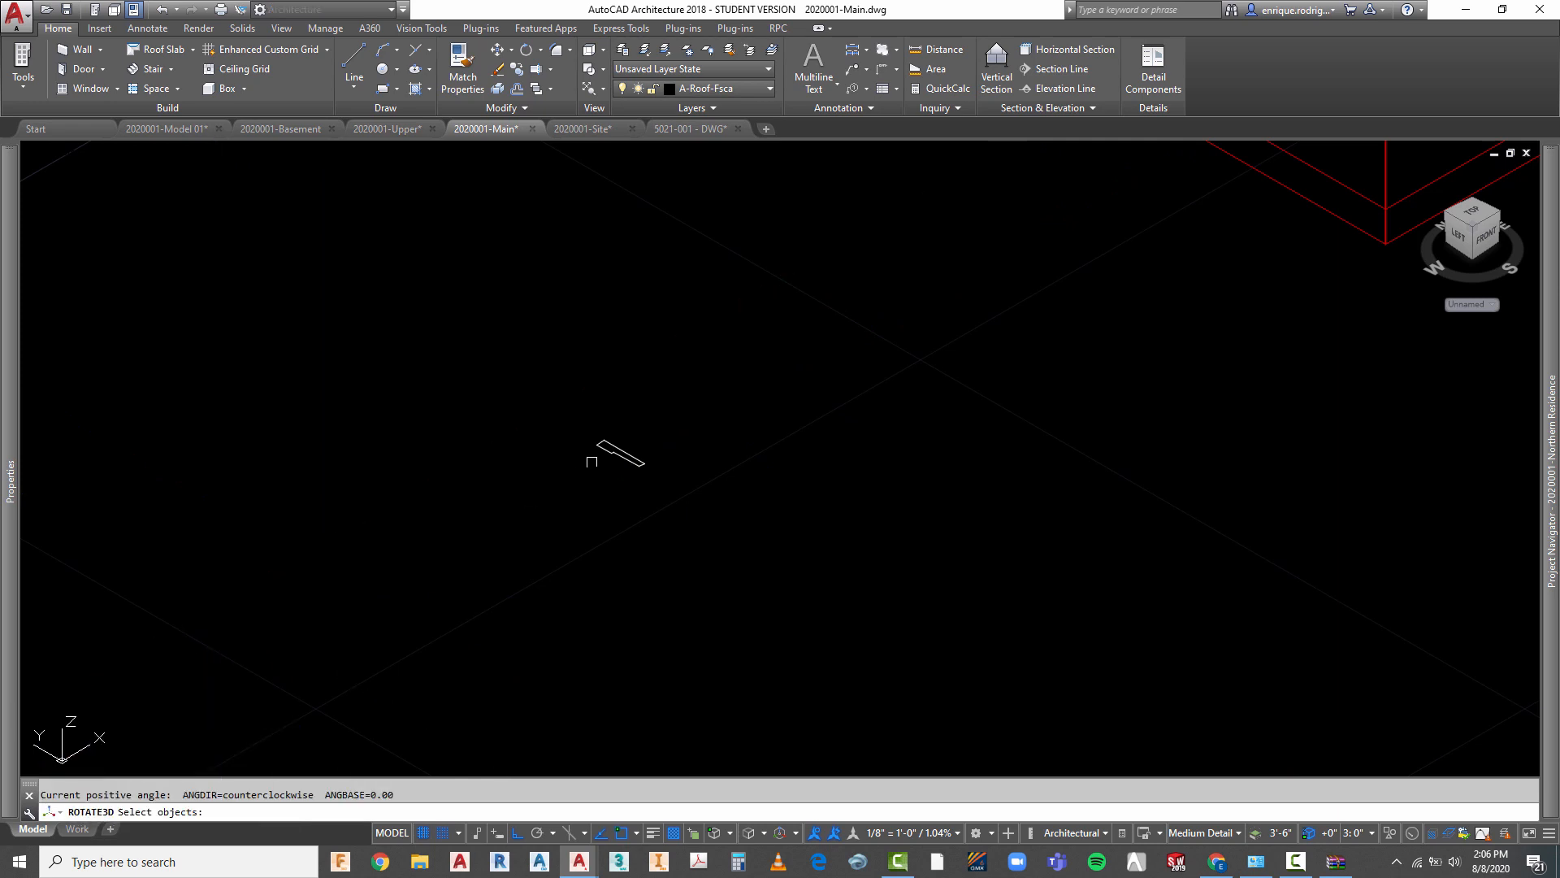
pyautogui.click(709, 408)
pyautogui.click(577, 518)
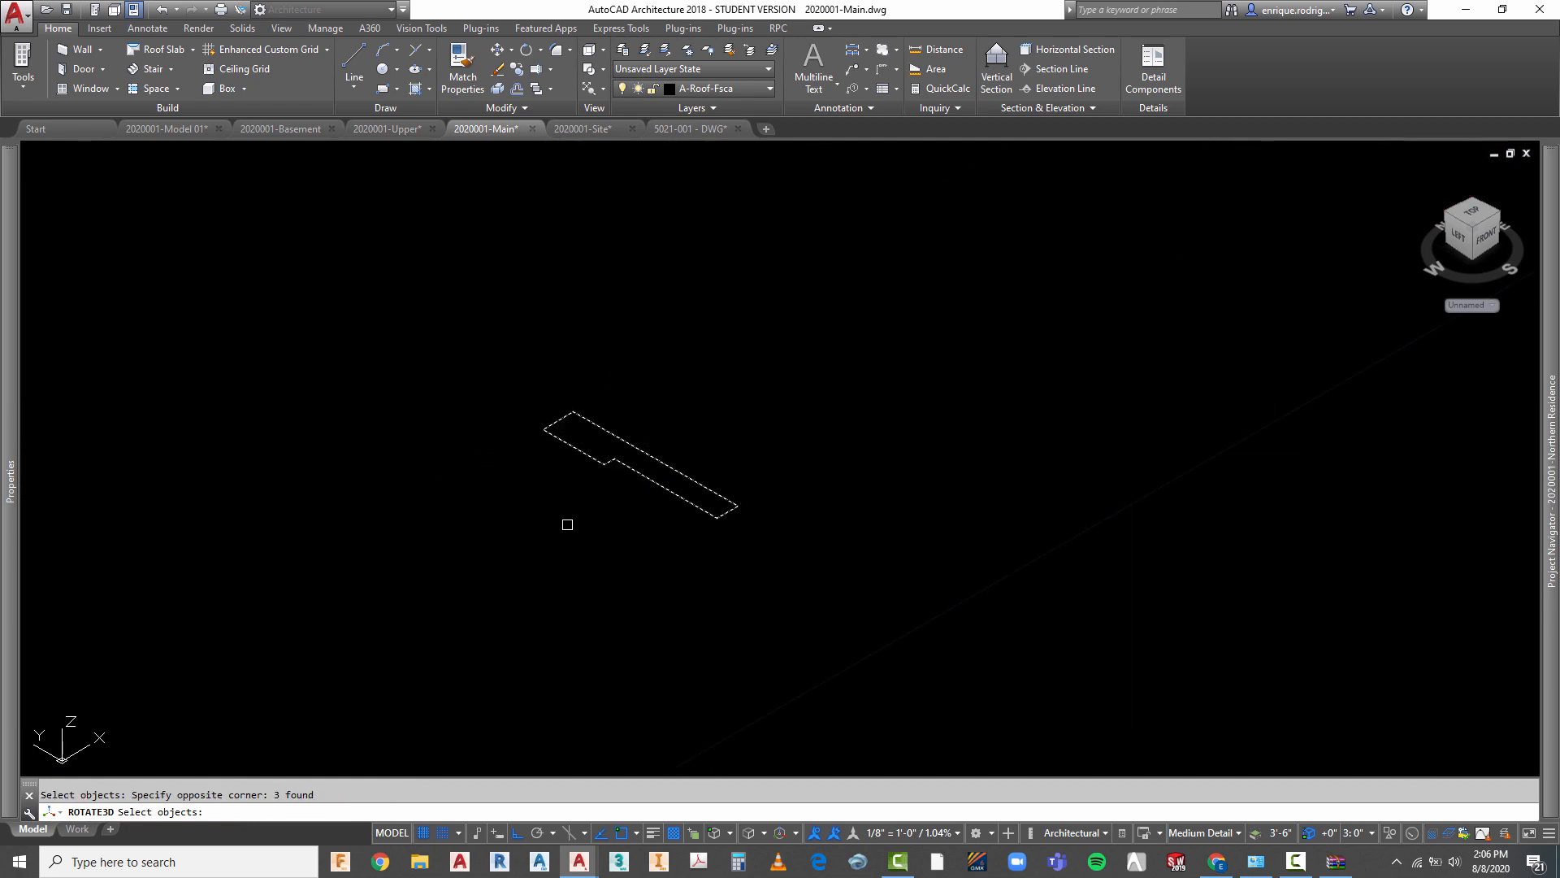
pyautogui.press('Return')
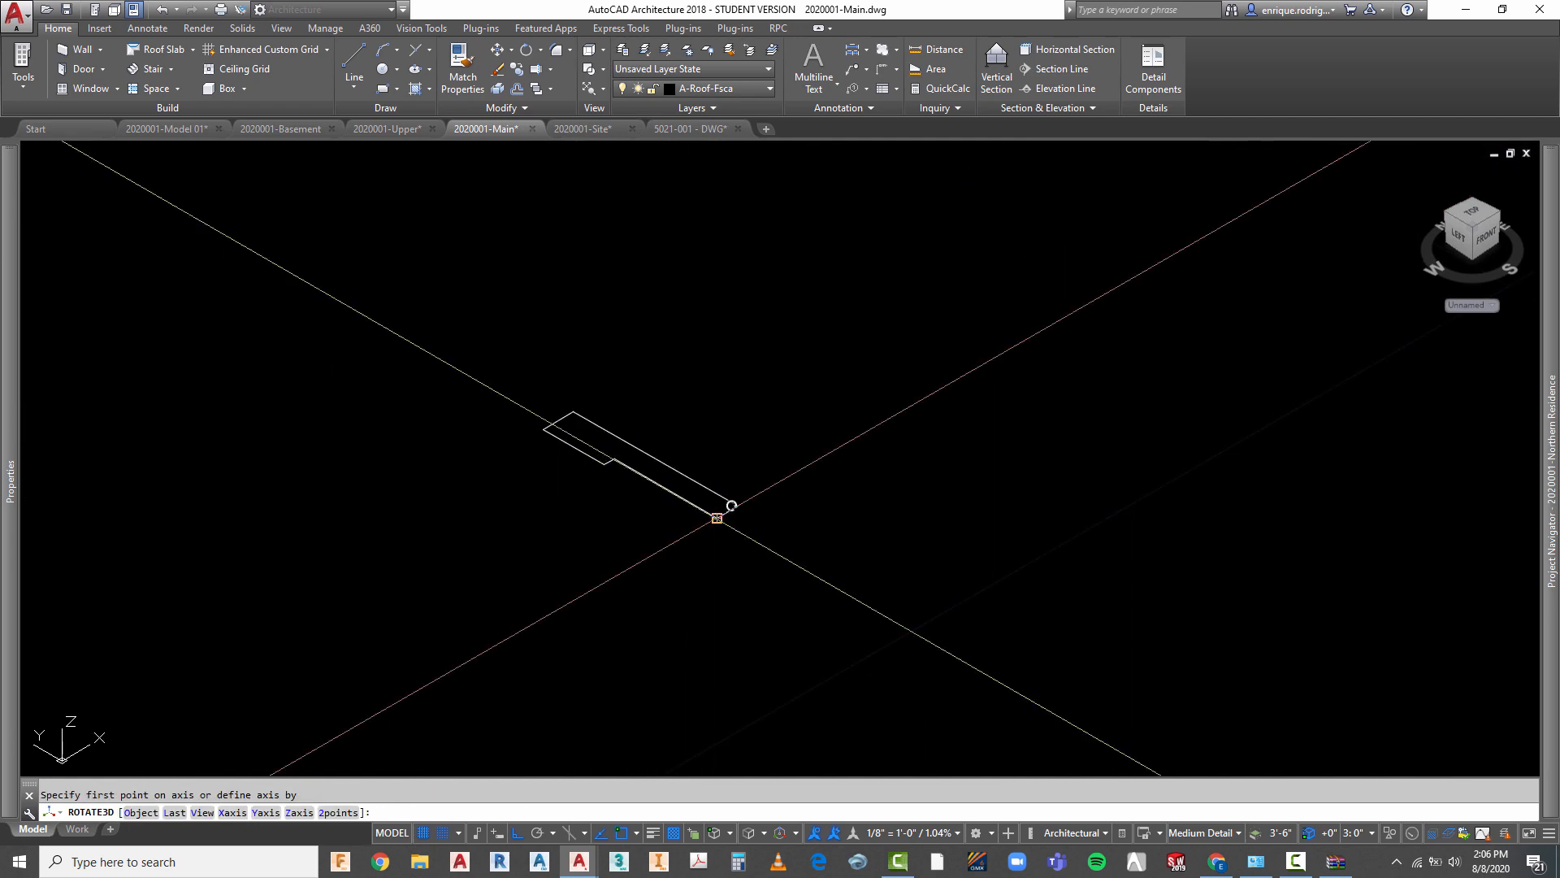
pyautogui.click(731, 506)
pyautogui.scroll(-3, 459, 545)
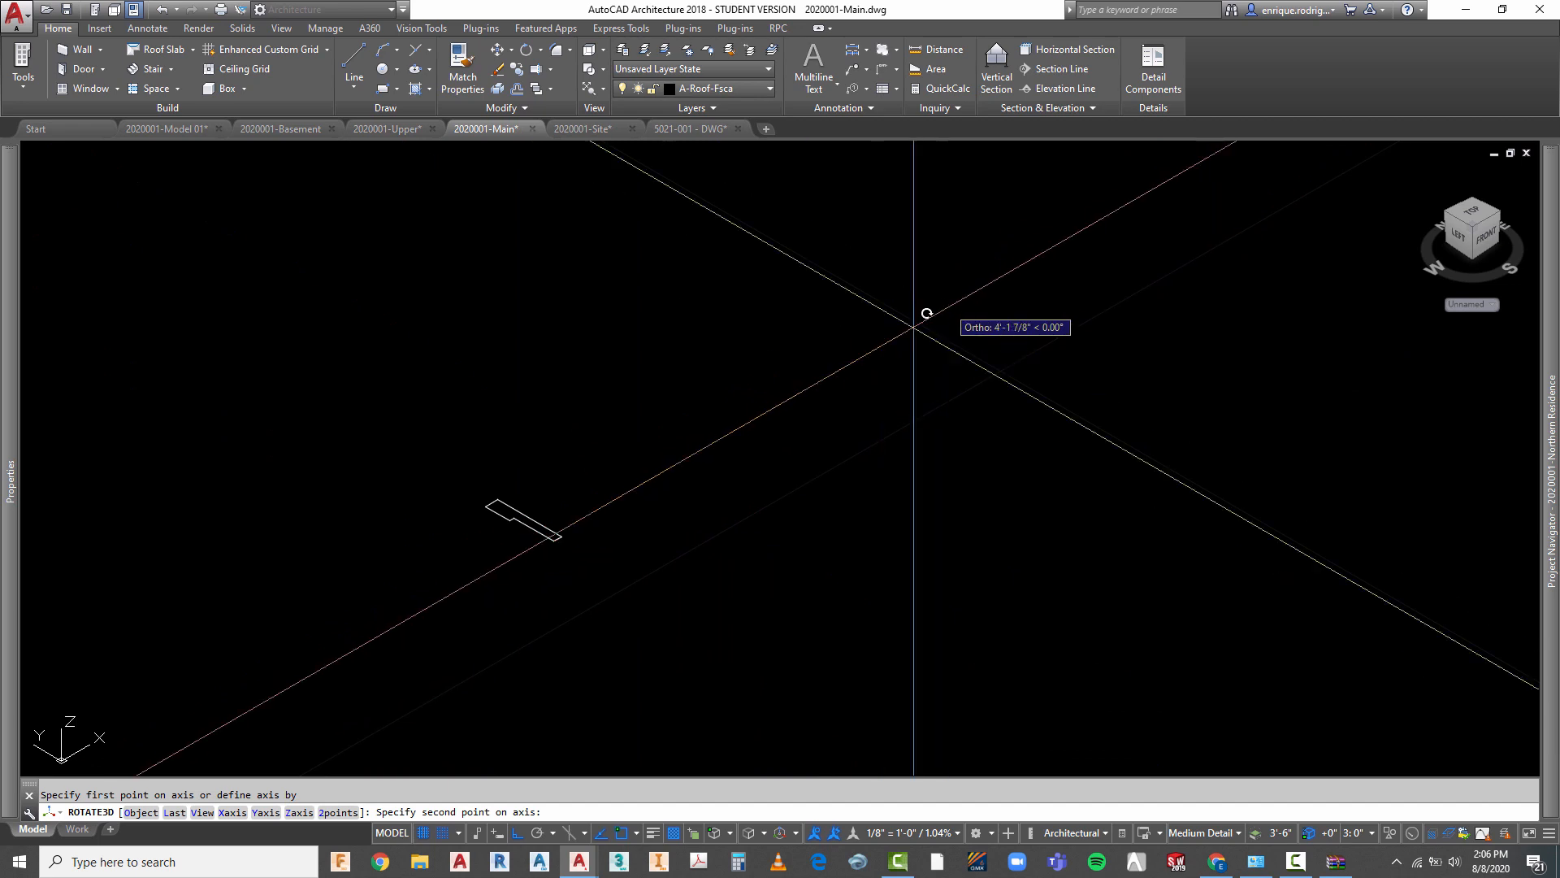
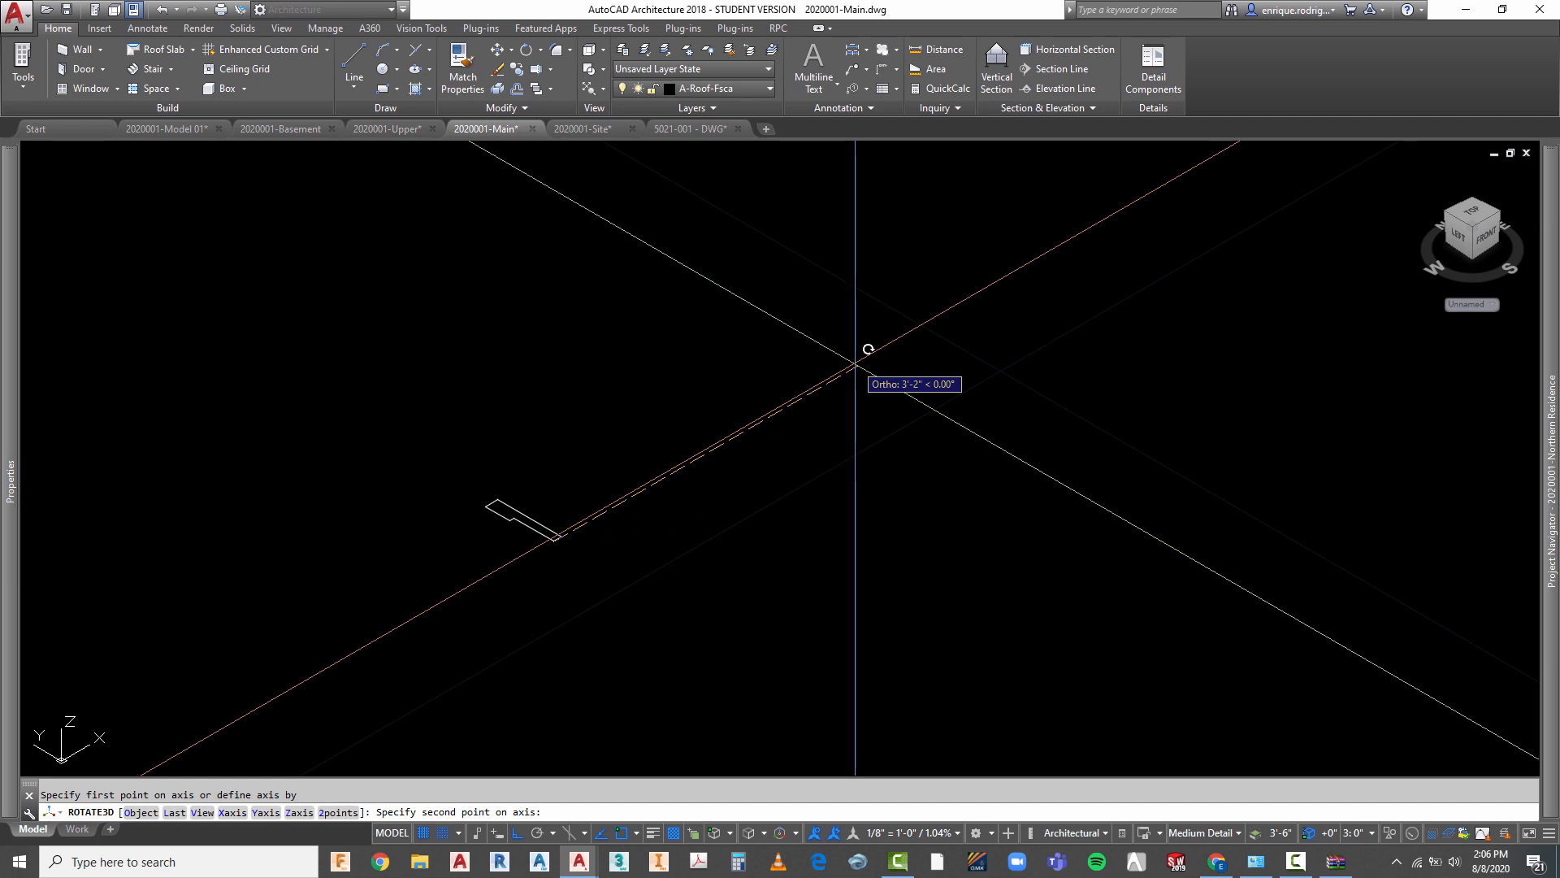
pyautogui.click(867, 349)
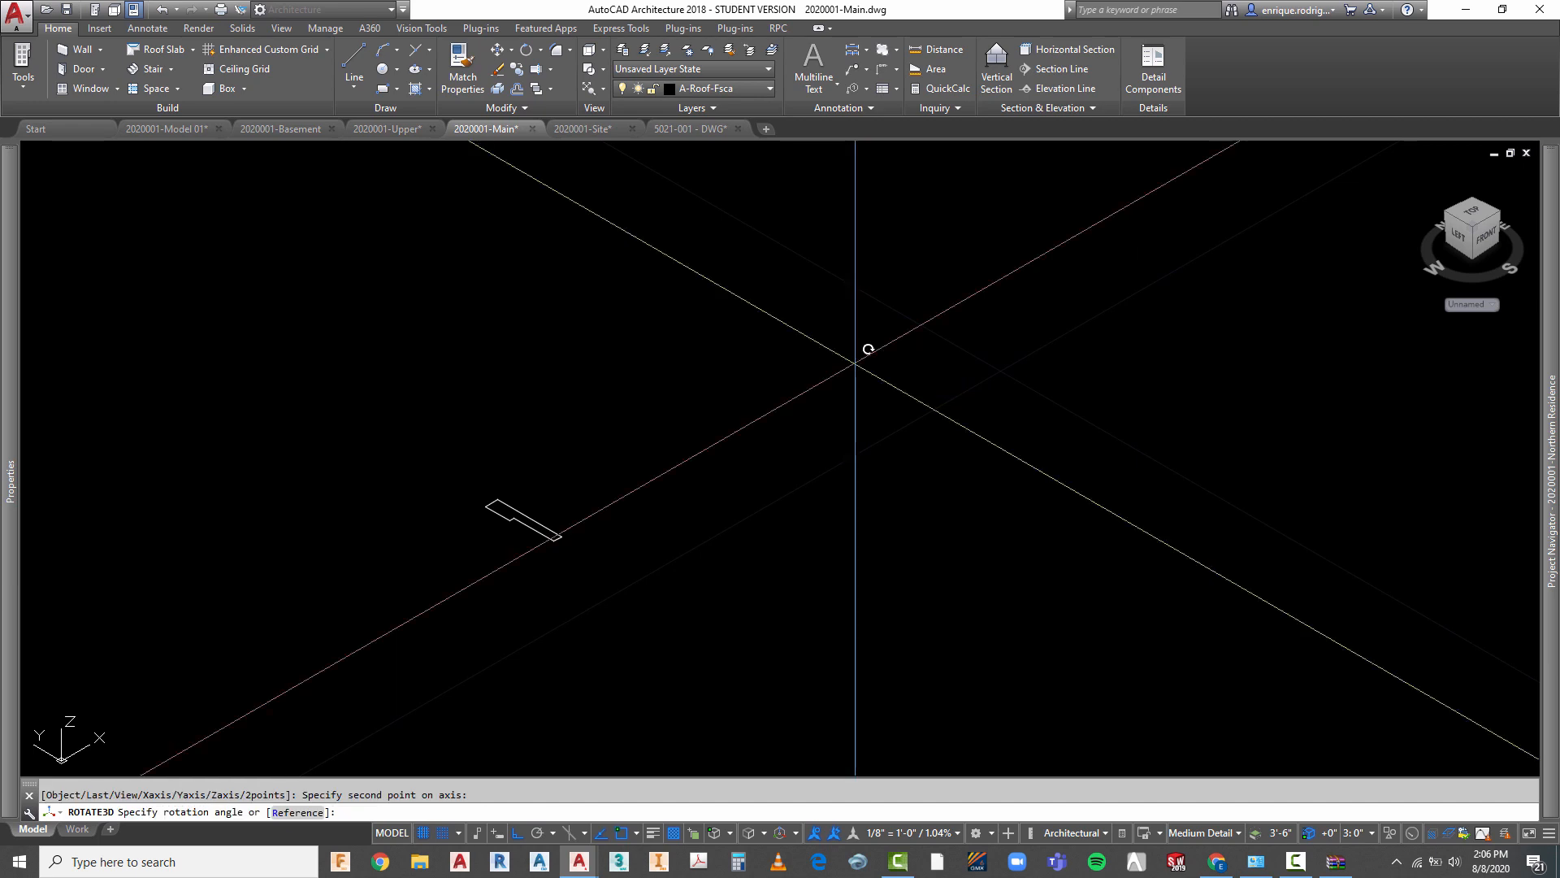
pyautogui.write('90')
pyautogui.press('Return')
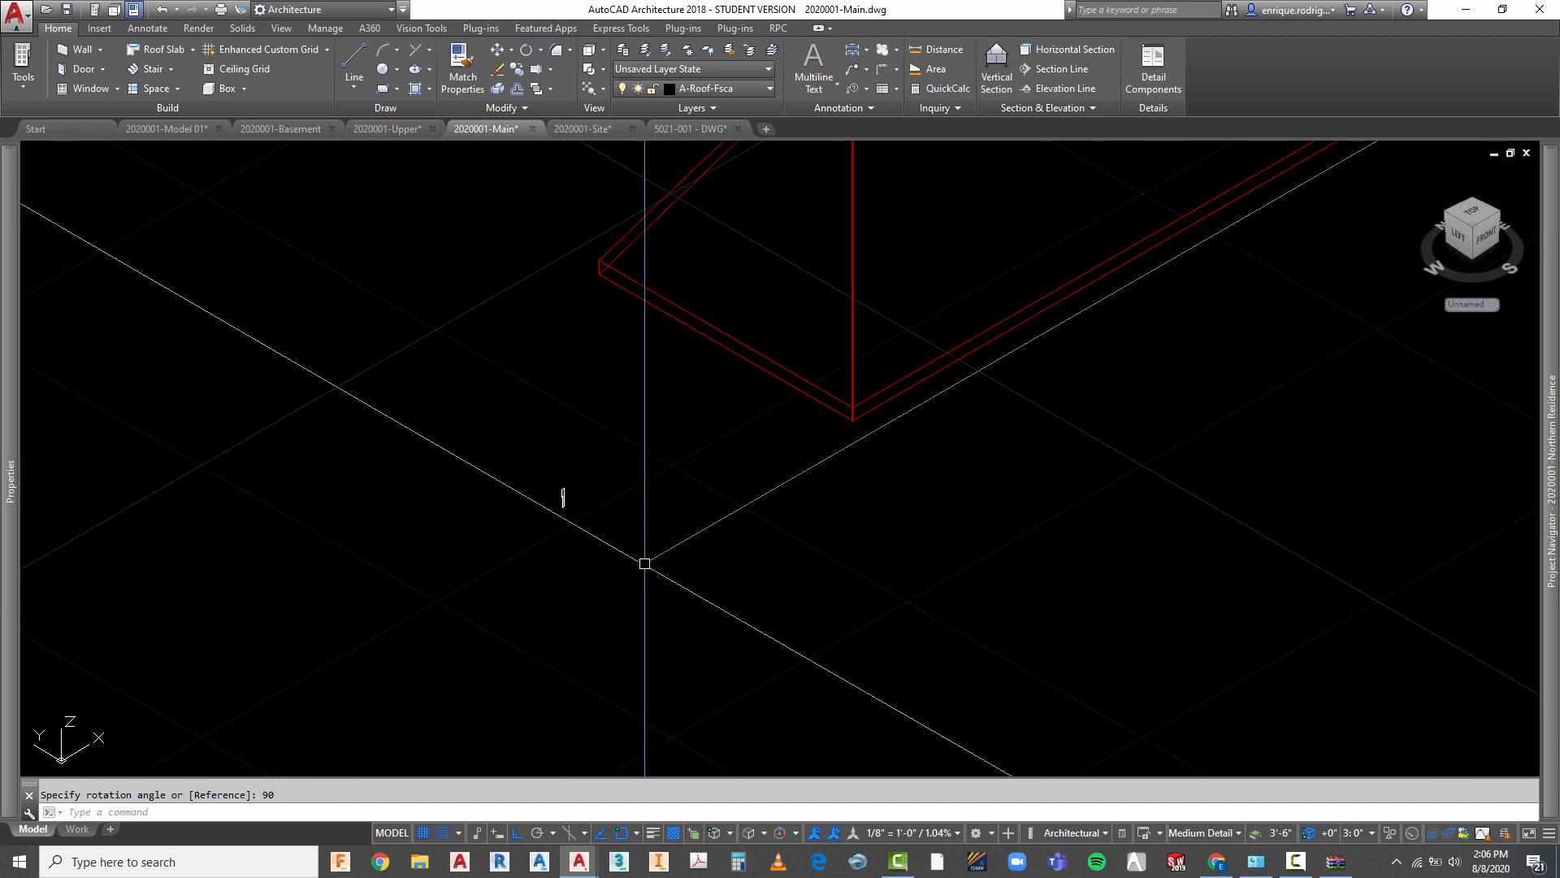
pyautogui.scroll(4, 598, 496)
pyautogui.press('Escape')
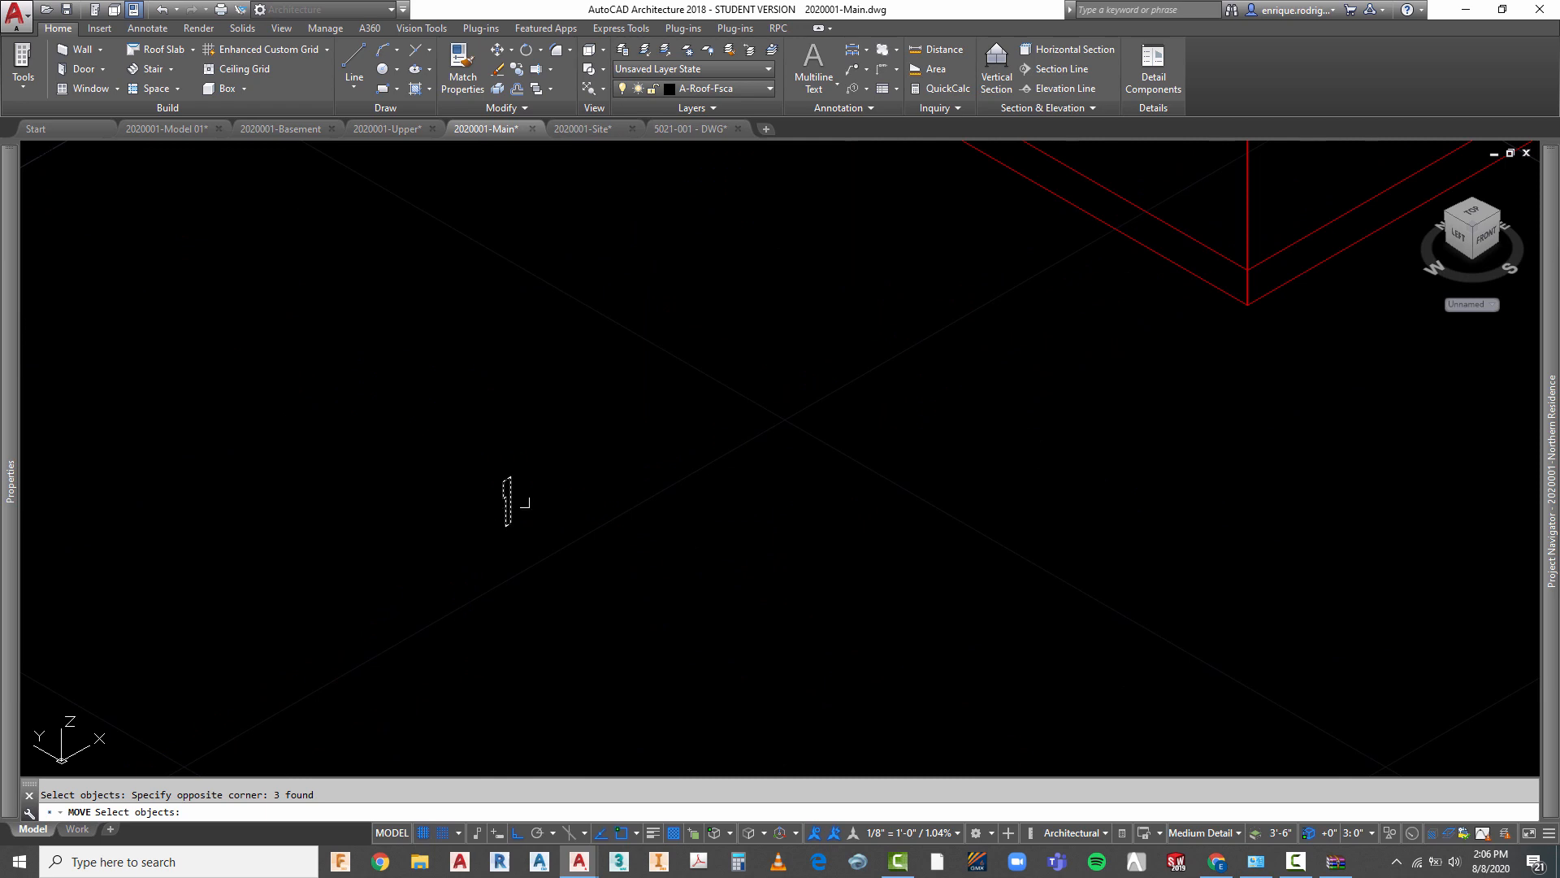
pyautogui.press('Return')
pyautogui.scroll(3, 515, 480)
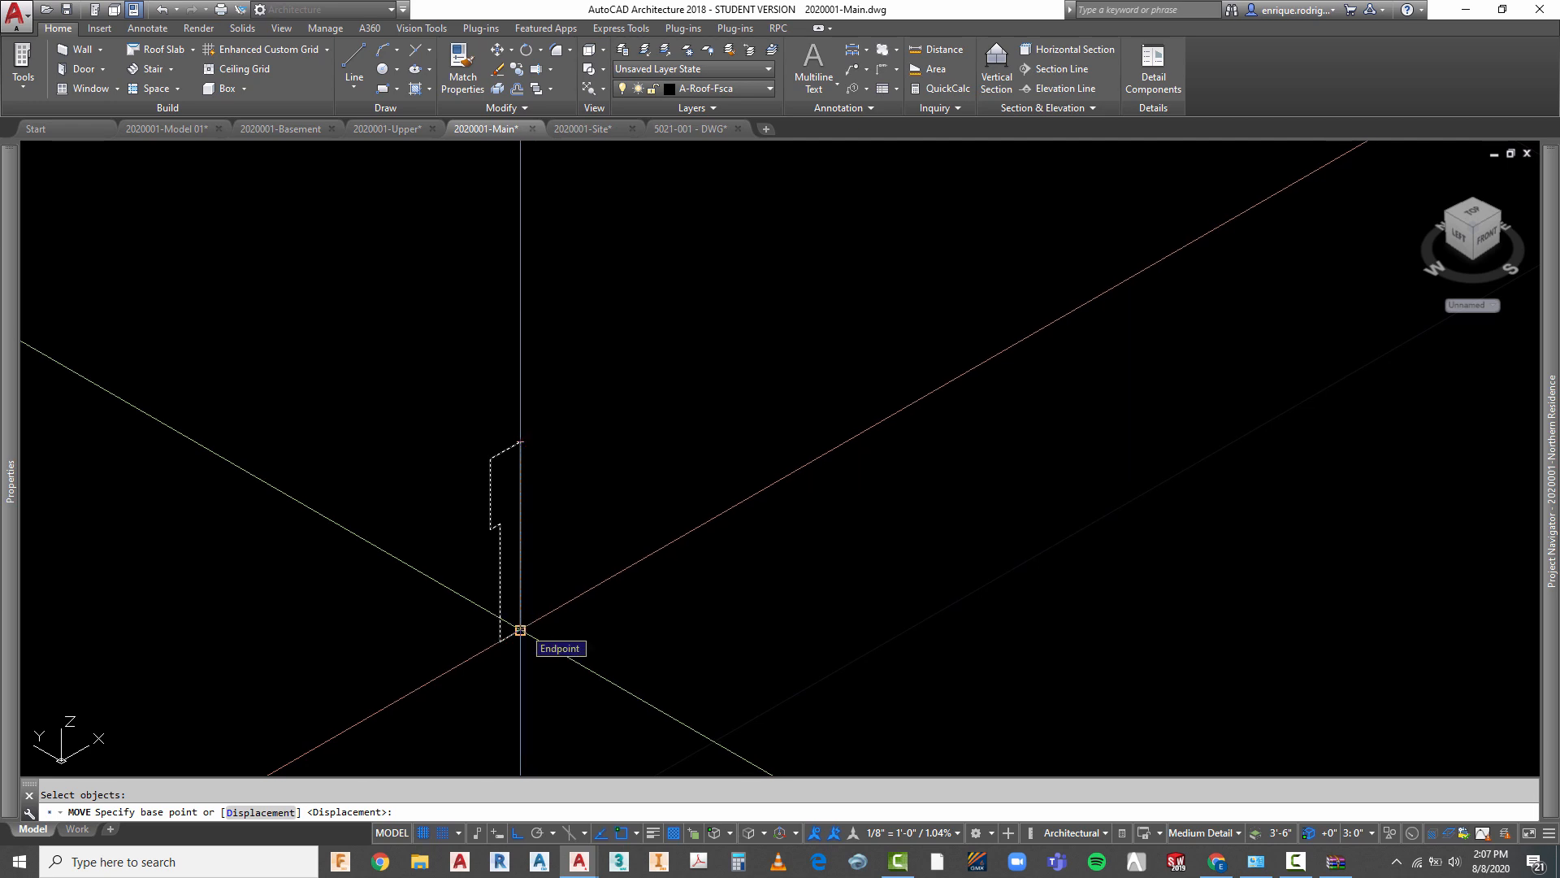
pyautogui.press('Escape')
pyautogui.scroll(-2, 519, 373)
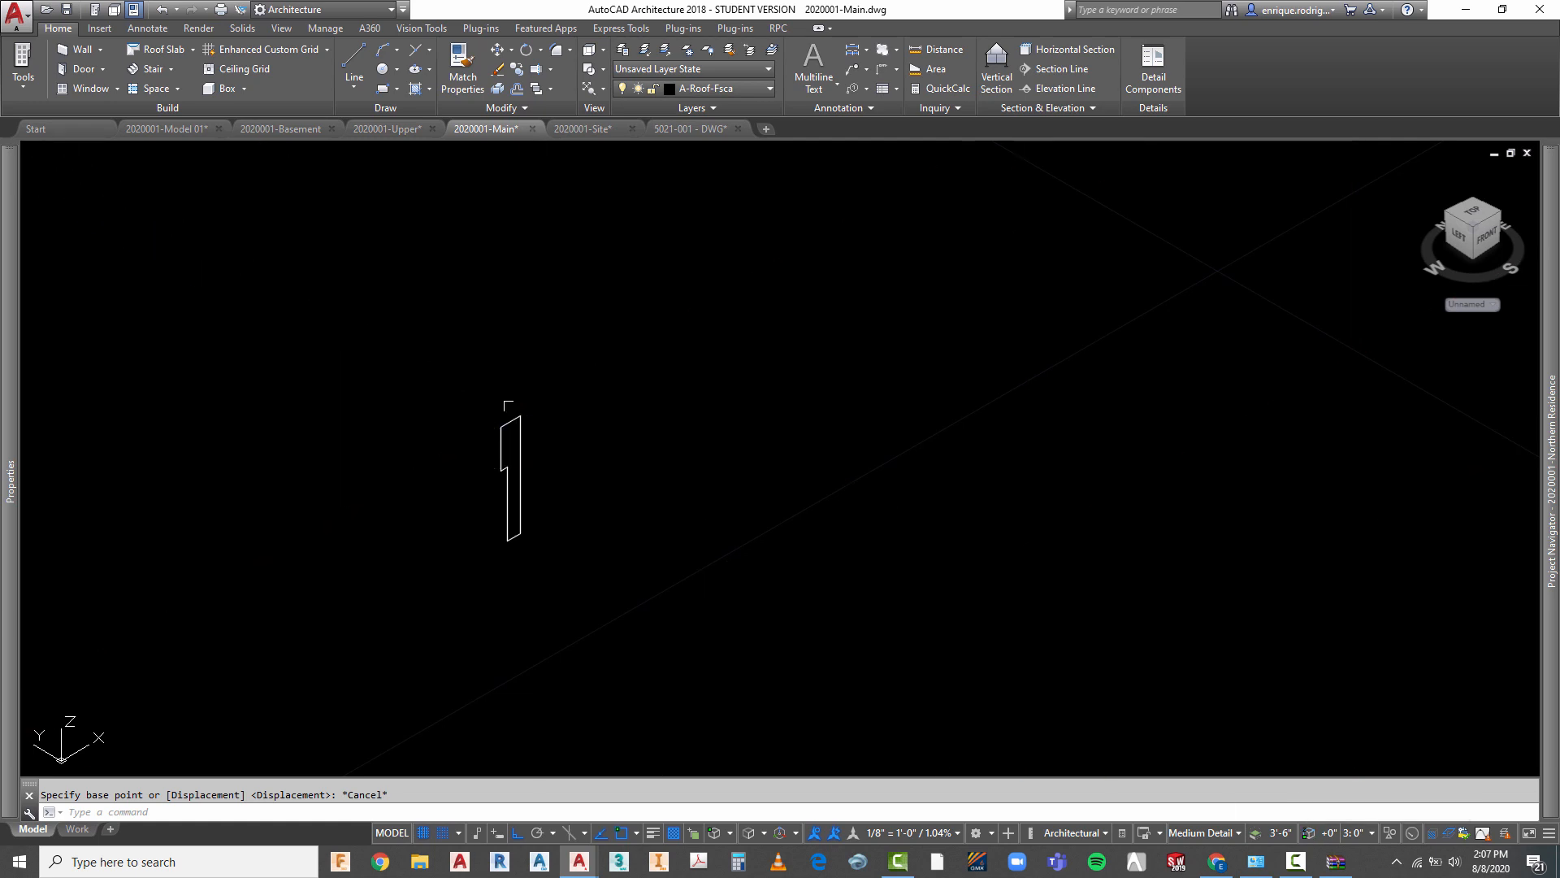
# - Move all three profile polylines from the longer edge's upper end to the roof slab's top corner at the north end of the west eave
pyautogui.write('m')
pyautogui.press('Return')
pyautogui.click(552, 391)
pyautogui.click(498, 463)
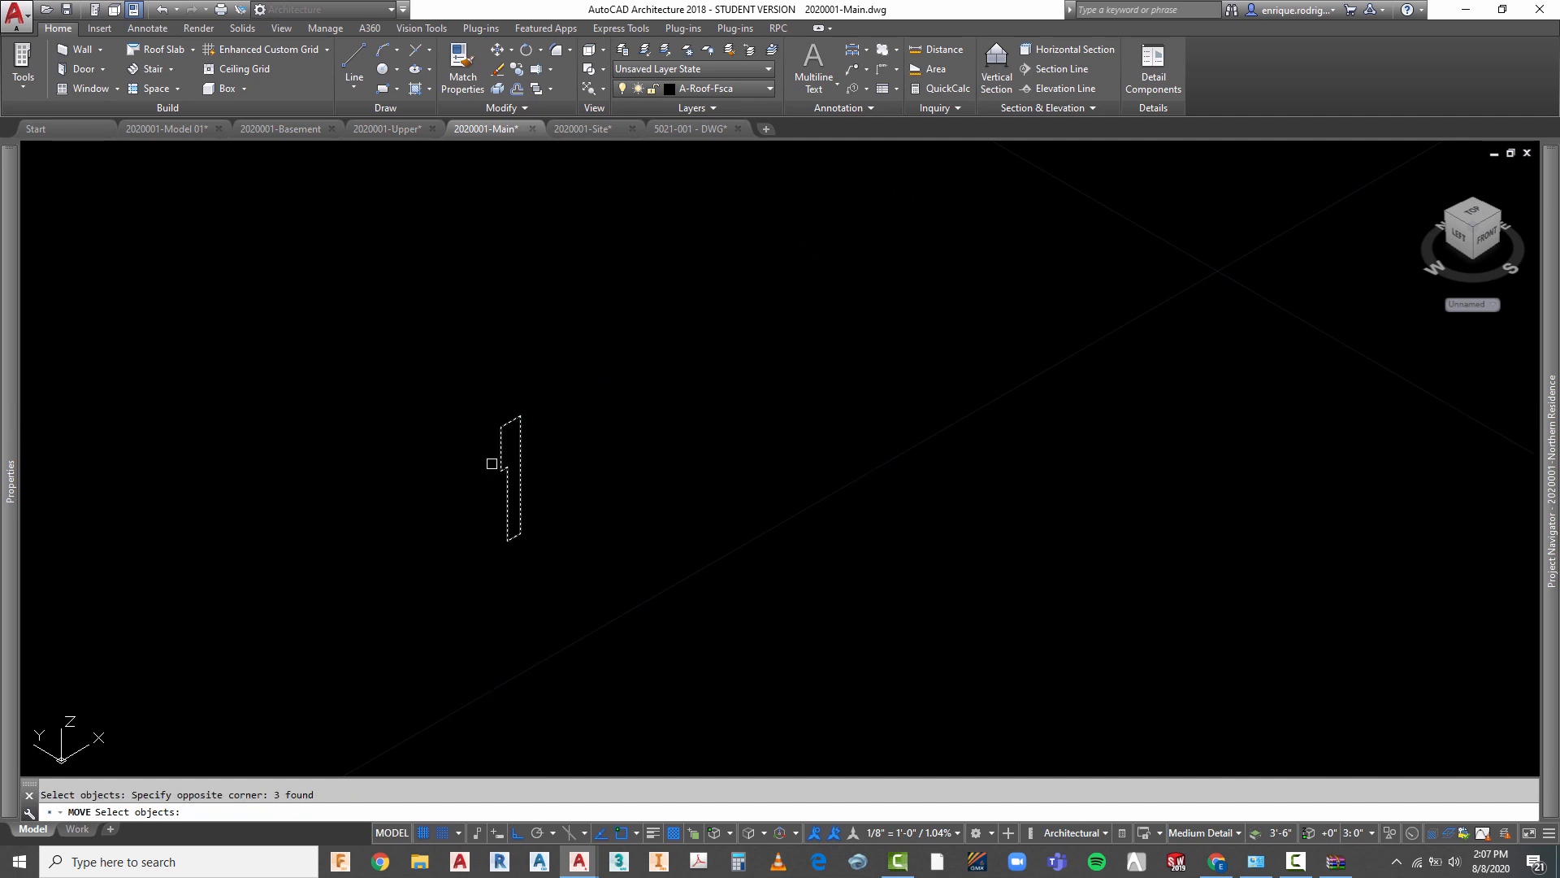
pyautogui.press('Return')
pyautogui.click(520, 415)
pyautogui.scroll(-8, 561, 602)
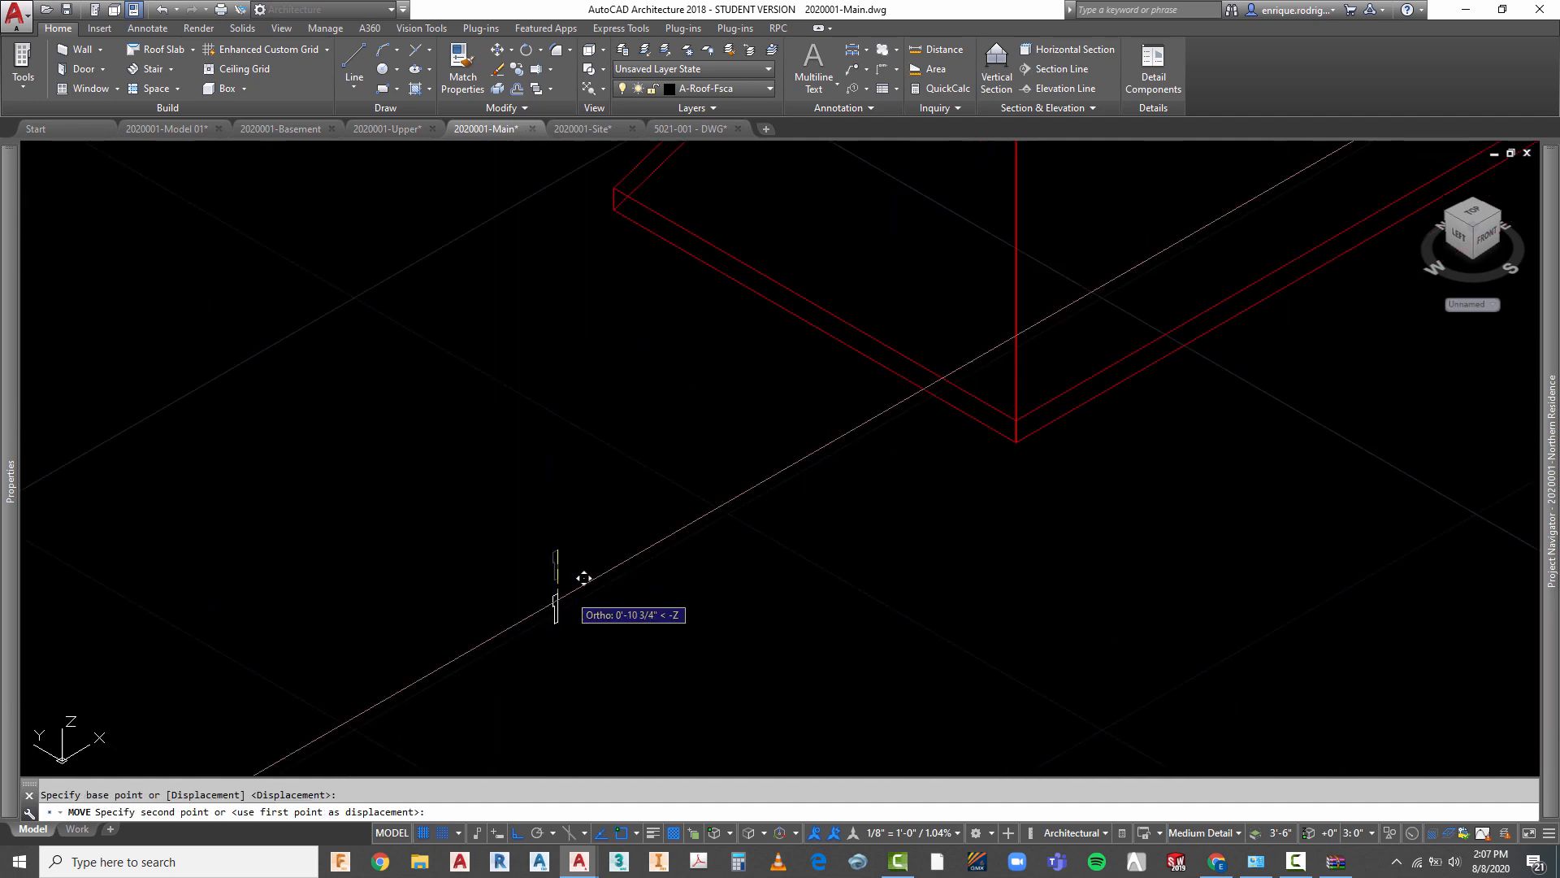
pyautogui.scroll(6, 620, 323)
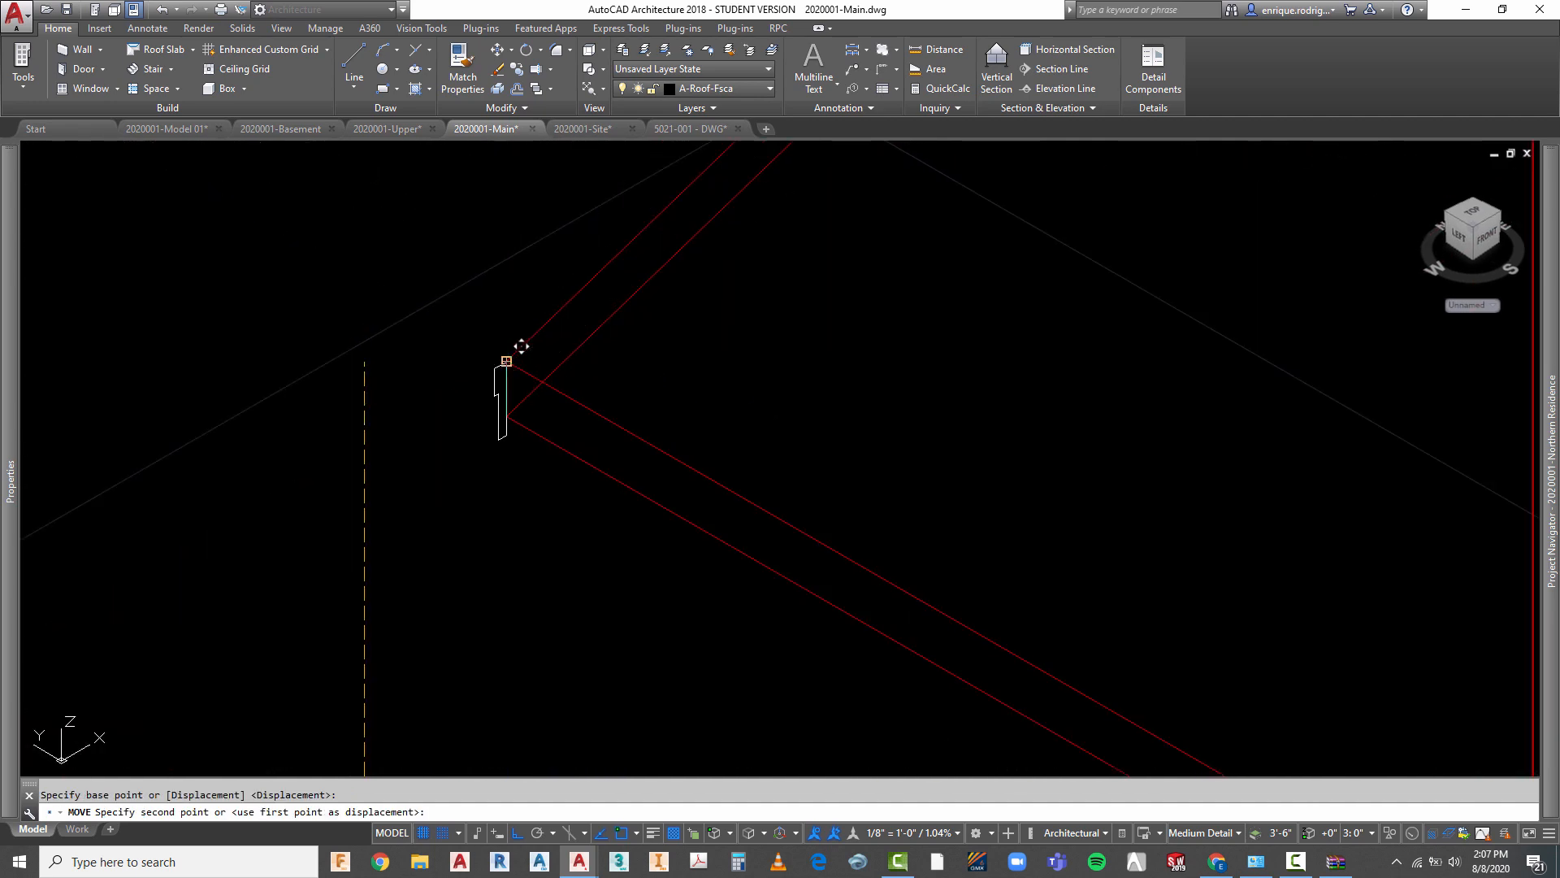
pyautogui.scroll(-3, 493, 355)
pyautogui.press('Escape')
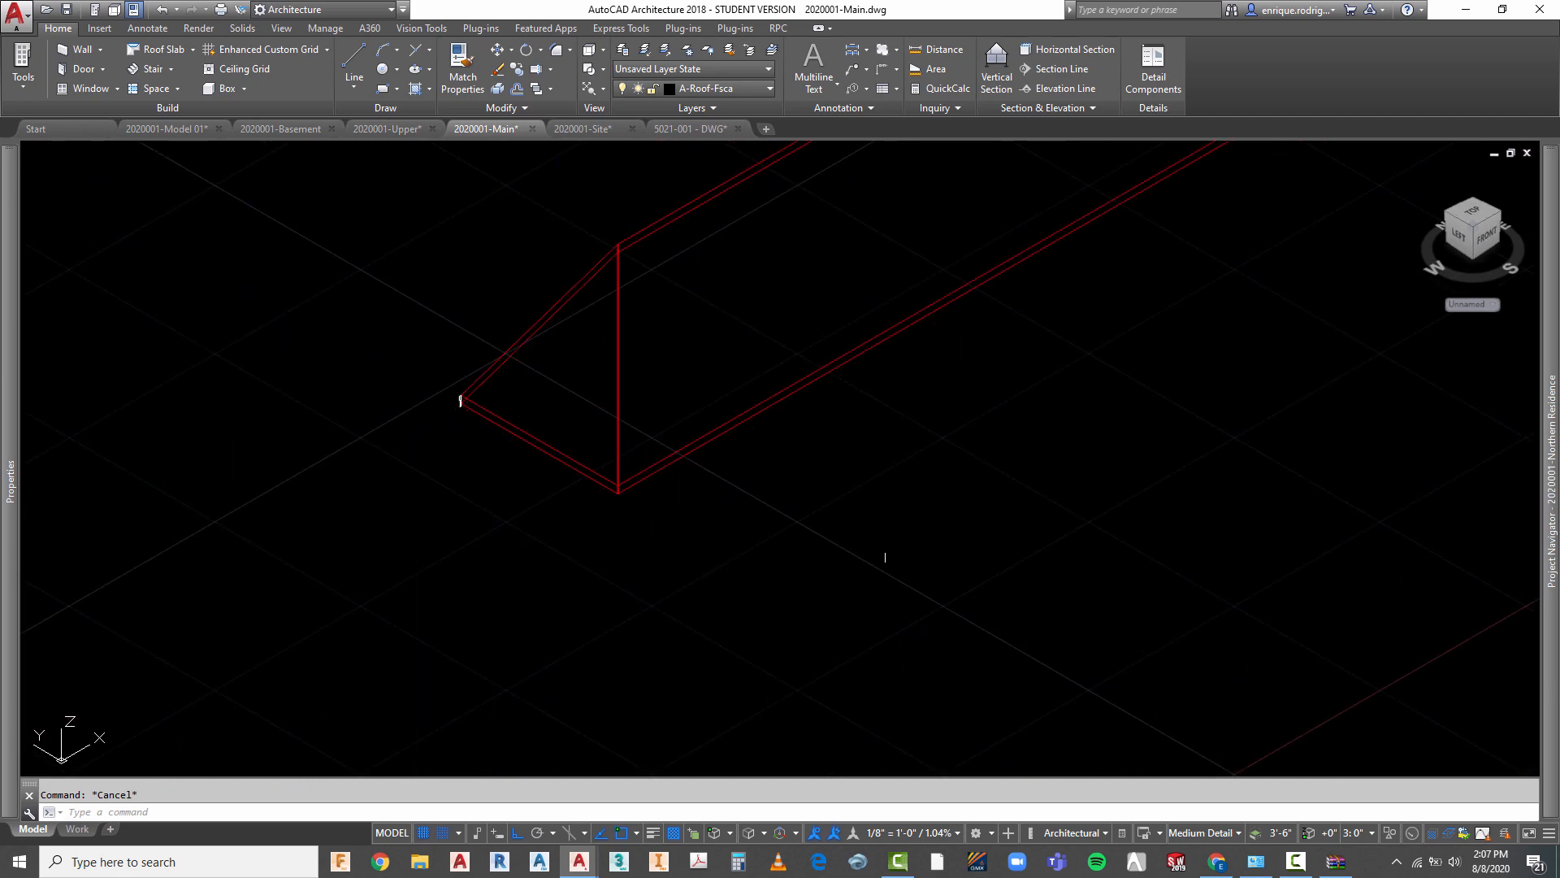
# - Start a polyline at the profile's upper corner on the slab and run it along the west eave's top edge to the southwest corner
pyautogui.scroll(-4, 676, 645)
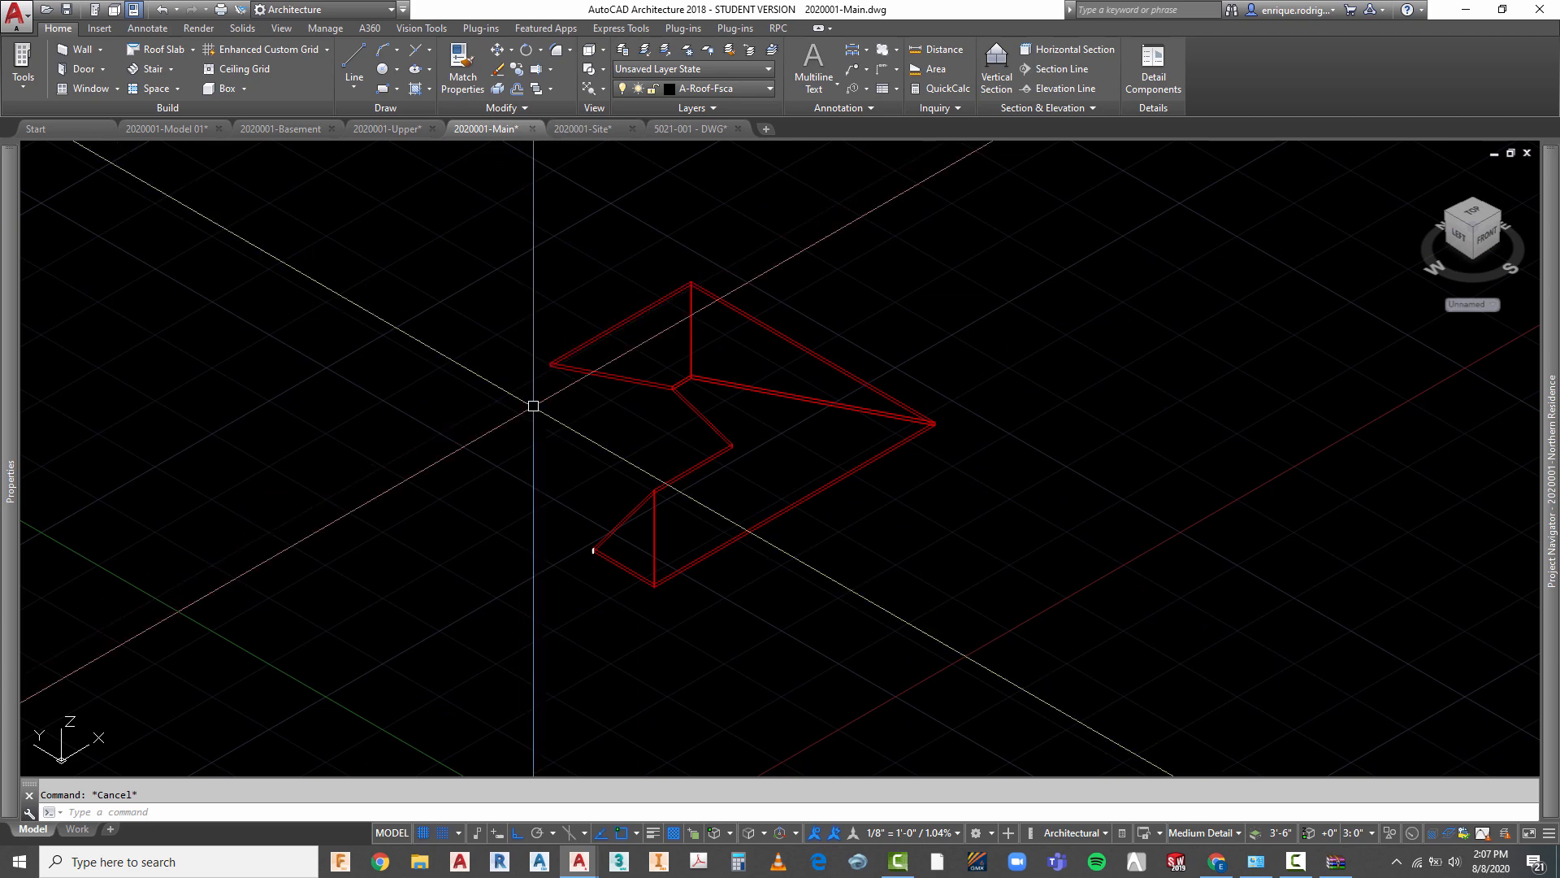
pyautogui.scroll(6, 589, 560)
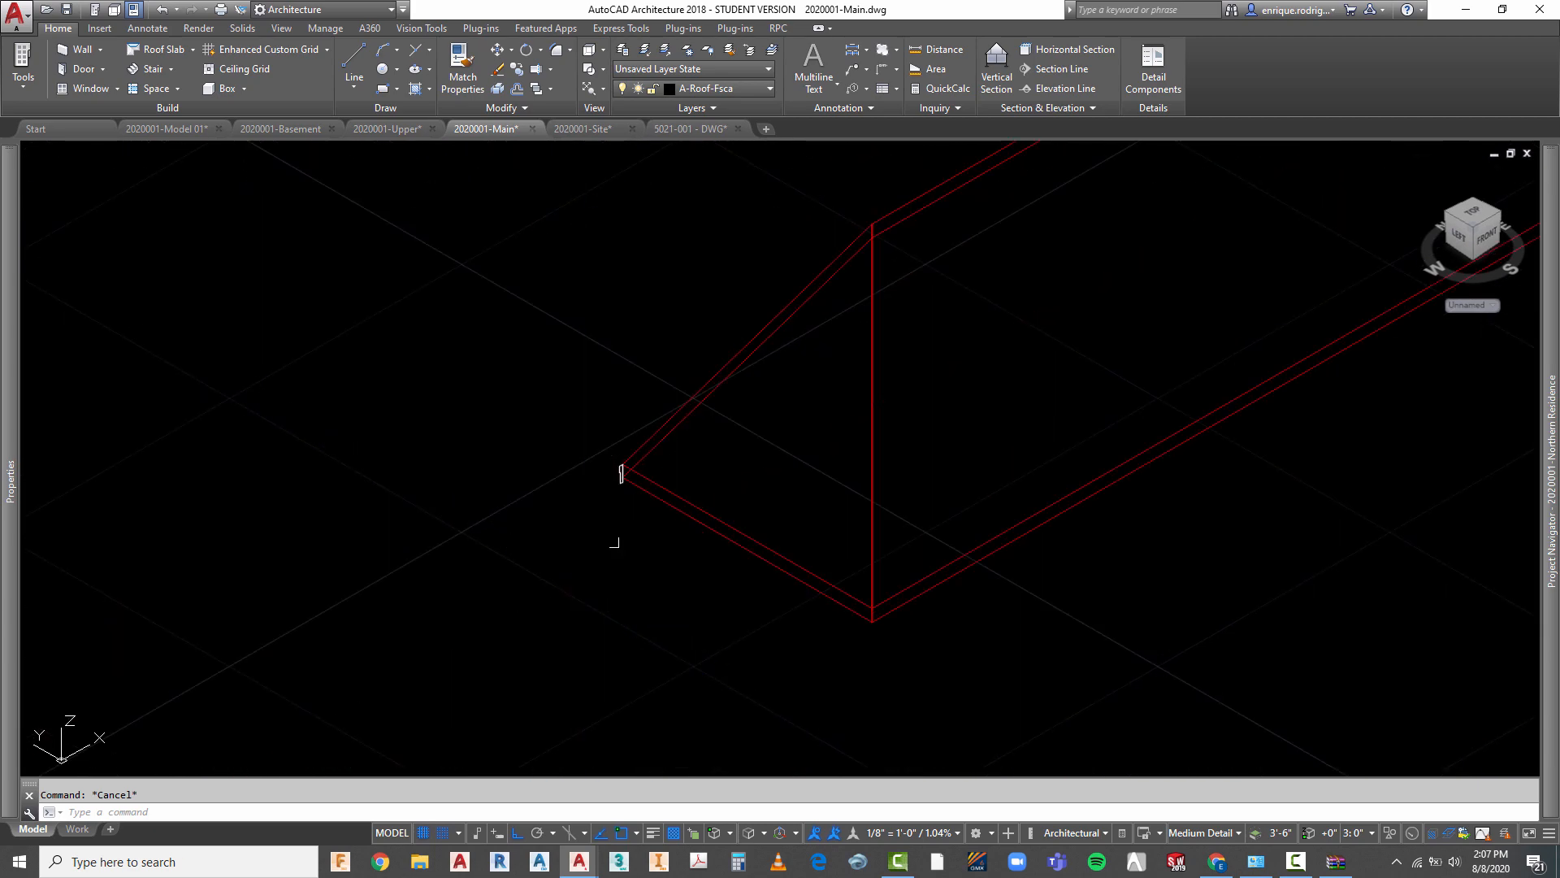
pyautogui.scroll(3, 632, 495)
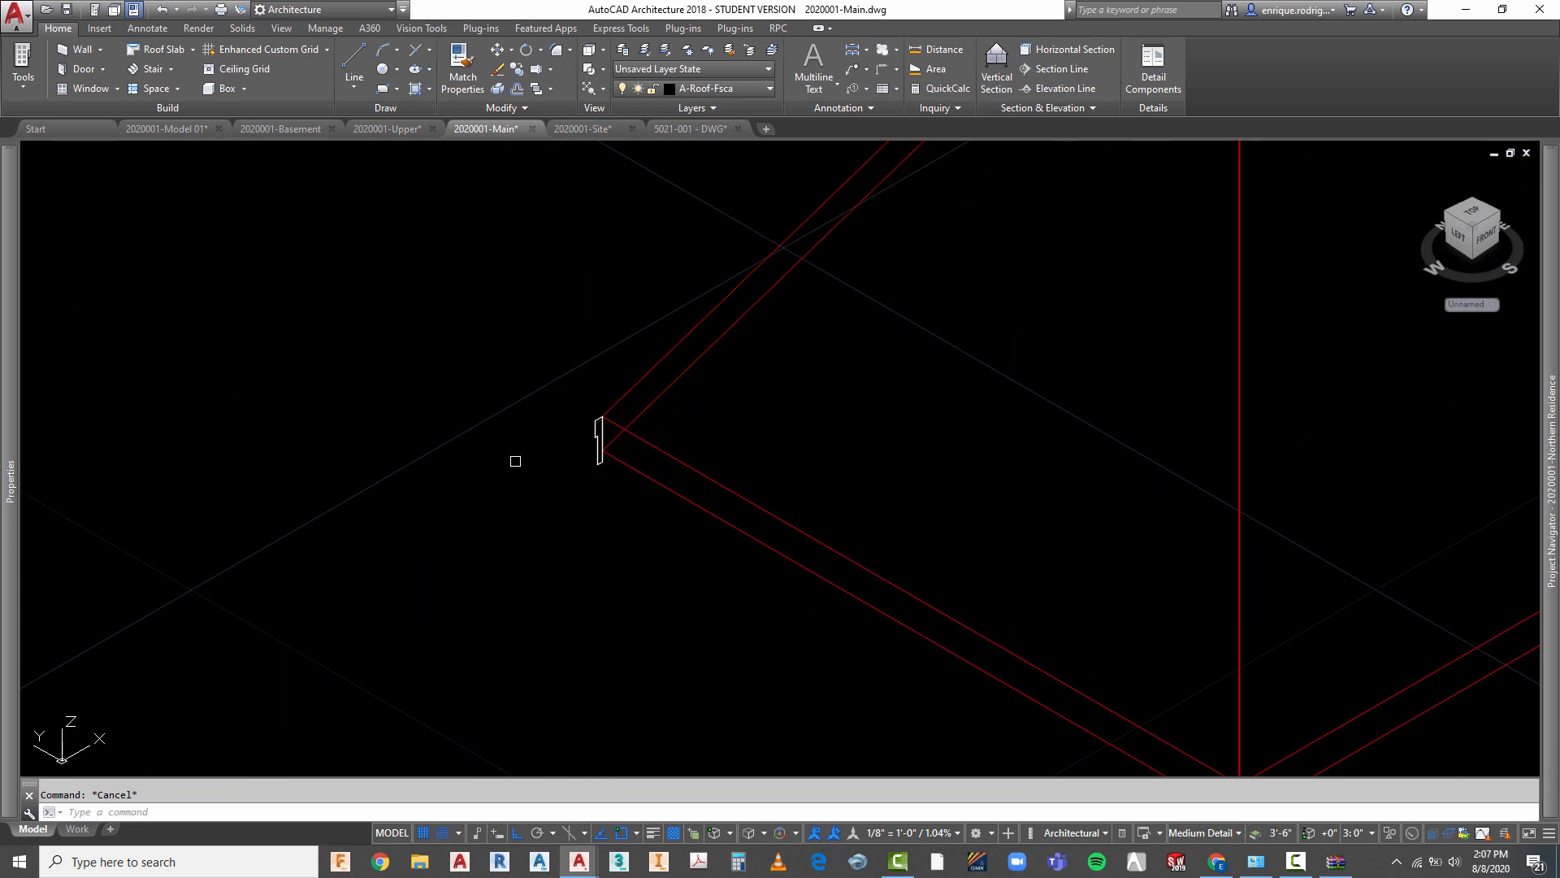
pyautogui.scroll(-2, 442, 428)
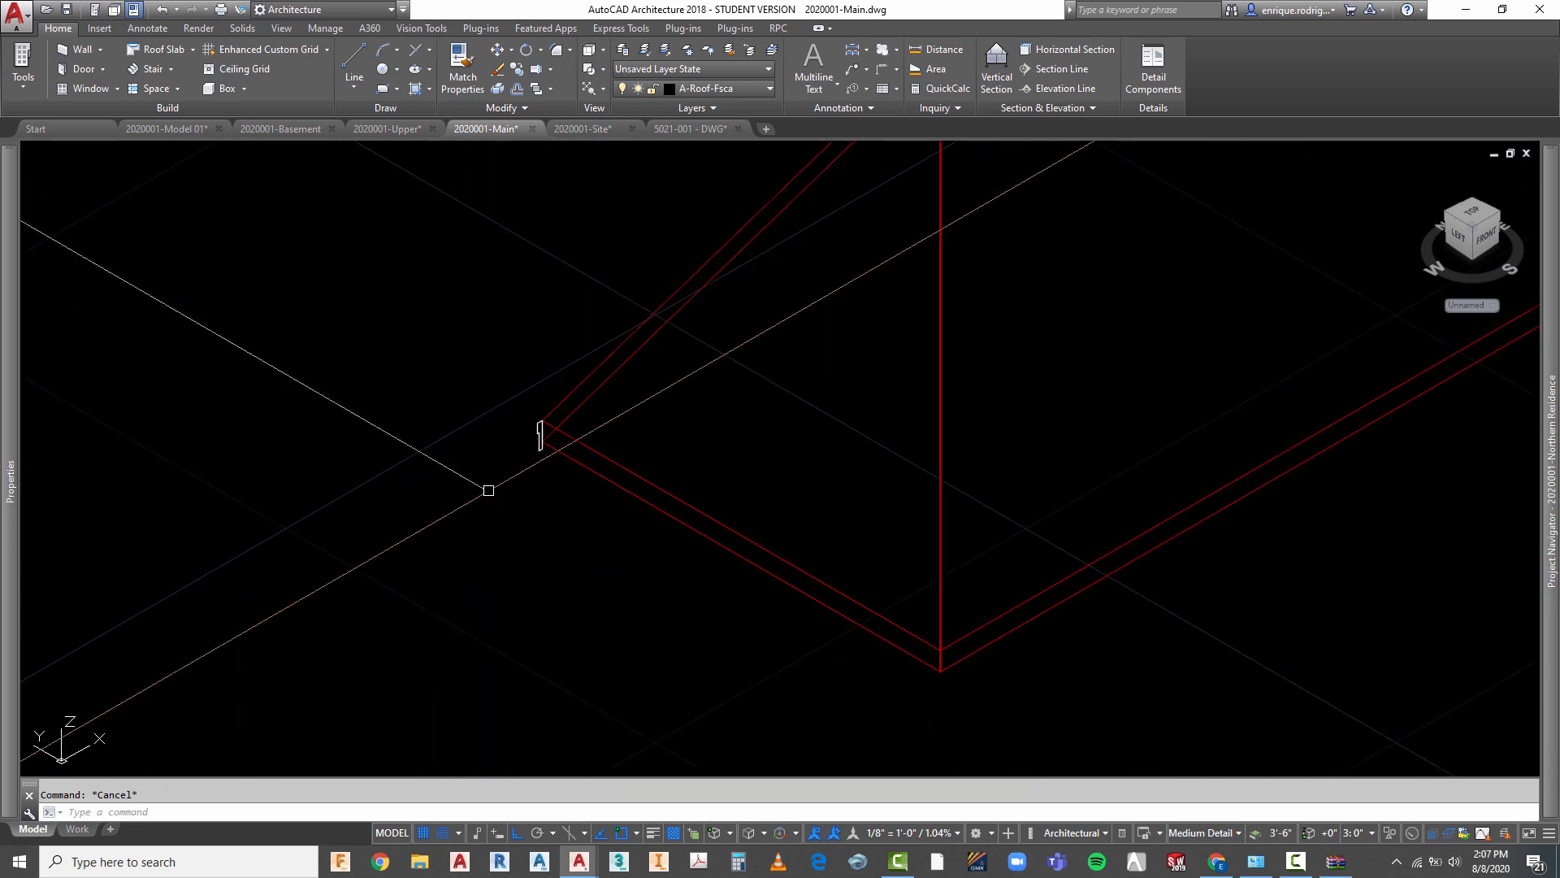
pyautogui.scroll(2, 551, 339)
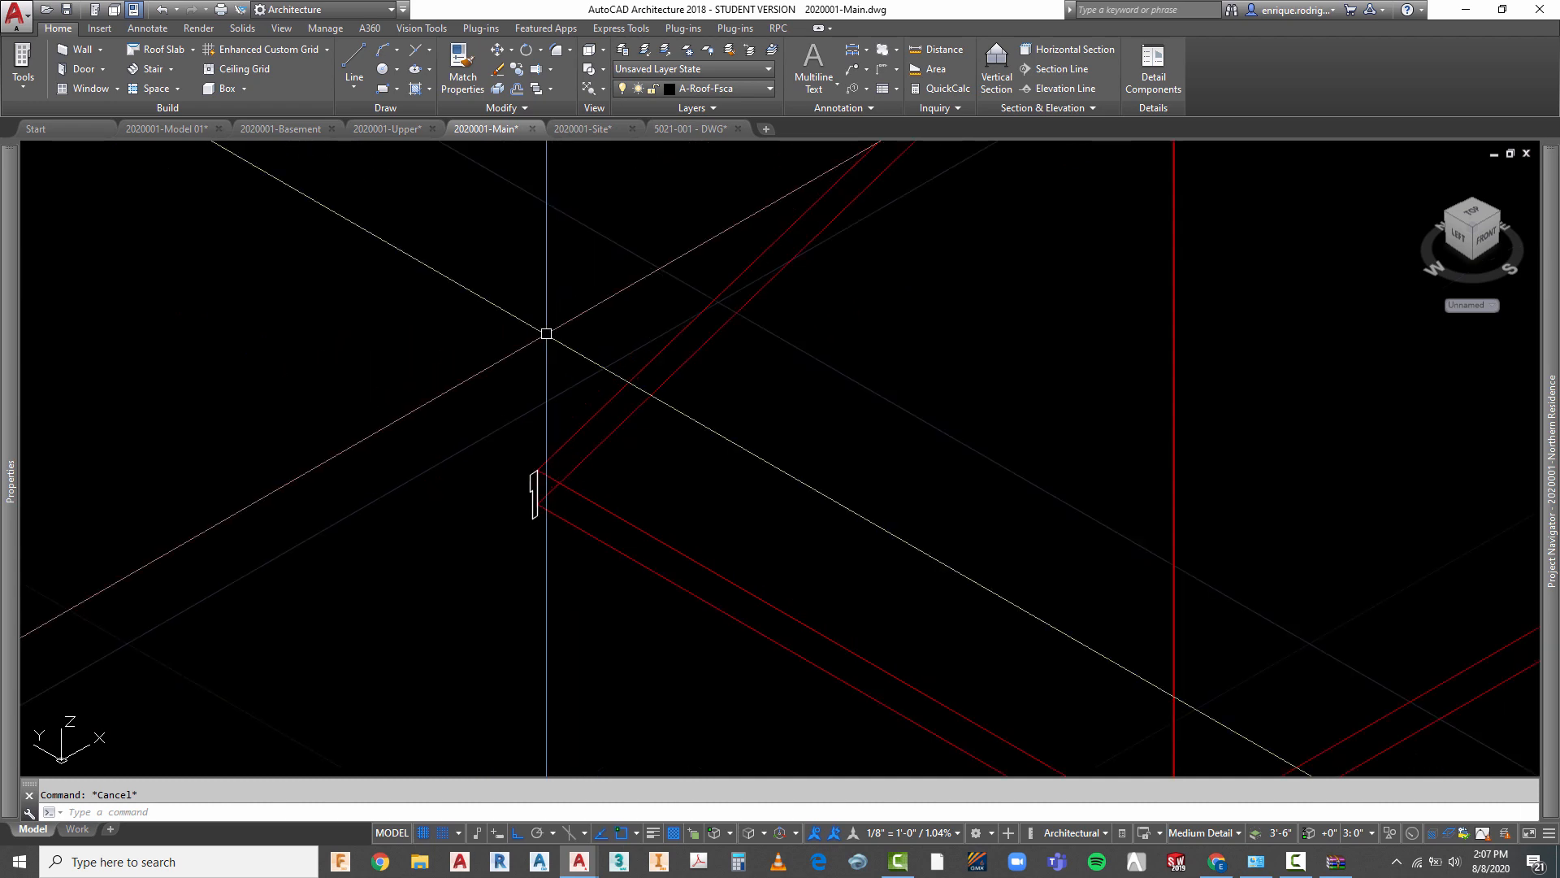
pyautogui.click(354, 88)
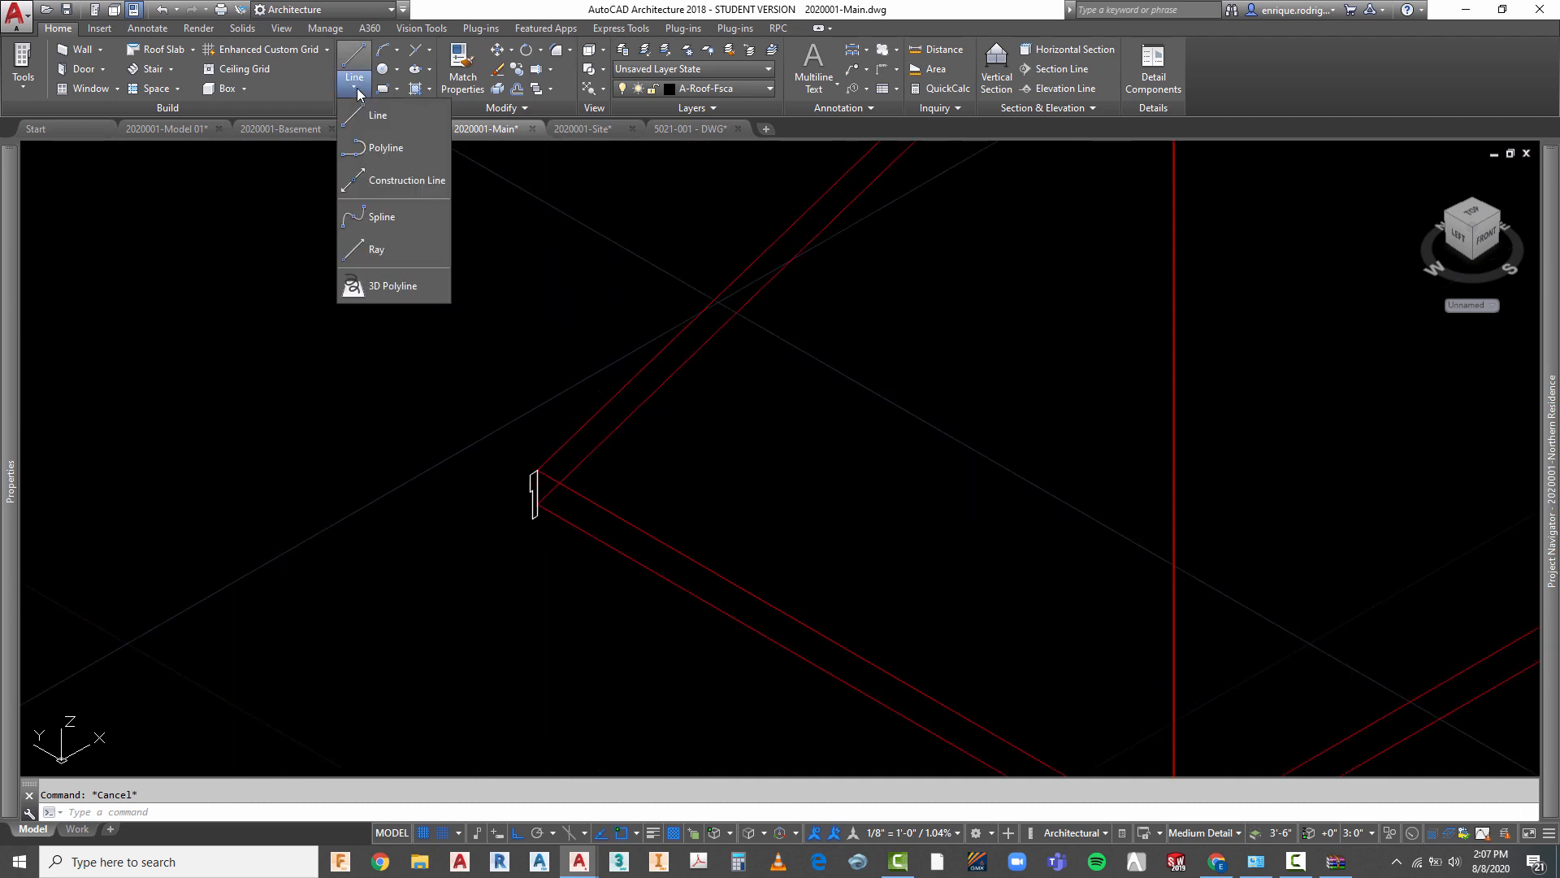
pyautogui.click(384, 151)
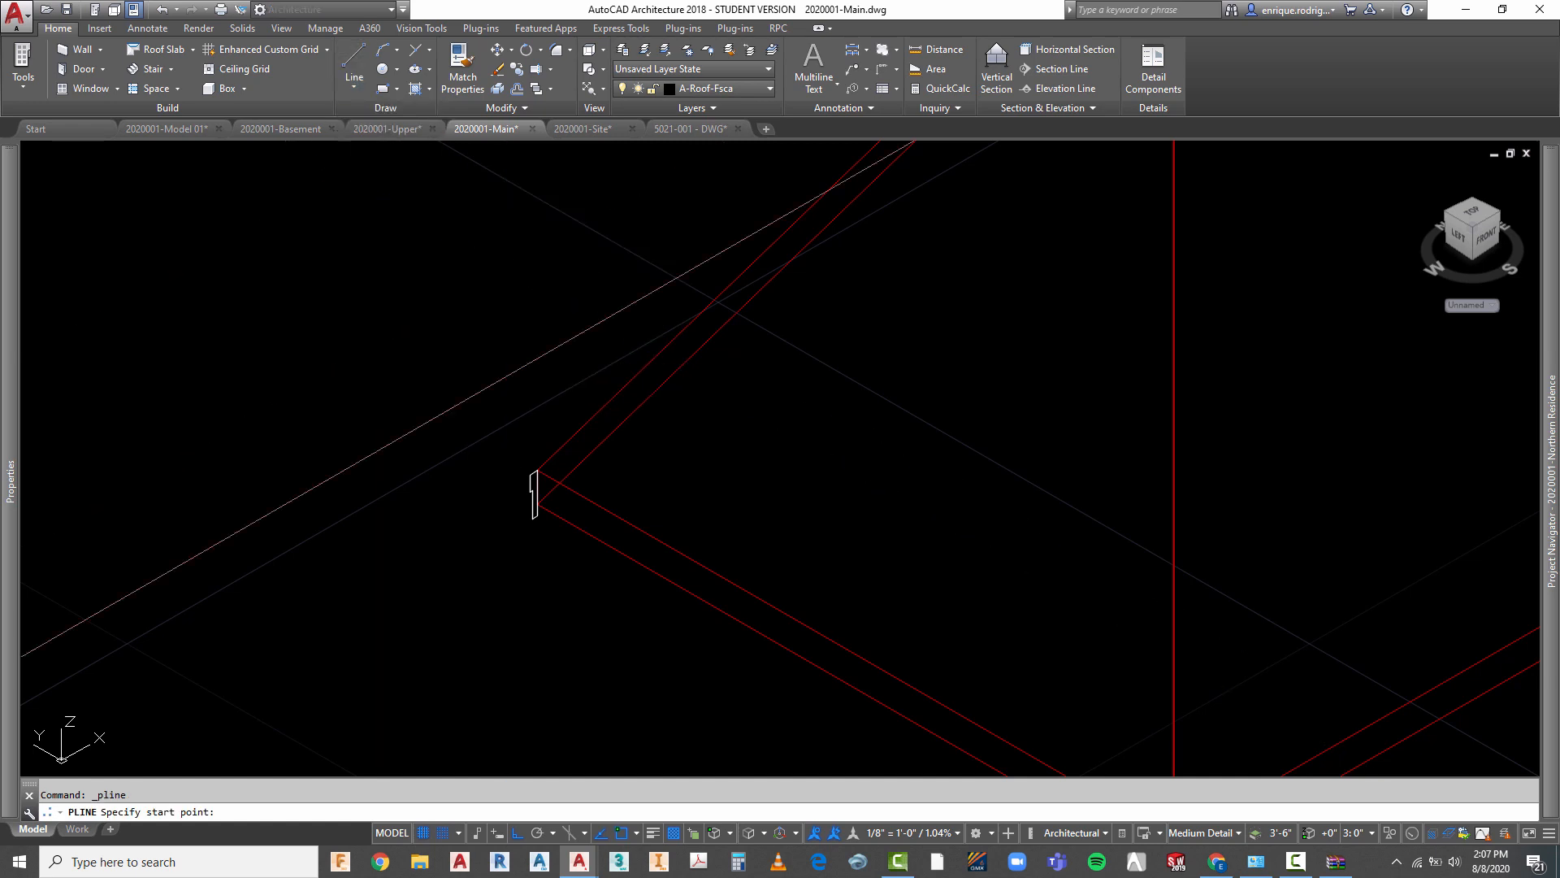
pyautogui.scroll(2, 535, 440)
pyautogui.click(522, 442)
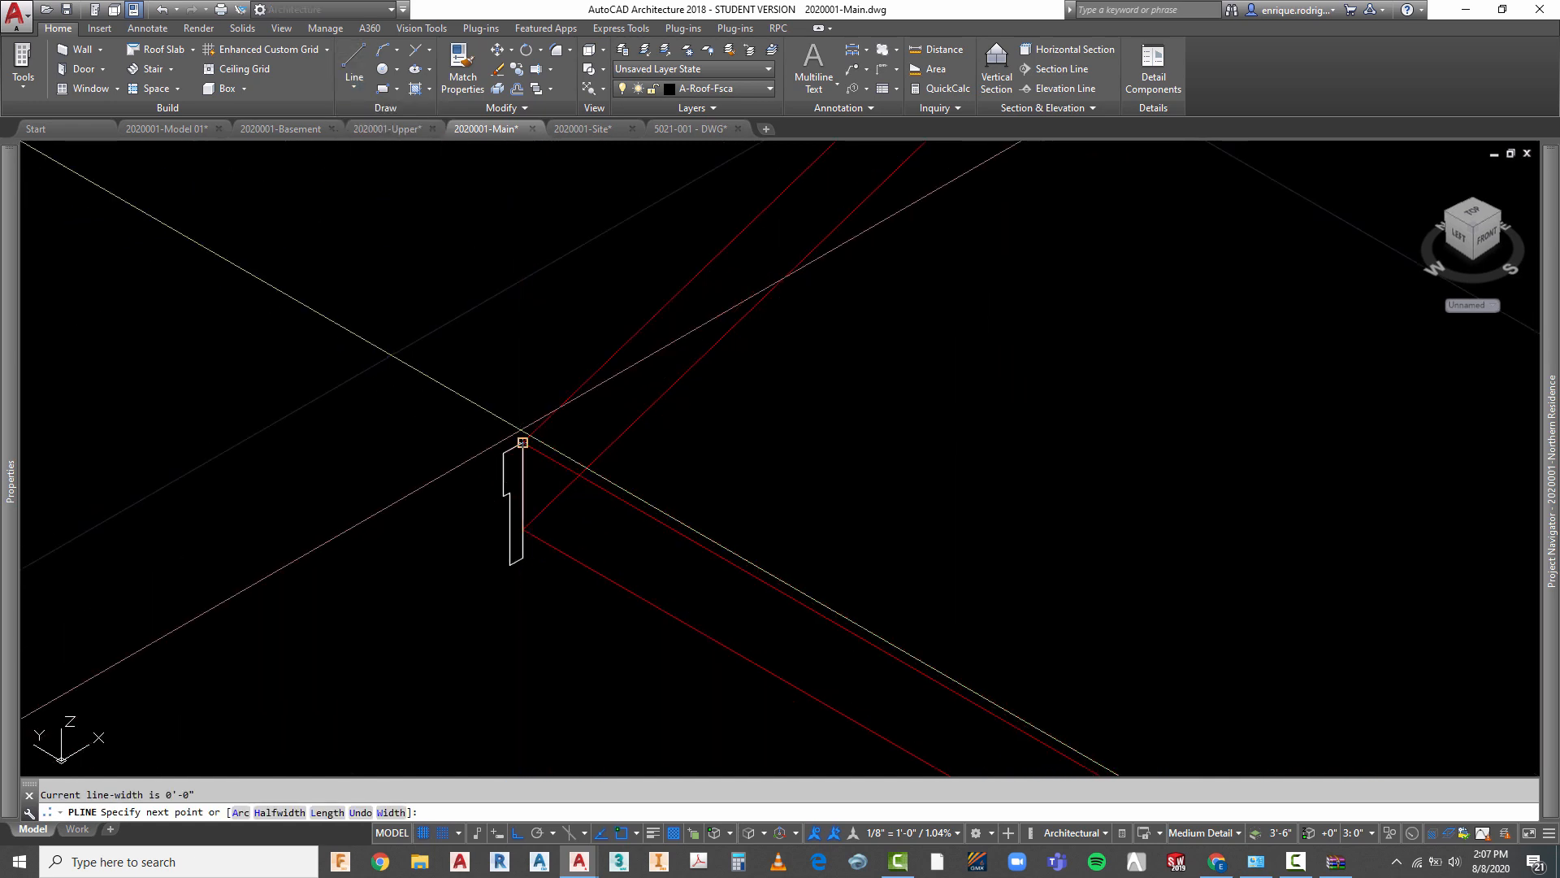
pyautogui.scroll(-5, 341, 301)
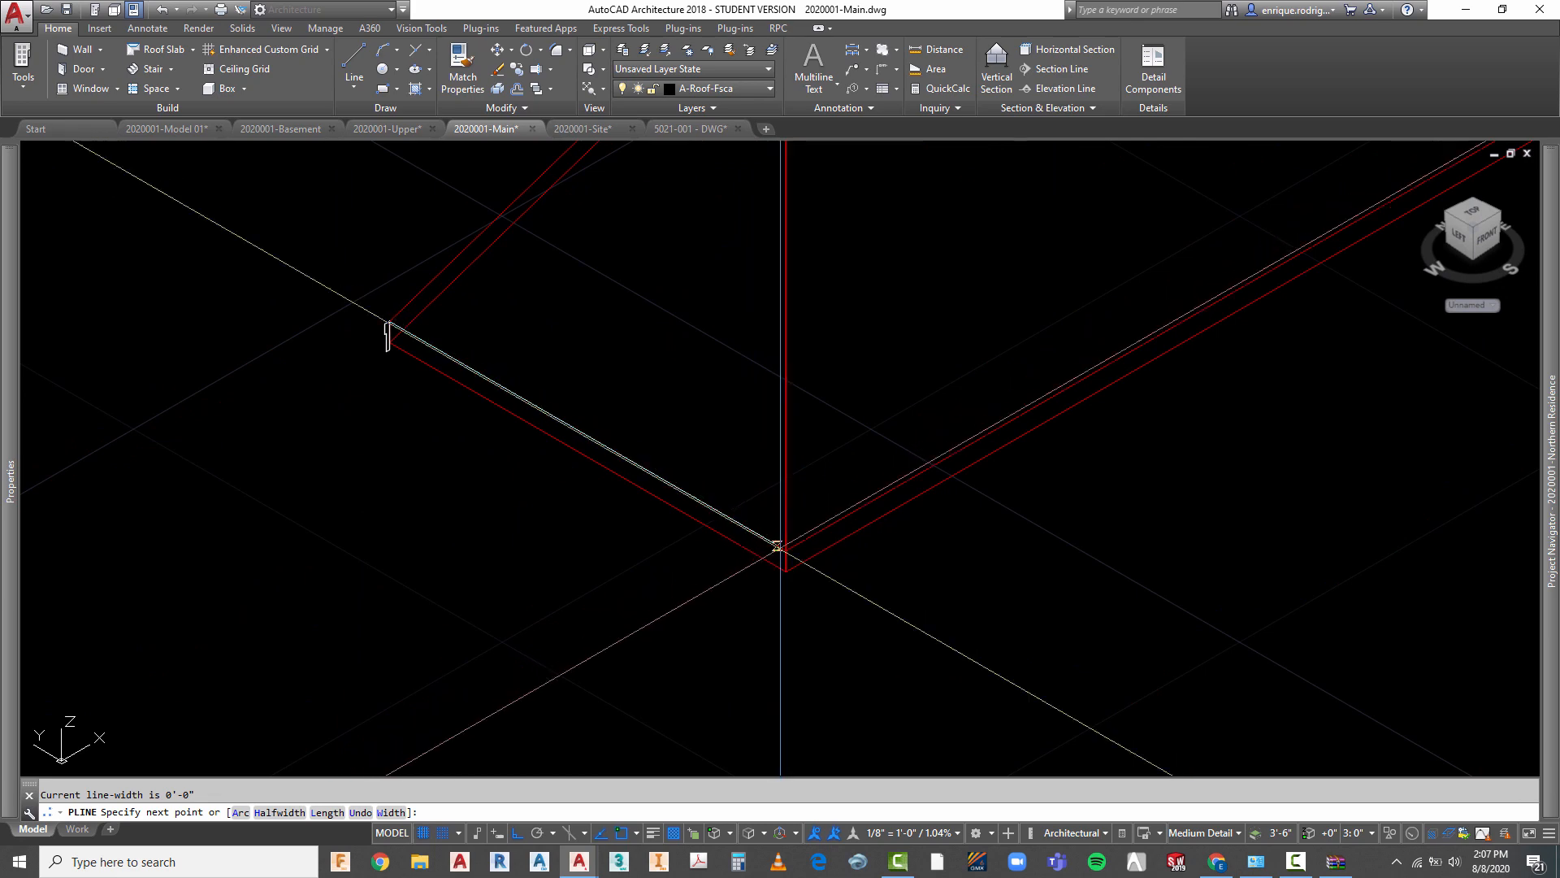
pyautogui.click(786, 549)
# - Continue the polyline along the top edges of the south, east and north eaves, ending at the north eave's west end
pyautogui.scroll(-2, 643, 641)
pyautogui.scroll(-4, 666, 617)
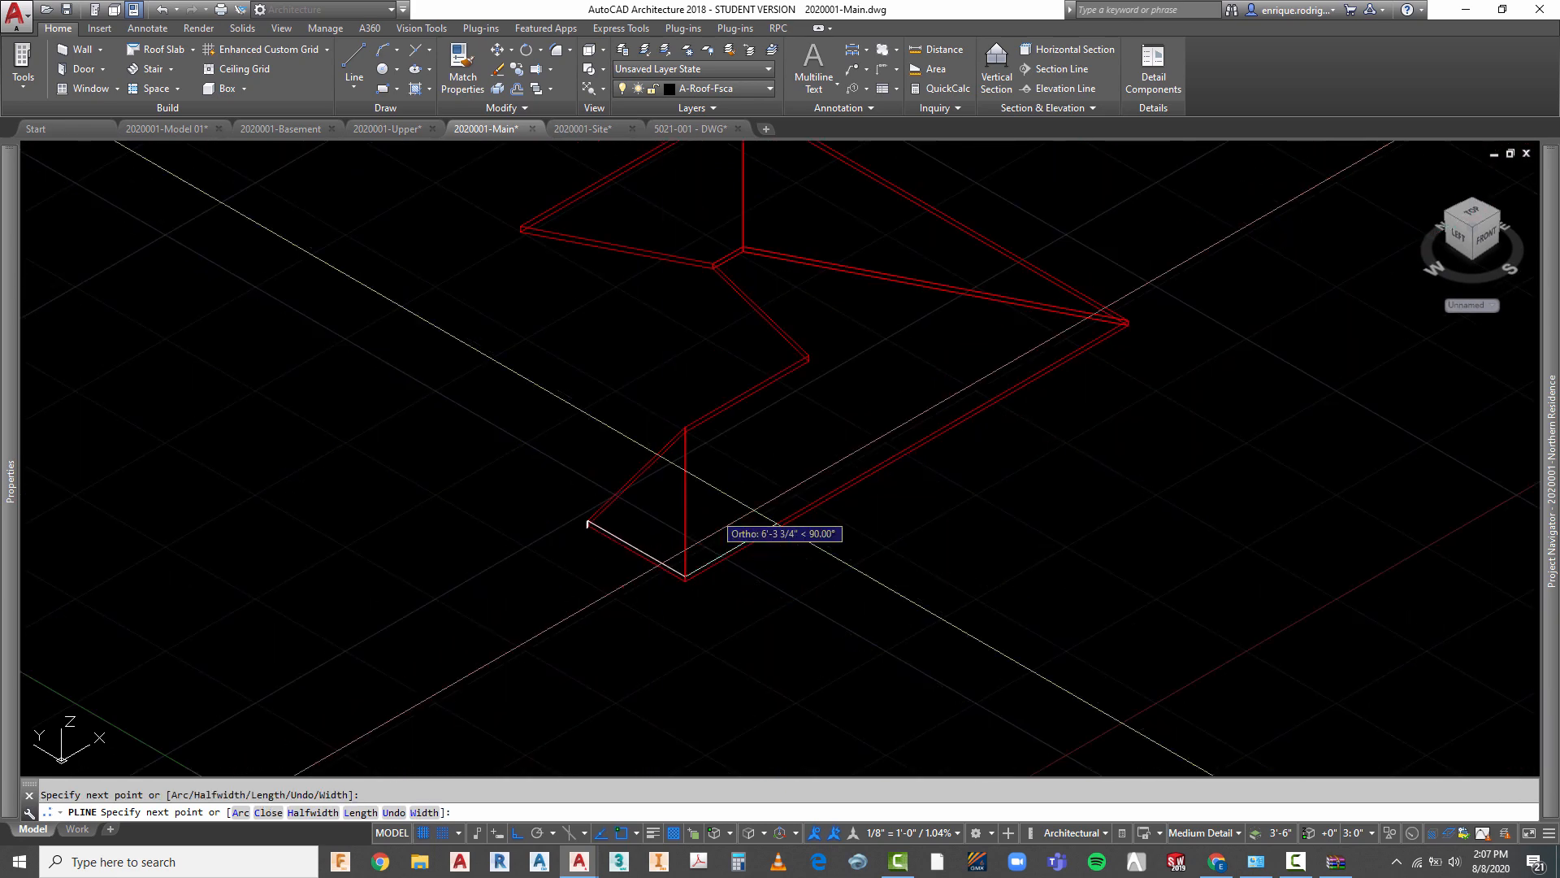
pyautogui.scroll(5, 1138, 314)
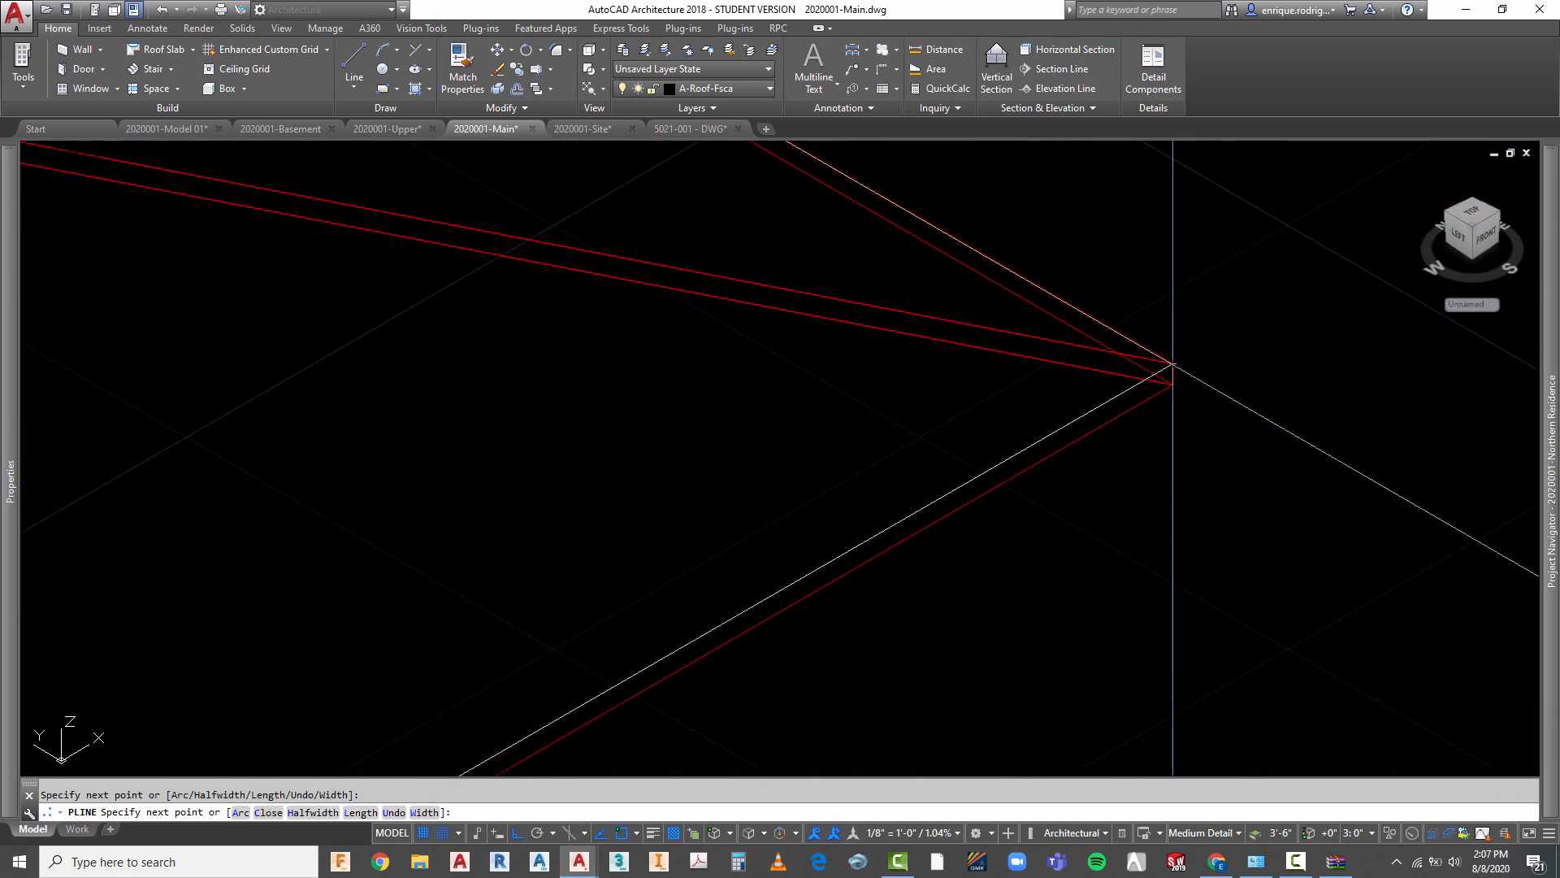
pyautogui.scroll(-3, 1243, 538)
pyautogui.scroll(5, 839, 276)
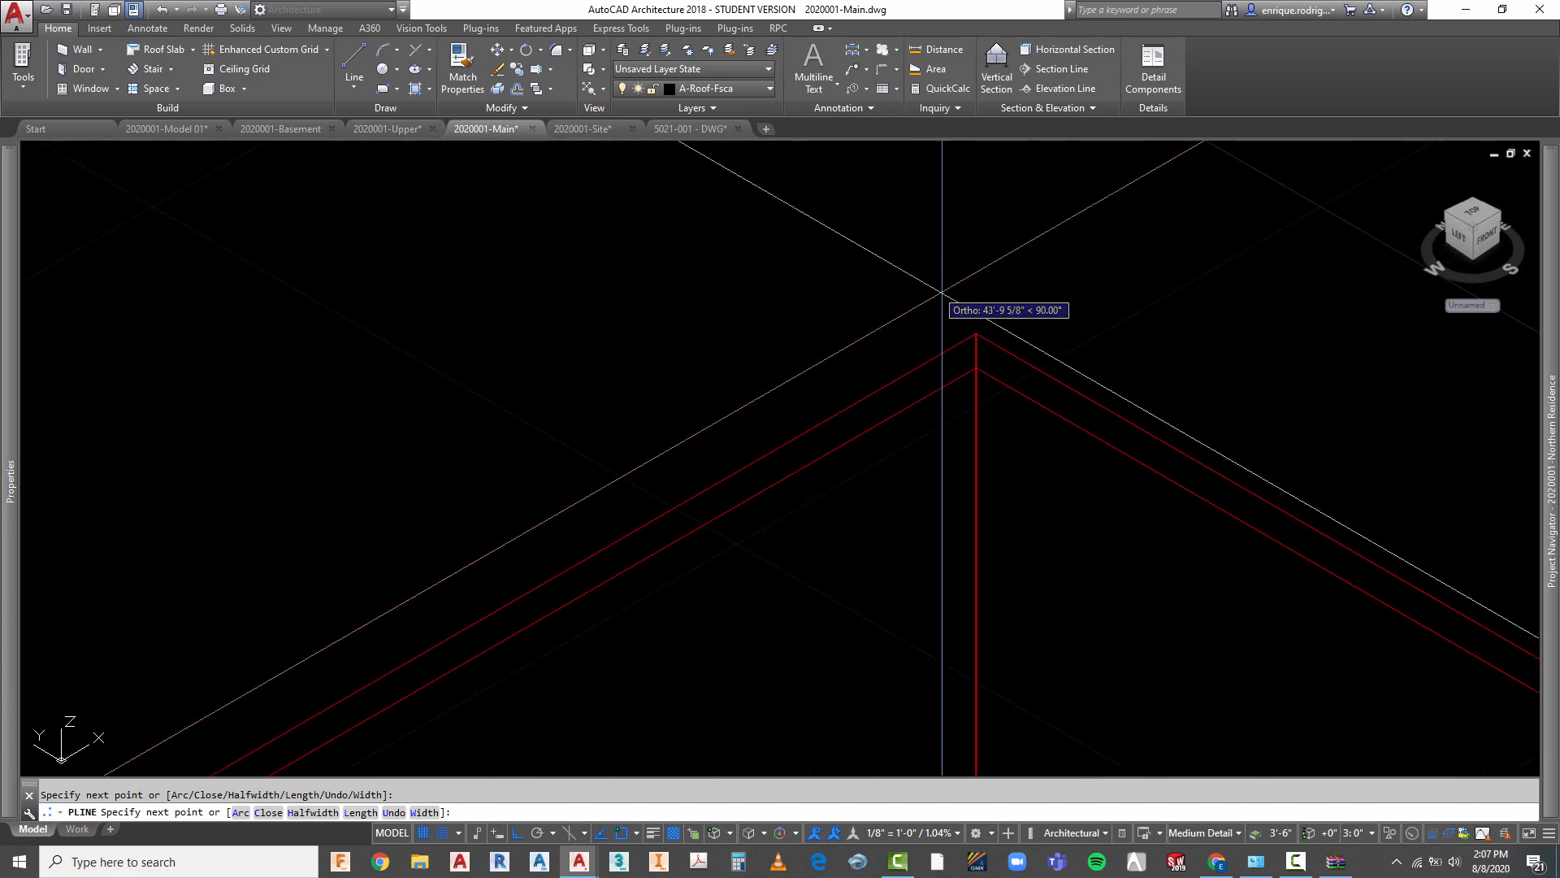
pyautogui.click(976, 334)
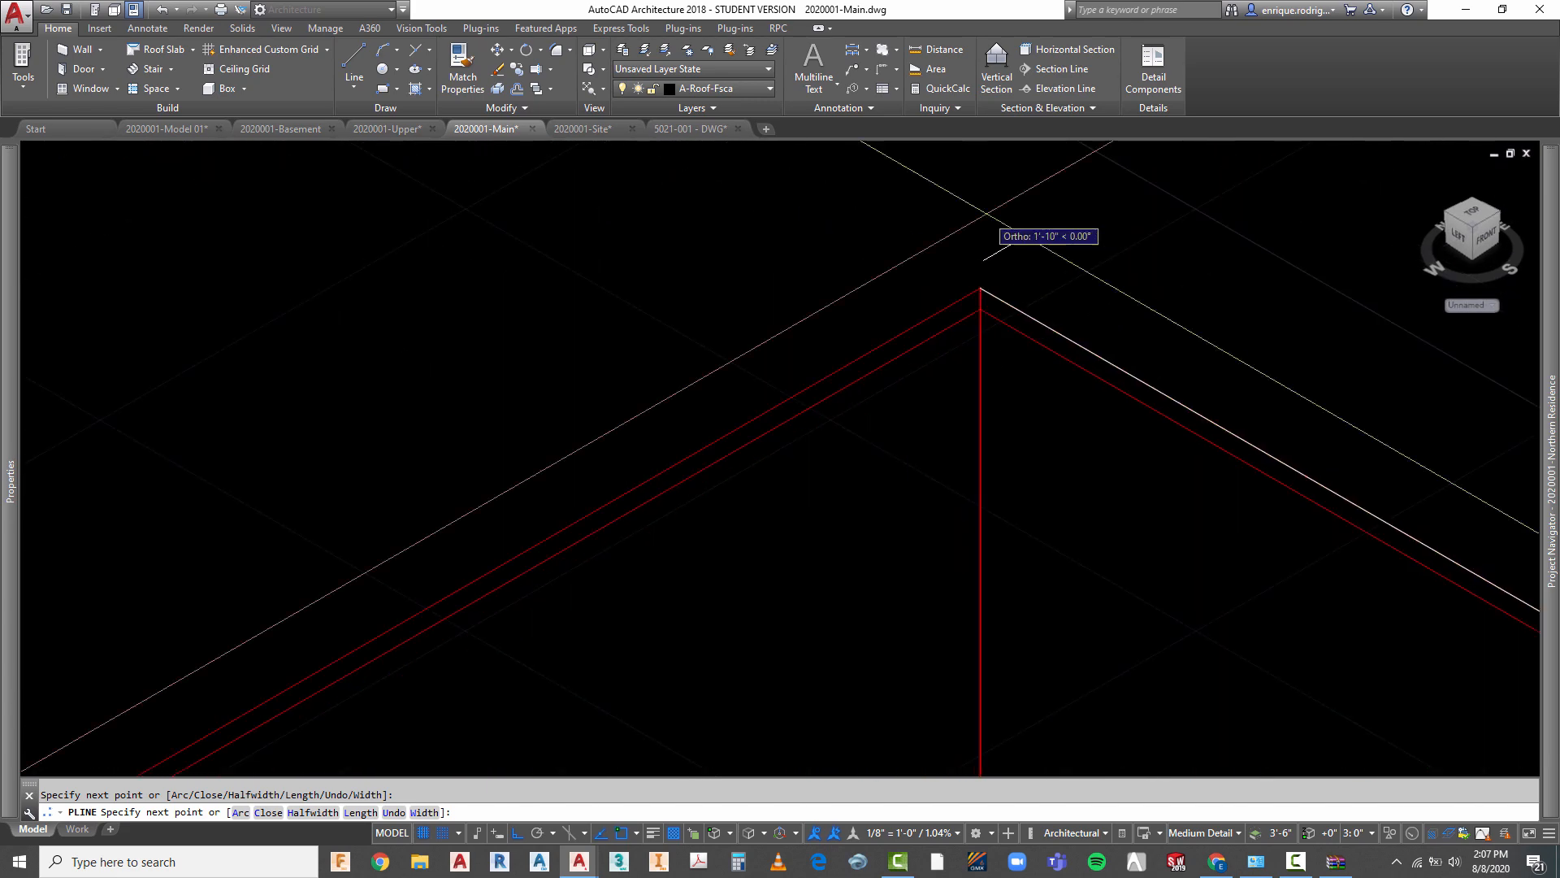
pyautogui.scroll(-3, 983, 285)
pyautogui.scroll(5, 641, 443)
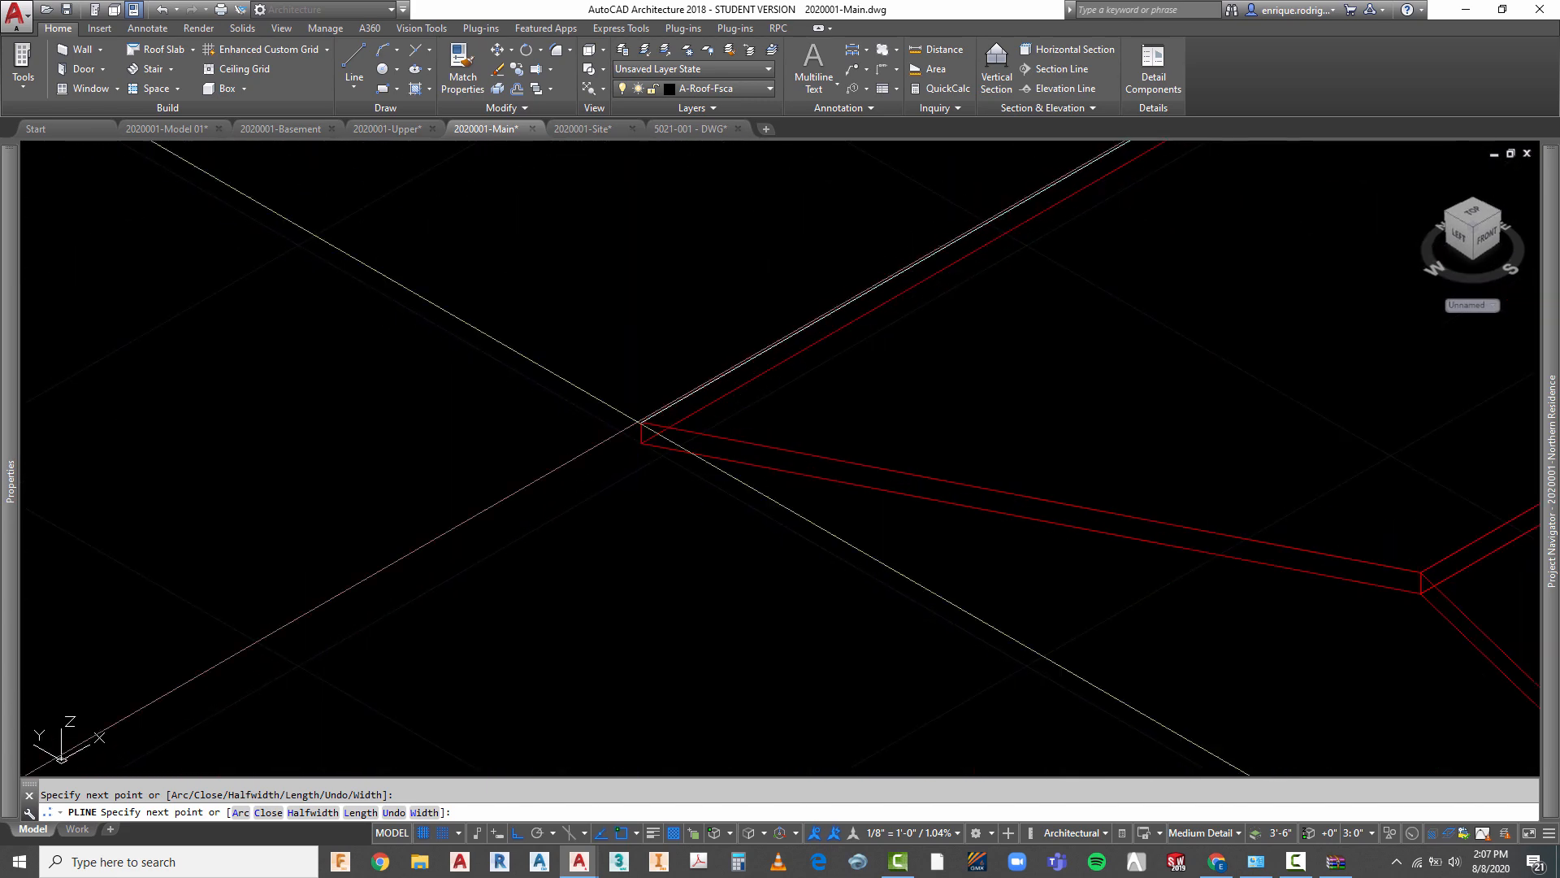
pyautogui.click(642, 421)
pyautogui.press('Escape')
pyautogui.scroll(-5, 557, 325)
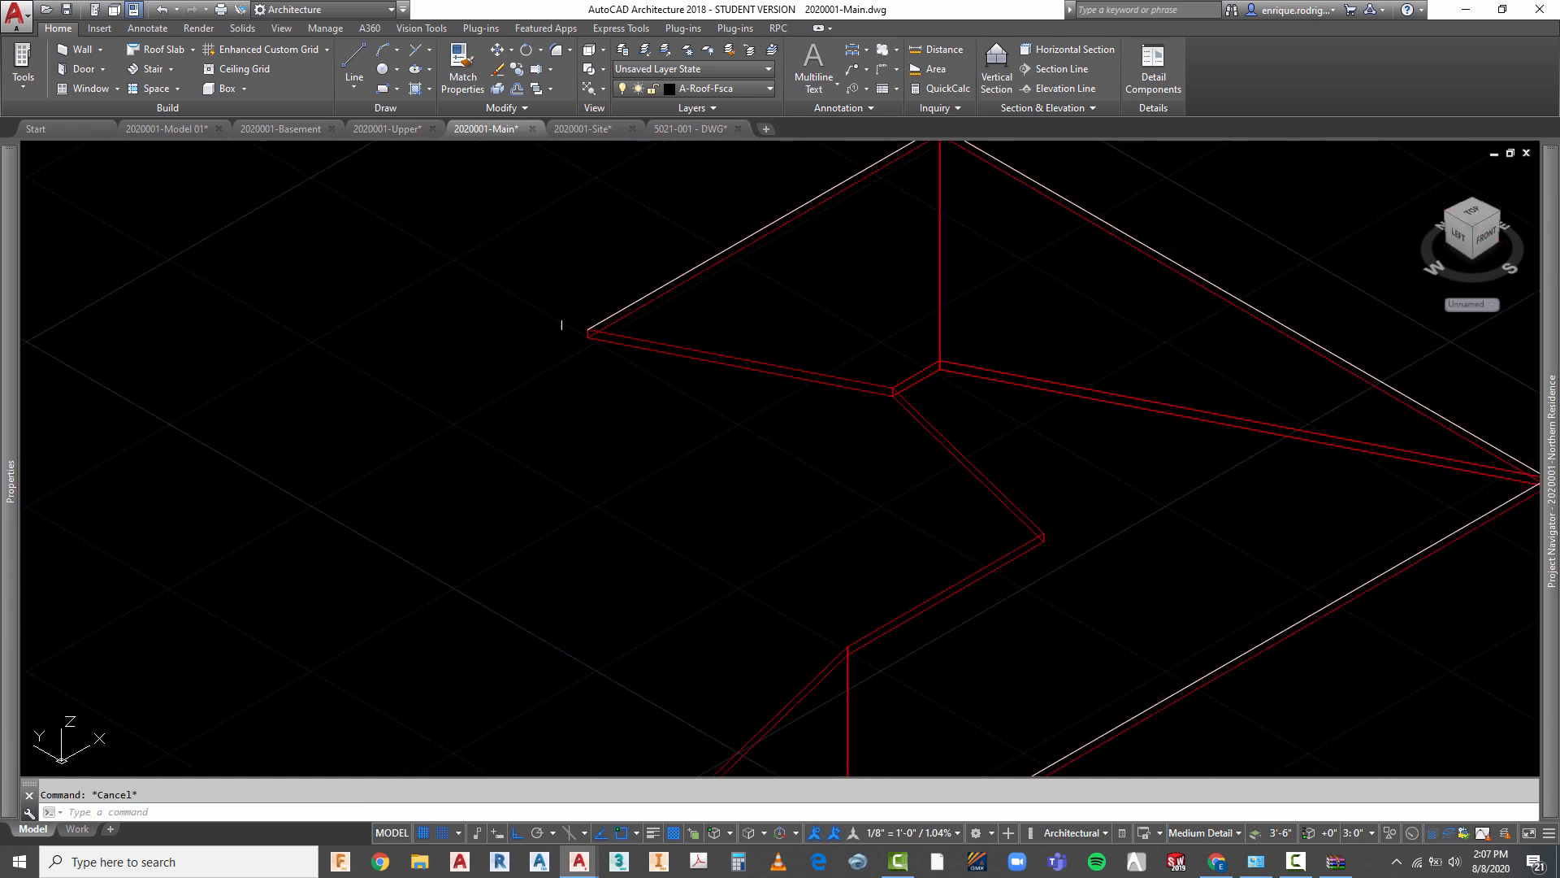
# - Check which segments of the fascia profile are separate polylines by selecting its outer, lower and vertical edges individually
pyautogui.scroll(6, 701, 735)
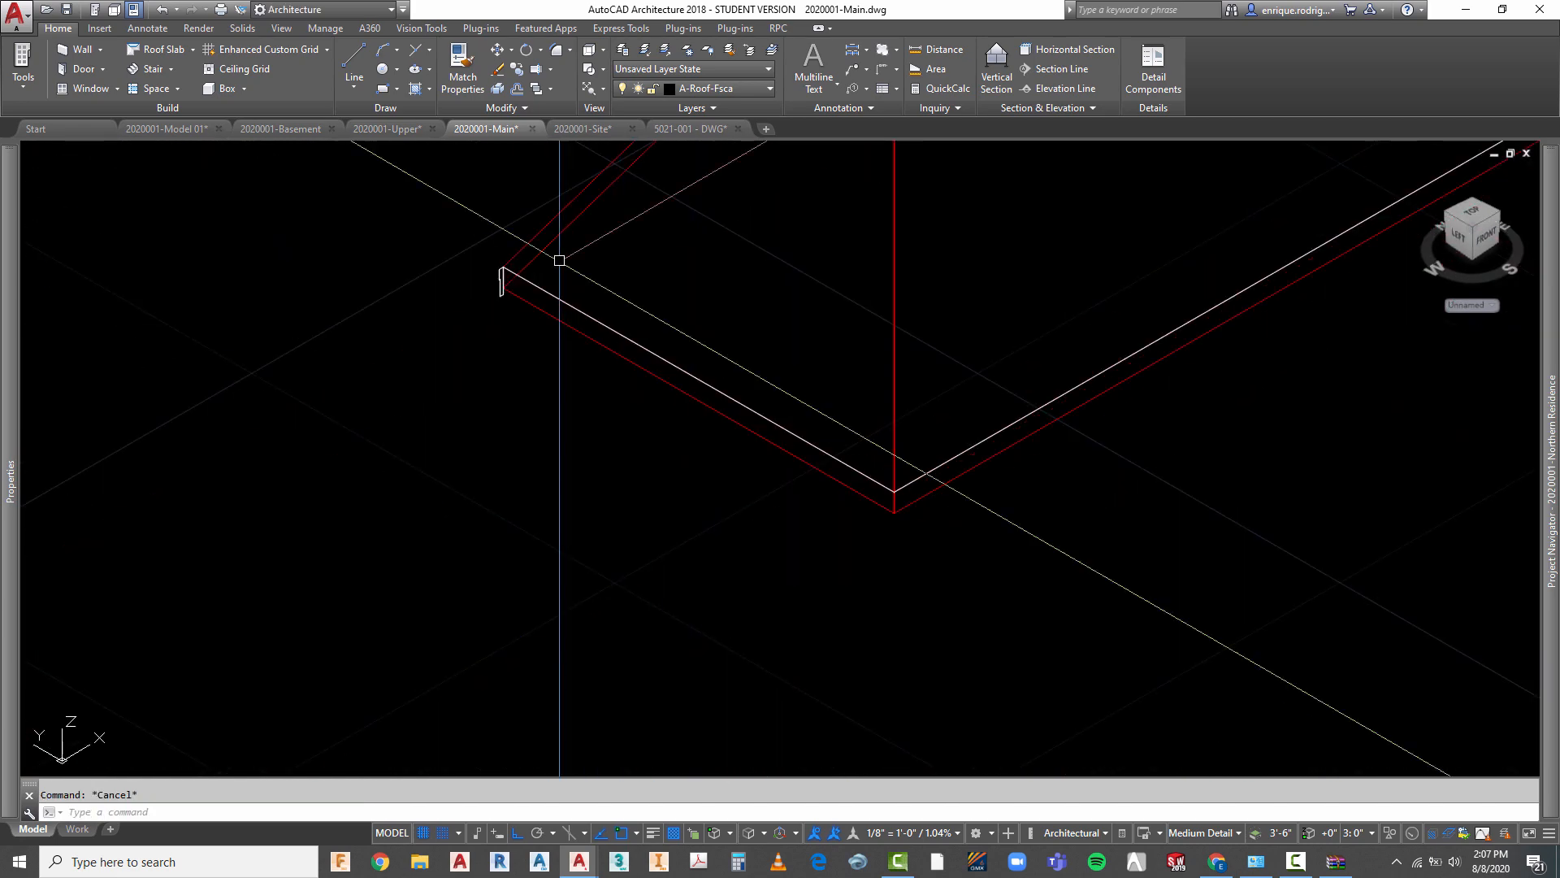
pyautogui.scroll(3, 485, 276)
pyautogui.click(491, 266)
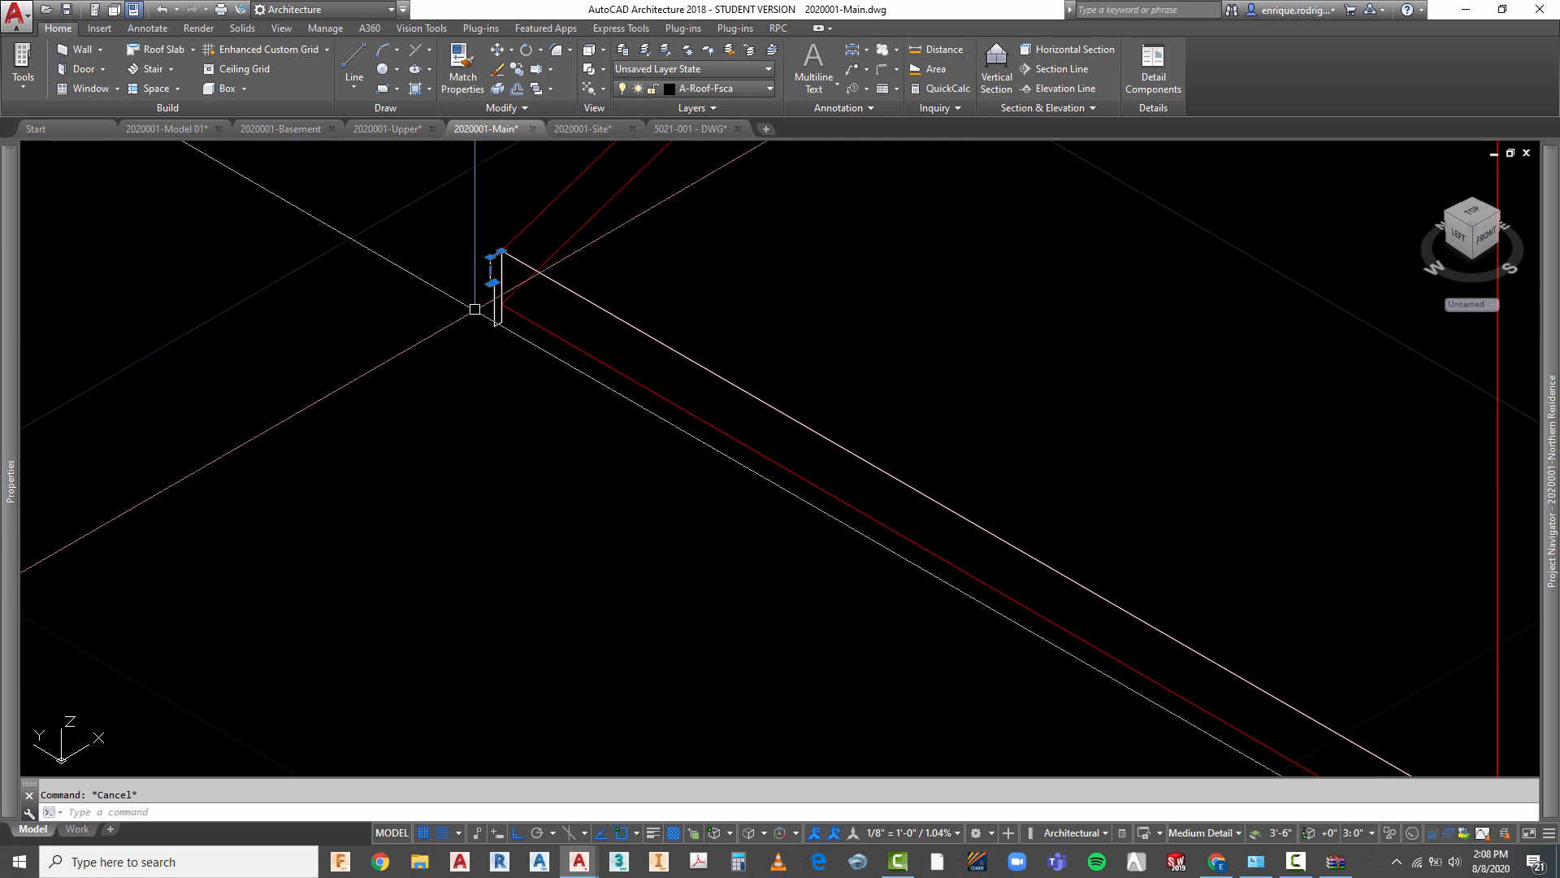
pyautogui.scroll(2, 471, 291)
pyautogui.scroll(4, 471, 291)
pyautogui.press('Escape')
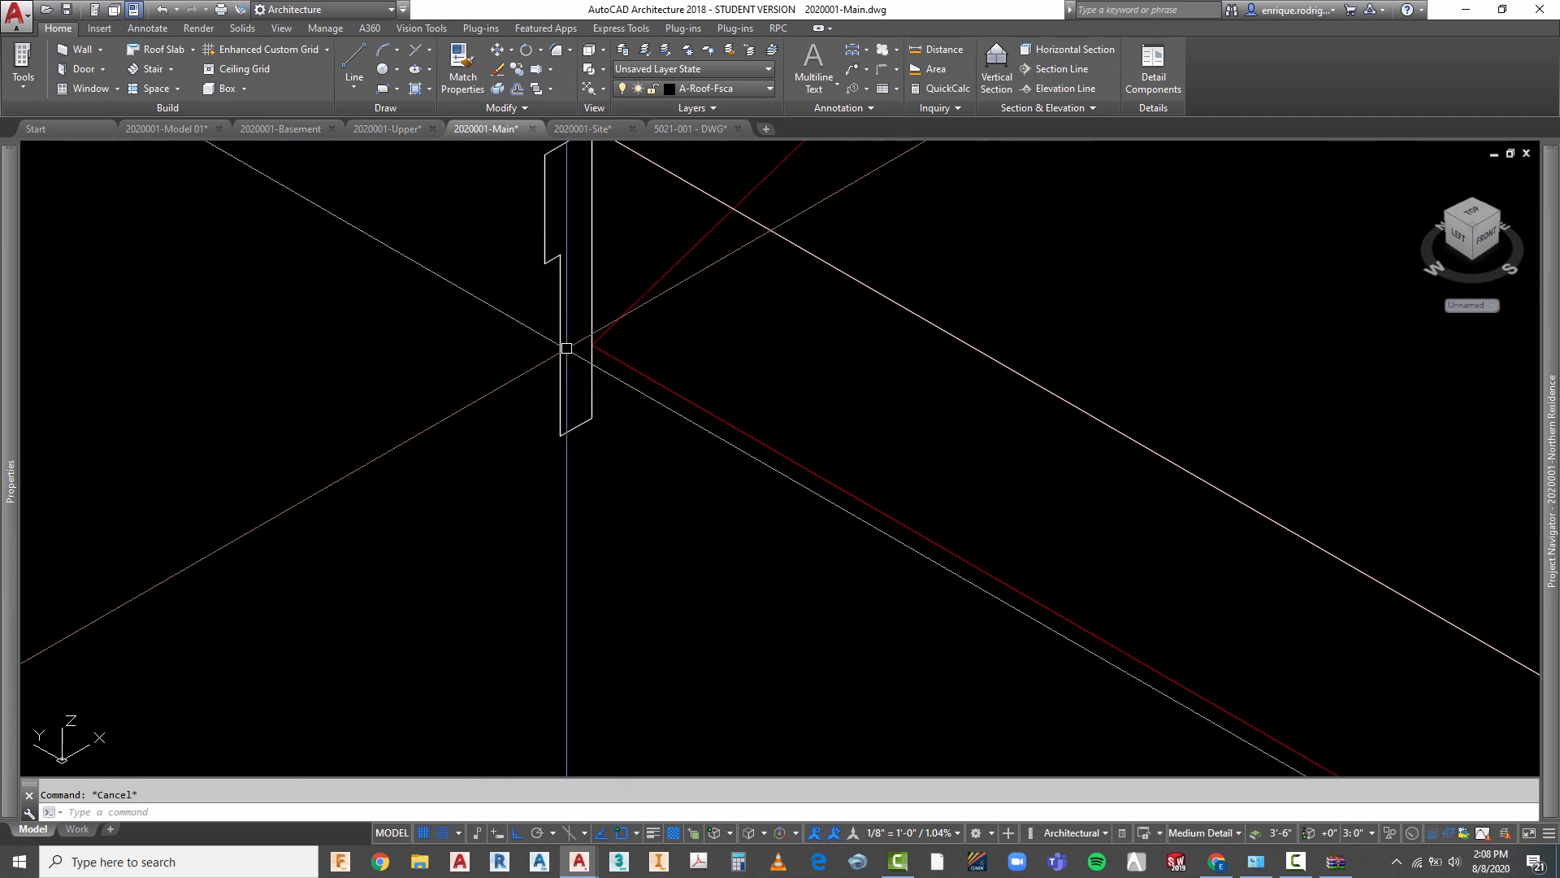
pyautogui.click(558, 295)
pyautogui.scroll(3, 545, 254)
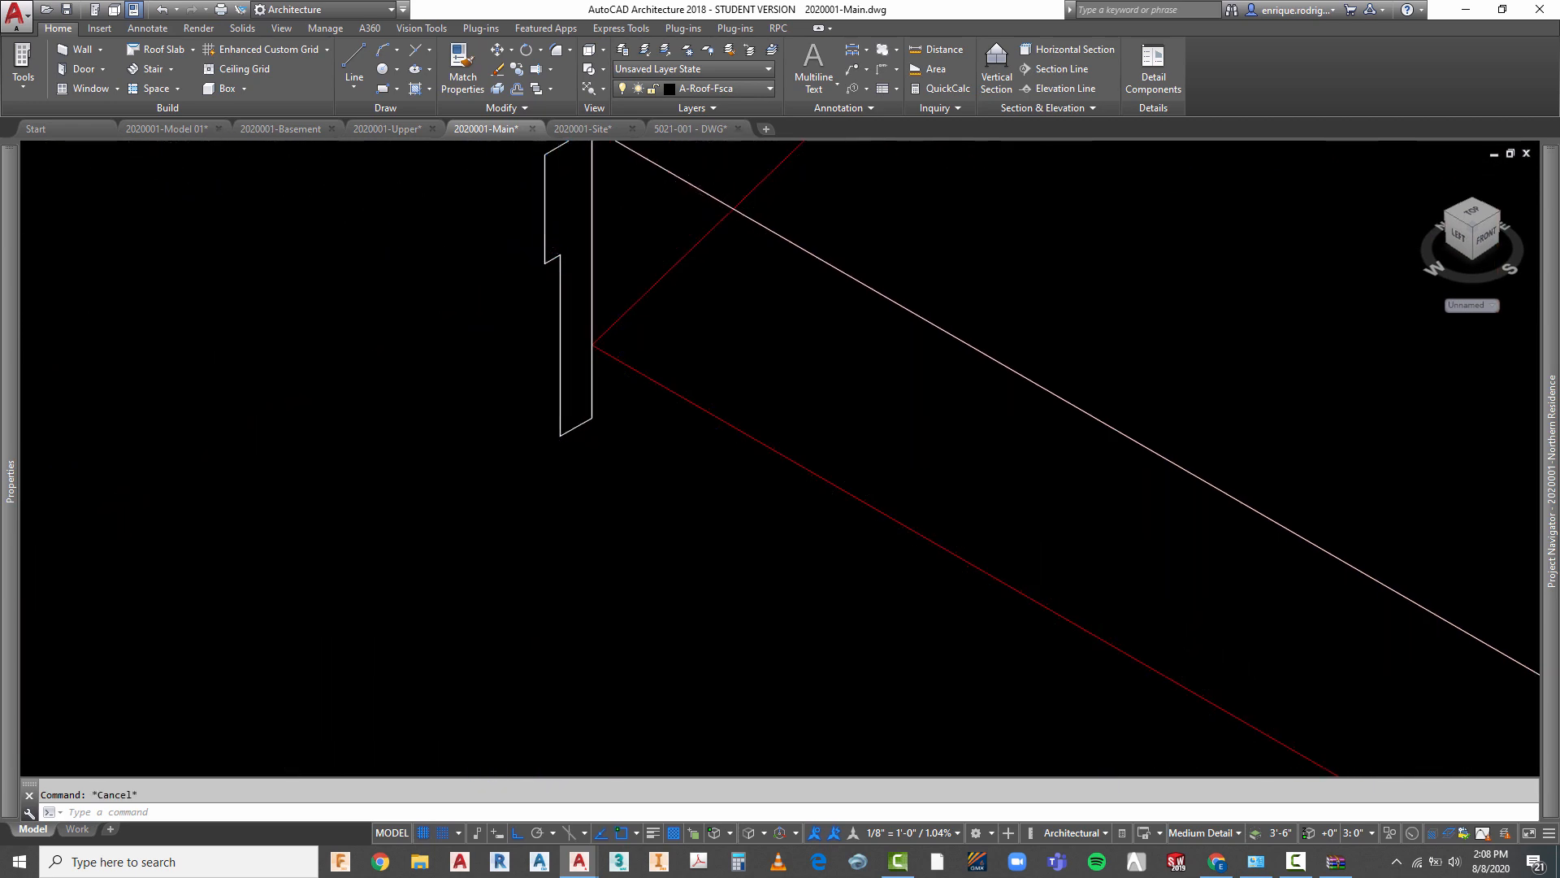
pyautogui.scroll(-3, 547, 269)
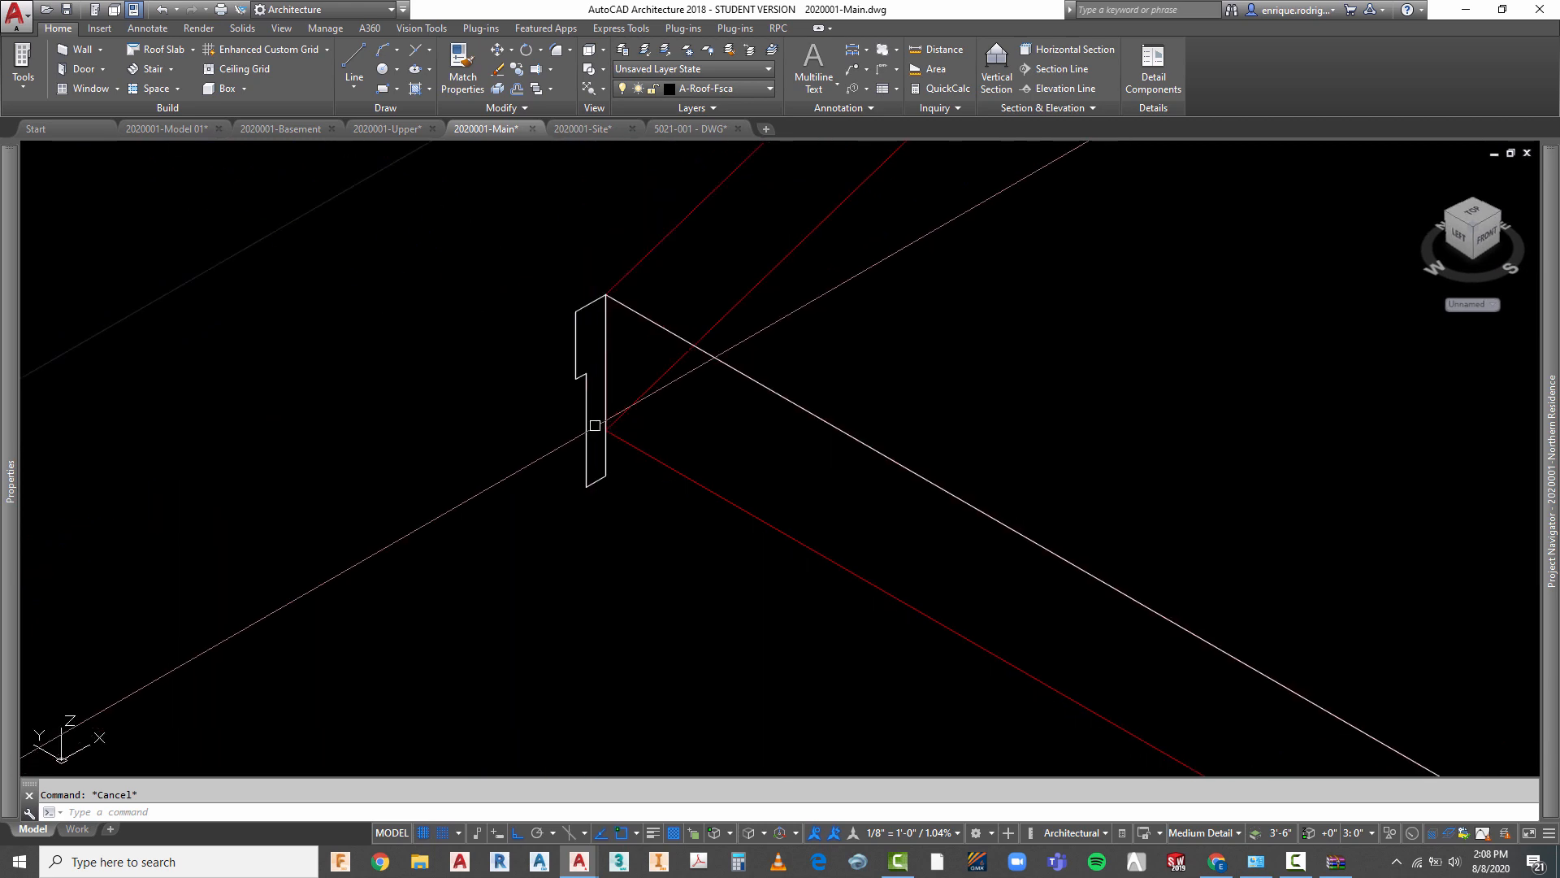
pyautogui.click(605, 315)
pyautogui.press('Escape')
# - Join the three fascia profile polylines into one closed polyline with PEDIT, leaving out the eave path, and check the joined profile
pyautogui.press('Return')
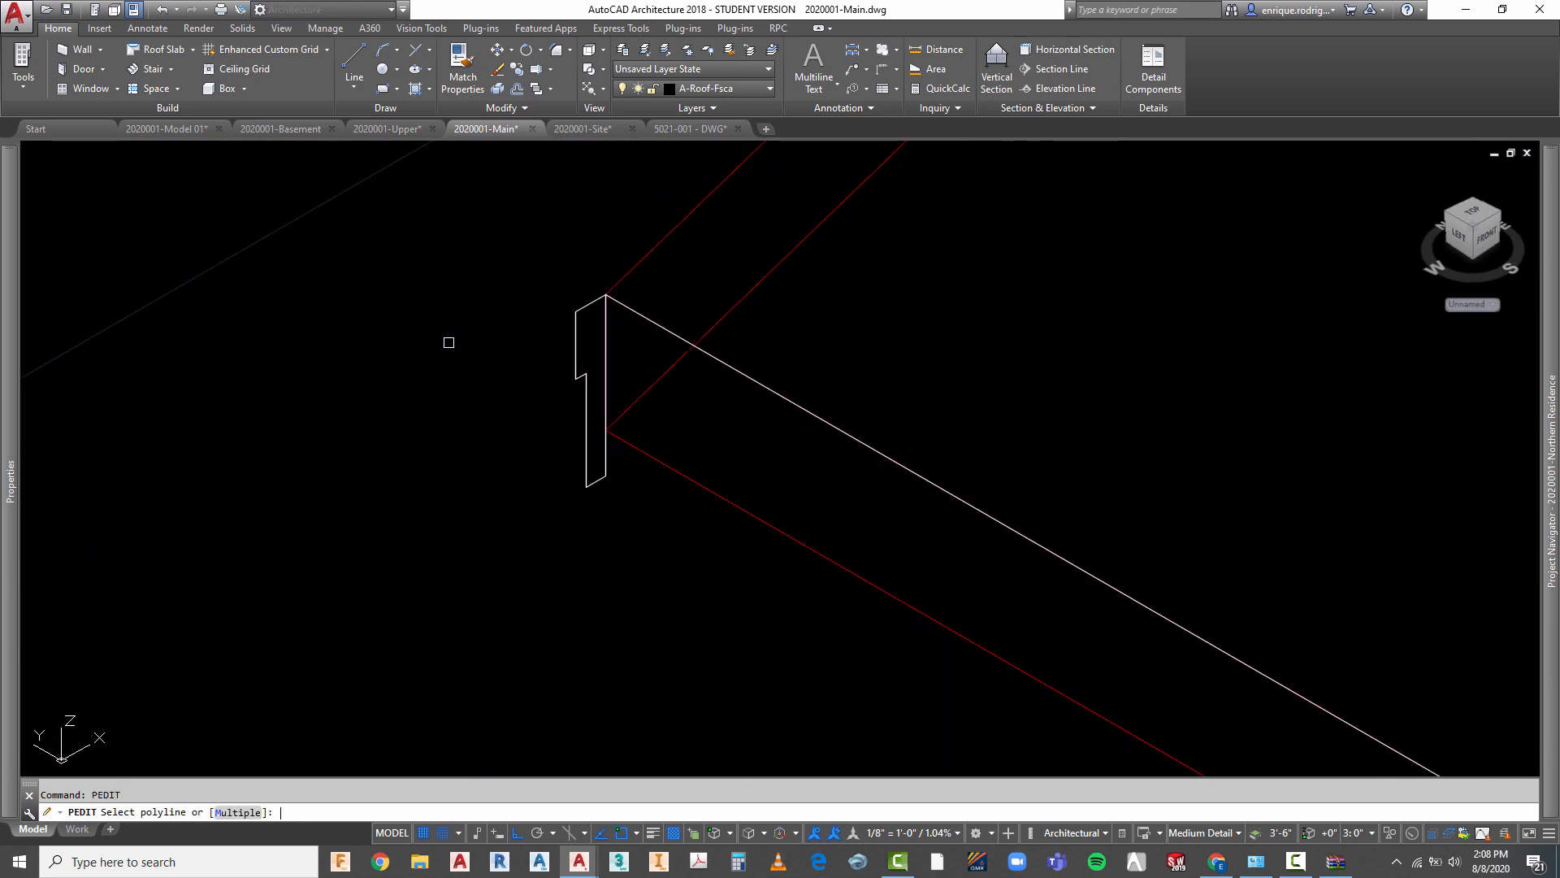
pyautogui.click(590, 301)
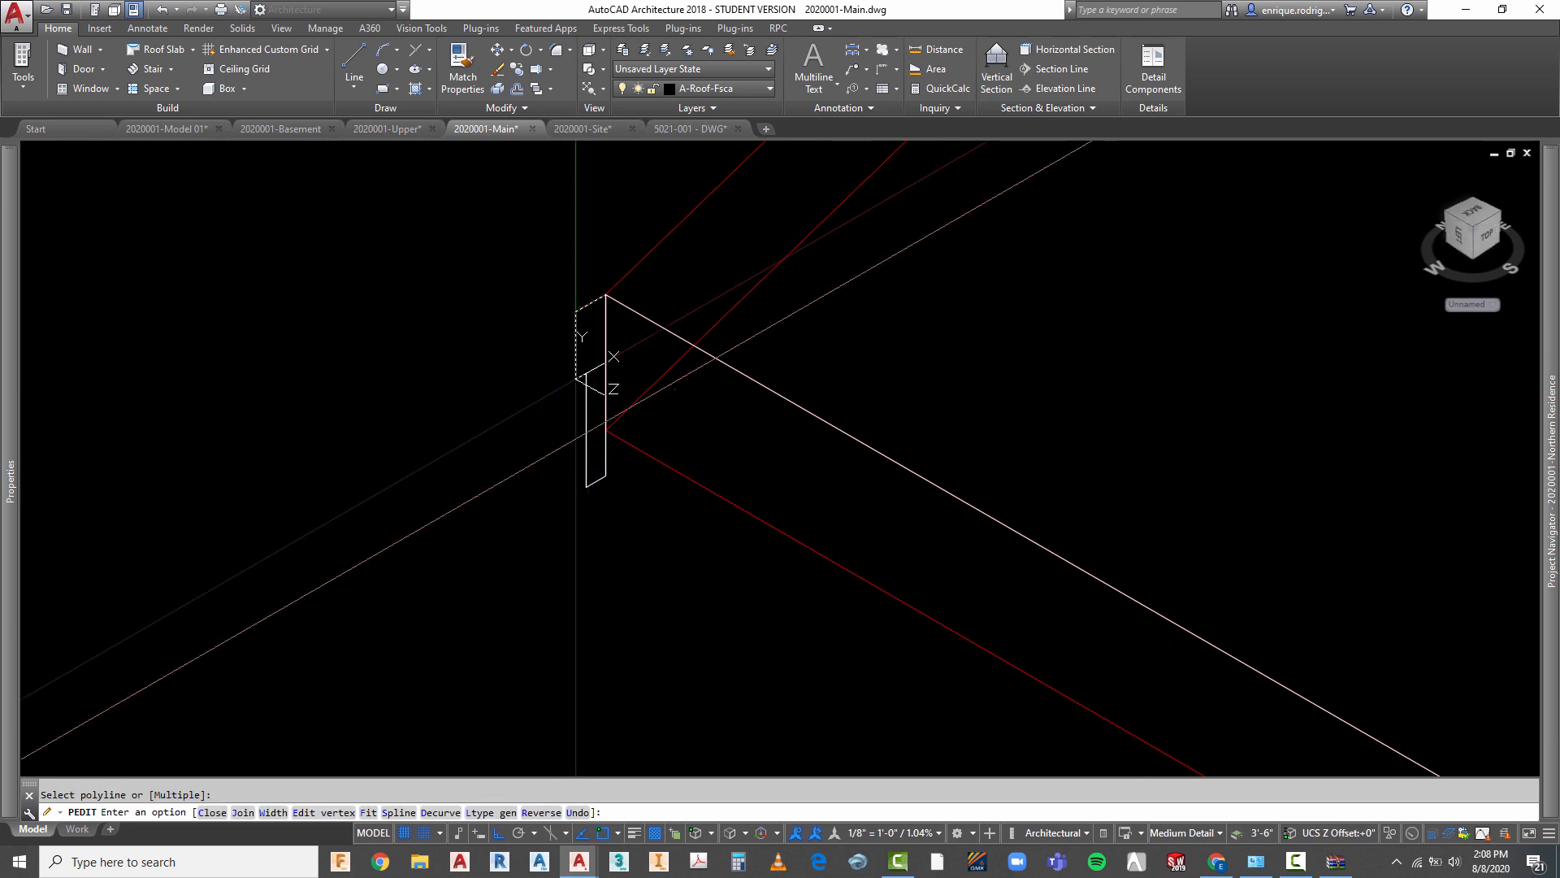
pyautogui.click(244, 811)
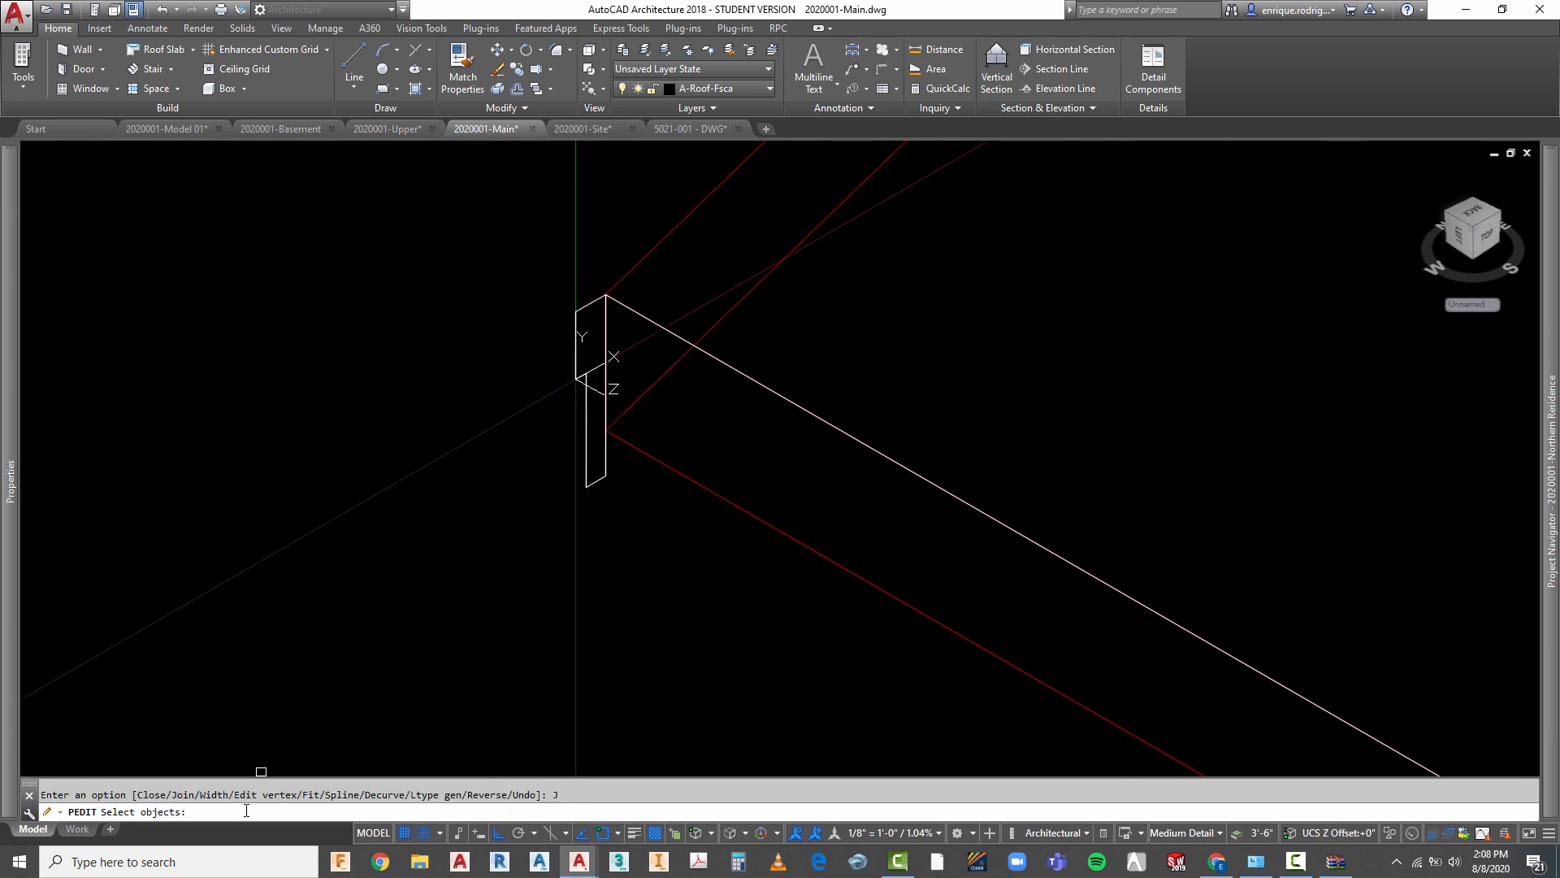
pyautogui.scroll(4, 574, 428)
pyautogui.click(595, 415)
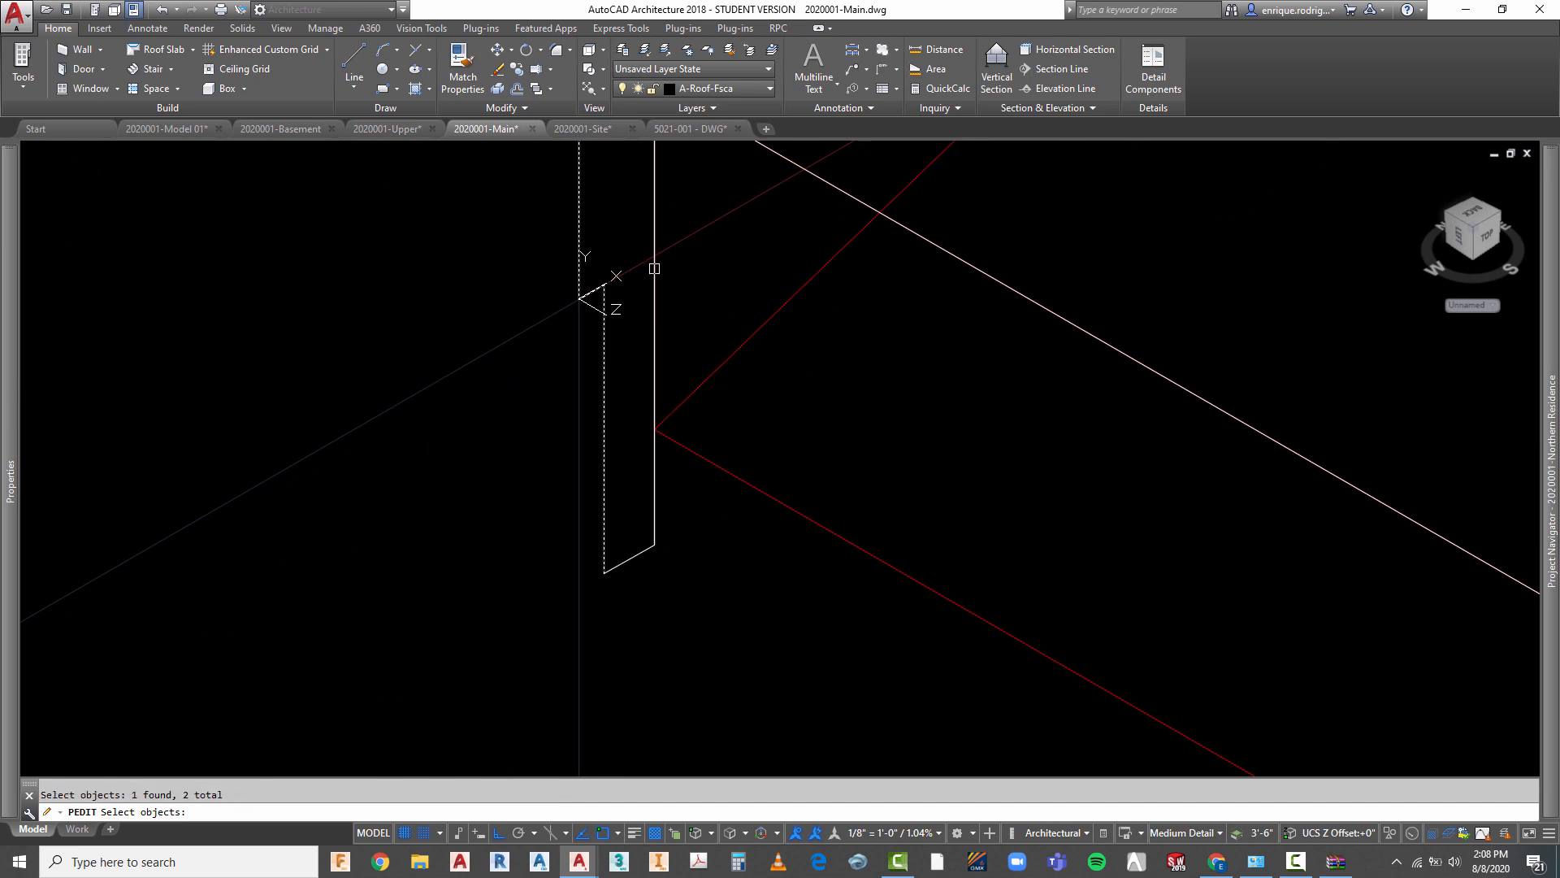
pyautogui.scroll(-2, 659, 618)
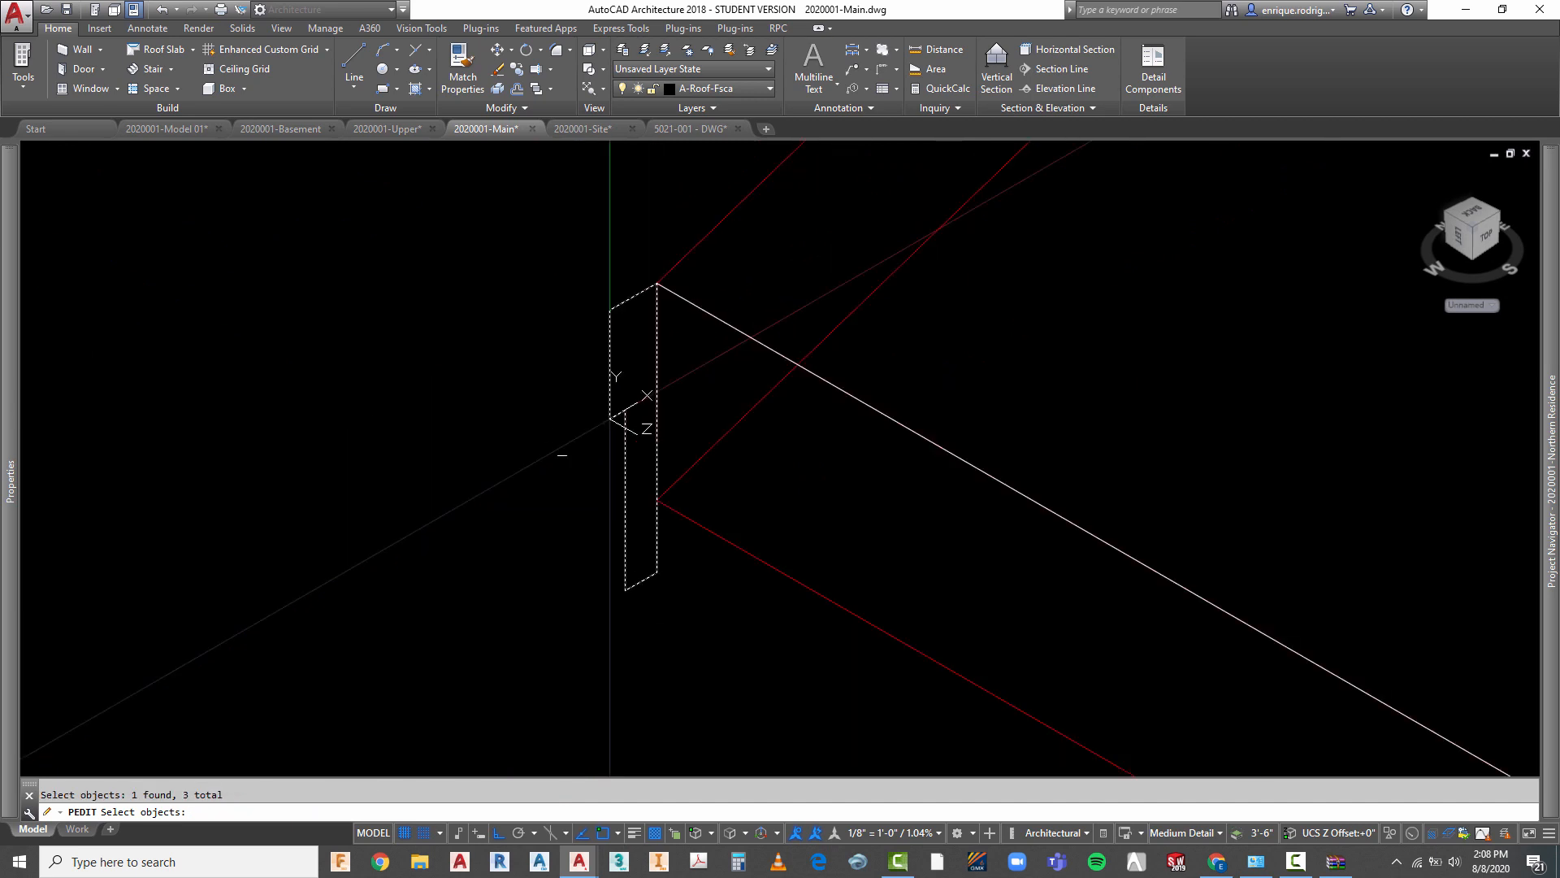
pyautogui.press('Return')
pyautogui.press('Escape')
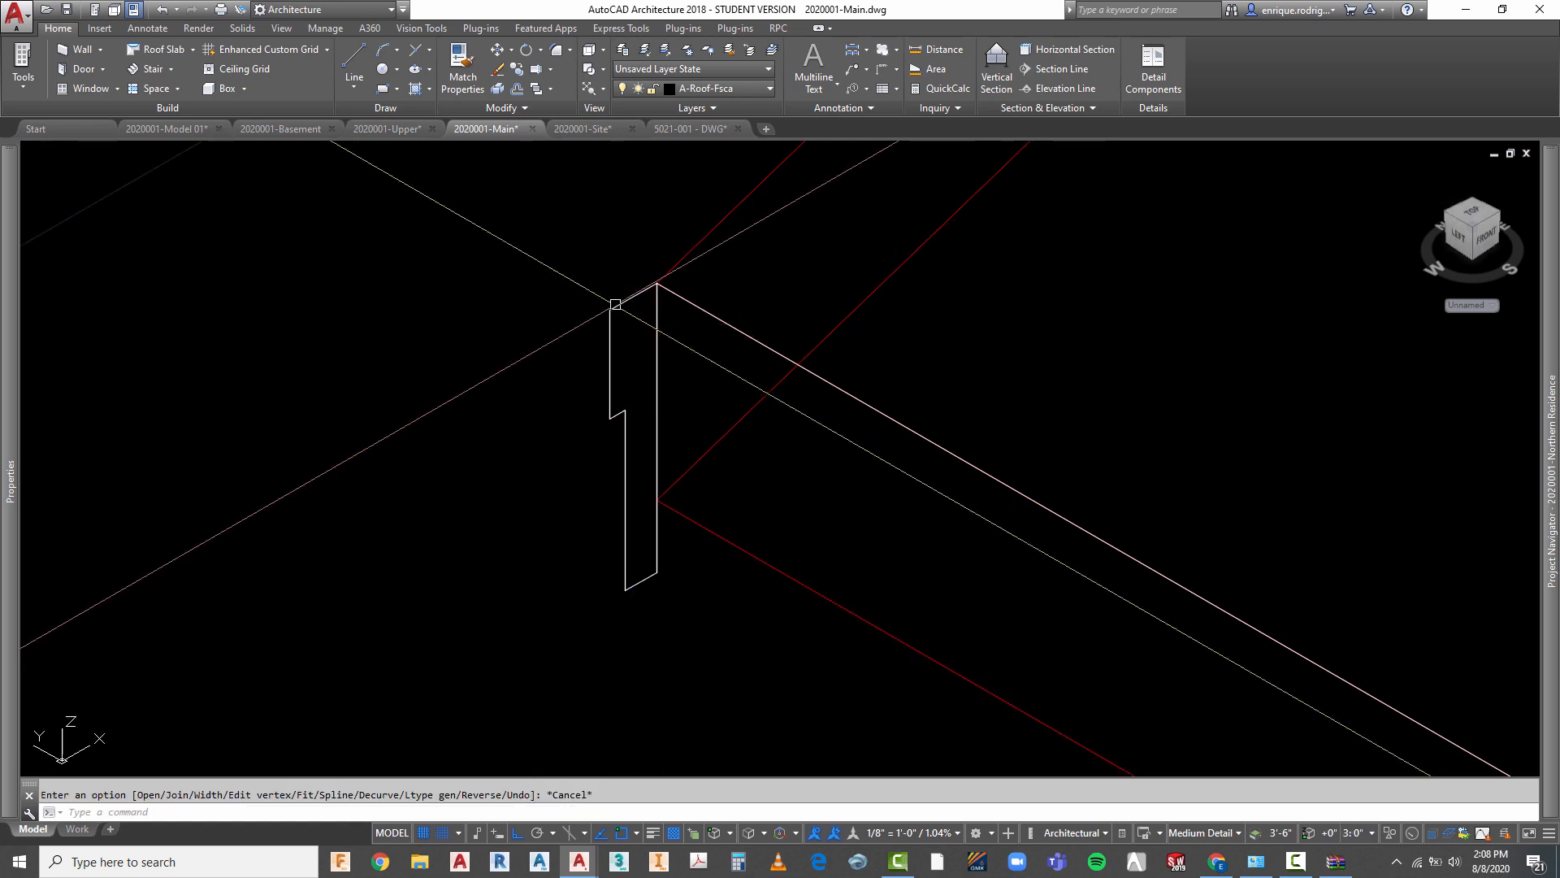
pyautogui.press('Escape')
pyautogui.click(615, 302)
pyautogui.press('Escape')
pyautogui.scroll(-2, 653, 418)
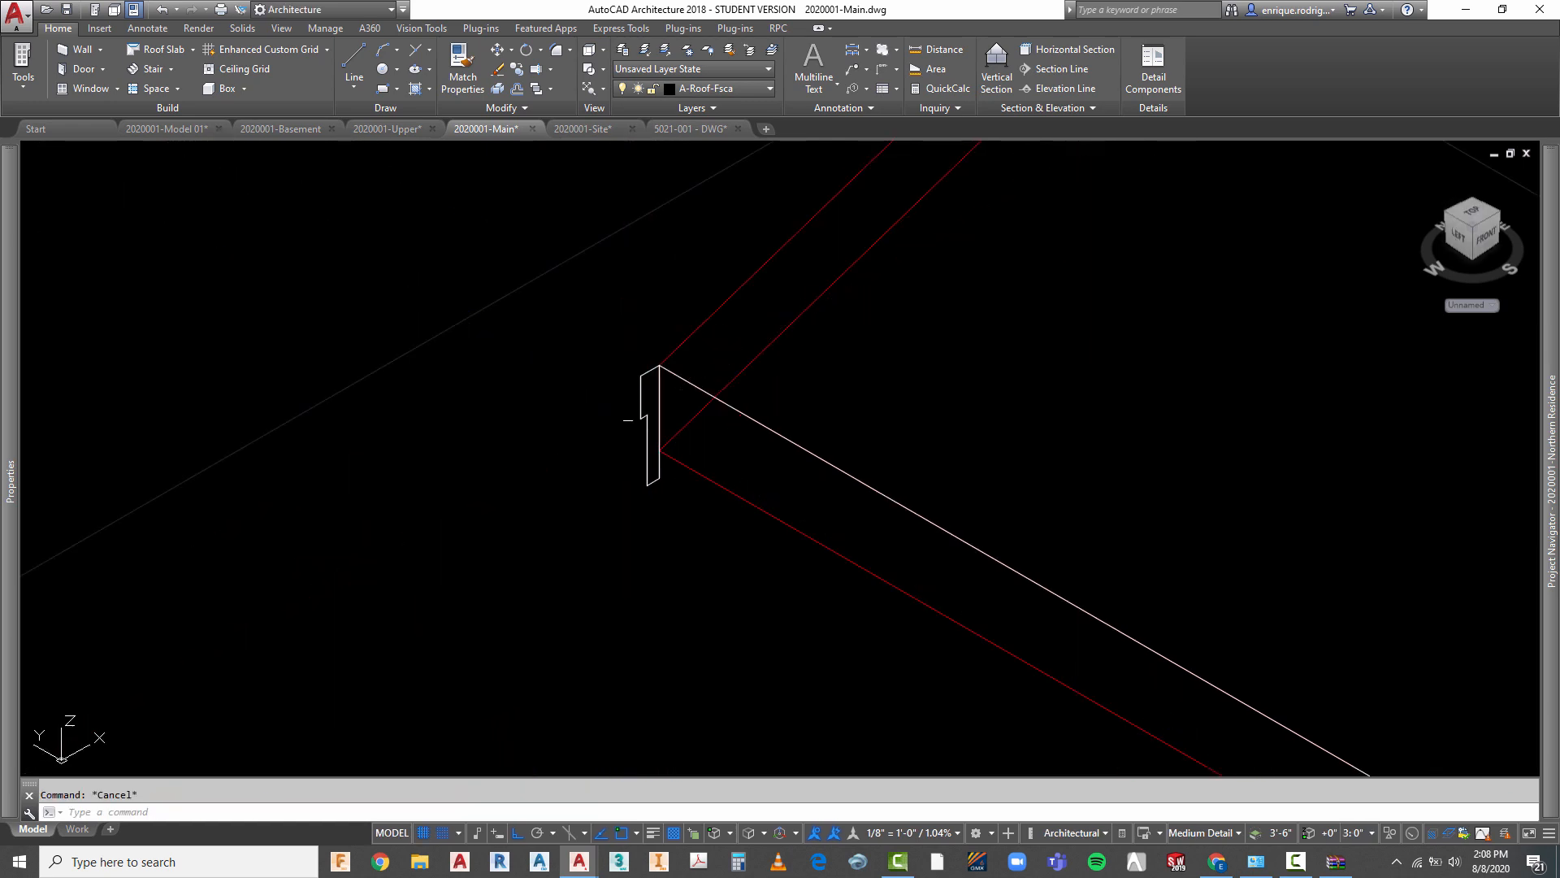
pyautogui.scroll(-3, 629, 417)
pyautogui.scroll(-3, 739, 568)
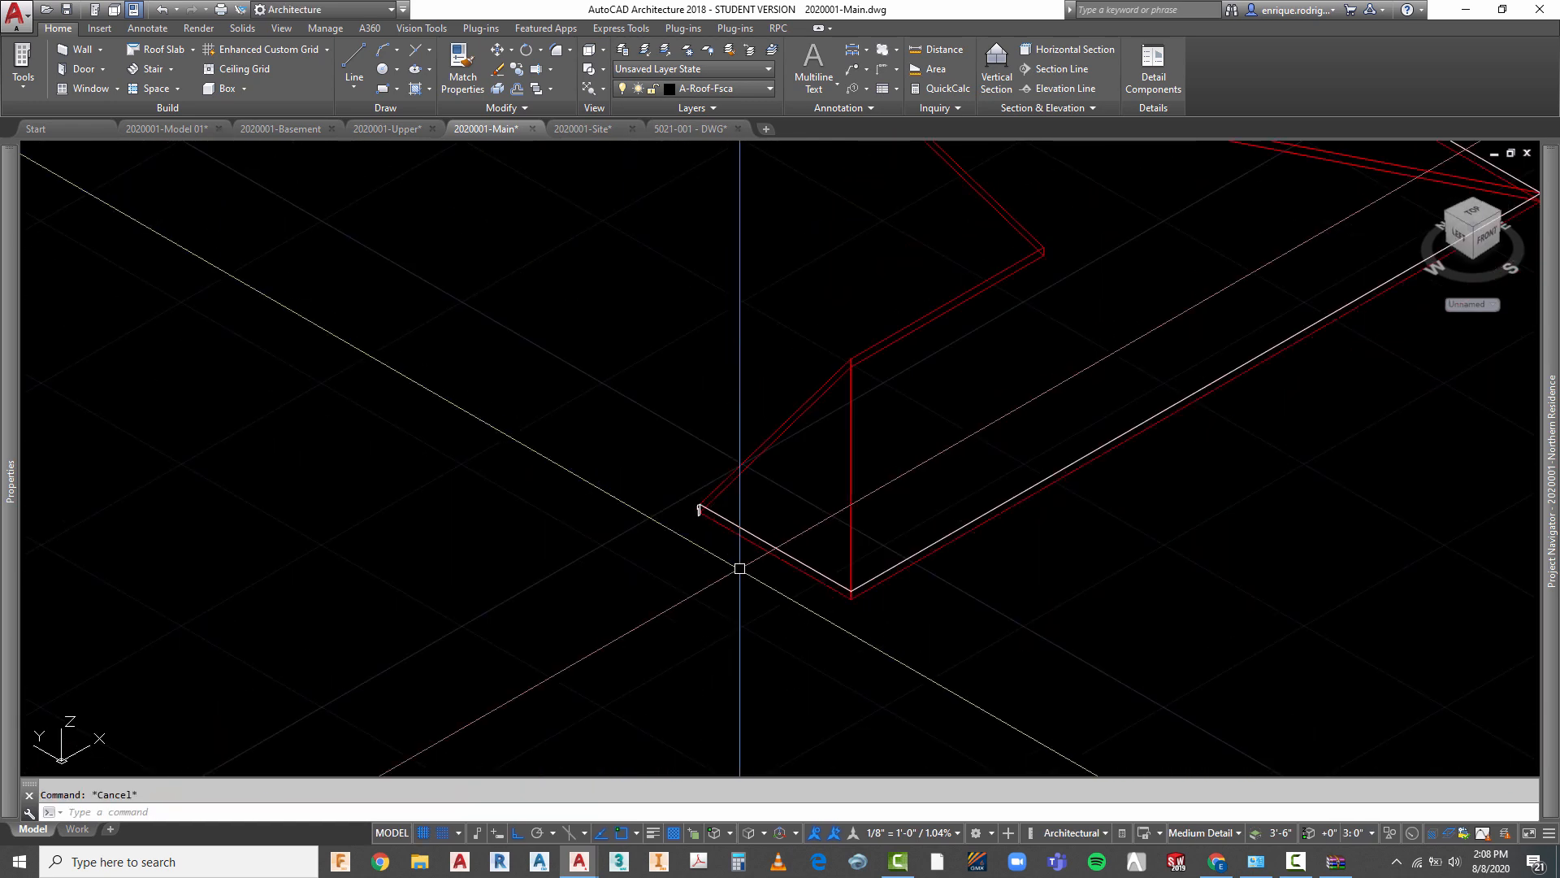
pyautogui.scroll(2, 671, 529)
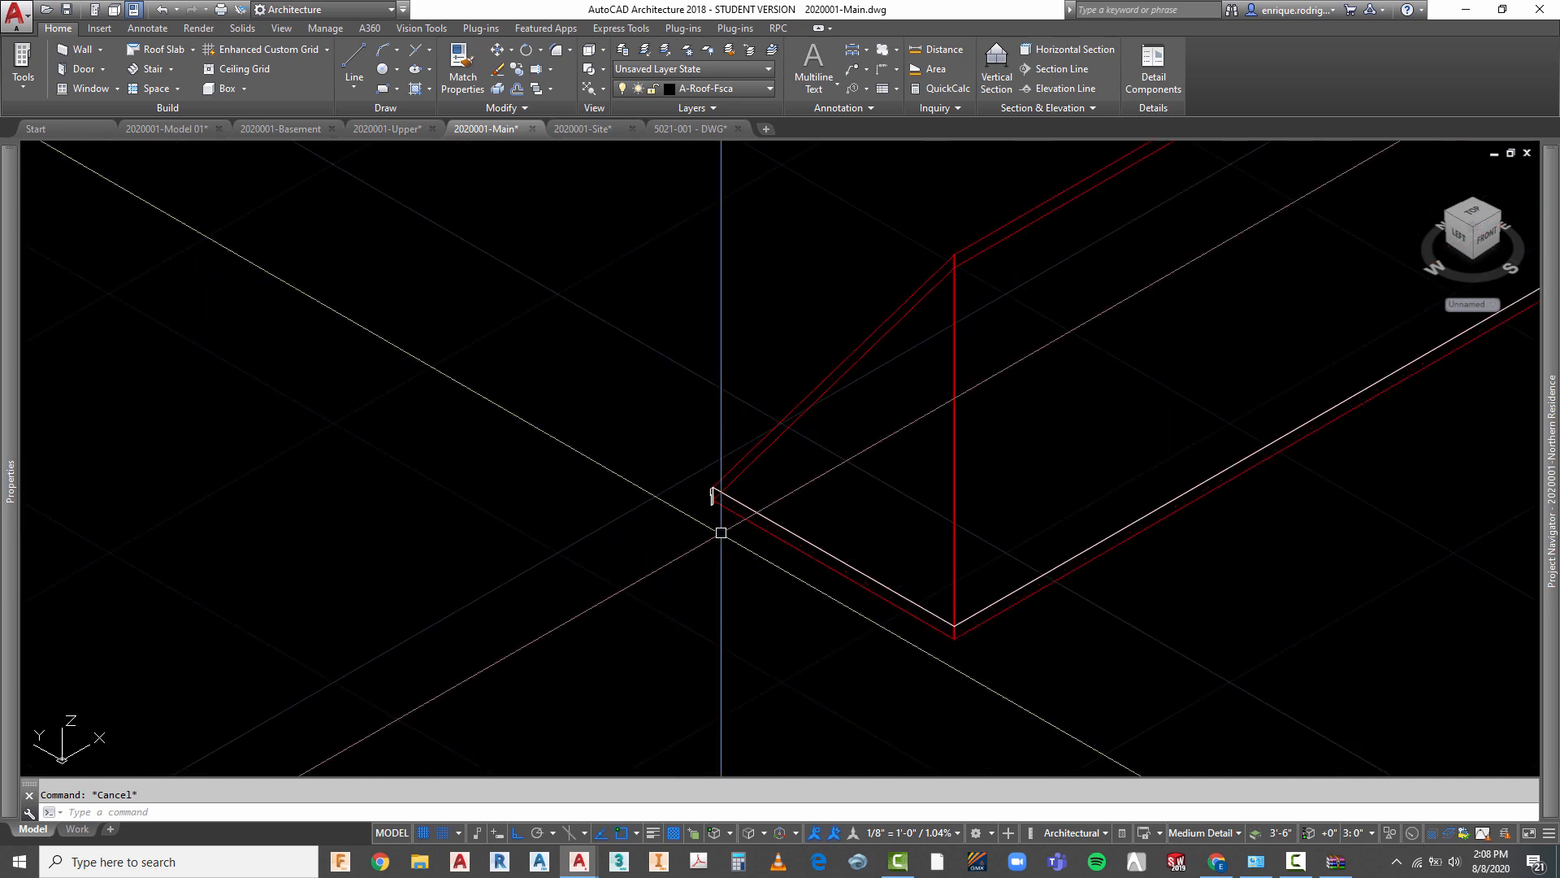
# - Copy the joined fascia profile to the clipboard
pyautogui.scroll(4, 715, 510)
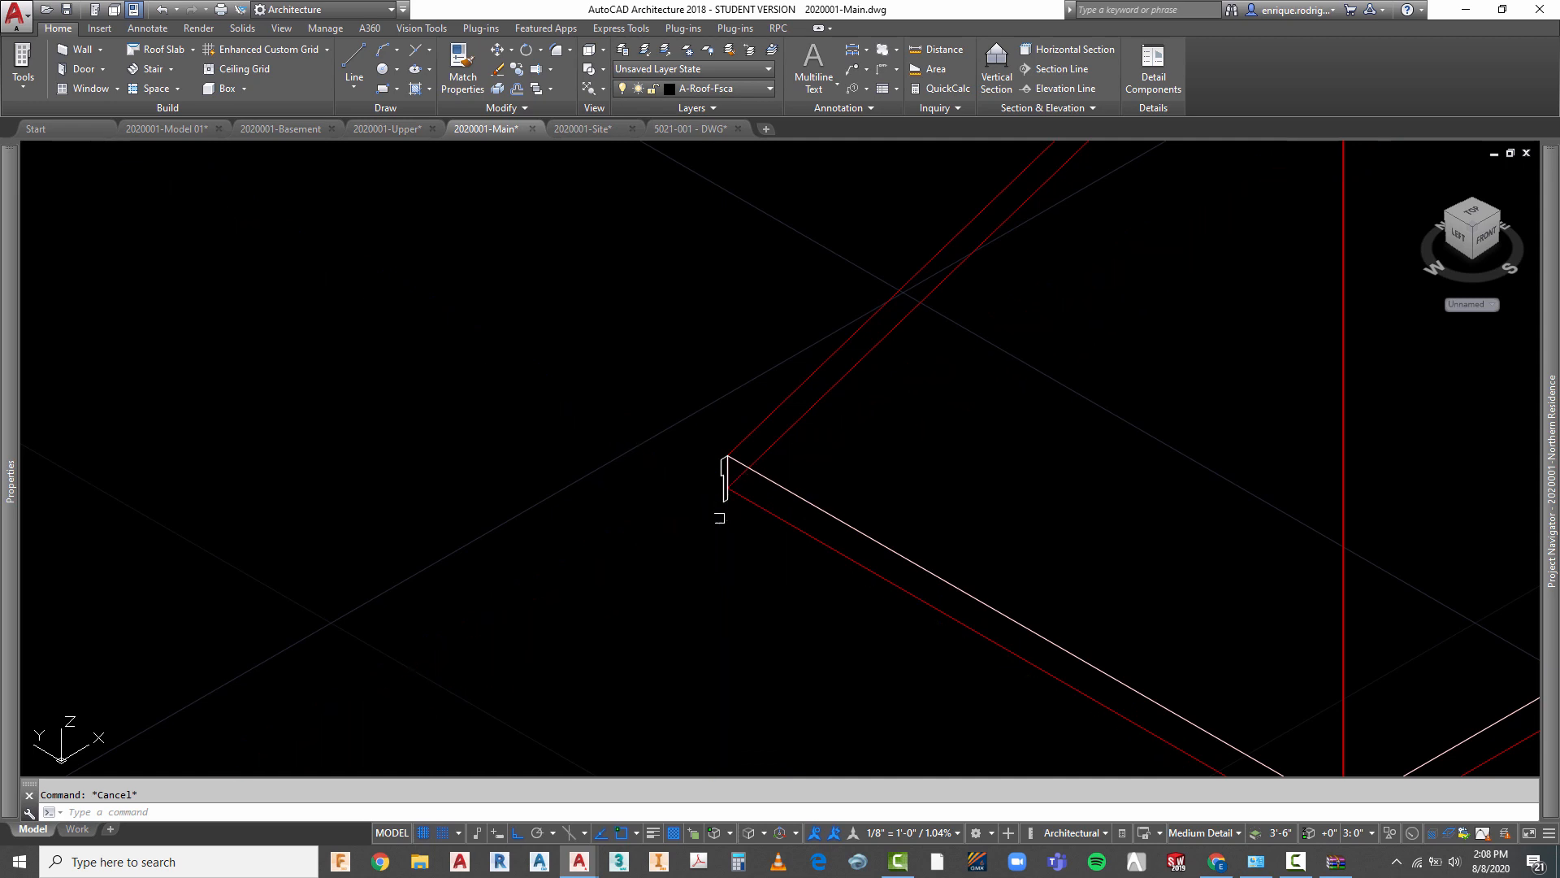
pyautogui.rightClick(681, 336)
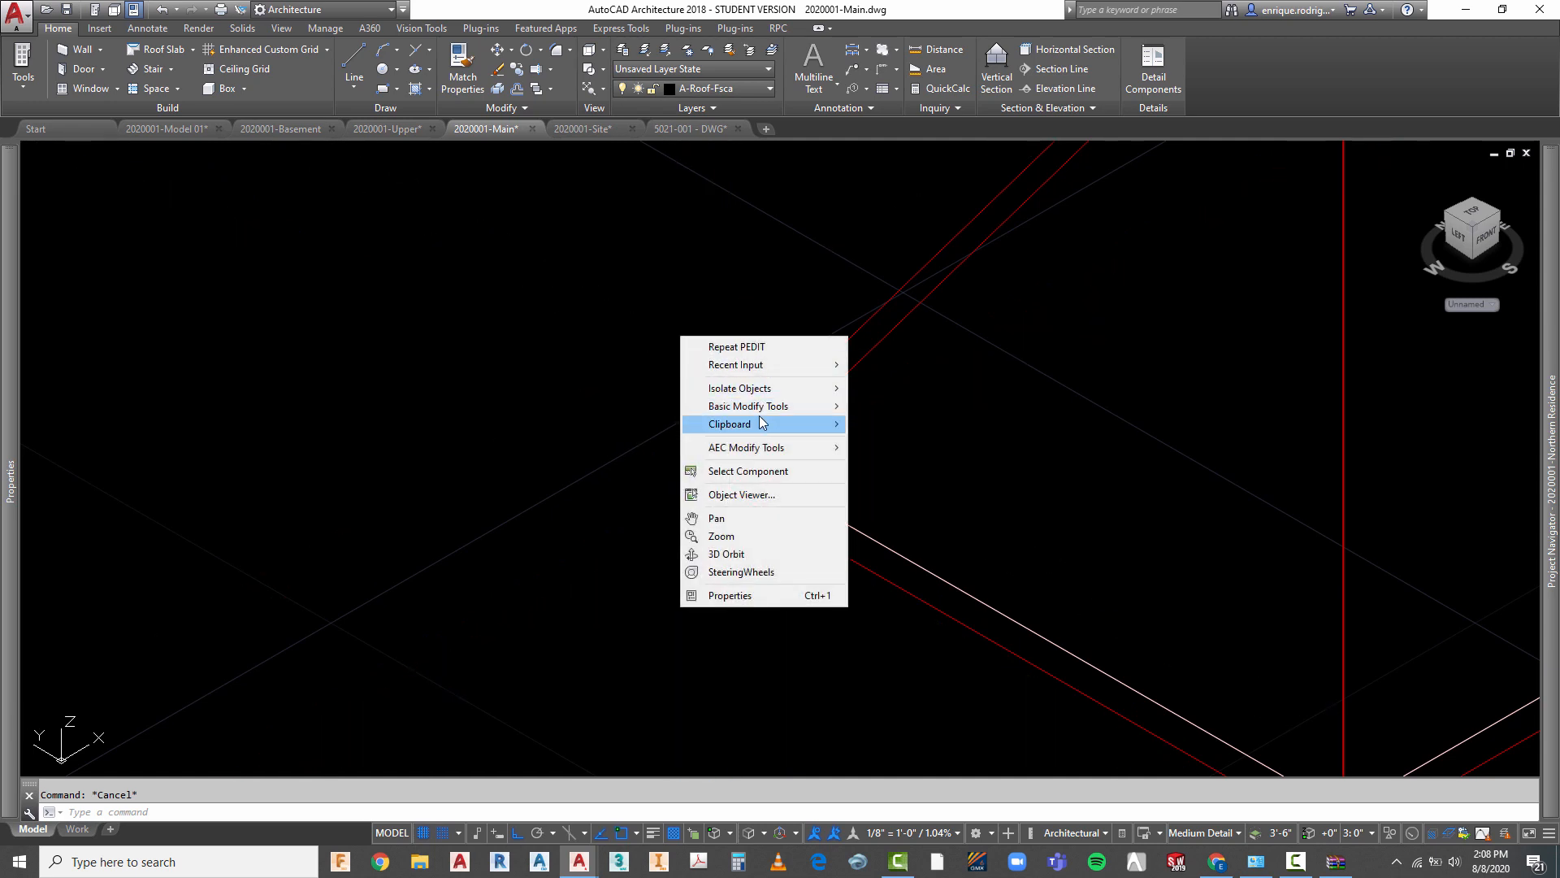
pyautogui.moveTo(747, 424)
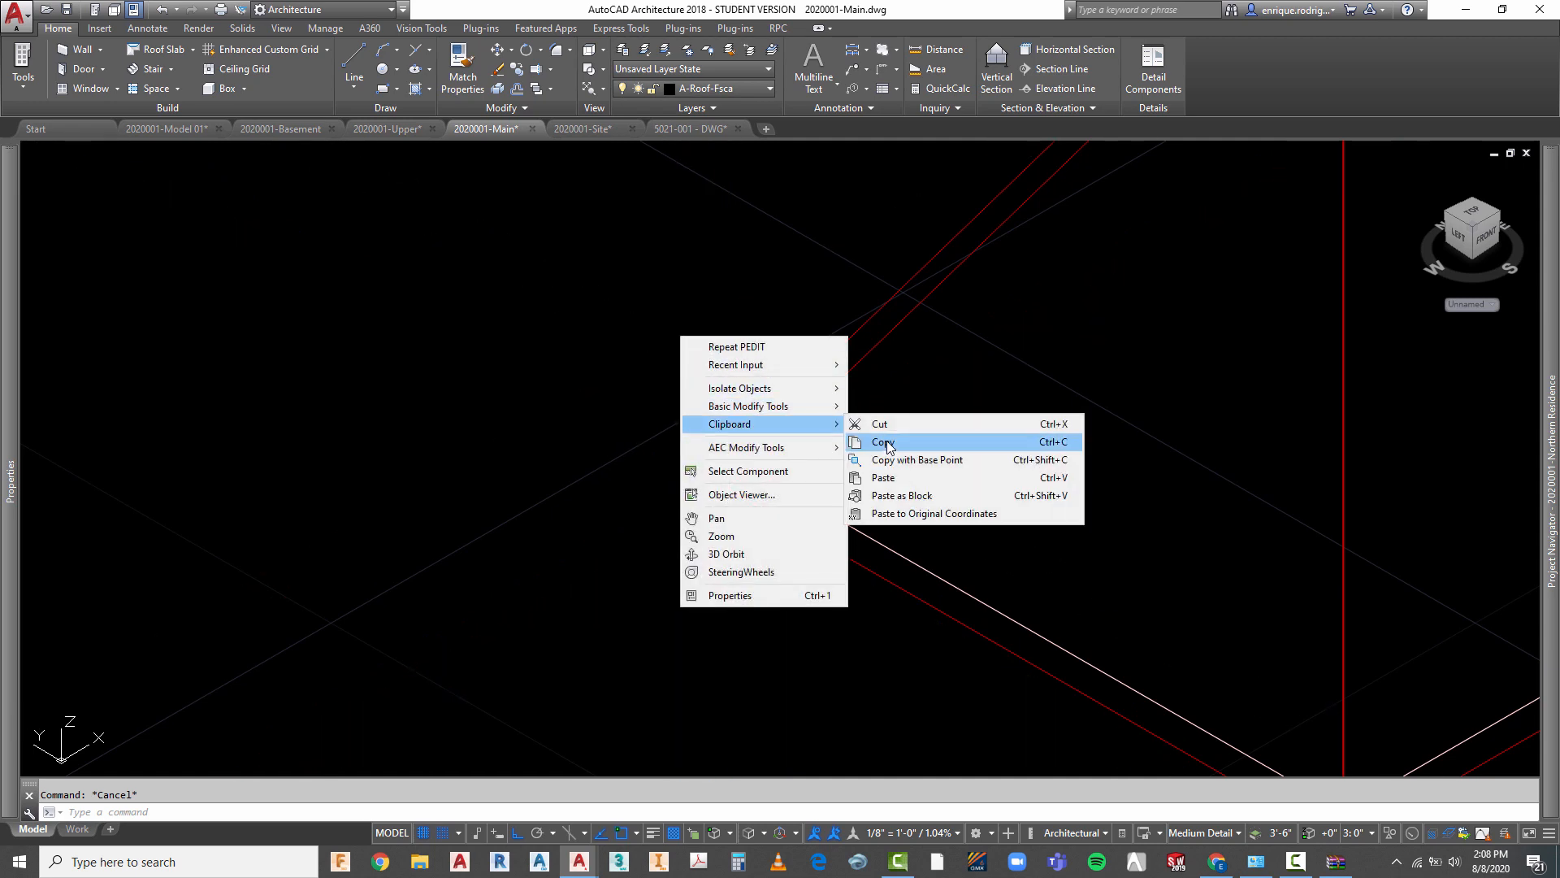
pyautogui.click(886, 443)
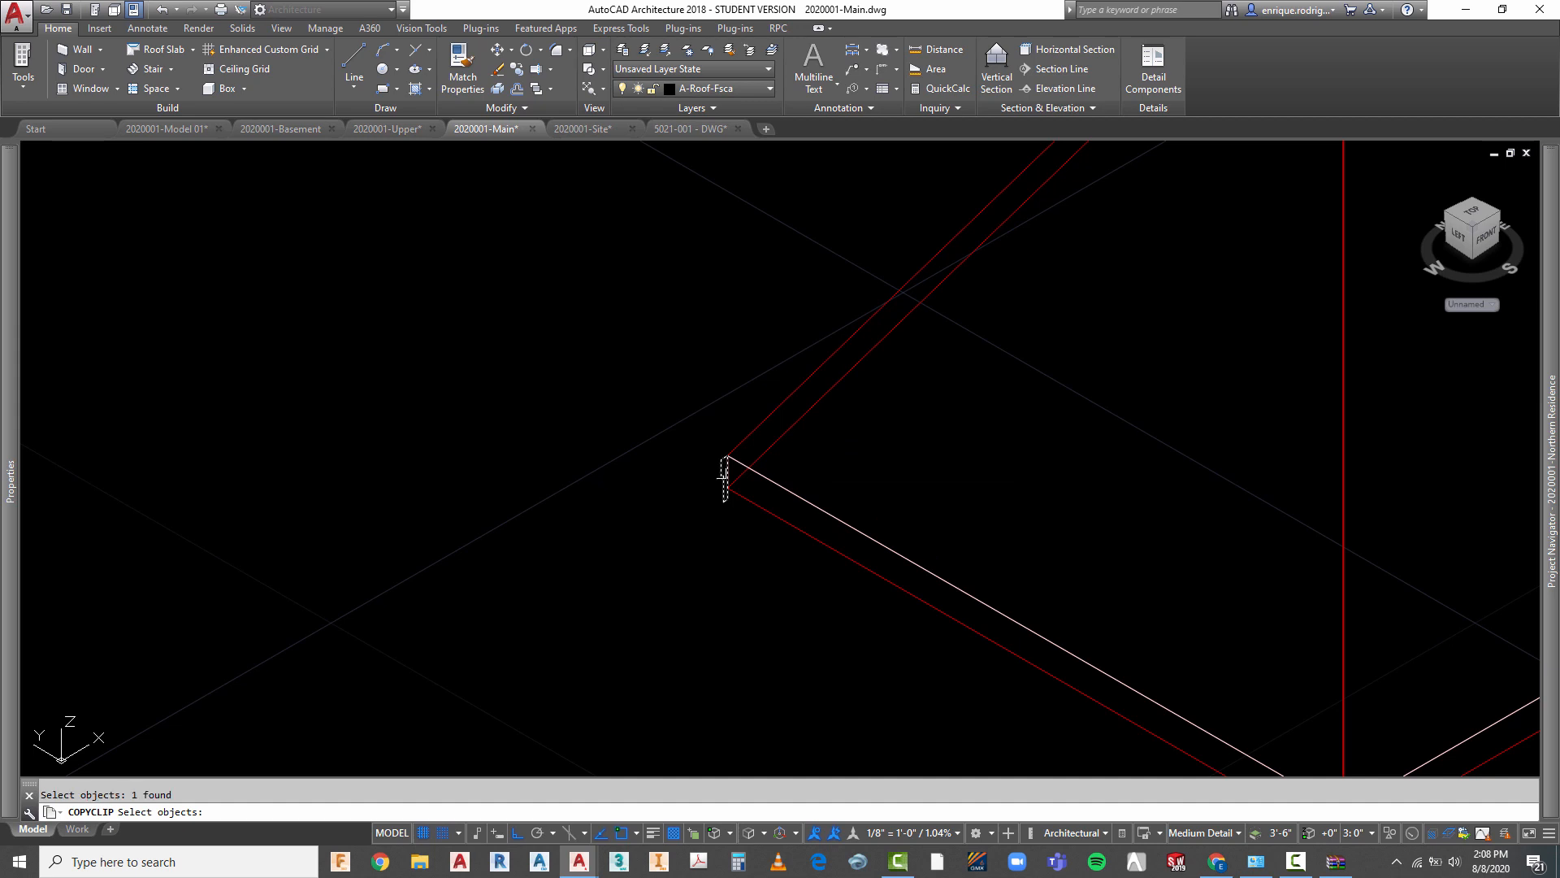
pyautogui.press('Return')
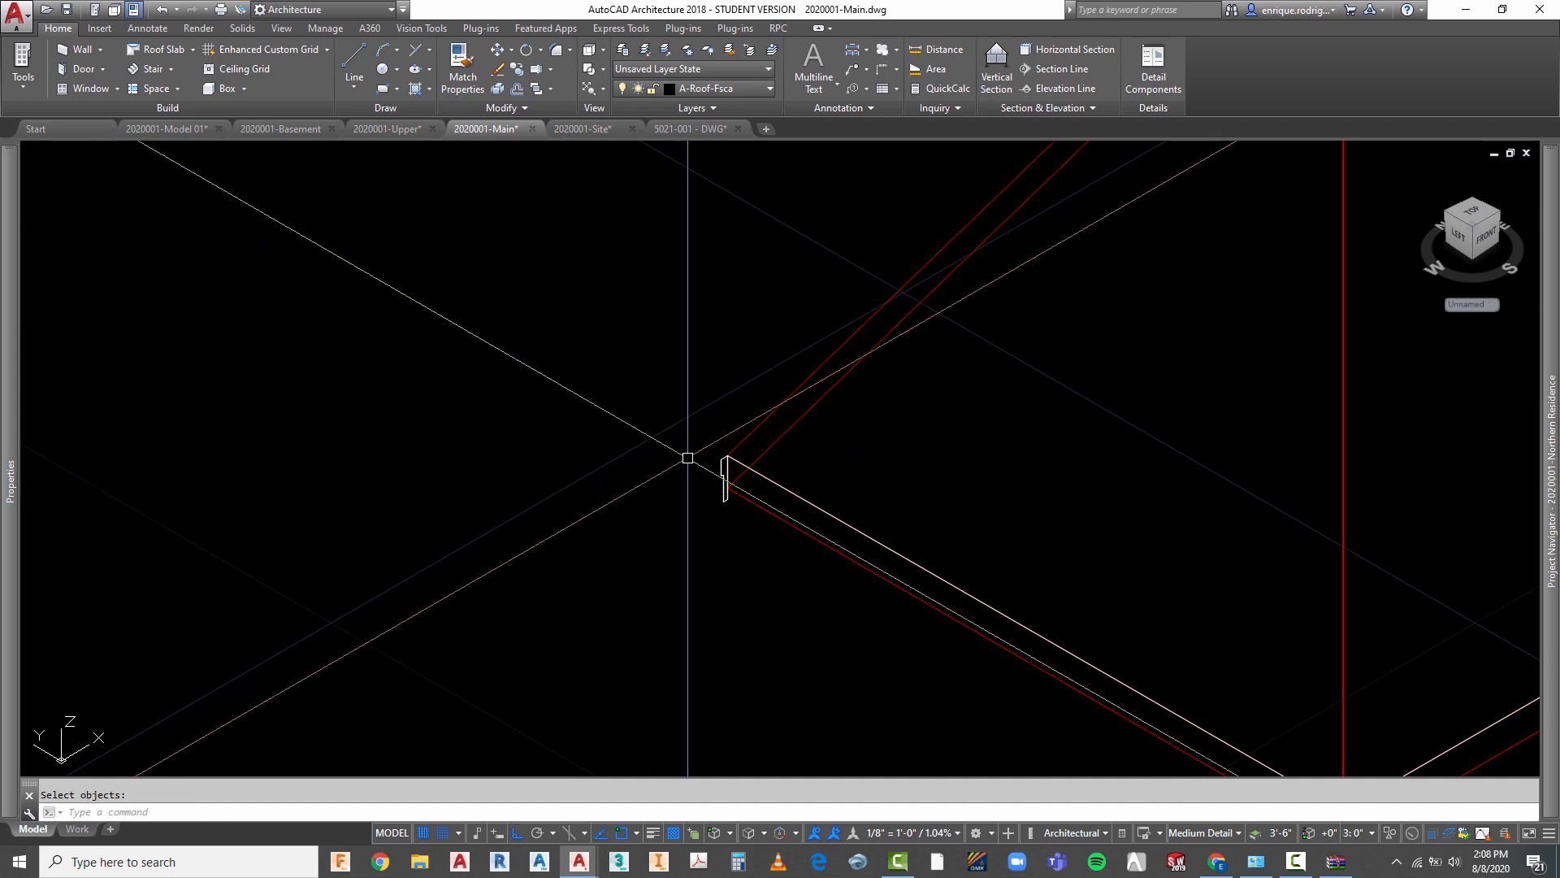
# - Copy the fascia profile with a base point at its upper corner, where it meets the roof slab's top edge
pyautogui.scroll(-2, 756, 498)
pyautogui.scroll(5, 755, 497)
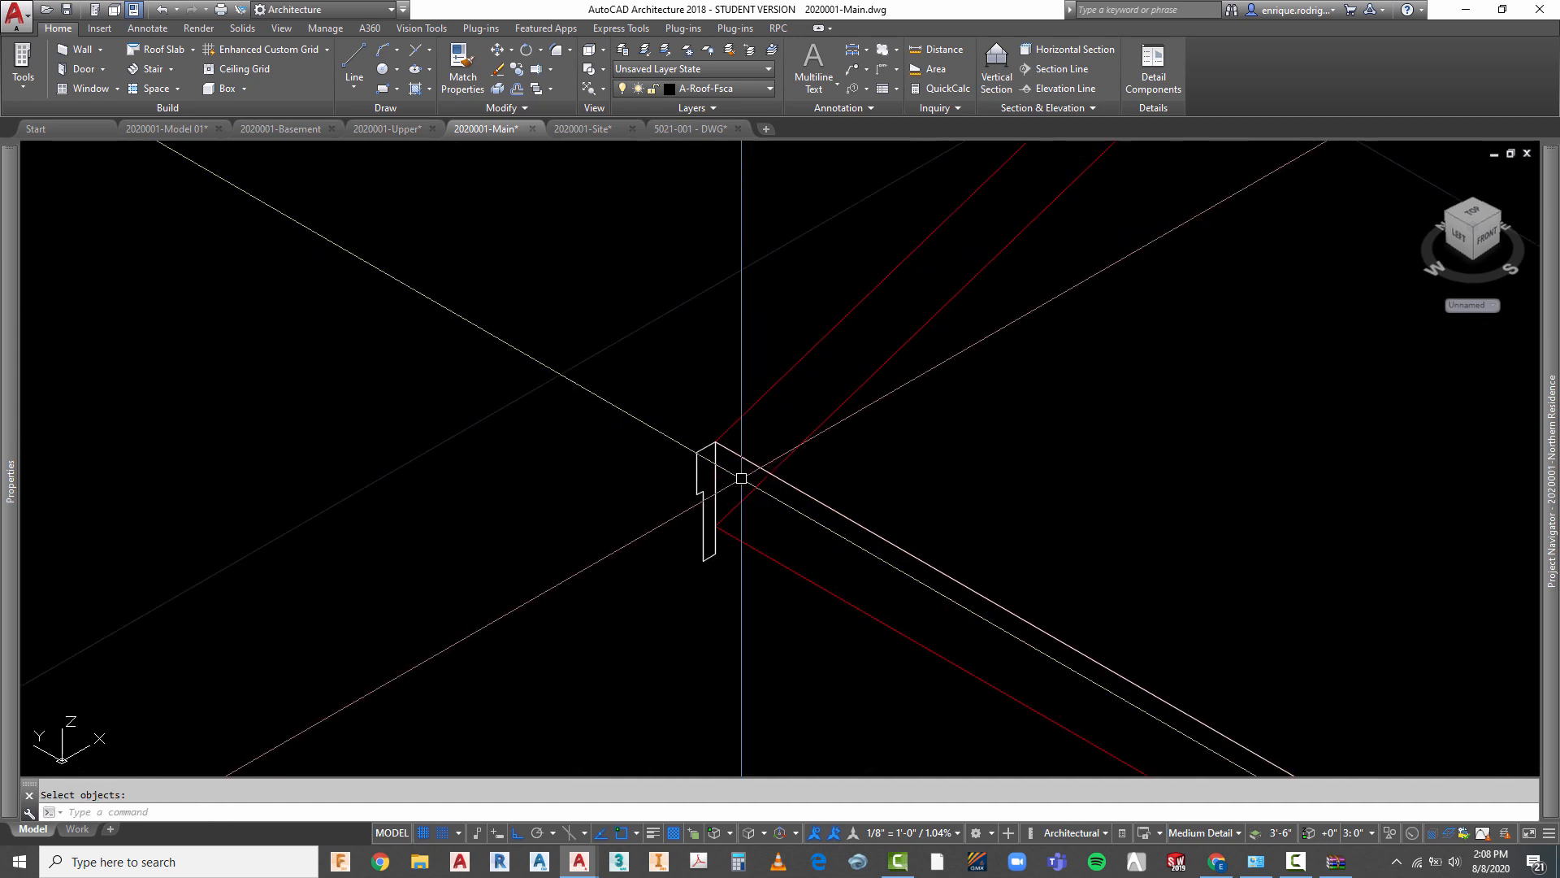
pyautogui.press('Escape')
pyautogui.rightClick(634, 343)
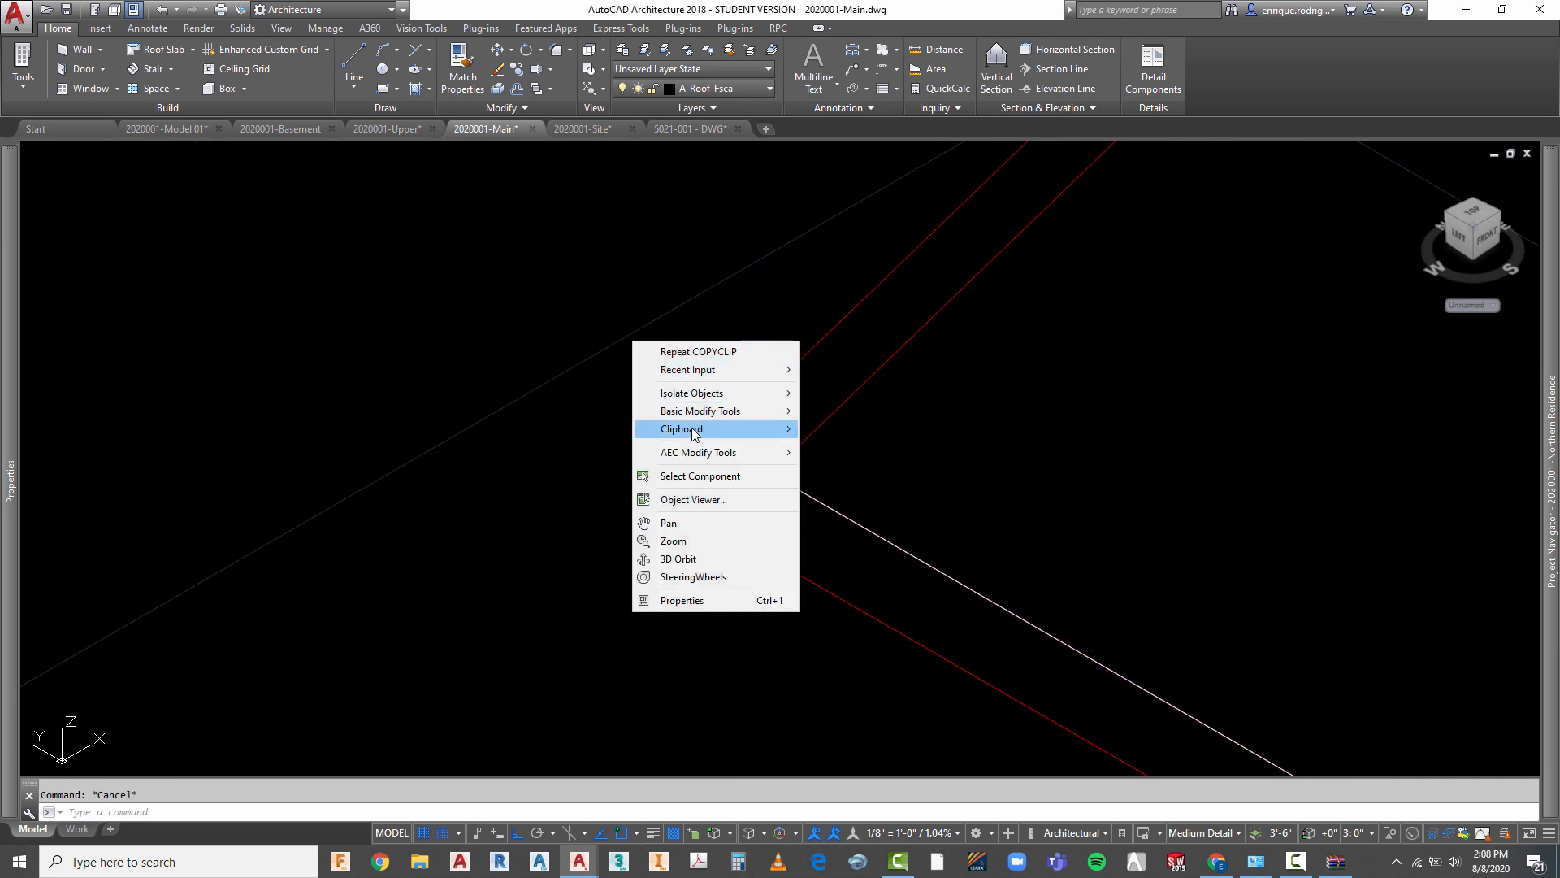
pyautogui.moveTo(695, 433)
pyautogui.click(862, 470)
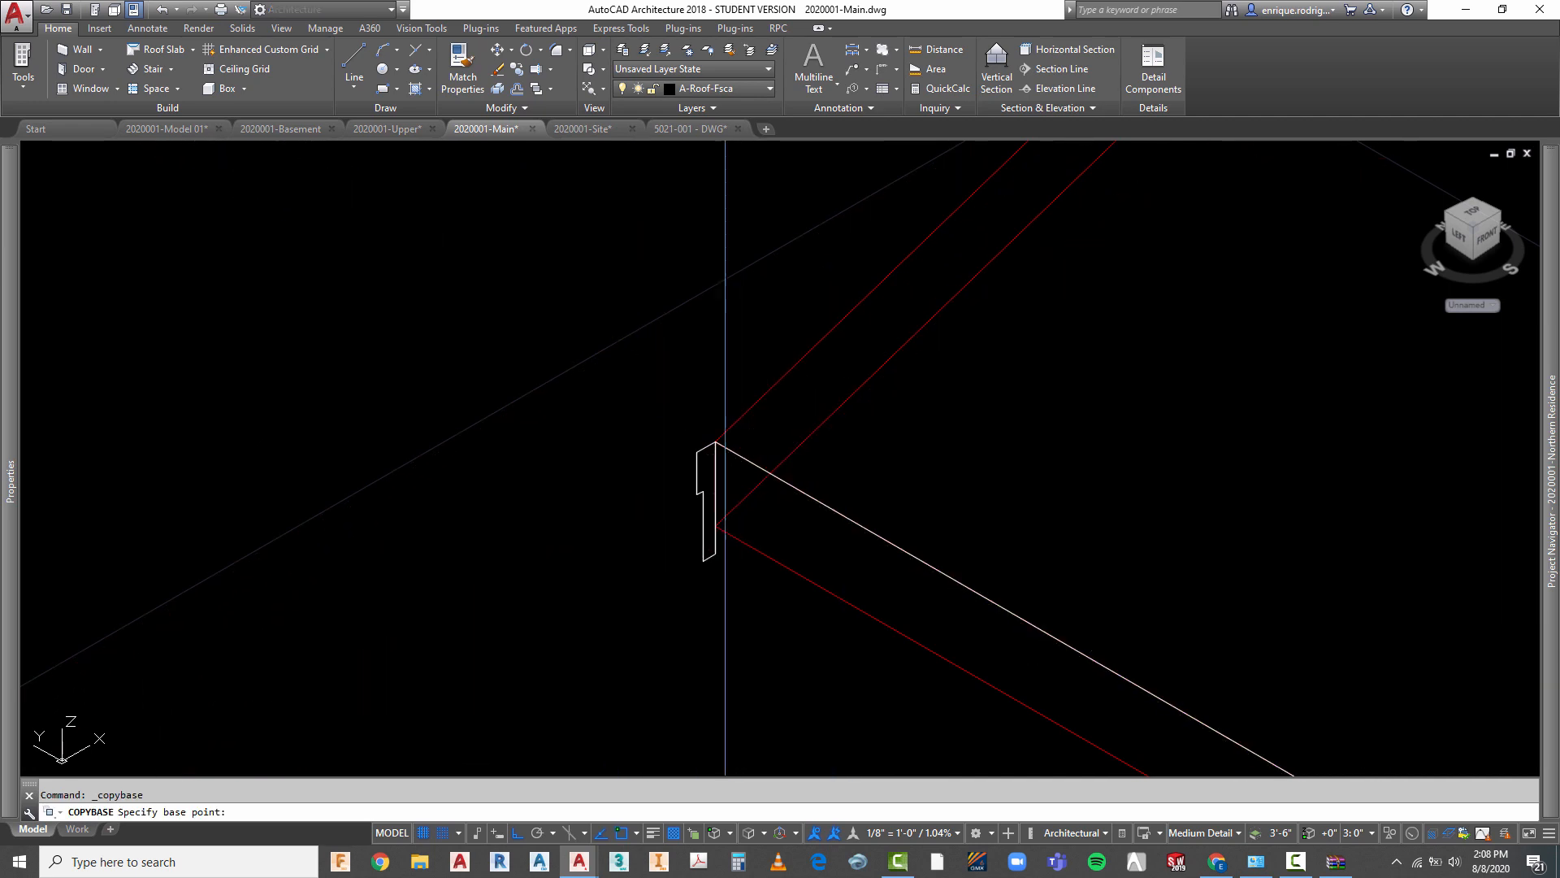
pyautogui.click(714, 442)
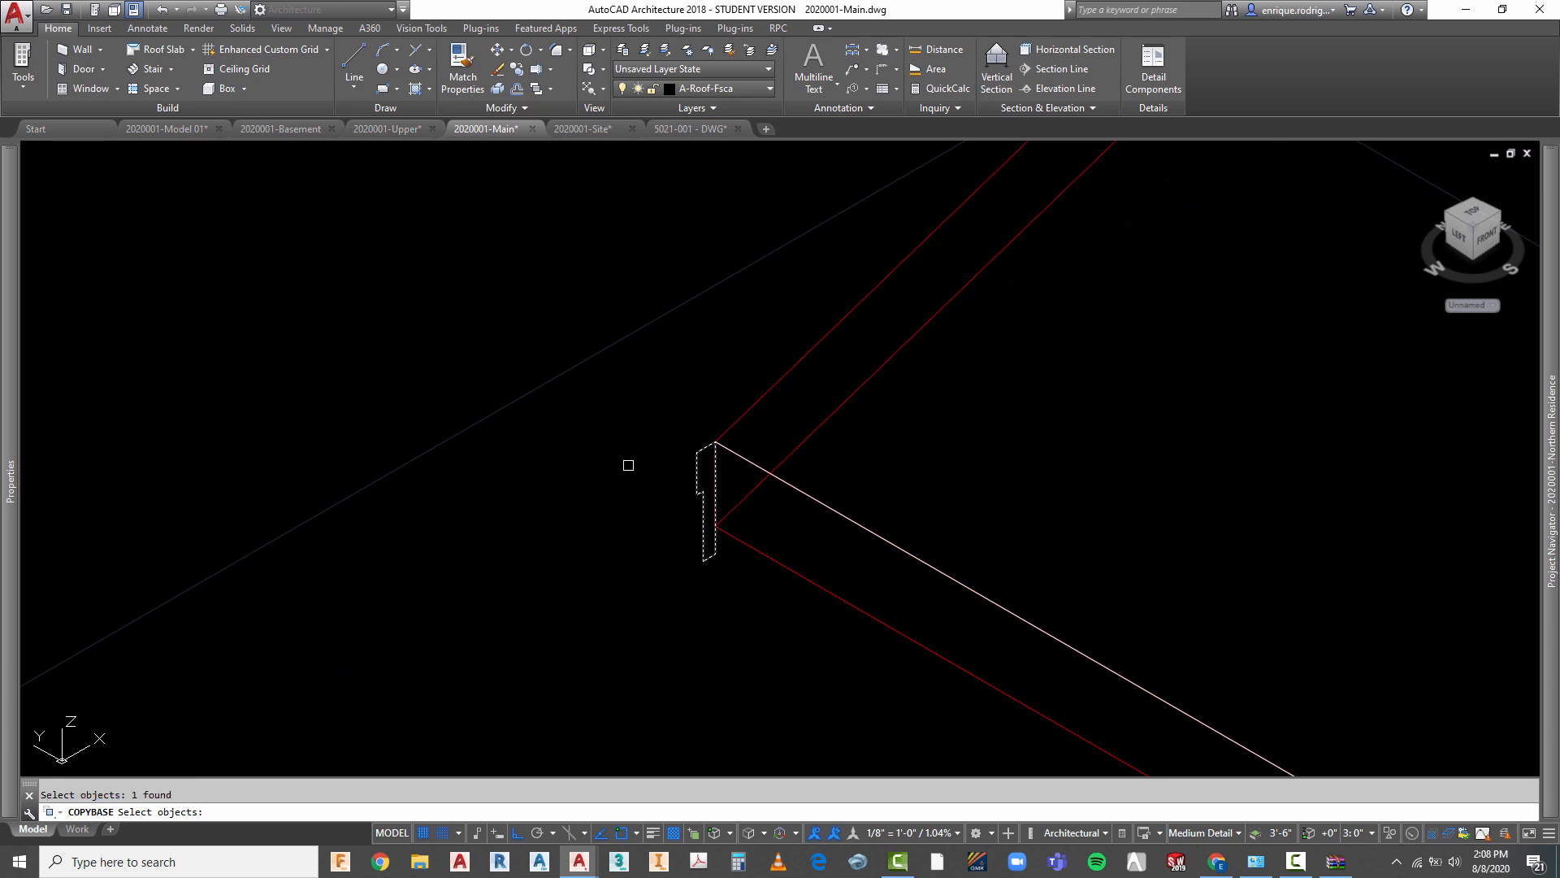
pyautogui.press('Return')
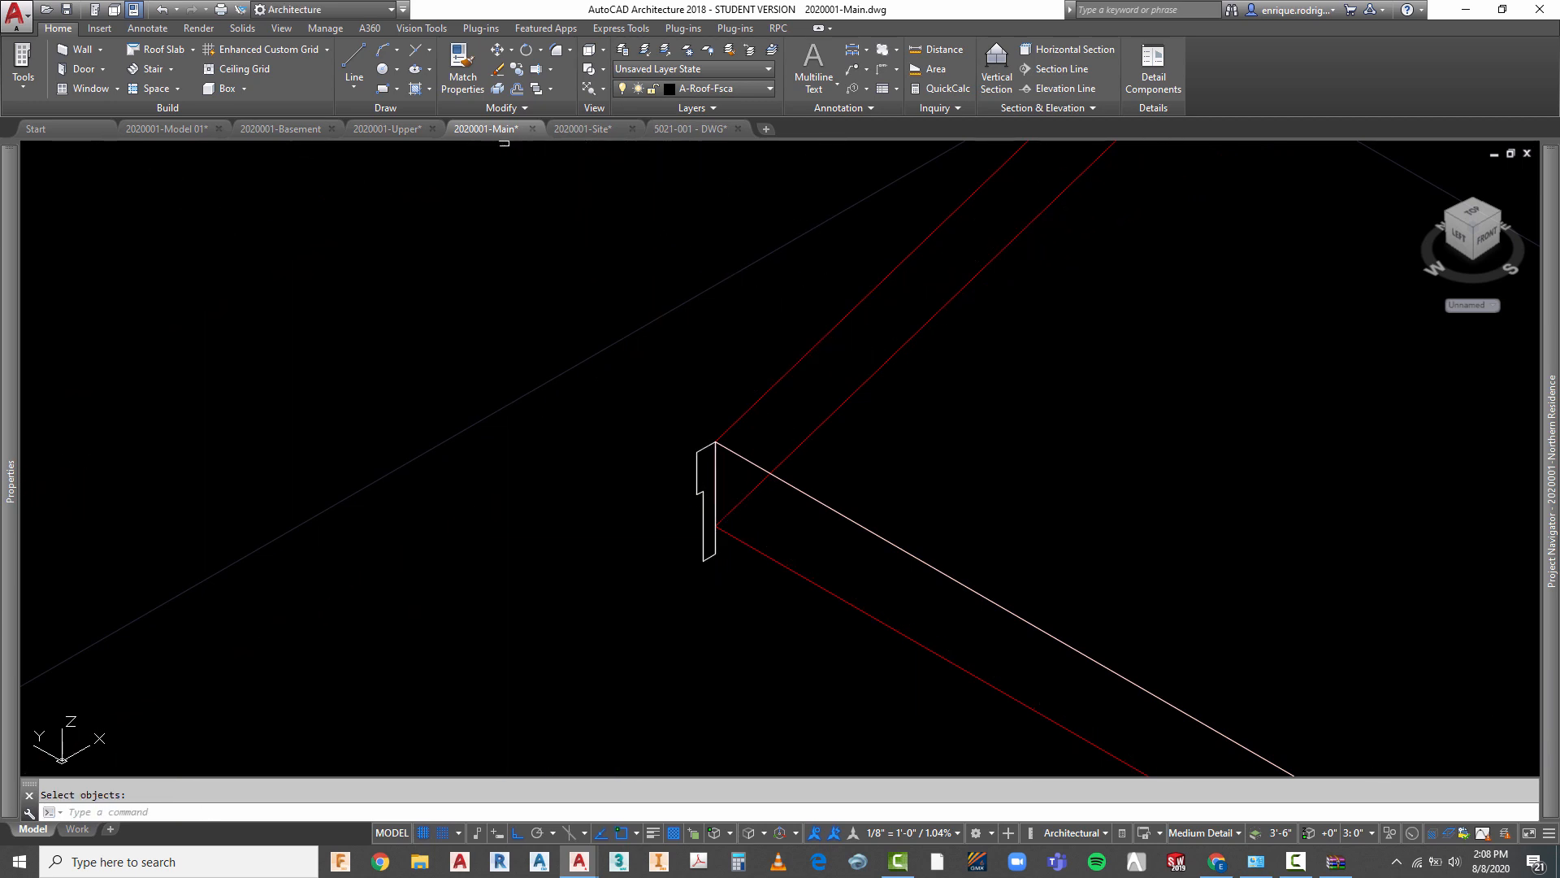
# - Switch to the 2020001-Upper drawing and paste the fascia profile in 3D onto the north eave's top edge
pyautogui.click(373, 128)
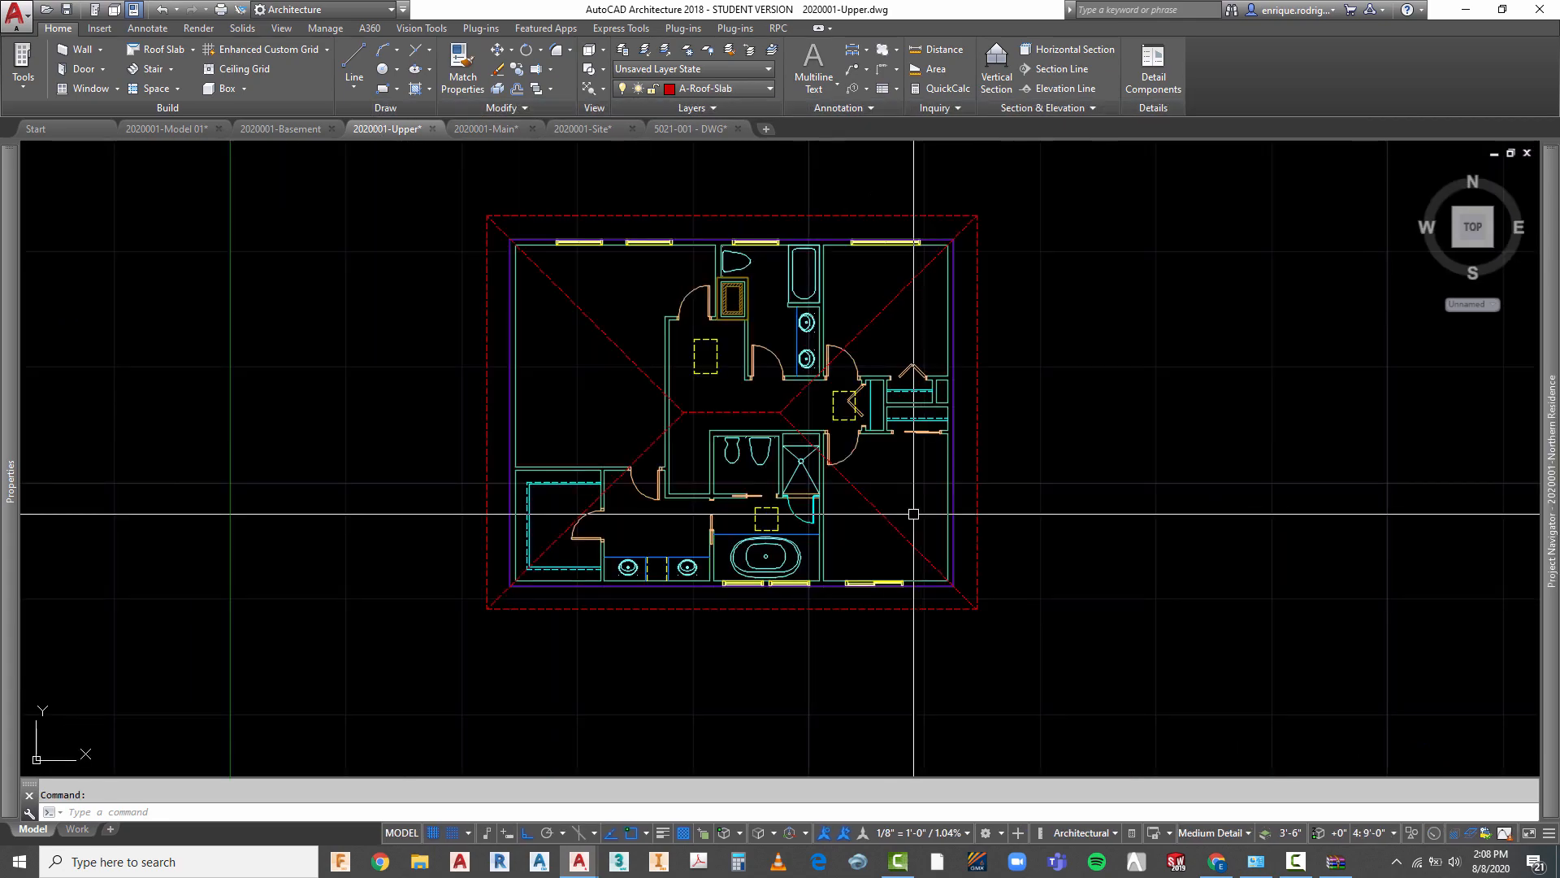
pyautogui.rightClick(1079, 379)
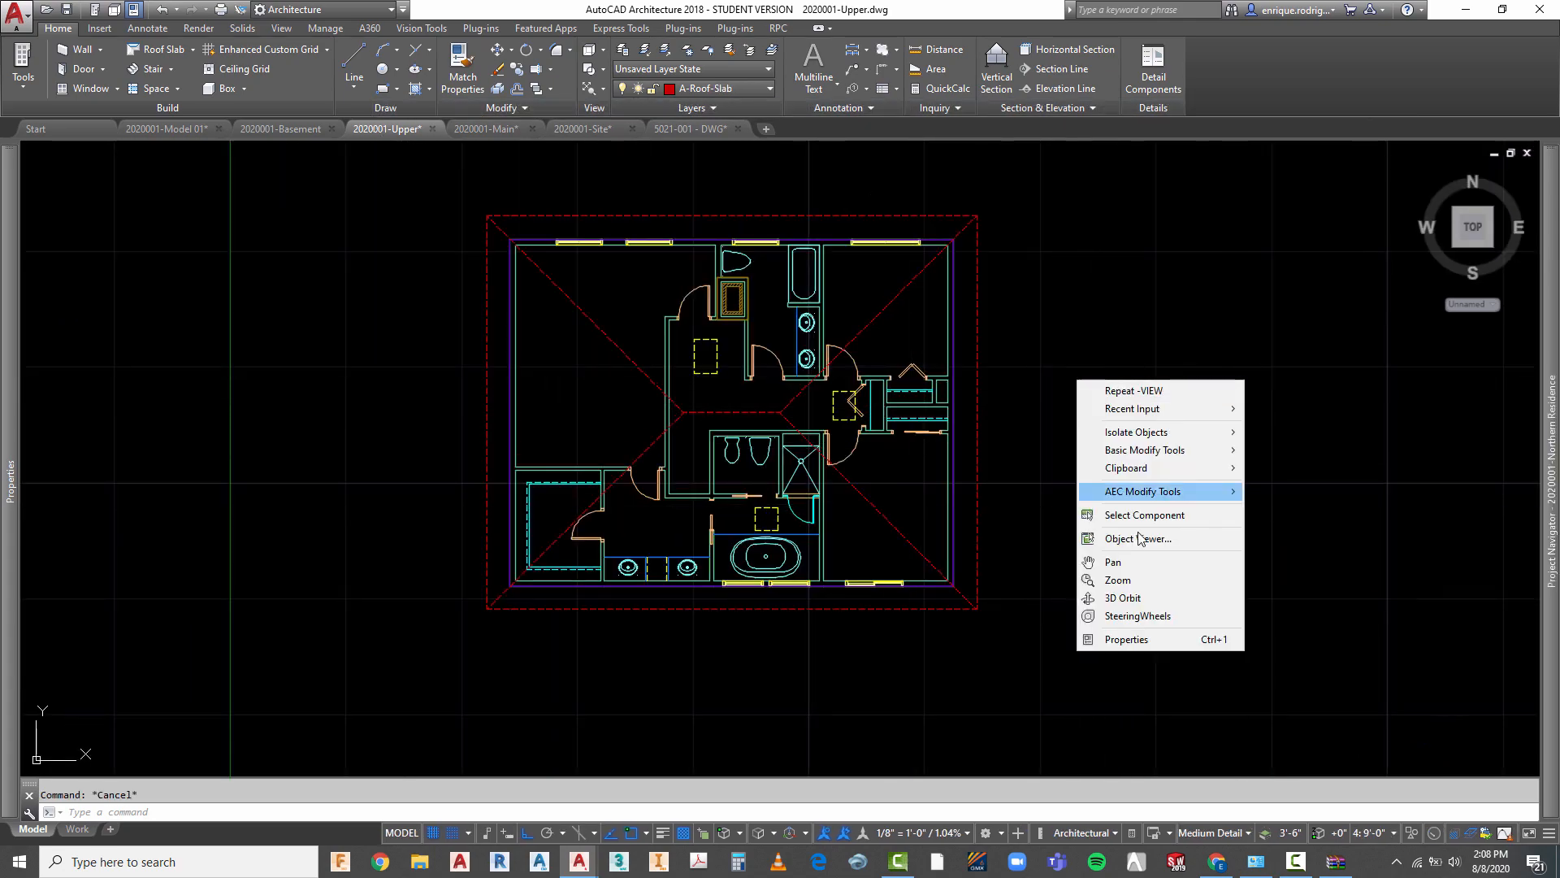
pyautogui.click(1124, 598)
pyautogui.moveTo(1121, 593); pyautogui.dragTo(1075, 184)
pyautogui.press('Escape')
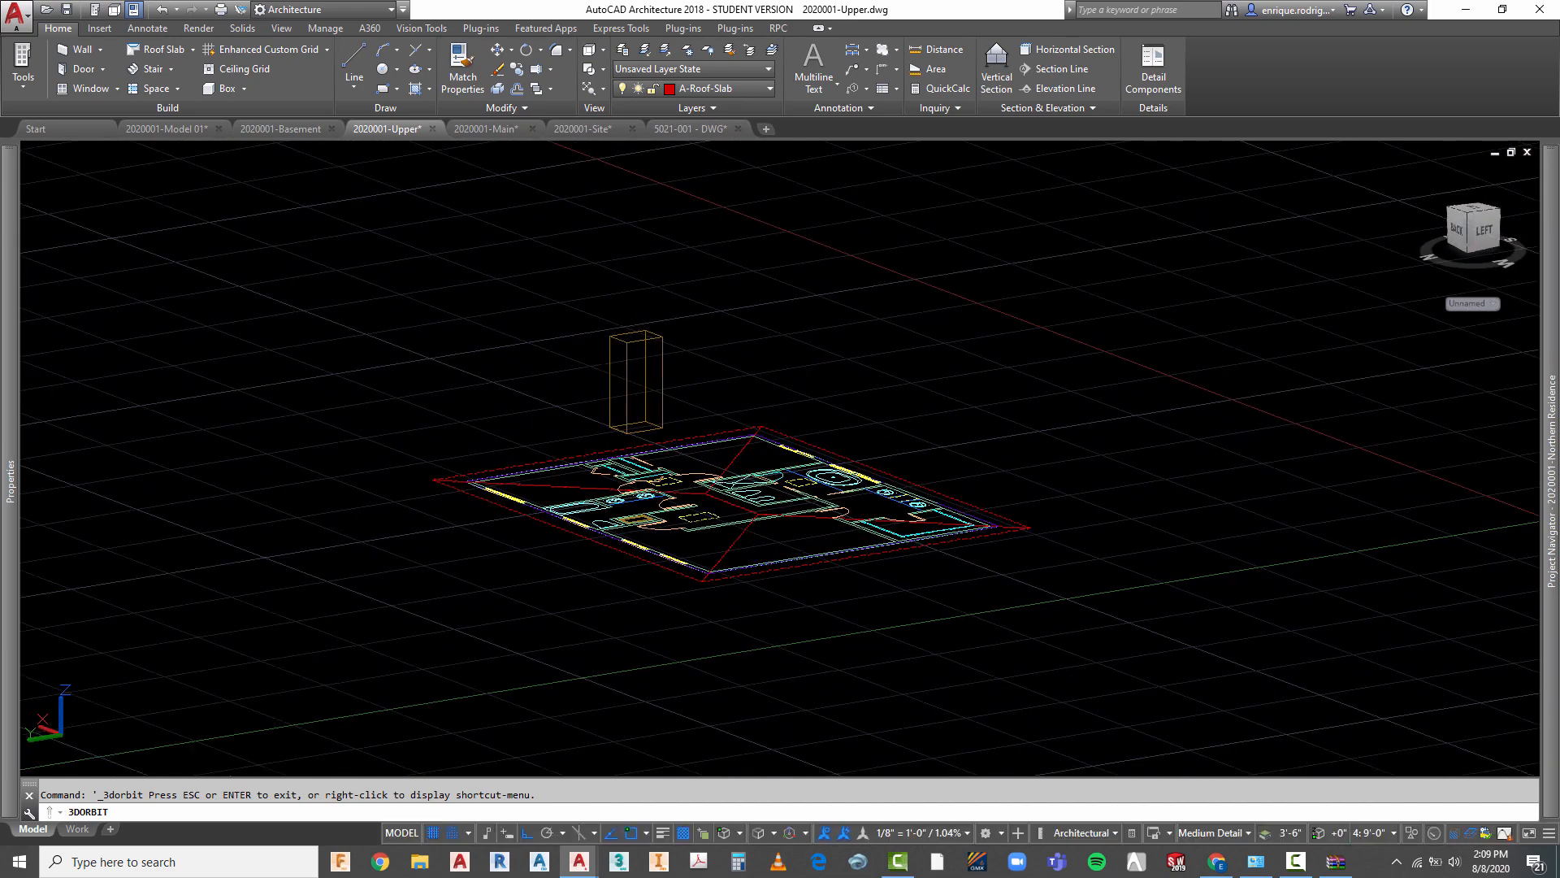
pyautogui.scroll(3, 593, 449)
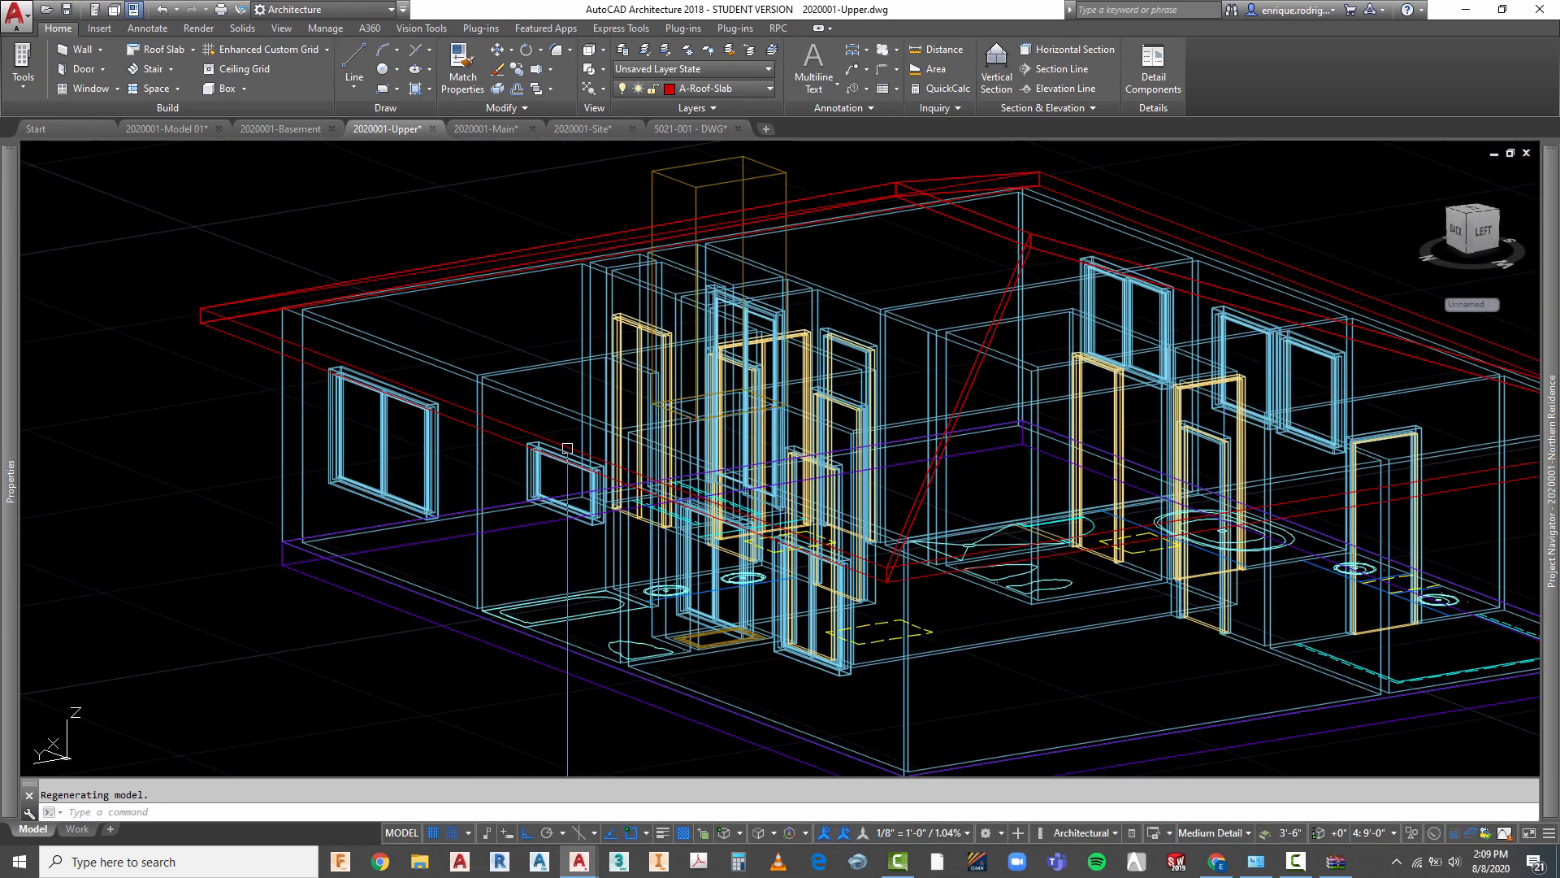
pyautogui.rightClick(352, 317)
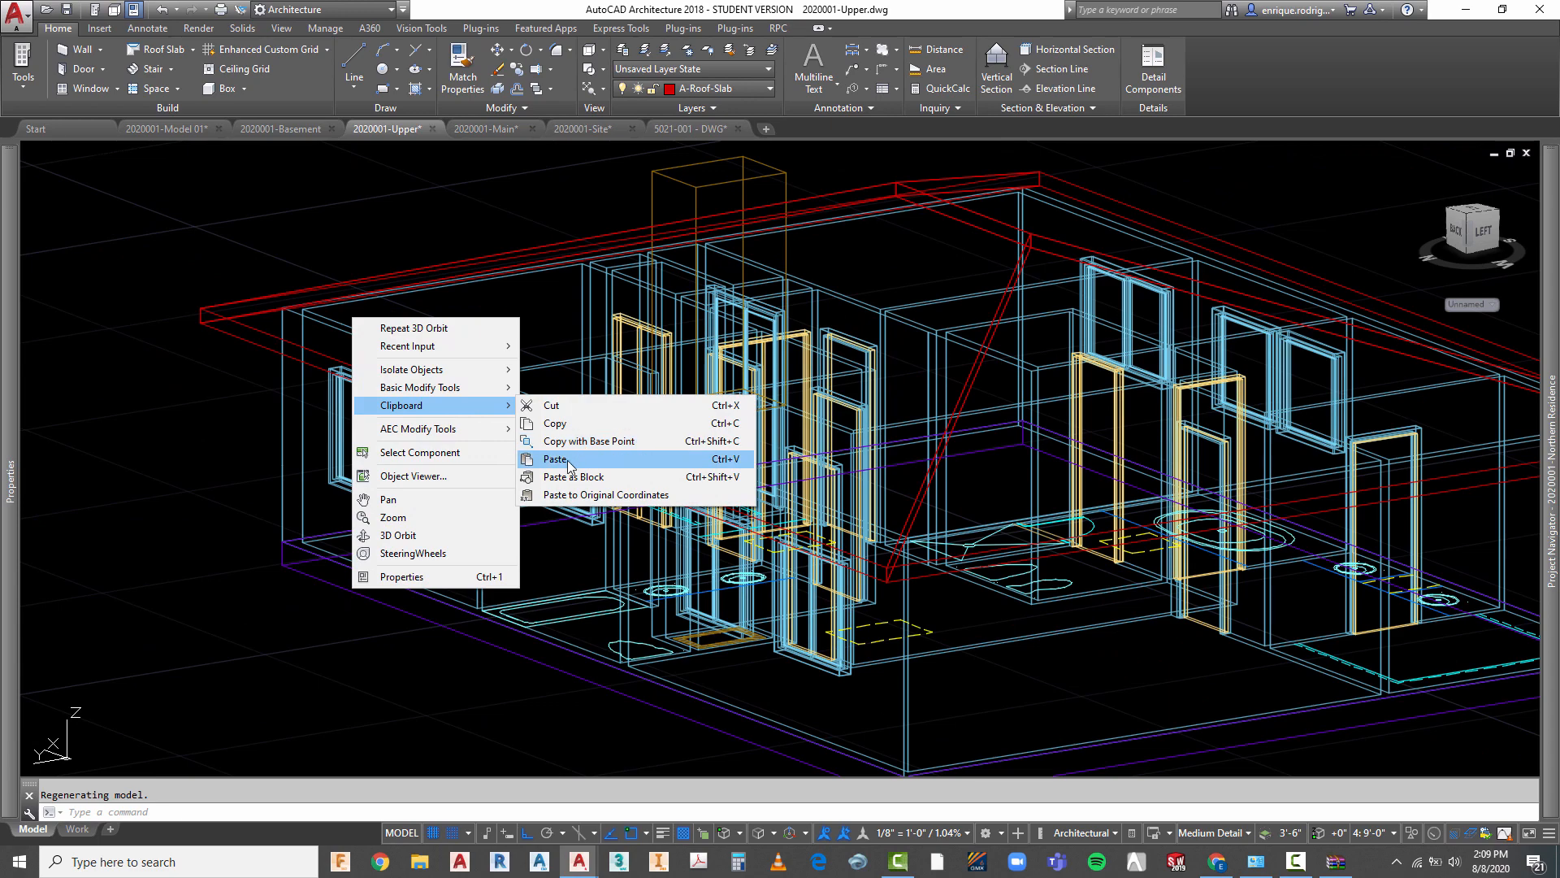
pyautogui.click(569, 460)
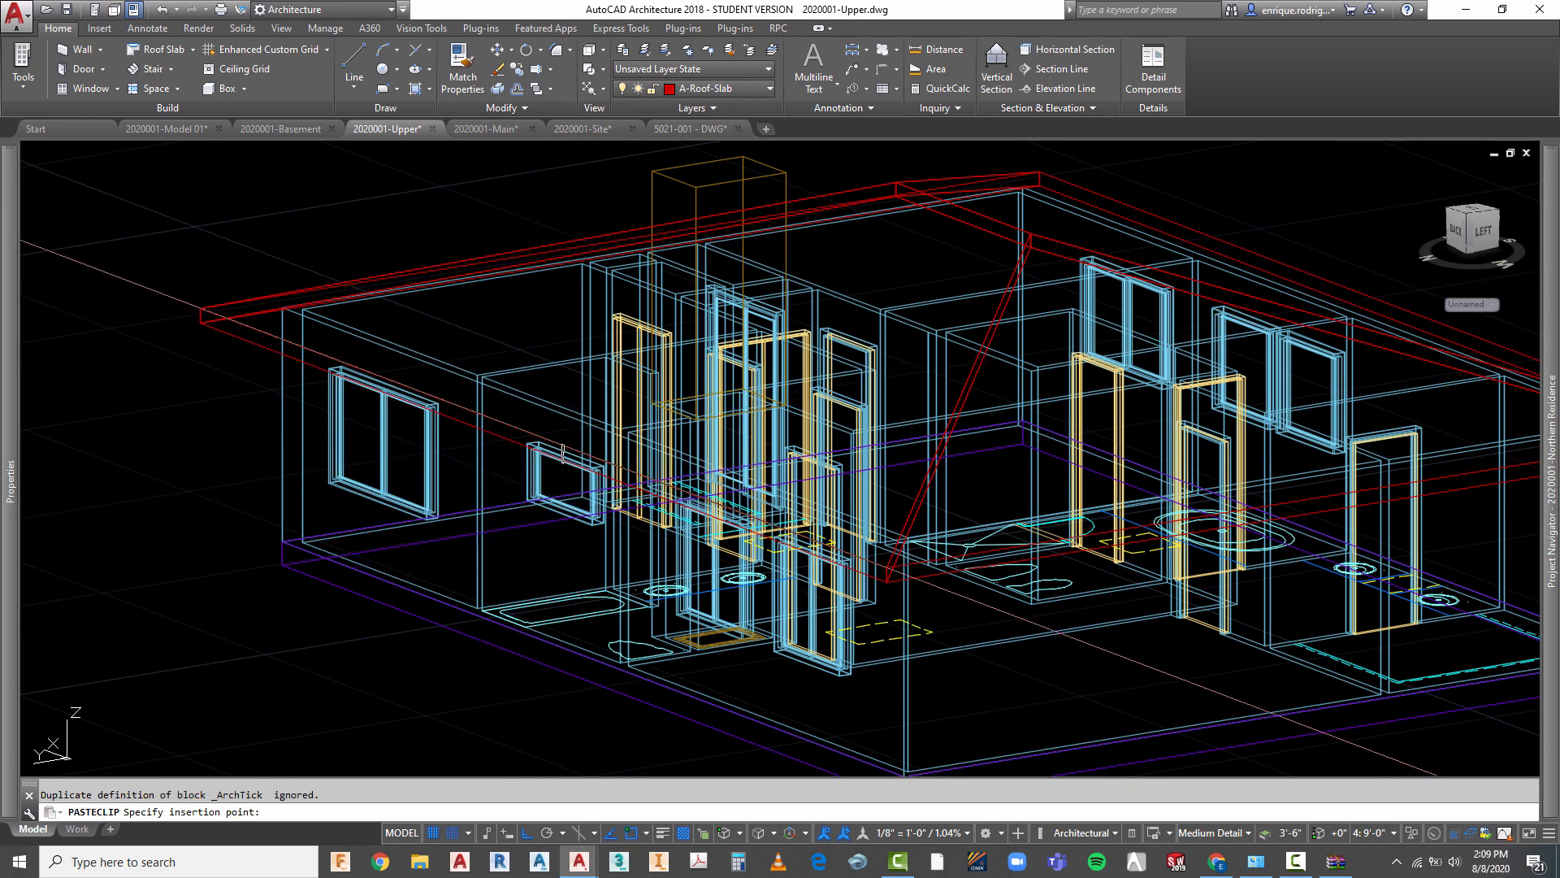
pyautogui.scroll(6, 563, 451)
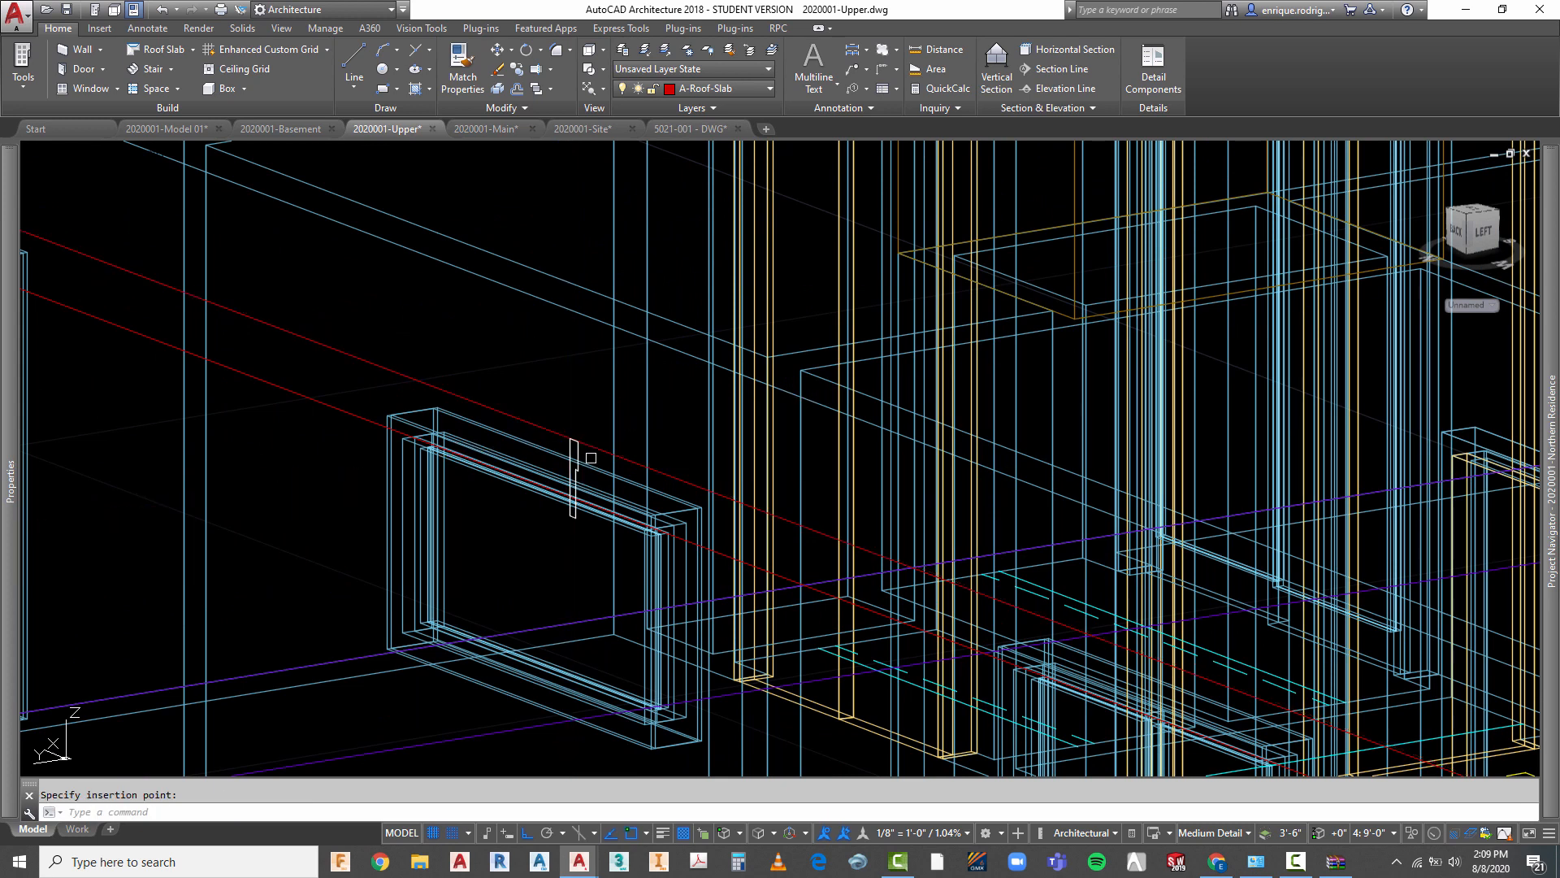
pyautogui.scroll(4, 589, 451)
pyautogui.press('Escape')
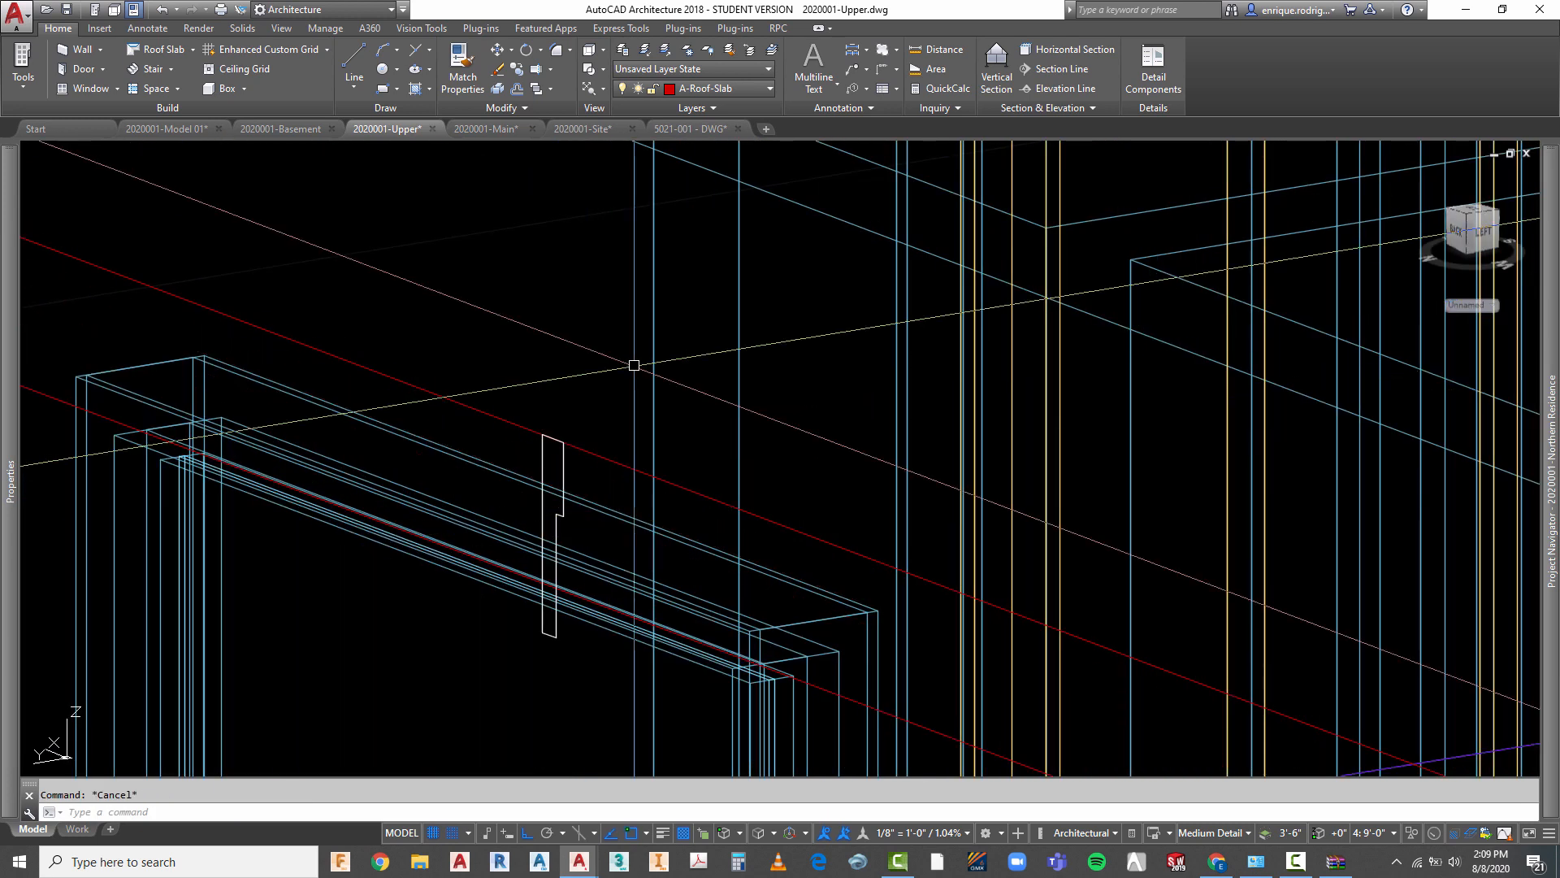
# - Rotate the pasted profile a quarter turn clockwise in plan about its corner on the north eave, so it projects outward from the roof
pyautogui.press('Return')
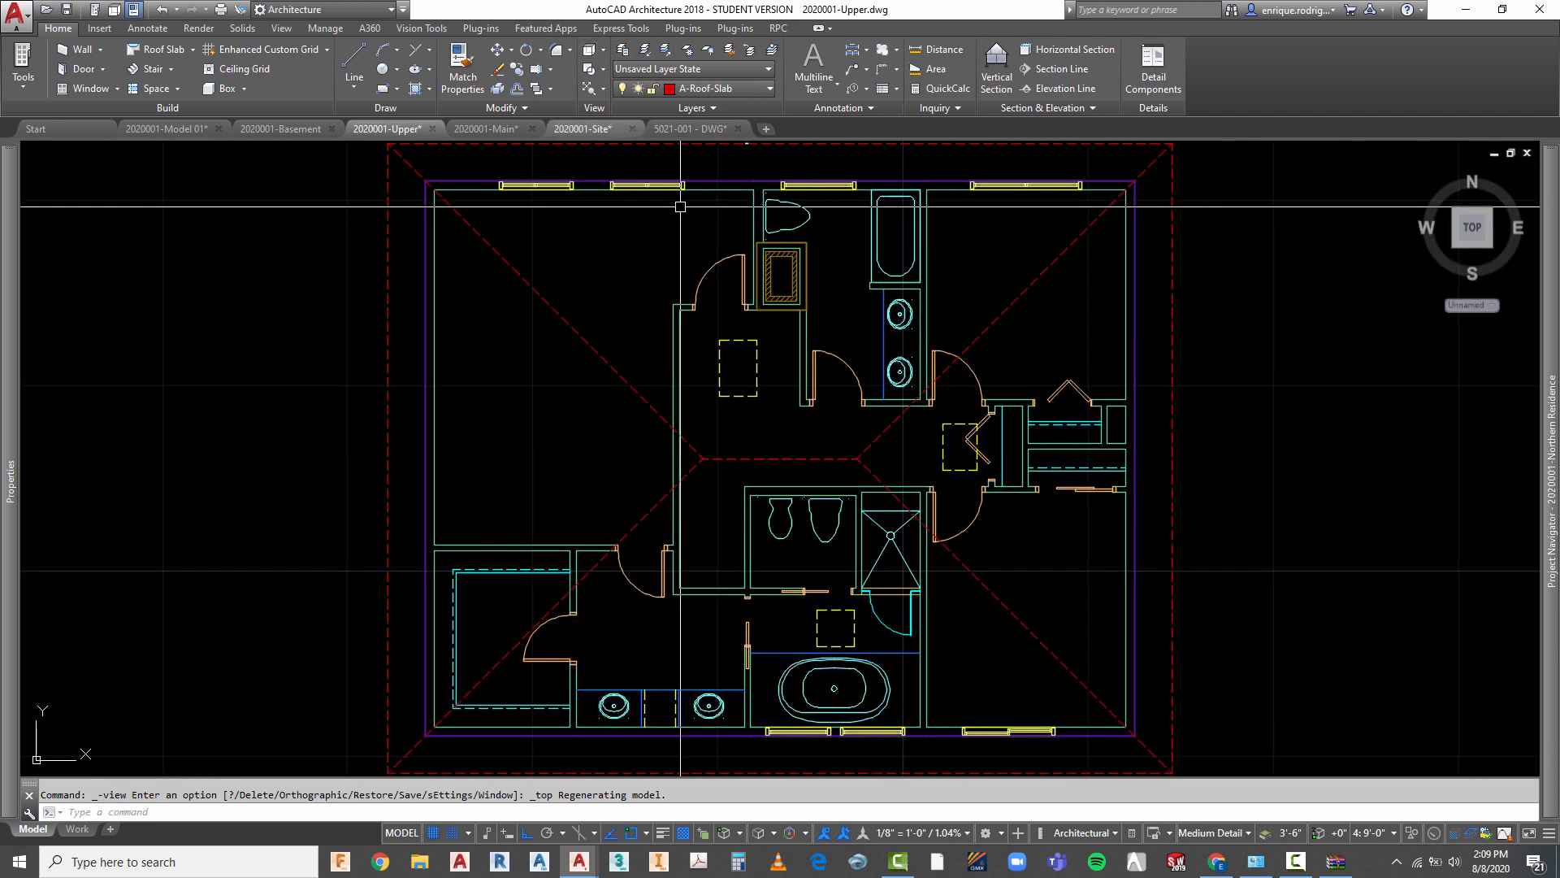
pyautogui.click(589, 51)
pyautogui.scroll(10, 758, 280)
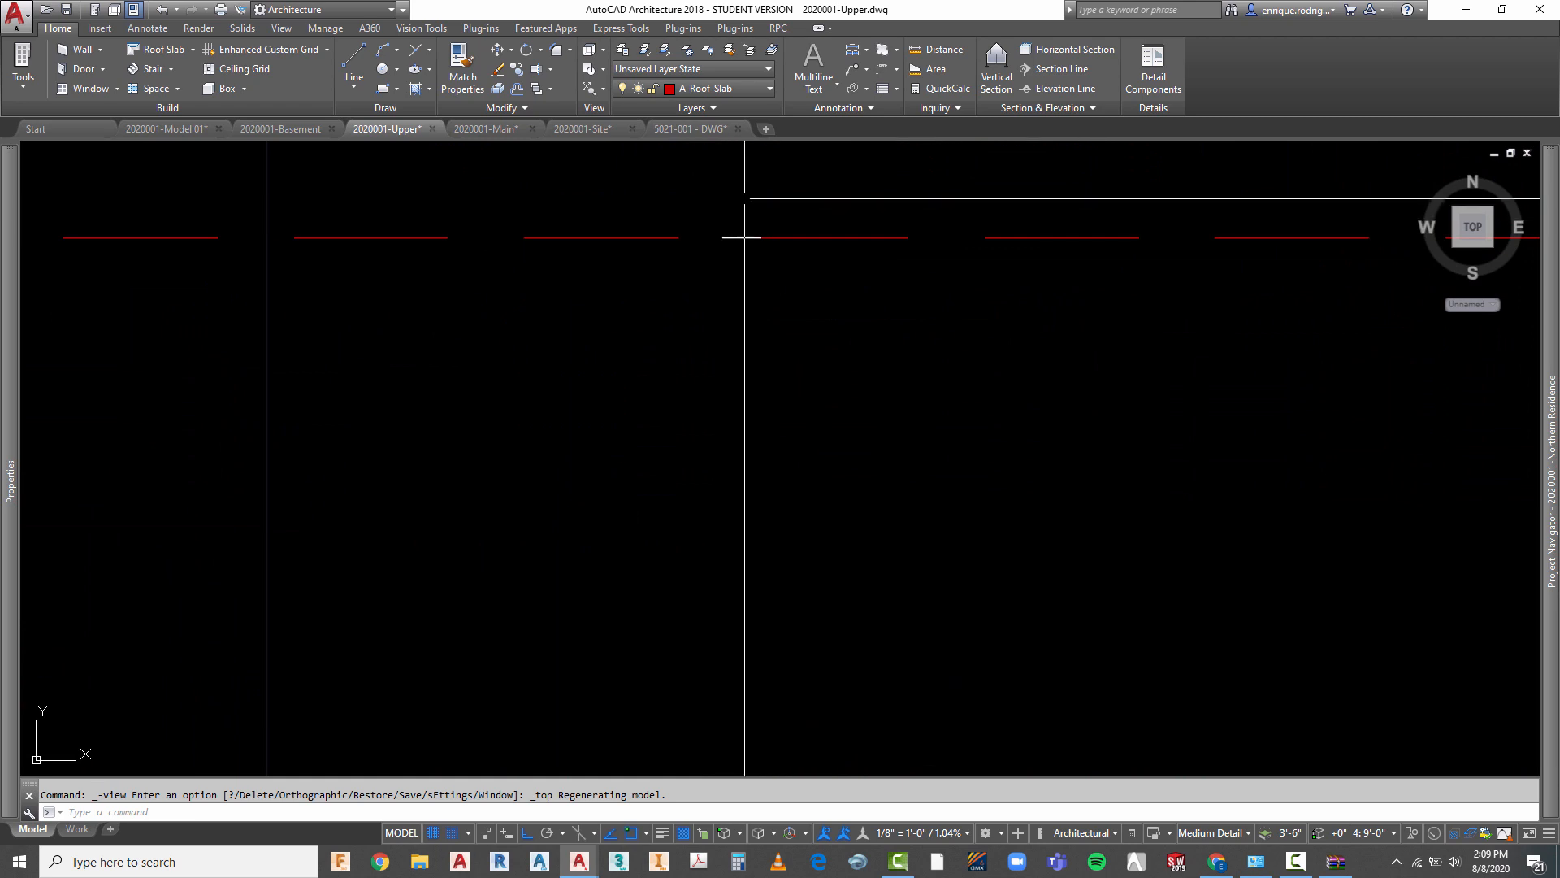
pyautogui.press('Escape')
pyautogui.write('r')
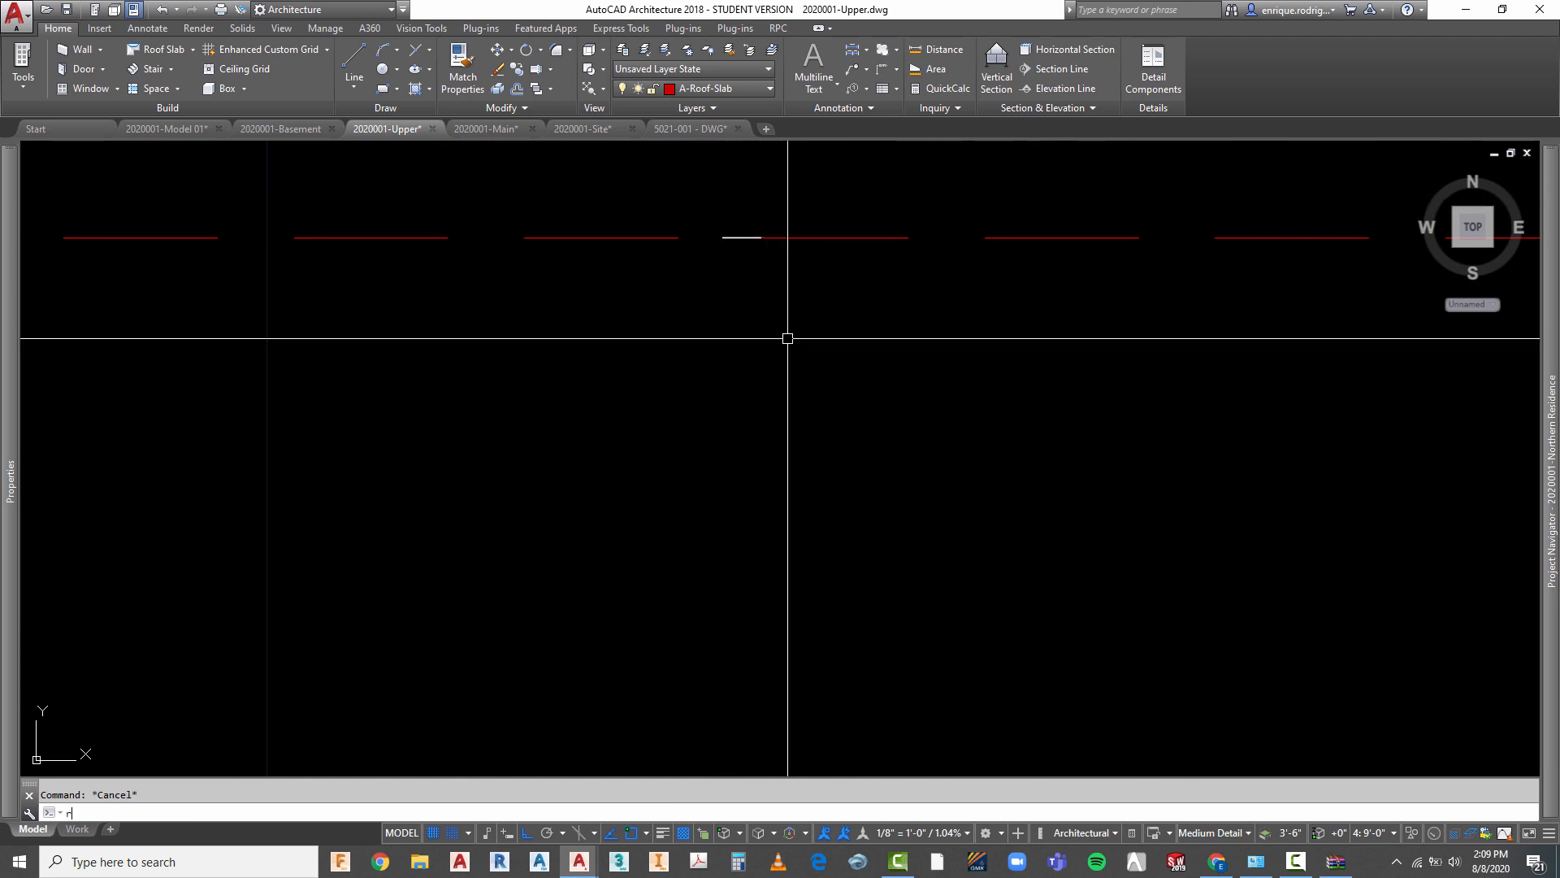
pyautogui.write('o')
pyautogui.press('Return')
pyautogui.click(735, 228)
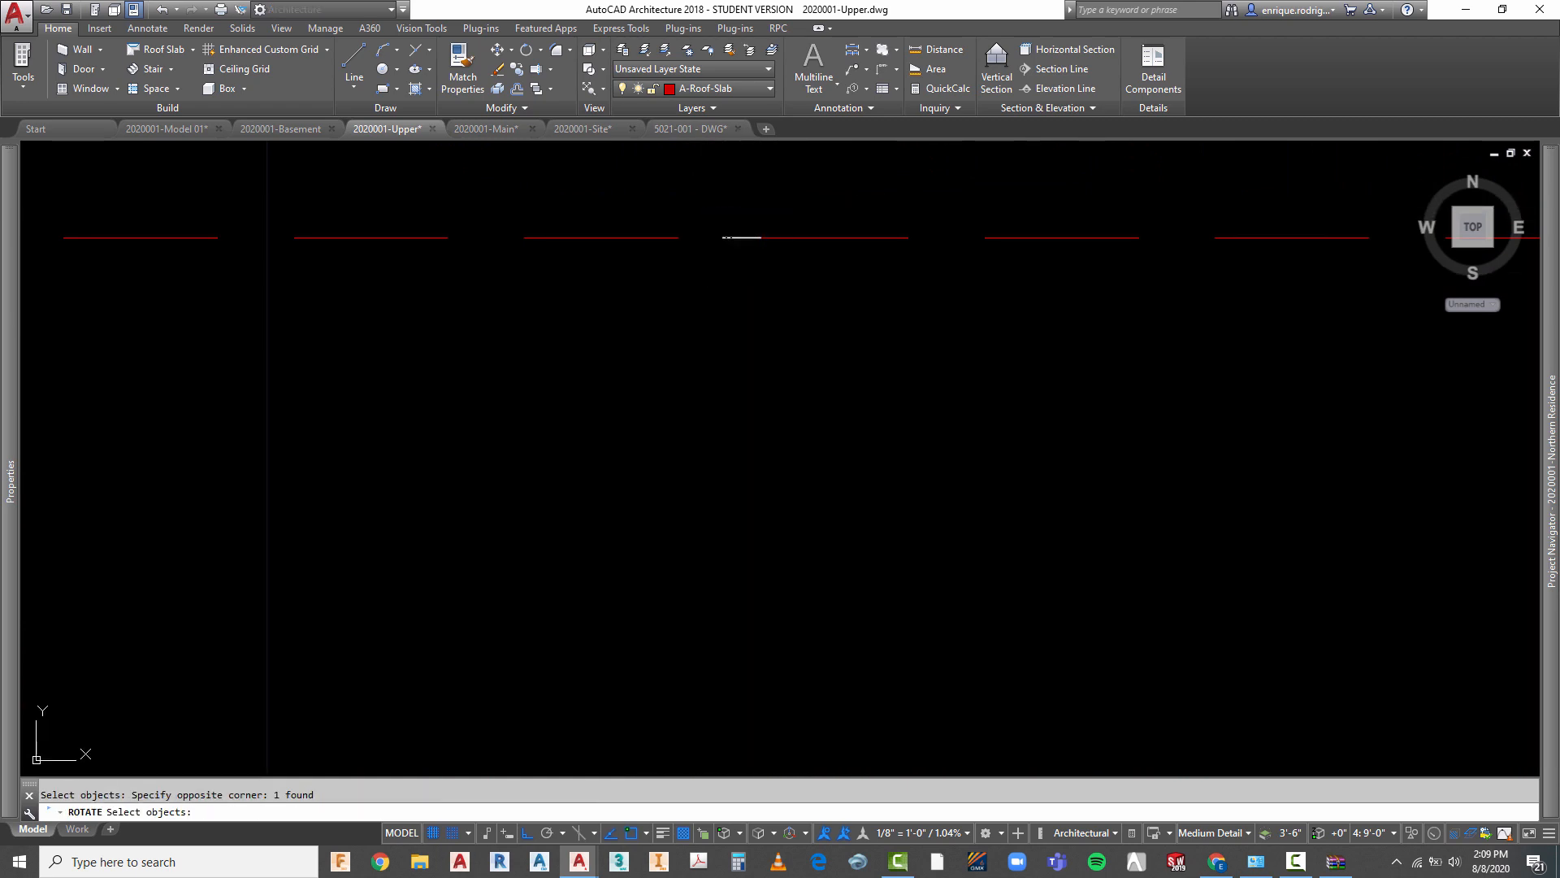
pyautogui.press('Return')
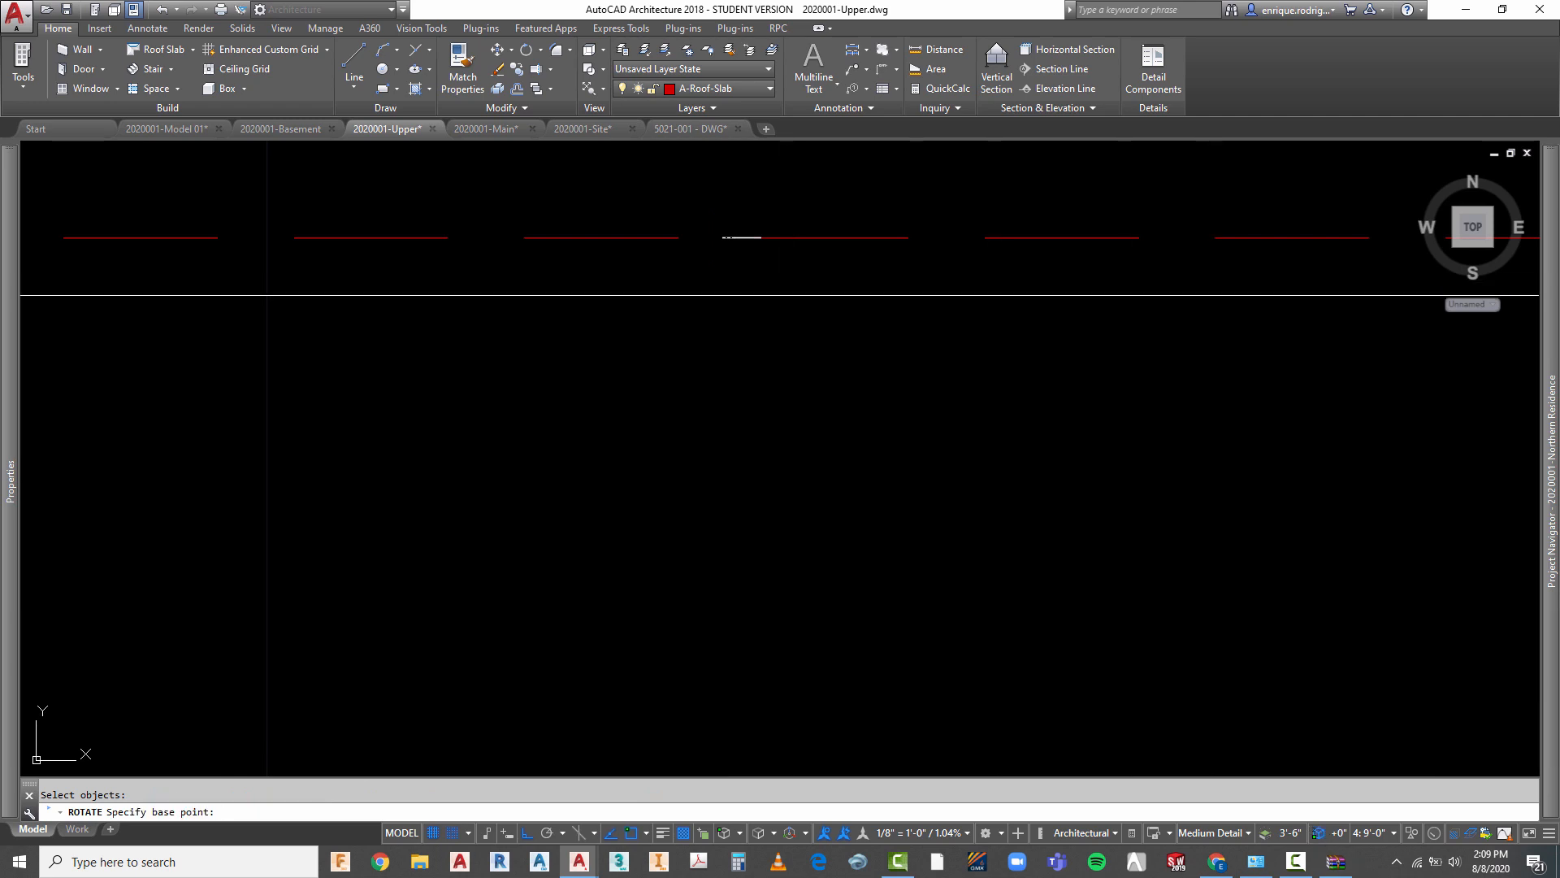
pyautogui.scroll(4, 761, 233)
pyautogui.click(745, 238)
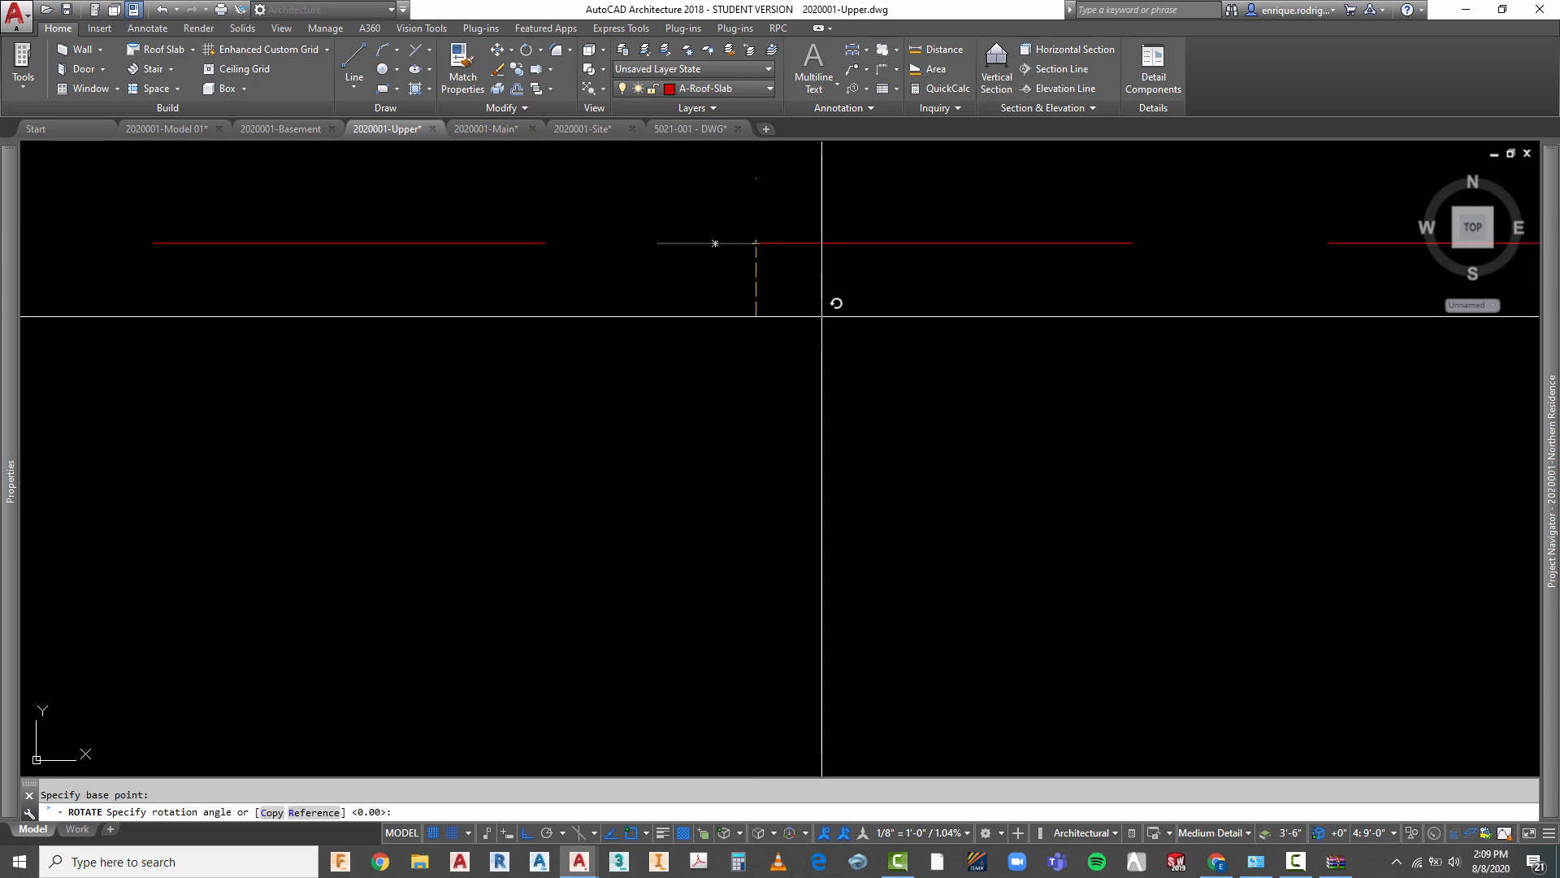
pyautogui.click(766, 436)
pyautogui.scroll(-5, 812, 373)
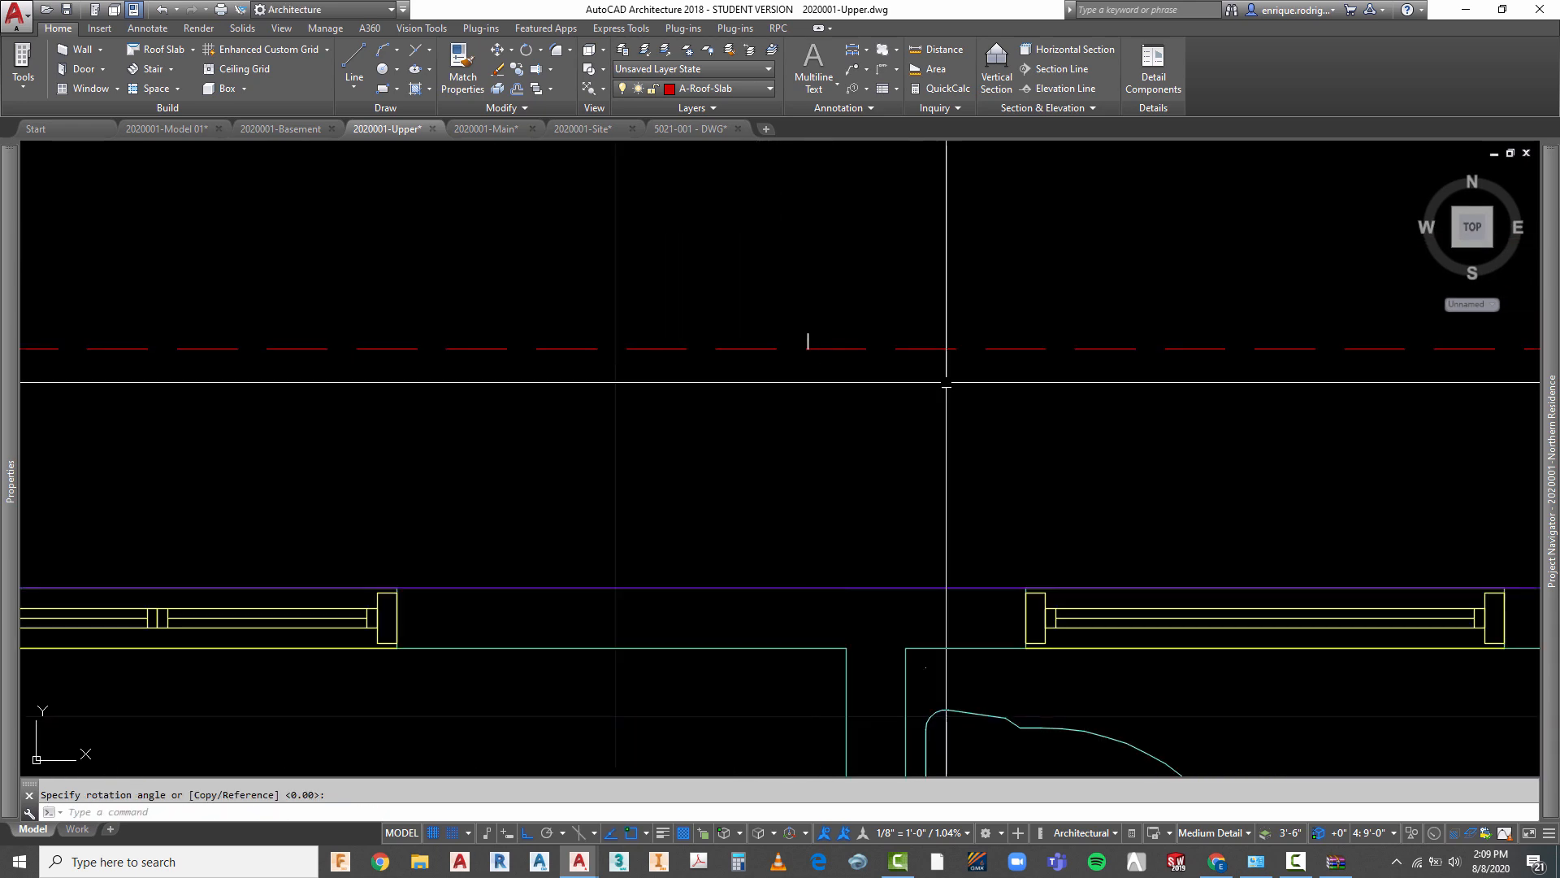
pyautogui.press('Escape')
# - Check the rotated profile against the north eave in 3D and in plan, and save the 2020001-Upper drawing
pyautogui.click(1455, 210)
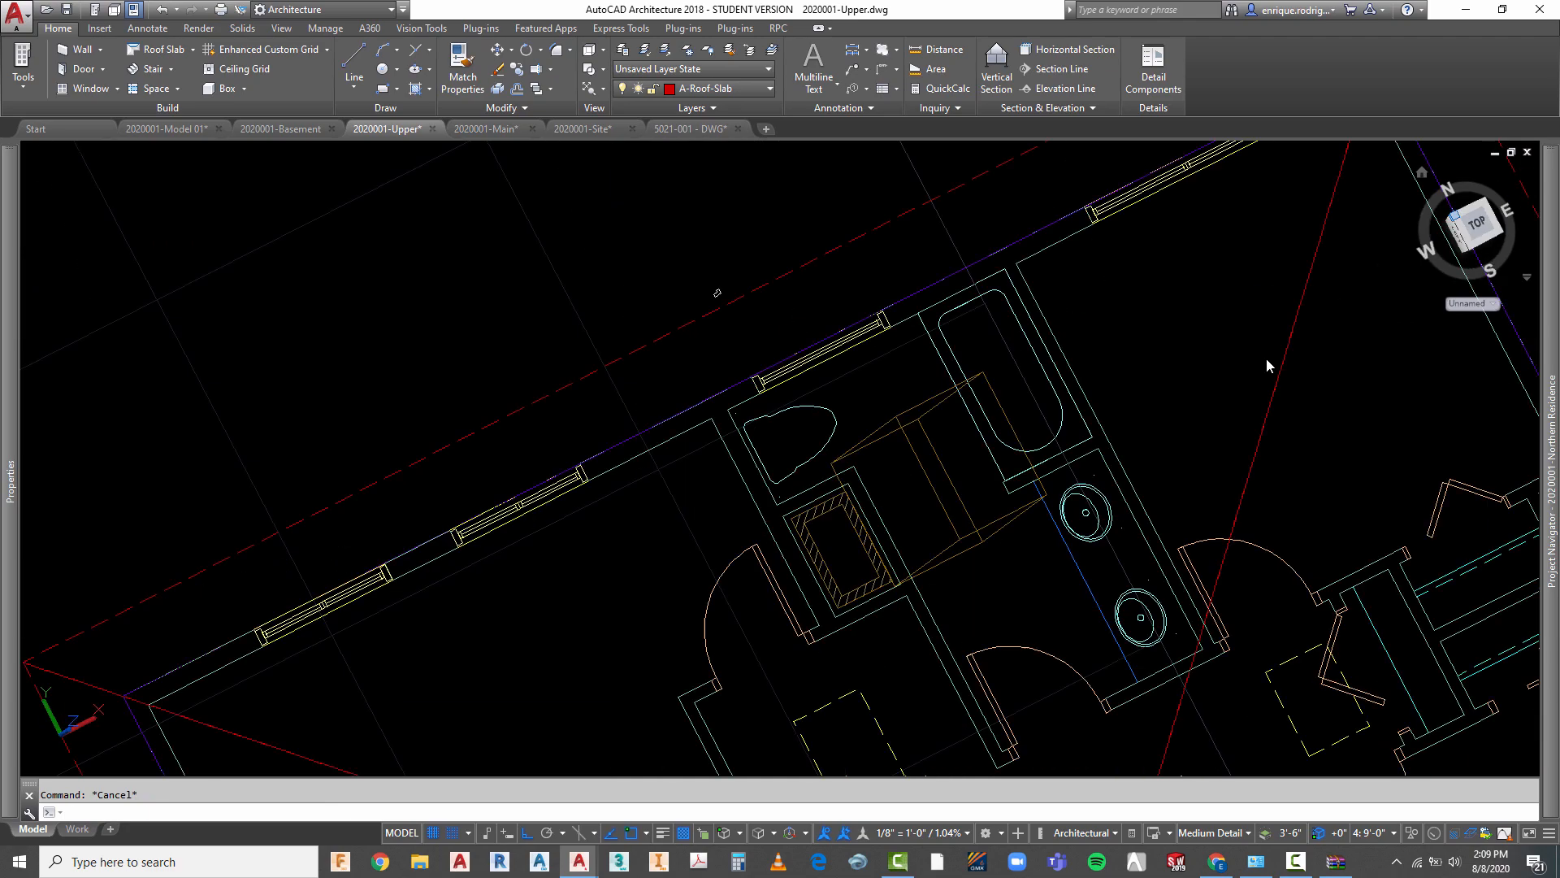
pyautogui.scroll(5, 578, 559)
pyautogui.scroll(5, 617, 578)
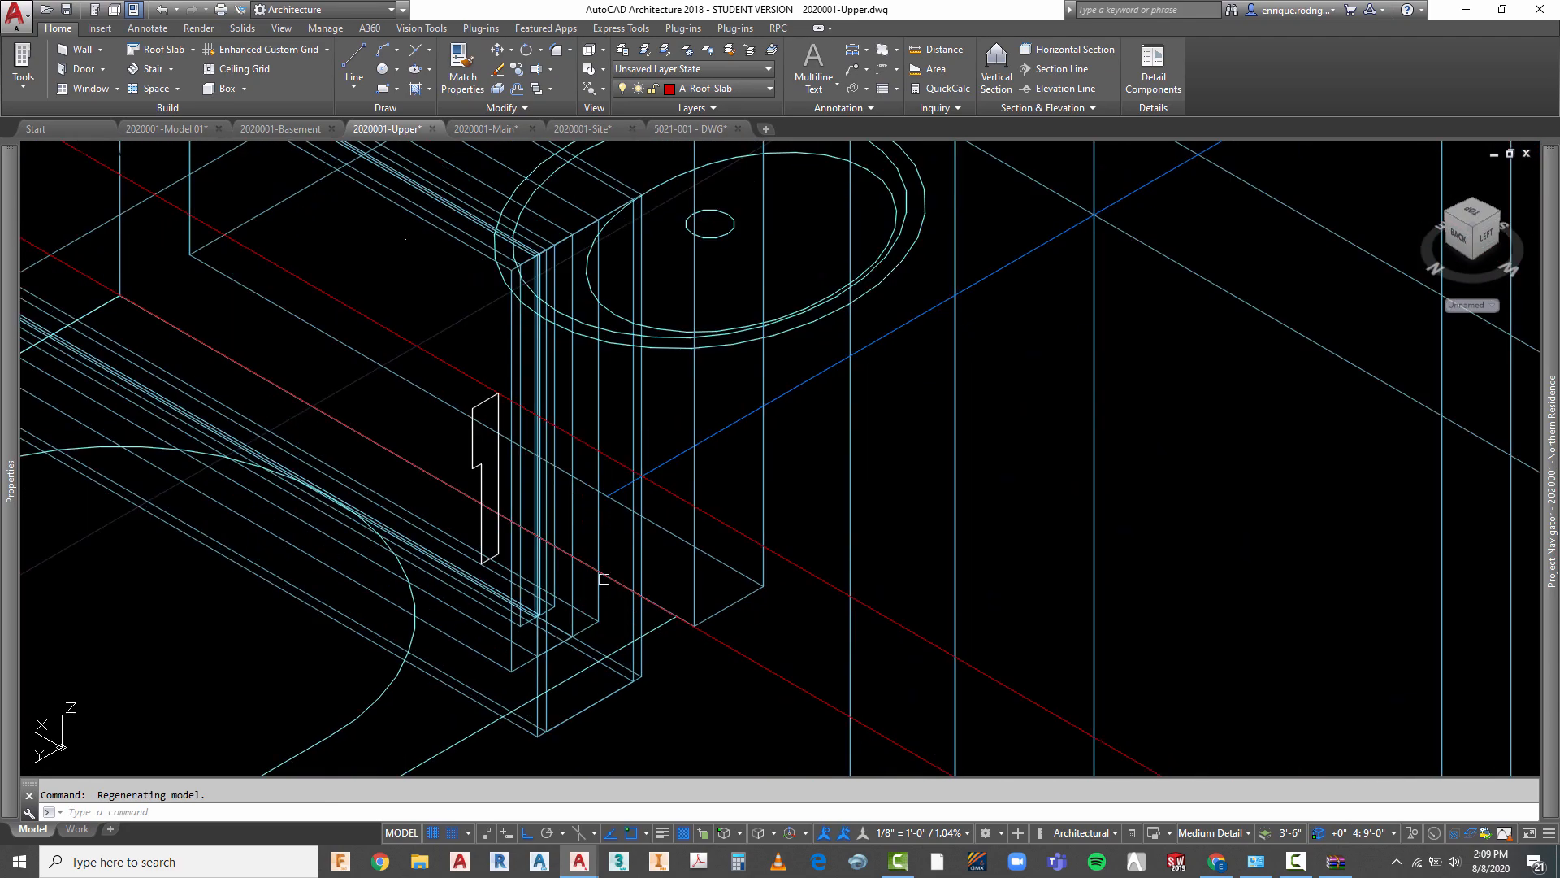
pyautogui.click(591, 54)
pyautogui.scroll(-3, 759, 471)
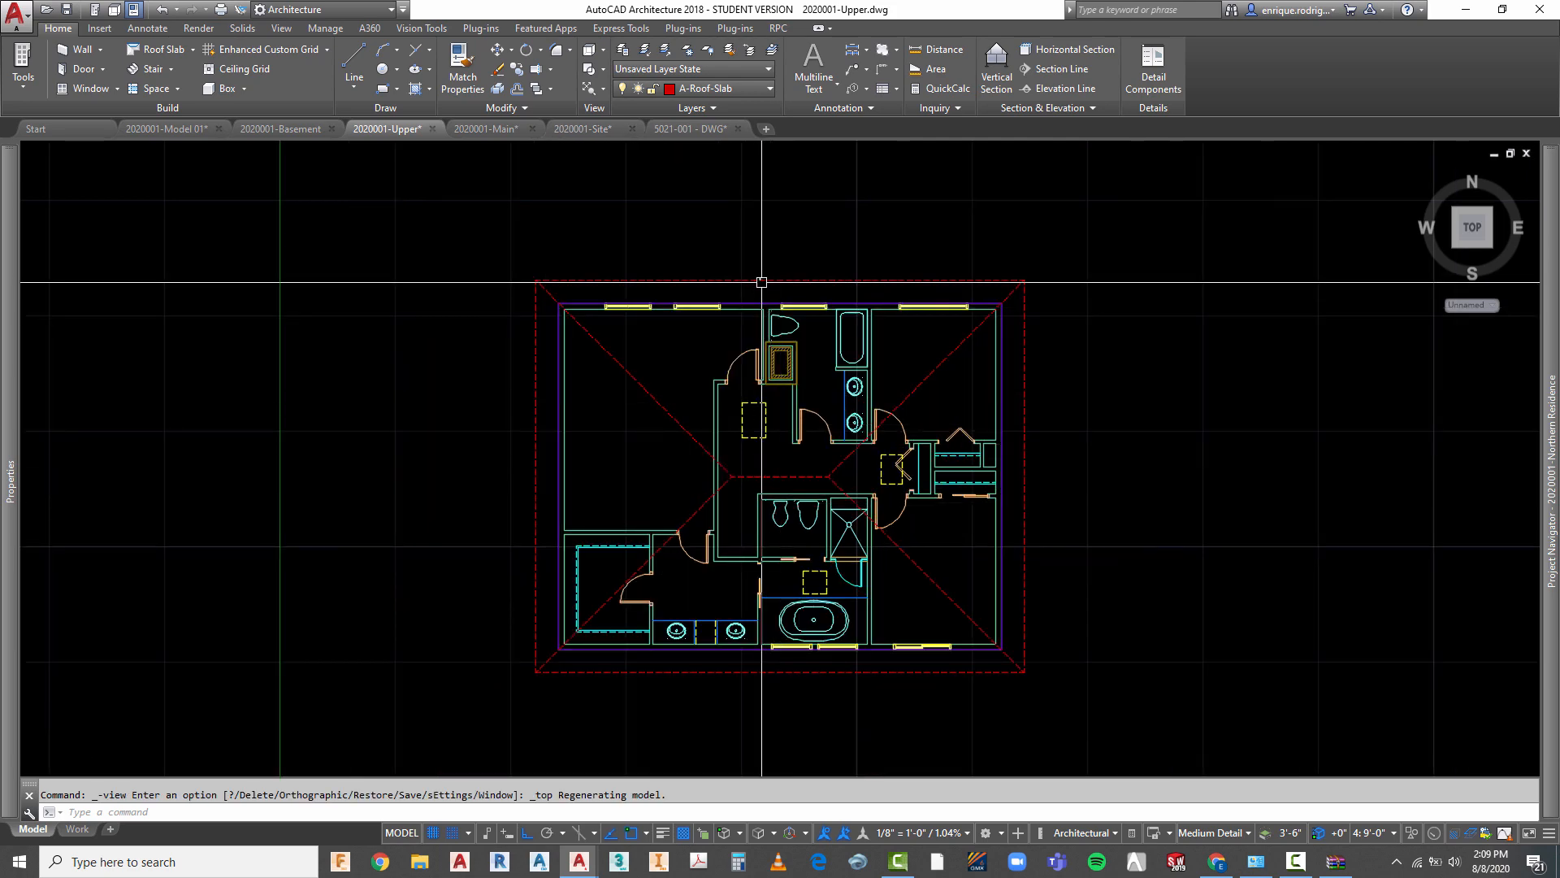
pyautogui.scroll(6, 766, 273)
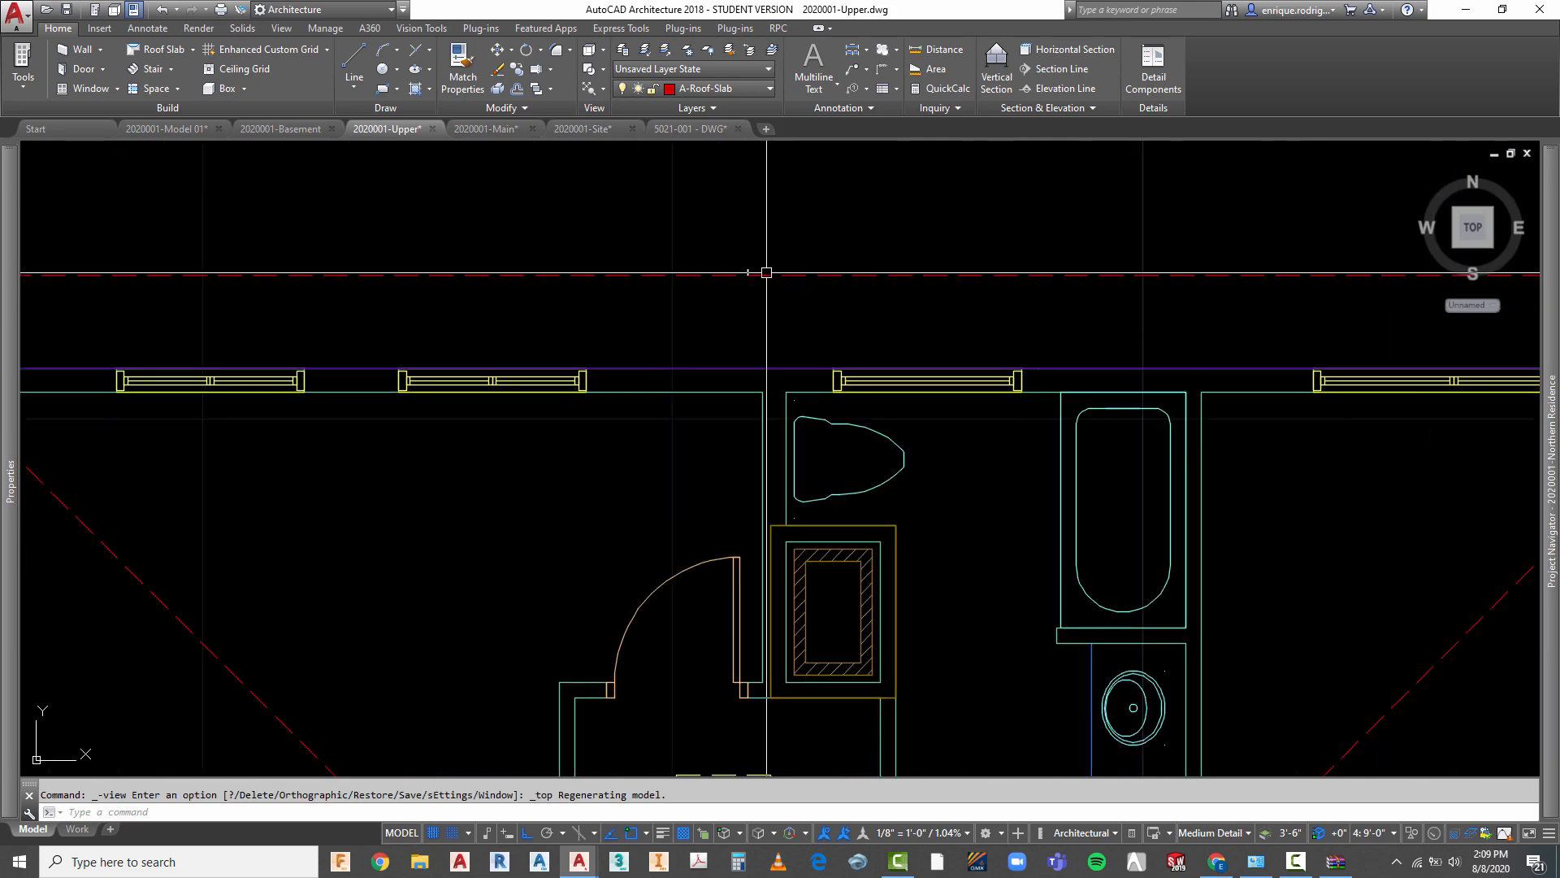
pyautogui.click(68, 10)
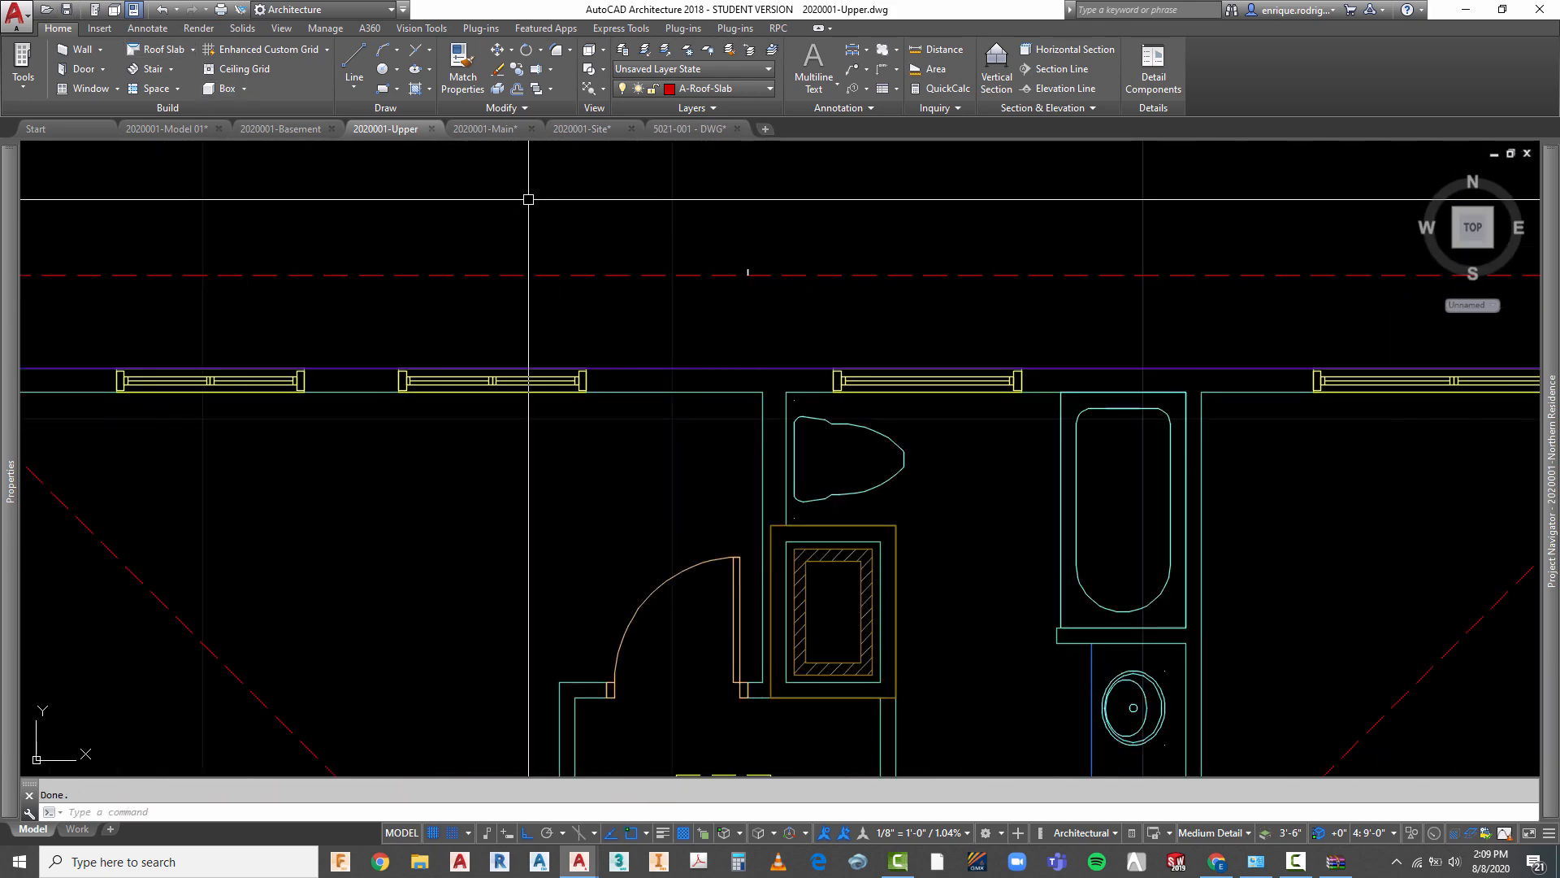
# - Switch to the 2020001-Main drawing and extrude the stepped fascia profile as a solid along the eave path
pyautogui.click(495, 130)
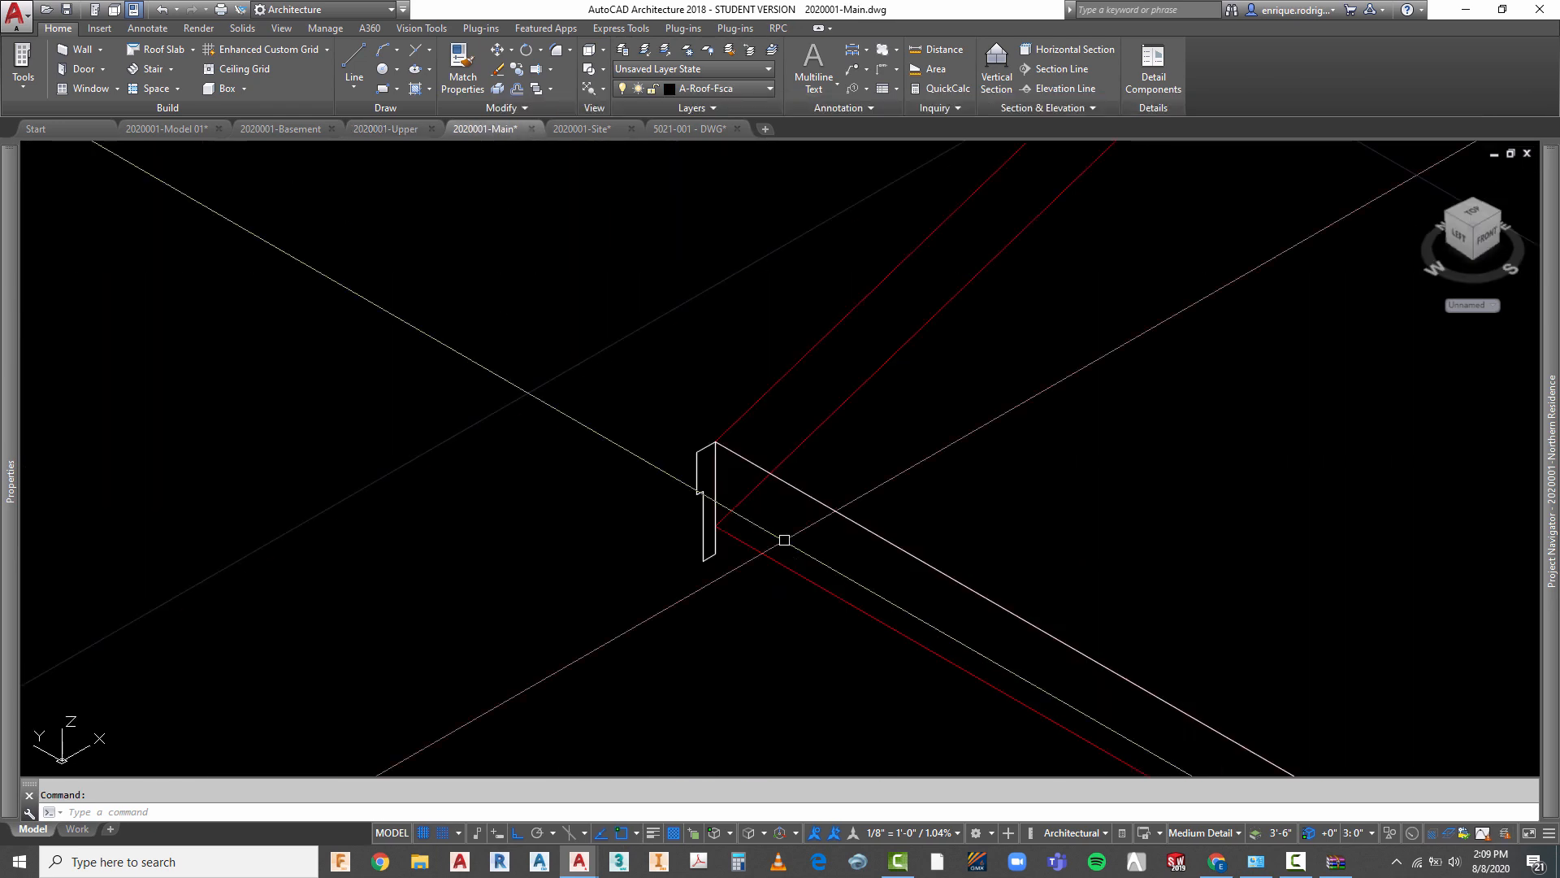
pyautogui.scroll(-3, 616, 544)
pyautogui.scroll(5, 622, 548)
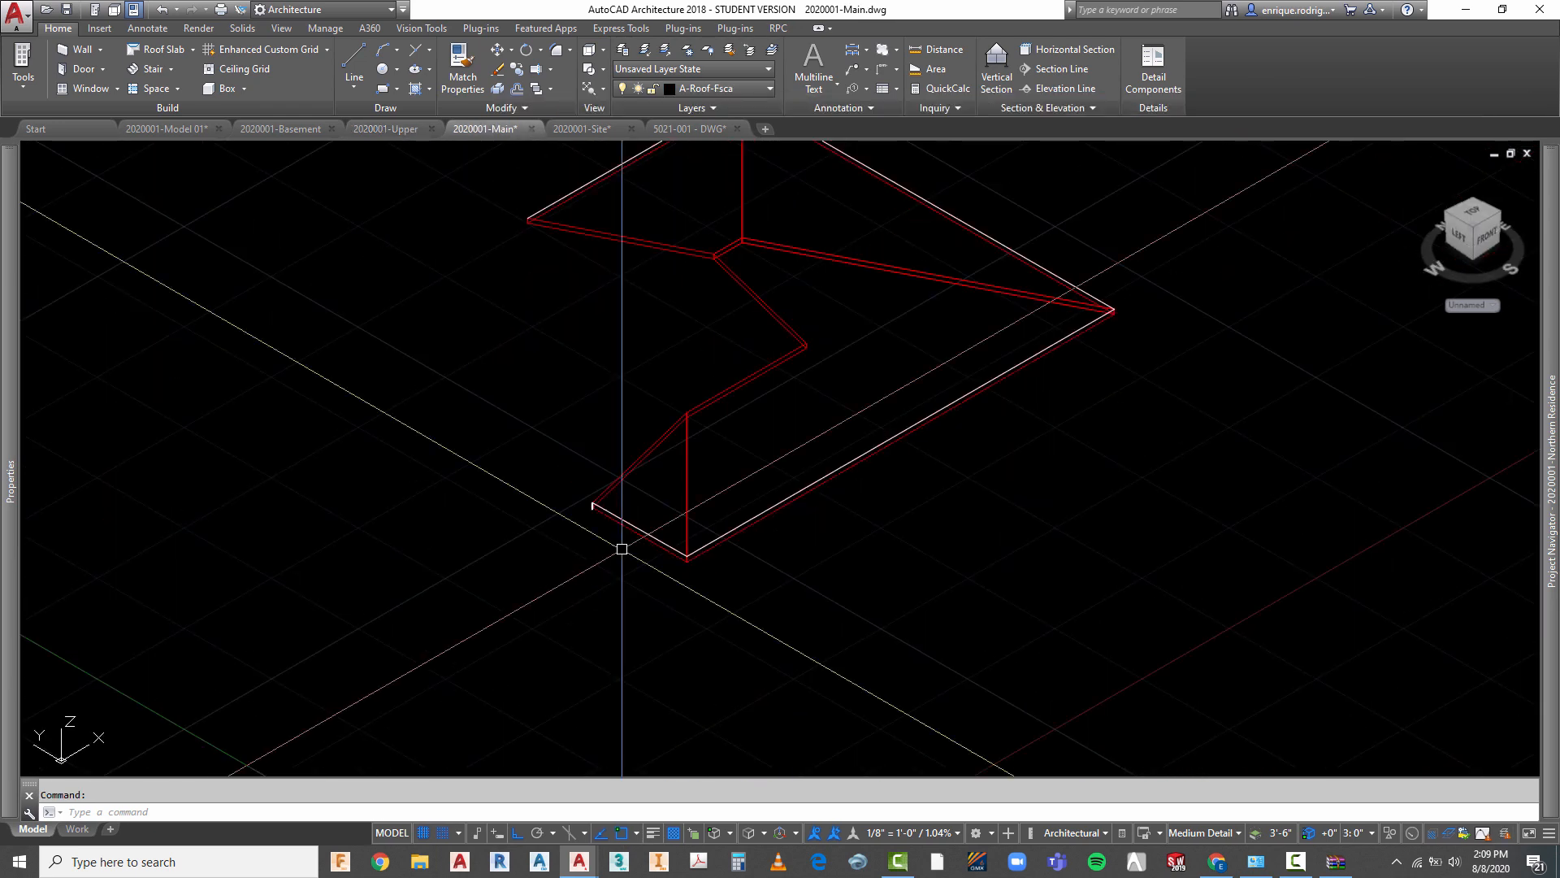
pyautogui.click(242, 30)
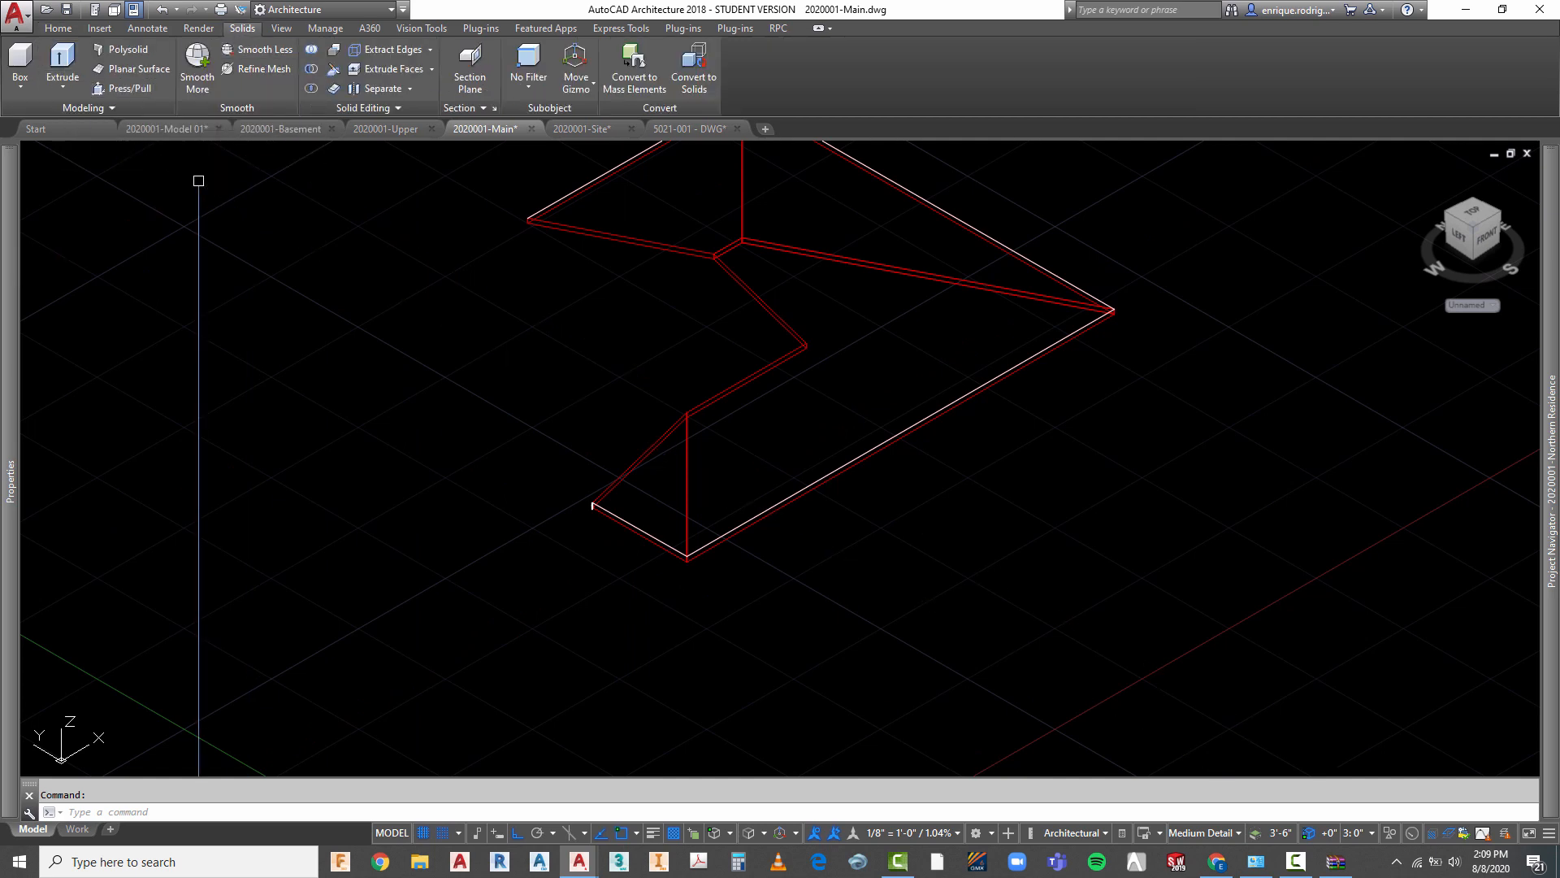
pyautogui.click(62, 61)
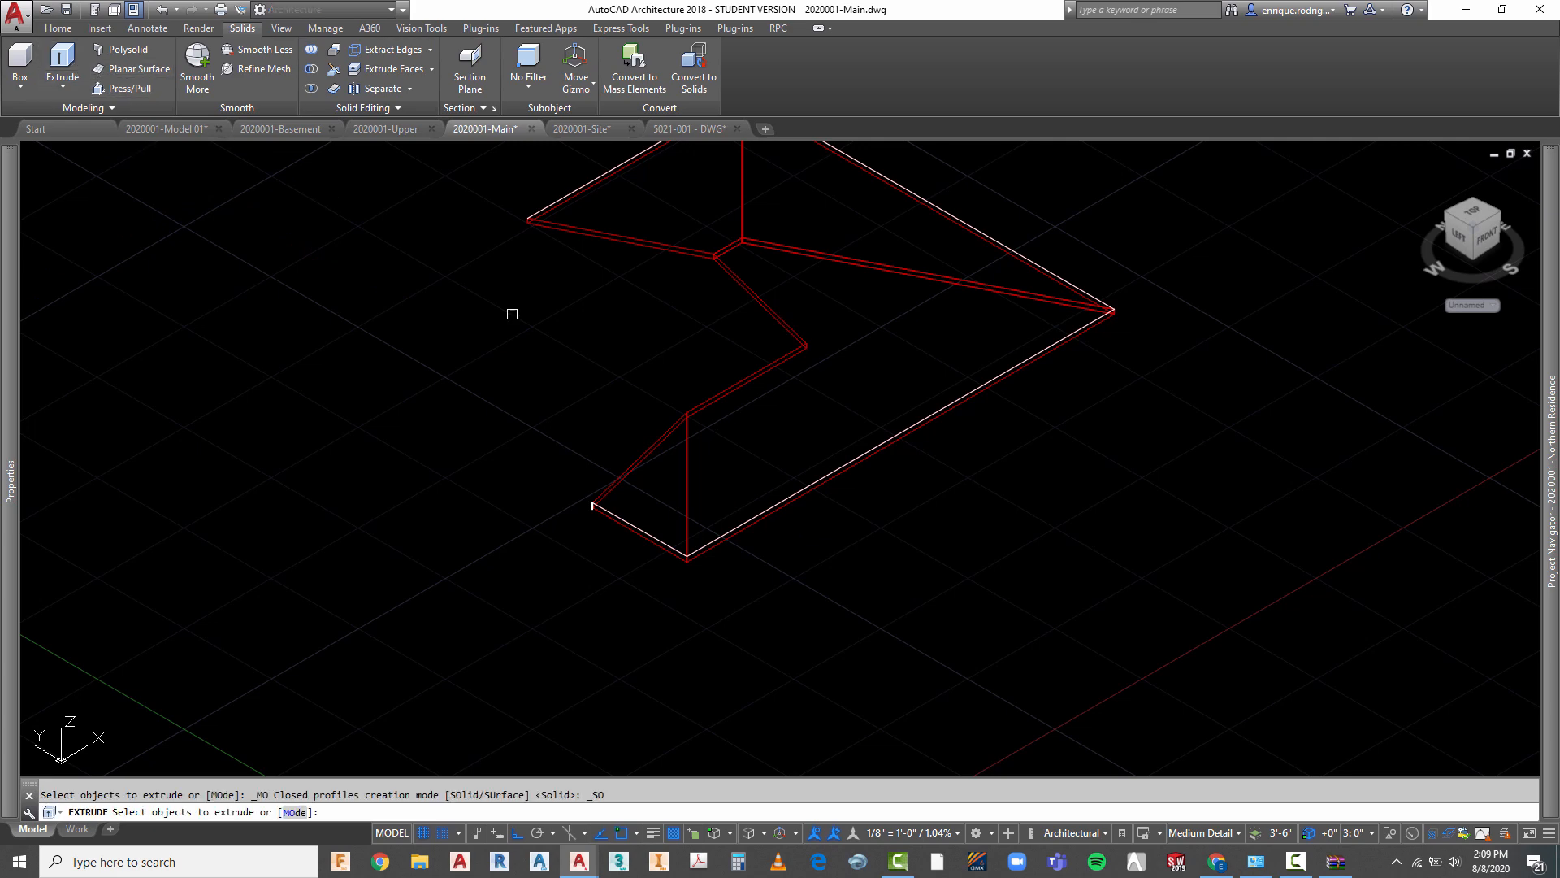
pyautogui.scroll(5, 573, 475)
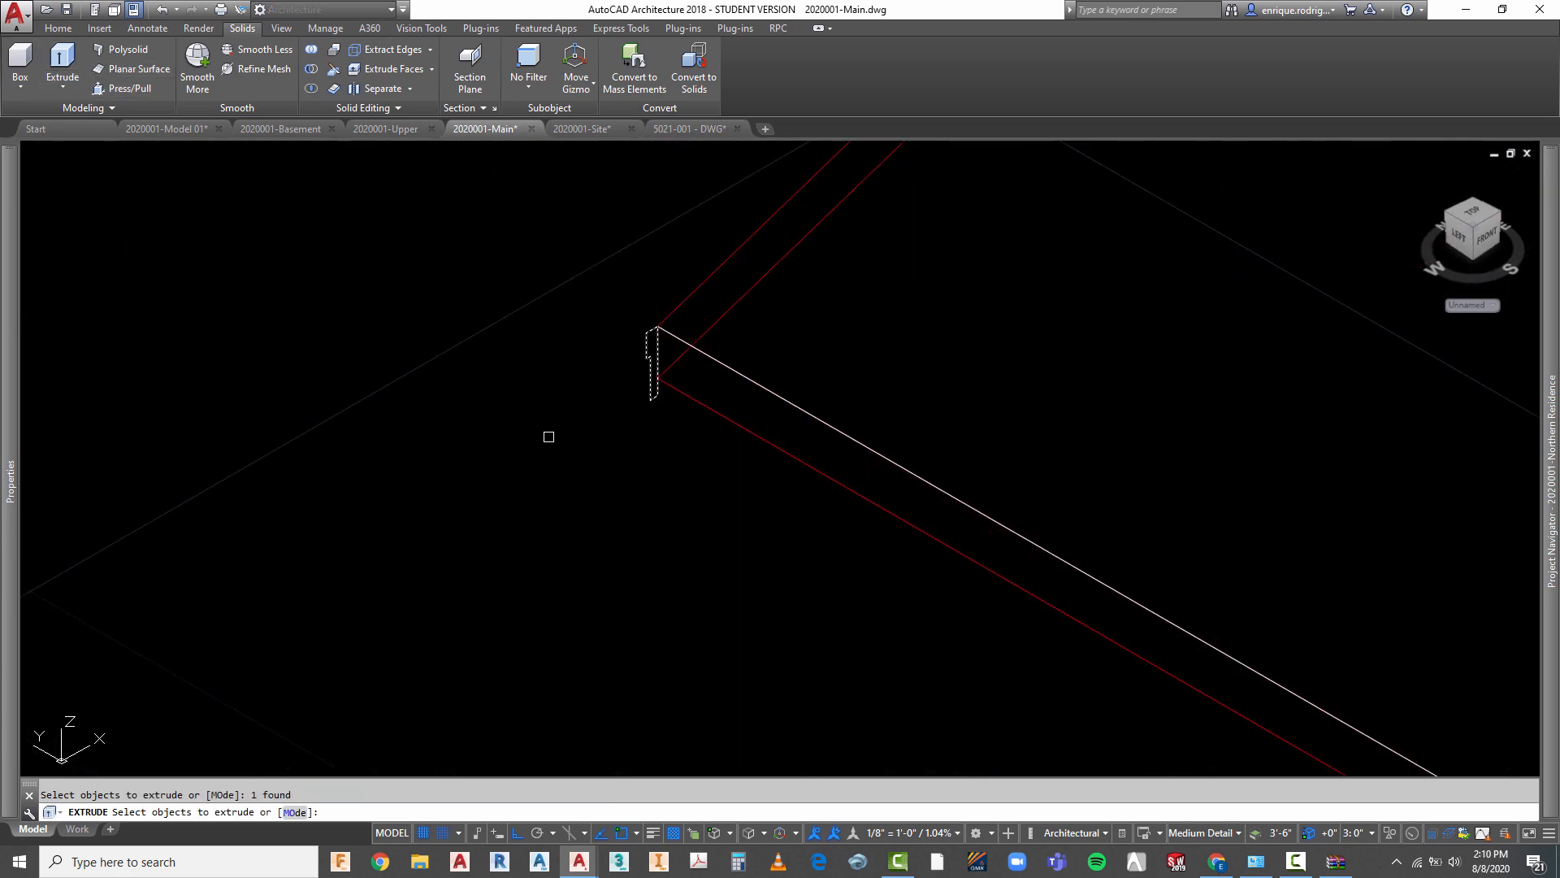
pyautogui.press('Return')
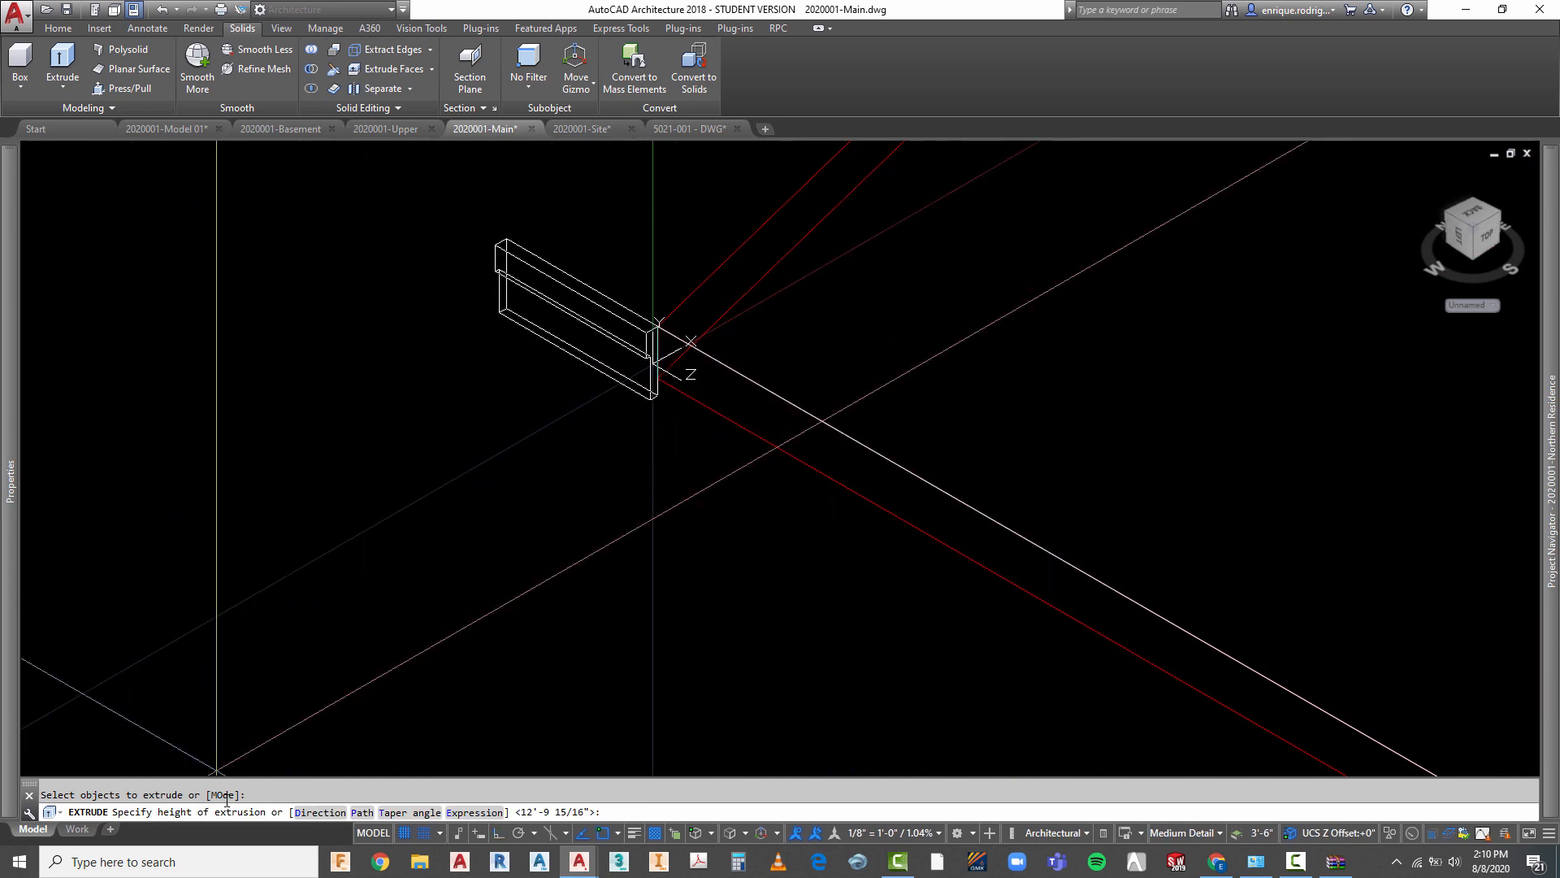
pyautogui.click(363, 813)
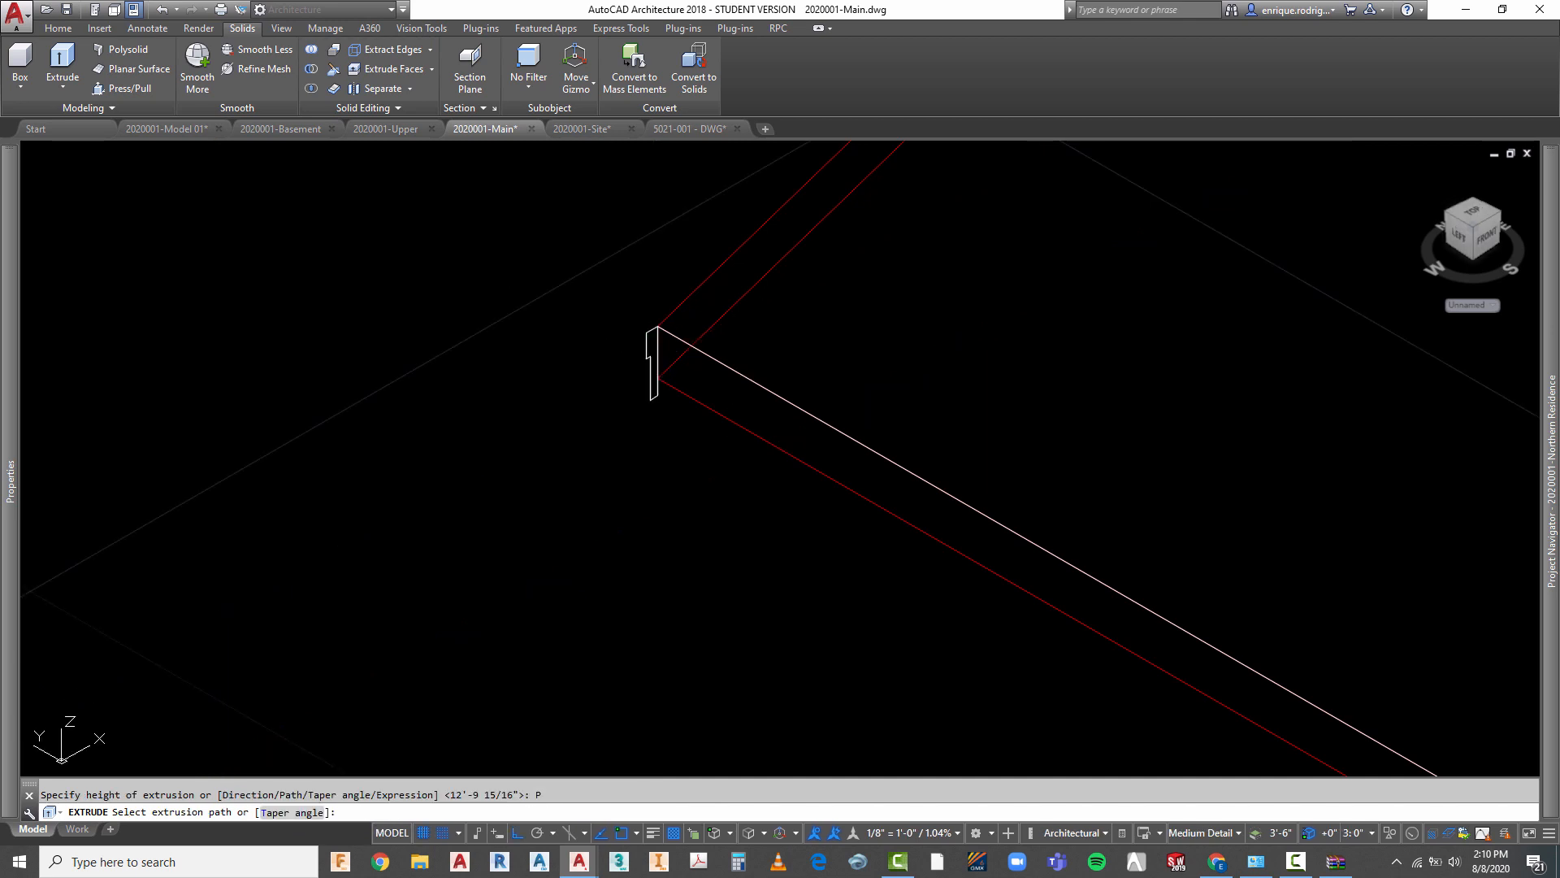
pyautogui.scroll(-5, 554, 519)
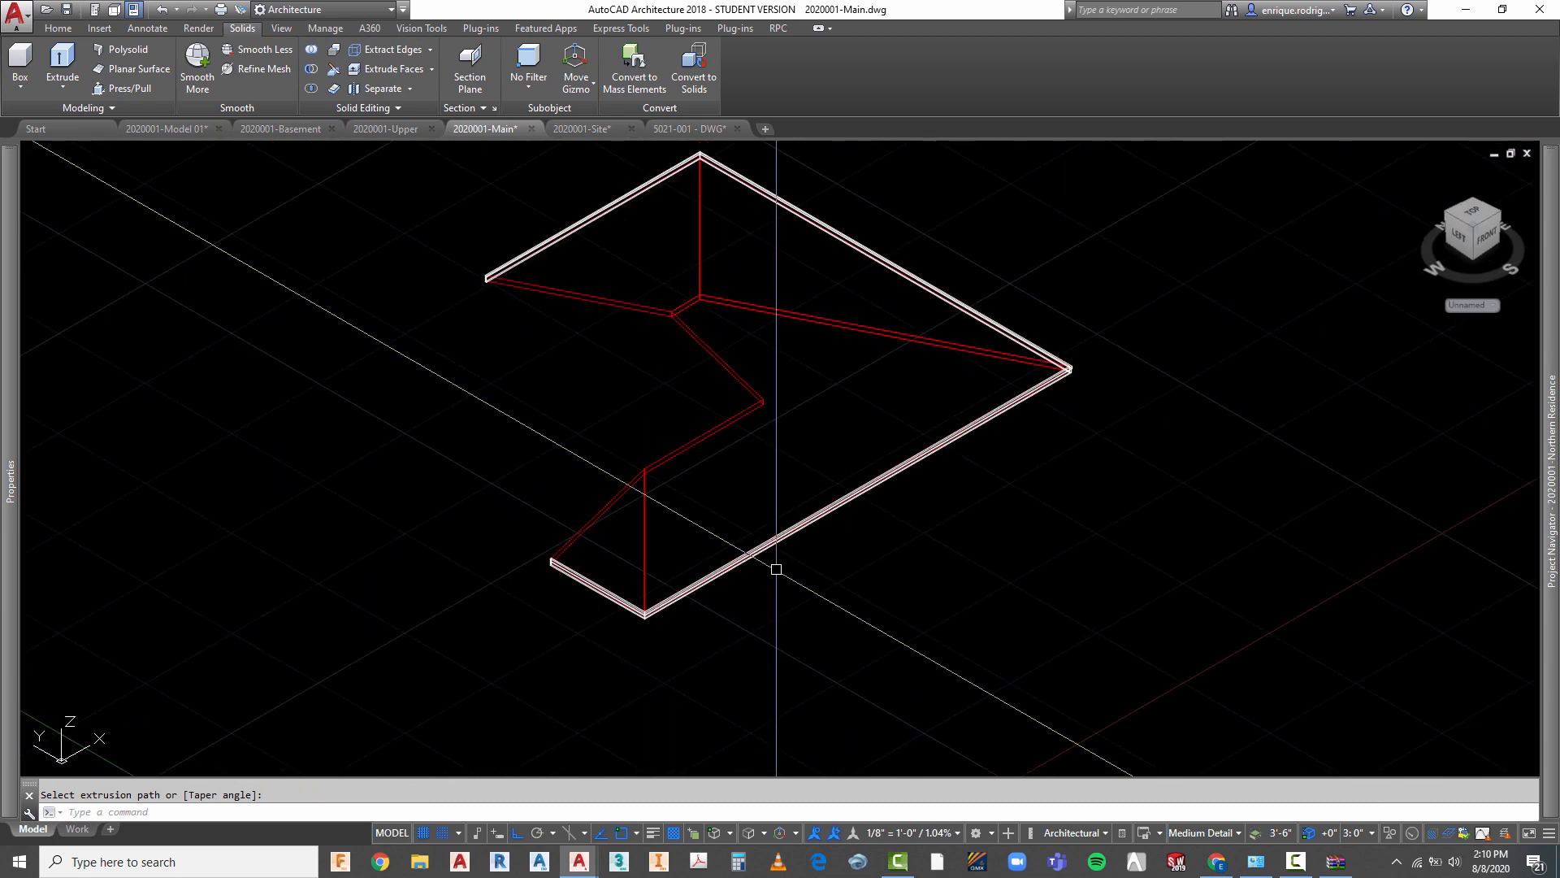
# - Examine both open ends and the corners of the extruded fascia against the main floor roof slabs
pyautogui.scroll(4, 661, 223)
pyautogui.scroll(-2, 696, 360)
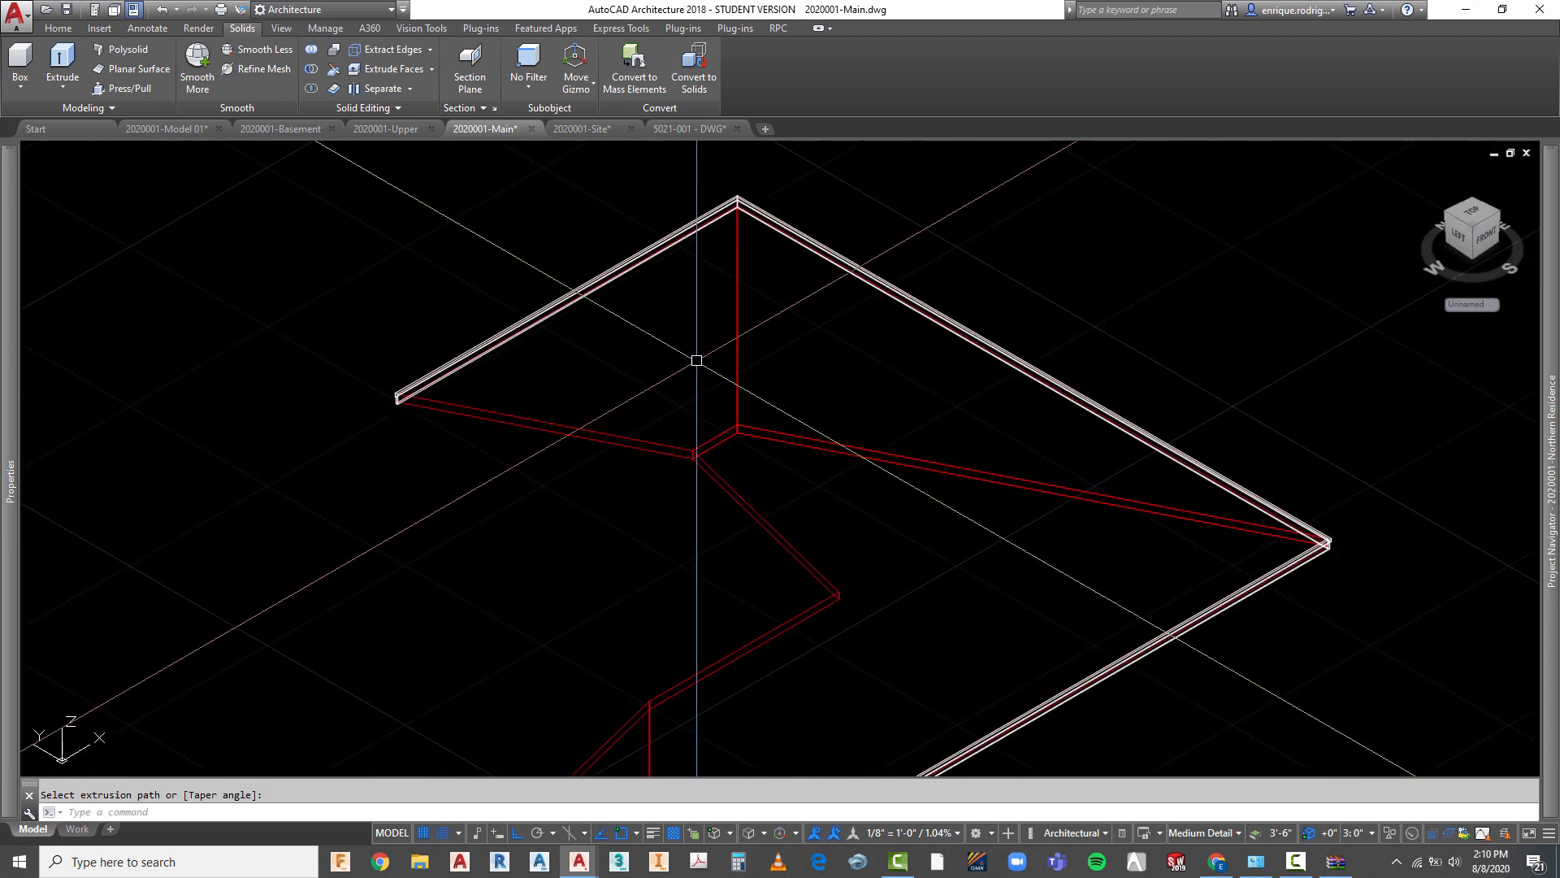
pyautogui.scroll(4, 361, 417)
pyautogui.press('Escape')
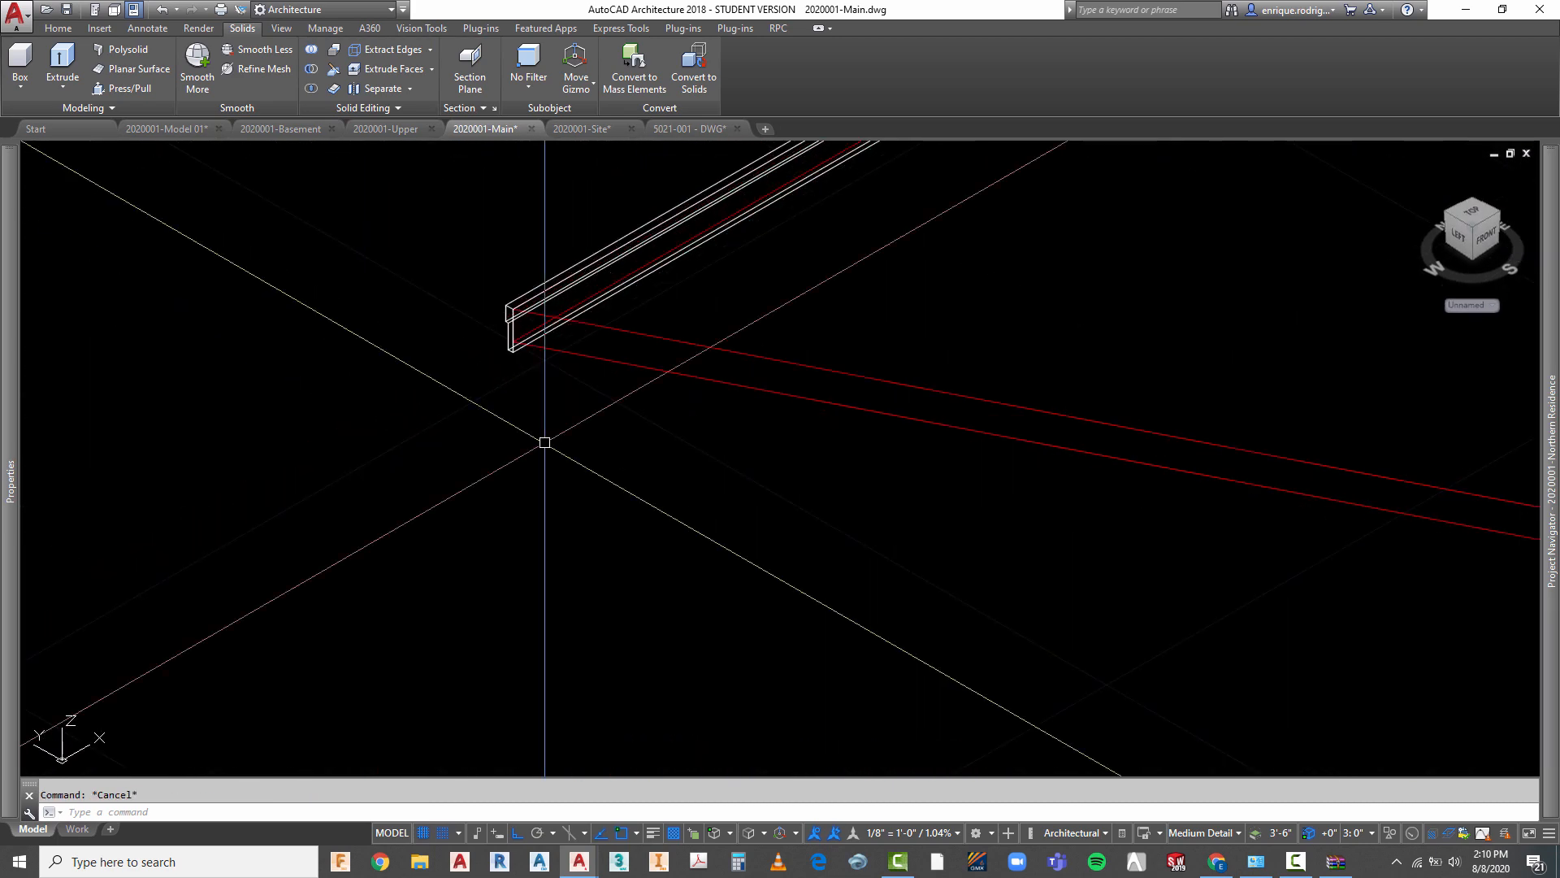
pyautogui.scroll(-4, 561, 376)
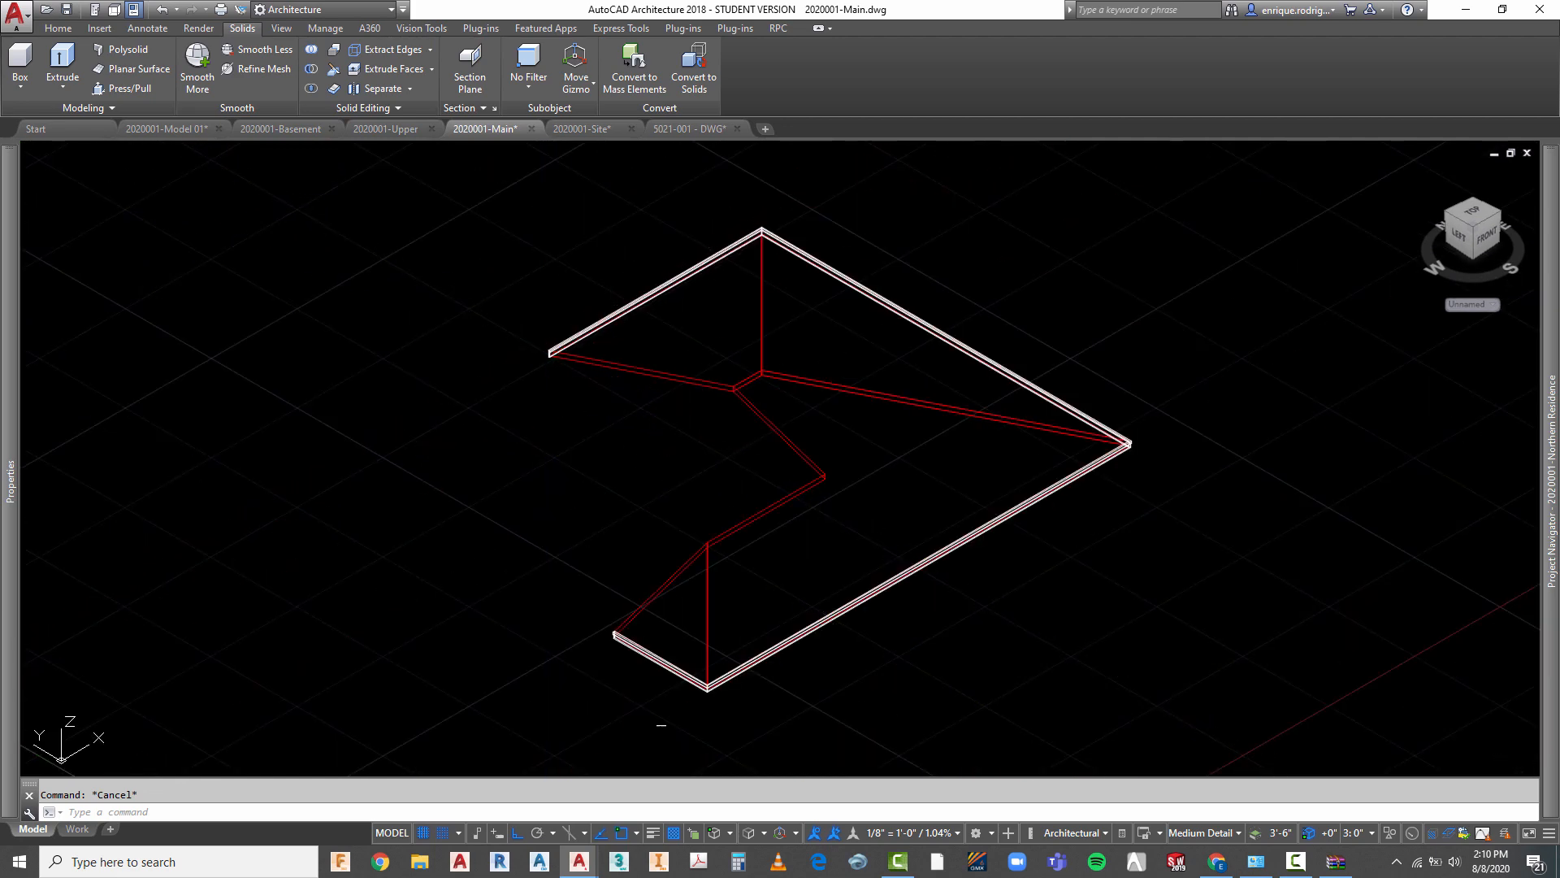
pyautogui.scroll(6, 545, 341)
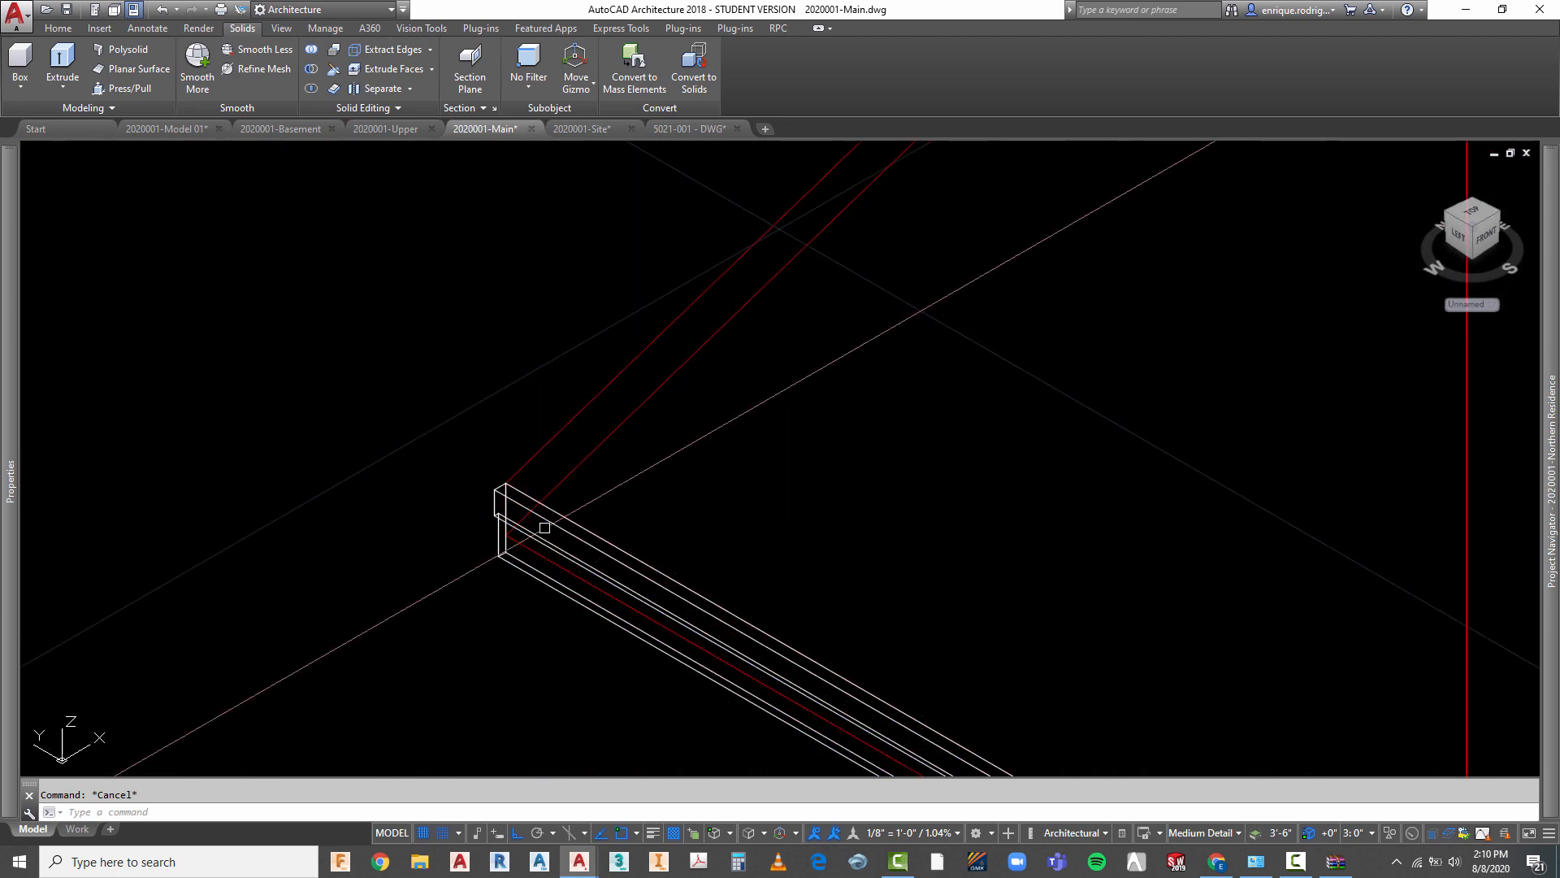
pyautogui.scroll(-4, 511, 516)
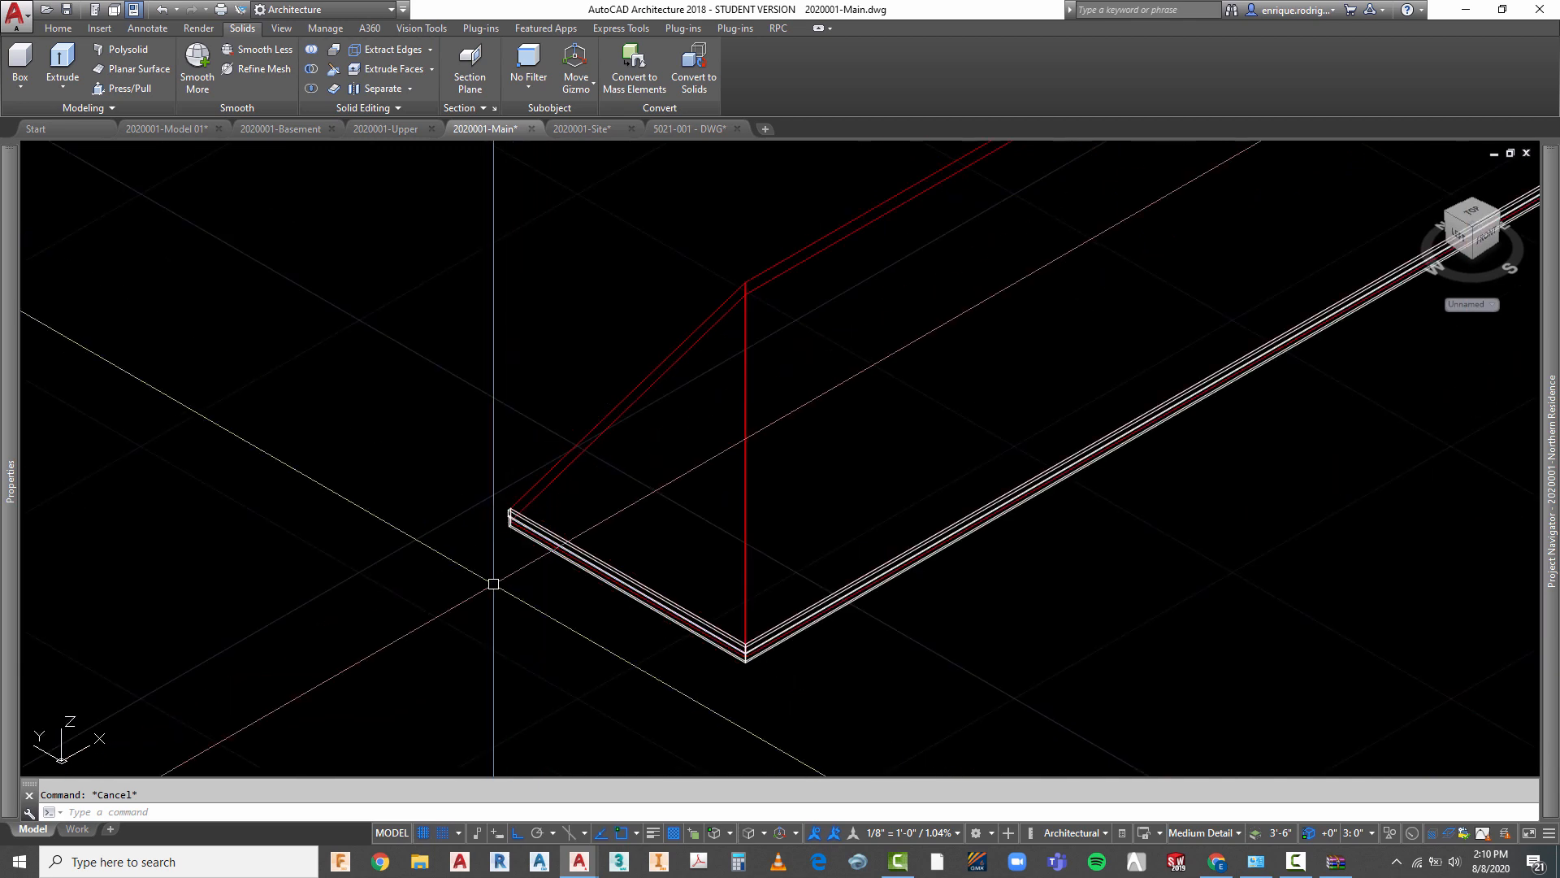
pyautogui.press('F10')
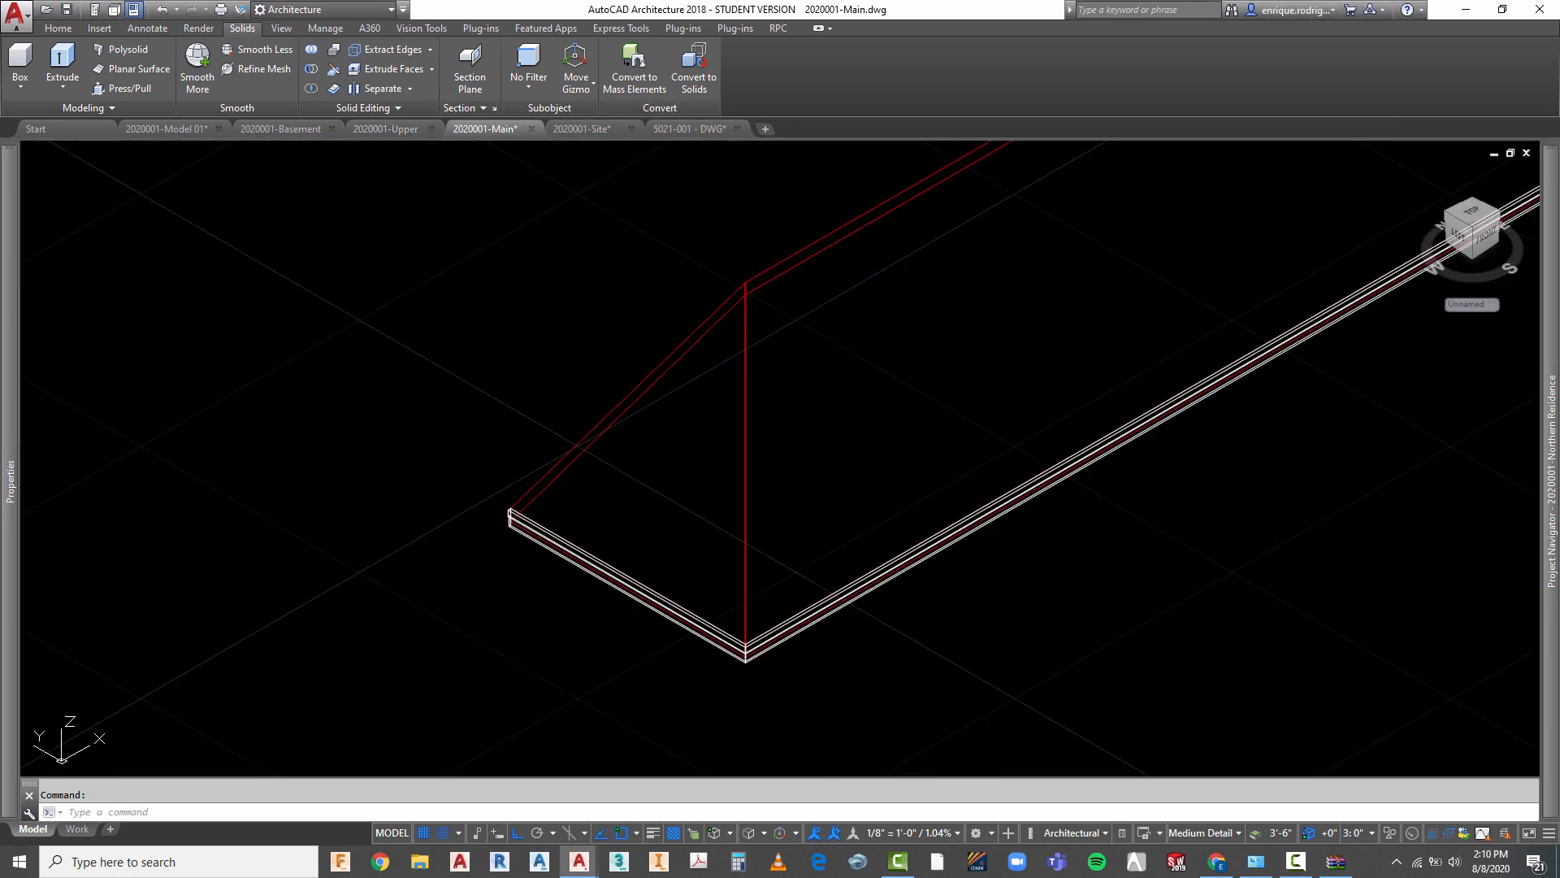
# - Switch to the model space of the 2020001-Upper drawing and orbit the plan into a 3D view from the northwest
pyautogui.moveTo(2, 824)
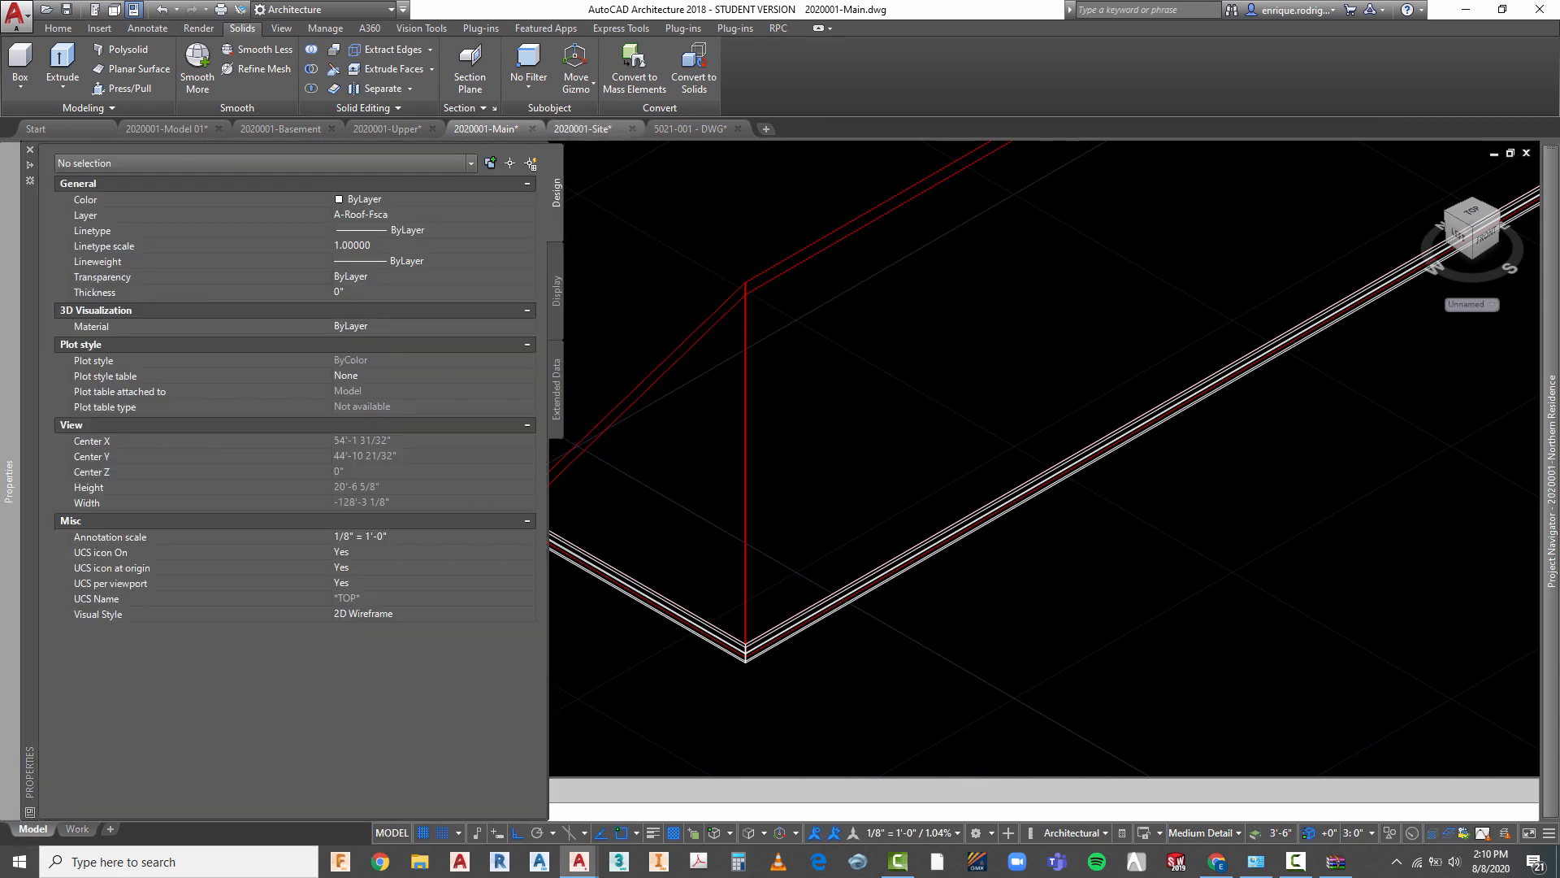
pyautogui.click(388, 127)
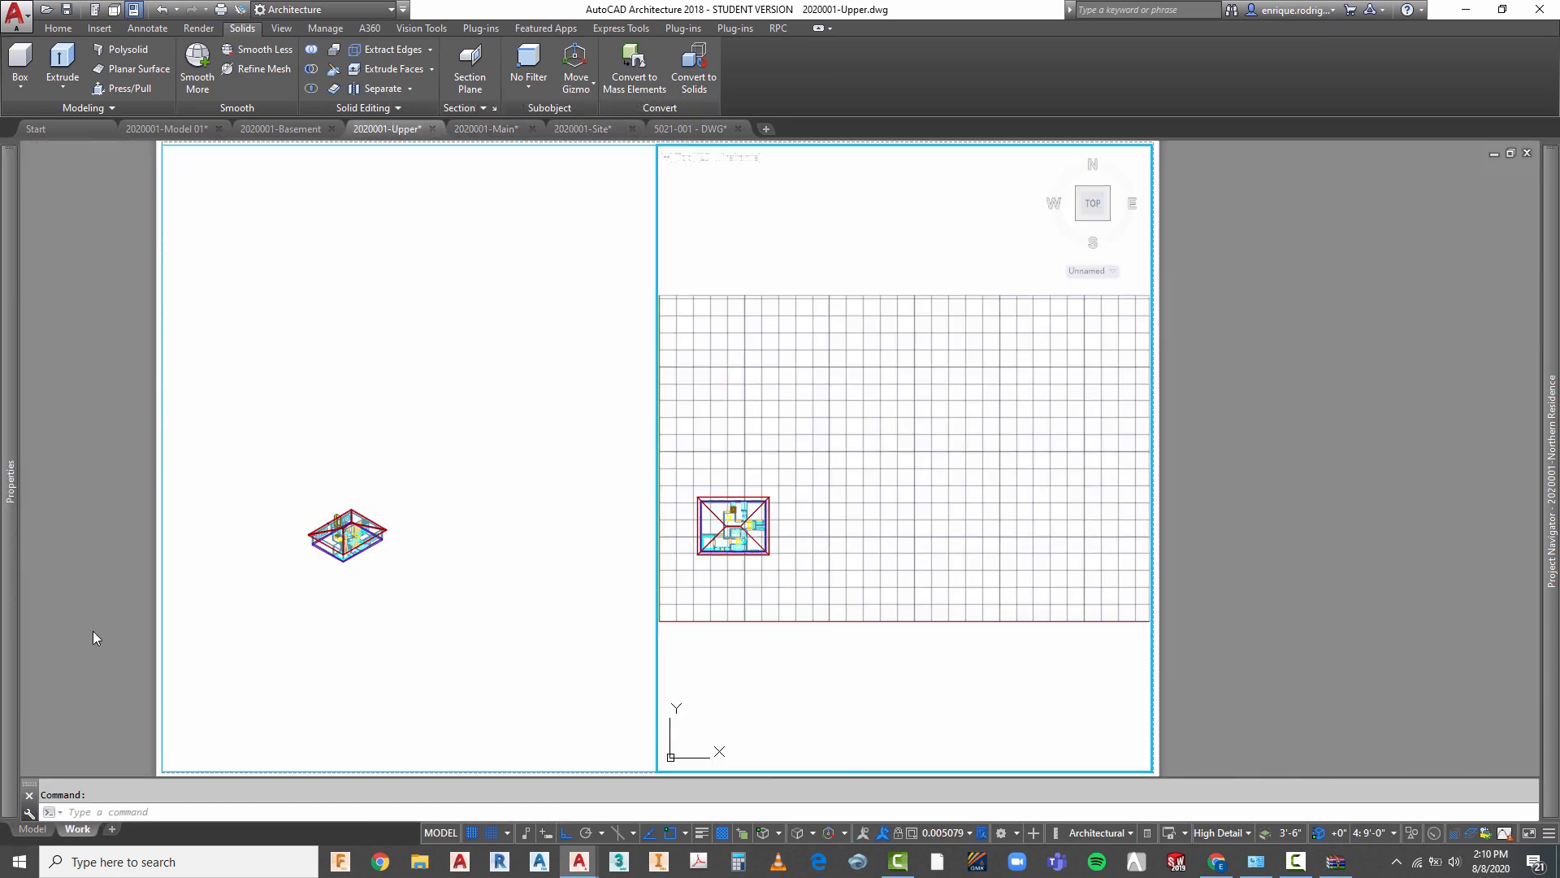
pyautogui.click(33, 829)
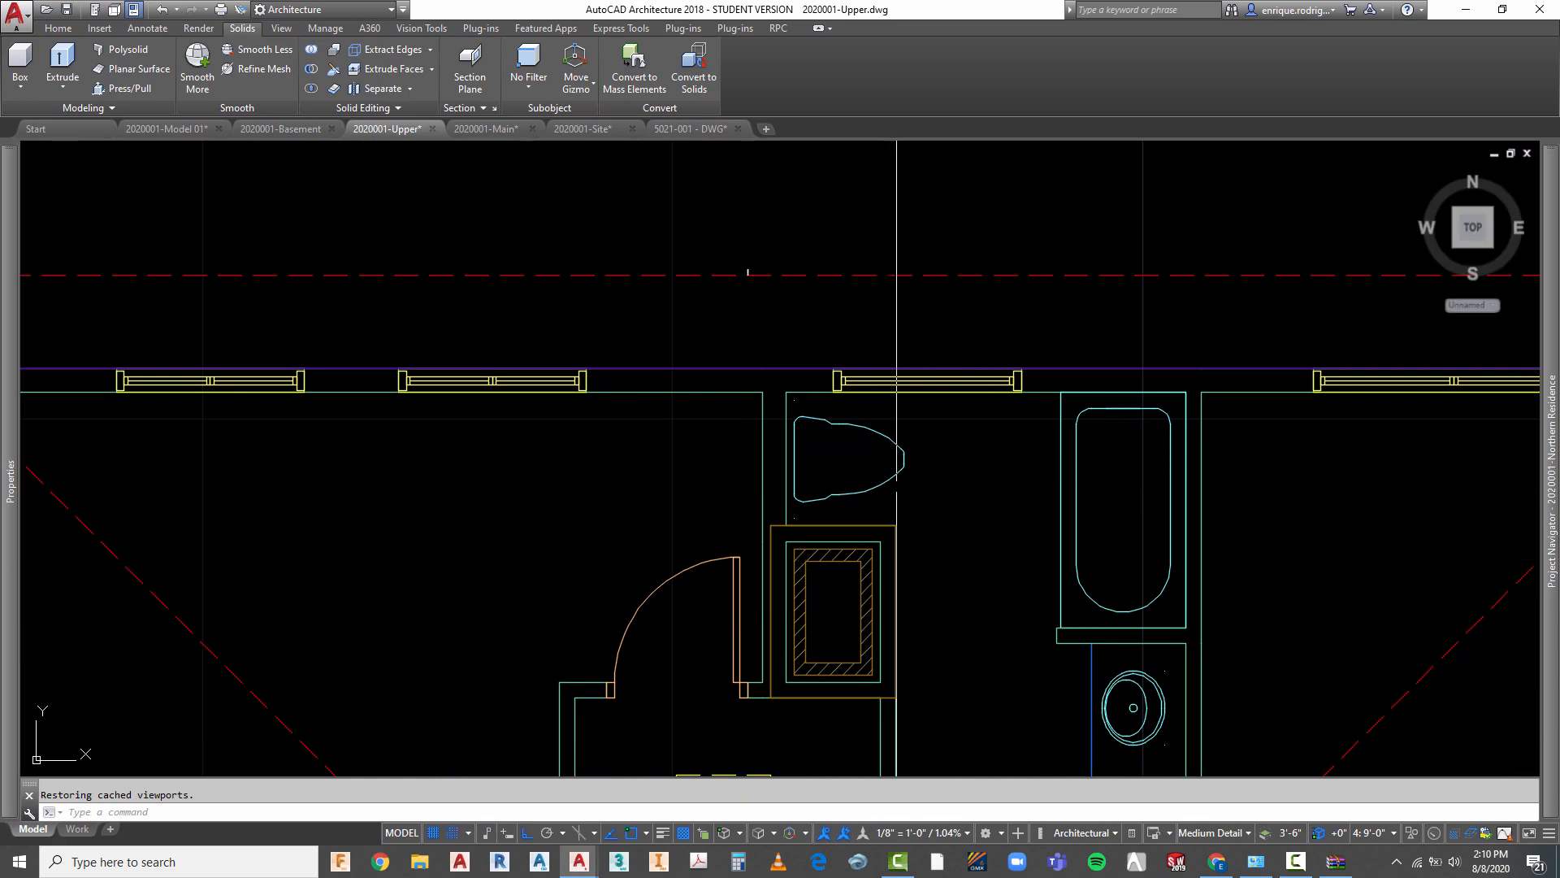
pyautogui.scroll(-2, 896, 368)
pyautogui.press('Escape')
pyautogui.rightClick(832, 255)
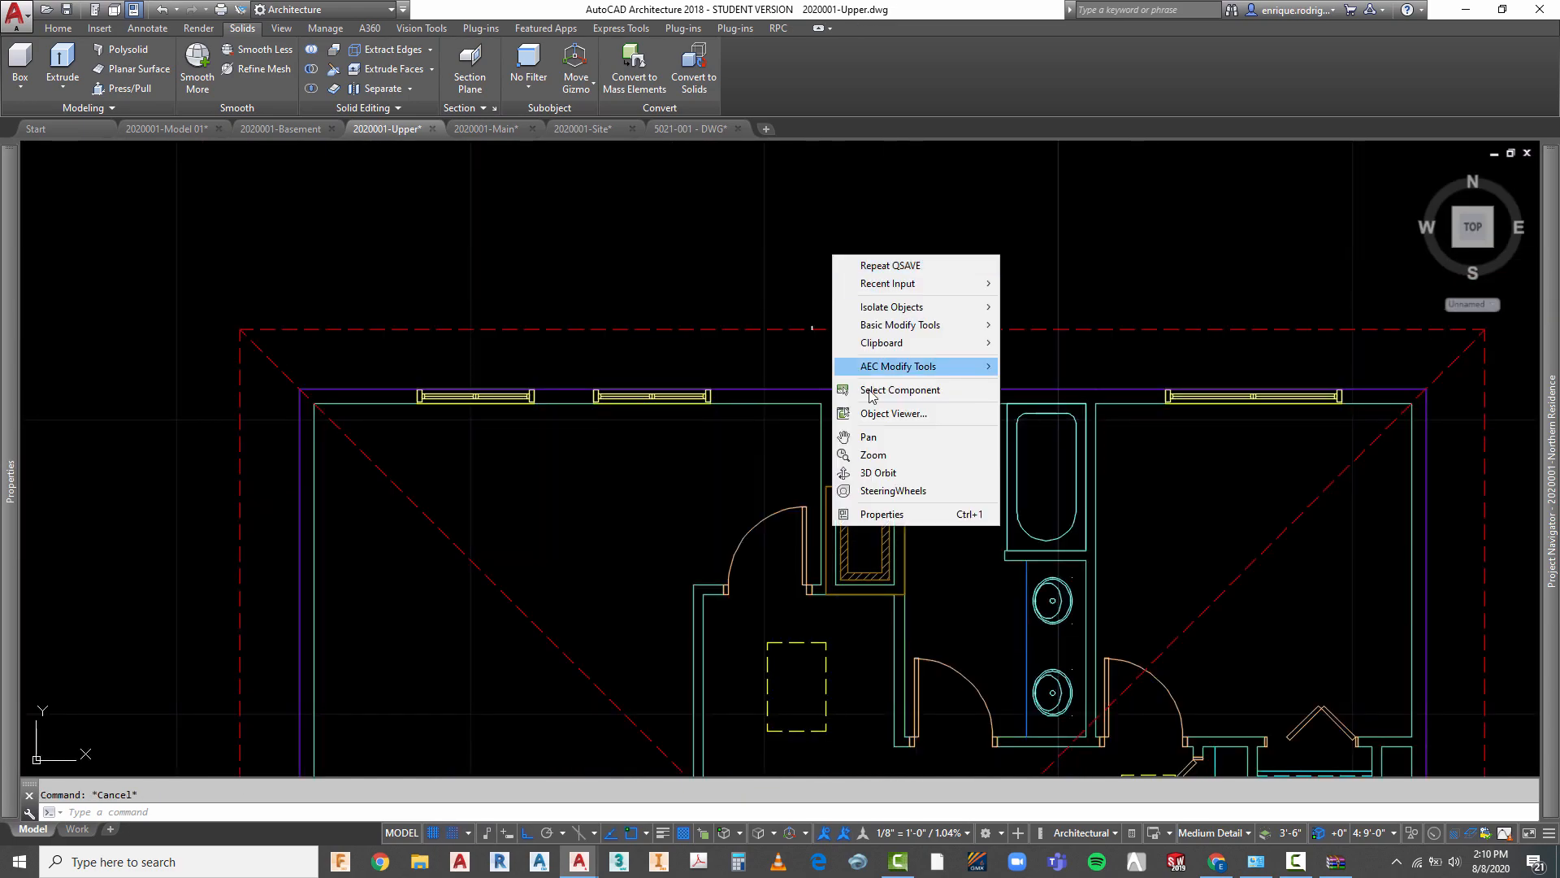
pyautogui.click(878, 472)
pyautogui.moveTo(879, 472); pyautogui.dragTo(1013, 376)
pyautogui.press('Escape')
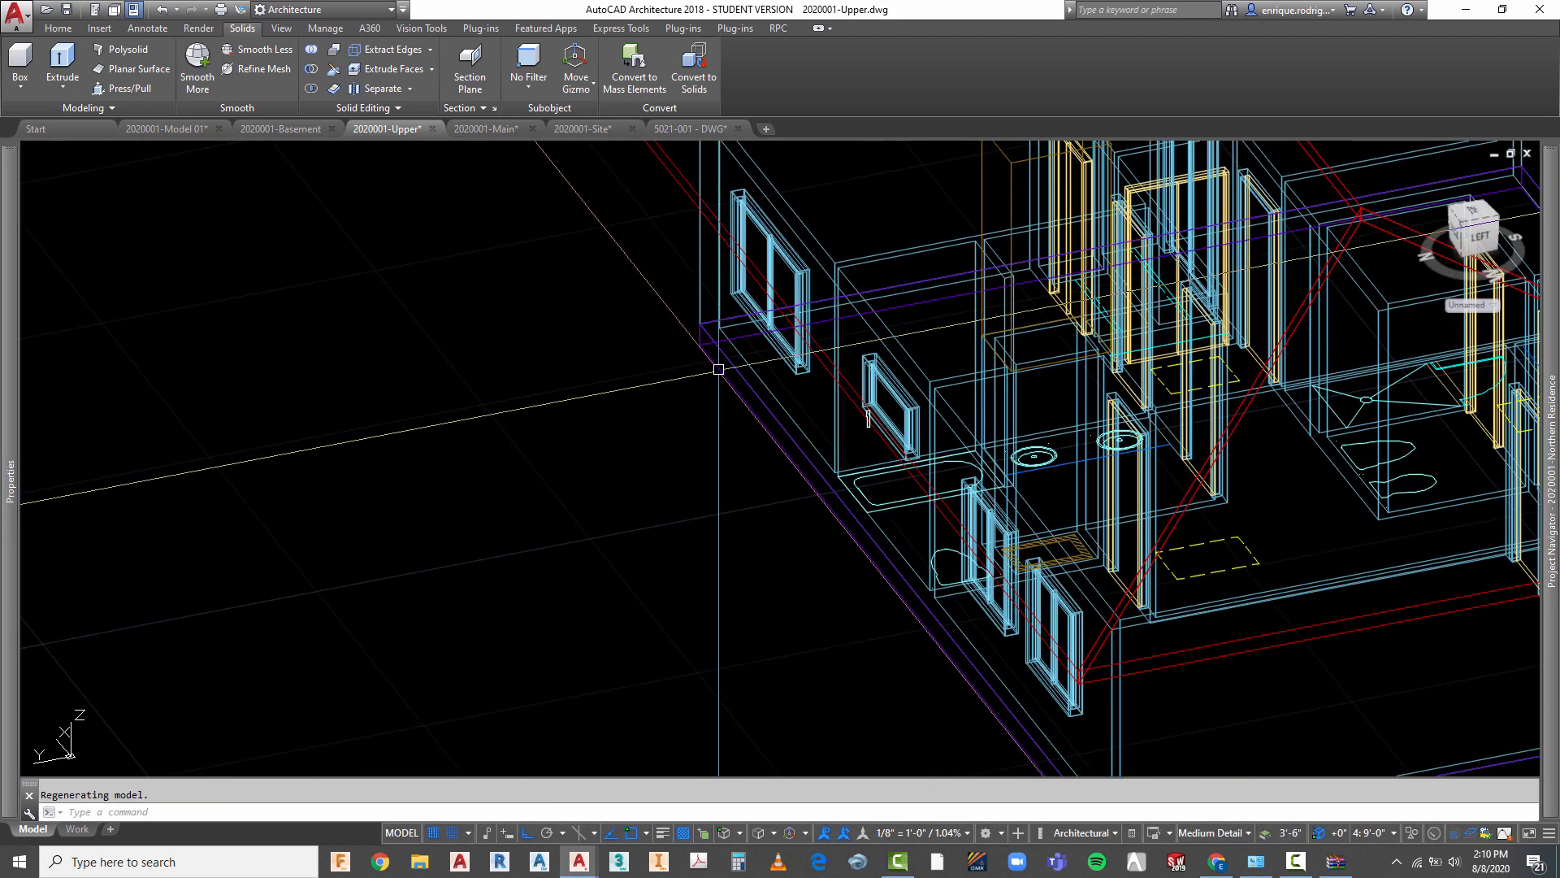
# - Isolate the layers of the roof slab and the fascia profile in the upper floor model
pyautogui.click(58, 29)
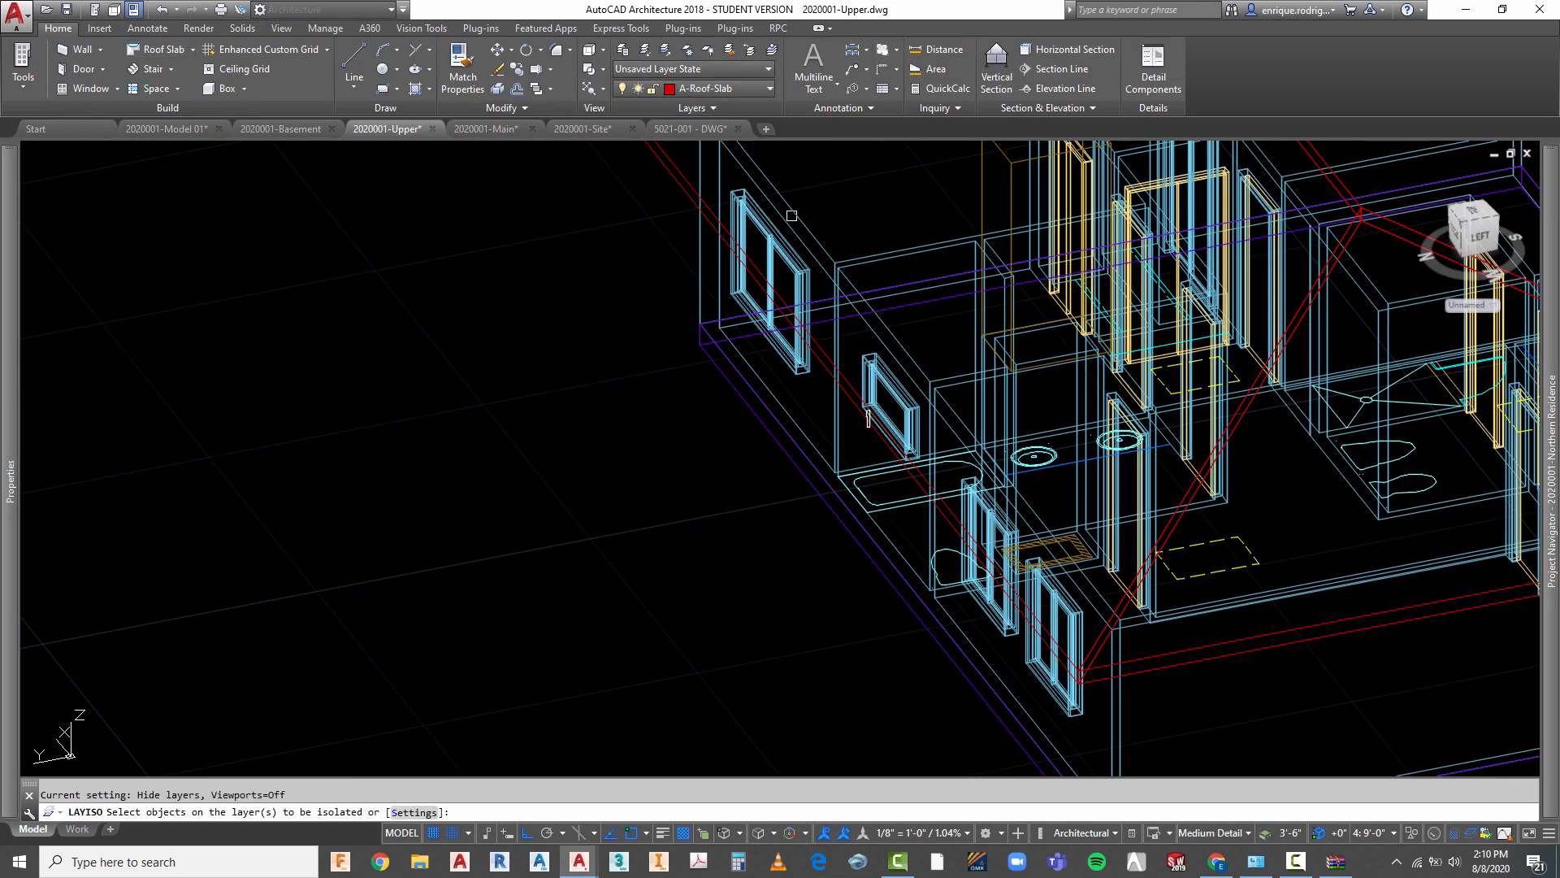
pyautogui.scroll(6, 800, 364)
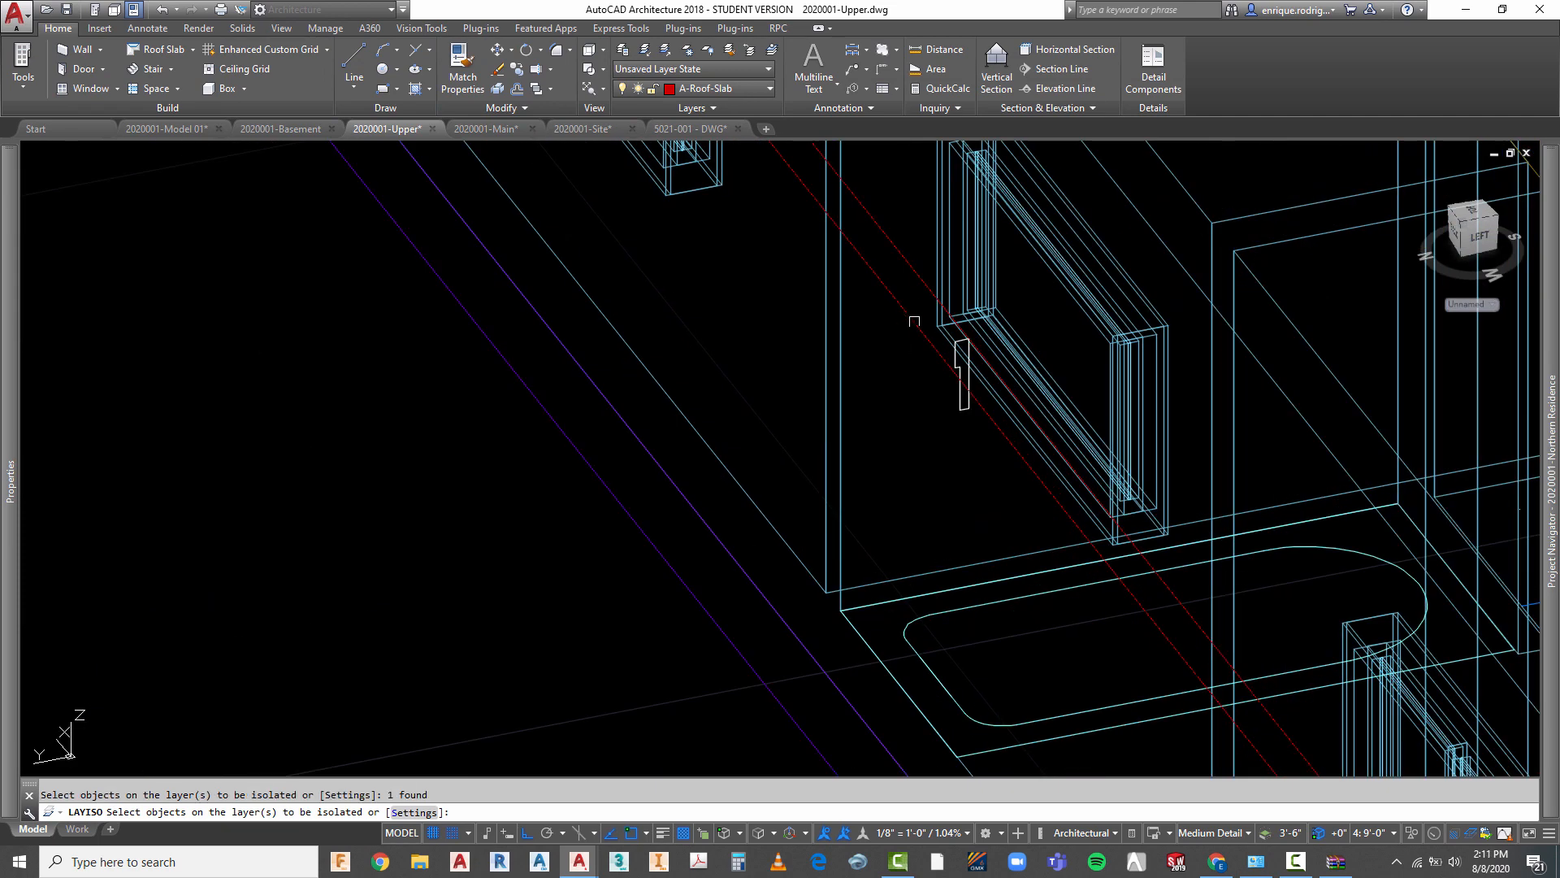
pyautogui.rightClick(902, 428)
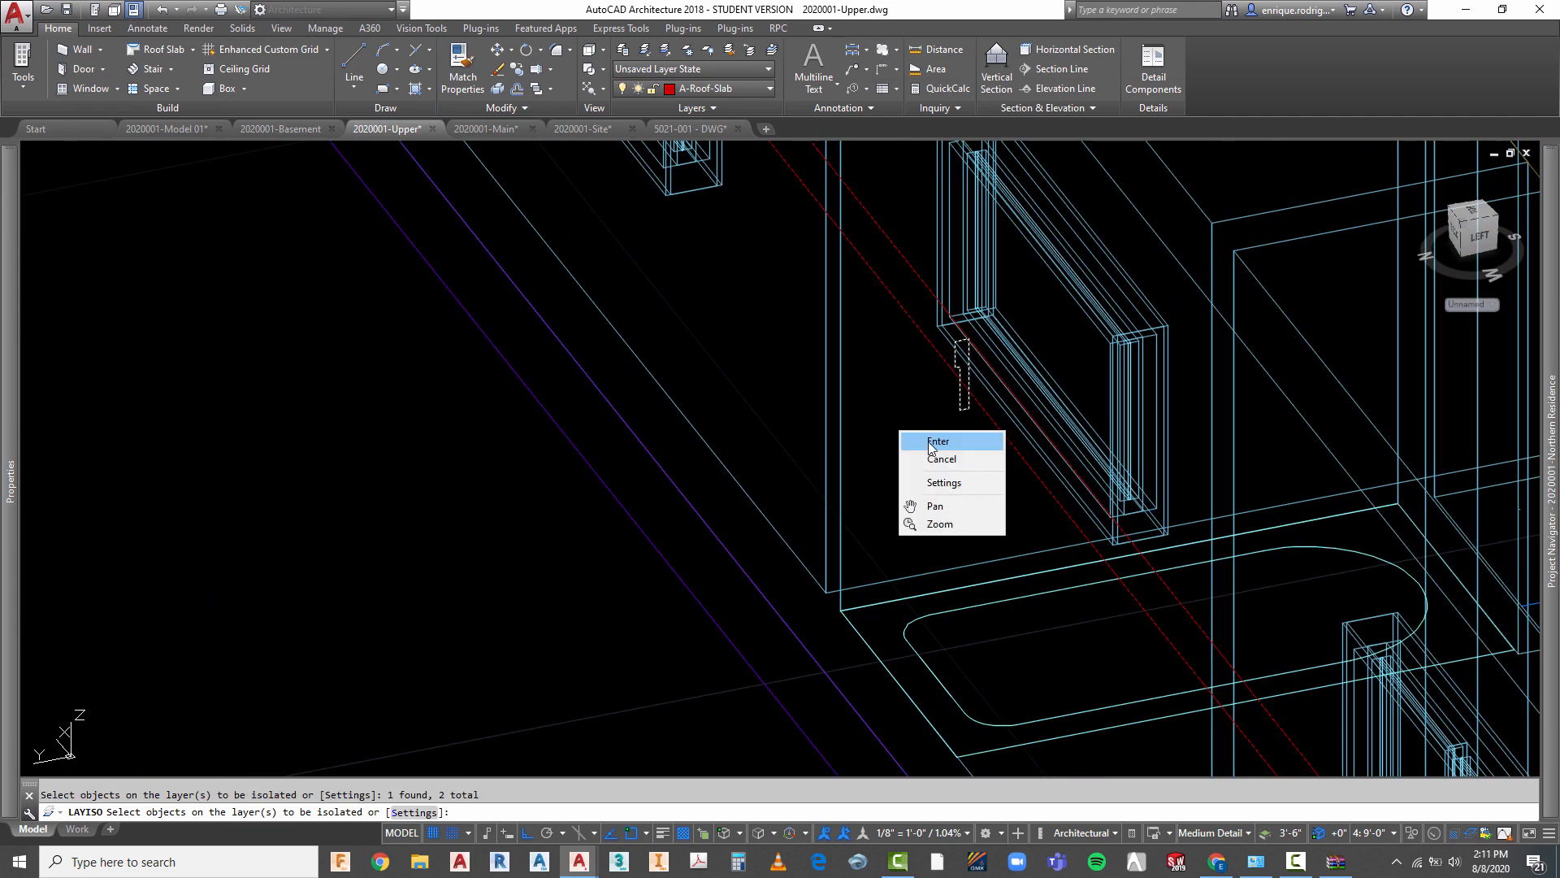
pyautogui.click(933, 437)
pyautogui.scroll(-5, 624, 361)
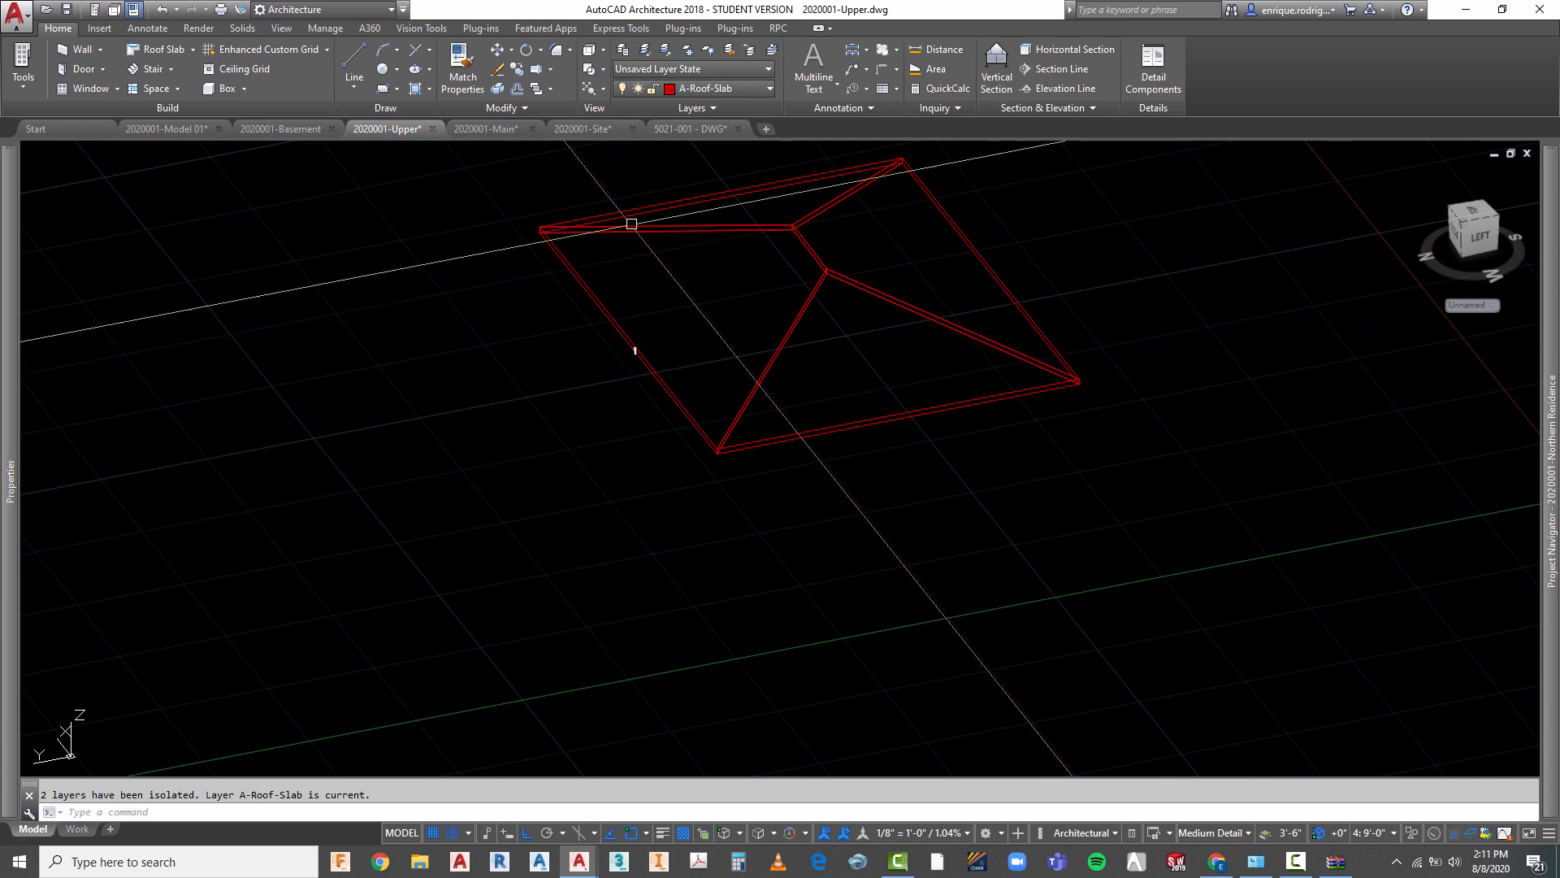
pyautogui.scroll(3, 627, 216)
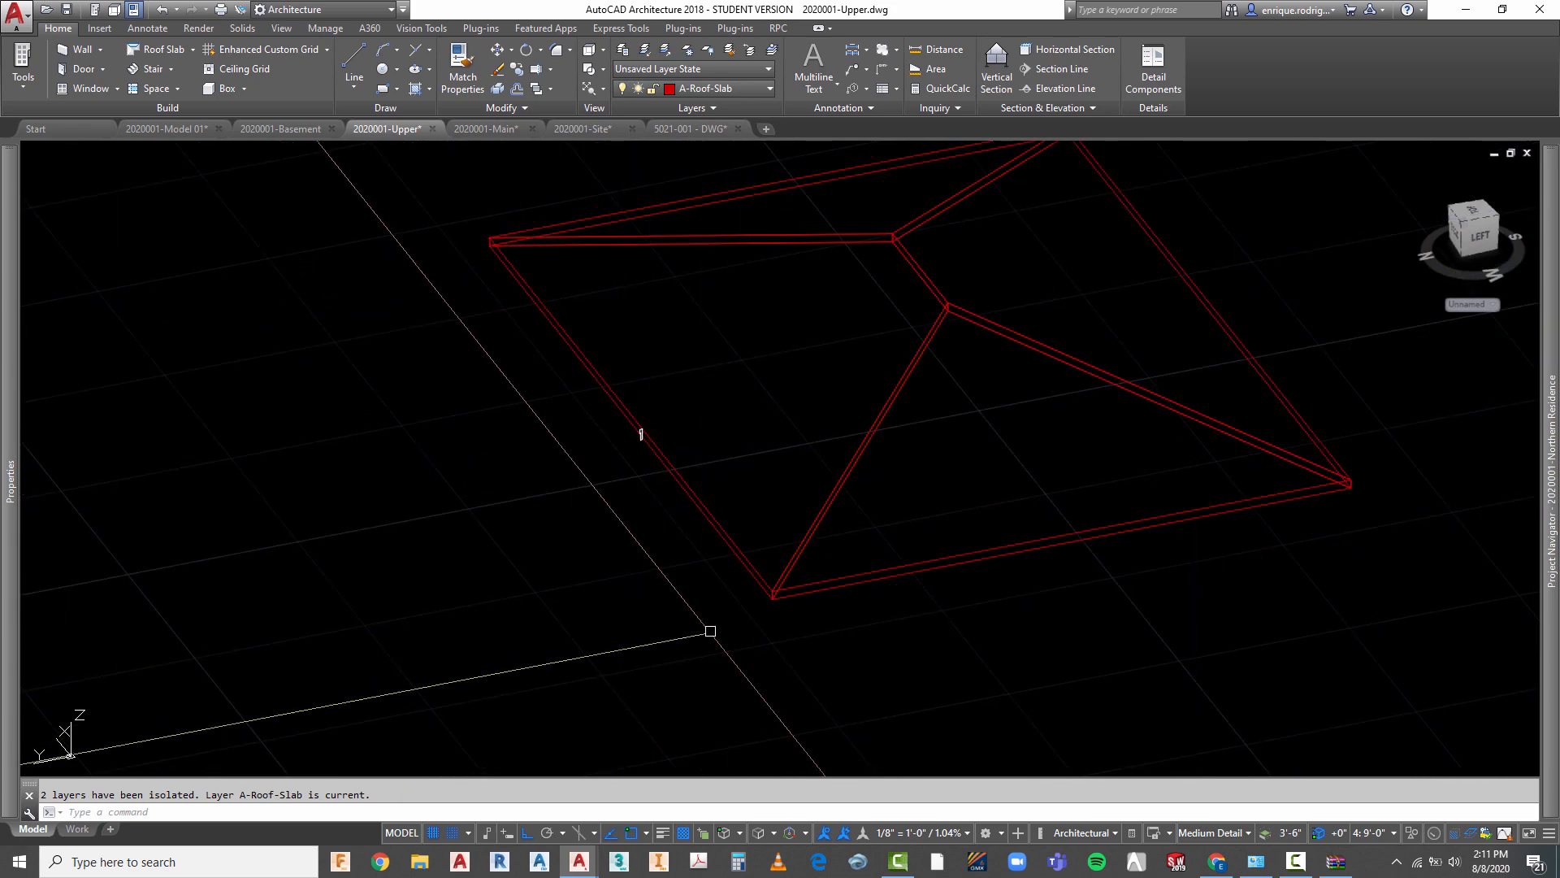
pyautogui.scroll(5, 655, 463)
pyautogui.scroll(-4, 600, 308)
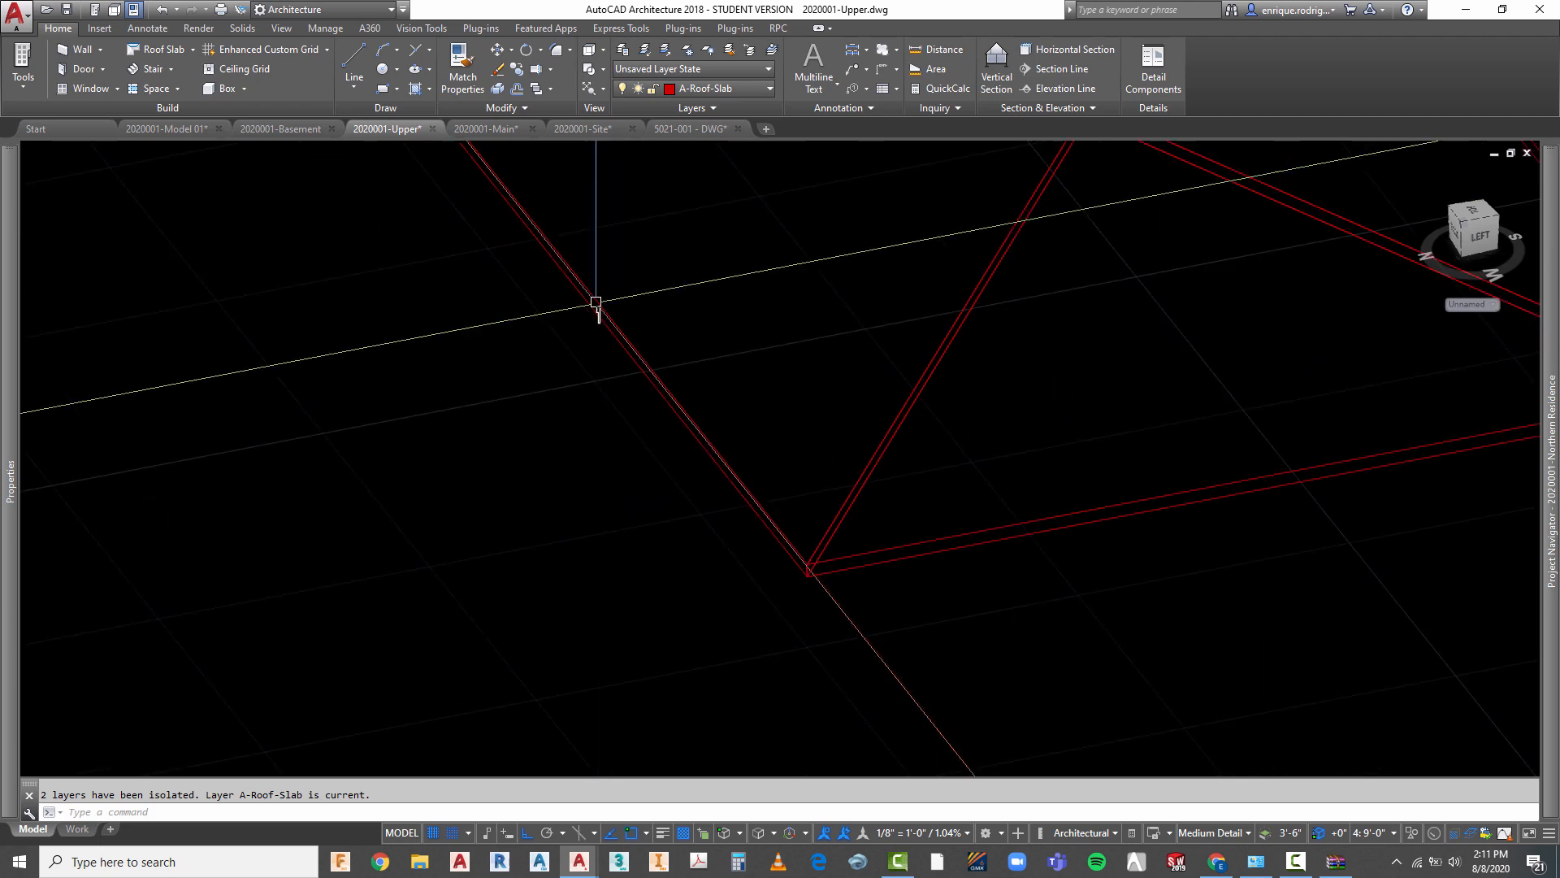
pyautogui.scroll(2, 600, 308)
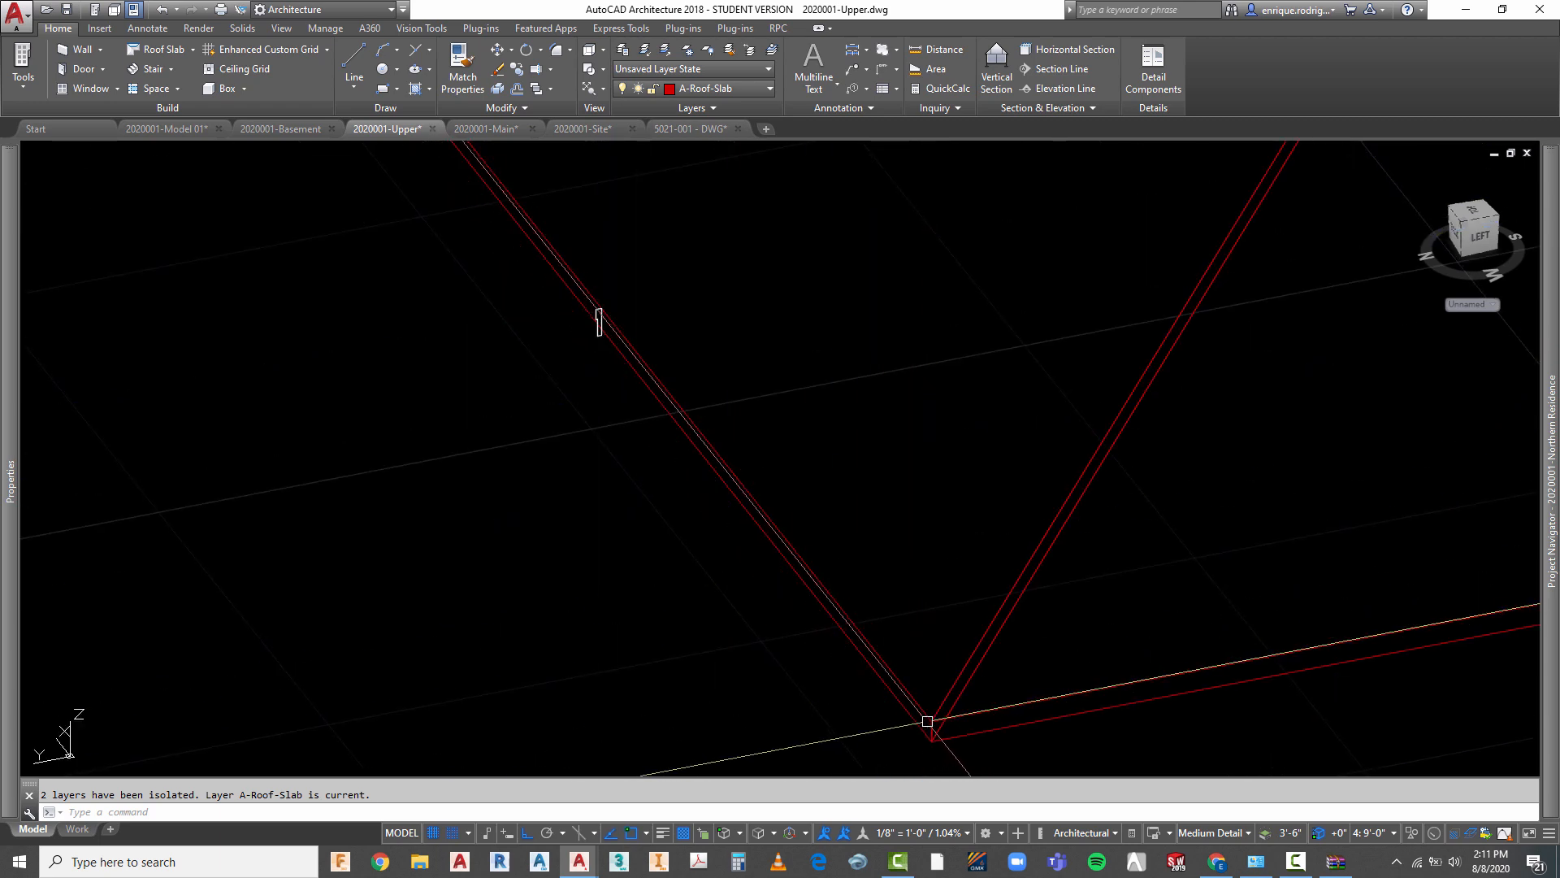
pyautogui.scroll(-2, 809, 681)
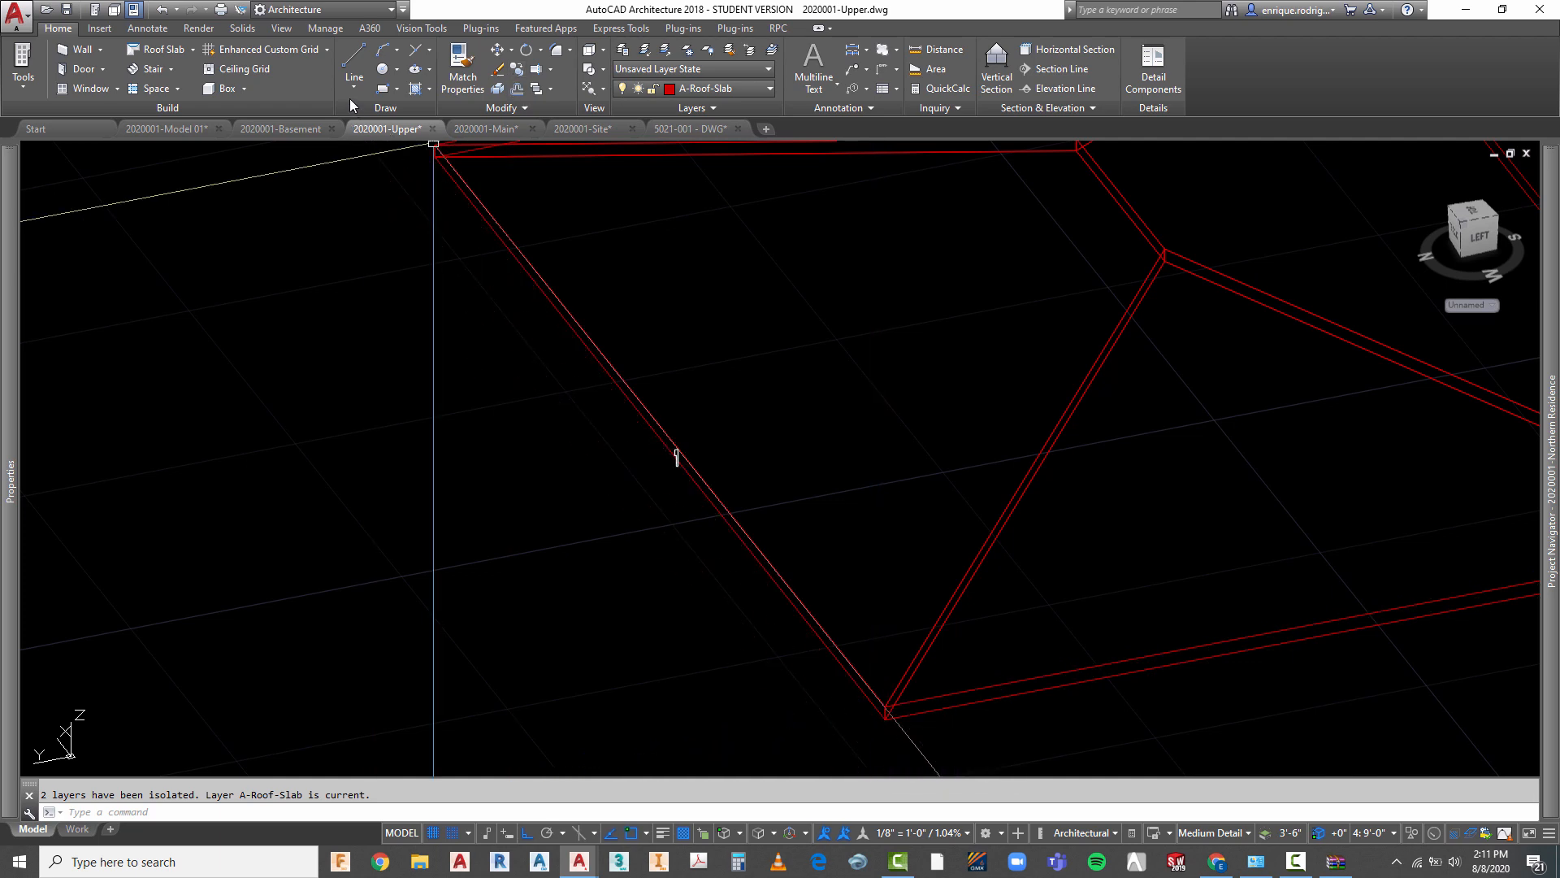
pyautogui.click(355, 89)
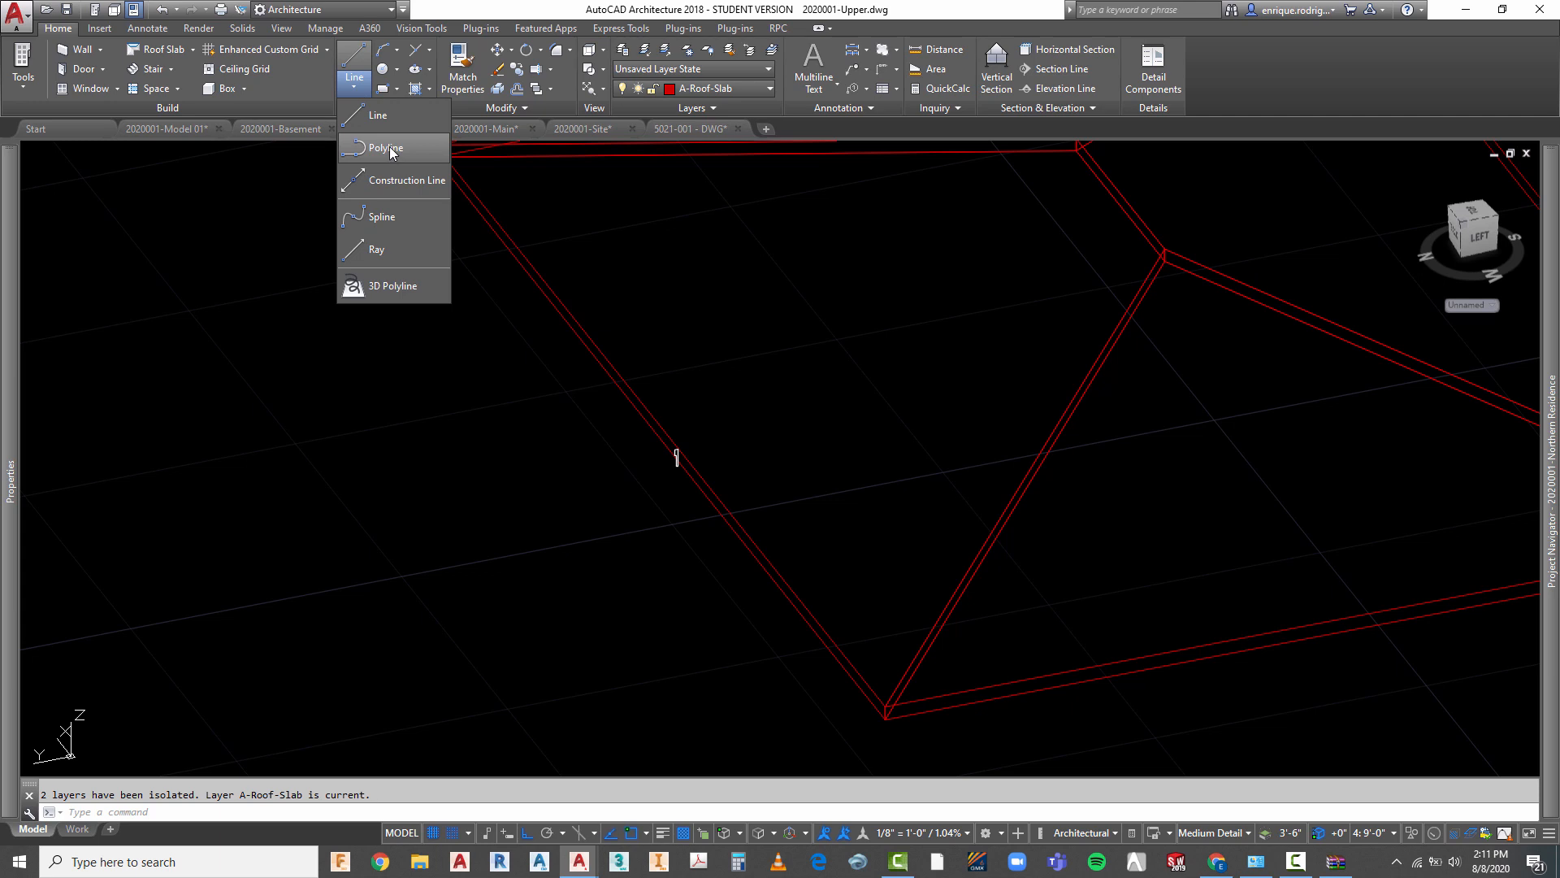
pyautogui.press('Escape')
pyautogui.press('Escape')
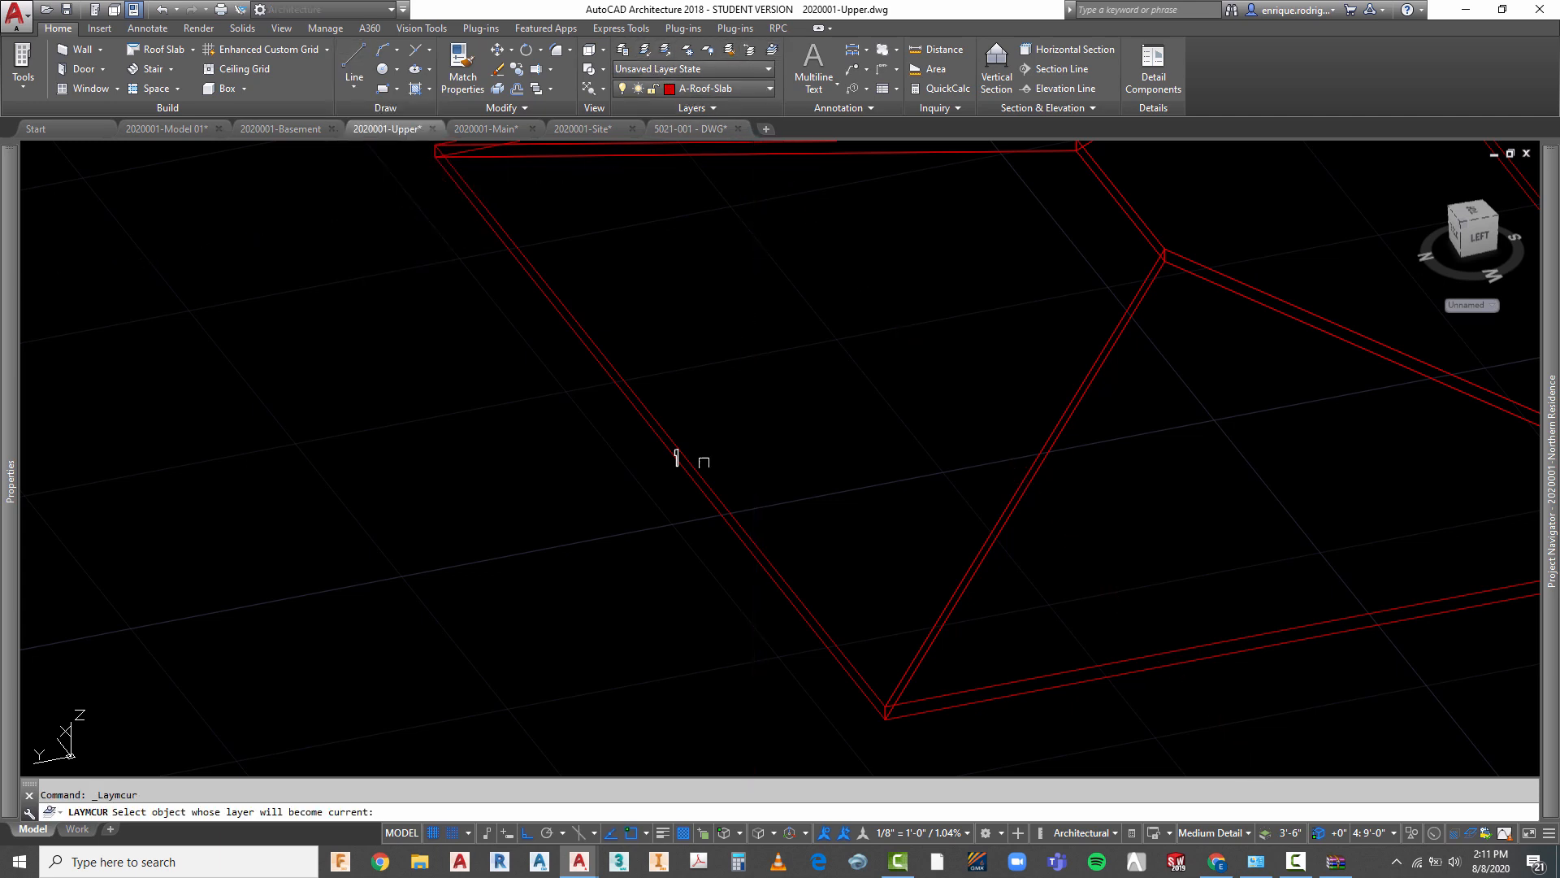
# - Make the fascia profile's layer, A-Roof-Fsca, the current layer
pyautogui.scroll(8, 680, 461)
pyautogui.click(649, 412)
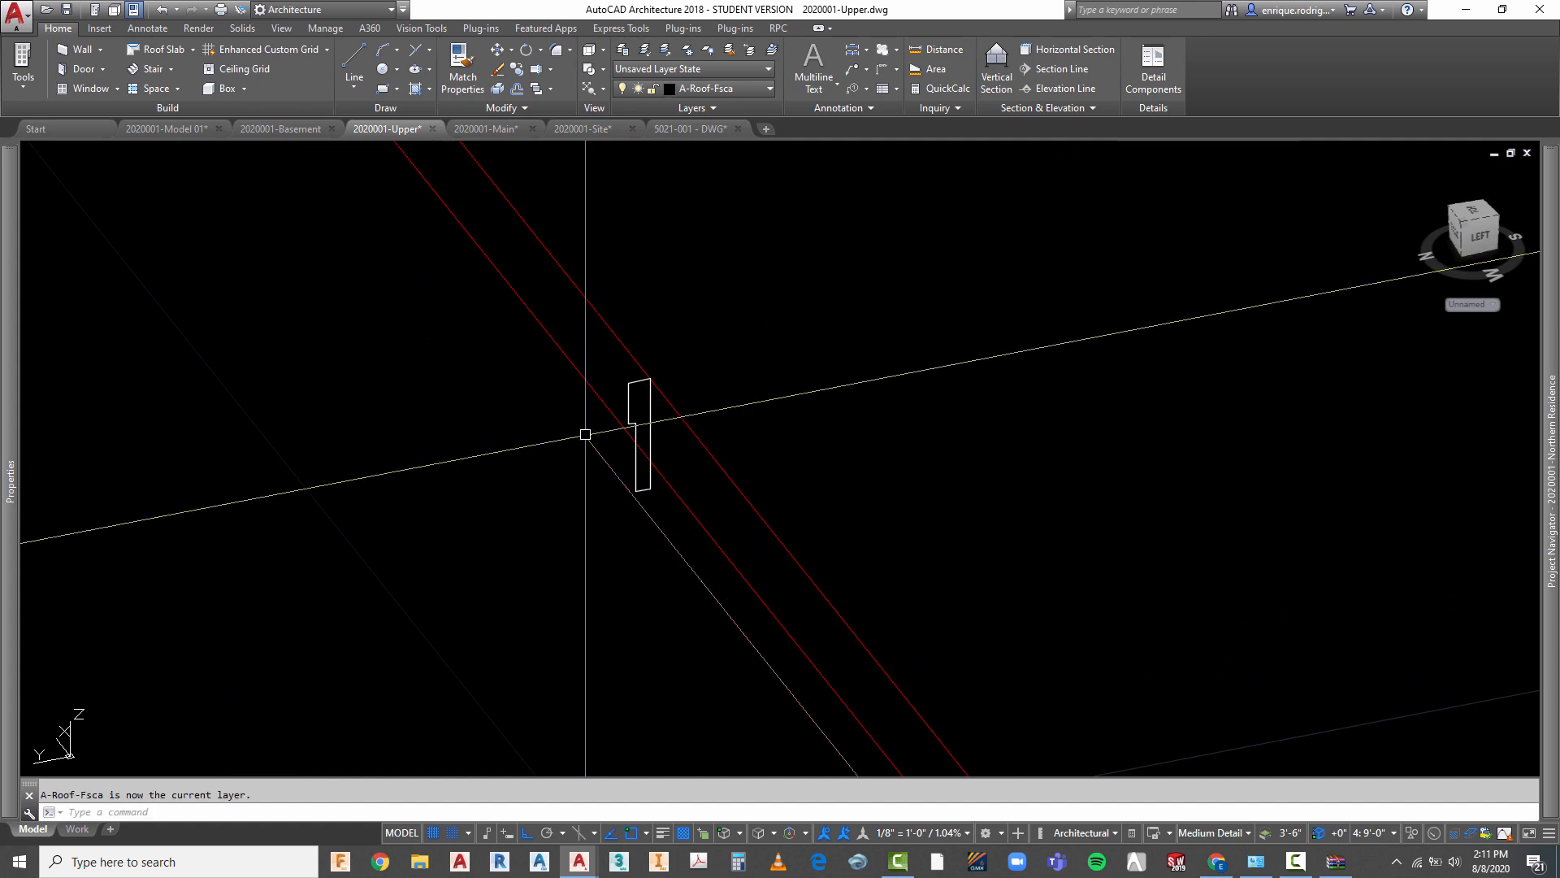
pyautogui.scroll(-5, 569, 435)
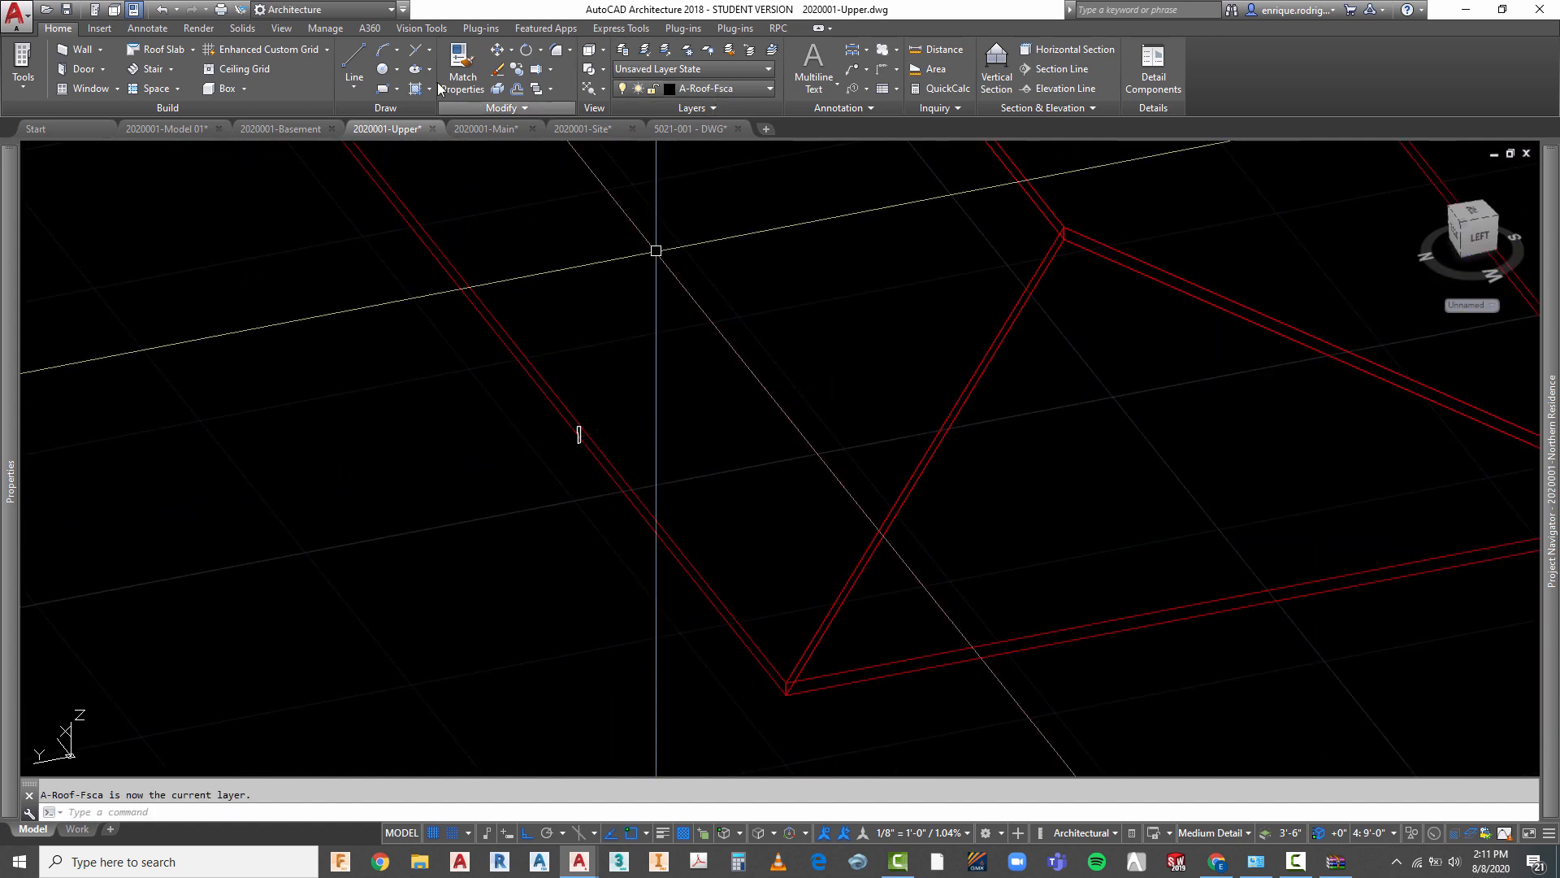
# - Start a polyline at the fascia profile's upper inner corner and run it along the eave to the roof slab's nearest top corner
pyautogui.click(356, 89)
pyautogui.click(387, 149)
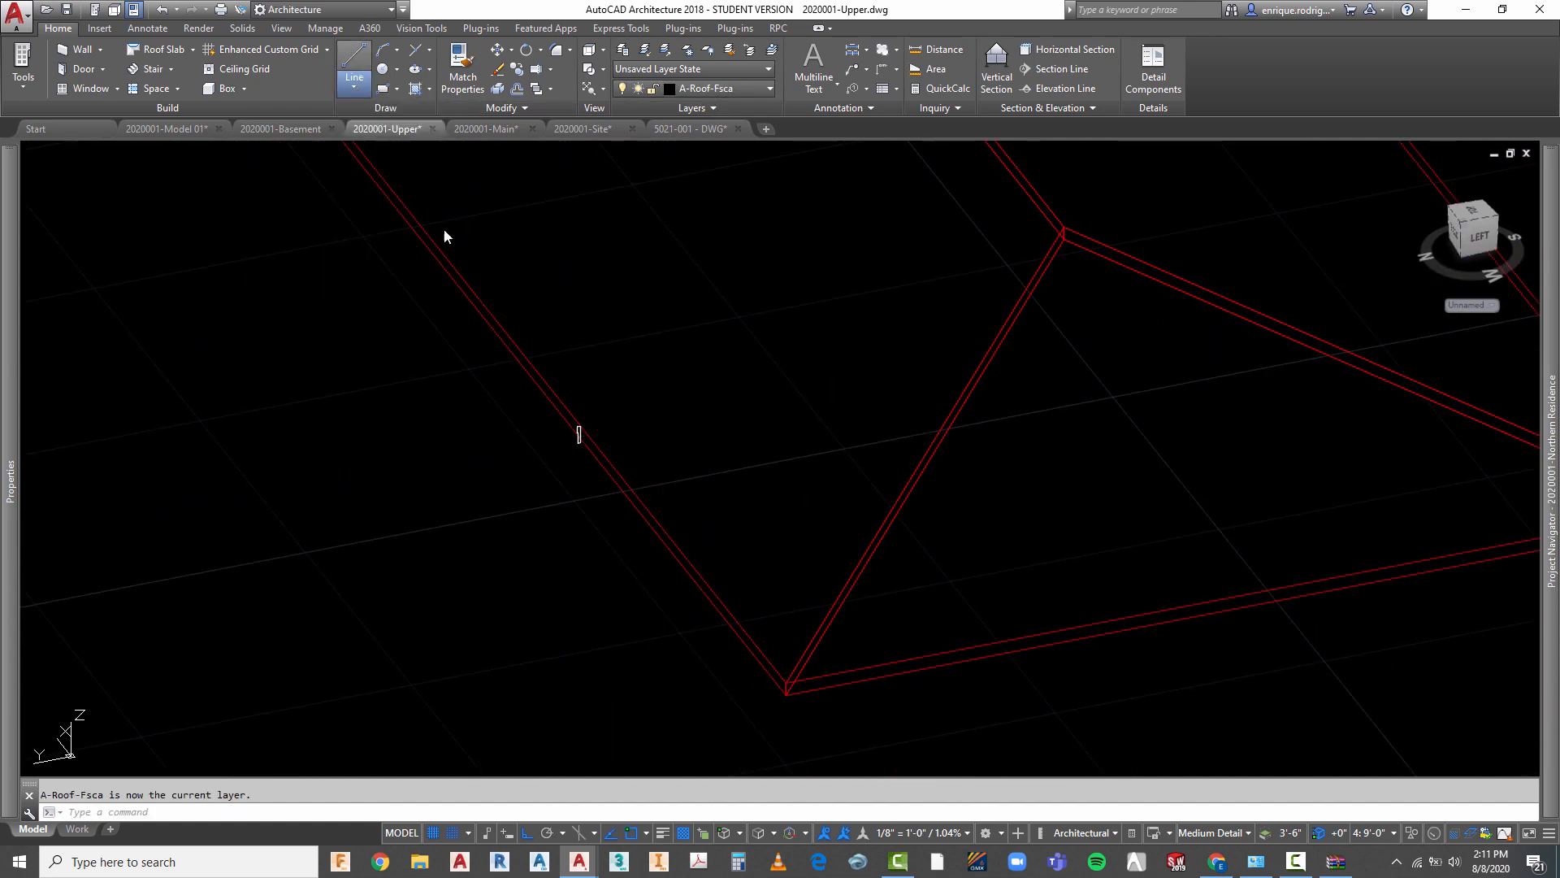
pyautogui.scroll(4, 577, 418)
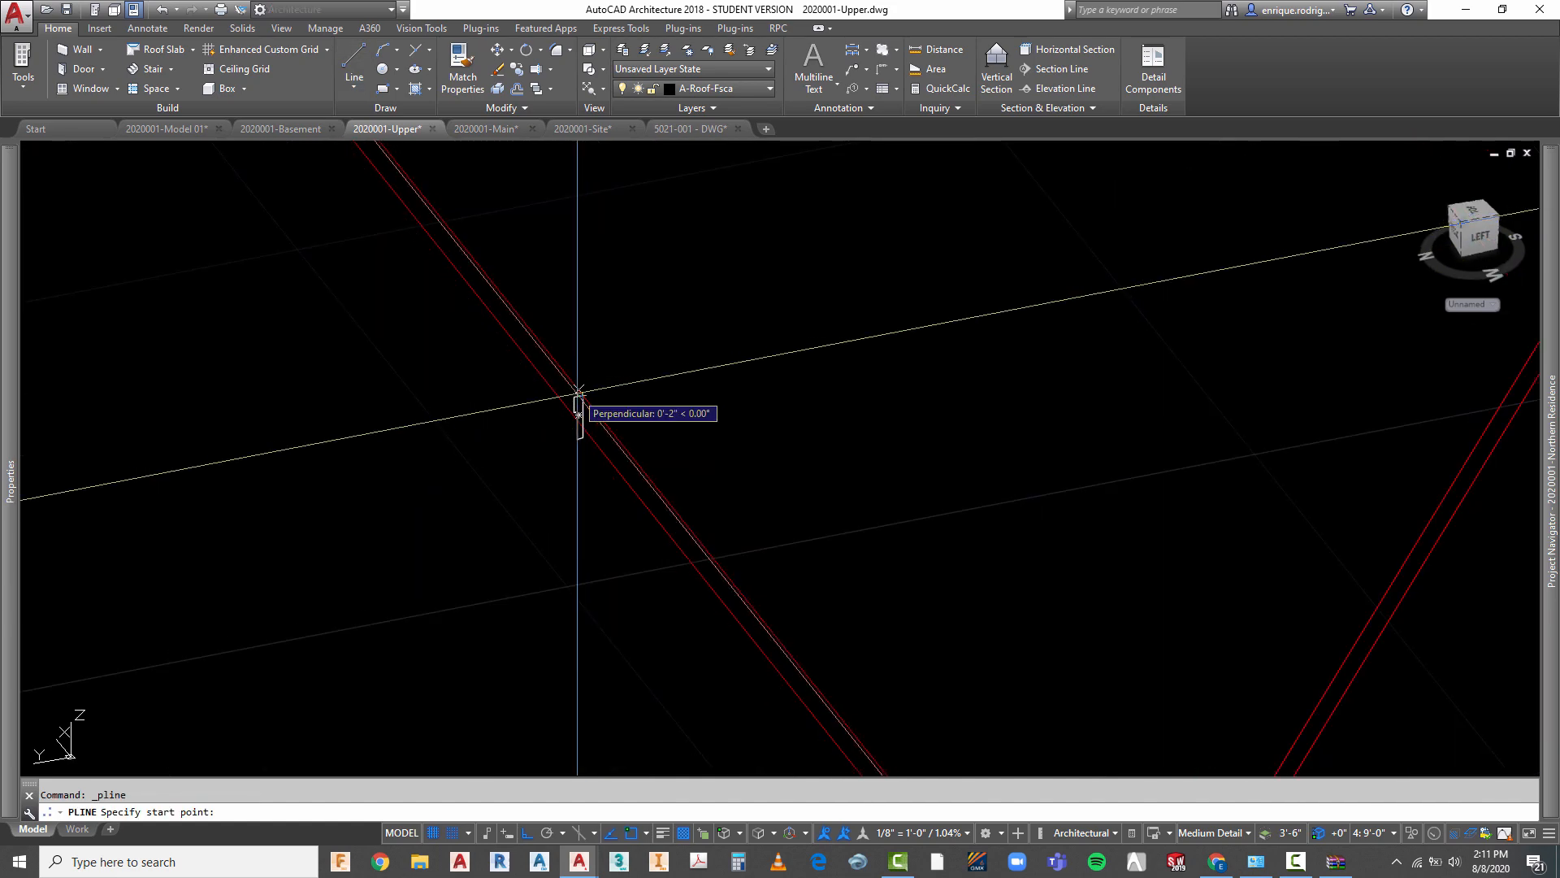
pyautogui.scroll(-2, 607, 370)
pyautogui.scroll(-3, 617, 350)
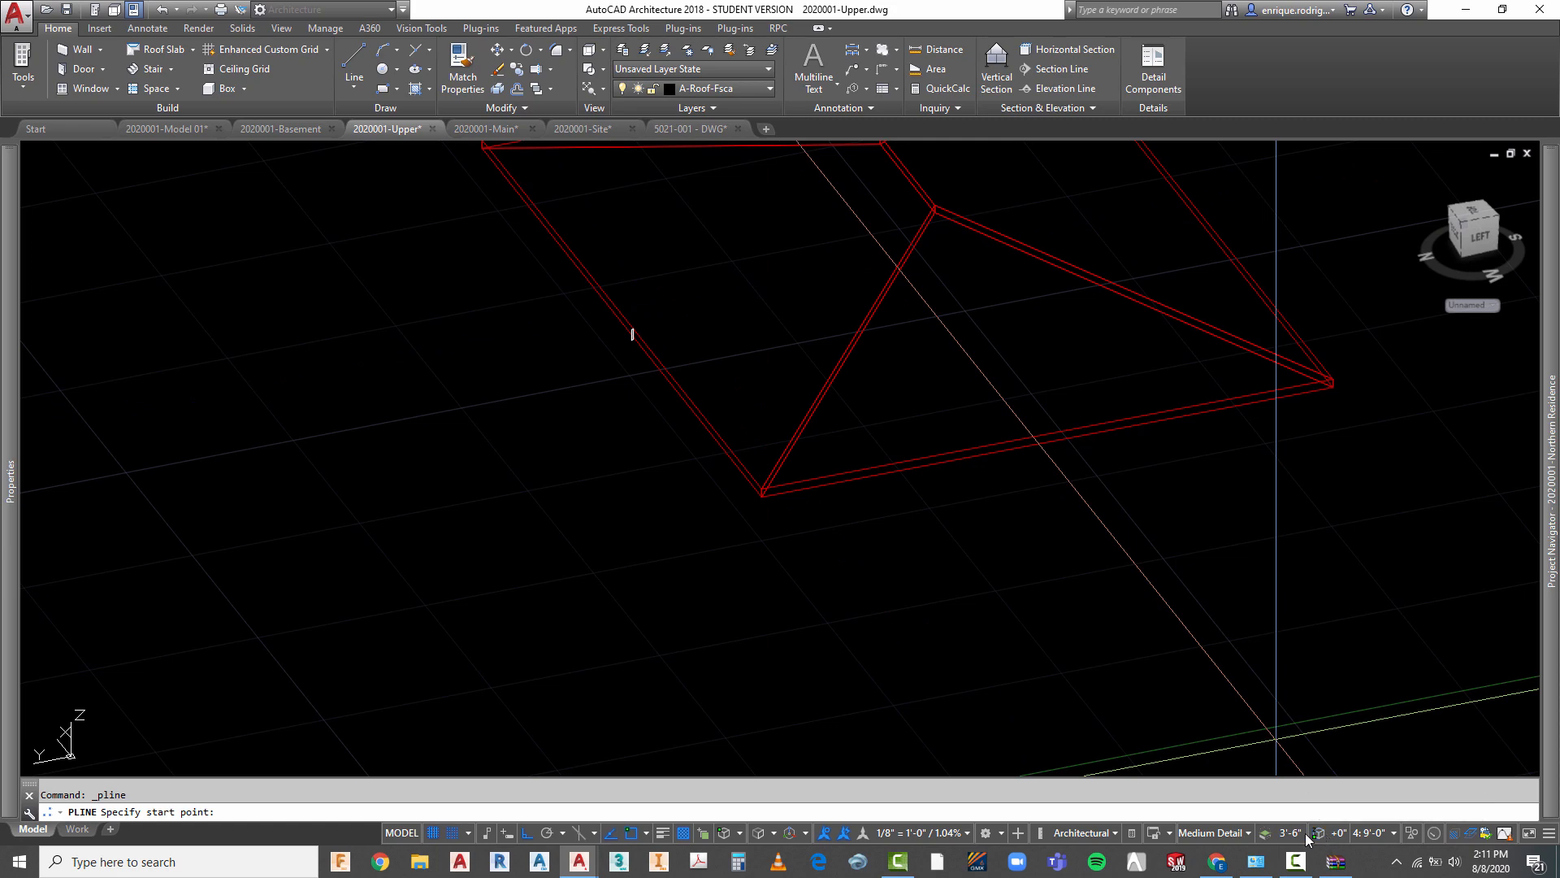
pyautogui.scroll(6, 626, 326)
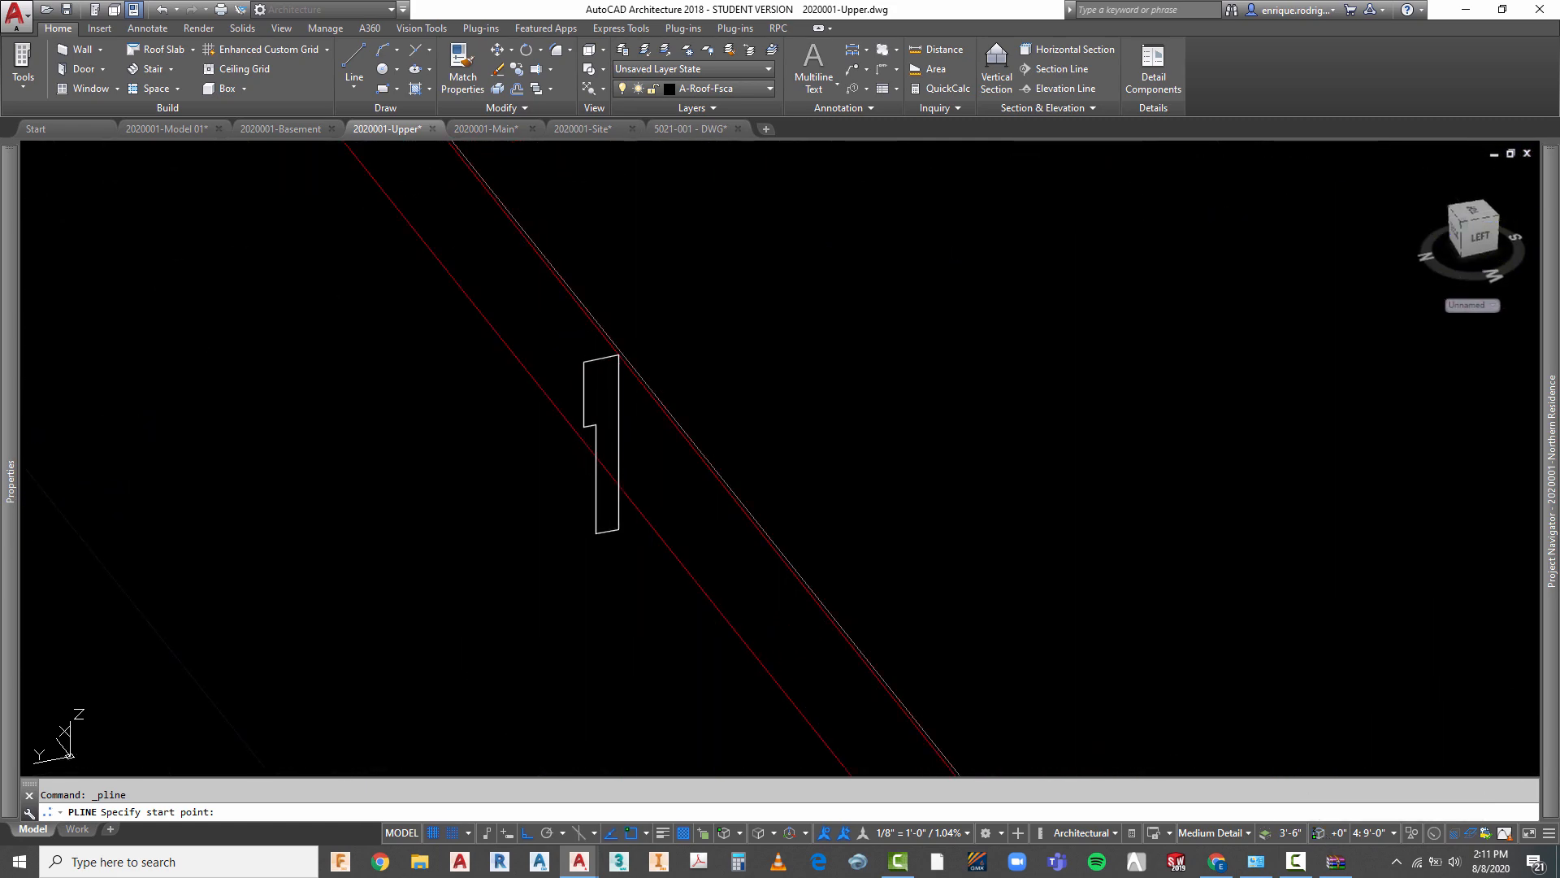
pyautogui.click(619, 355)
pyautogui.scroll(-3, 613, 262)
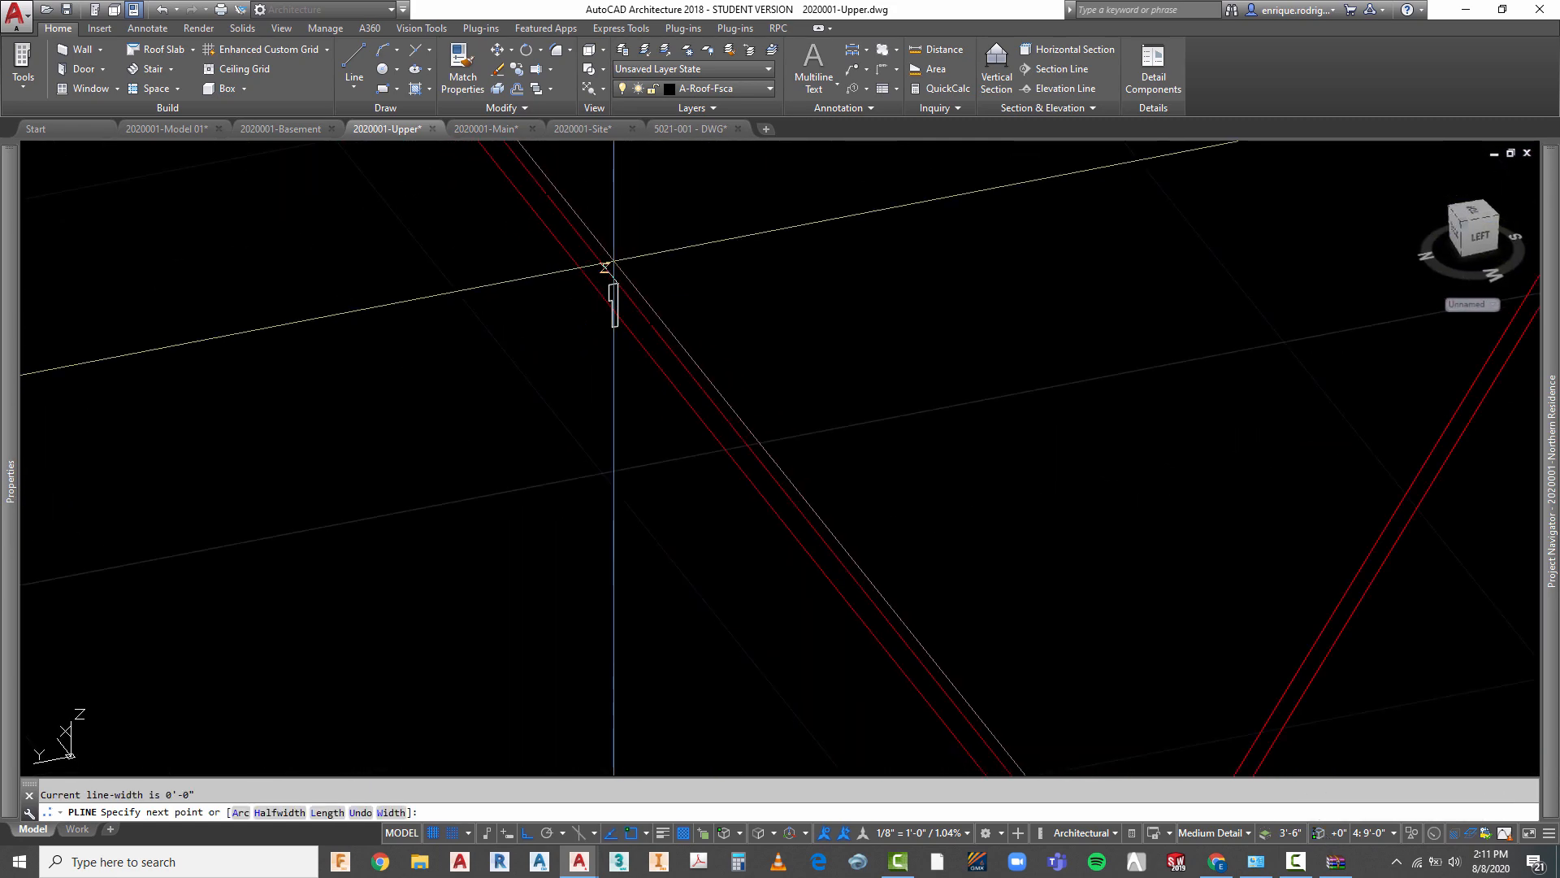
pyautogui.scroll(-3, 642, 292)
pyautogui.scroll(5, 923, 560)
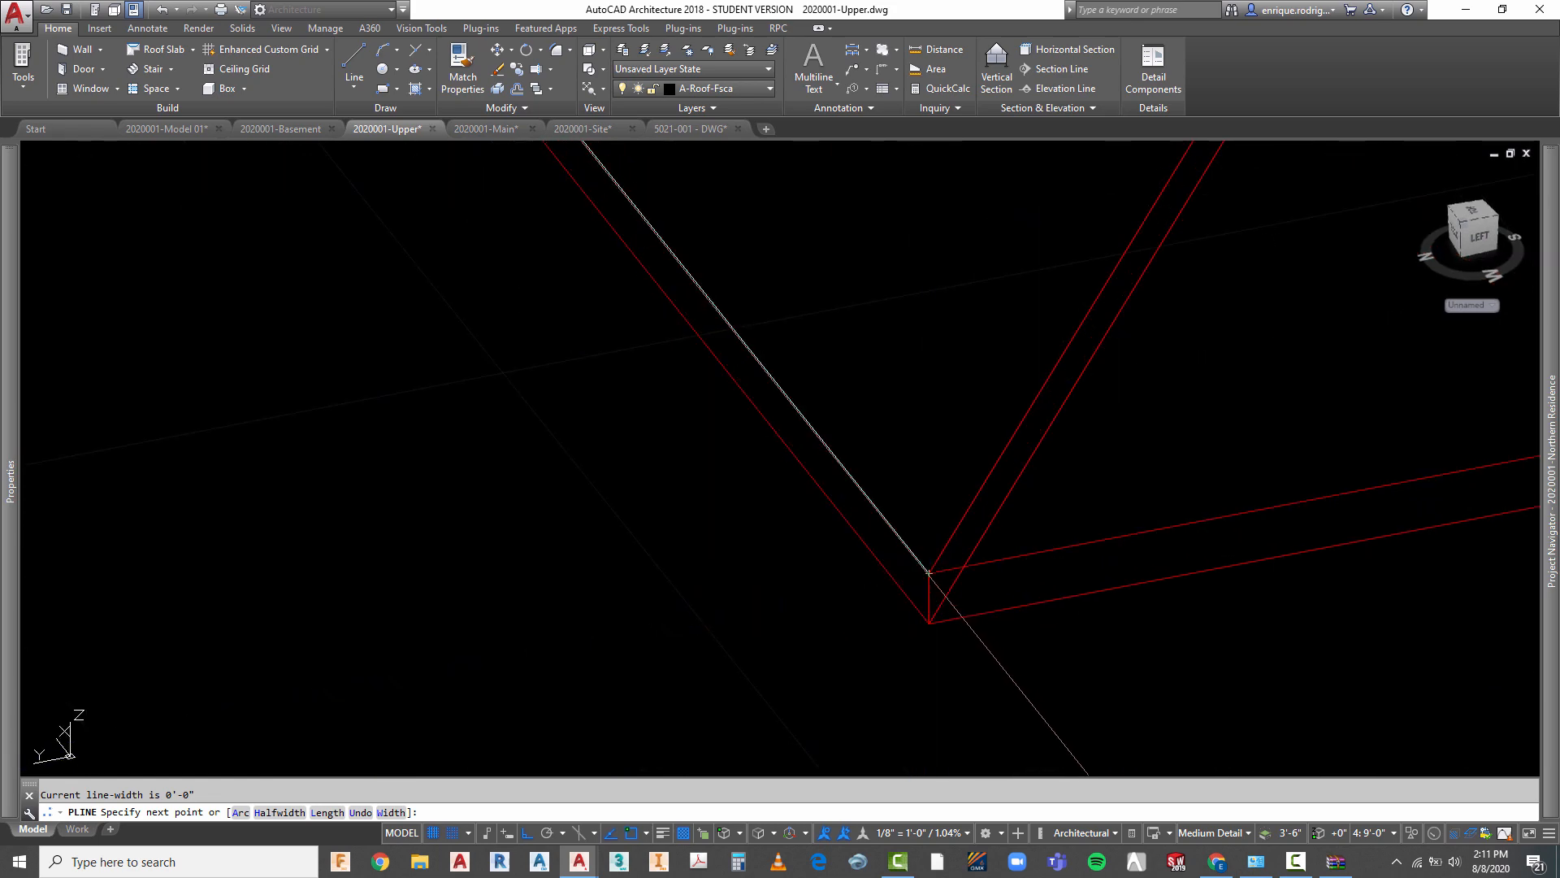
pyautogui.click(928, 572)
pyautogui.scroll(-5, 927, 569)
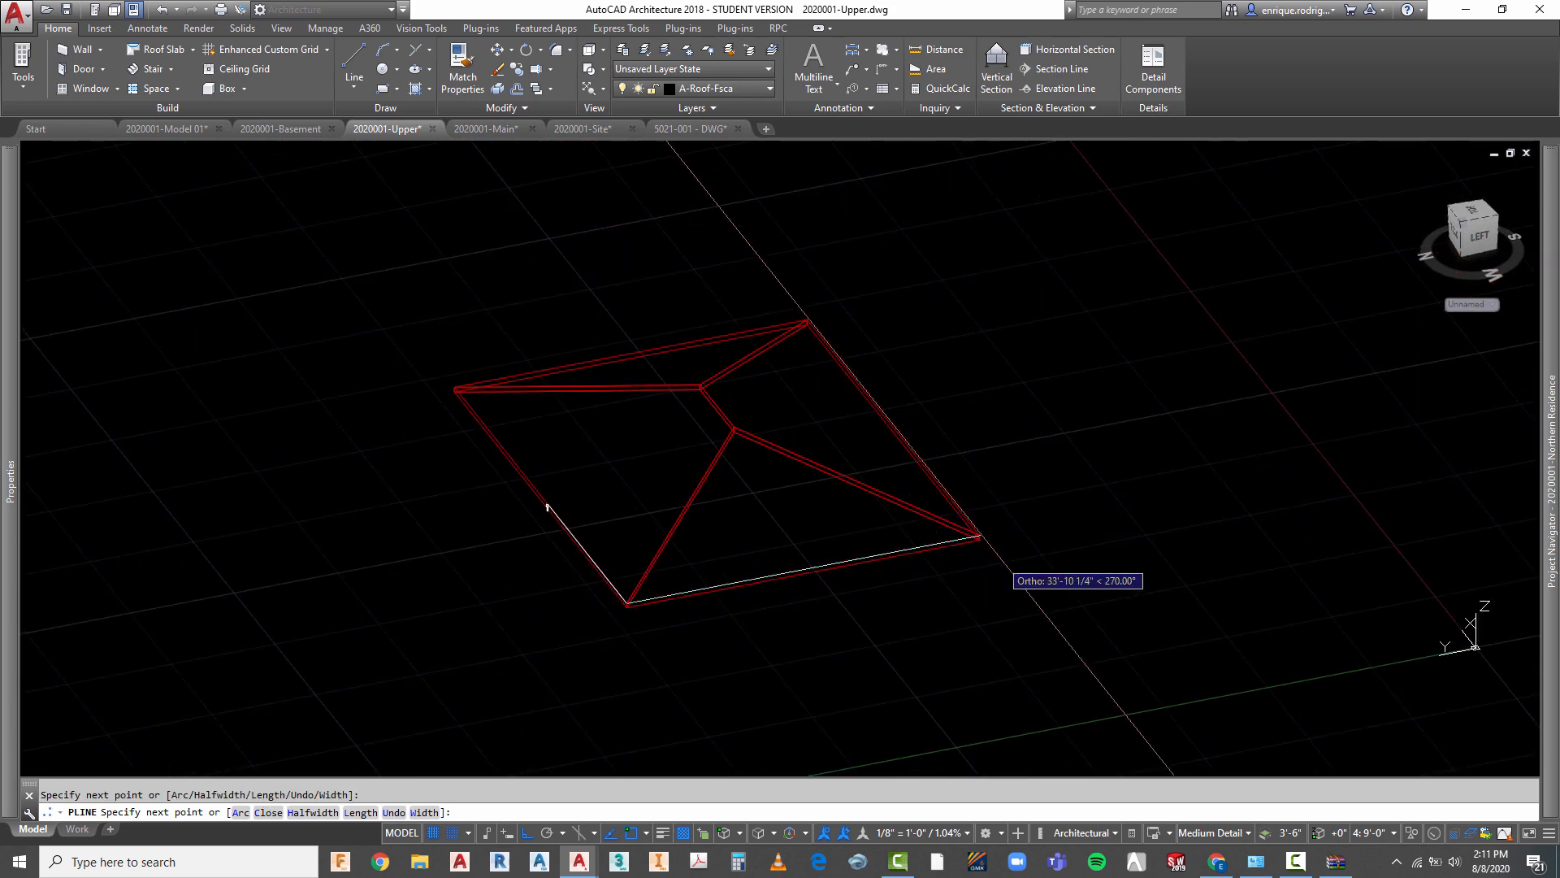
# - Continue the polyline along the top eave edge through the three remaining corners of the roof slab
pyautogui.scroll(5, 902, 467)
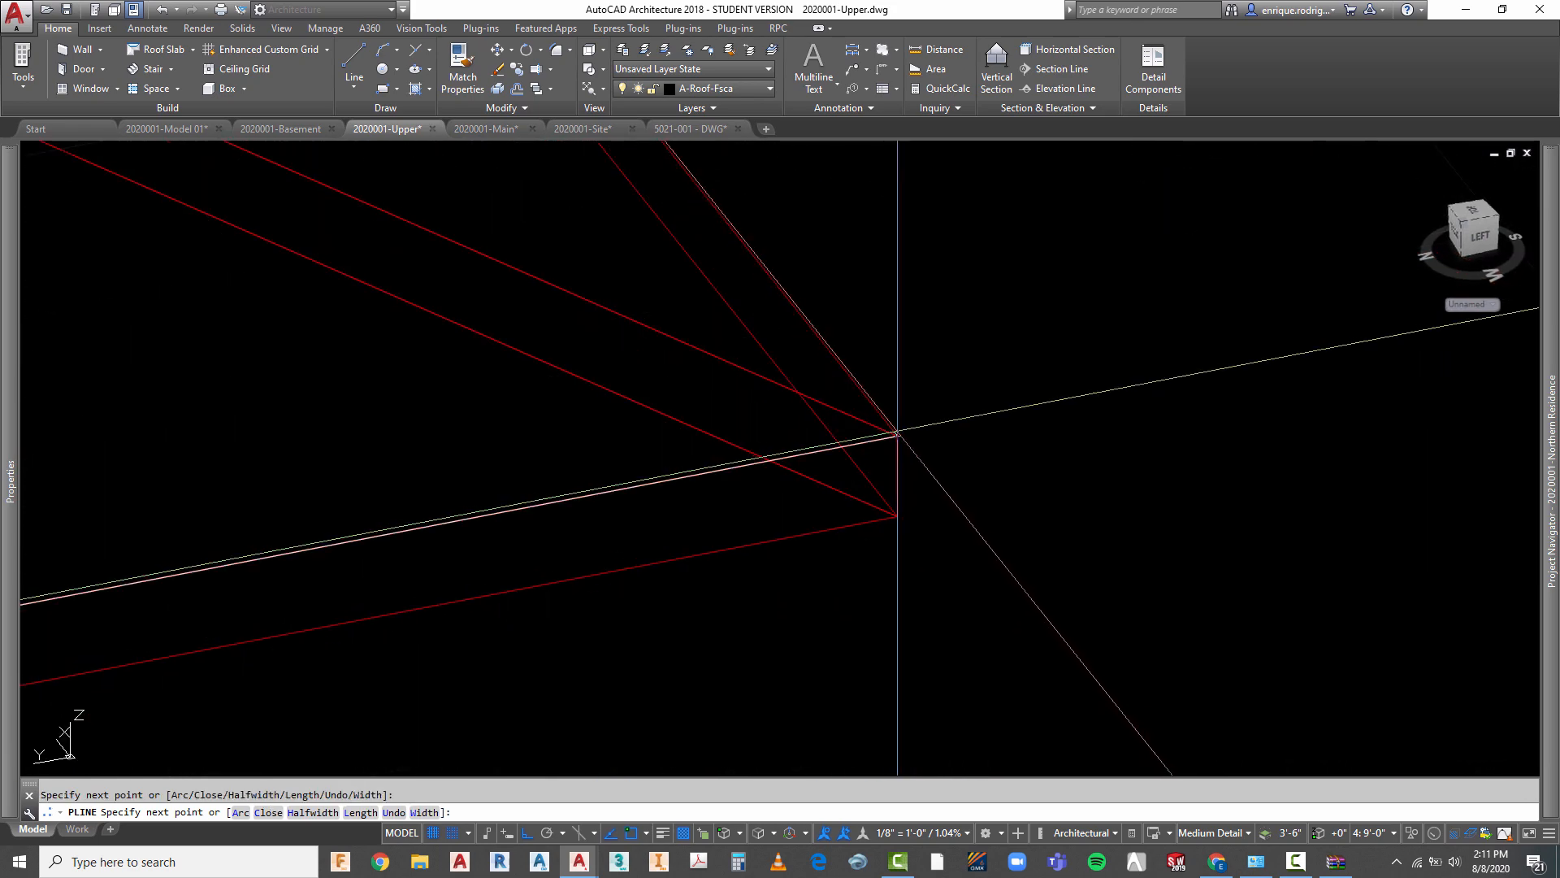
pyautogui.scroll(-5, 897, 434)
pyautogui.scroll(5, 735, 279)
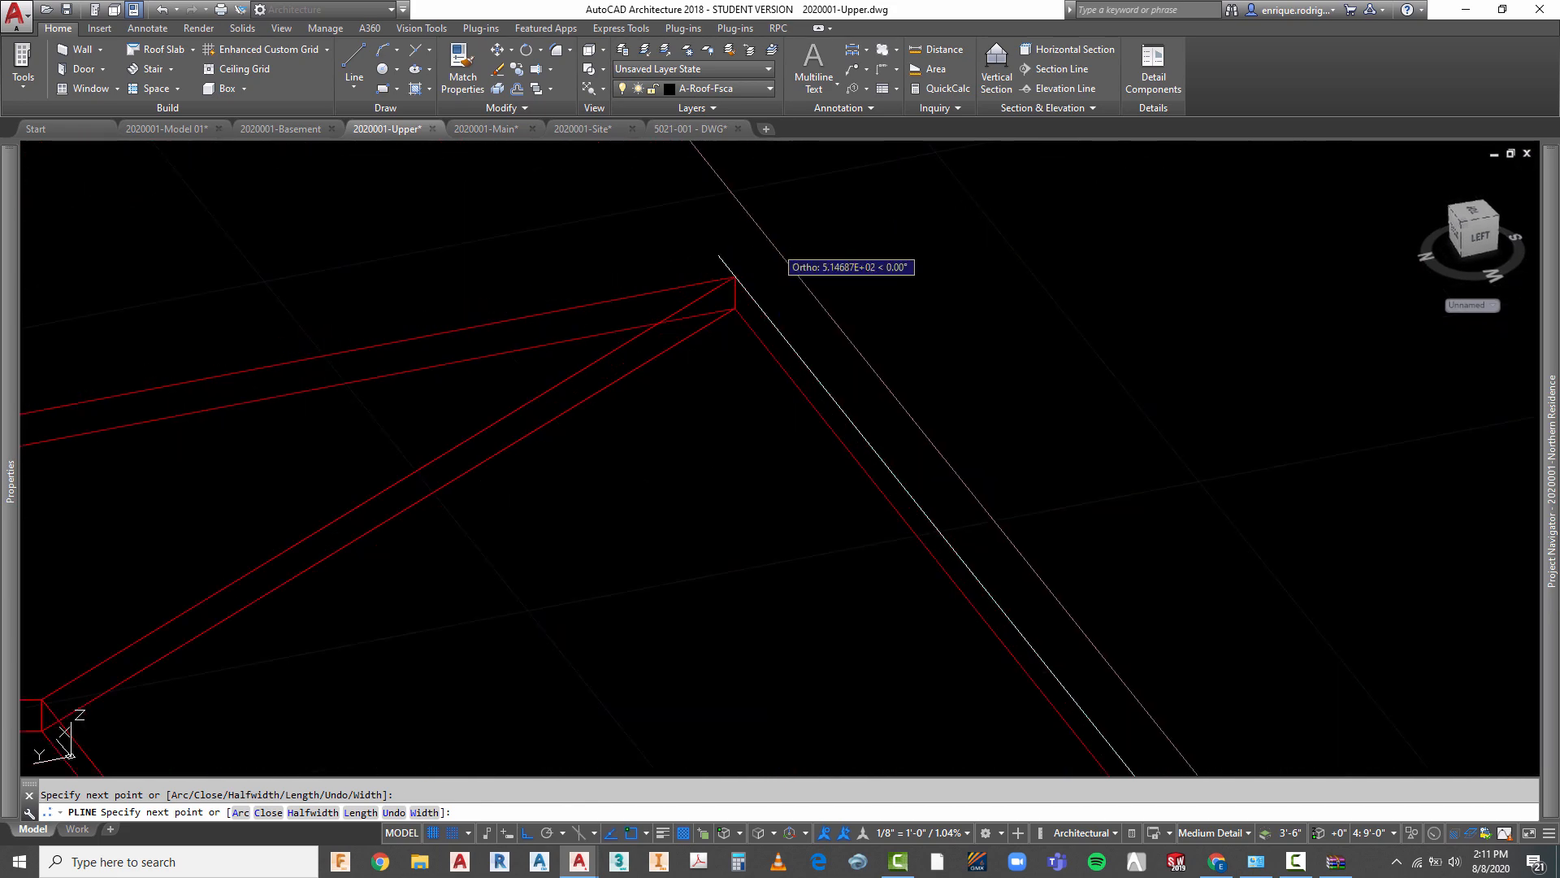
pyautogui.click(736, 278)
pyautogui.scroll(-5, 1125, 352)
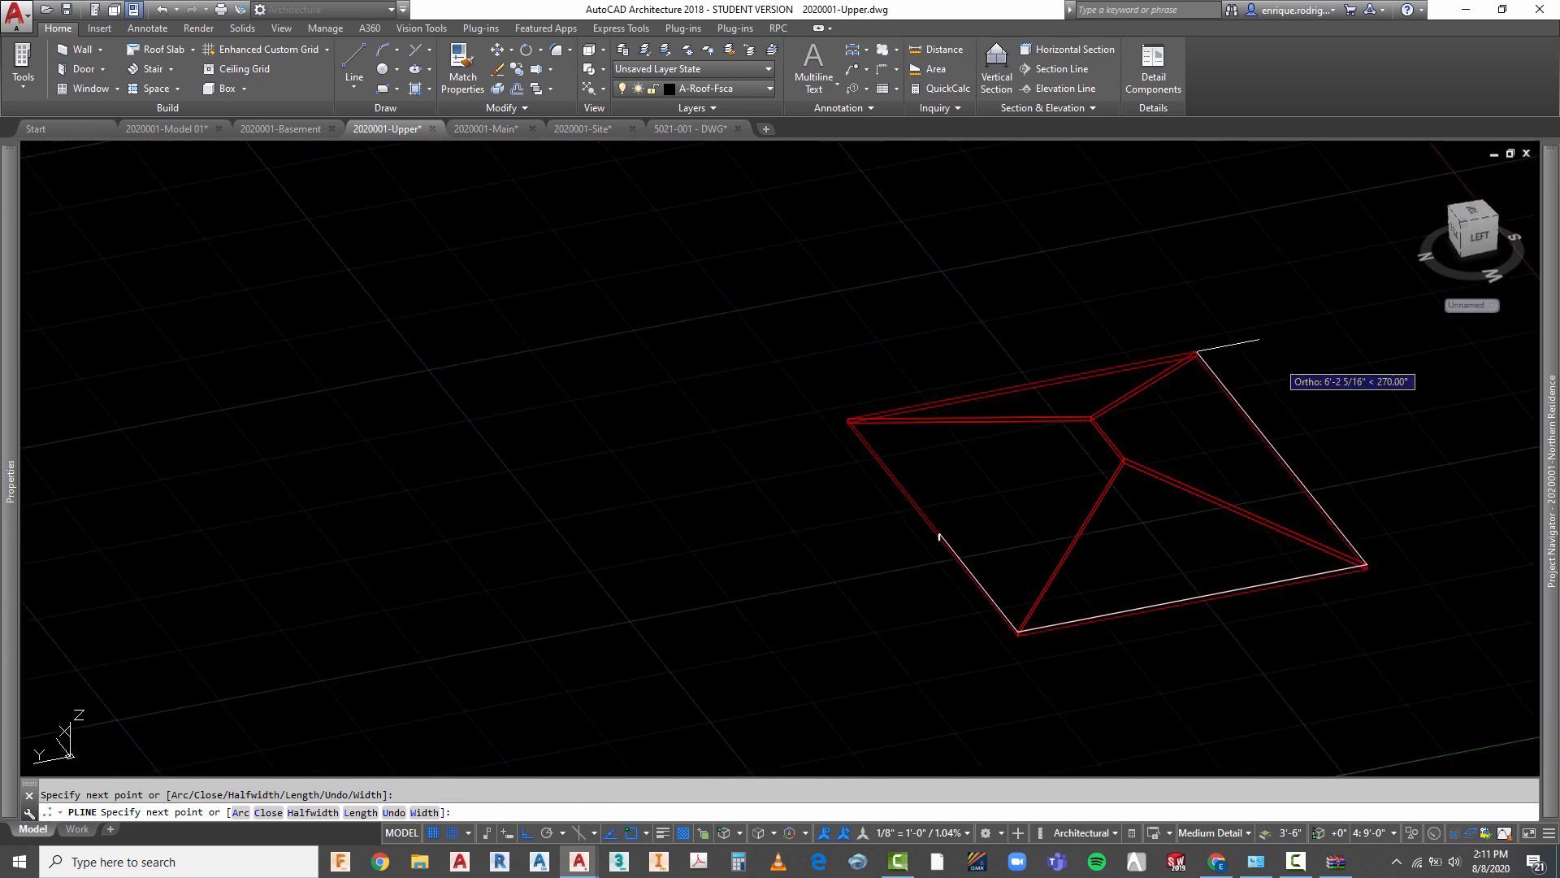
pyautogui.scroll(5, 848, 420)
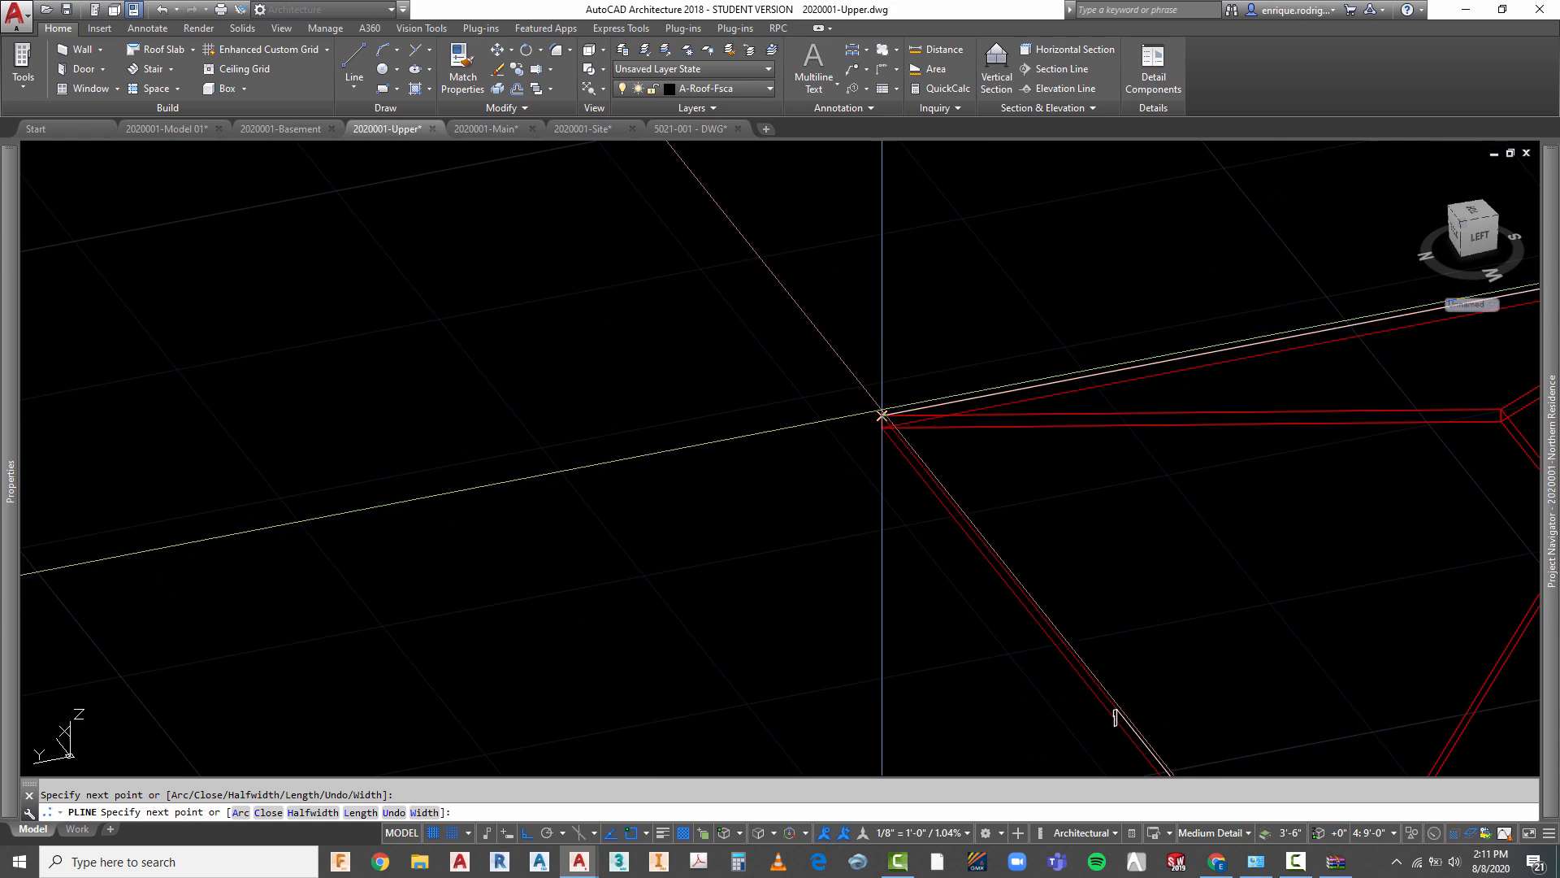
pyautogui.click(882, 411)
# - Bring the polyline back to its start point at the fascia profile's corner and finish the eave path
pyautogui.scroll(-4, 830, 378)
pyautogui.scroll(6, 921, 502)
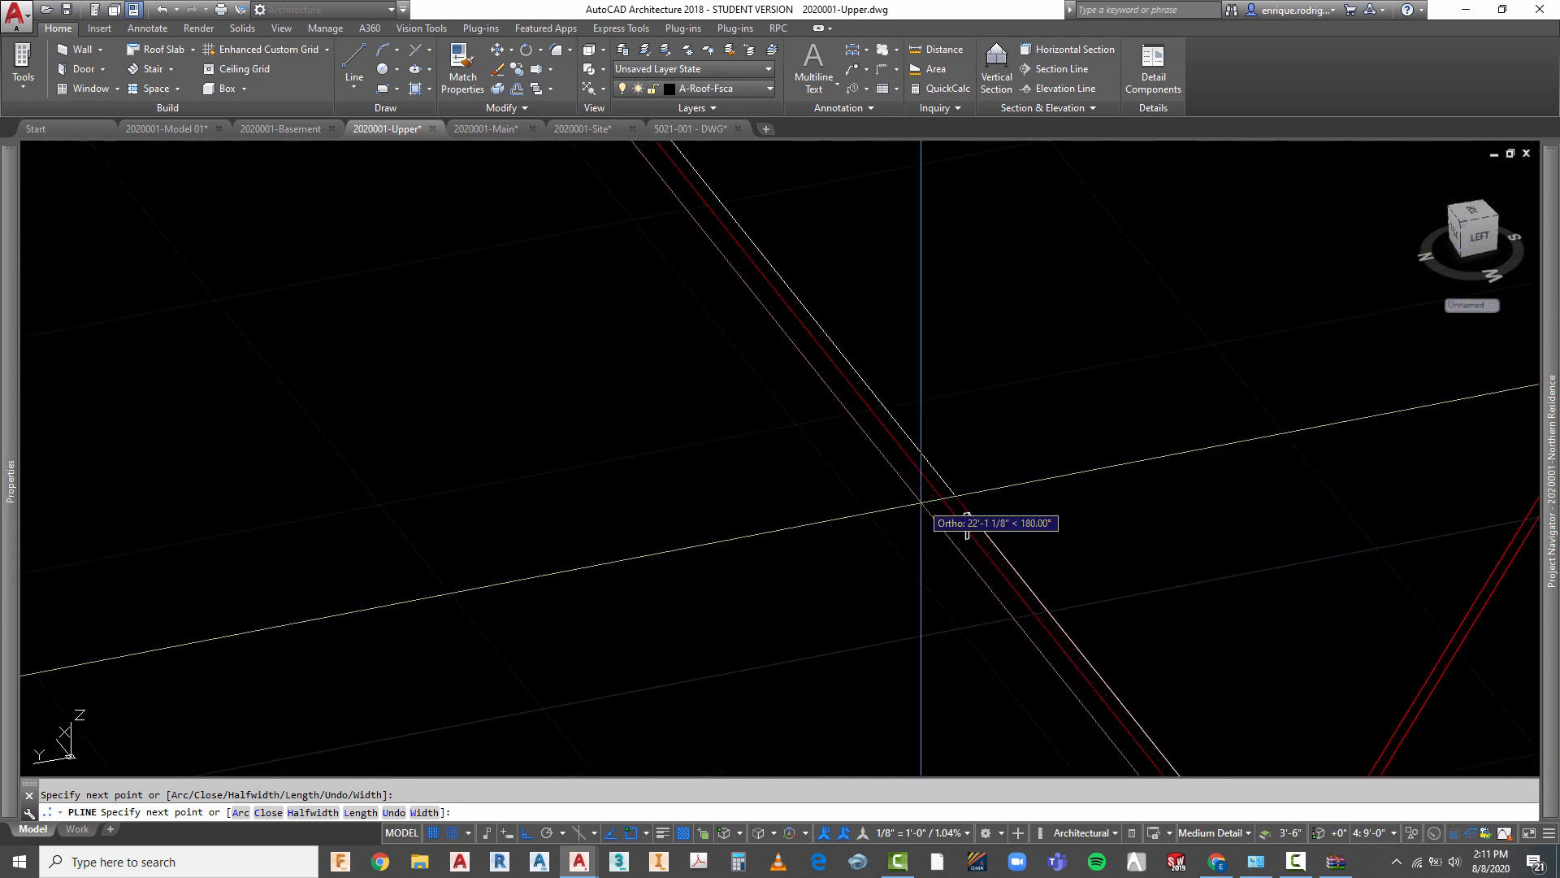
pyautogui.scroll(9, 941, 518)
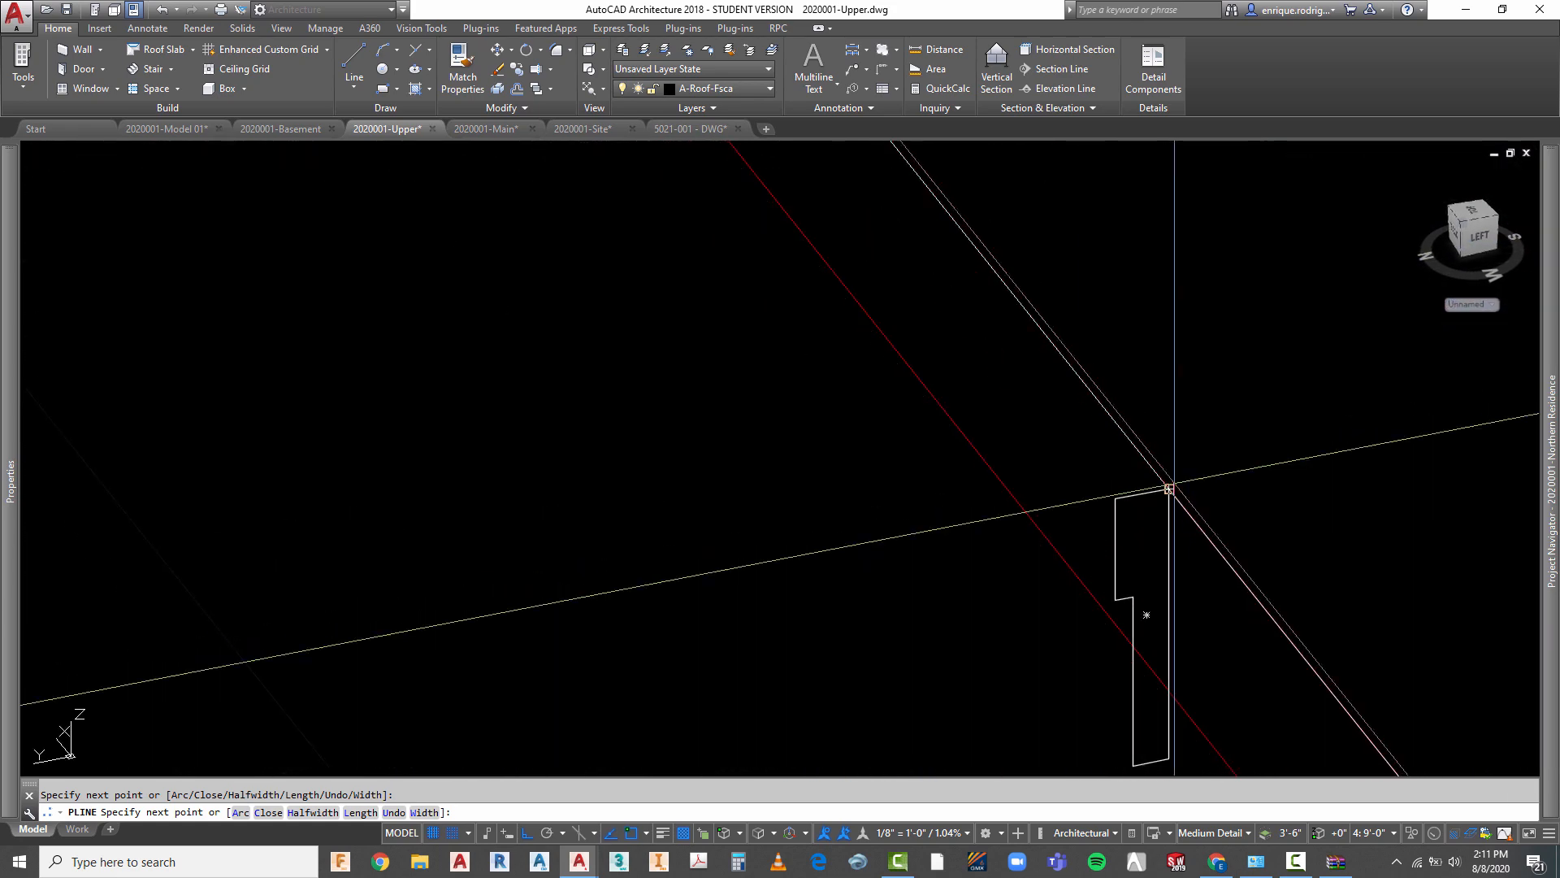
pyautogui.click(1168, 488)
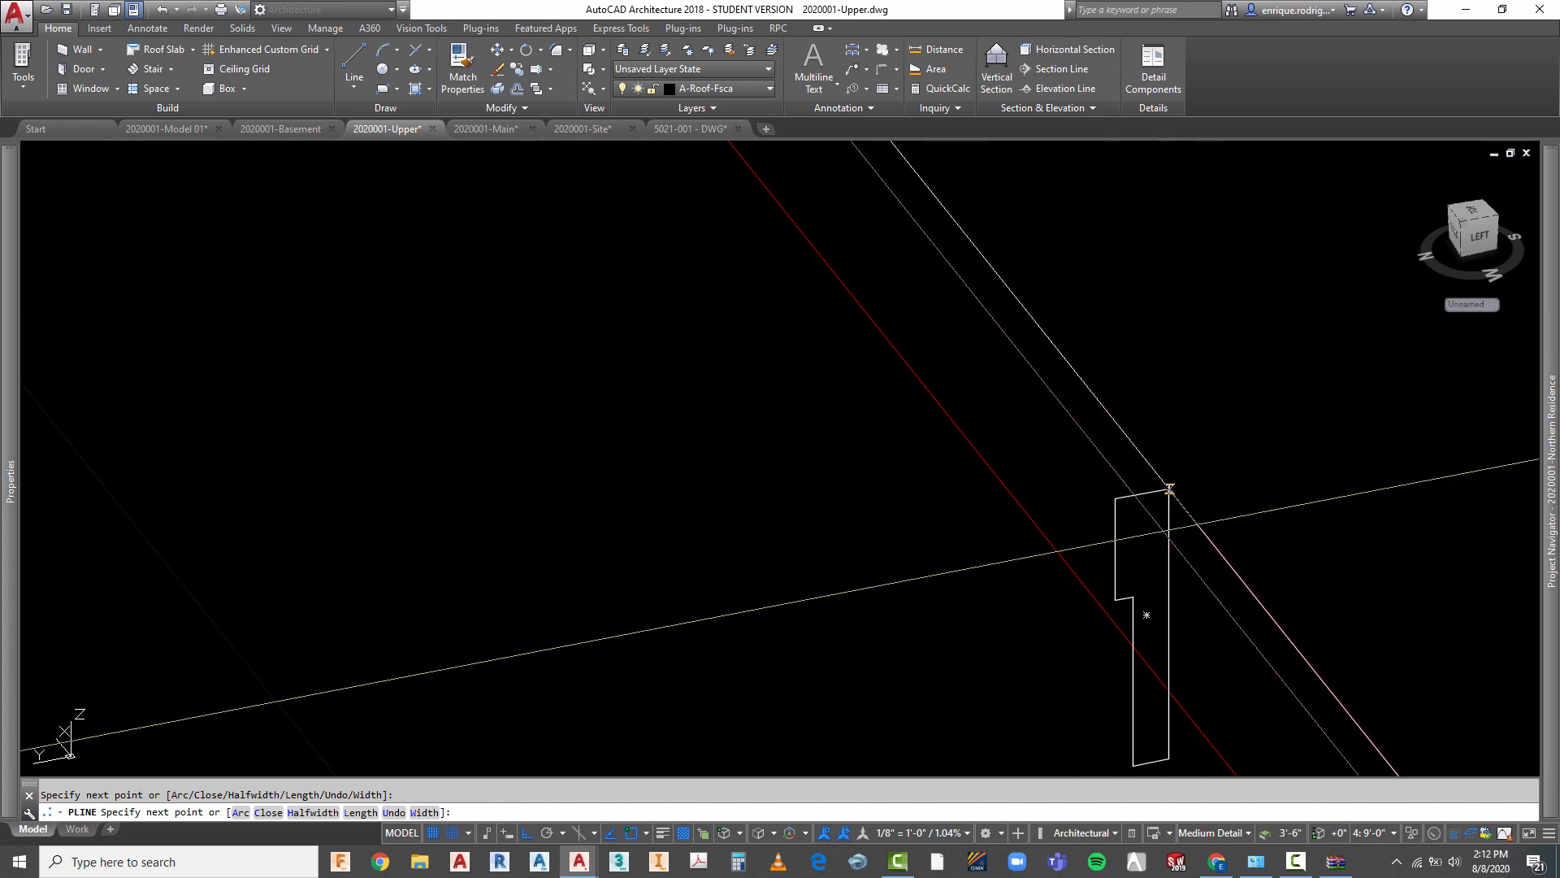
pyautogui.scroll(4, 1191, 488)
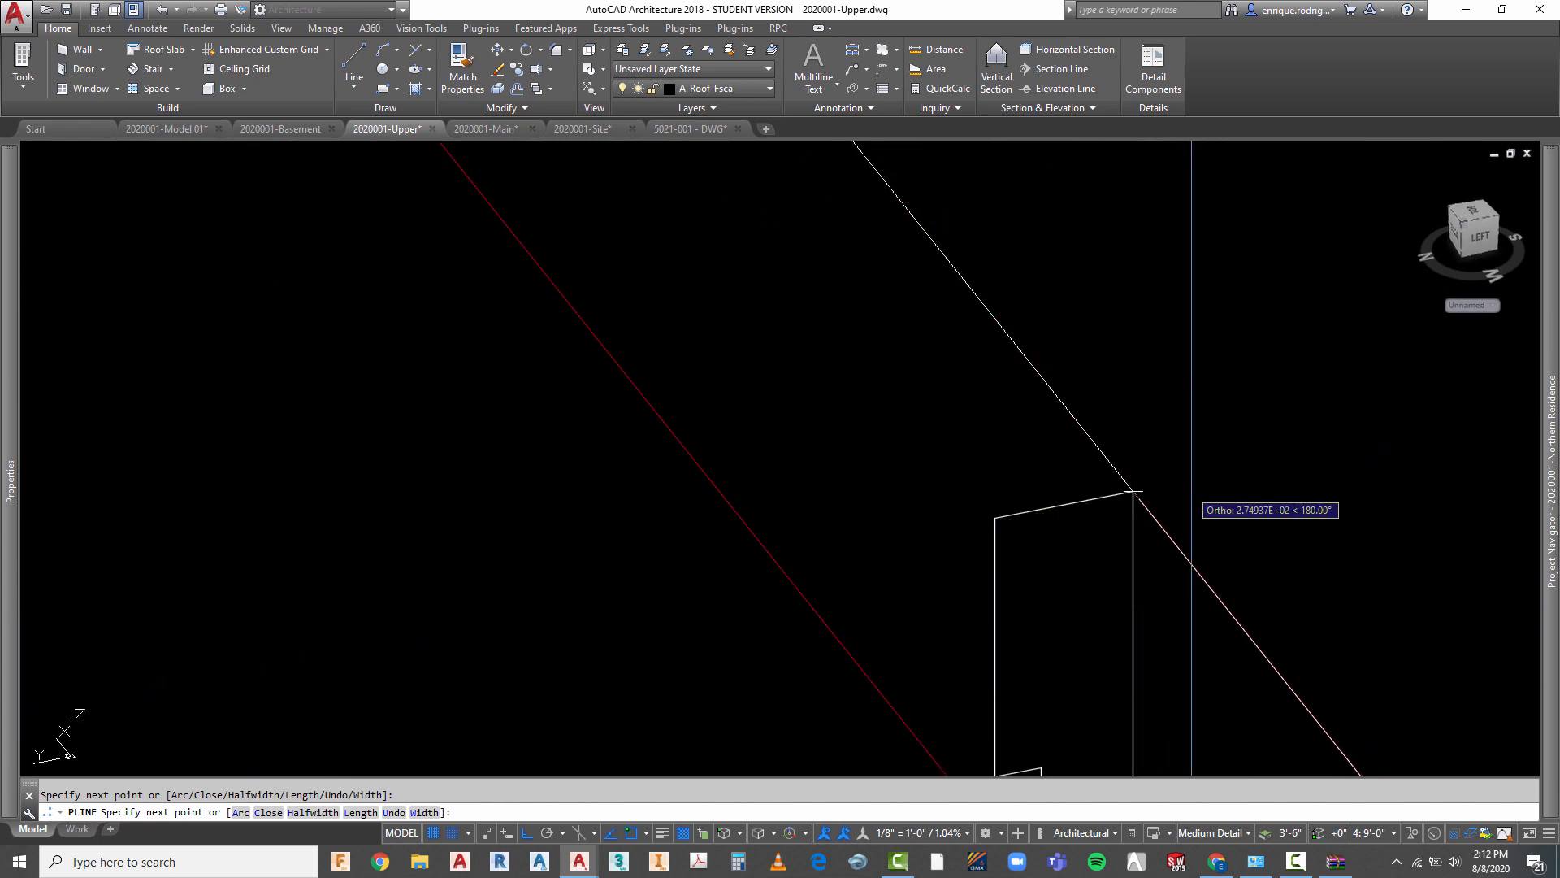
pyautogui.scroll(5, 1138, 486)
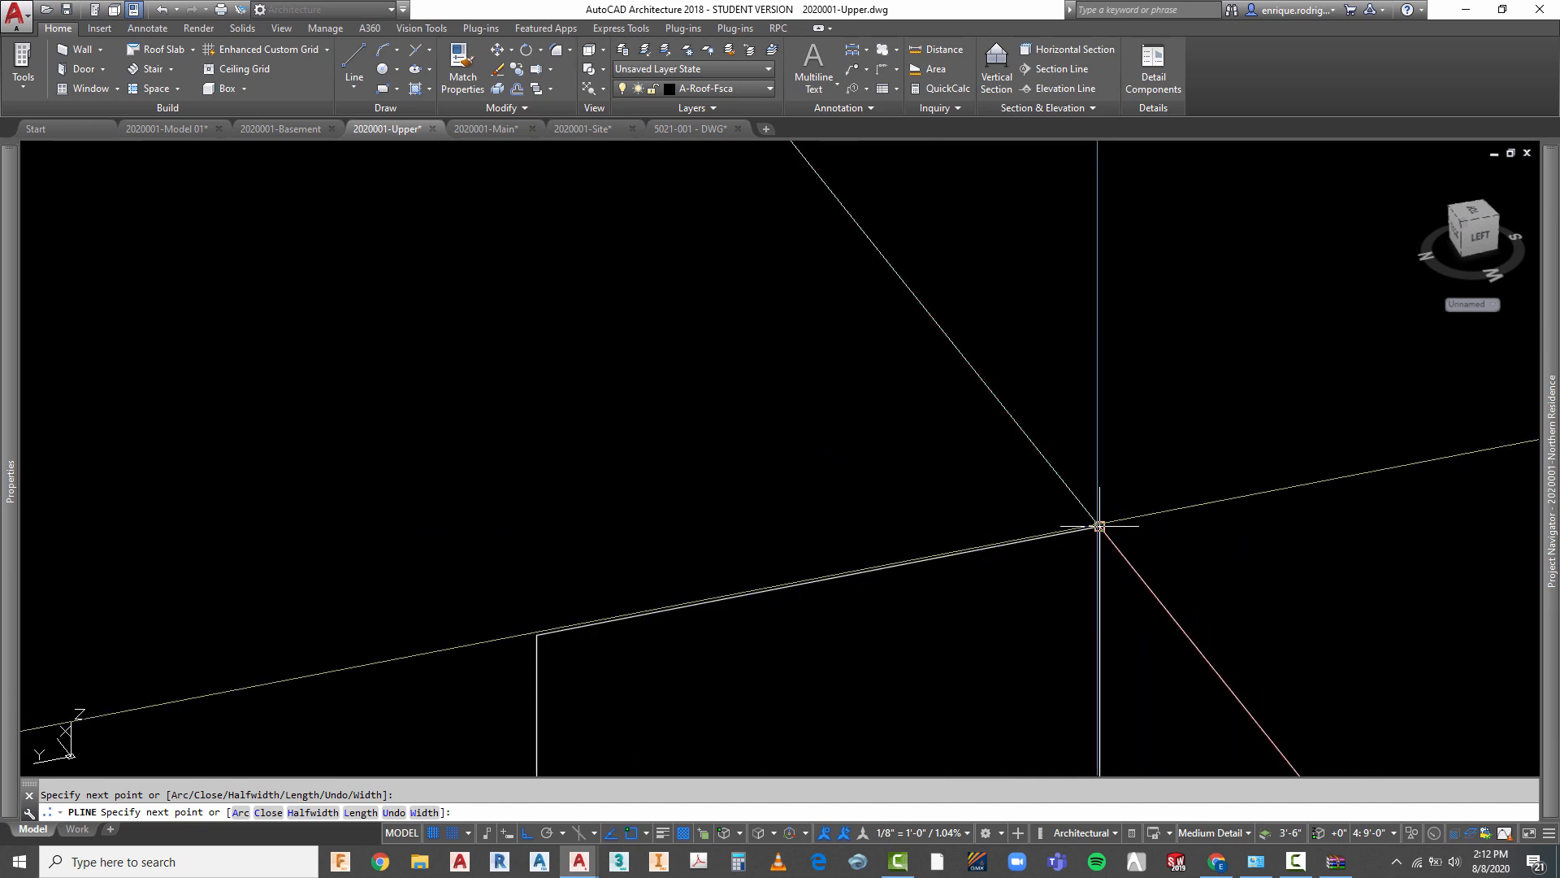
pyautogui.click(1098, 525)
pyautogui.scroll(-6, 875, 345)
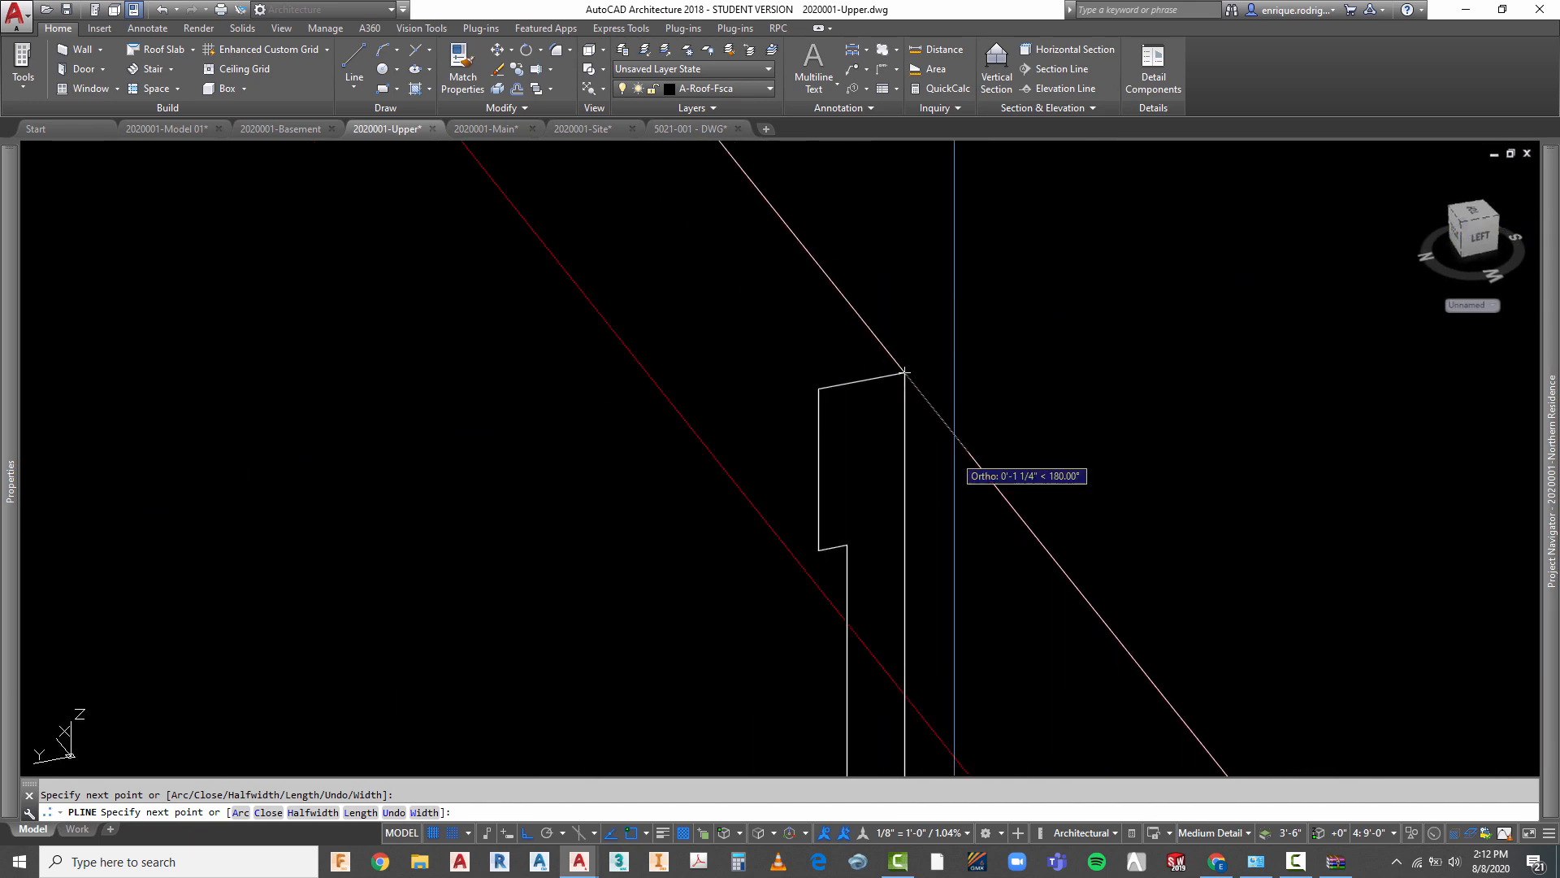
pyautogui.press('Escape')
pyautogui.scroll(-6, 720, 388)
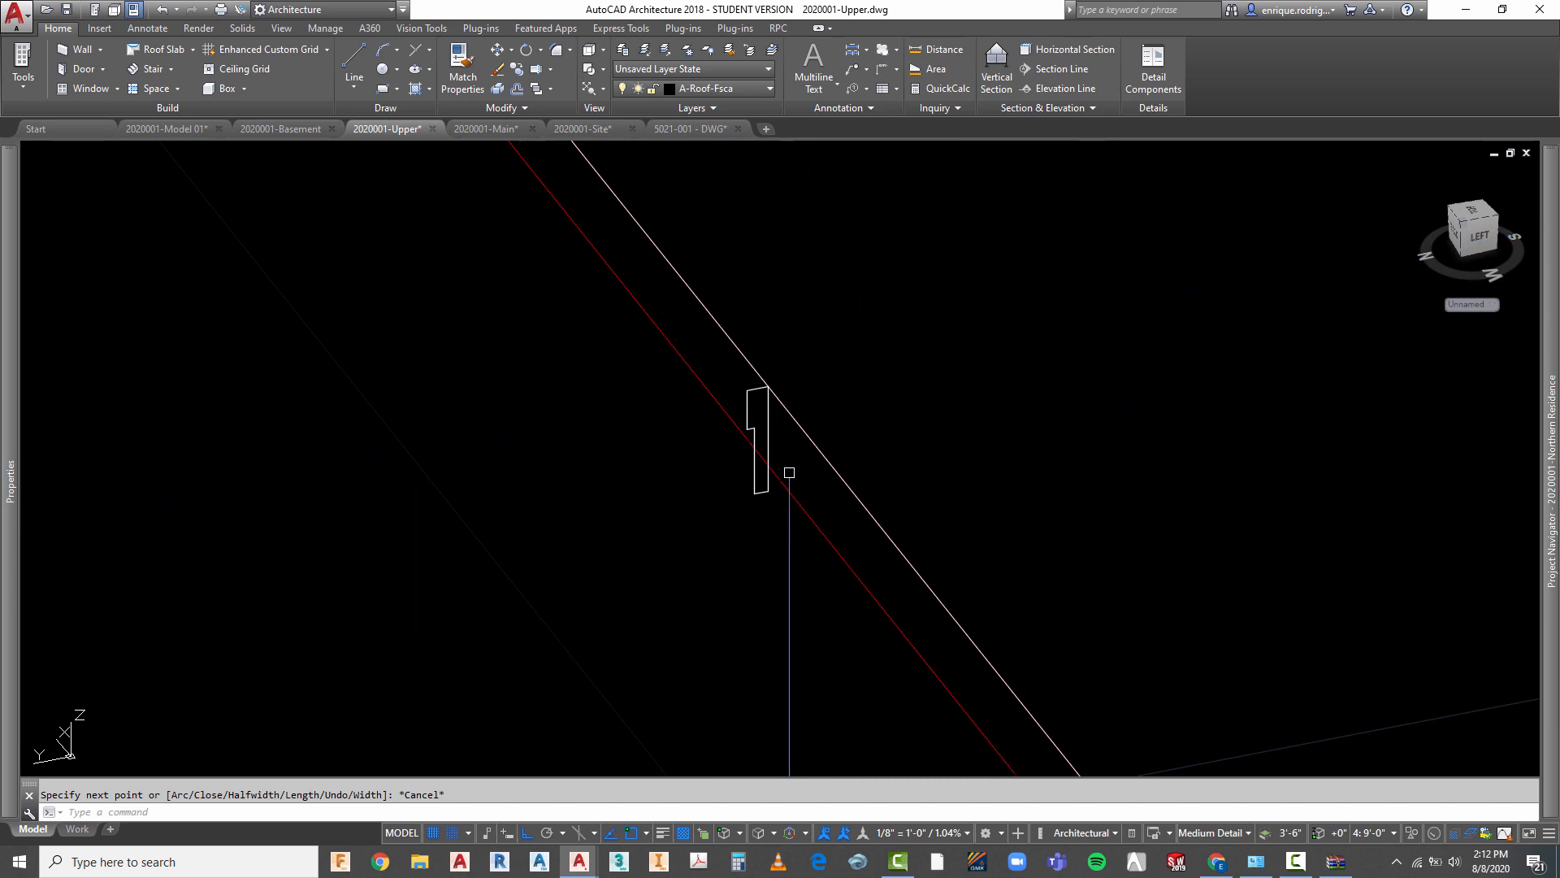
pyautogui.scroll(-4, 791, 473)
pyautogui.press('Escape')
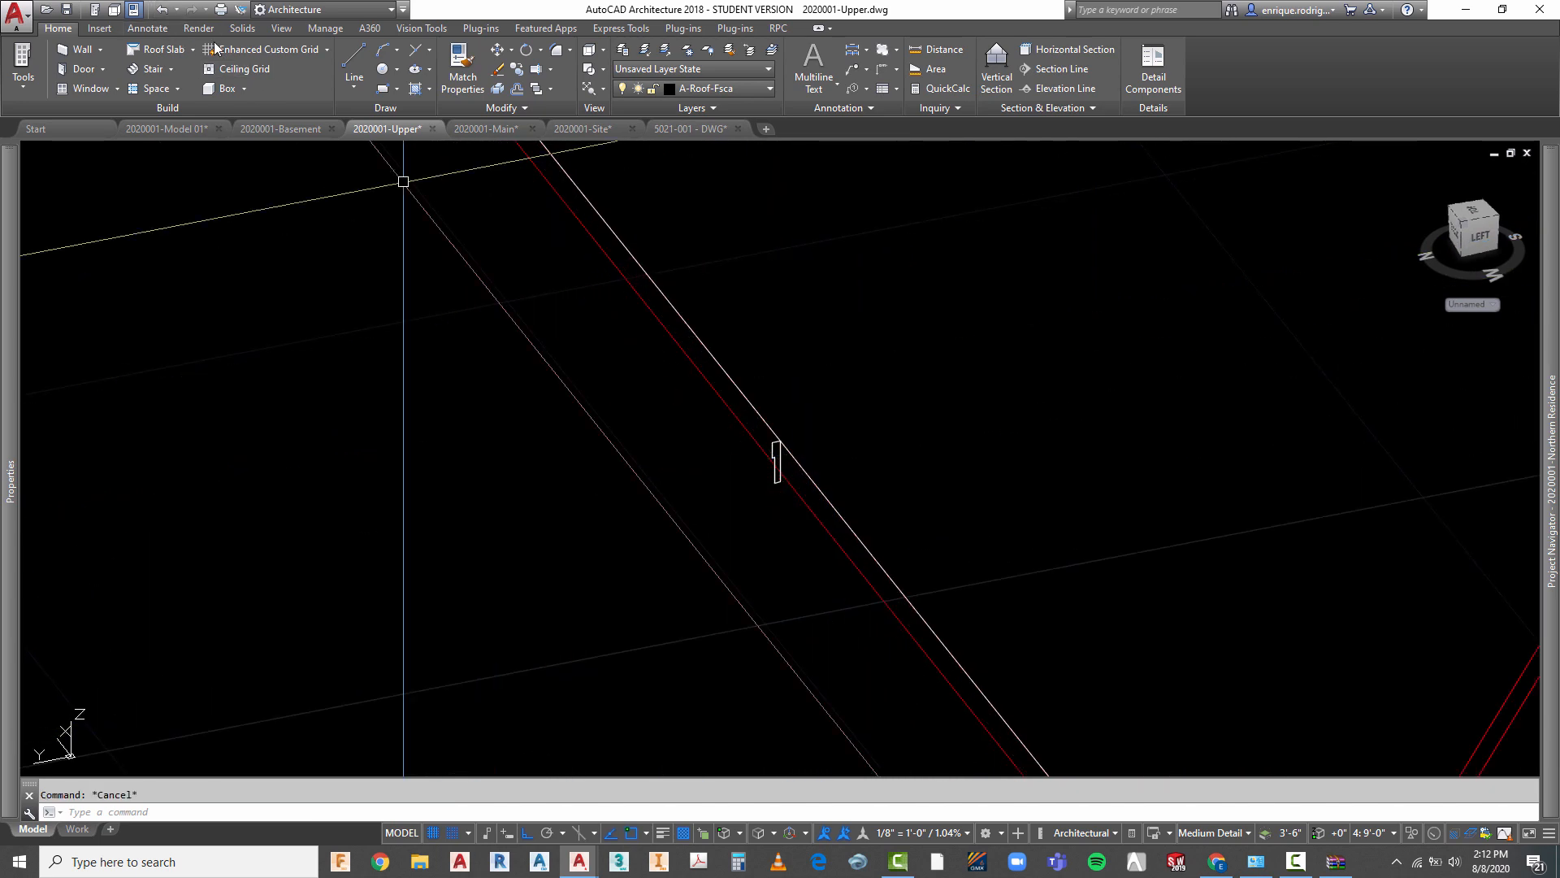
# - Extrude the fascia profile as a solid along the eave polyline path and save the upper floor drawing
pyautogui.click(237, 28)
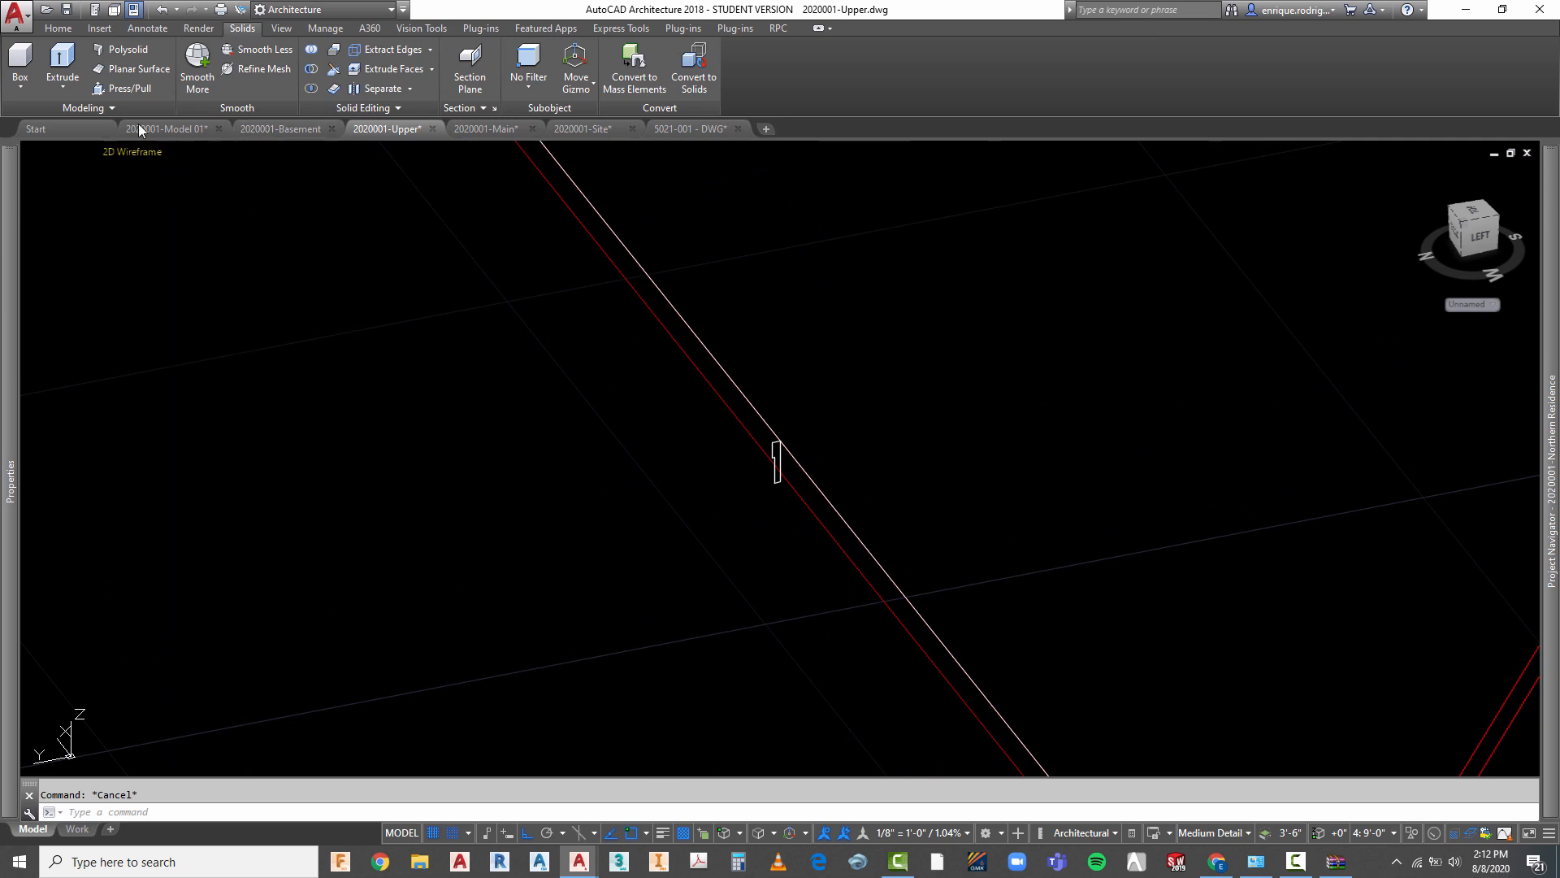
pyautogui.click(116, 109)
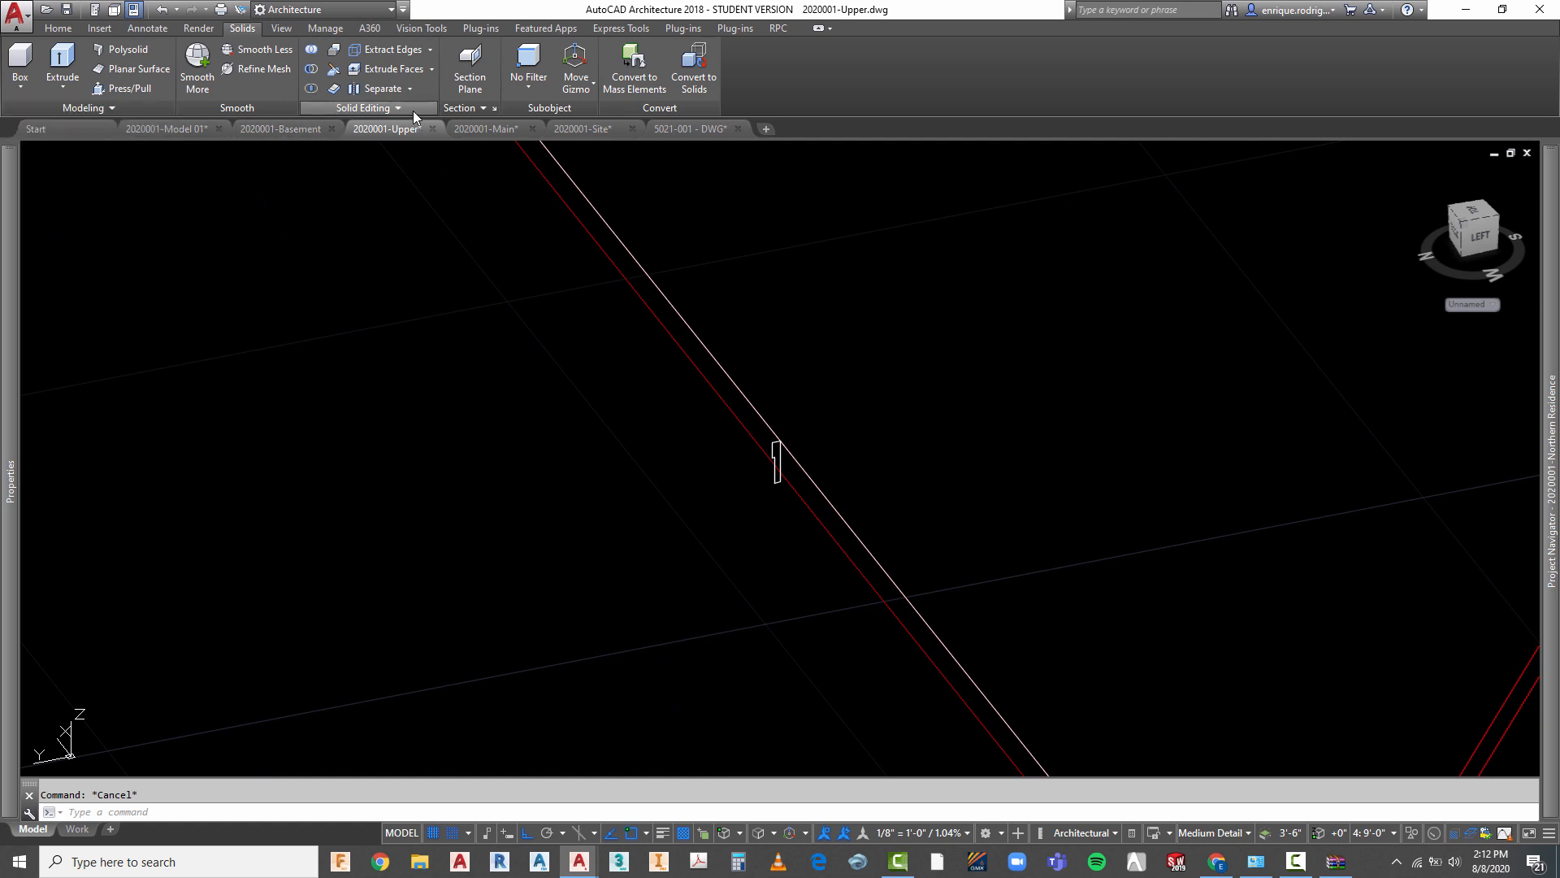
pyautogui.click(62, 58)
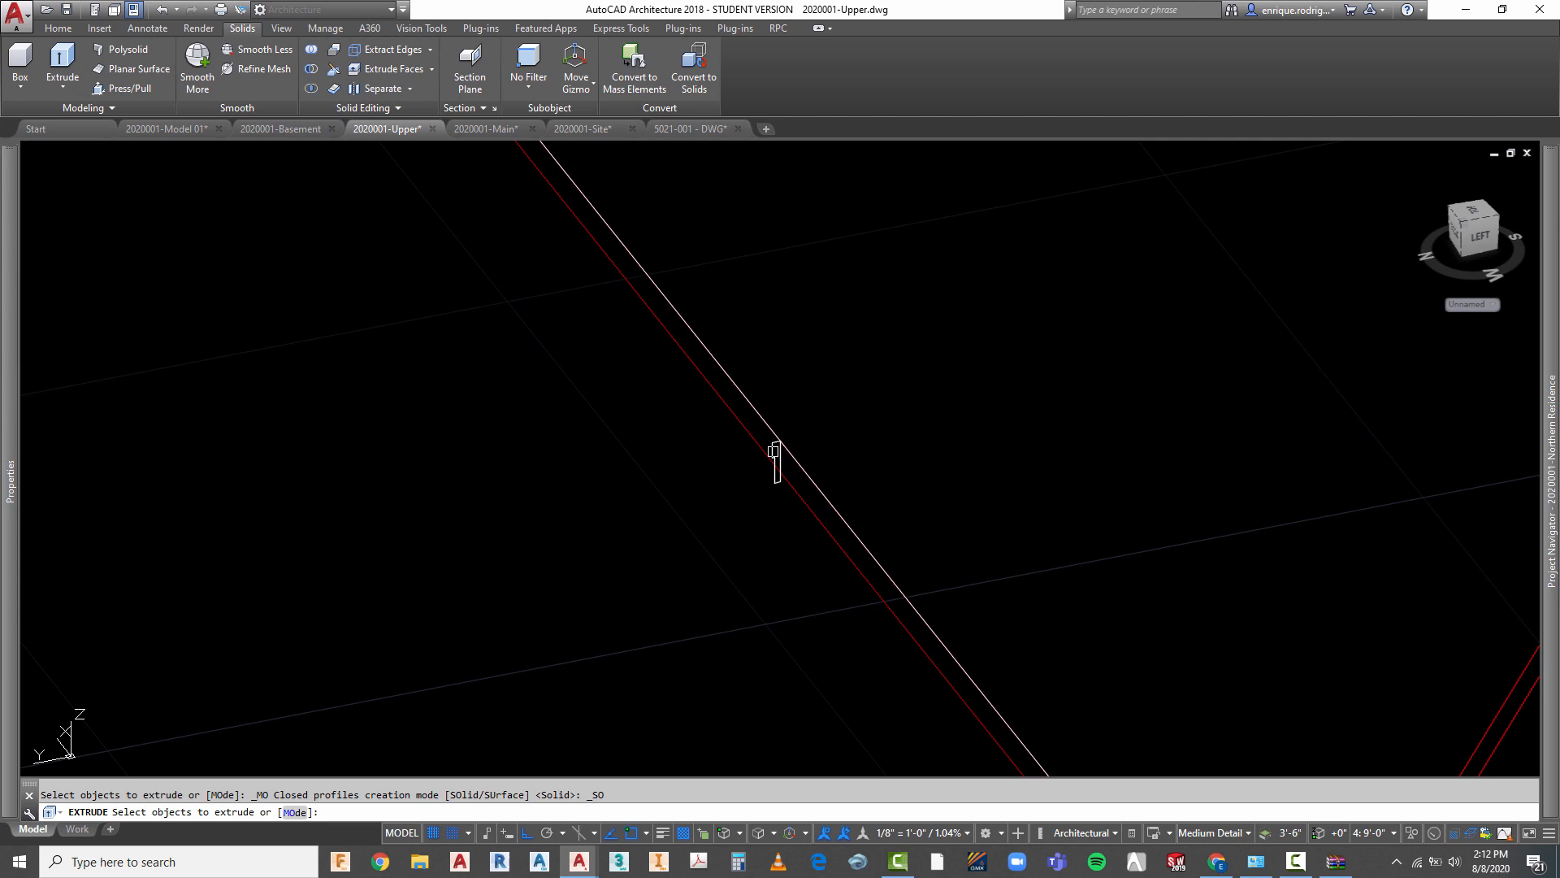
pyautogui.press('Return')
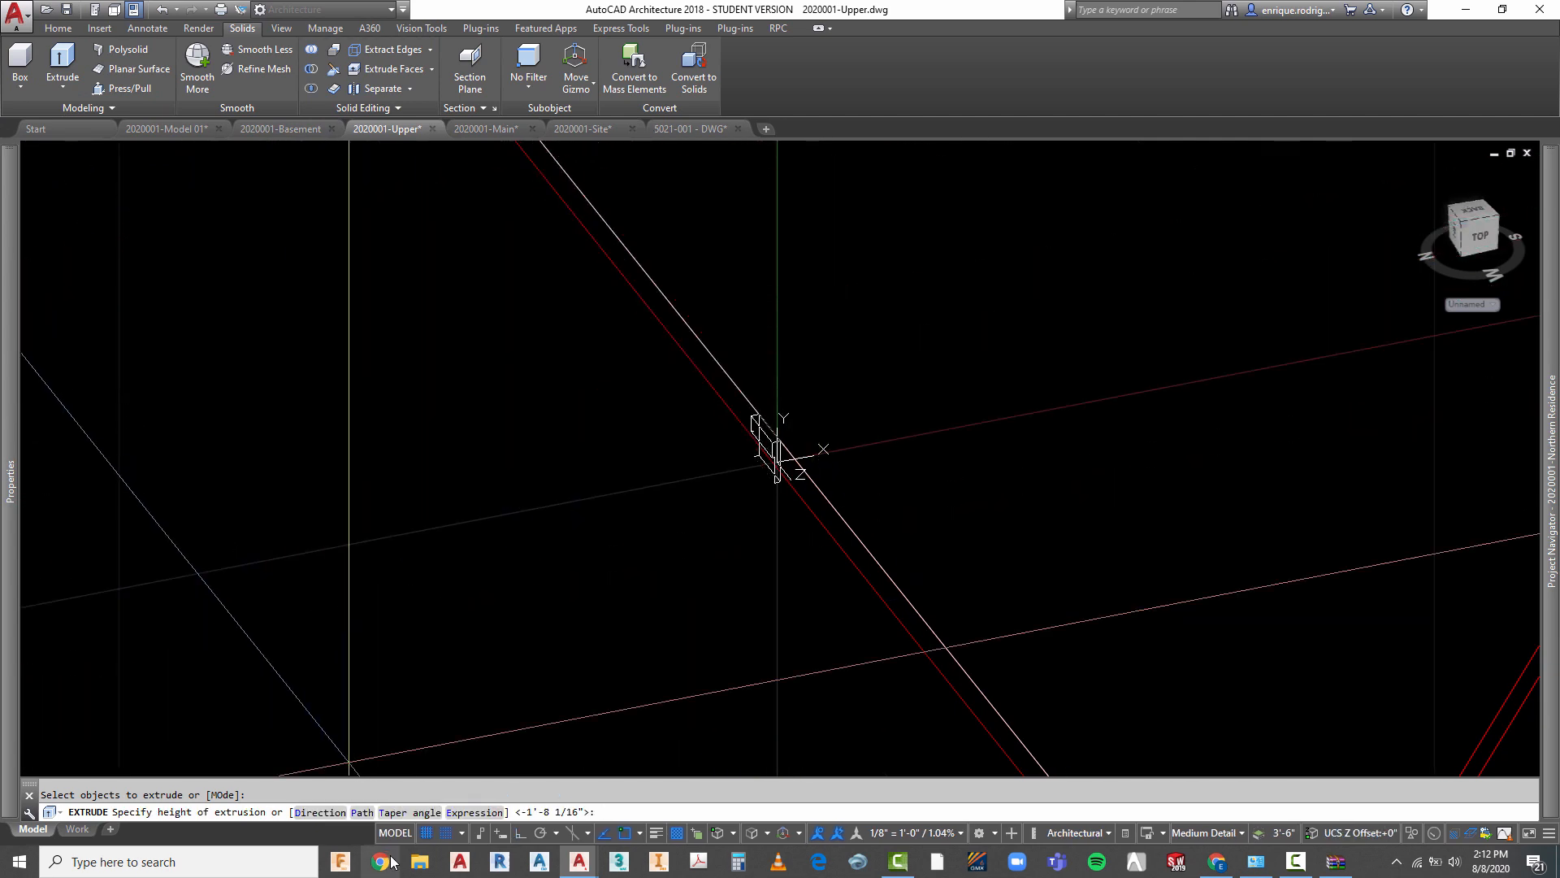
pyautogui.click(362, 811)
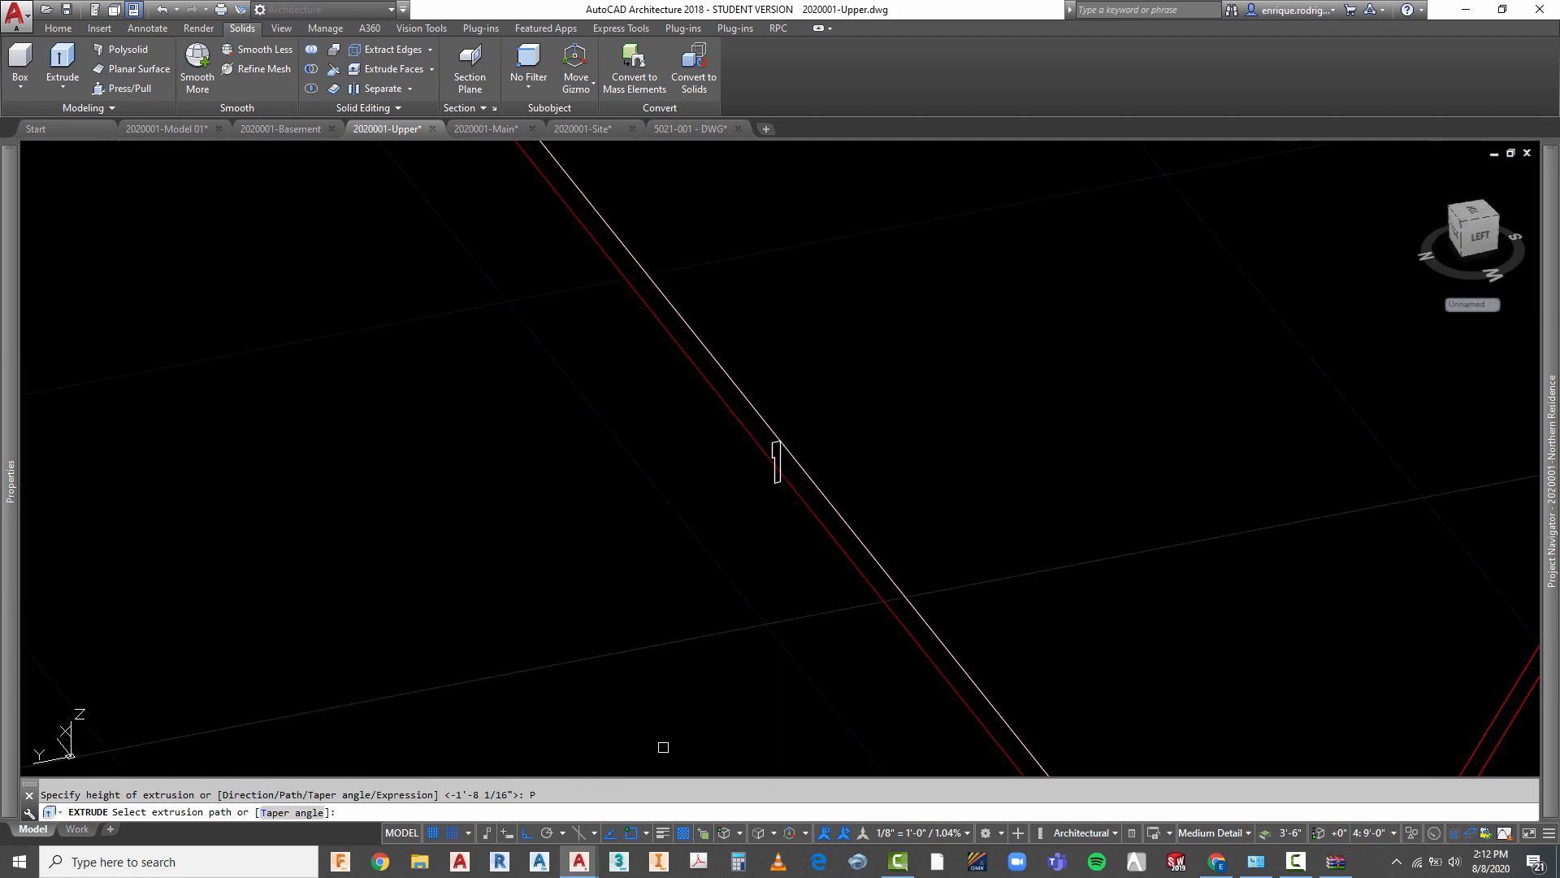
pyautogui.scroll(-10, 894, 583)
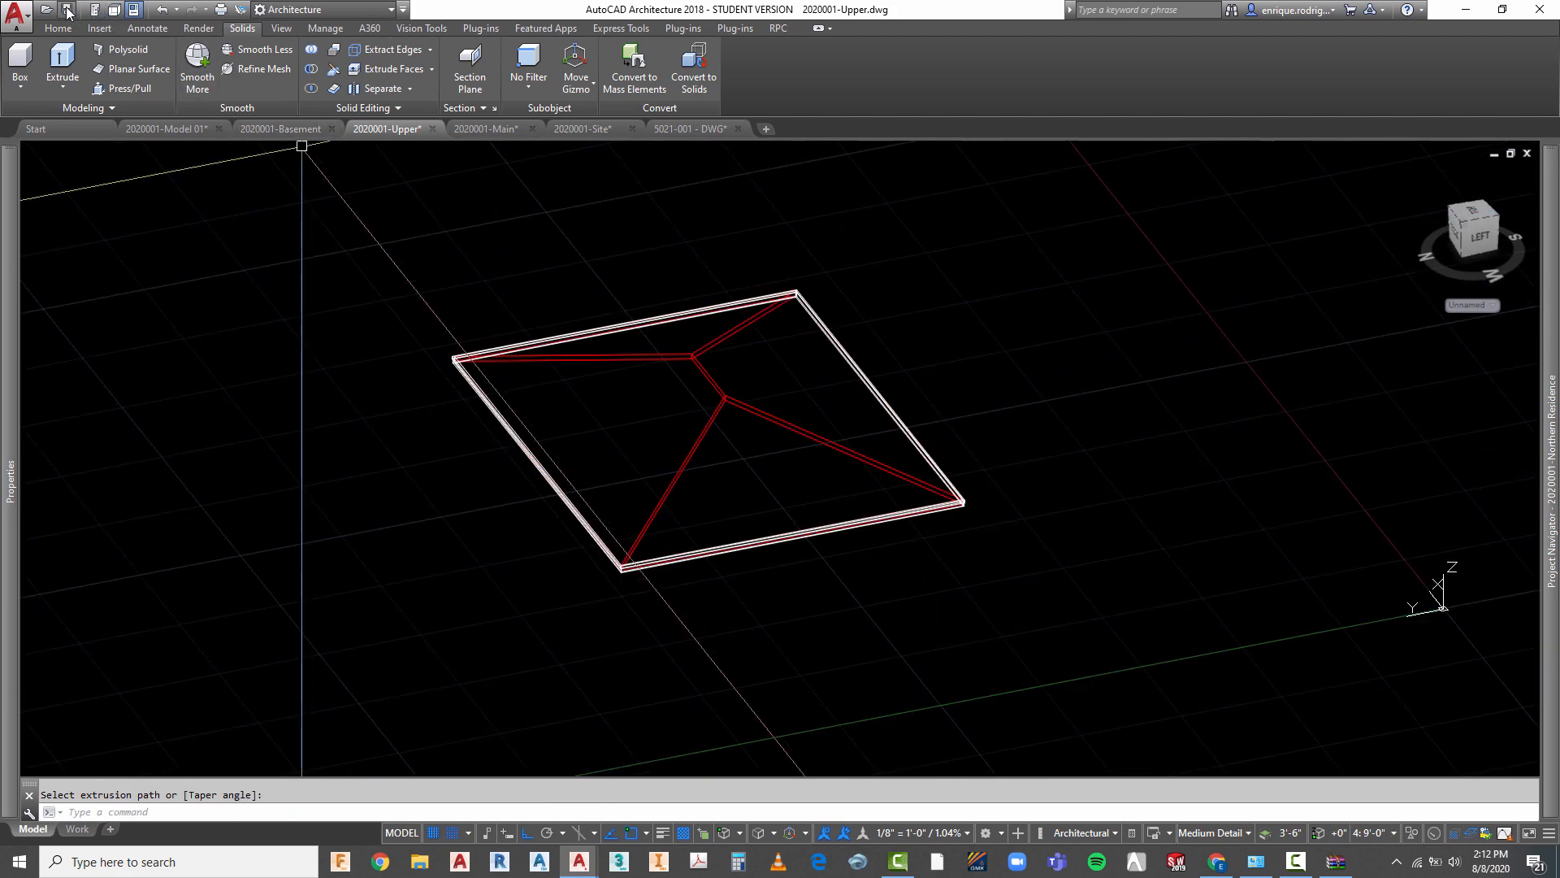
pyautogui.hotkey('ctrl', 's')
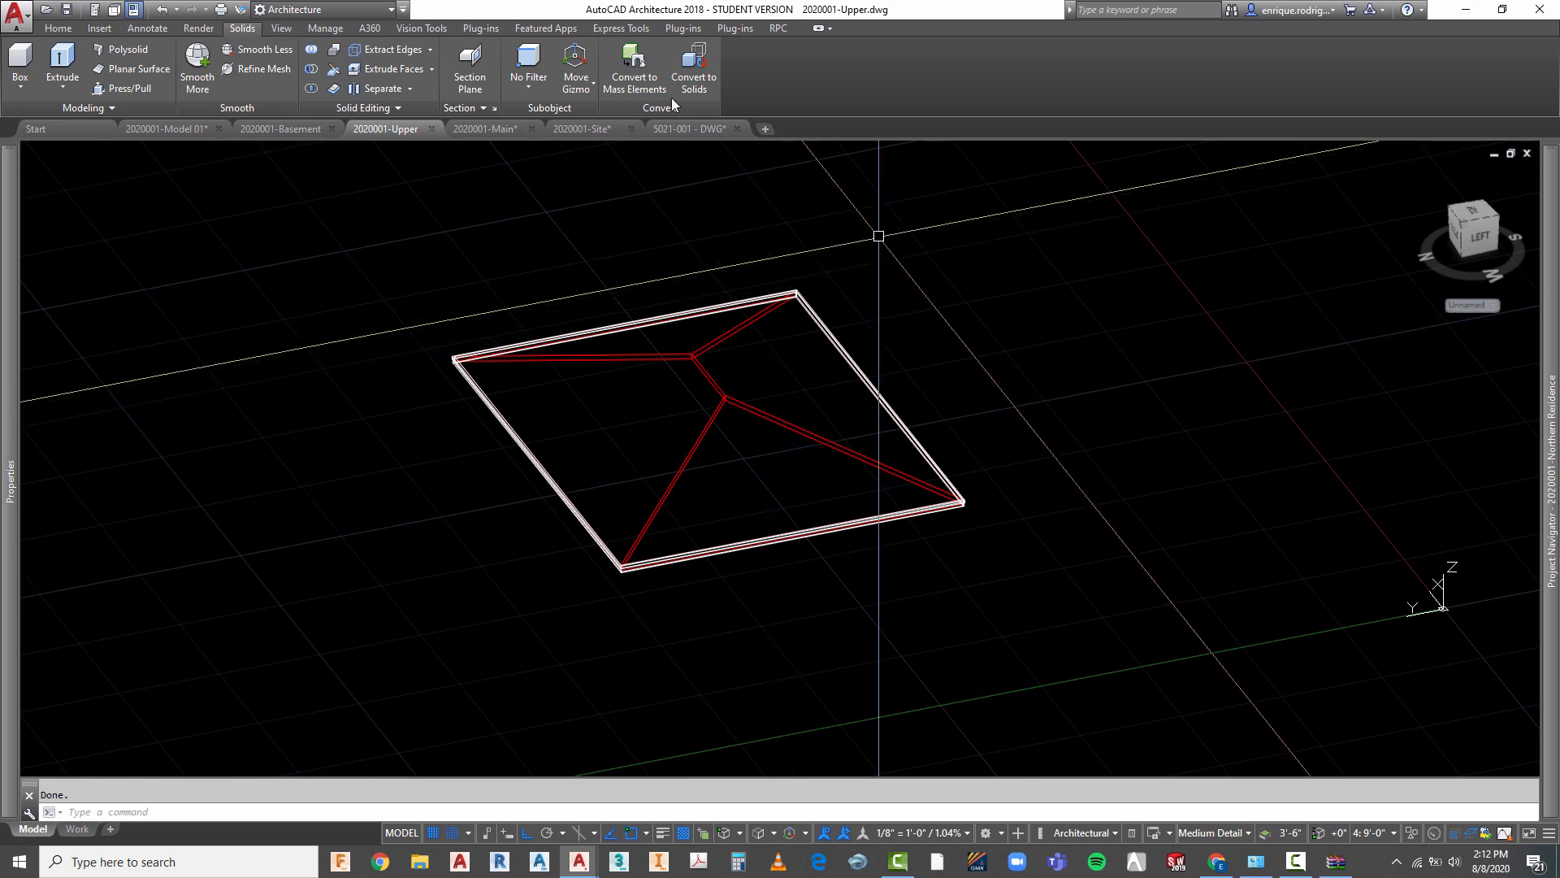
# - Return the upper floor model to the top view with its isolated layers restored, and save the drawing
pyautogui.click(44, 28)
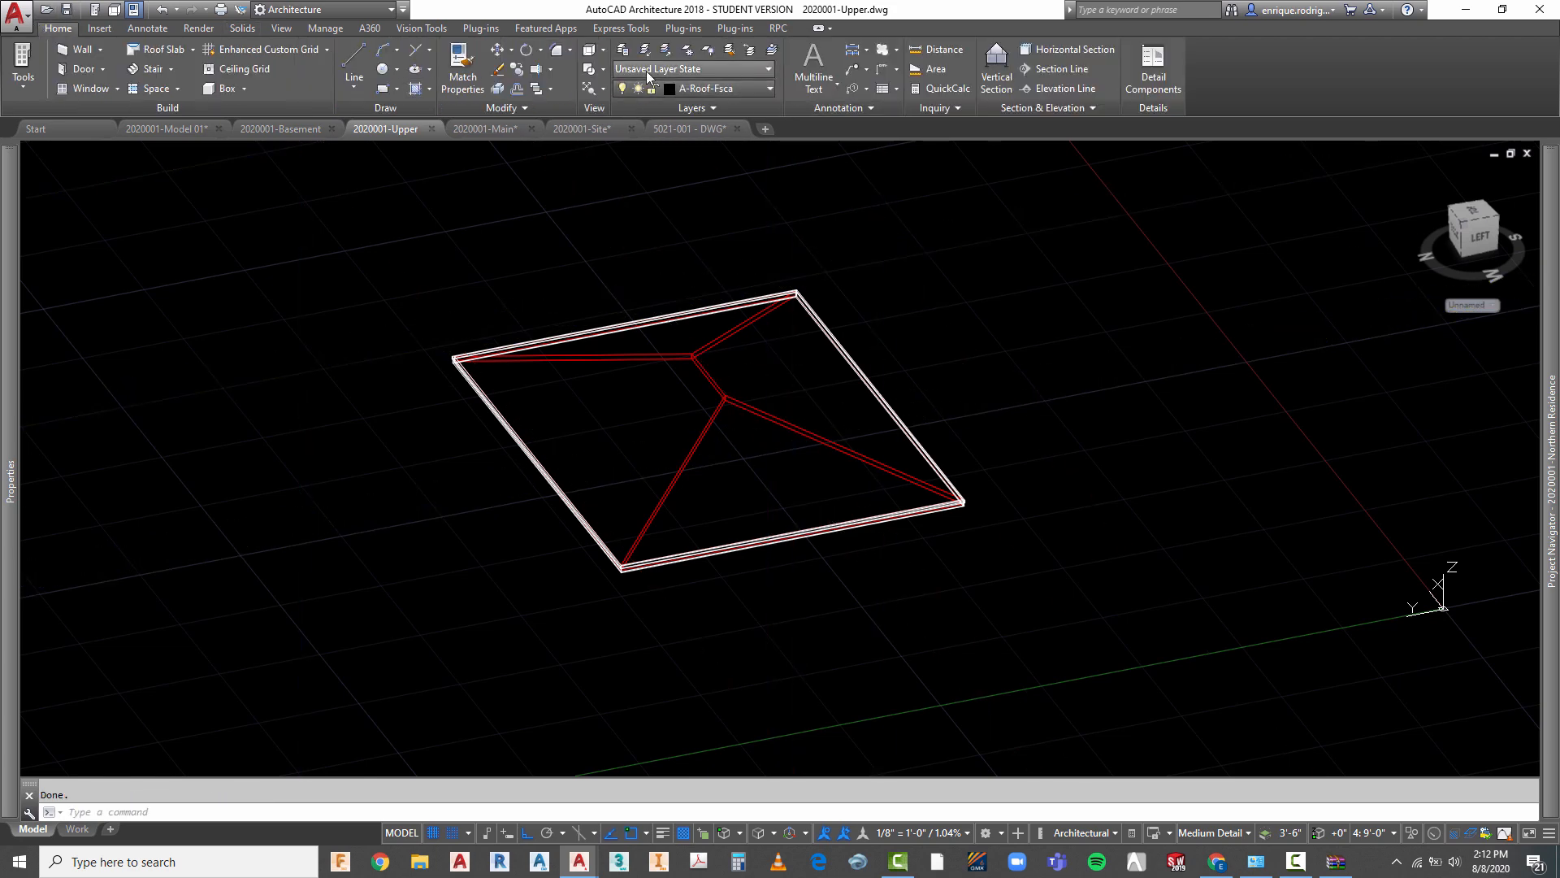
pyautogui.click(590, 51)
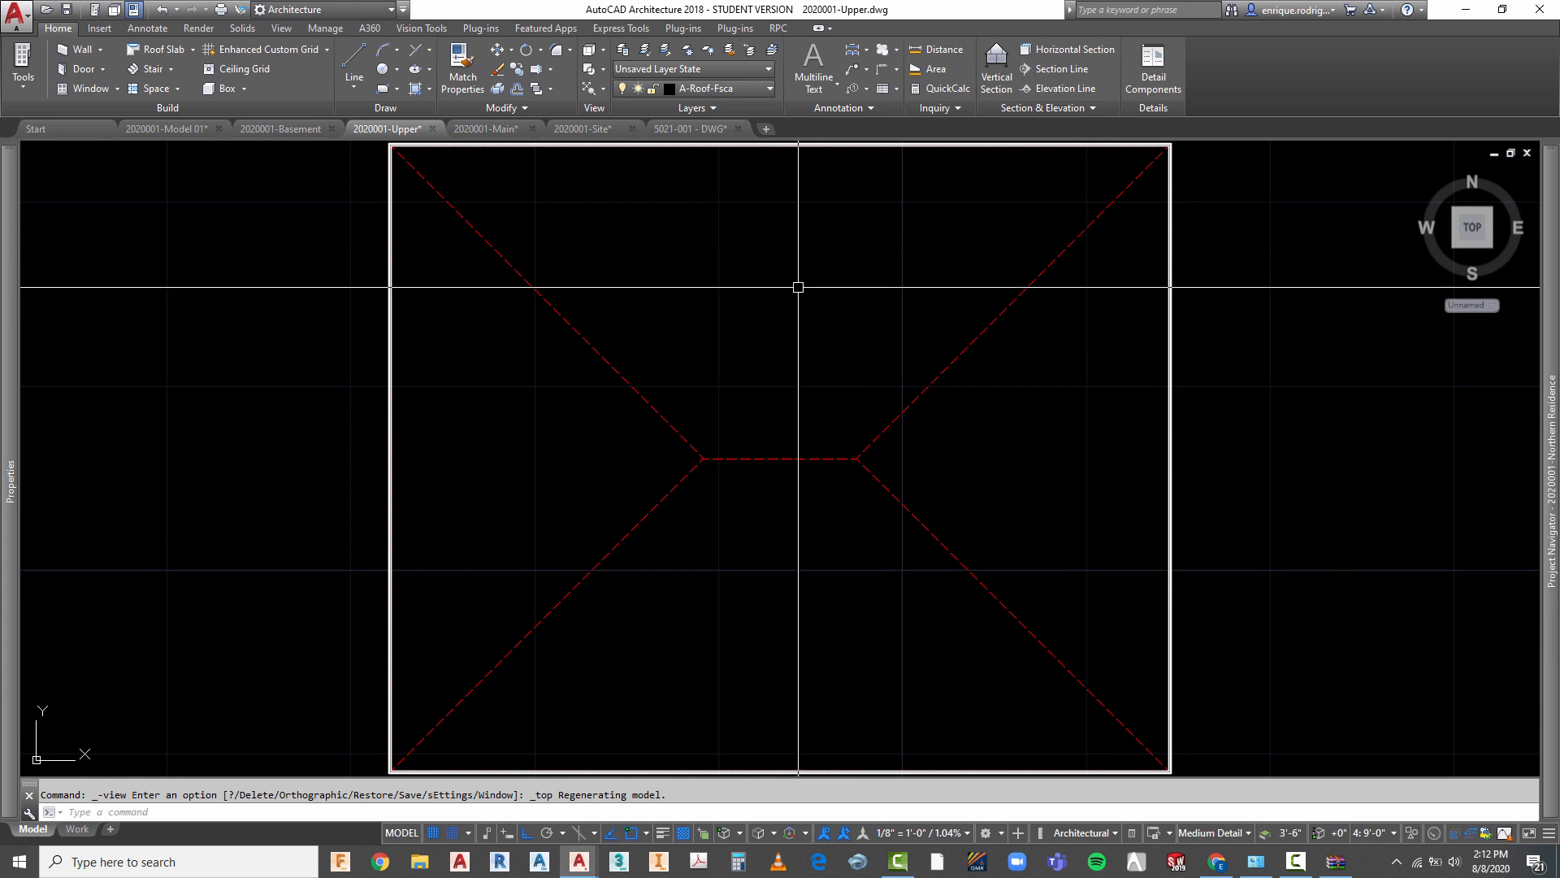
pyautogui.click(729, 50)
pyautogui.scroll(-2, 839, 416)
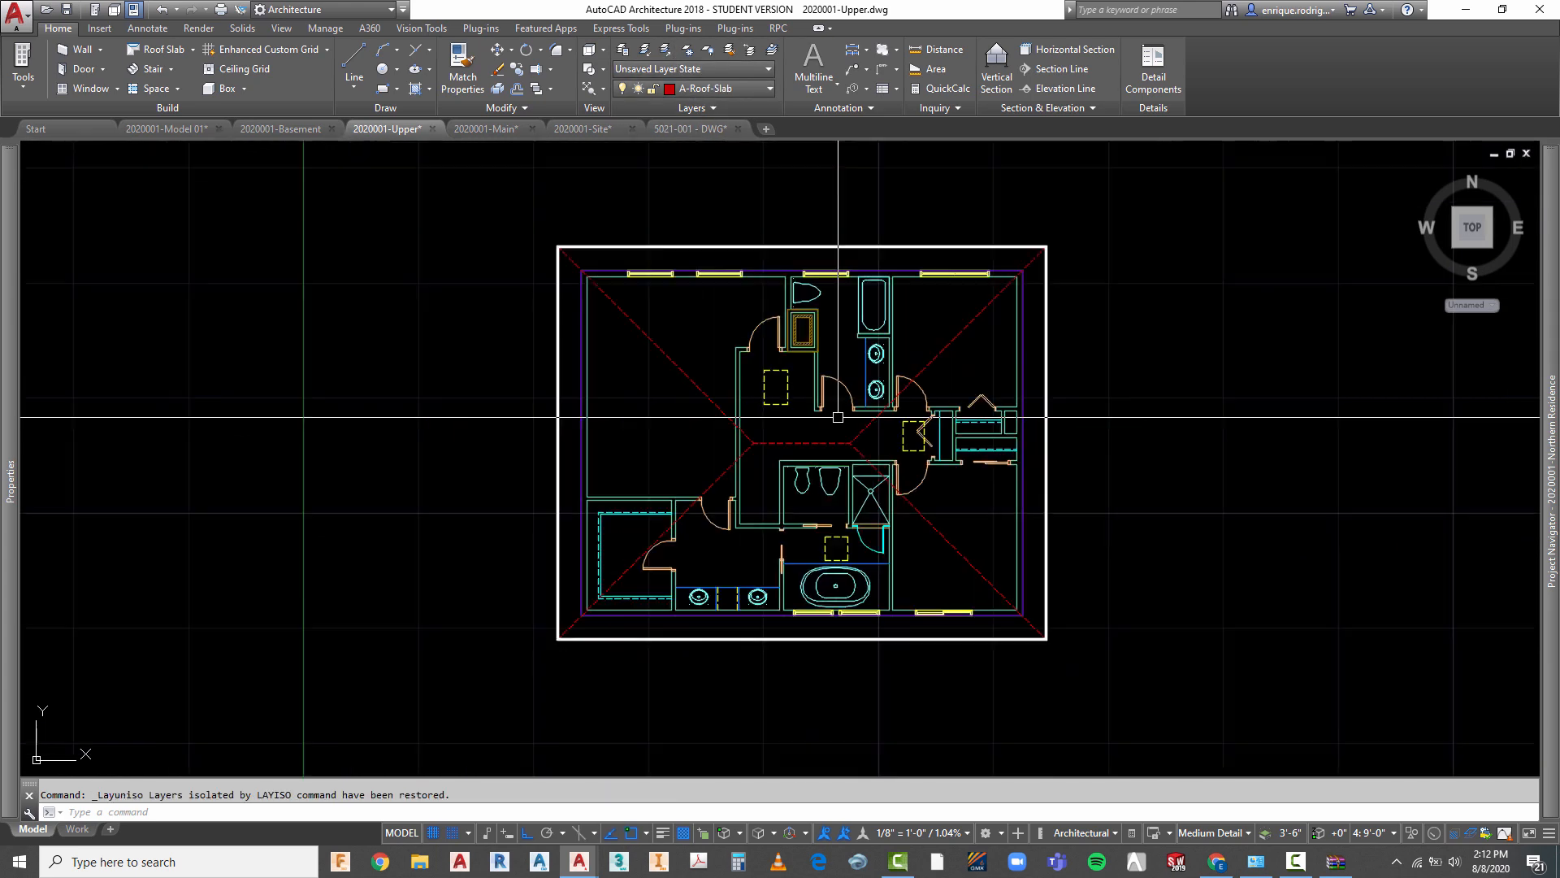
pyautogui.press('Escape')
pyautogui.click(68, 12)
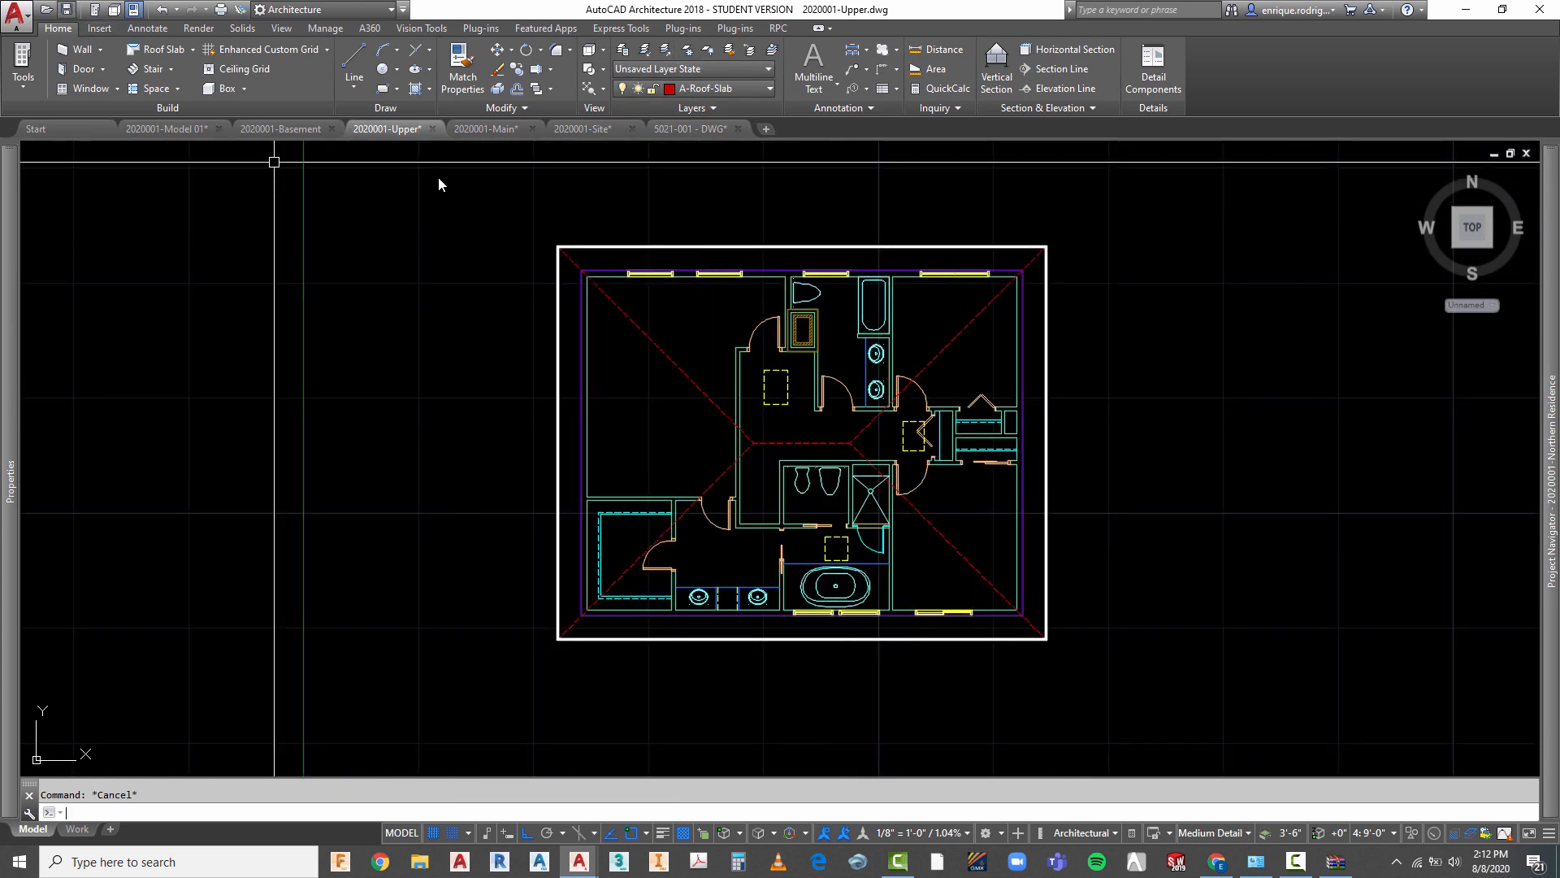
# - Return the 2020001-Main drawing to the top view with its isolated layers restored, and save it
pyautogui.click(488, 128)
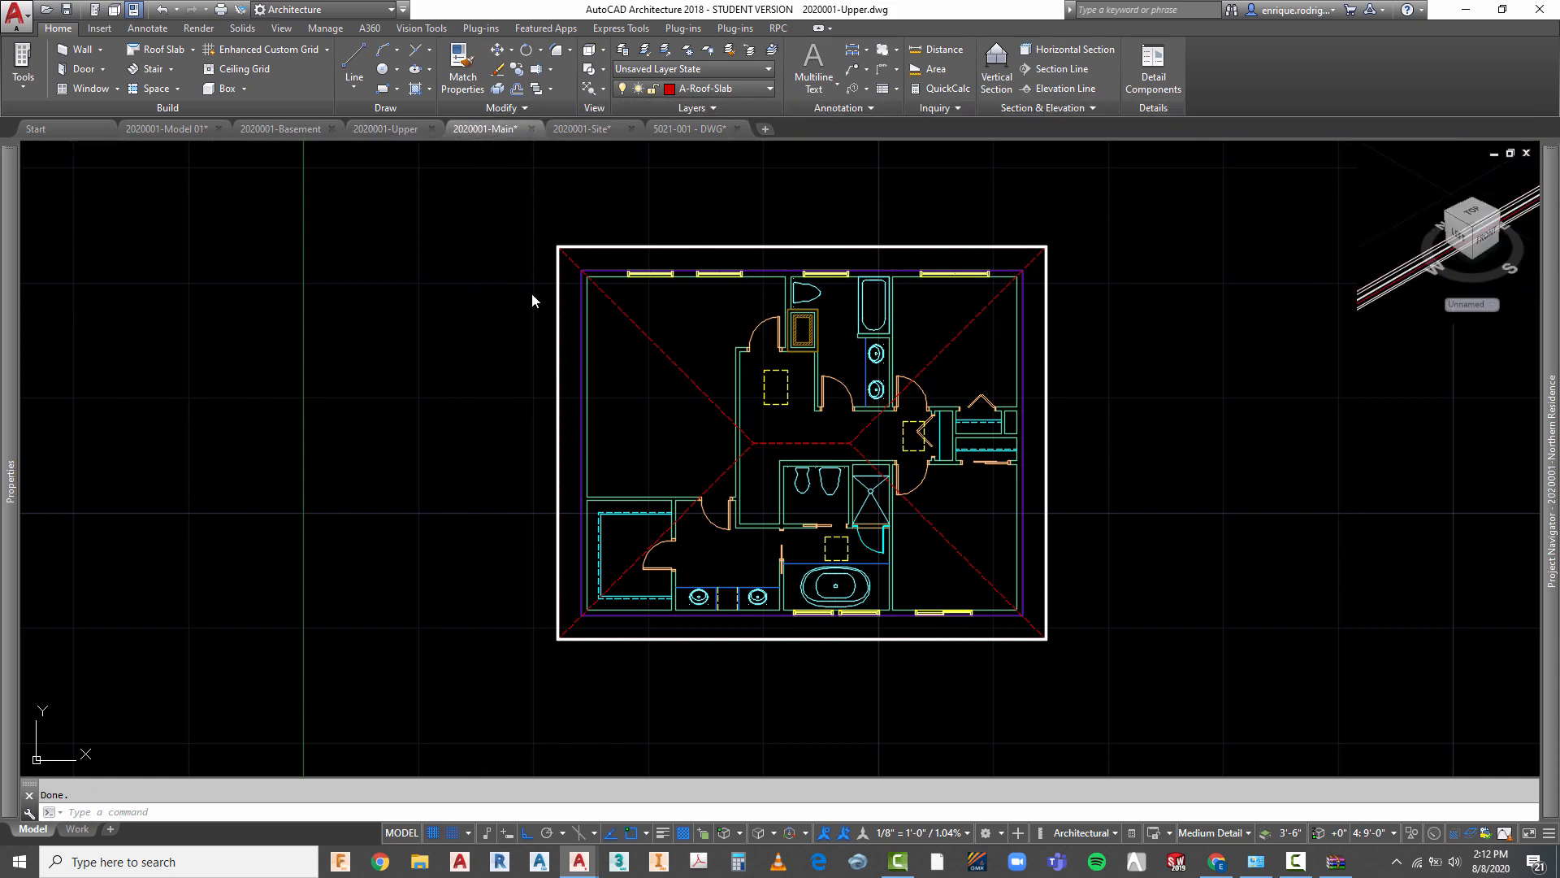
pyautogui.scroll(-4, 520, 455)
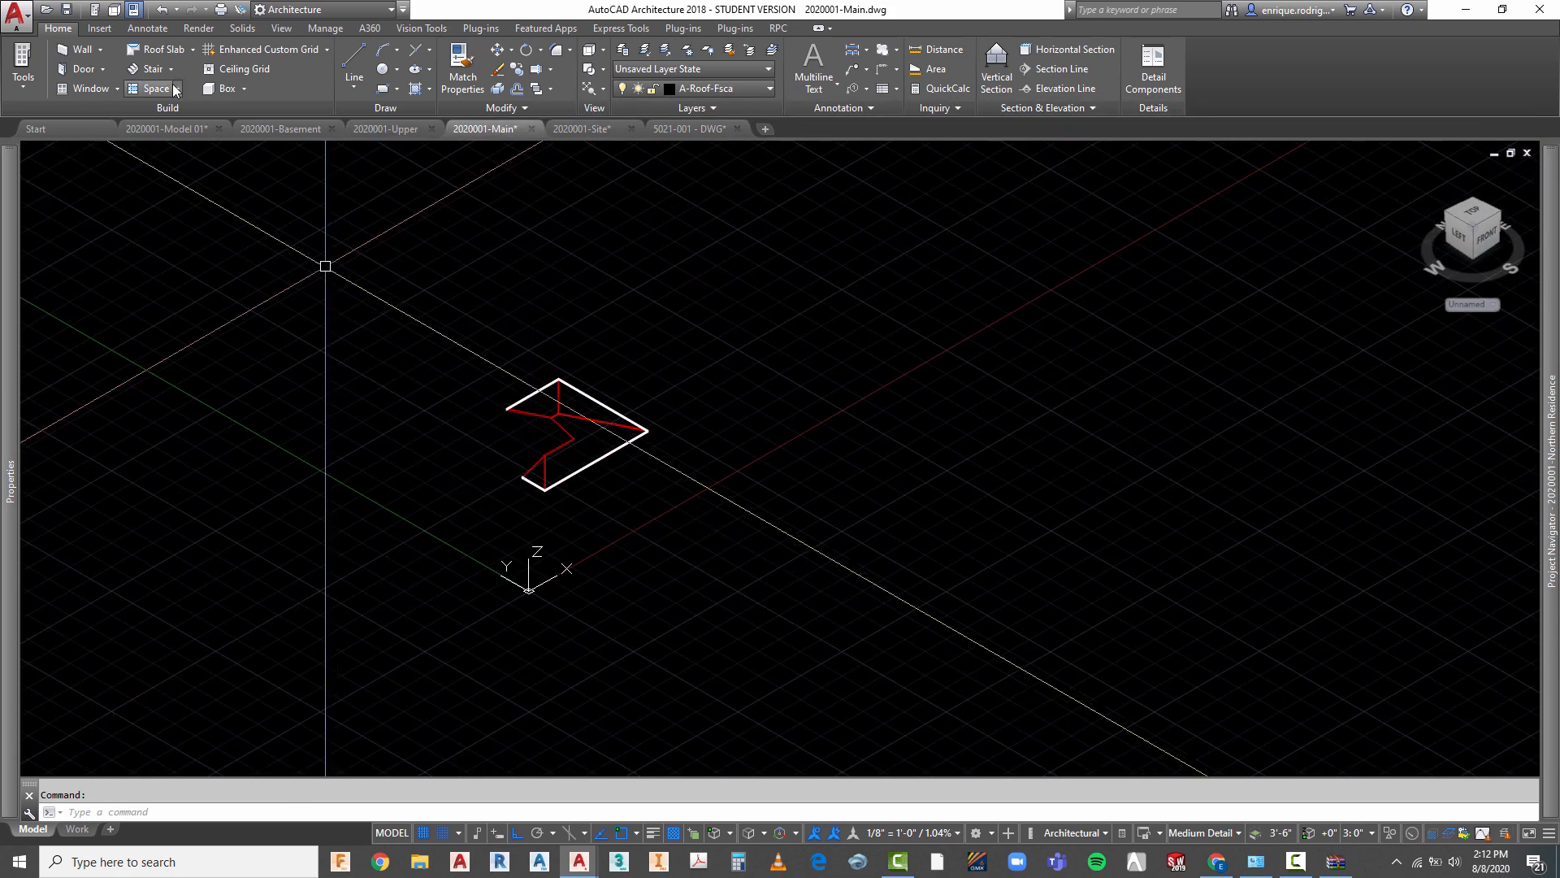
pyautogui.click(665, 51)
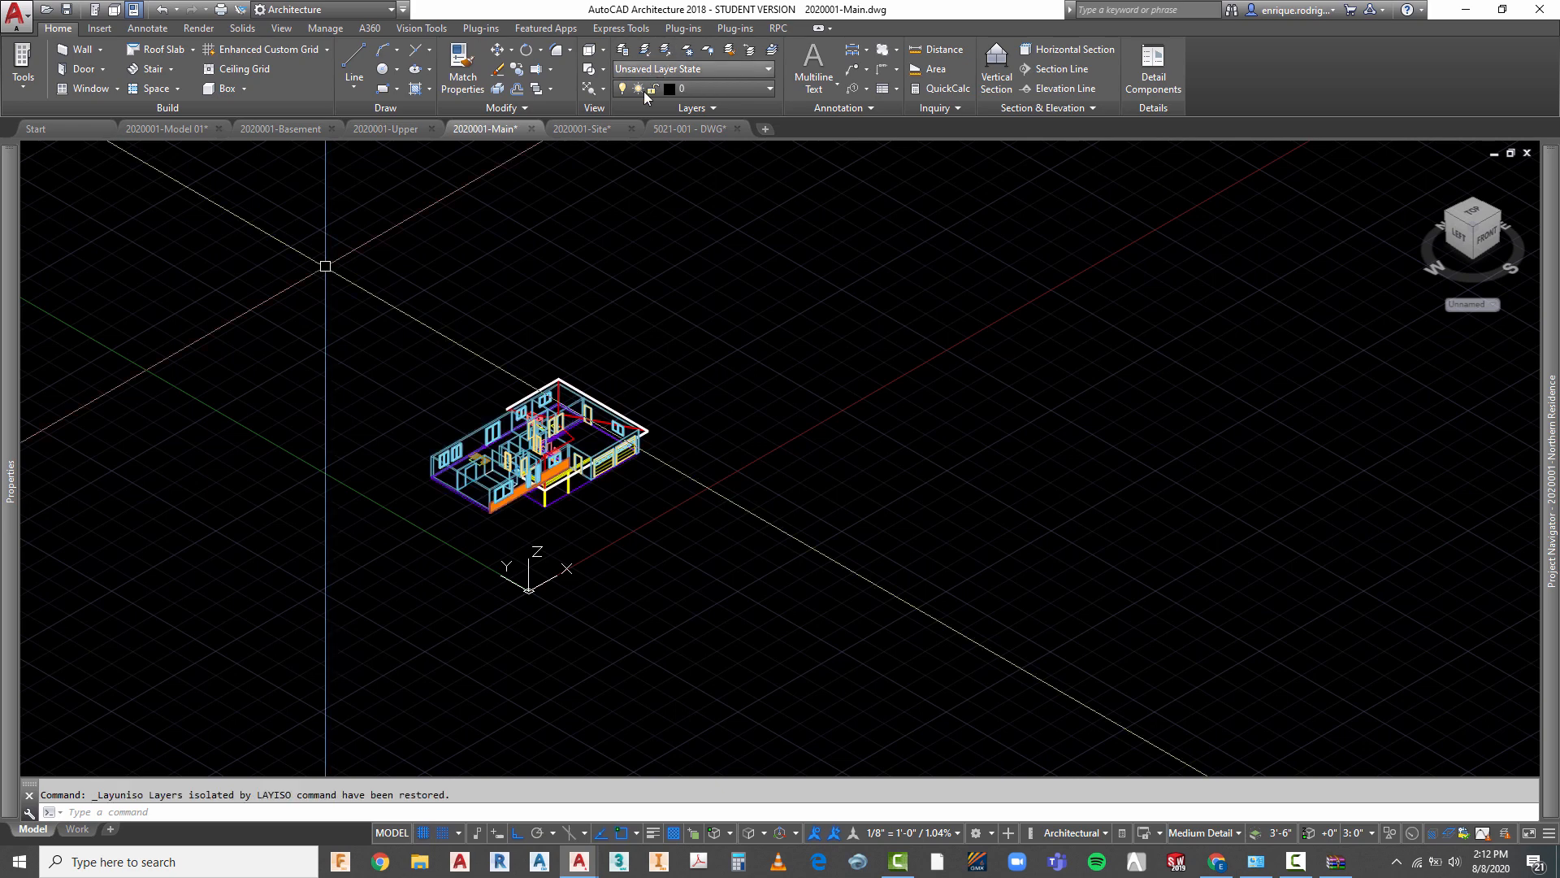
pyautogui.click(591, 52)
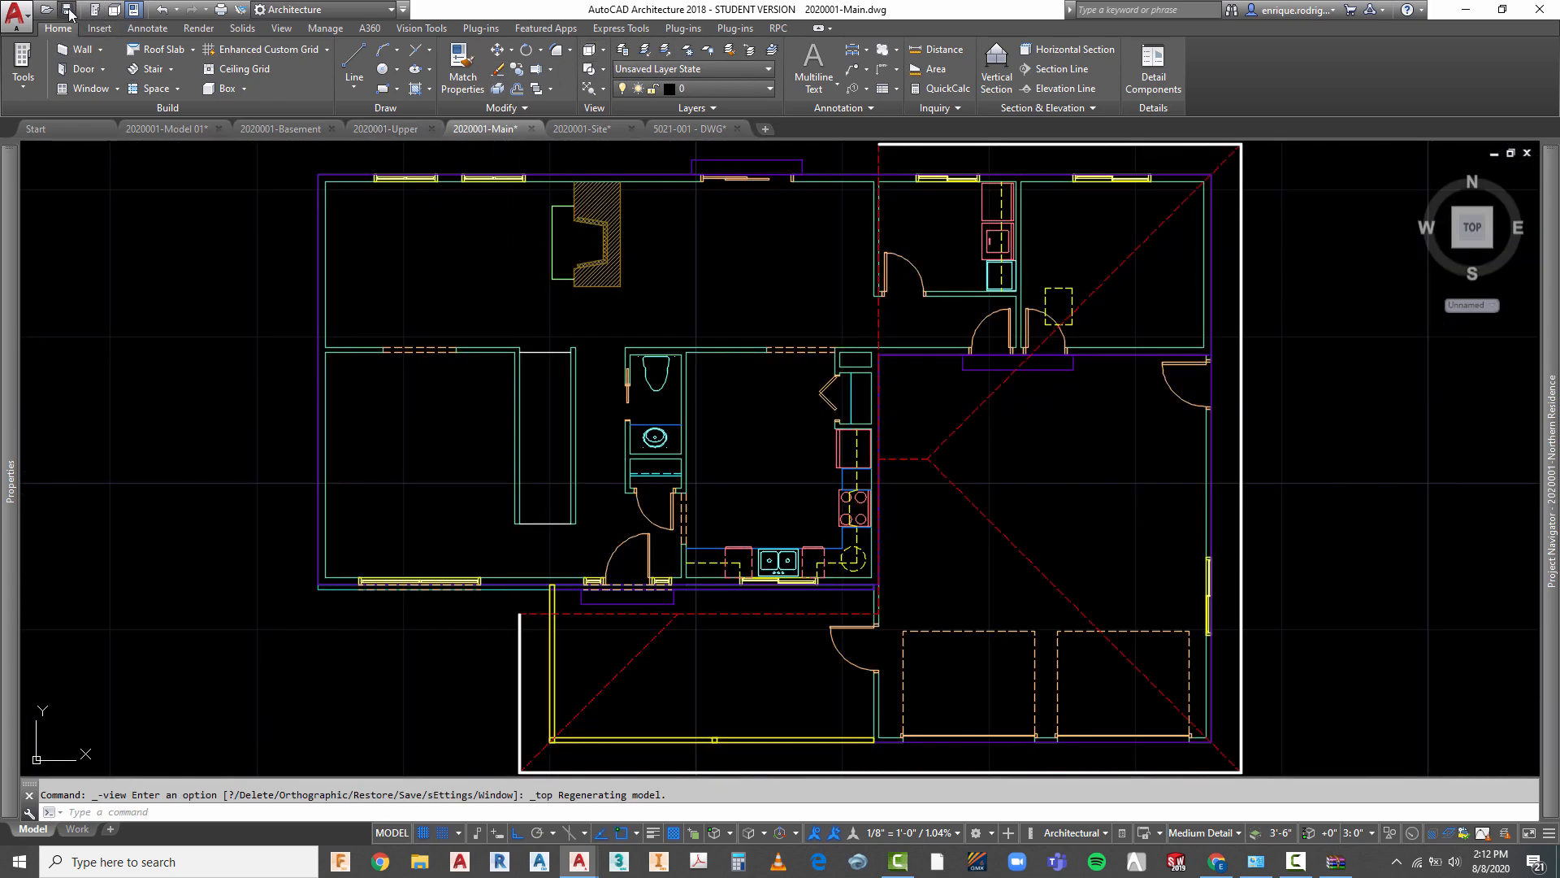
pyautogui.hotkey('ctrl', 's')
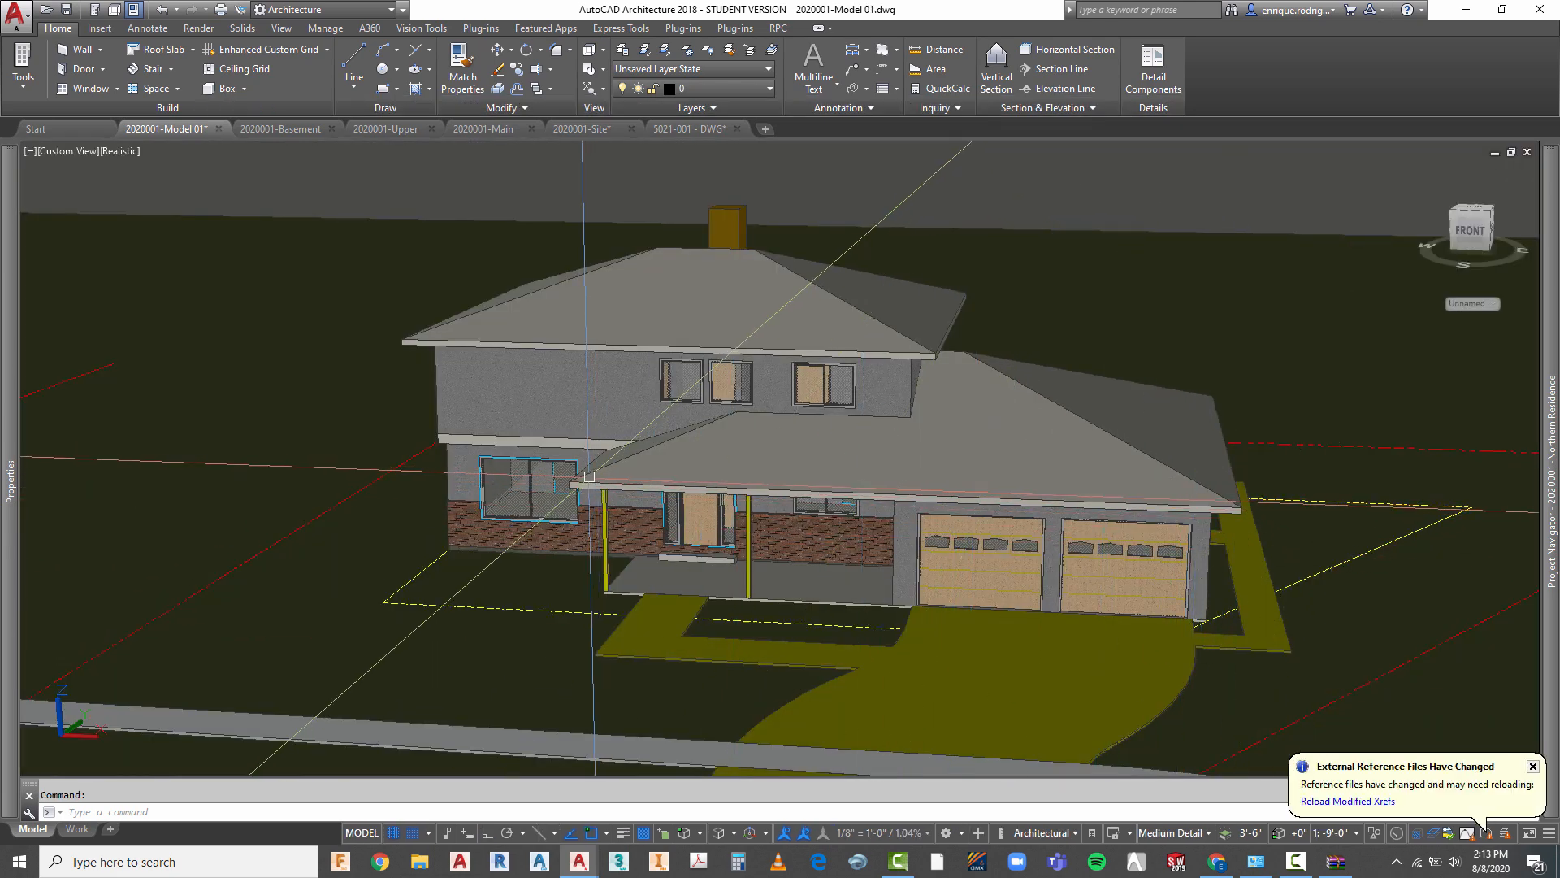
# - Reload the modified external references and inspect the new roof fascia from the front and left sides of the house
pyautogui.click(1349, 801)
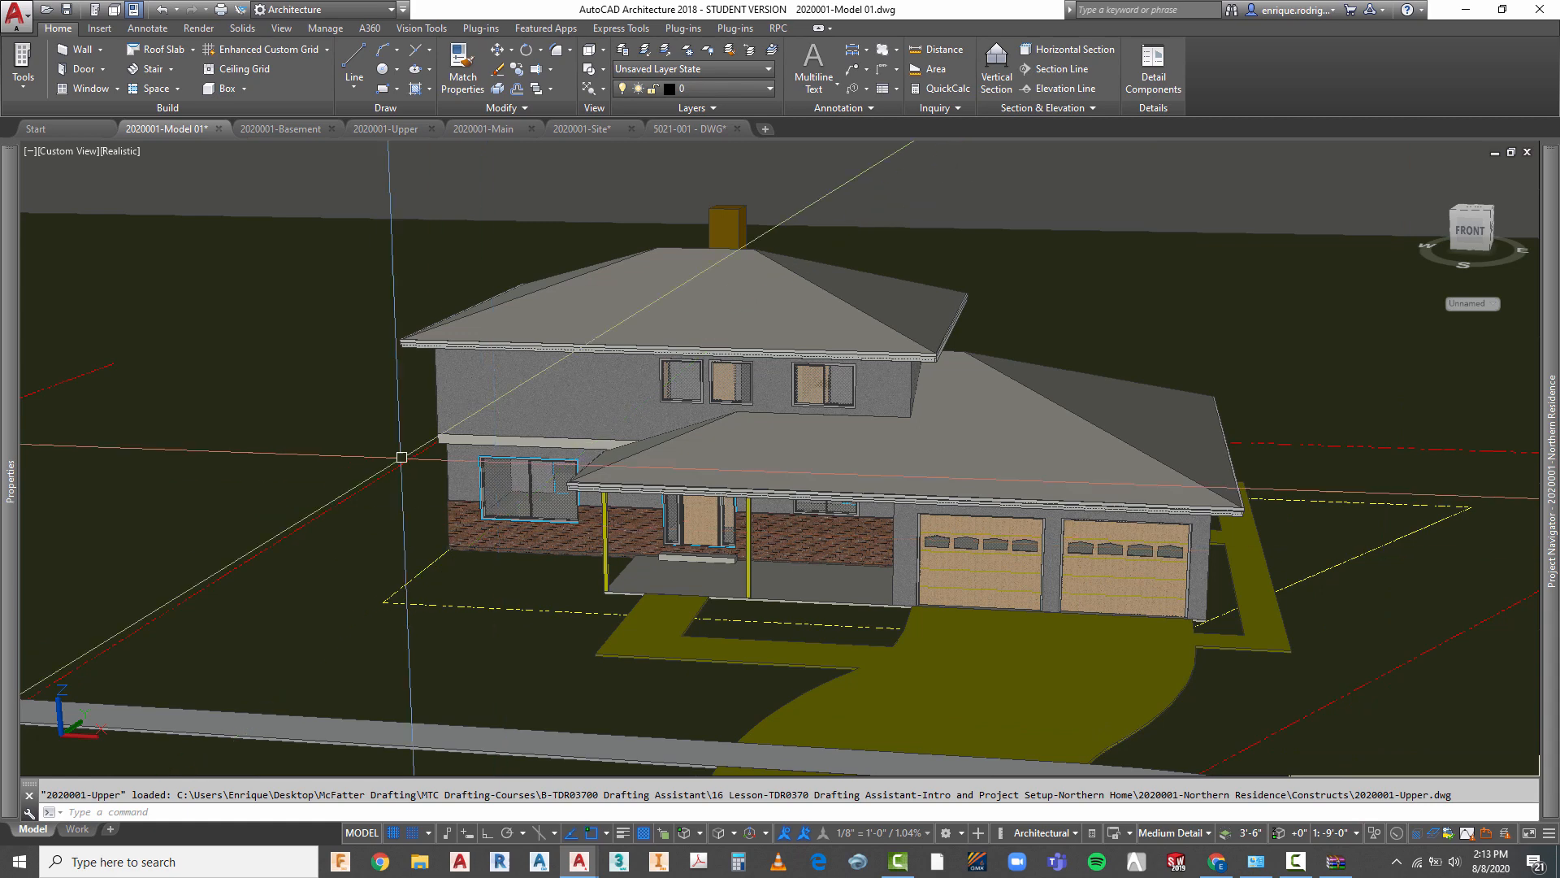
pyautogui.scroll(2, 772, 444)
pyautogui.scroll(3, 595, 533)
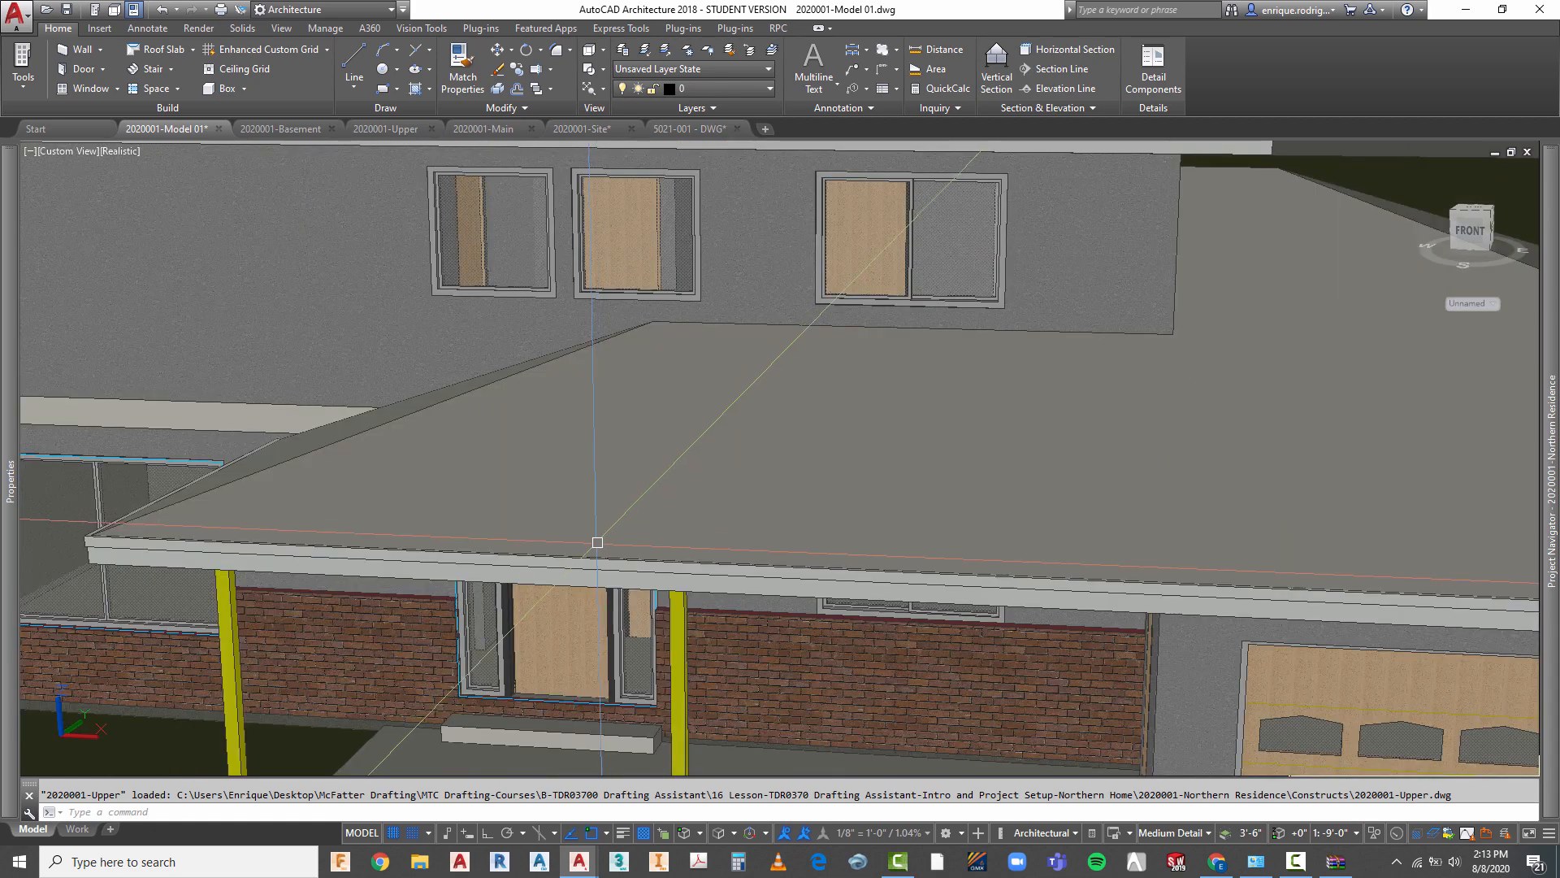
pyautogui.rightClick(596, 483)
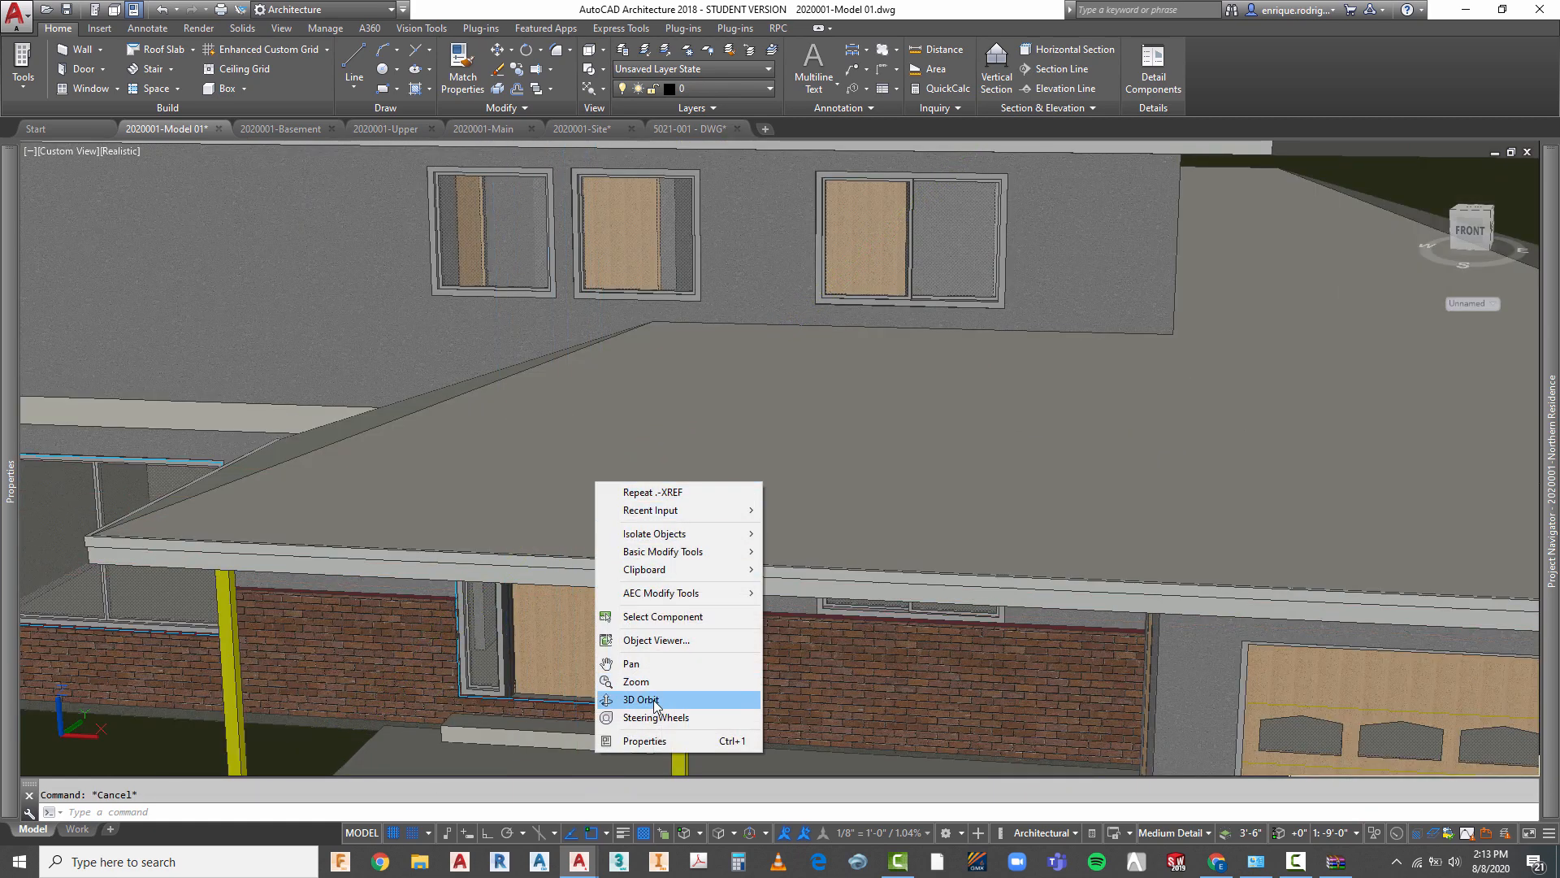
pyautogui.click(641, 699)
pyautogui.moveTo(642, 695); pyautogui.dragTo(865, 670)
pyautogui.scroll(-5, 866, 670)
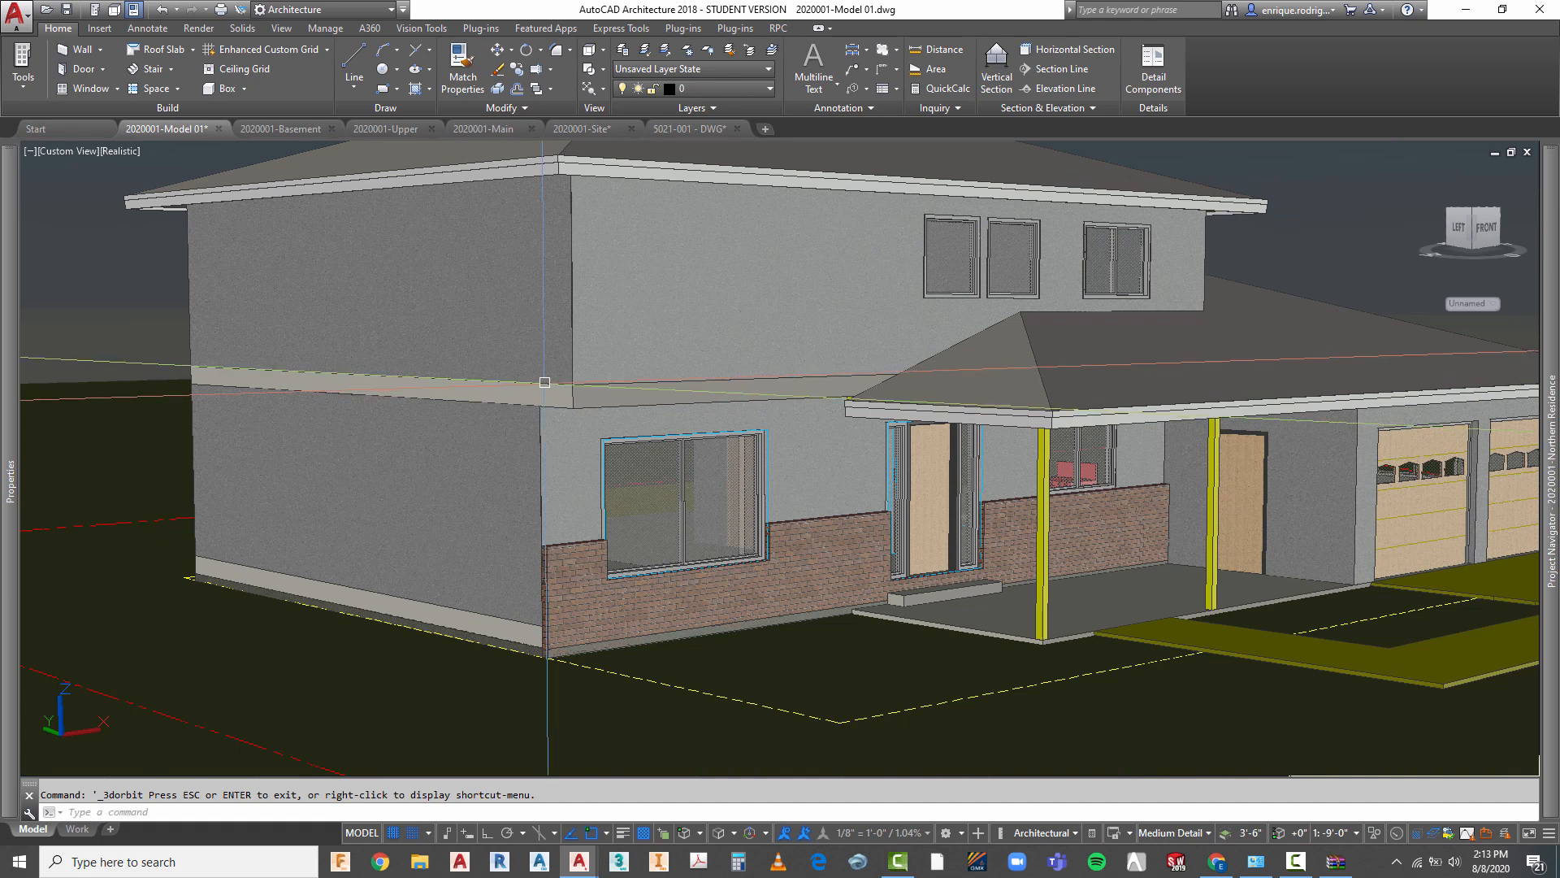
pyautogui.scroll(-3, 526, 448)
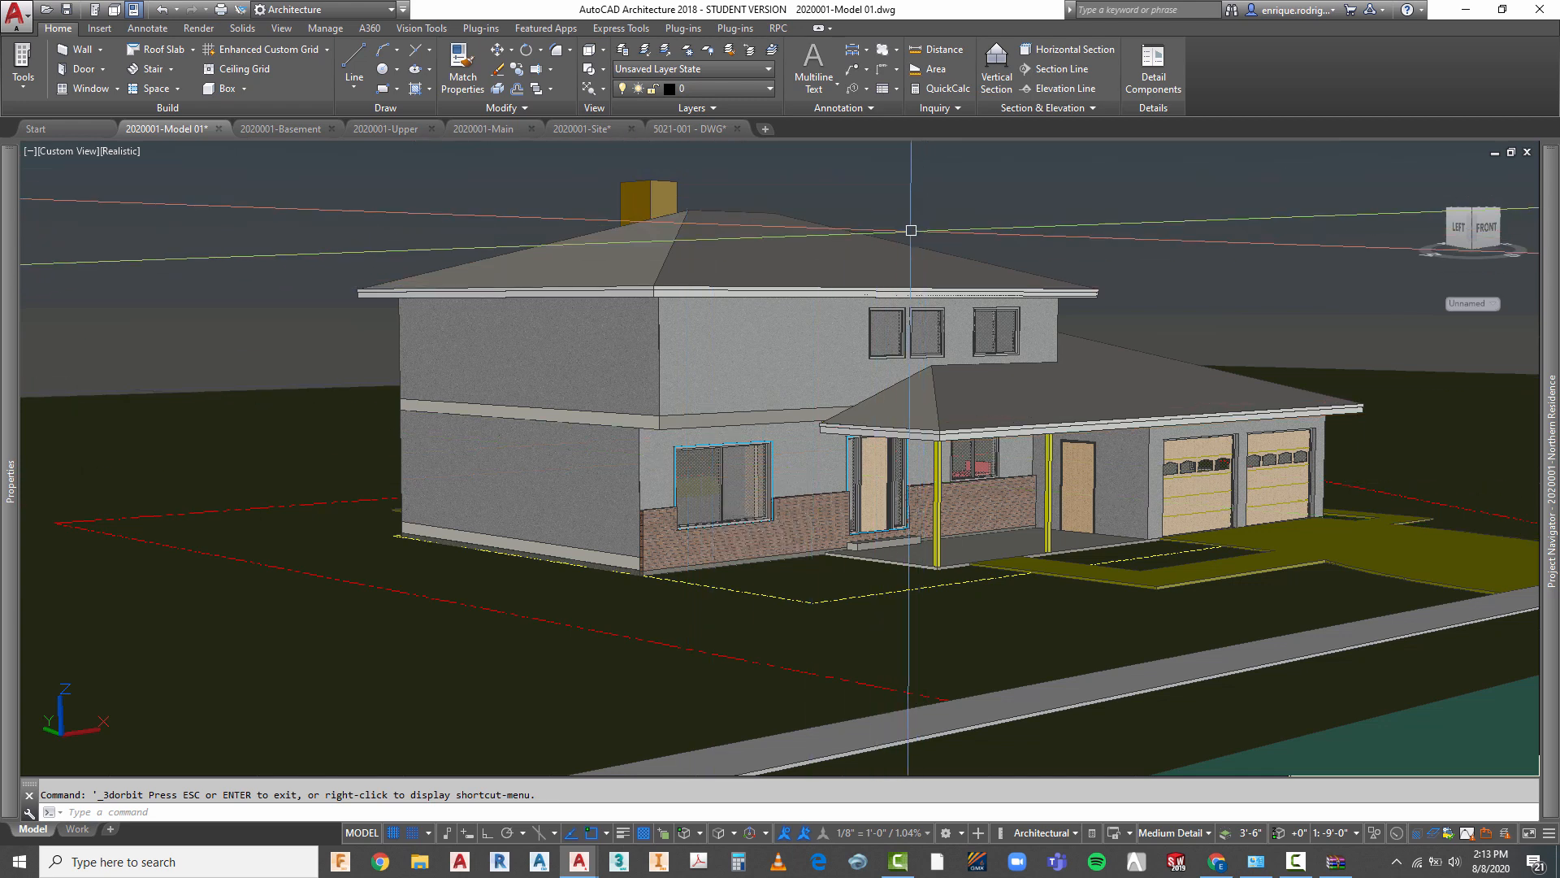
# - Return the house model to the top view and switch to the free end of the front-left fascia in 2020001-Main
pyautogui.click(589, 52)
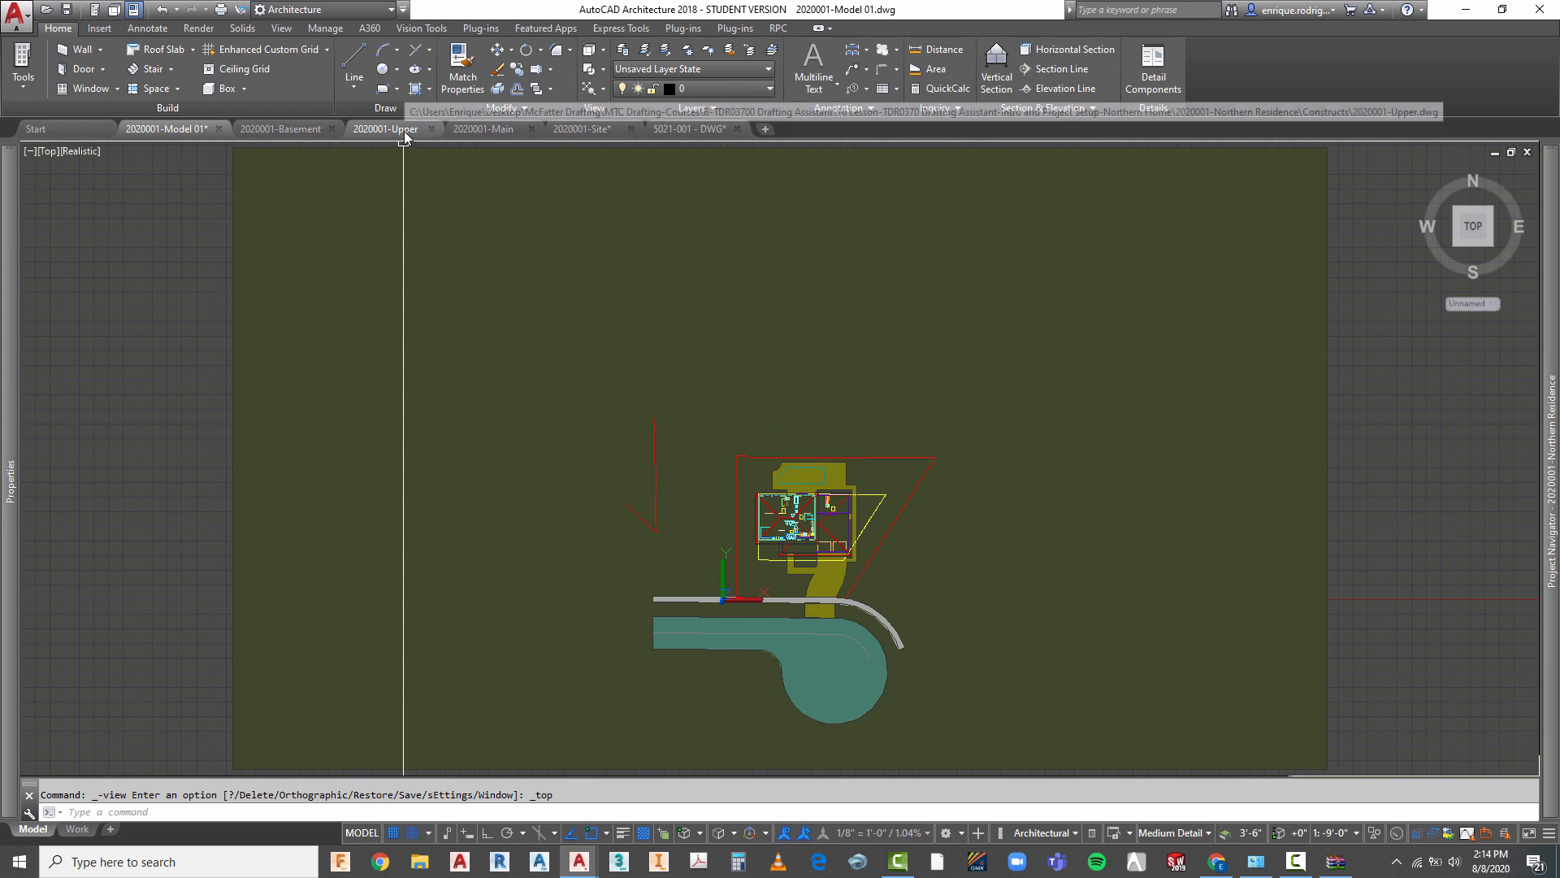
pyautogui.click(502, 130)
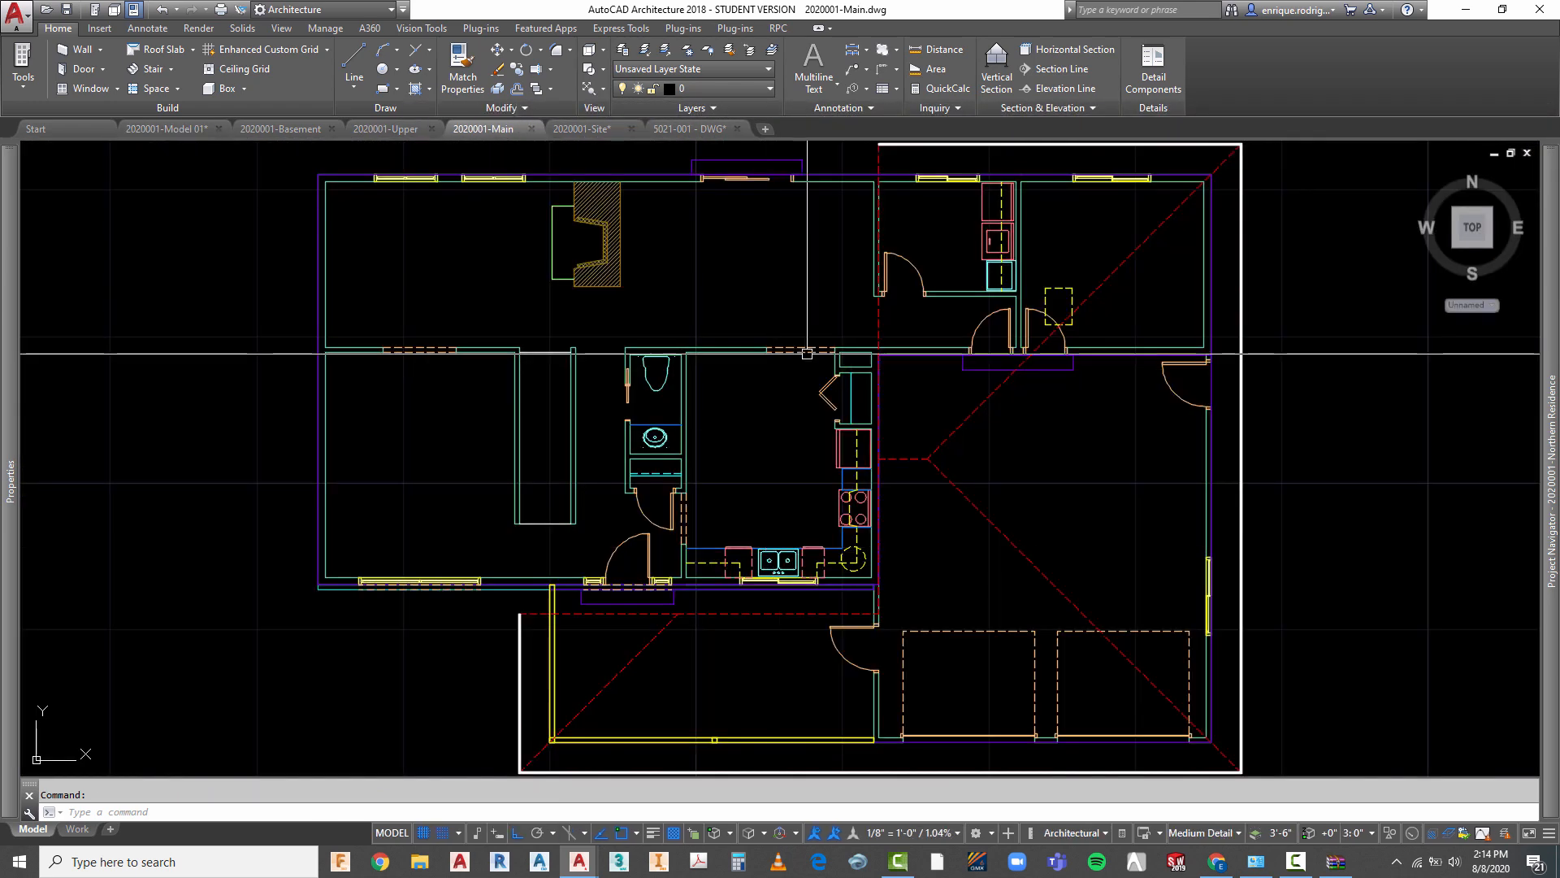
pyautogui.scroll(10, 803, 327)
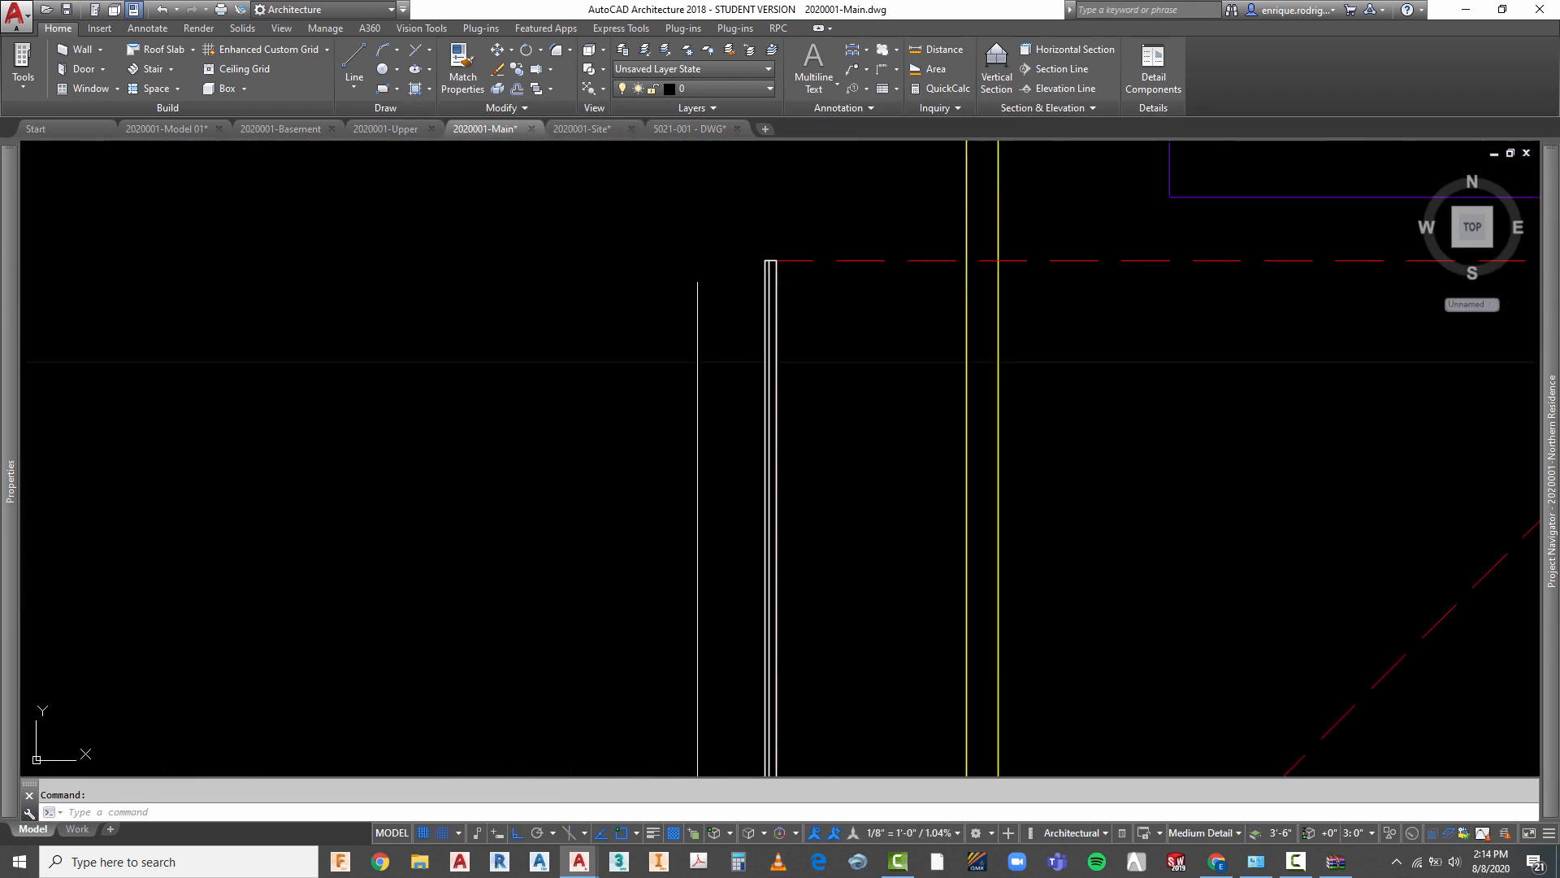
pyautogui.scroll(2, 713, 203)
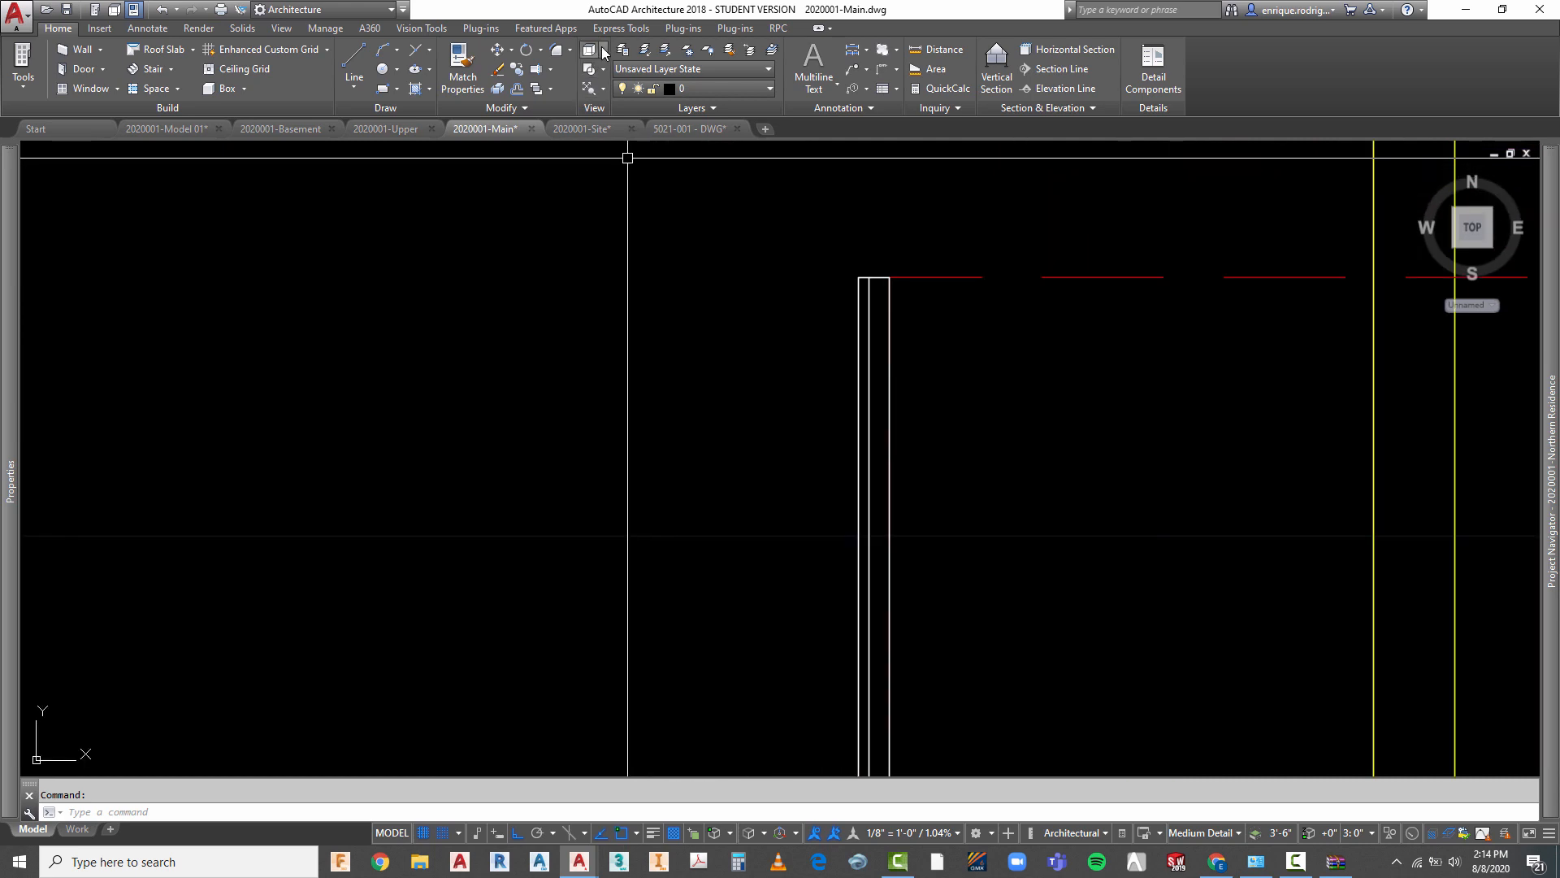
pyautogui.click(350, 66)
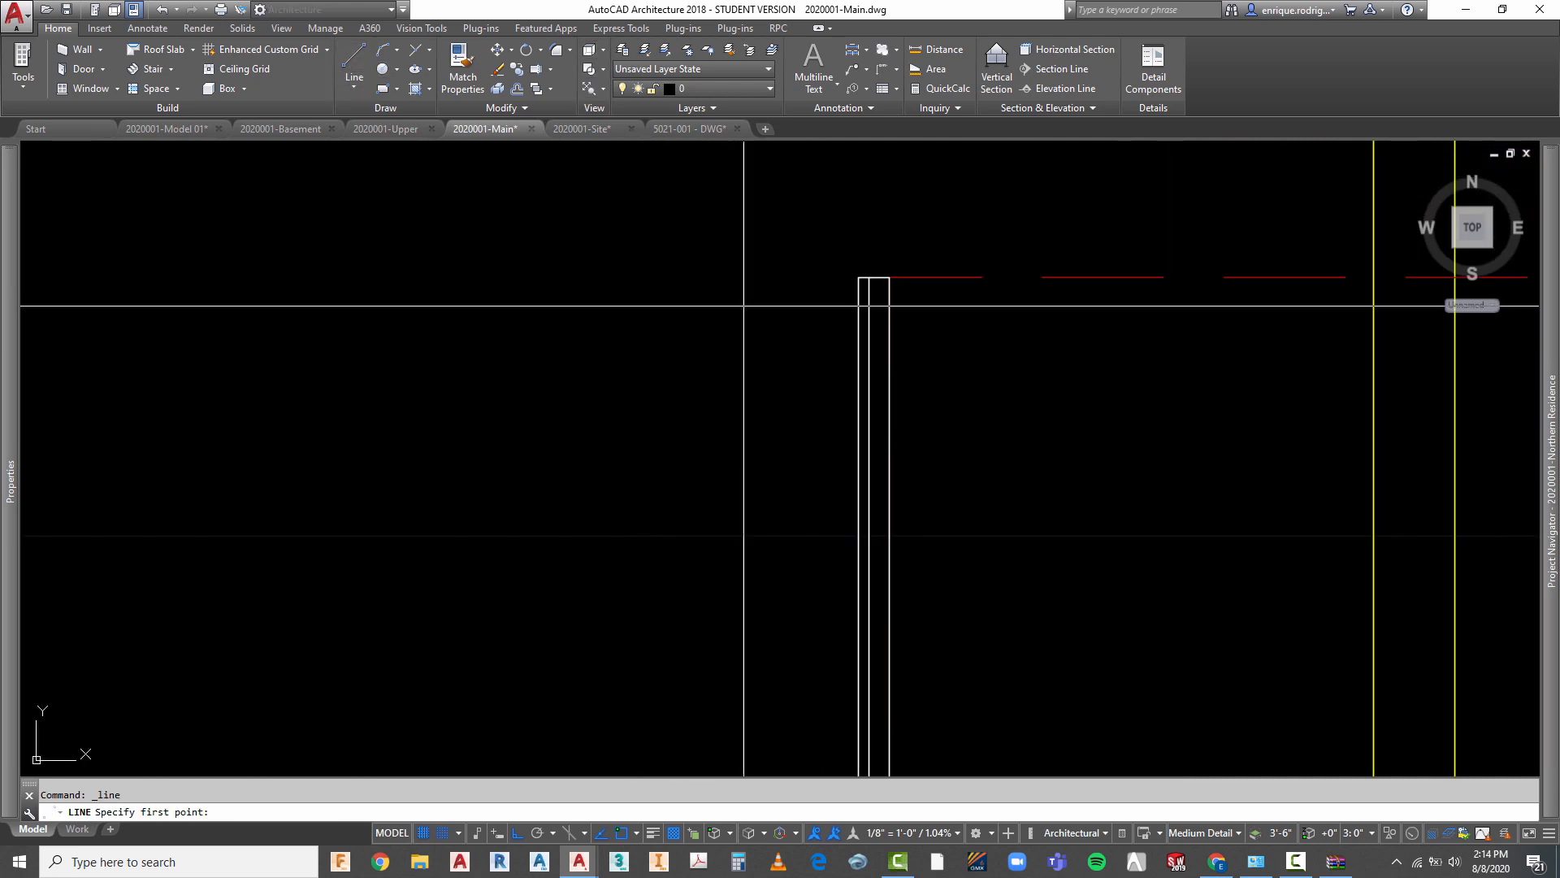
pyautogui.scroll(4, 769, 278)
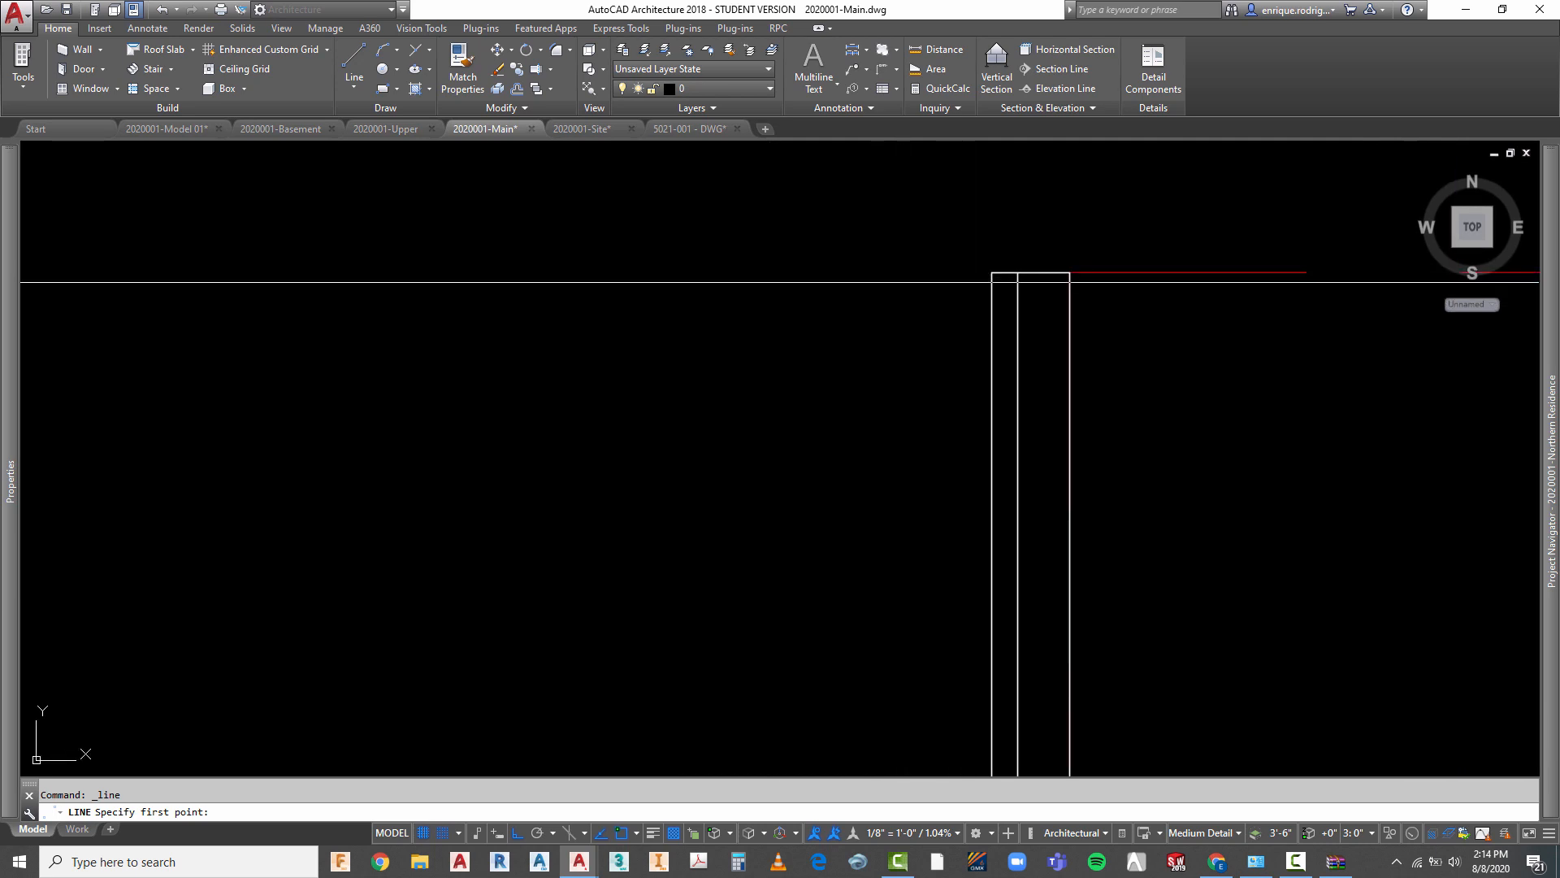
pyautogui.click(991, 273)
pyautogui.scroll(2, 999, 276)
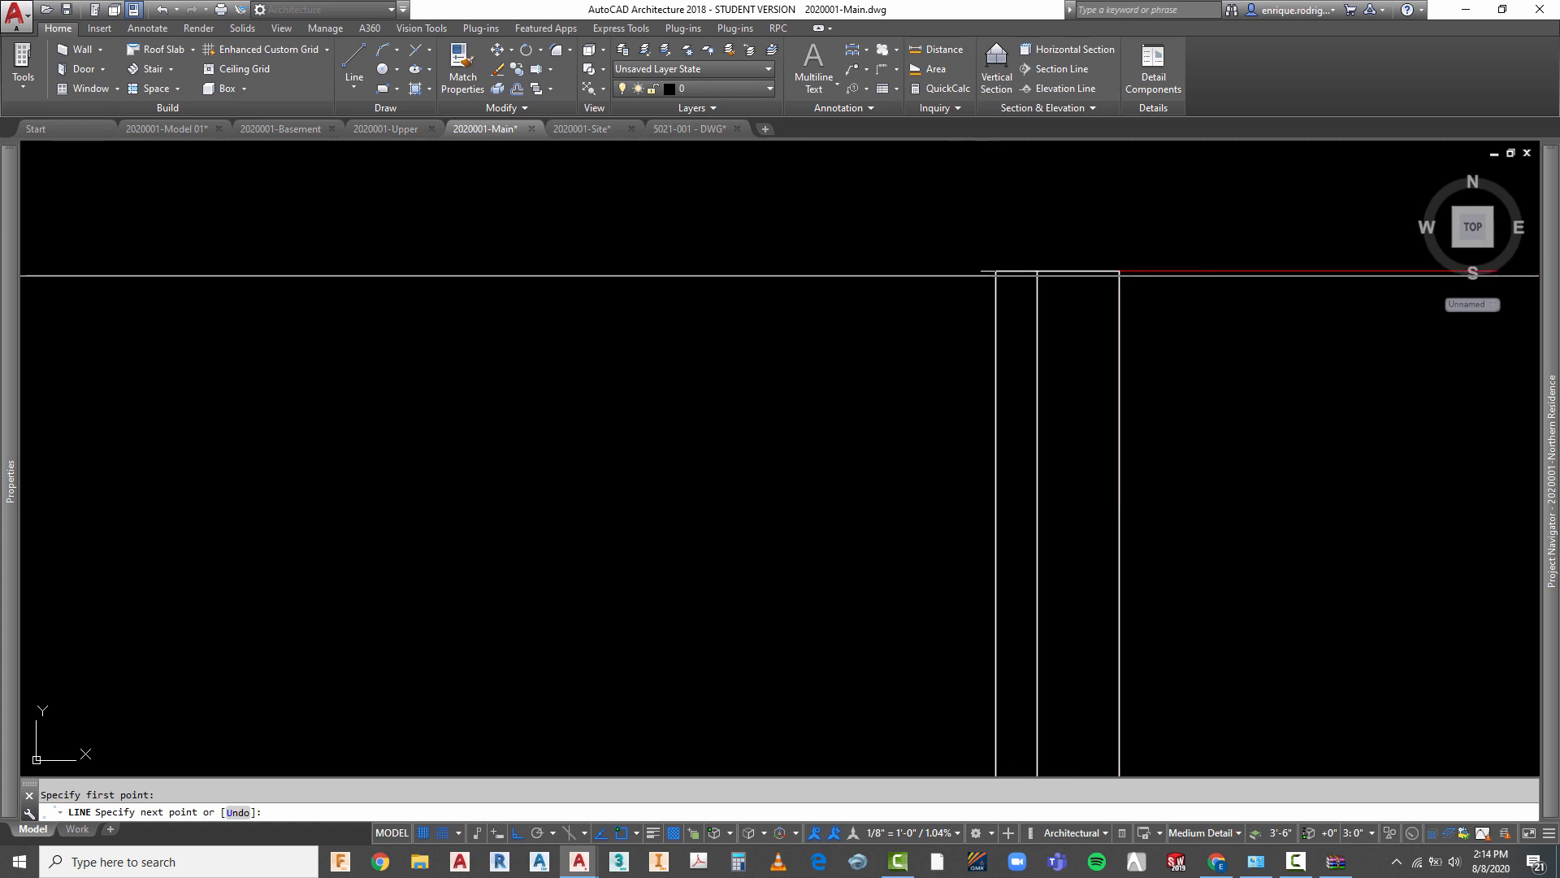
pyautogui.scroll(-2, 894, 277)
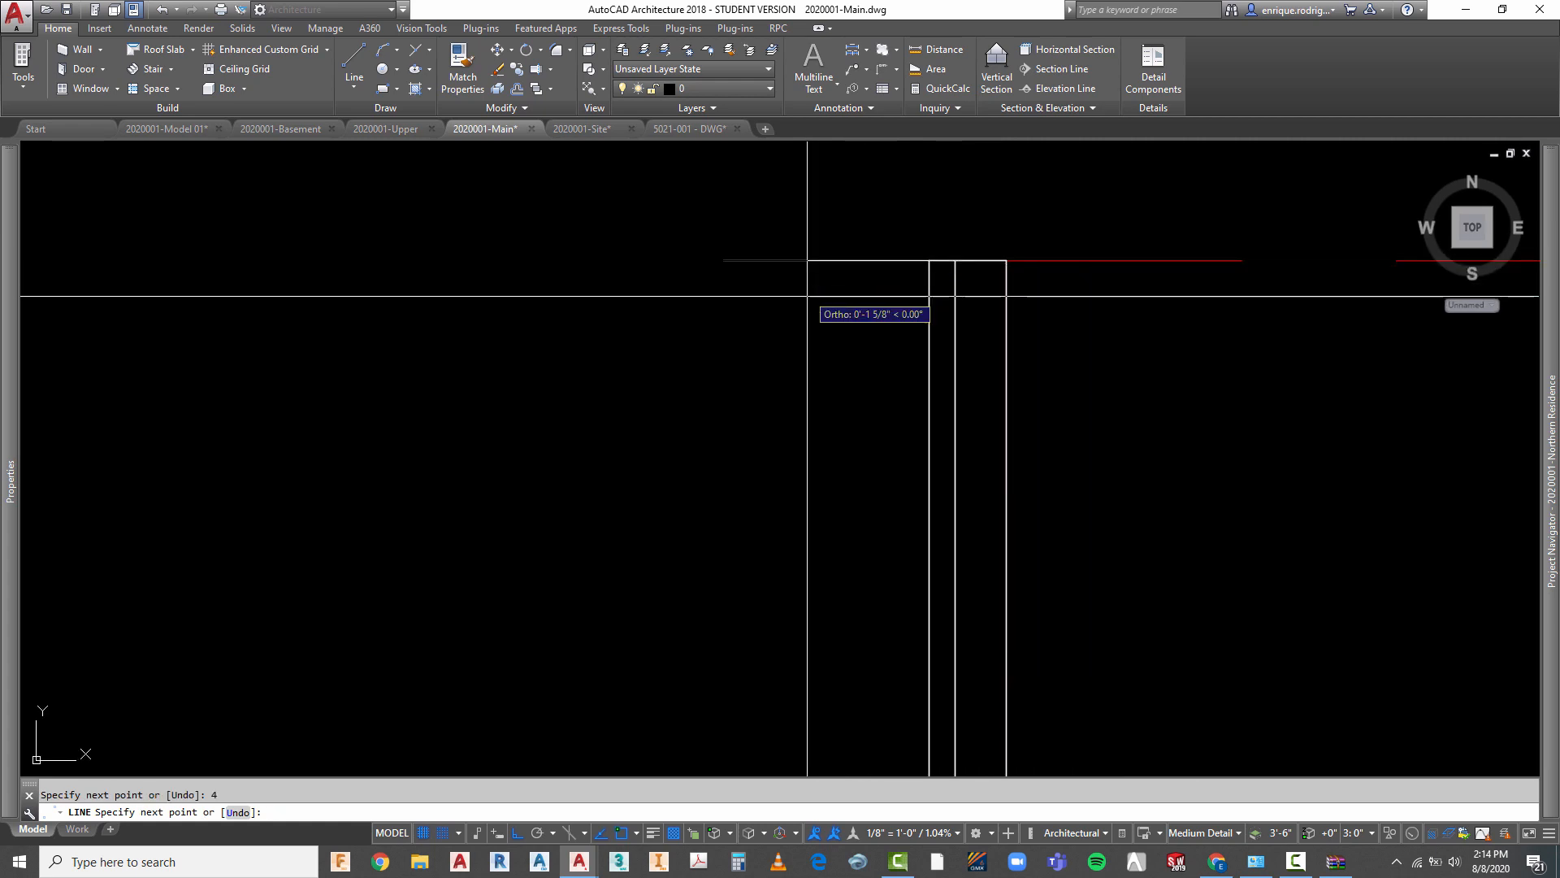
pyautogui.press('Return')
pyautogui.scroll(-2, 747, 318)
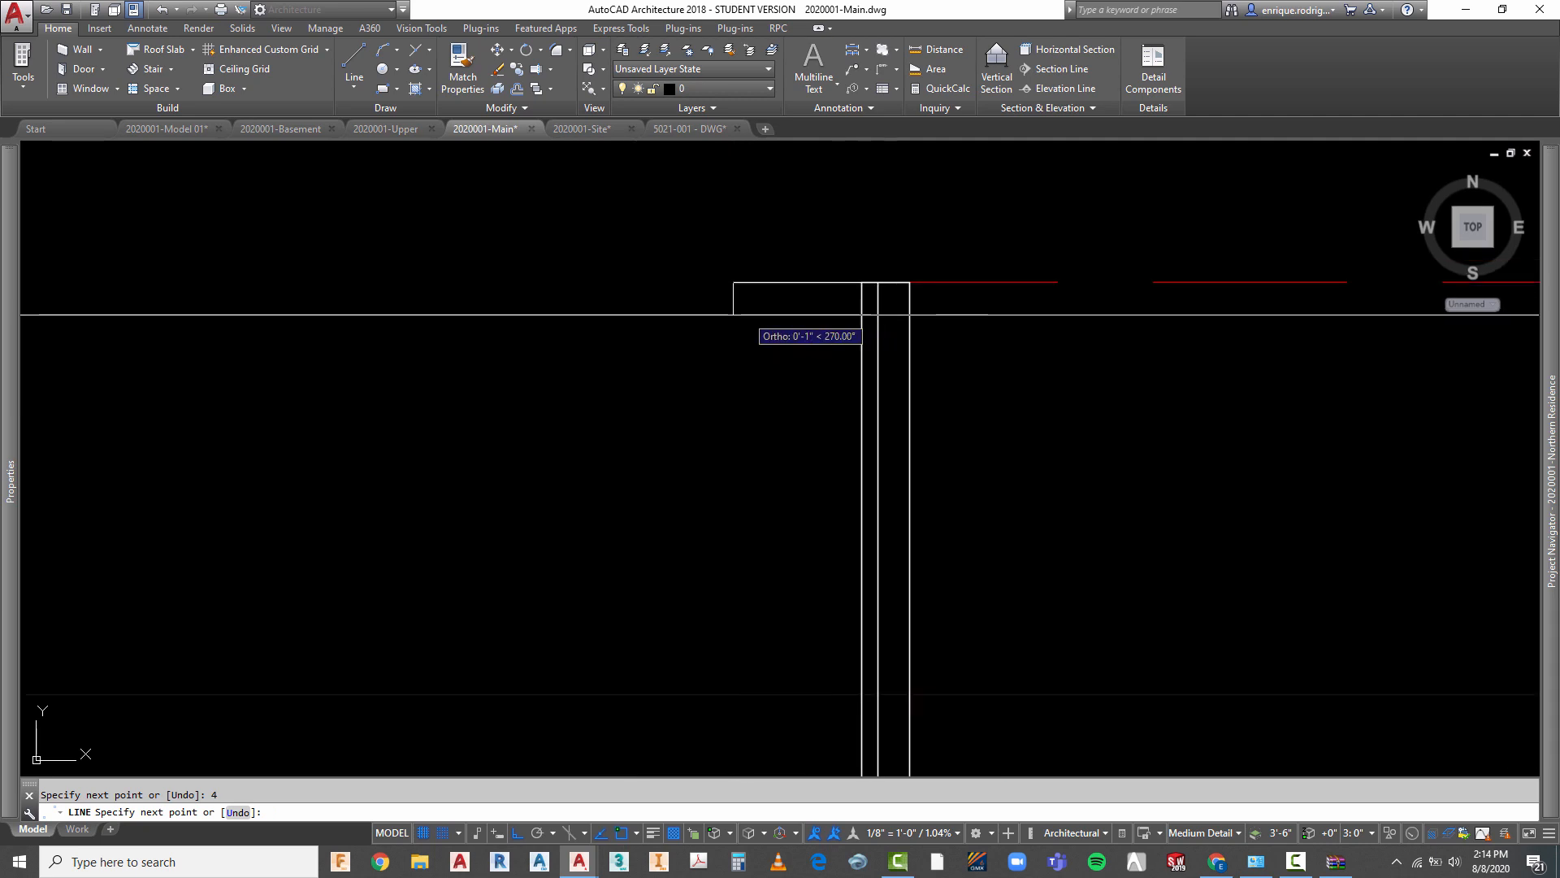
pyautogui.press('Escape')
pyautogui.write('e')
pyautogui.press('Return')
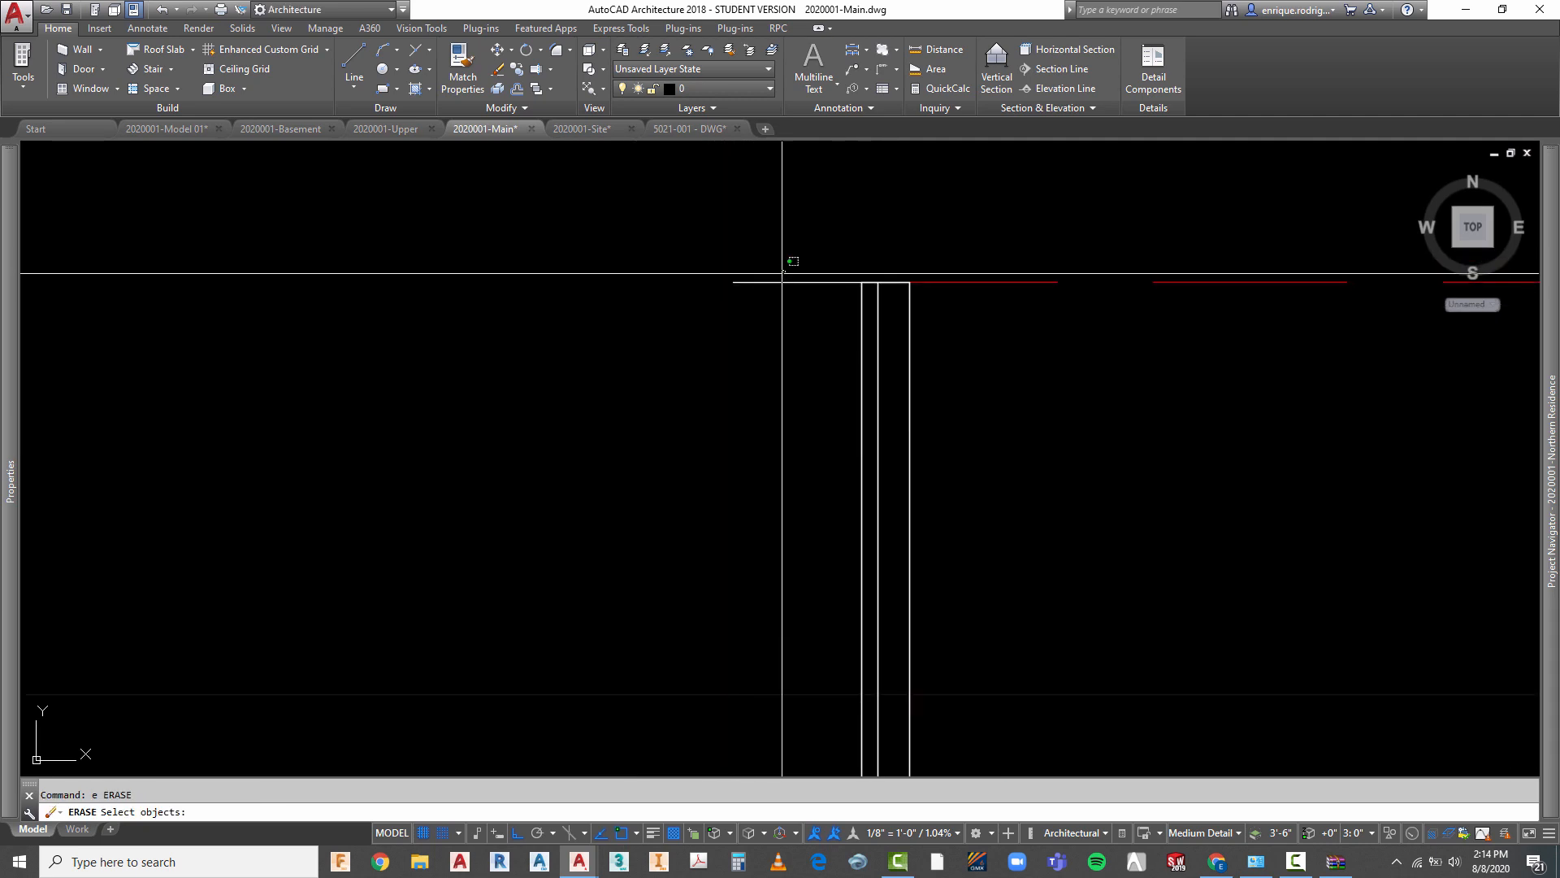
pyautogui.click(793, 261)
pyautogui.click(733, 317)
pyautogui.press('Return')
pyautogui.press('Escape')
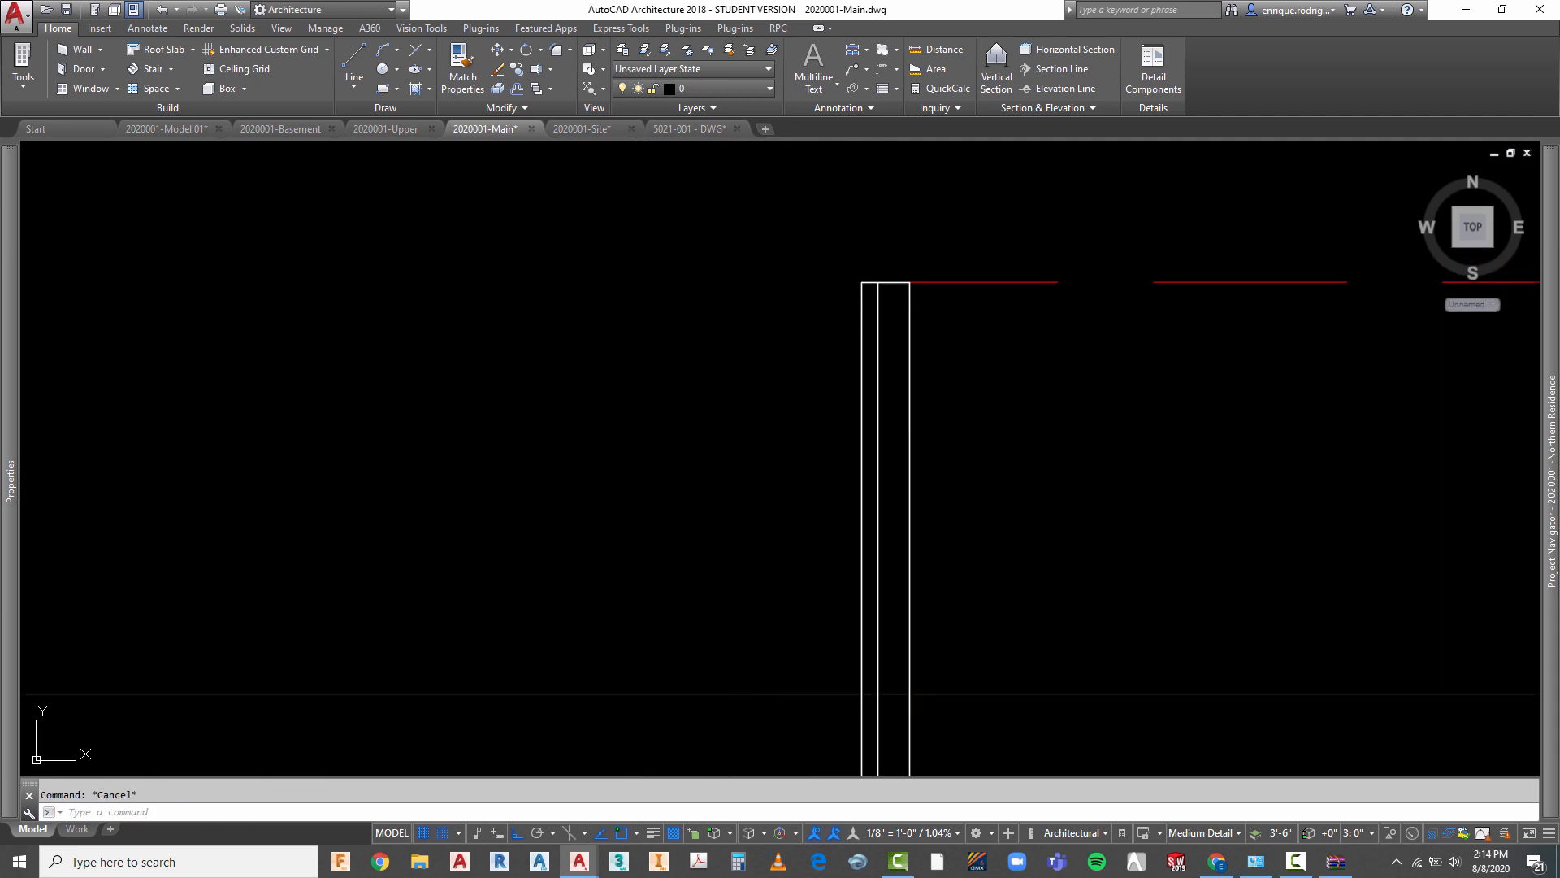
# - Start a polyline at the fascia end's outer corner, running 3 inches outward and 1 inch down
pyautogui.click(355, 84)
pyautogui.click(380, 148)
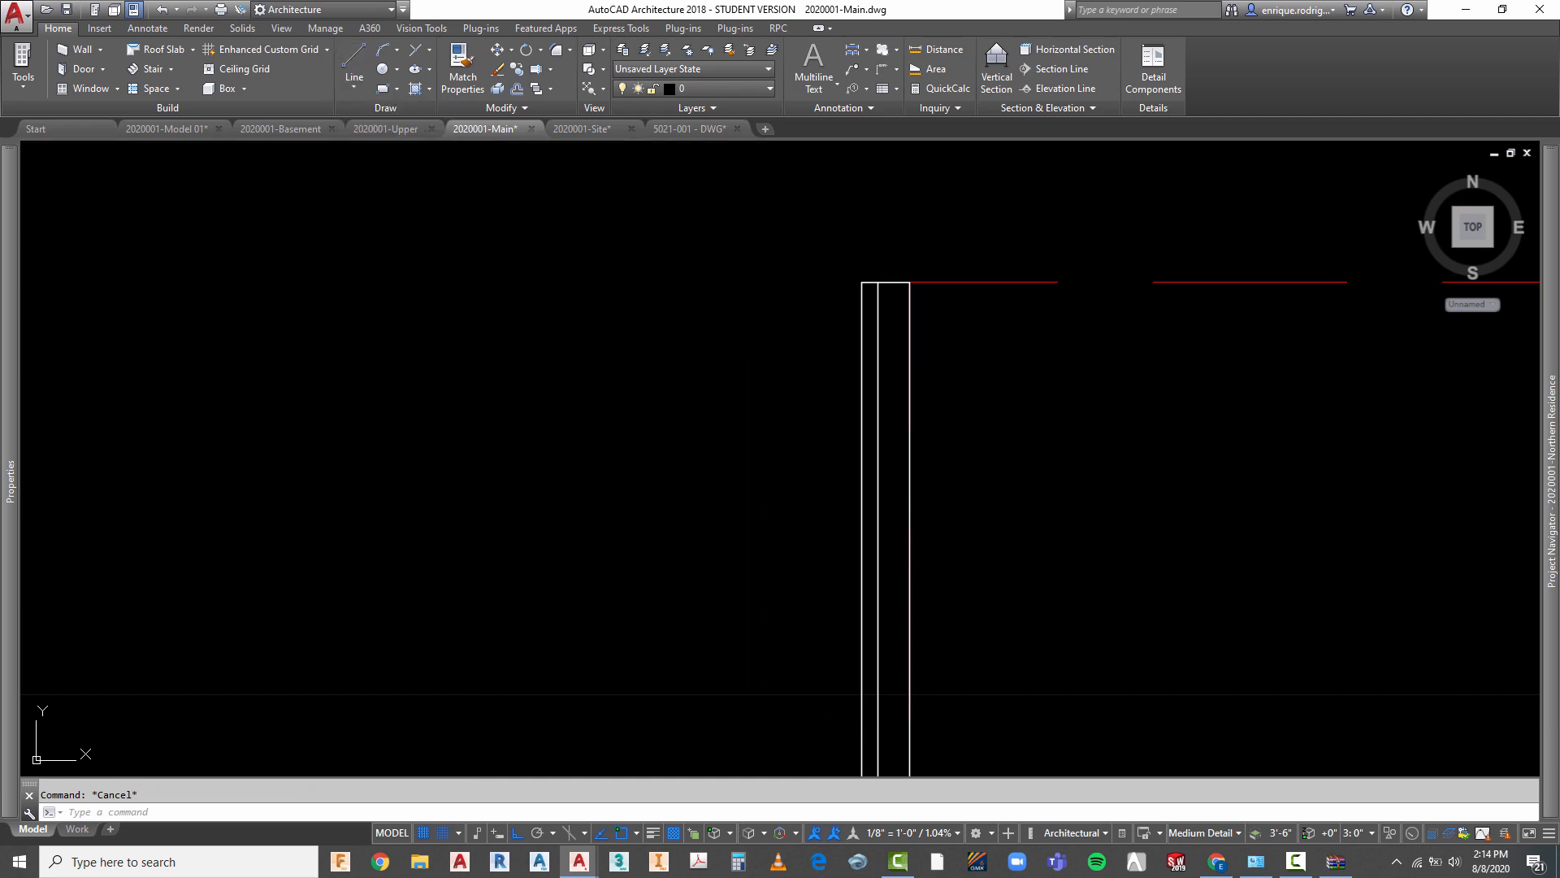
pyautogui.click(859, 284)
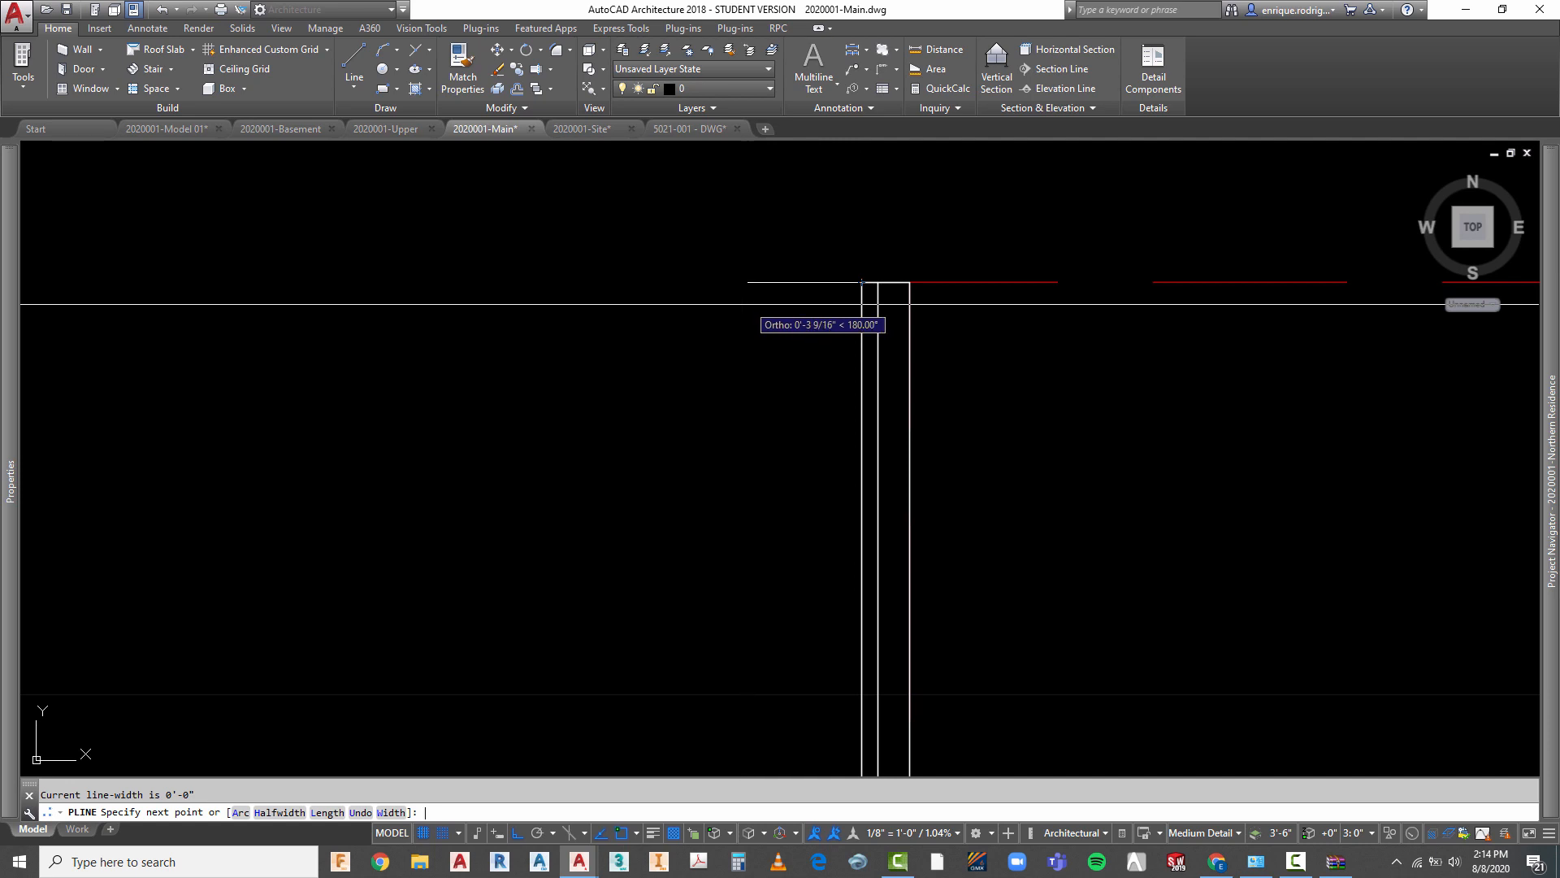
pyautogui.press('Return')
pyautogui.scroll(4, 747, 303)
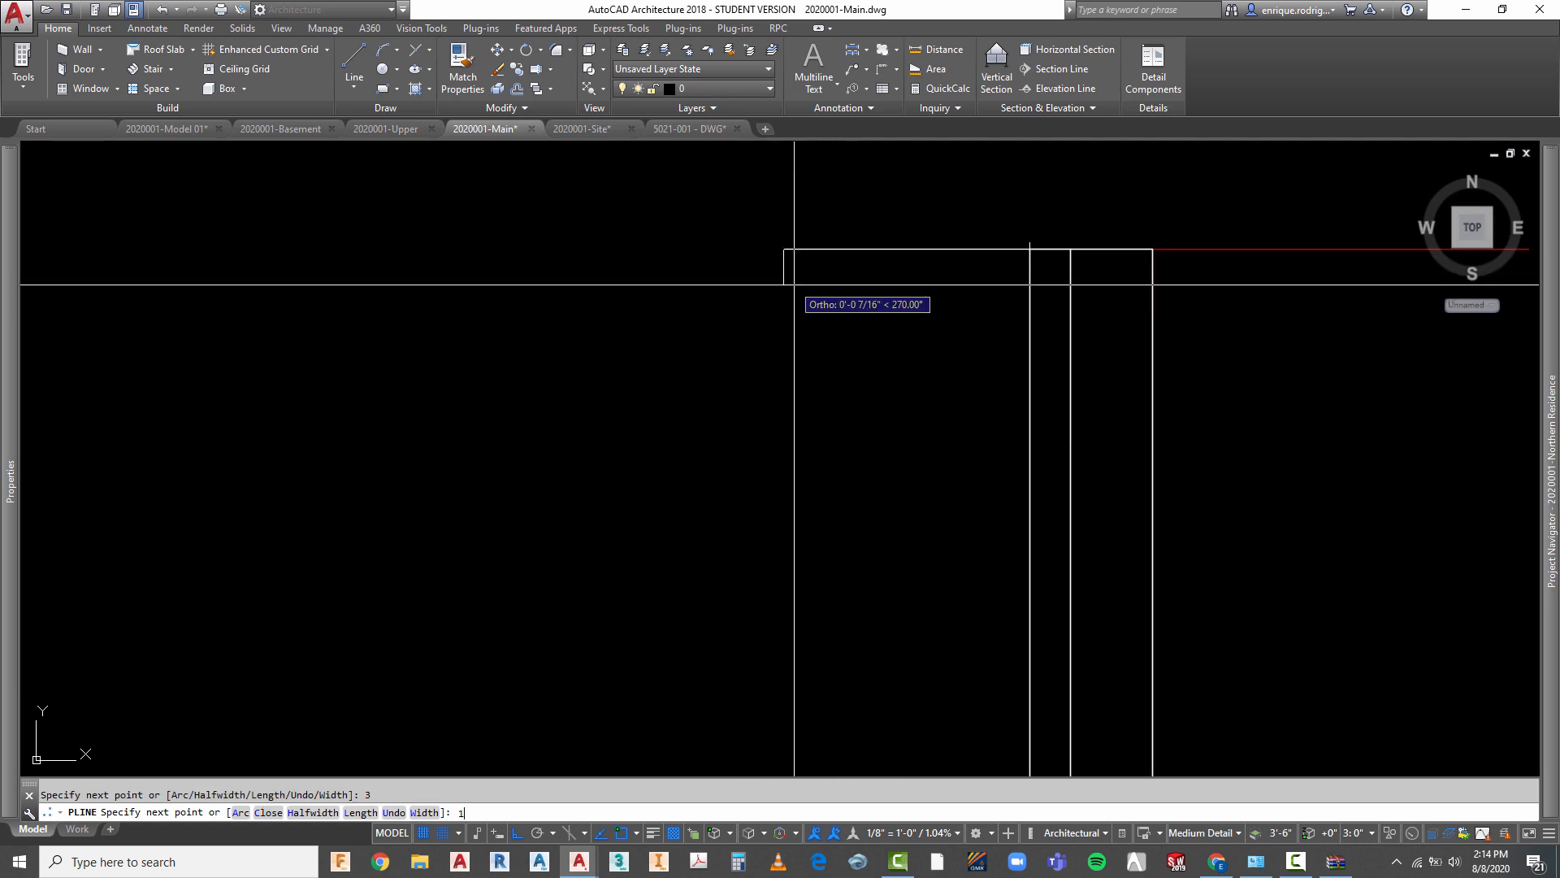
pyautogui.write('1')
pyautogui.press('Return')
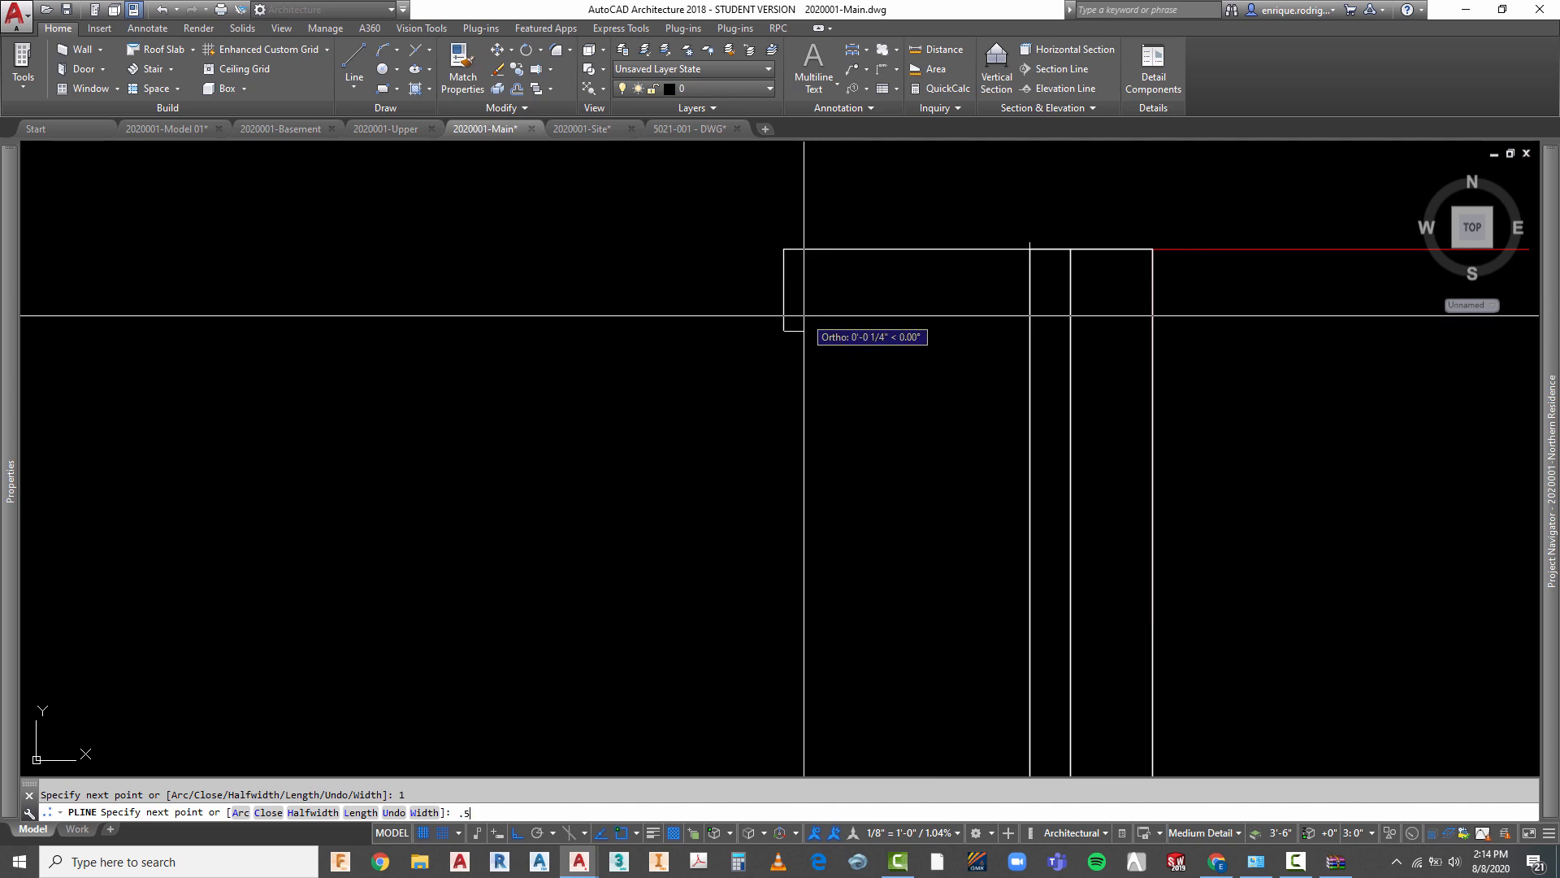
# - Continue the polyline 0.5 inch inward and 2 inches down, across to the fascia's outer edge and back to its start point
pyautogui.scroll(-3, 804, 315)
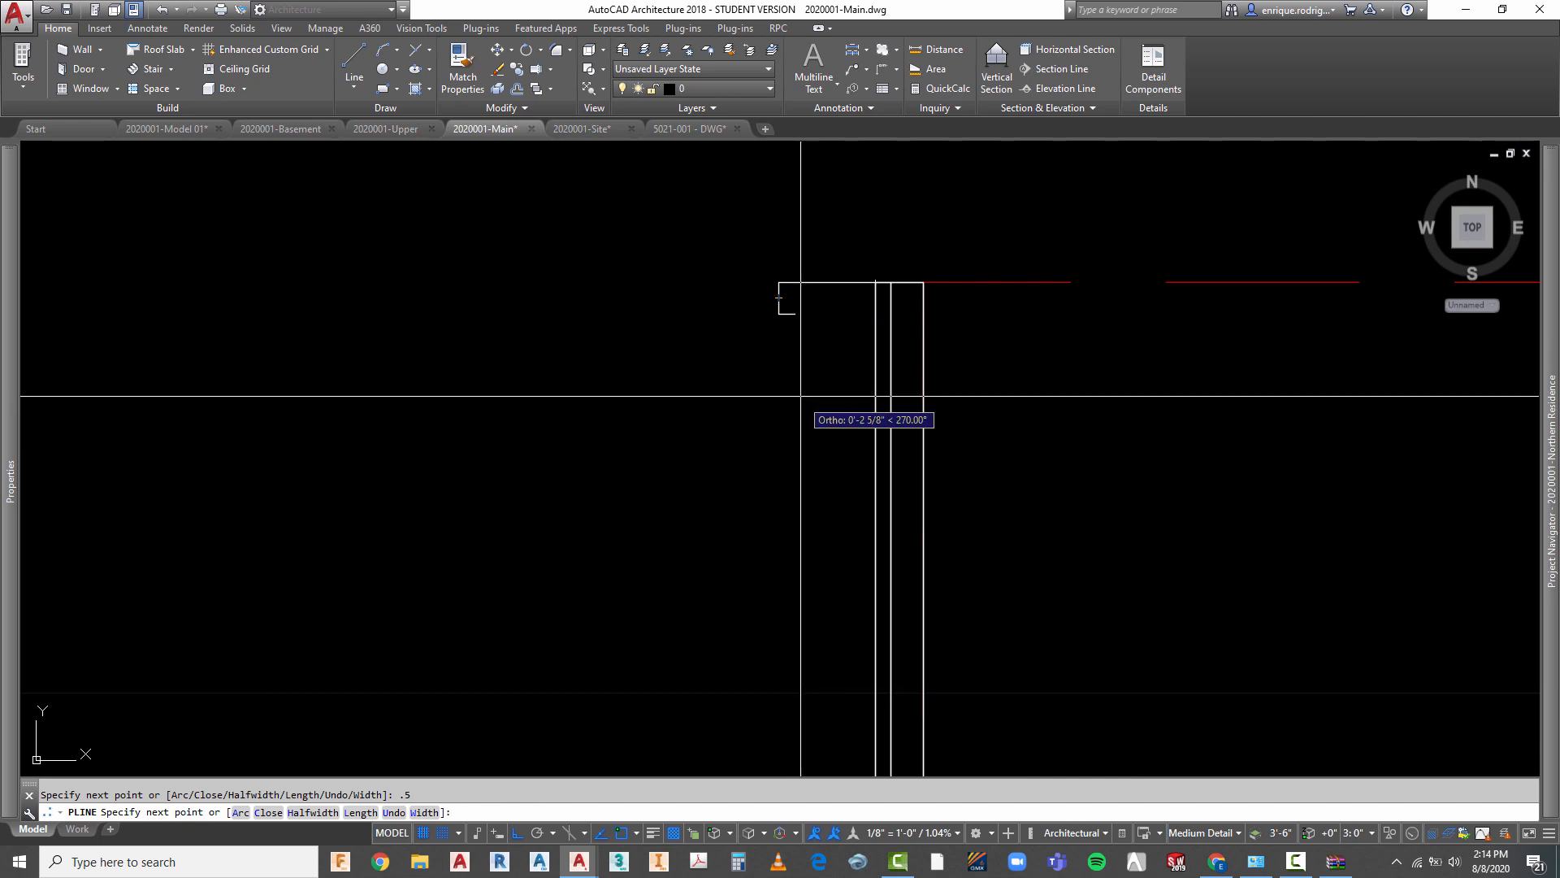
pyautogui.scroll(2, 805, 391)
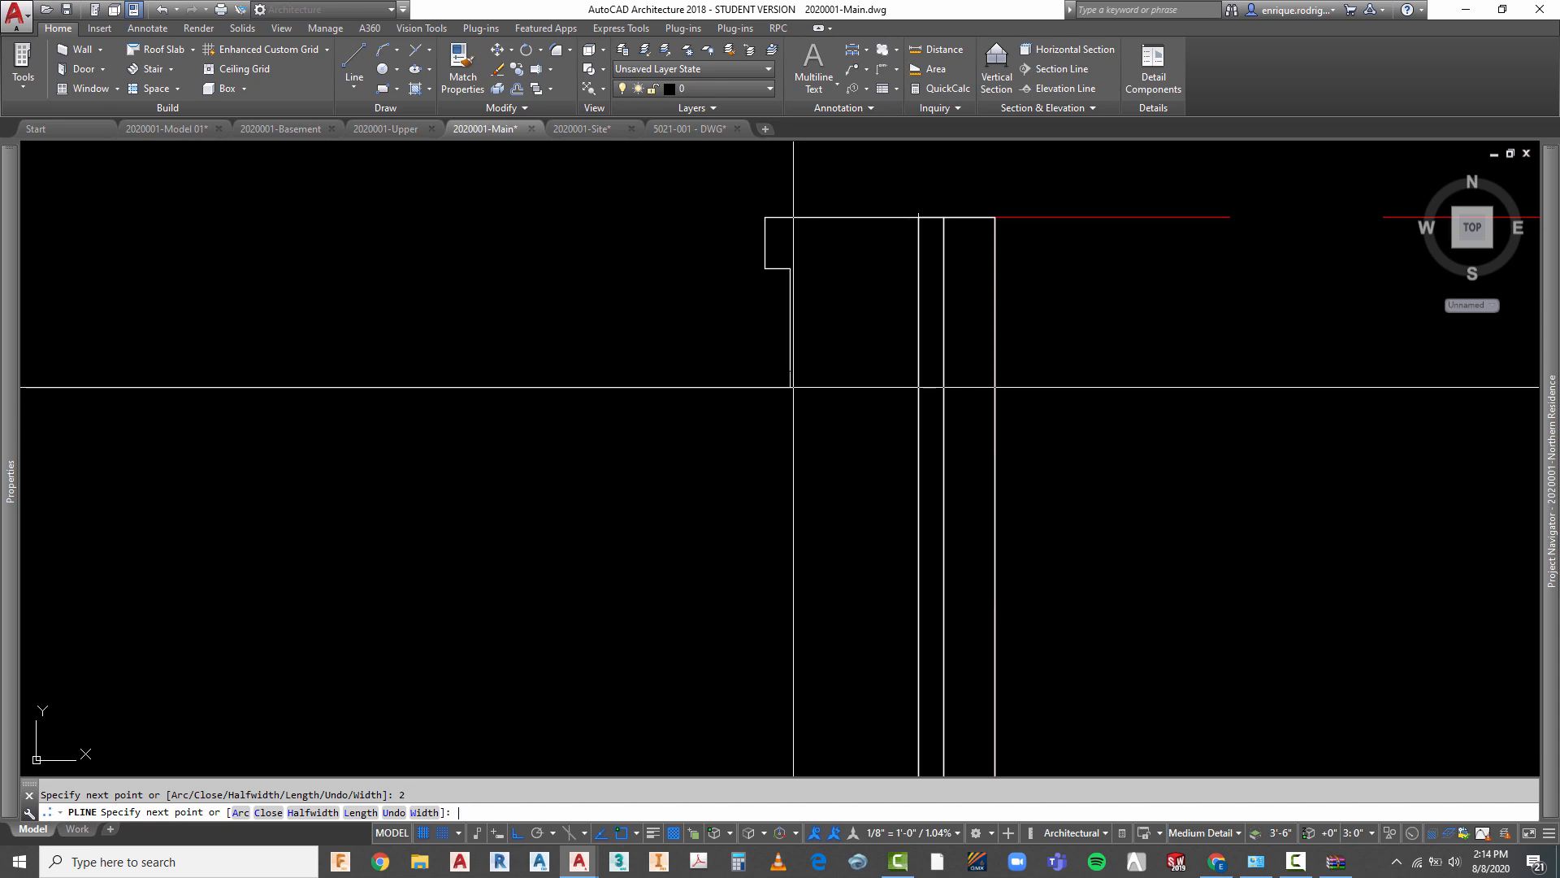
pyautogui.scroll(3, 888, 379)
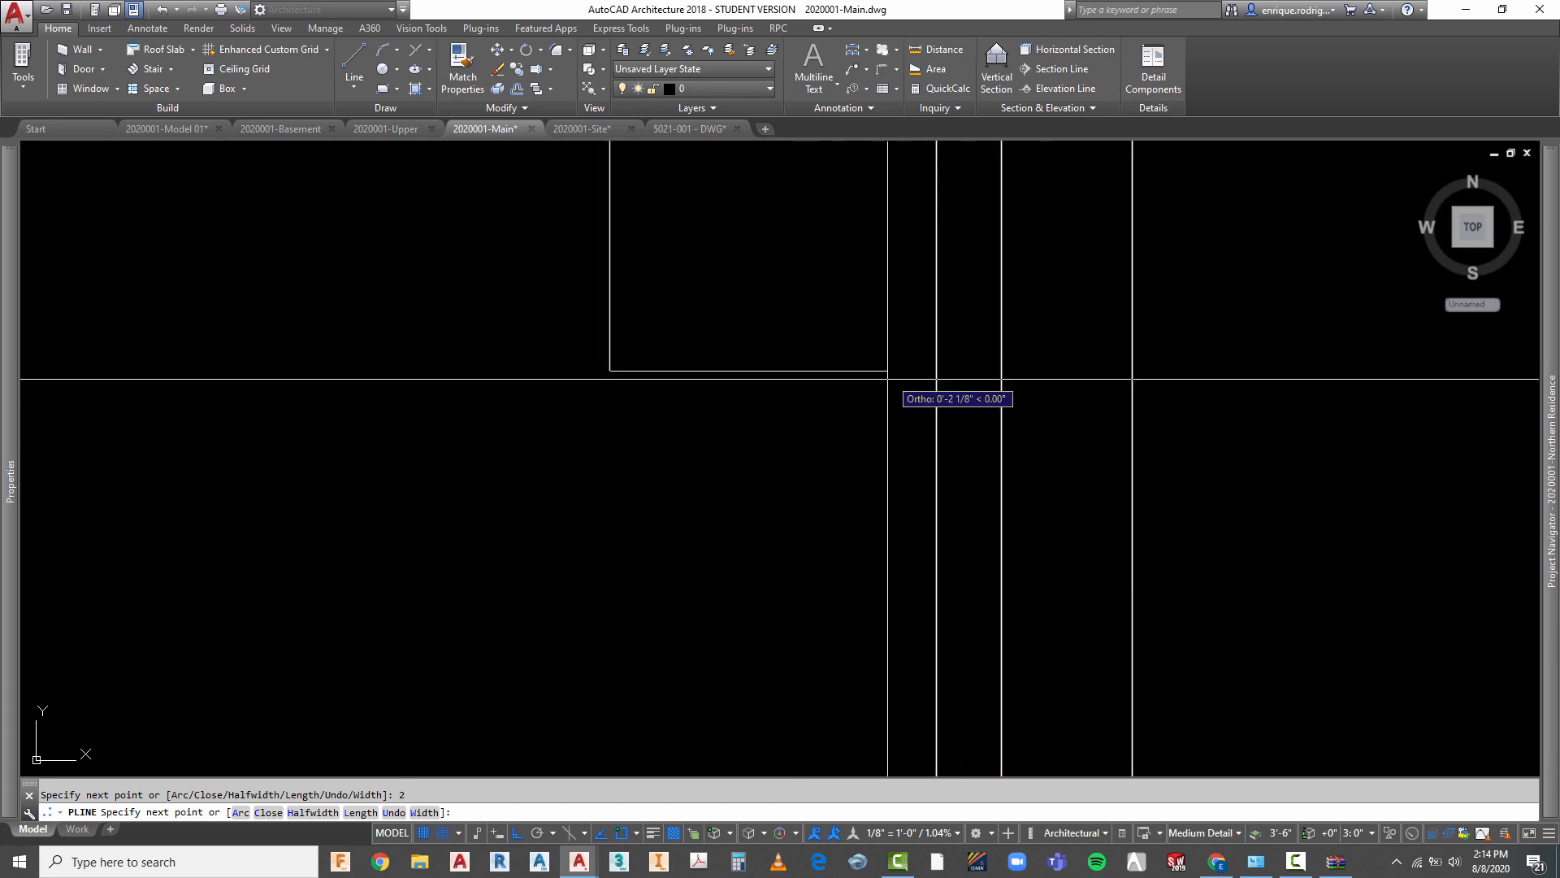
pyautogui.scroll(-3, 887, 379)
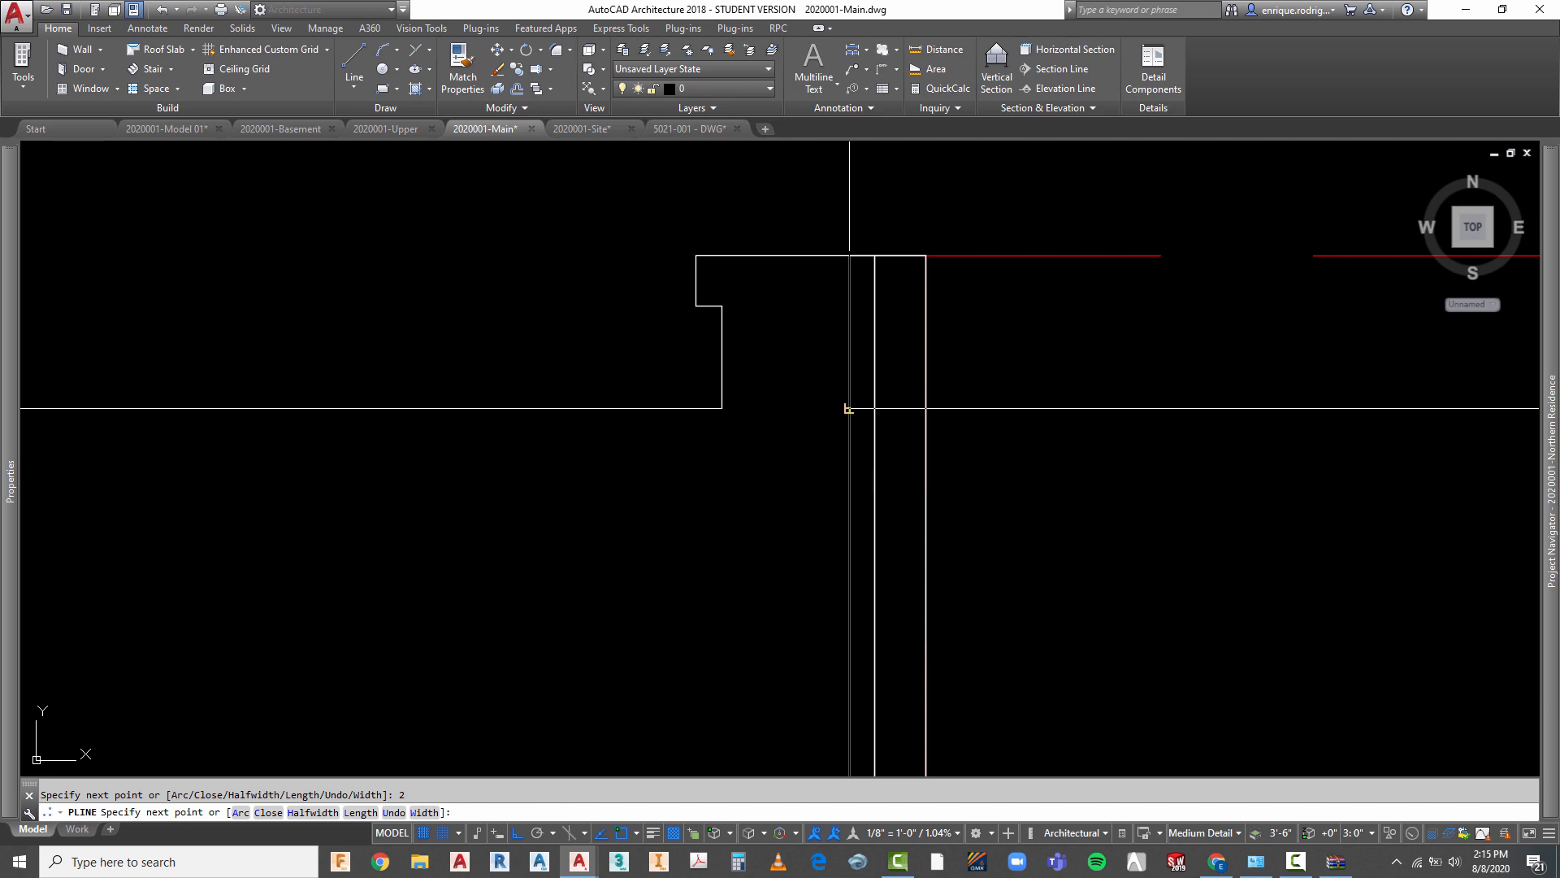
pyautogui.click(848, 408)
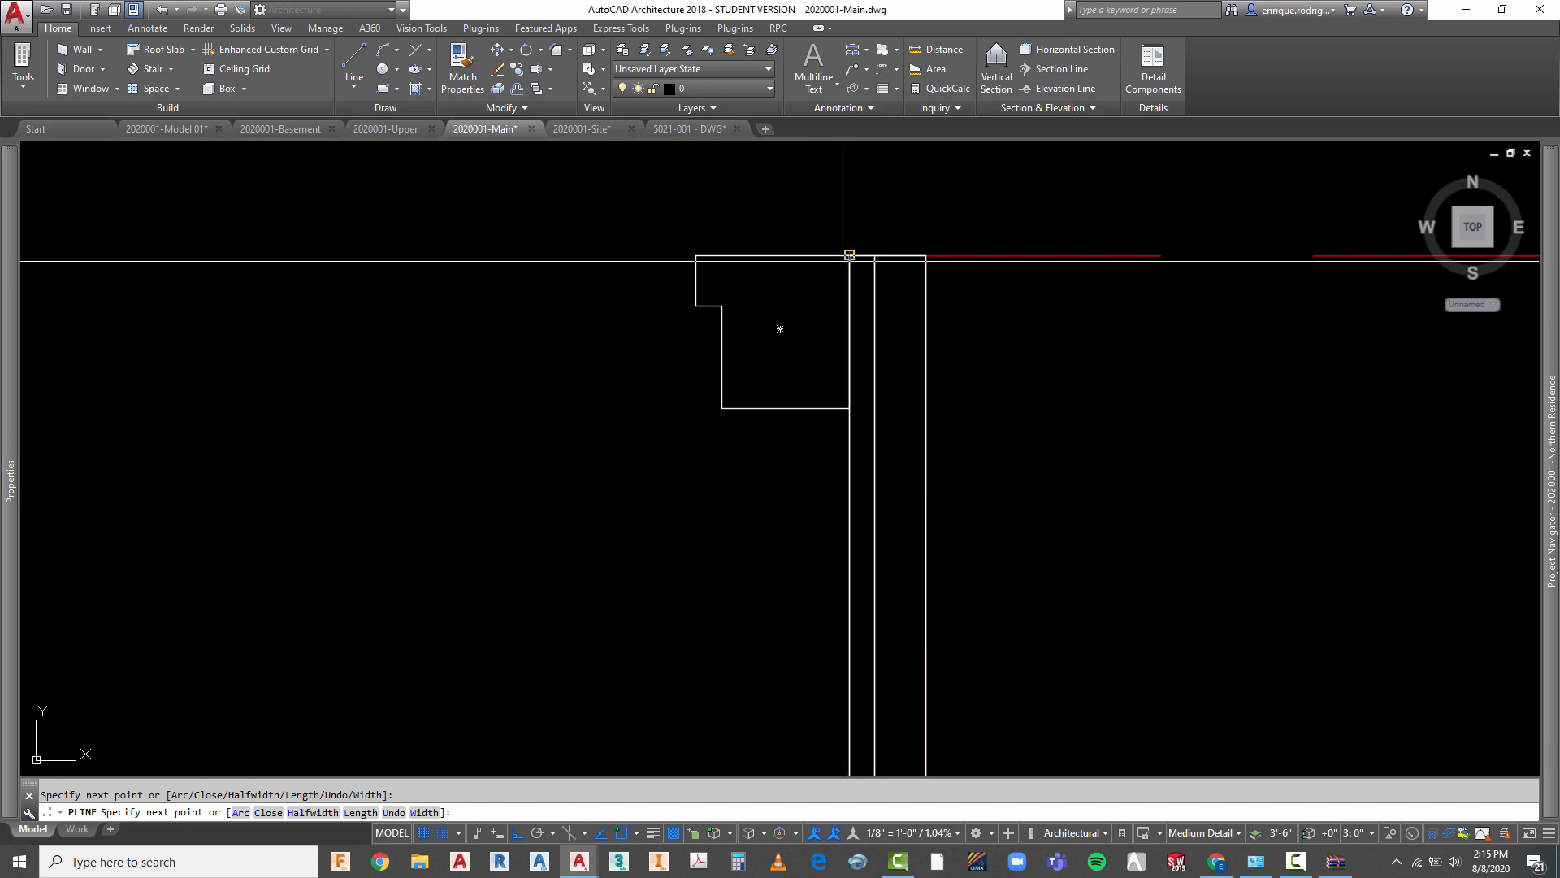
pyautogui.click(849, 254)
pyautogui.press('Return')
pyautogui.click(722, 333)
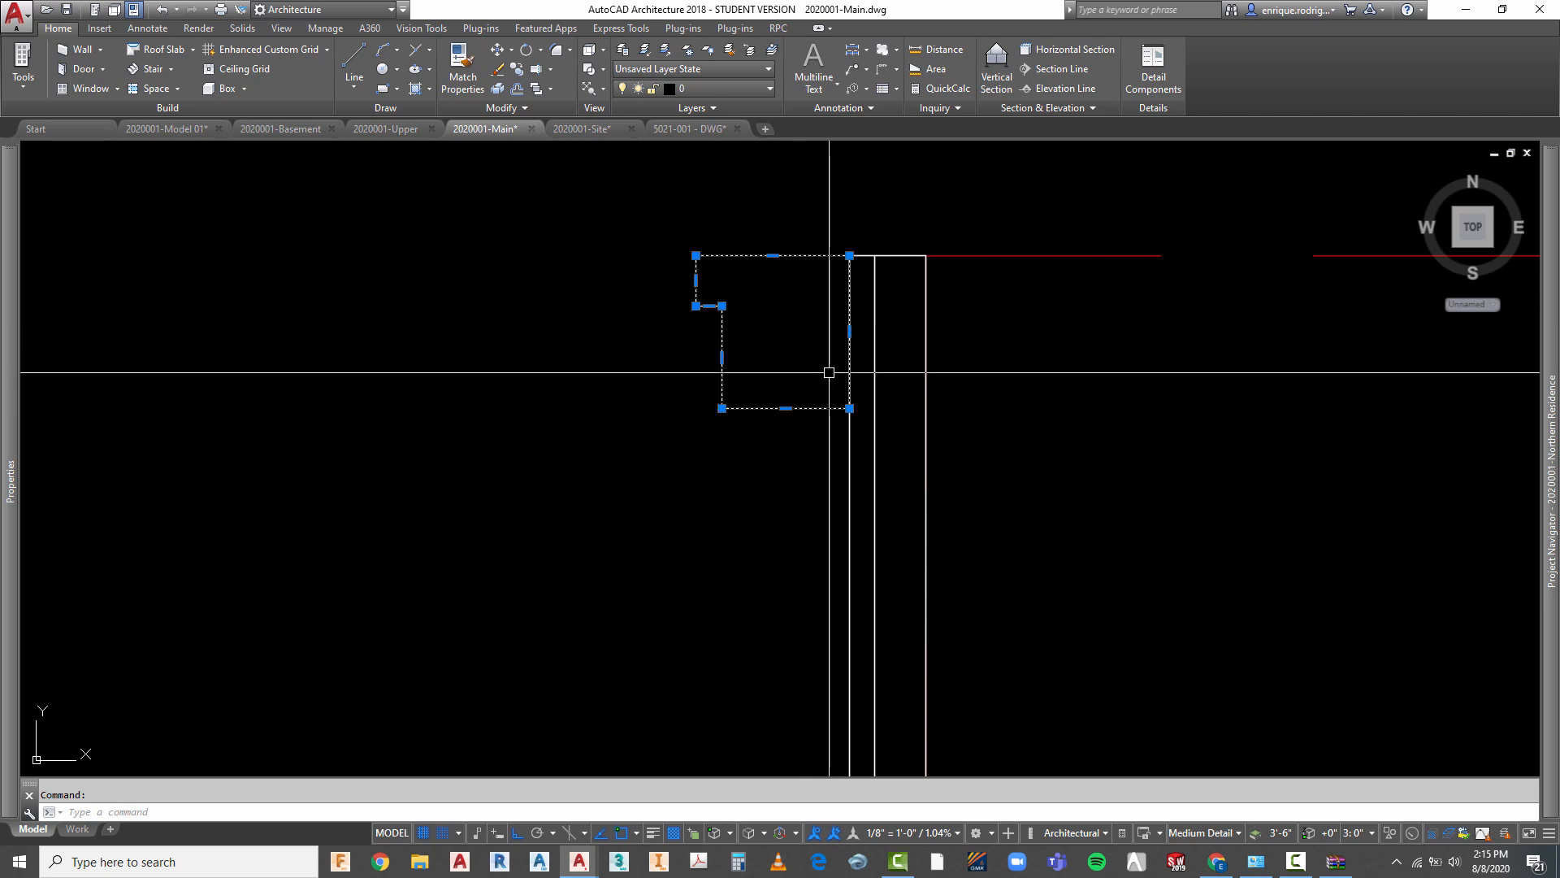
pyautogui.press('Escape')
# - Stretch the outer edge of the profile's upper lip slightly inward toward the fascia
pyautogui.scroll(2, 753, 359)
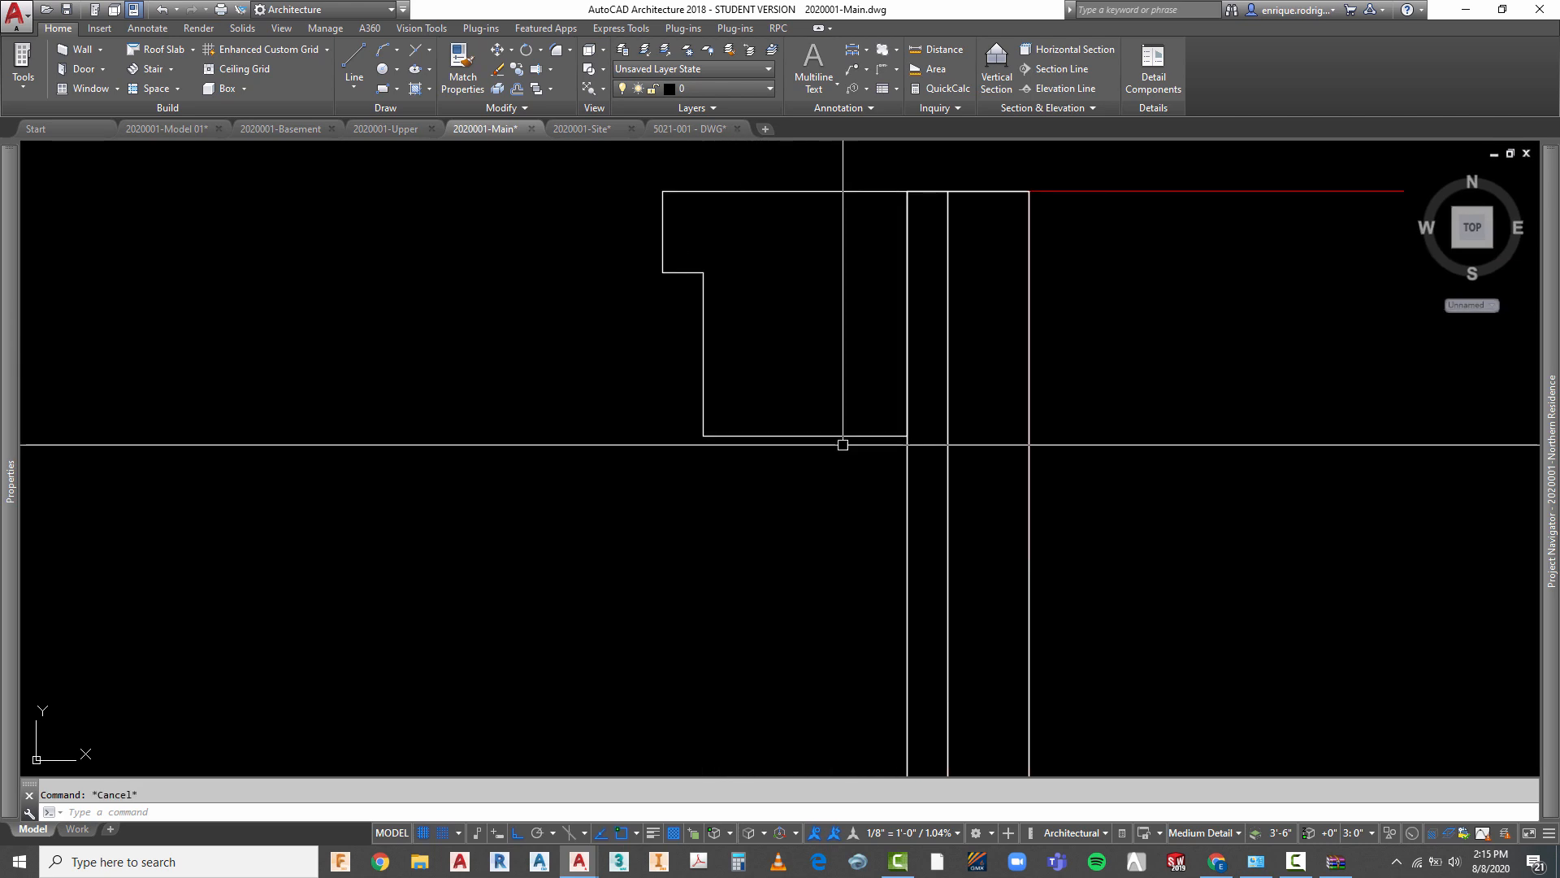
pyautogui.scroll(-2, 720, 392)
pyautogui.scroll(2, 698, 313)
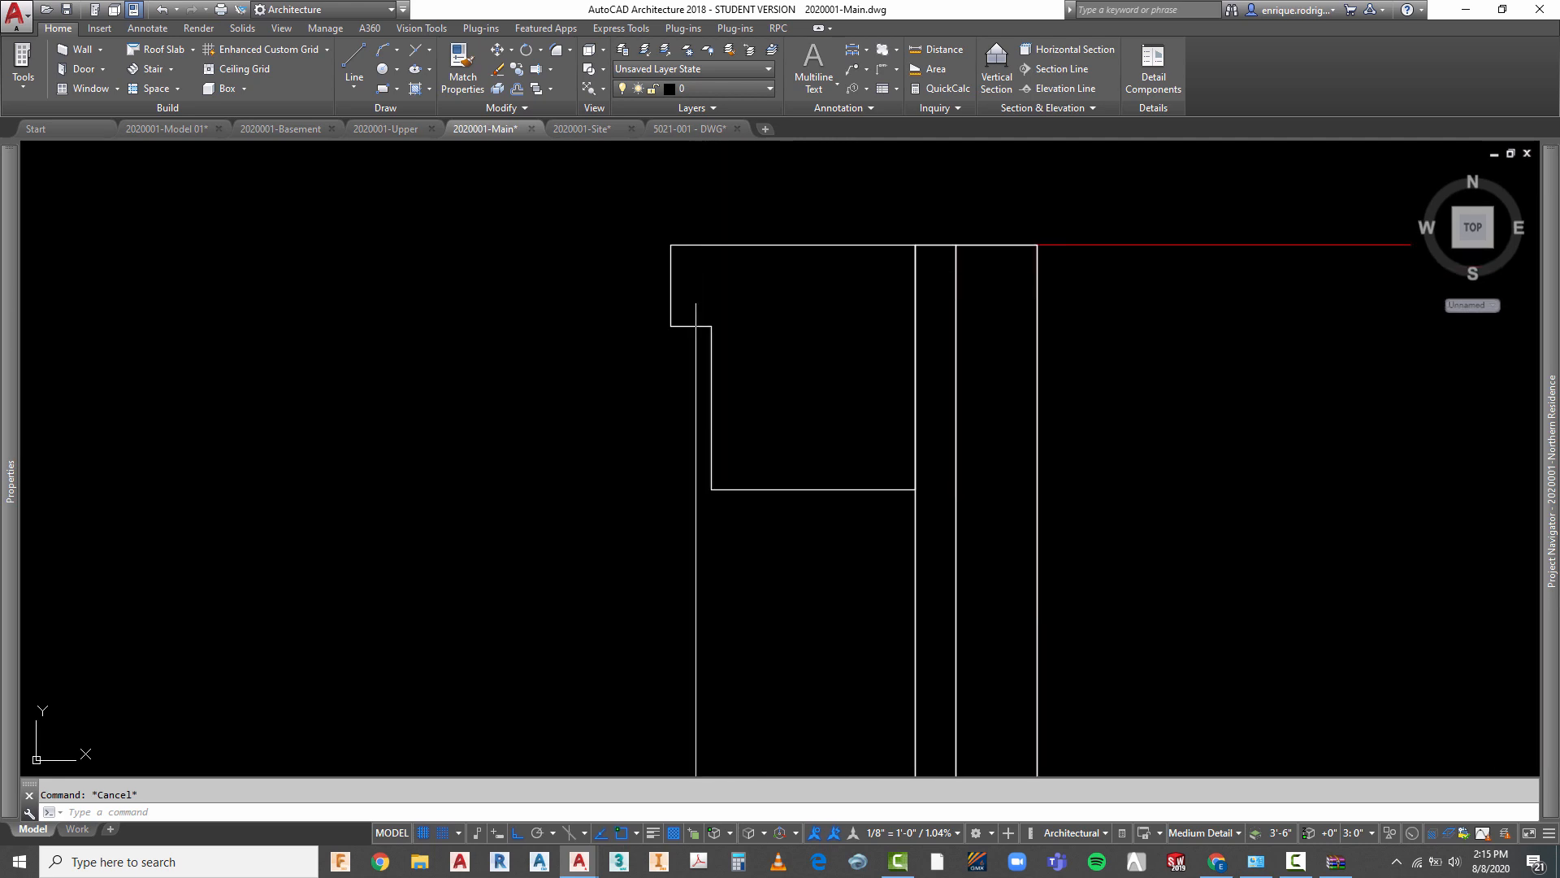
pyautogui.scroll(2, 694, 297)
pyautogui.write('s')
pyautogui.press('Return')
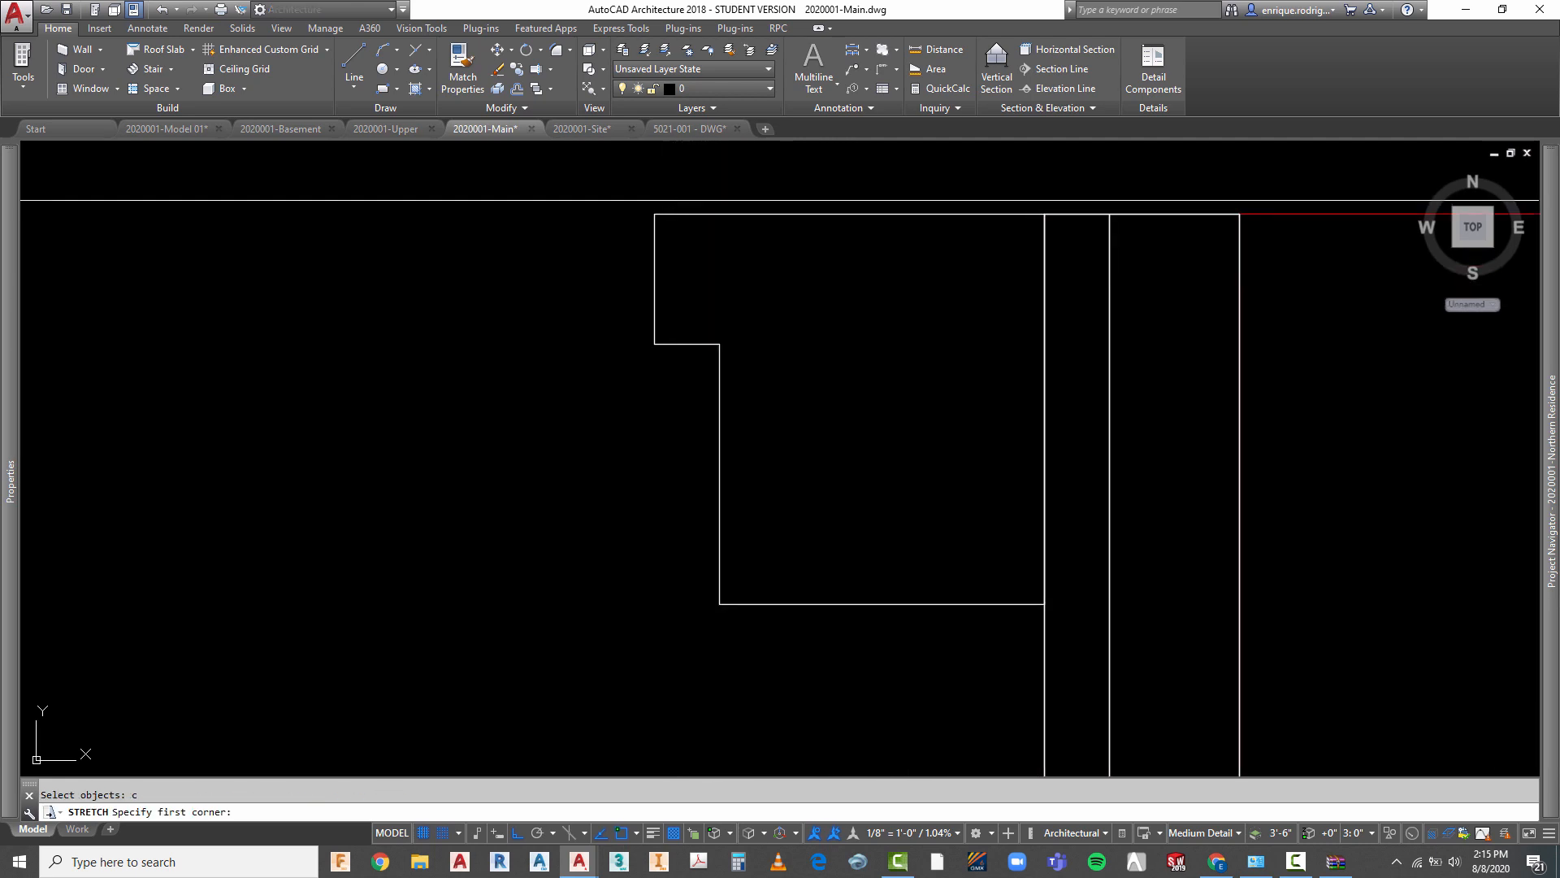
pyautogui.click(671, 202)
pyautogui.click(617, 383)
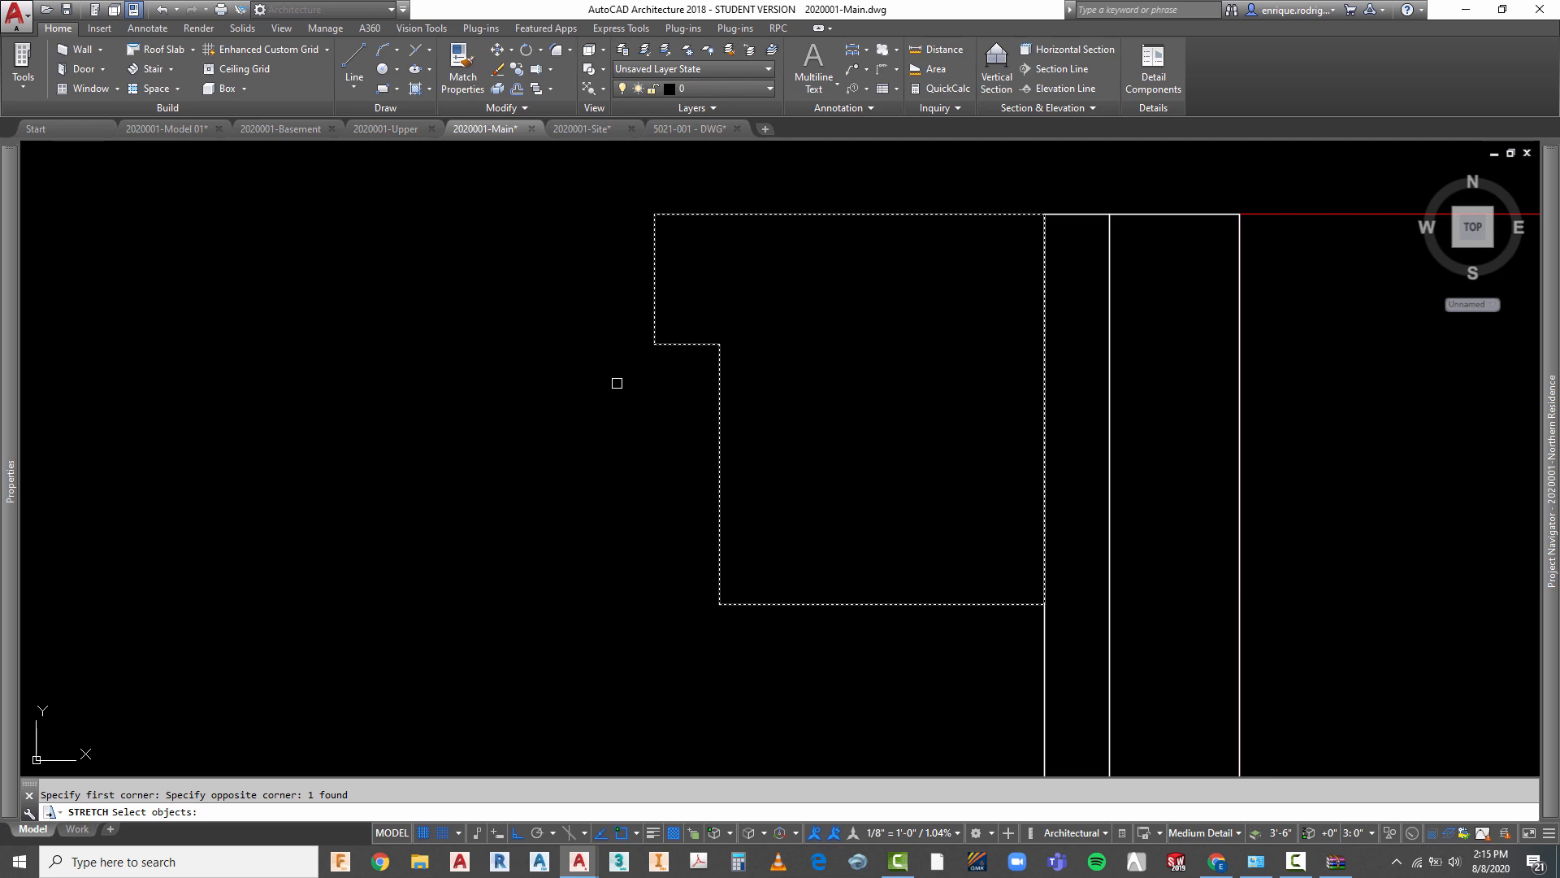
pyautogui.press('Return')
pyautogui.click(615, 408)
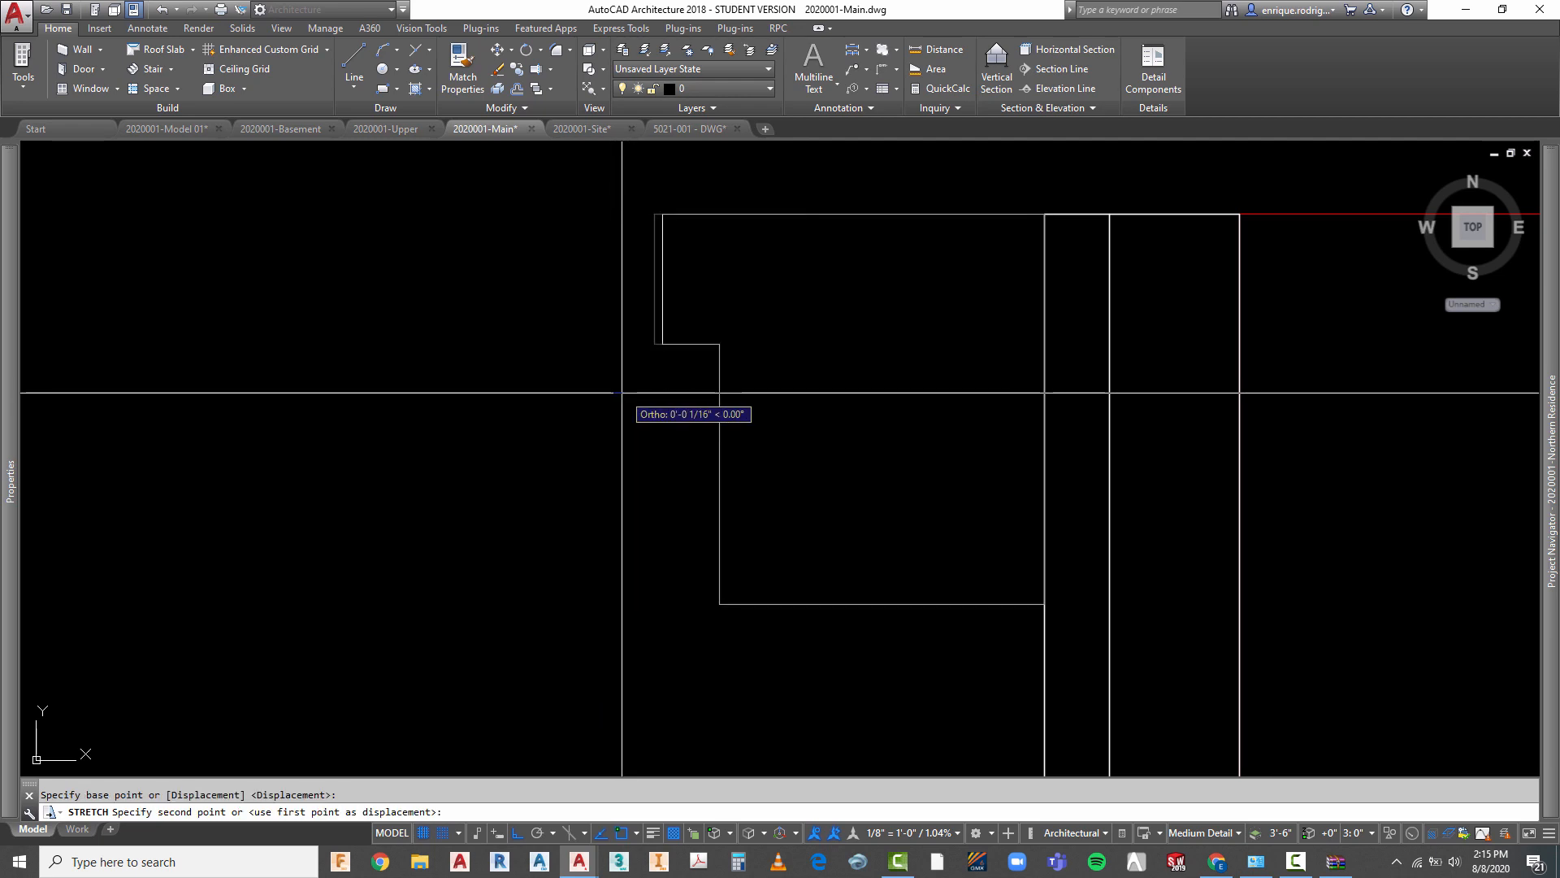
pyautogui.scroll(-2, 523, 280)
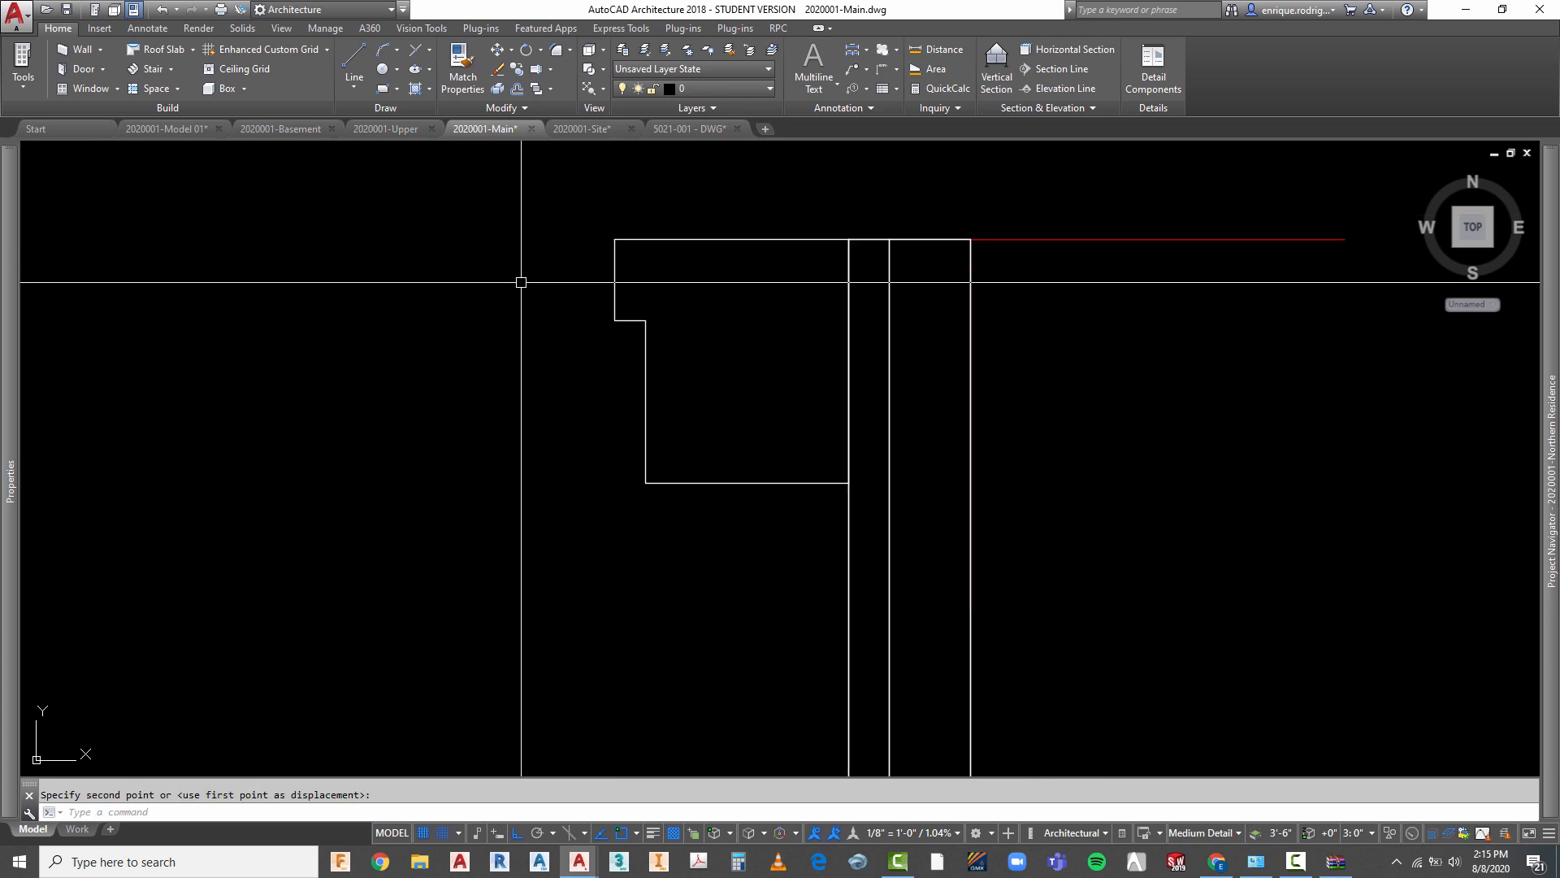
pyautogui.press('Escape')
# - Stretch the lower outer corner of the profile 1/4 inch inward toward the fascia so its outer side slopes
pyautogui.press('Return')
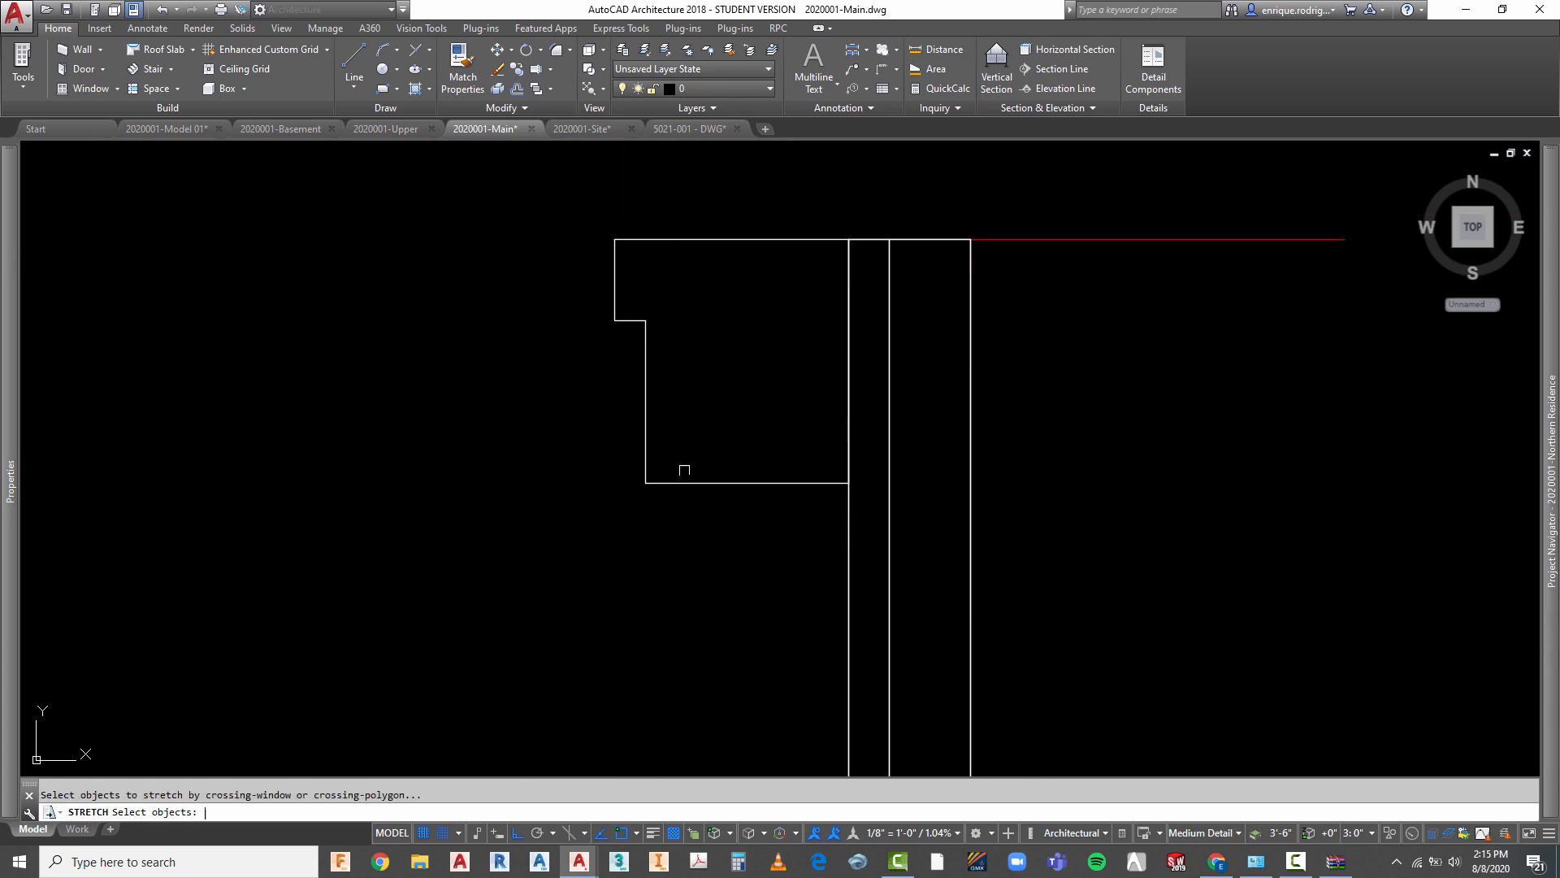
pyautogui.write('c')
pyautogui.press('Return')
pyautogui.click(682, 463)
pyautogui.click(635, 498)
pyautogui.press('Return')
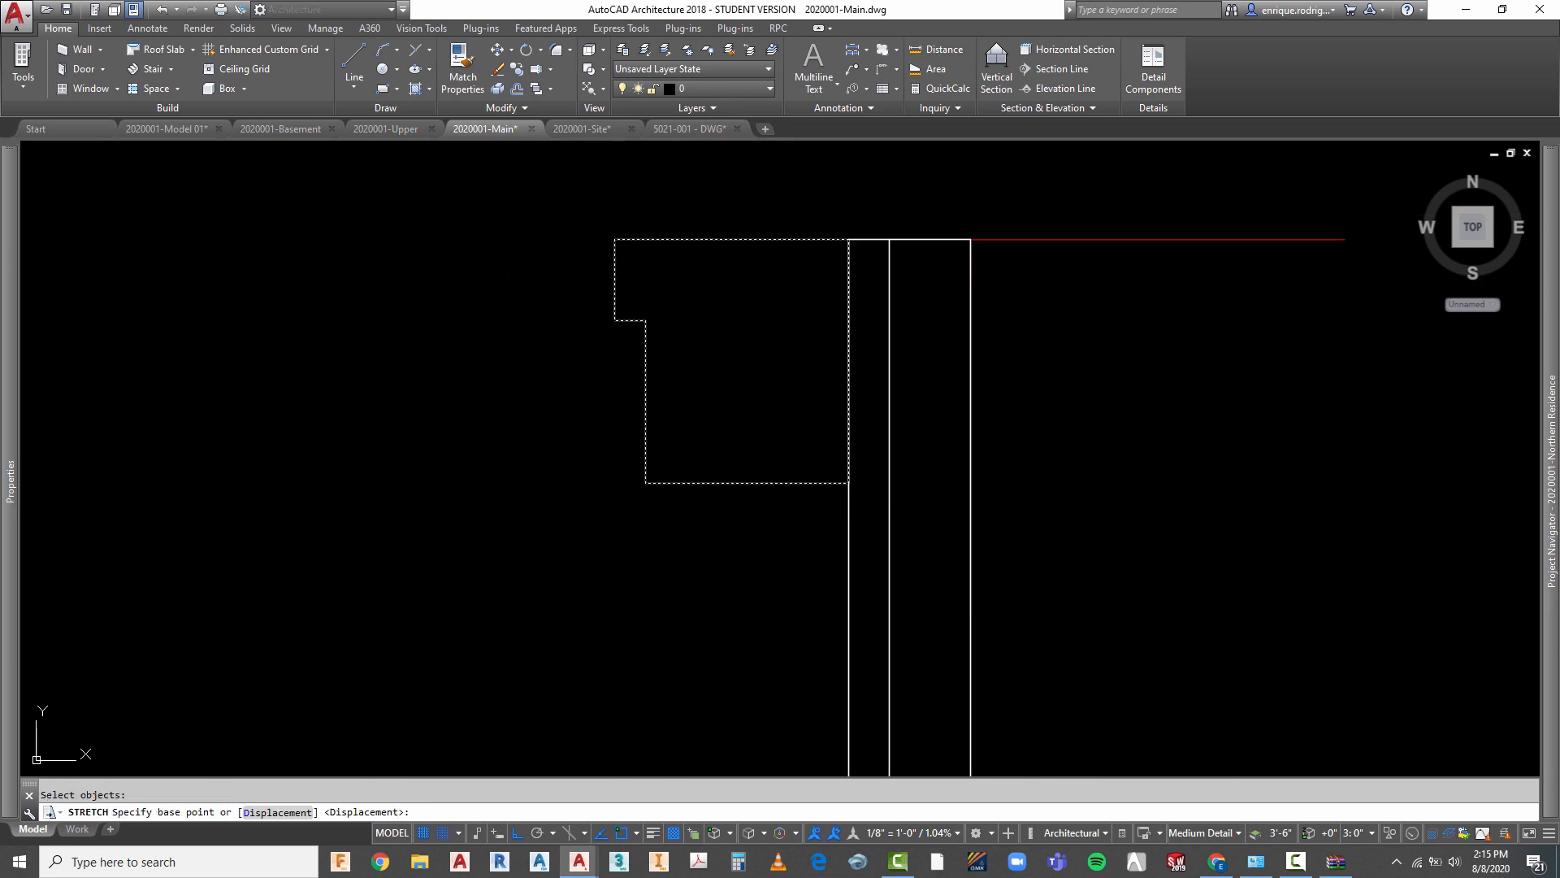
pyautogui.click(609, 523)
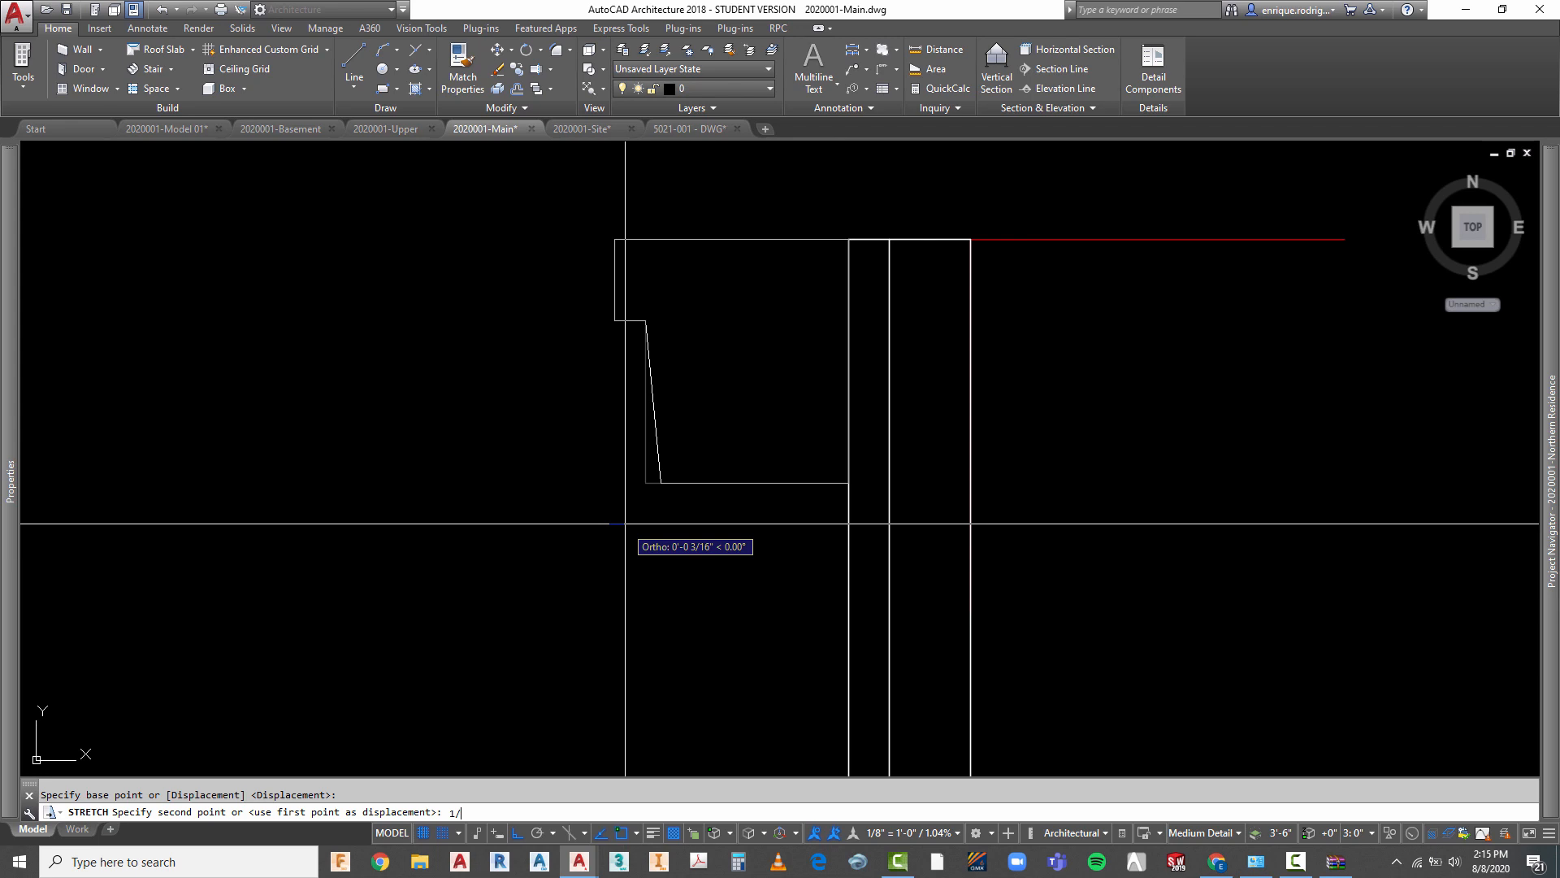
pyautogui.write('1/4')
pyautogui.press('Return')
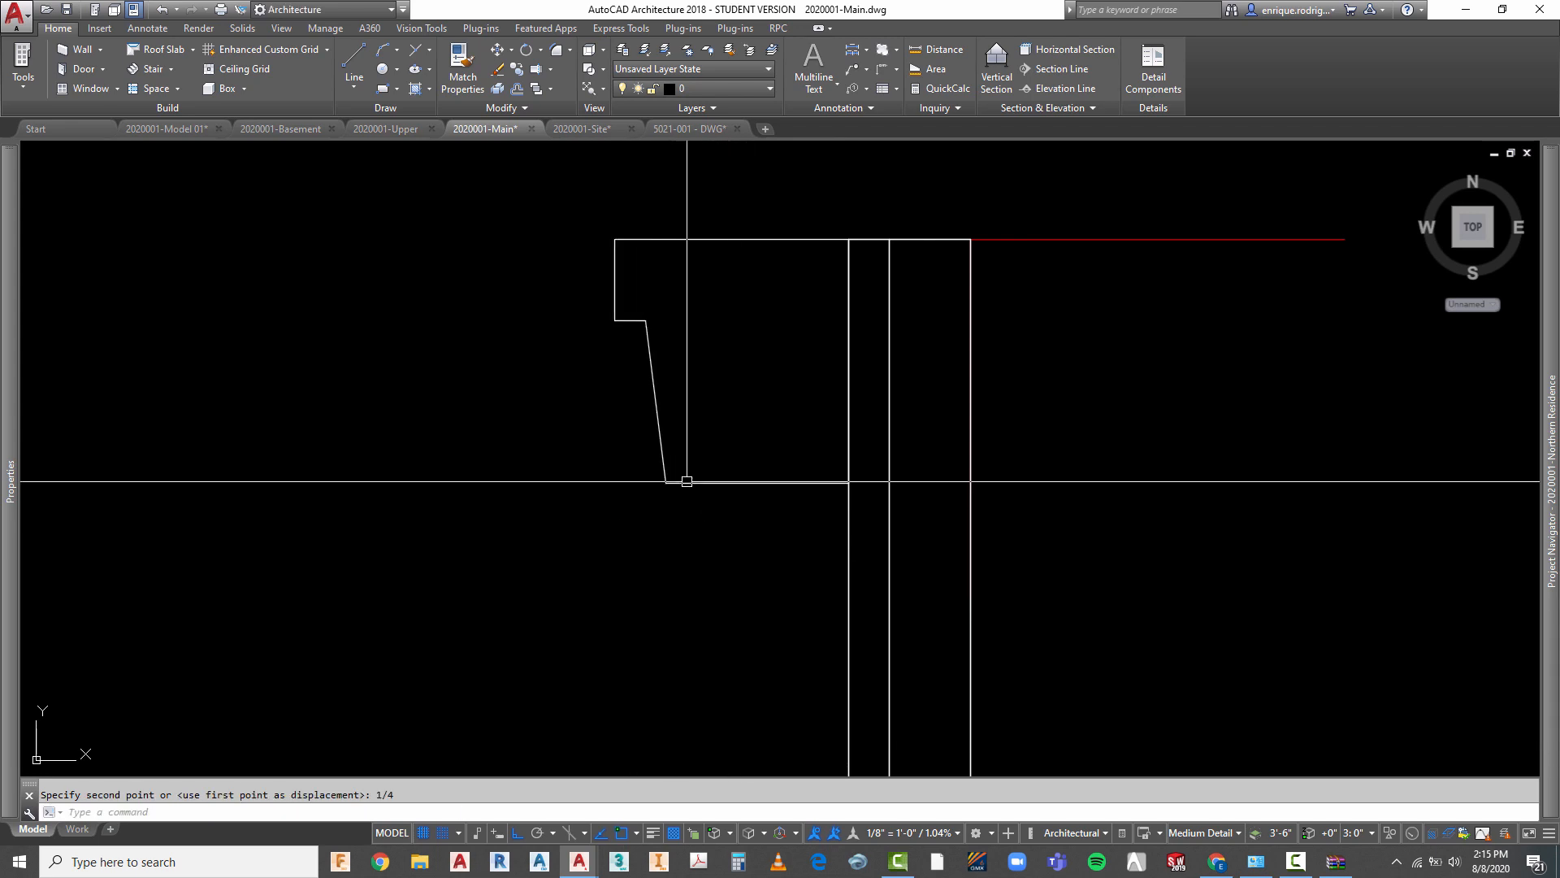
pyautogui.scroll(-2, 685, 476)
pyautogui.scroll(4, 674, 448)
pyautogui.press('Escape')
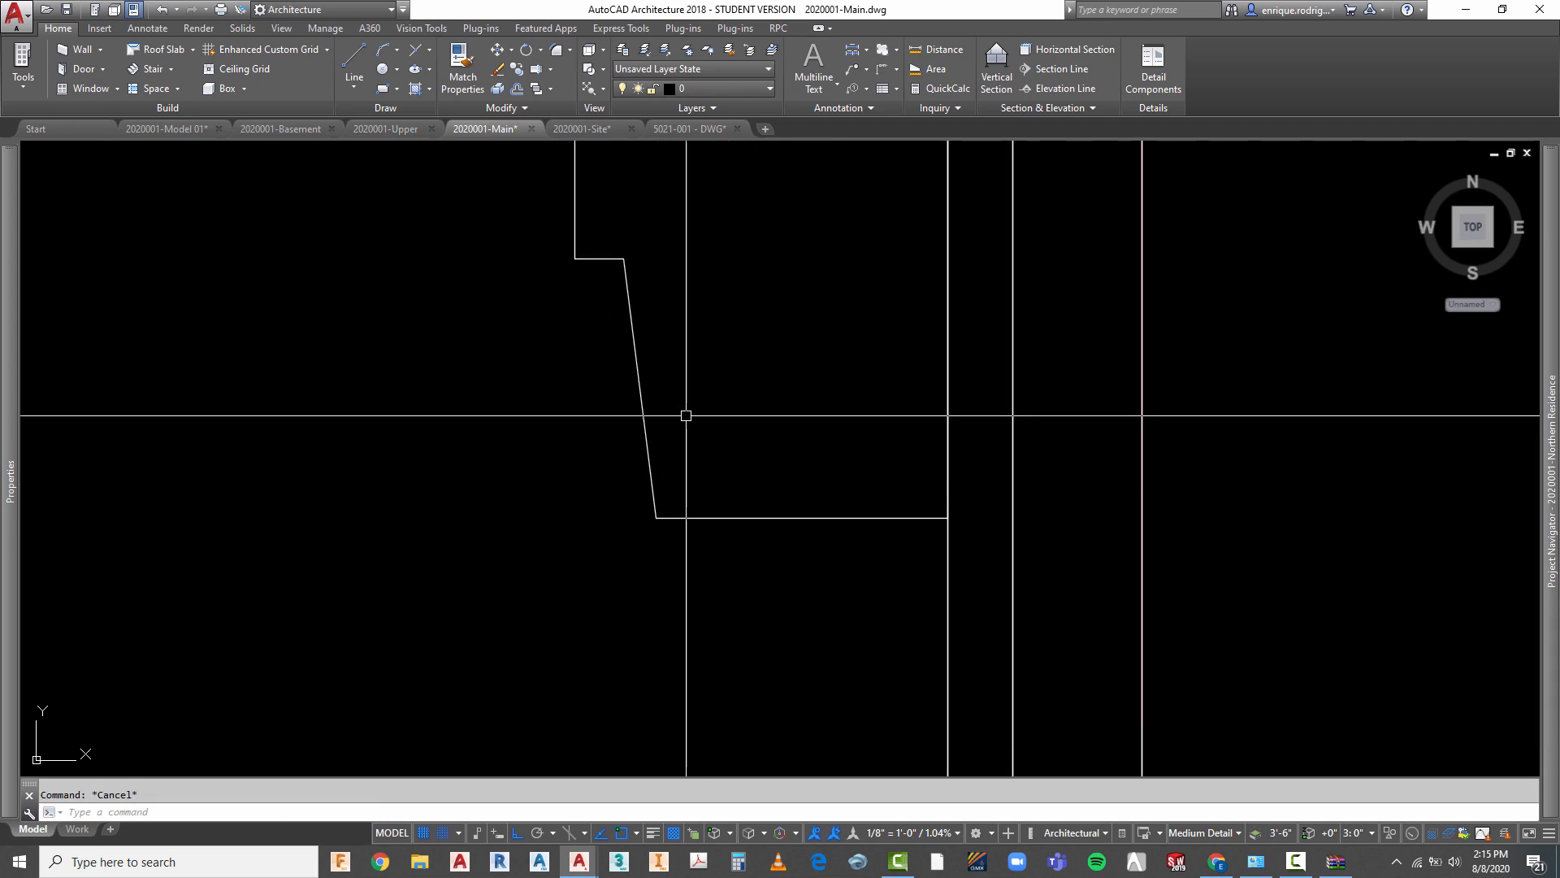
pyautogui.write('fil')
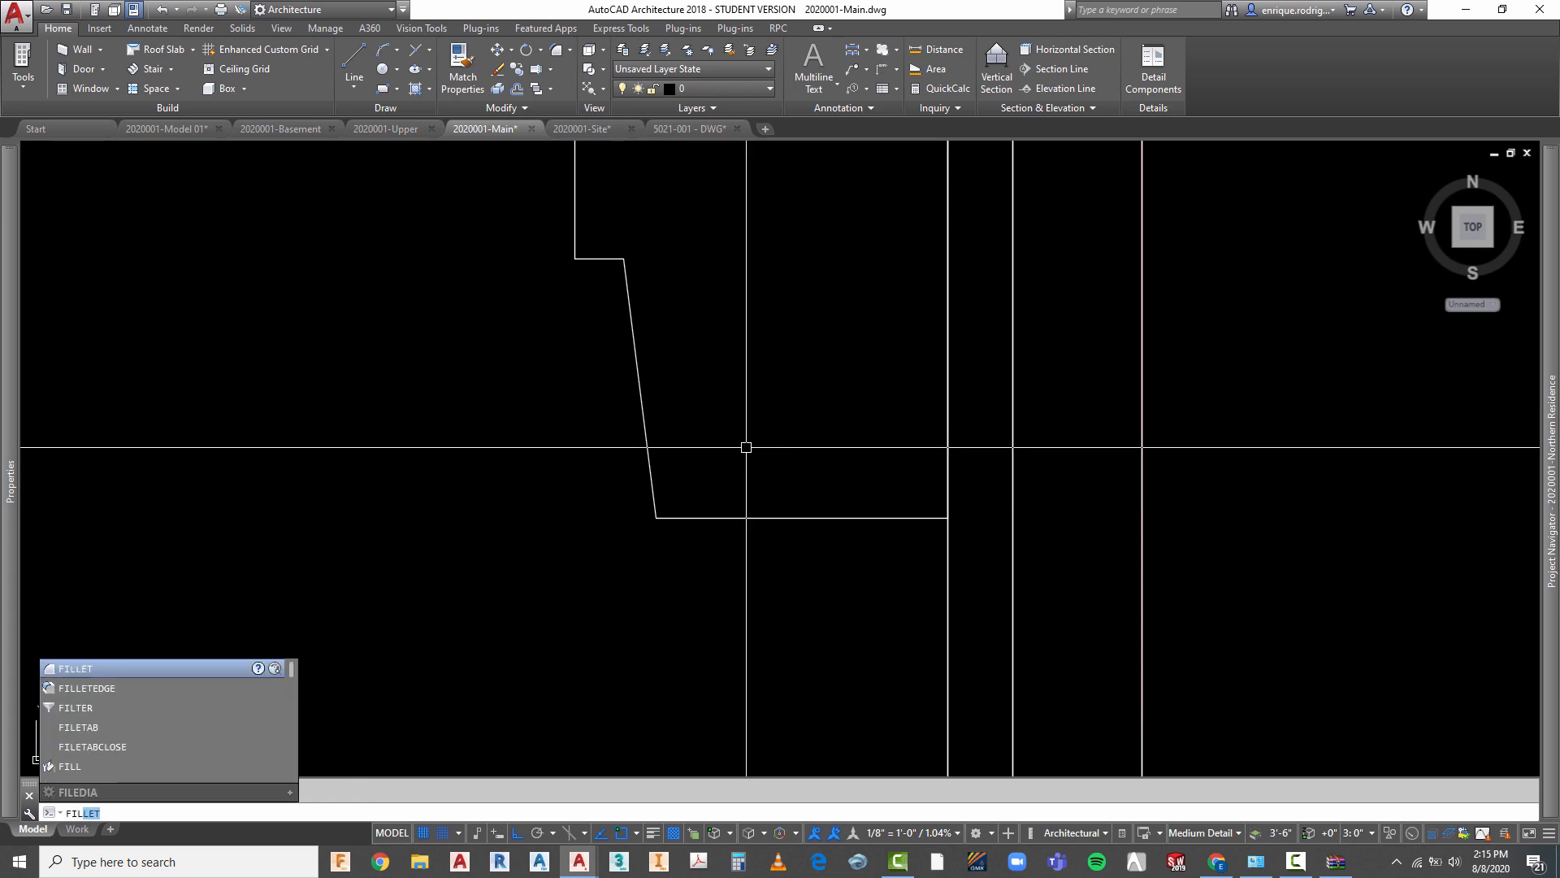
pyautogui.hotkey('ctrl', '1')
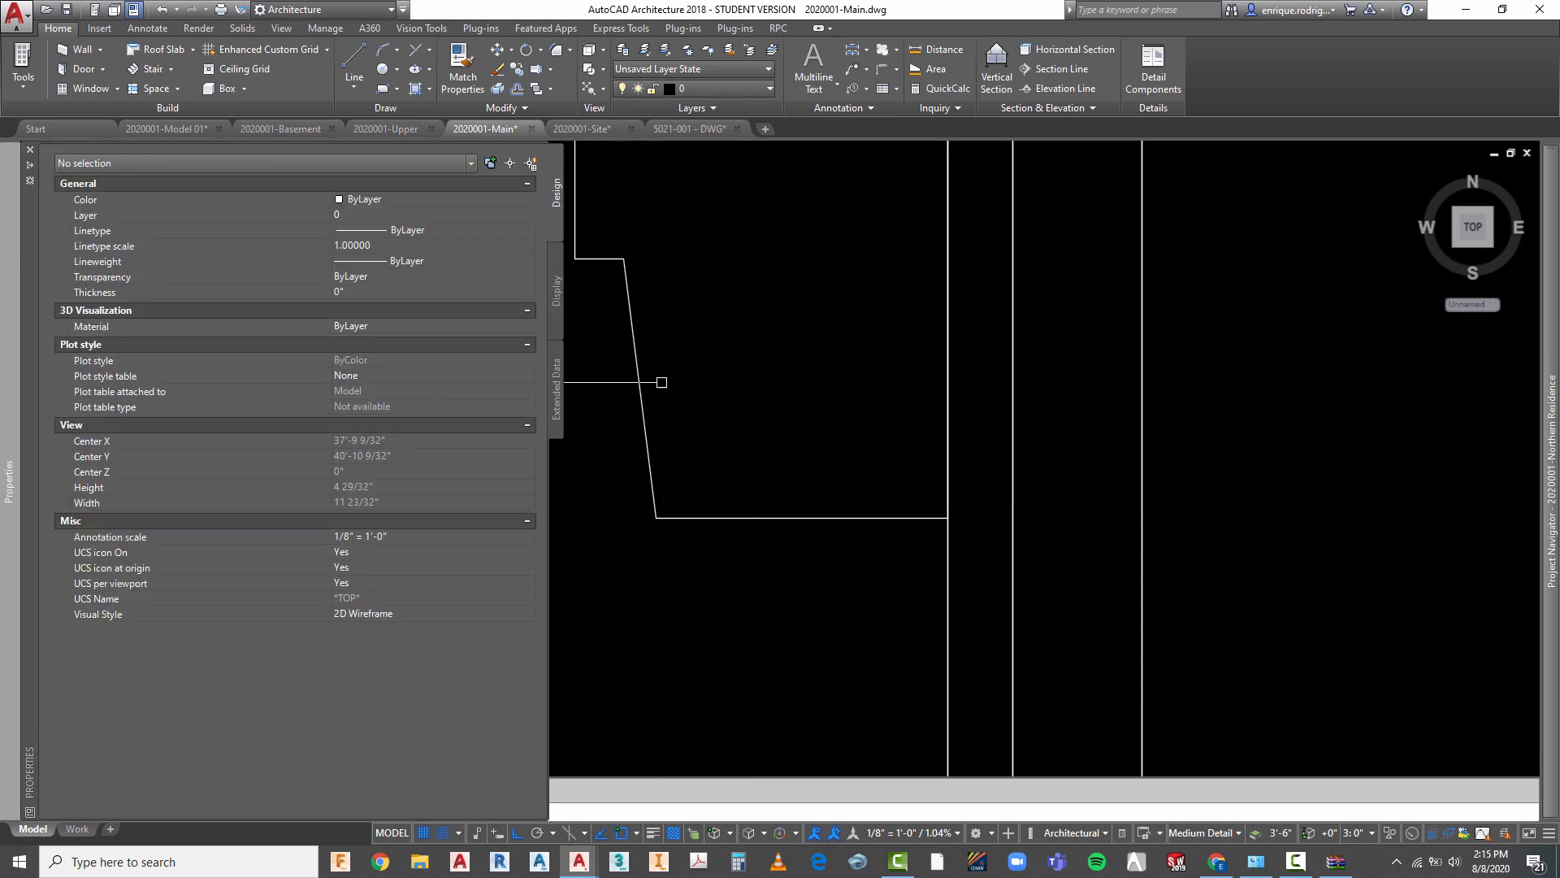
pyautogui.hotkey('ctrl', '1')
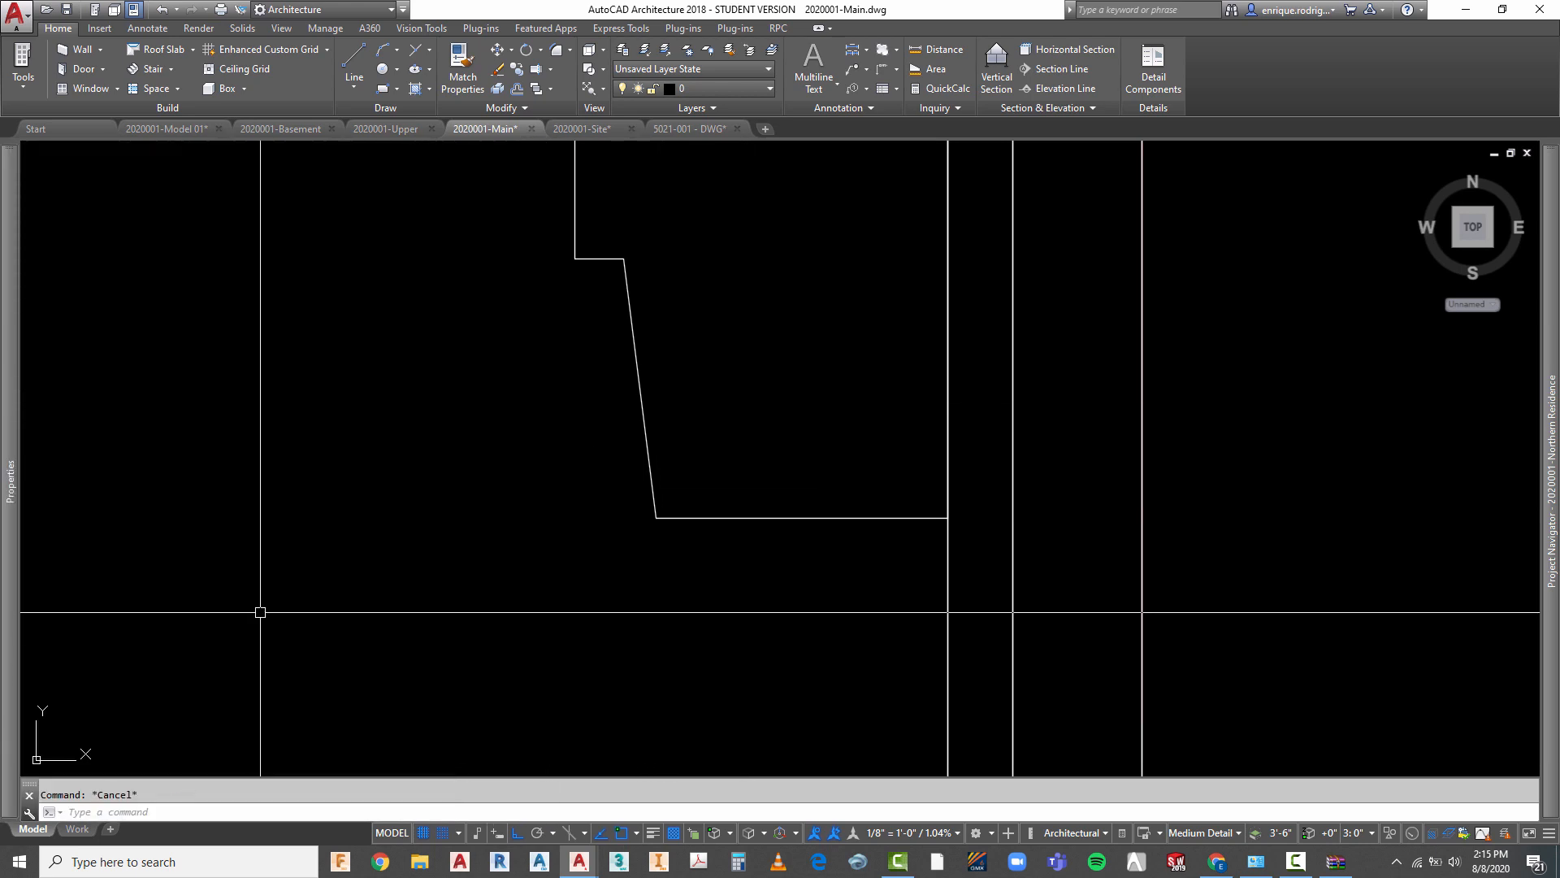
# - Fillet the profile's lower outer corner between the sloped side and the bottom edge with a 1 inch radius
pyautogui.write('fill')
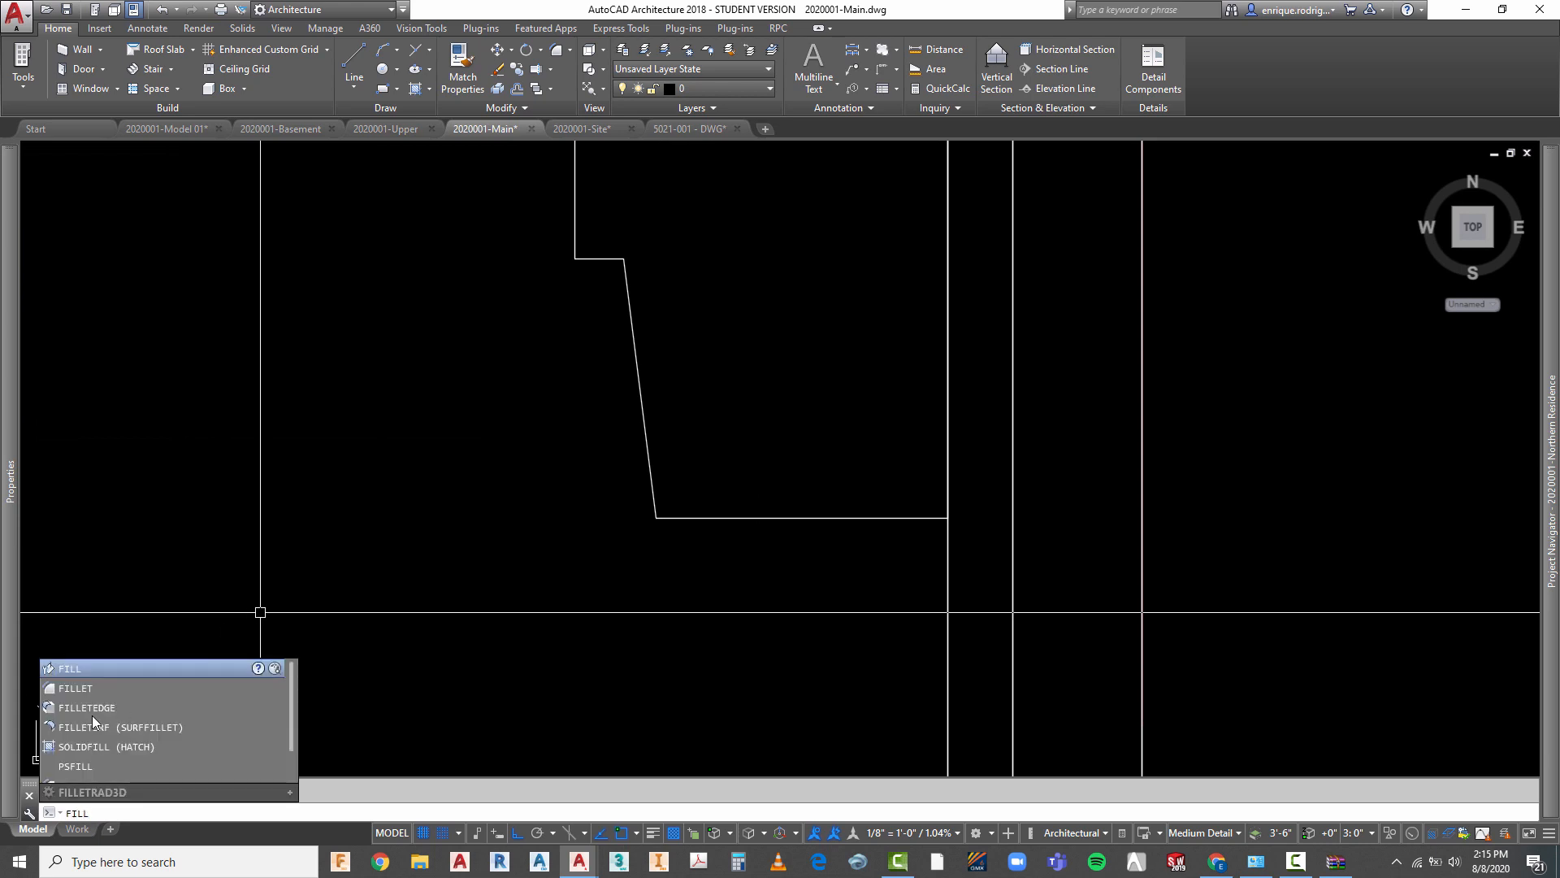
pyautogui.hotkey('ctrl', '1')
pyautogui.hotkey('ctrl', '1')
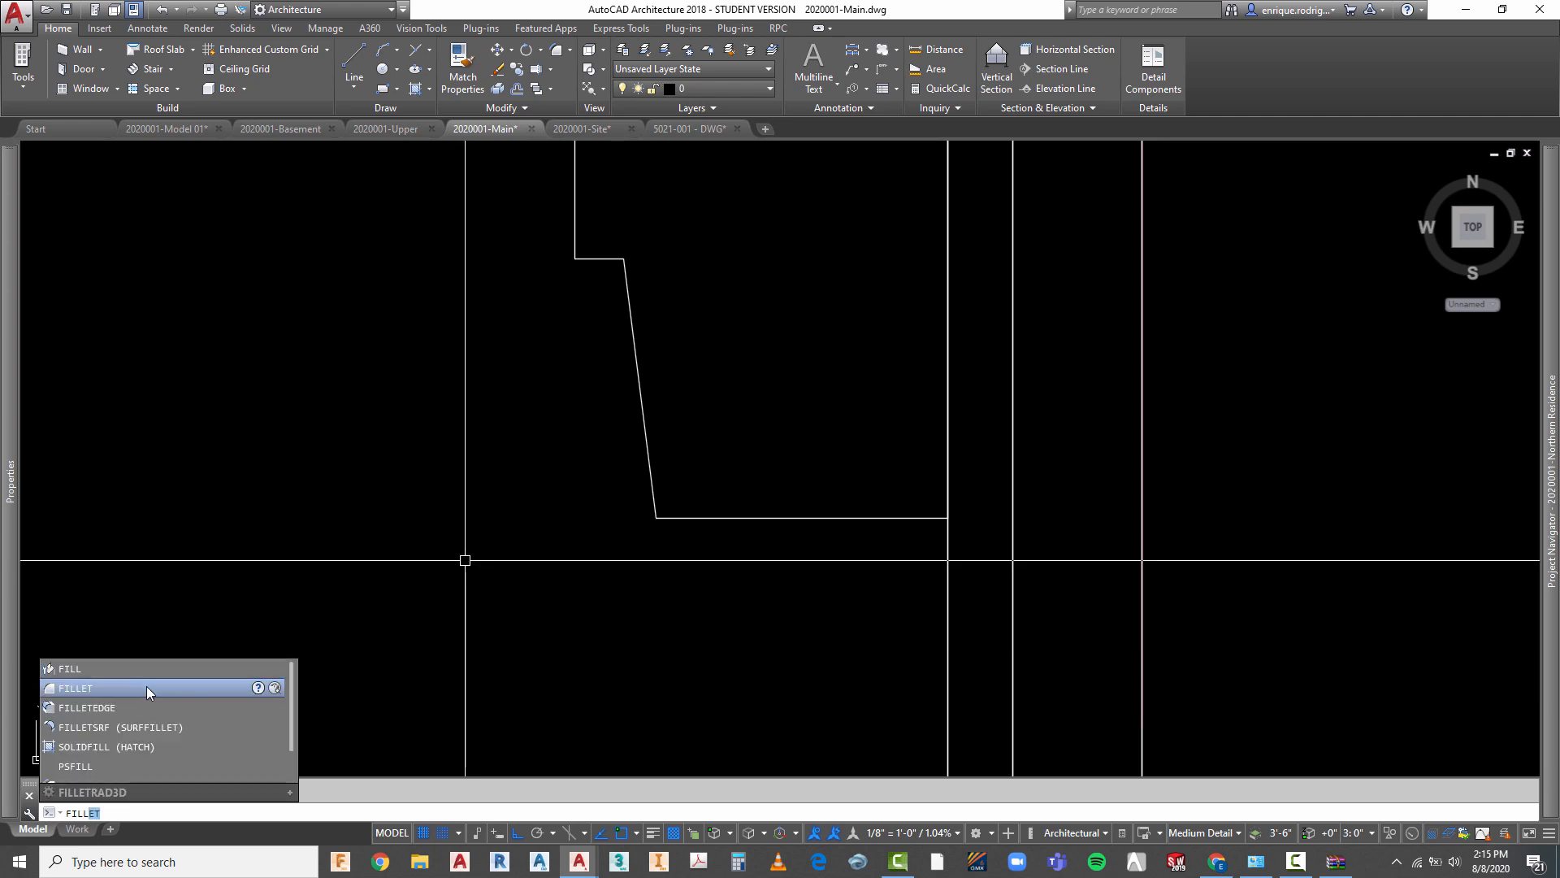
pyautogui.click(159, 687)
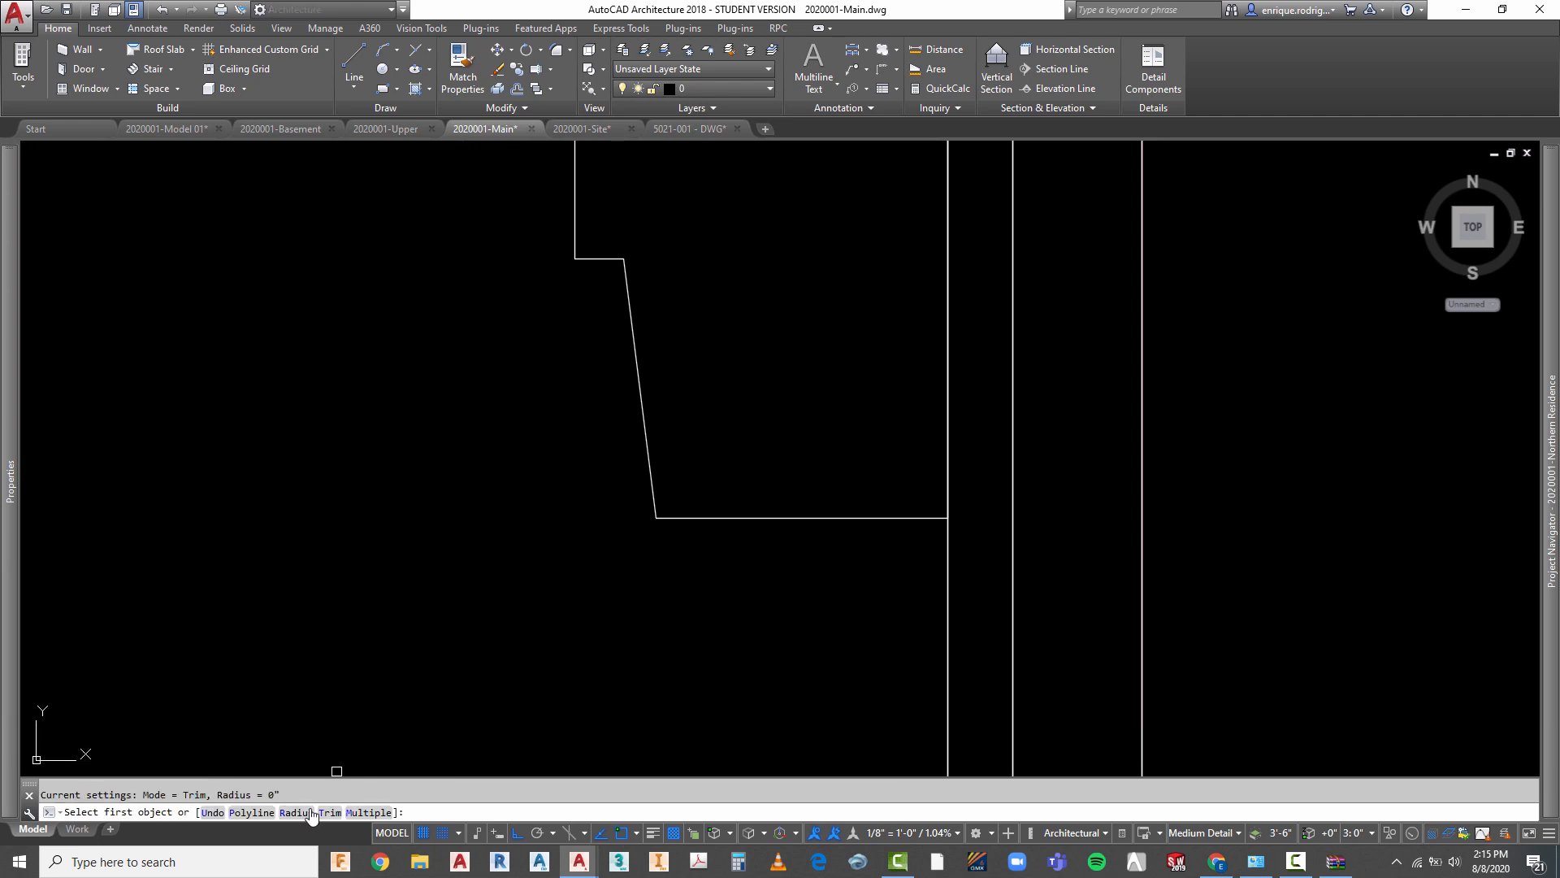
pyautogui.click(296, 812)
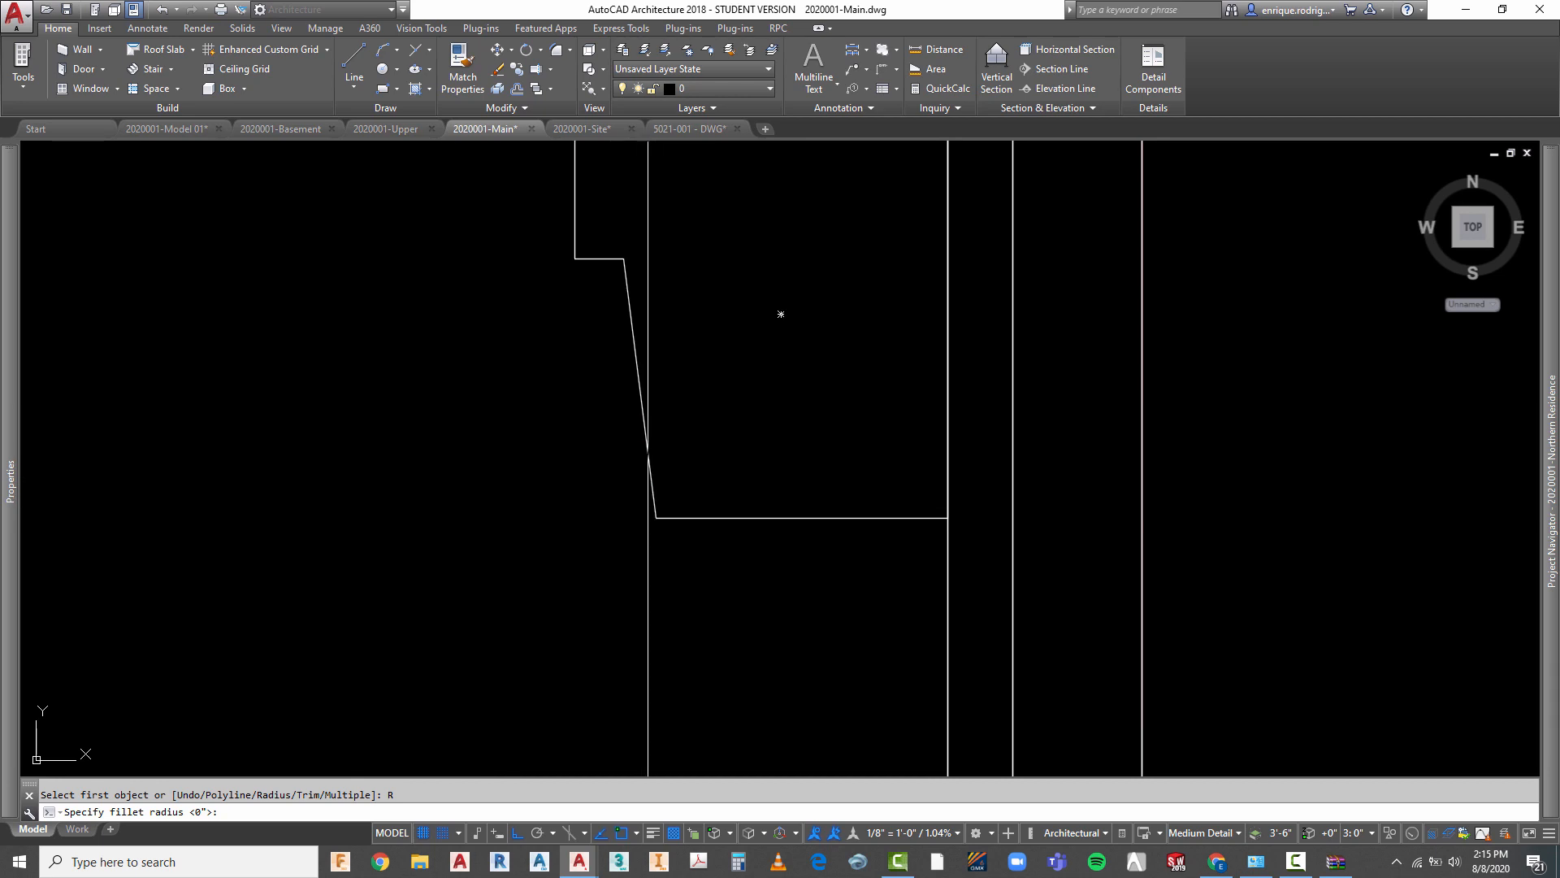
pyautogui.write('1')
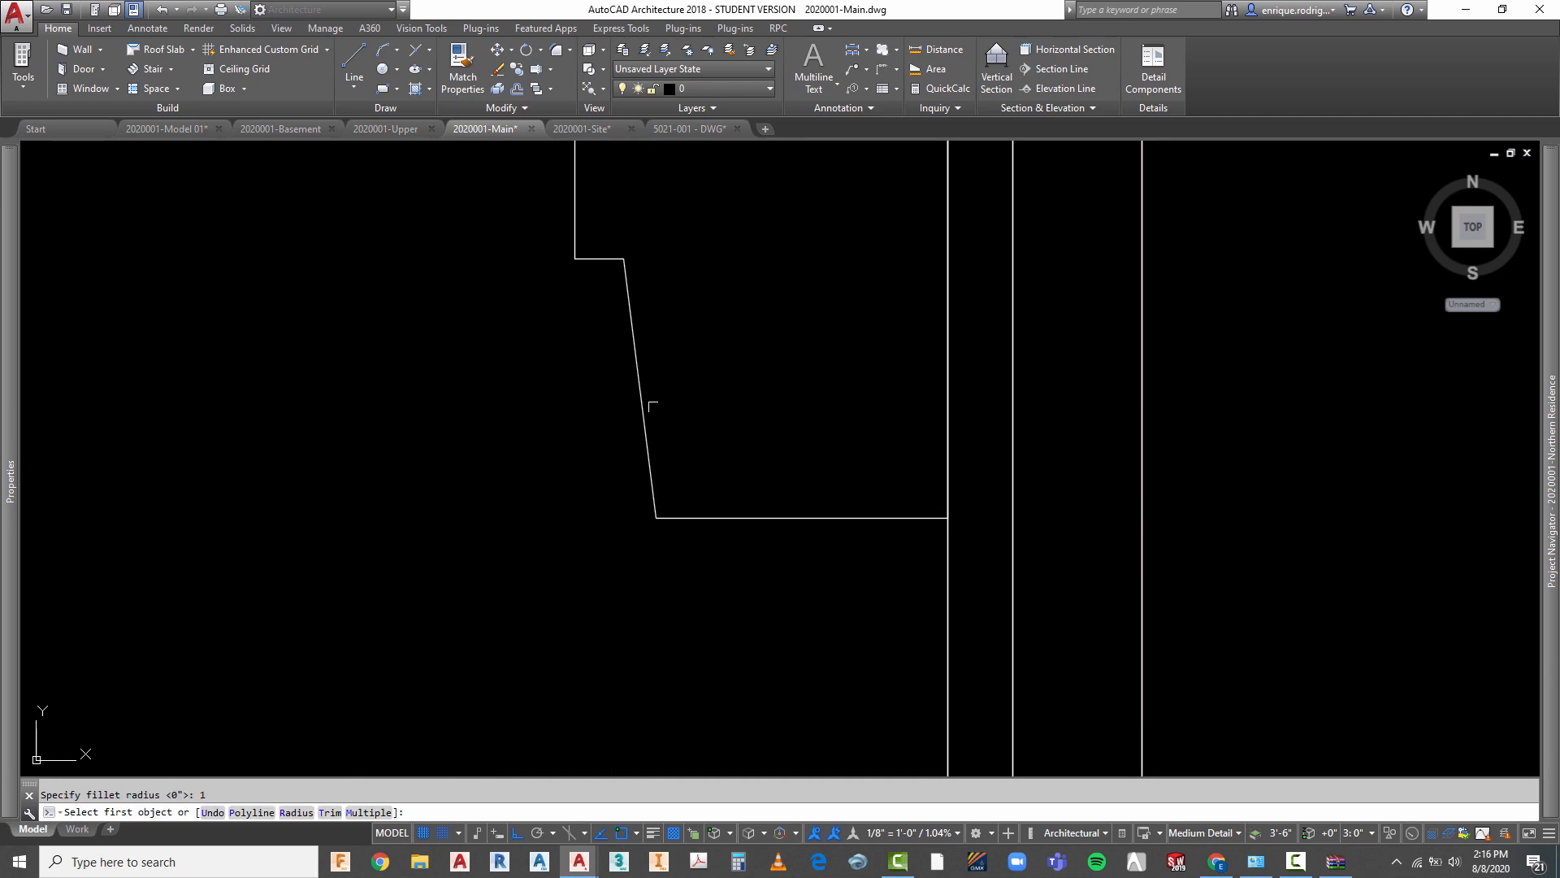
pyautogui.click(642, 403)
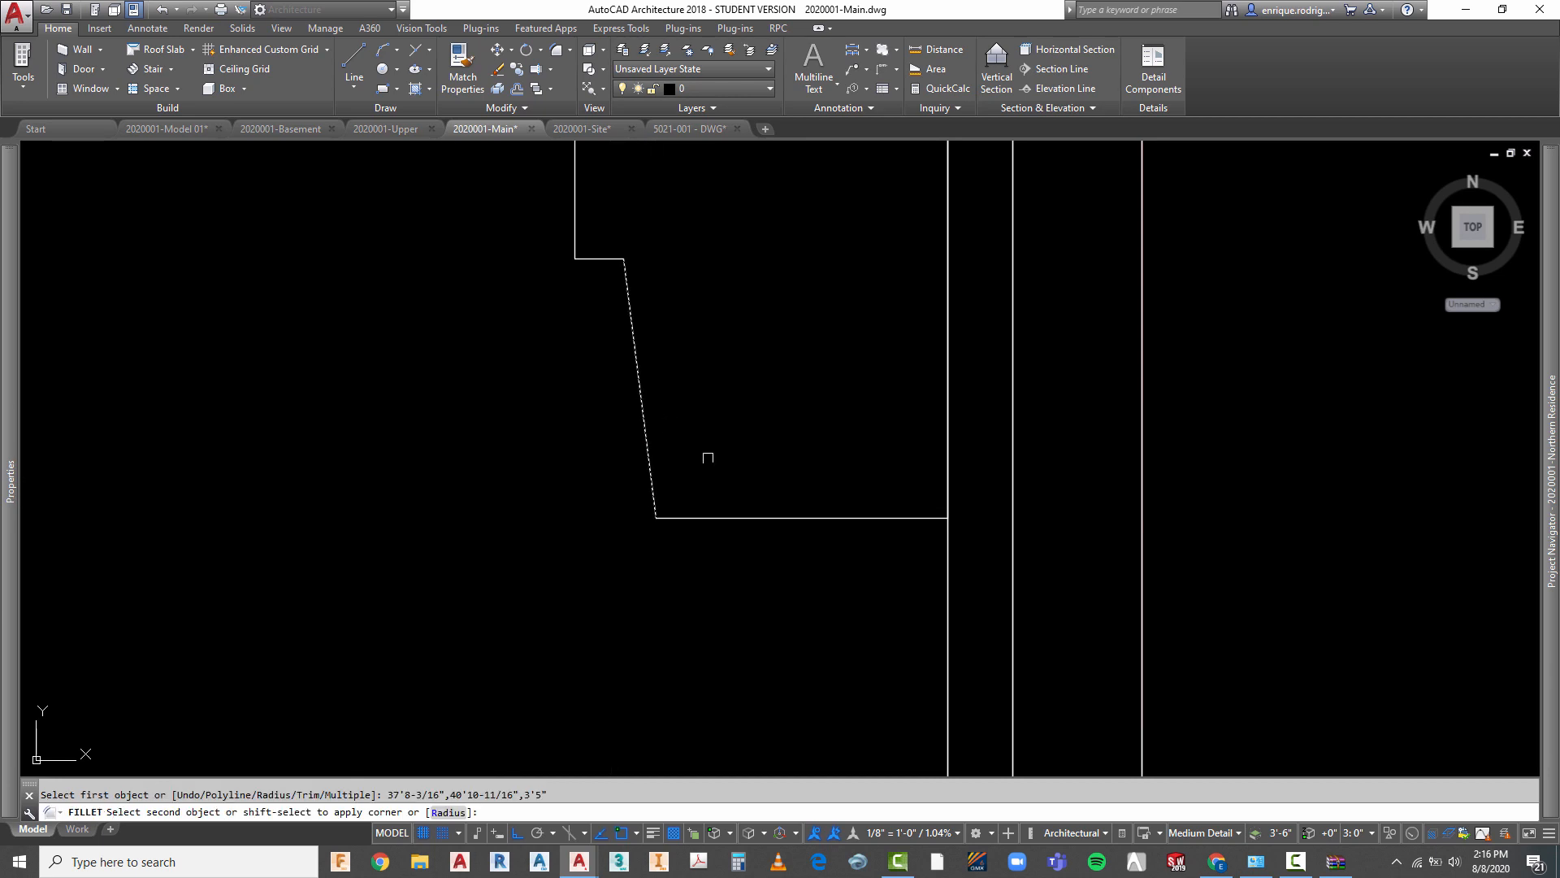
pyautogui.click(783, 521)
pyautogui.scroll(-5, 530, 480)
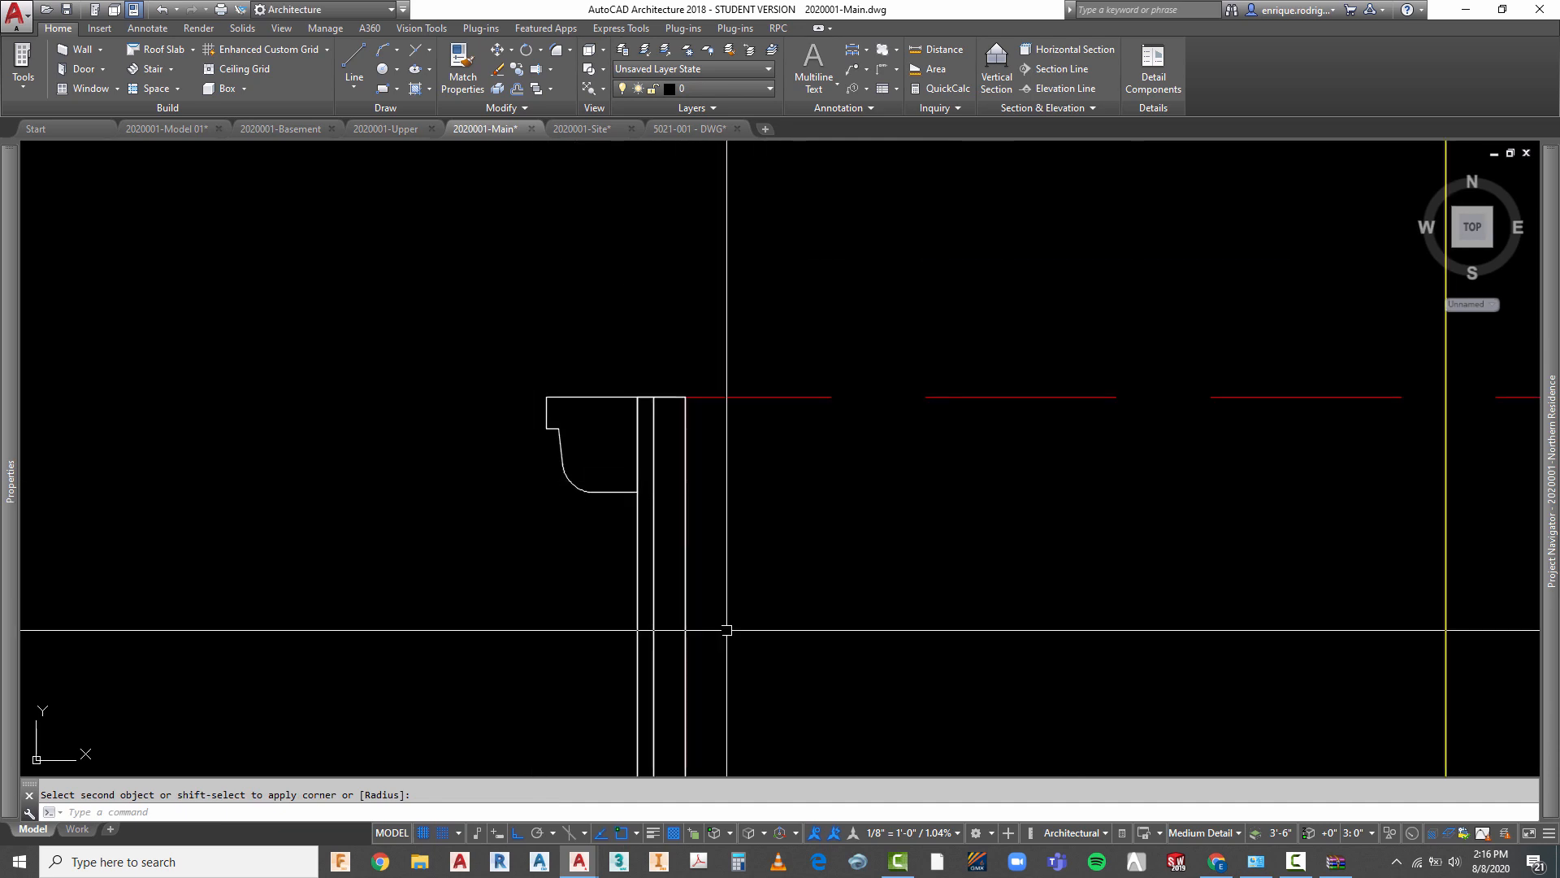
pyautogui.scroll(5, 534, 479)
pyautogui.press('Escape')
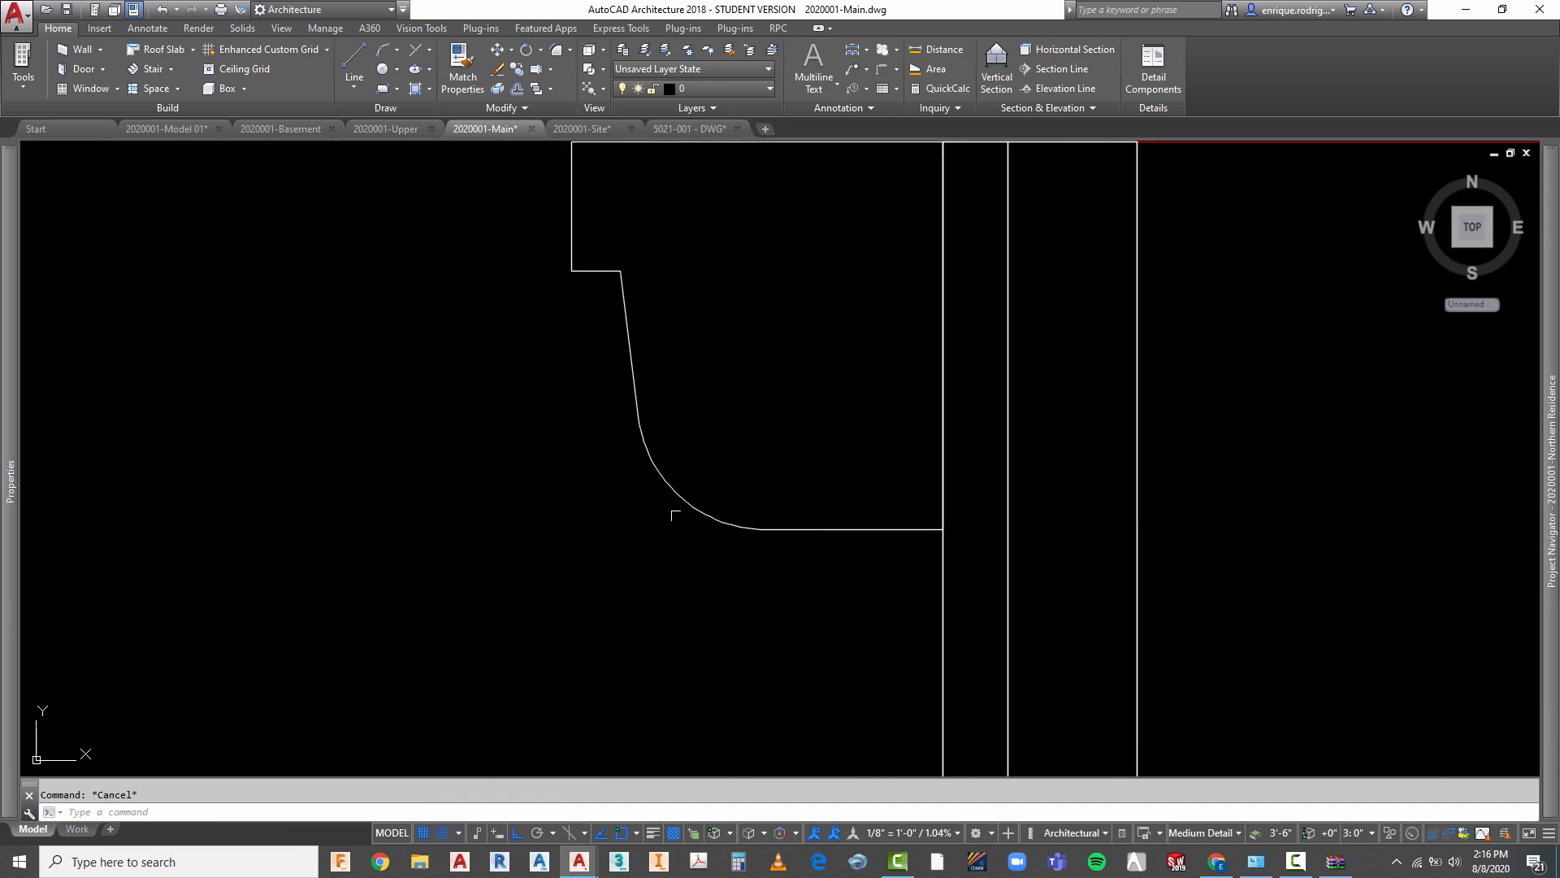
# - Undo the 1 inch fillet on the profile's lower outer corner
pyautogui.write('elect objects:')
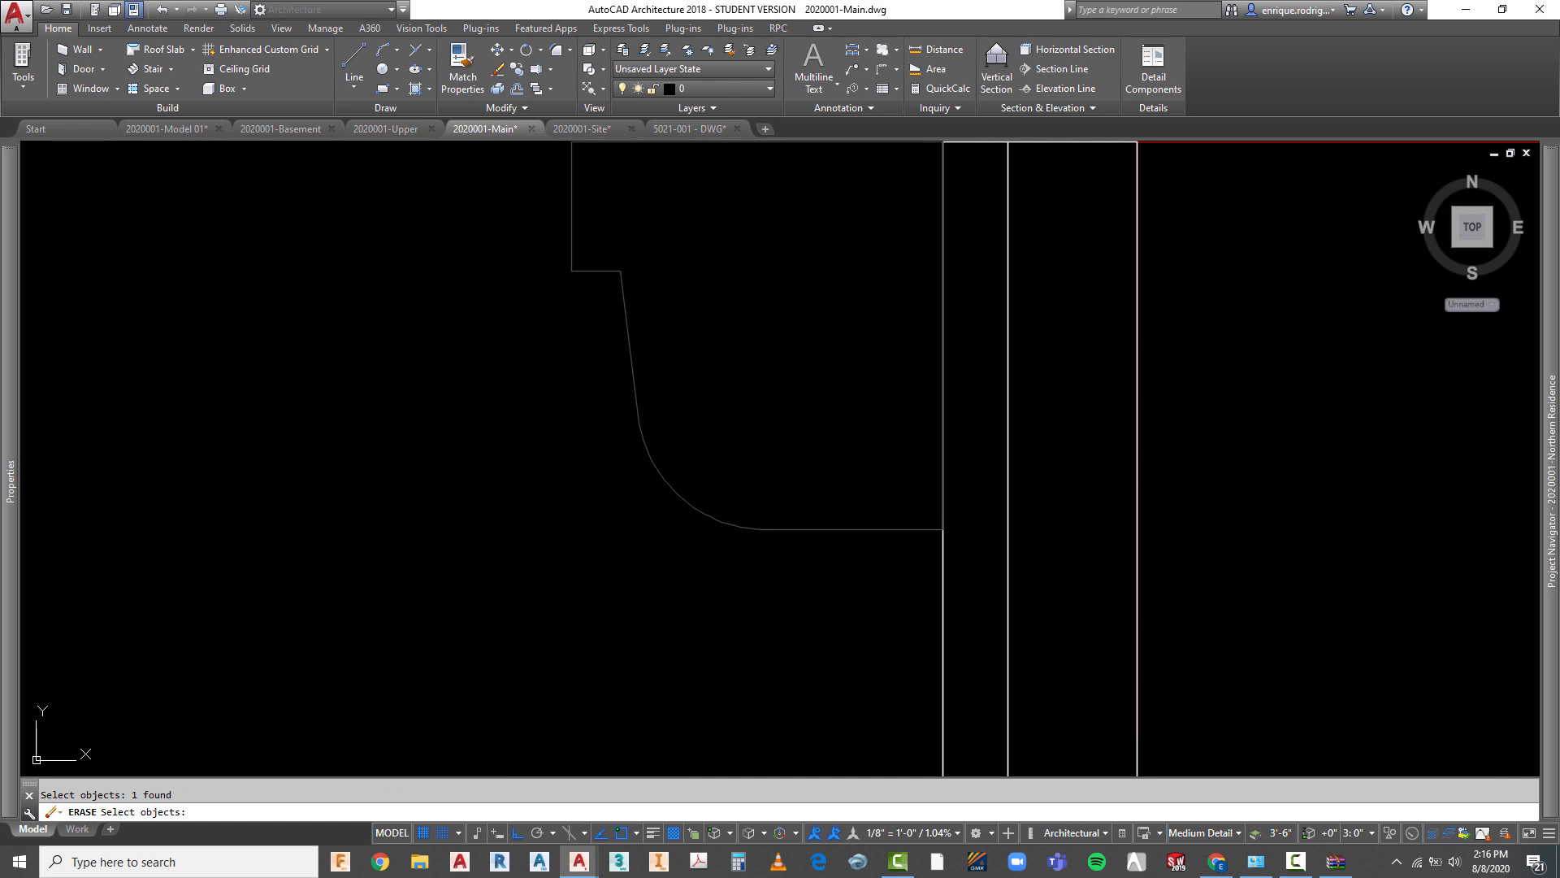
pyautogui.press('Escape')
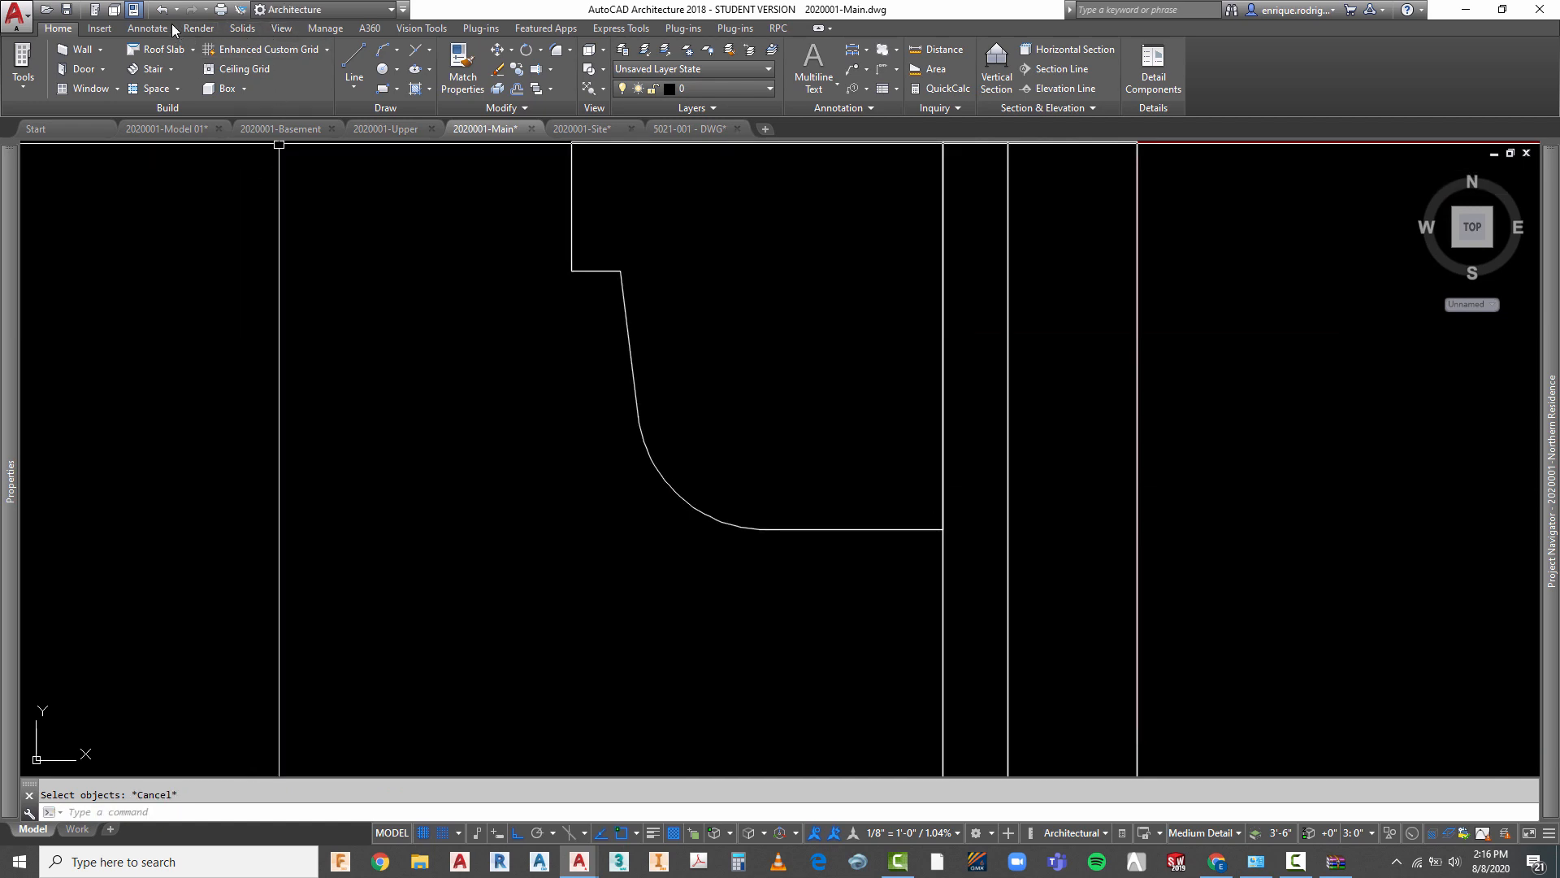
pyautogui.click(162, 10)
pyautogui.click(163, 11)
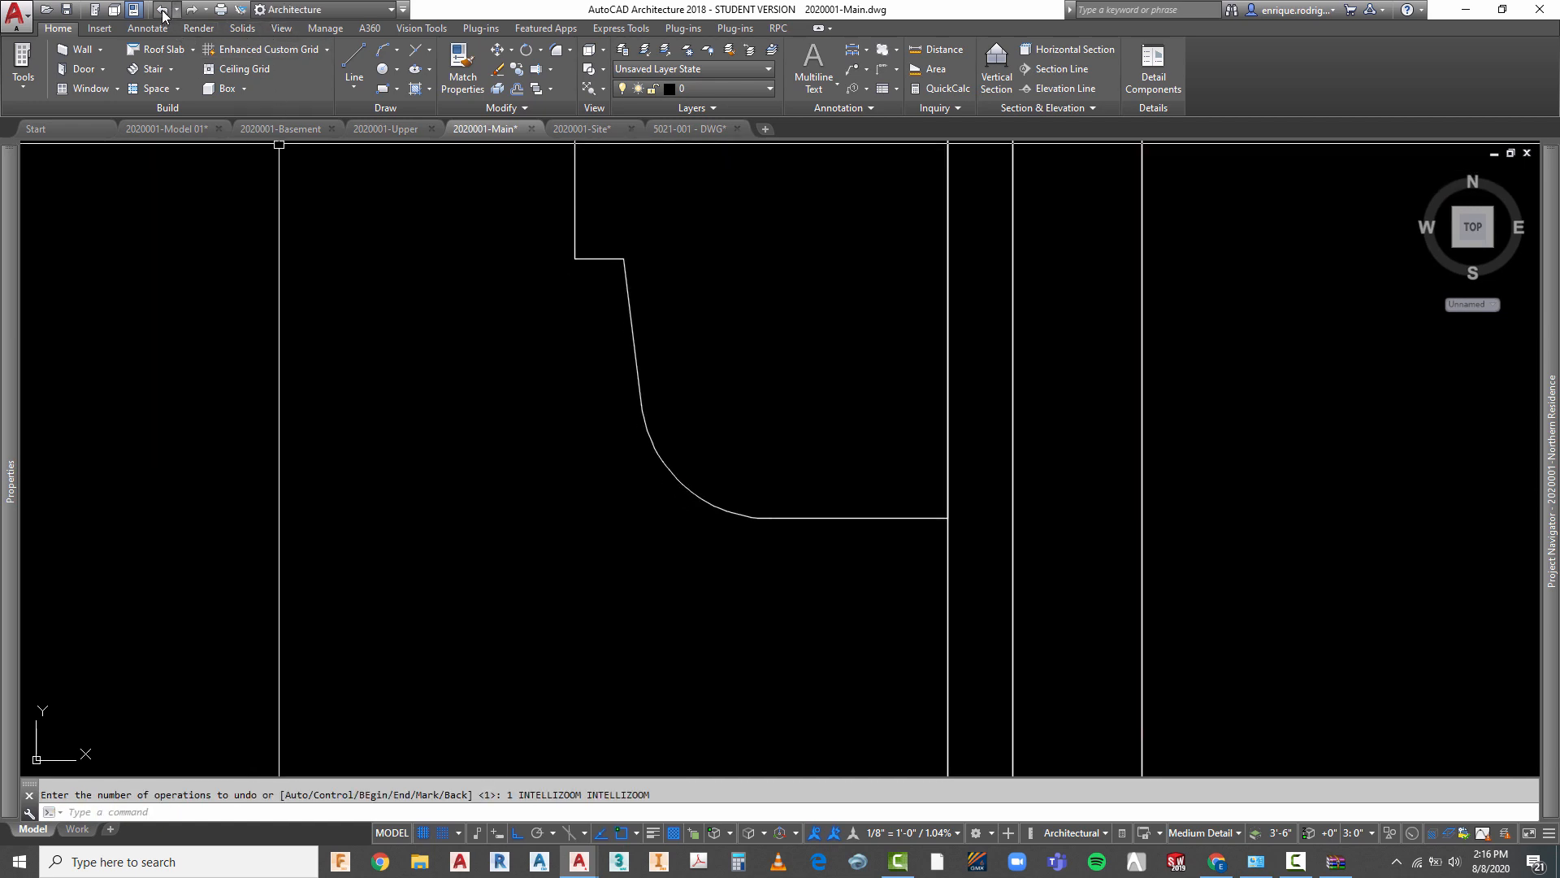
# - Fillet the corner between the profile's sloped side and bottom edge with a 2 inch radius
pyautogui.rightClick(363, 642)
pyautogui.moveTo(521, 408)
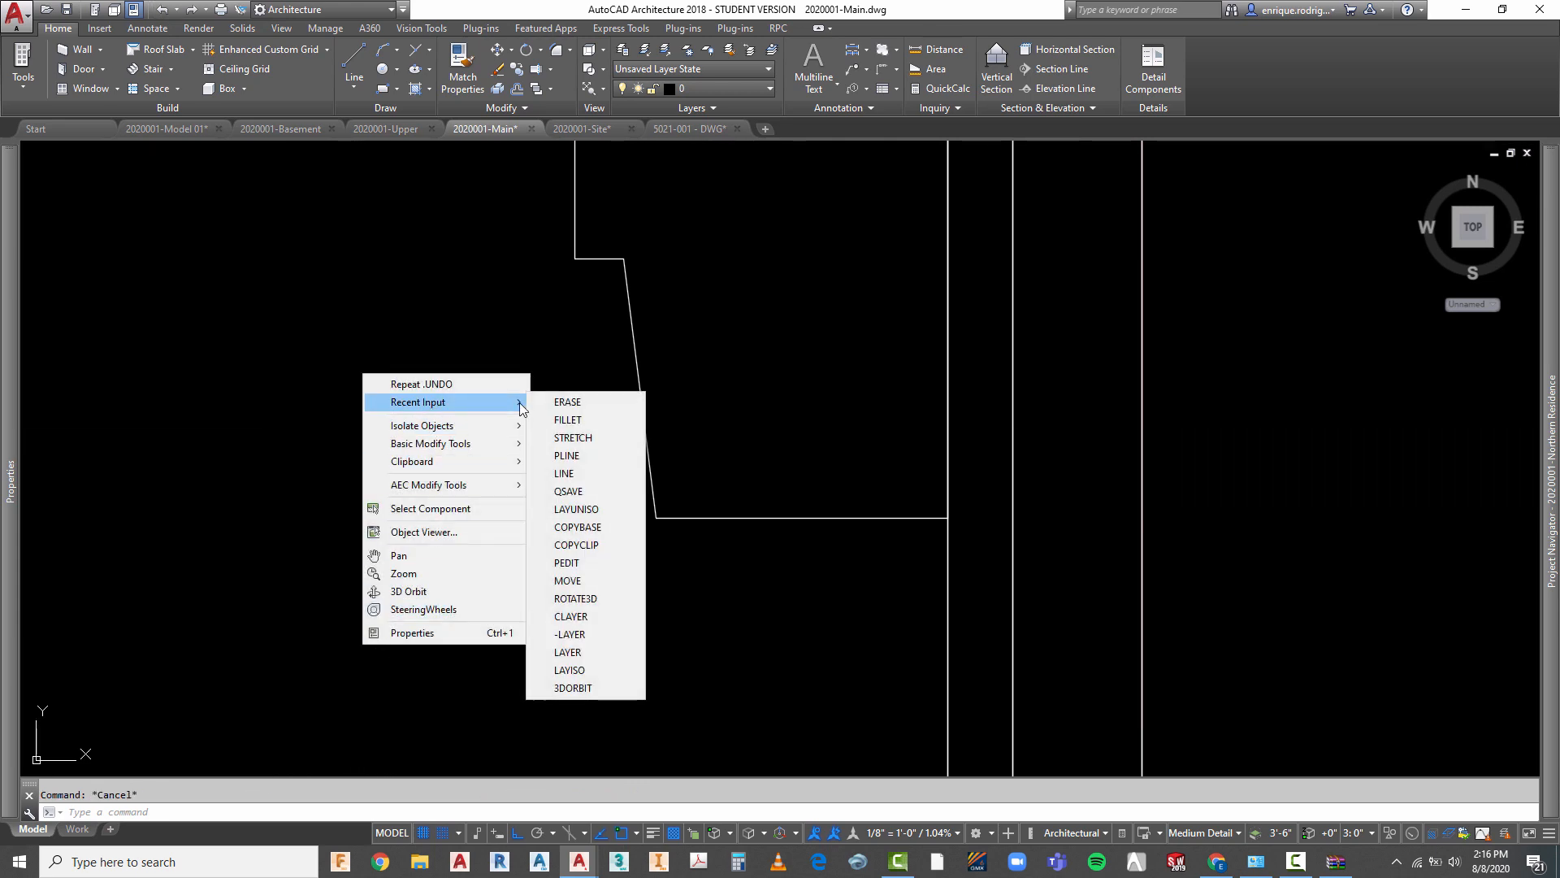
pyautogui.click(567, 420)
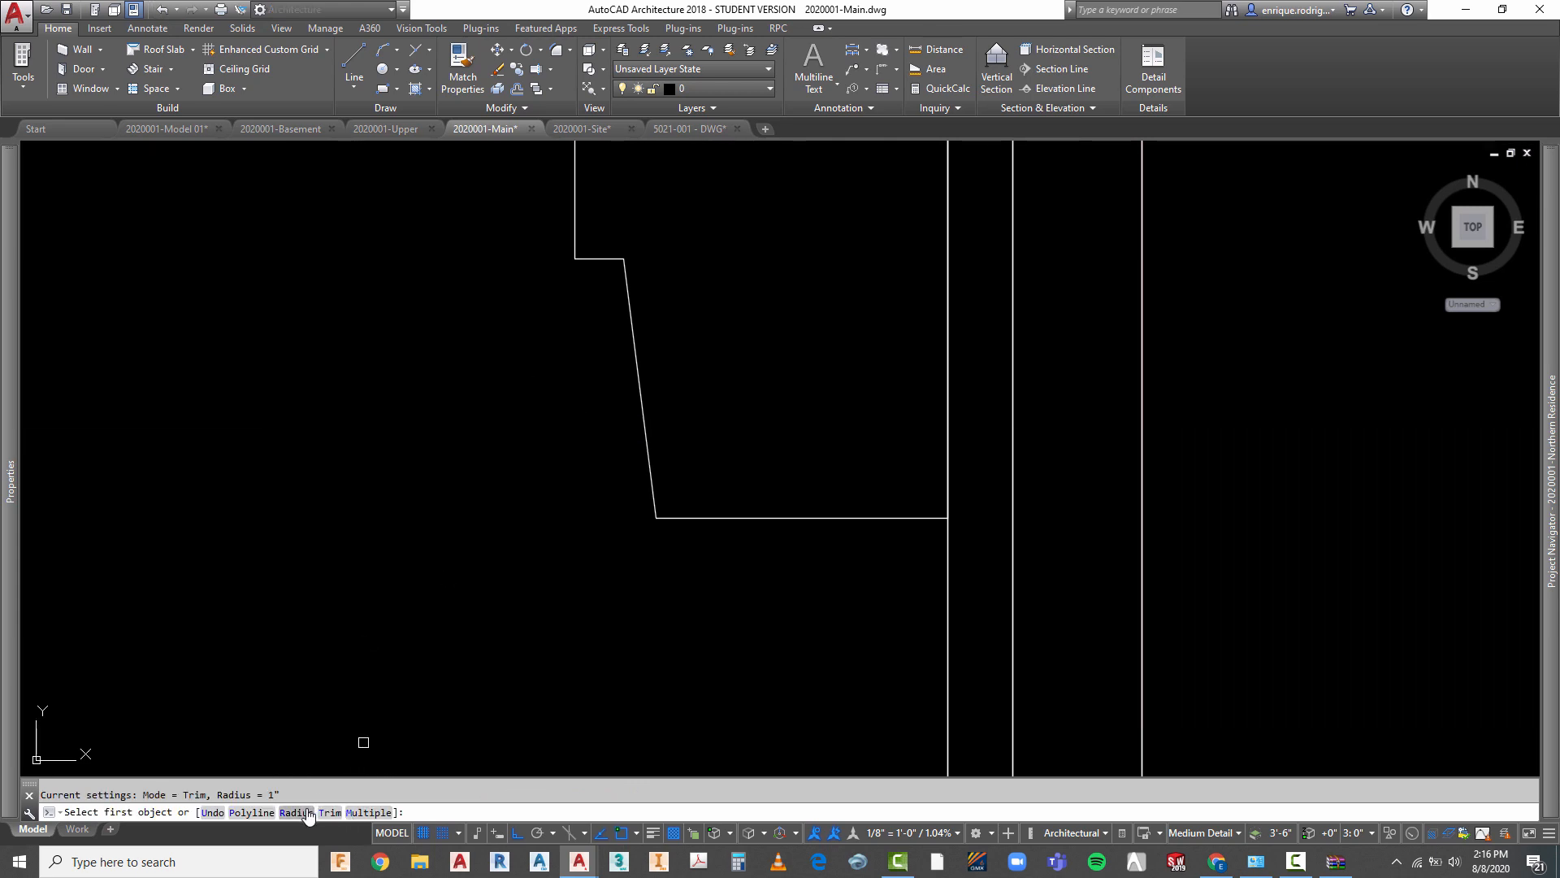
pyautogui.click(306, 812)
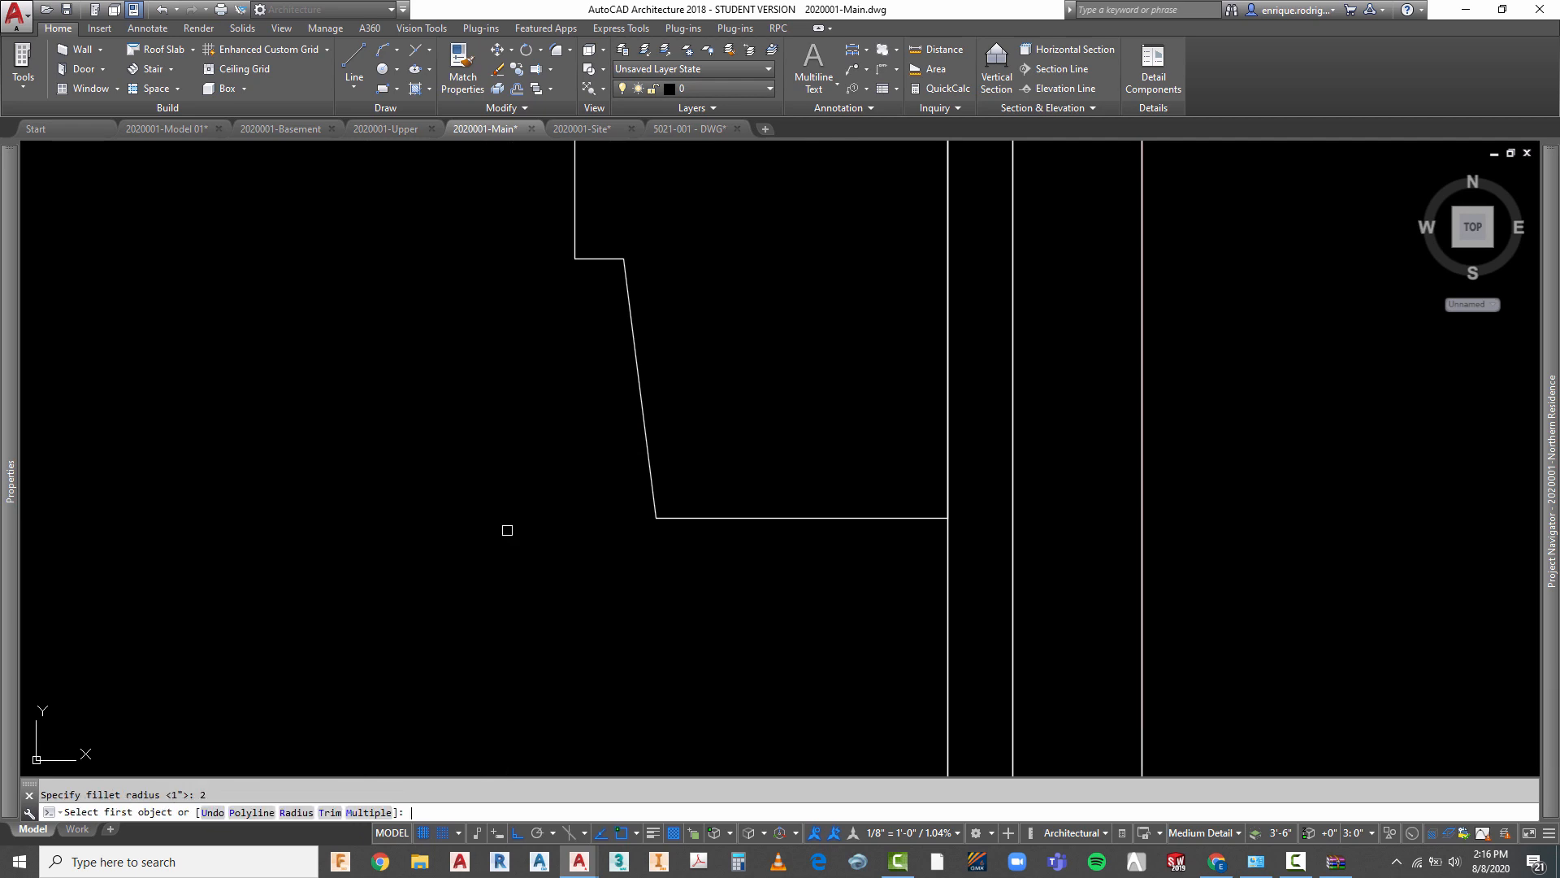
pyautogui.click(631, 341)
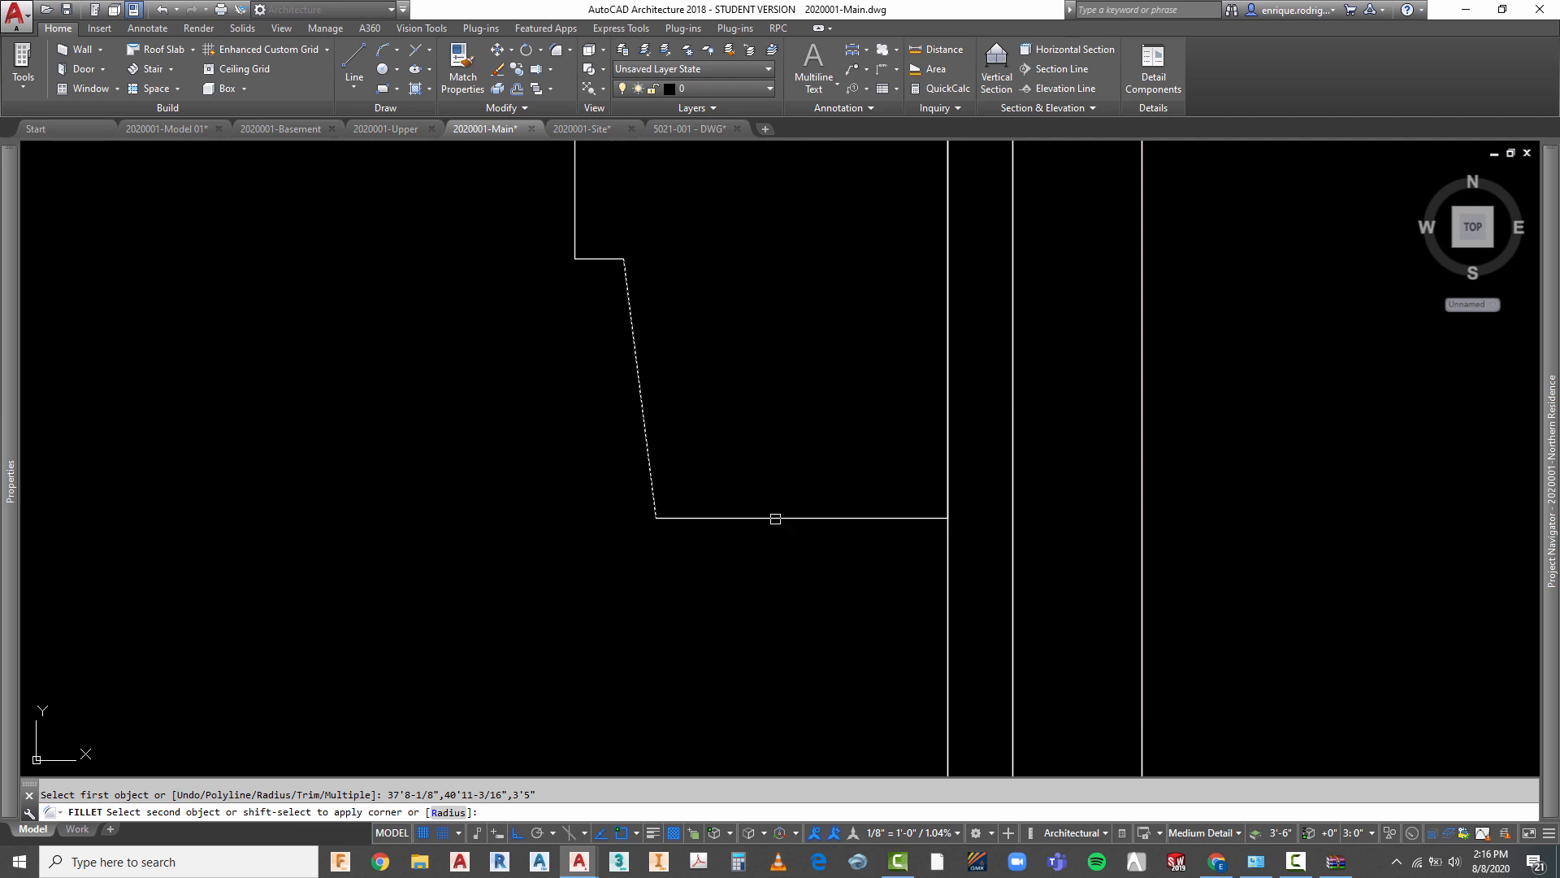
pyautogui.click(775, 519)
pyautogui.scroll(-4, 695, 524)
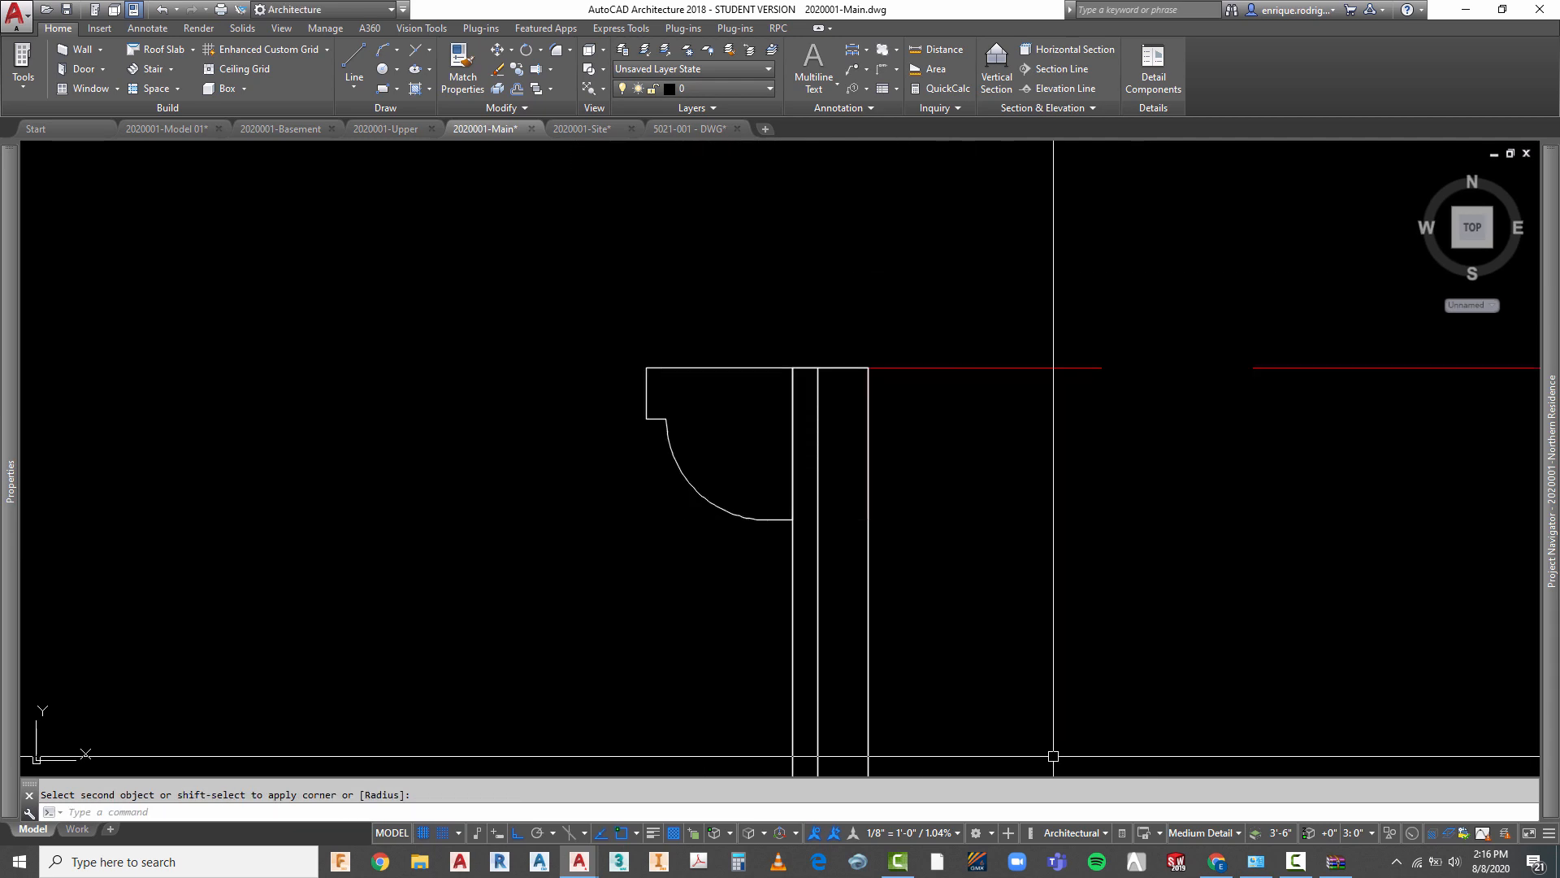
# - Check the rounded profile against the fascia and turn the house to a southwest isometric view
pyautogui.scroll(2, 705, 575)
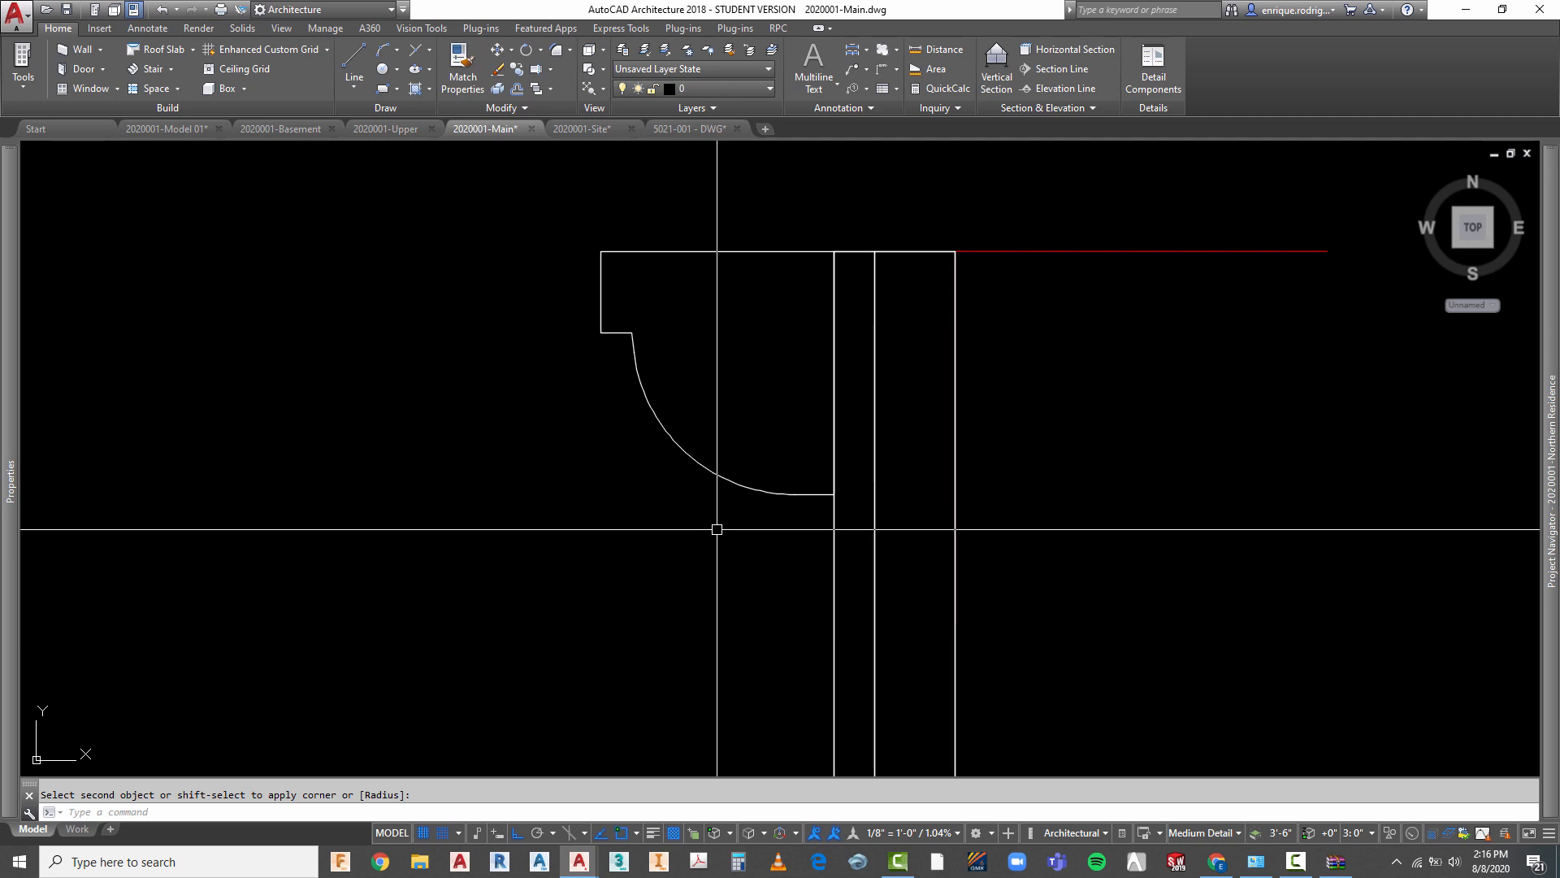
pyautogui.scroll(-2, 575, 381)
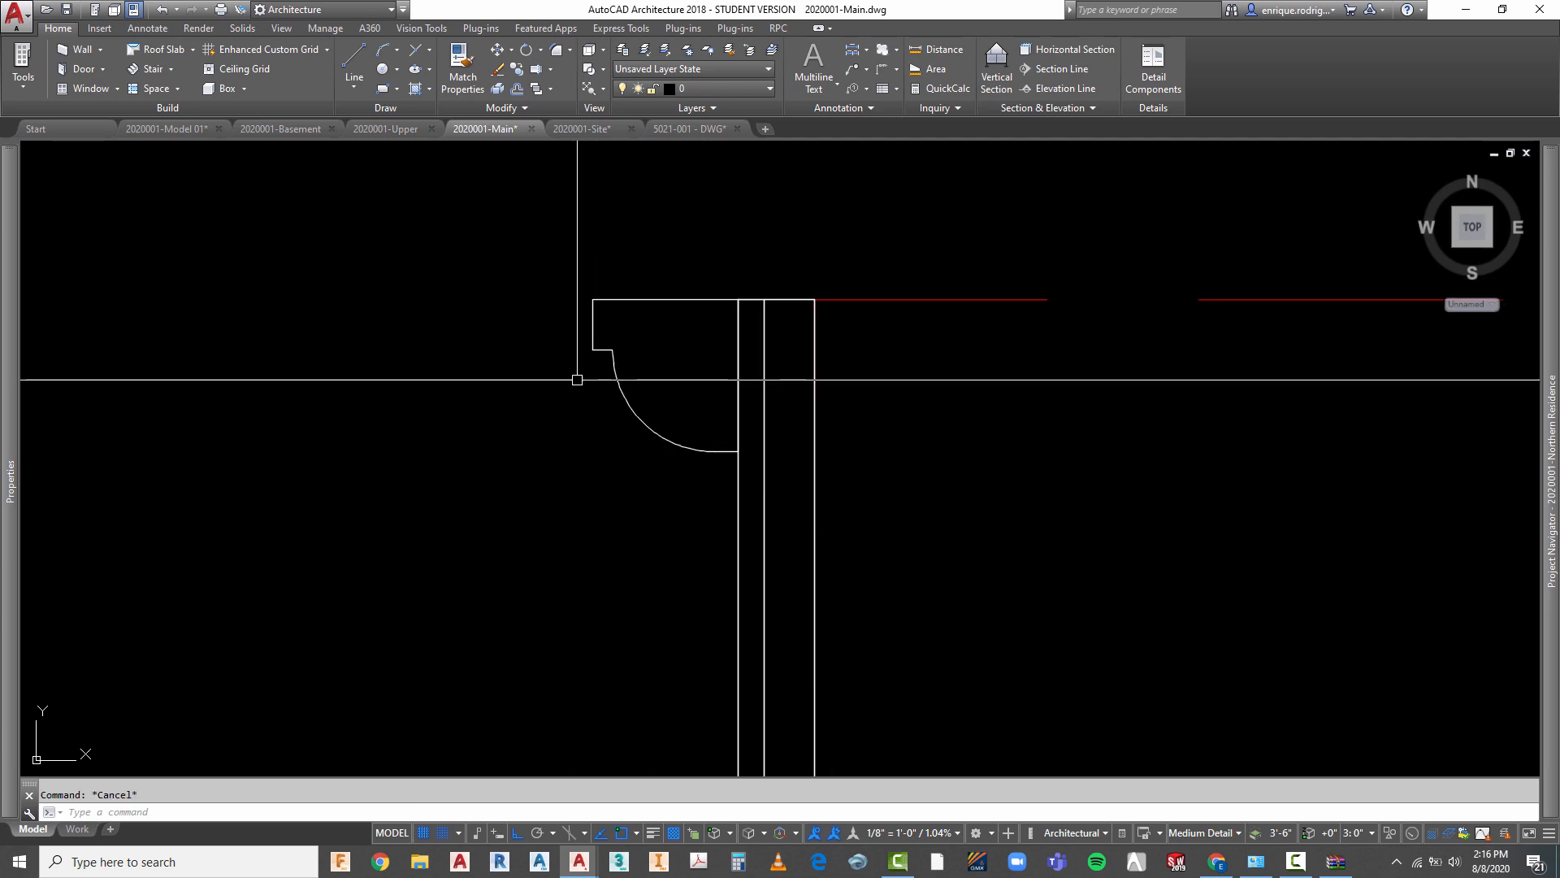
pyautogui.click(715, 449)
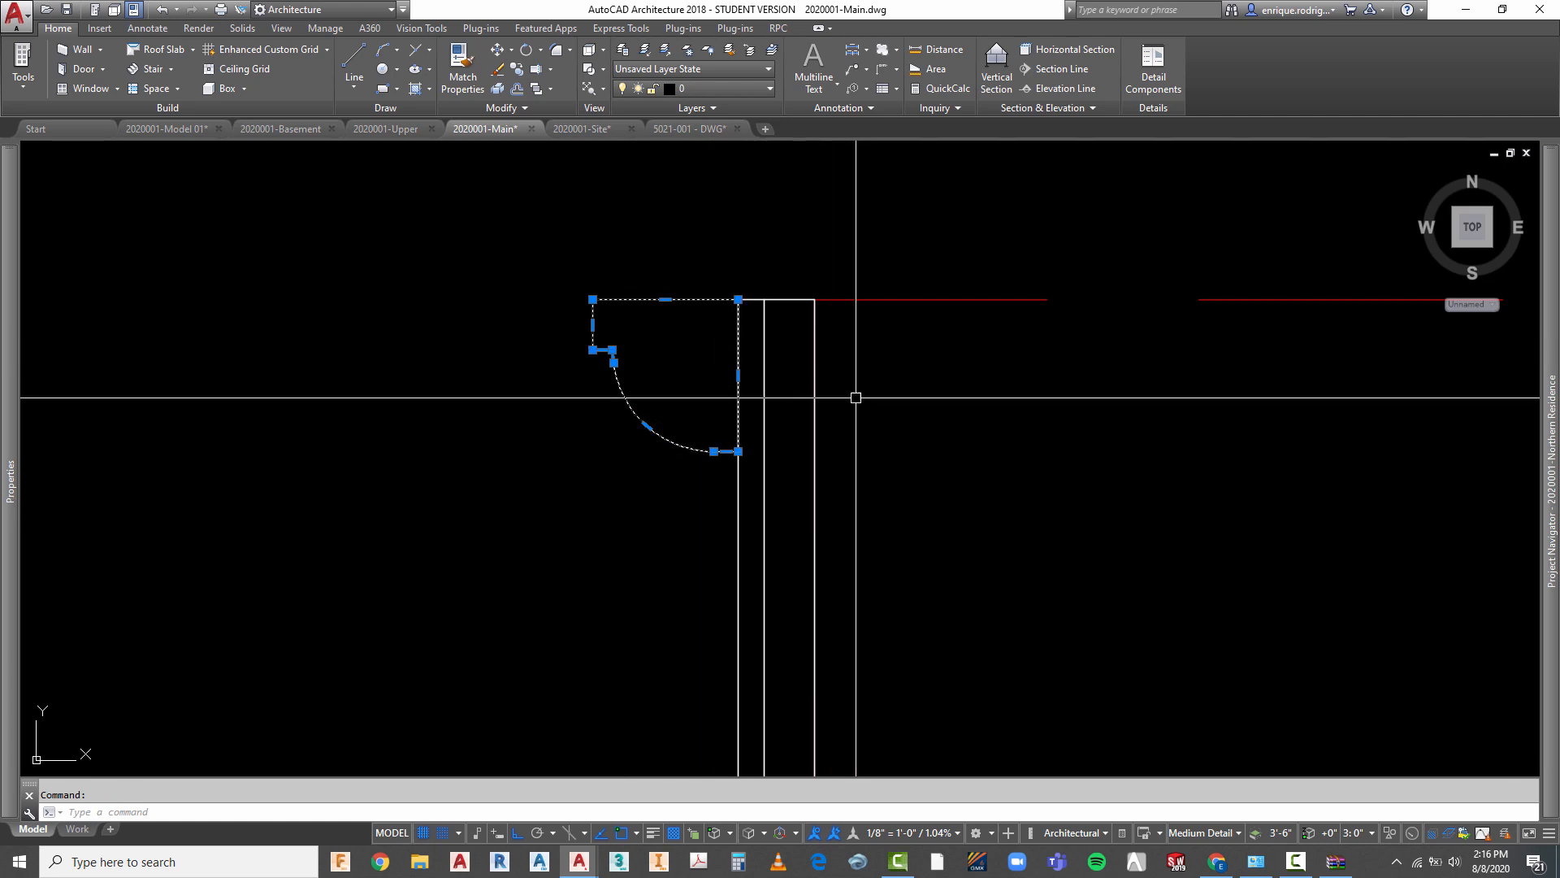
pyautogui.click(1455, 246)
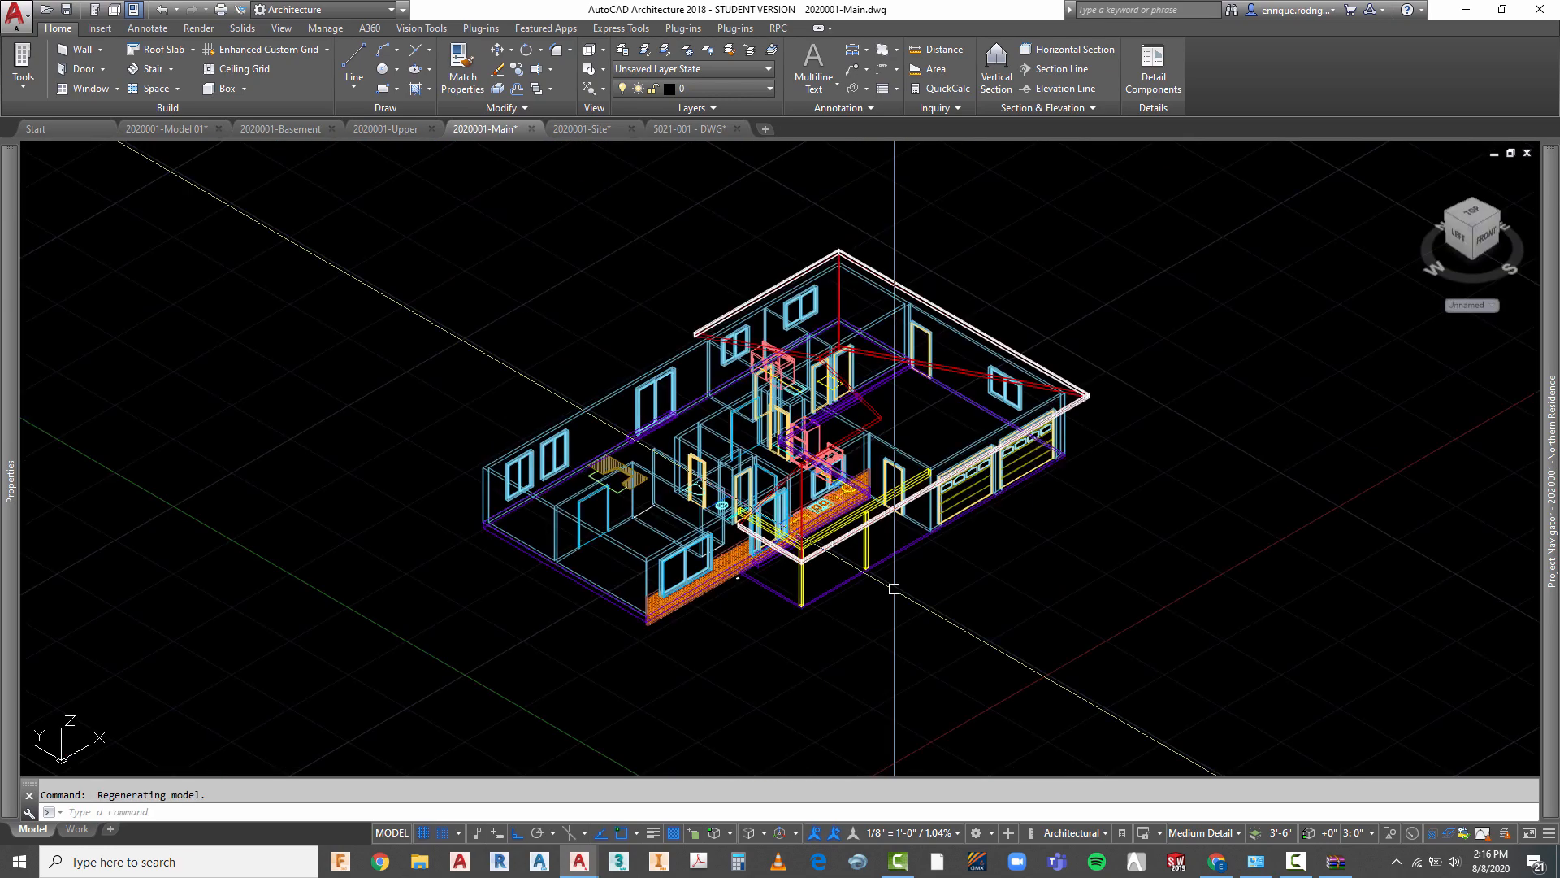
# - Rotate the flat gutter profile upright in 3D by 90 degrees about an axis through its corner parallel to X
pyautogui.scroll(5, 749, 527)
pyautogui.scroll(3, 750, 526)
pyautogui.scroll(-3, 747, 668)
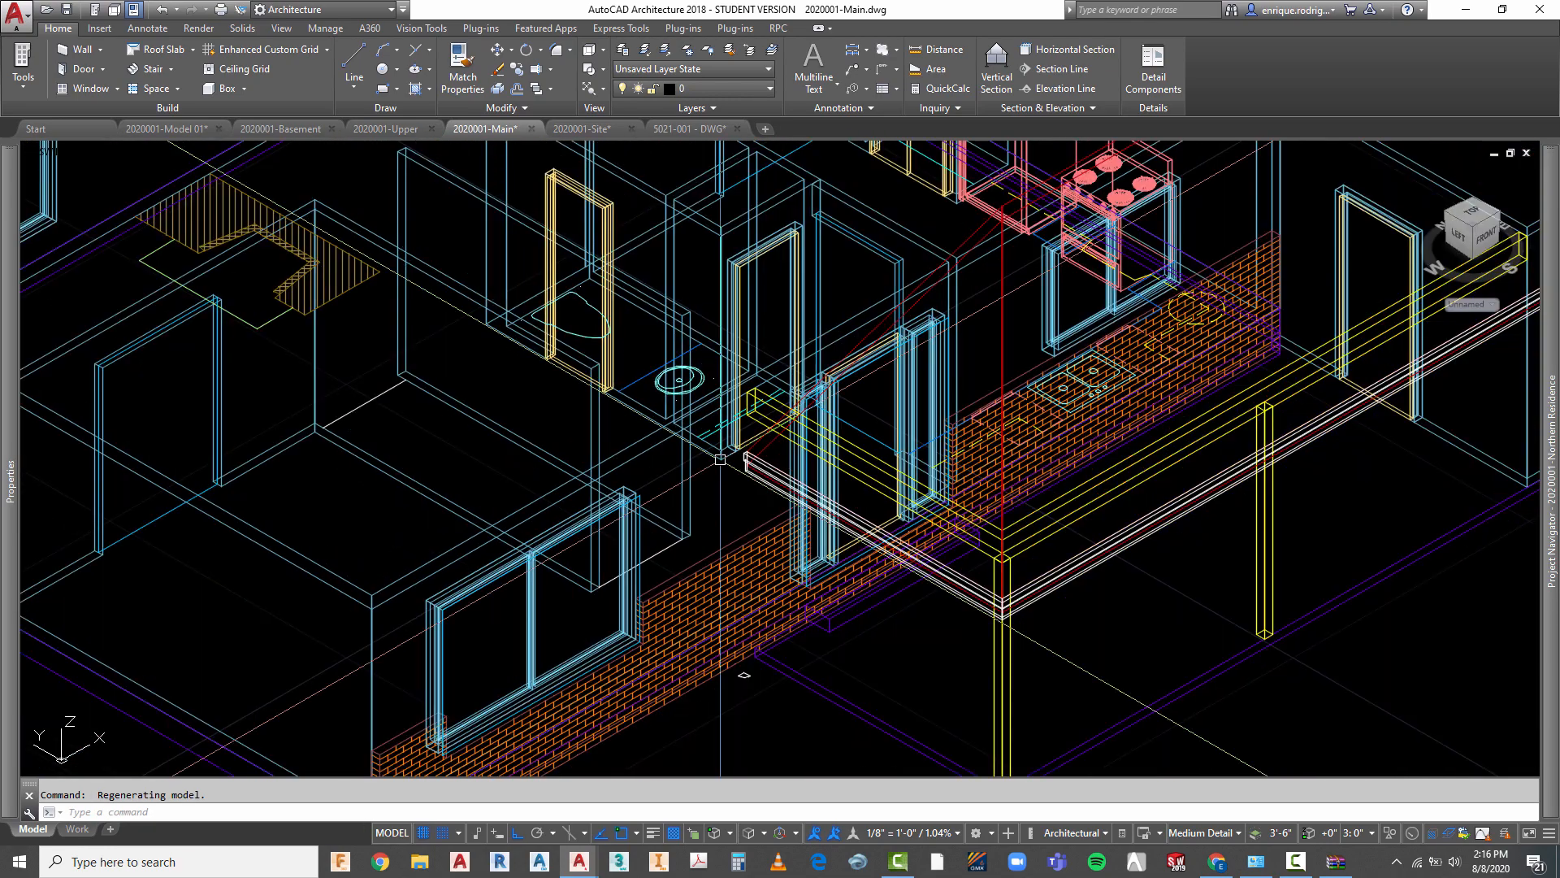
pyautogui.scroll(4, 751, 688)
pyautogui.scroll(4, 750, 688)
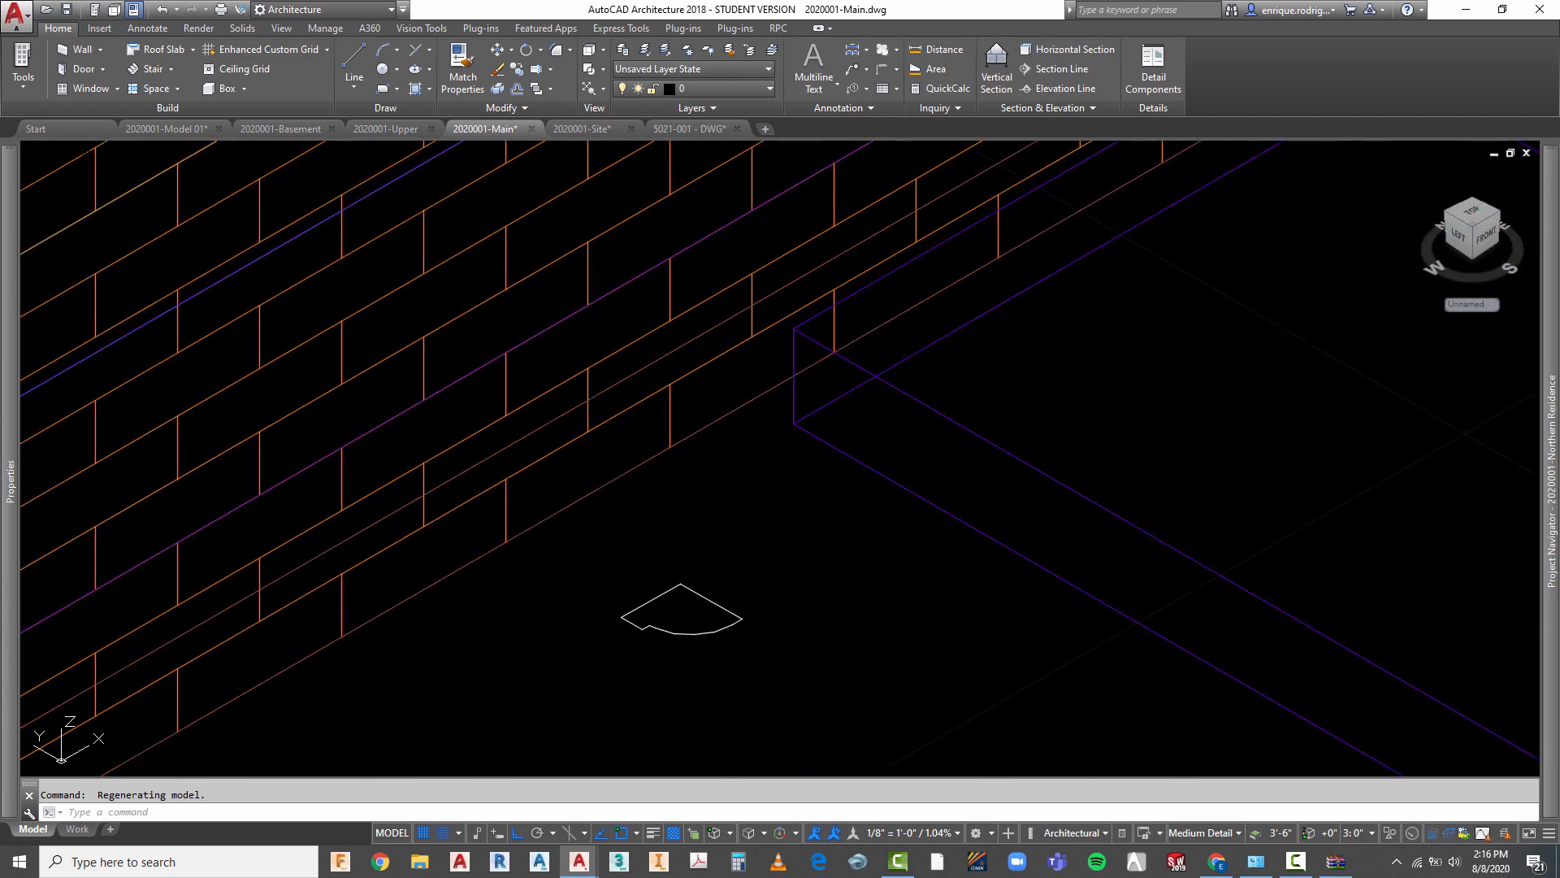
pyautogui.press('Escape')
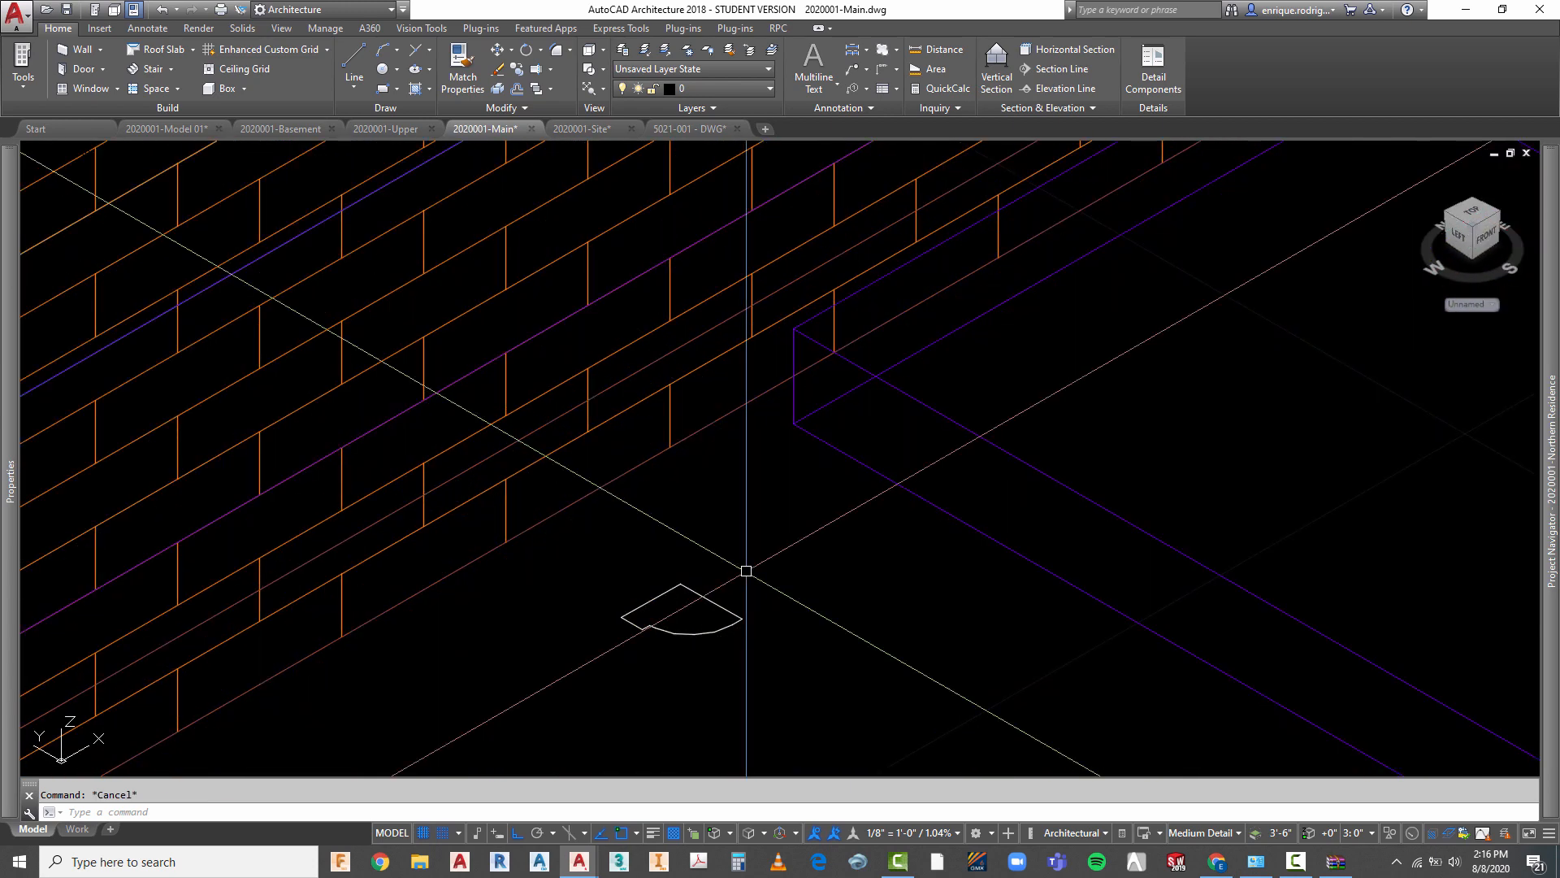
pyautogui.write('ro')
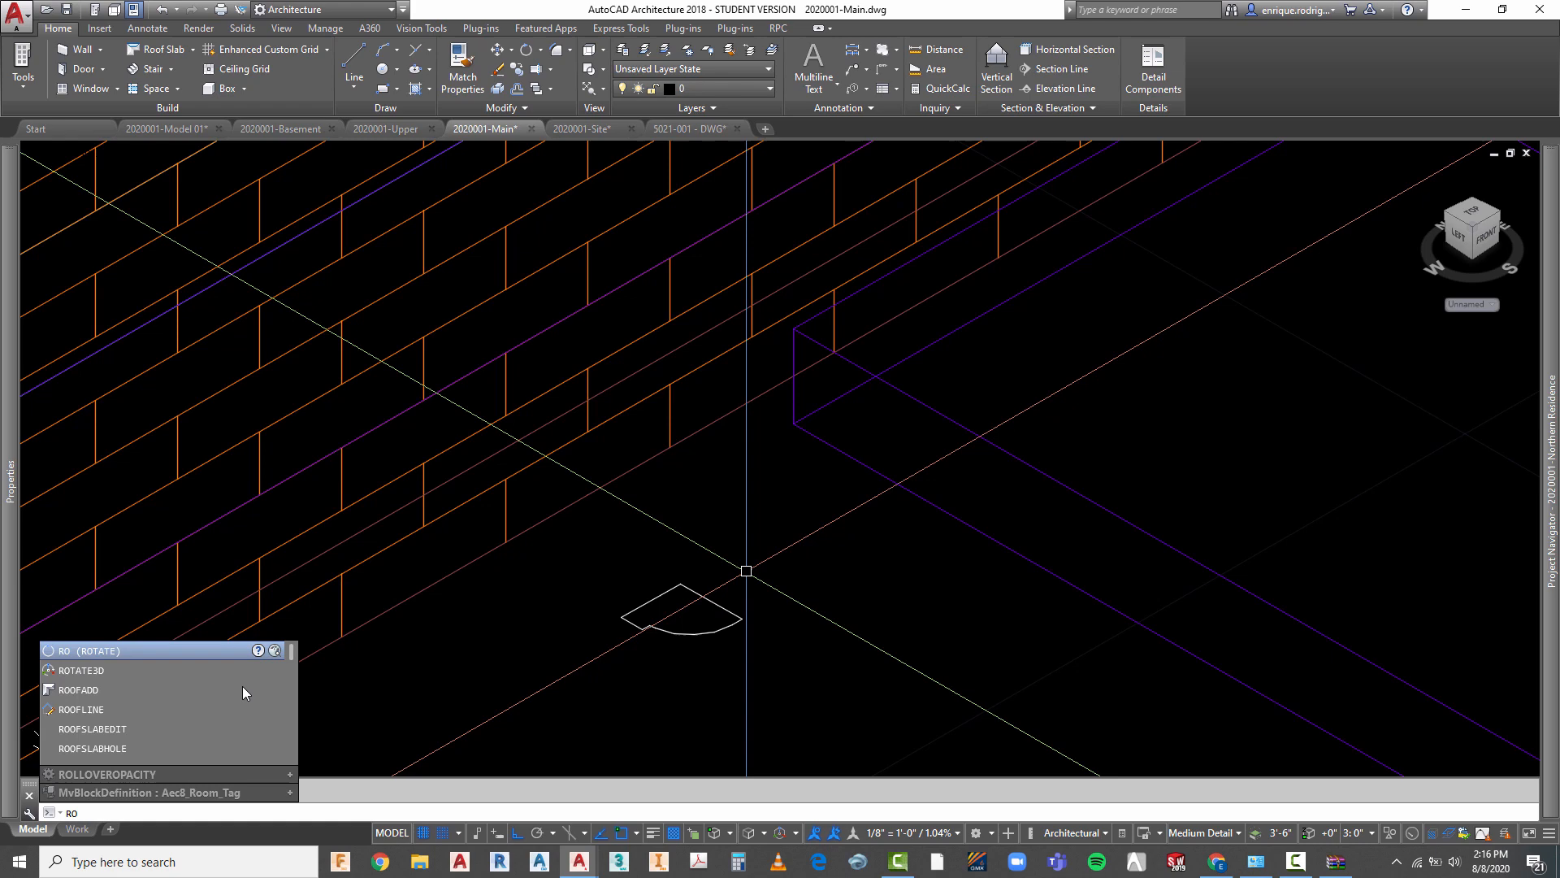
pyautogui.click(155, 671)
pyautogui.click(718, 622)
pyautogui.click(662, 664)
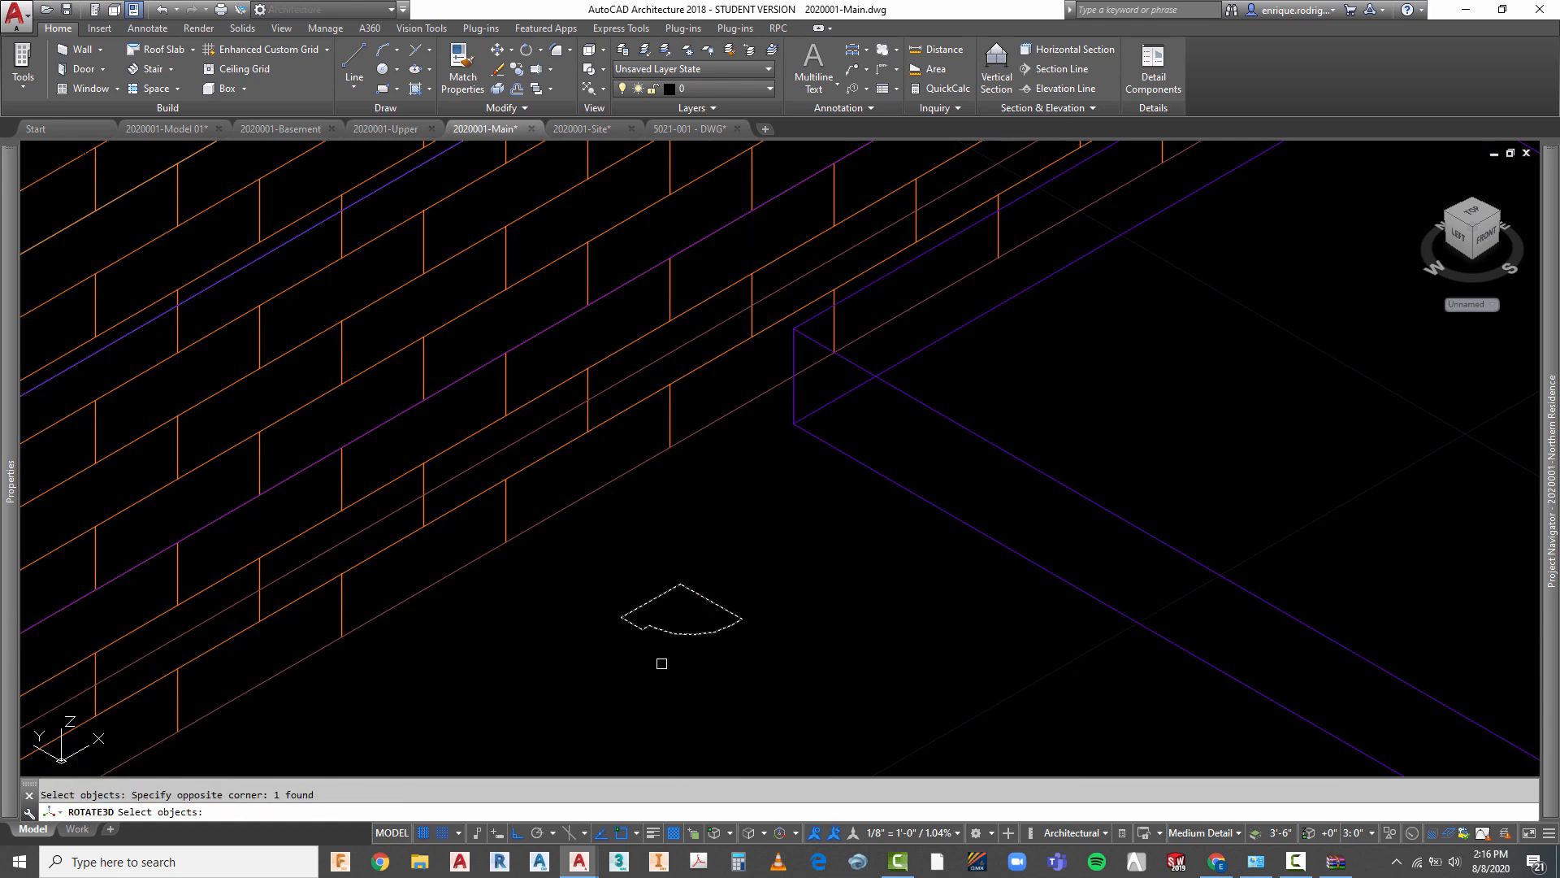
pyautogui.press('Return')
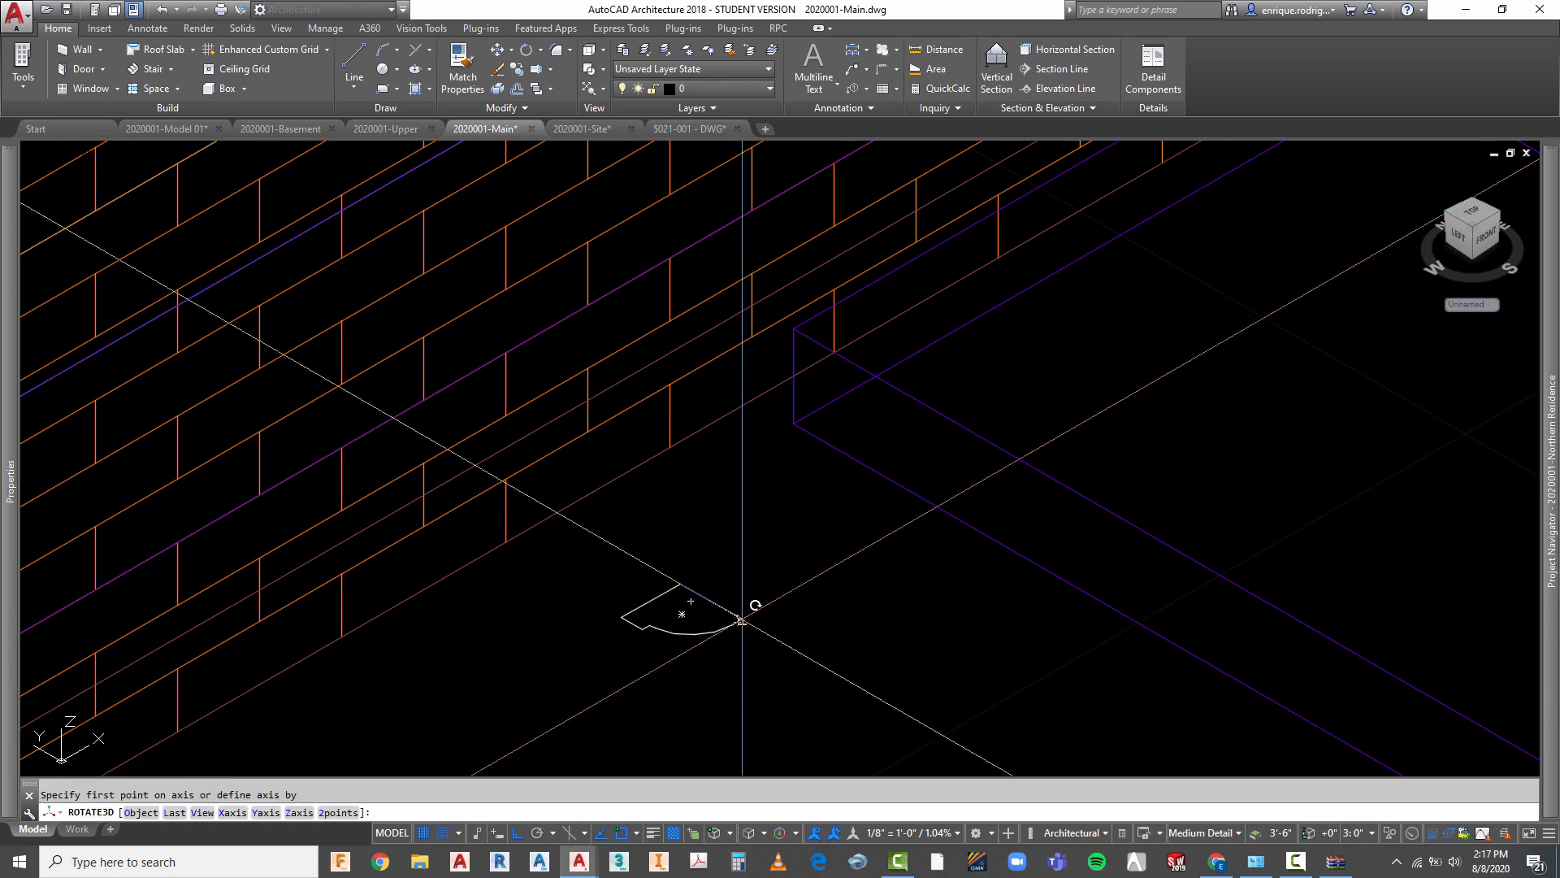
pyautogui.click(742, 619)
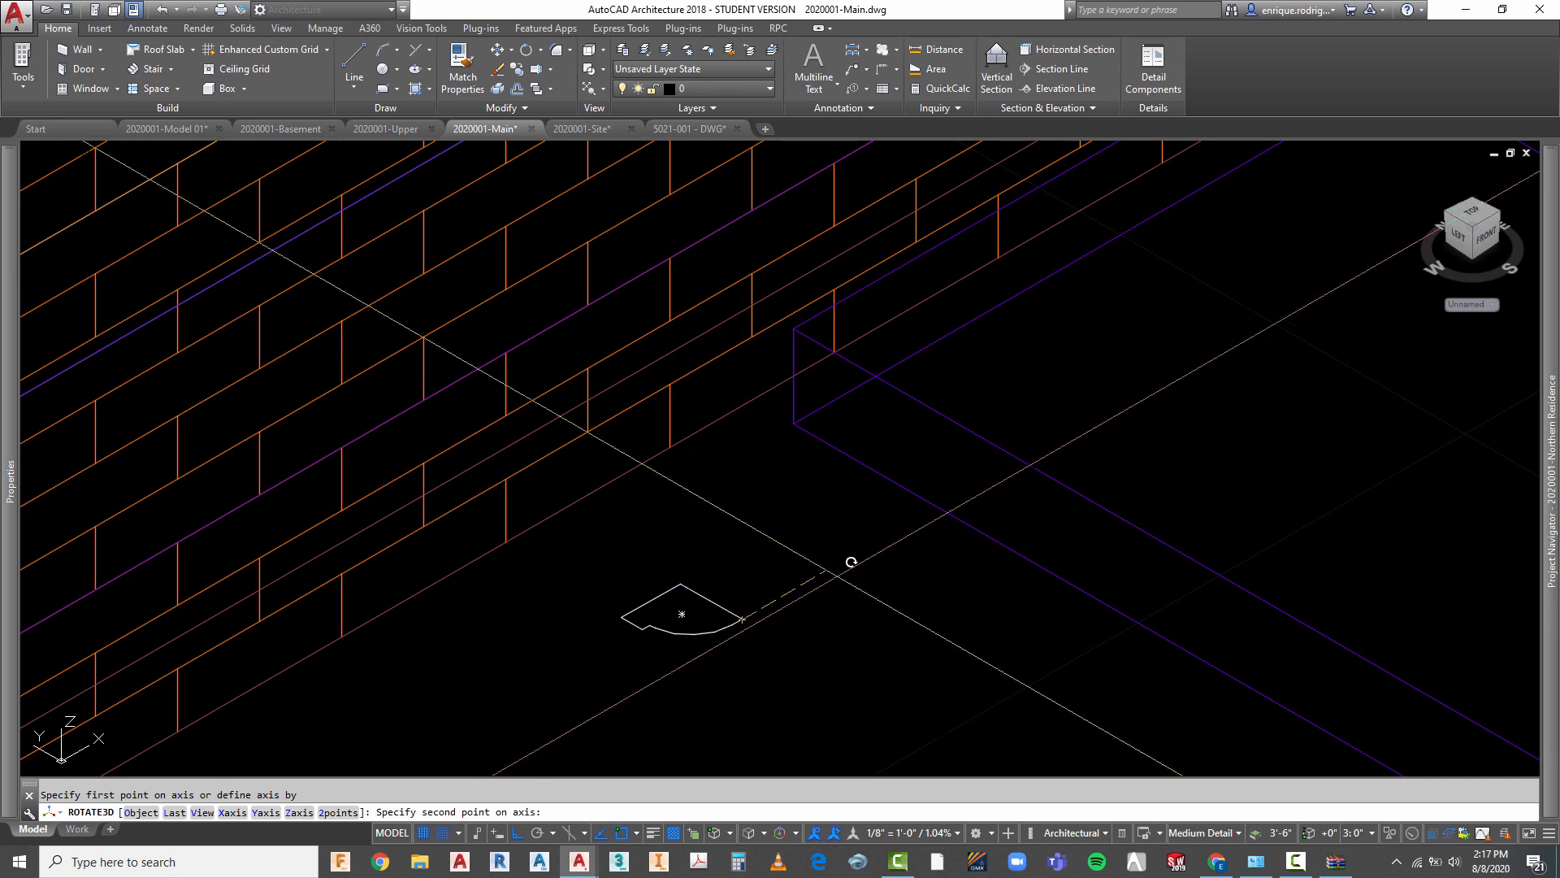
pyautogui.click(1190, 372)
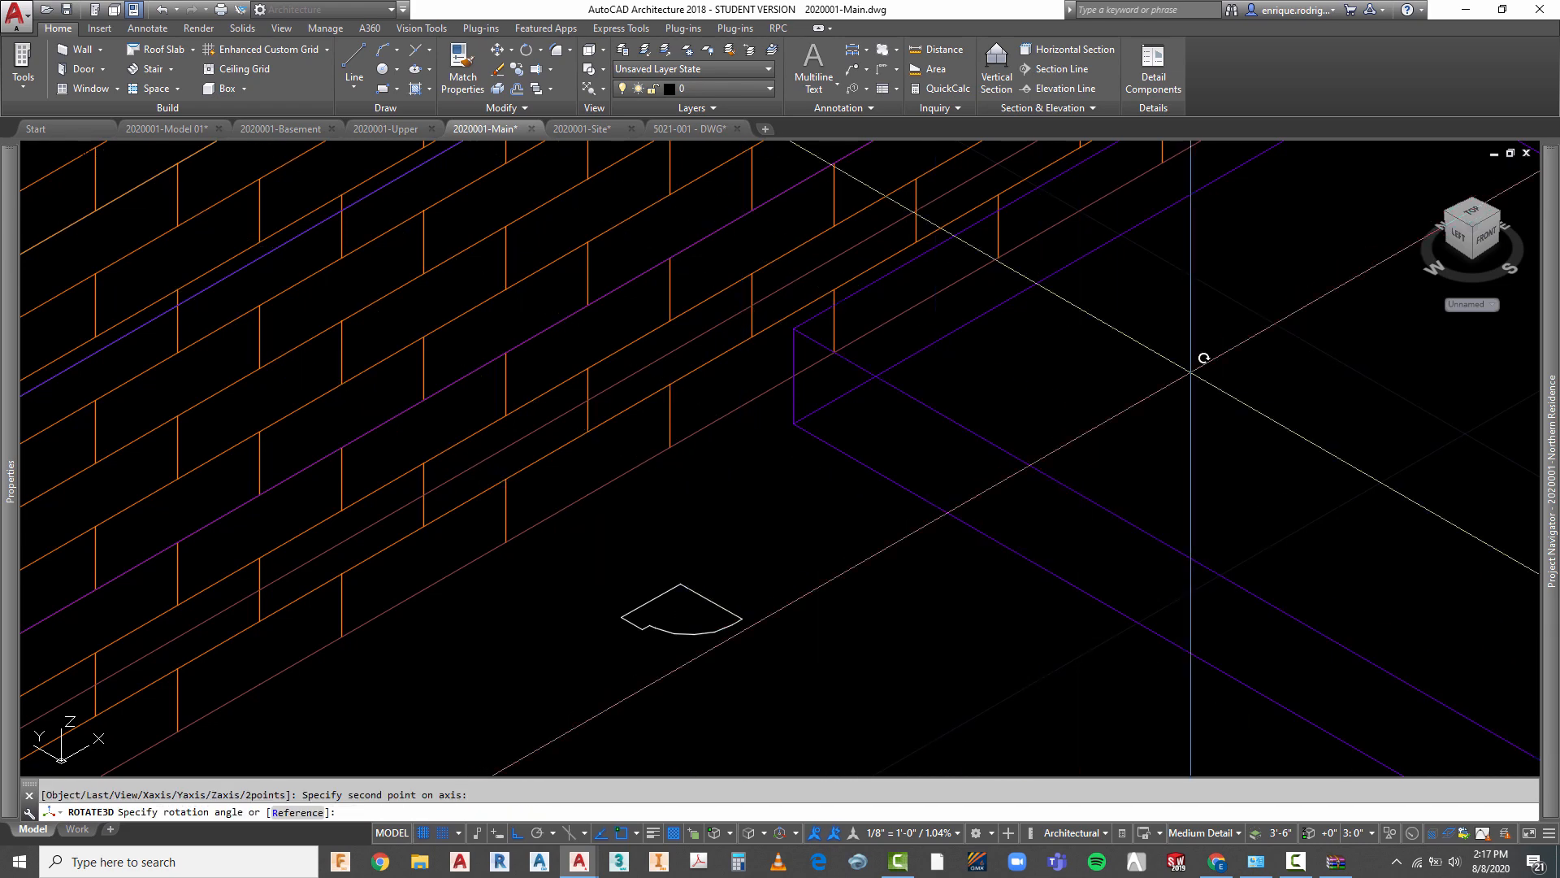
pyautogui.press('Return')
pyautogui.press('Escape')
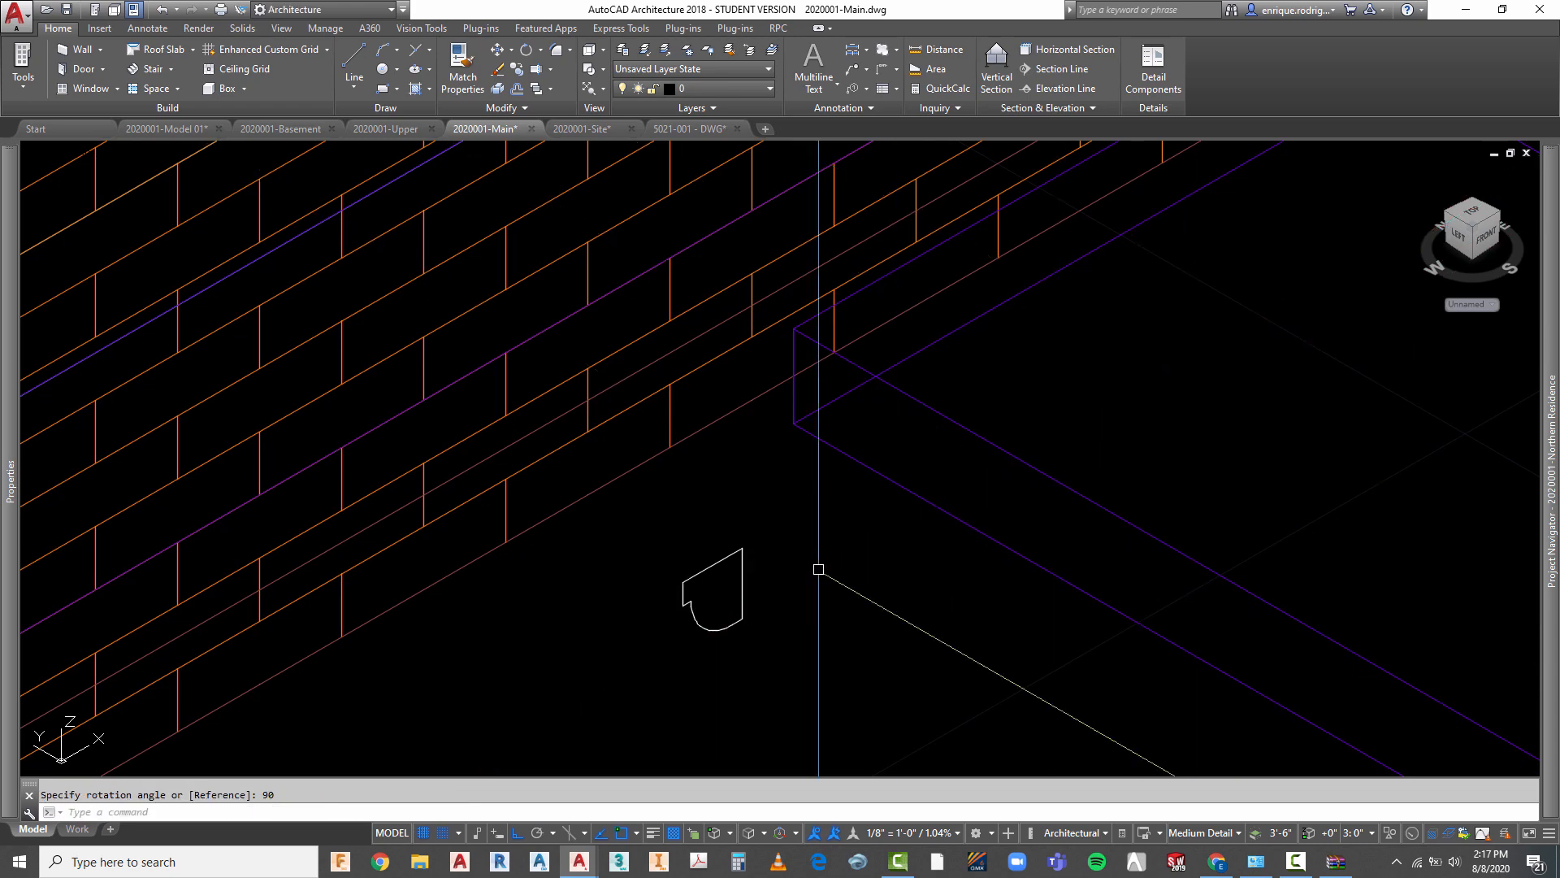
# - Move the gutter profile by its upper back corner to the top outer corner at the end of the roof fascia
pyautogui.scroll(-3, 741, 585)
pyautogui.write('m')
pyautogui.press('Return')
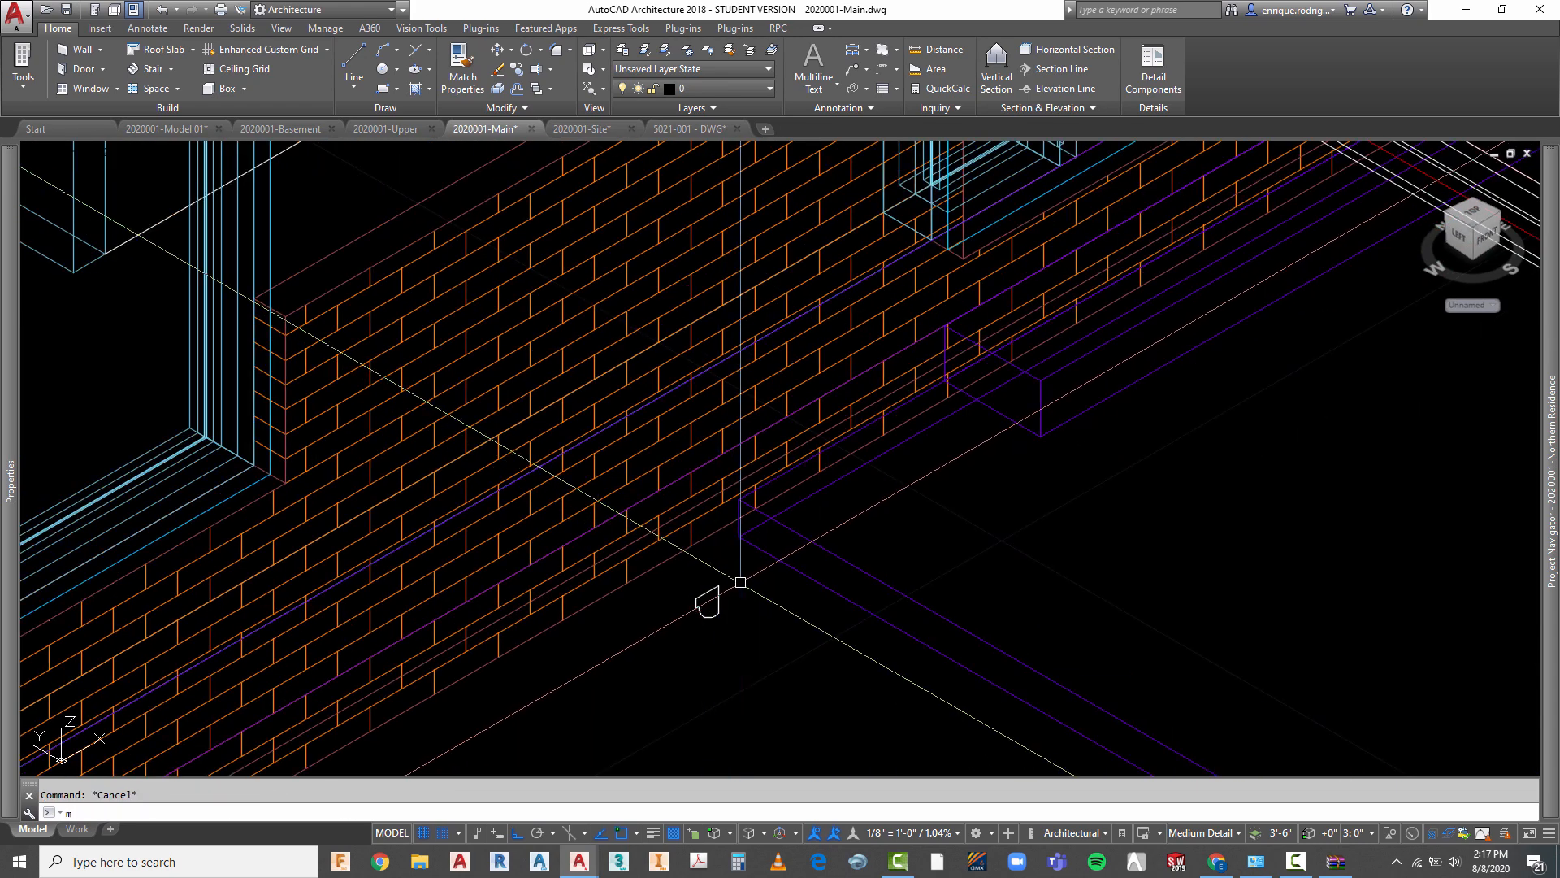
pyautogui.press('Return')
pyautogui.scroll(5, 707, 605)
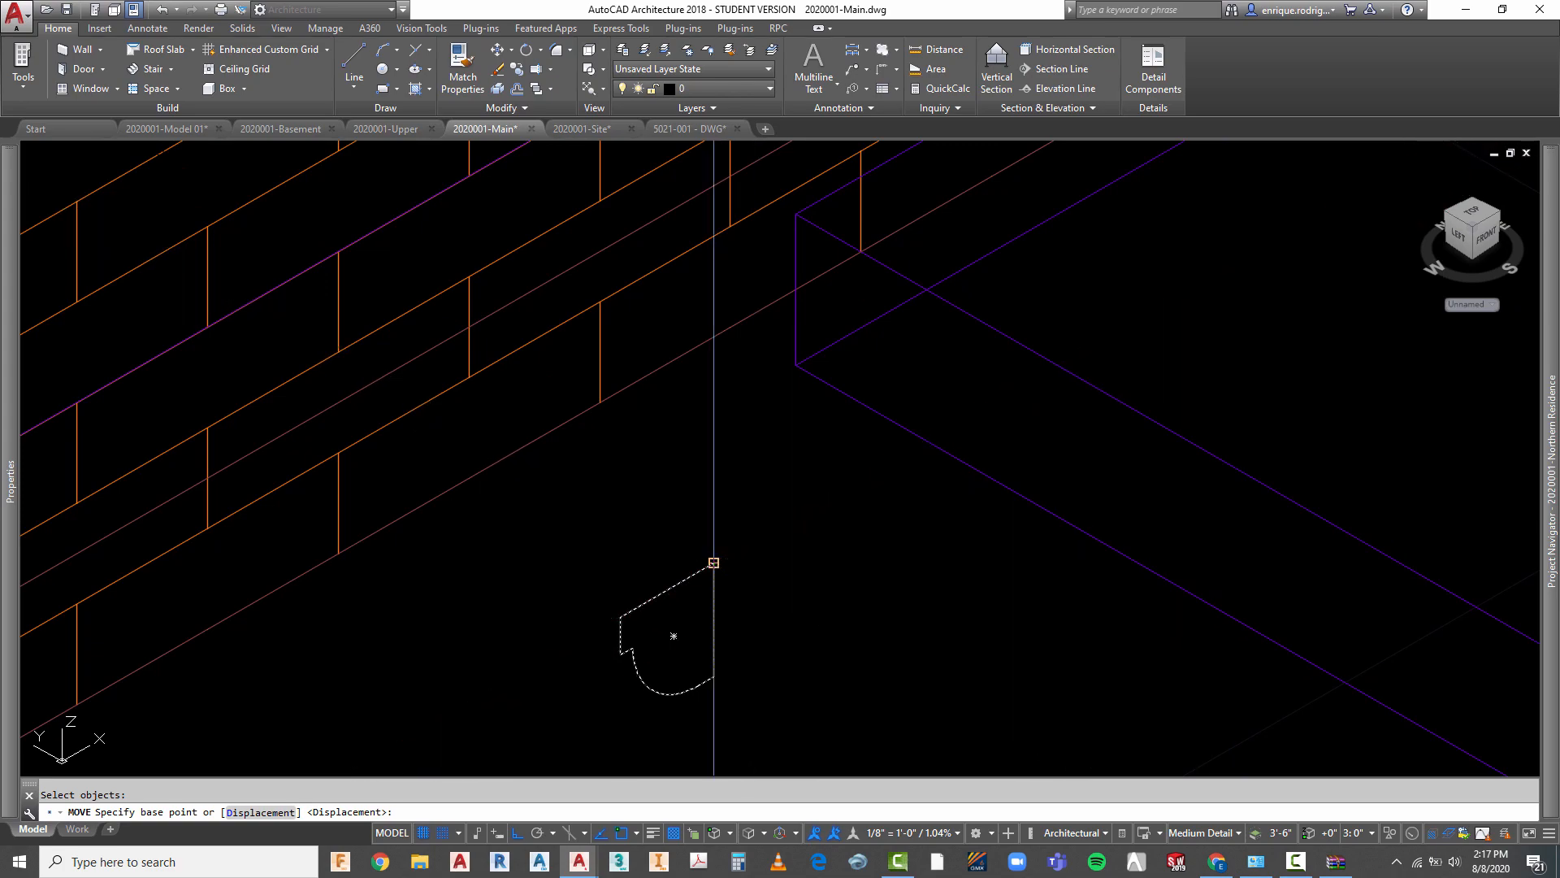
pyautogui.click(714, 562)
pyautogui.scroll(-5, 724, 650)
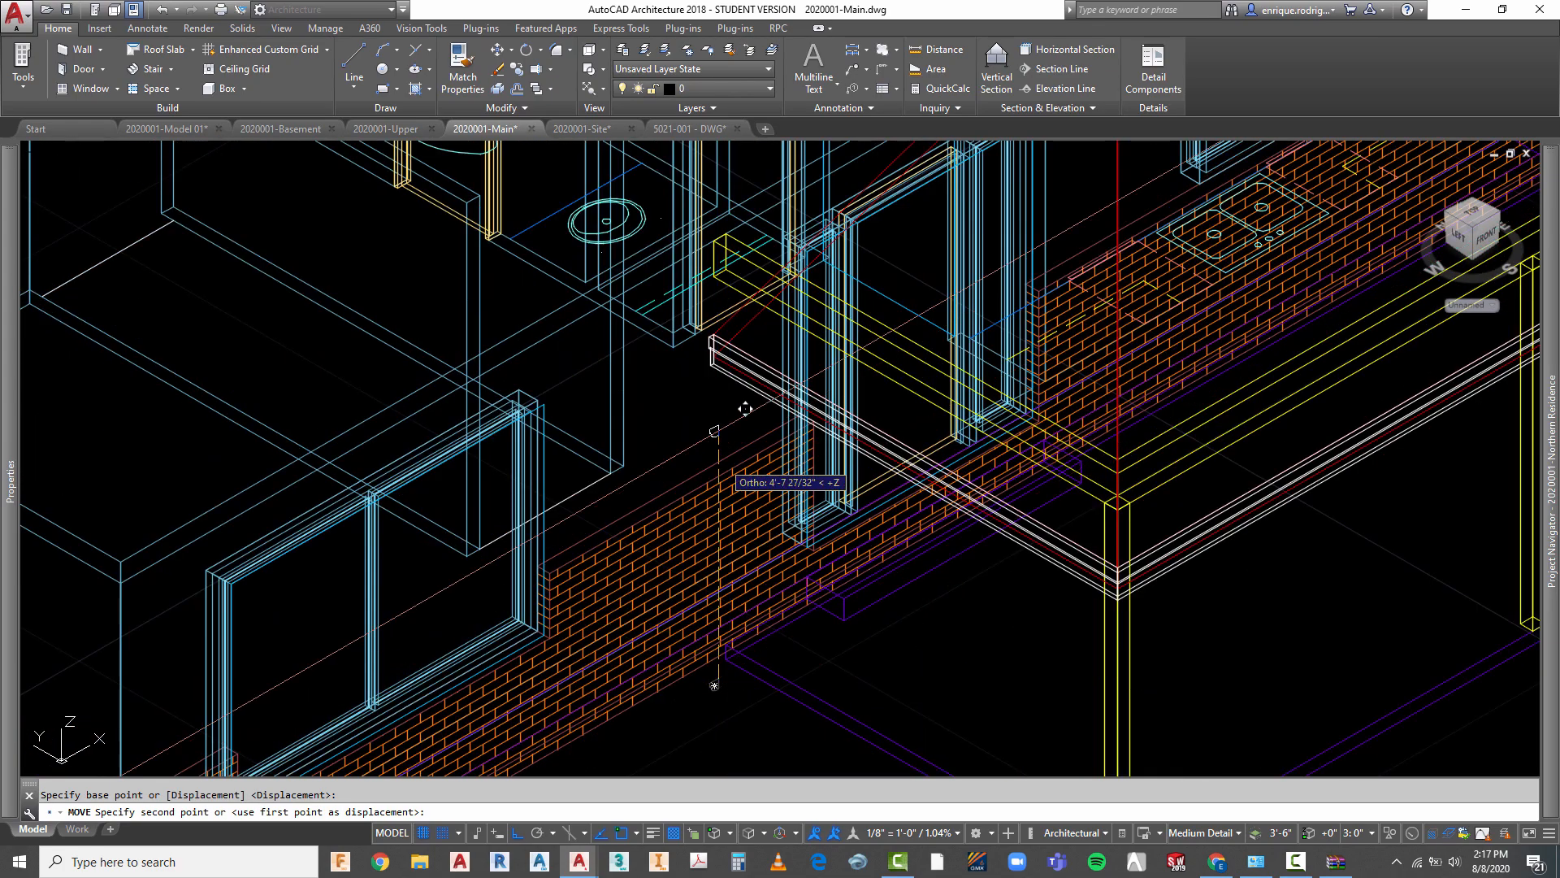
pyautogui.scroll(5, 731, 325)
pyautogui.scroll(3, 699, 260)
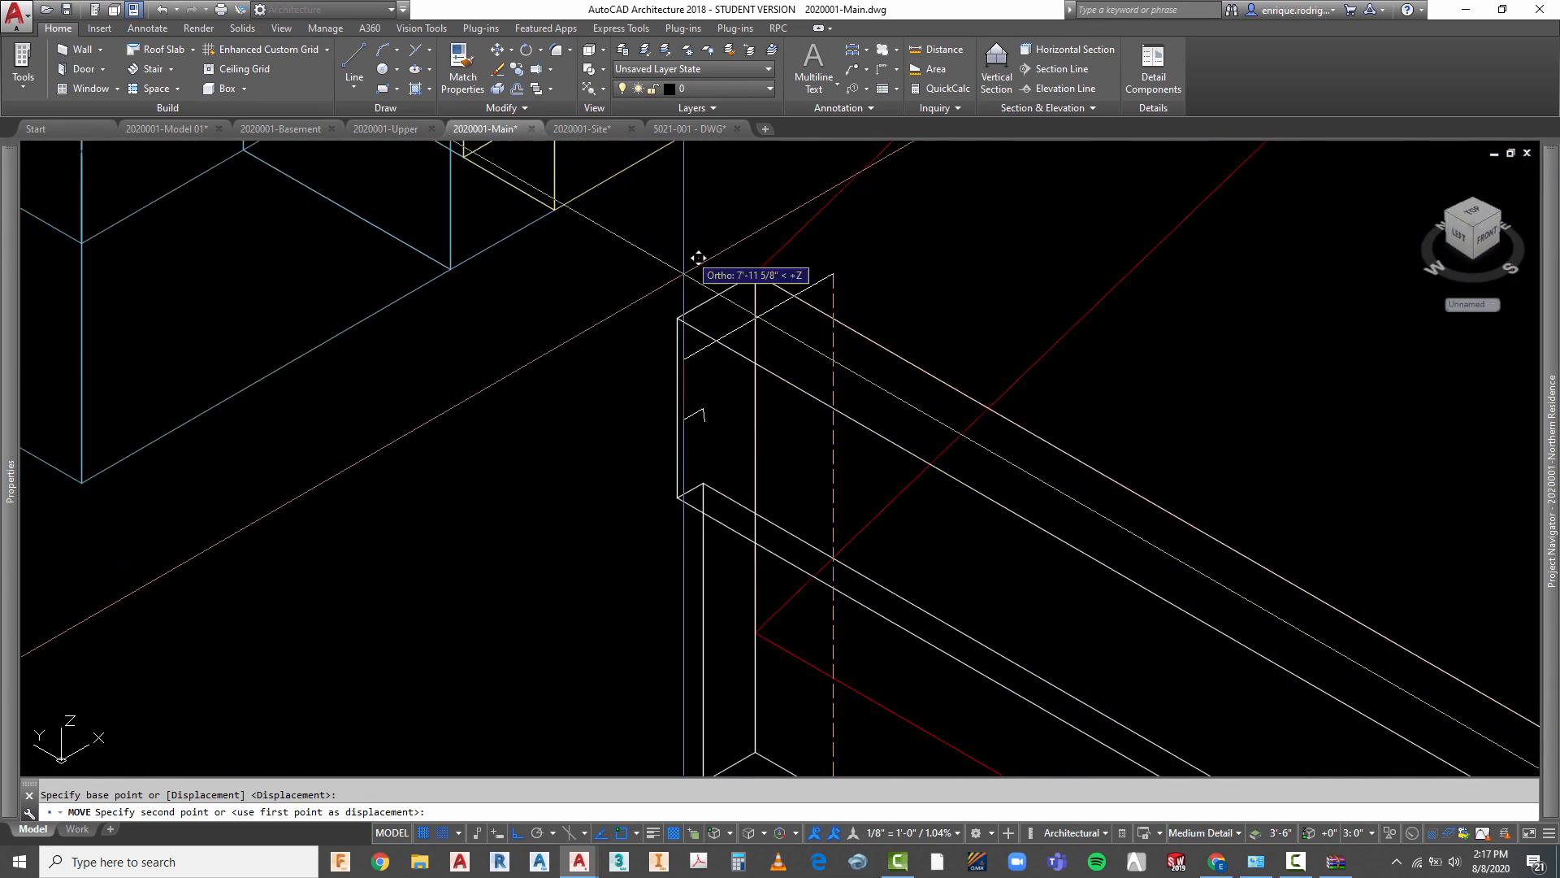
pyautogui.click(685, 299)
pyautogui.scroll(-3, 675, 341)
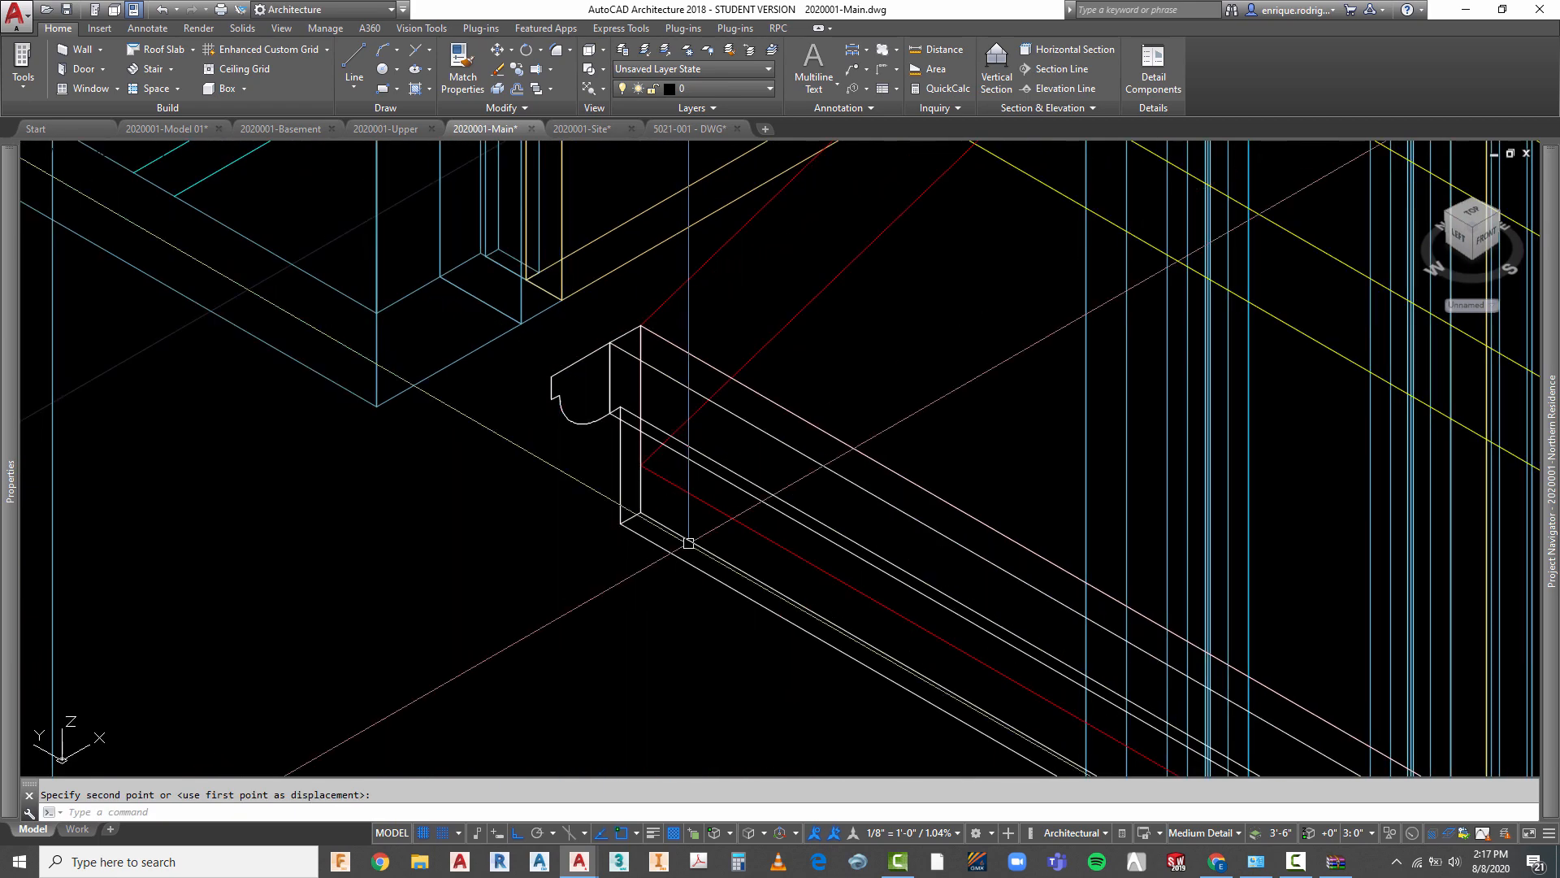
# - Move the gutter profile straight down 0.5 inch along the face of the fascia
pyautogui.scroll(4, 616, 349)
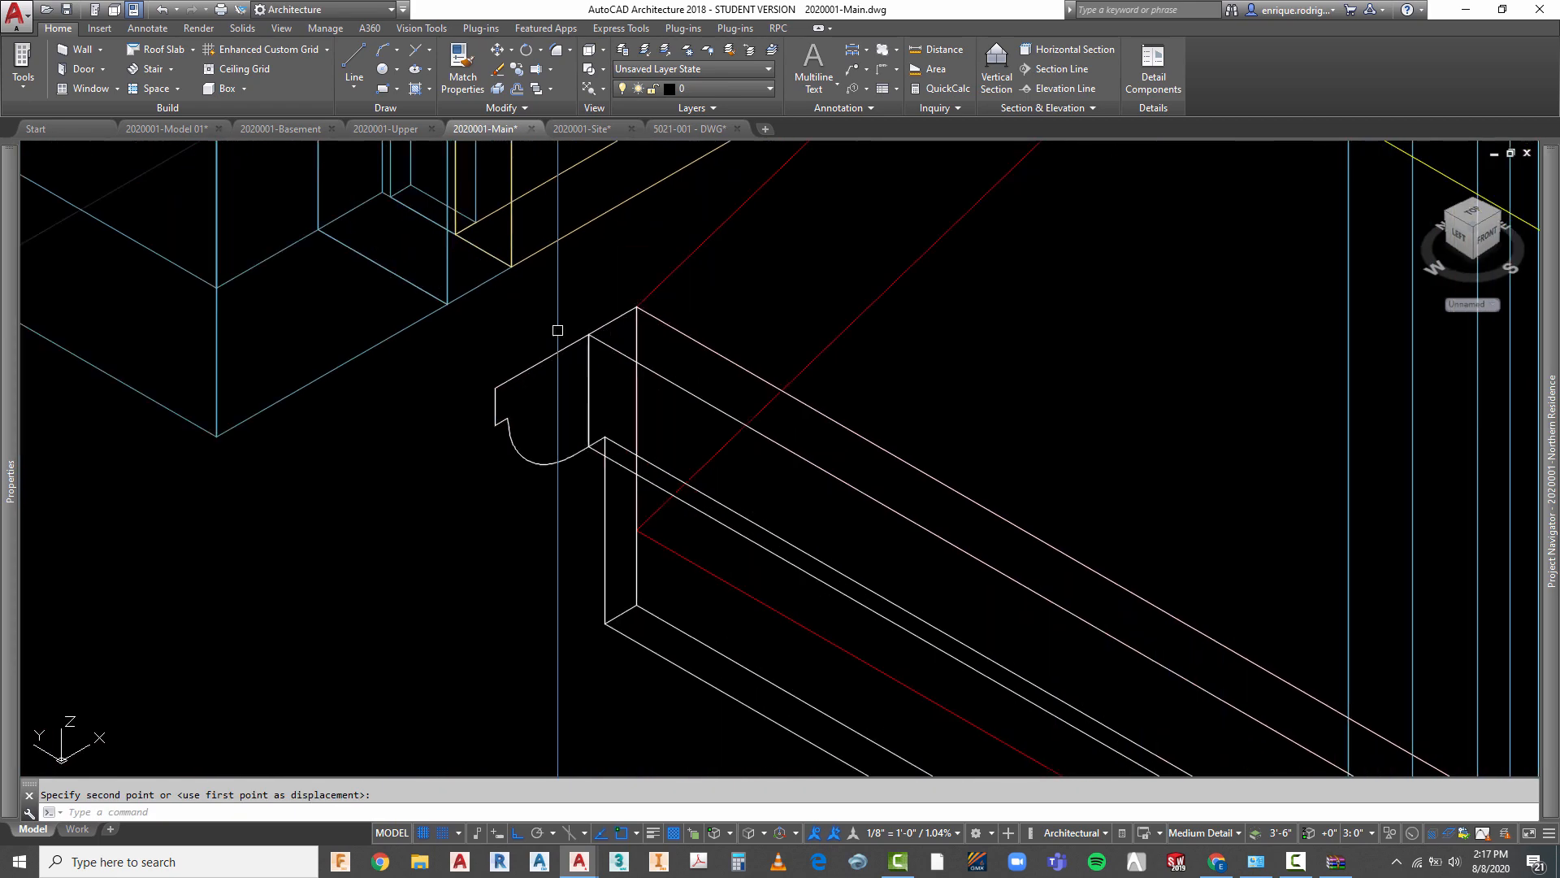
pyautogui.press('Escape')
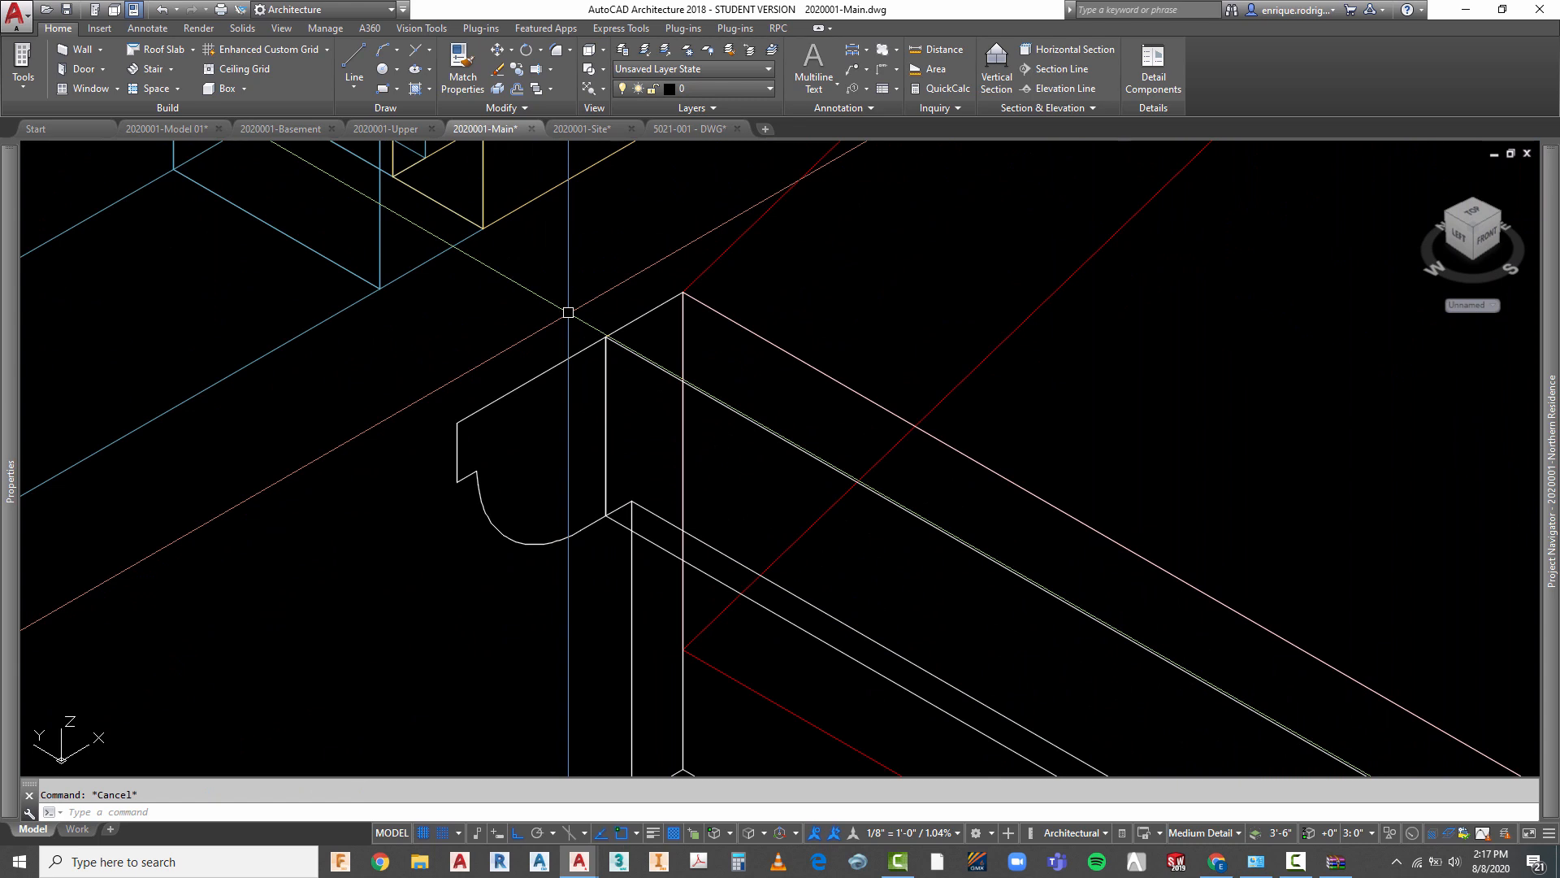
pyautogui.write('m')
pyautogui.press('Return')
pyautogui.click(559, 339)
pyautogui.click(542, 400)
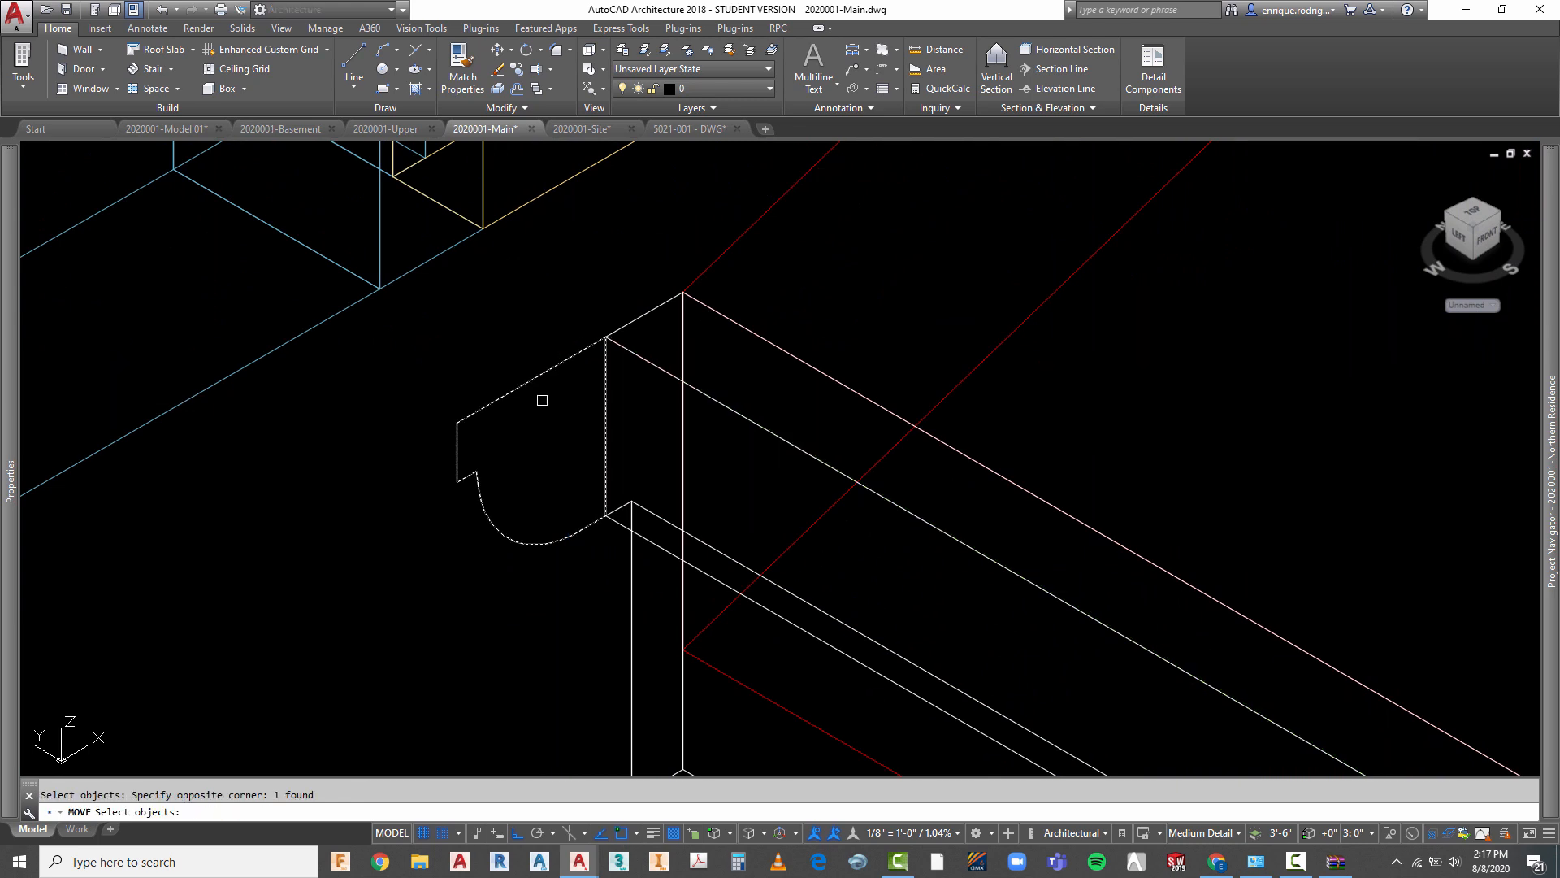
pyautogui.press('Return')
pyautogui.click(436, 355)
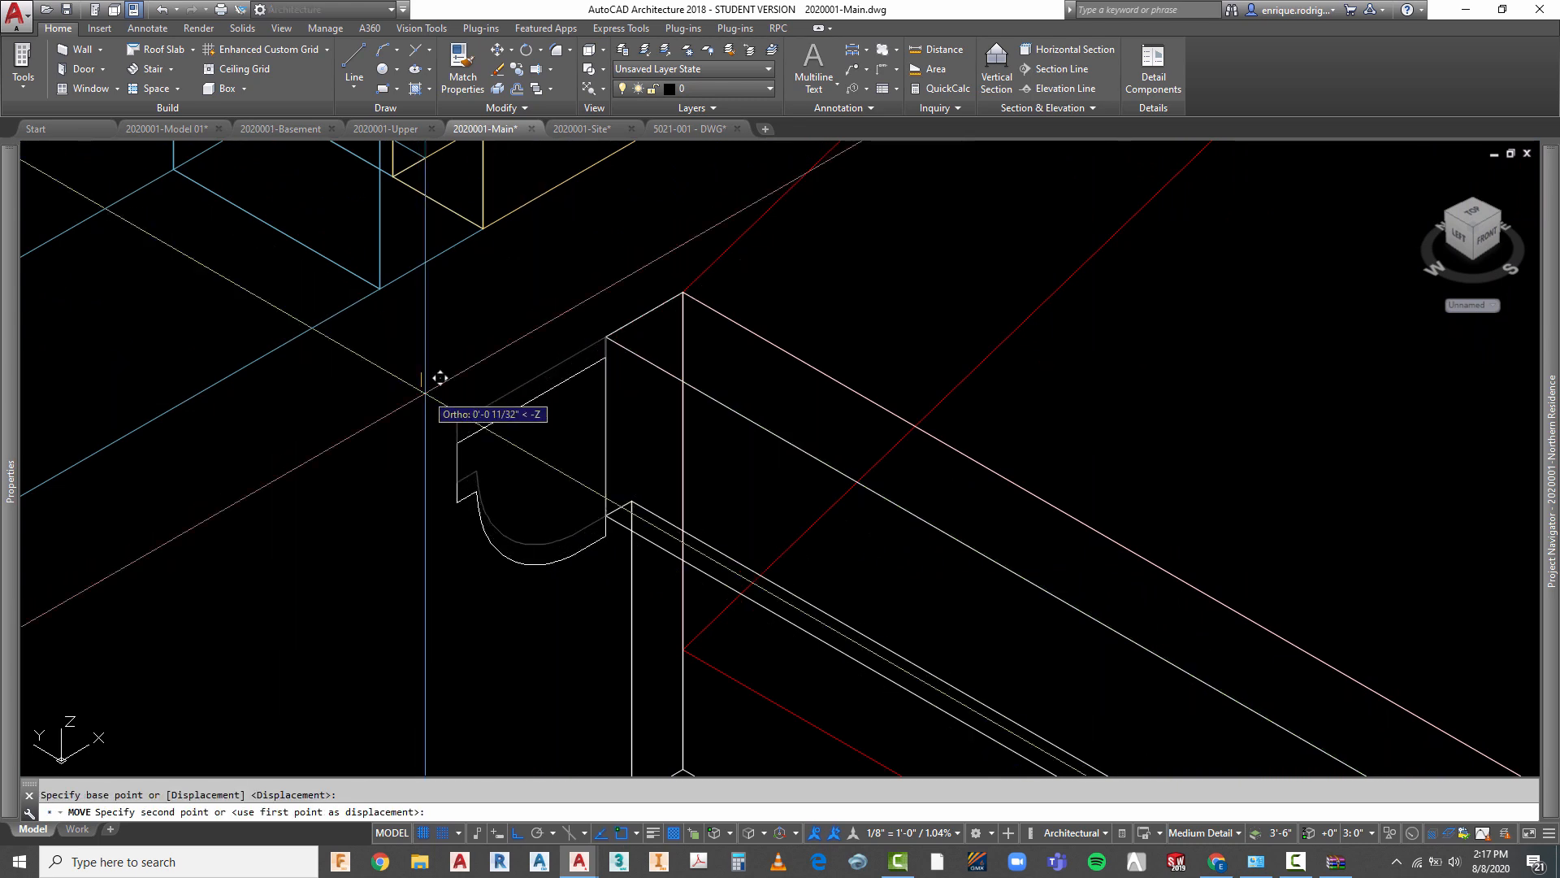
pyautogui.press('Return')
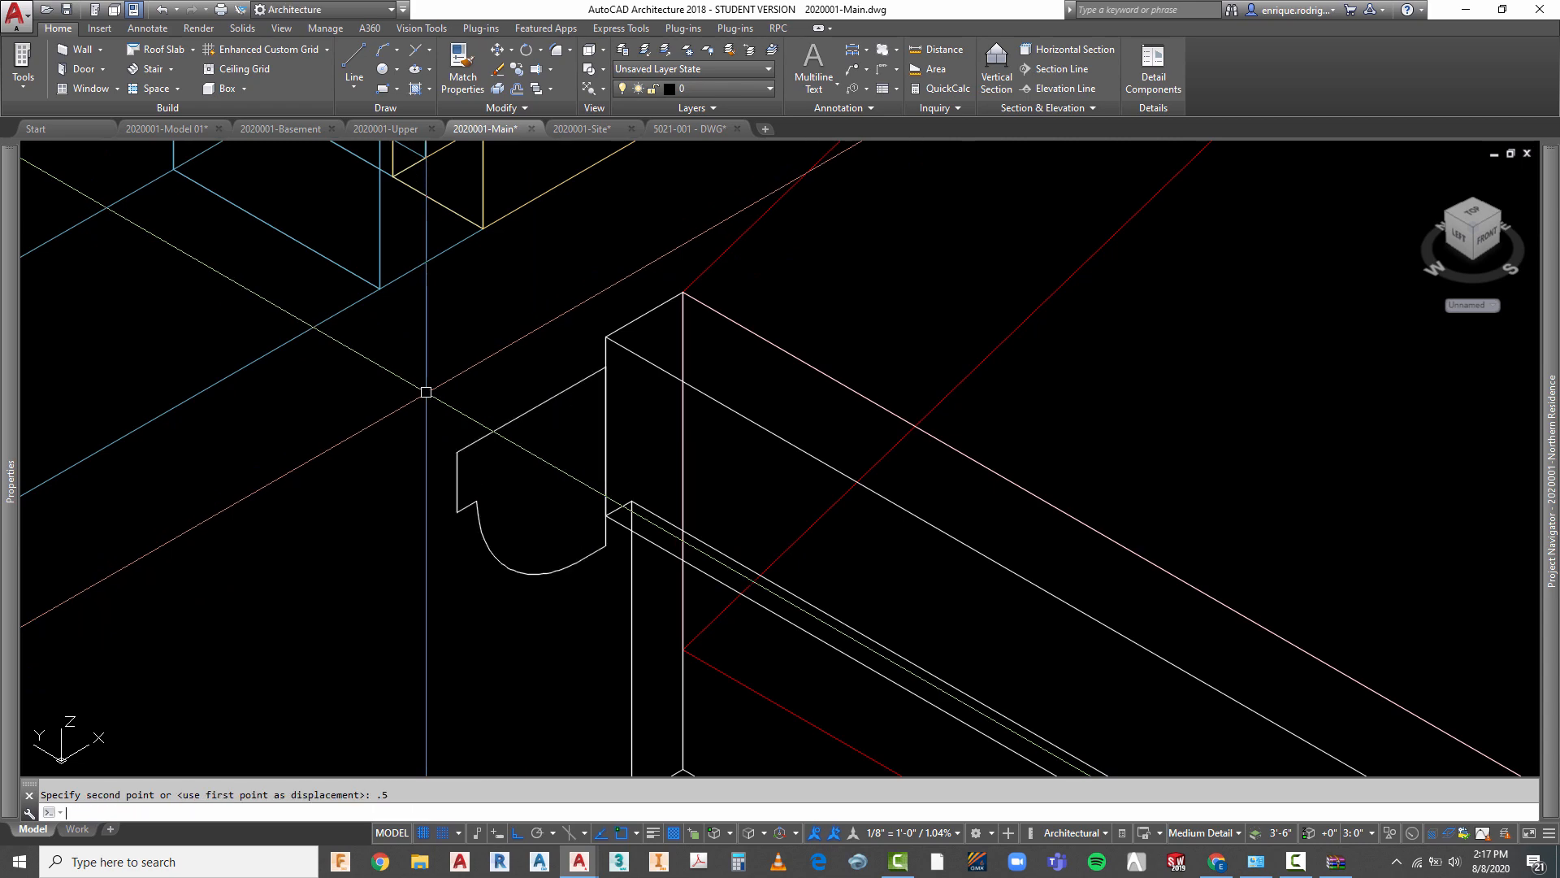
pyautogui.scroll(-3, 439, 378)
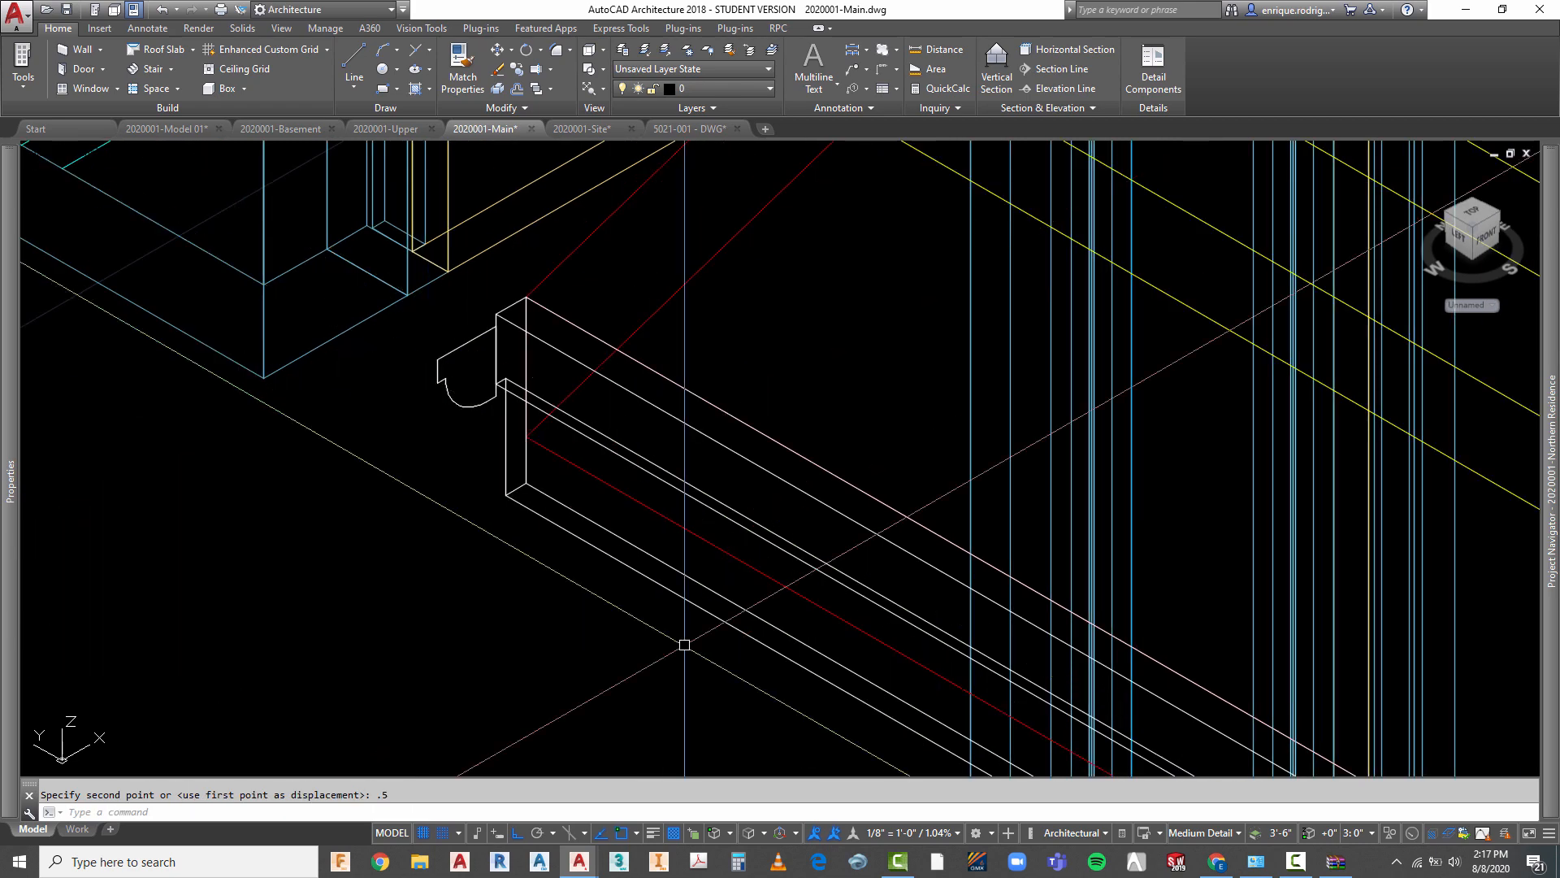
pyautogui.scroll(-4, 422, 459)
pyautogui.press('Escape')
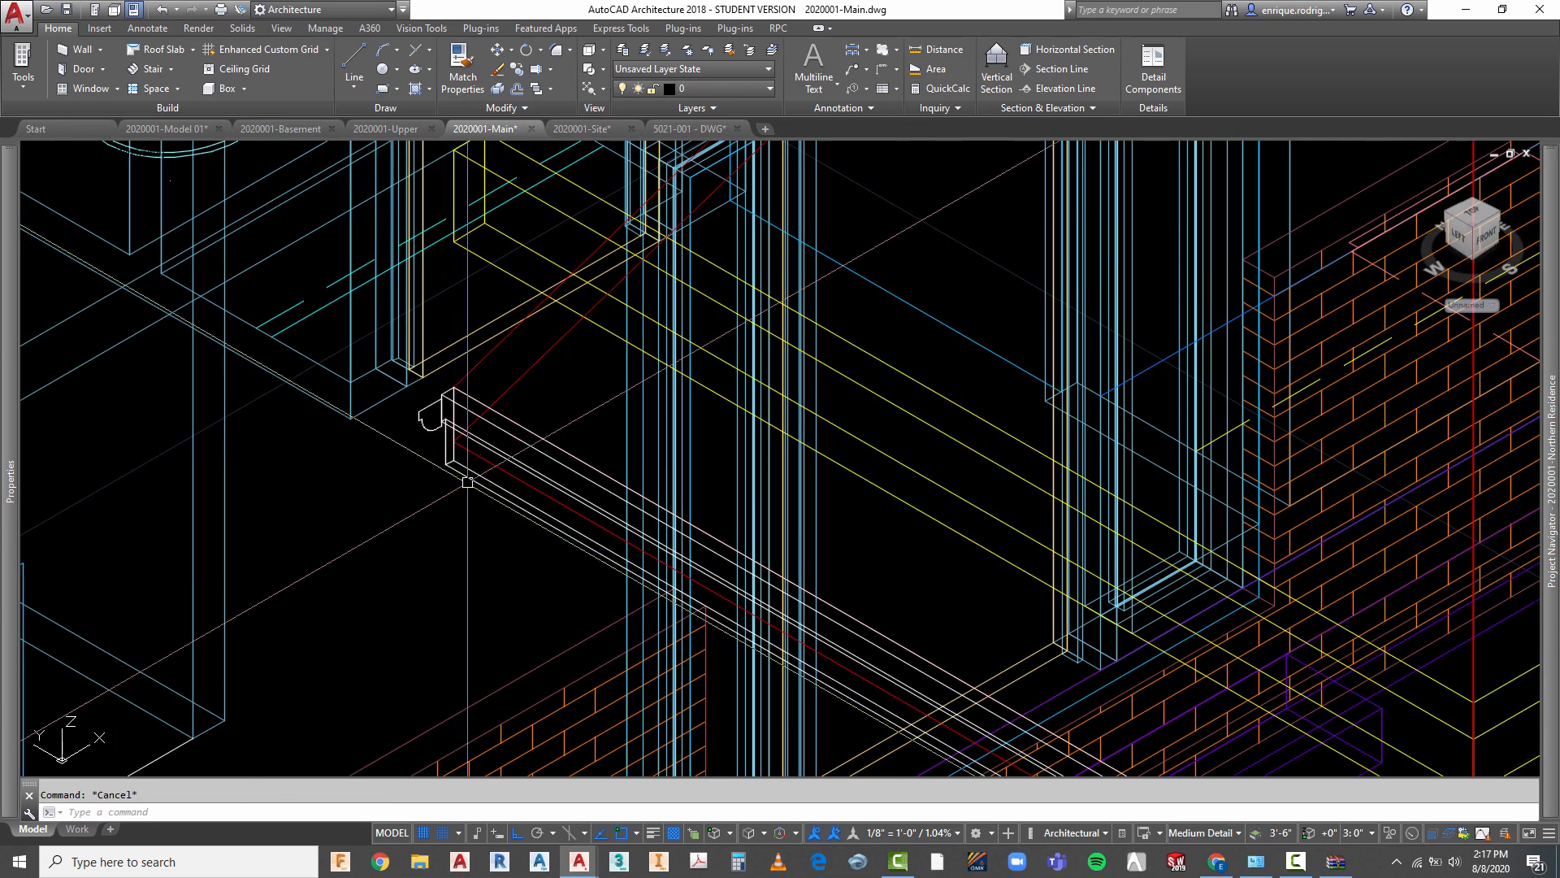
pyautogui.scroll(4, 475, 488)
pyautogui.scroll(-4, 389, 435)
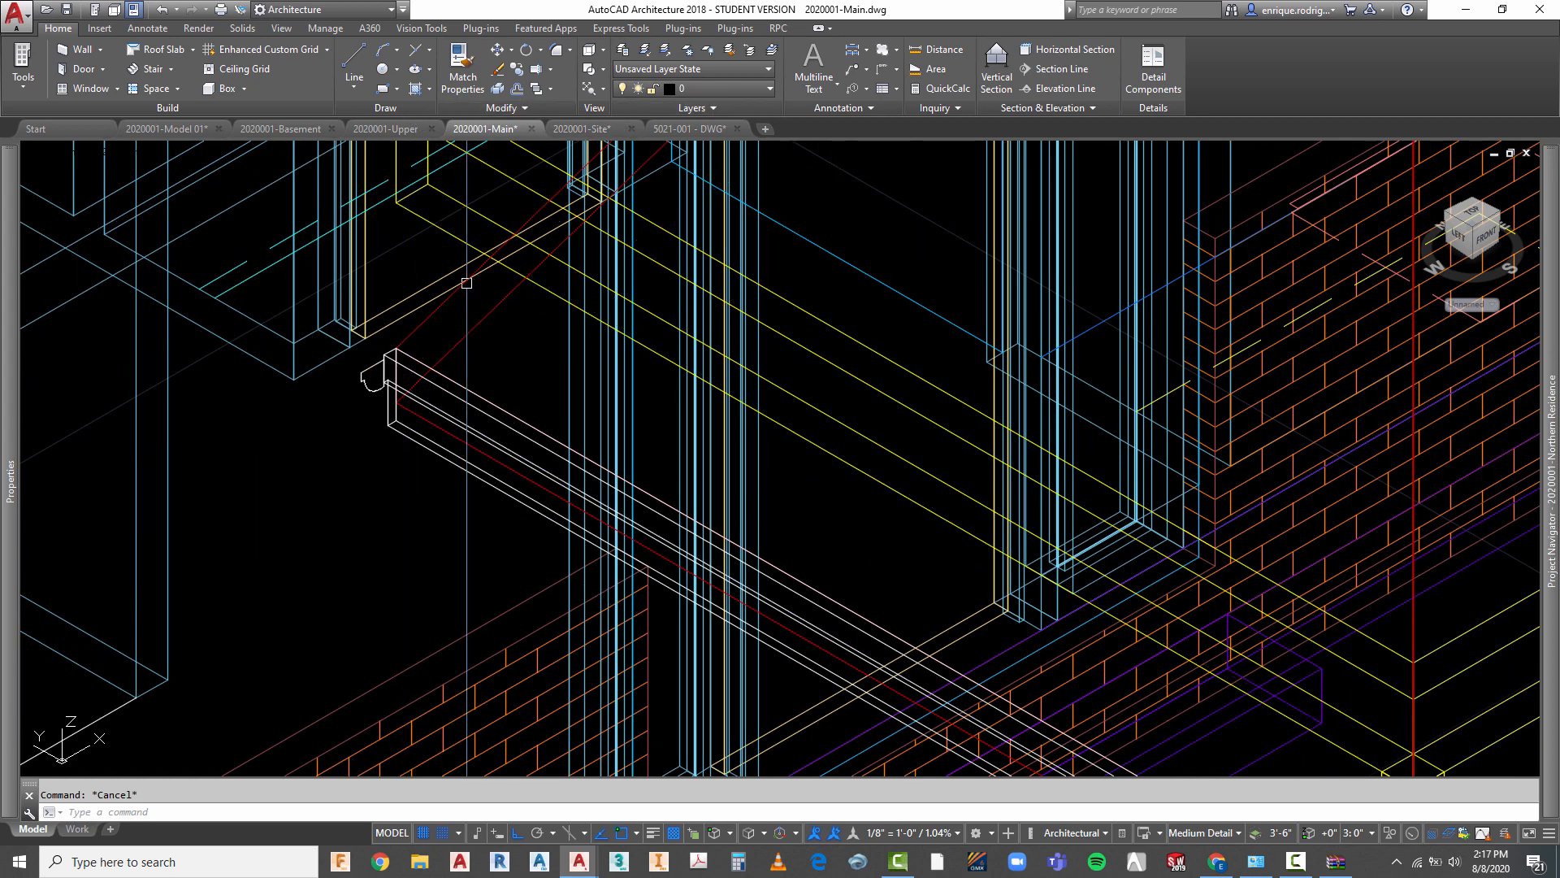
pyautogui.scroll(4, 389, 373)
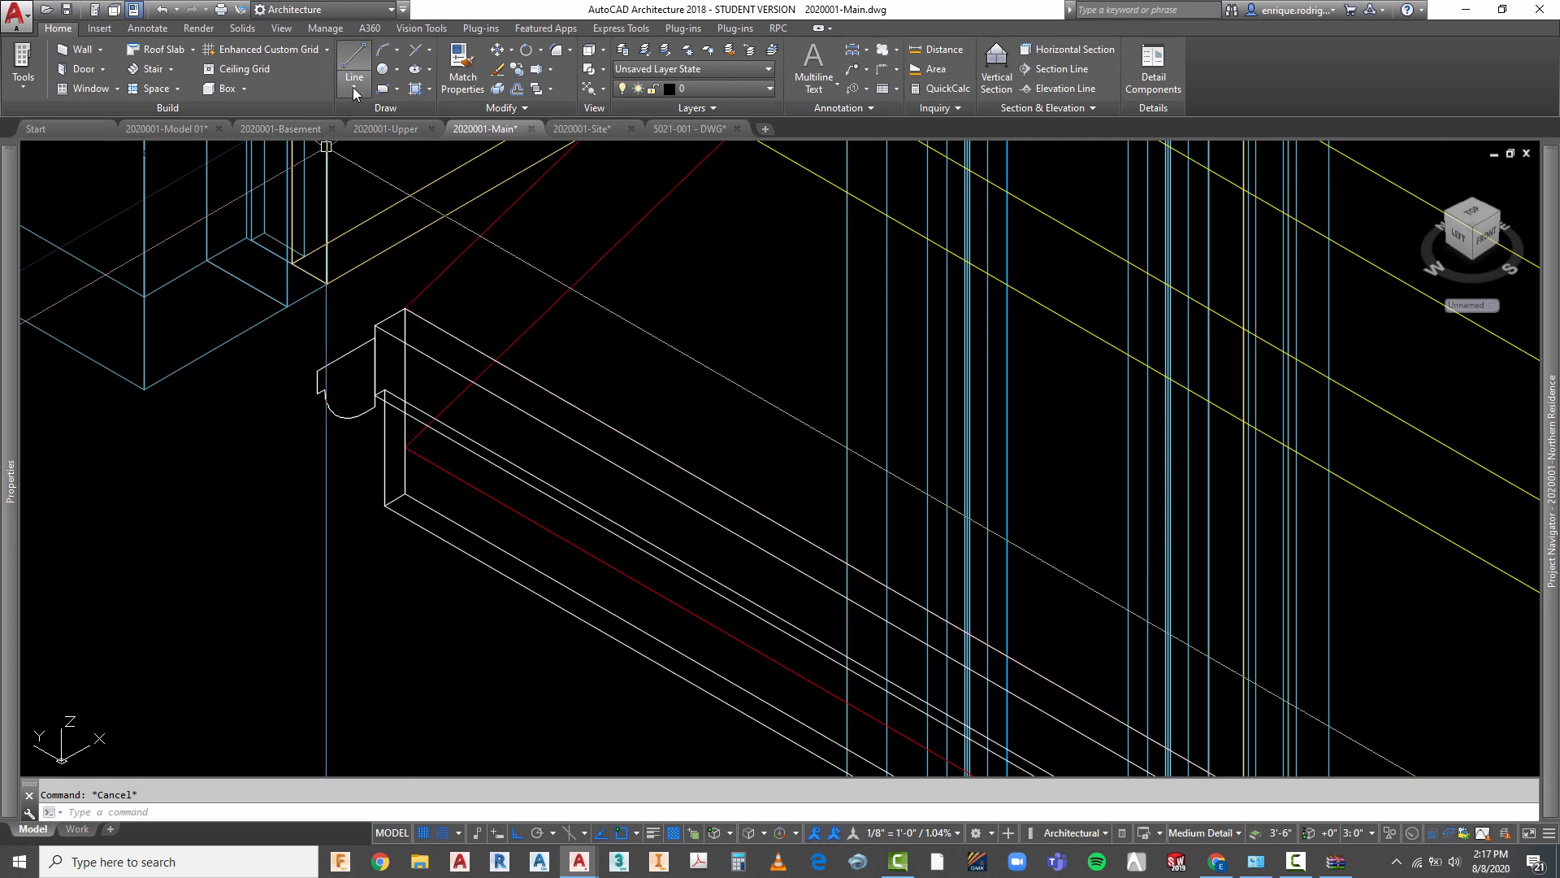
pyautogui.click(353, 89)
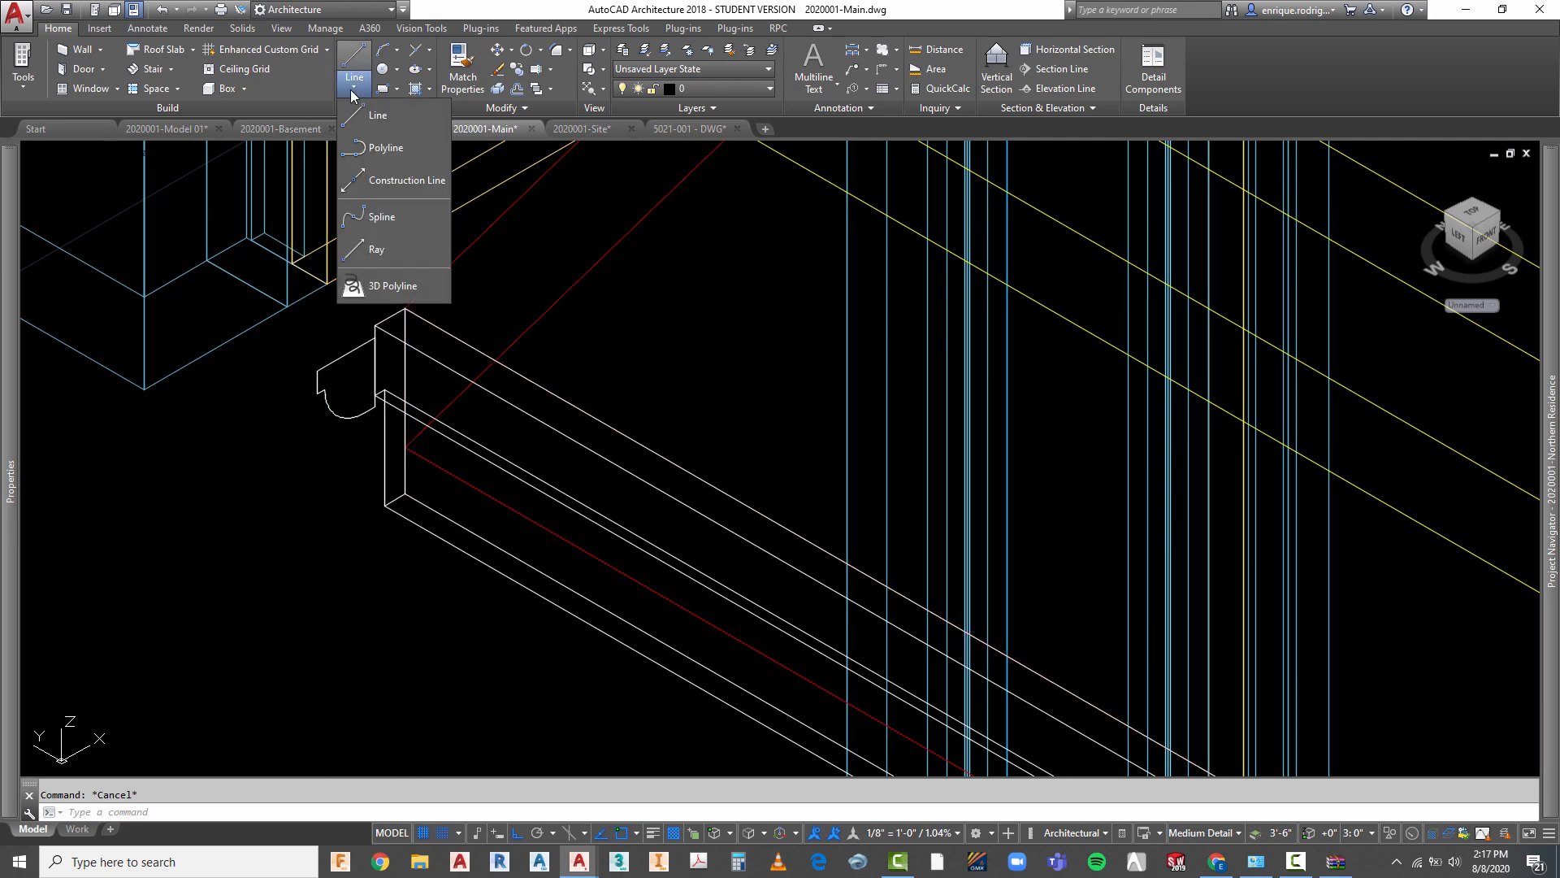
pyautogui.click(381, 149)
pyautogui.scroll(-5, 256, 326)
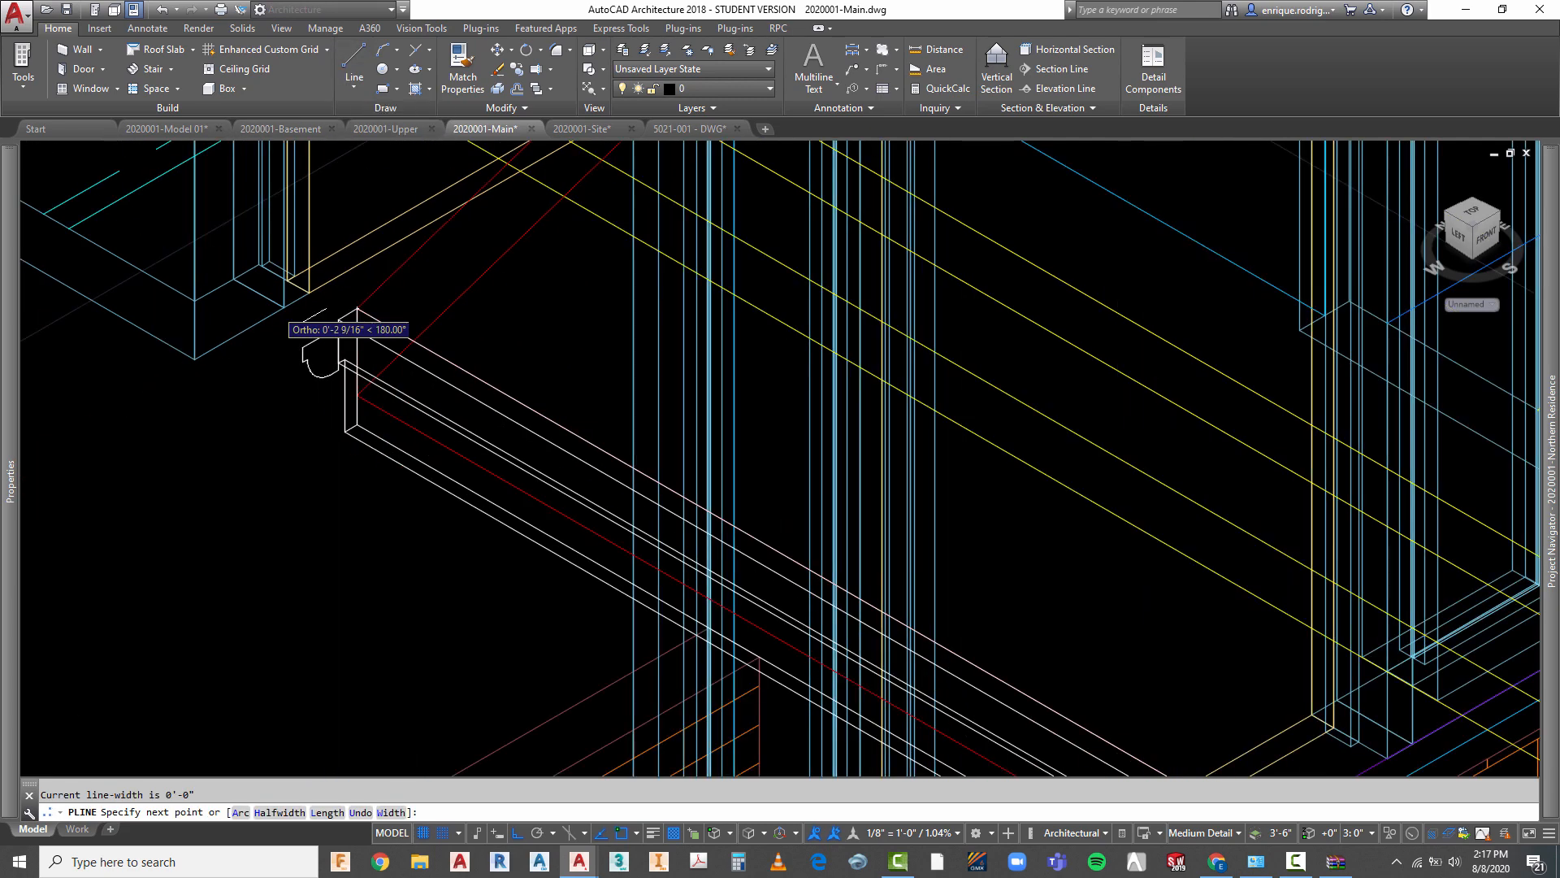
pyautogui.scroll(2, 945, 706)
pyautogui.scroll(2, 941, 650)
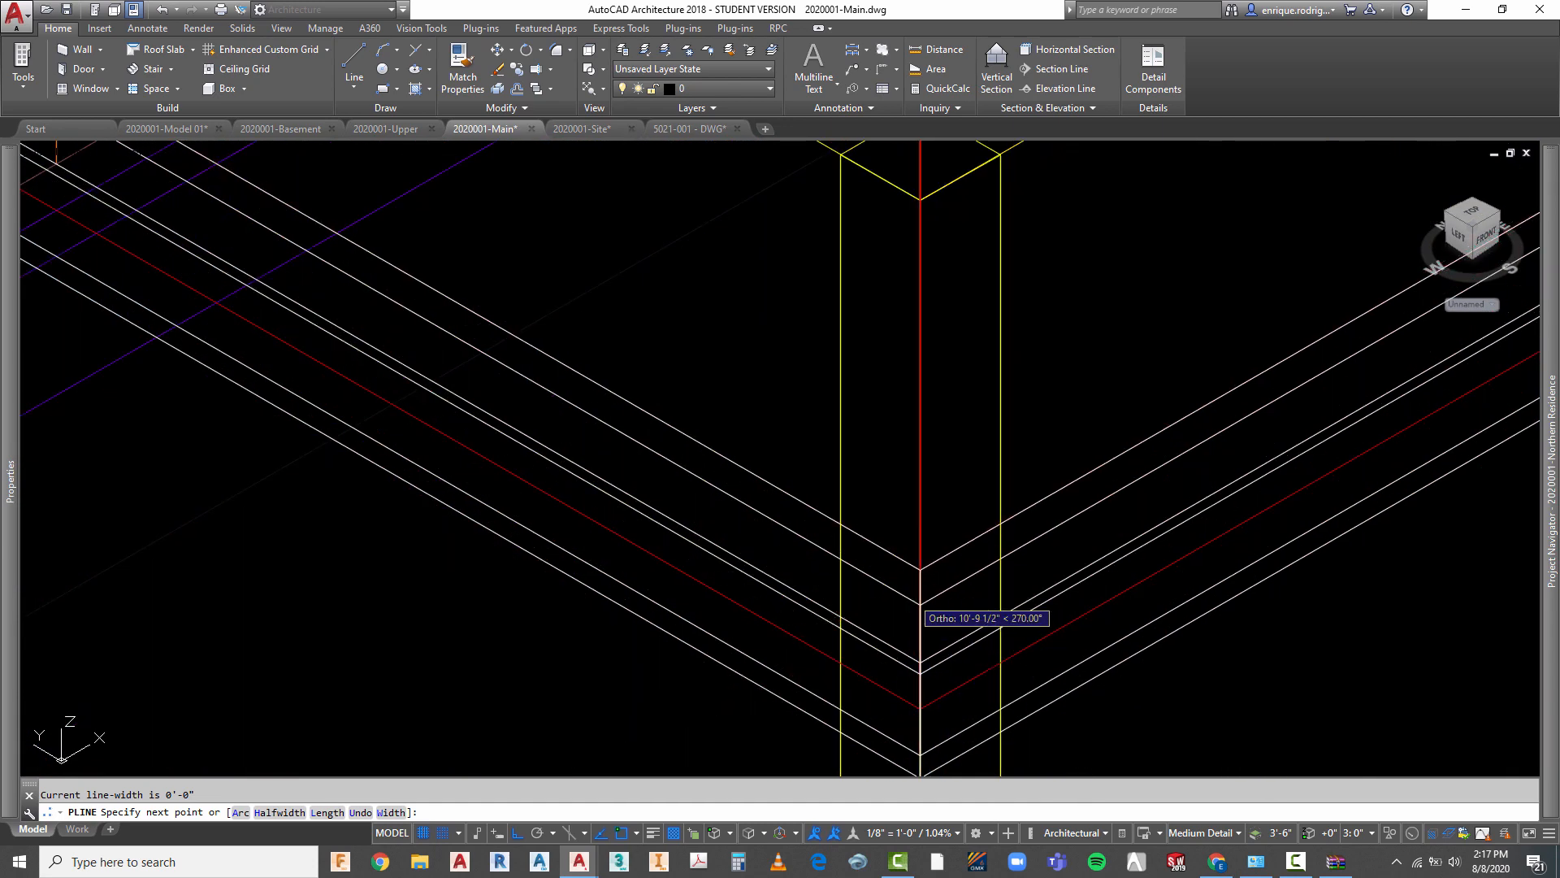
pyautogui.press('Escape')
pyautogui.scroll(-6, 848, 558)
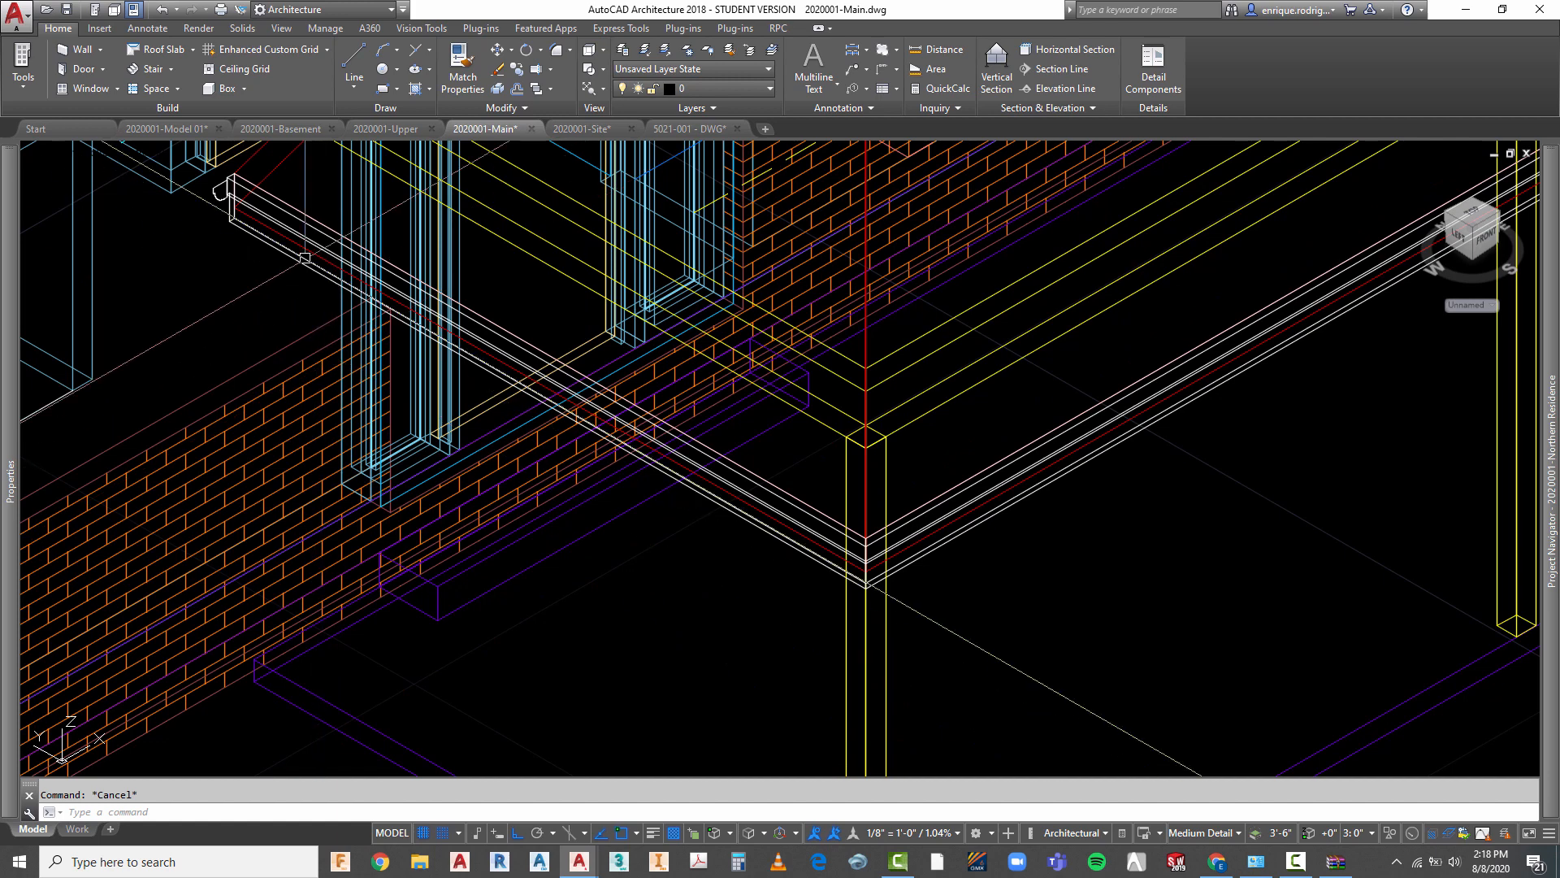
# - Hide the roof fascia object to expose the roof edge behind it beside the gutter profile
pyautogui.click(305, 259)
pyautogui.rightClick(233, 300)
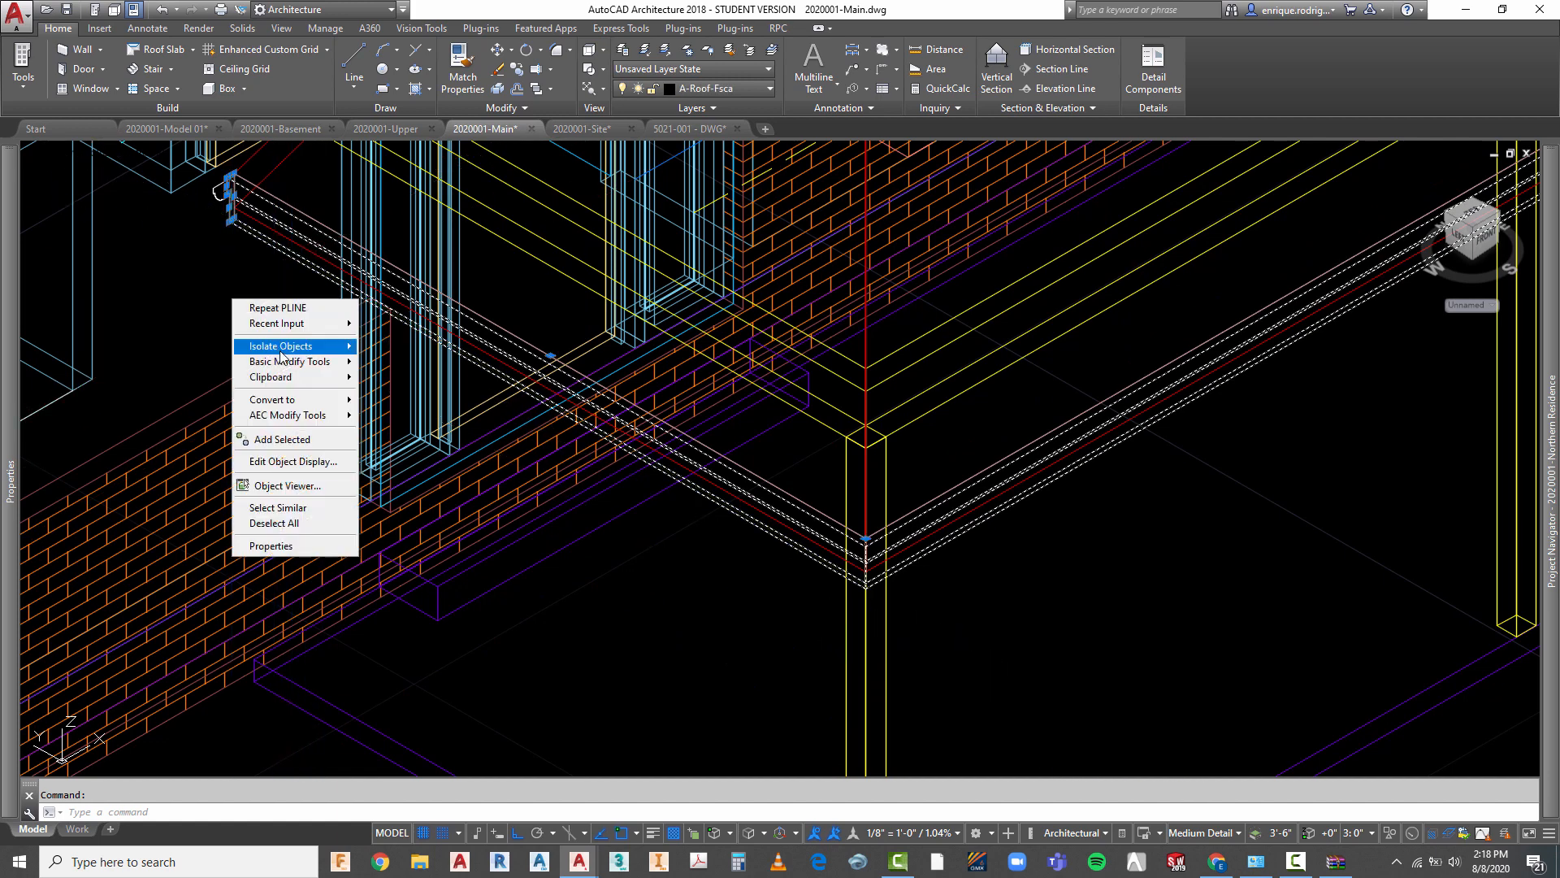
pyautogui.moveTo(292, 351)
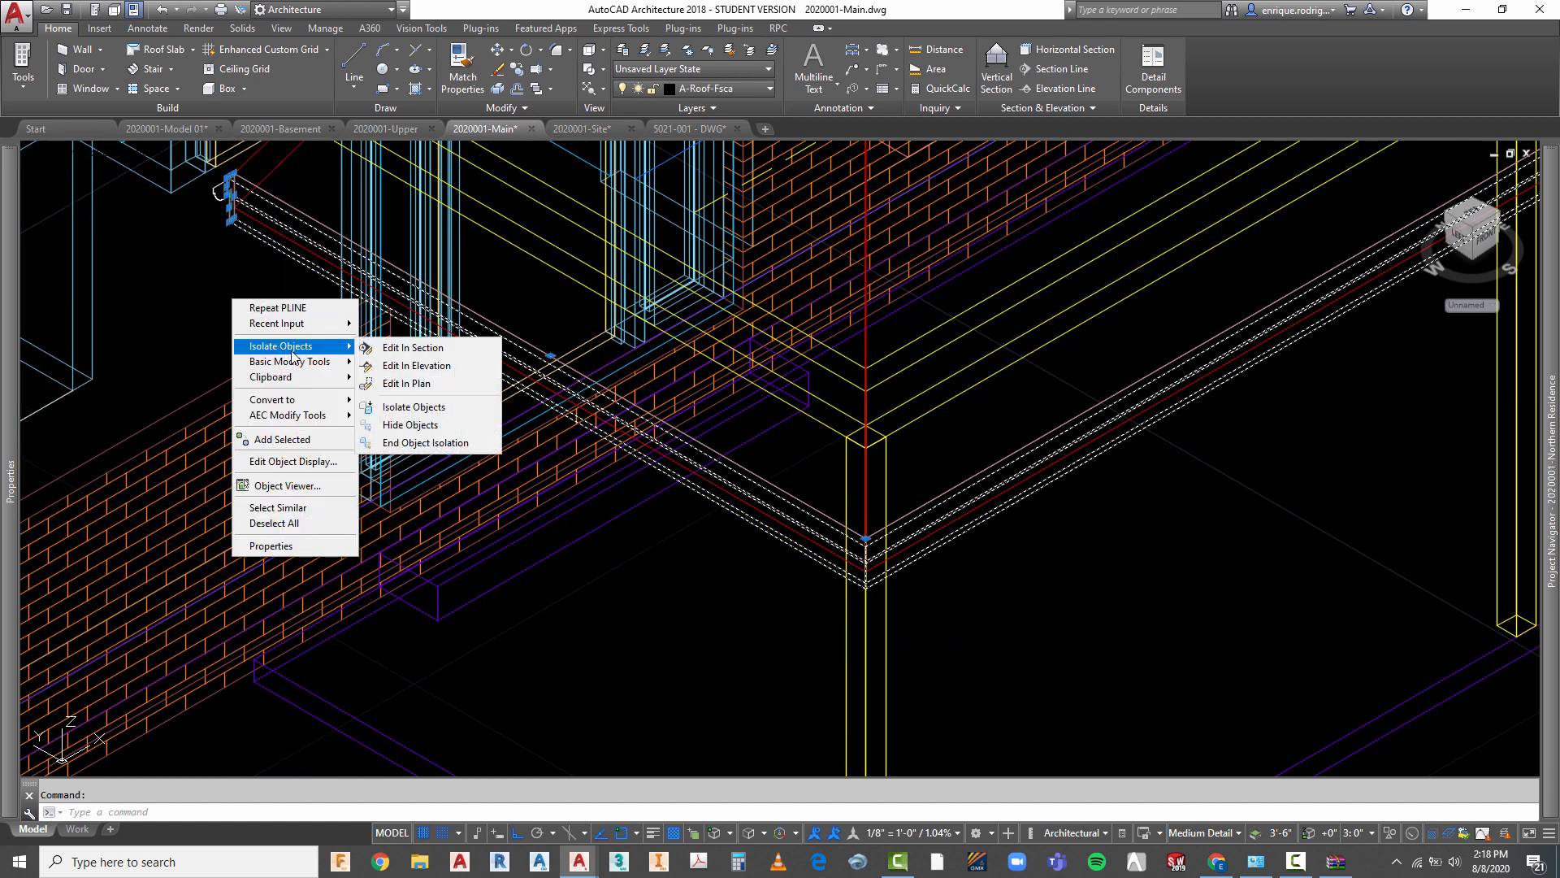
pyautogui.click(418, 425)
pyautogui.scroll(-4, 455, 430)
pyautogui.scroll(5, 504, 425)
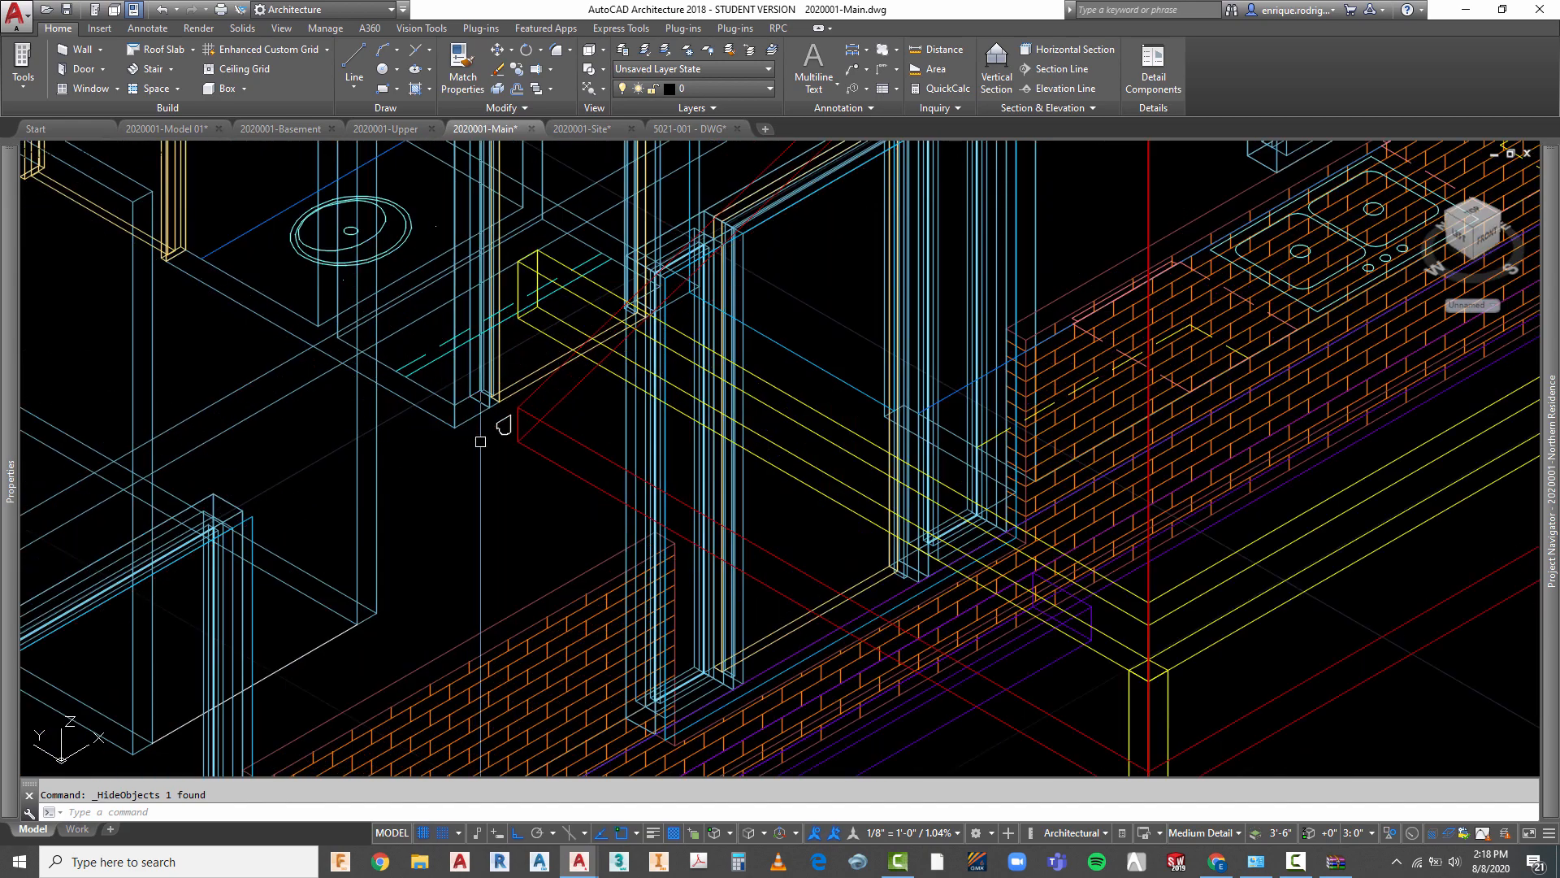
pyautogui.scroll(3, 480, 441)
pyautogui.click(532, 411)
pyautogui.moveTo(530, 409)
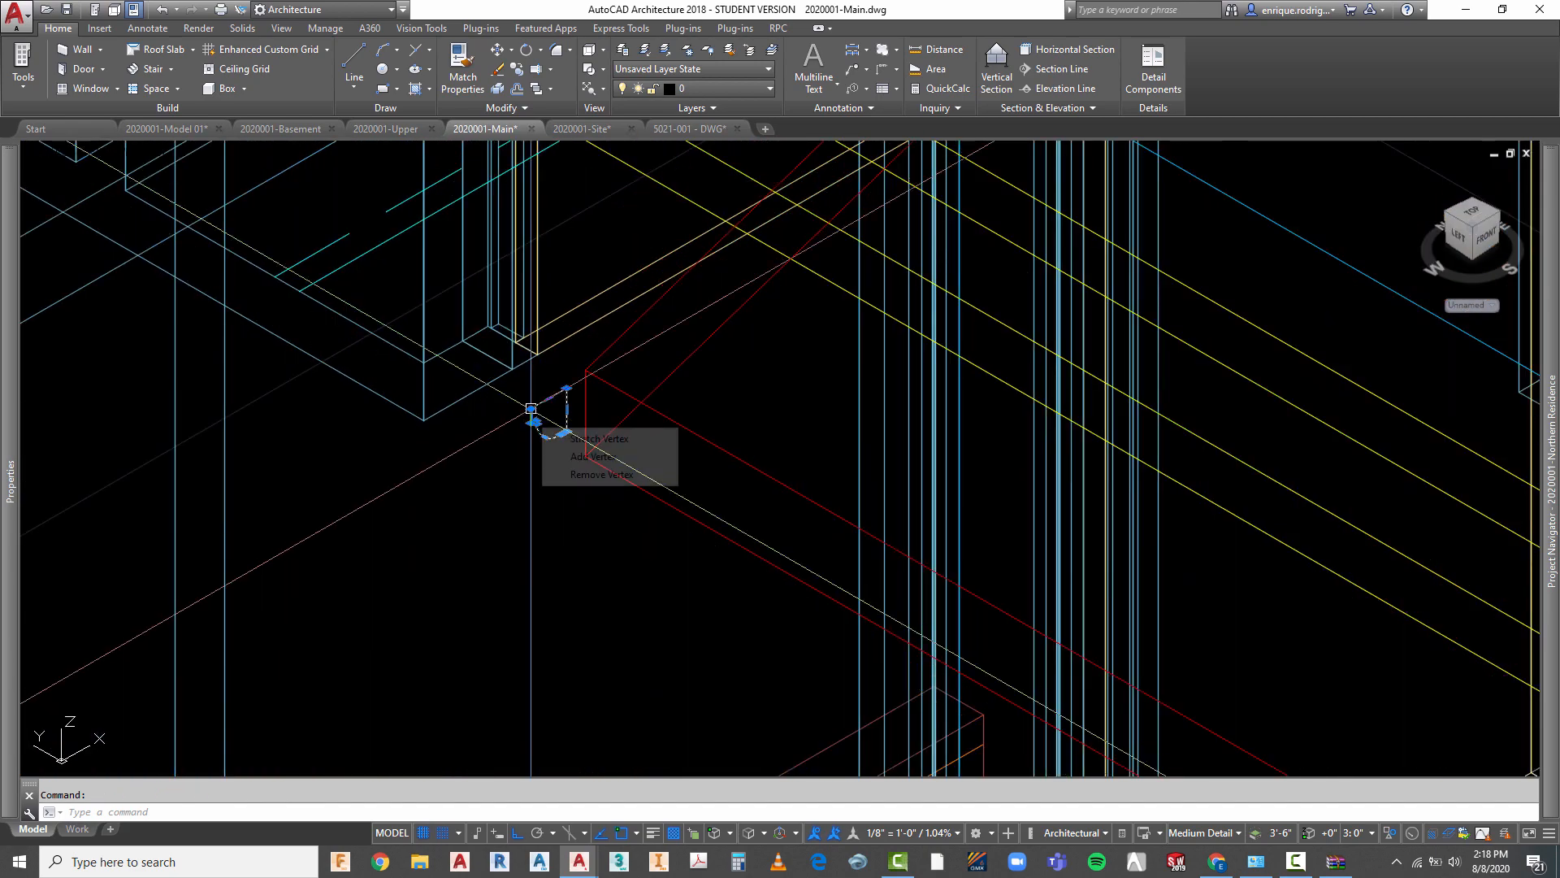
pyautogui.press('Escape')
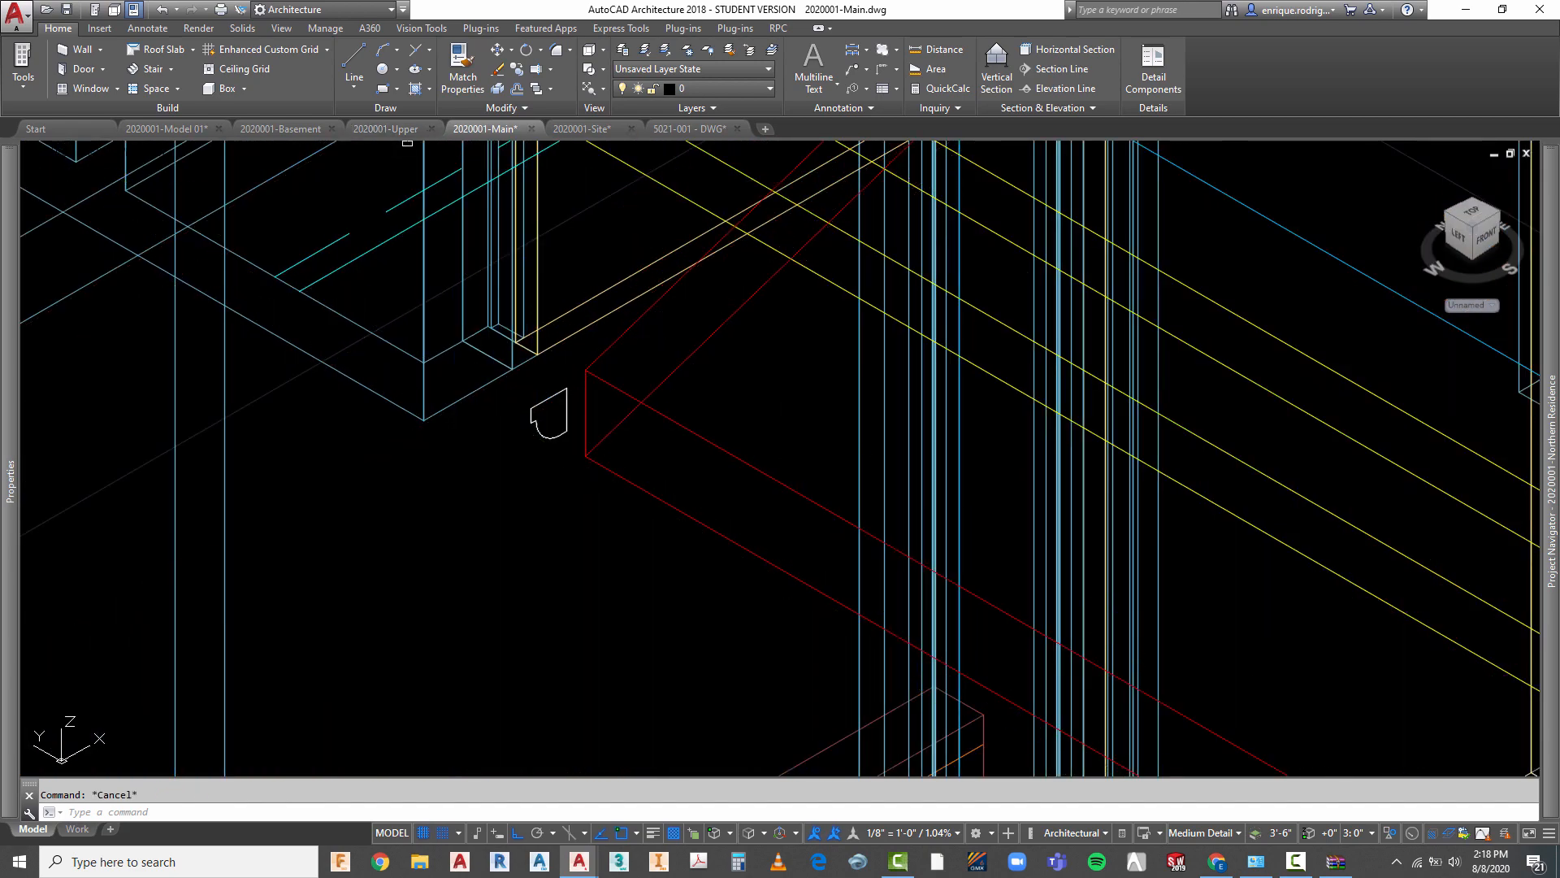
# - Start a polyline gutter path at the roof edge's end beside the gutter profile, running through the porch corner to the front garage corner
pyautogui.click(354, 91)
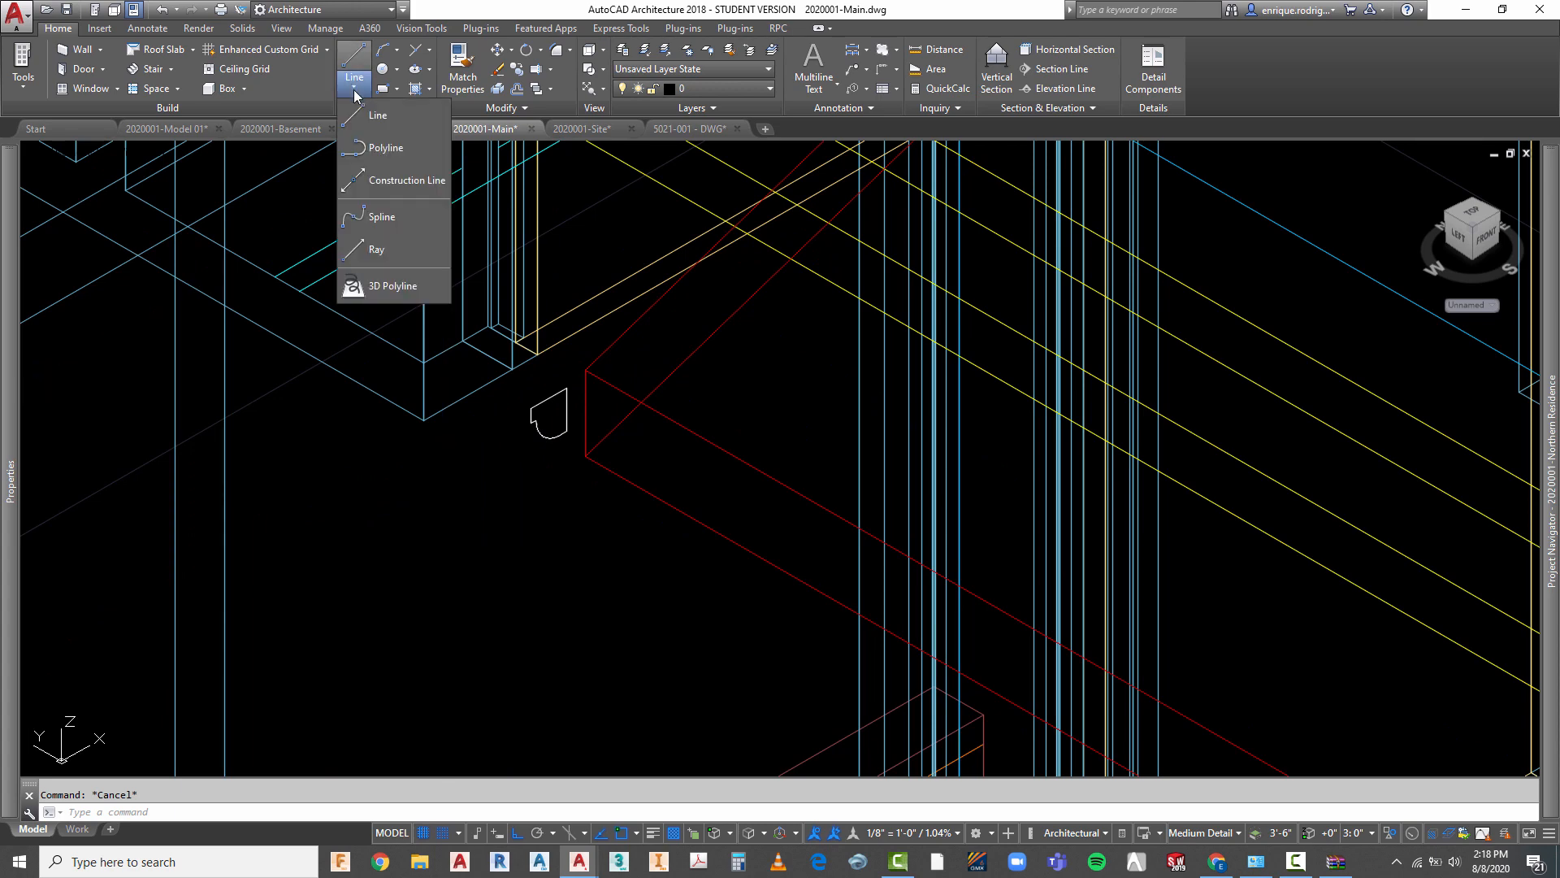
pyautogui.click(377, 149)
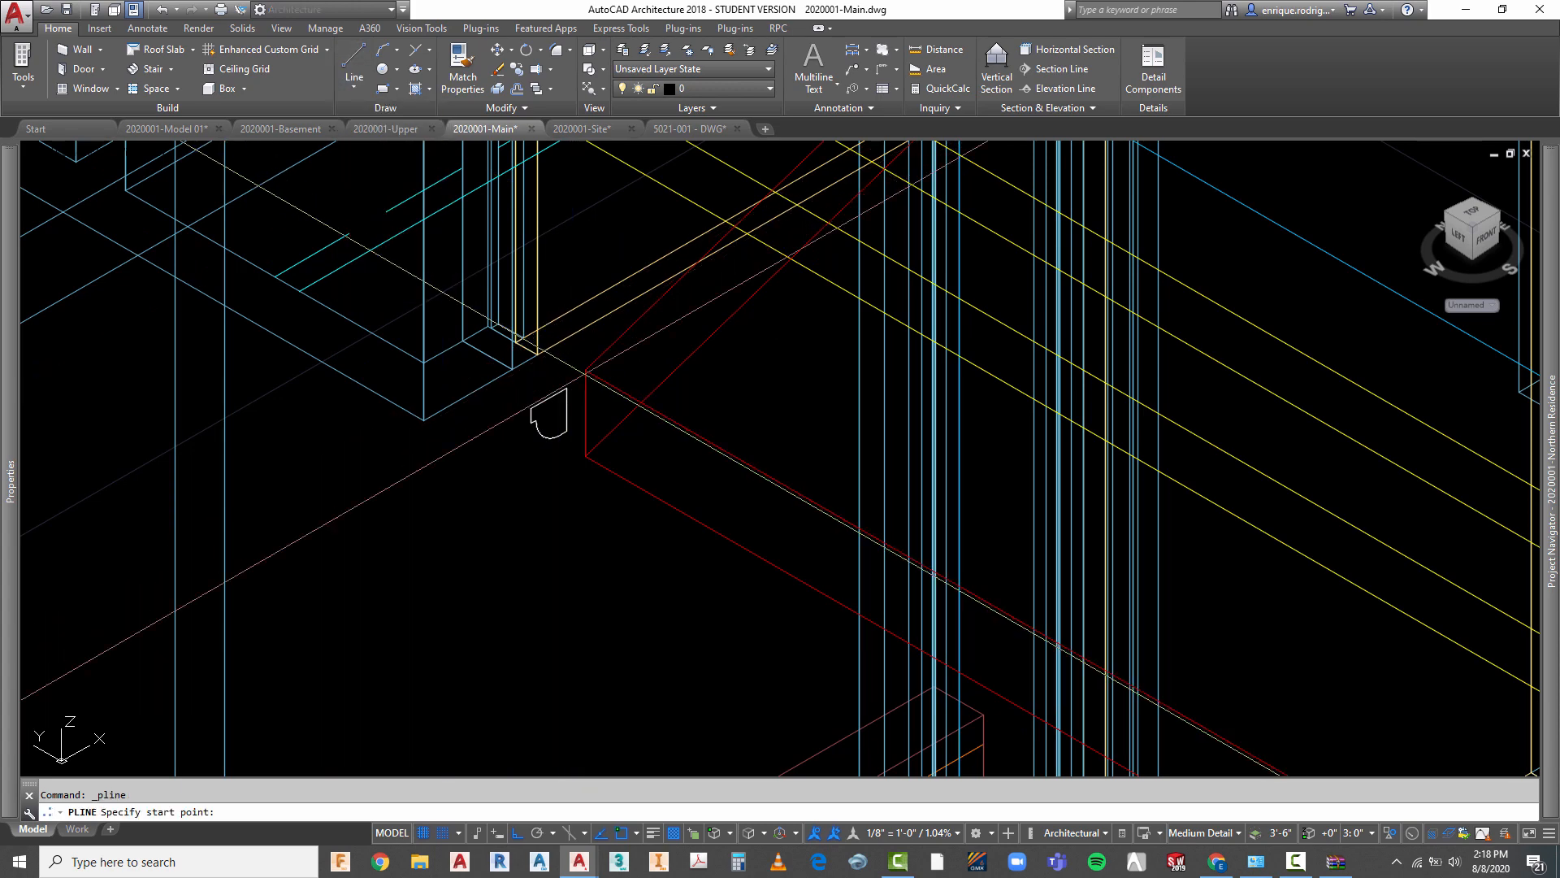
pyautogui.click(585, 373)
pyautogui.scroll(-3, 524, 419)
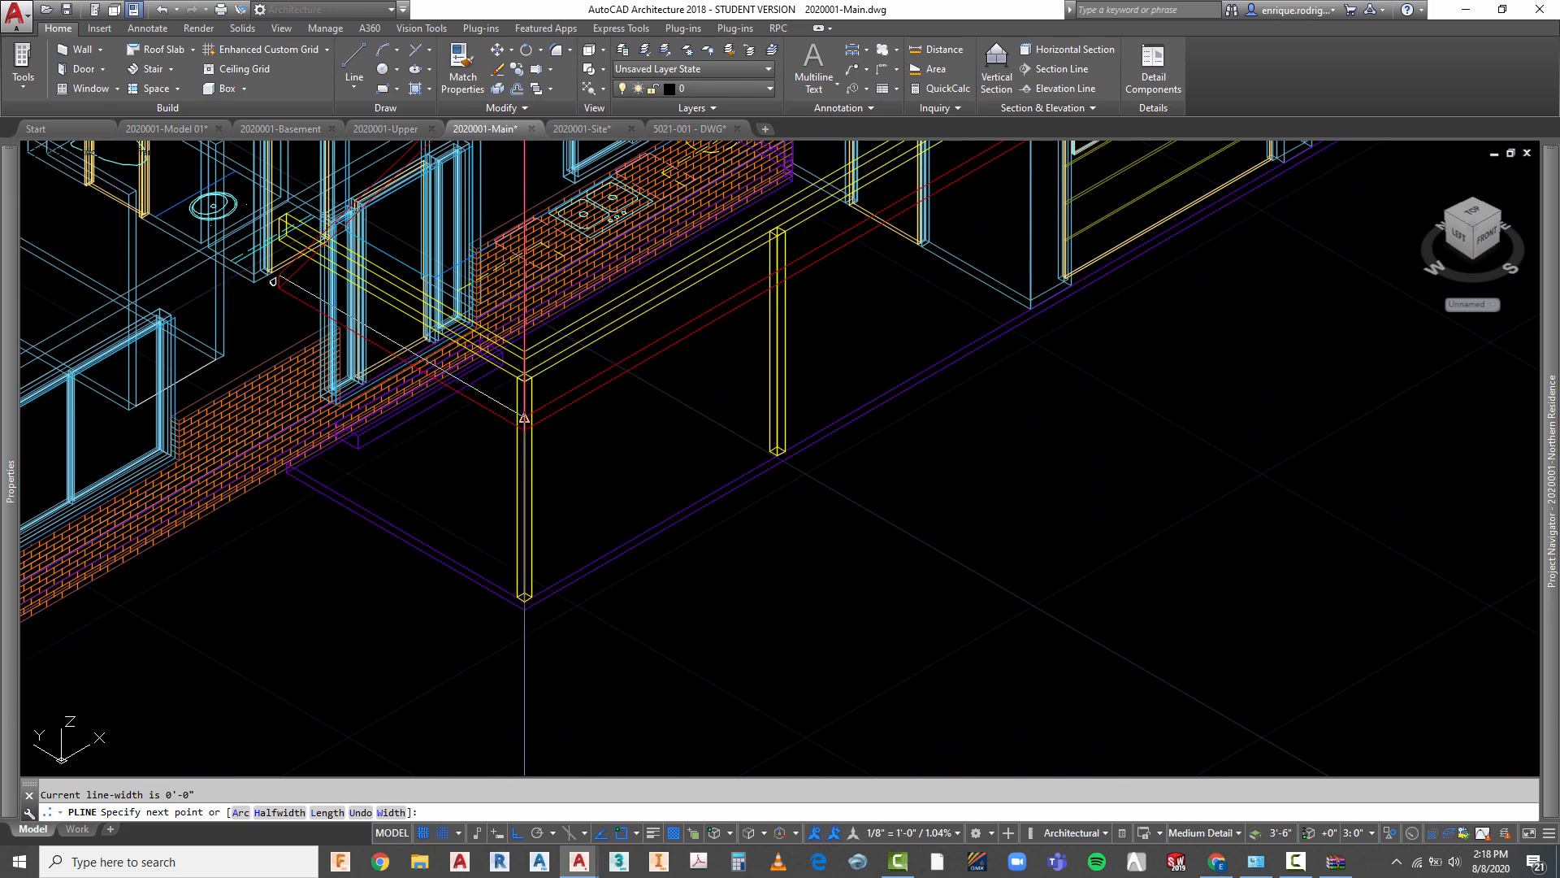
pyautogui.scroll(9, 524, 418)
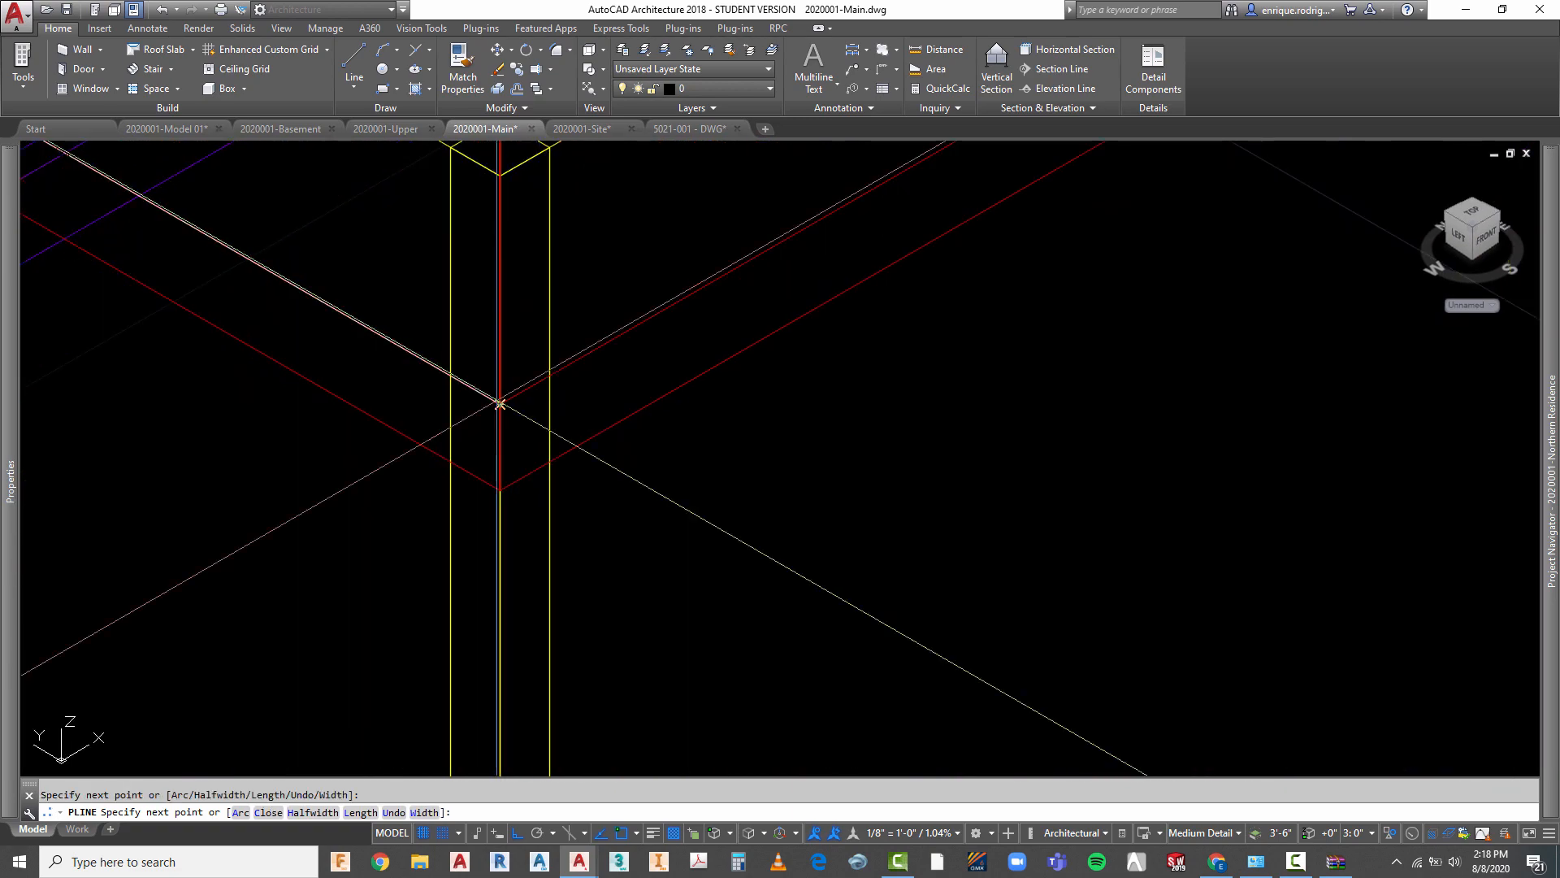
pyautogui.scroll(-6, 500, 404)
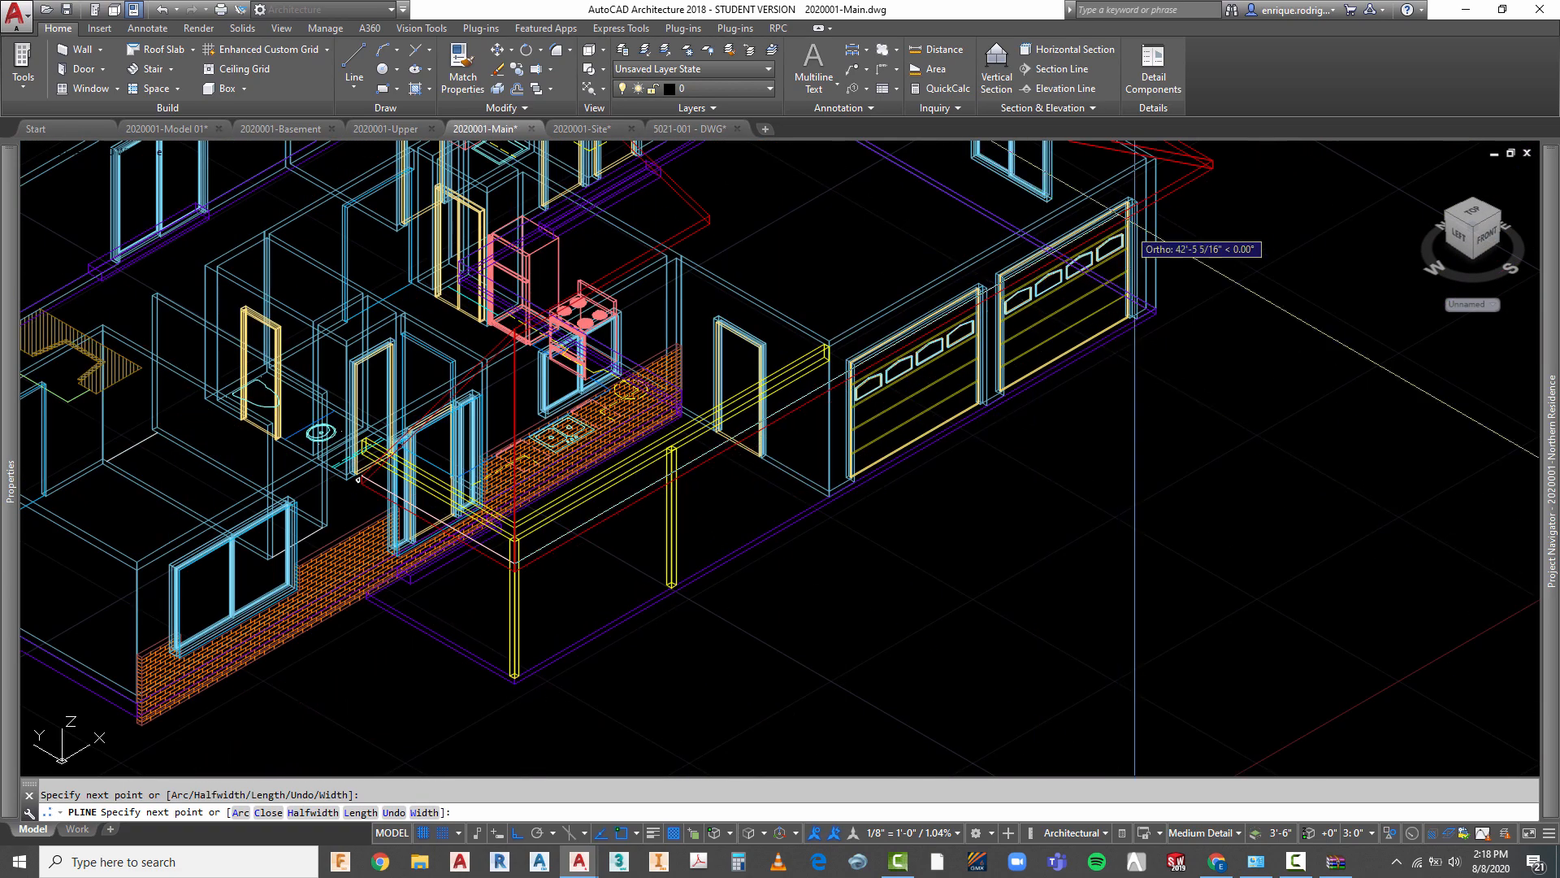
pyautogui.scroll(8, 1219, 158)
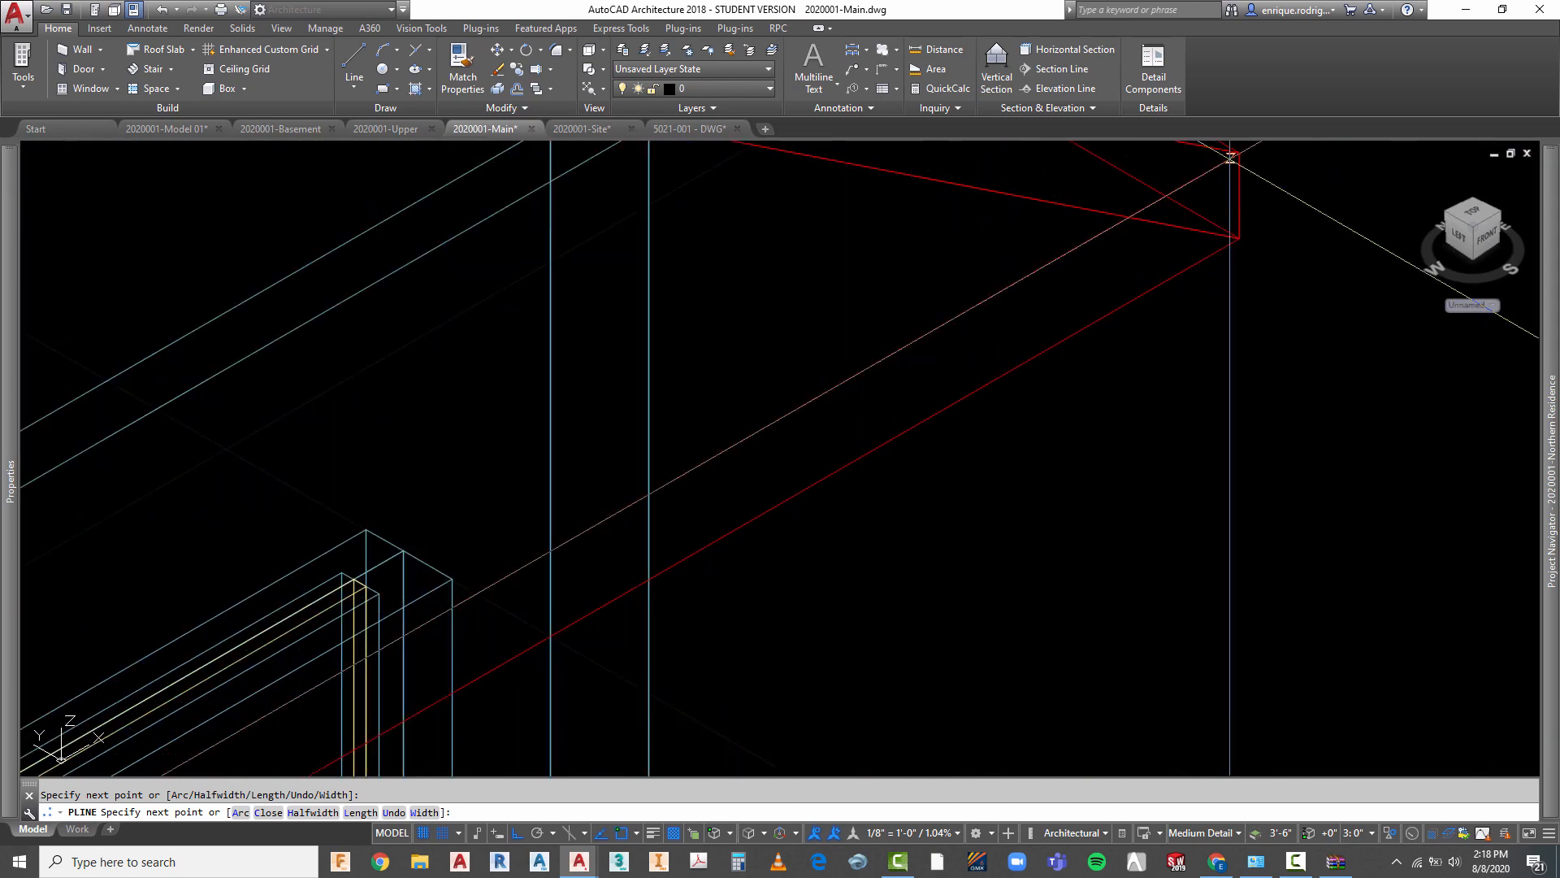
# - Continue the polyline path around the rear garage corner to the end of the back roof edge and finish it
pyautogui.scroll(-8, 1236, 350)
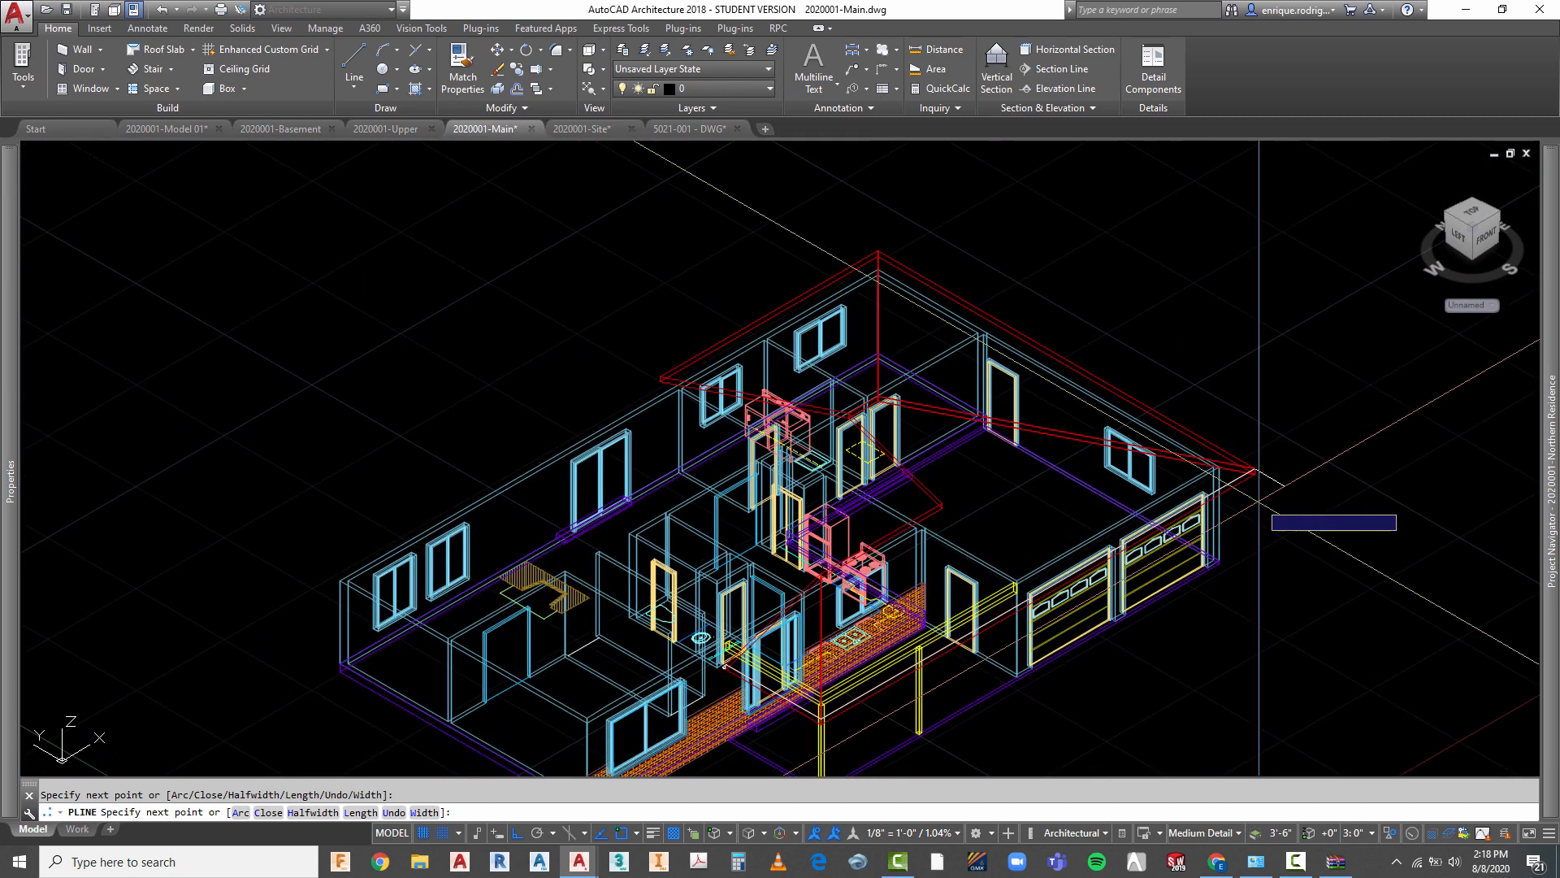
pyautogui.scroll(7, 900, 254)
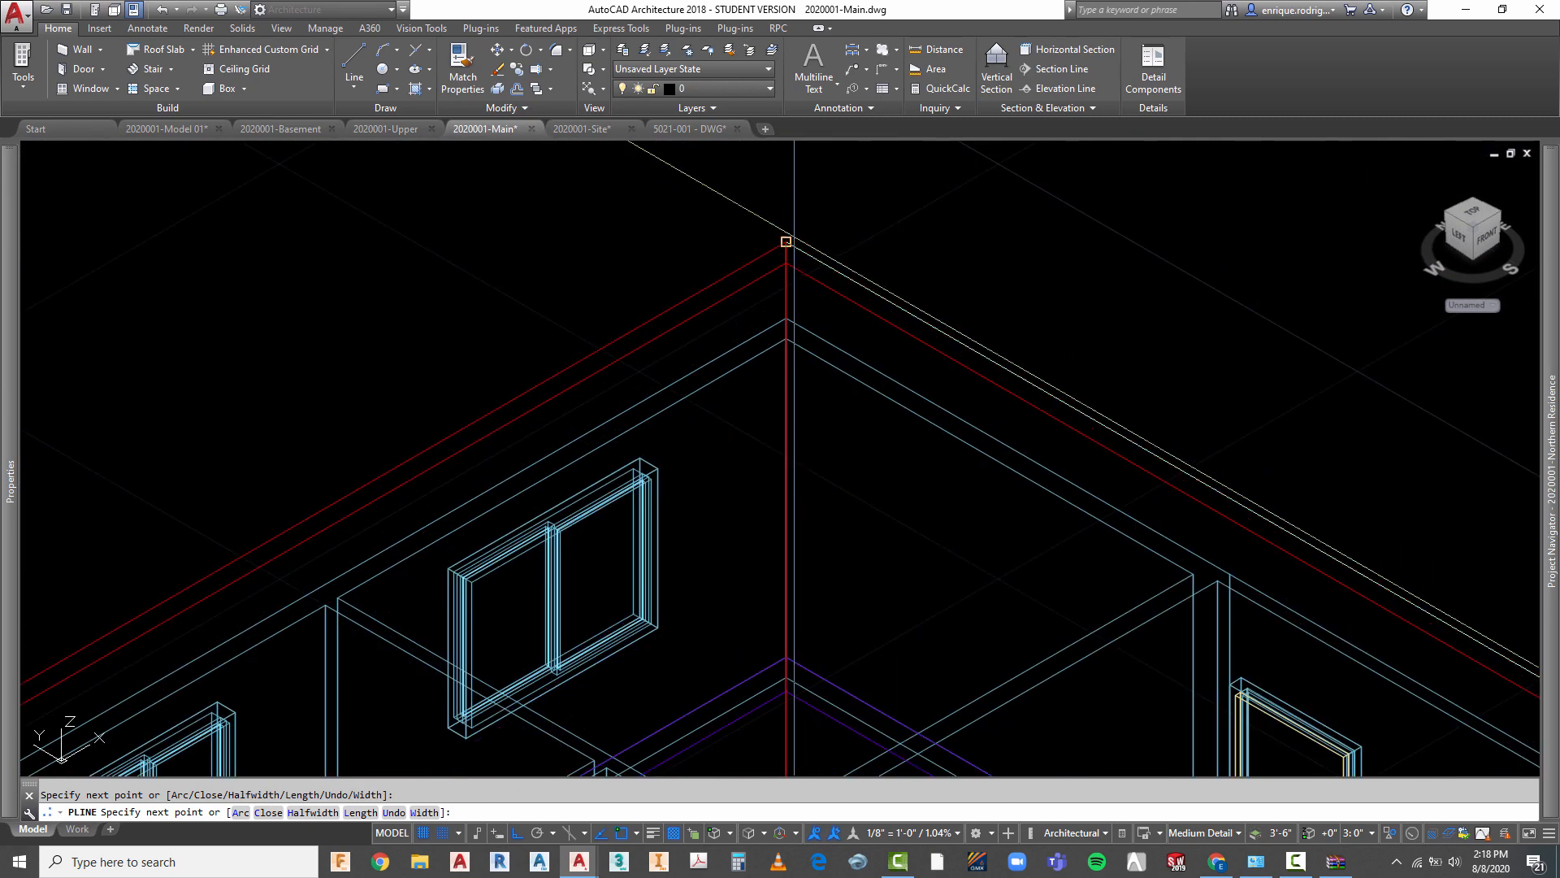
pyautogui.click(785, 242)
pyautogui.scroll(-8, 998, 210)
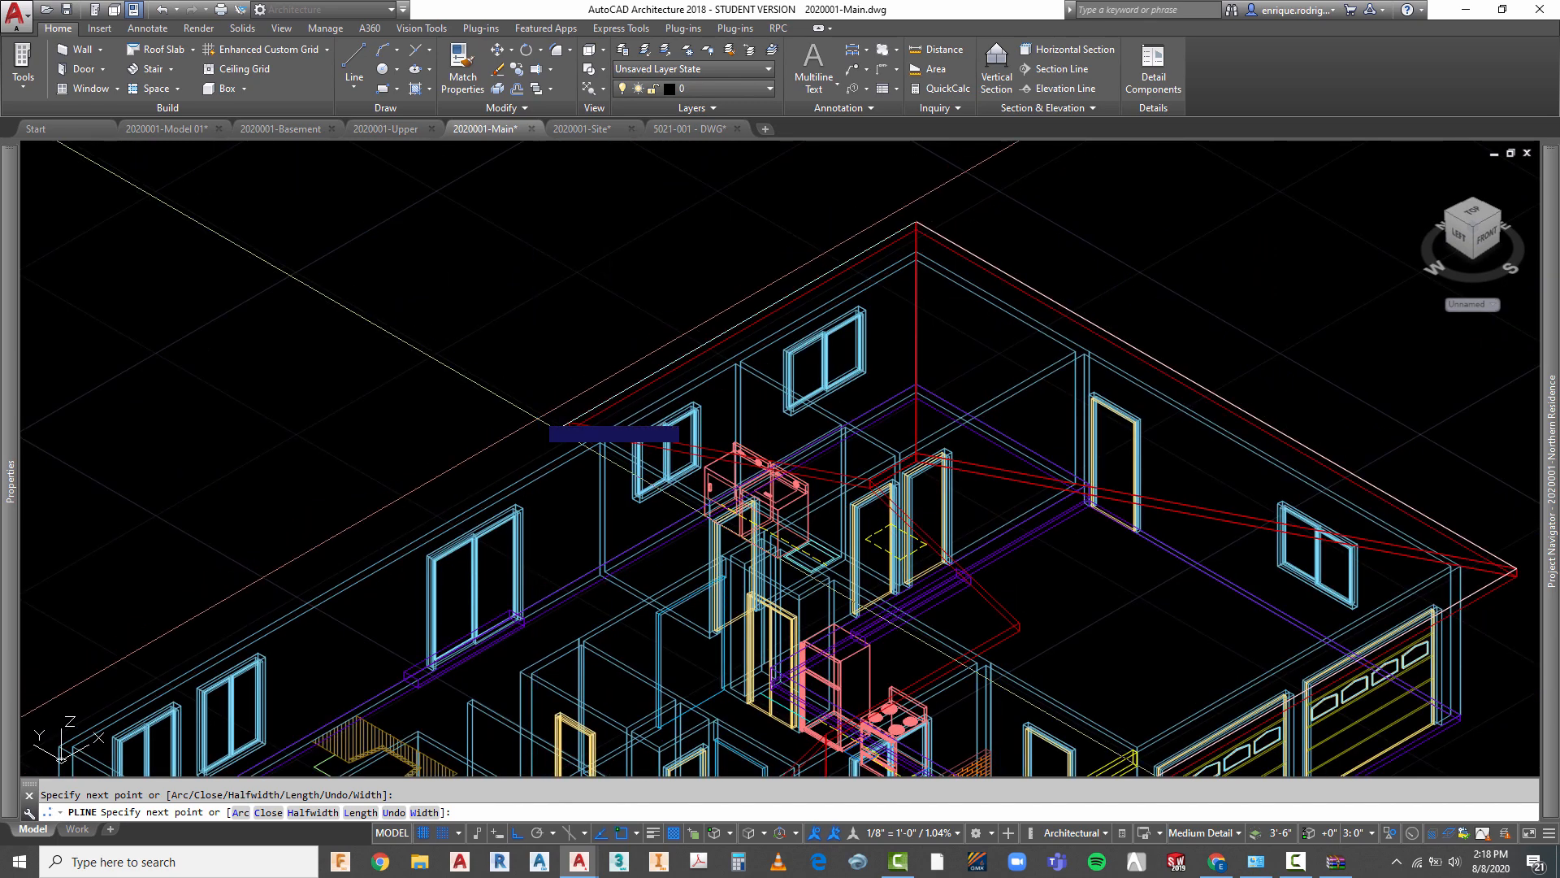
pyautogui.scroll(8, 693, 398)
pyautogui.click(712, 387)
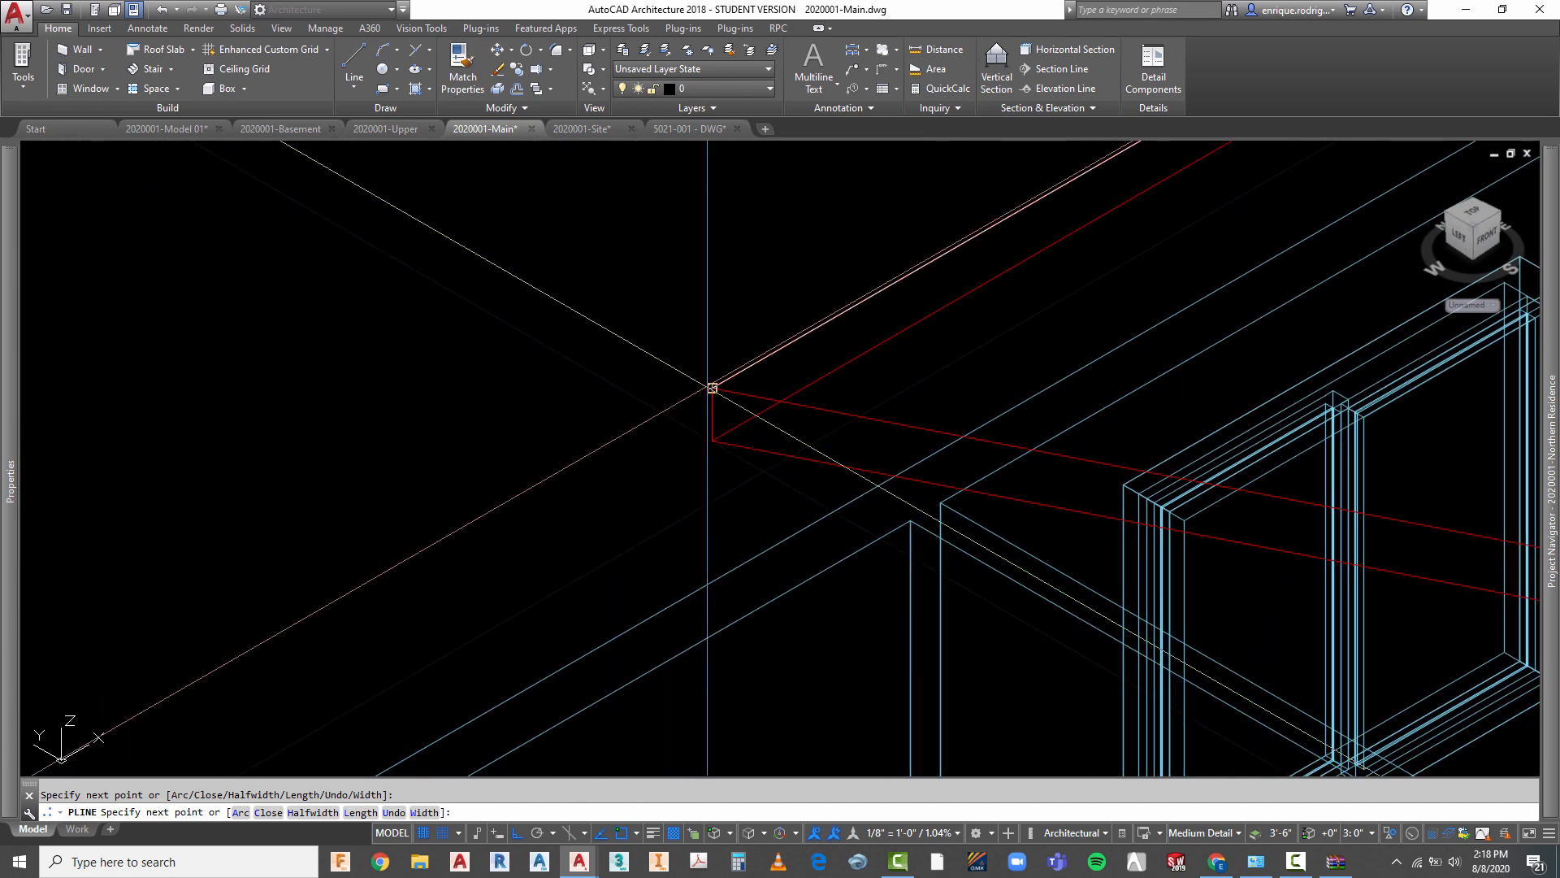
pyautogui.scroll(-6, 643, 488)
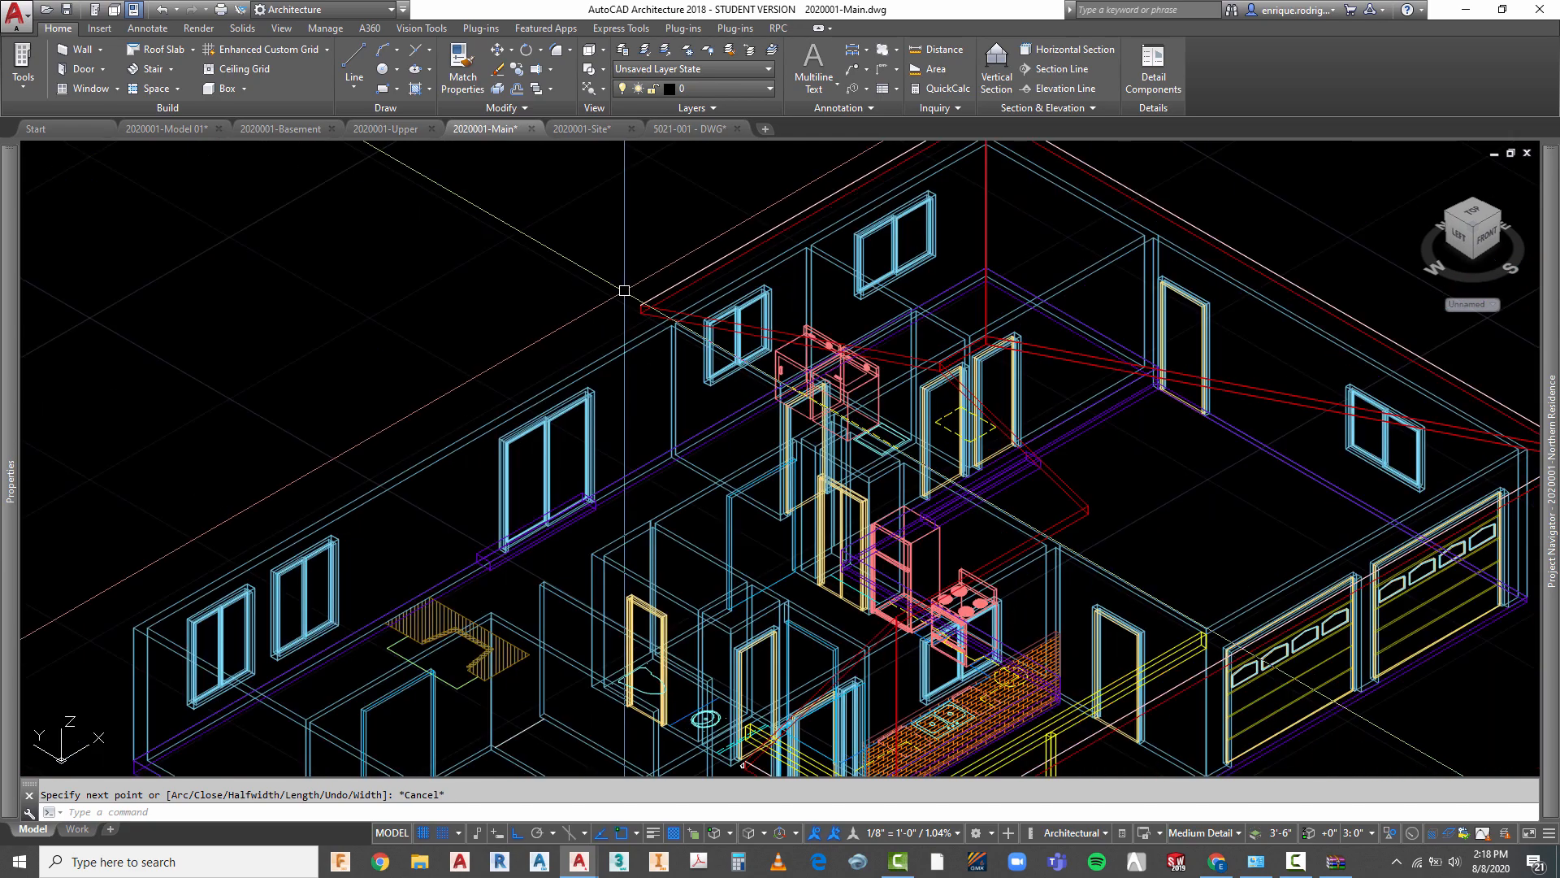
pyautogui.press('Escape')
# - Copy the gutter profile to the clipboard with a base point
pyautogui.scroll(-3, 648, 252)
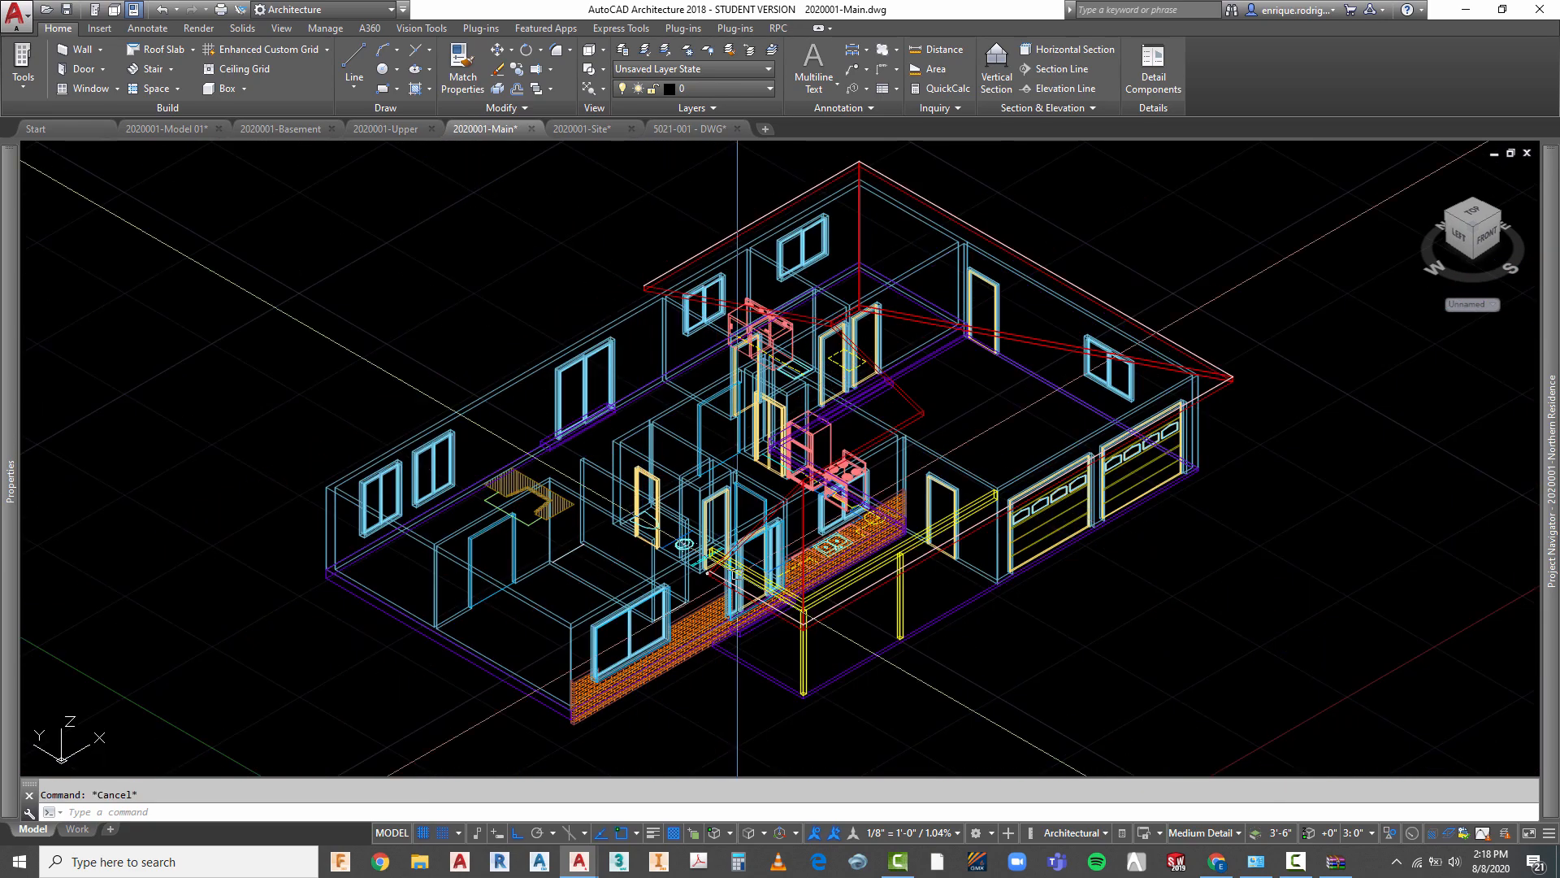
pyautogui.scroll(8, 693, 617)
pyautogui.scroll(2, 693, 617)
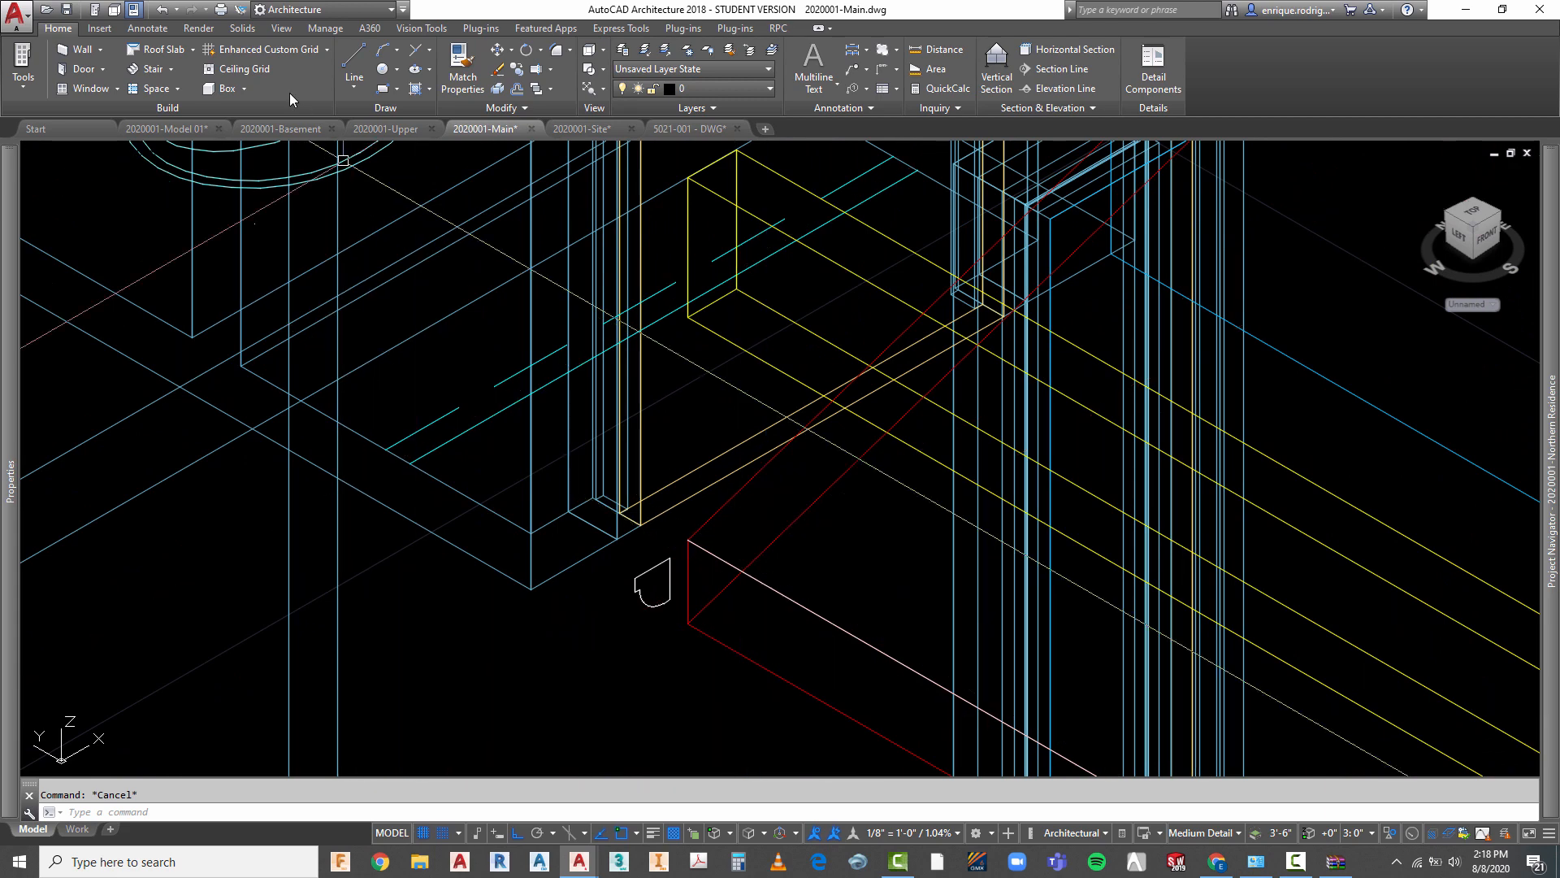
pyautogui.click(243, 28)
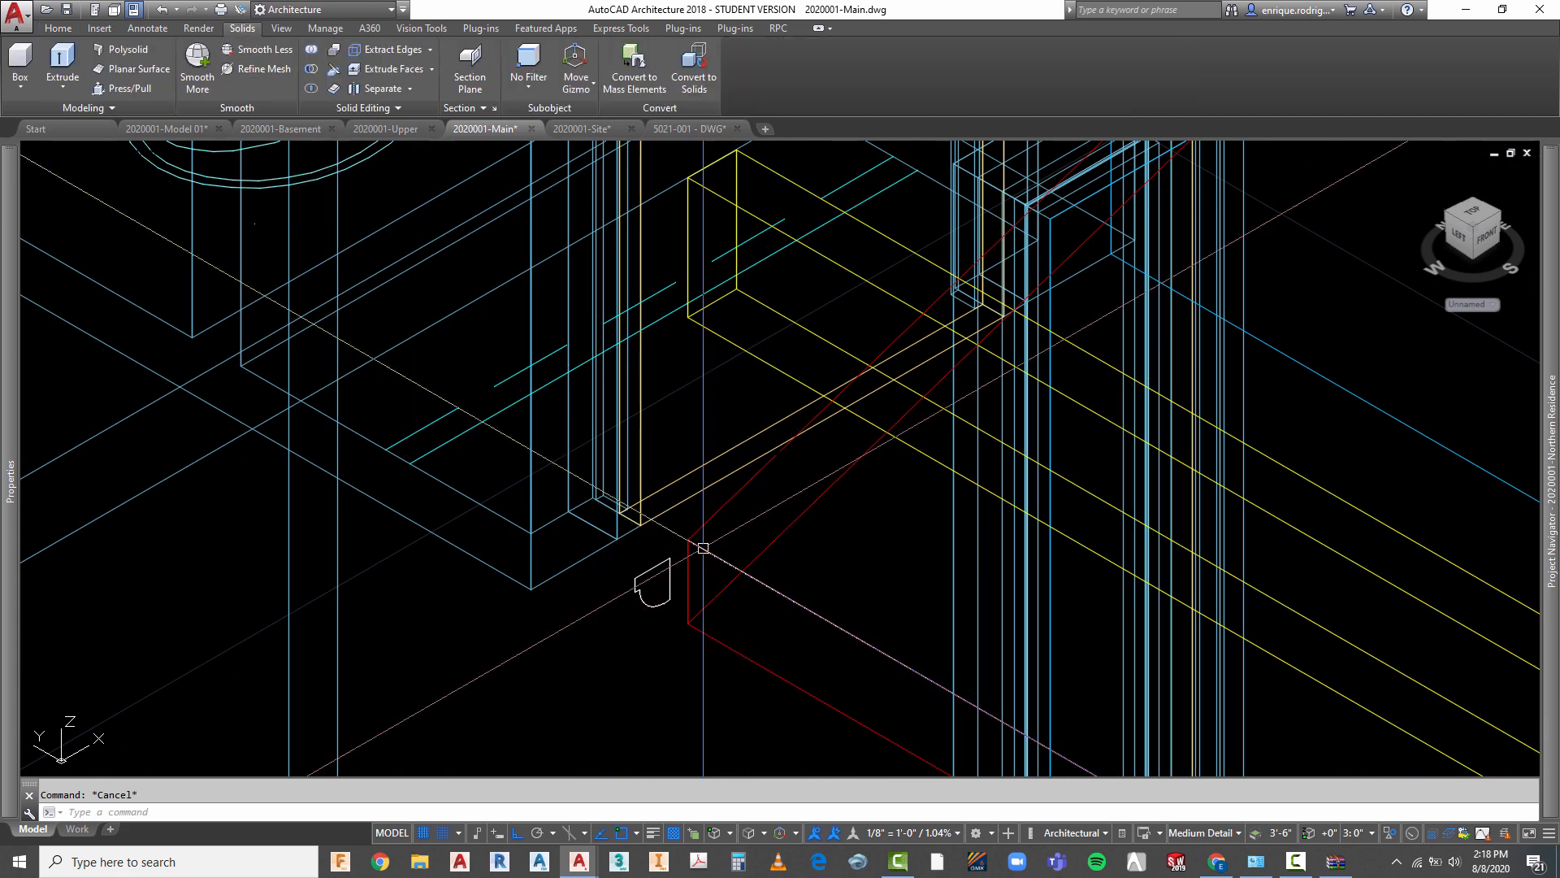
pyautogui.scroll(-3, 793, 563)
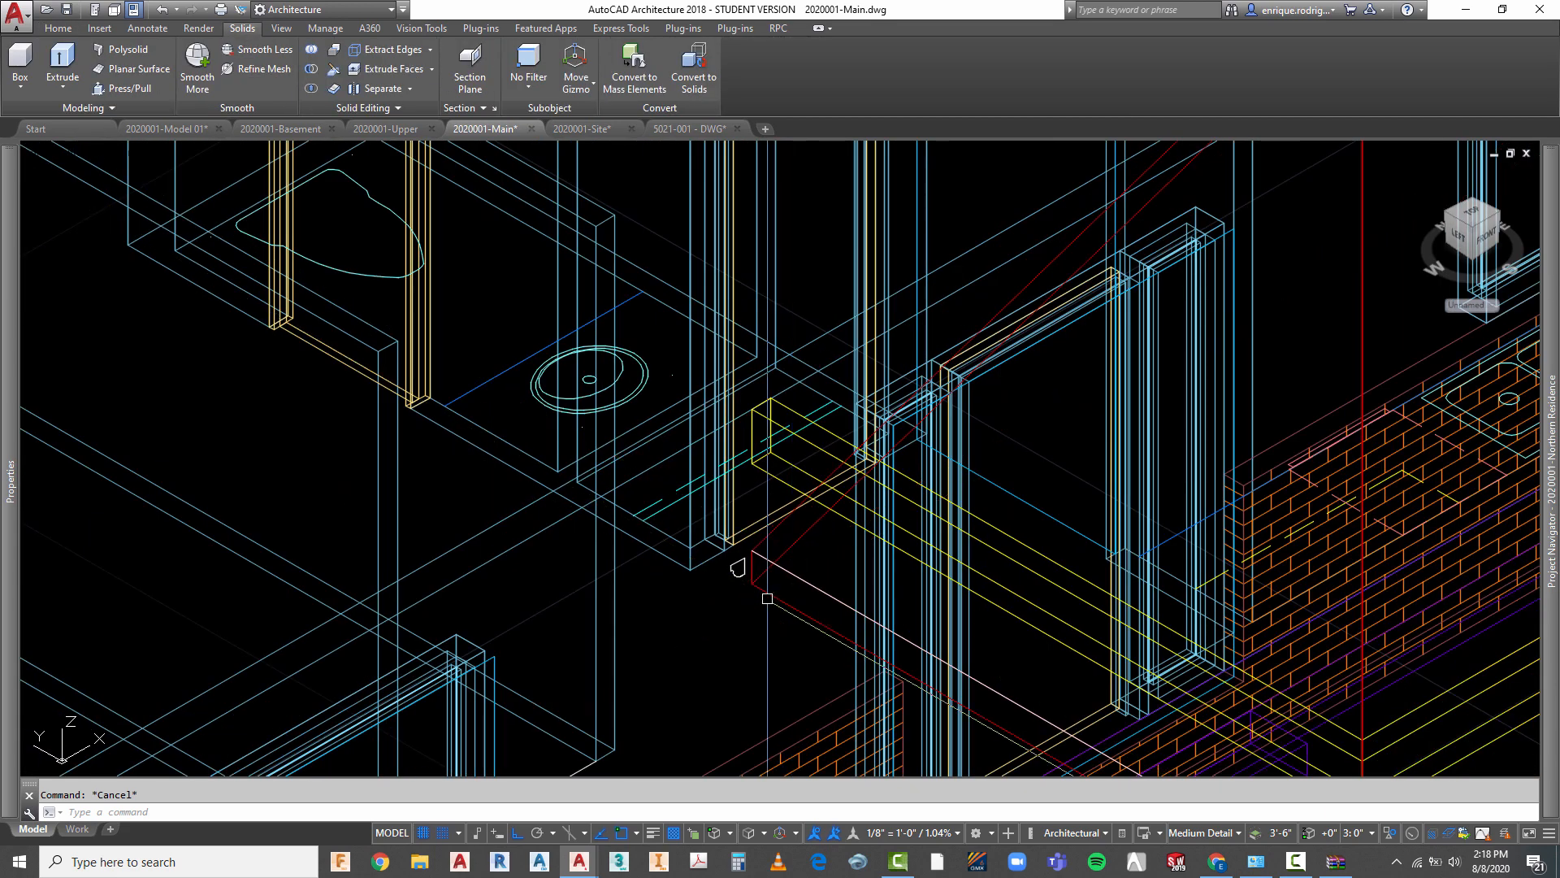
pyautogui.rightClick(724, 332)
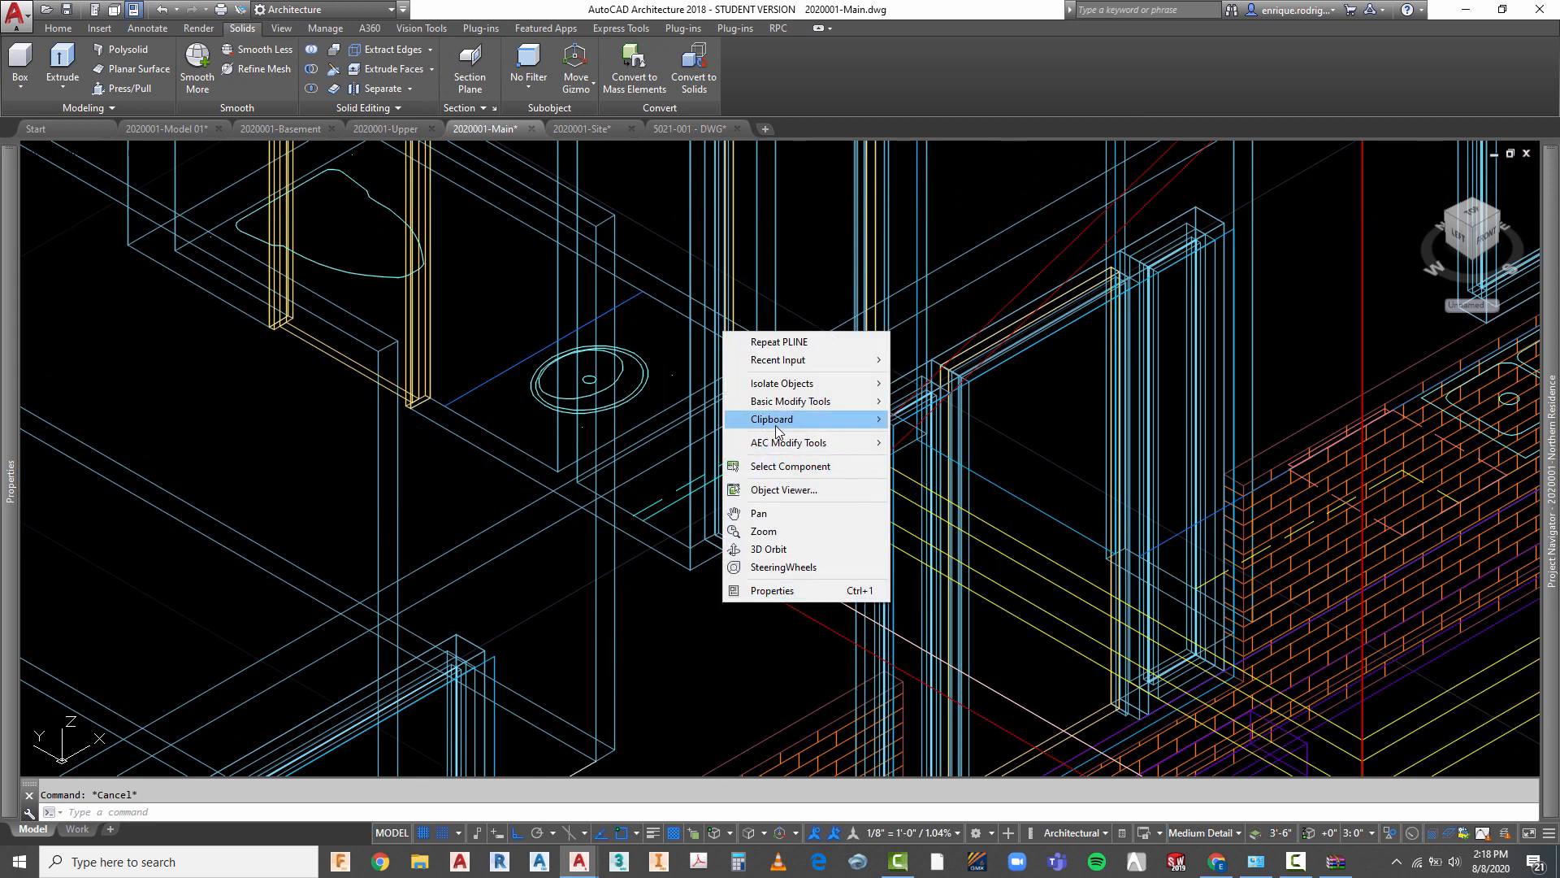
pyautogui.moveTo(775, 425)
pyautogui.click(942, 451)
pyautogui.scroll(2, 743, 583)
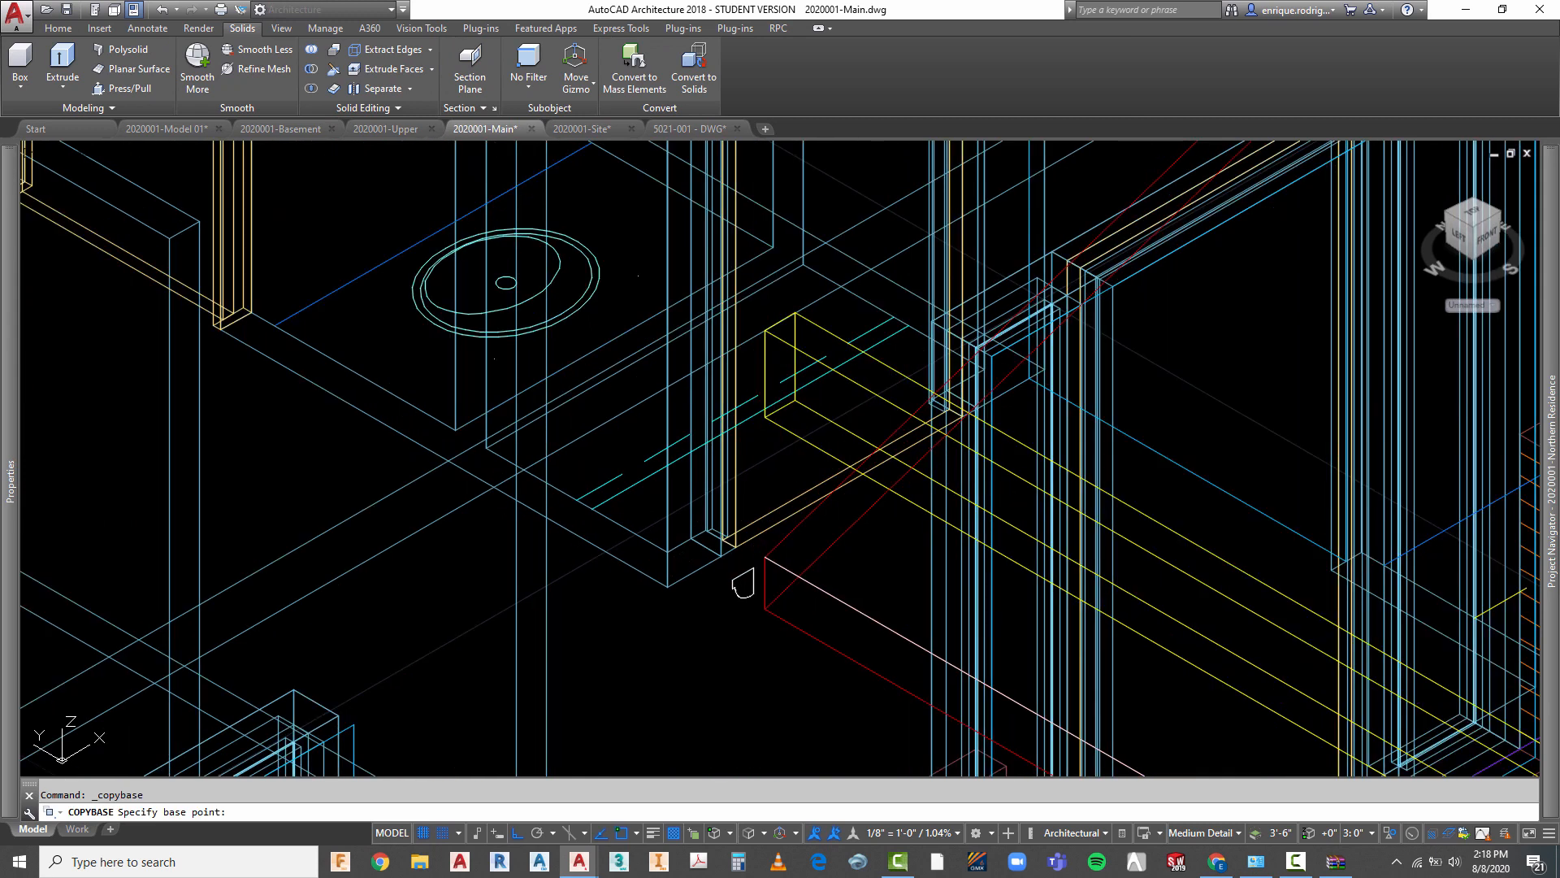
pyautogui.scroll(3, 716, 556)
pyautogui.click(799, 648)
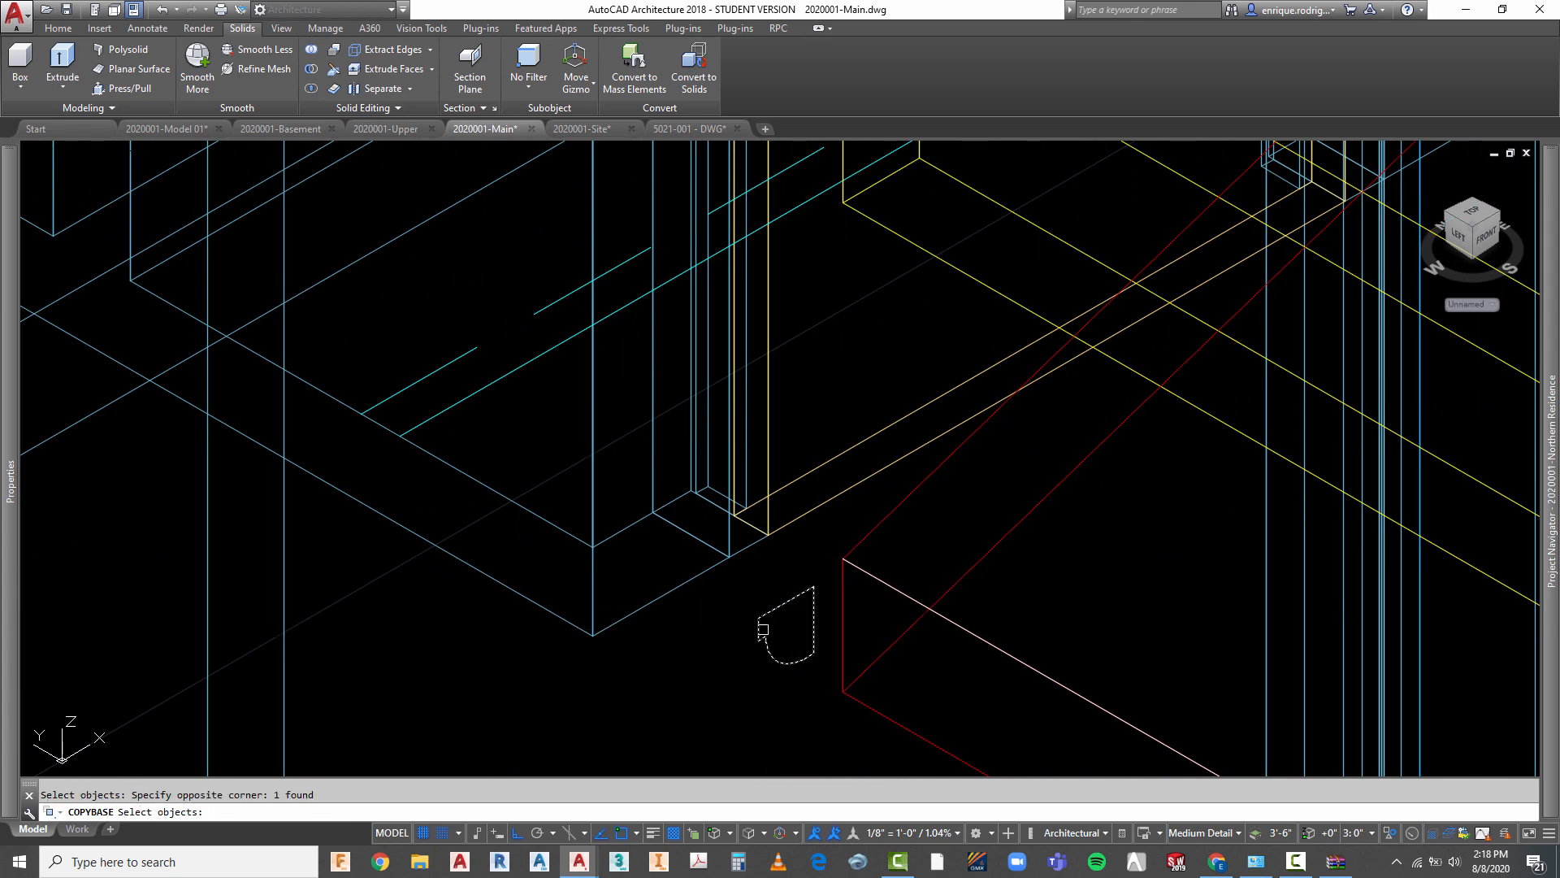
pyautogui.press('Return')
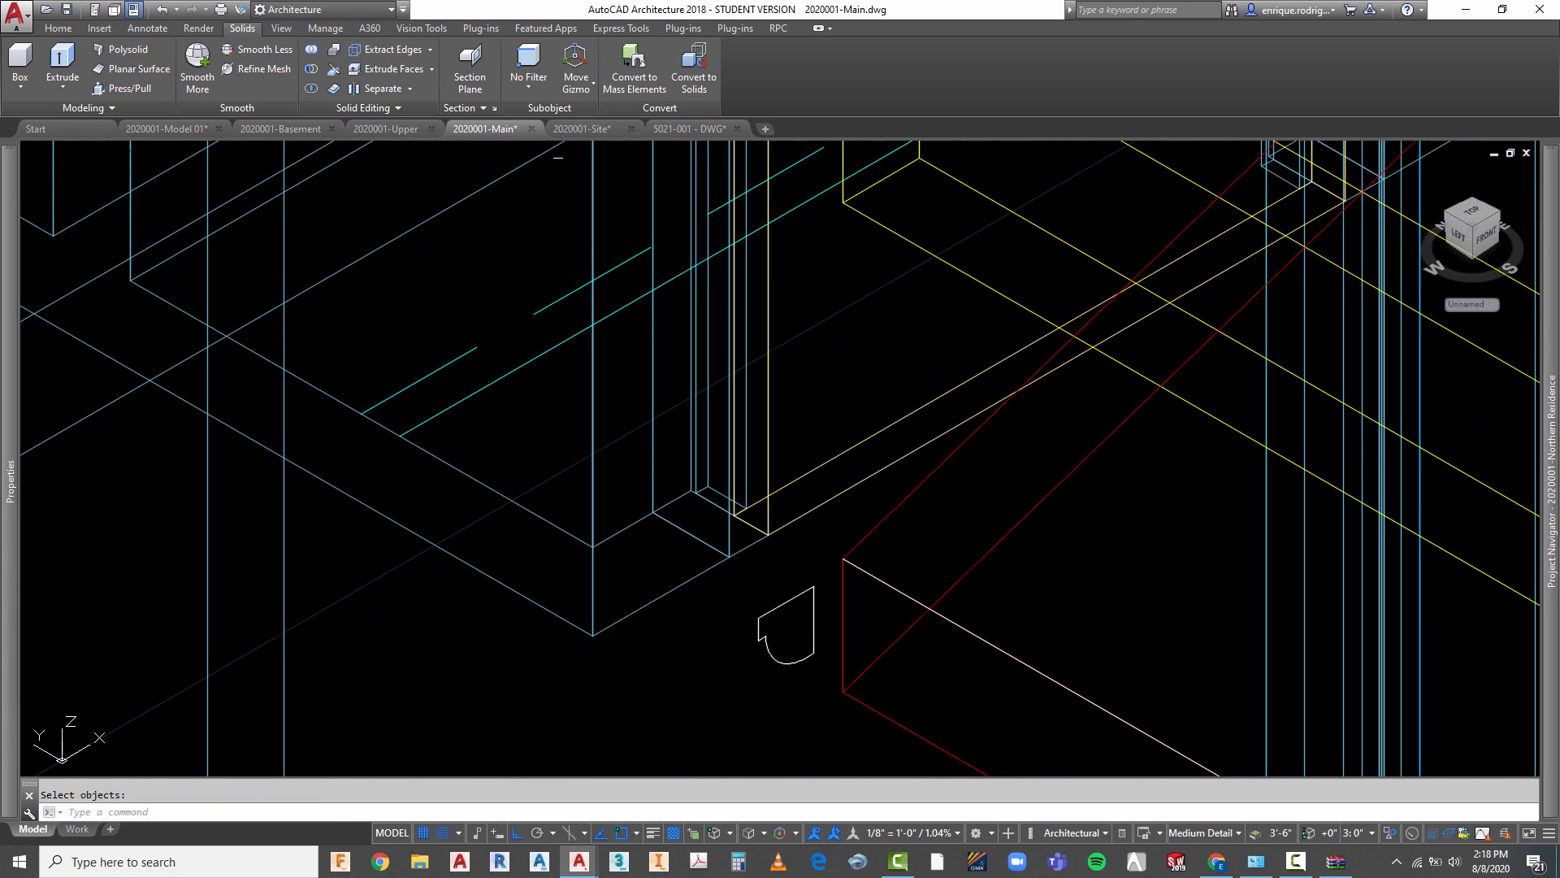
# - Switch to the 2020001-Upper drawing and set an isometric view from its northwest corner
pyautogui.click(395, 132)
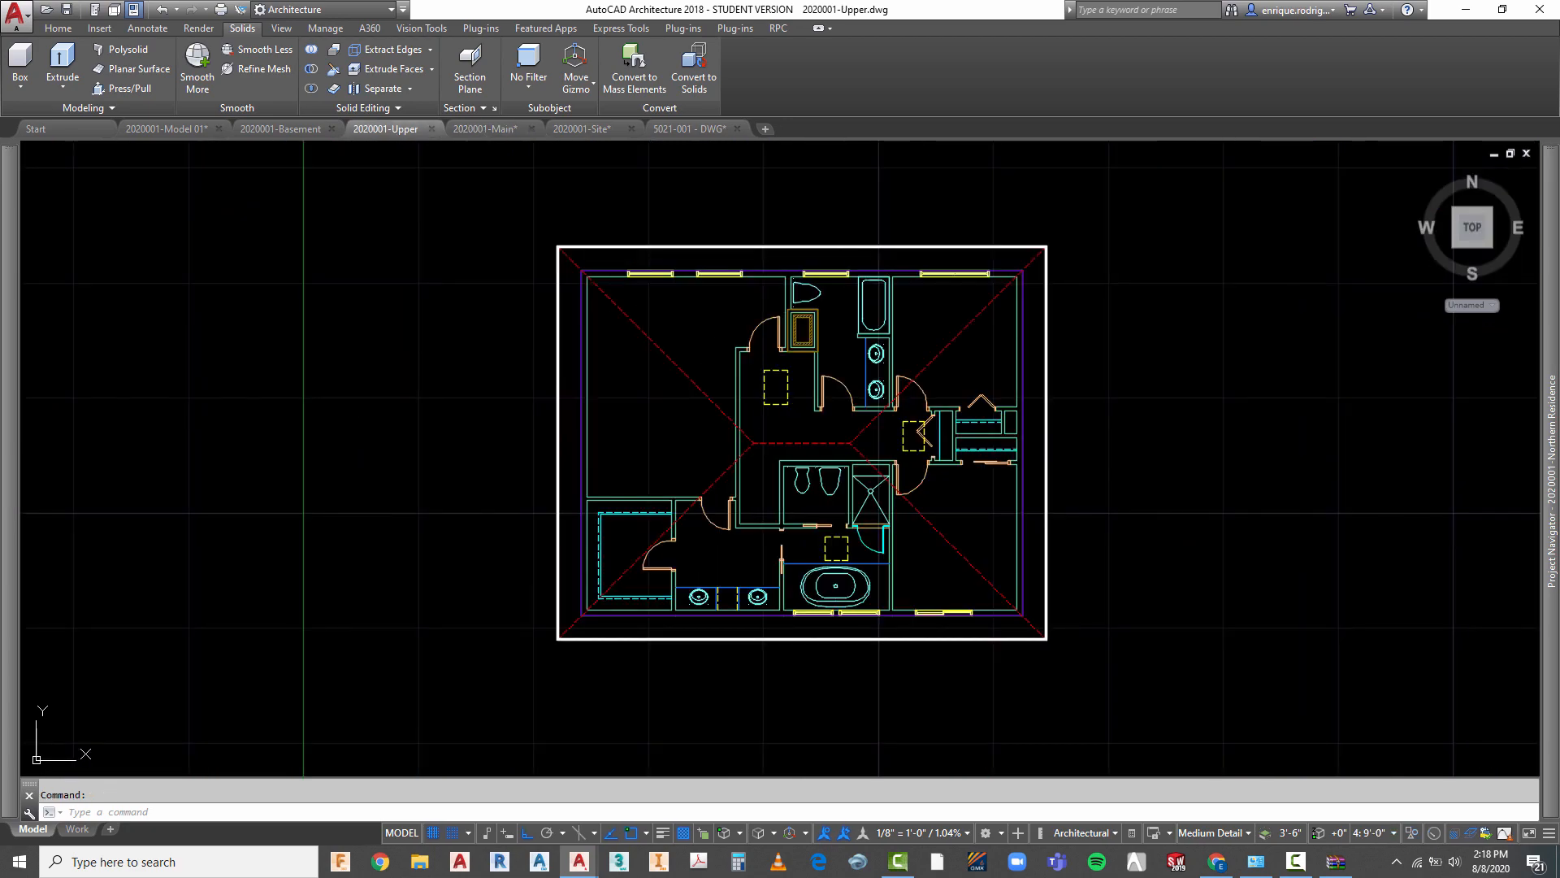
pyautogui.click(1451, 213)
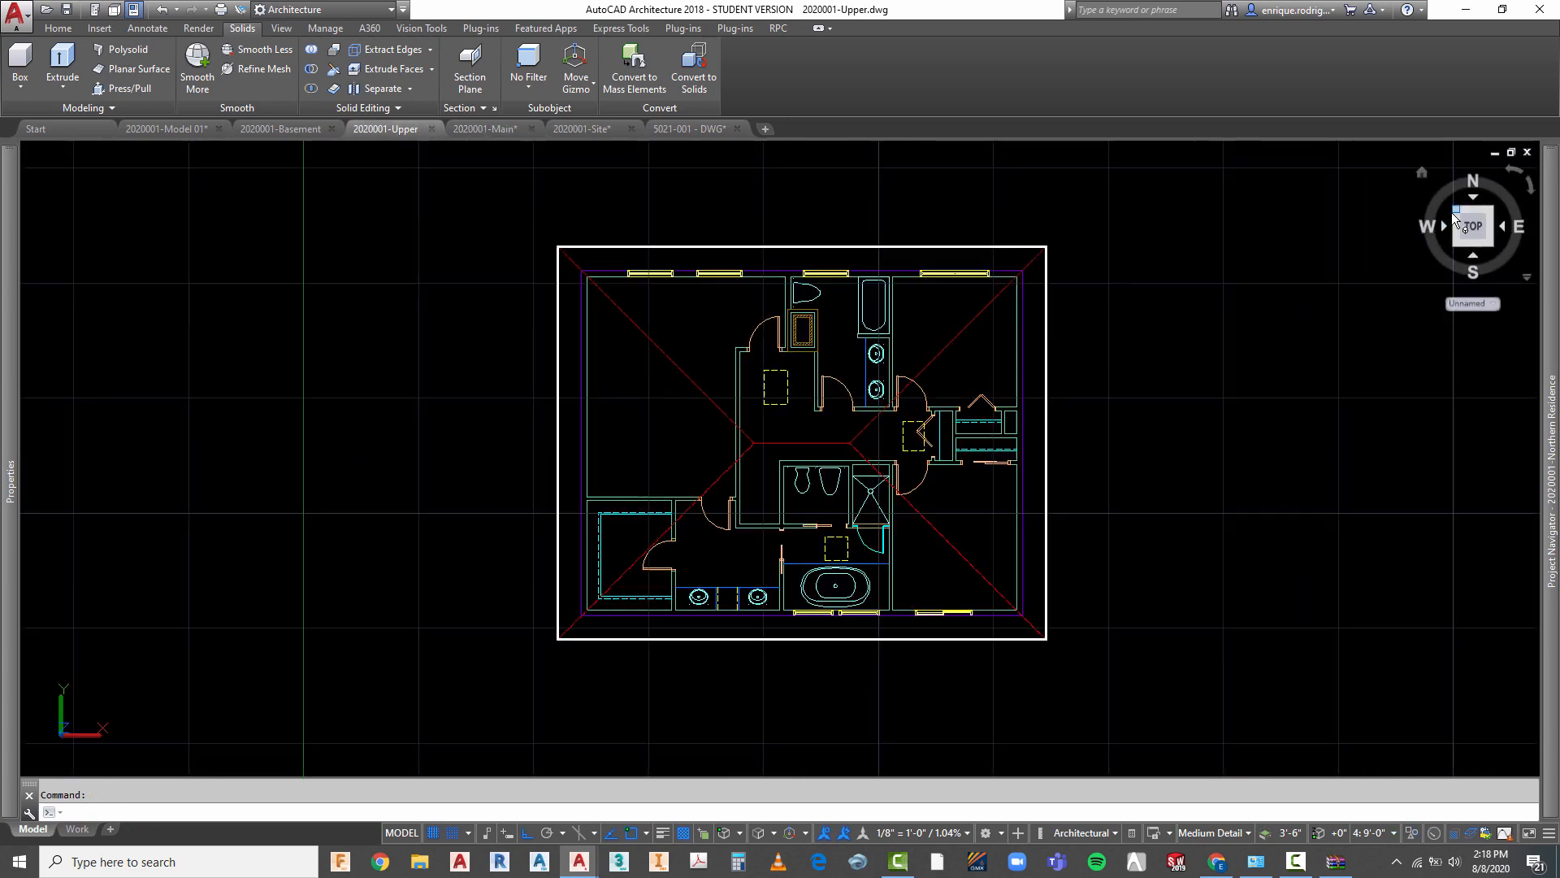
pyautogui.scroll(10, 898, 499)
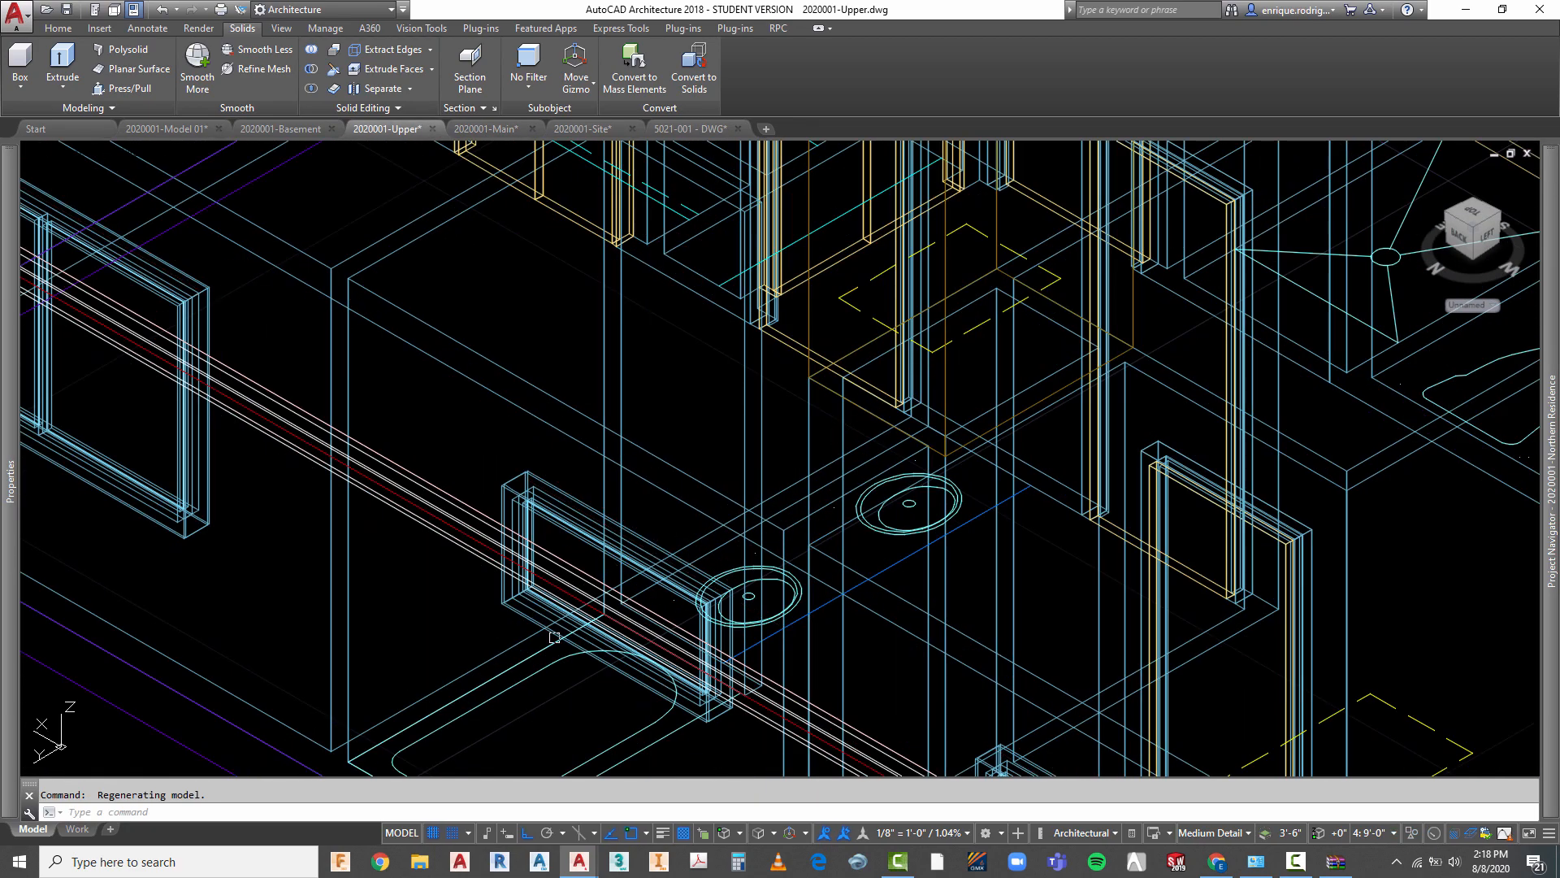
pyautogui.scroll(-2, 564, 428)
pyautogui.press('Escape')
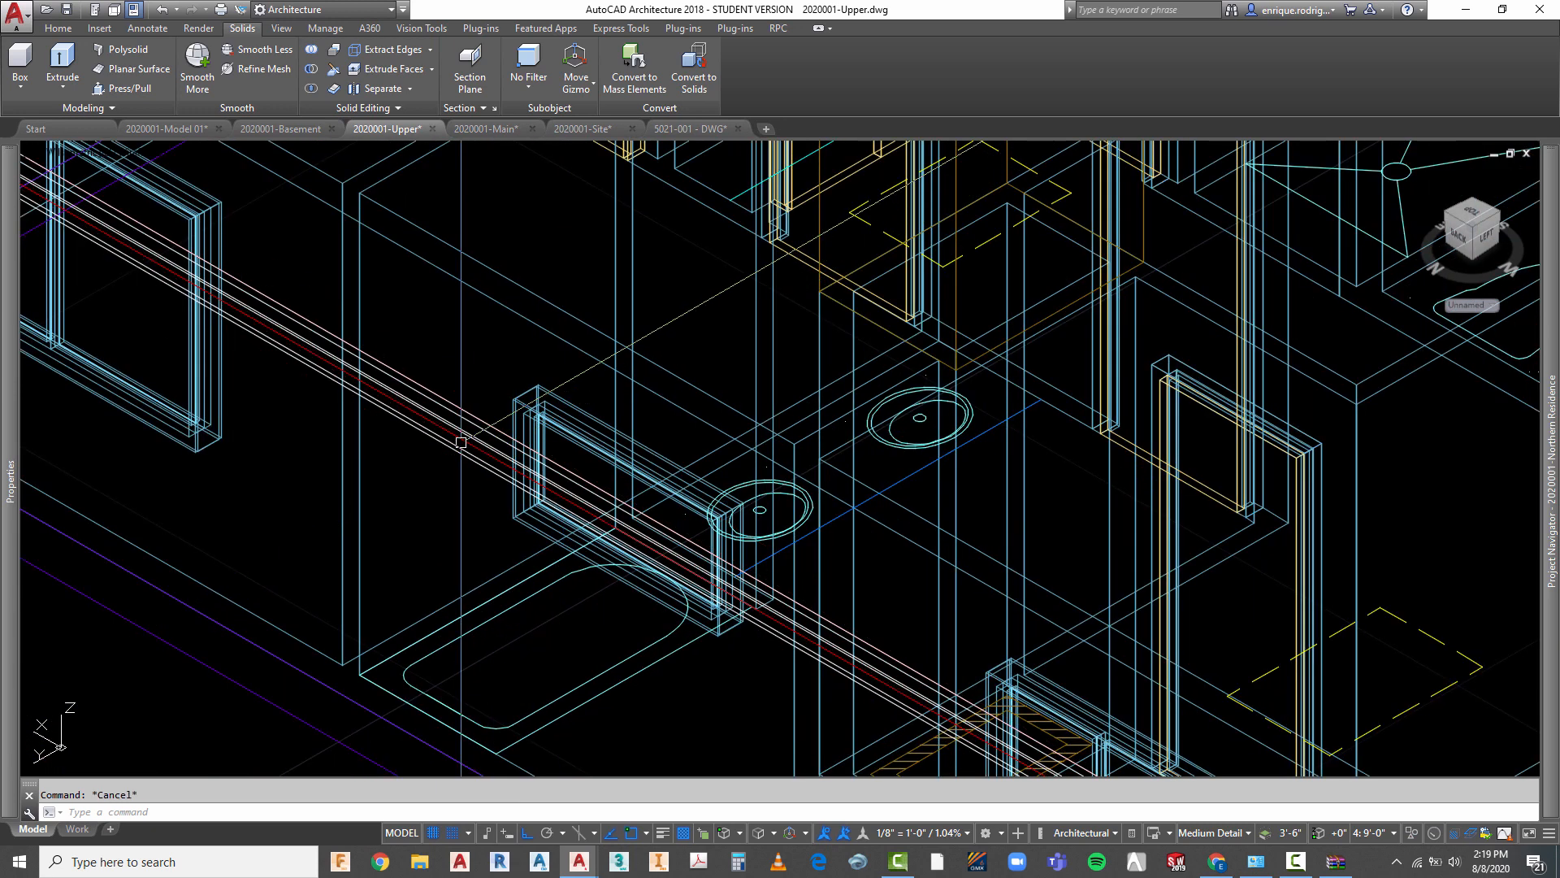
# - Isolate the roof fascia object in the upper floor drawing
pyautogui.click(455, 453)
pyautogui.rightClick(459, 349)
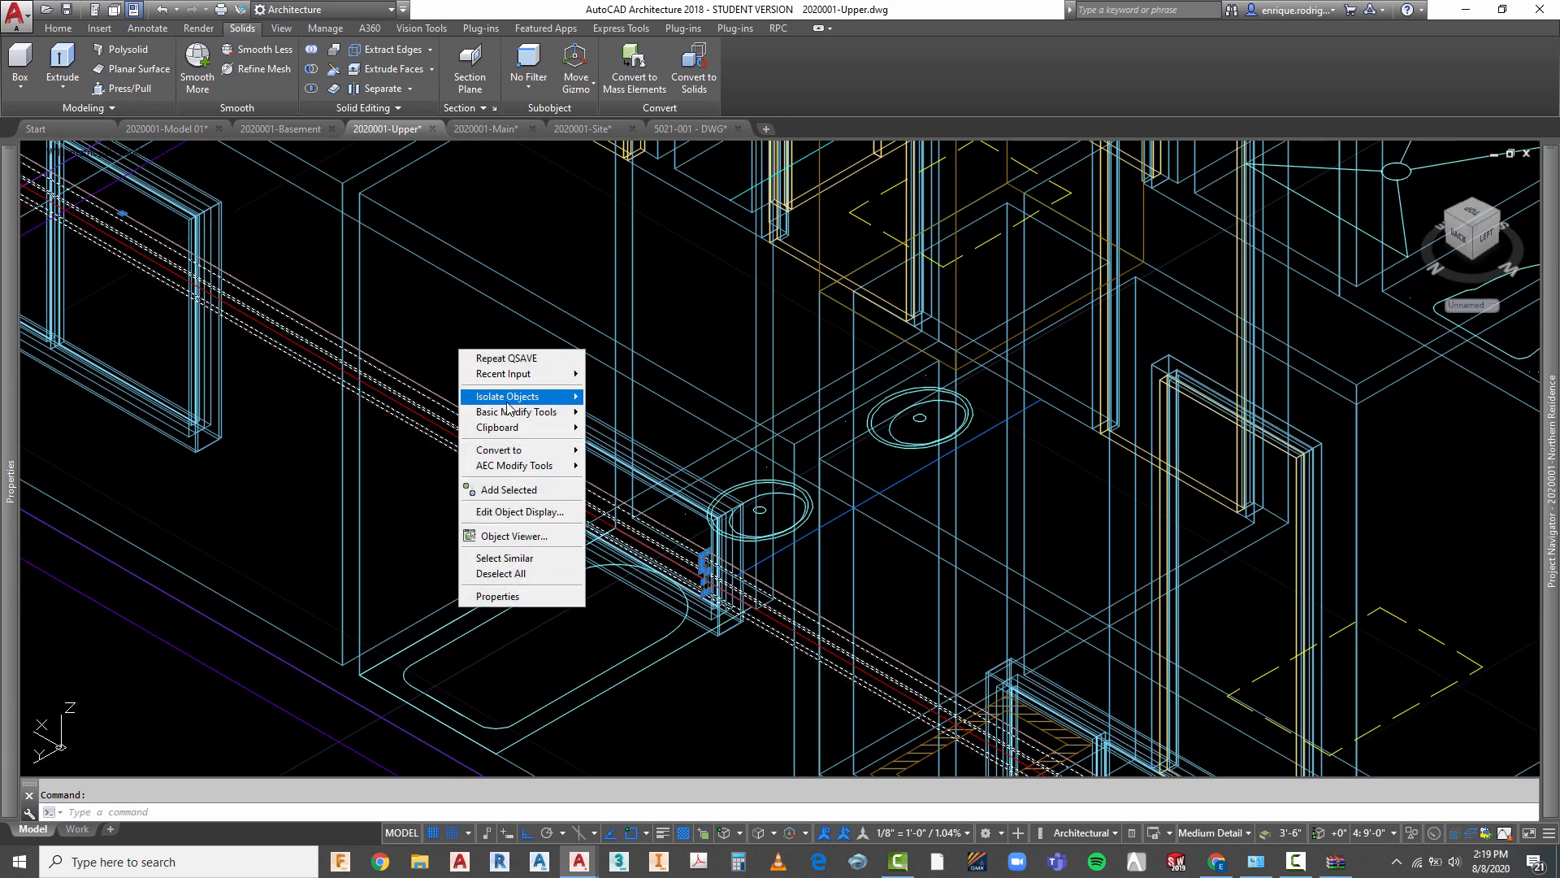
pyautogui.moveTo(504, 400)
pyautogui.click(628, 457)
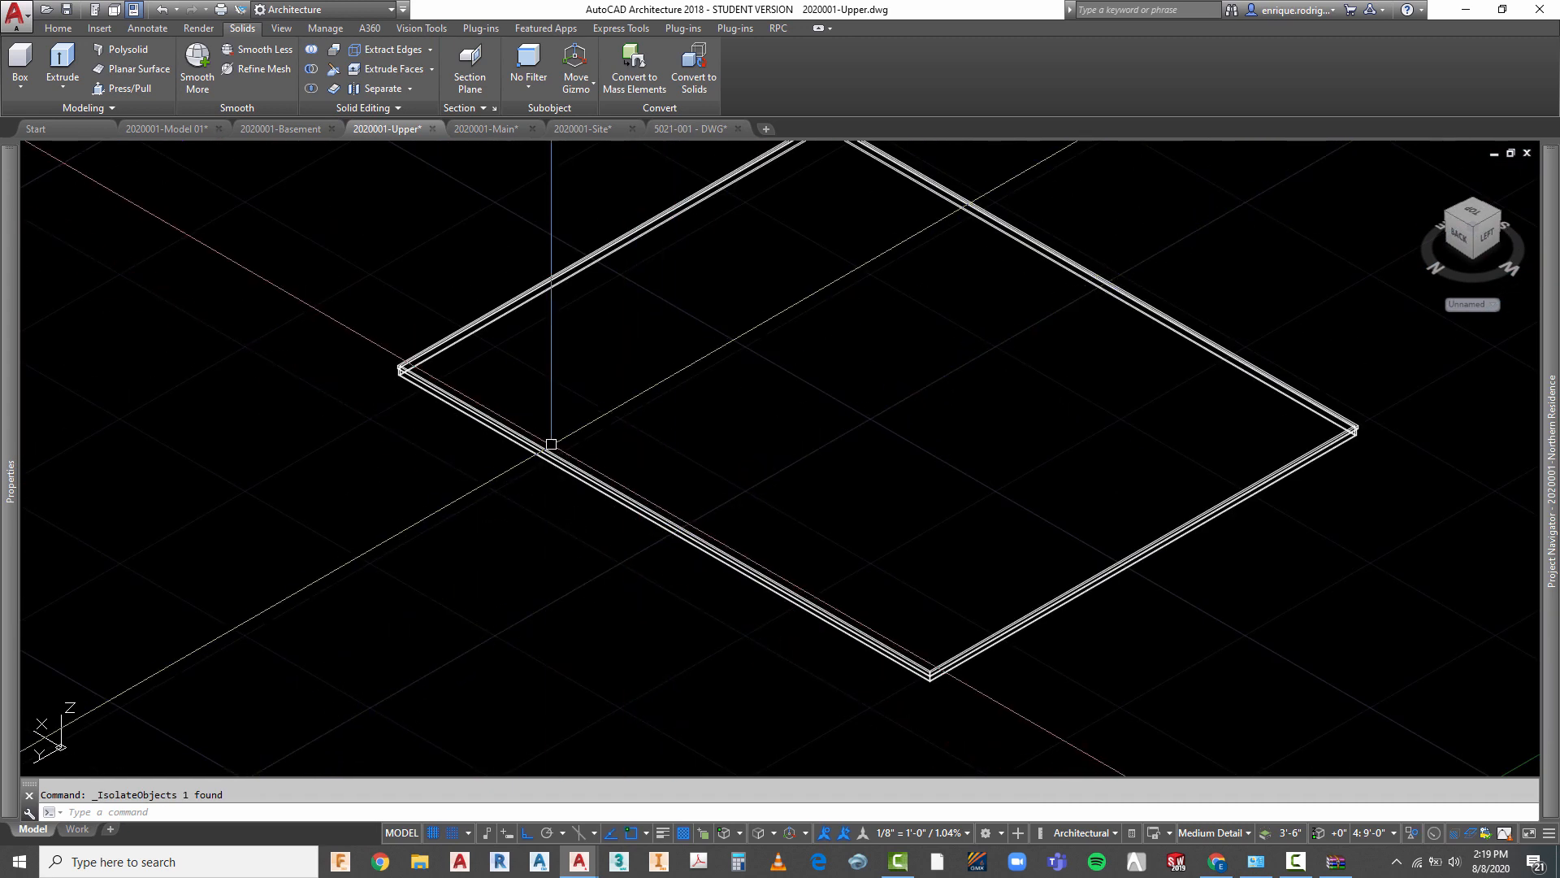
# - Paste the copied gutter profile at the midpoint of an upper edge along one side of the fascia
pyautogui.scroll(3, 547, 447)
pyautogui.scroll(-1, 491, 422)
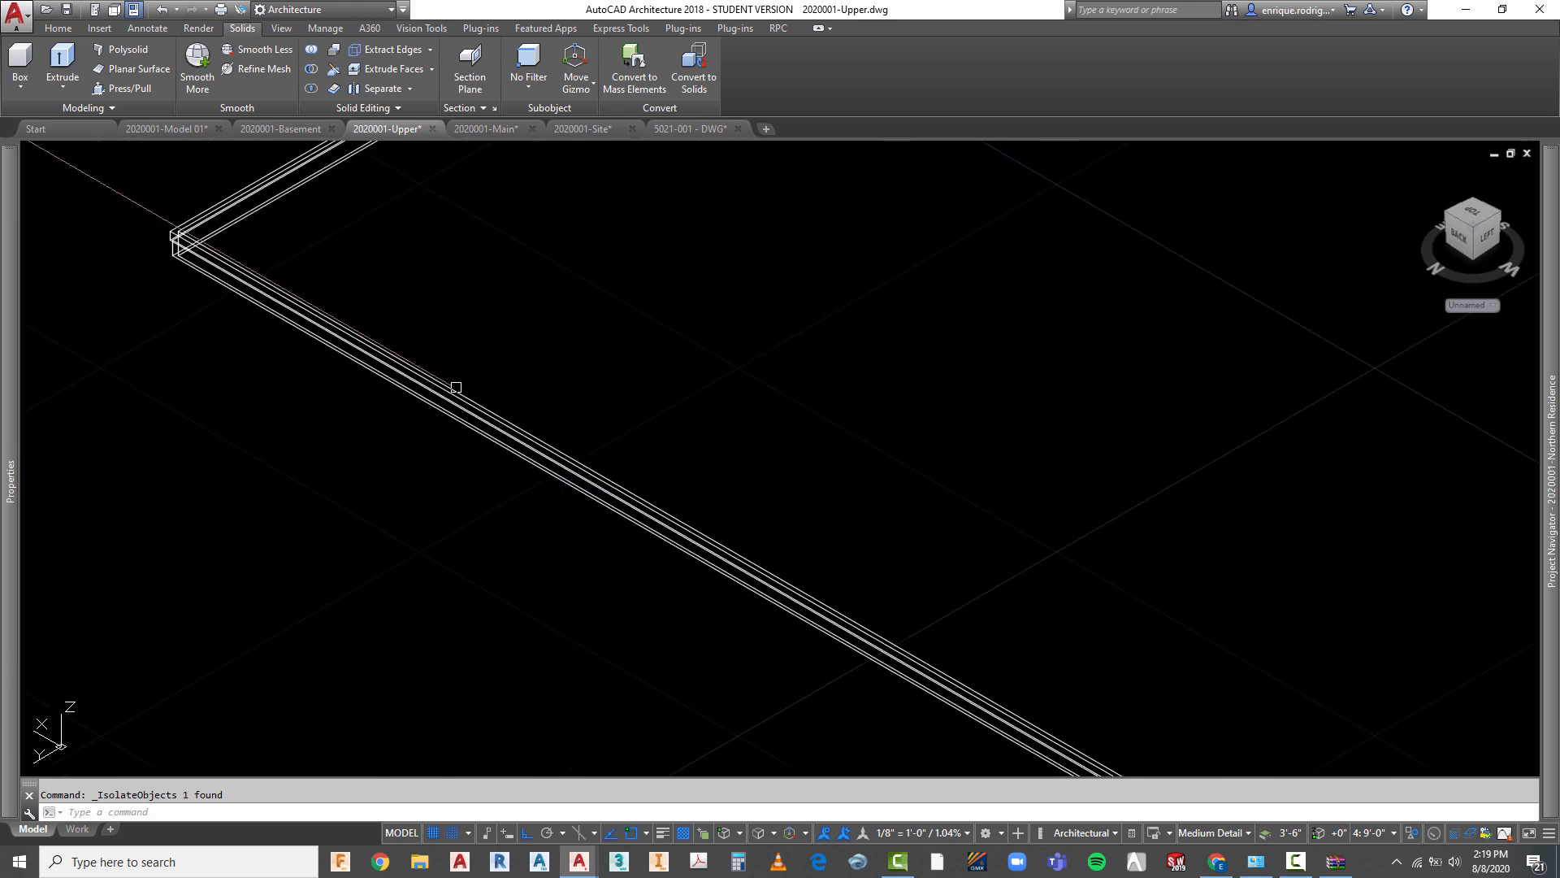
pyautogui.scroll(1, 205, 233)
pyautogui.rightClick(457, 250)
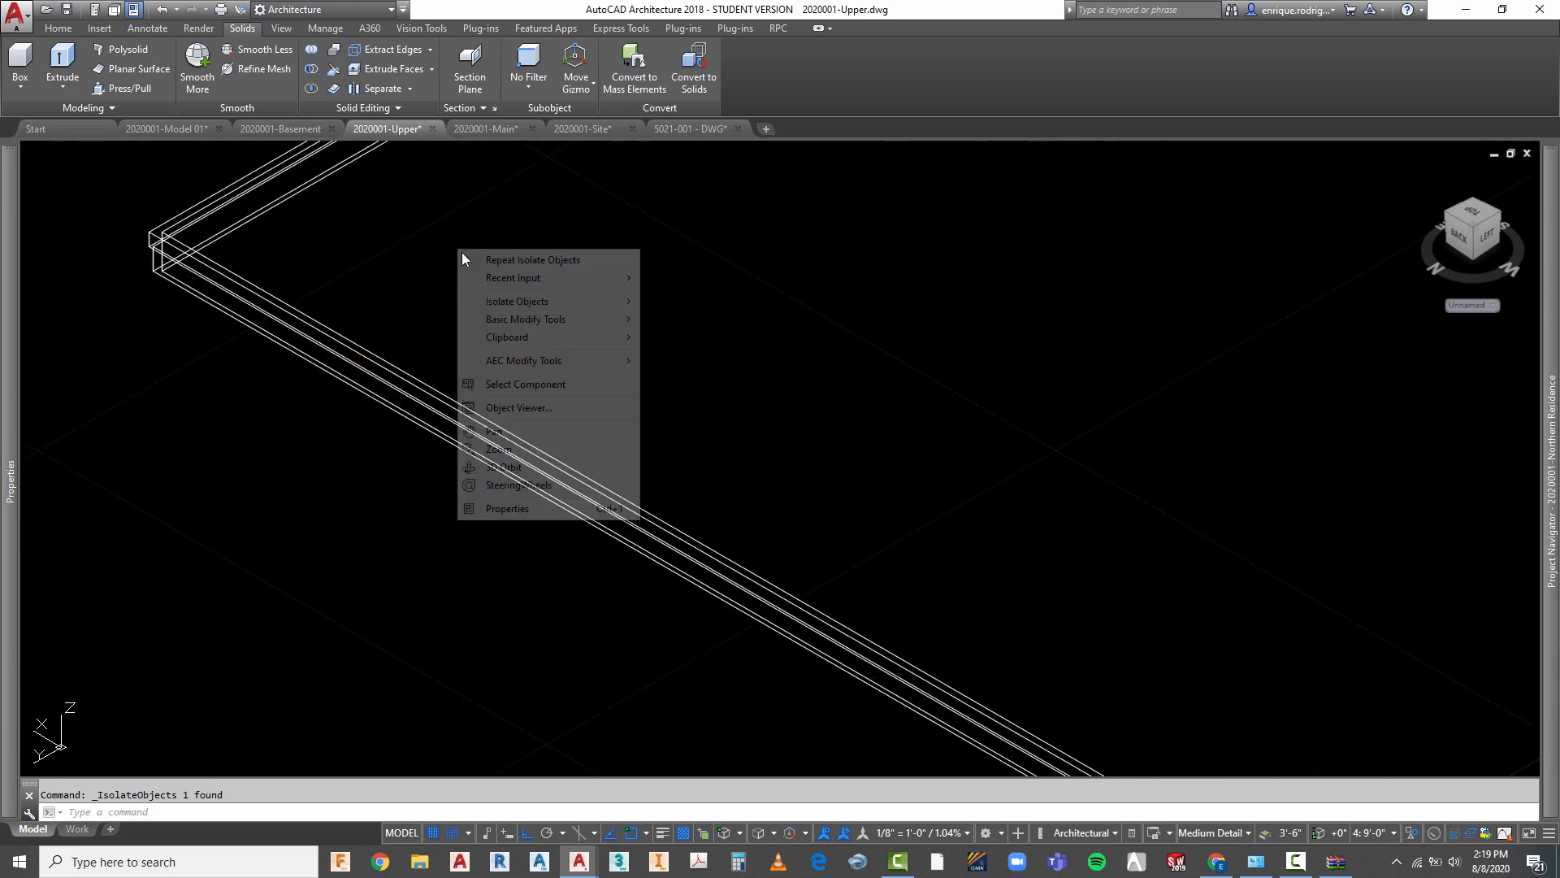
pyautogui.moveTo(512, 337)
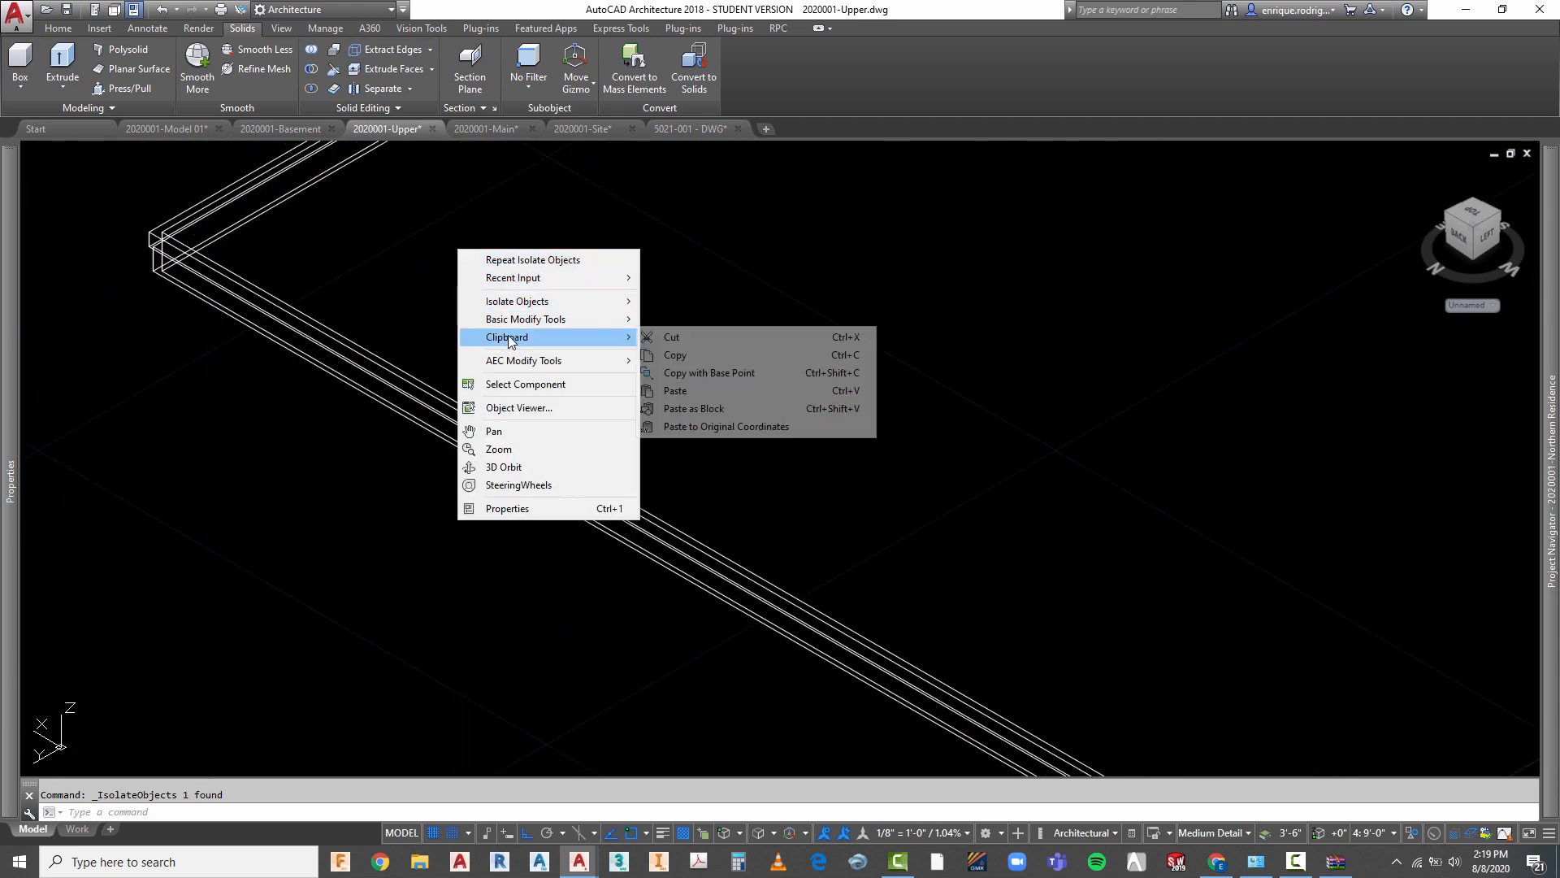
pyautogui.click(685, 391)
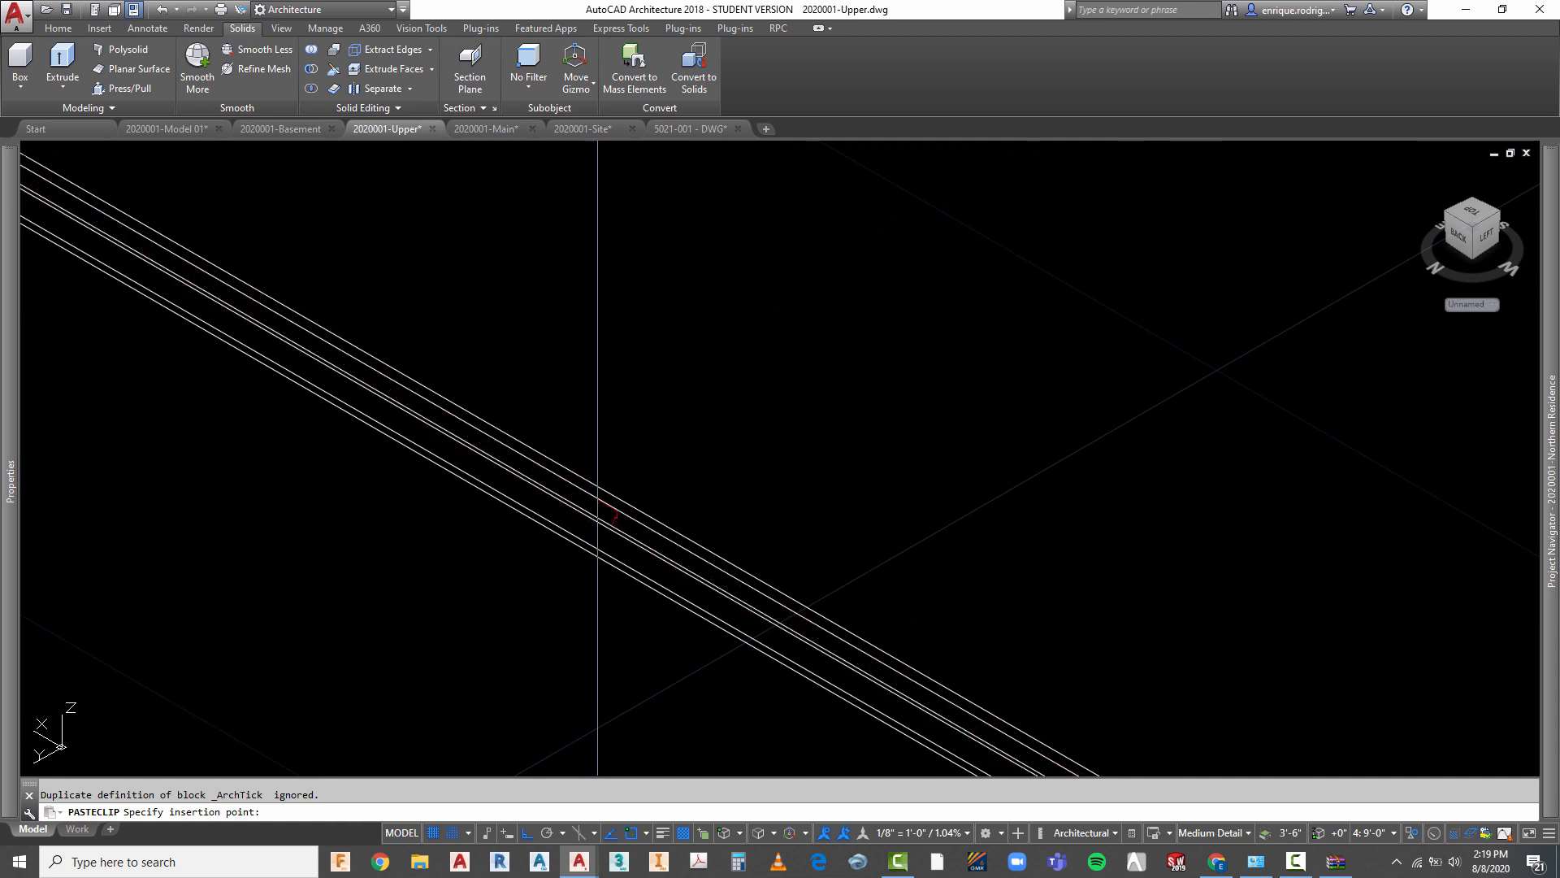
pyautogui.scroll(-5, 590, 492)
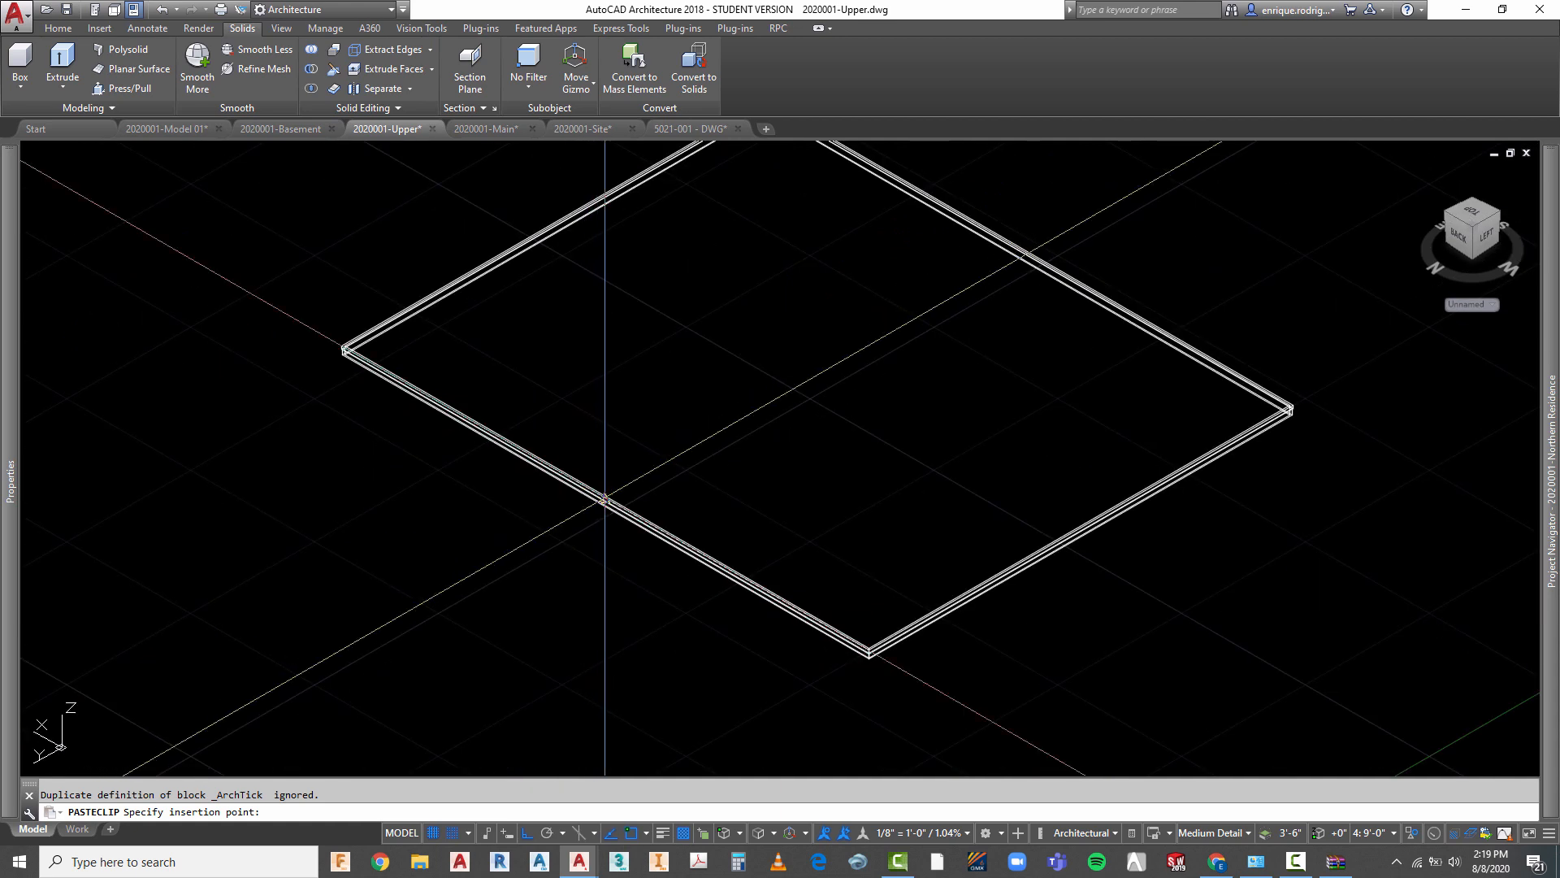
pyautogui.scroll(8, 605, 499)
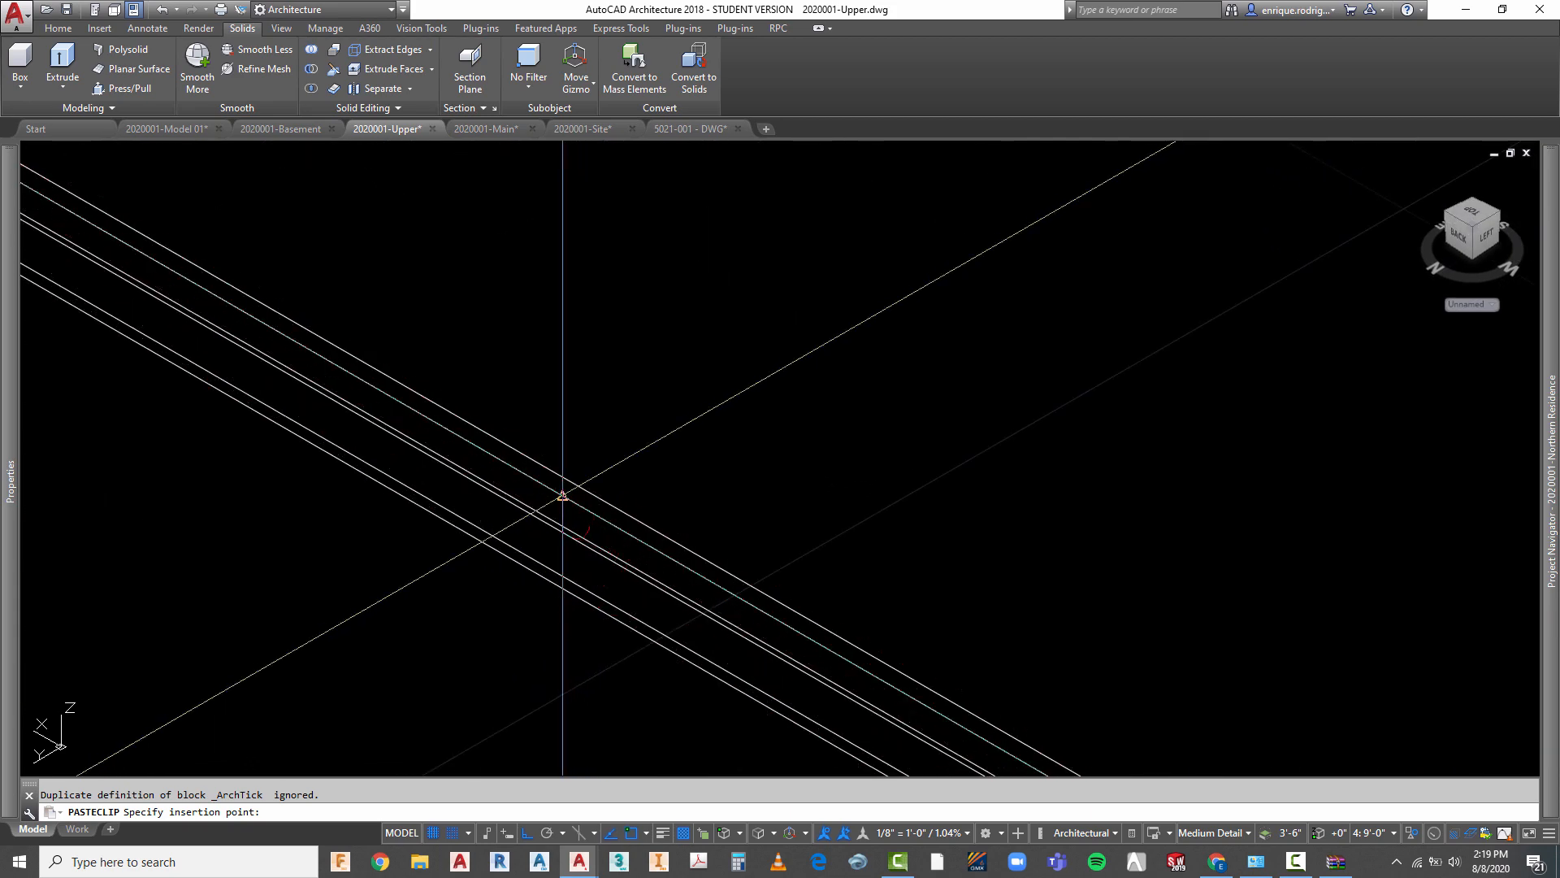
pyautogui.click(572, 508)
pyautogui.scroll(5, 722, 299)
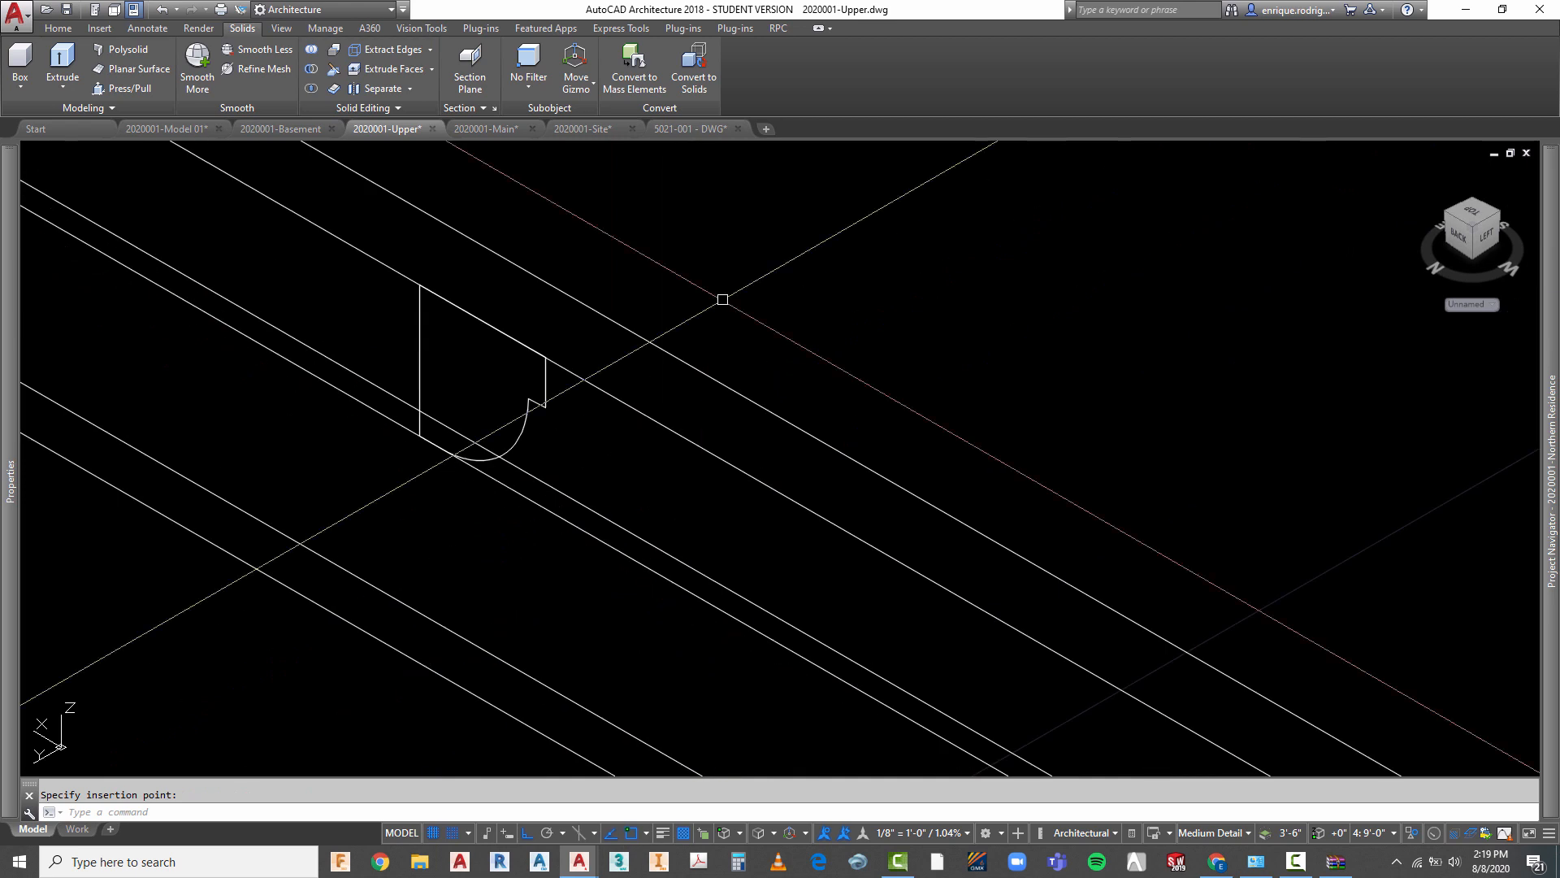
# - Rotate the pasted gutter profile 270 degrees about its upper back corner
pyautogui.write('ro')
pyautogui.press('Return')
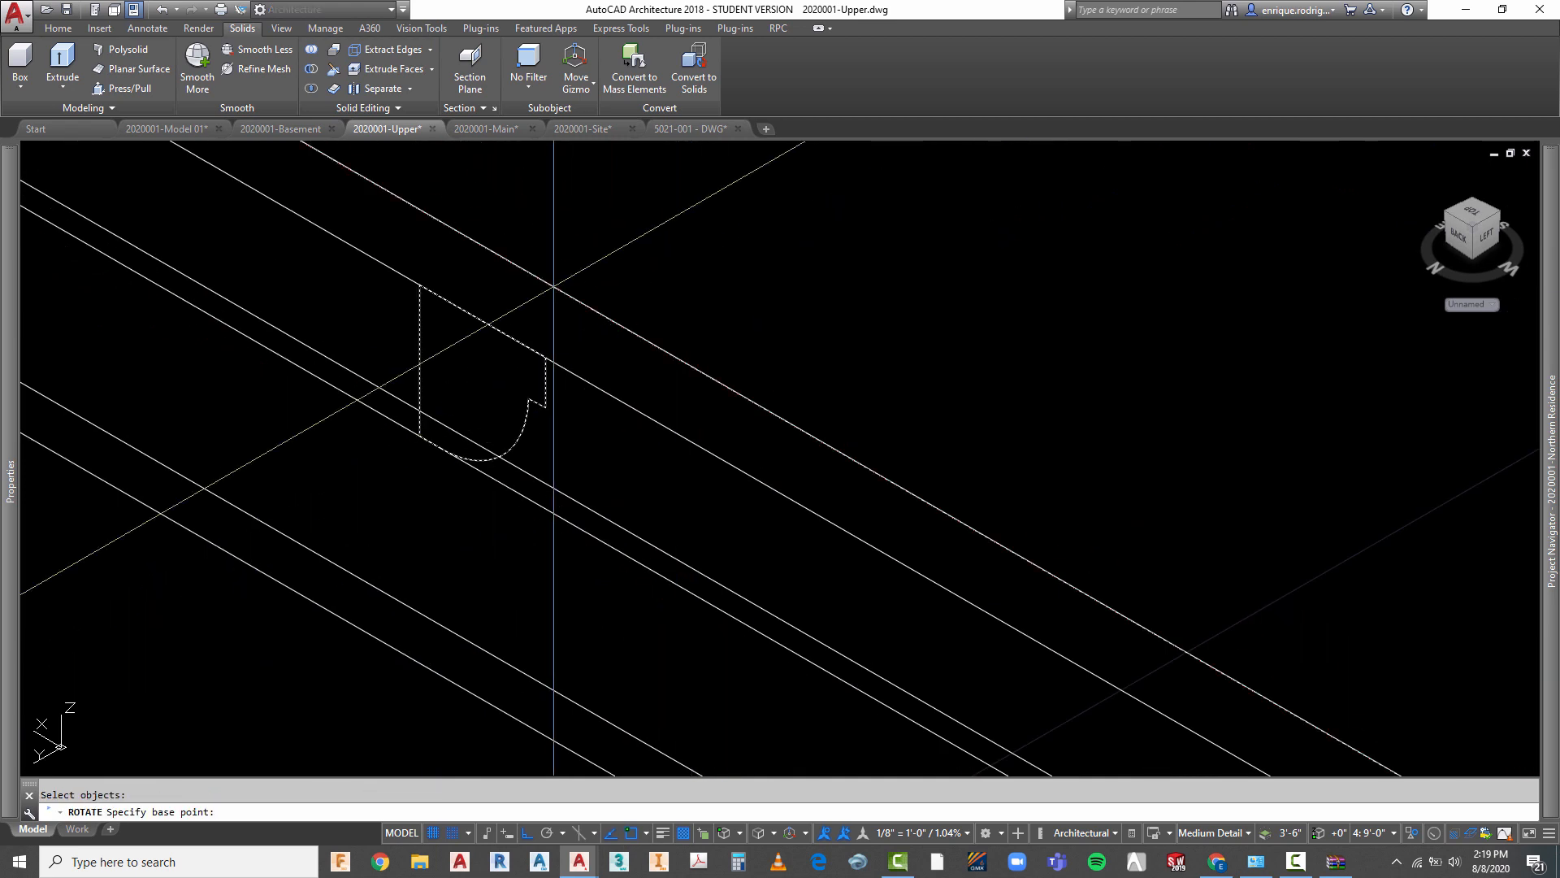
pyautogui.click(419, 286)
pyautogui.scroll(-3, 475, 378)
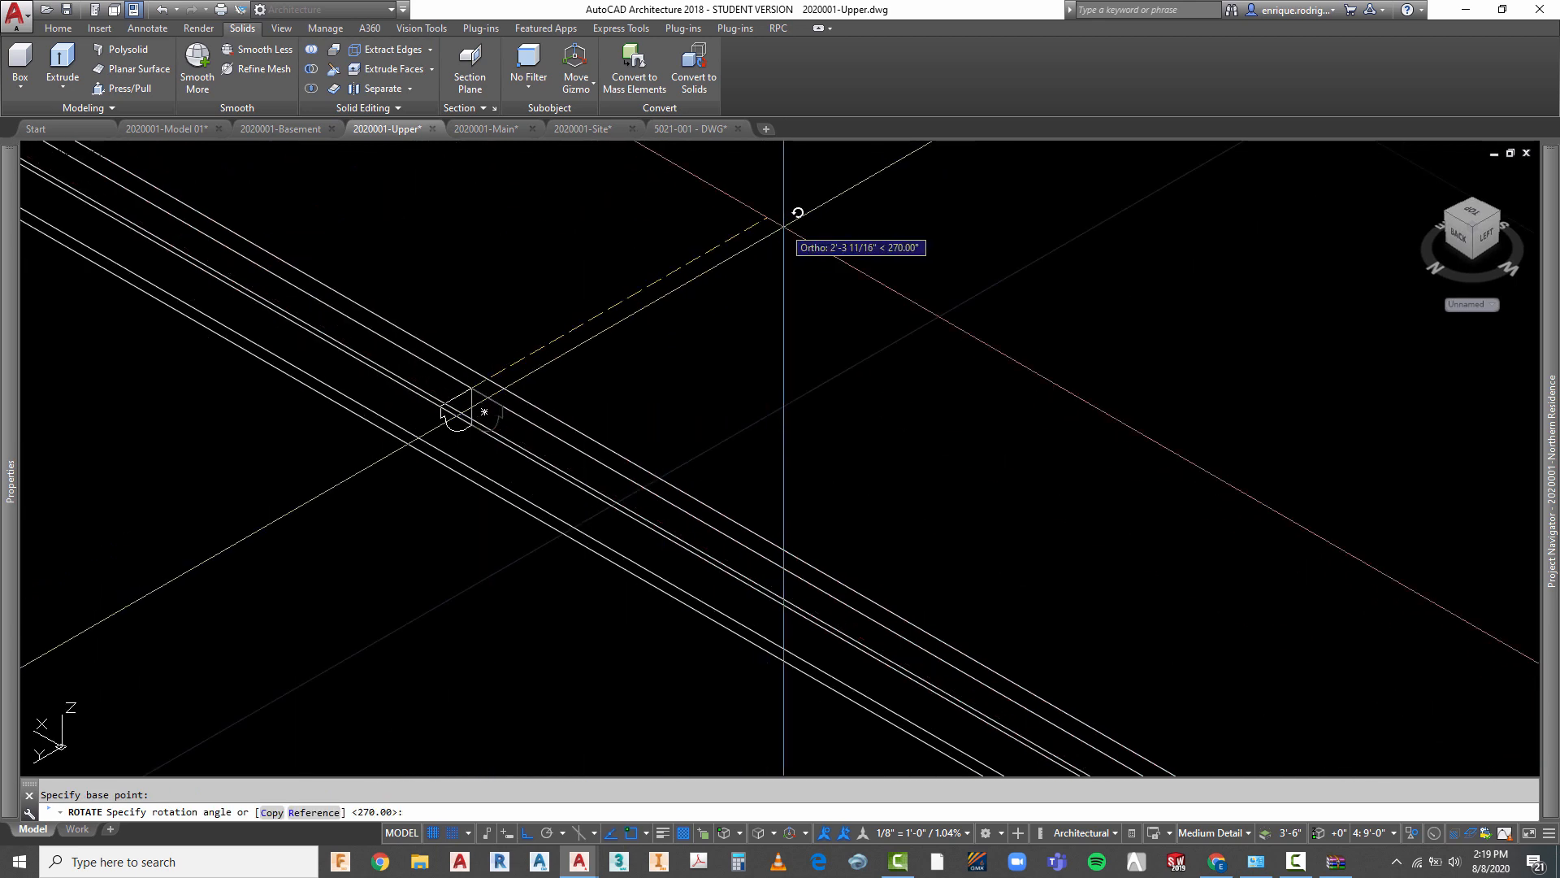
pyautogui.press('Escape')
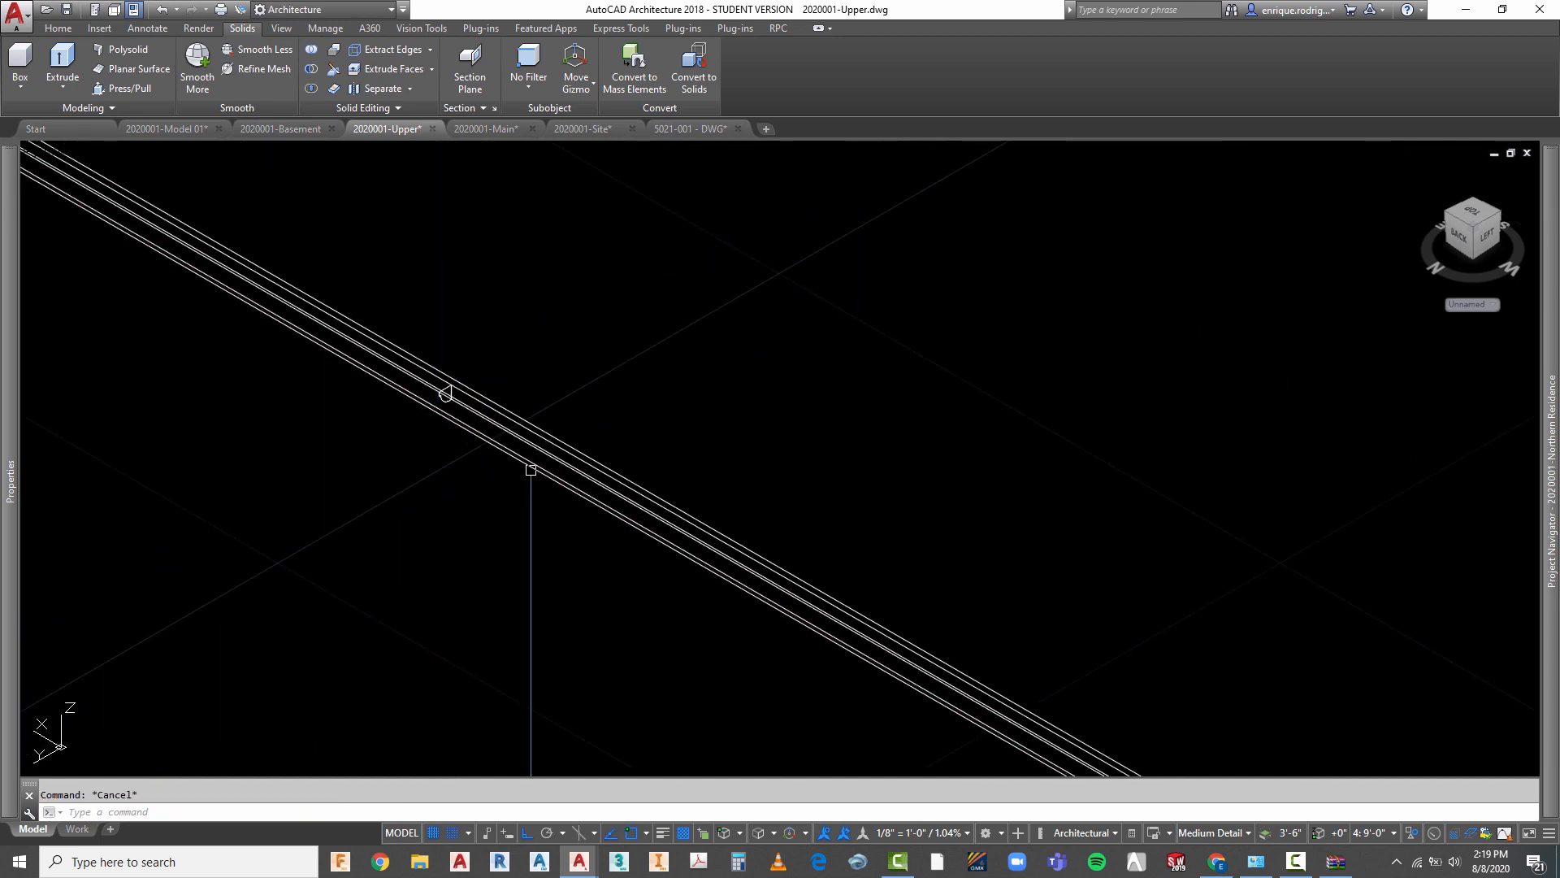
# - Set the upper floor drawing to the top view
pyautogui.scroll(-4, 530, 469)
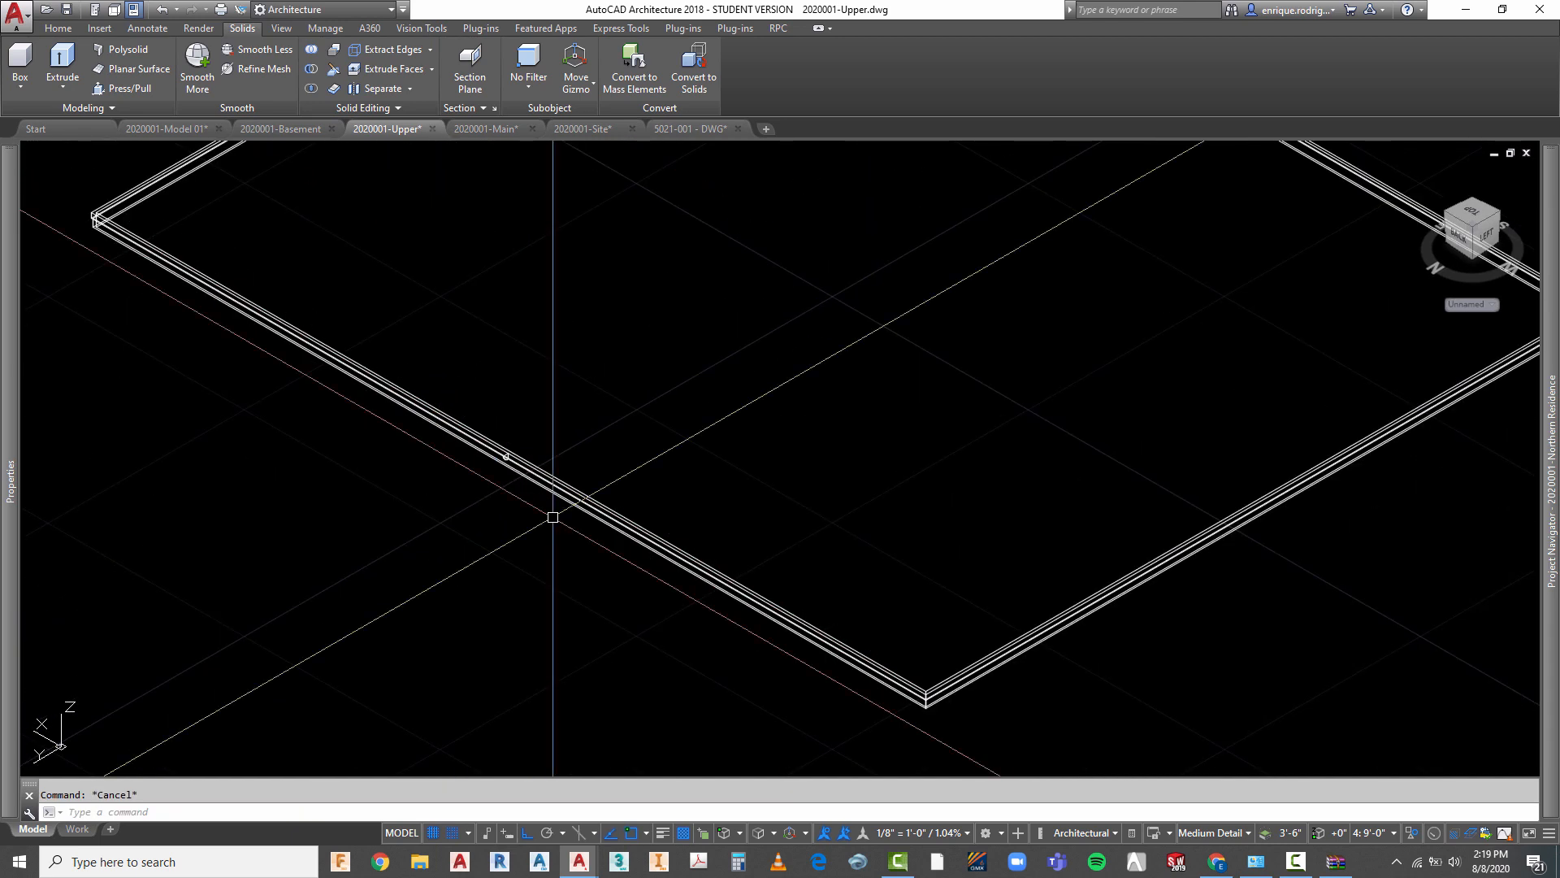
pyautogui.click(59, 29)
pyautogui.click(589, 50)
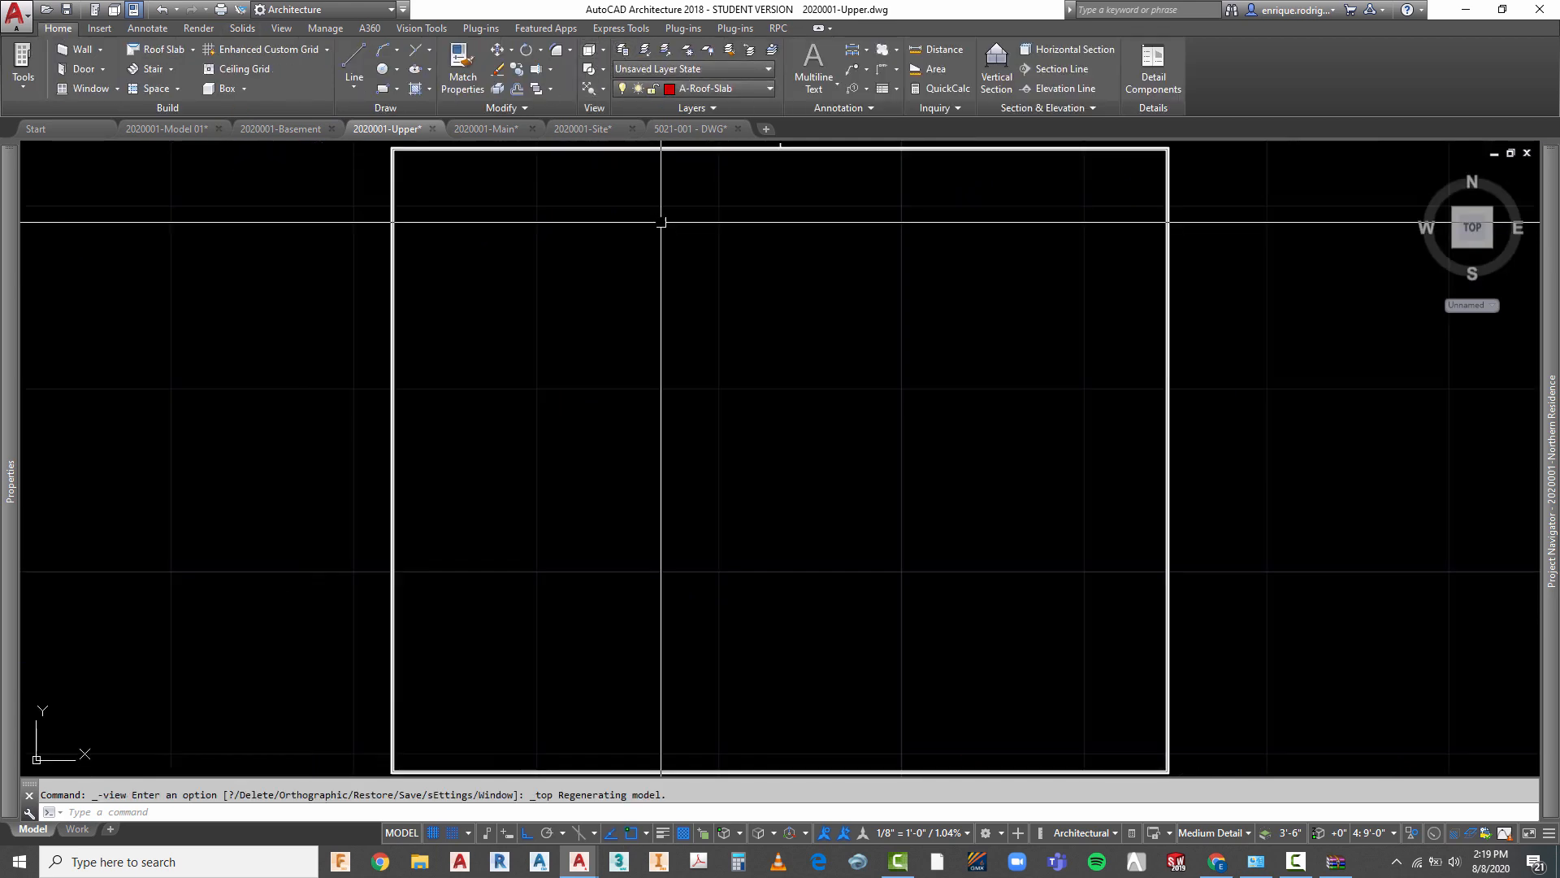
# - End the object isolation in the upper floor drawing and save the file
pyautogui.rightClick(759, 324)
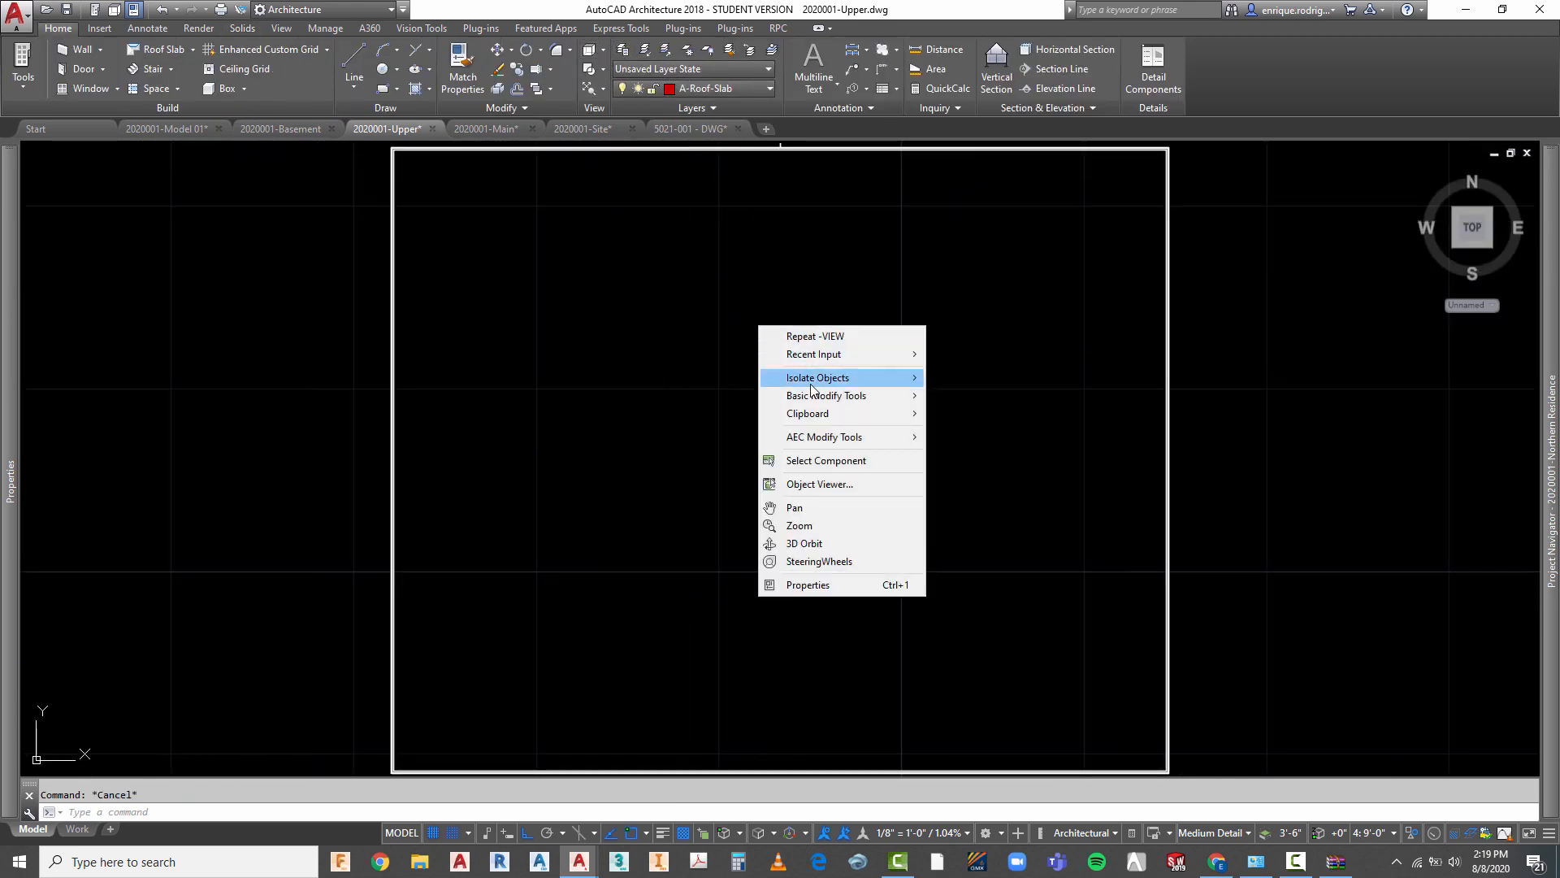
pyautogui.moveTo(813, 386)
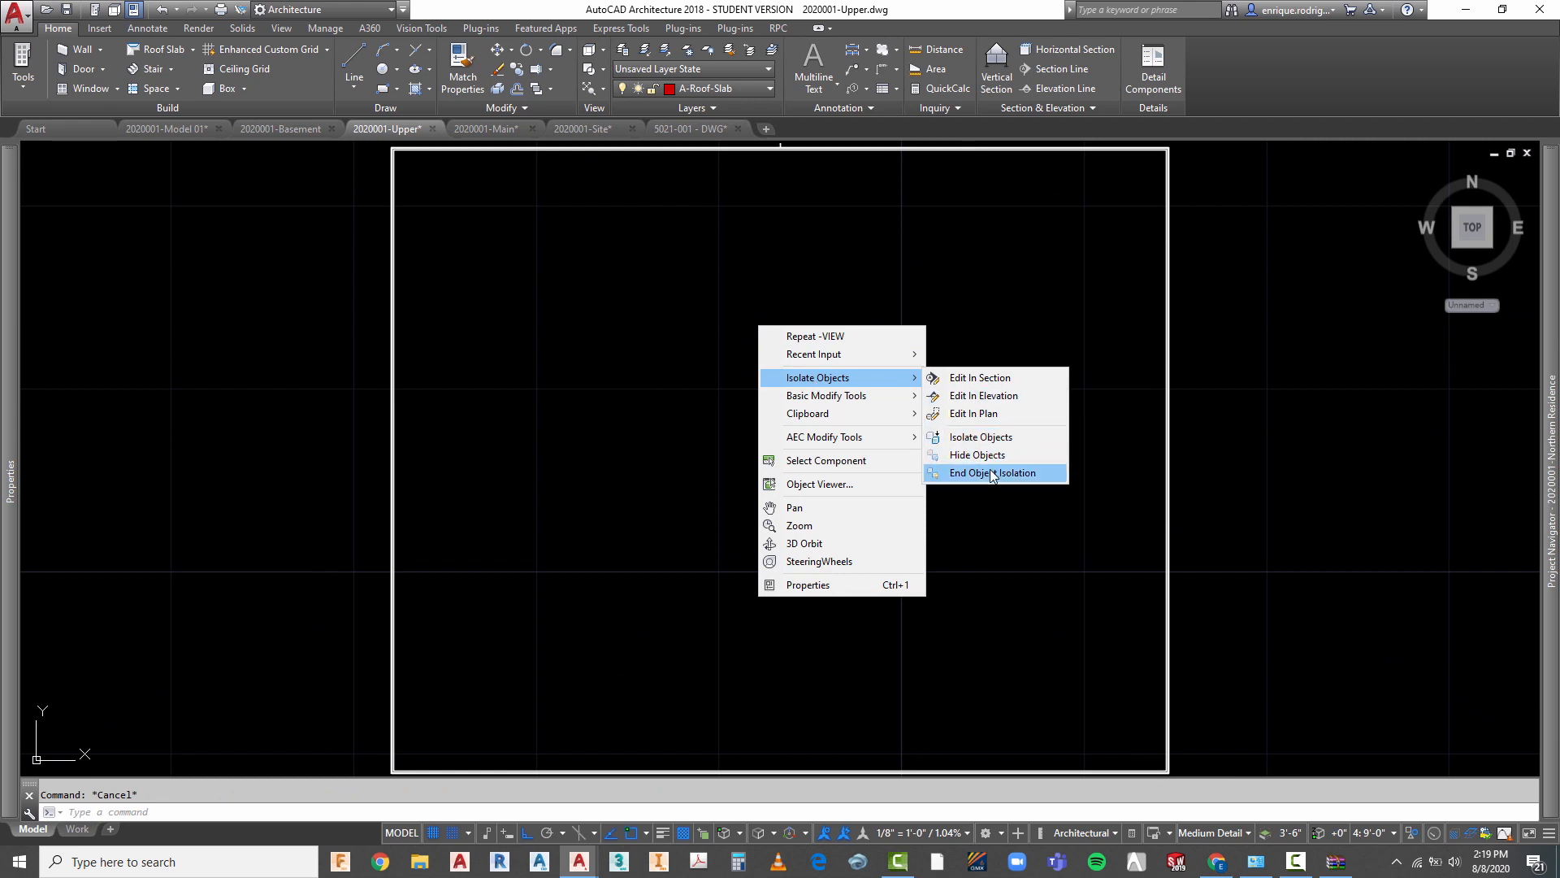
pyautogui.click(991, 472)
pyautogui.scroll(-2, 632, 395)
pyautogui.press('Escape')
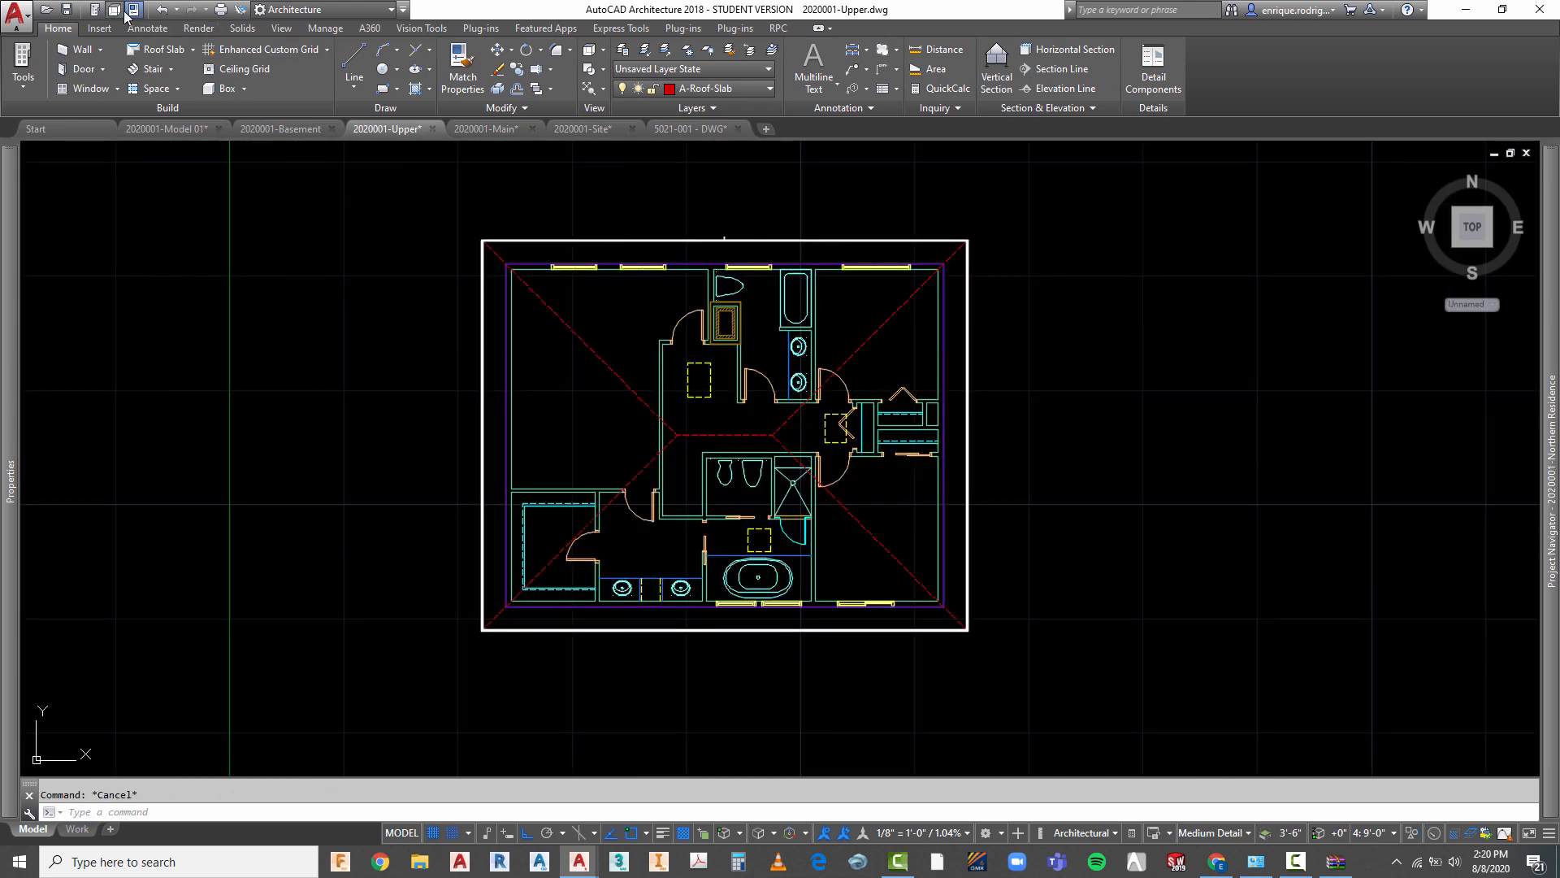
pyautogui.click(114, 10)
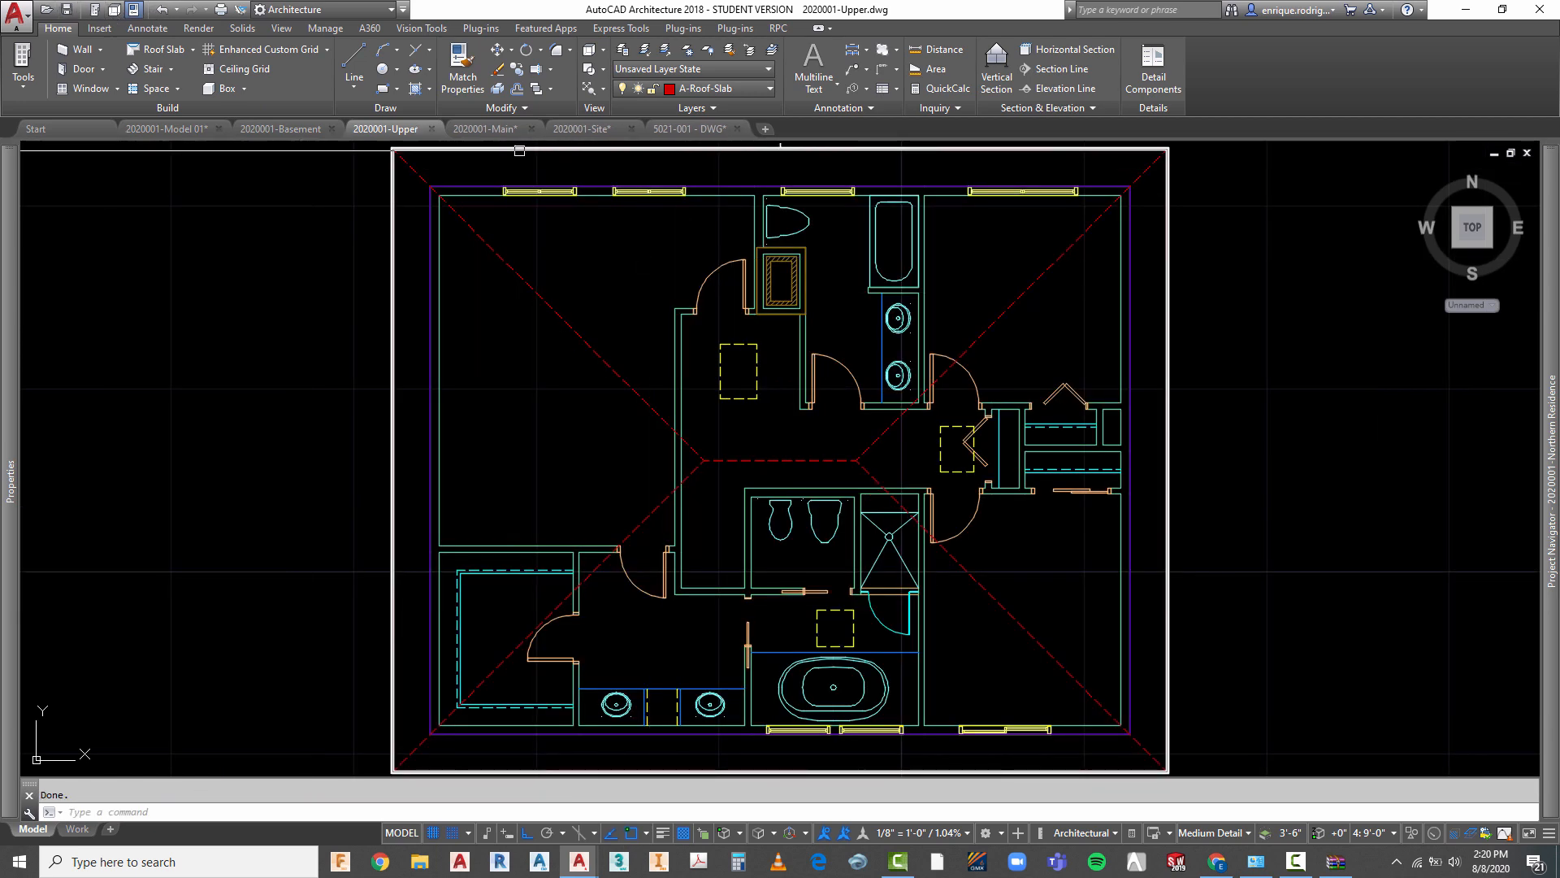
# - Switch to the 2020001-Main drawing and extrude the gutter profile along the gutter path drawn on the roof edge
pyautogui.click(498, 129)
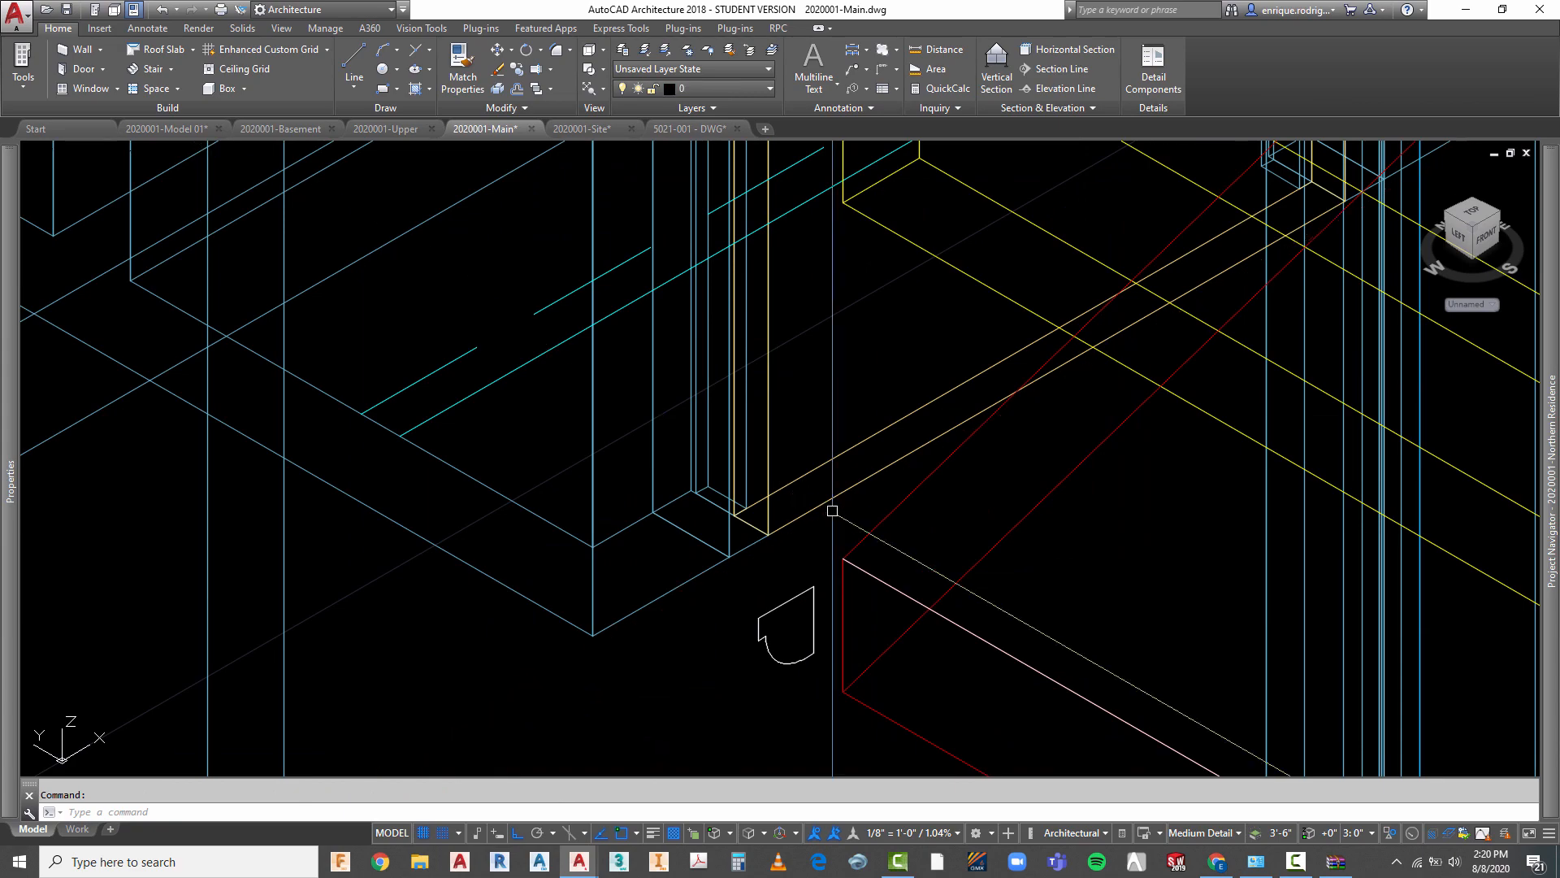
pyautogui.scroll(-4, 651, 451)
pyautogui.scroll(-4, 455, 337)
pyautogui.scroll(2, 574, 419)
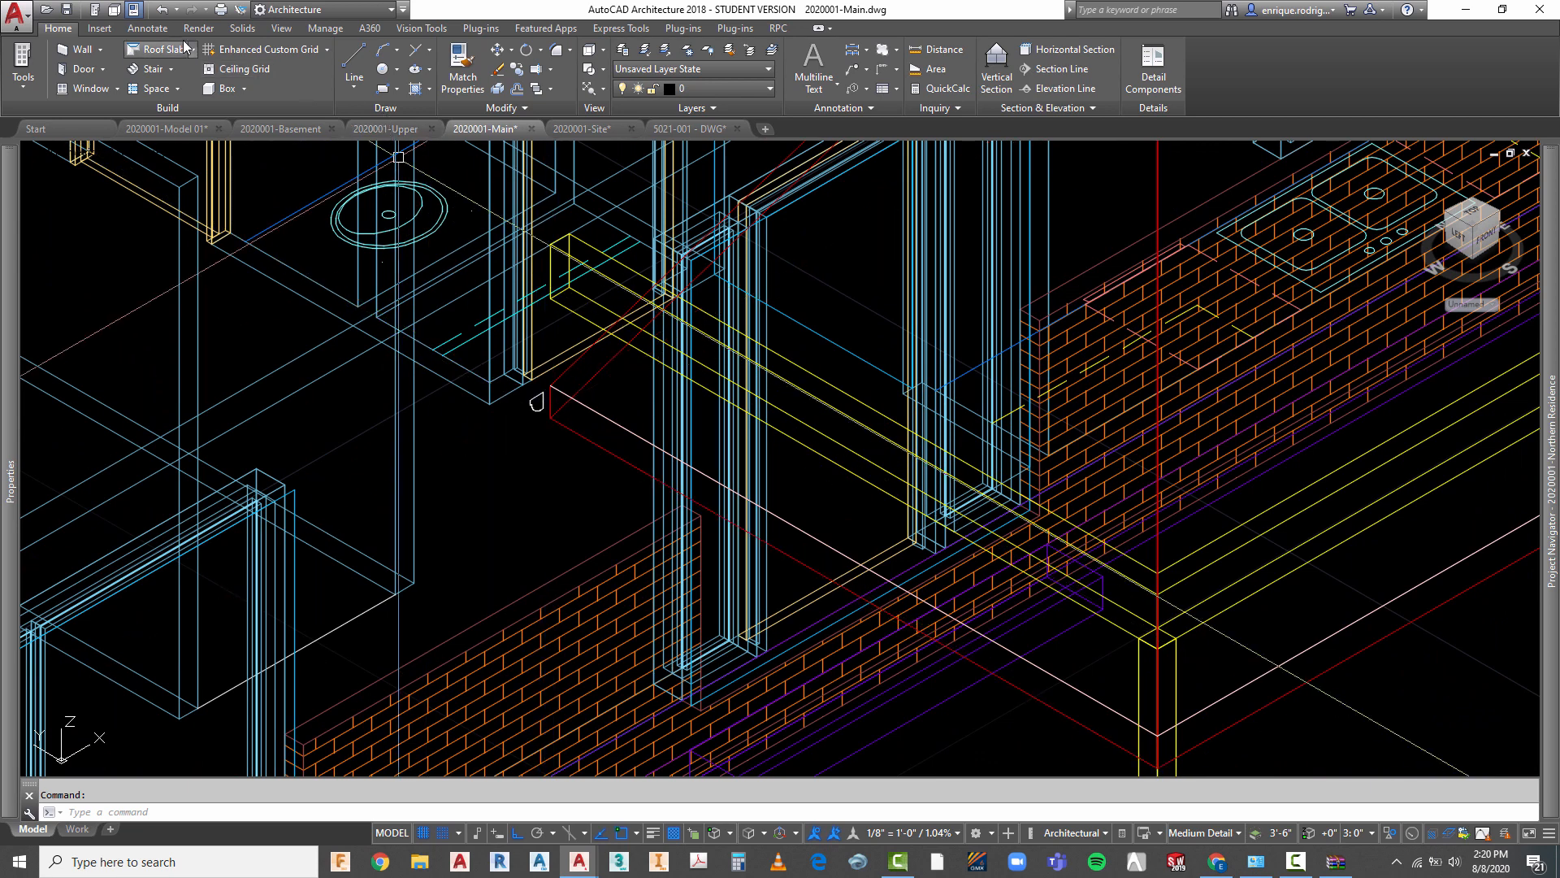
pyautogui.click(242, 28)
pyautogui.click(55, 63)
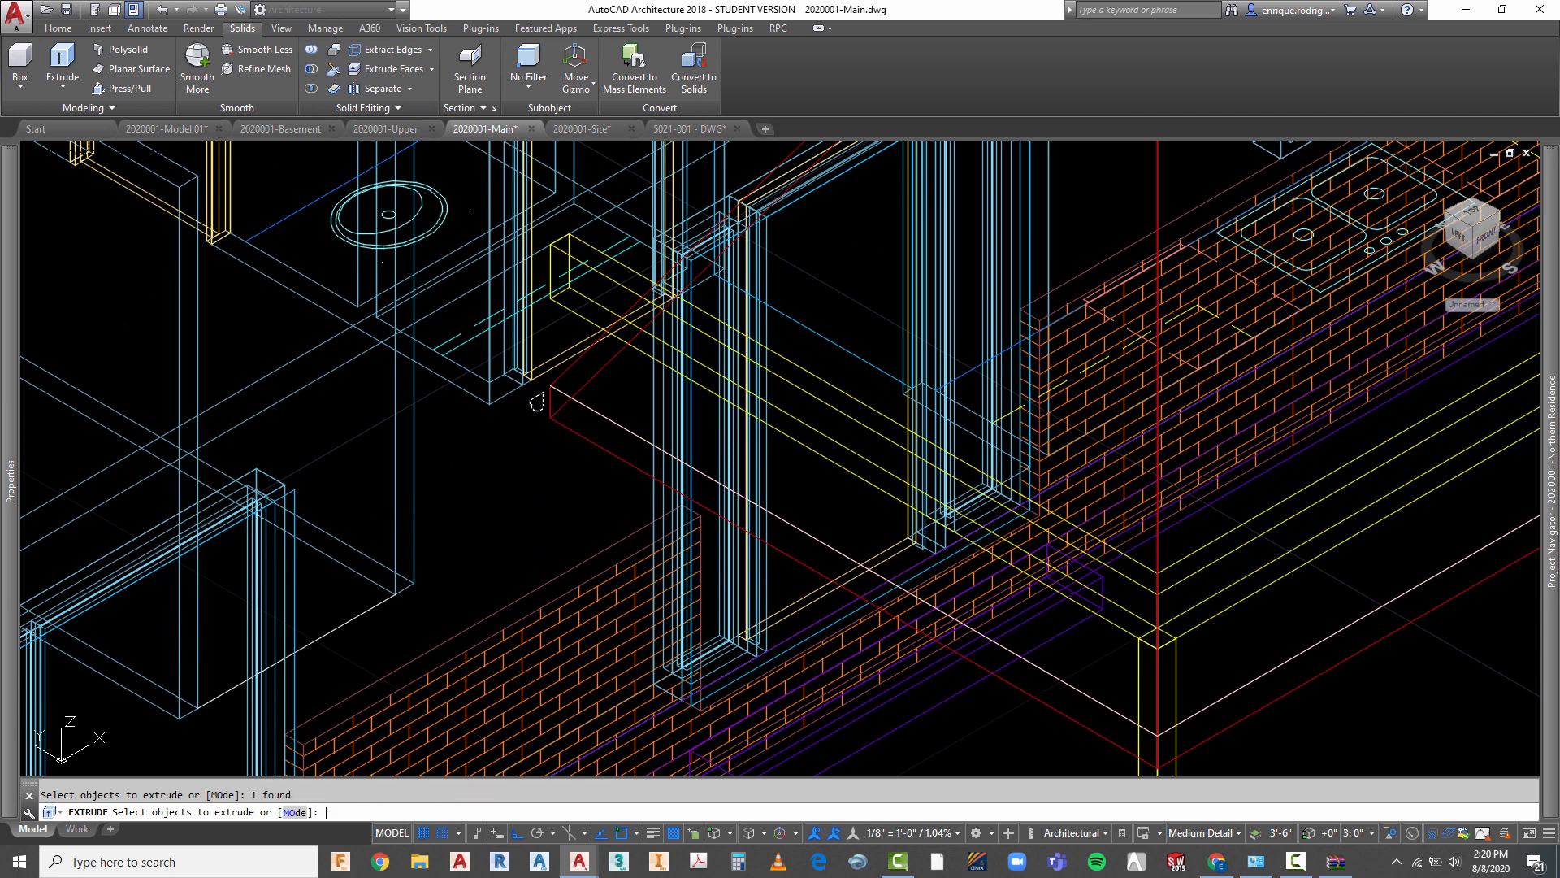
pyautogui.press('Return')
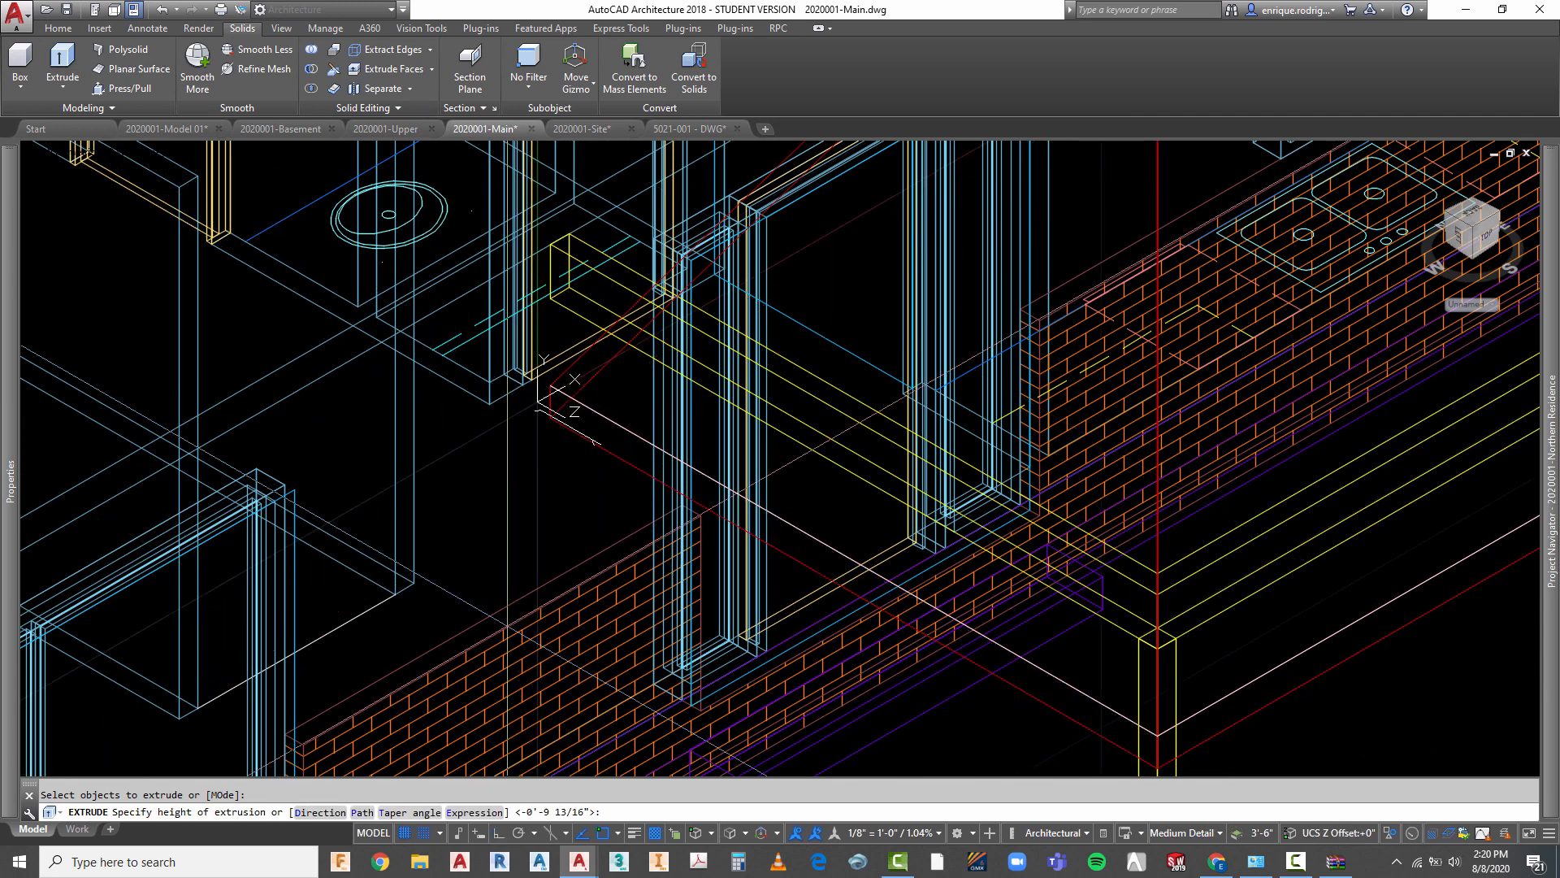
pyautogui.click(362, 812)
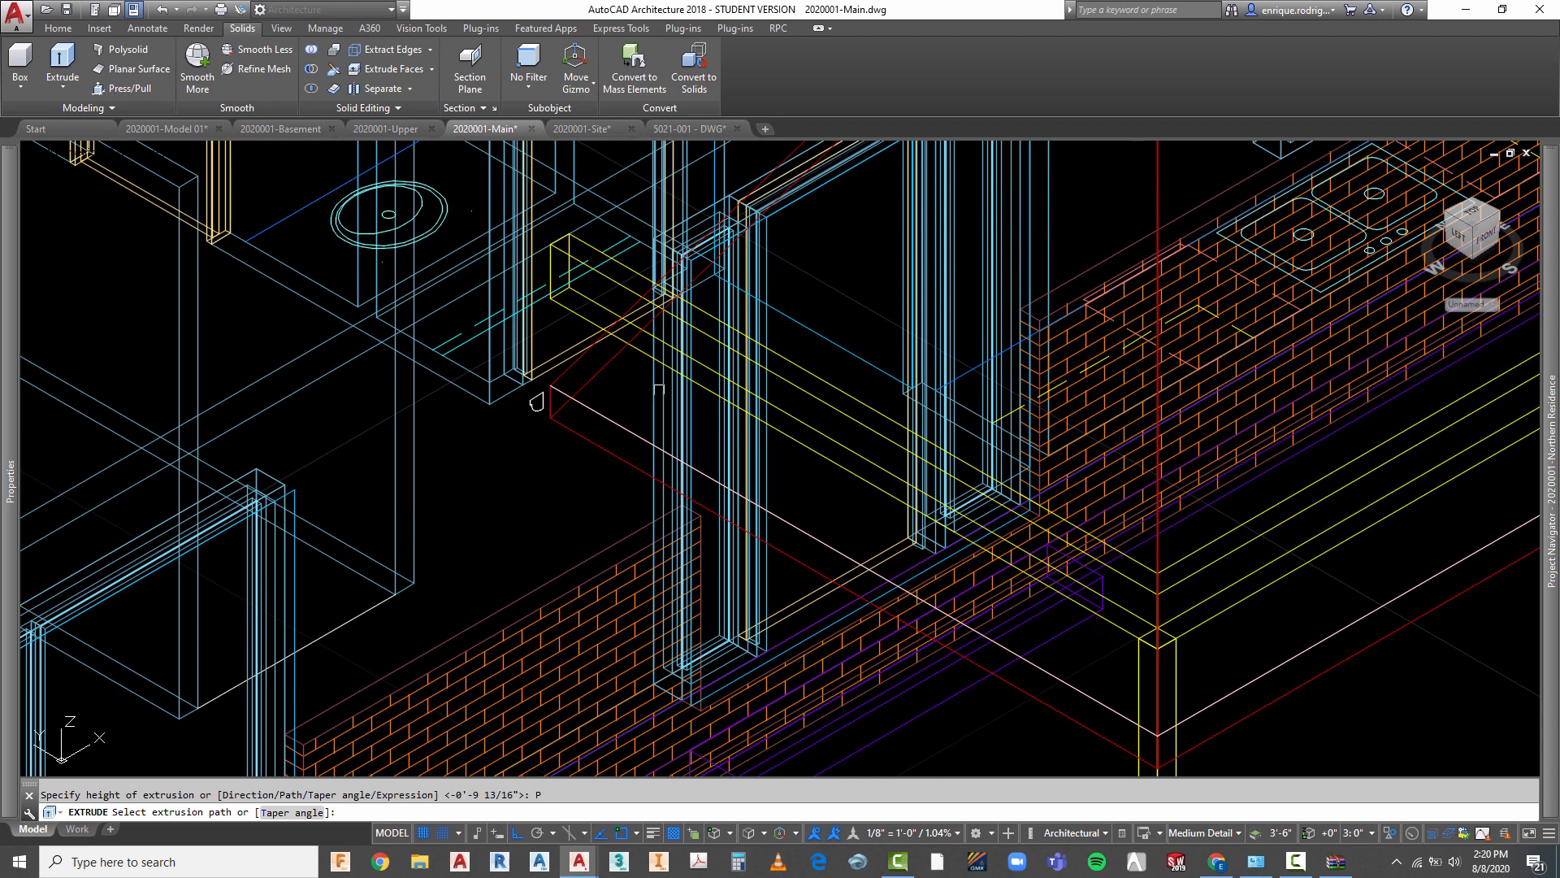
pyautogui.click(556, 420)
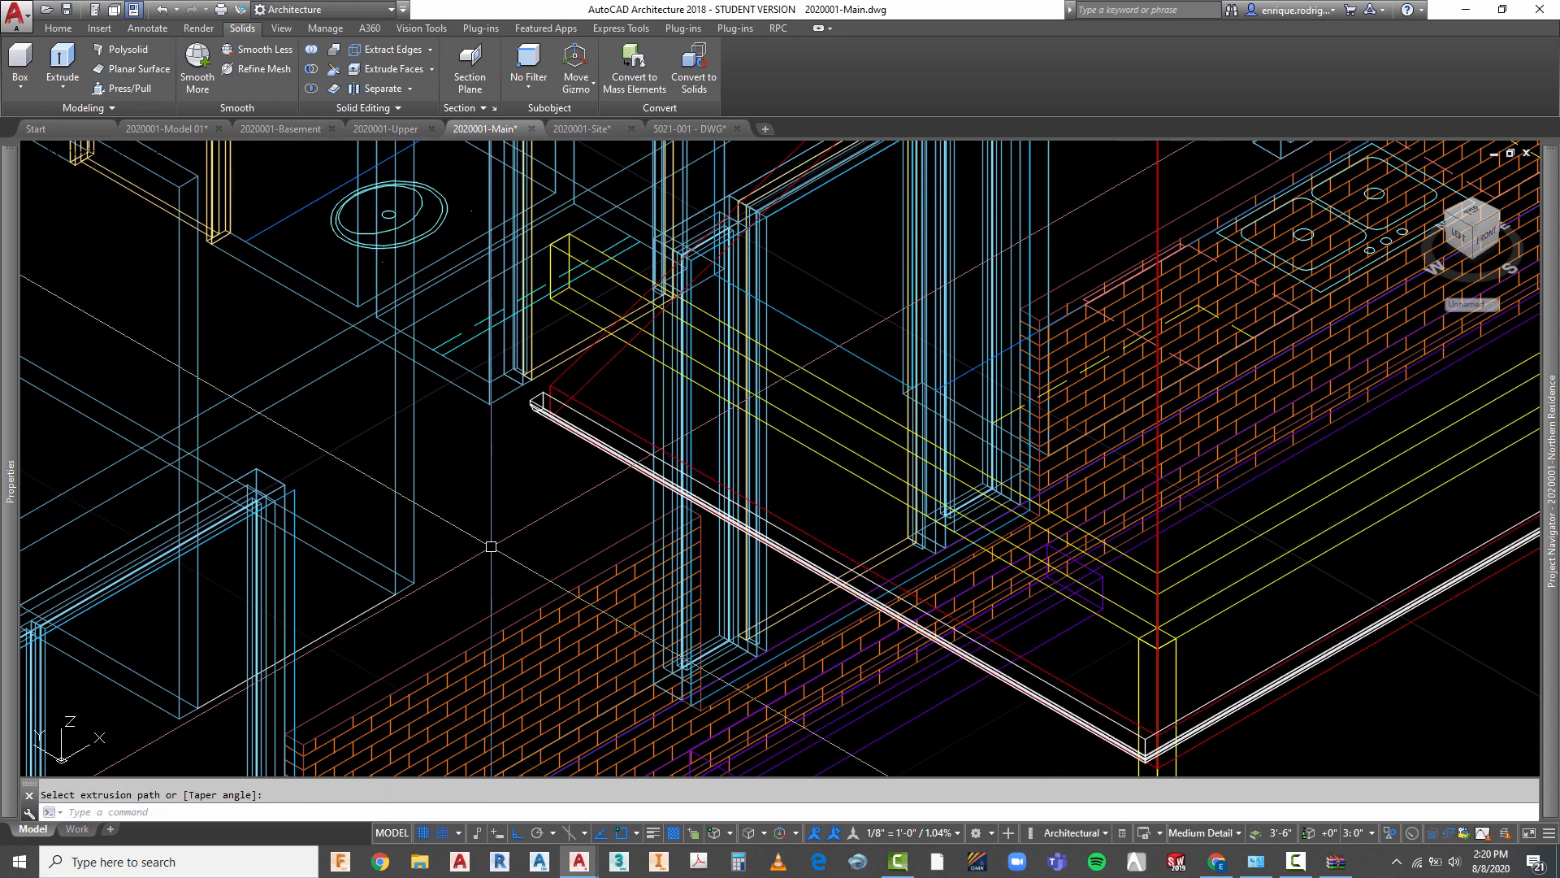
# - Examine the extruded gutter along the porch and garage roof edges and at its open end near the entry
pyautogui.scroll(-2, 484, 528)
pyautogui.scroll(-4, 673, 576)
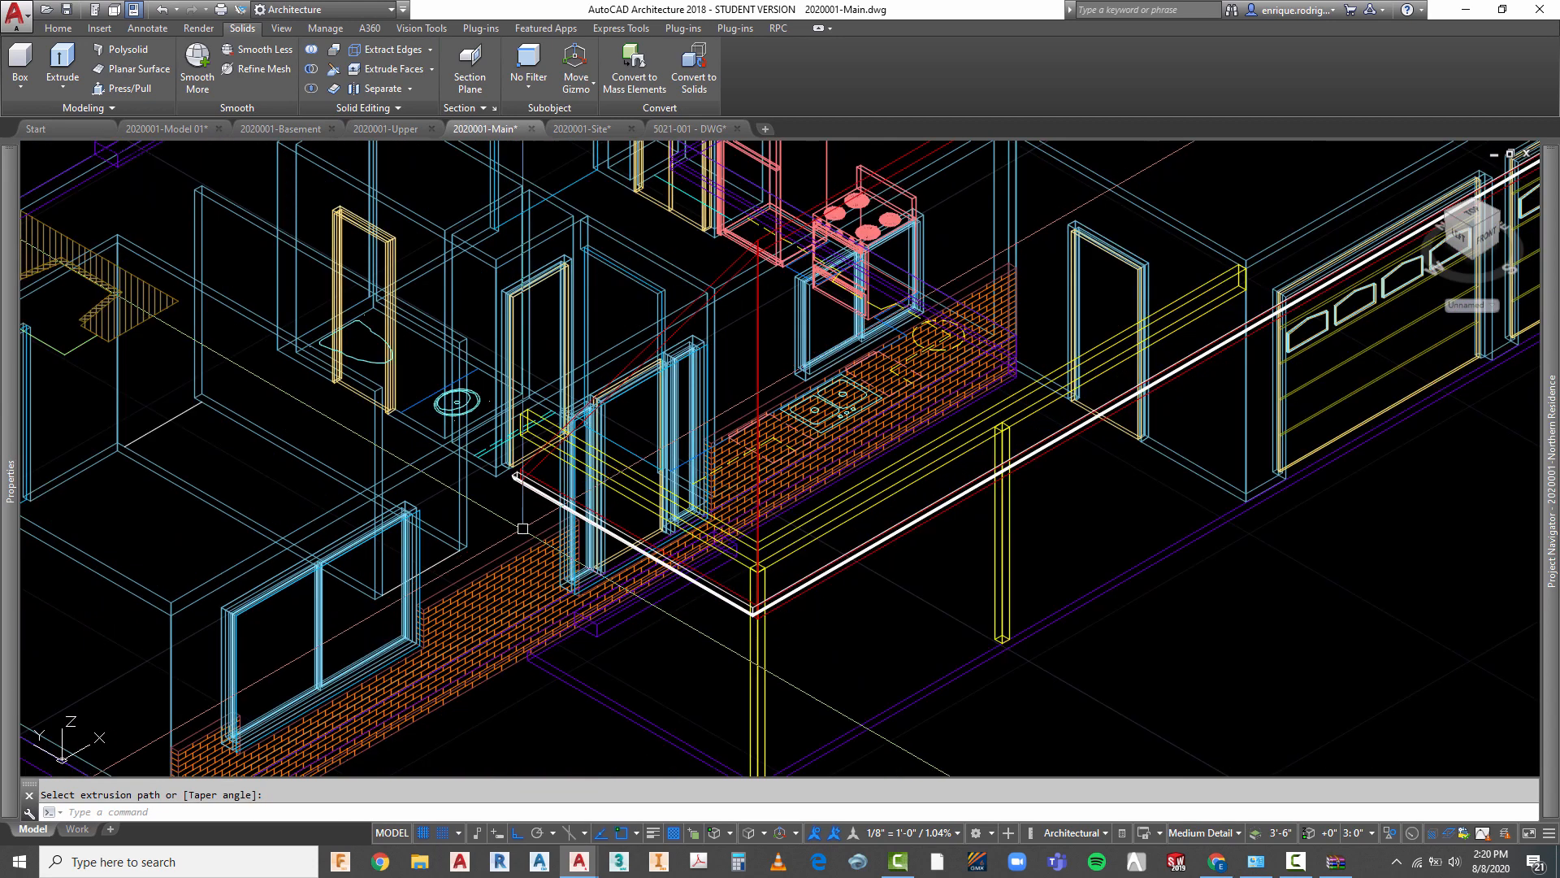
pyautogui.scroll(4, 1348, 209)
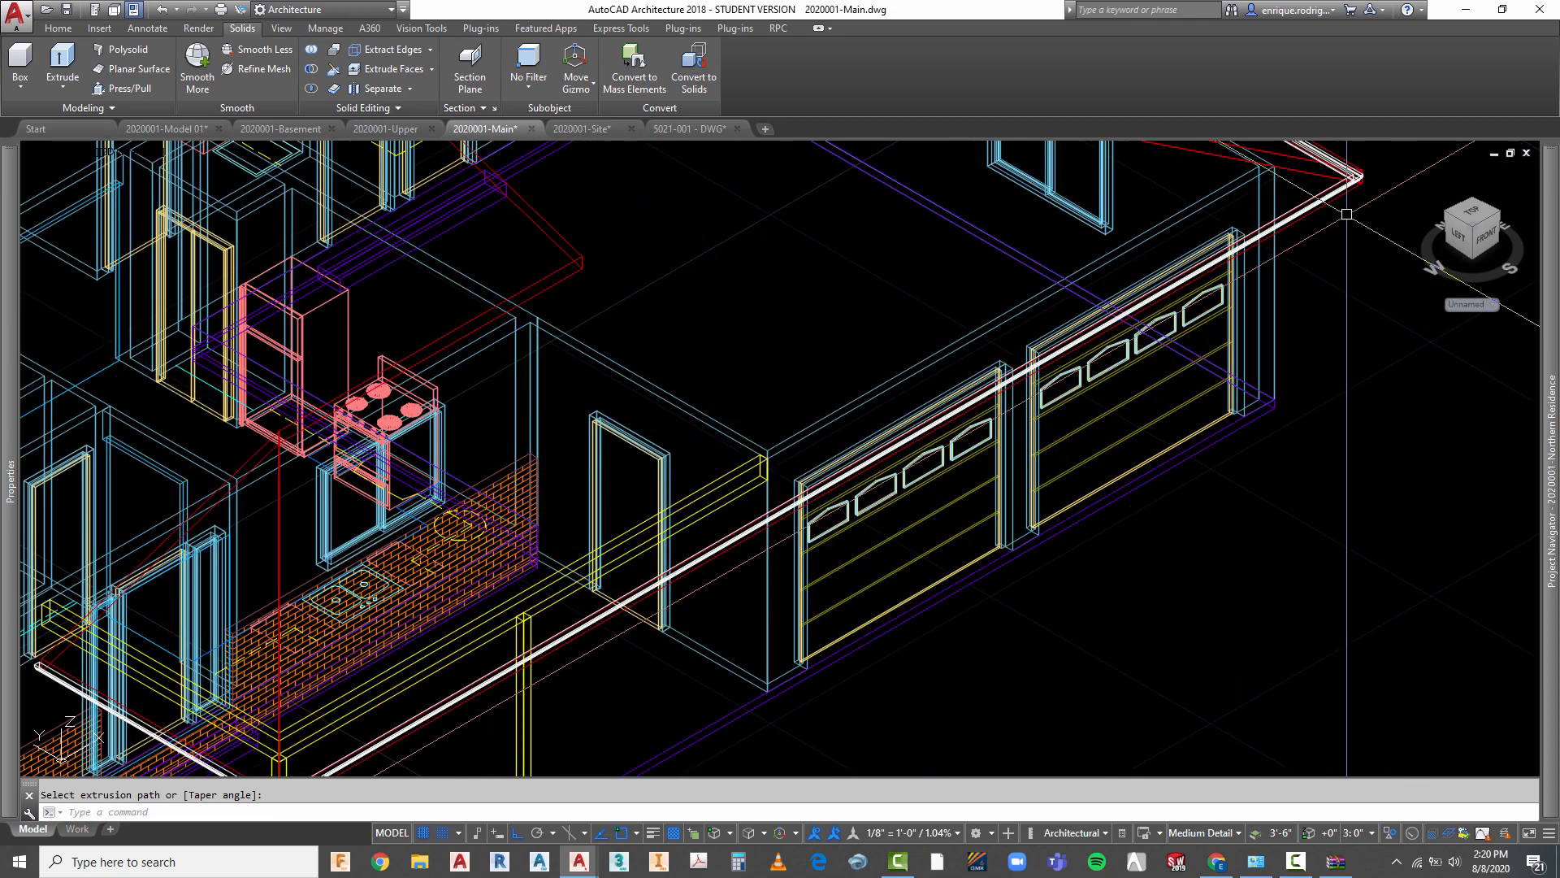
pyautogui.scroll(-6, 1349, 211)
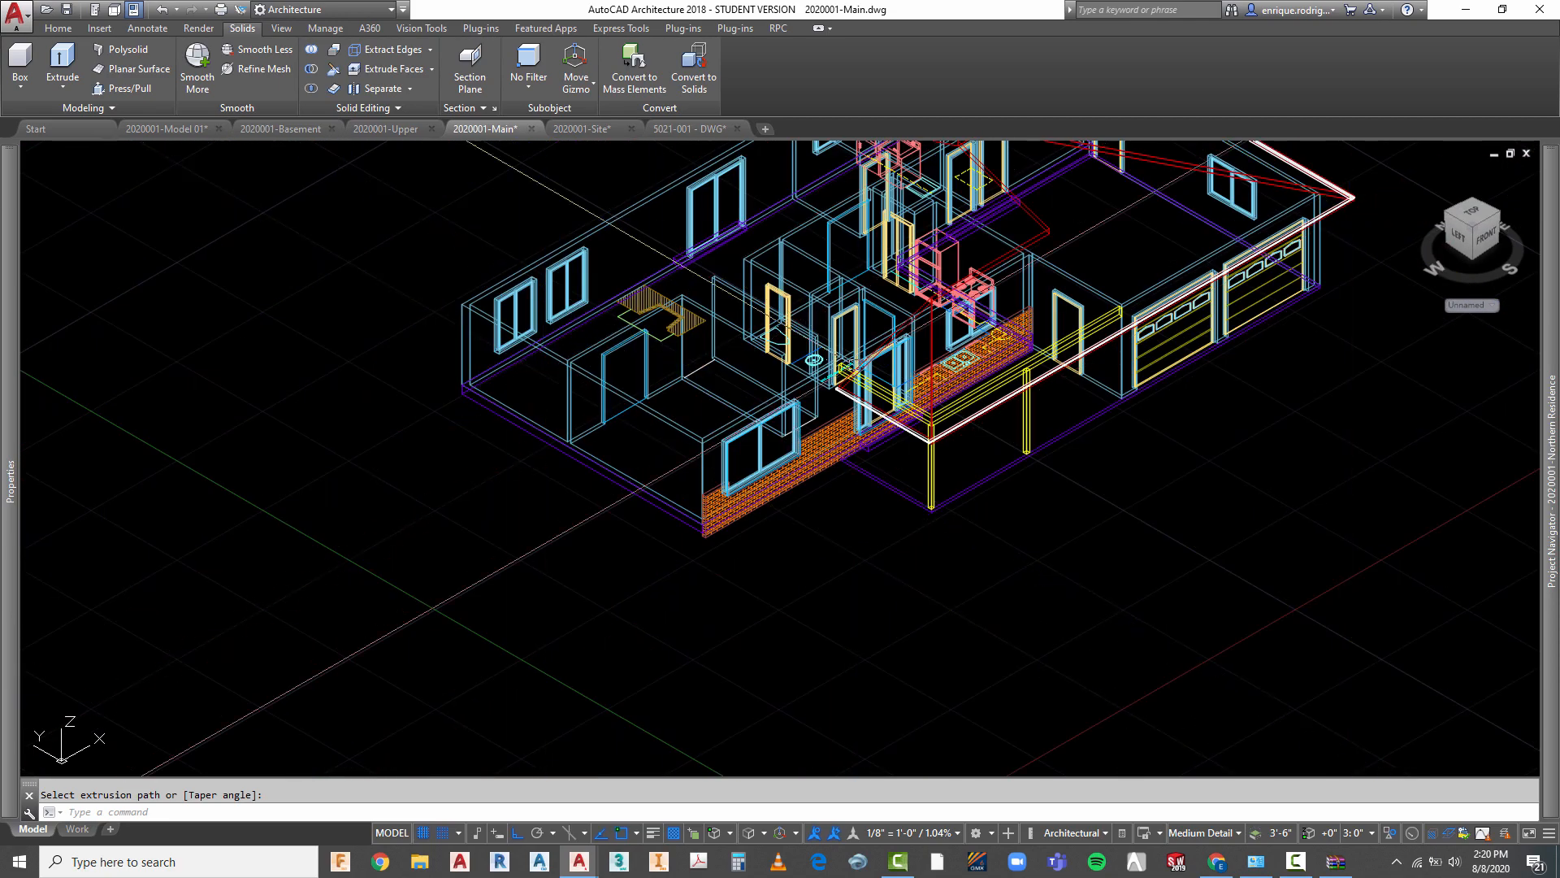
pyautogui.scroll(10, 854, 382)
pyautogui.scroll(3, 764, 479)
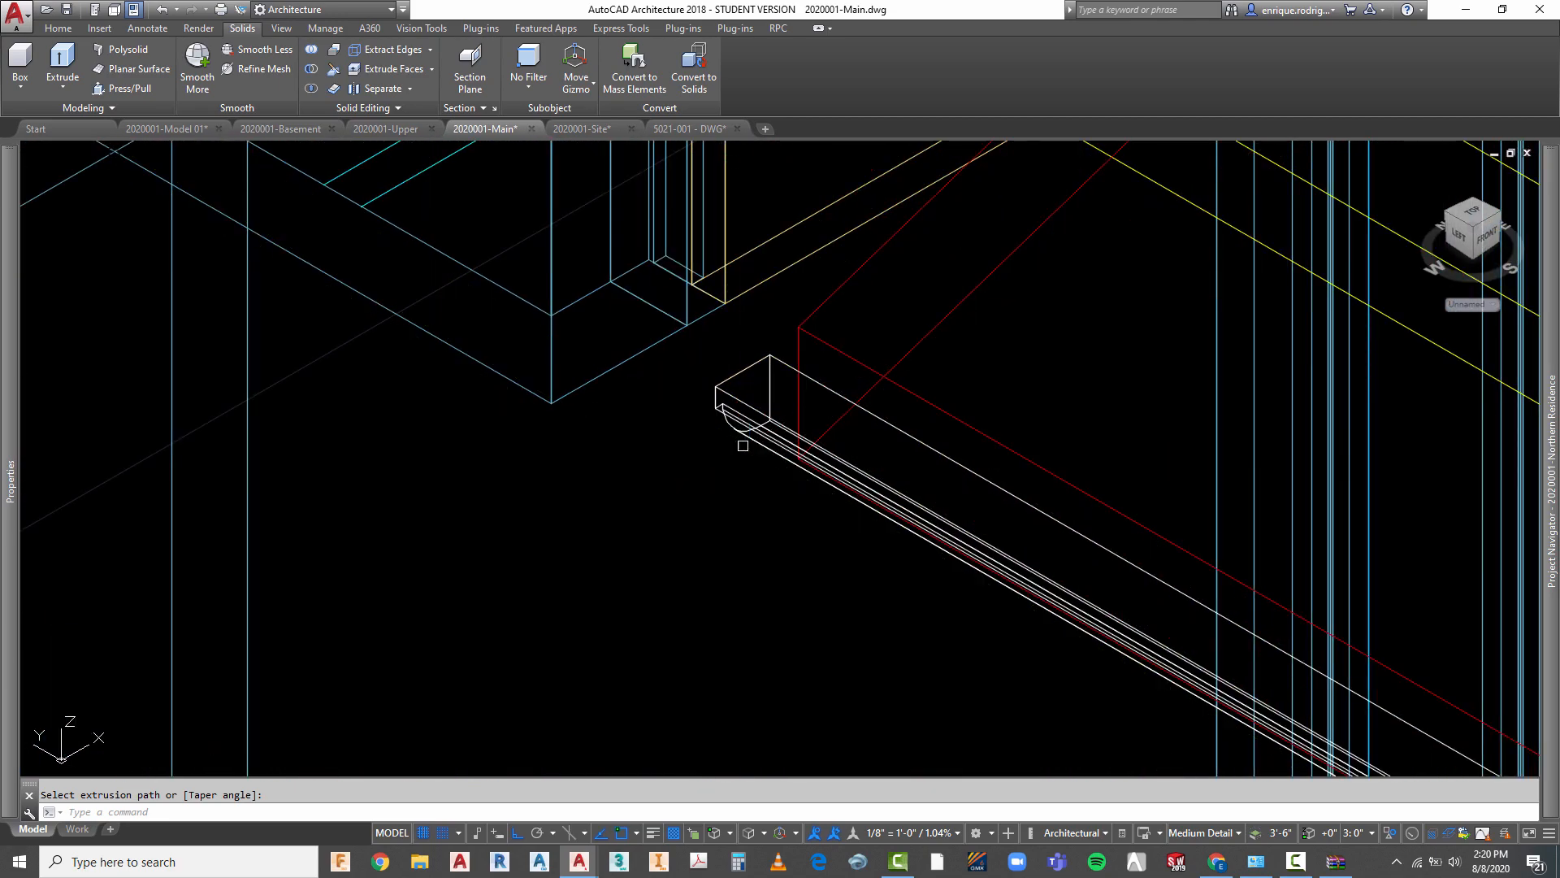
pyautogui.press('Escape')
pyautogui.scroll(-3, 618, 439)
# - Isolate the extruded gutter solid in the main floor drawing
pyautogui.scroll(5, 676, 470)
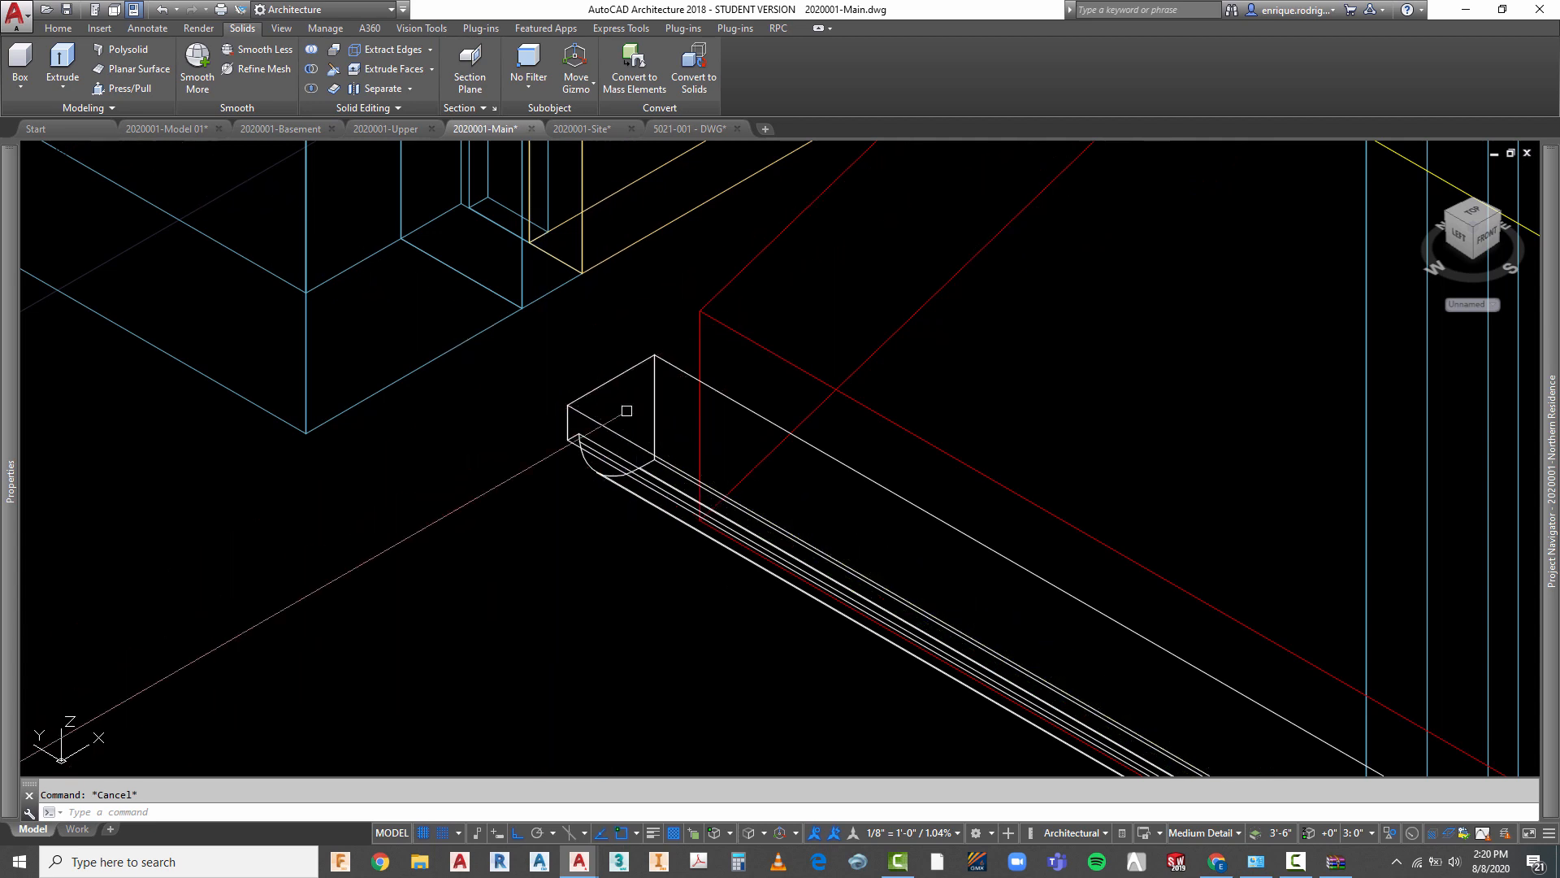
pyautogui.click(611, 380)
pyautogui.rightClick(604, 345)
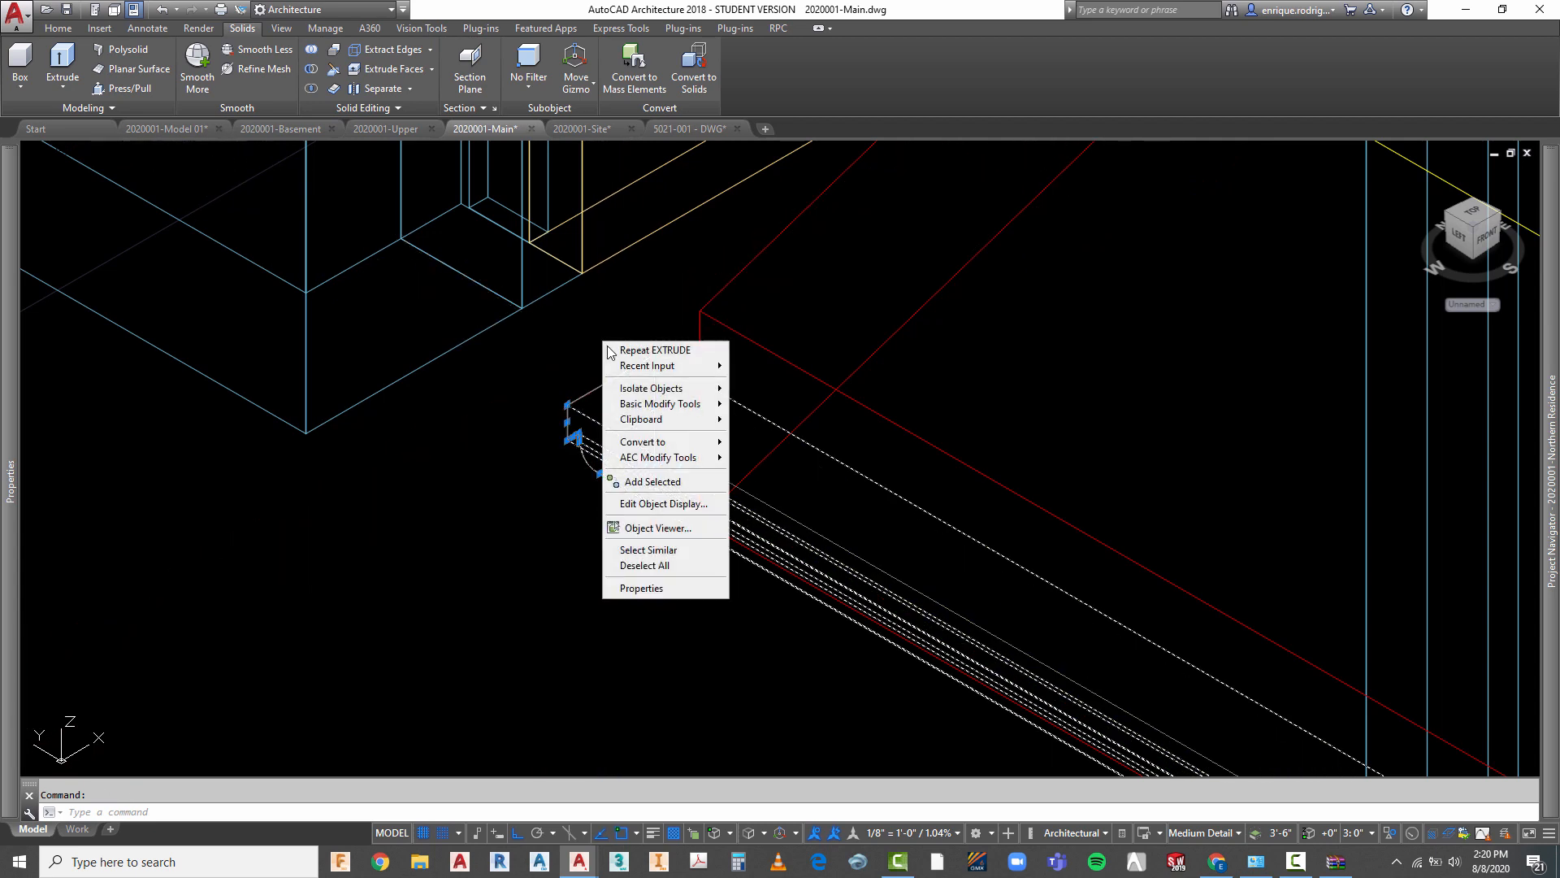
pyautogui.moveTo(652, 388)
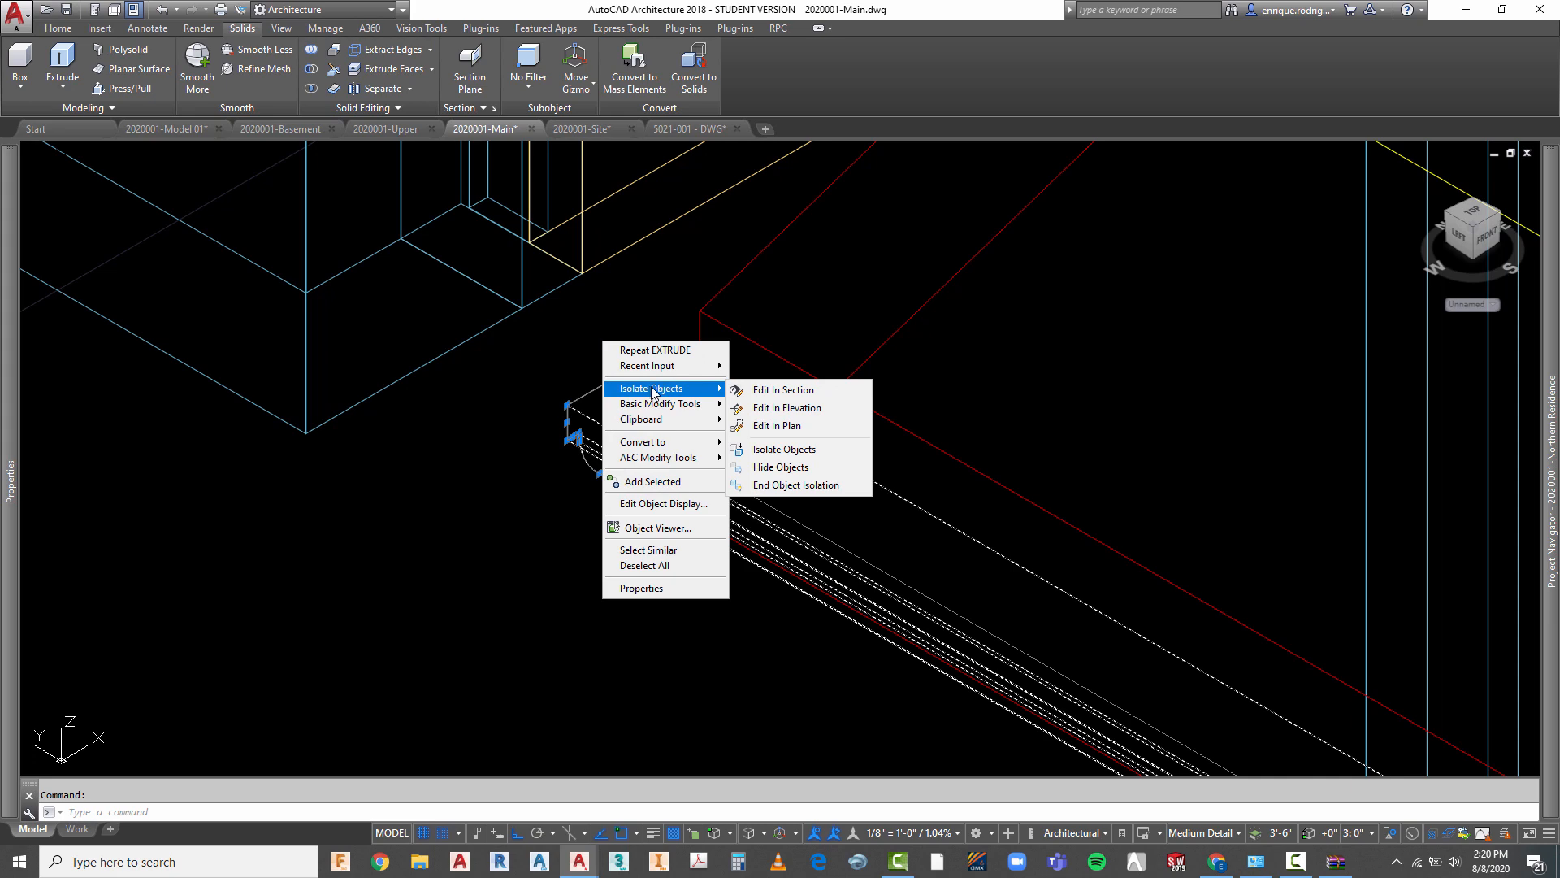
pyautogui.click(797, 452)
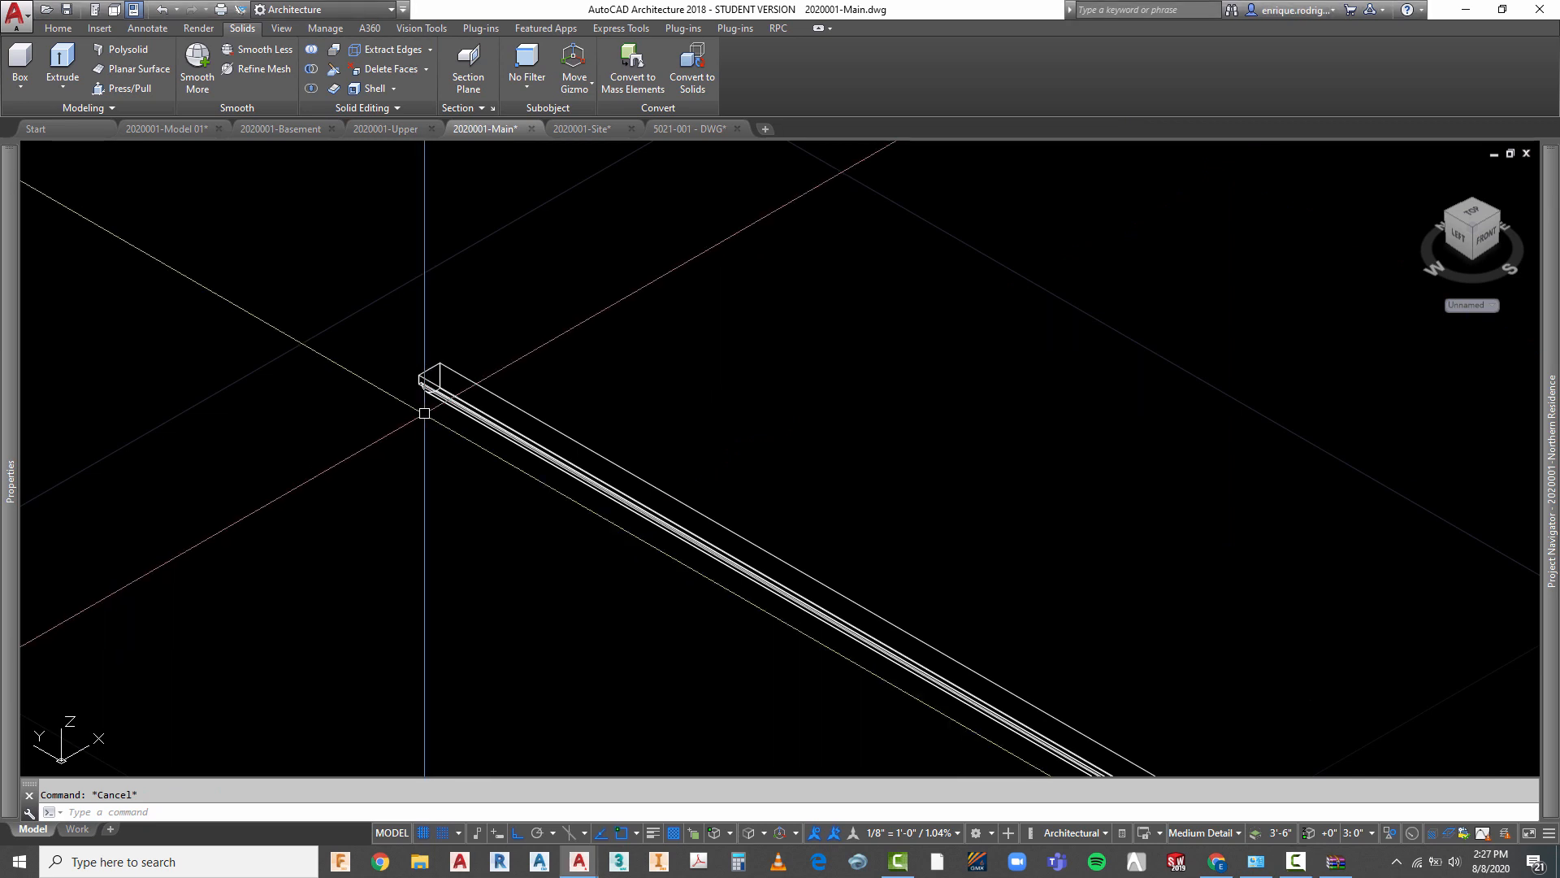
# - Examine the isolated gutter's open end, its bottom profile and the corner between its two runs
pyautogui.scroll(4, 424, 413)
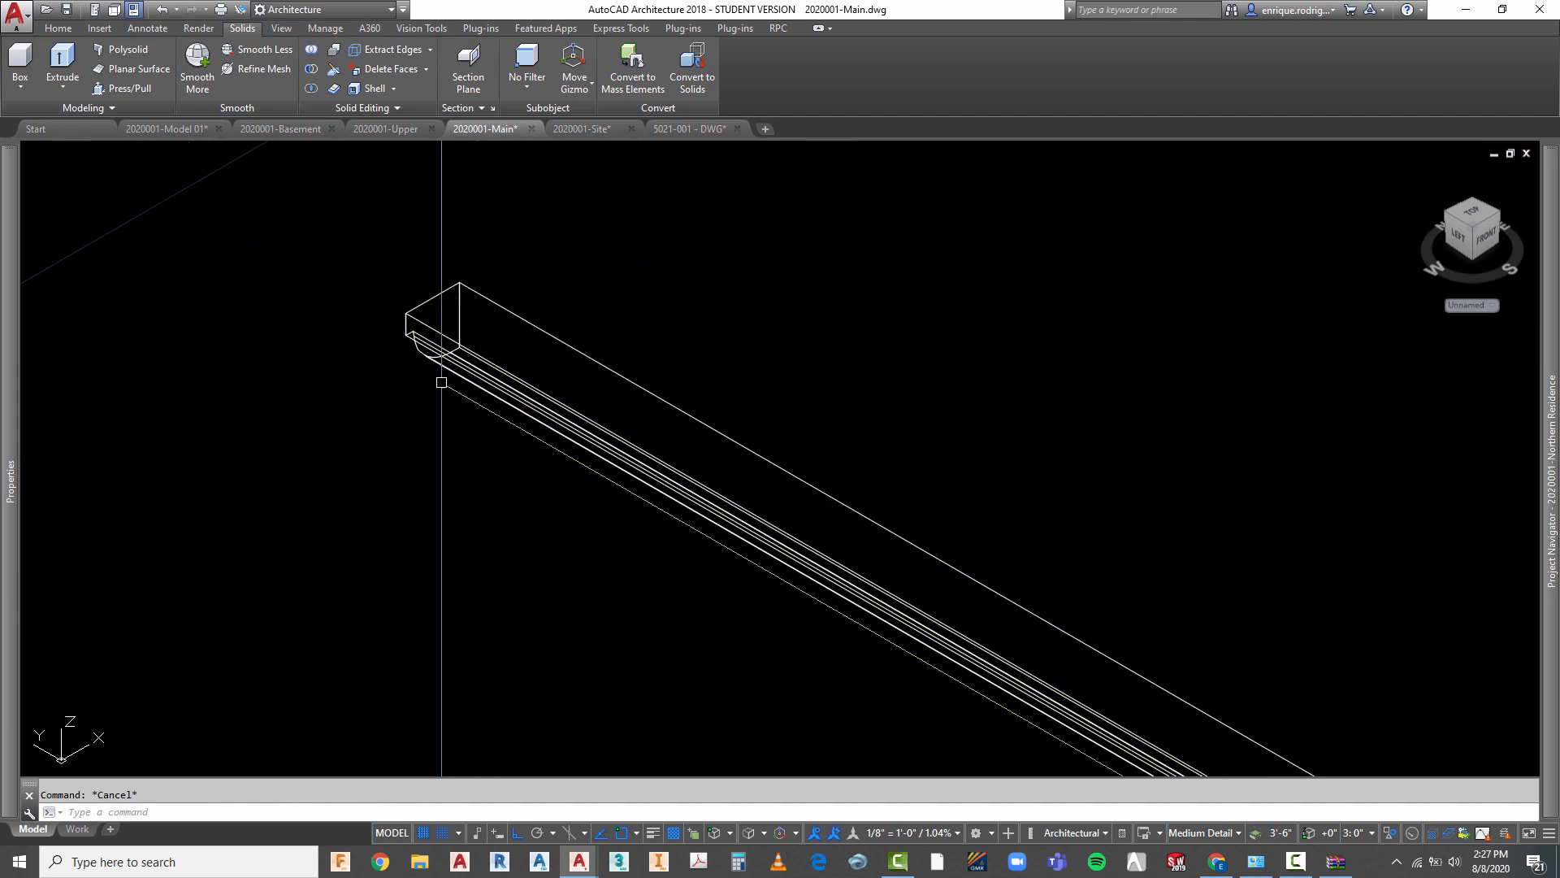
pyautogui.scroll(-4, 400, 369)
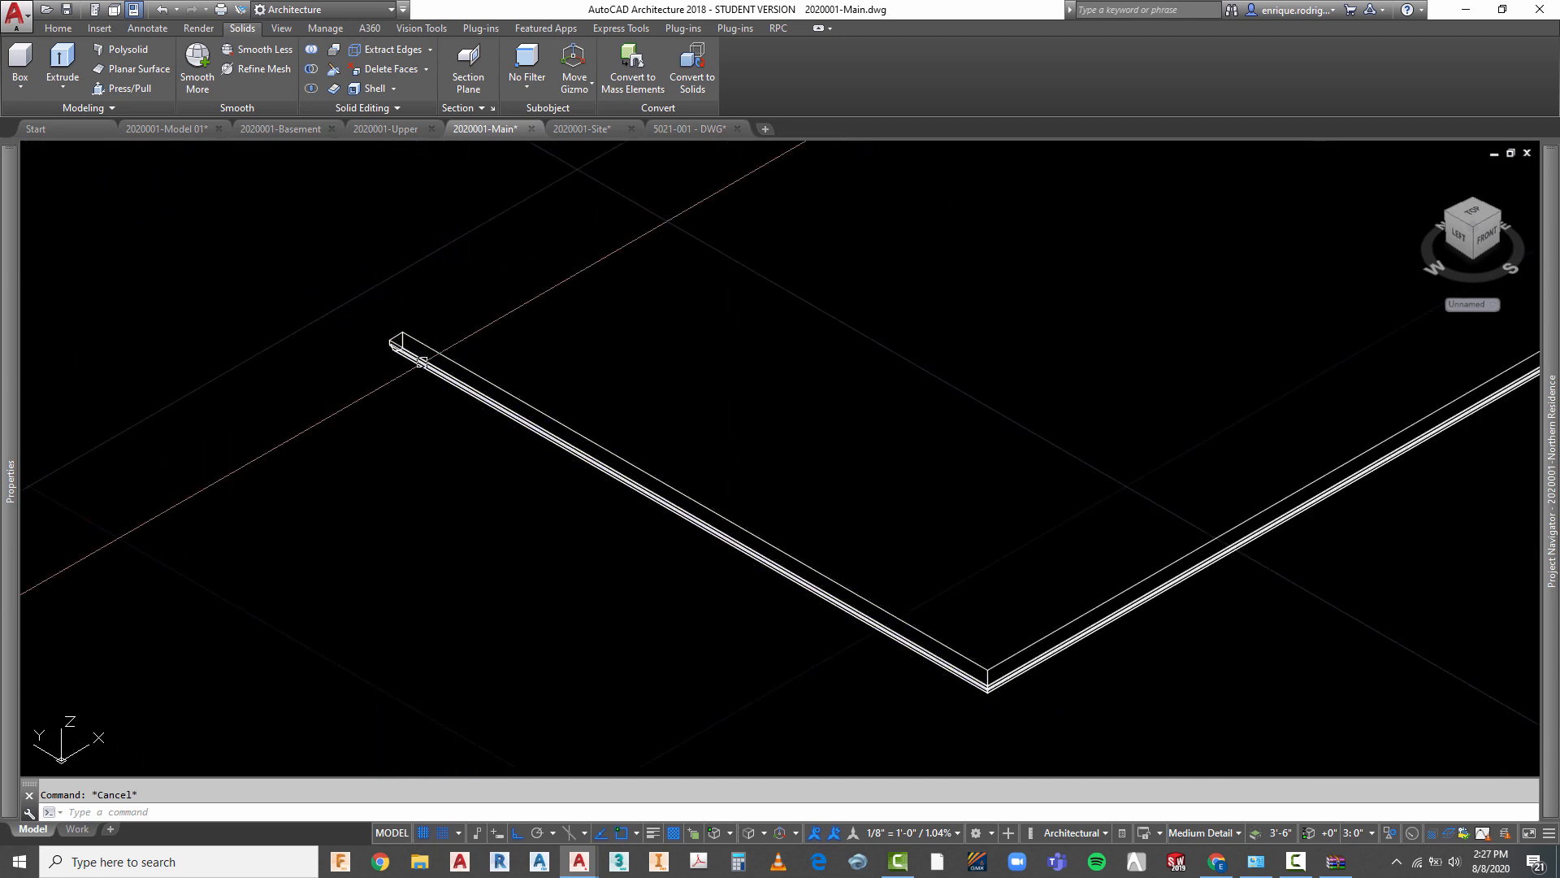
pyautogui.scroll(3, 422, 362)
pyautogui.scroll(-5, 340, 301)
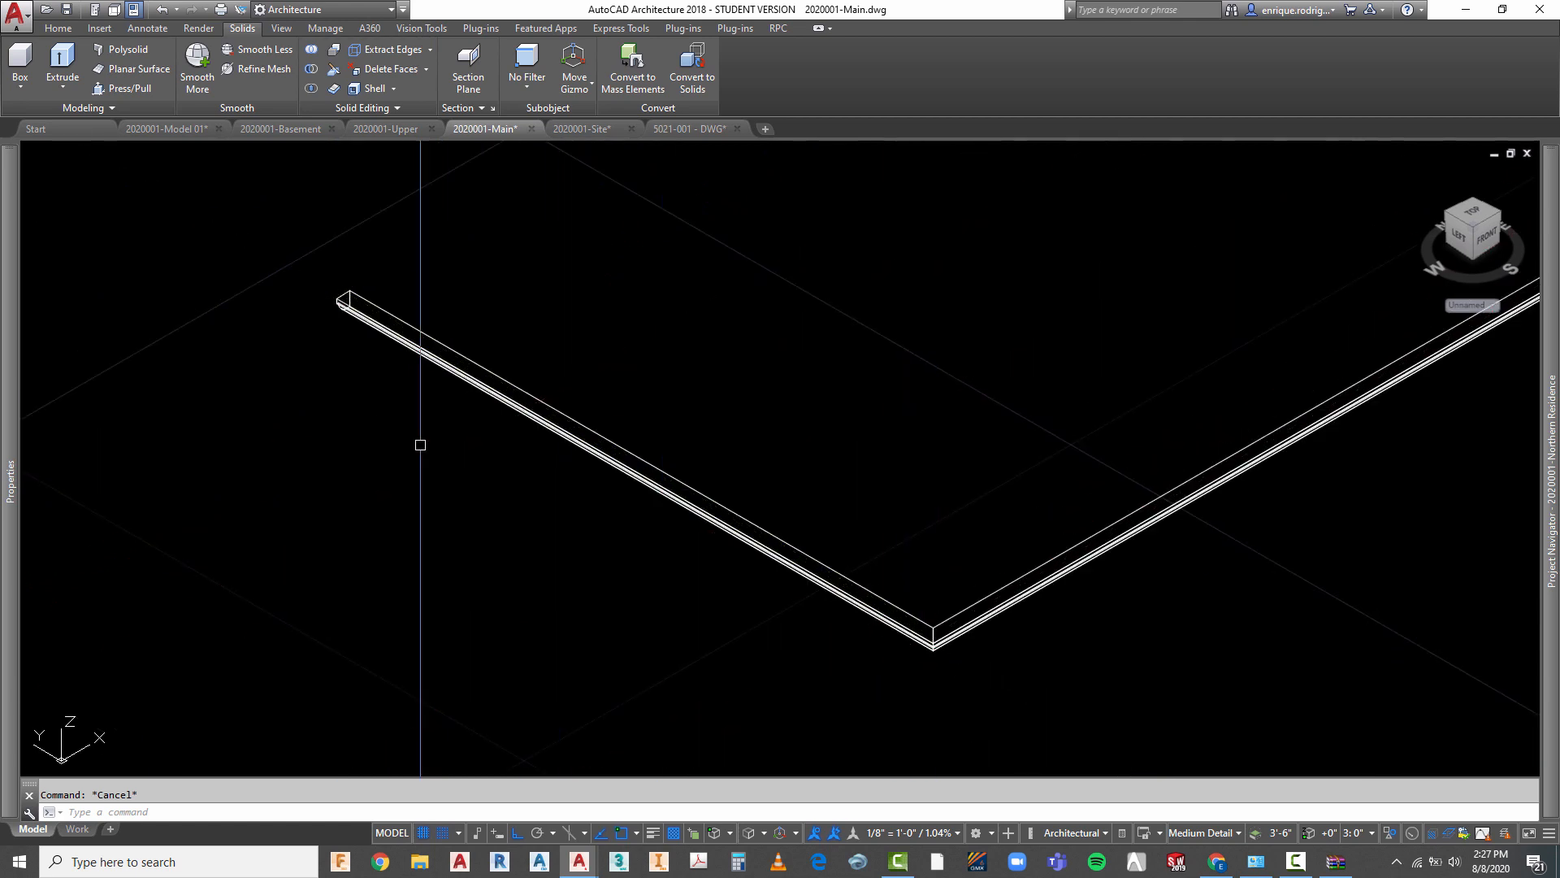
pyautogui.scroll(-2, 410, 440)
pyautogui.scroll(-4, 680, 498)
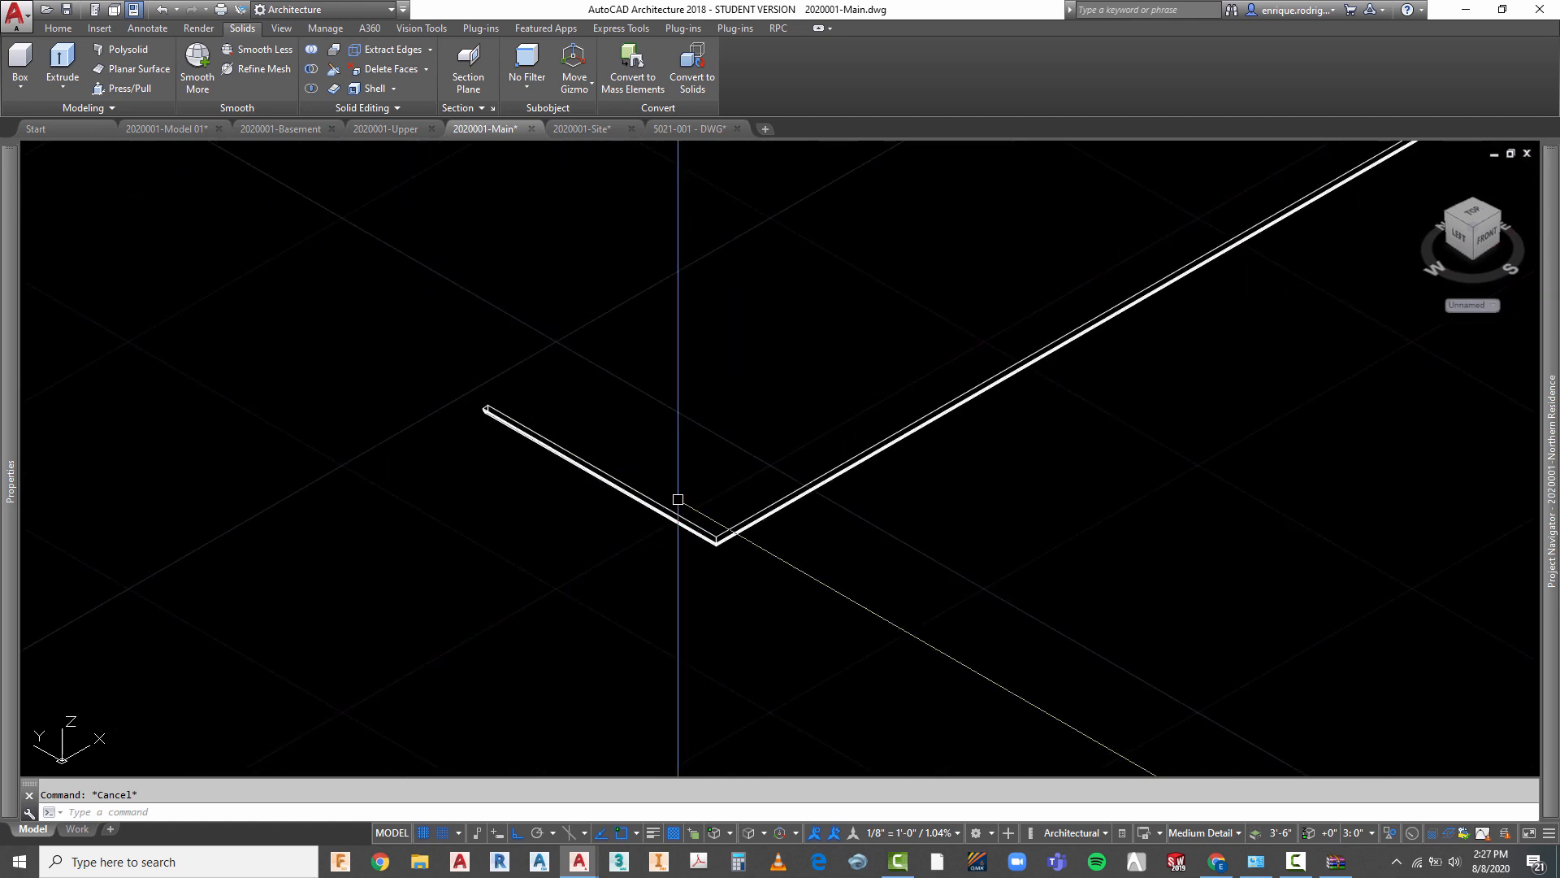
pyautogui.scroll(2, 614, 292)
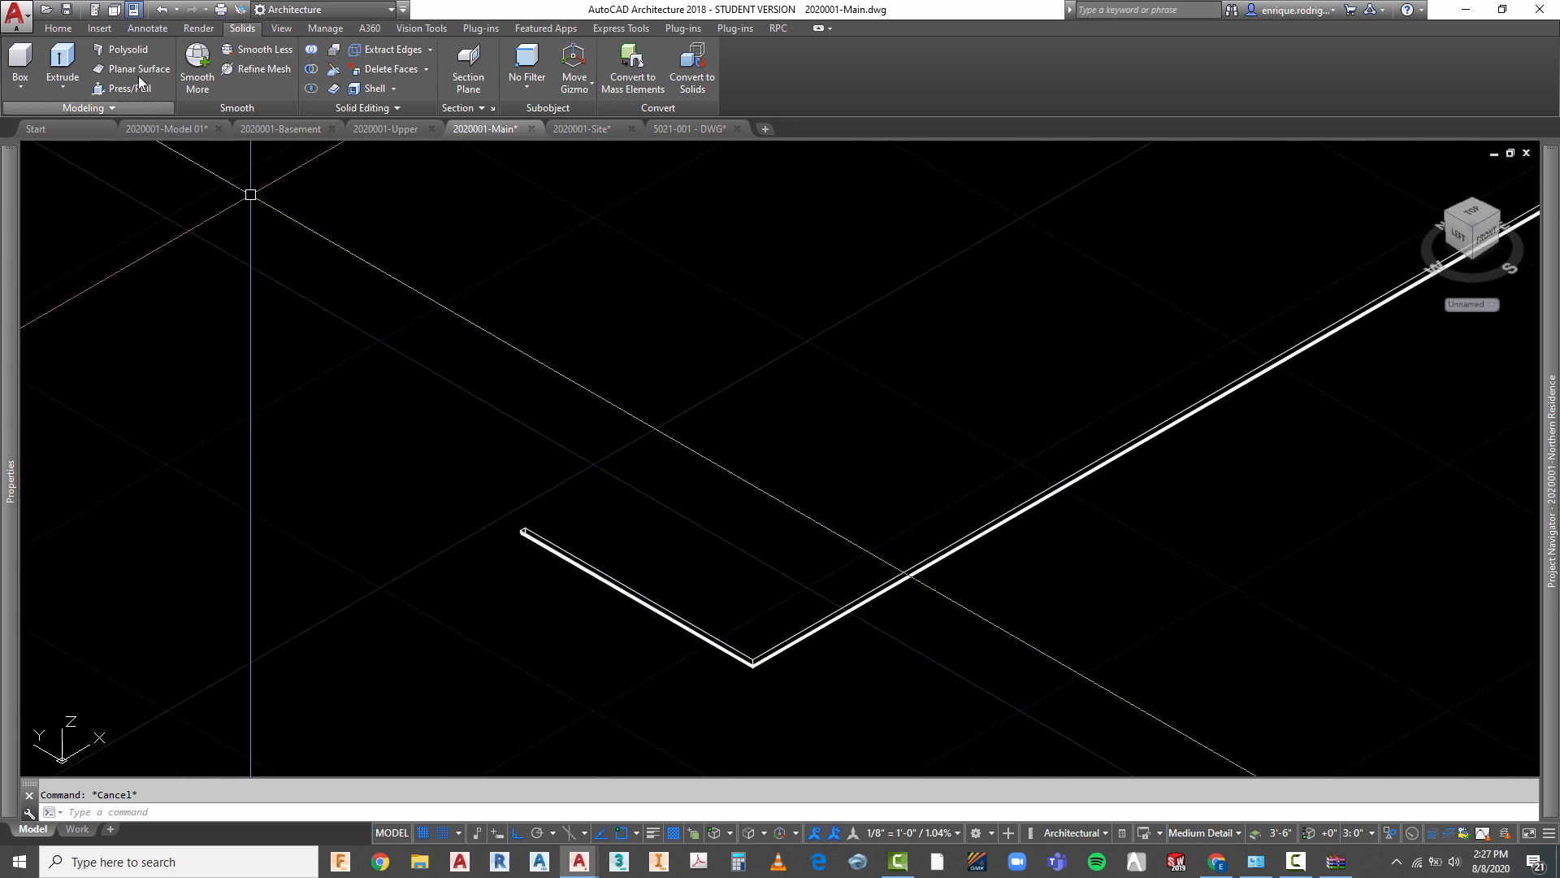
# - End the object isolation to restore the rest of the main floor model
pyautogui.click(58, 30)
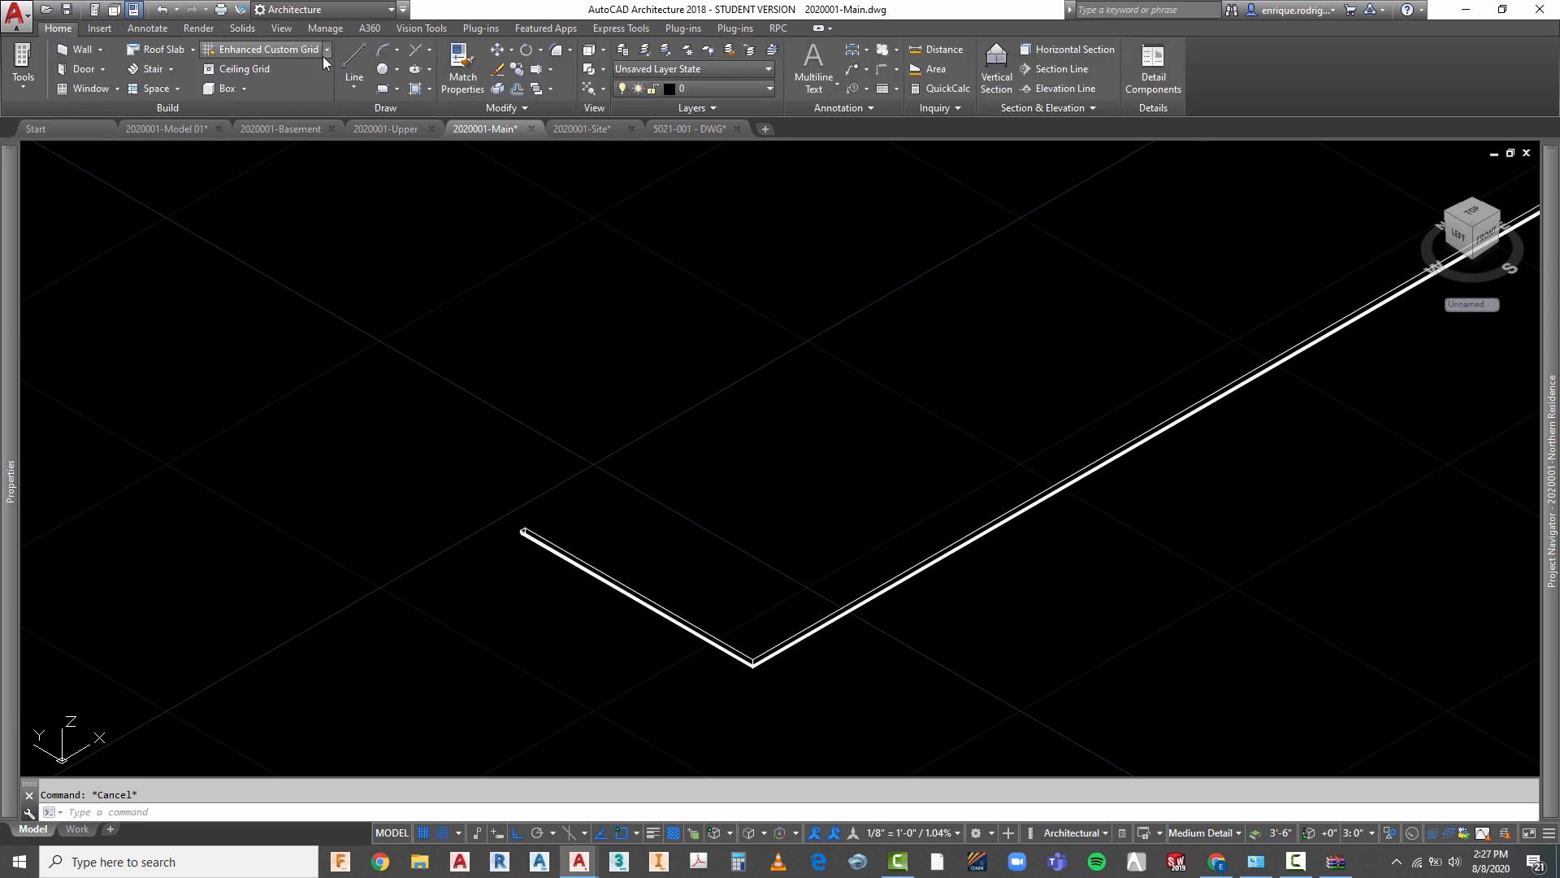
pyautogui.click(666, 52)
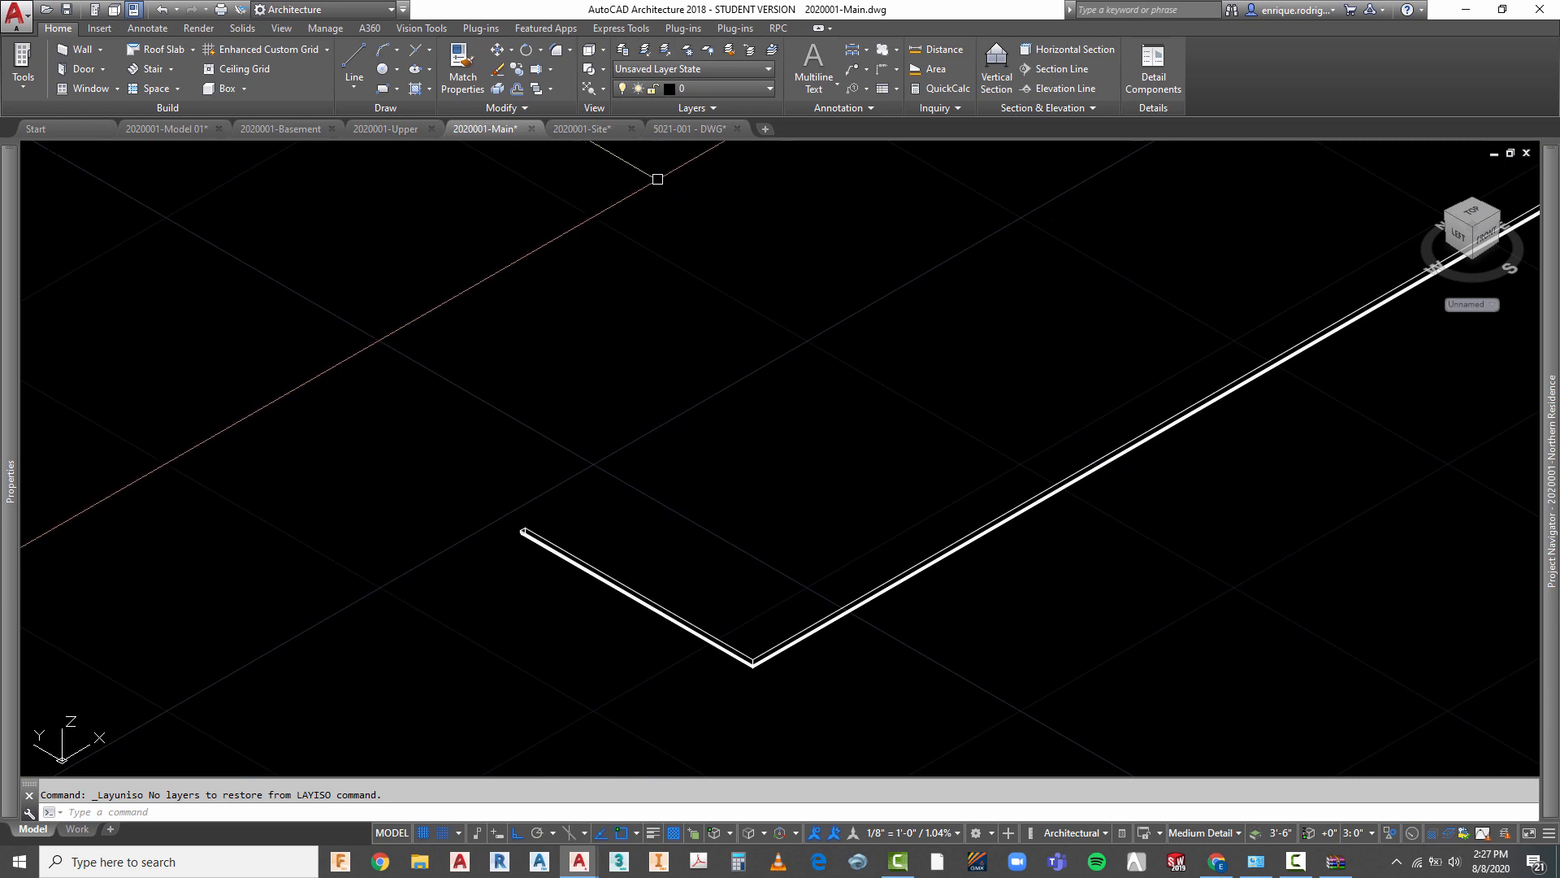
pyautogui.rightClick(739, 236)
pyautogui.moveTo(790, 292)
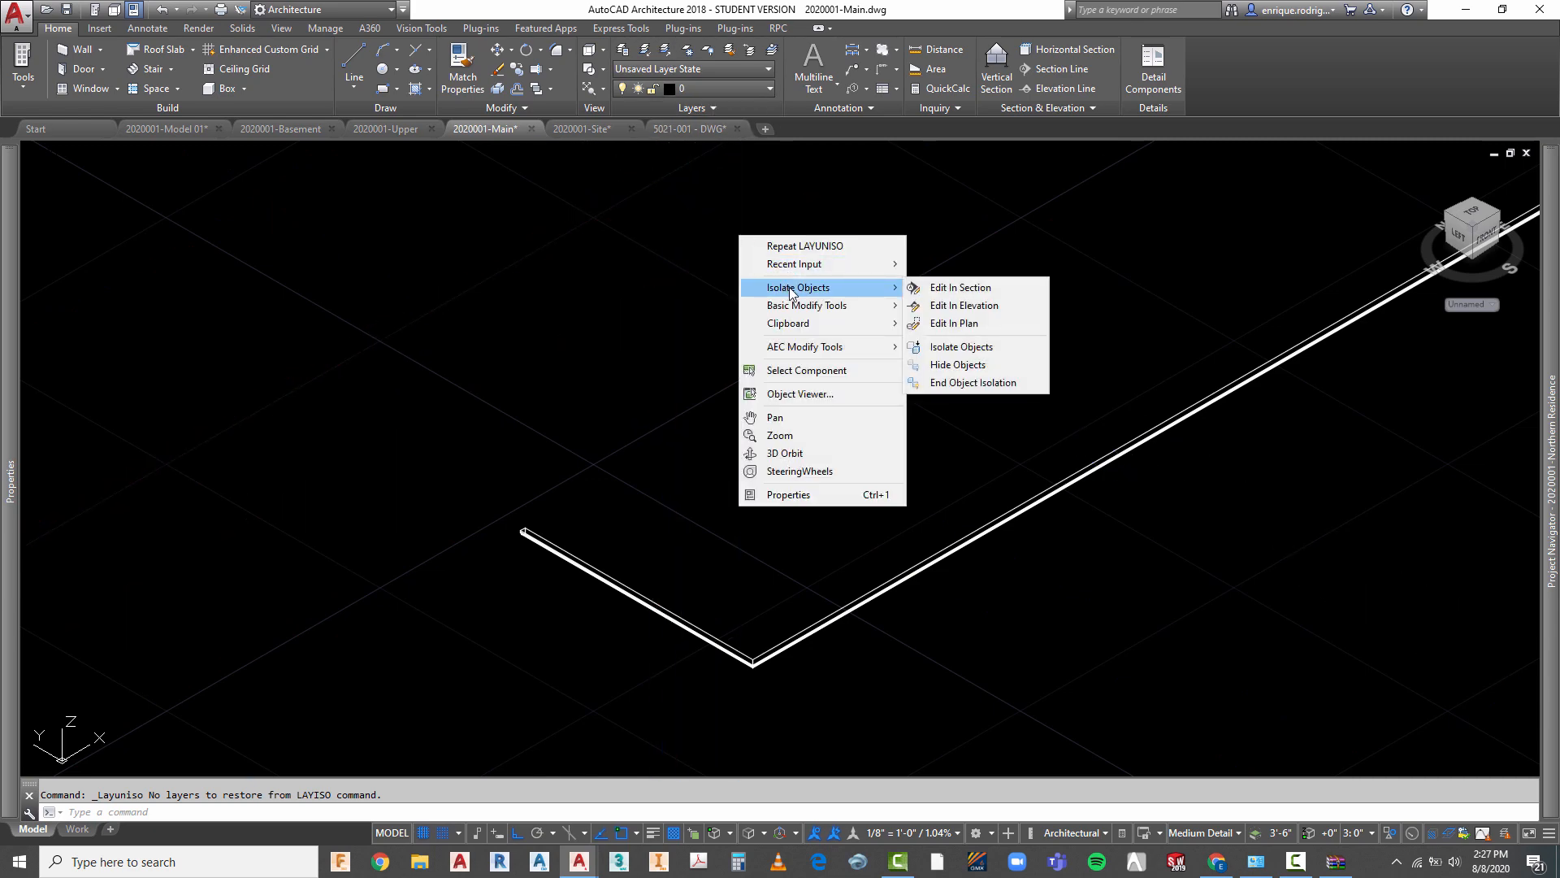
pyautogui.click(983, 387)
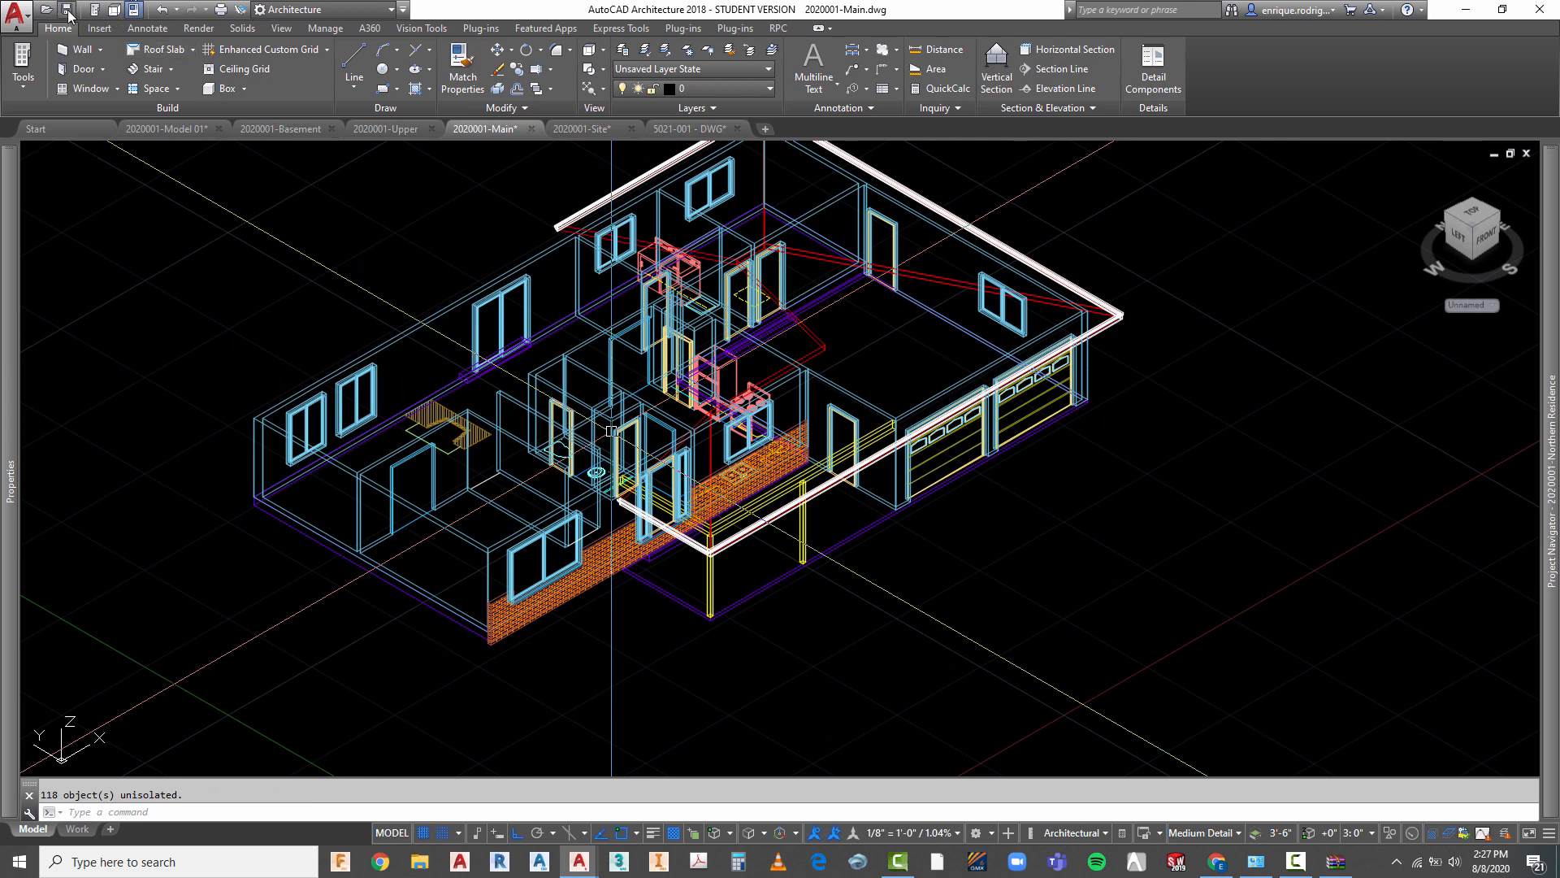
# - Return the main floor drawing to the top view and save the file
pyautogui.click(109, 11)
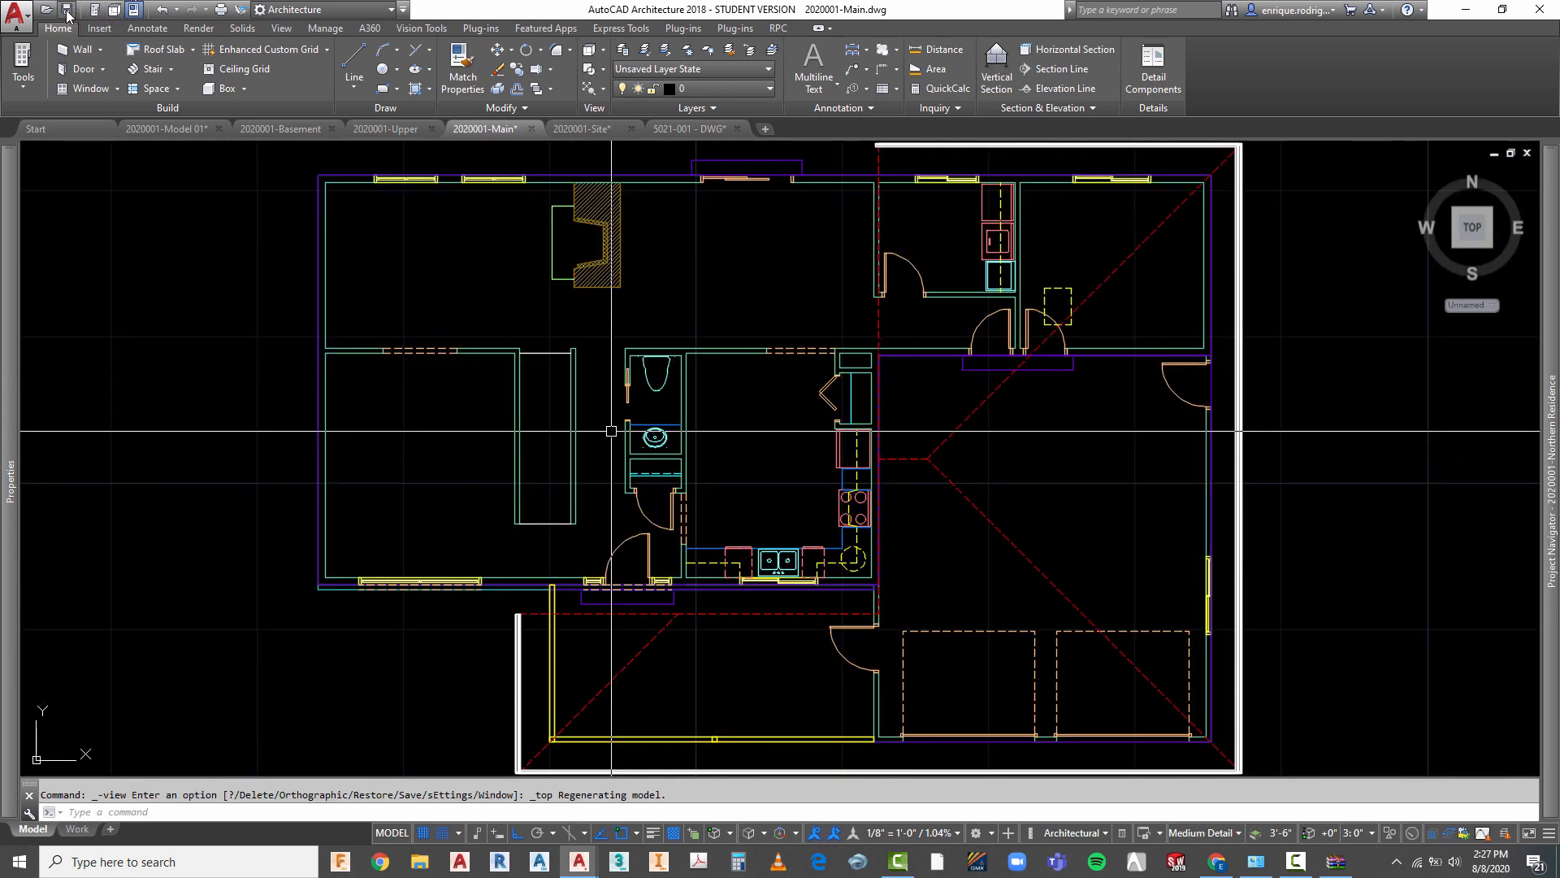
pyautogui.scroll(10, 563, 517)
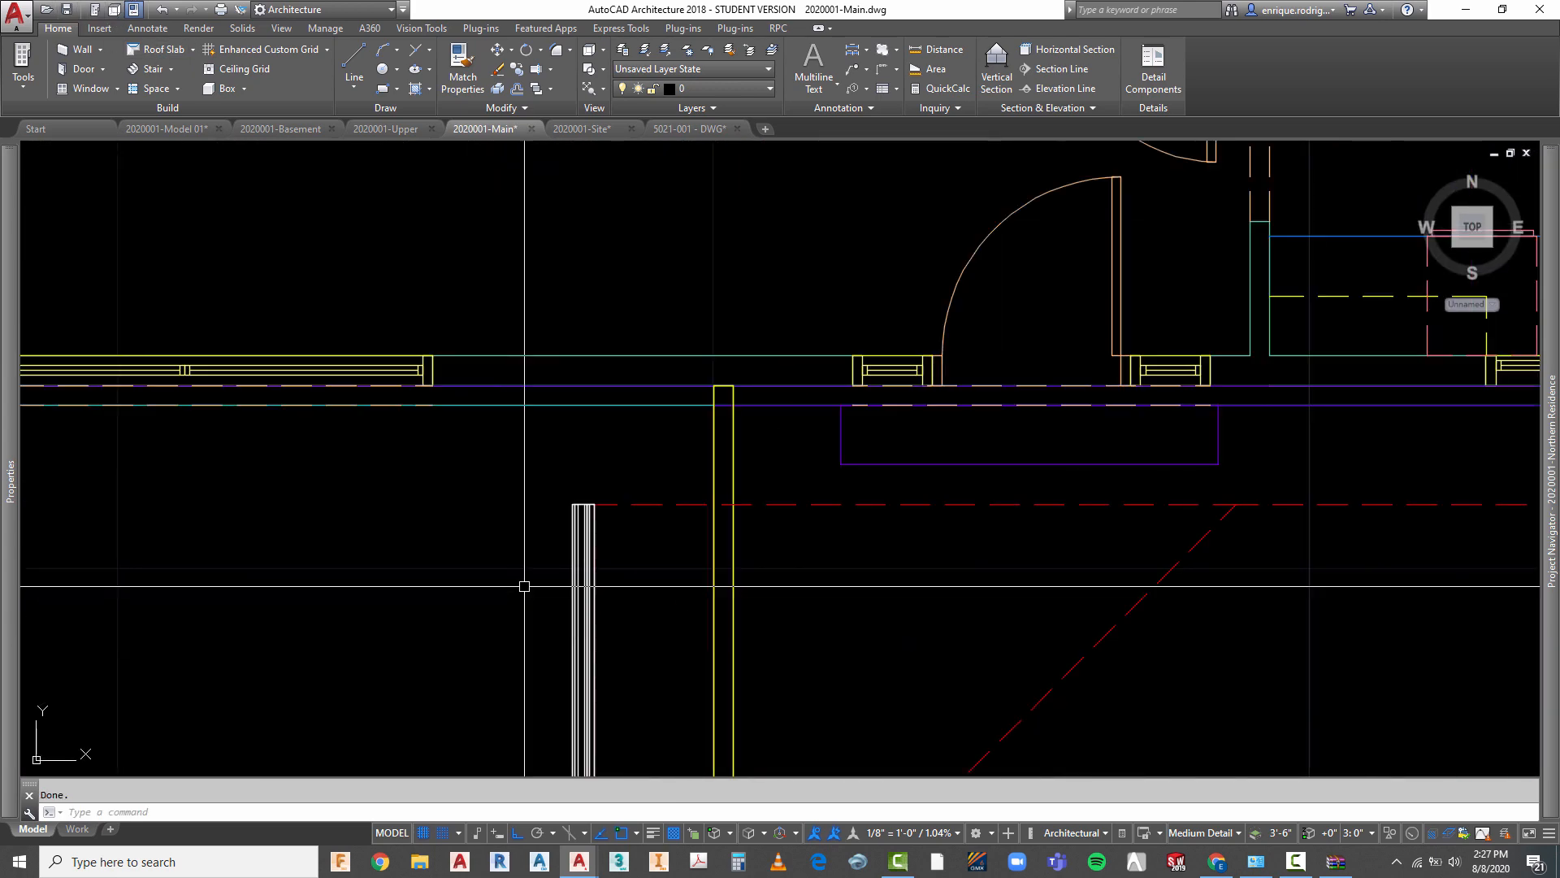
pyautogui.scroll(-5, 621, 460)
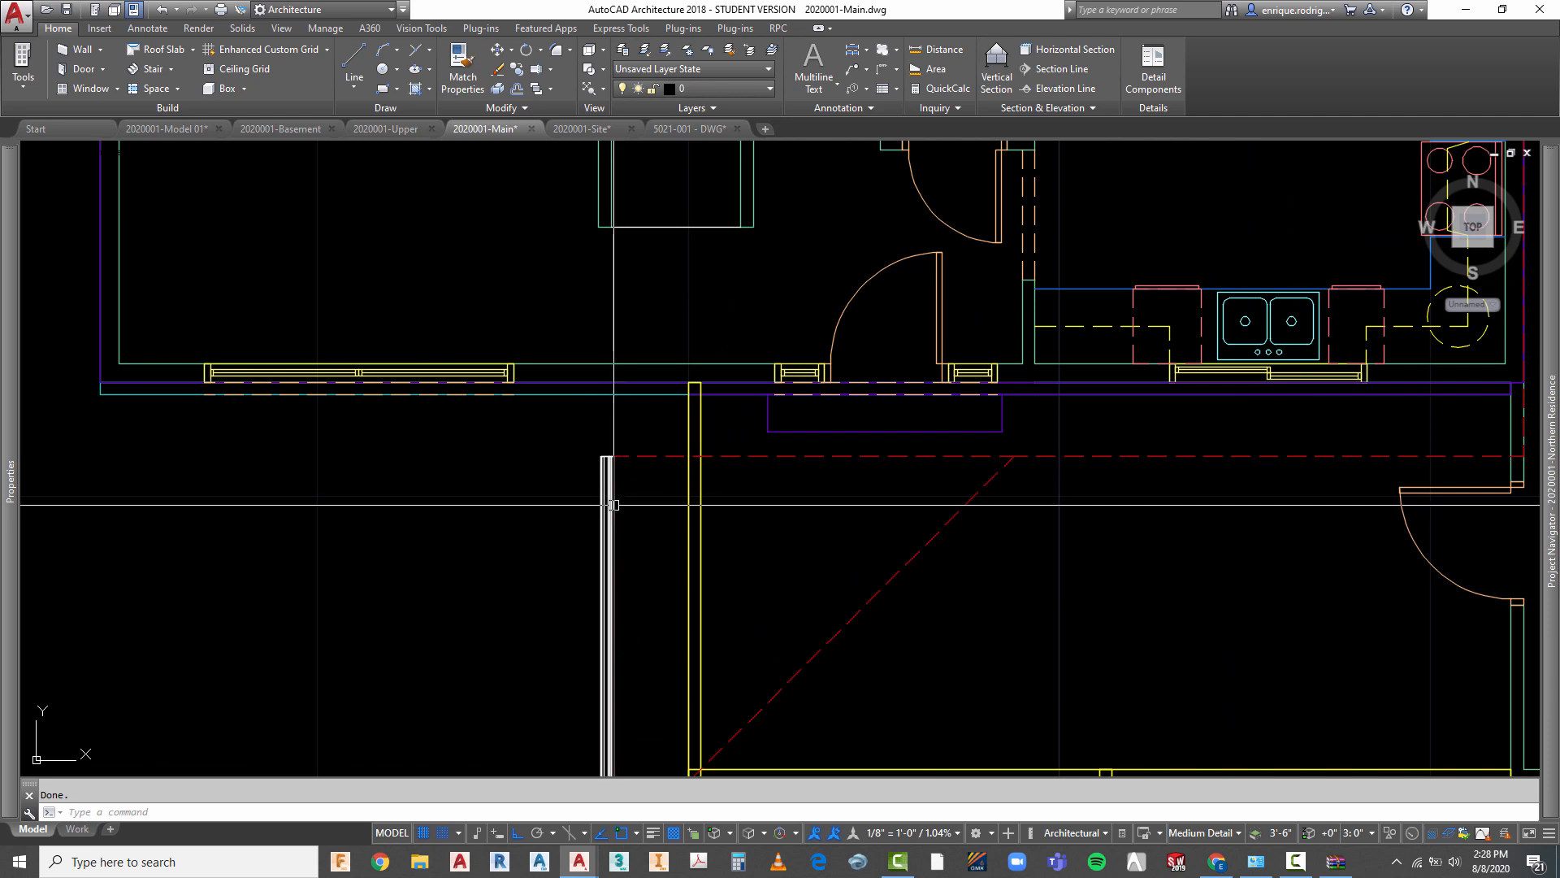
pyautogui.scroll(3, 584, 510)
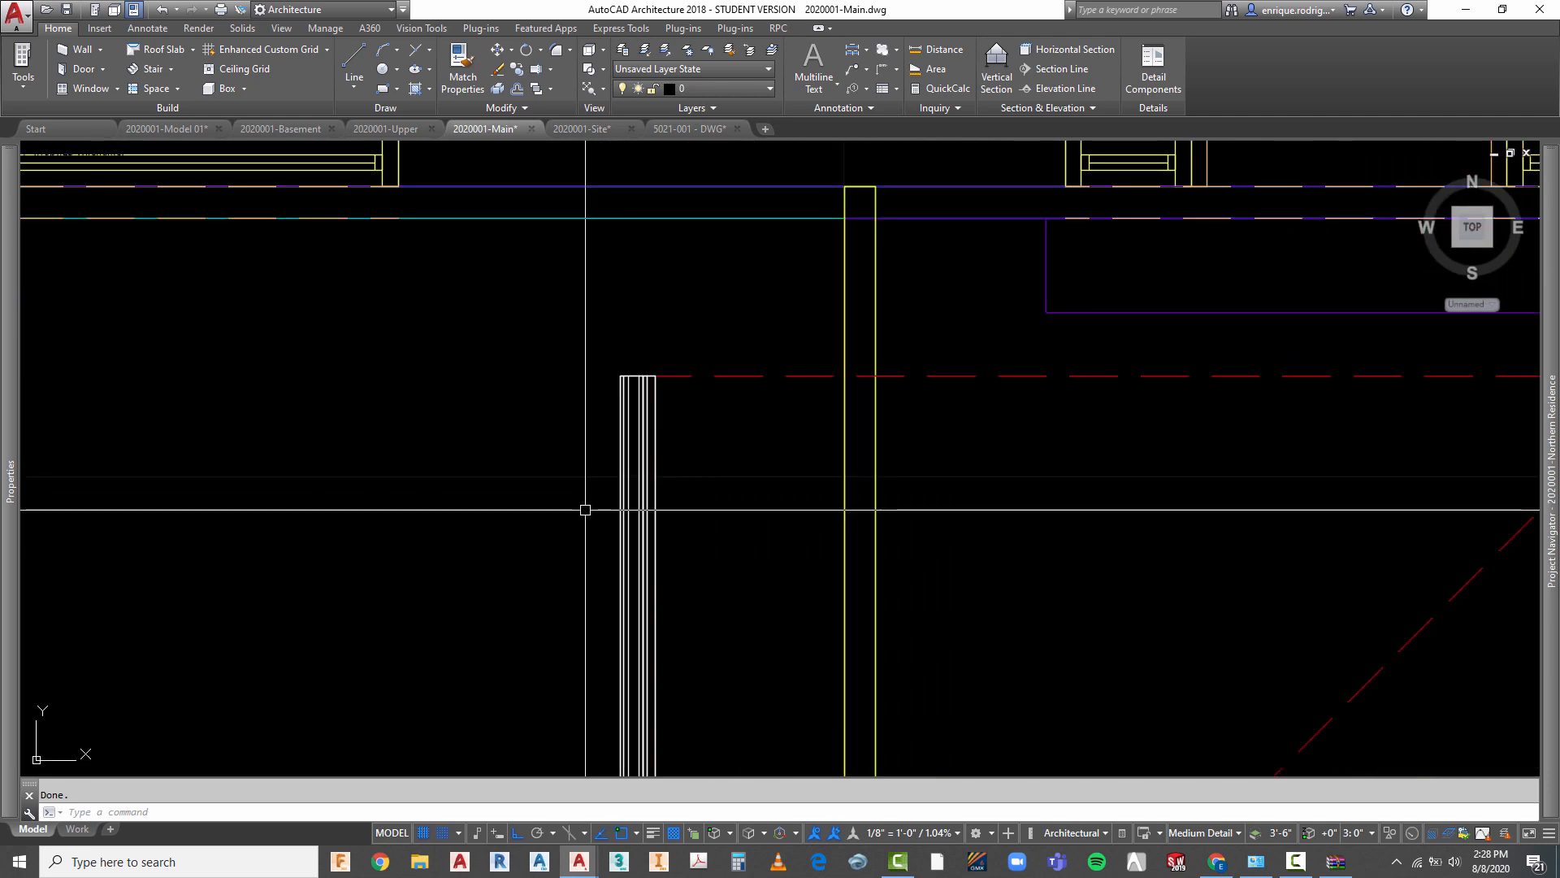
pyautogui.scroll(-3, 707, 367)
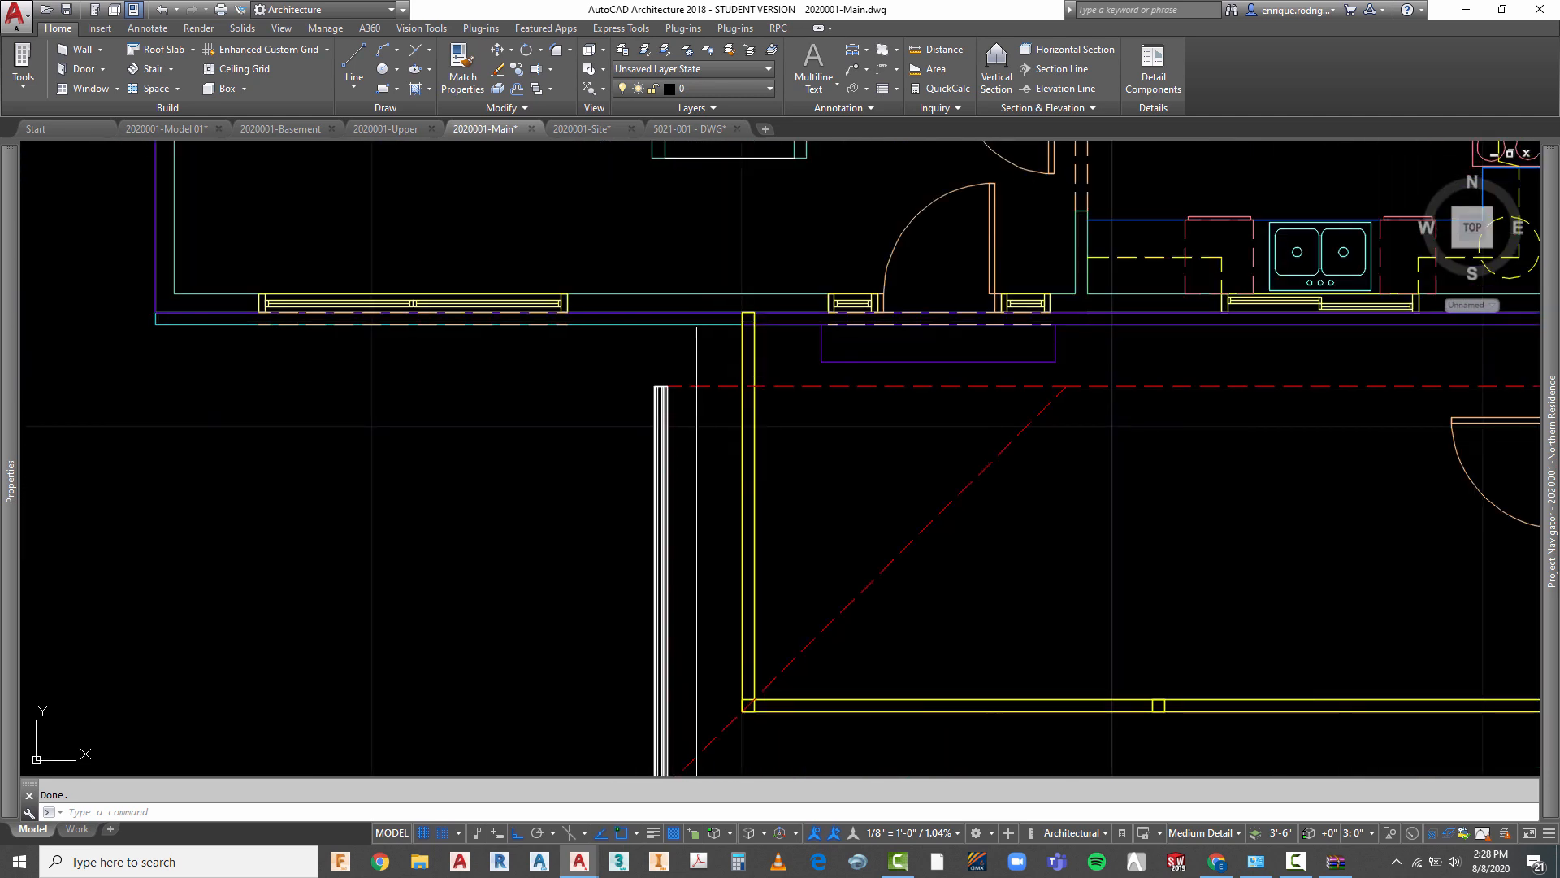
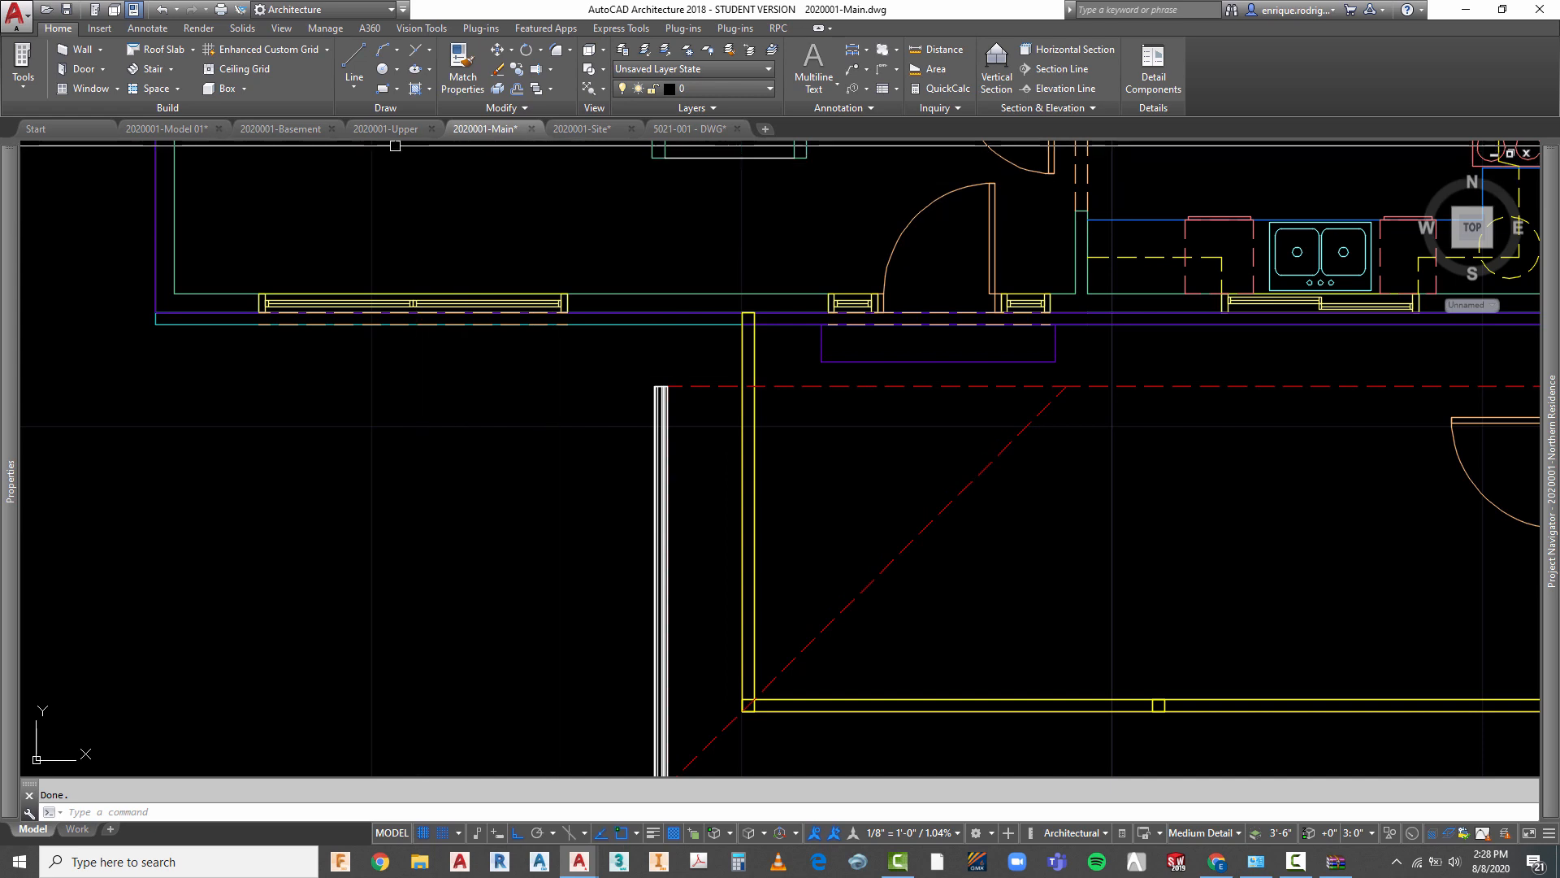
# - Switch to the 2020001-Upper drawing and orient the model to the back-left isometric view, closing in on the roof edge
pyautogui.click(386, 128)
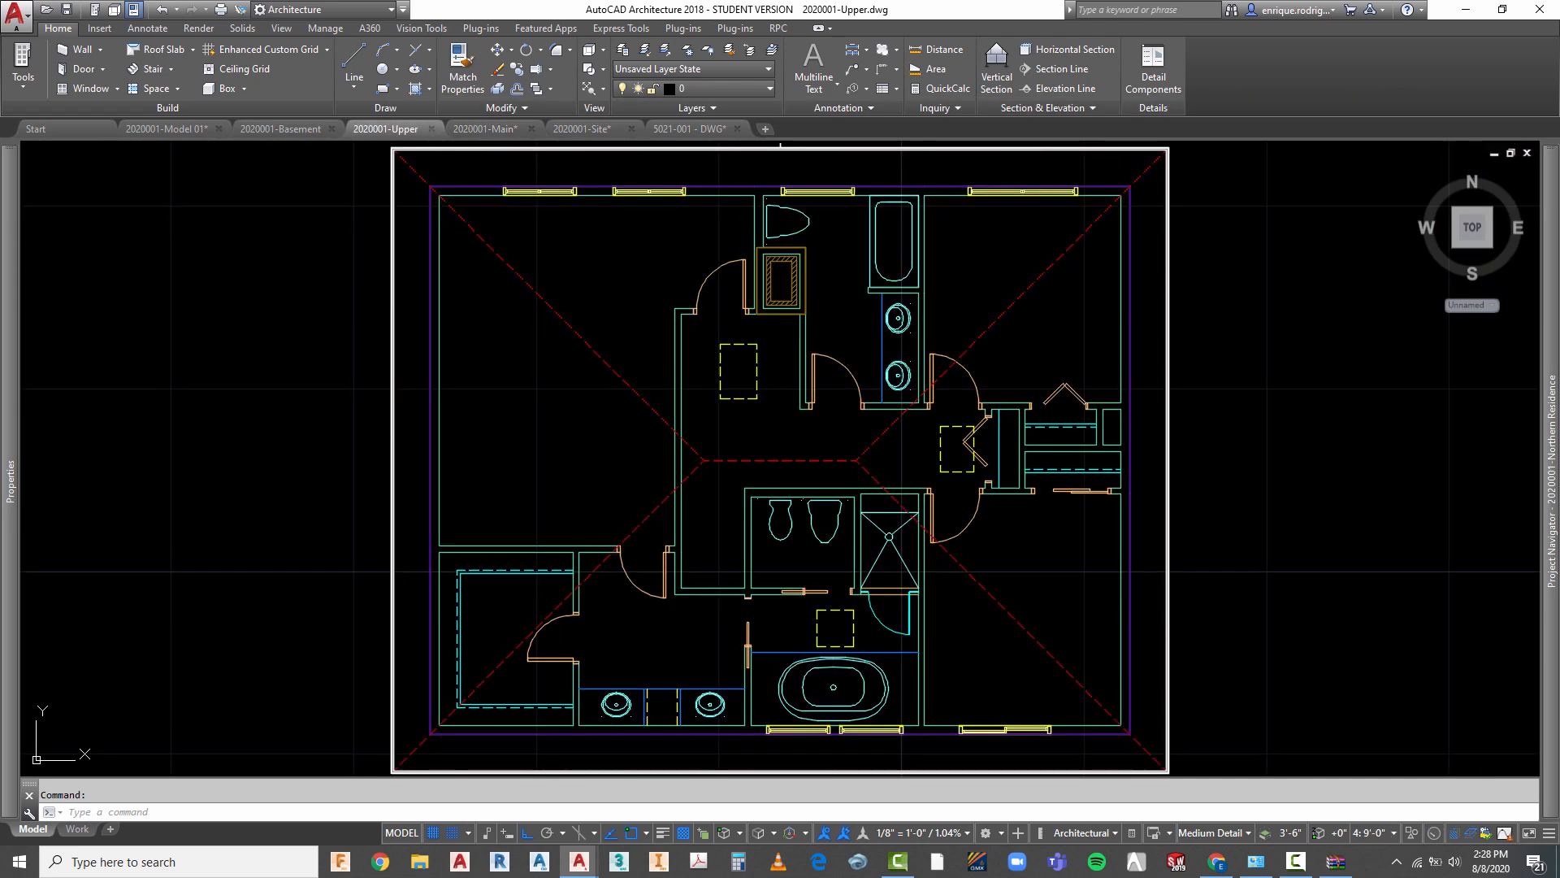
pyautogui.scroll(-2, 808, 559)
pyautogui.scroll(2, 707, 390)
pyautogui.press('Escape')
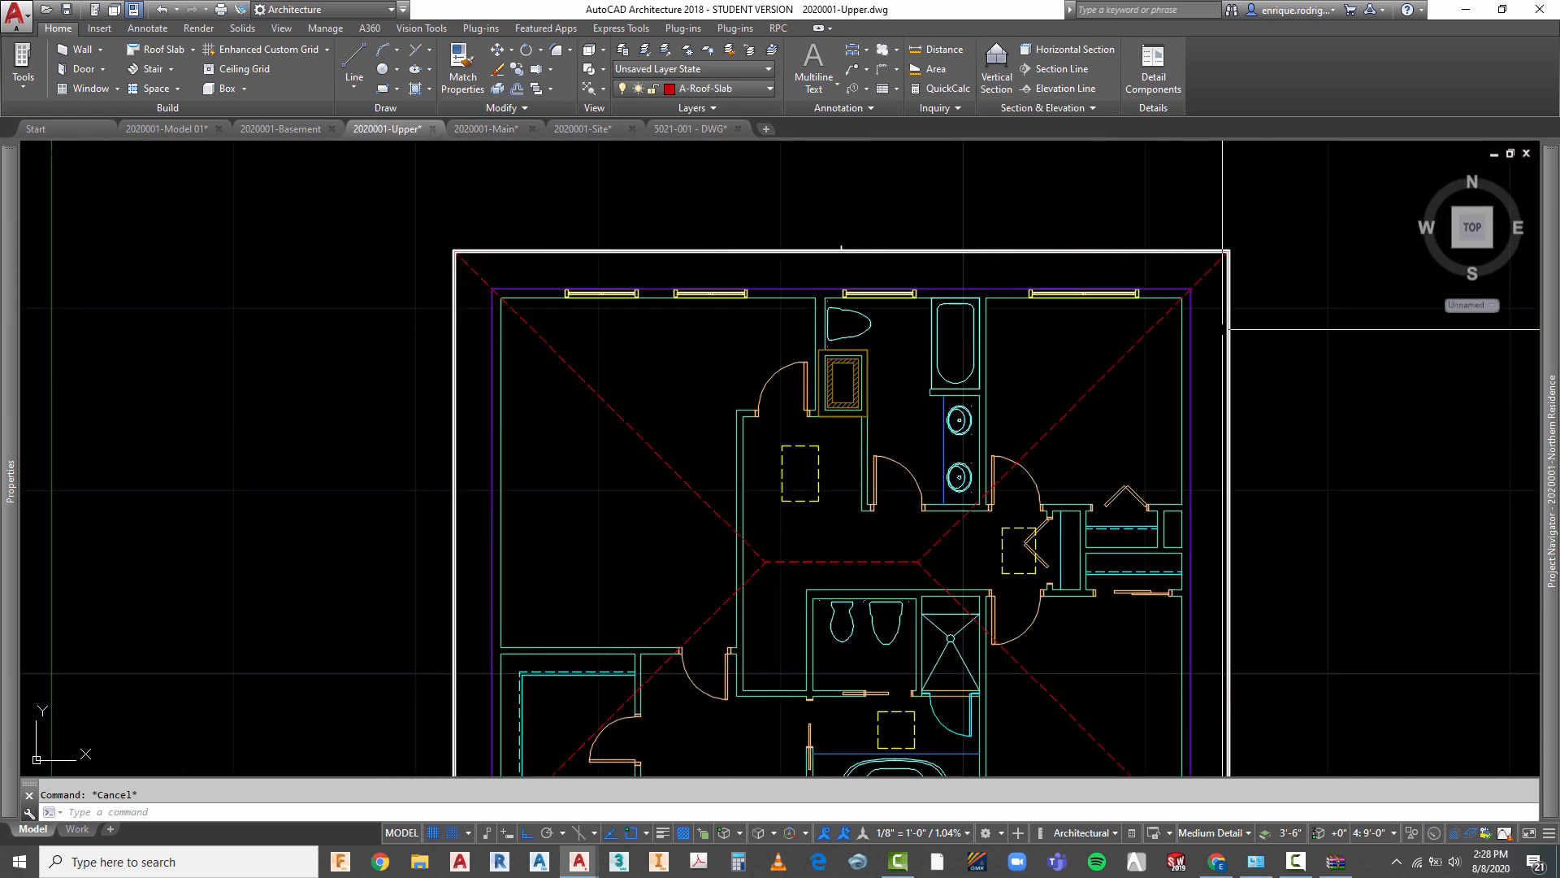
pyautogui.click(1458, 216)
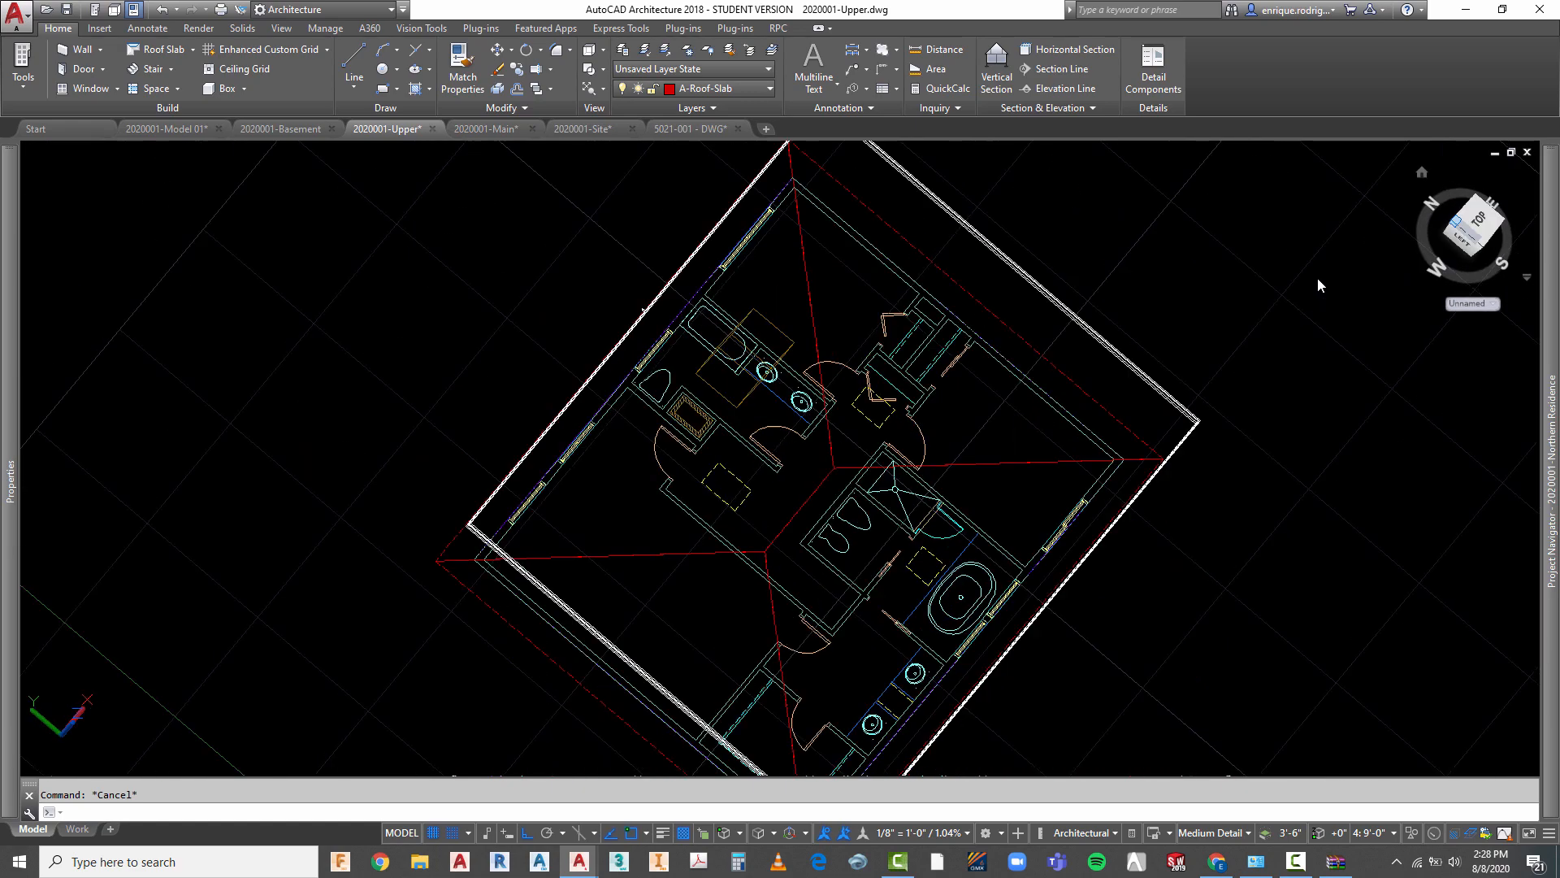
pyautogui.scroll(5, 668, 630)
pyautogui.scroll(-4, 664, 622)
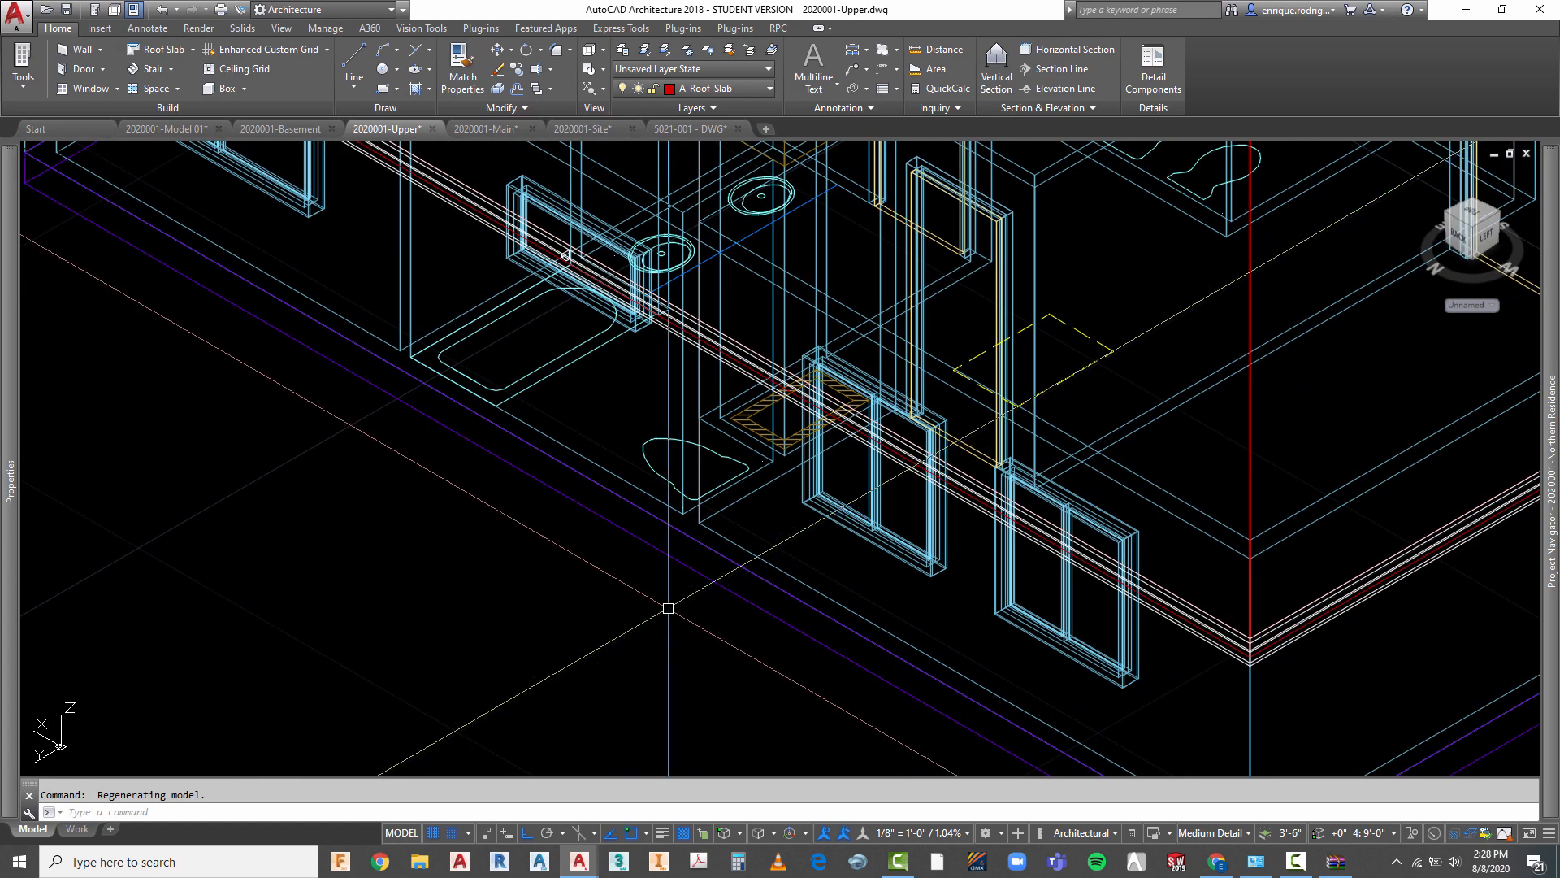
pyautogui.scroll(6, 568, 427)
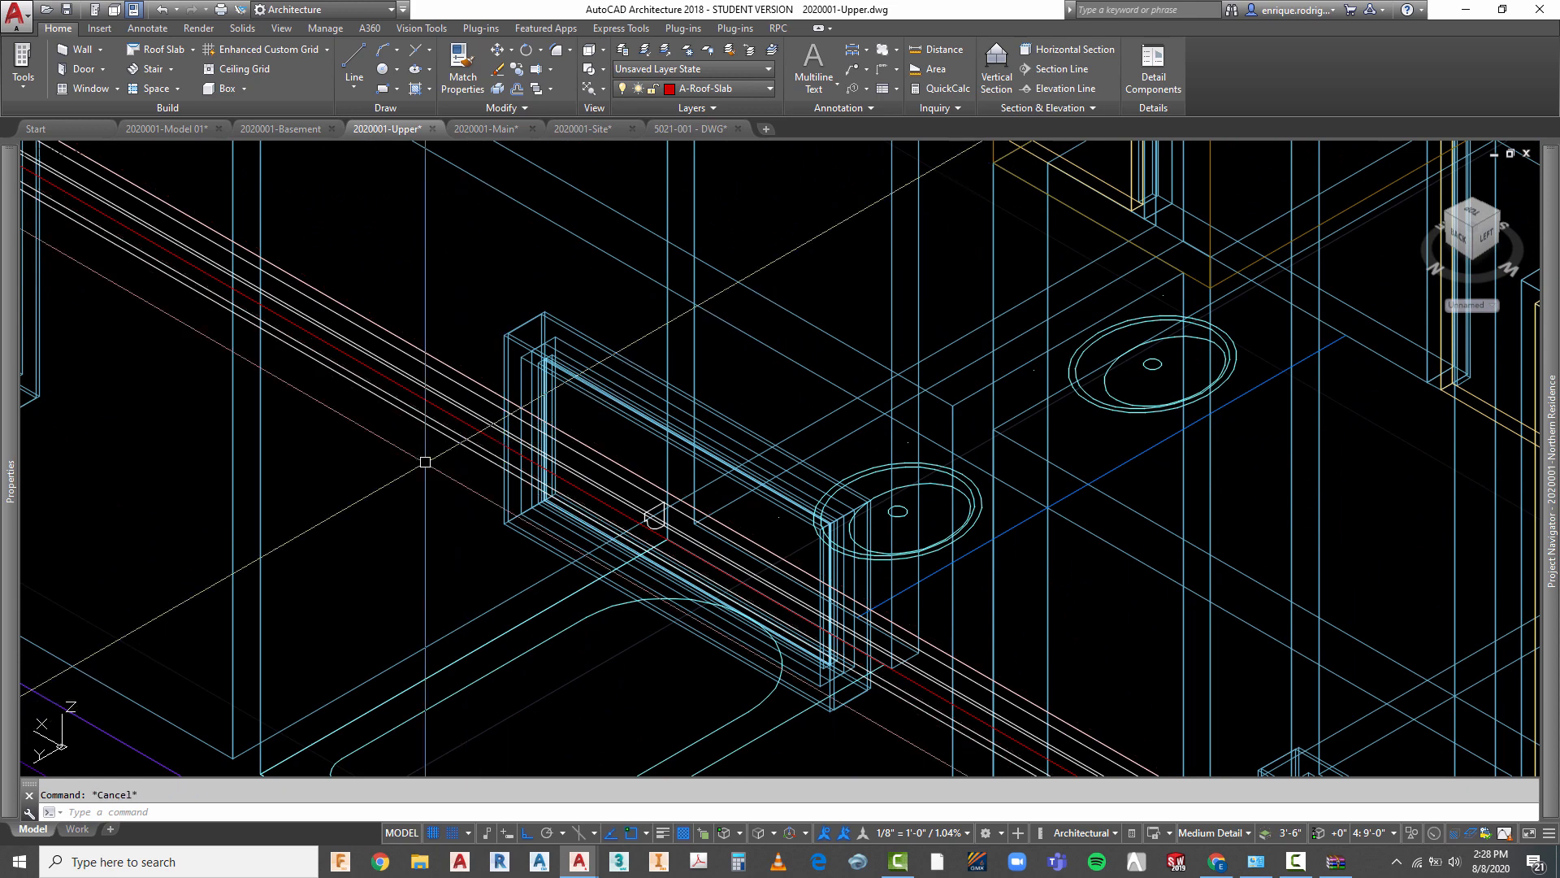
# - Hide the existing solid running along the upper roof edge so the small gutter profile is exposed
pyautogui.click(453, 419)
pyautogui.rightClick(488, 273)
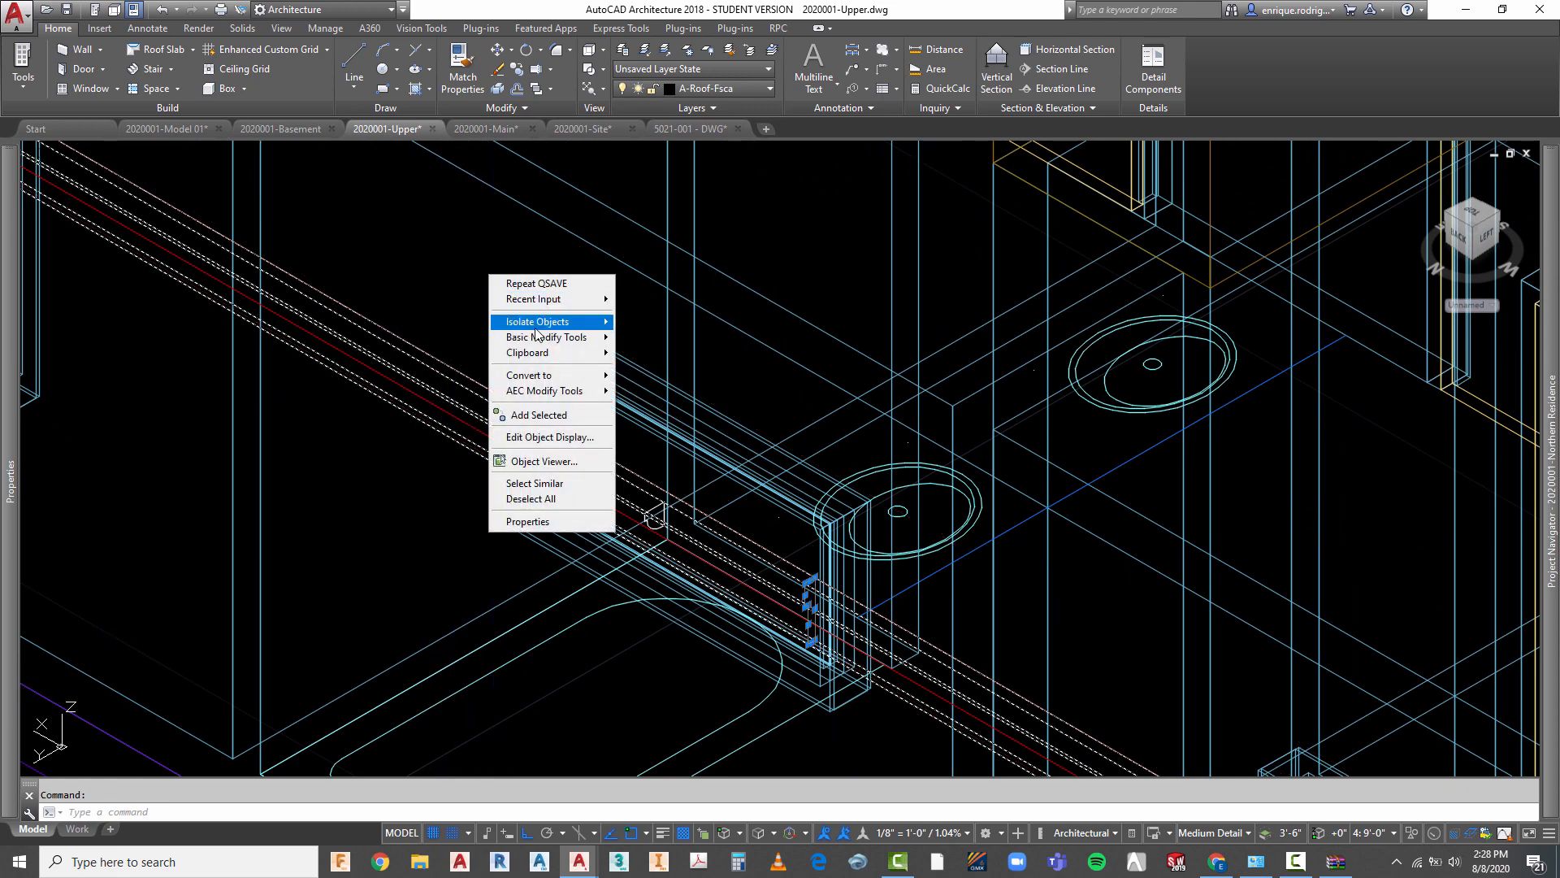
pyautogui.moveTo(552, 322)
pyautogui.click(668, 400)
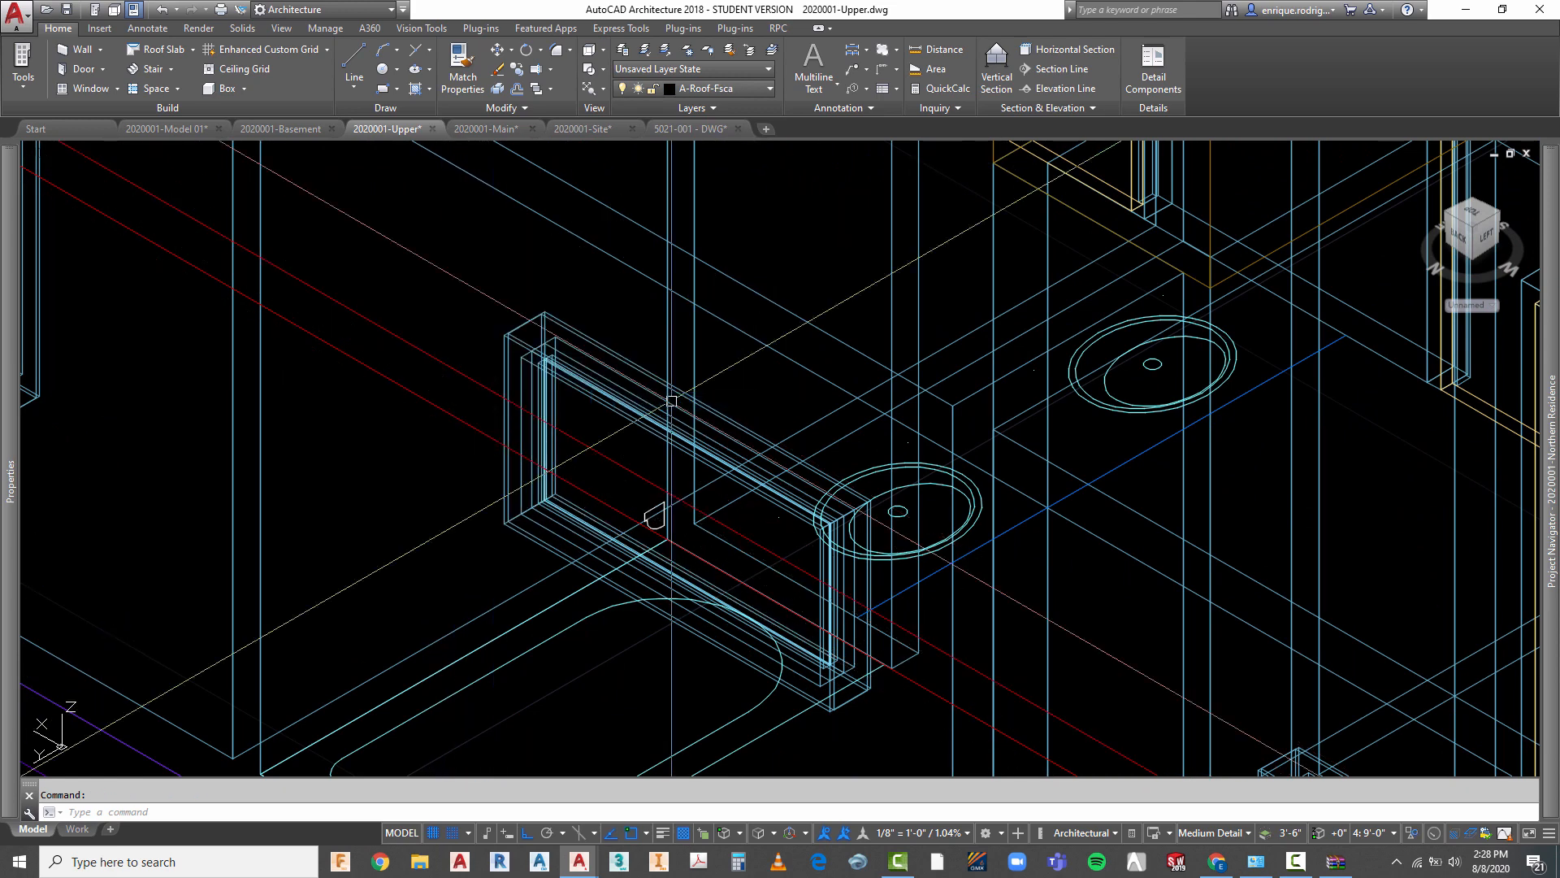
pyautogui.scroll(-2, 494, 505)
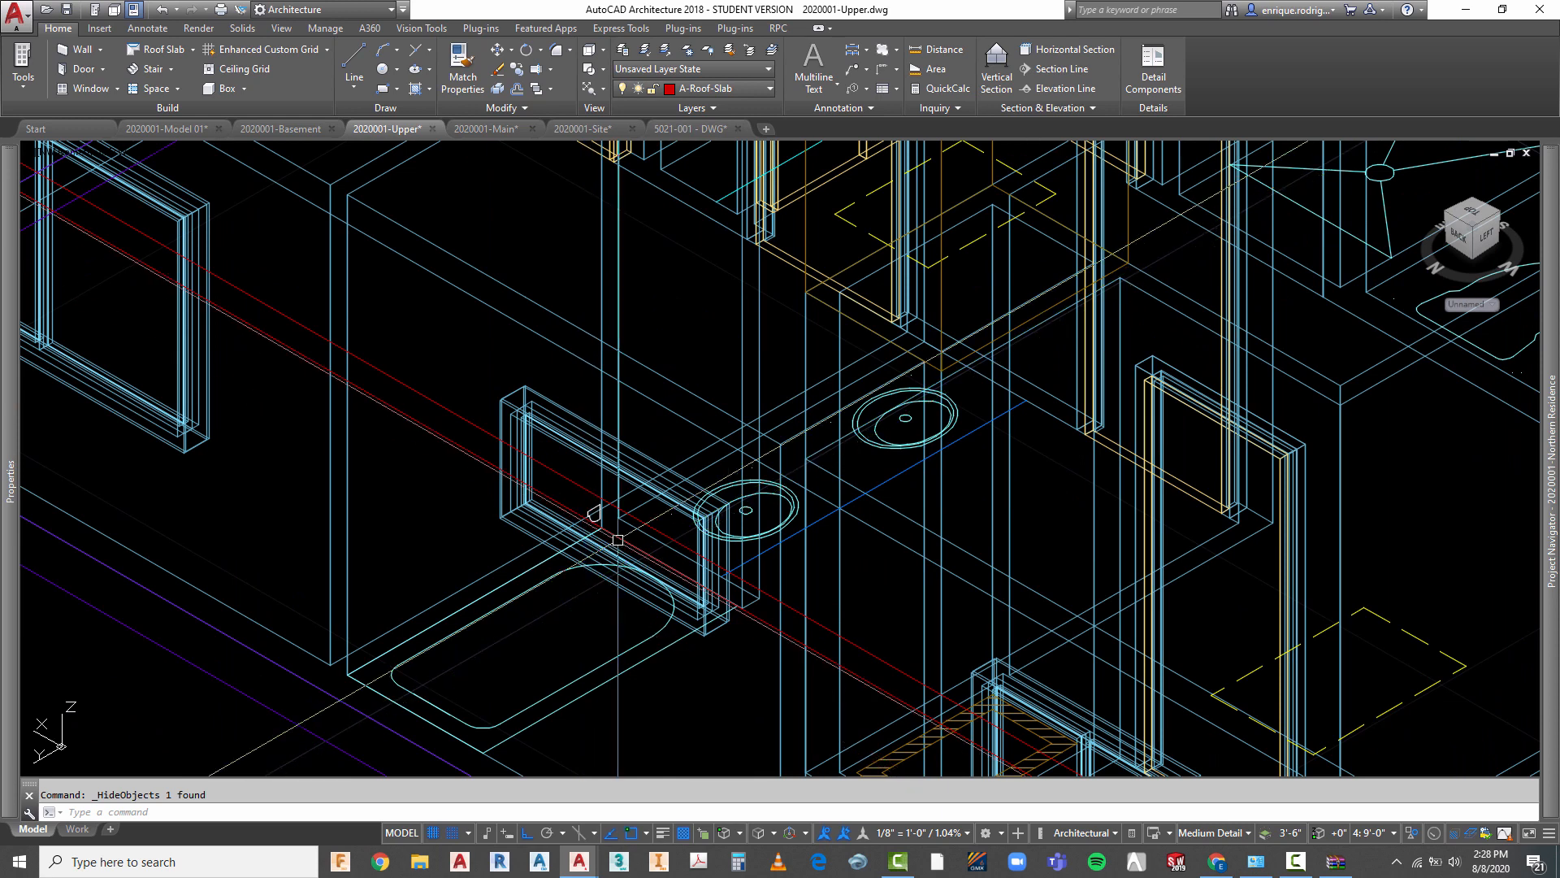
pyautogui.scroll(6, 593, 532)
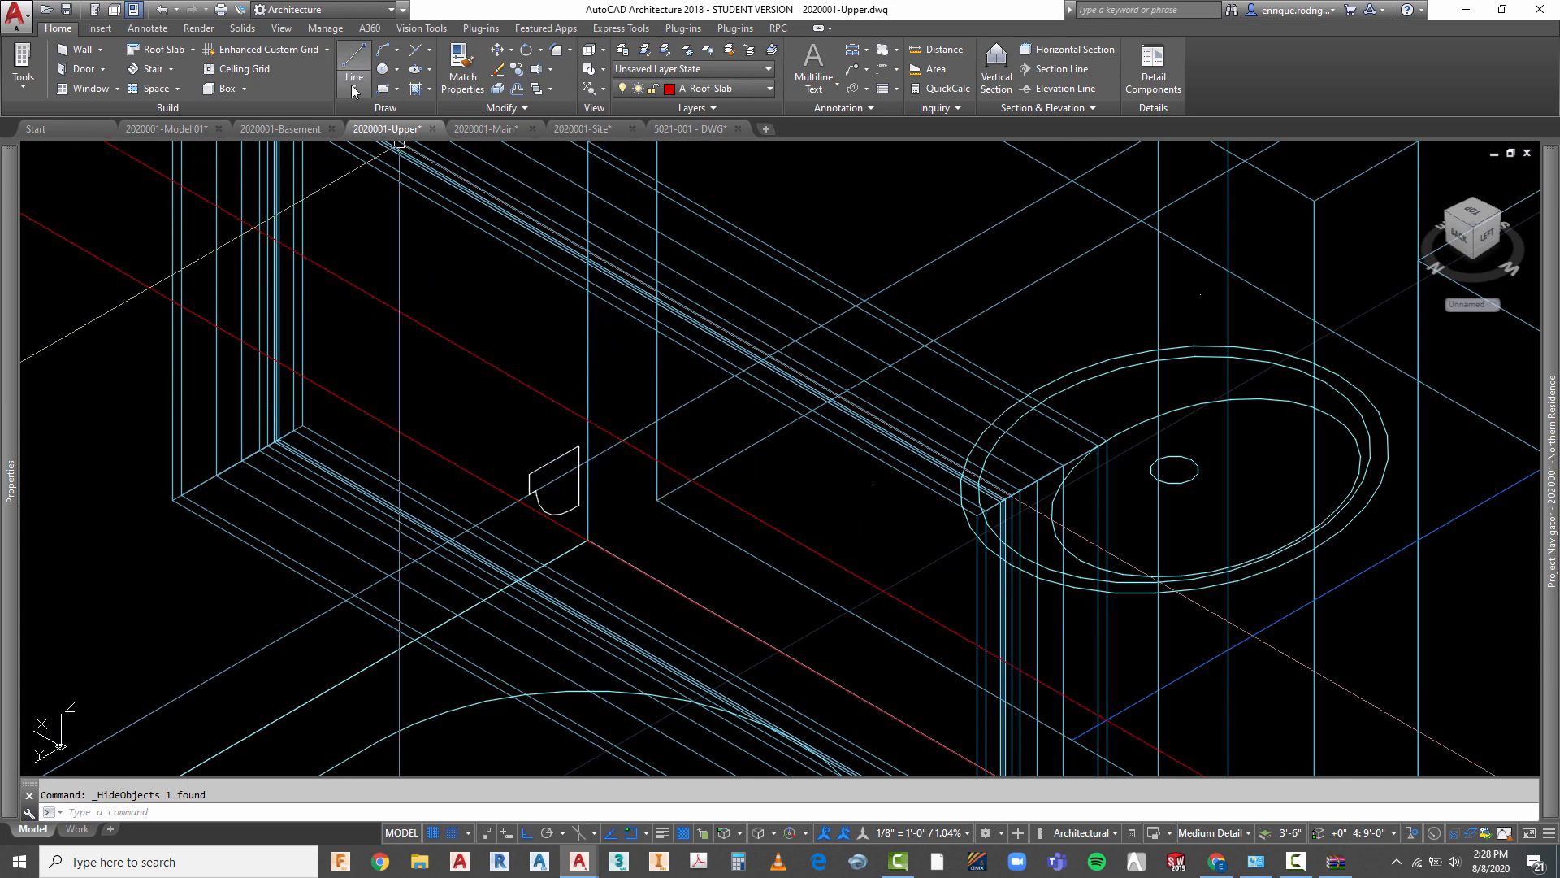
# - Return the upper floor drawing to the top view, framed on the gutter profile at the north roof edge
pyautogui.click(353, 86)
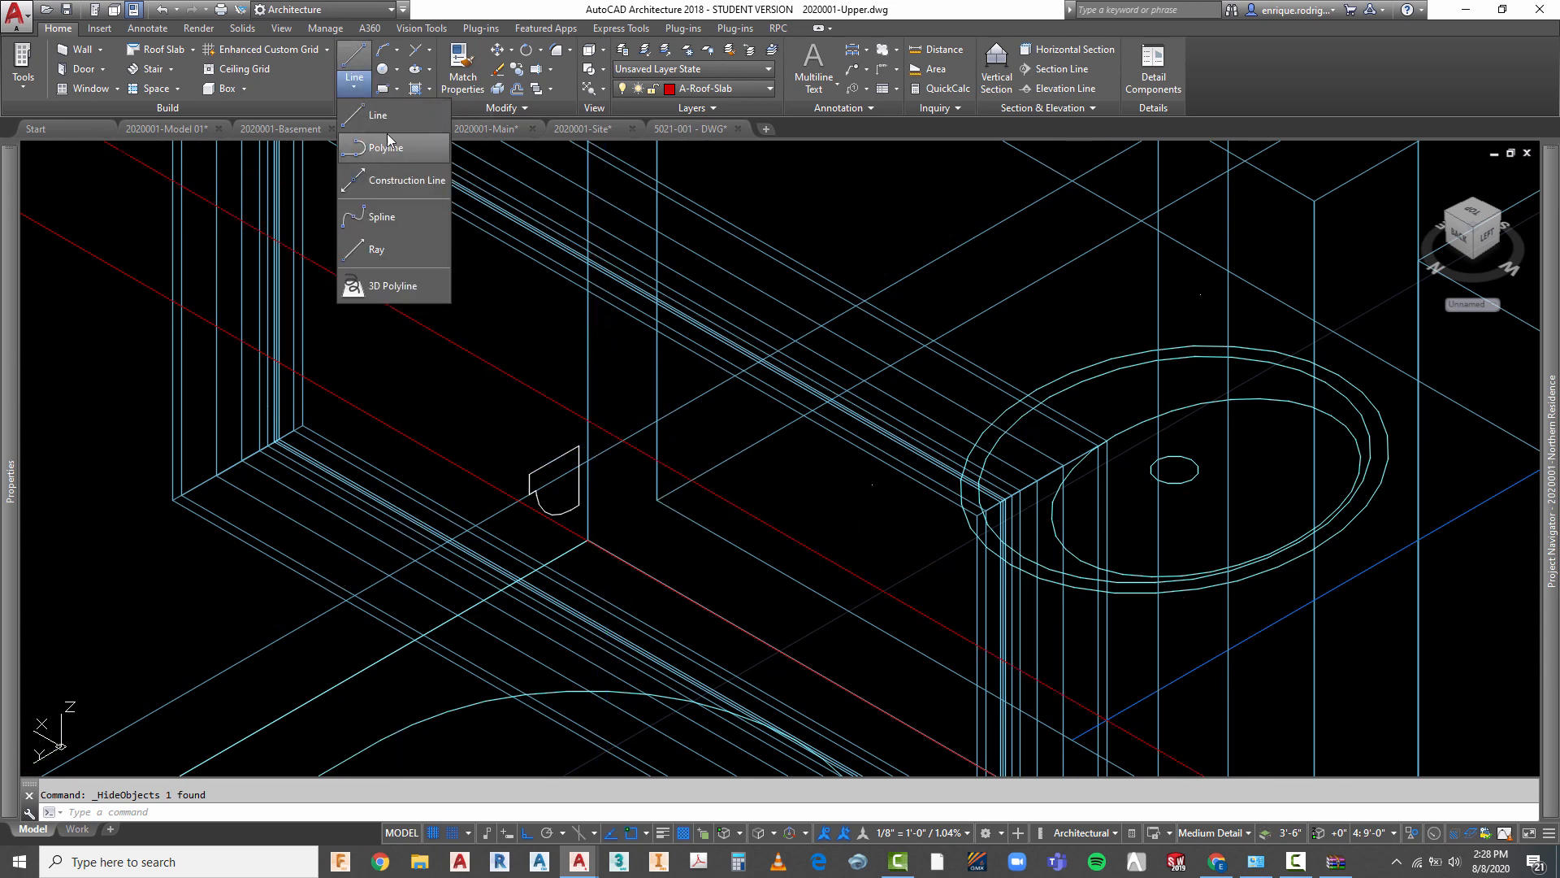
pyautogui.click(590, 50)
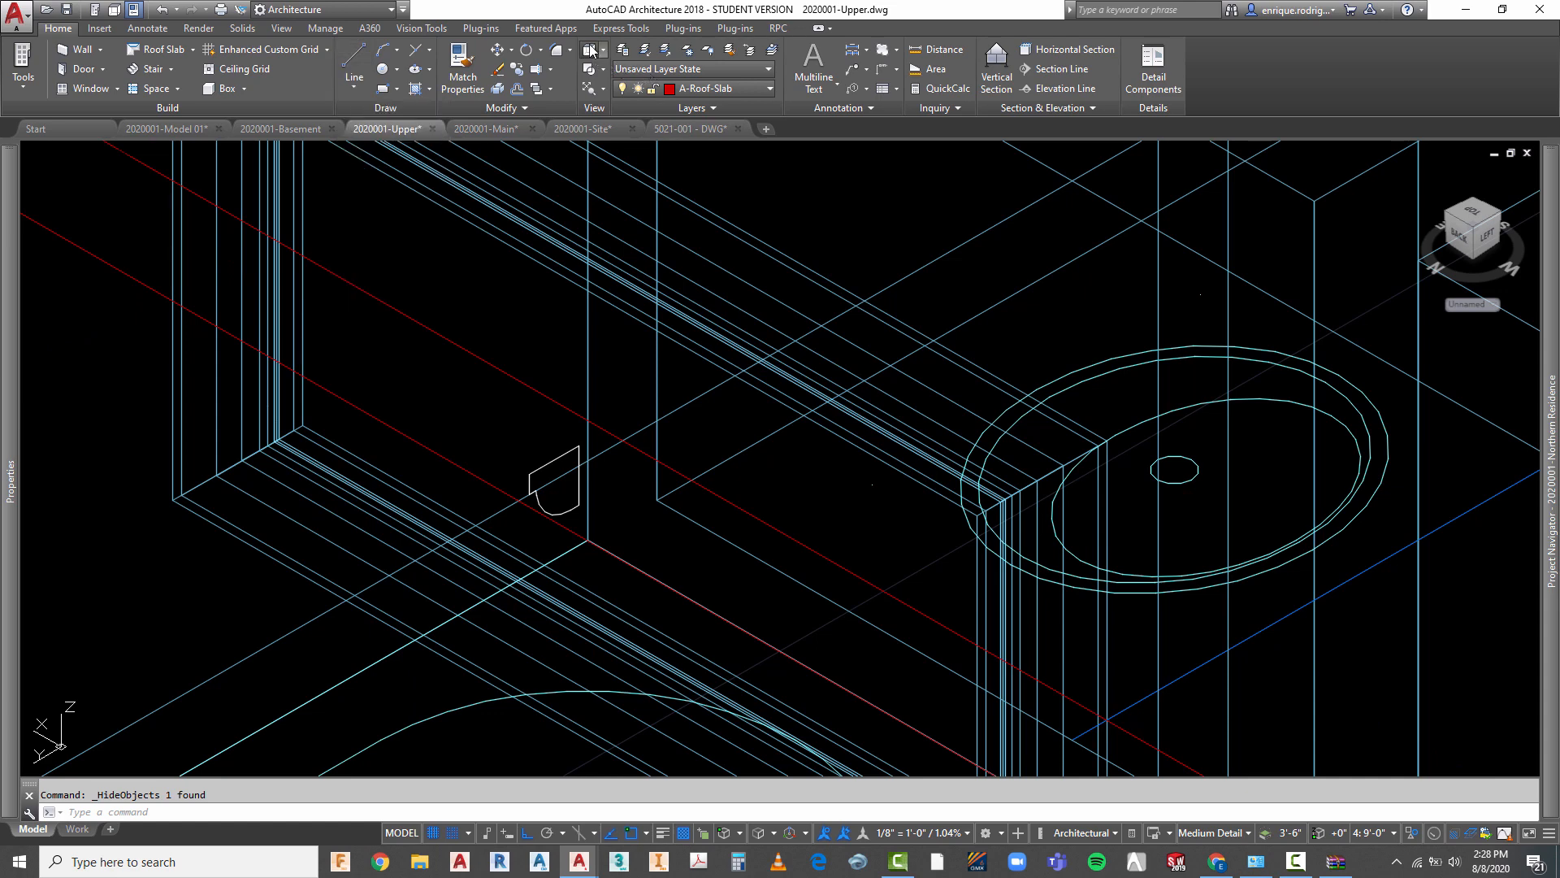
pyautogui.scroll(10, 742, 266)
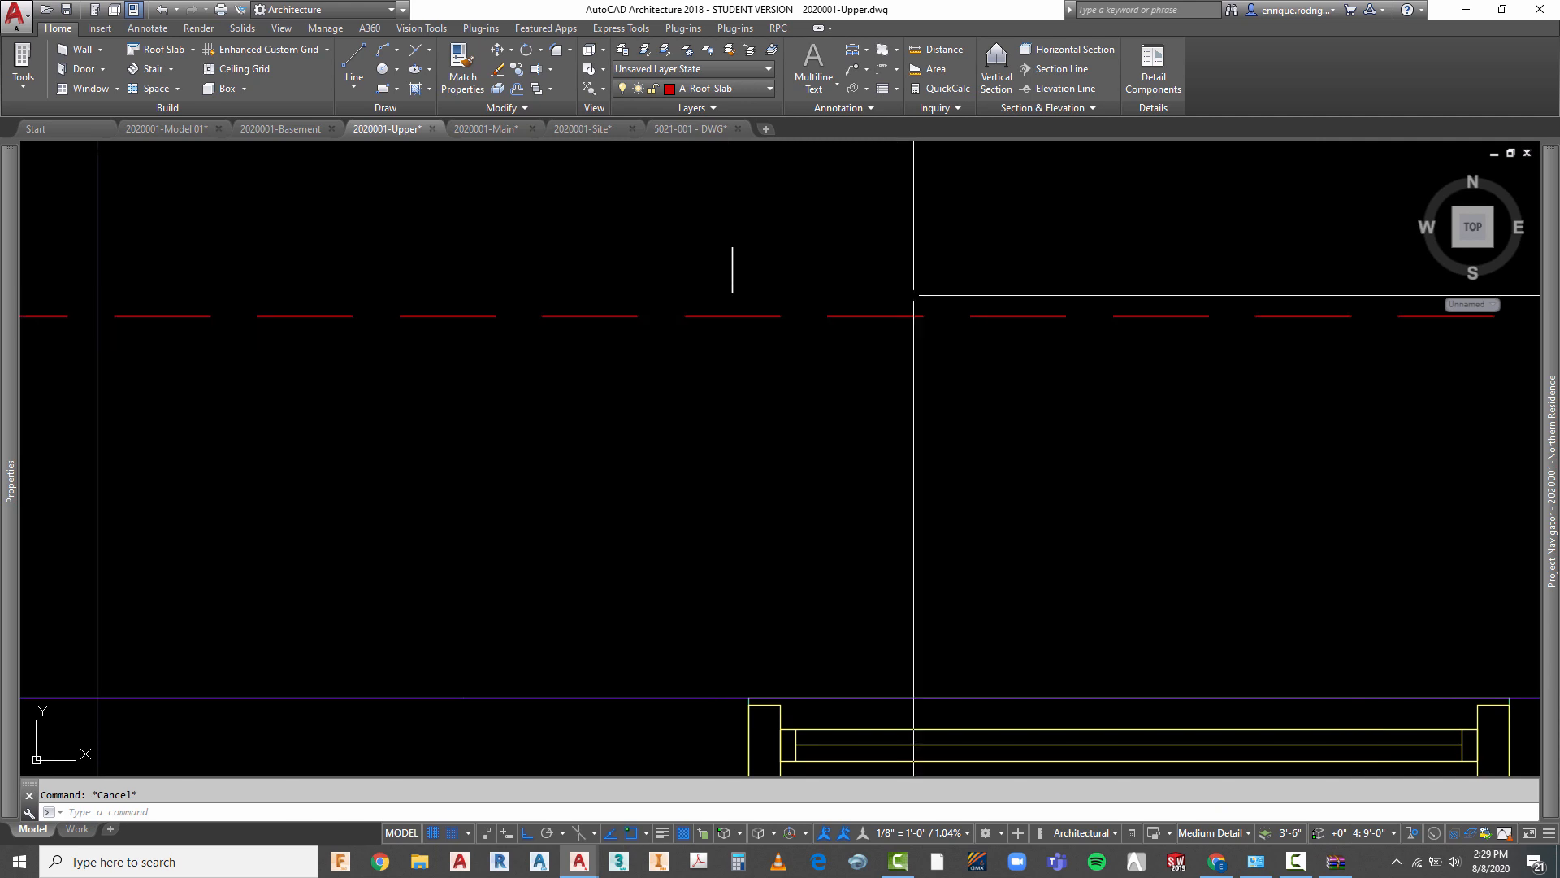
pyautogui.scroll(-4, 902, 310)
pyautogui.scroll(-2, 837, 362)
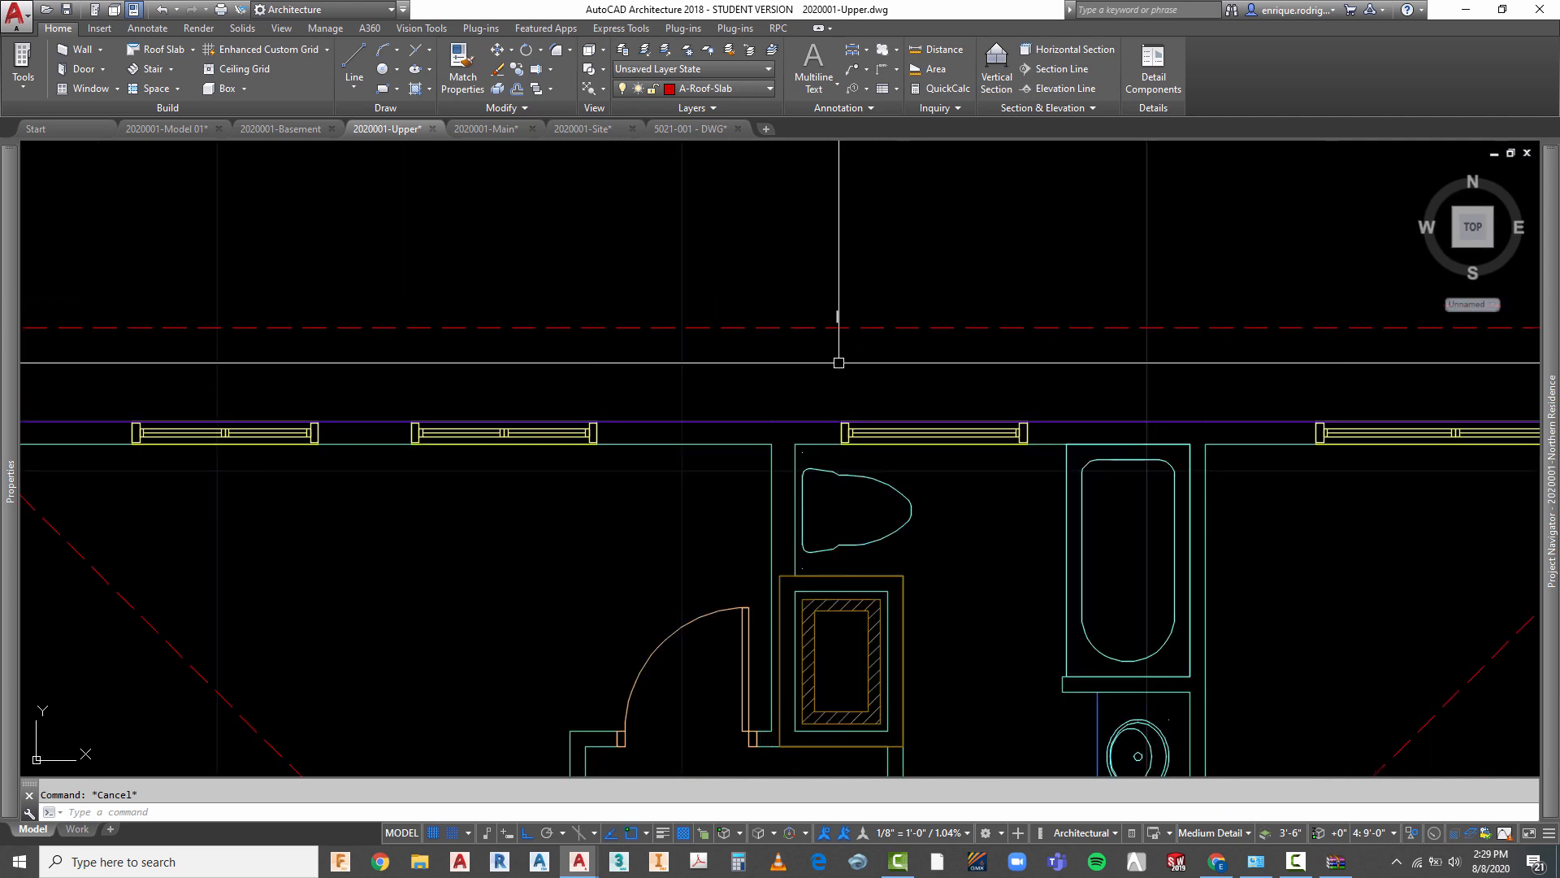
pyautogui.scroll(-5, 839, 362)
pyautogui.scroll(7, 822, 341)
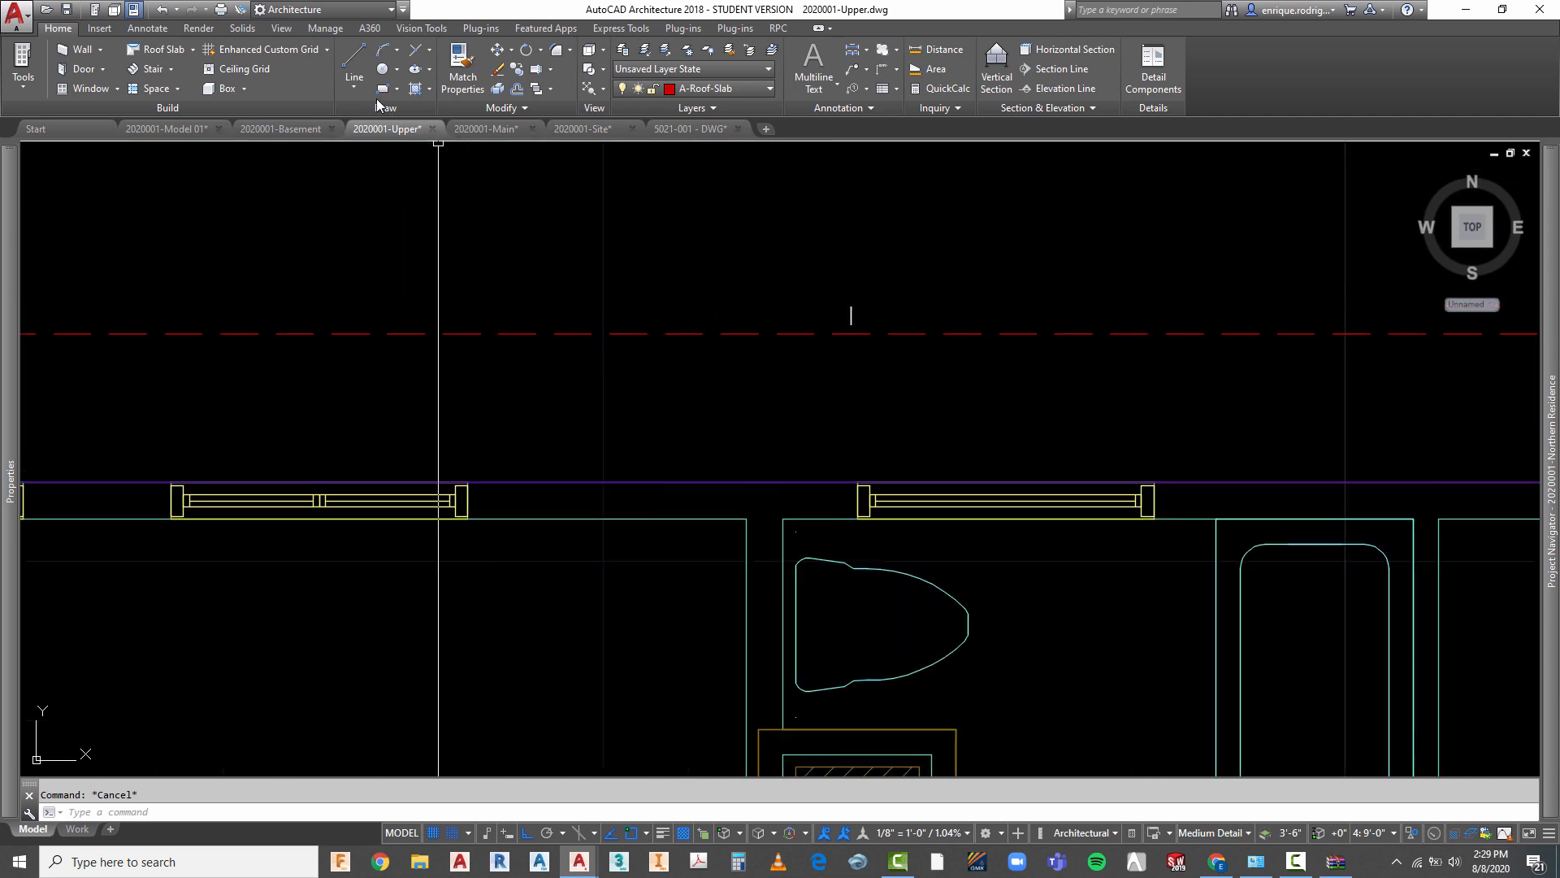
# - Trace the upper roof's outline with a polyline starting below the gutter profile, passing through all four roof corners and returning to the start
pyautogui.click(354, 89)
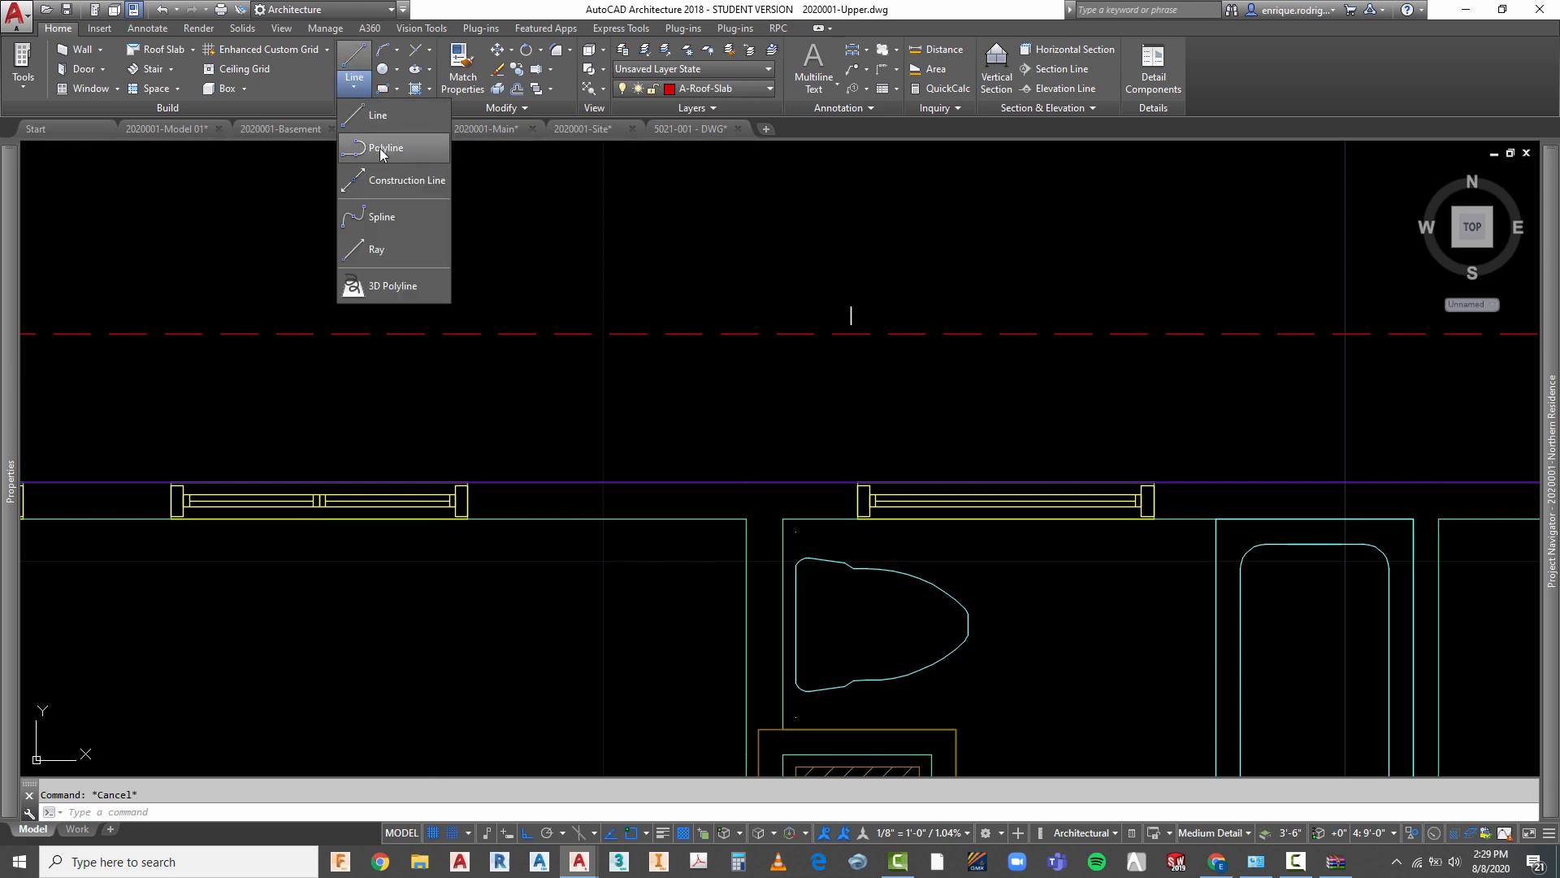
pyautogui.click(381, 148)
pyautogui.scroll(3, 844, 334)
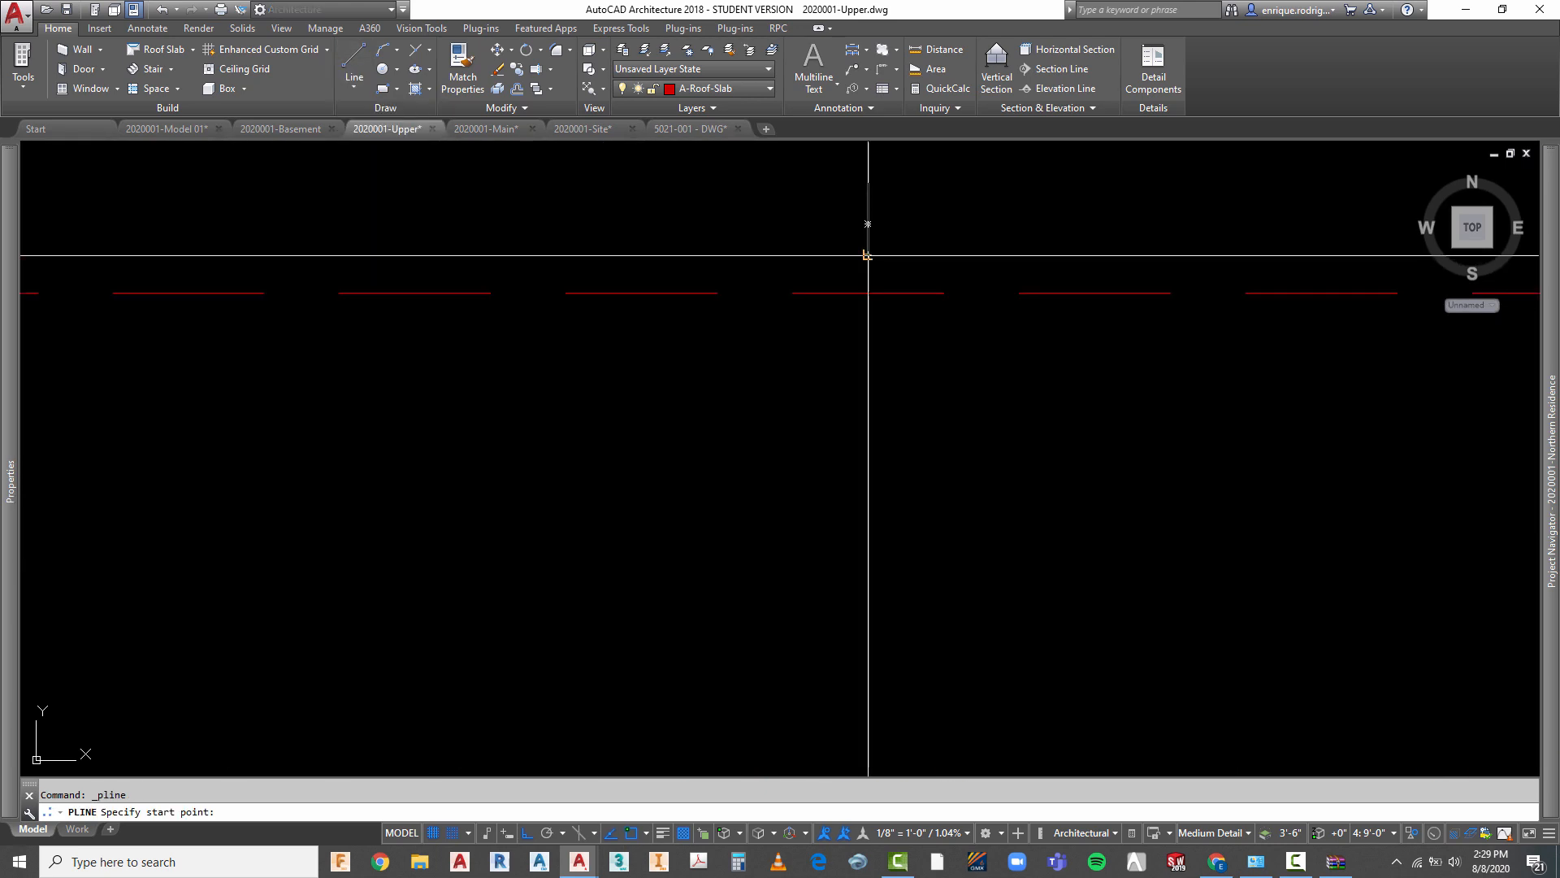
pyautogui.click(867, 292)
pyautogui.scroll(3, 1079, 338)
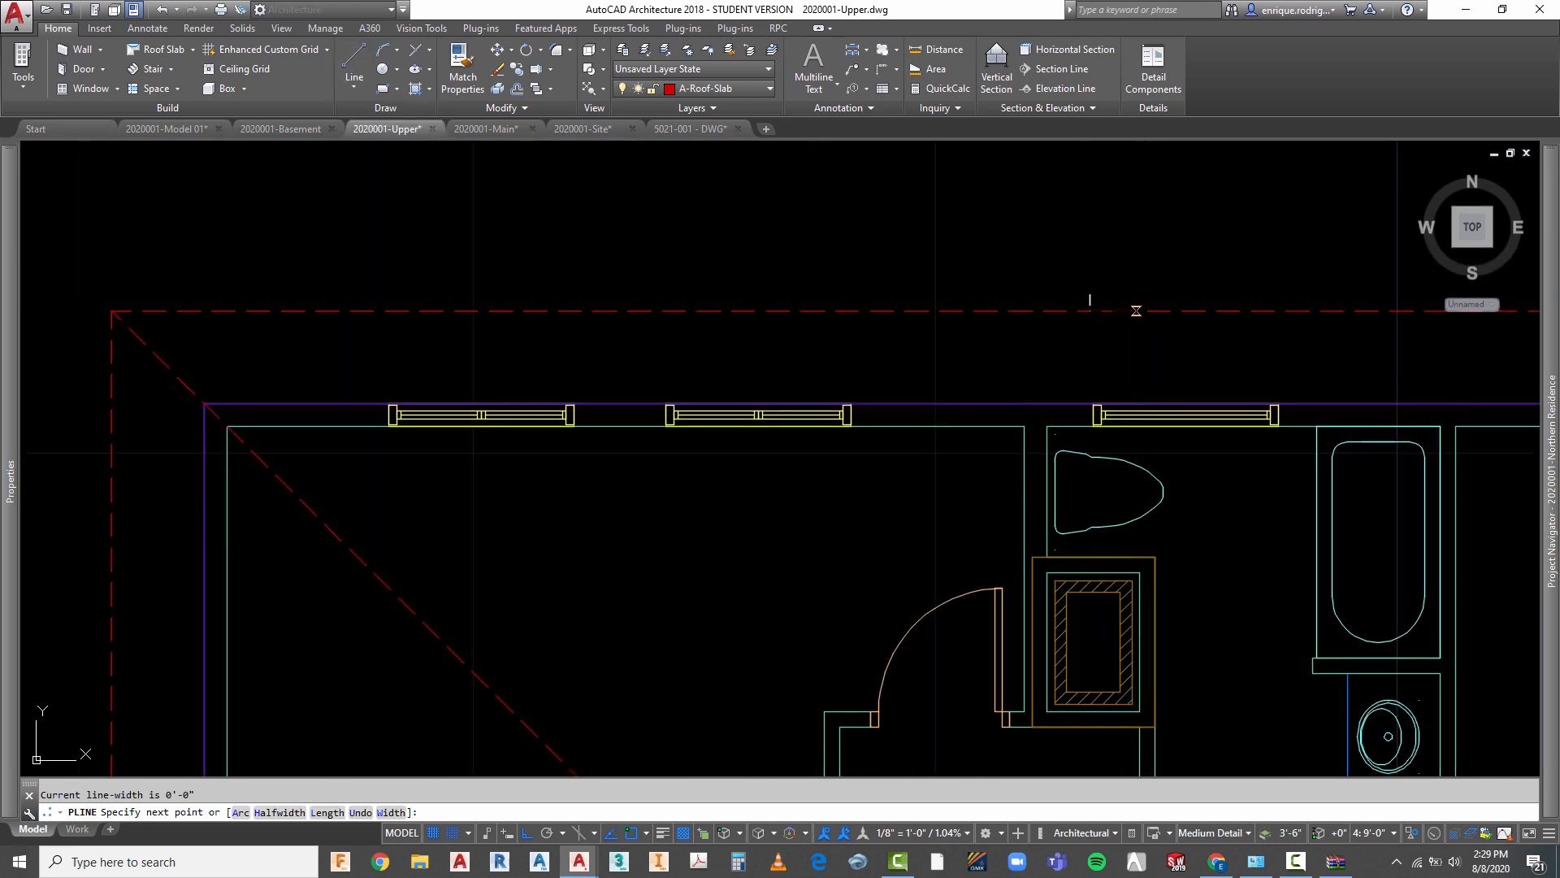
pyautogui.click(111, 310)
pyautogui.scroll(-5, 427, 231)
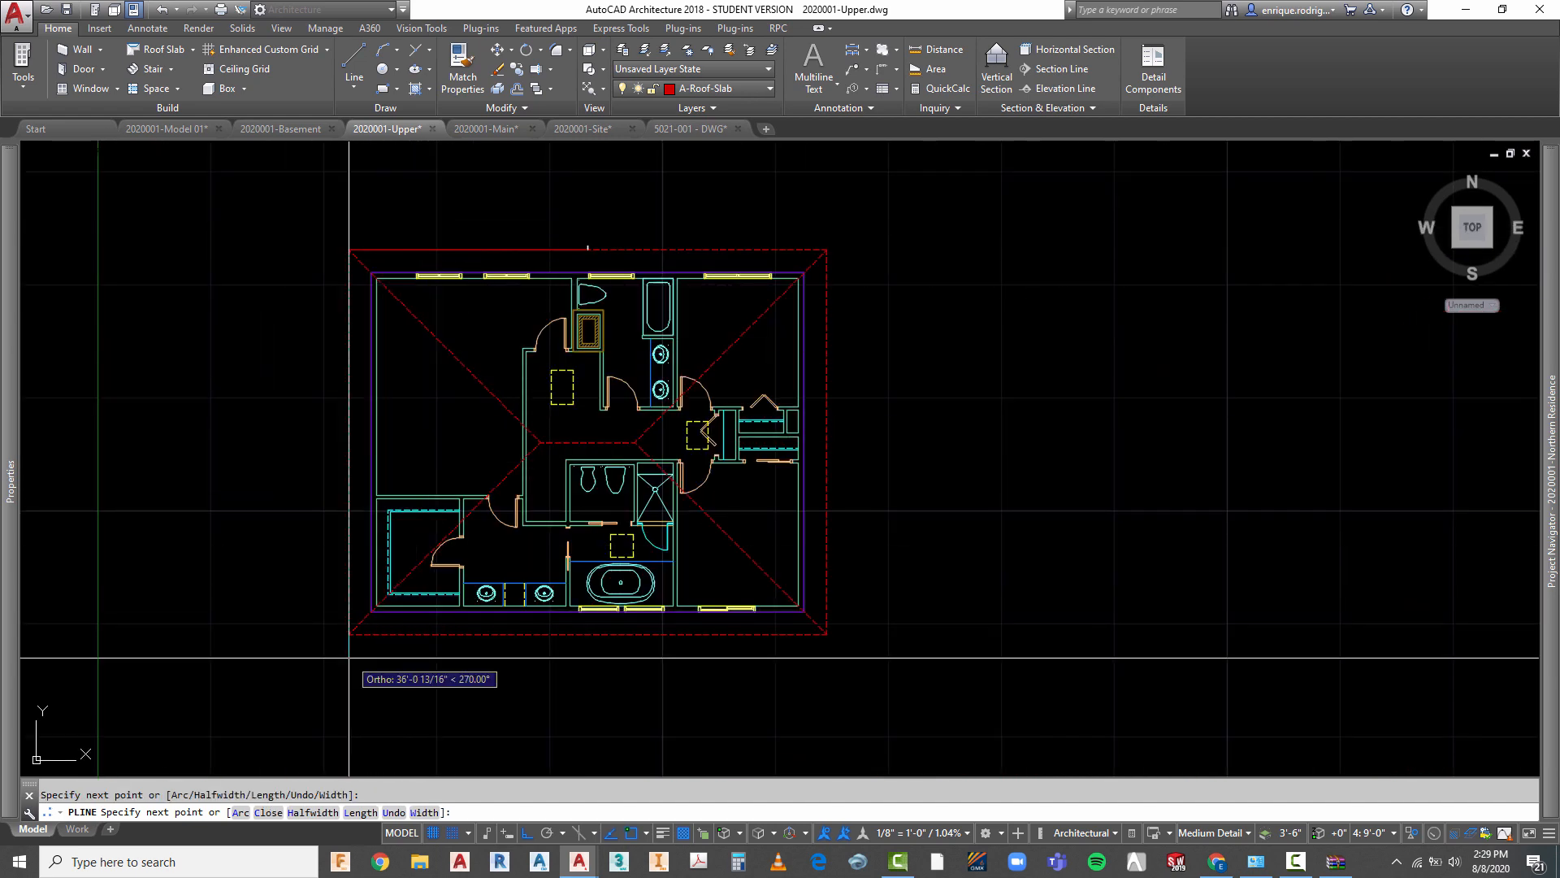
pyautogui.click(349, 634)
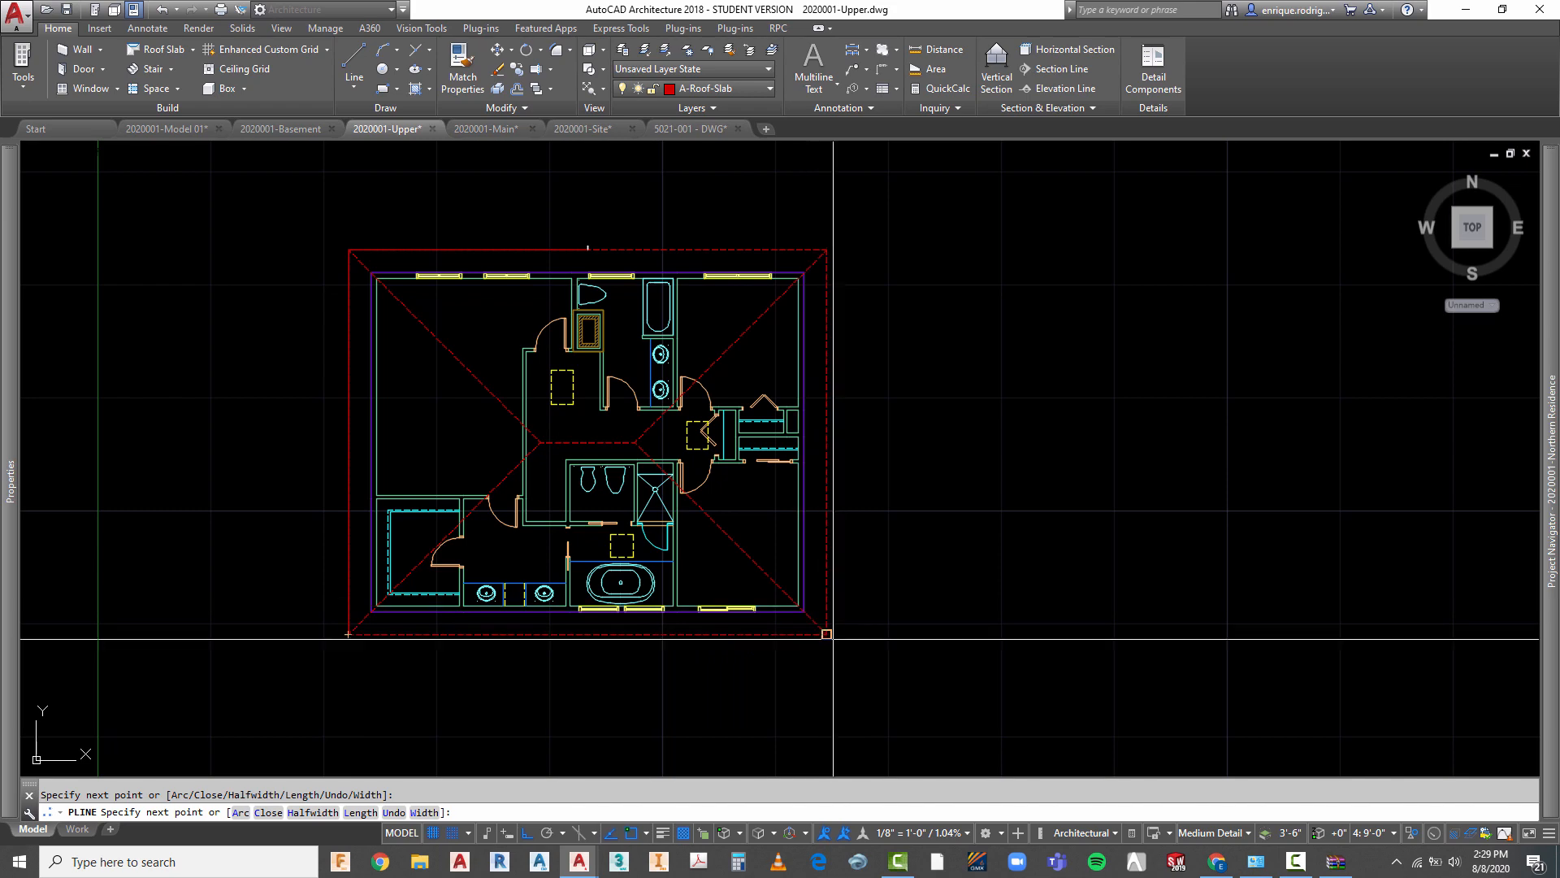
pyautogui.click(826, 633)
pyautogui.click(826, 250)
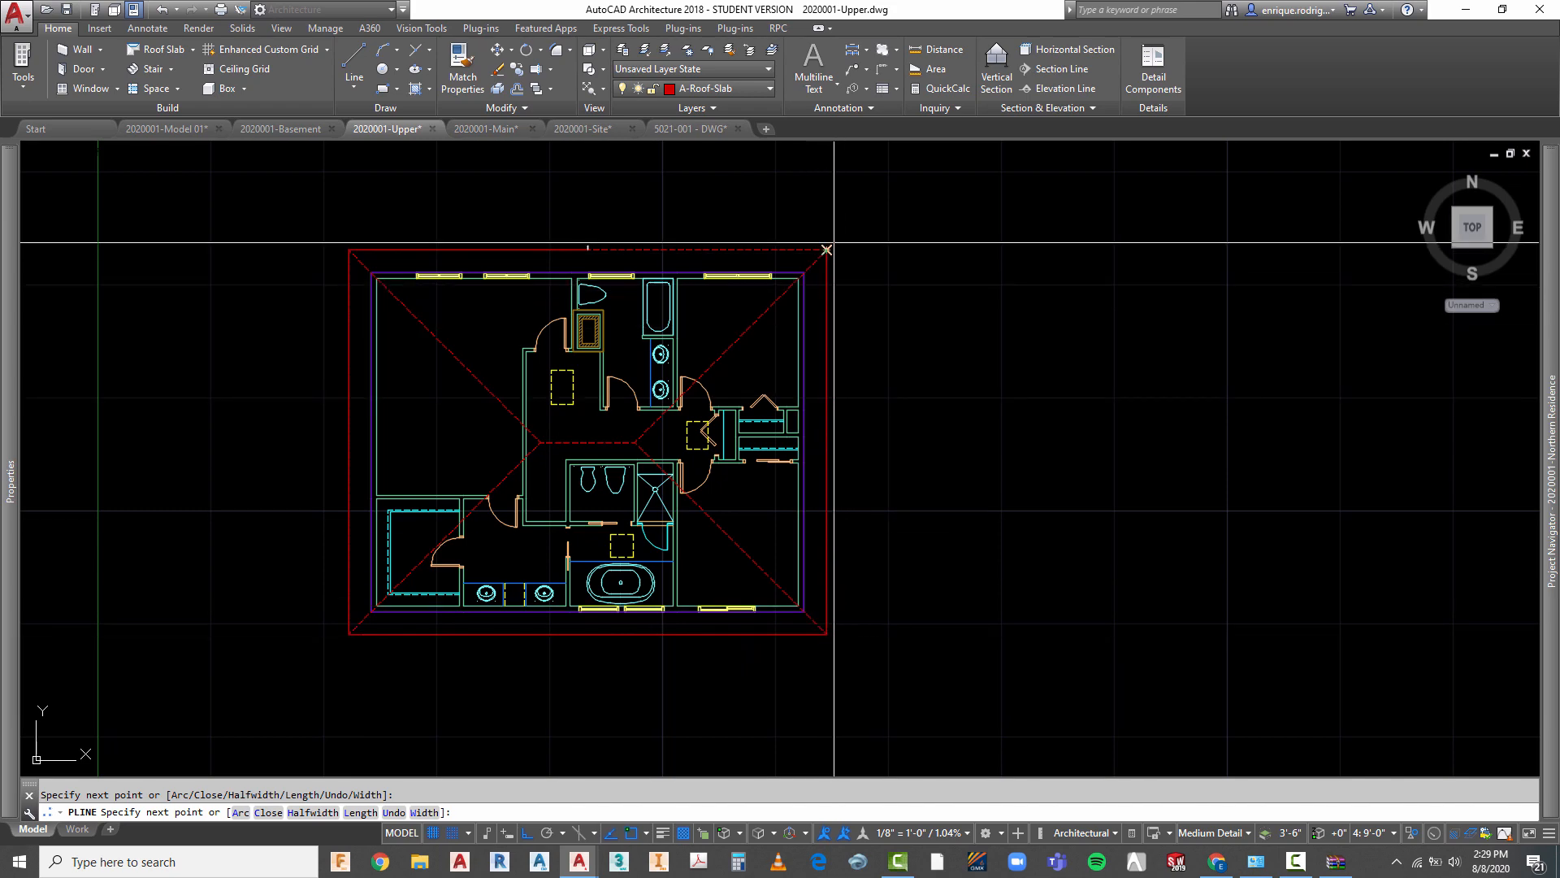
pyautogui.scroll(2, 582, 256)
pyautogui.scroll(5, 711, 255)
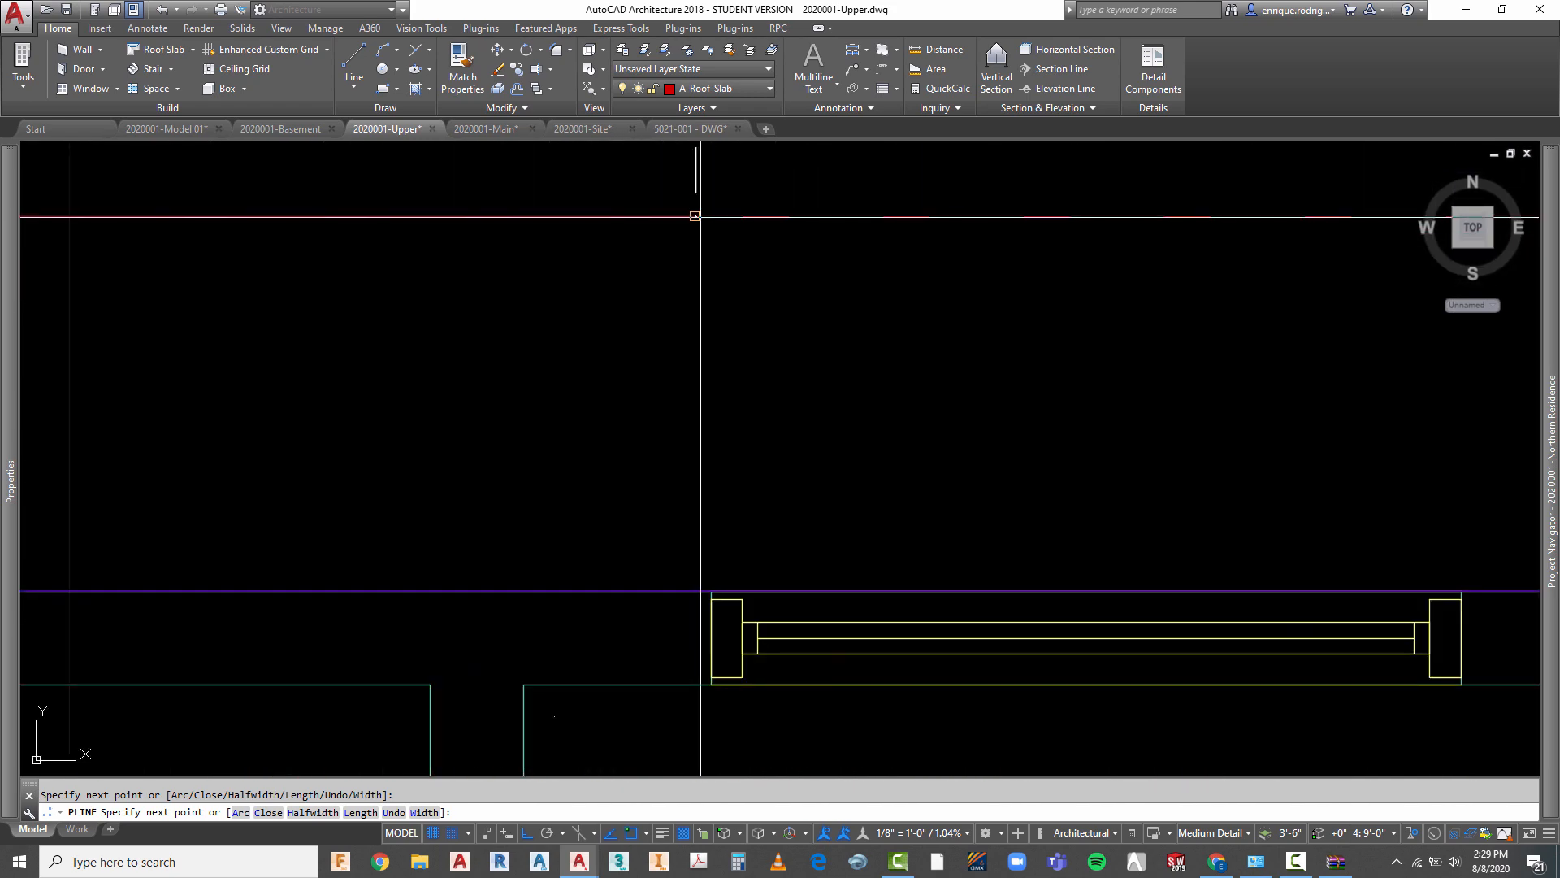
pyautogui.press('Escape')
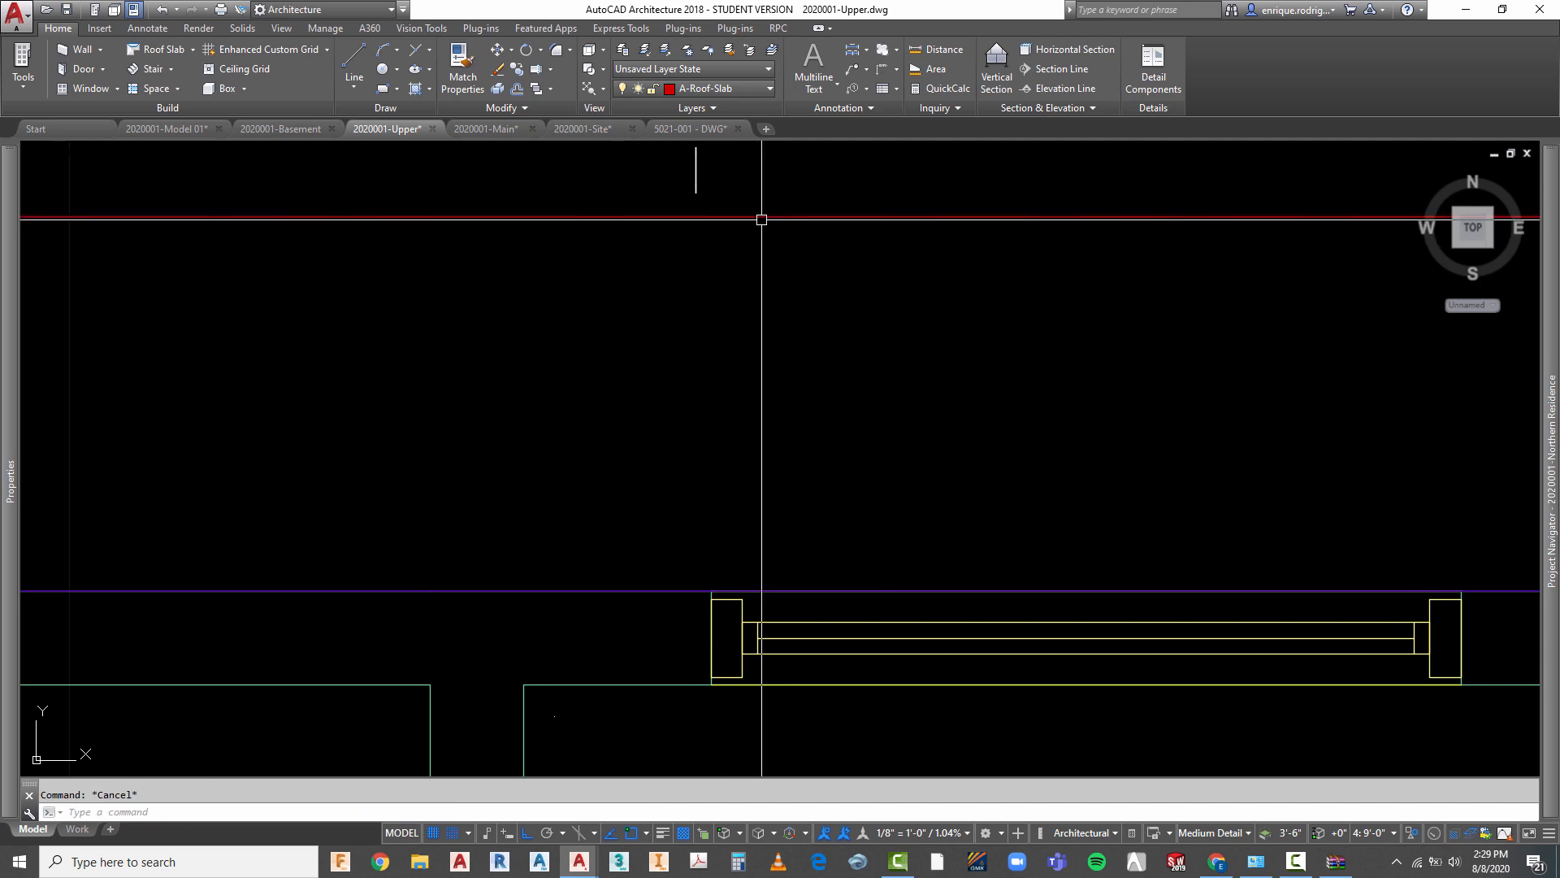
# - Assign the traced roof outline polyline to the A-Roof-Fsca layer
pyautogui.click(771, 217)
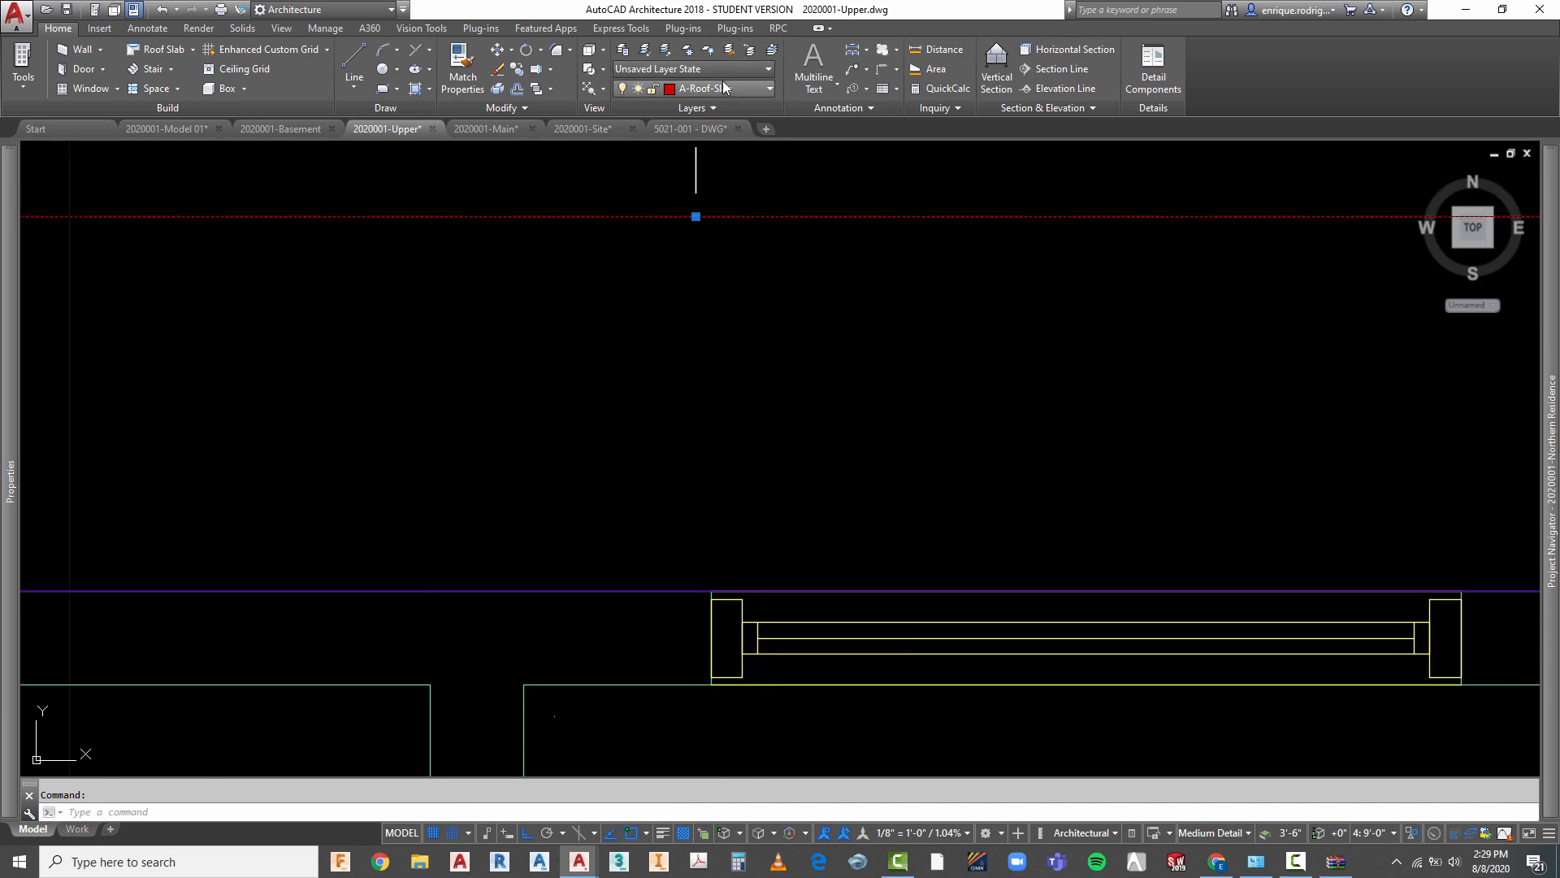
pyautogui.click(726, 88)
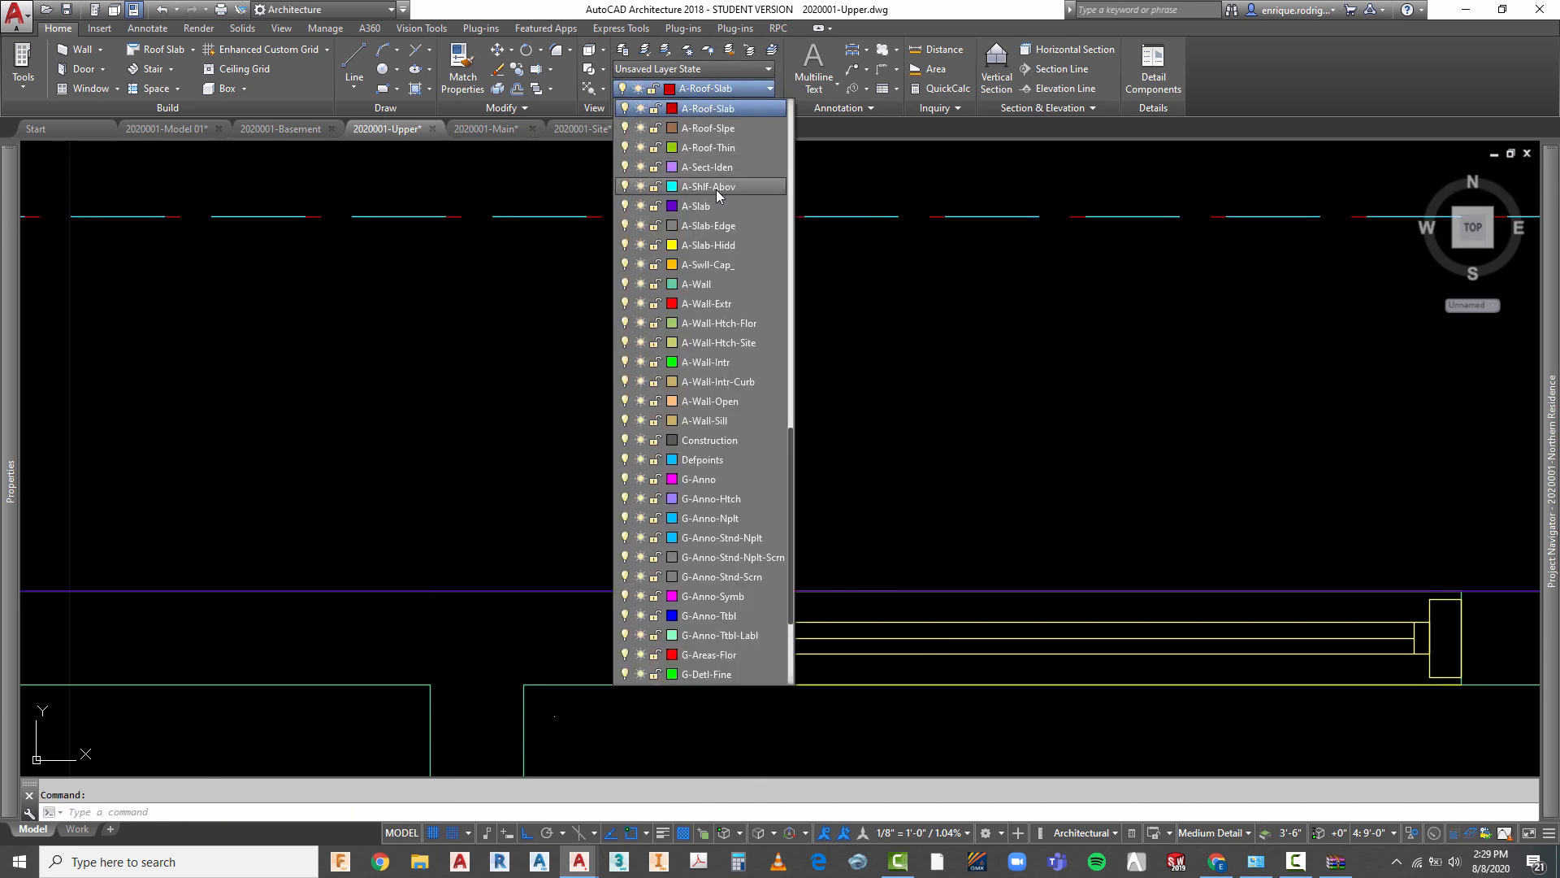
pyautogui.scroll(2, 715, 188)
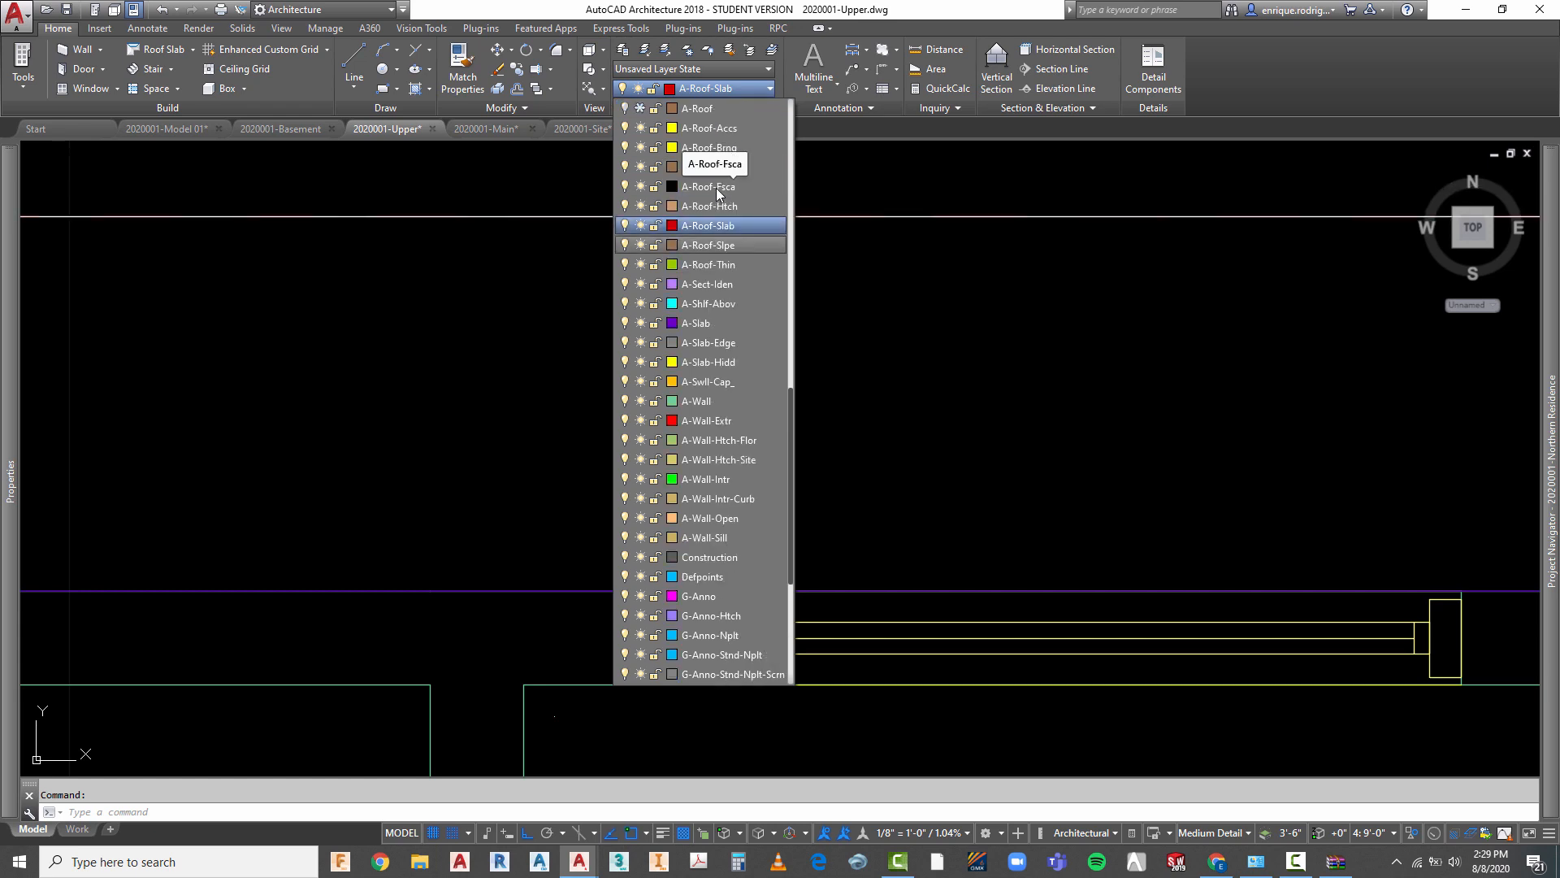
pyautogui.scroll(2, 717, 191)
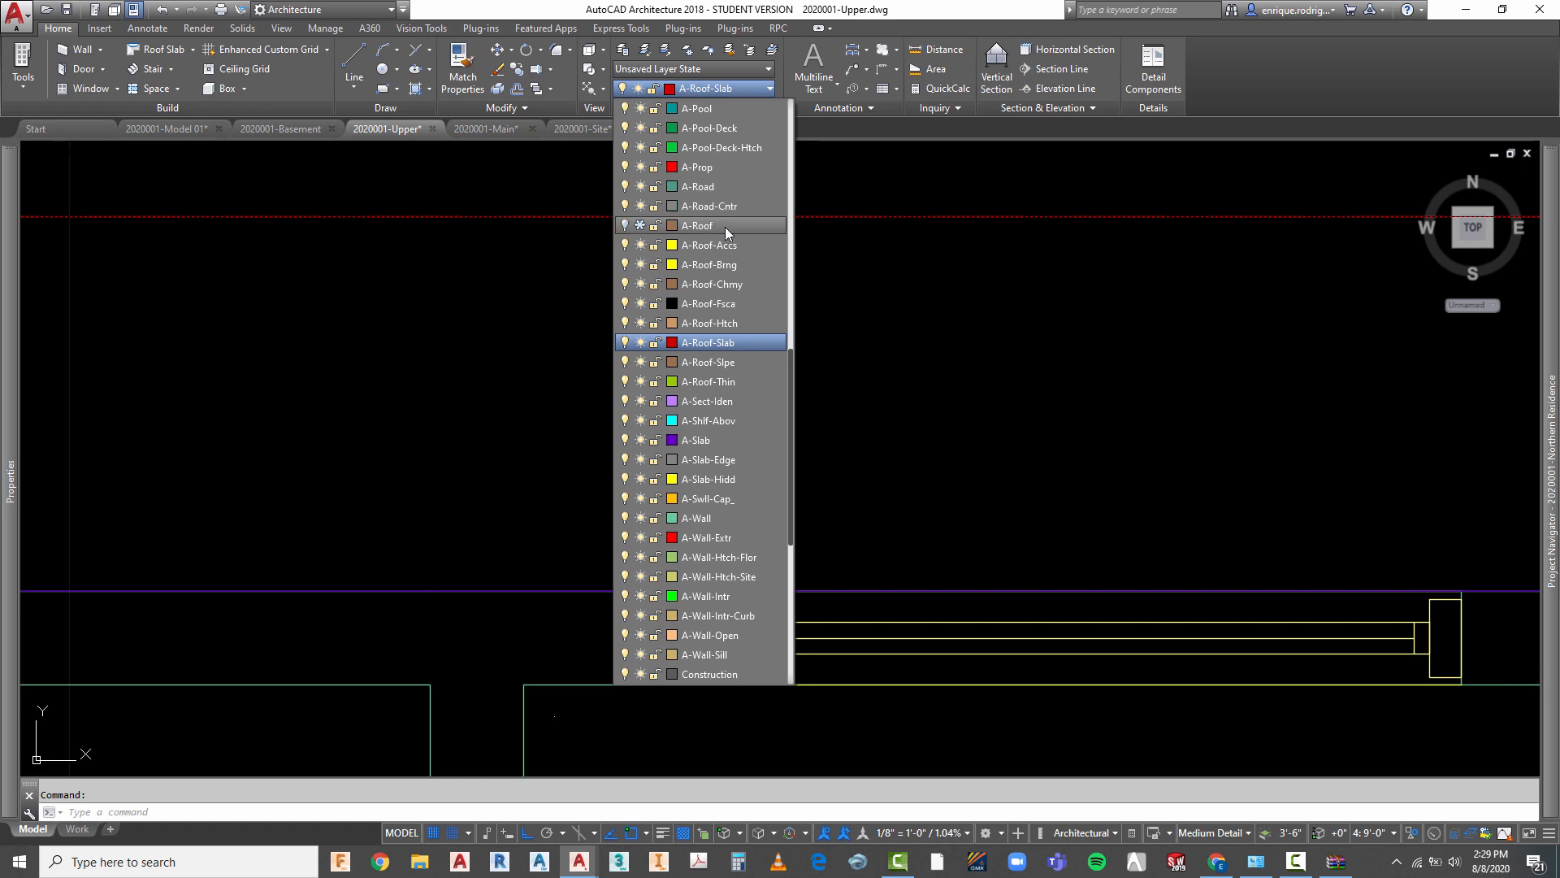
pyautogui.click(738, 305)
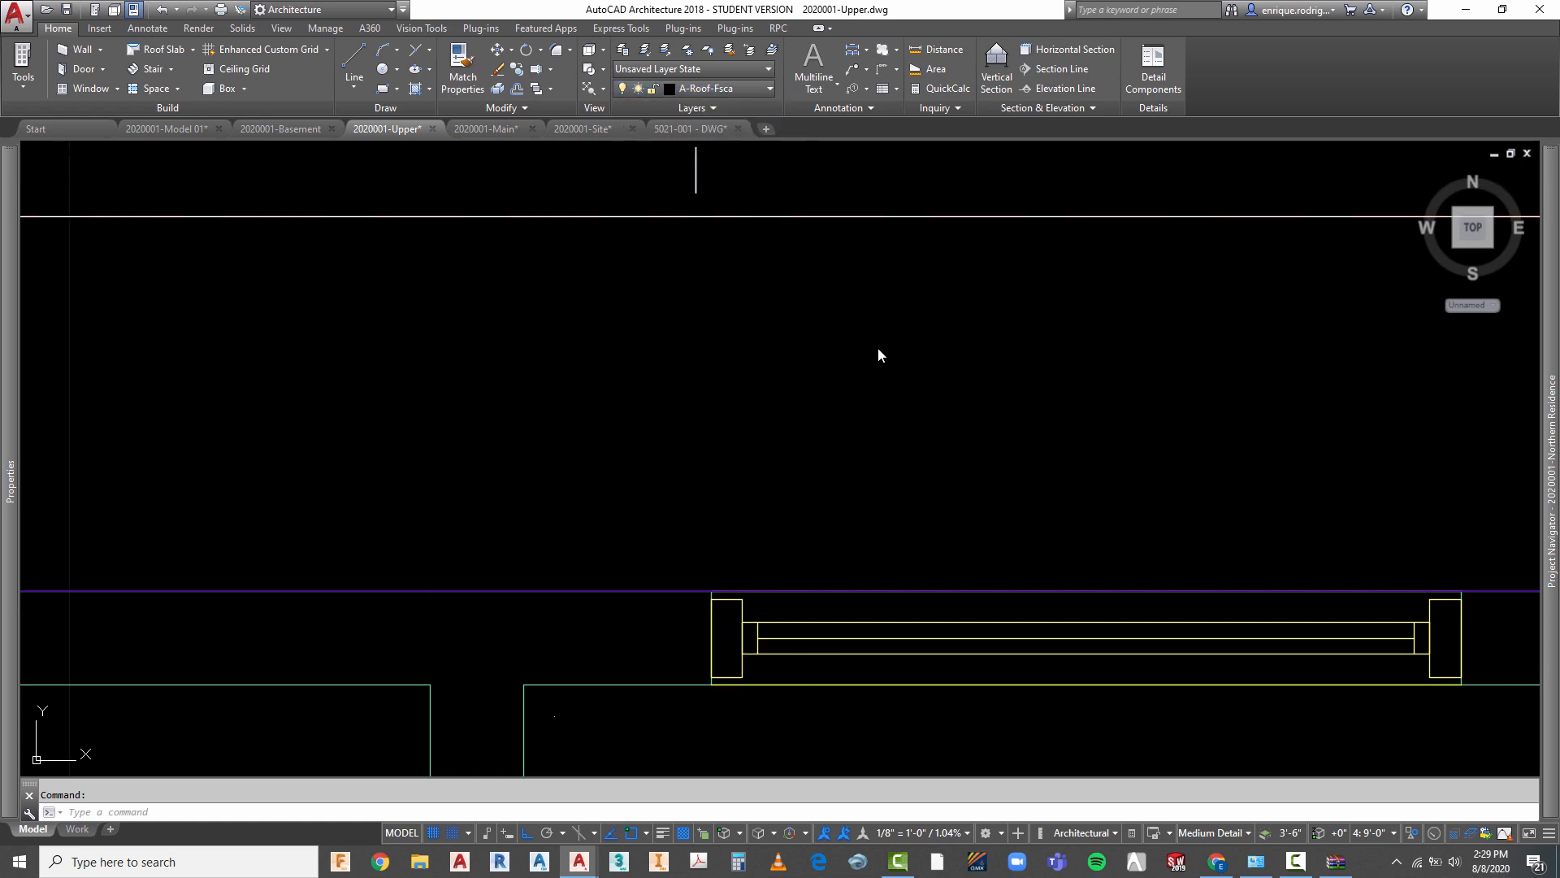
pyautogui.scroll(-3, 877, 347)
pyautogui.press('Escape')
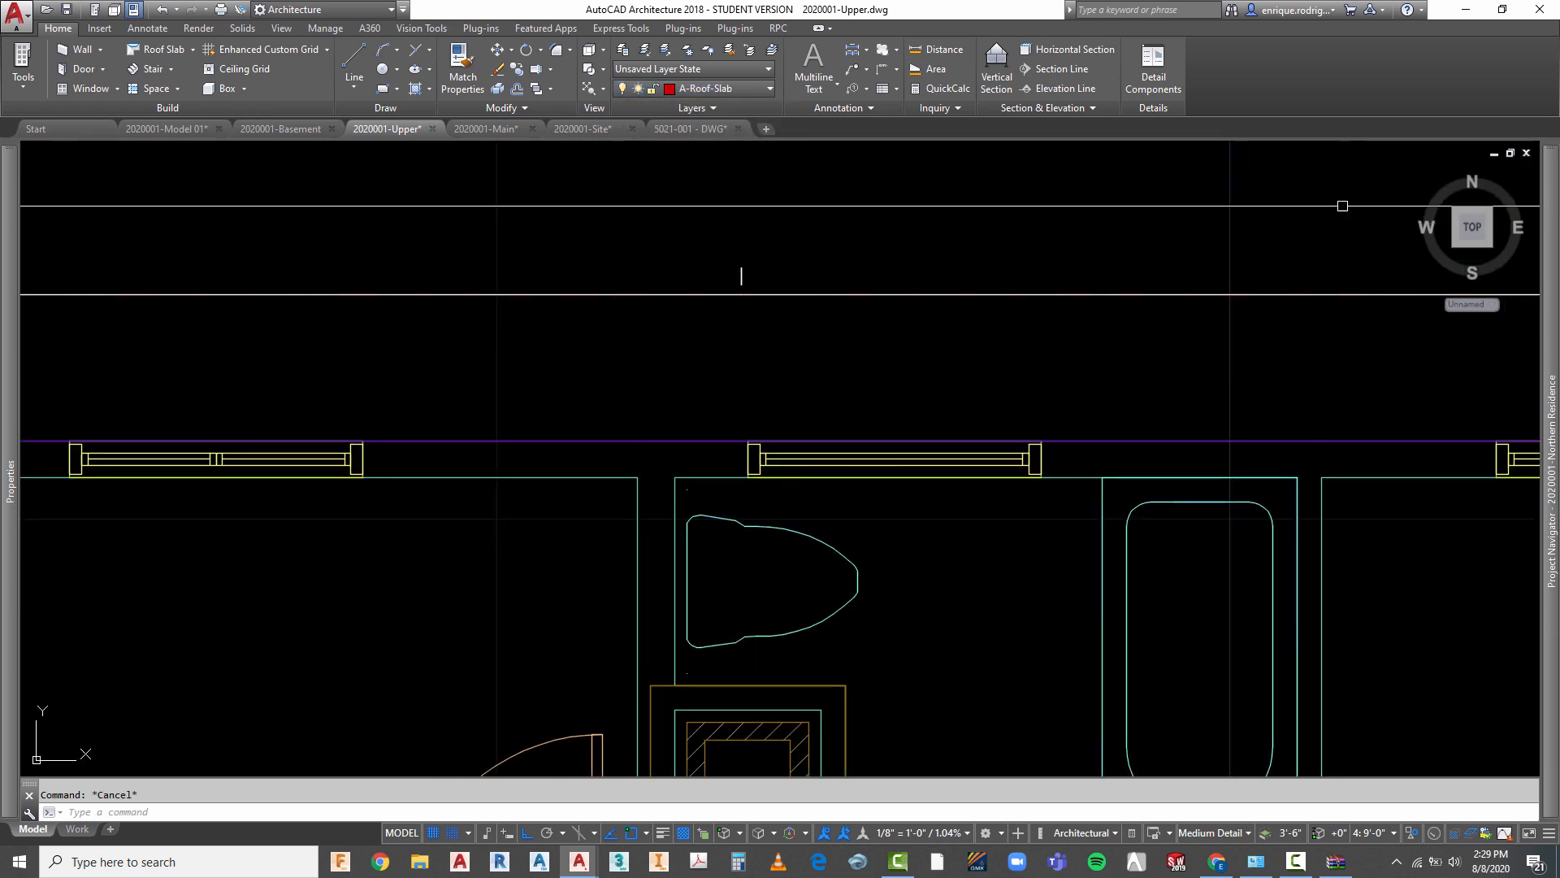
# - Show the upper floor model in the back-left isometric view and locate the traced outline polyline below the roof
pyautogui.click(1457, 216)
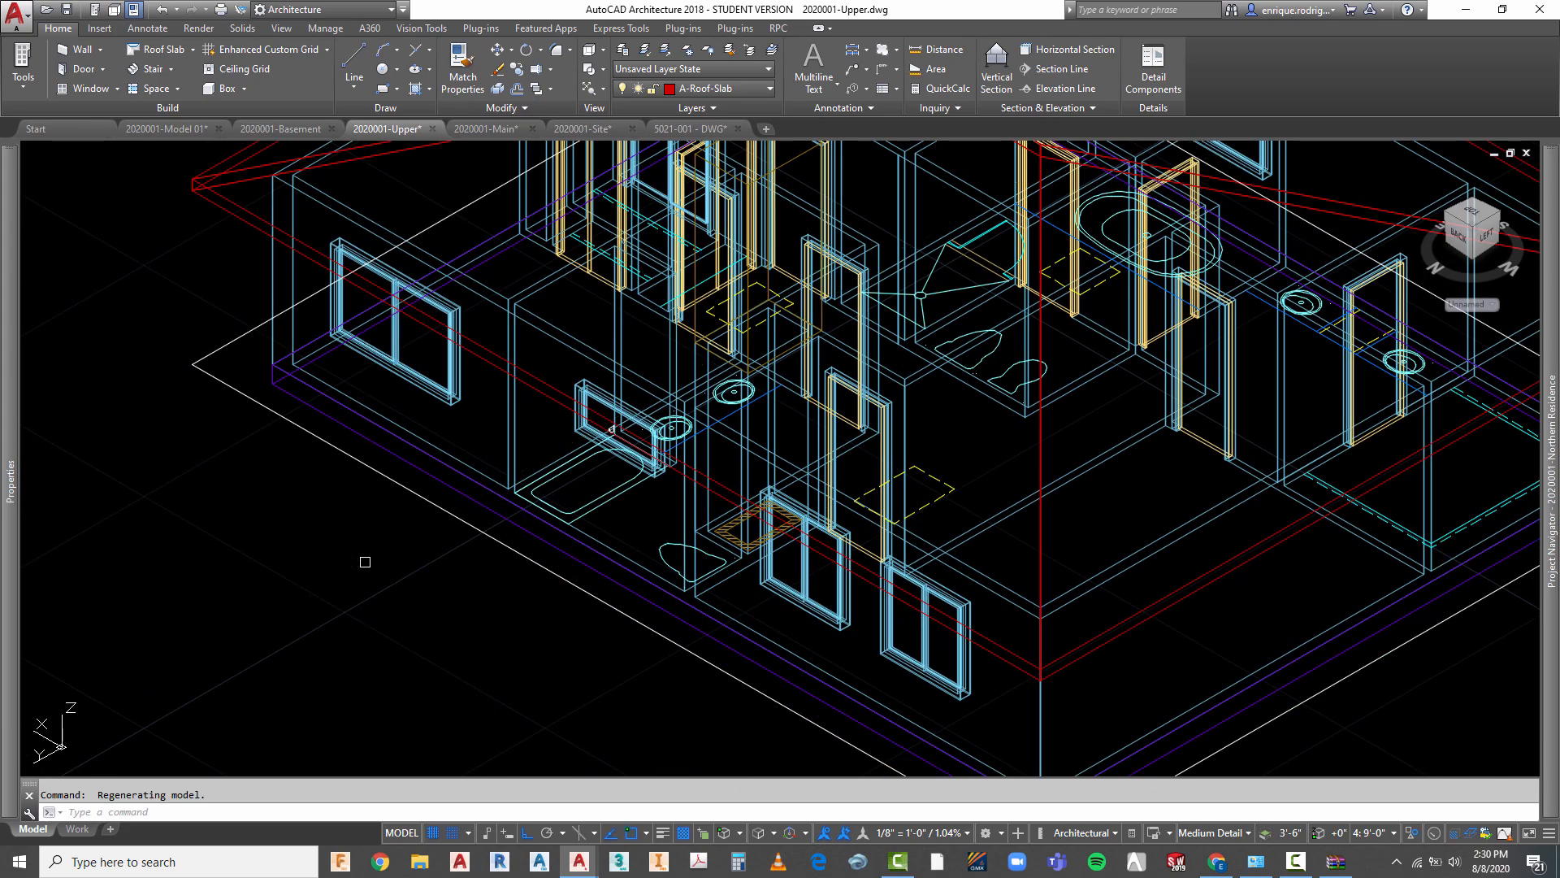
pyautogui.scroll(-3, 365, 562)
pyautogui.click(306, 425)
pyautogui.scroll(-2, 329, 454)
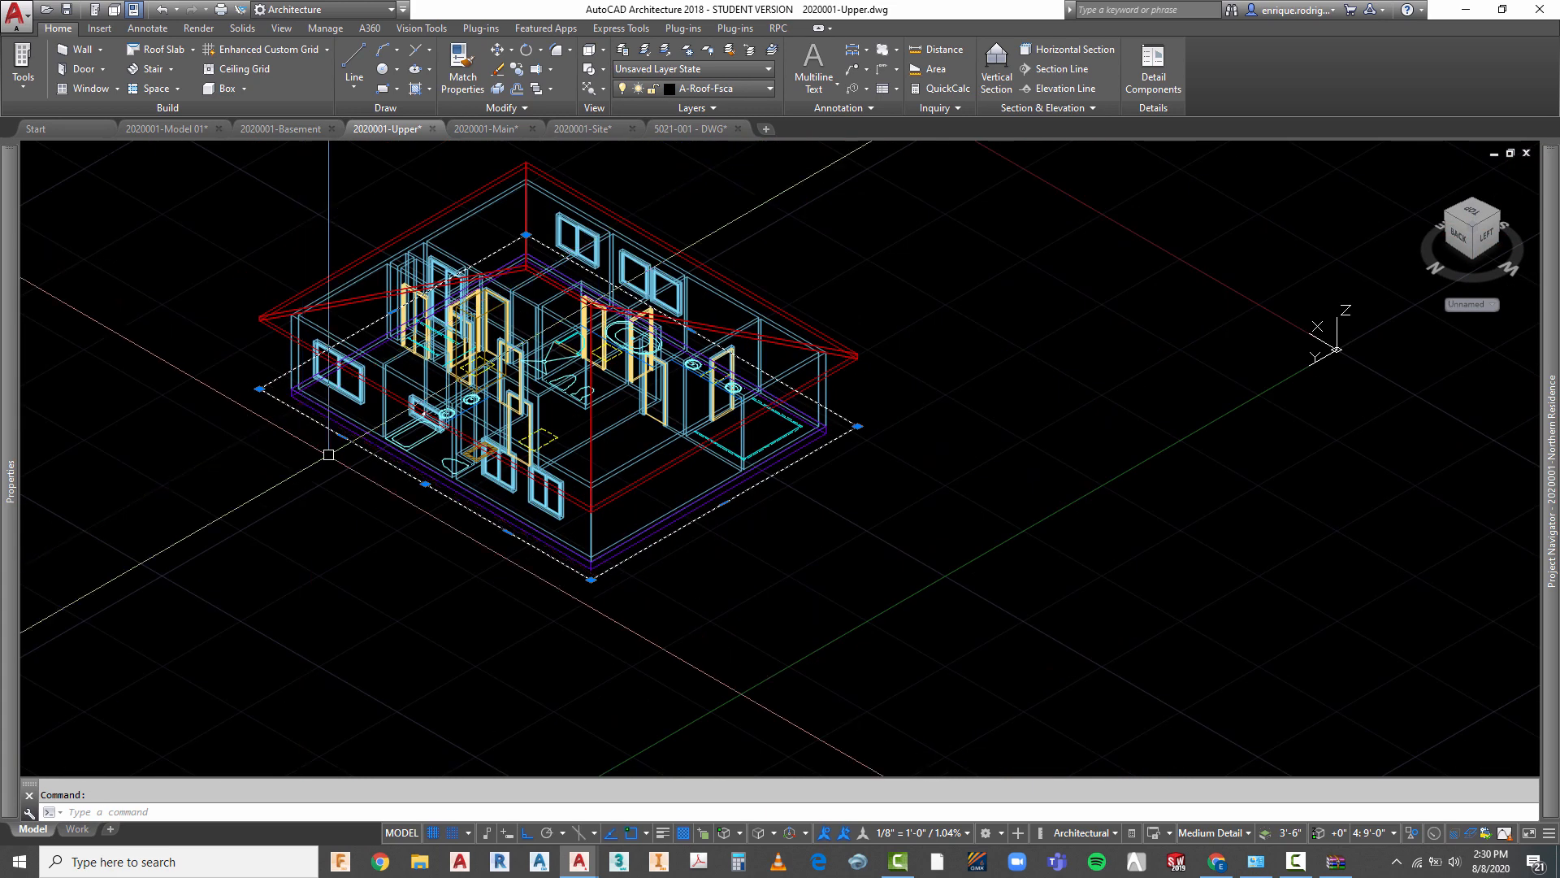
pyautogui.scroll(4, 219, 349)
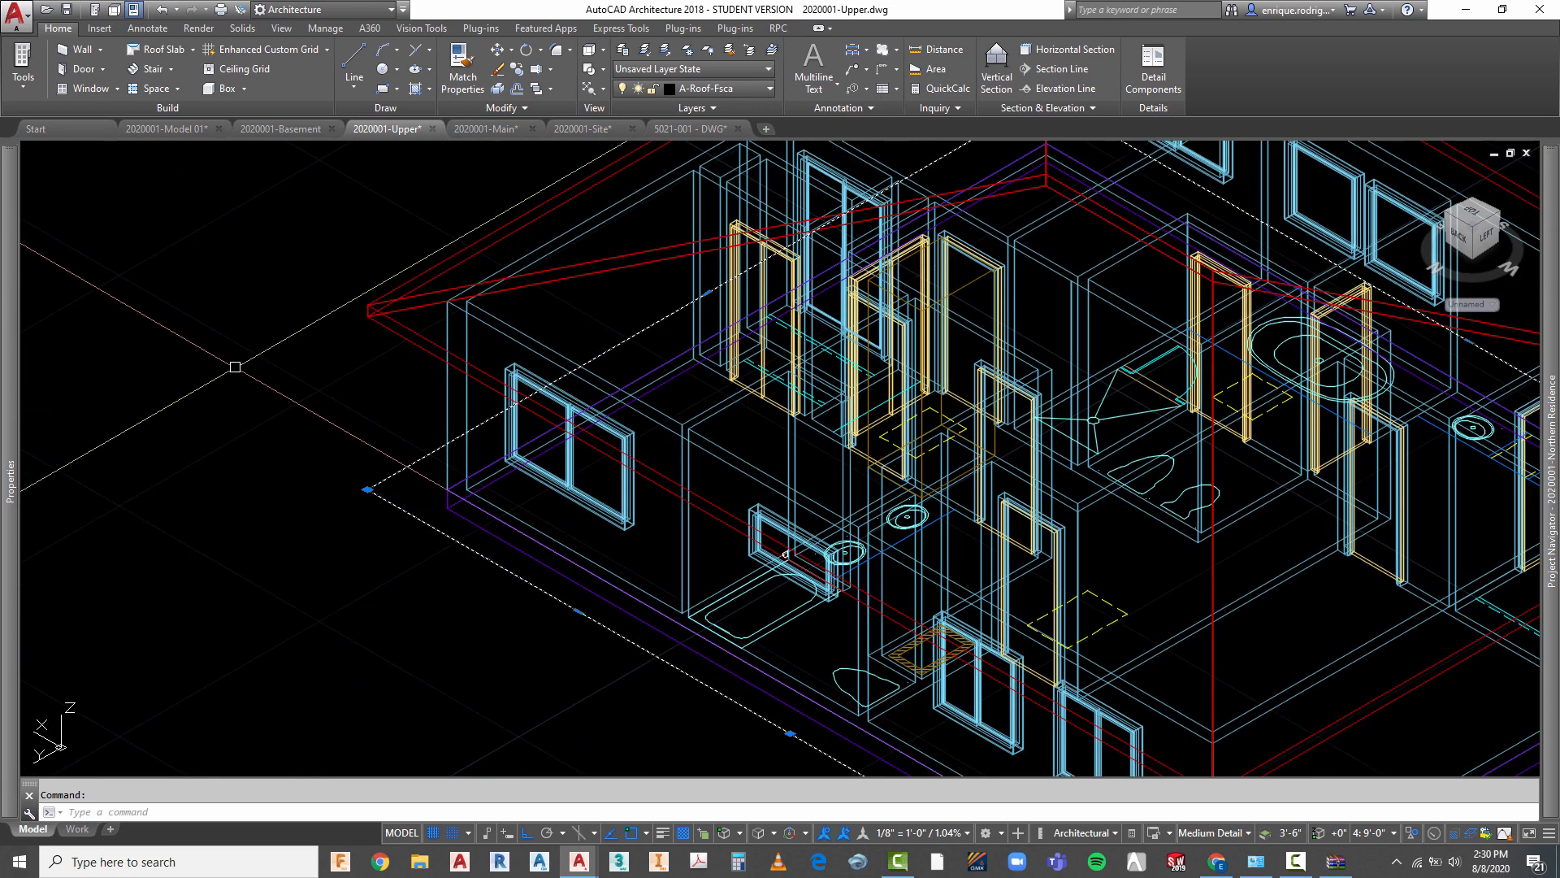
pyautogui.press('Escape')
# - Move the outline polyline up from its outer corner to the matching top corner of the roof slab edge
pyautogui.write('m')
pyautogui.press('Return')
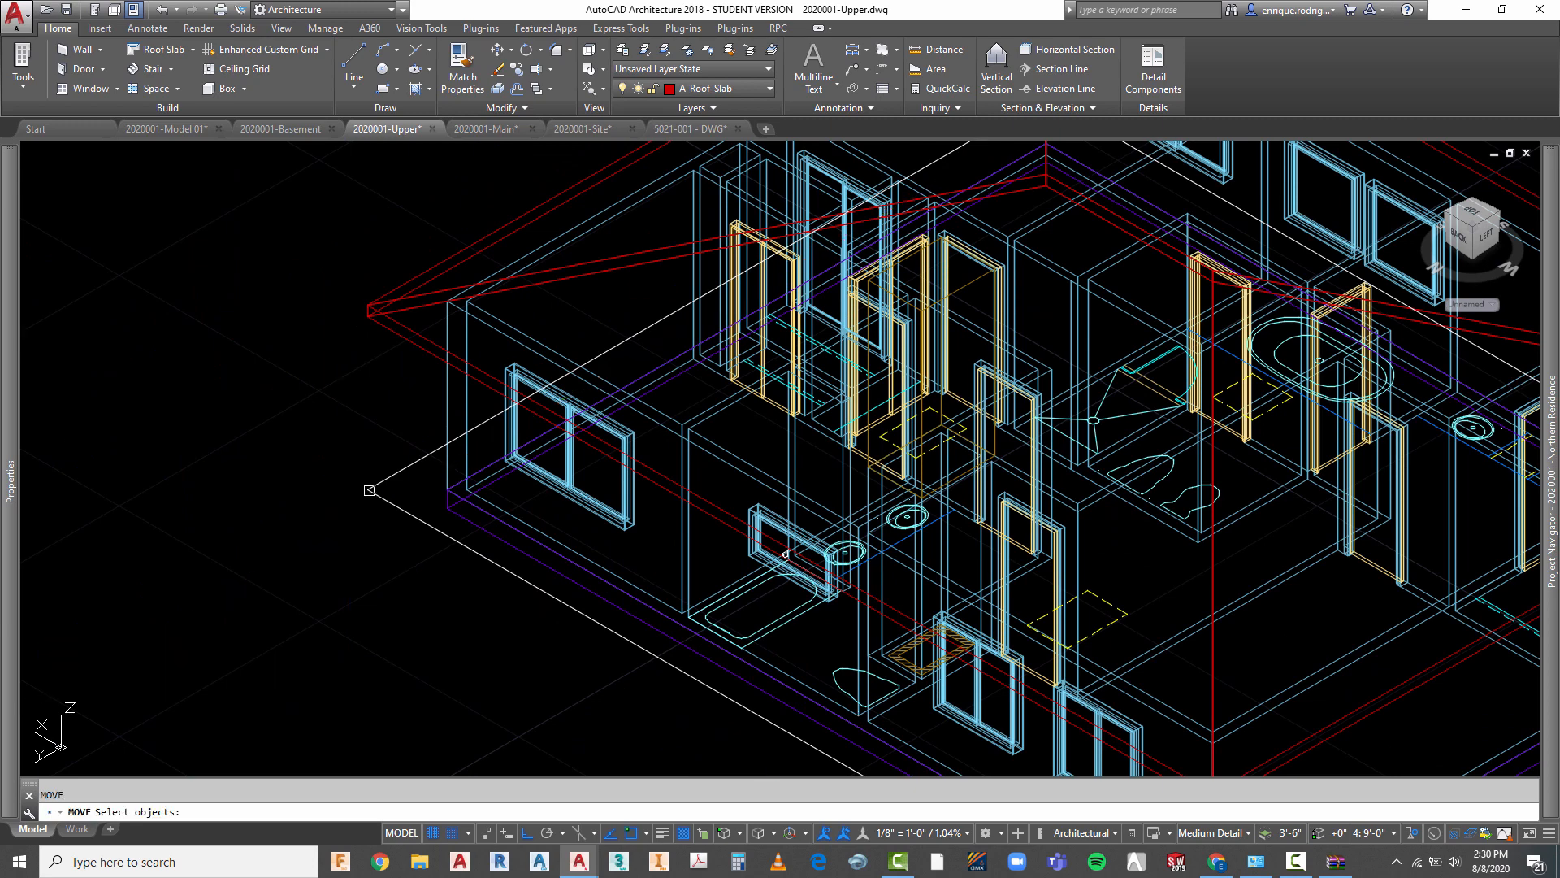
pyautogui.click(389, 494)
pyautogui.click(364, 523)
pyautogui.press('Return')
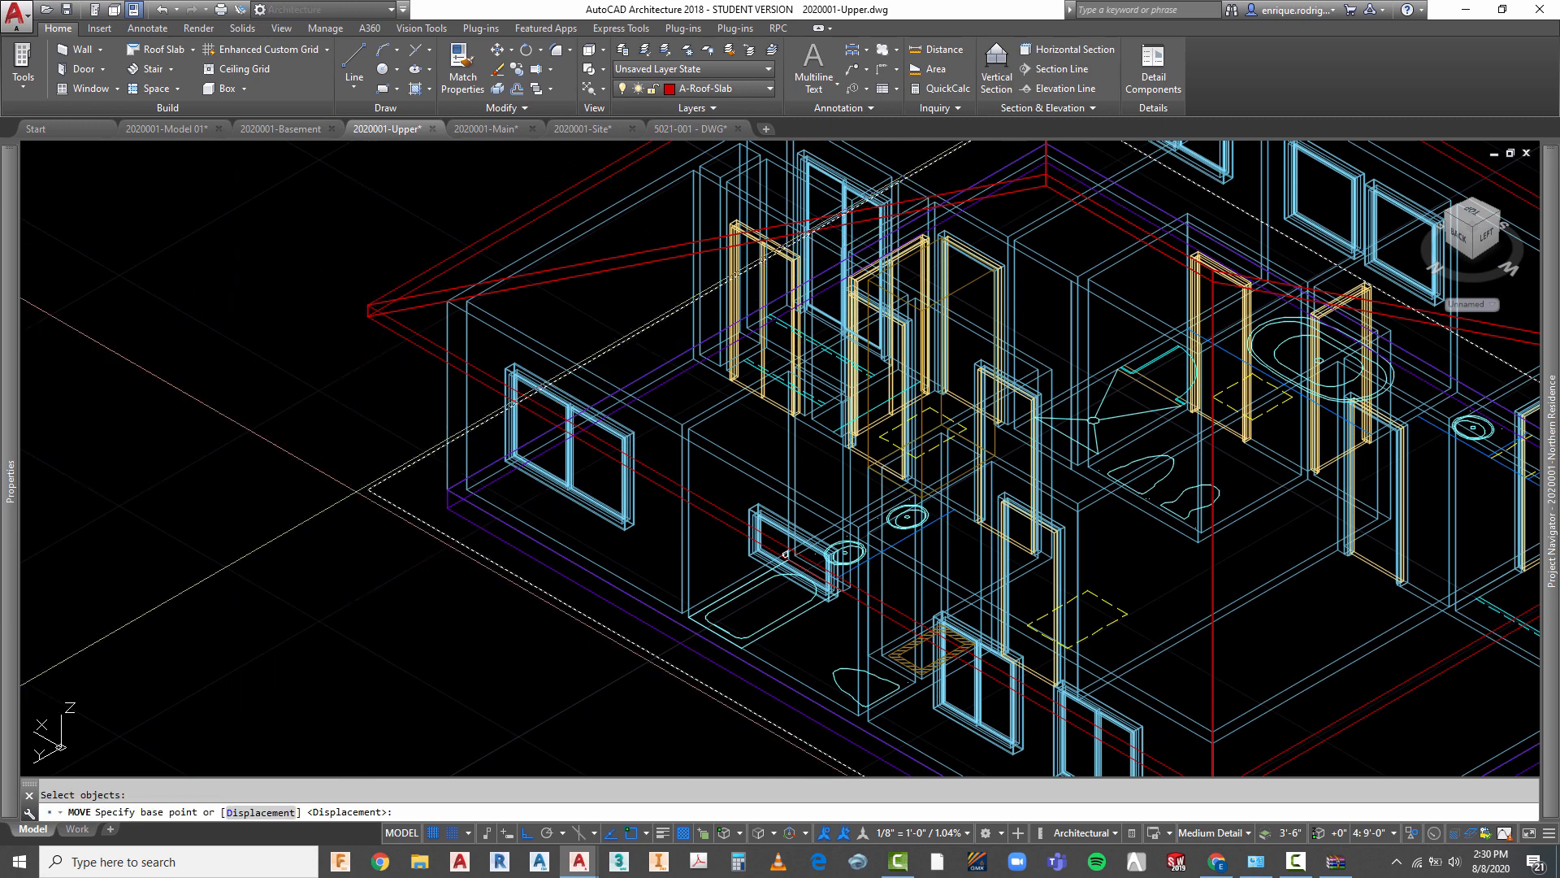
pyautogui.click(366, 489)
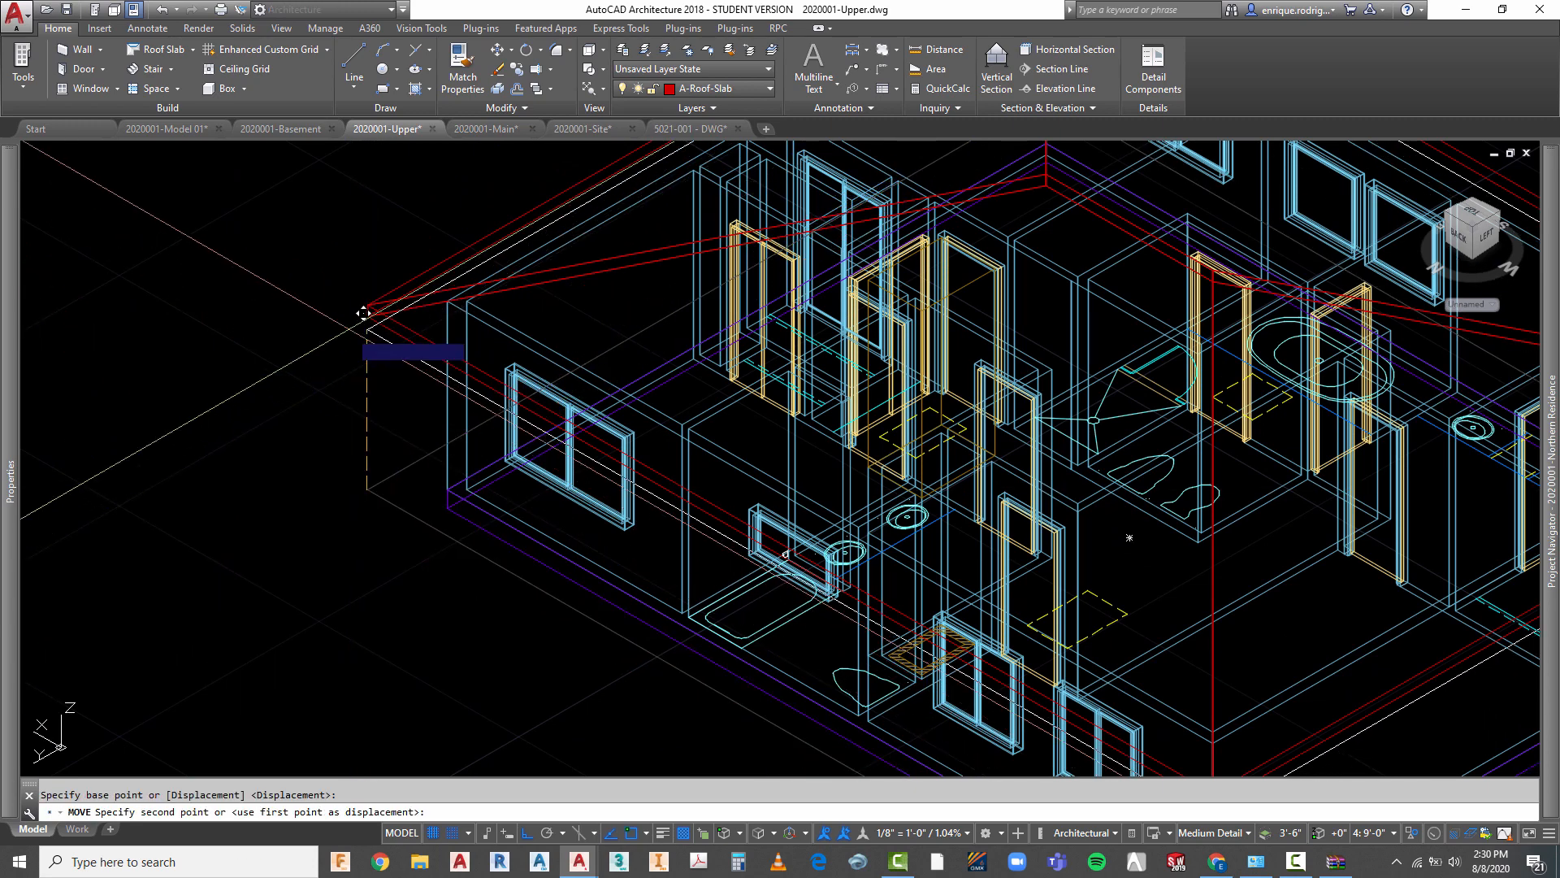
pyautogui.scroll(5, 359, 305)
pyautogui.click(426, 271)
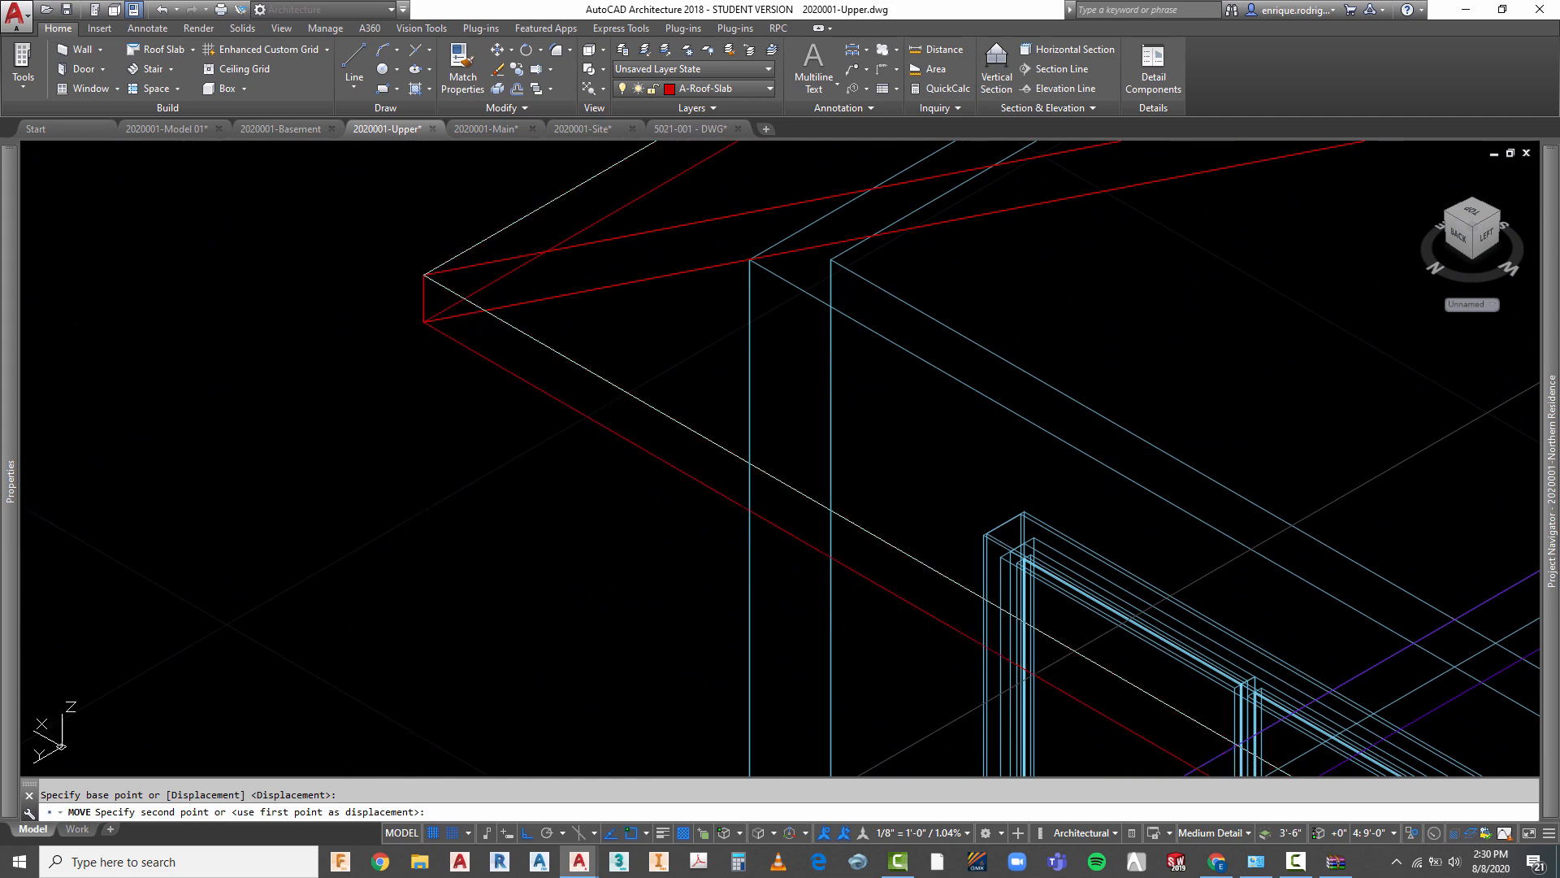
# - Extrude the gutter profile along the raised roof outline polyline, using the Path option
pyautogui.scroll(-2, 268, 255)
pyautogui.scroll(-4, 264, 252)
pyautogui.press('Escape')
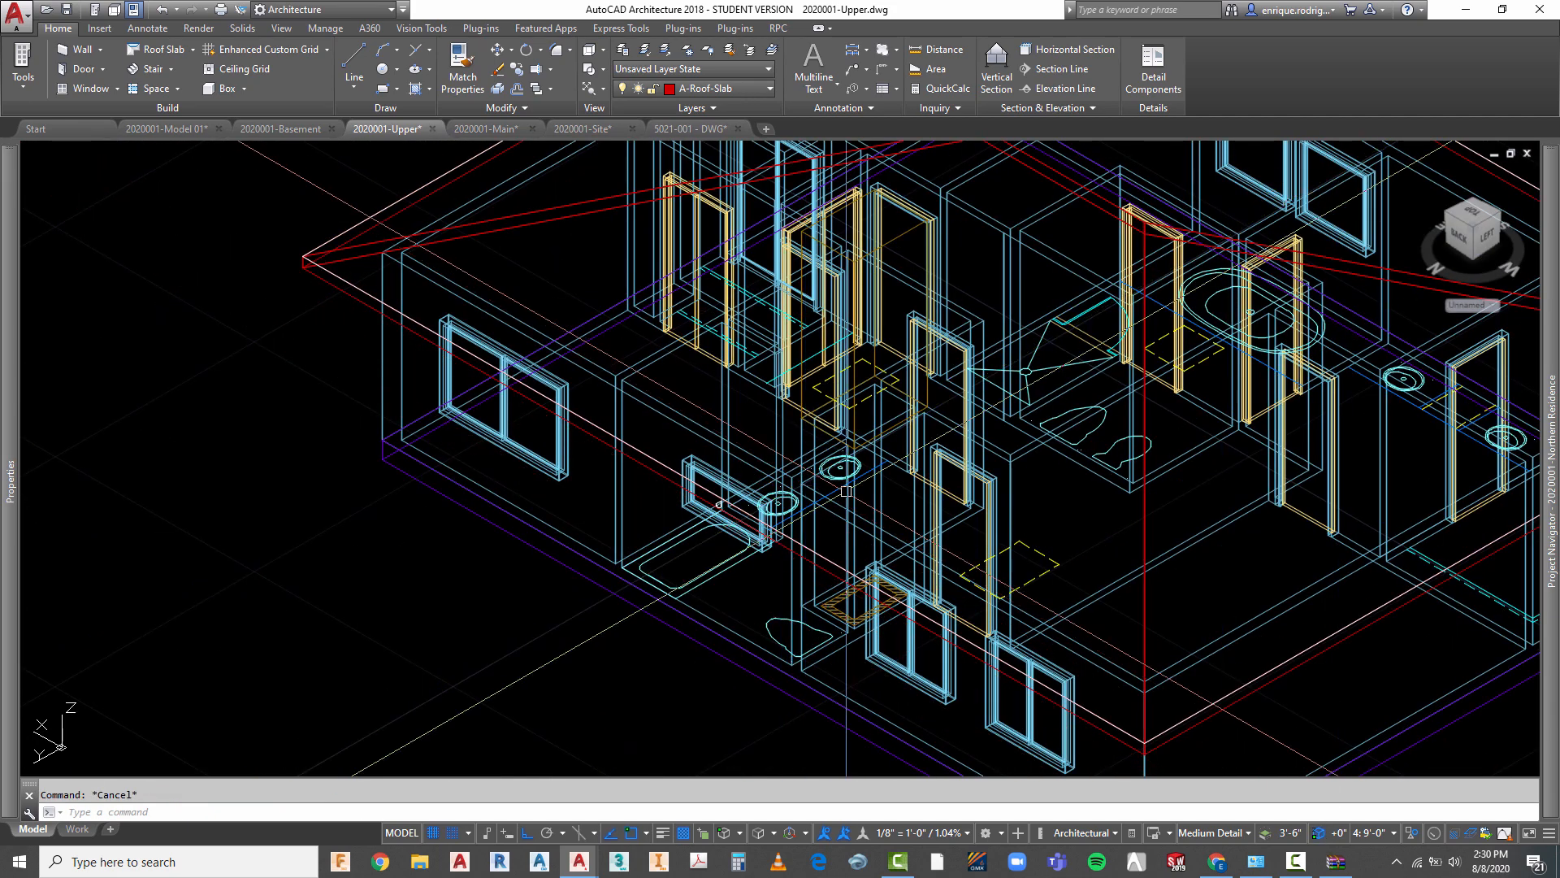
pyautogui.scroll(8, 731, 516)
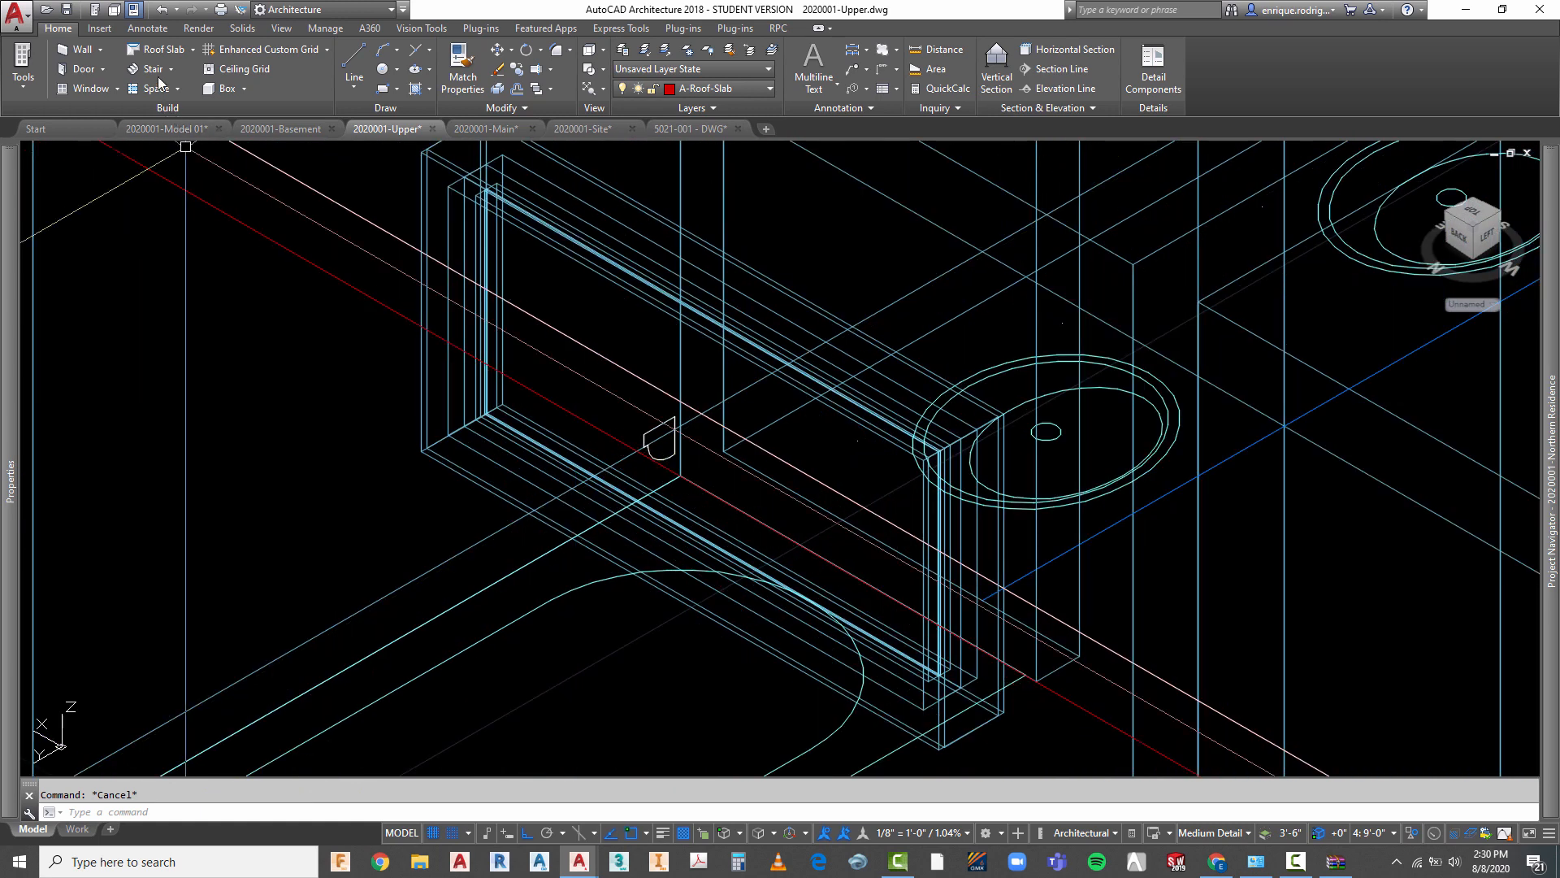
pyautogui.click(242, 30)
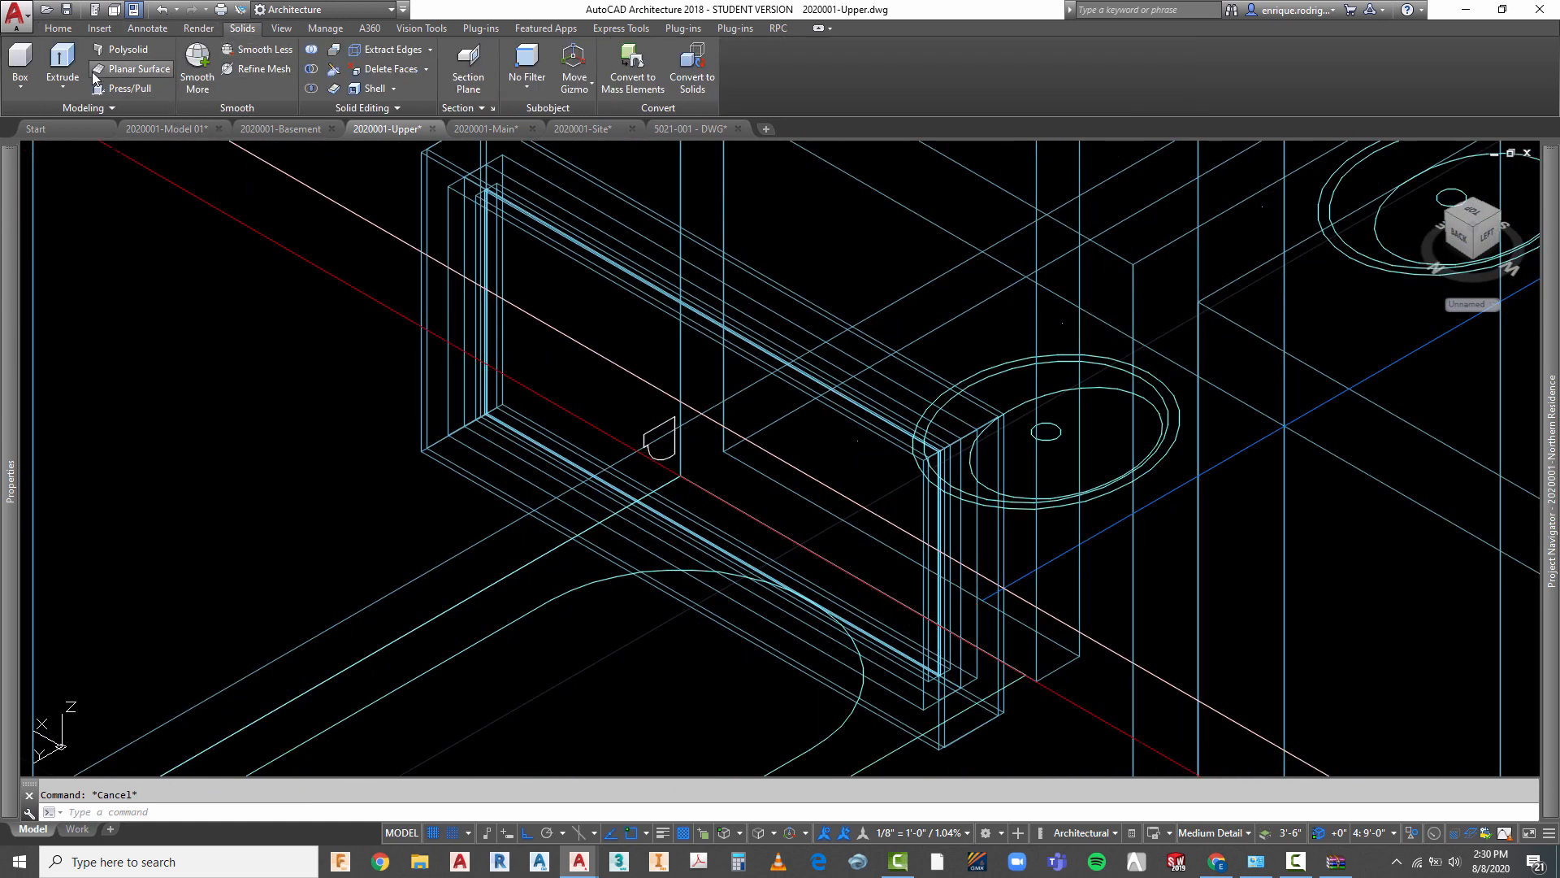
pyautogui.click(63, 61)
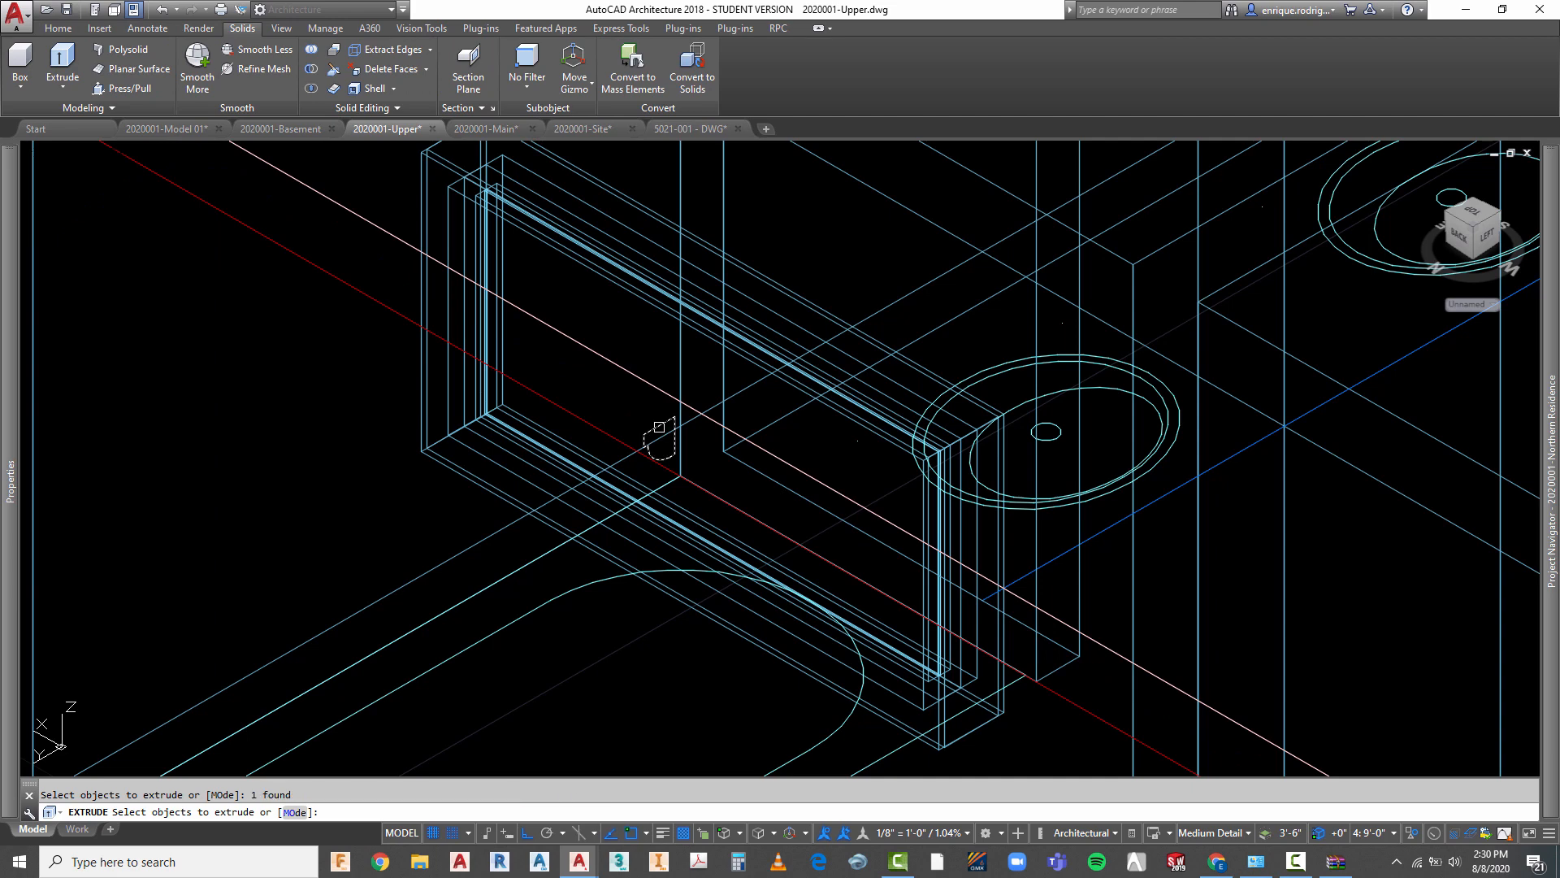
pyautogui.press('Return')
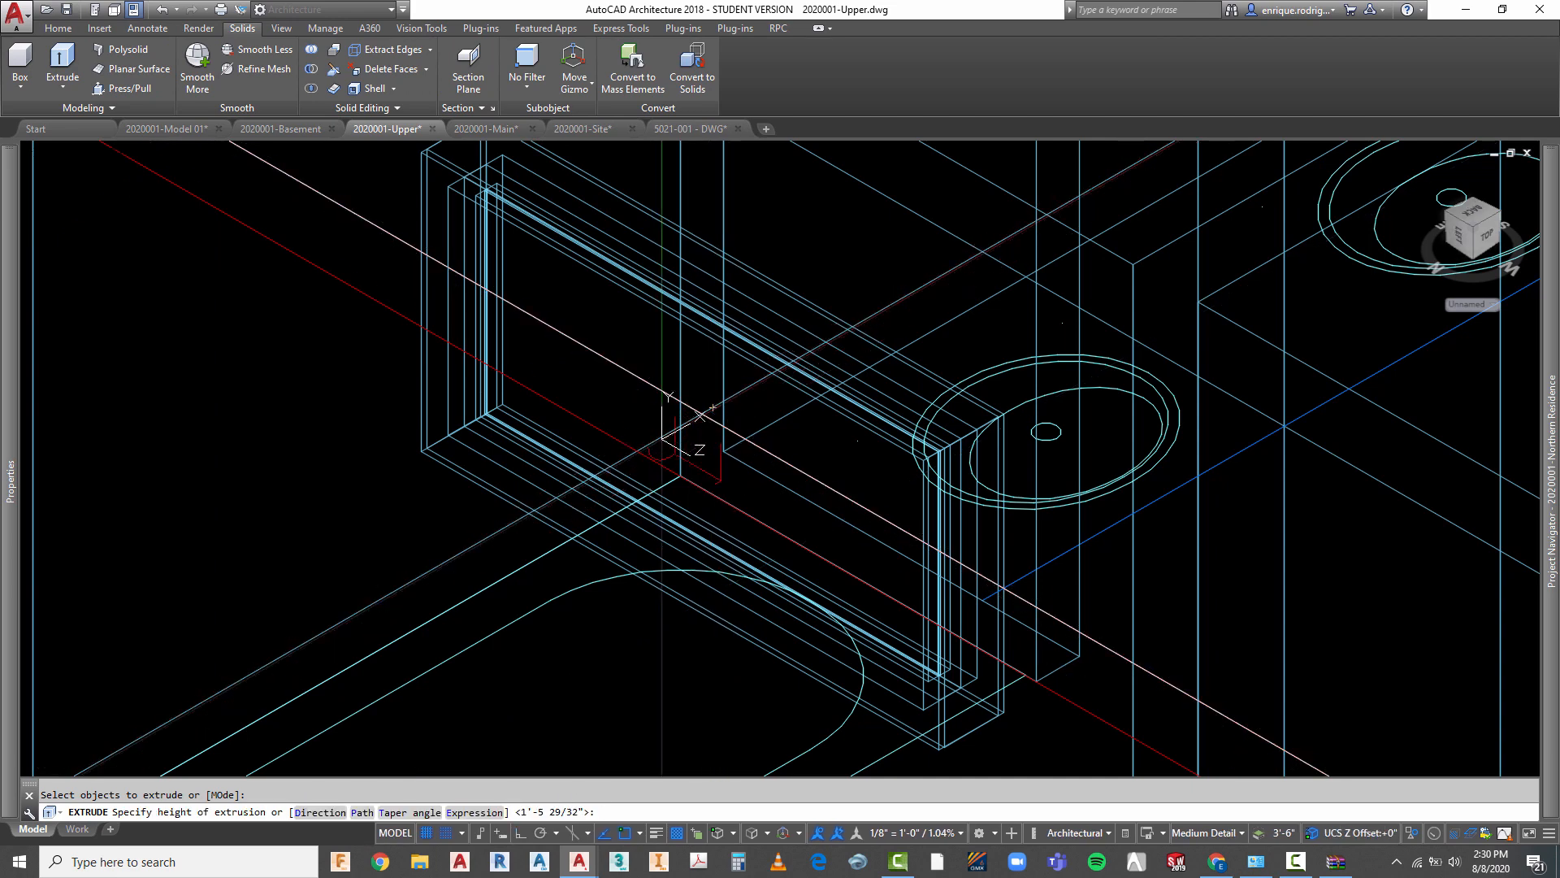
pyautogui.click(363, 813)
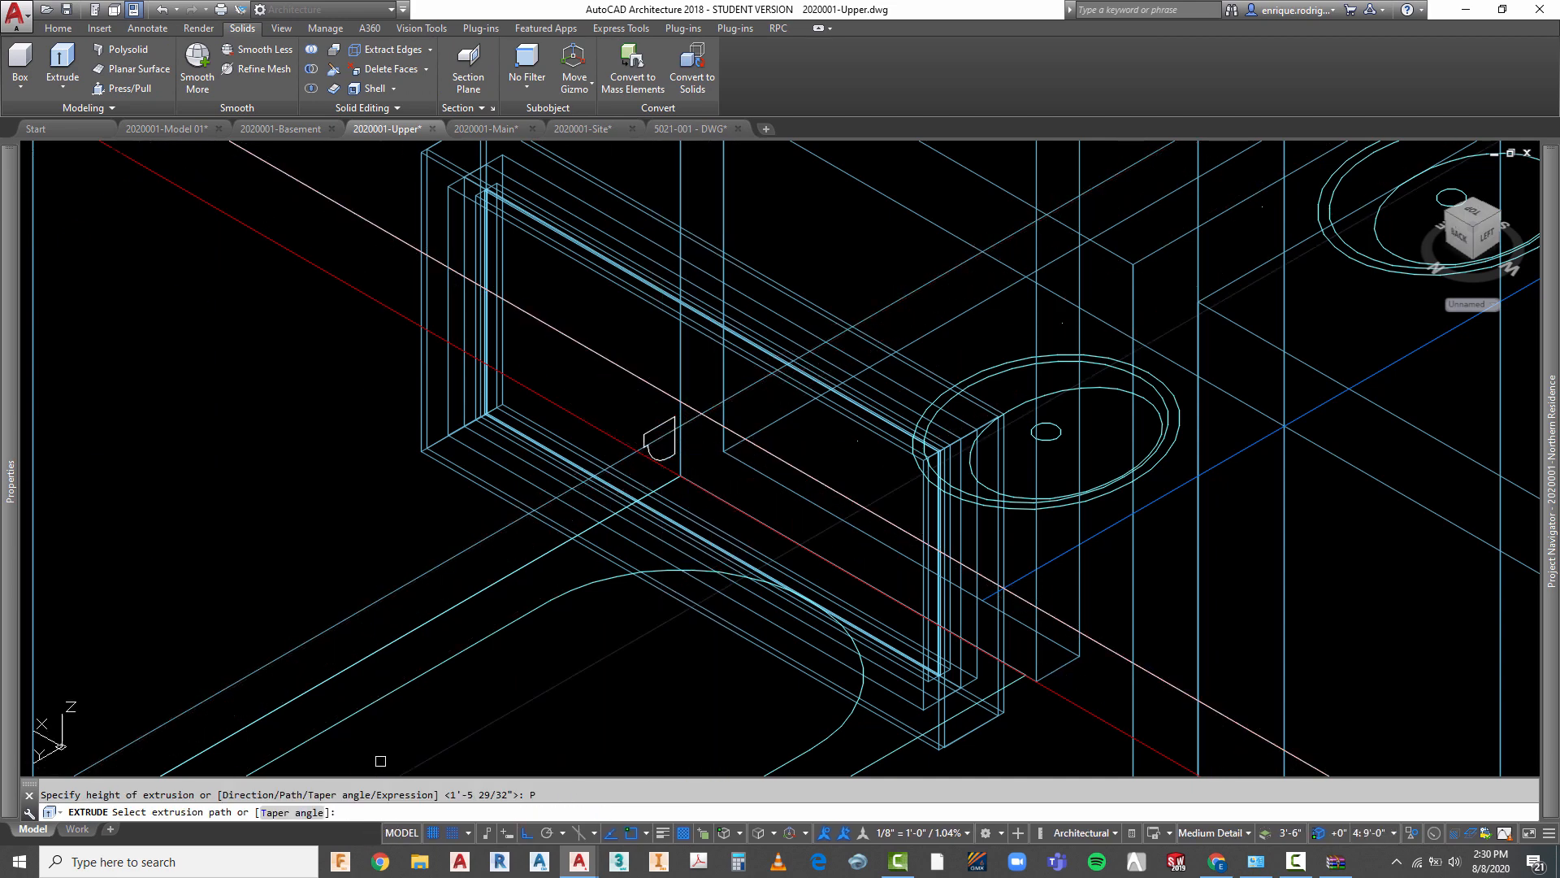
pyautogui.scroll(-6, 660, 439)
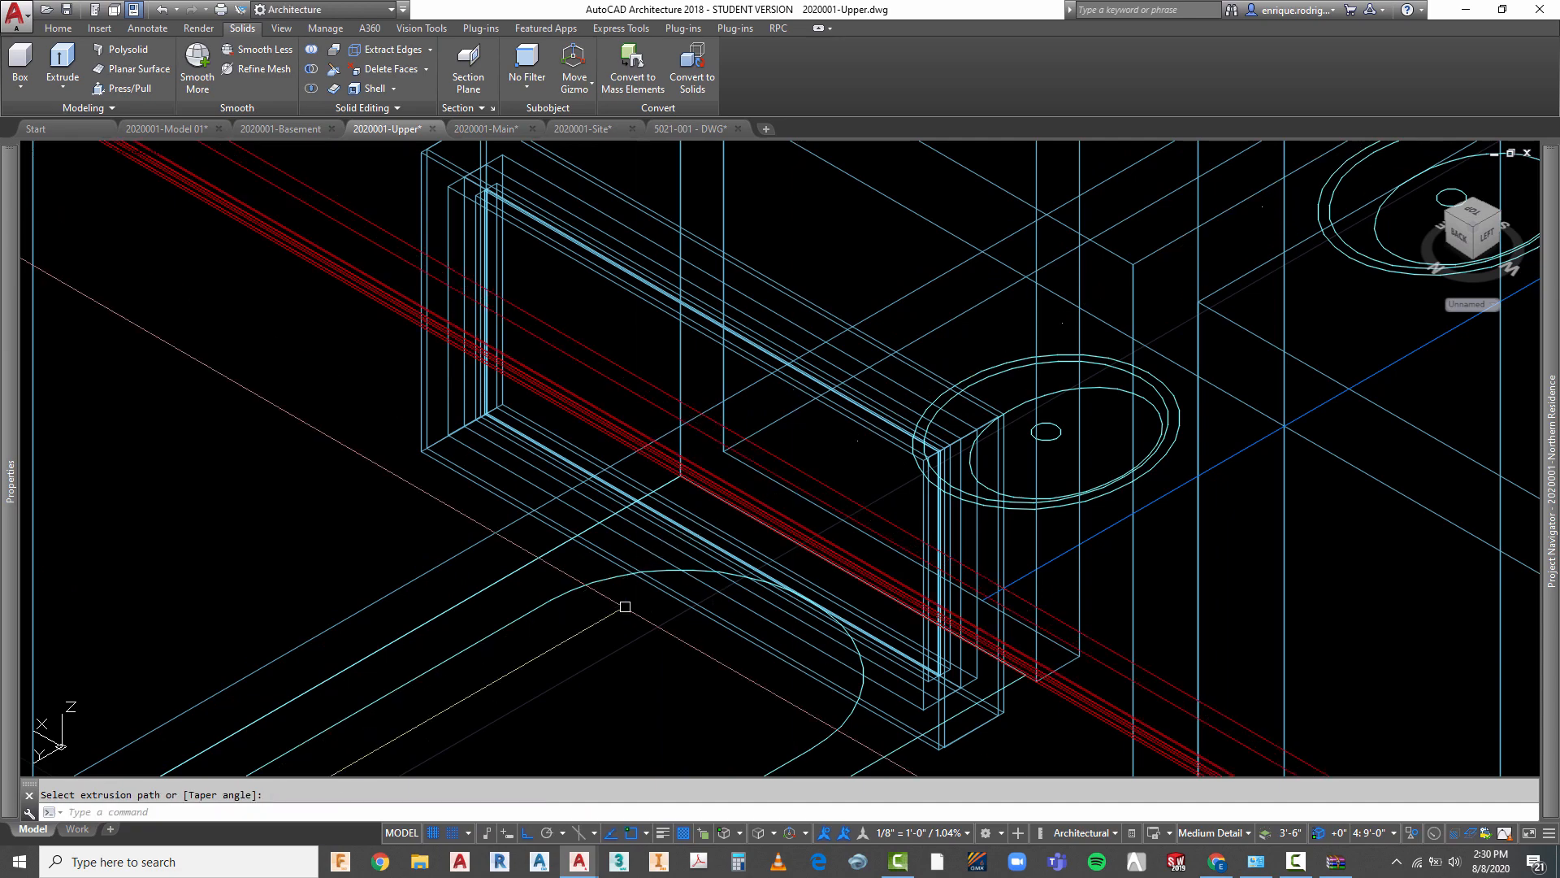
pyautogui.scroll(5, 464, 421)
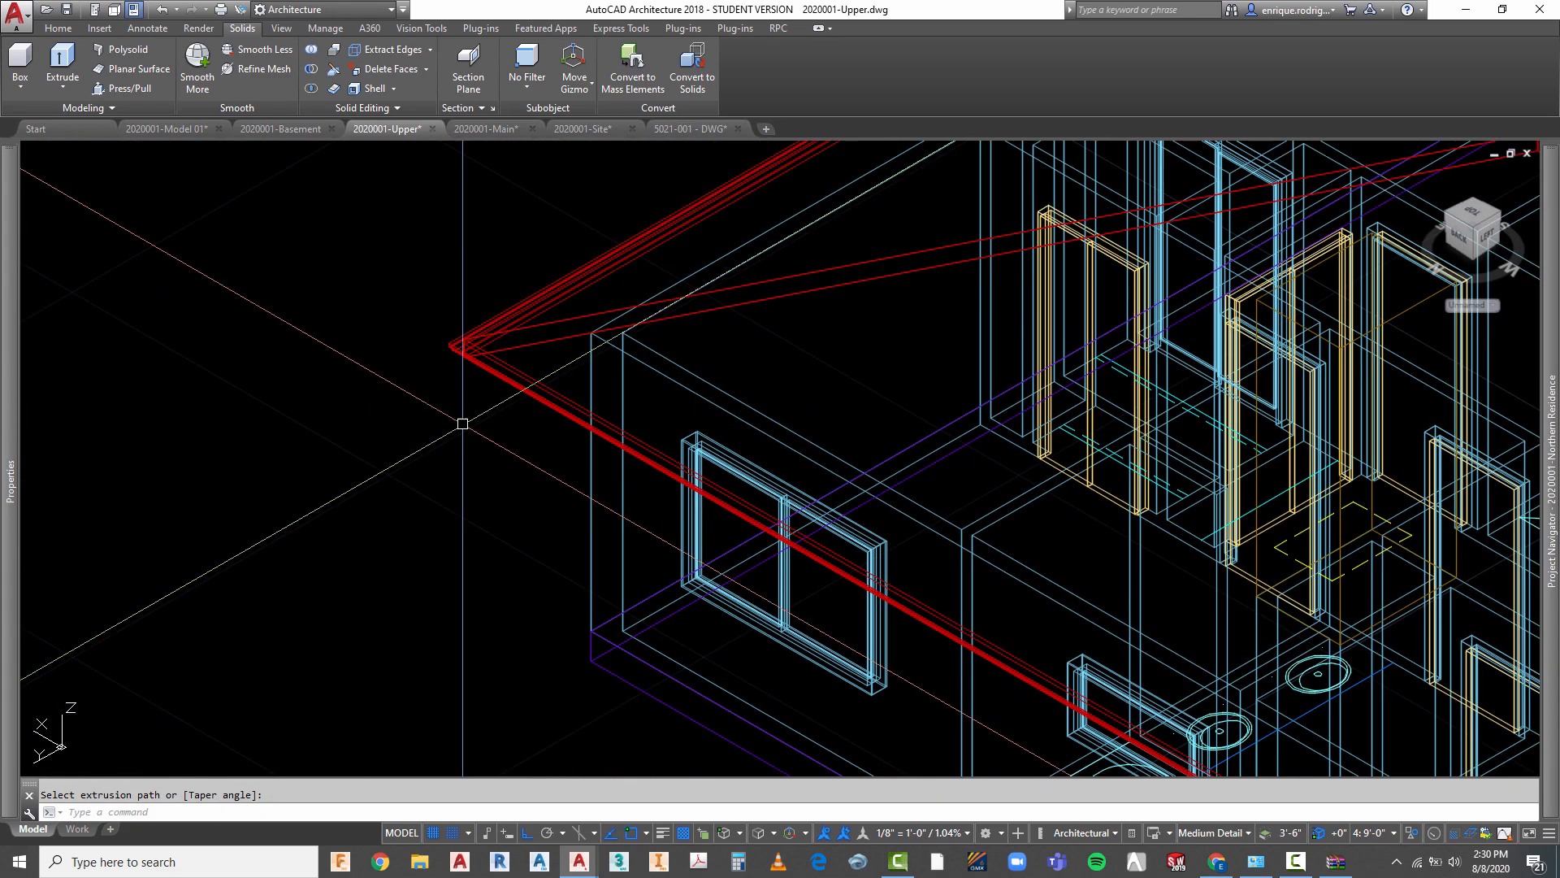
# - Assign the extruded gutter to the A-Roof-Fsca layer and save the drawing
pyautogui.click(69, 32)
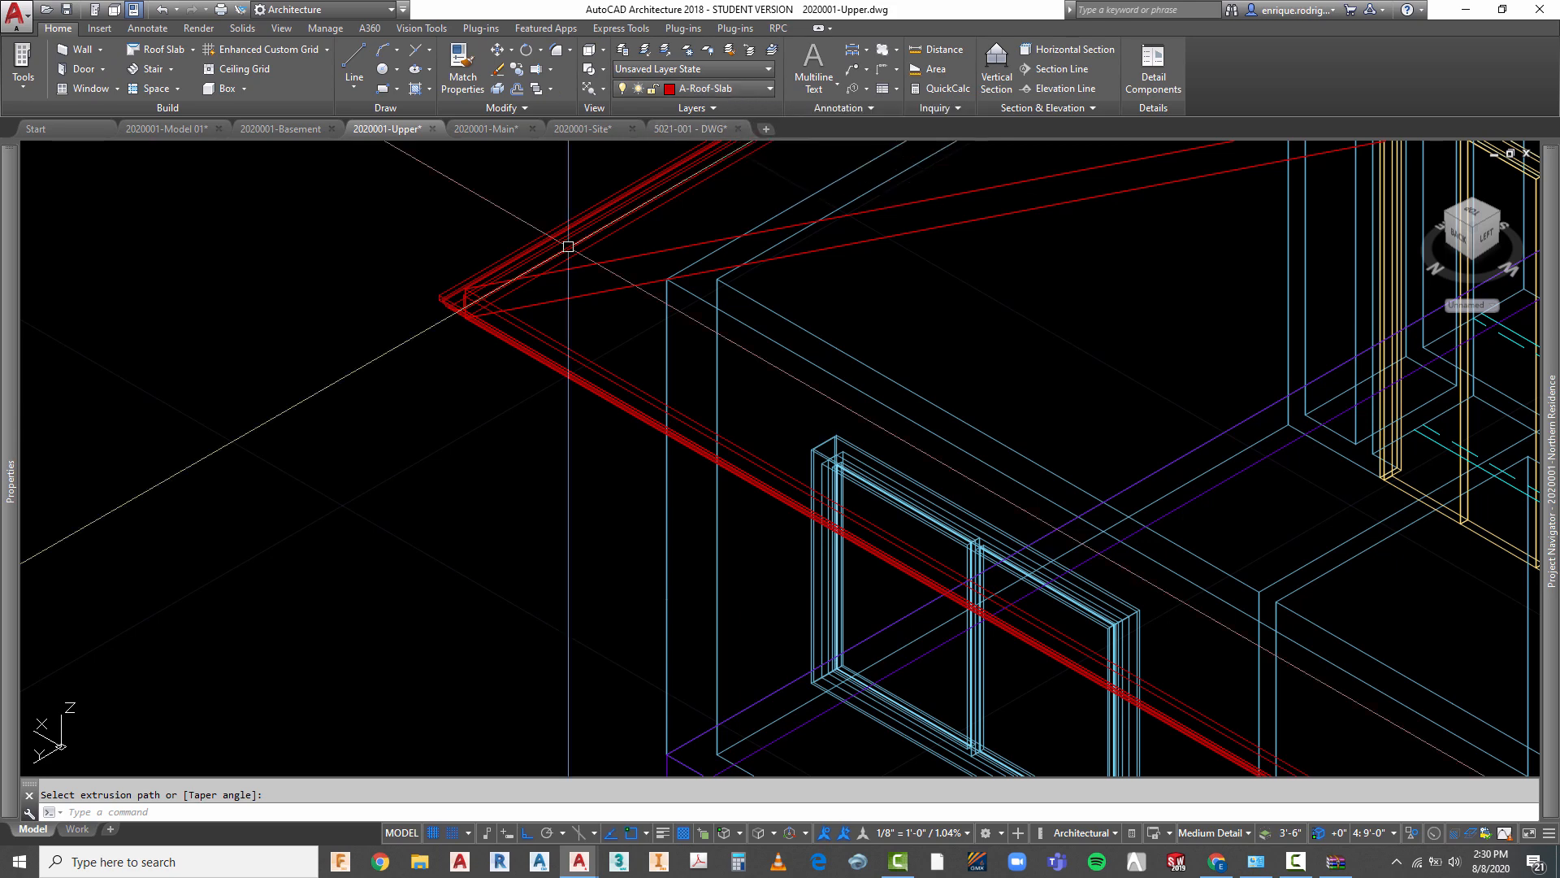
pyautogui.press('Escape')
pyautogui.click(448, 301)
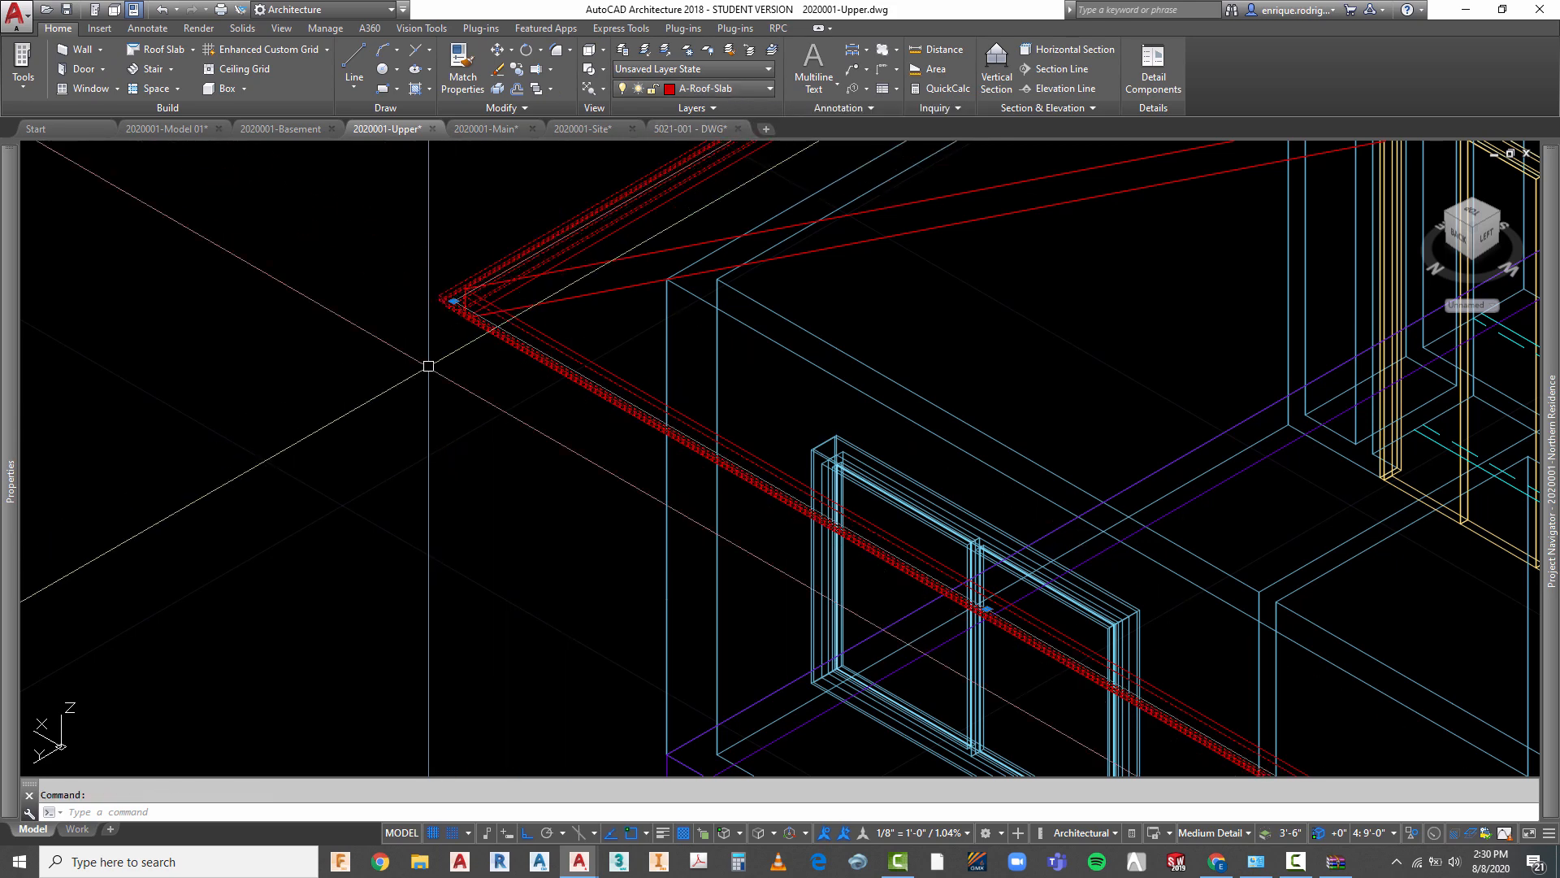
pyautogui.click(734, 88)
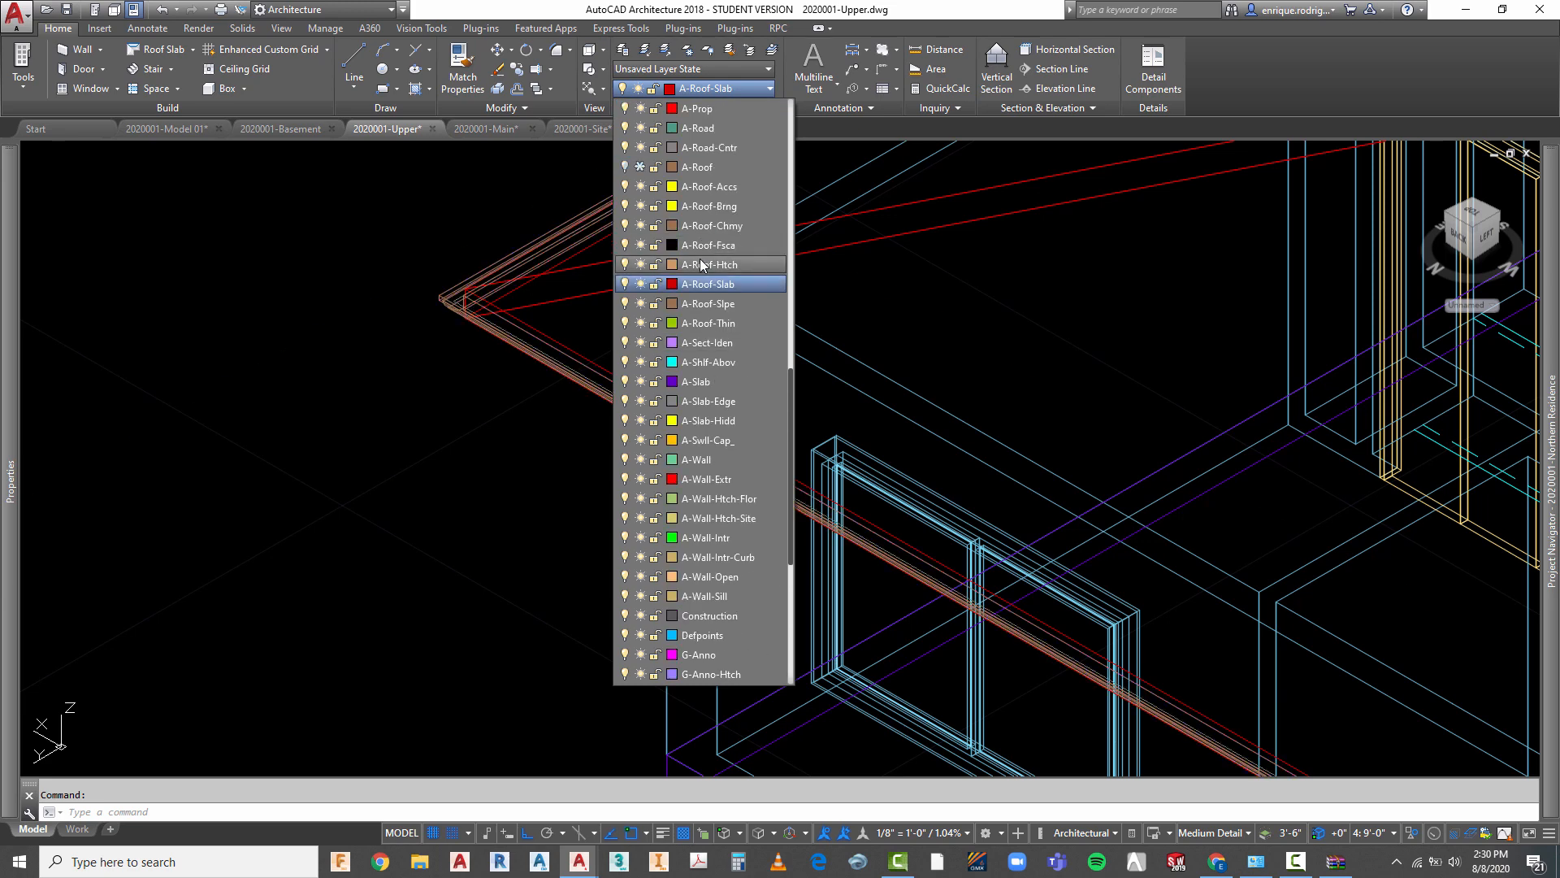
pyautogui.scroll(1, 700, 258)
pyautogui.click(730, 284)
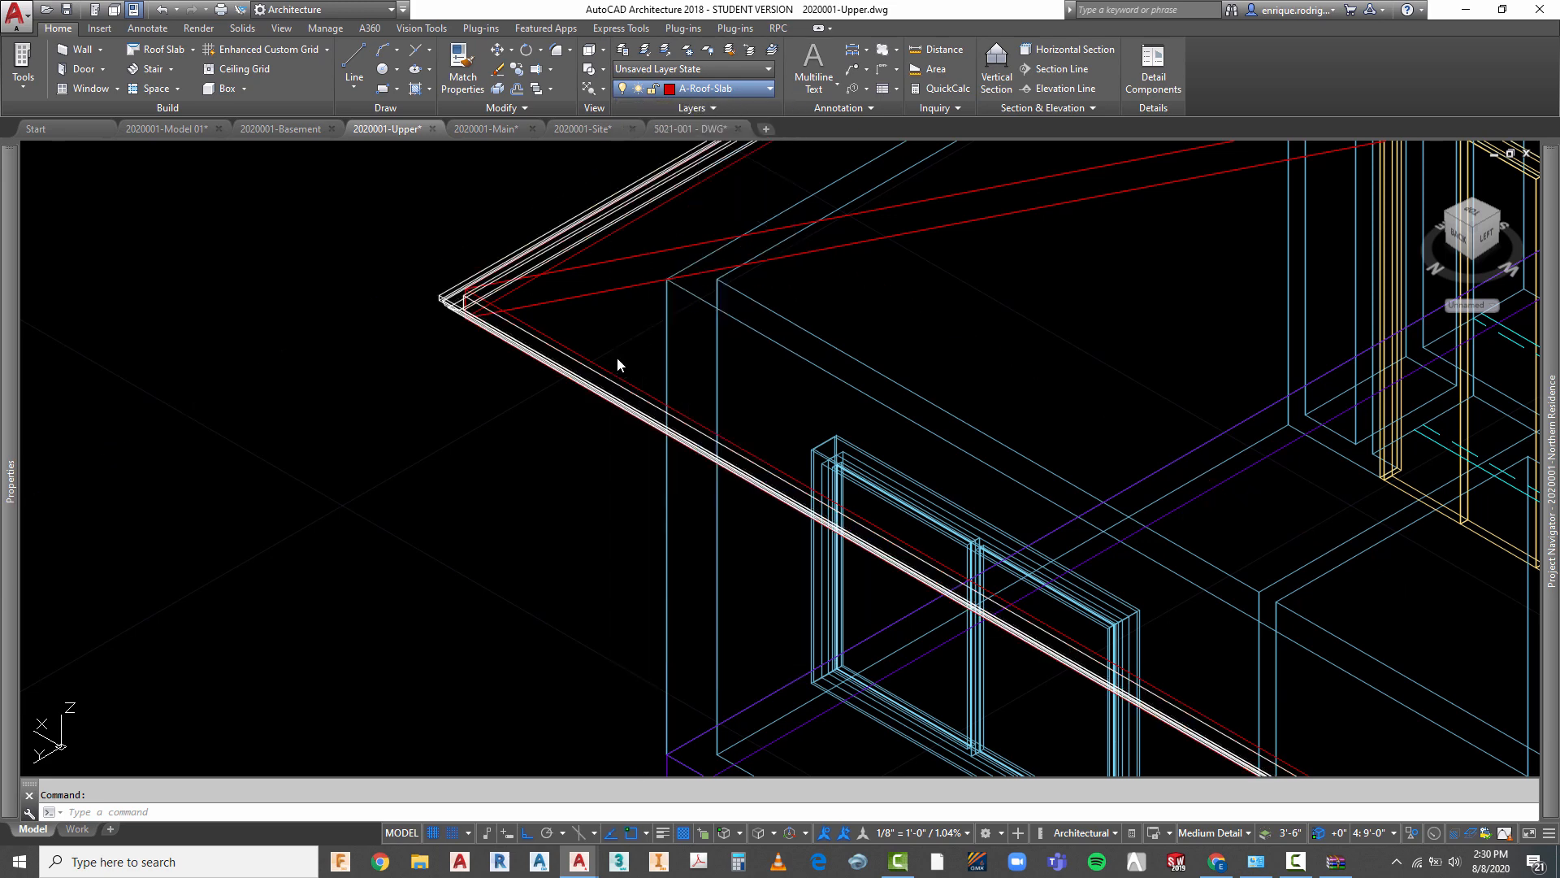
pyautogui.press('Escape')
pyautogui.scroll(-6, 534, 365)
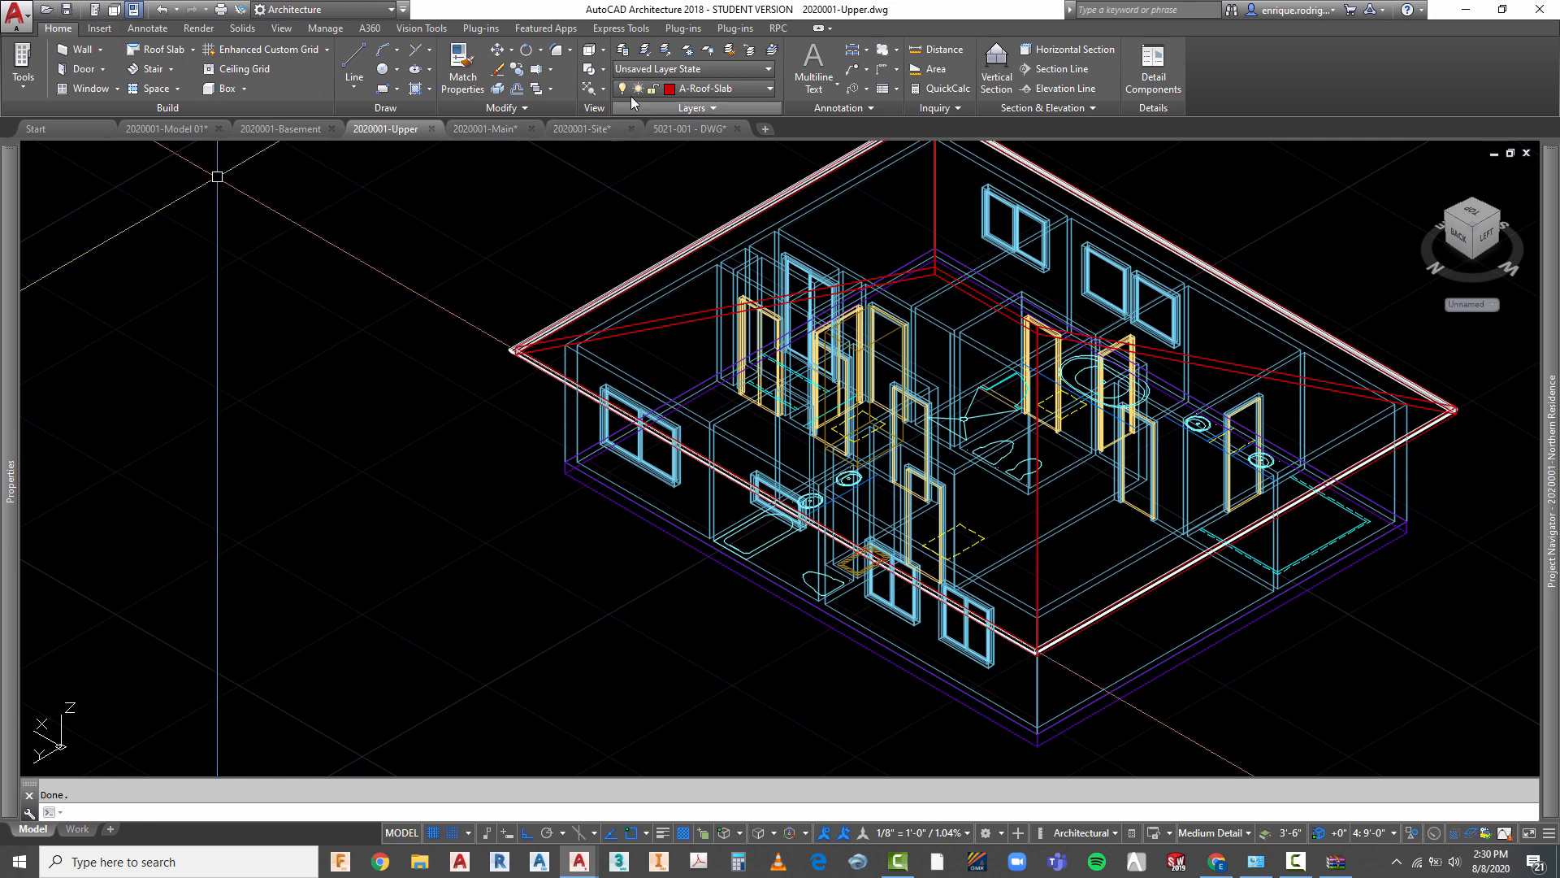
# - Show the upper floor in the top plan view and end the object isolation
pyautogui.click(594, 52)
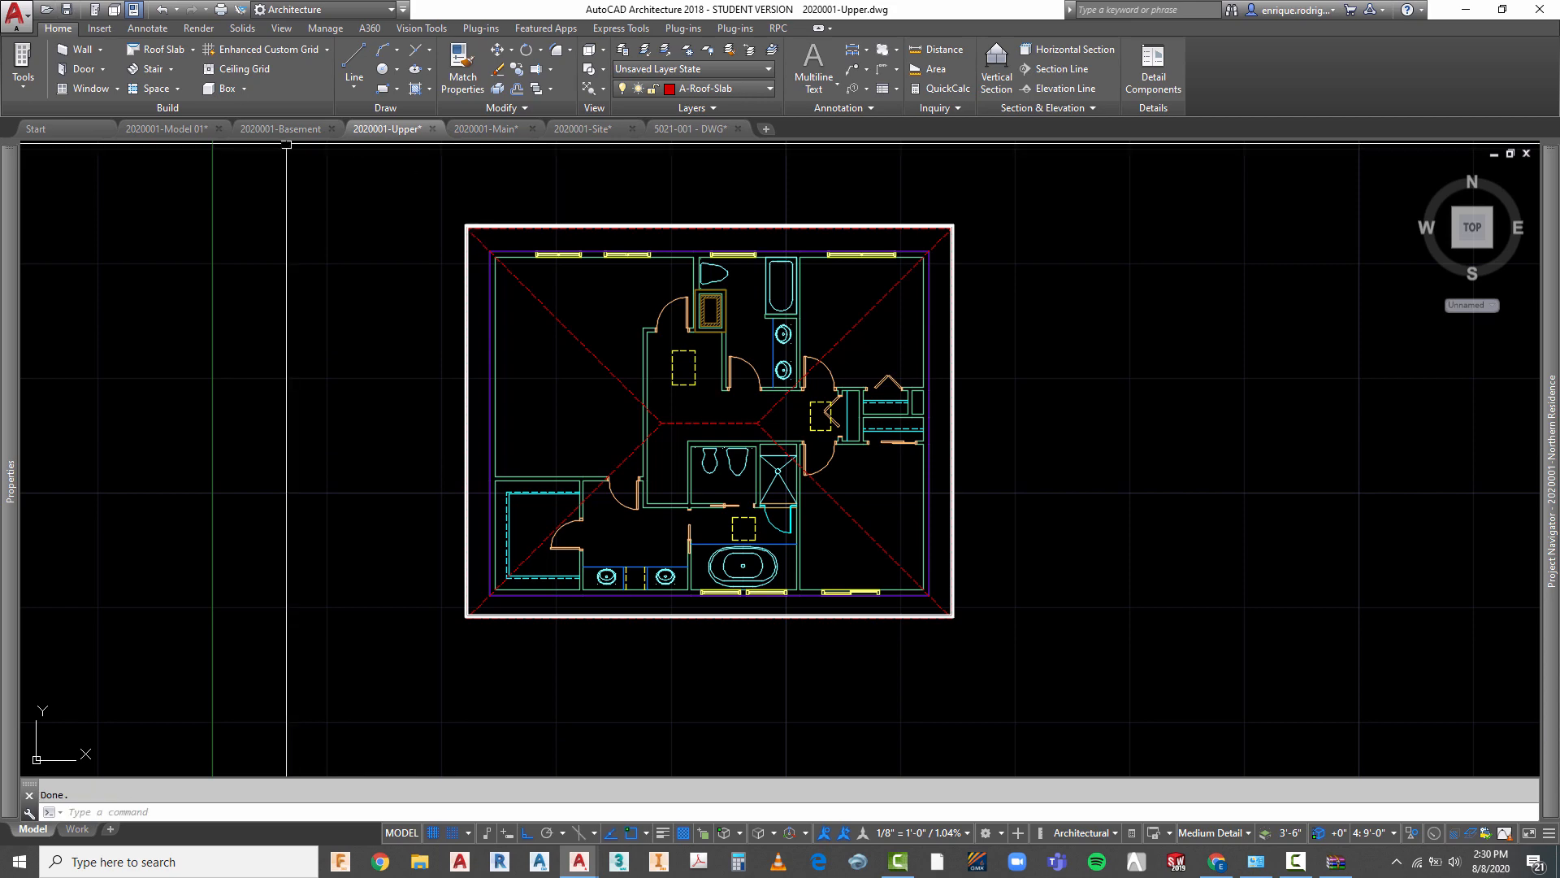
pyautogui.scroll(4, 486, 259)
pyautogui.scroll(4, 486, 259)
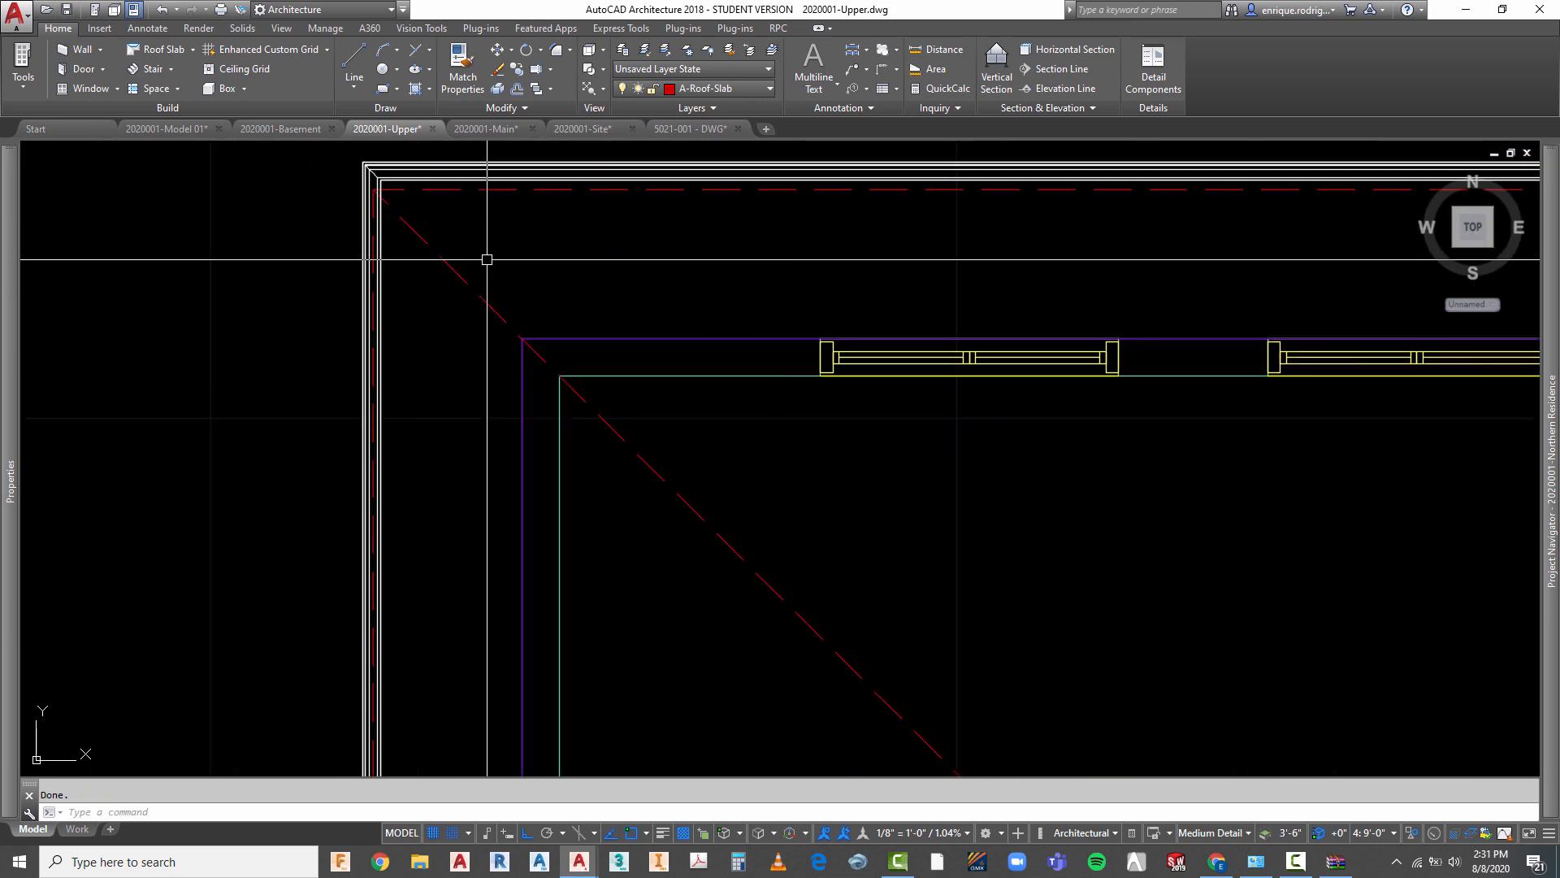
pyautogui.scroll(-4, 487, 259)
pyautogui.rightClick(653, 175)
pyautogui.moveTo(695, 234)
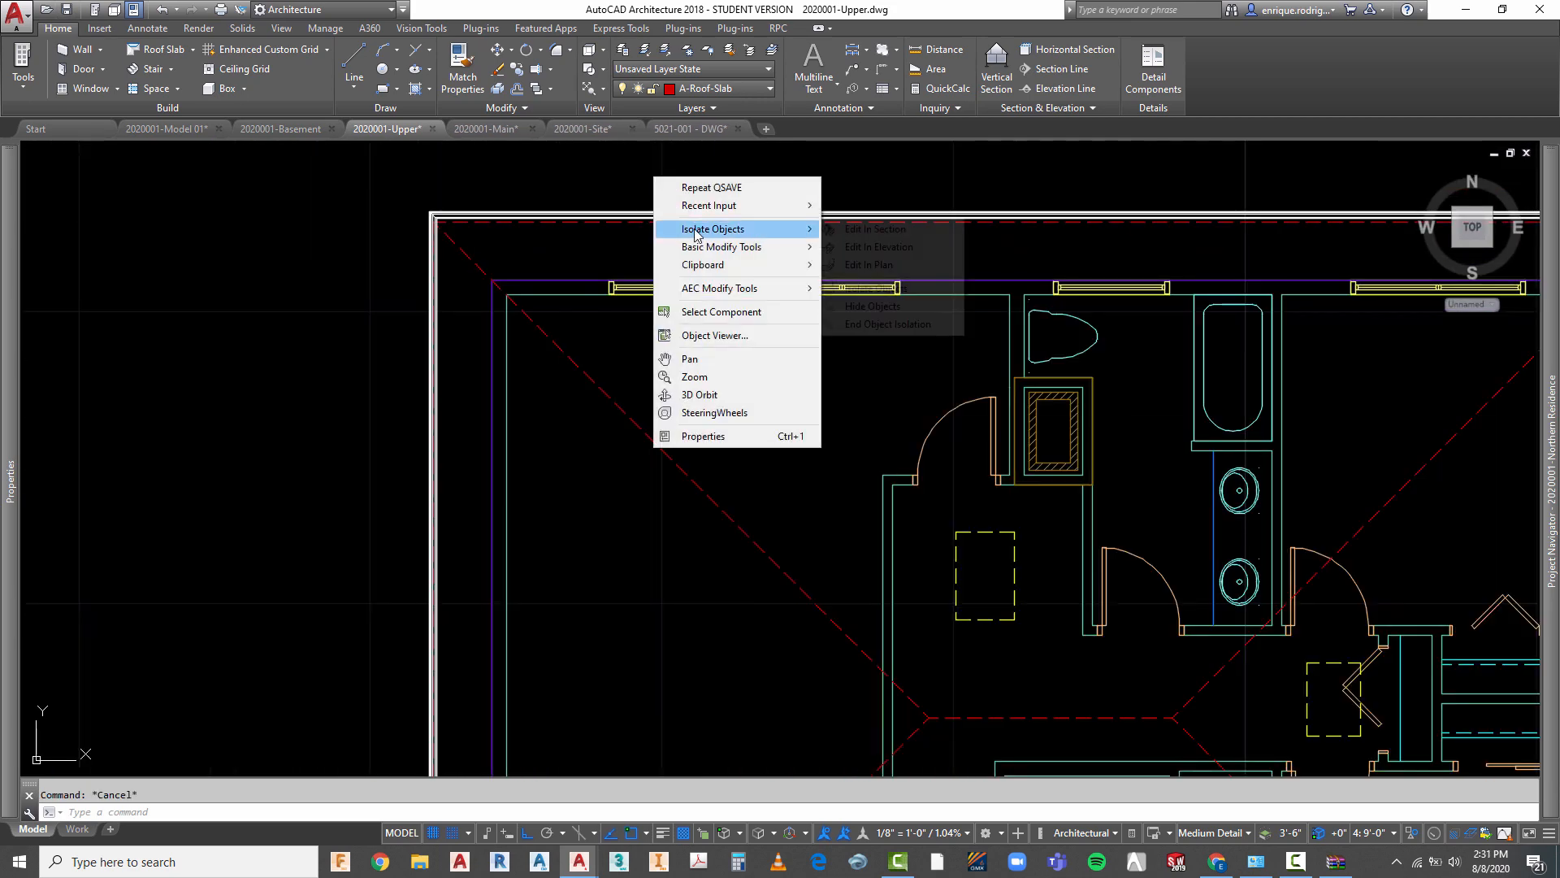
pyautogui.click(863, 324)
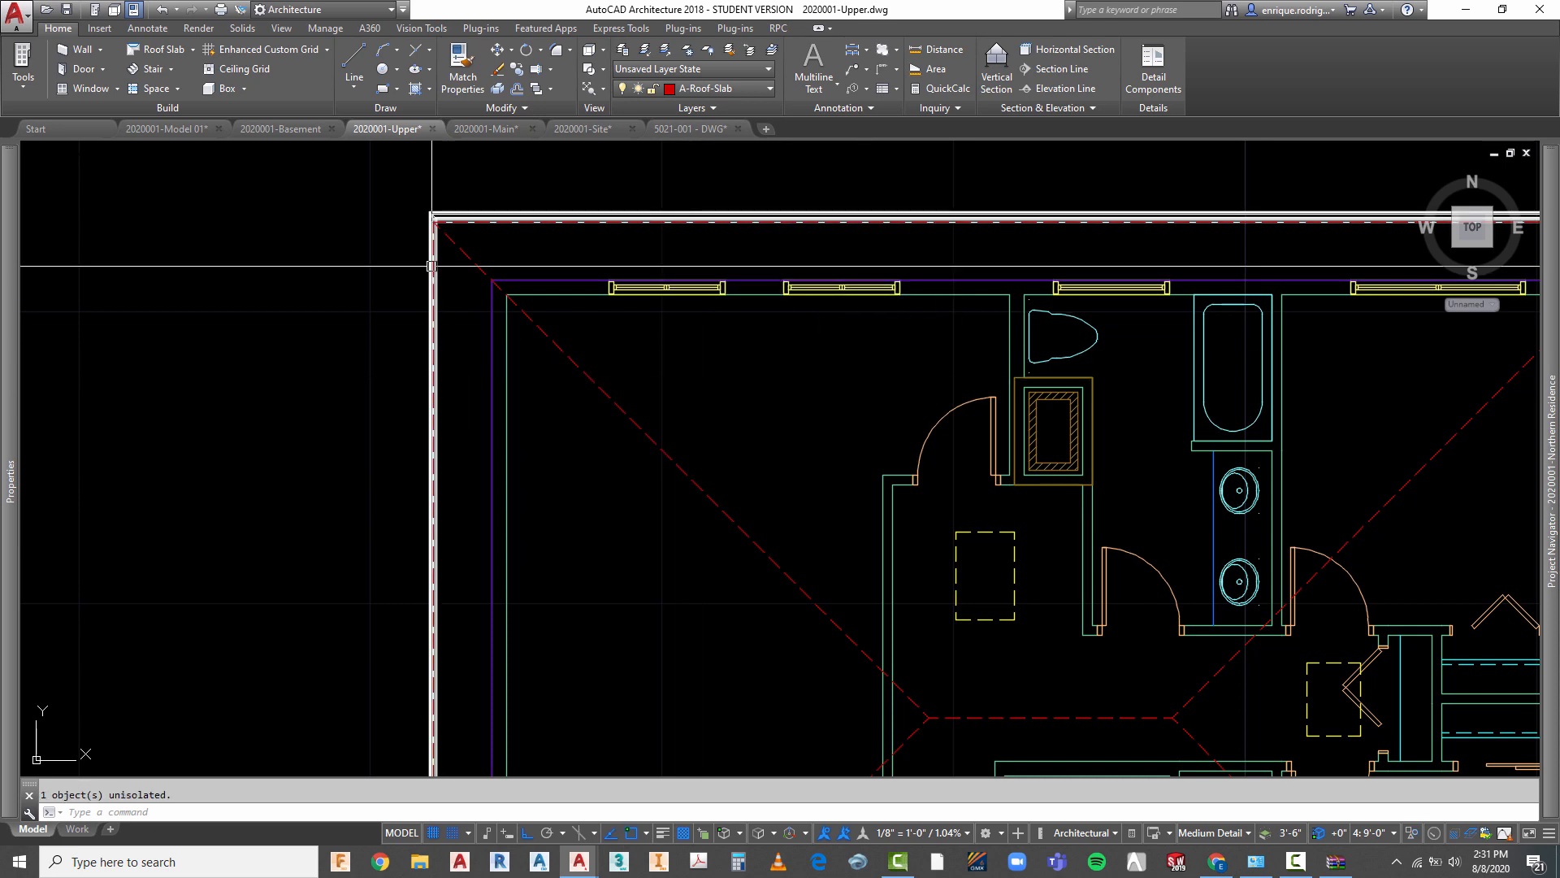
# - Examine how the gutter and fascia line up with the roof edge at the corners and along the sides in plan
pyautogui.scroll(6, 455, 236)
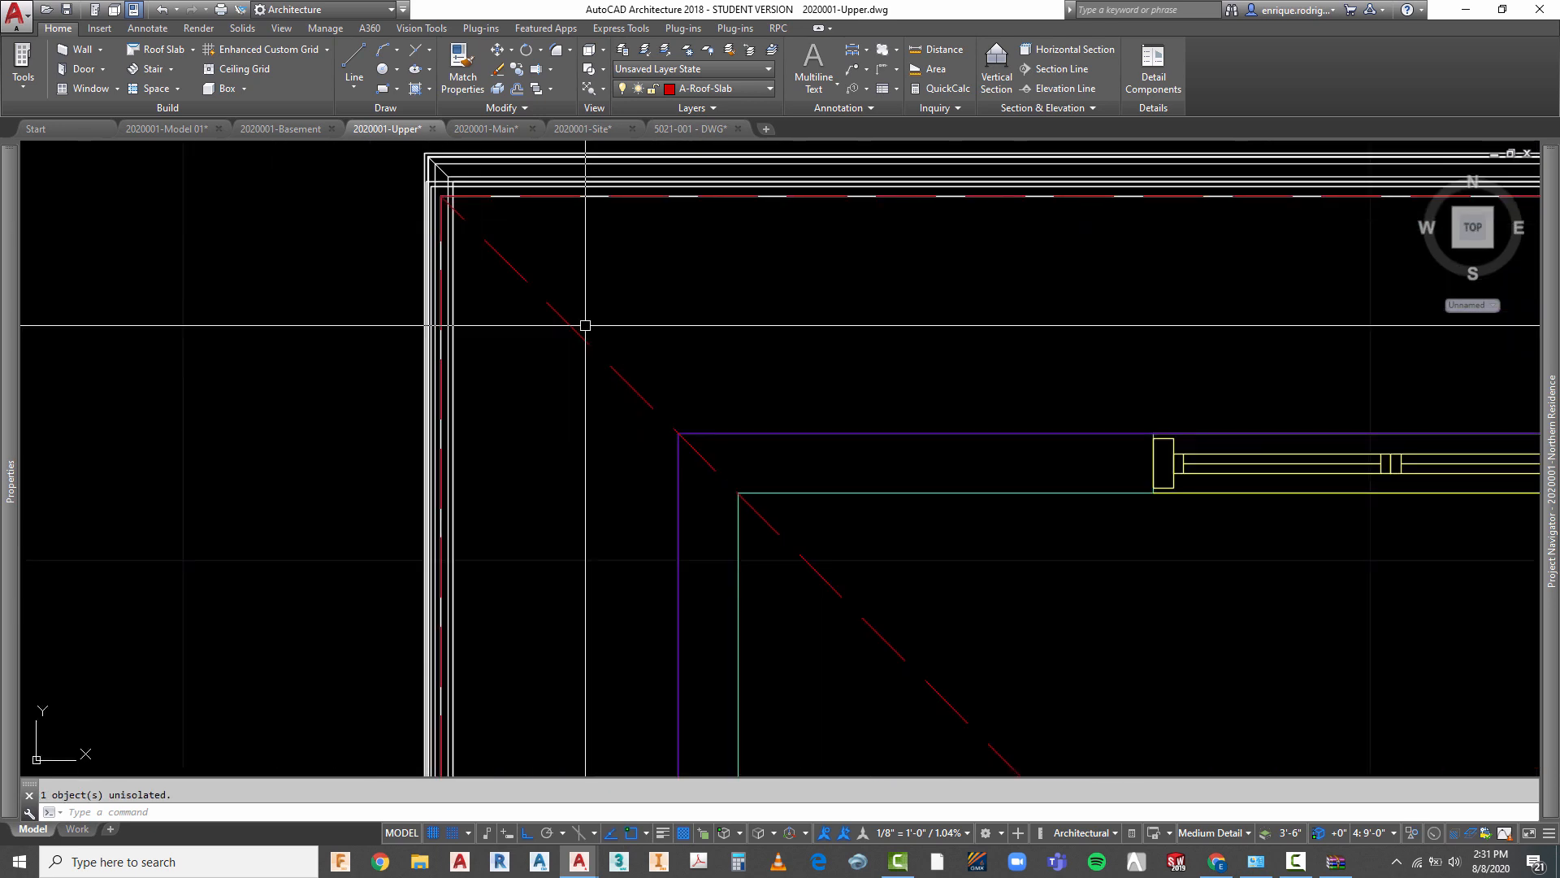
pyautogui.scroll(-2, 585, 325)
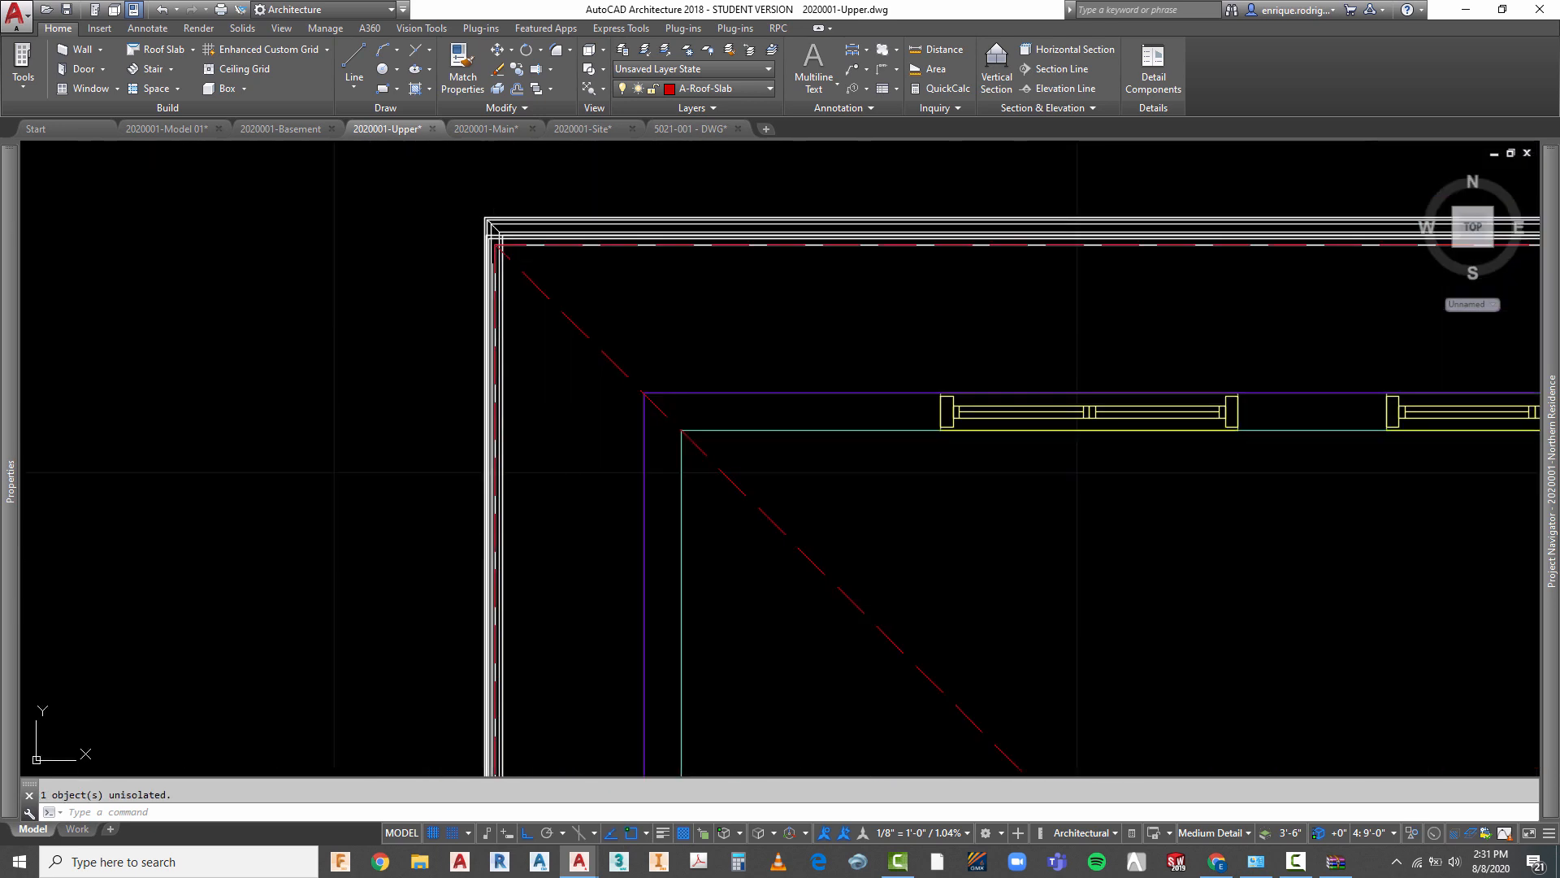
pyautogui.scroll(4, 496, 258)
pyautogui.press('Escape')
pyautogui.scroll(5, 477, 195)
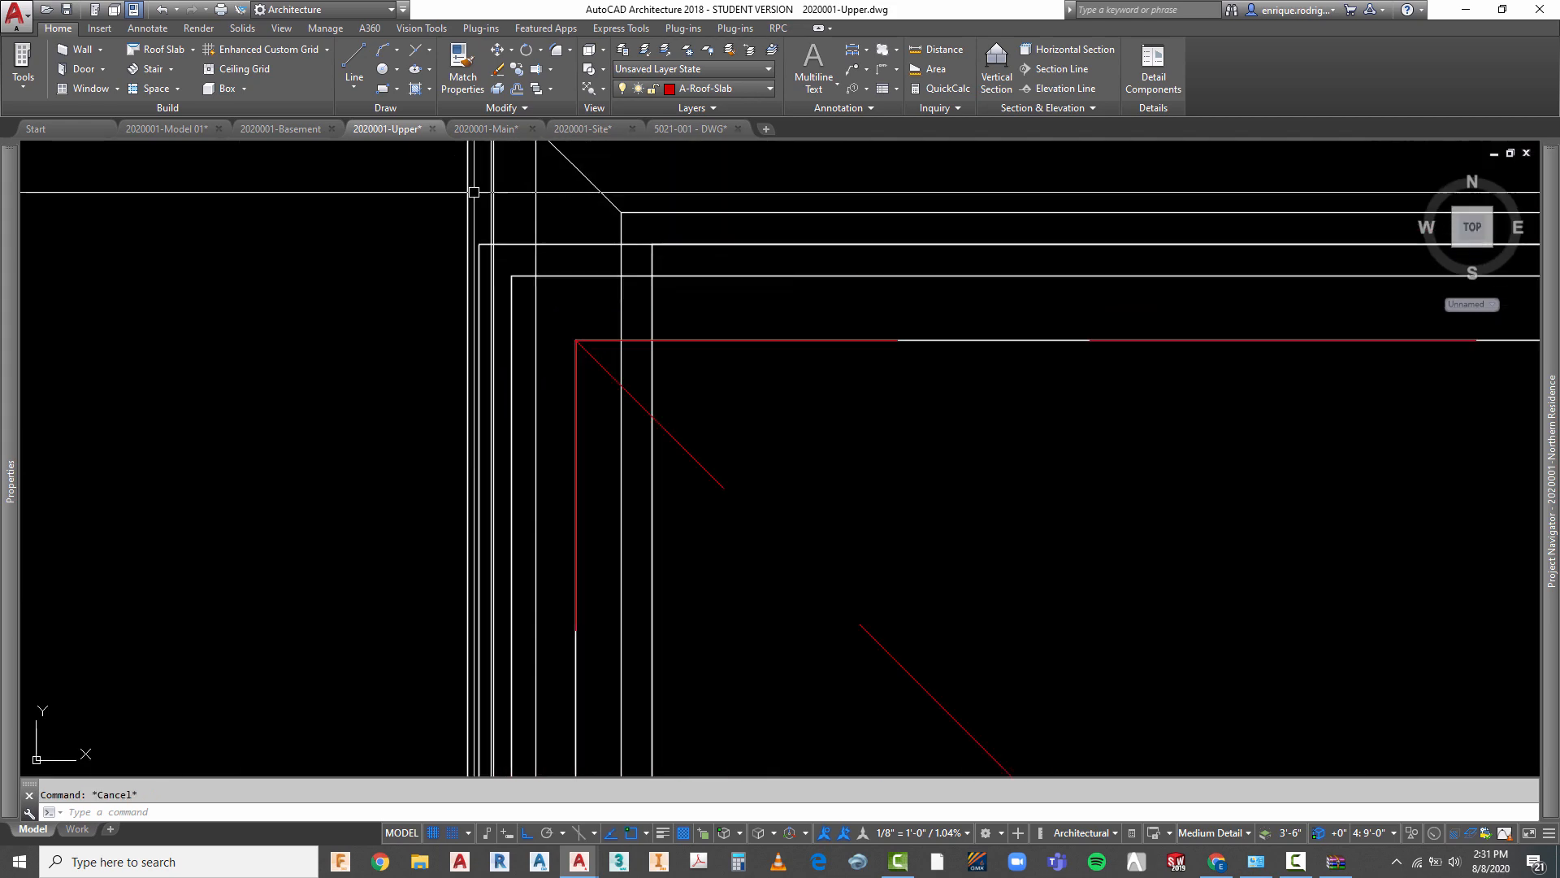
pyautogui.scroll(-6, 493, 191)
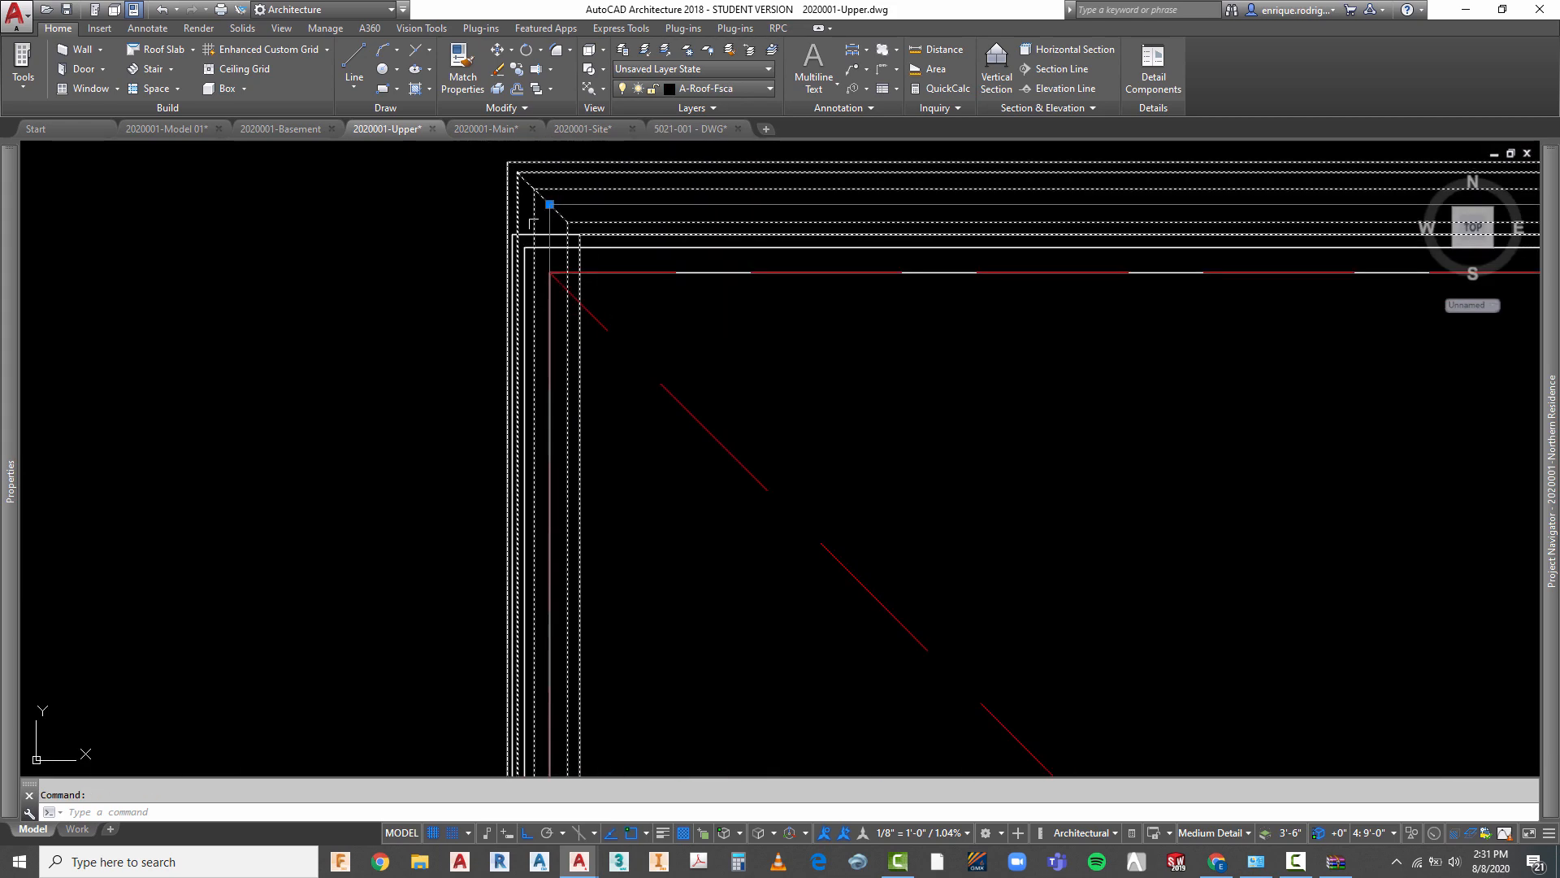
pyautogui.click(520, 210)
pyautogui.scroll(-2, 512, 207)
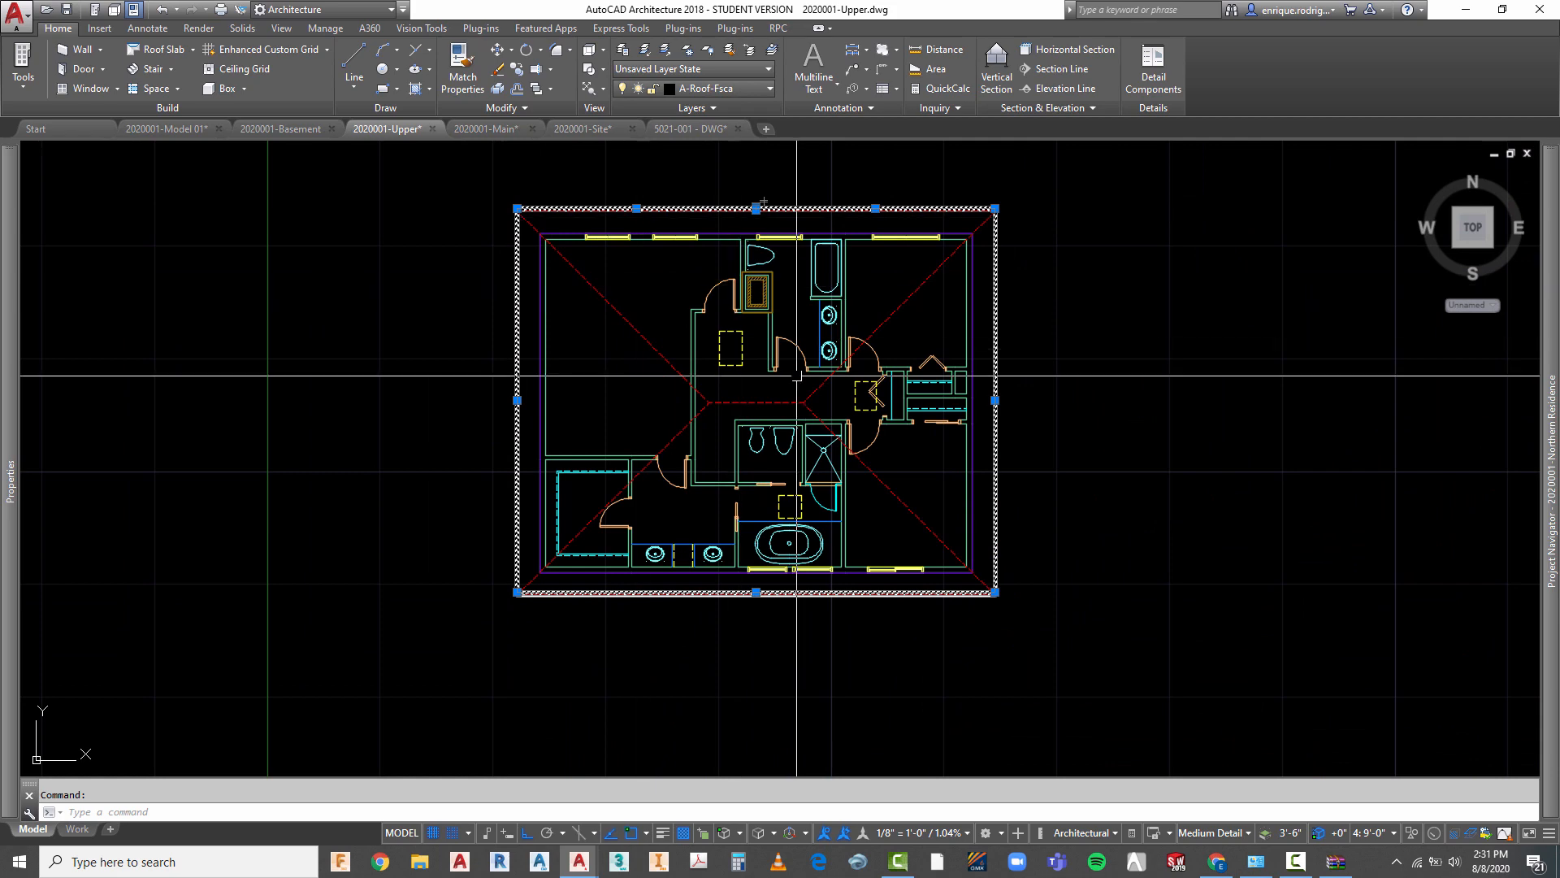
pyautogui.scroll(4, 711, 561)
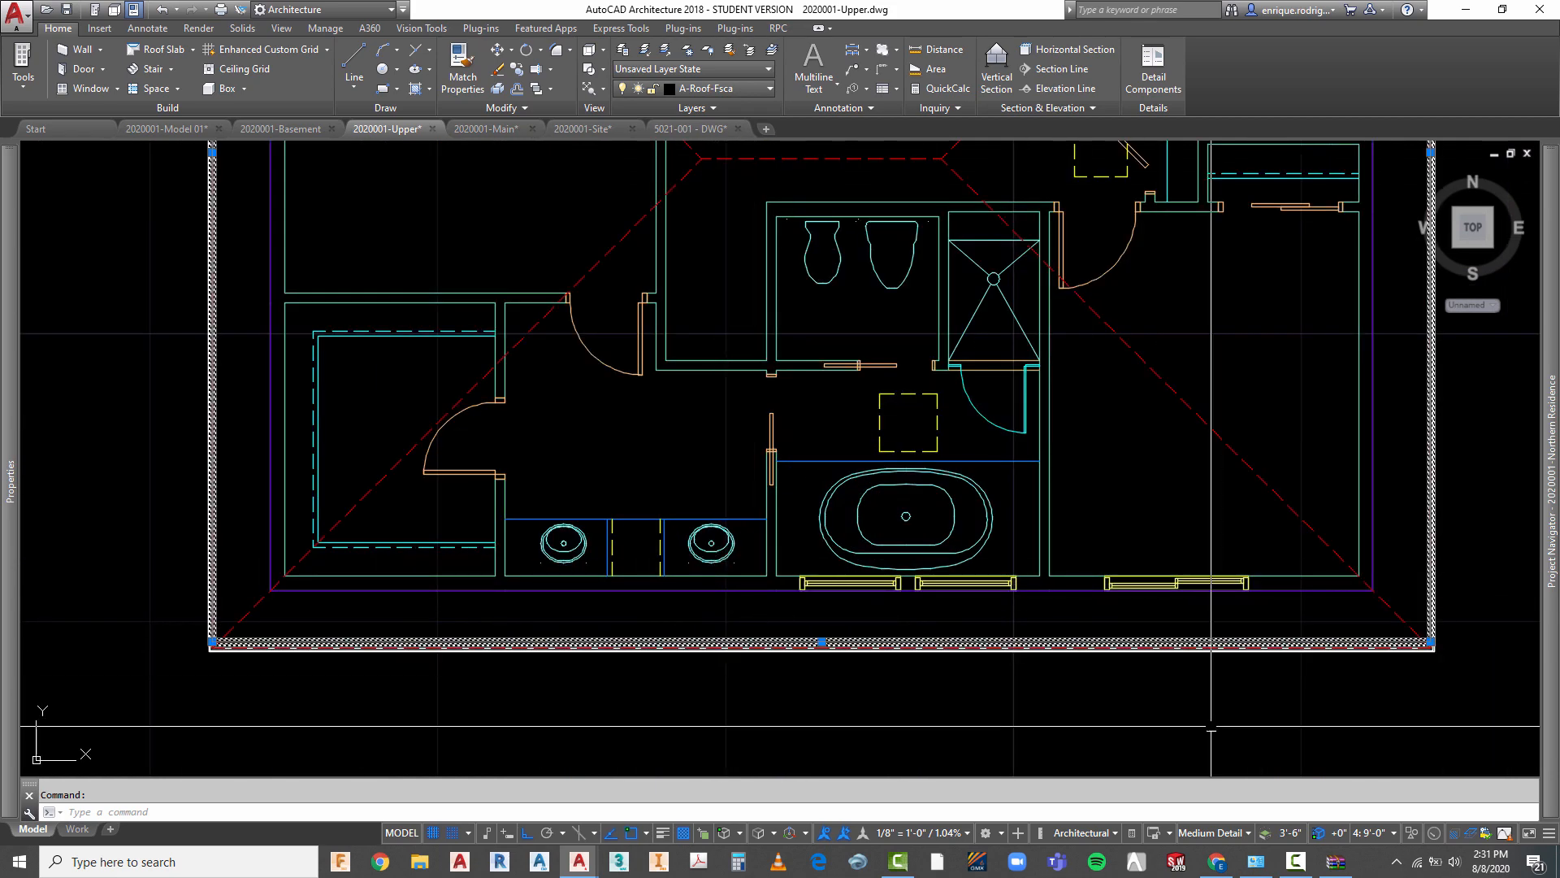
pyautogui.press('Escape')
pyautogui.scroll(3, 1452, 656)
pyautogui.scroll(-5, 1452, 655)
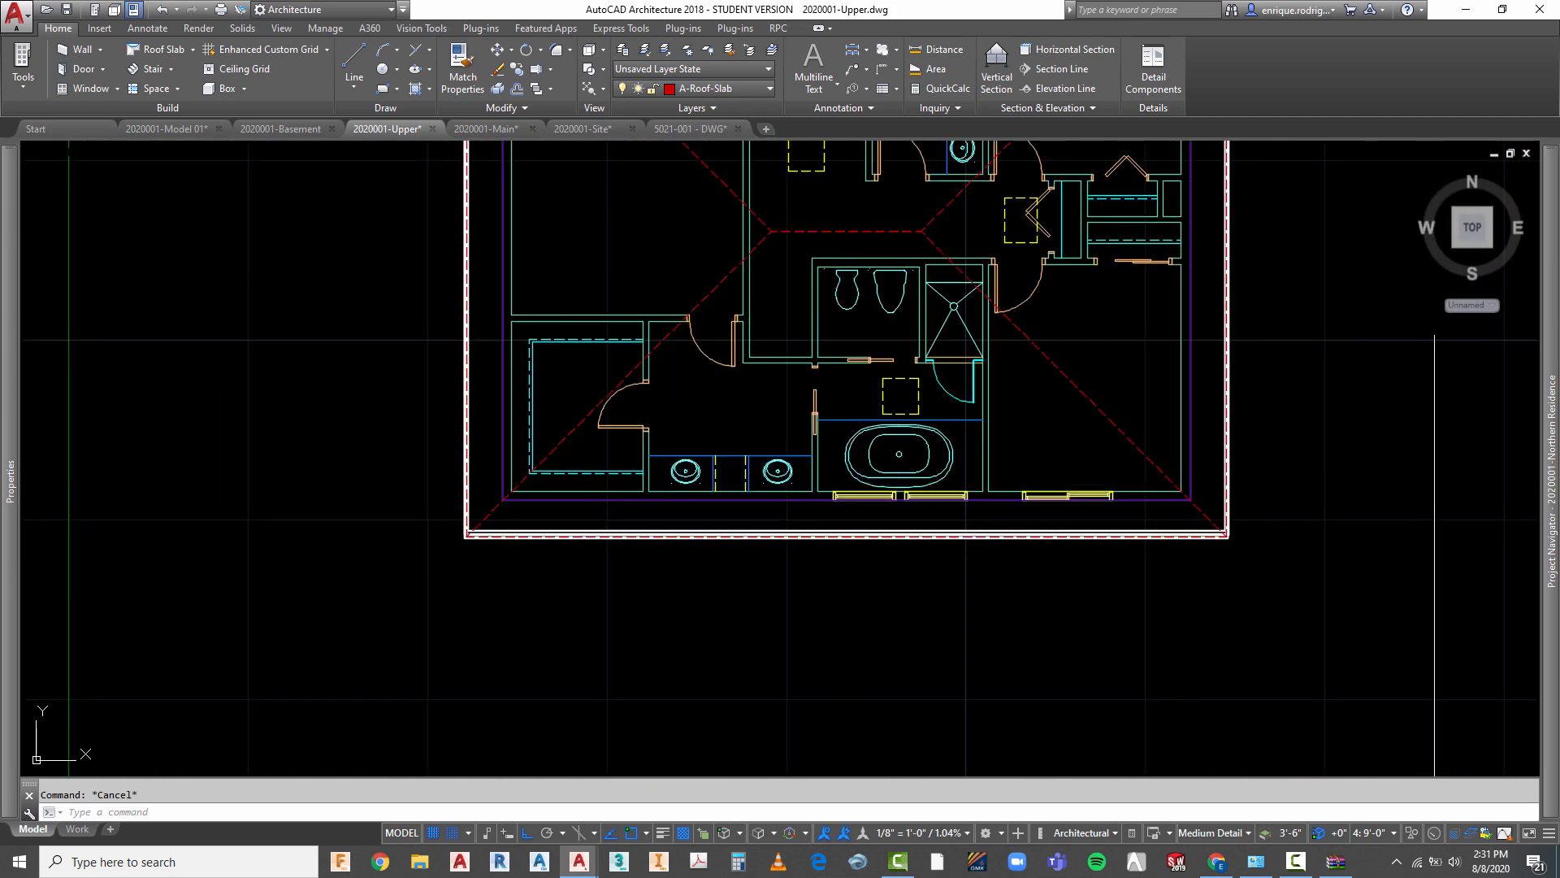
# - Show the roof in the SW isometric view with the Conceptual visual style
pyautogui.click(1456, 245)
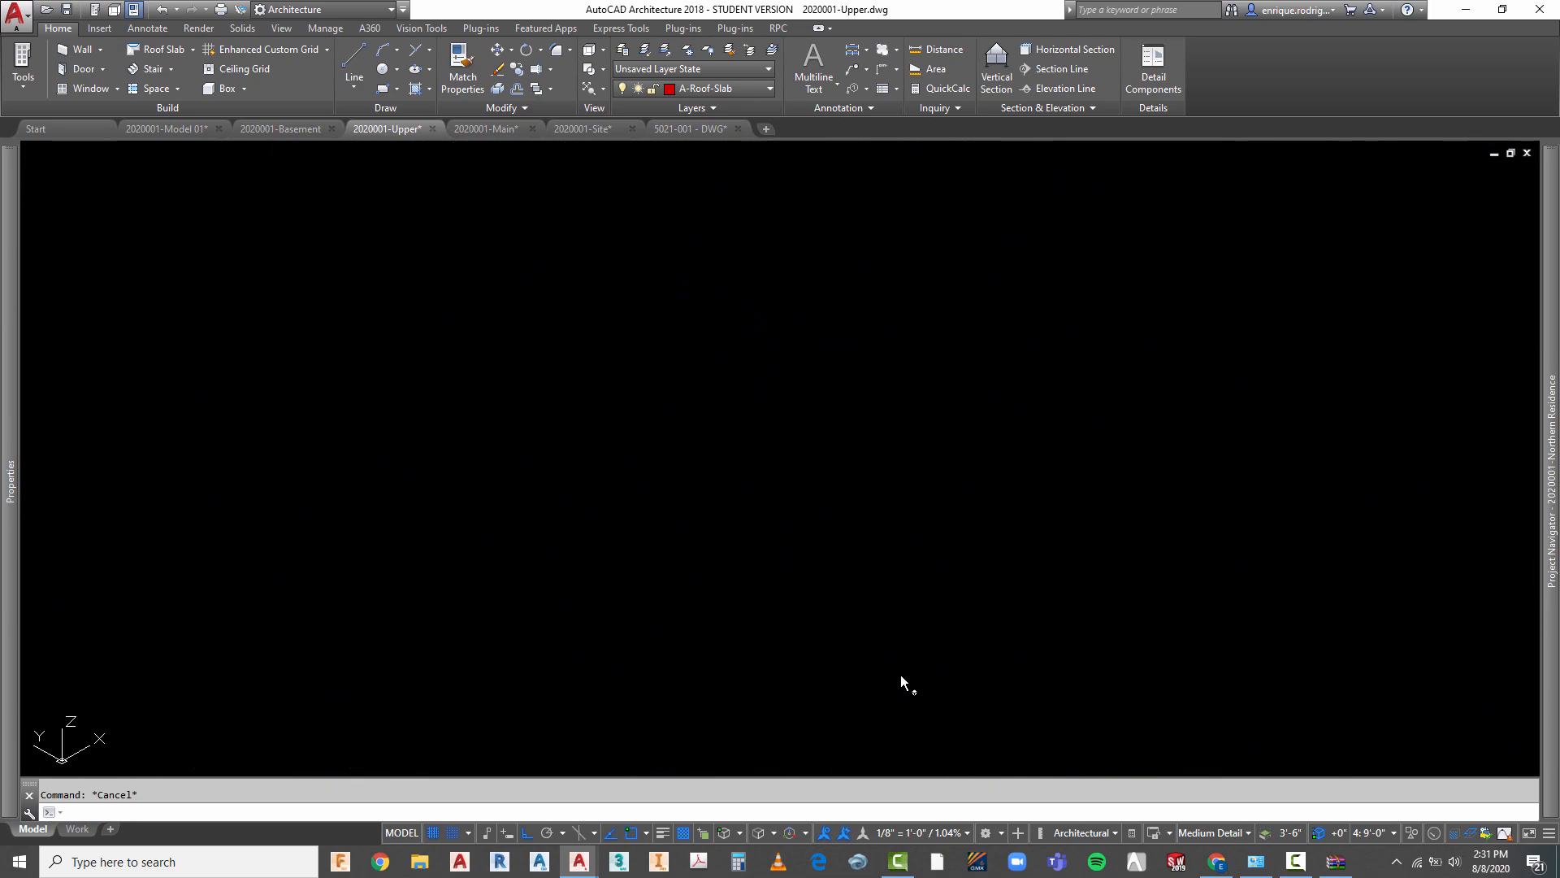
pyautogui.scroll(5, 427, 545)
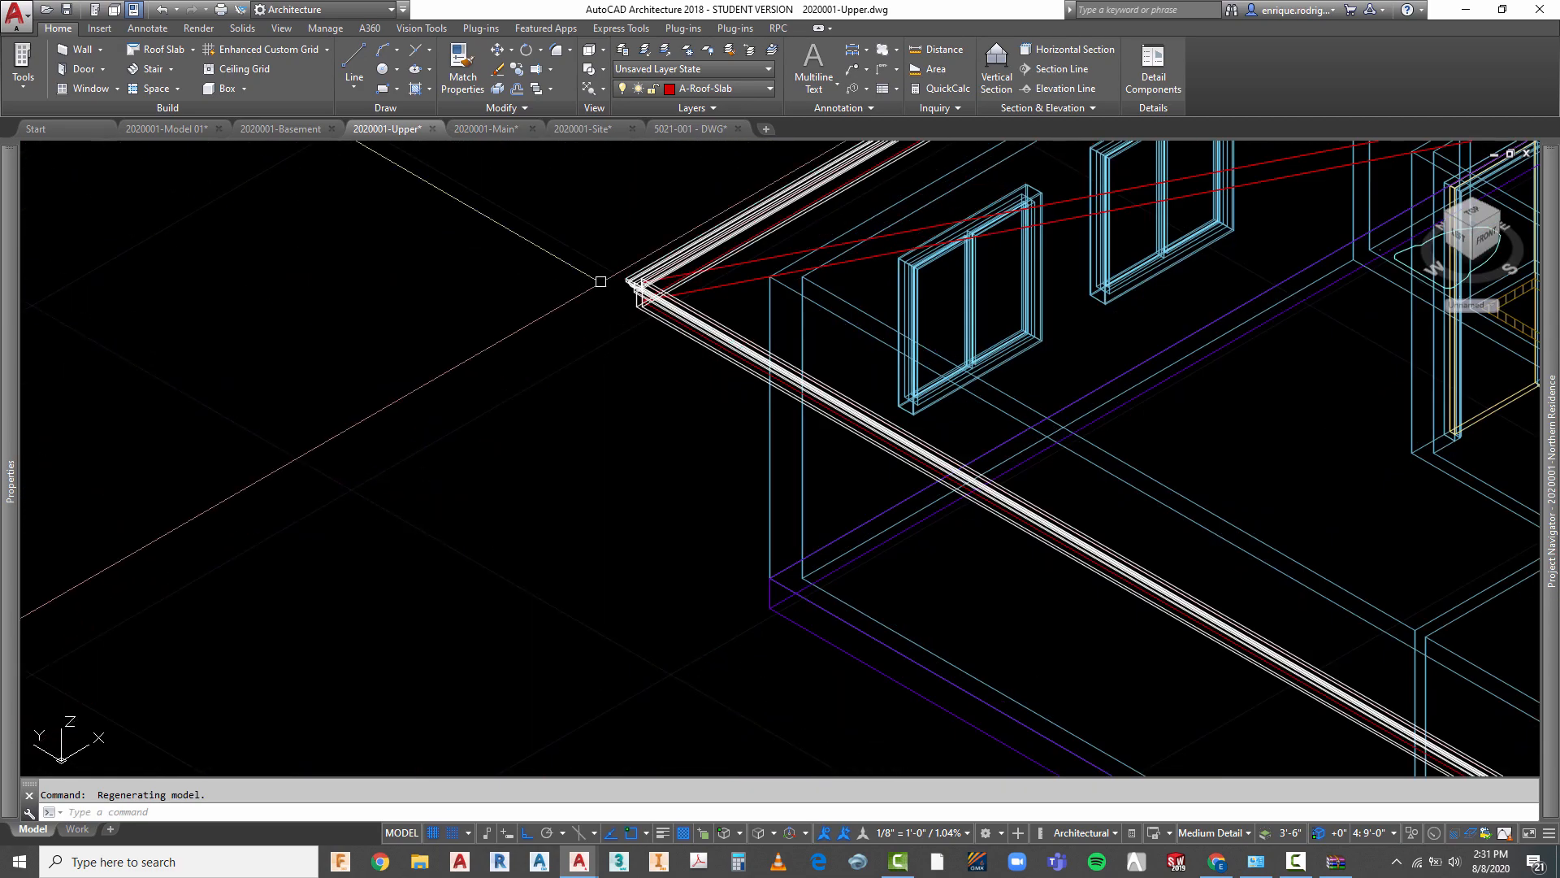
pyautogui.press('Escape')
pyautogui.click(122, 152)
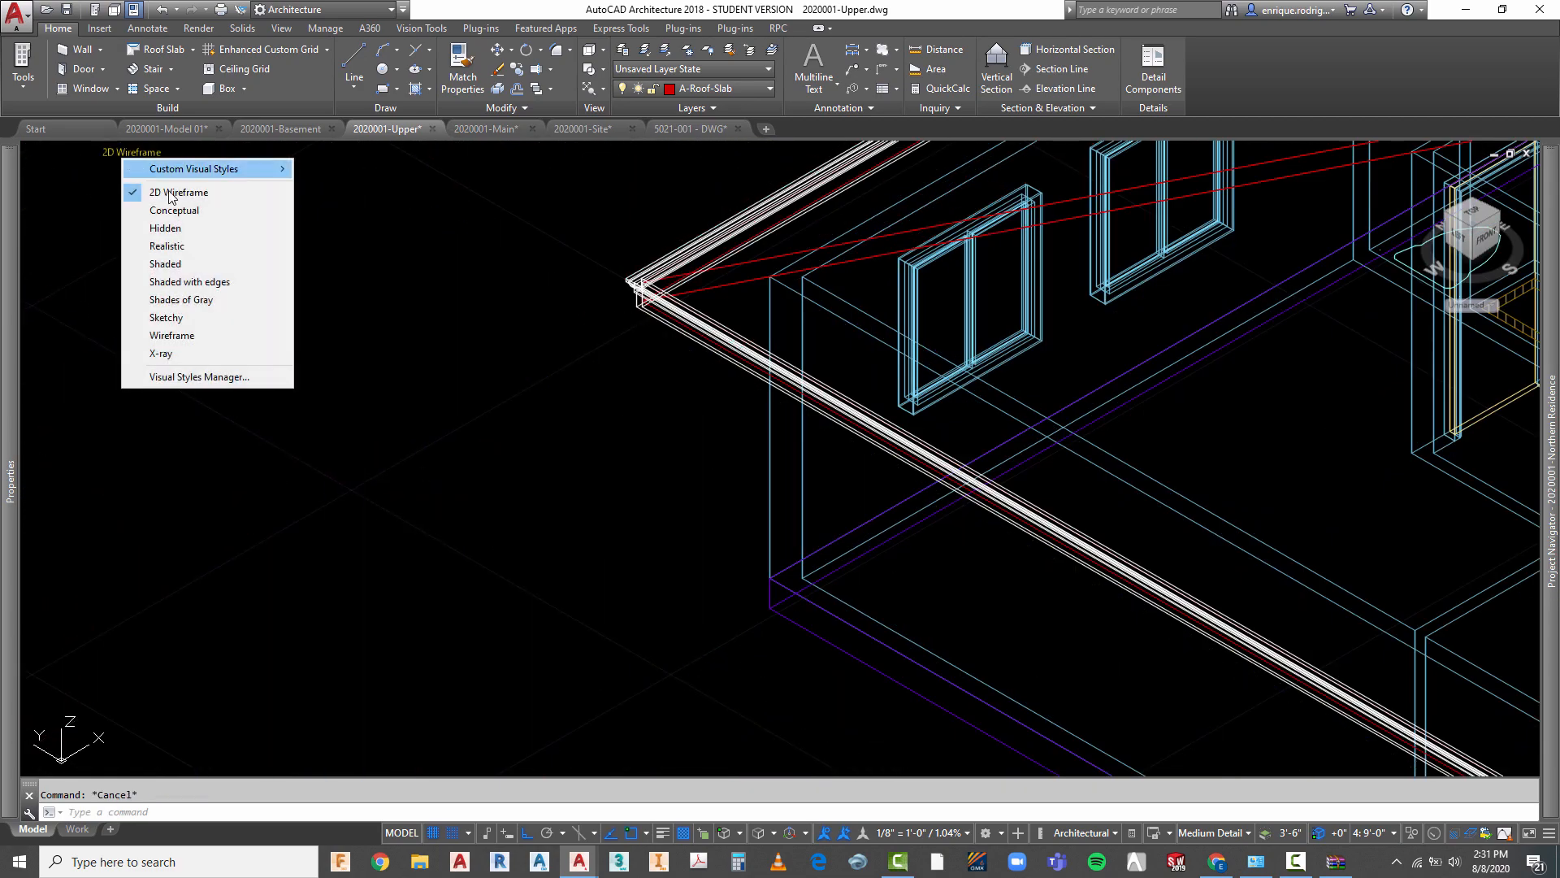
pyautogui.click(187, 212)
pyautogui.scroll(3, 775, 386)
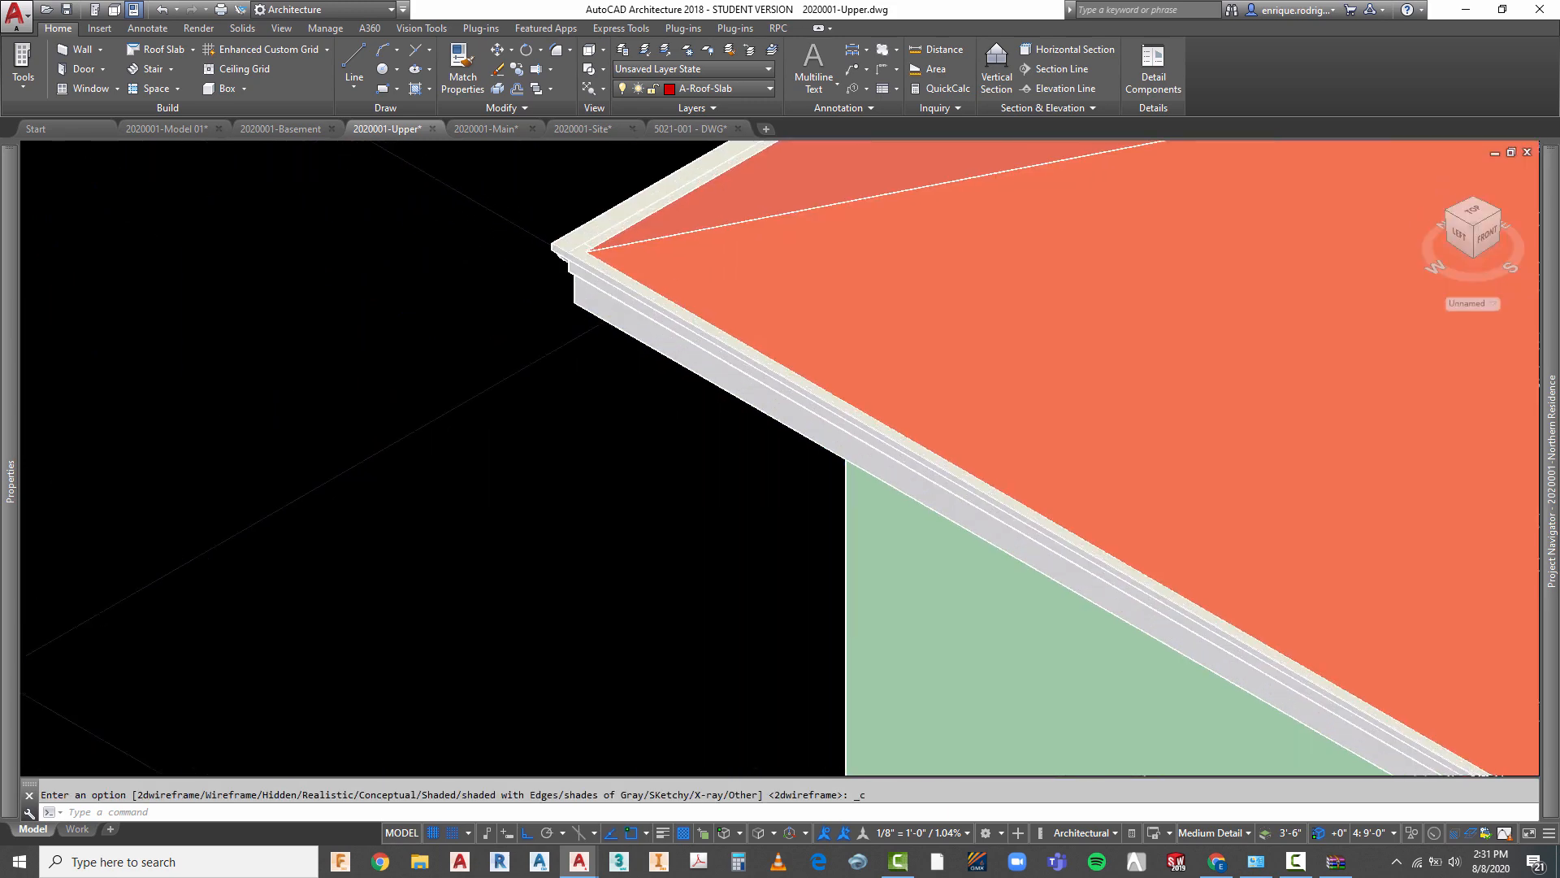
# - Orbit around the shaded model to examine the gutter along the roof edges and at the corners
pyautogui.press('Escape')
pyautogui.rightClick(451, 315)
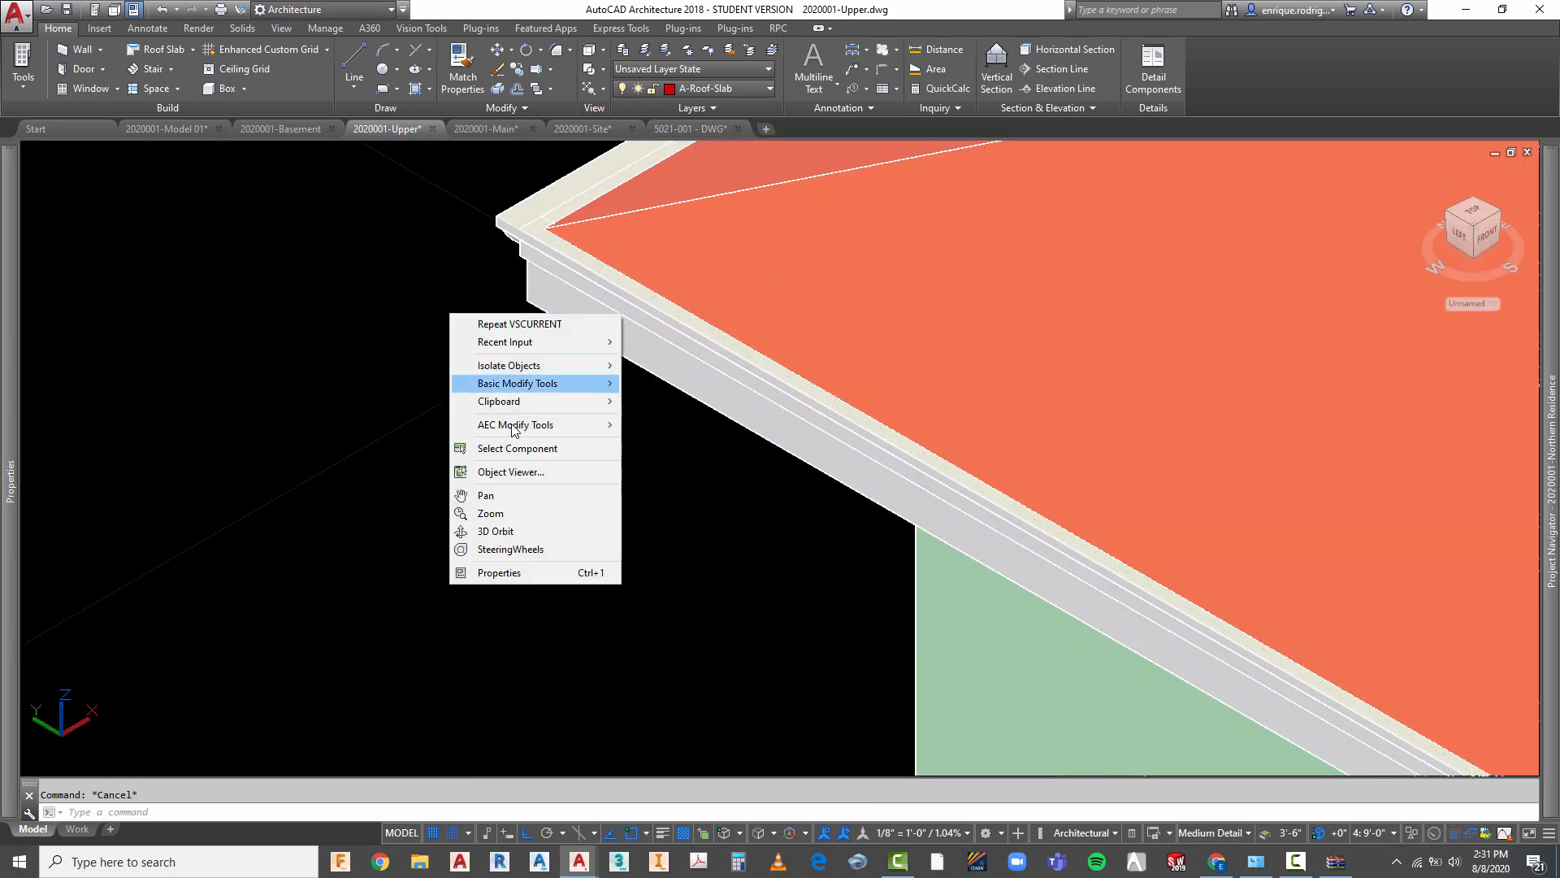
pyautogui.click(513, 531)
pyautogui.moveTo(522, 417); pyautogui.dragTo(1136, 343)
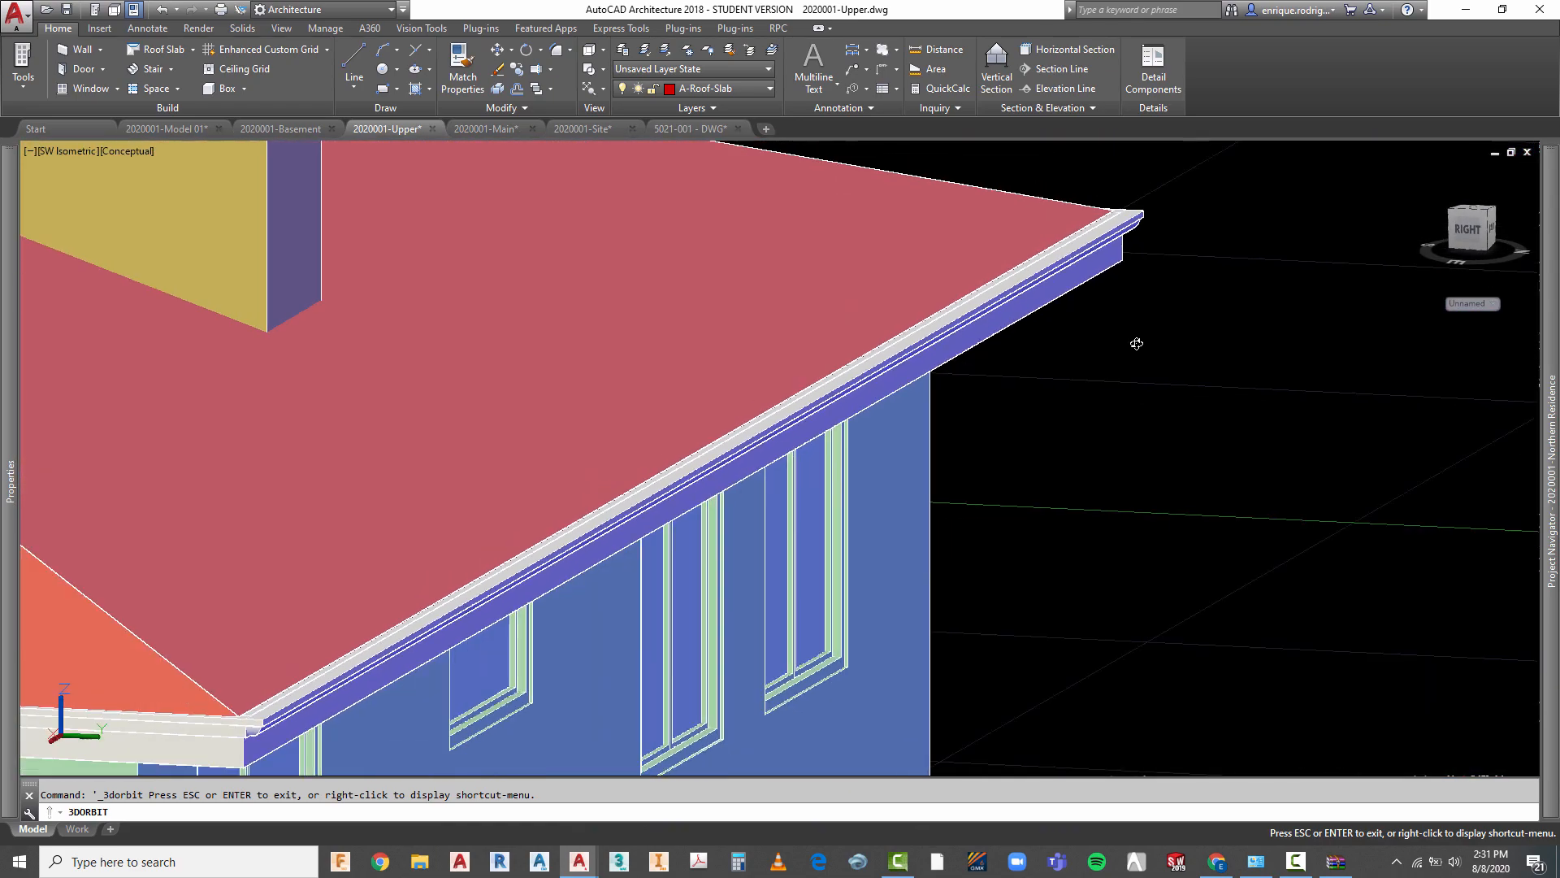
pyautogui.scroll(-2, 1137, 344)
pyautogui.scroll(5, 596, 571)
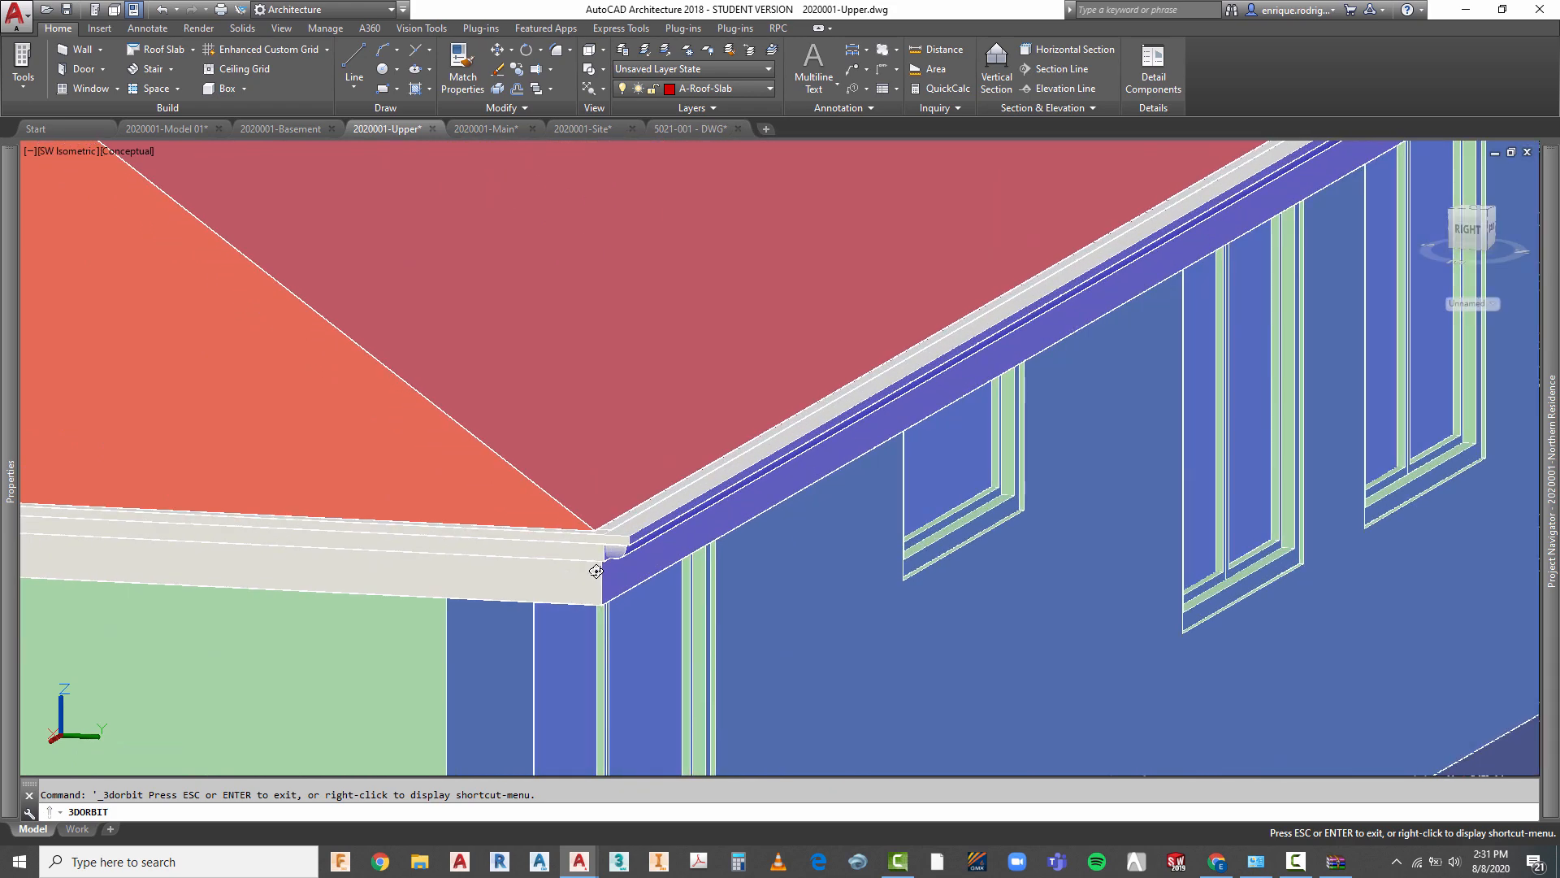
pyautogui.moveTo(596, 571)
pyautogui.mouseDown()
pyautogui.moveTo(620, 571)
pyautogui.moveTo(575, 585)
pyautogui.mouseUp()
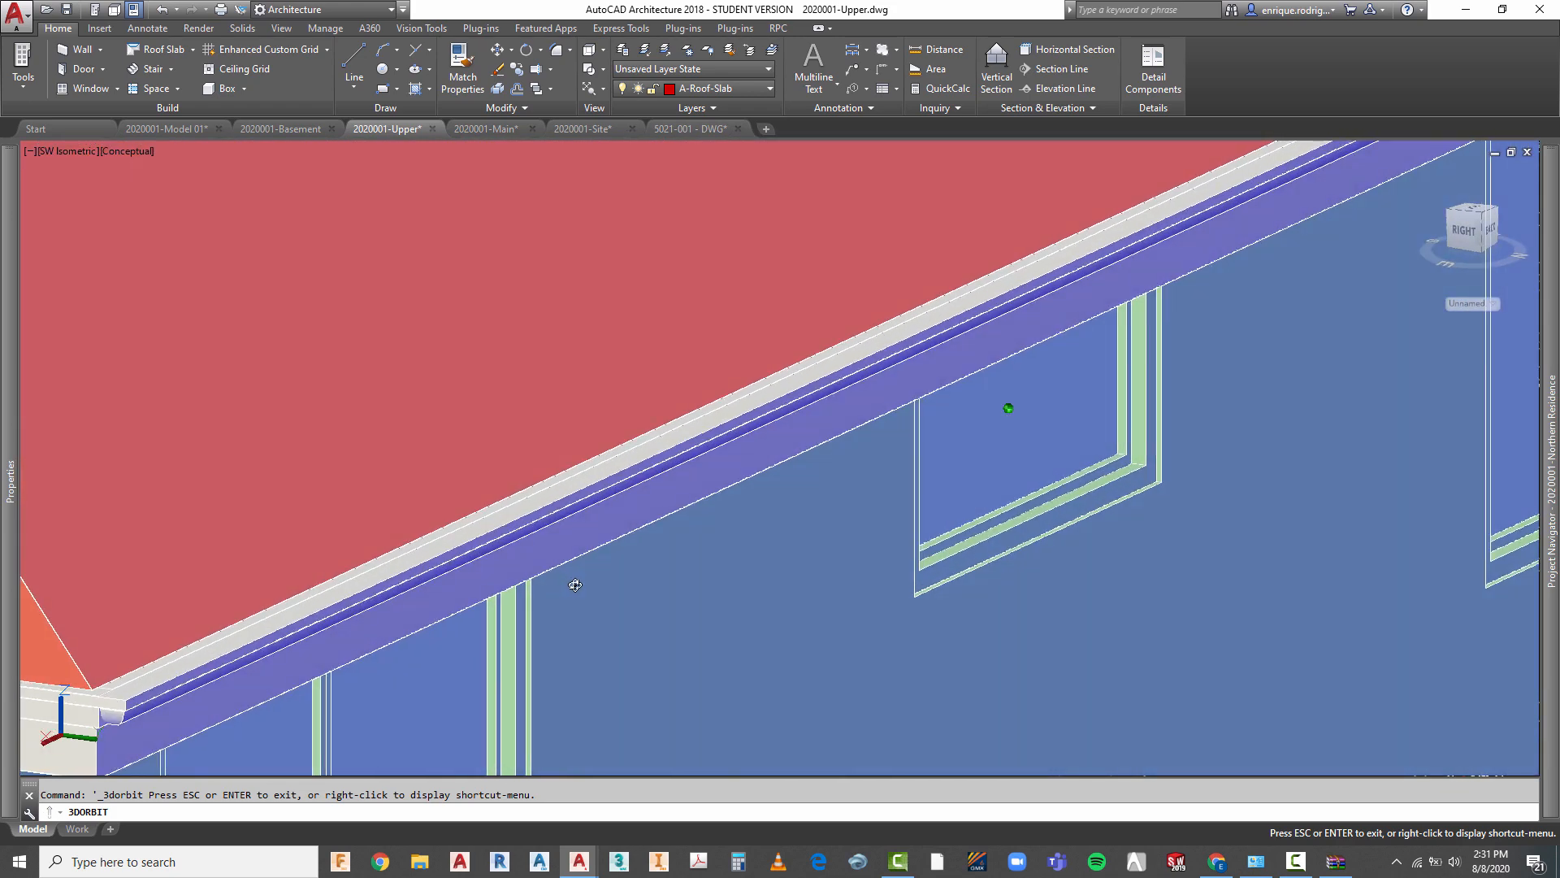
pyautogui.scroll(-6, 754, 507)
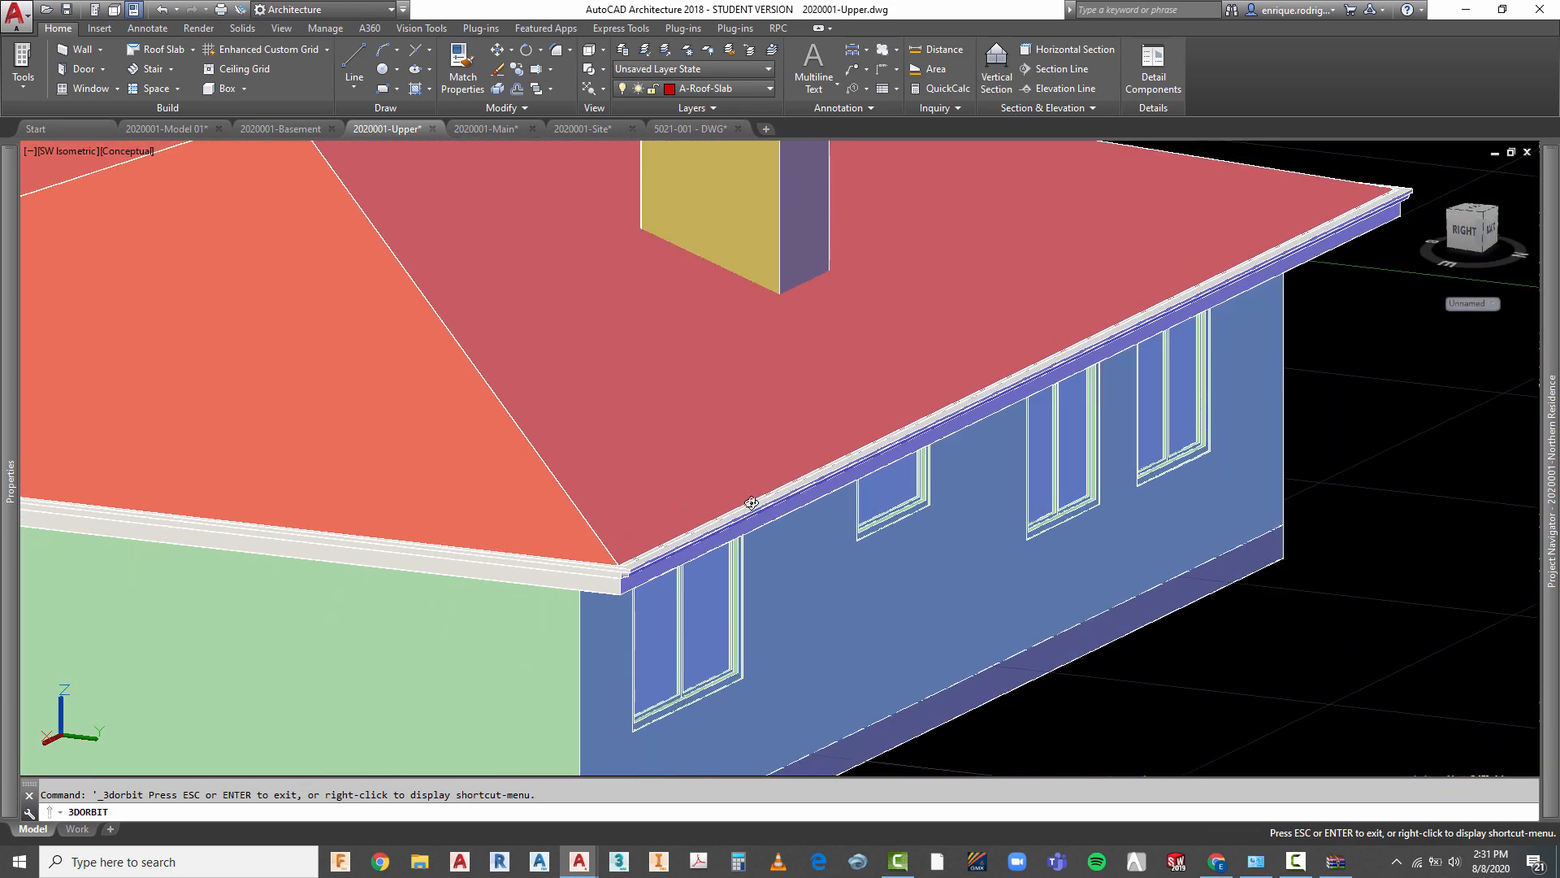
pyautogui.scroll(-2, 751, 503)
# - Return the upper floor drawing to the top plan view at the roof's upper-left corner
pyautogui.click(590, 89)
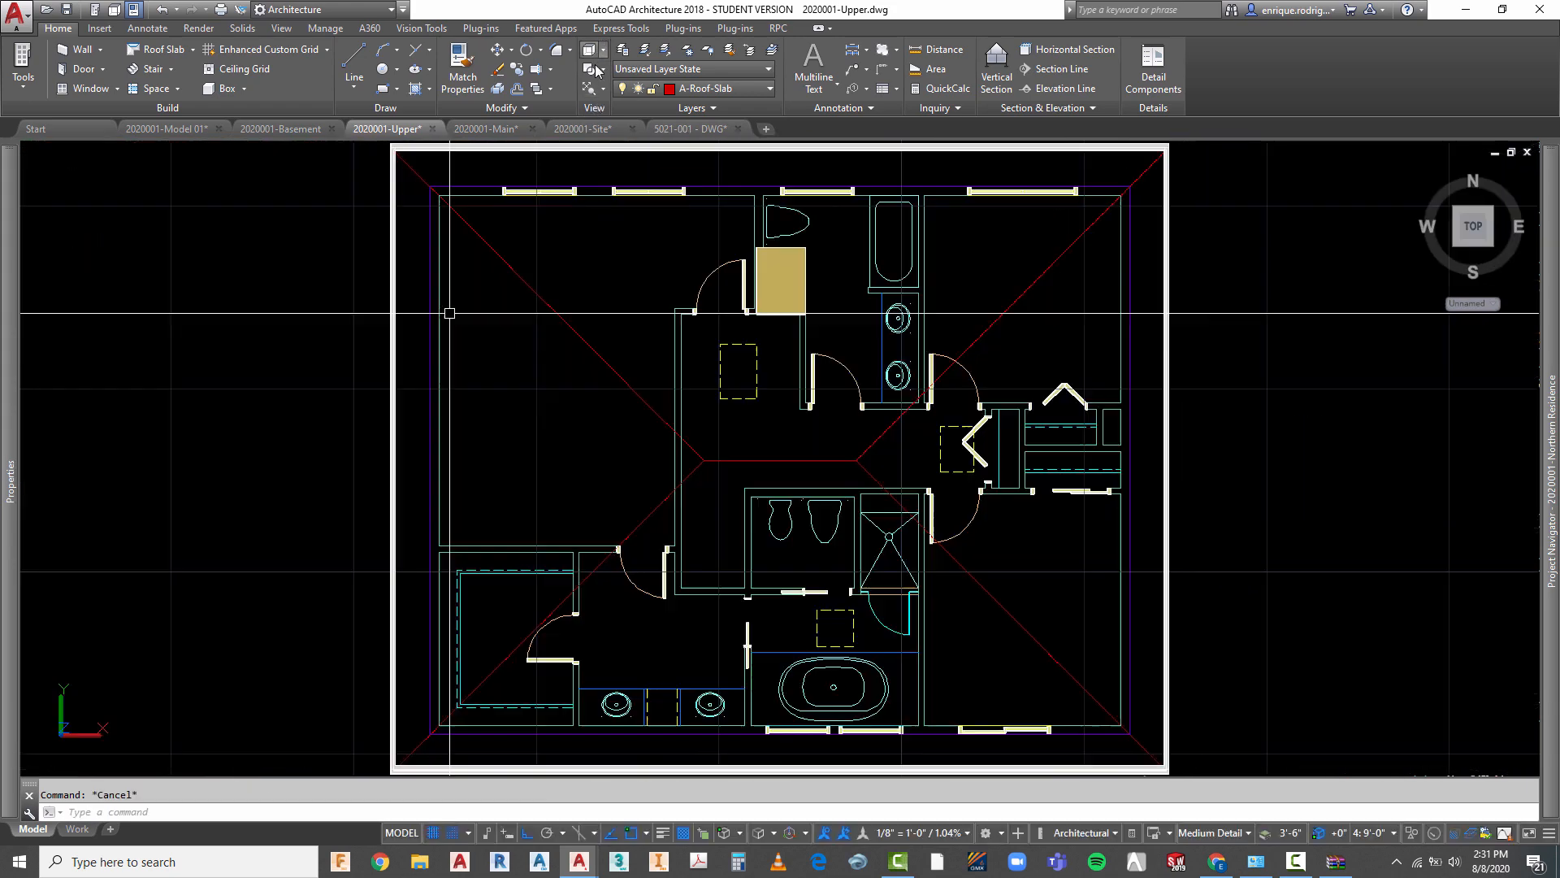
pyautogui.scroll(-1, 604, 485)
pyautogui.scroll(3, 569, 342)
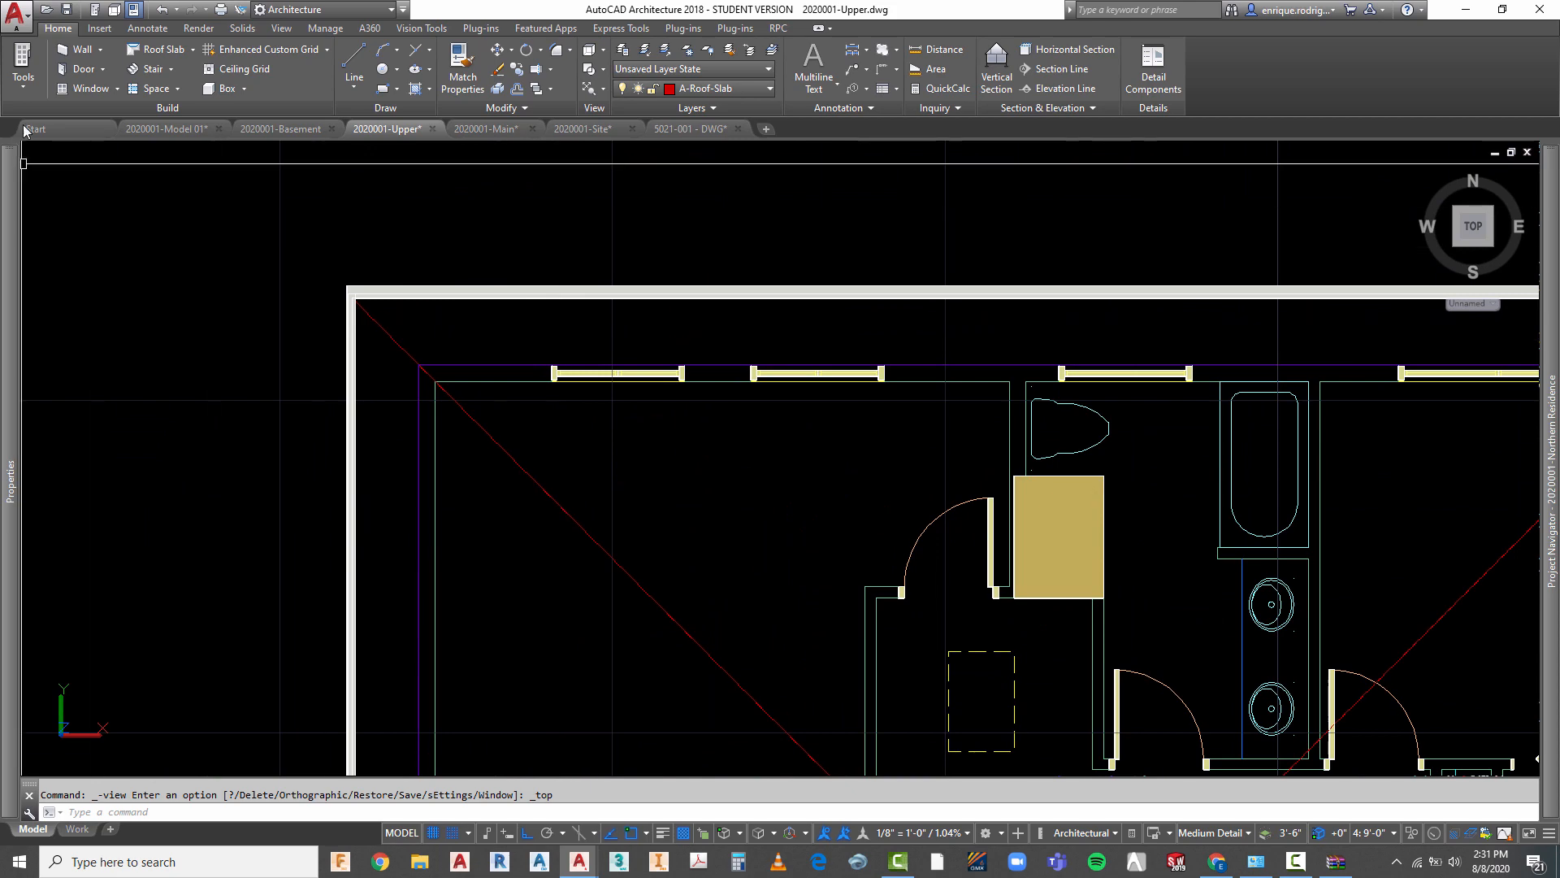
# - Undo the upper floor drawing's changes back to before the gutter was extruded along the roof edge
pyautogui.click(161, 14)
pyautogui.click(161, 15)
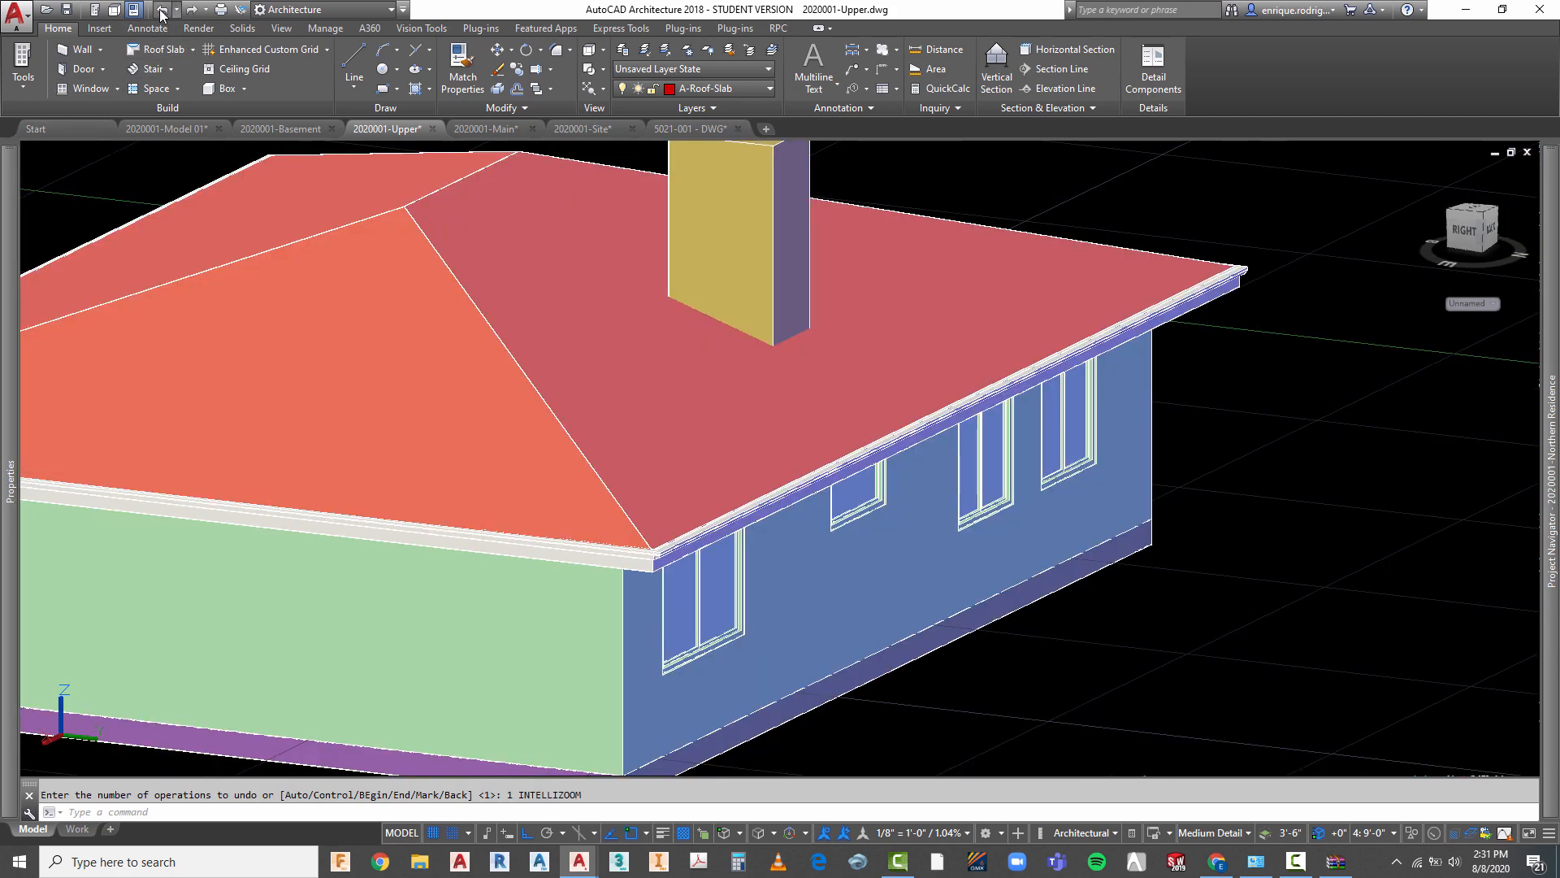
pyautogui.click(162, 15)
pyautogui.click(162, 15)
pyautogui.click(162, 15)
pyautogui.click(162, 15)
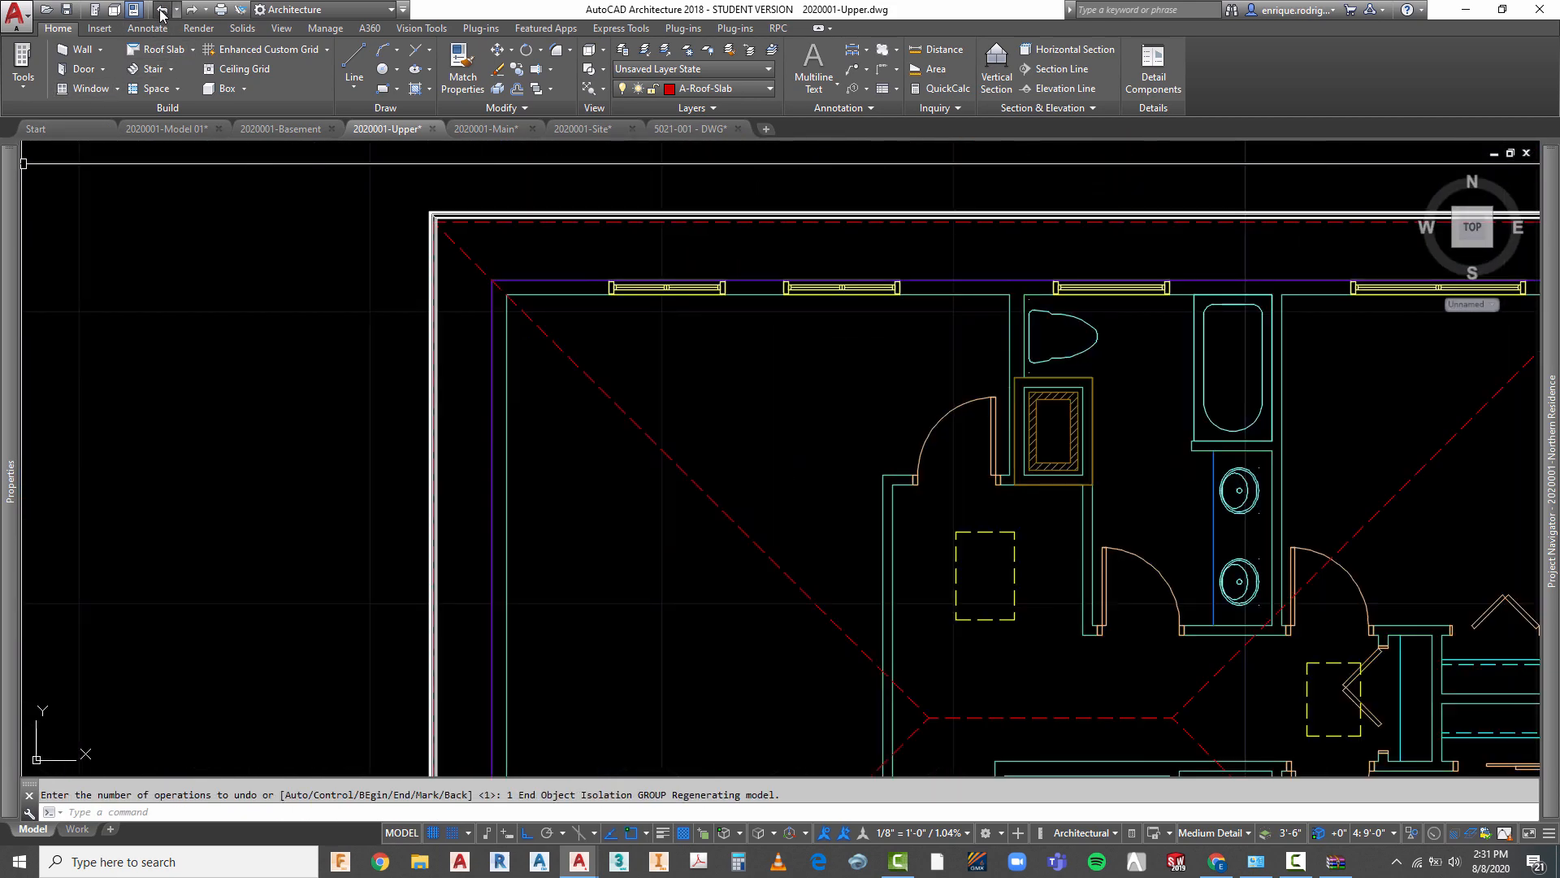
pyautogui.click(161, 15)
pyautogui.click(162, 15)
pyautogui.click(162, 15)
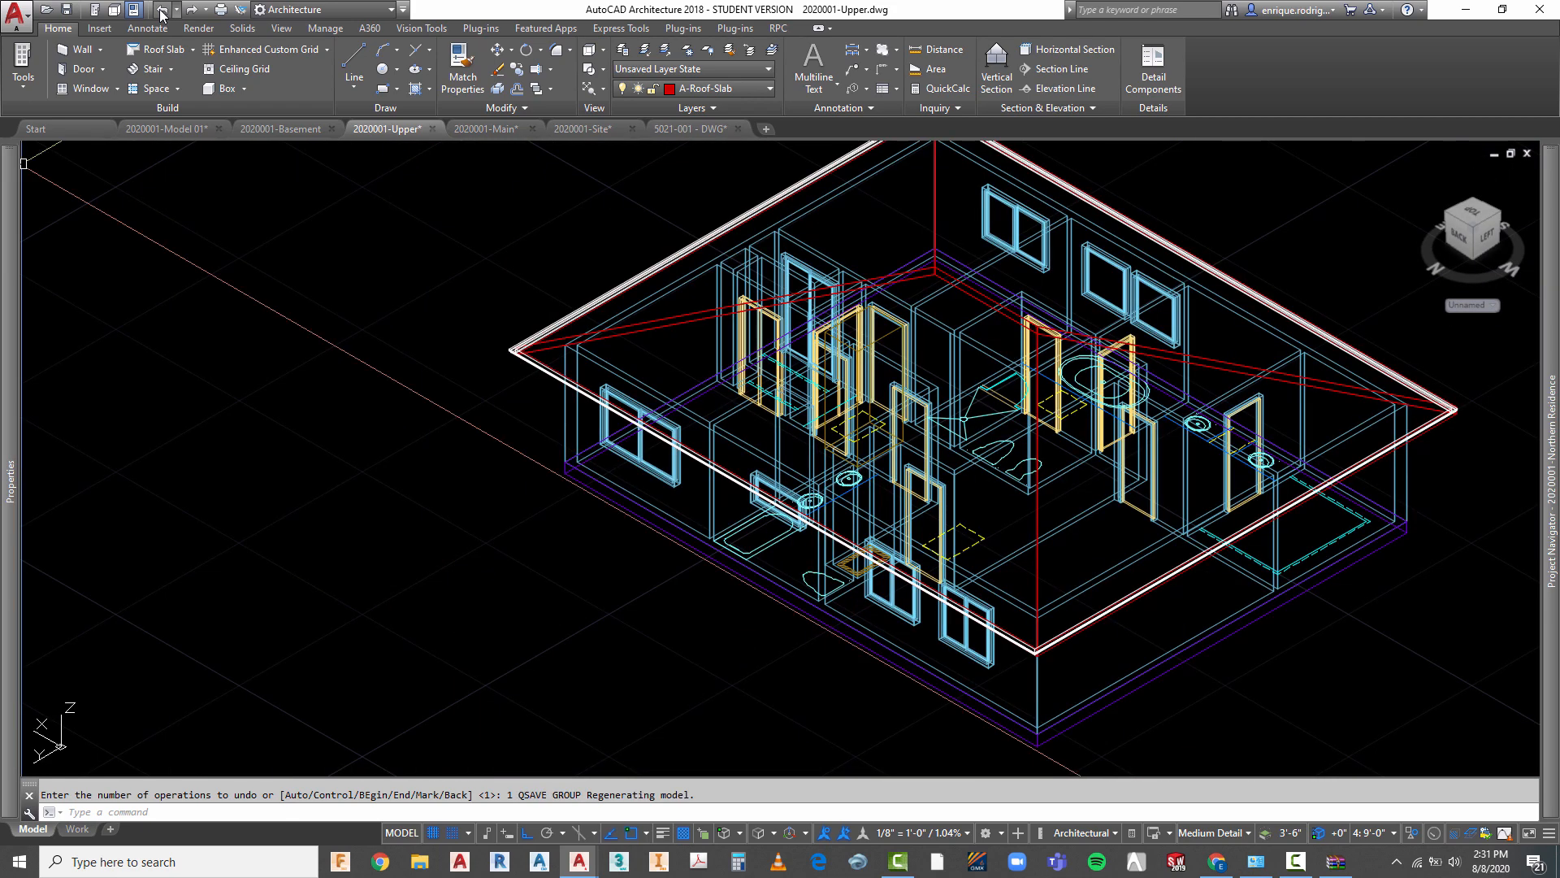
pyautogui.click(161, 15)
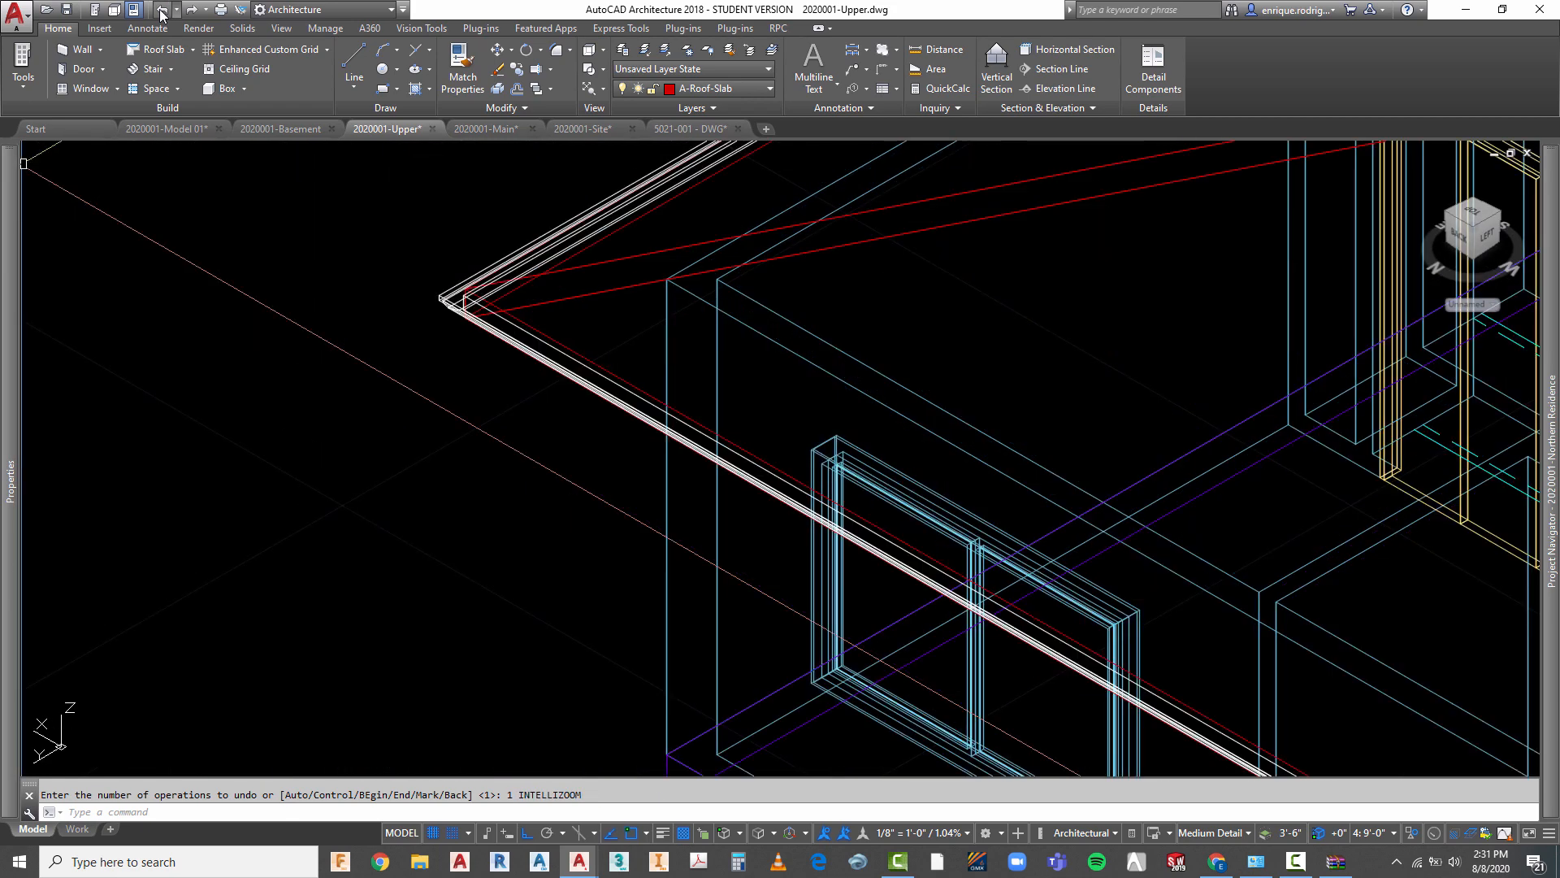
pyautogui.click(161, 15)
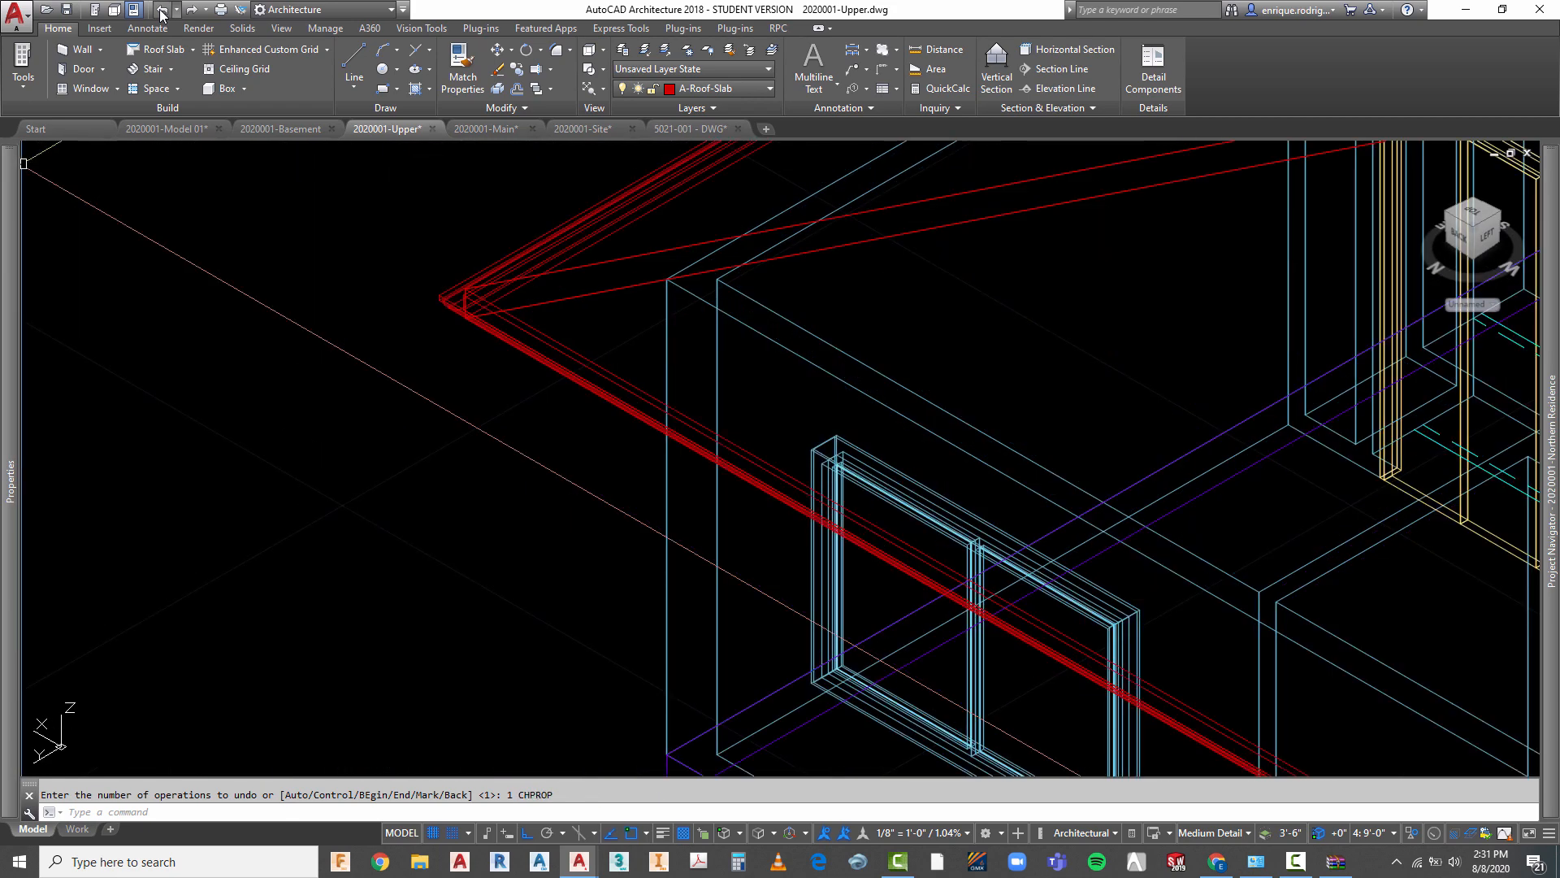
pyautogui.click(162, 14)
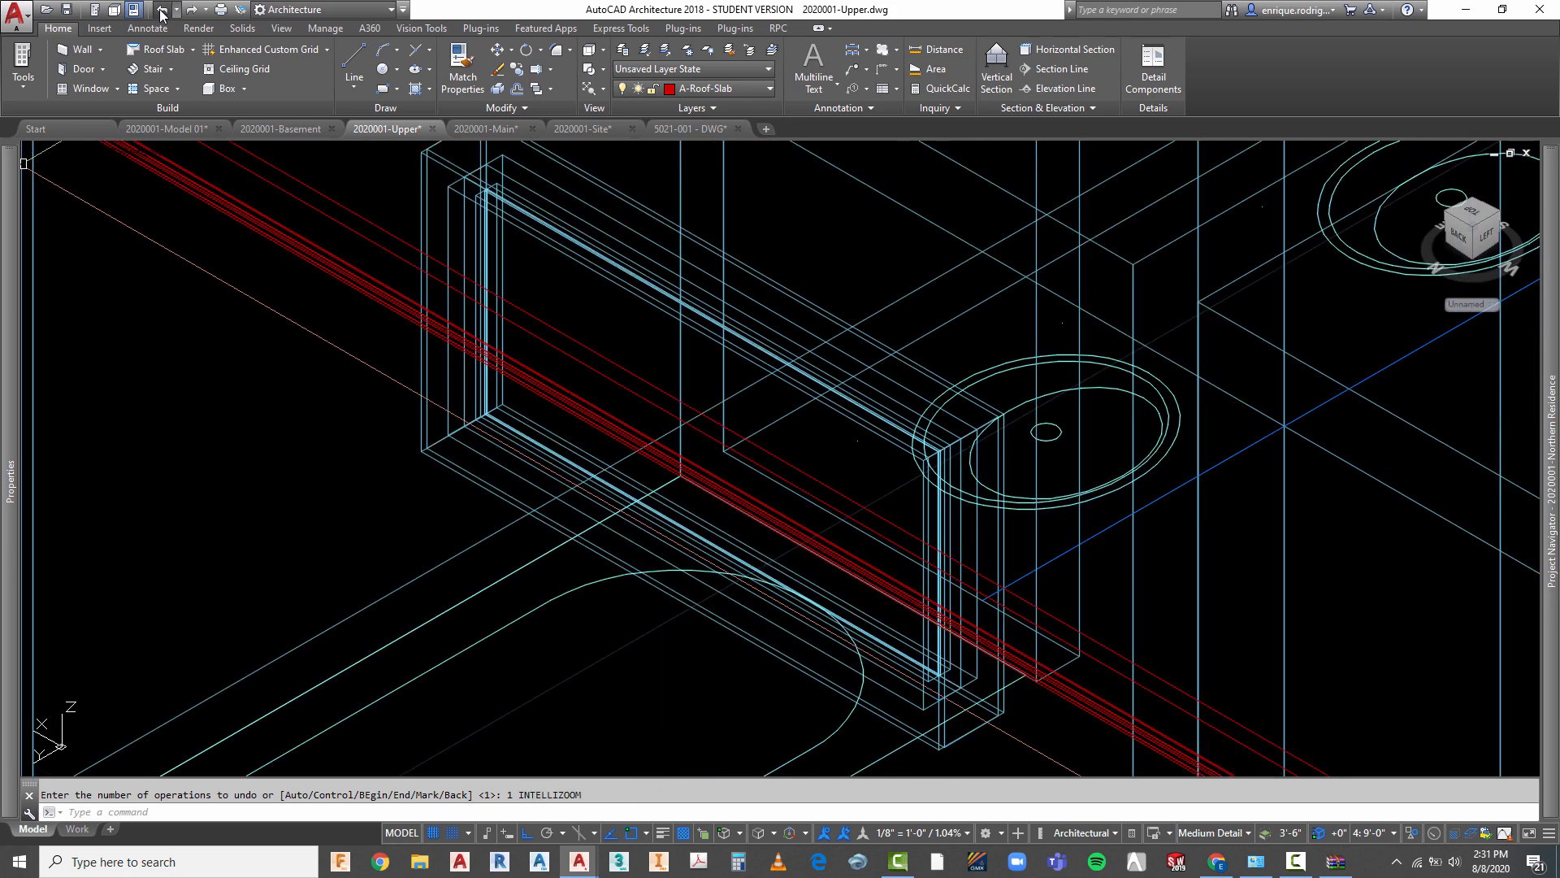
pyautogui.click(162, 15)
pyautogui.click(161, 15)
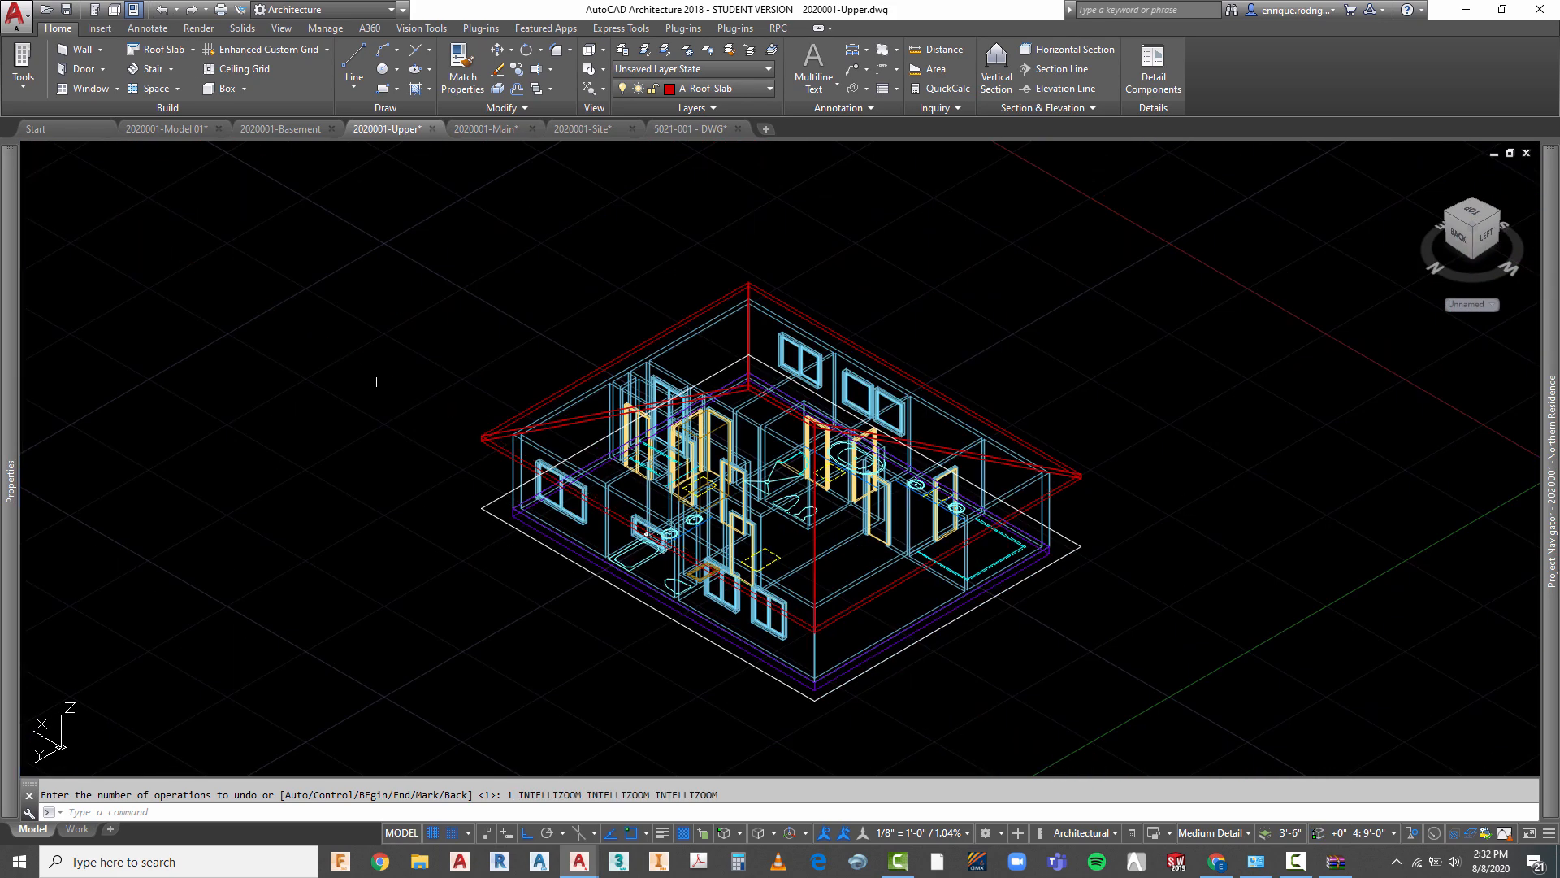
pyautogui.press('Escape')
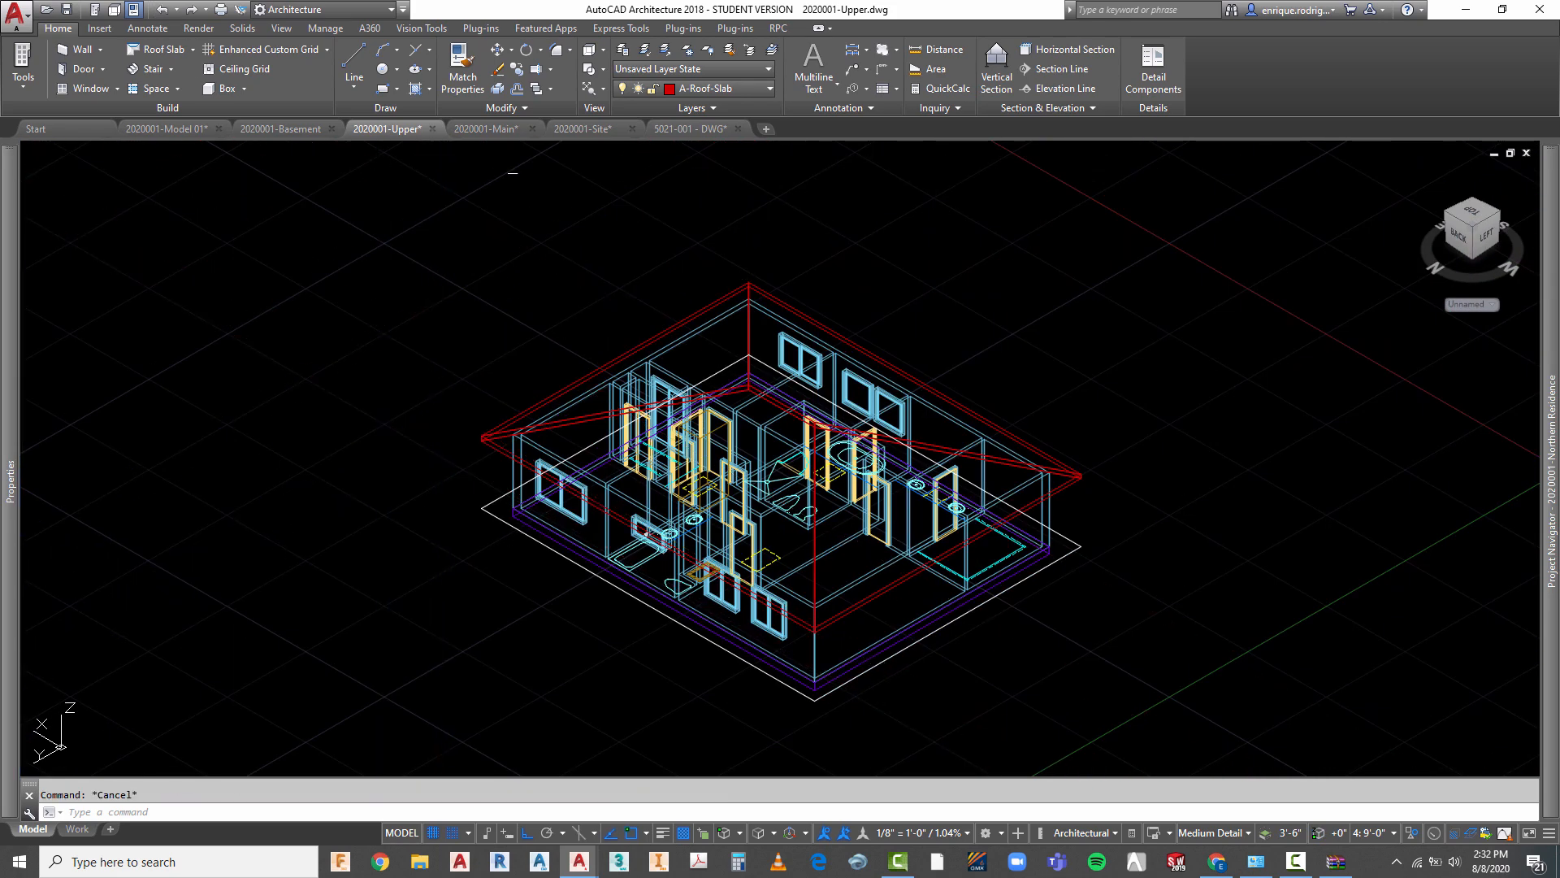
# - Switch to the 2020001-Main drawing and inspect the gutter's end beside the front porch roof in plan
pyautogui.click(494, 129)
pyautogui.scroll(-3, 551, 465)
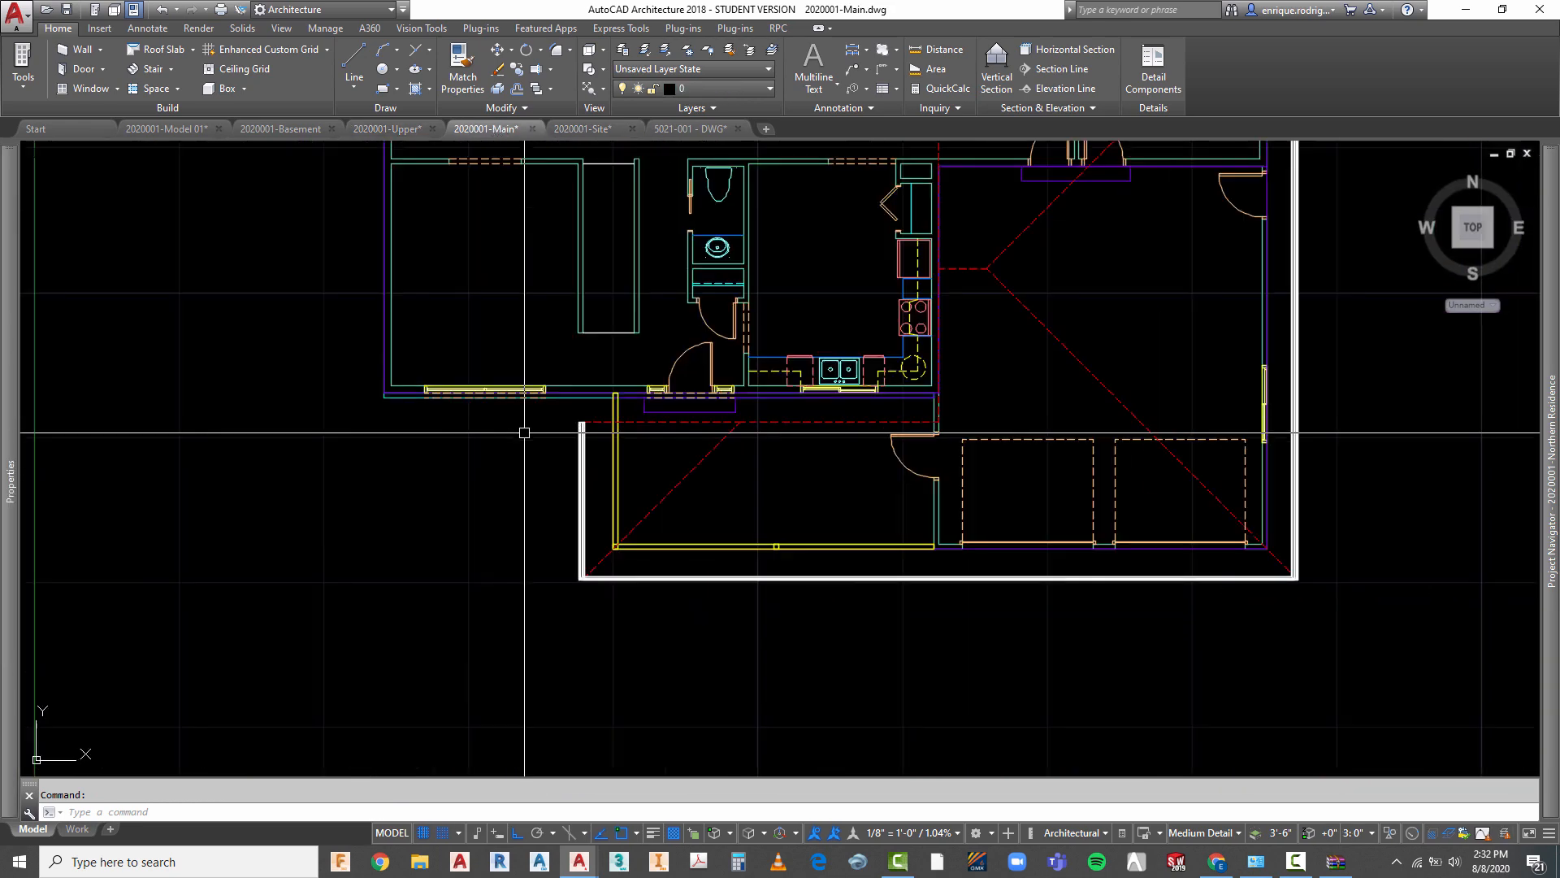
pyautogui.scroll(4, 574, 446)
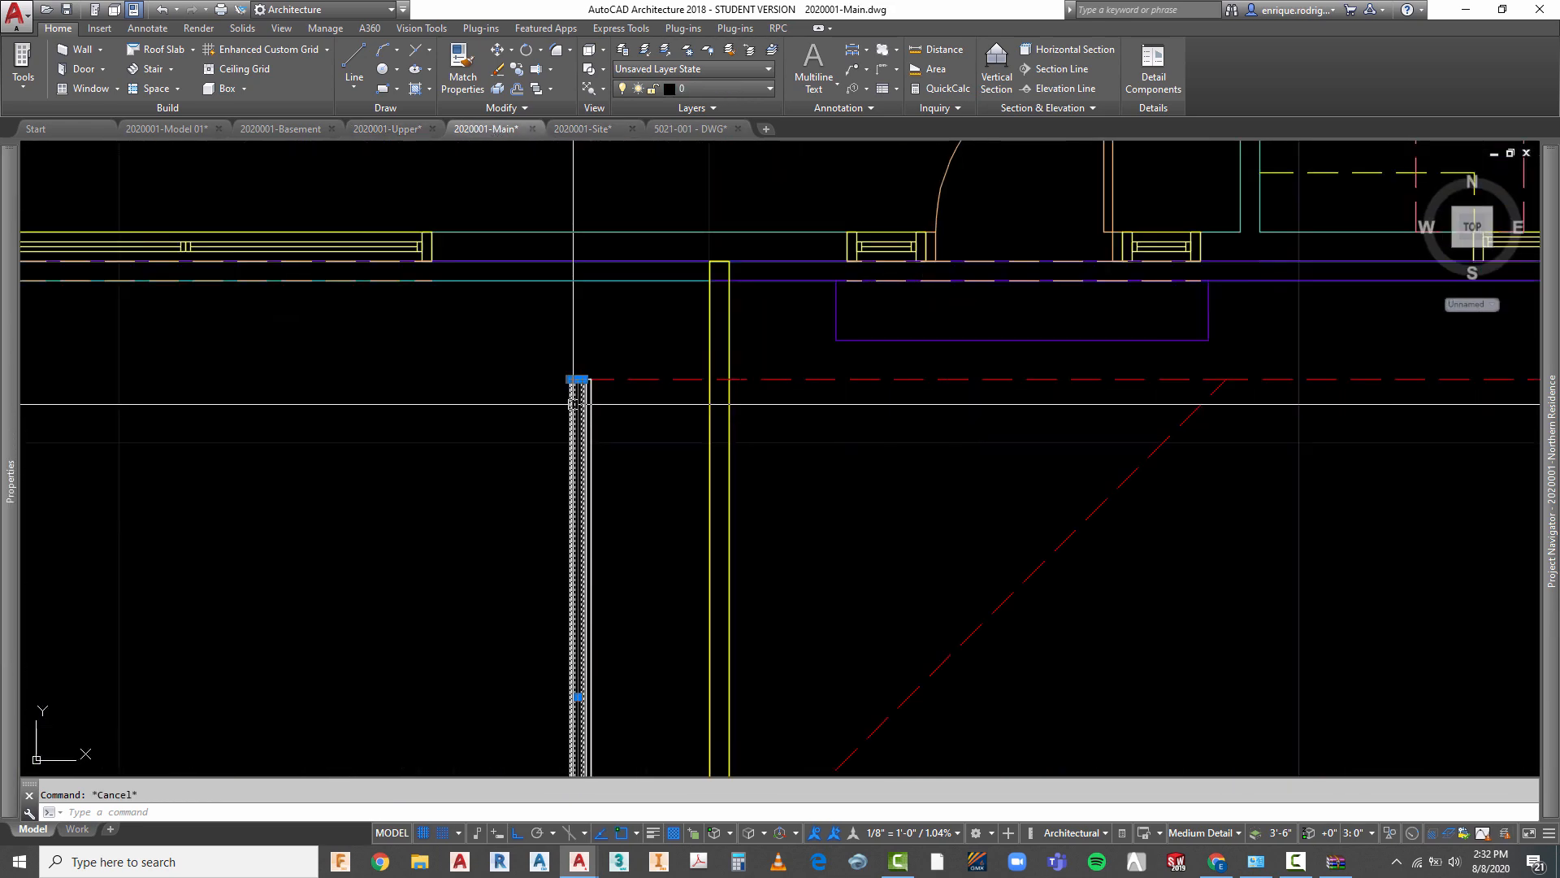
pyautogui.scroll(6, 575, 401)
pyautogui.scroll(-5, 728, 383)
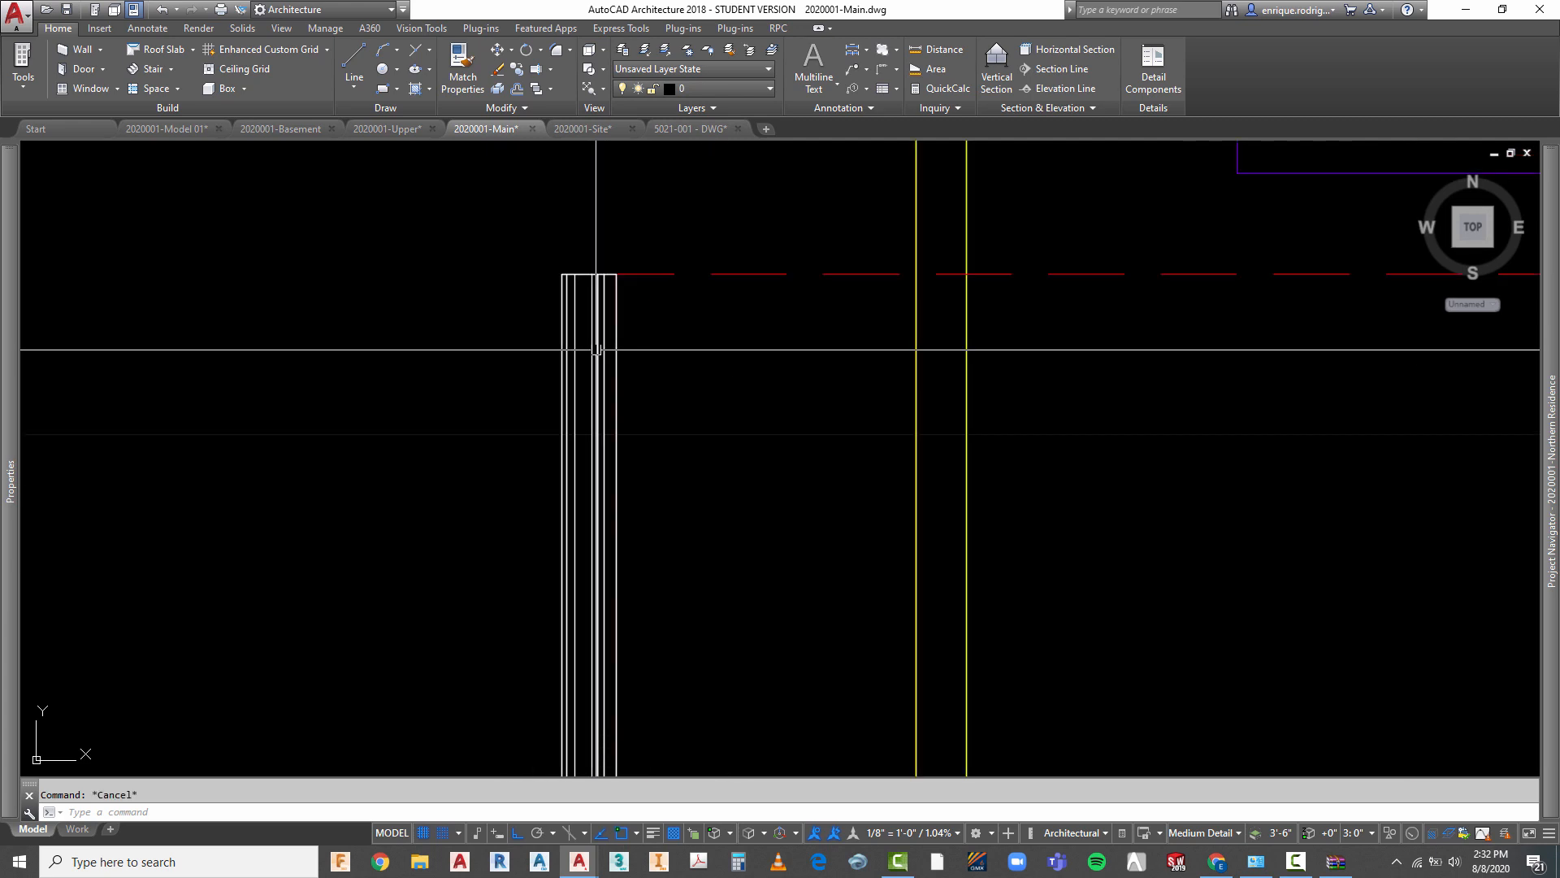
# - Orbit the main floor model to a low front view of the porch and garage roof gutter
pyautogui.rightClick(686, 360)
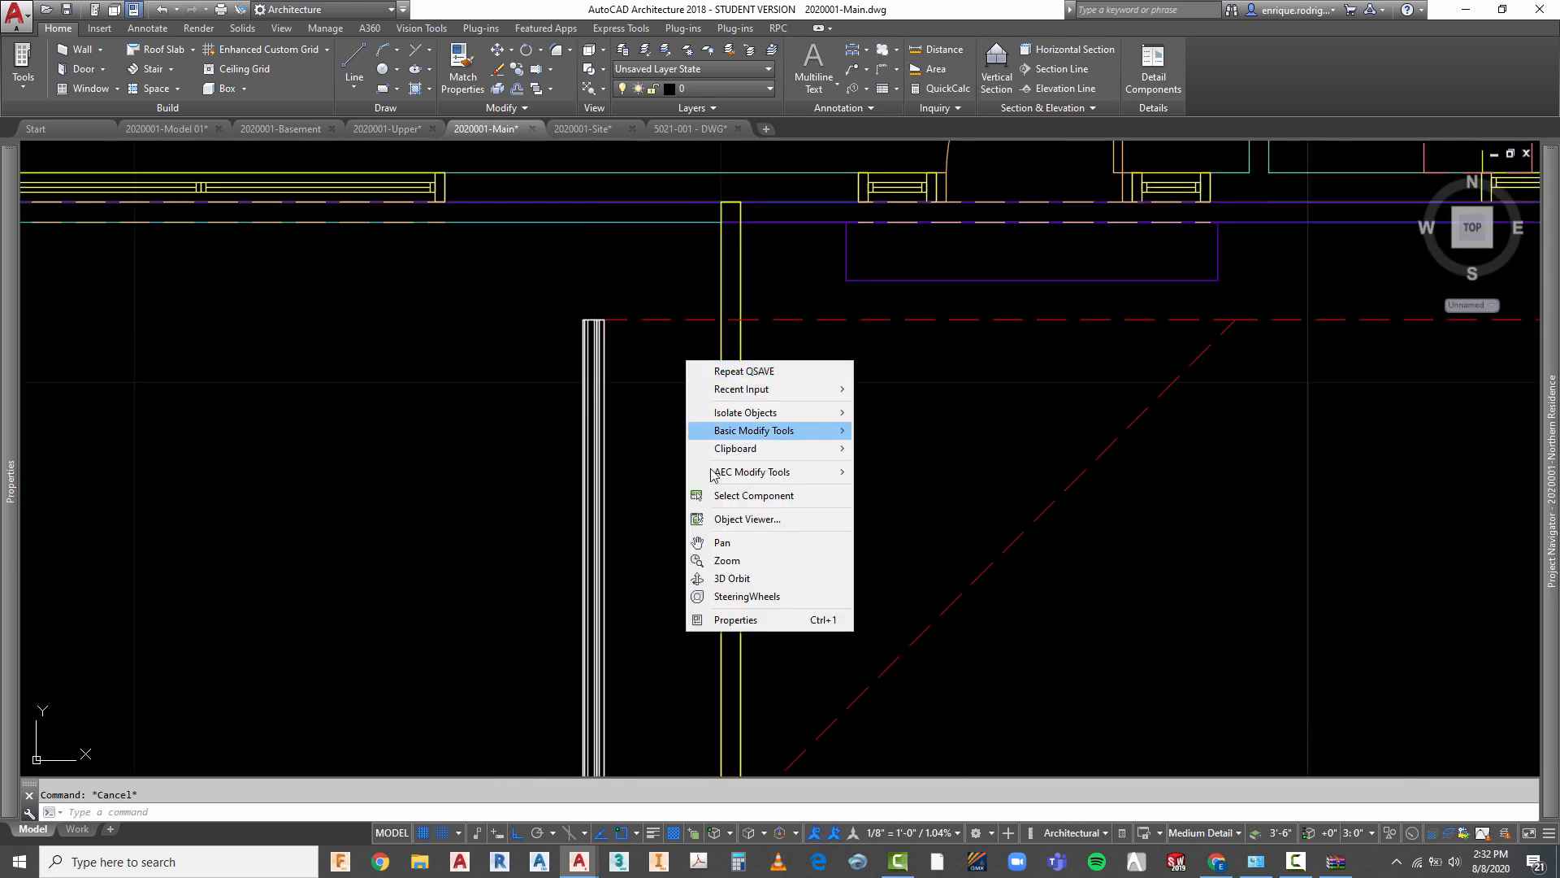
pyautogui.click(728, 577)
pyautogui.press('Escape')
pyautogui.rightClick(661, 420)
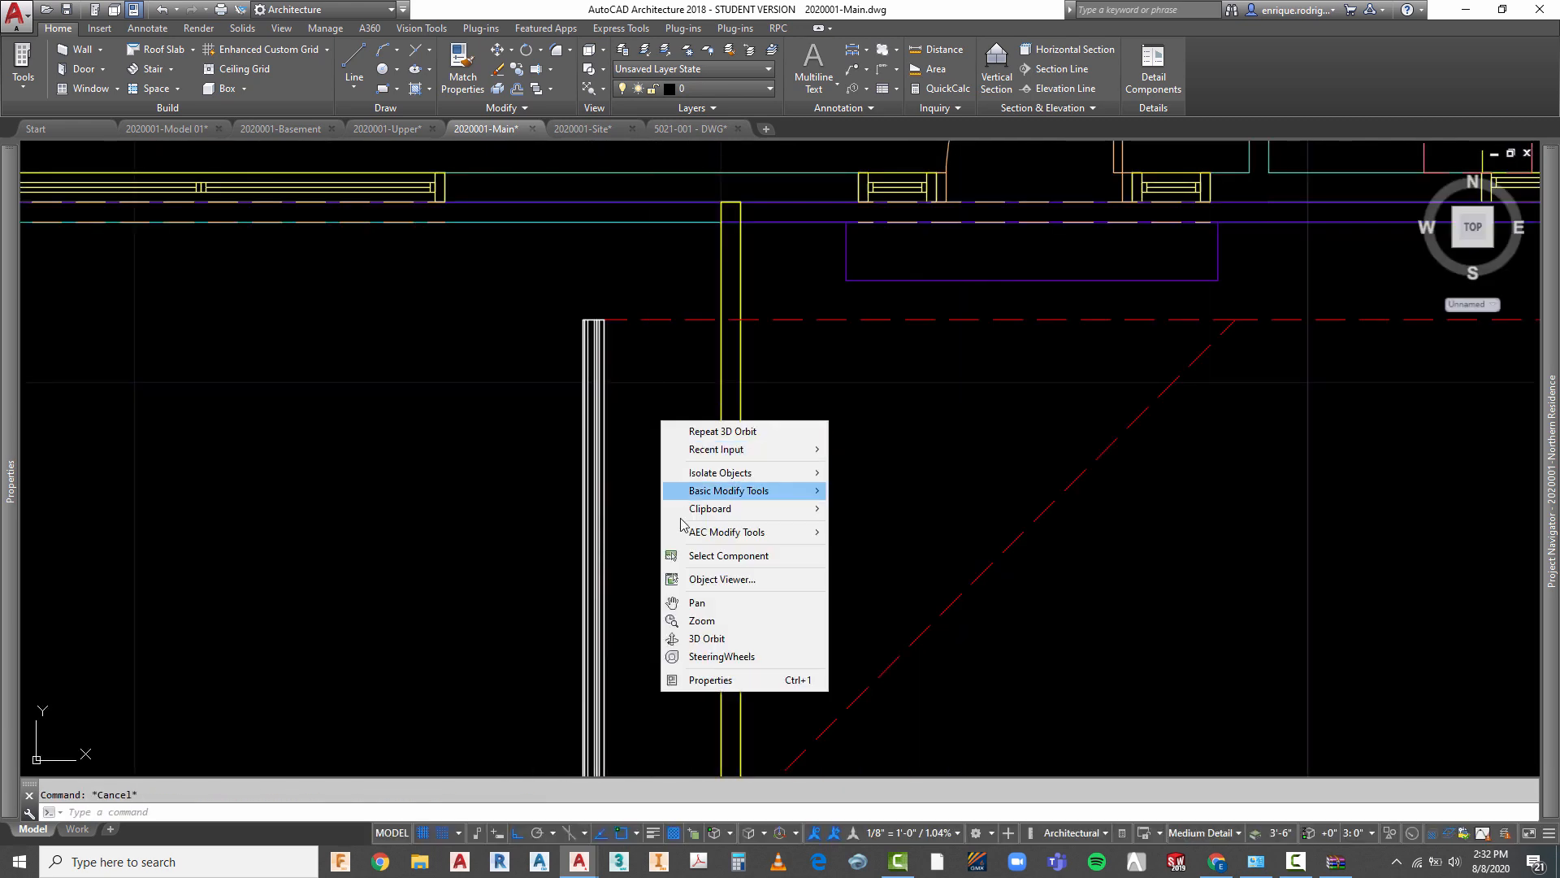
pyautogui.click(707, 638)
pyautogui.moveTo(703, 638); pyautogui.dragTo(714, 491)
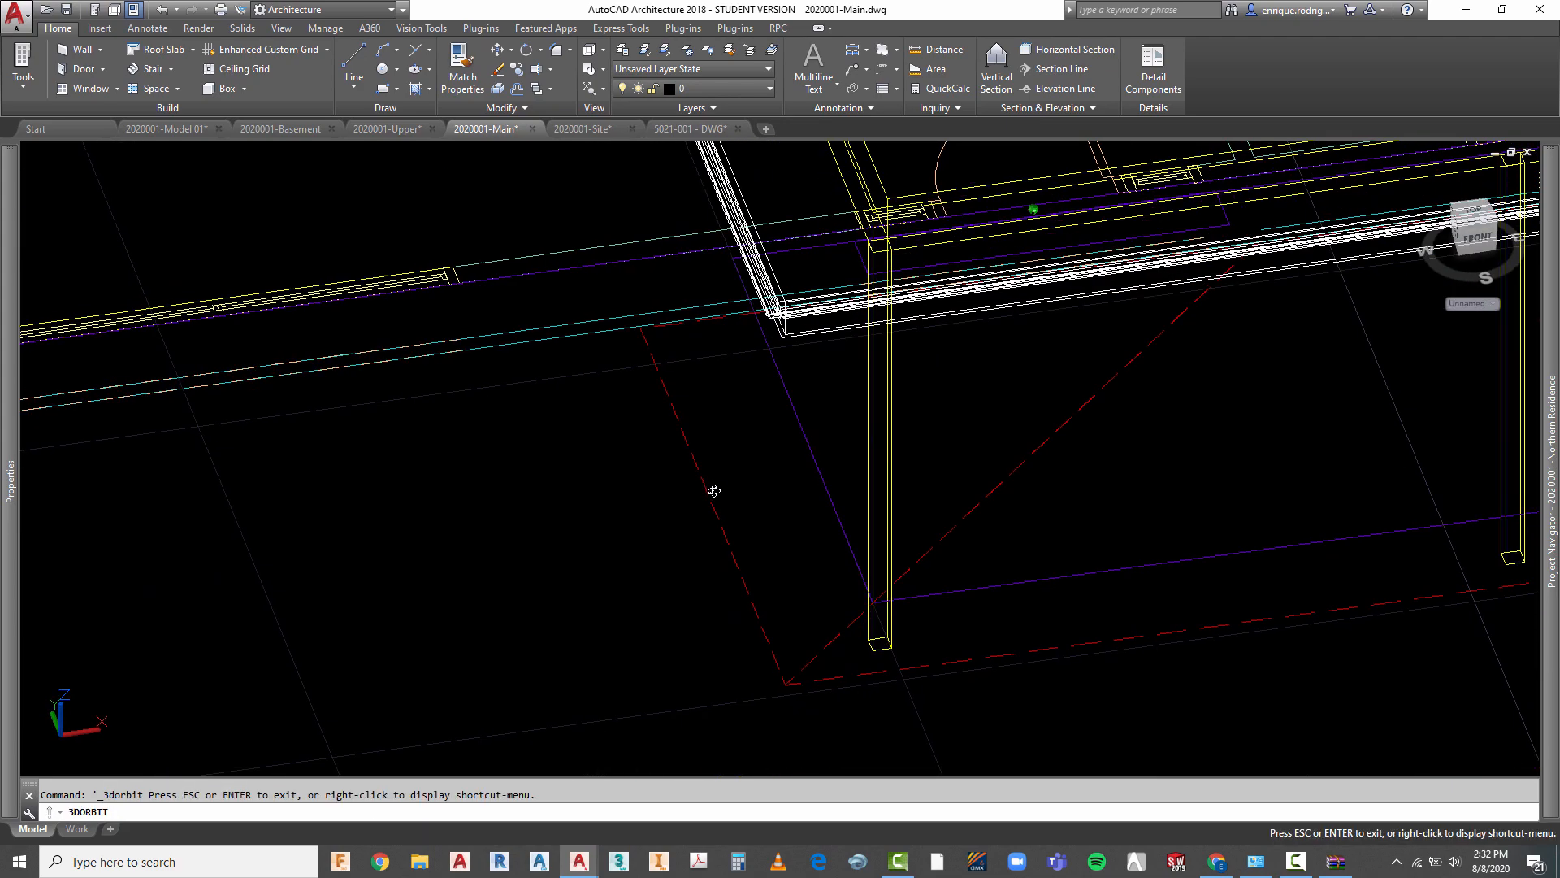
pyautogui.press('Escape')
pyautogui.scroll(-5, 698, 569)
pyautogui.scroll(10, 695, 585)
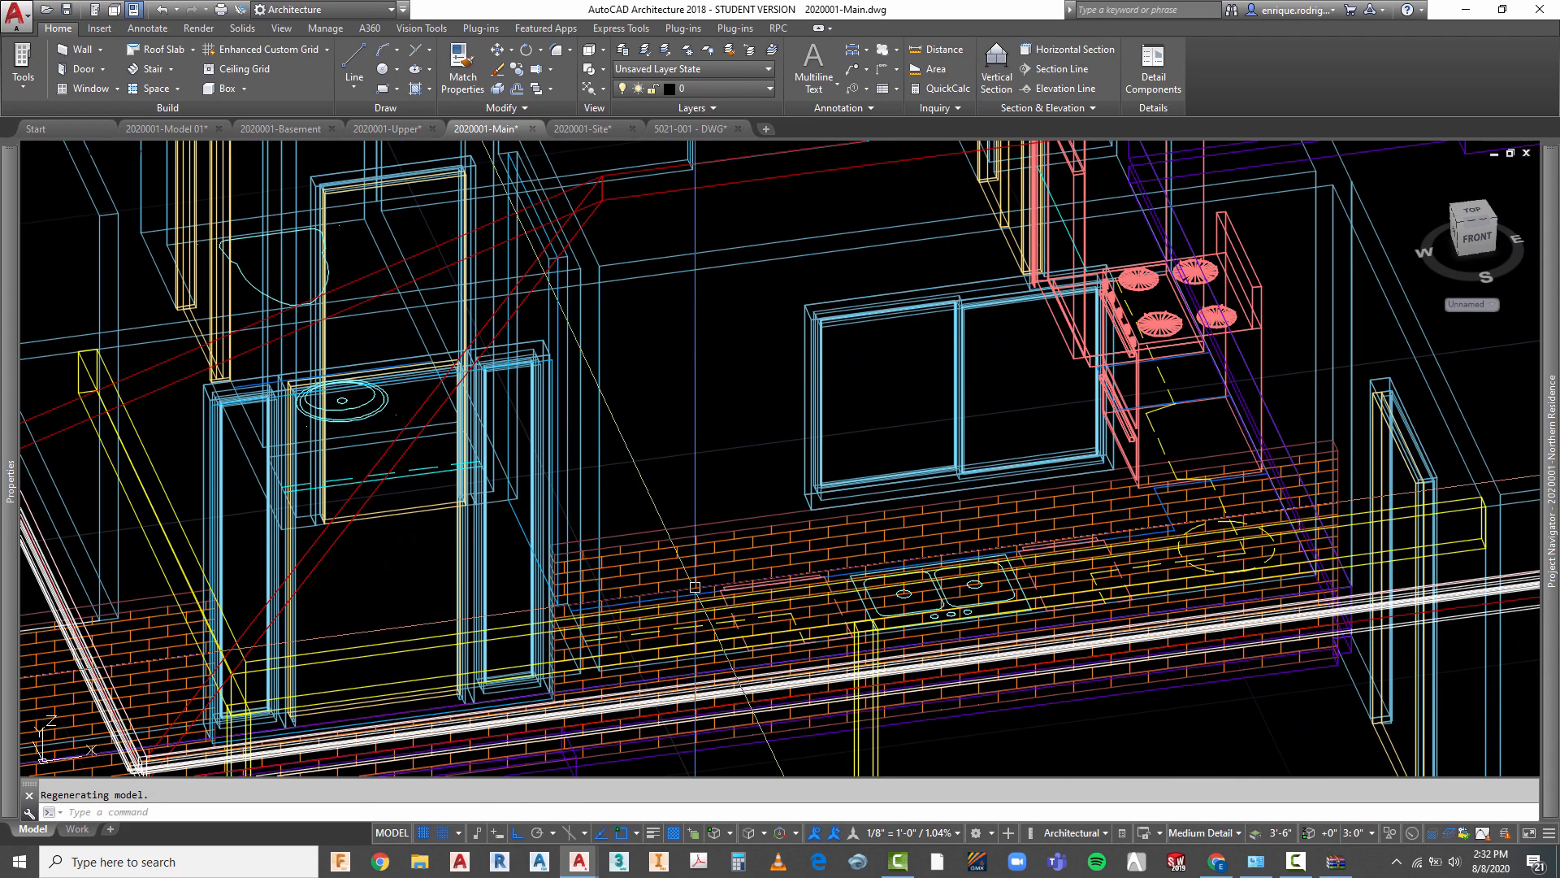
pyautogui.press('Escape')
pyautogui.scroll(-5, 676, 395)
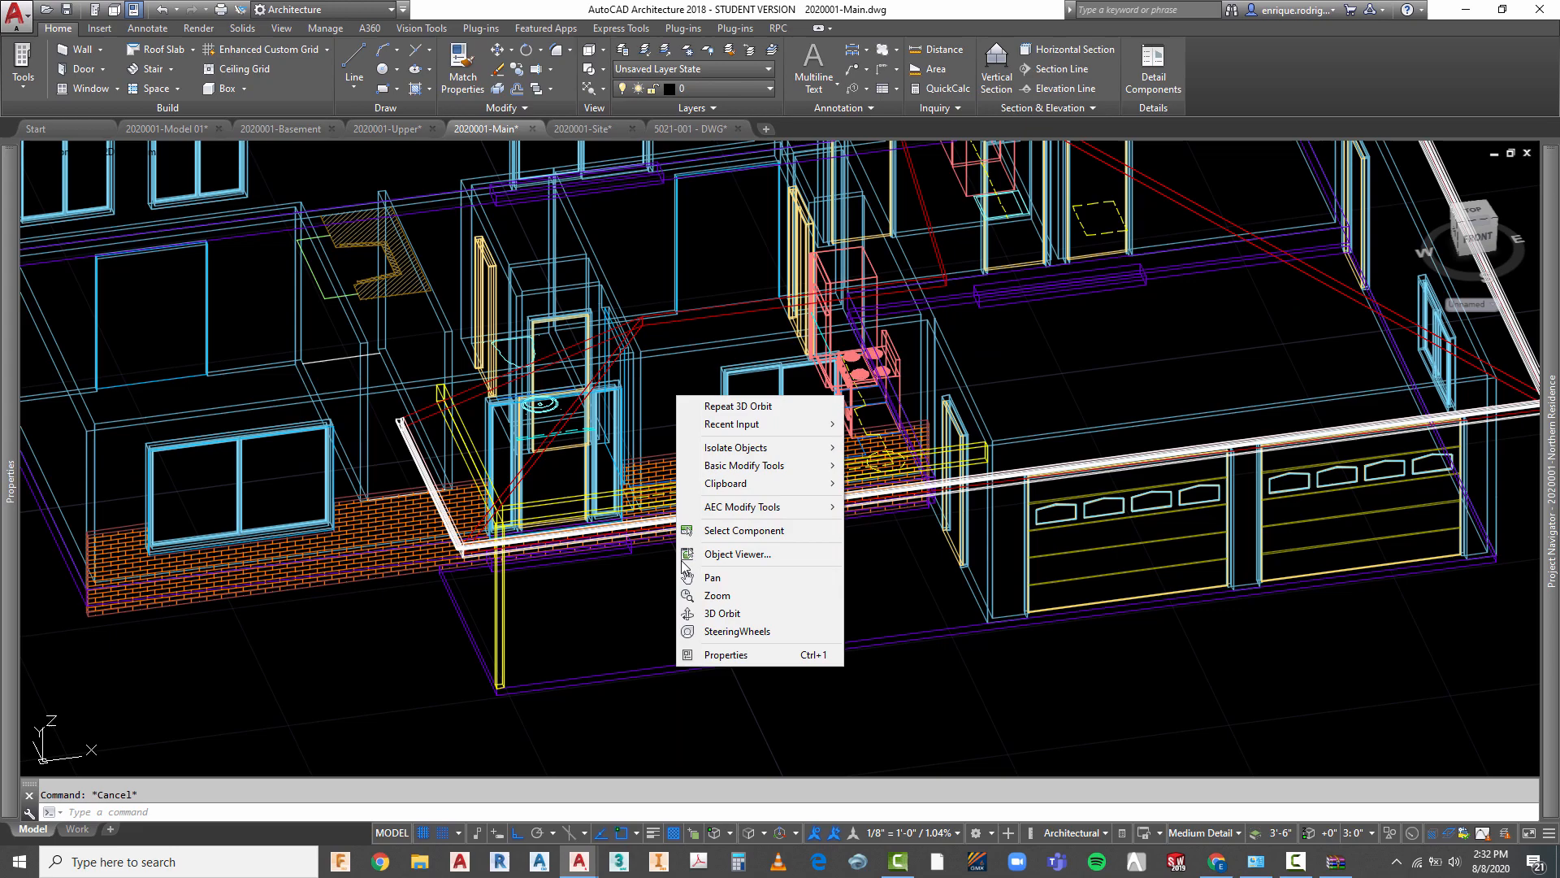
pyautogui.click(716, 612)
pyautogui.moveTo(716, 611); pyautogui.dragTo(624, 547)
pyautogui.press('Escape')
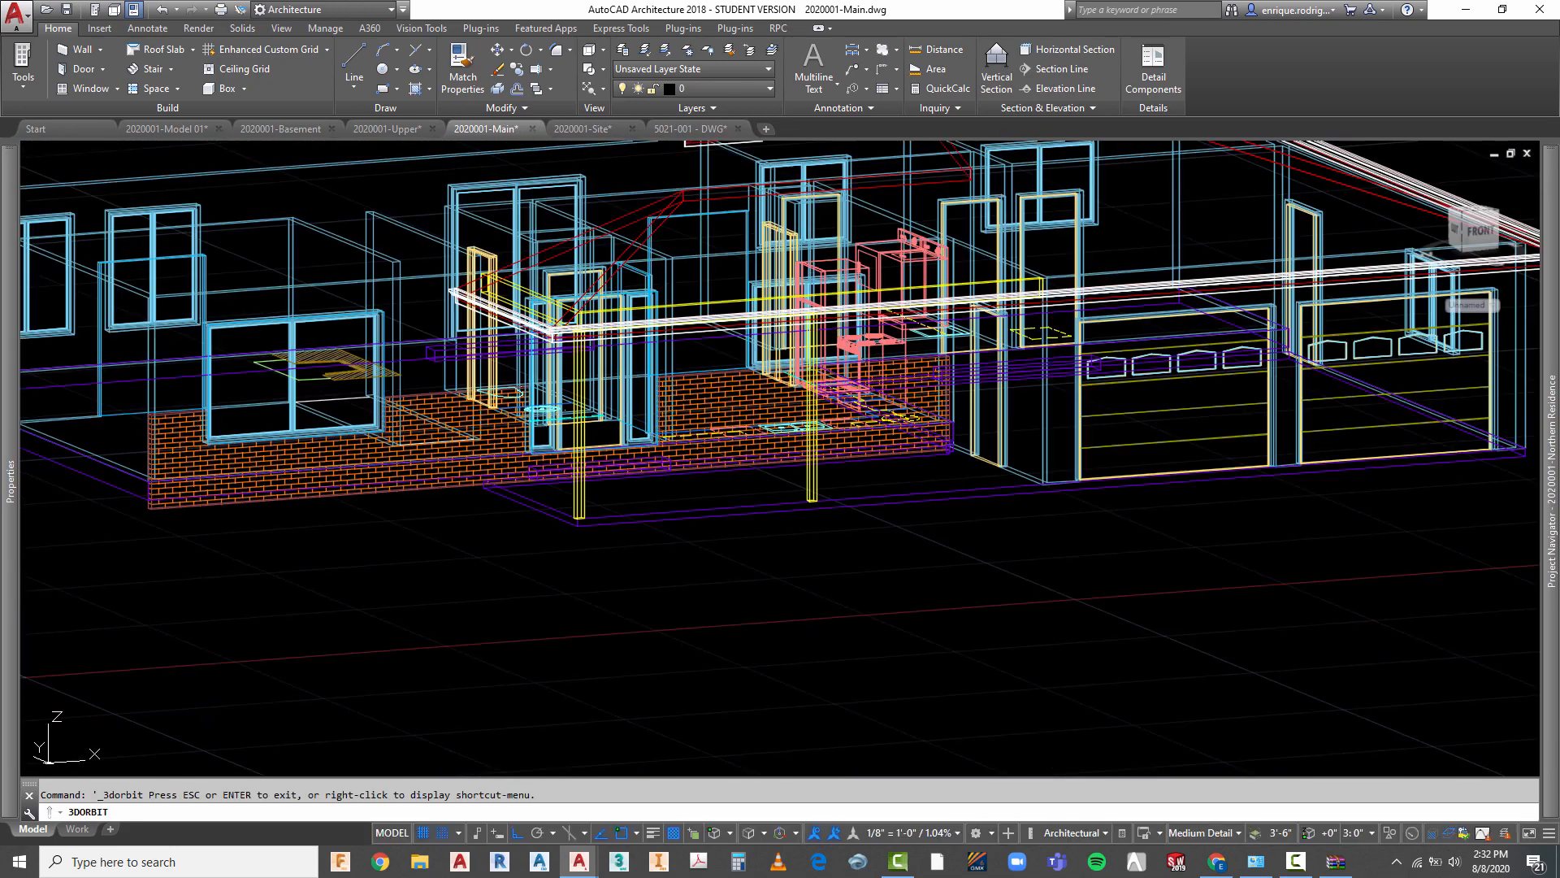
# - Apply the Conceptual visual style and examine how the gutter meets the fascia at the porch roof corner
pyautogui.click(116, 151)
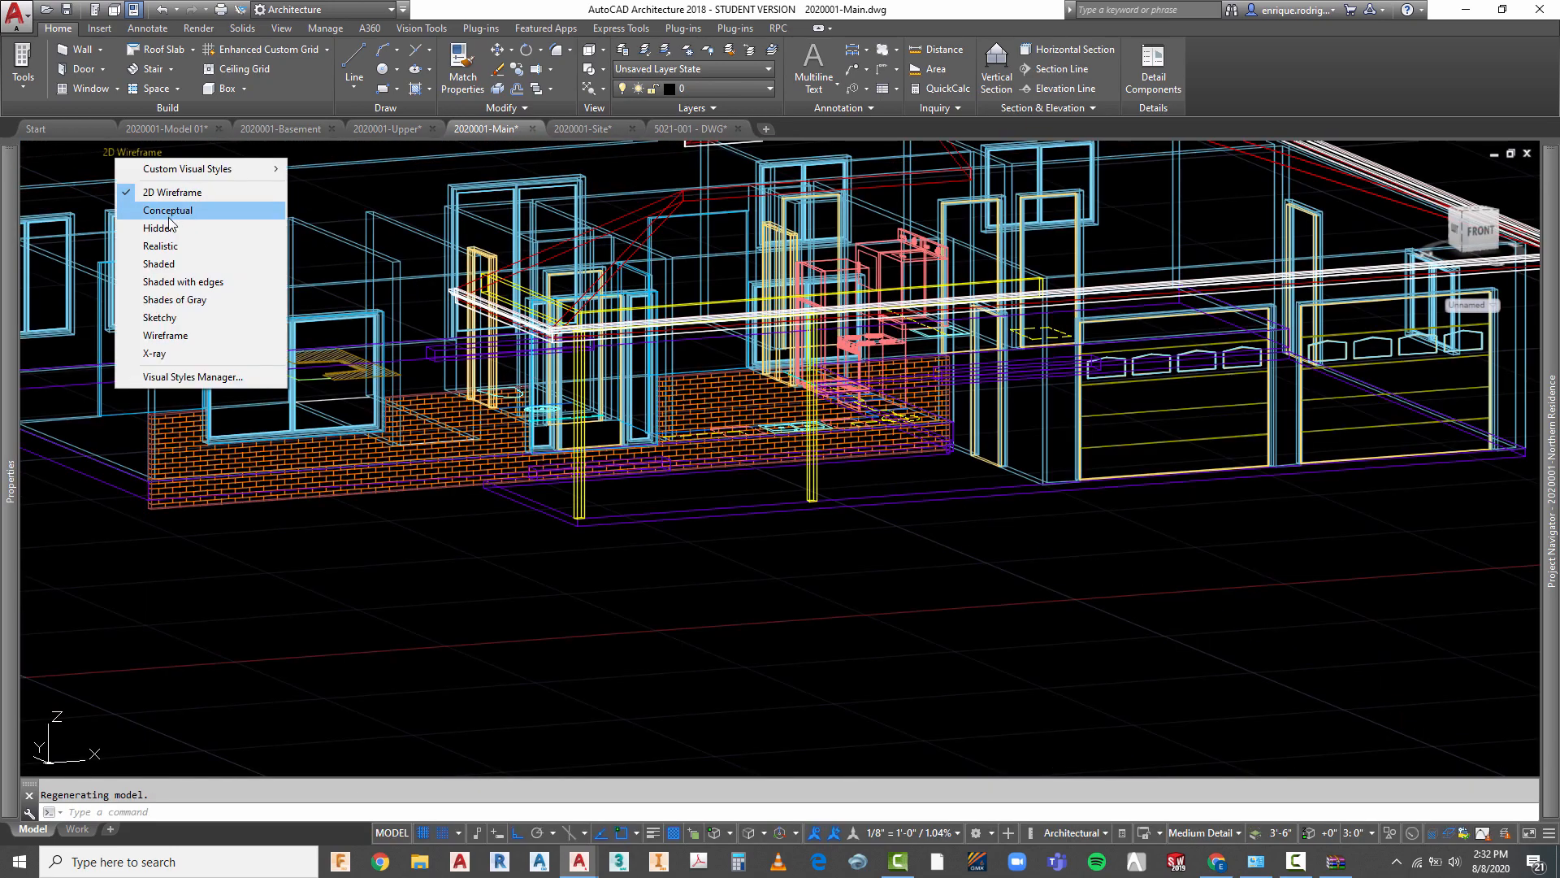
pyautogui.click(167, 210)
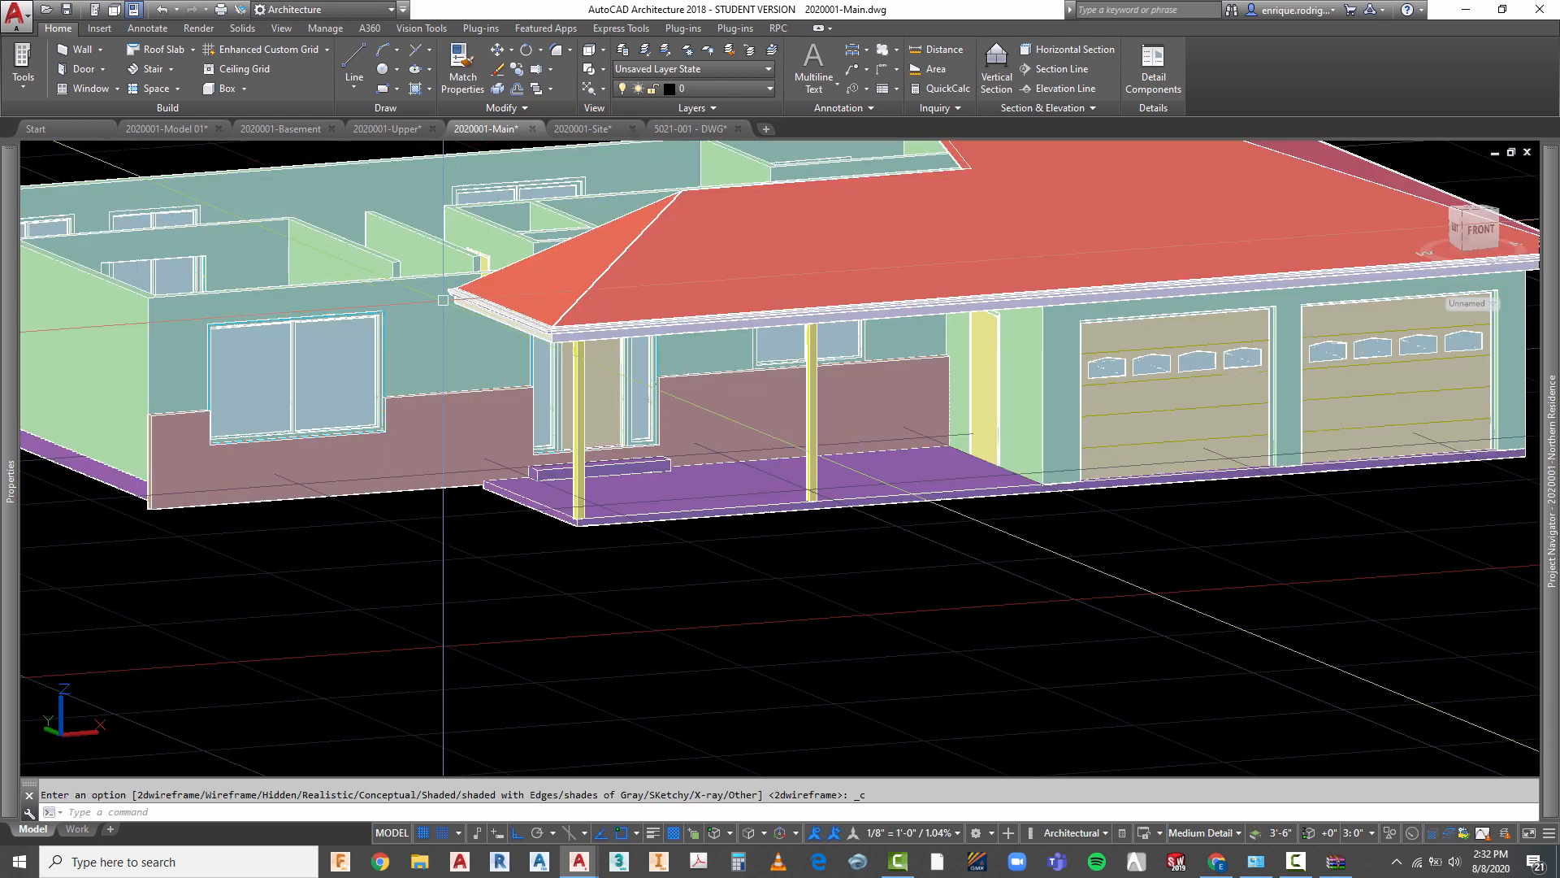
pyautogui.scroll(5, 510, 328)
pyautogui.scroll(5, 743, 402)
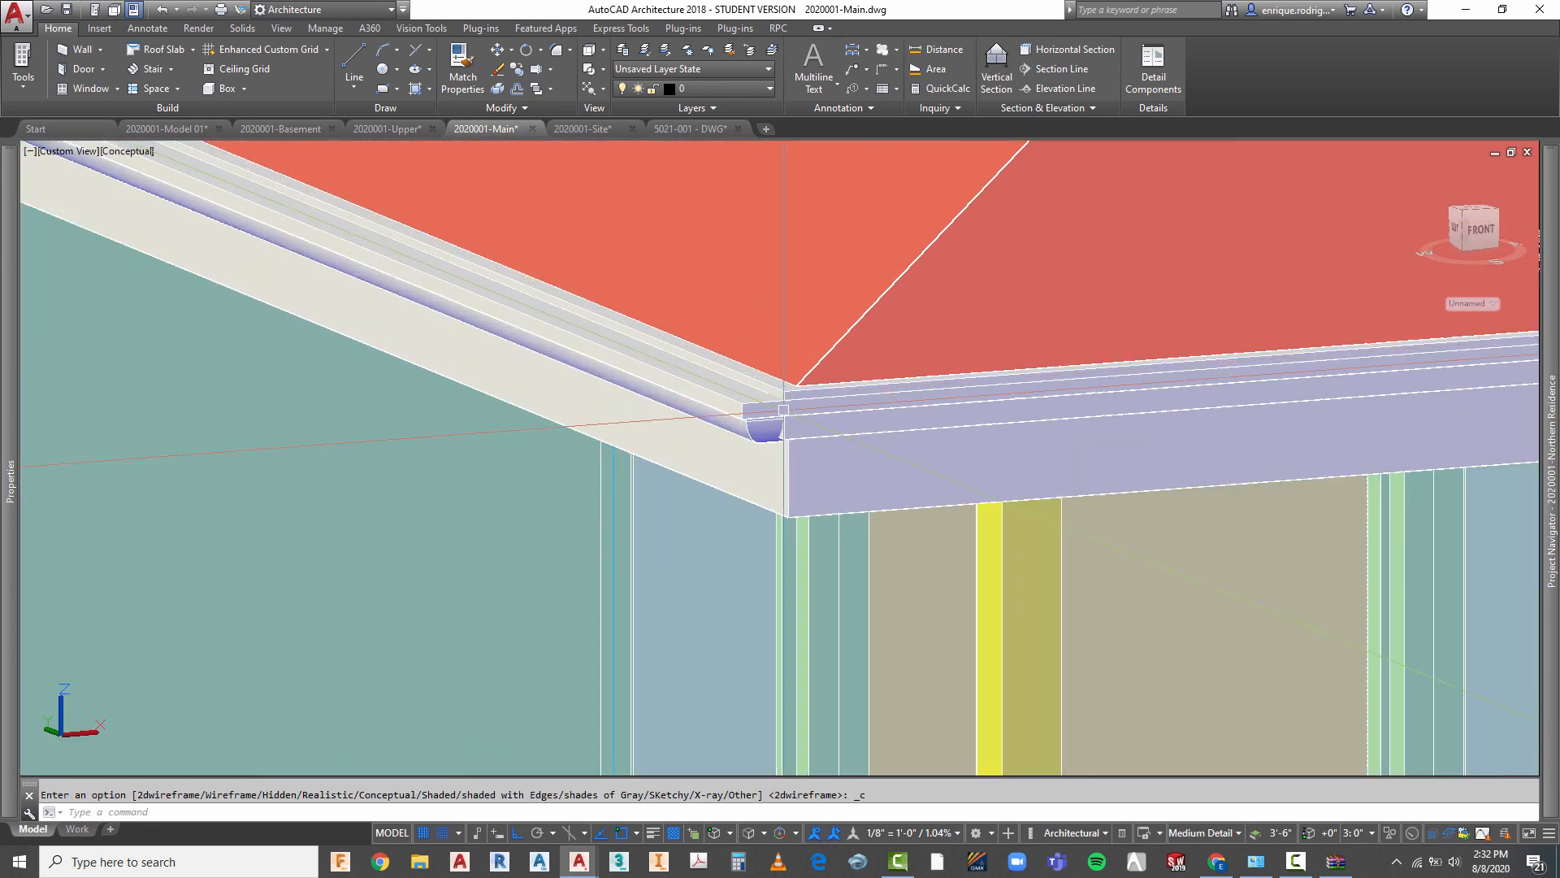
pyautogui.scroll(-5, 658, 415)
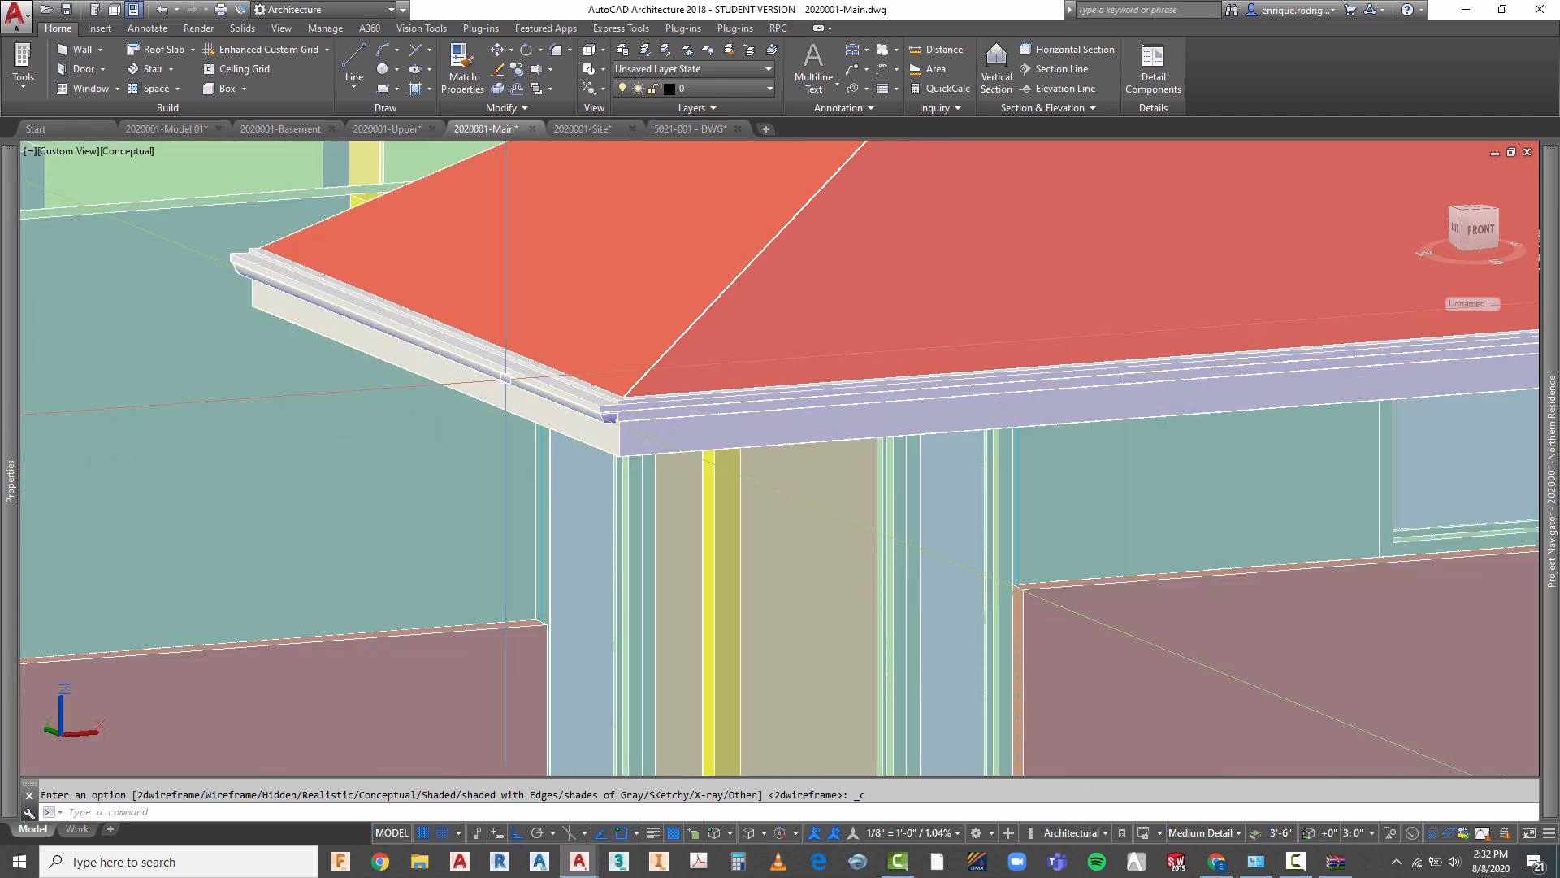
pyautogui.scroll(2, 505, 378)
pyautogui.scroll(-5, 506, 382)
pyautogui.scroll(4, 678, 478)
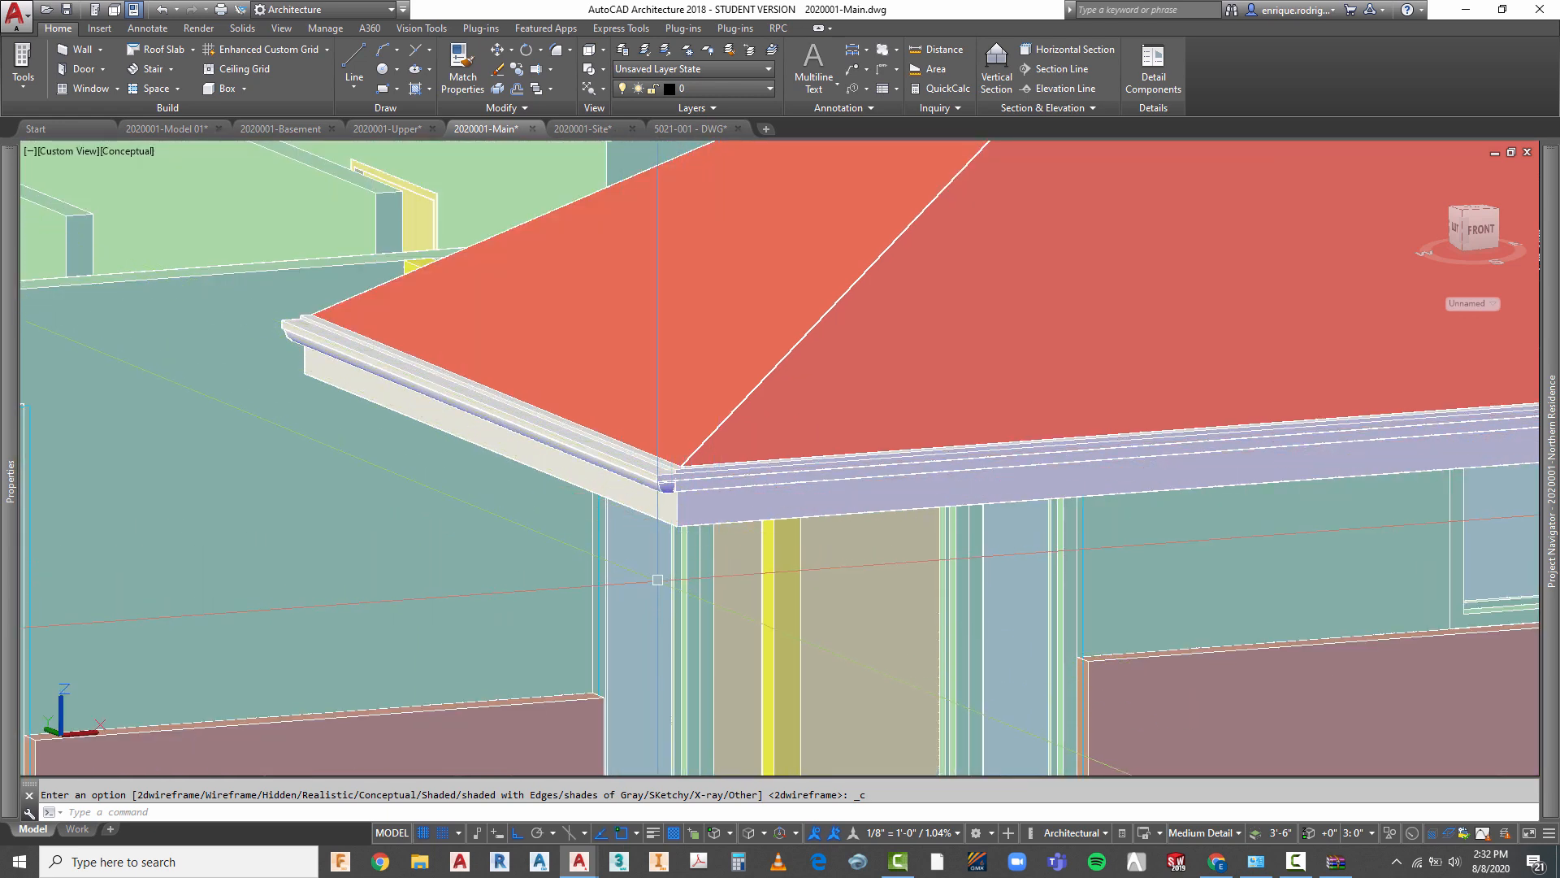
pyautogui.scroll(3, 682, 481)
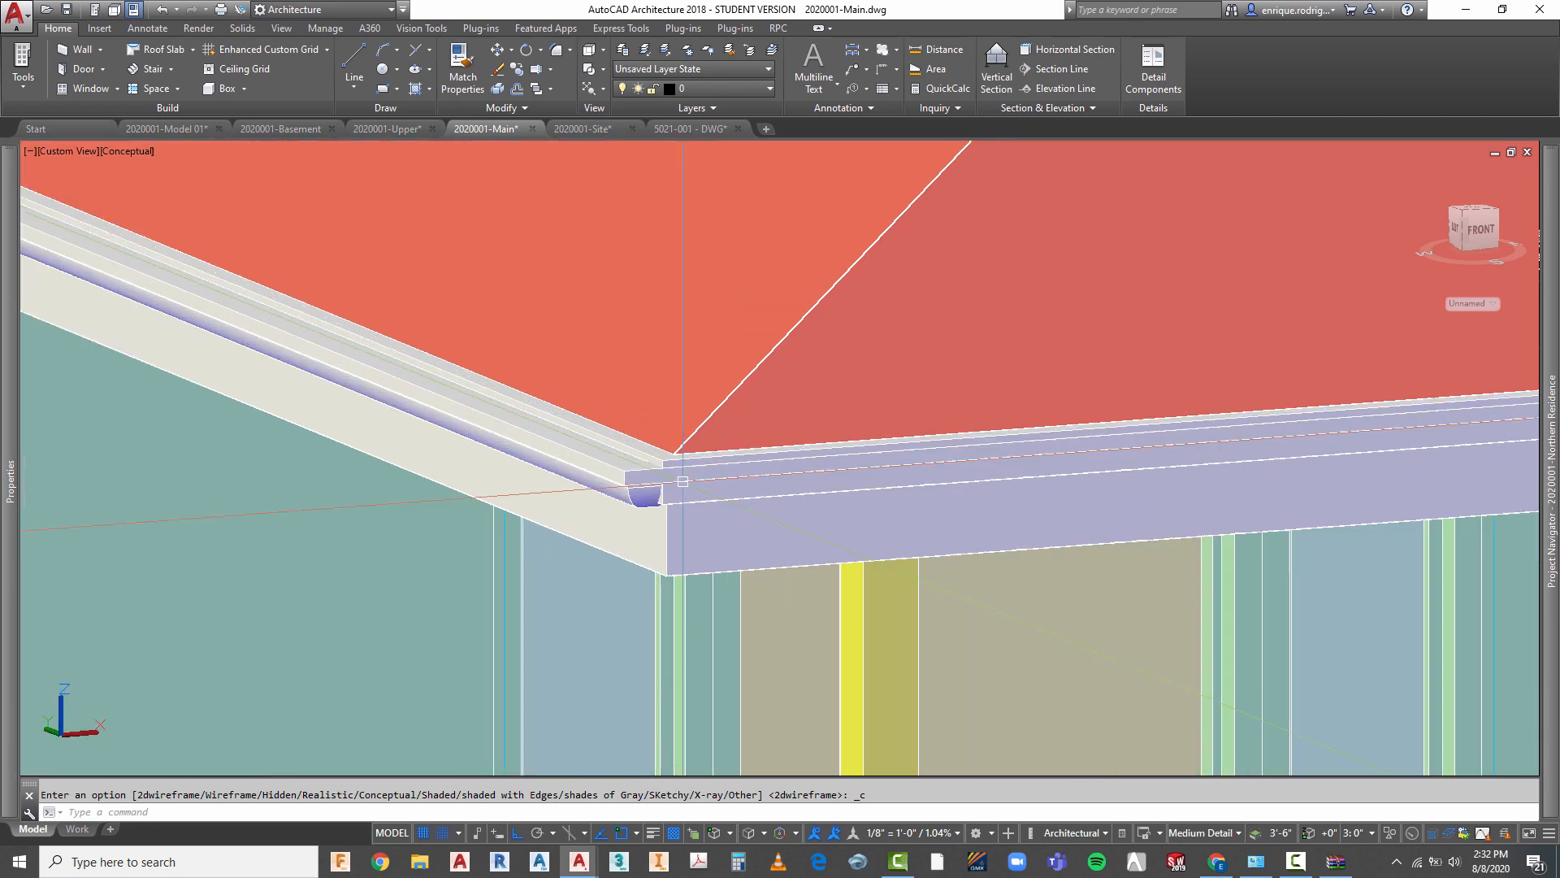
pyautogui.scroll(-4, 668, 503)
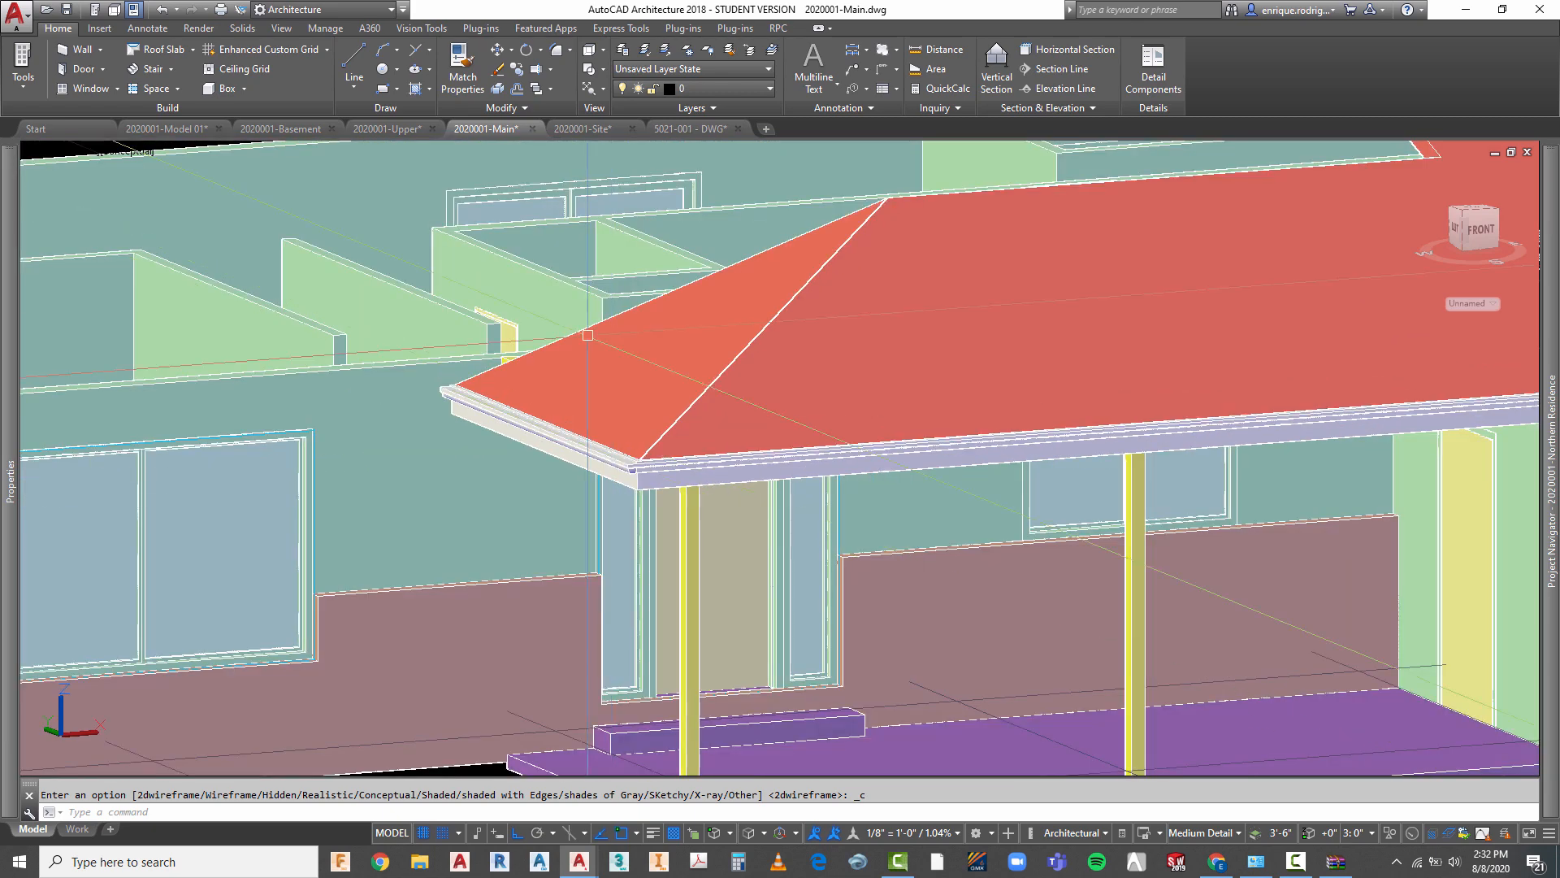
# - Return the main floor drawing to the top plan view
pyautogui.press('Escape')
pyautogui.click(590, 52)
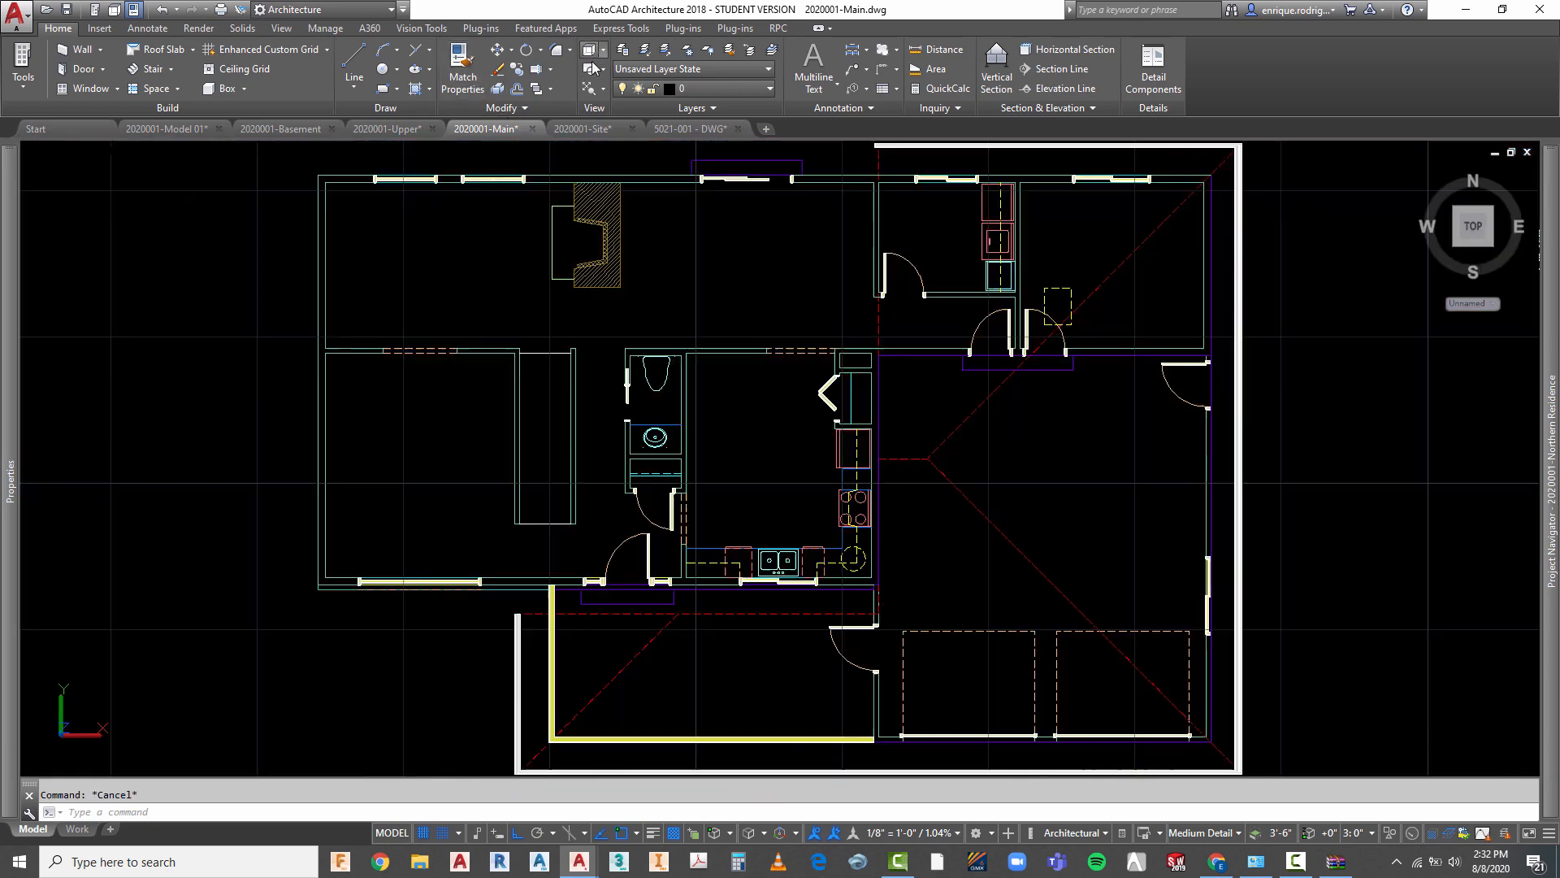
pyautogui.scroll(-4, 662, 417)
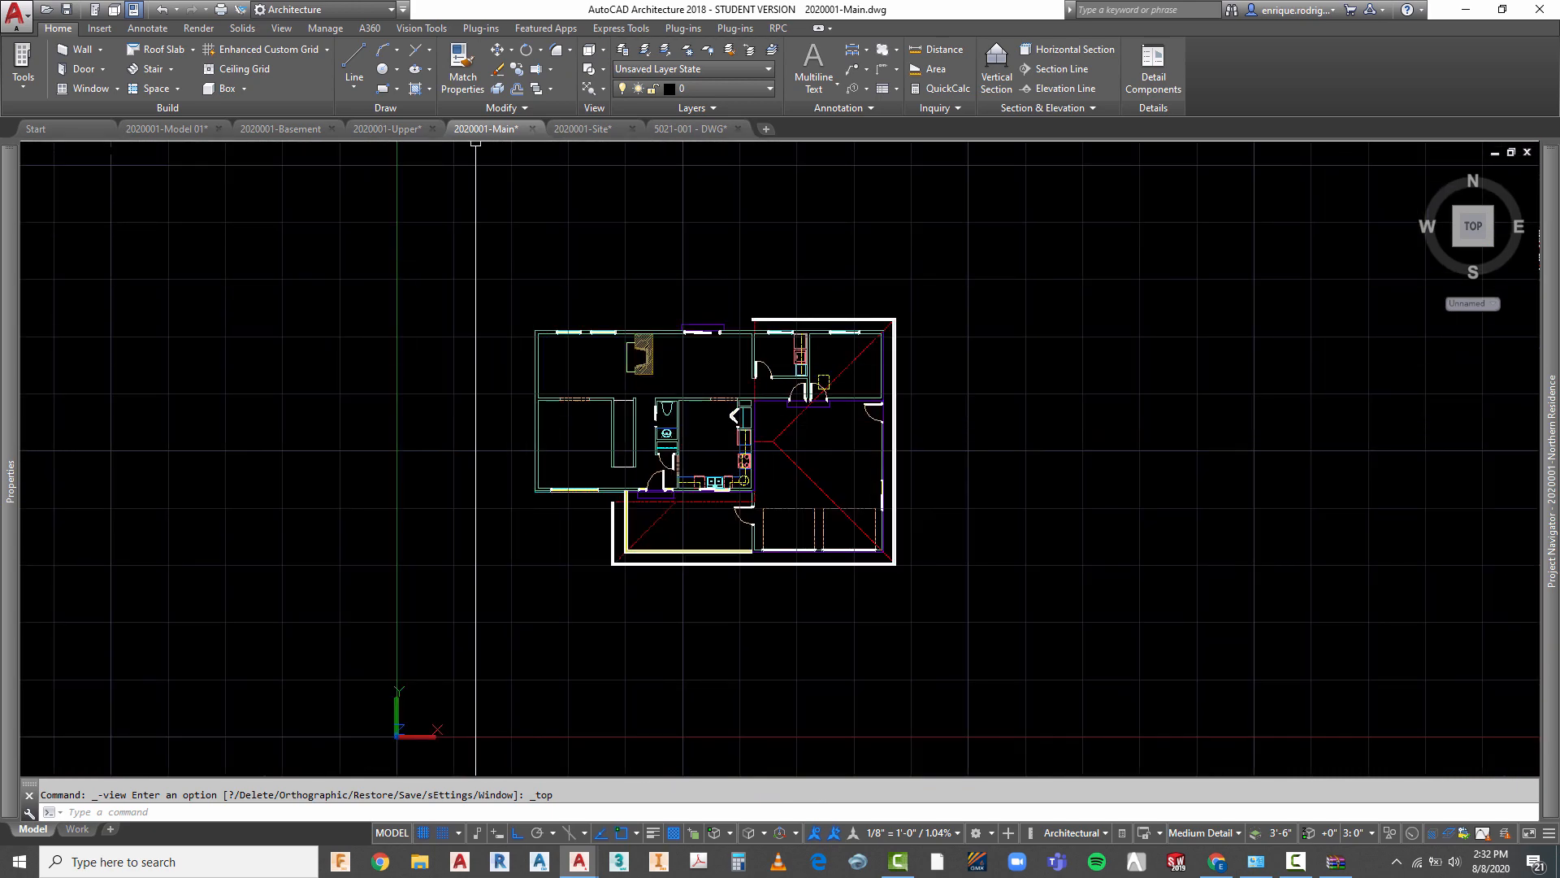
# - Switch to the 2020001-Upper drawing and show the gutter profile at the rear roof edge in top view
pyautogui.click(402, 129)
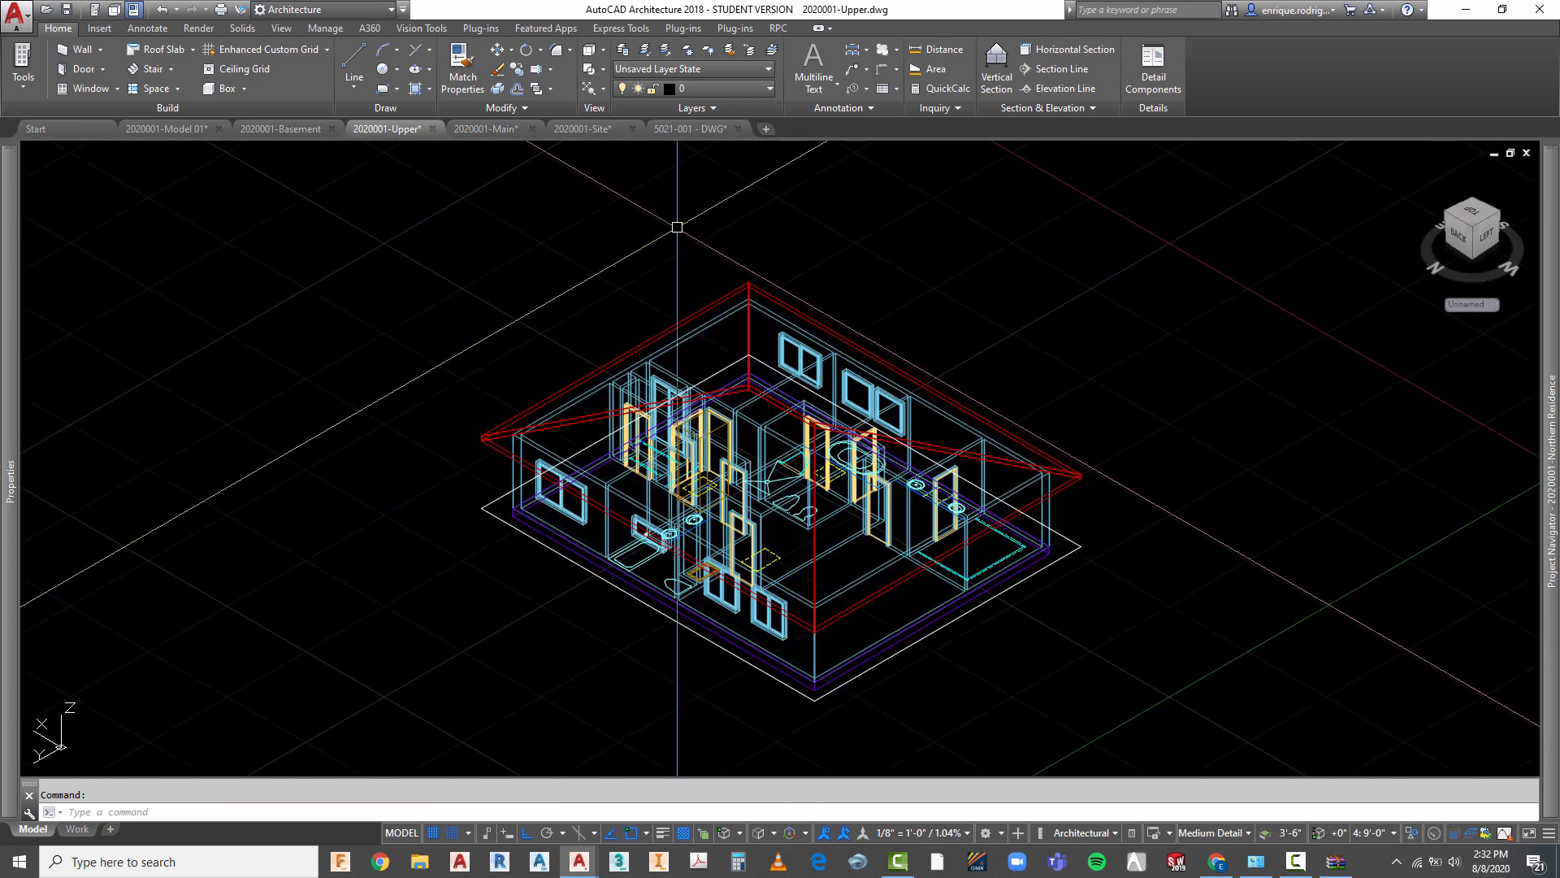
pyautogui.click(591, 51)
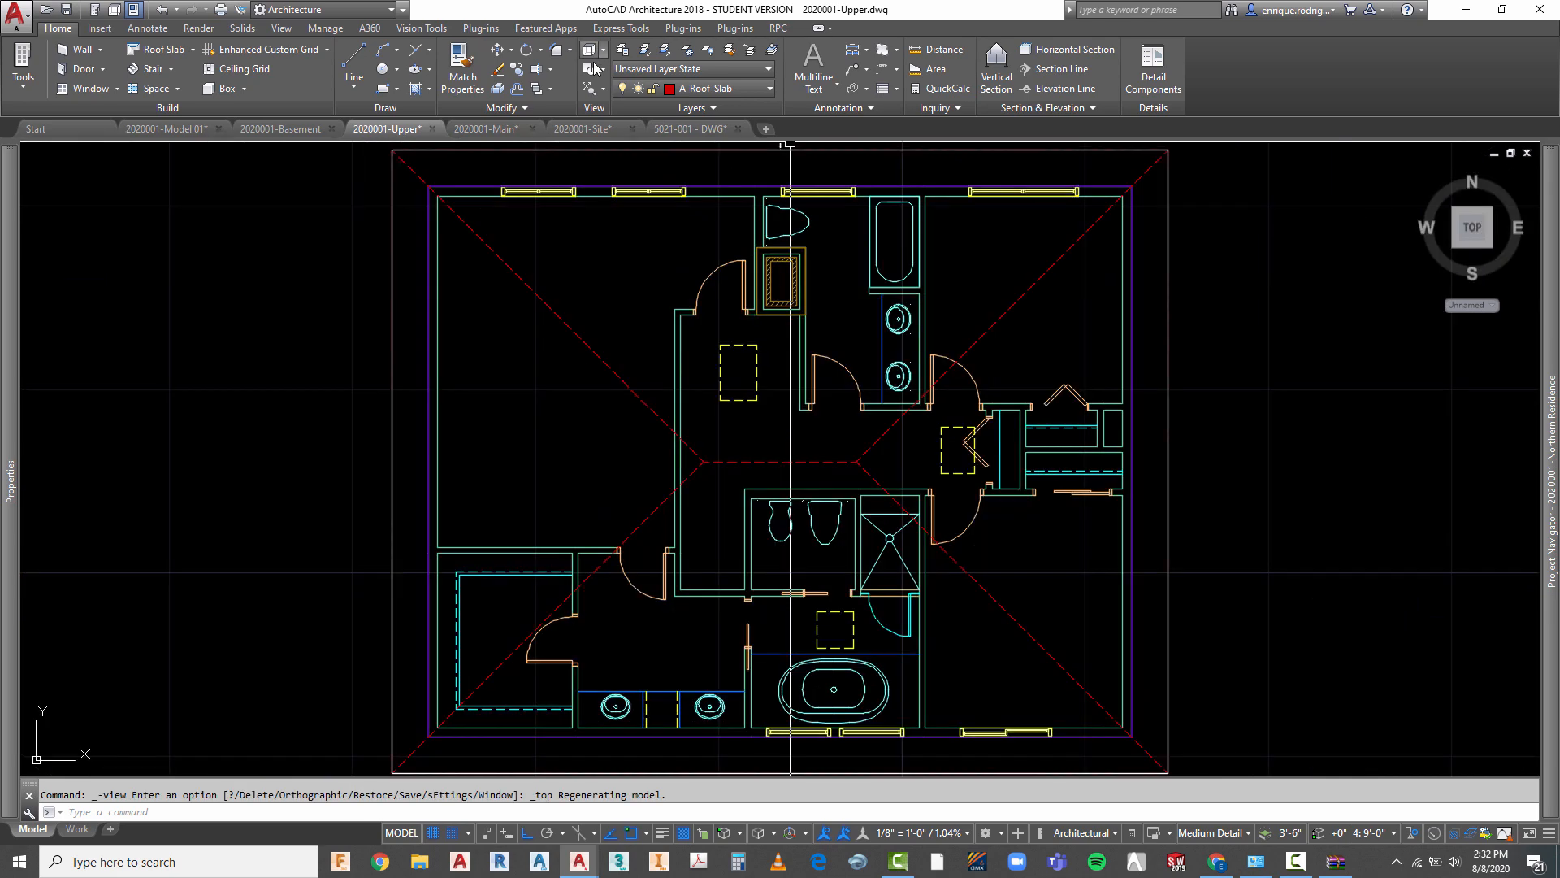
pyautogui.scroll(-2, 674, 333)
pyautogui.scroll(6, 751, 213)
pyautogui.scroll(2, 751, 219)
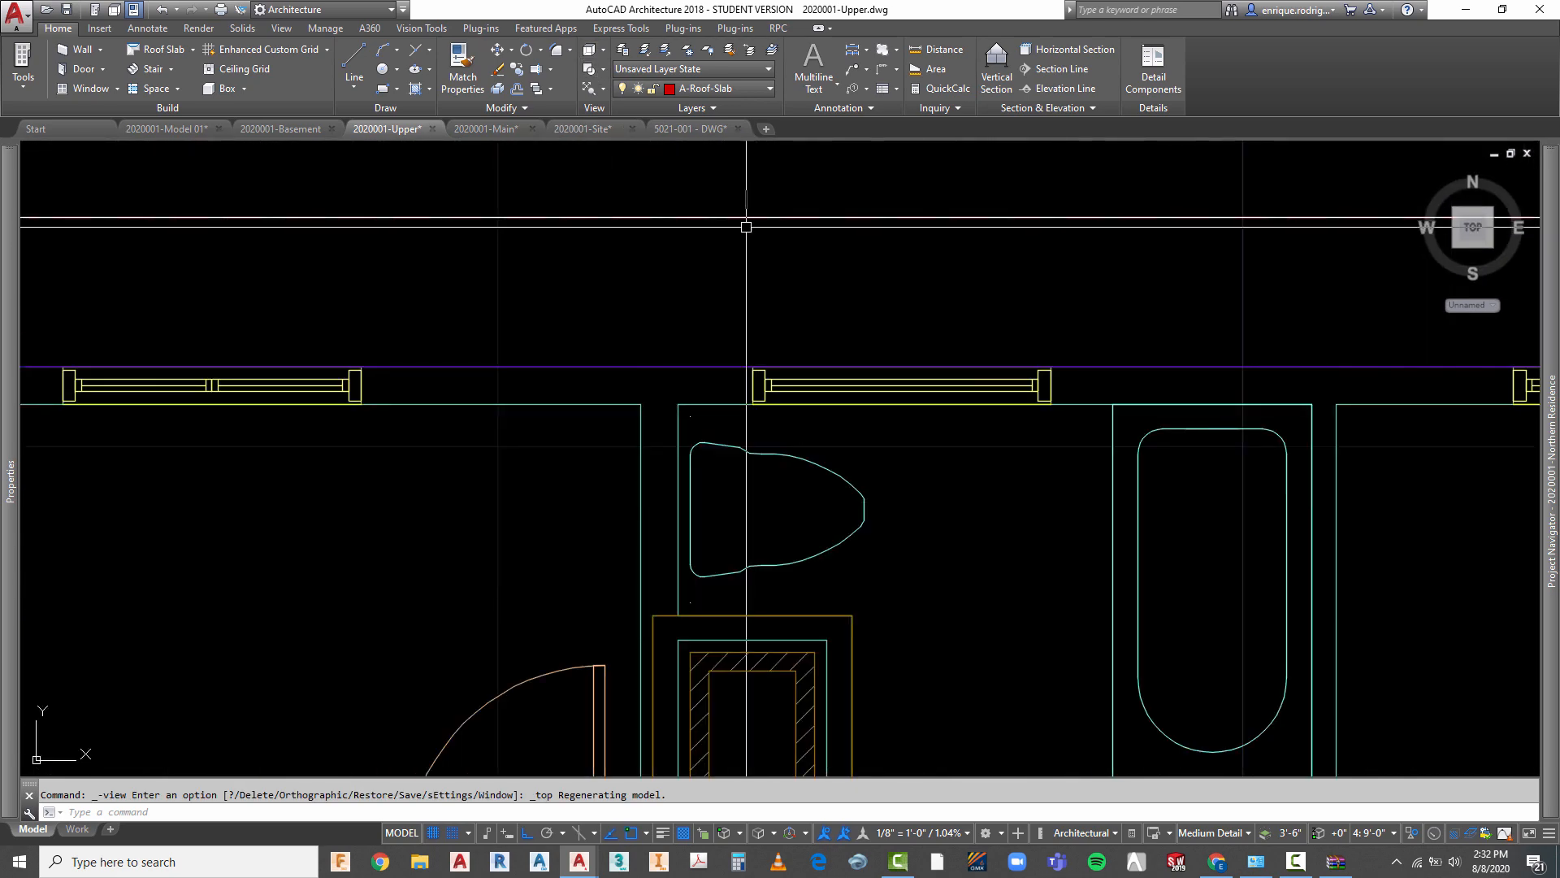
pyautogui.scroll(3, 746, 216)
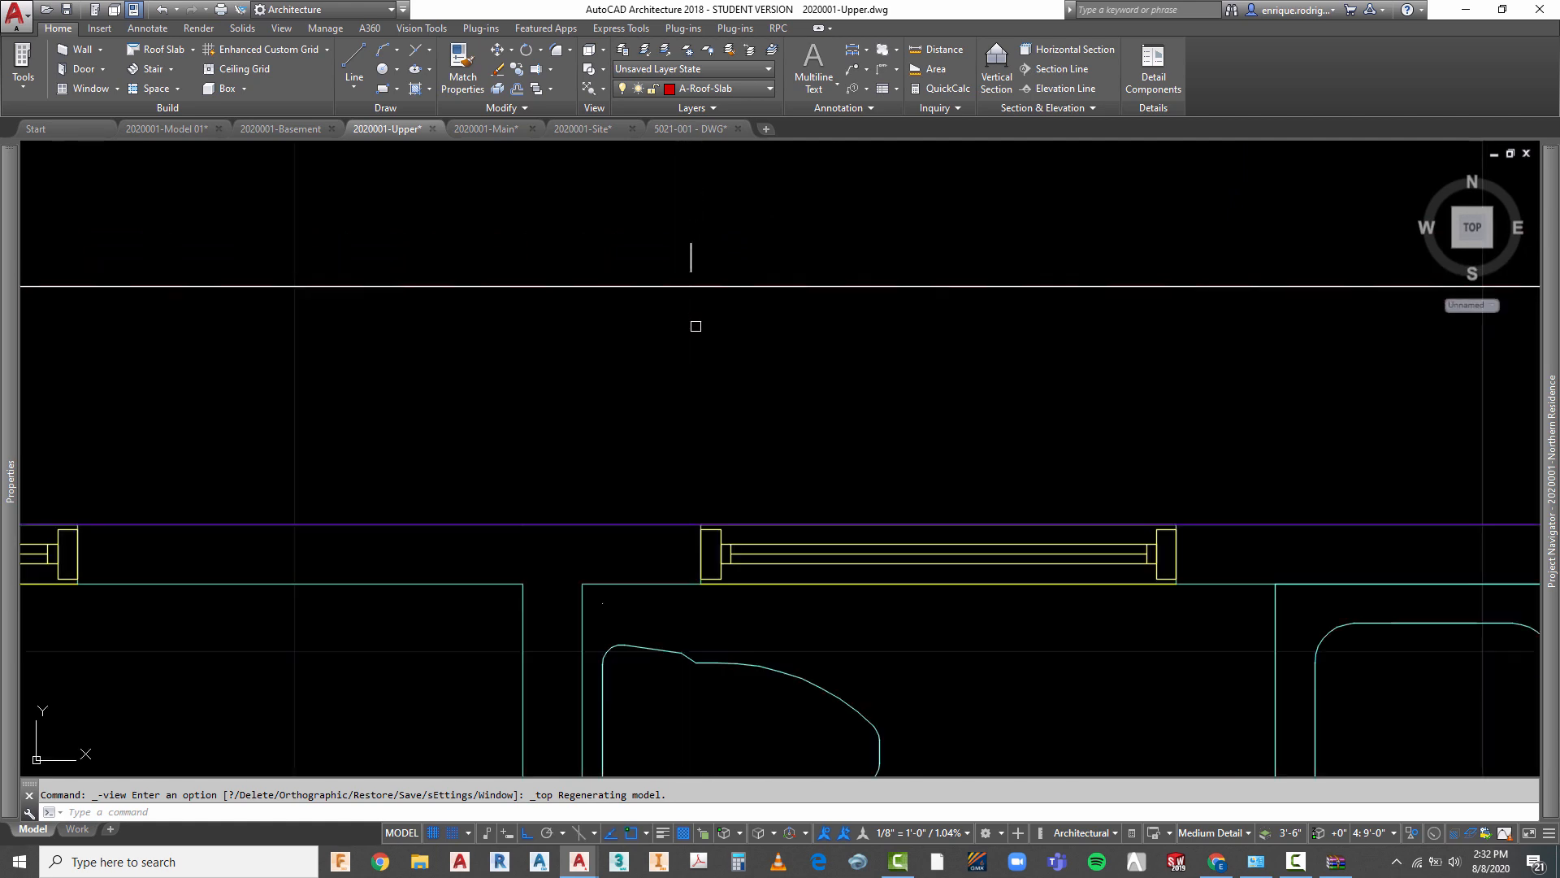
# - Orbit around the gutter profile to examine its position against the upper roof edge and the path line
pyautogui.press('Escape')
pyautogui.rightClick(756, 266)
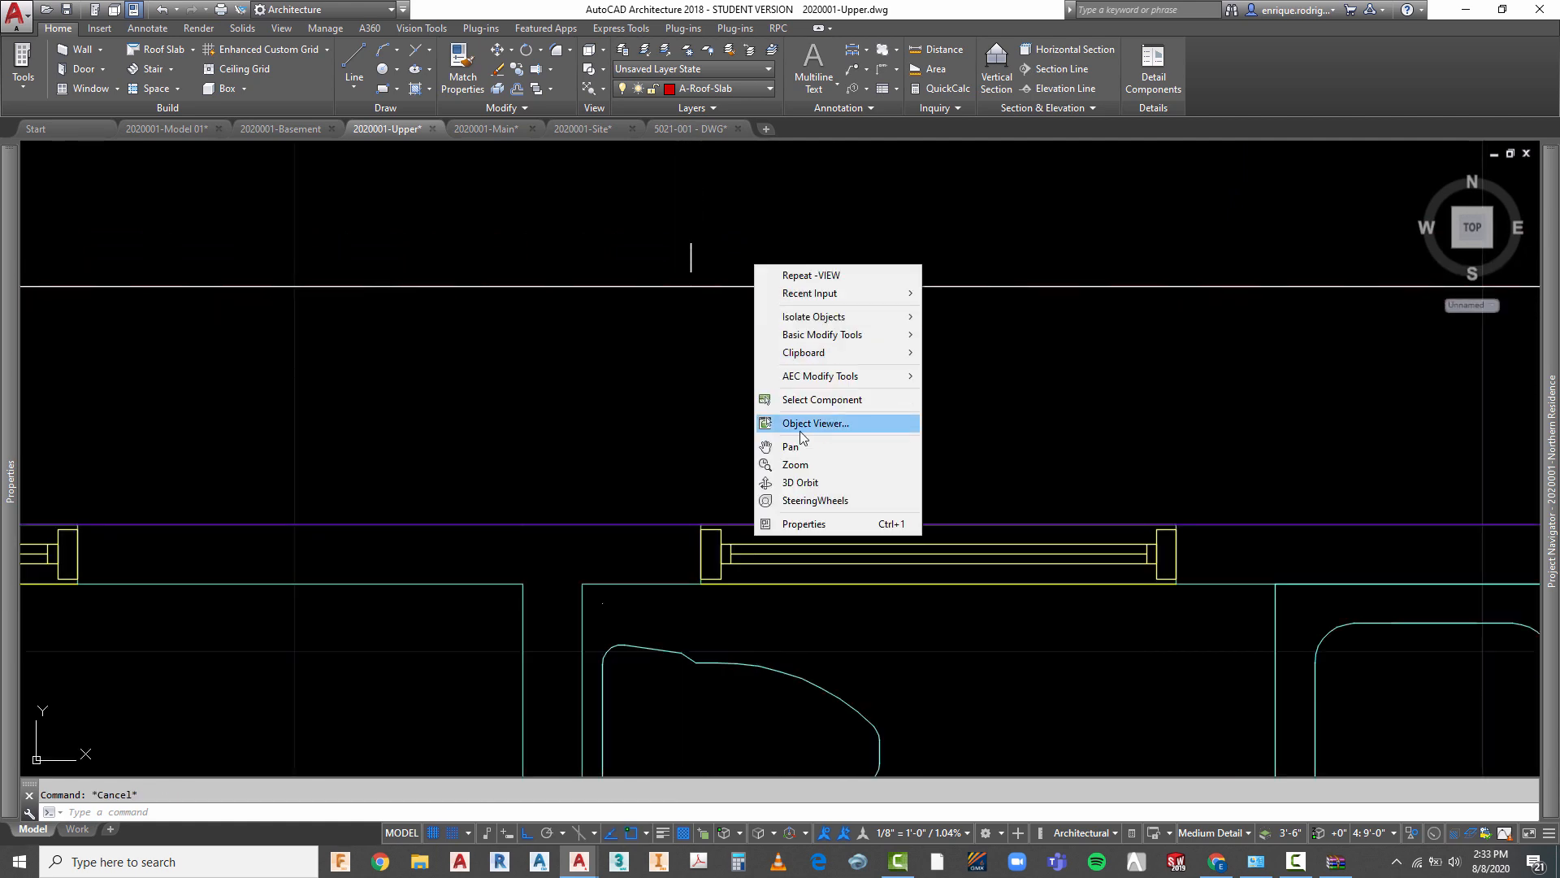
pyautogui.click(800, 482)
pyautogui.moveTo(800, 482); pyautogui.dragTo(898, 324)
pyautogui.press('Escape')
pyautogui.moveTo(972, 452); pyautogui.dragTo(648, 387, button='middle')
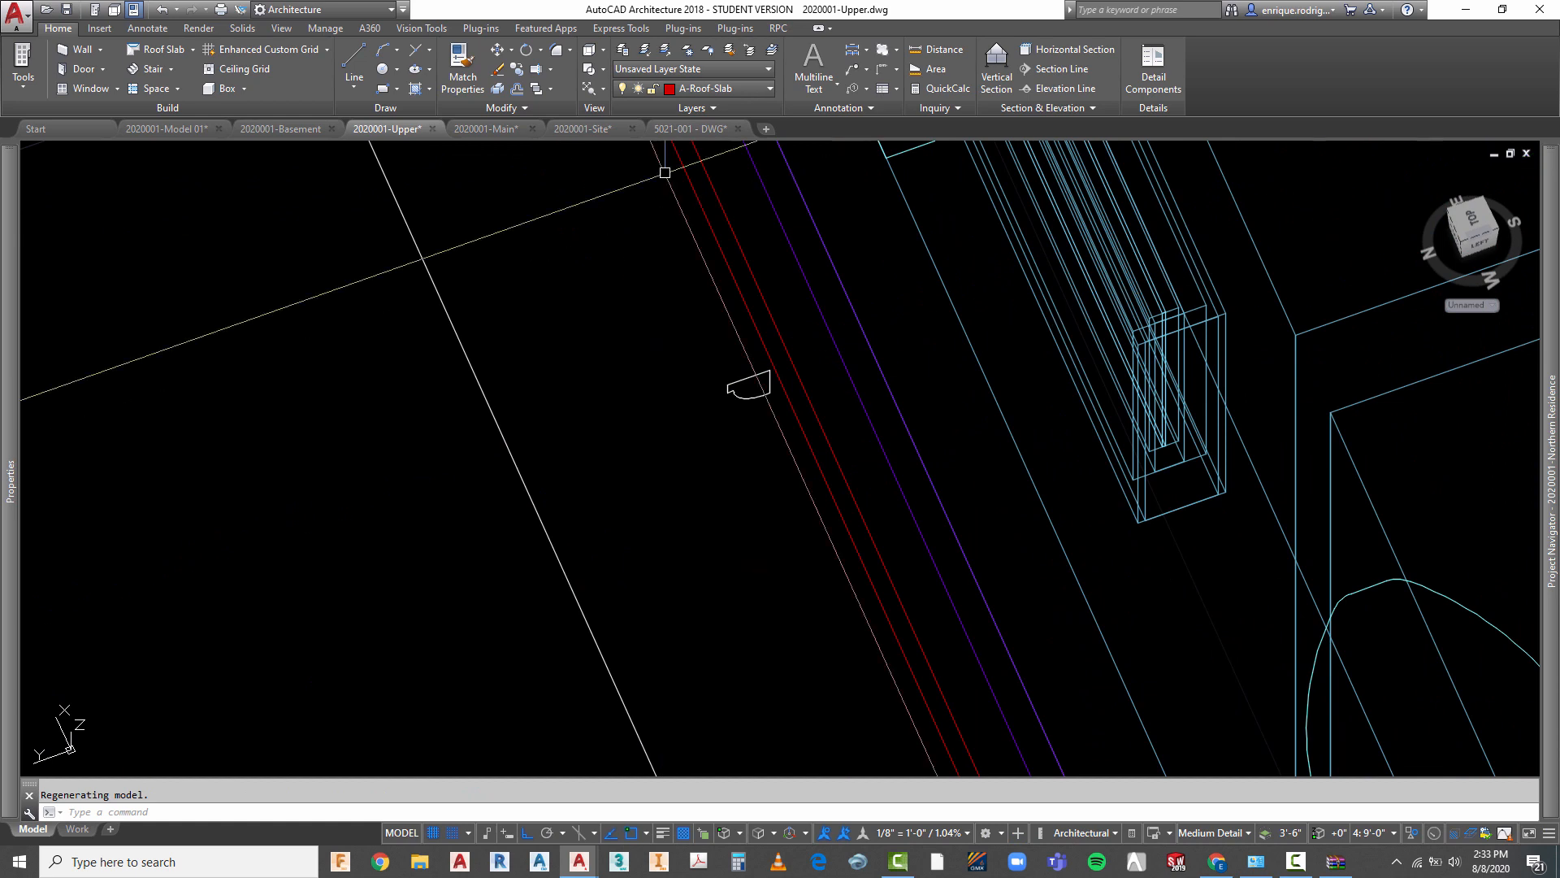
# - Show the upper floor model in the left view
pyautogui.press('Escape')
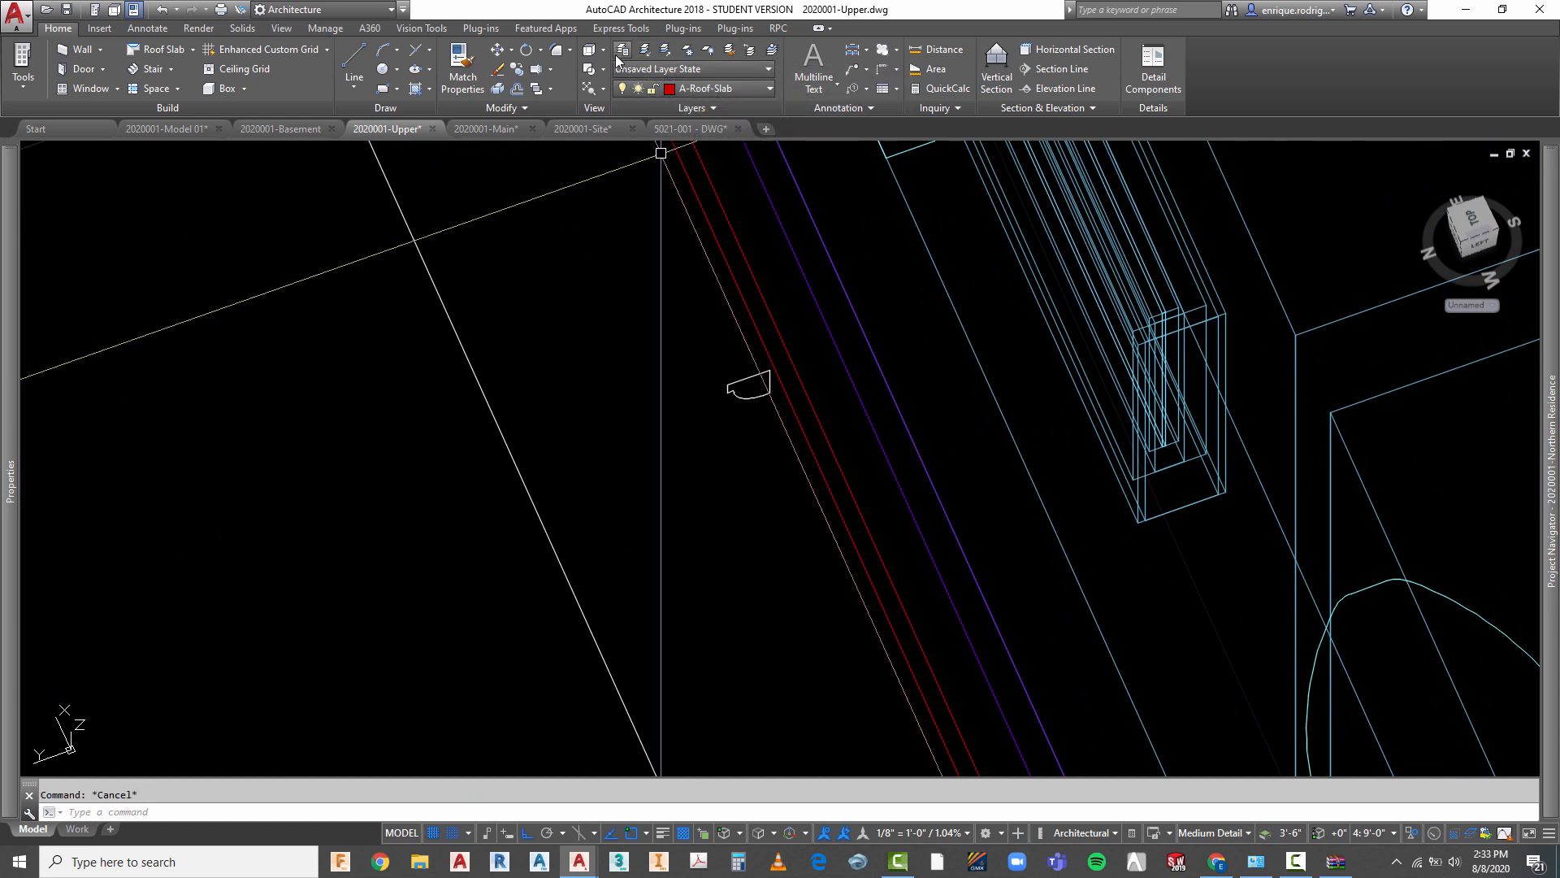
pyautogui.click(603, 50)
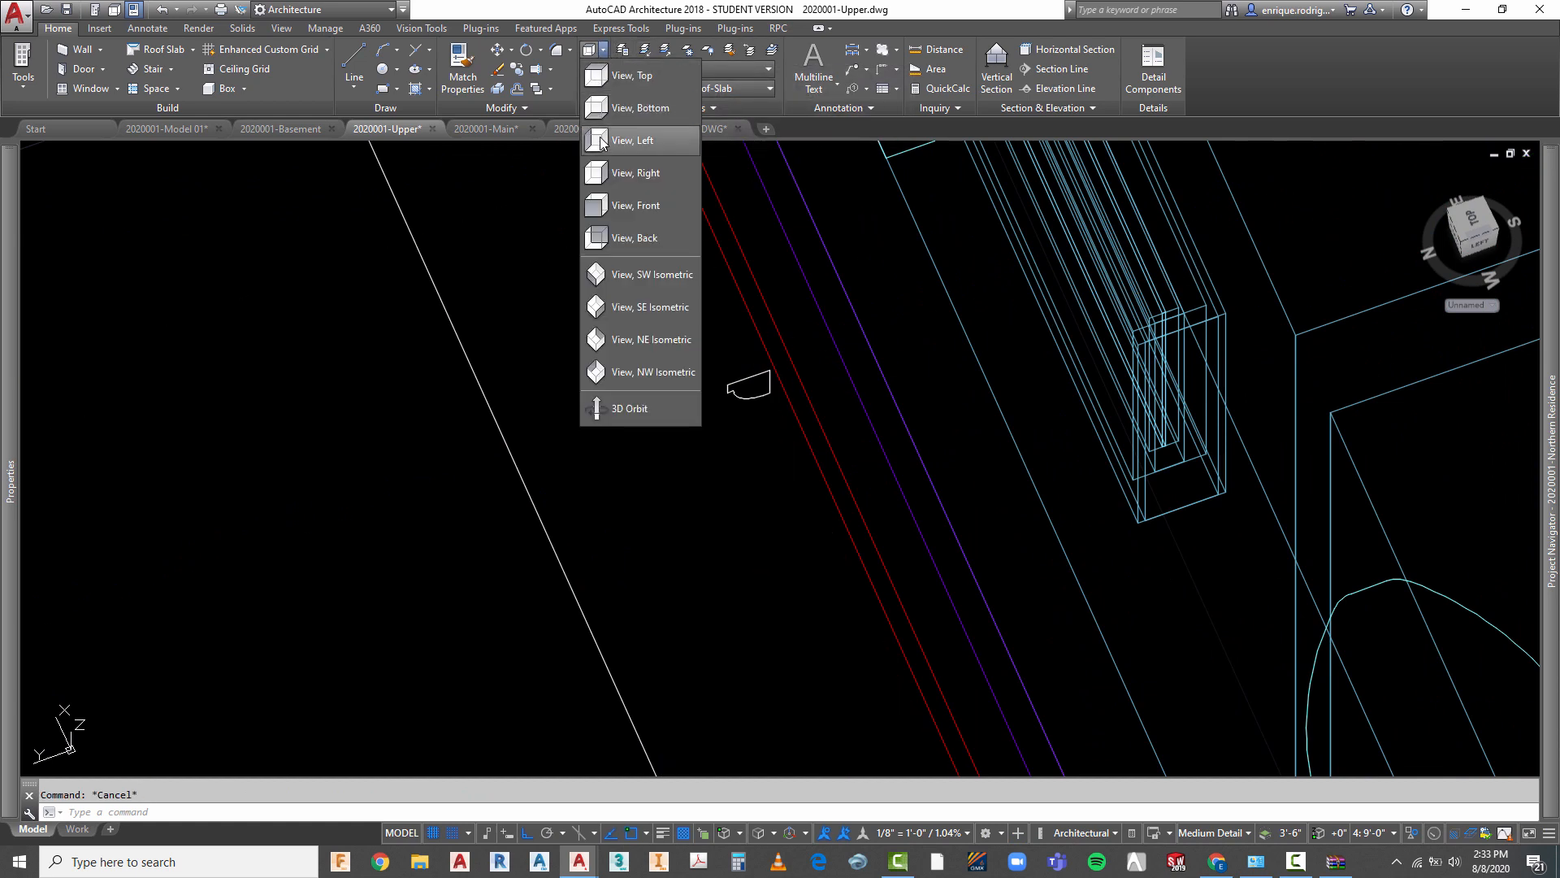
pyautogui.click(596, 142)
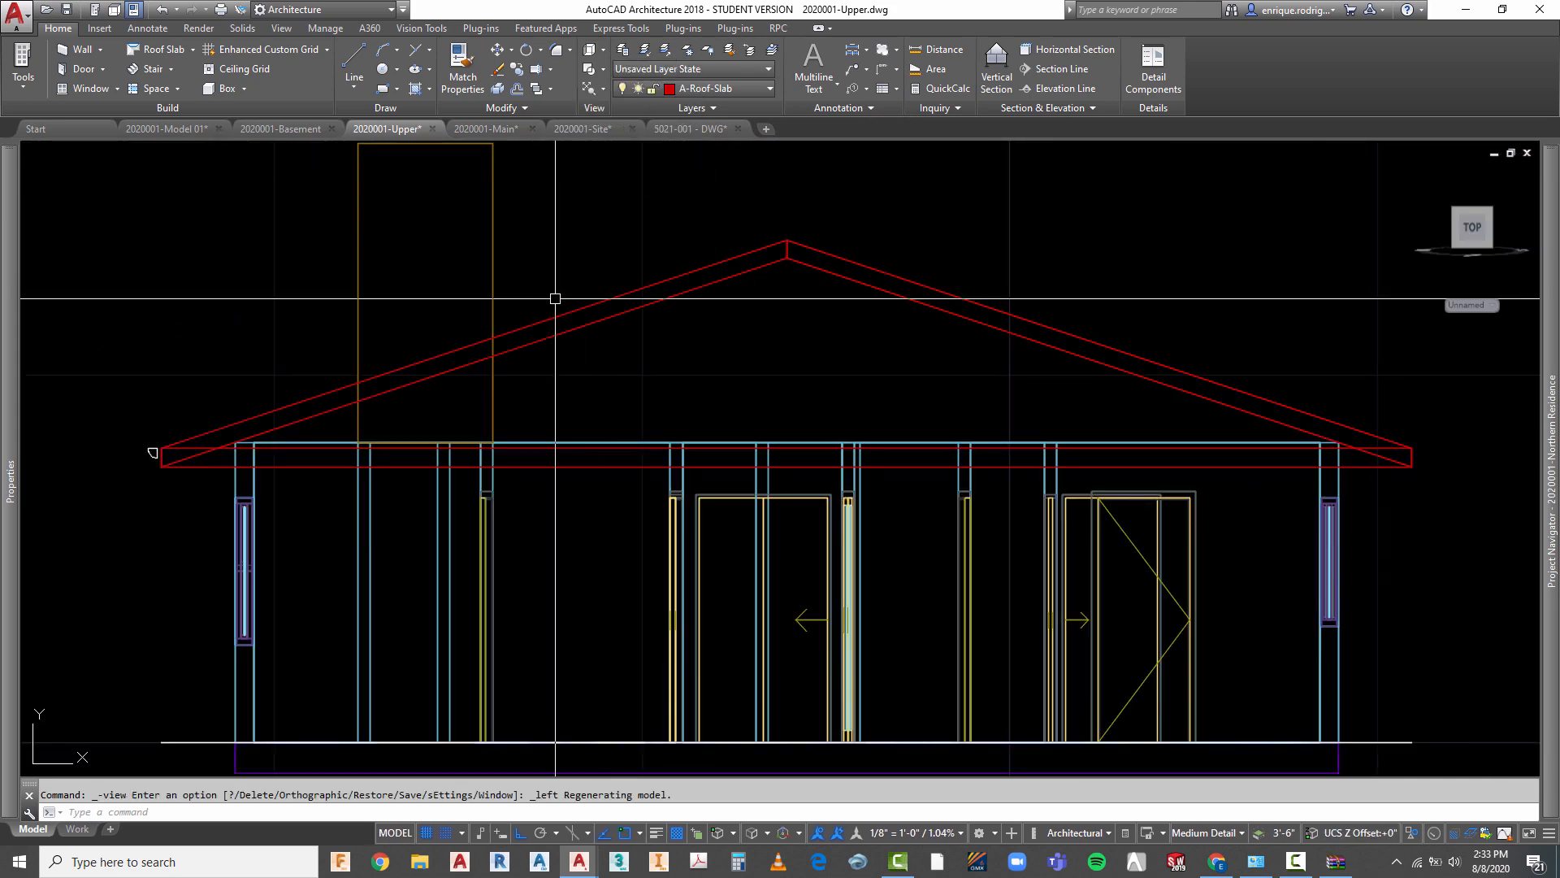
# - Examine the gutter profile beside the roof edge up close and return the upper floor drawing to the top view
pyautogui.scroll(10, 179, 476)
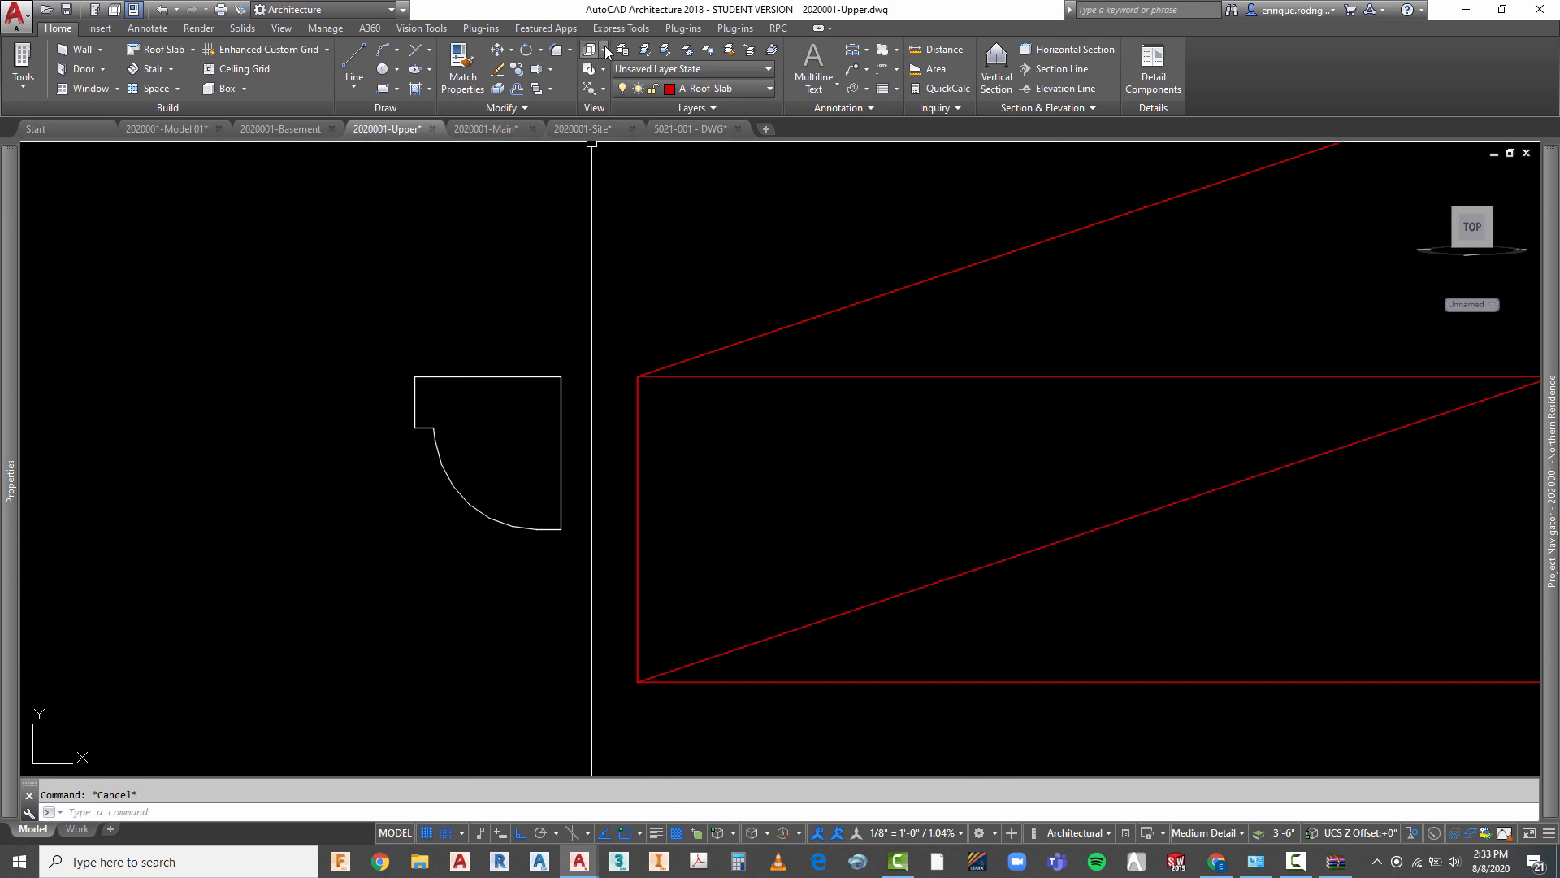
pyautogui.click(605, 50)
pyautogui.click(632, 134)
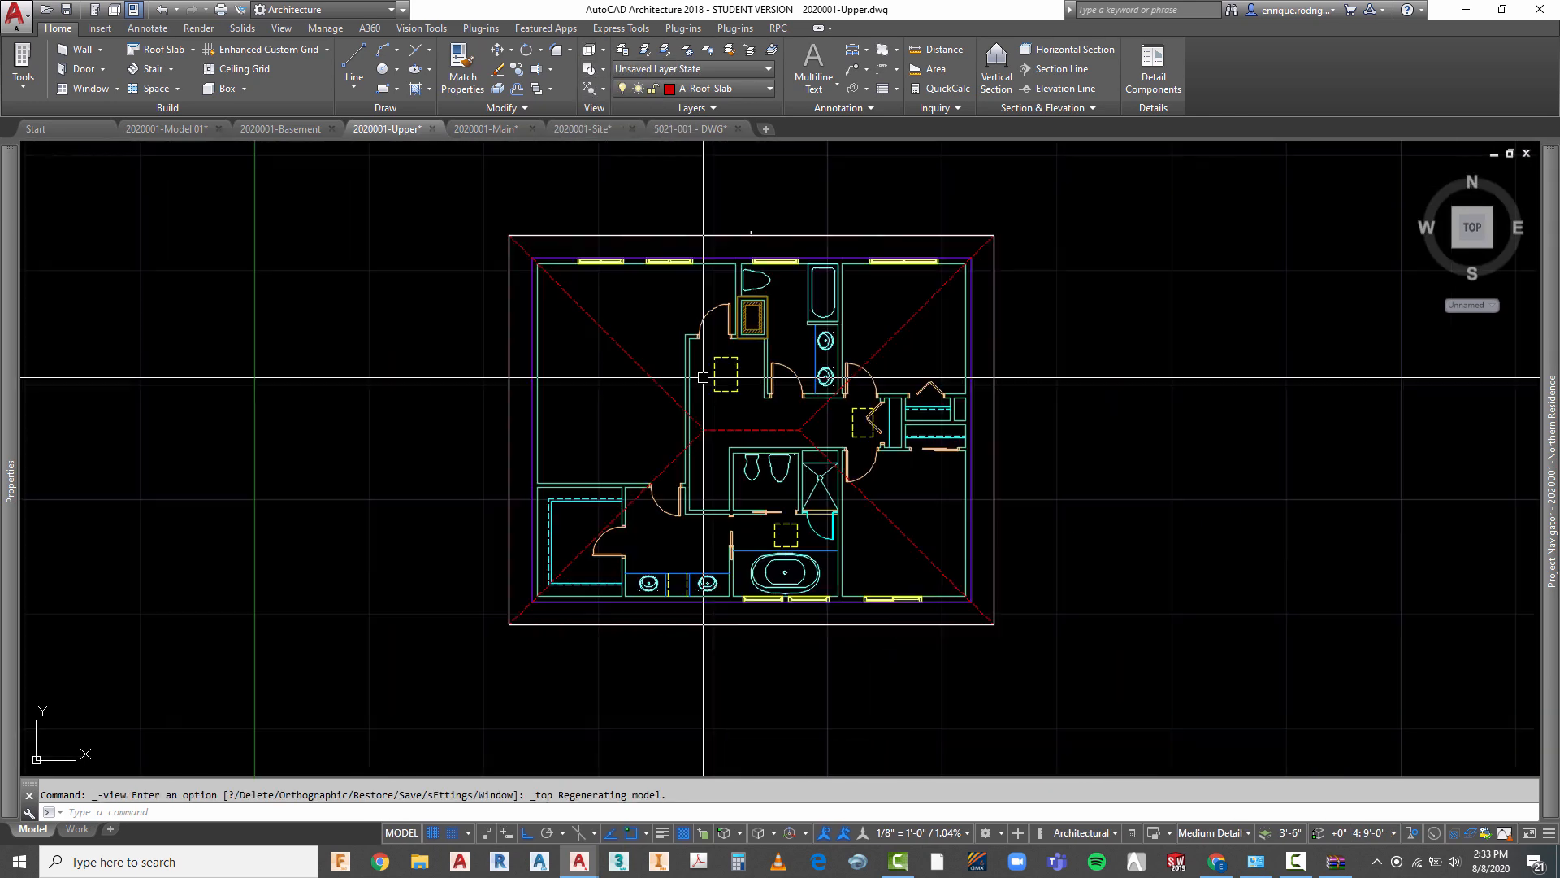
# - Orbit around the gutter profile from the top view and compare its position with the roof slab edge and the path outline
pyautogui.scroll(9, 751, 234)
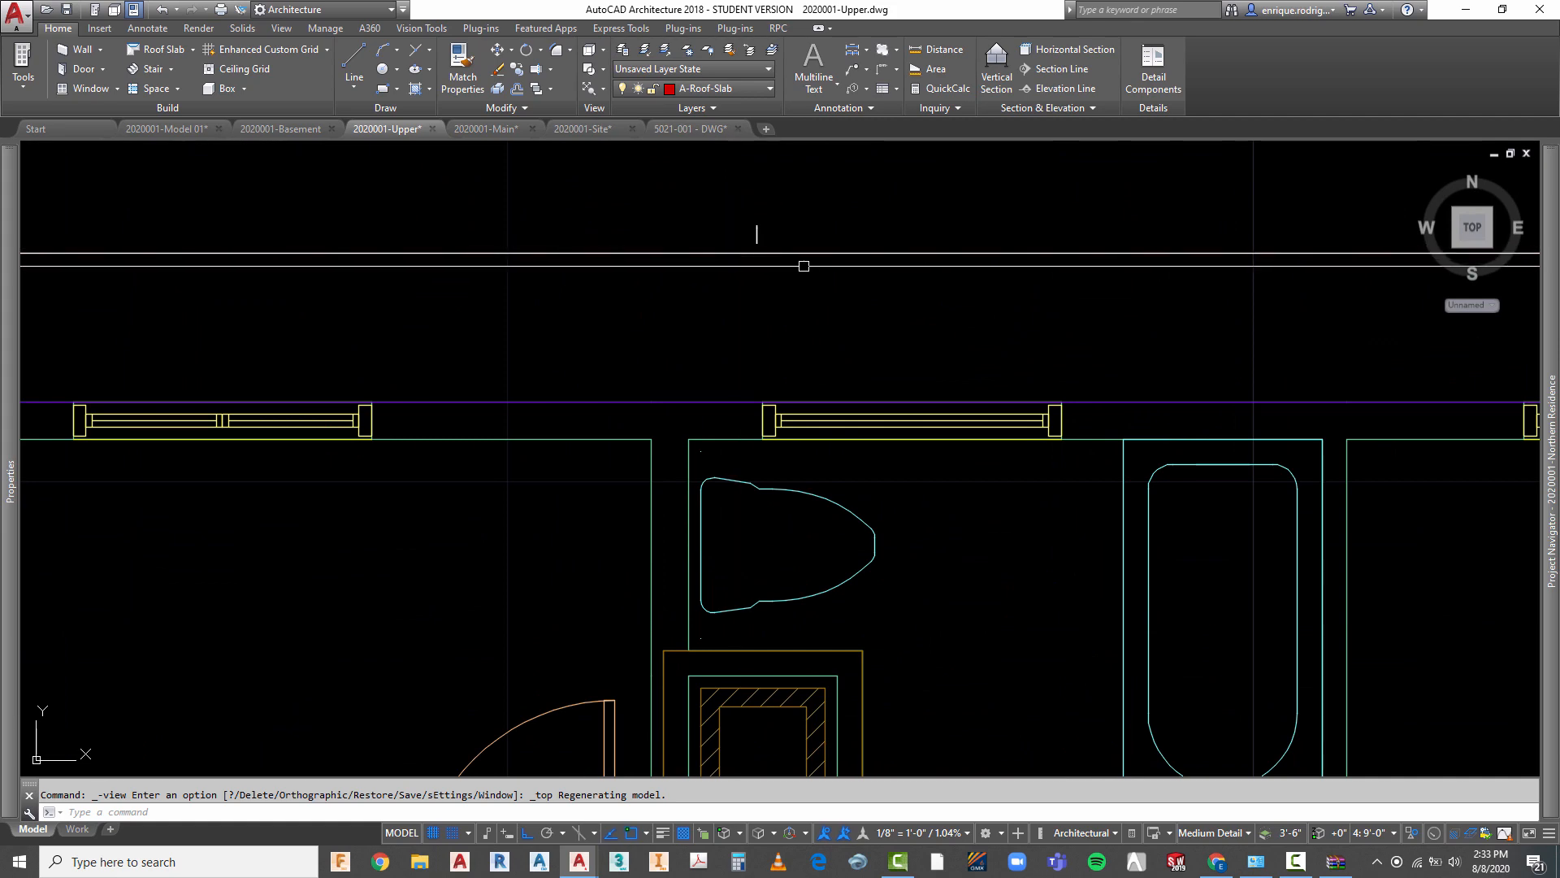
pyautogui.scroll(4, 765, 263)
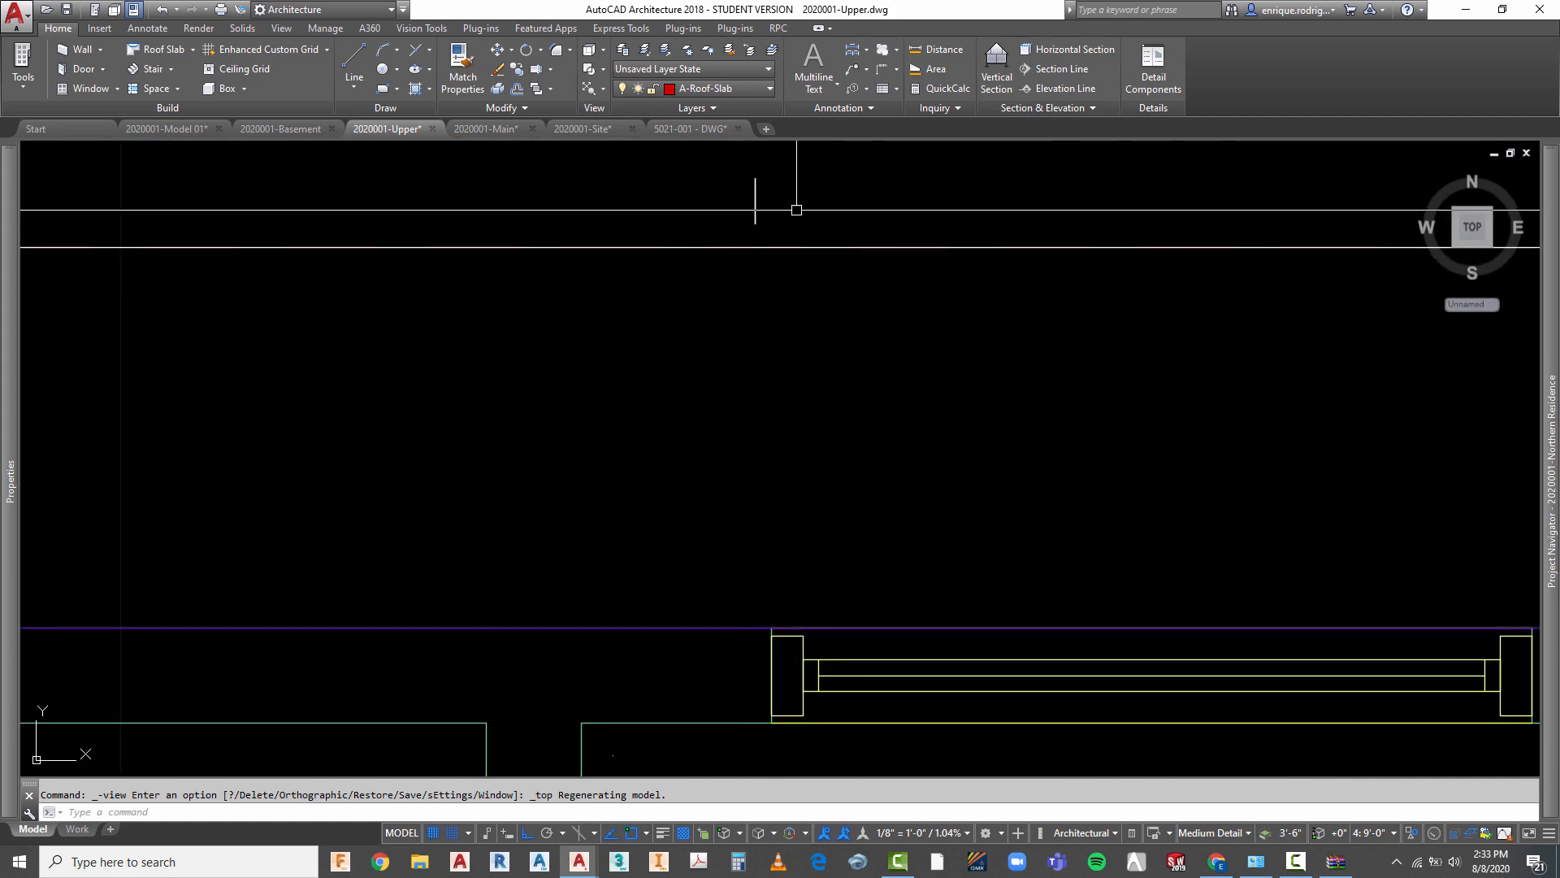
pyautogui.rightClick(823, 204)
pyautogui.click(869, 420)
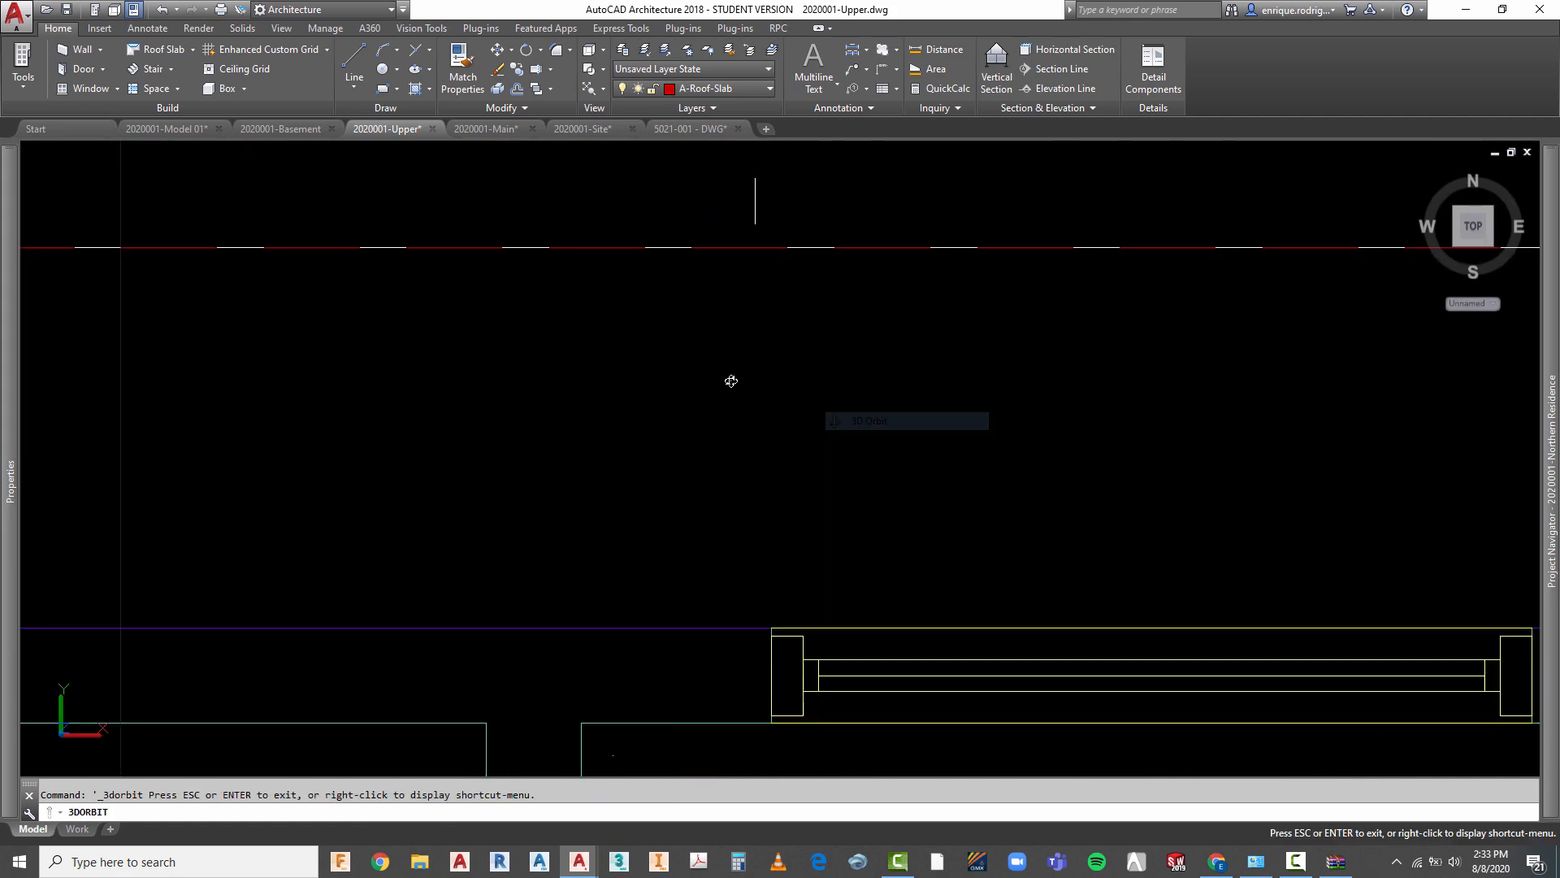
pyautogui.moveTo(731, 380); pyautogui.dragTo(1026, 363)
pyautogui.scroll(5, 496, 400)
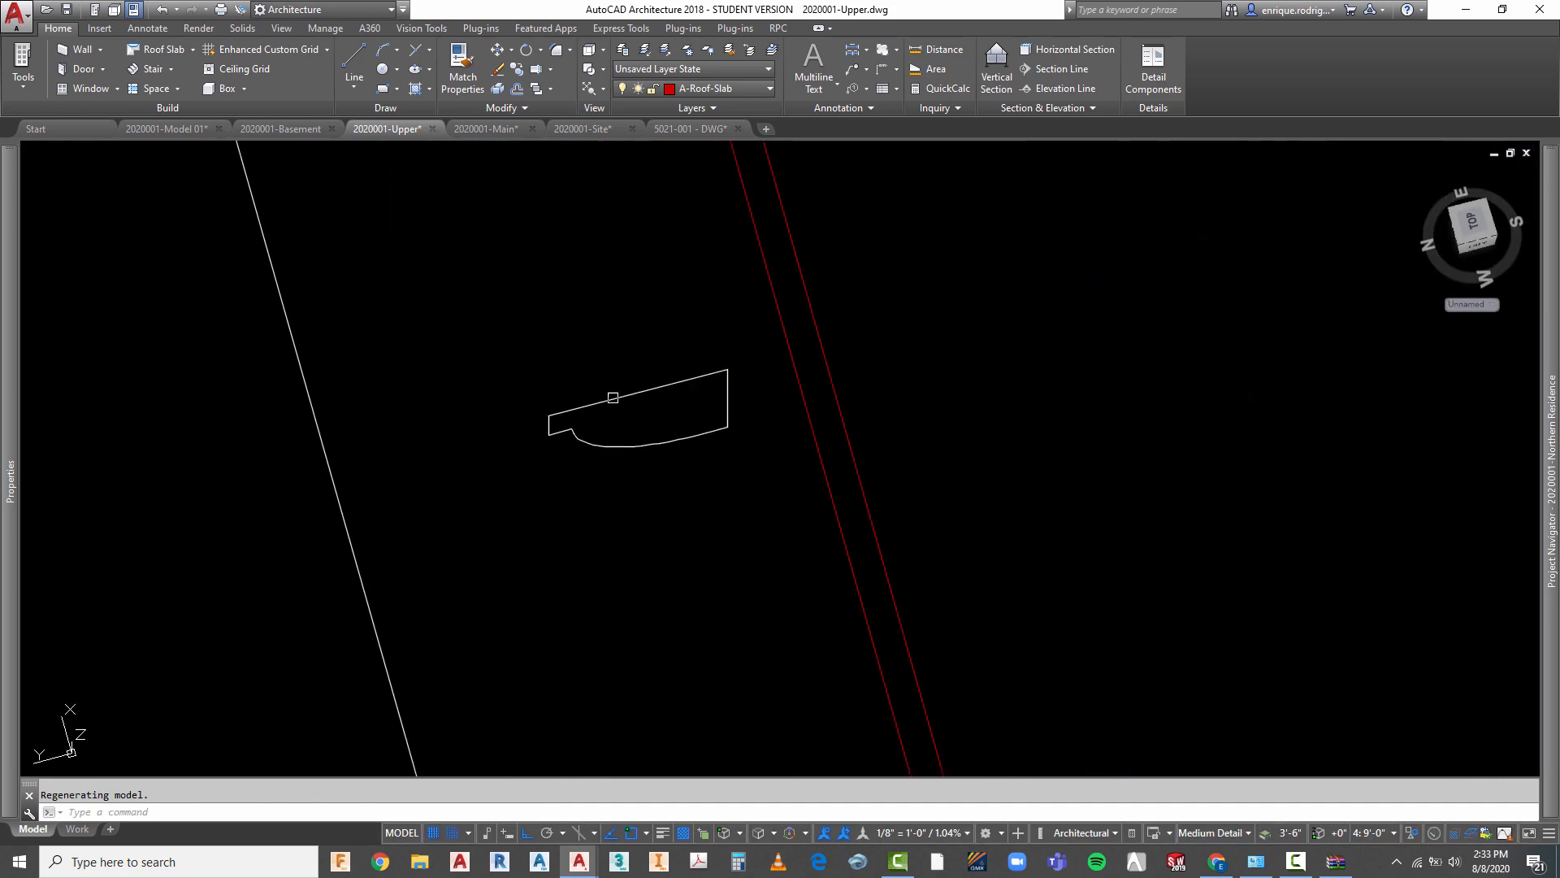
pyautogui.press('Escape')
pyautogui.click(689, 380)
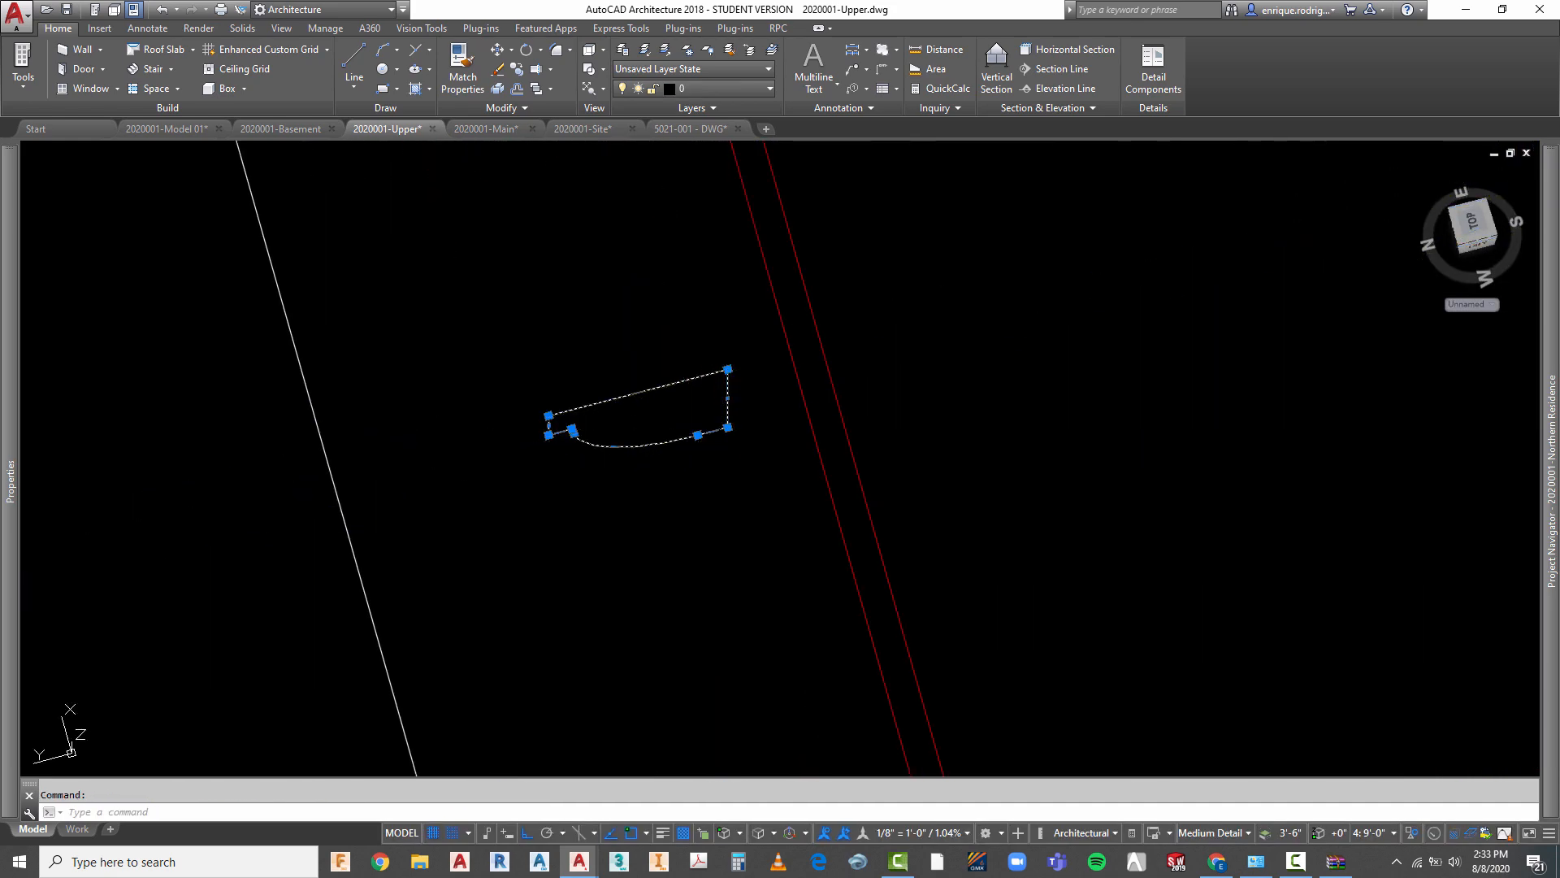
pyautogui.scroll(3, 731, 372)
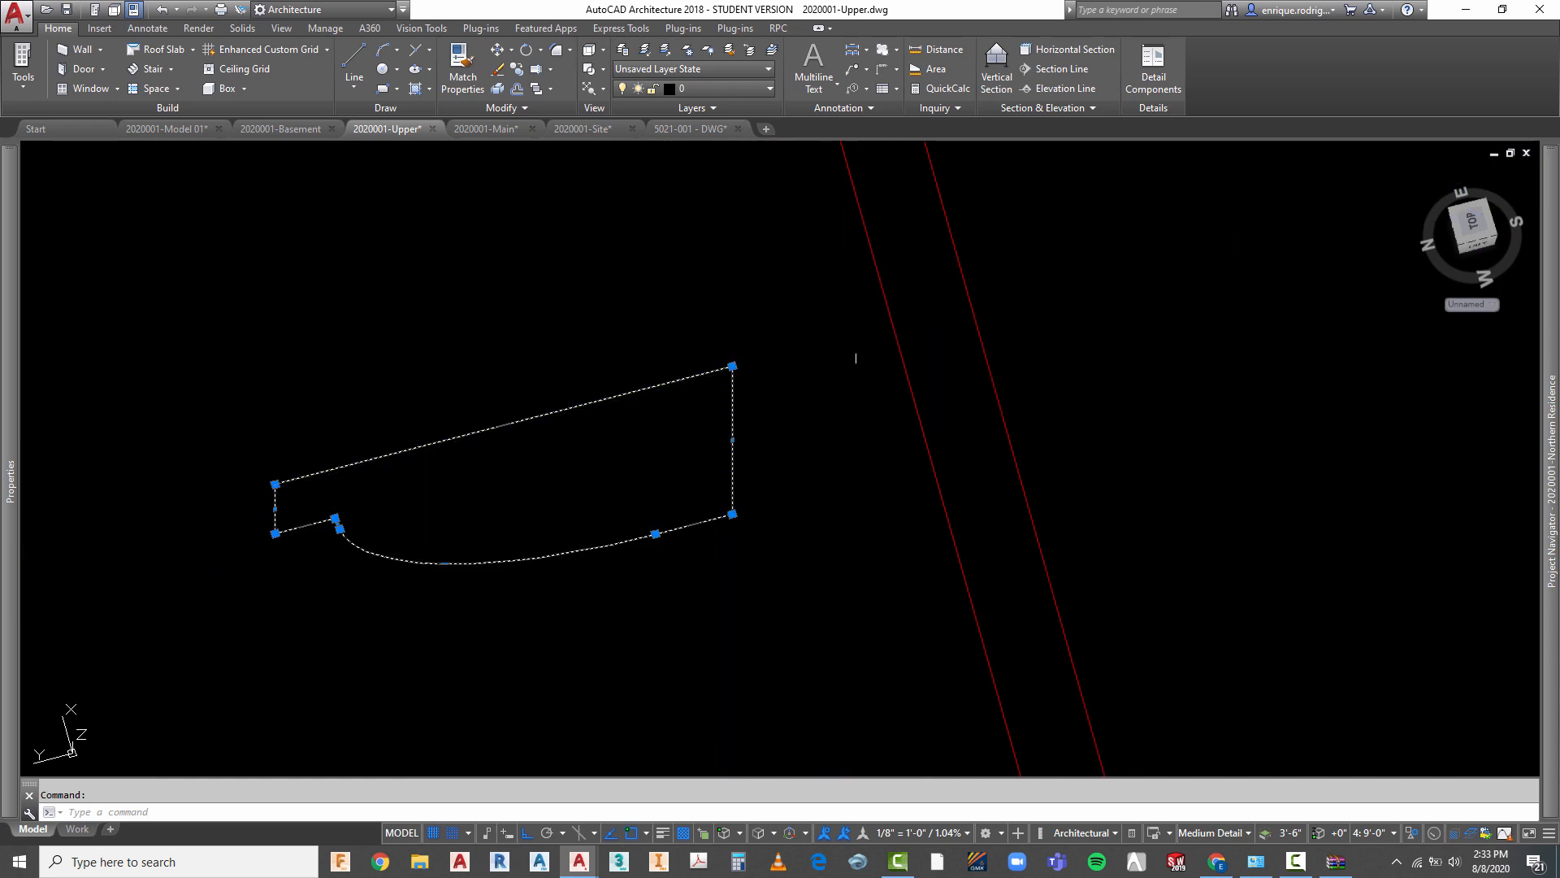
pyautogui.scroll(-3, 956, 374)
pyautogui.scroll(-5, 923, 438)
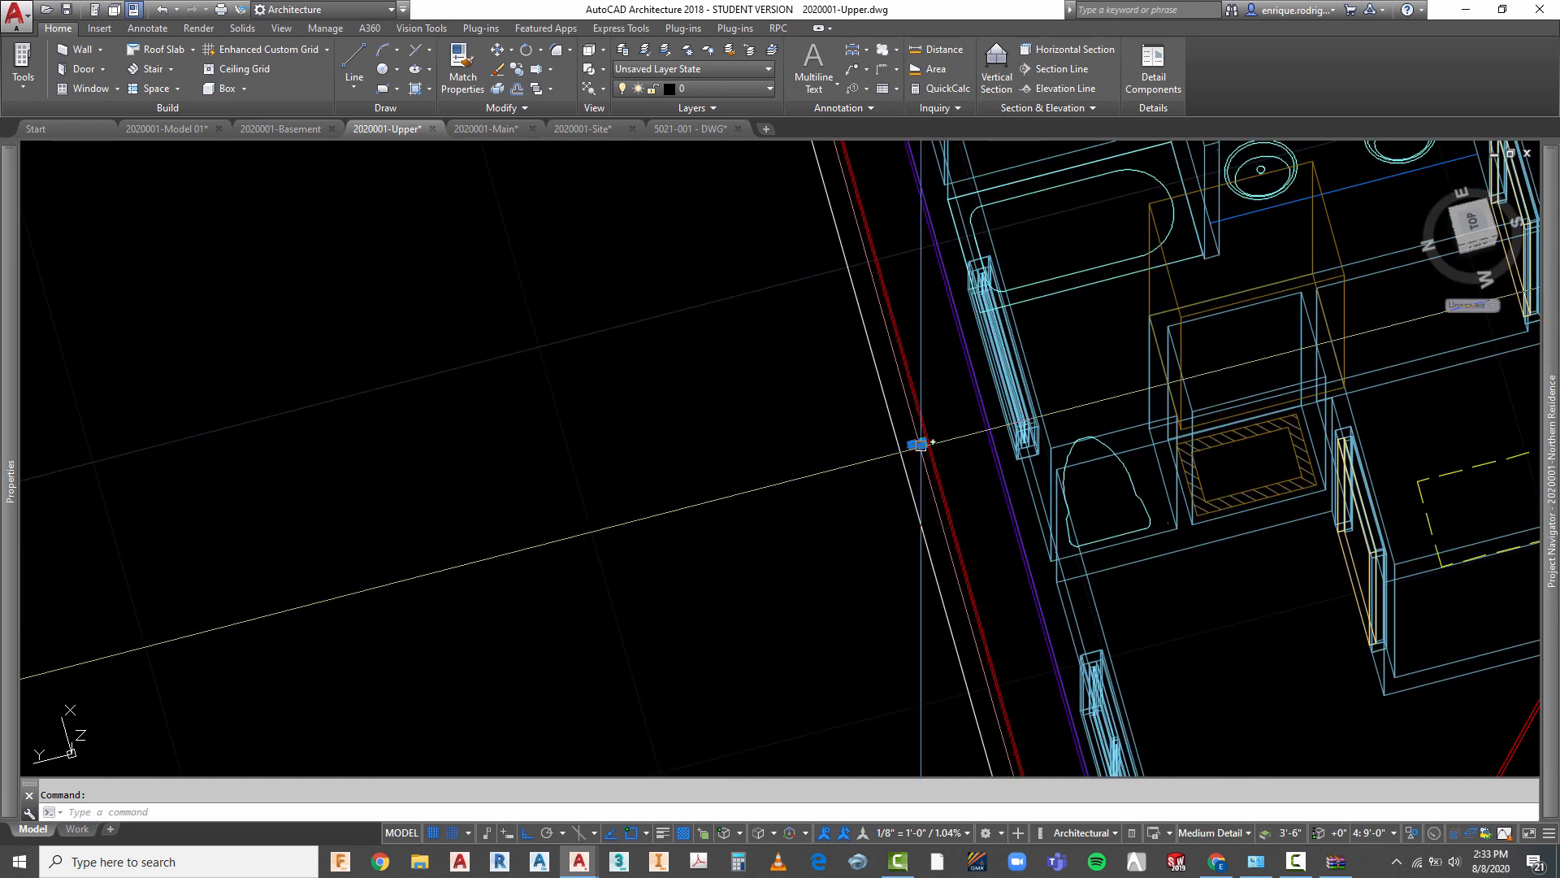
pyautogui.moveTo(923, 446)
pyautogui.scroll(-6, 769, 436)
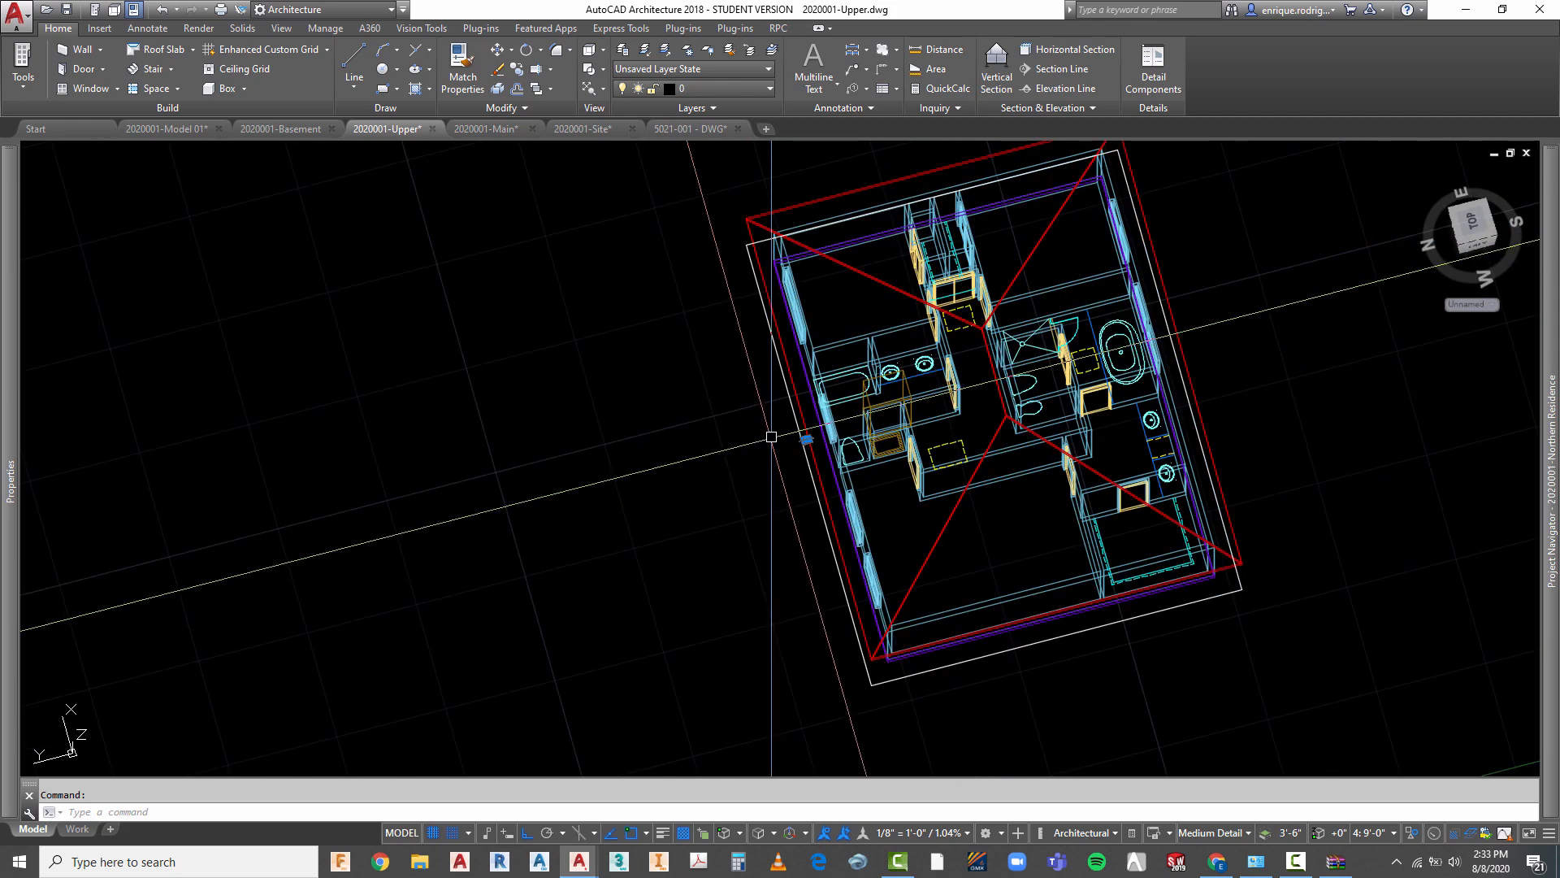
# - Orbit to a lower viewing angle and examine the gutter profile's height against the roof edge
pyautogui.scroll(8, 771, 437)
pyautogui.rightClick(786, 440)
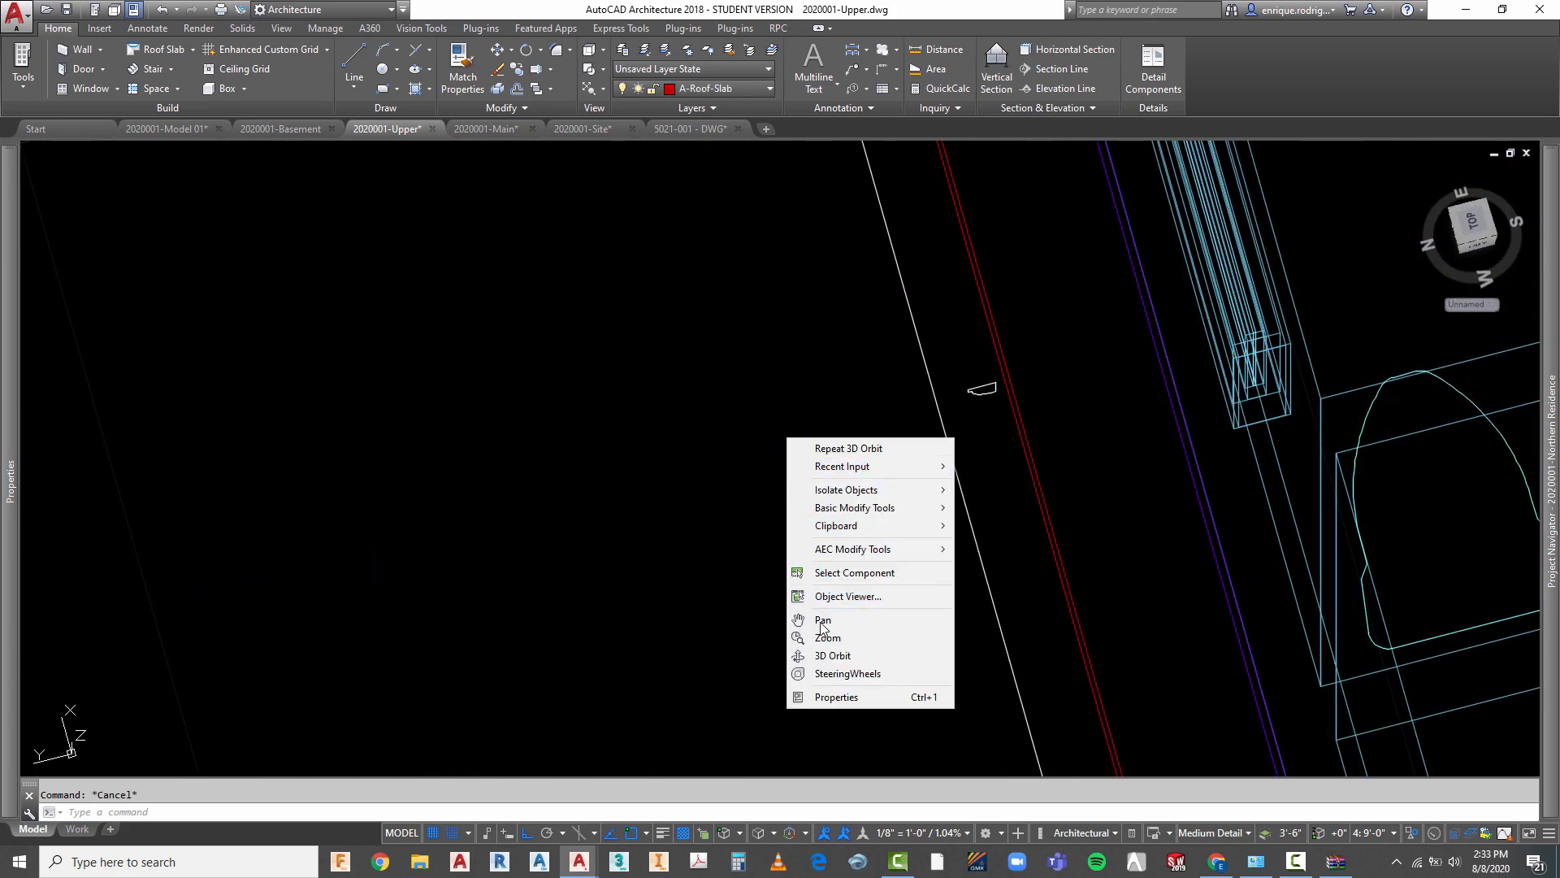
pyautogui.click(821, 655)
pyautogui.moveTo(930, 560); pyautogui.dragTo(954, 487)
pyautogui.press('Escape')
pyautogui.scroll(5, 989, 231)
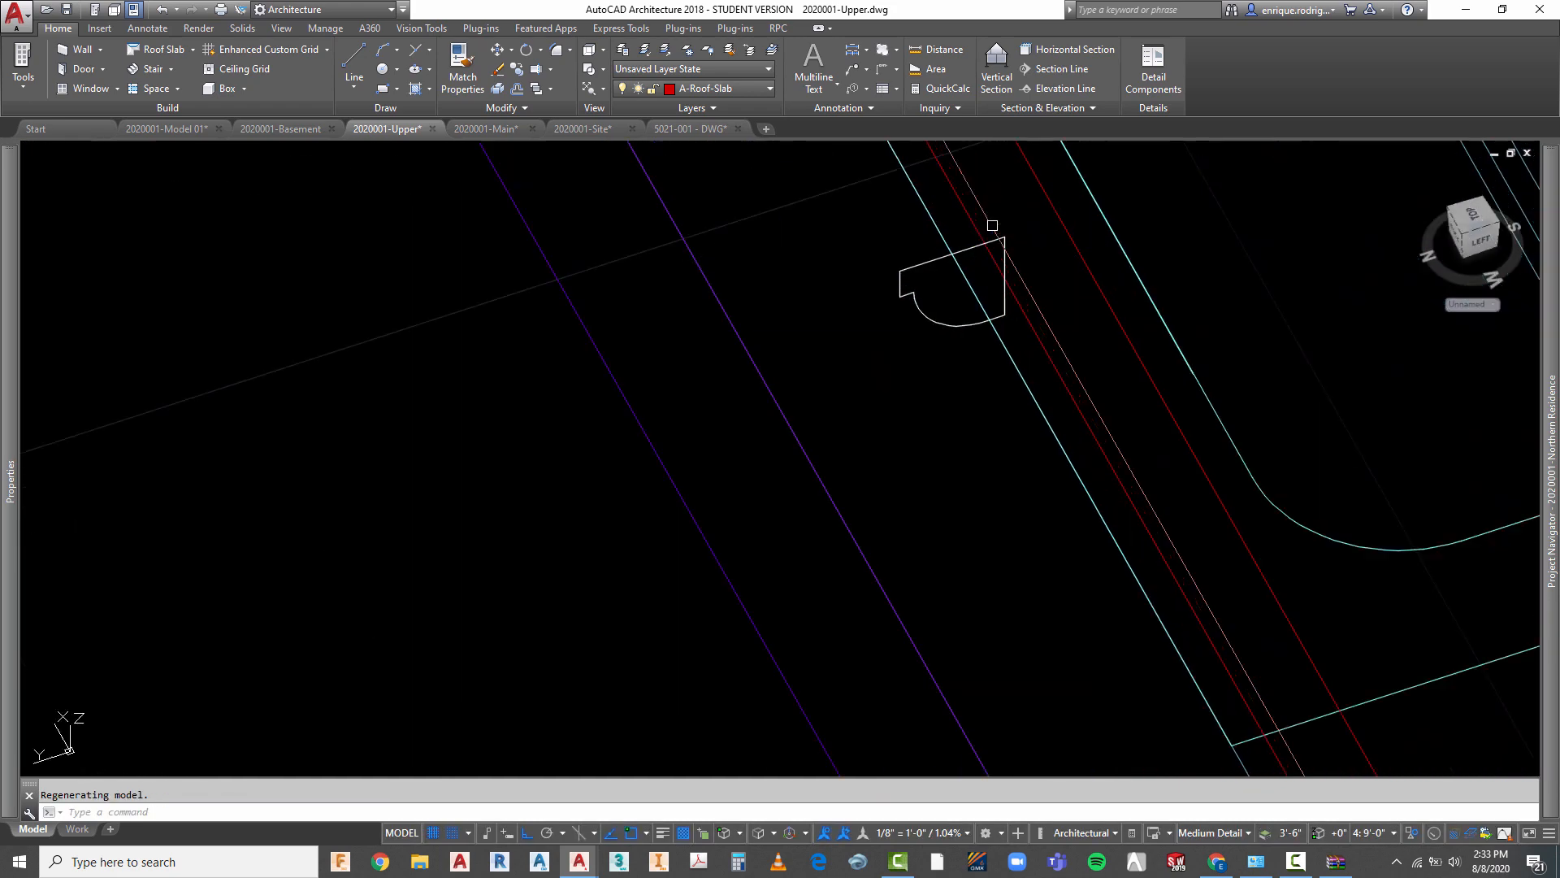
pyautogui.scroll(2, 992, 225)
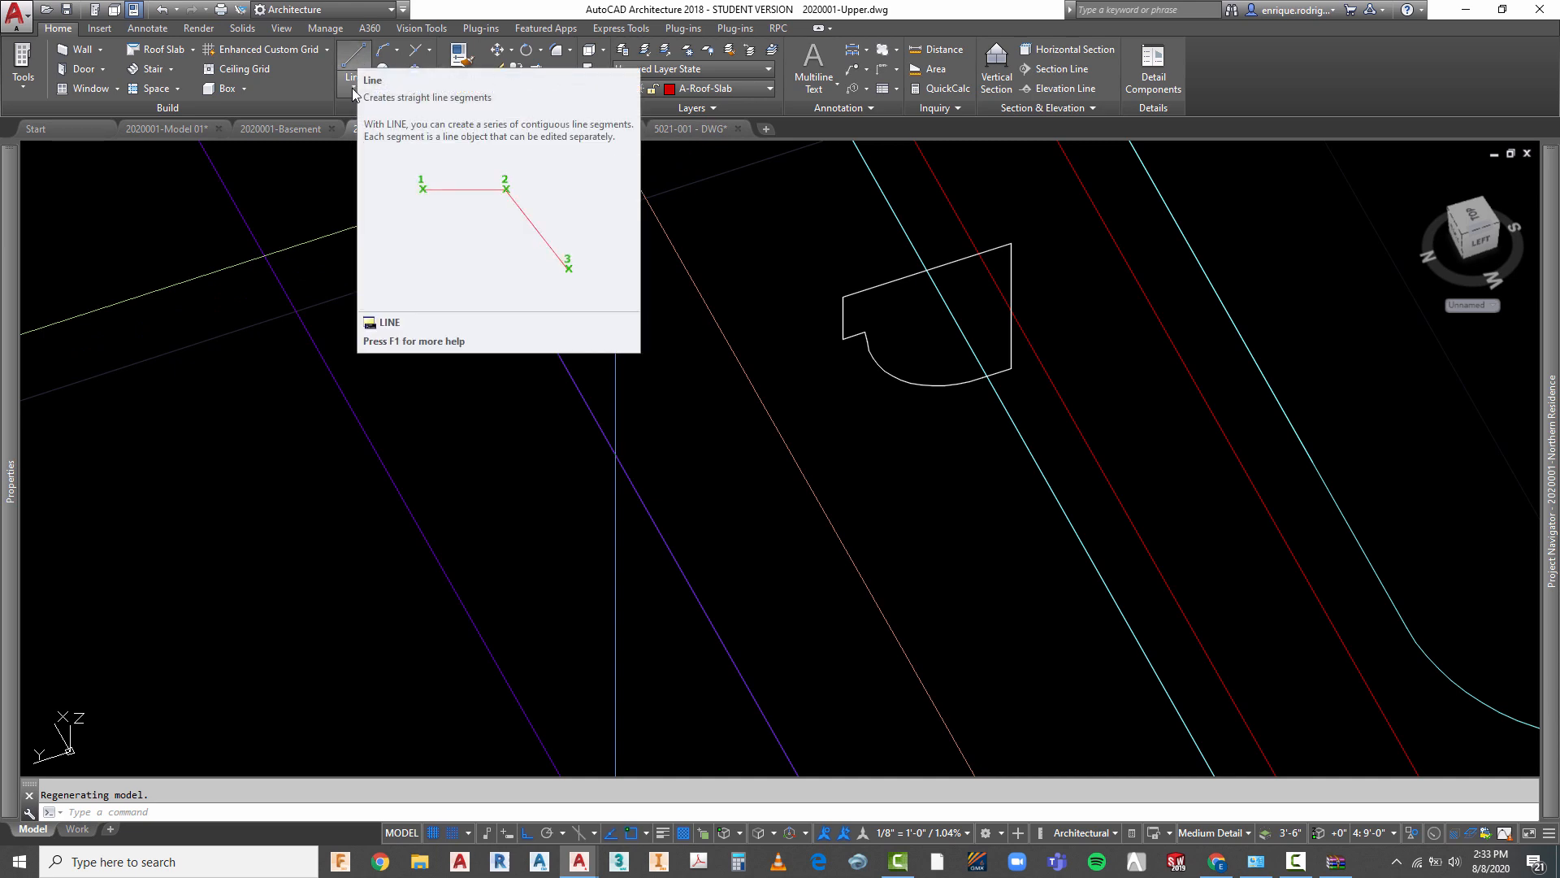
pyautogui.click(353, 87)
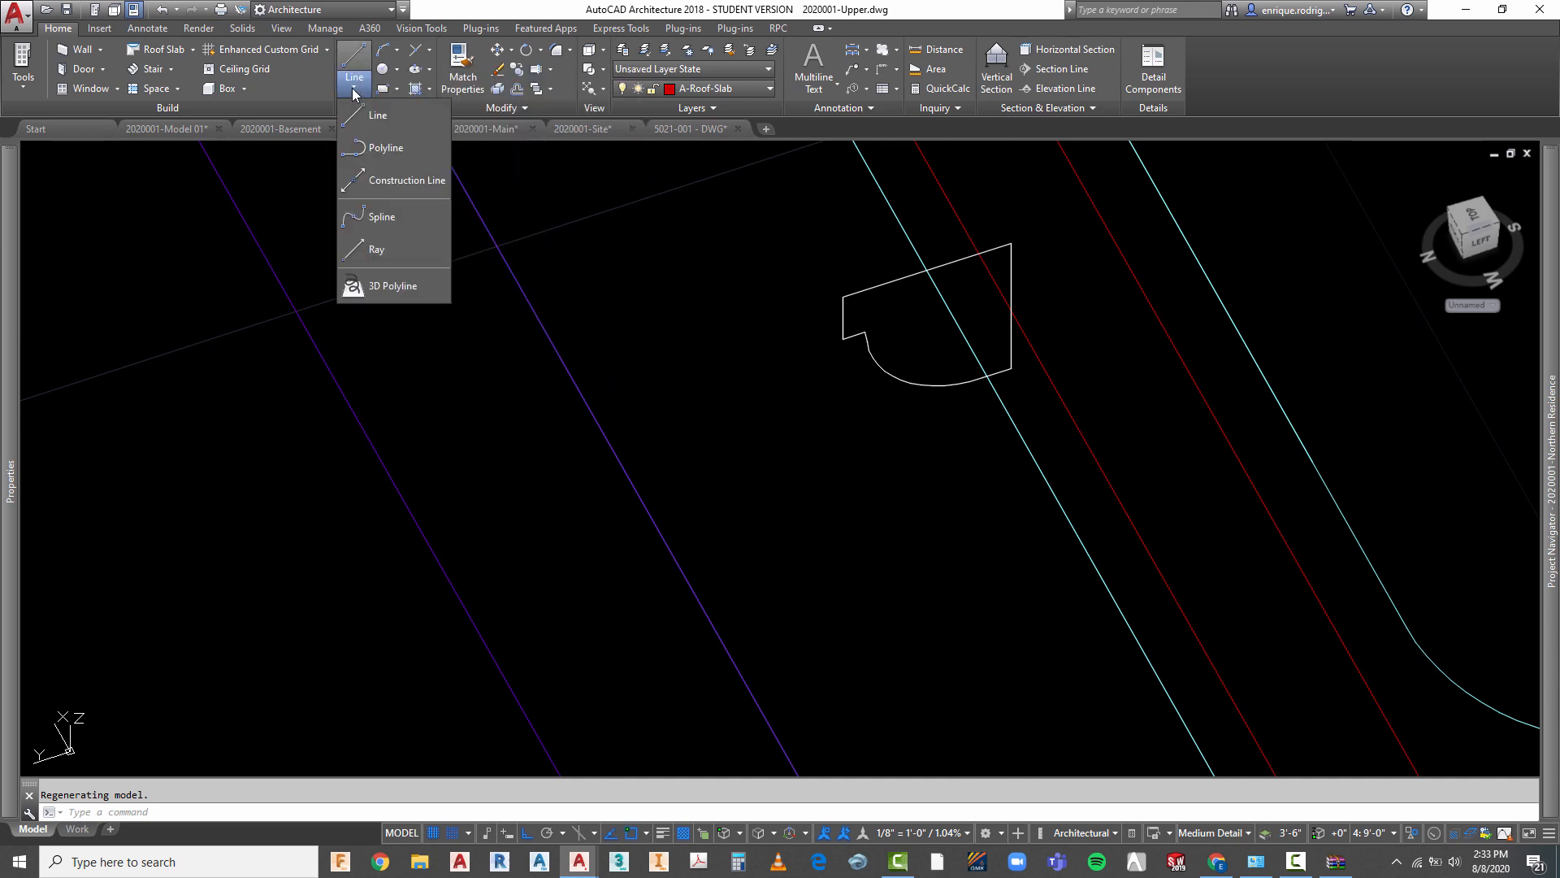
pyautogui.click(403, 178)
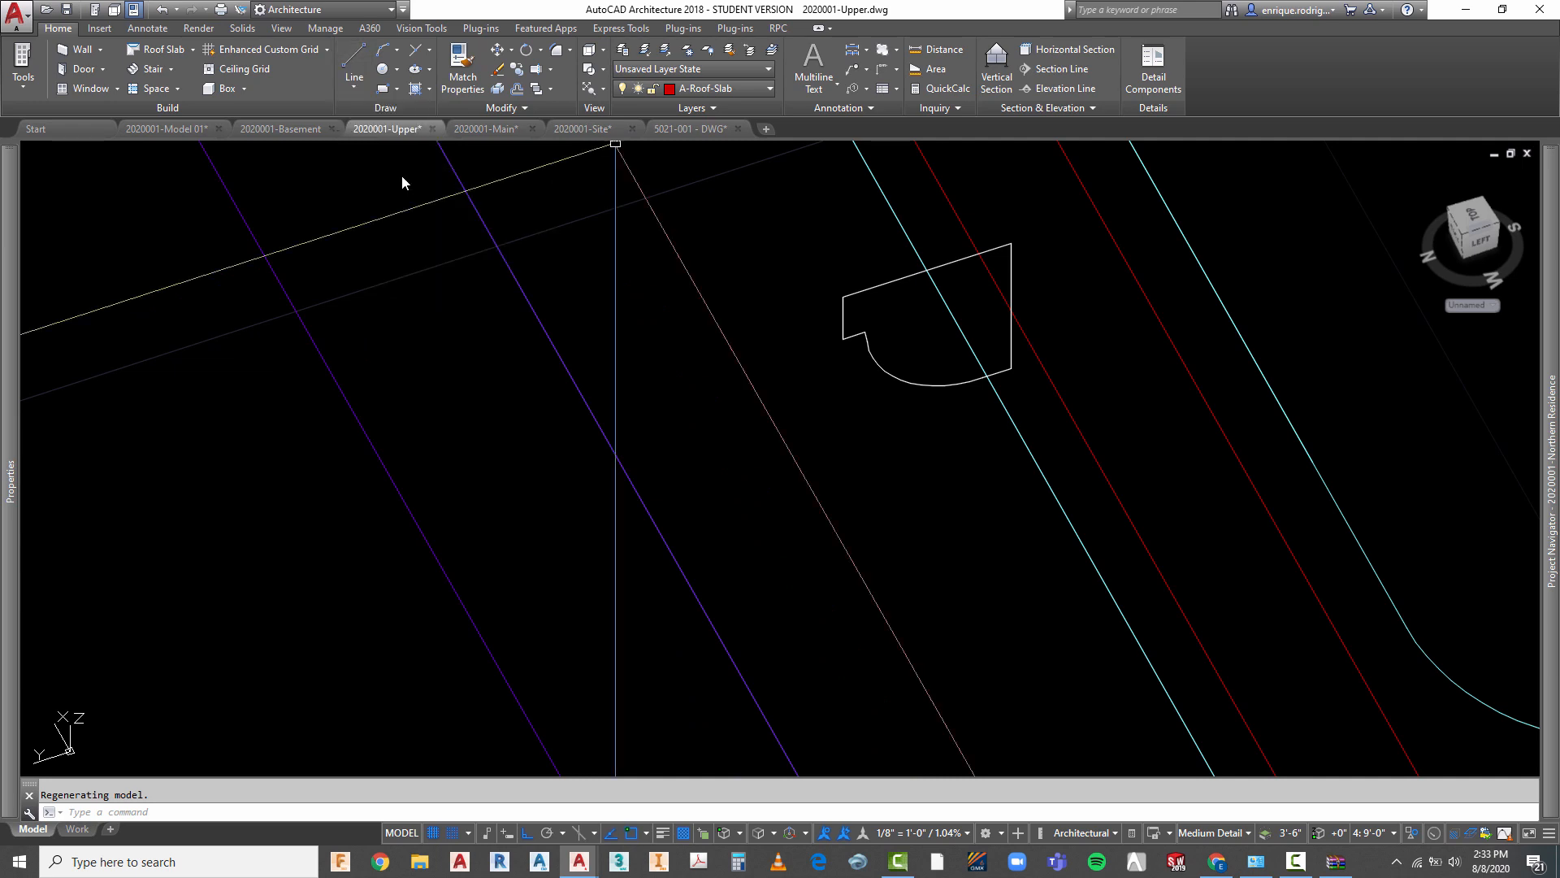
pyautogui.press('Escape')
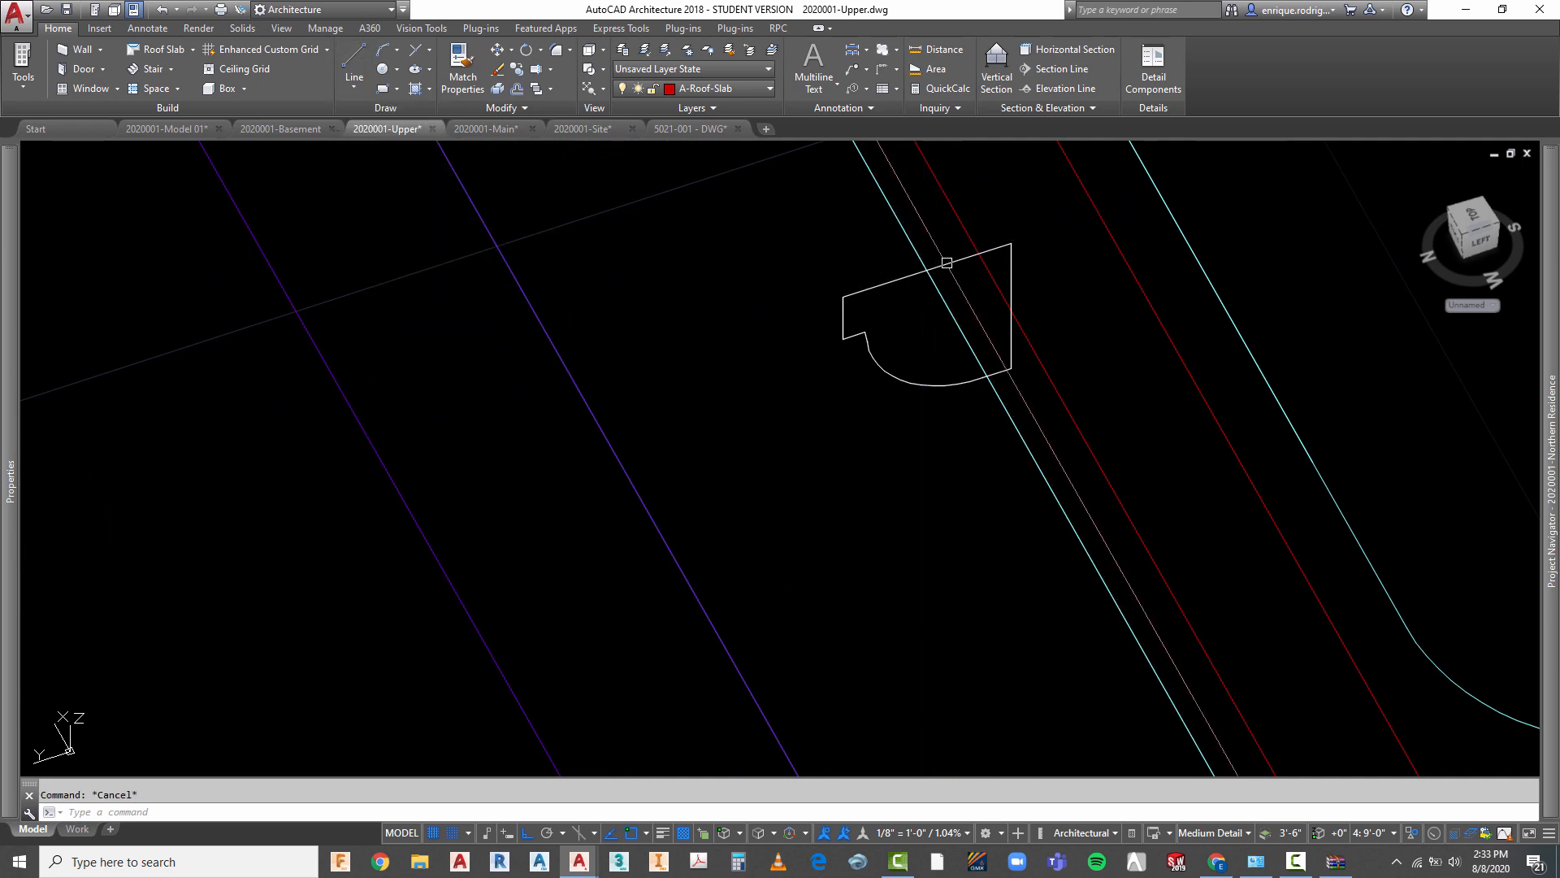
pyautogui.click(944, 260)
pyautogui.press('Escape')
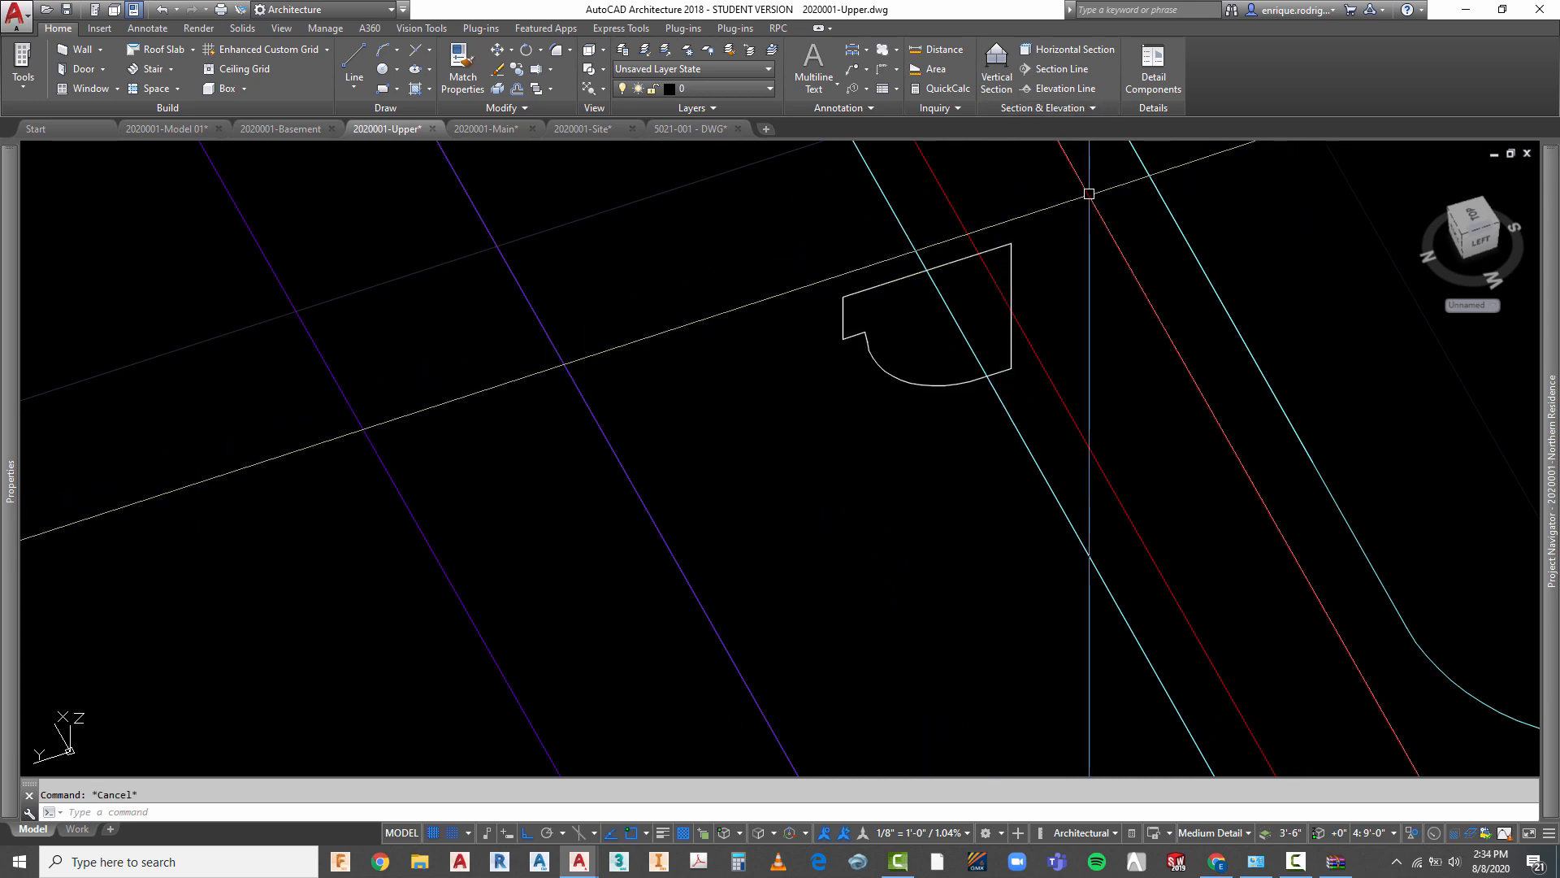
# - Return the upper floor drawing to the top view and make A-Roof-Fsca the current layer
pyautogui.scroll(-5, 601, 394)
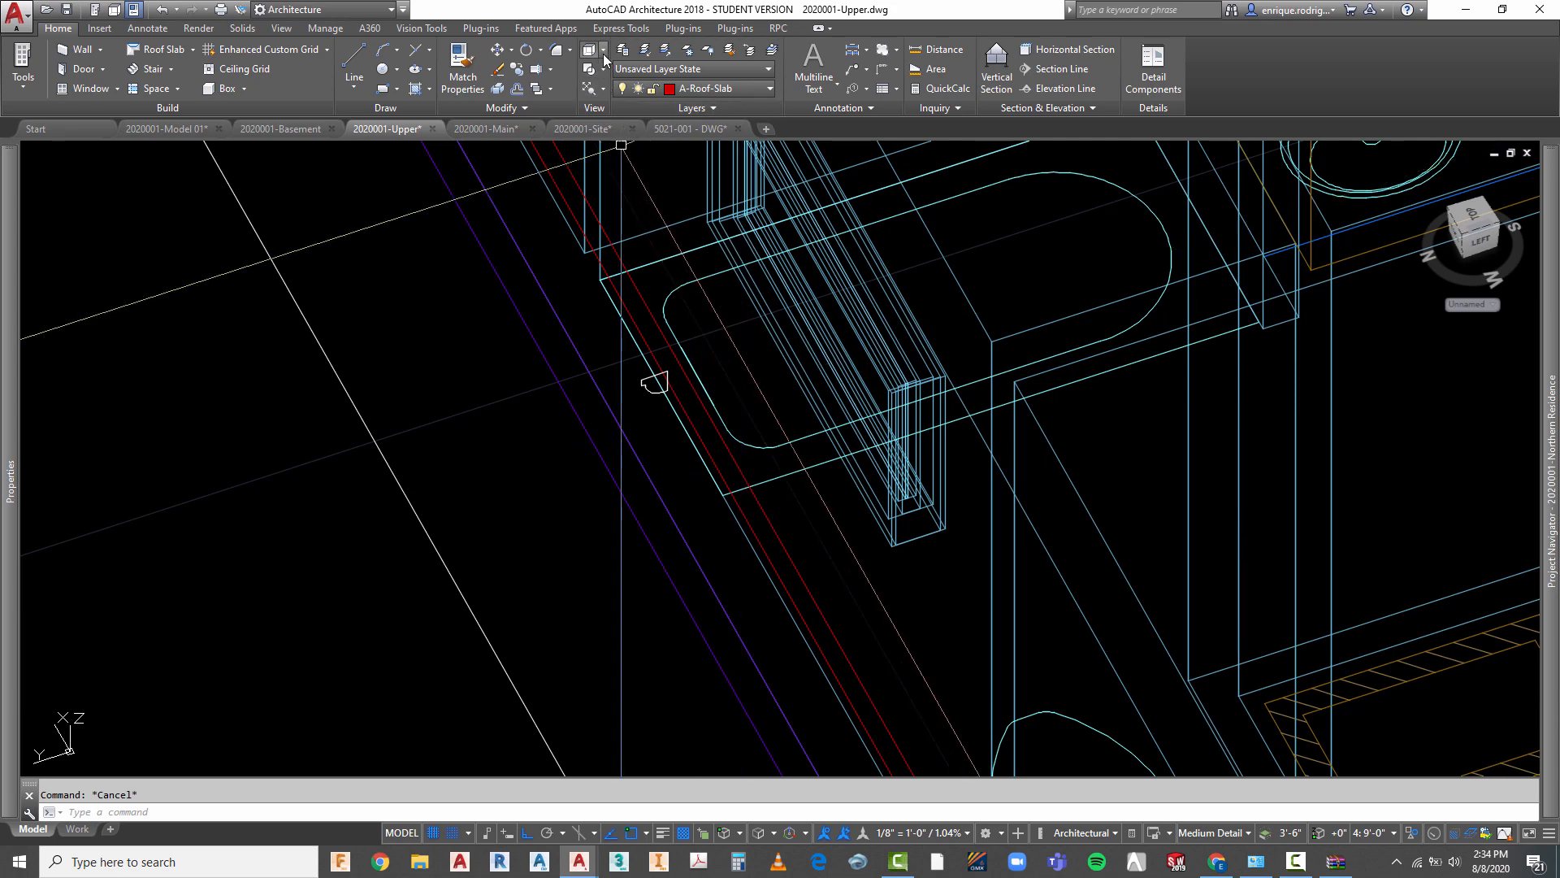
pyautogui.click(604, 50)
pyautogui.click(627, 75)
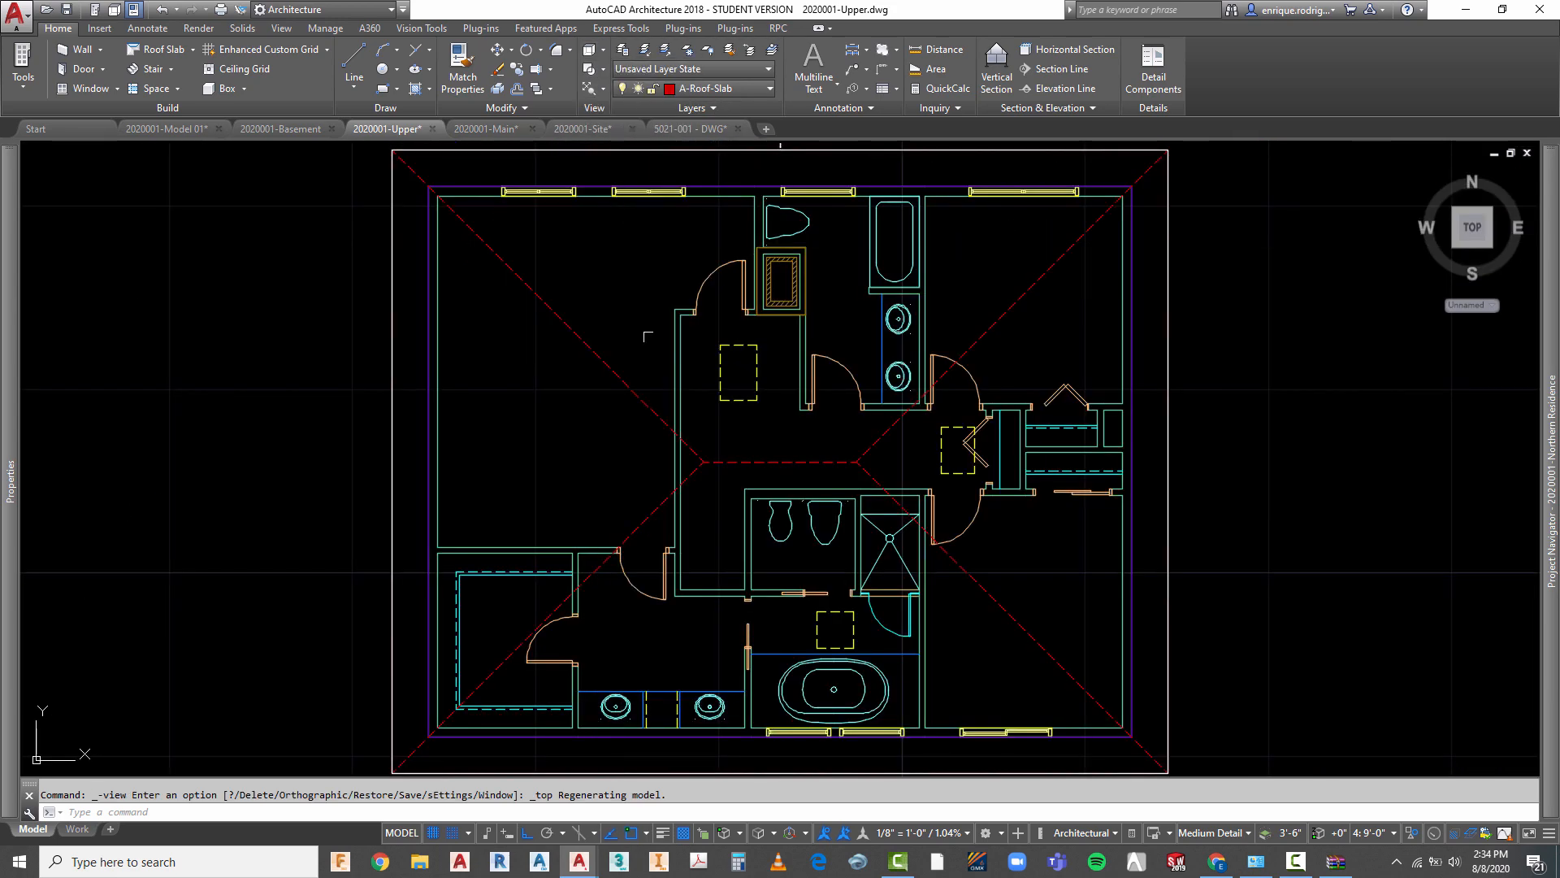
pyautogui.click(770, 88)
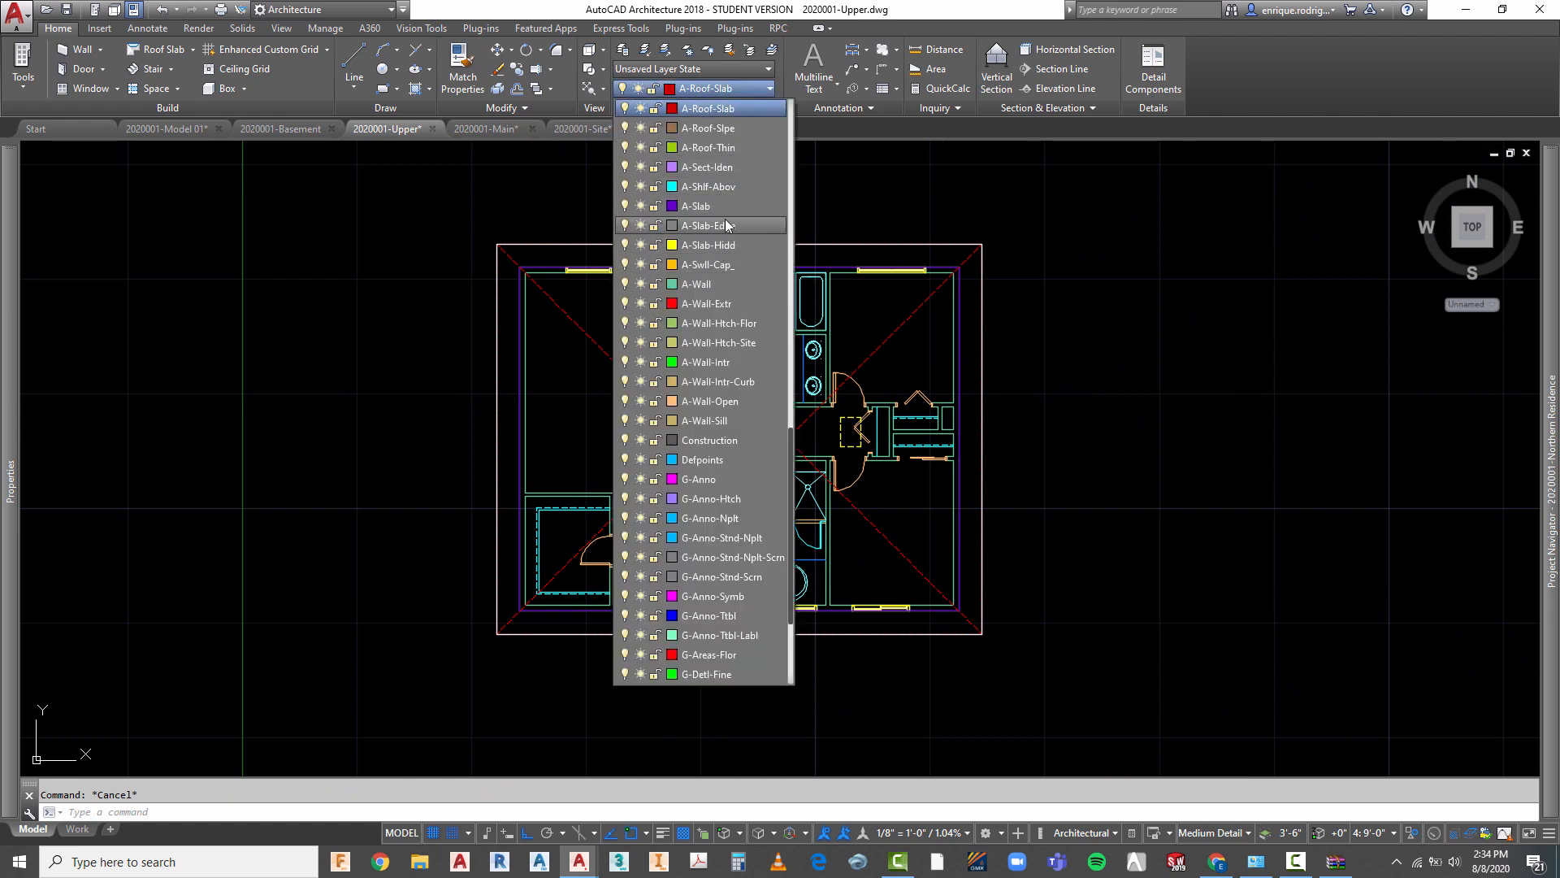
pyautogui.scroll(1, 728, 225)
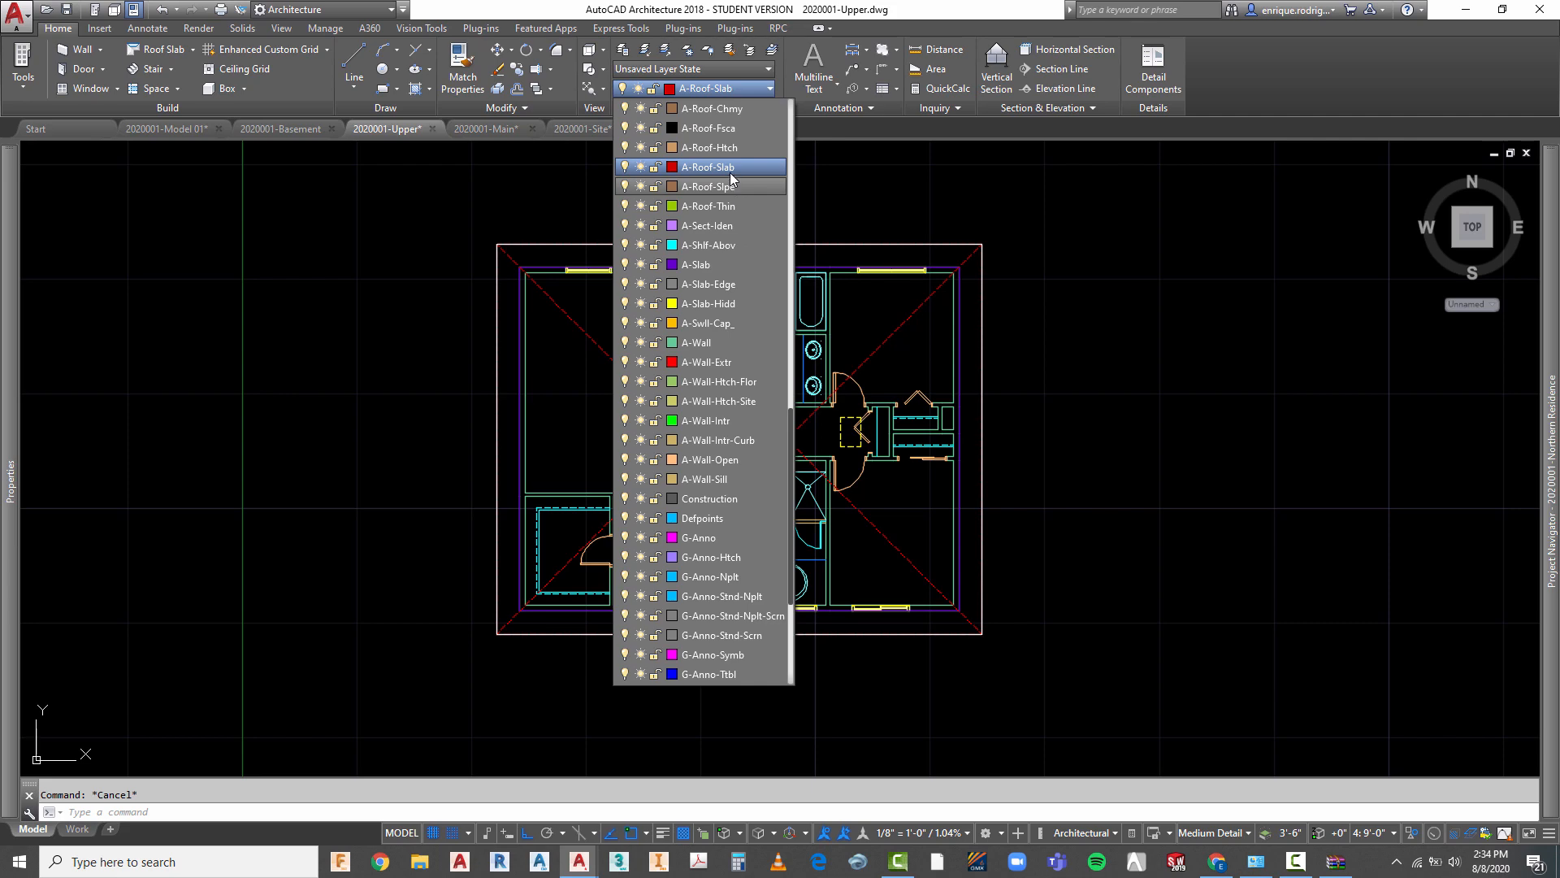
pyautogui.click(715, 129)
# - Check the roof outline beside the gutter profile and turn on replacing Z values with the current elevation
pyautogui.scroll(4, 722, 242)
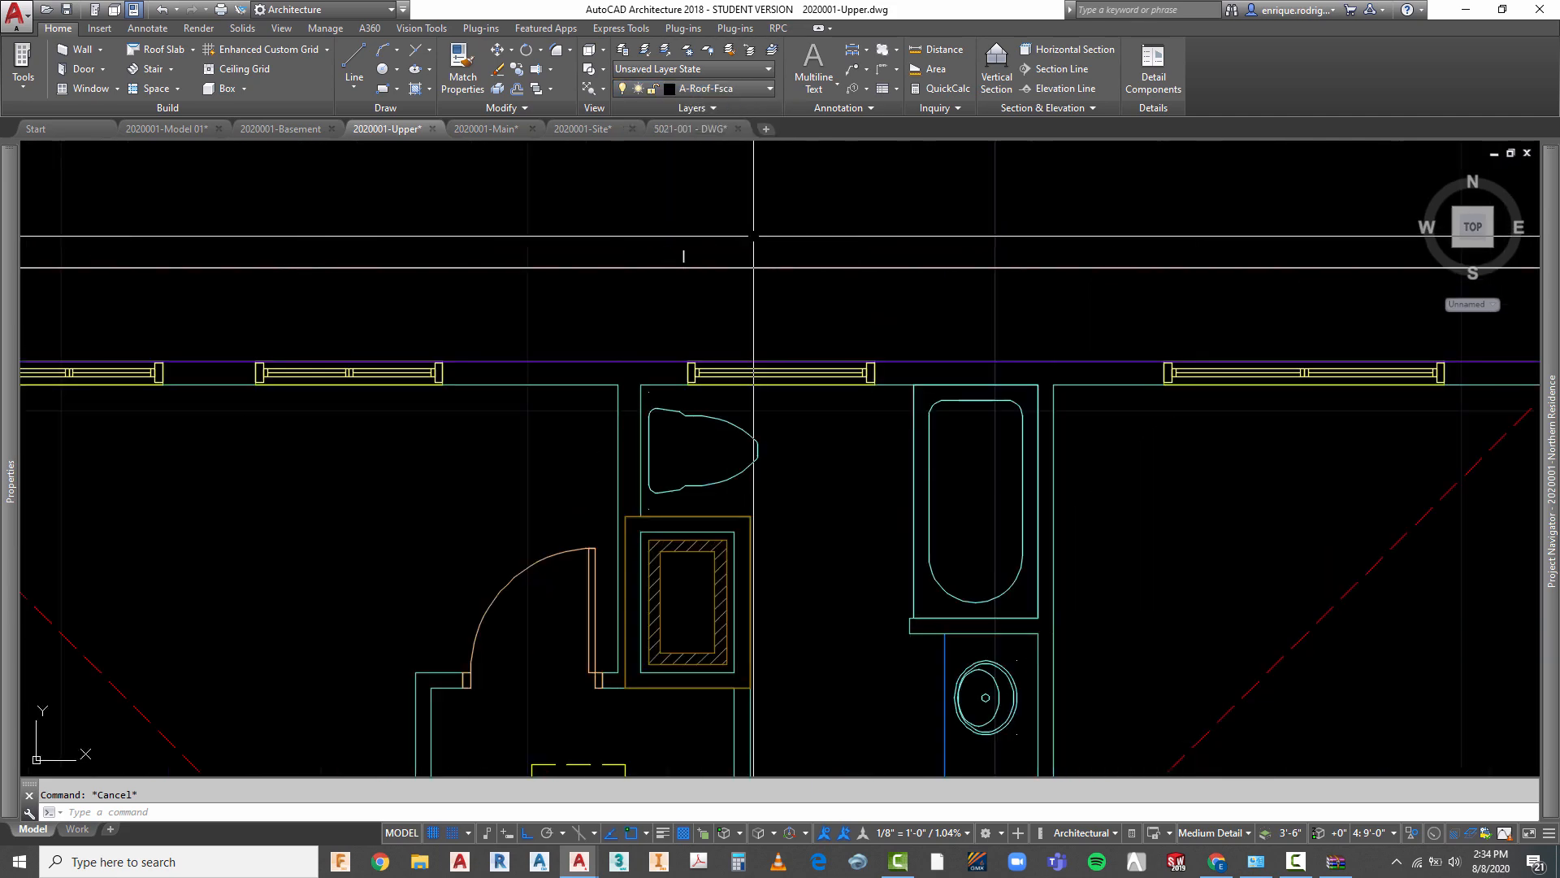
pyautogui.scroll(-2, 726, 255)
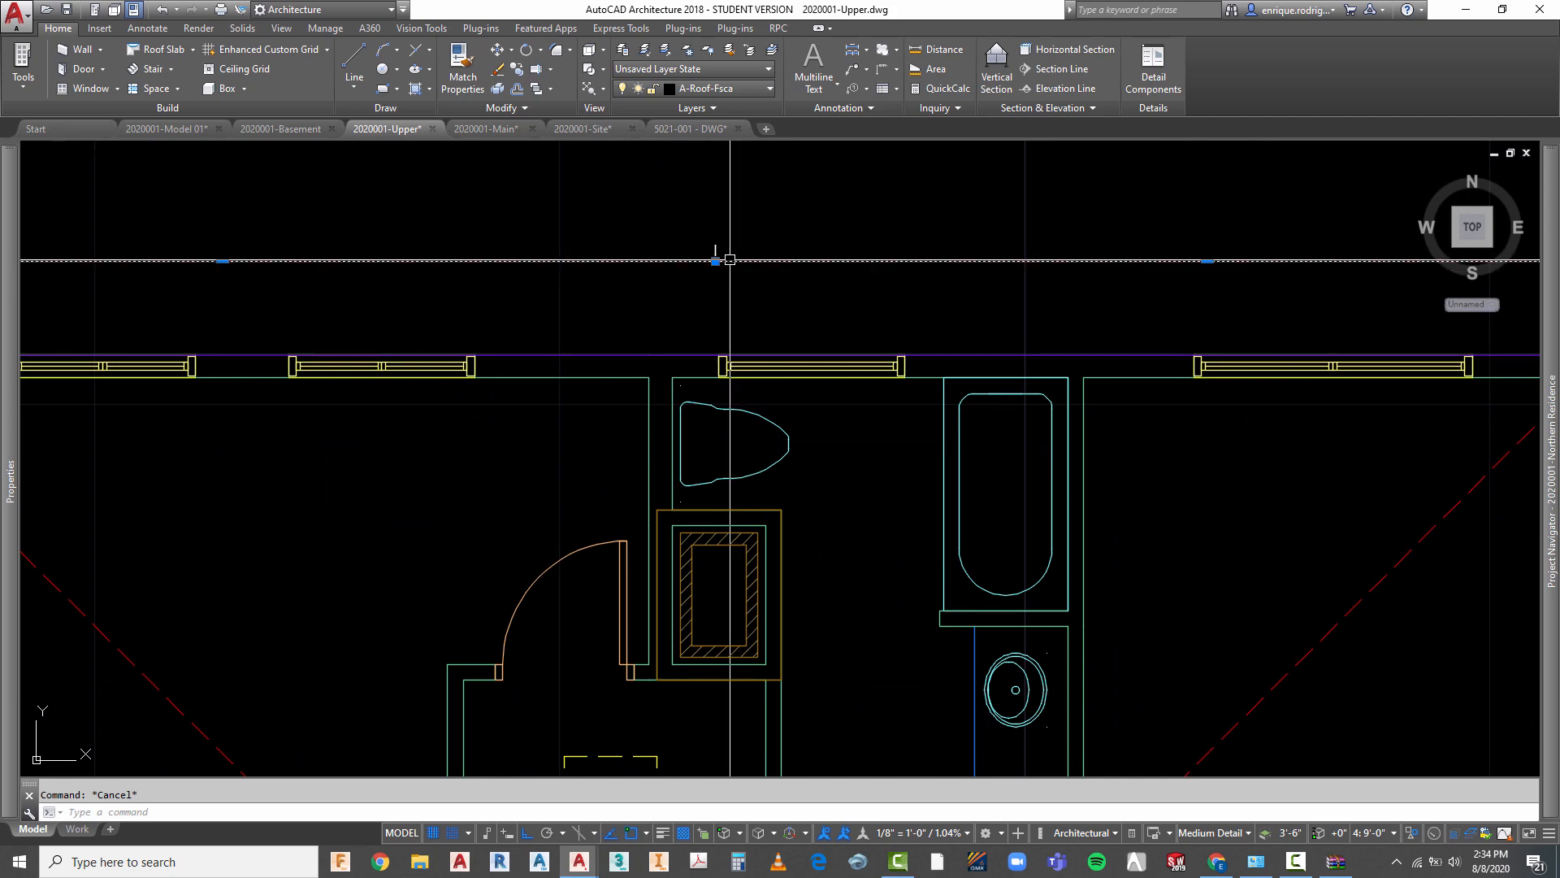
pyautogui.scroll(-1, 714, 262)
pyautogui.scroll(4, 704, 227)
pyautogui.scroll(-6, 810, 208)
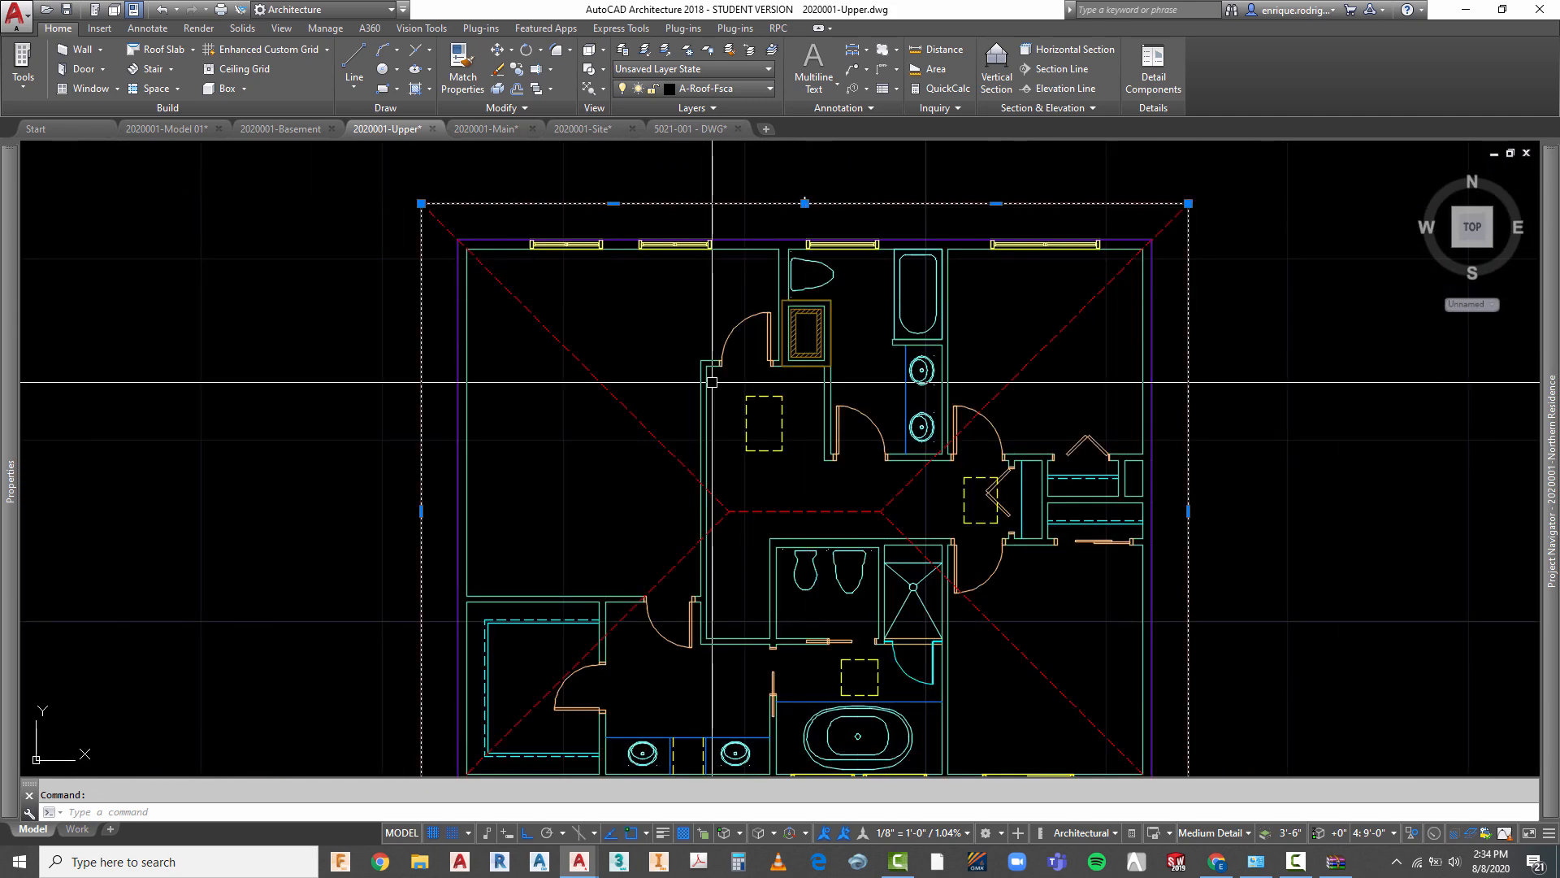
pyautogui.scroll(-1, 742, 264)
pyautogui.scroll(7, 742, 251)
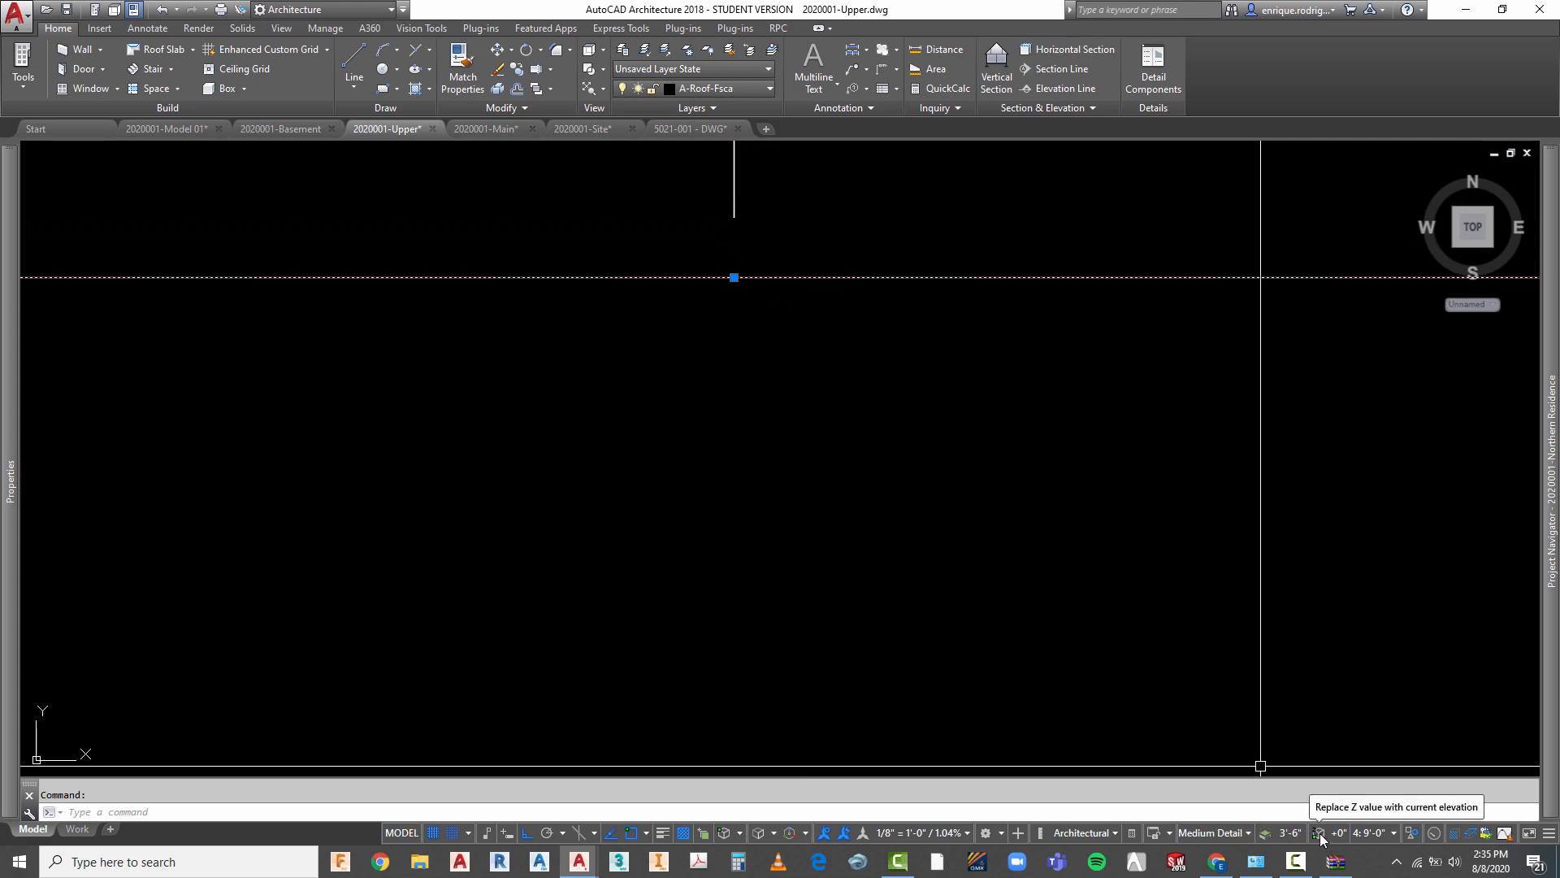
pyautogui.press('Escape')
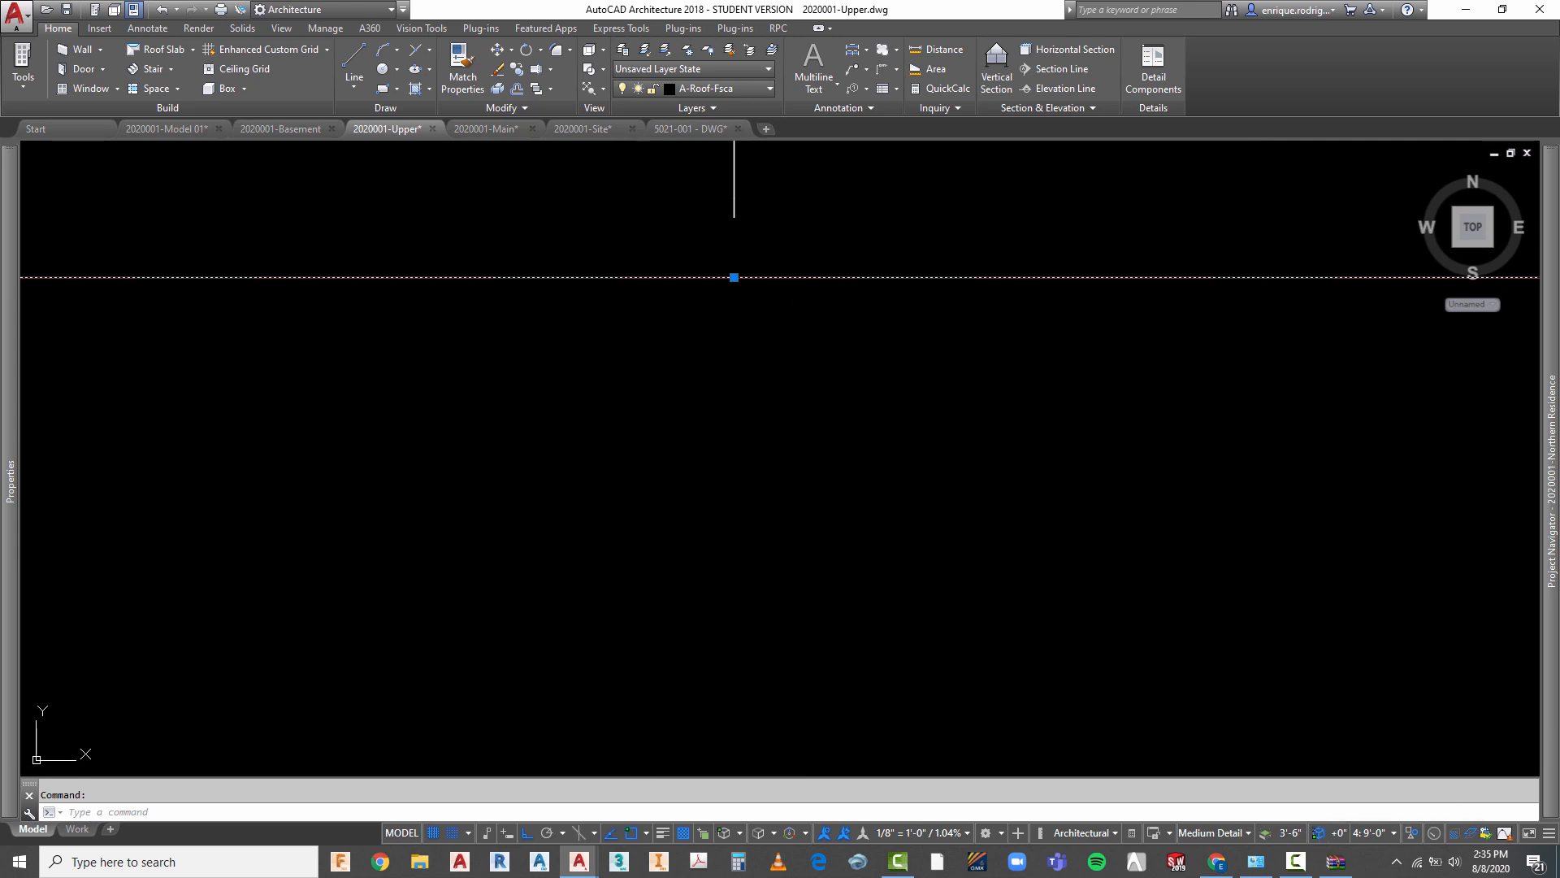
# - Offset the roof outline outward through the gutter profile's nearest end point using the Through option
pyautogui.scroll(4, 719, 238)
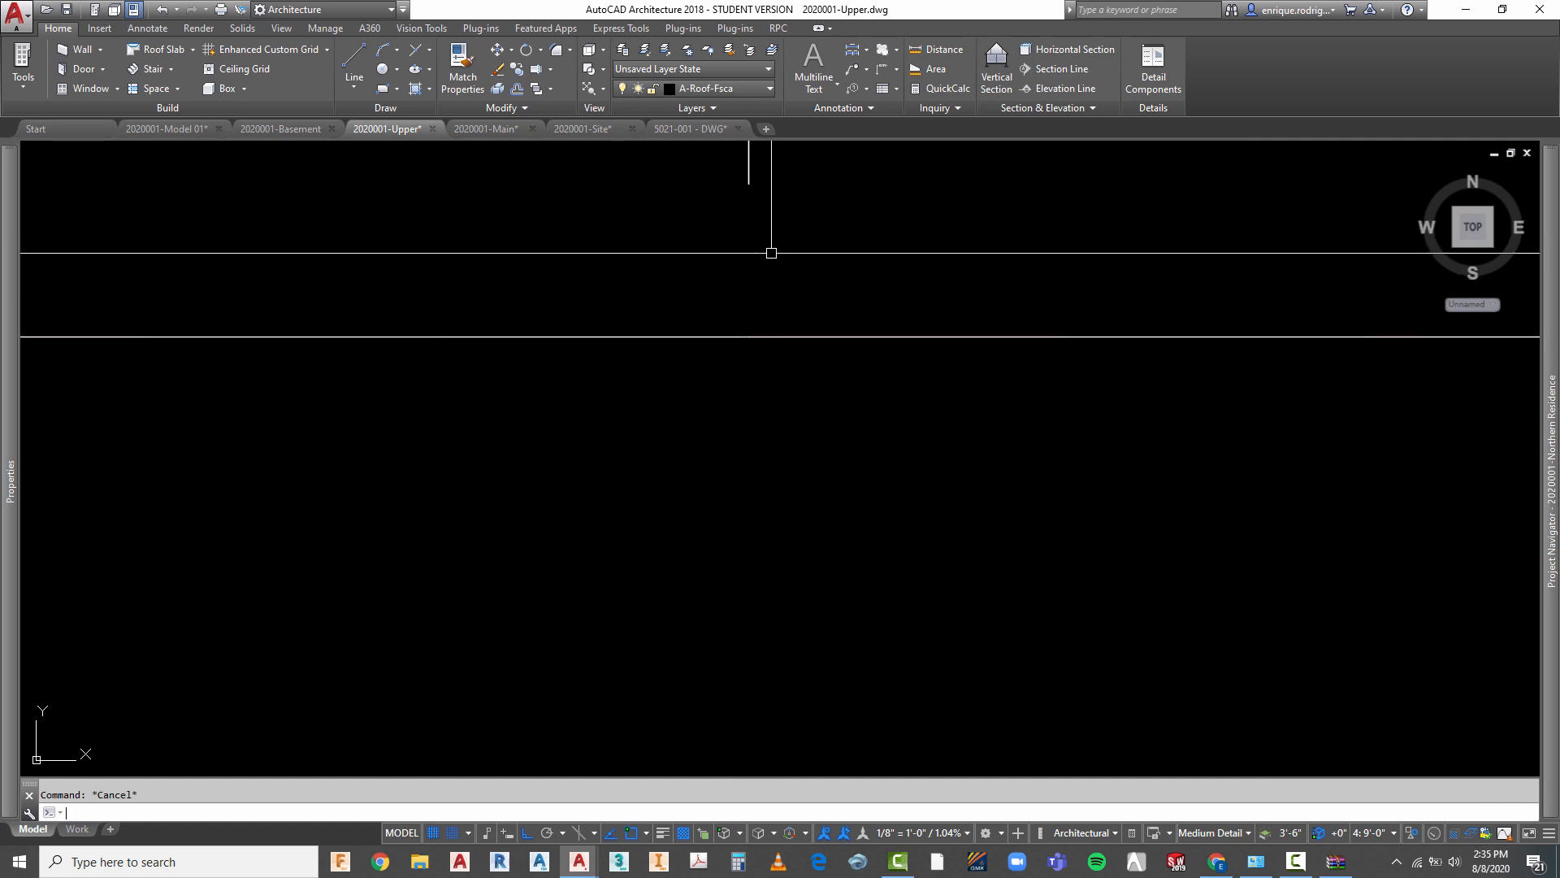
pyautogui.write('o')
pyautogui.press('Return')
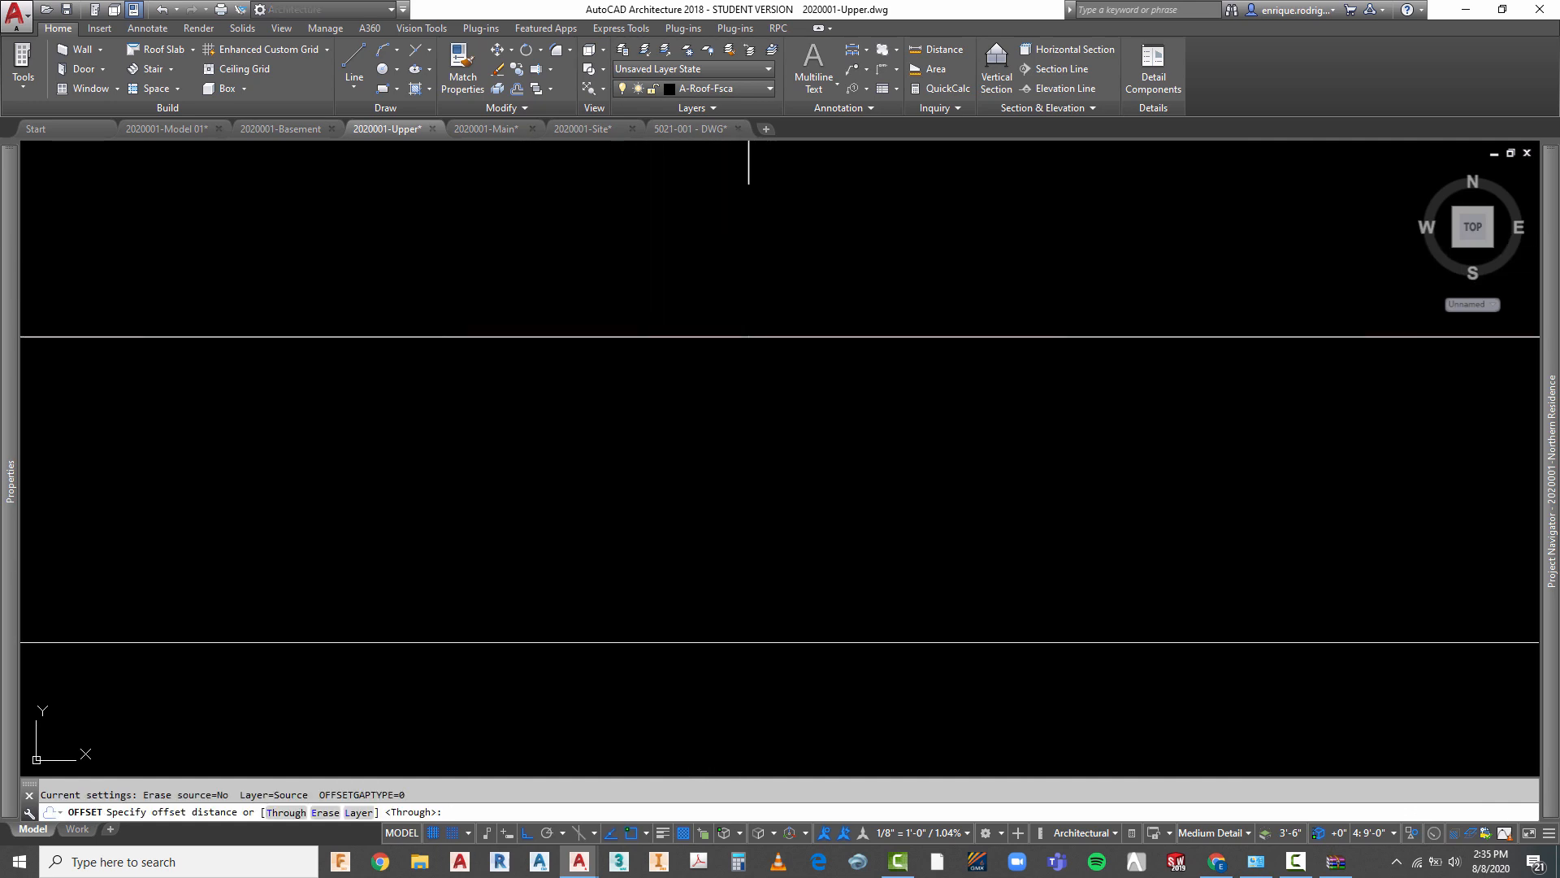
pyautogui.click(286, 812)
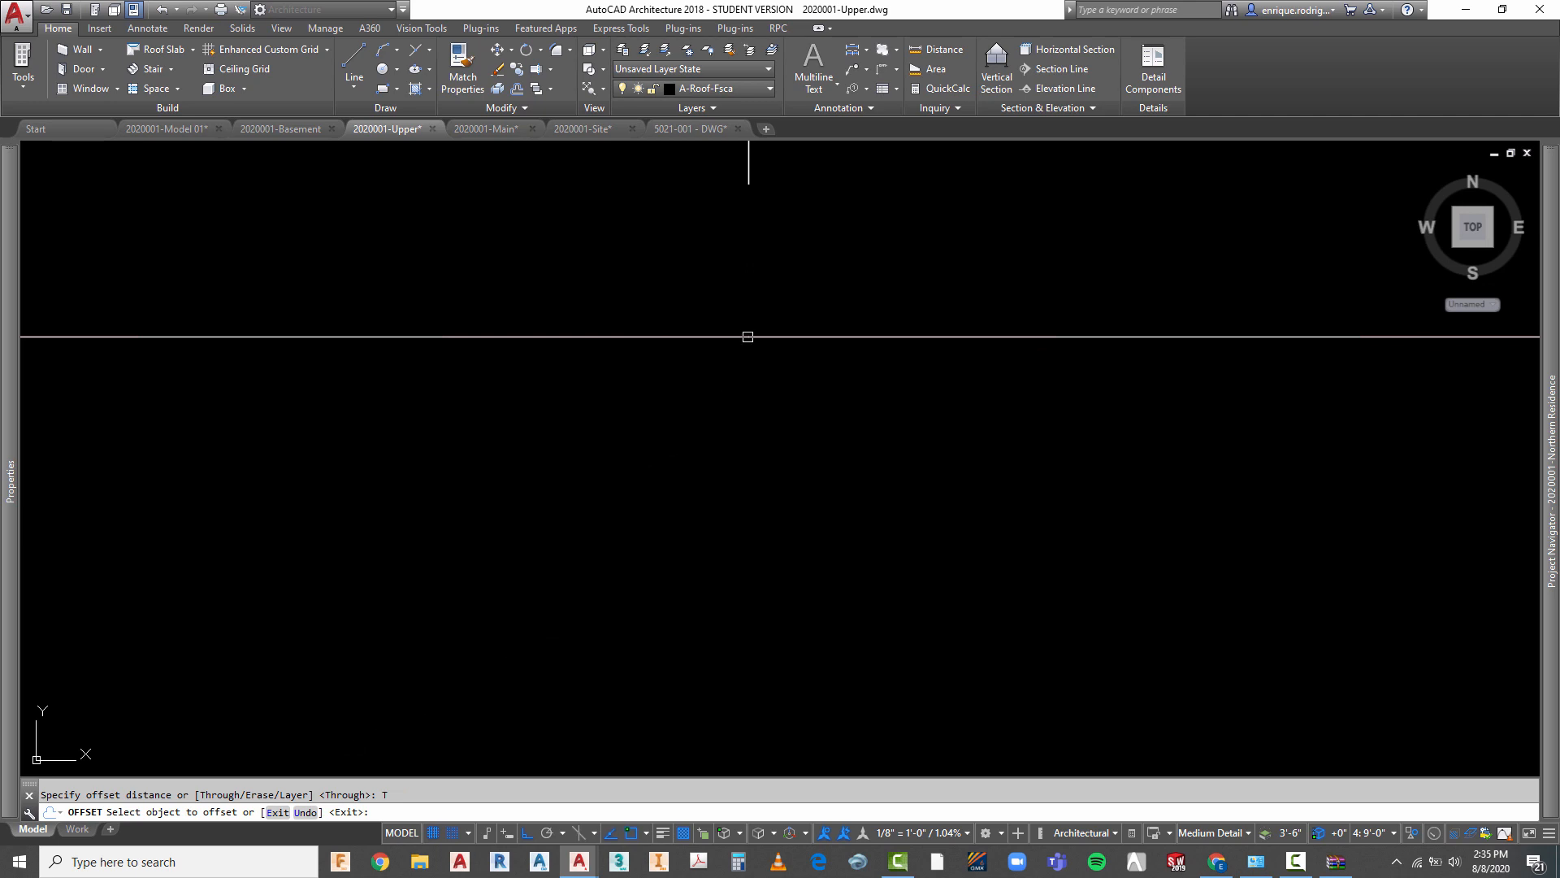
pyautogui.click(748, 337)
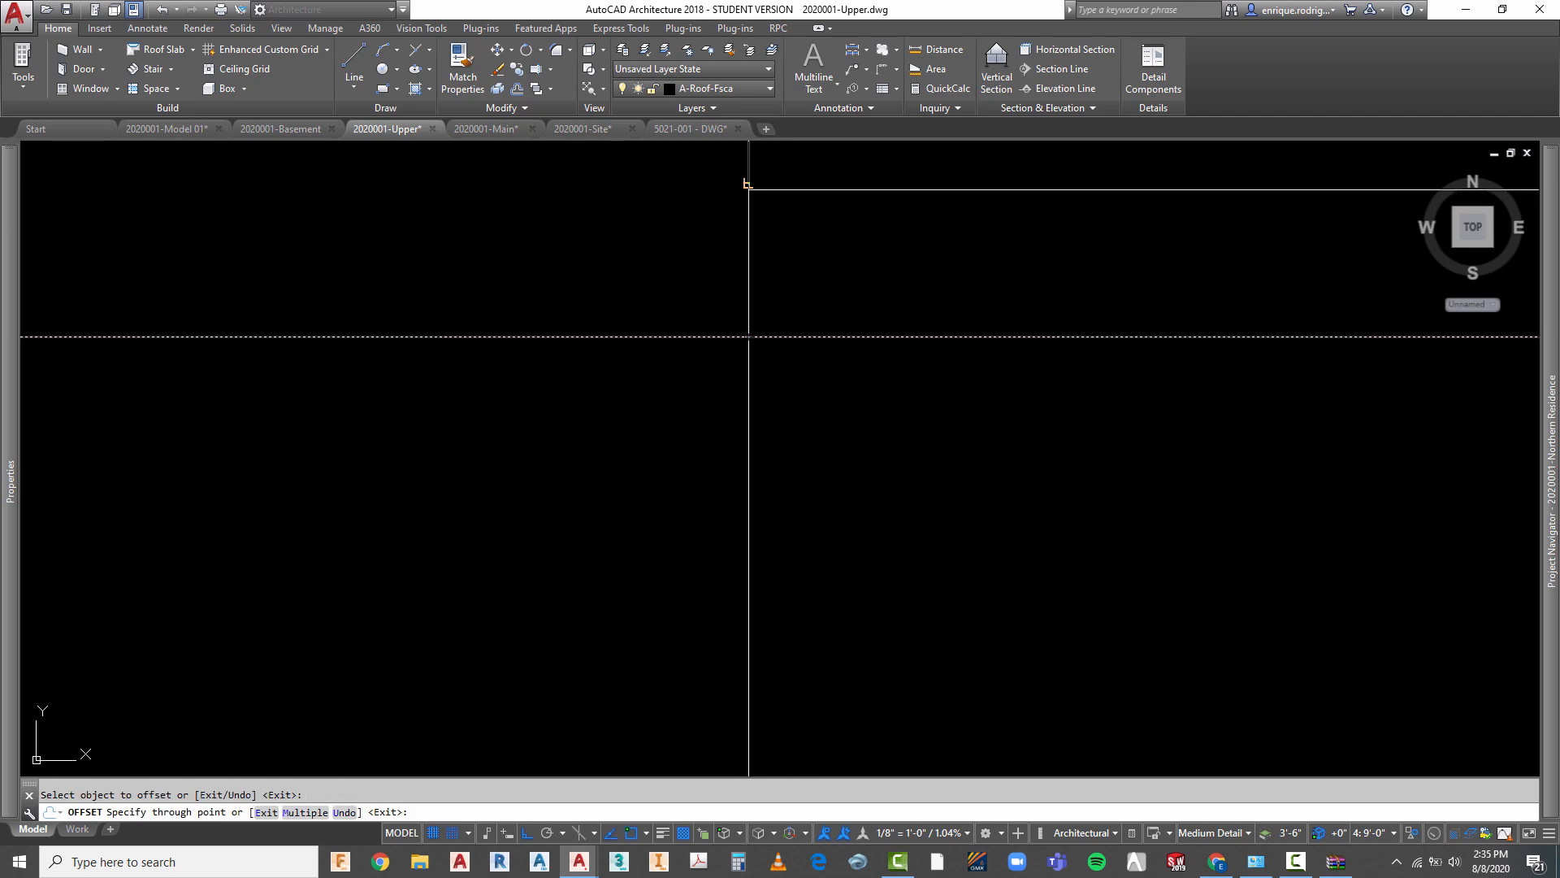
pyautogui.click(748, 183)
pyautogui.scroll(-4, 871, 342)
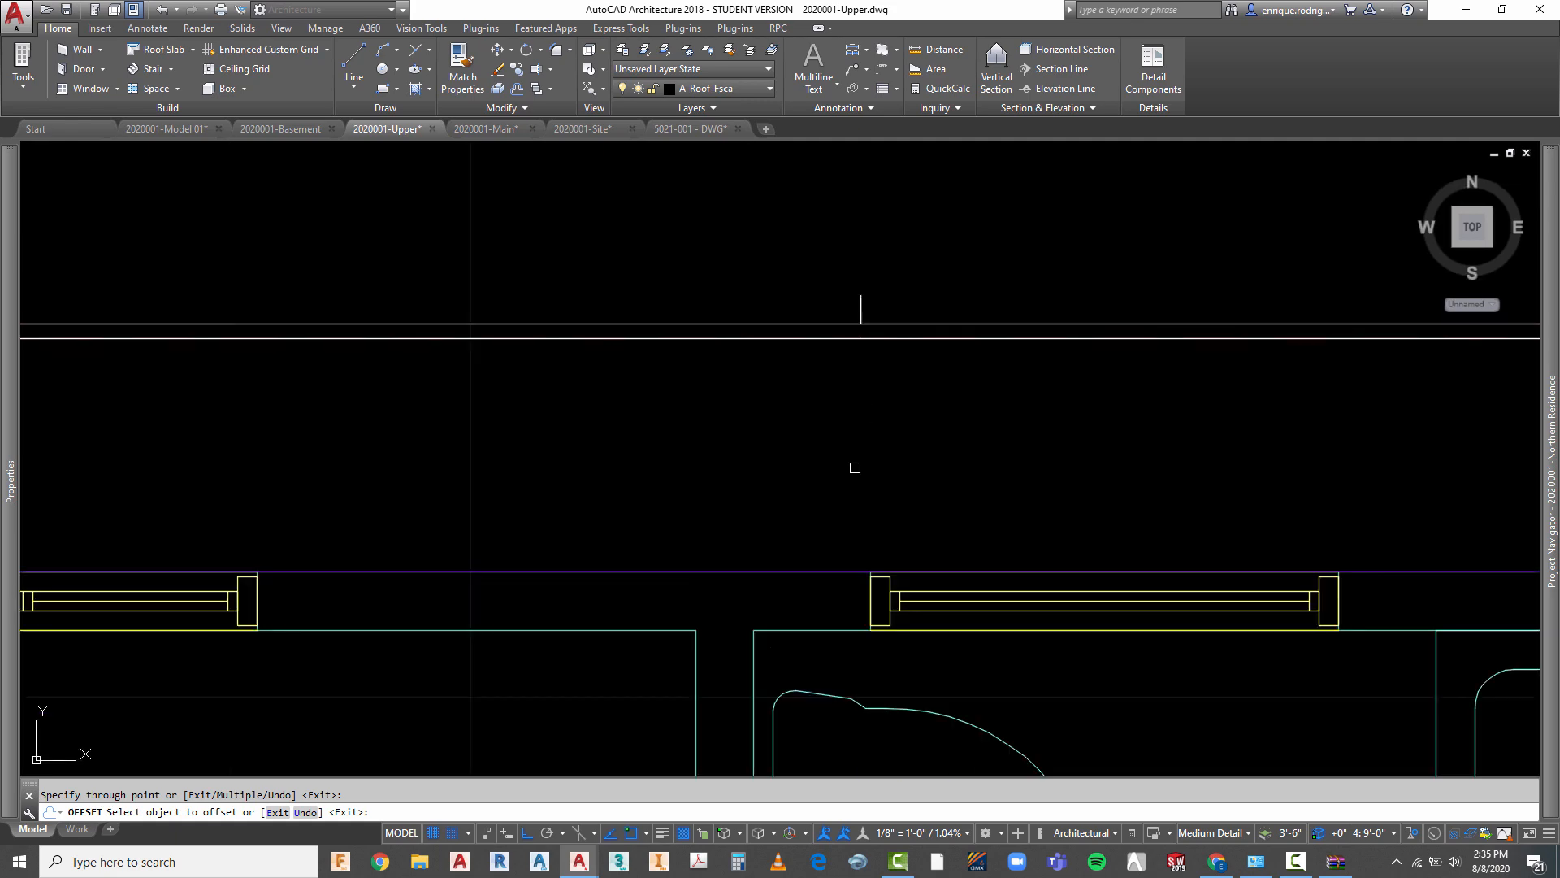
pyautogui.press('Escape')
# - Orbit to a 3D view and delete the inner of the two roof outlines, keeping the outward offset as the gutter path
pyautogui.rightClick(780, 412)
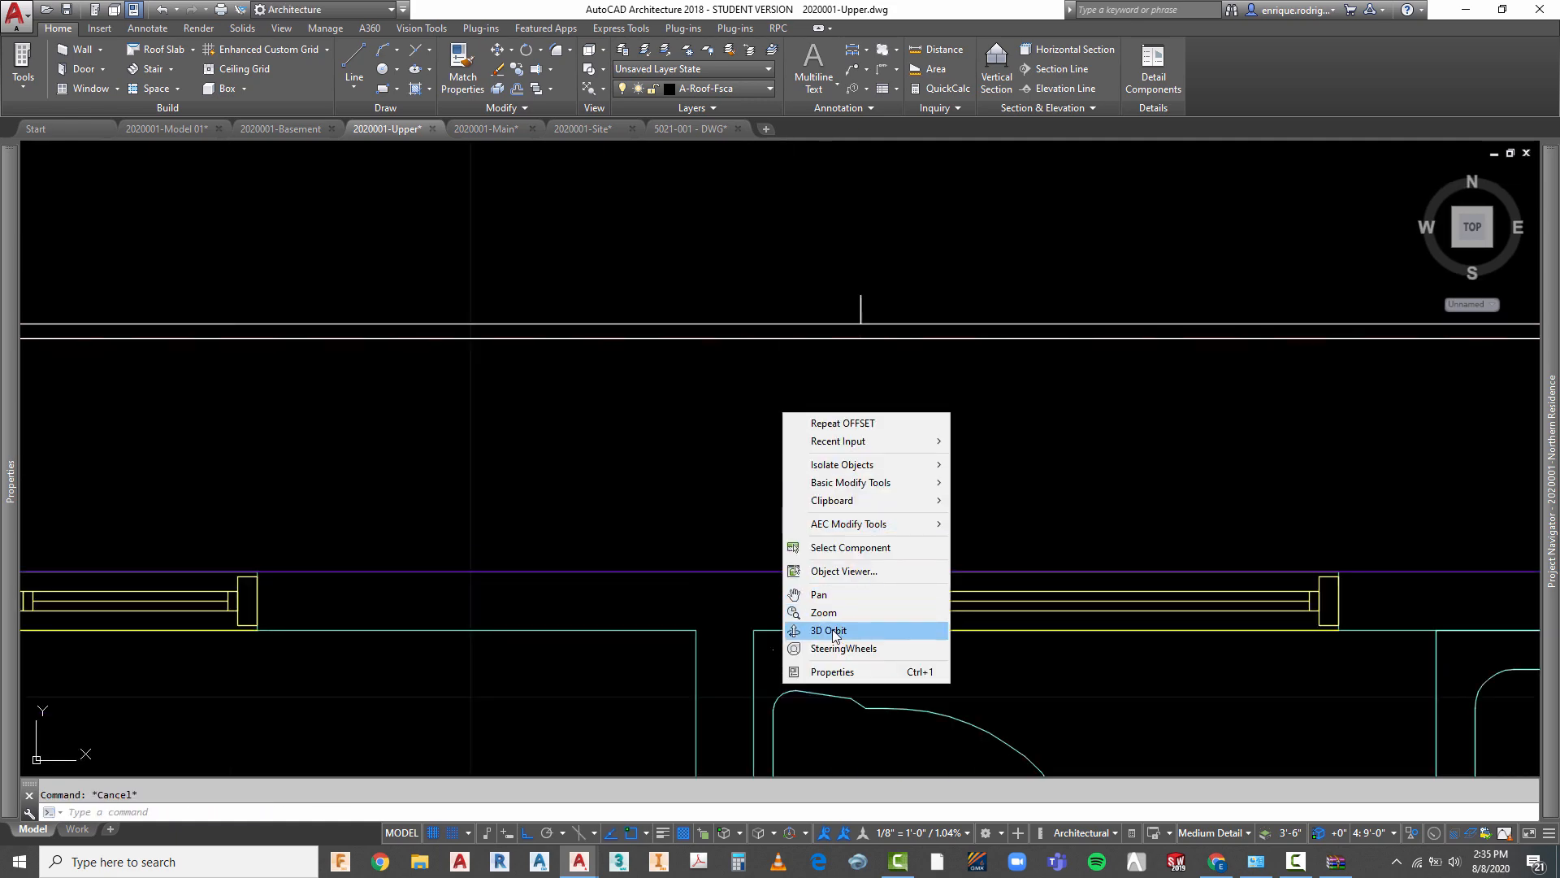
pyautogui.click(845, 631)
pyautogui.moveTo(745, 506)
pyautogui.mouseDown()
pyautogui.moveTo(881, 501)
pyautogui.moveTo(1040, 412)
pyautogui.mouseUp()
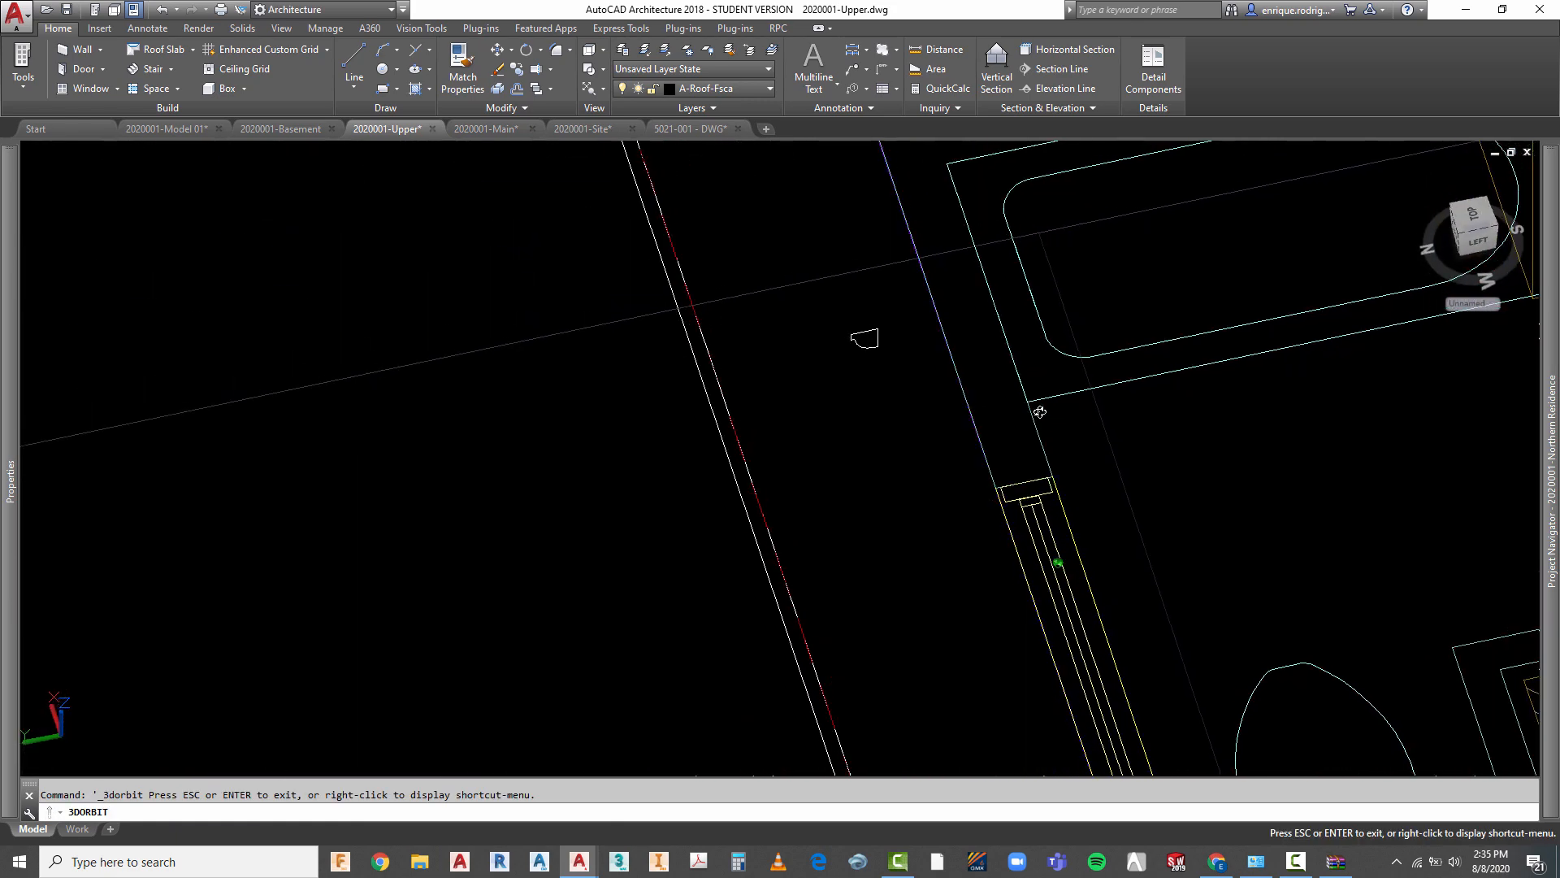
pyautogui.press('Escape')
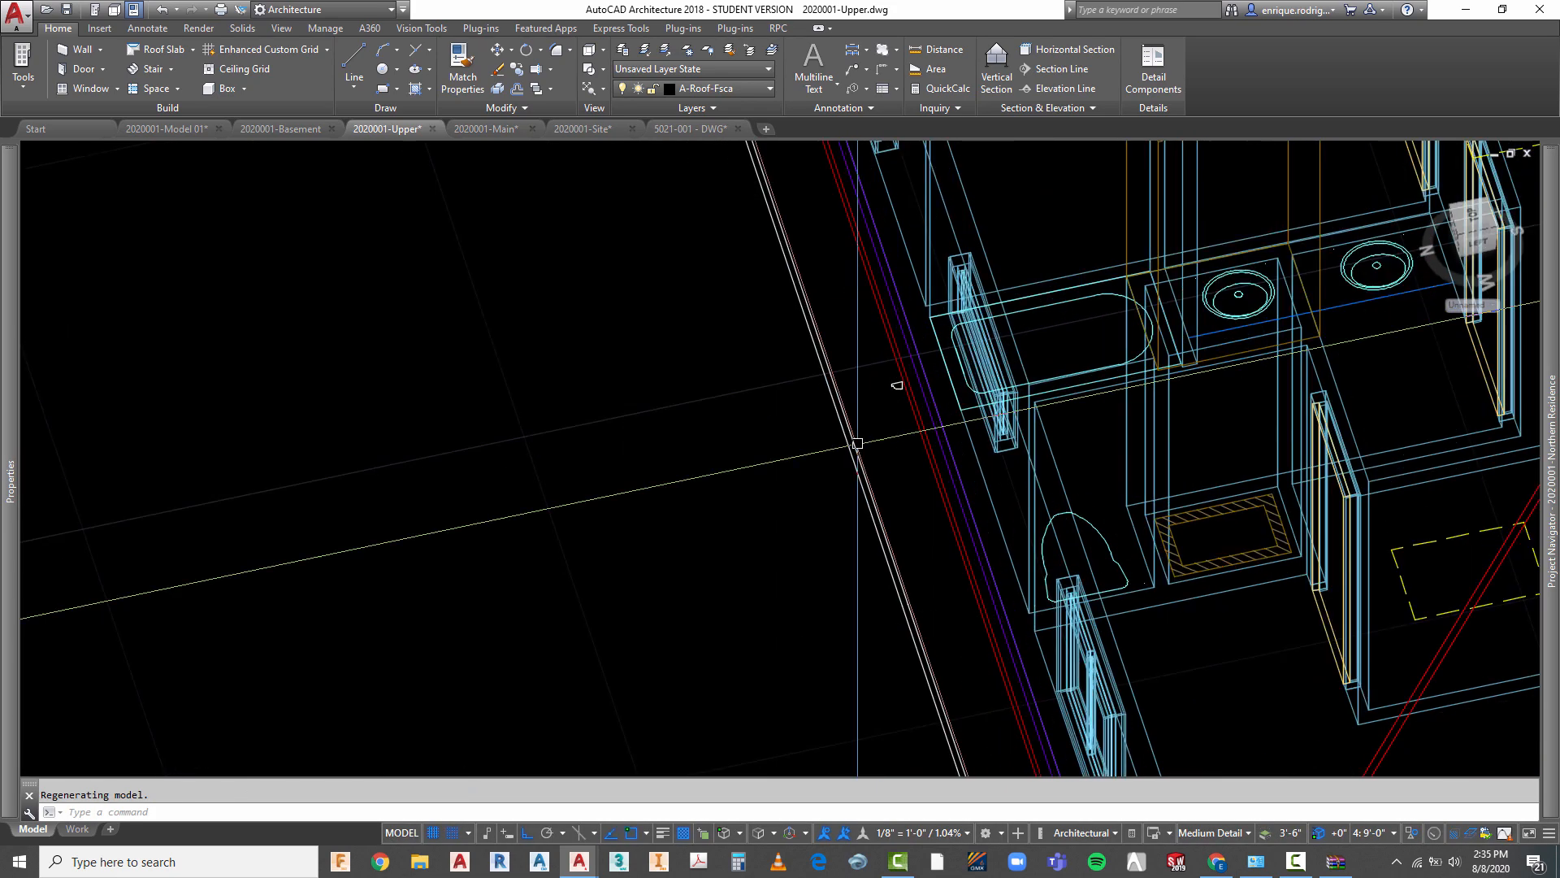
pyautogui.press('Escape')
pyautogui.click(832, 442)
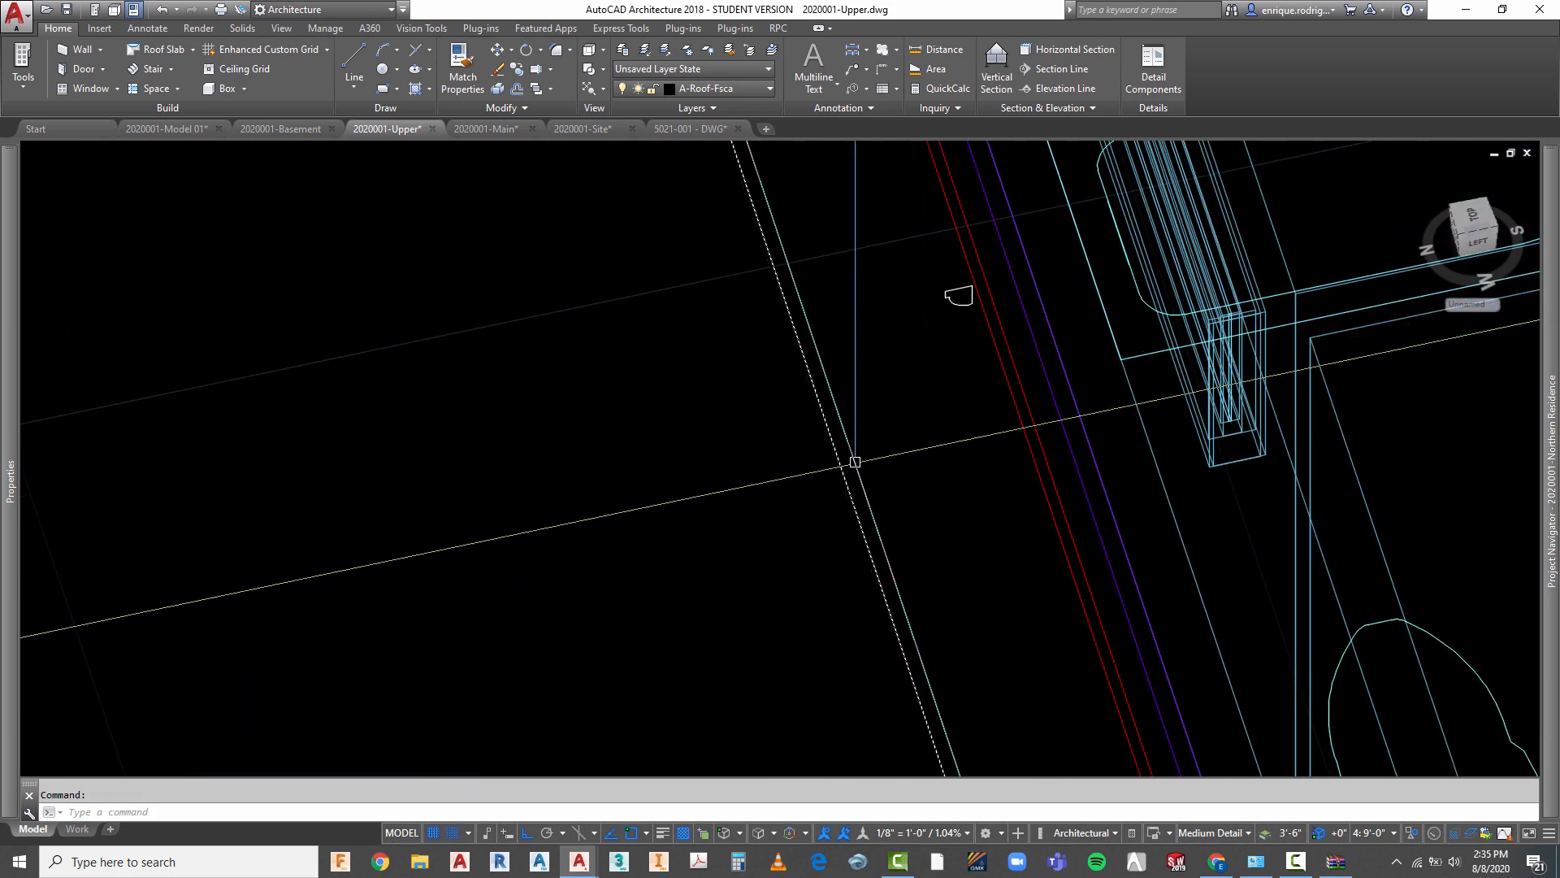
pyautogui.scroll(-4, 855, 460)
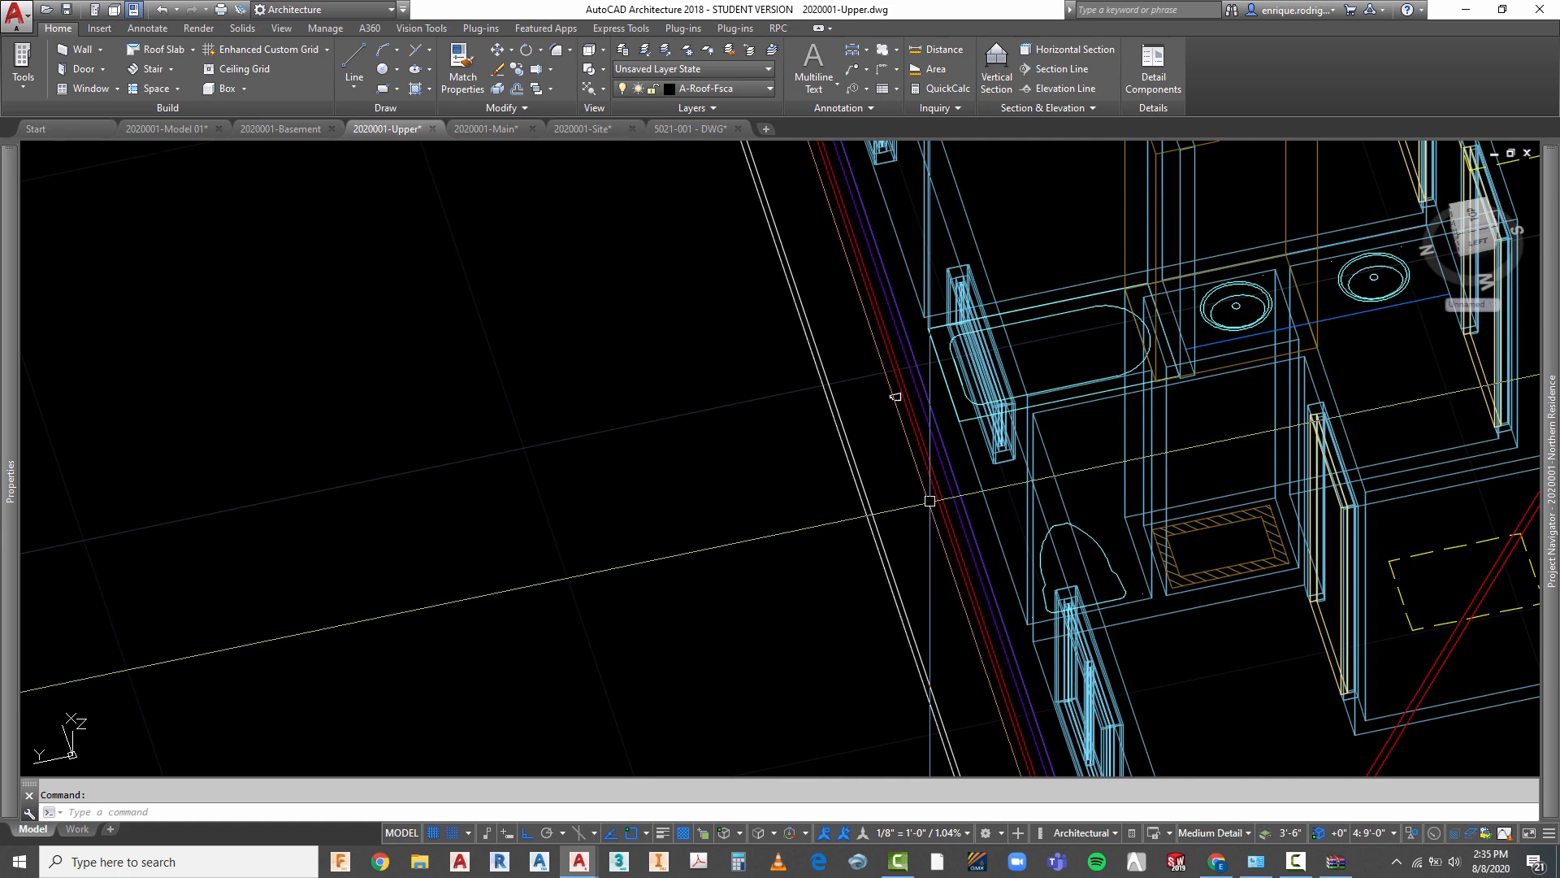
pyautogui.press('Escape')
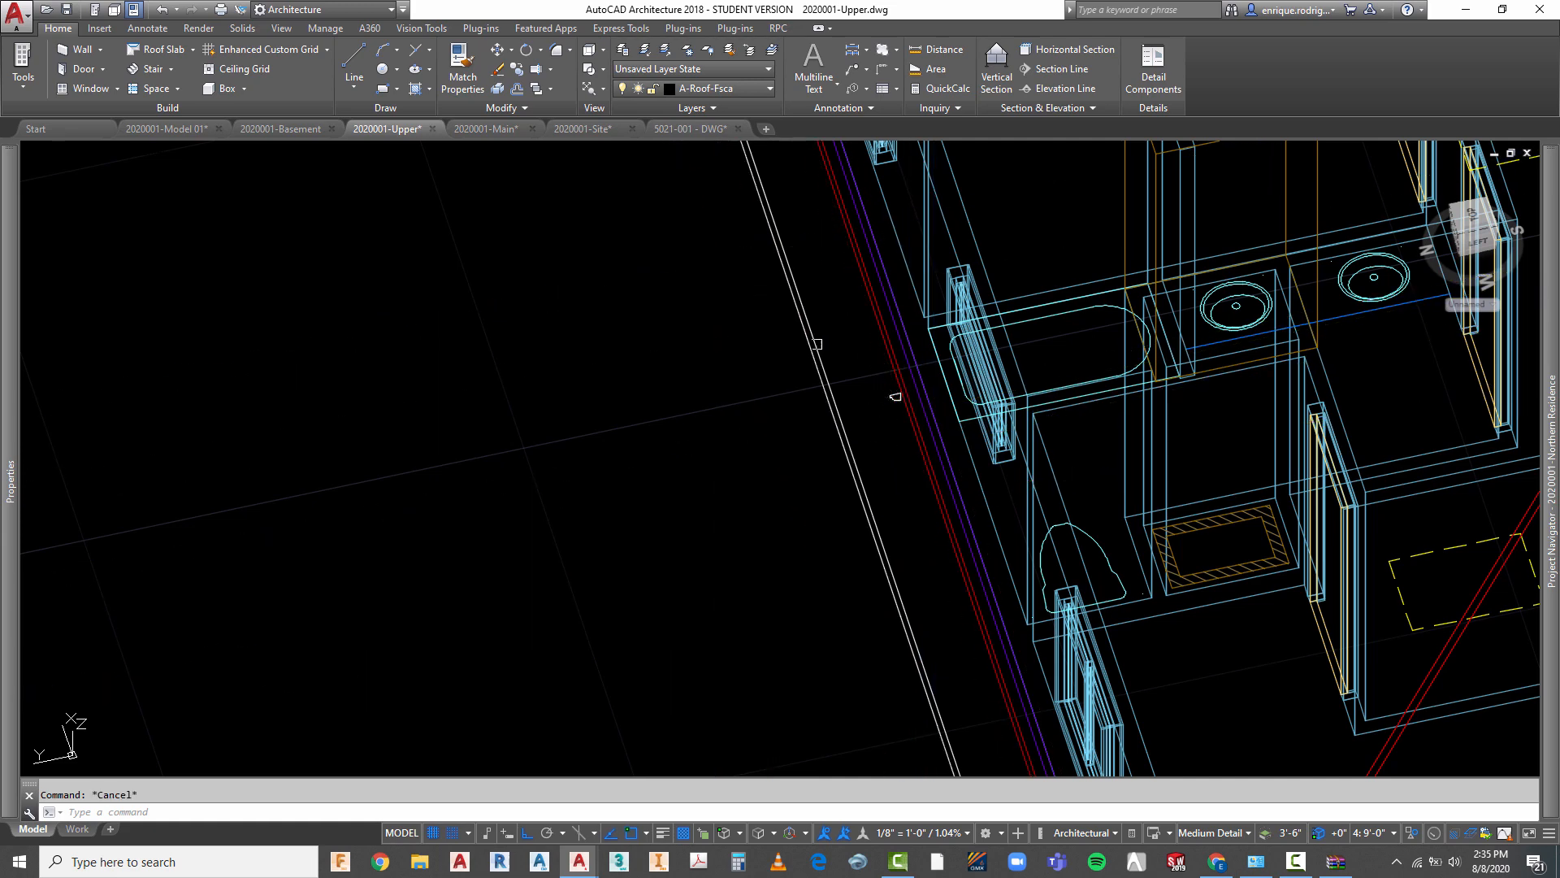
pyautogui.click(844, 428)
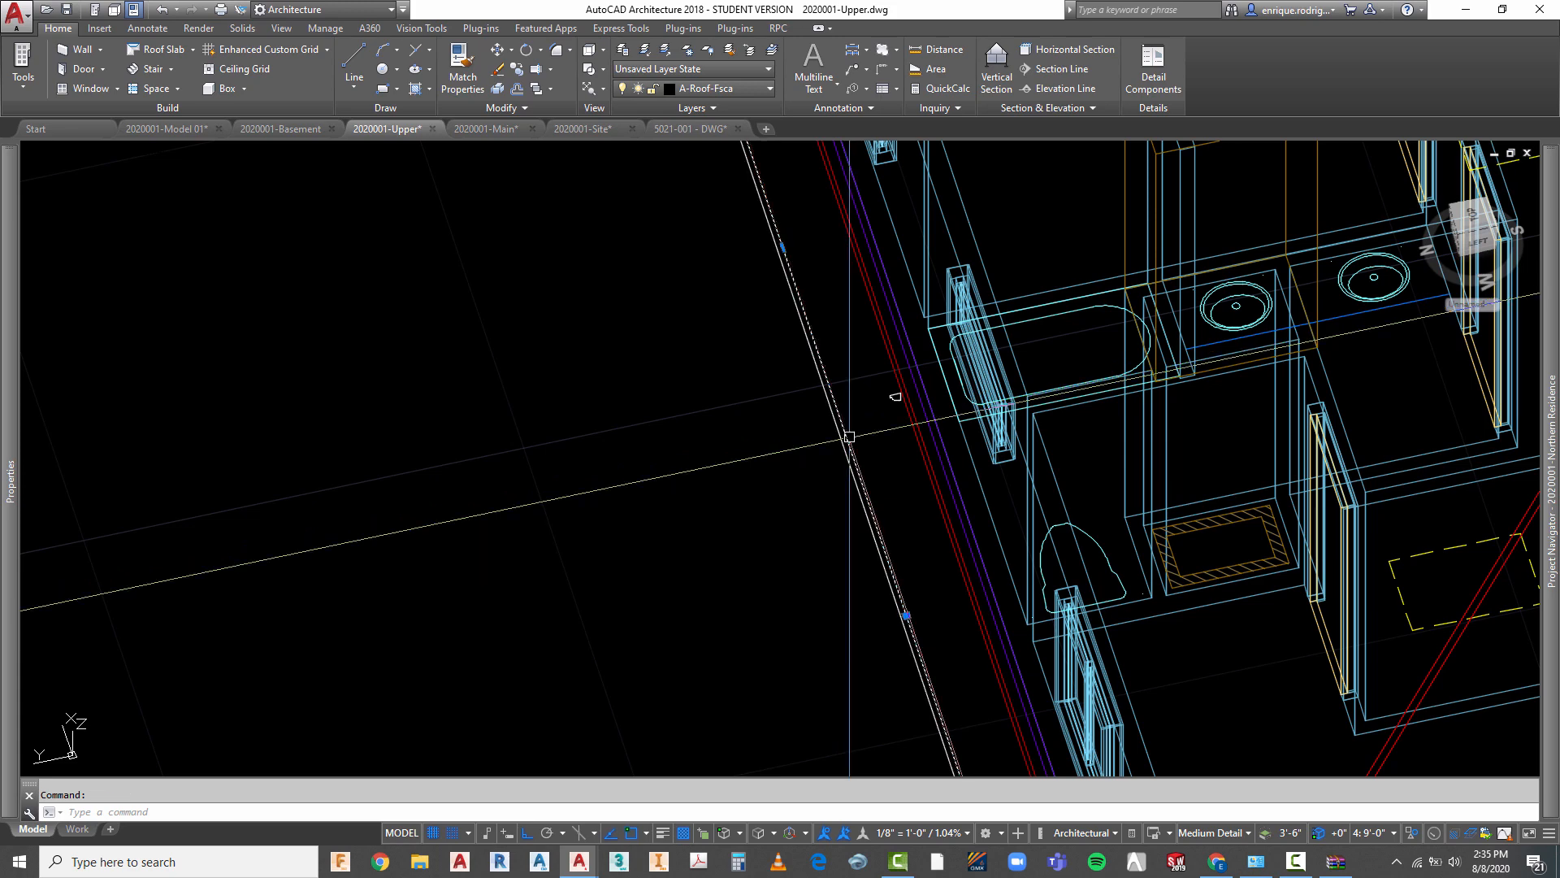
pyautogui.press('Delete')
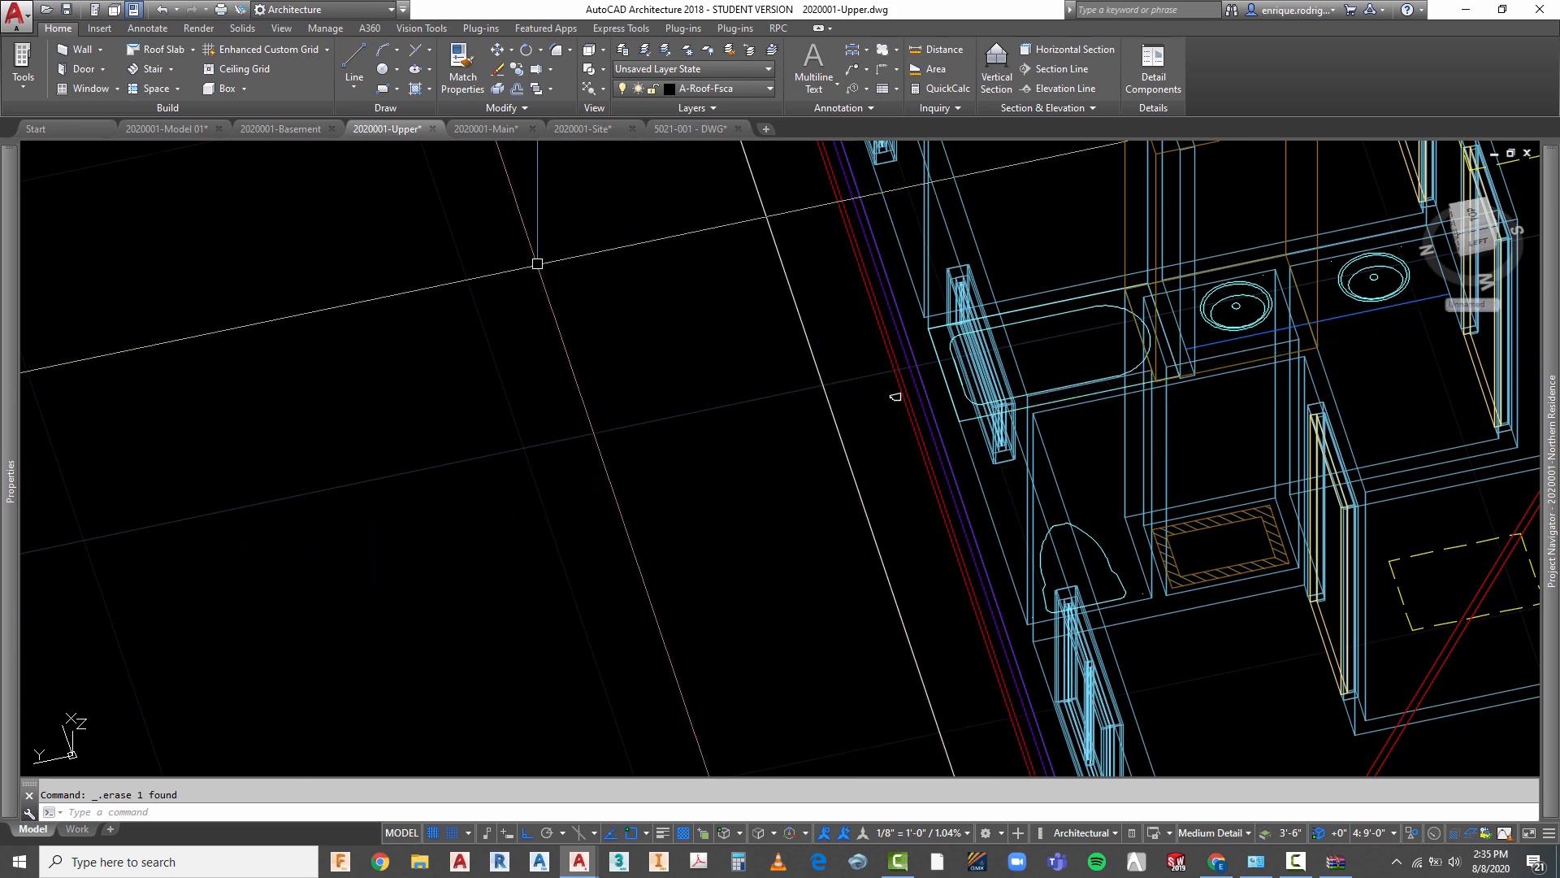
# - Extrude the gutter profile along the offset roof outline using the Path option
pyautogui.click(242, 29)
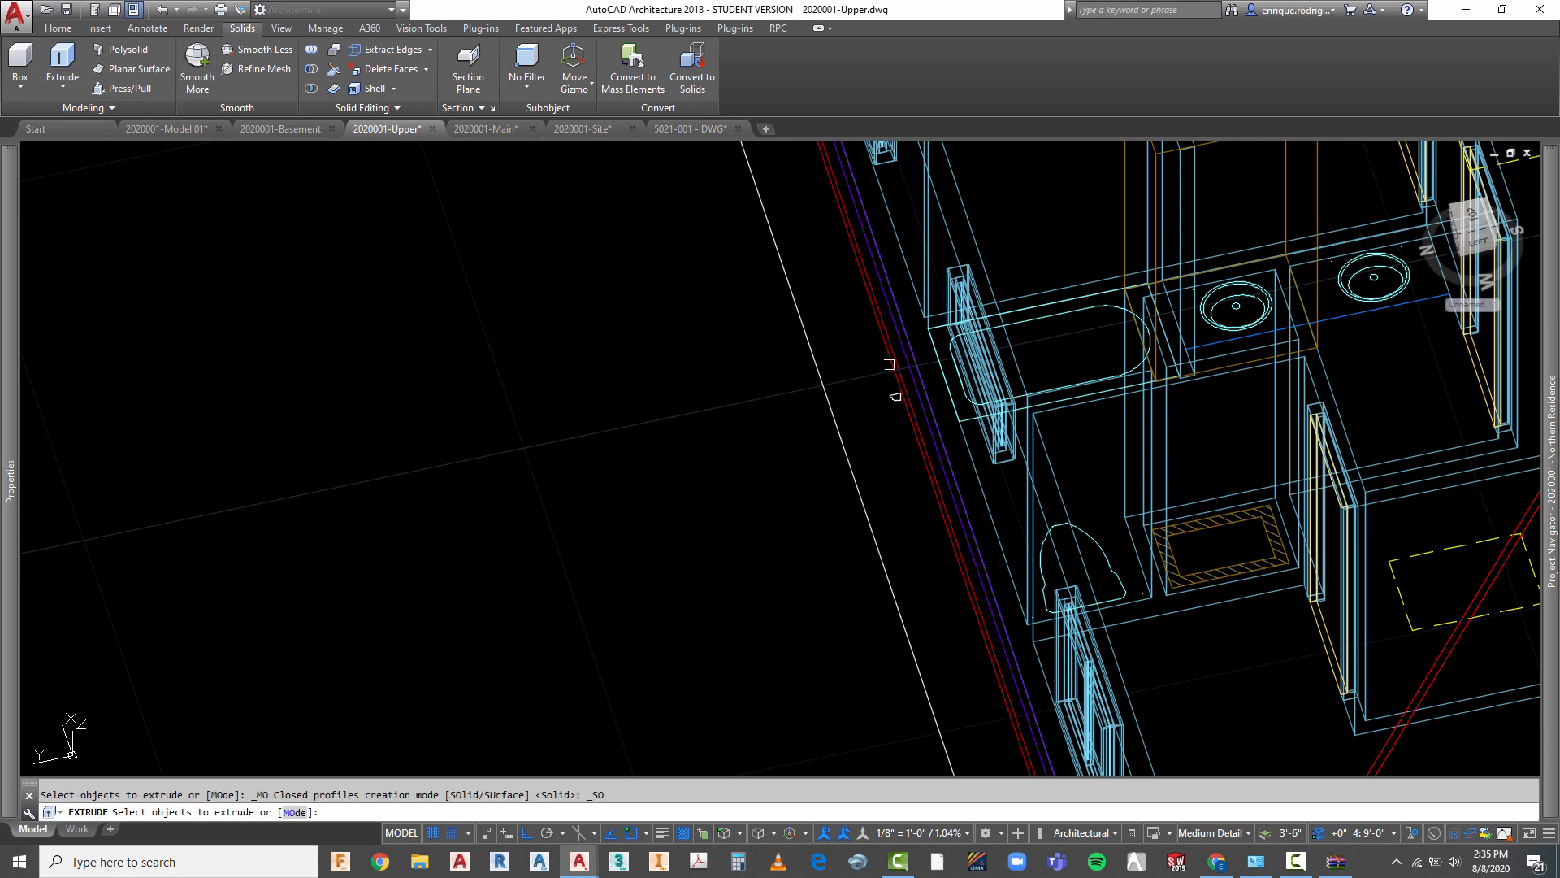
pyautogui.press('Return')
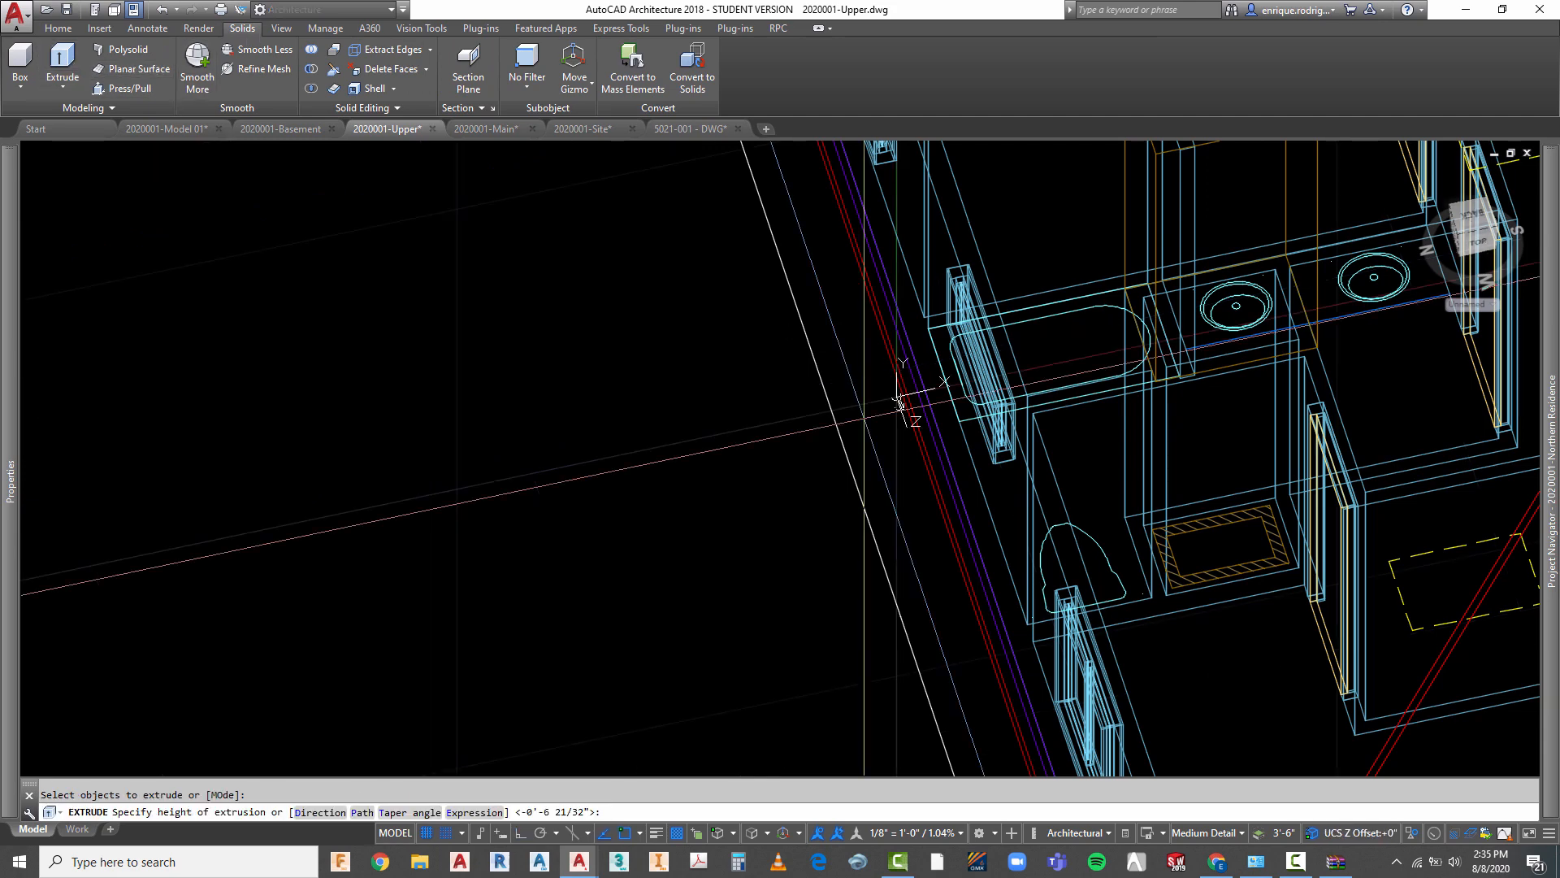
pyautogui.click(362, 812)
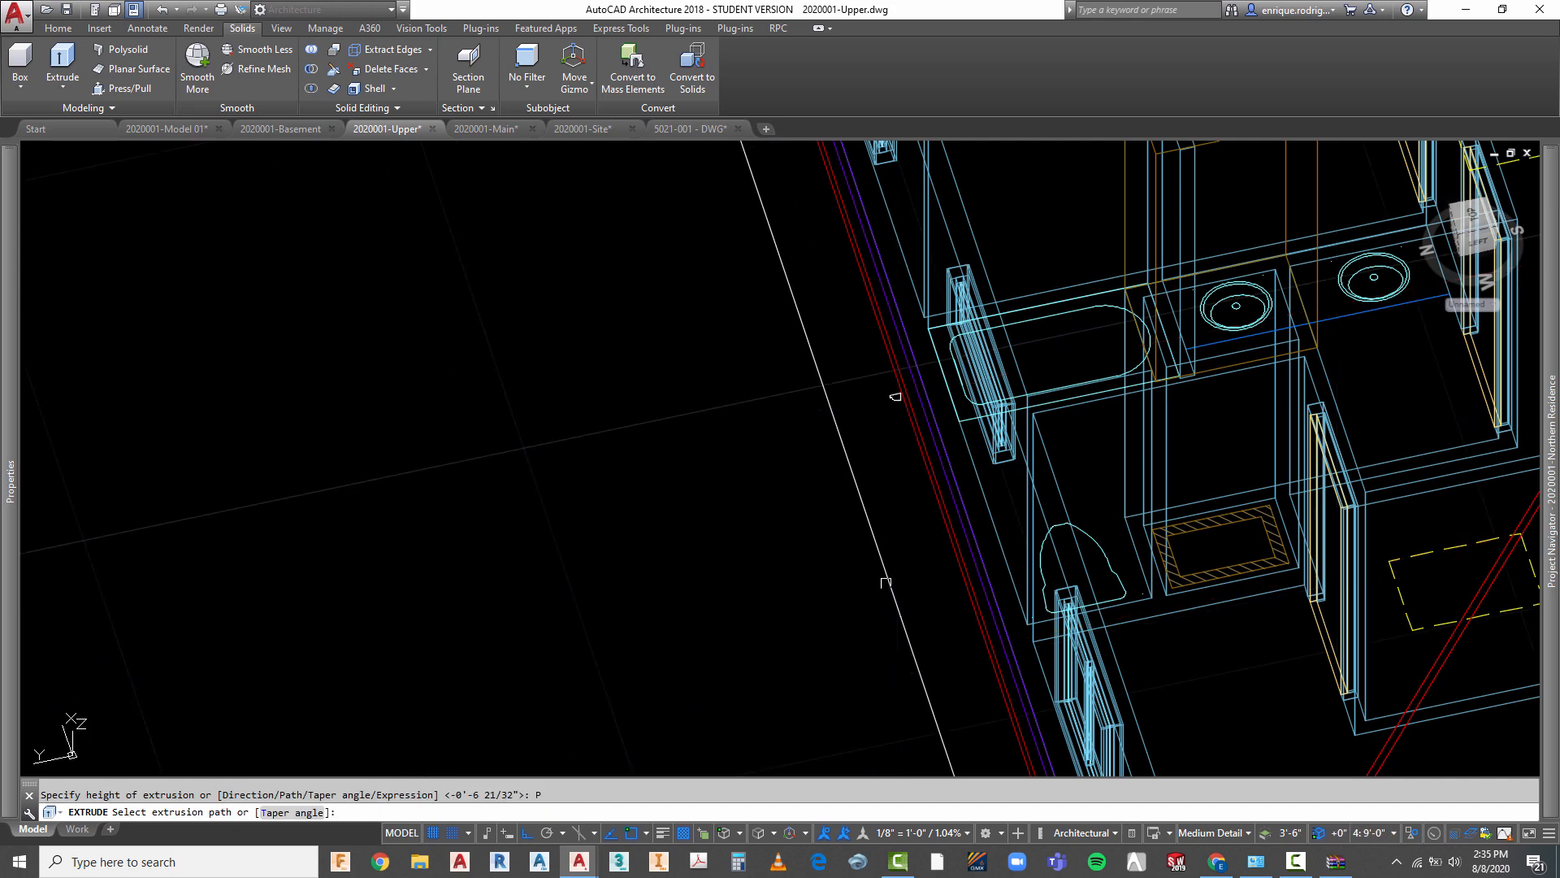
pyautogui.scroll(-5, 602, 401)
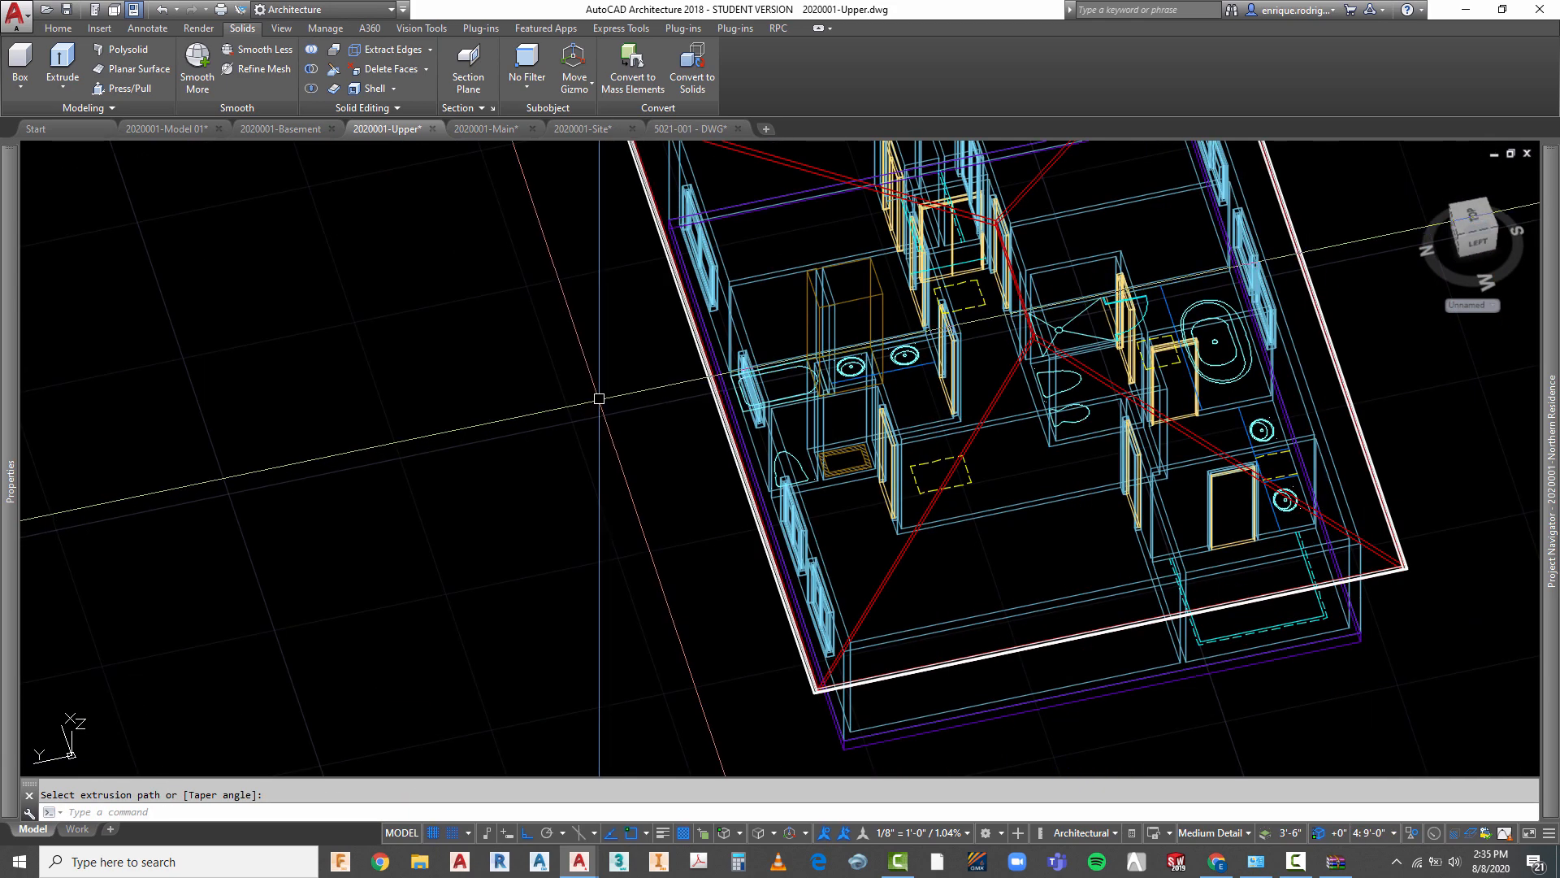
pyautogui.press('Escape')
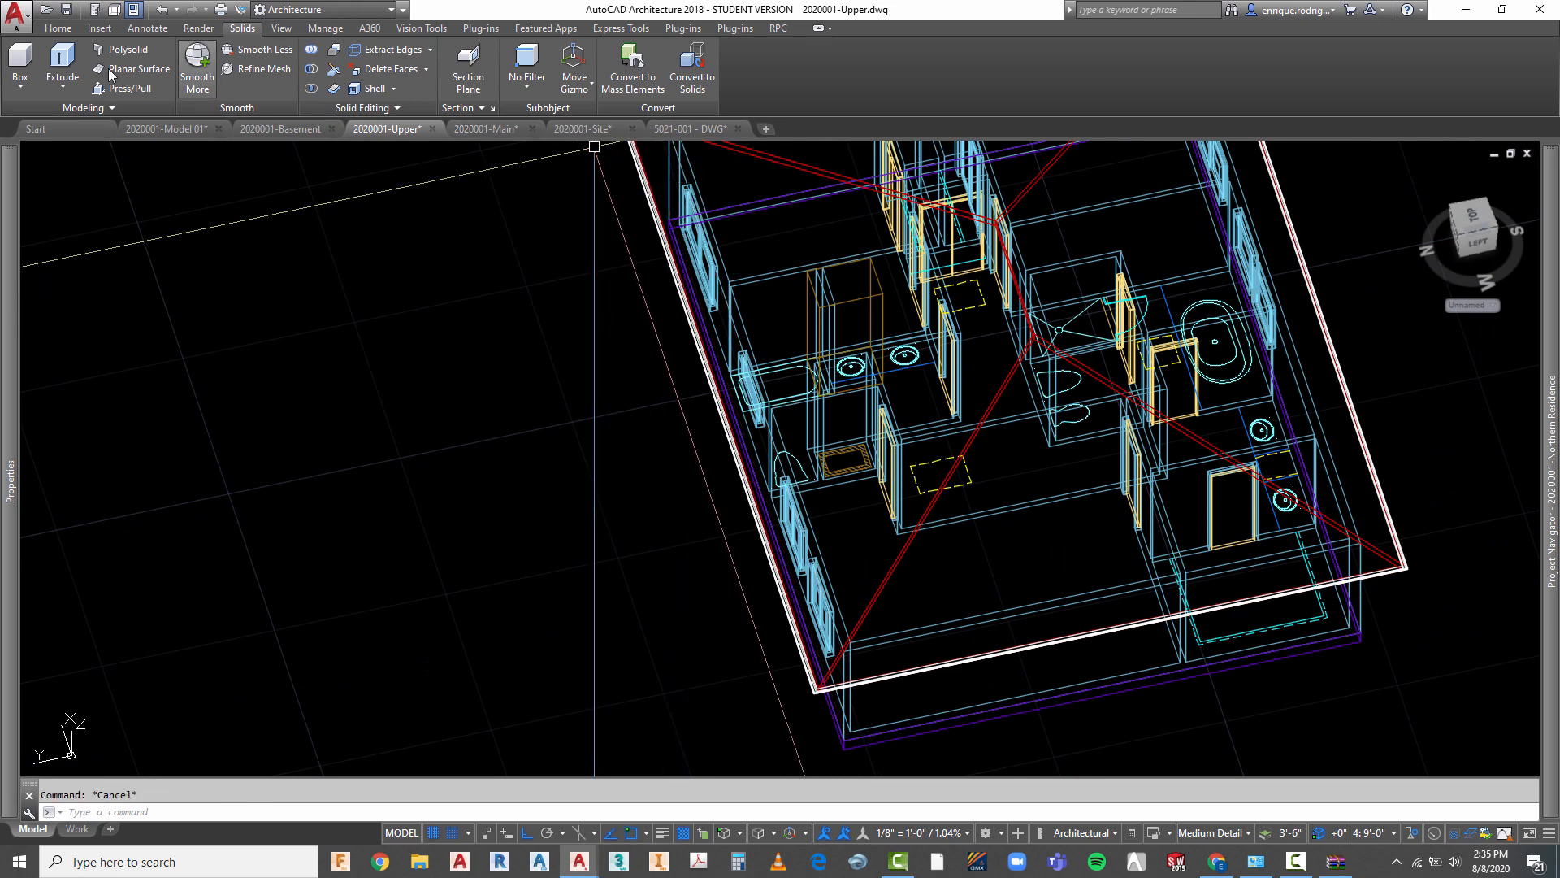
# - Return to the top view and examine the extruded gutter at the roof's upper-left corner against the dashed roof edge
pyautogui.click(58, 28)
pyautogui.click(589, 51)
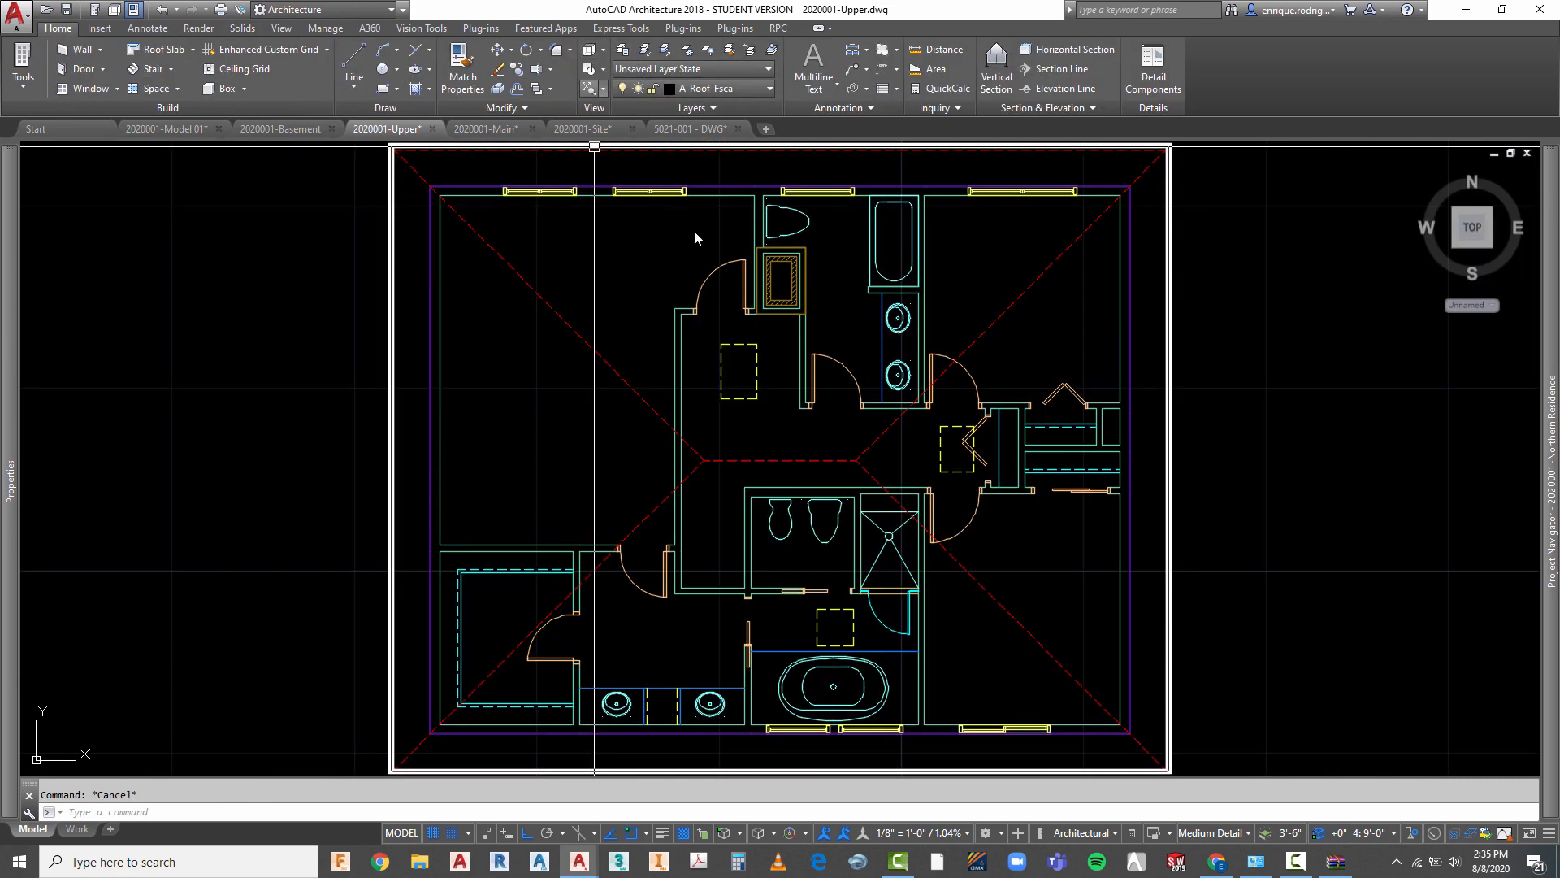
pyautogui.scroll(-2, 755, 379)
pyautogui.scroll(5, 526, 241)
pyautogui.scroll(4, 526, 241)
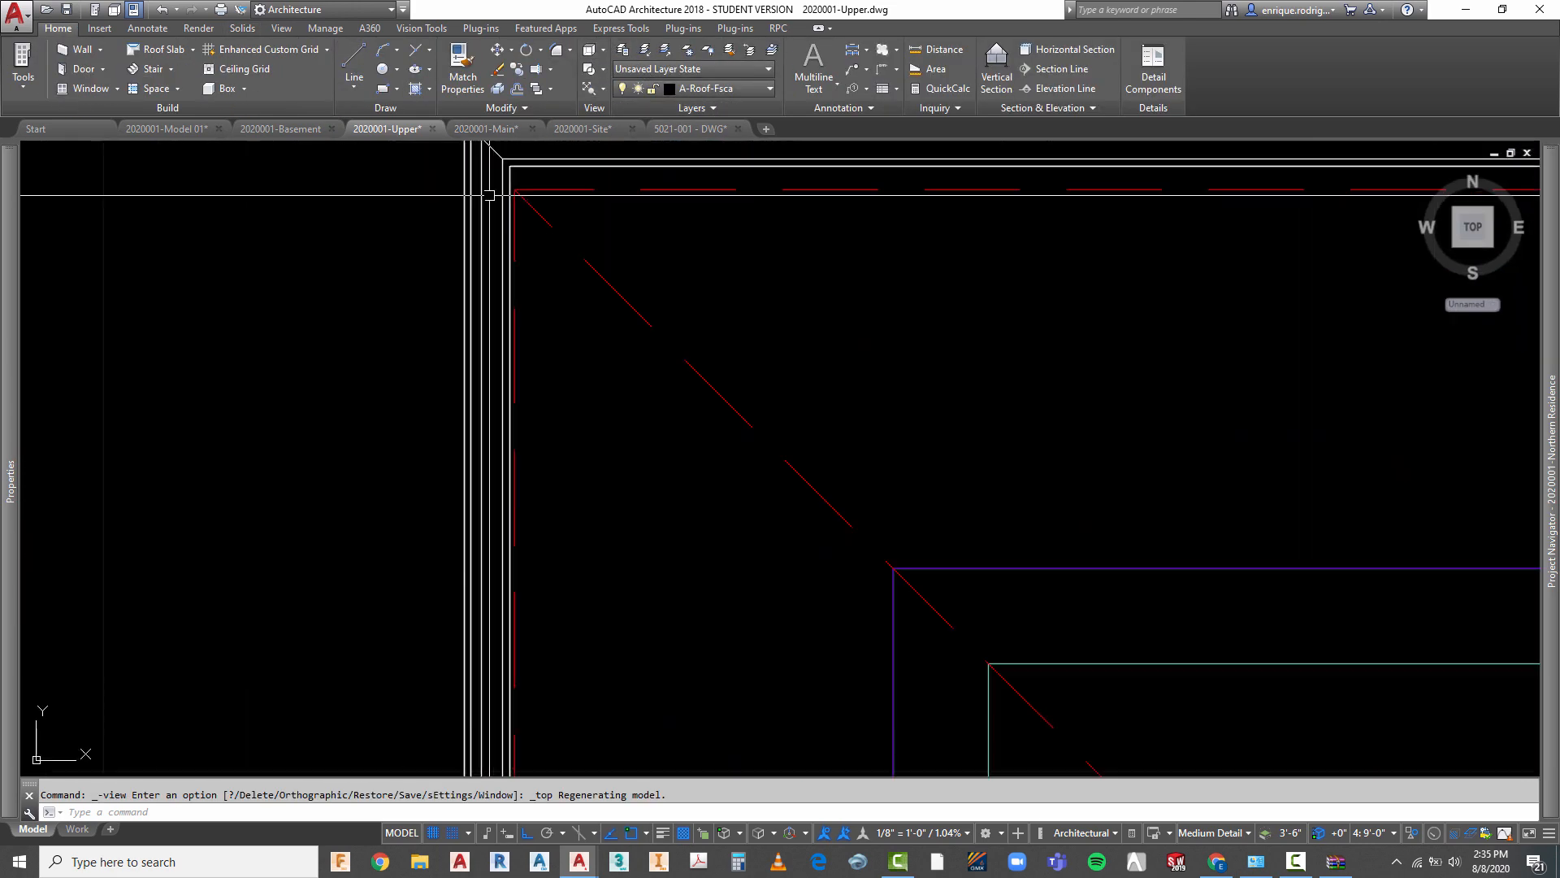
pyautogui.scroll(-2, 637, 347)
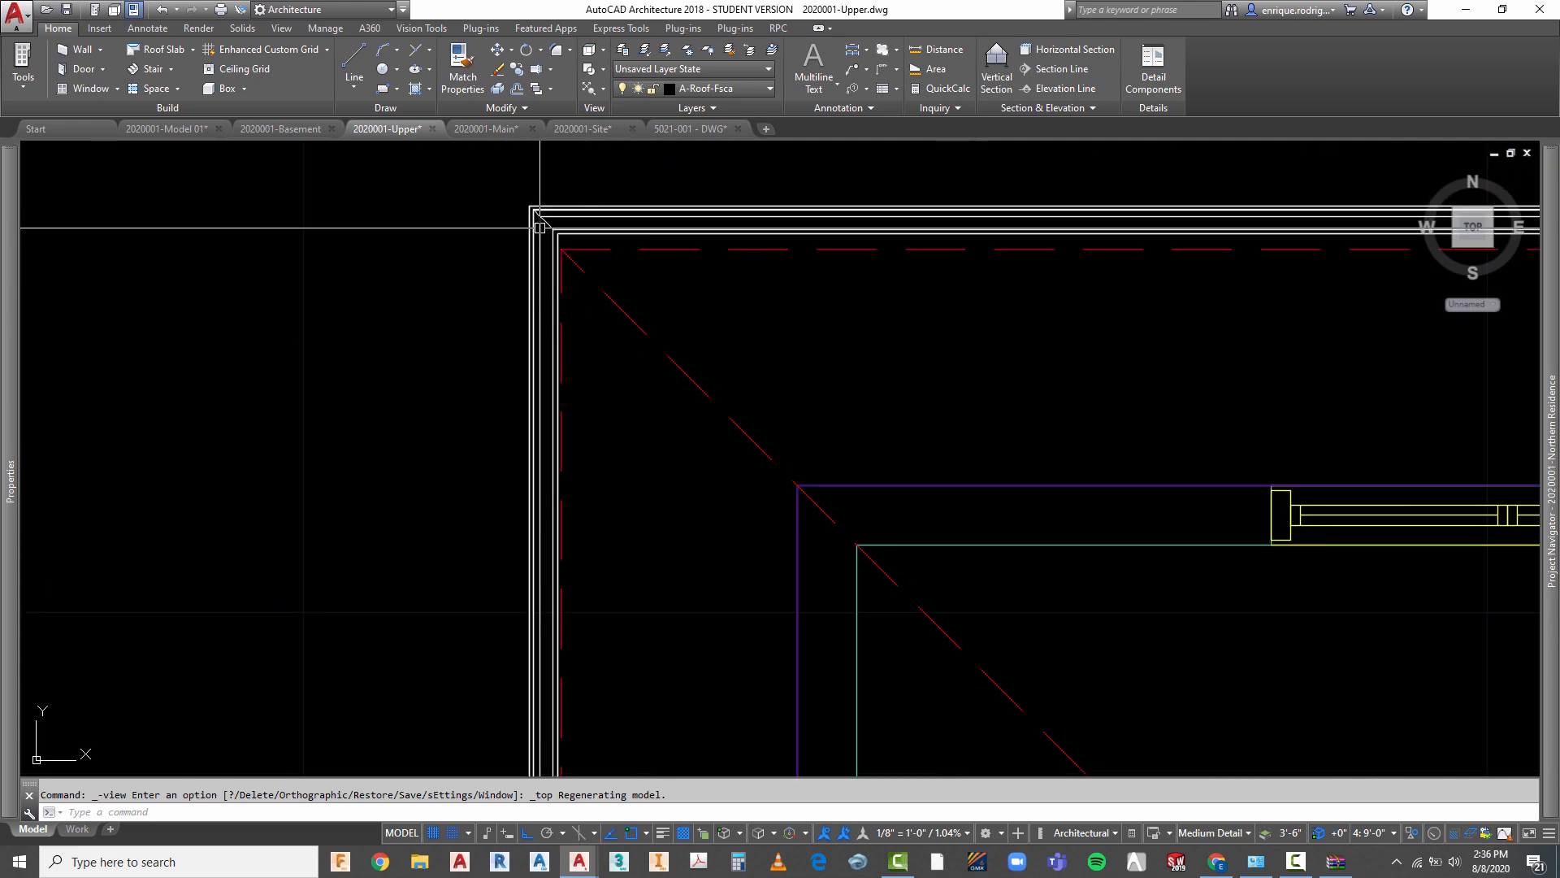
pyautogui.scroll(5, 540, 227)
pyautogui.press('Escape')
pyautogui.scroll(-4, 573, 285)
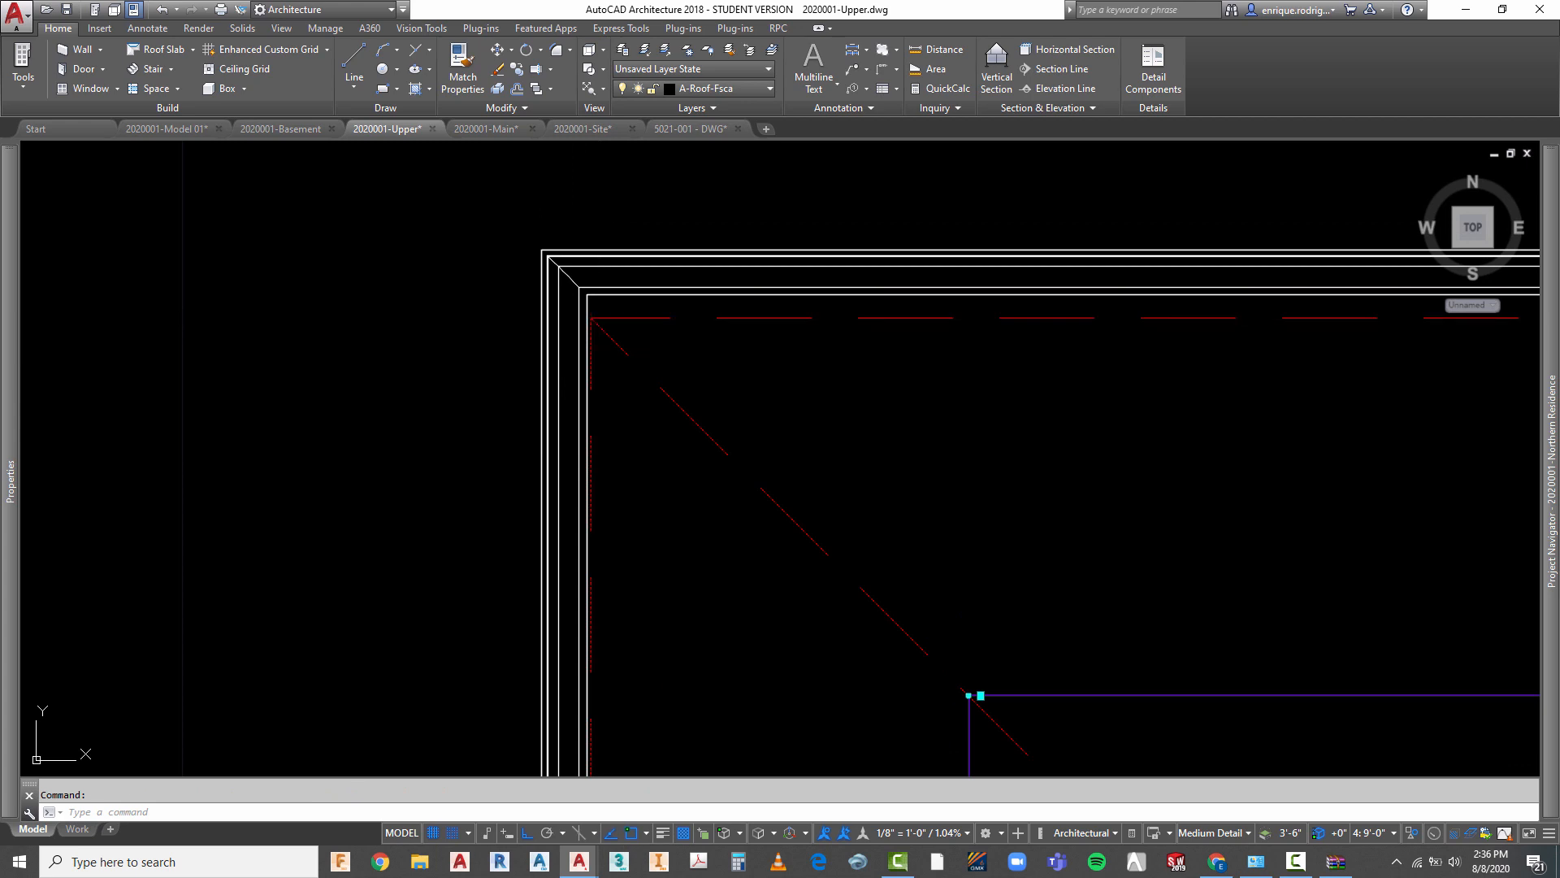
pyautogui.click(600, 295)
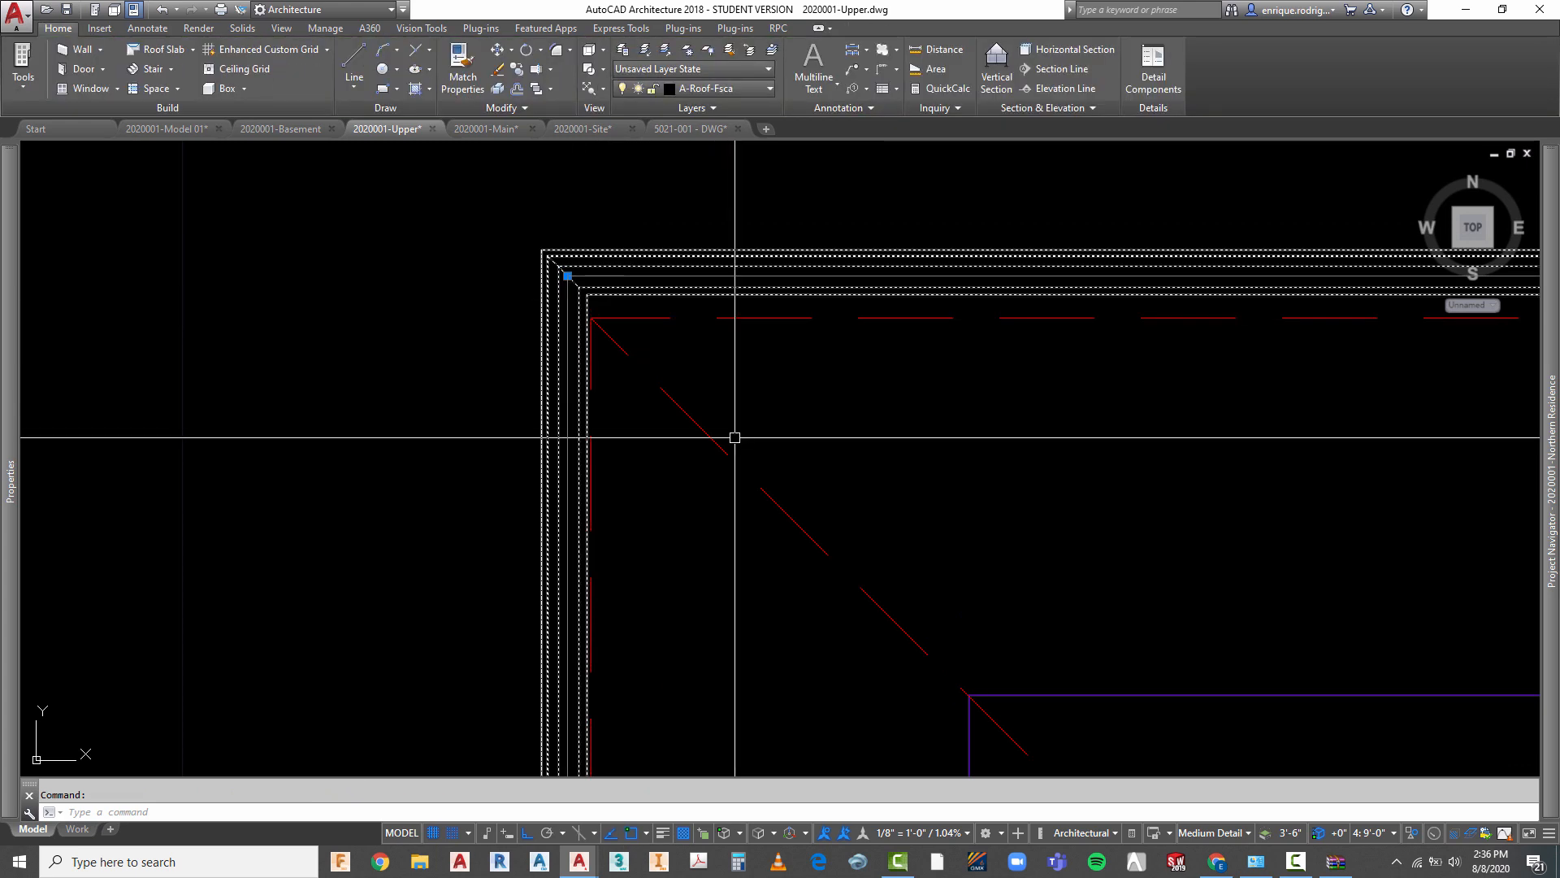
pyautogui.press('Escape')
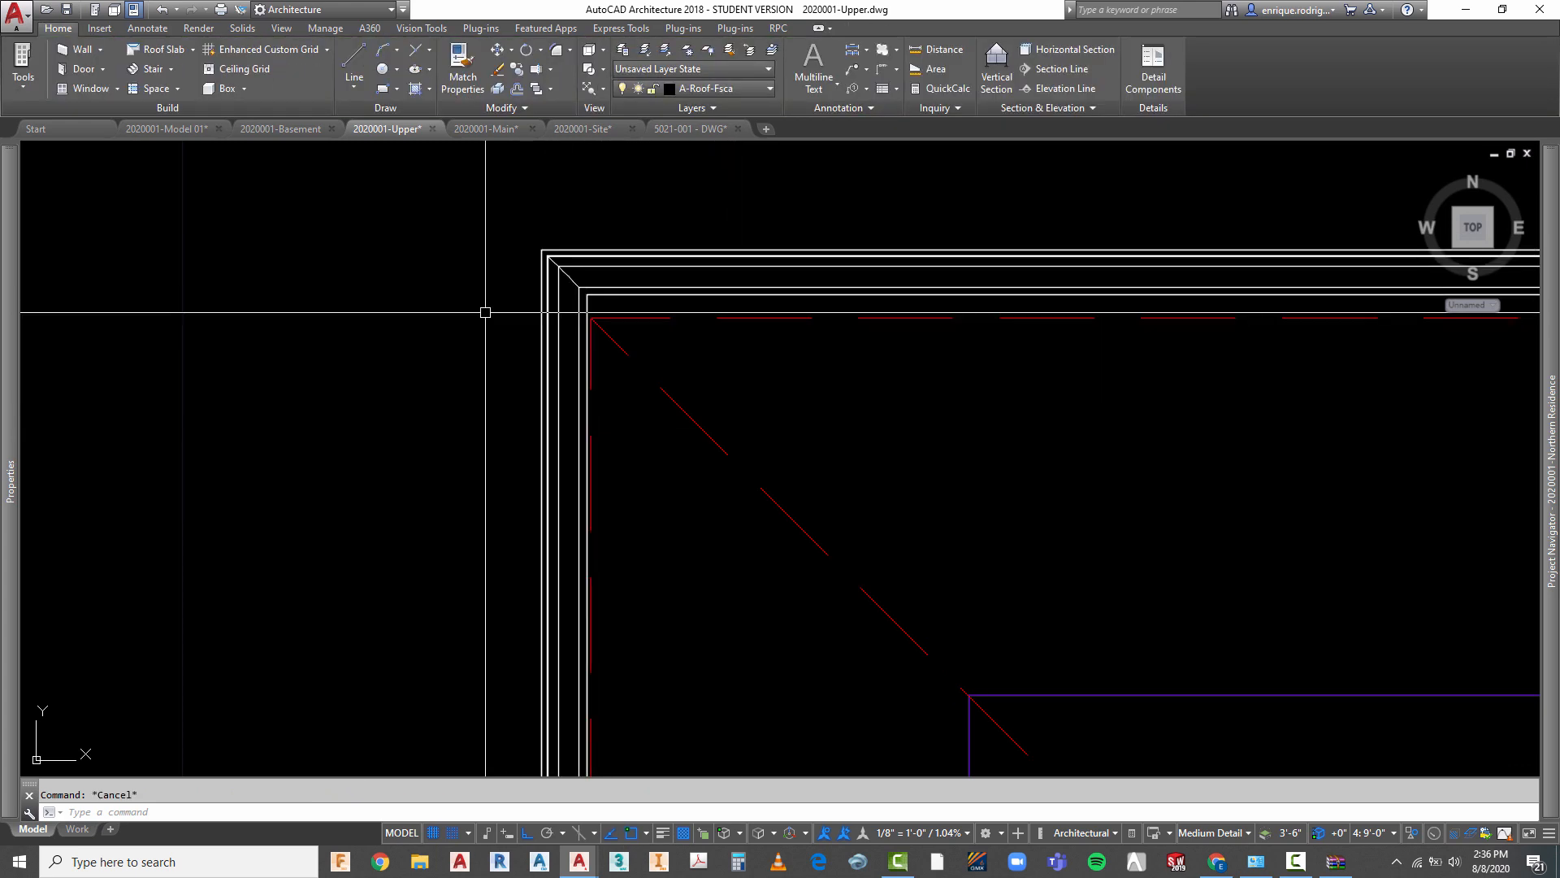
pyautogui.scroll(-8, 485, 312)
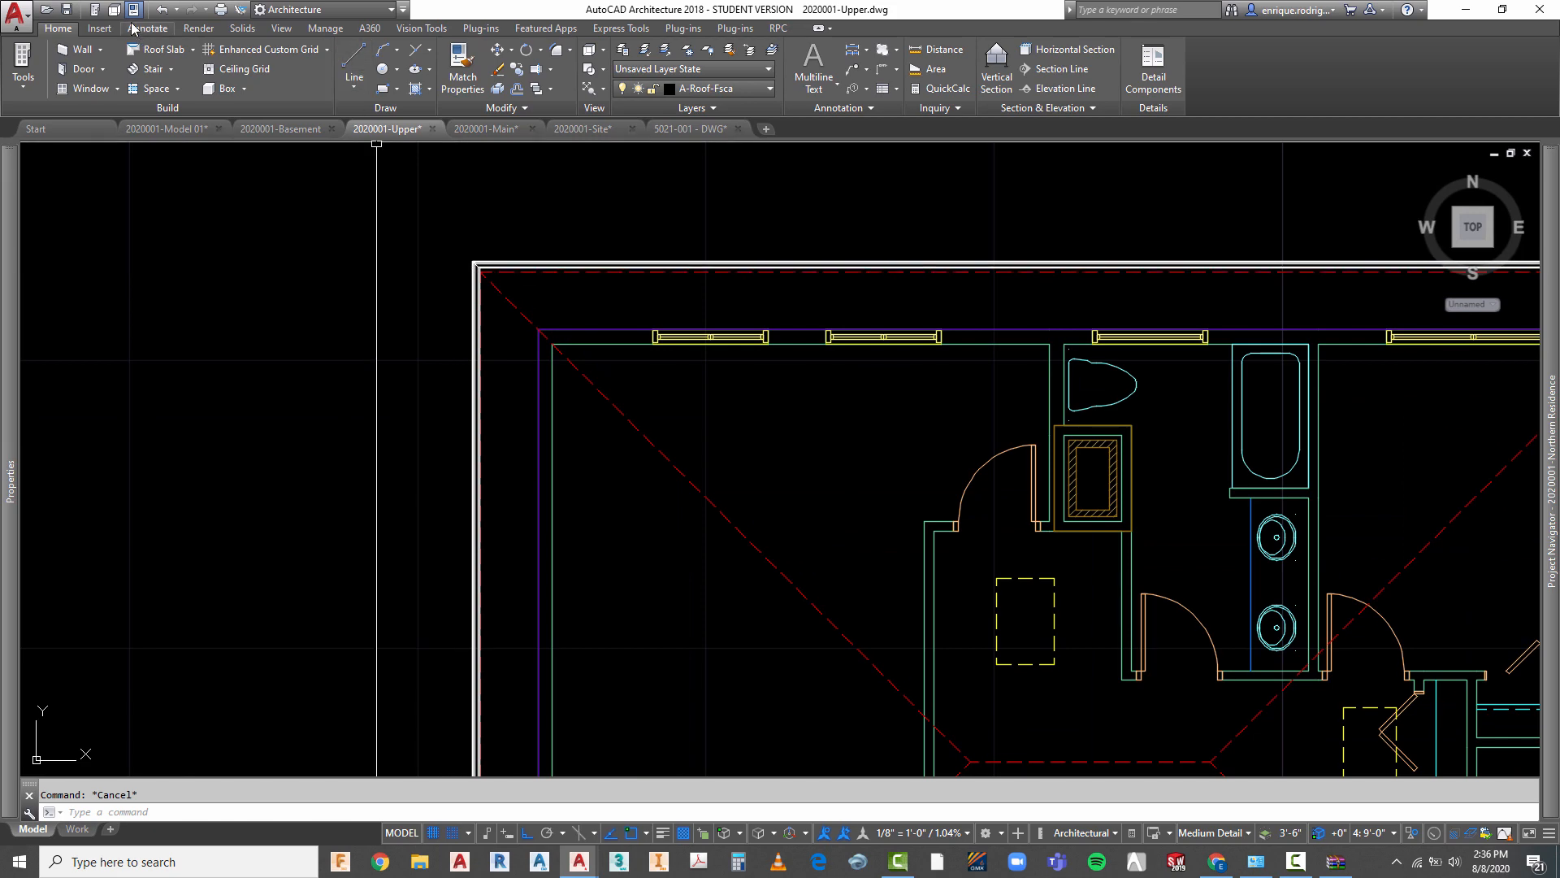
# - Undo the view change and the gutter extrusion, and restore the top view
pyautogui.click(163, 10)
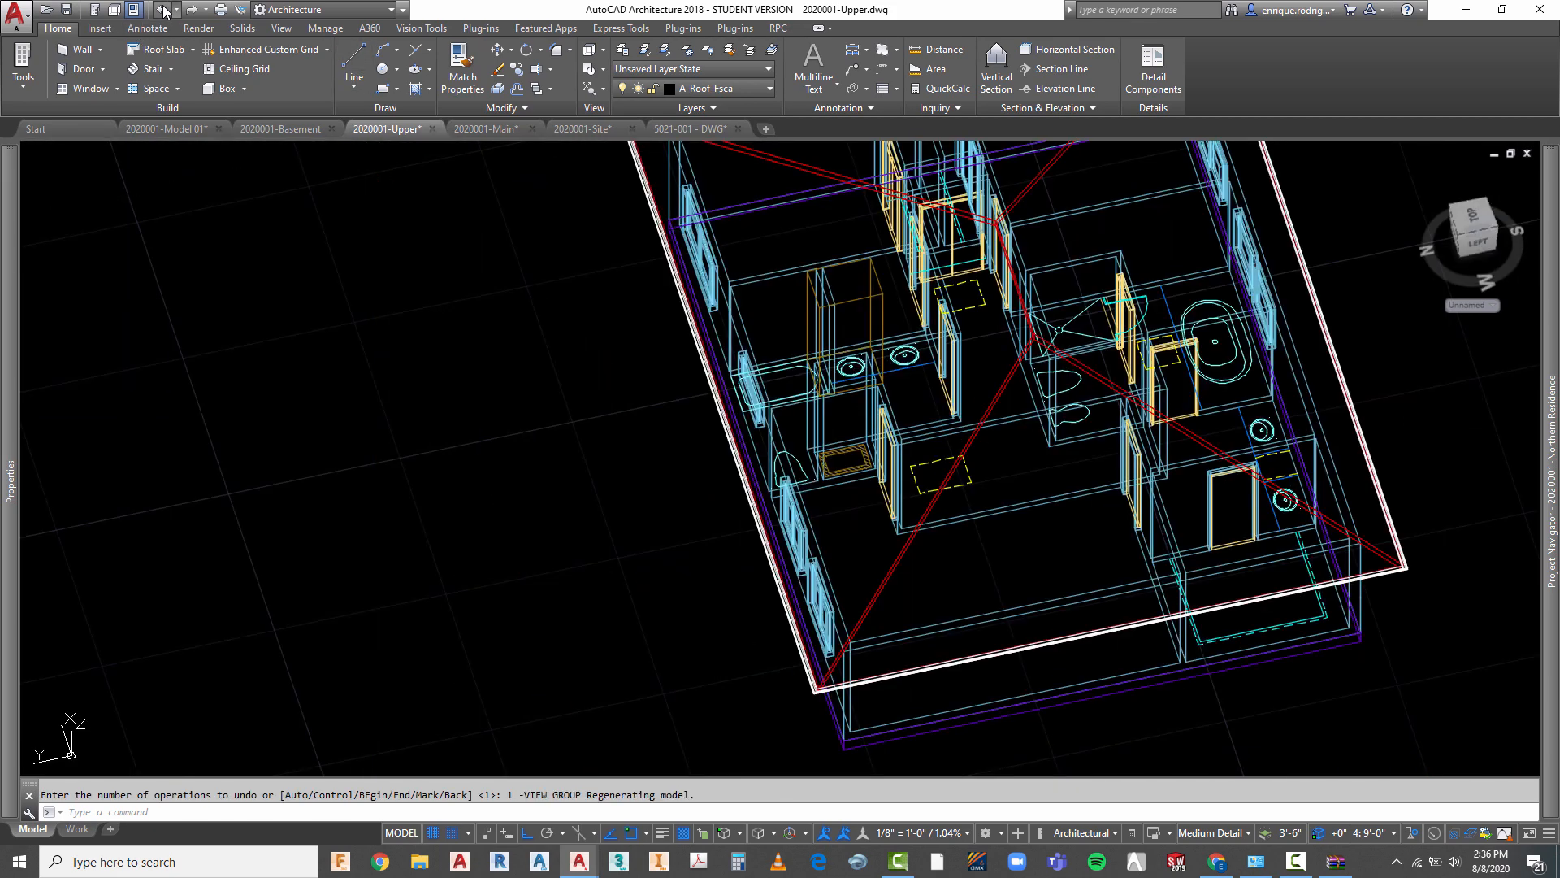
pyautogui.click(163, 11)
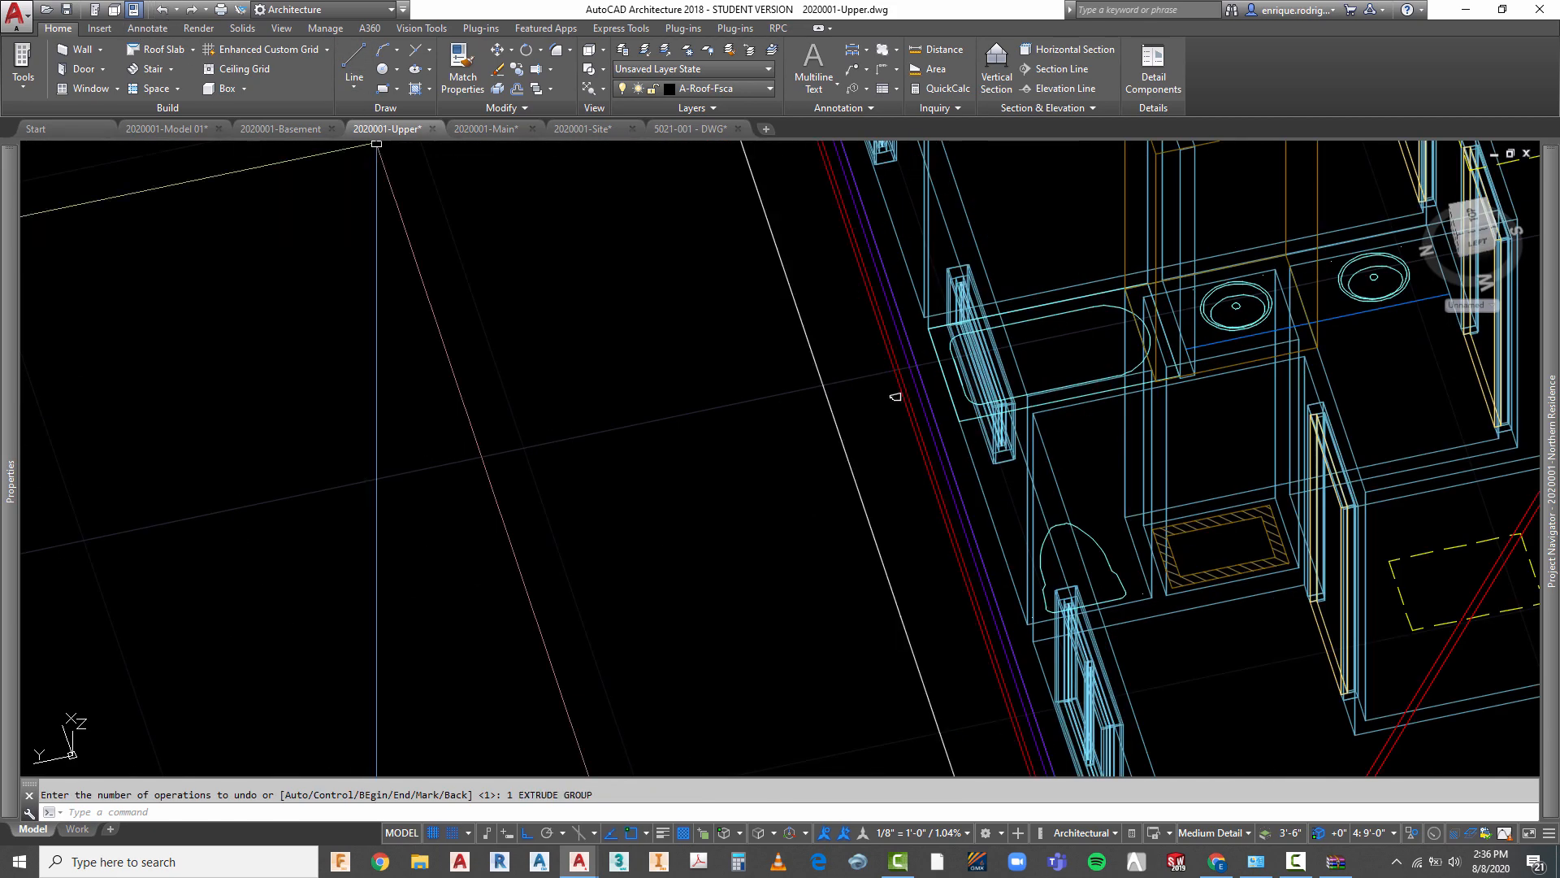
pyautogui.scroll(-3, 540, 420)
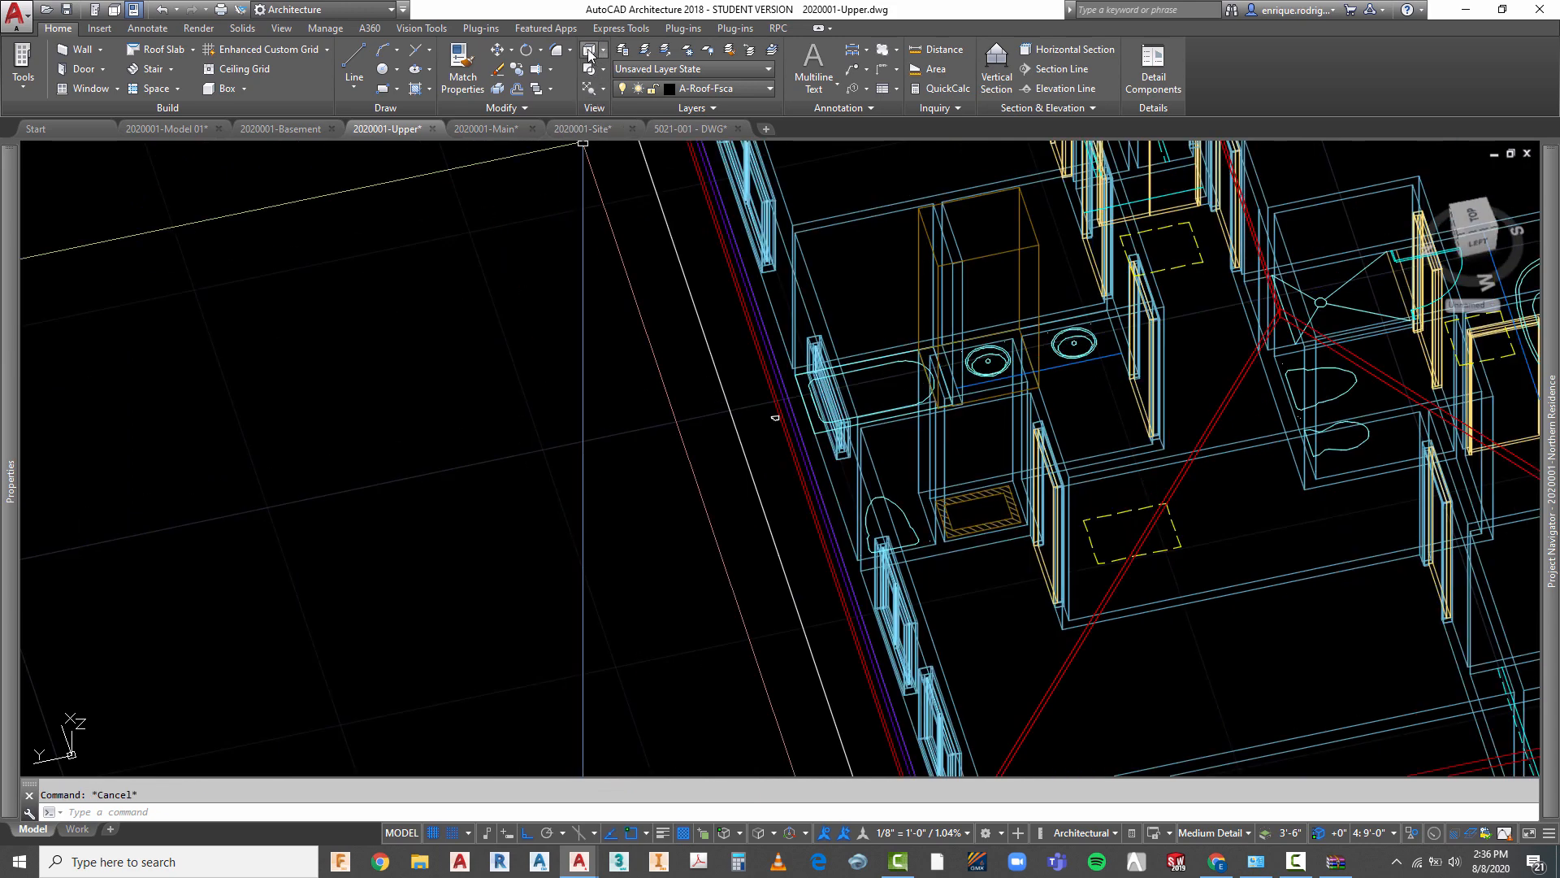
pyautogui.click(589, 51)
# - Examine where the gutter profile meets the offset outline along the upper roof edge in the top view
pyautogui.scroll(3, 383, 143)
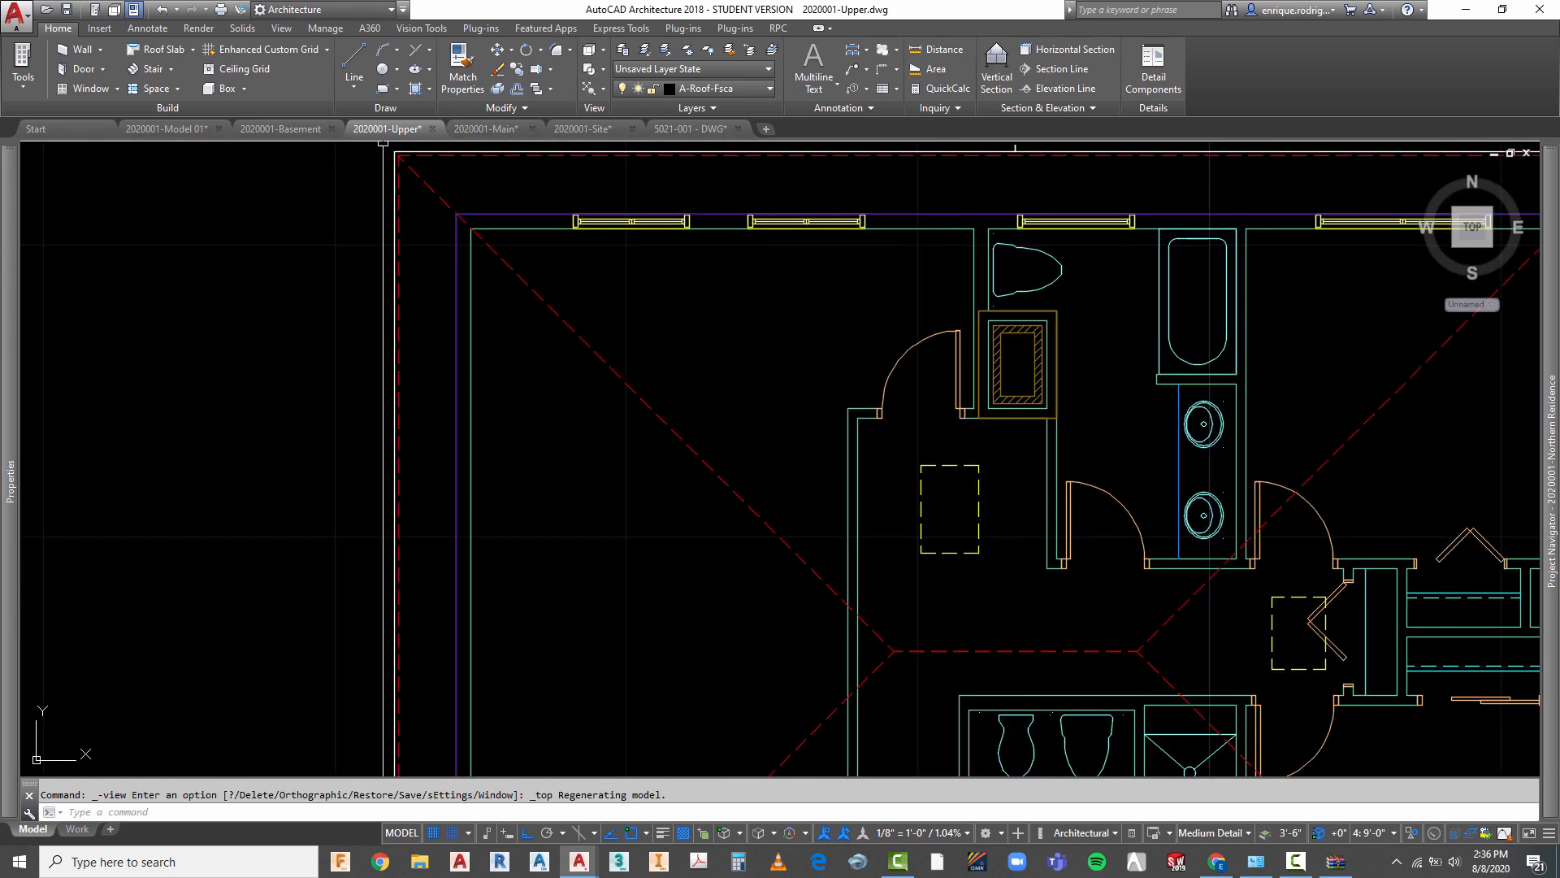
pyautogui.scroll(3, 383, 143)
pyautogui.scroll(-5, 456, 306)
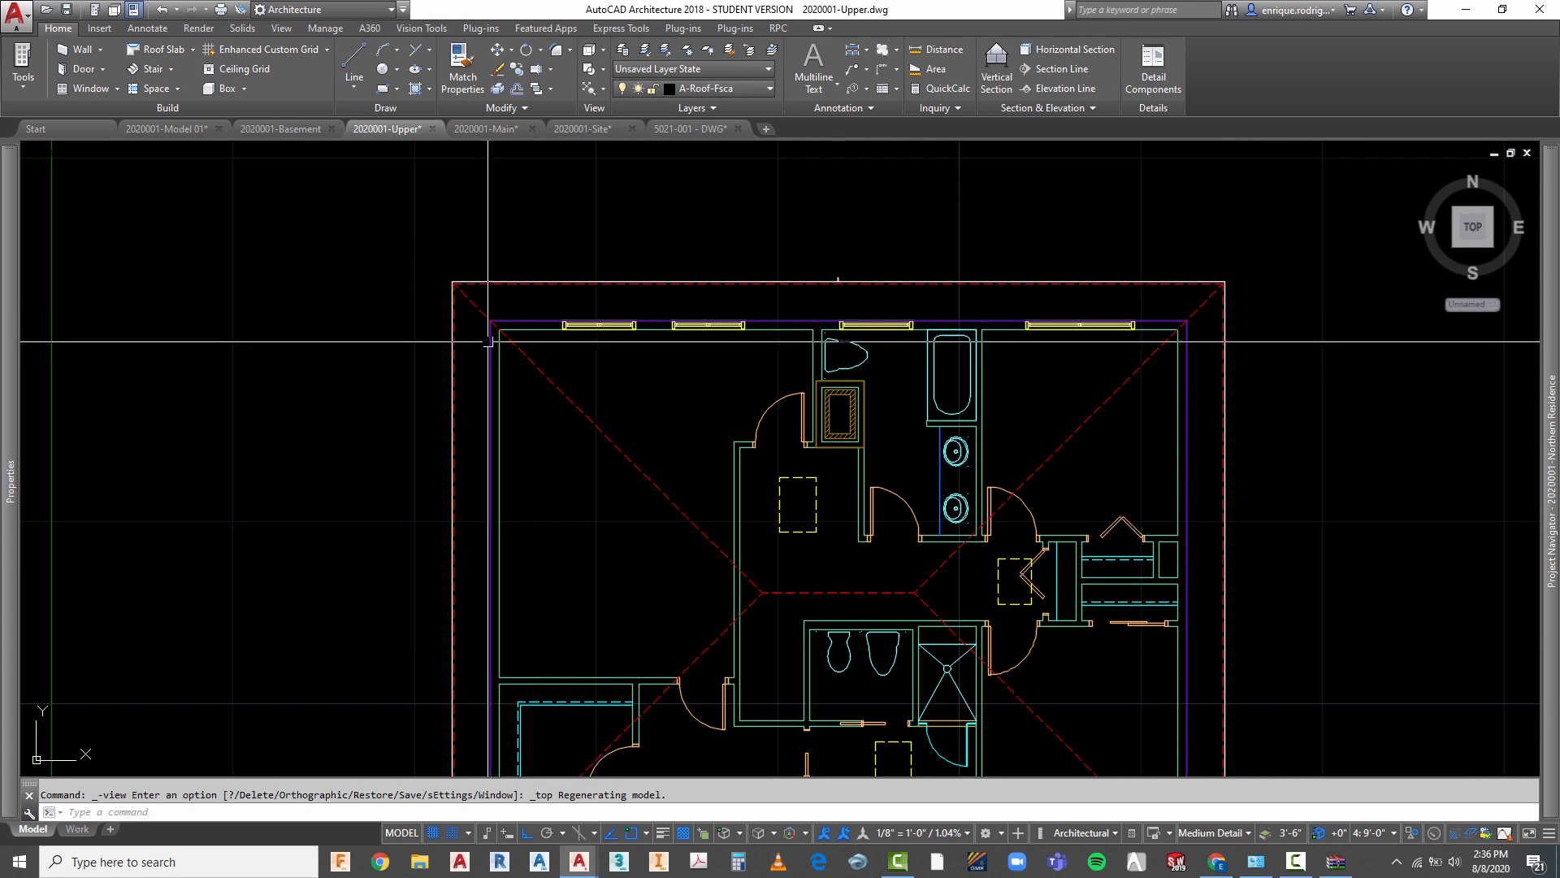
pyautogui.scroll(4, 826, 290)
pyautogui.scroll(5, 834, 285)
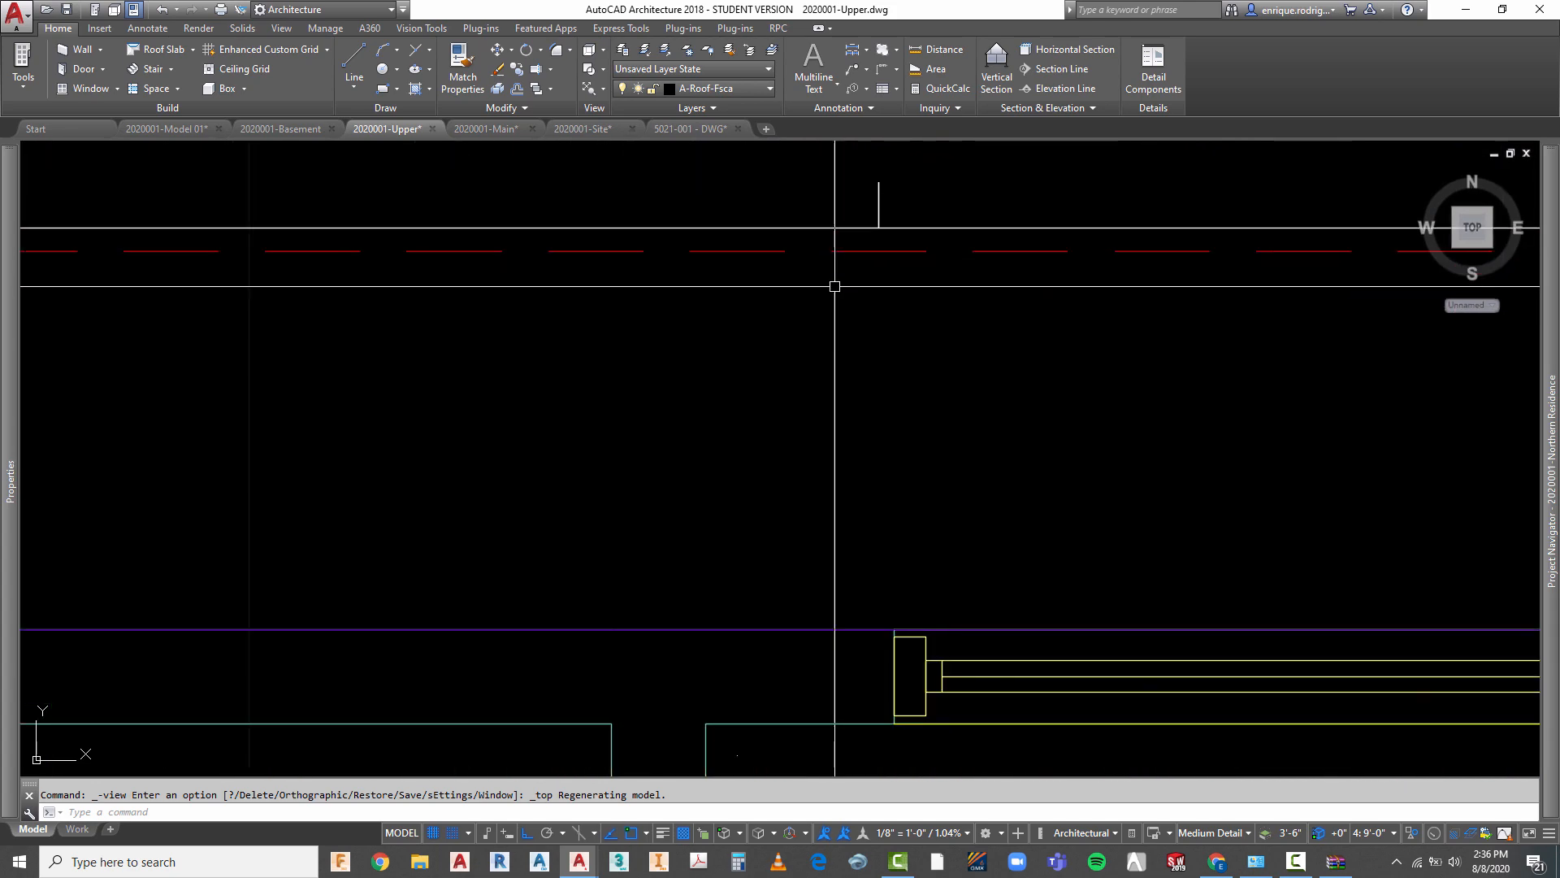
pyautogui.scroll(-10, 651, 279)
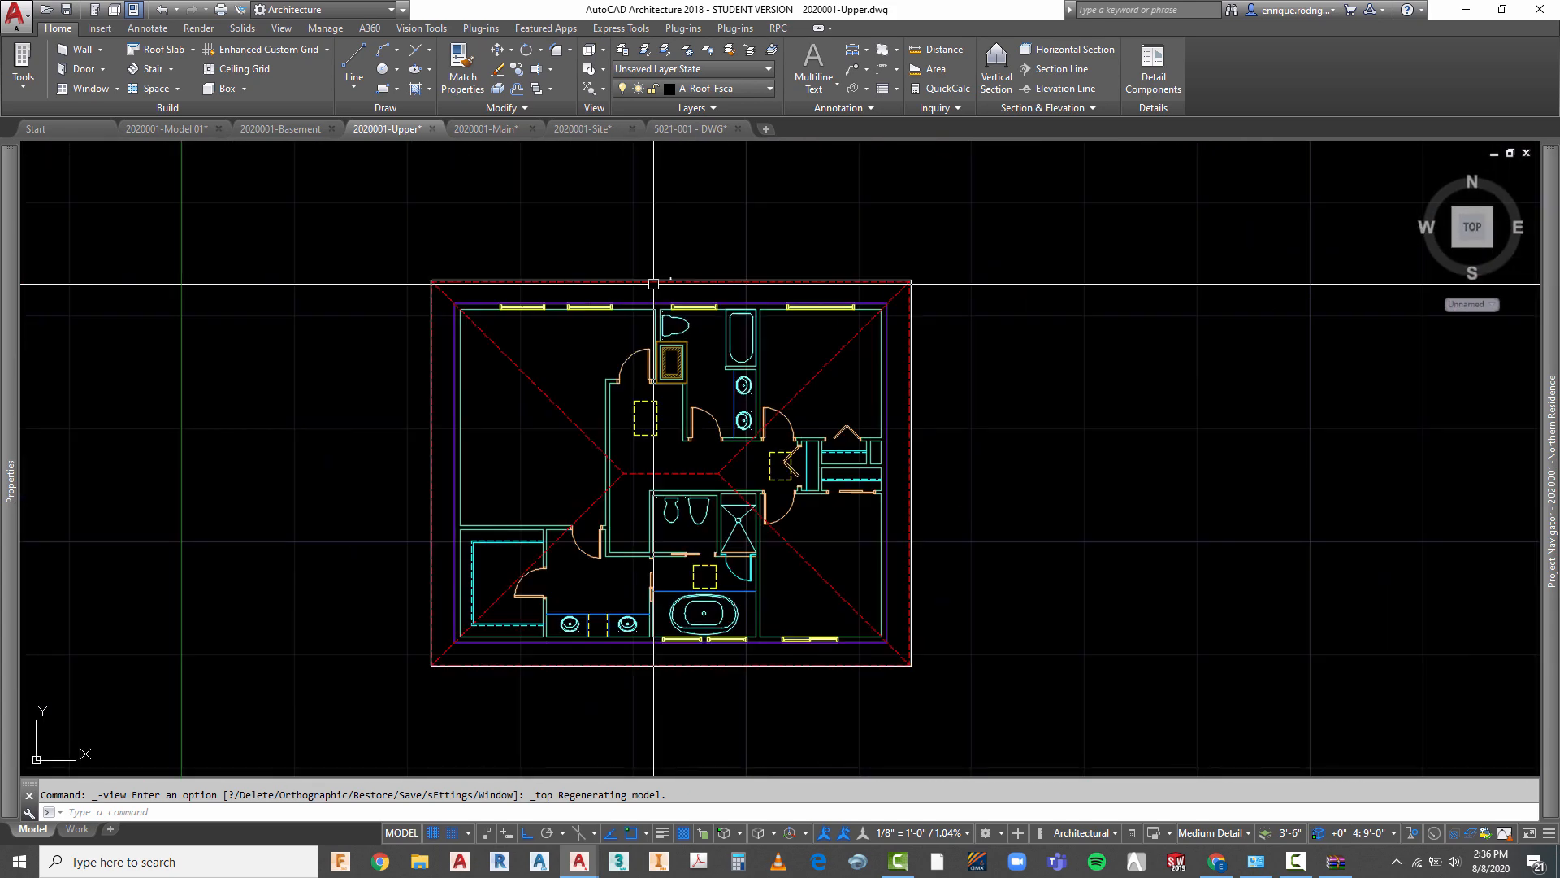
pyautogui.moveTo(1104, 143); pyautogui.dragTo(1266, 66, button='middle')
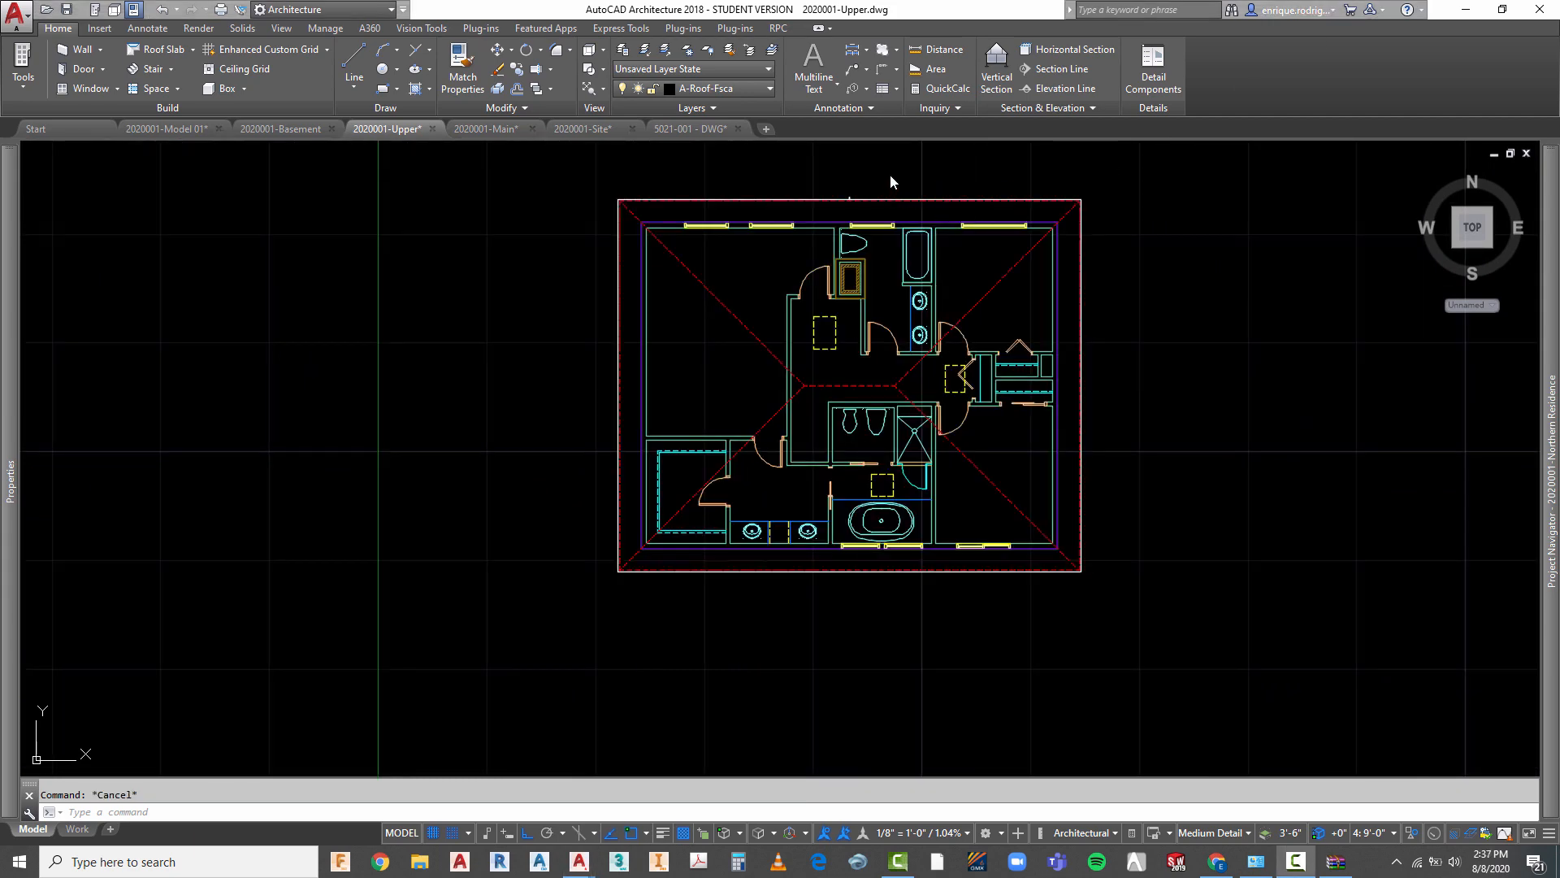
pyautogui.scroll(4, 893, 173)
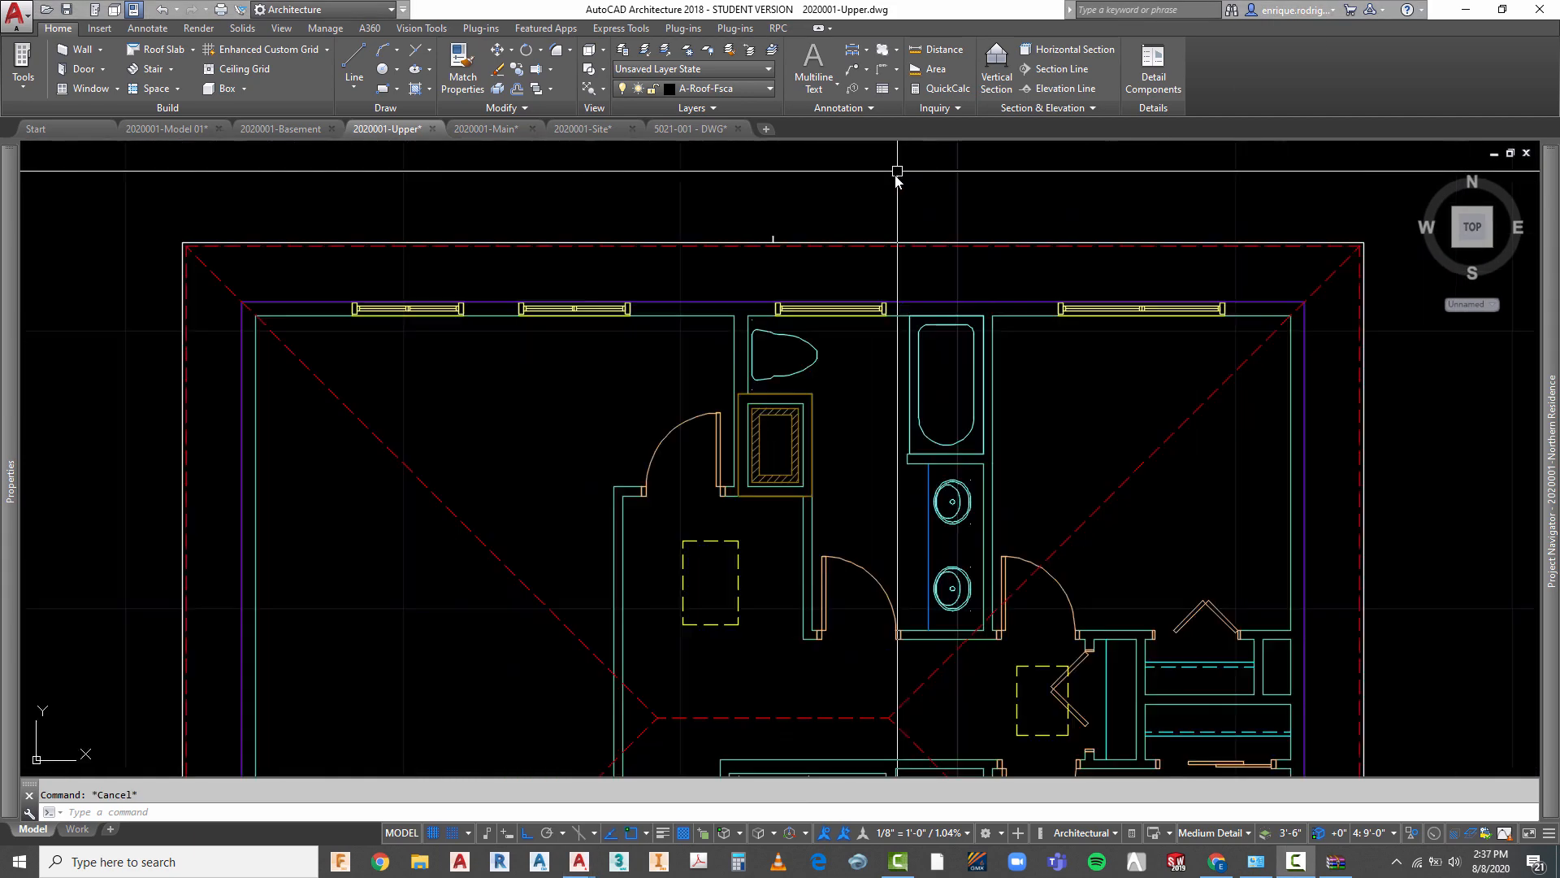
# - Switch to the back-left isometric view and compare the heights of the gutter profile and the offset roof outline
pyautogui.click(1456, 218)
pyautogui.scroll(5, 662, 625)
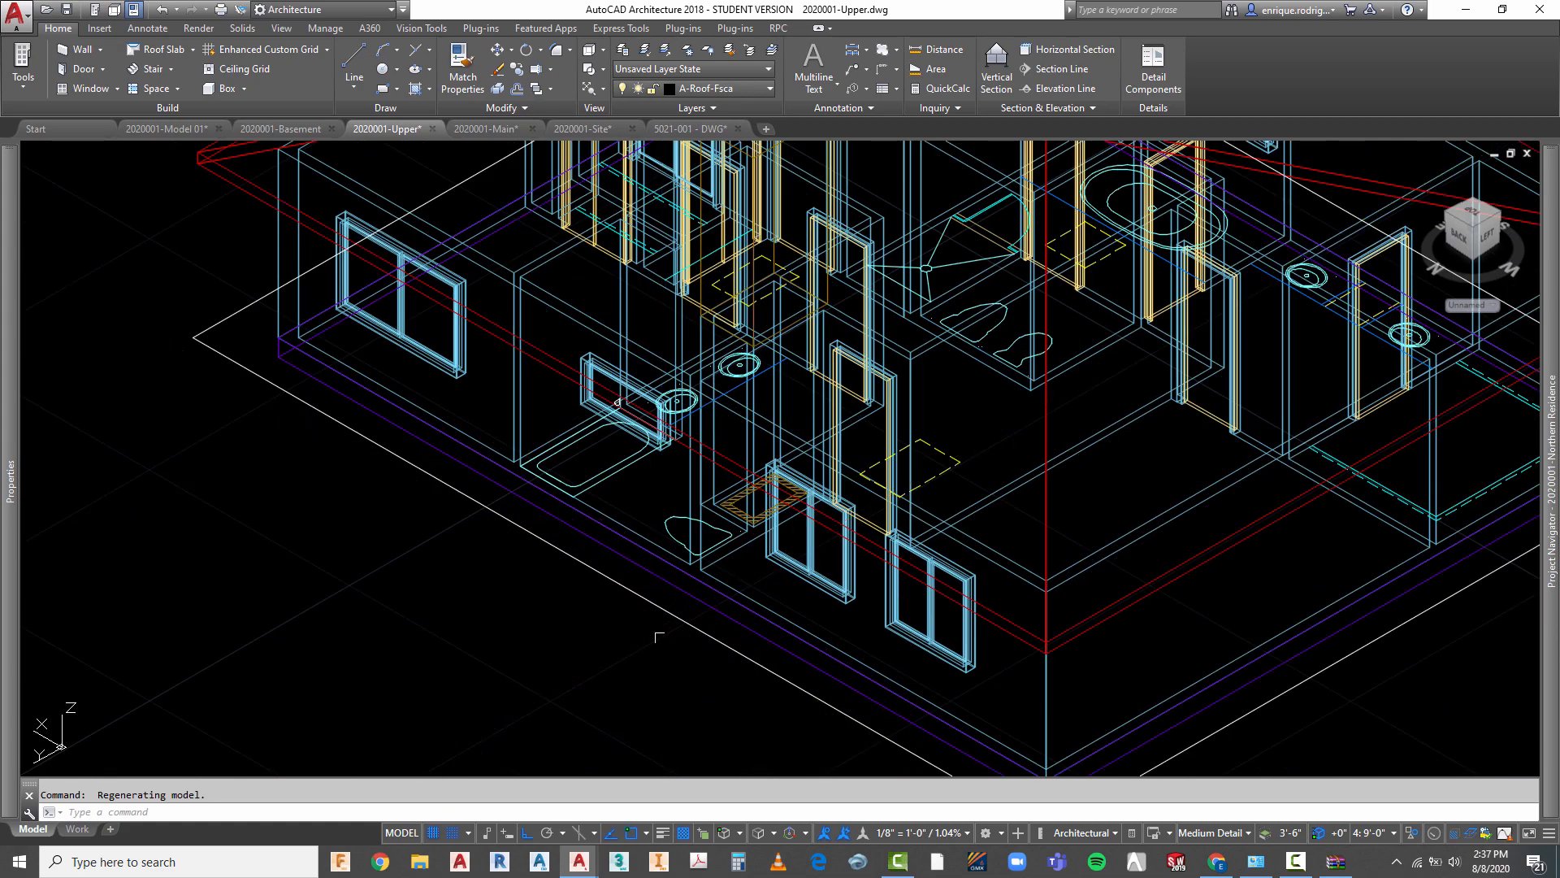
pyautogui.scroll(-5, 652, 605)
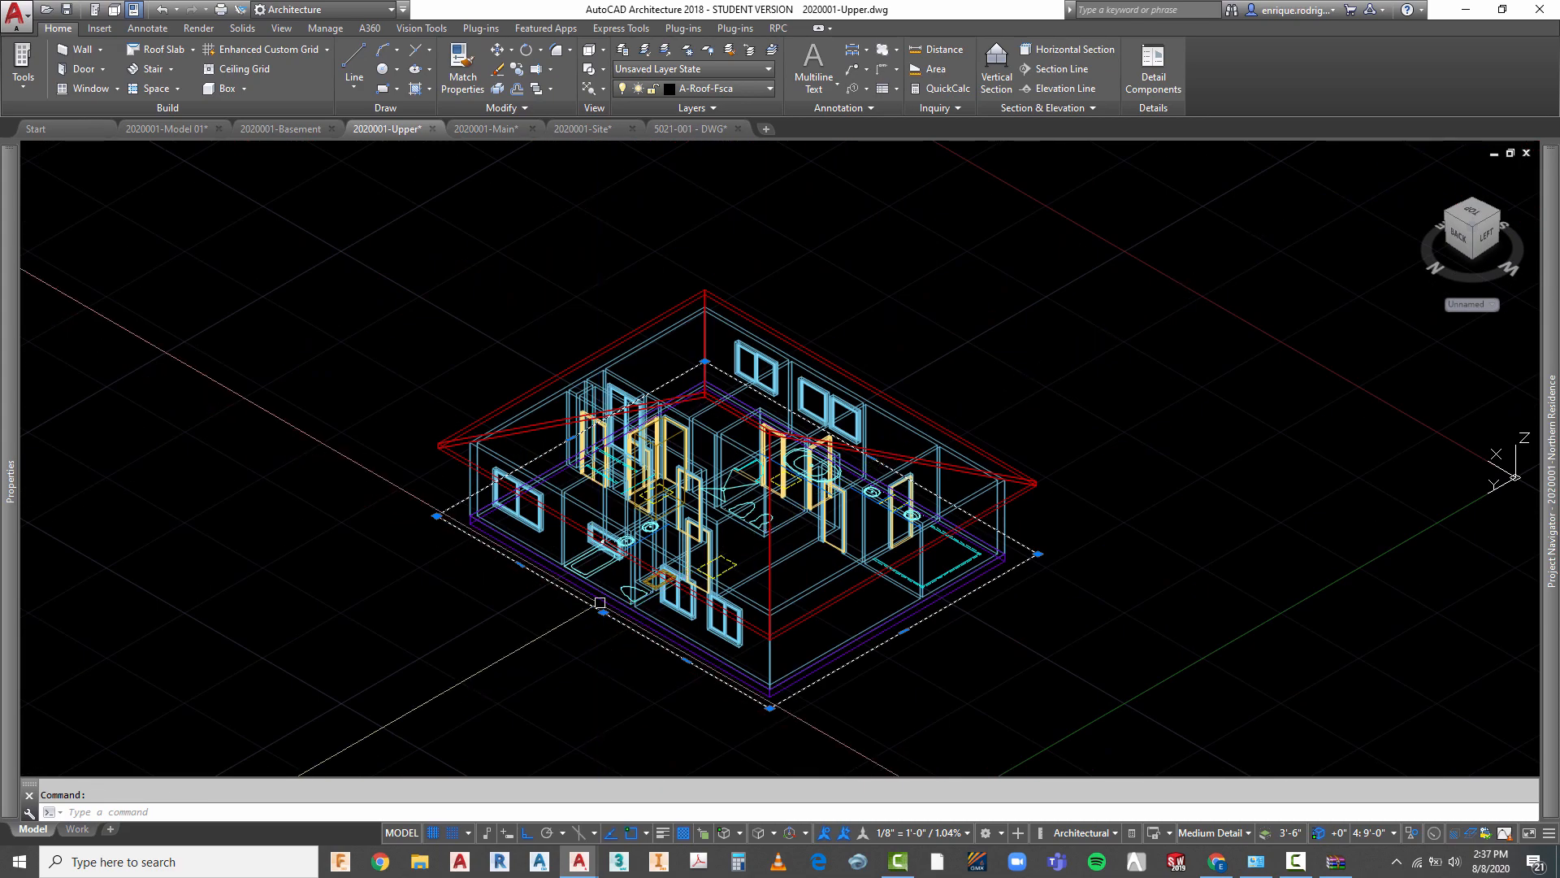
pyautogui.scroll(10, 598, 618)
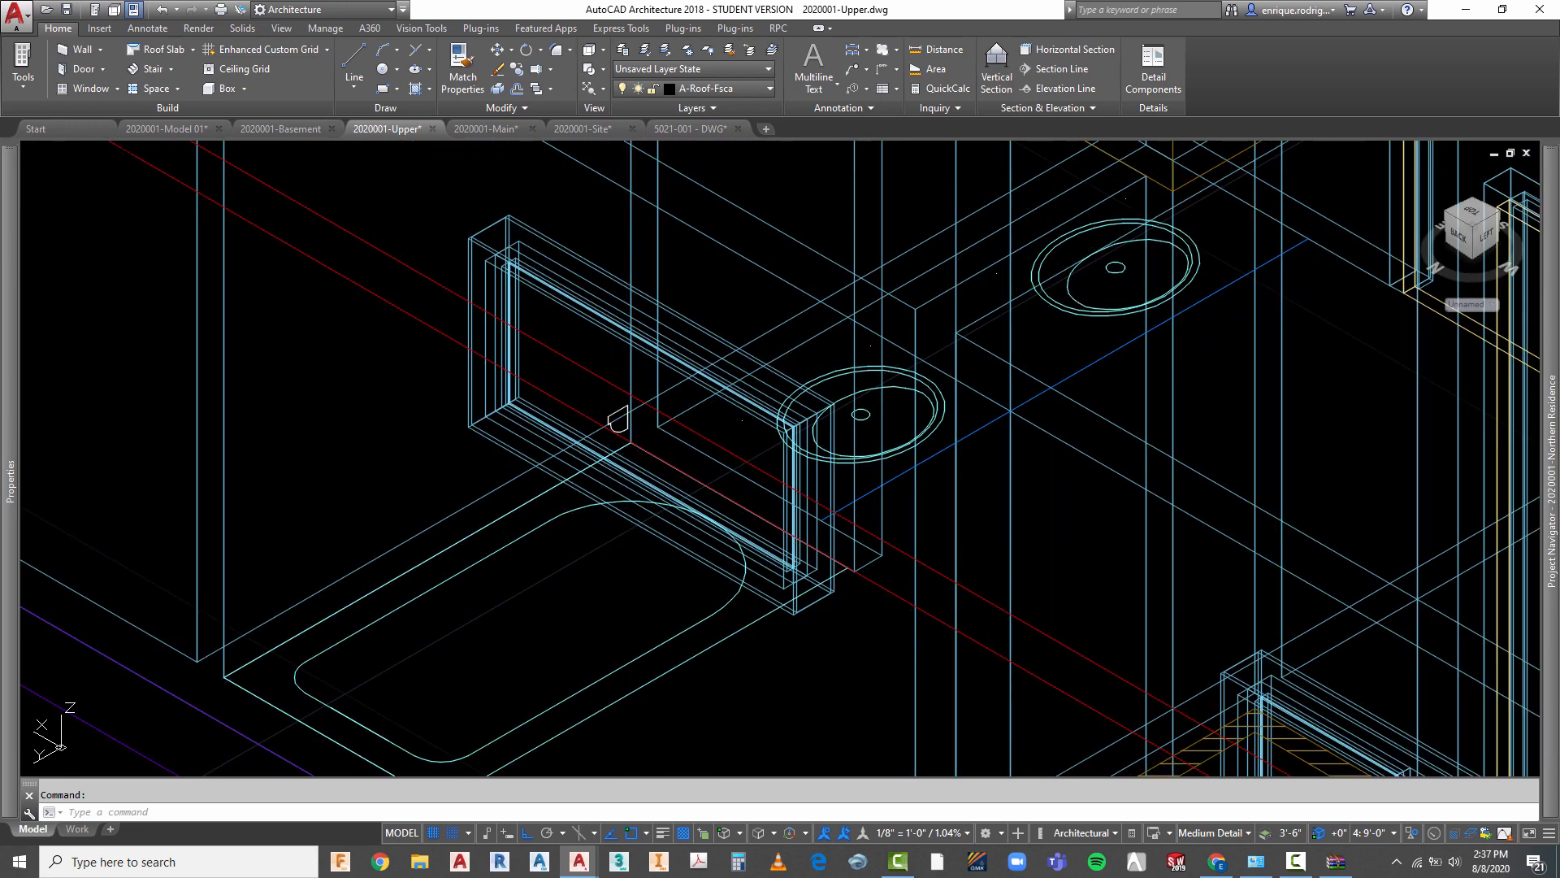
pyautogui.scroll(4, 618, 416)
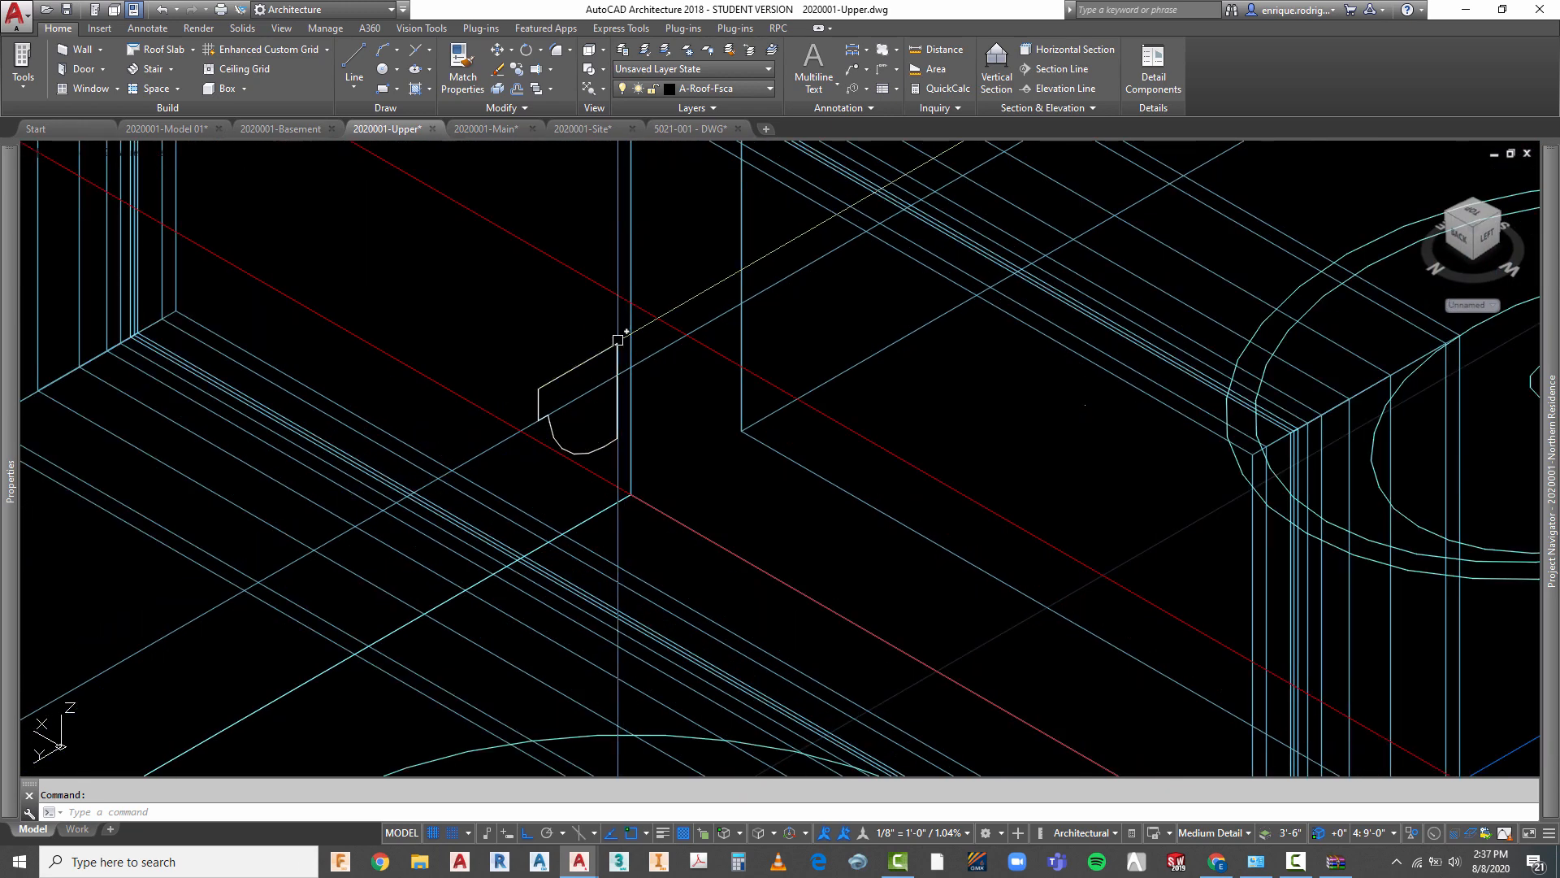
pyautogui.scroll(-8, 618, 339)
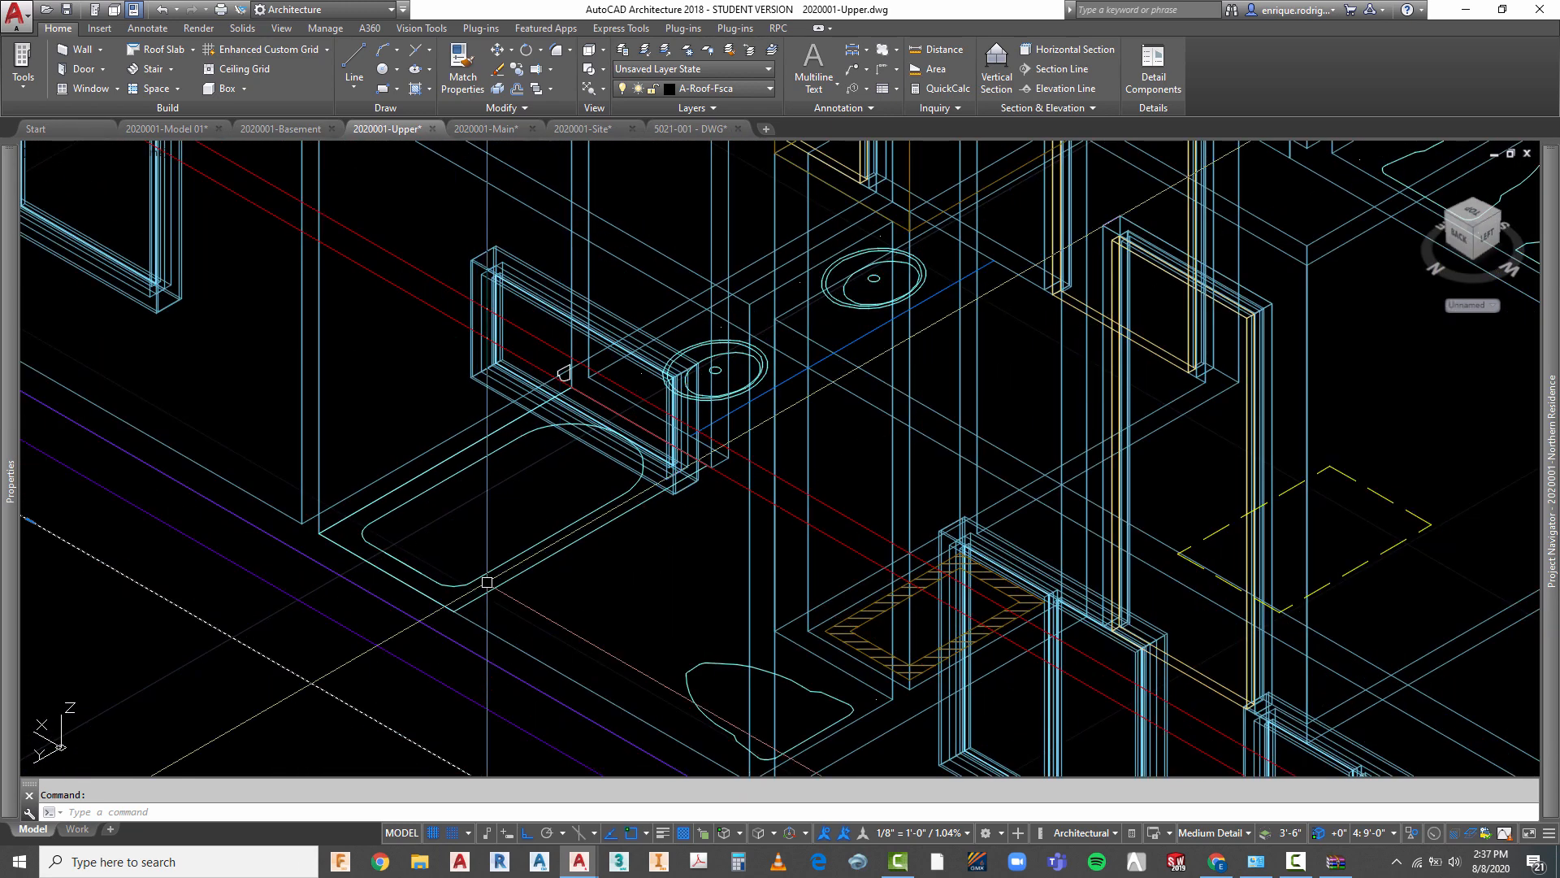
pyautogui.scroll(-2, 487, 582)
pyautogui.press('Escape')
pyautogui.write('m')
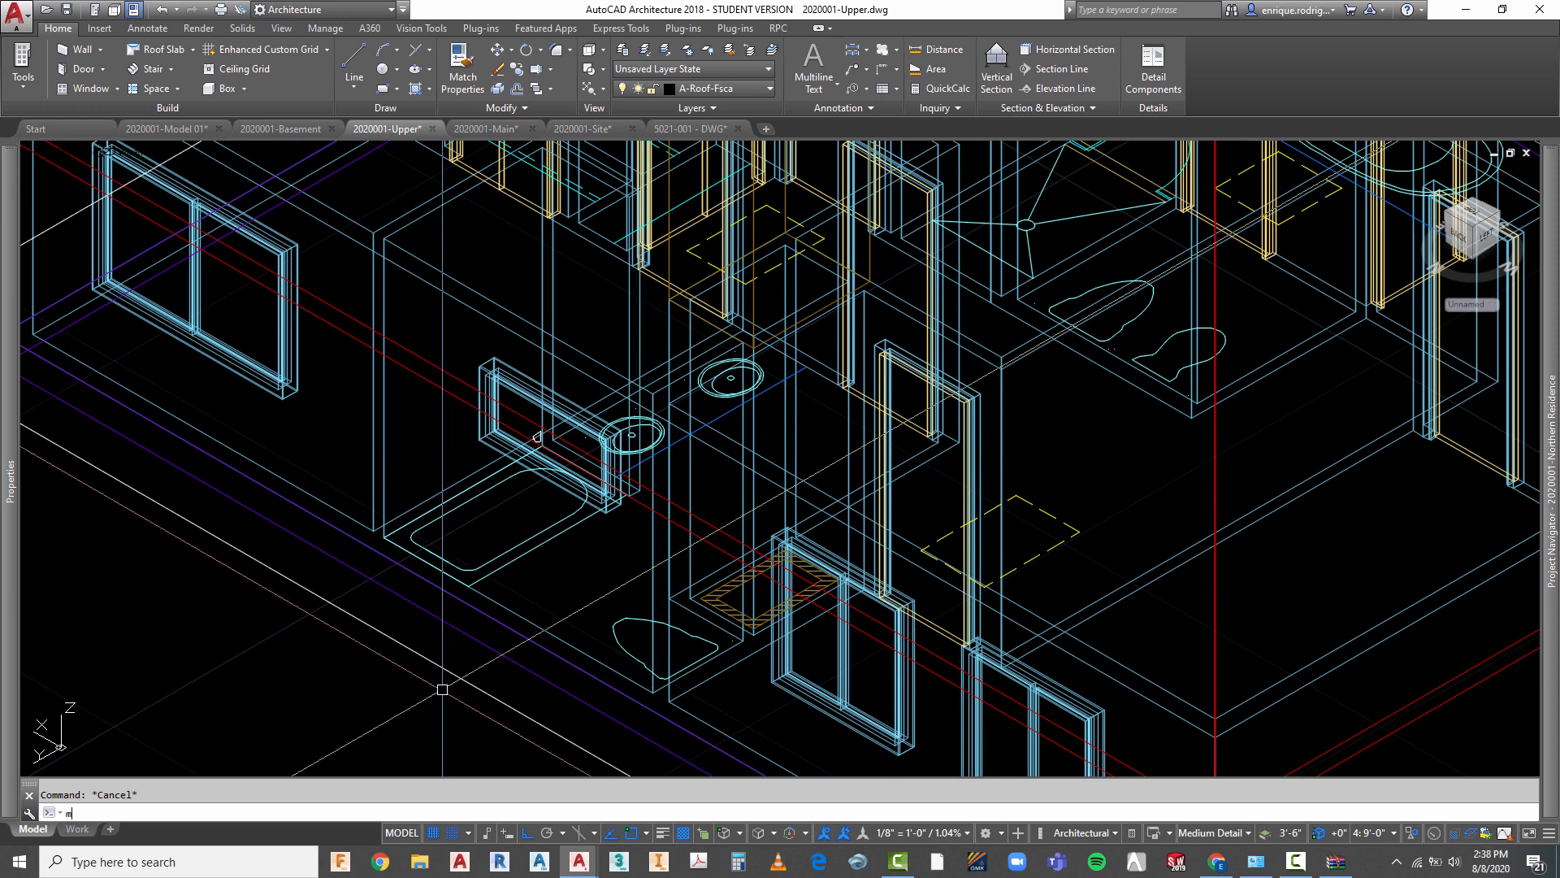
pyautogui.write('o')
pyautogui.press('Return')
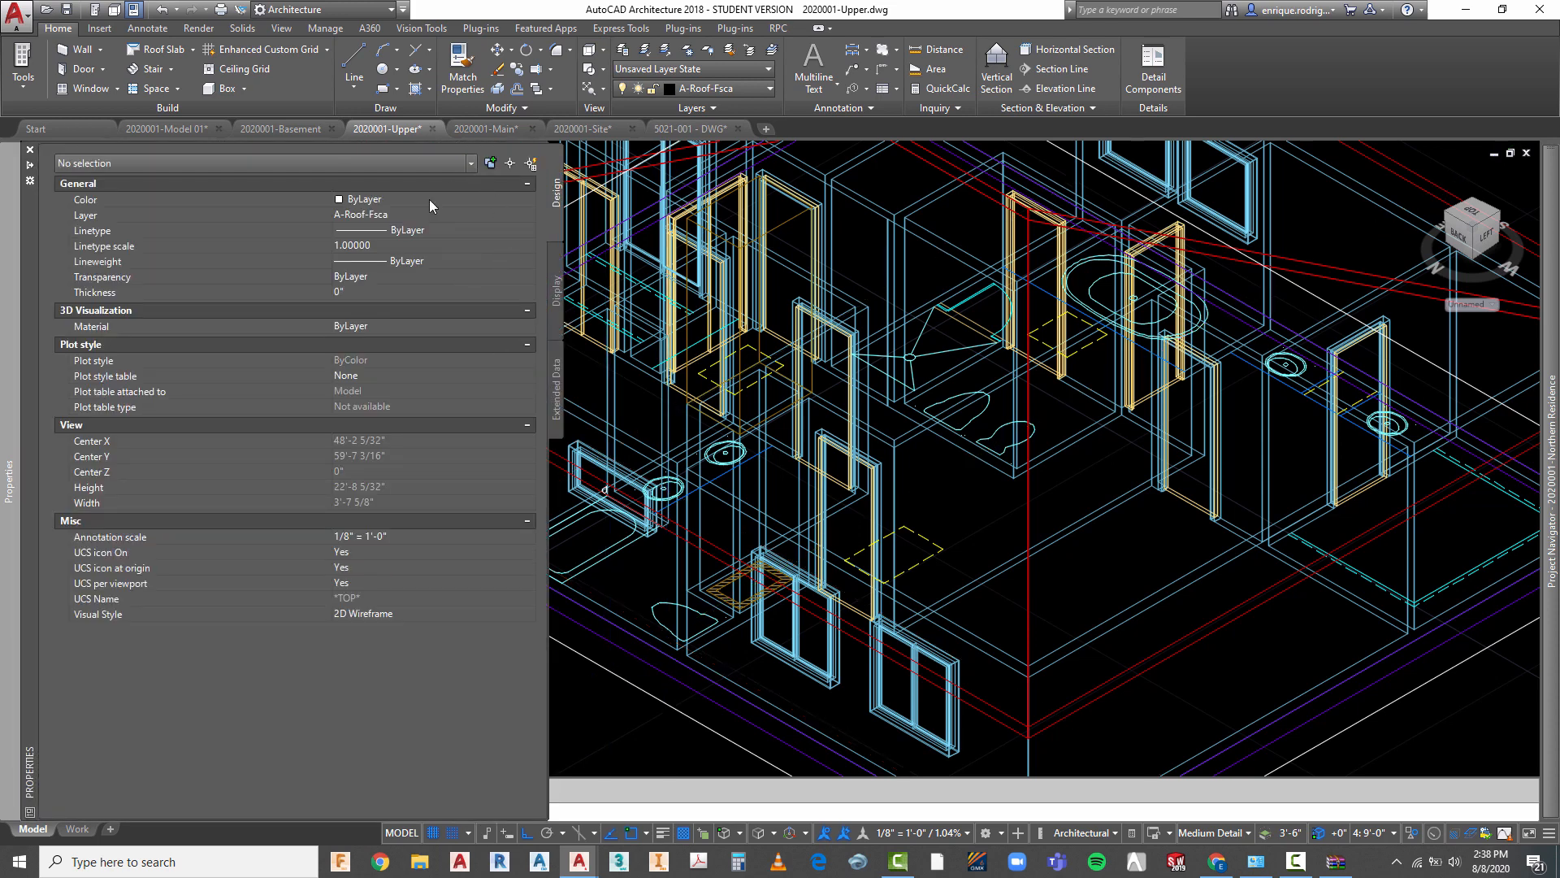
pyautogui.doubleClick(30, 166)
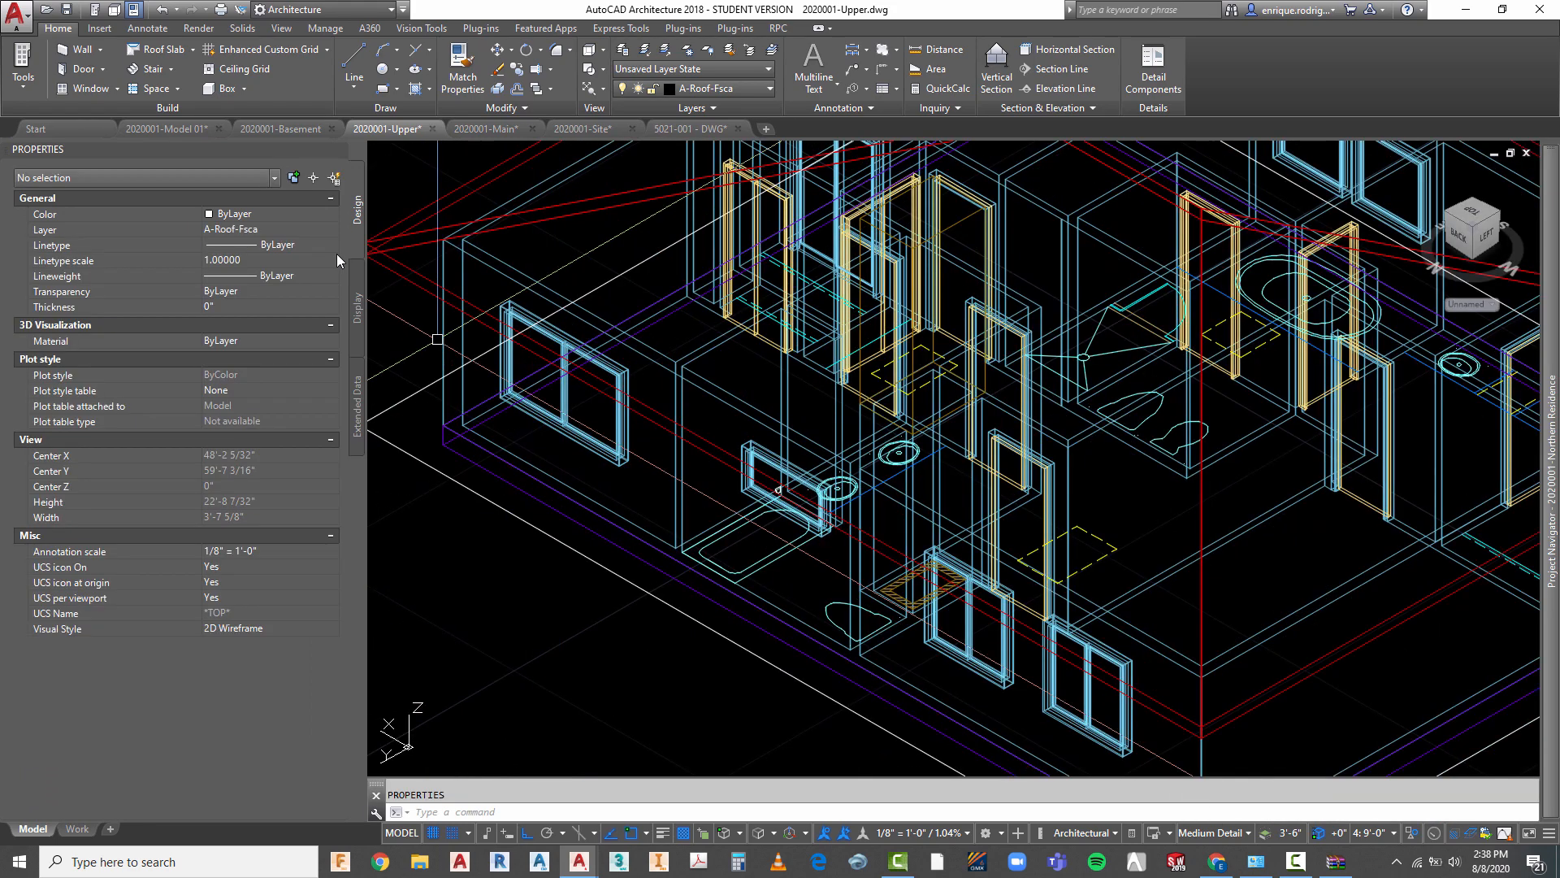
pyautogui.click(323, 150)
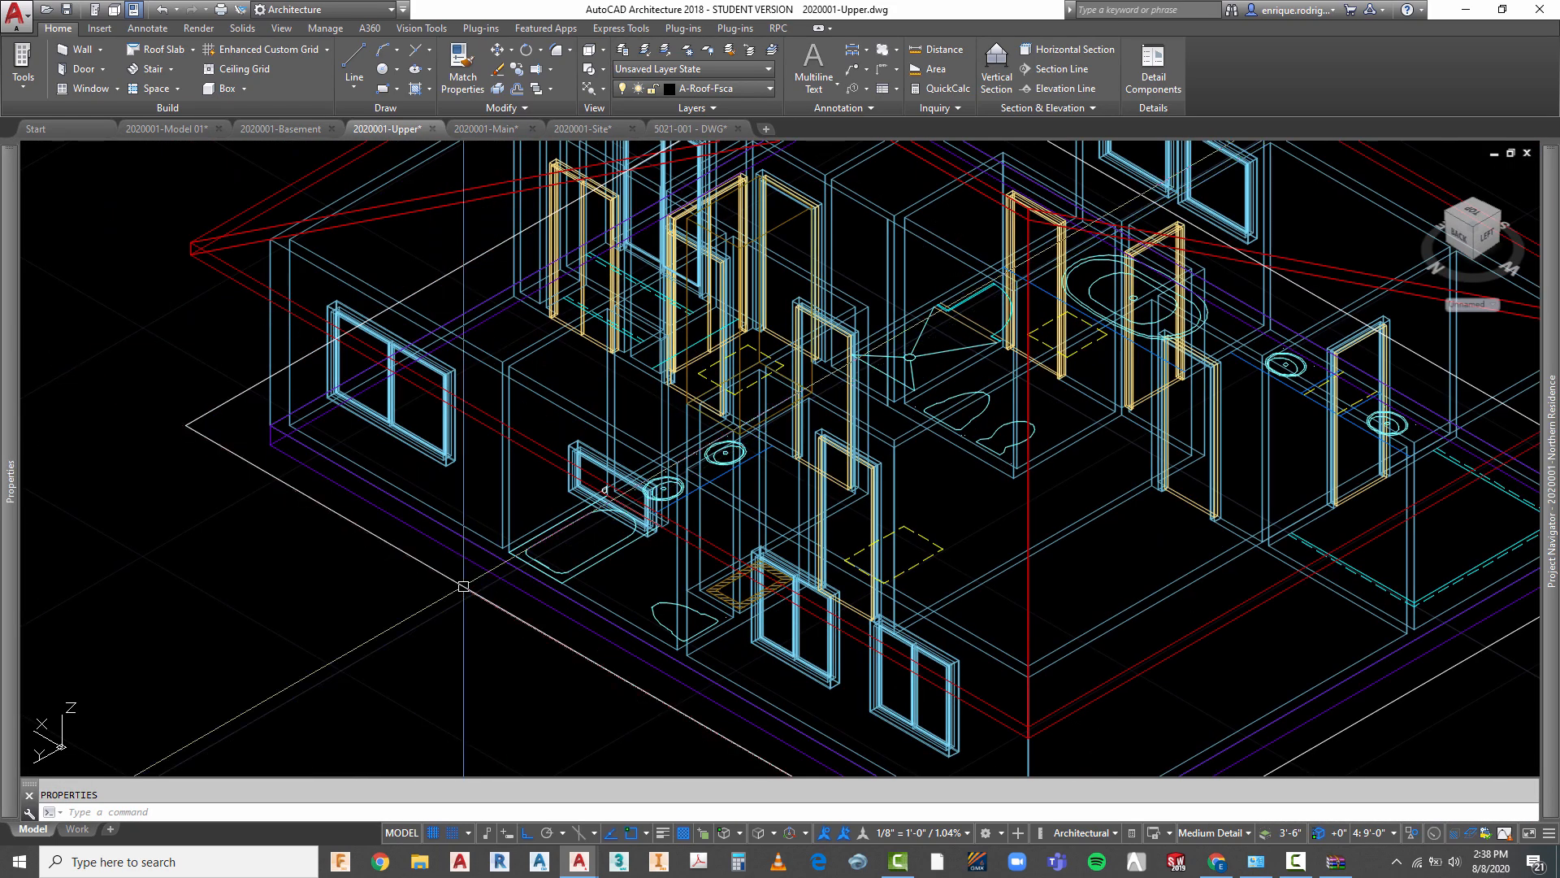
# - Move the offset roof outline straight up along Z to the level of the gutter profile's upper corner at the roof edge
pyautogui.scroll(-3, 488, 611)
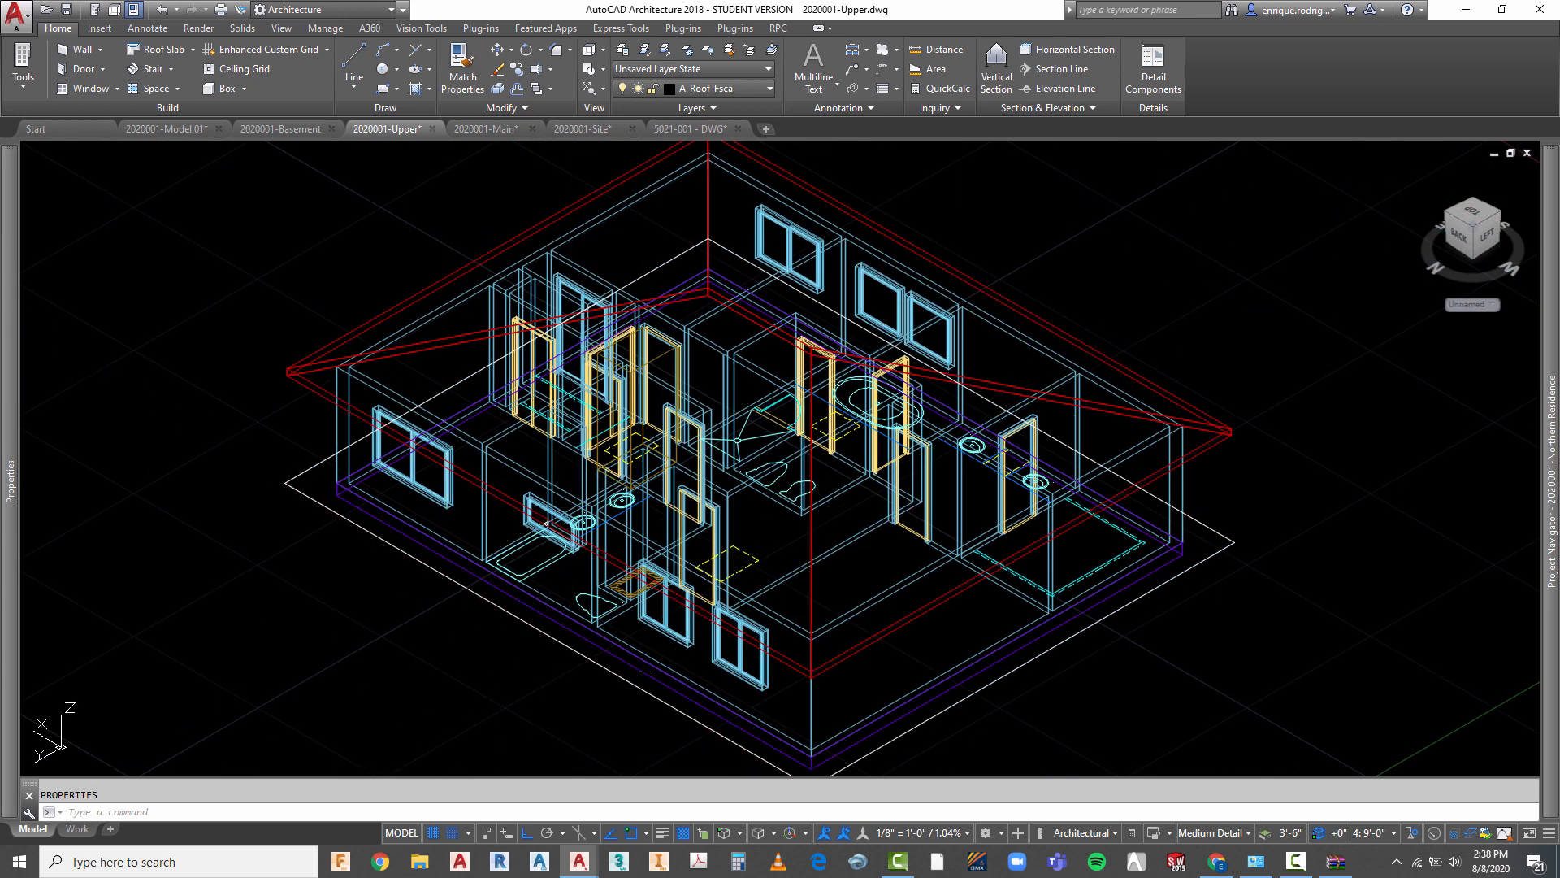
pyautogui.scroll(6, 687, 687)
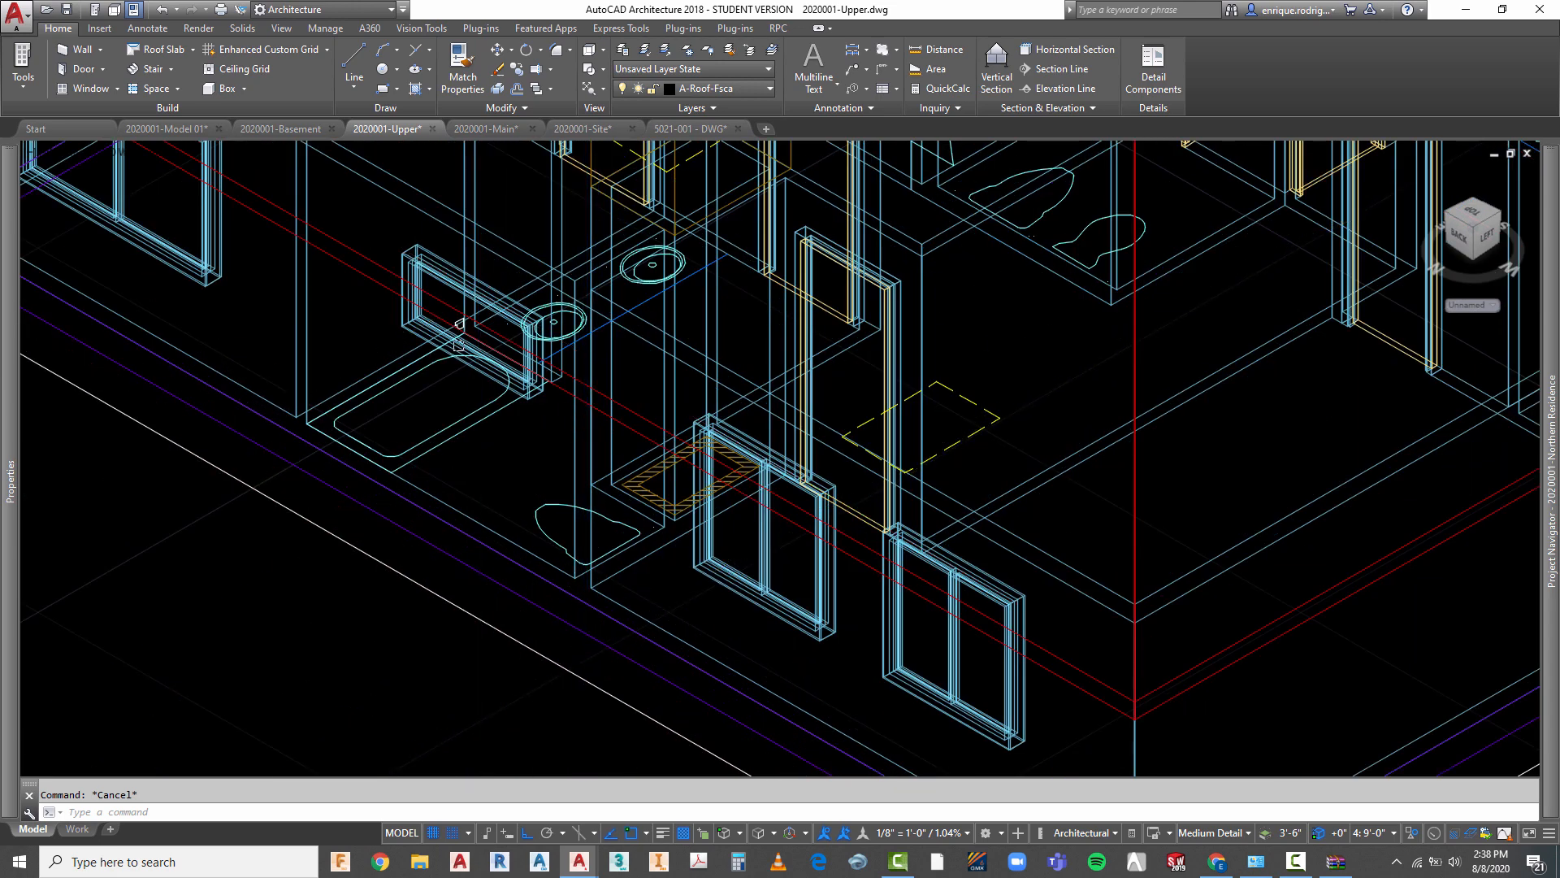
pyautogui.scroll(2, 480, 414)
pyautogui.press('Return')
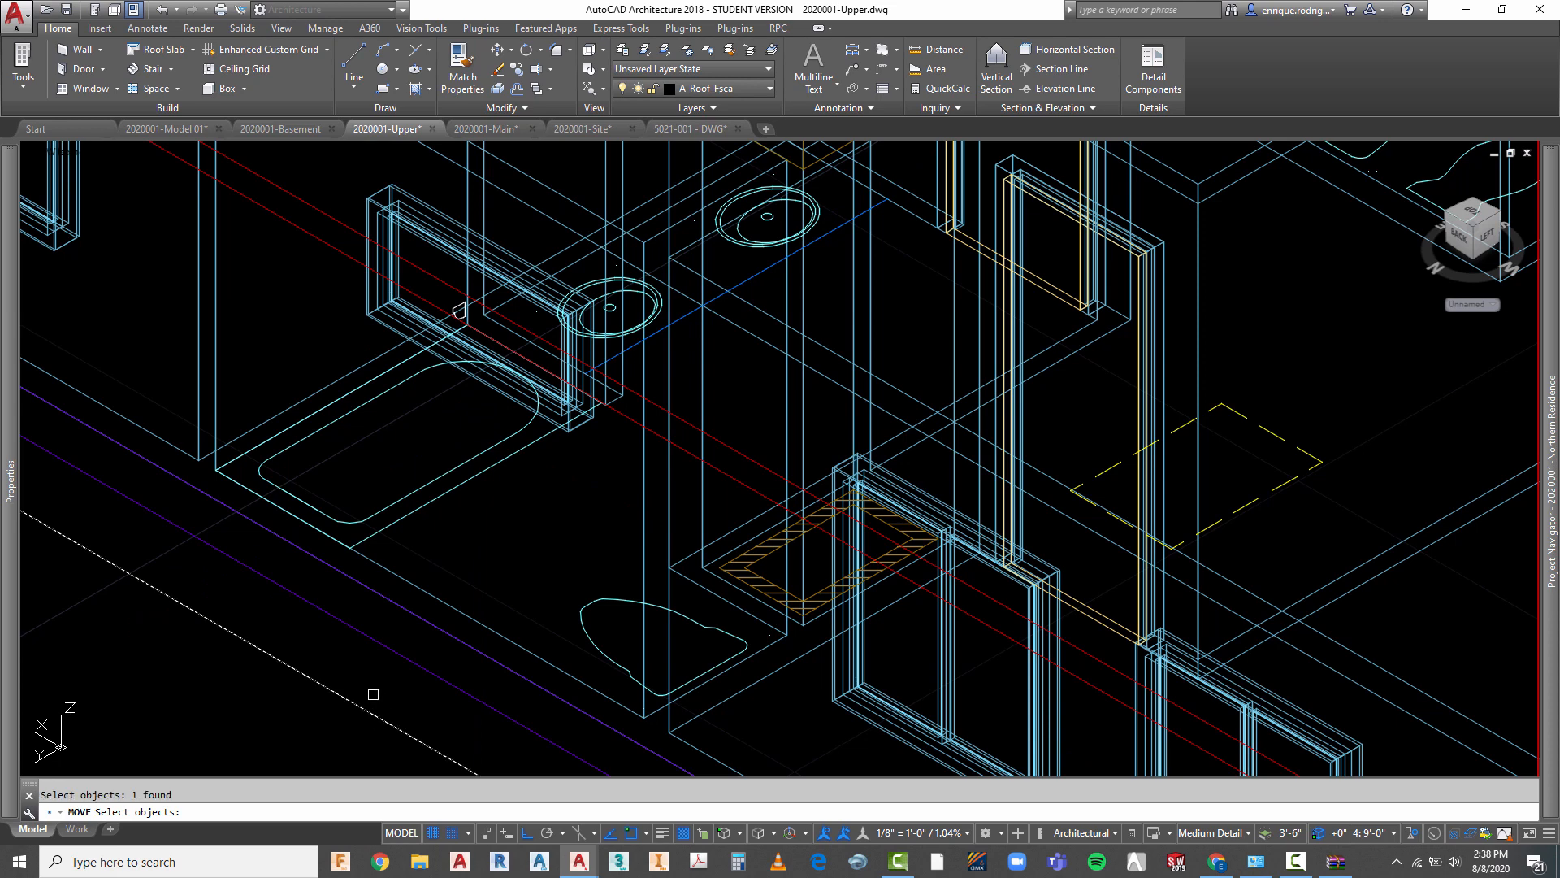
pyautogui.scroll(-4, 411, 592)
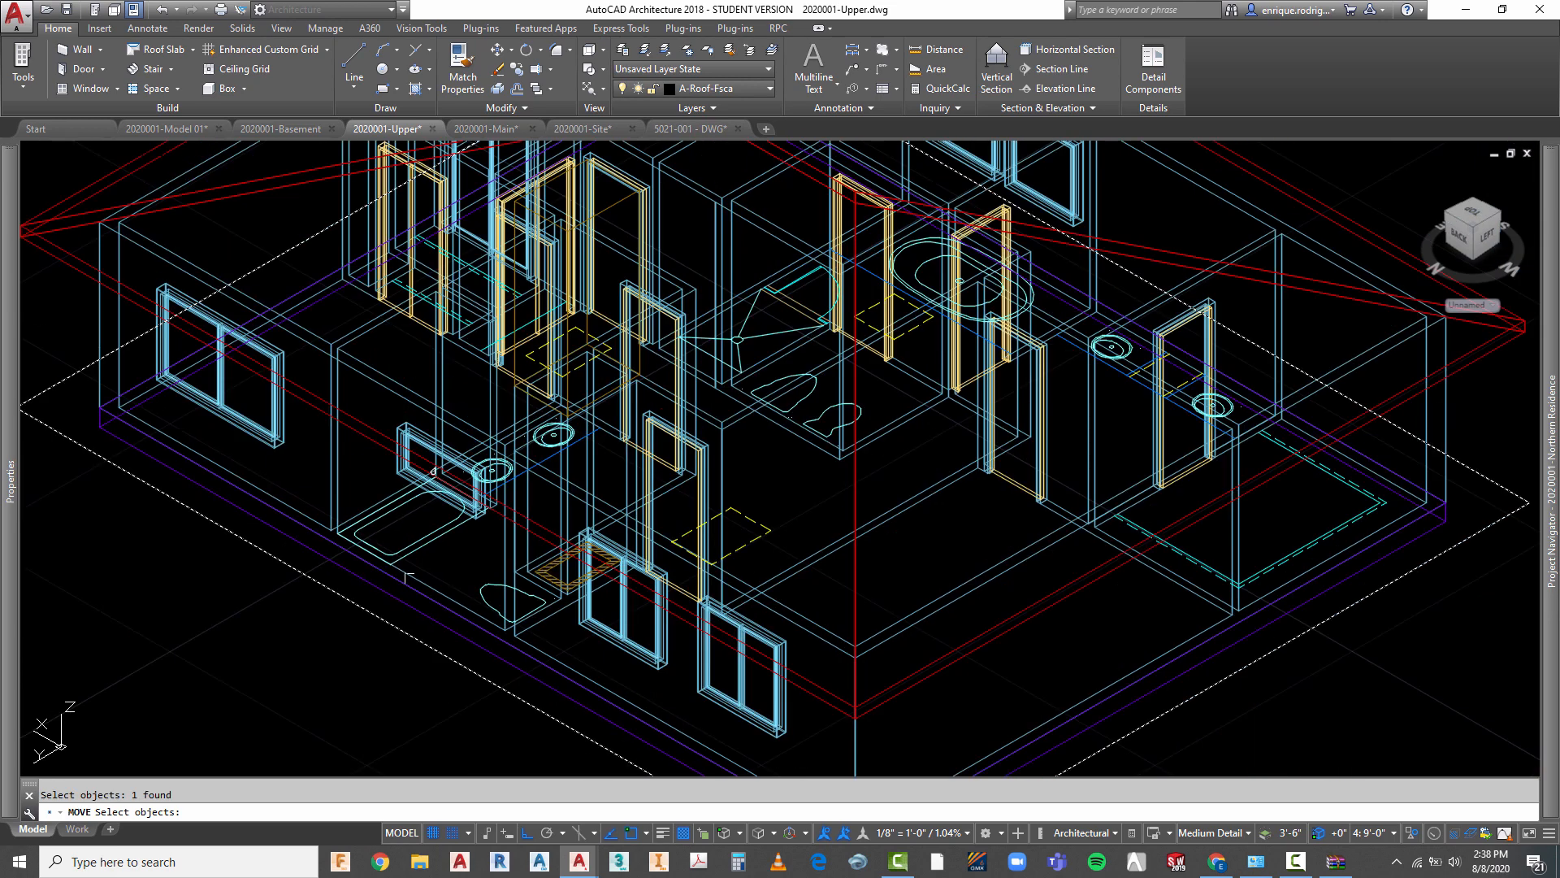
pyautogui.press('Return')
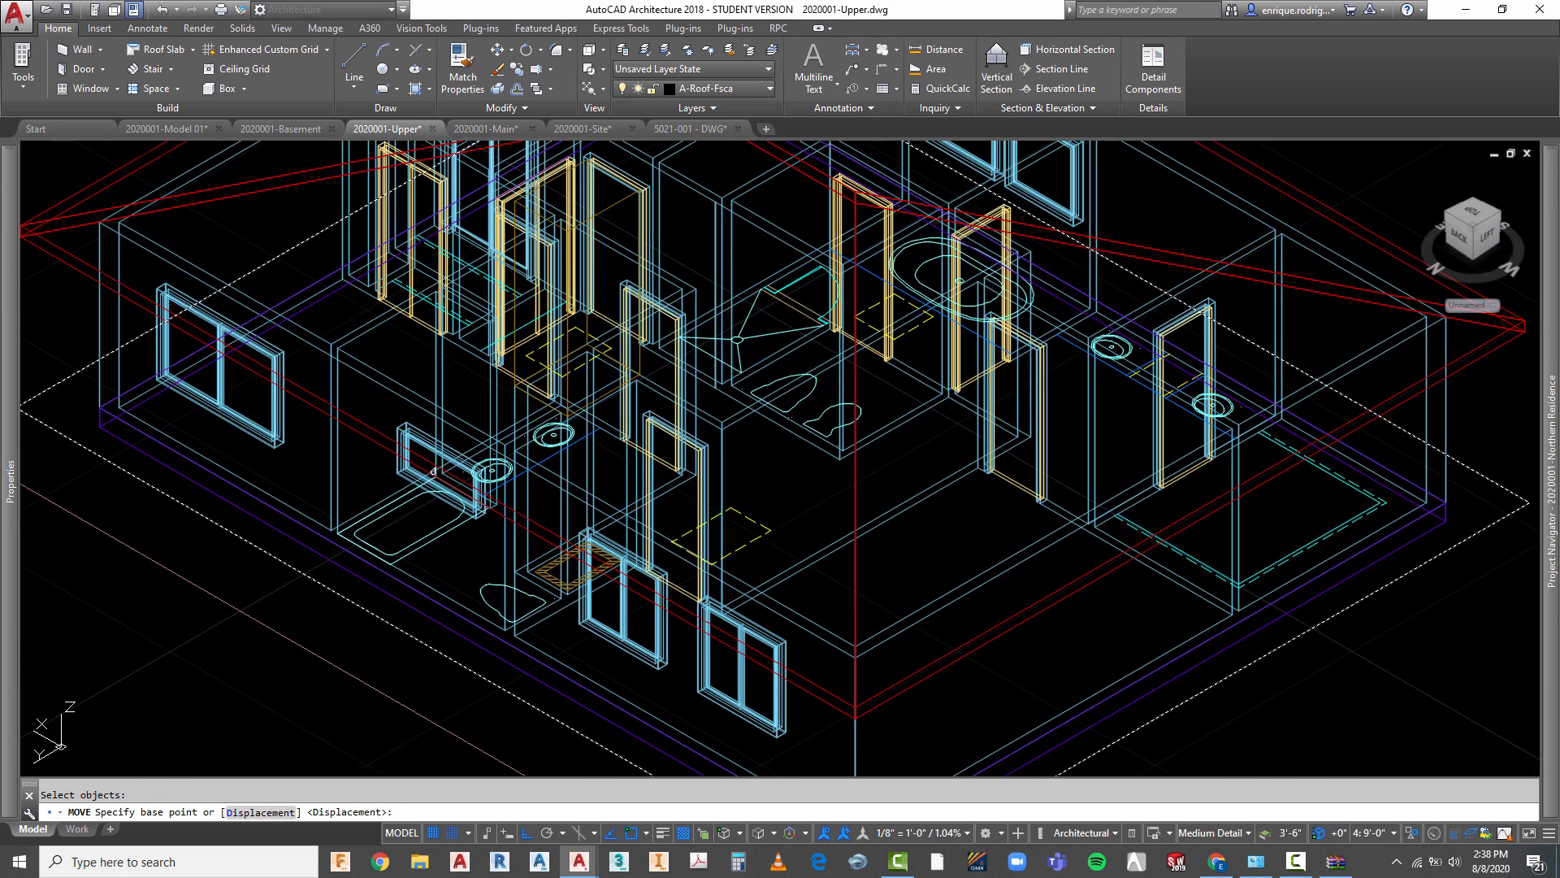
pyautogui.scroll(-2, 433, 601)
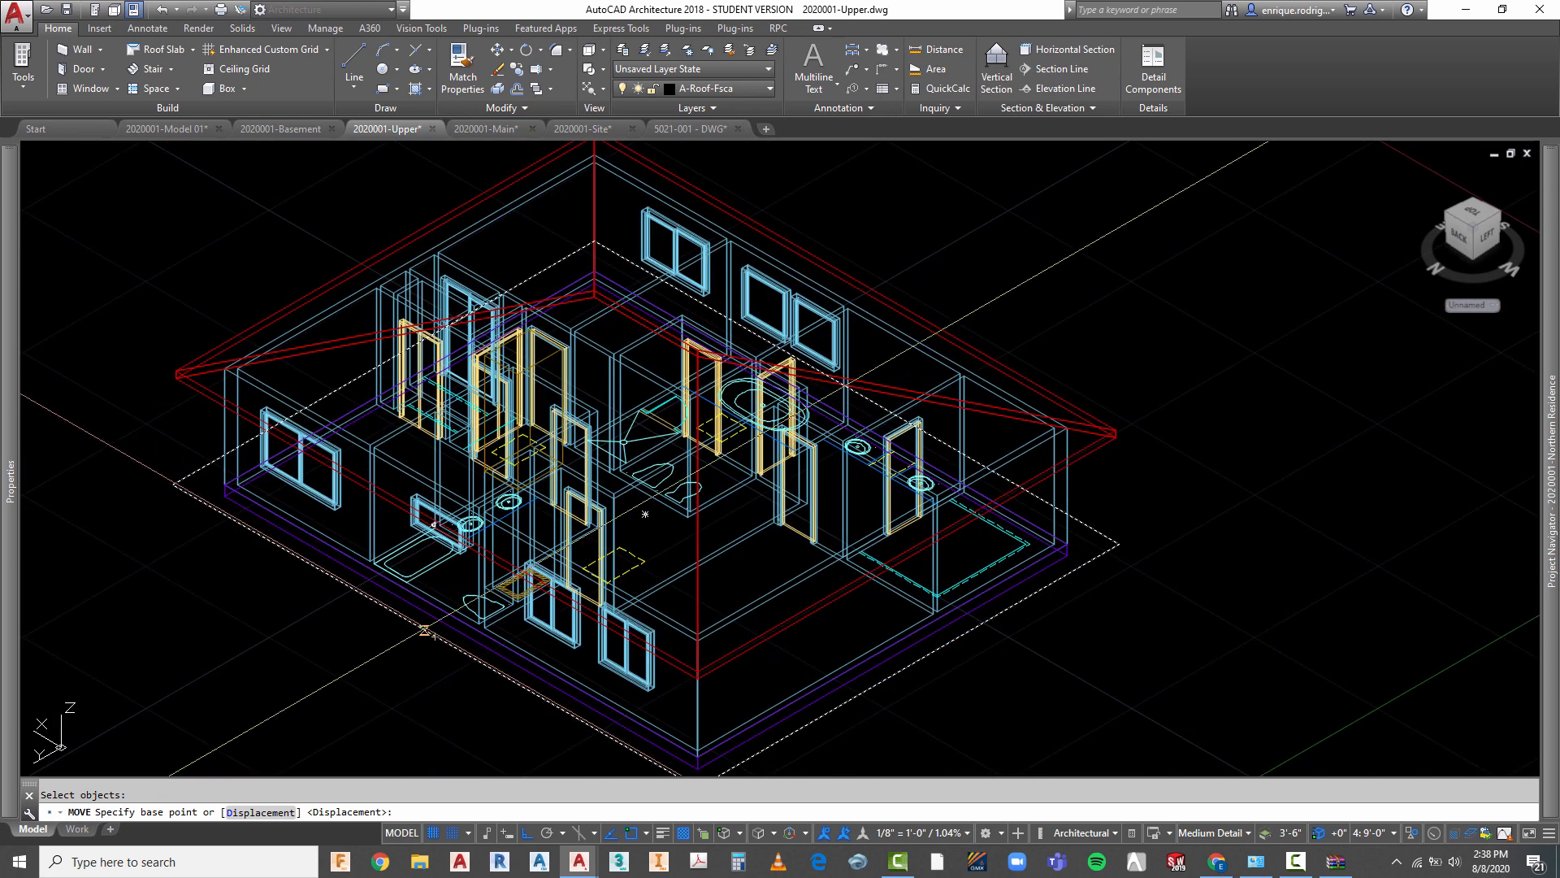
pyautogui.scroll(6, 435, 636)
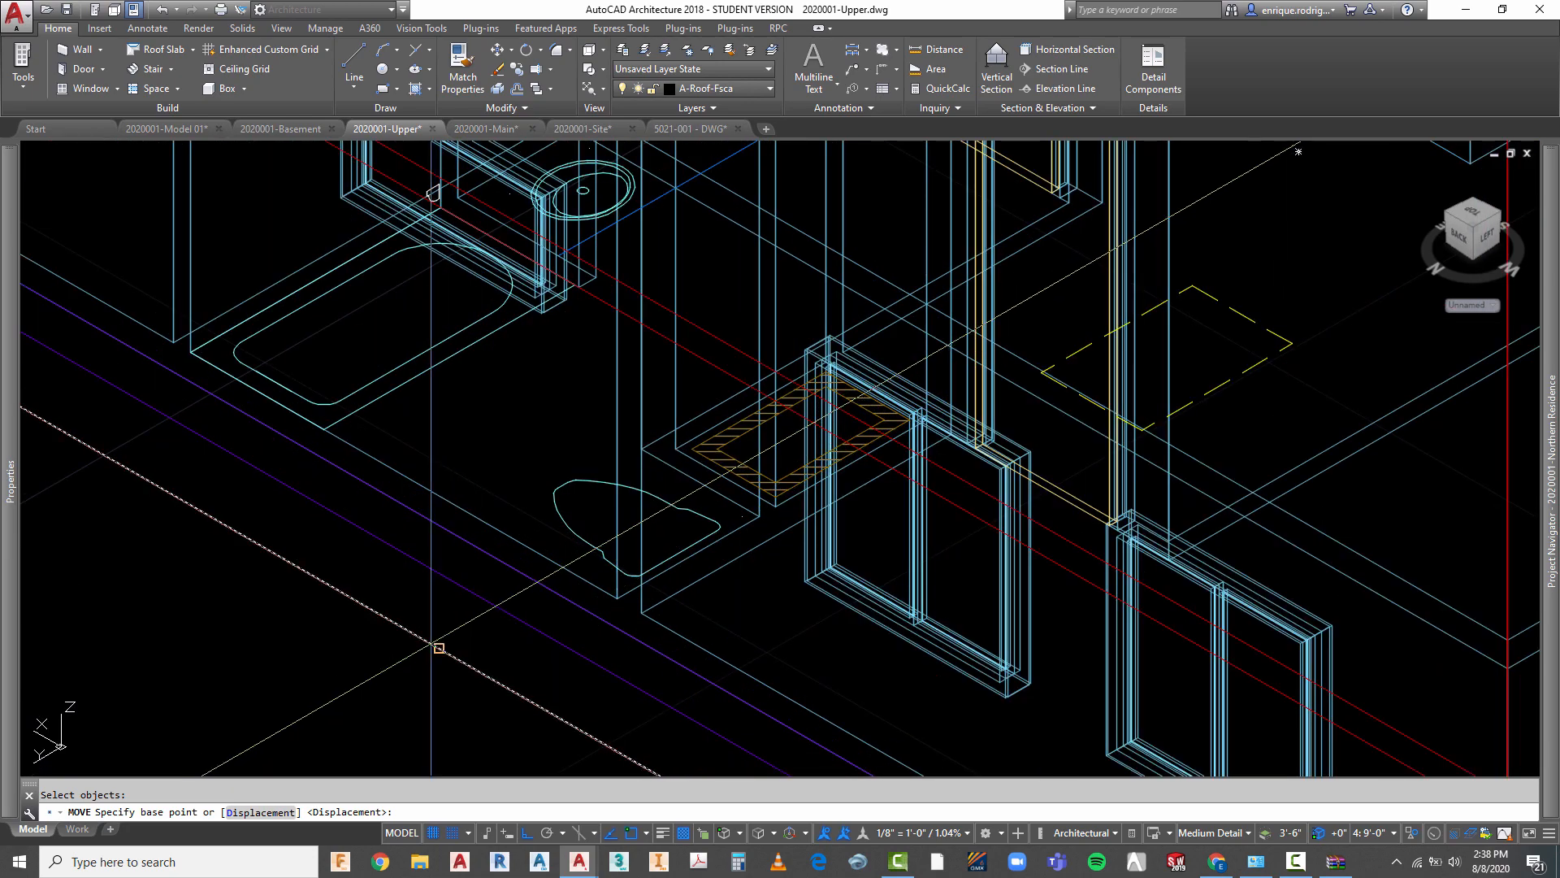
pyautogui.scroll(-6, 445, 628)
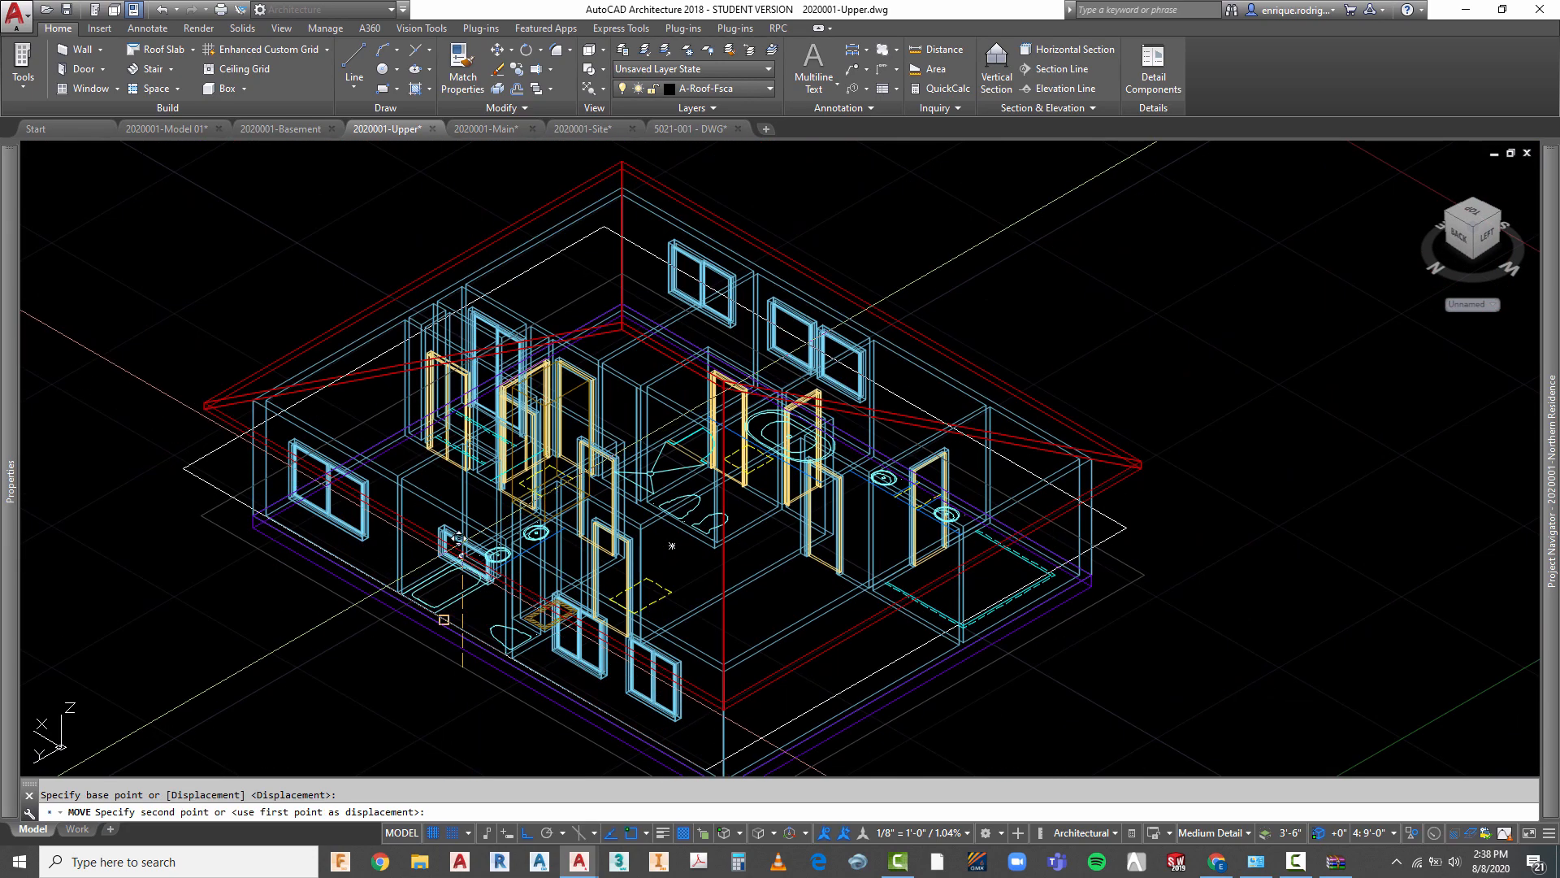
pyautogui.scroll(4, 468, 557)
pyautogui.scroll(3, 487, 544)
pyautogui.scroll(4, 569, 455)
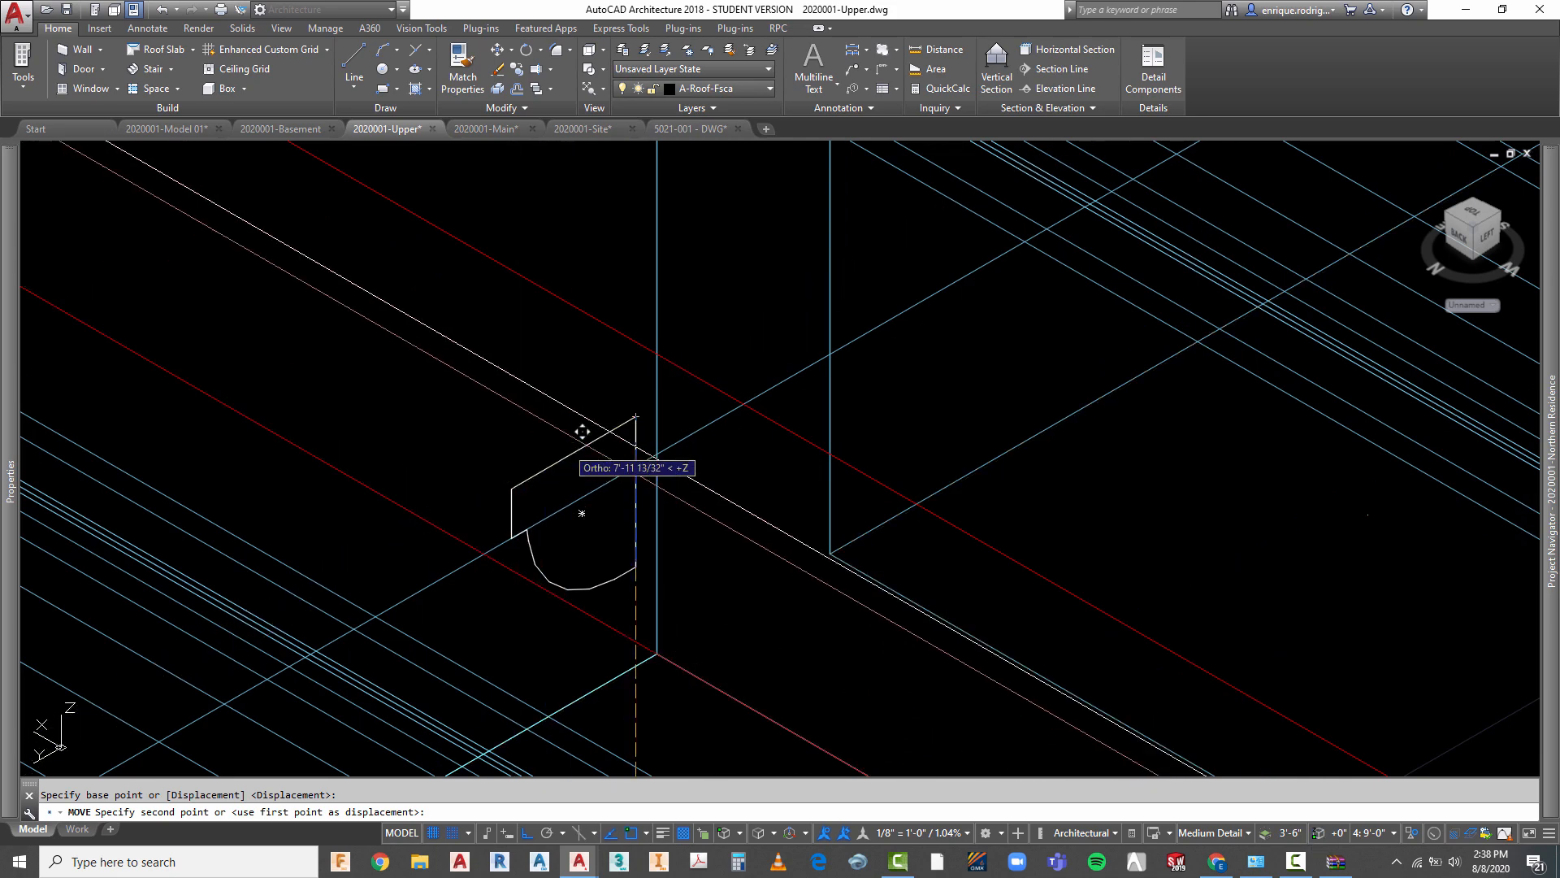
pyautogui.click(635, 418)
pyautogui.scroll(-8, 631, 425)
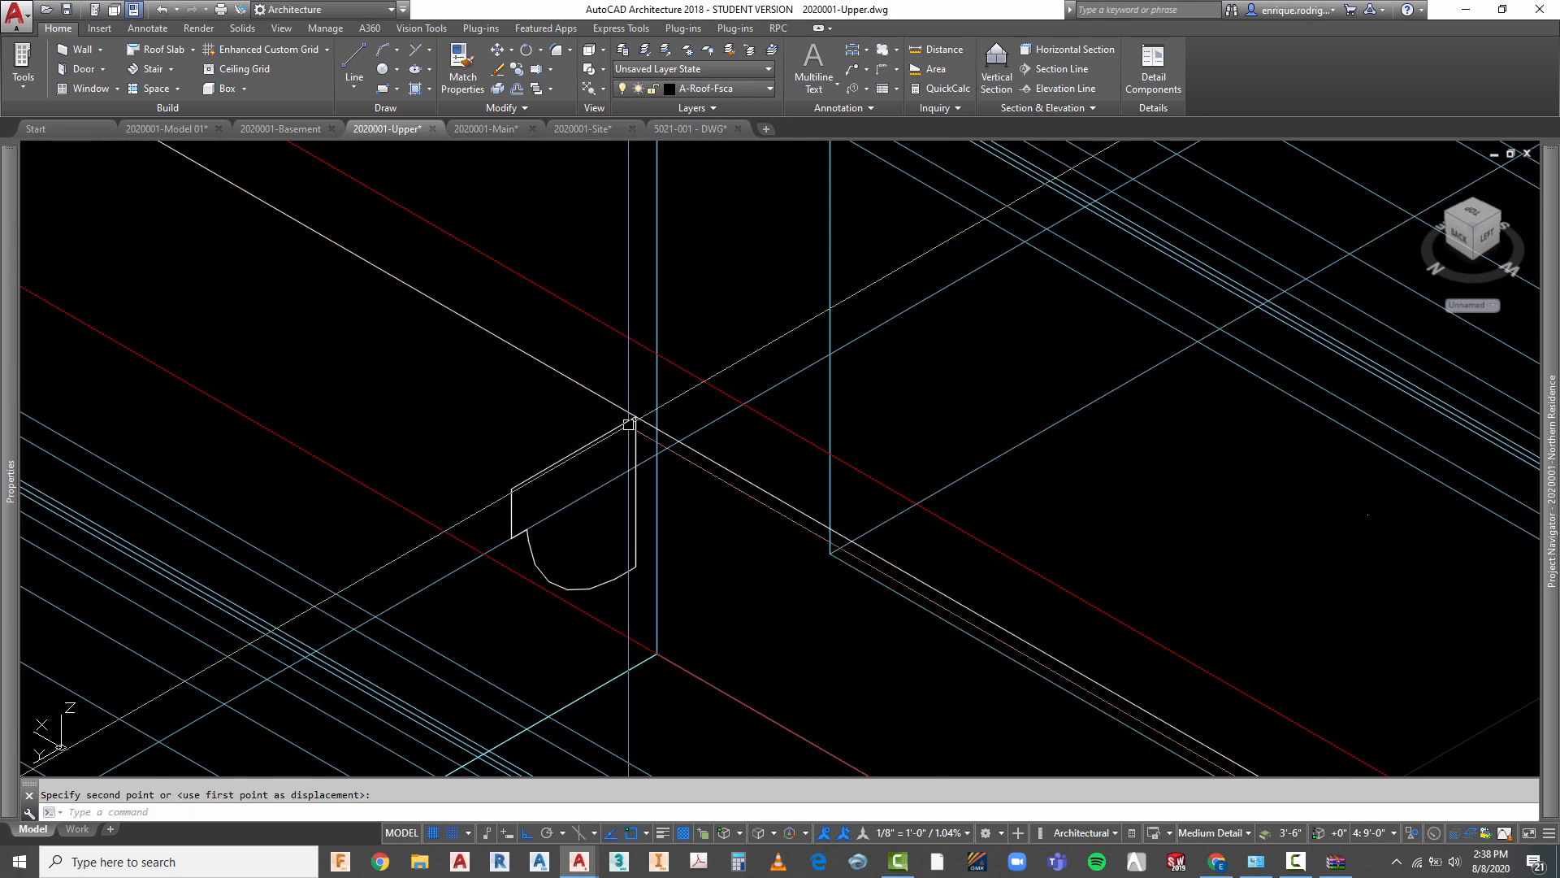
pyautogui.scroll(-5, 352, 425)
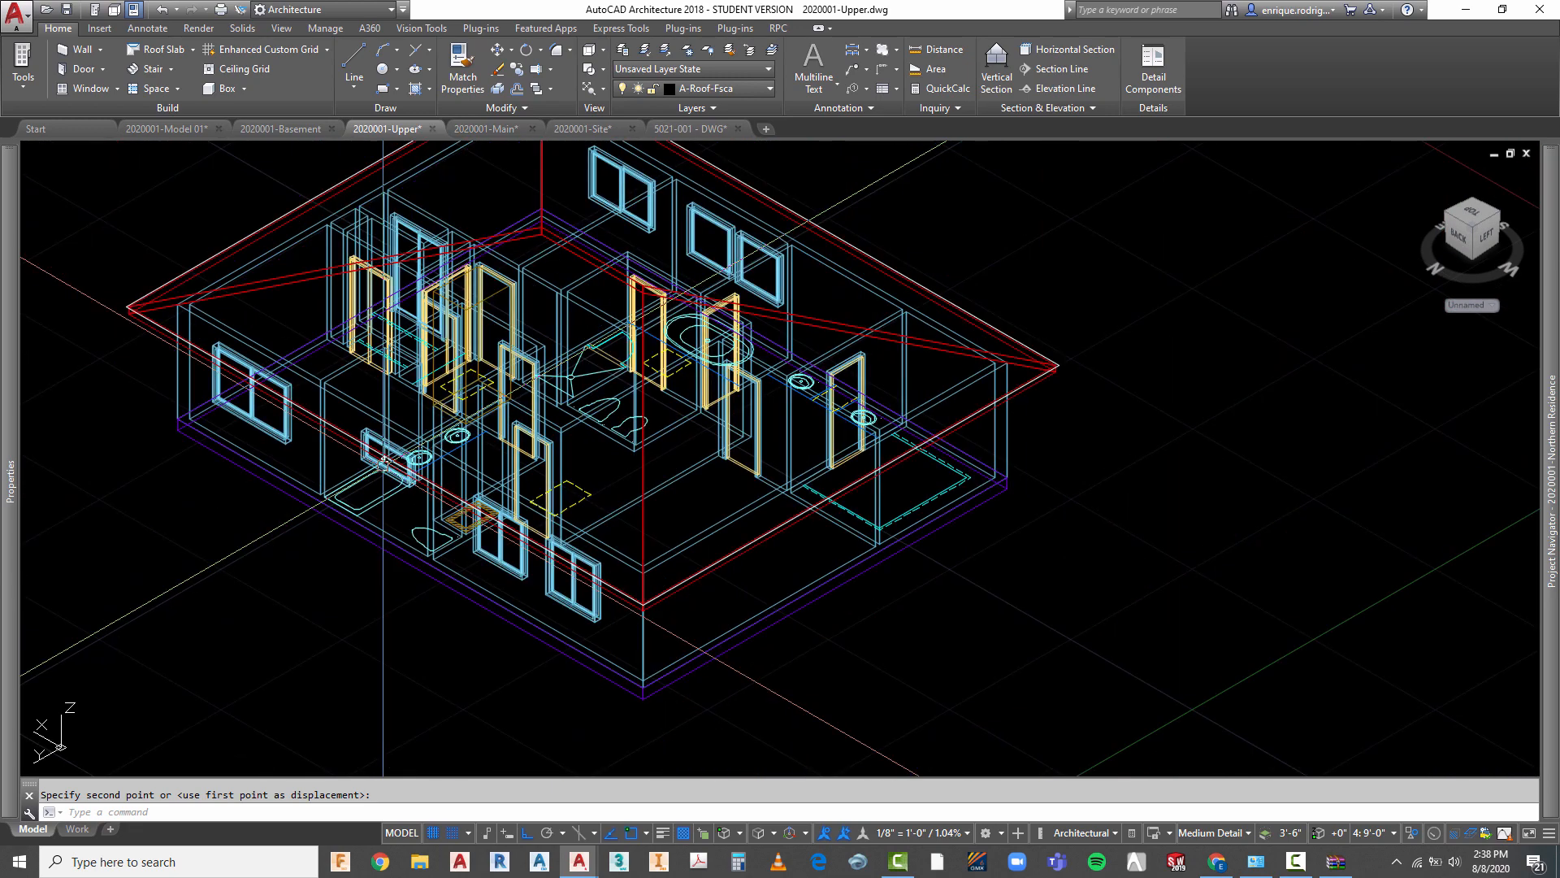
# - Copy the gutter profile at the roof edge to the clipboard and clear the selection
pyautogui.scroll(6, 357, 443)
pyautogui.press('Escape')
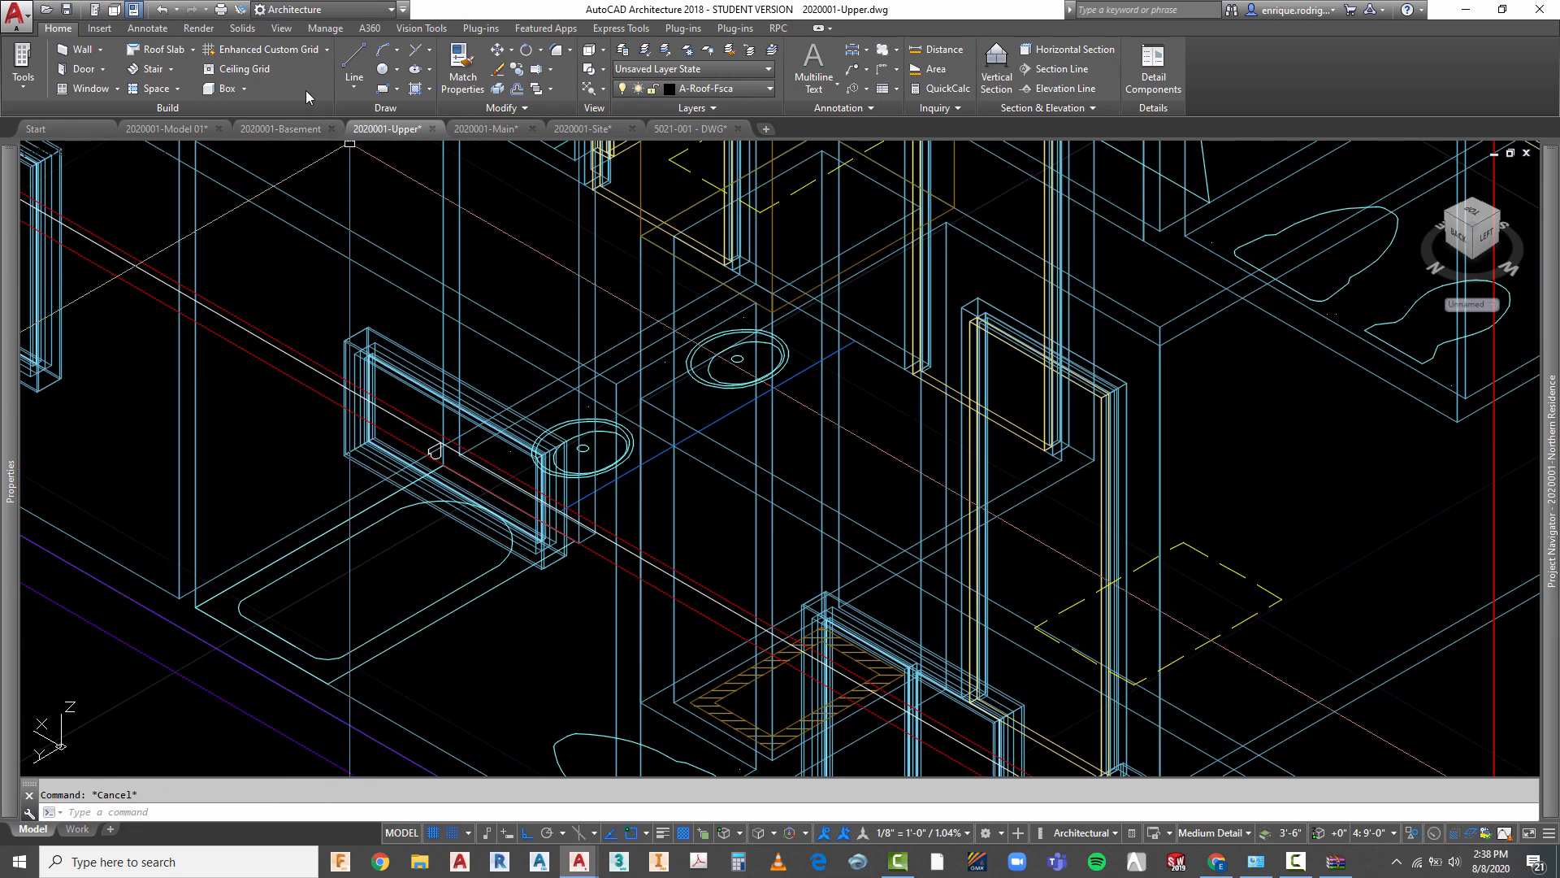
pyautogui.click(241, 28)
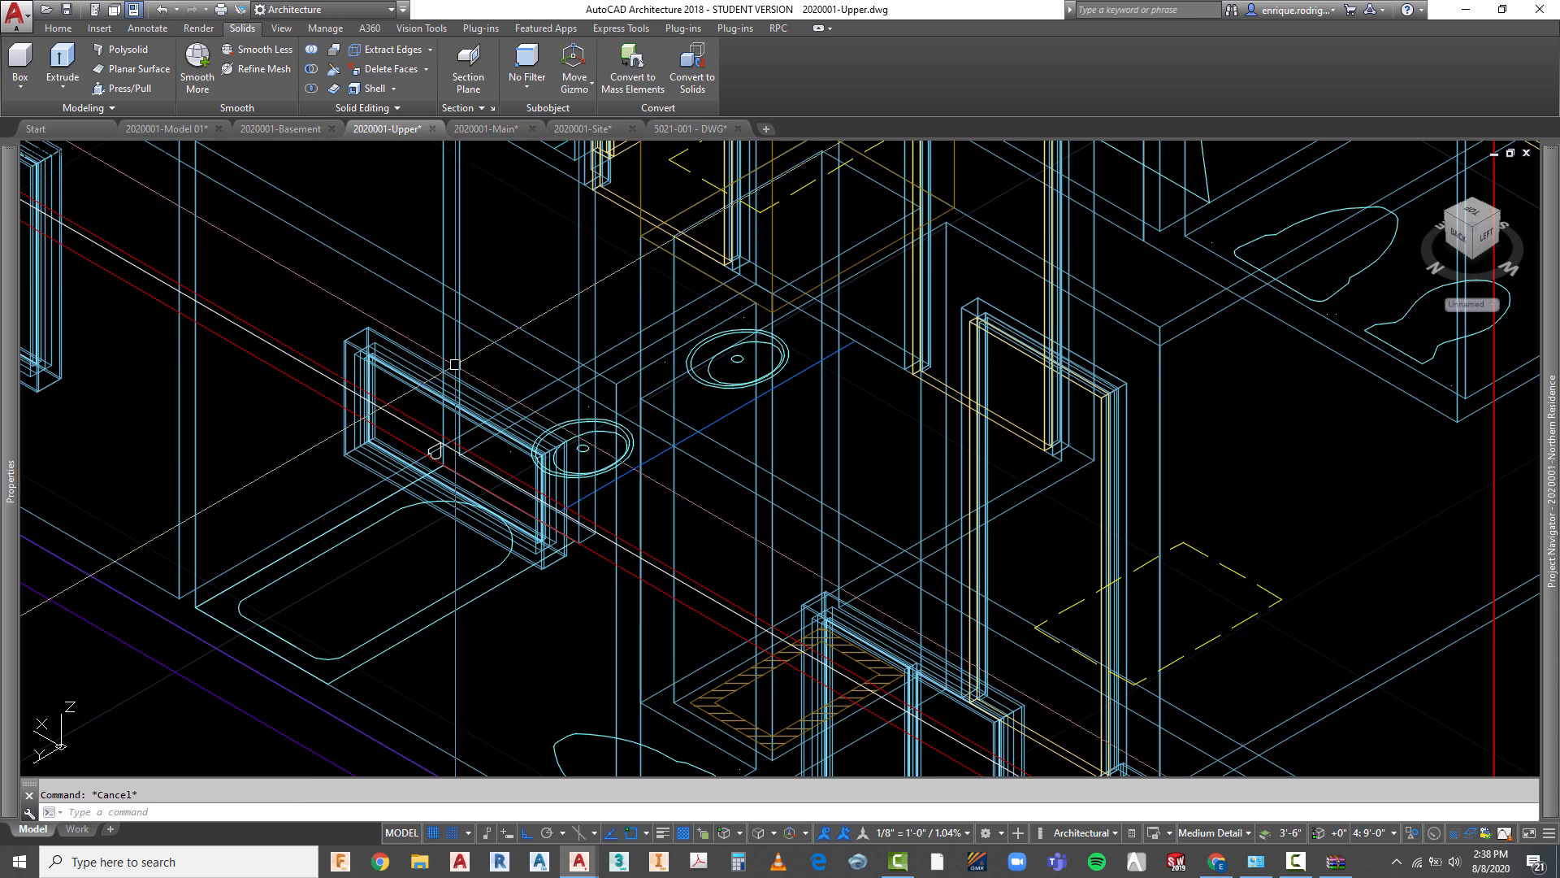
pyautogui.scroll(5, 454, 365)
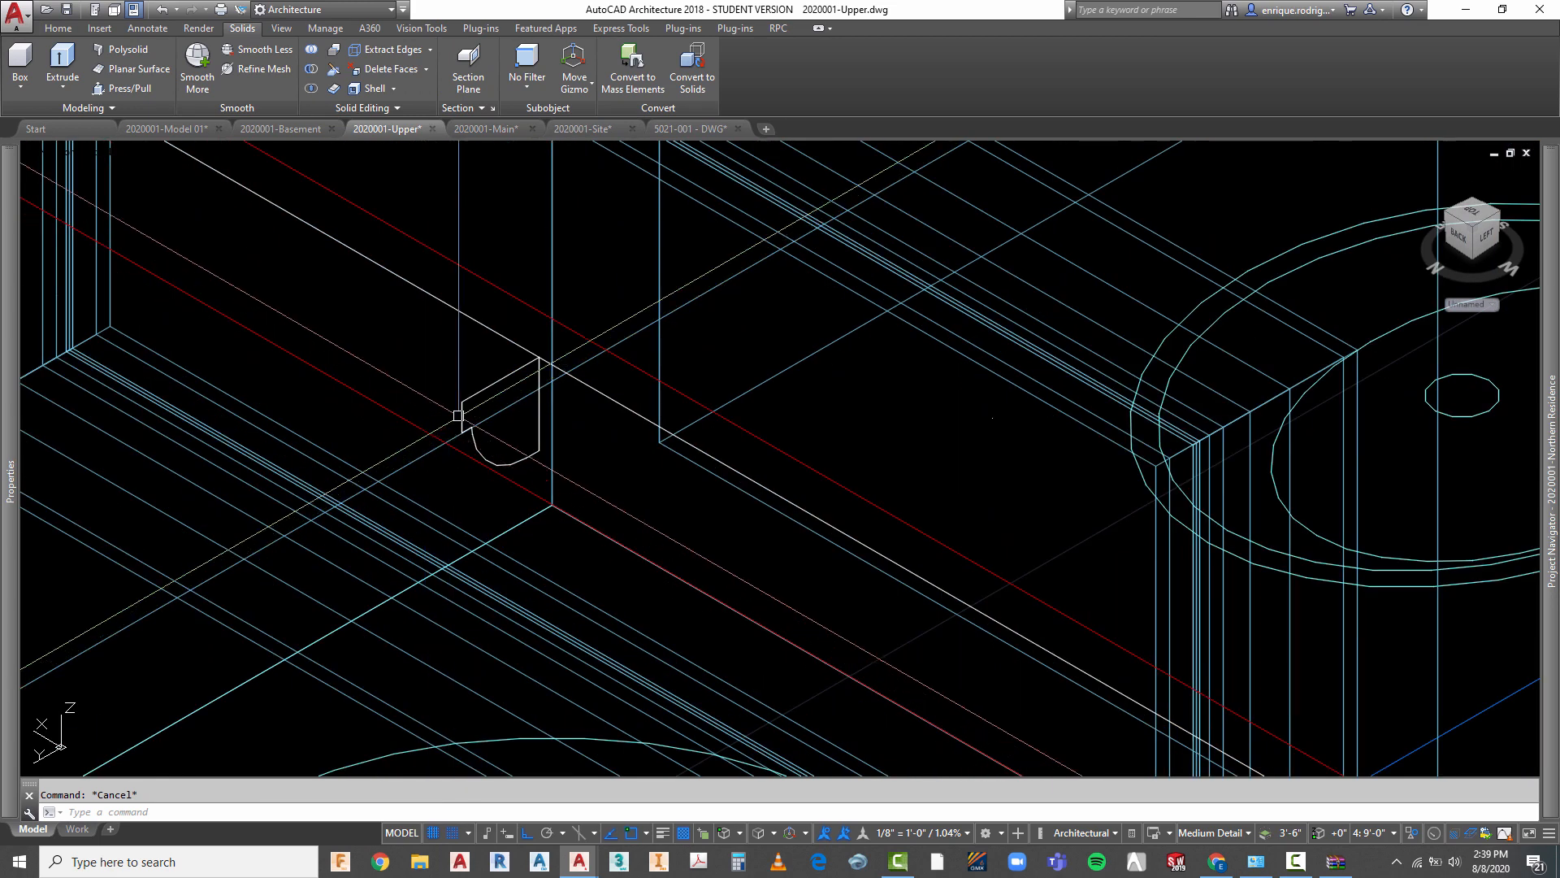
pyautogui.click(470, 399)
pyautogui.rightClick(463, 418)
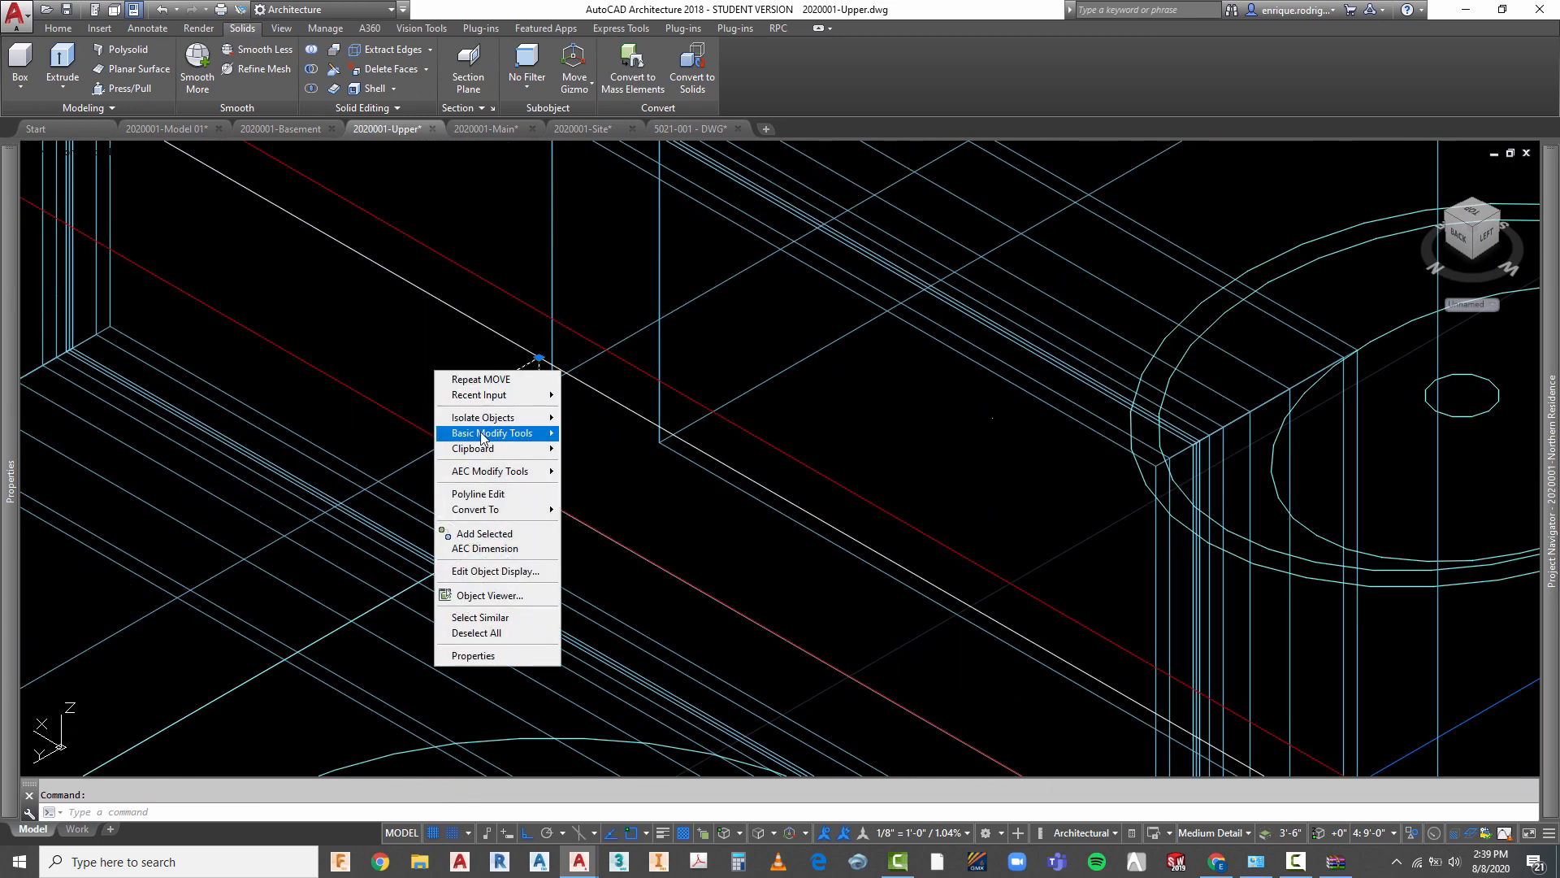
pyautogui.moveTo(477, 452)
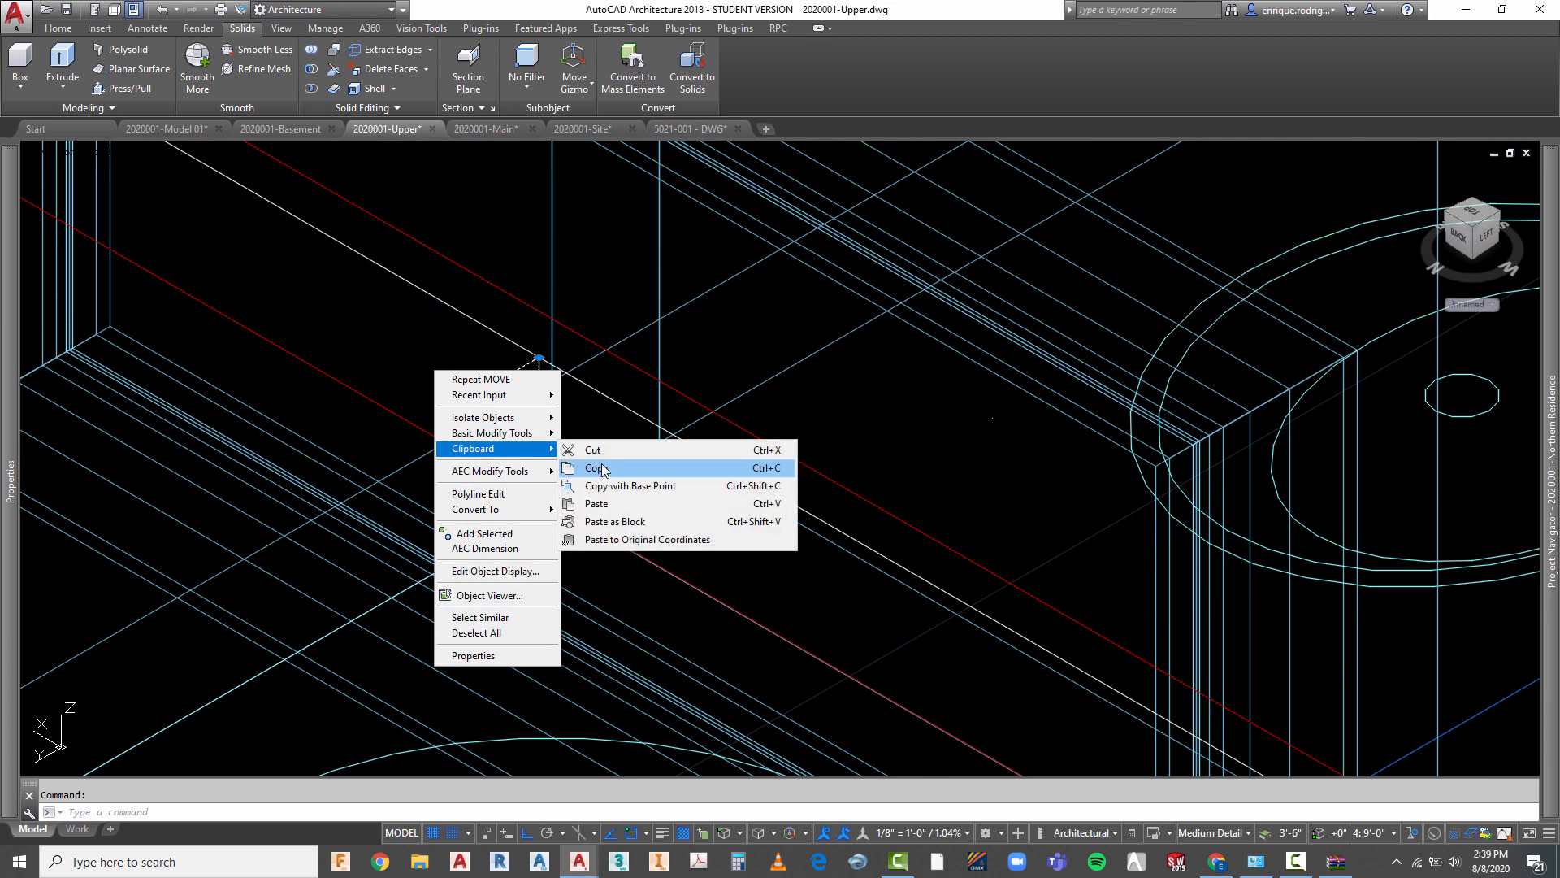
pyautogui.click(603, 469)
pyautogui.scroll(-2, 657, 504)
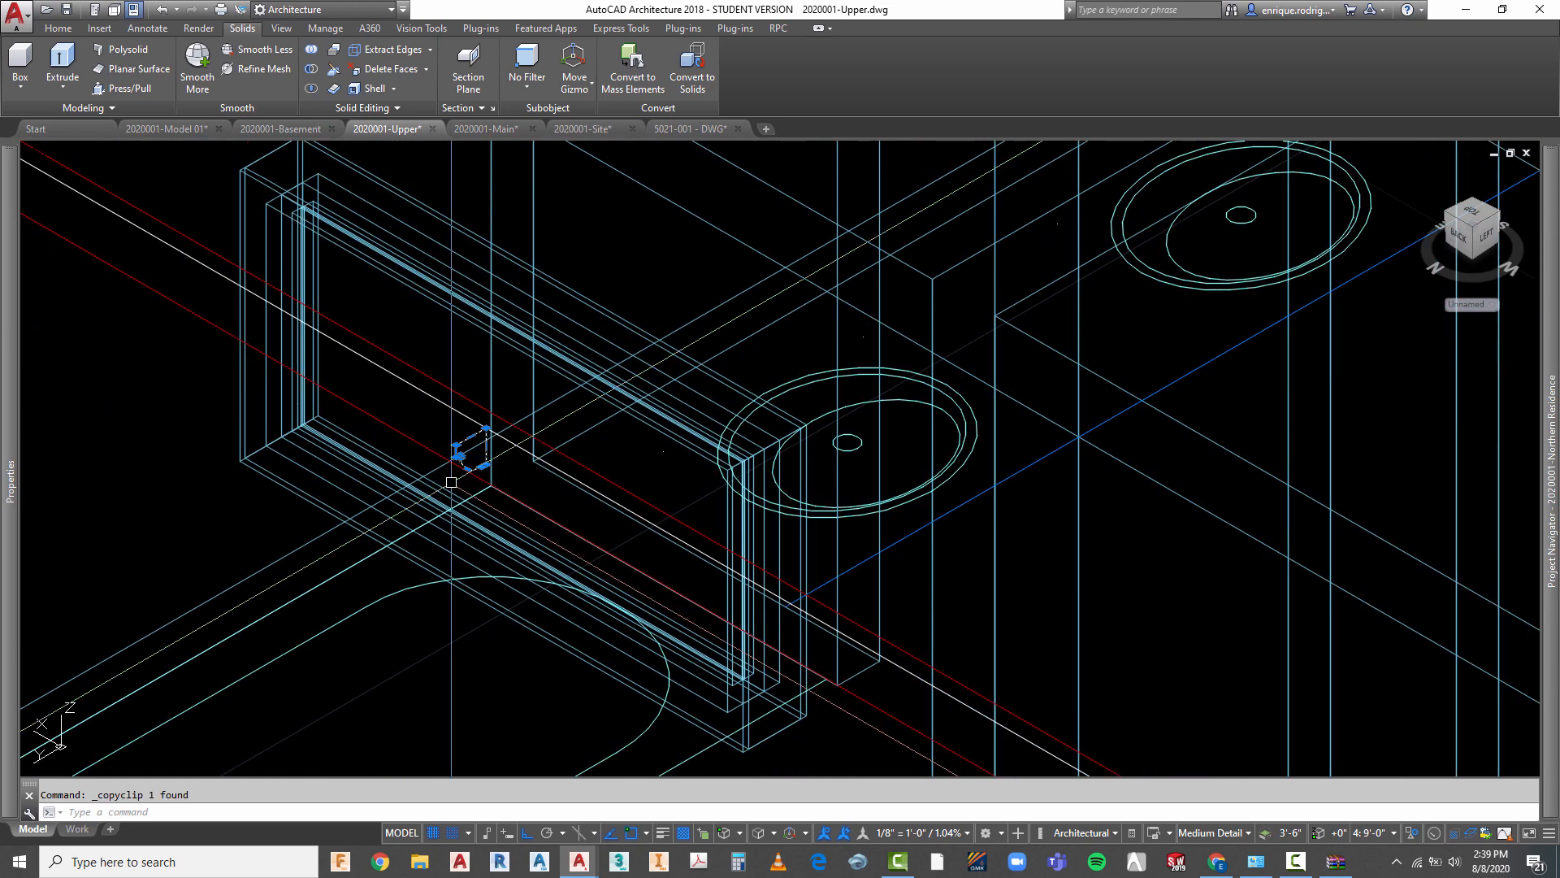
pyautogui.press('Escape')
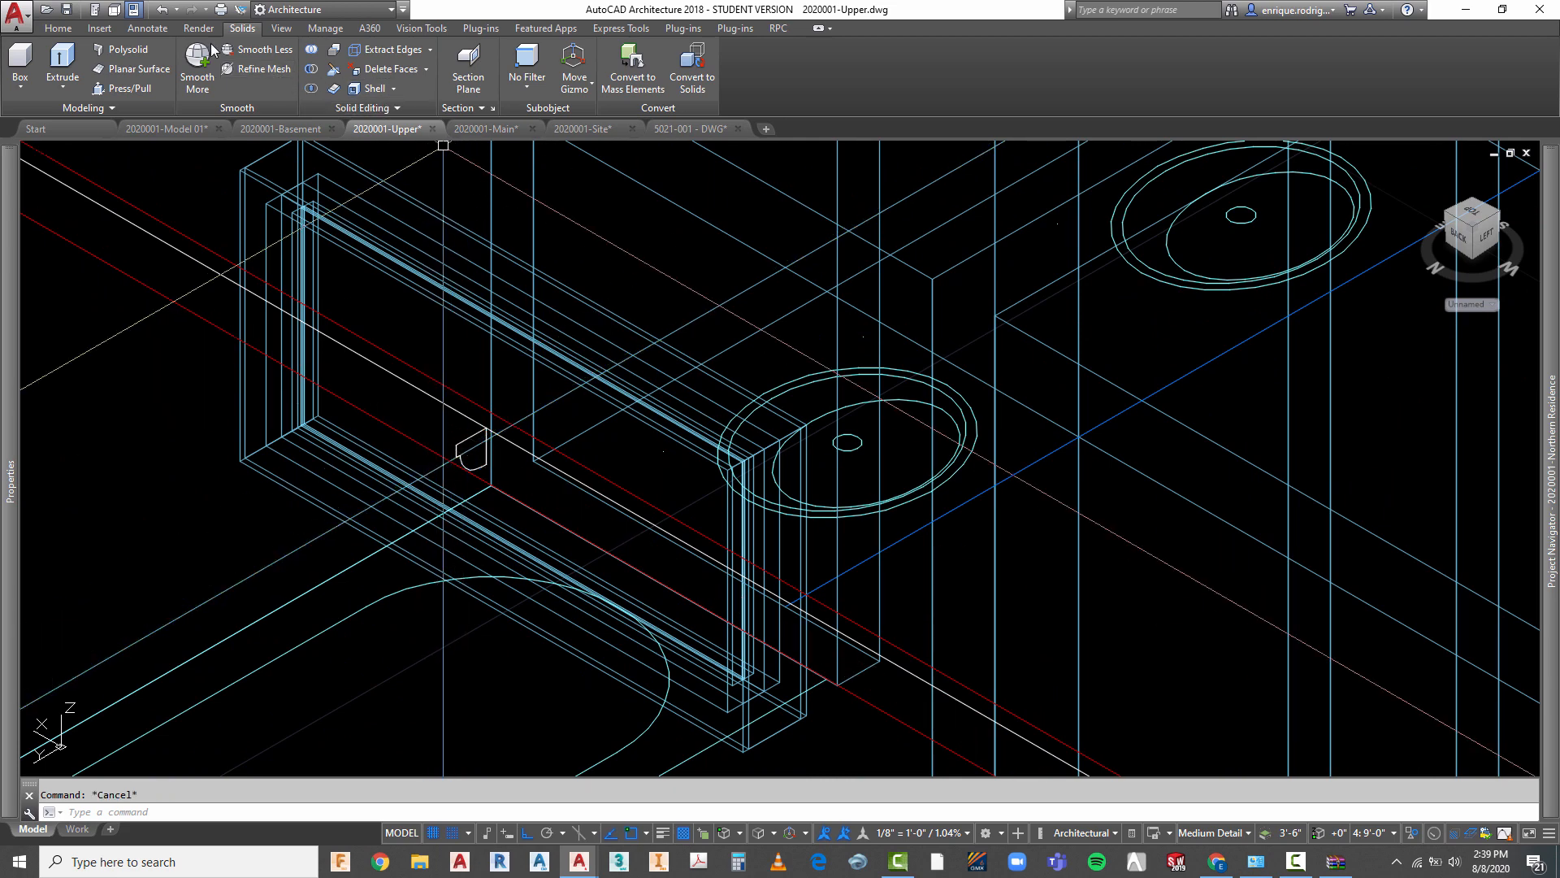
# - Extrude the gutter profile along the raised roof outline as its path
pyautogui.click(63, 65)
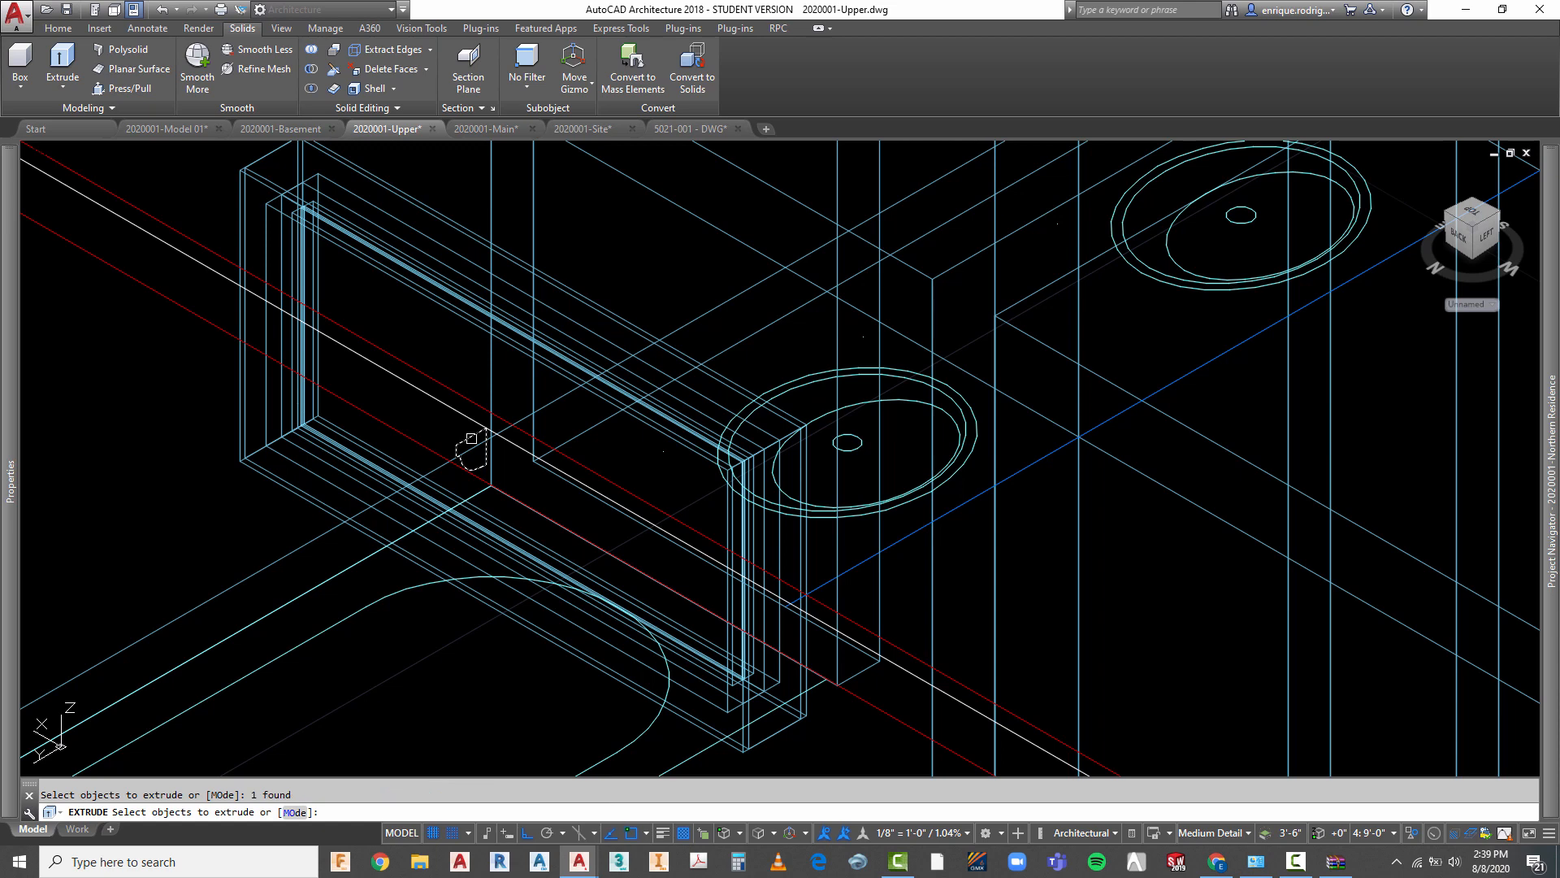
pyautogui.press('Return')
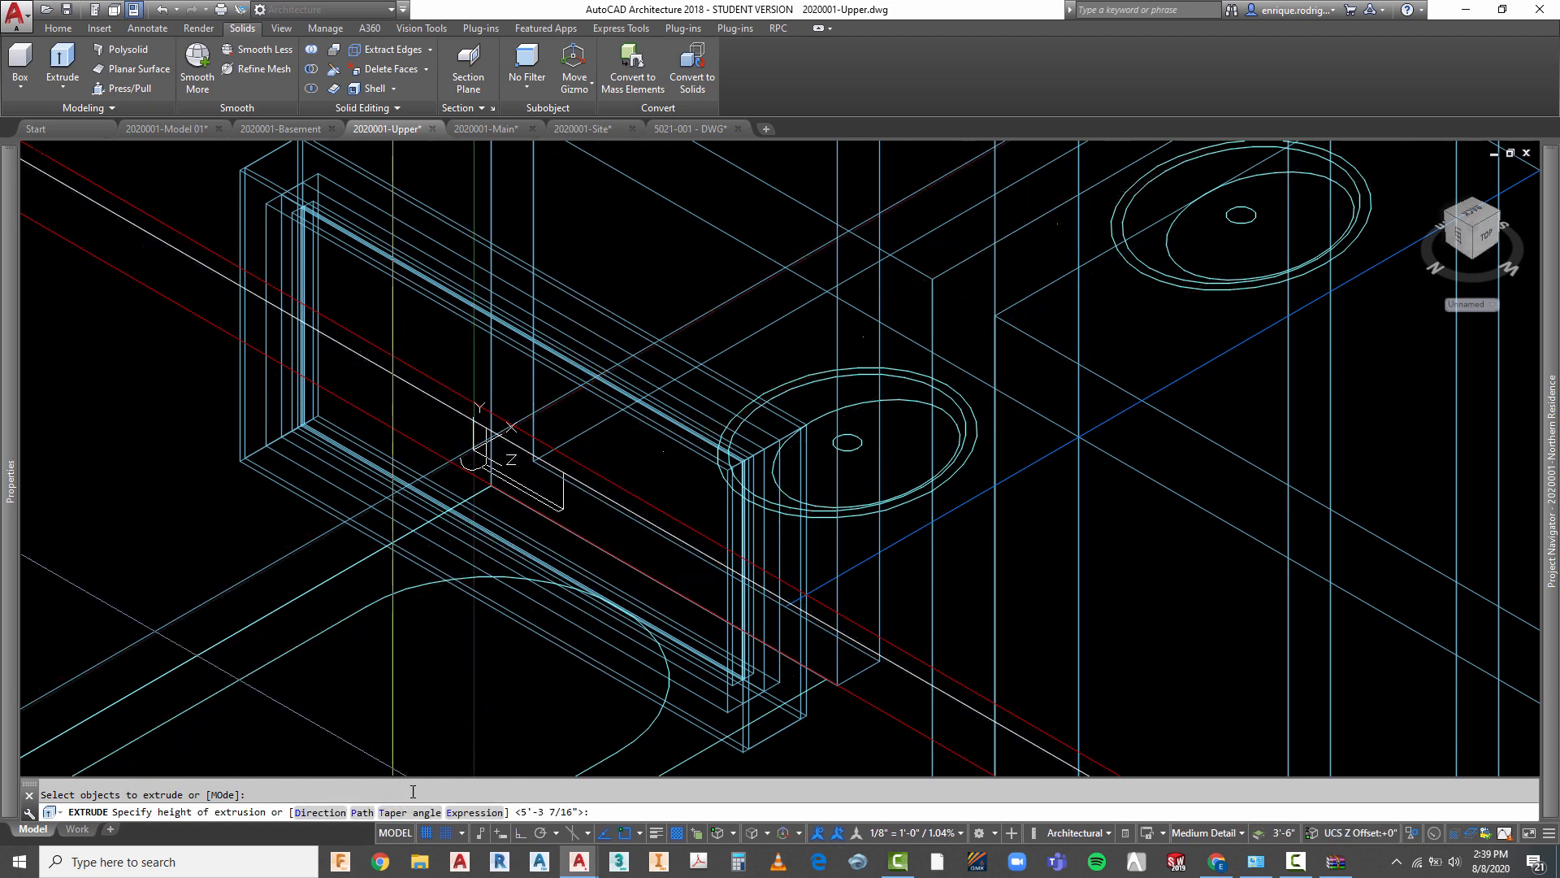
pyautogui.click(362, 812)
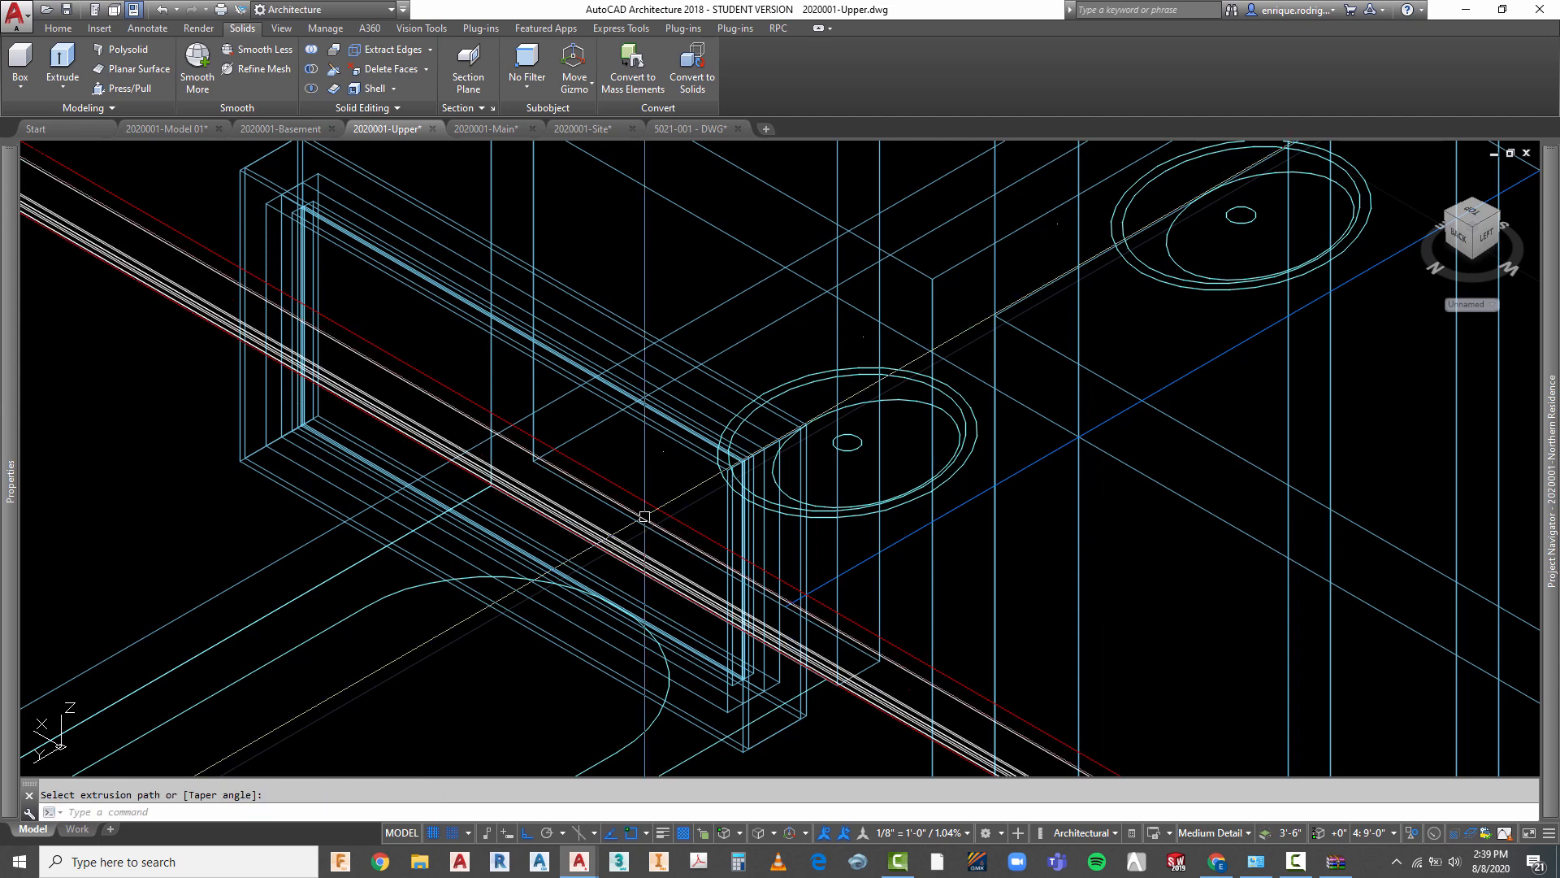
pyautogui.scroll(-6, 478, 533)
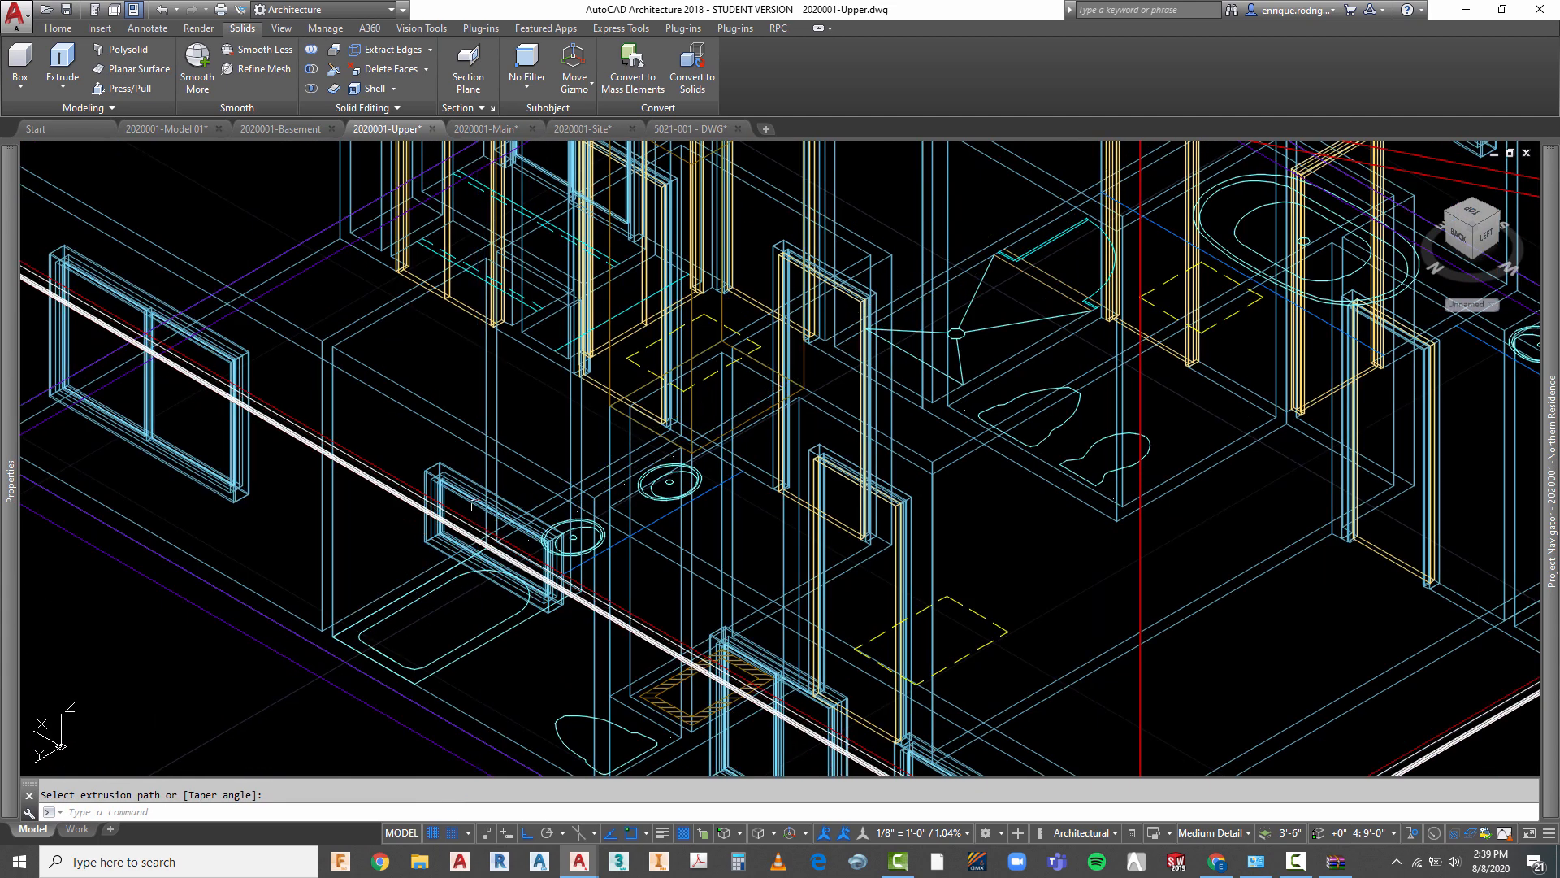
pyautogui.press('Escape')
# - Switch to the top view and examine the extruded gutter's corners against the dashed roof edge
pyautogui.click(59, 29)
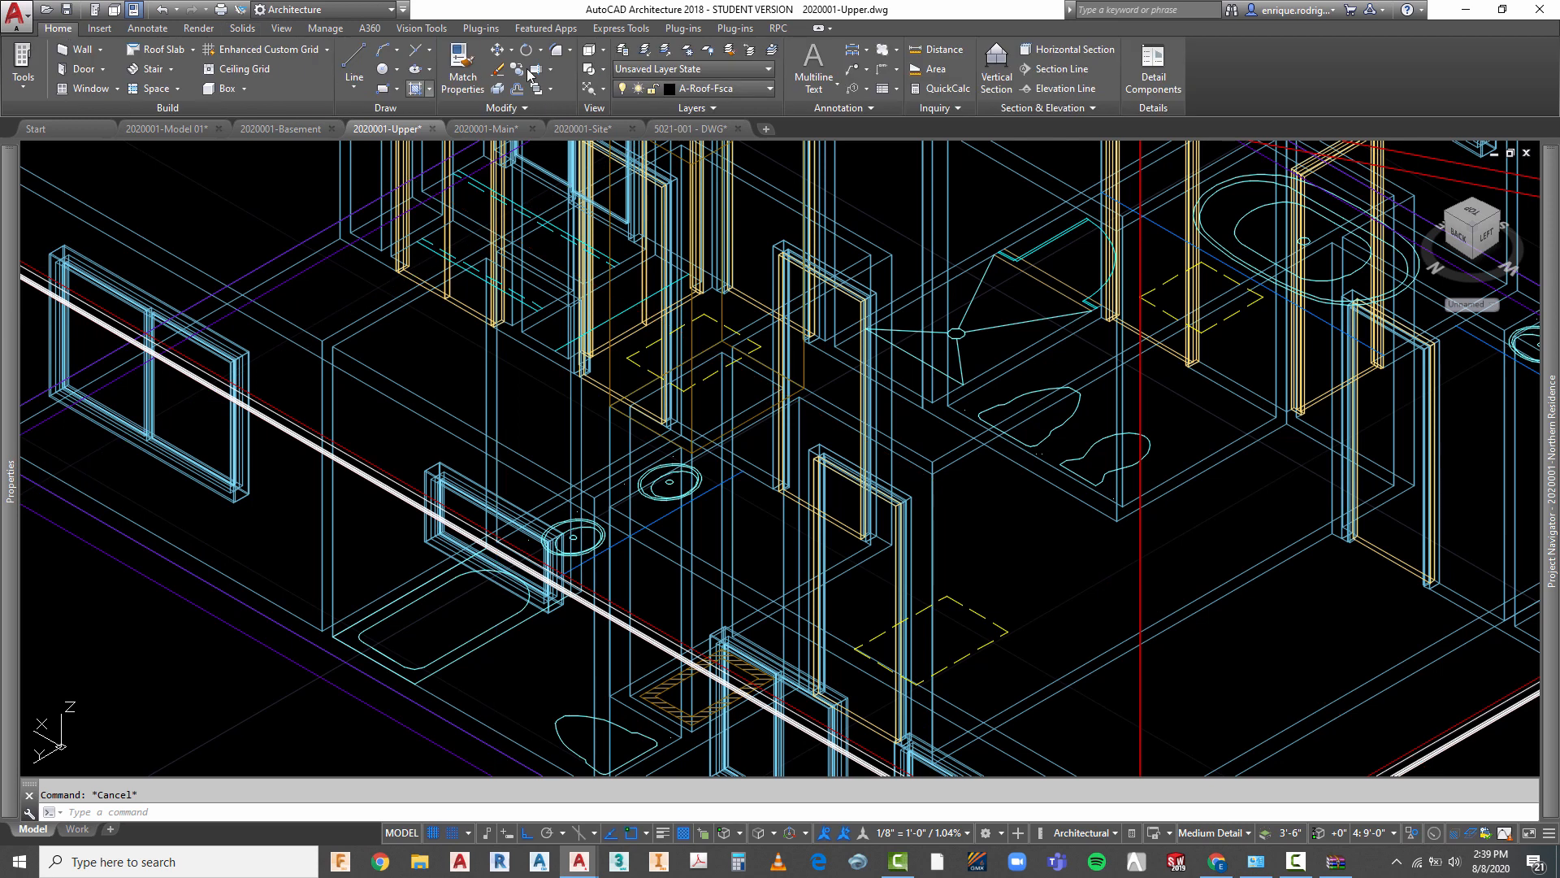
pyautogui.click(594, 54)
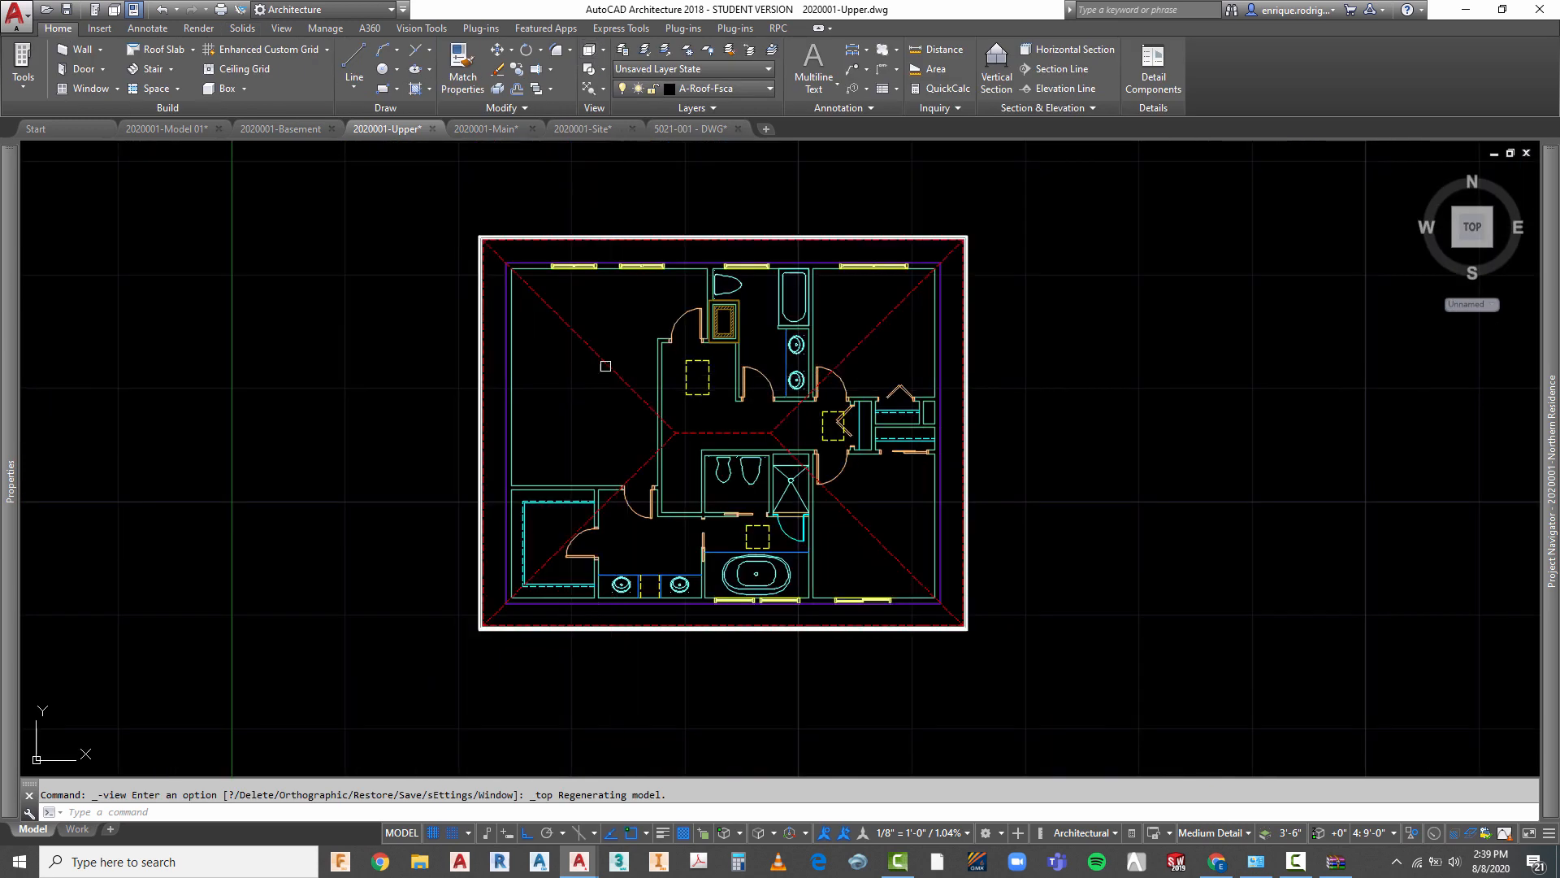
pyautogui.scroll(8, 486, 237)
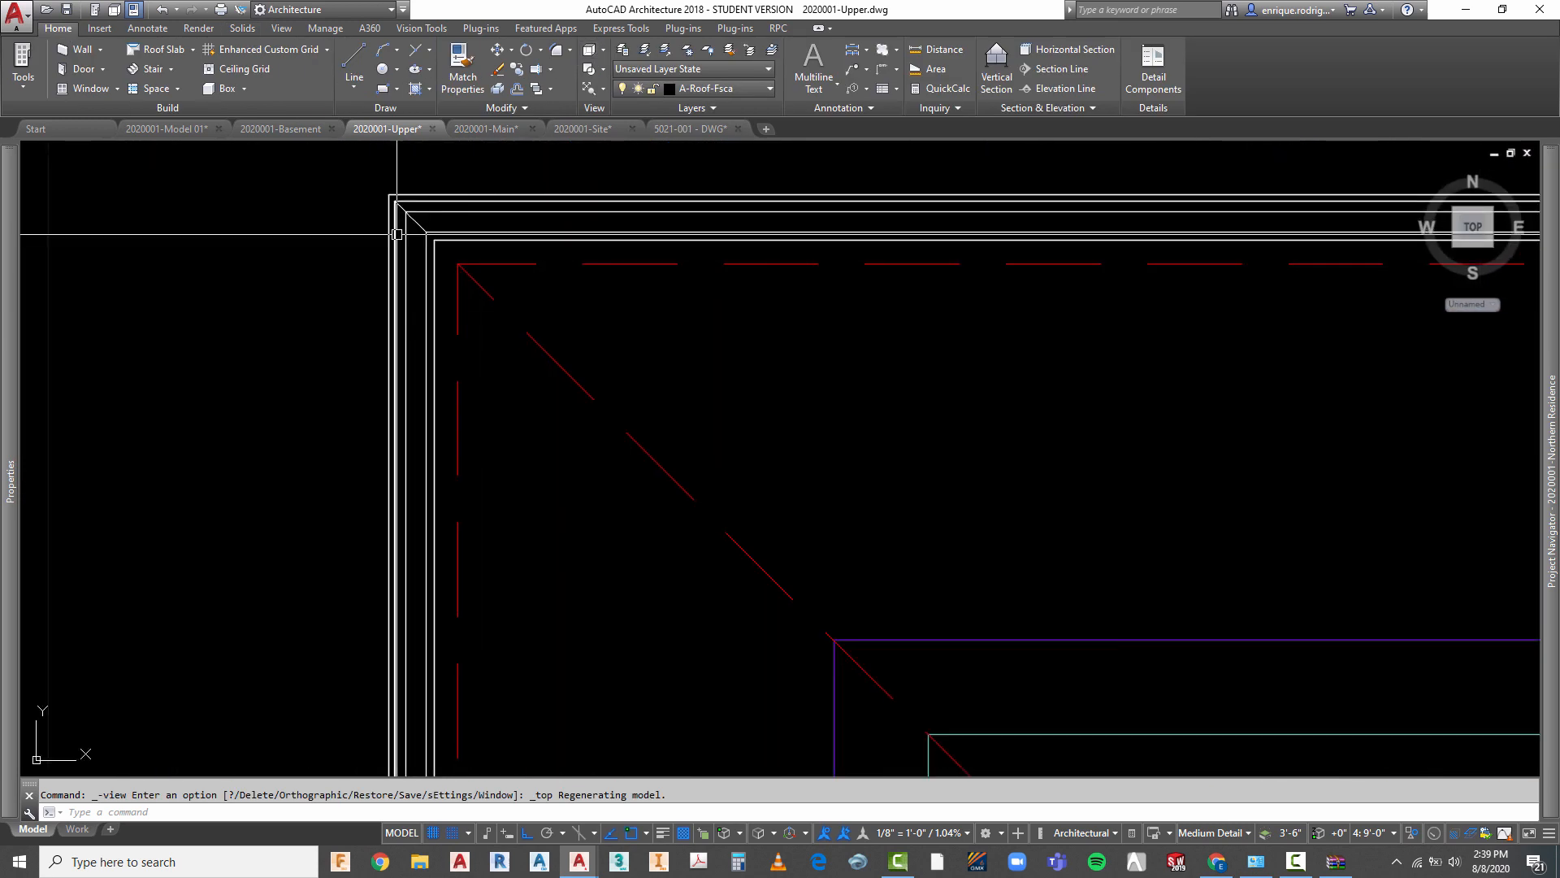
pyautogui.scroll(-6, 380, 196)
pyautogui.scroll(-4, 381, 195)
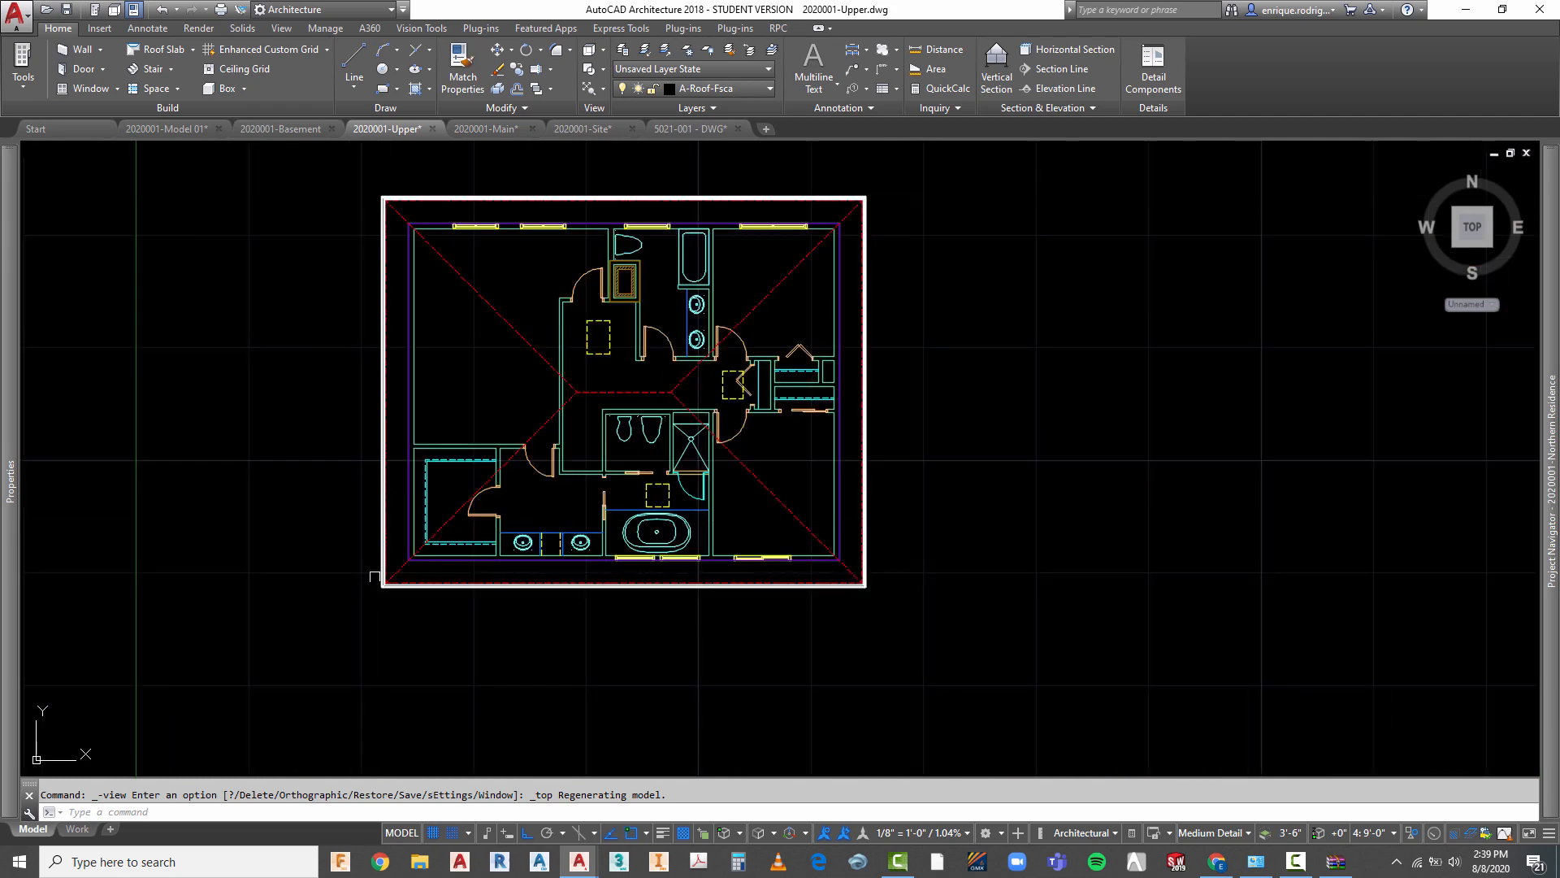
pyautogui.scroll(8, 385, 605)
pyautogui.scroll(-8, 398, 620)
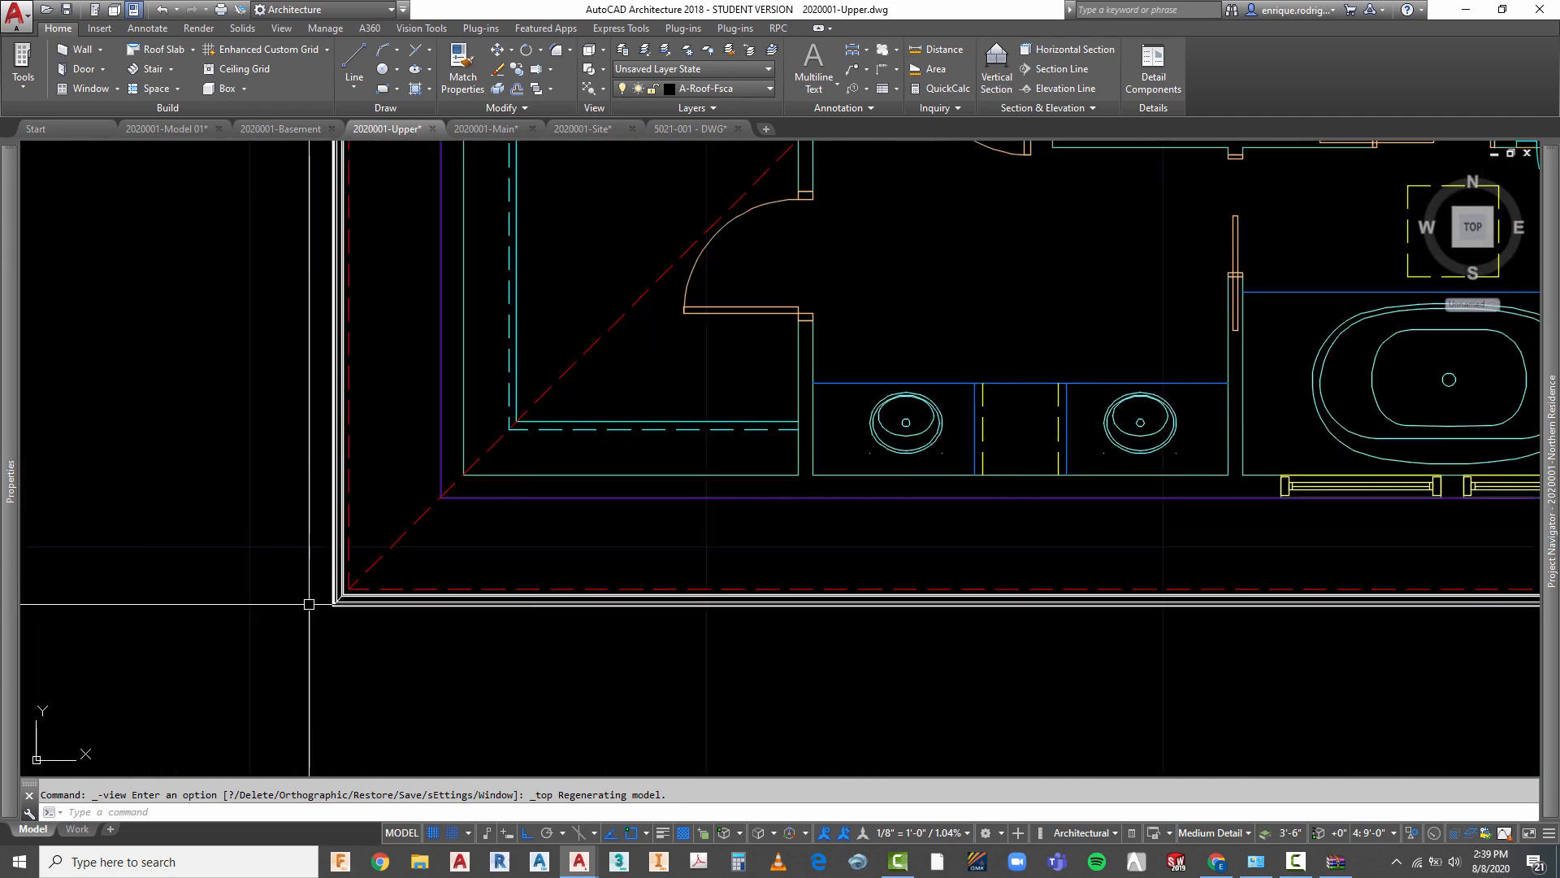
pyautogui.scroll(8, 735, 609)
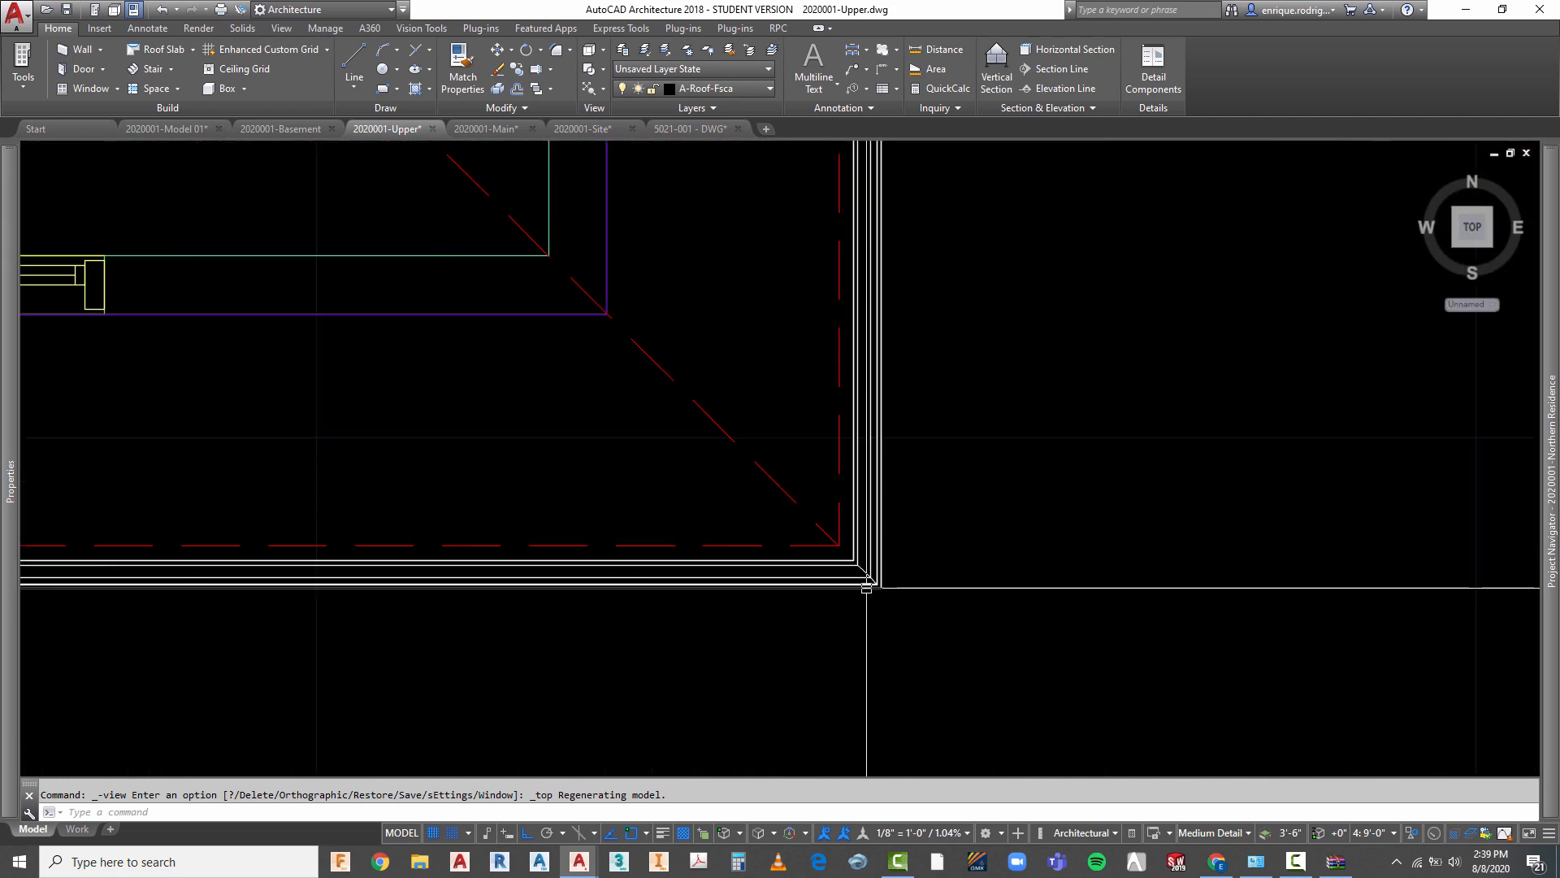
pyautogui.scroll(-7, 828, 628)
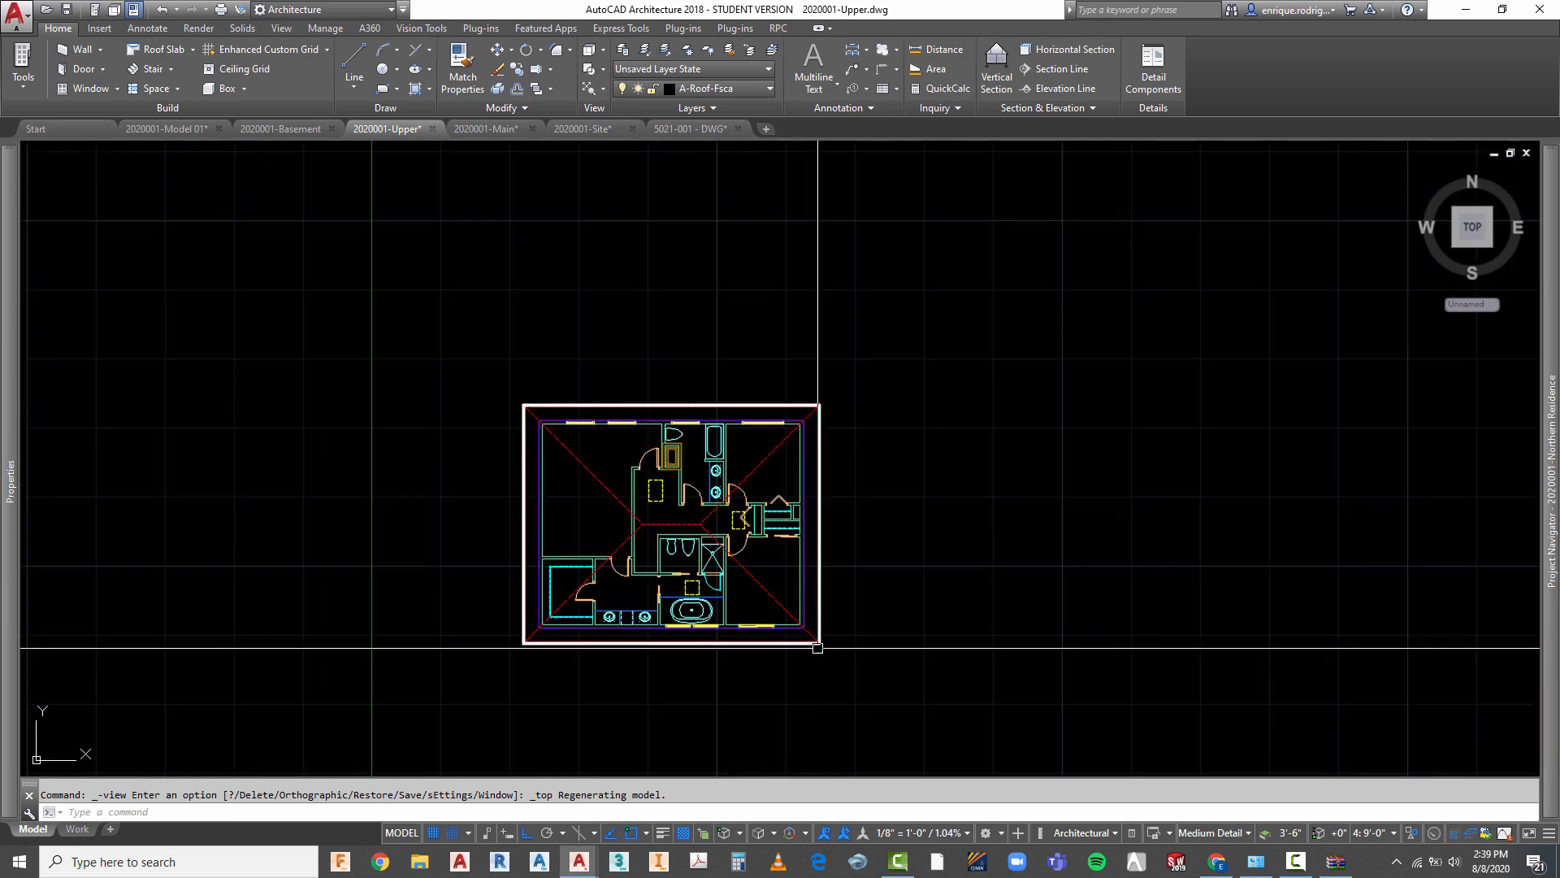
# - Save the upper floor drawing with the extruded gutter
pyautogui.scroll(4, 788, 475)
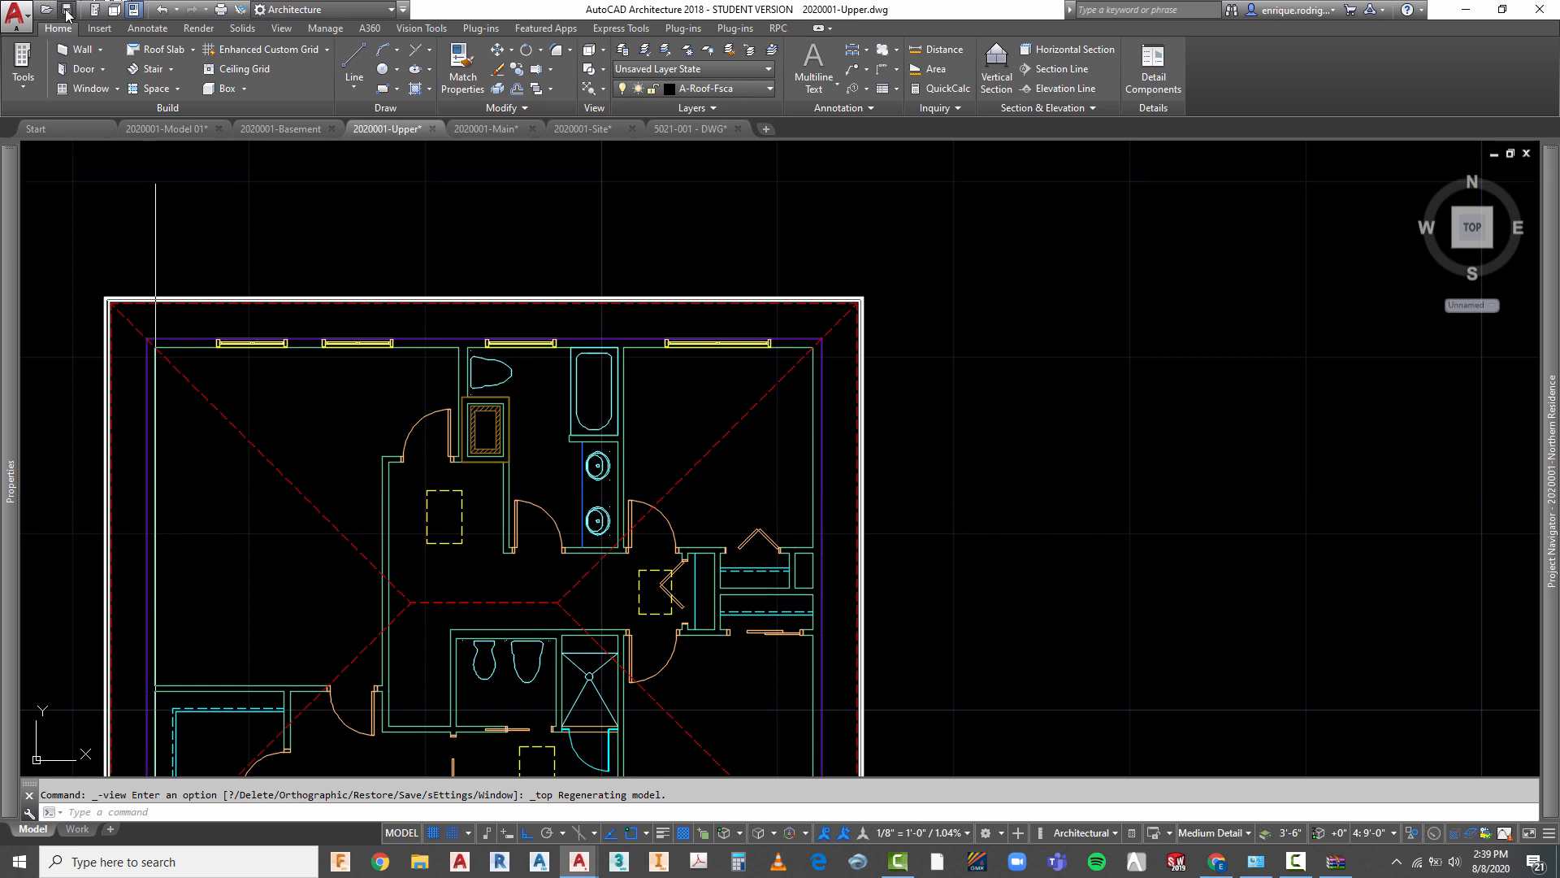
pyautogui.hotkey('ctrl', 's')
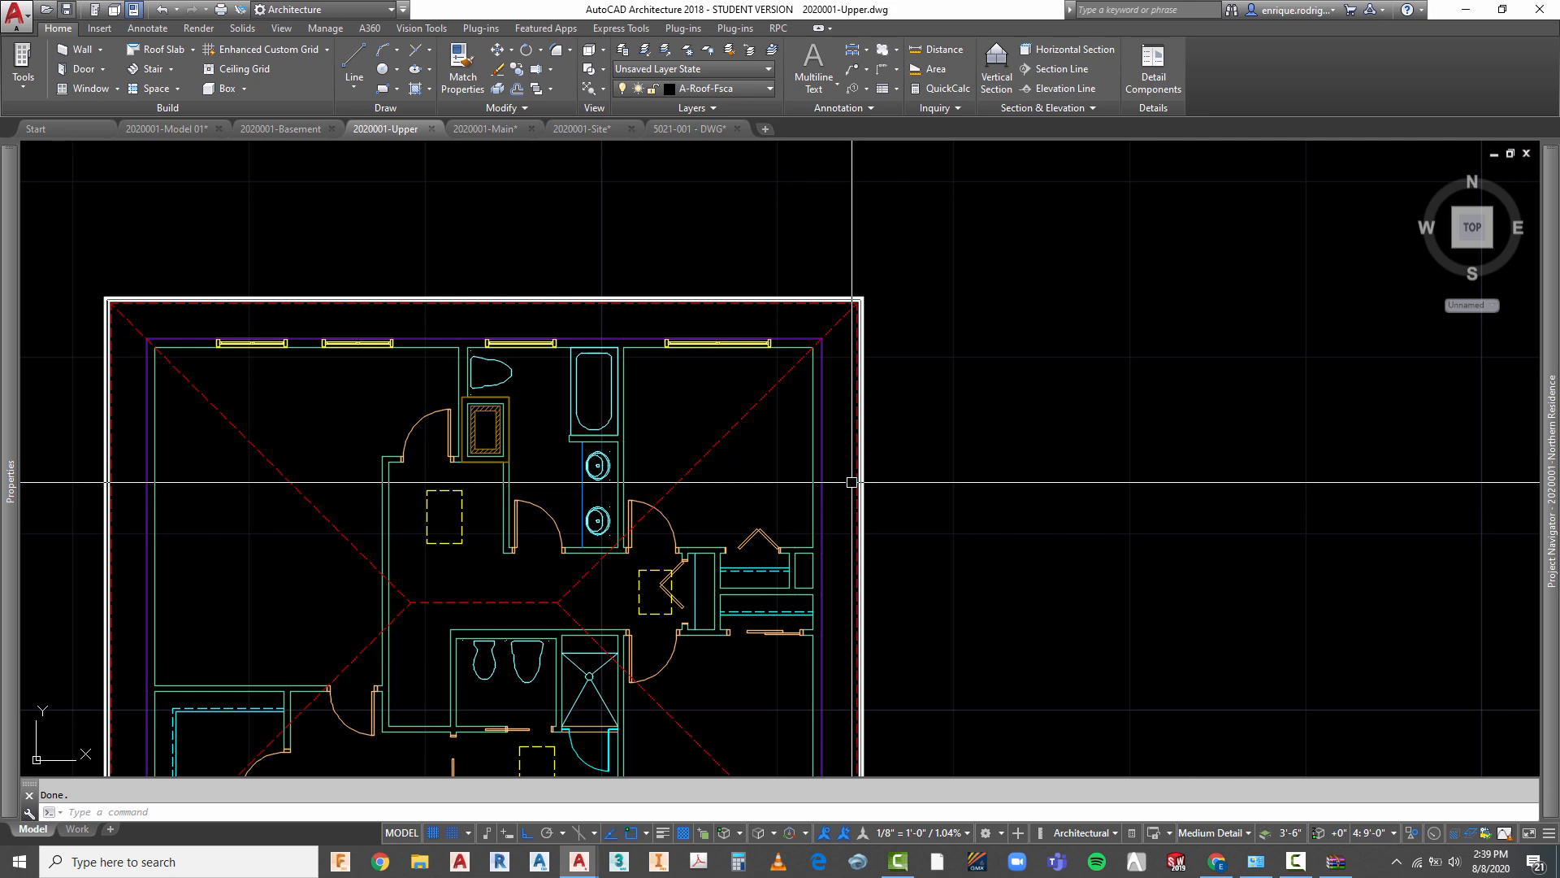
# - Switch to the 2020001-Main drawing and orbit it into a 3D view of the lower roof's gutter corner
pyautogui.scroll(-4, 902, 368)
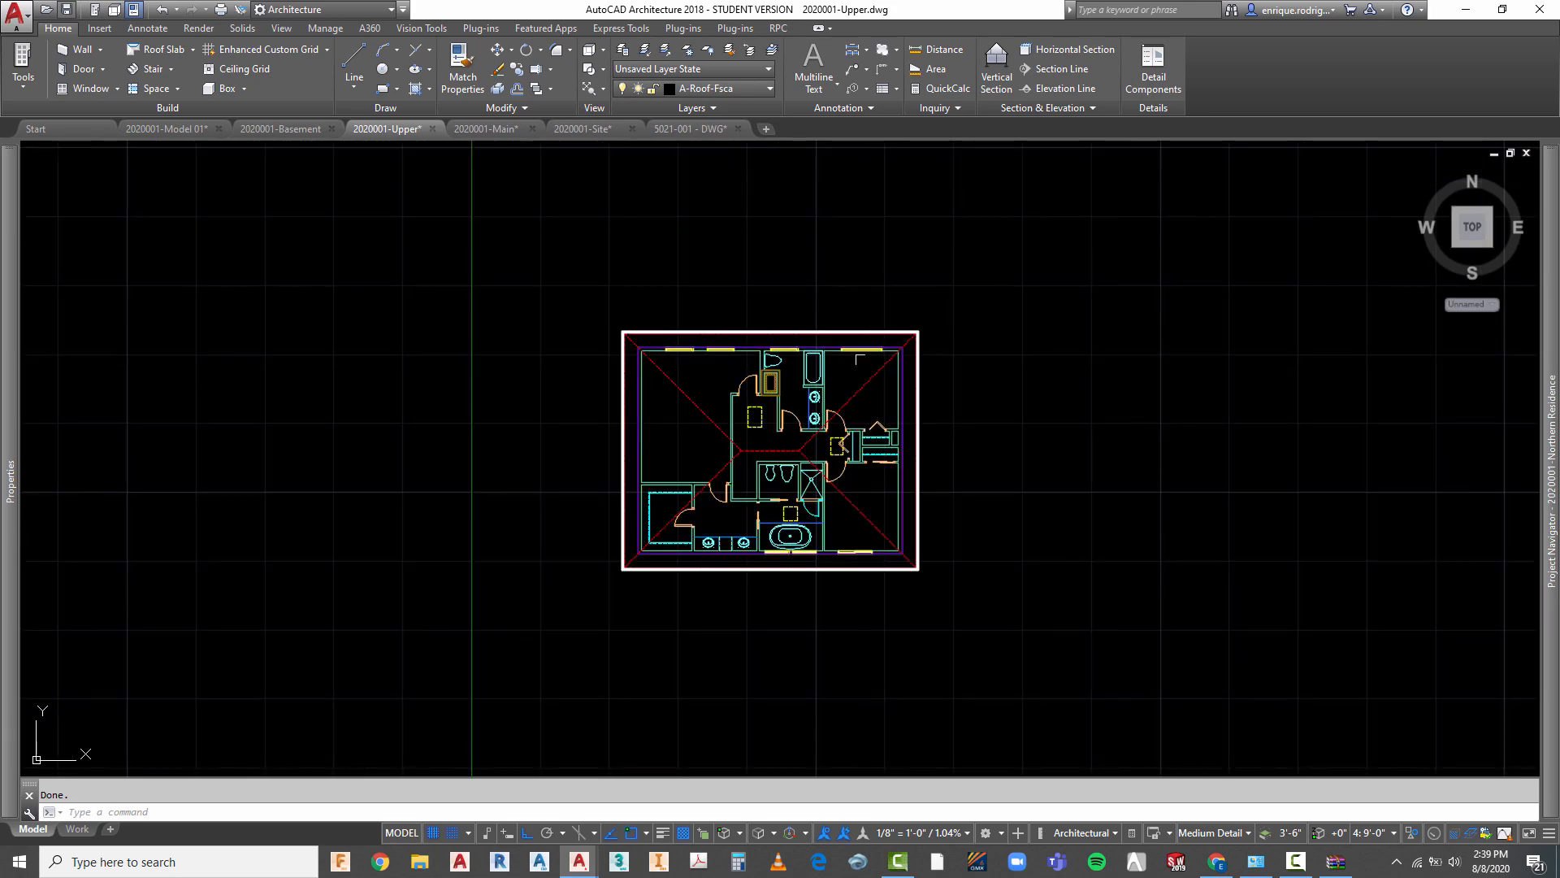
pyautogui.scroll(2, 740, 364)
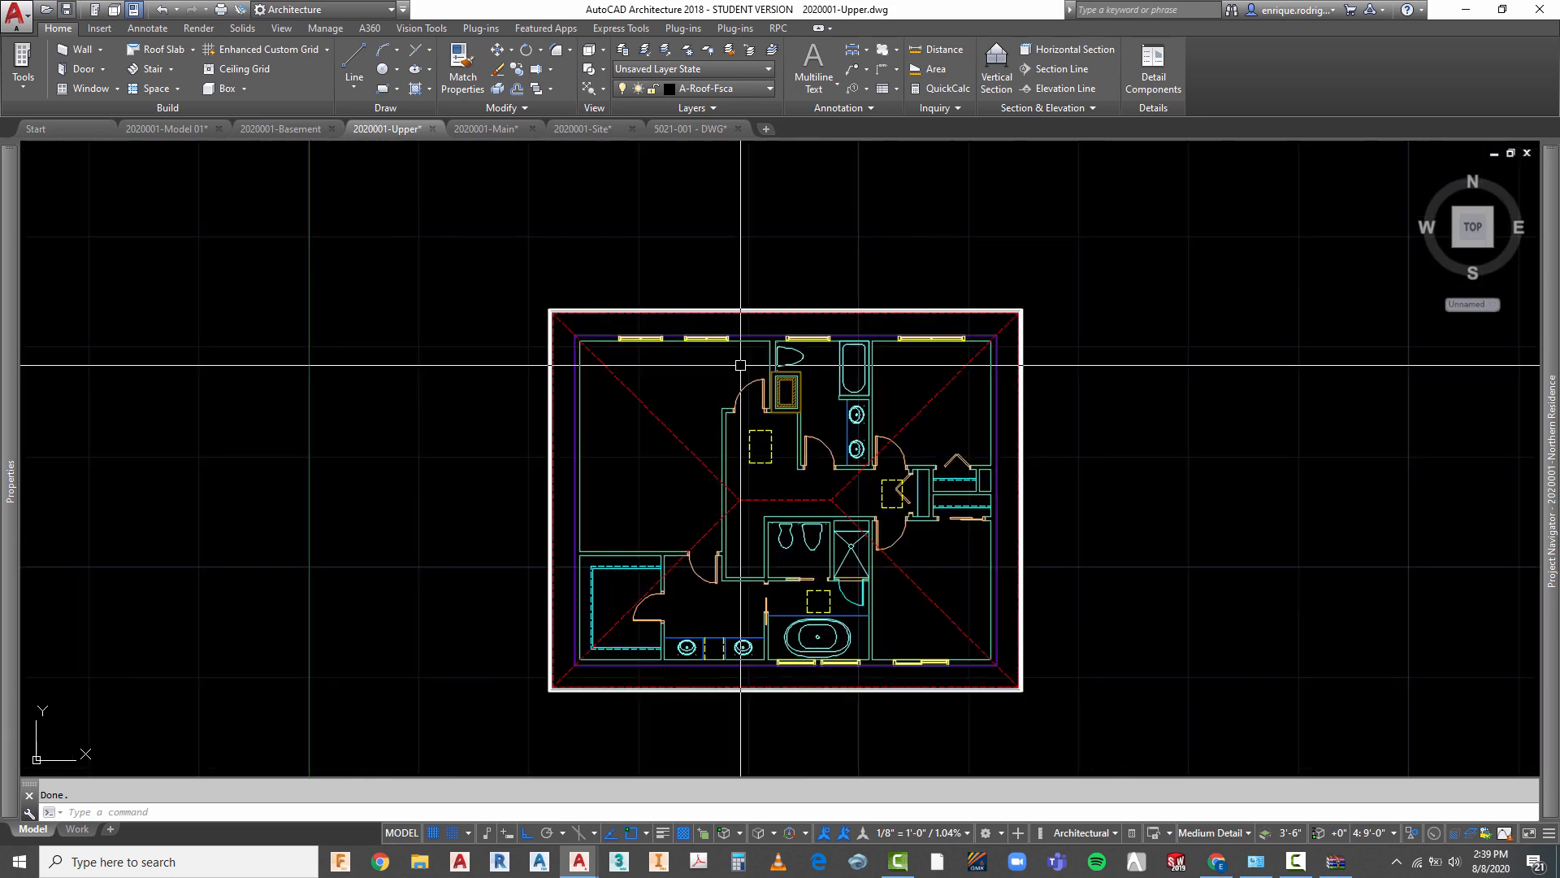
pyautogui.click(490, 130)
pyautogui.scroll(5, 587, 562)
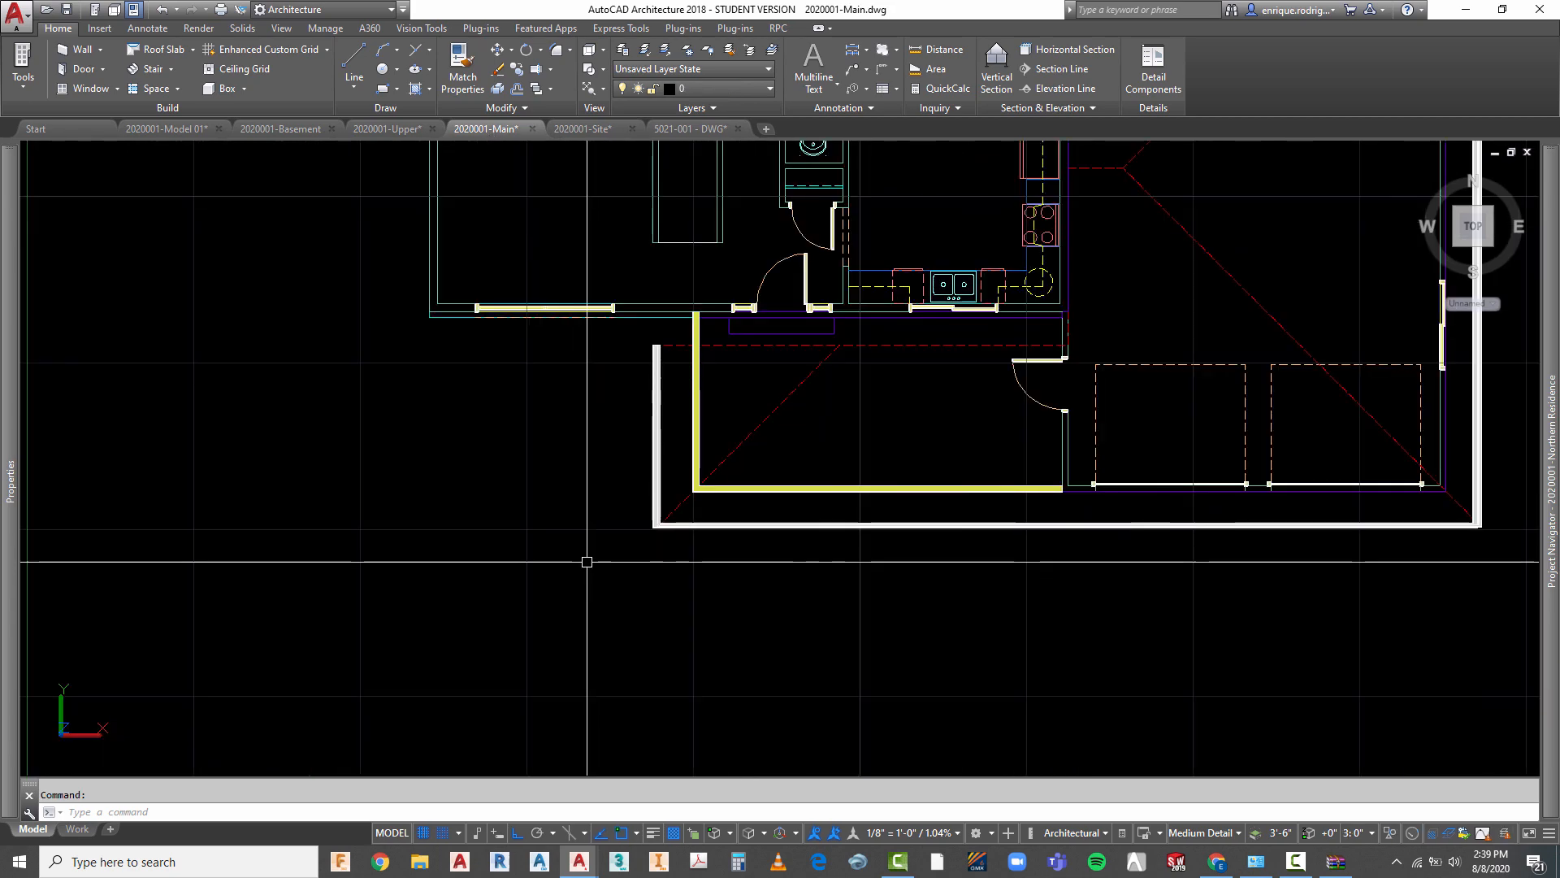
pyautogui.scroll(2, 645, 390)
pyautogui.rightClick(588, 381)
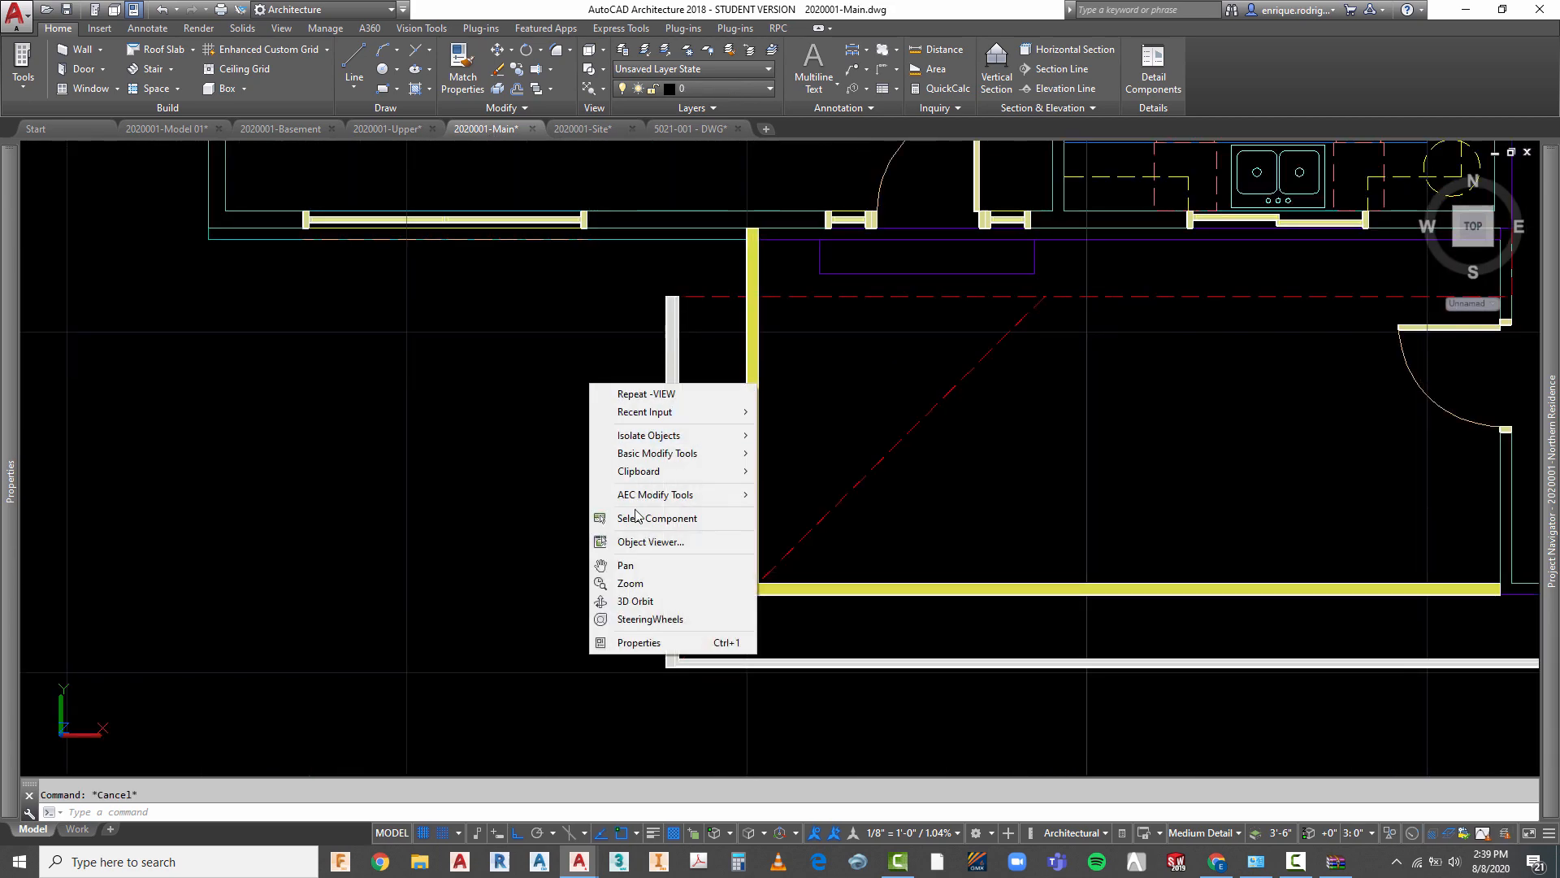
pyautogui.click(642, 600)
pyautogui.scroll(4, 695, 680)
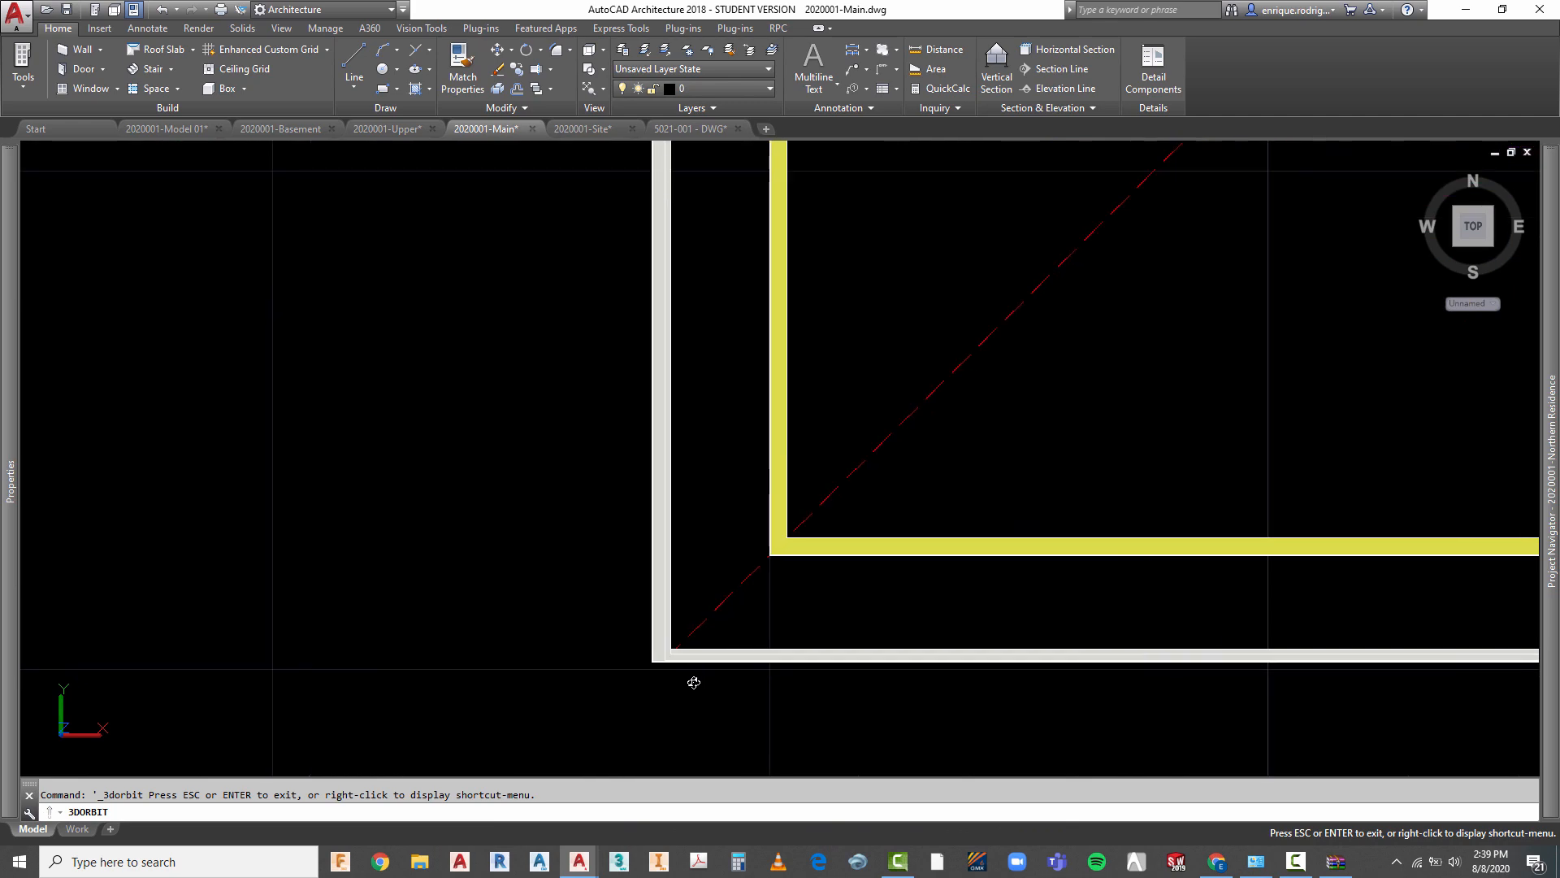
pyautogui.scroll(3, 694, 682)
pyautogui.scroll(-4, 721, 555)
pyautogui.moveTo(661, 611); pyautogui.dragTo(735, 535)
pyautogui.press('Escape')
# - Erase the existing gutter that runs along the lower roof's edge
pyautogui.scroll(3, 488, 348)
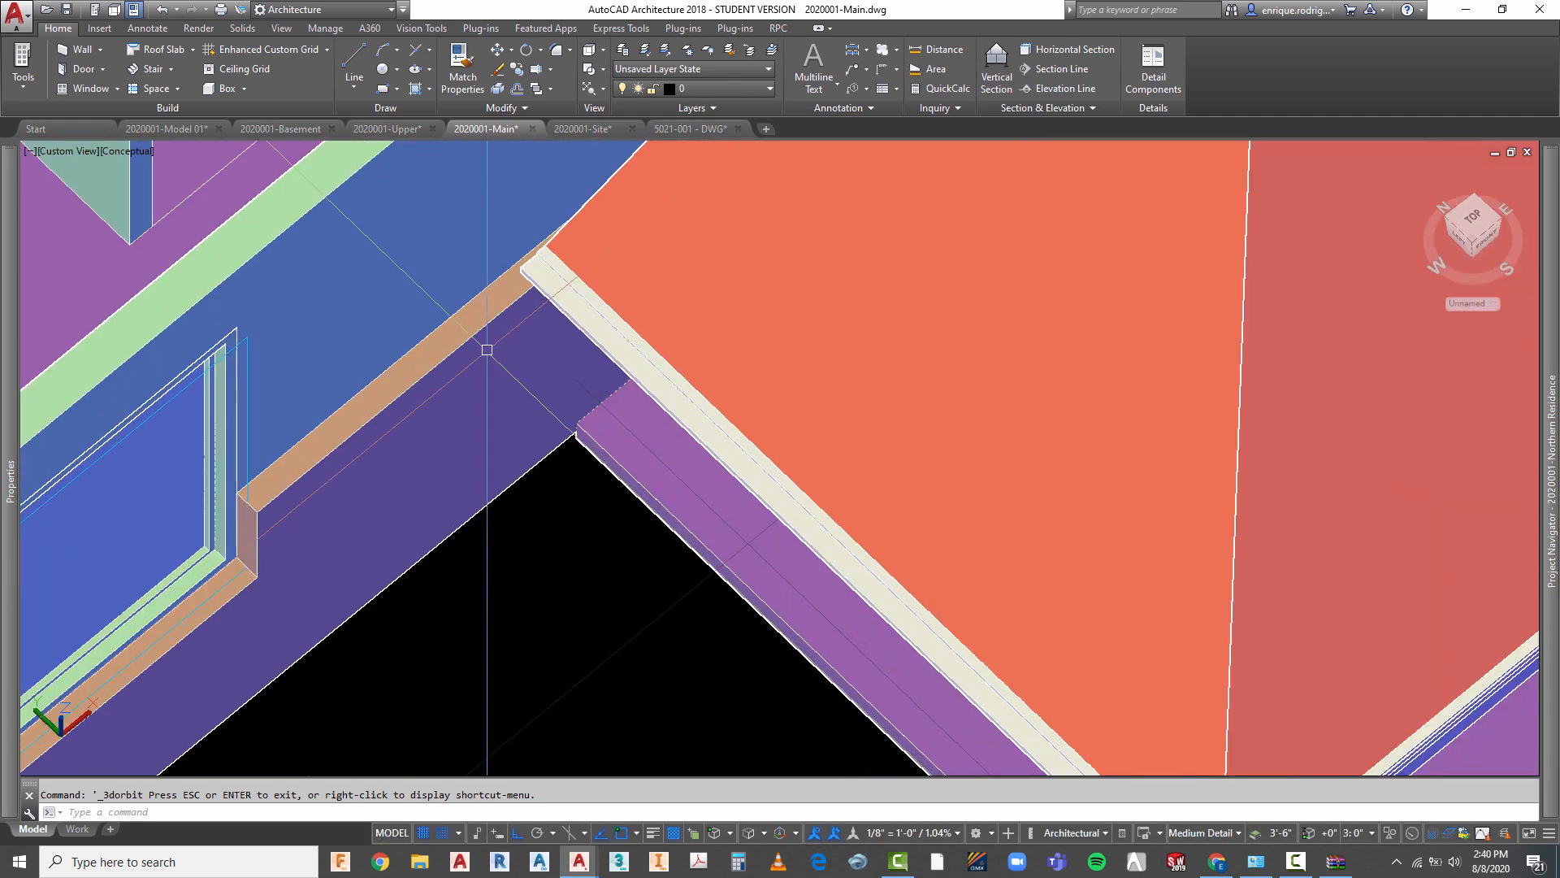
pyautogui.press('Escape')
pyautogui.write('e')
pyautogui.press('Return')
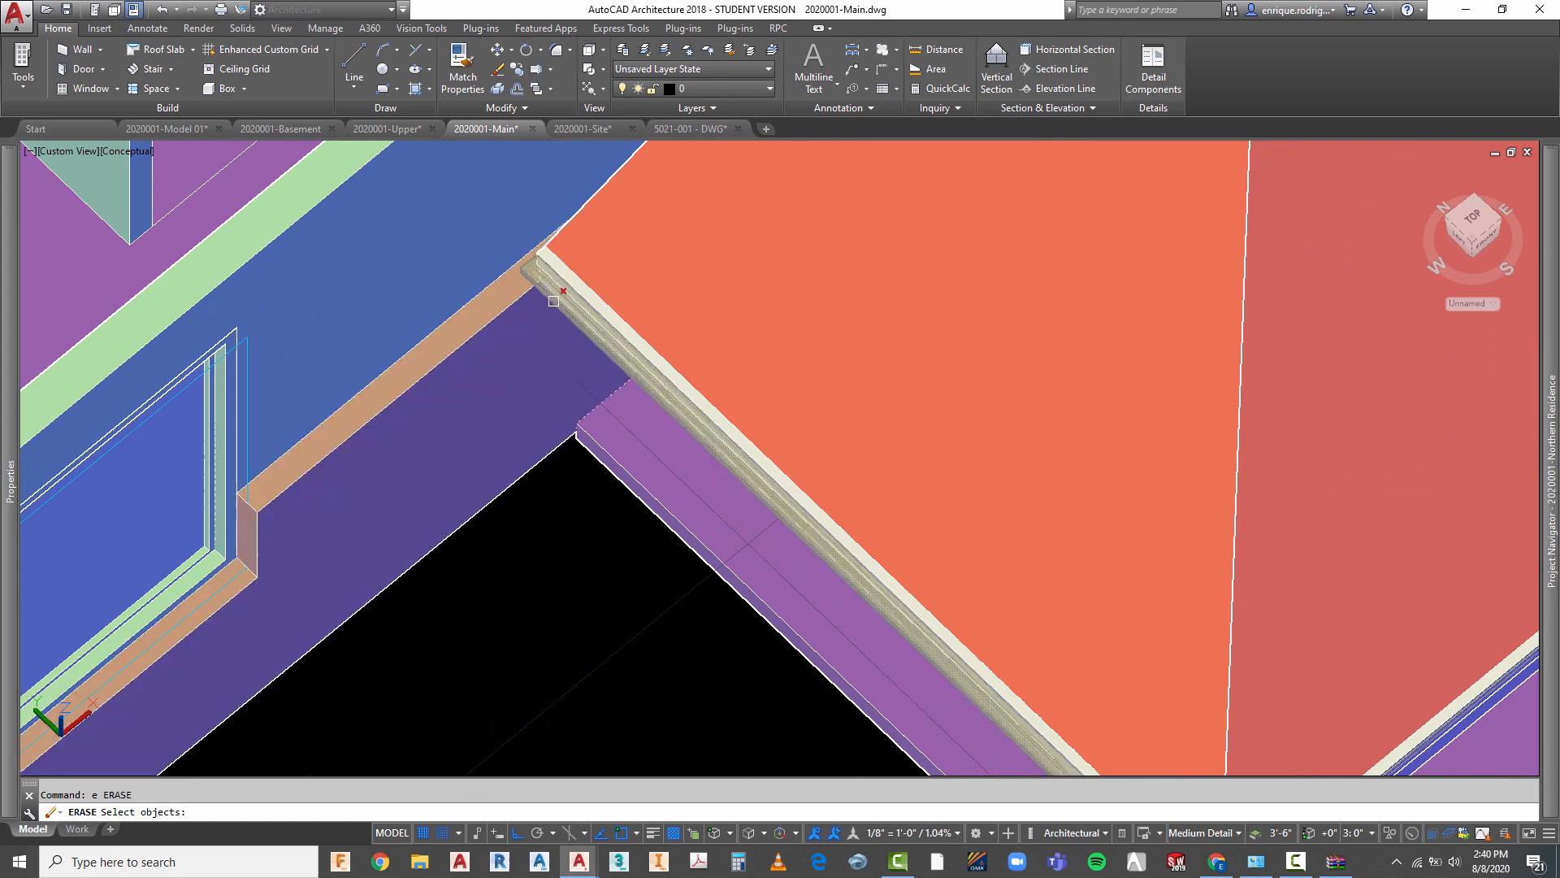
pyautogui.rightClick(582, 592)
pyautogui.rightClick(582, 592)
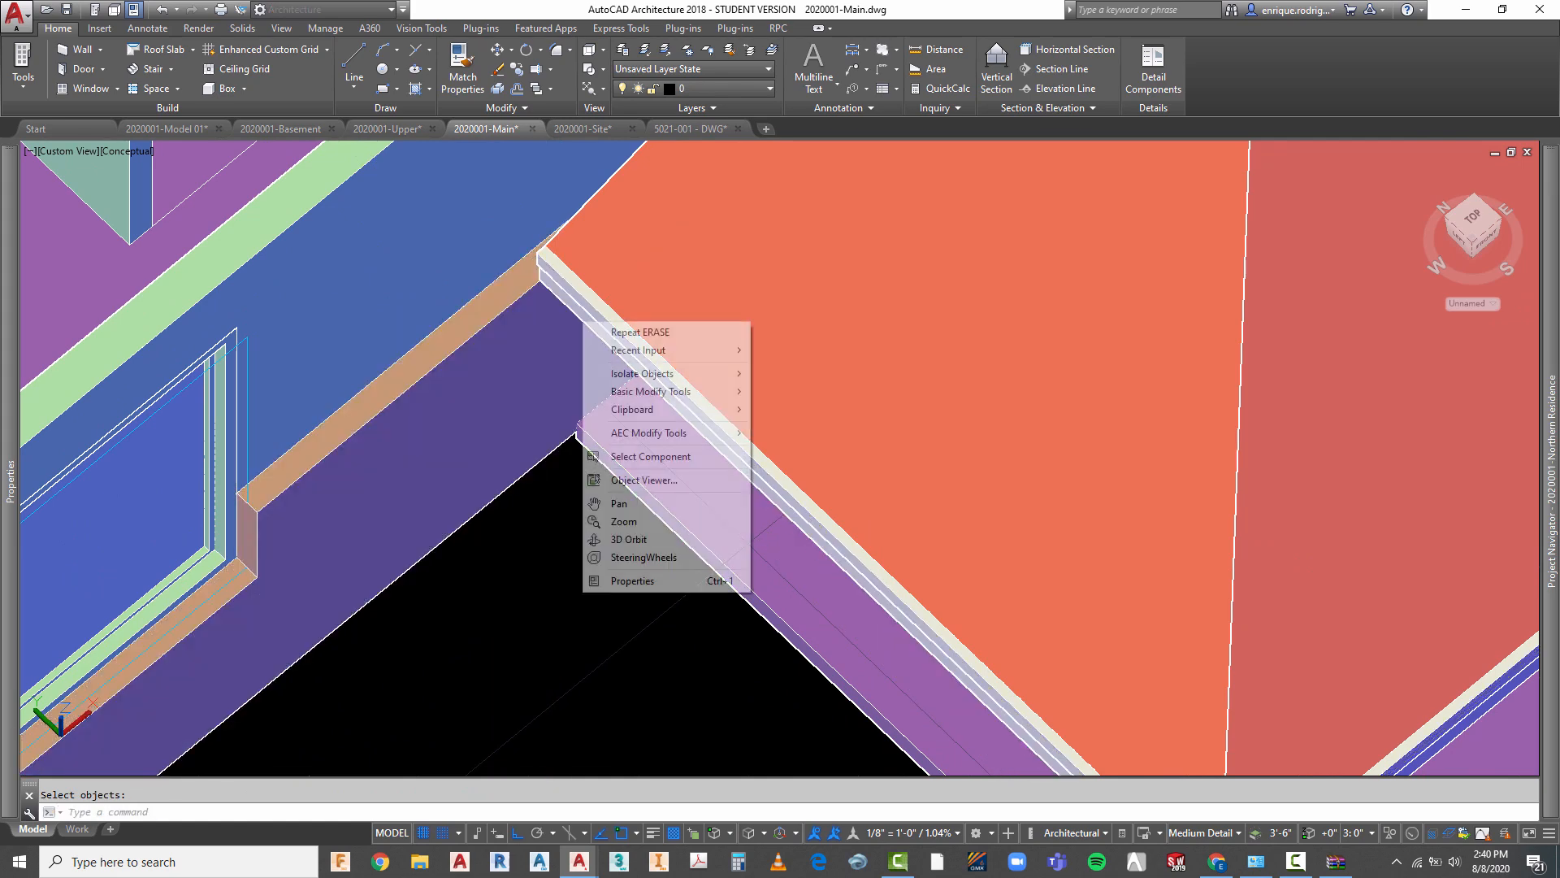
pyautogui.click(551, 481)
pyautogui.press('Escape')
# - Set the visual style of the main floor's 3D view to 2D Wireframe
pyautogui.scroll(-4, 487, 396)
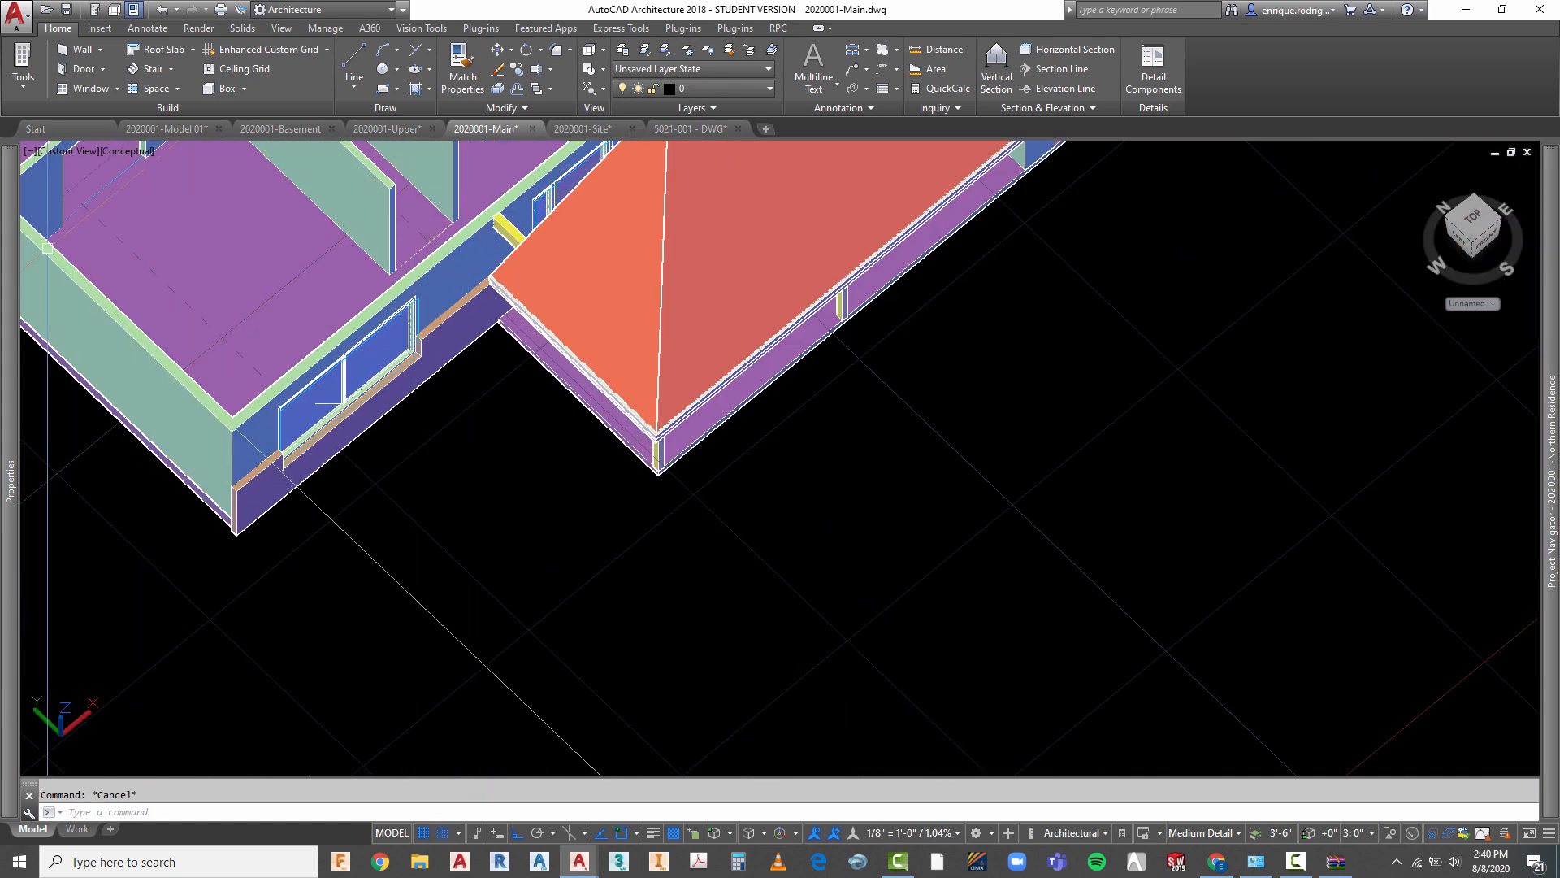
pyautogui.click(126, 153)
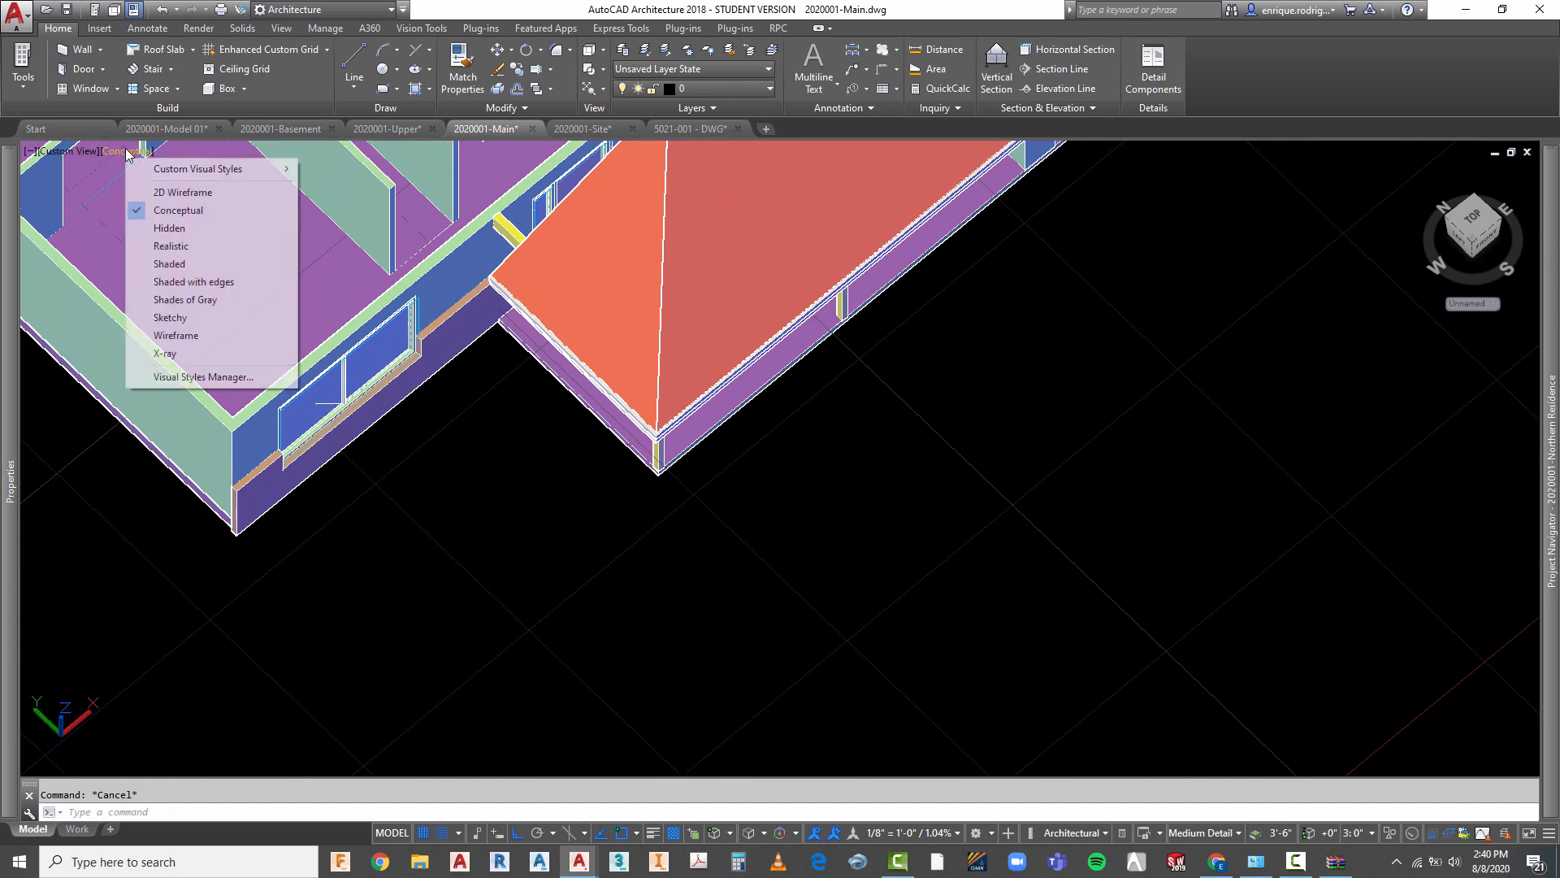
pyautogui.click(182, 195)
# - Paste the copied gutter profile from the clipboard into the main floor drawing
pyautogui.scroll(2, 539, 425)
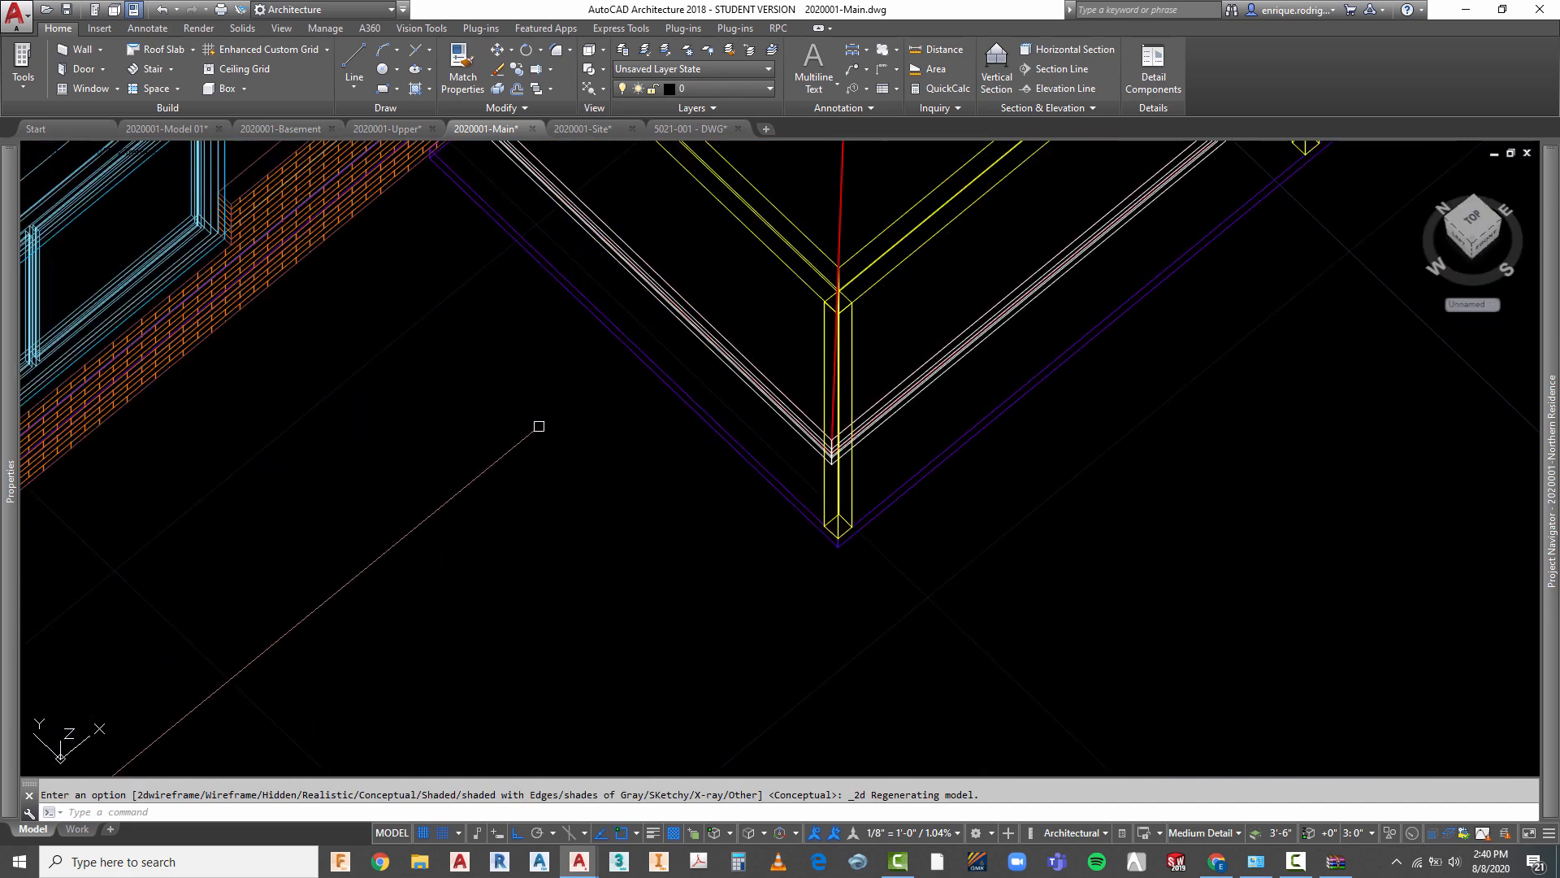
pyautogui.rightClick(432, 420)
pyautogui.moveTo(495, 509)
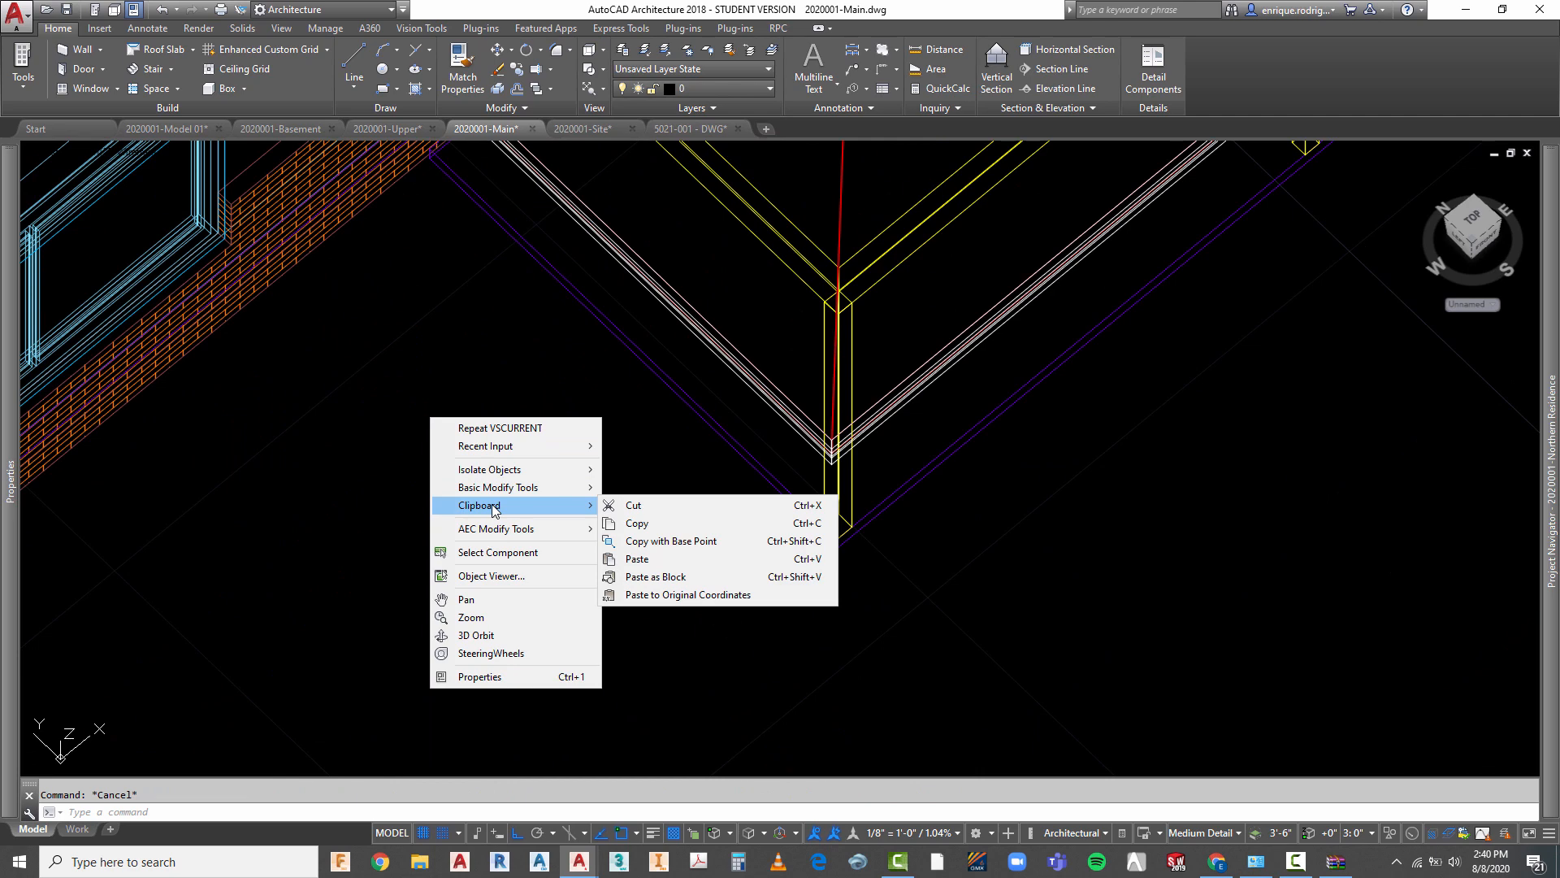
pyautogui.click(649, 559)
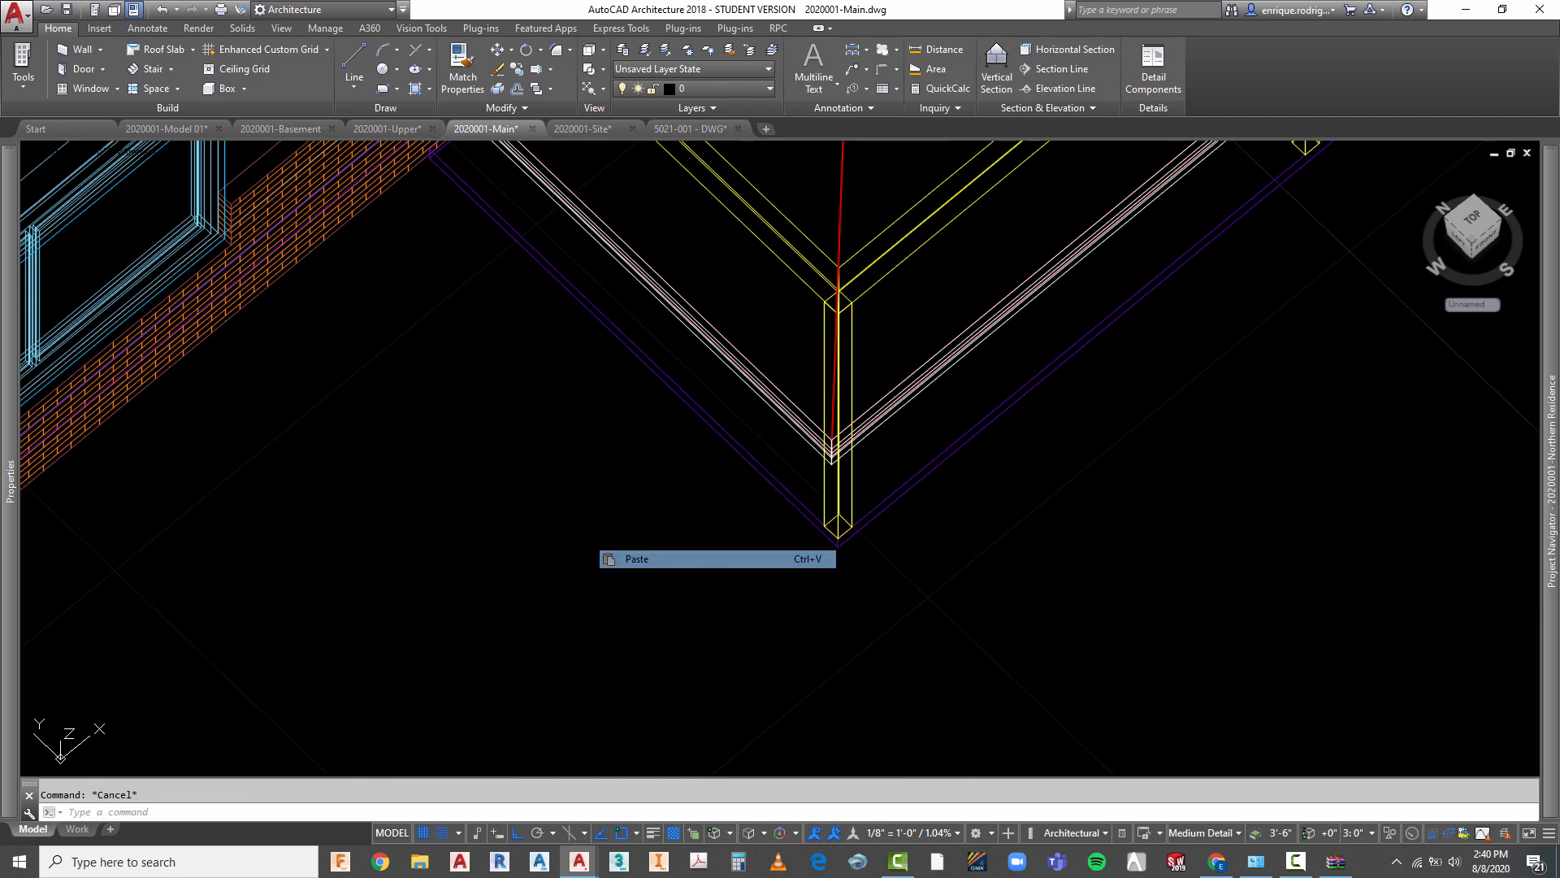
pyautogui.click(492, 464)
# - Rotate the pasted gutter profile
pyautogui.scroll(-5, 518, 444)
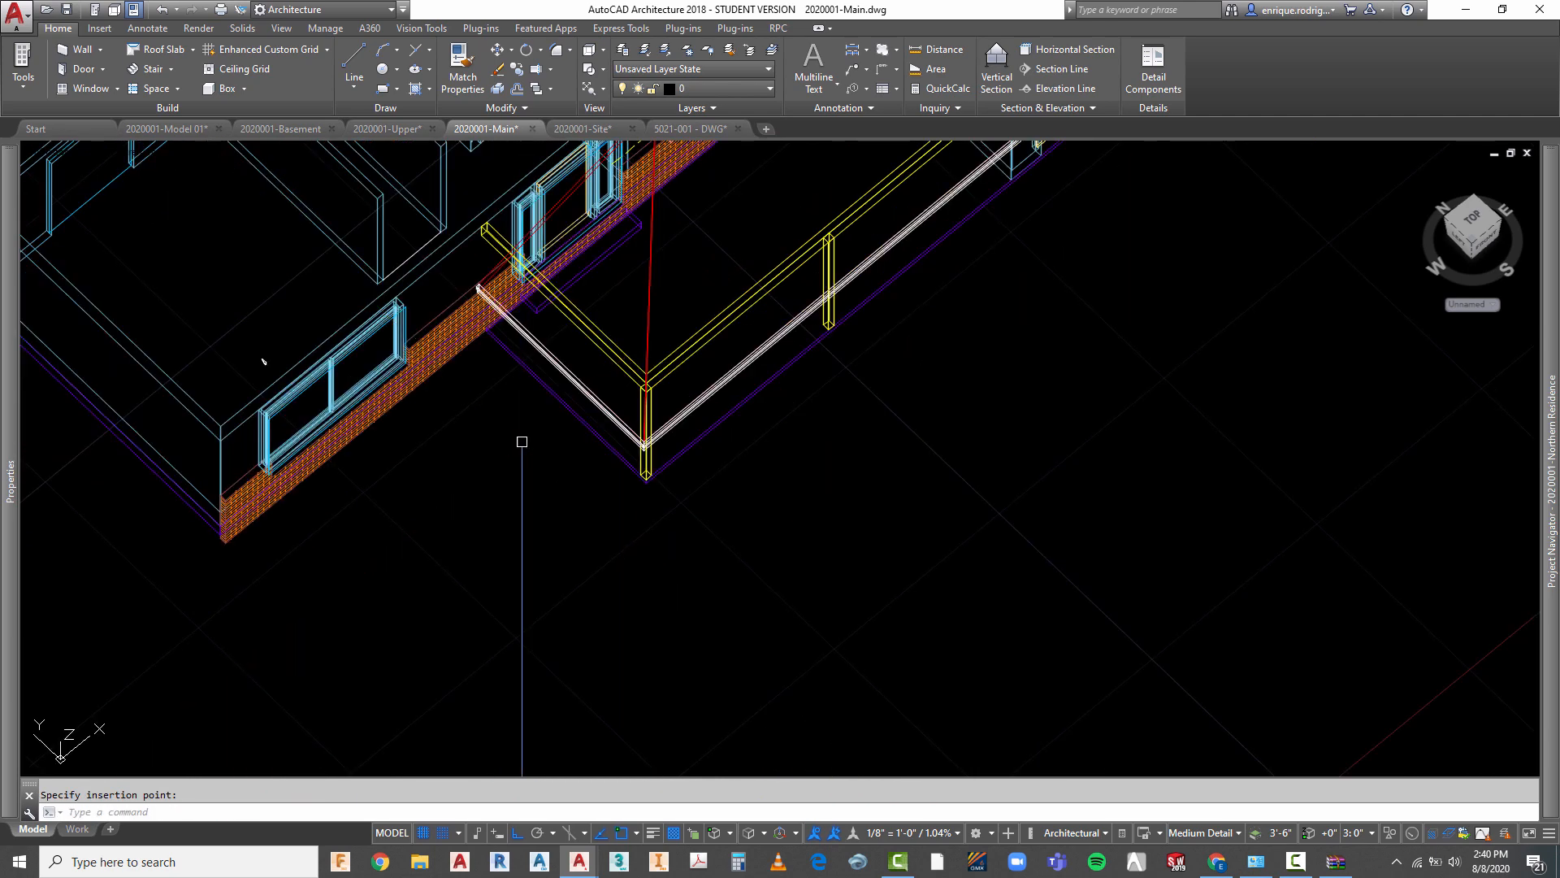
pyautogui.scroll(8, 420, 415)
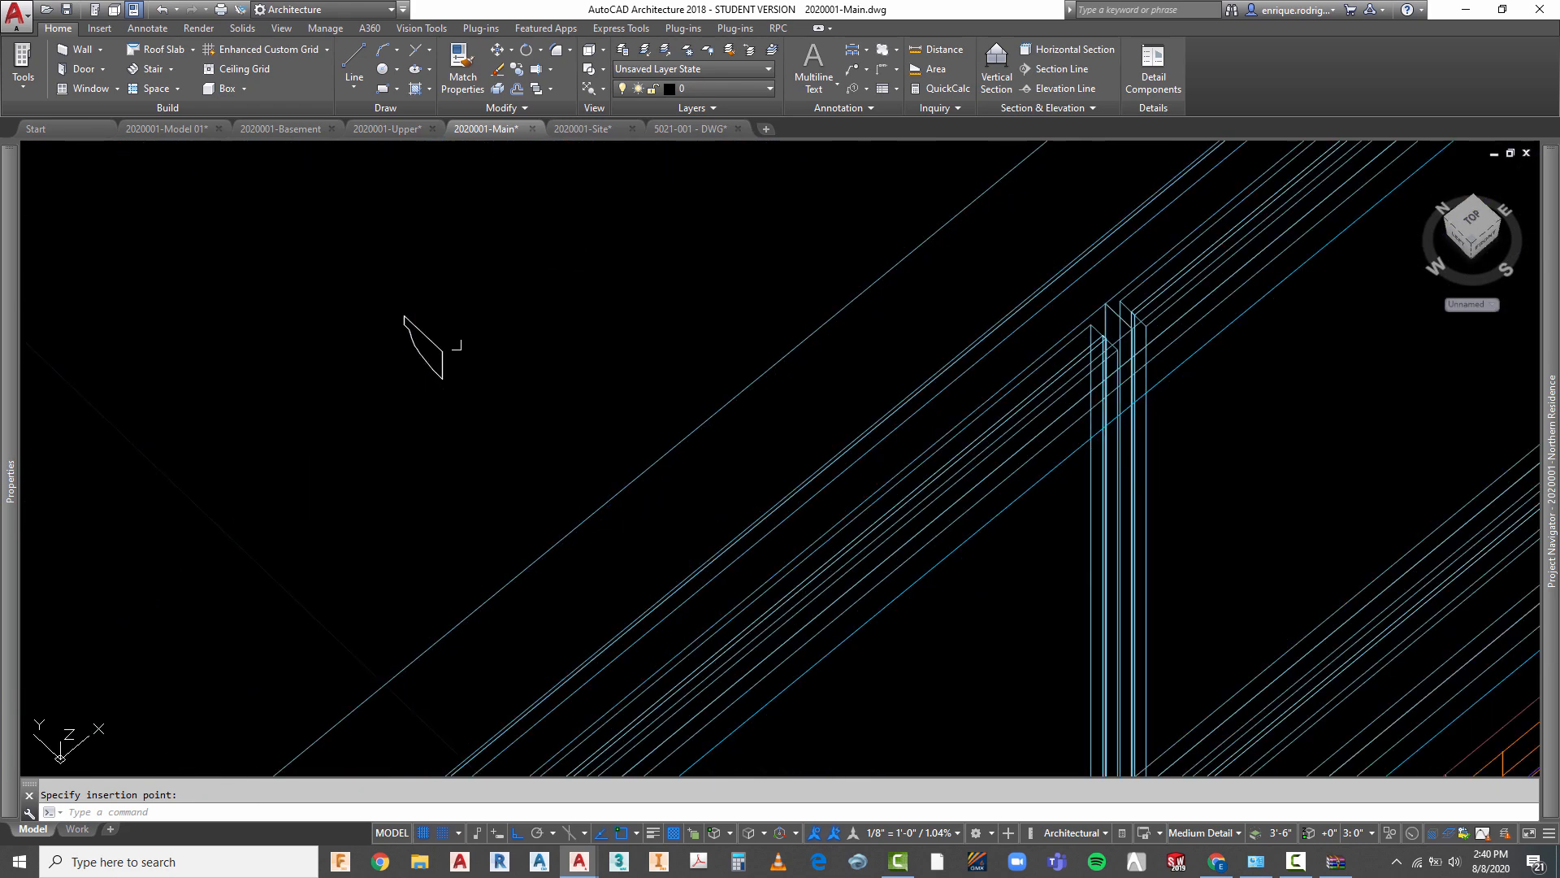
pyautogui.scroll(2, 413, 334)
pyautogui.press('Escape')
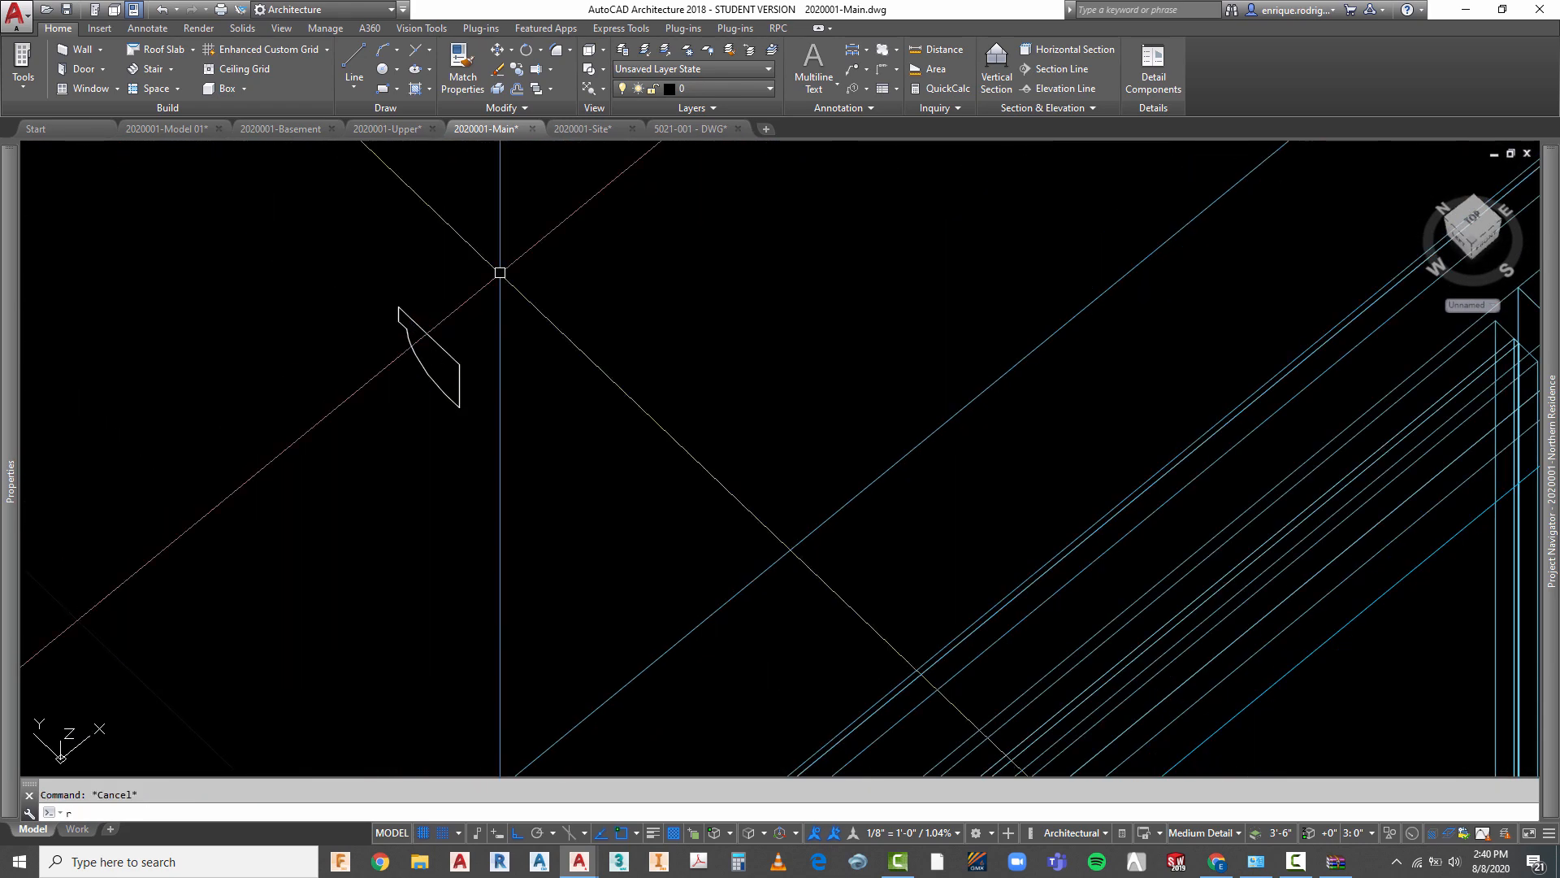
pyautogui.write('ro')
pyautogui.press('Return')
pyautogui.moveTo(463, 320); pyautogui.dragTo(424, 367)
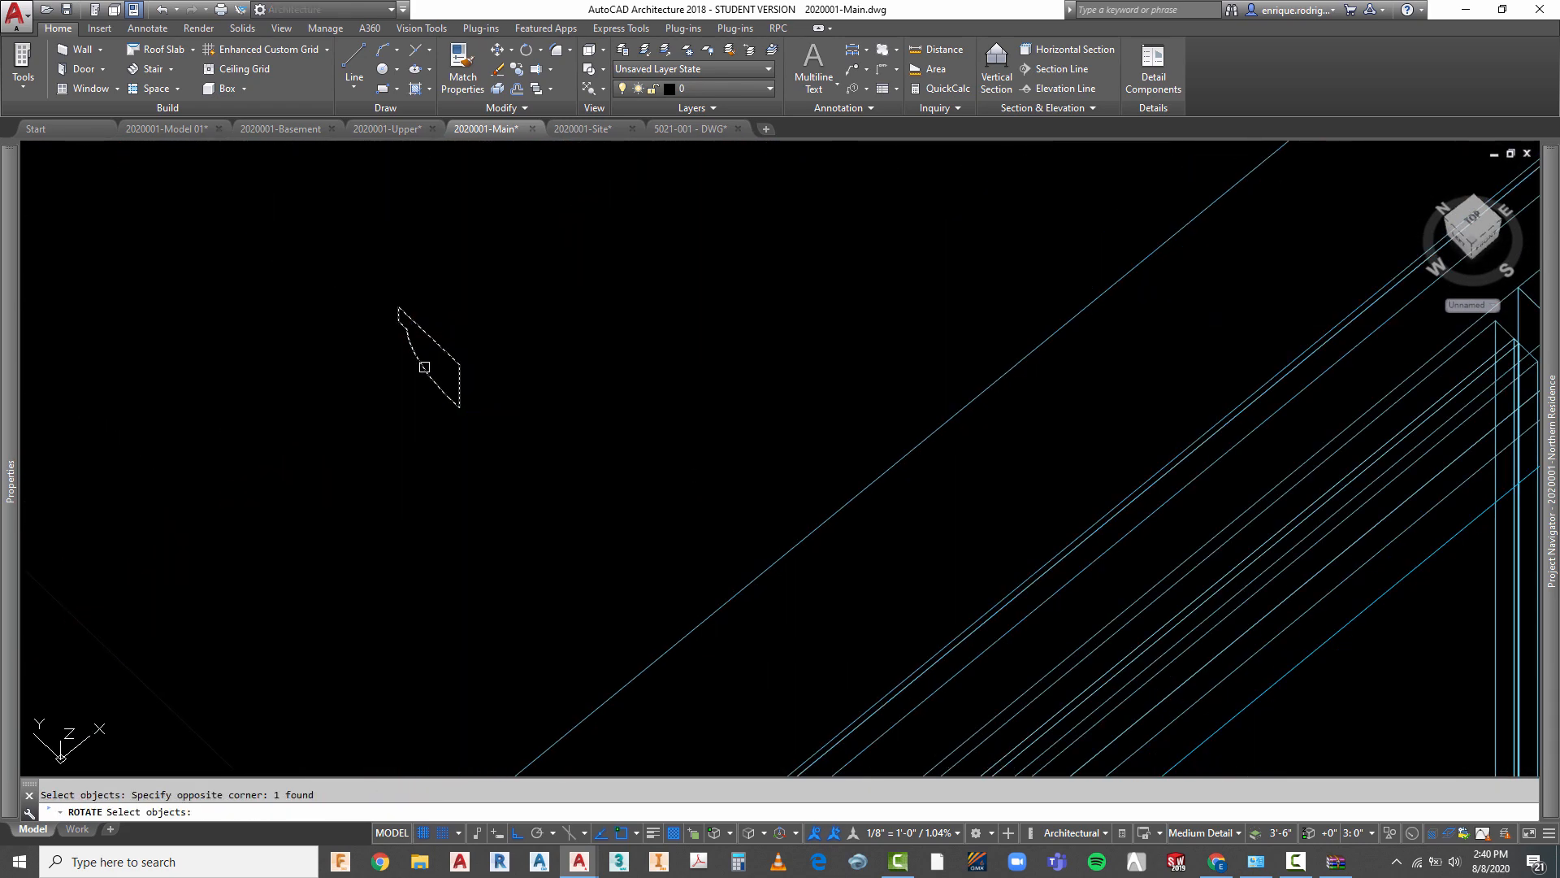
# - Rotate the gutter profile a quarter turn about the lower end of its straight back edge
pyautogui.press('Return')
pyautogui.click(460, 407)
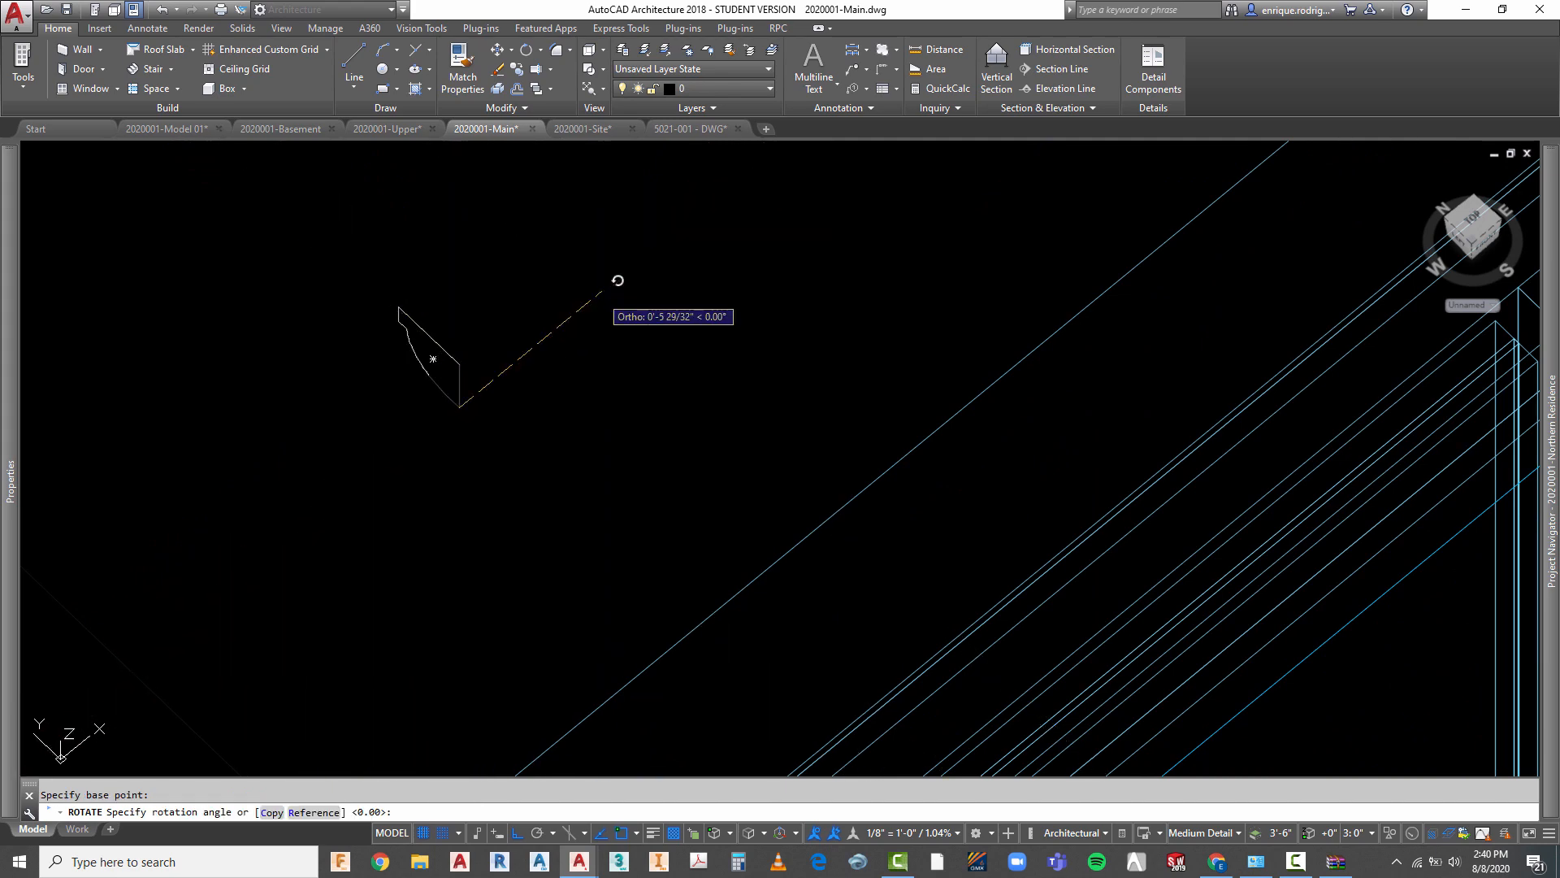
pyautogui.click(425, 209)
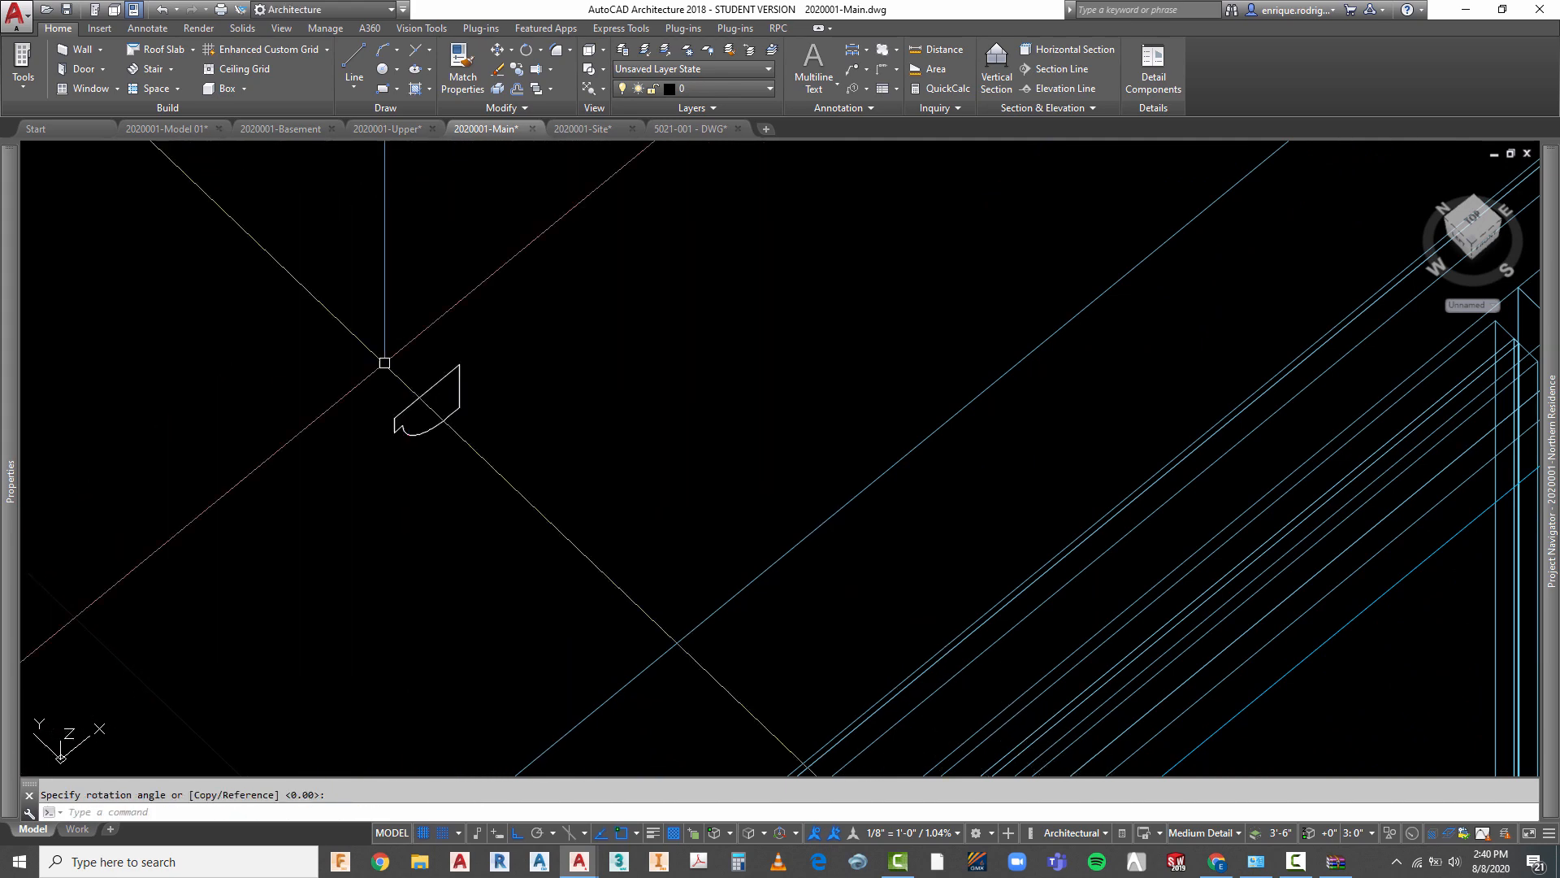
pyautogui.scroll(-10, 384, 364)
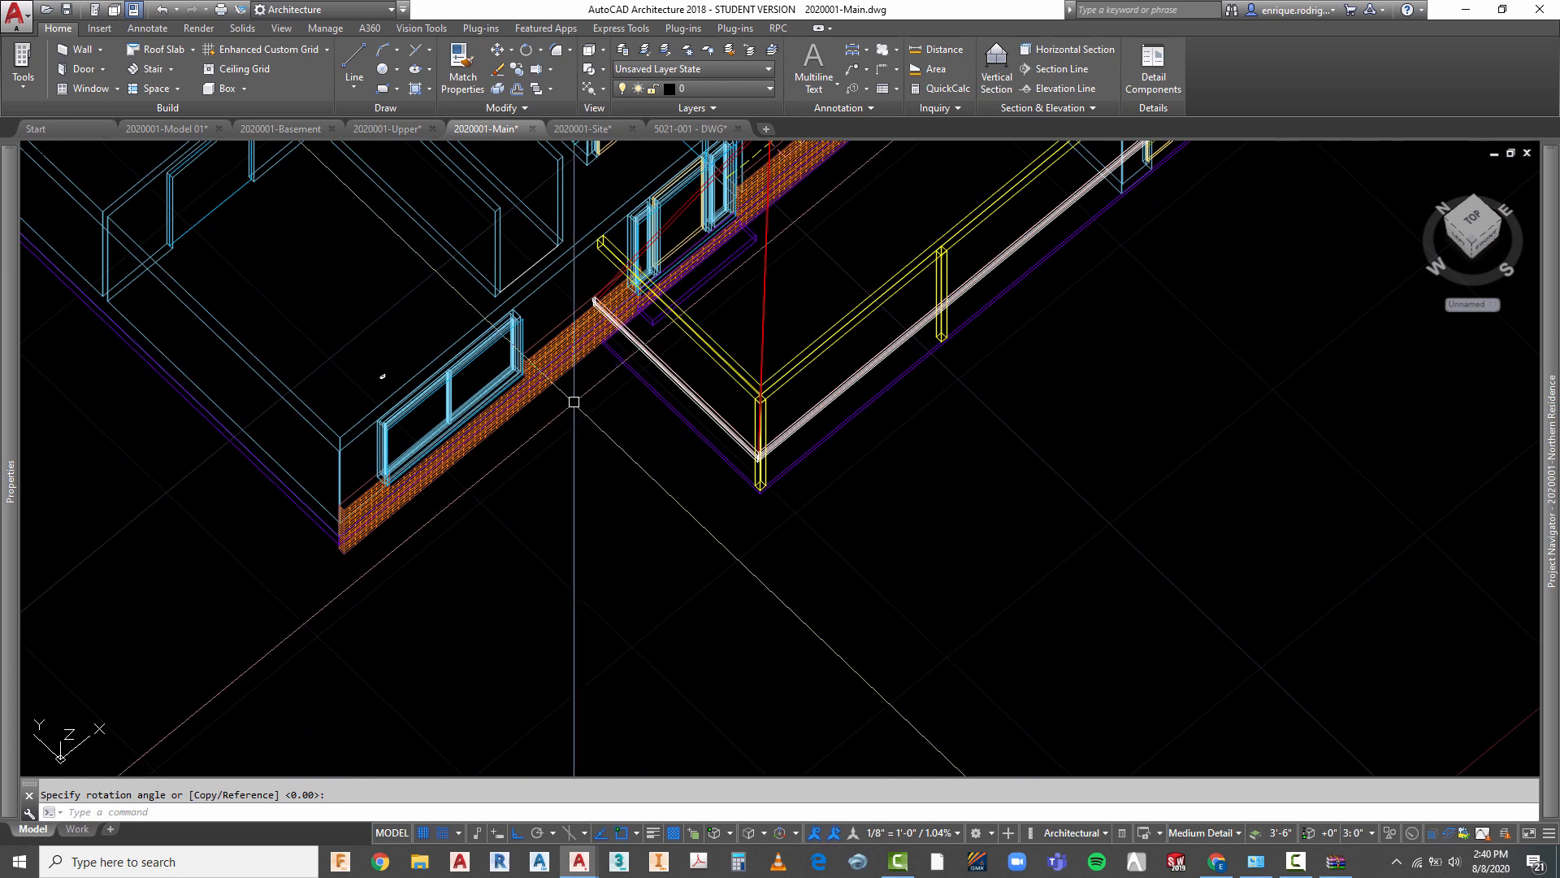
pyautogui.press('Escape')
# - Isolate the roof fascia and the gutter profile from the rest of the model
pyautogui.scroll(4, 568, 390)
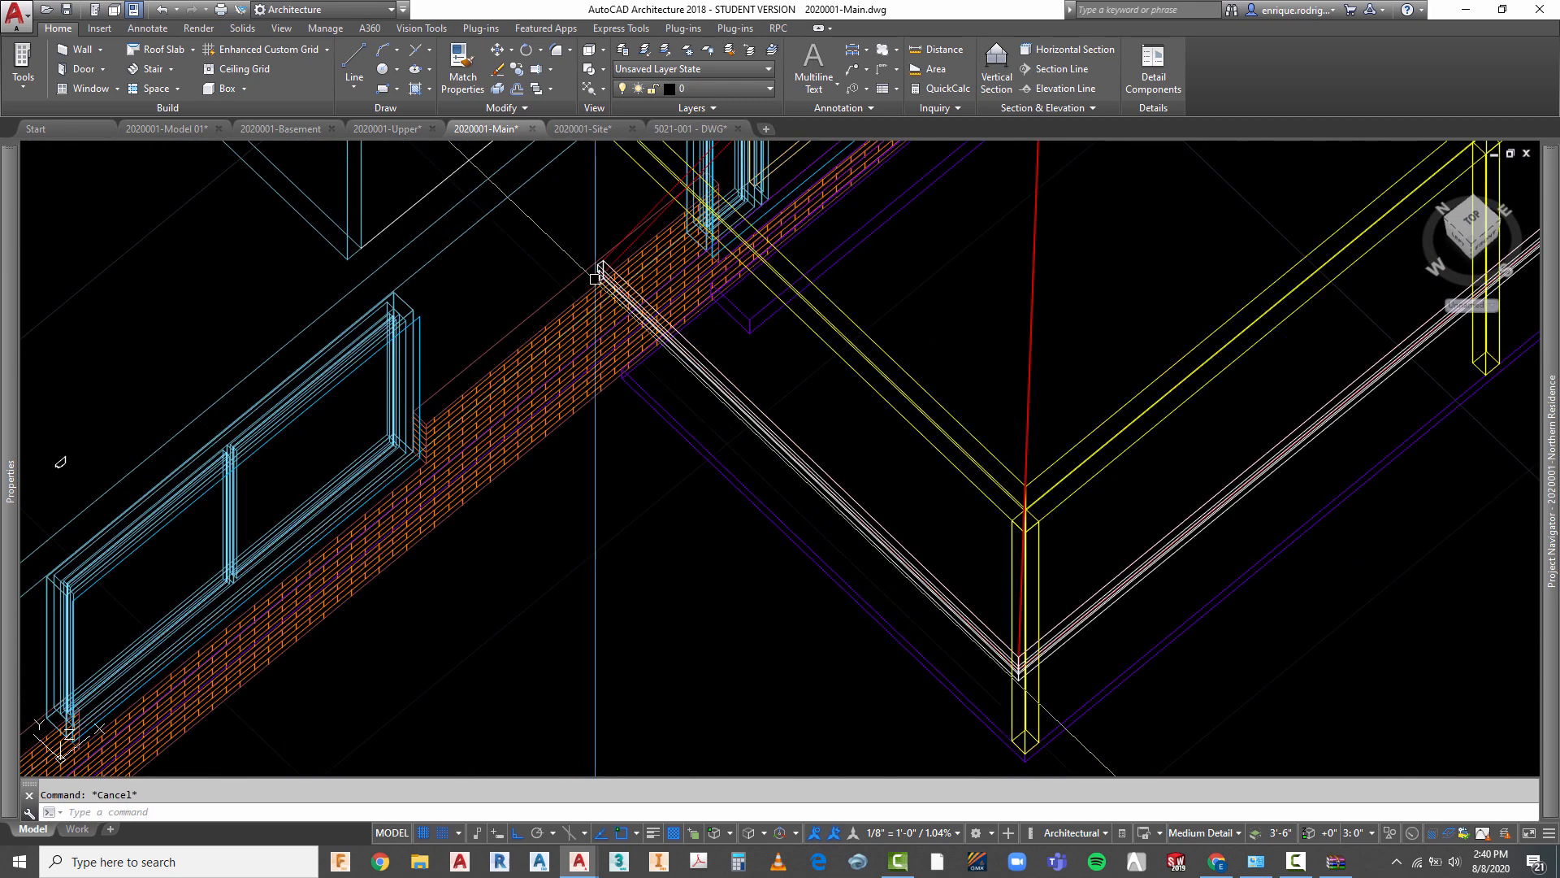
pyautogui.scroll(4, 596, 279)
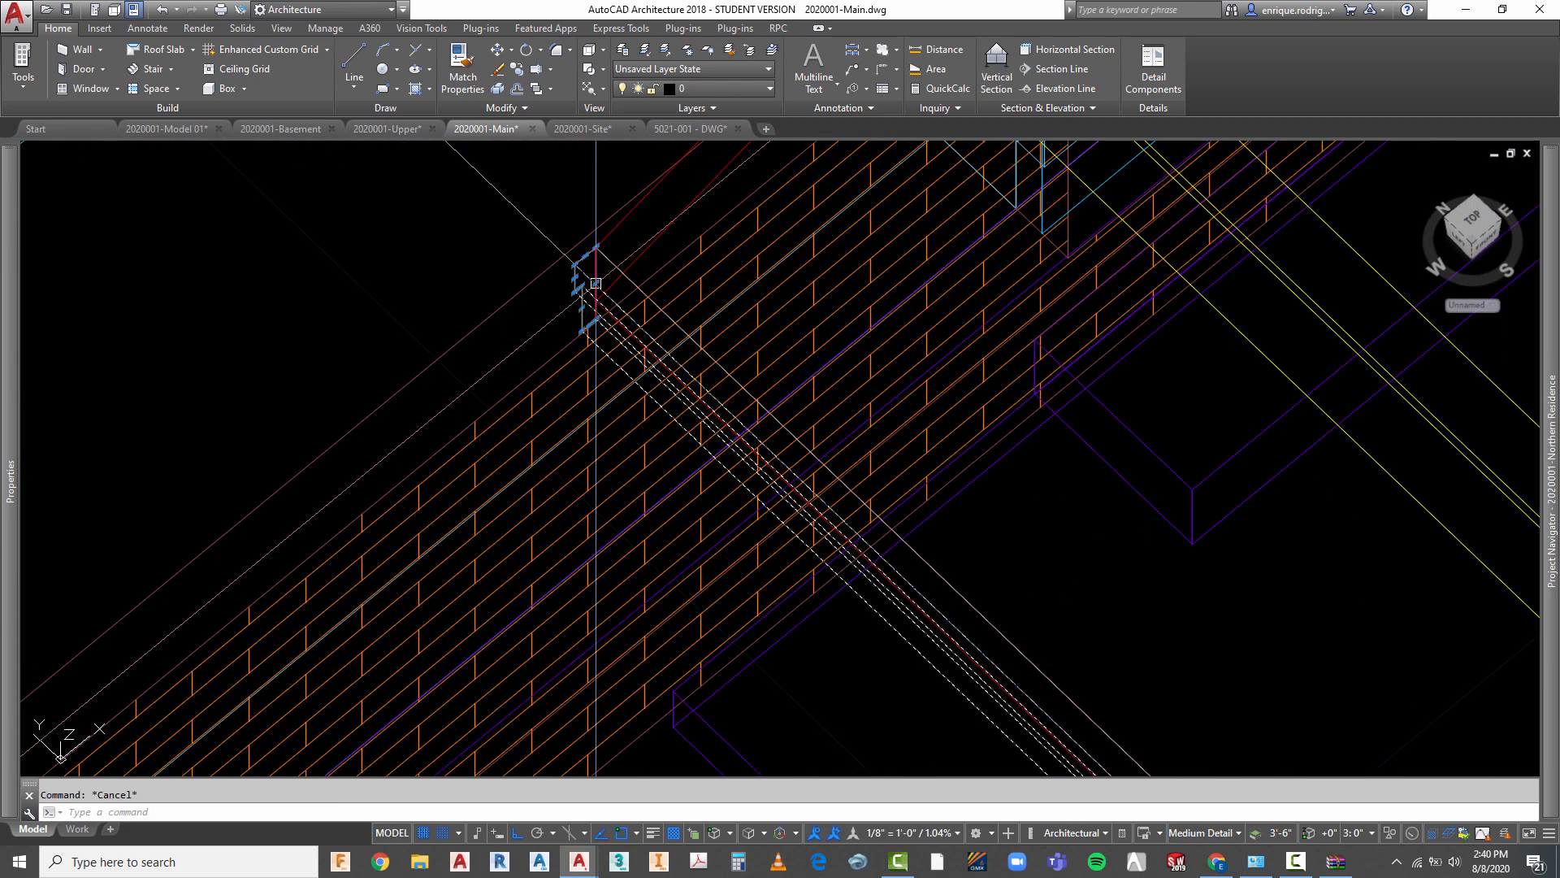
pyautogui.click(596, 283)
pyautogui.scroll(-3, 539, 260)
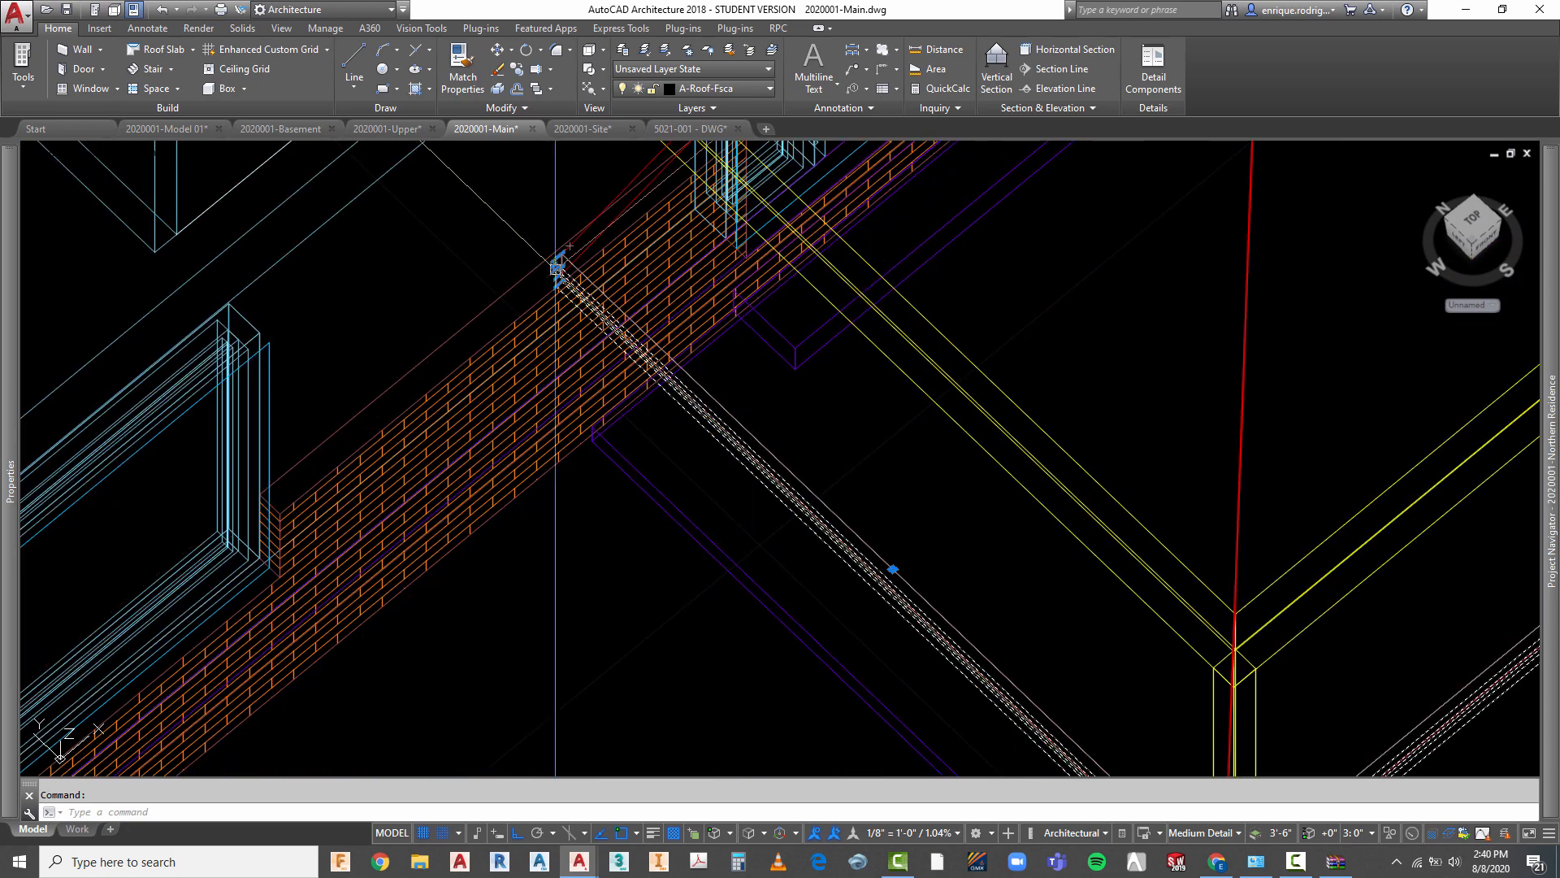
pyautogui.scroll(5, 557, 269)
pyautogui.press('Escape')
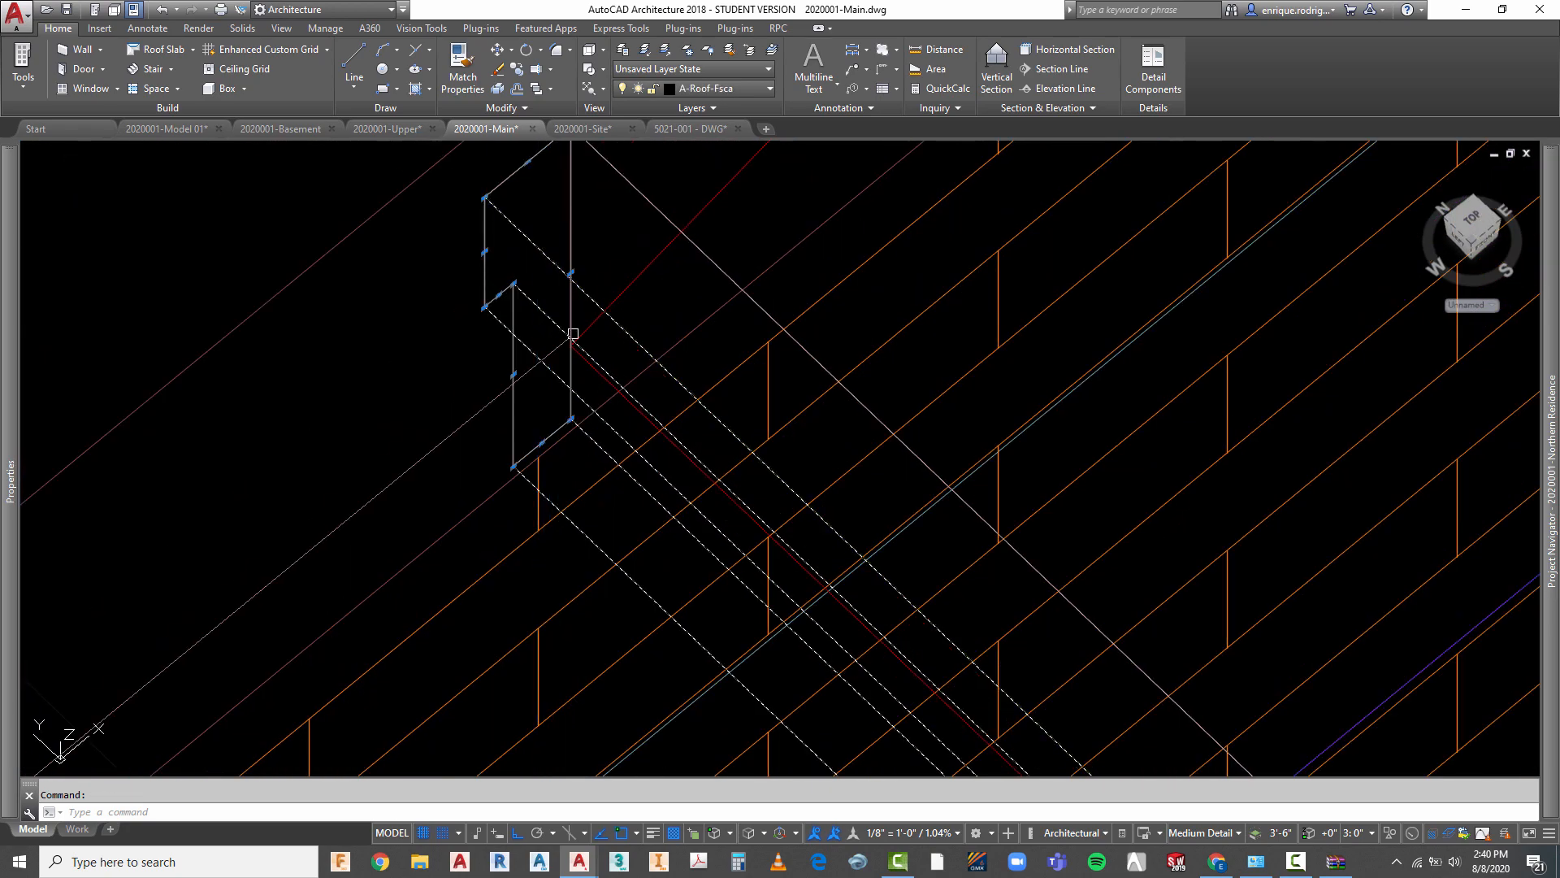
pyautogui.scroll(-8, 573, 333)
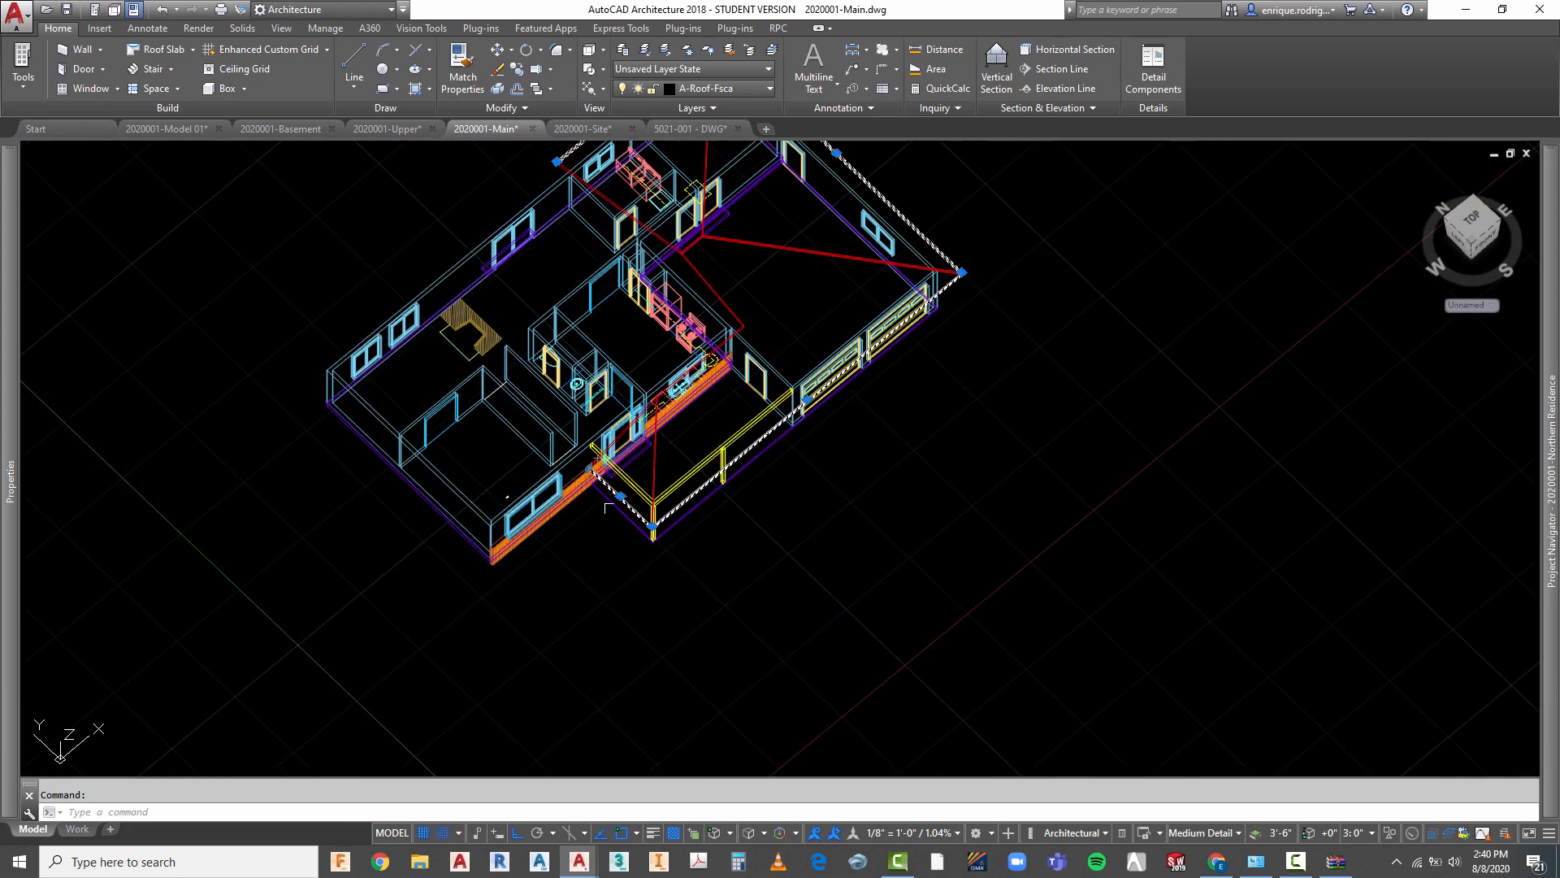
pyautogui.scroll(8, 581, 502)
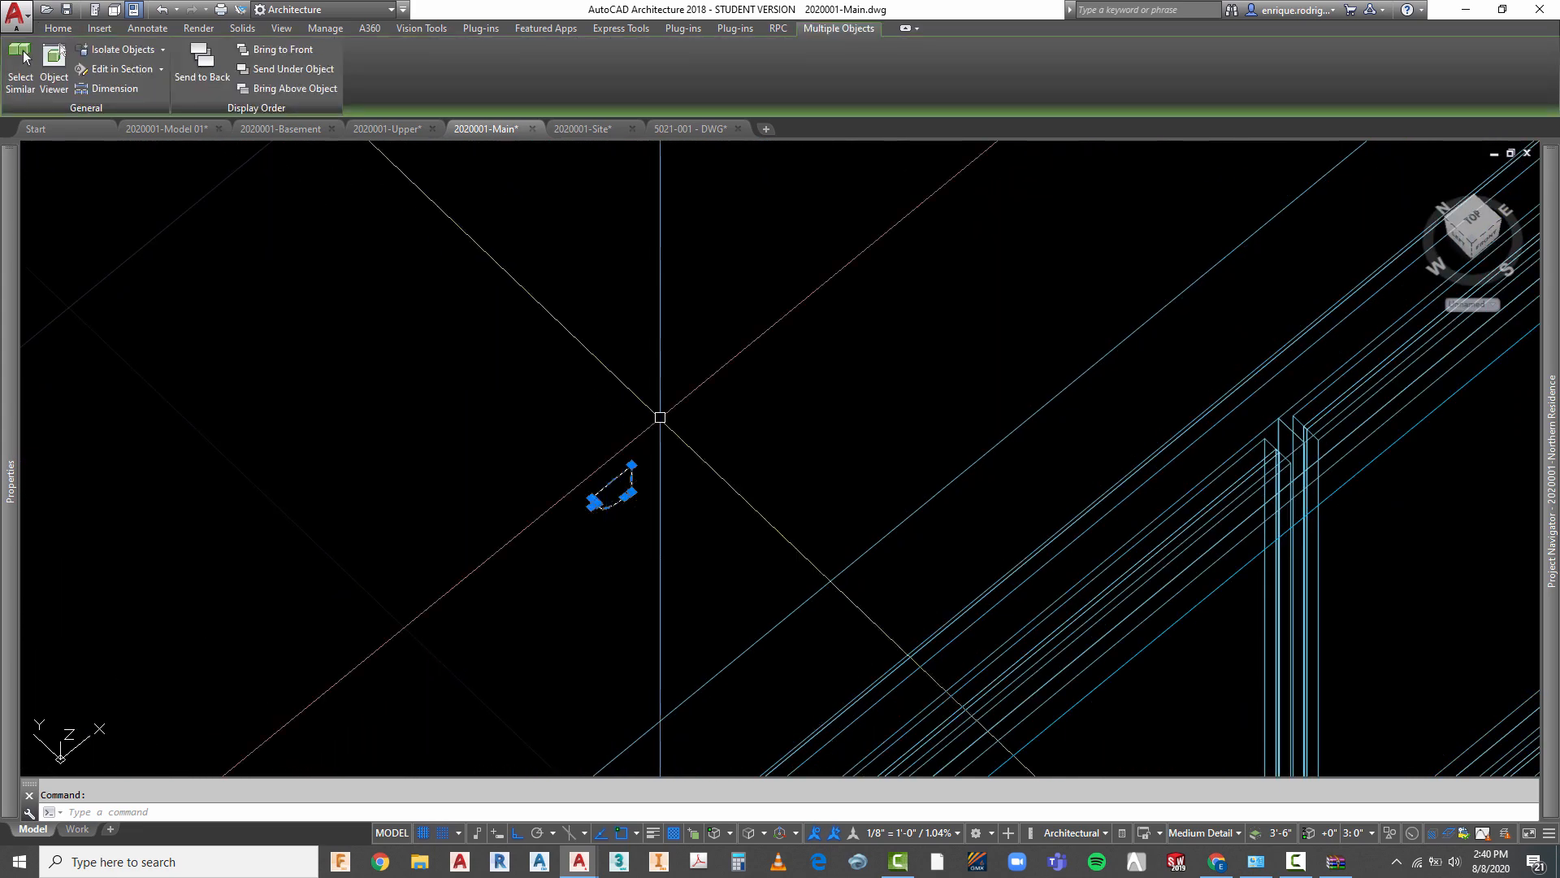
pyautogui.rightClick(666, 389)
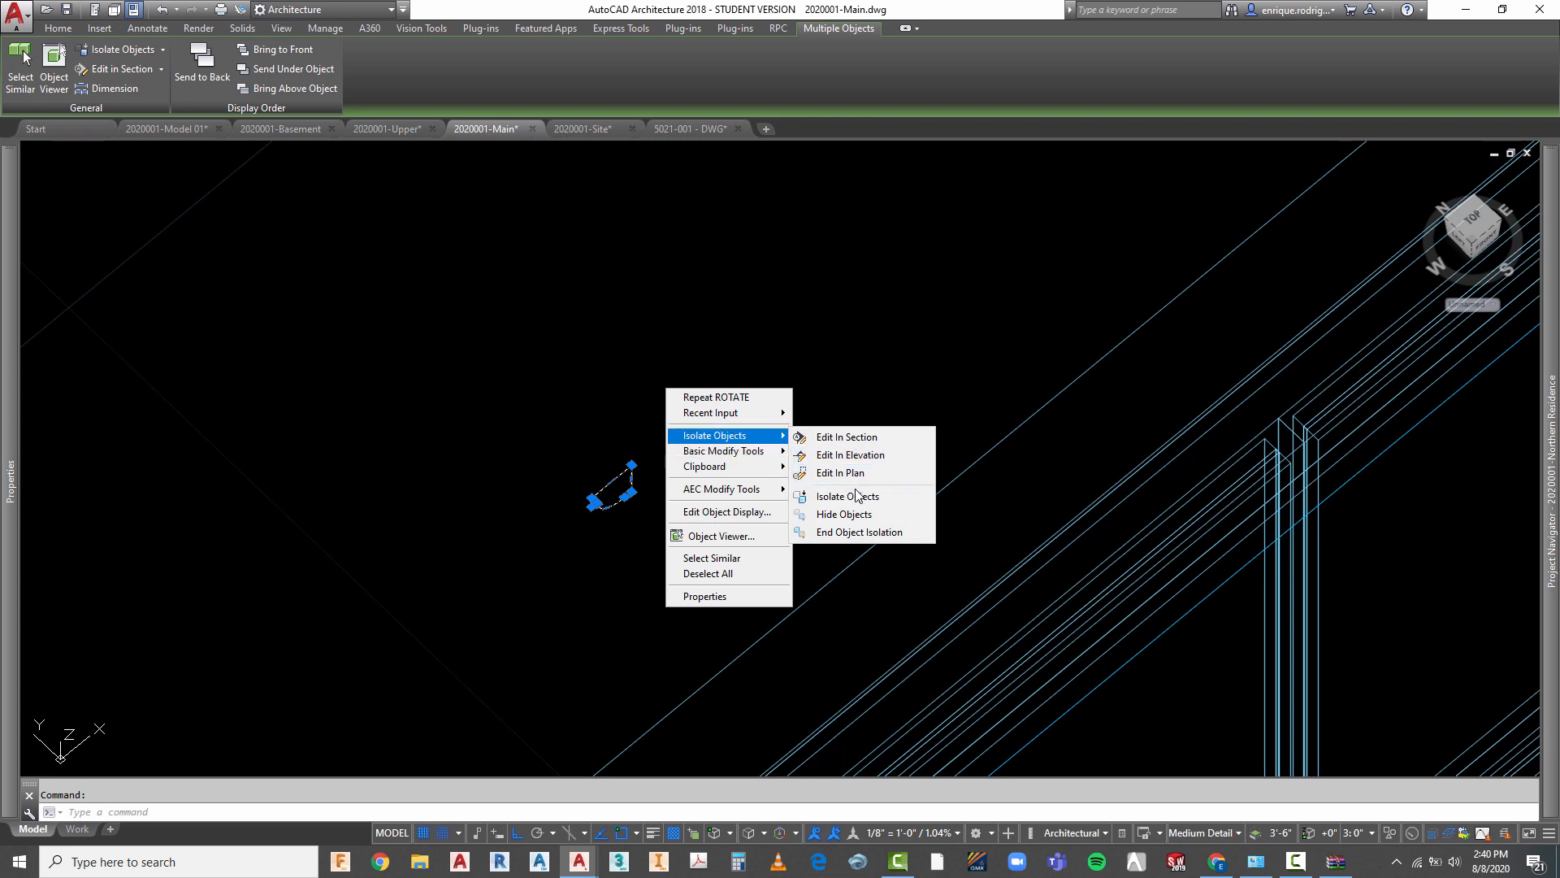
pyautogui.click(856, 496)
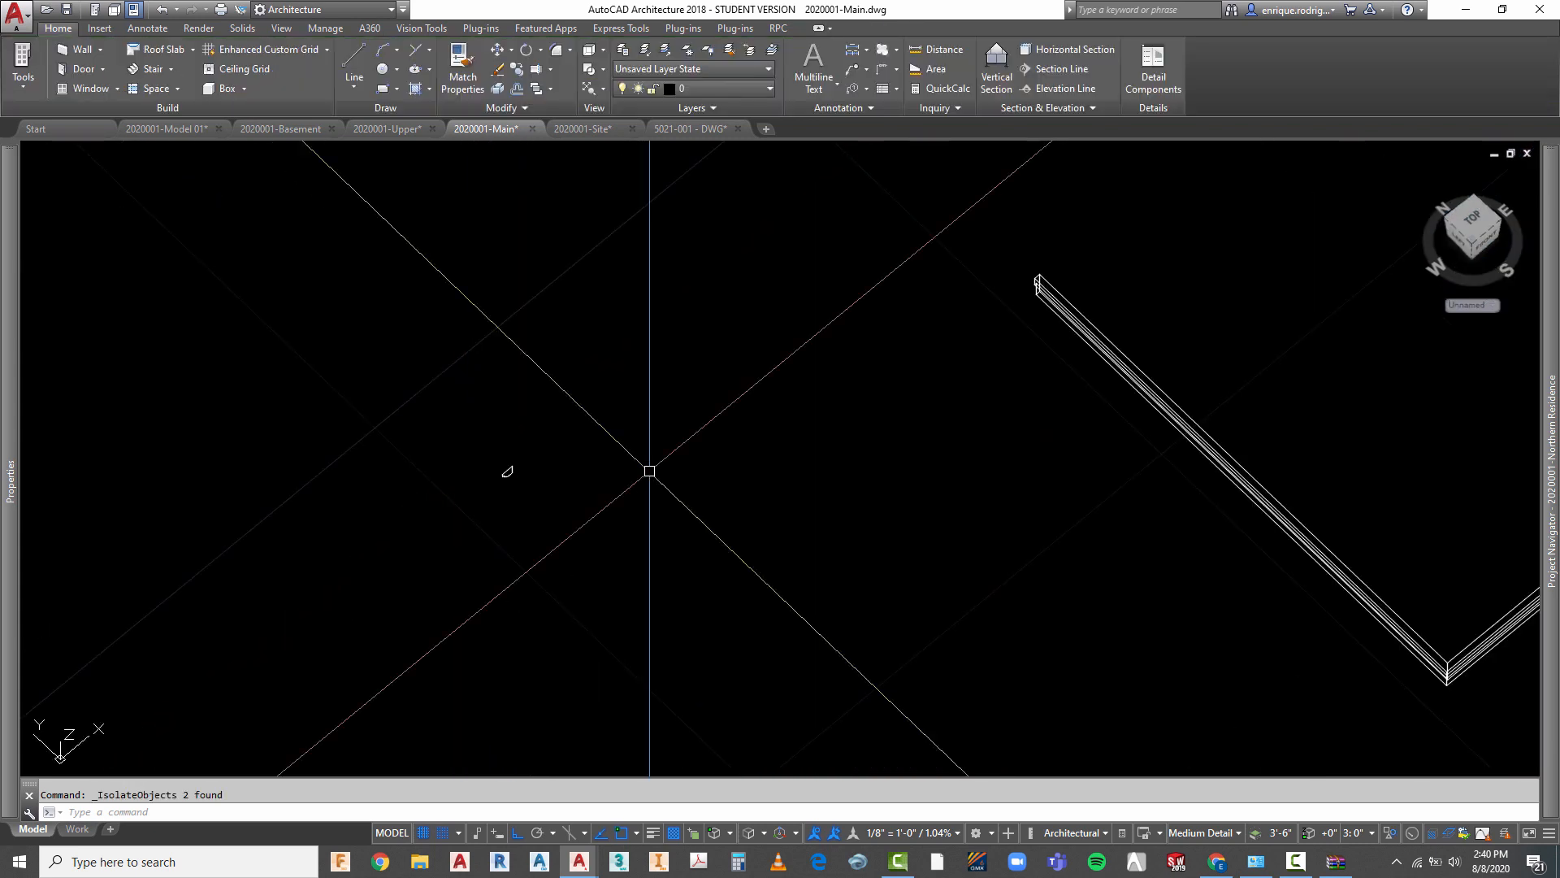
# - Move the gutter profile by its upper back corner onto the outer top corner at the fascia's open end
pyautogui.press('Escape')
pyautogui.write('m')
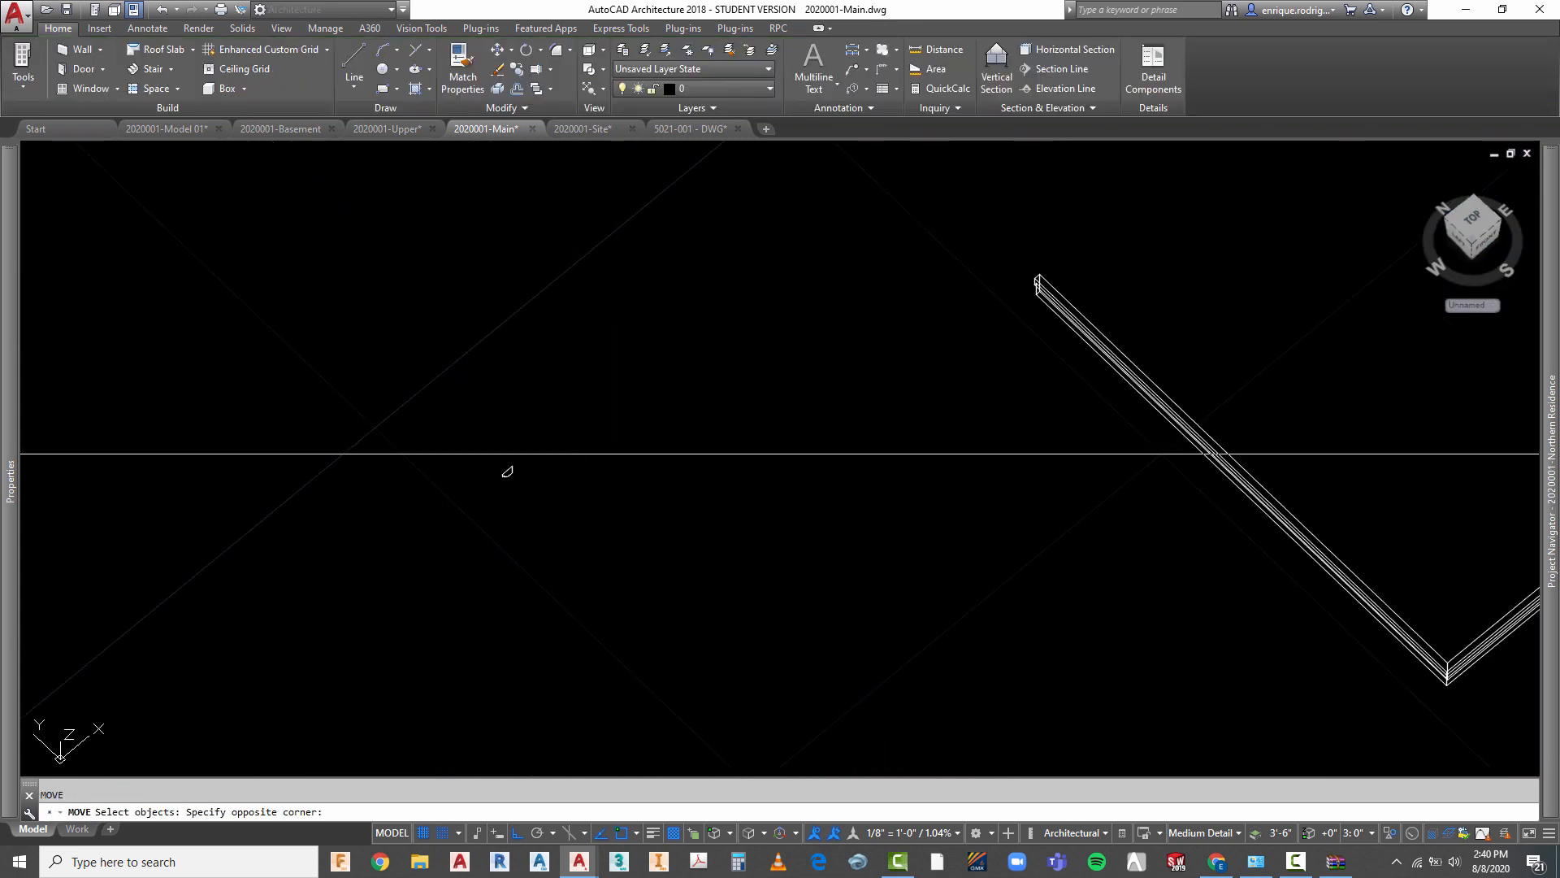
pyautogui.click(477, 492)
pyautogui.press('Return')
pyautogui.scroll(8, 508, 471)
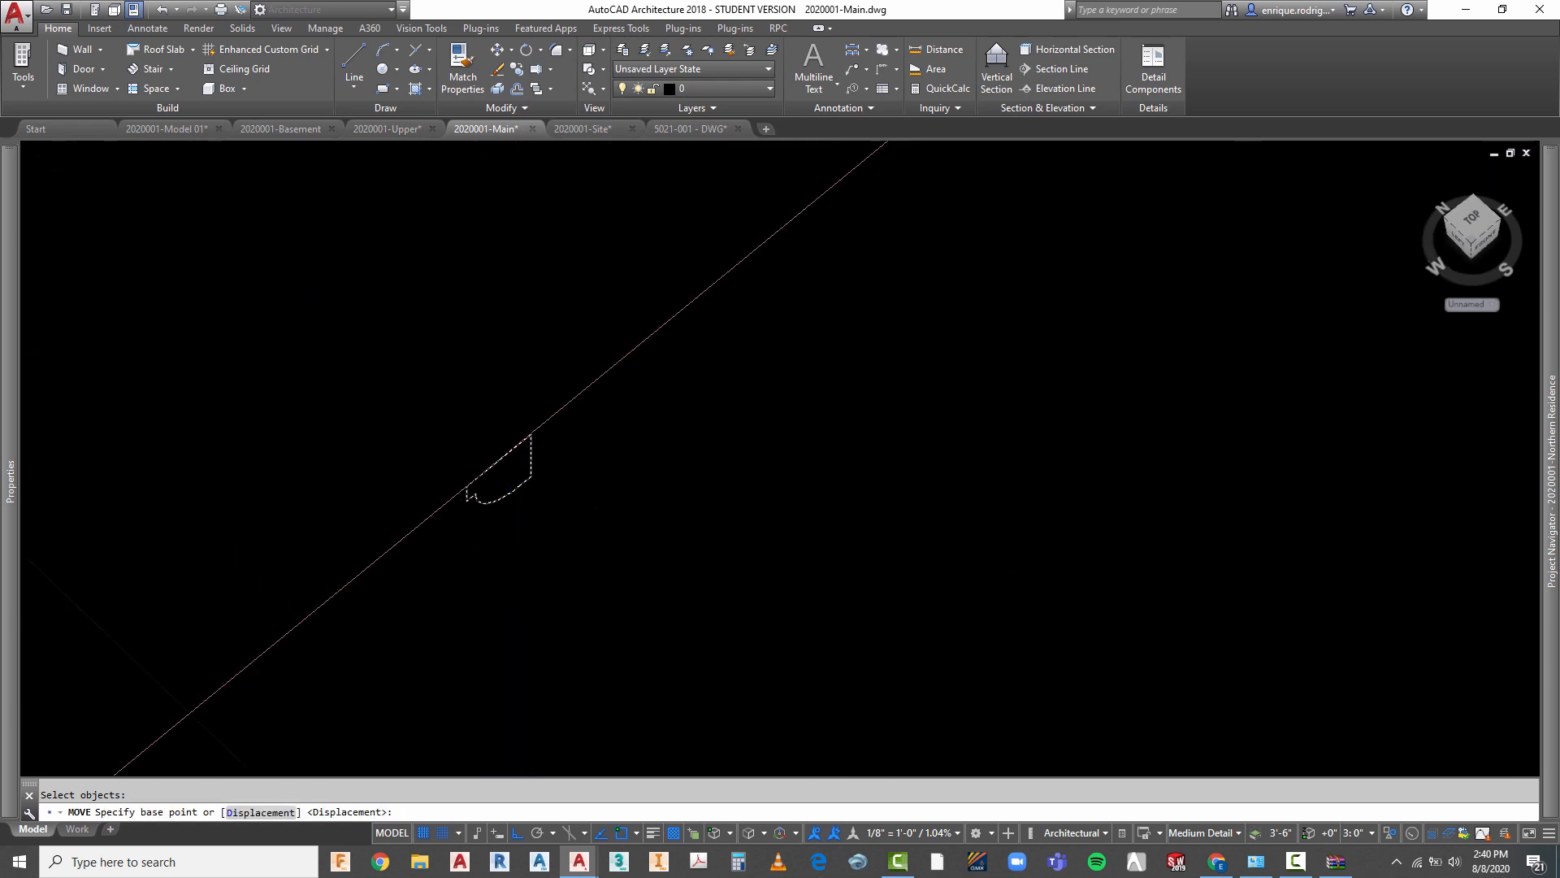
pyautogui.click(535, 427)
pyautogui.scroll(-5, 390, 573)
pyautogui.scroll(6, 378, 594)
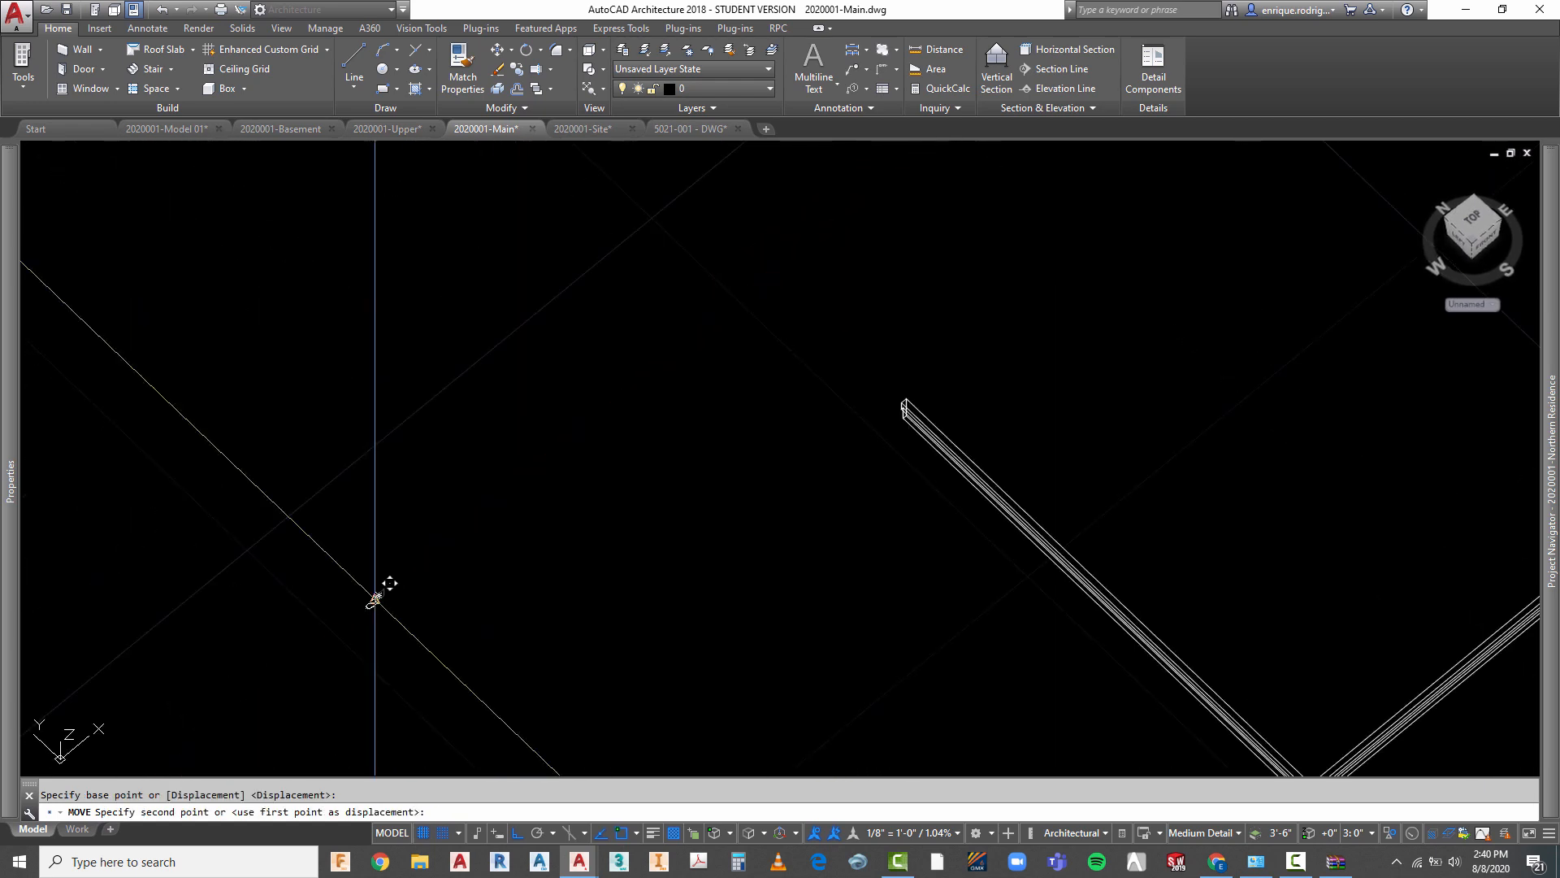
pyautogui.scroll(6, 735, 504)
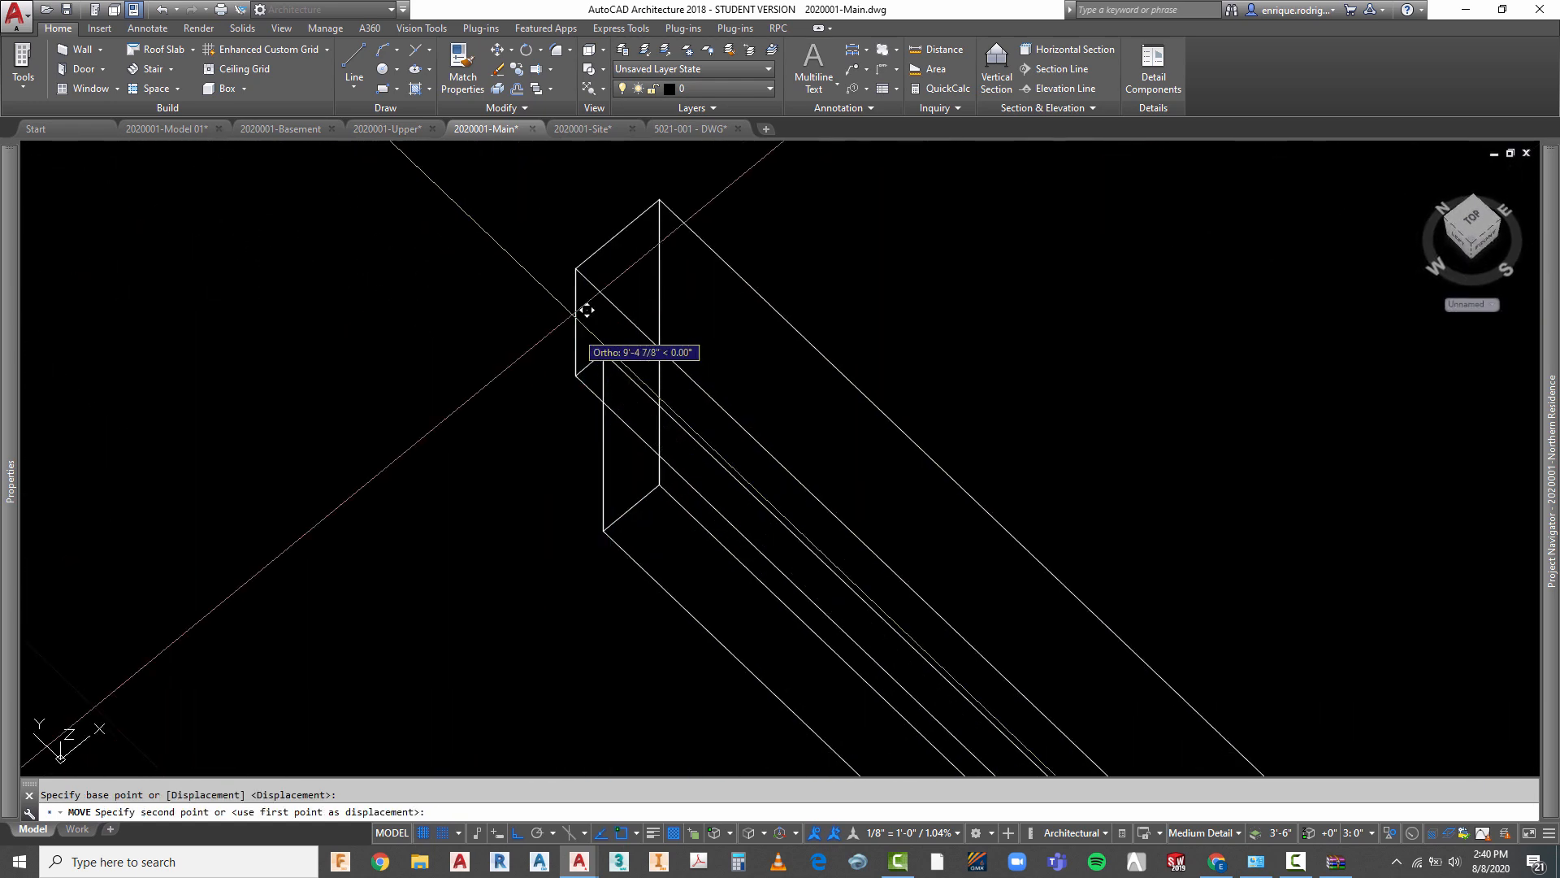
pyautogui.click(590, 253)
pyautogui.scroll(-5, 488, 325)
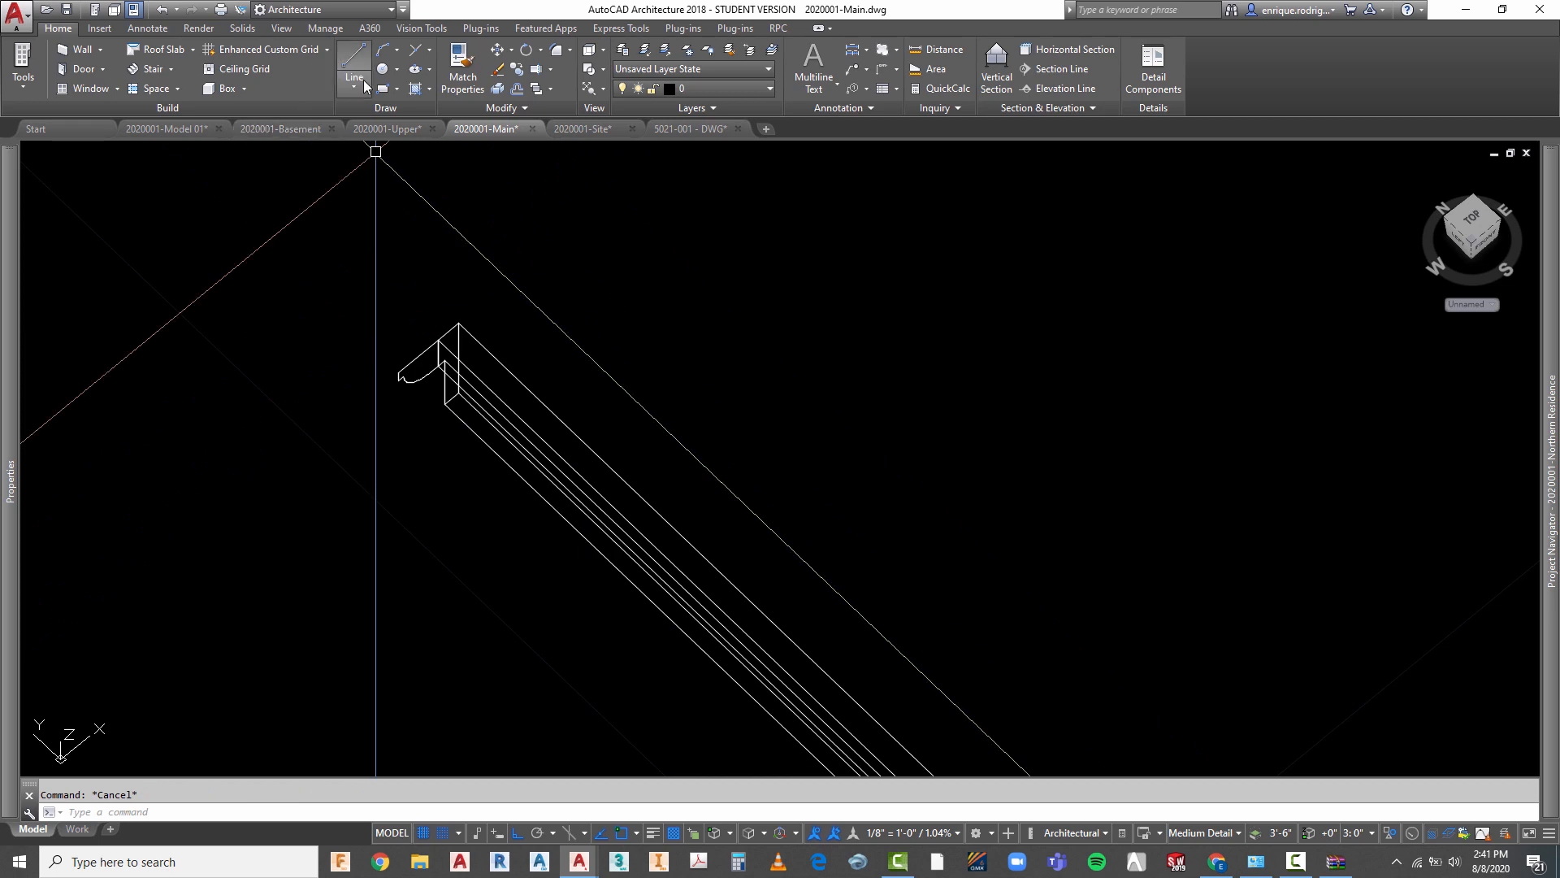
# - Draw a polyline along the fascia's outer top edge, from the gutter profile around every corner to the fascia's far end
pyautogui.click(354, 88)
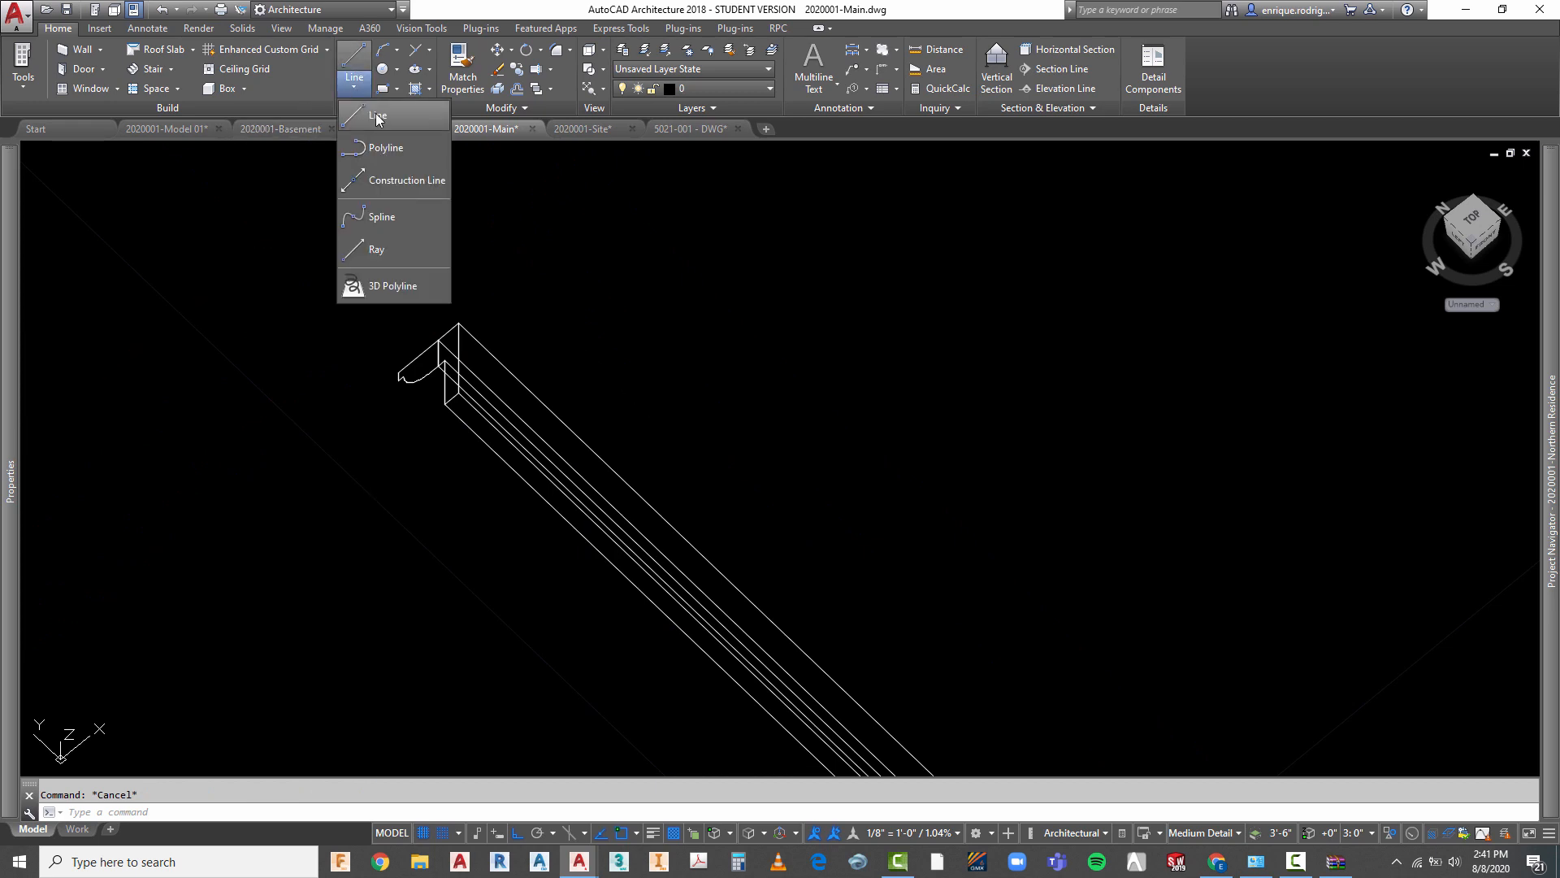
pyautogui.click(390, 149)
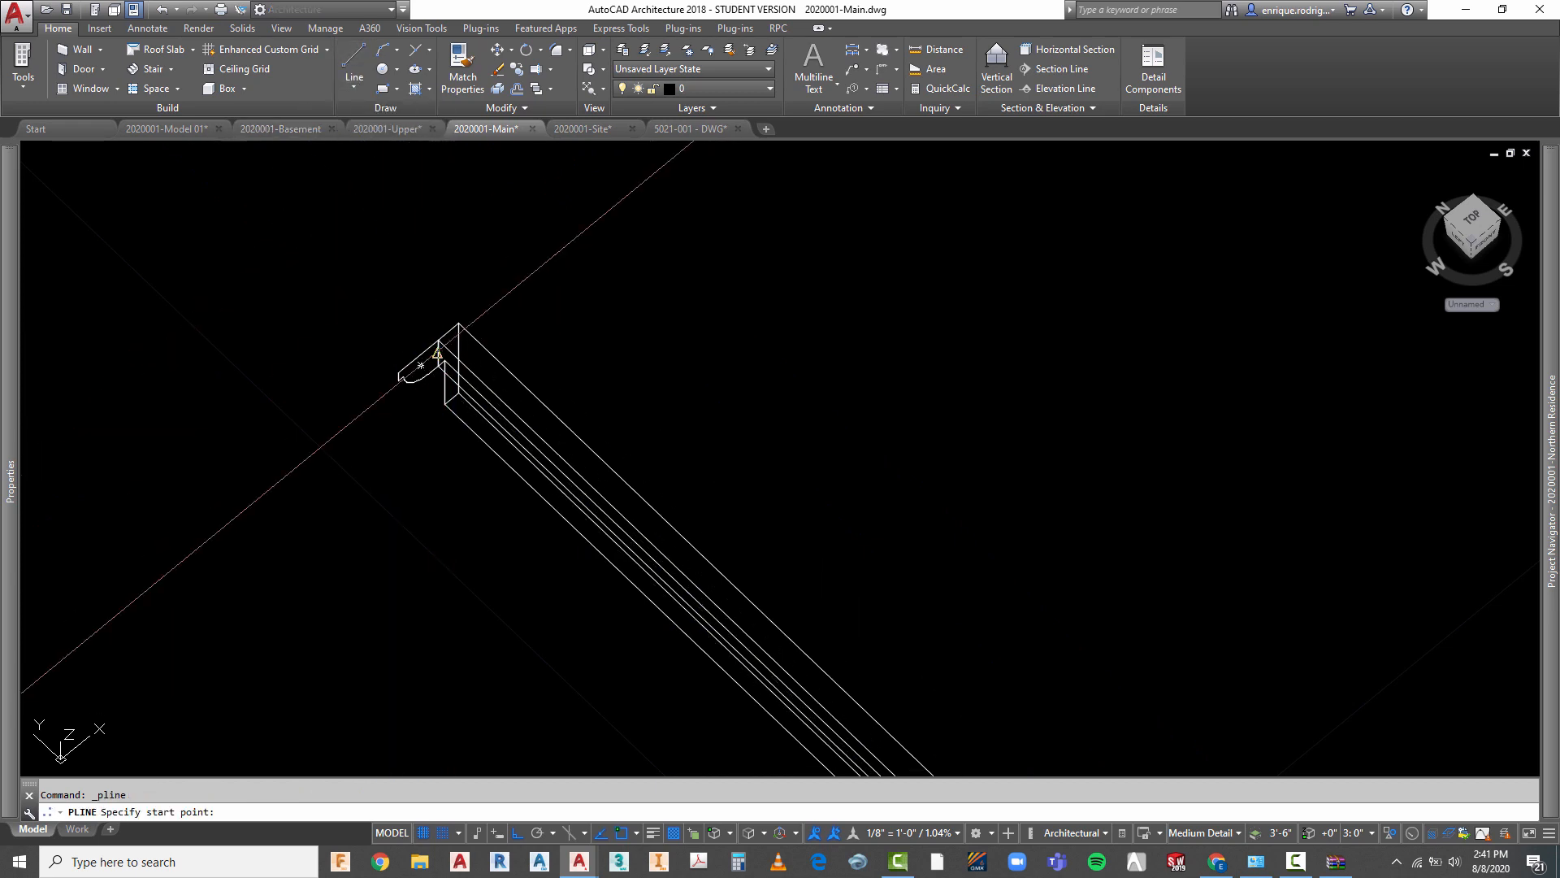
pyautogui.scroll(-4, 383, 279)
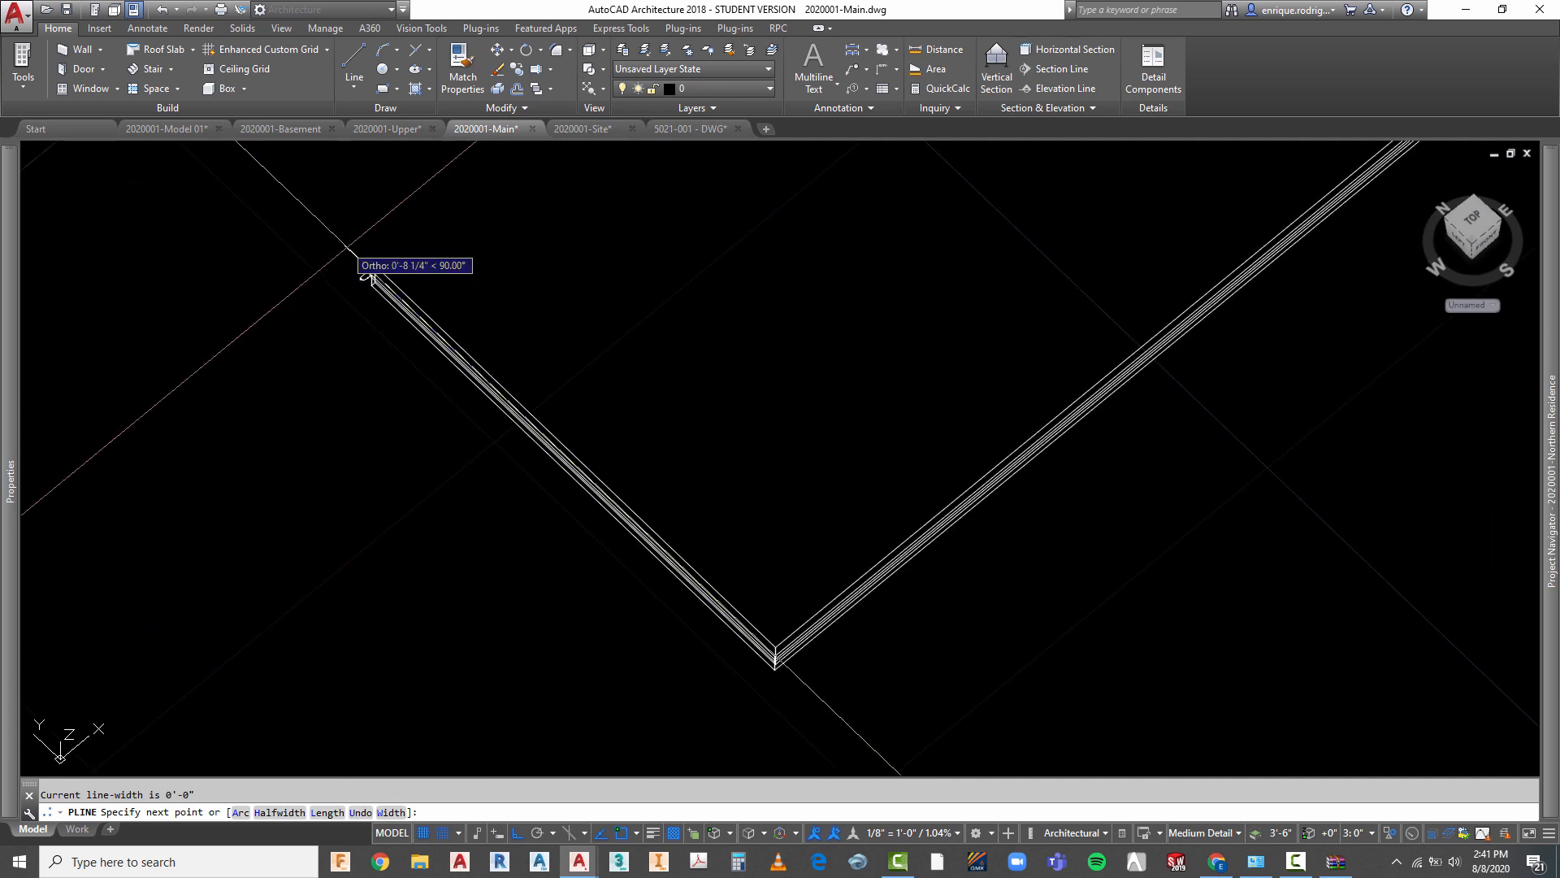
pyautogui.scroll(5, 774, 663)
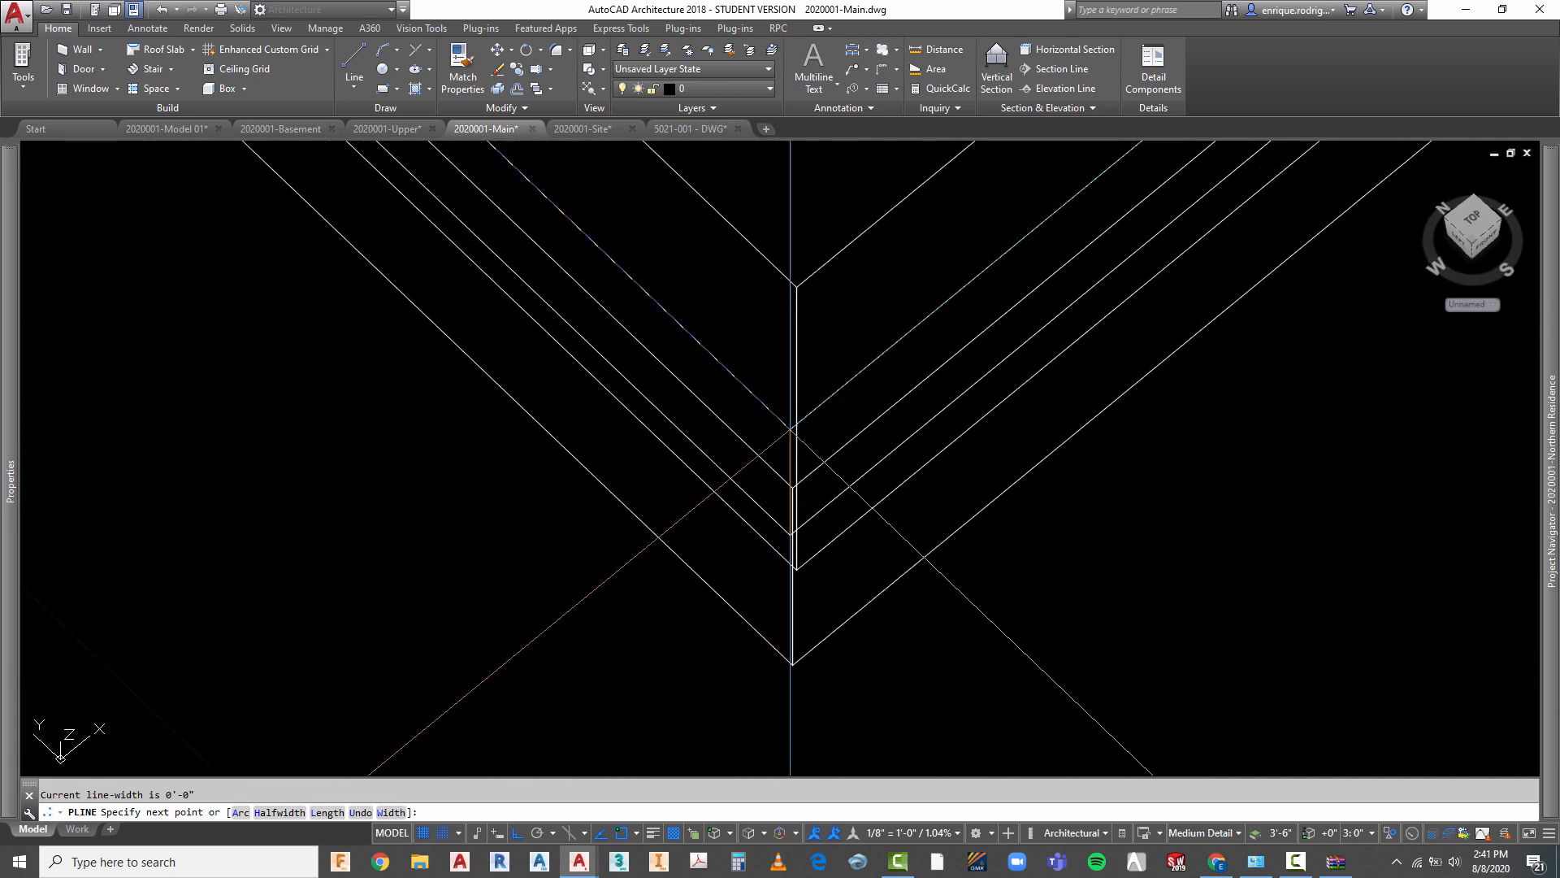
pyautogui.click(789, 429)
pyautogui.scroll(5, 639, 668)
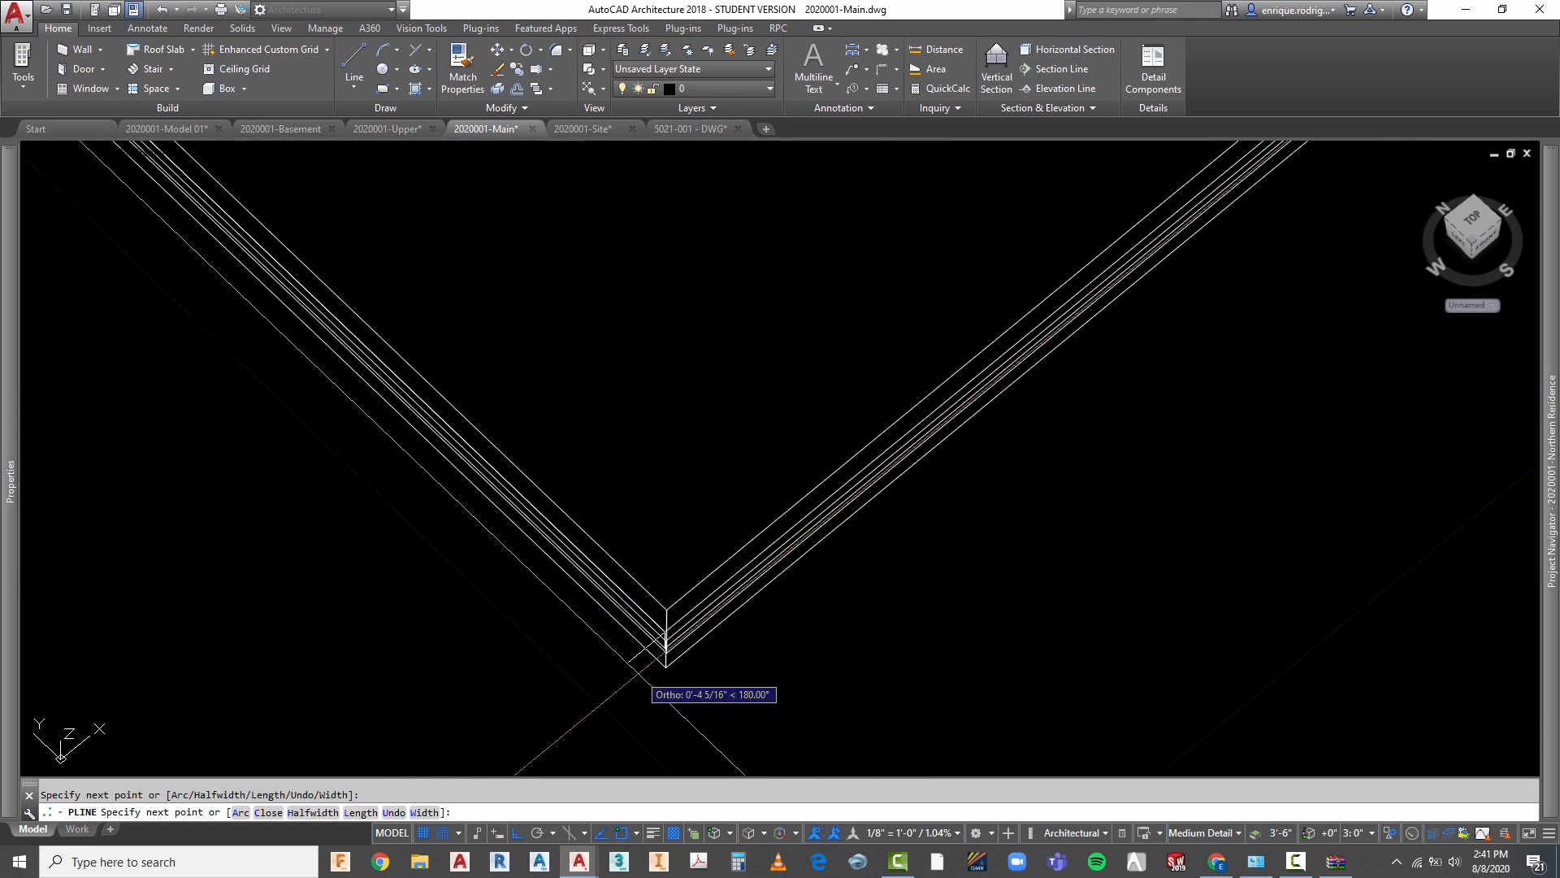
pyautogui.scroll(5, 1105, 277)
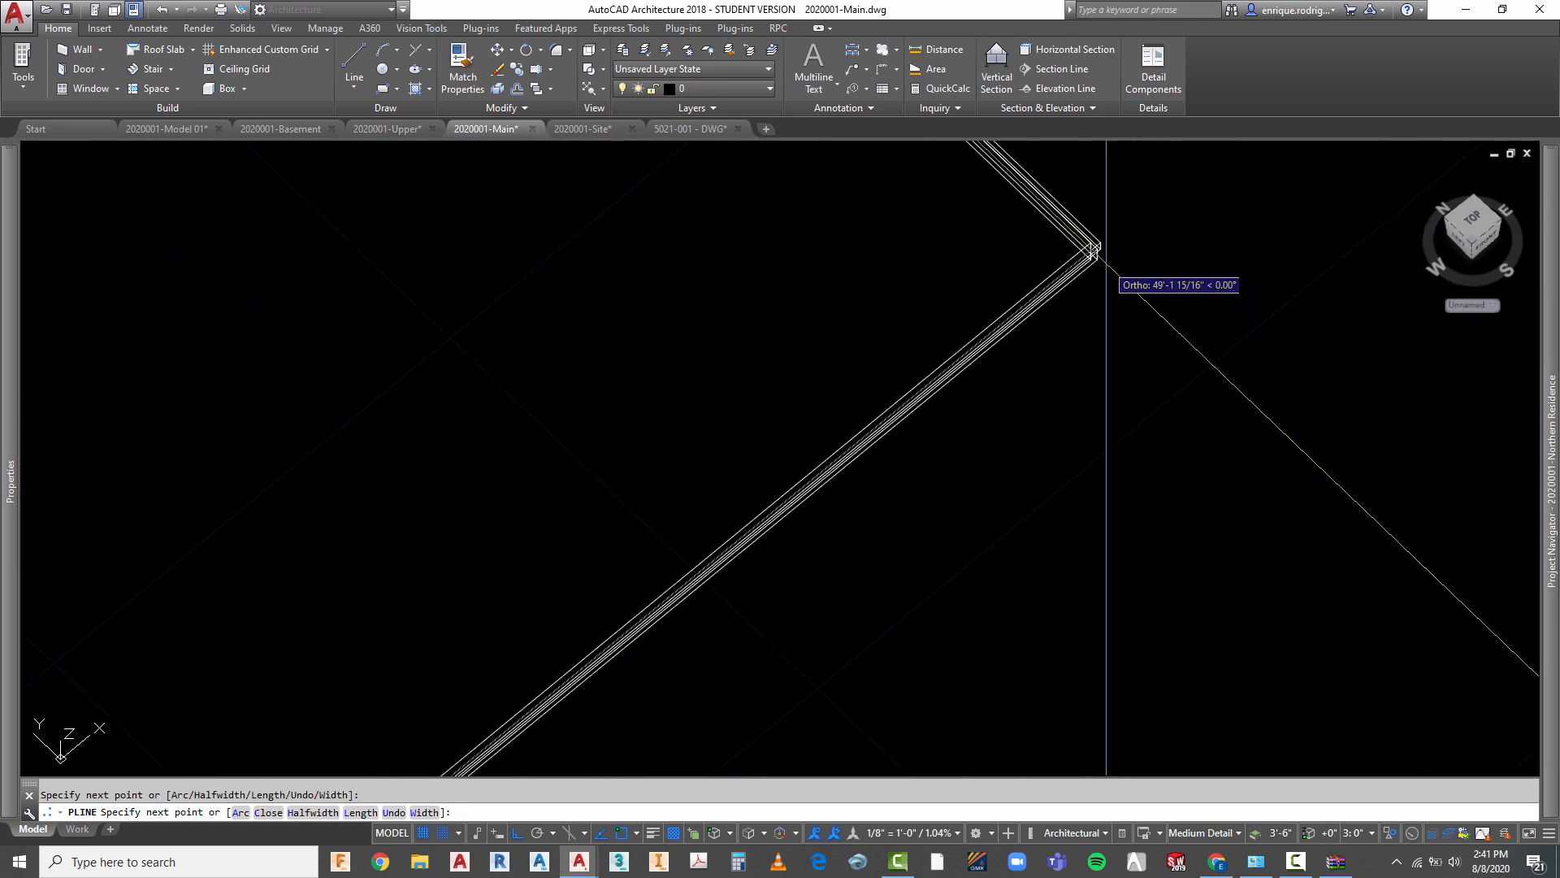
pyautogui.scroll(-8, 1235, 537)
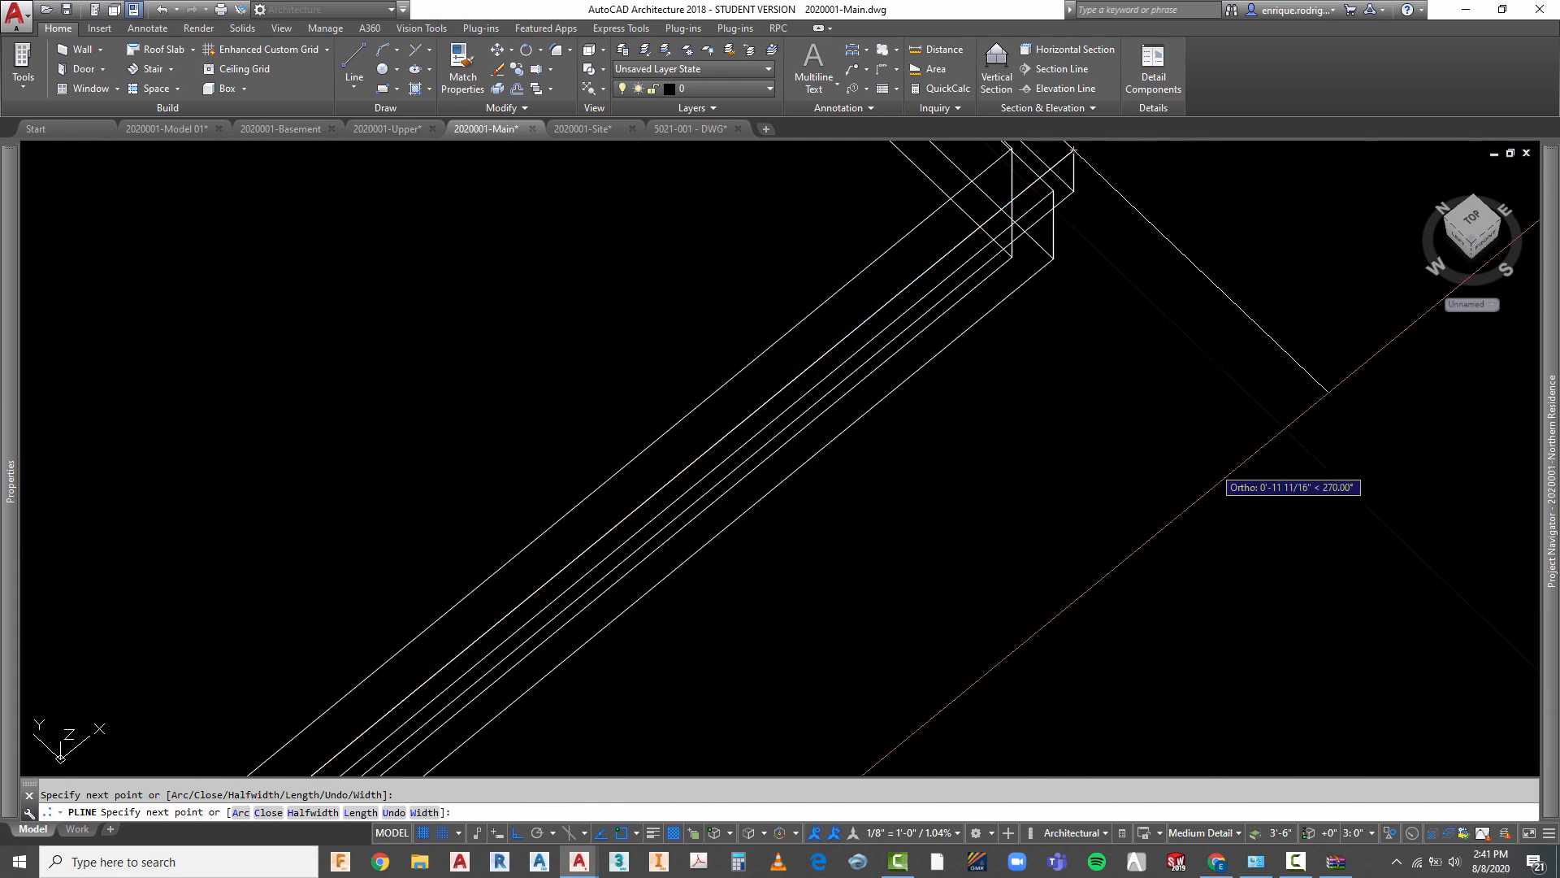
pyautogui.scroll(8, 1088, 403)
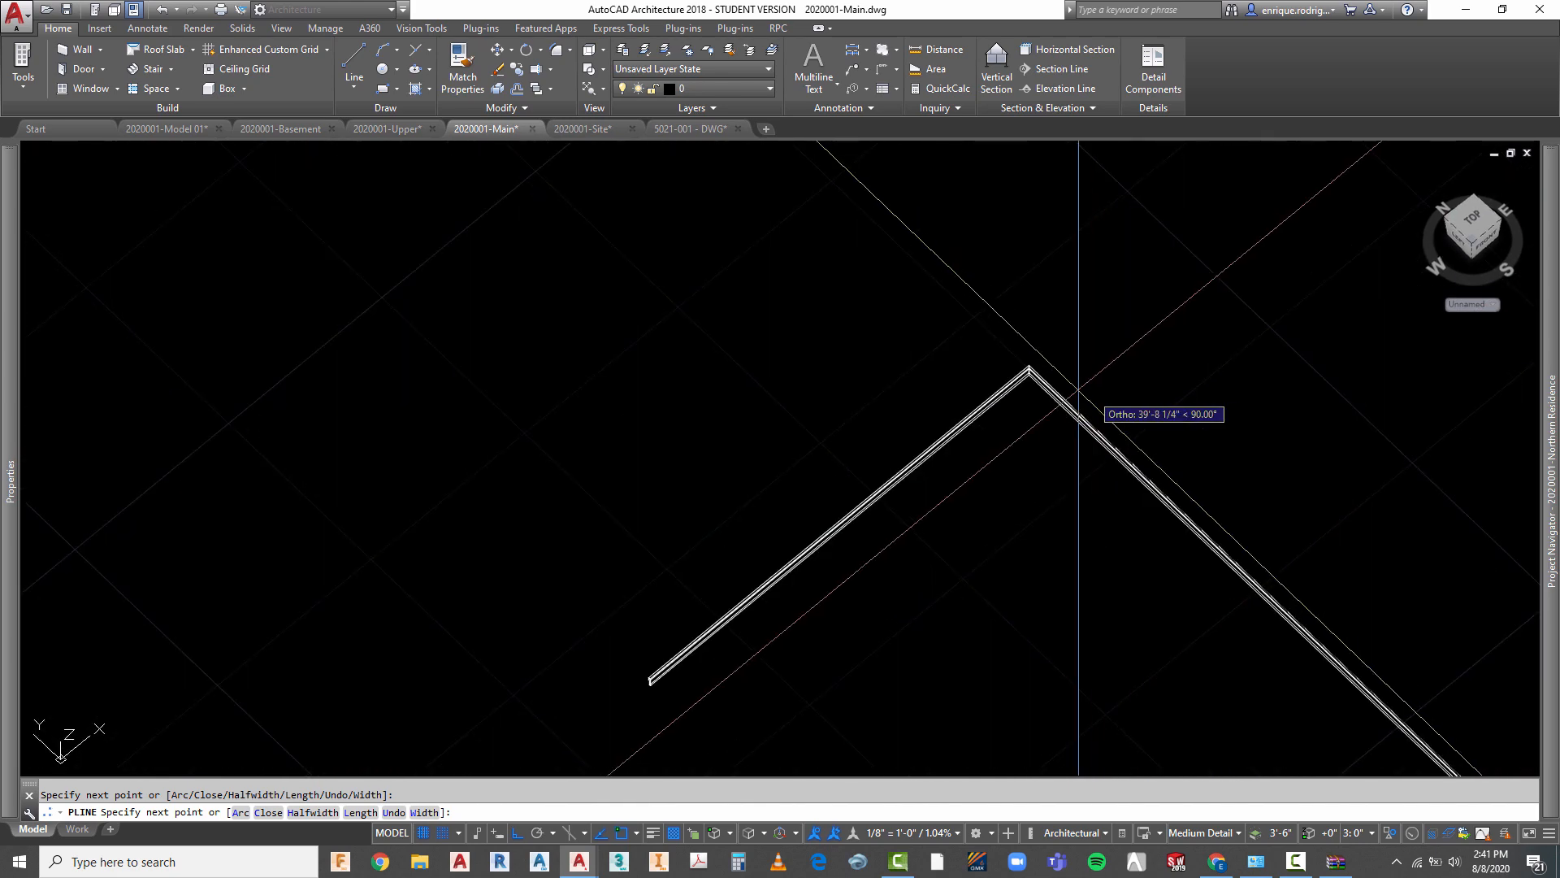
pyautogui.scroll(-5, 950, 277)
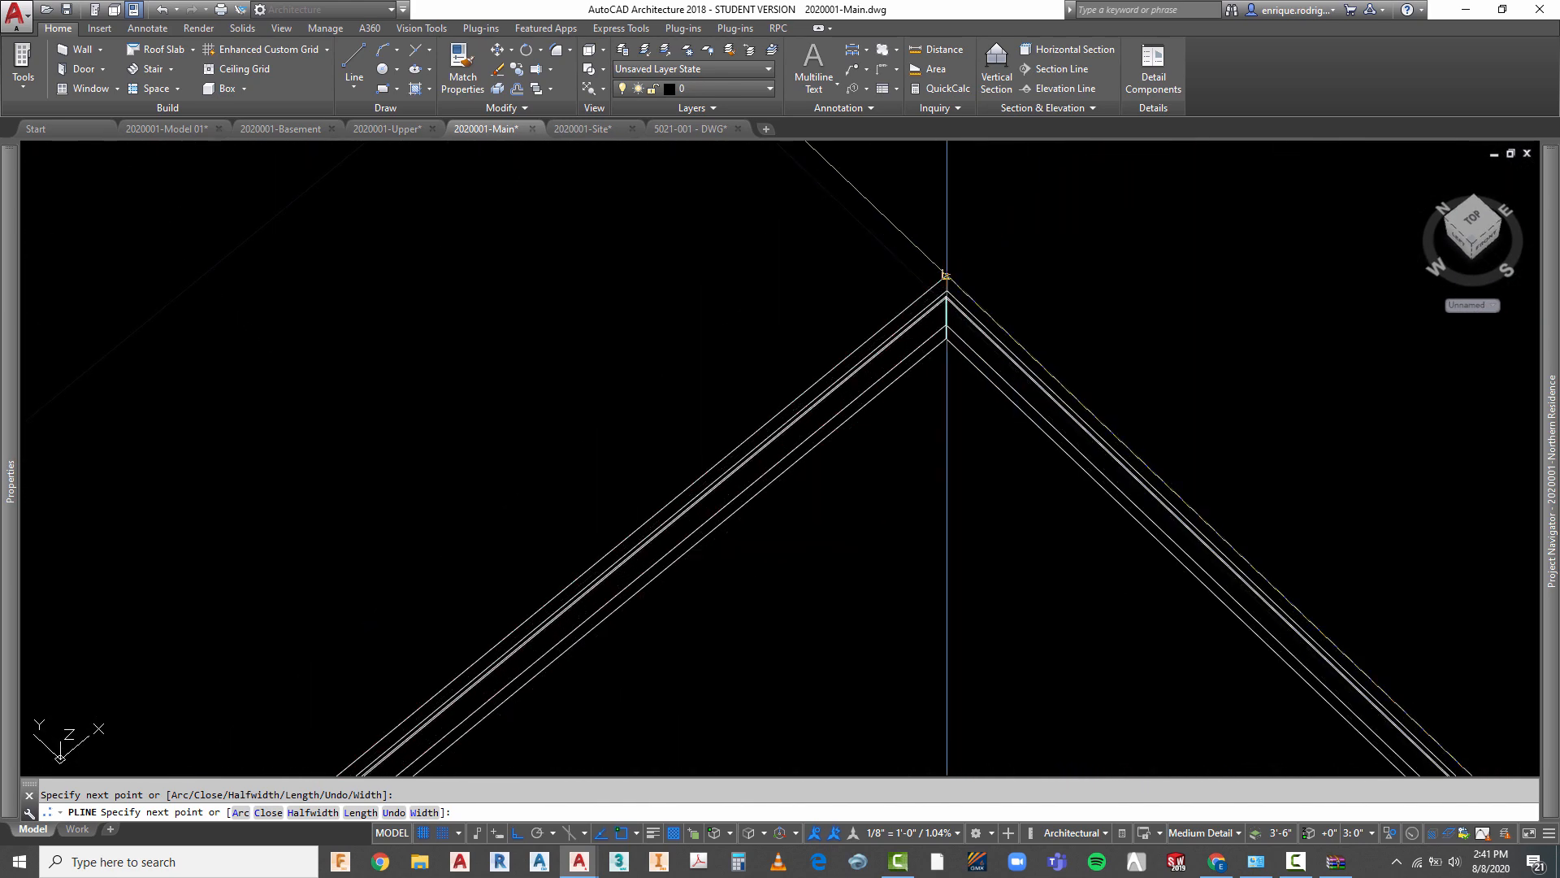
pyautogui.scroll(6, 610, 517)
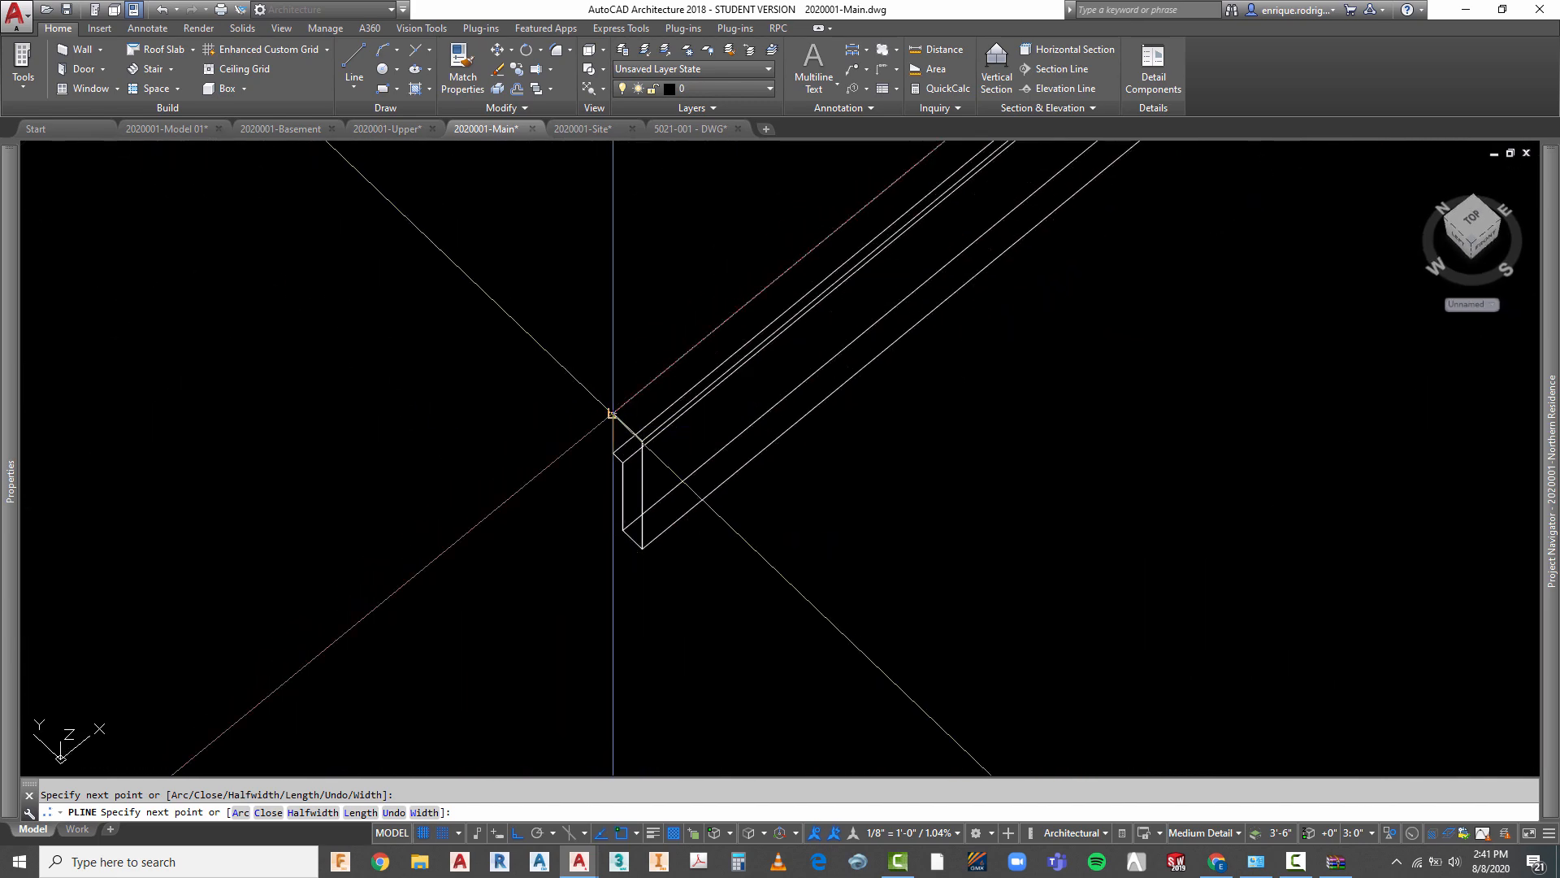
pyautogui.press('Escape')
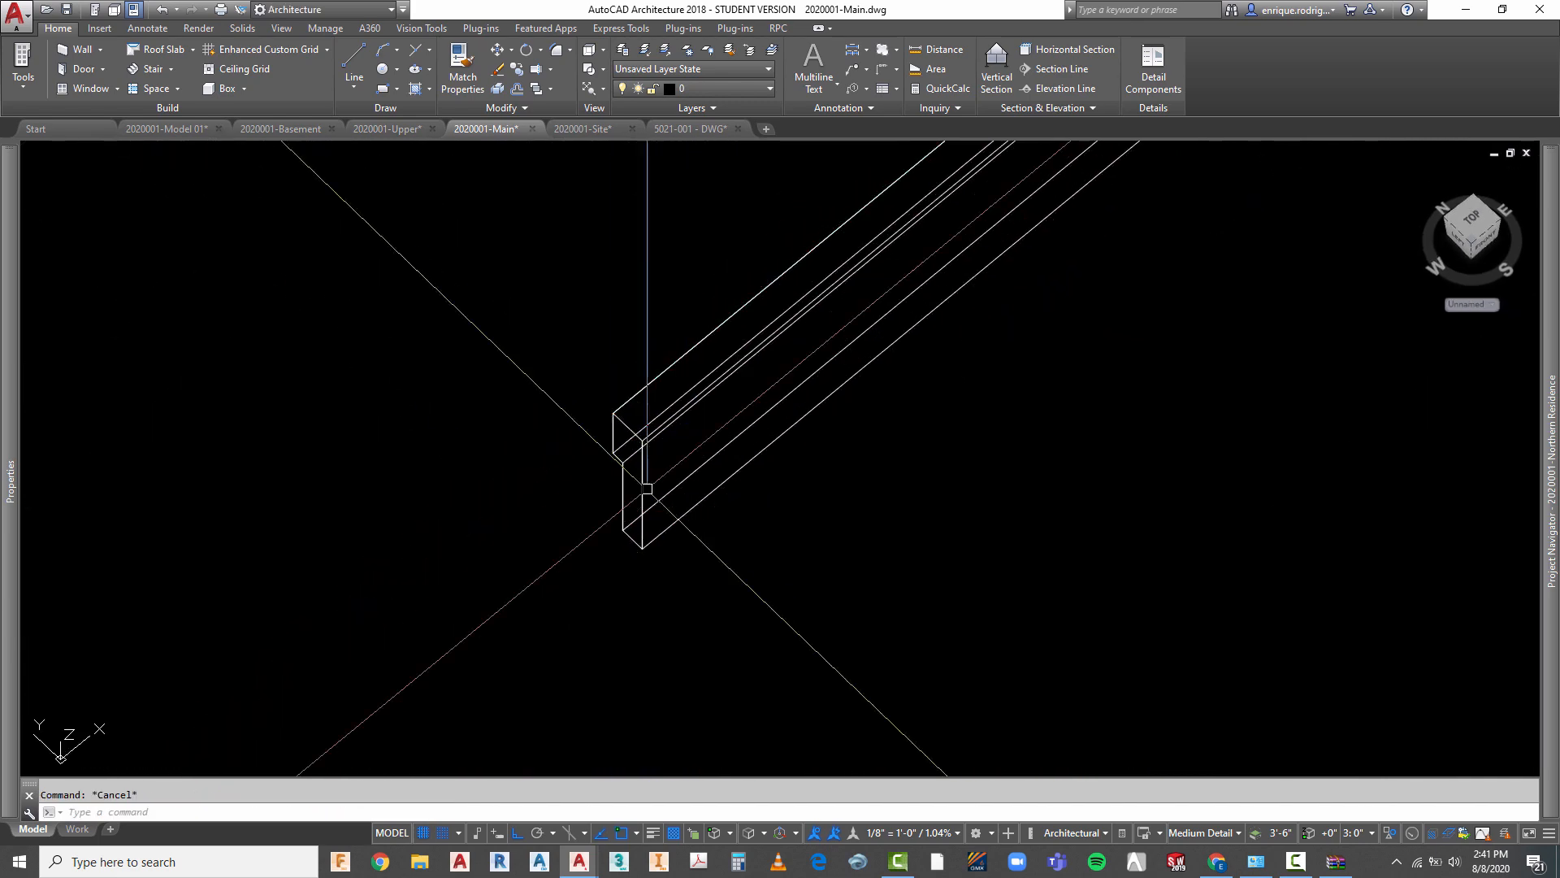
# - Hide the fascia so only the gutter profile and the polyline path remain
pyautogui.click(662, 495)
pyautogui.rightClick(872, 496)
pyautogui.moveTo(921, 551)
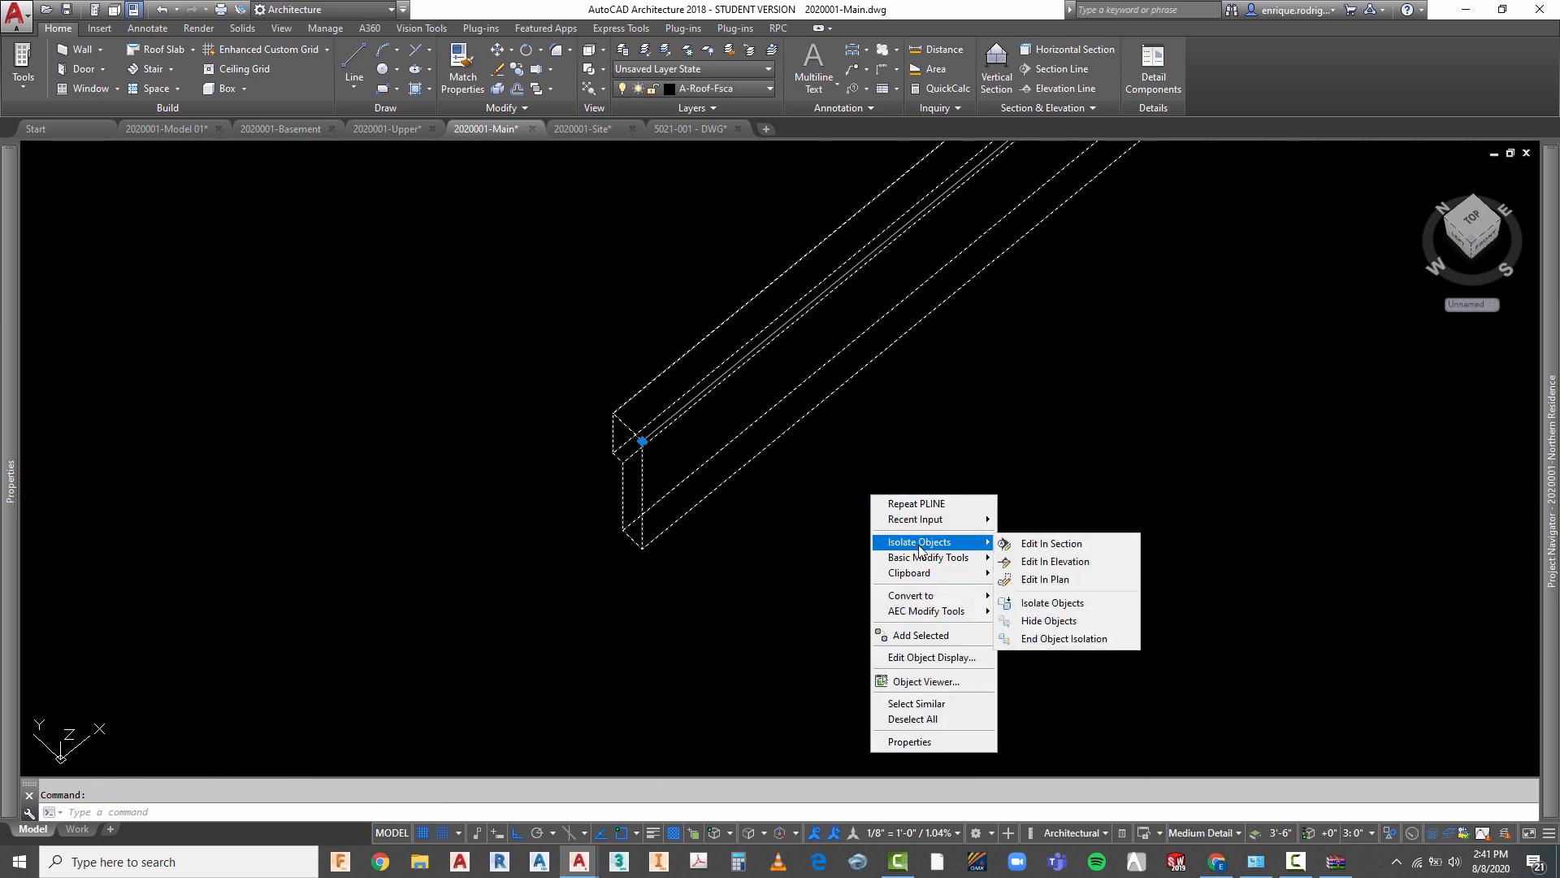
pyautogui.click(1048, 621)
# - Extrude the gutter profile as a solid along the polyline path
pyautogui.scroll(5, 774, 457)
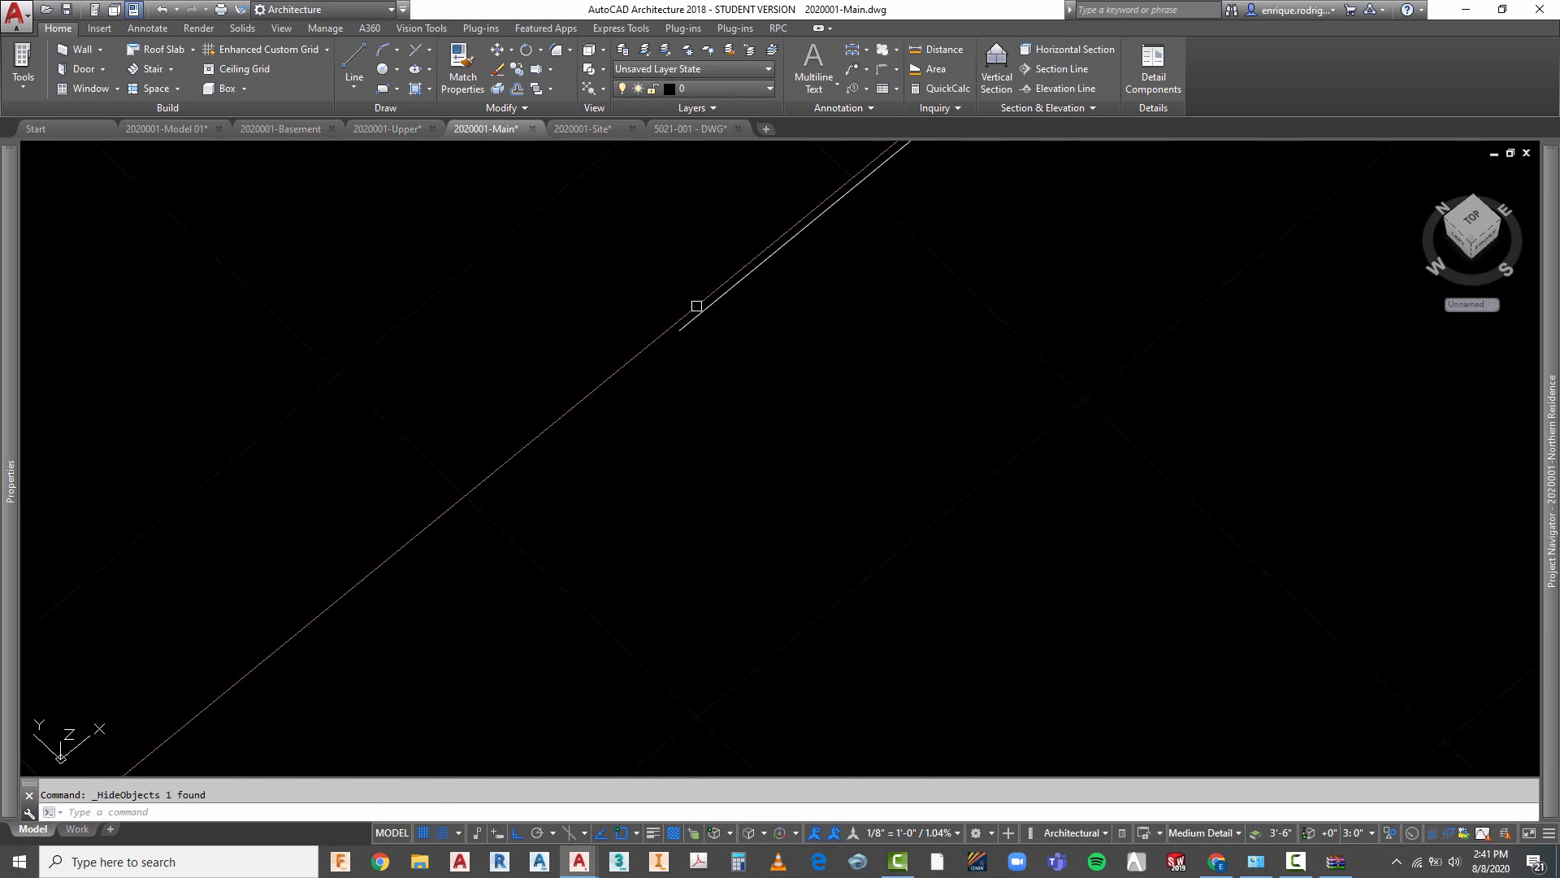
pyautogui.scroll(-3, 694, 307)
pyautogui.scroll(5, 637, 393)
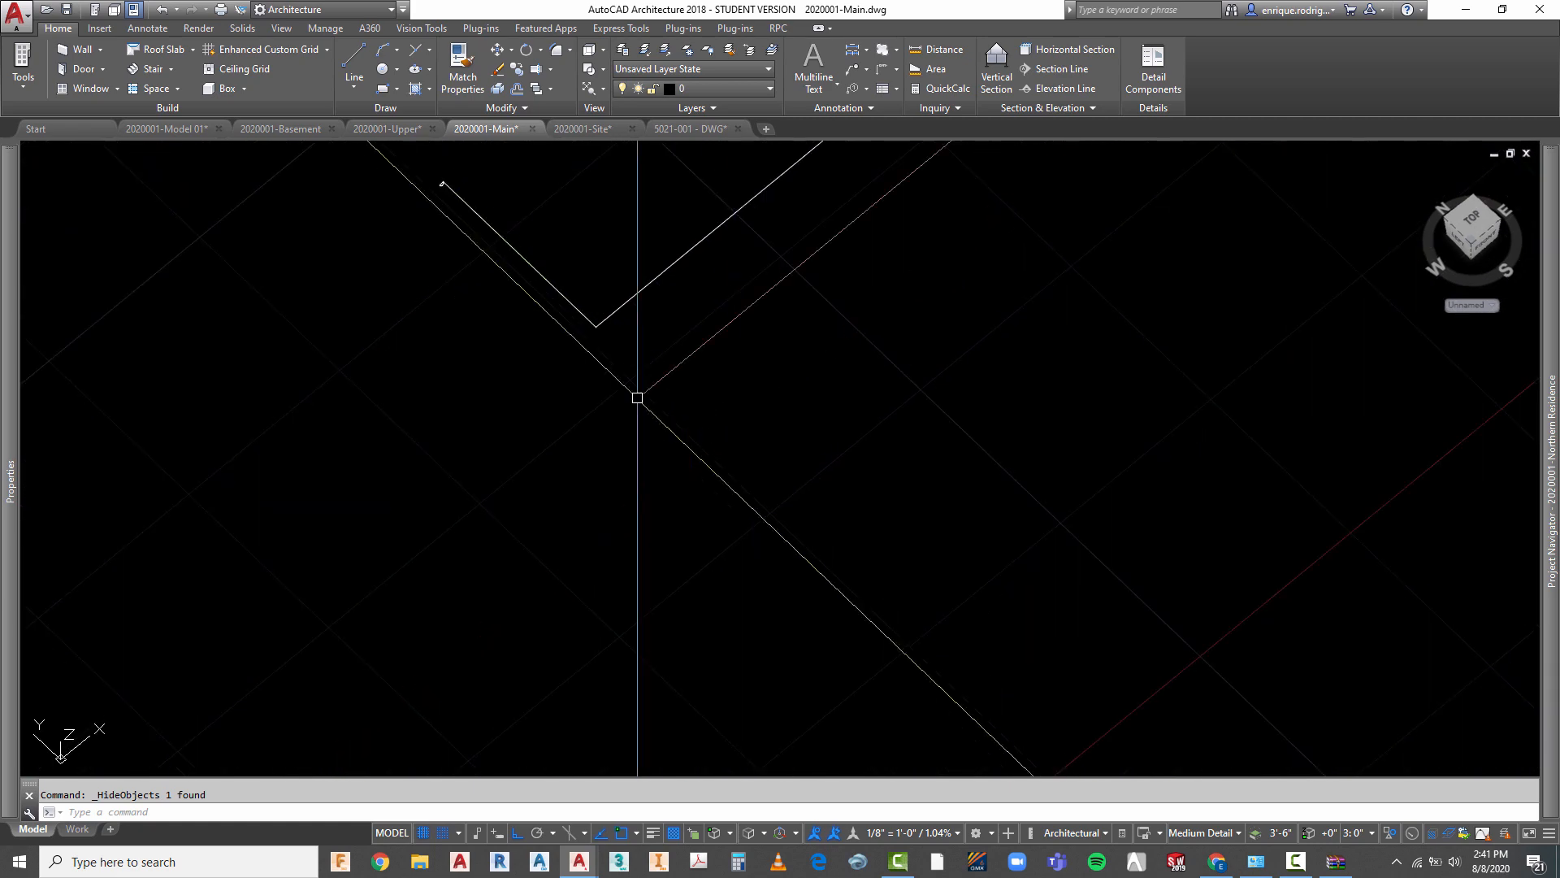
pyautogui.scroll(6, 449, 193)
pyautogui.scroll(-2, 580, 468)
pyautogui.scroll(4, 502, 281)
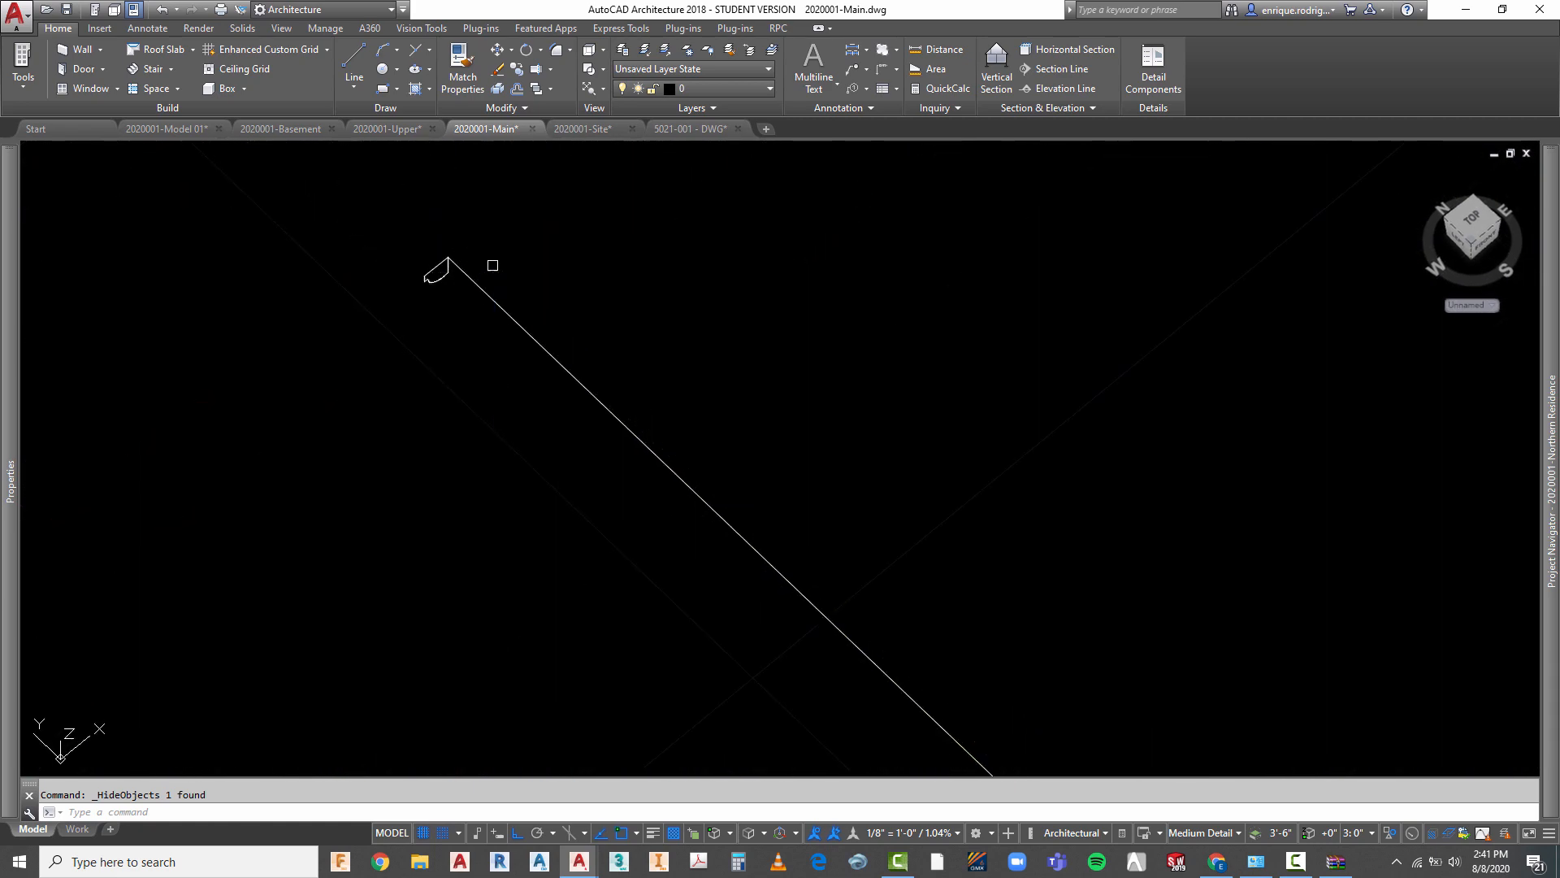
pyautogui.click(243, 28)
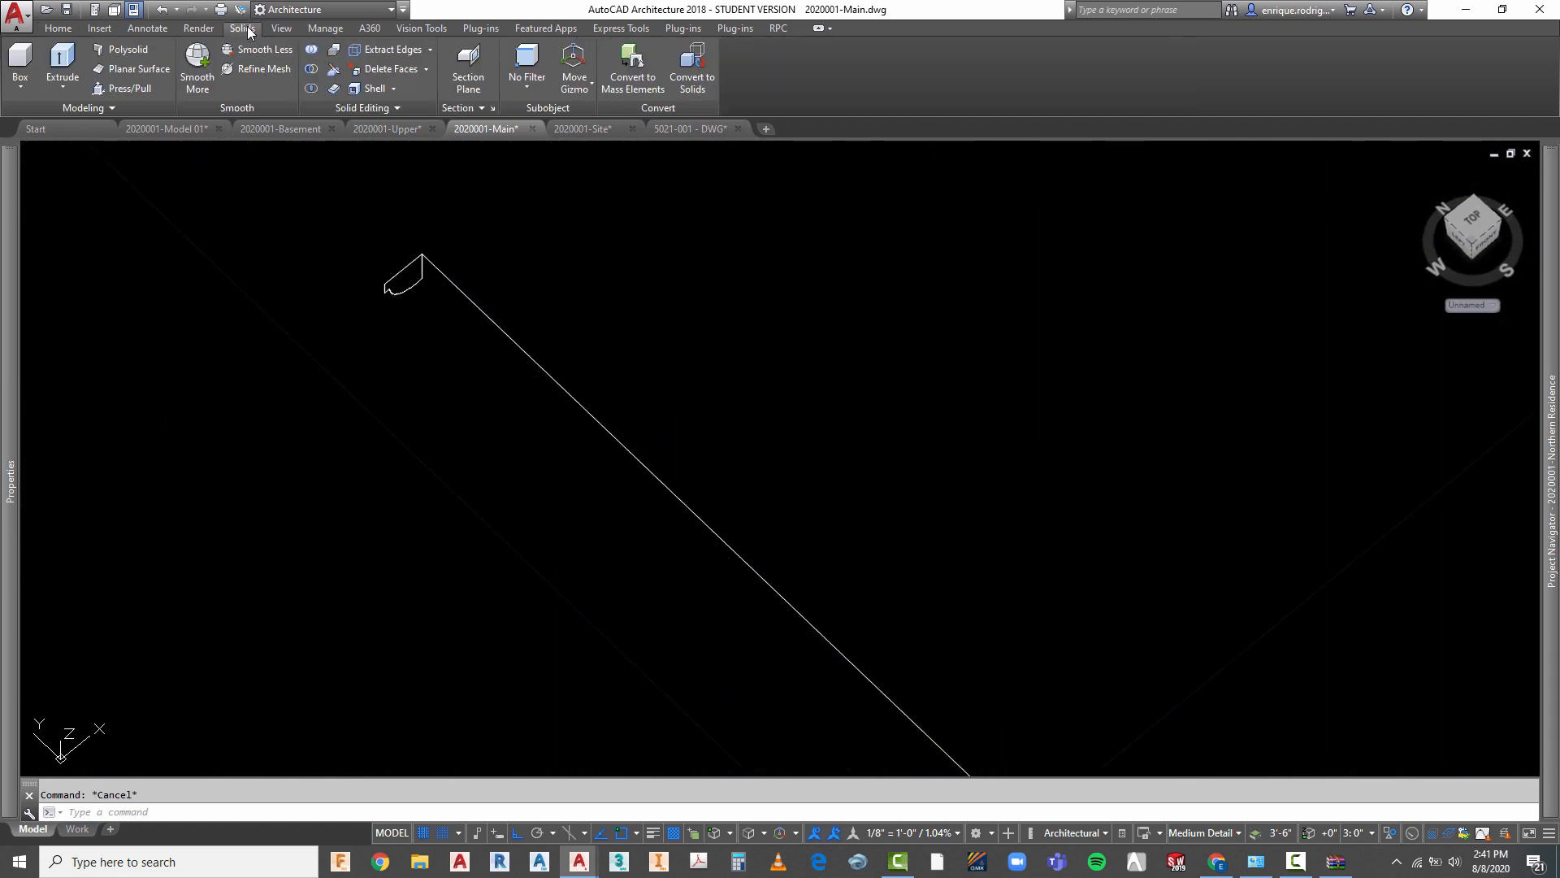
pyautogui.click(62, 61)
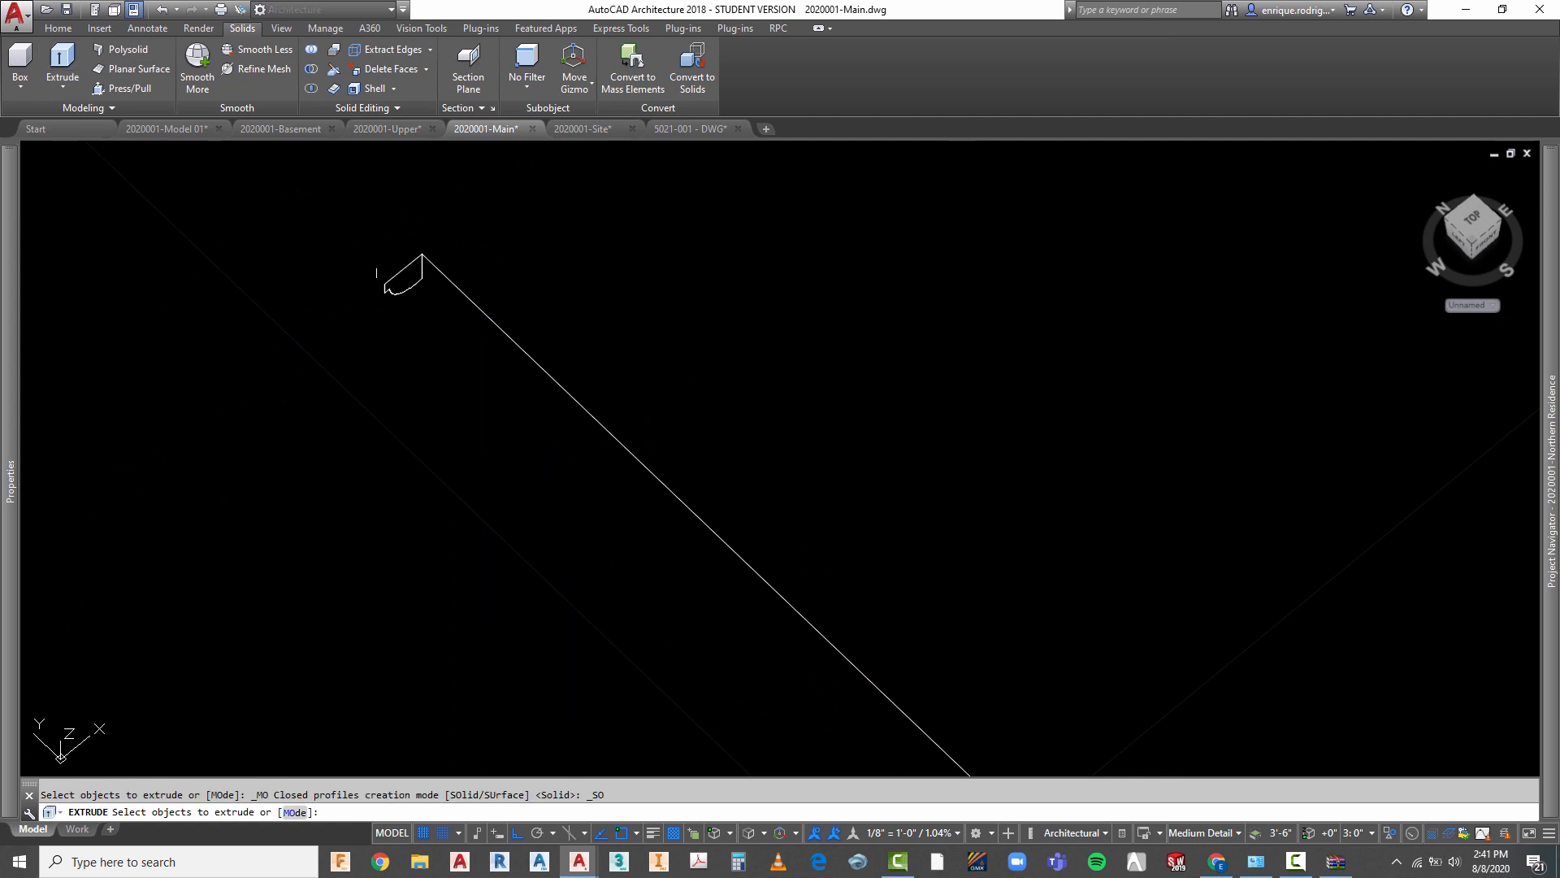
pyautogui.press('Return')
pyautogui.keyDown('shift'); pyautogui.moveTo(338, 294); pyautogui.dragTo(344, 861, button='middle'); pyautogui.keyUp('shift')
pyautogui.click(362, 811)
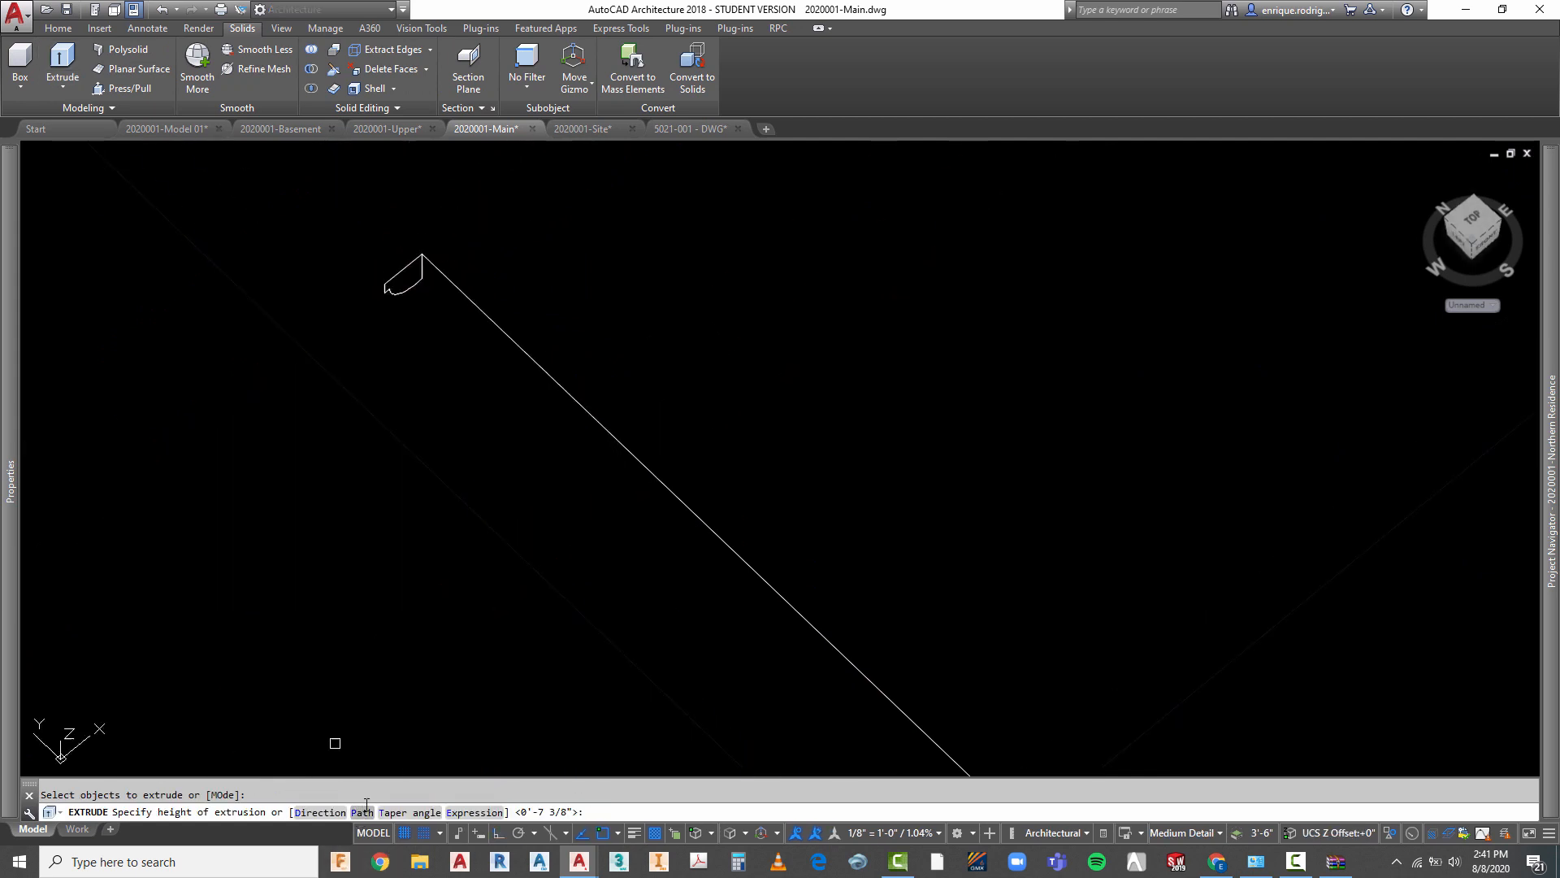
pyautogui.click(576, 401)
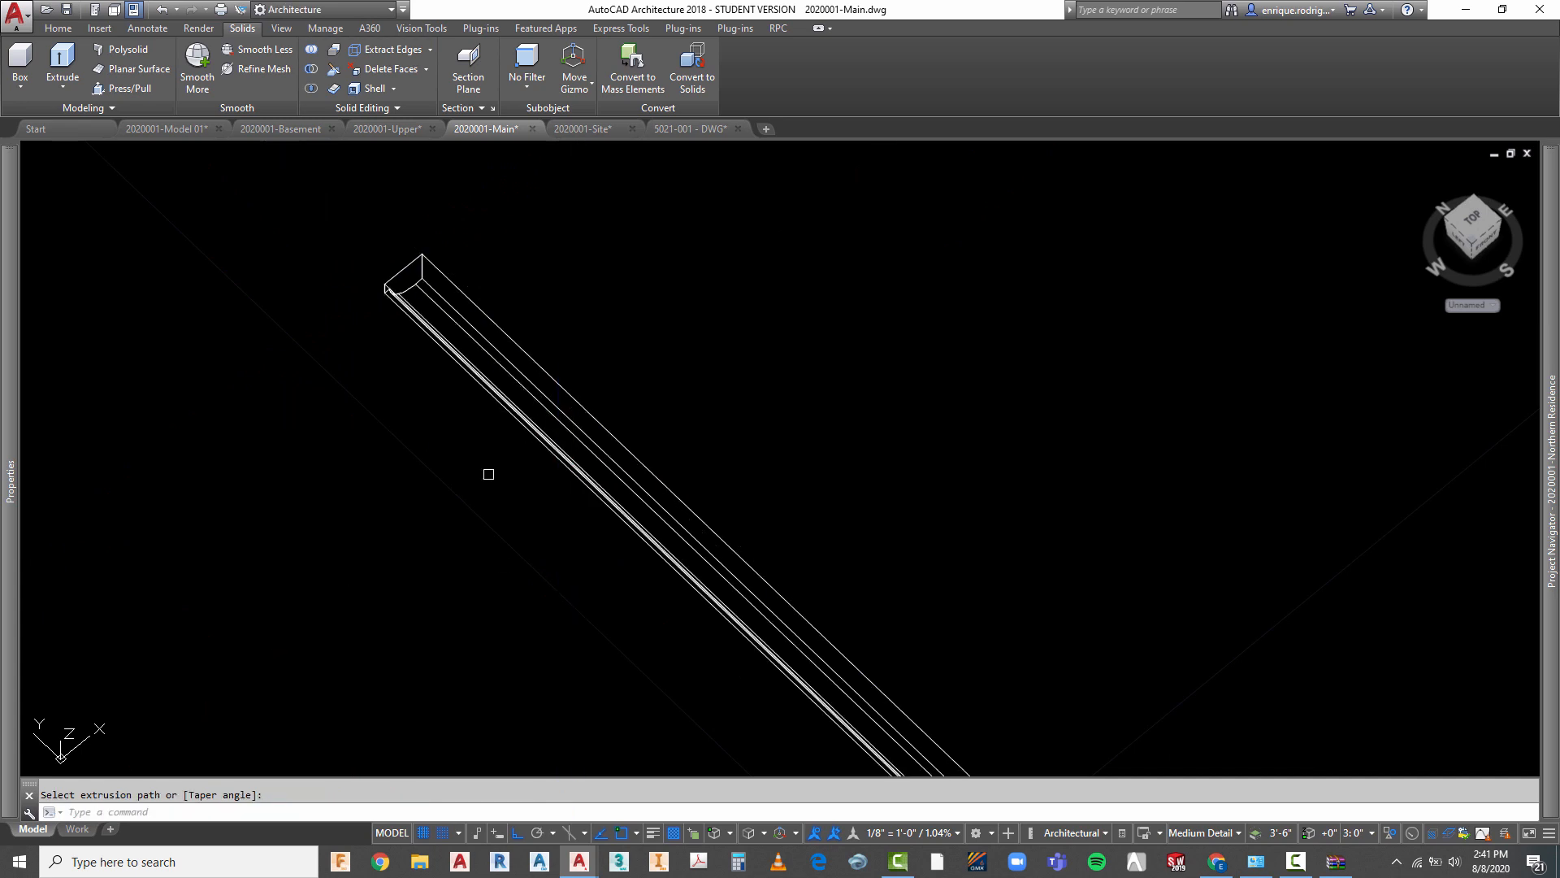
# - Cancel the repeated Extrude command and end the object isolation so the whole Main drawing is shown again
pyautogui.press('Return')
pyautogui.scroll(-5, 404, 446)
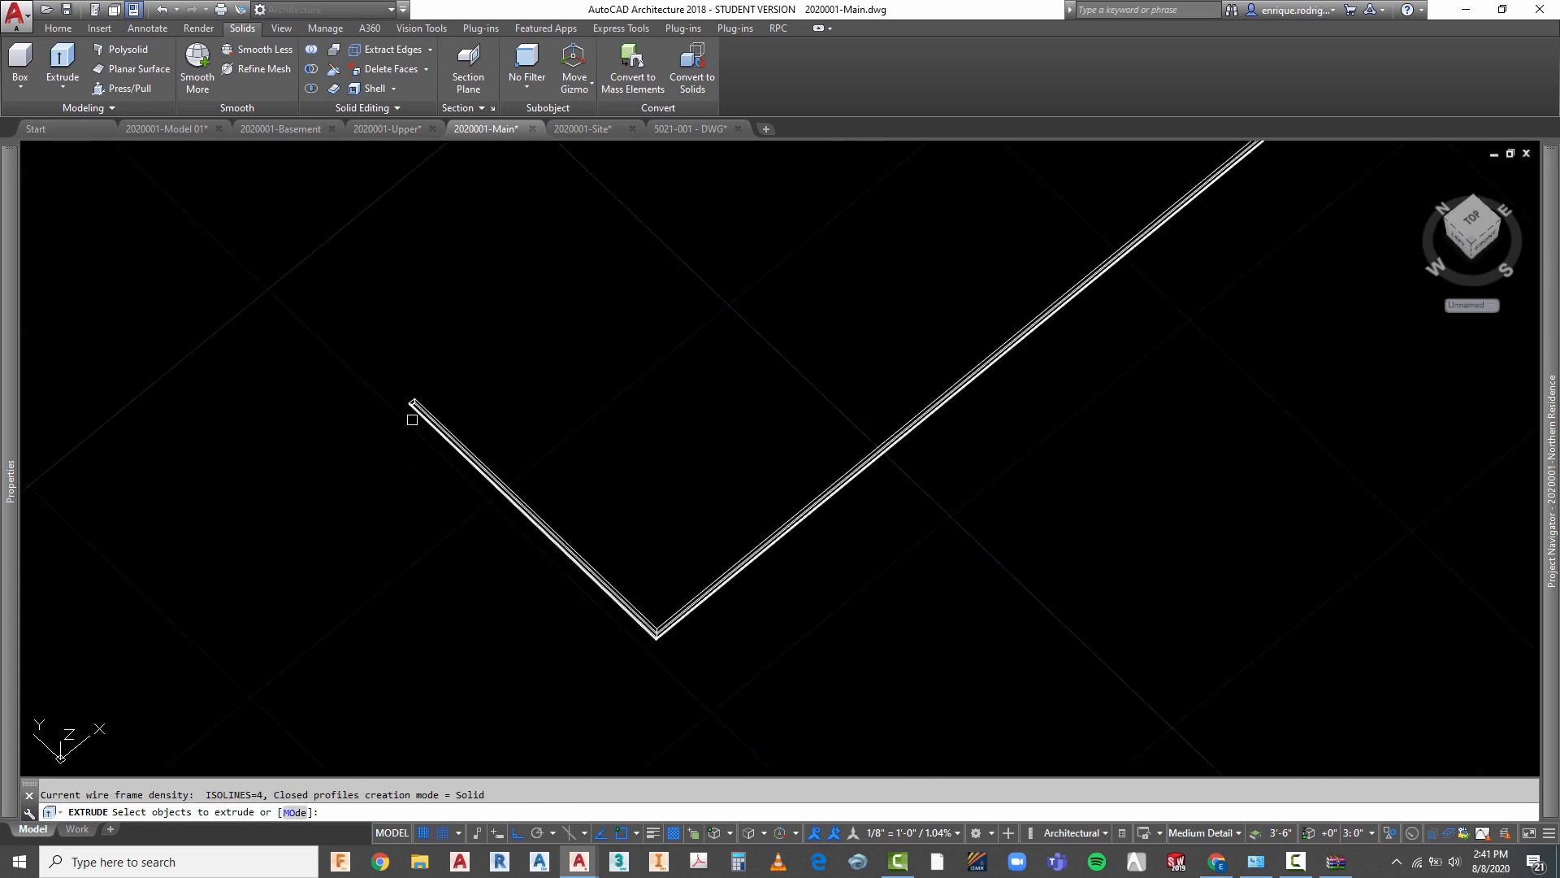
pyautogui.press('Escape')
pyautogui.rightClick(495, 359)
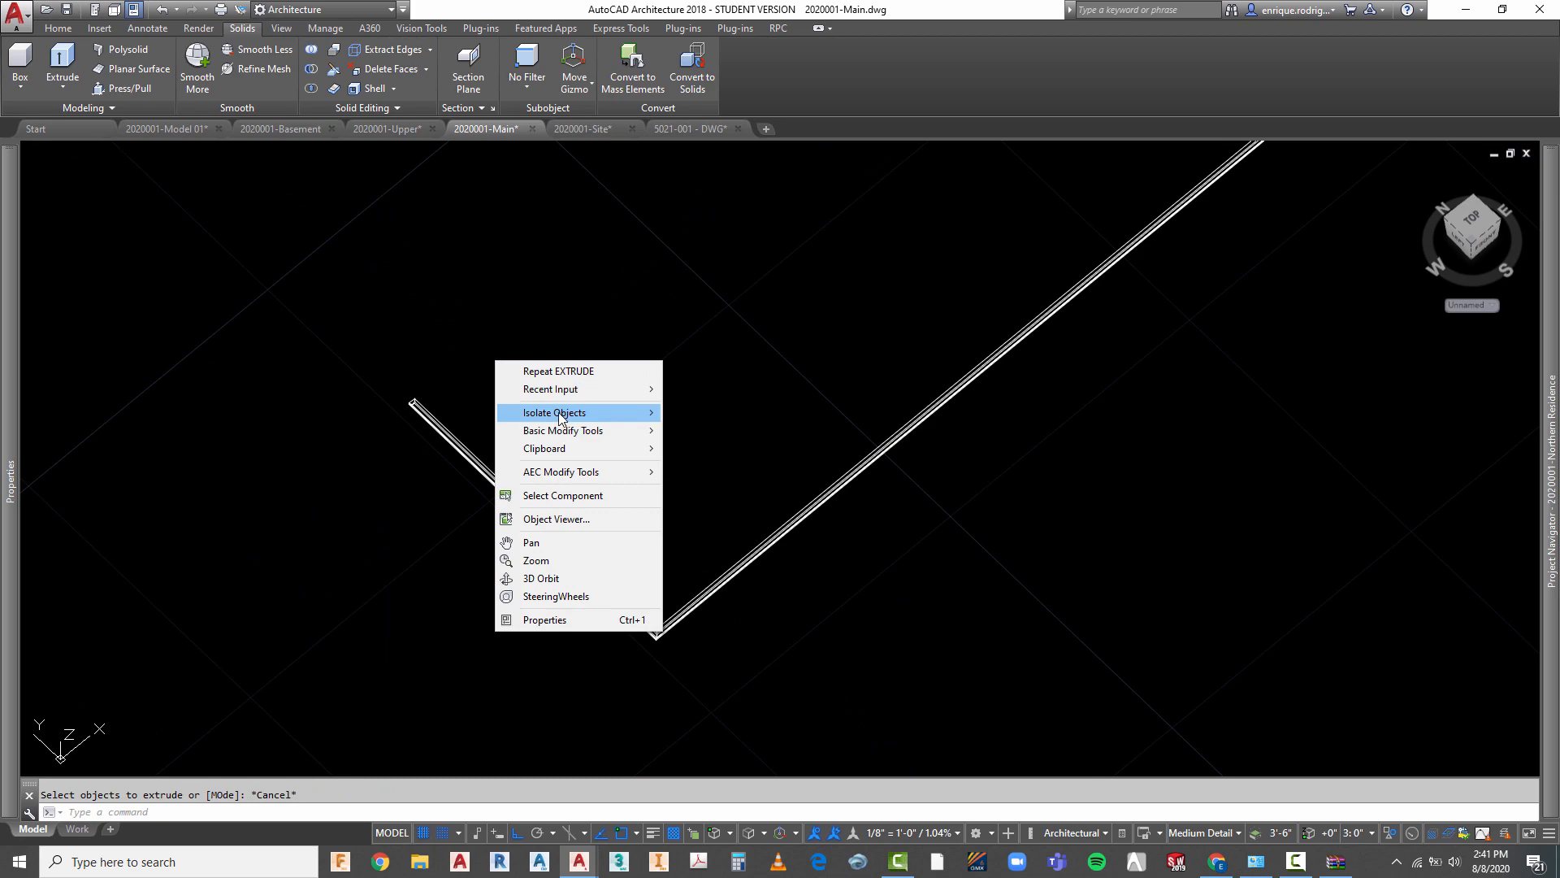
pyautogui.moveTo(560, 417)
pyautogui.click(728, 508)
pyautogui.scroll(-6, 536, 471)
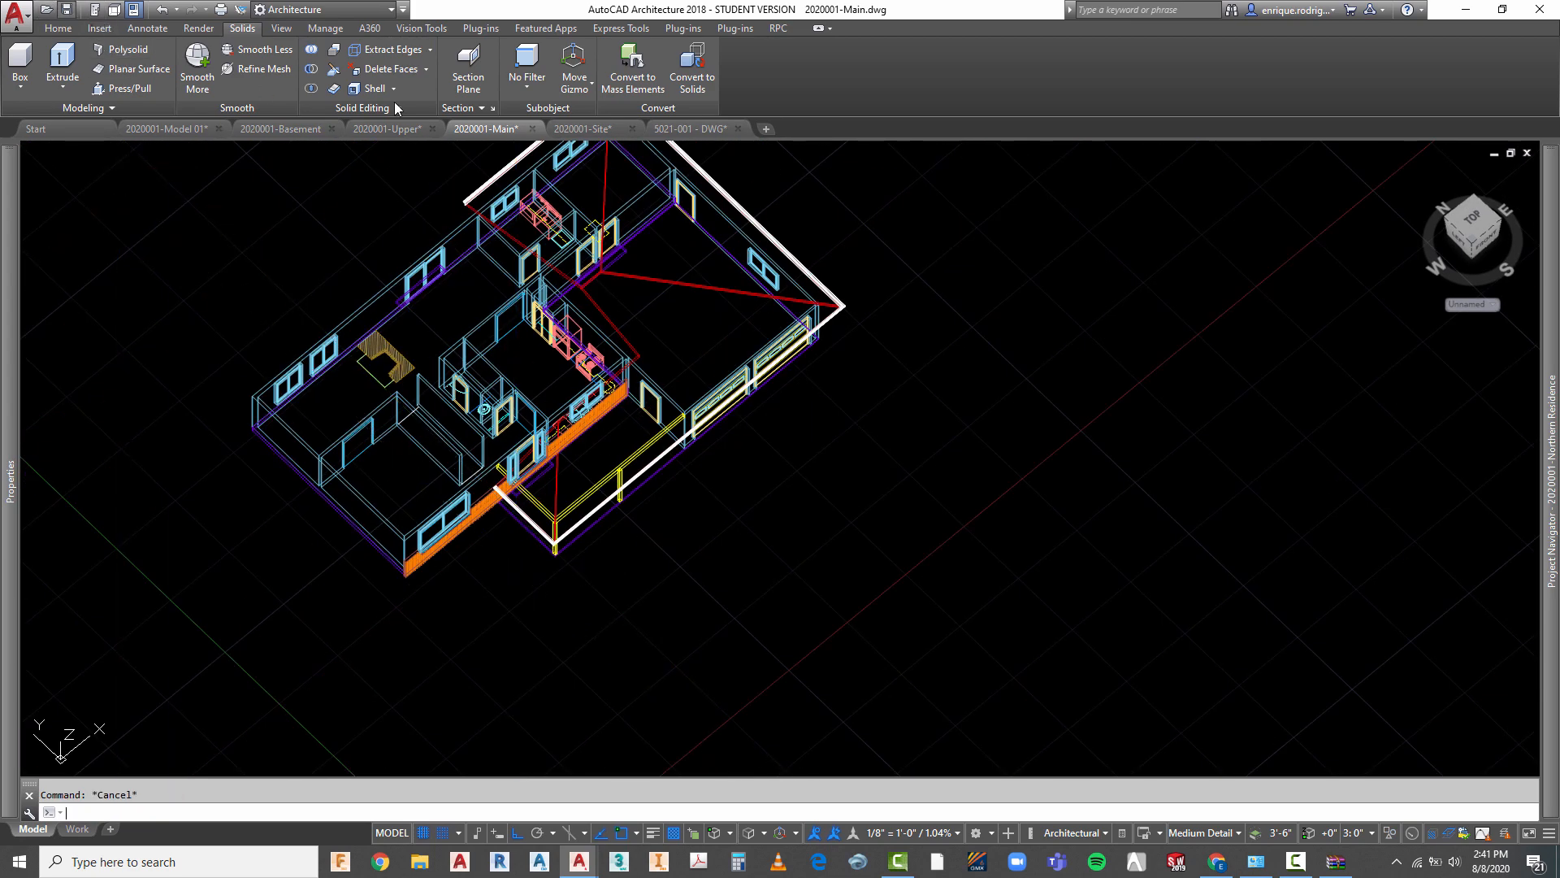
# - Save the Main drawing and return it to the top plan view
pyautogui.click(58, 28)
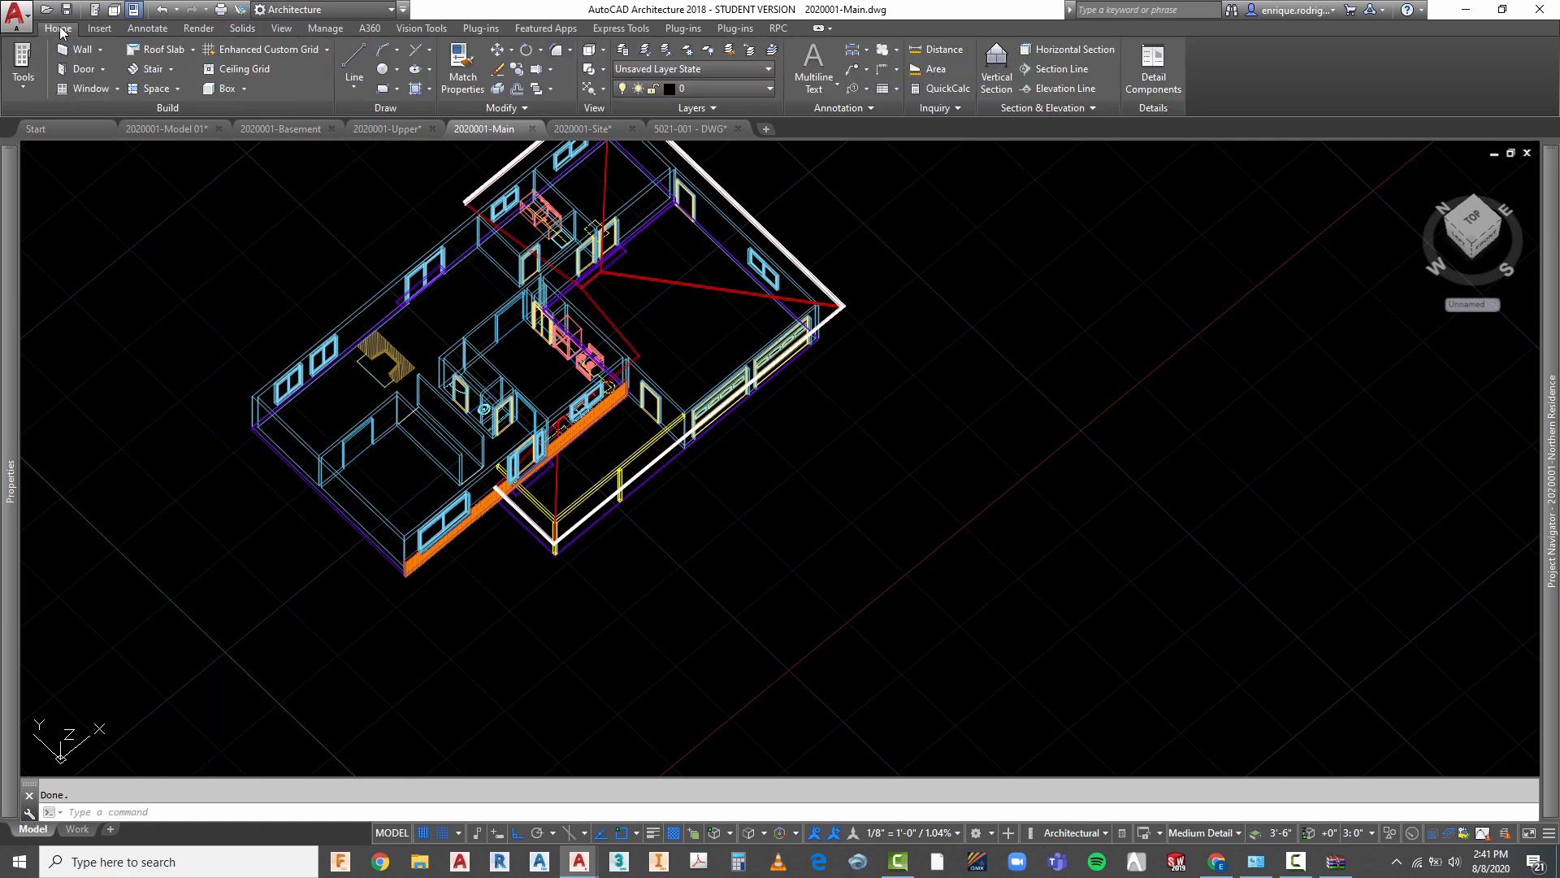
pyautogui.click(596, 53)
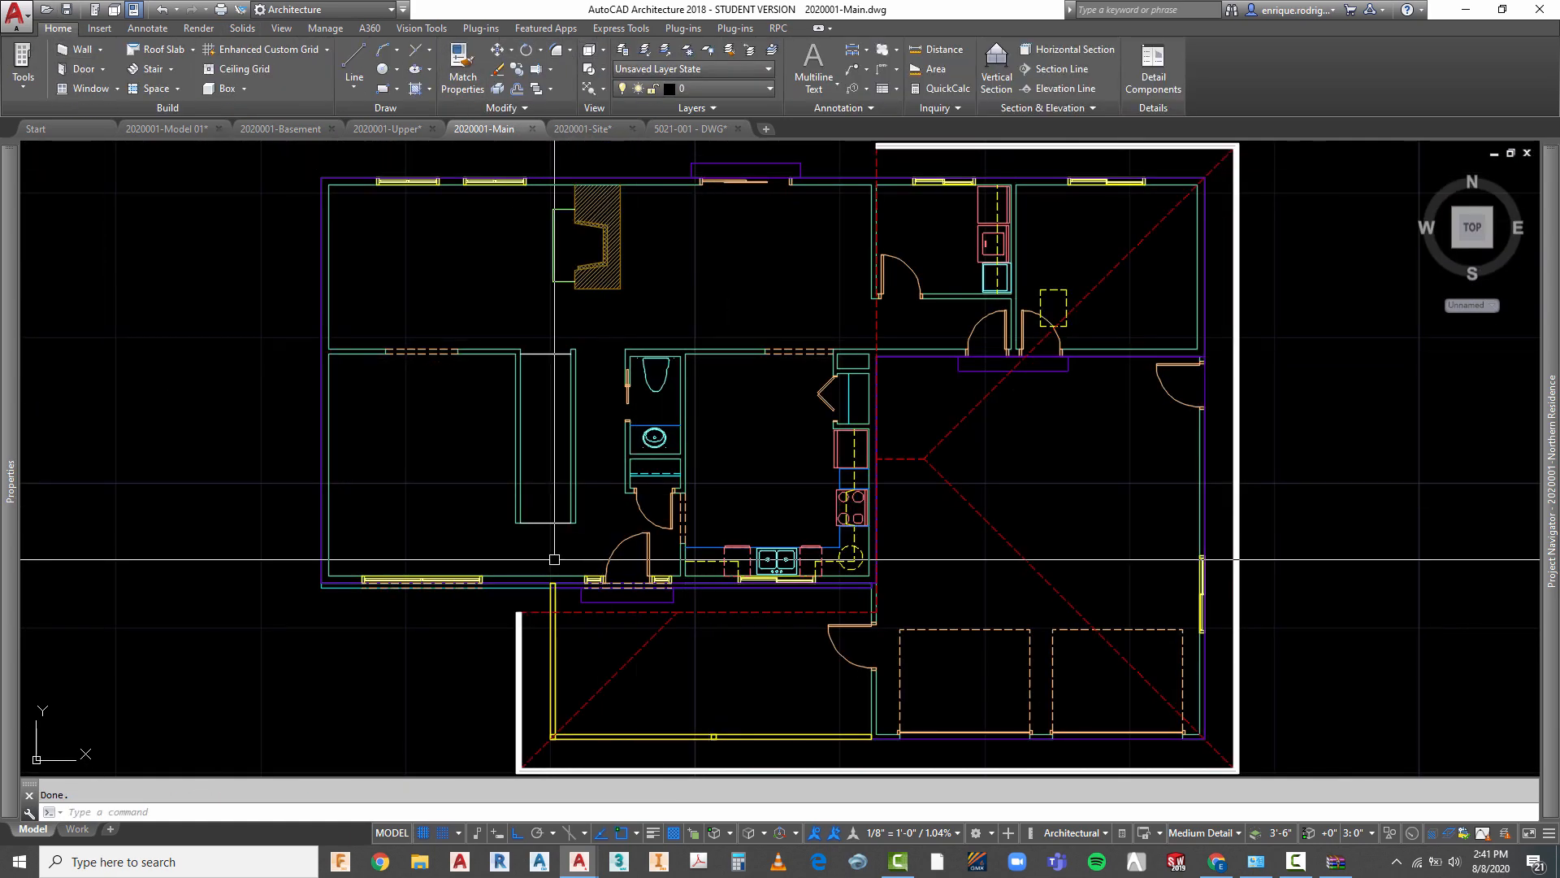
pyautogui.scroll(-2, 647, 333)
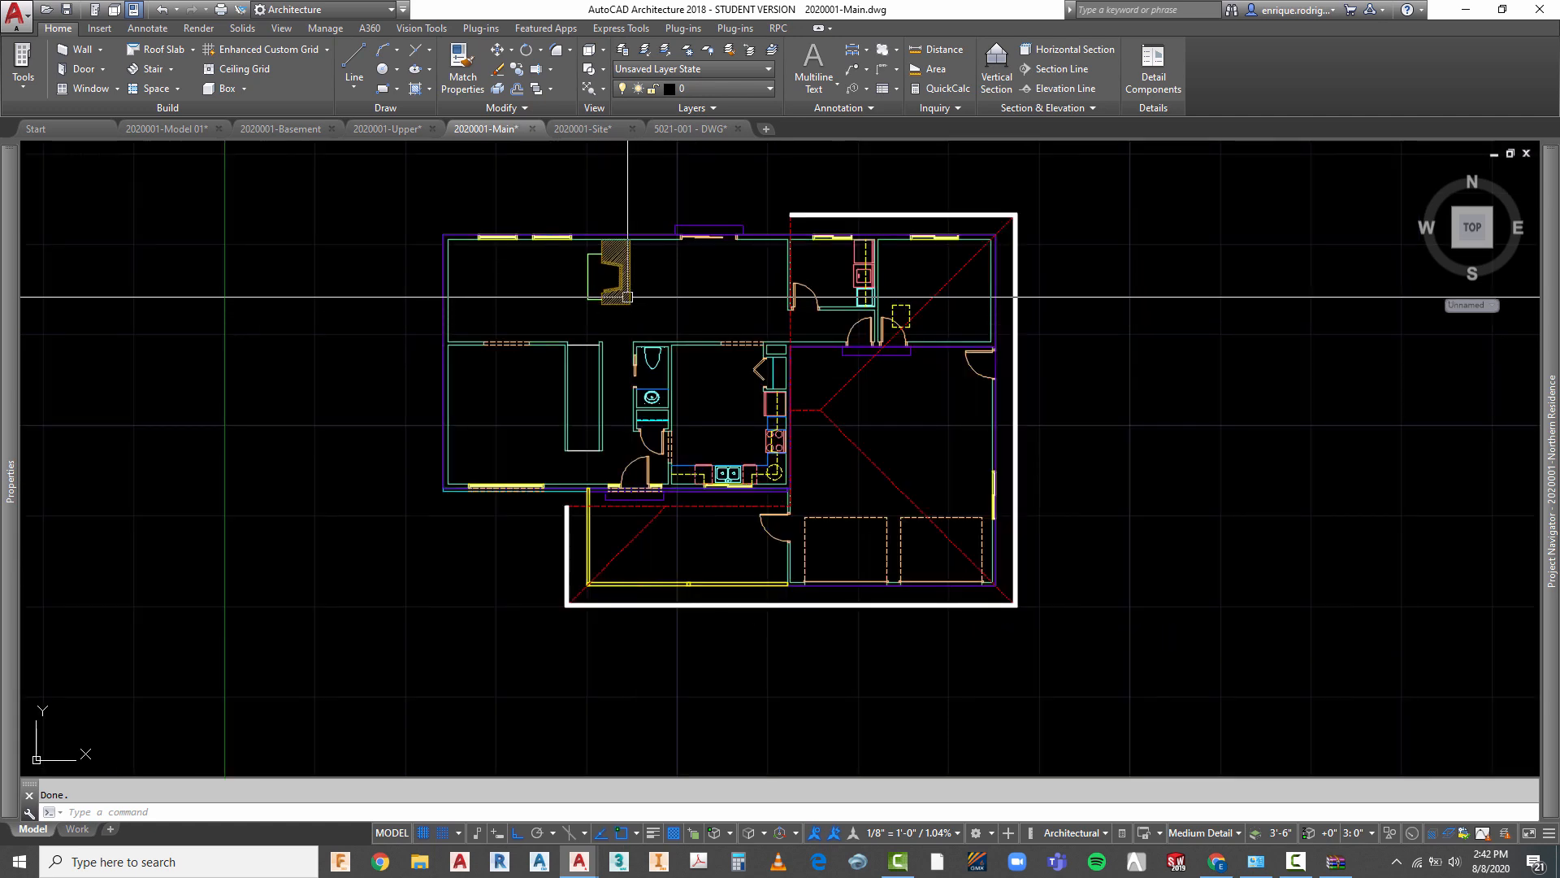
pyautogui.press('Escape')
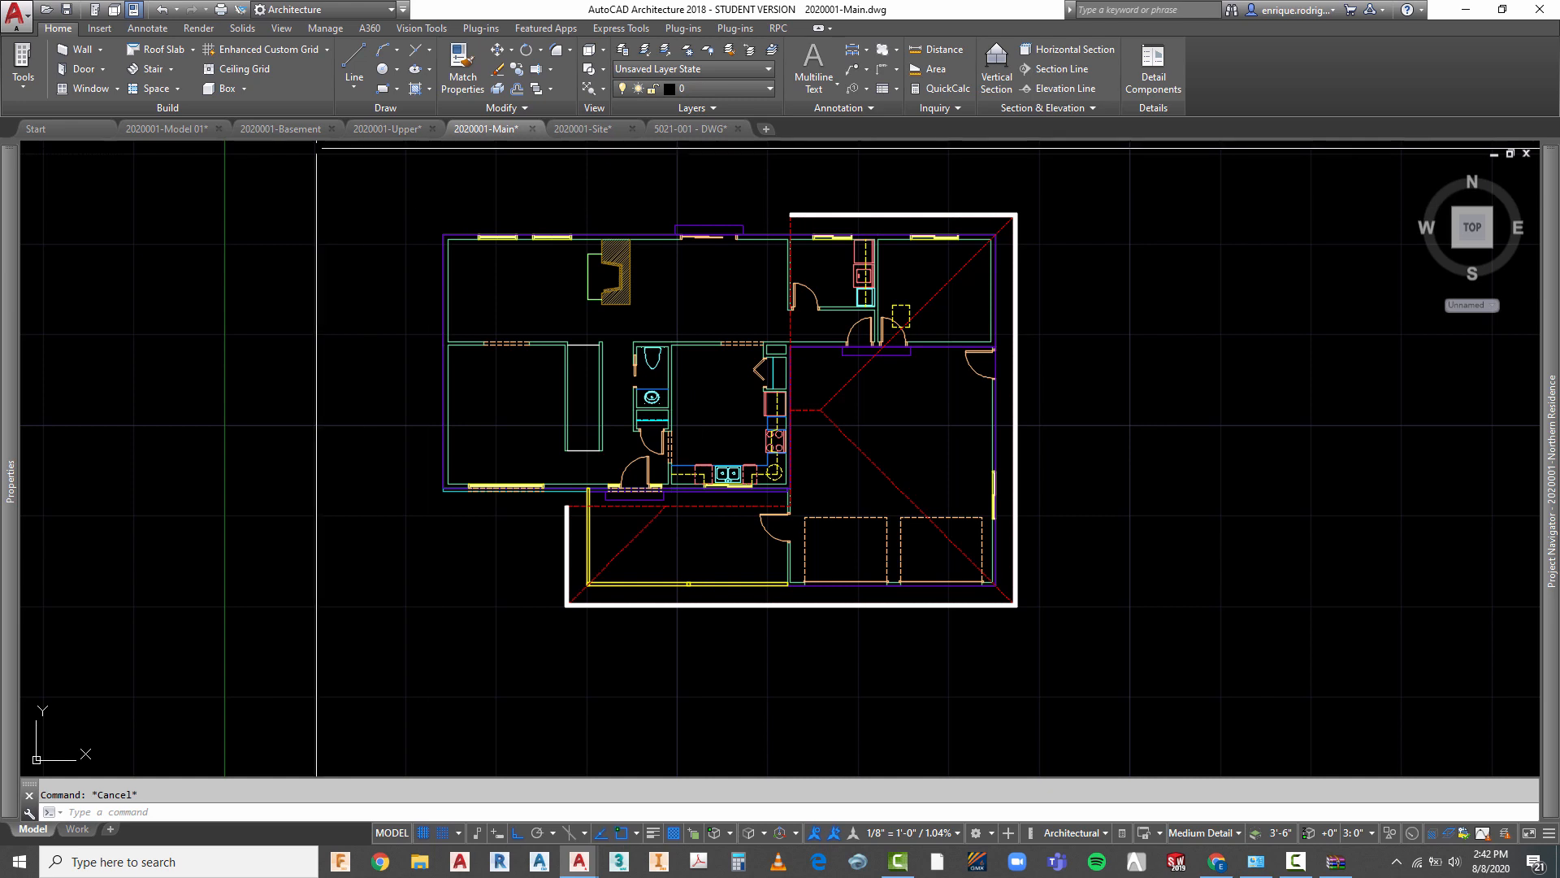
# - Save the Upper drawing and switch to the Model 01 drawing with its modified references reloaded
pyautogui.click(407, 130)
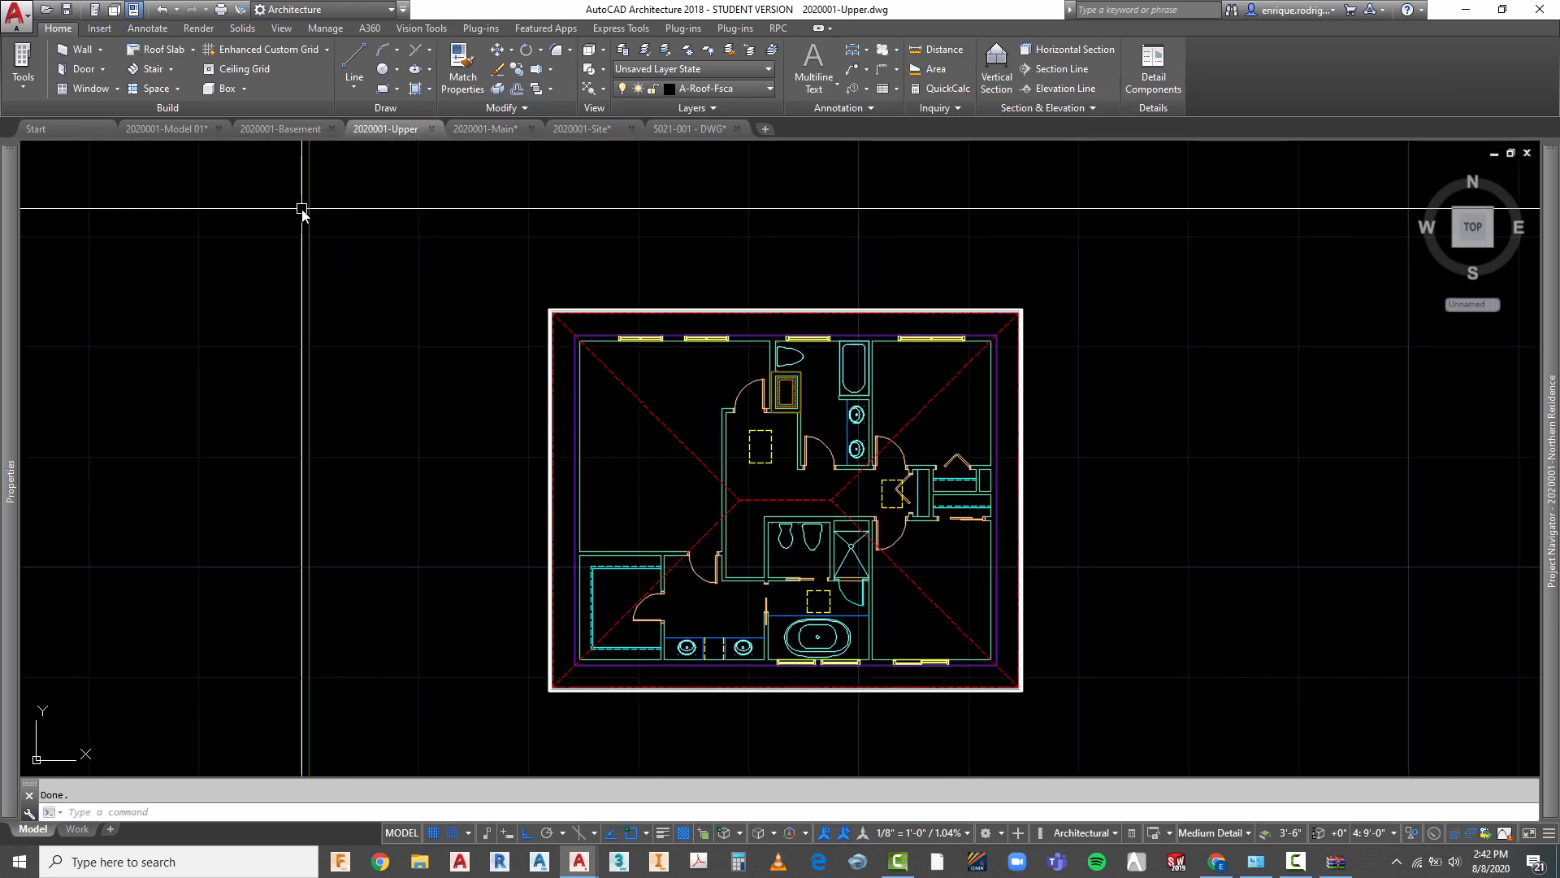
pyautogui.click(179, 129)
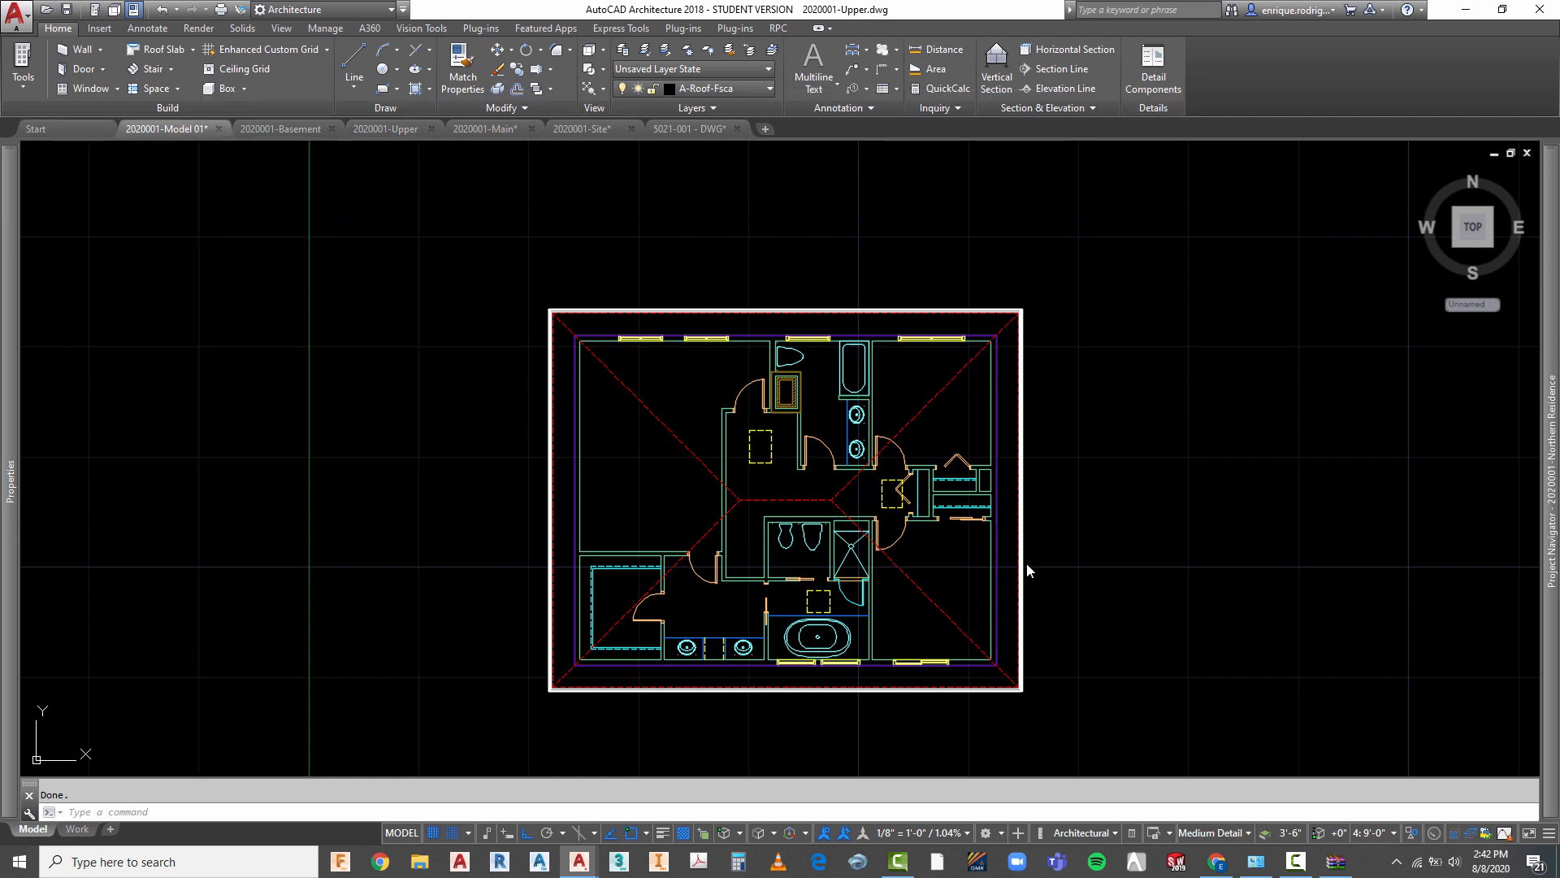
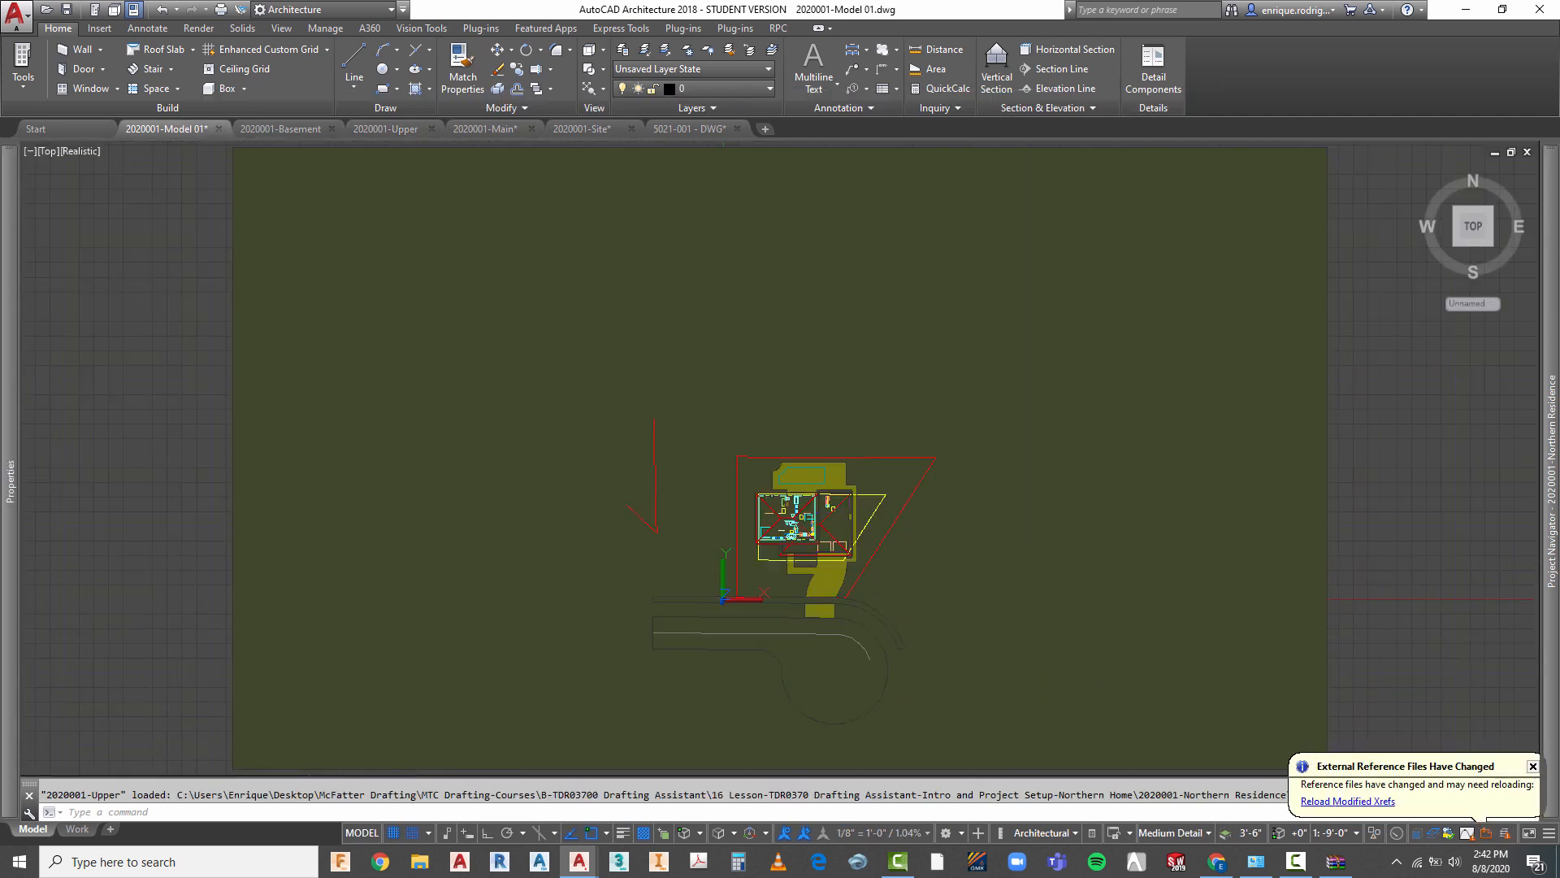
pyautogui.scroll(3, 919, 665)
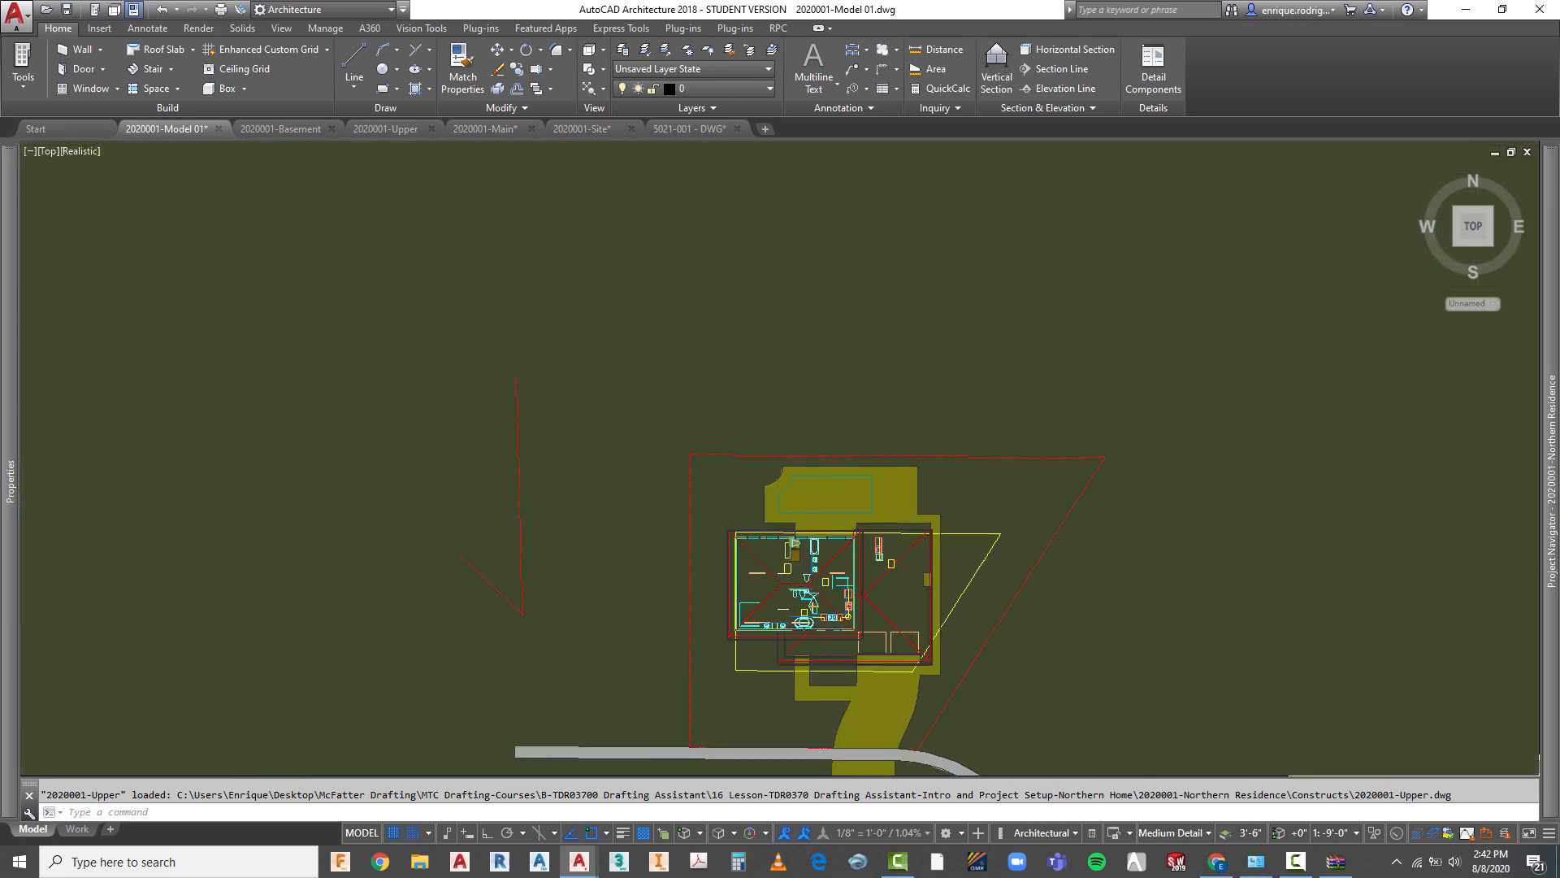
# - Orbit Model 01 to a low front-left view of the house and switch it to parallel projection
pyautogui.rightClick(856, 555)
pyautogui.click(931, 773)
pyautogui.moveTo(932, 773); pyautogui.dragTo(1001, 491)
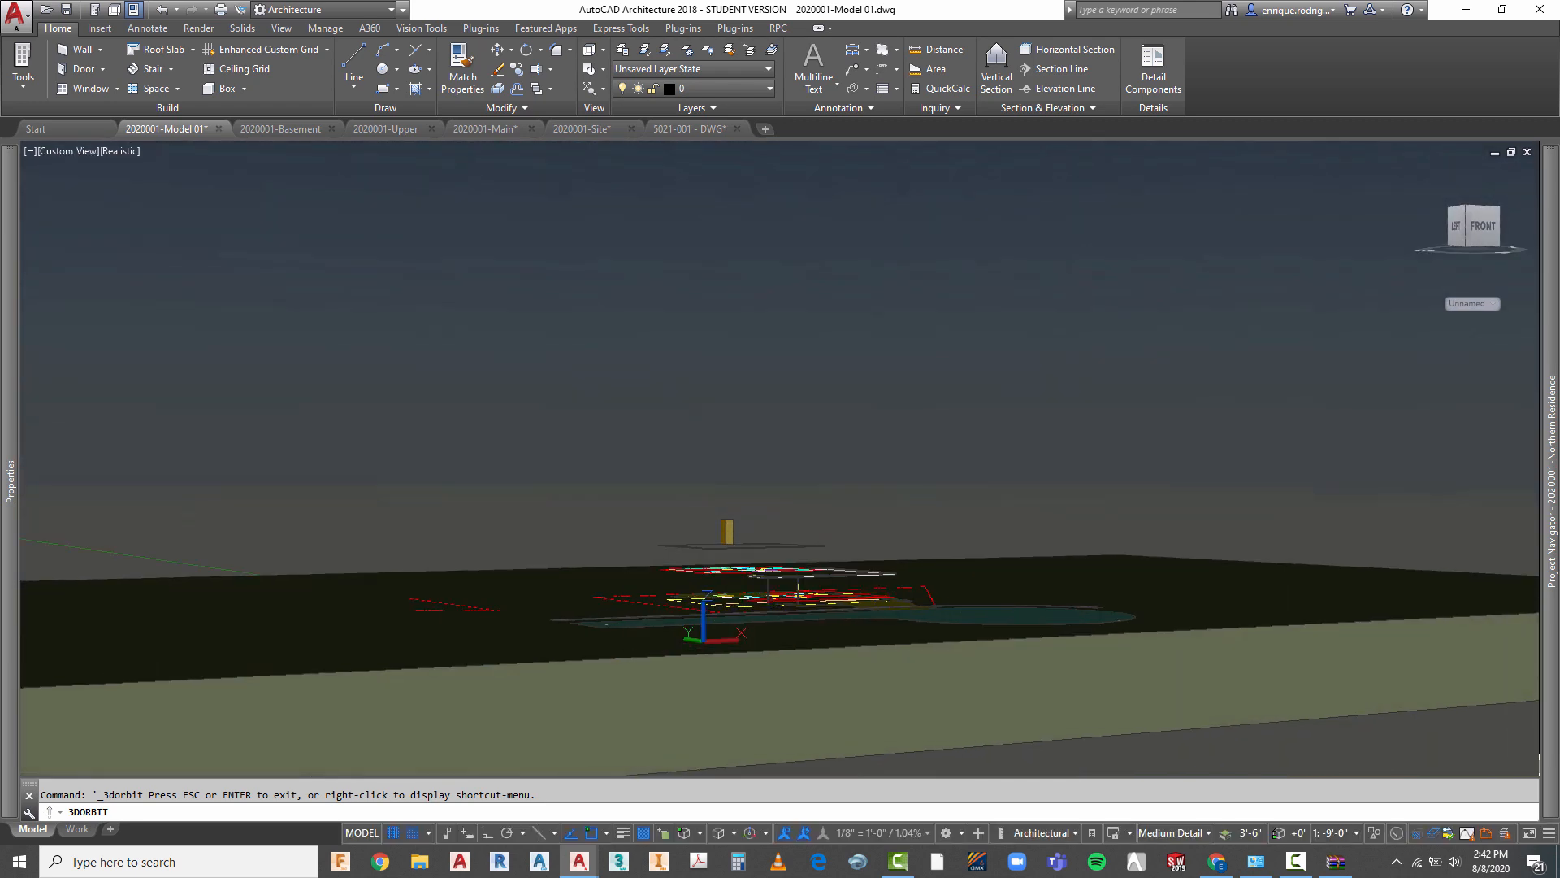
pyautogui.press('Escape')
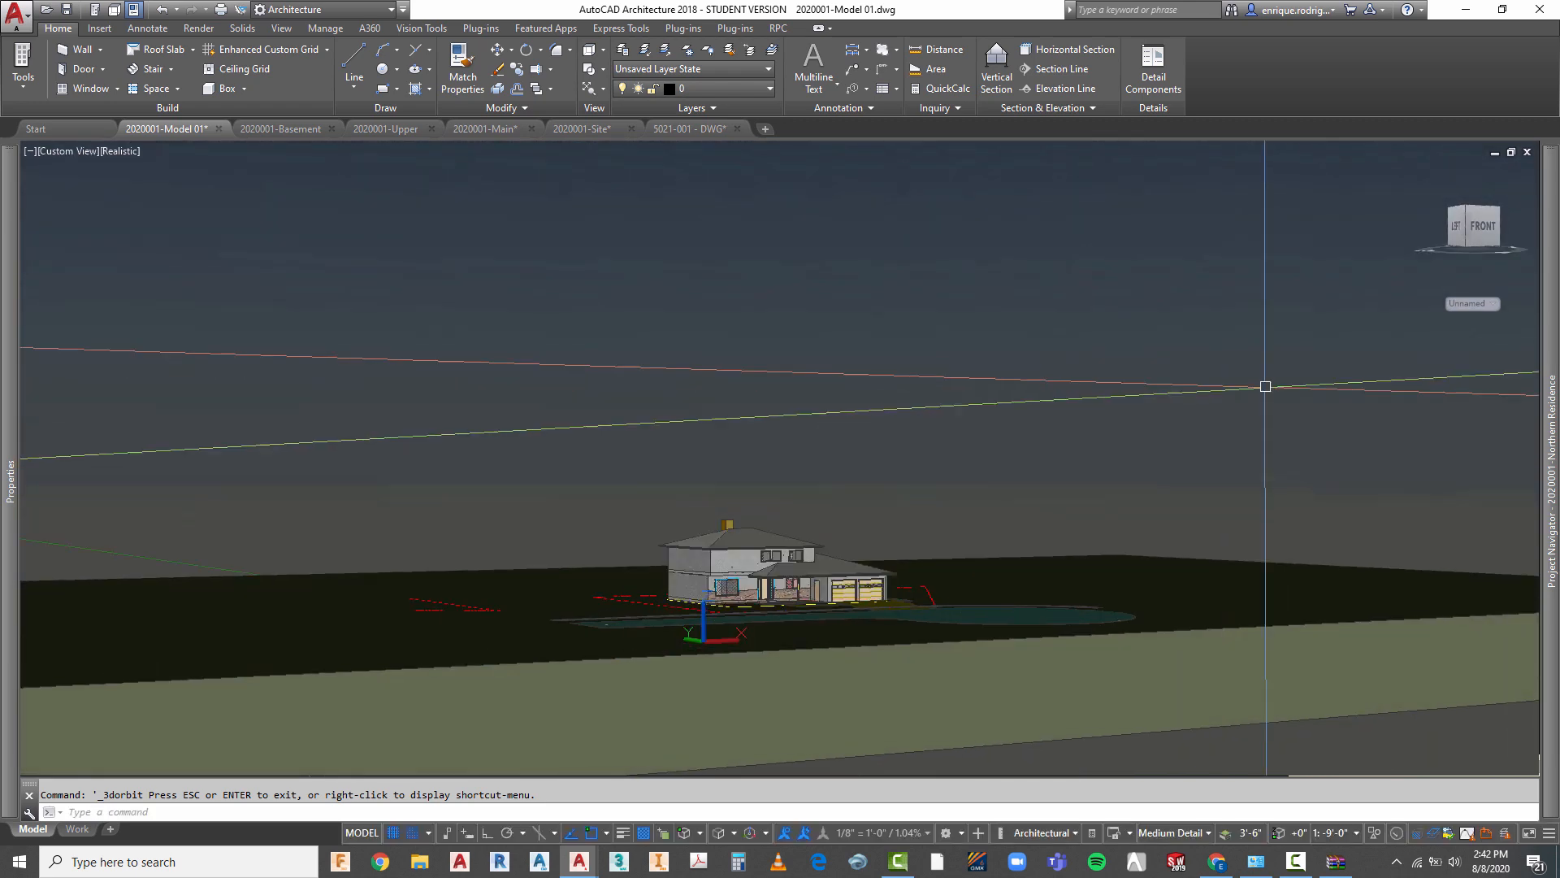
pyautogui.click(1525, 277)
pyautogui.click(1406, 308)
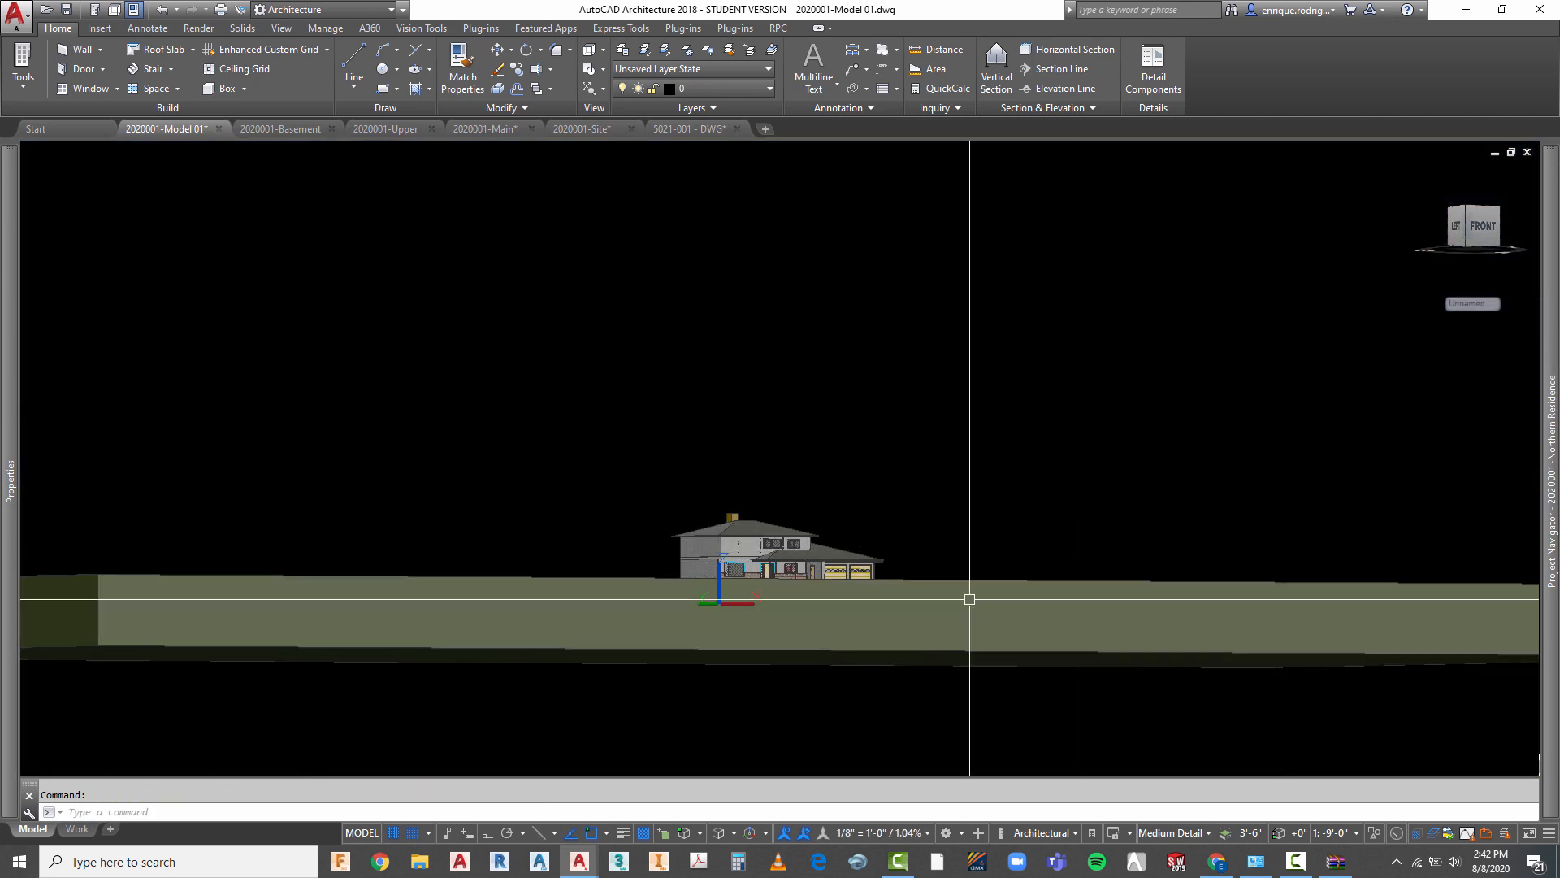
# - Examine the gutters and fascias along the upper and lower roof edges of the house model
pyautogui.scroll(5, 740, 560)
pyautogui.scroll(3, 637, 480)
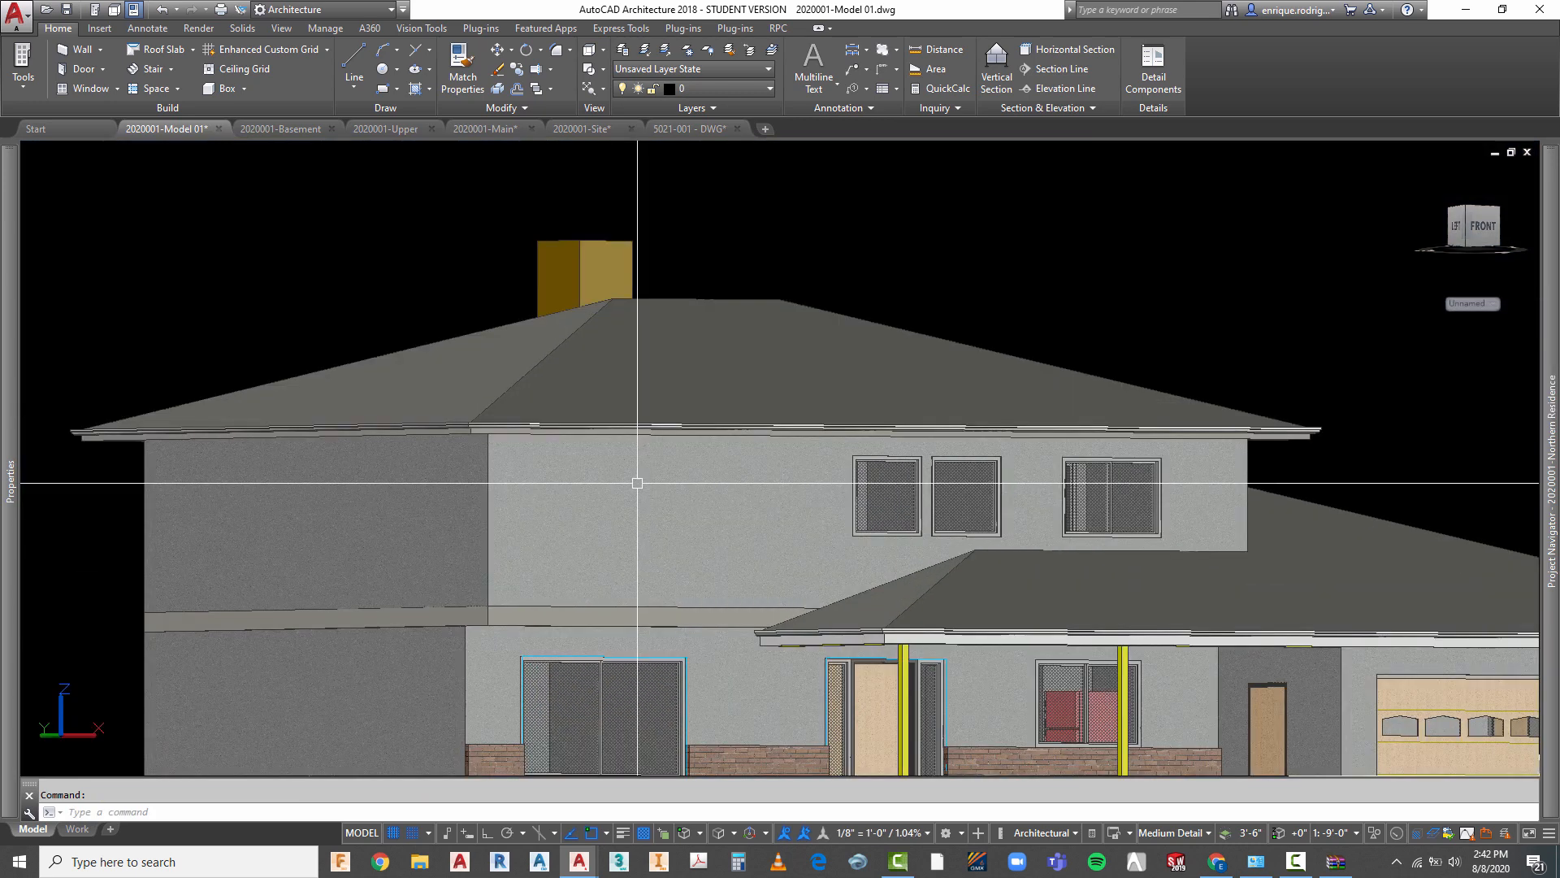
pyautogui.scroll(4, 832, 641)
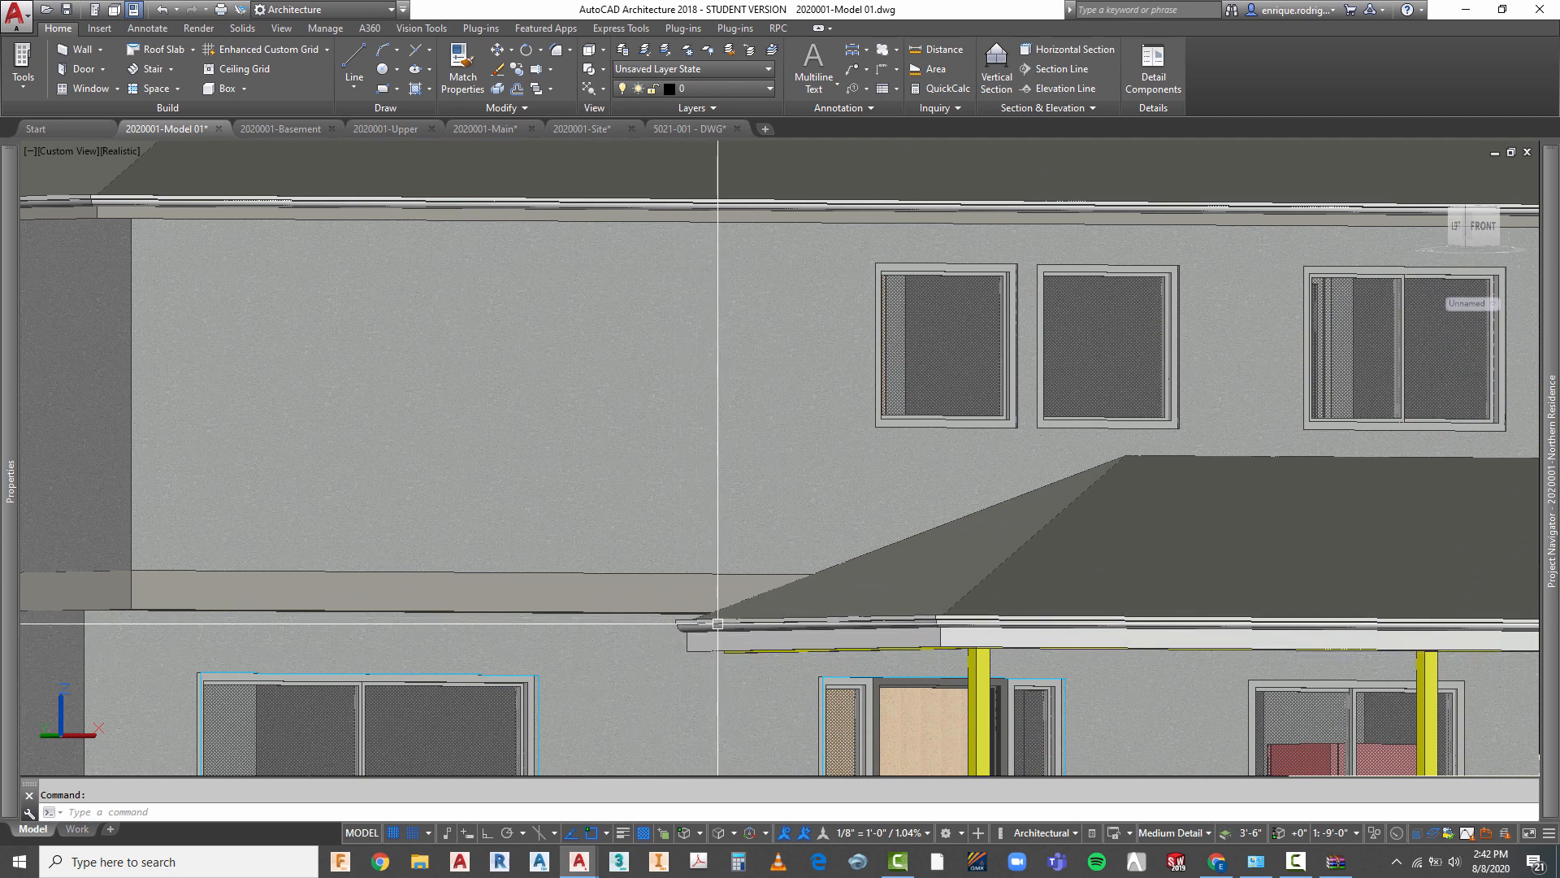
pyautogui.scroll(-2, 718, 626)
pyautogui.scroll(-2, 715, 628)
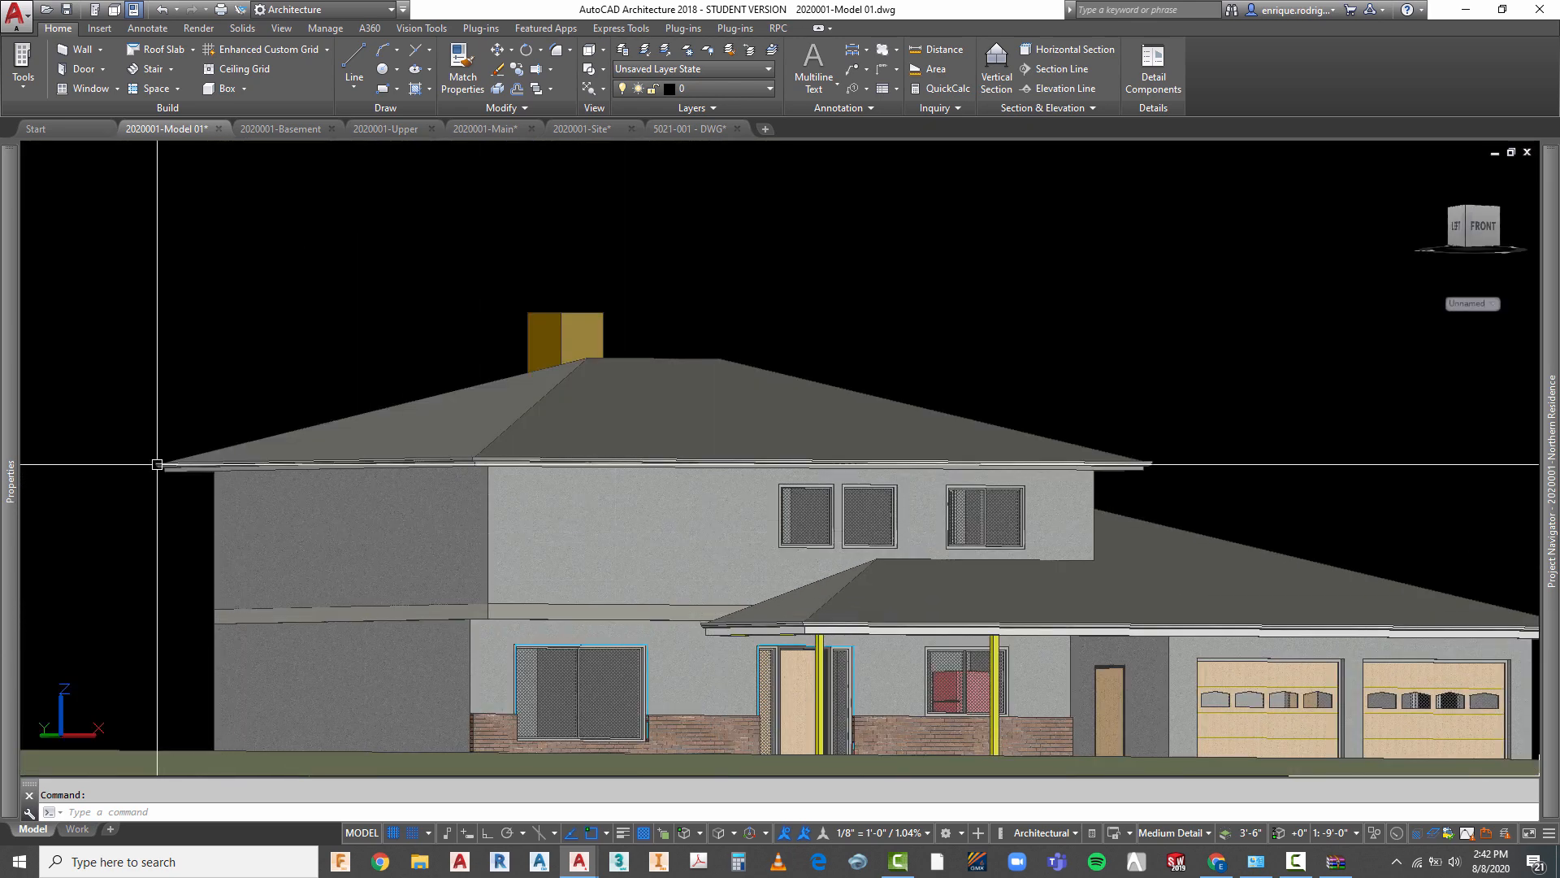
pyautogui.scroll(6, 147, 466)
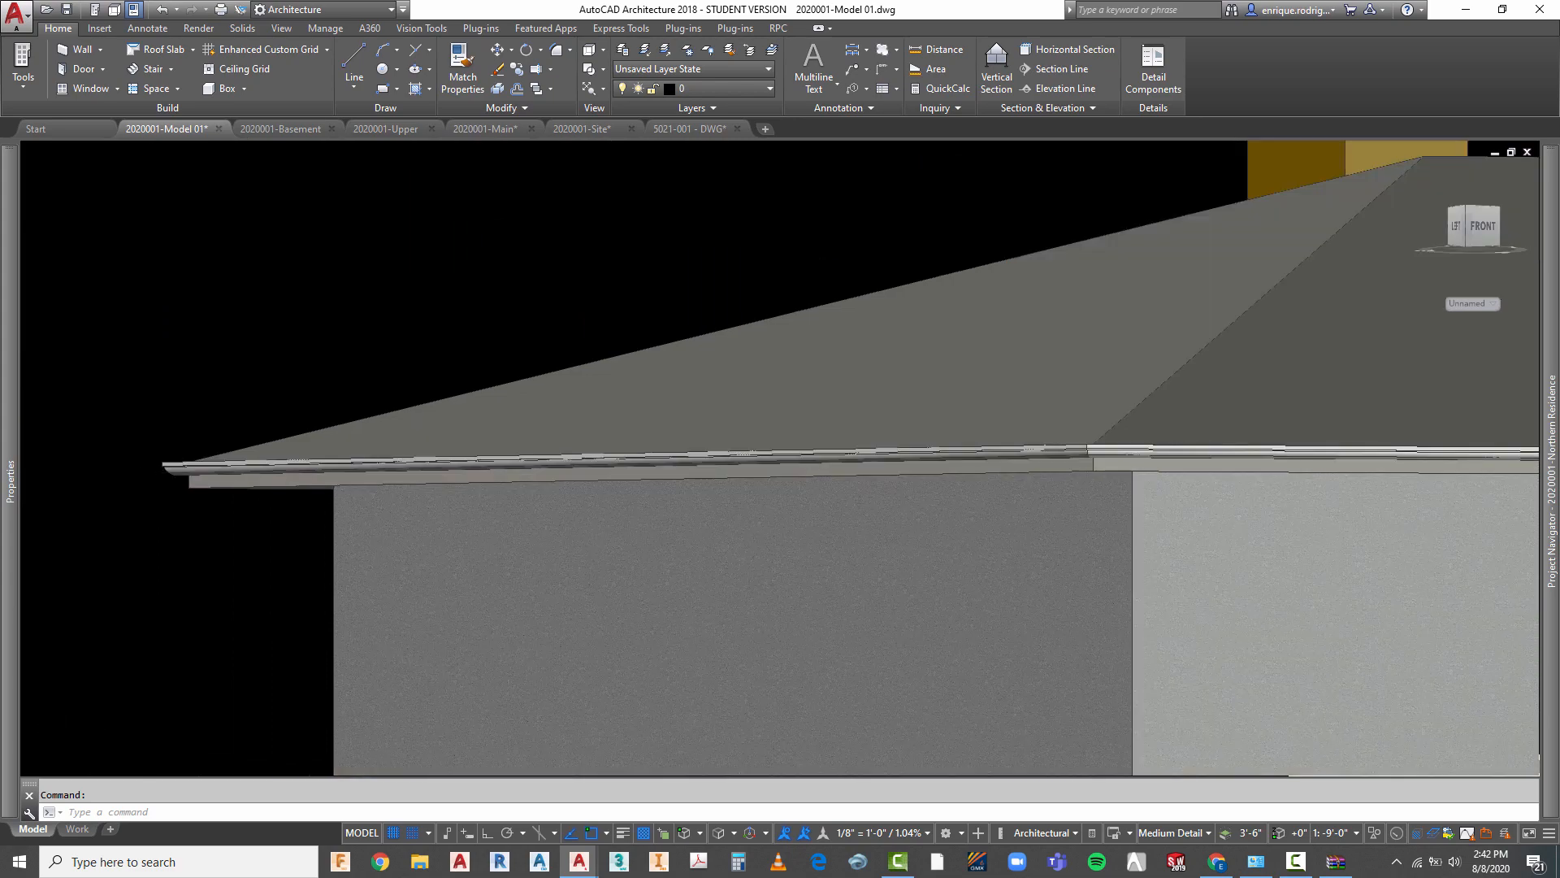
pyautogui.scroll(-4, 260, 481)
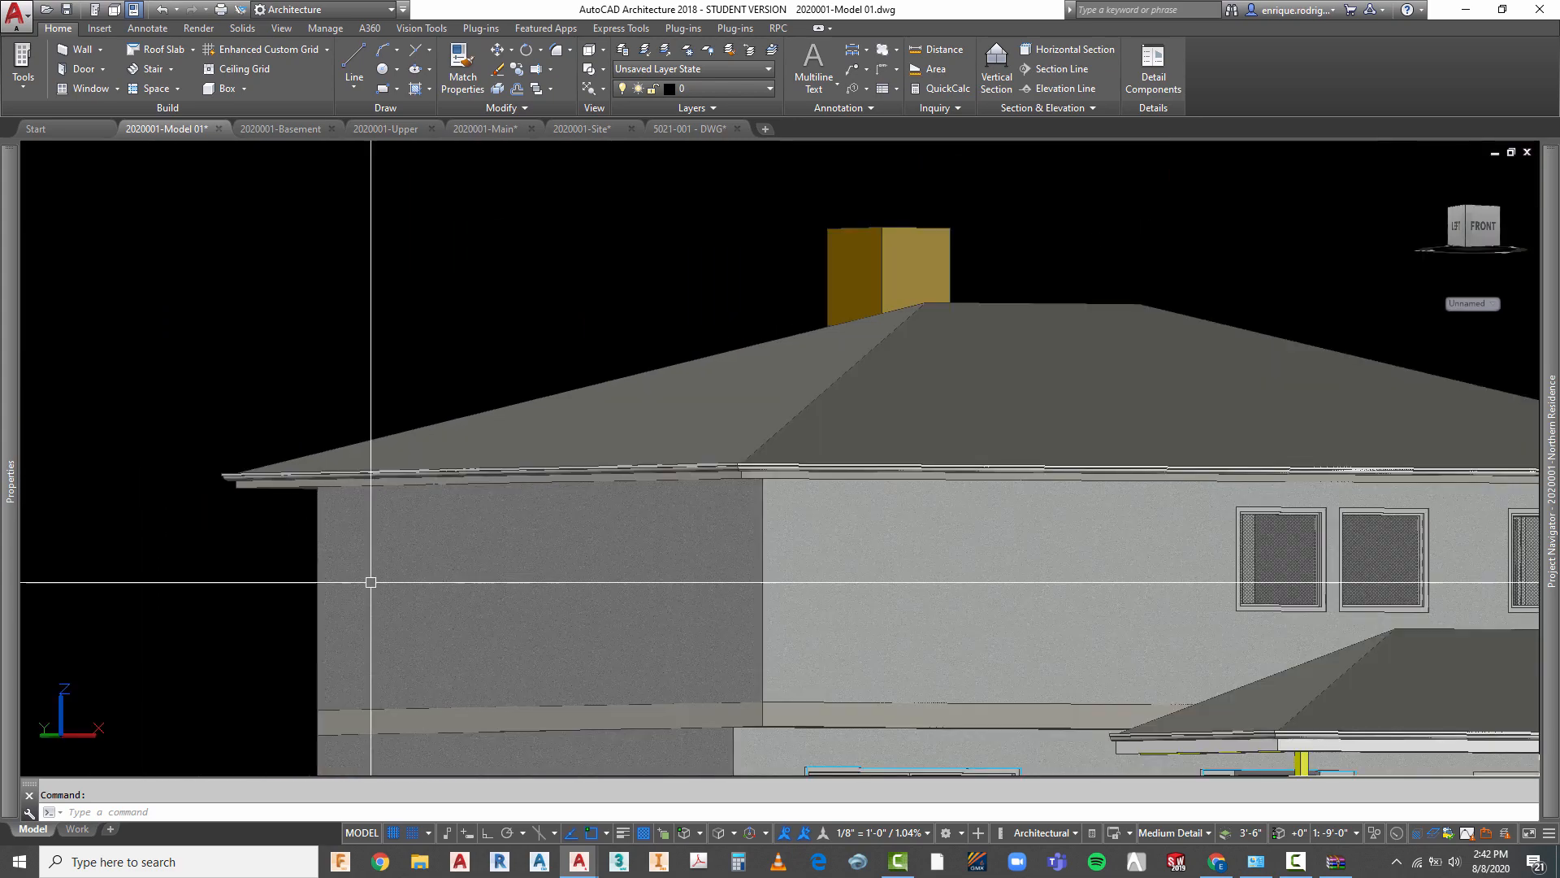
pyautogui.scroll(-4, 922, 557)
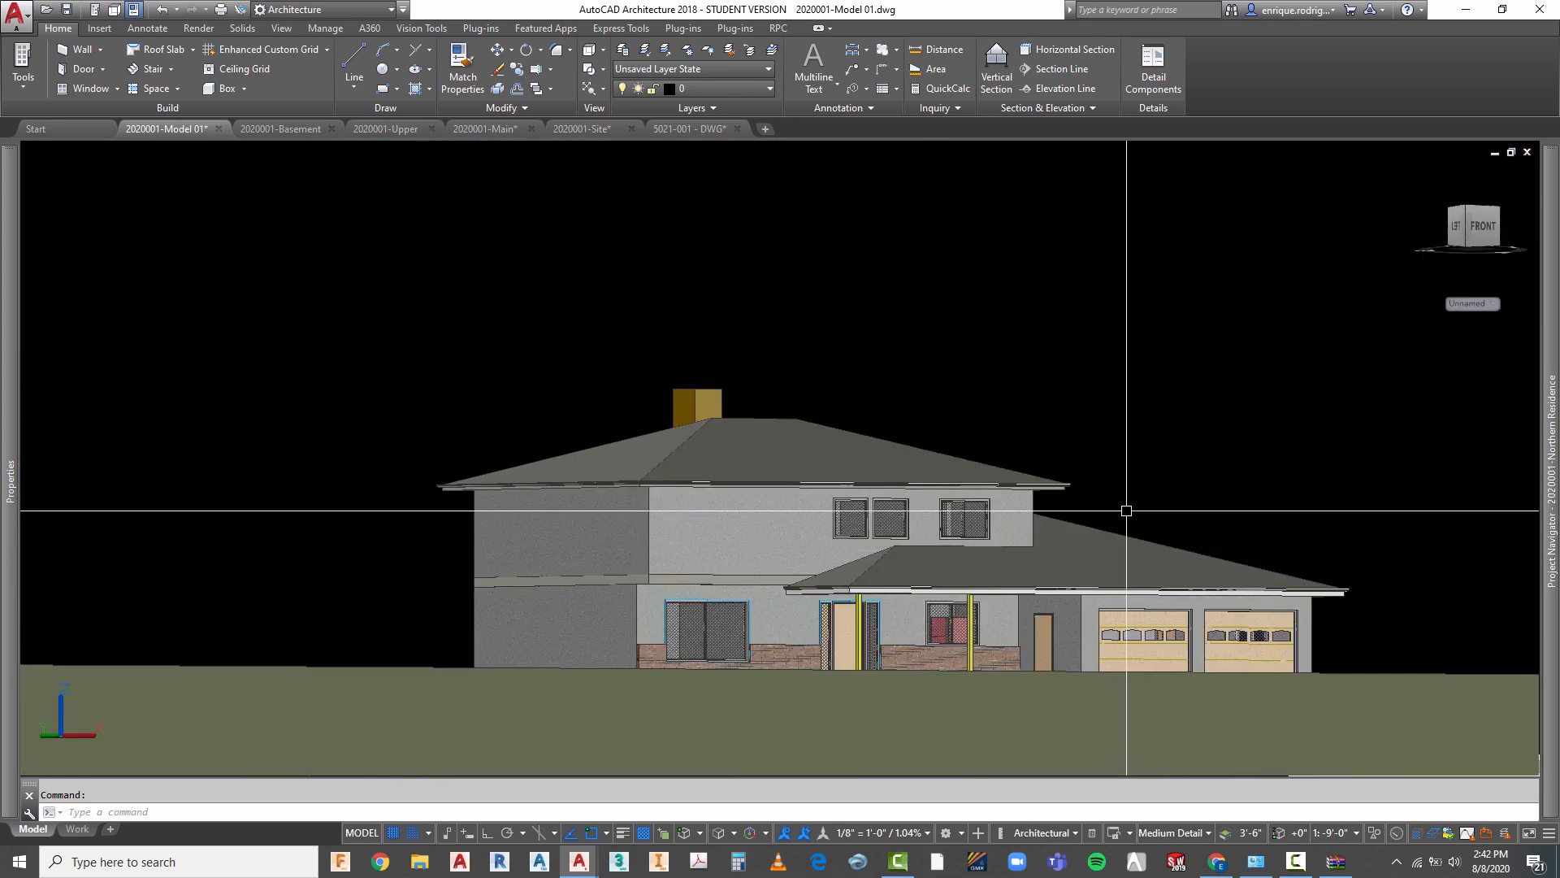
pyautogui.scroll(5, 1113, 508)
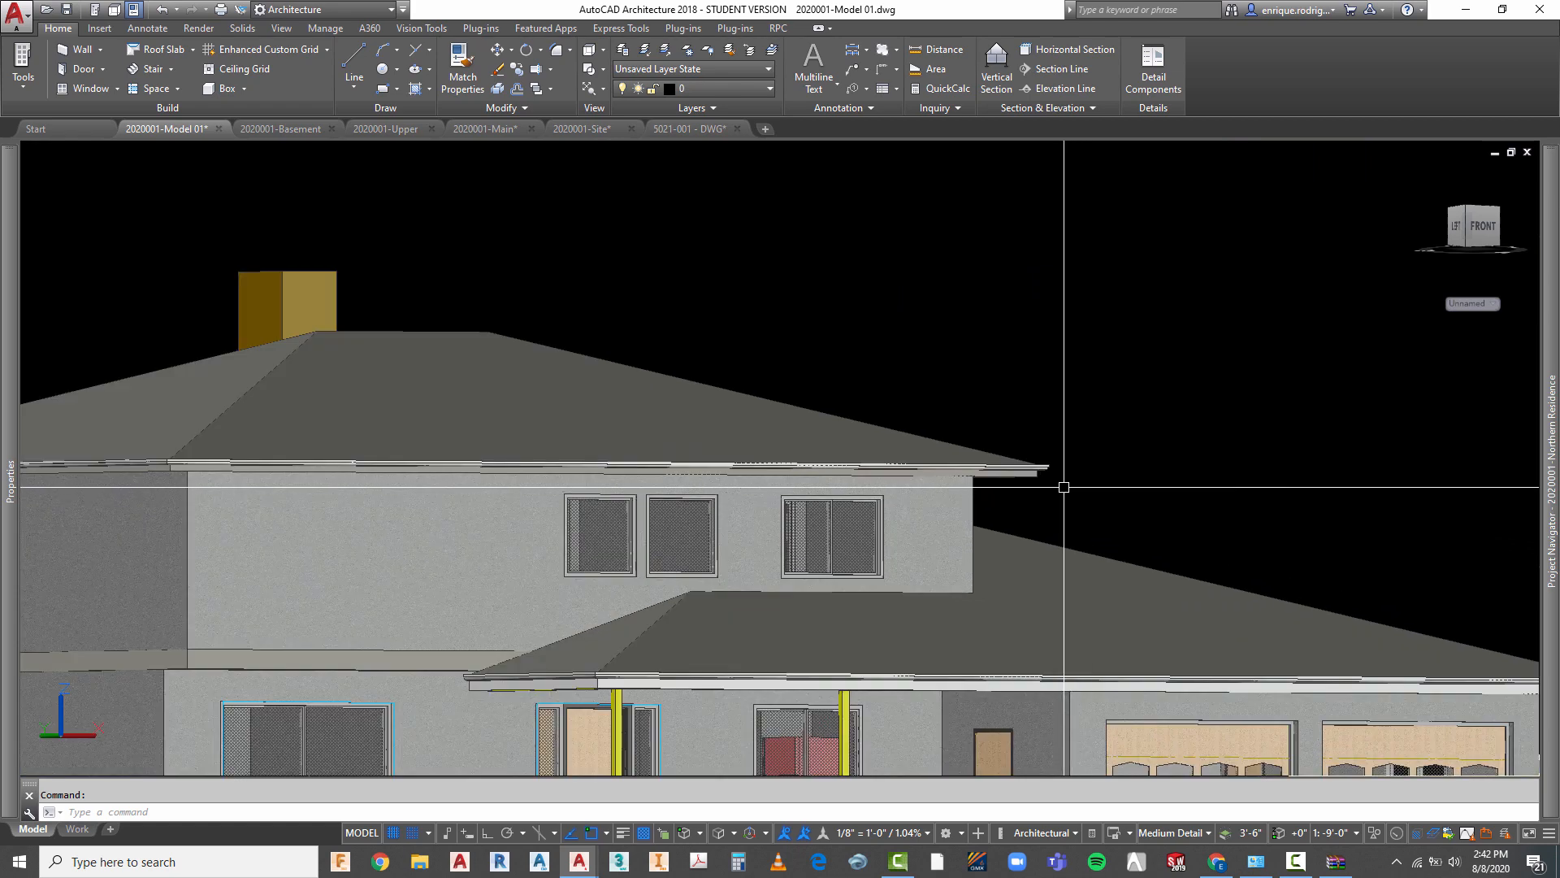
pyautogui.scroll(-4, 631, 394)
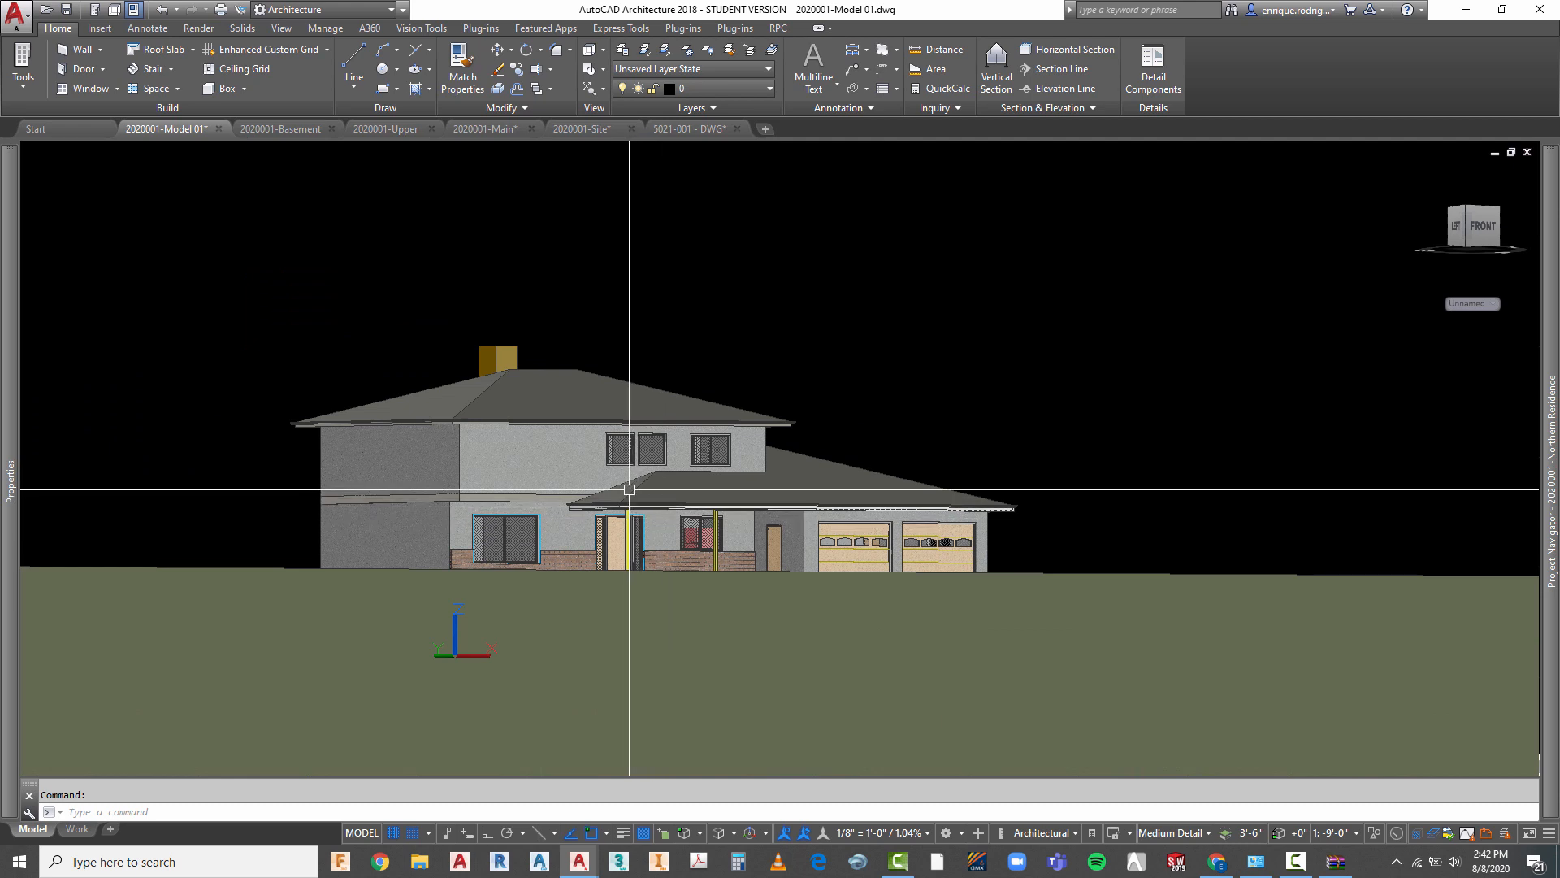
pyautogui.scroll(3, 623, 485)
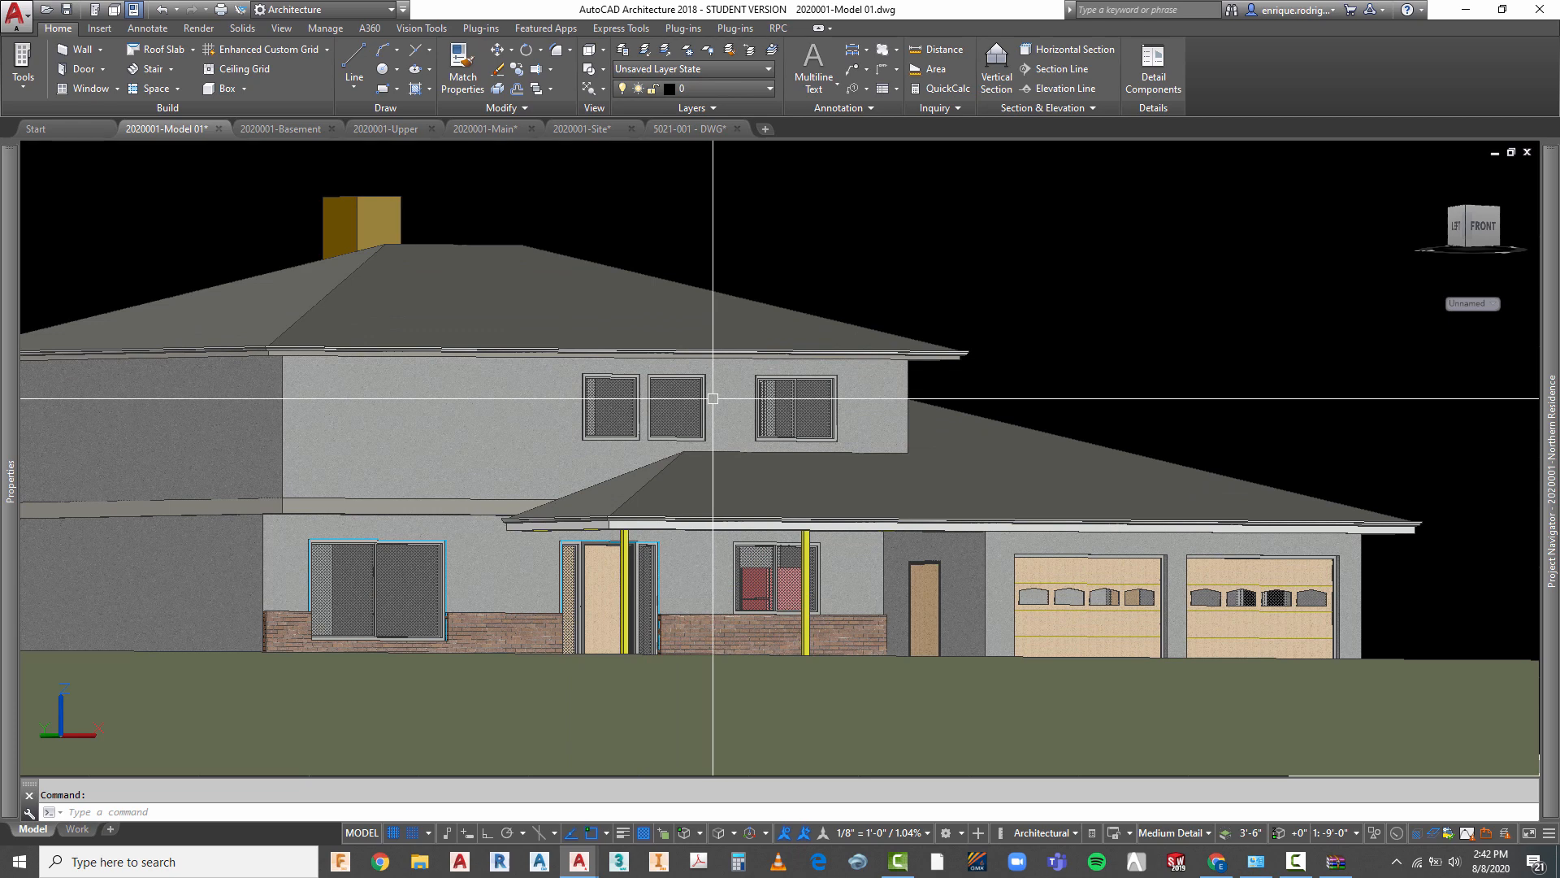
pyautogui.scroll(-4, 695, 411)
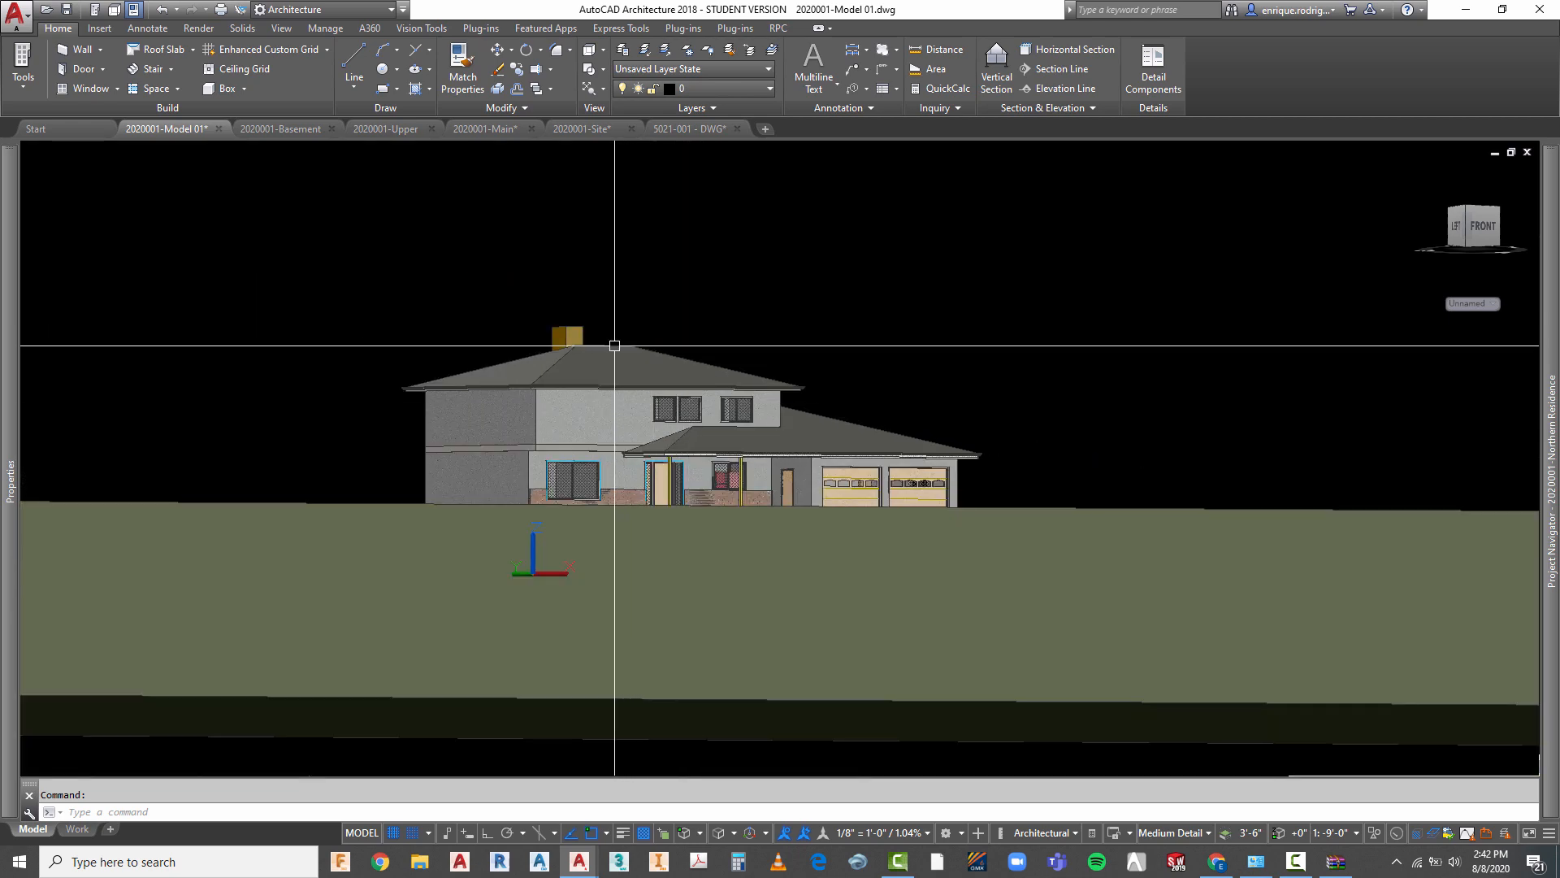
# - Switch to the Upper drawing and orbit it from plan into a 3D view
pyautogui.press('Escape')
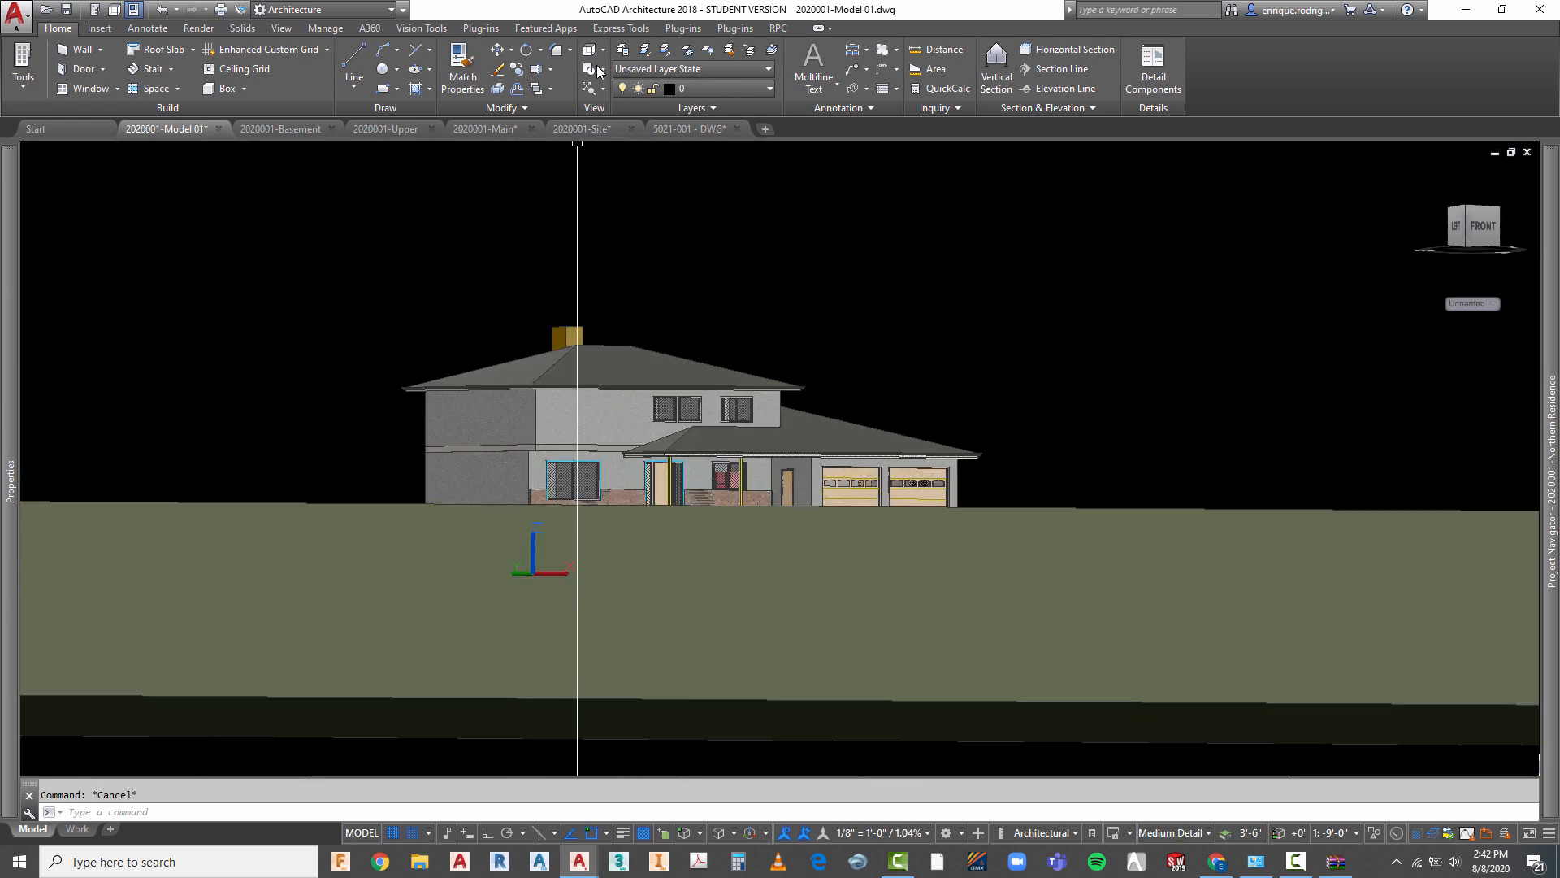
pyautogui.click(403, 132)
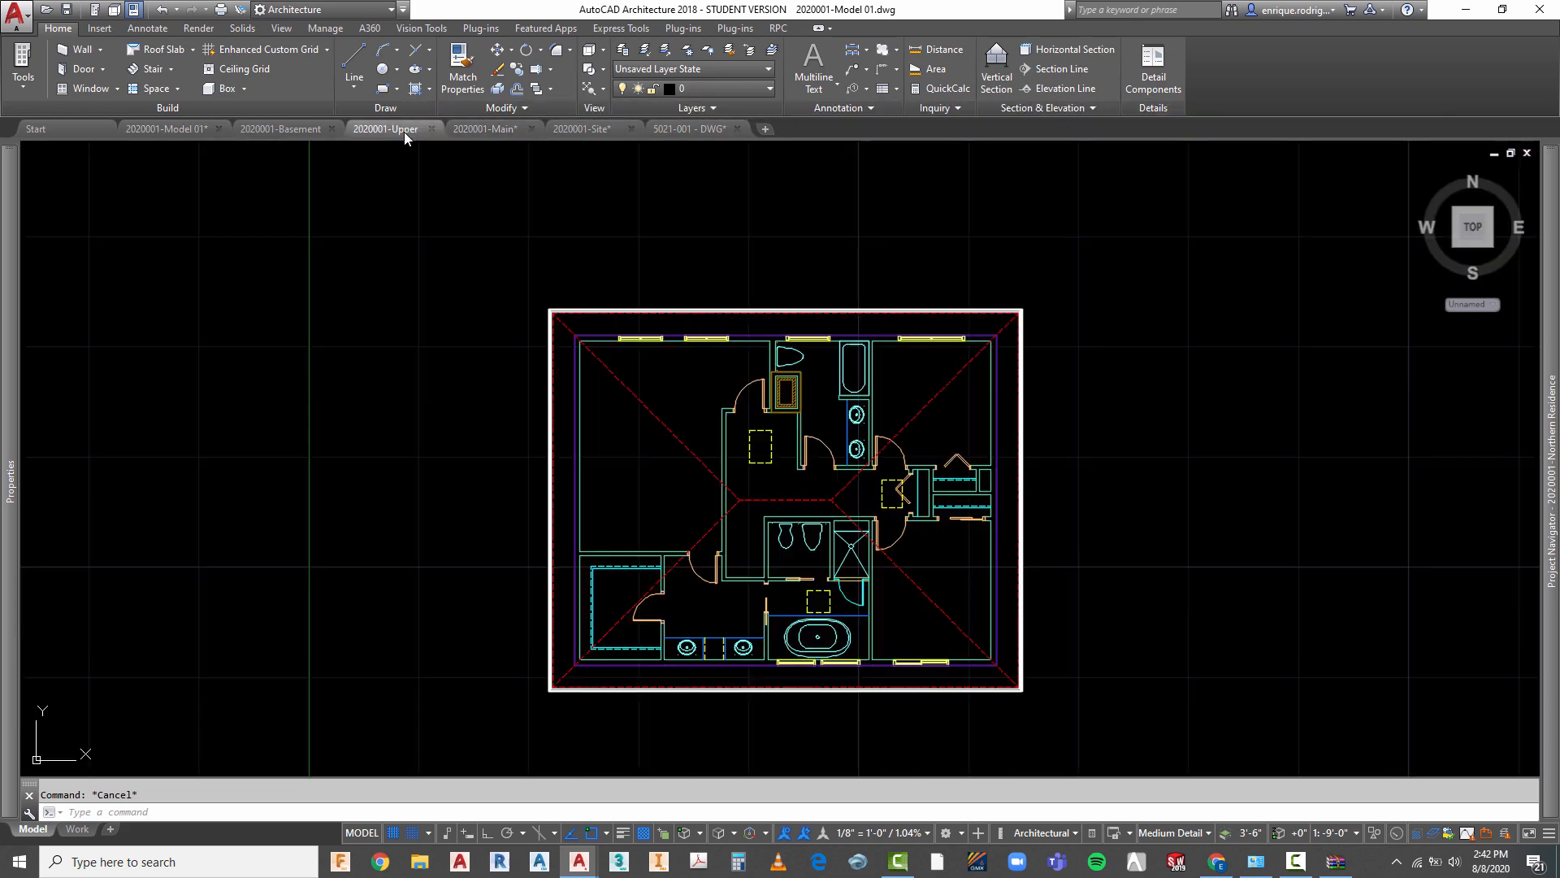
pyautogui.scroll(4, 804, 413)
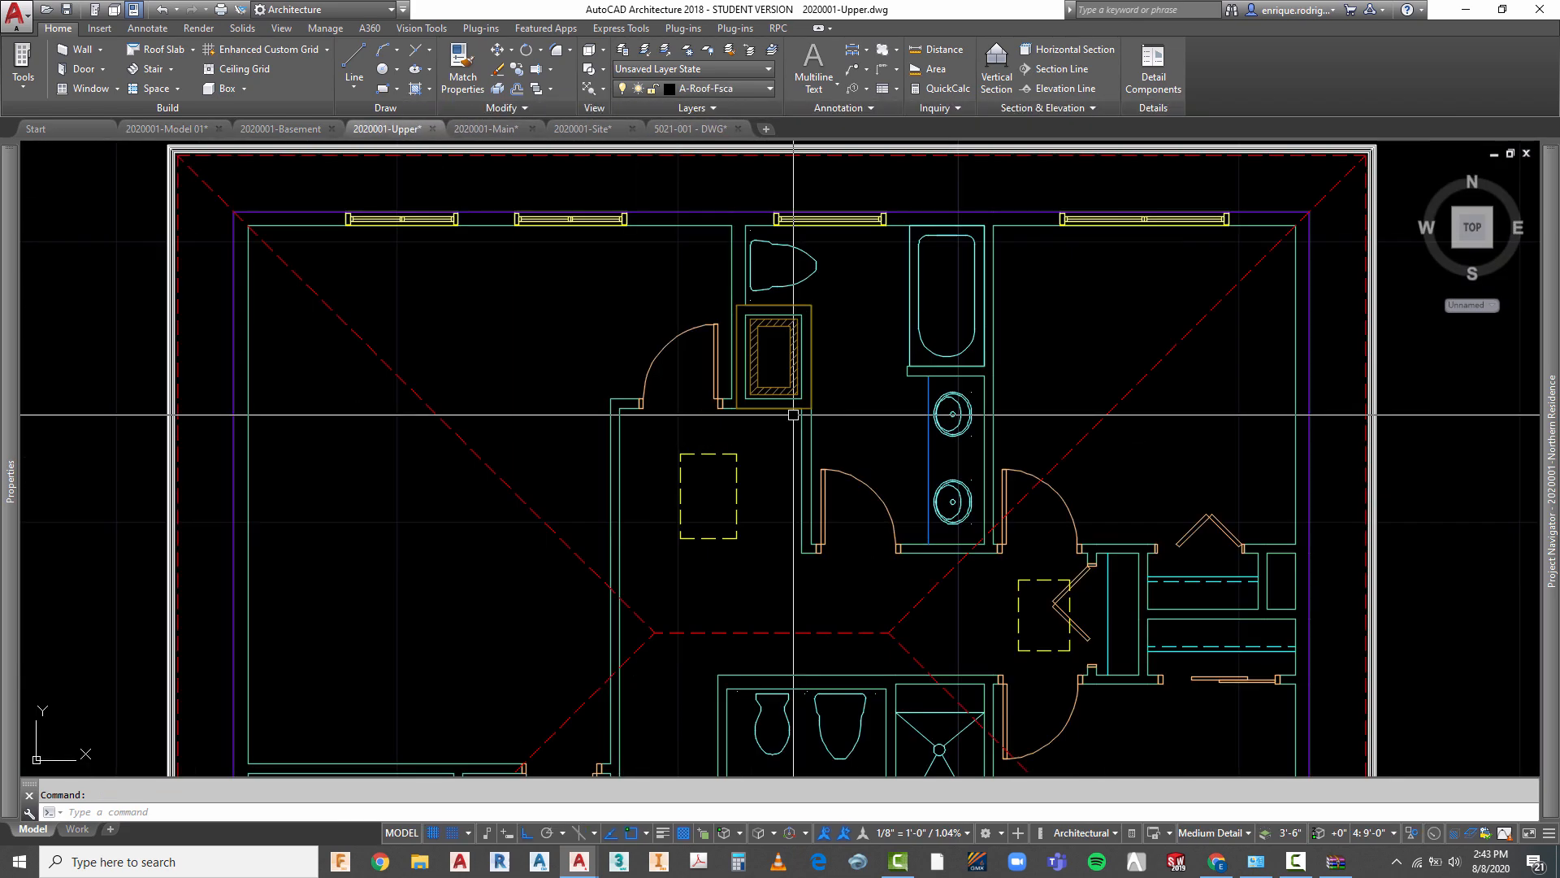
pyautogui.rightClick(847, 318)
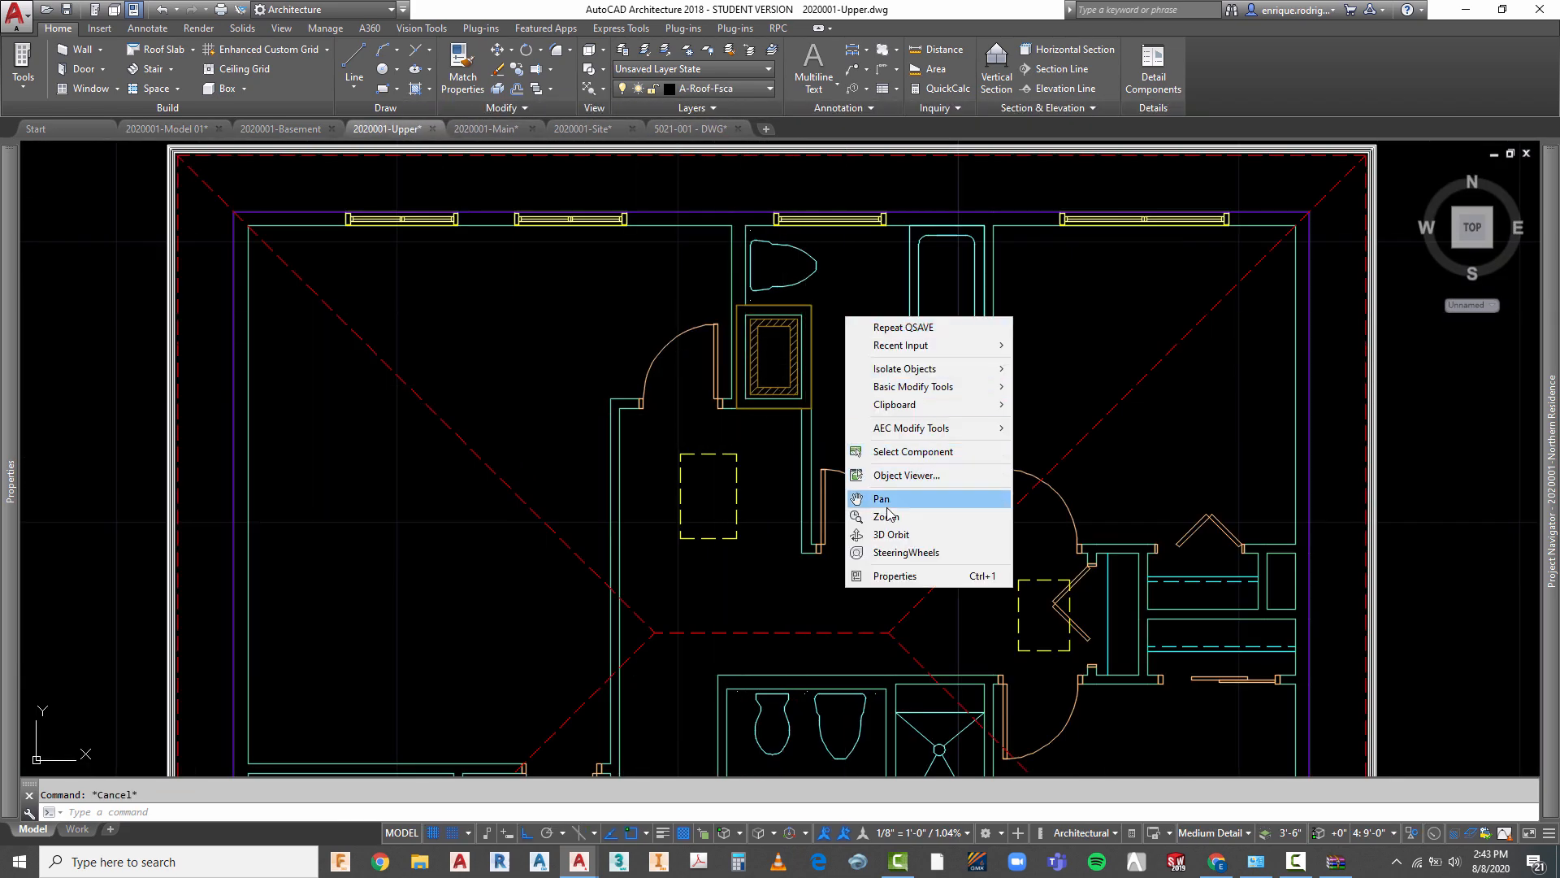
pyautogui.click(895, 538)
pyautogui.moveTo(793, 551); pyautogui.dragTo(927, 272)
pyautogui.press('Escape')
# - Isolate the chimney box that rises through the roof of the upper floor
pyautogui.scroll(-4, 800, 546)
pyautogui.scroll(6, 778, 374)
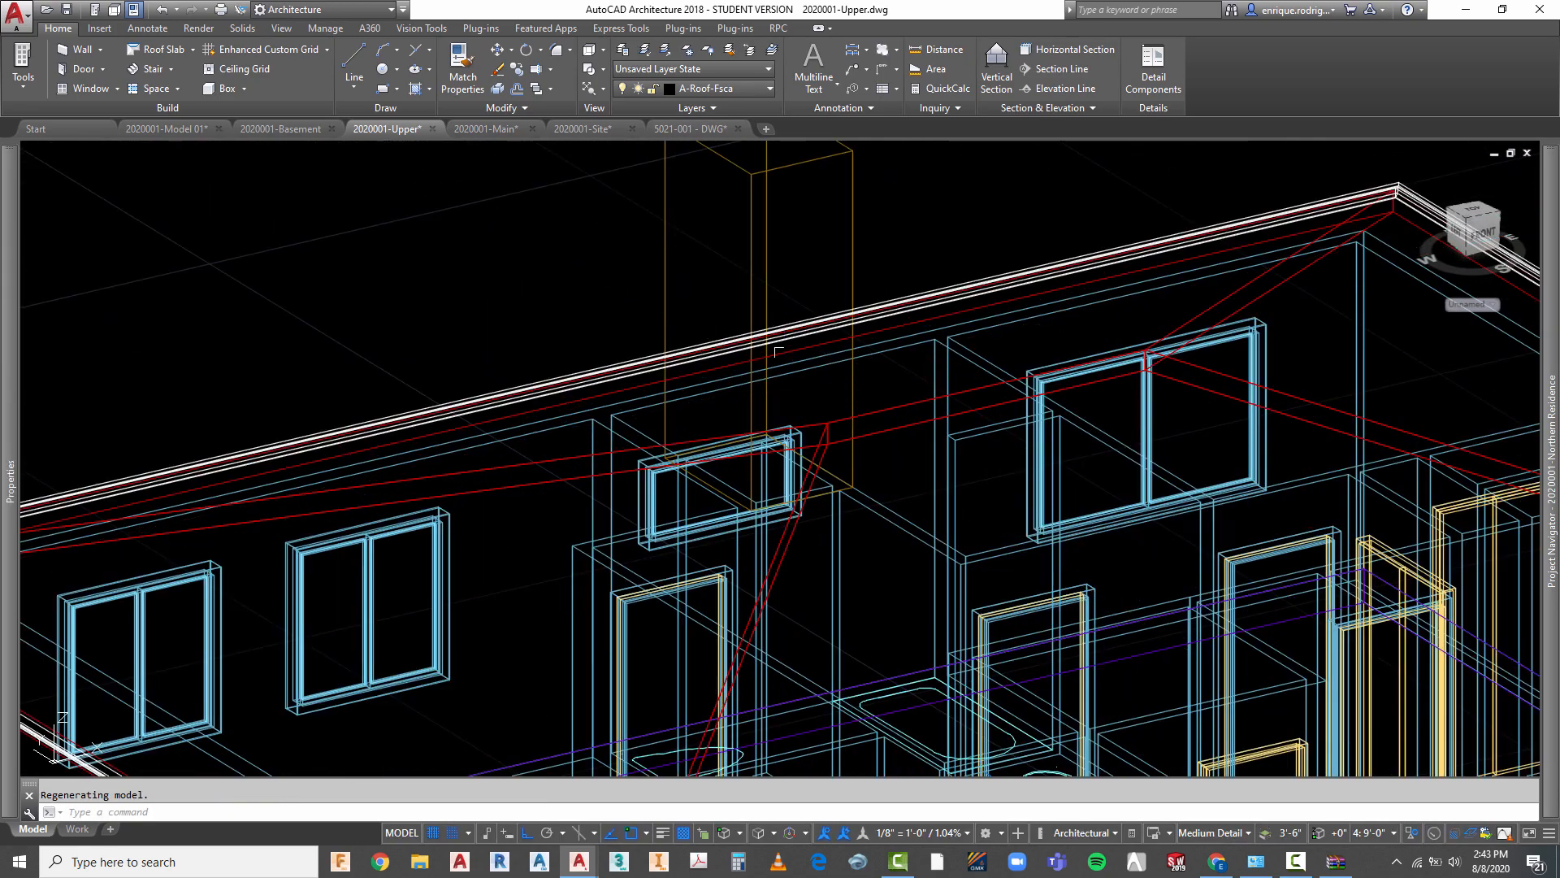
pyautogui.click(761, 188)
pyautogui.scroll(-5, 707, 473)
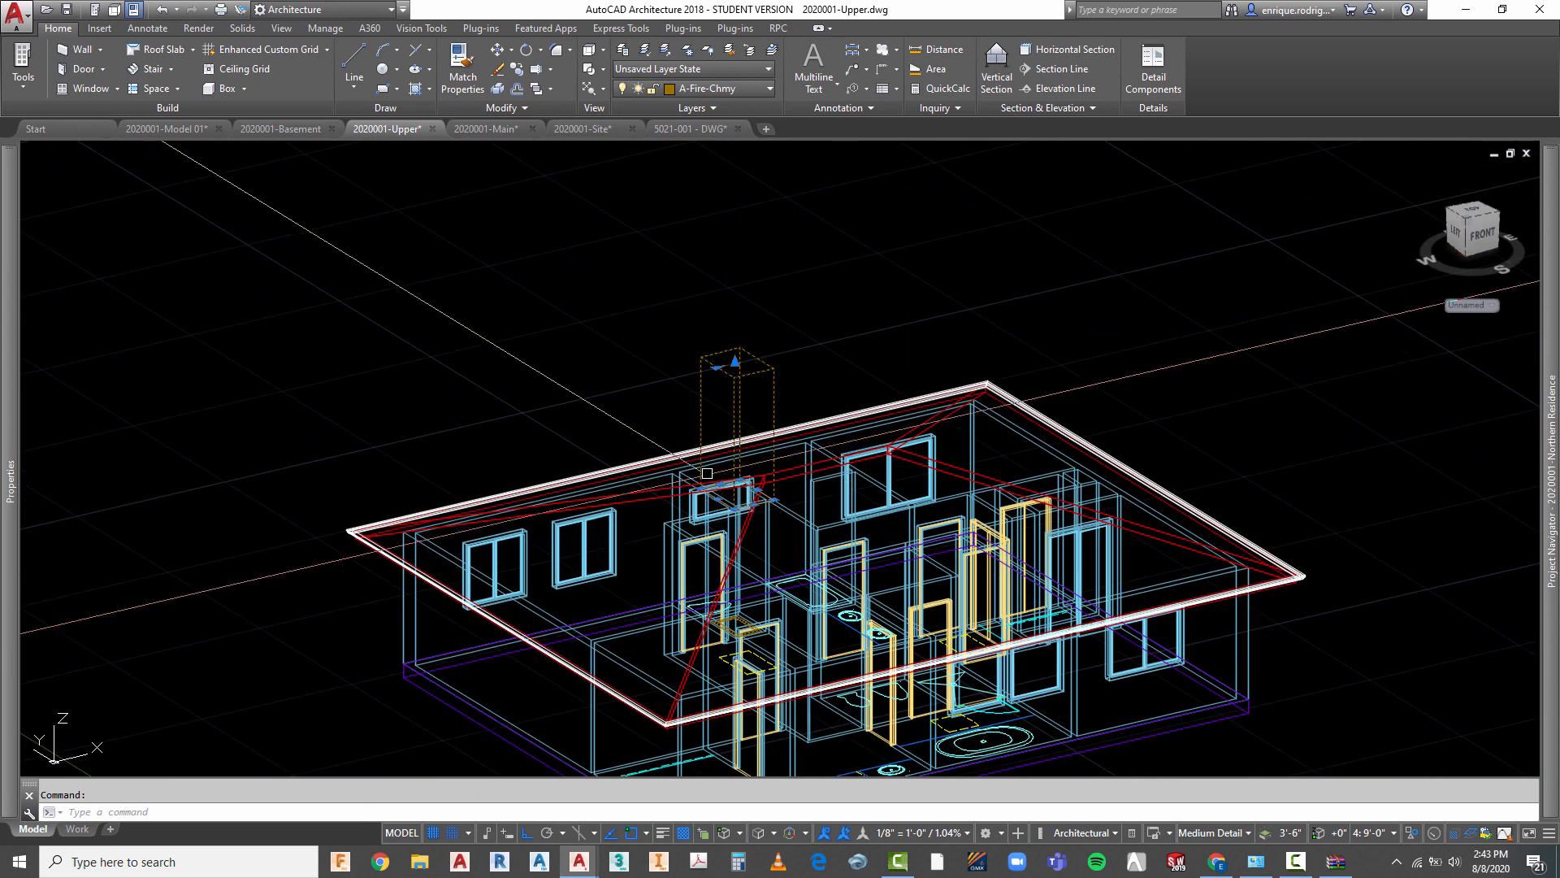
pyautogui.rightClick(646, 336)
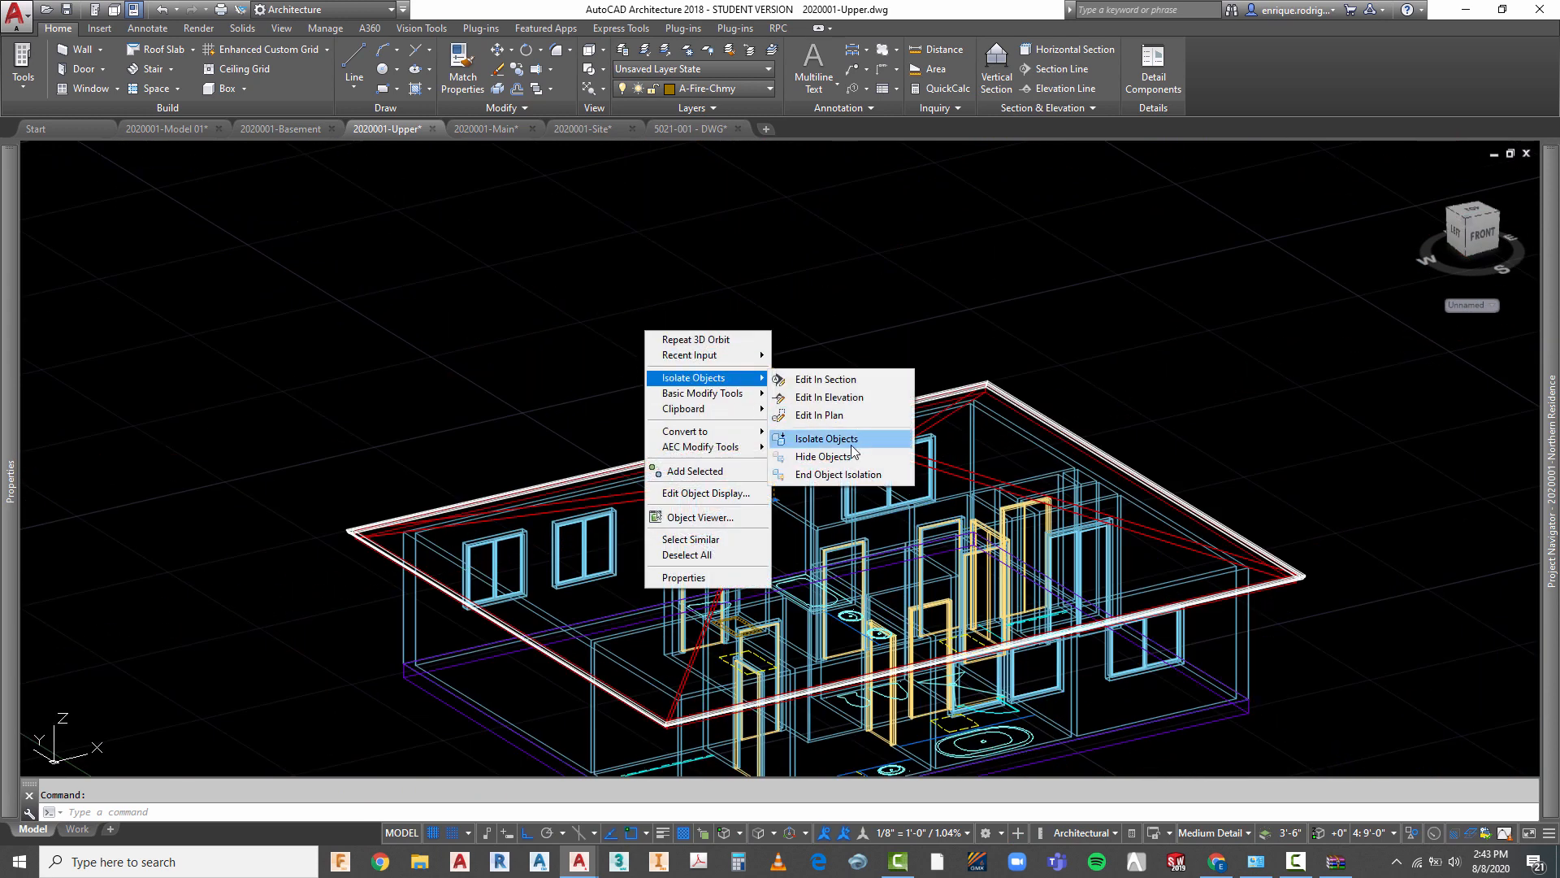
pyautogui.click(847, 439)
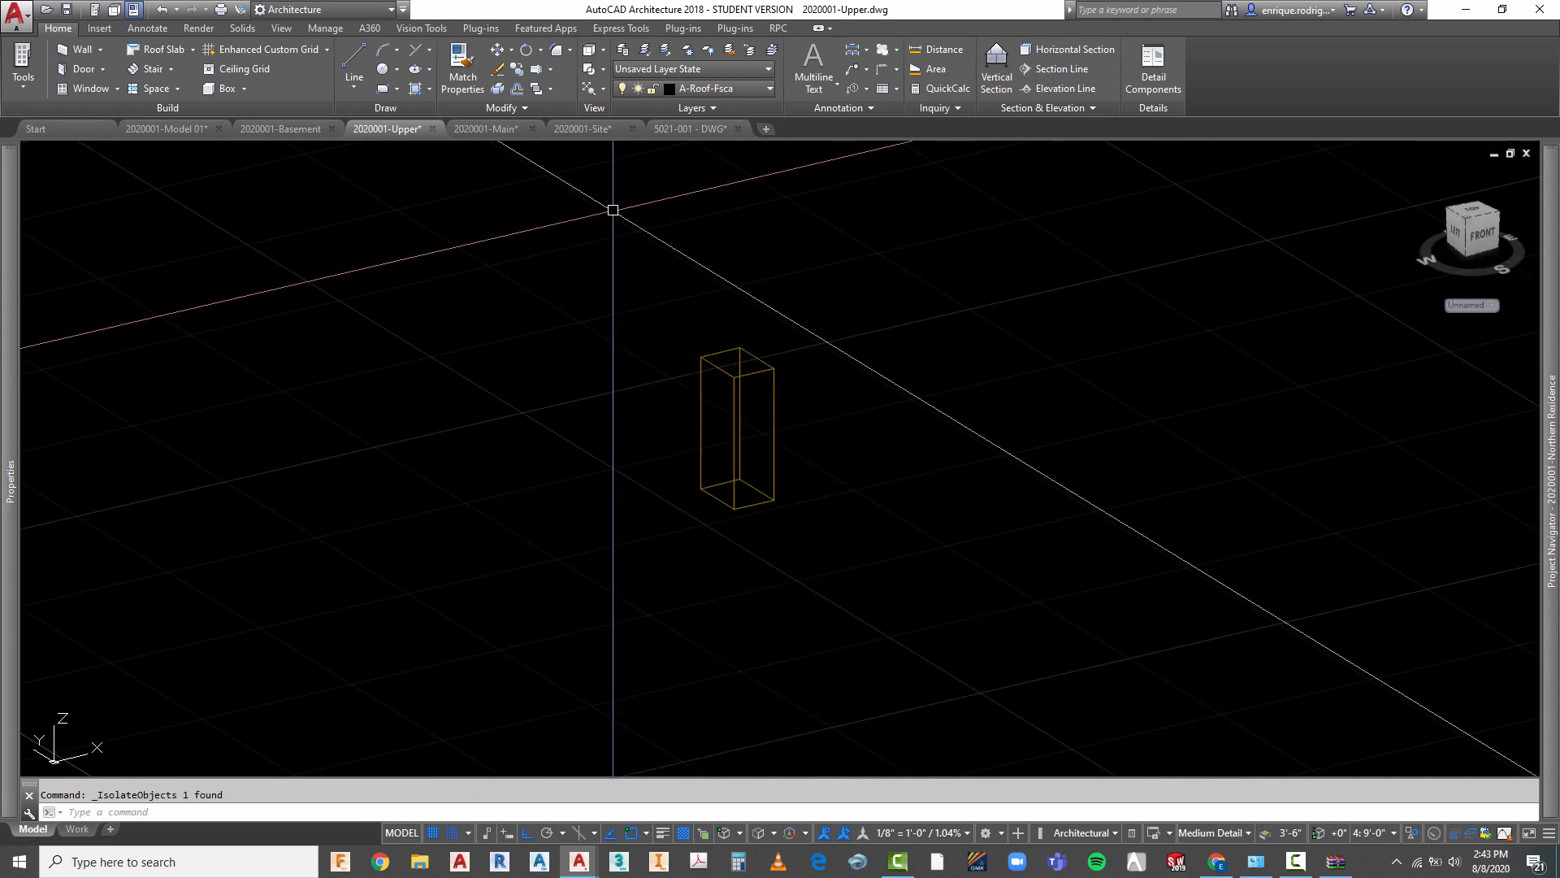
pyautogui.press('Escape')
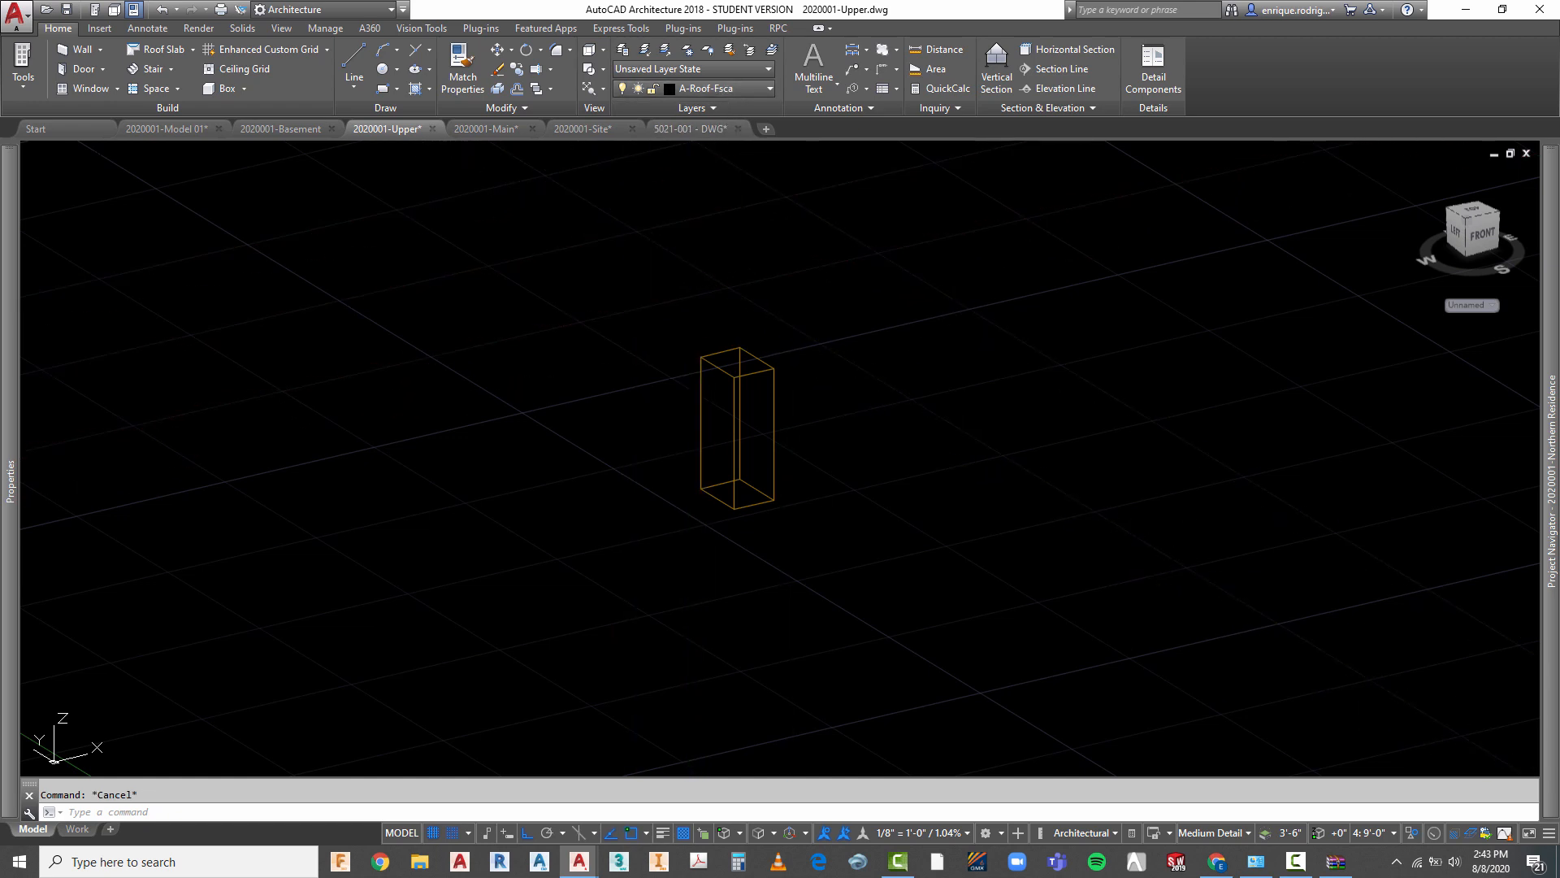
# - Switch to the top view and draw a rectangle that traces the chimney box's outline from corner to corner
pyautogui.click(588, 56)
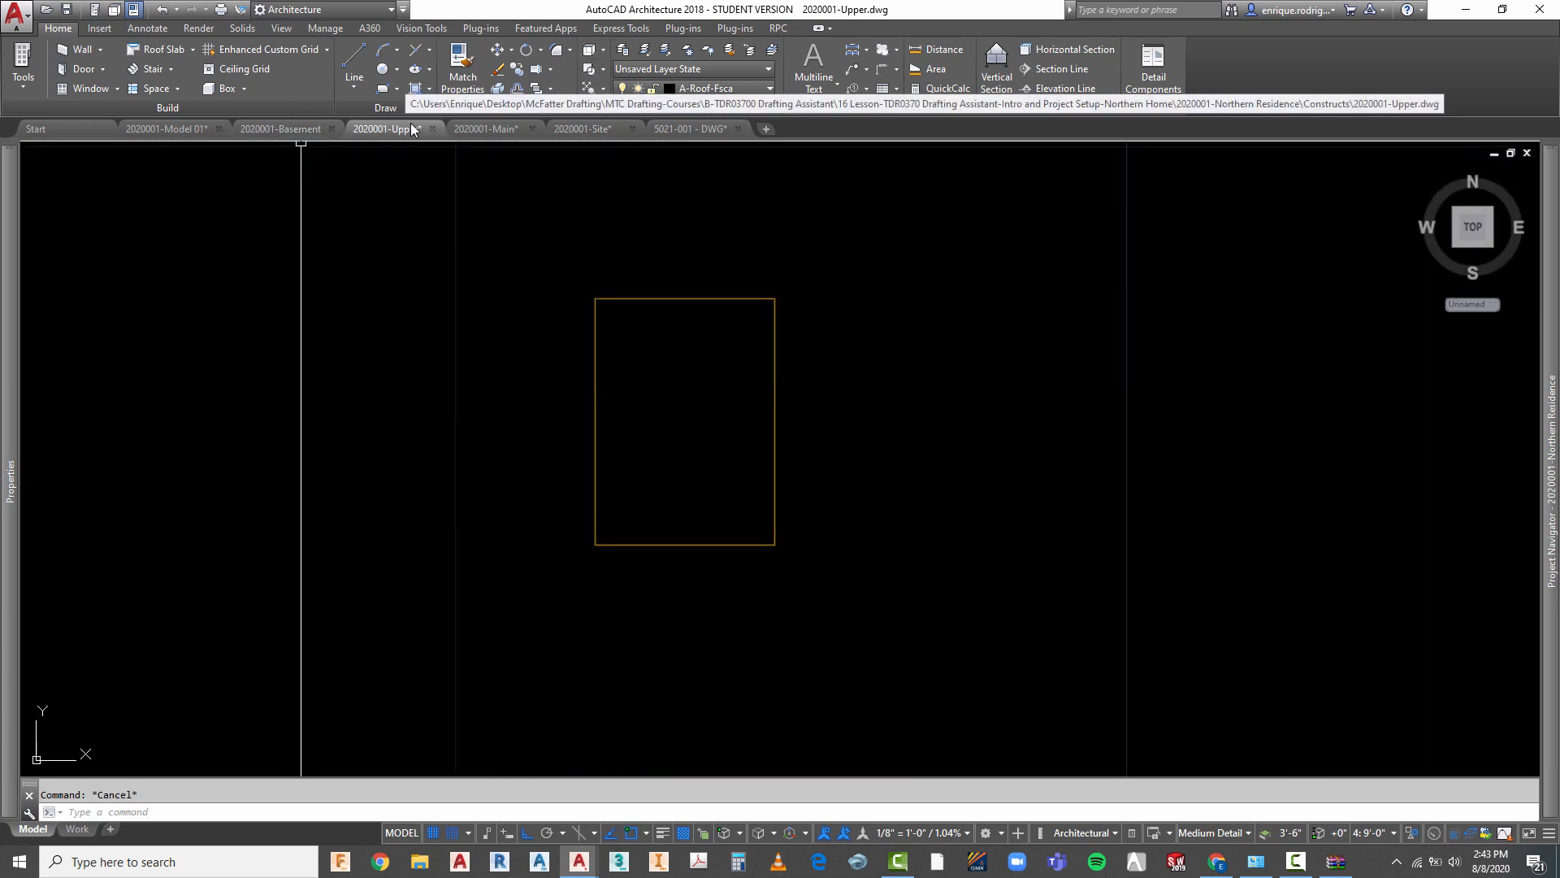
pyautogui.click(385, 91)
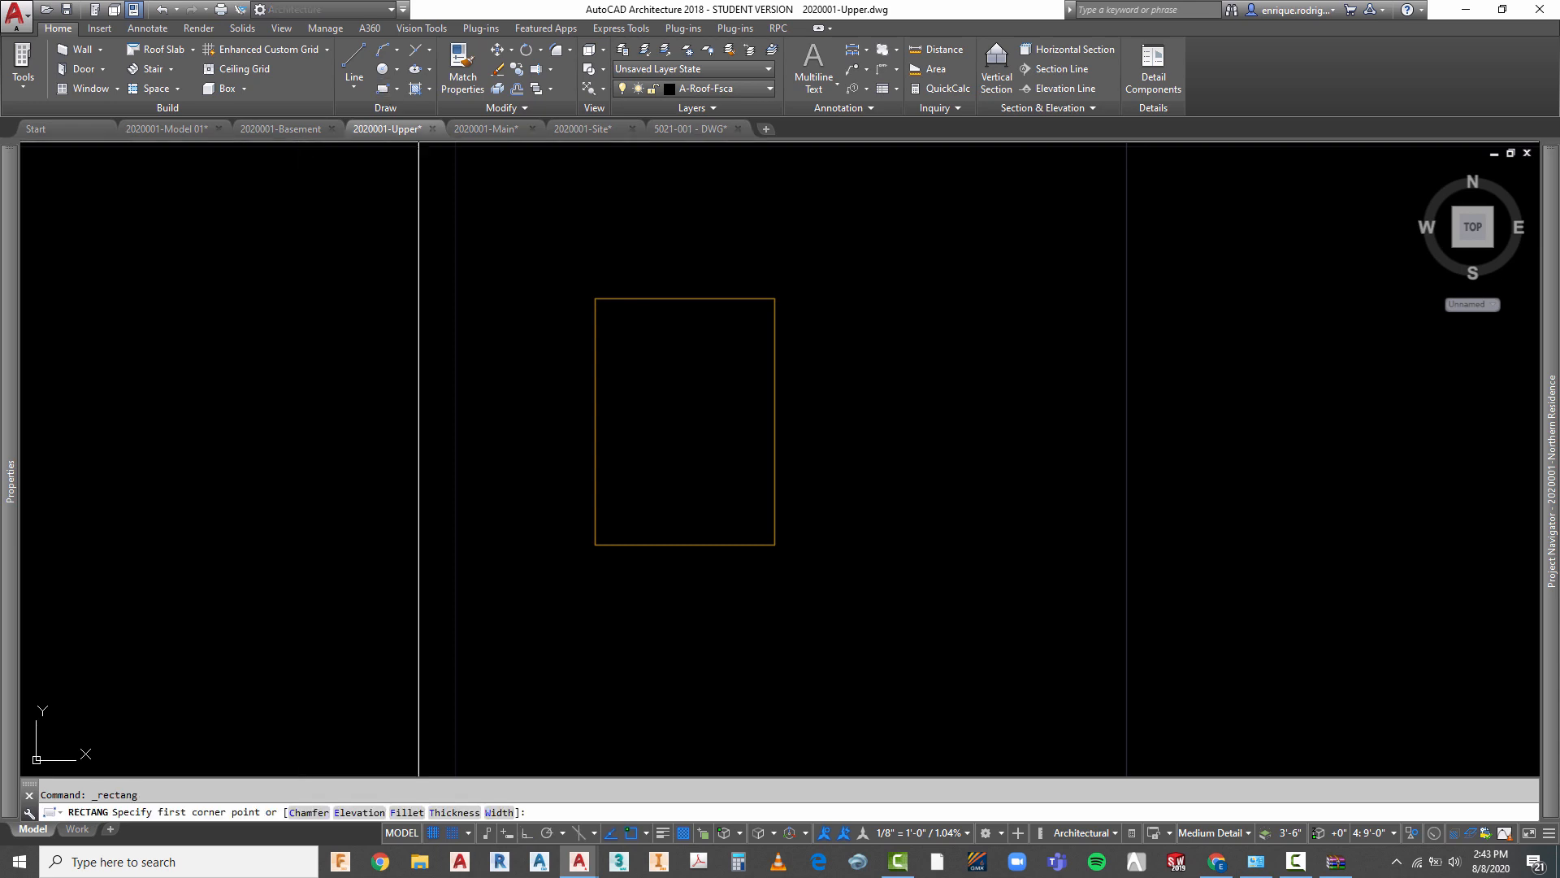
pyautogui.click(594, 299)
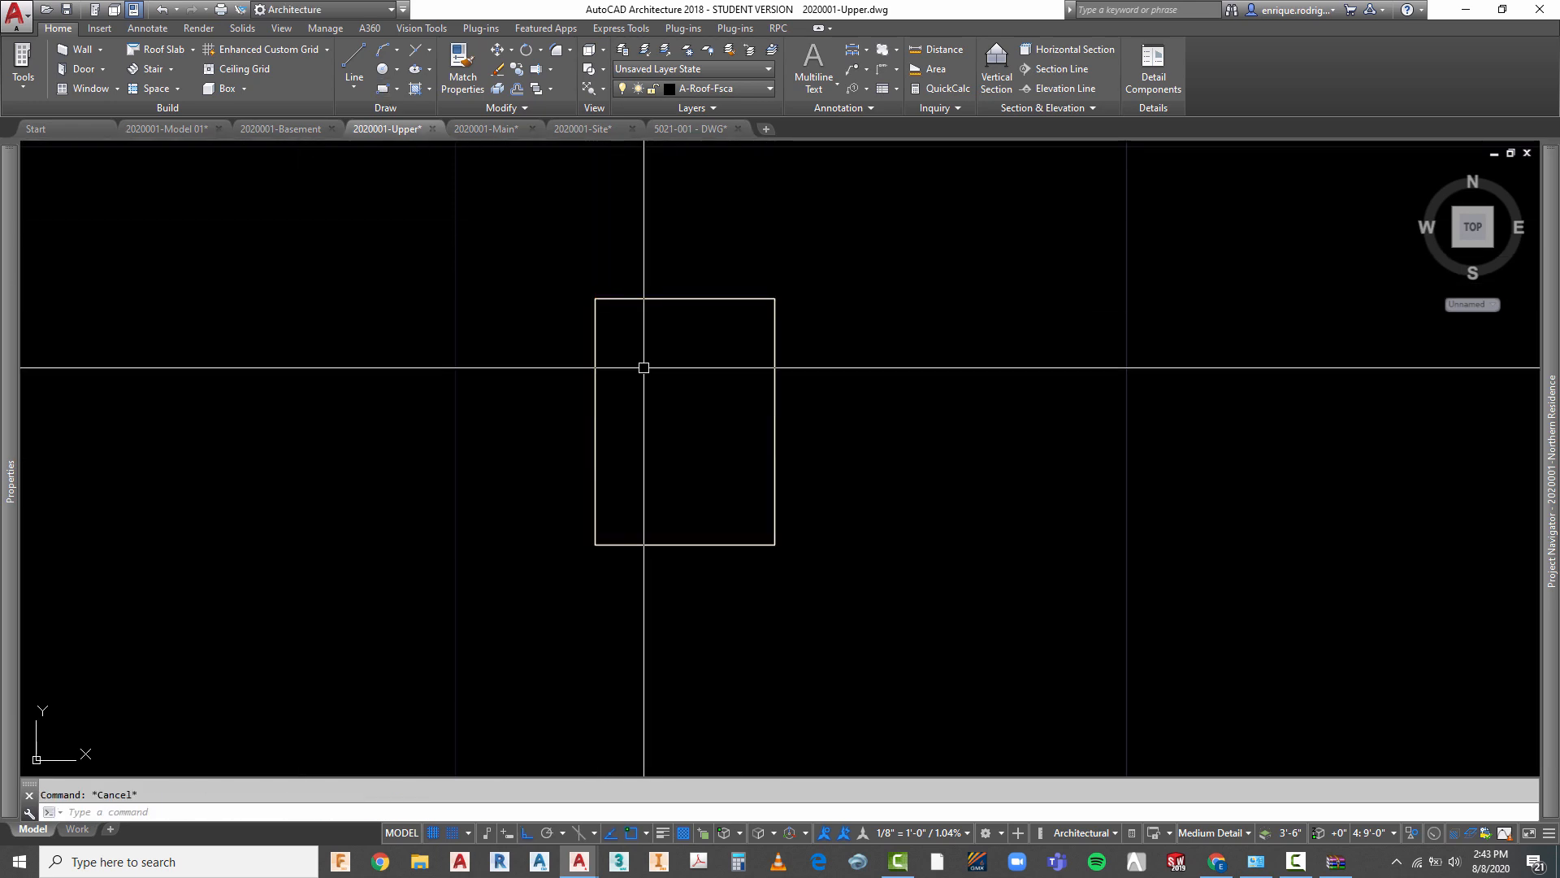
# - Offset the rectangle on the chimney outline 1" outward
pyautogui.write('o')
pyautogui.press('Return')
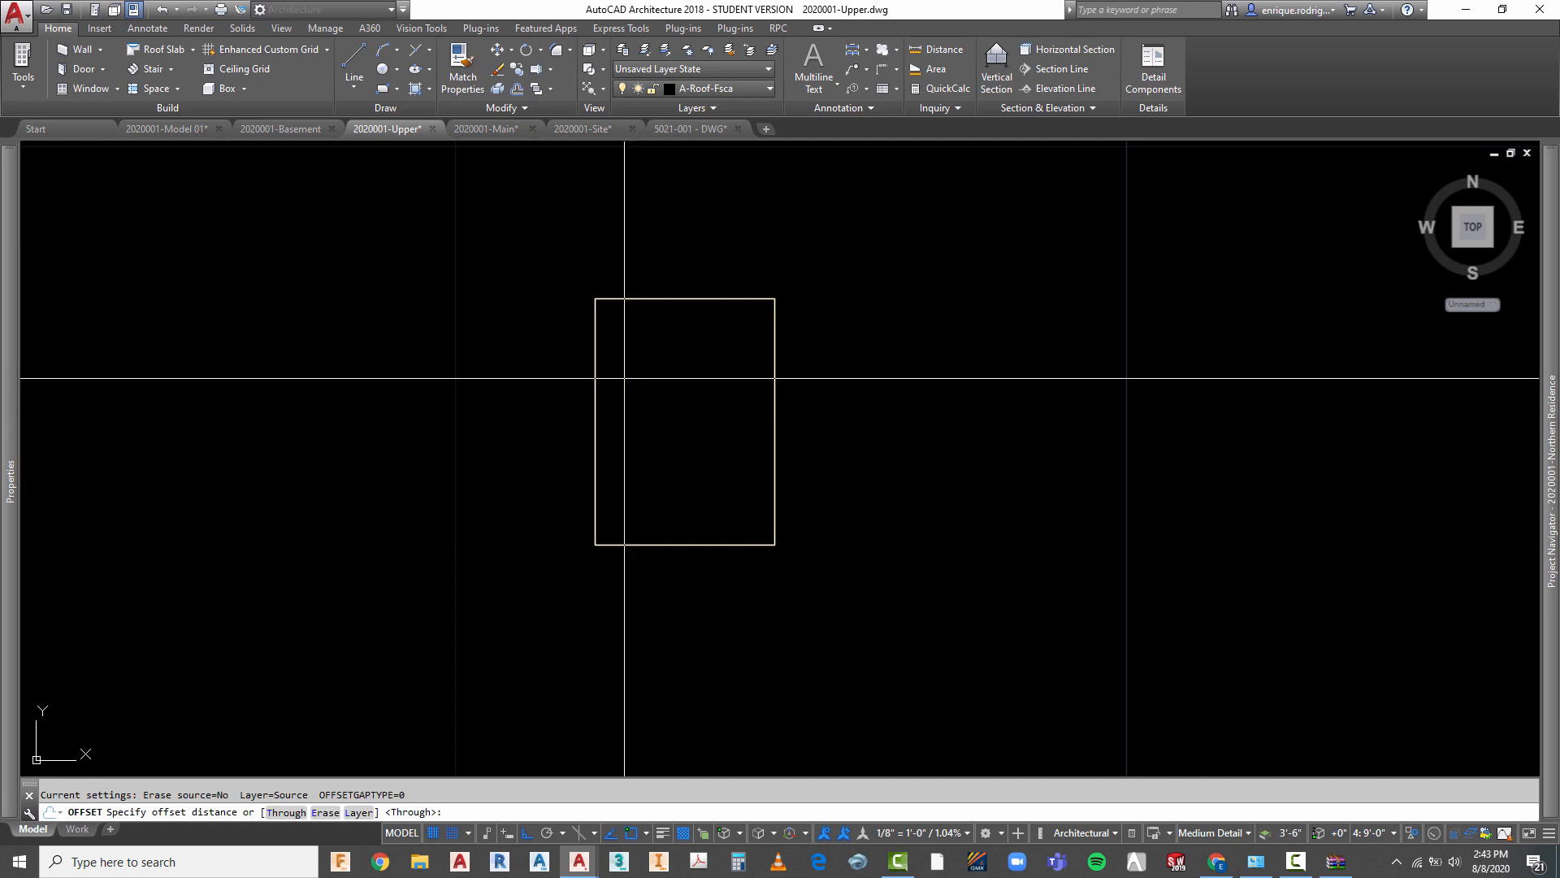
pyautogui.write('1')
pyautogui.press('Return')
pyautogui.click(594, 391)
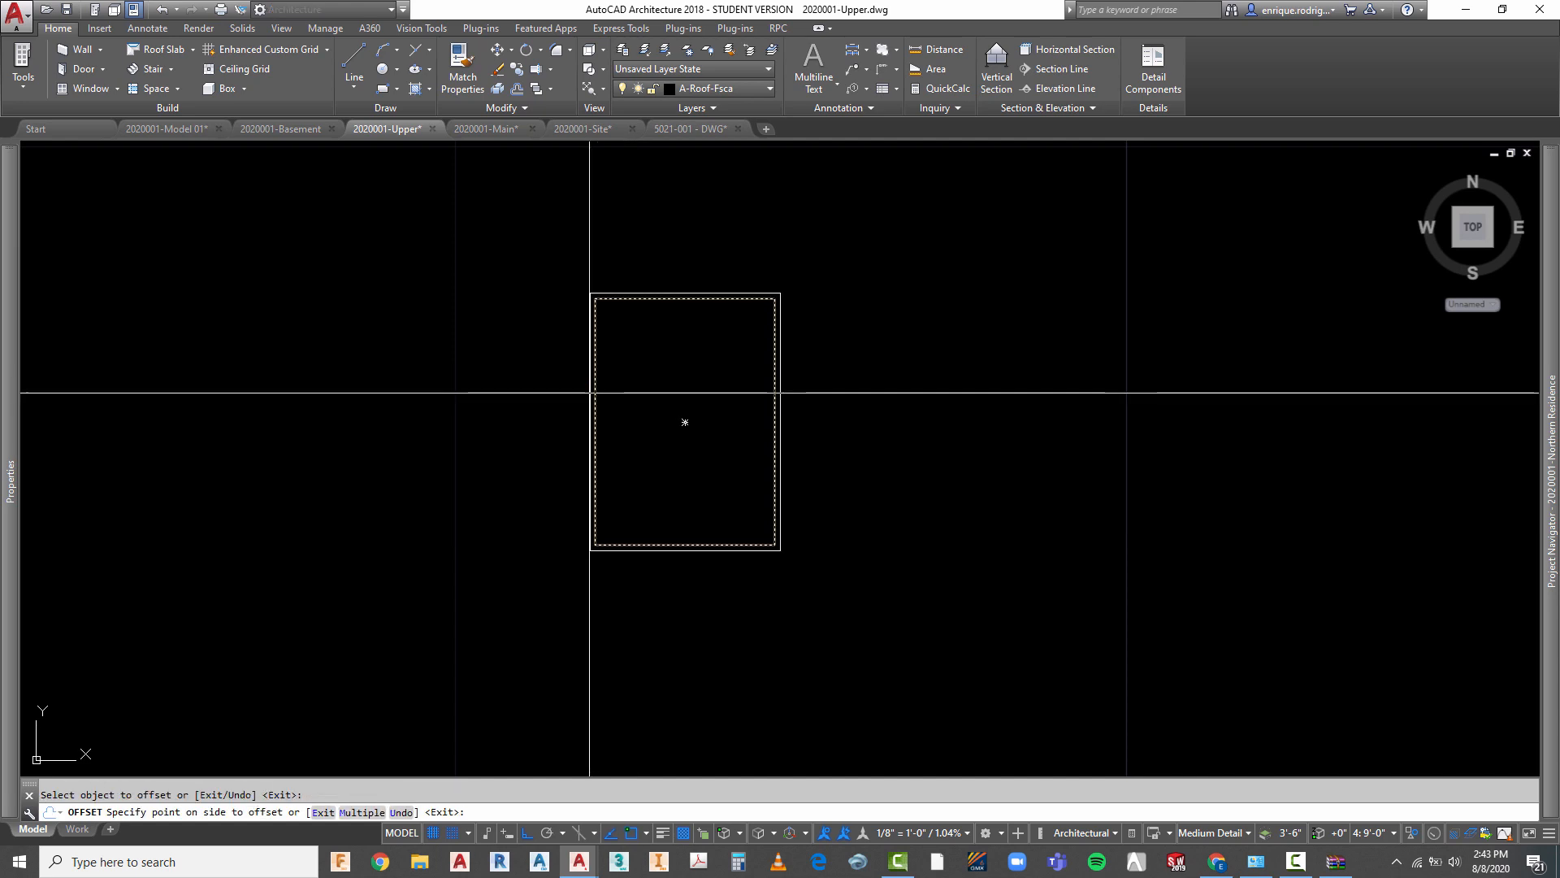
pyautogui.click(568, 401)
# - Offset the new outer rectangle another 1" outward to form a third concentric outline
pyautogui.press('Return')
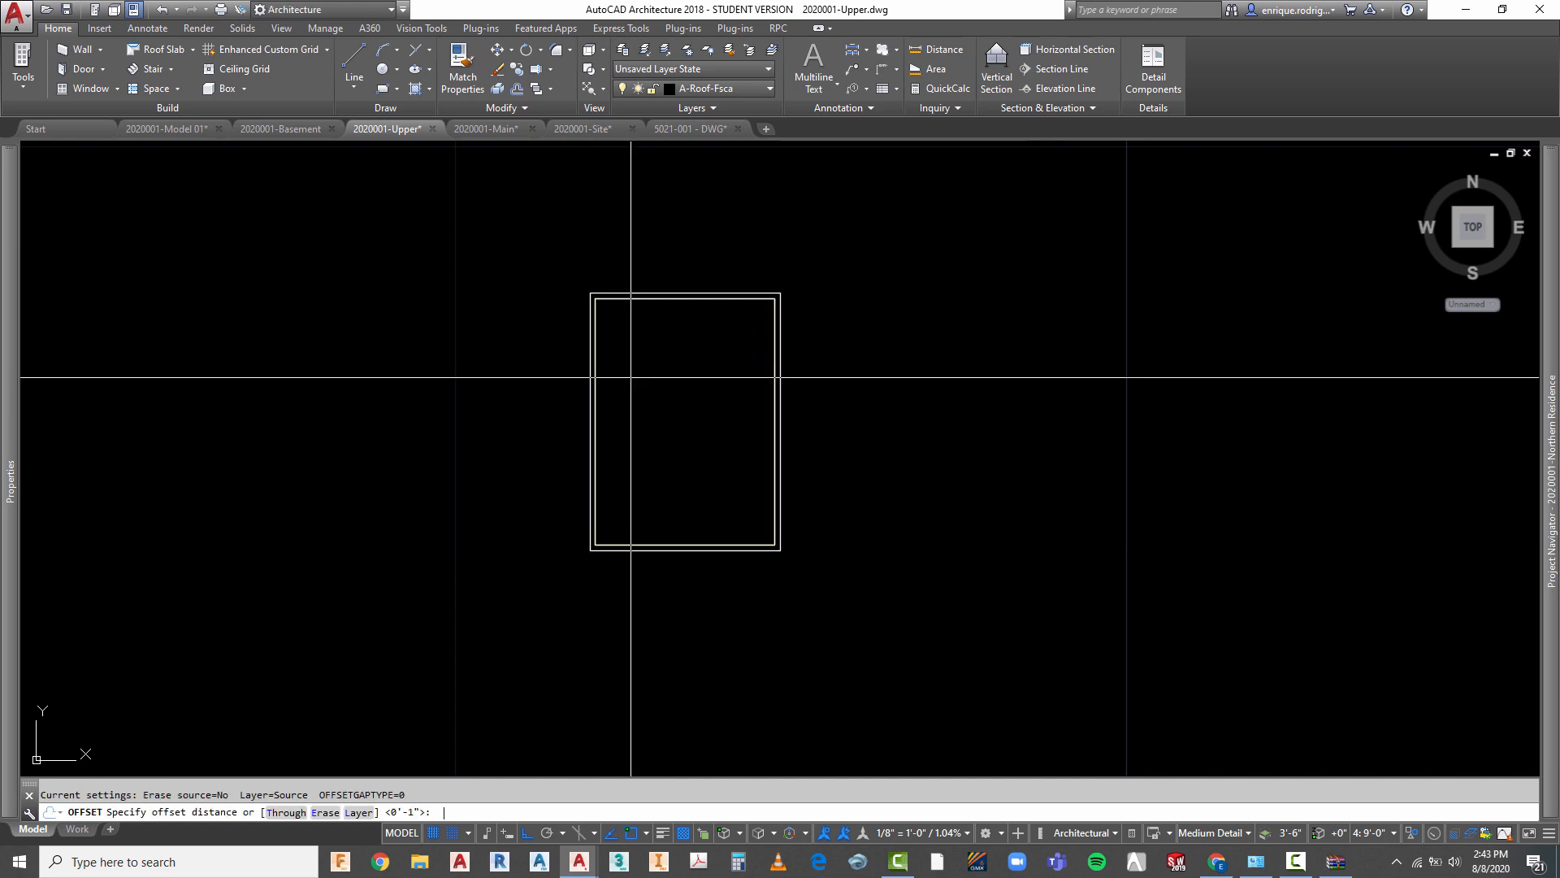
pyautogui.click(588, 383)
pyautogui.click(602, 322)
pyautogui.scroll(3, 602, 317)
pyautogui.press('Escape')
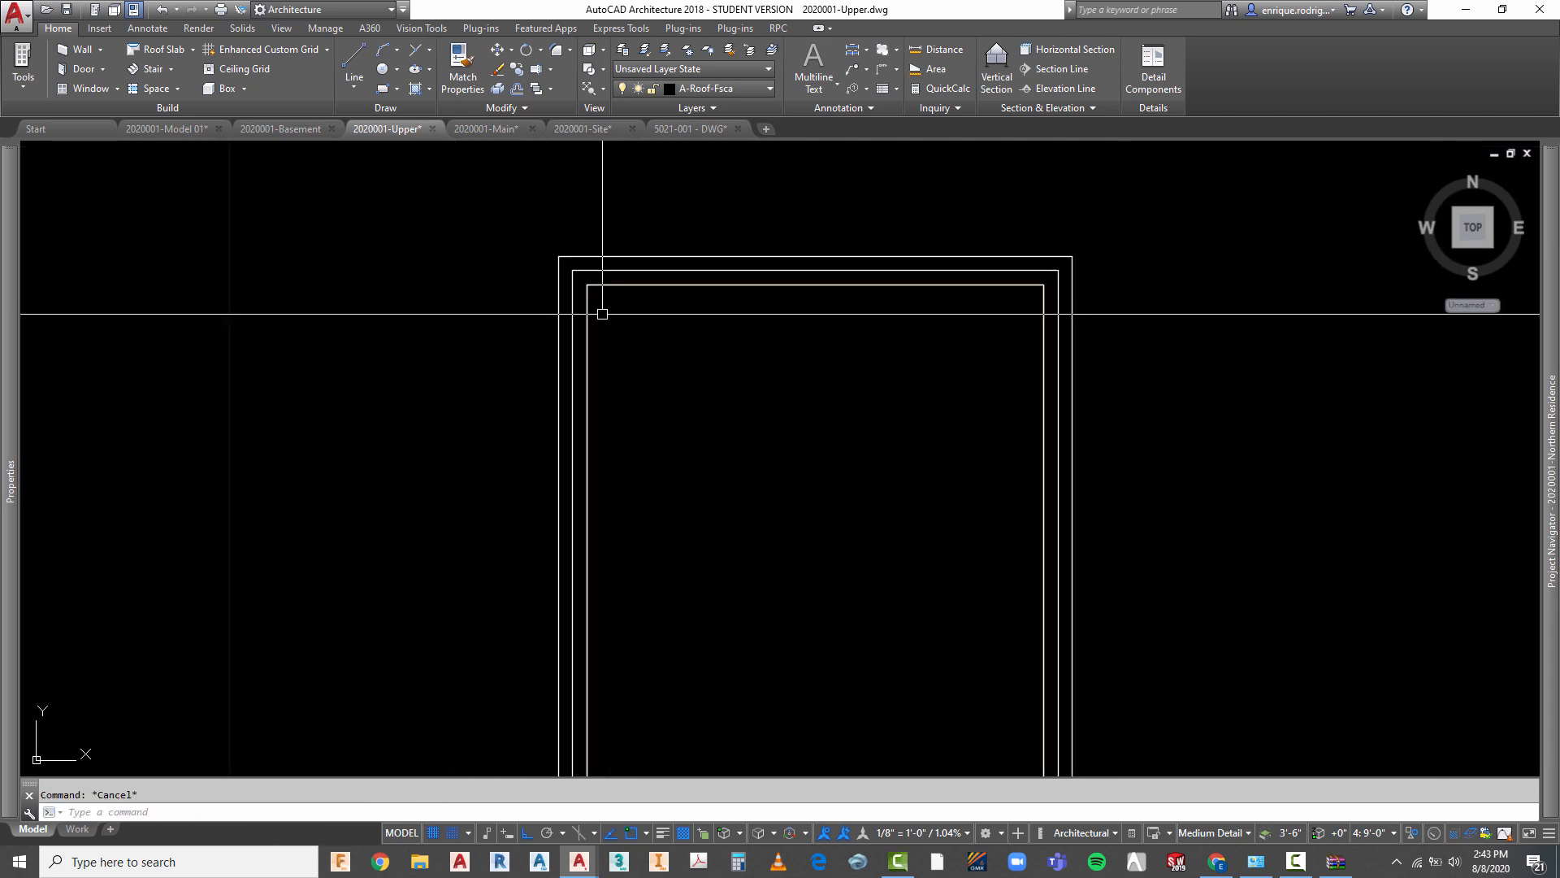
# - Erase the innermost rectangle that traces the chimney box, keeping the two offset rectangles
pyautogui.write('e')
pyautogui.press('Return')
pyautogui.rightClick(675, 356)
pyautogui.rightClick(675, 360)
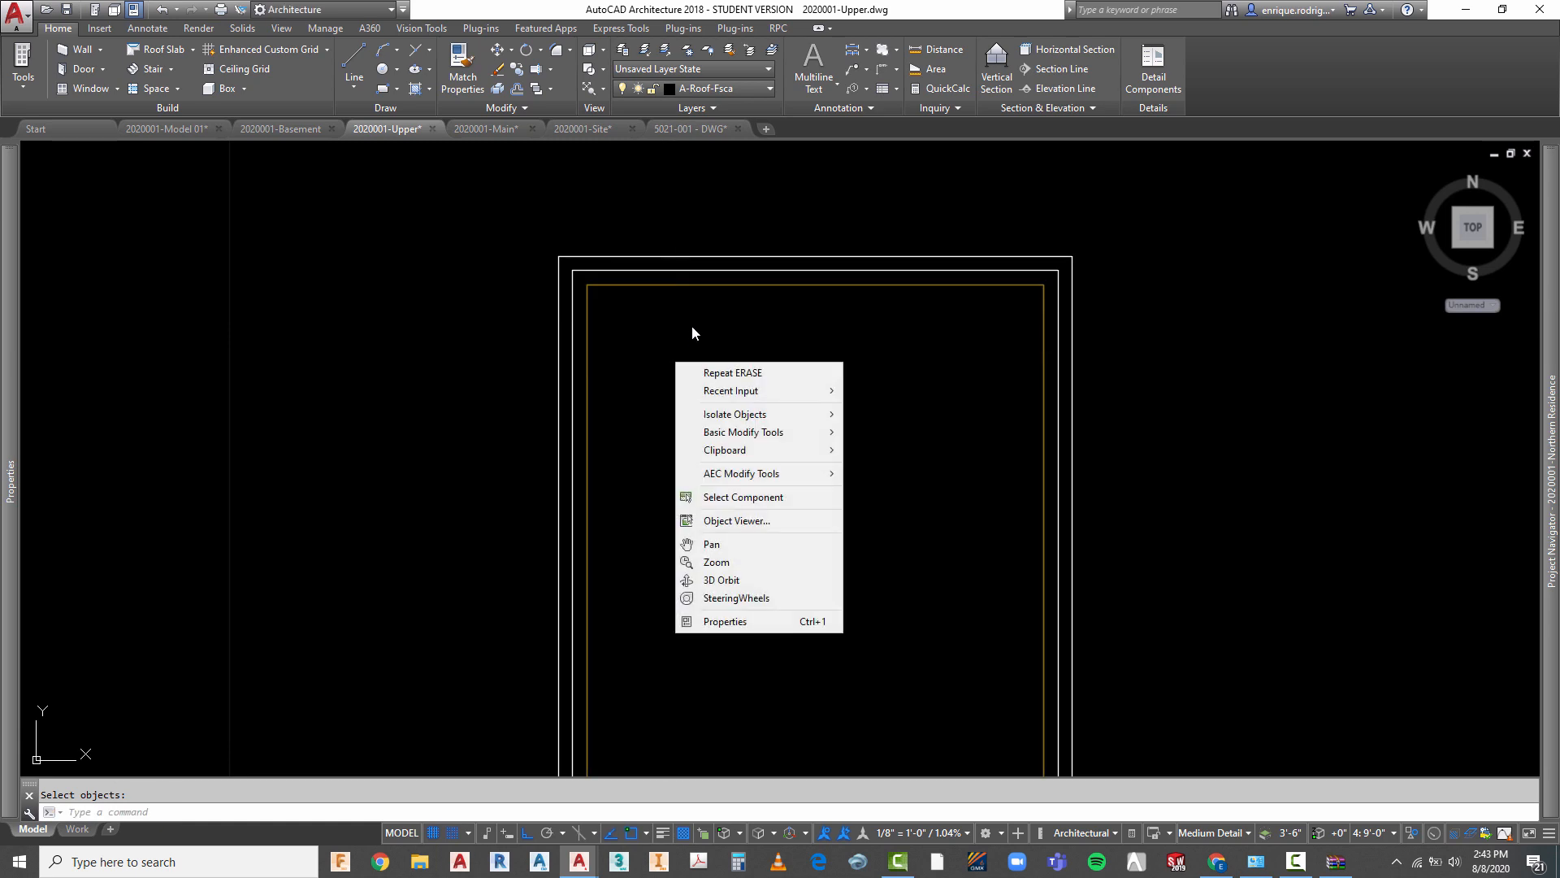
pyautogui.click(693, 328)
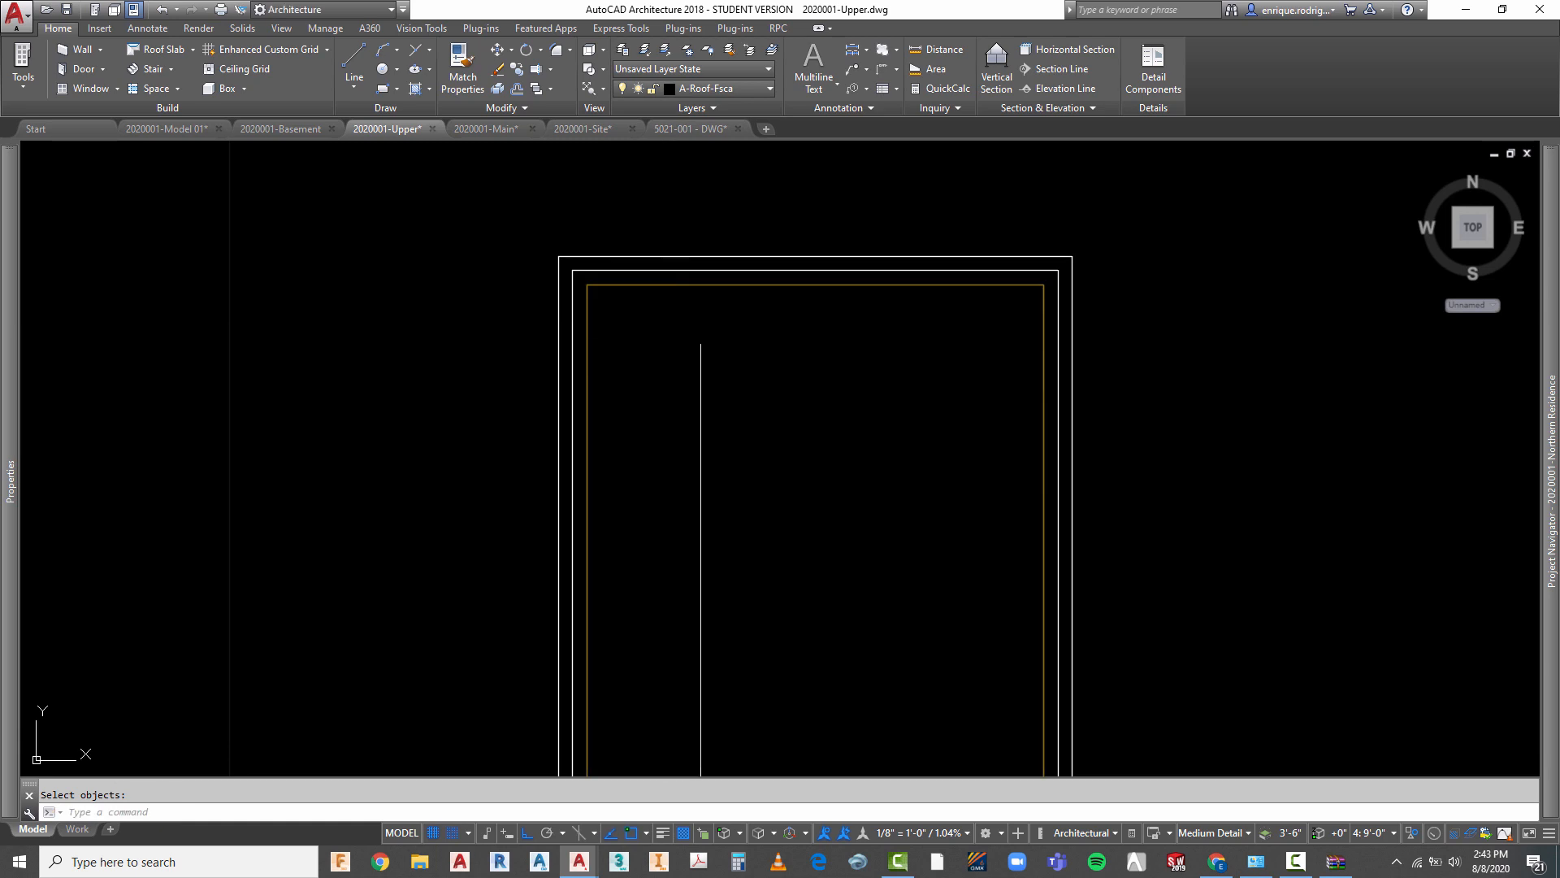
# - Turn to a southwest isometric view and extrude the inner offset rectangle to a height of 8"
pyautogui.click(1458, 243)
pyautogui.scroll(-2, 680, 499)
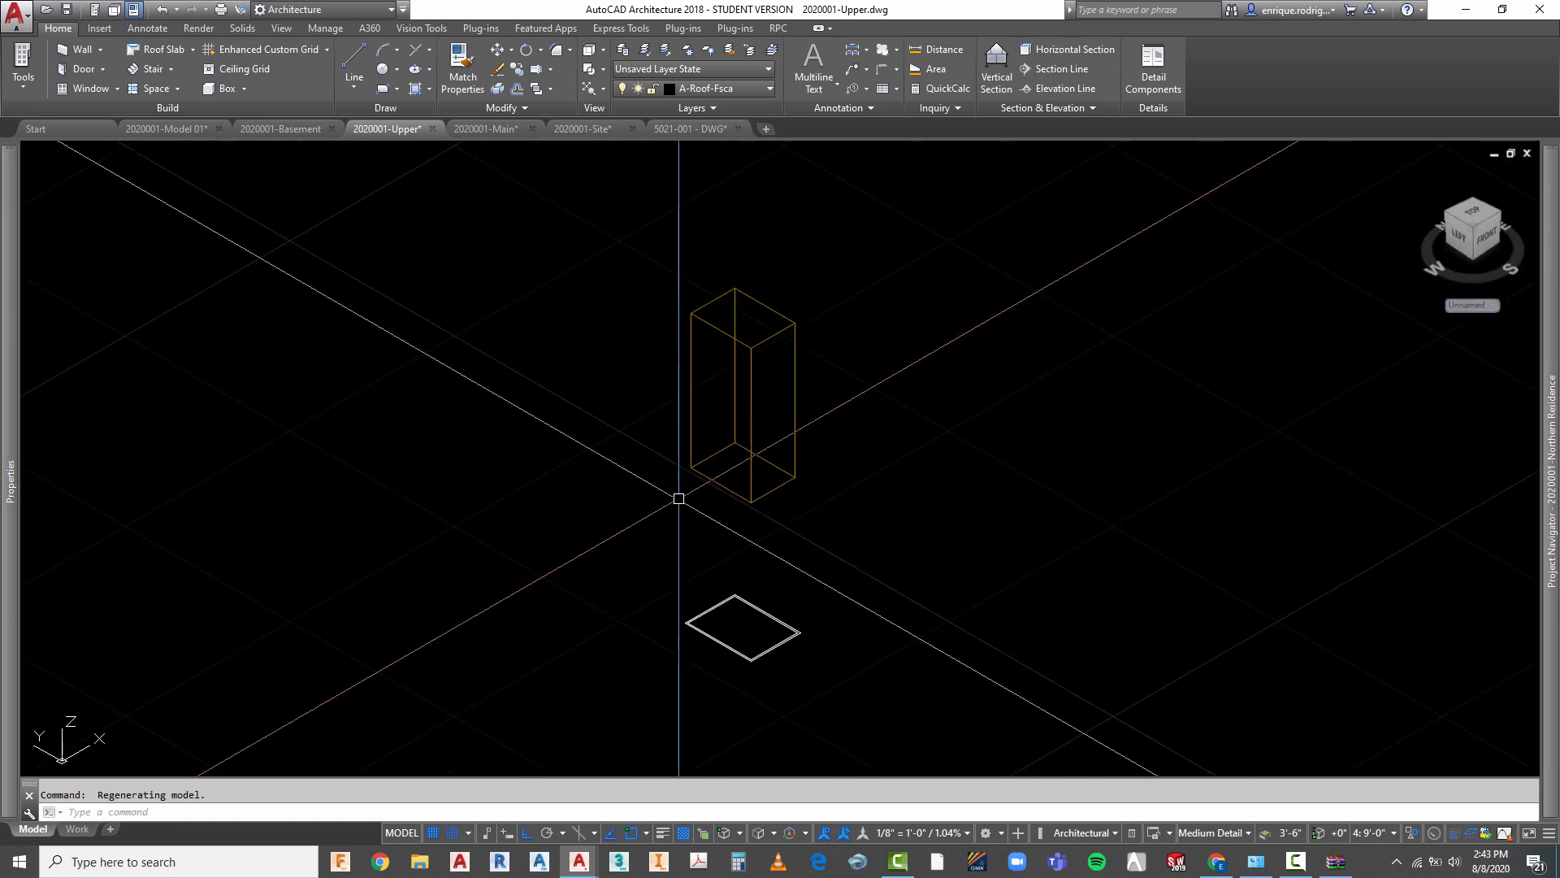
pyautogui.scroll(4, 755, 664)
pyautogui.scroll(-3, 742, 666)
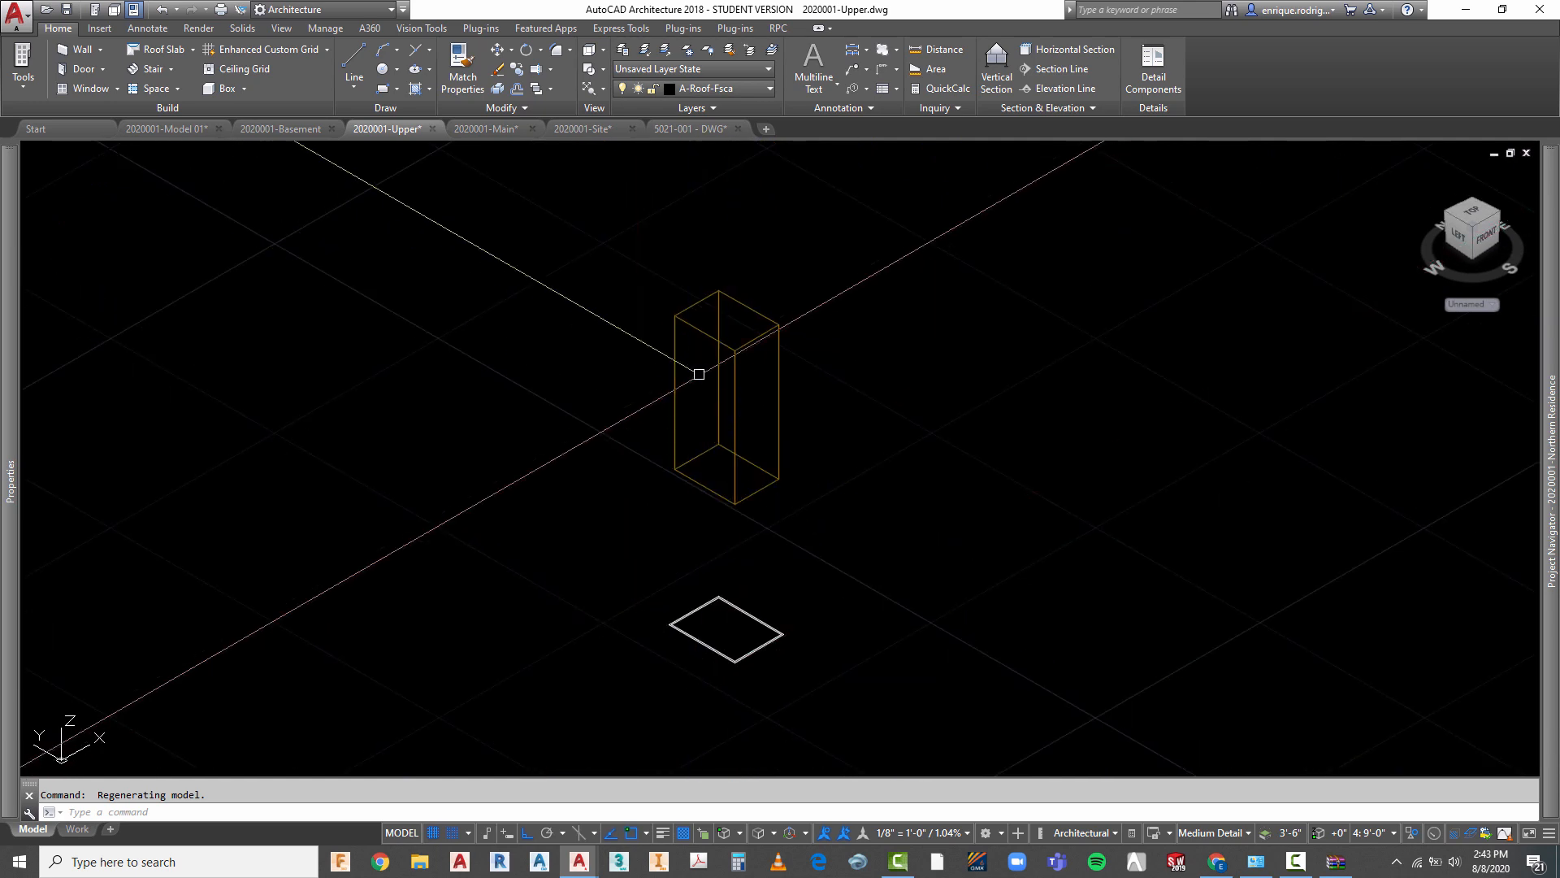
pyautogui.scroll(6, 680, 316)
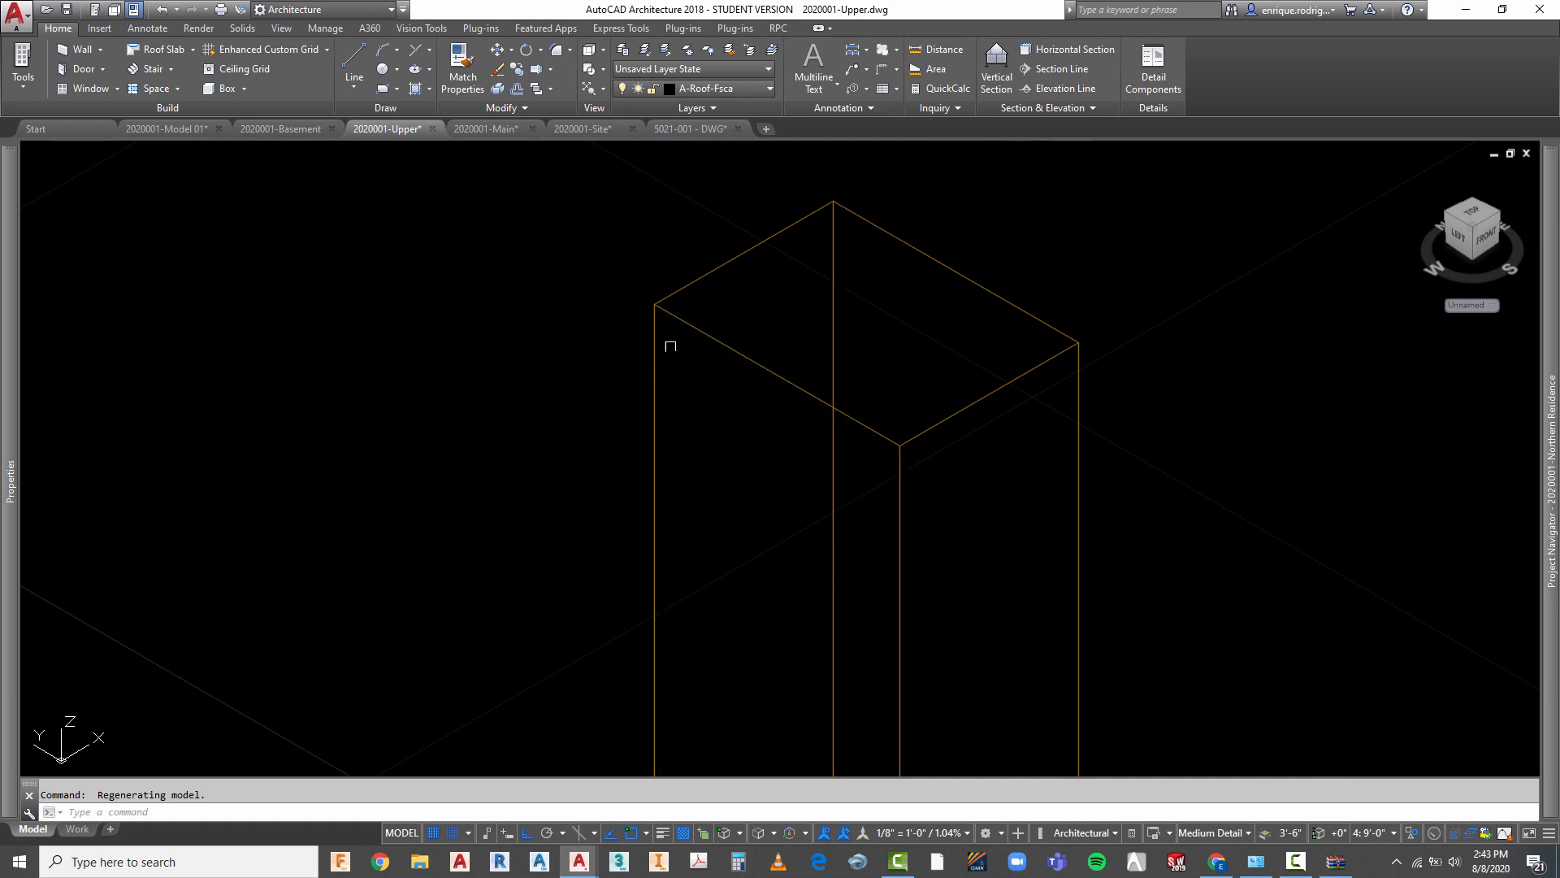
pyautogui.scroll(-7, 612, 262)
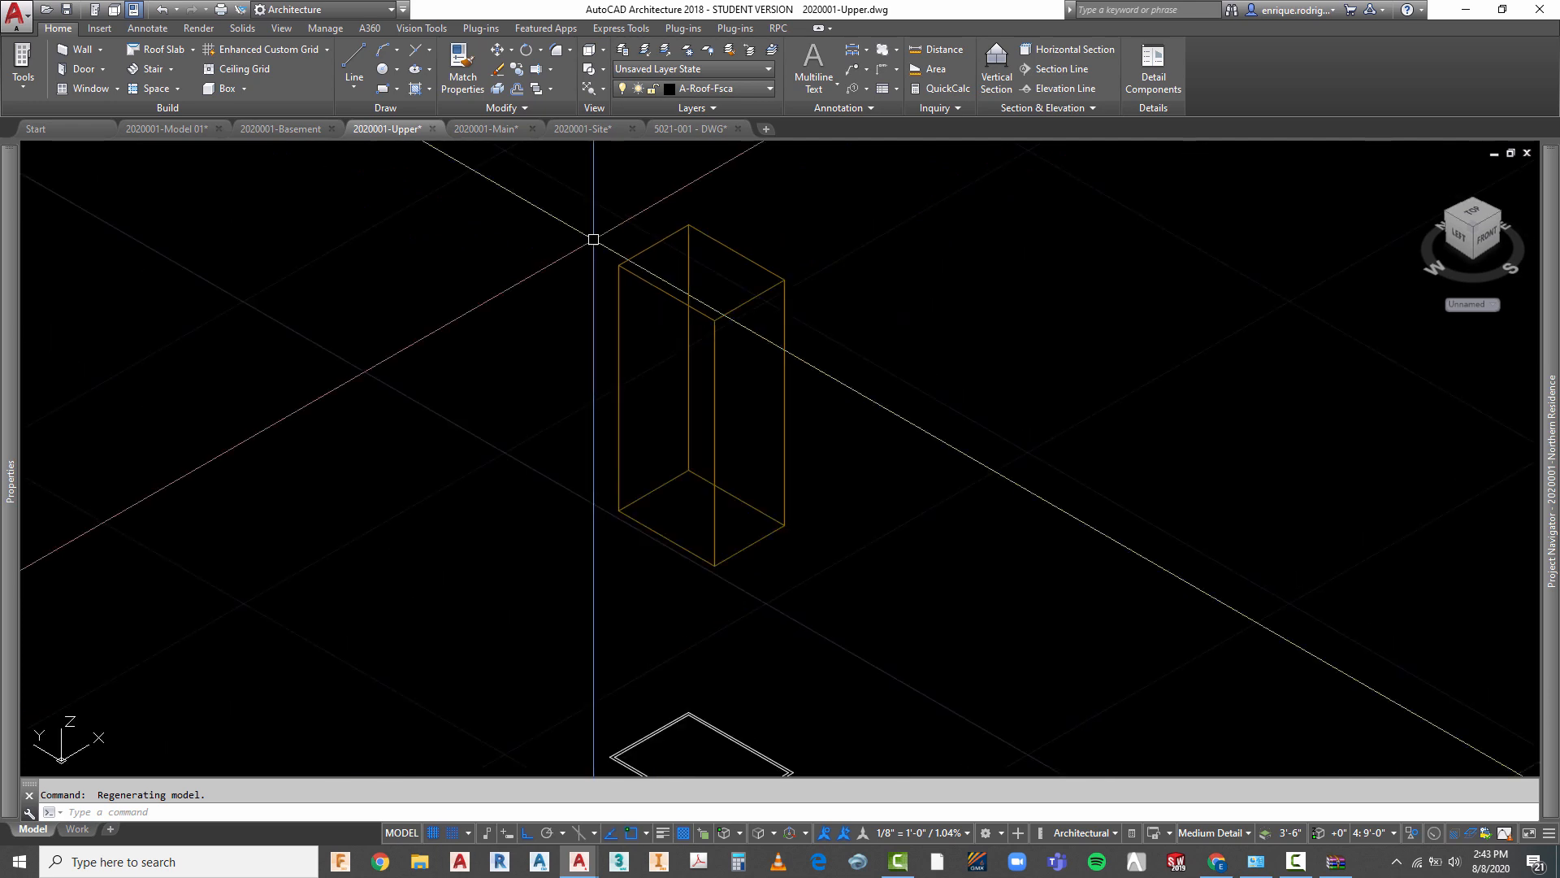
pyautogui.scroll(10, 605, 549)
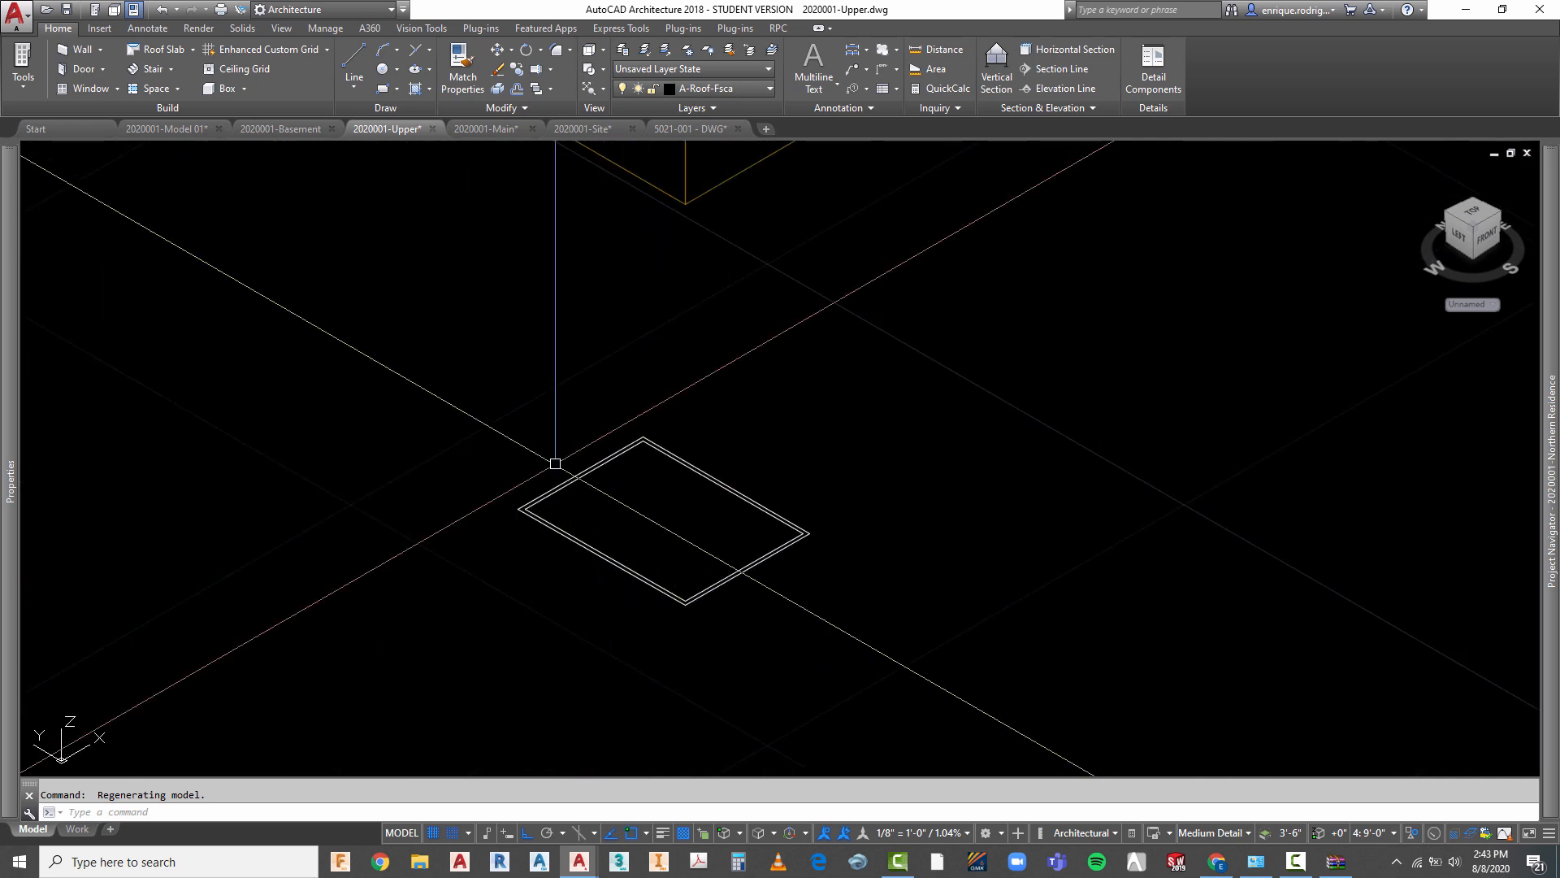
pyautogui.click(242, 29)
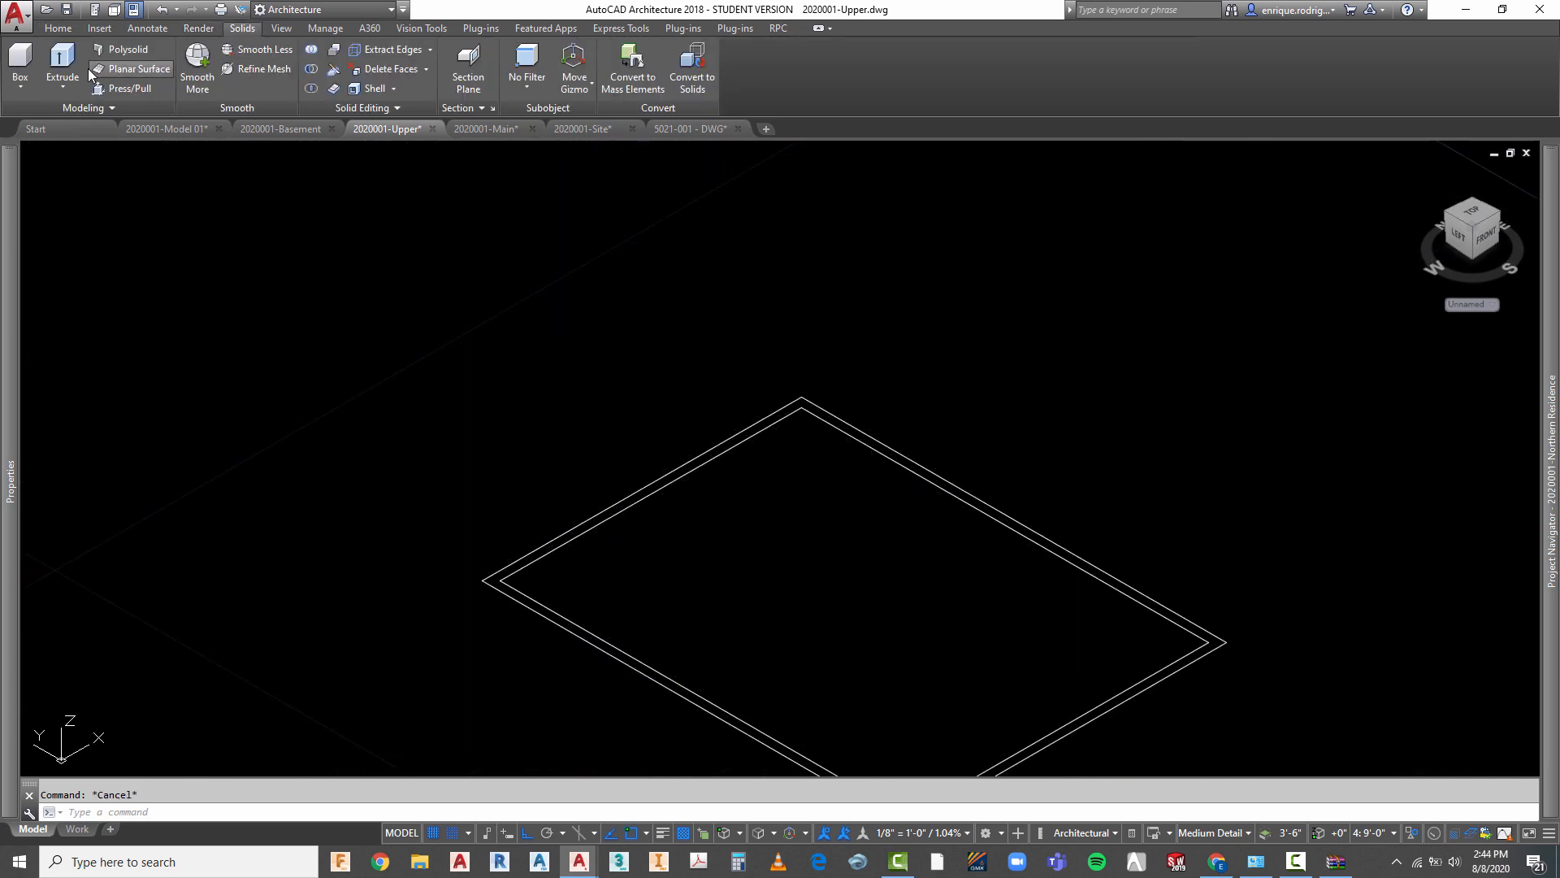
pyautogui.click(62, 65)
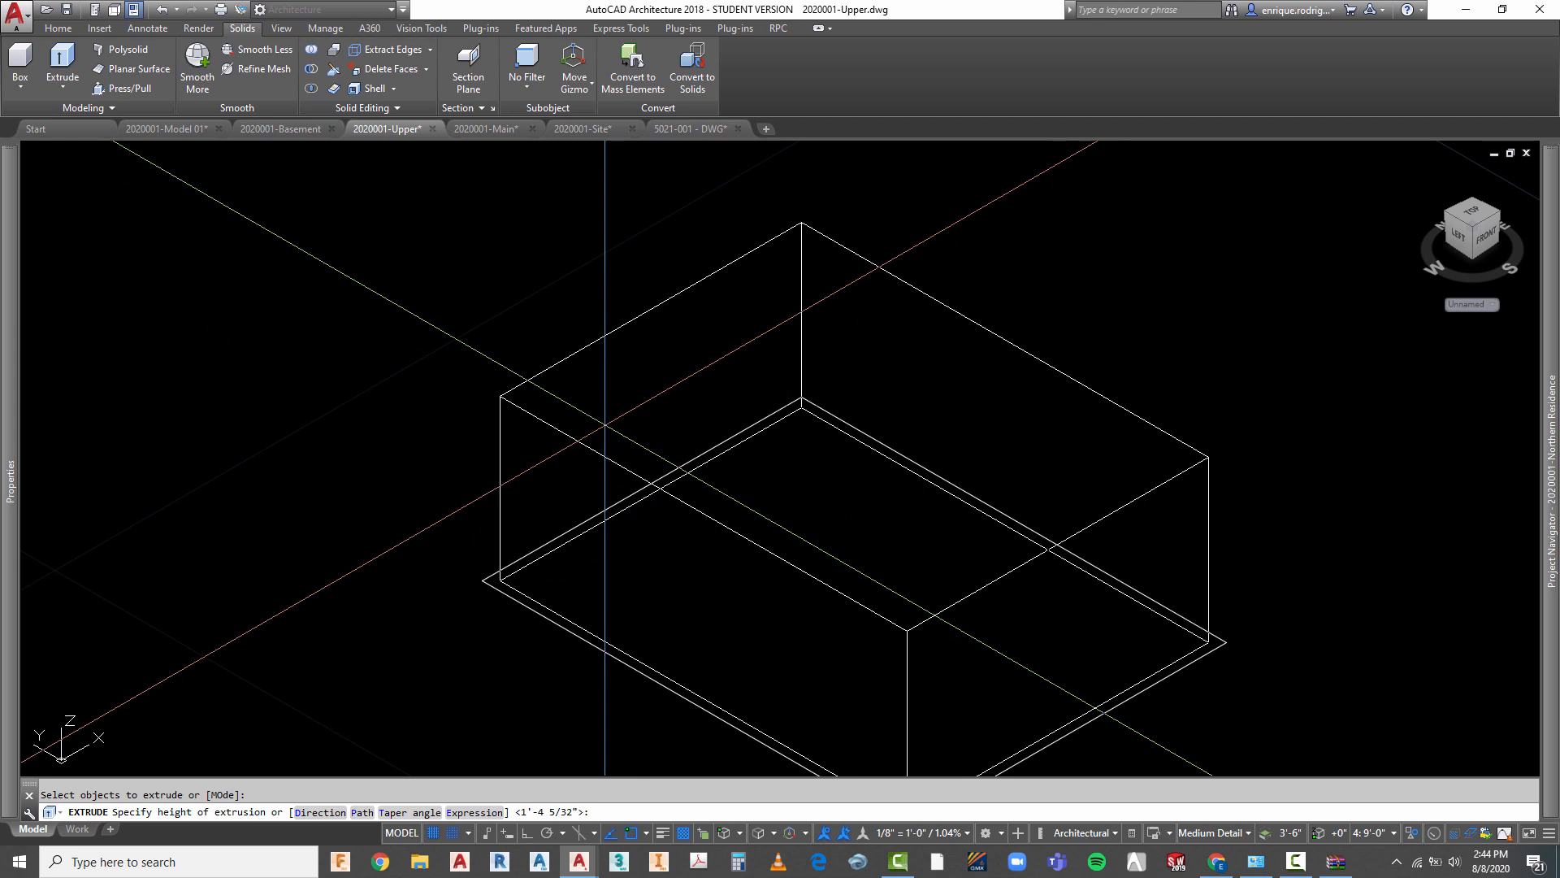
pyautogui.scroll(2, 517, 625)
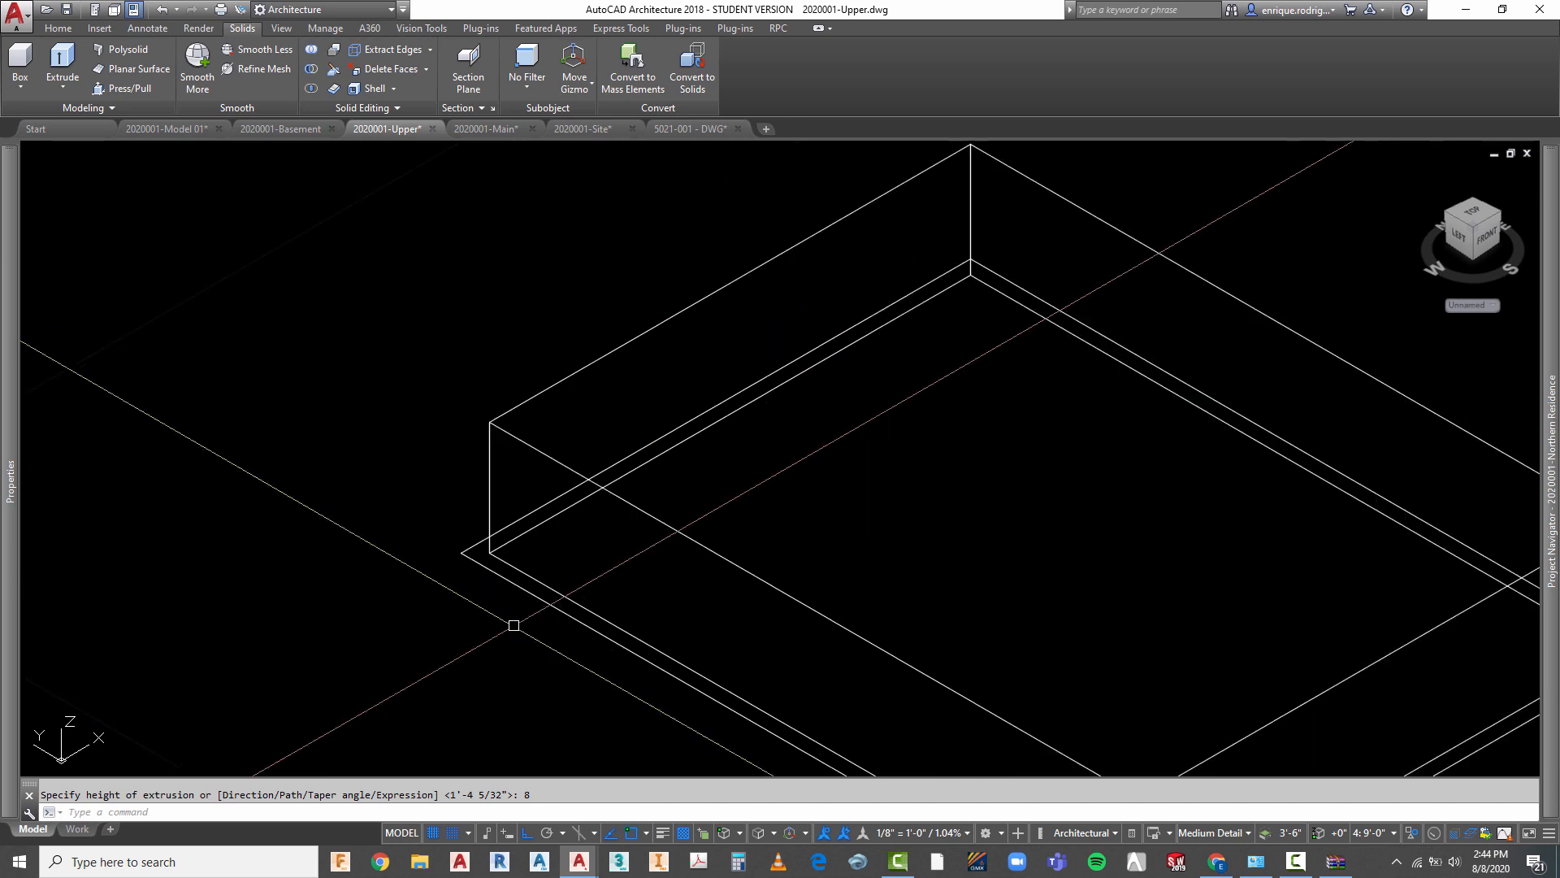
pyautogui.press('Escape')
# - Extrude the outer offset rectangle to a height of 4"
pyautogui.click(280, 128)
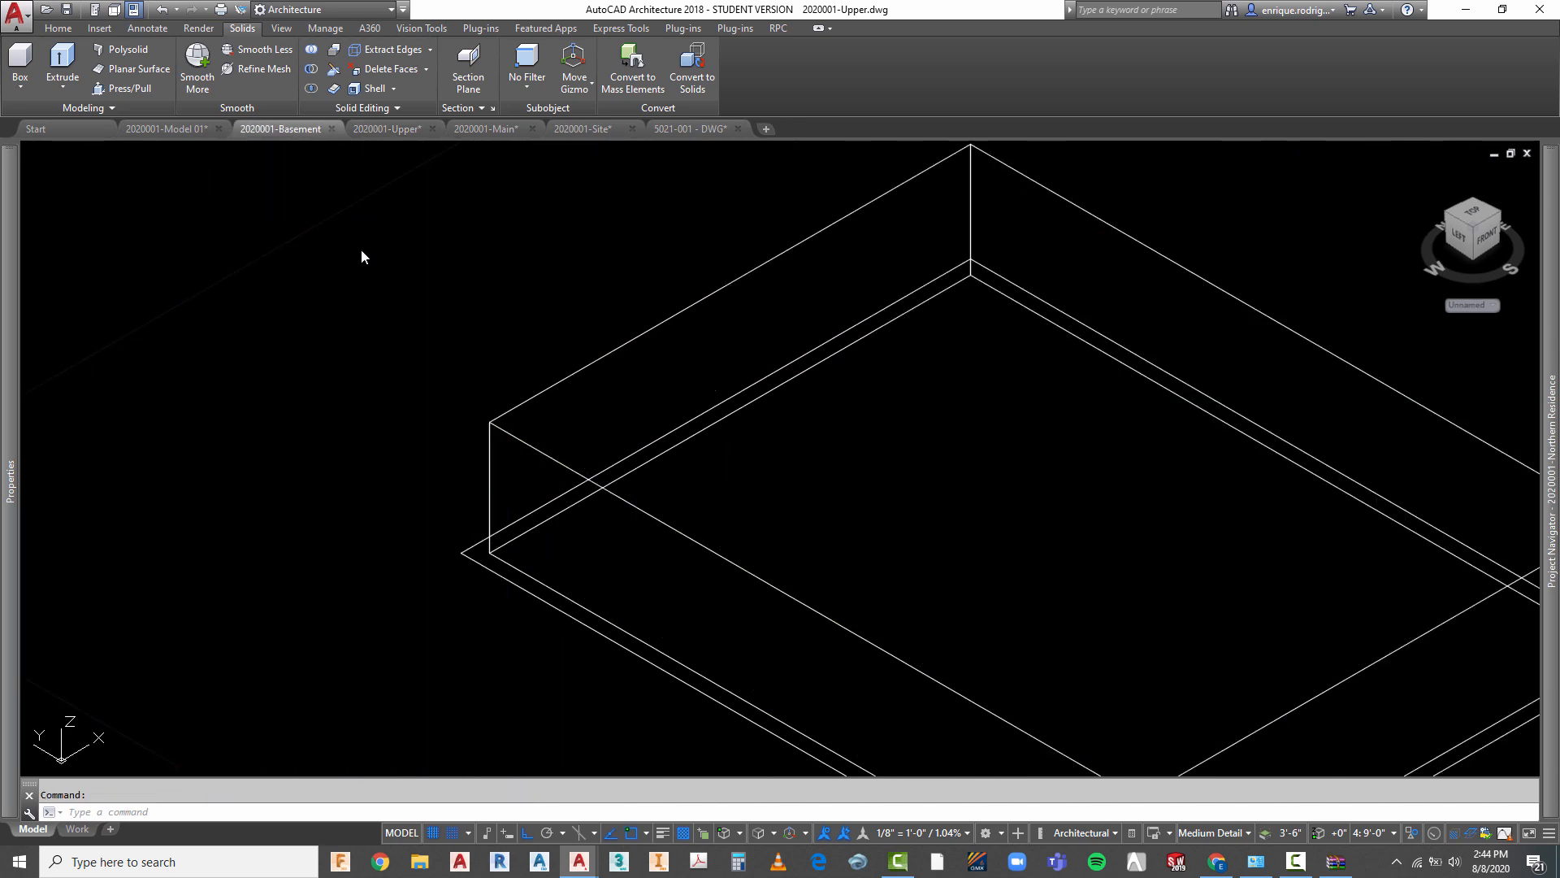
pyautogui.click(411, 127)
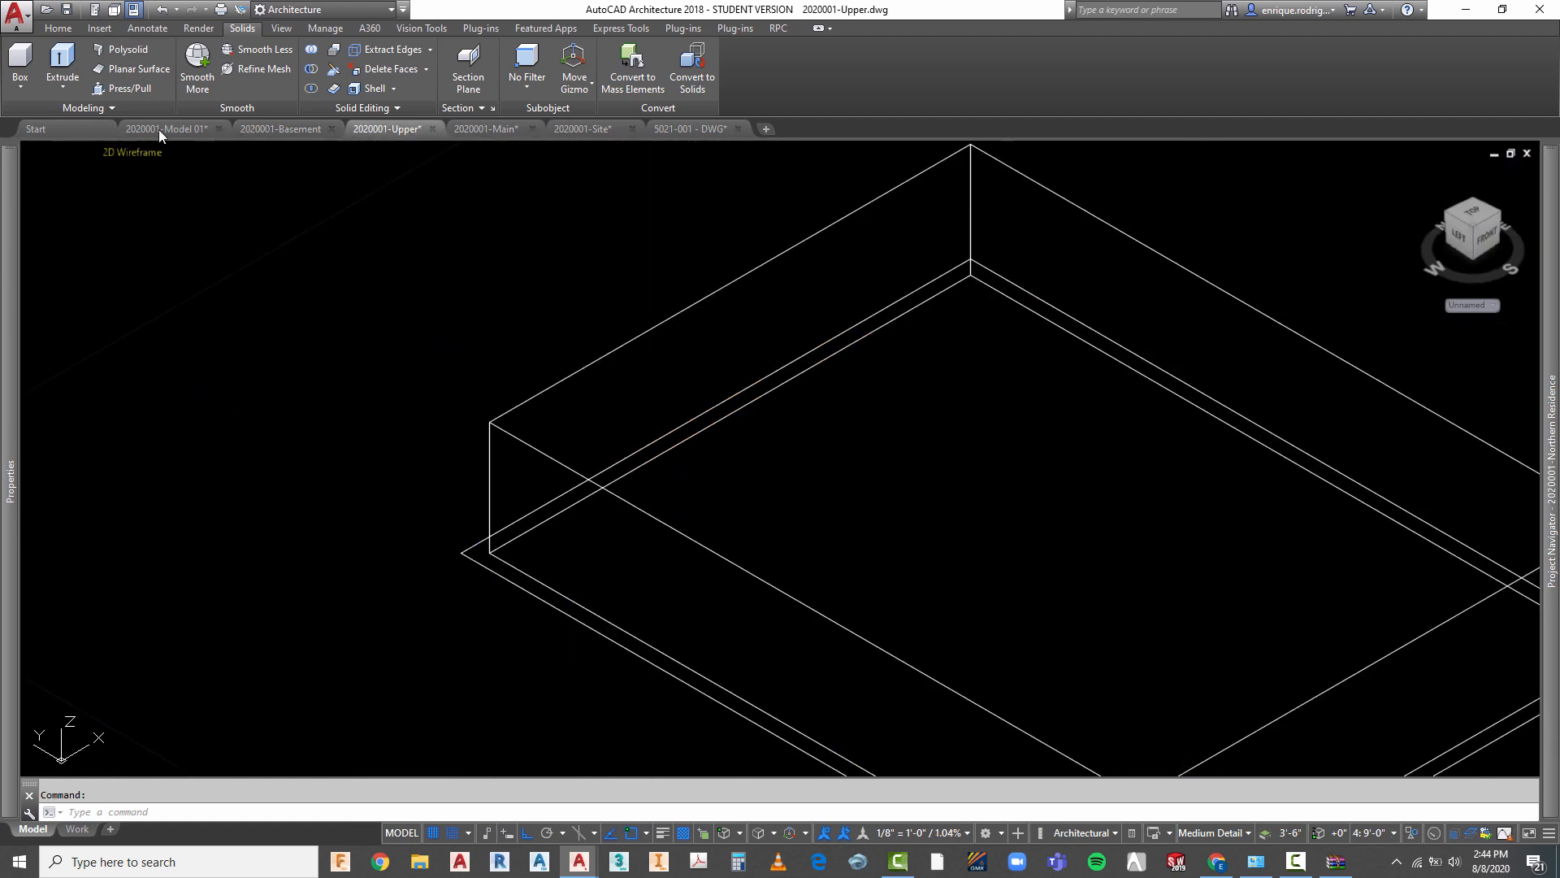
pyautogui.click(63, 65)
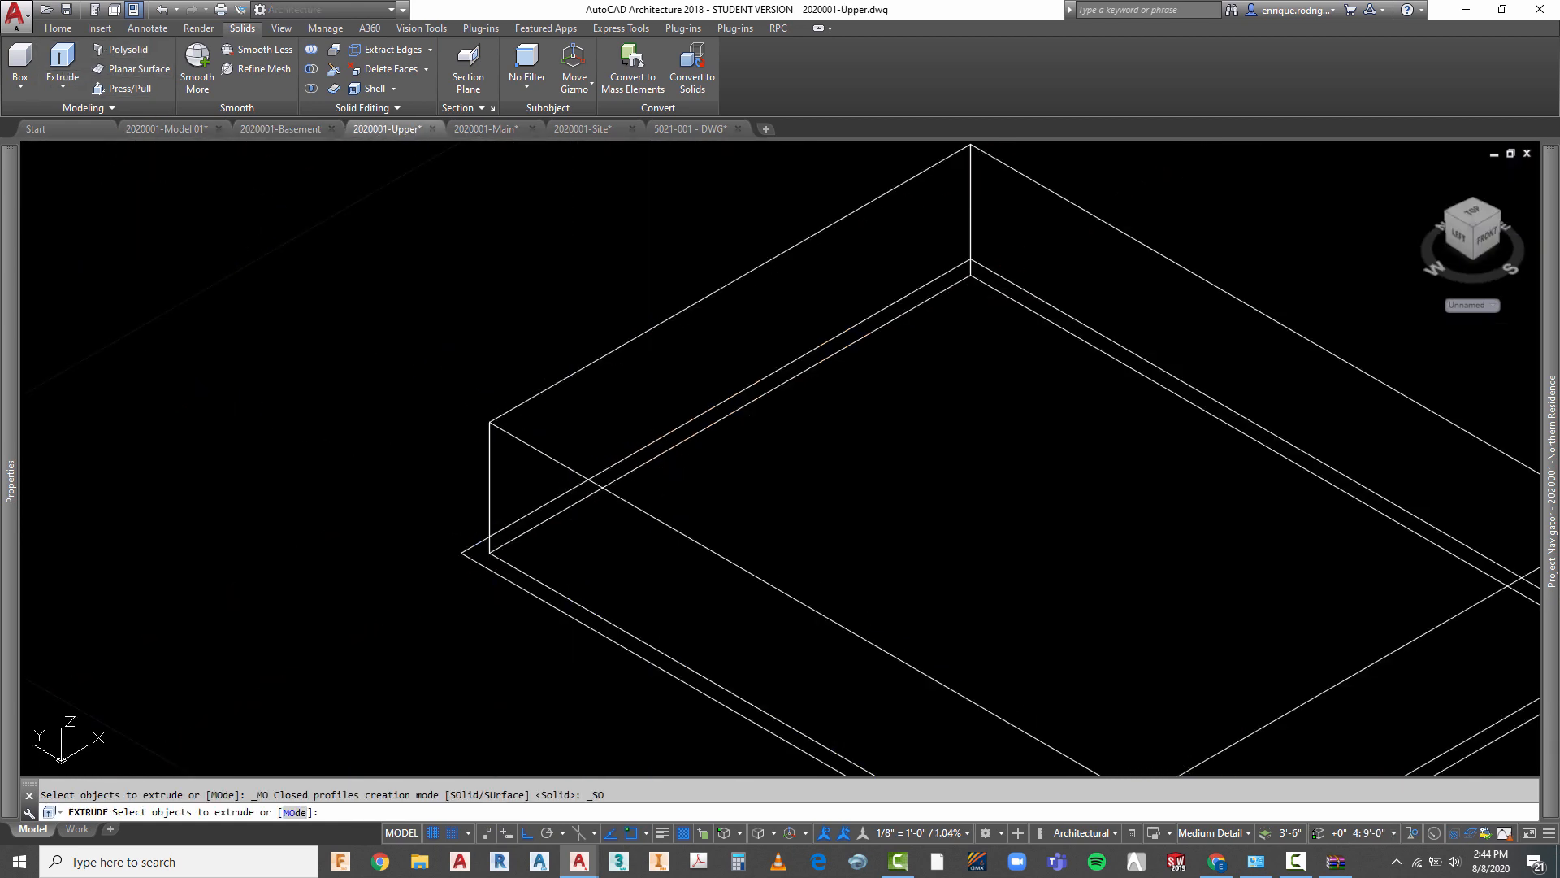
pyautogui.press('Return')
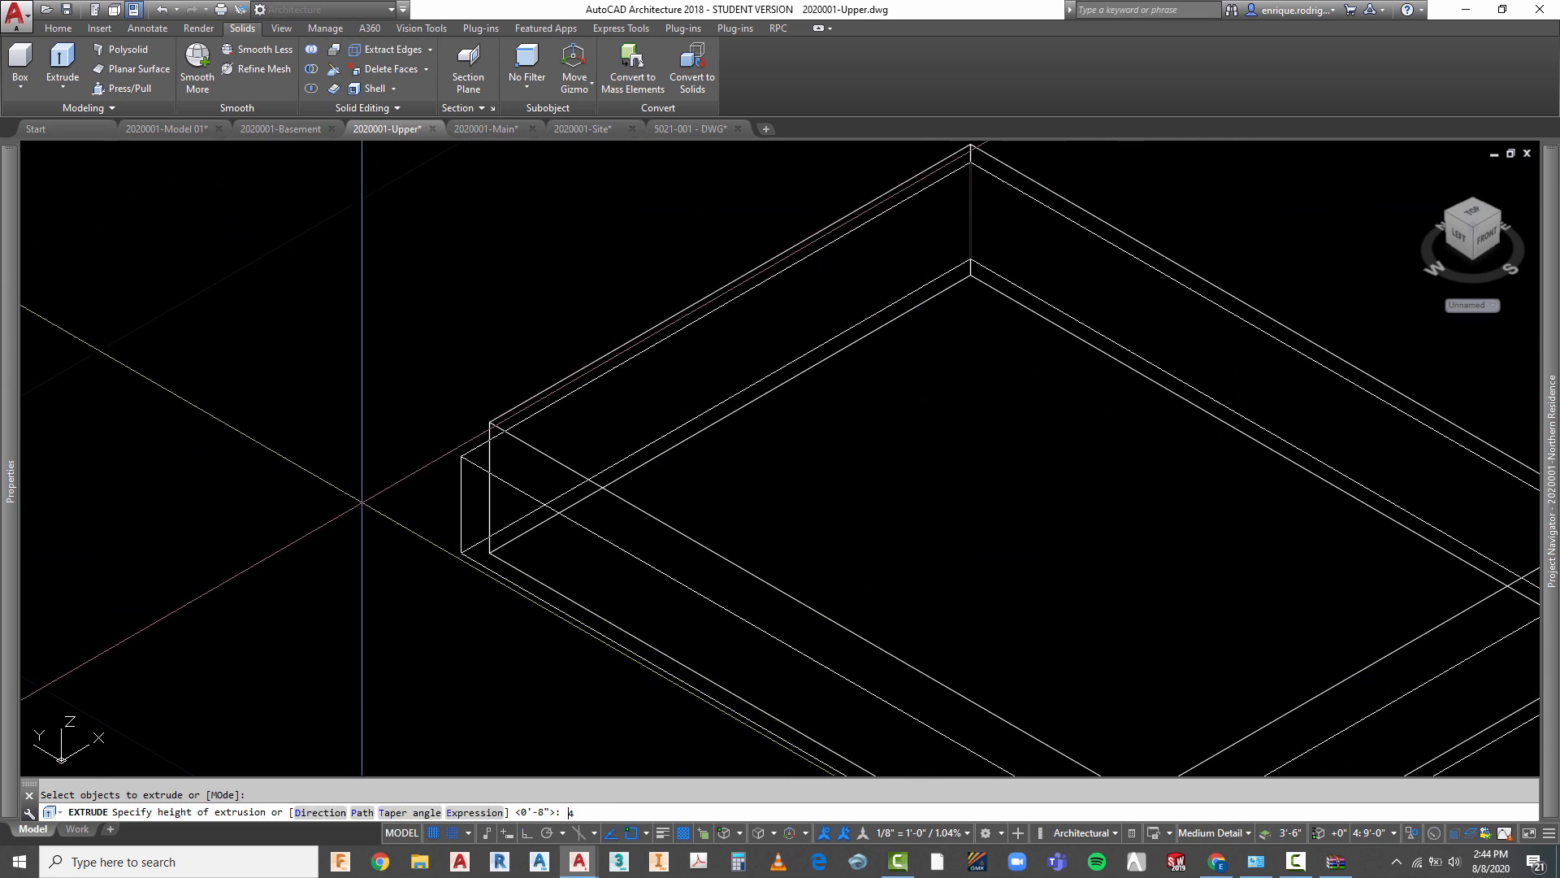
pyautogui.press('Return')
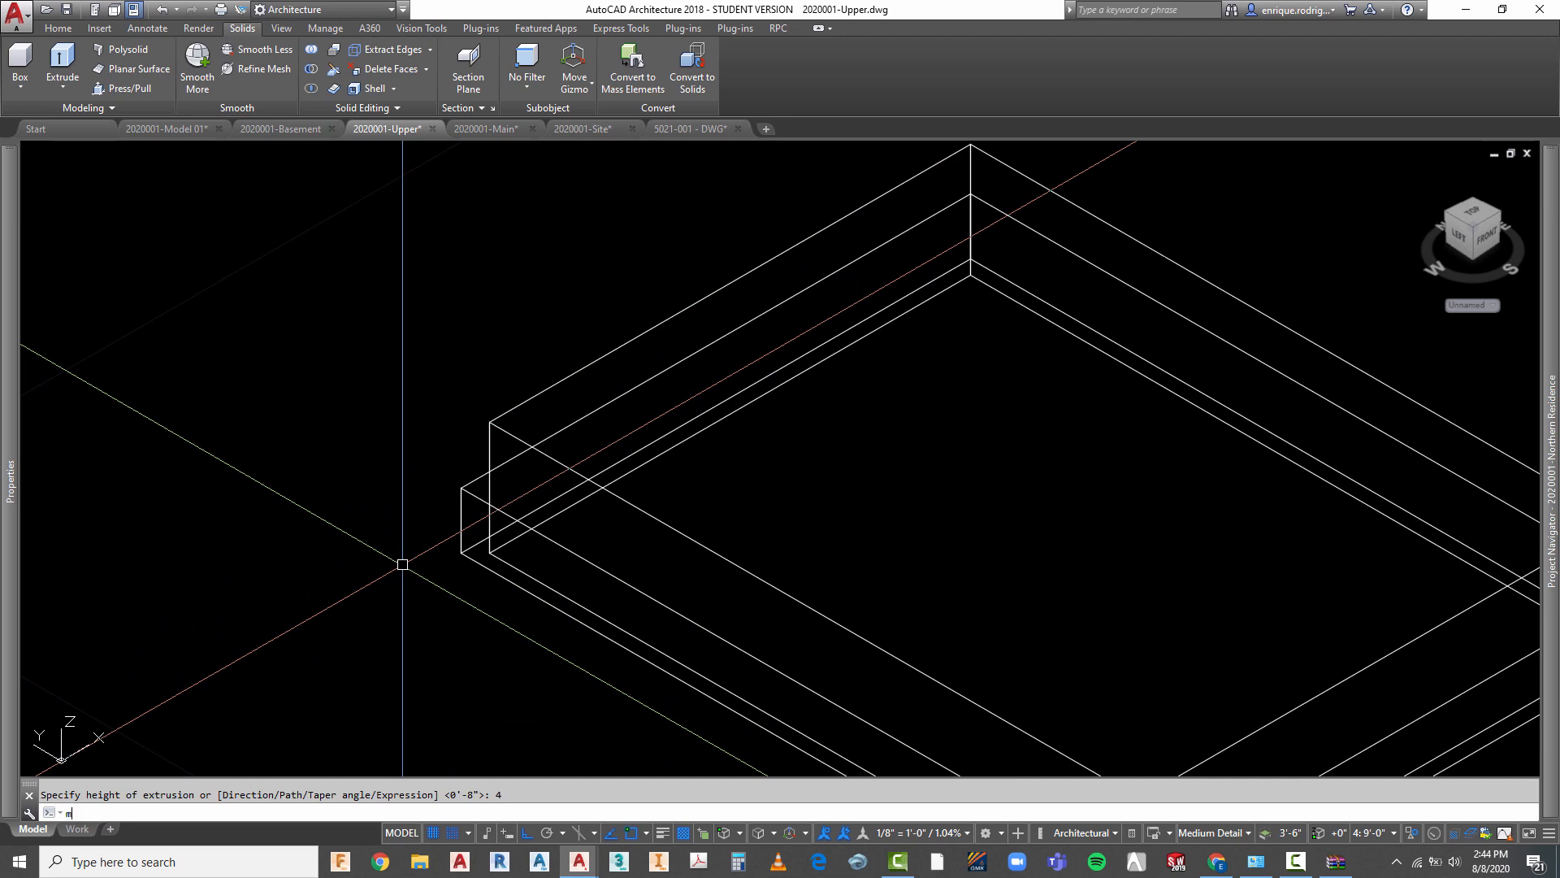
# - Move the outer 4" high solid straight up 4" along the Z axis
pyautogui.write('m')
pyautogui.press('Return')
pyautogui.click(477, 495)
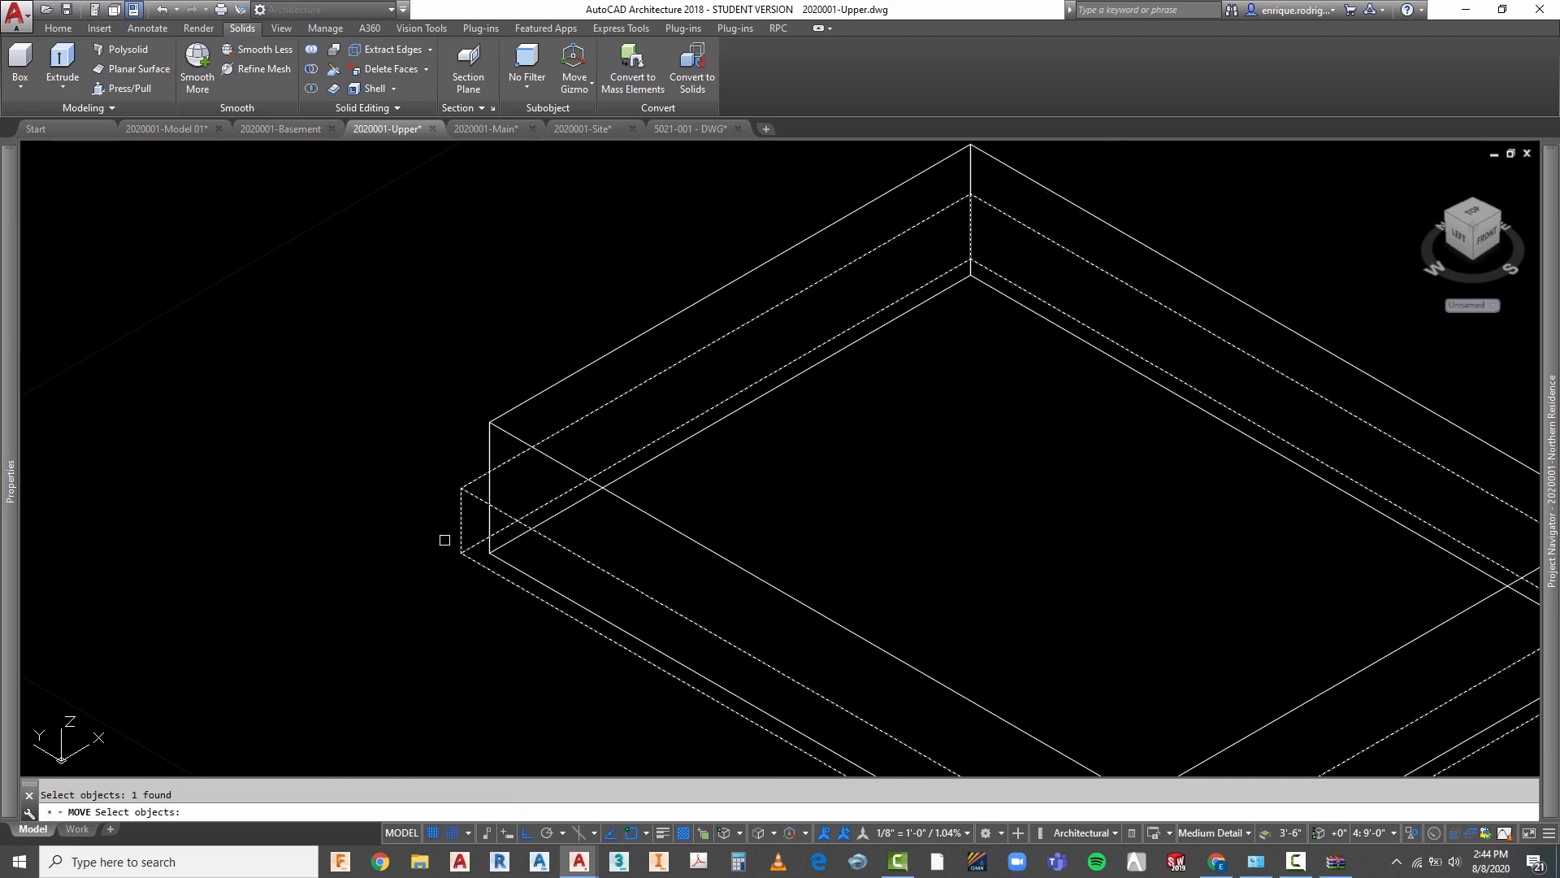
pyautogui.press('Return')
pyautogui.click(392, 512)
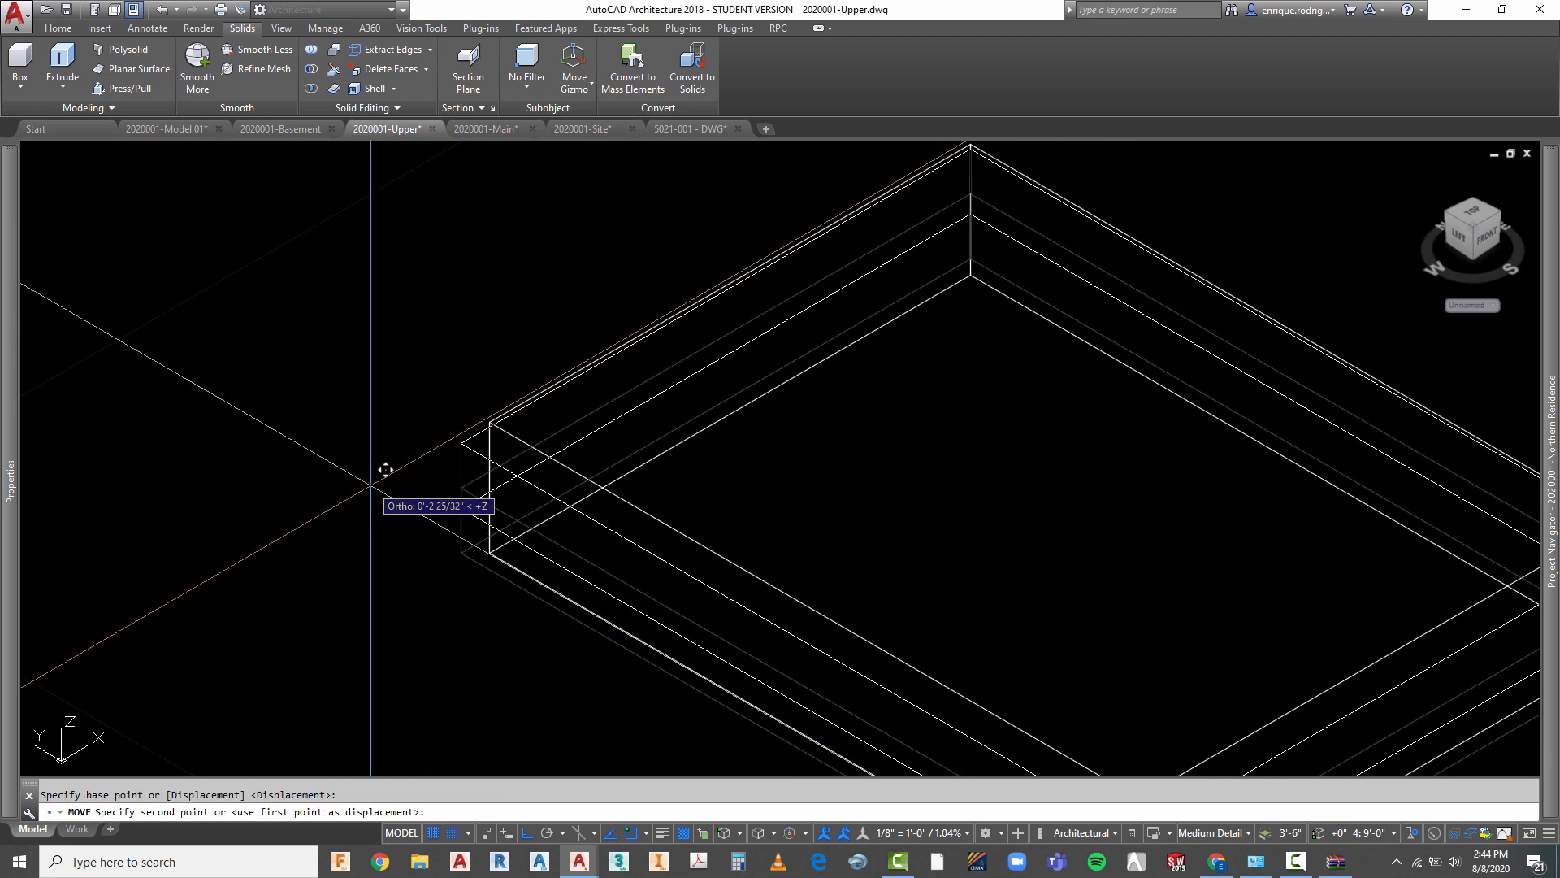
pyautogui.press('Return')
# - Examine the two cap solids from near and far and compare their position with the chimney box above
pyautogui.scroll(-4, 378, 338)
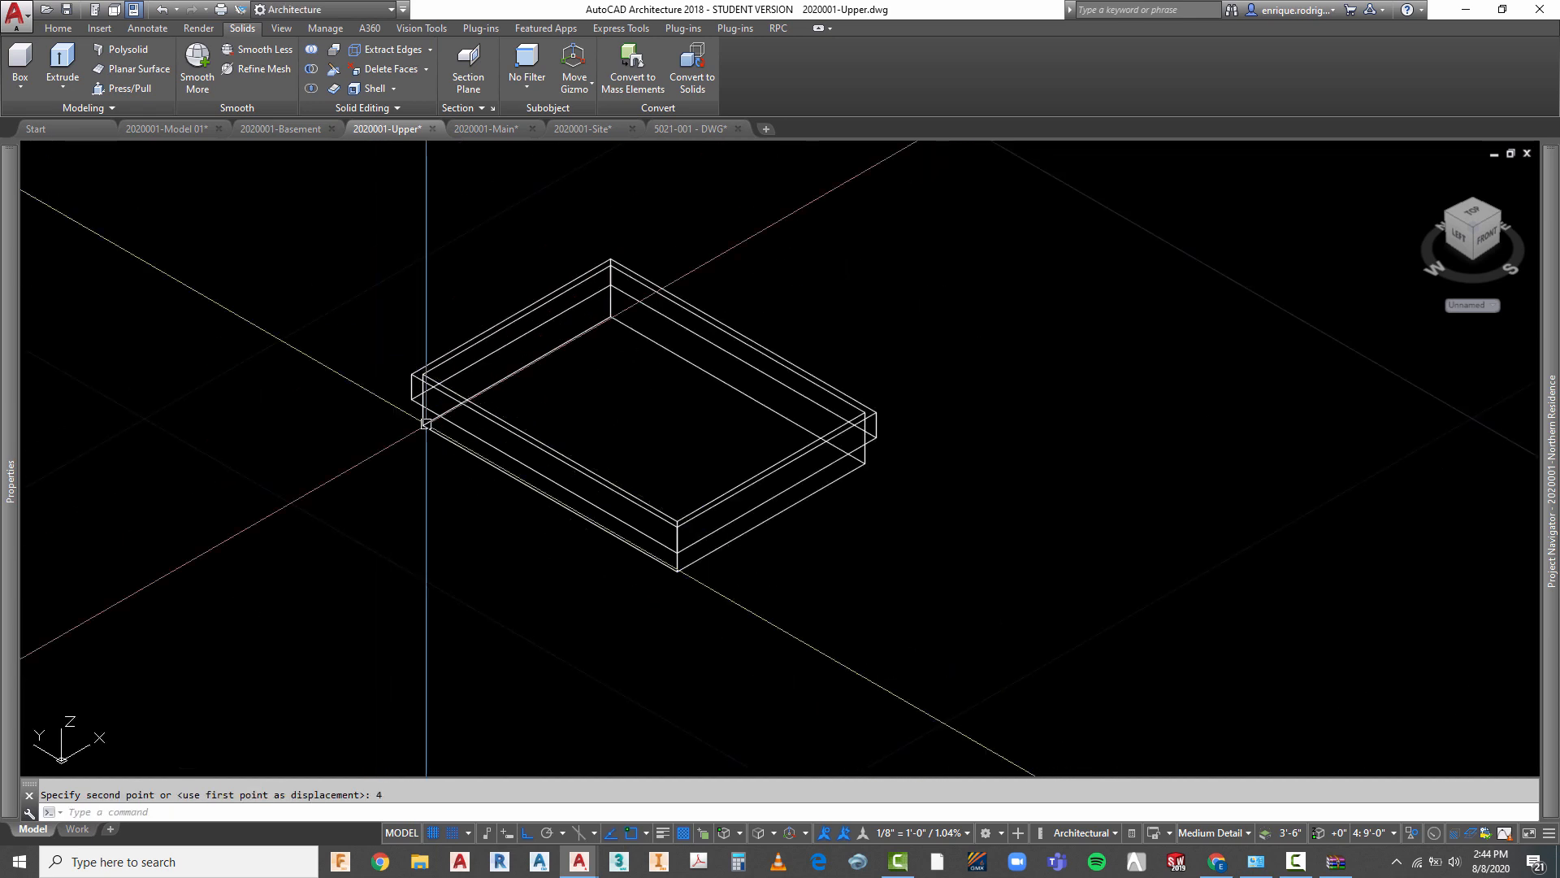
pyautogui.scroll(-2, 706, 472)
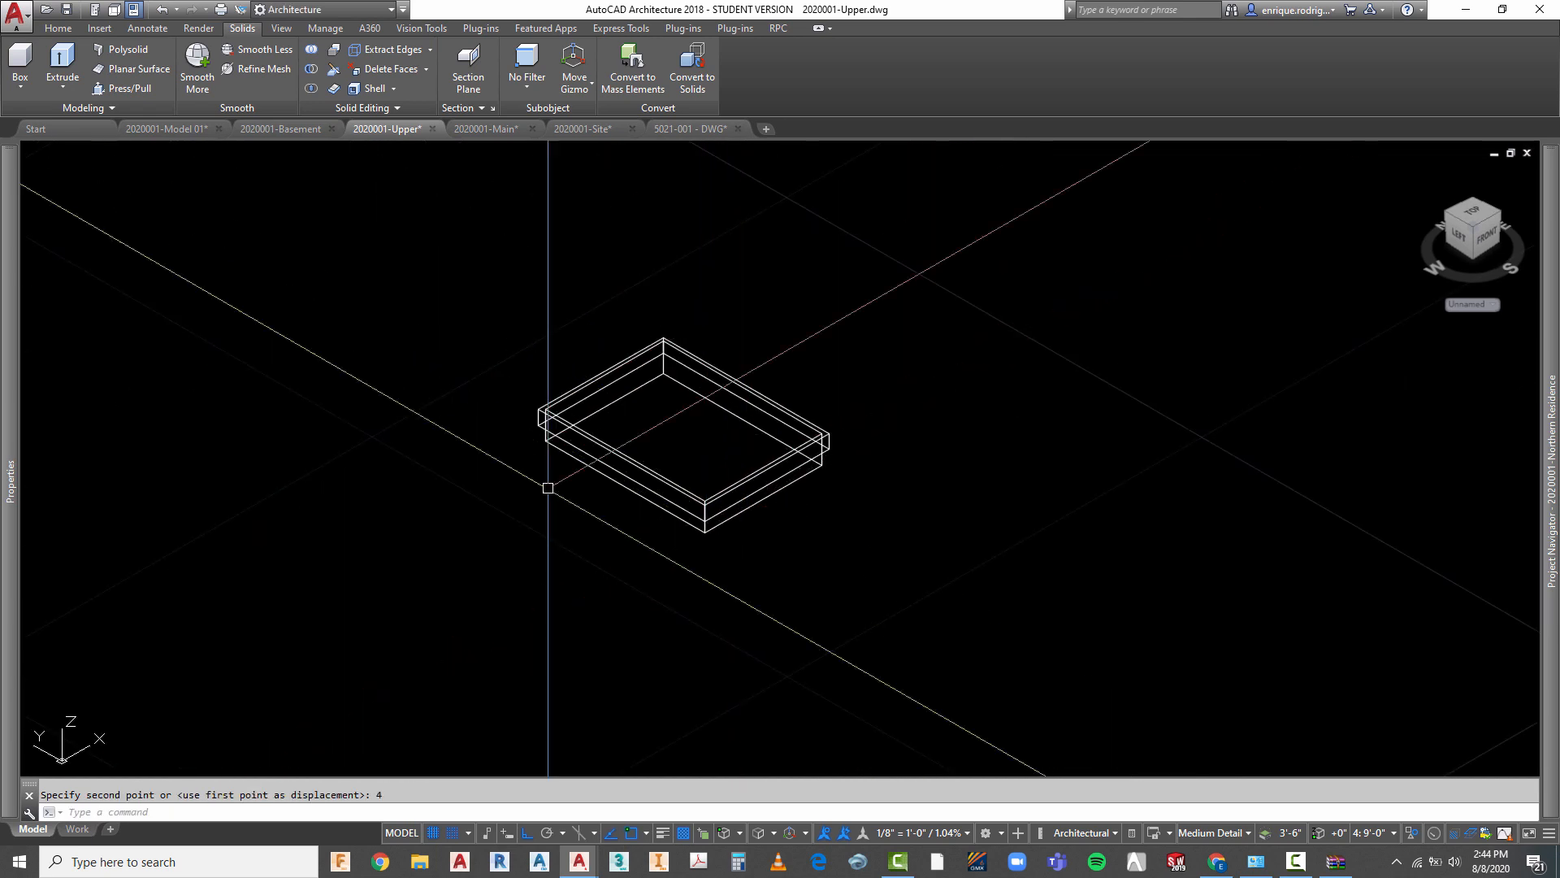
pyautogui.scroll(-5, 717, 492)
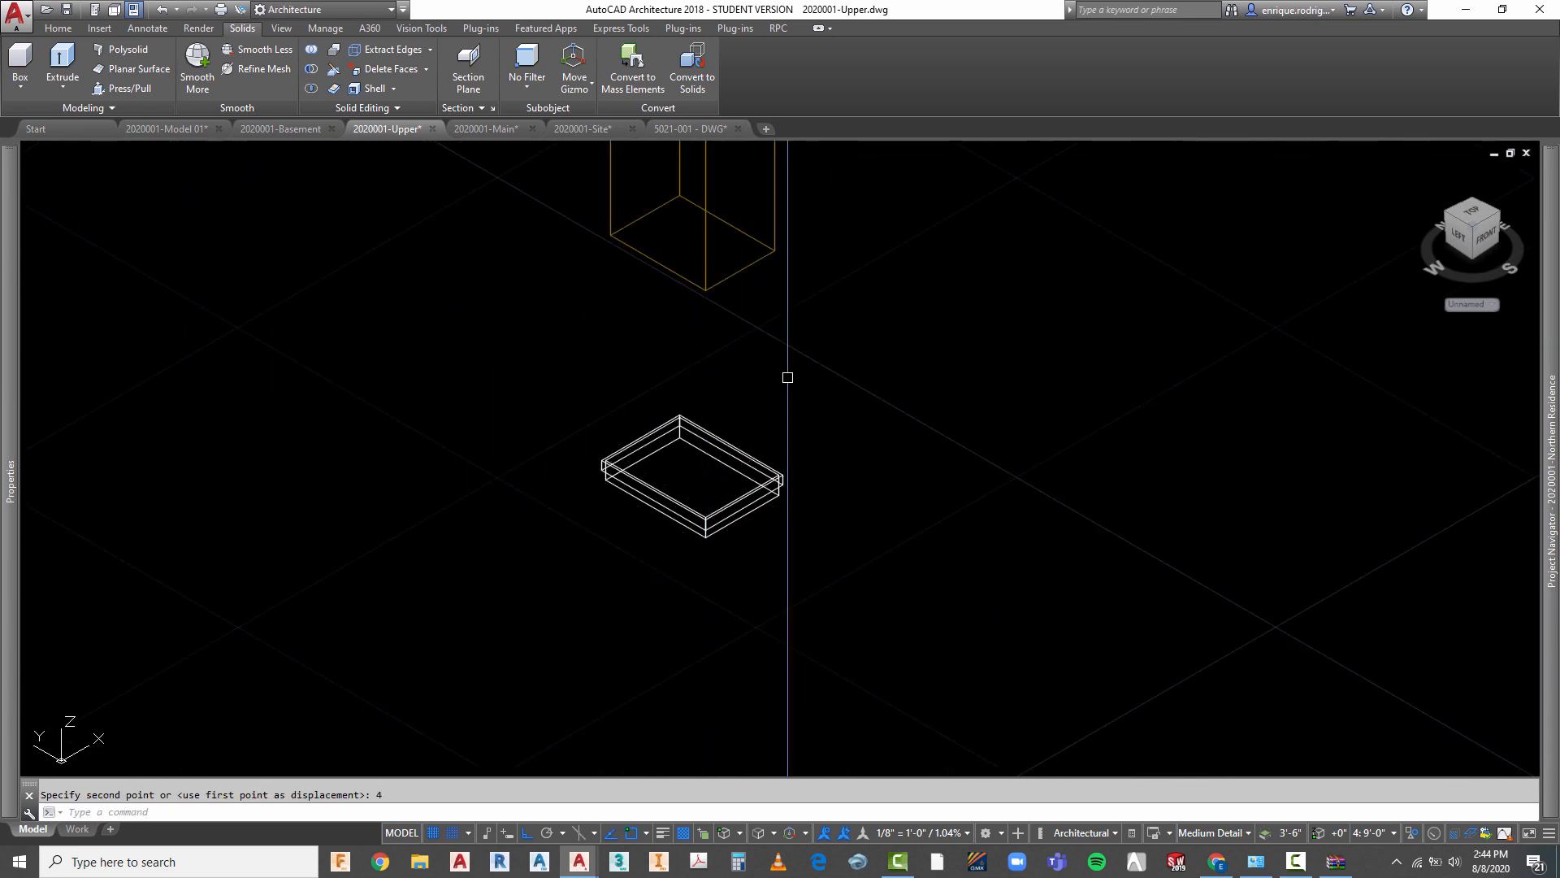
pyautogui.scroll(5, 686, 559)
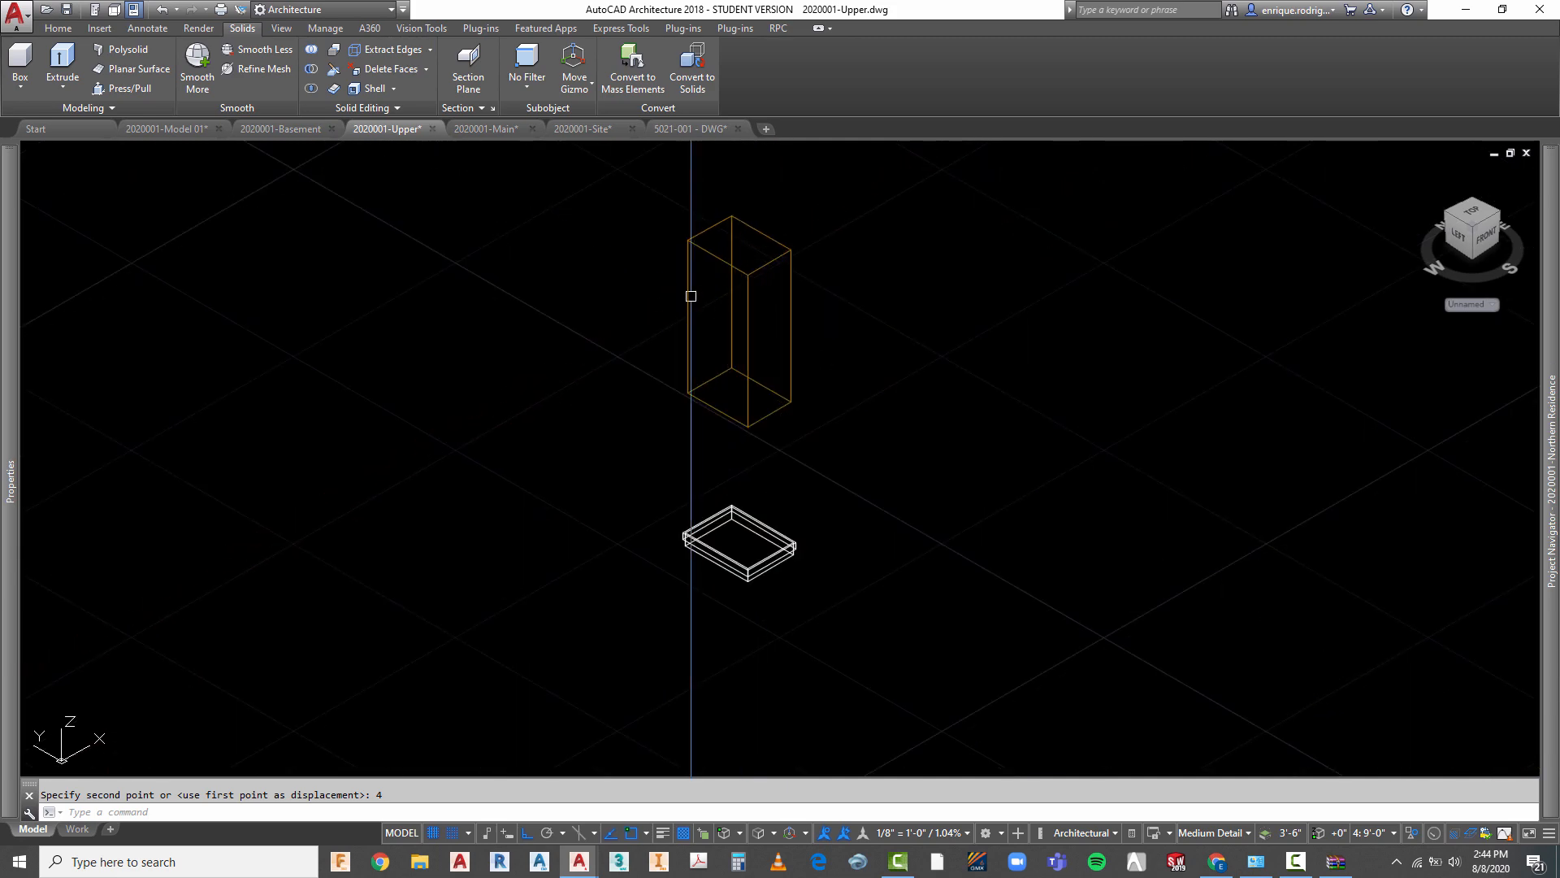
pyautogui.scroll(5, 687, 559)
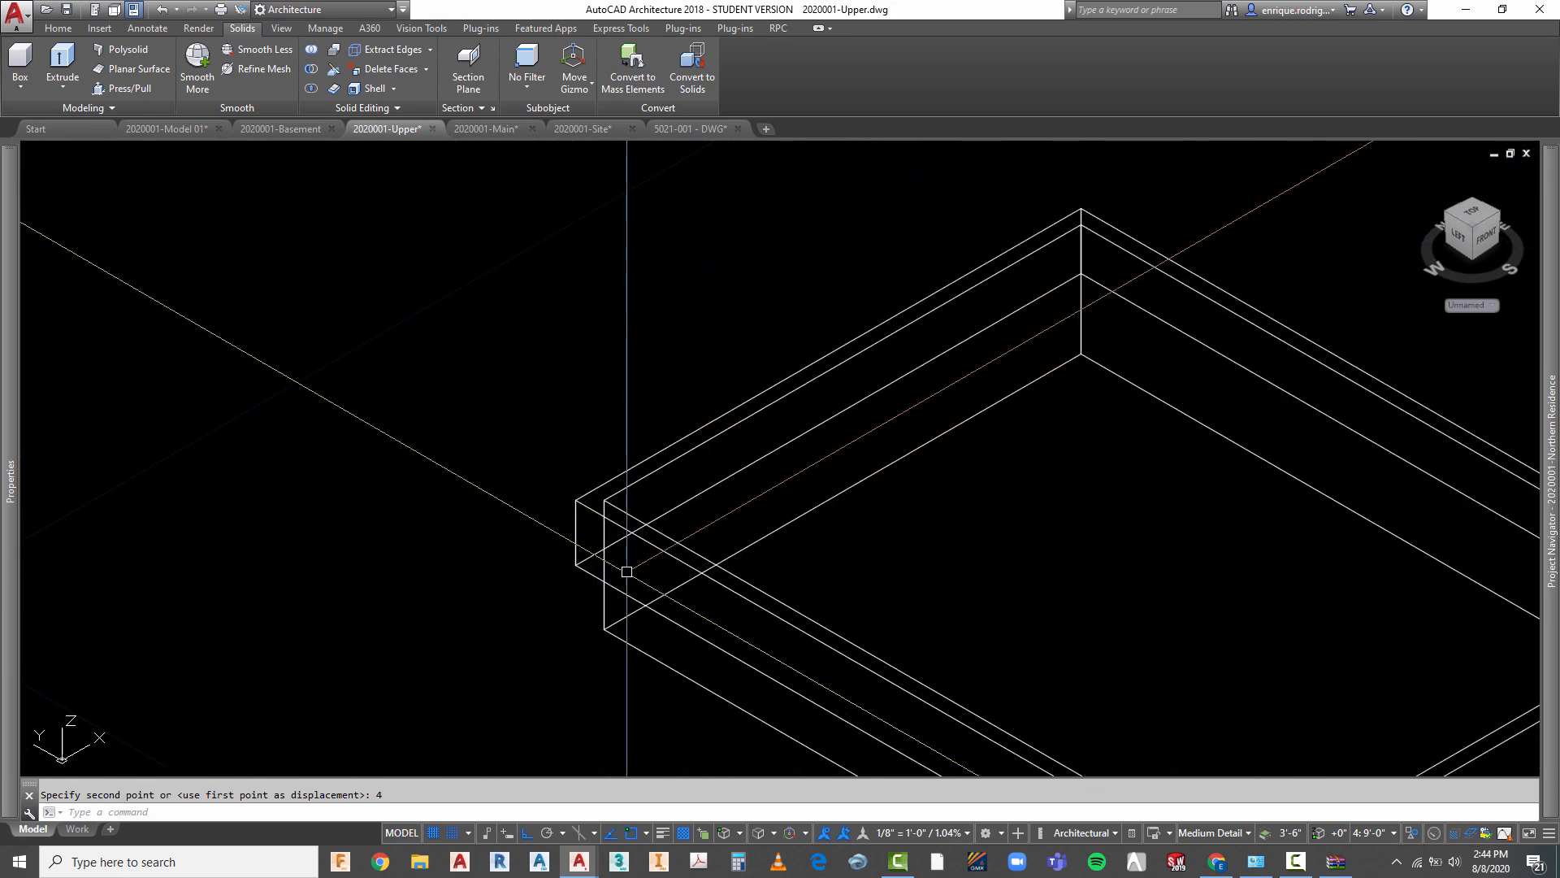
pyautogui.press('Escape')
pyautogui.scroll(-2, 661, 536)
pyautogui.click(665, 578)
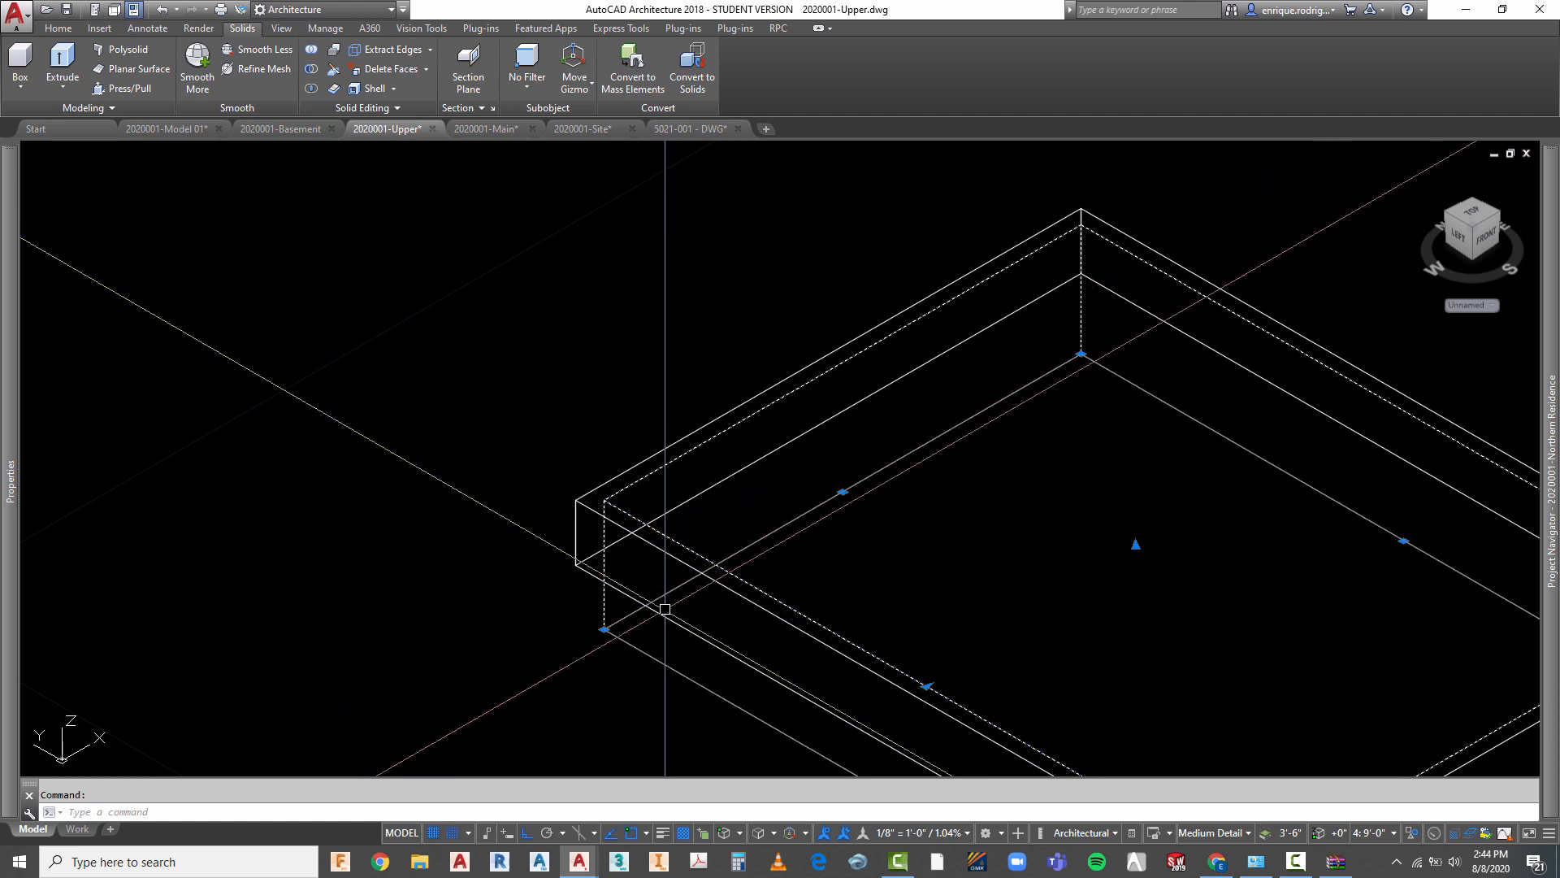
pyautogui.scroll(-2, 667, 586)
pyautogui.scroll(-2, 666, 587)
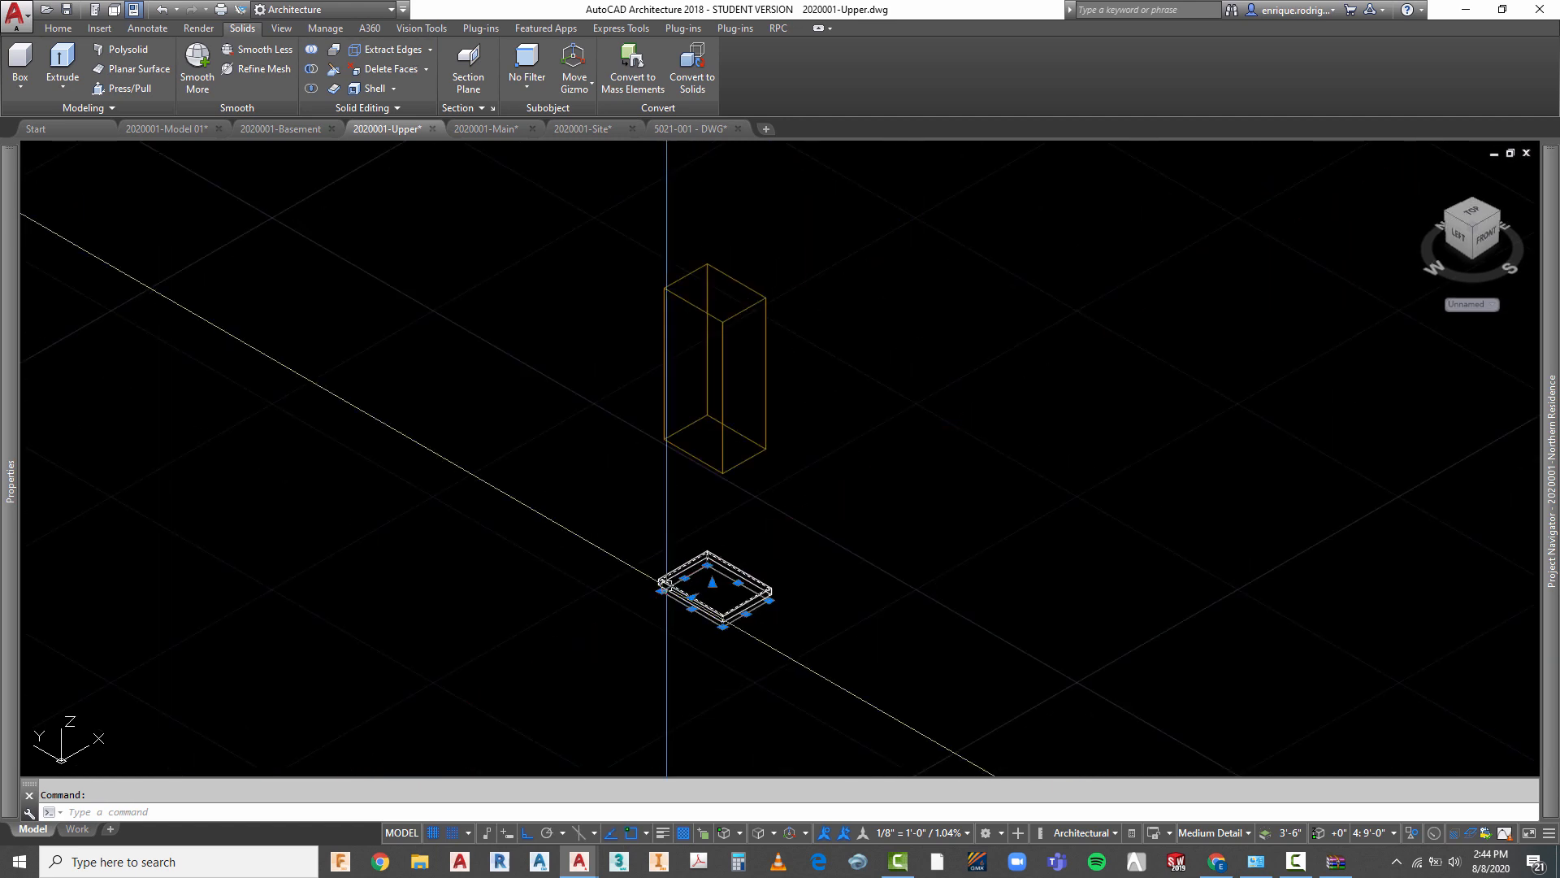
pyautogui.scroll(5, 674, 297)
pyautogui.scroll(-2, 672, 294)
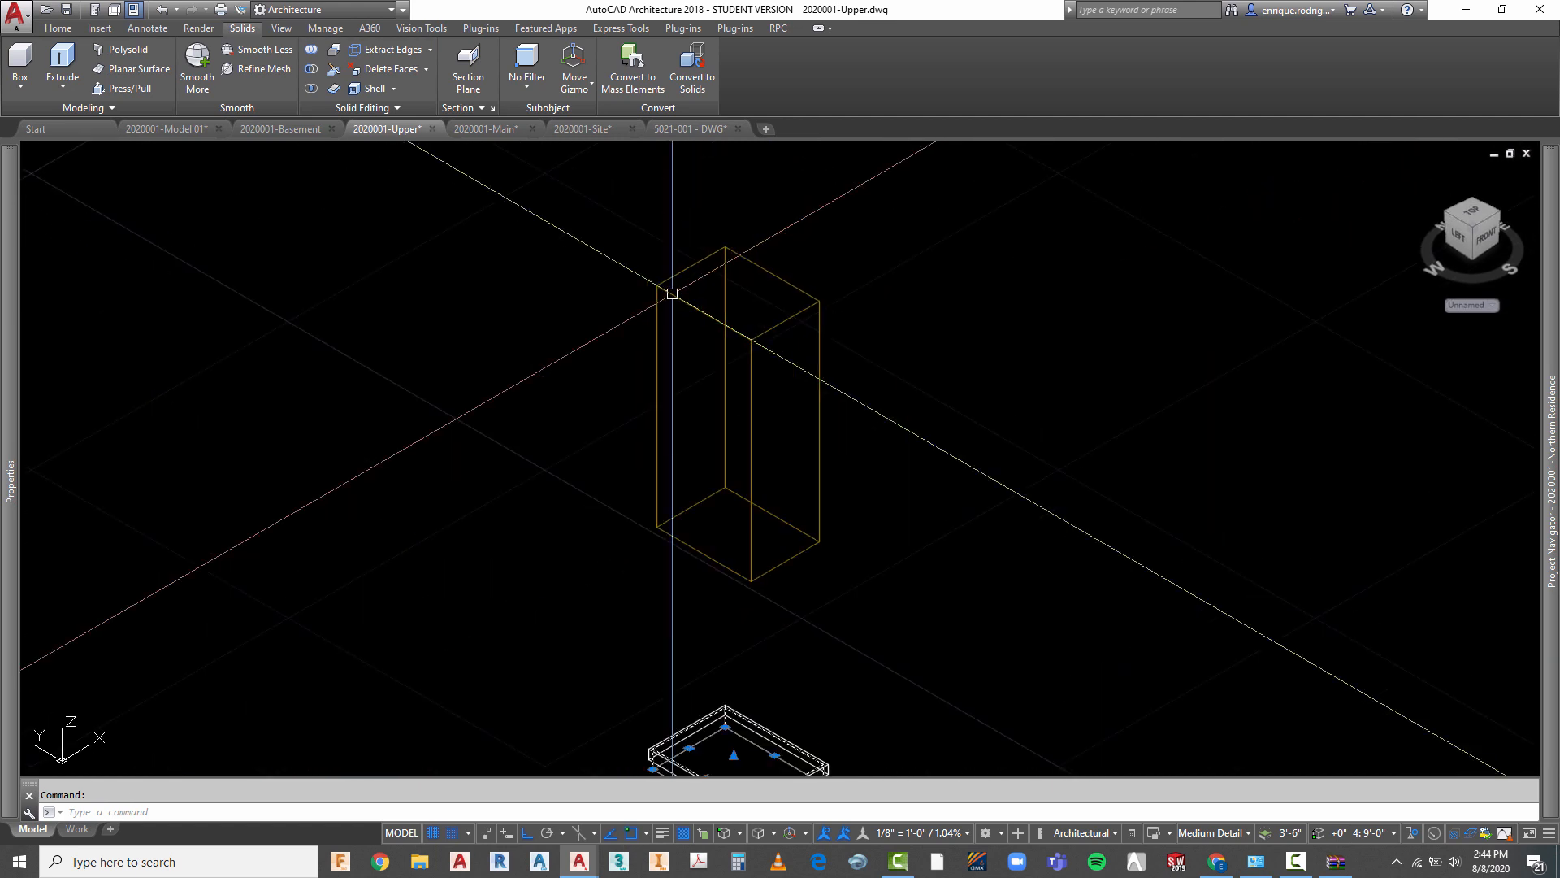
# - Switch to the left side view showing the chimney box above the two cap solids
pyautogui.click(61, 32)
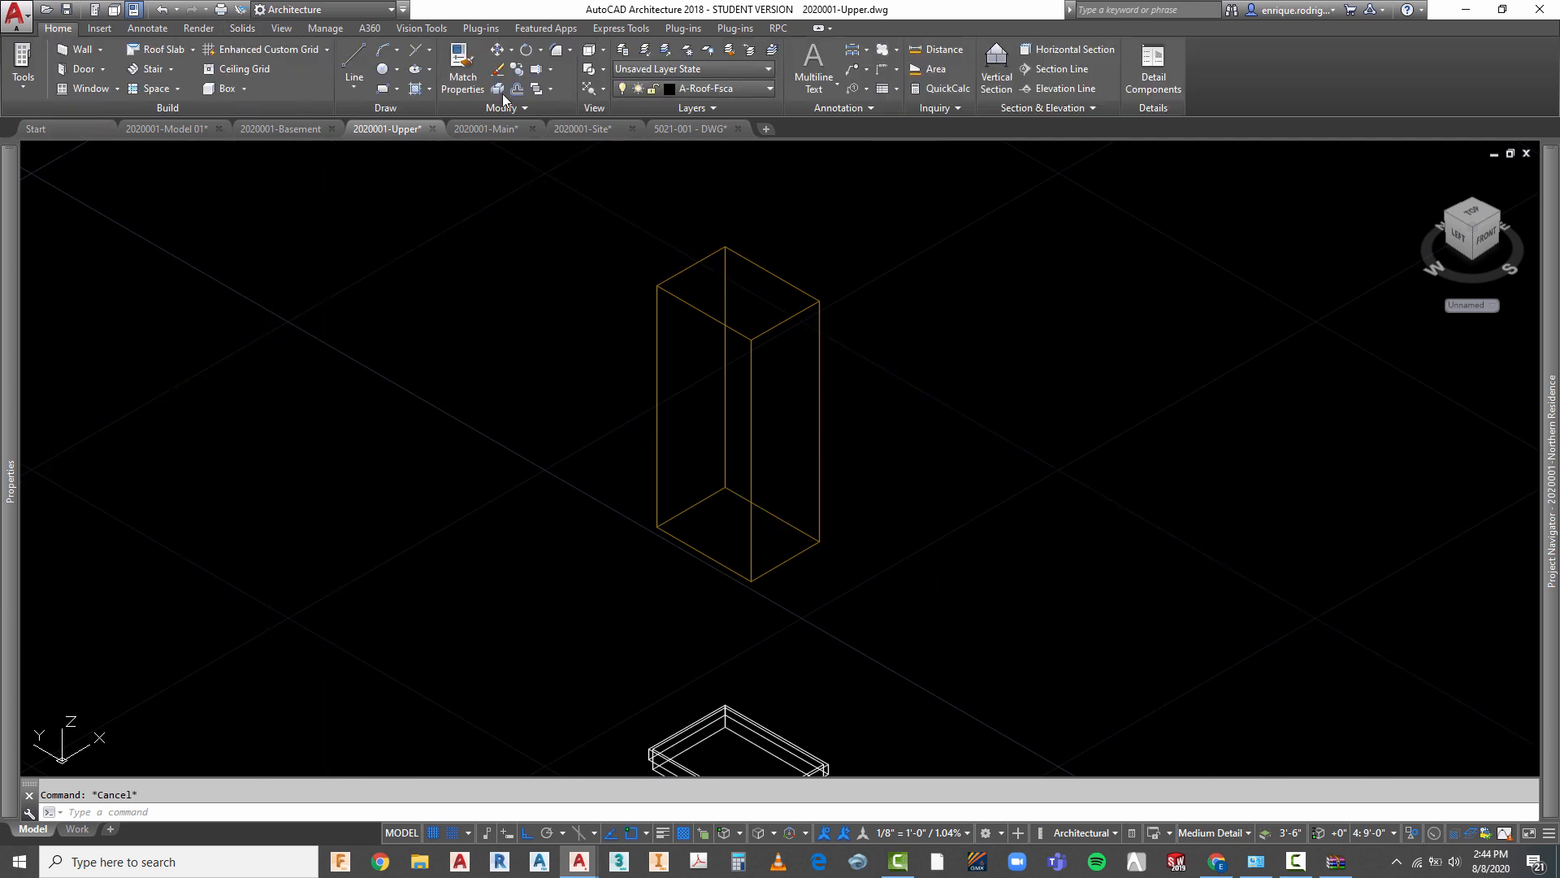
pyautogui.click(591, 52)
pyautogui.scroll(-2, 633, 291)
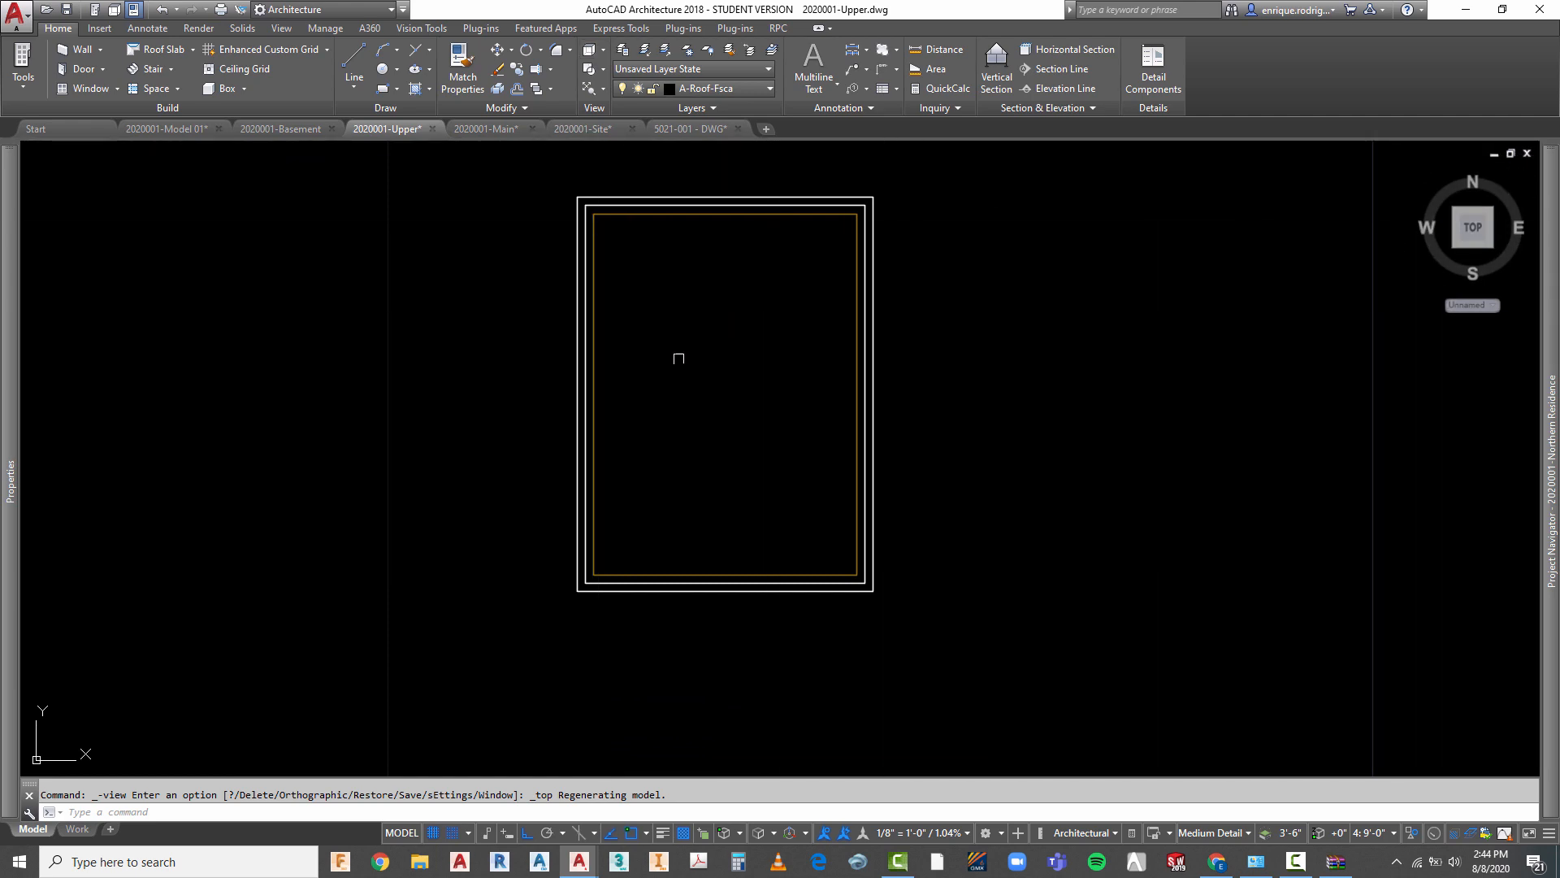
pyautogui.click(602, 51)
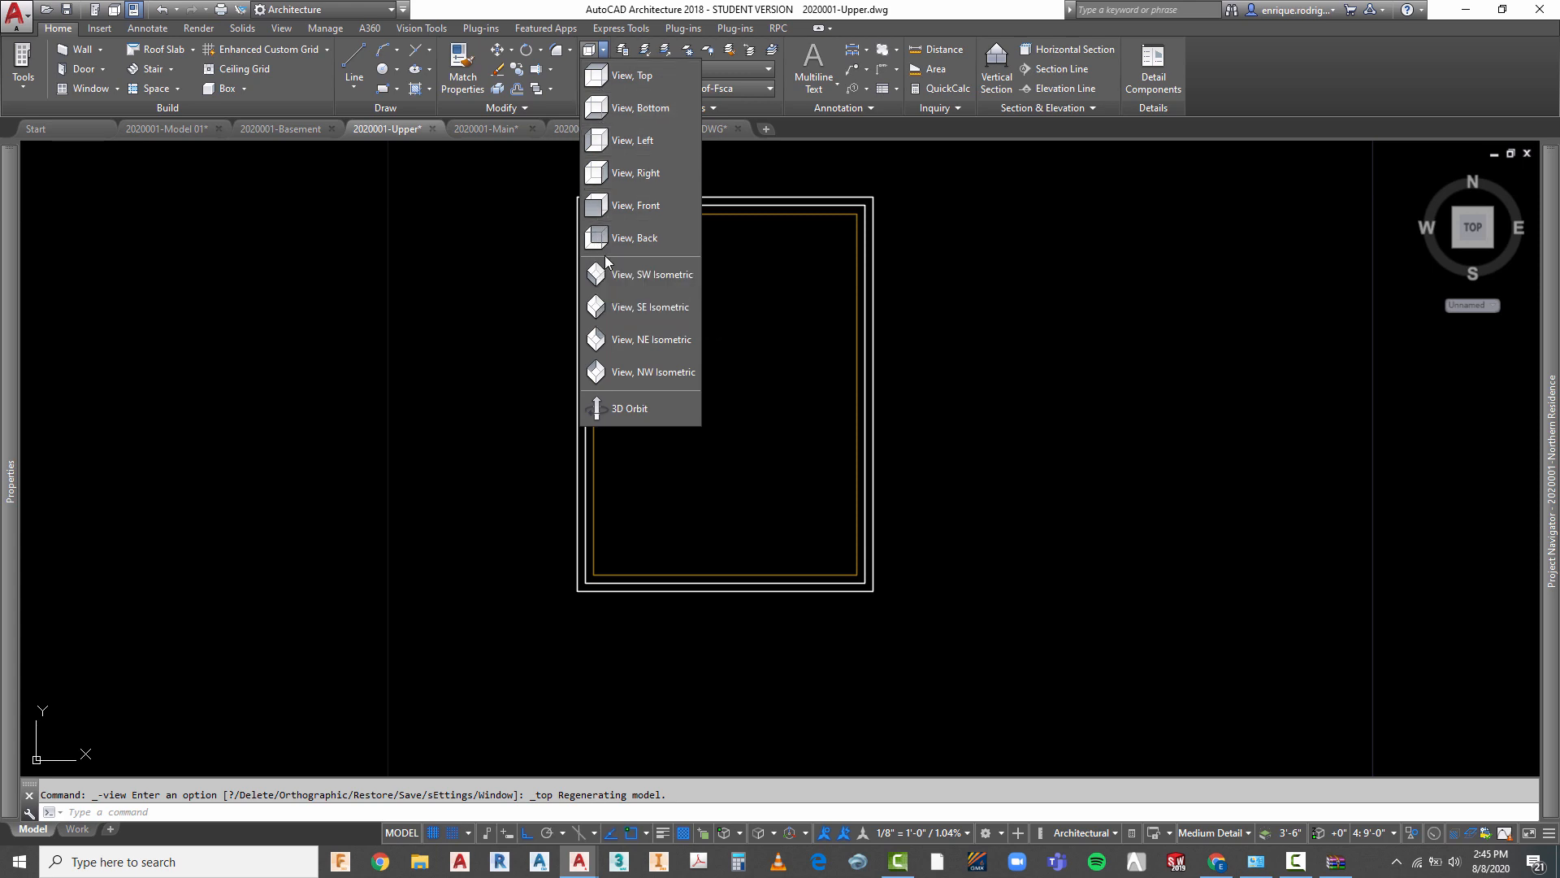
pyautogui.click(626, 140)
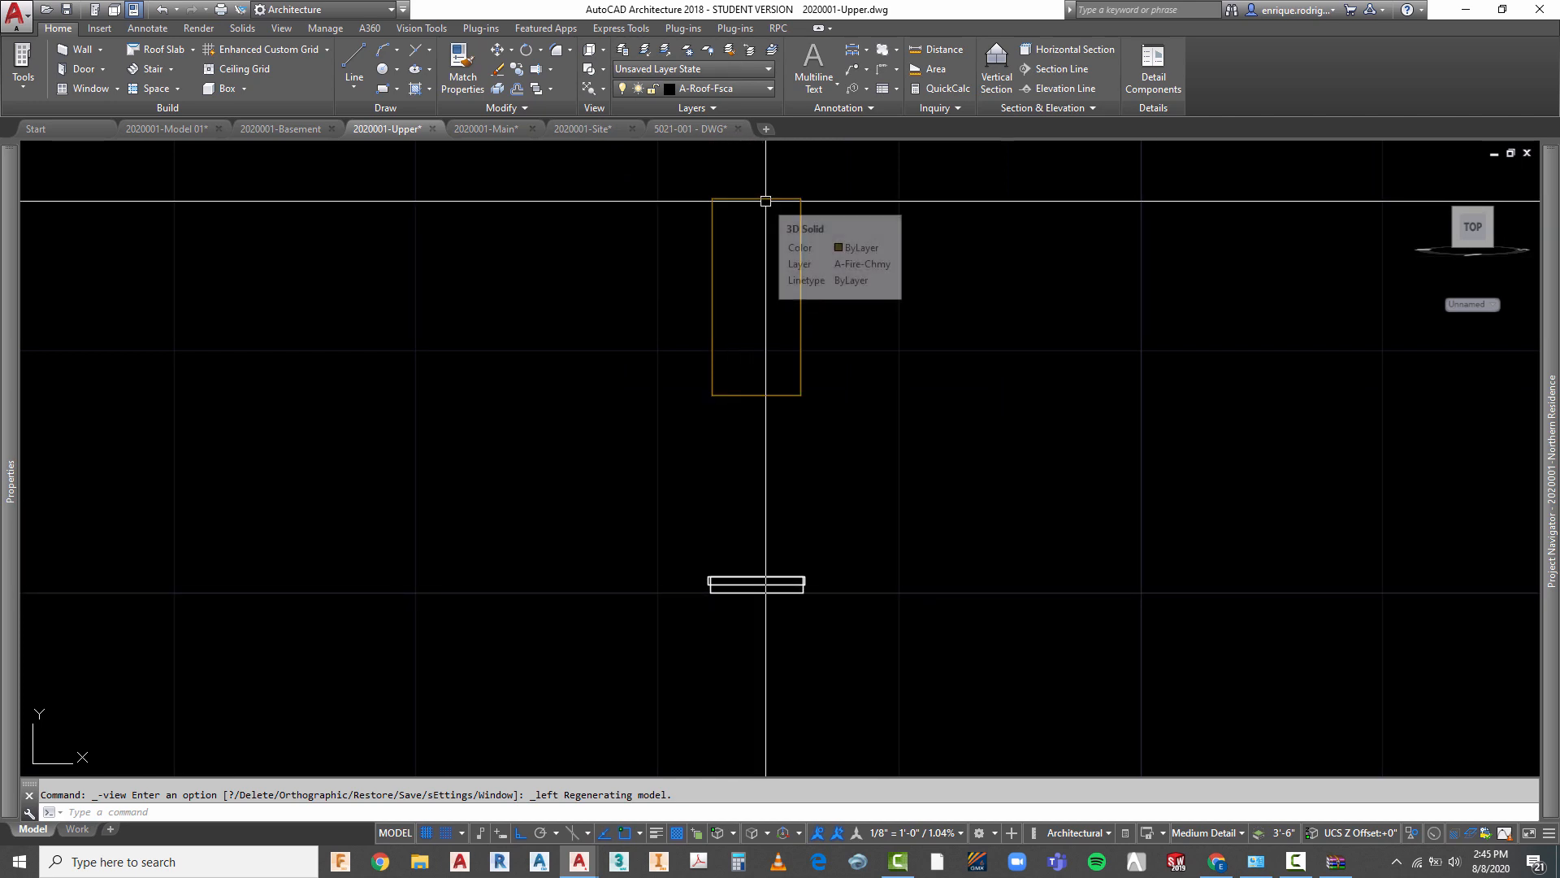
pyautogui.press('Escape')
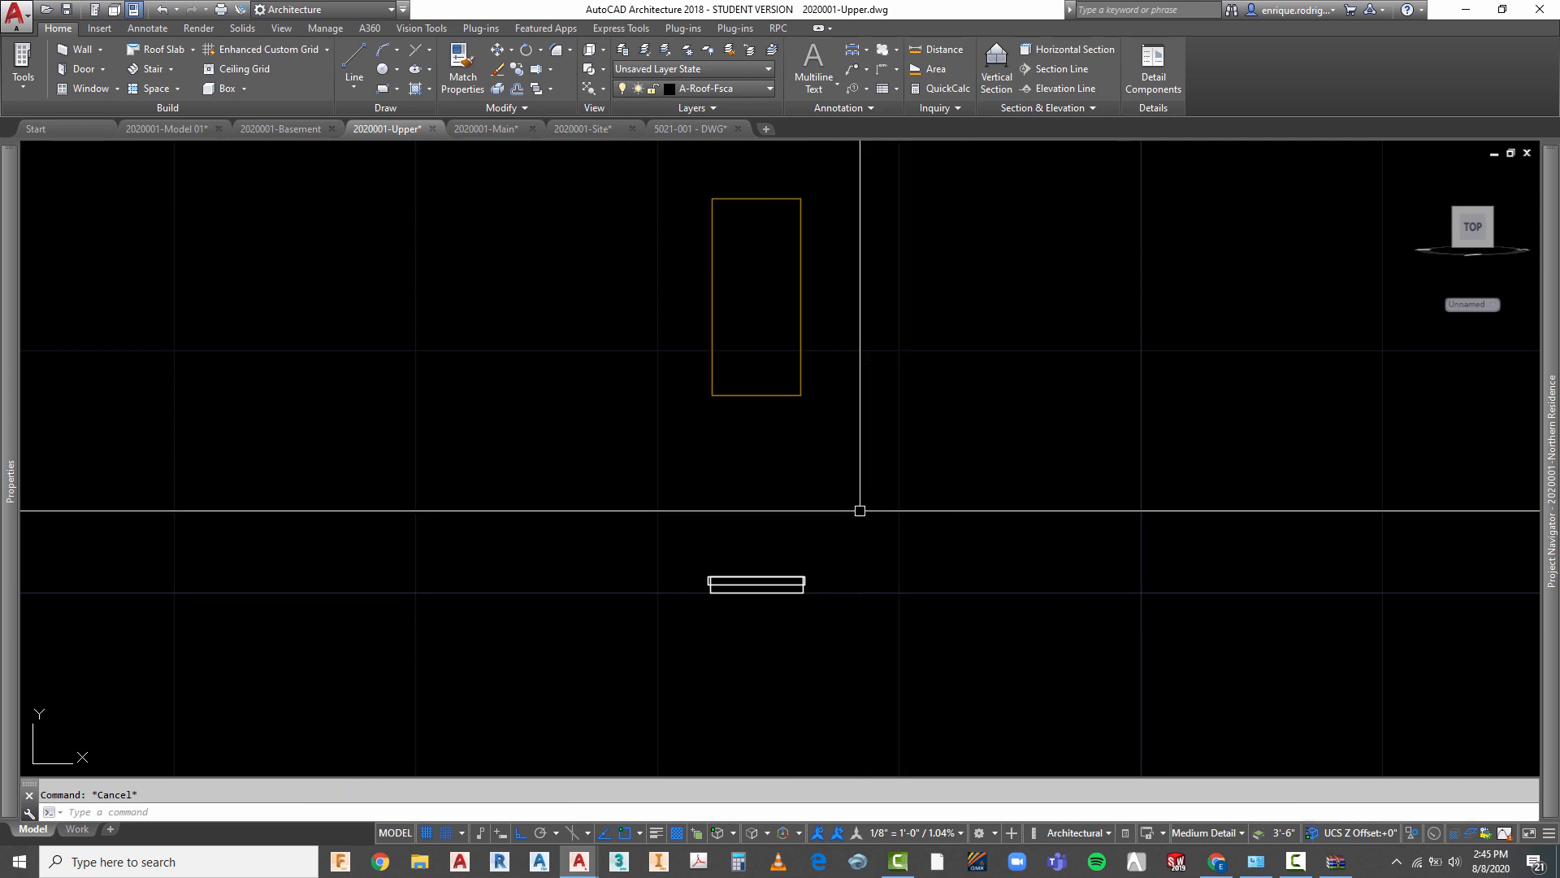
# - Move both cap solids straight up from the midpoint of their top edge to the midpoint of the chimney box's top edge
pyautogui.write('m')
pyautogui.press('Return')
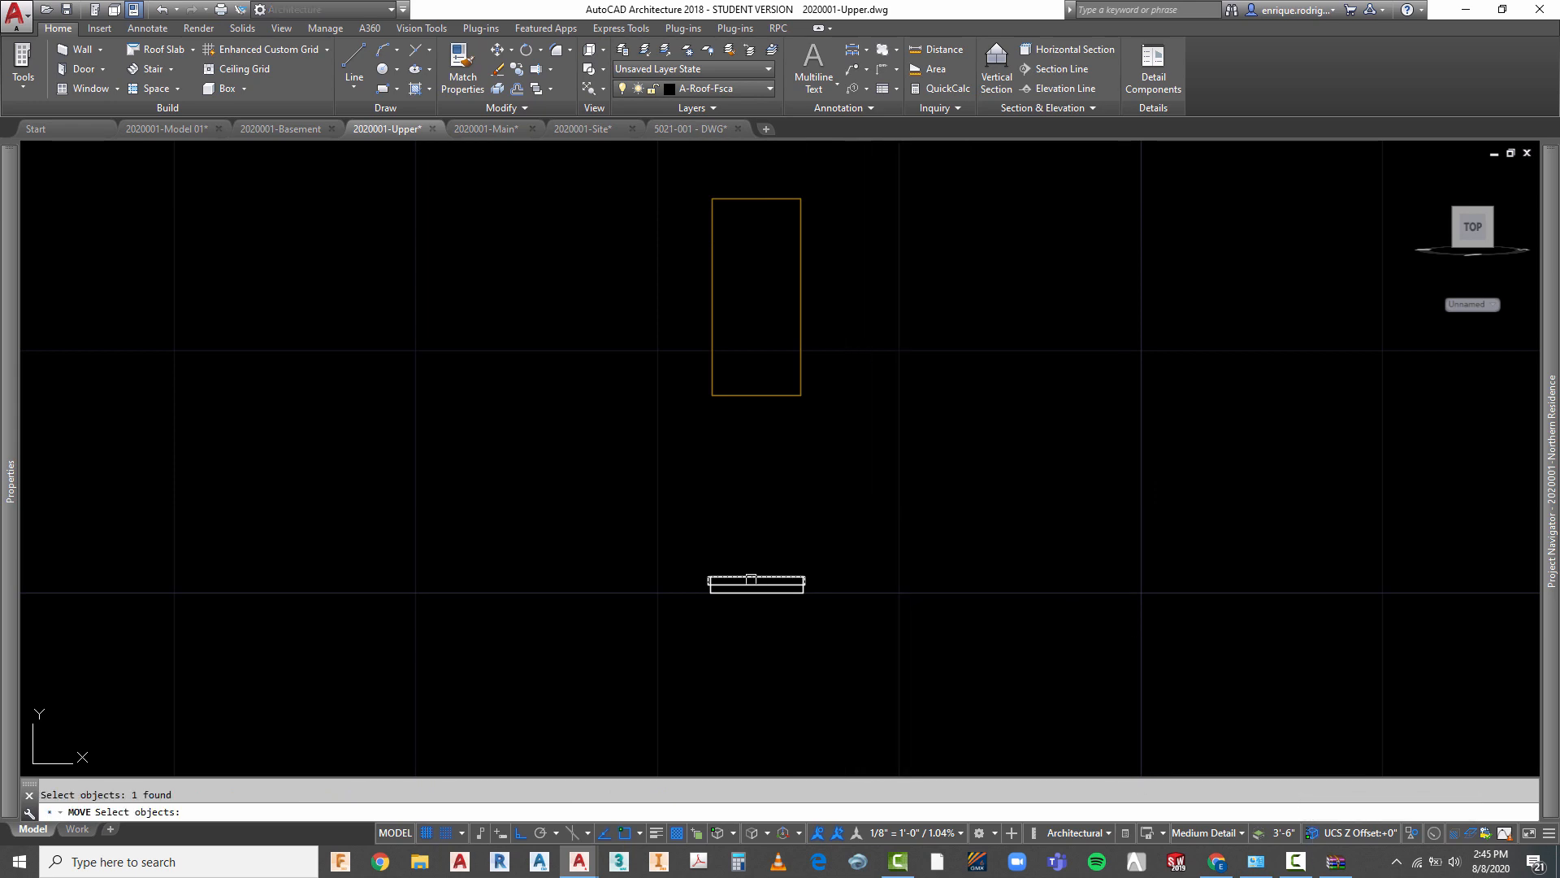
pyautogui.scroll(4, 762, 566)
pyautogui.click(763, 568)
pyautogui.click(735, 622)
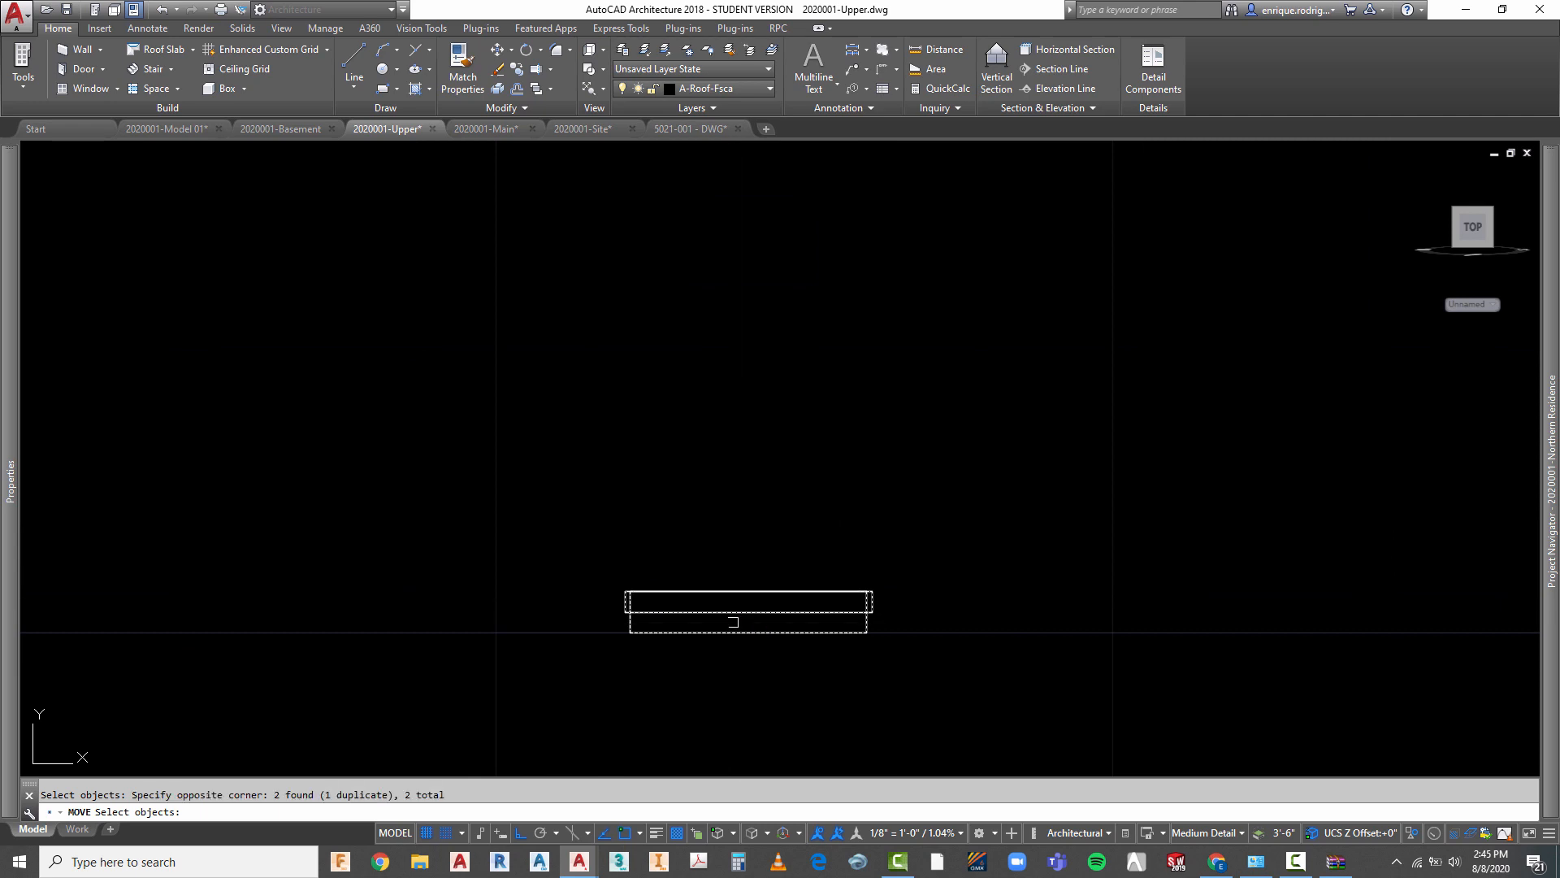
pyautogui.press('Return')
pyautogui.scroll(3, 744, 568)
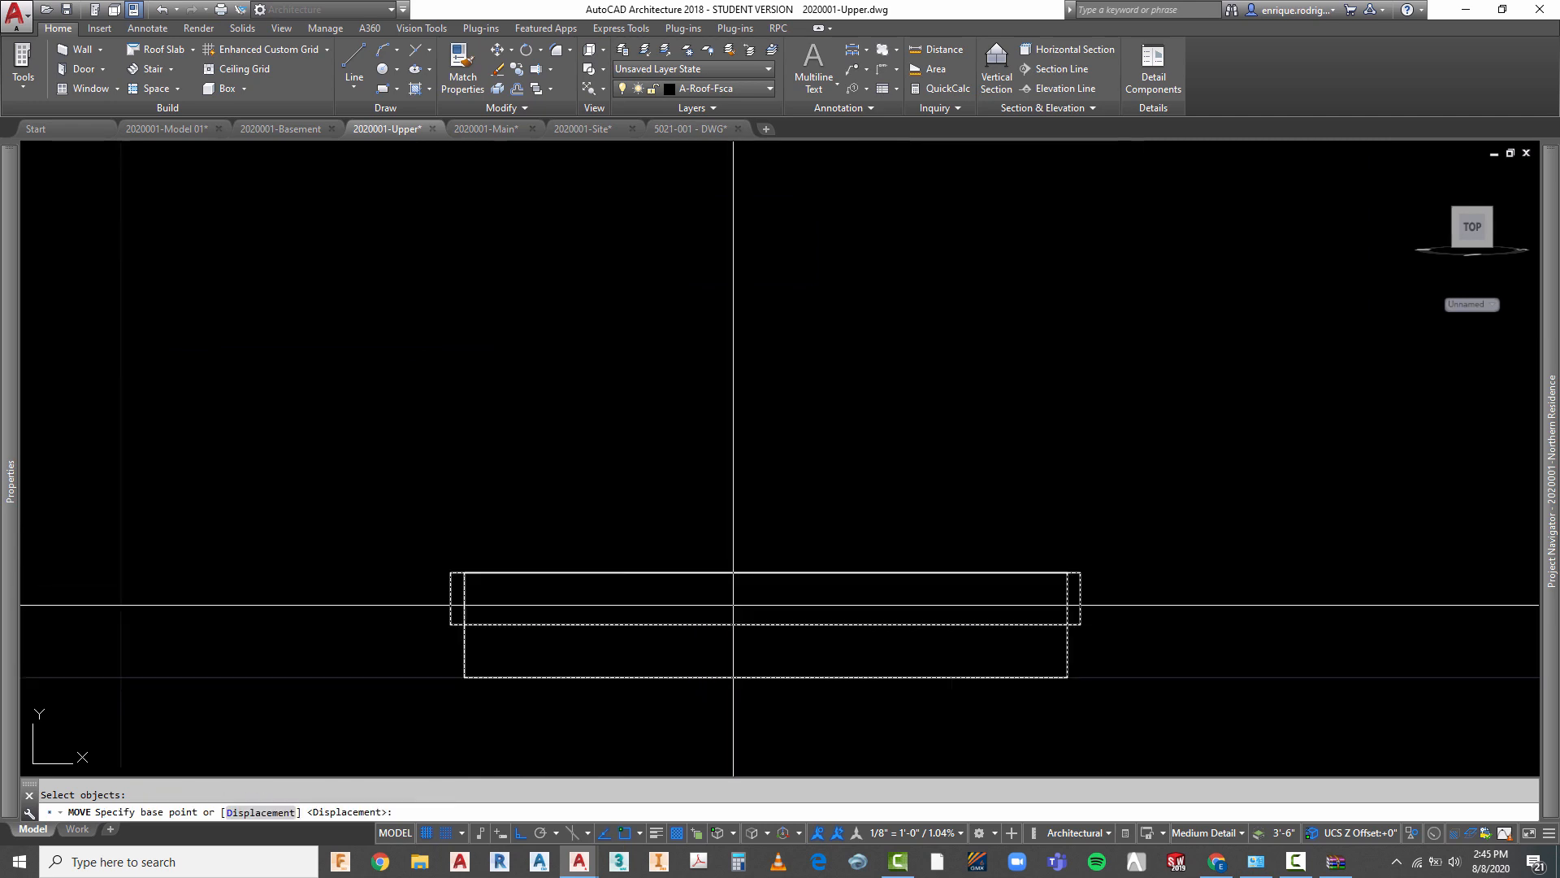
pyautogui.click(744, 572)
pyautogui.scroll(-5, 805, 674)
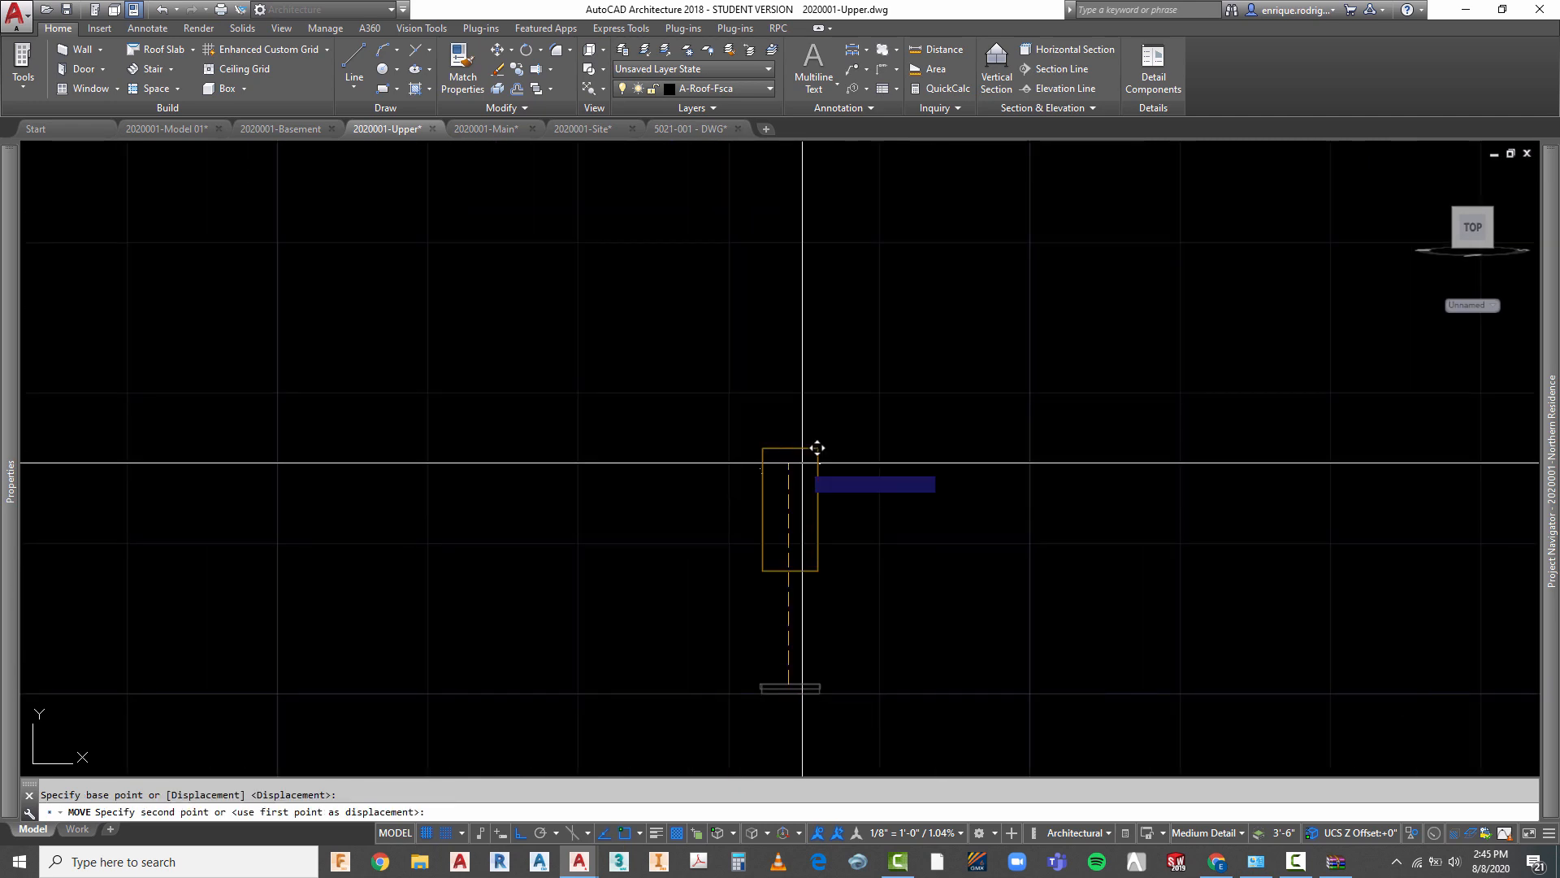
pyautogui.click(790, 448)
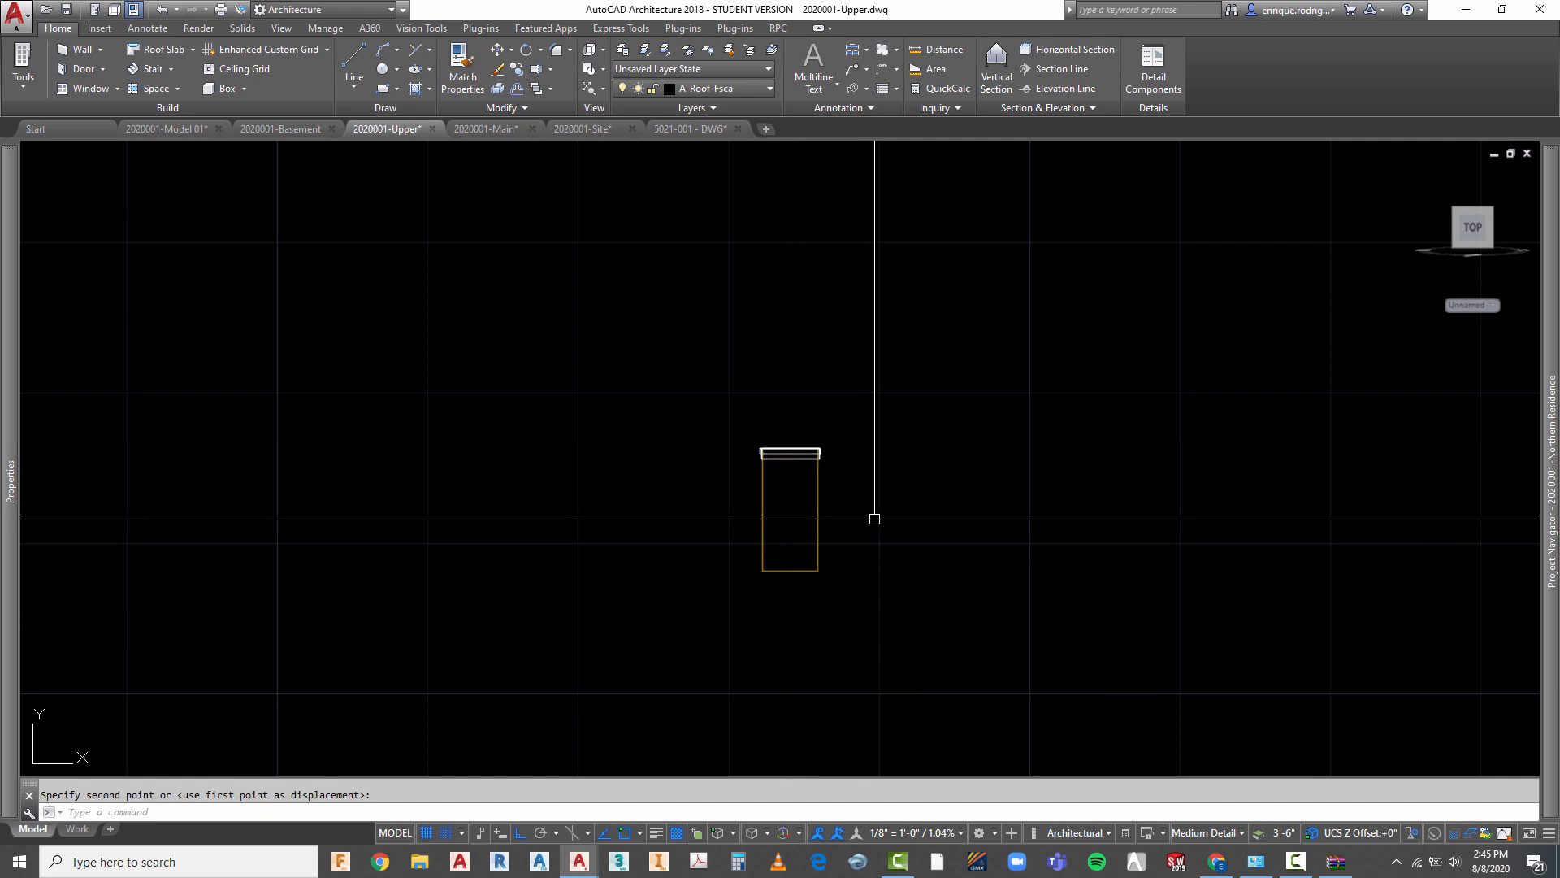
# - Orbit around the chimney to check how the cap sits on it and return to the top view
pyautogui.press('Escape')
pyautogui.rightClick(893, 382)
pyautogui.click(937, 599)
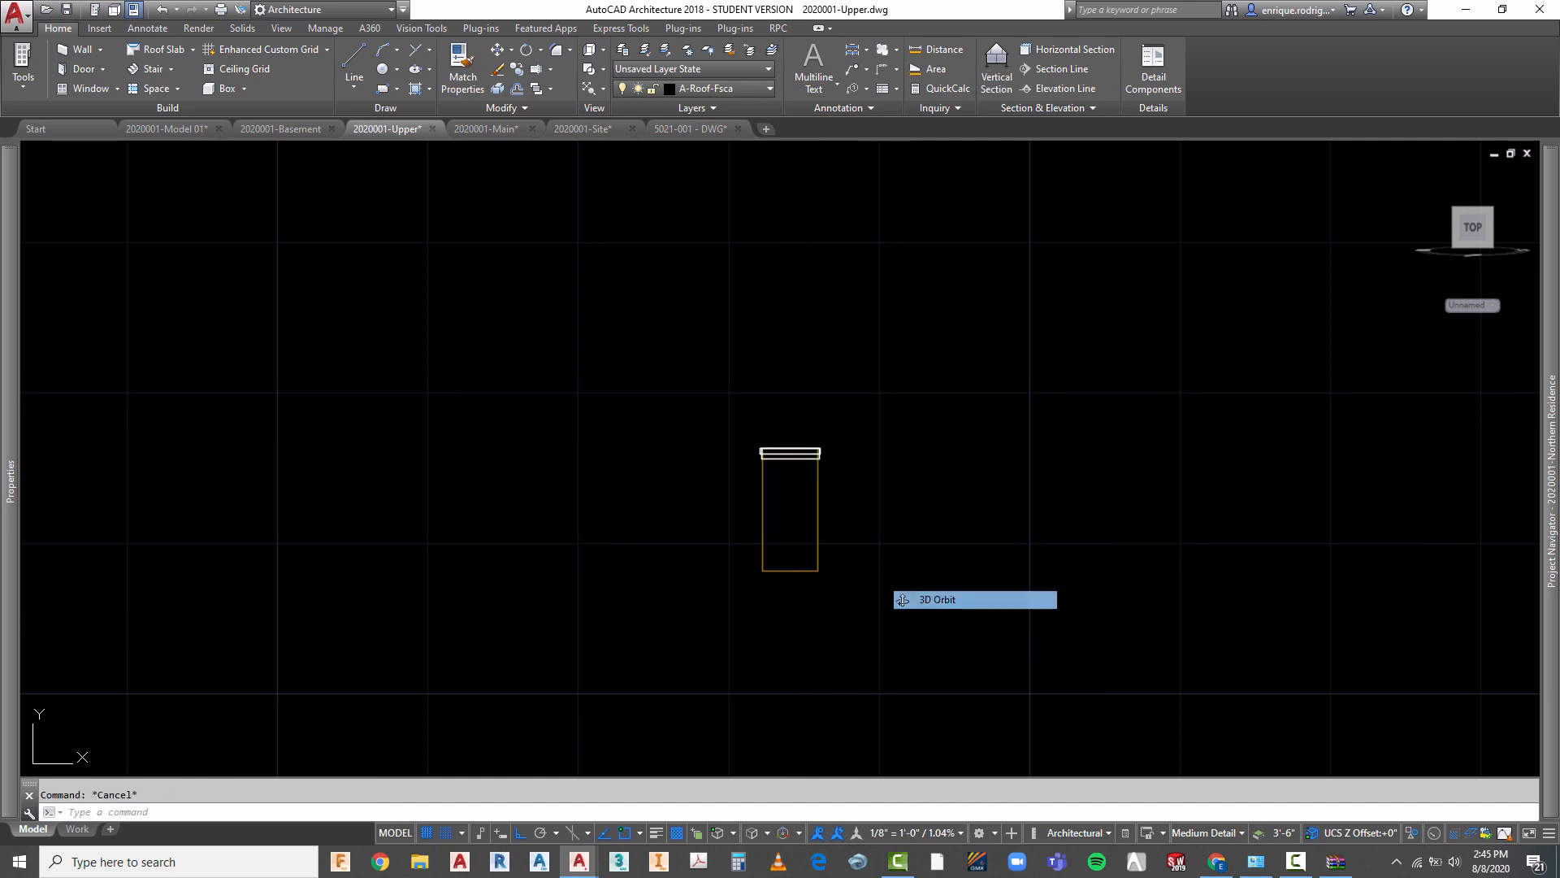
pyautogui.moveTo(939, 598); pyautogui.dragTo(868, 588)
pyautogui.moveTo(868, 588)
pyautogui.keyDown('shift'); pyautogui.mouseDown(button='middle')
pyautogui.moveTo(902, 599)
pyautogui.moveTo(915, 572)
pyautogui.moveTo(866, 559)
pyautogui.mouseUp(button='middle'); pyautogui.keyUp('shift')
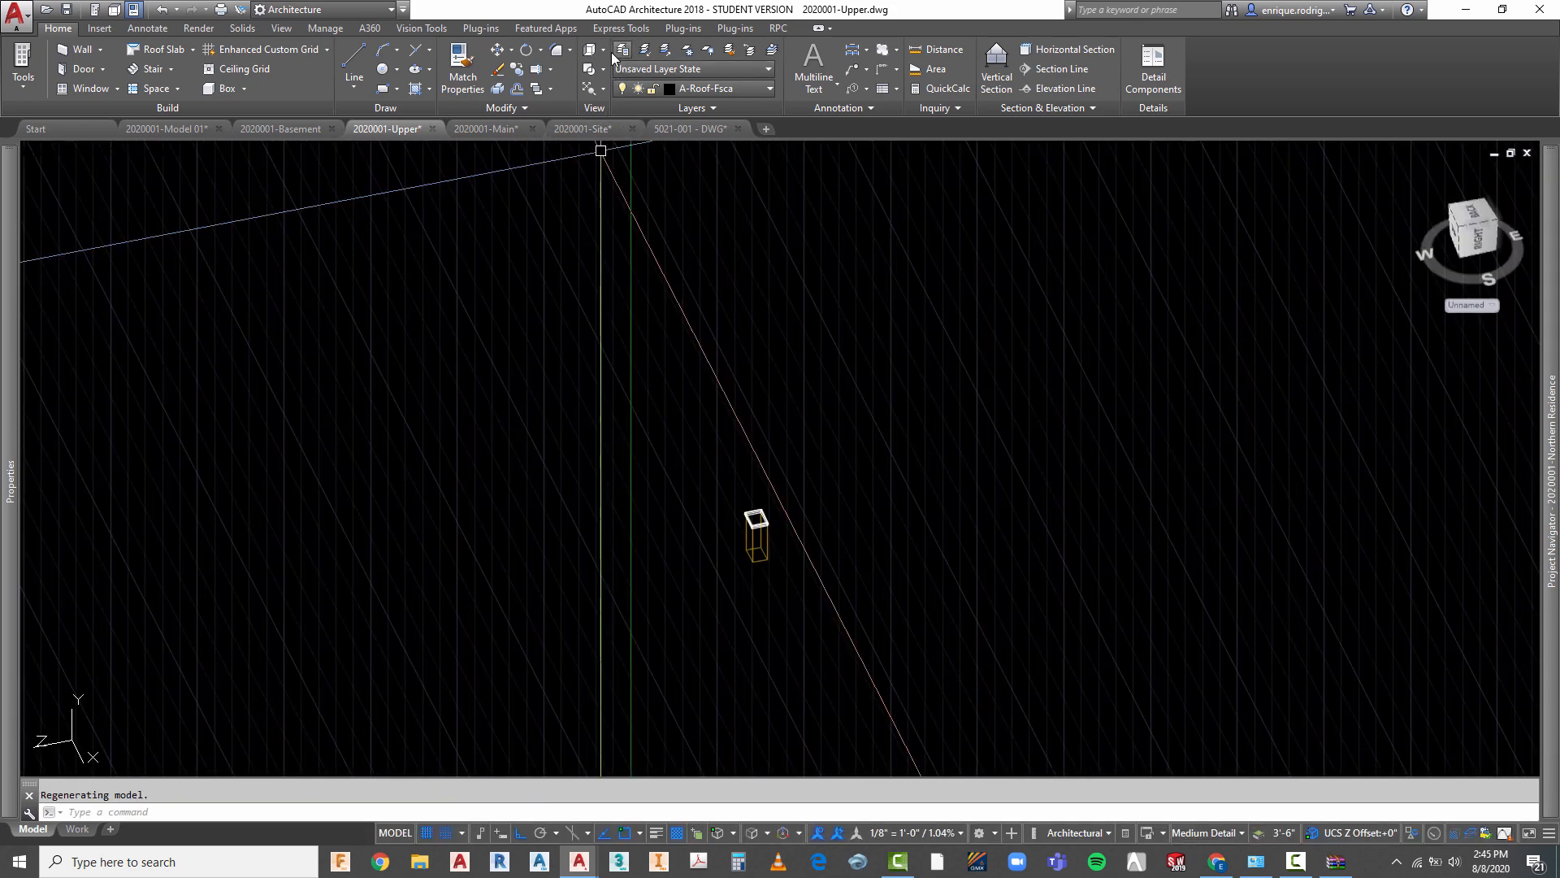
pyautogui.click(602, 49)
pyautogui.click(595, 73)
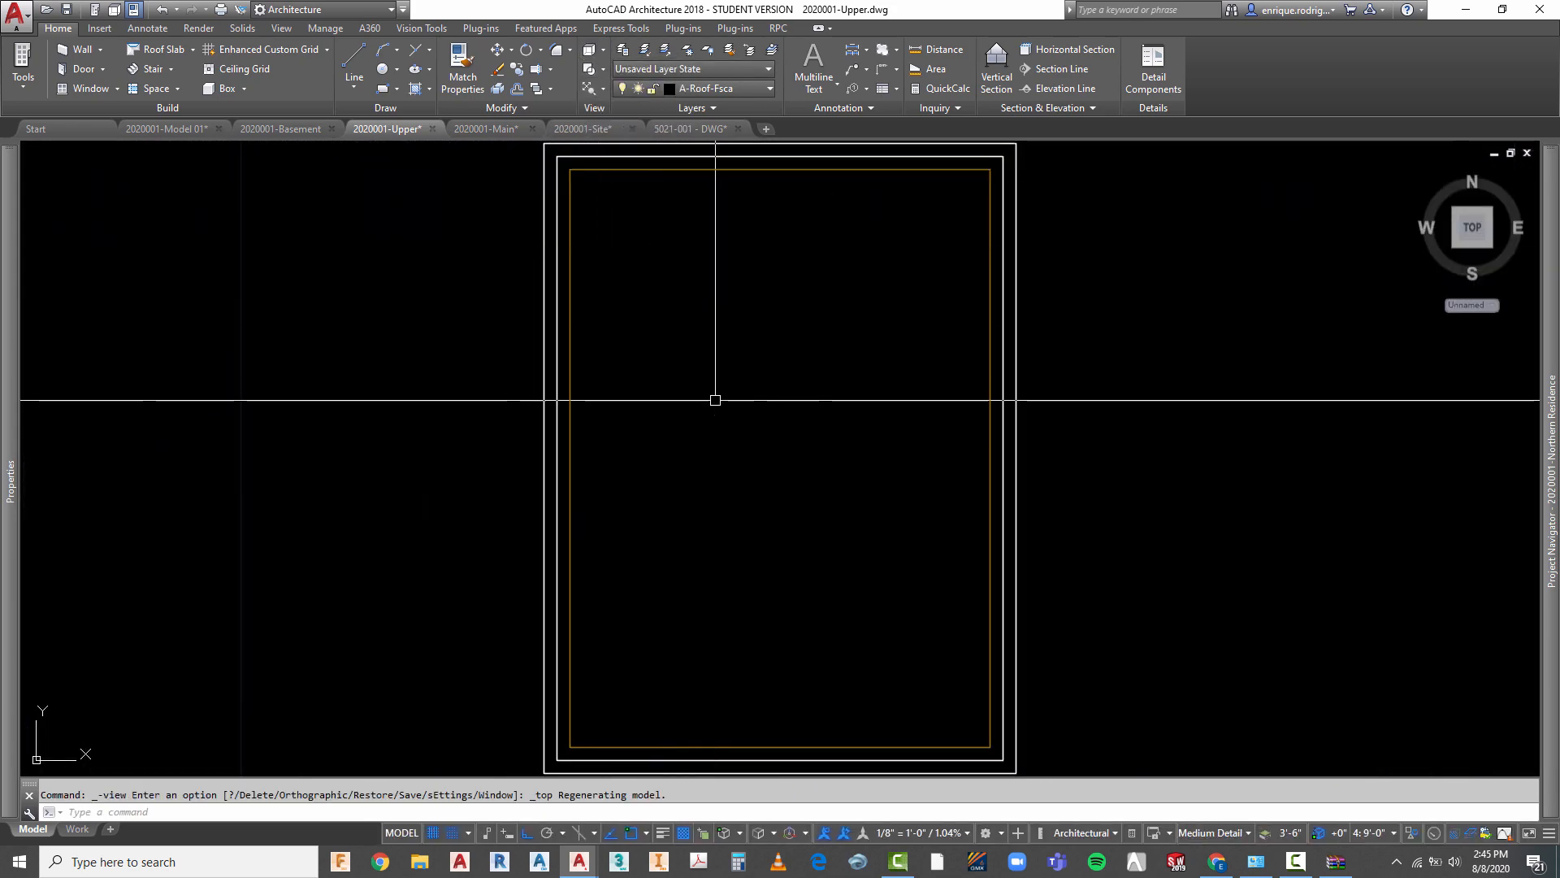
# - End the object isolation to bring back the rest of the upper floor plan and save the drawing
pyautogui.rightClick(737, 373)
pyautogui.moveTo(795, 415)
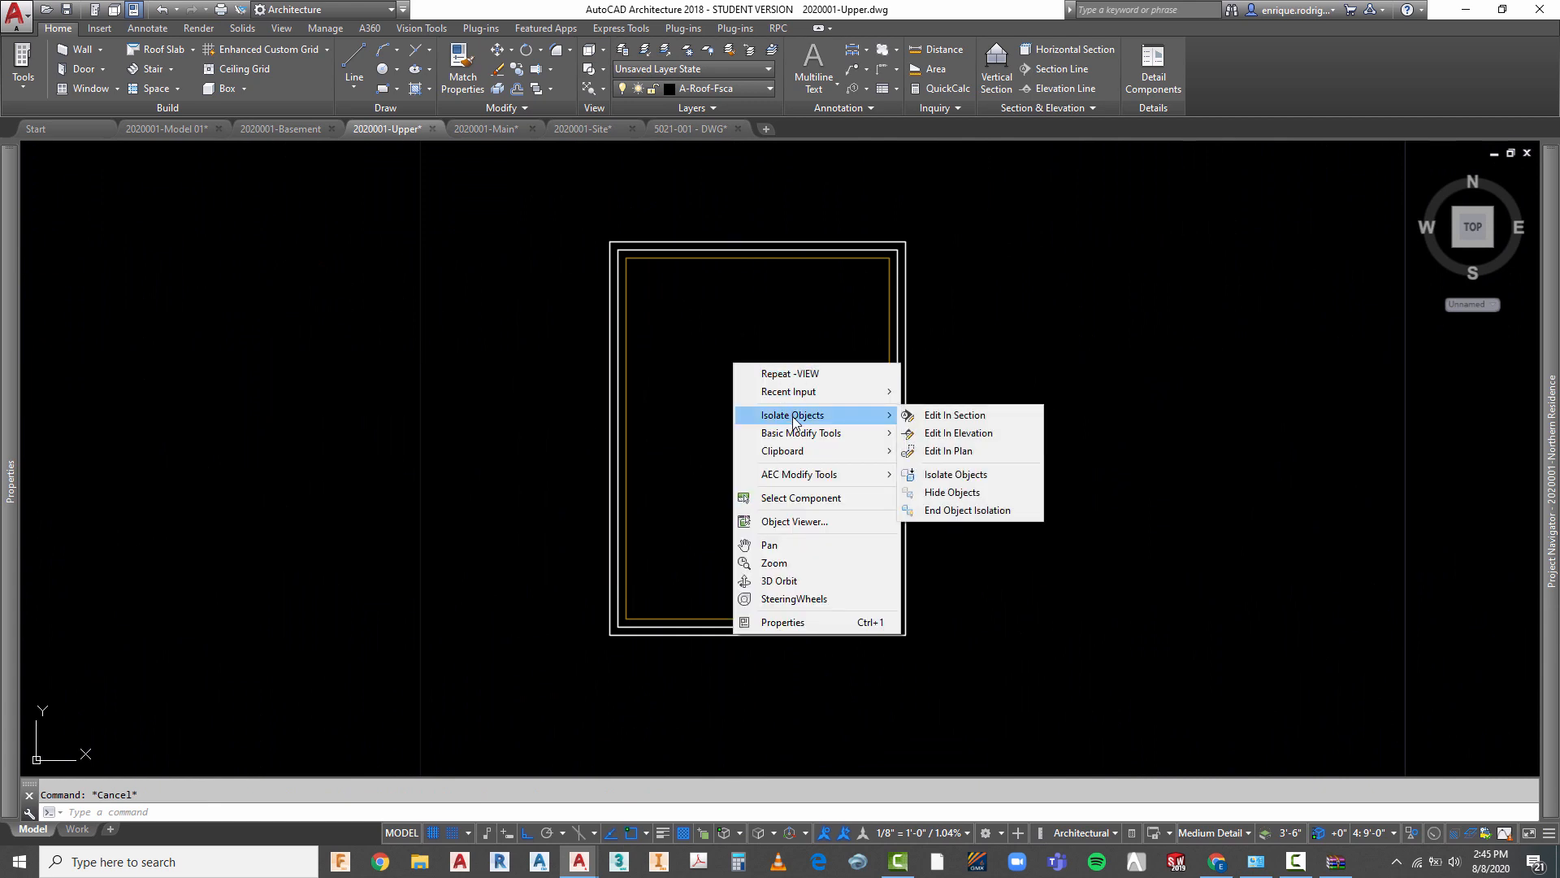
pyautogui.click(945, 510)
pyautogui.scroll(-8, 362, 192)
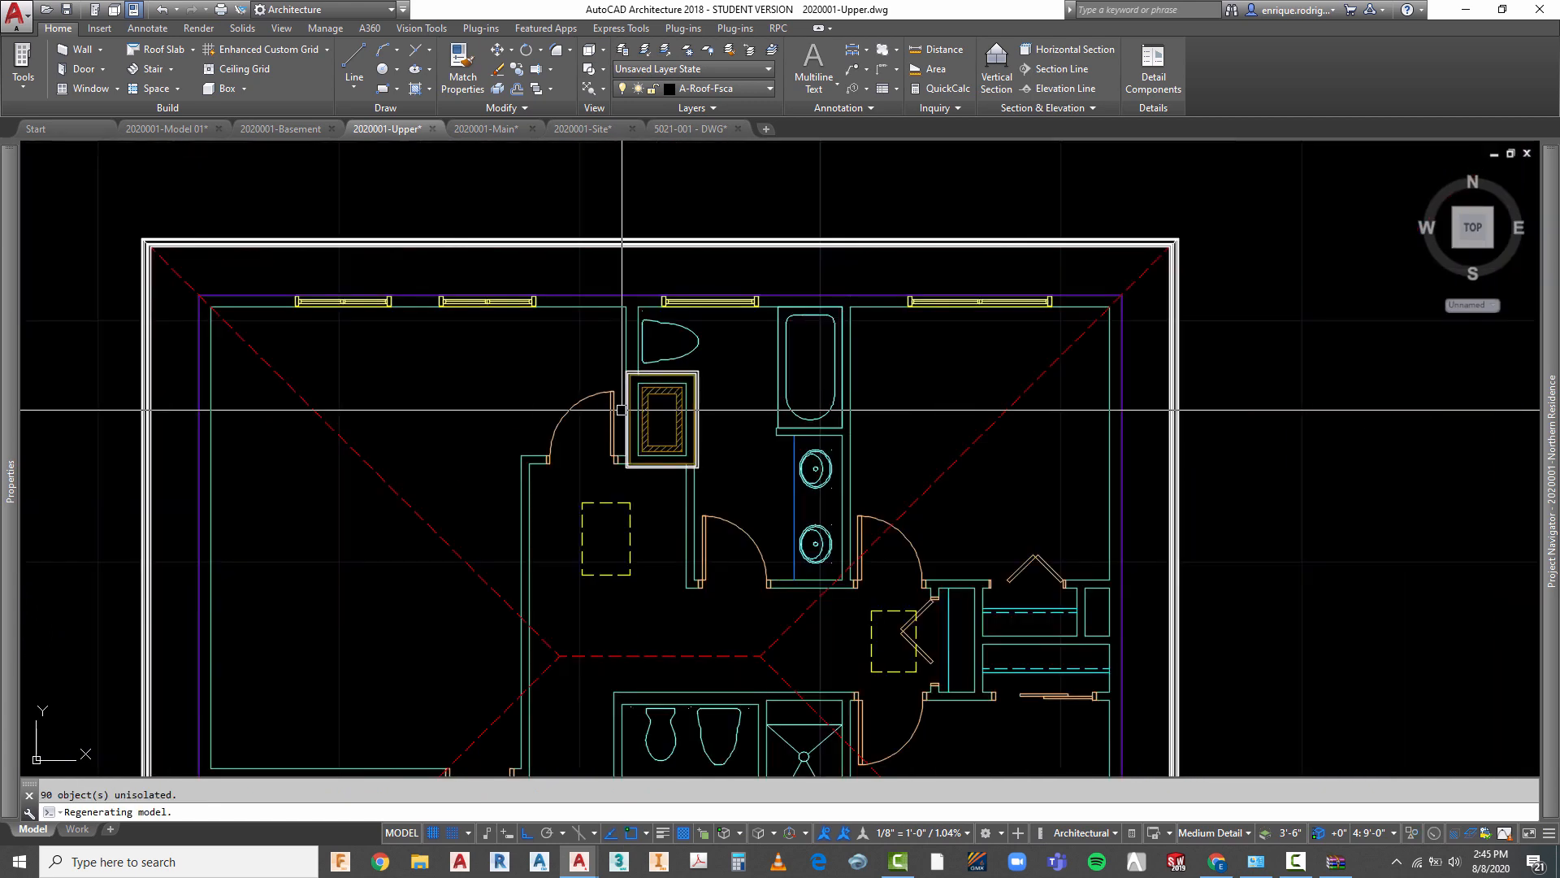
pyautogui.hotkey('ctrl', 's')
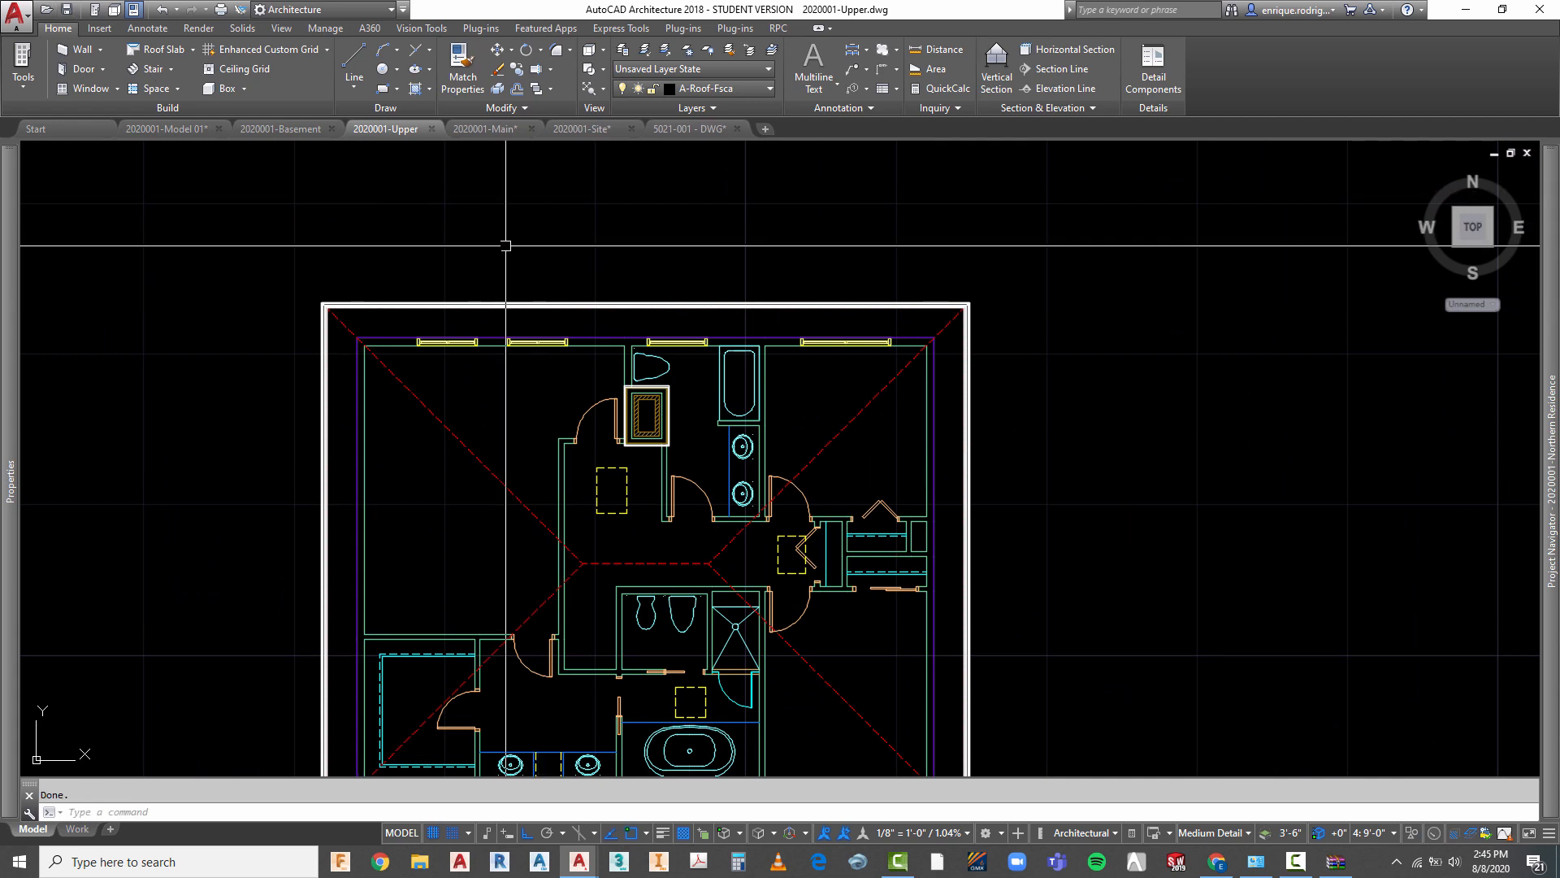
# - Switch to the 2020001-Model 01 drawing and reload the changed 2020001-Upper external reference
pyautogui.click(185, 129)
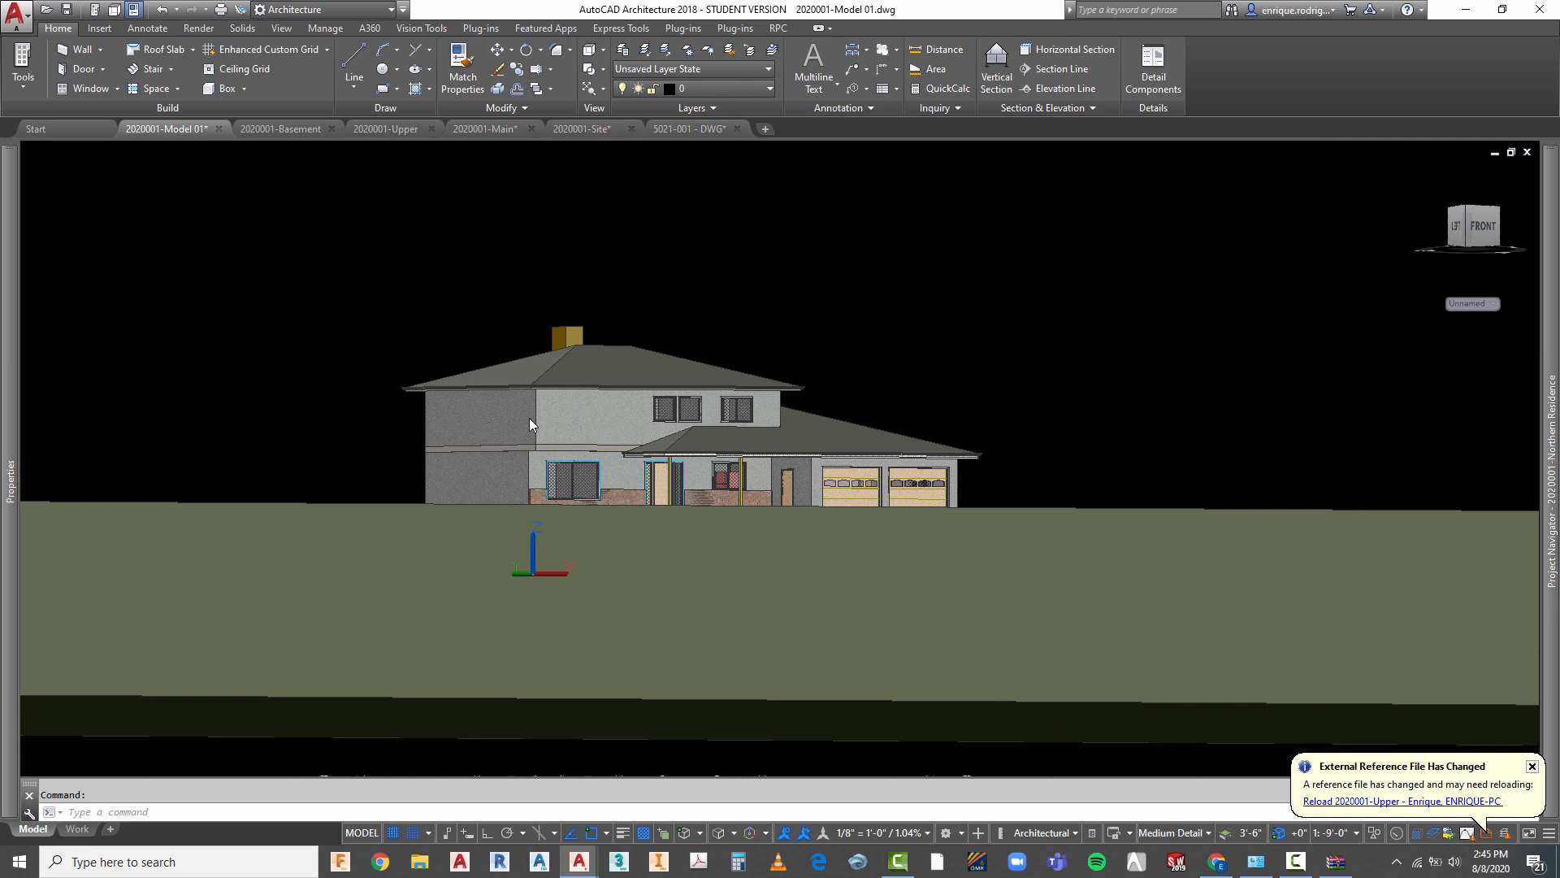
pyautogui.scroll(3, 536, 349)
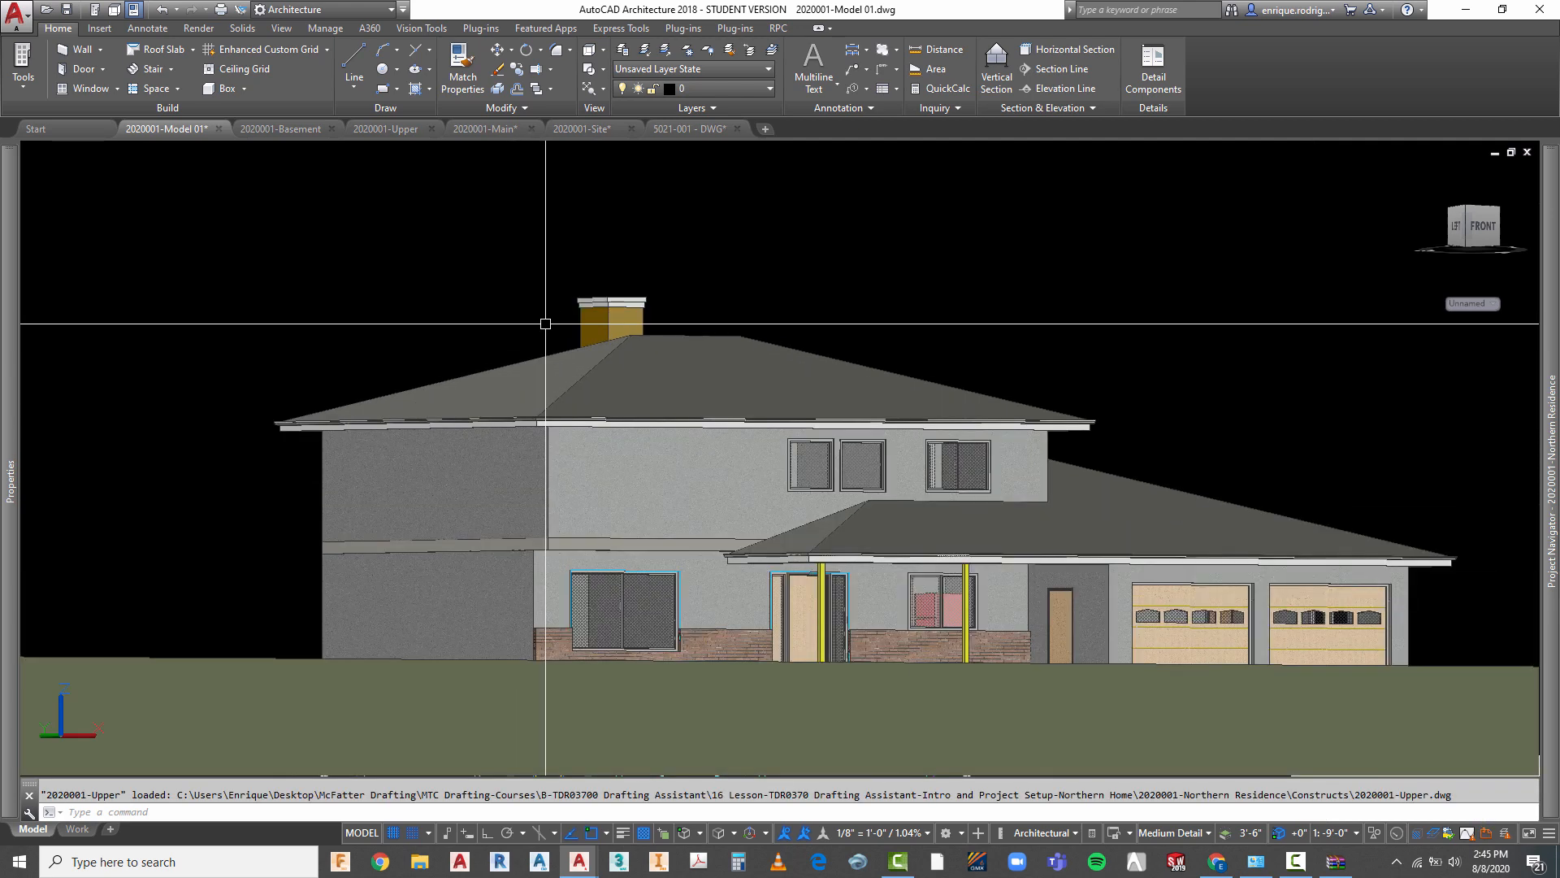
pyautogui.press('Escape')
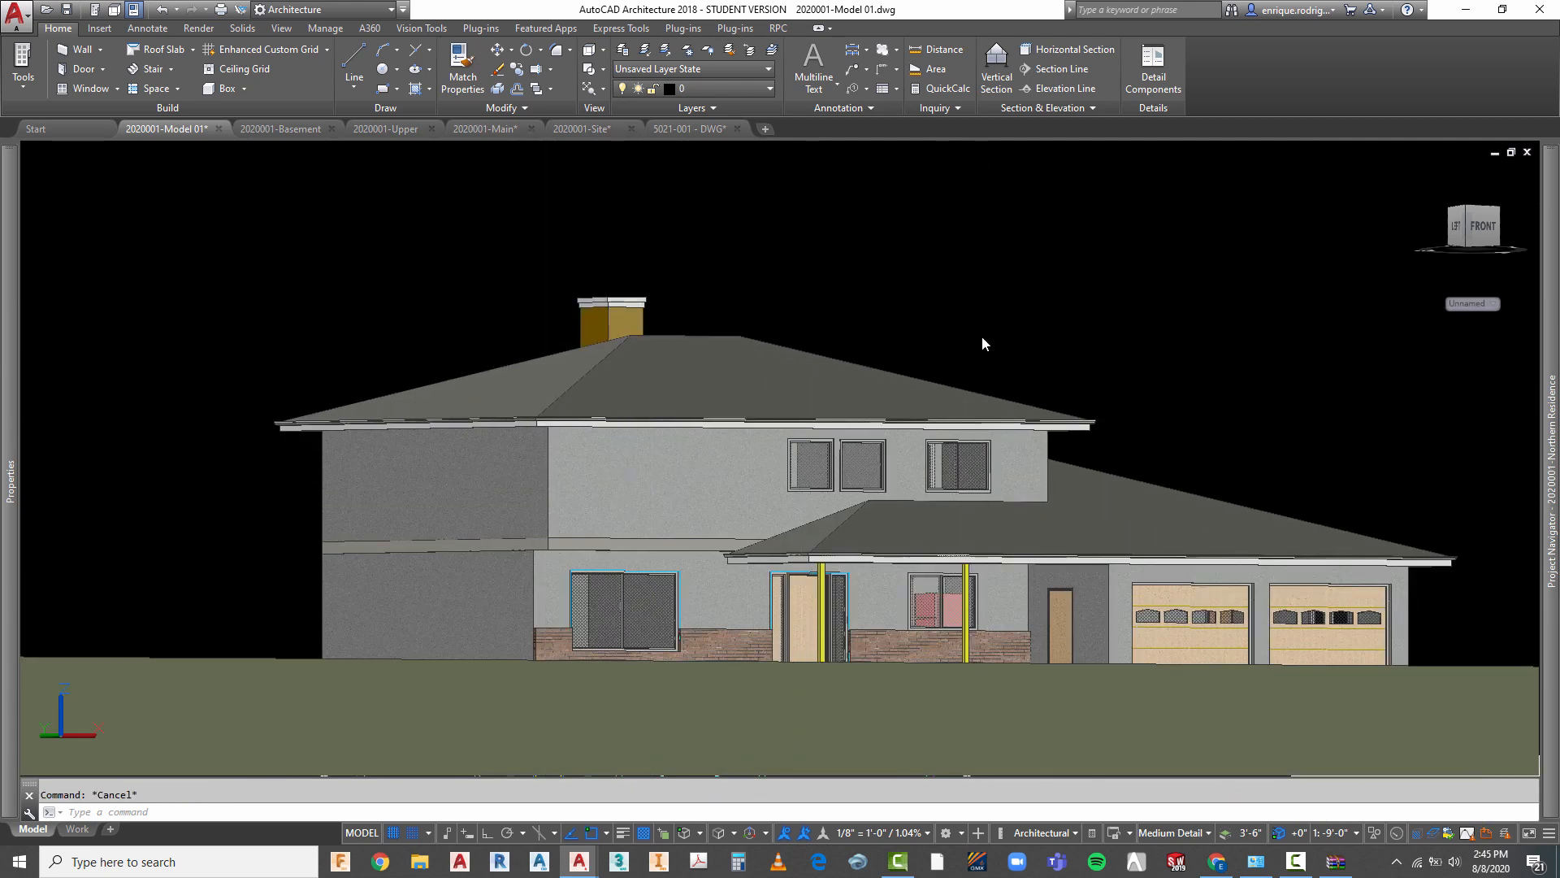
# - Orbit the house model to its front-right side and examine the capped chimney up close and from afar
pyautogui.rightClick(983, 343)
pyautogui.click(1015, 549)
pyautogui.moveTo(1016, 548); pyautogui.dragTo(836, 540)
pyautogui.press('Escape')
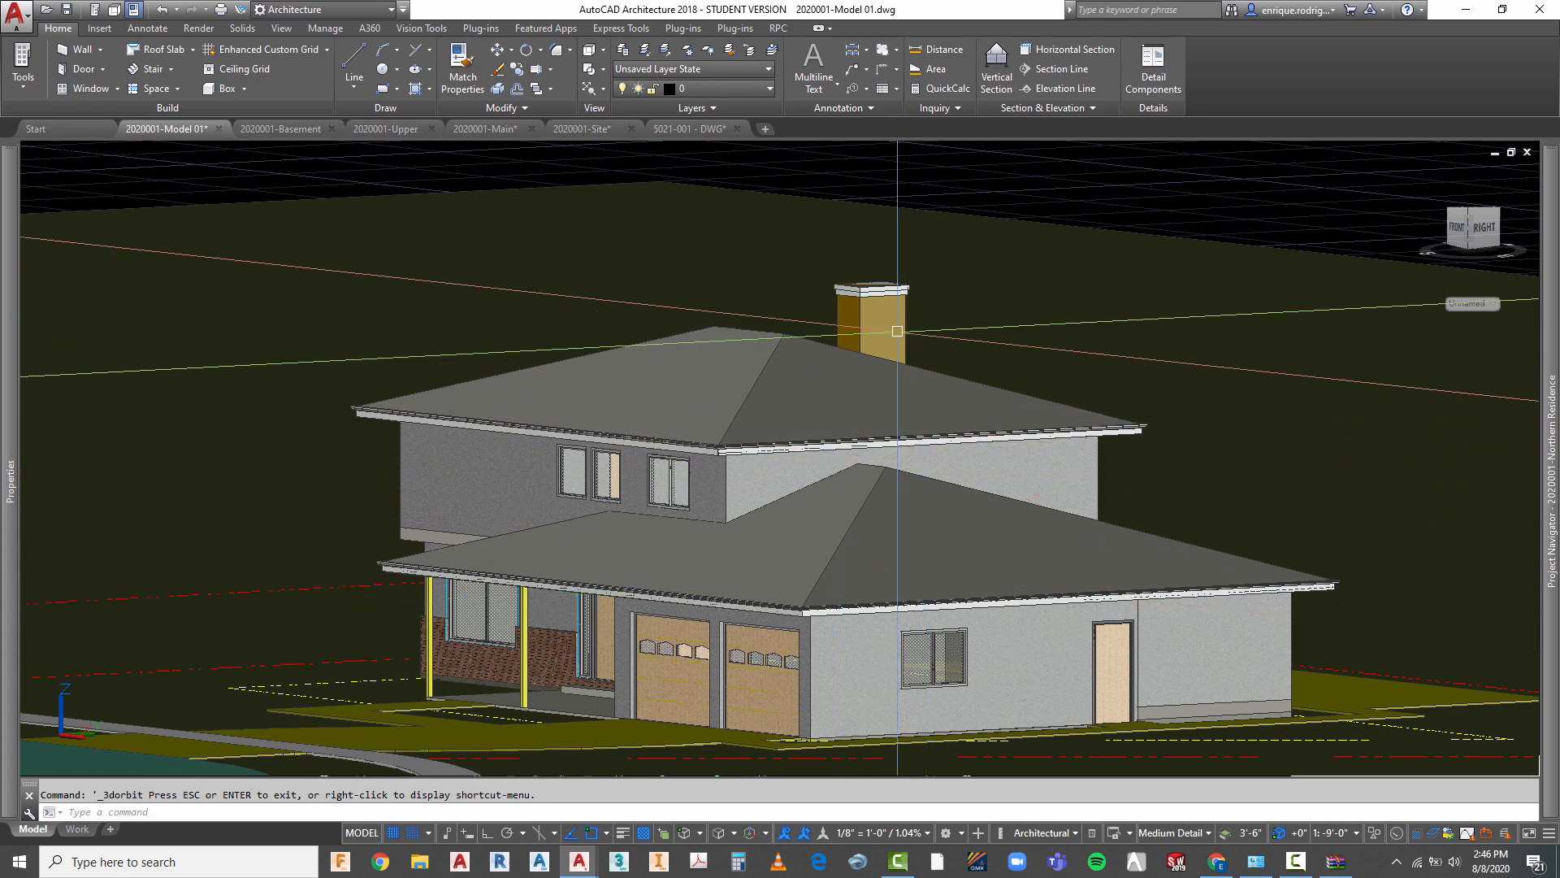
pyautogui.scroll(4, 859, 292)
pyautogui.scroll(-7, 940, 357)
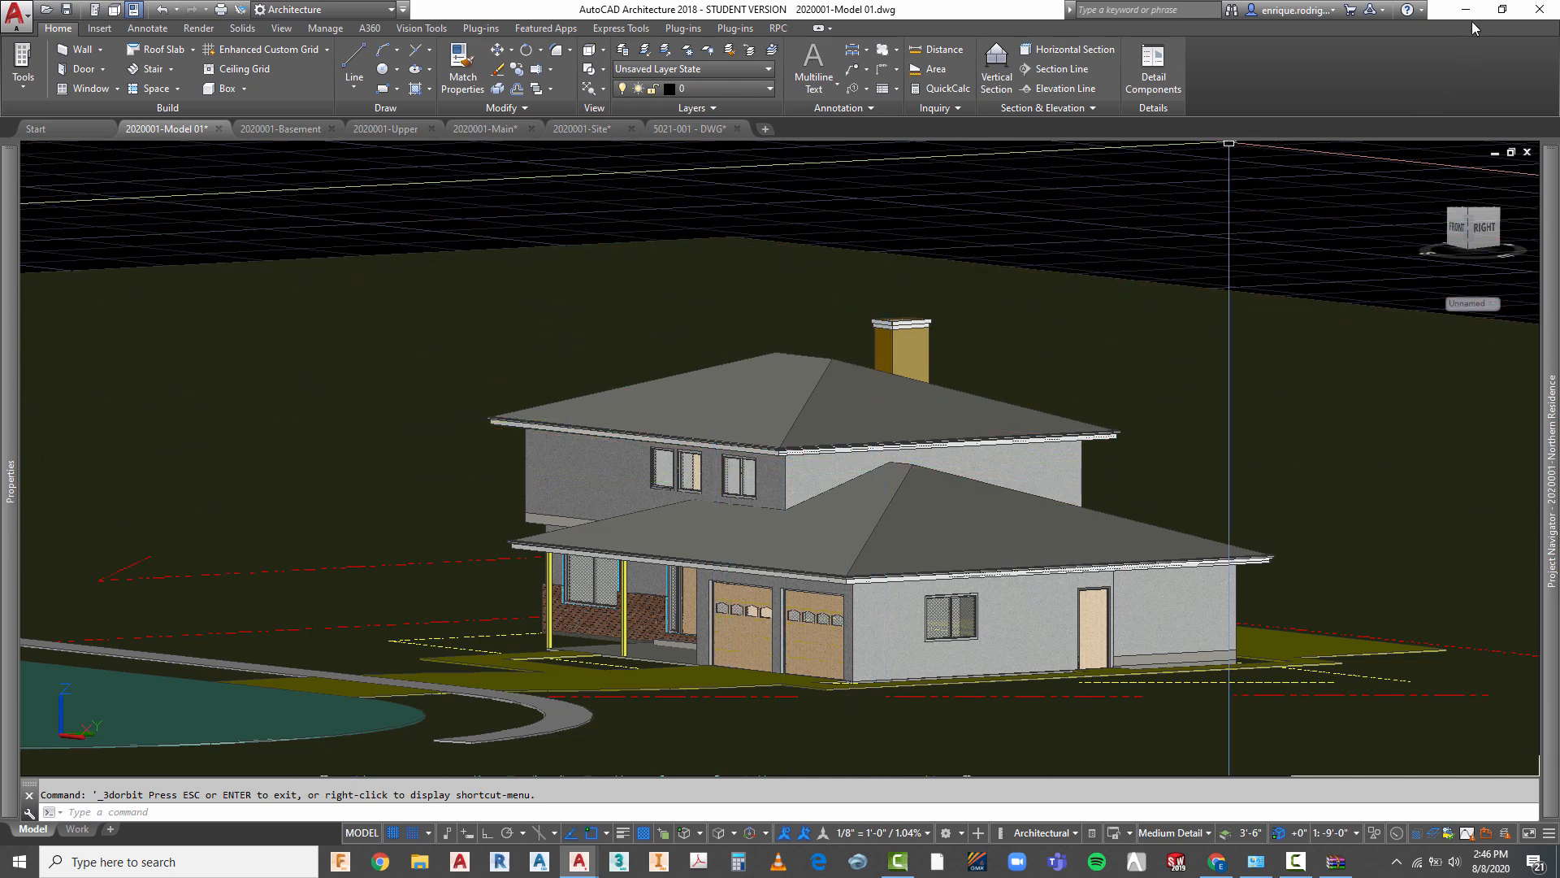
pyautogui.press('Escape')
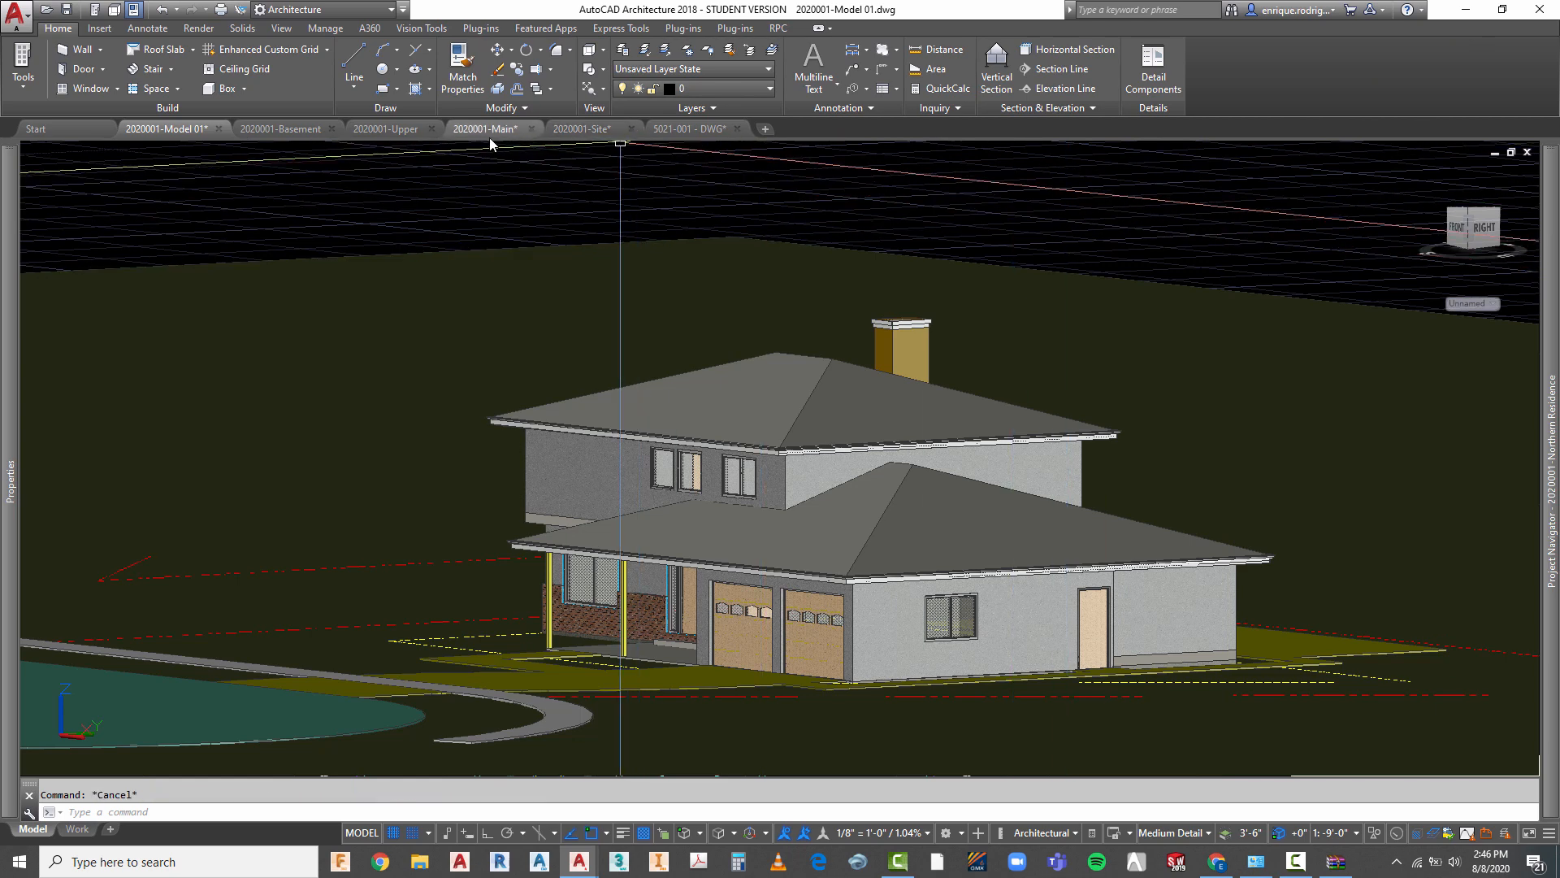
# - Return to the 2020001-Upper drawing and bring the whole floor plan into view
pyautogui.click(392, 129)
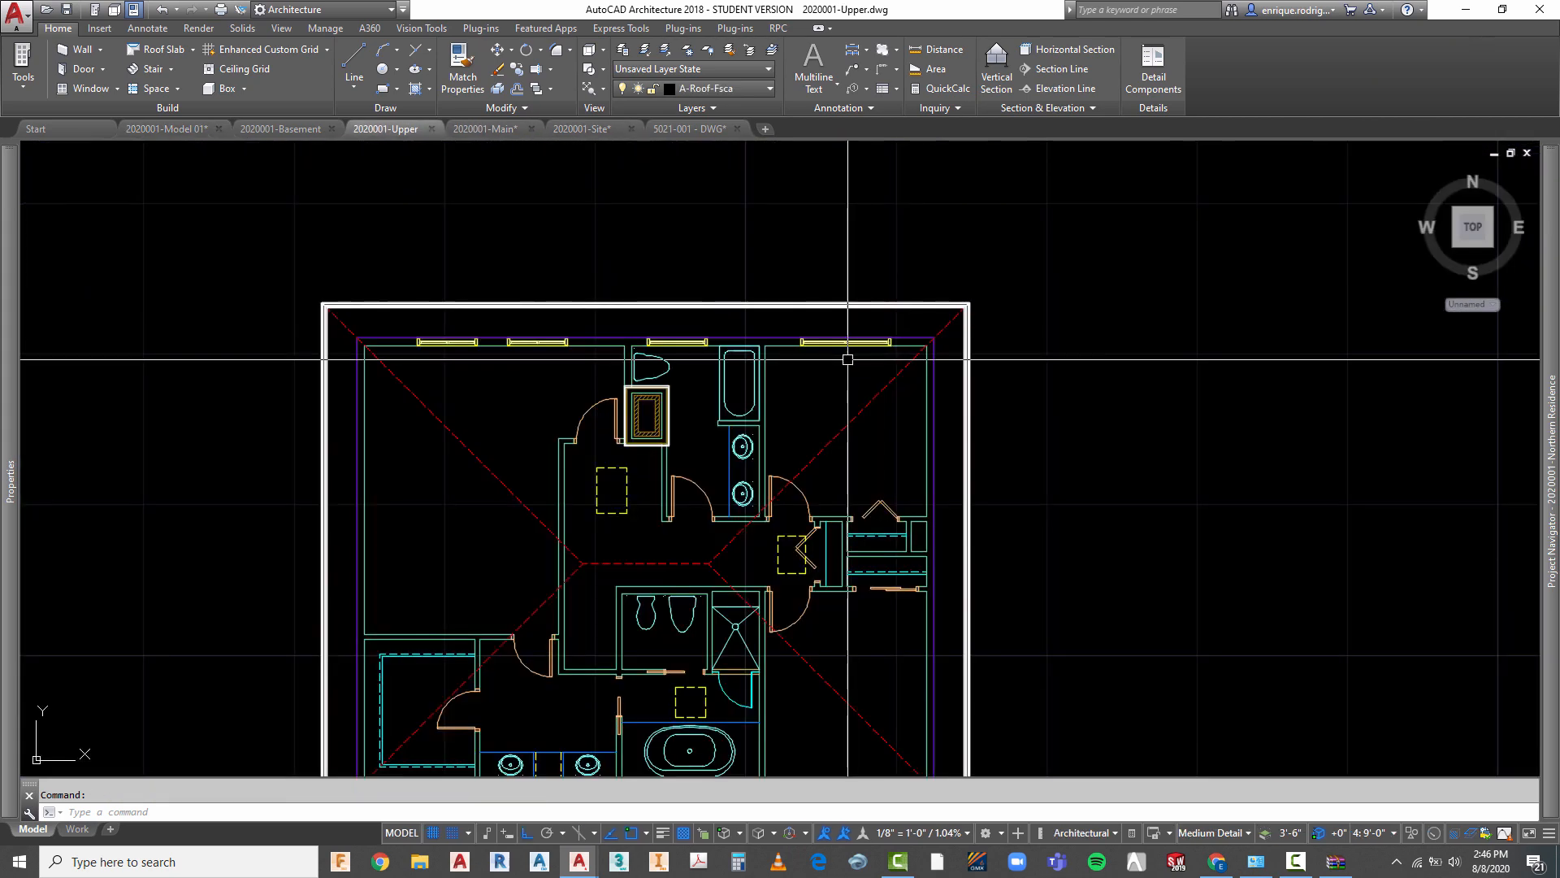
pyautogui.scroll(-4, 847, 358)
pyautogui.press('Escape')
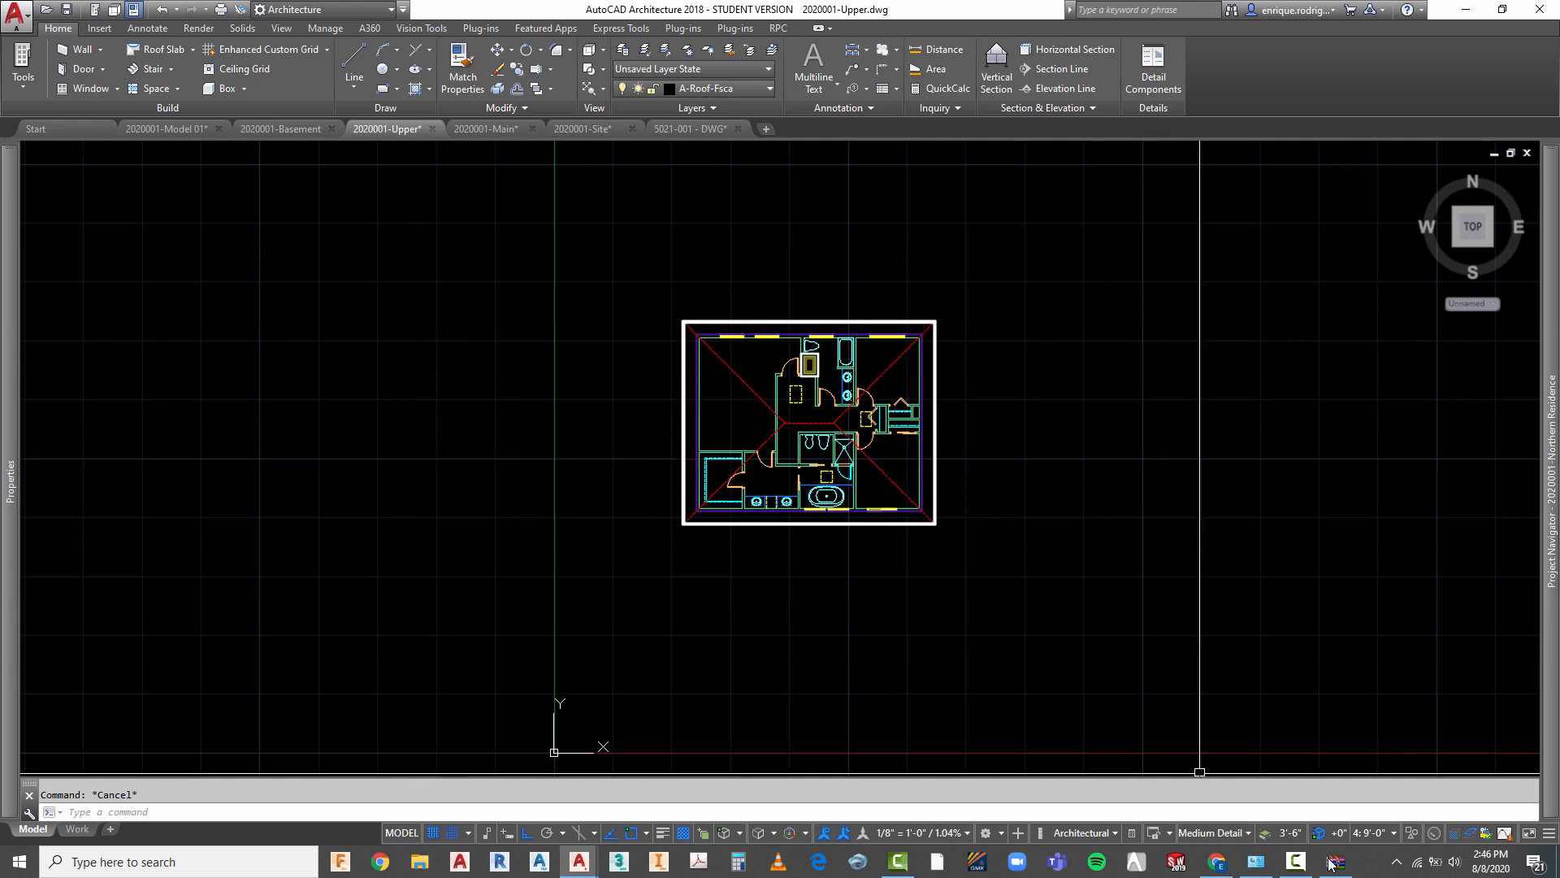
# - Switch to the CADdetails website in Chrome and search it for "chimney cap"
pyautogui.click(1212, 866)
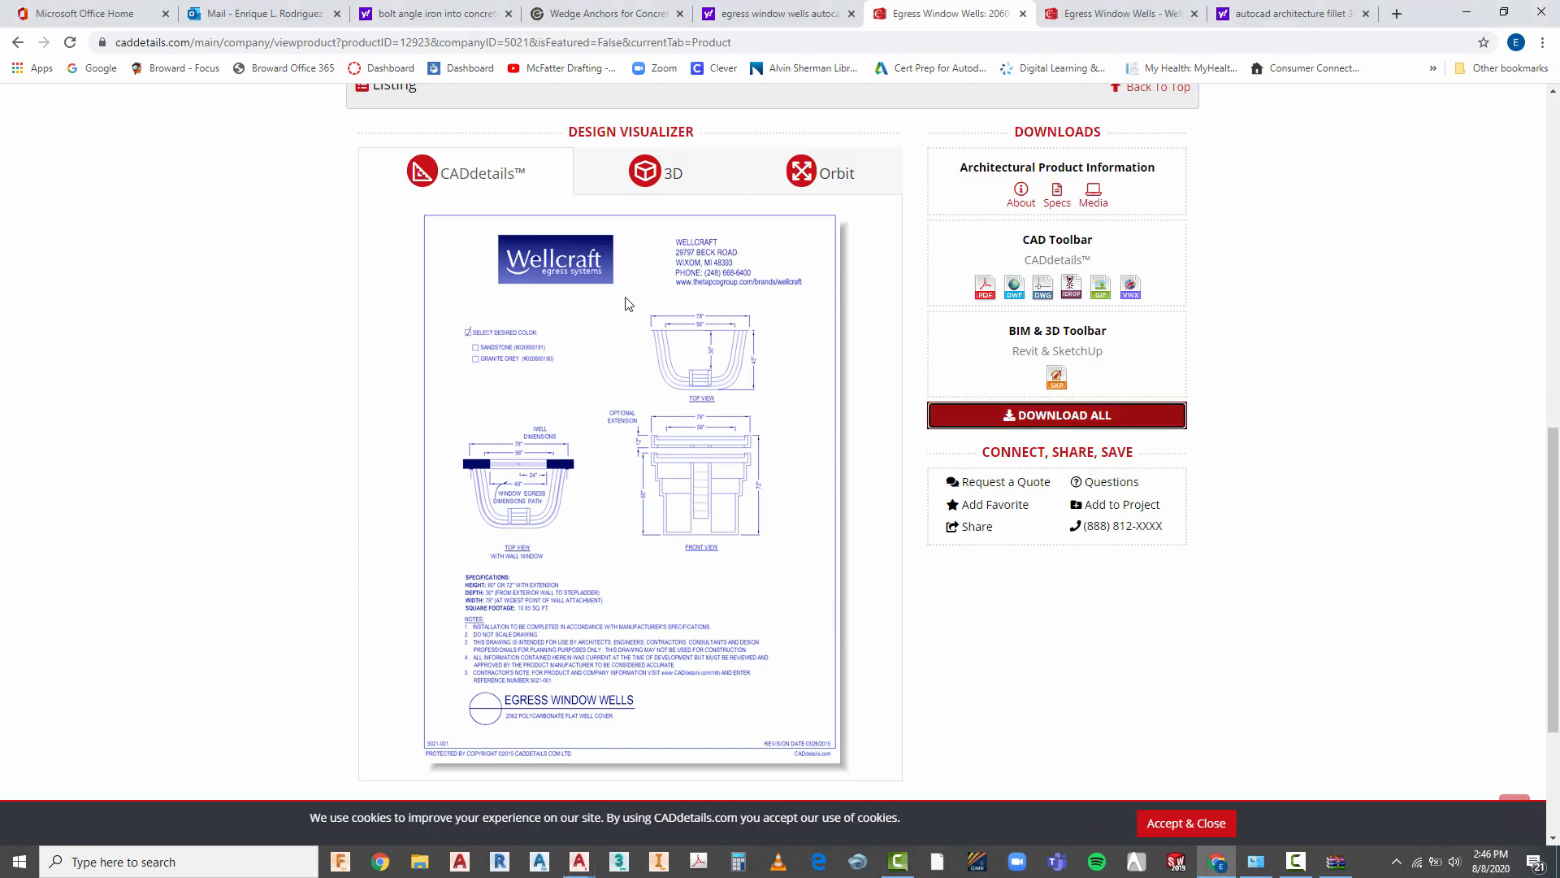
pyautogui.scroll(12, 446, 357)
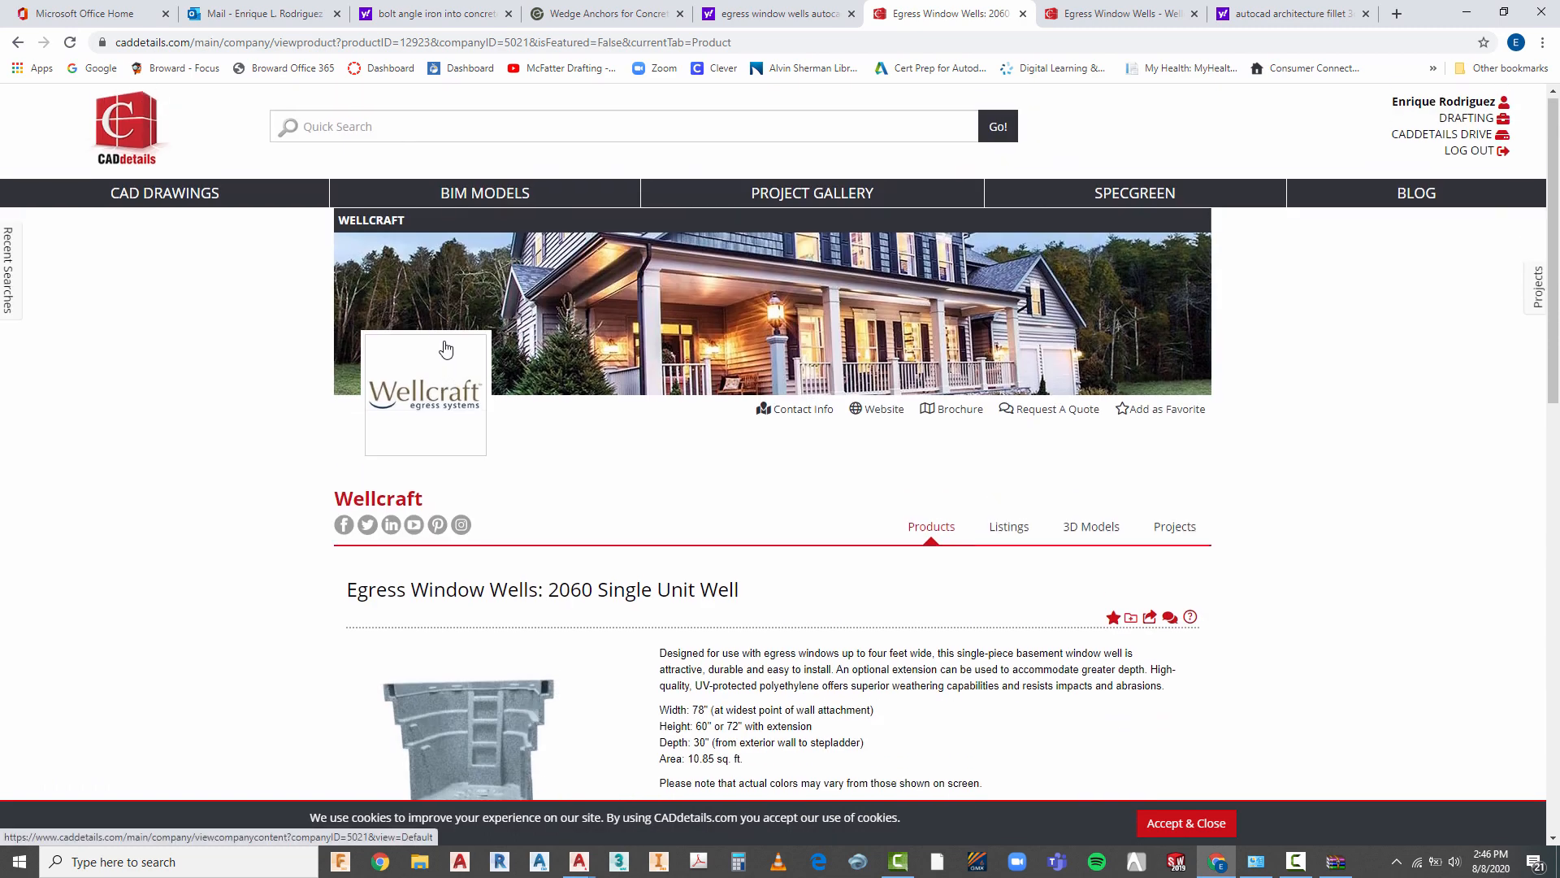
pyautogui.click(381, 130)
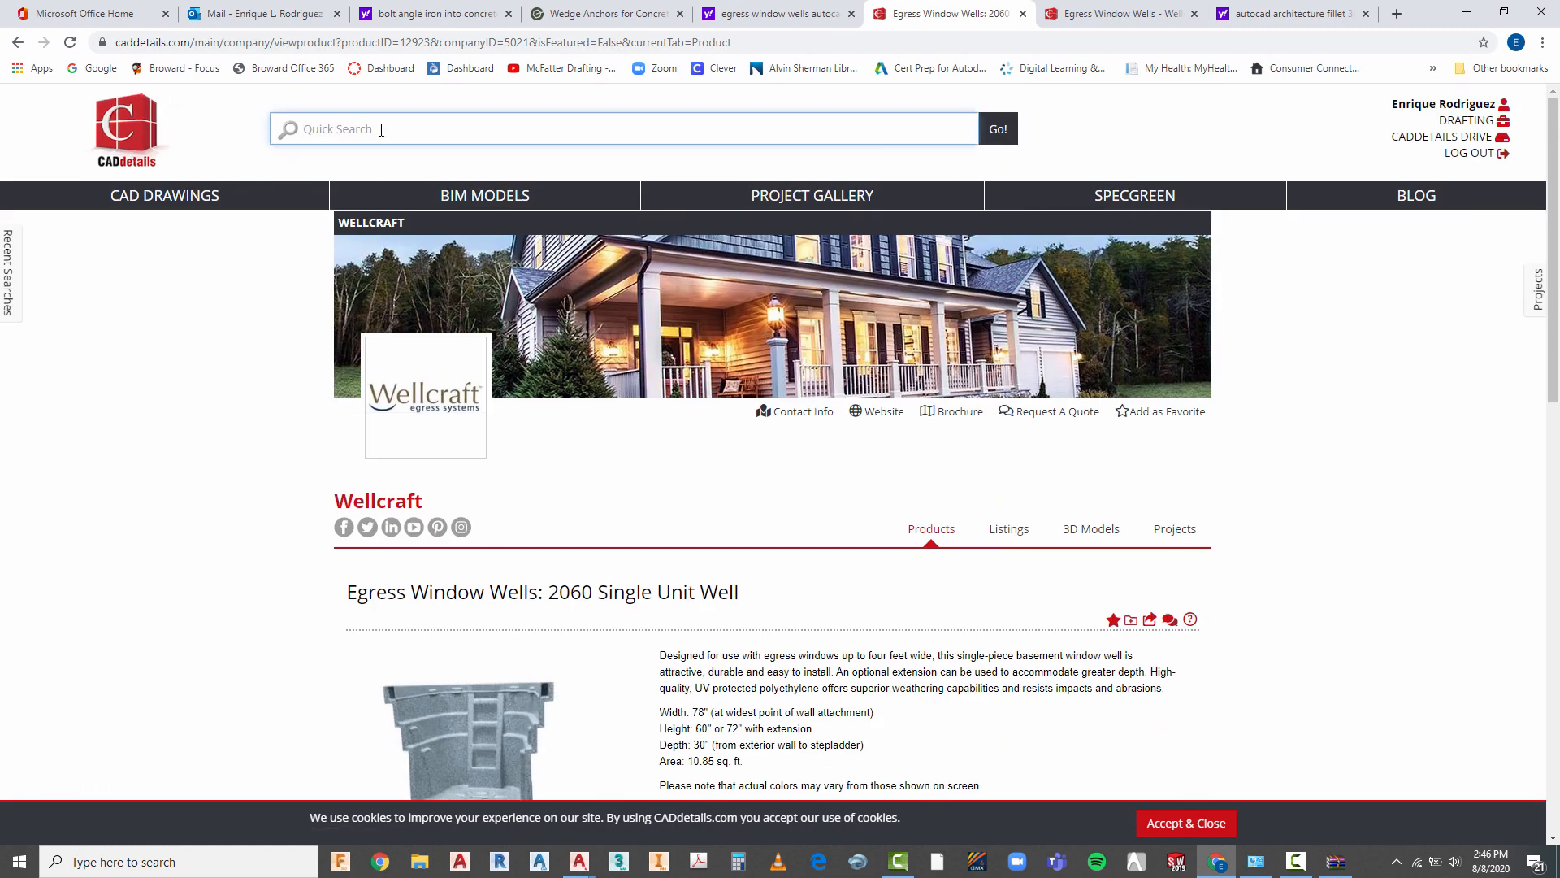
pyautogui.write('chimney cap')
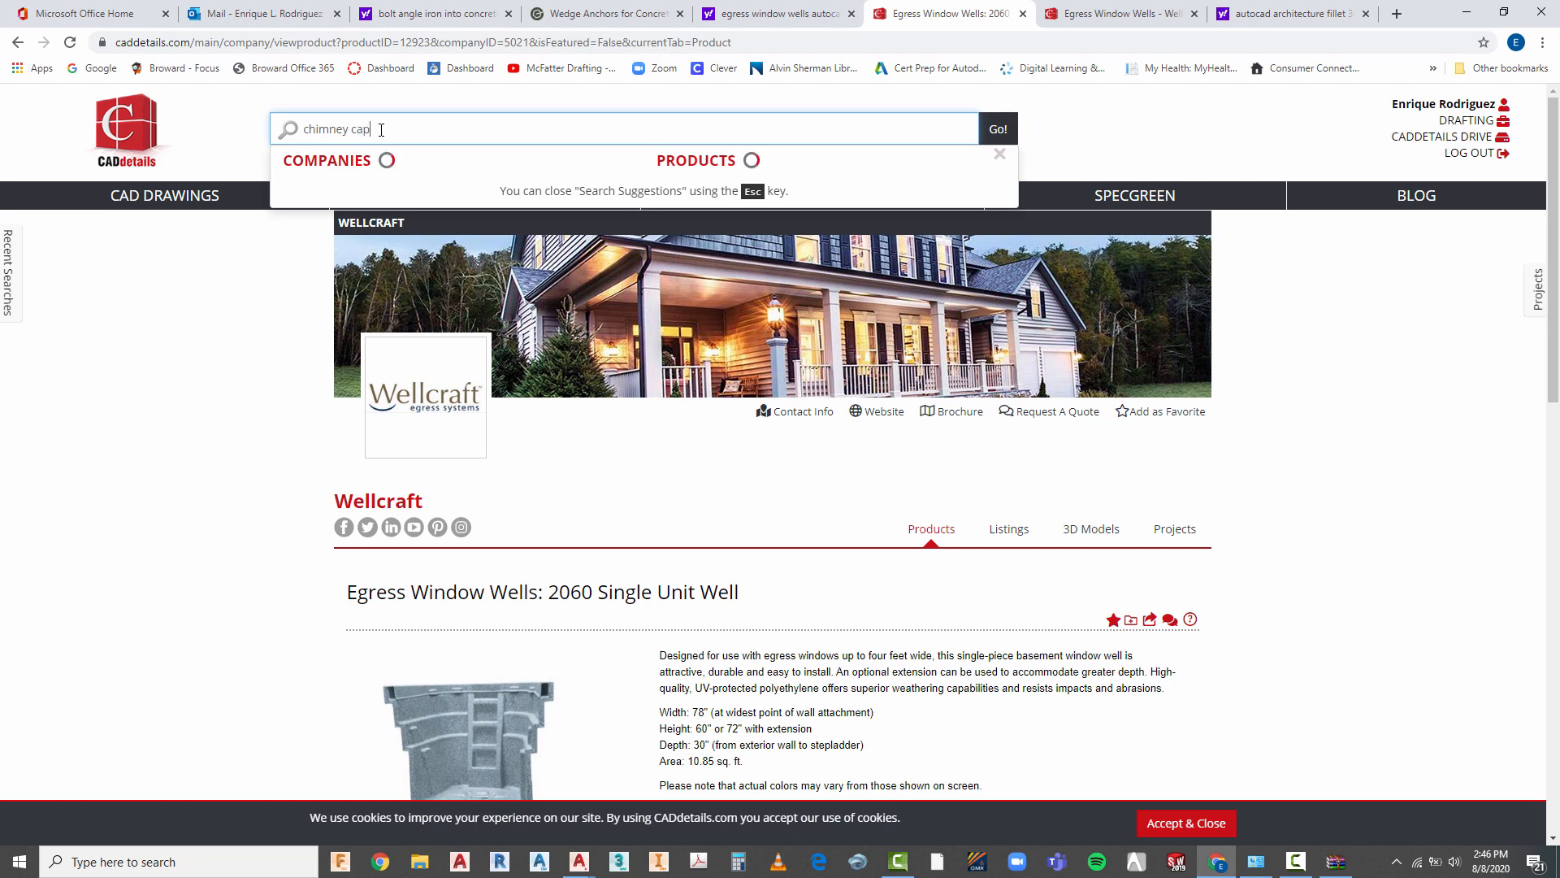
pyautogui.press('Return')
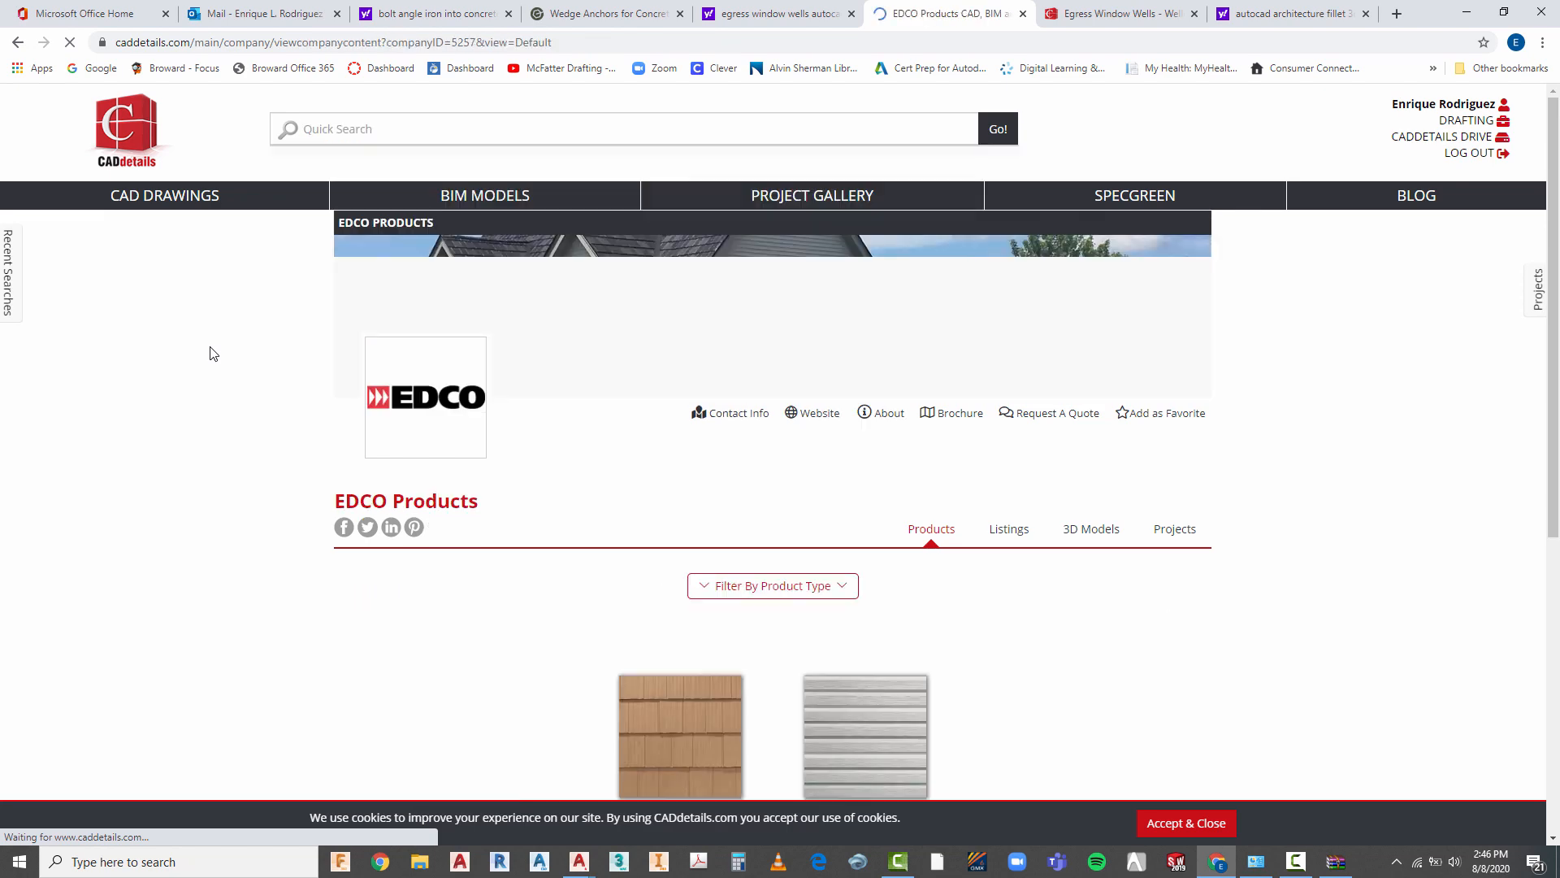
# - Look through the EDCO Products page for a chimney cap and go back to the previous page
pyautogui.scroll(-5, 711, 457)
pyautogui.scroll(-2, 709, 453)
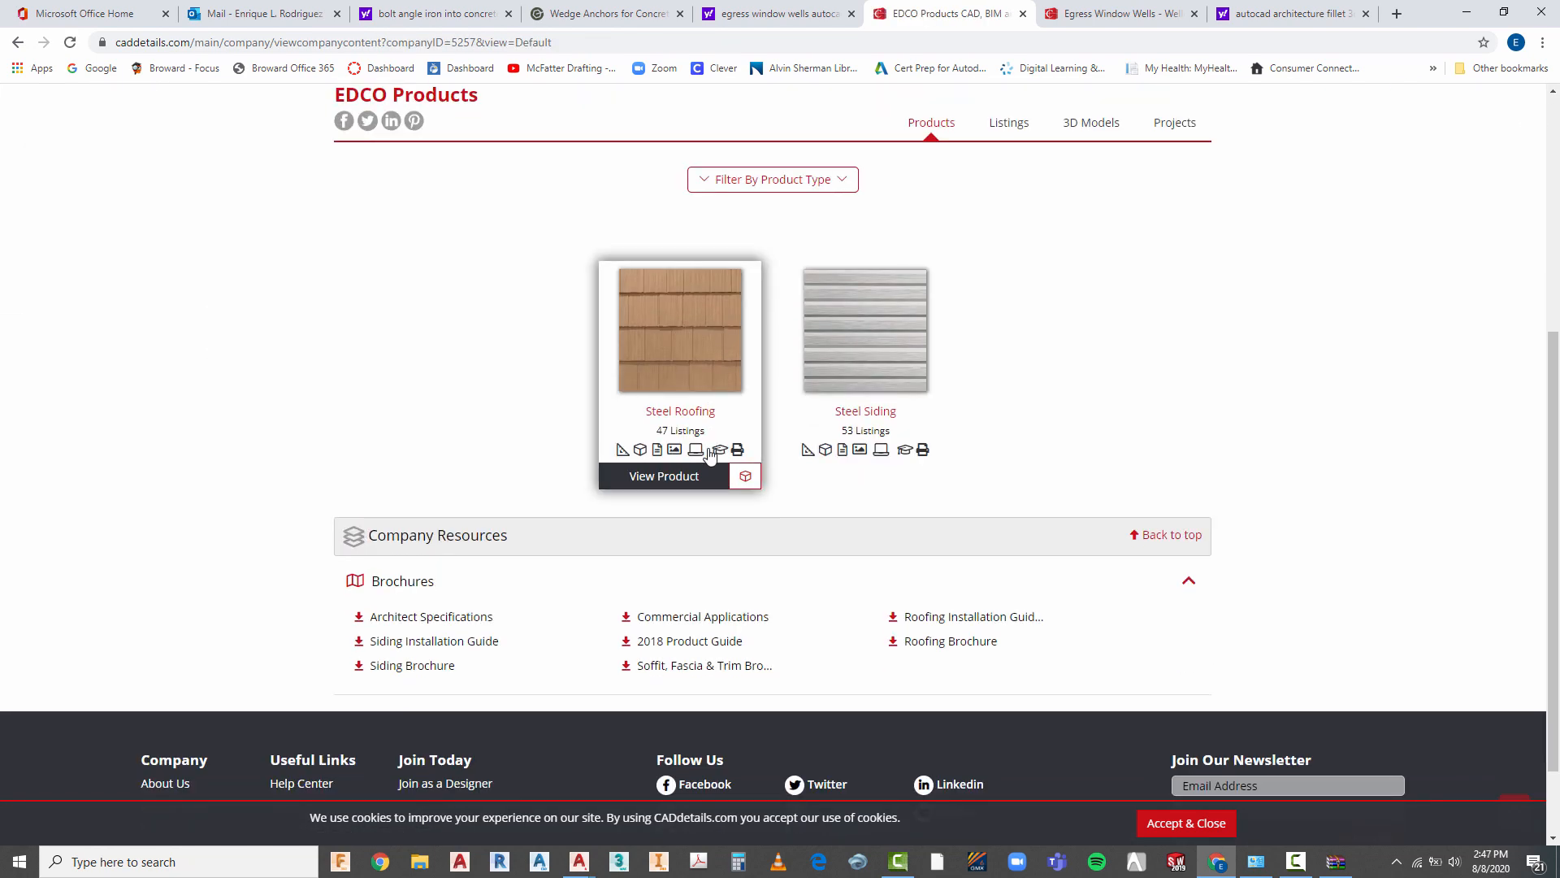
pyautogui.scroll(6, 710, 456)
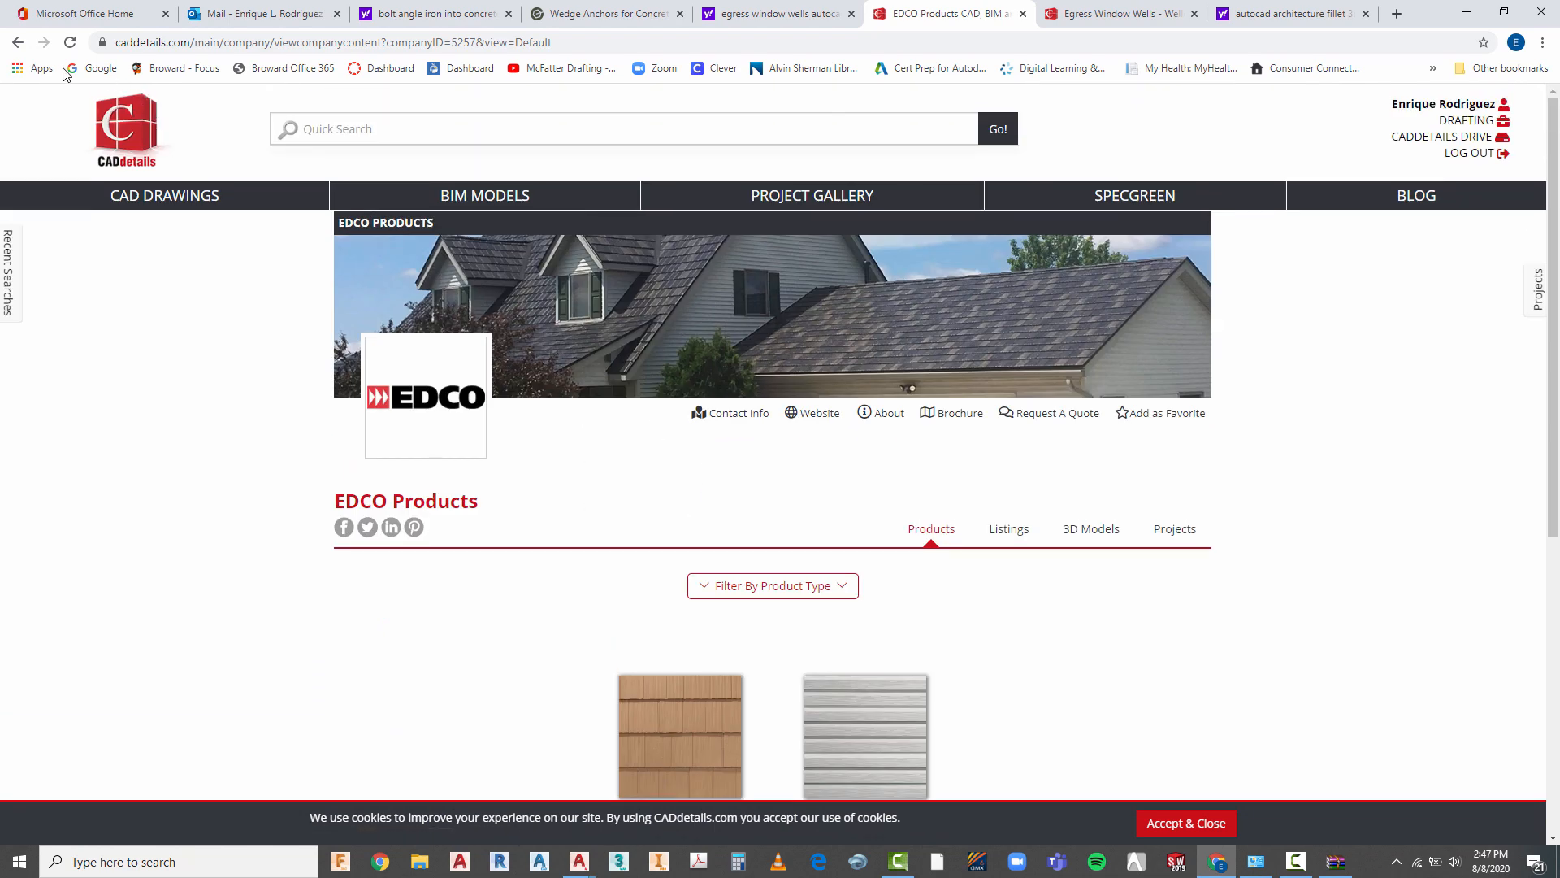
pyautogui.click(17, 44)
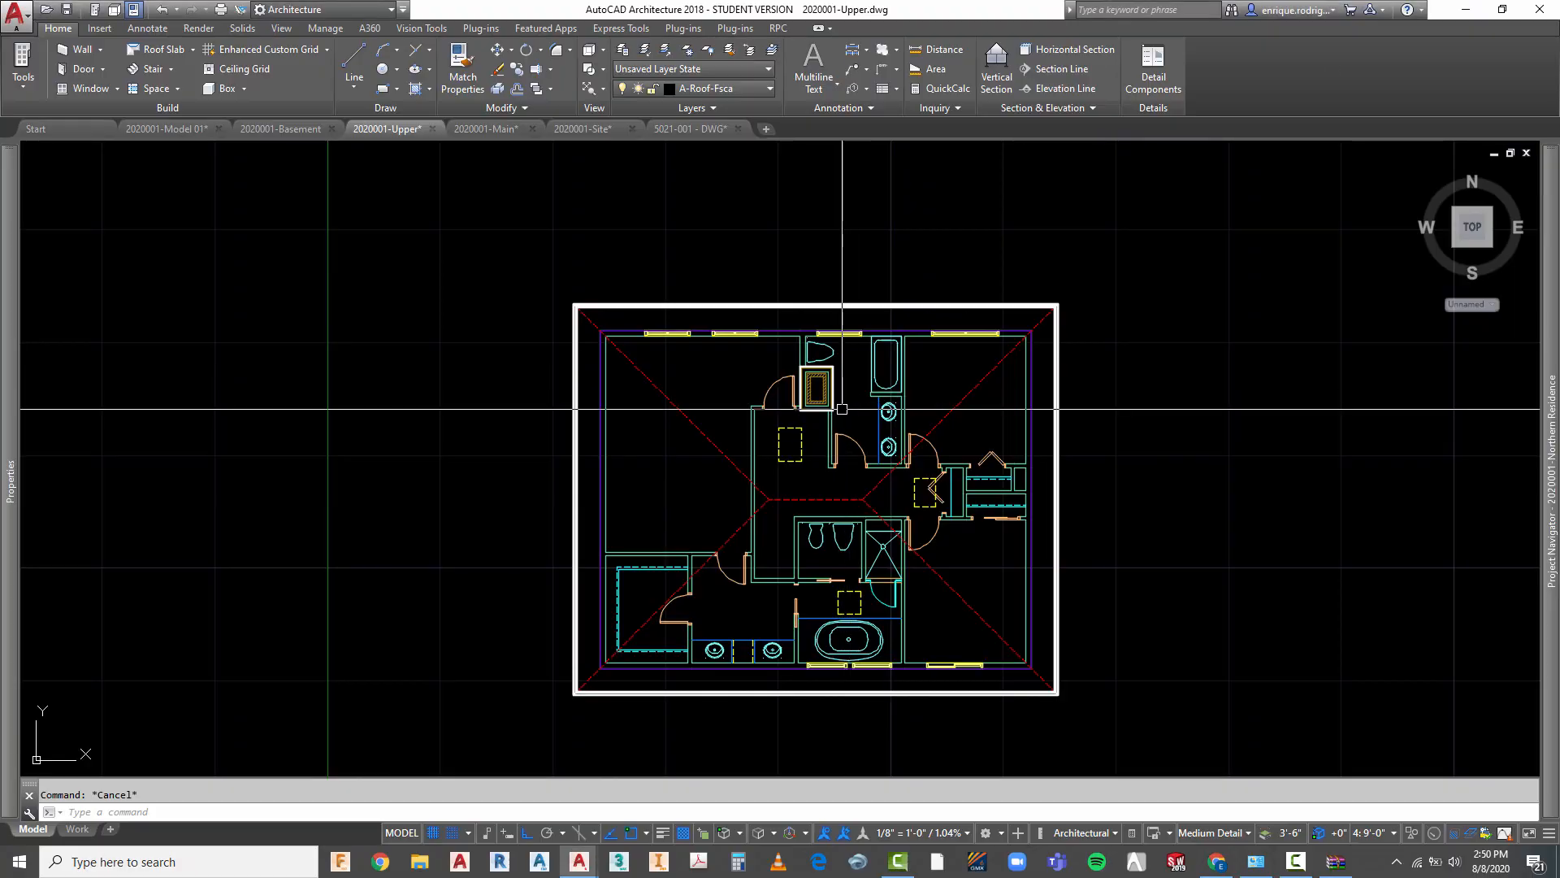
# - Isolate the stepped cap outlines around the chimney box so the rest of the floor plan is hidden
pyautogui.scroll(5, 815, 398)
pyautogui.scroll(4, 792, 355)
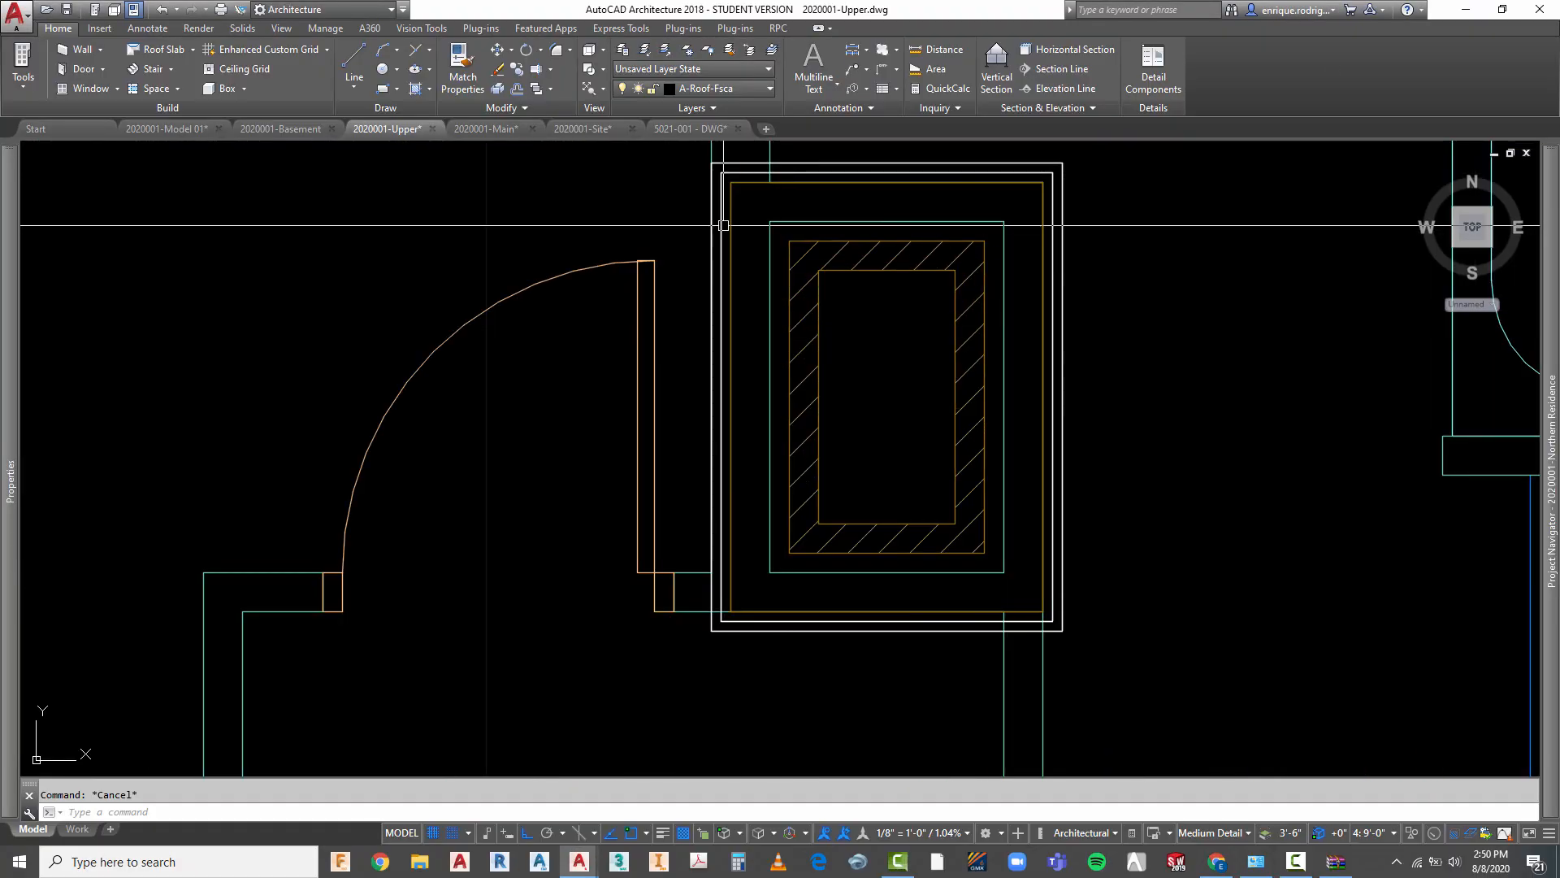
pyautogui.click(756, 295)
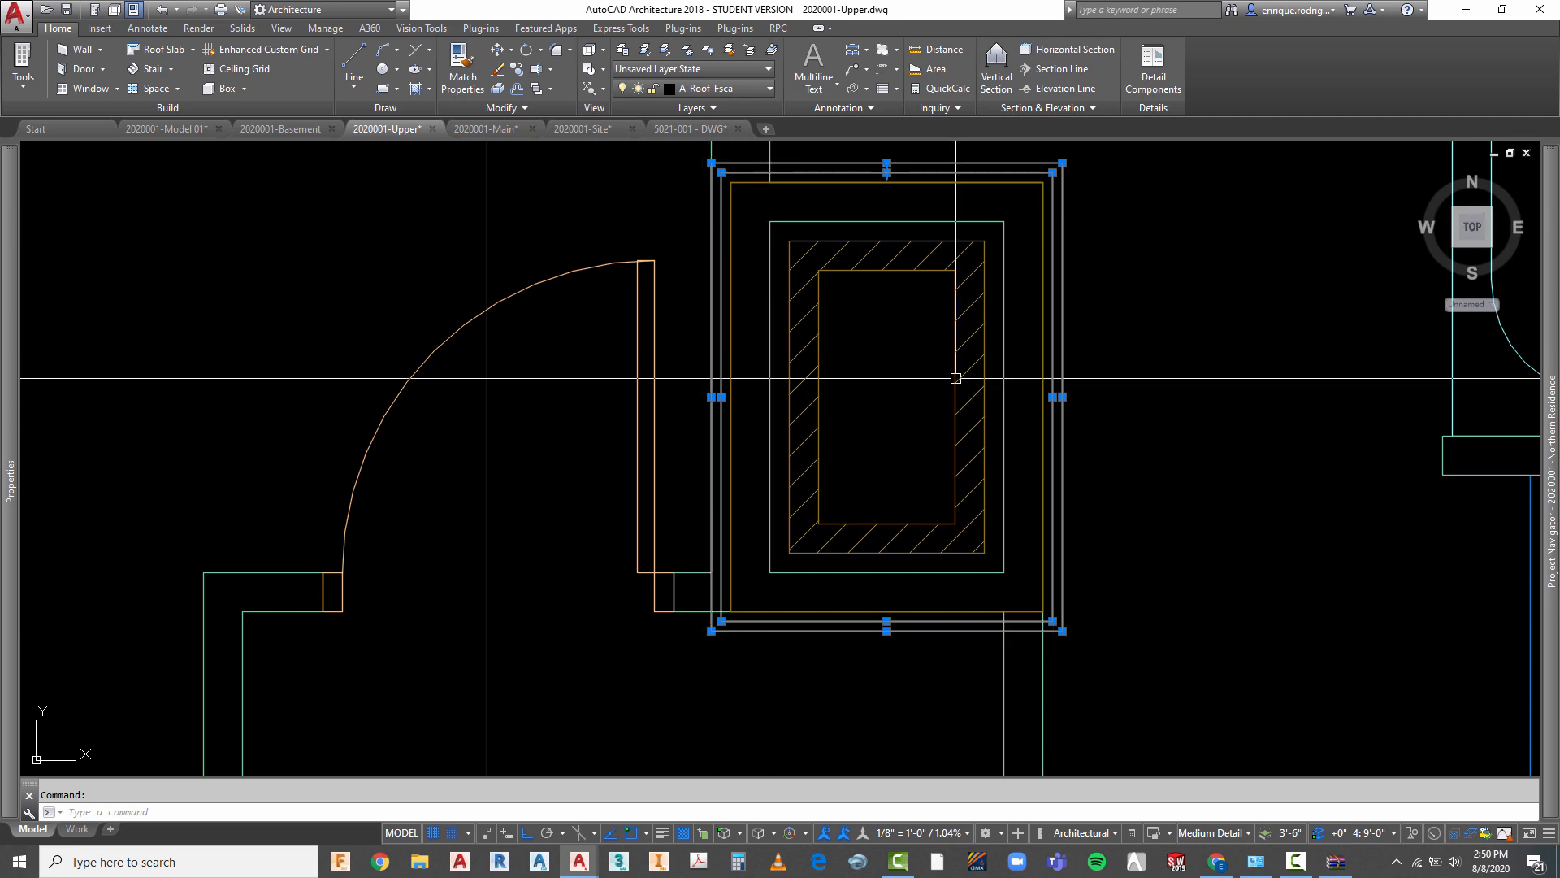
pyautogui.scroll(-5, 951, 372)
pyautogui.rightClick(1035, 308)
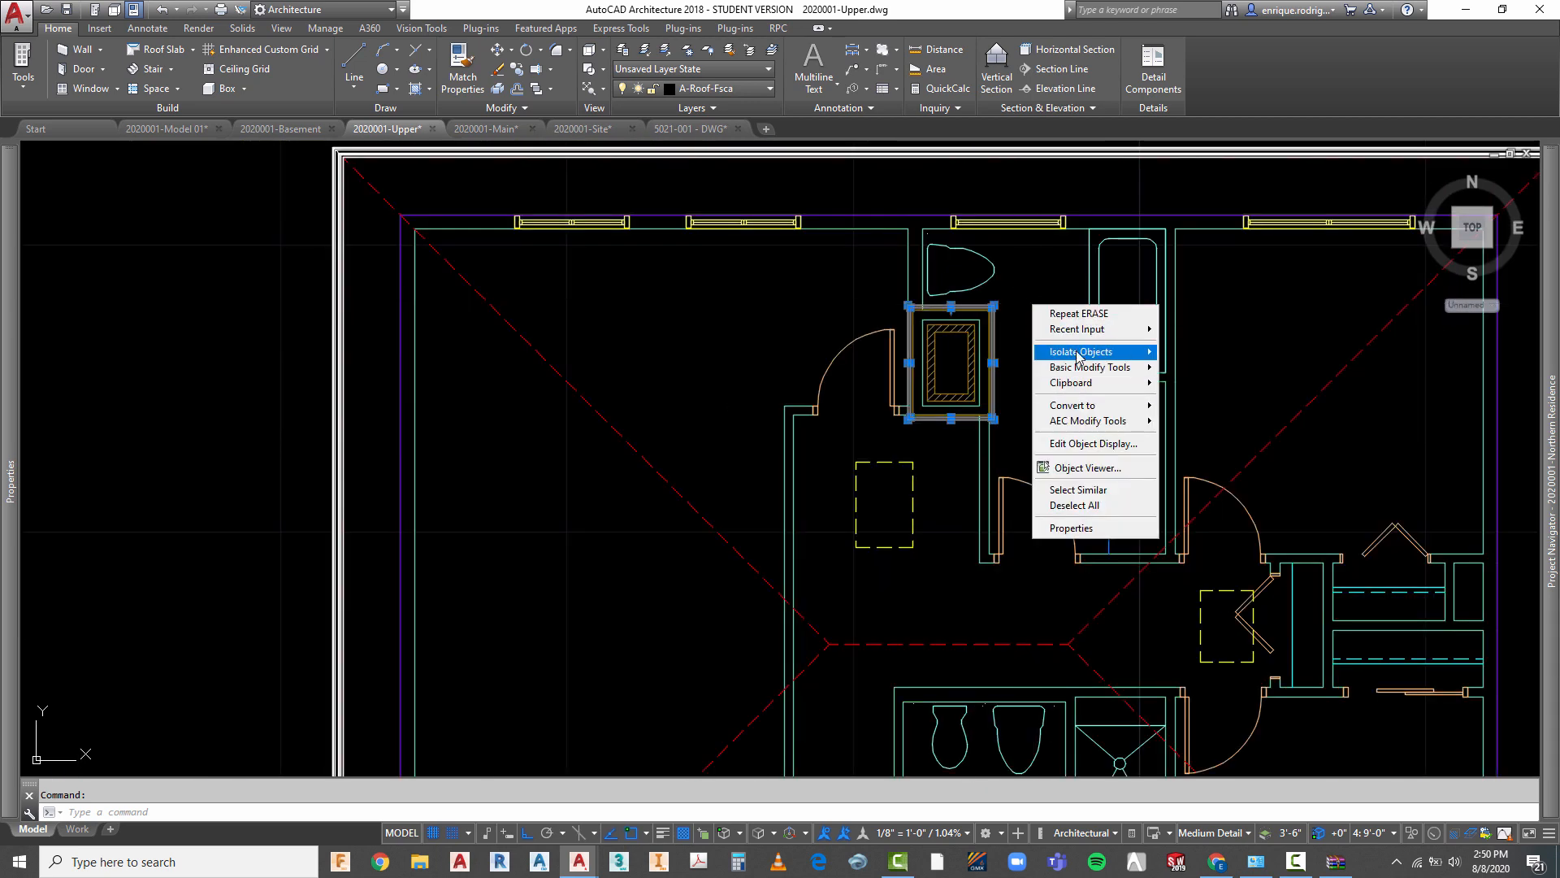
pyautogui.moveTo(1078, 355)
pyautogui.click(1211, 414)
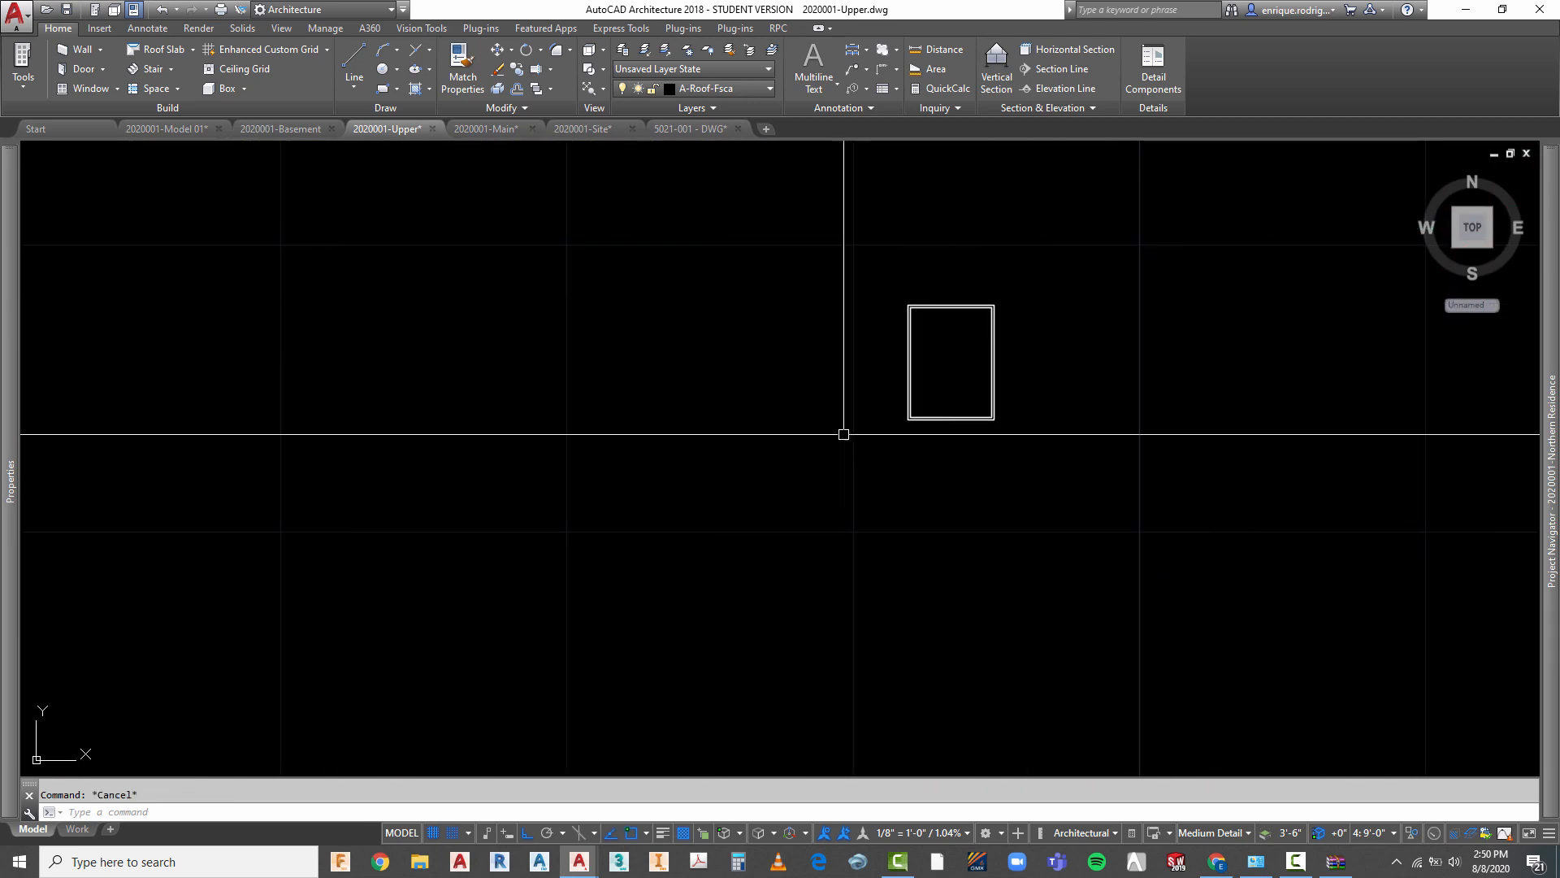
# - Orbit the isolated cap outlines to examine them in 3D and return to the top view
pyautogui.rightClick(843, 434)
pyautogui.click(888, 650)
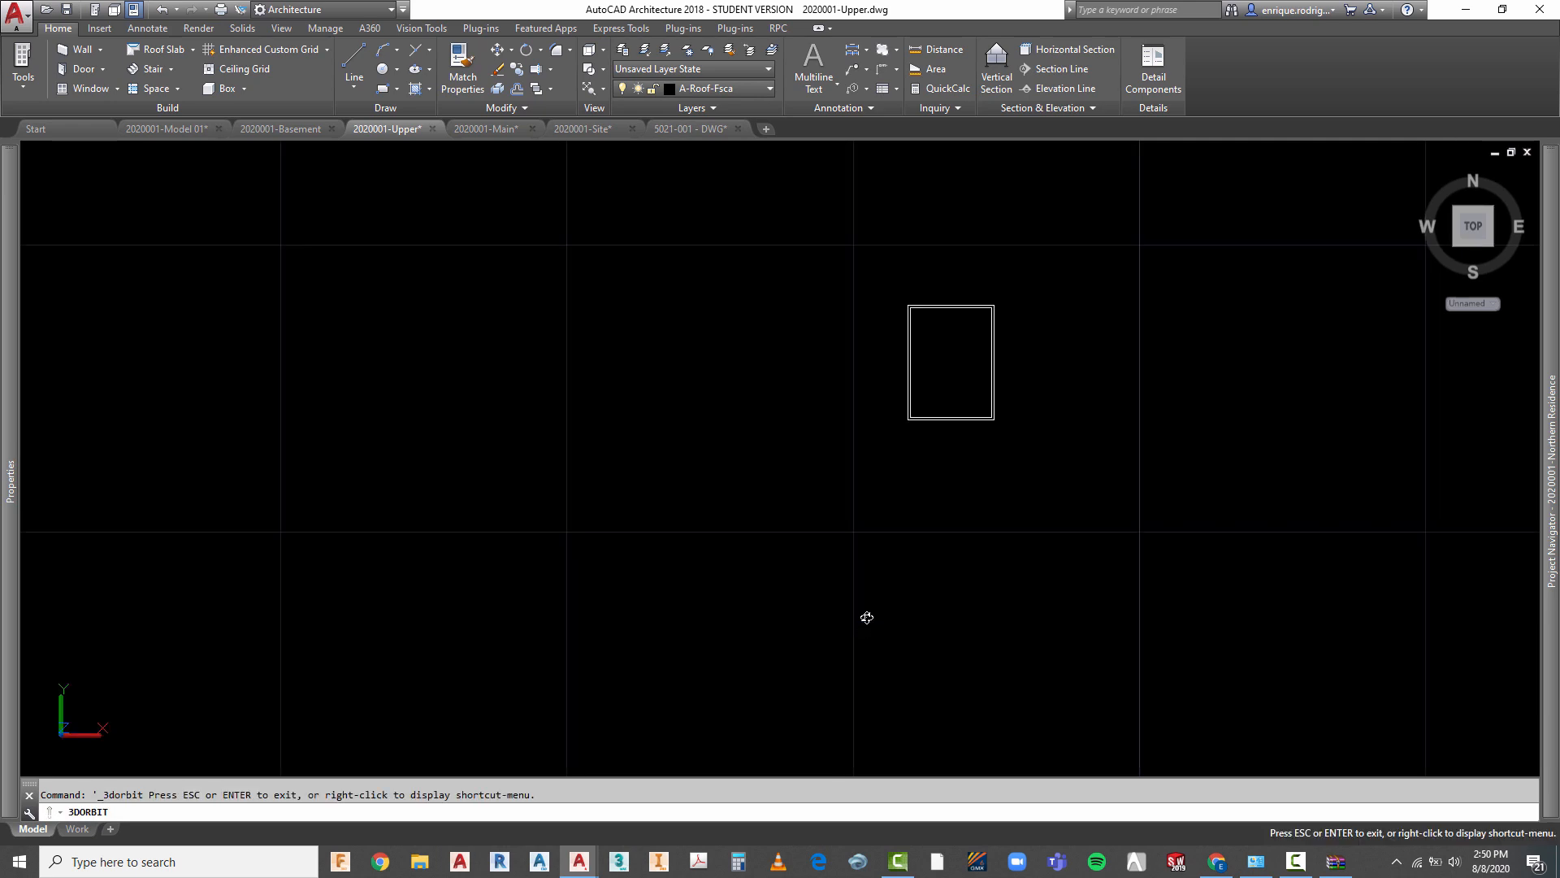
pyautogui.moveTo(867, 616); pyautogui.dragTo(916, 543)
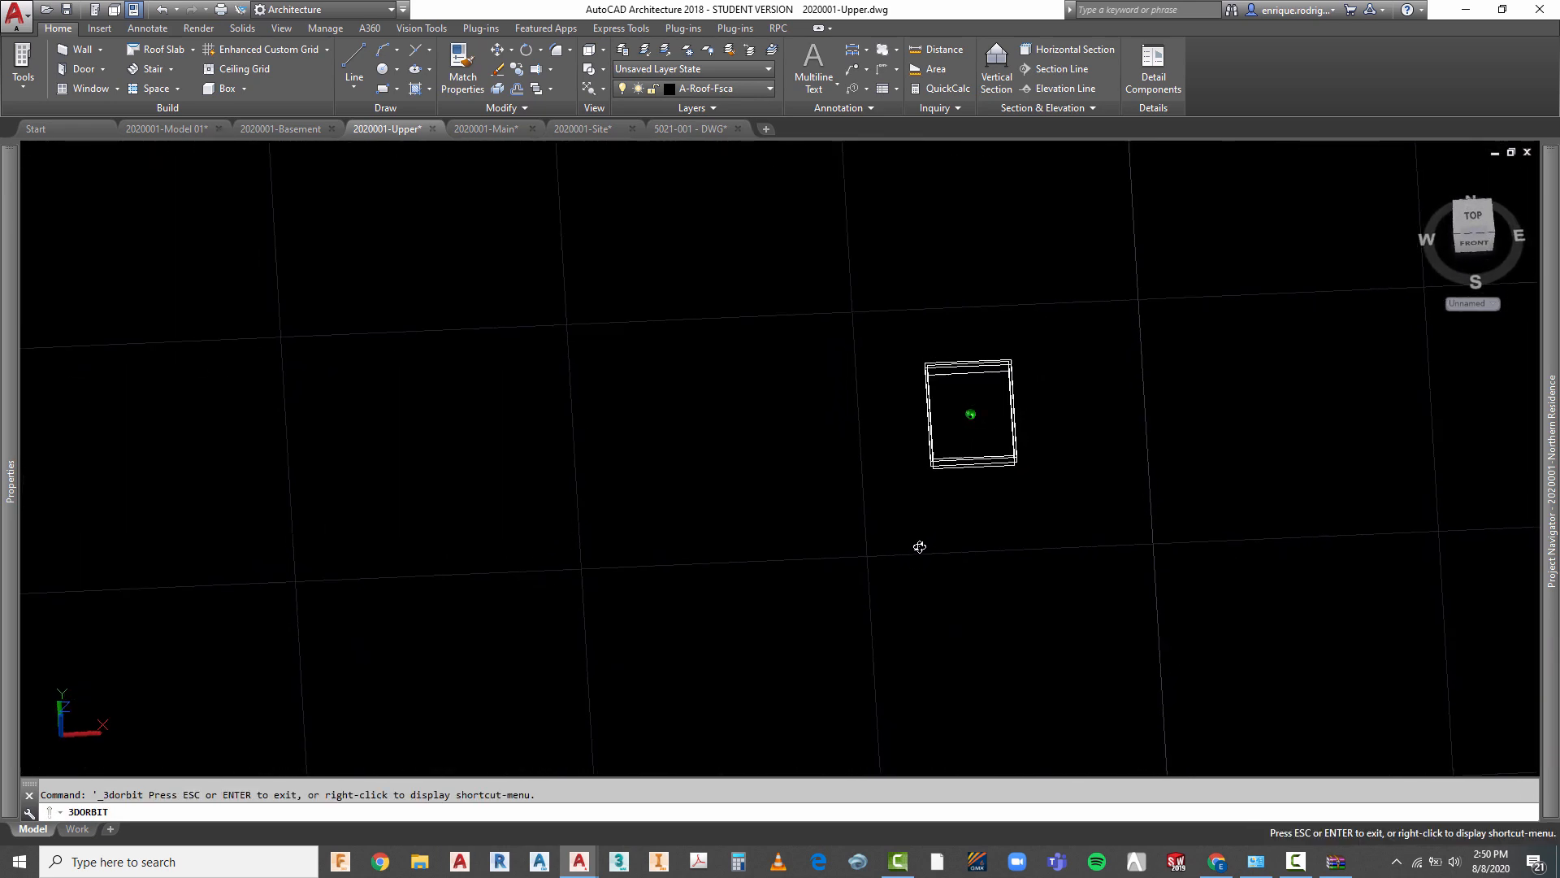
pyautogui.press('Escape')
pyautogui.click(598, 51)
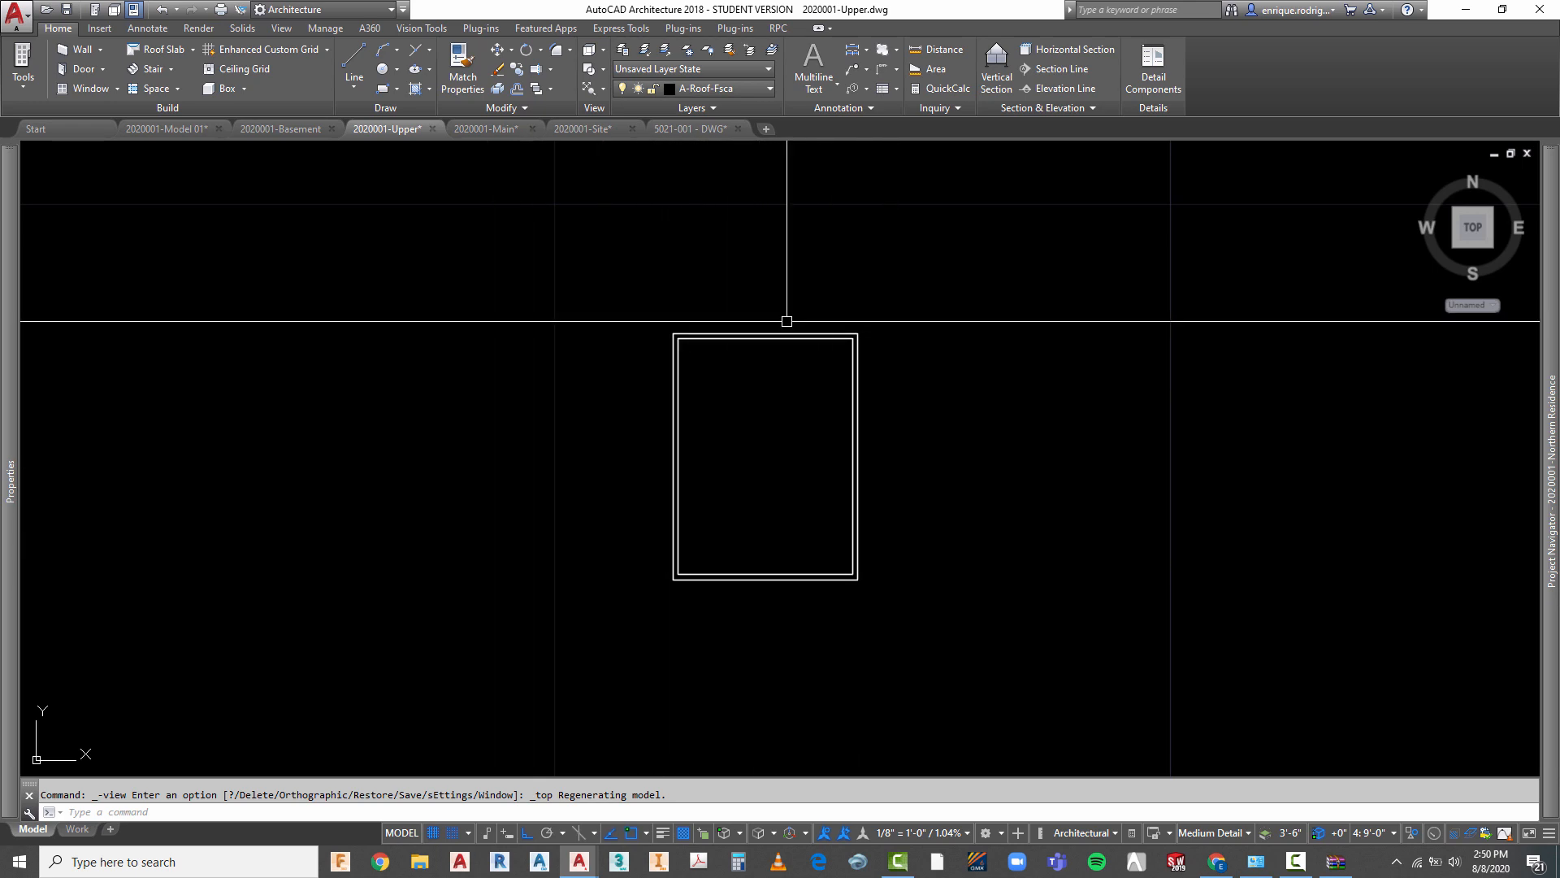
# - Paste the copied chimney cap block into the empty area west of the isolated cap outlines
pyautogui.scroll(-2, 1072, 301)
pyautogui.rightClick(600, 328)
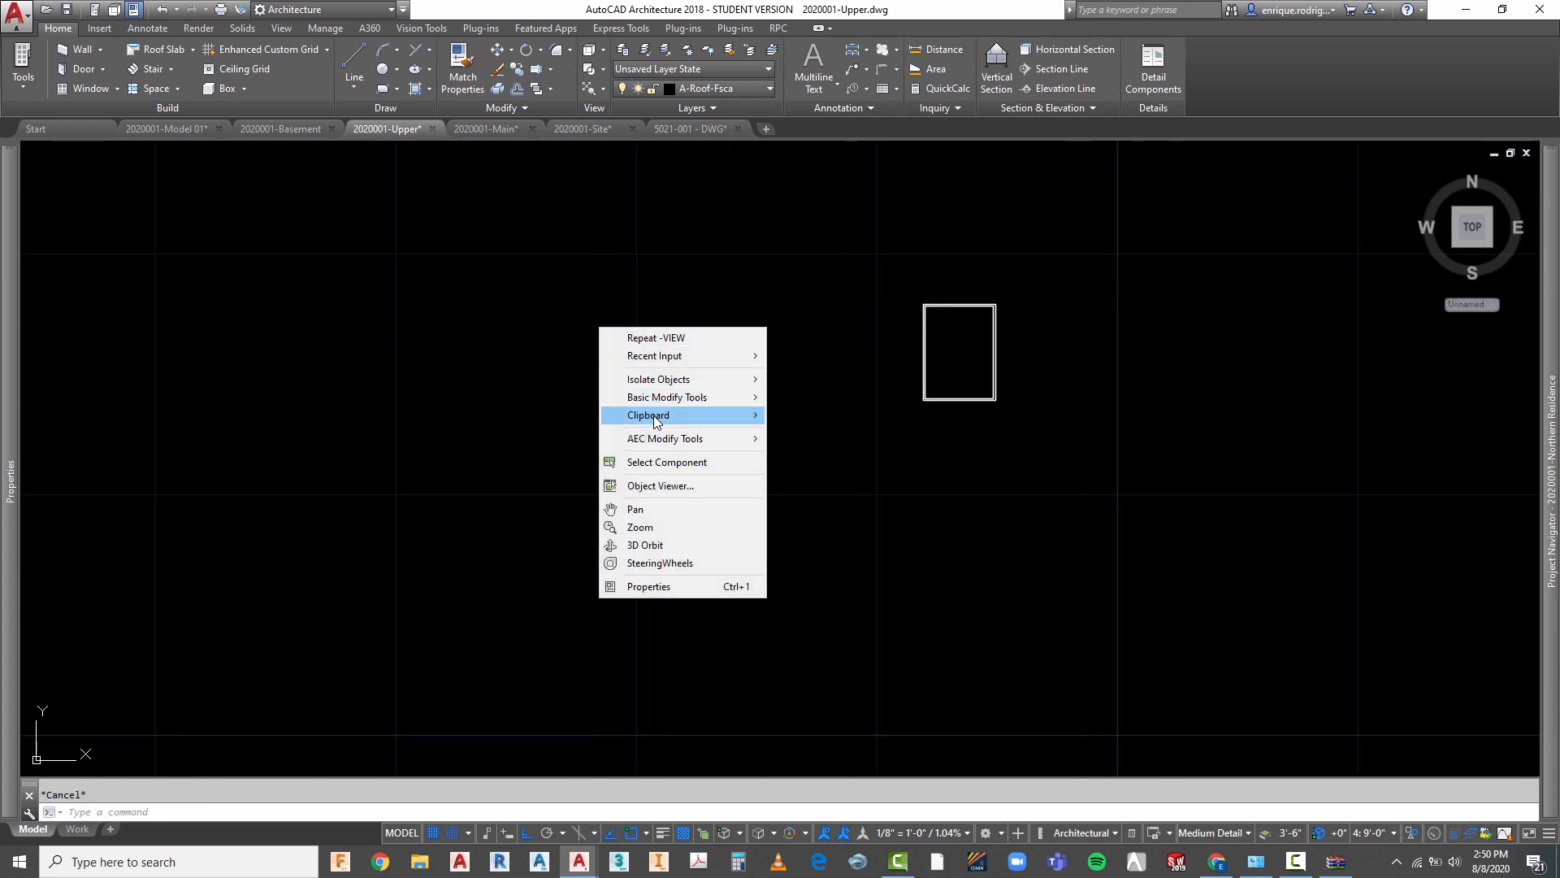
pyautogui.moveTo(654, 422)
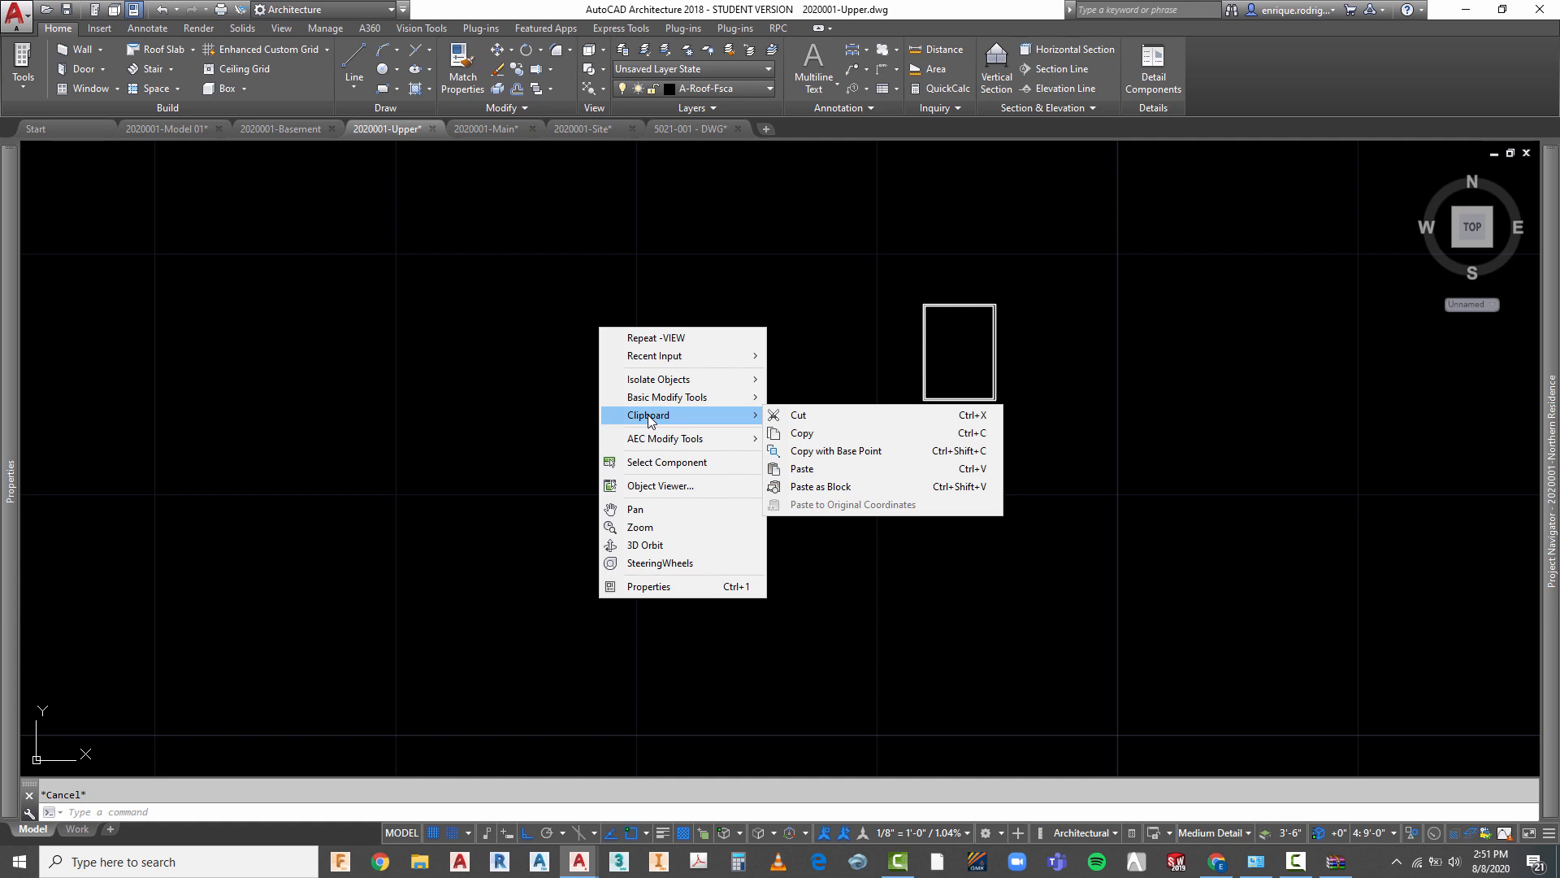
pyautogui.click(801, 470)
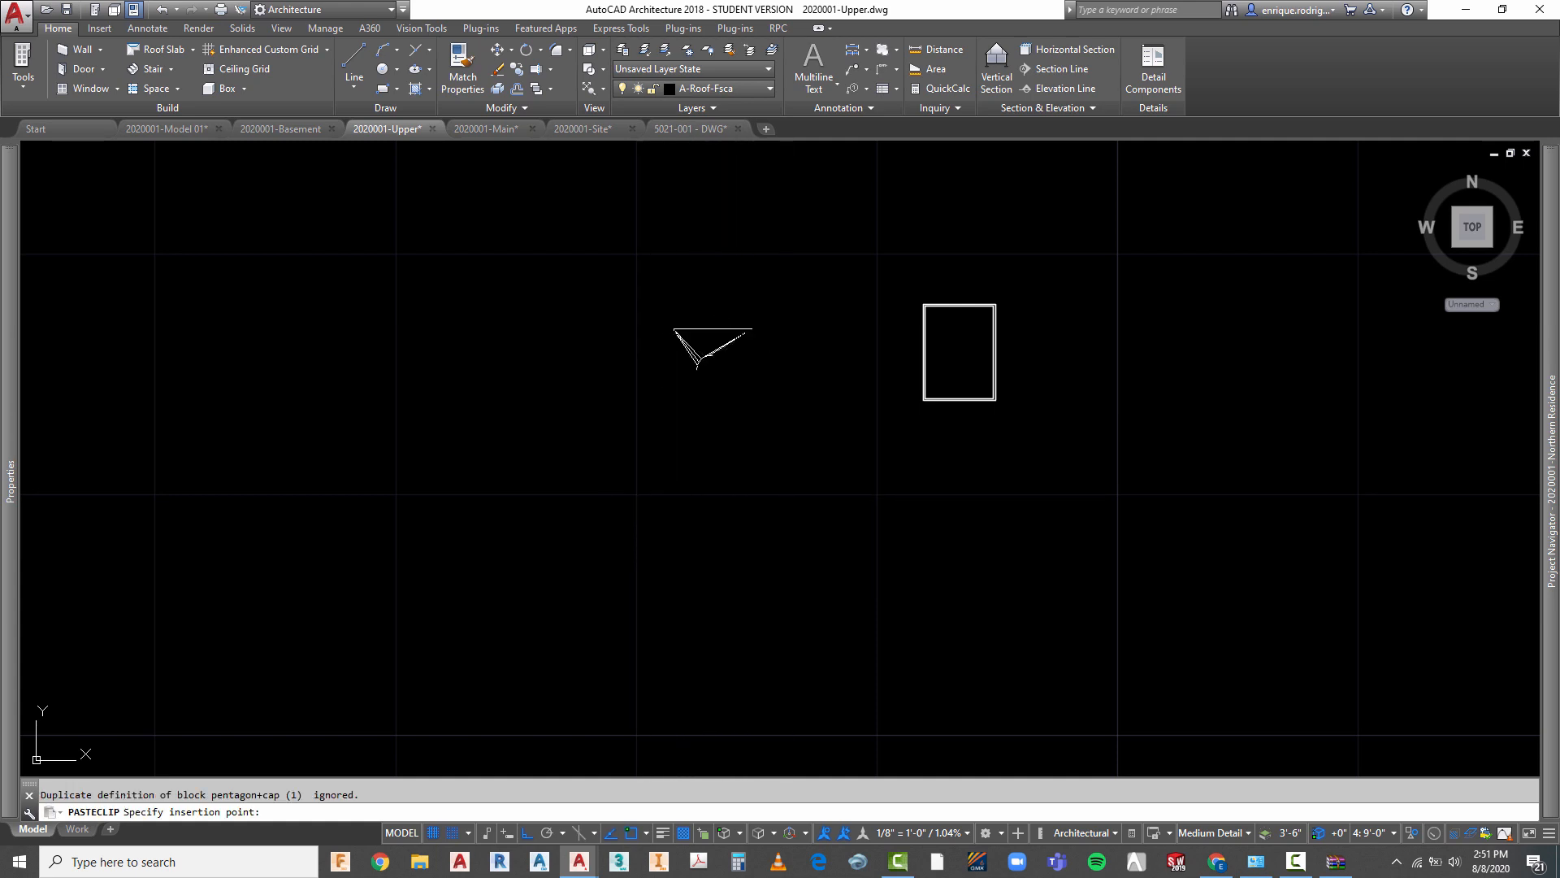
pyautogui.scroll(4, 754, 358)
pyautogui.press('Escape')
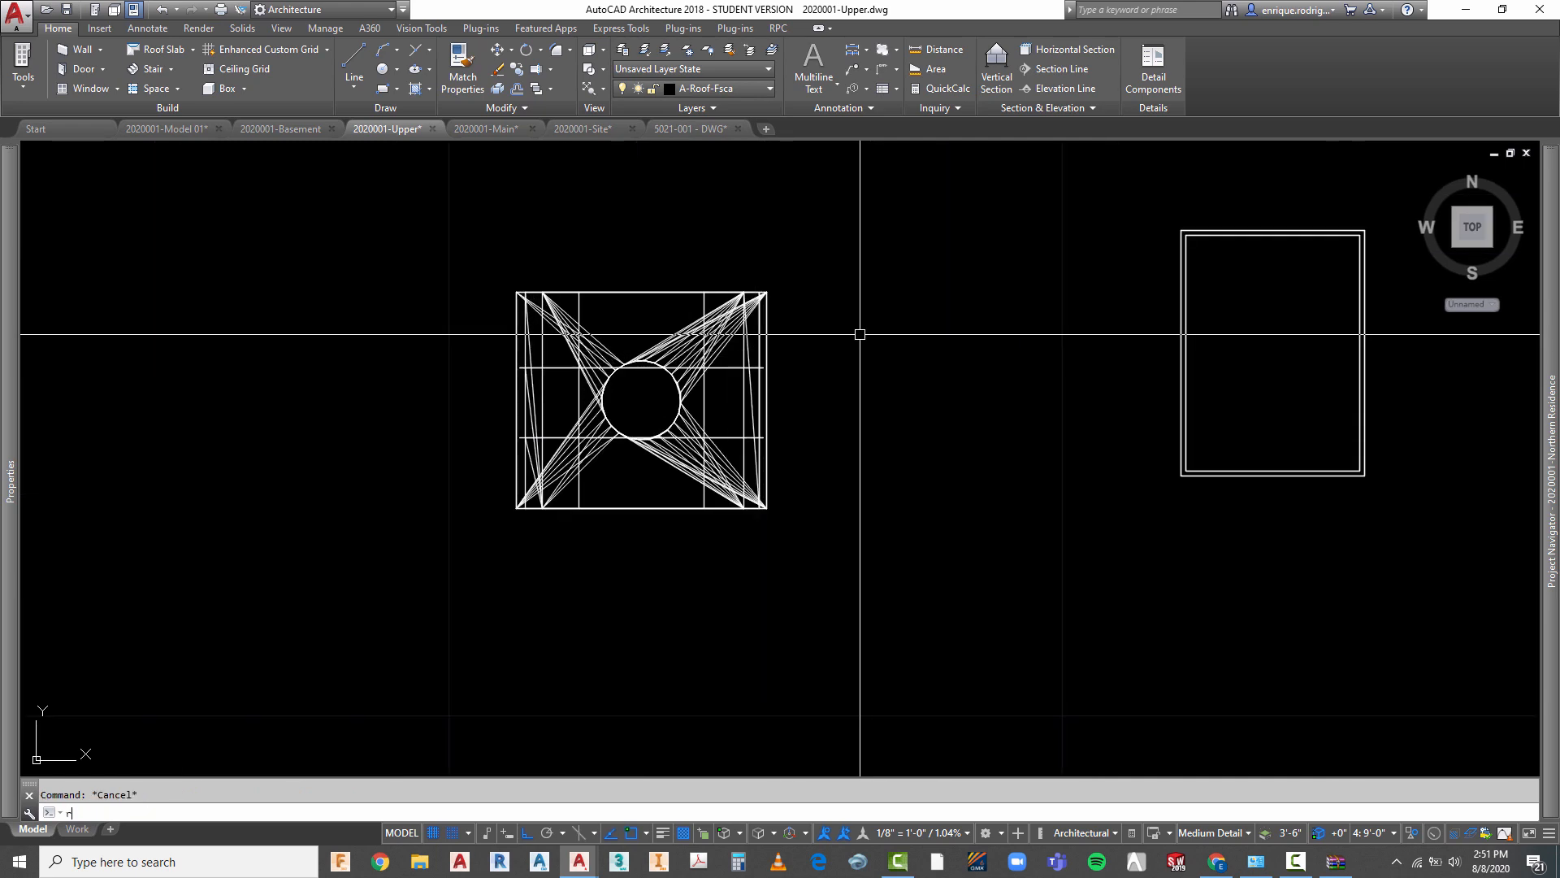
# - Rotate the pasted chimney cap block by 90 degrees
pyautogui.write('ro')
pyautogui.press('Return')
pyautogui.moveTo(797, 268); pyautogui.dragTo(680, 365)
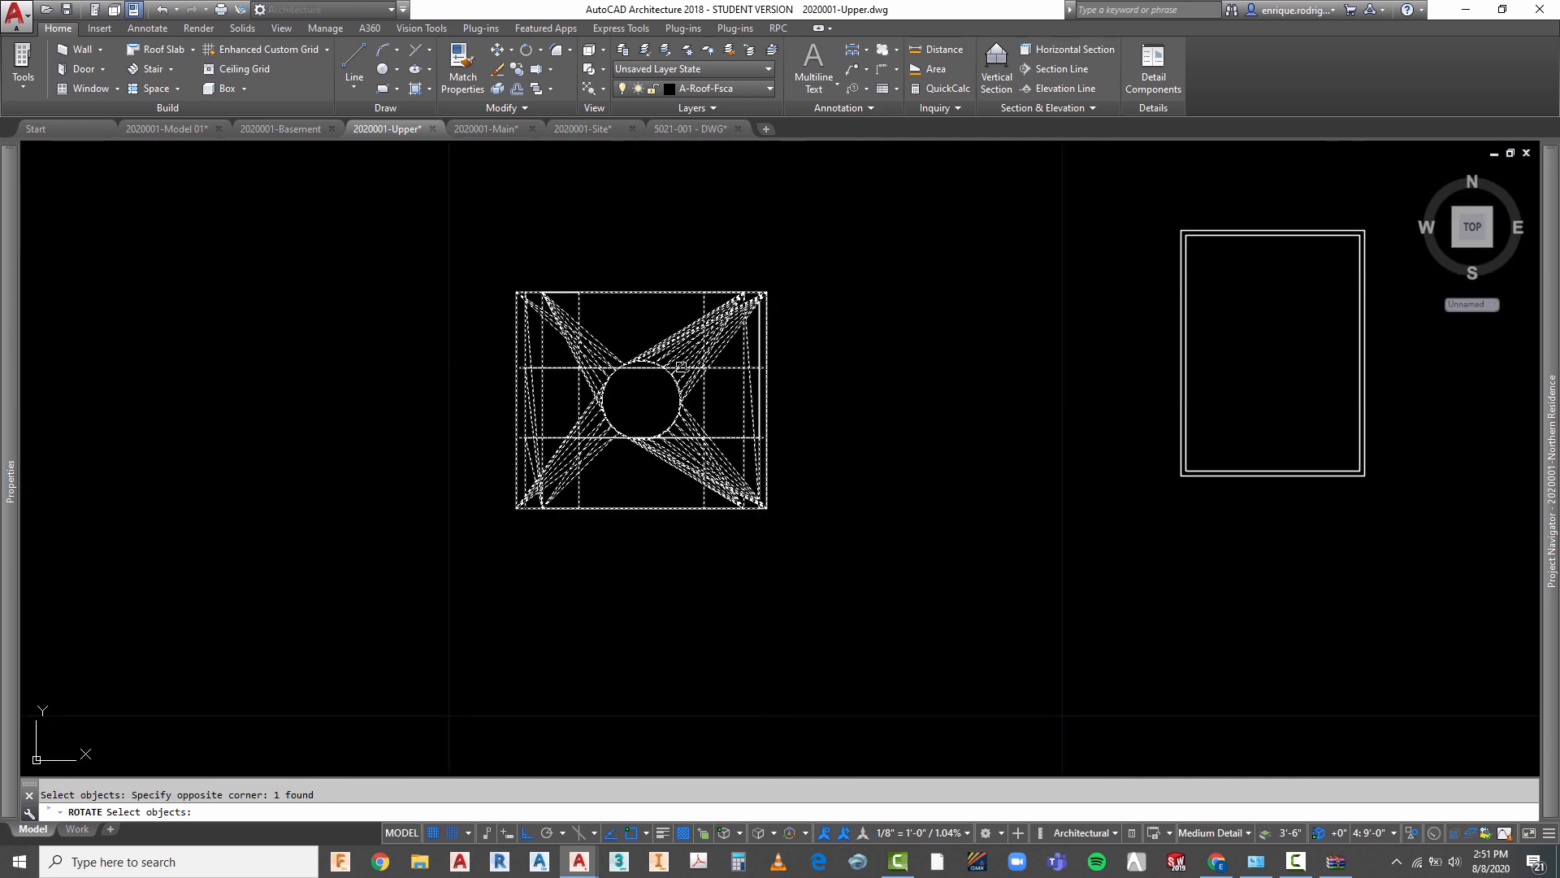
pyautogui.press('Return')
pyautogui.click(817, 353)
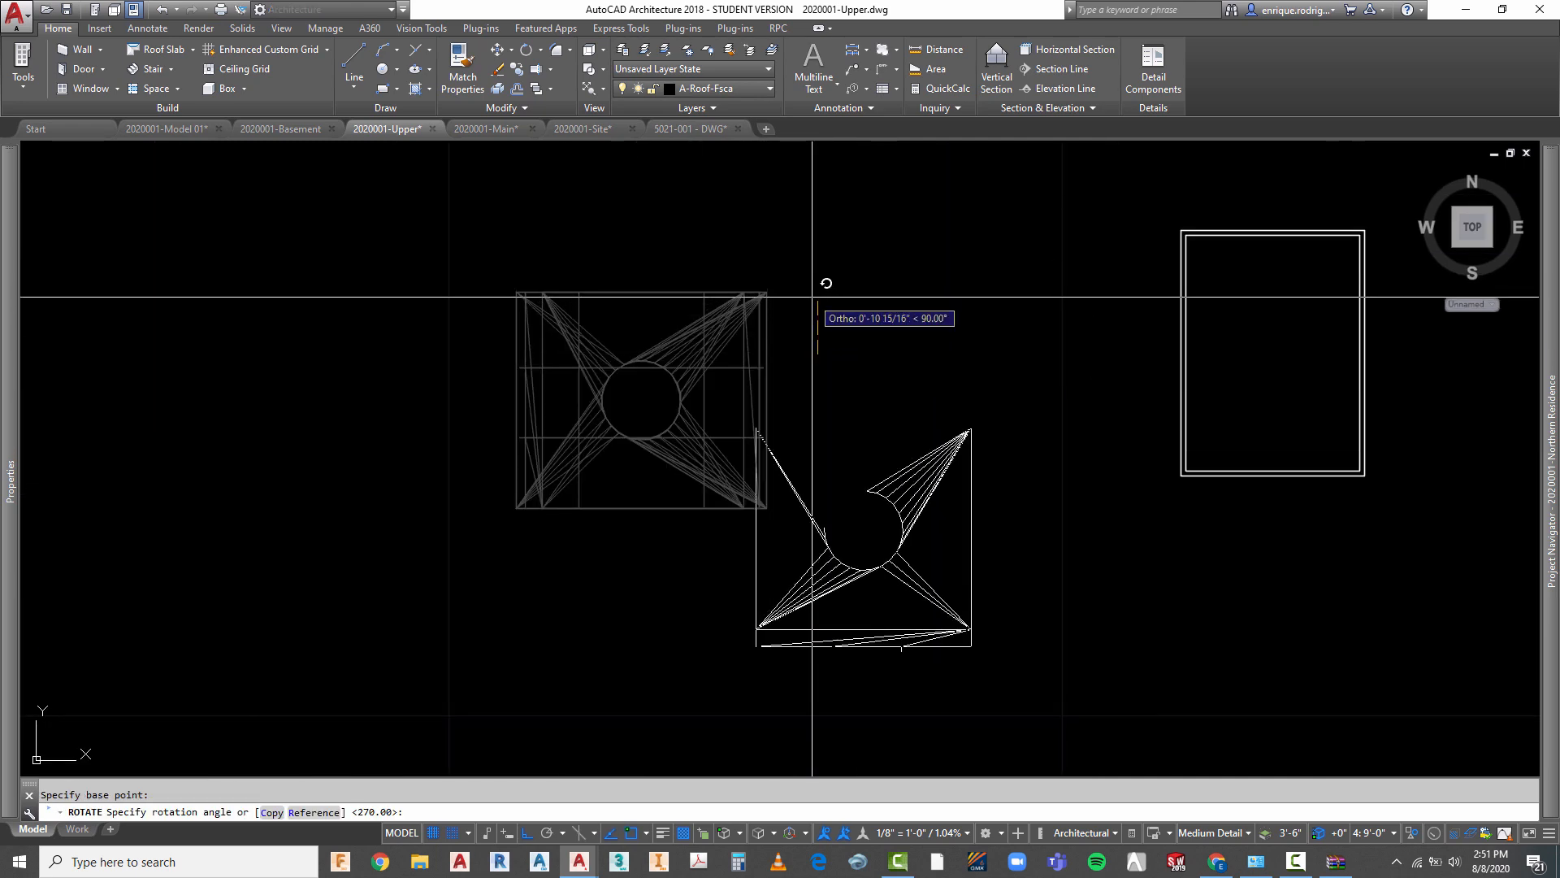
pyautogui.click(810, 297)
pyautogui.scroll(-2, 688, 349)
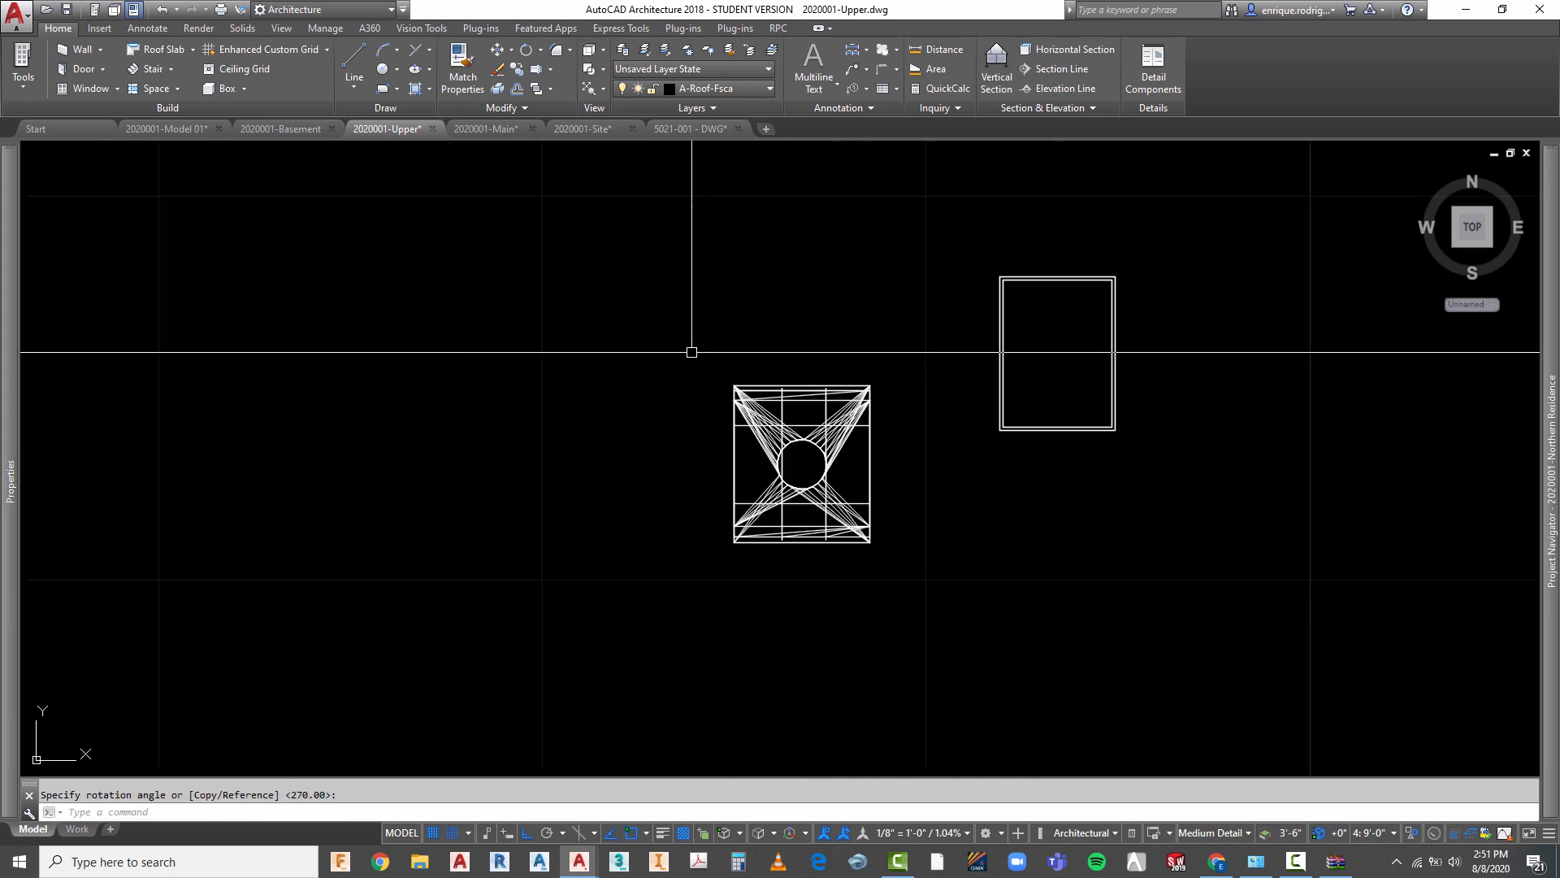
pyautogui.press('Escape')
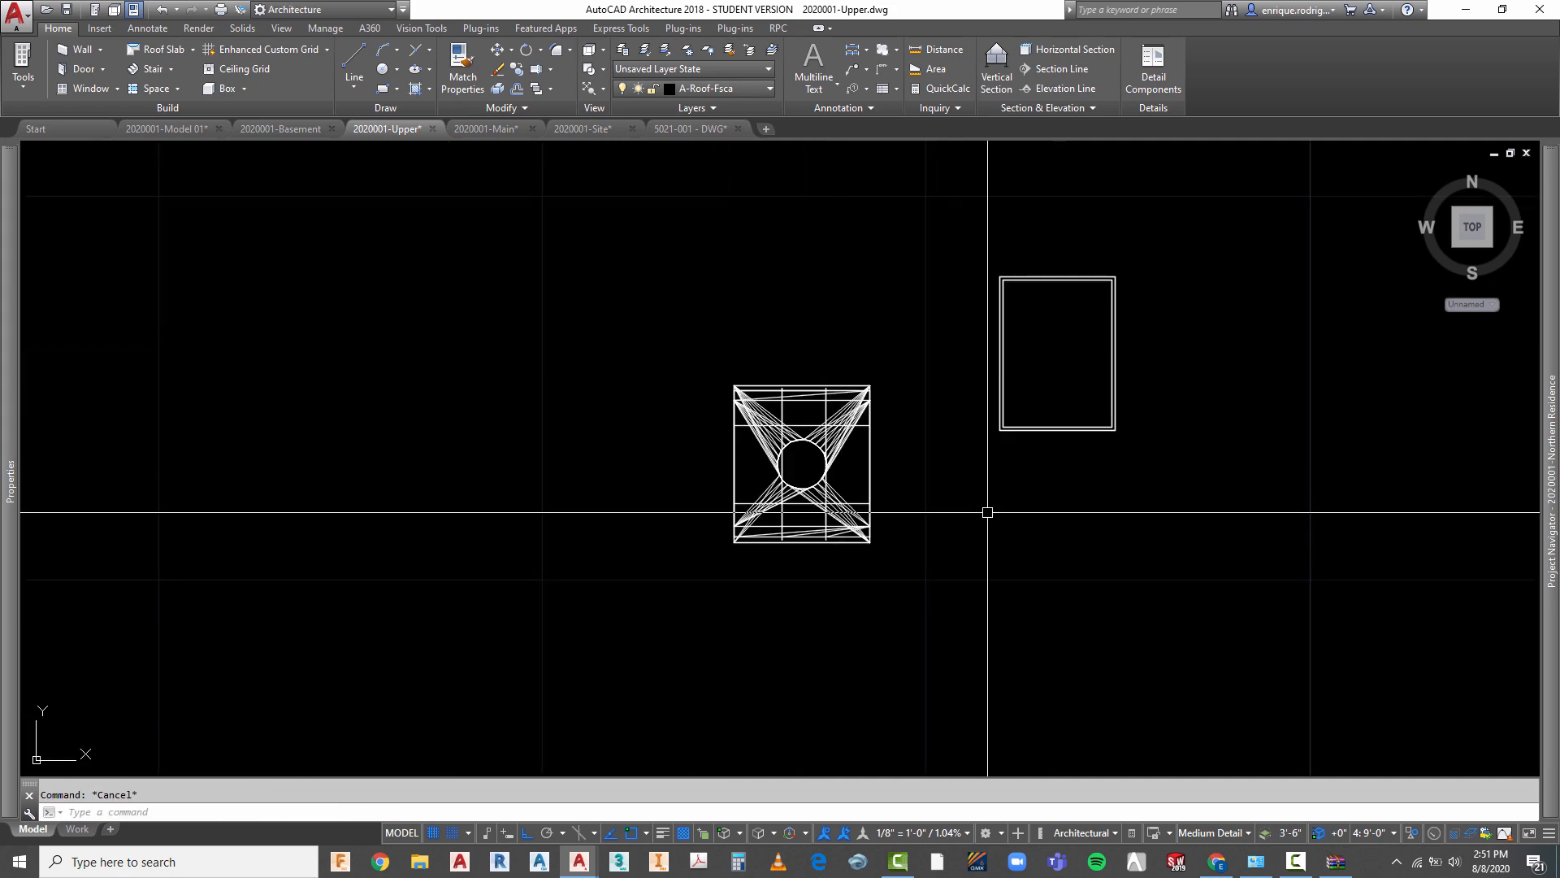
# - Rotate the chimney cap block a quarter turn back in an isometric view and restore the top view
pyautogui.click(1487, 244)
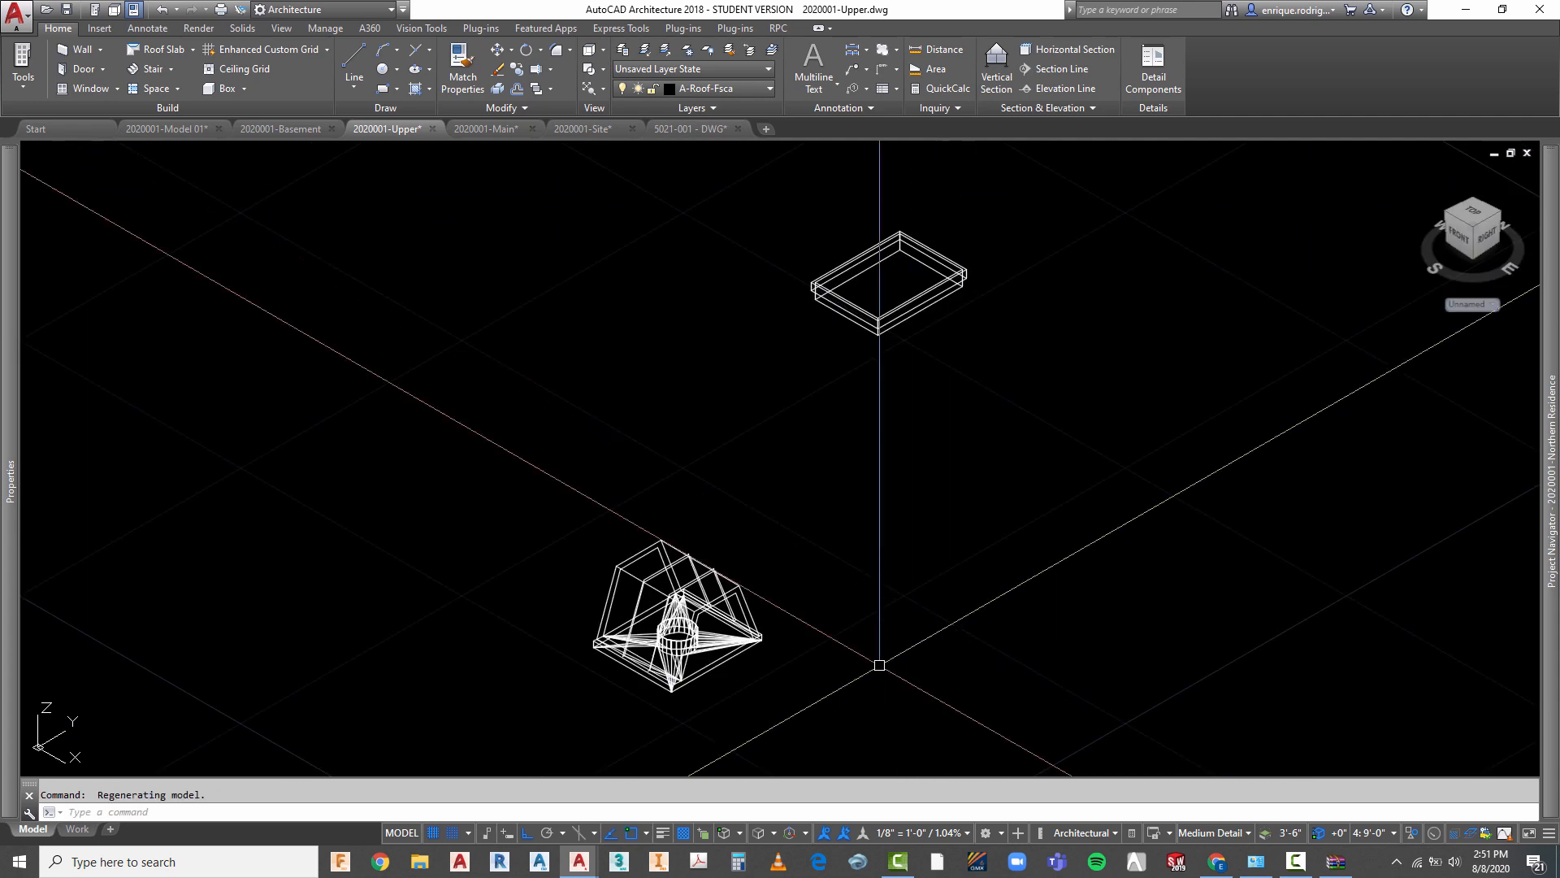
pyautogui.press('Escape')
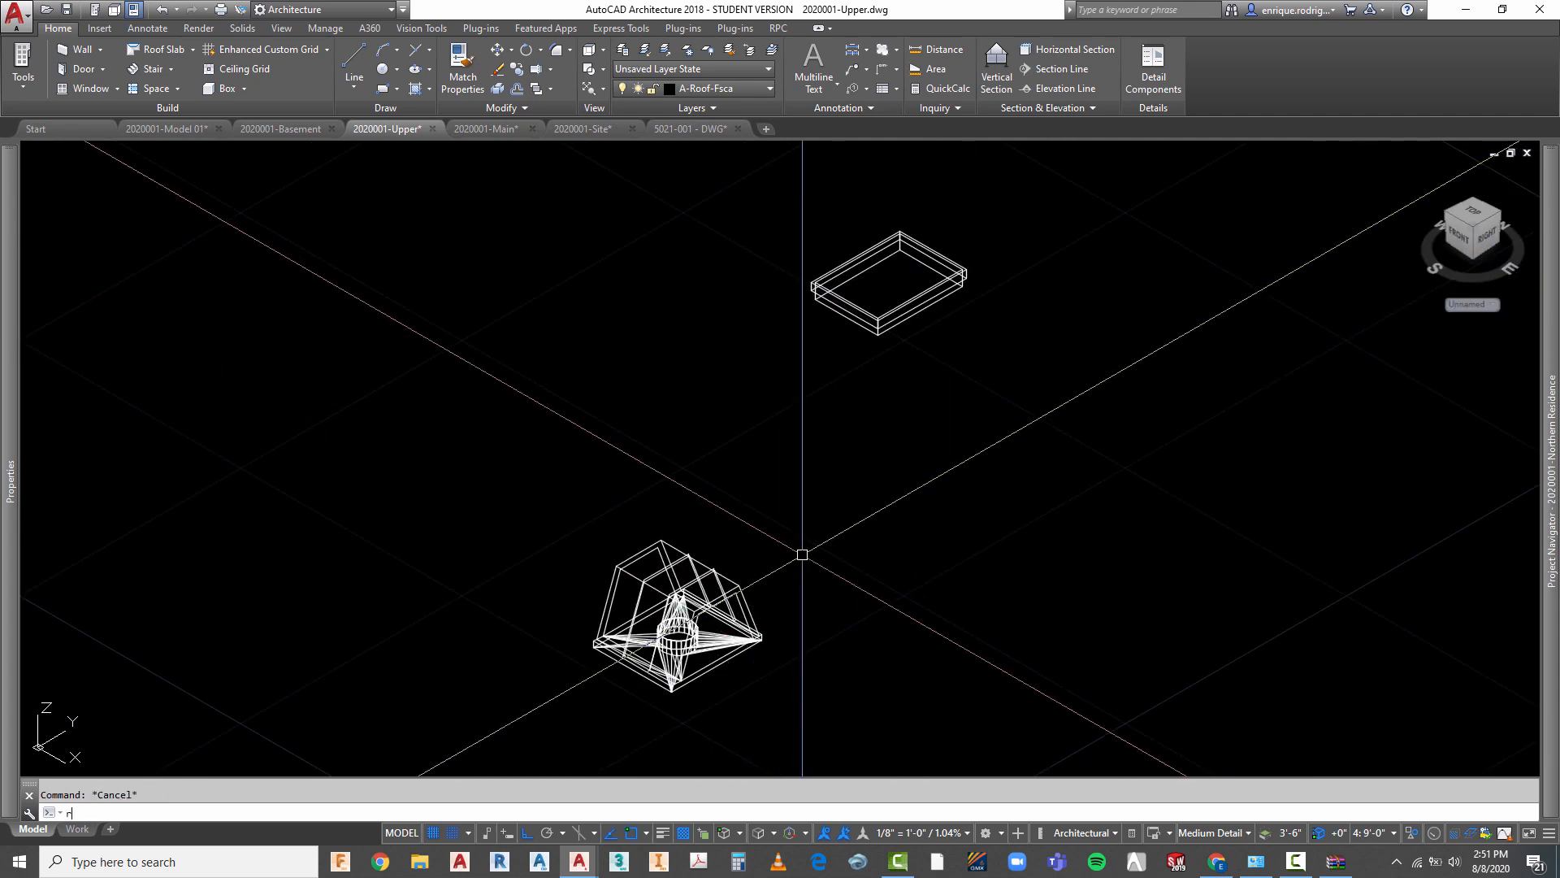
pyautogui.write('ro')
pyautogui.press('Return')
pyautogui.click(777, 604)
pyautogui.click(729, 662)
pyautogui.press('Return')
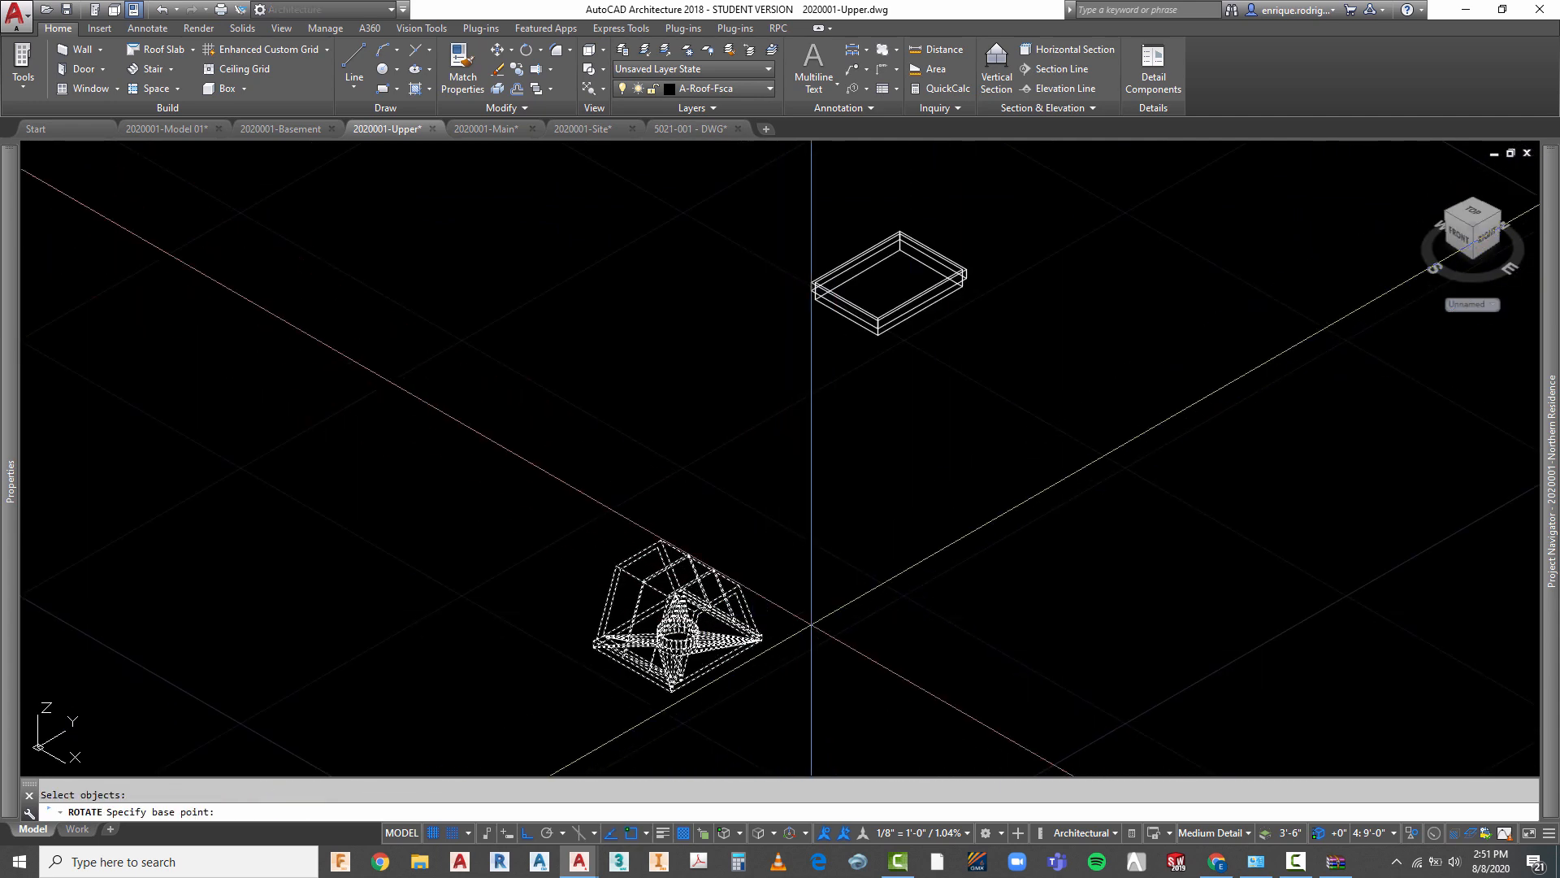
pyautogui.click(821, 606)
pyautogui.click(809, 653)
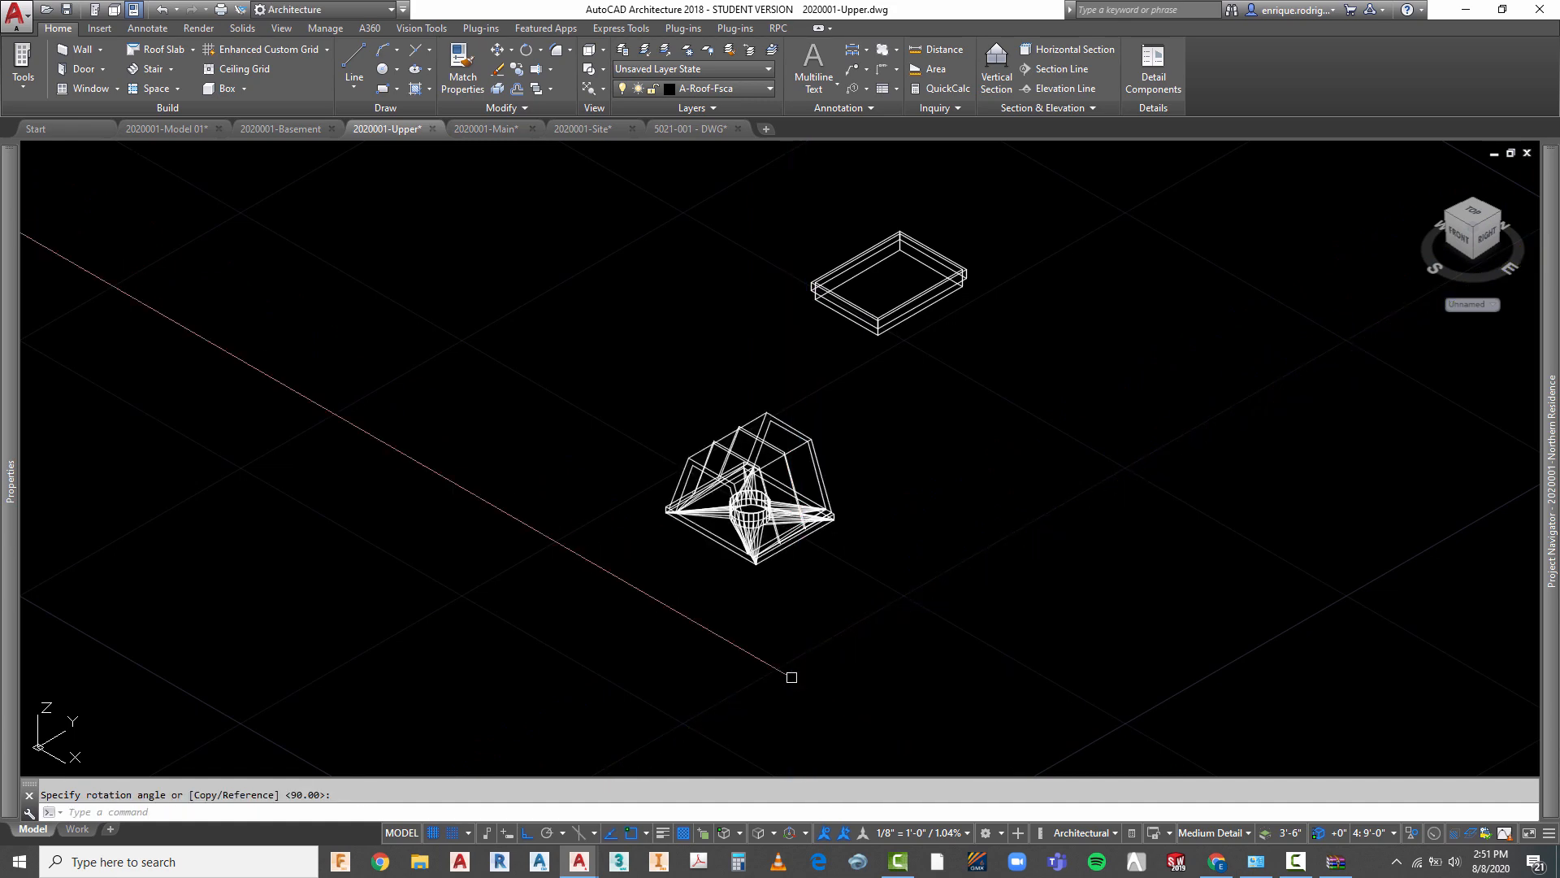
pyautogui.scroll(3, 786, 528)
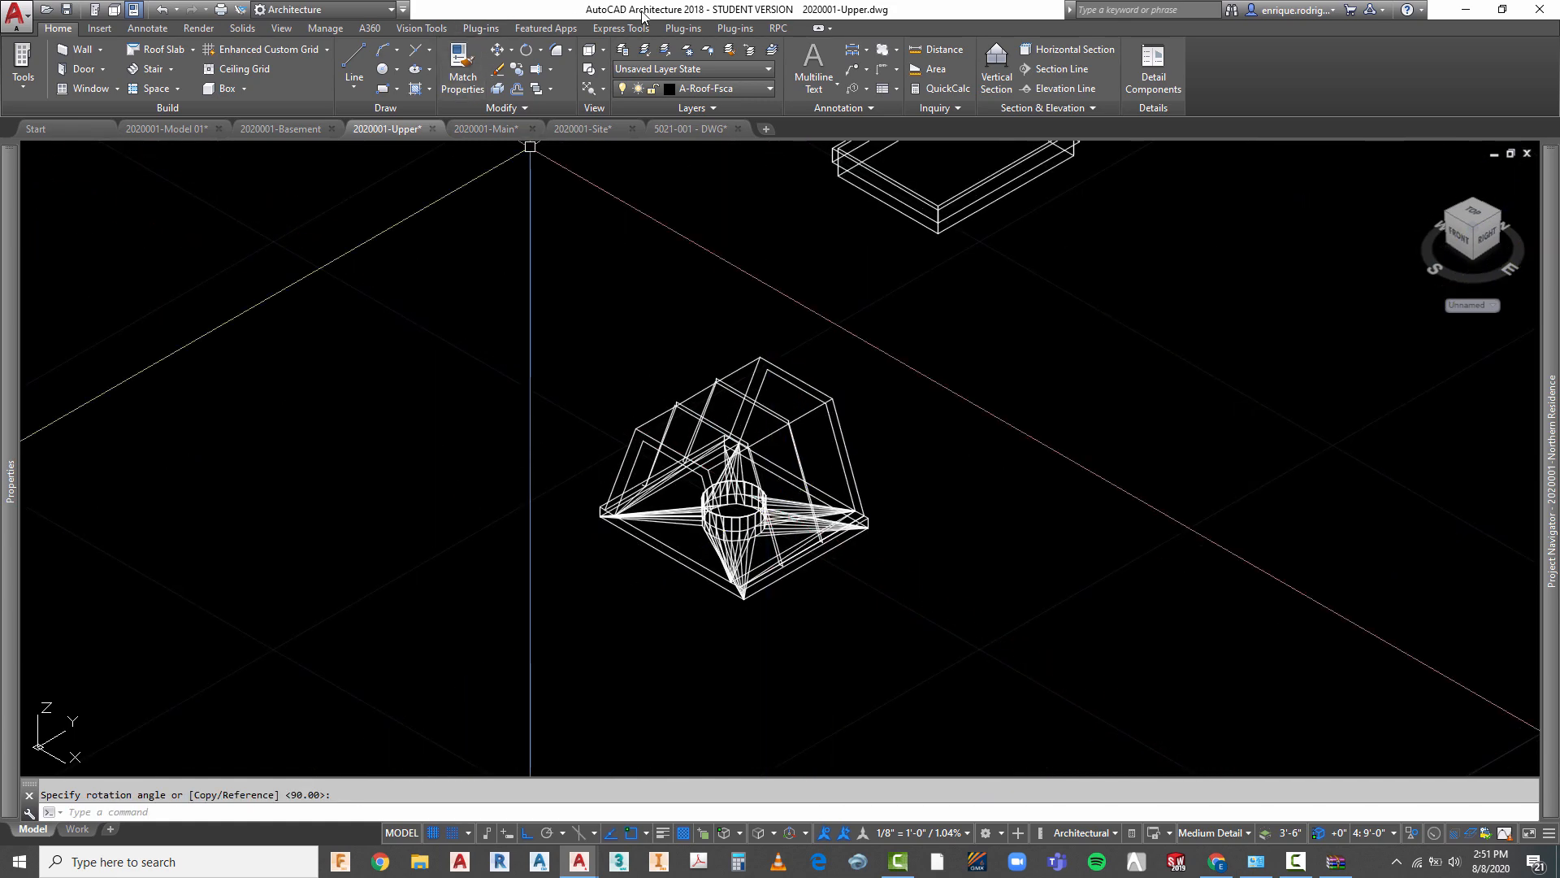
pyautogui.click(589, 52)
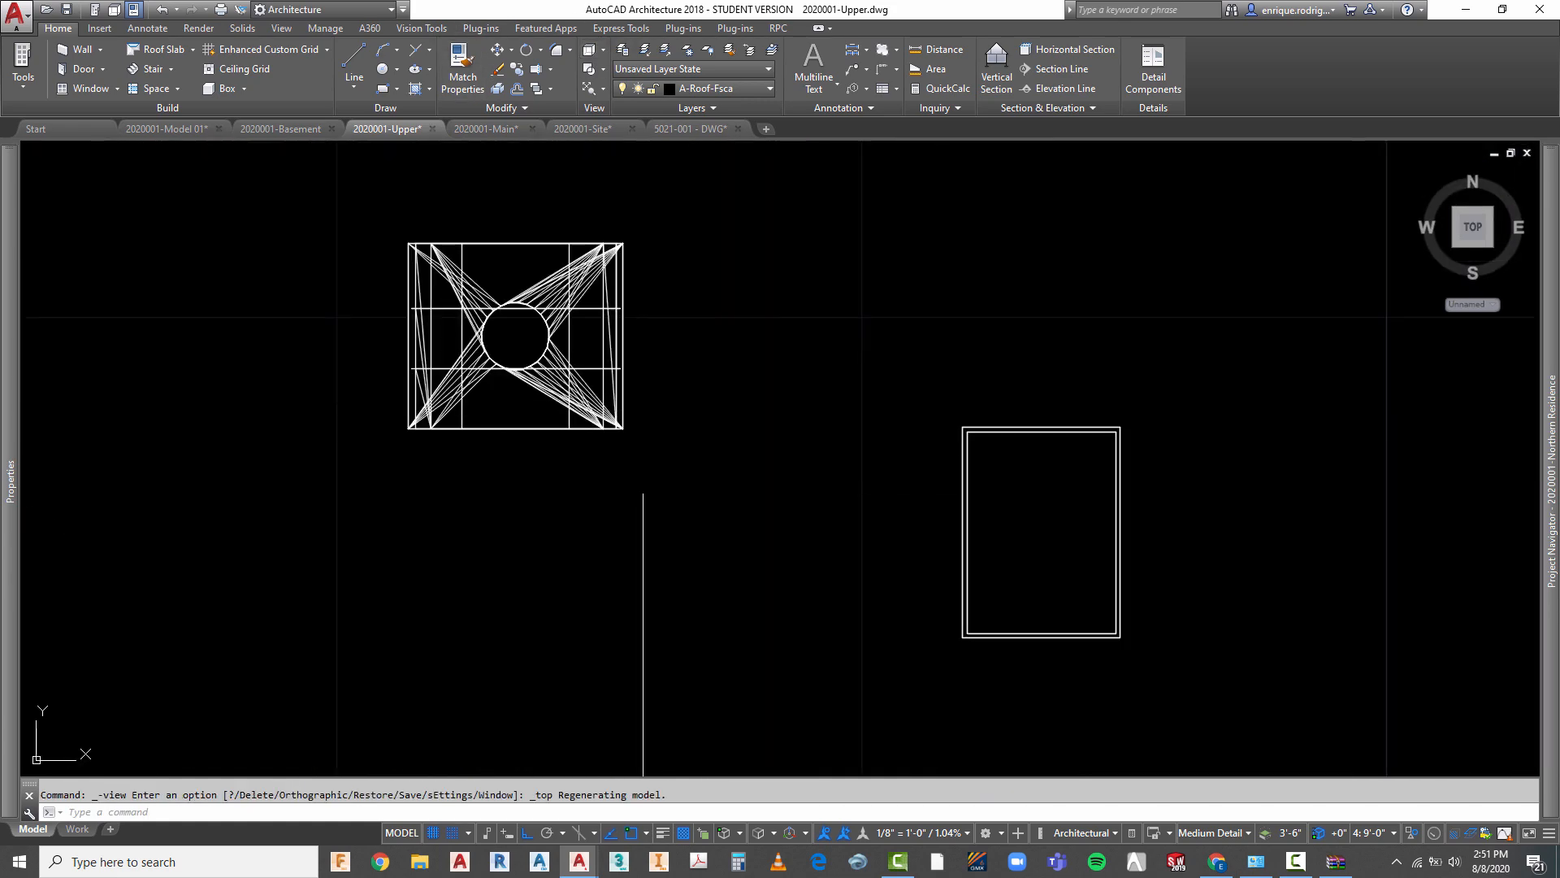
pyautogui.scroll(-3, 726, 406)
pyautogui.press('Escape')
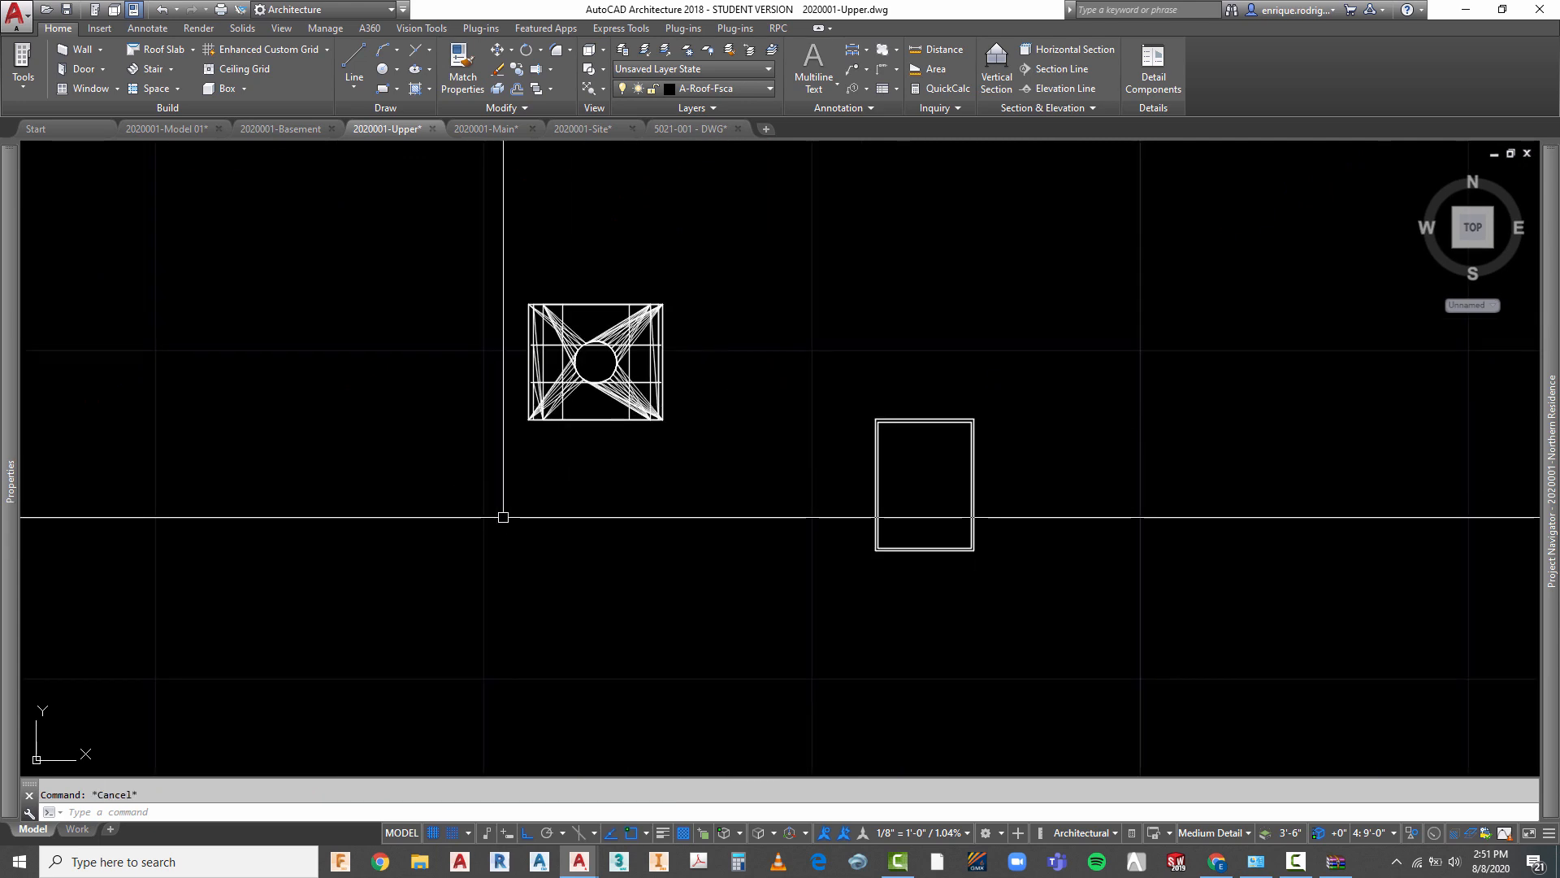
# - Move the chimney cap block by its south edge's midpoint onto the midpoint of the outer chimney outline's south edge
pyautogui.scroll(6, 576, 386)
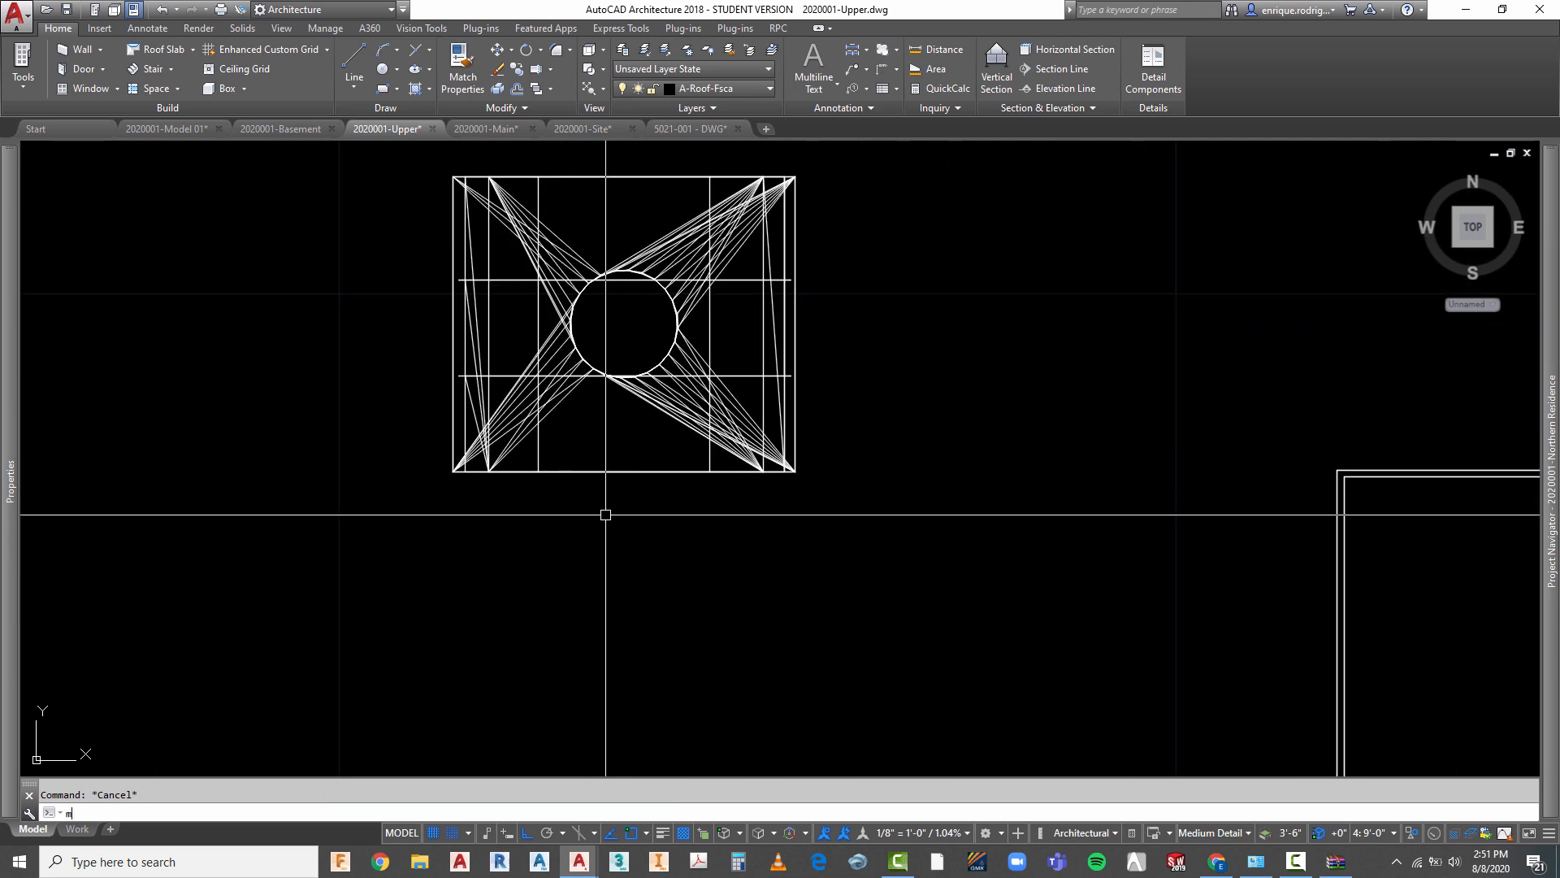
pyautogui.press('Return')
pyautogui.click(615, 472)
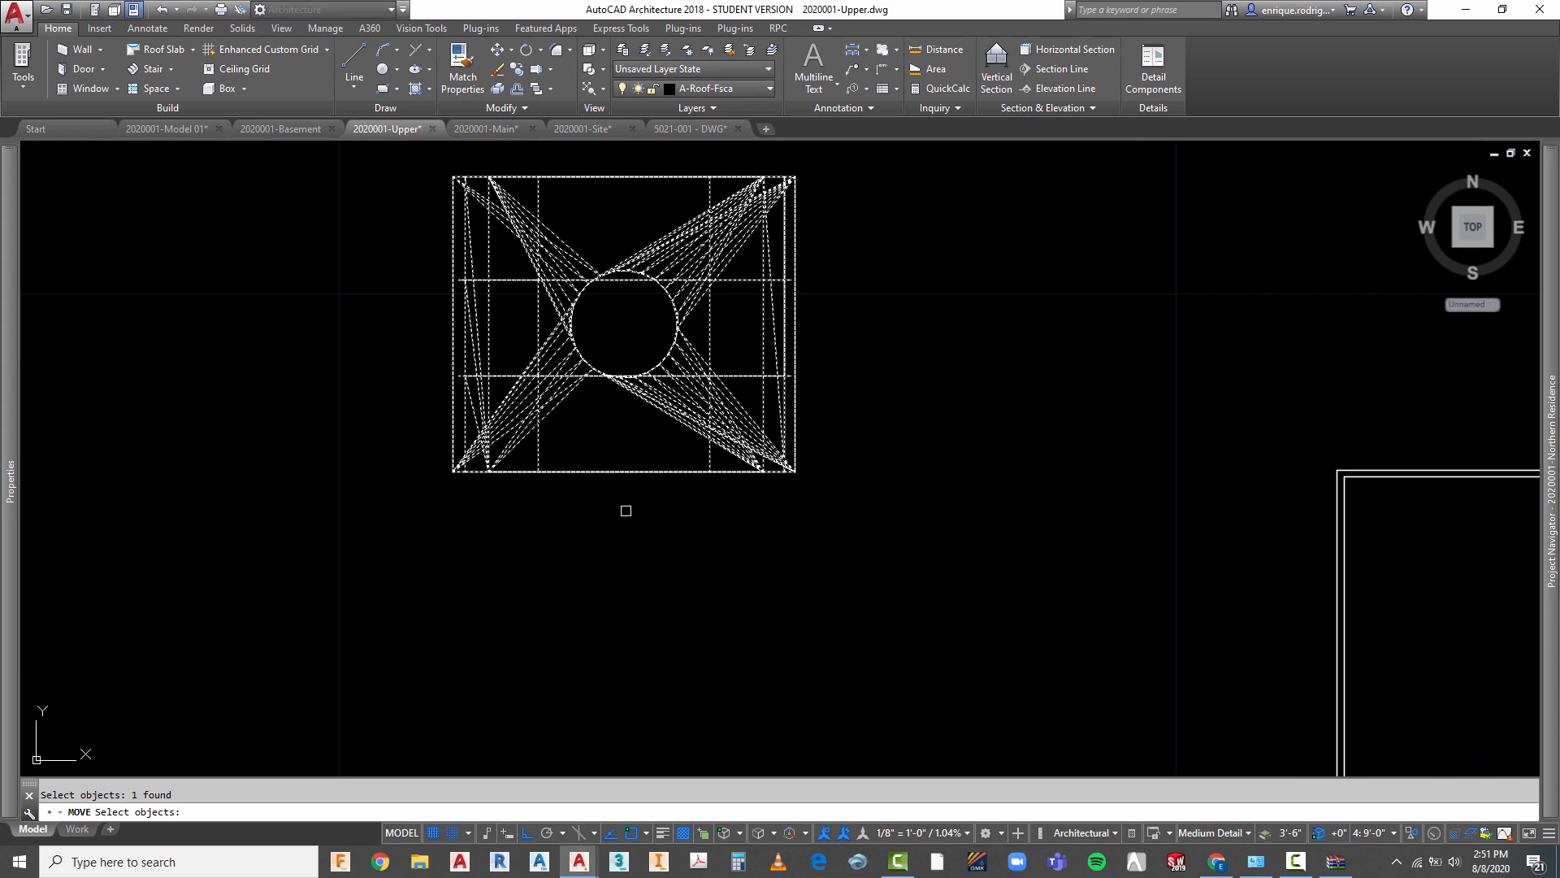
pyautogui.press('Return')
pyautogui.scroll(5, 626, 471)
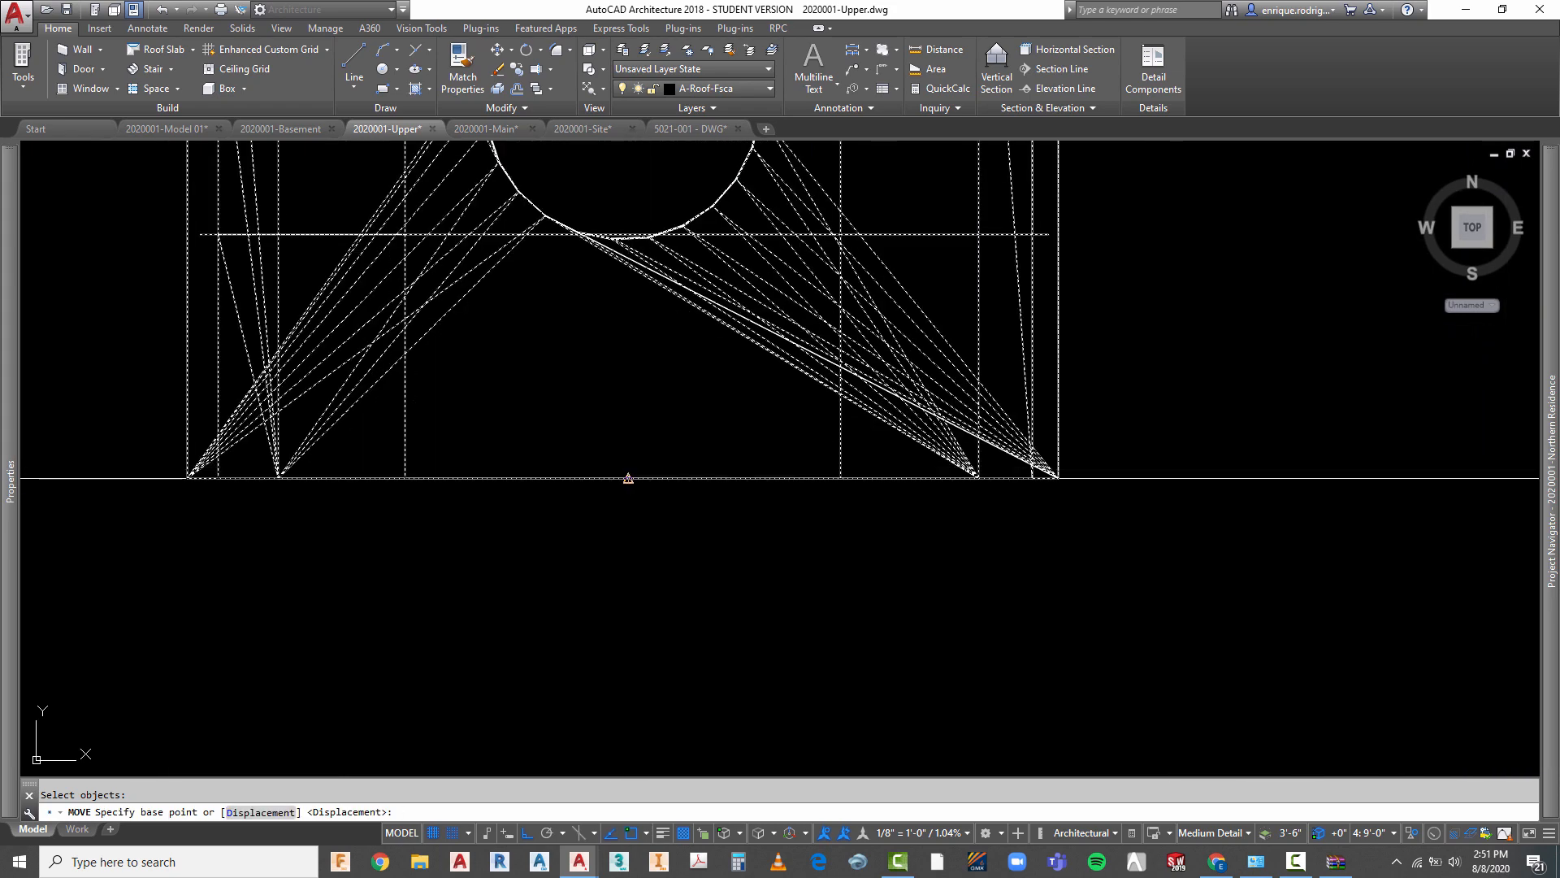
pyautogui.click(628, 477)
pyautogui.scroll(-8, 581, 407)
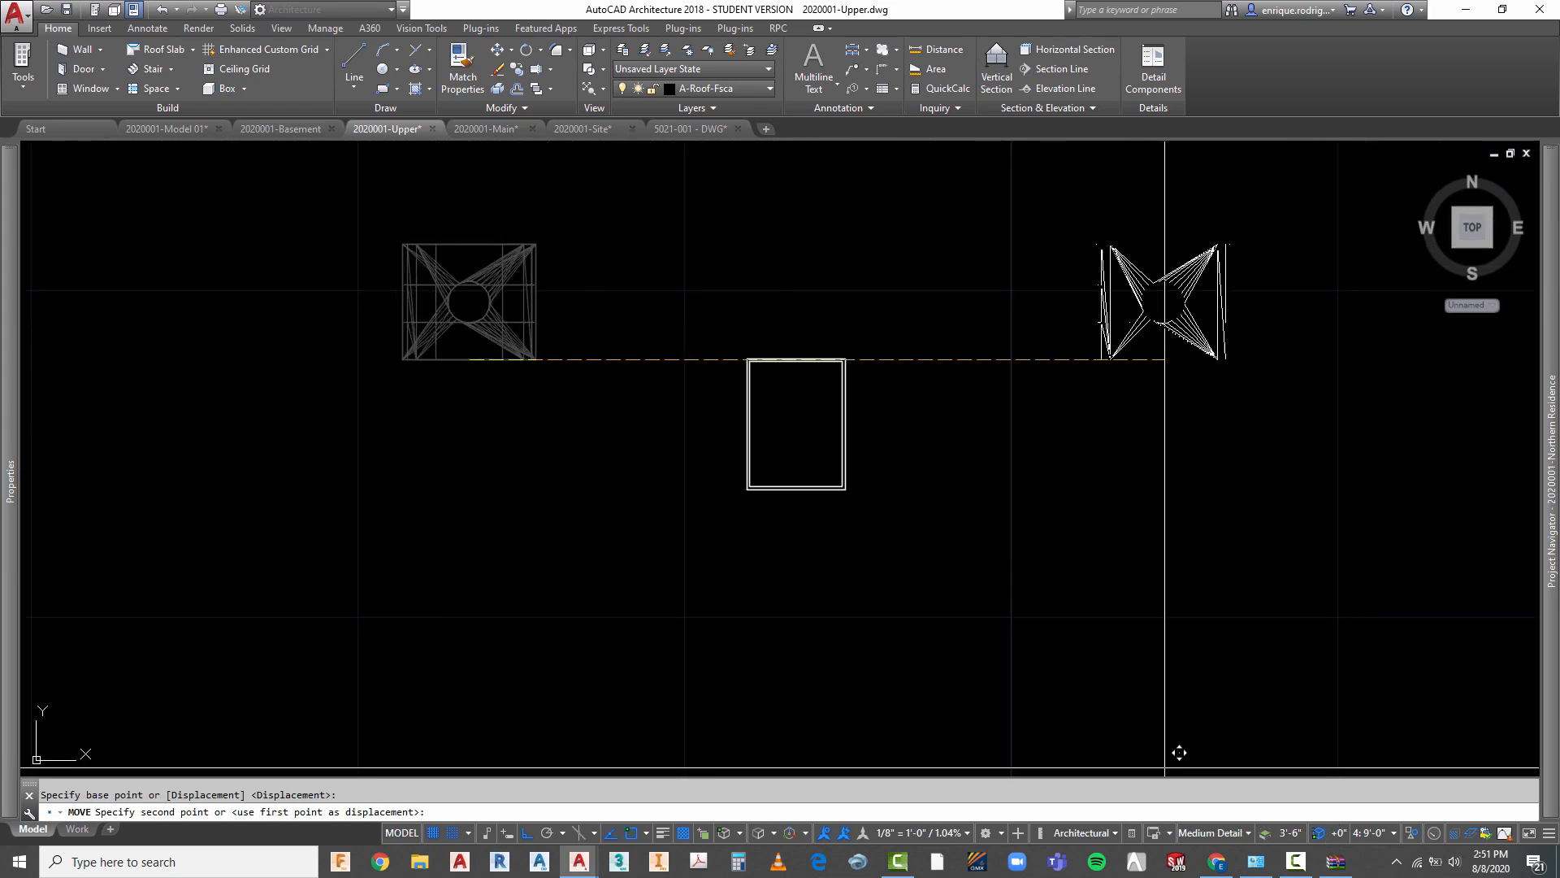
pyautogui.scroll(6, 837, 520)
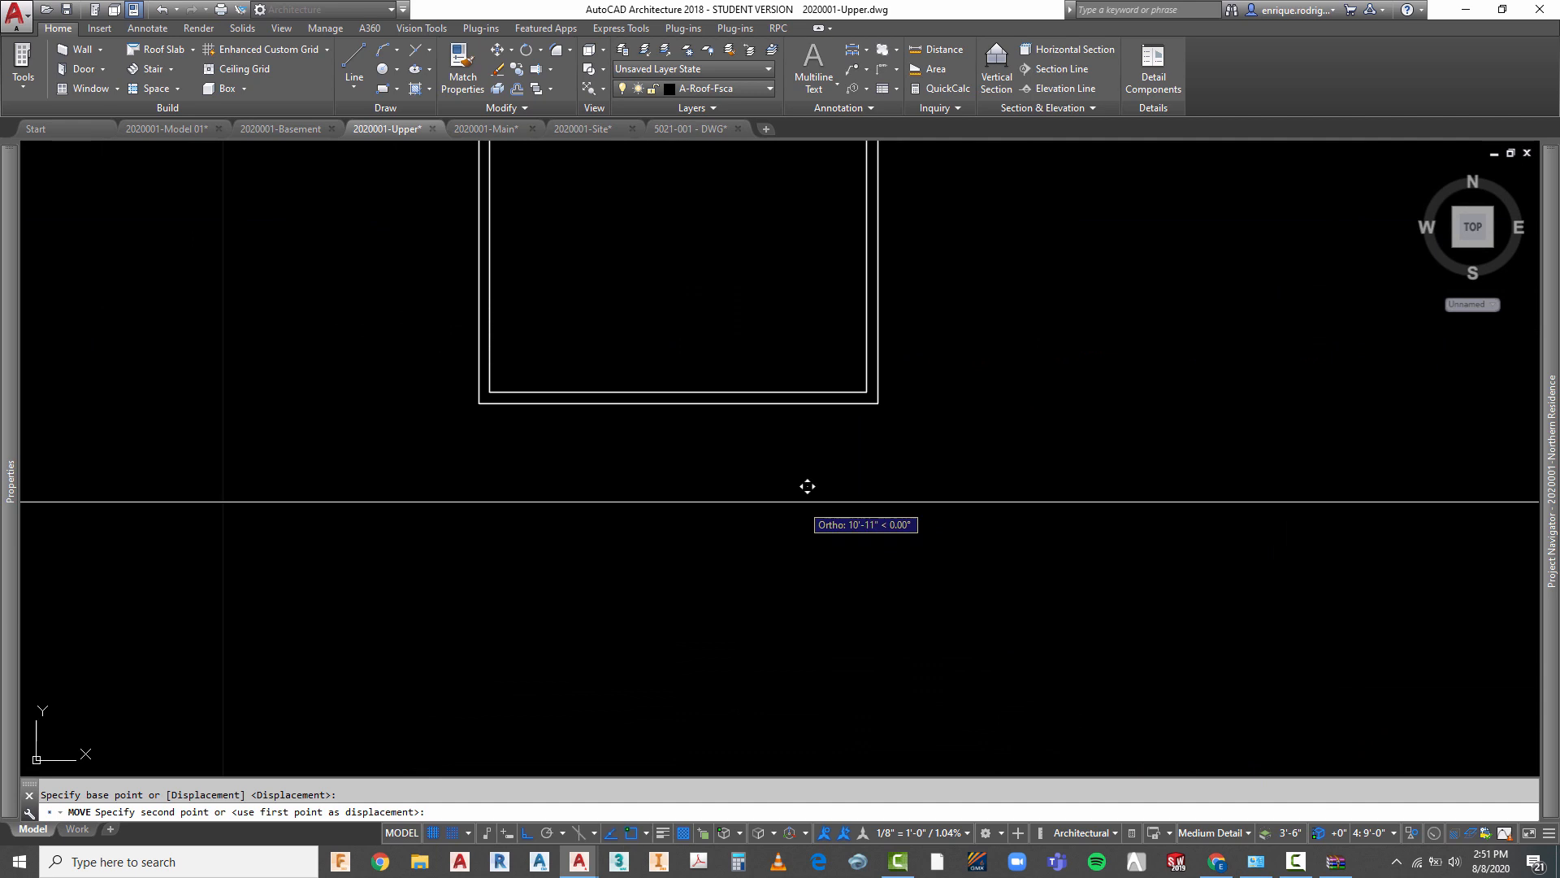
pyautogui.click(692, 394)
pyautogui.press('Escape')
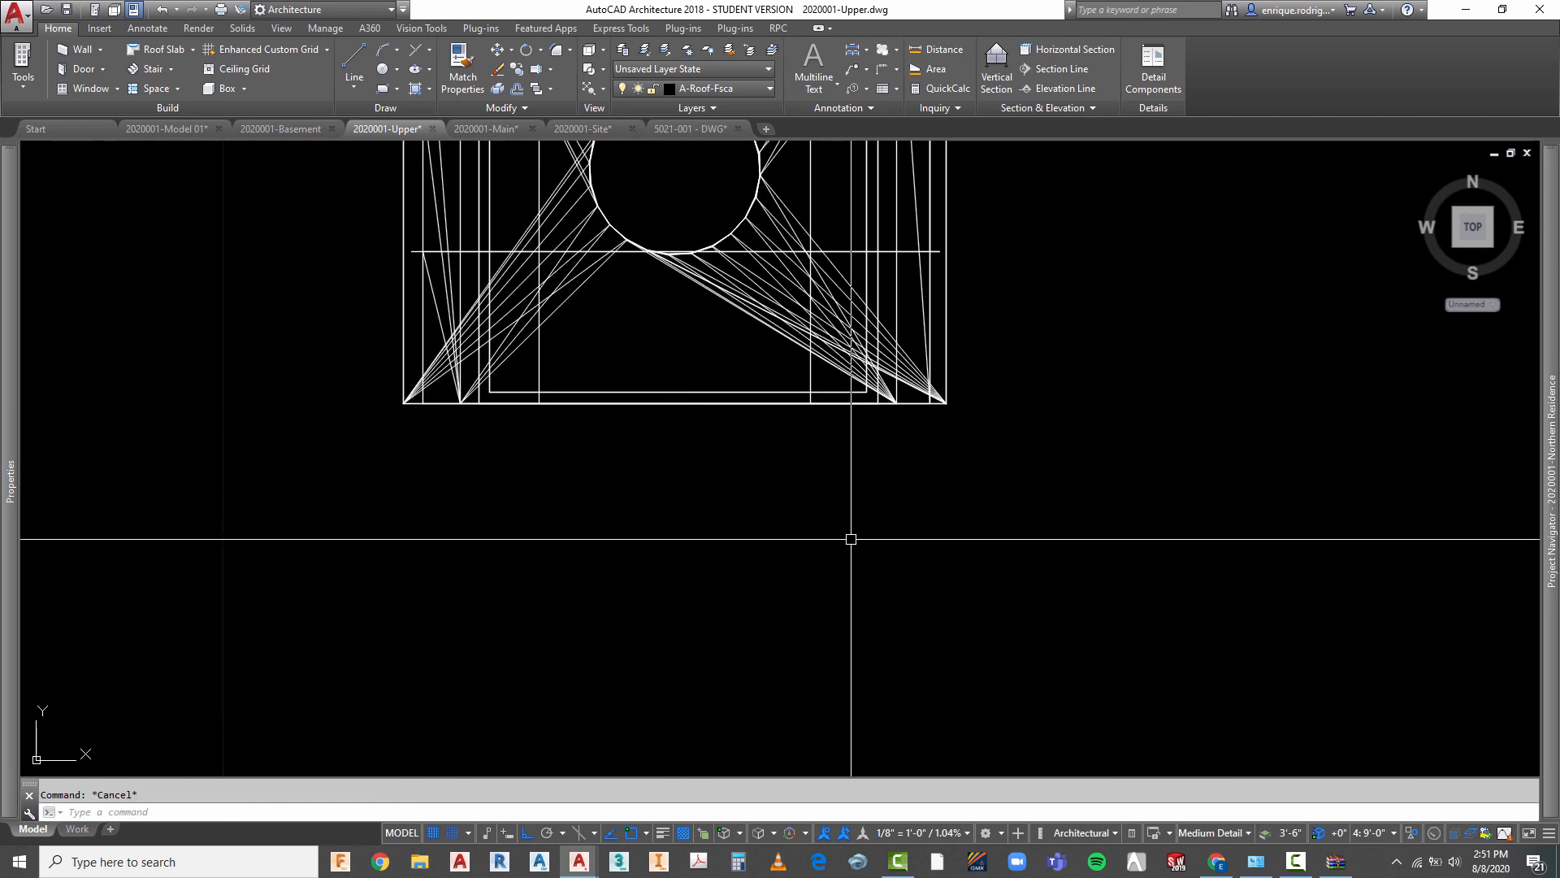
# - Move the chimney cap block 1" south so it overhangs the chimney outline
pyautogui.press('Return')
pyautogui.click(839, 304)
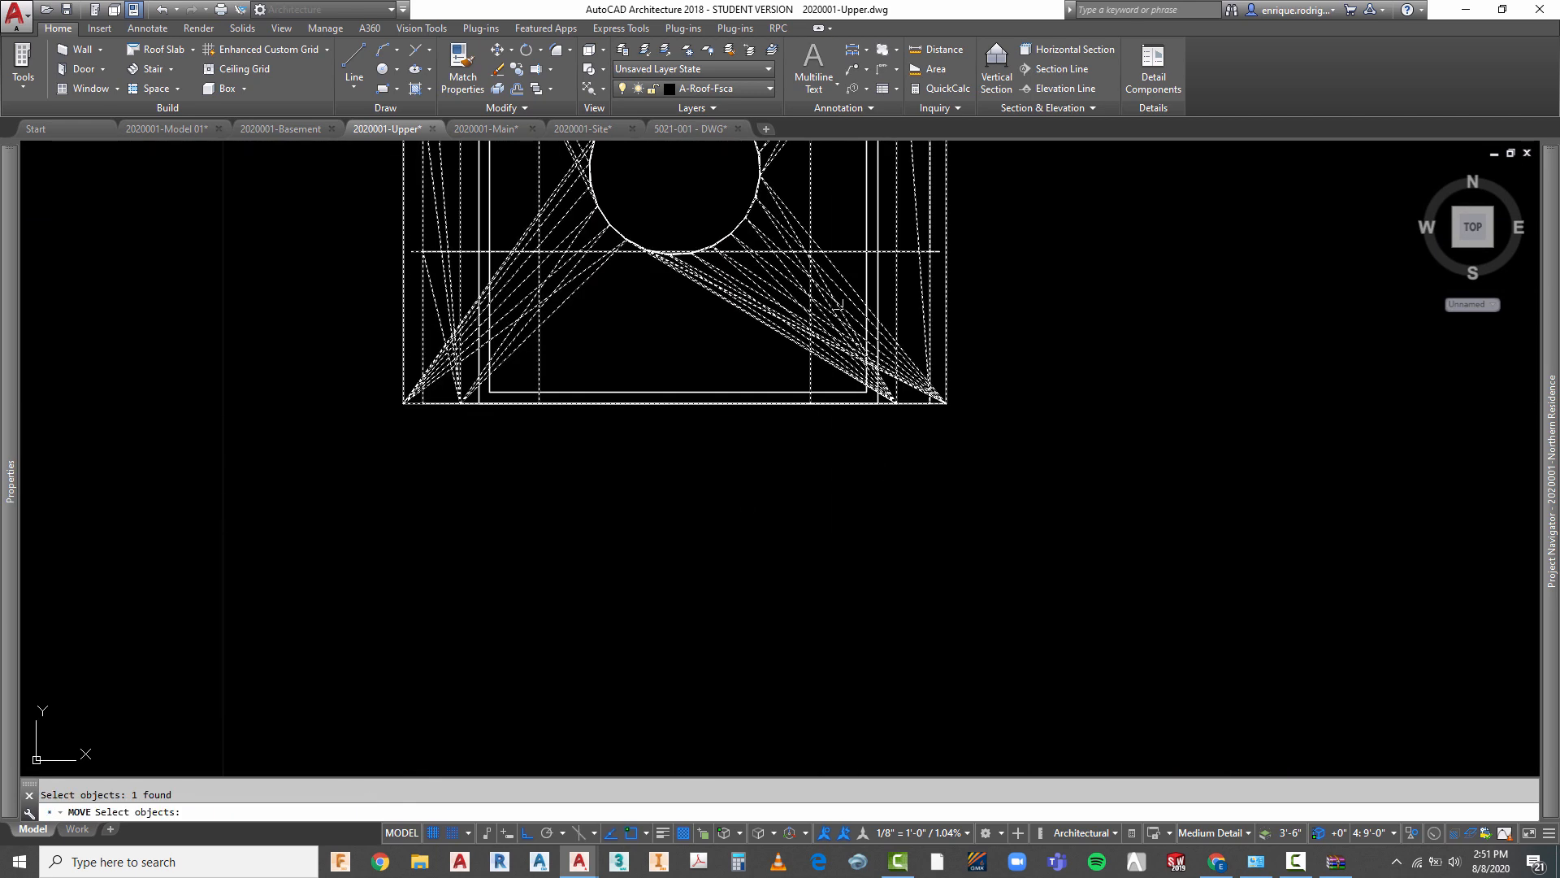
pyautogui.scroll(4, 678, 442)
pyautogui.press('Return')
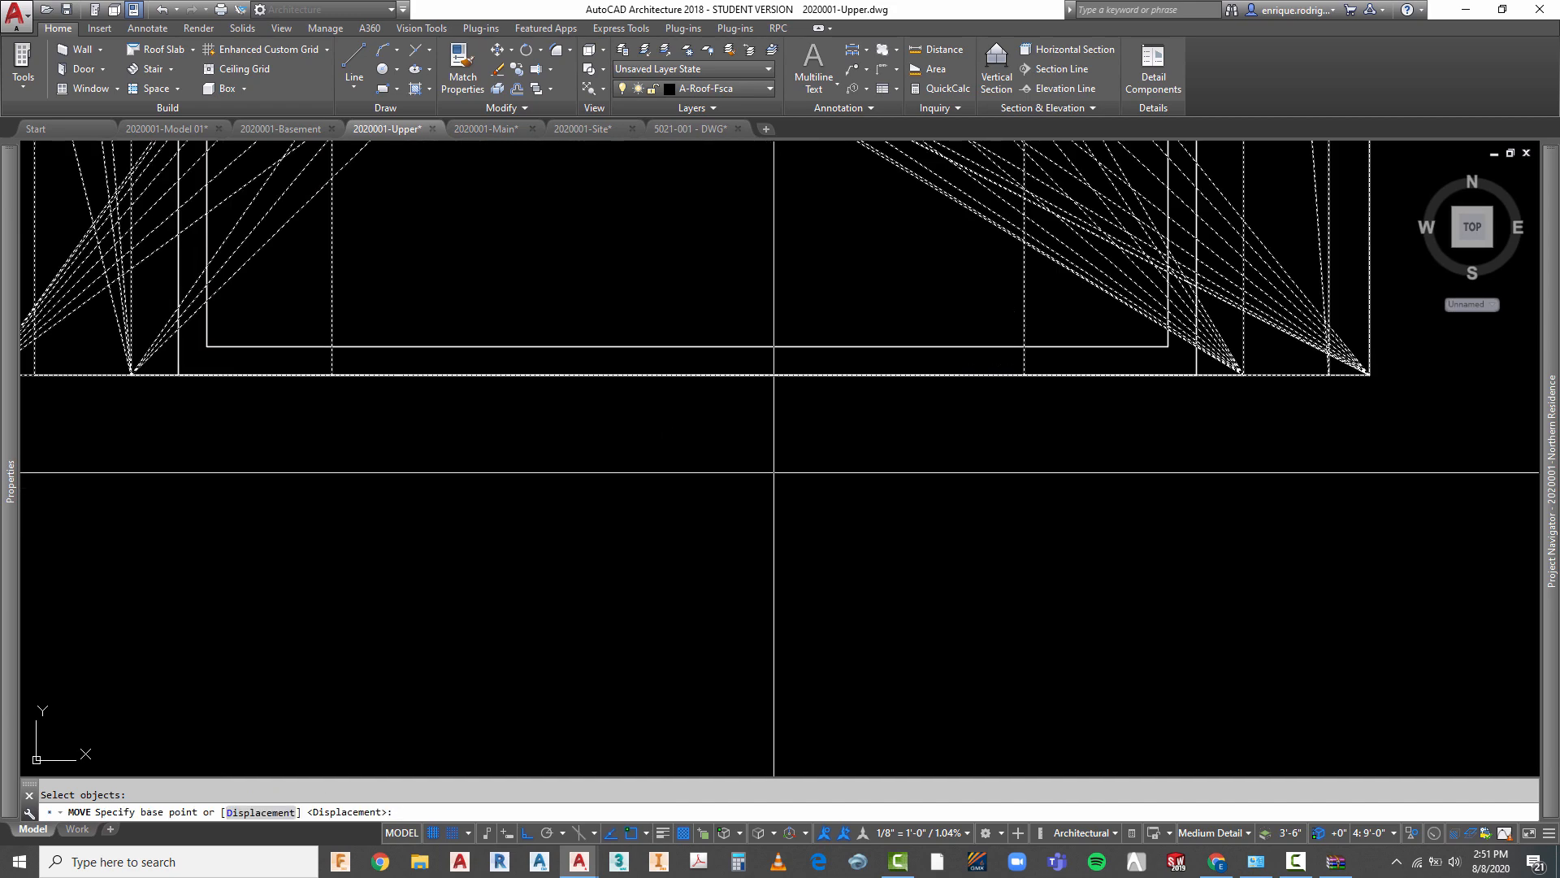
pyautogui.click(770, 443)
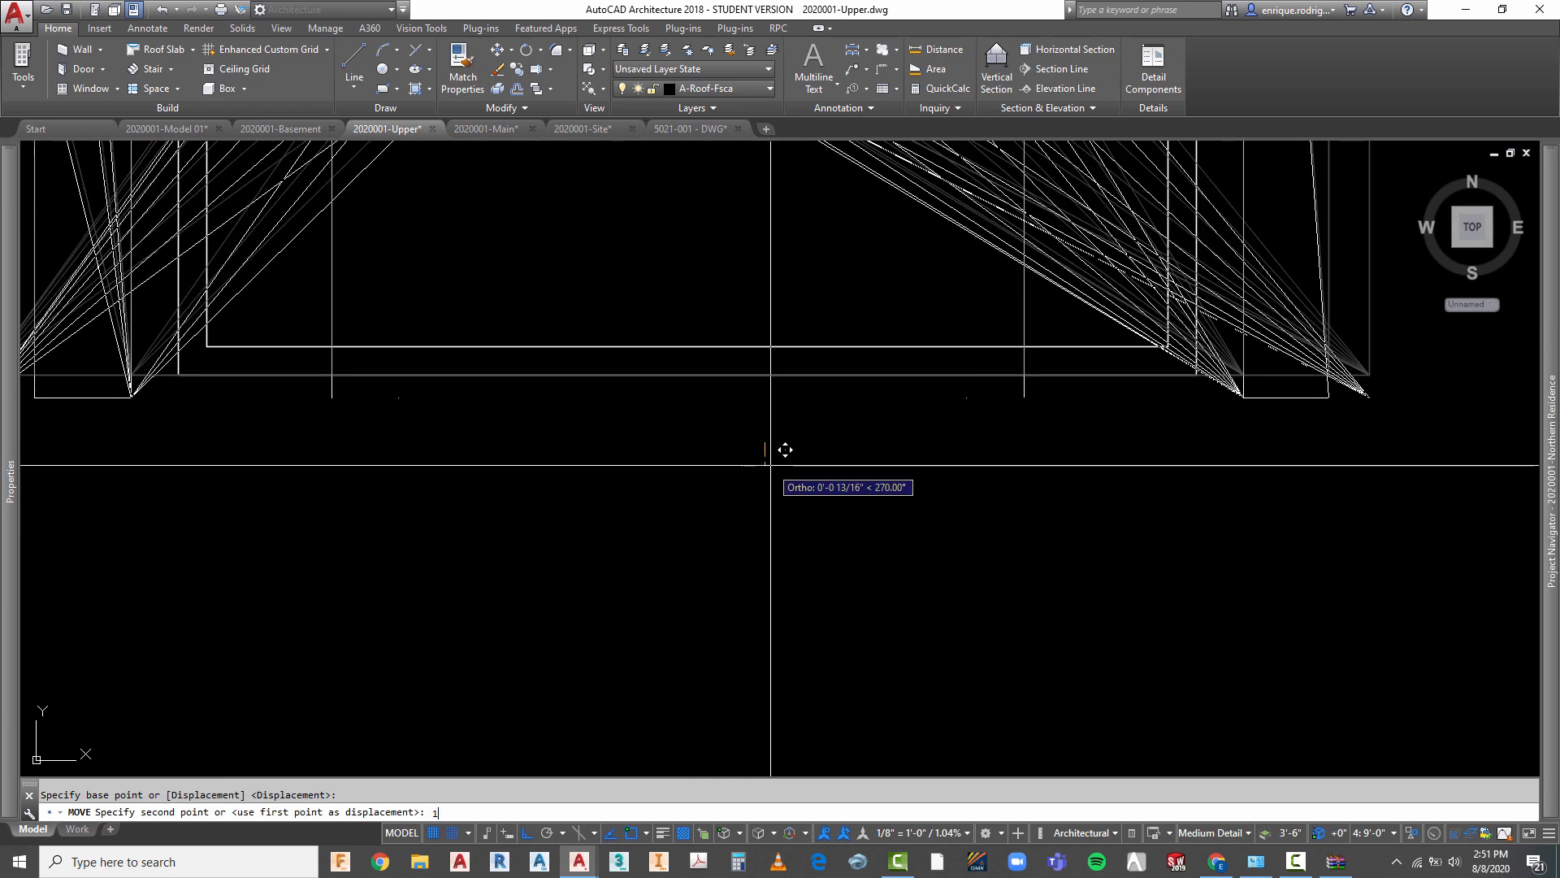
pyautogui.write('1')
pyautogui.press('Return')
pyautogui.scroll(-3, 770, 468)
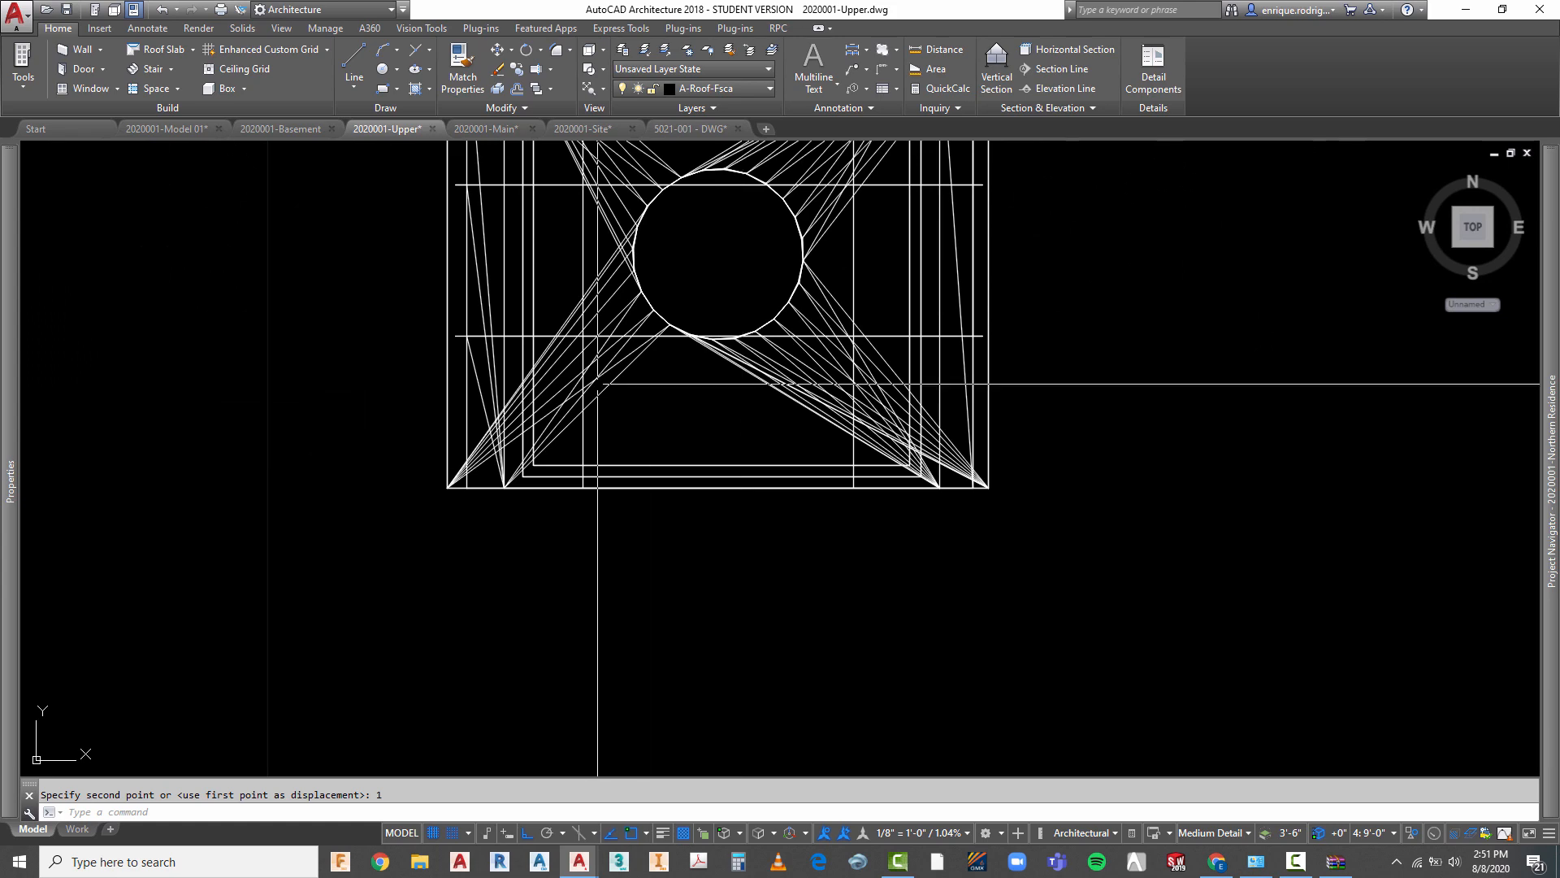
# - Set the chimney cap block's X scale to 0.9
pyautogui.scroll(6, 538, 272)
pyautogui.press('Escape')
pyautogui.click(445, 334)
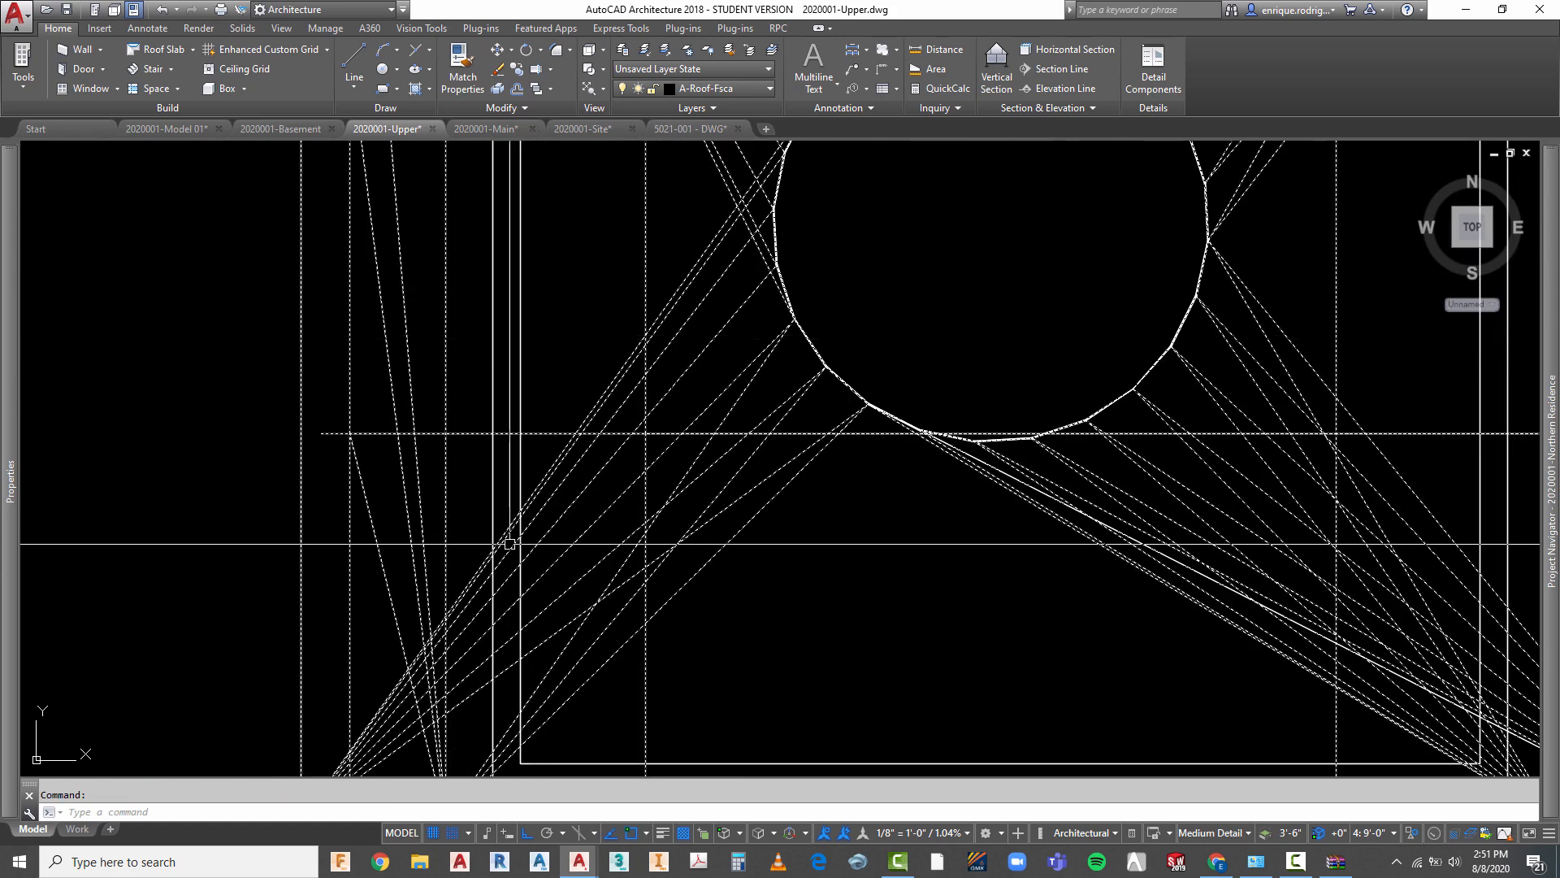
pyautogui.scroll(-6, 517, 559)
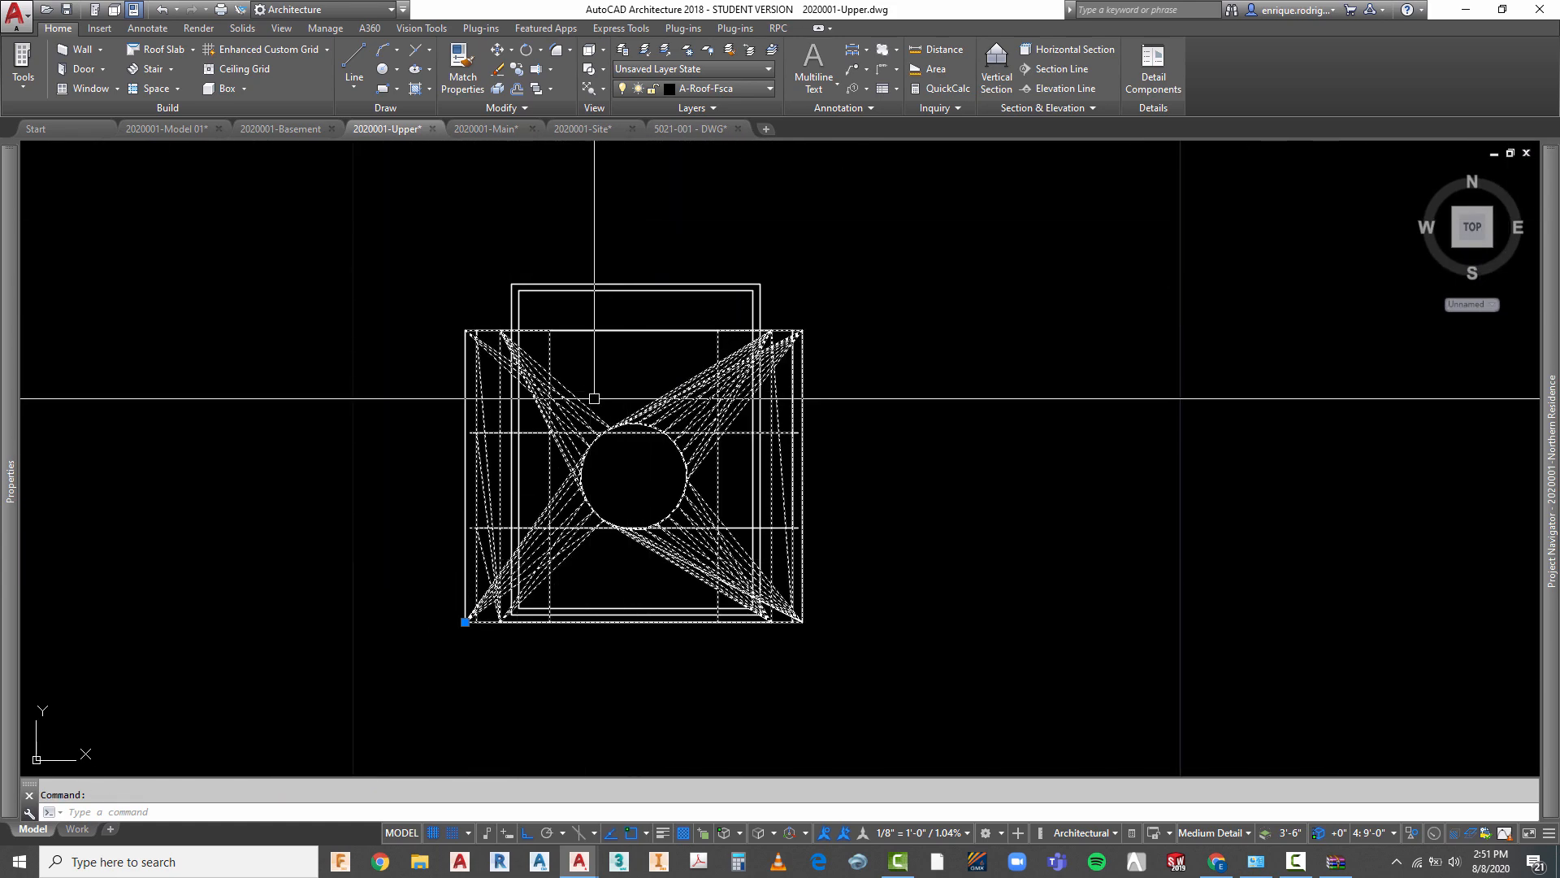
pyautogui.press('Escape')
pyautogui.click(632, 423)
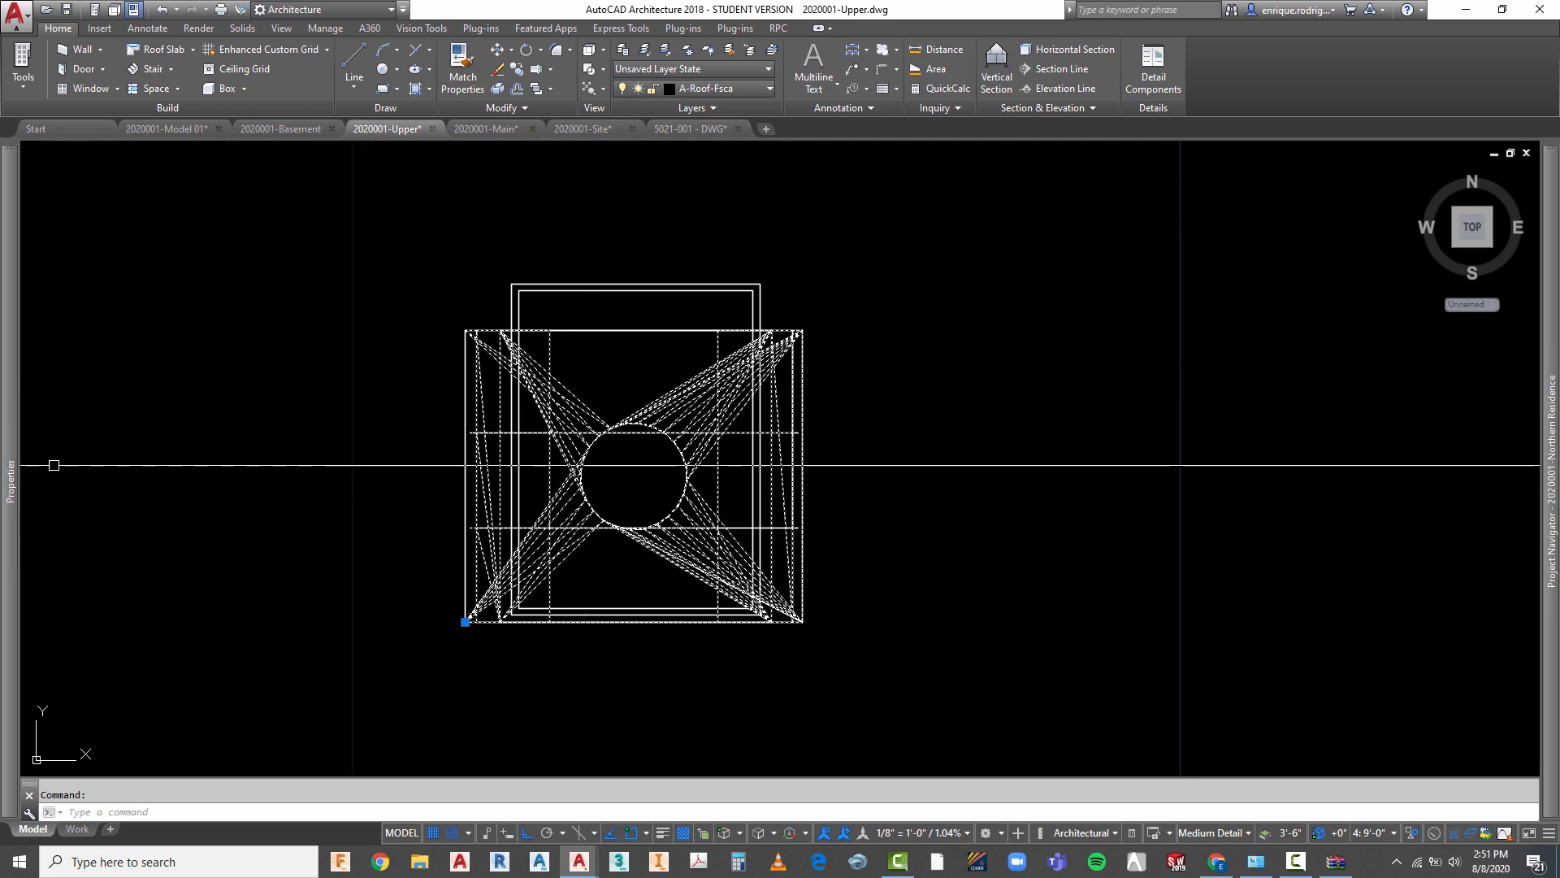
pyautogui.moveTo(12, 453)
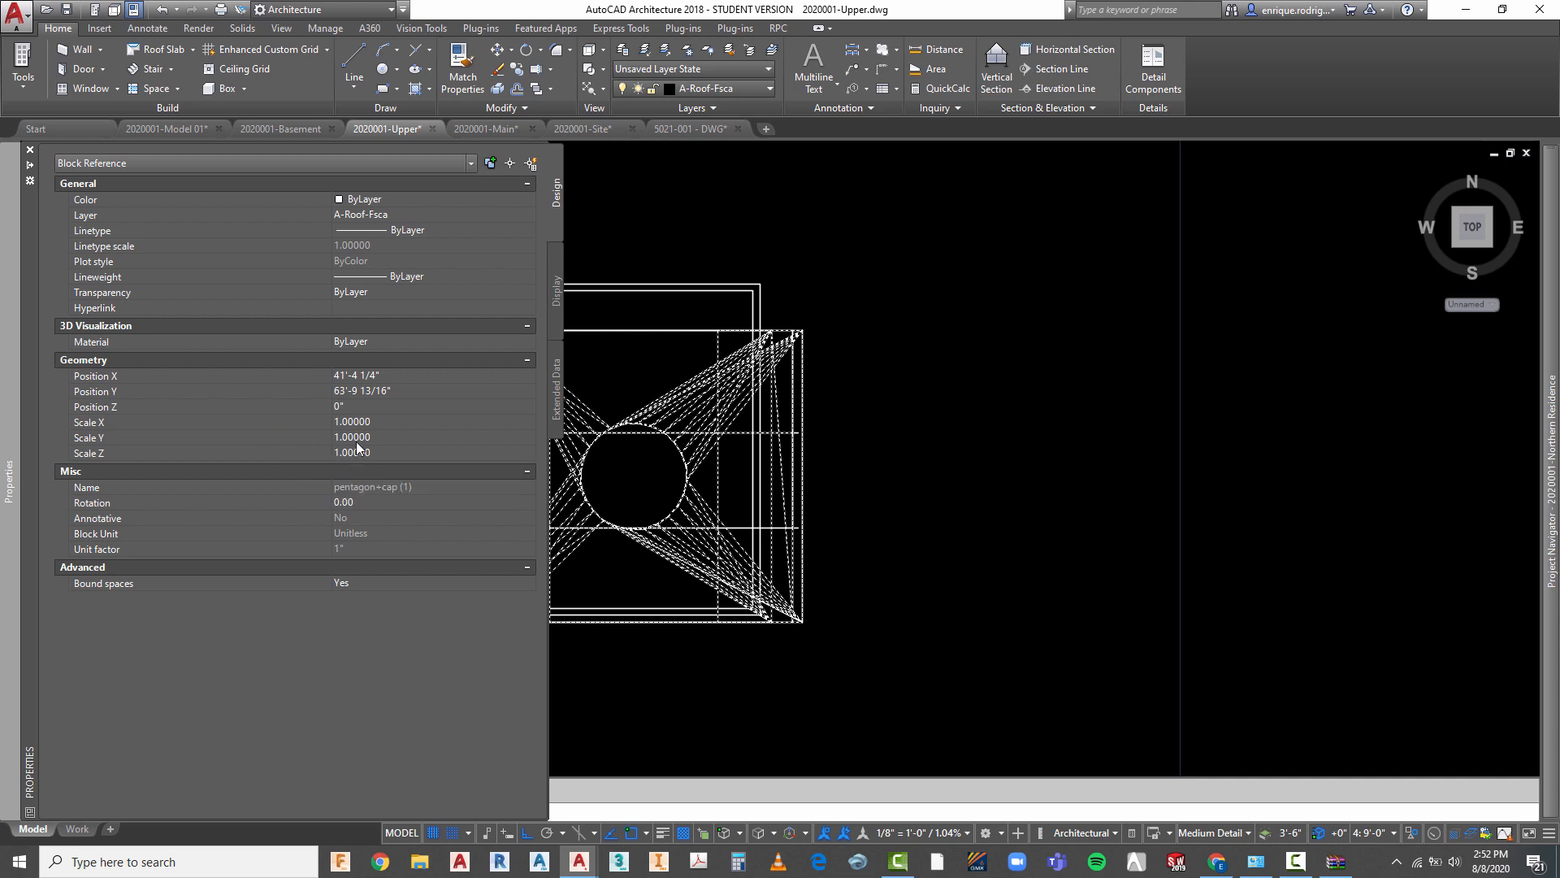
pyautogui.click(358, 421)
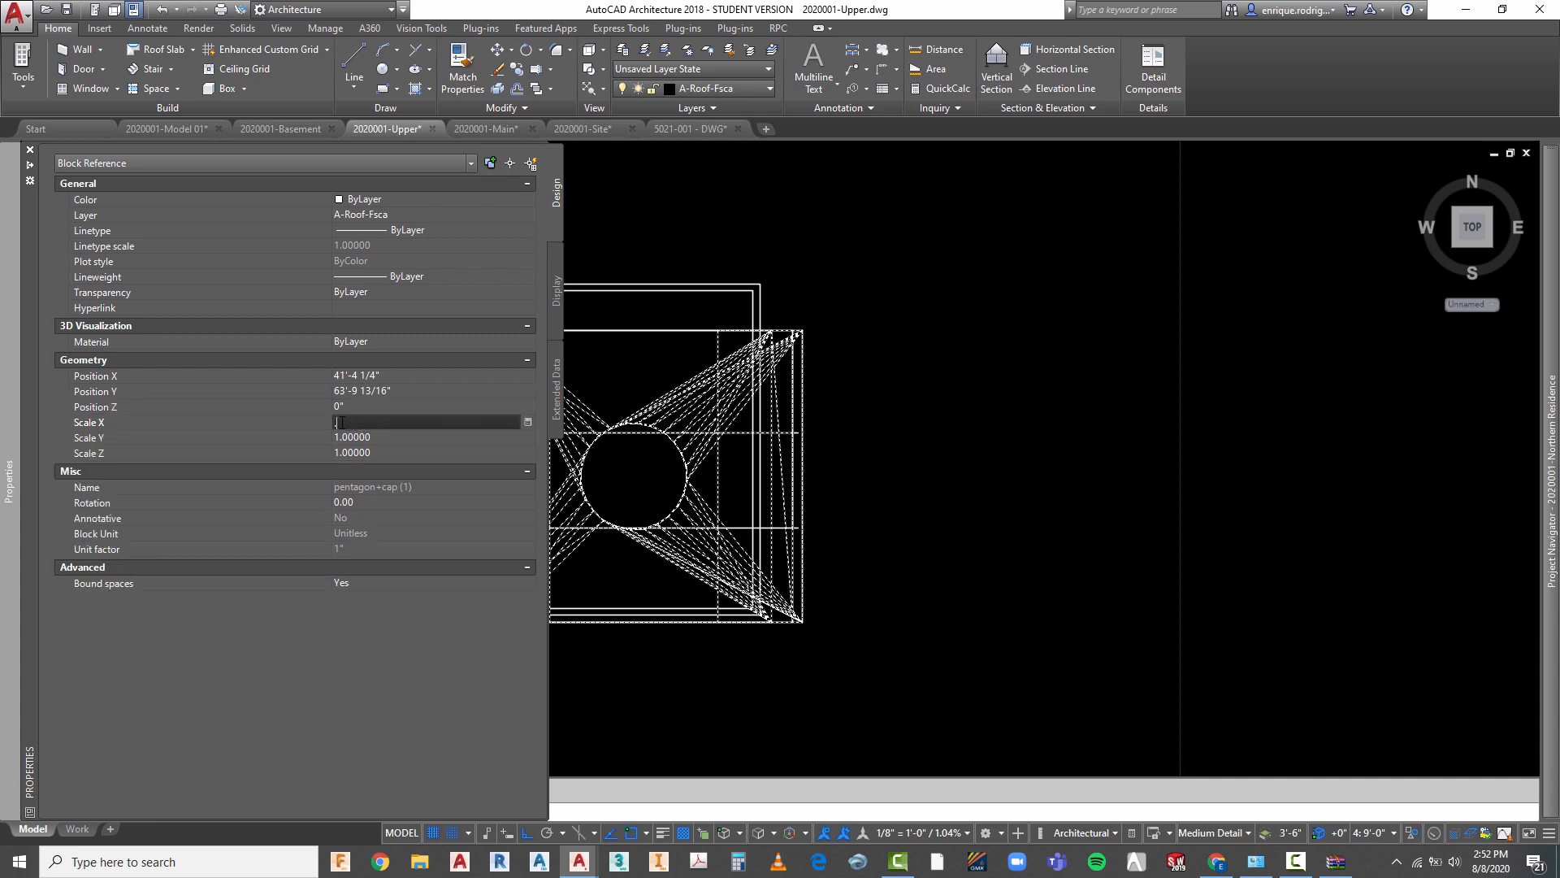
pyautogui.press('Tab')
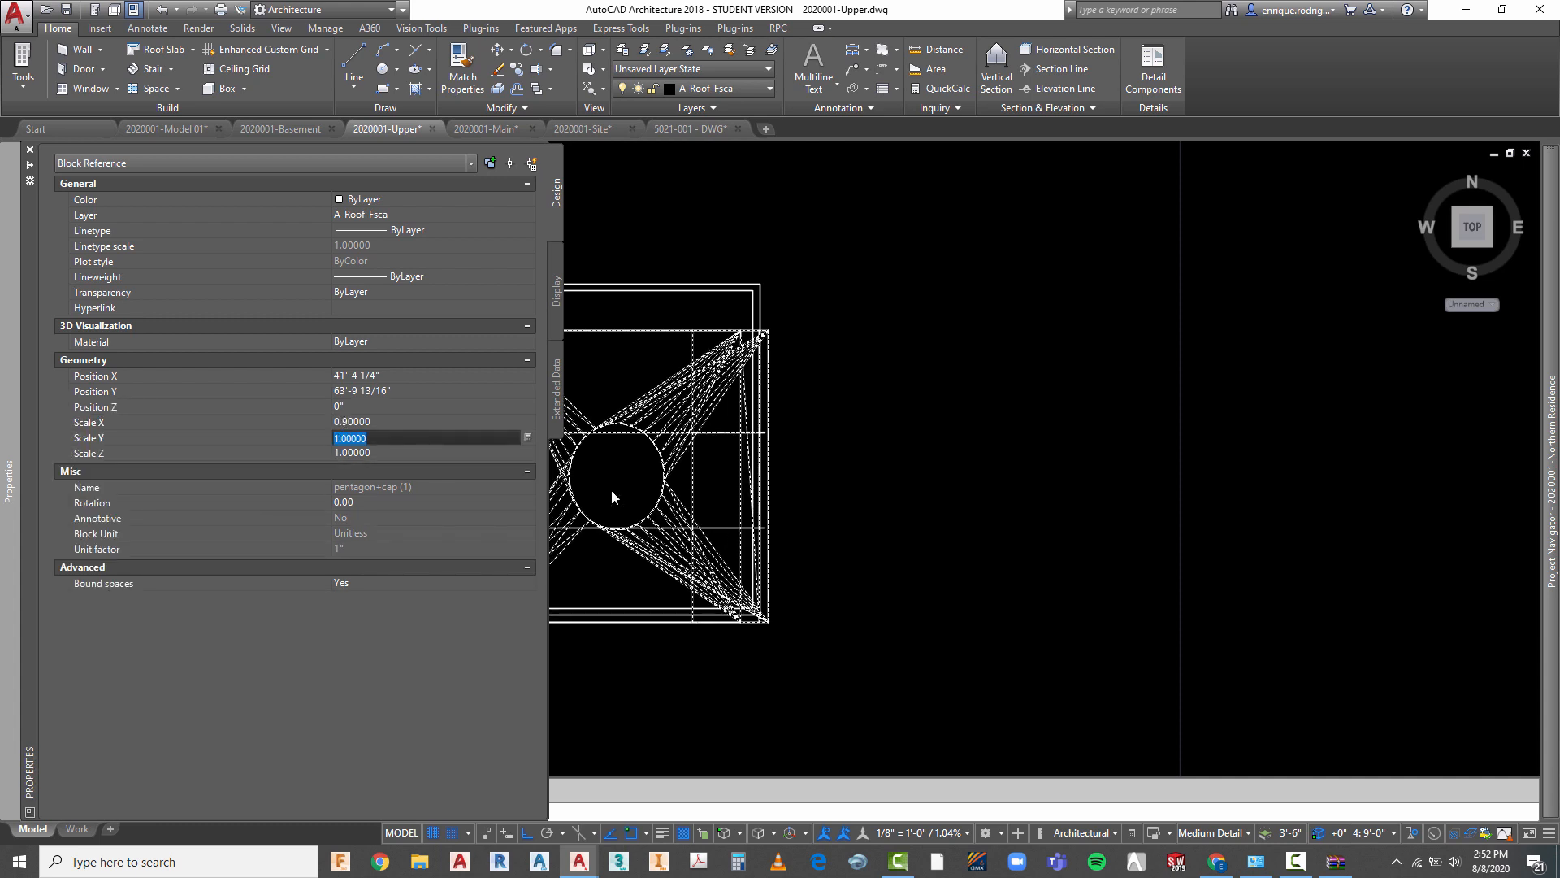
# - Reduce the chimney cap block's X scale to 0.8
pyautogui.scroll(-2, 838, 443)
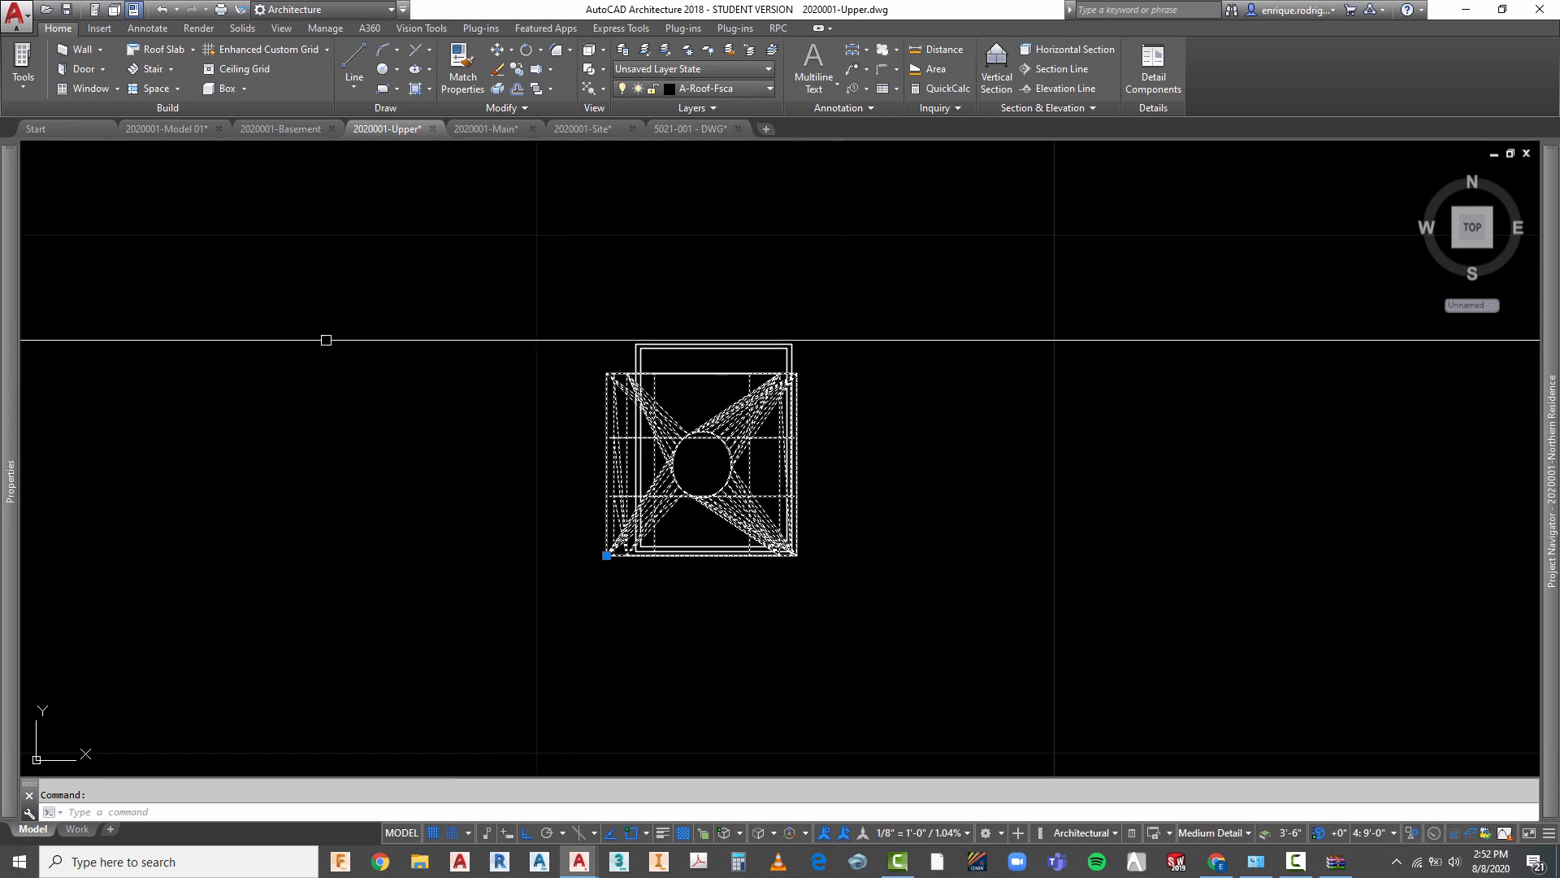
pyautogui.moveTo(4, 360)
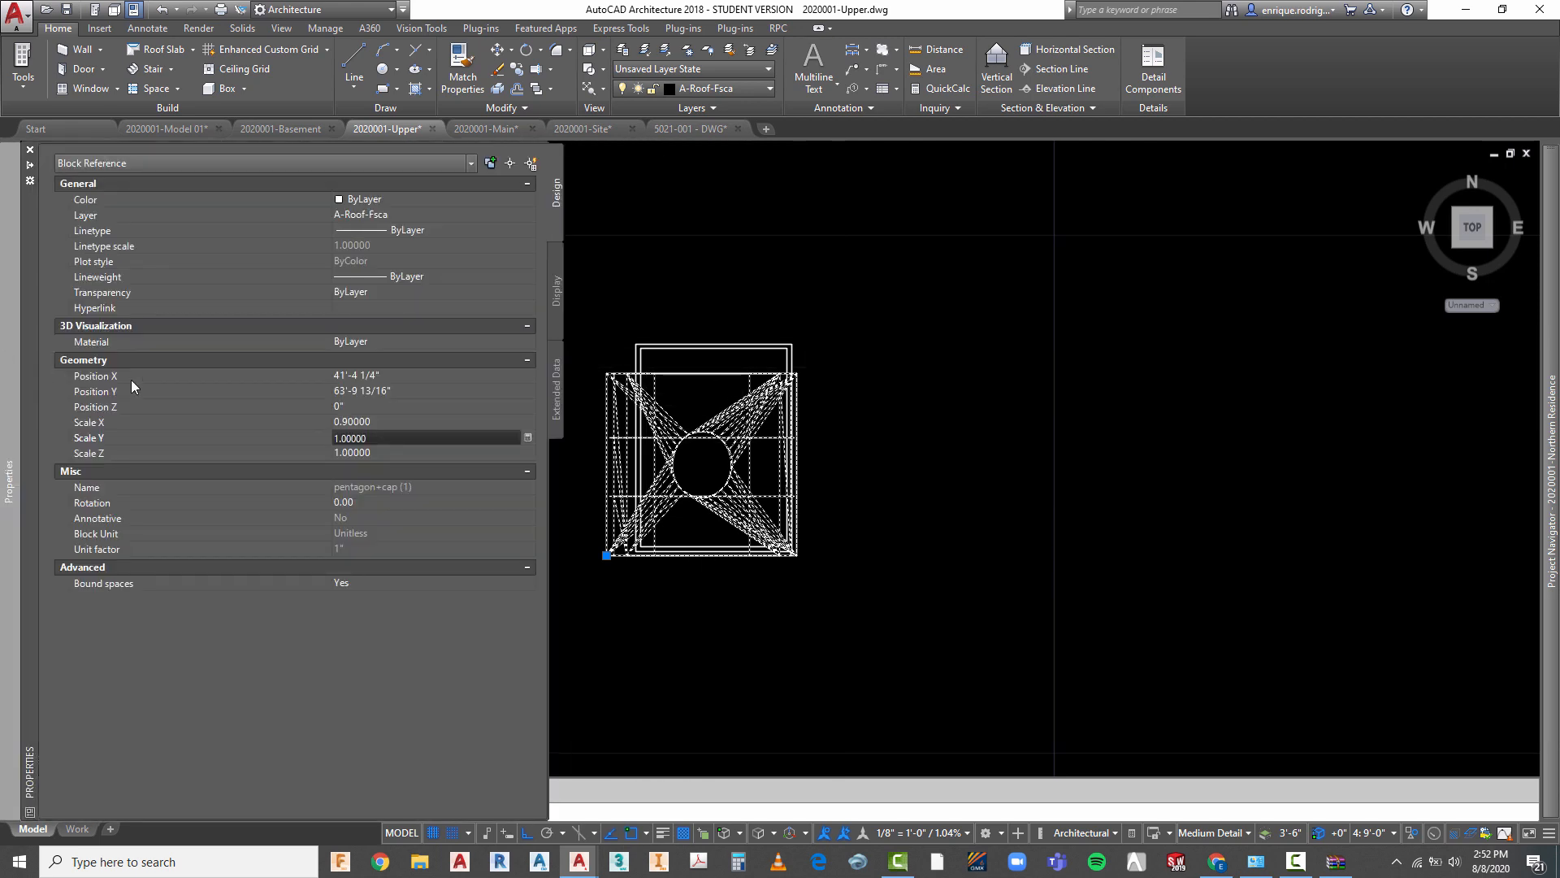
pyautogui.click(350, 423)
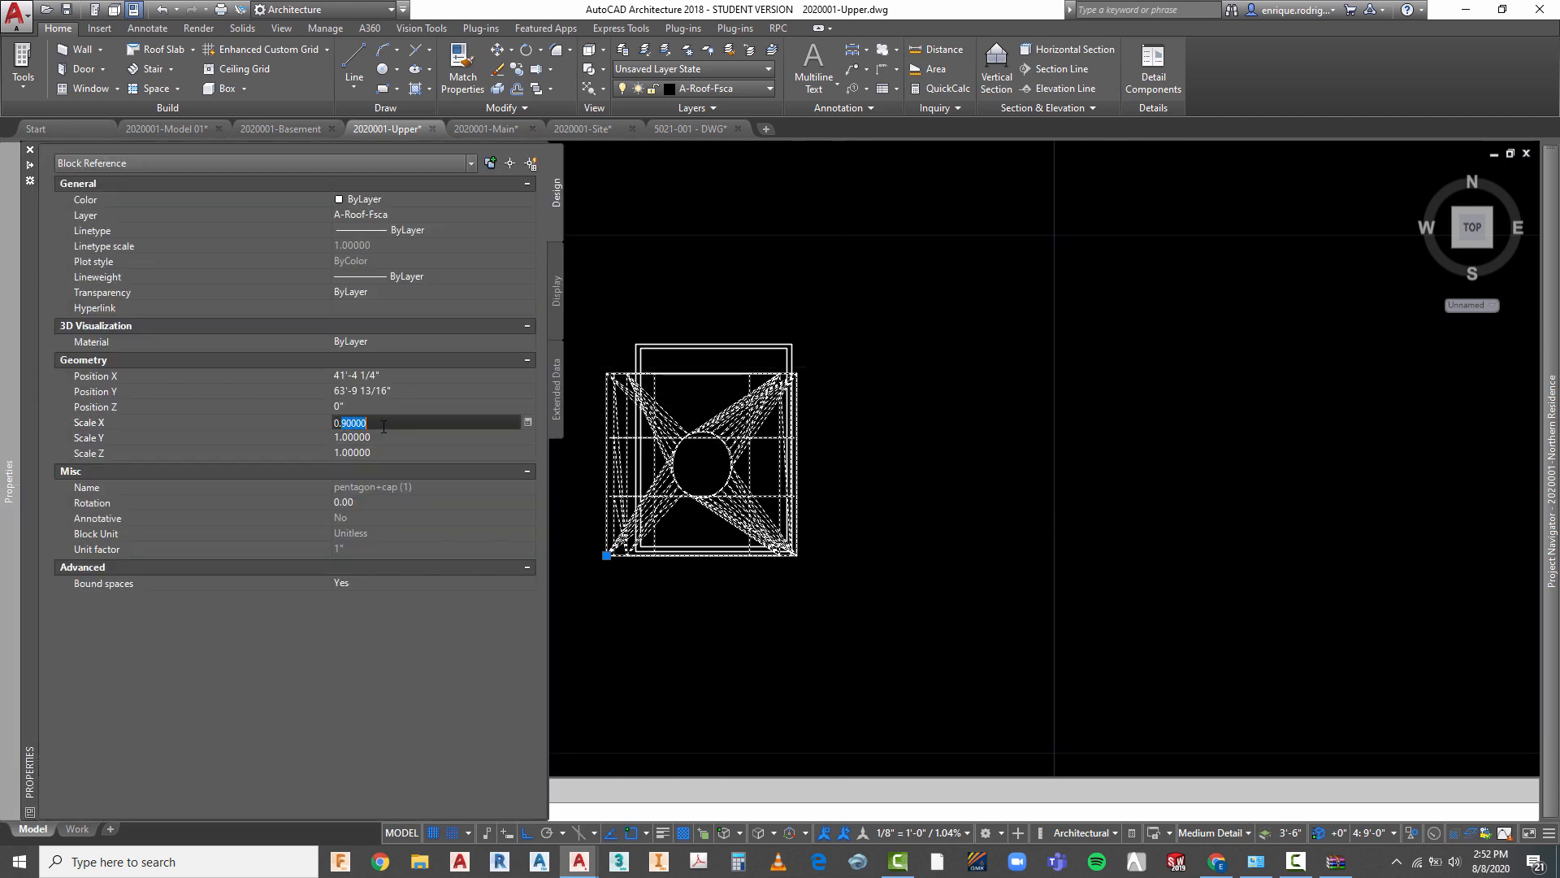
pyautogui.write('0.8')
pyautogui.press('Return')
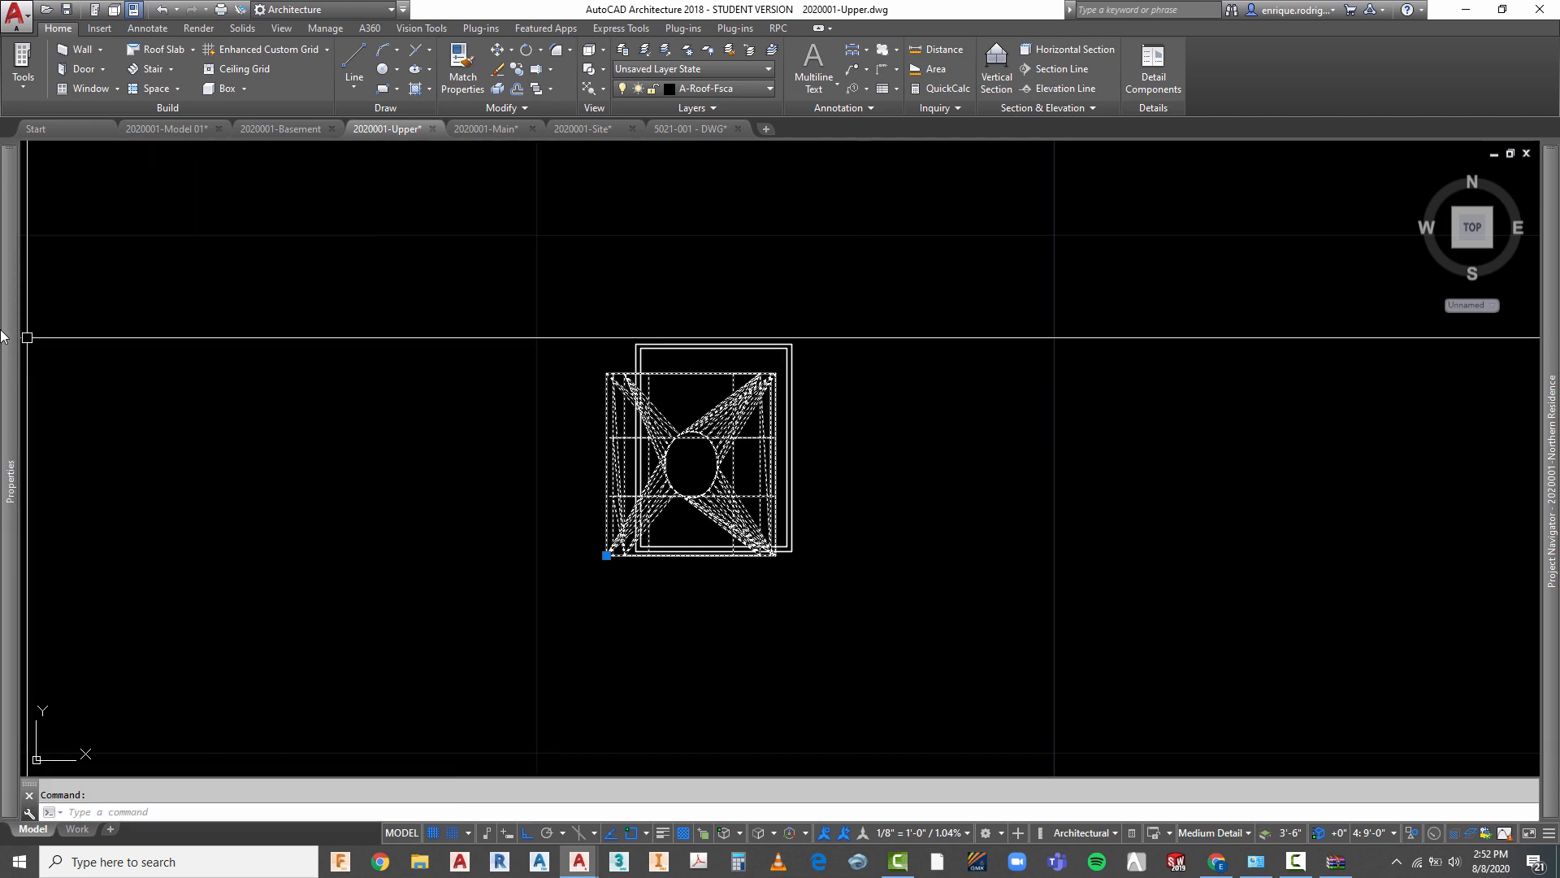
# - Narrow the chimney cap block further with an X scale of 0.7 and deselect it
pyautogui.moveTo(3, 337)
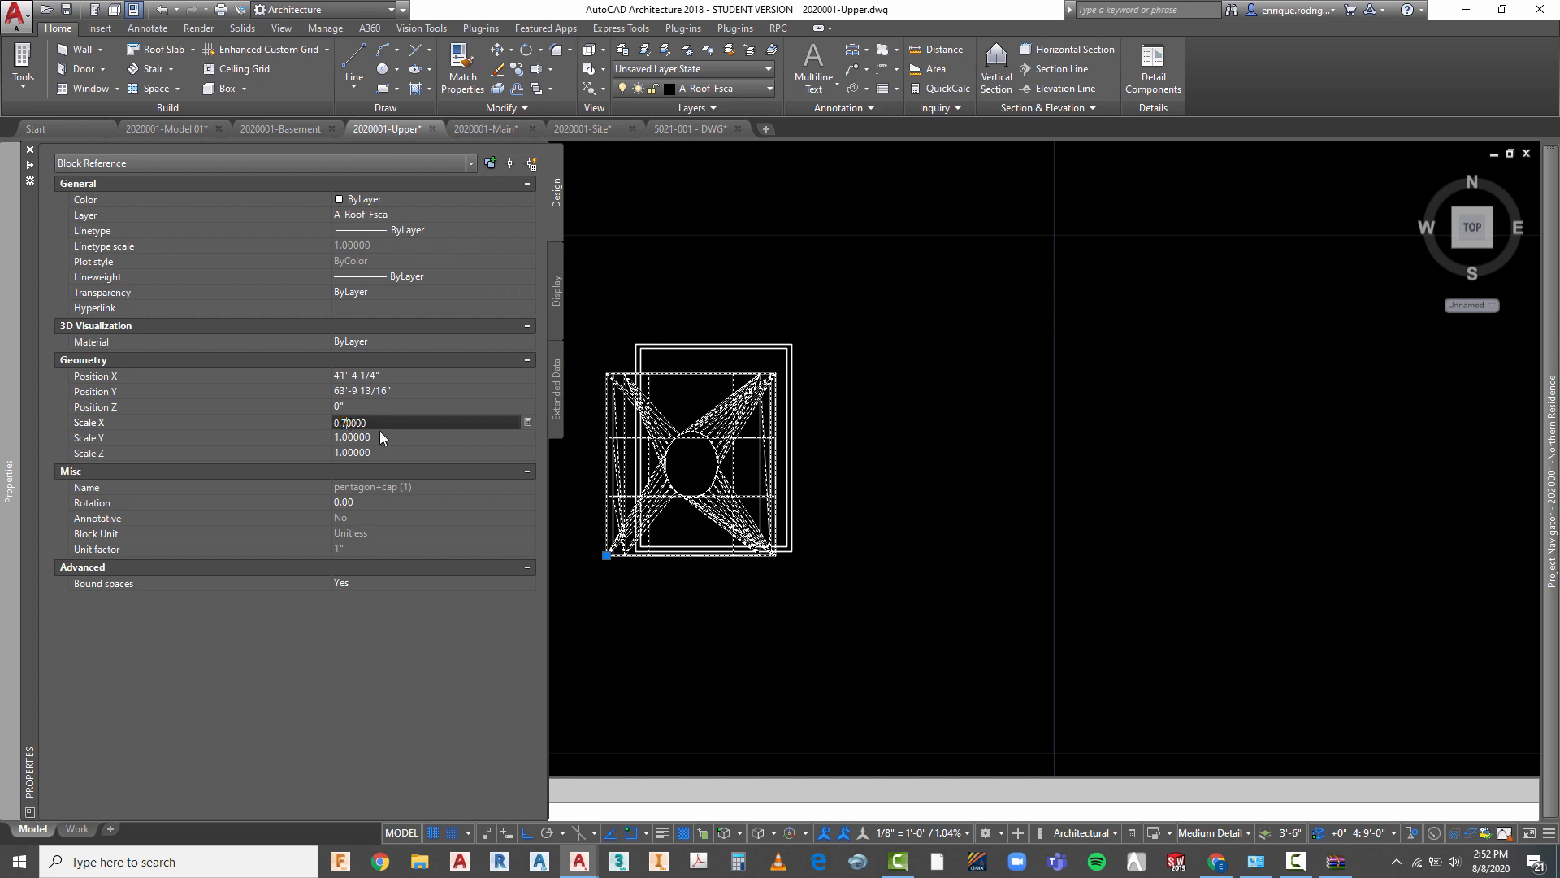
pyautogui.press('Escape')
pyautogui.scroll(3, 662, 599)
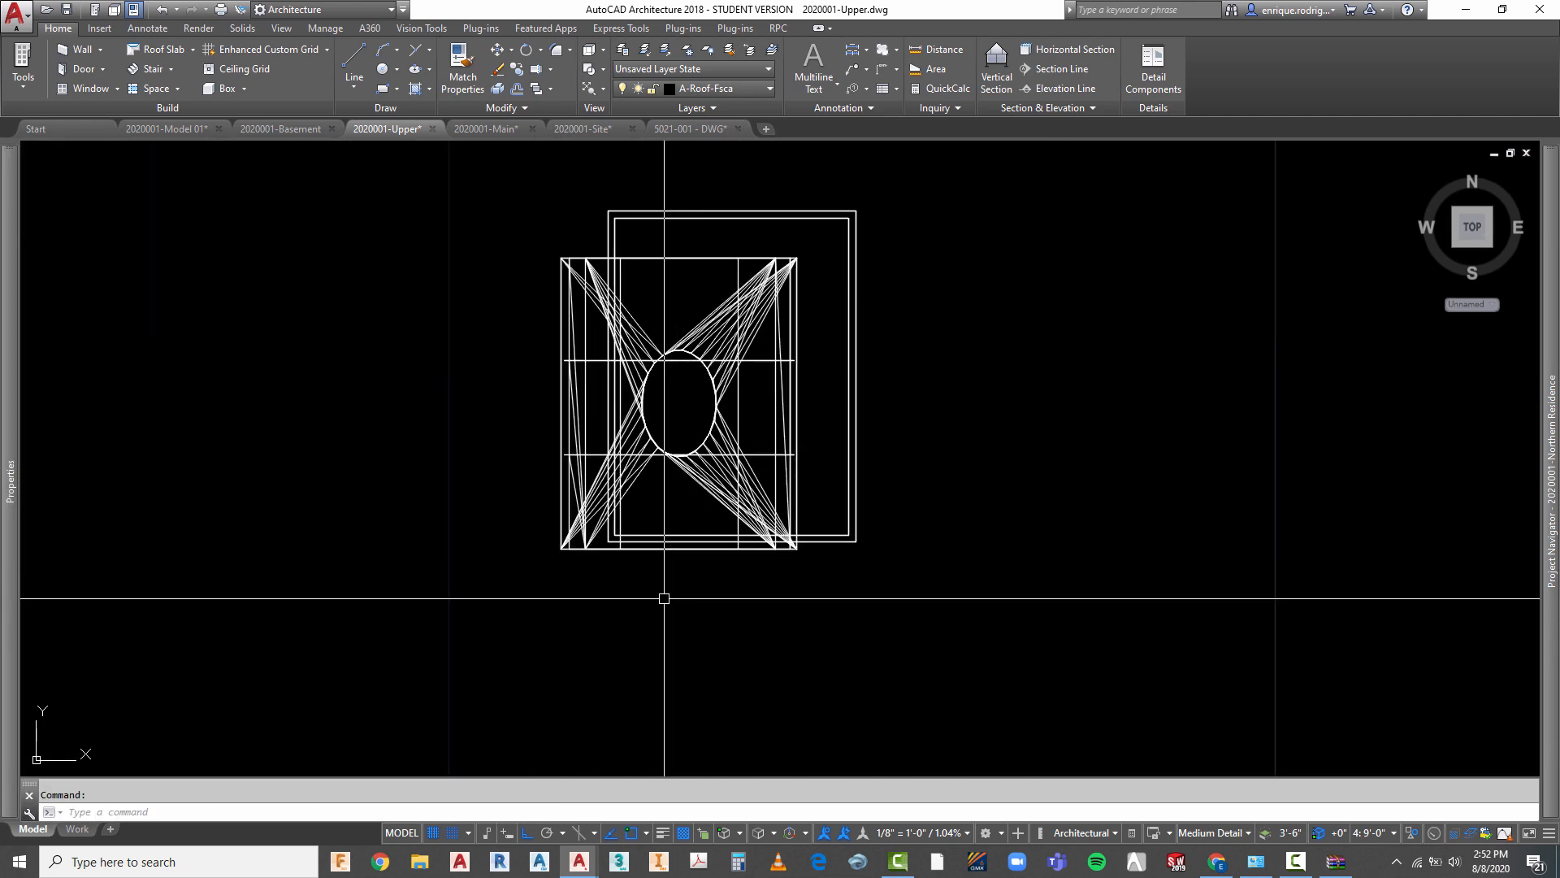
# - Move the chimney cap block east by its south edge's midpoint, aligning it with the midpoint of the outer chimney outline's south edge
pyautogui.write('m')
pyautogui.press('Return')
pyautogui.click(699, 488)
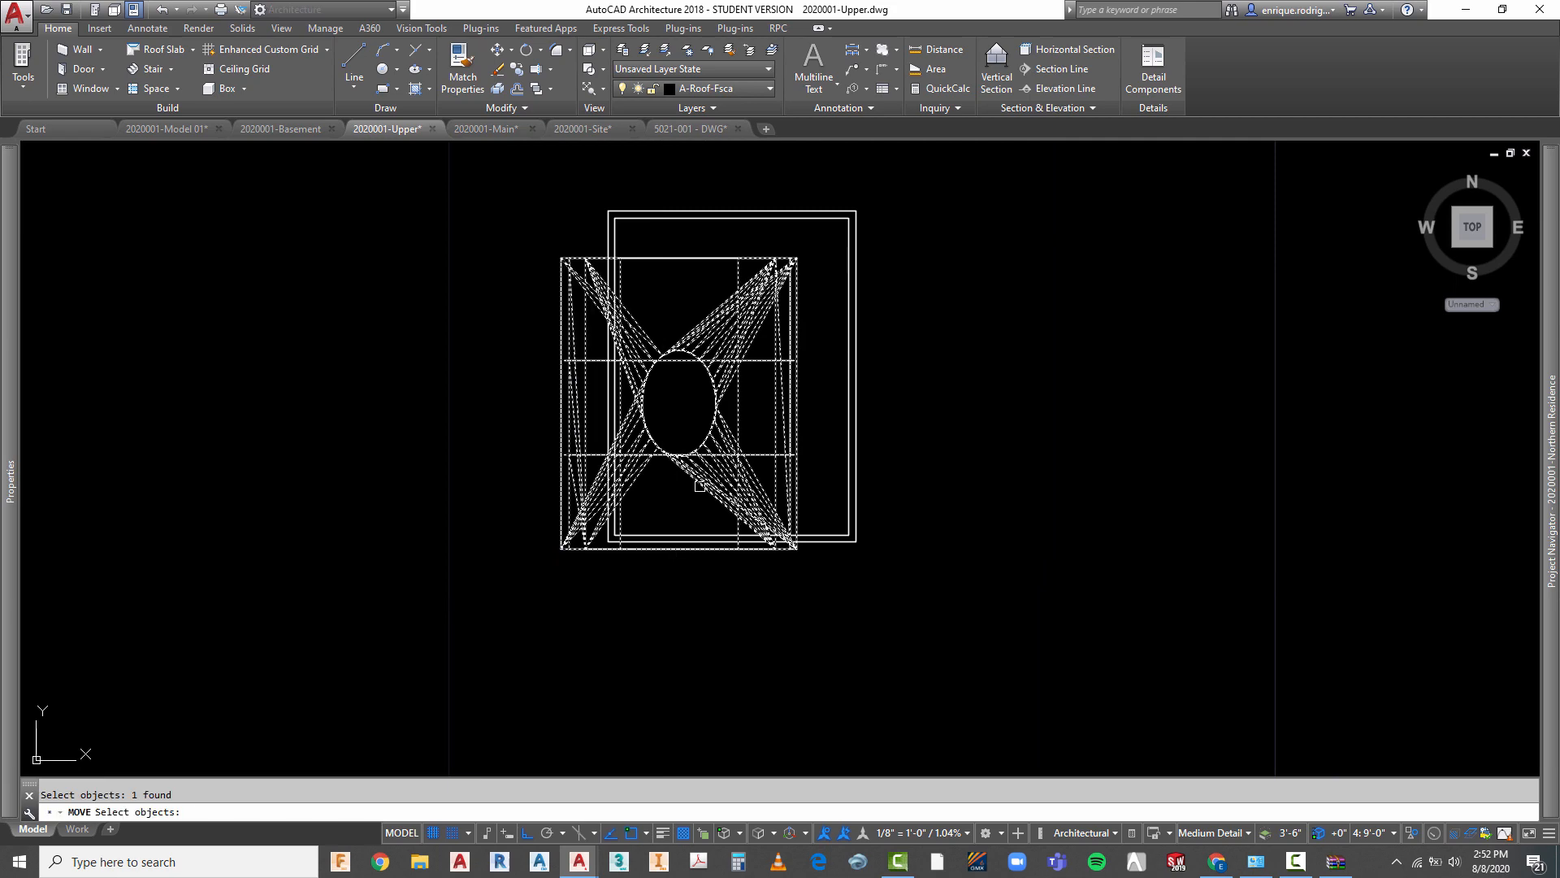
pyautogui.scroll(4, 686, 553)
pyautogui.press('Return')
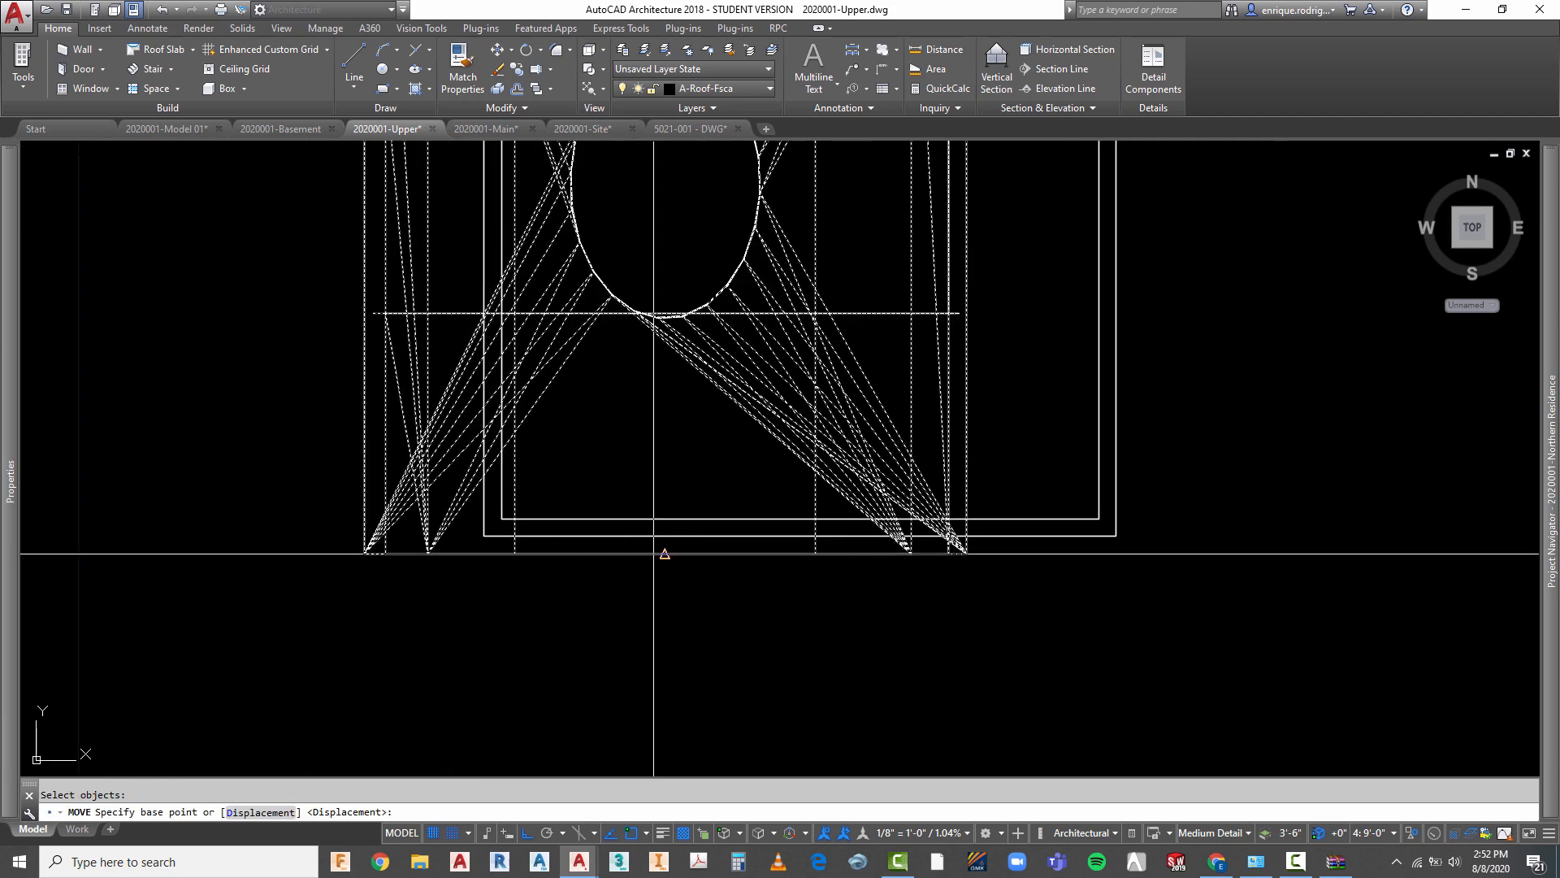
pyautogui.click(662, 552)
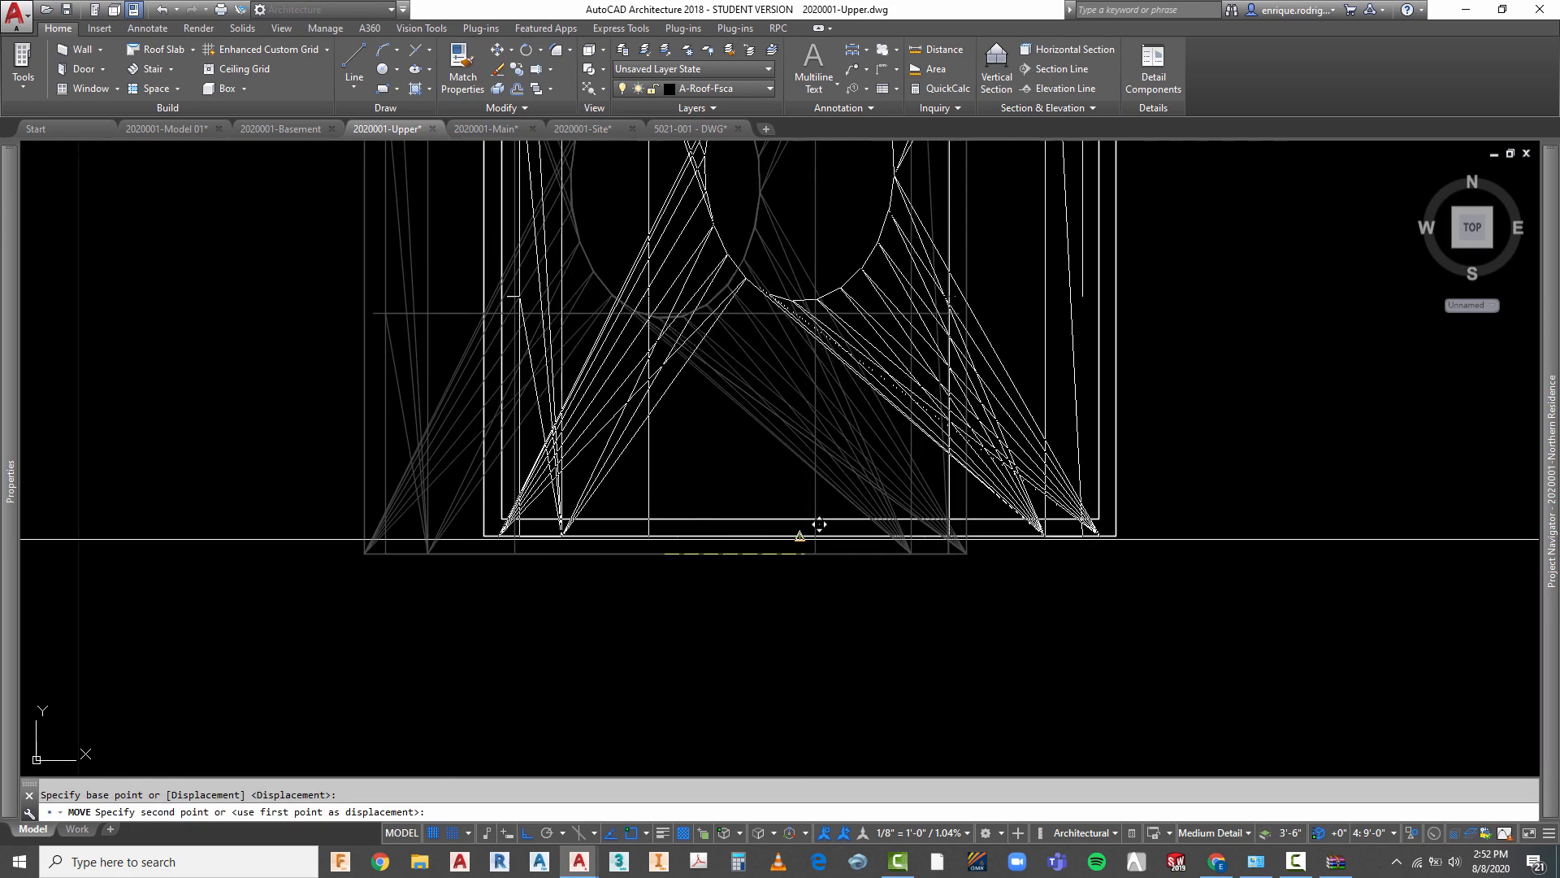
pyautogui.scroll(6, 811, 524)
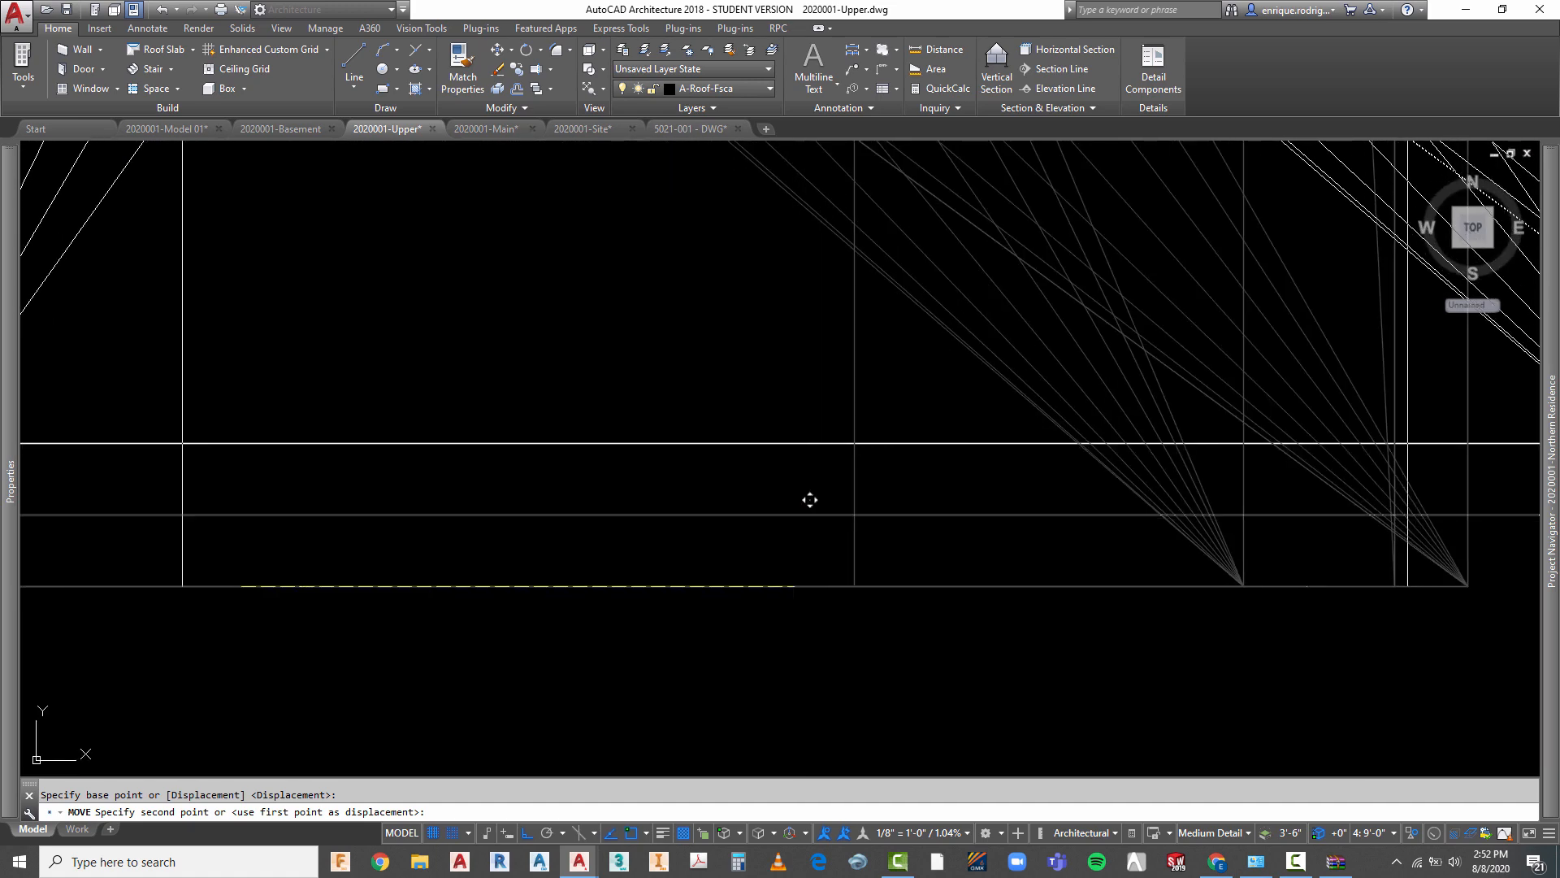
pyautogui.click(792, 515)
pyautogui.scroll(-8, 732, 553)
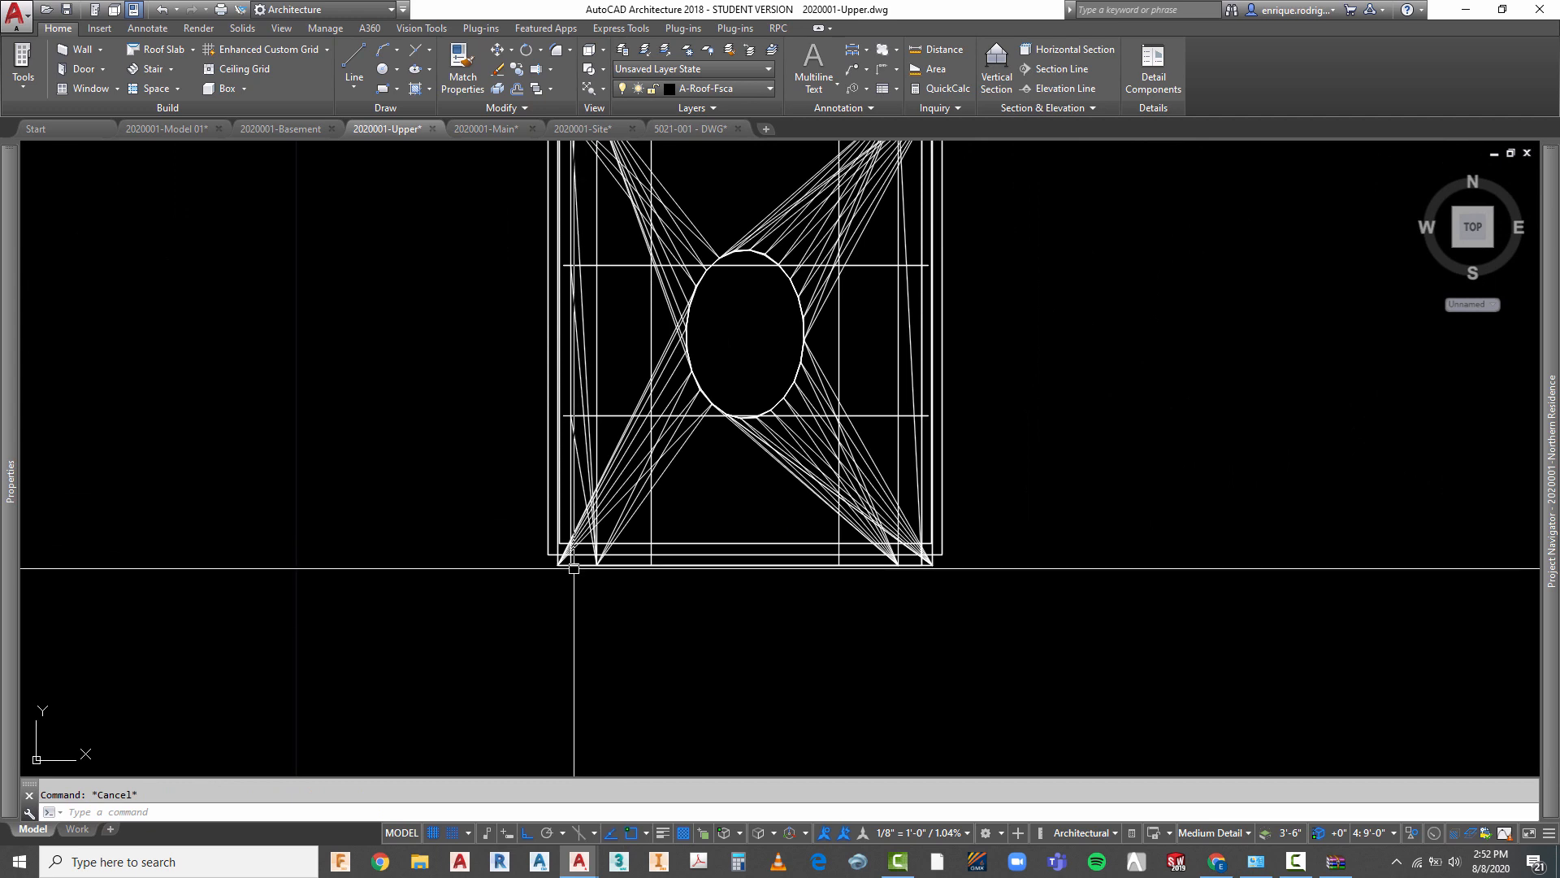
# - Set the chimney cap block's X scale to 0.75 and deselect it
pyautogui.click(574, 570)
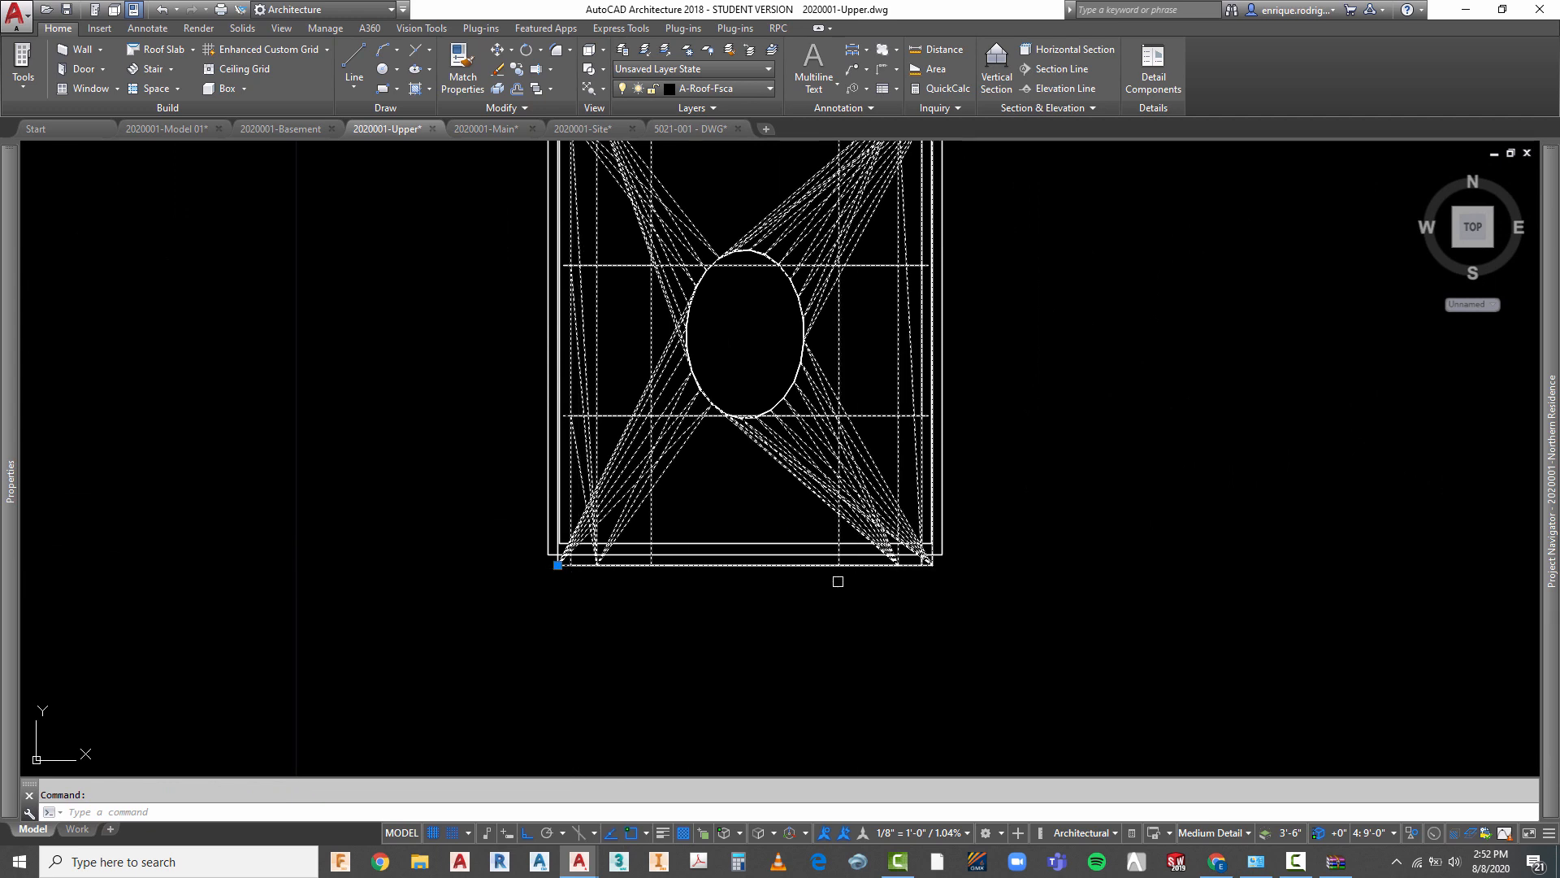
pyautogui.moveTo(2, 390)
pyautogui.click(344, 422)
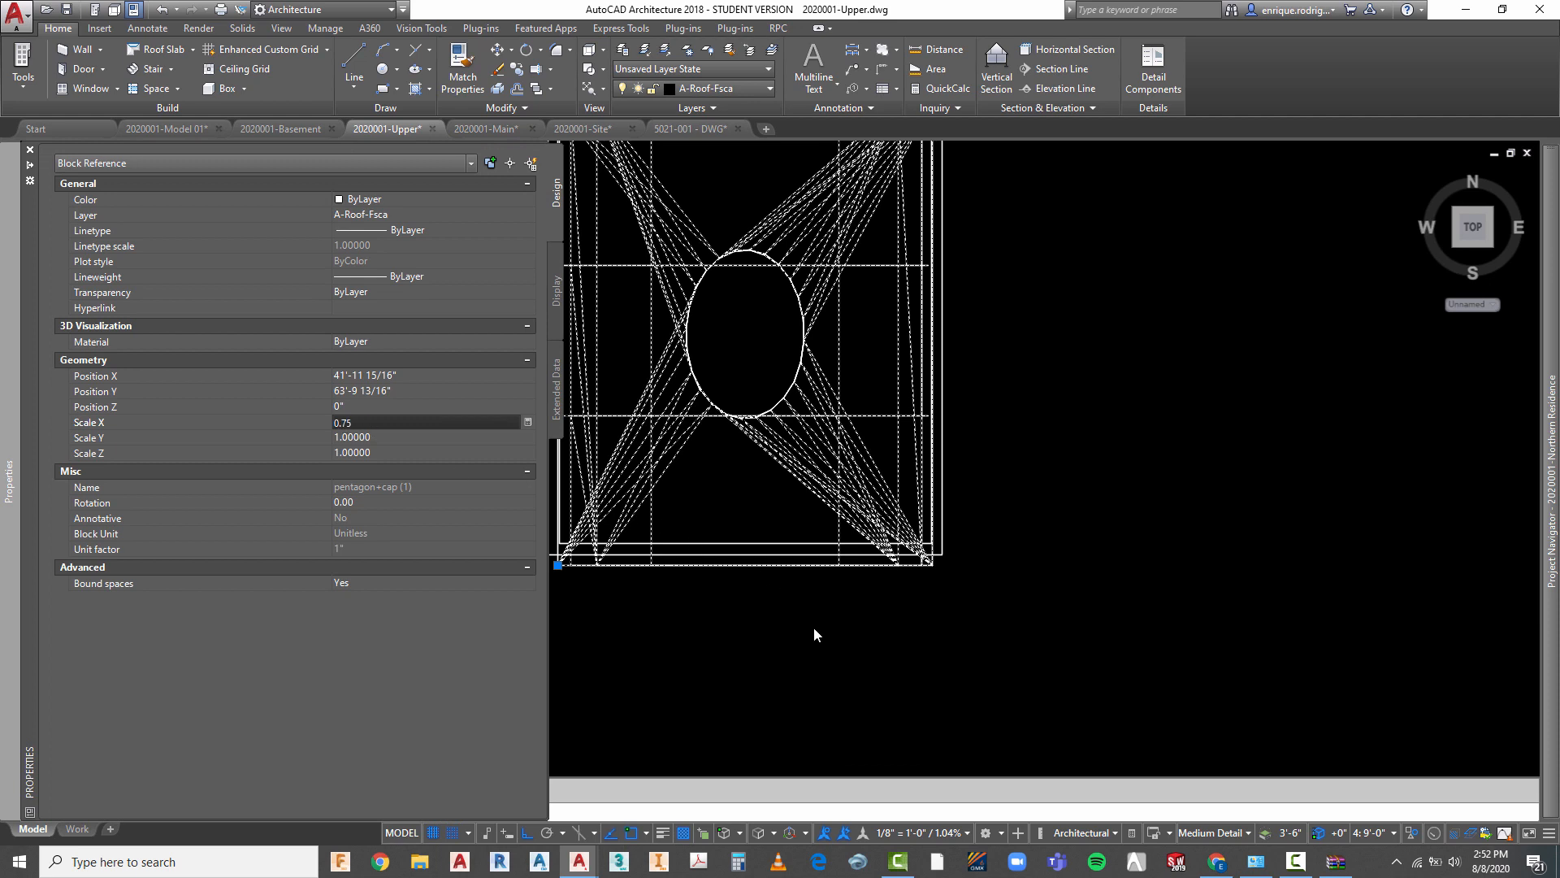
pyautogui.write('0.75')
pyautogui.press('Return')
pyautogui.press('Escape')
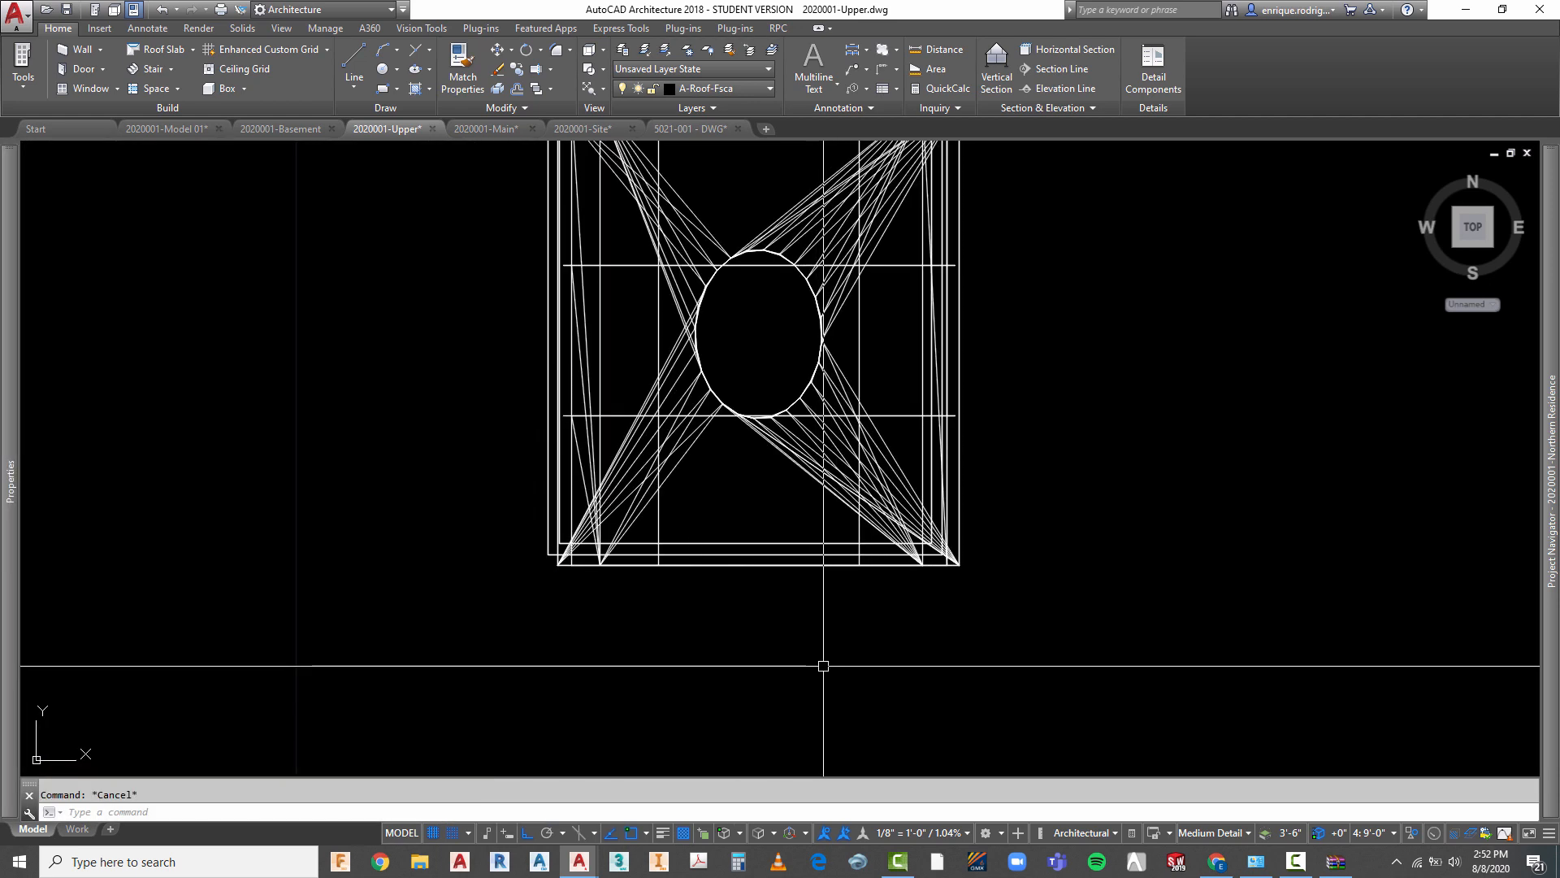
pyautogui.press('Return')
pyautogui.click(733, 569)
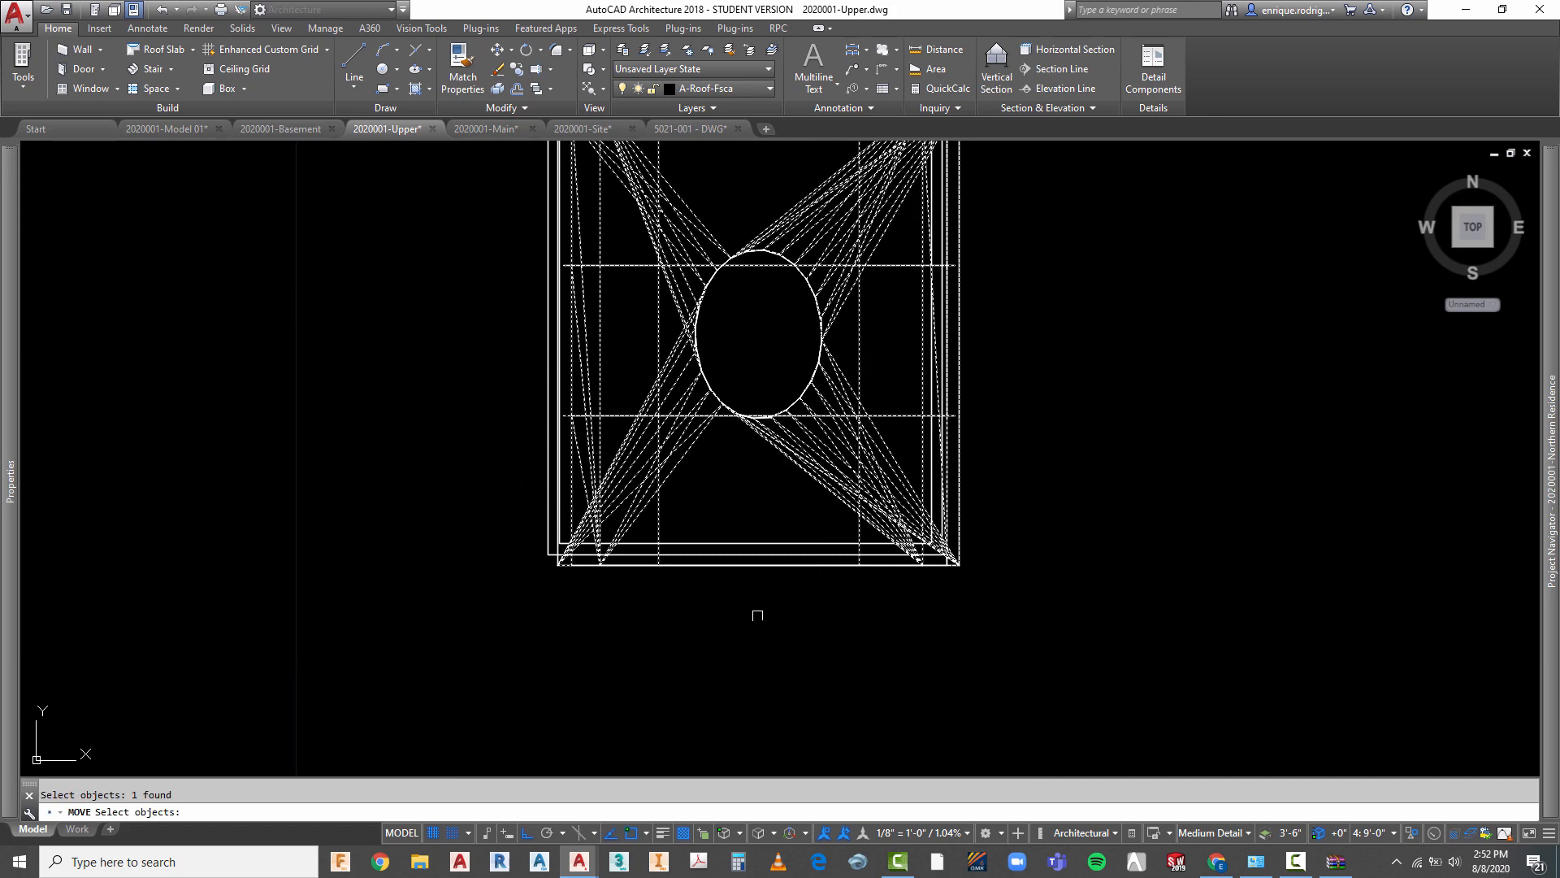
pyautogui.press('Return')
pyautogui.click(781, 624)
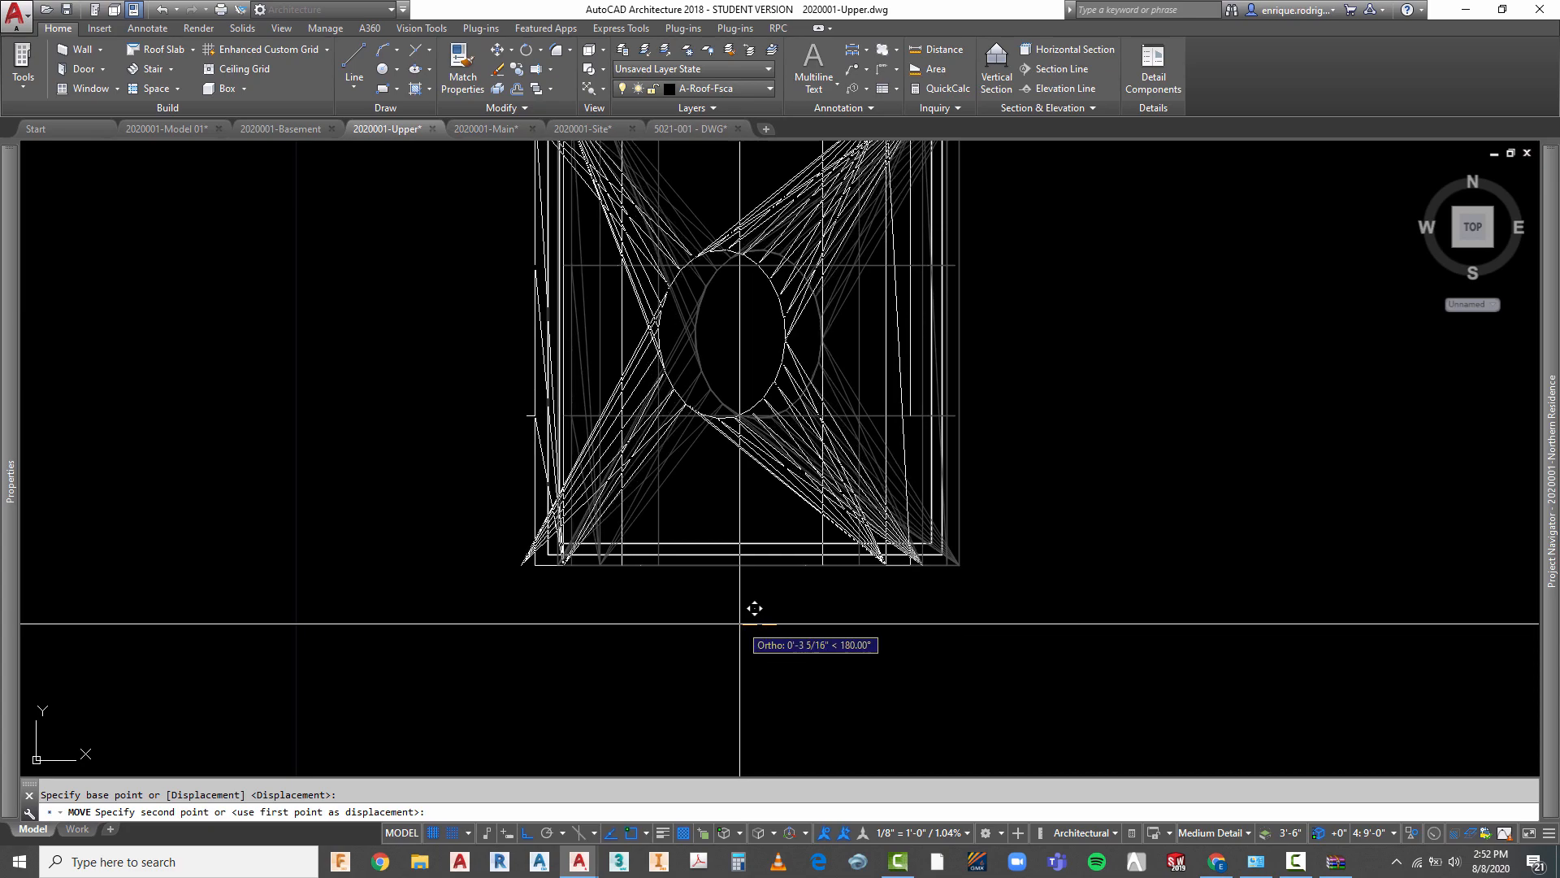
pyautogui.press('Escape')
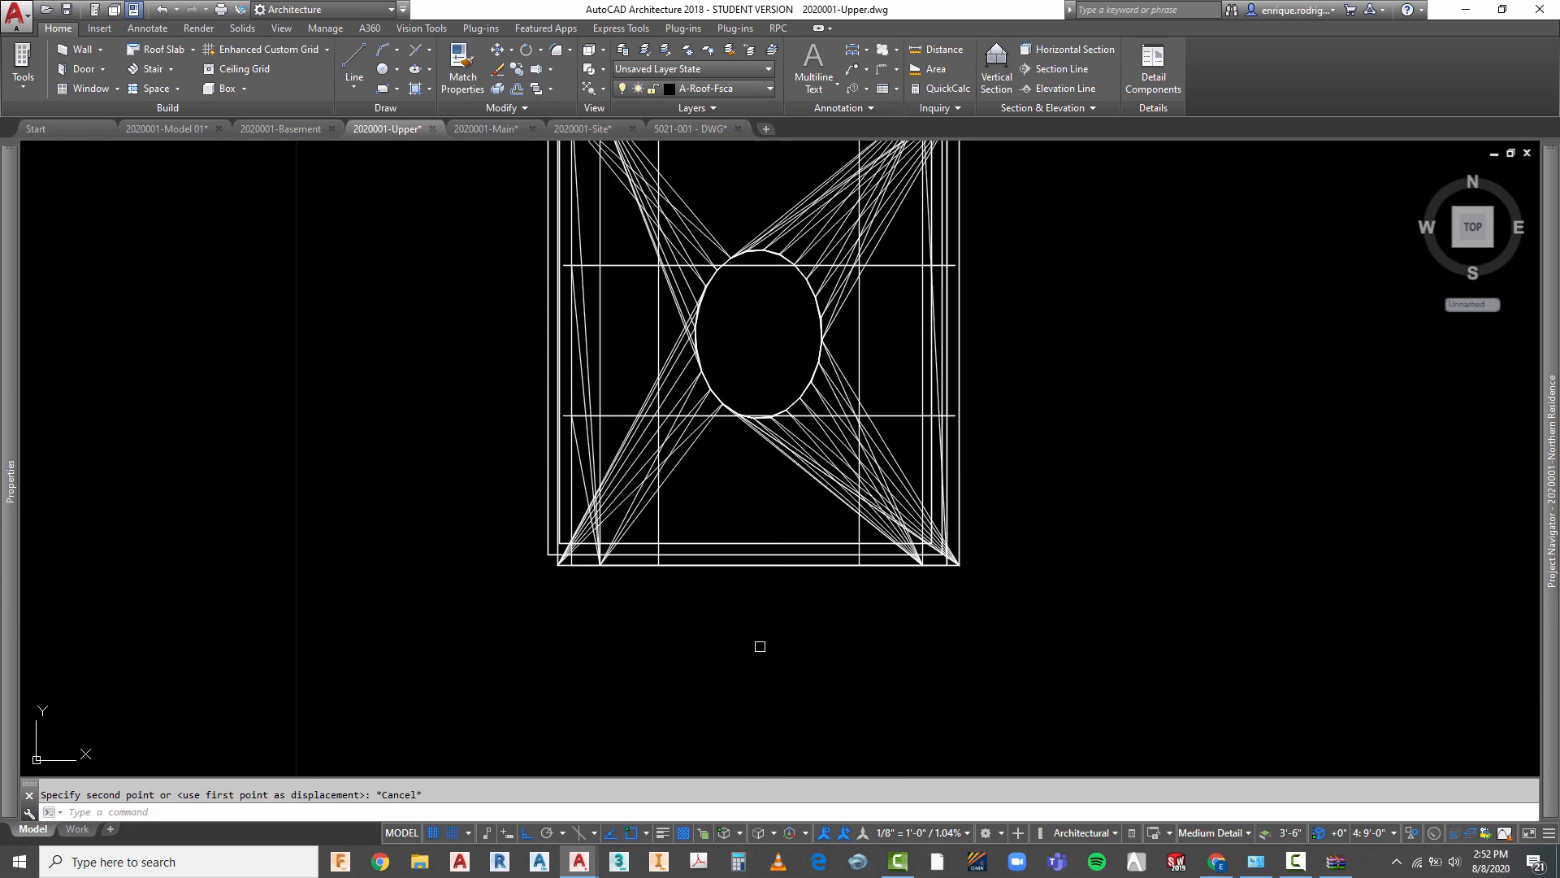
# - Move the chimney cap block about 15/16" straight west, bringing its west edge to the outer chimney outline
pyautogui.scroll(4, 515, 547)
pyautogui.scroll(-5, 598, 560)
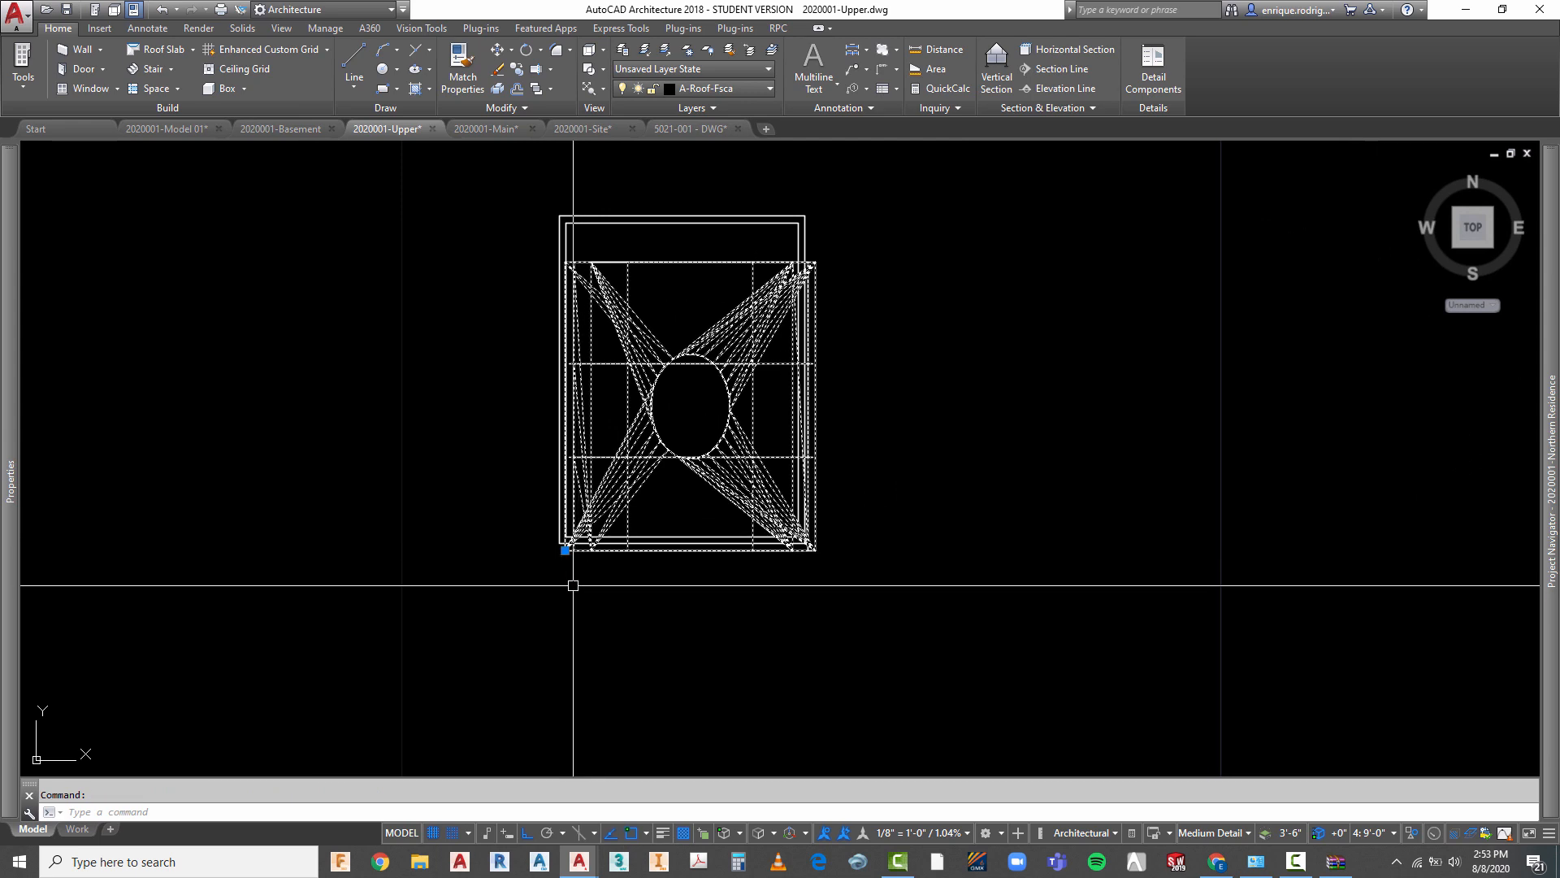
pyautogui.scroll(3, 796, 275)
pyautogui.press('Escape')
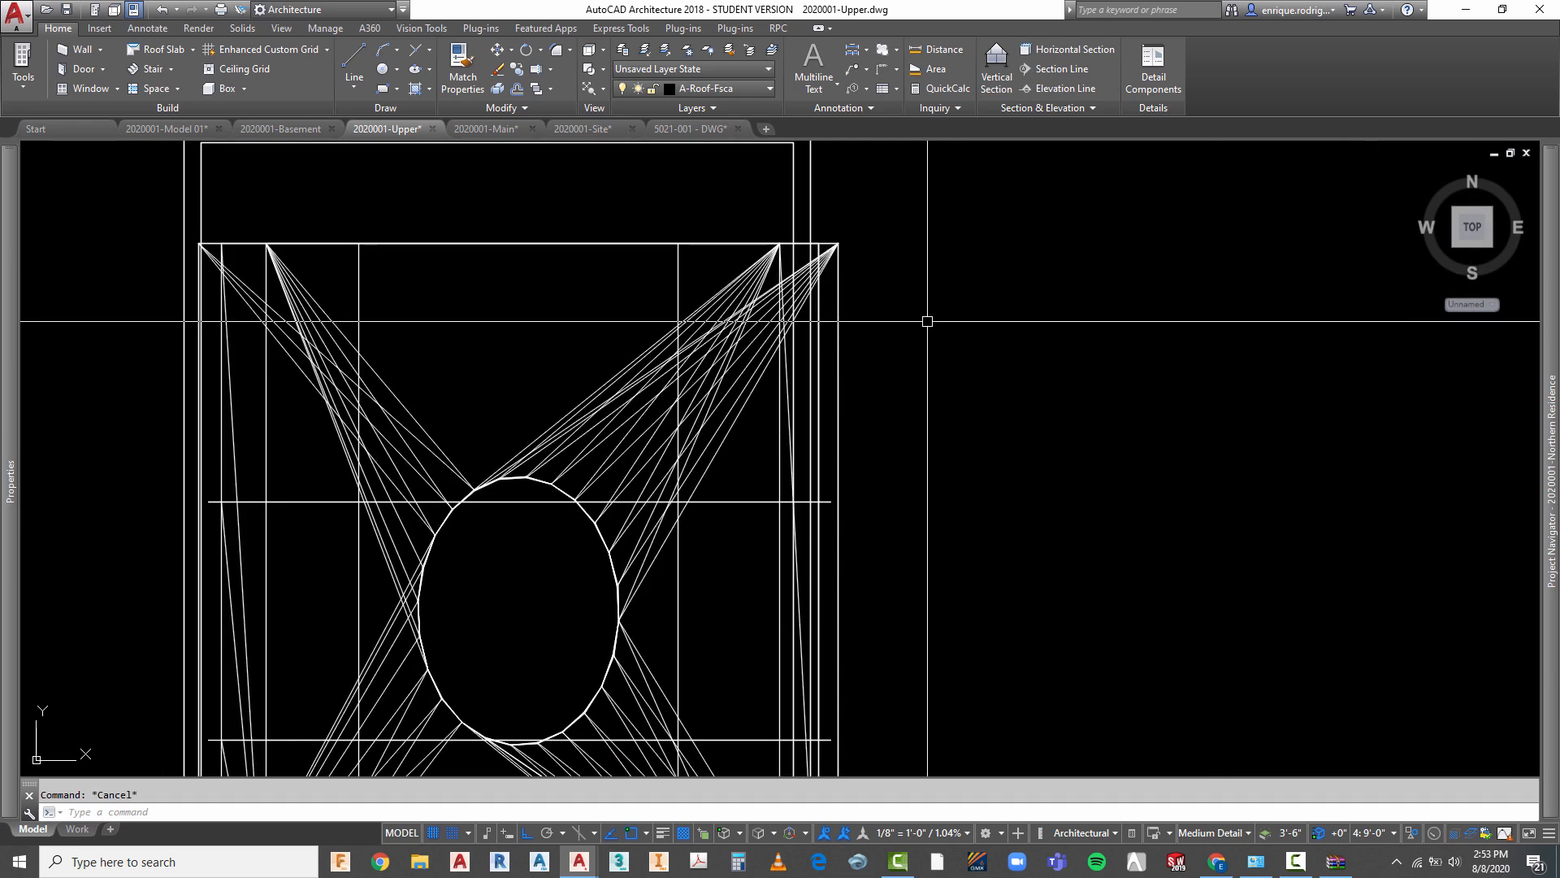
pyautogui.write('m')
pyautogui.click(840, 258)
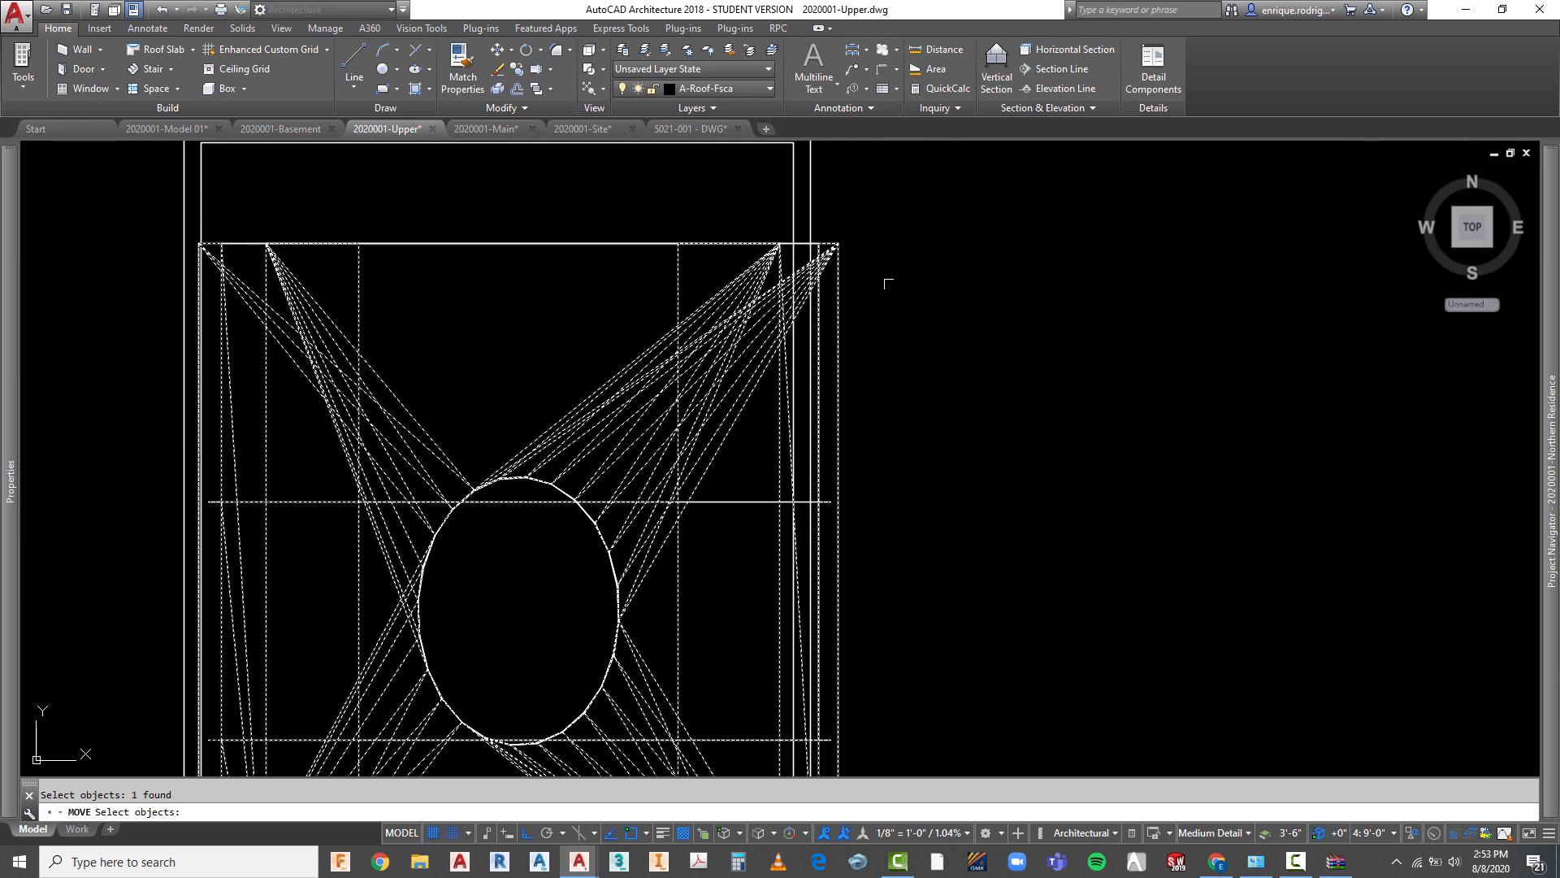
pyautogui.press('Return')
pyautogui.click(1021, 330)
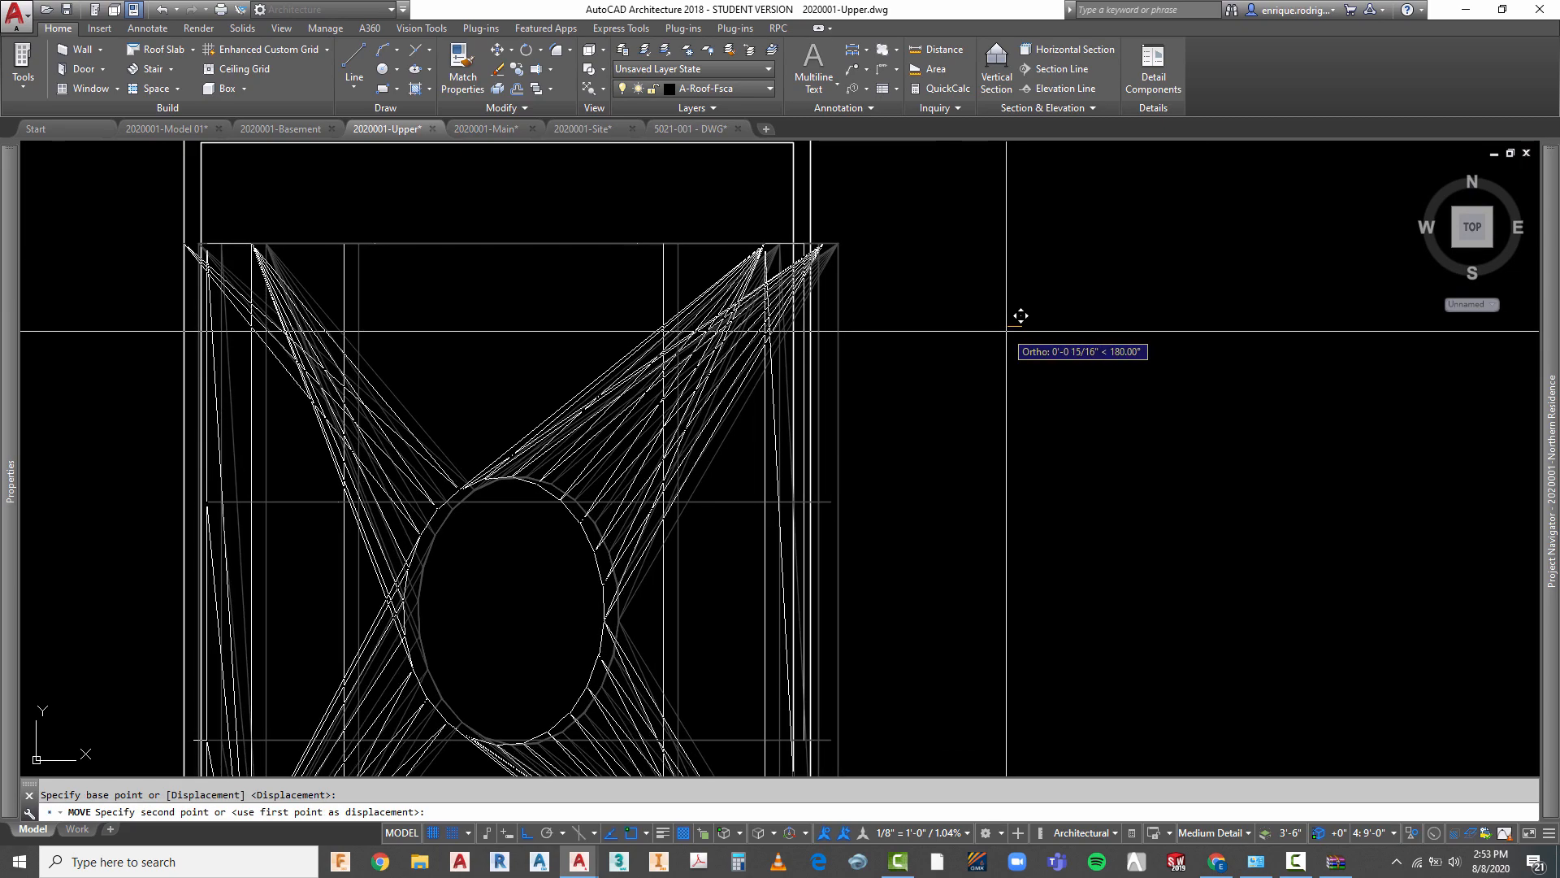
pyautogui.click(1007, 331)
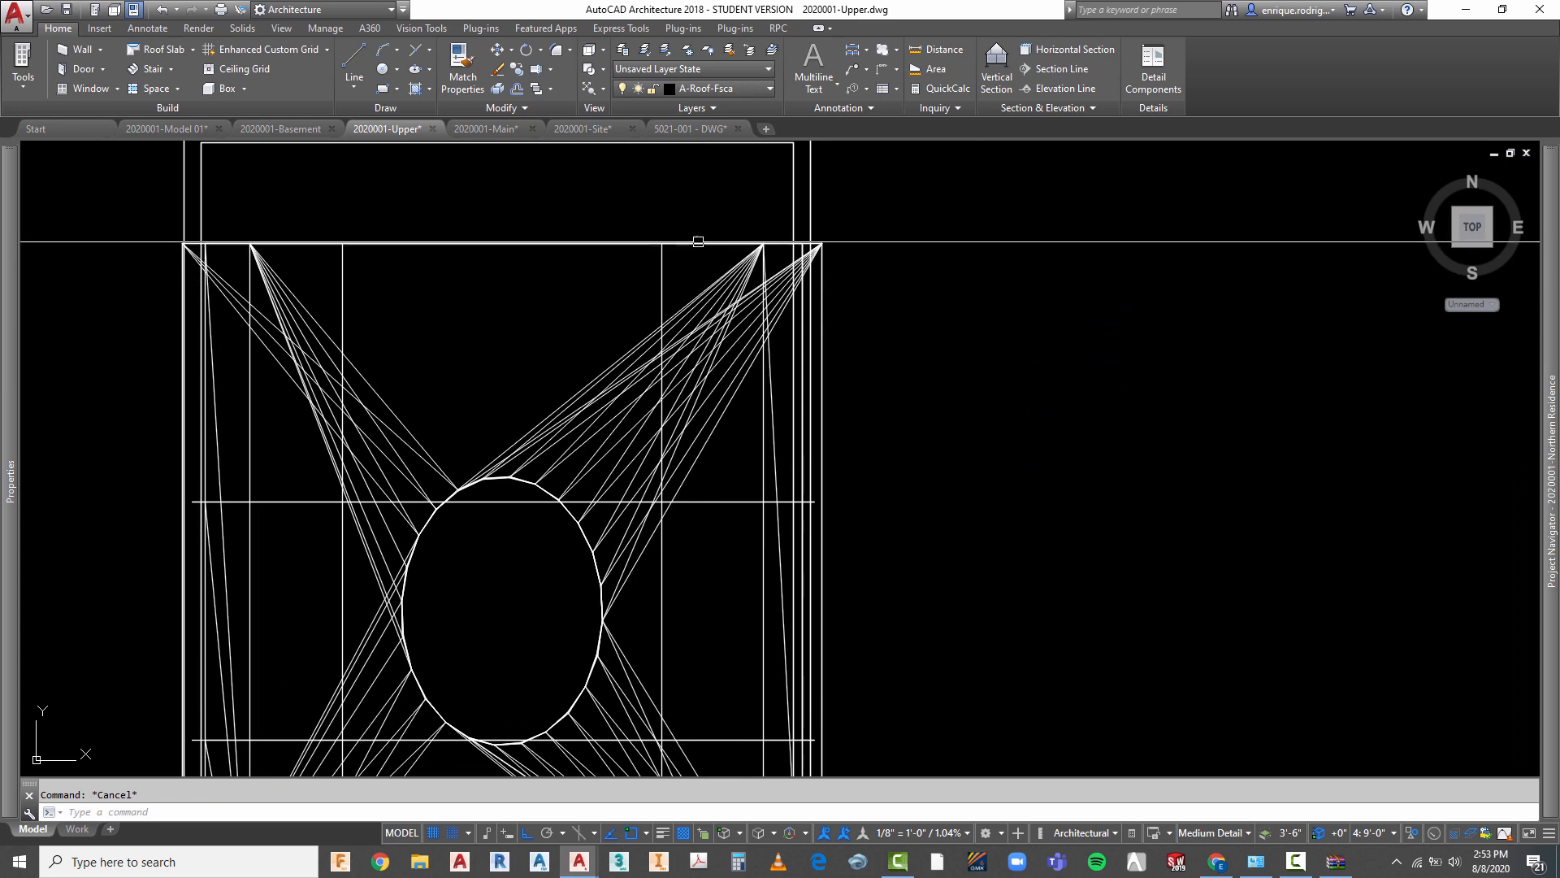
# - Increase the chimney cap block's X scale above 0.75 so its east edge extends farther past the chimney outline
pyautogui.click(696, 243)
pyautogui.moveTo(4, 375)
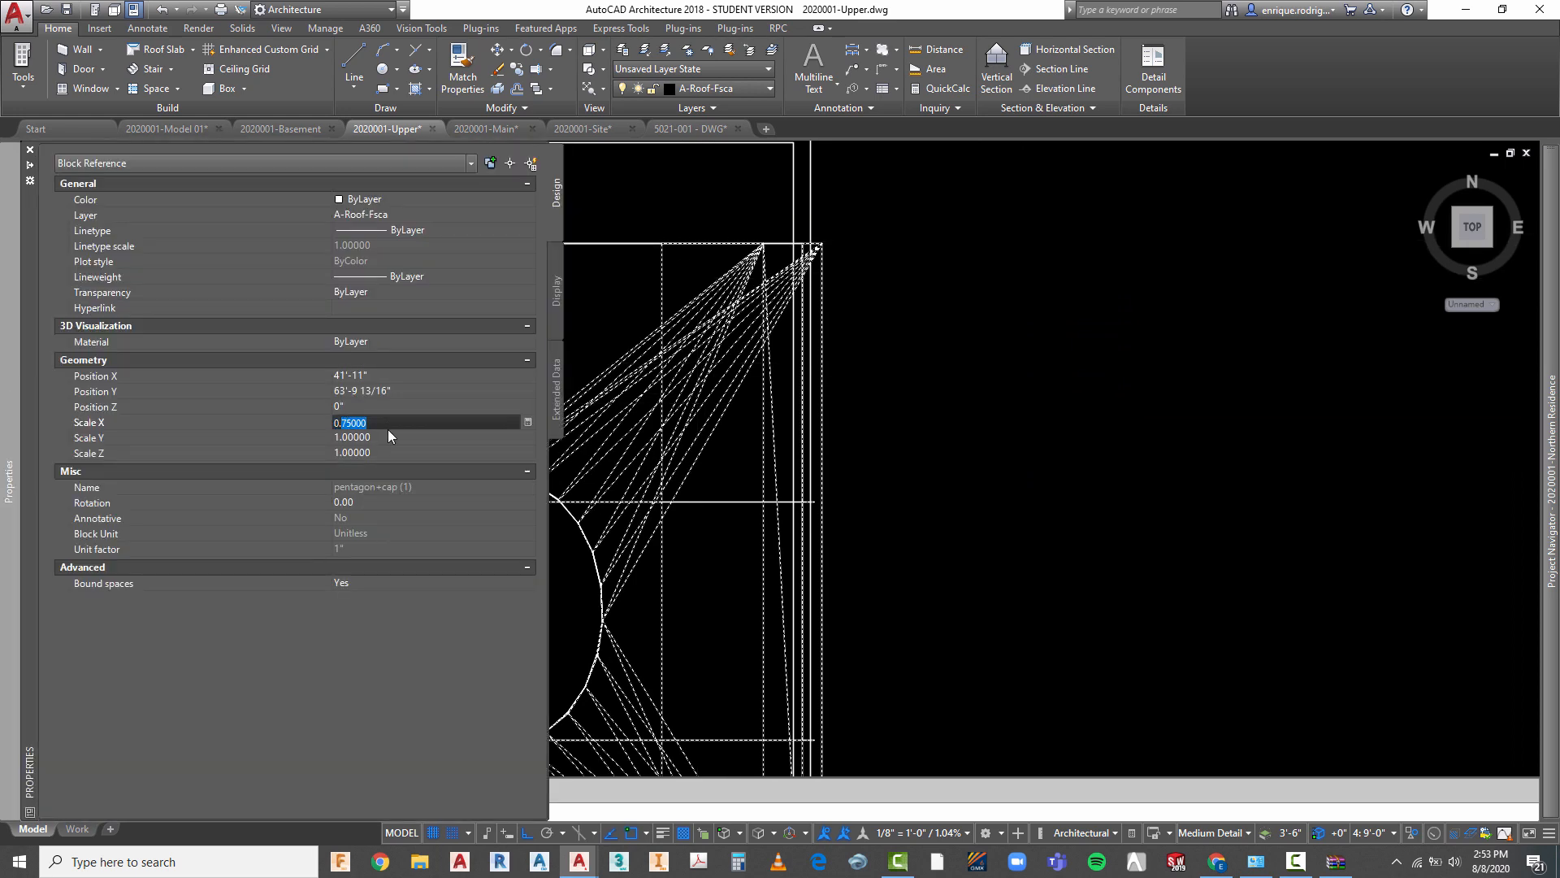
pyautogui.press('Return')
pyautogui.press('Escape')
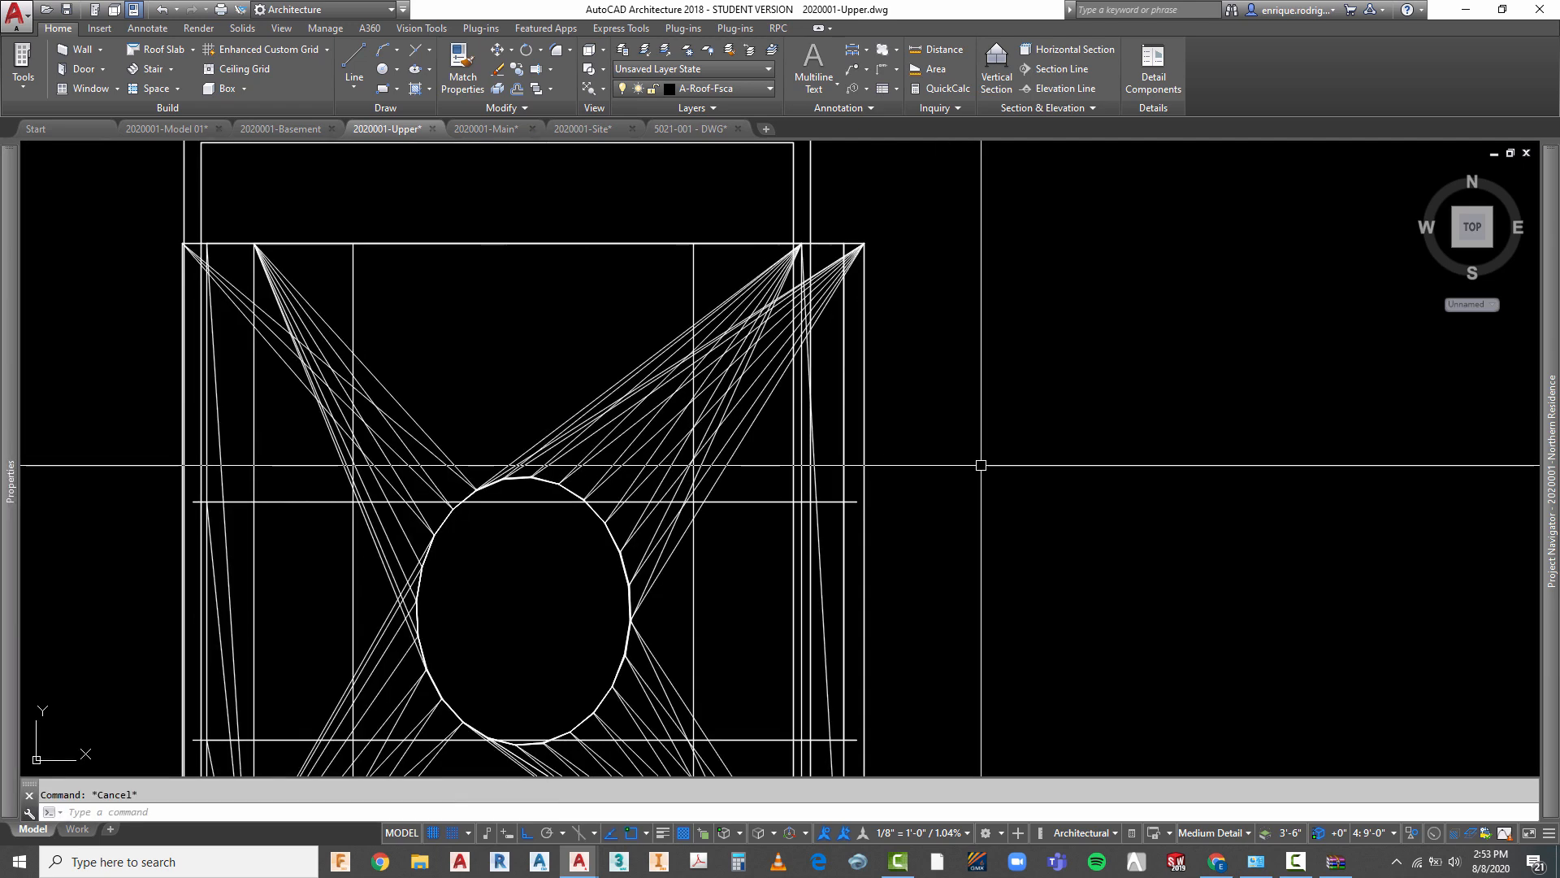
# - Move the chimney cap block straight west so it overhangs the chimney outline evenly on its east and west sides
pyautogui.press('Return')
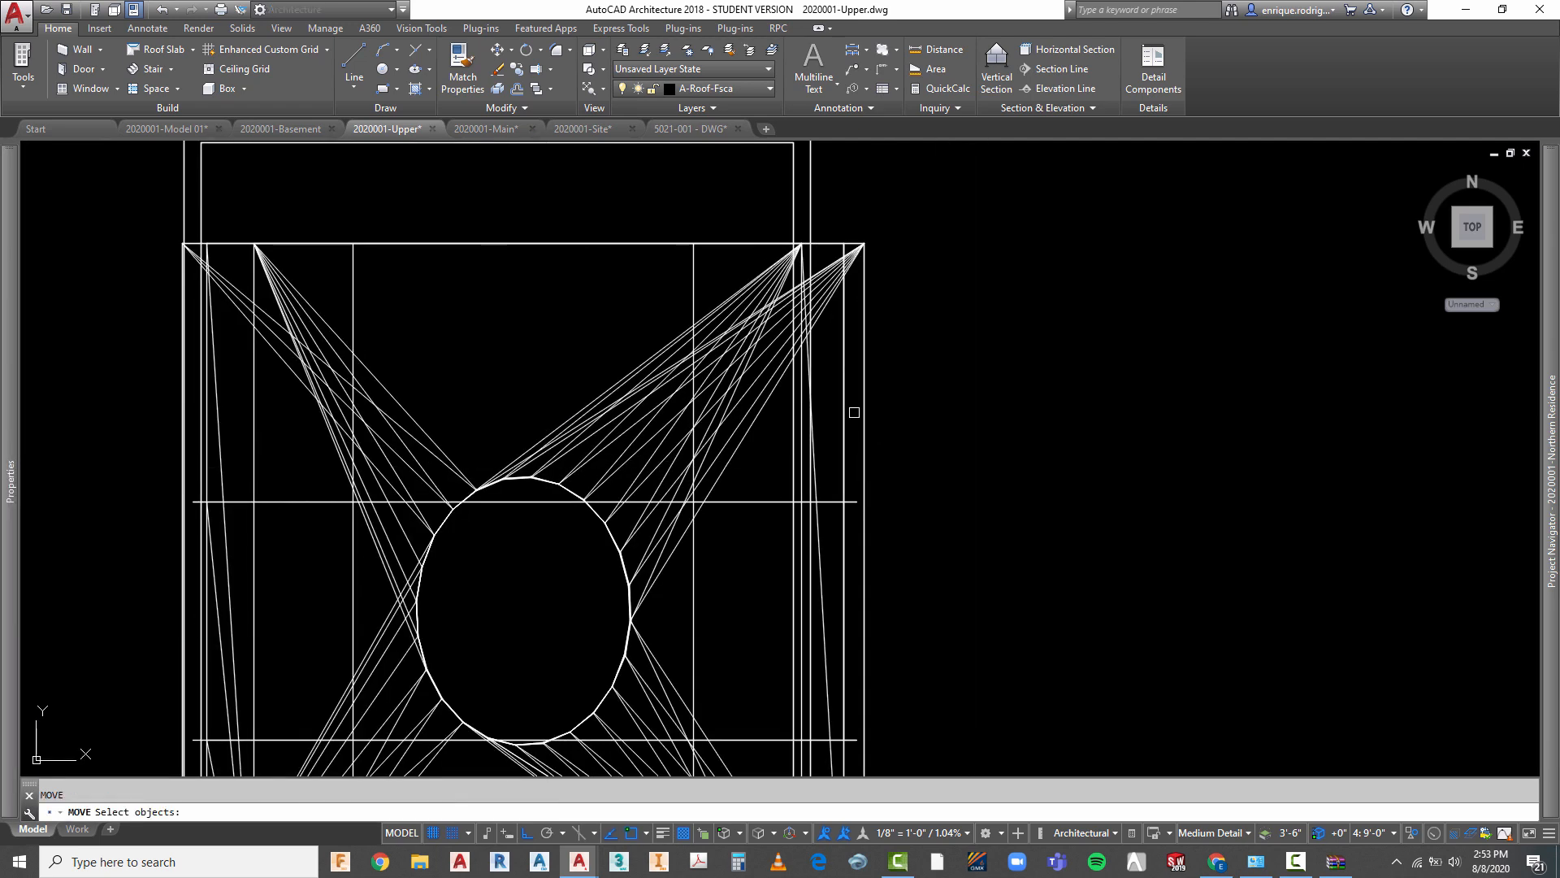
pyautogui.click(845, 412)
pyautogui.press('Return')
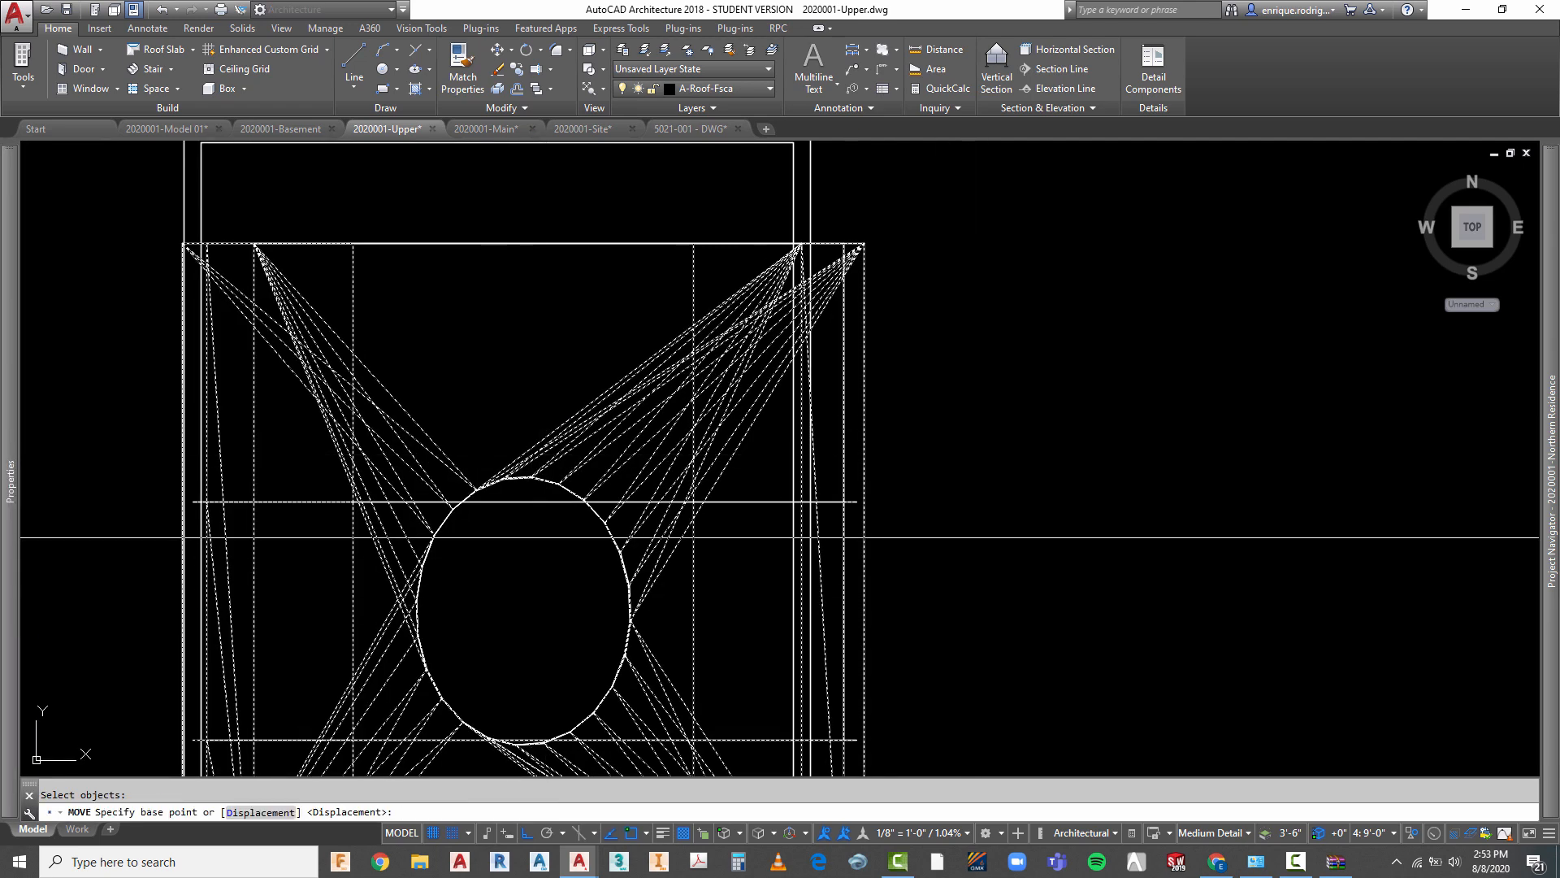
pyautogui.click(1148, 446)
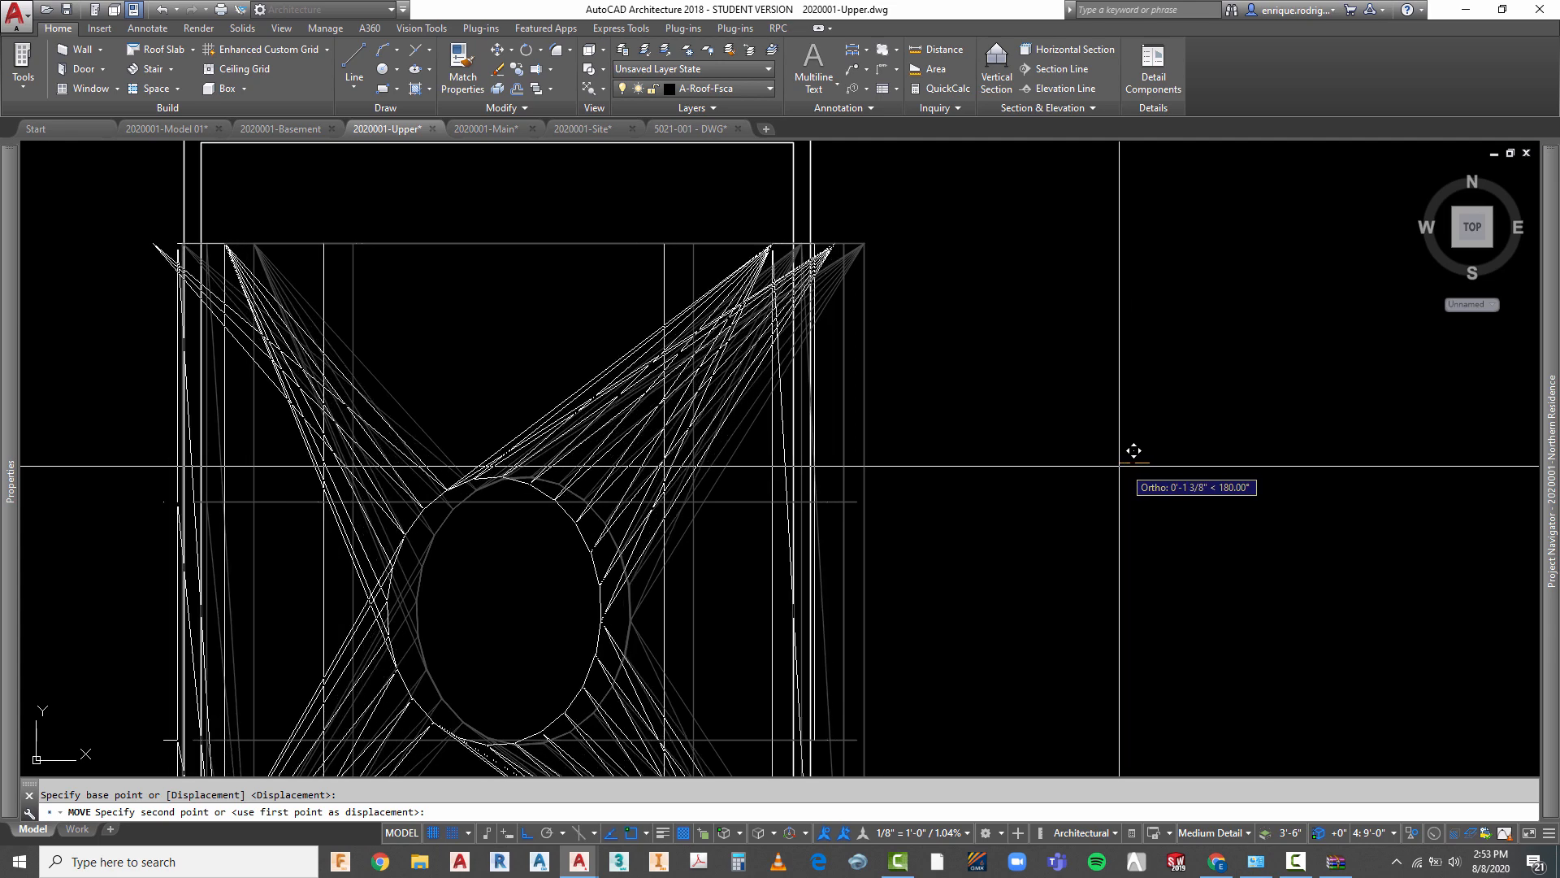
pyautogui.click(1137, 450)
pyautogui.press('Escape')
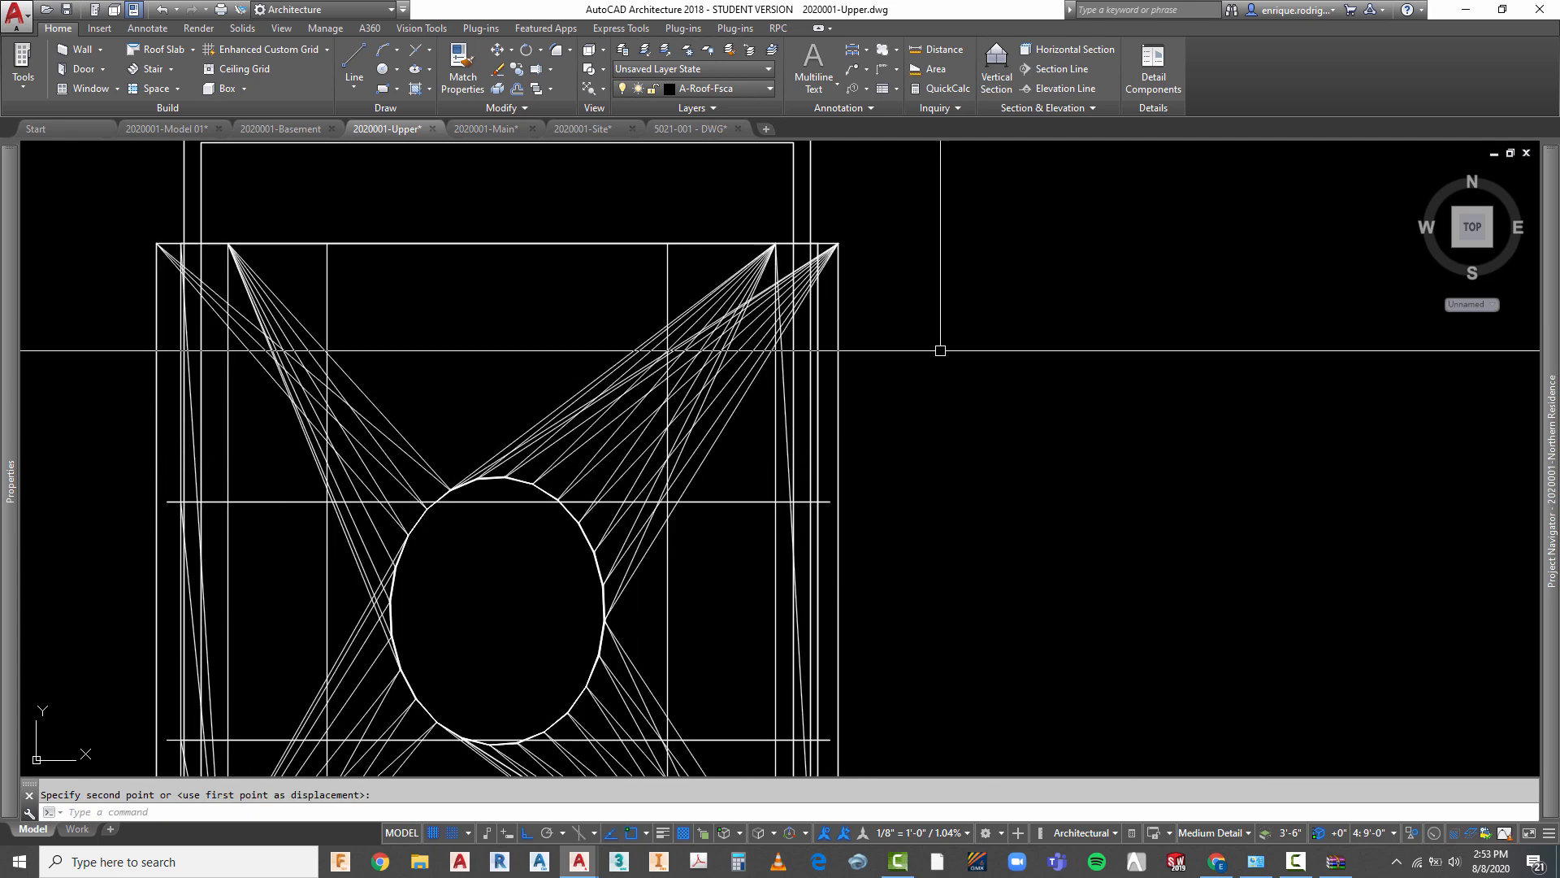
# - Move the chimney cap block about 1/16" straight west
pyautogui.write('m')
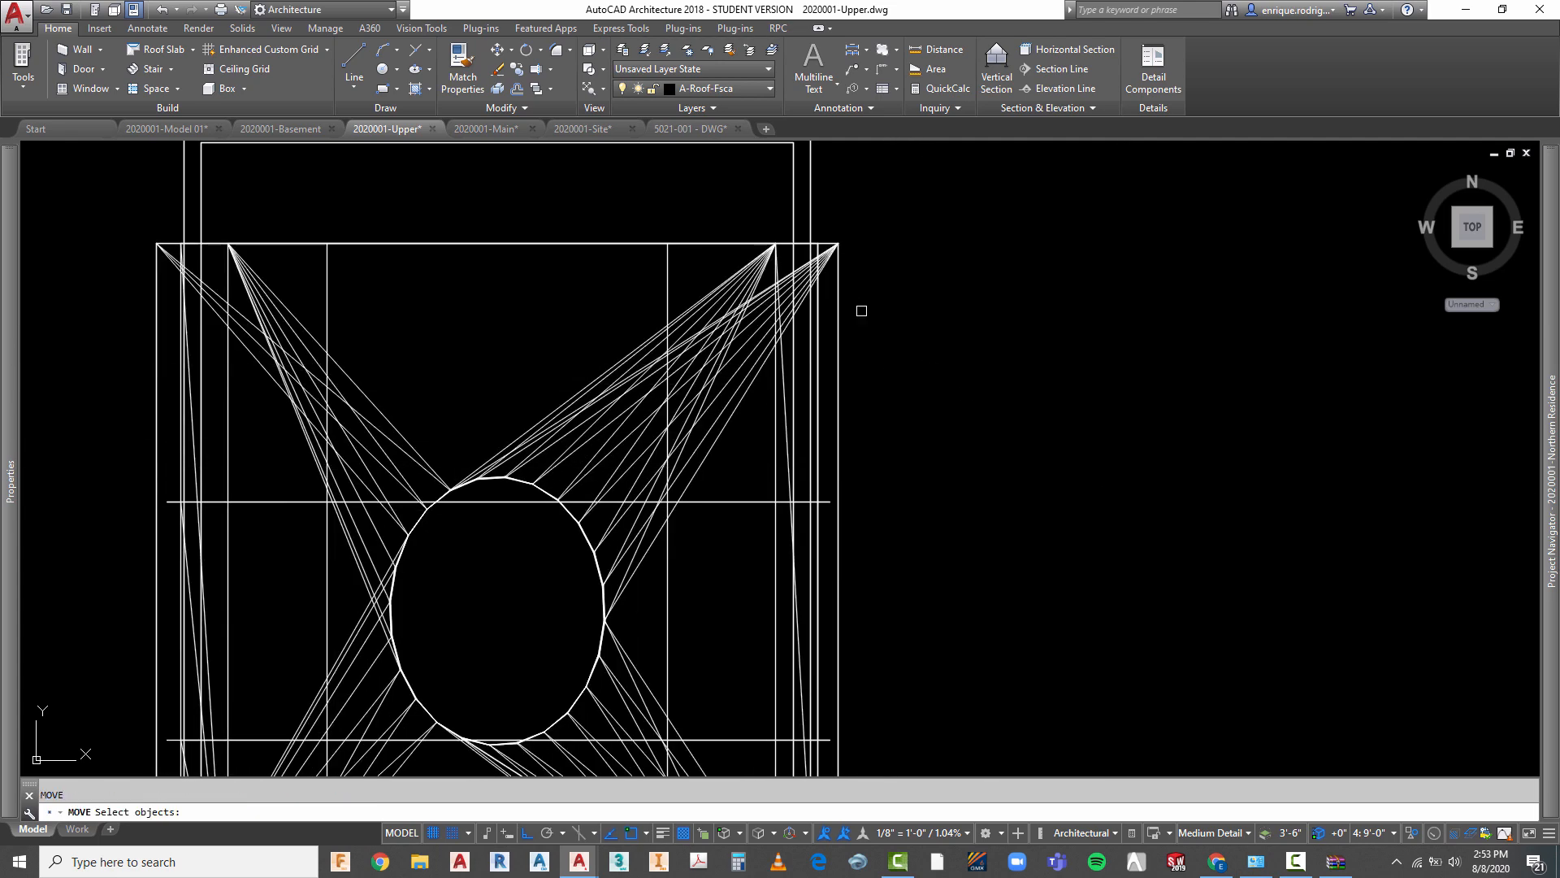
pyautogui.press('Return')
pyautogui.scroll(2, 787, 258)
pyautogui.scroll(-2, 1018, 383)
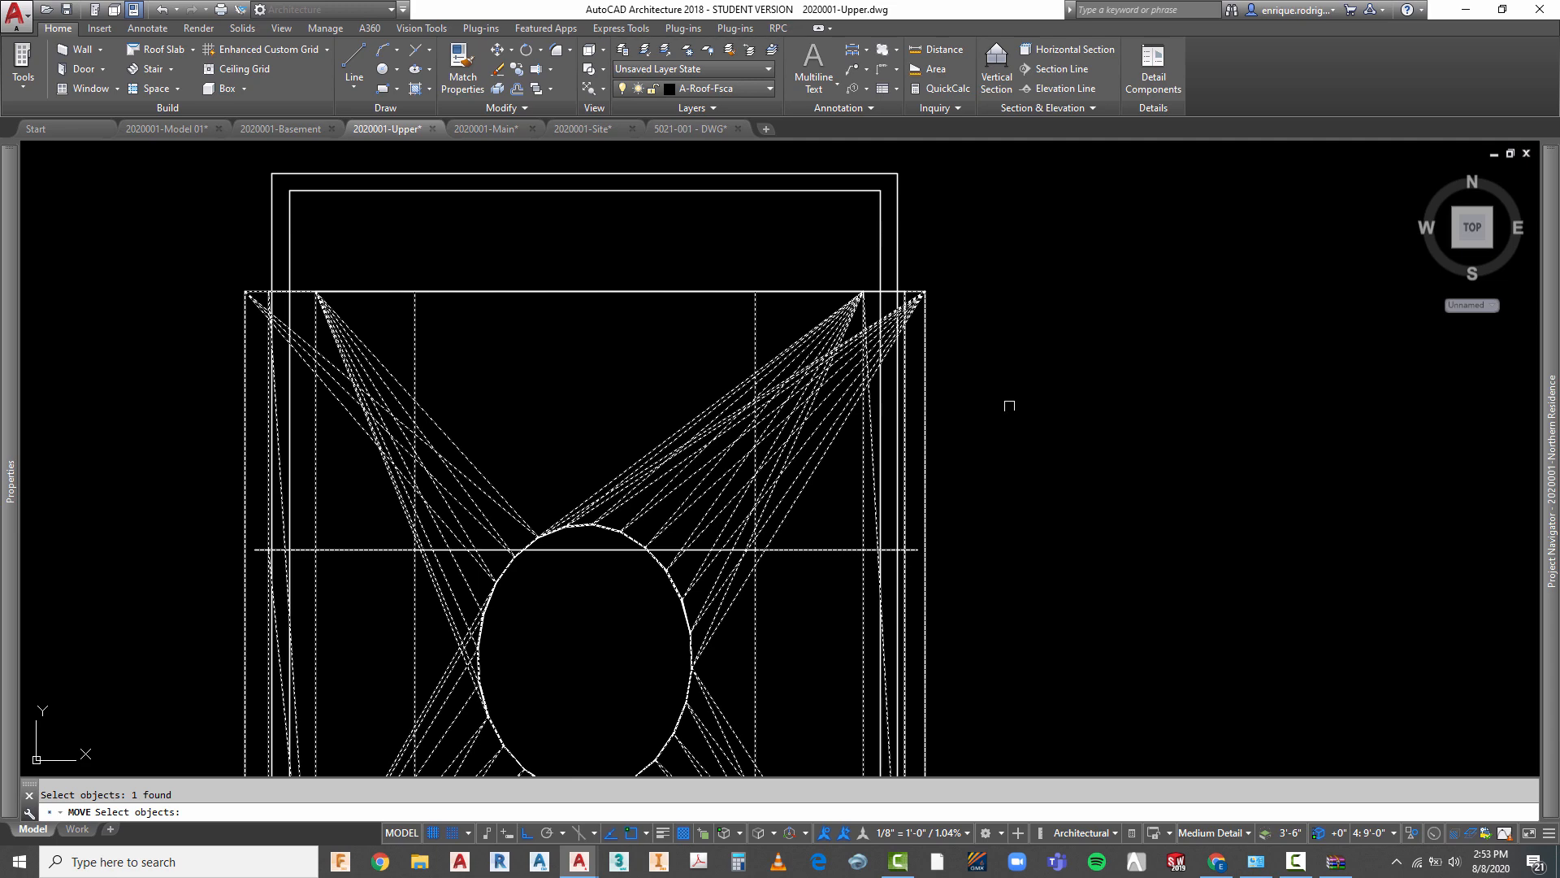
pyautogui.press('Return')
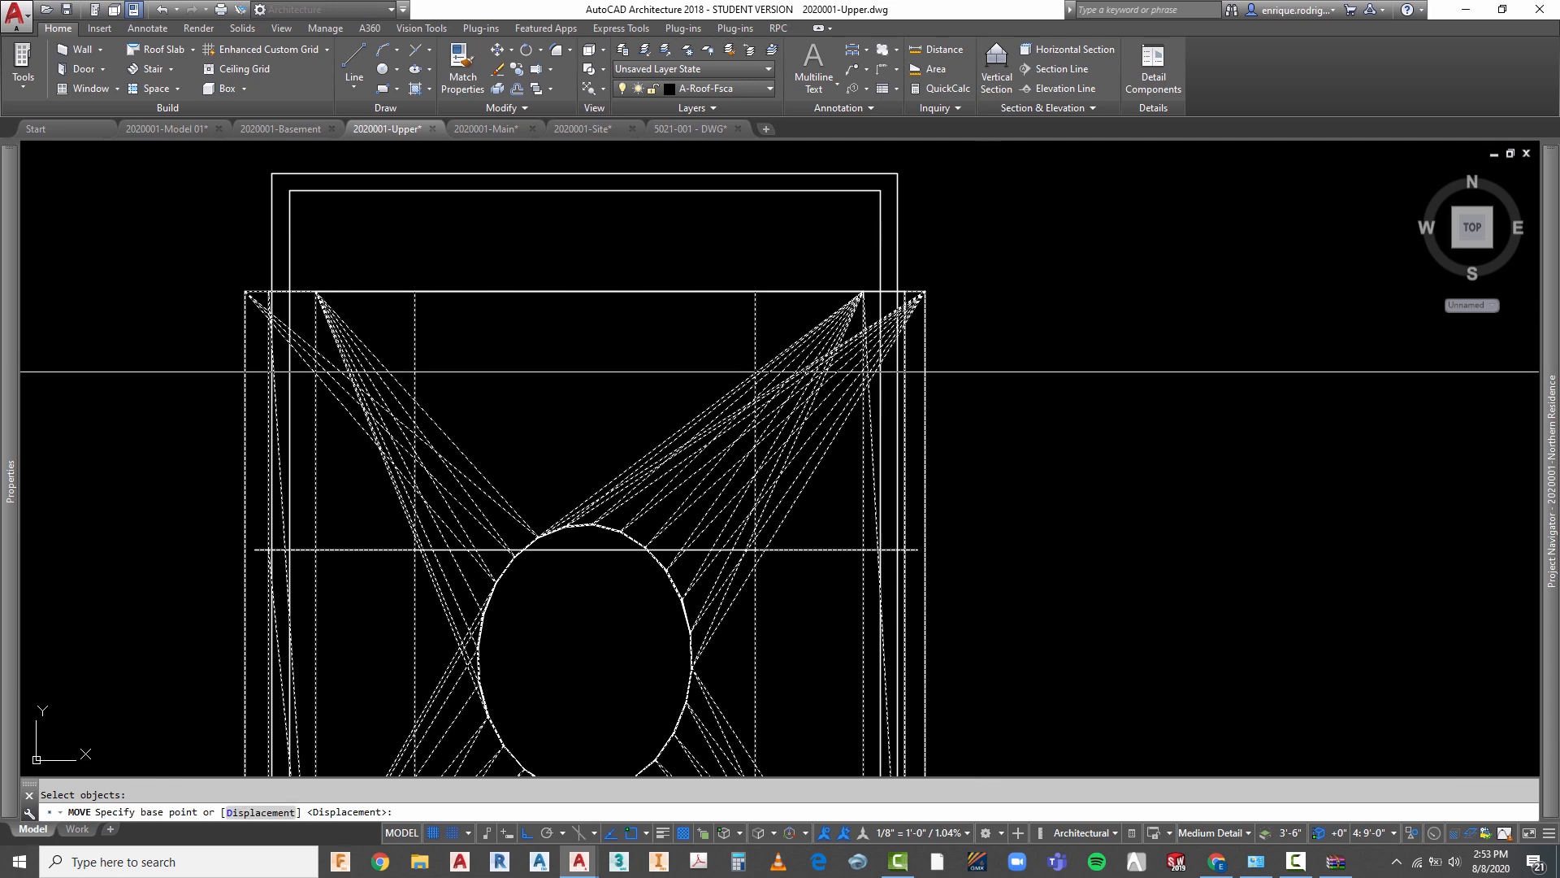
pyautogui.click(1000, 370)
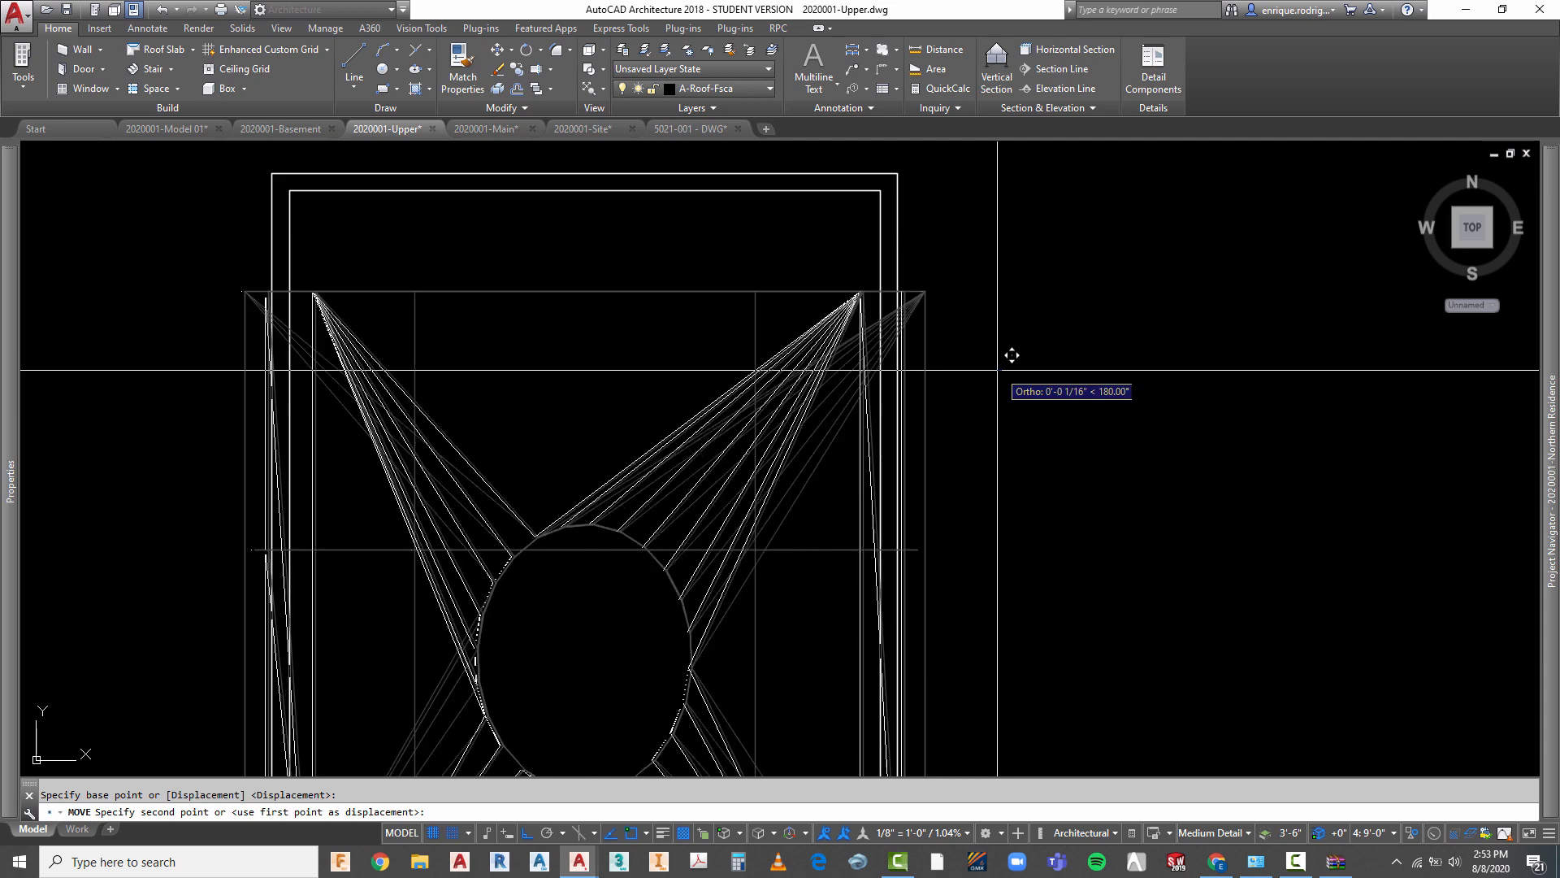
pyautogui.click(998, 370)
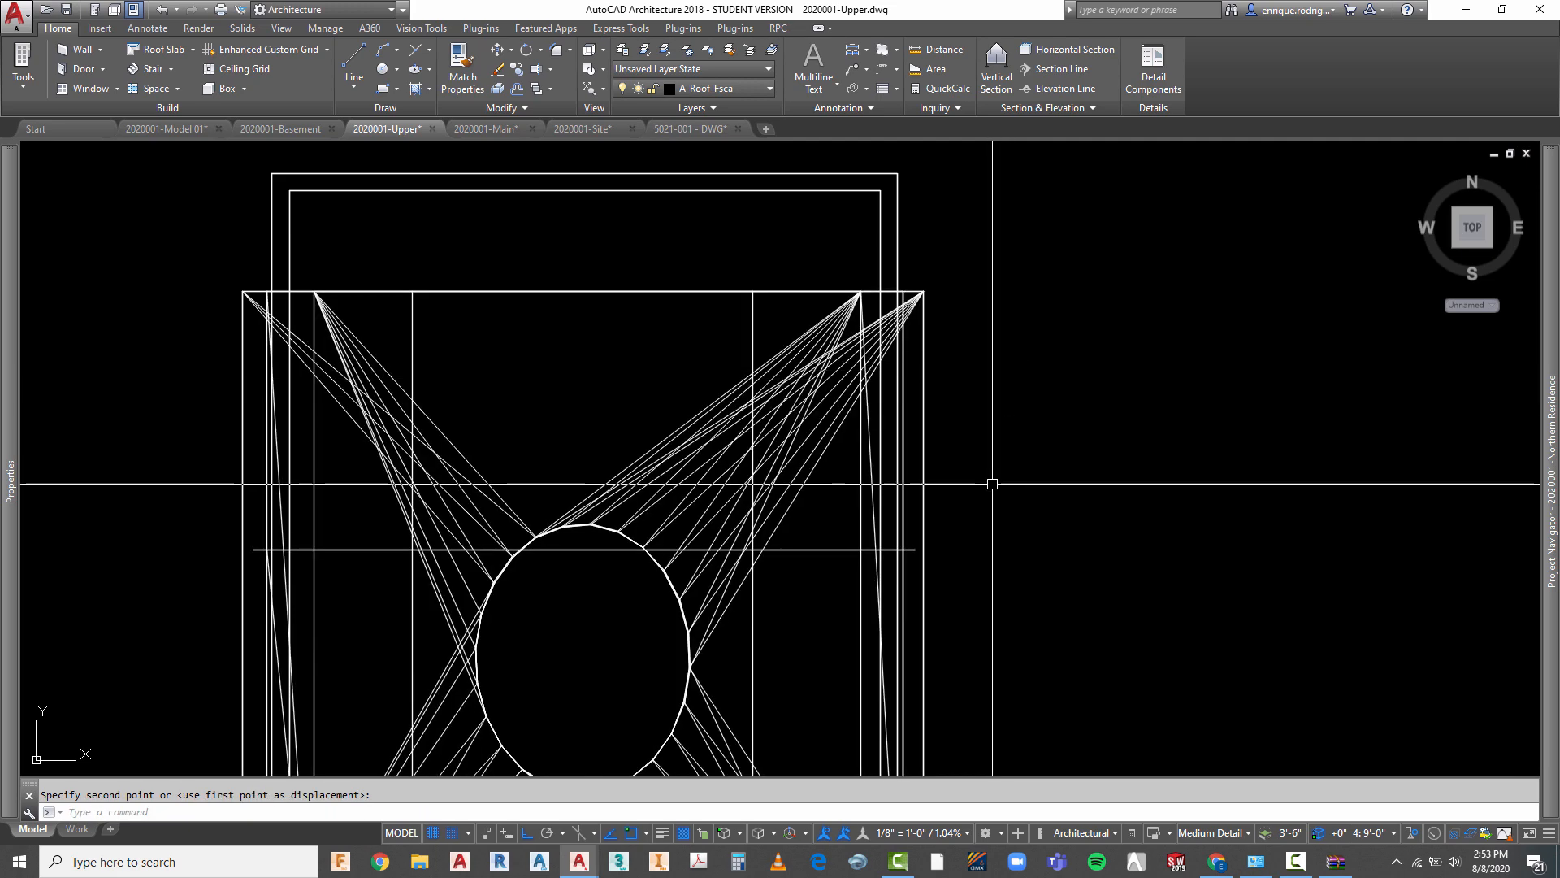
pyautogui.press('Escape')
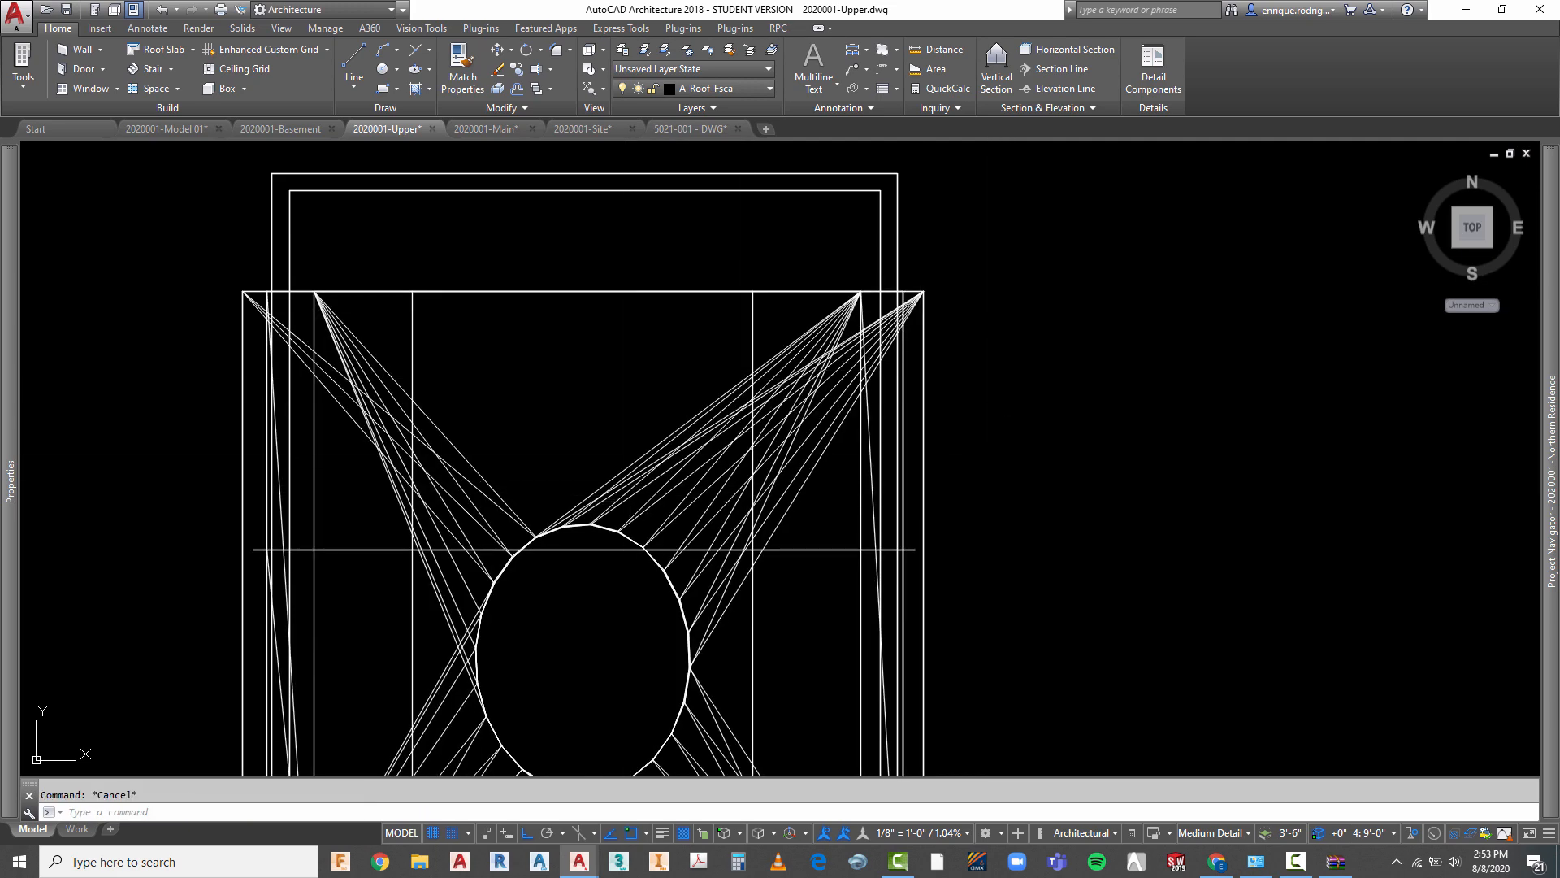
# - Set the chimney cap block's X scale to 0.75 and deselect it
pyautogui.click(616, 293)
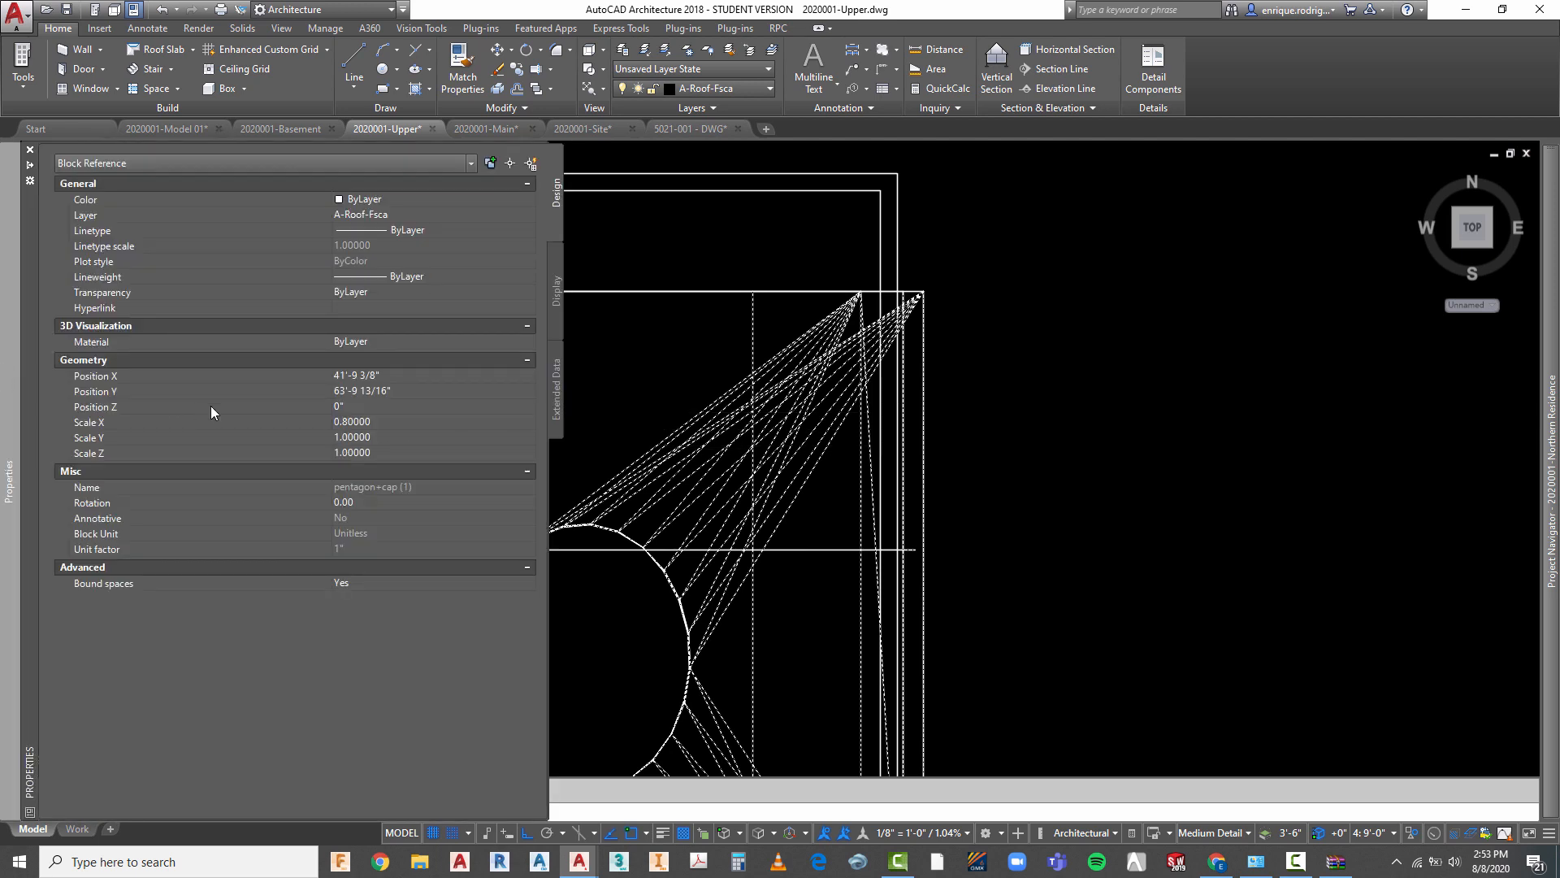
pyautogui.click(361, 422)
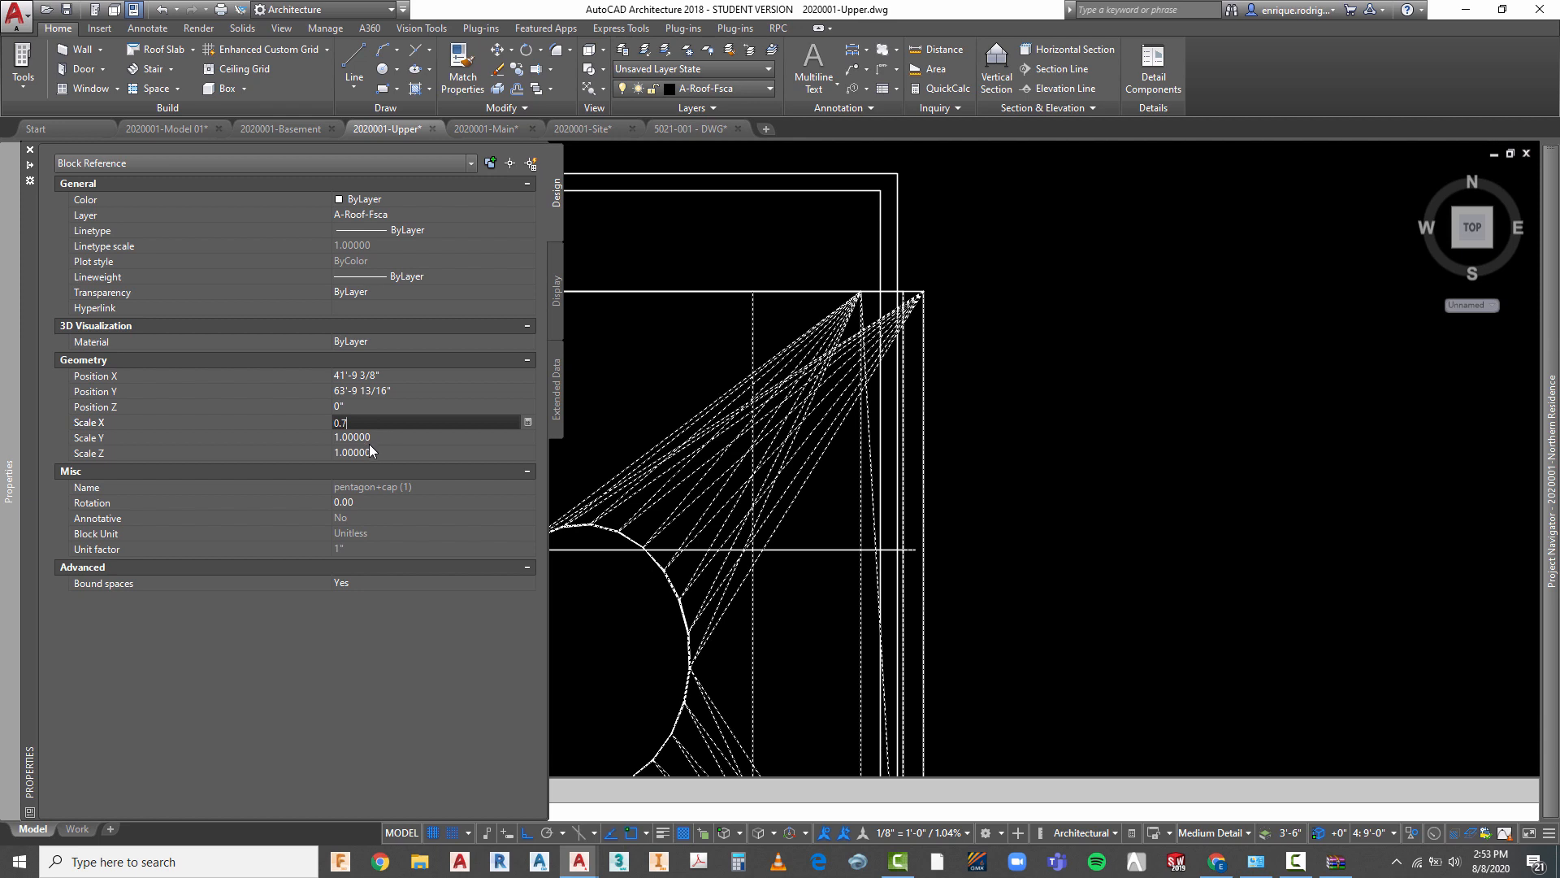
pyautogui.write('0.75000')
pyautogui.press('Escape')
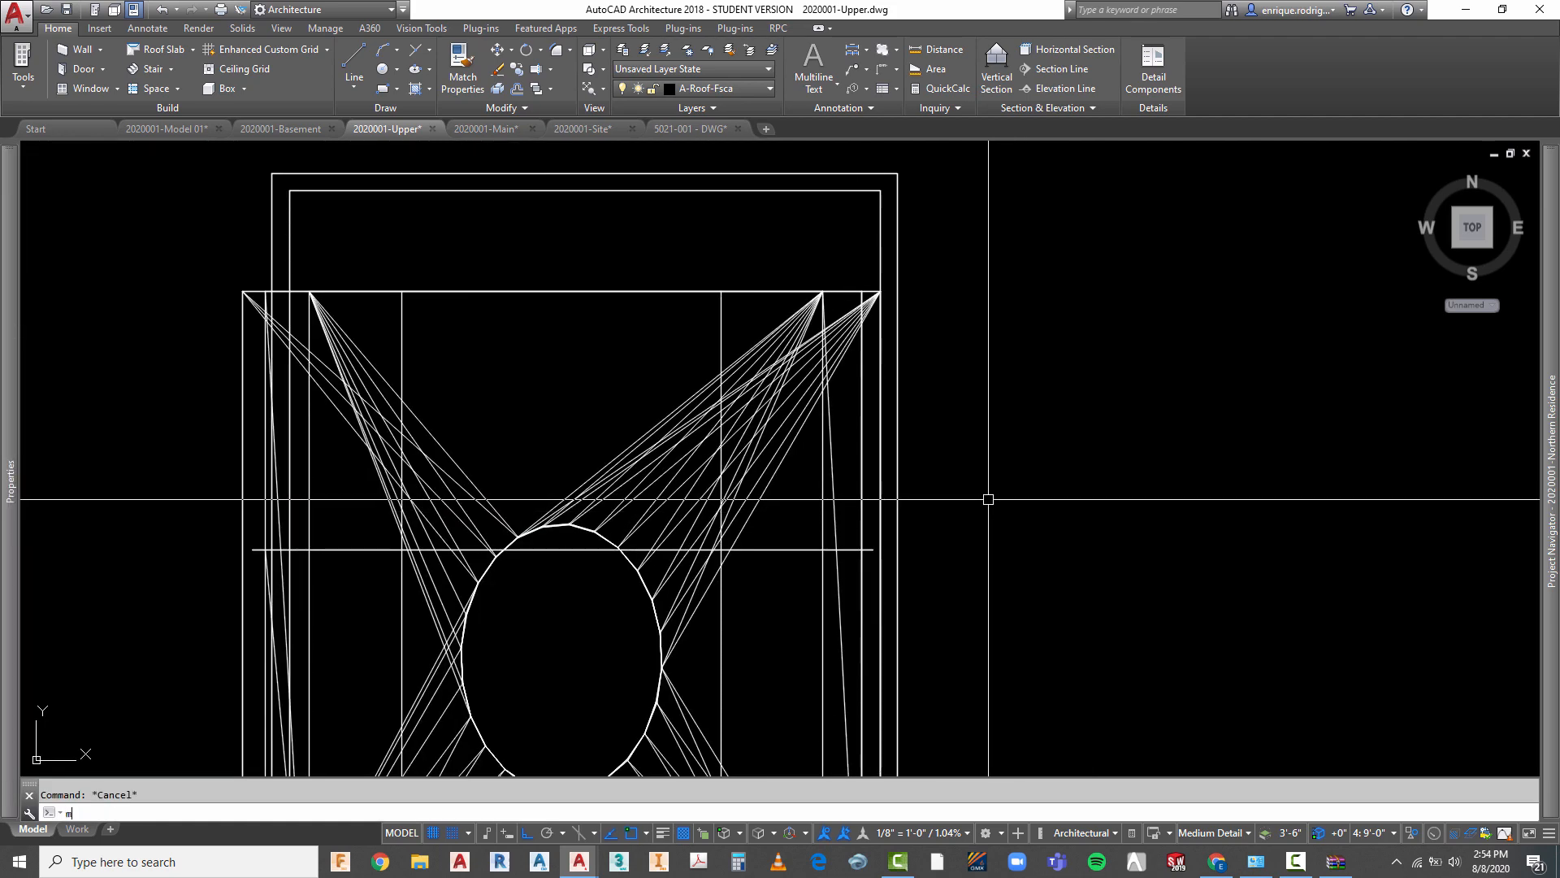
# - Move the chimney cap block about 1 3/16" straight east, bringing its east edge to the outer chimney outline
pyautogui.write('m')
pyautogui.press('Return')
pyautogui.click(881, 333)
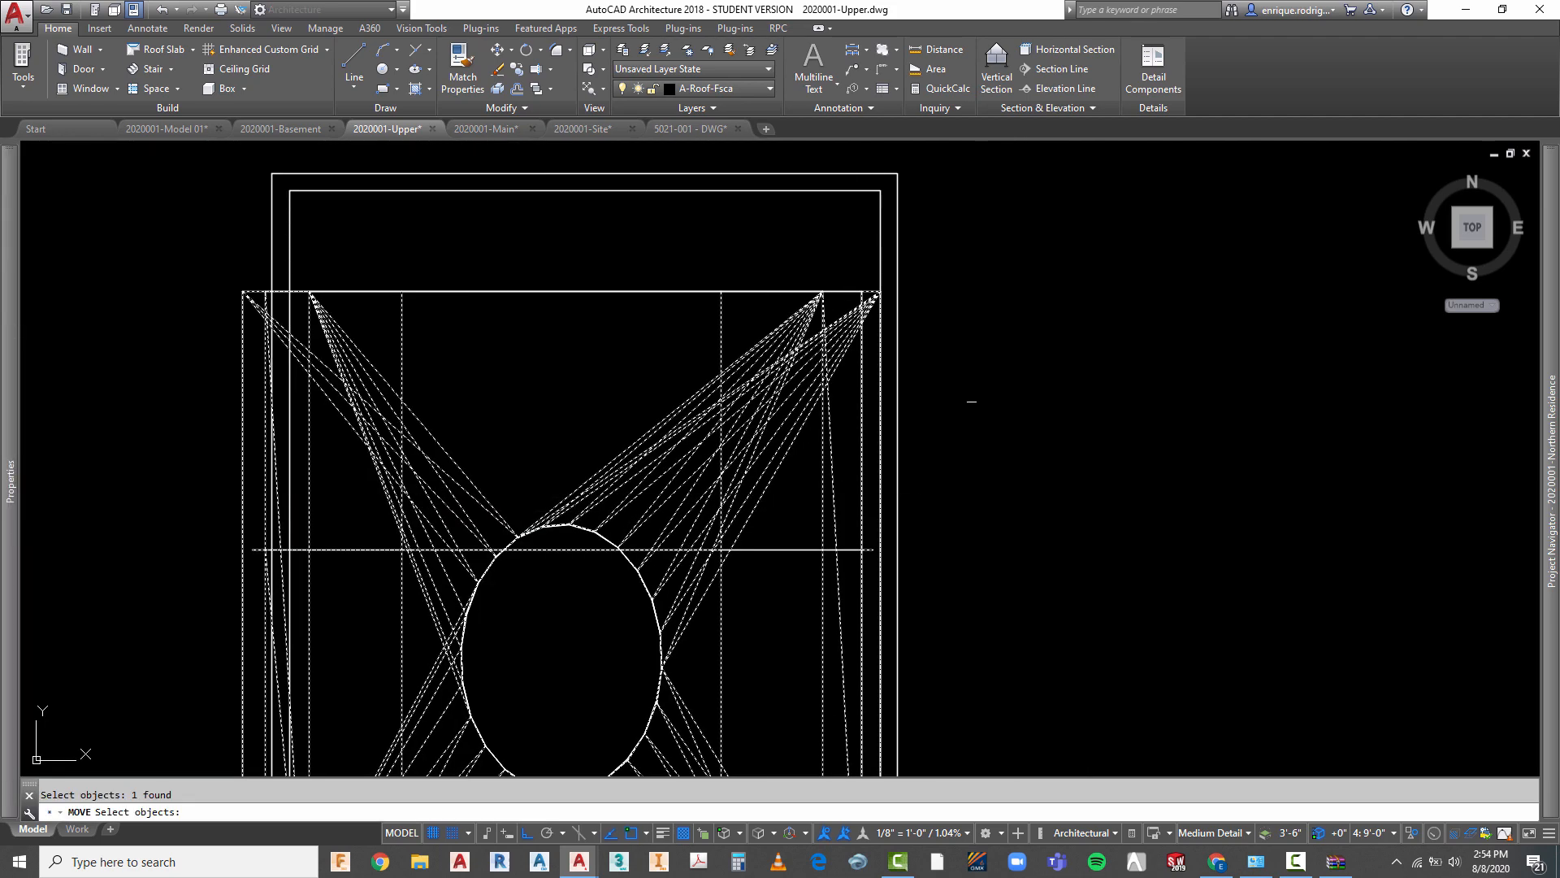
pyautogui.press('Return')
pyautogui.click(974, 411)
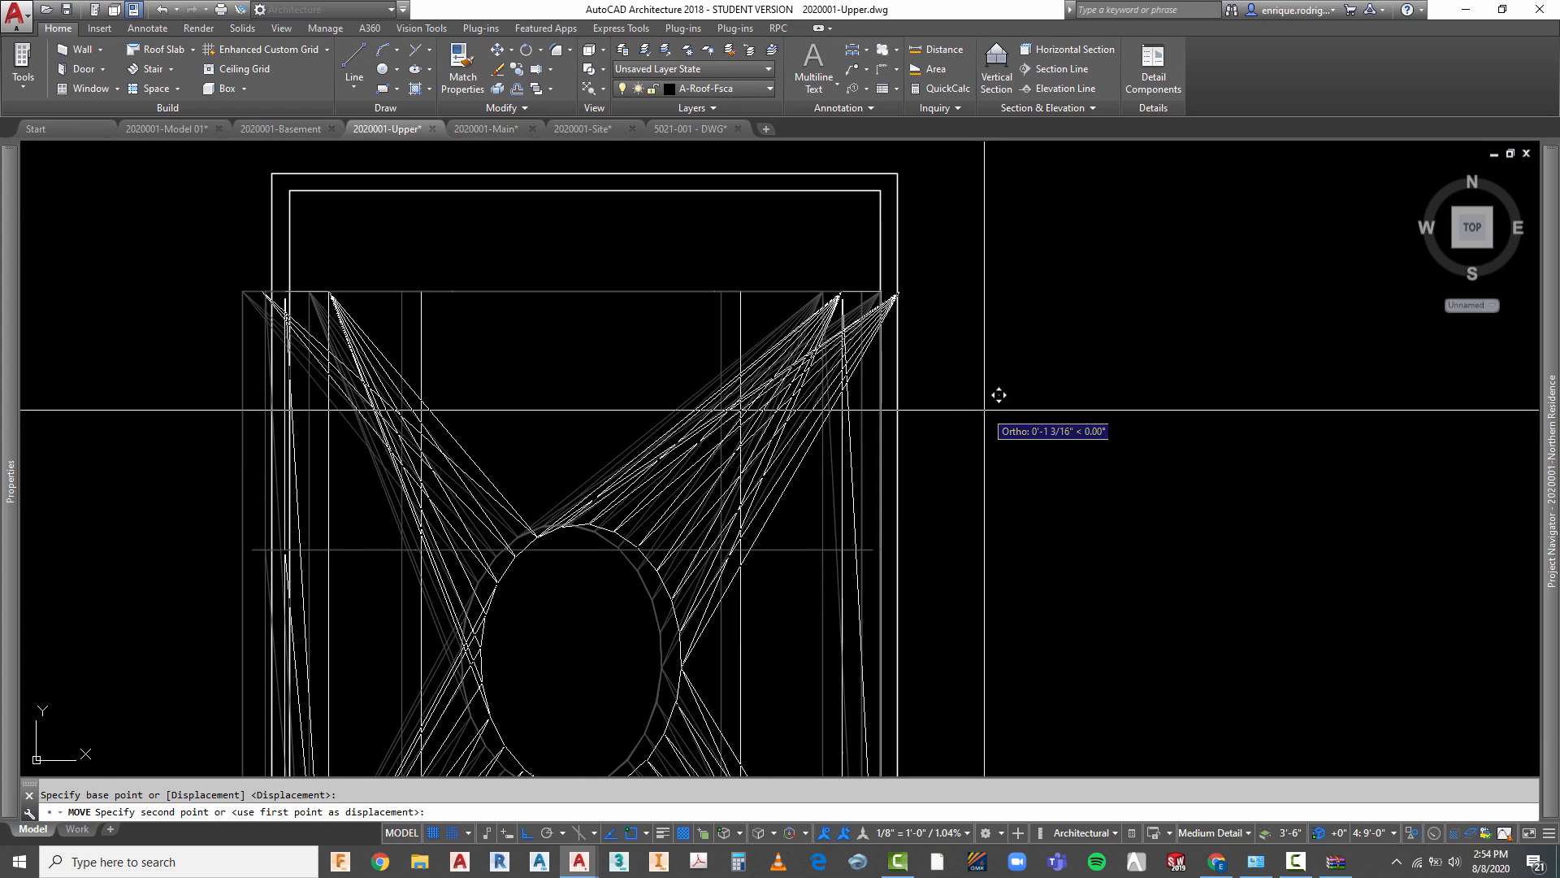
pyautogui.press('Escape')
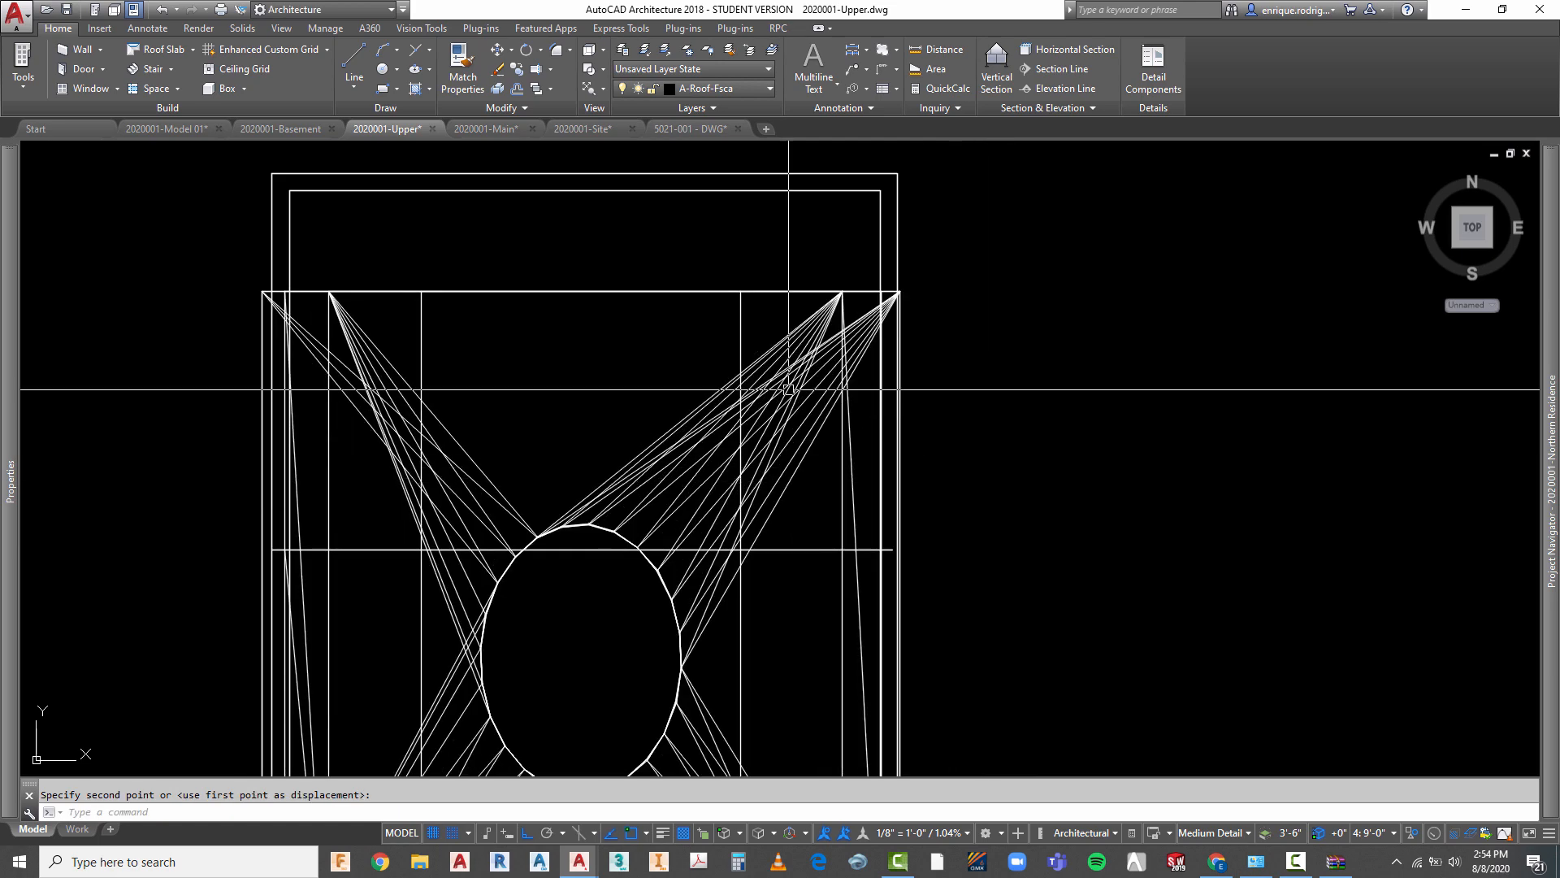
# - Move the chimney cap block about 1/16" farther east so it slightly overhangs the outer chimney outline on its east side
pyautogui.write('m')
pyautogui.press('Return')
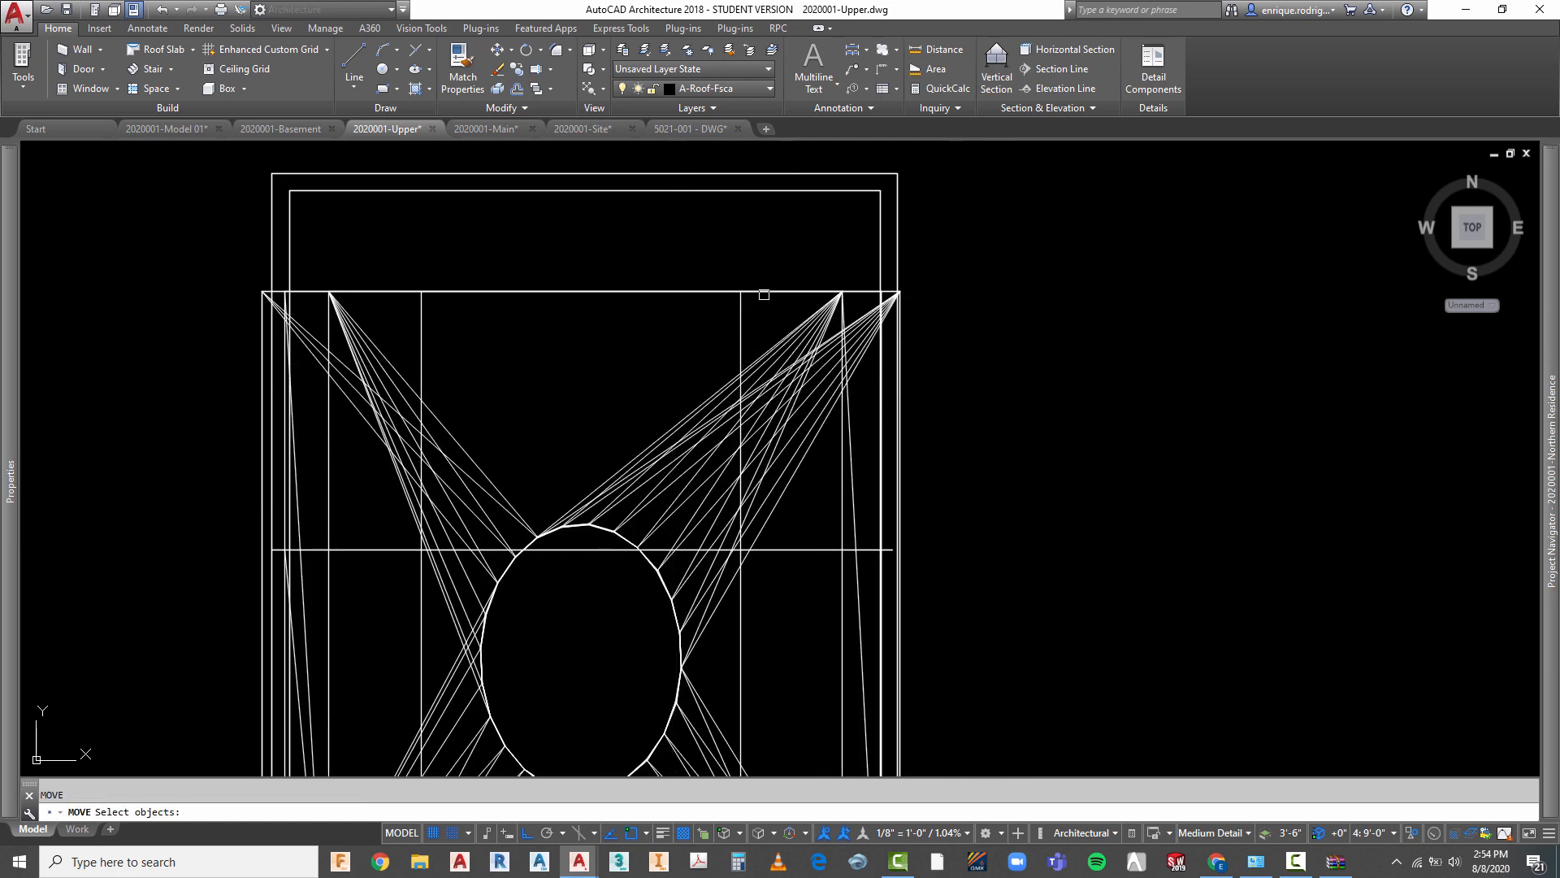
pyautogui.click(763, 294)
pyautogui.scroll(5, 933, 314)
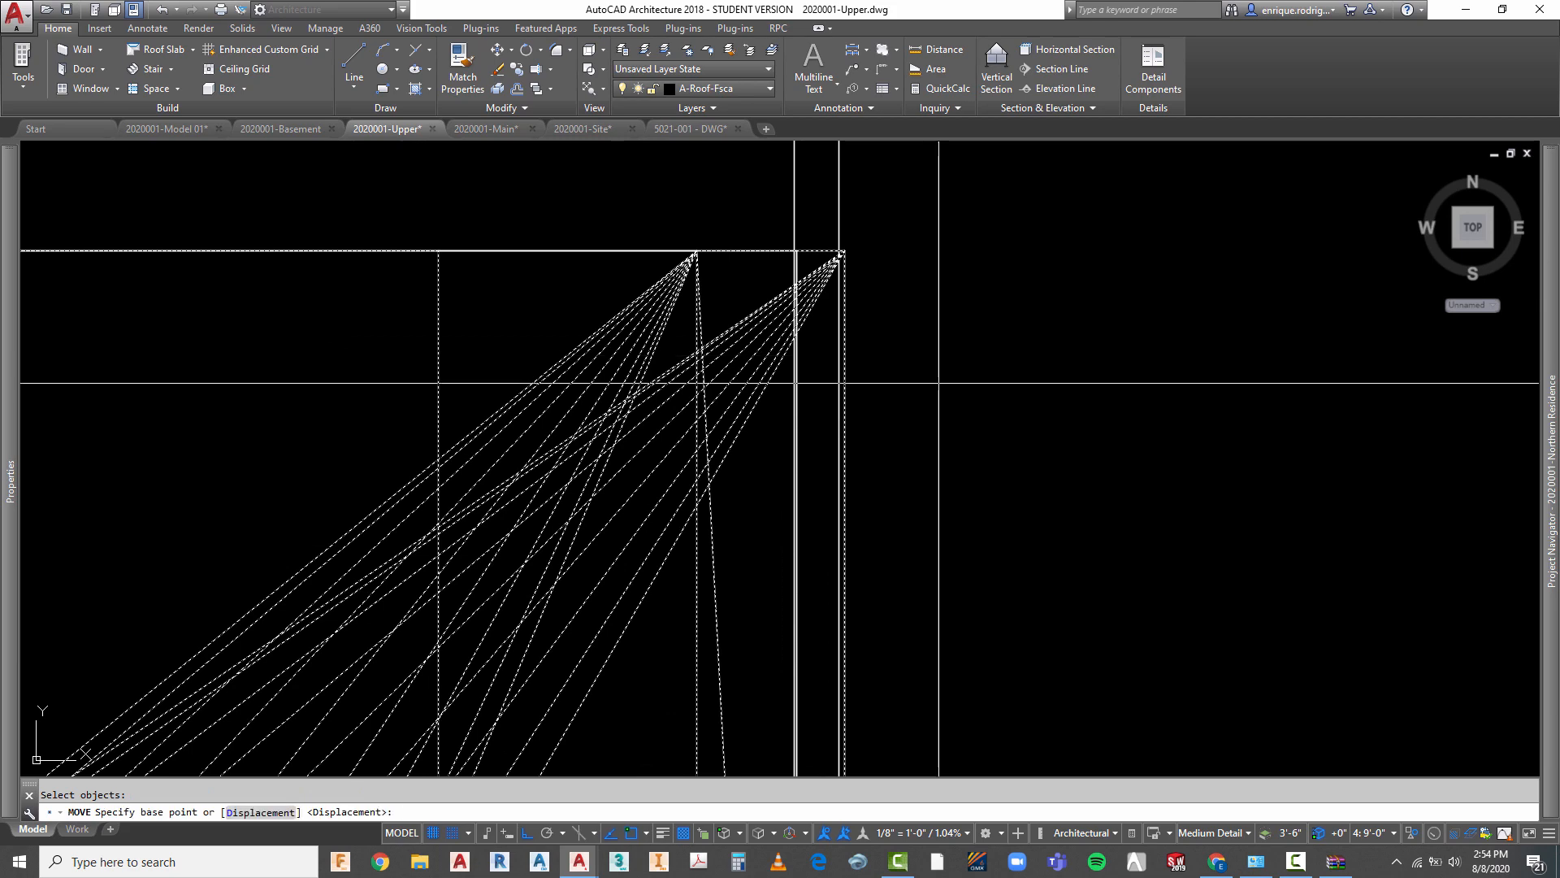
pyautogui.press('Return')
pyautogui.click(936, 359)
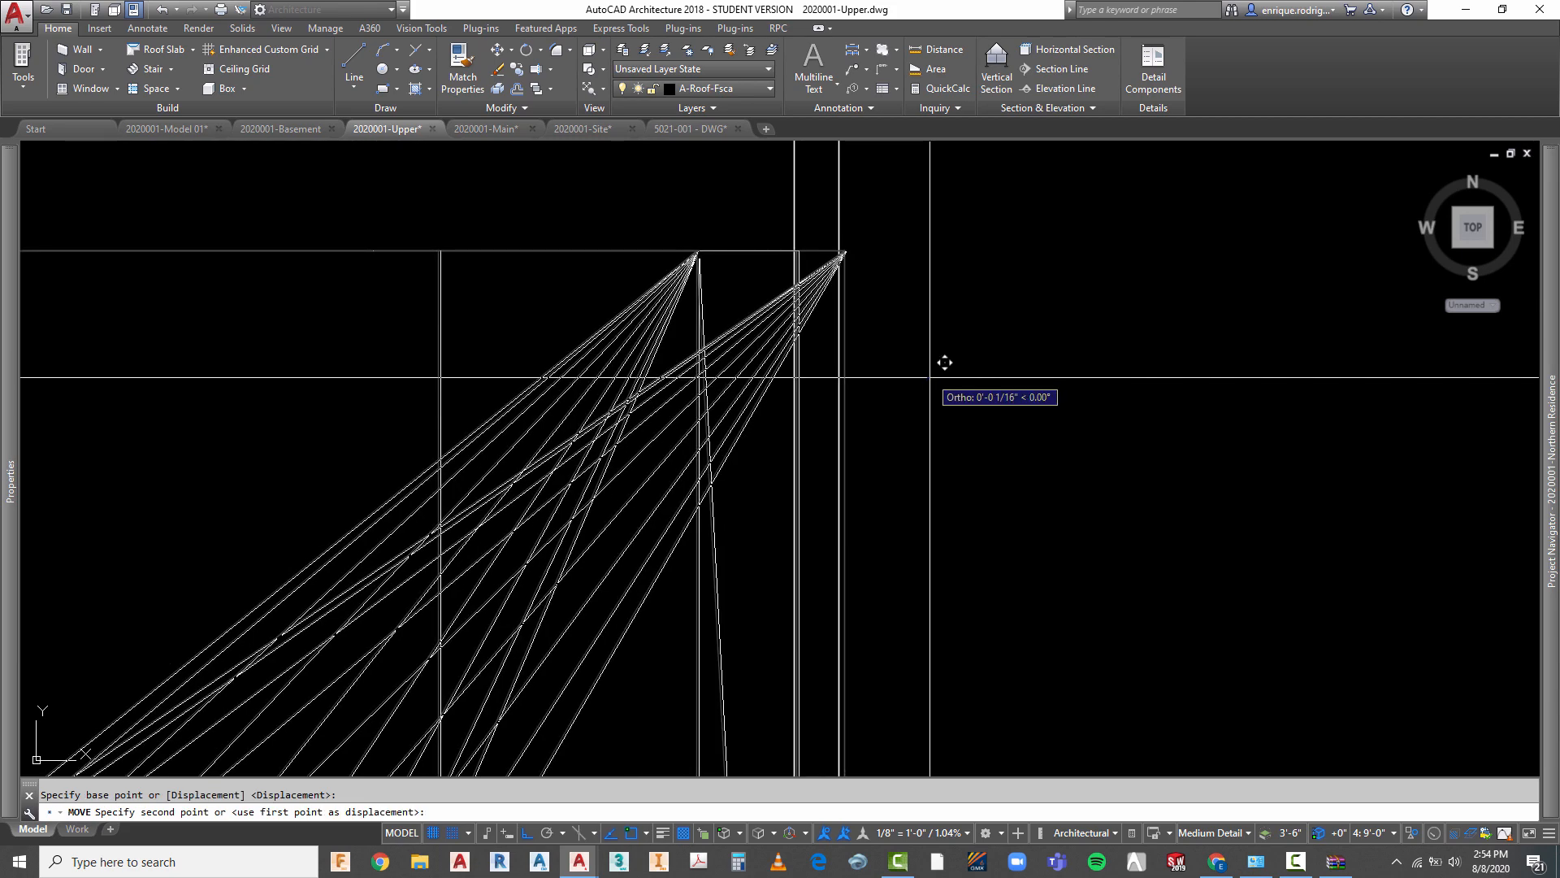
pyautogui.click(943, 360)
pyautogui.scroll(-4, 946, 379)
pyautogui.scroll(-2, 947, 378)
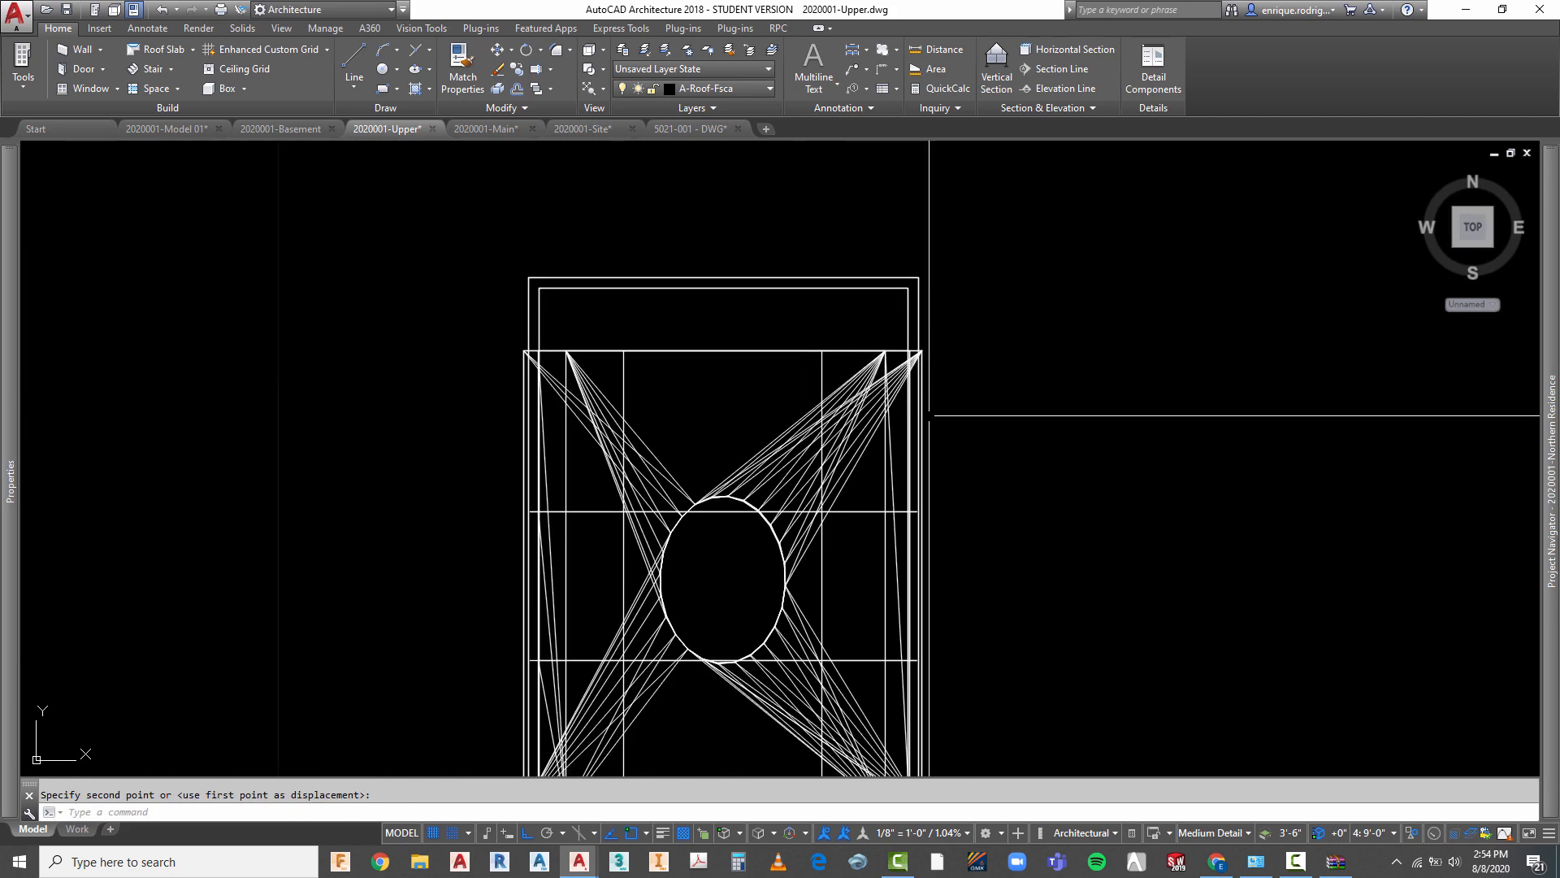
pyautogui.scroll(-5, 581, 179)
pyautogui.press('Escape')
# - Set the chimney cap block's Y scale to 1.25 and deselect it
pyautogui.click(550, 407)
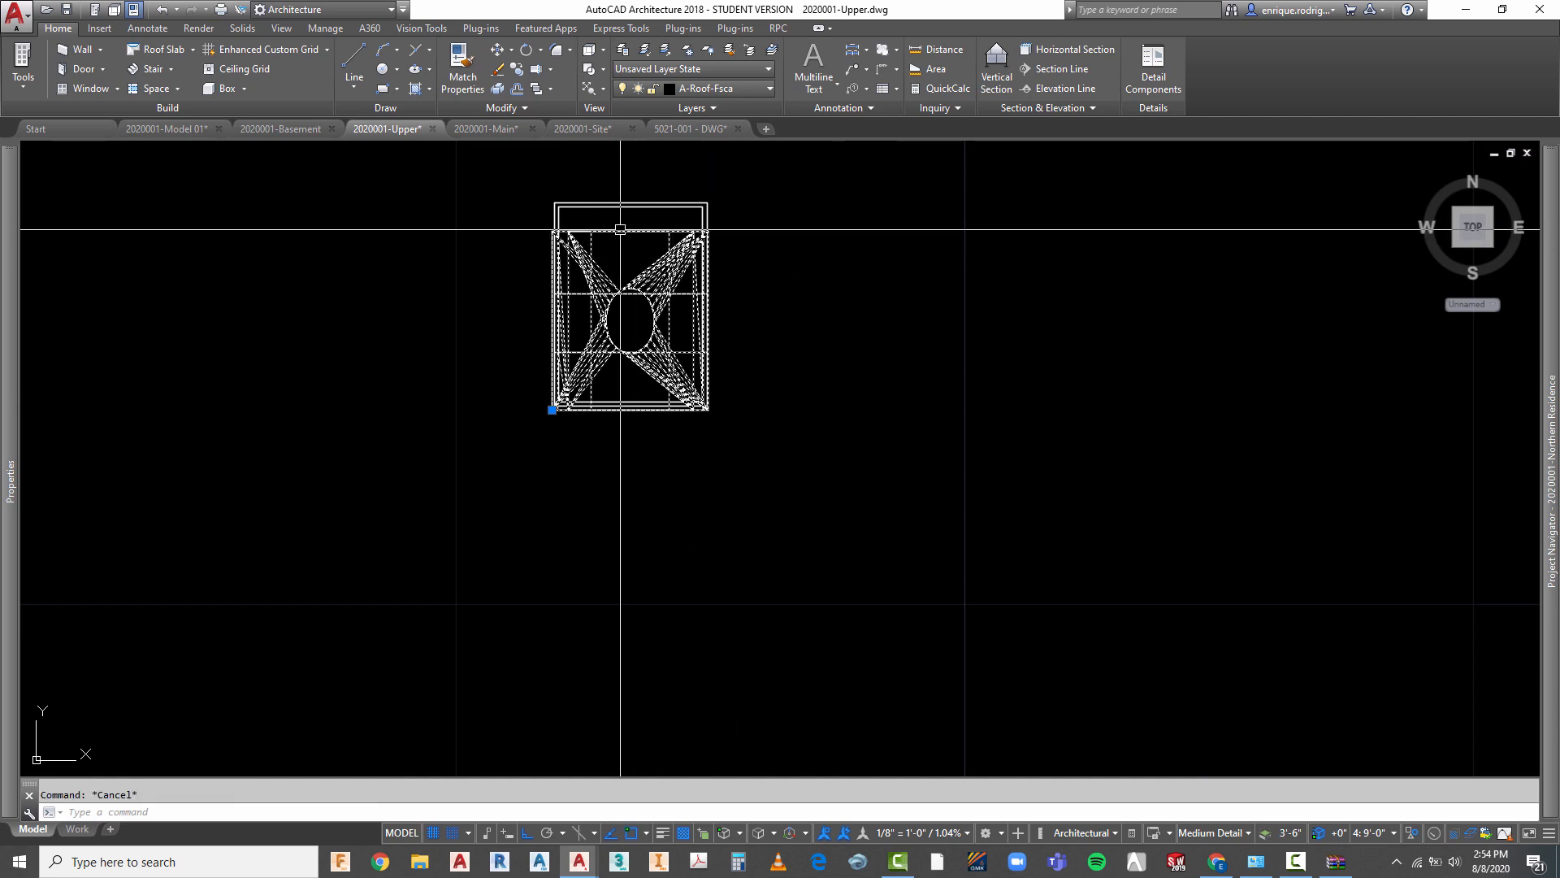
pyautogui.moveTo(8, 370)
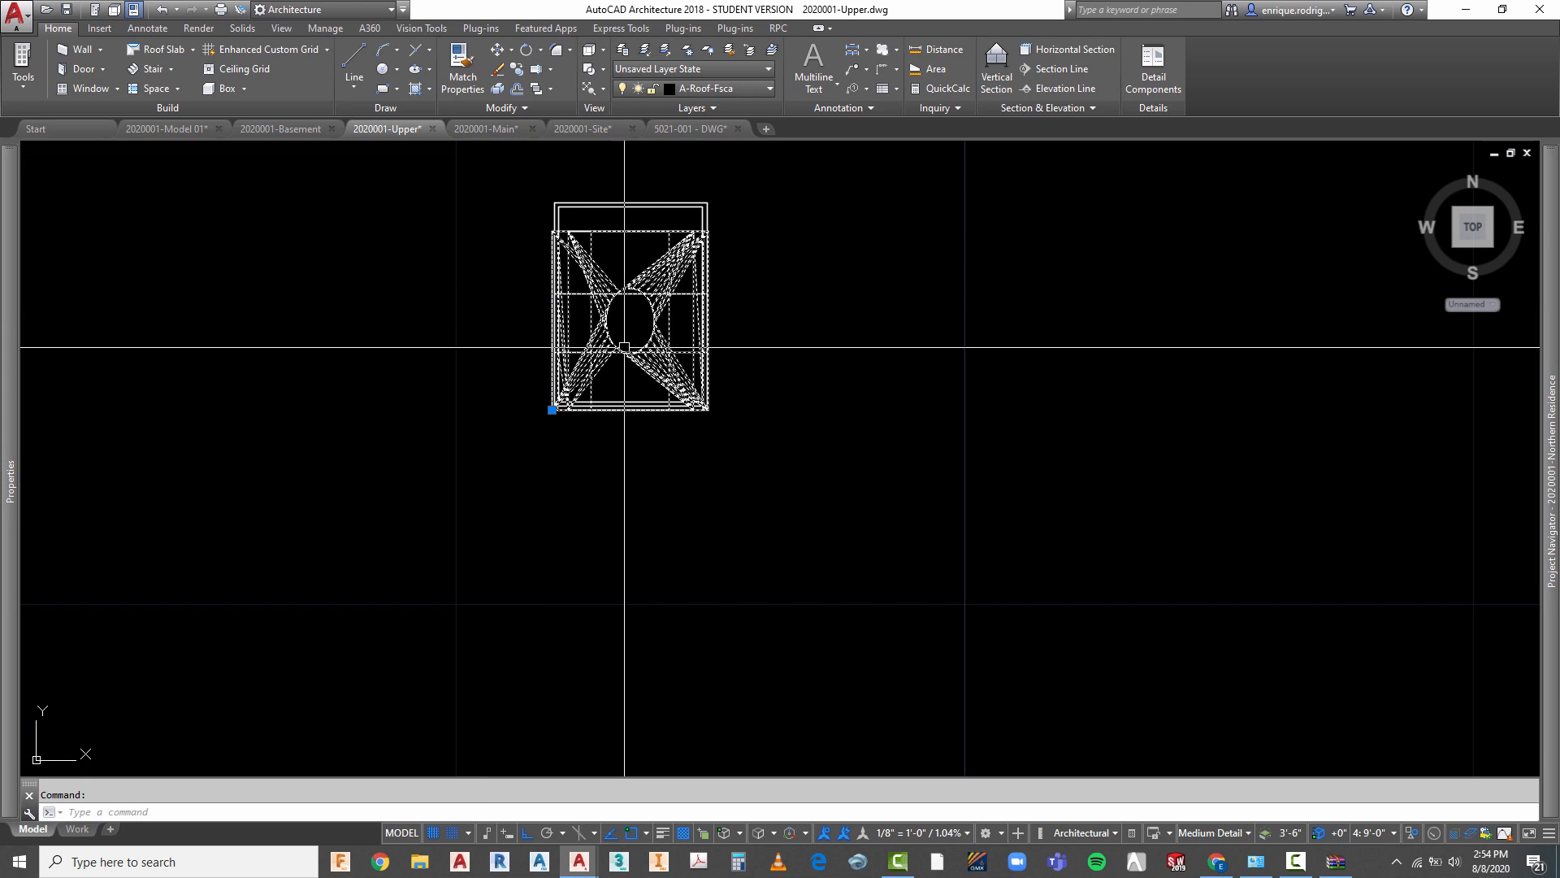
pyautogui.moveTo(624, 347)
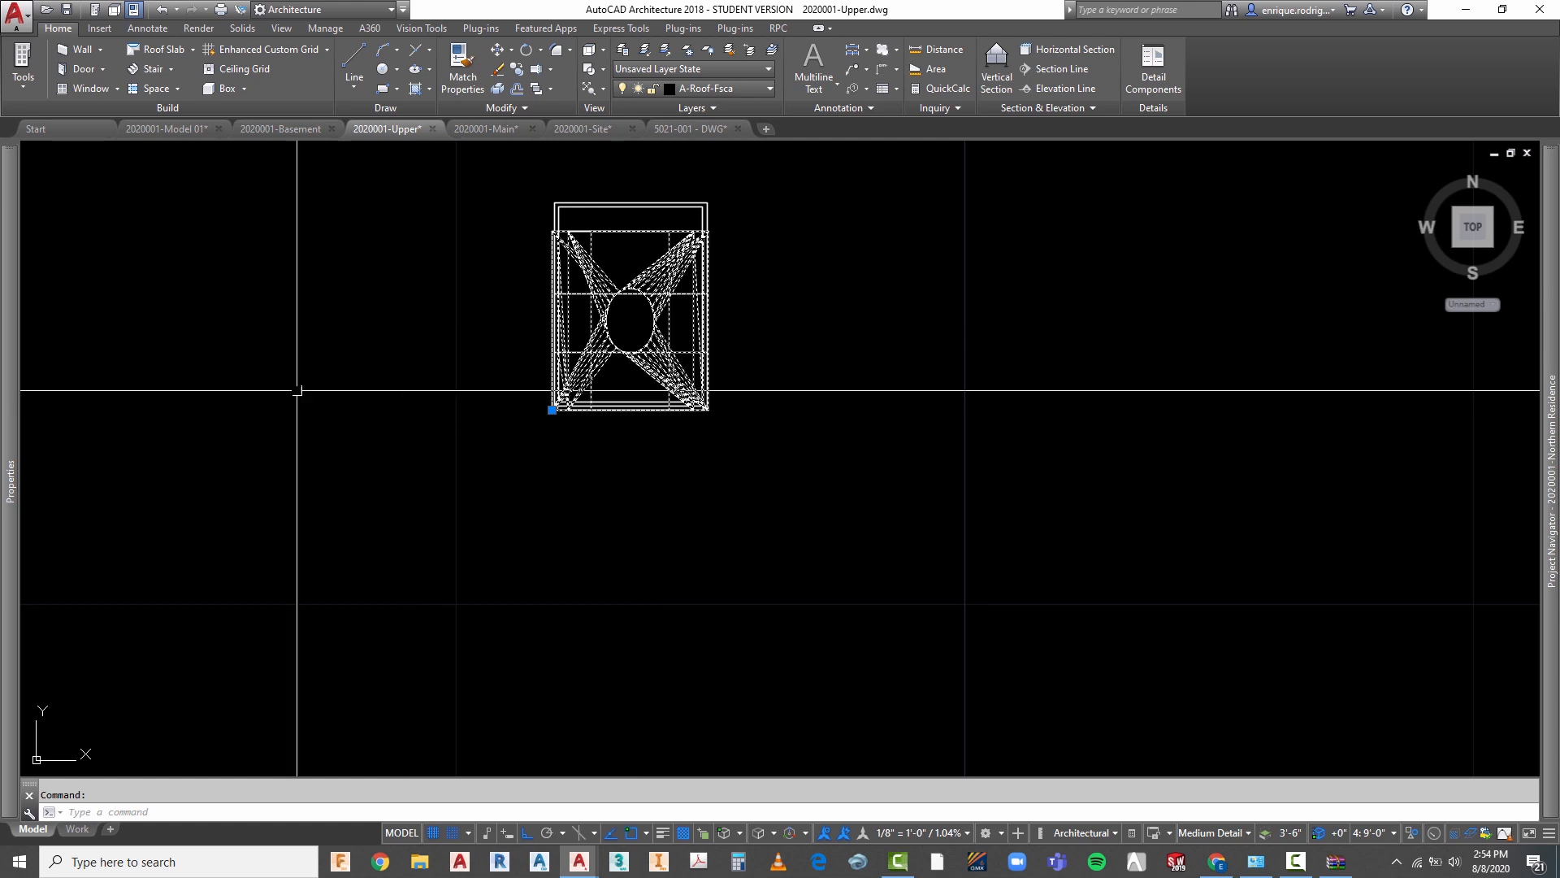
pyautogui.moveTo(8, 335)
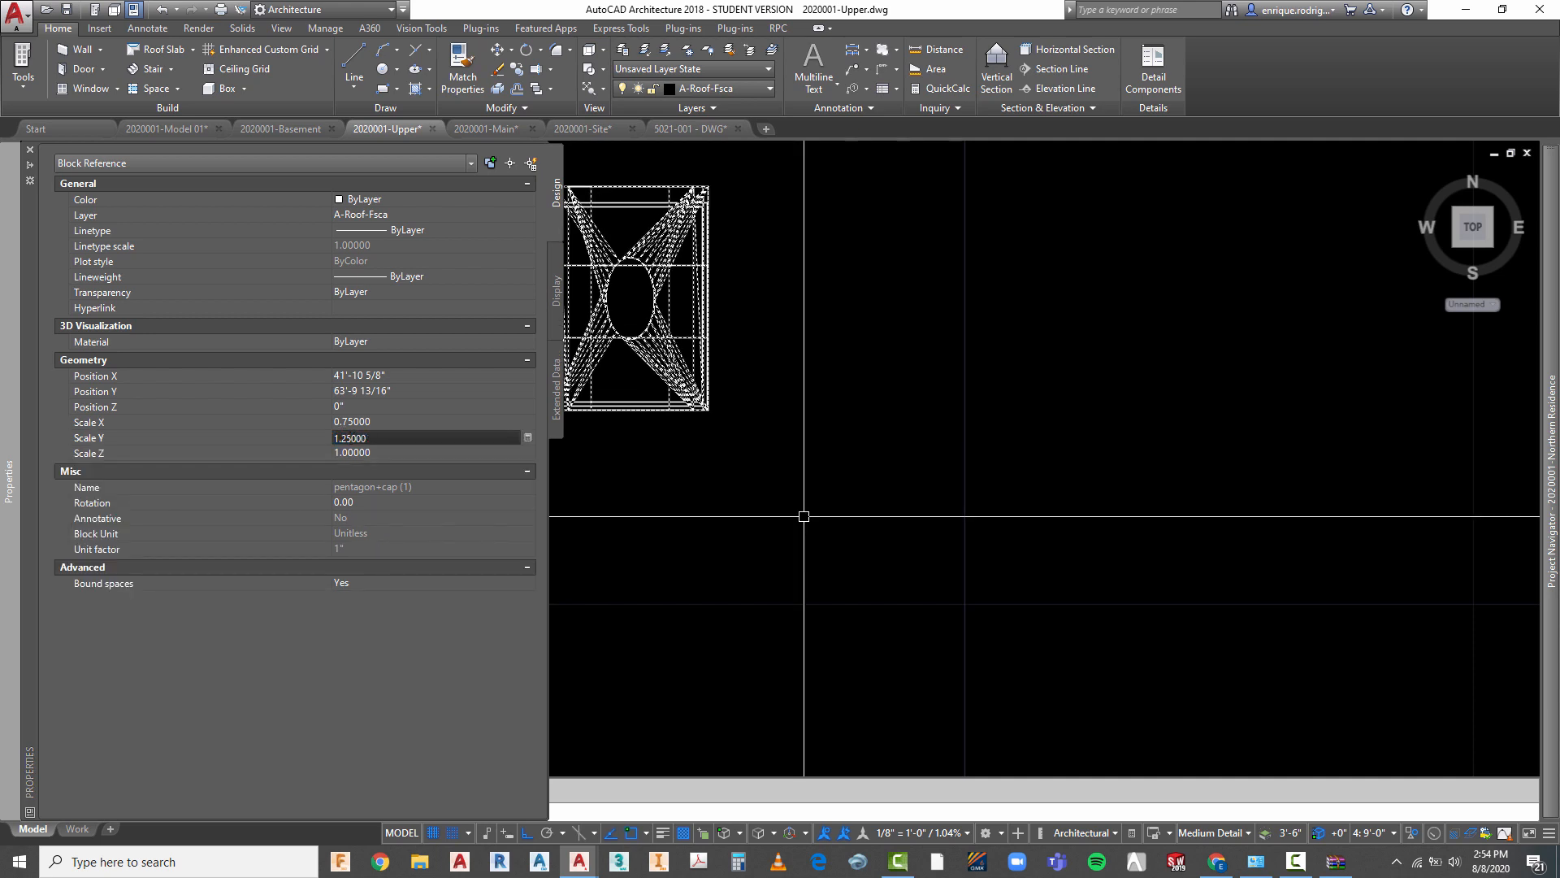
pyautogui.press('Escape')
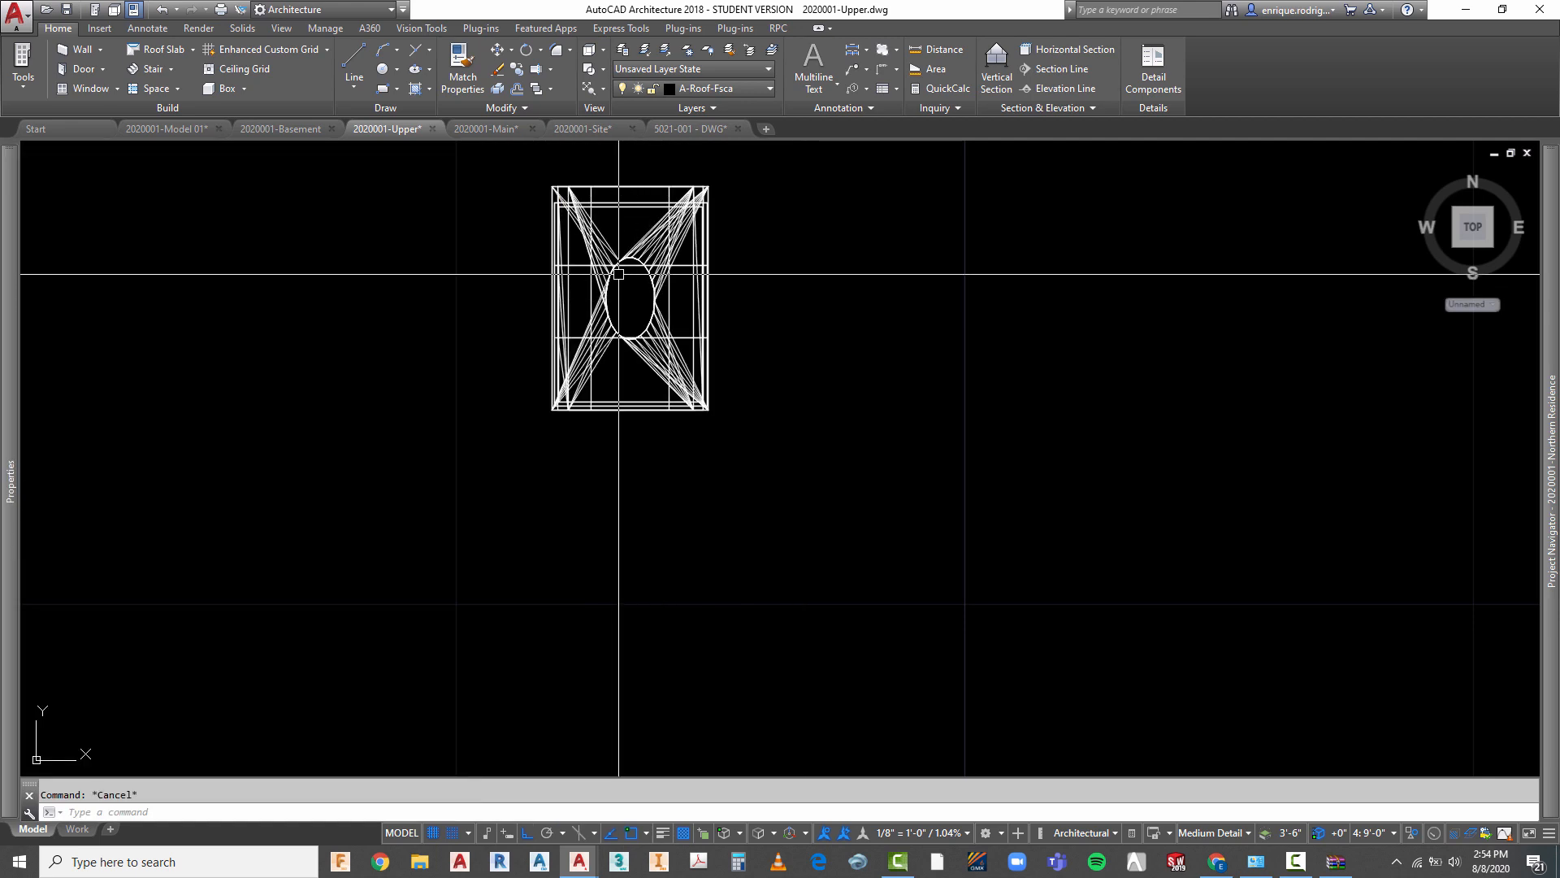
# - Undo the last Y scale change on the chimney cap block
pyautogui.click(650, 258)
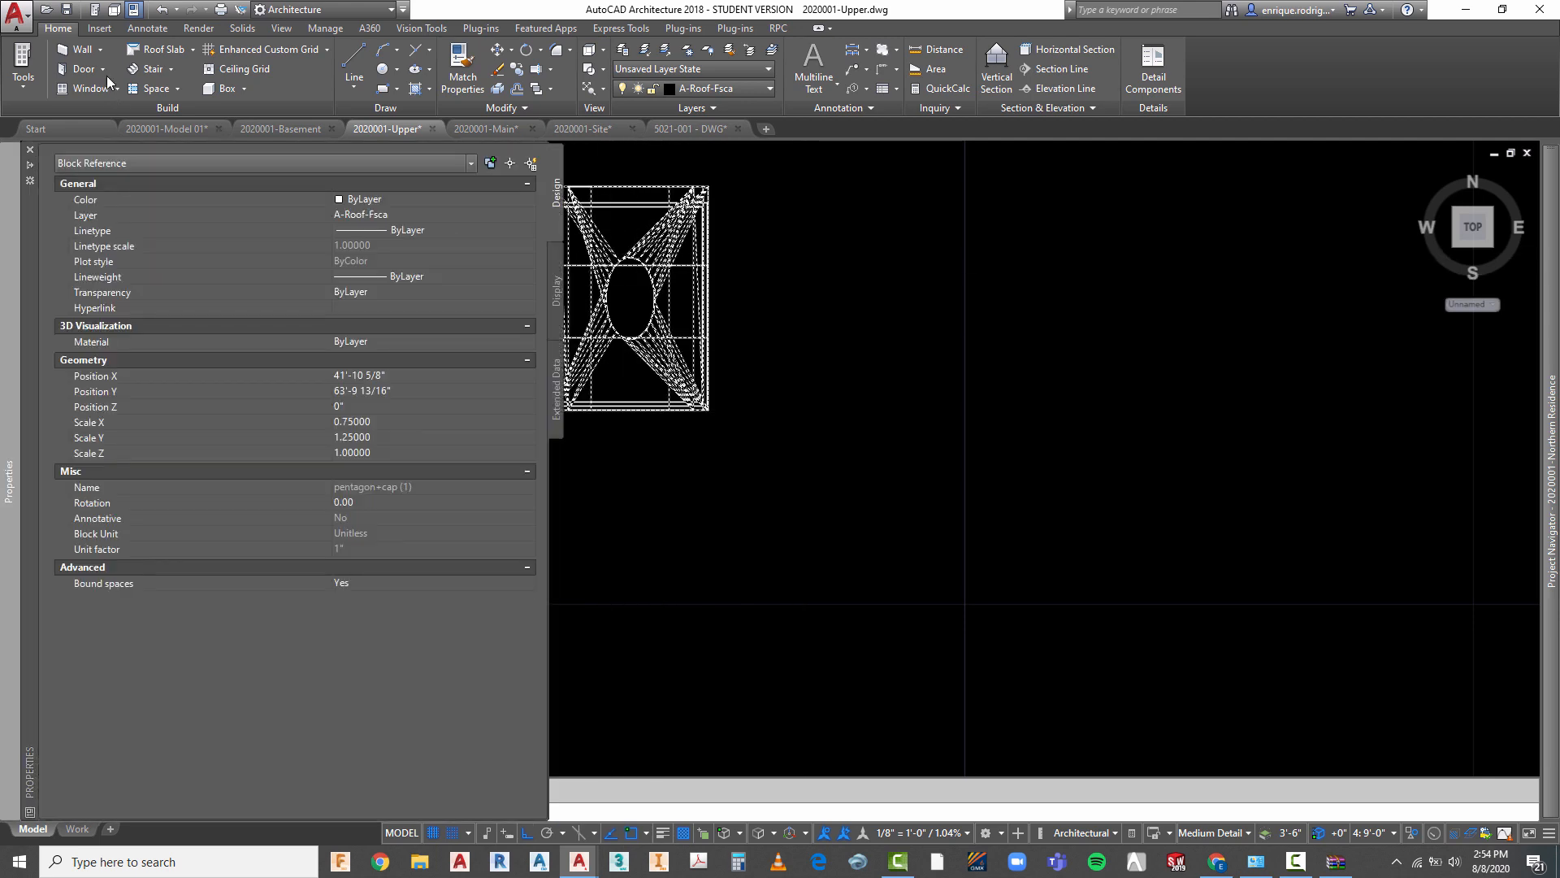
pyautogui.press('Escape')
pyautogui.click(158, 12)
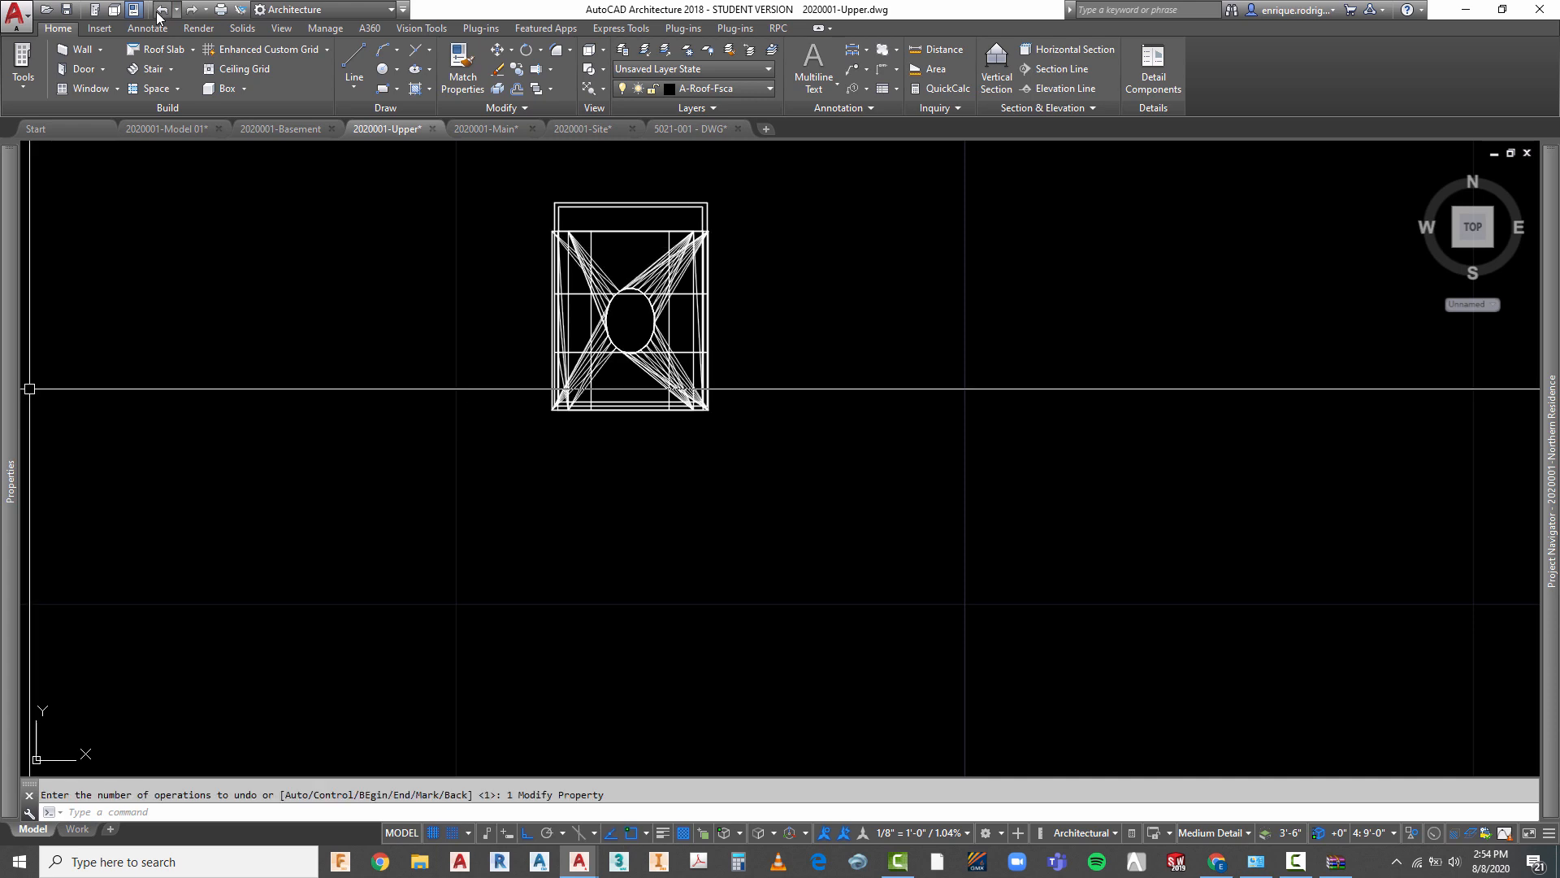
# - Set the chimney cap block's Y scale to 1.15 and deselect it
pyautogui.click(599, 321)
pyautogui.moveTo(14, 419)
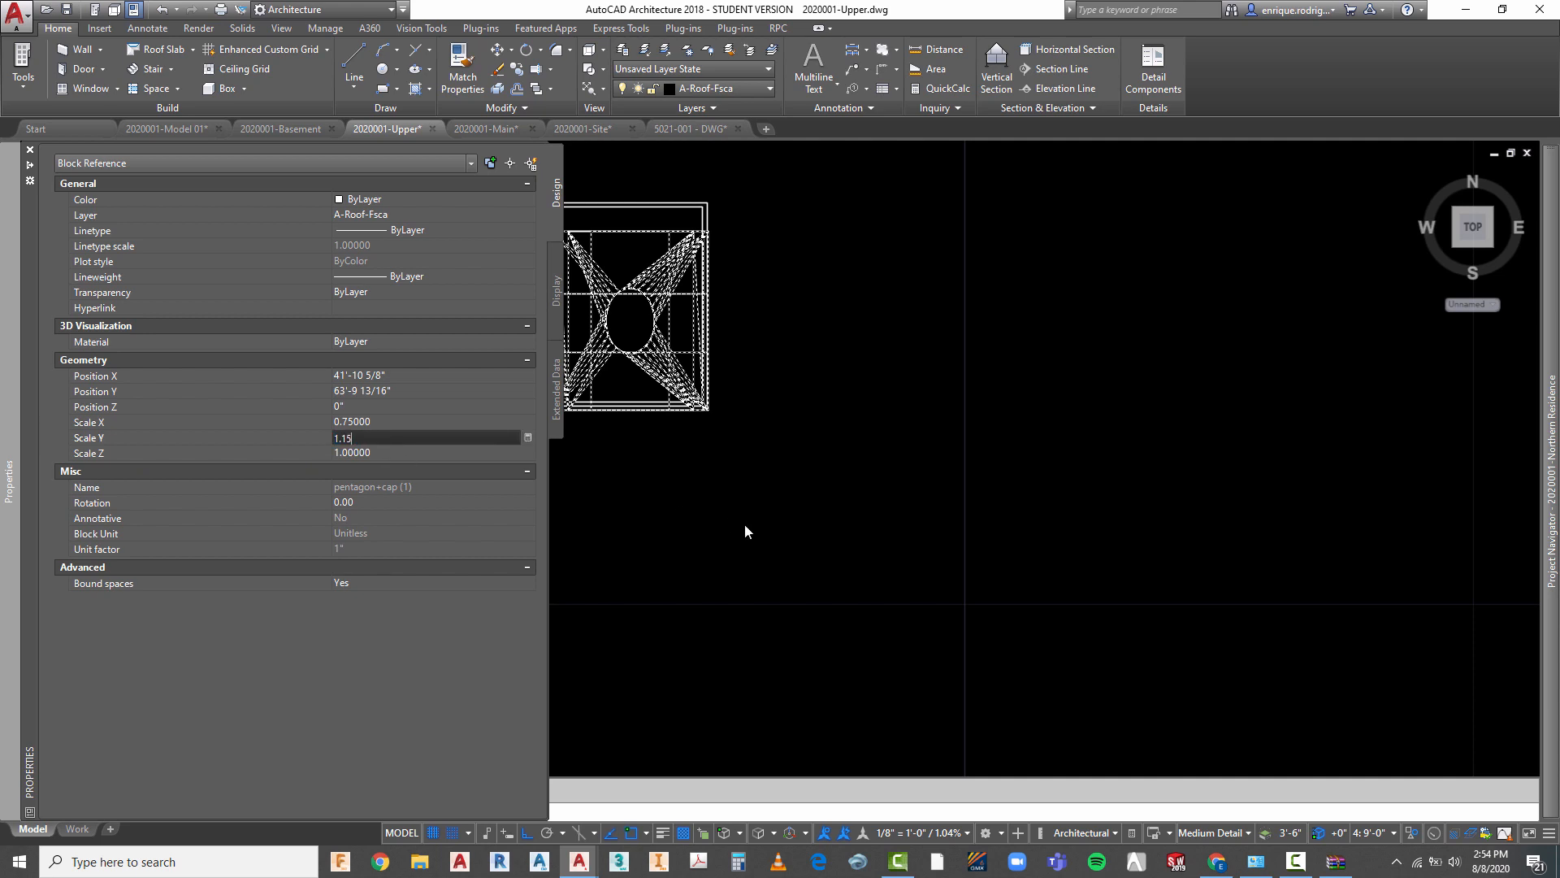
pyautogui.write('1.15')
pyautogui.press('Return')
pyautogui.press('Escape')
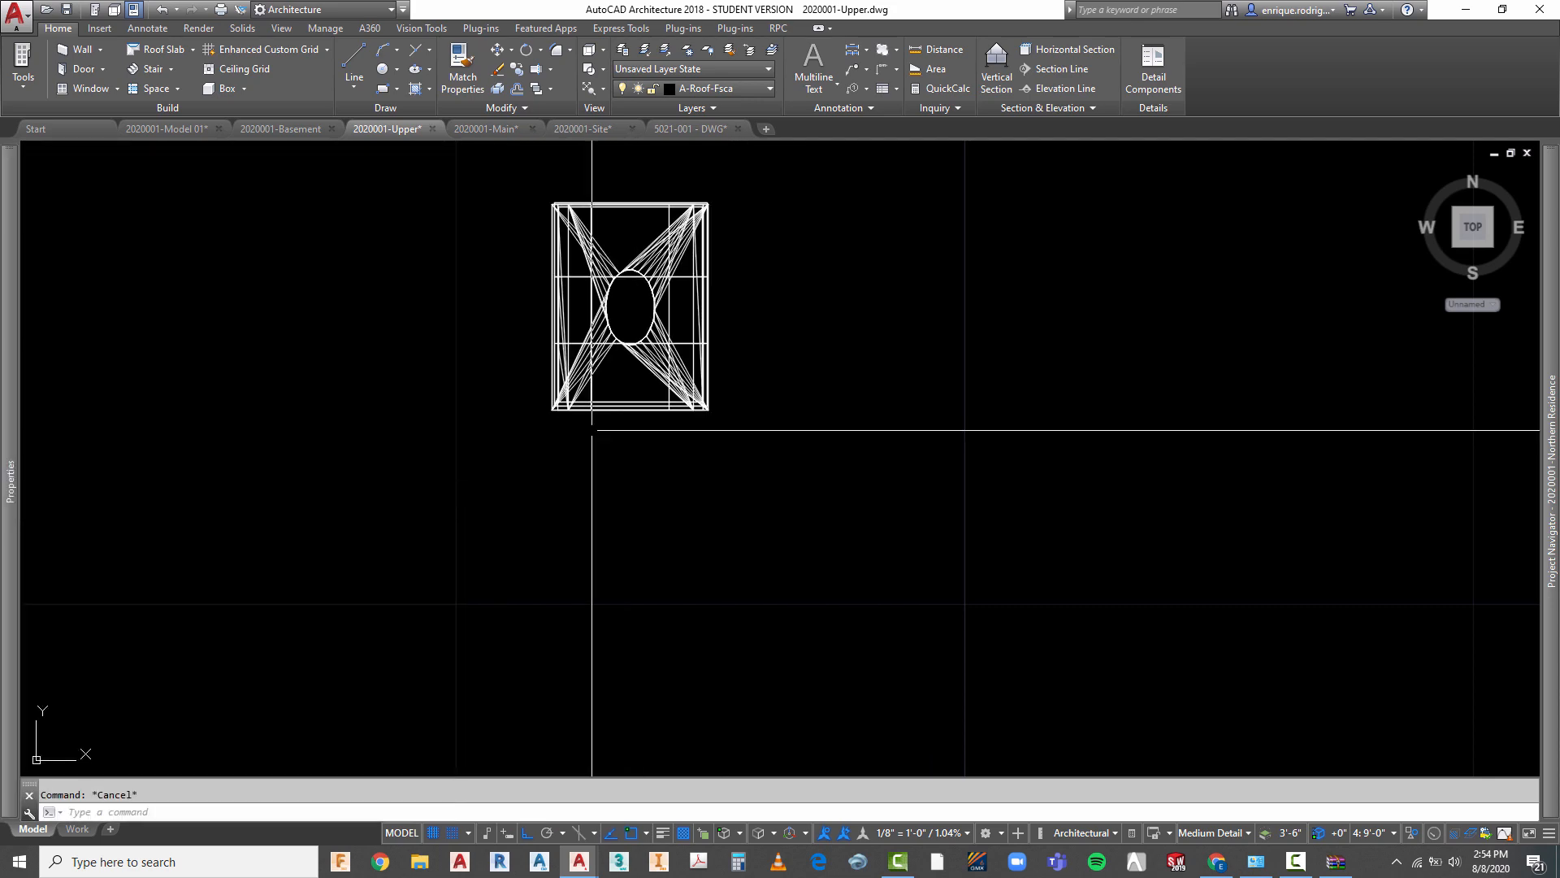
pyautogui.scroll(5, 592, 430)
pyautogui.click(601, 330)
pyautogui.scroll(3, 601, 349)
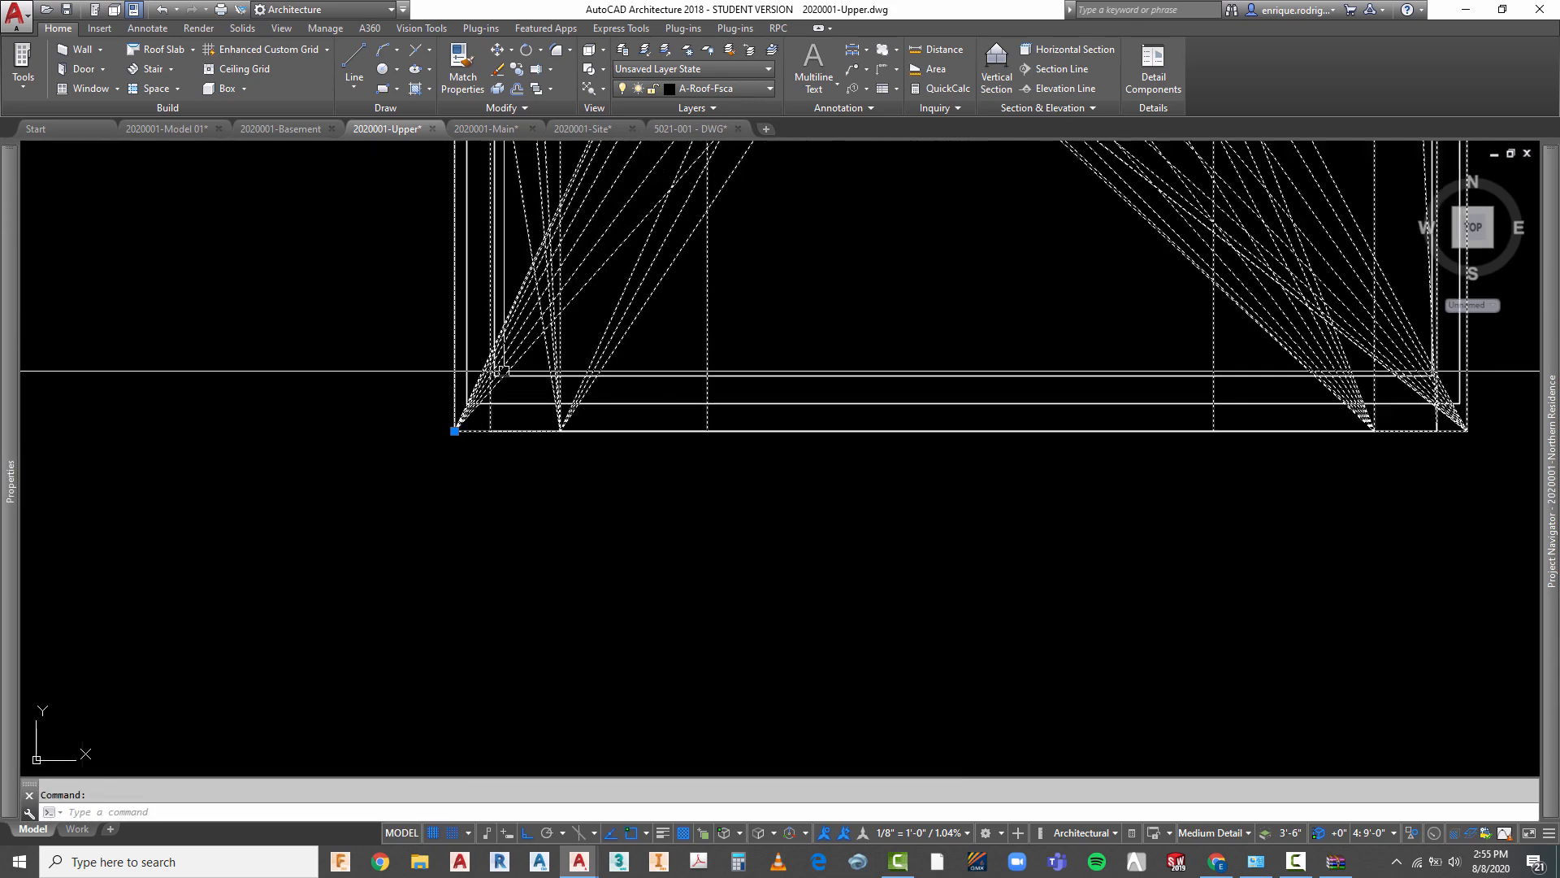
pyautogui.press('Escape')
pyautogui.scroll(-2, 552, 531)
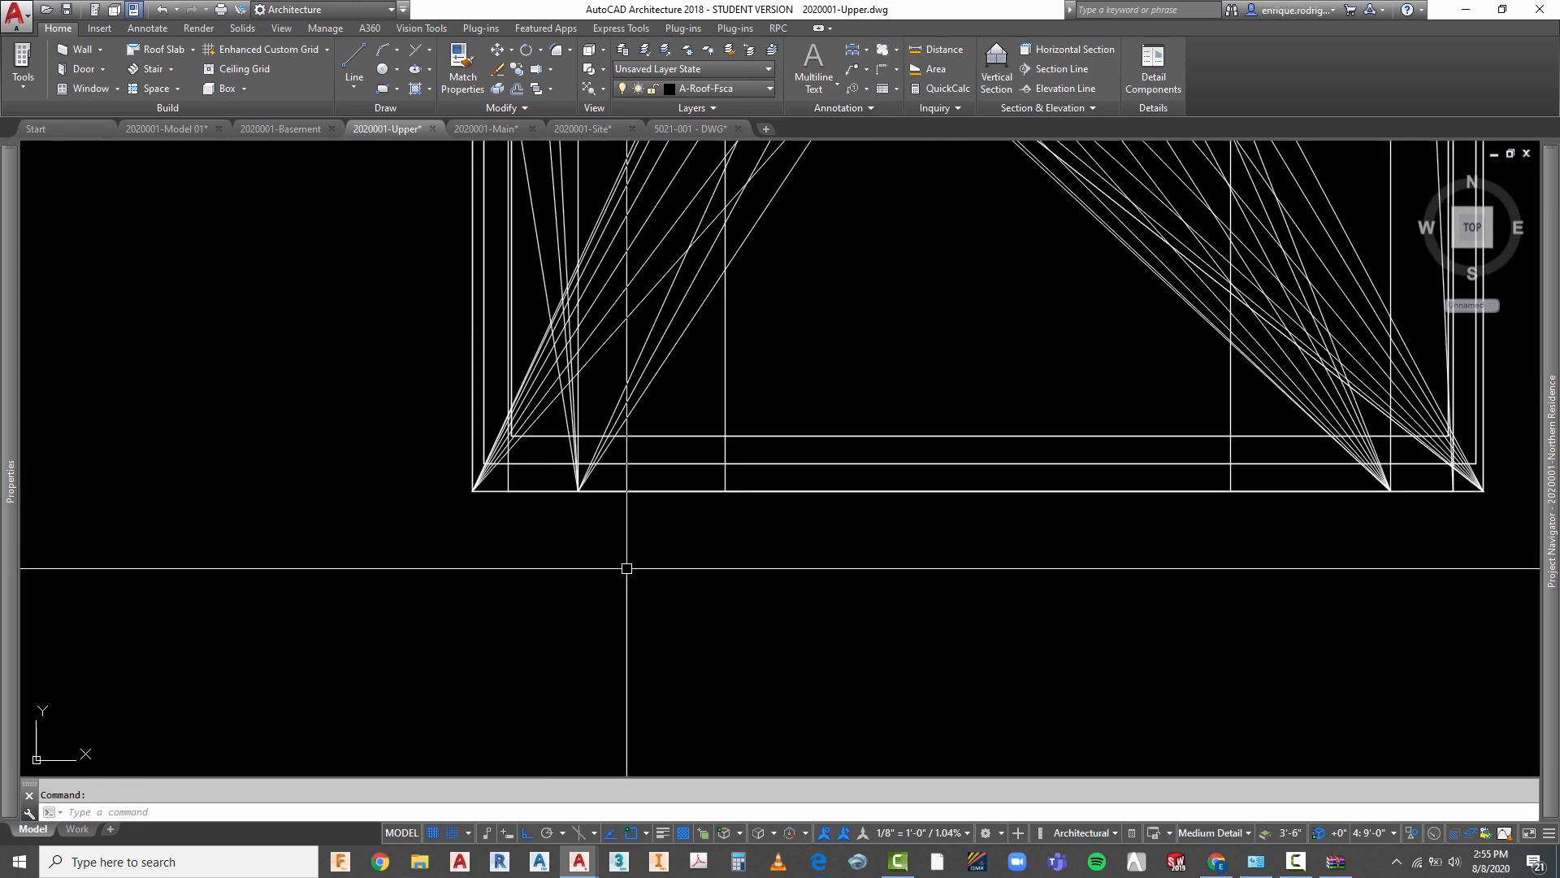
pyautogui.press('Return')
pyautogui.click(646, 374)
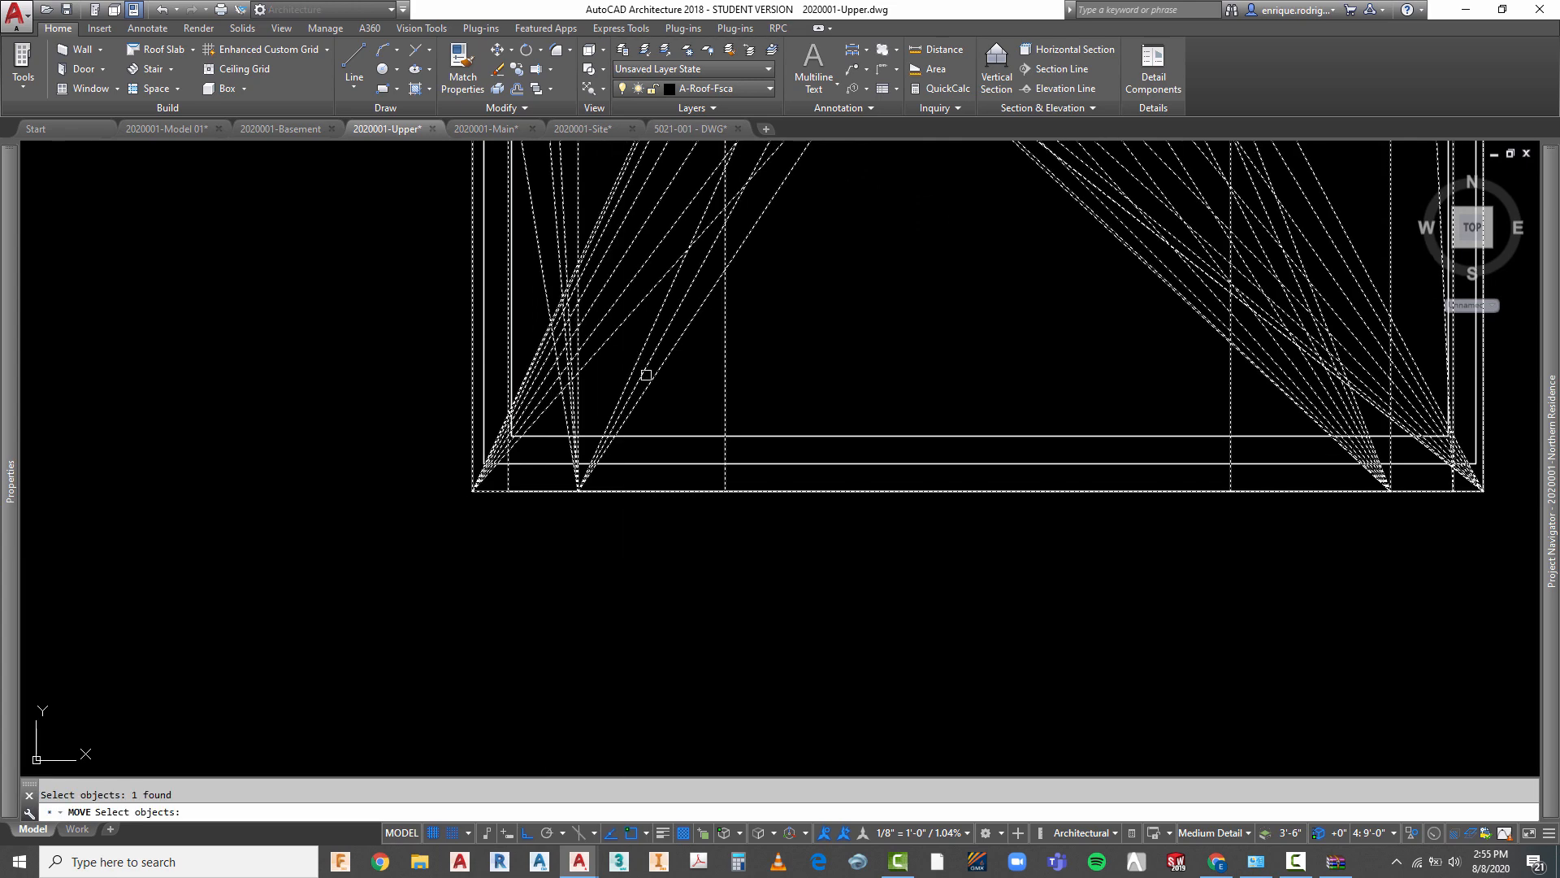
pyautogui.press('Return')
pyautogui.click(704, 544)
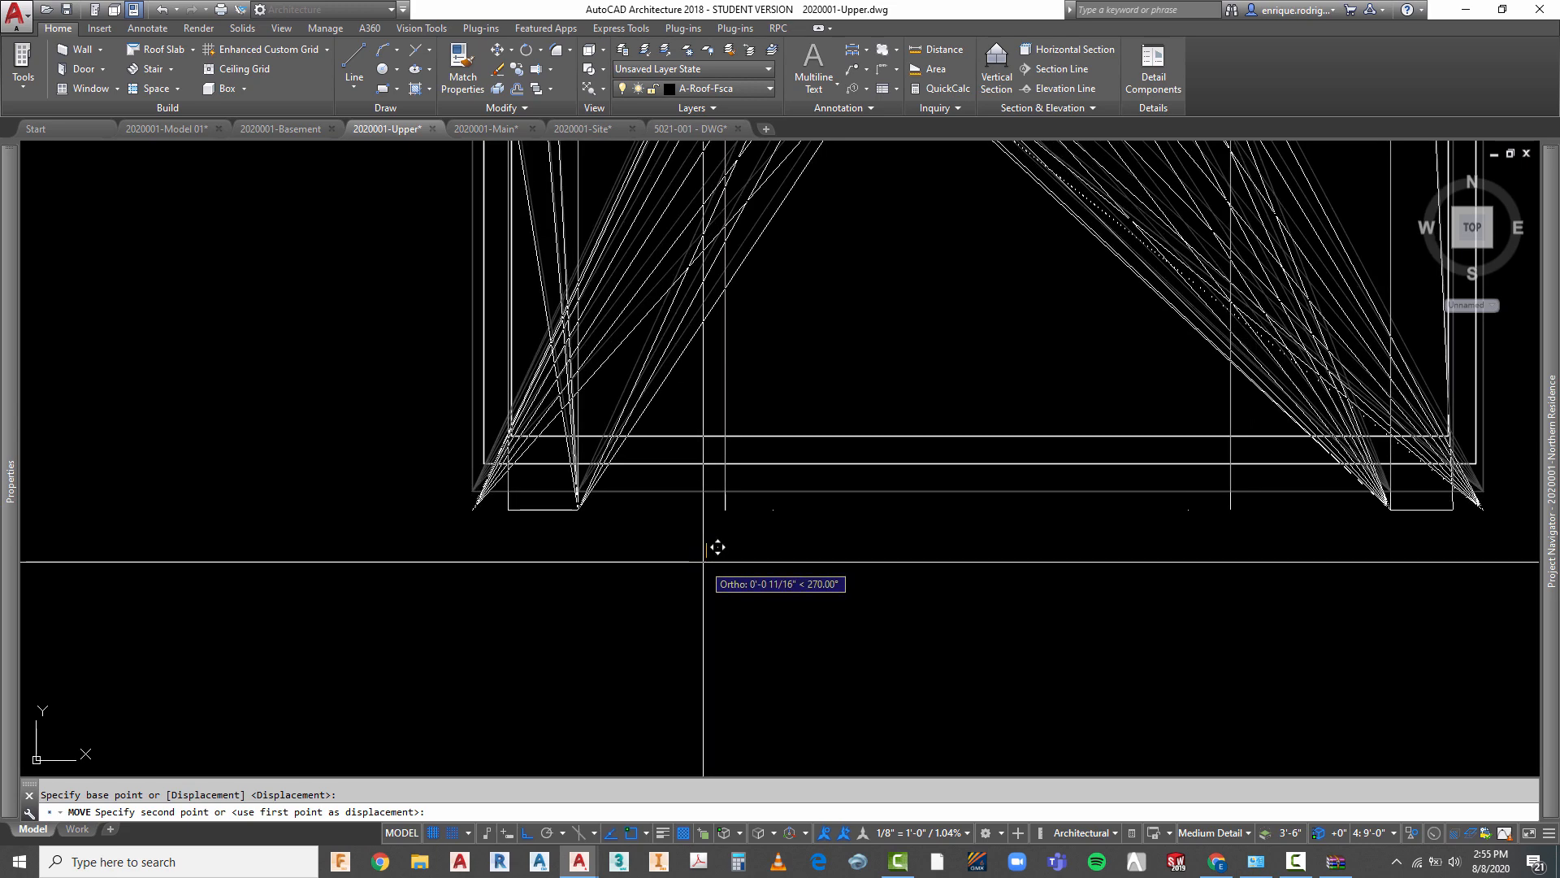
pyautogui.press('Escape')
pyautogui.scroll(-5, 539, 557)
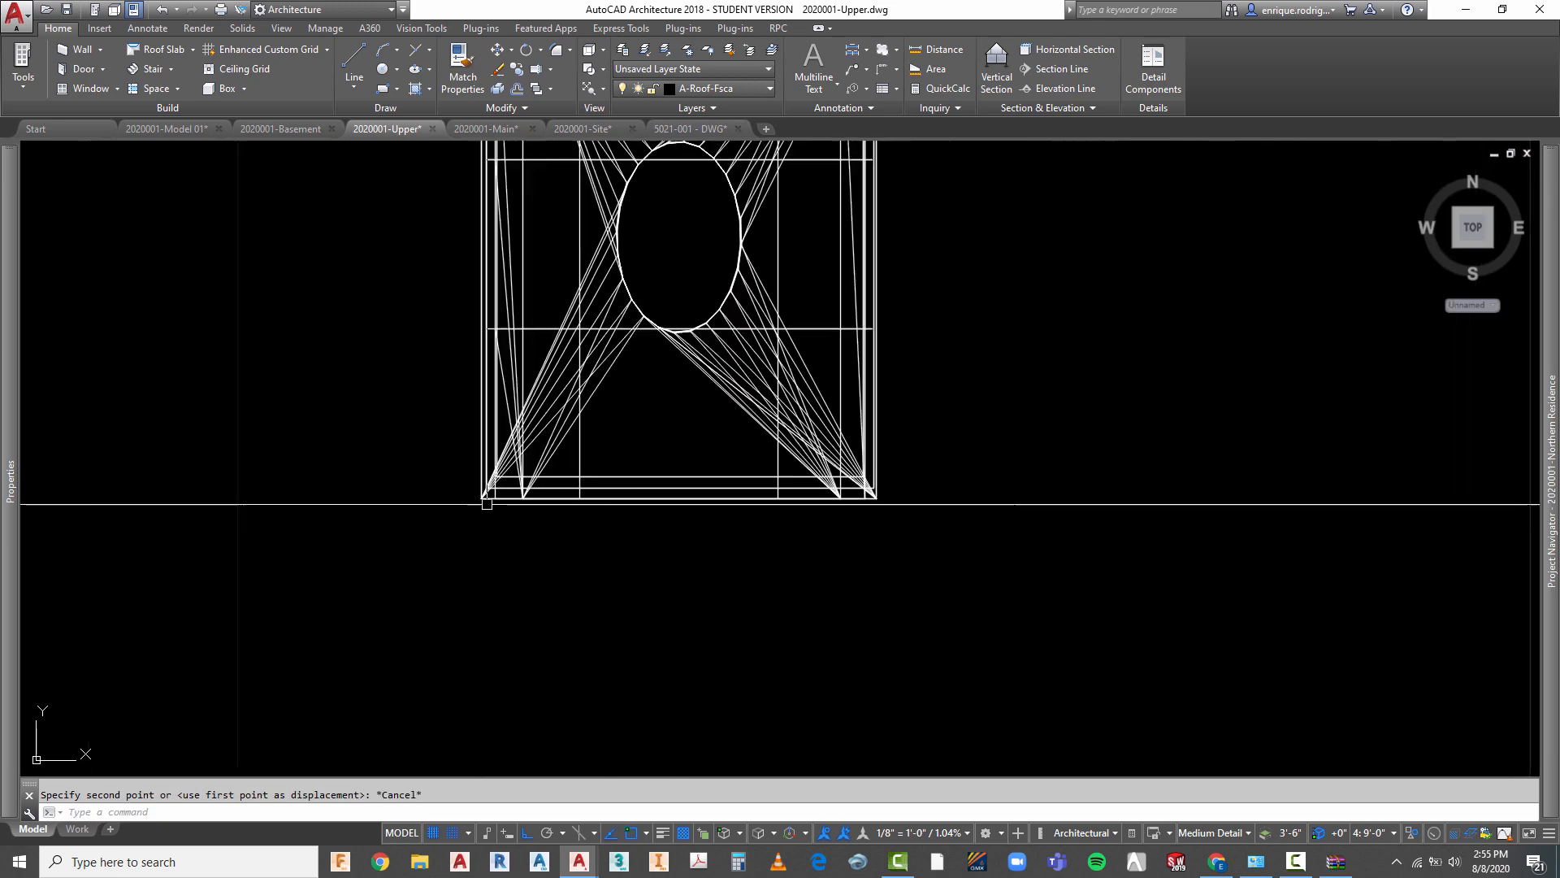
# - Move the chimney cap block slightly straight north so its south overhang roughly matches the overhang on its west side
pyautogui.scroll(4, 567, 469)
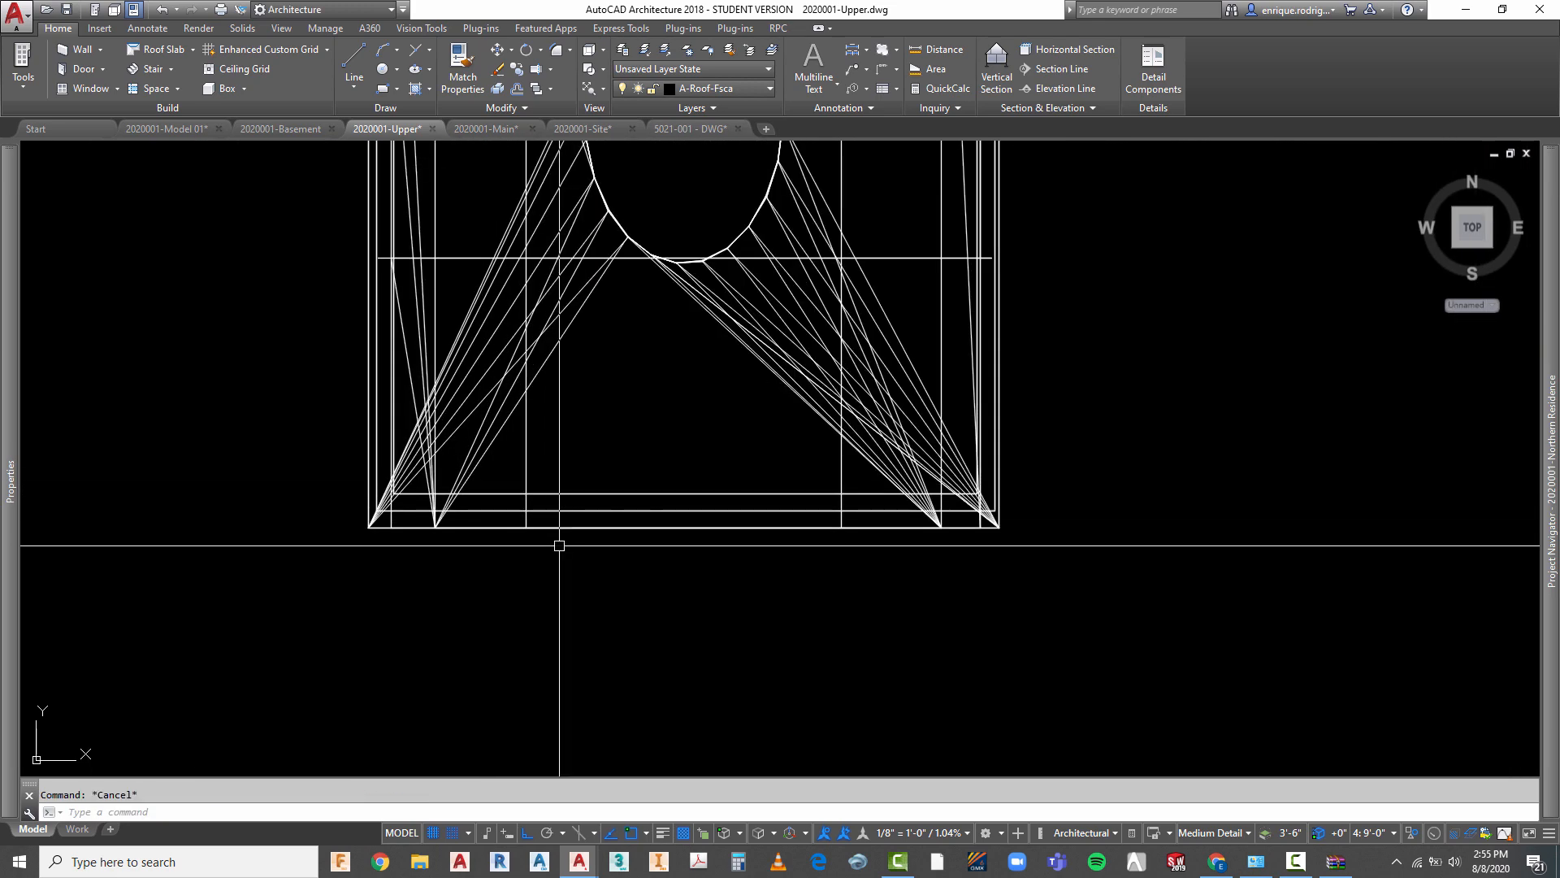
pyautogui.press('space')
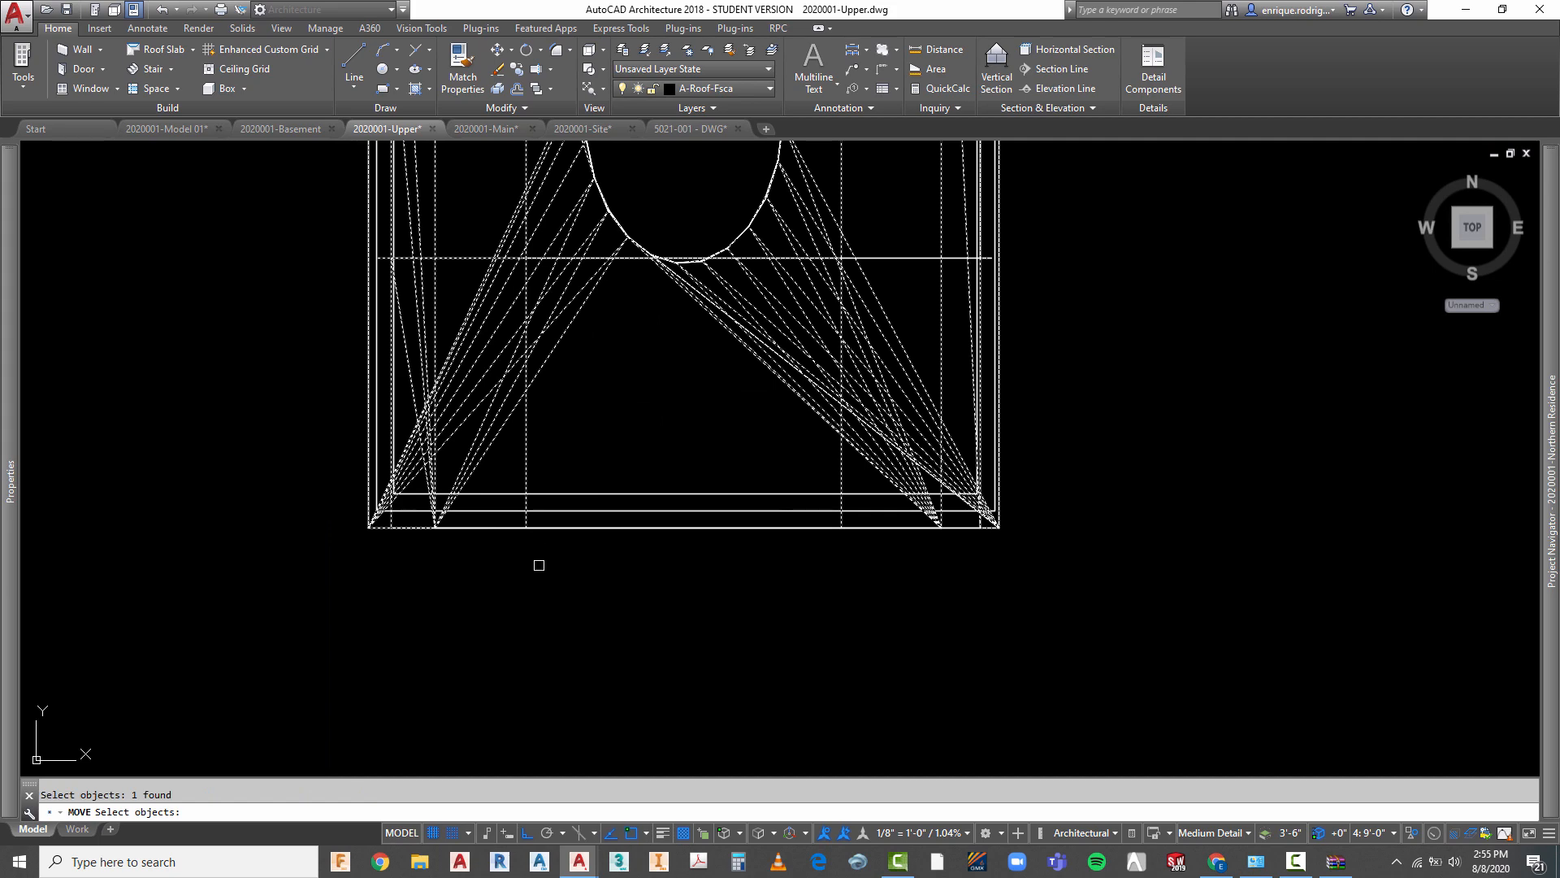
pyautogui.scroll(4, 316, 523)
pyautogui.click(339, 511)
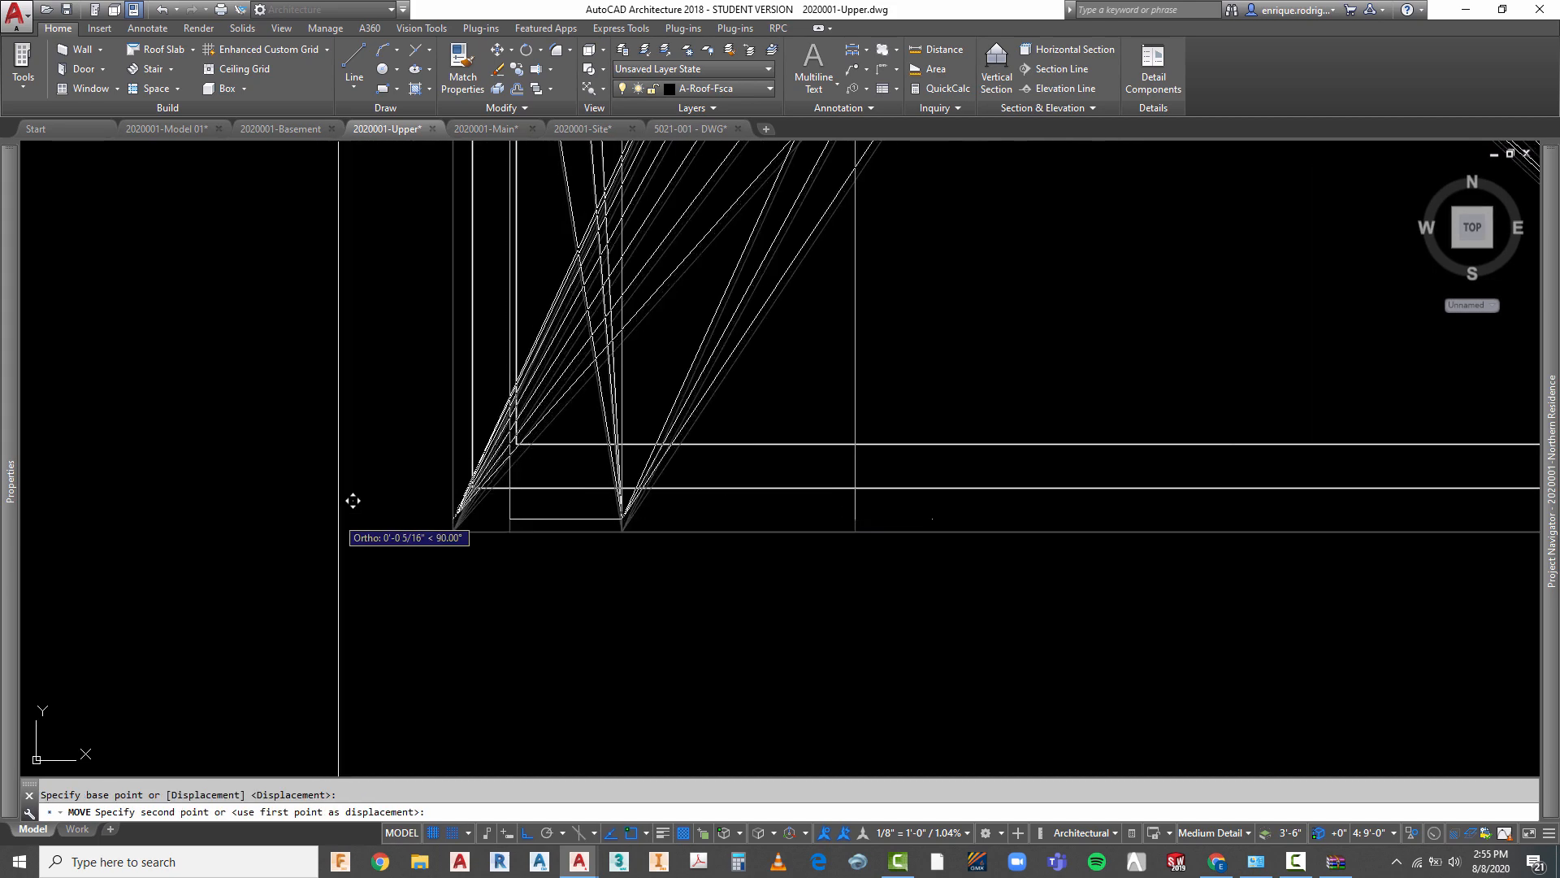
pyautogui.click(338, 506)
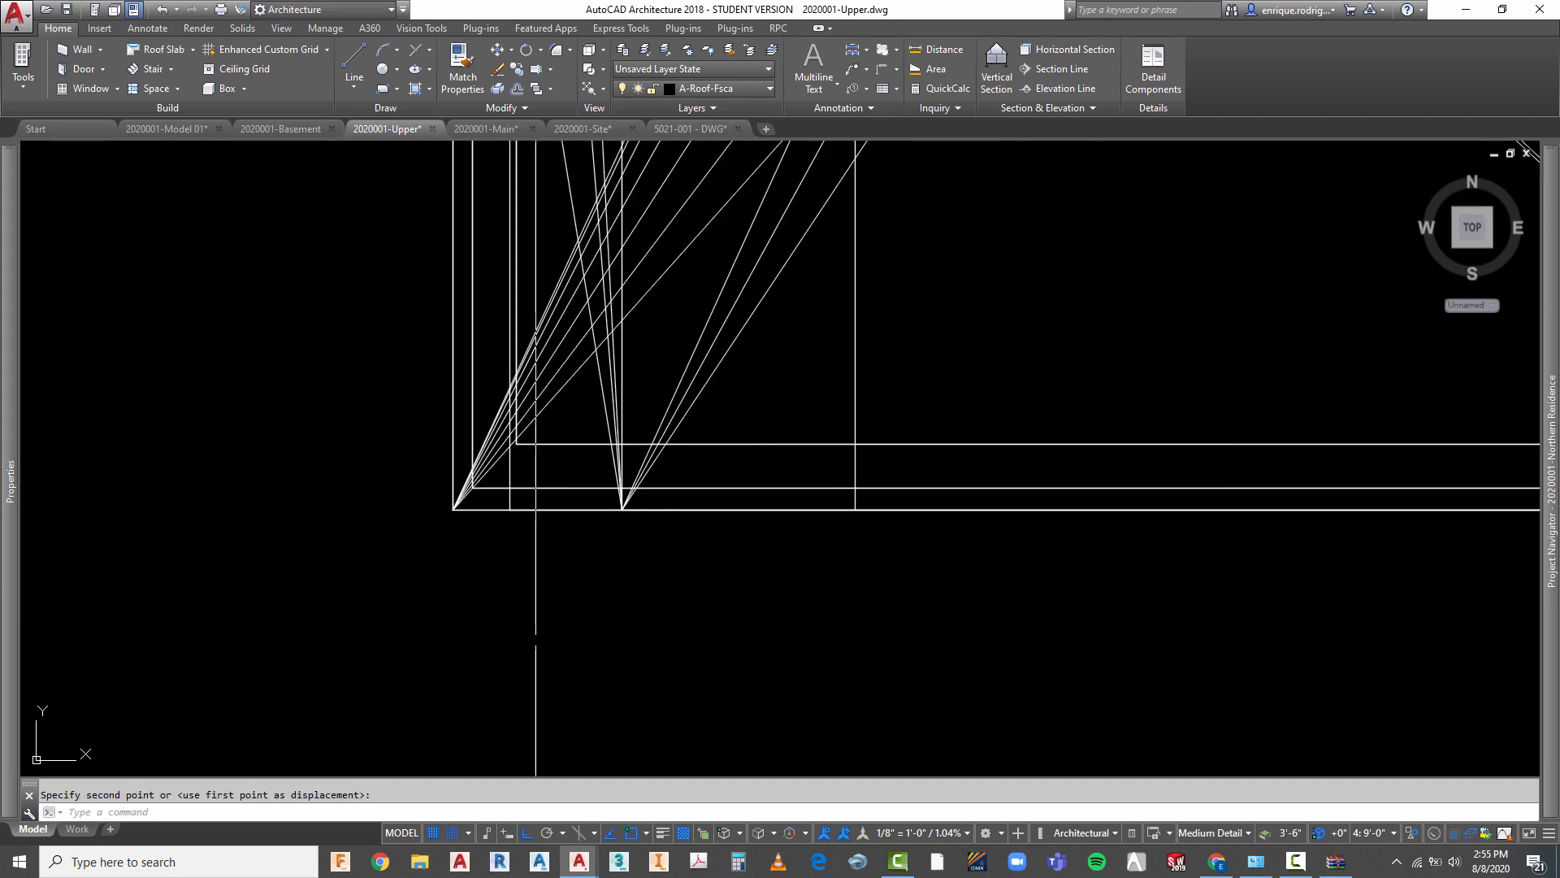
pyautogui.scroll(-10, 529, 647)
pyautogui.scroll(8, 529, 455)
pyautogui.press('Escape')
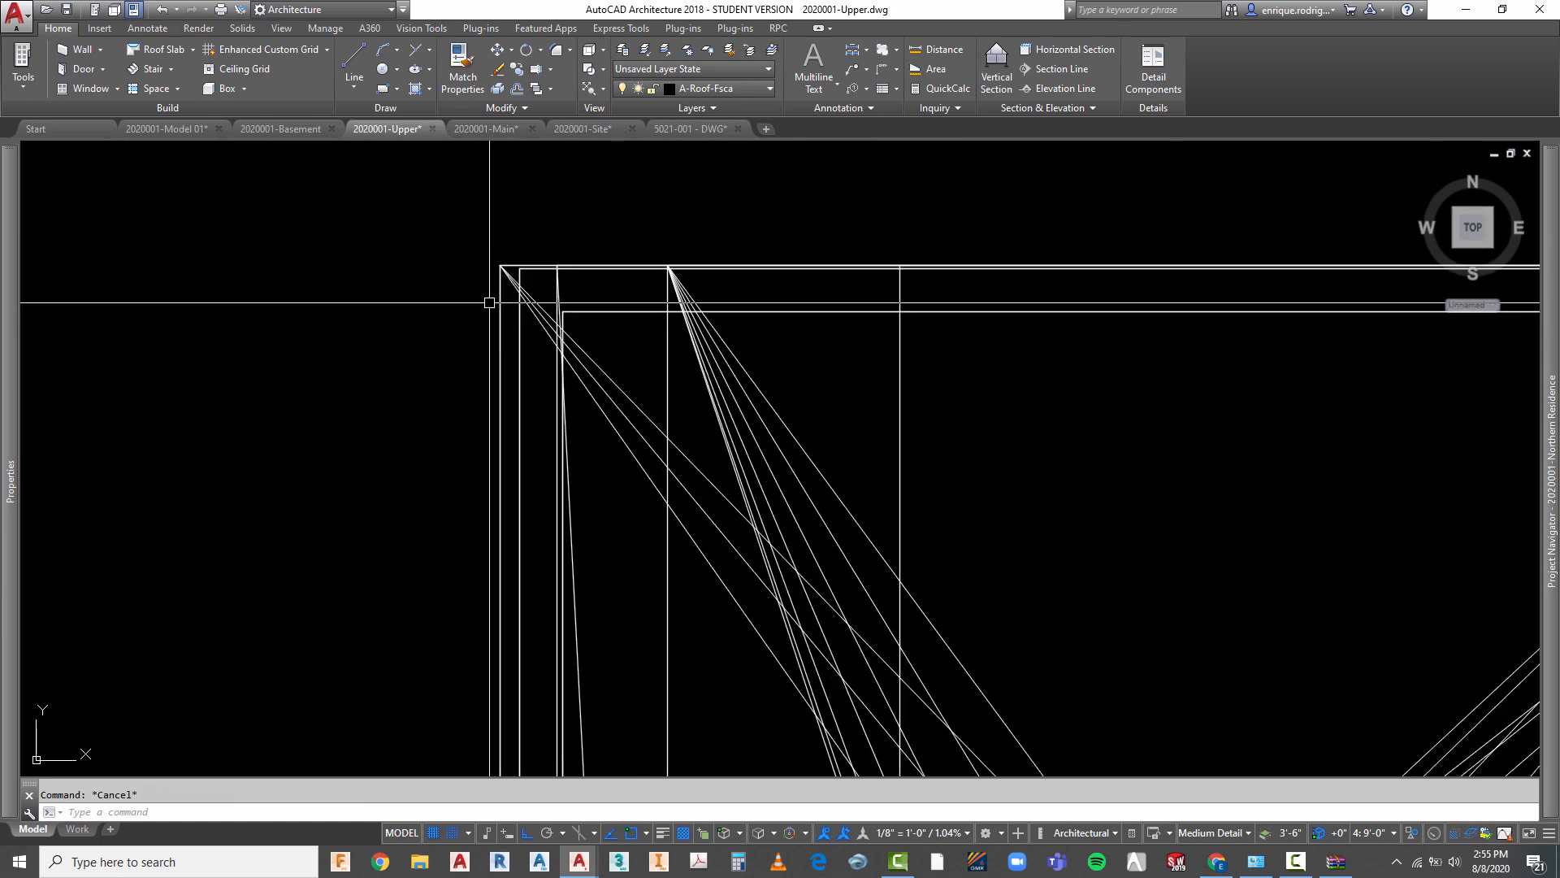
# - Set the chimney cap block's Y scale to 1.155 and deselect it
pyautogui.click(504, 279)
pyautogui.scroll(-6, 515, 272)
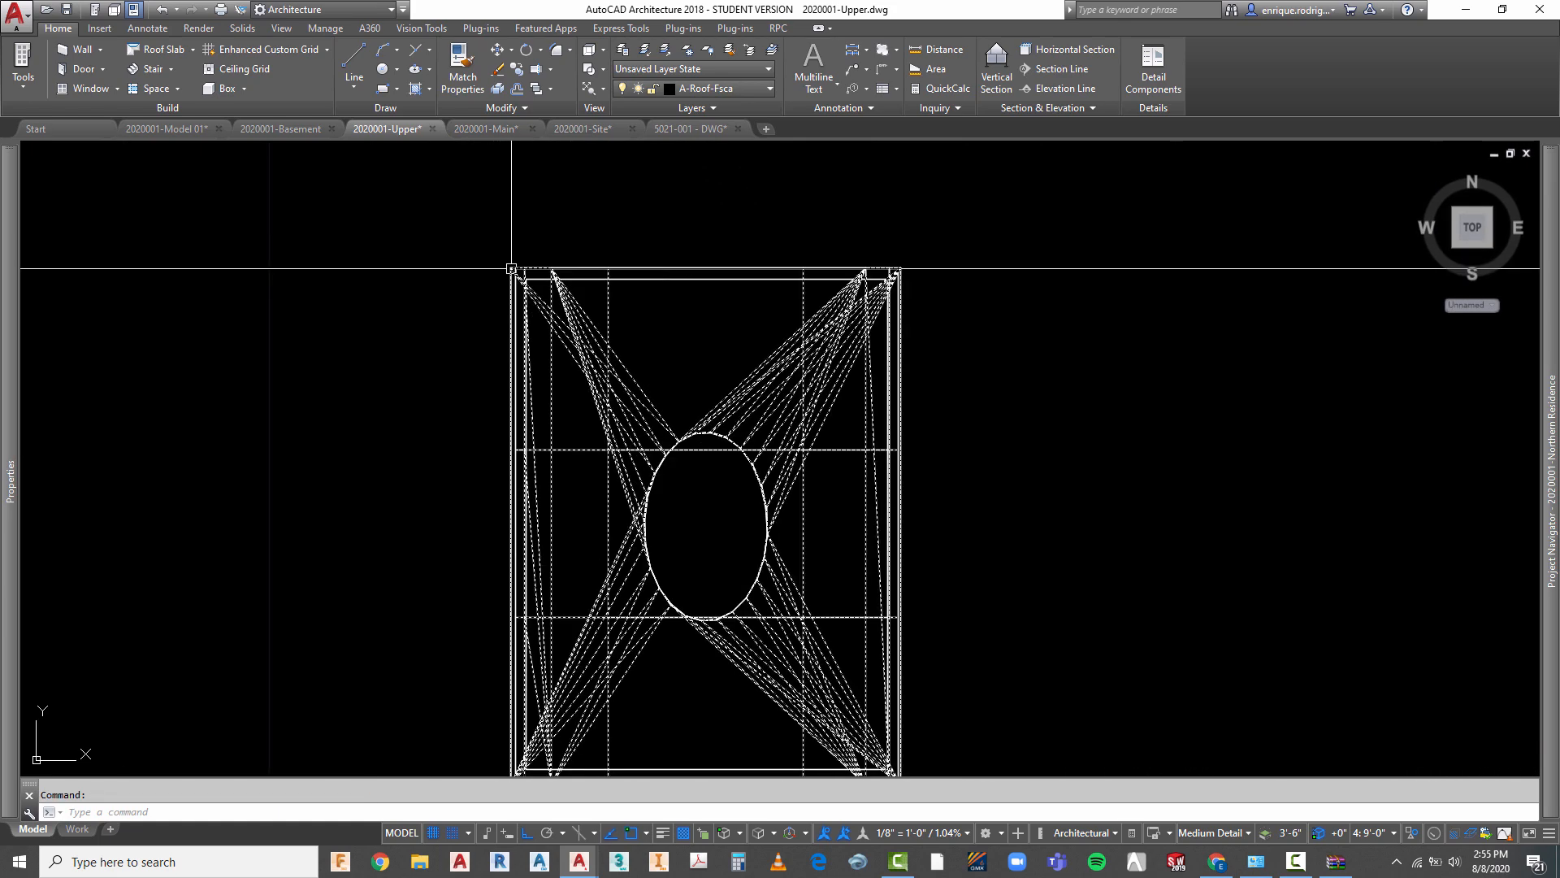
pyautogui.press('Escape')
pyautogui.click(593, 329)
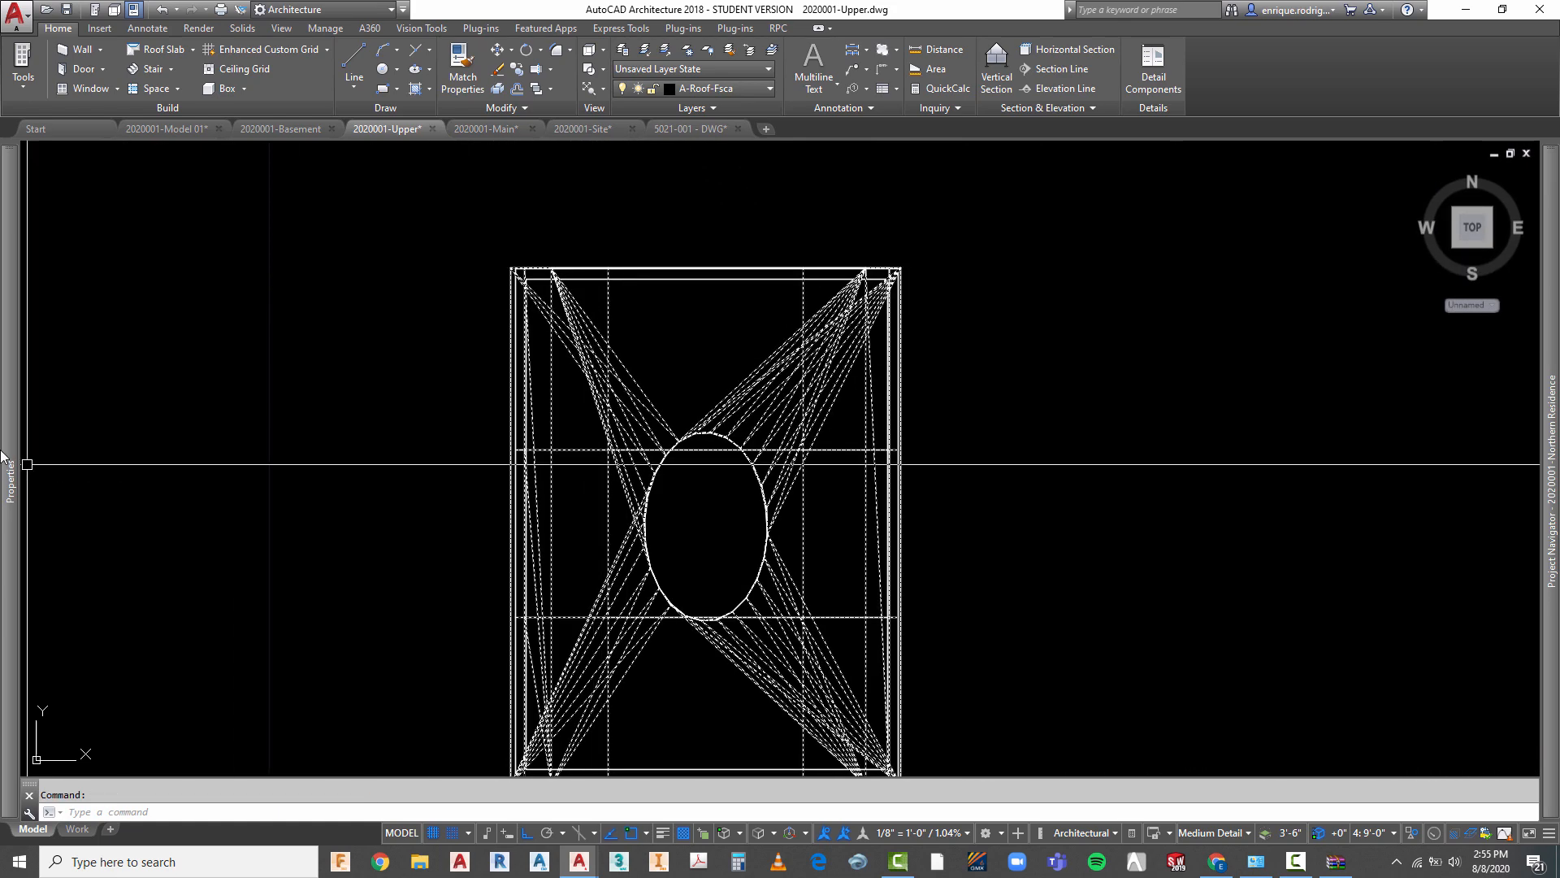
pyautogui.moveTo(10, 466)
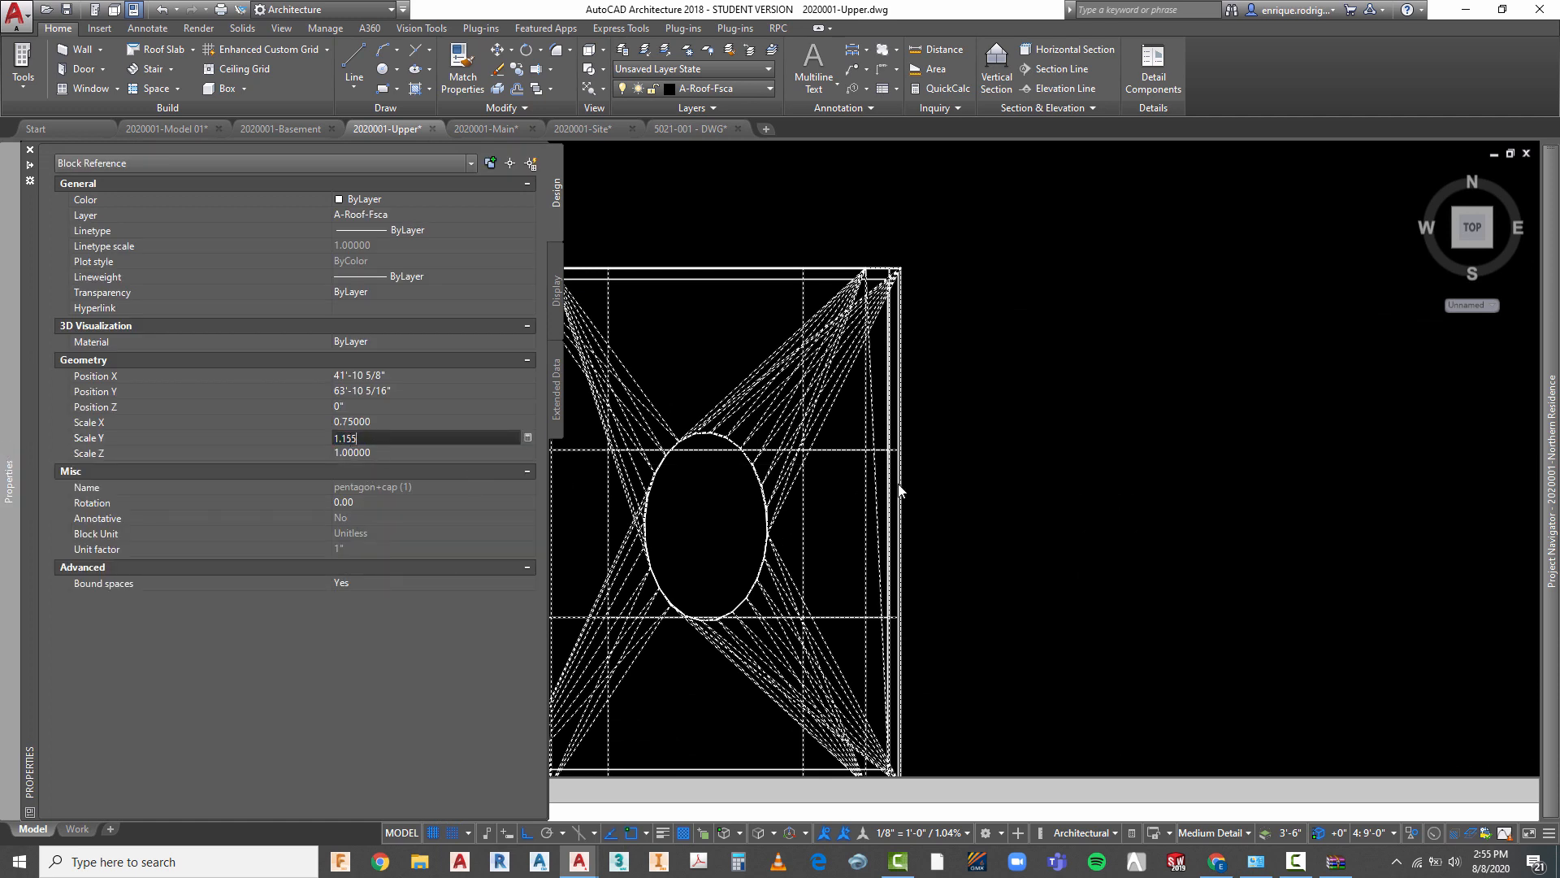
pyautogui.press('Escape')
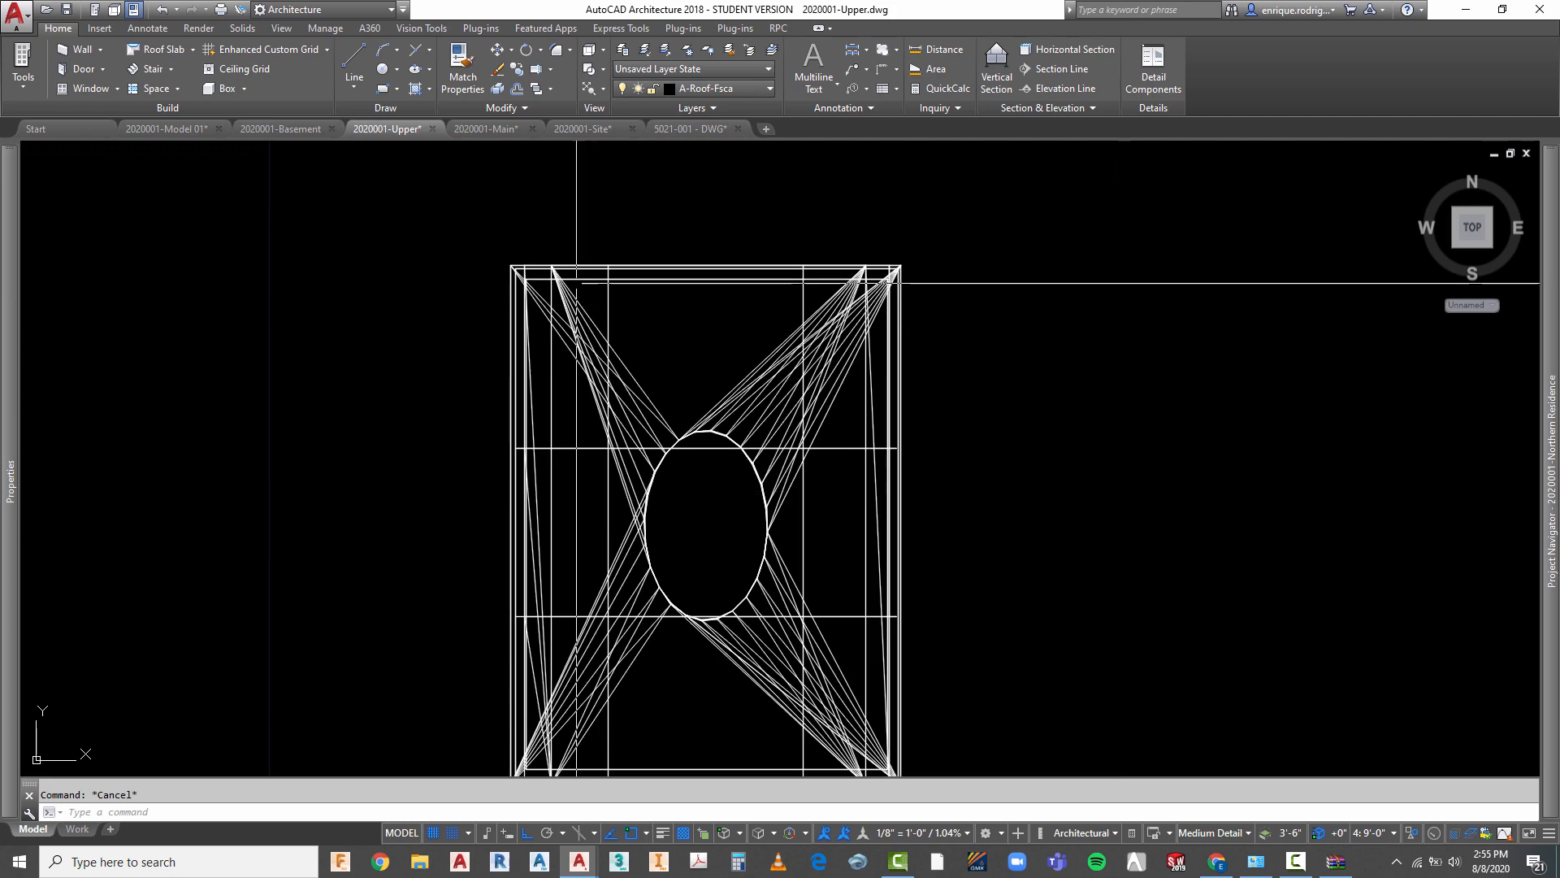
# - Compare the cap's overhang at the north and south chimney edges and set the cap block's Y scale to 1.1575
pyautogui.scroll(8, 530, 264)
pyautogui.scroll(-7, 529, 264)
pyautogui.scroll(6, 515, 540)
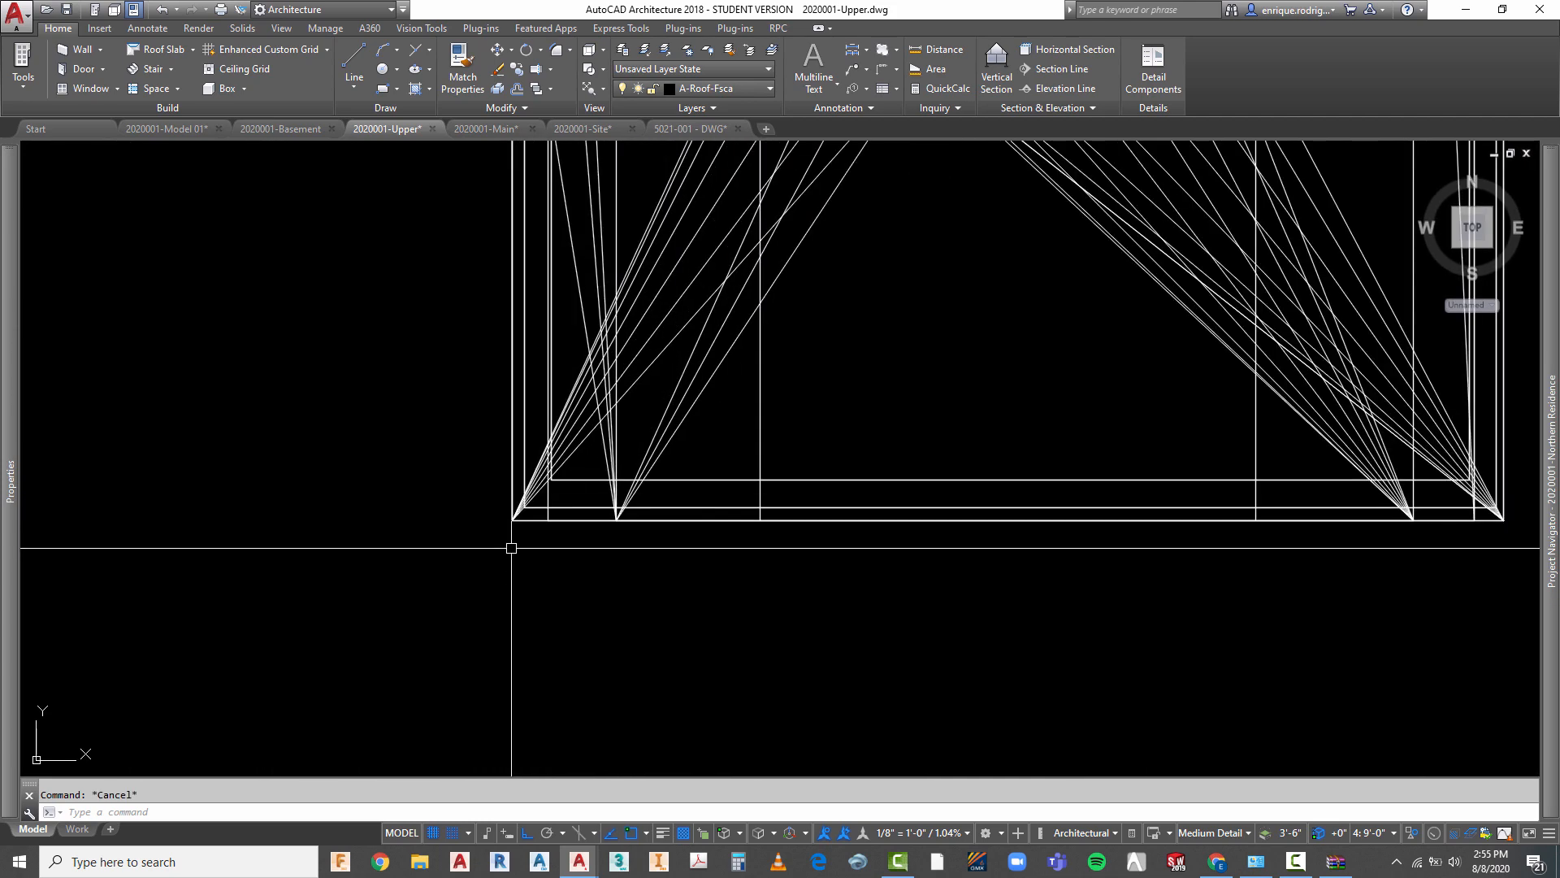
pyautogui.scroll(-6, 512, 621)
pyautogui.scroll(5, 526, 247)
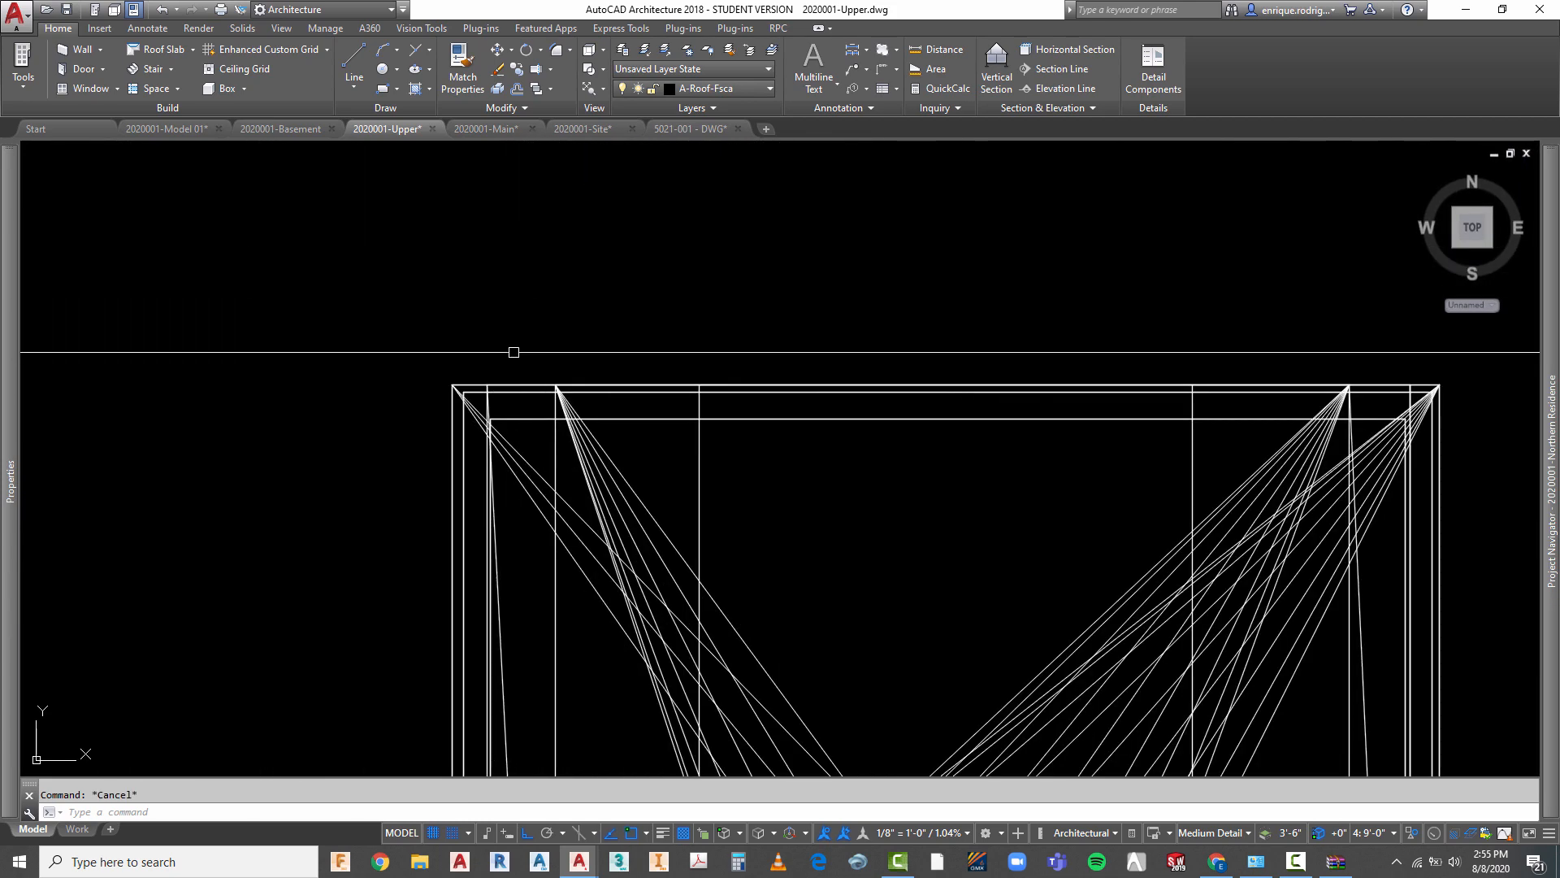
pyautogui.click(488, 383)
pyautogui.moveTo(3, 390)
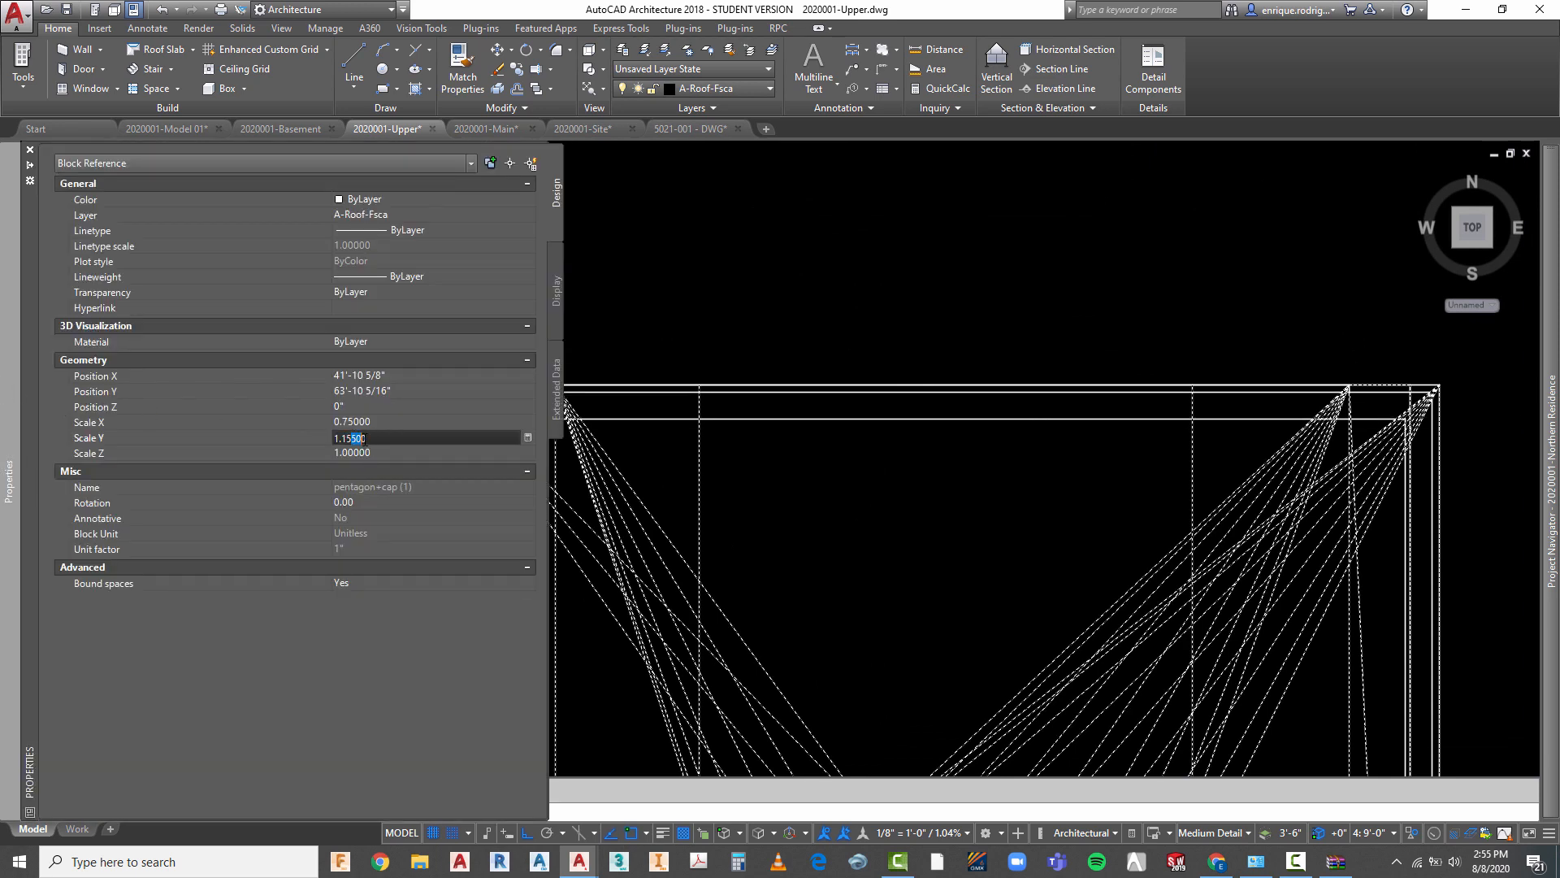
pyautogui.click(383, 445)
pyautogui.write('1.1575')
pyautogui.click(779, 353)
pyautogui.scroll(-2, 822, 286)
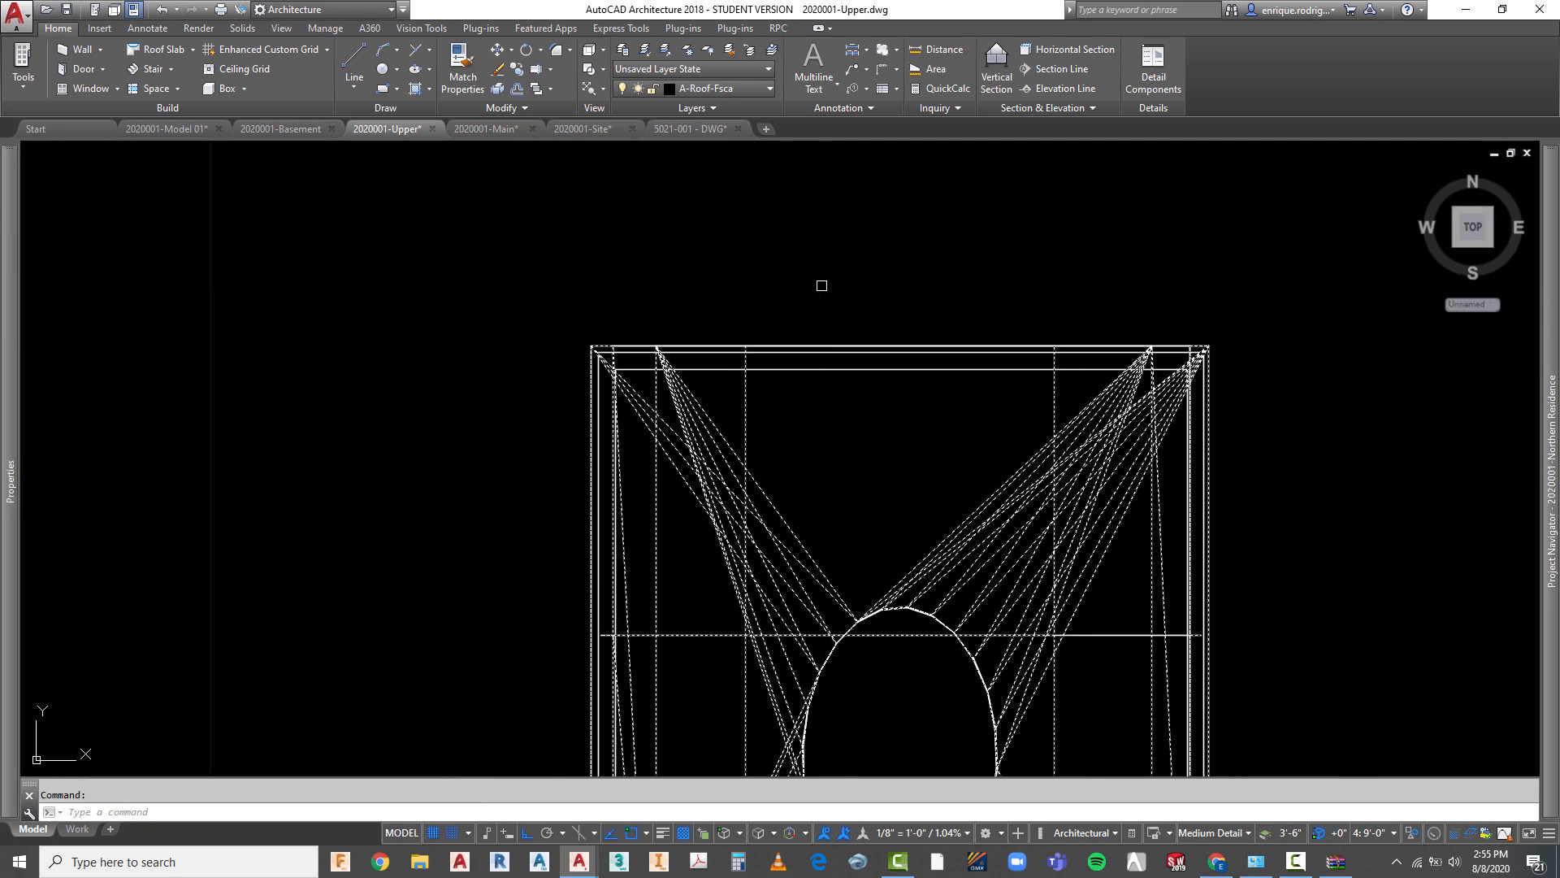
pyautogui.press('Escape')
pyautogui.scroll(-3, 816, 292)
pyautogui.scroll(-3, 632, 324)
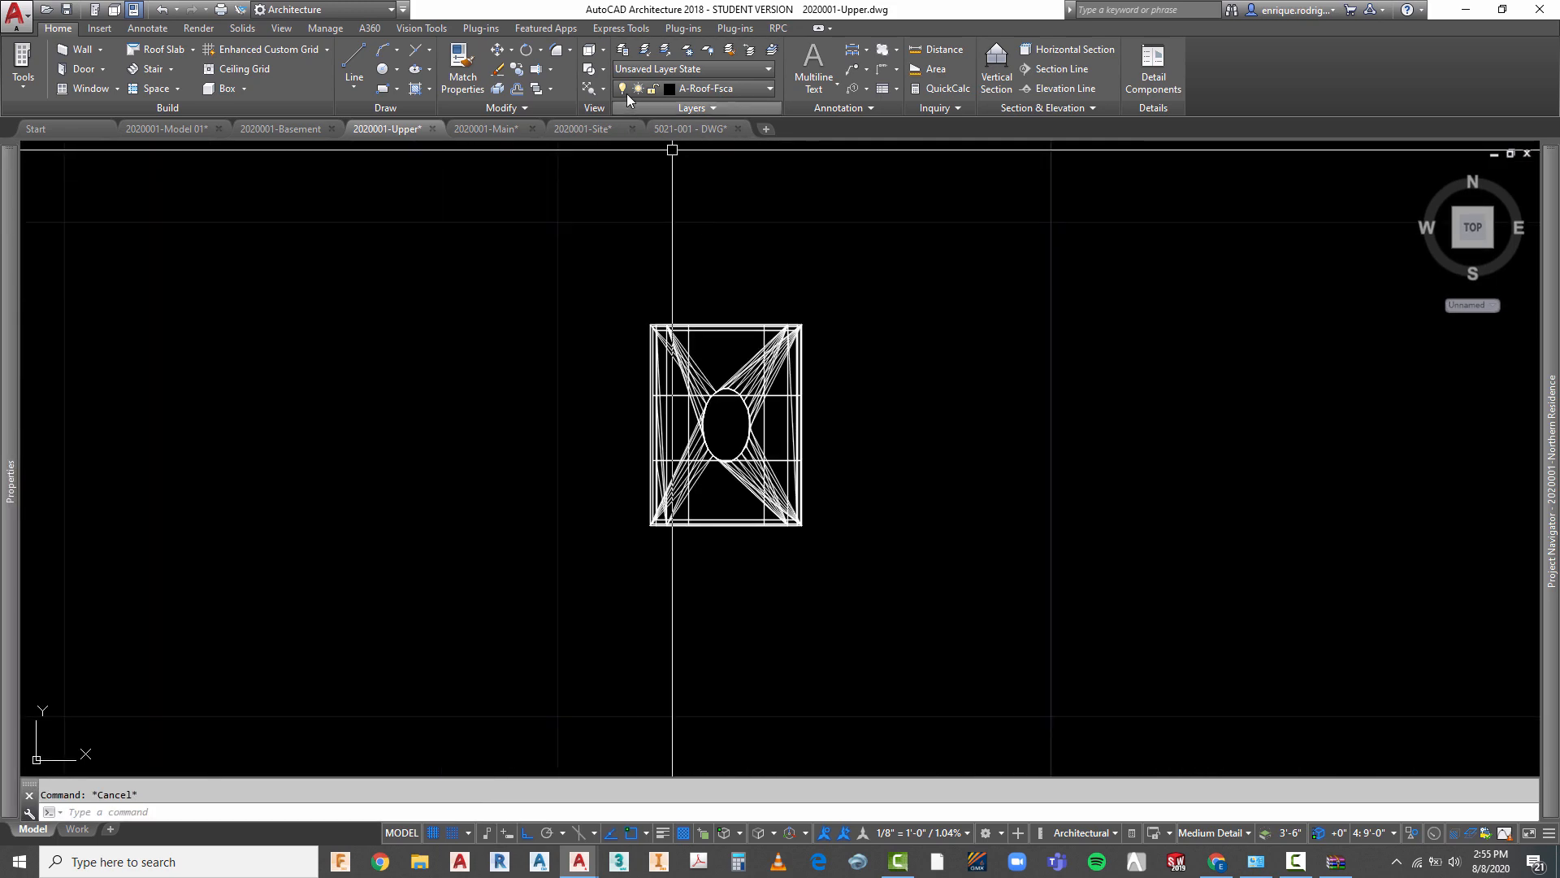
# - Close the 5021-001 - DWG drawing without saving changes and reload the changed 2020001-Main reference in the Site drawing
pyautogui.click(601, 52)
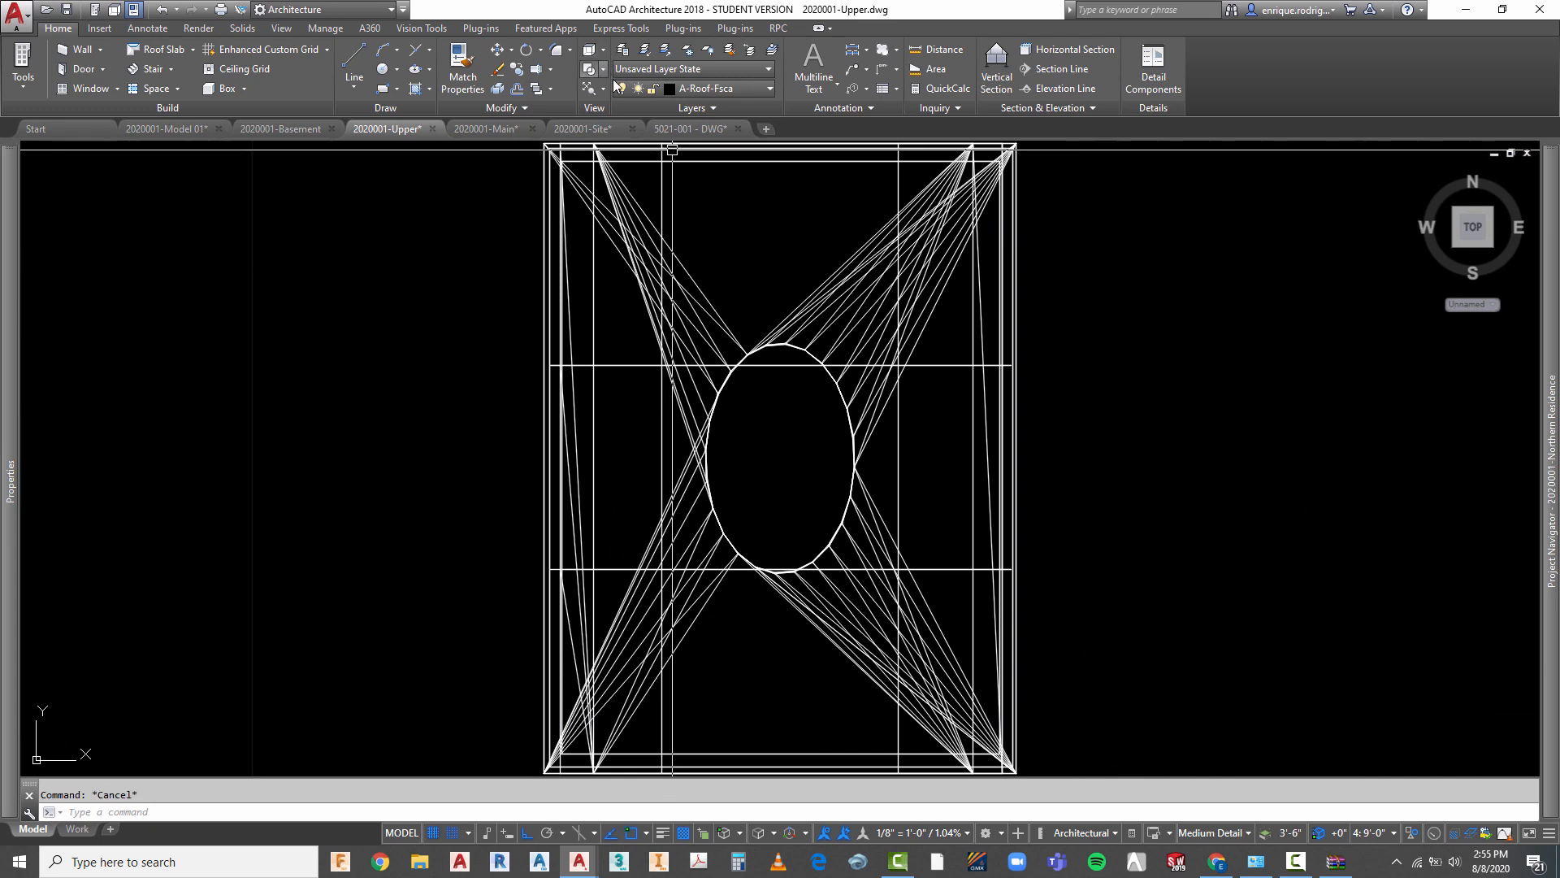
pyautogui.click(691, 128)
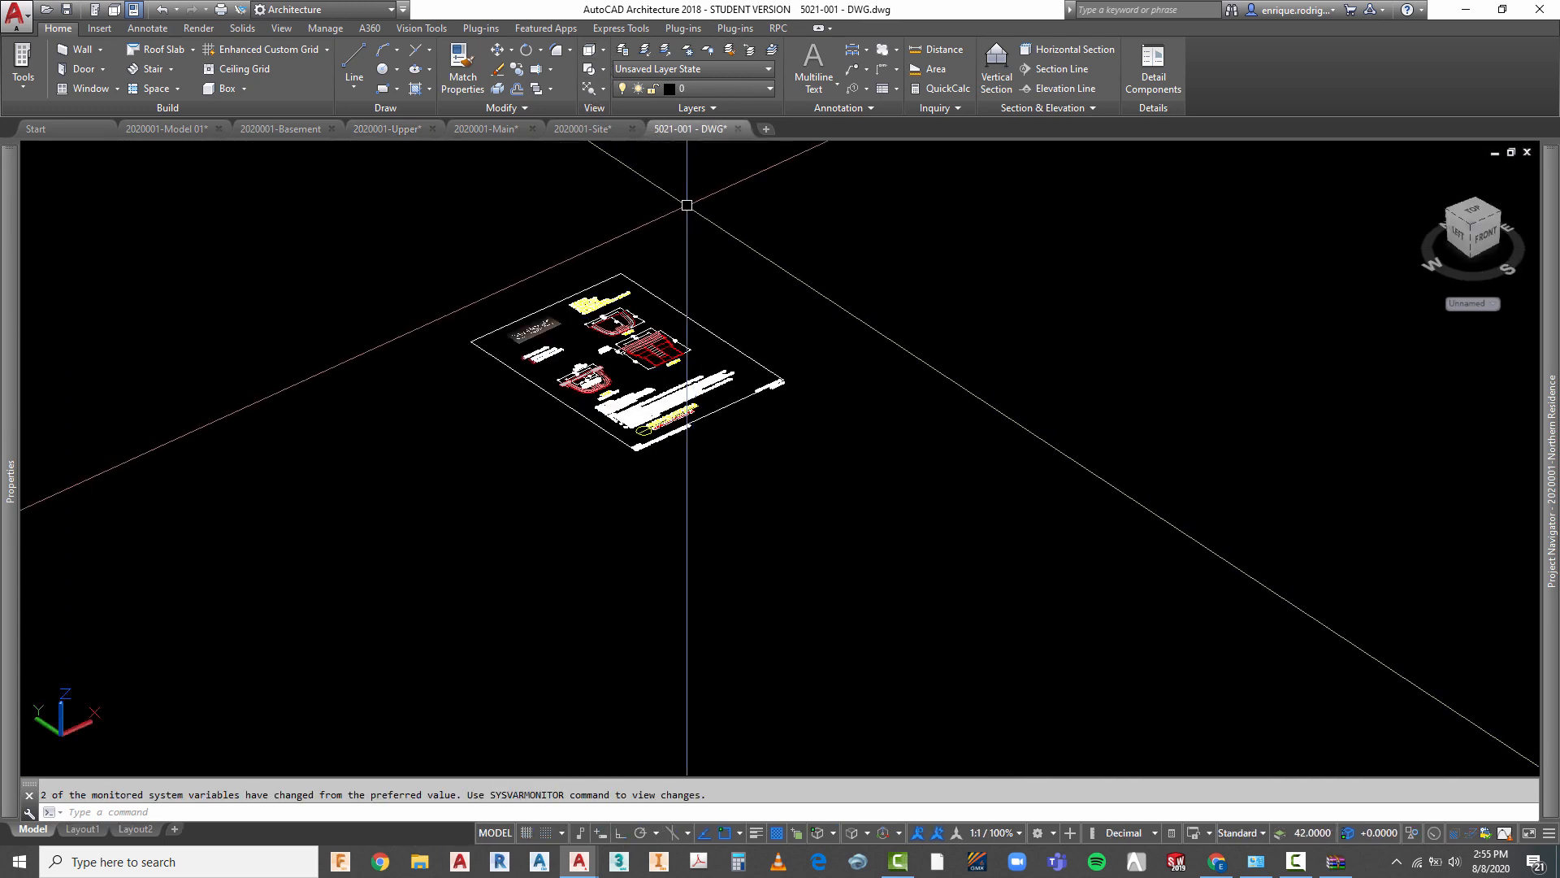
pyautogui.press('Escape')
pyautogui.click(738, 128)
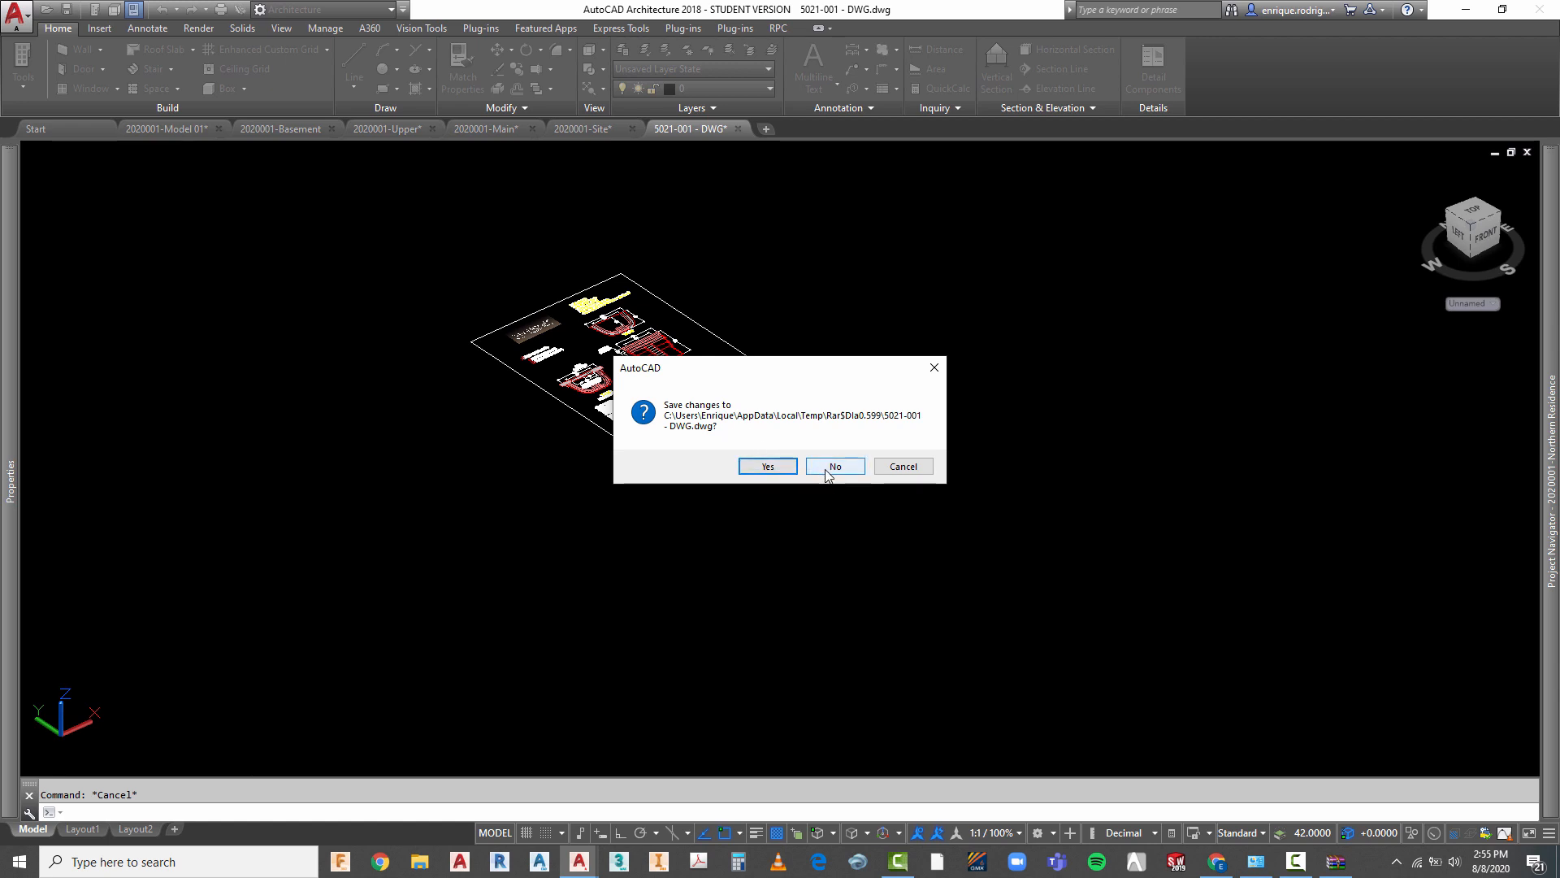
pyautogui.click(833, 469)
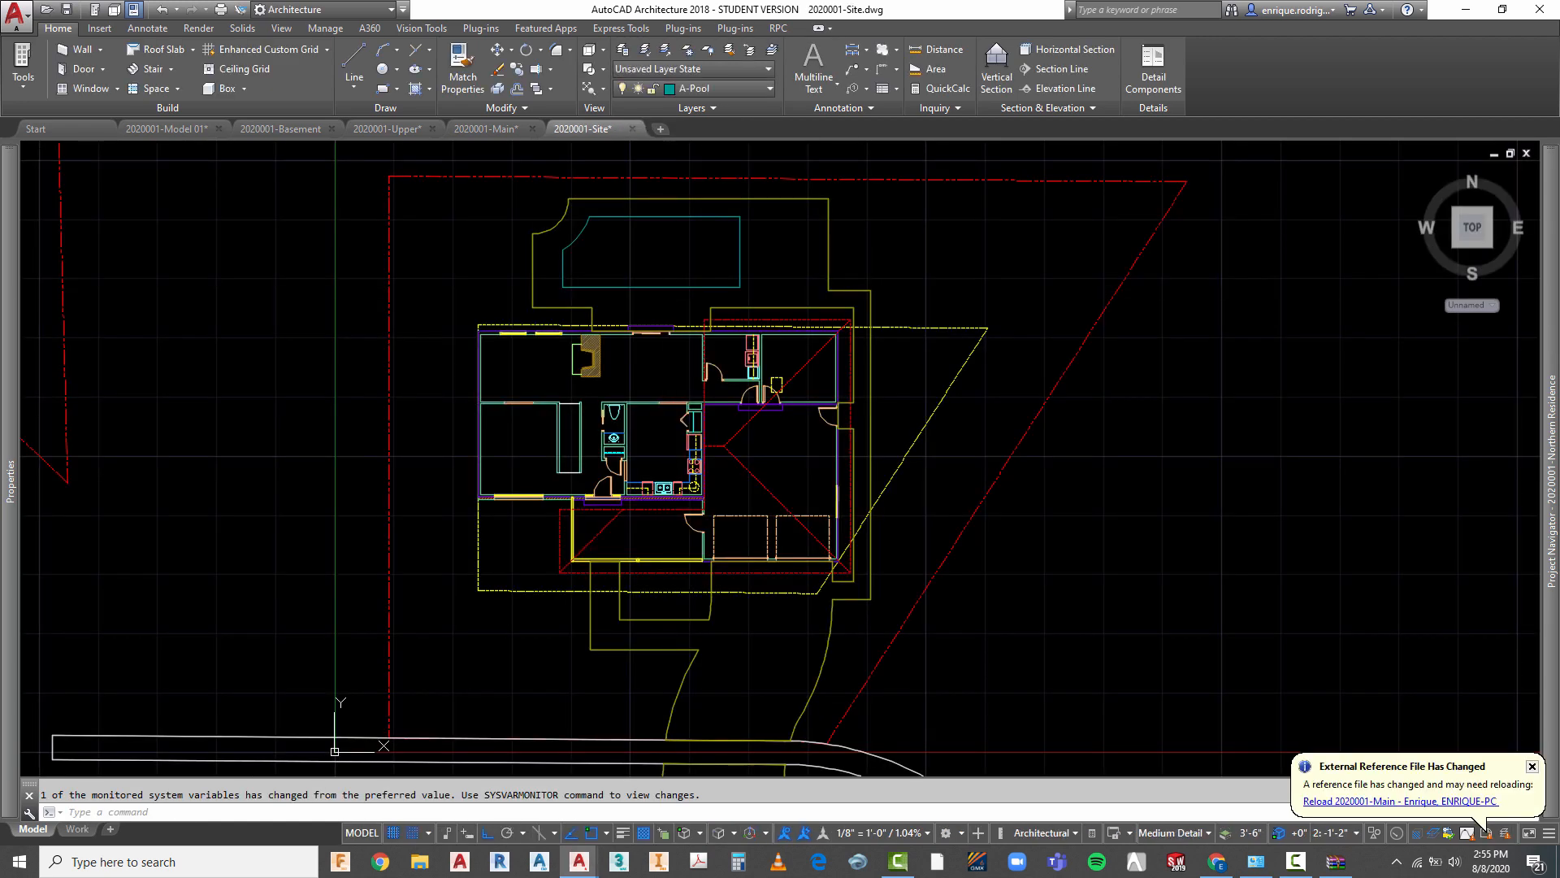
pyautogui.click(1330, 801)
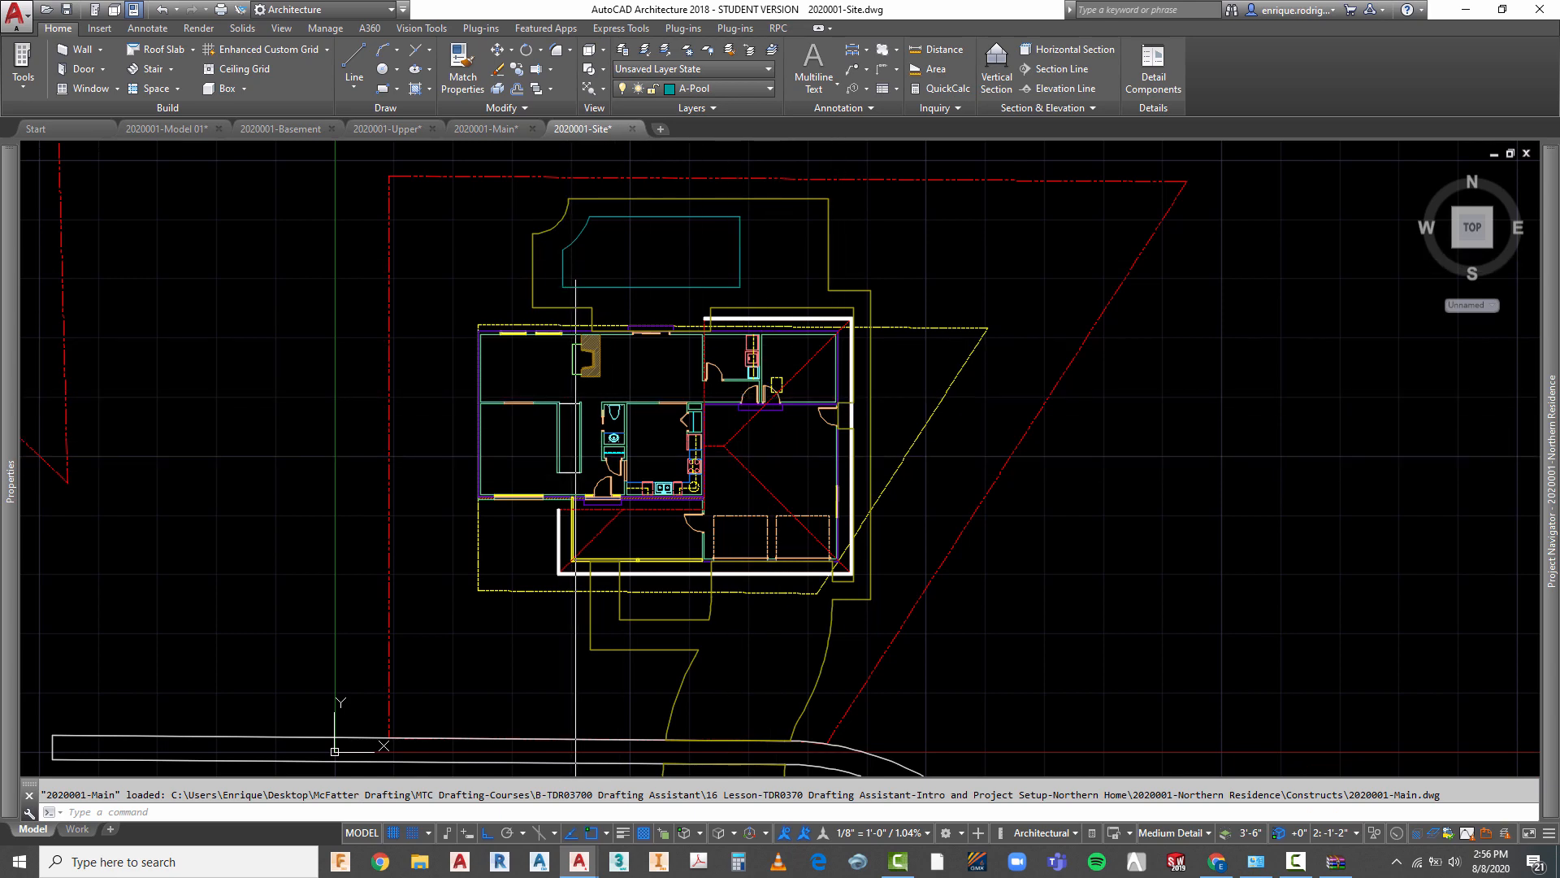
# - Return to the 2020001-Upper drawing and switch to the front view showing the chimney top and the cap block
pyautogui.click(388, 128)
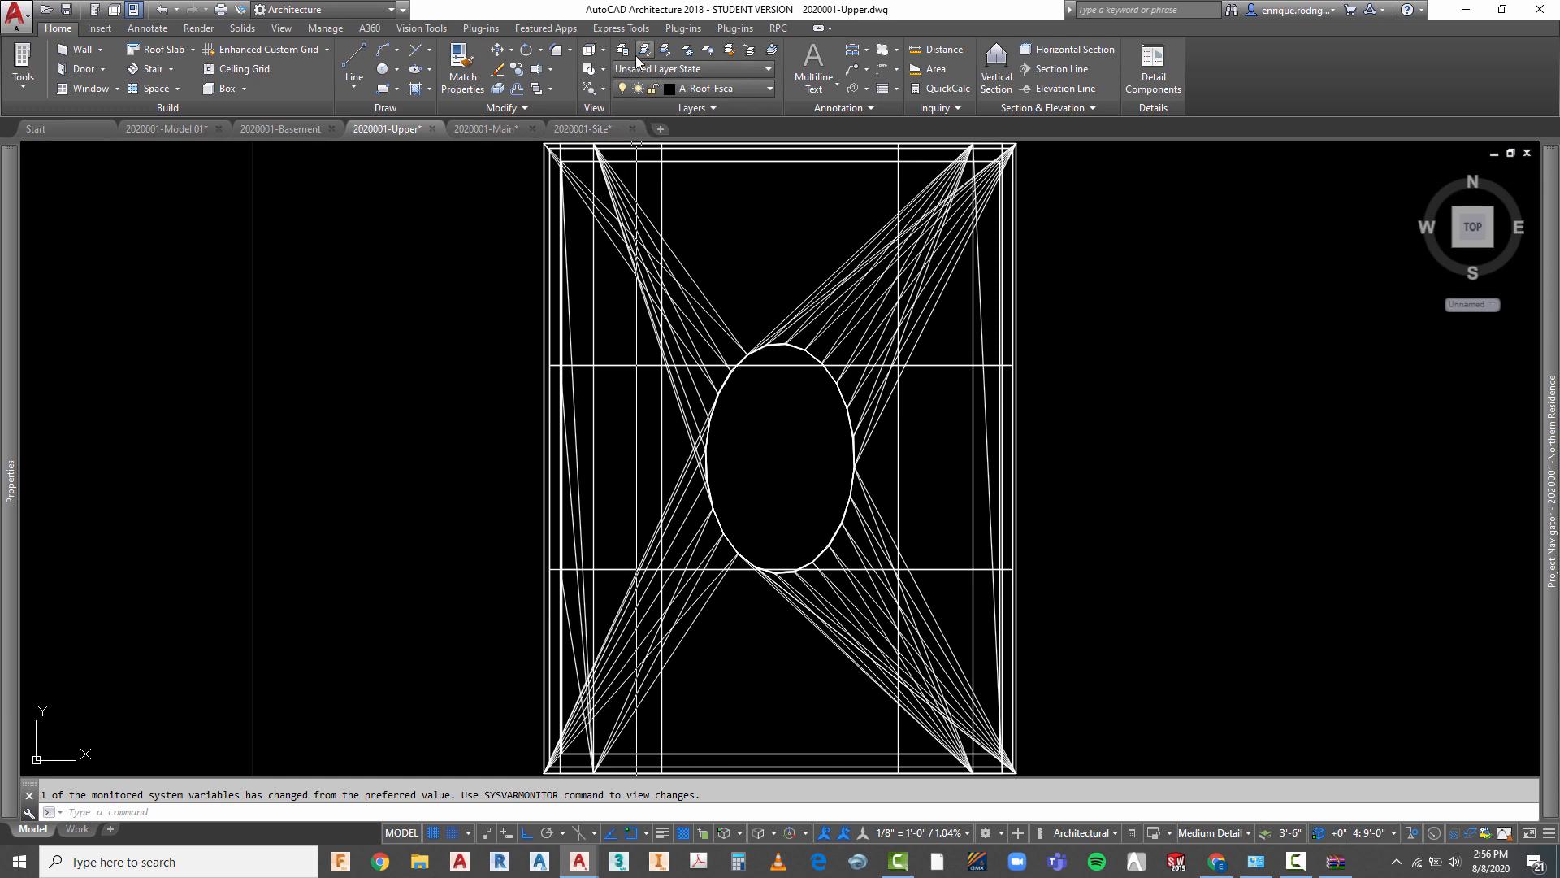
pyautogui.click(604, 52)
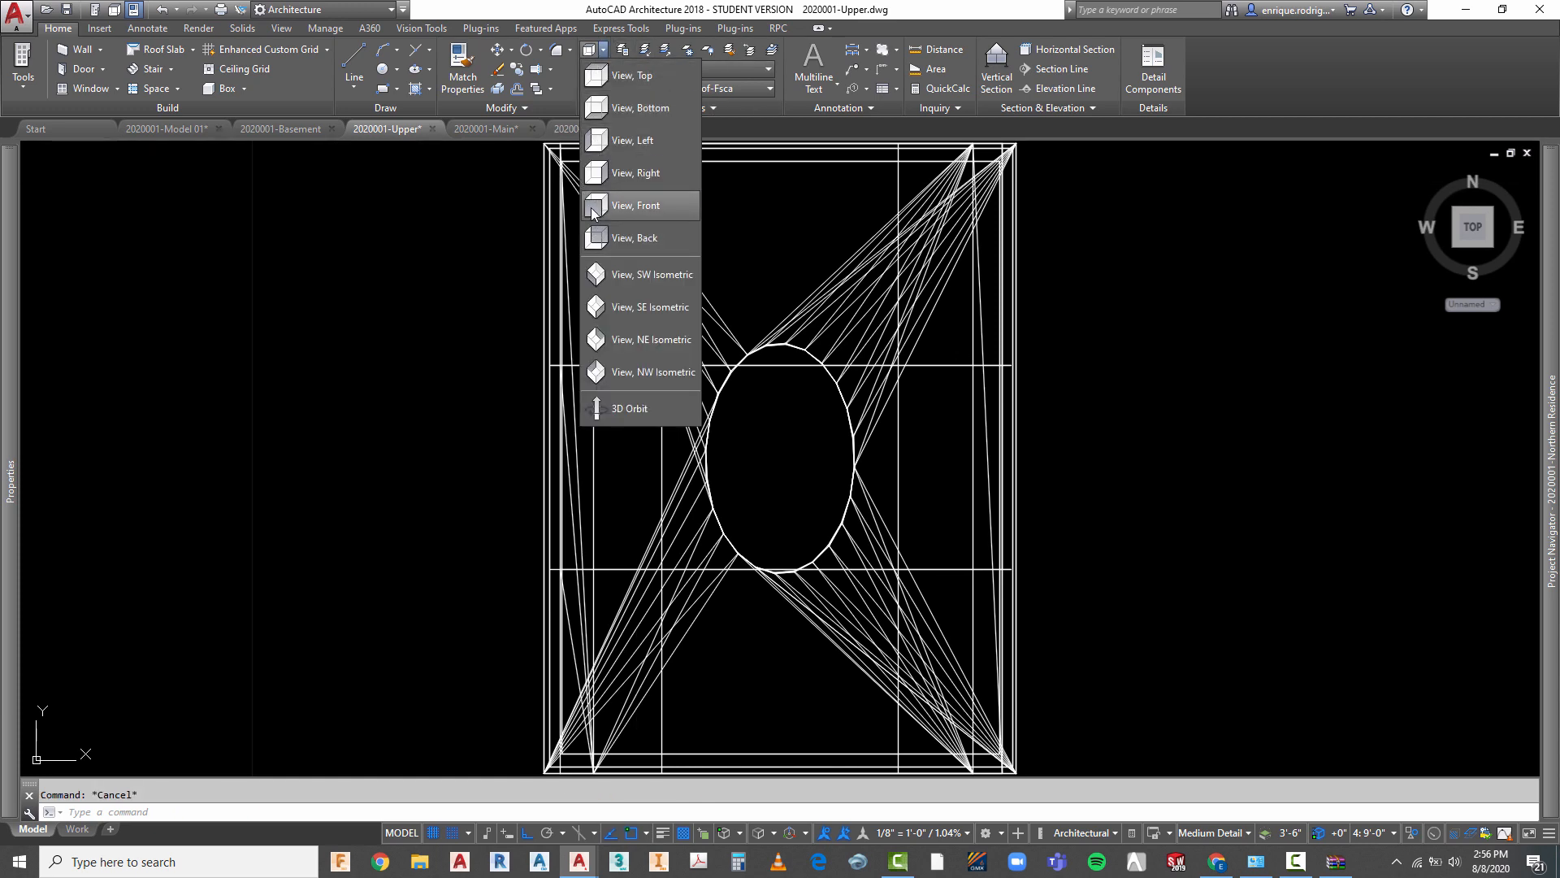
pyautogui.click(600, 237)
pyautogui.scroll(-2, 707, 418)
pyautogui.press('Escape')
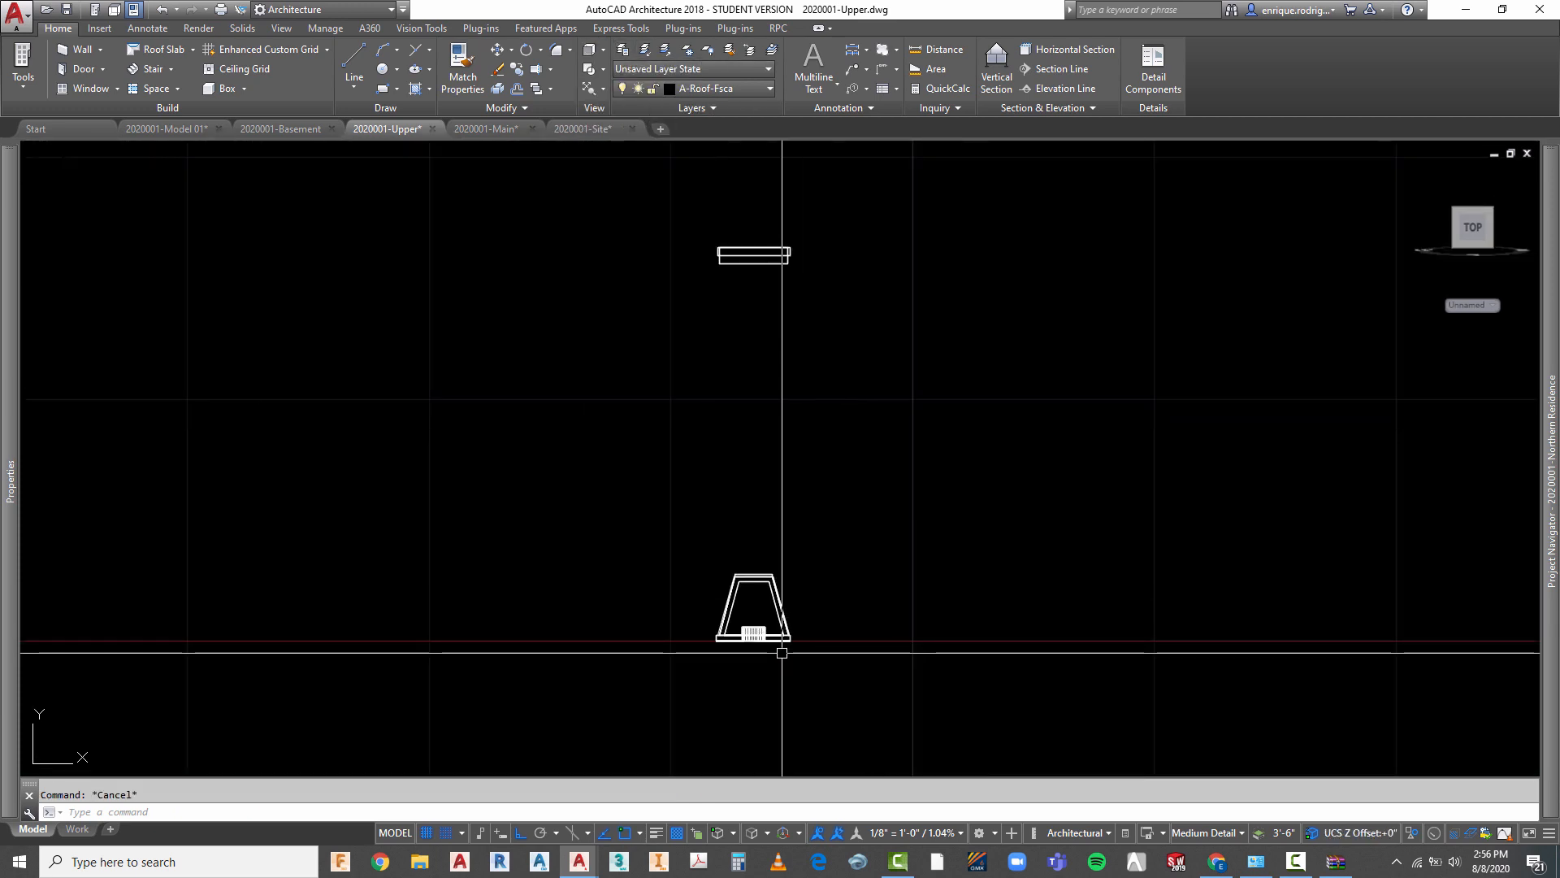
# - Move the chimney cap block straight up so it sits just above the chimney top
pyautogui.press('Return')
pyautogui.click(805, 614)
pyautogui.click(765, 648)
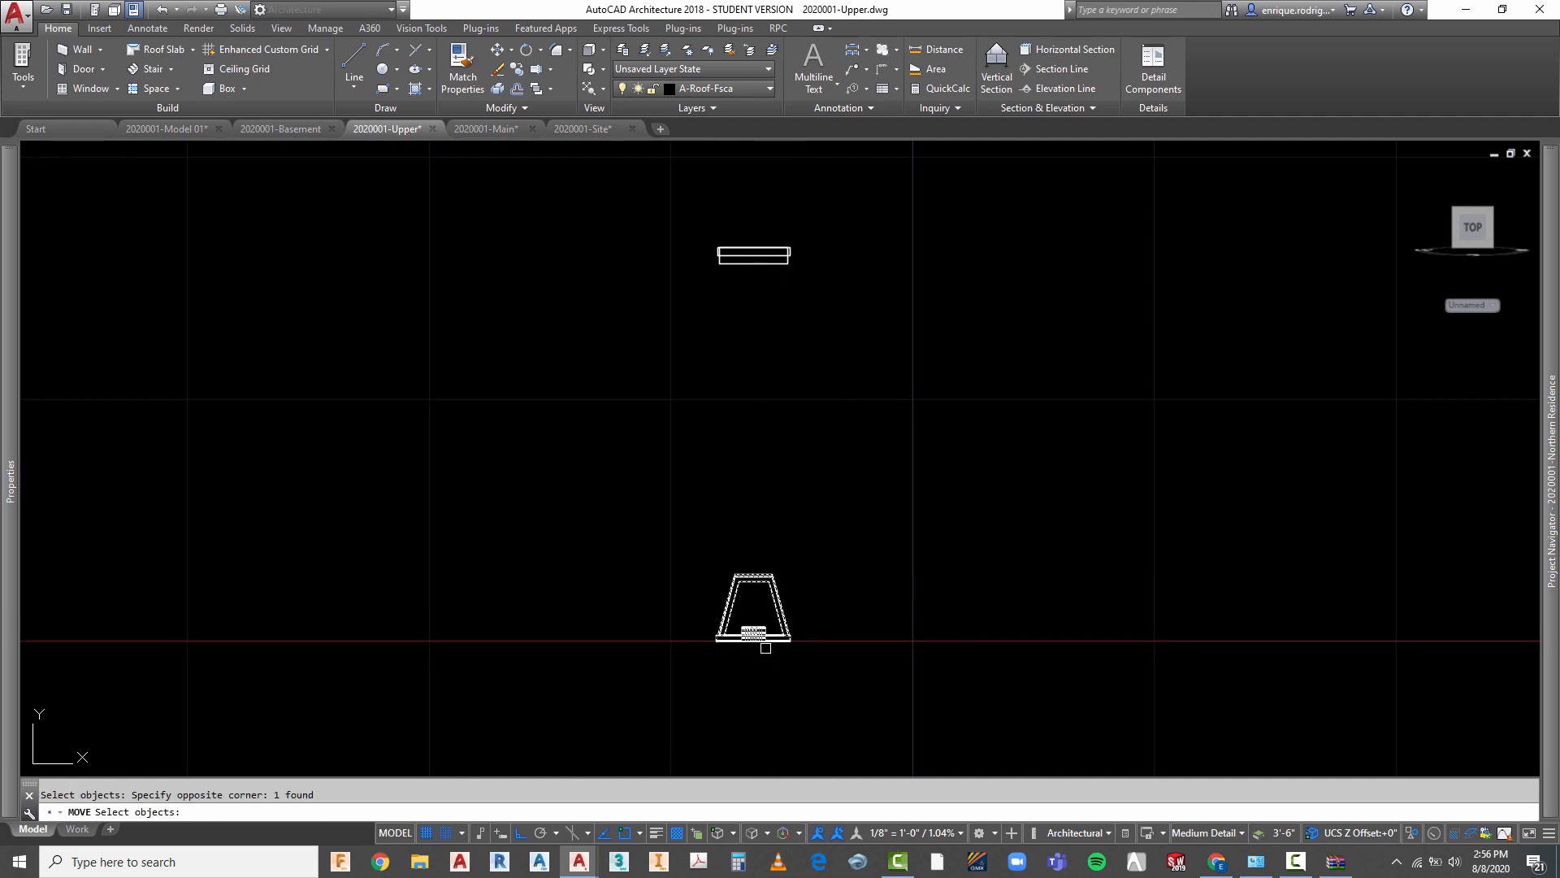
pyautogui.press('Return')
pyautogui.click(857, 697)
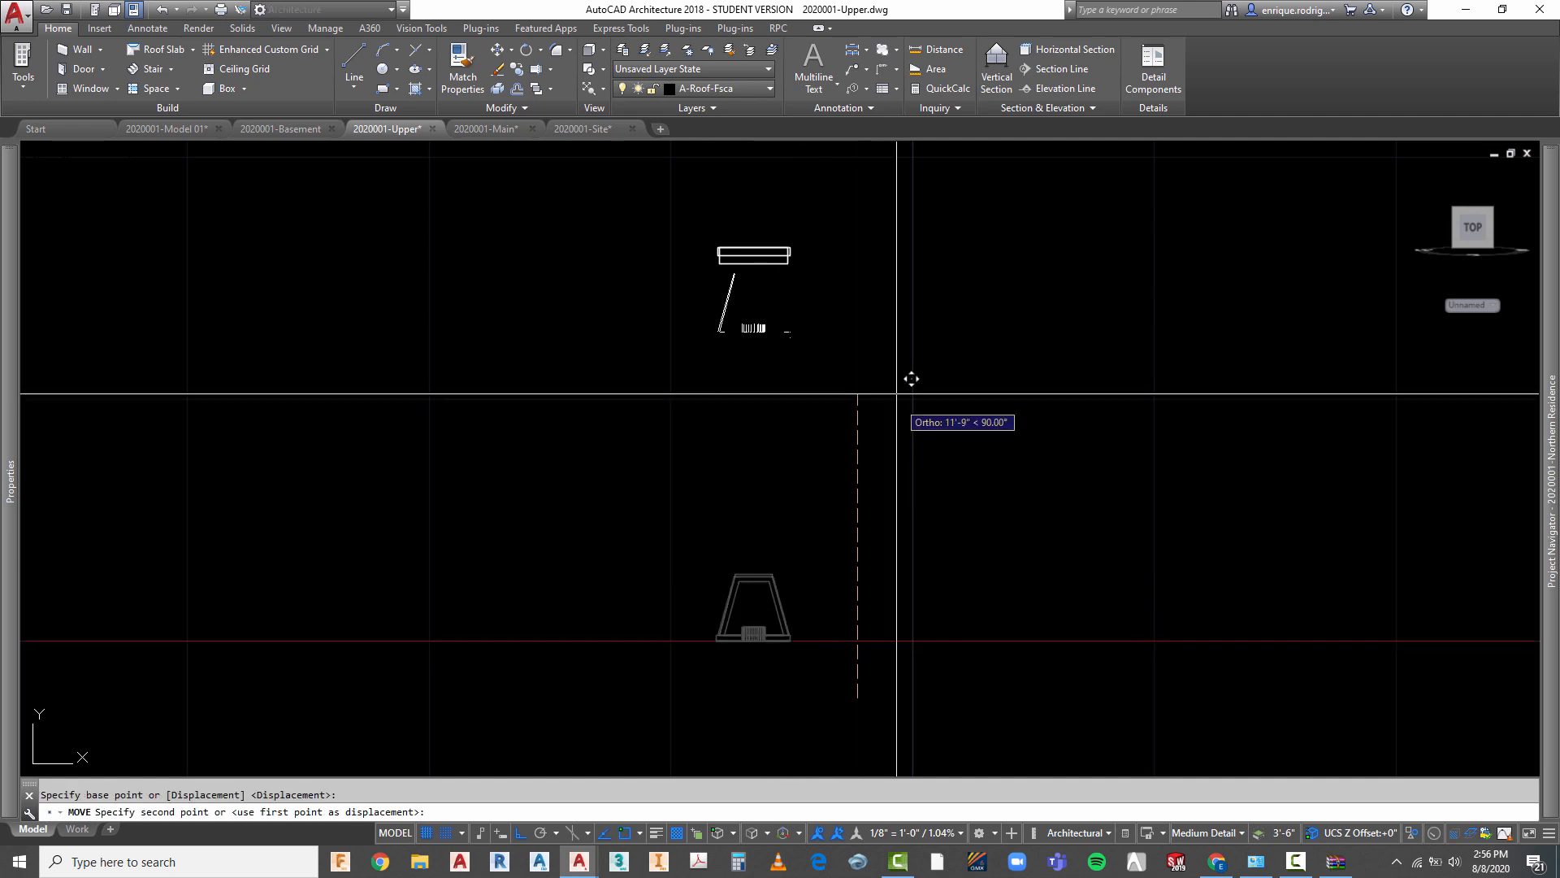
pyautogui.click(888, 294)
pyautogui.press('Escape')
# - Move the chimney cap block straight down so its base slightly overlaps the upper part of the chimney top slab
pyautogui.scroll(3, 767, 213)
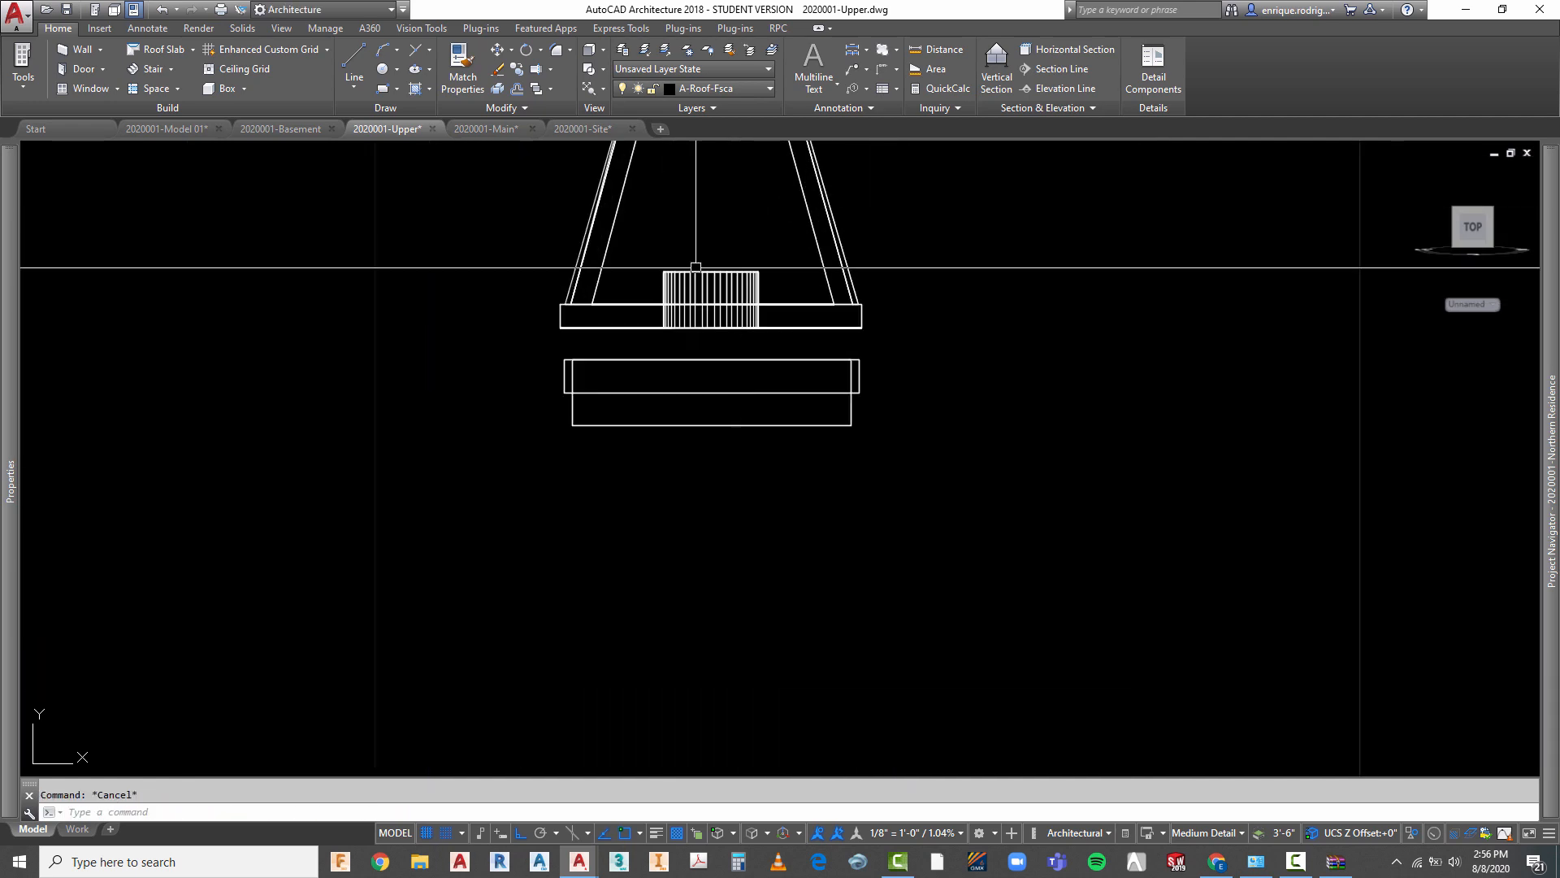
pyautogui.scroll(1, 540, 322)
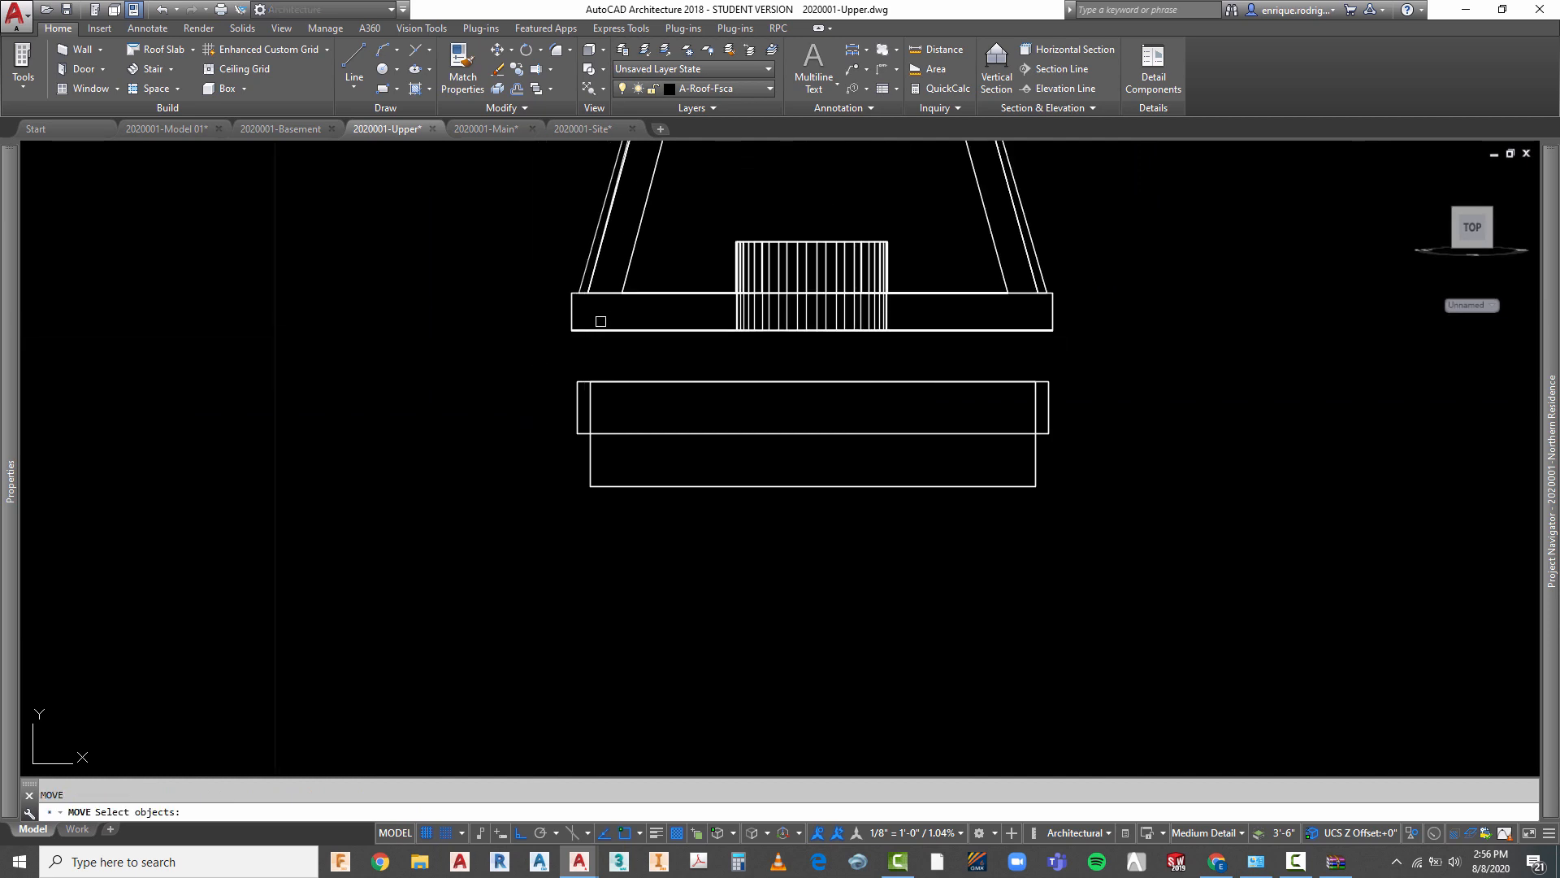
pyautogui.press('Return')
pyautogui.click(1182, 456)
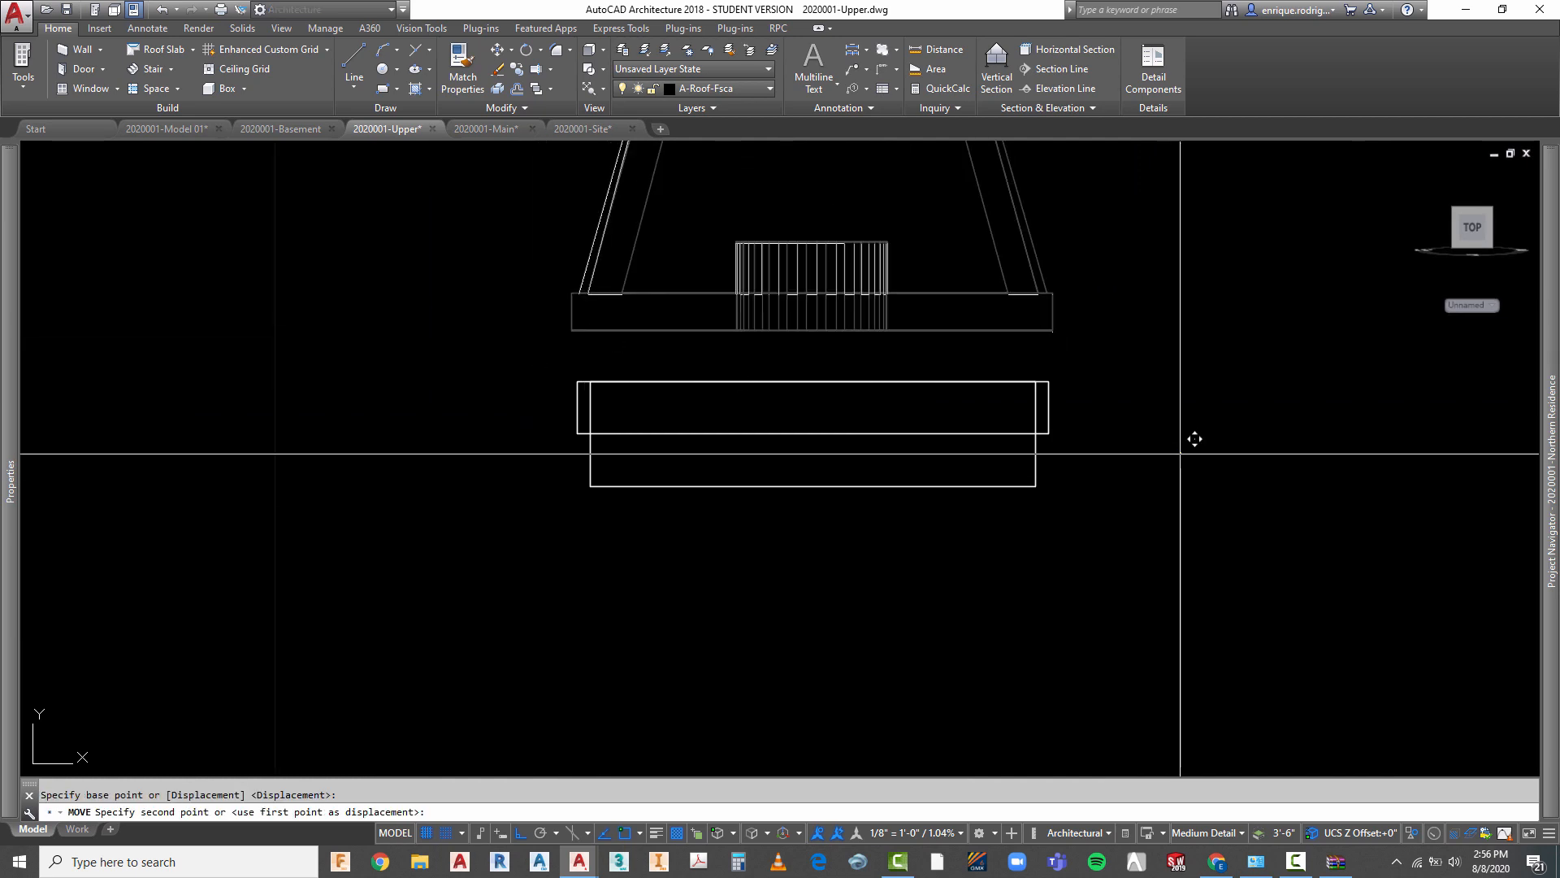
pyautogui.click(1186, 517)
pyautogui.scroll(4, 619, 396)
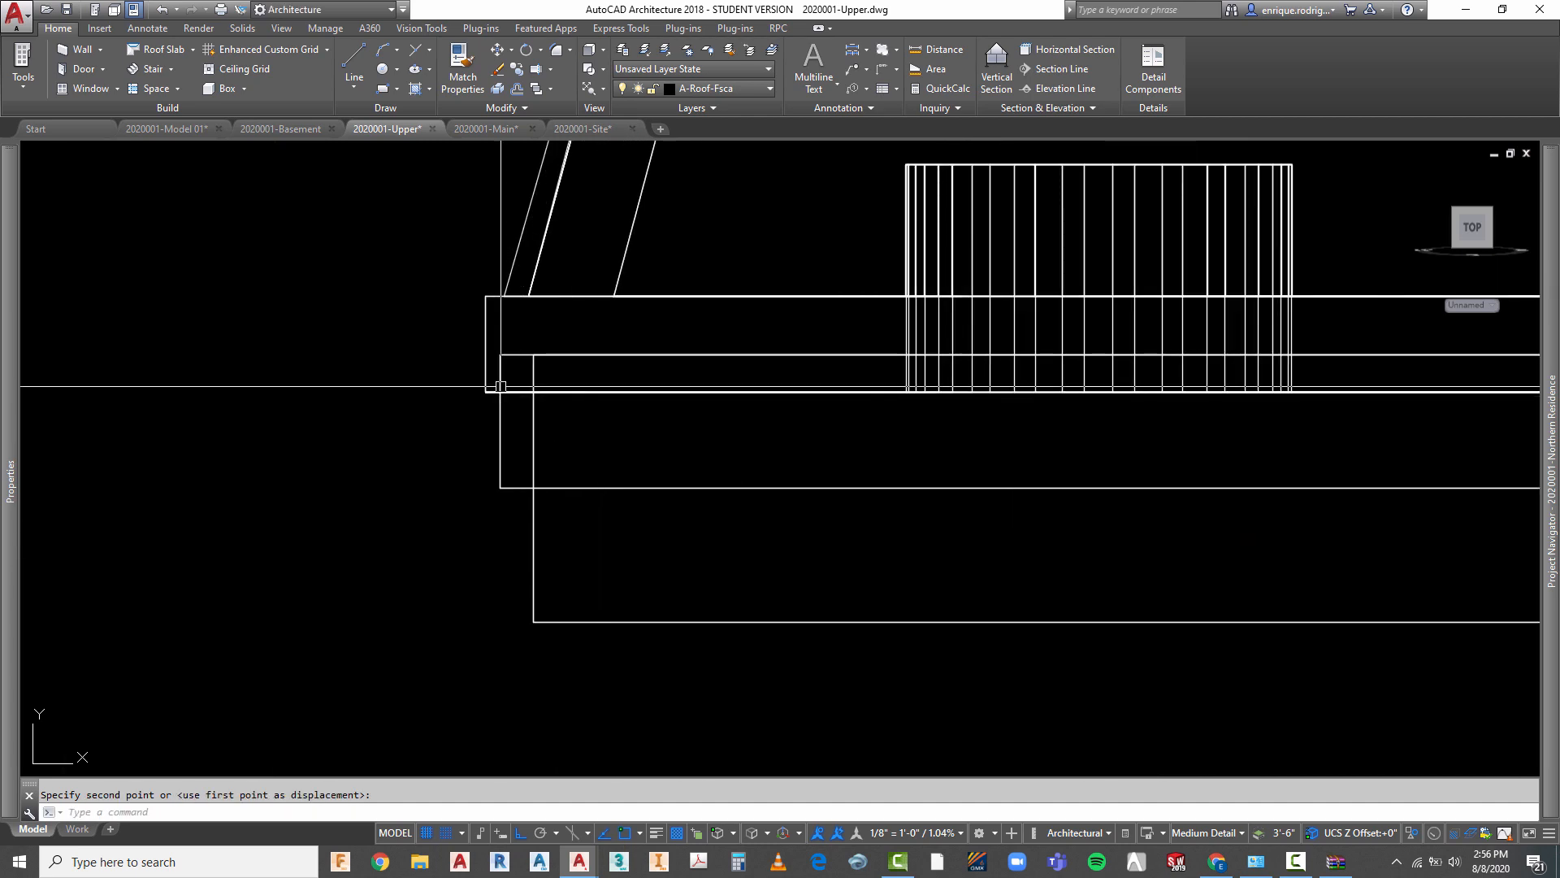
pyautogui.scroll(-4, 587, 536)
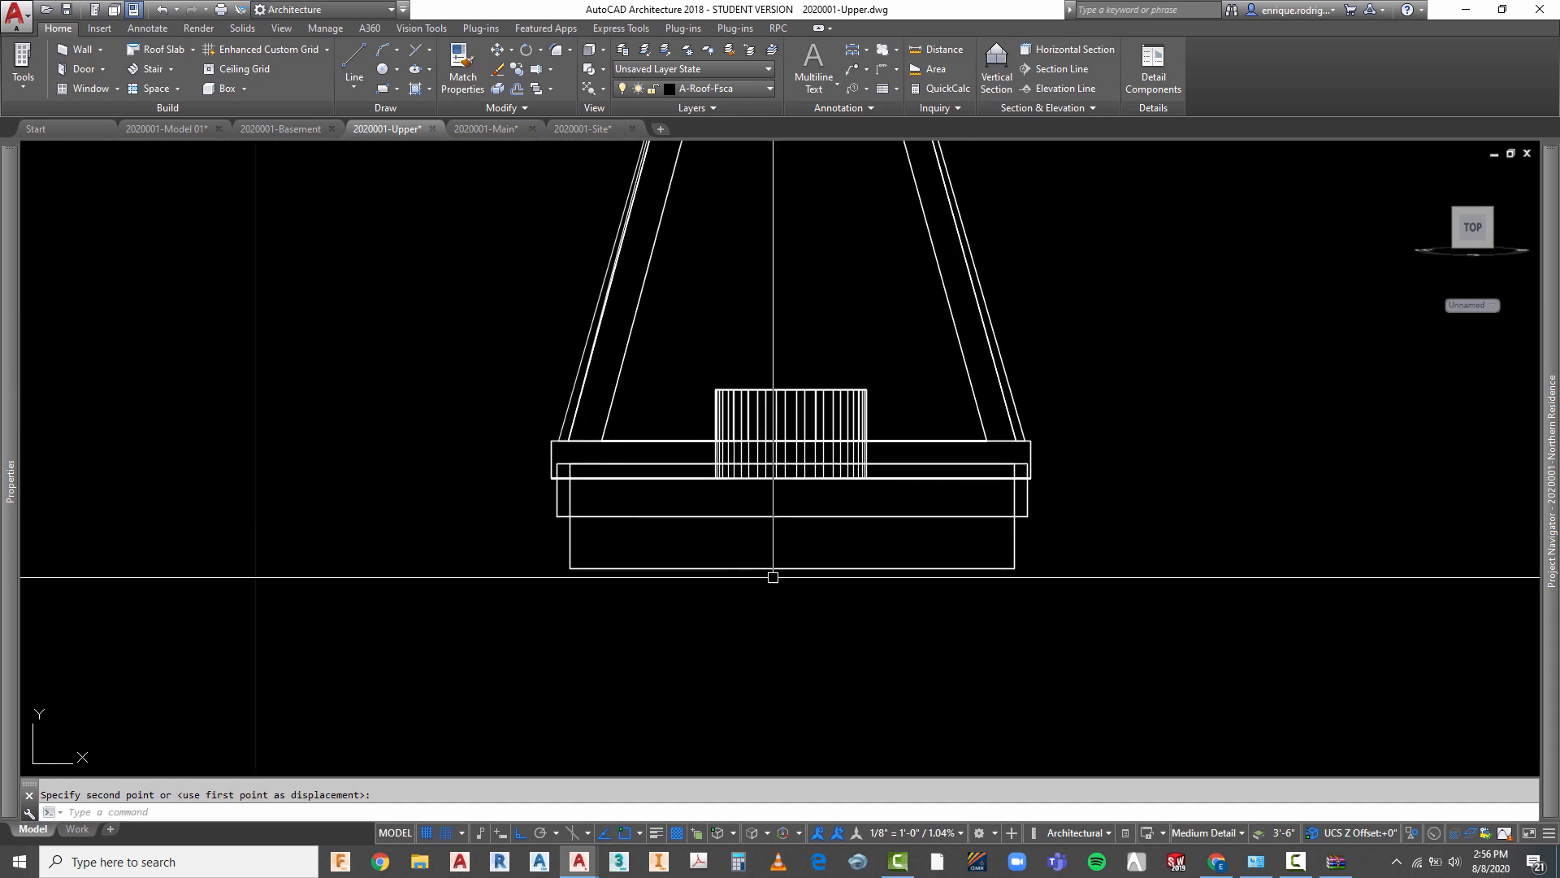
pyautogui.press('Escape')
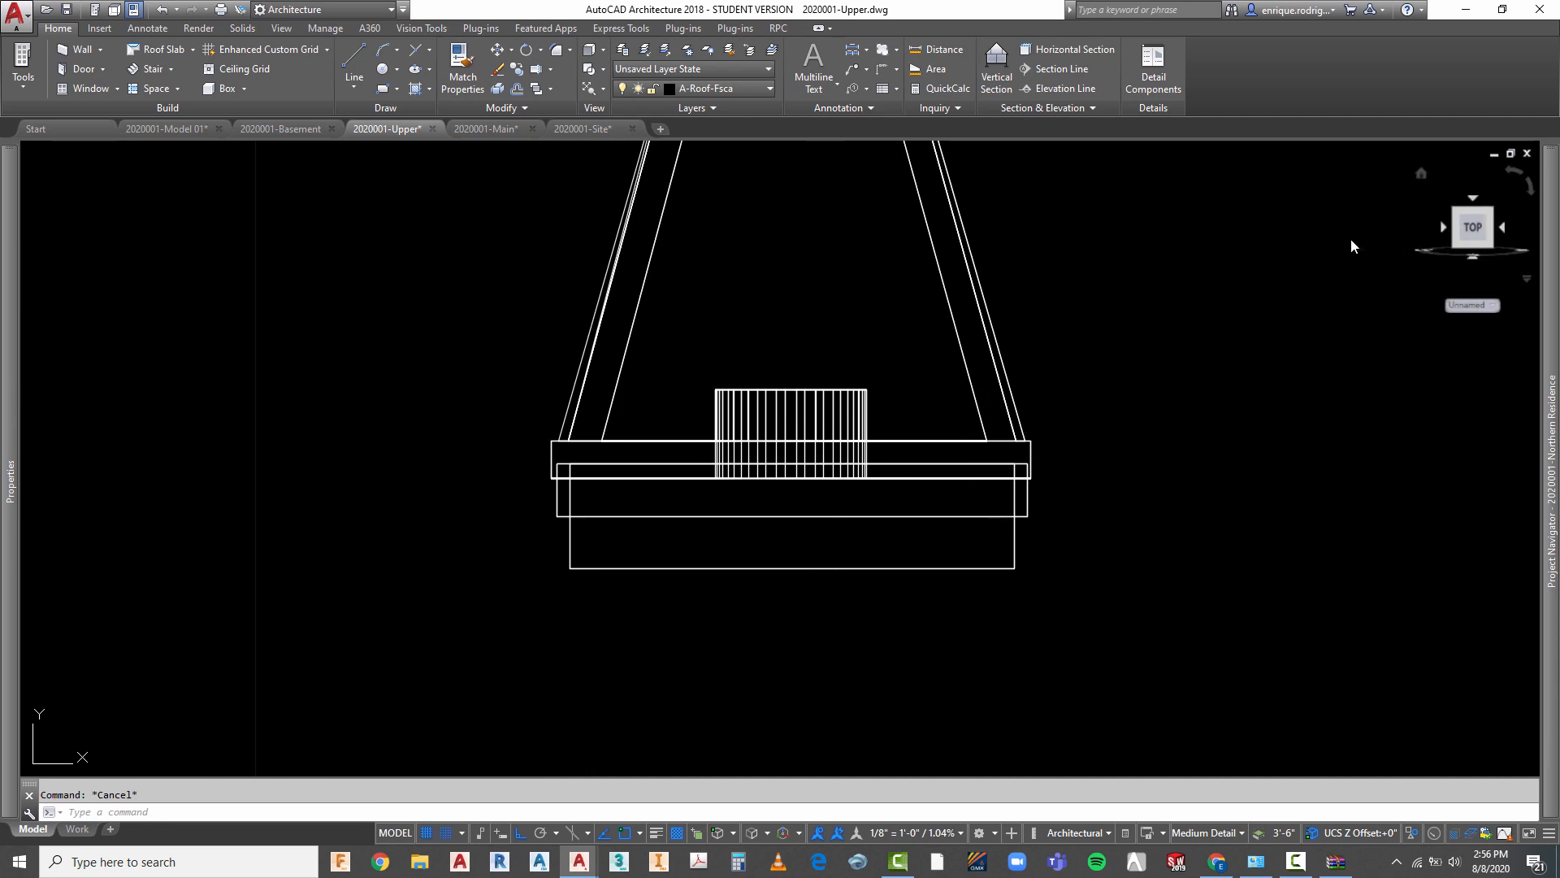
# - Return to the top view and isolate the chimney cap block
pyautogui.click(602, 50)
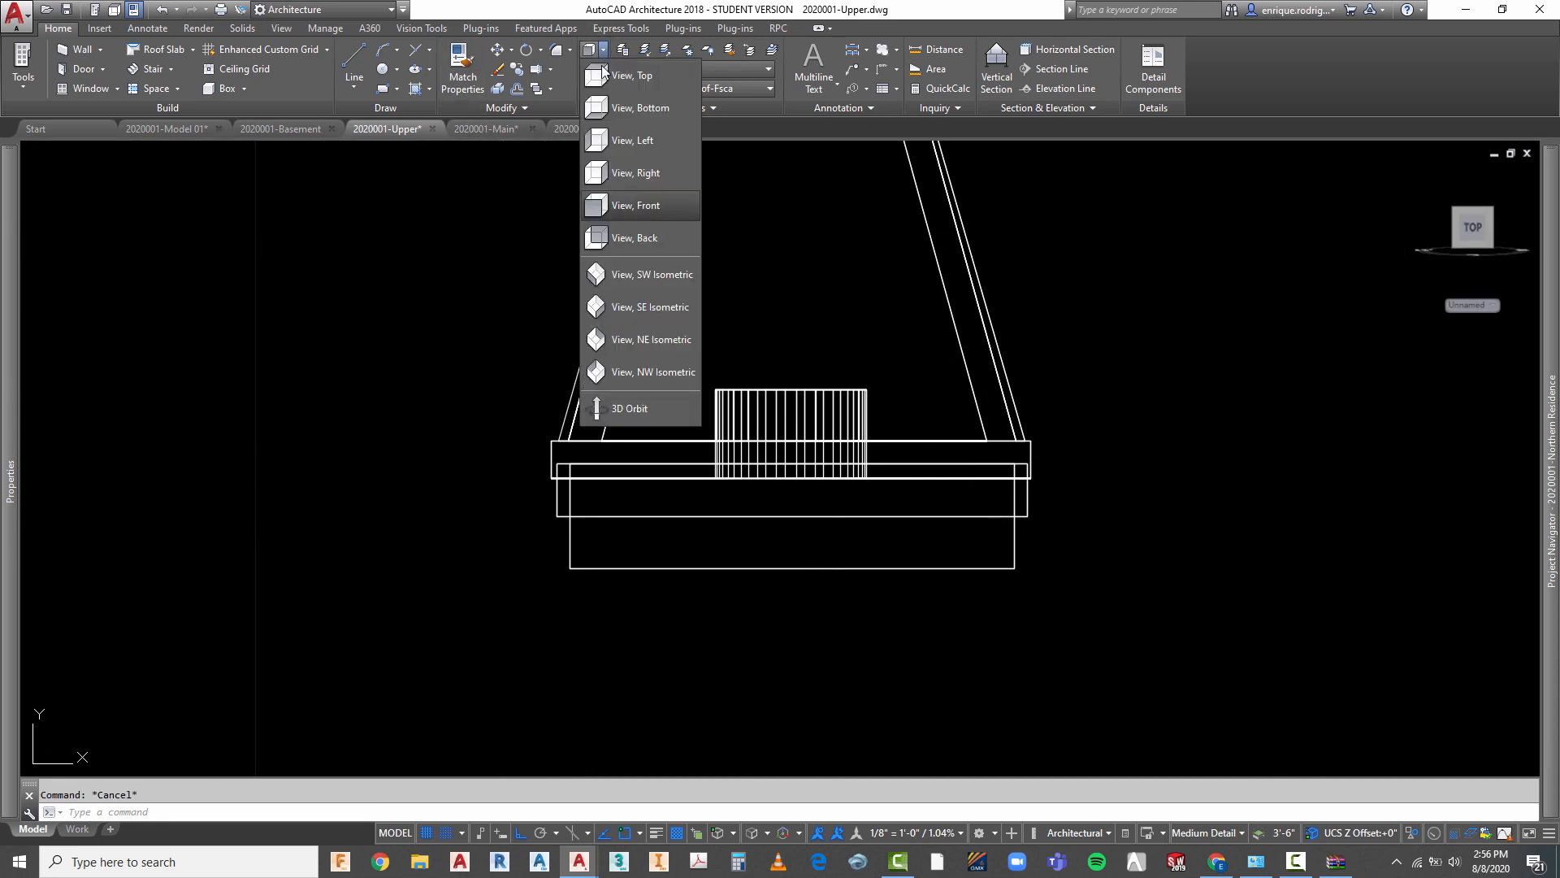
pyautogui.click(621, 76)
pyautogui.scroll(-2, 710, 376)
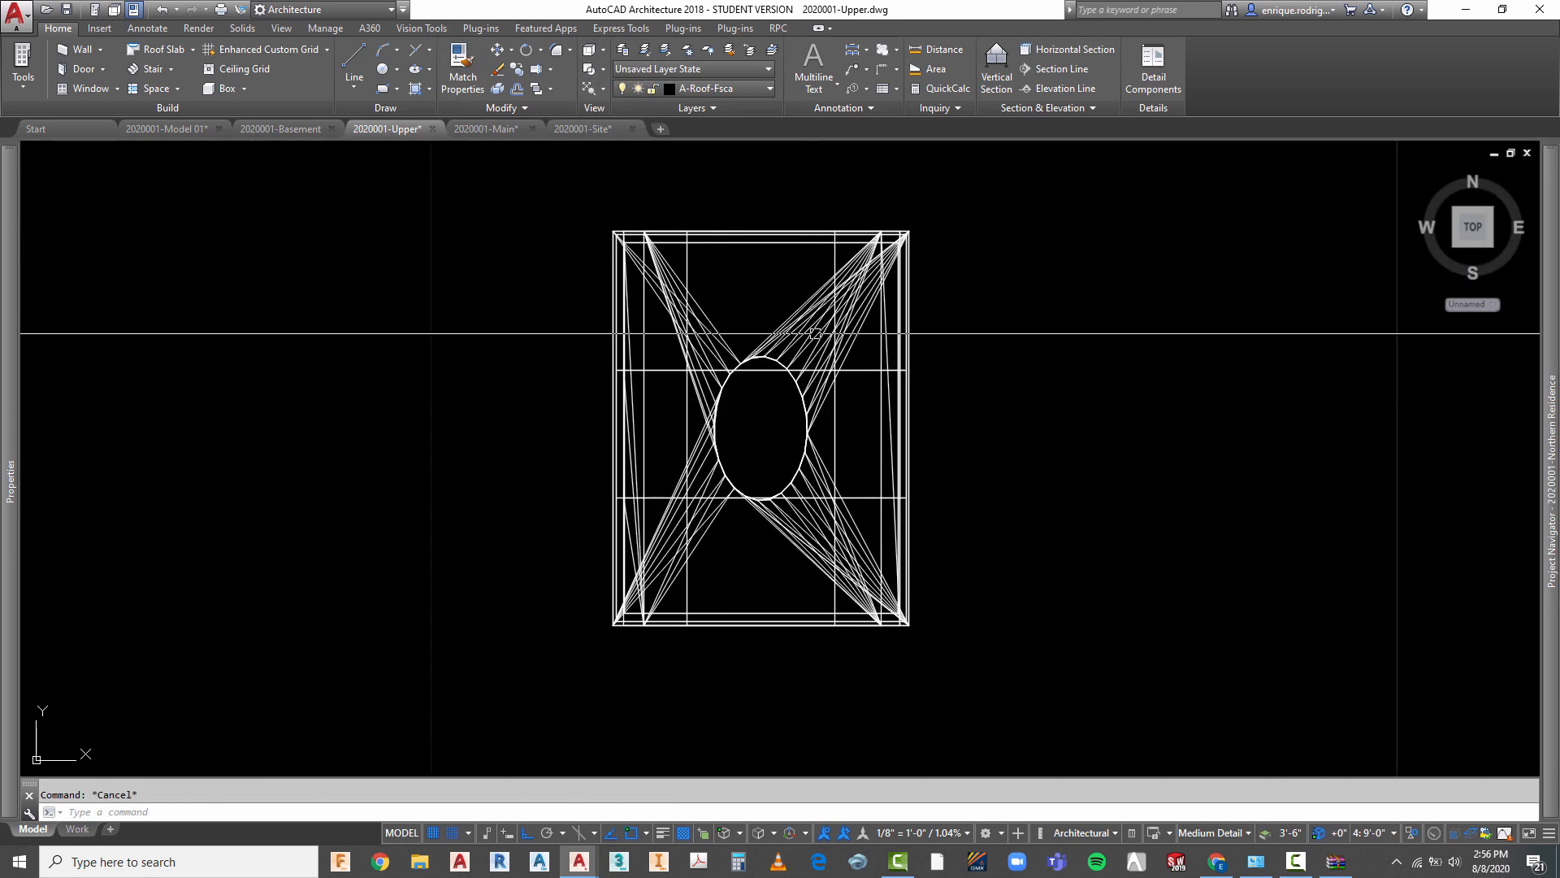
pyautogui.click(906, 334)
pyautogui.rightClick(987, 333)
pyautogui.moveTo(1170, 377)
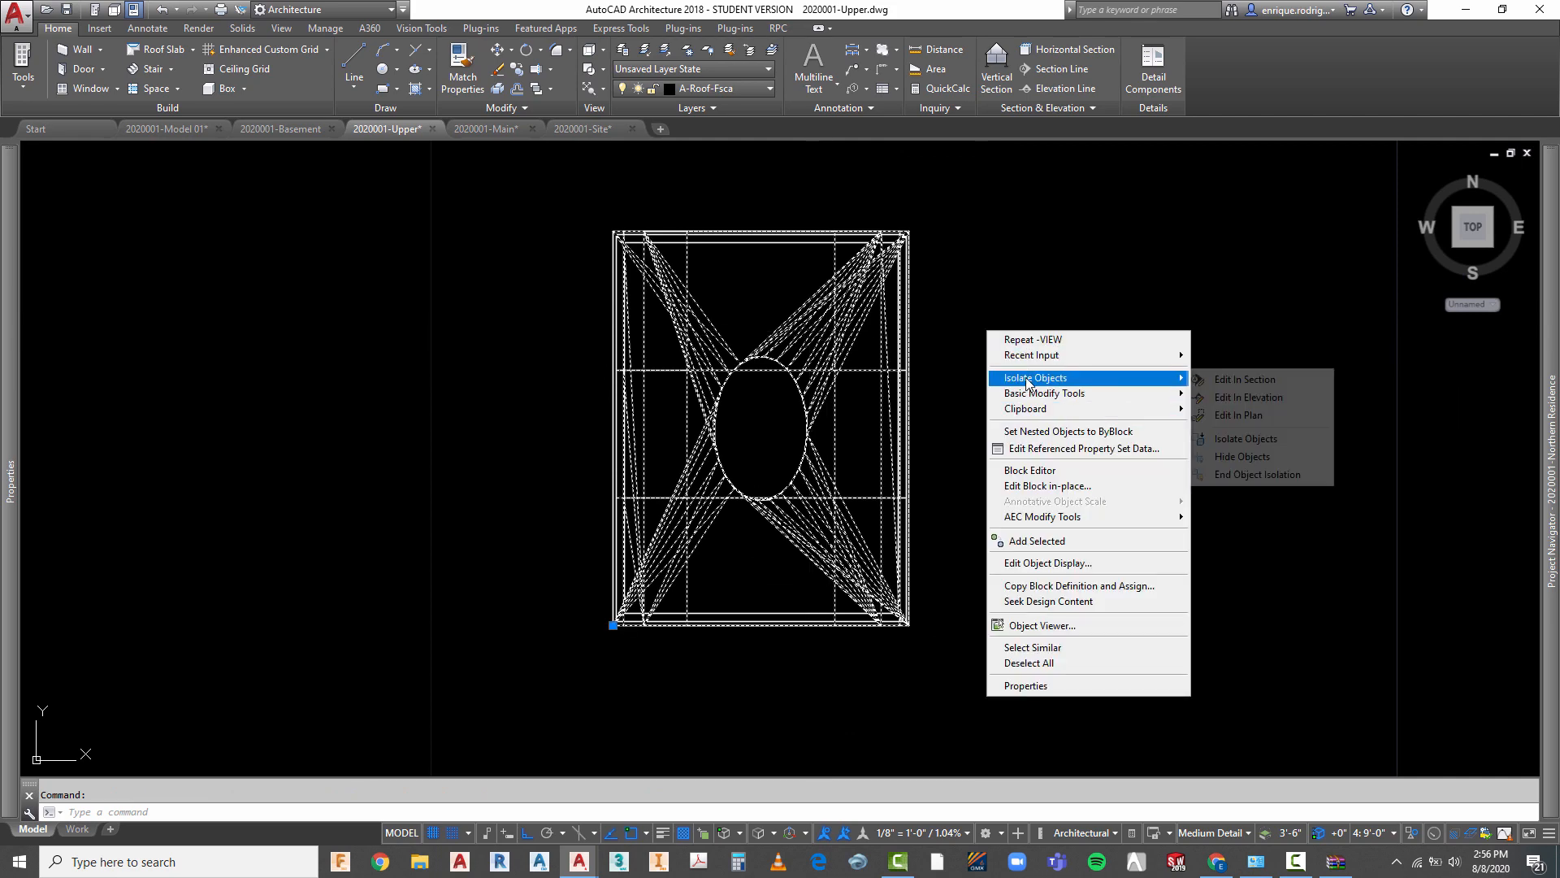
pyautogui.click(1221, 440)
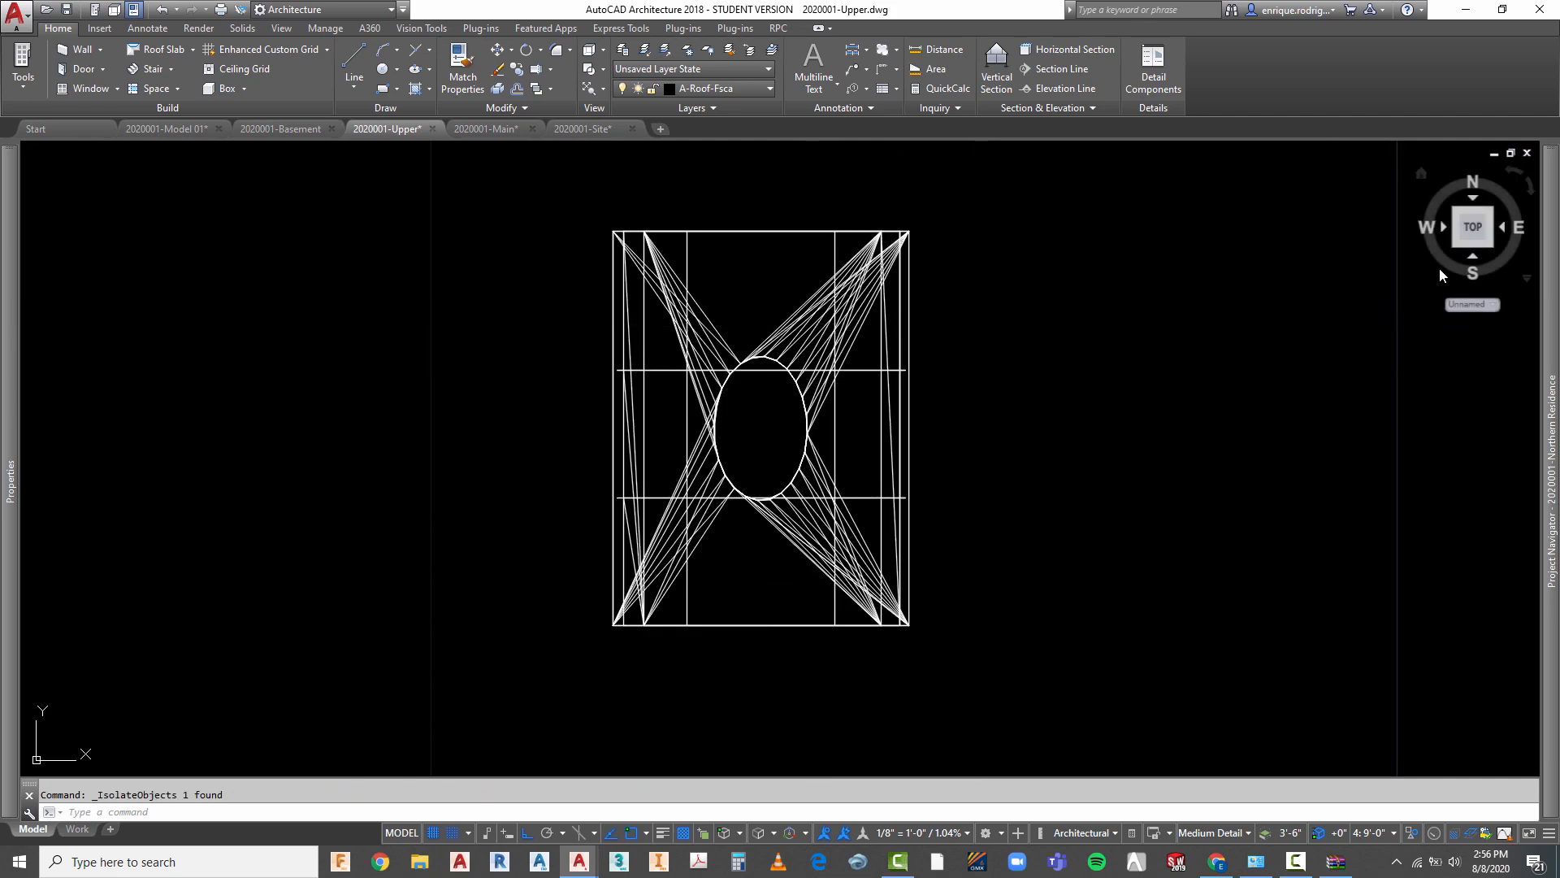
# - Switch to the southwest isometric view of the isolated chimney cap block
pyautogui.click(1454, 250)
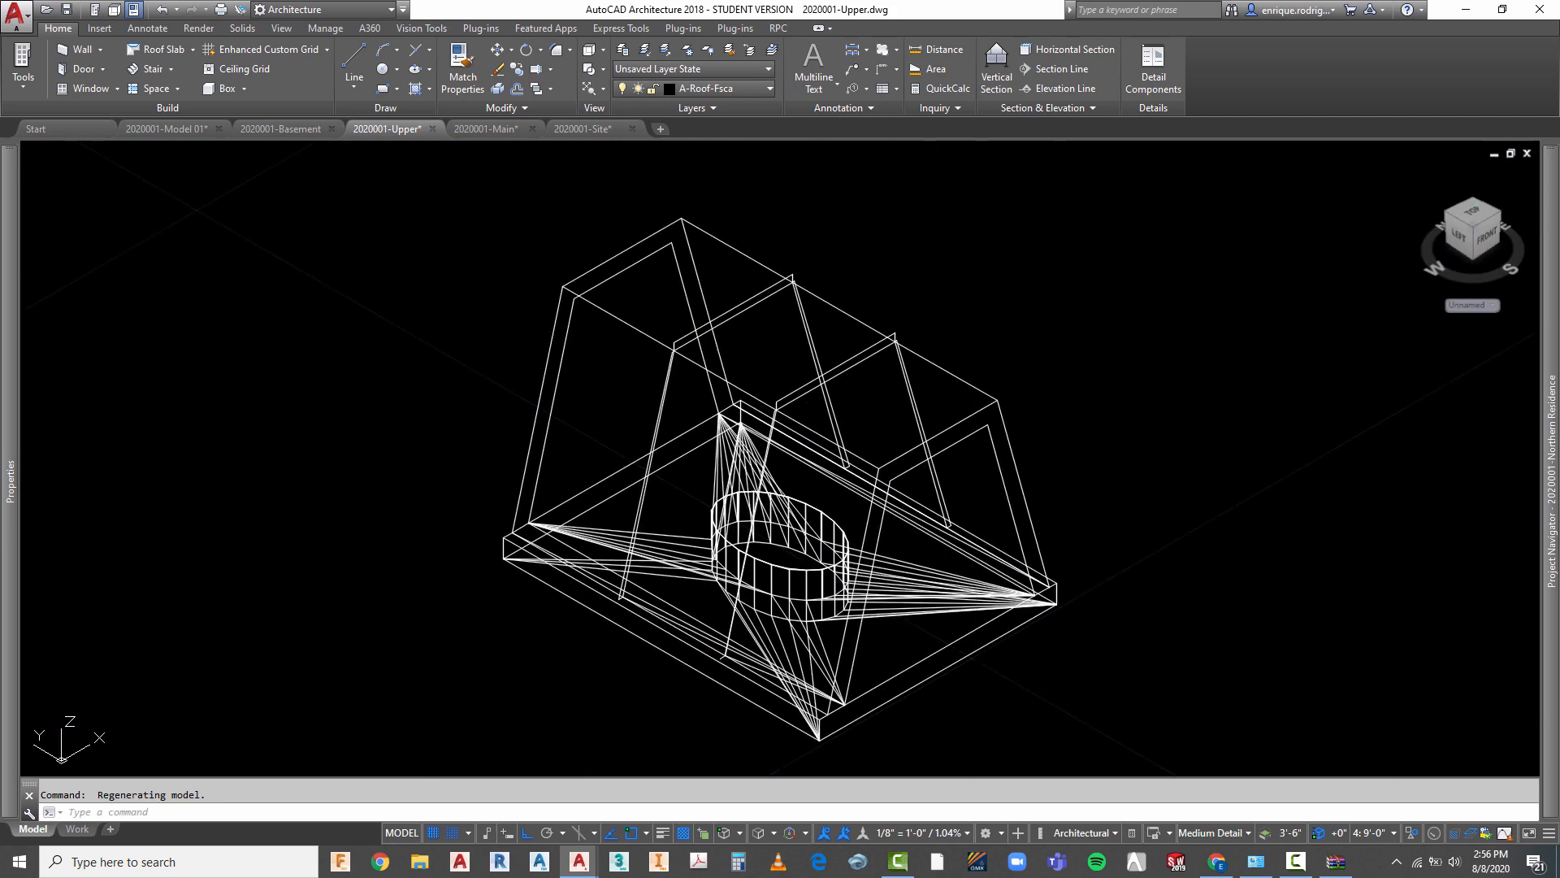
pyautogui.scroll(-5, 543, 398)
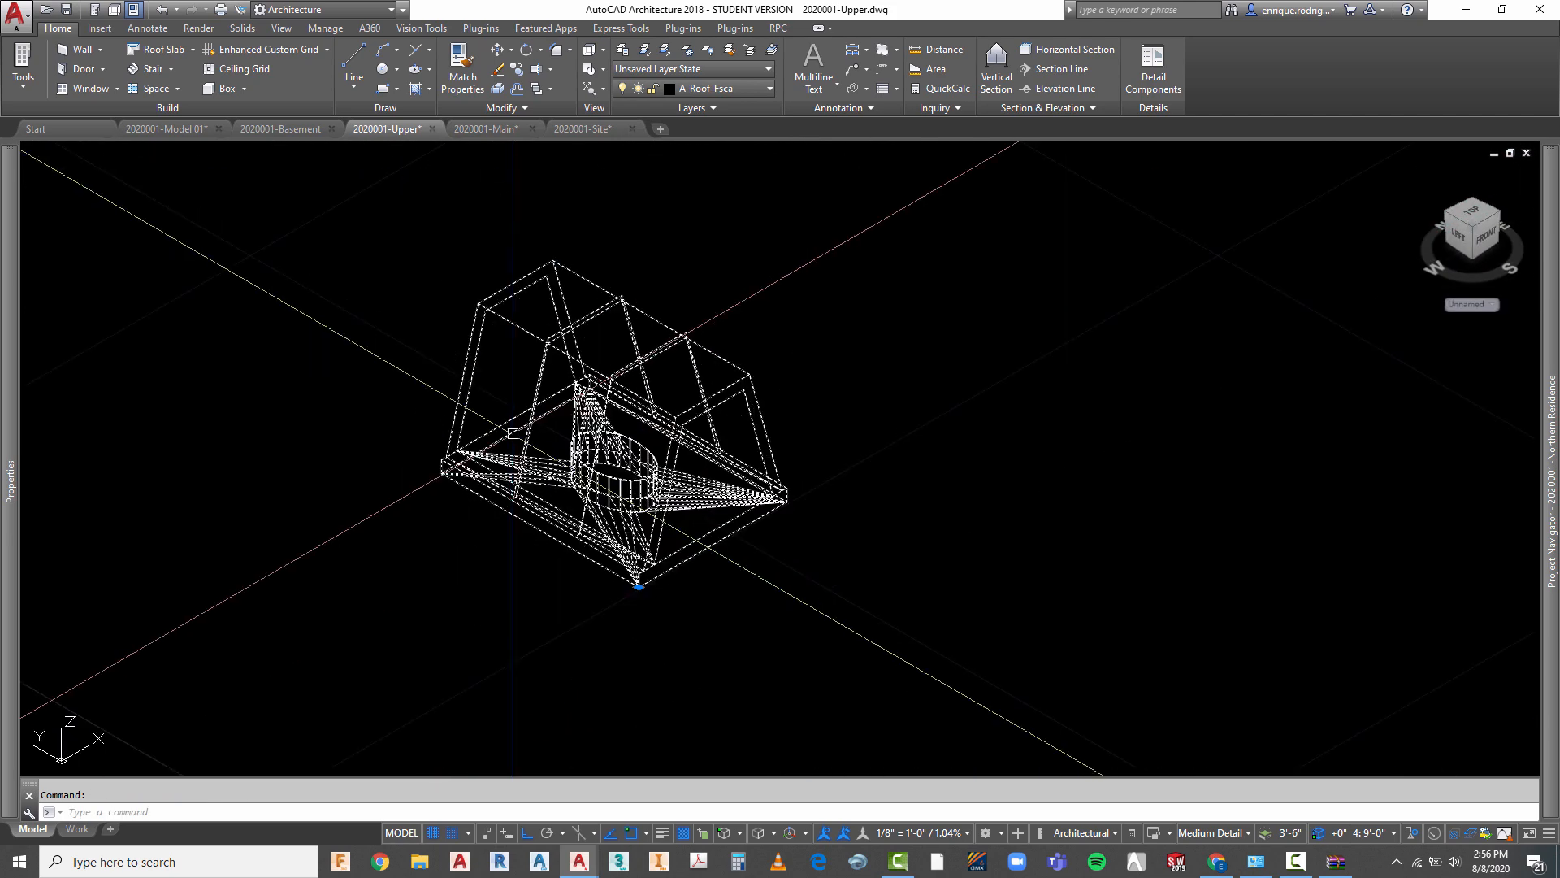
pyautogui.click(543, 398)
pyautogui.press('Escape')
pyautogui.scroll(2, 502, 456)
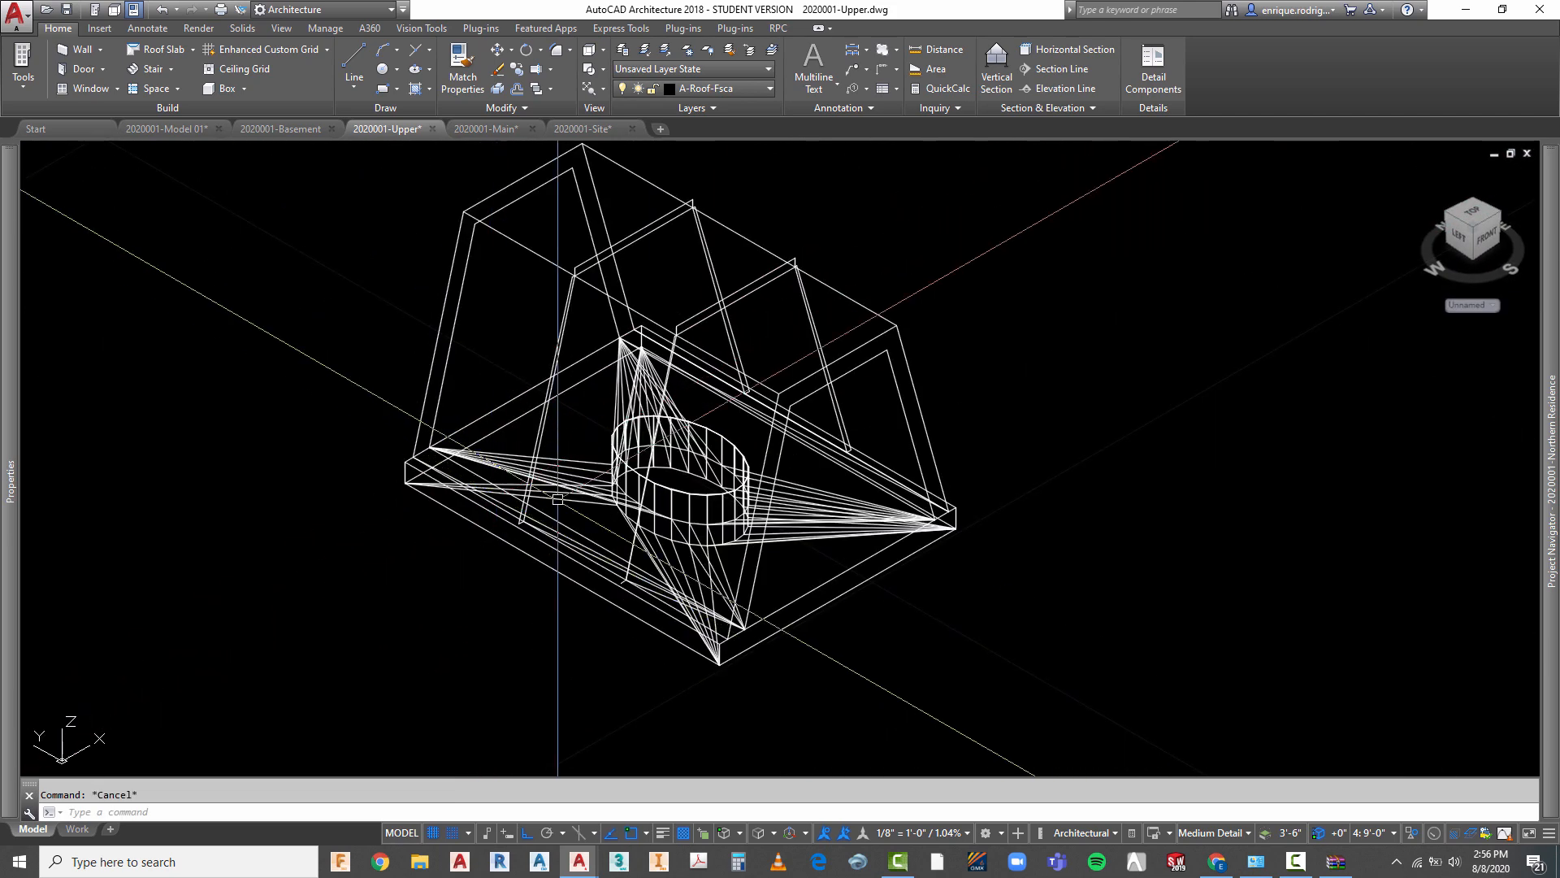
# - Try to edit the chimney cap block in place
pyautogui.click(701, 473)
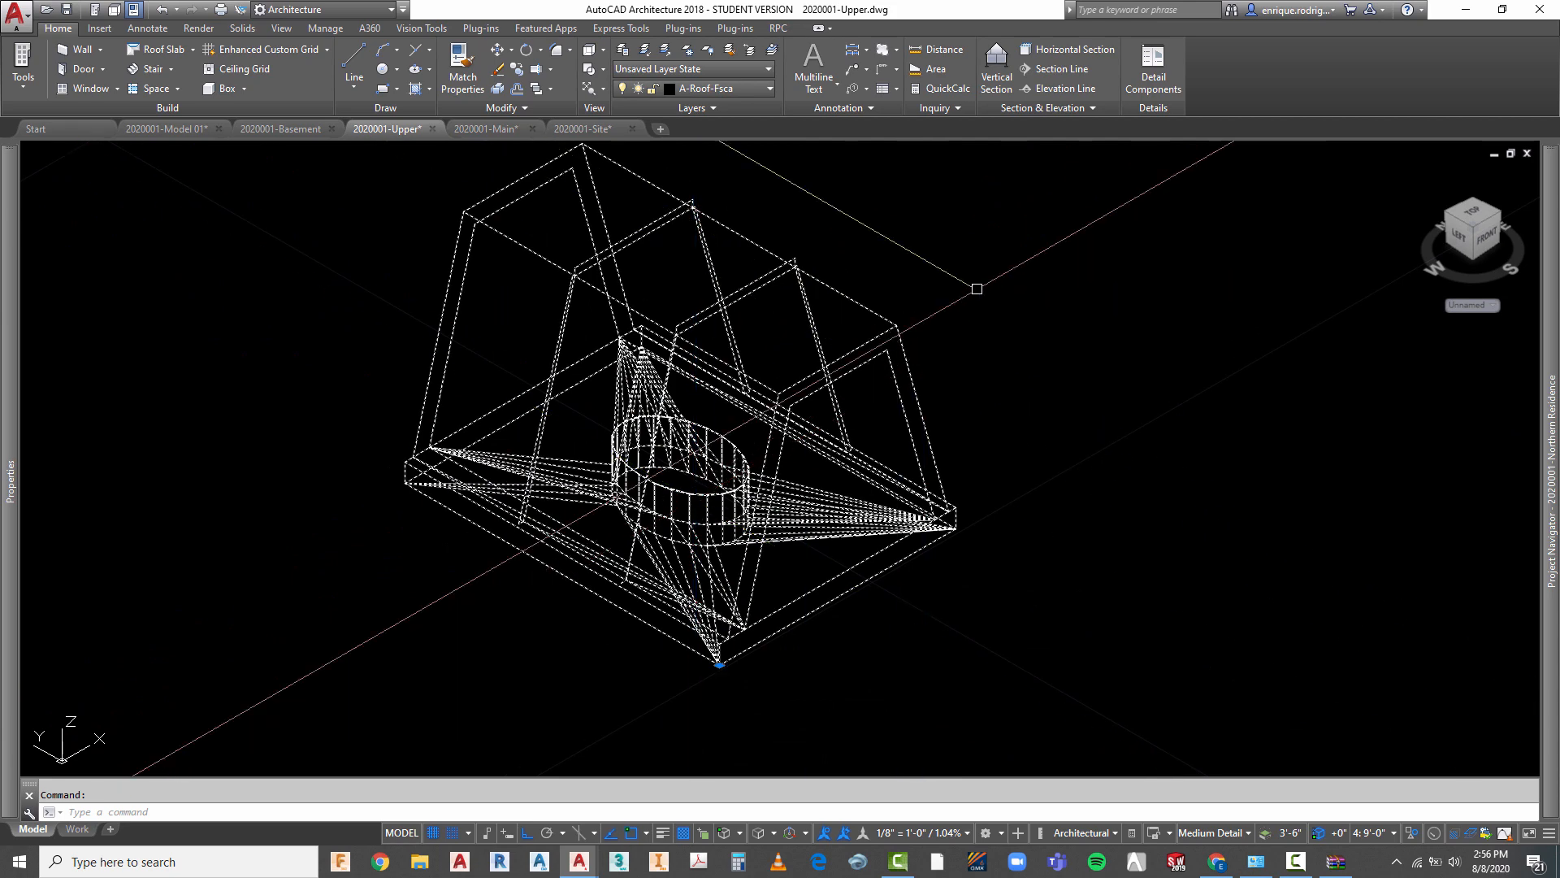
pyautogui.rightClick(1015, 258)
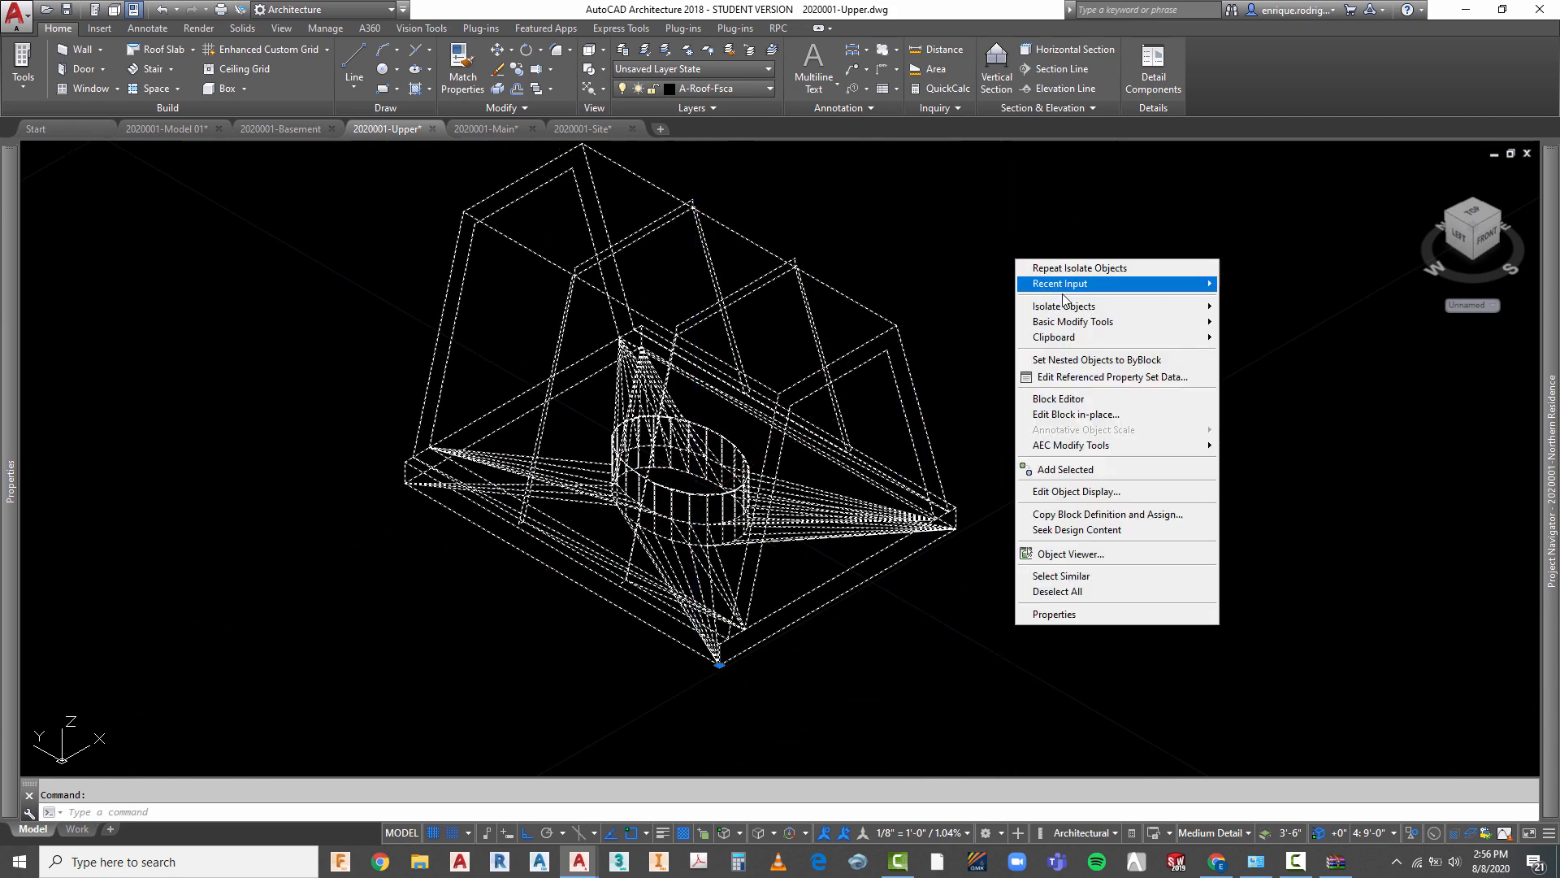
pyautogui.click(1070, 414)
pyautogui.click(1126, 441)
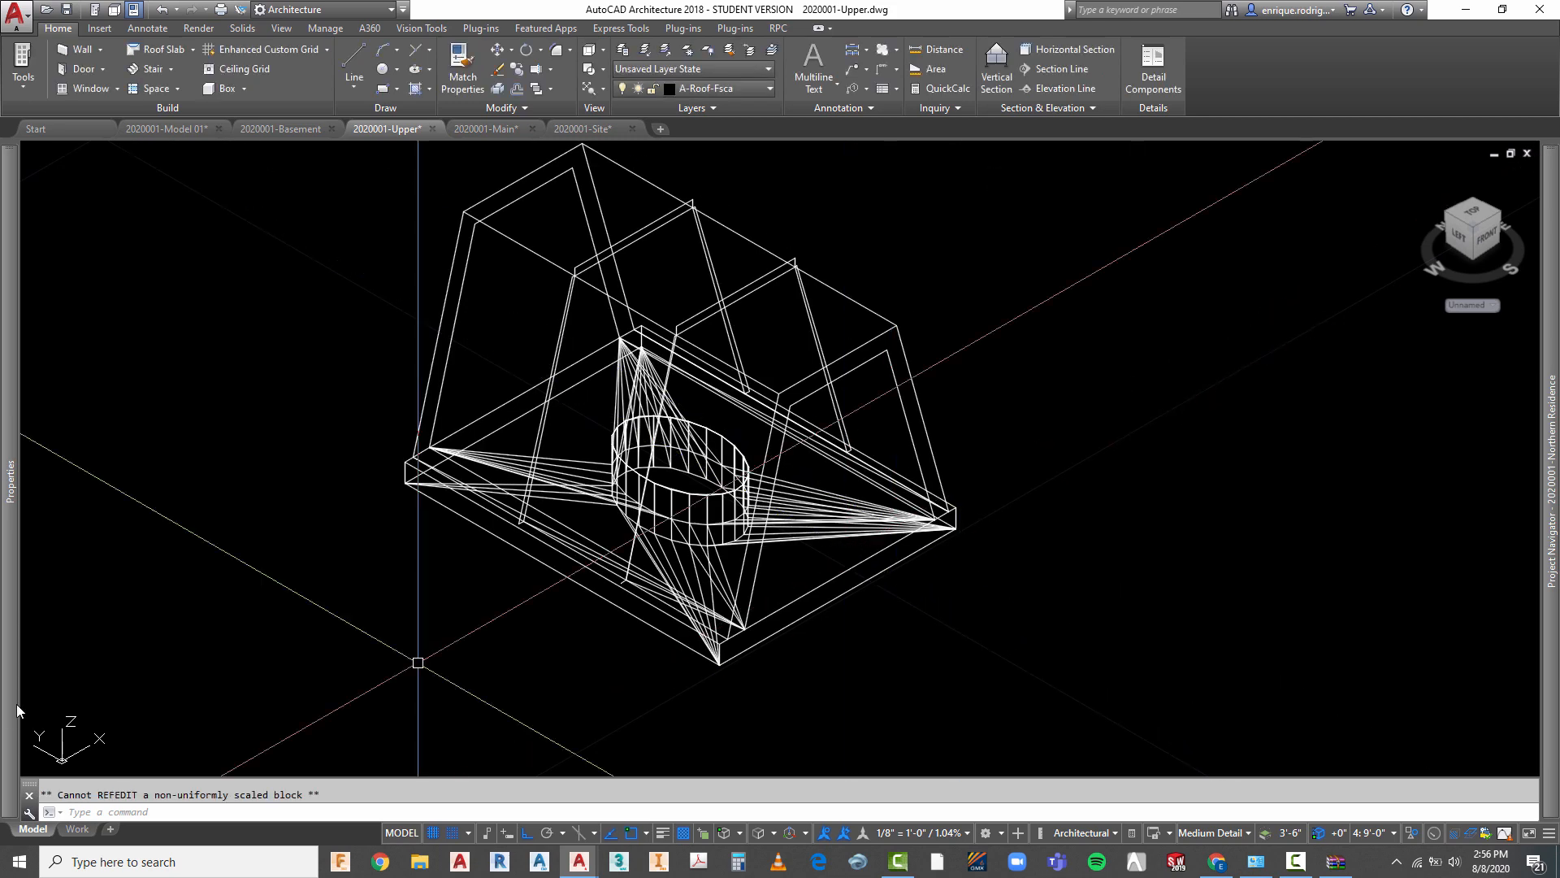
# - Open the chimney cap block in the block editor and show its geometry in a southwest isometric view
pyautogui.moveTo(10, 756)
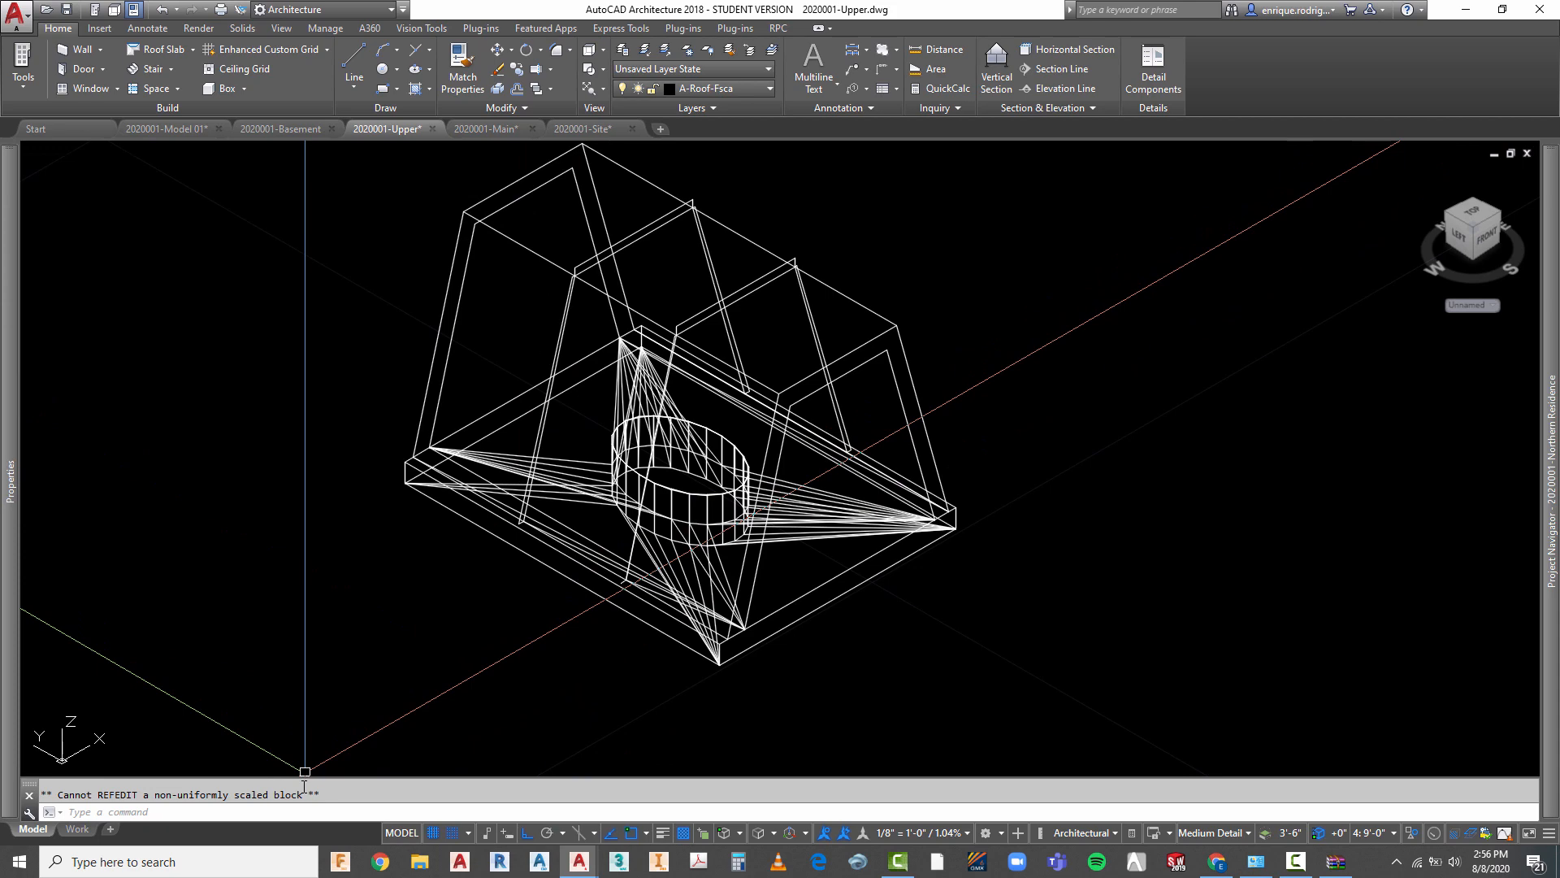
pyautogui.press('Escape')
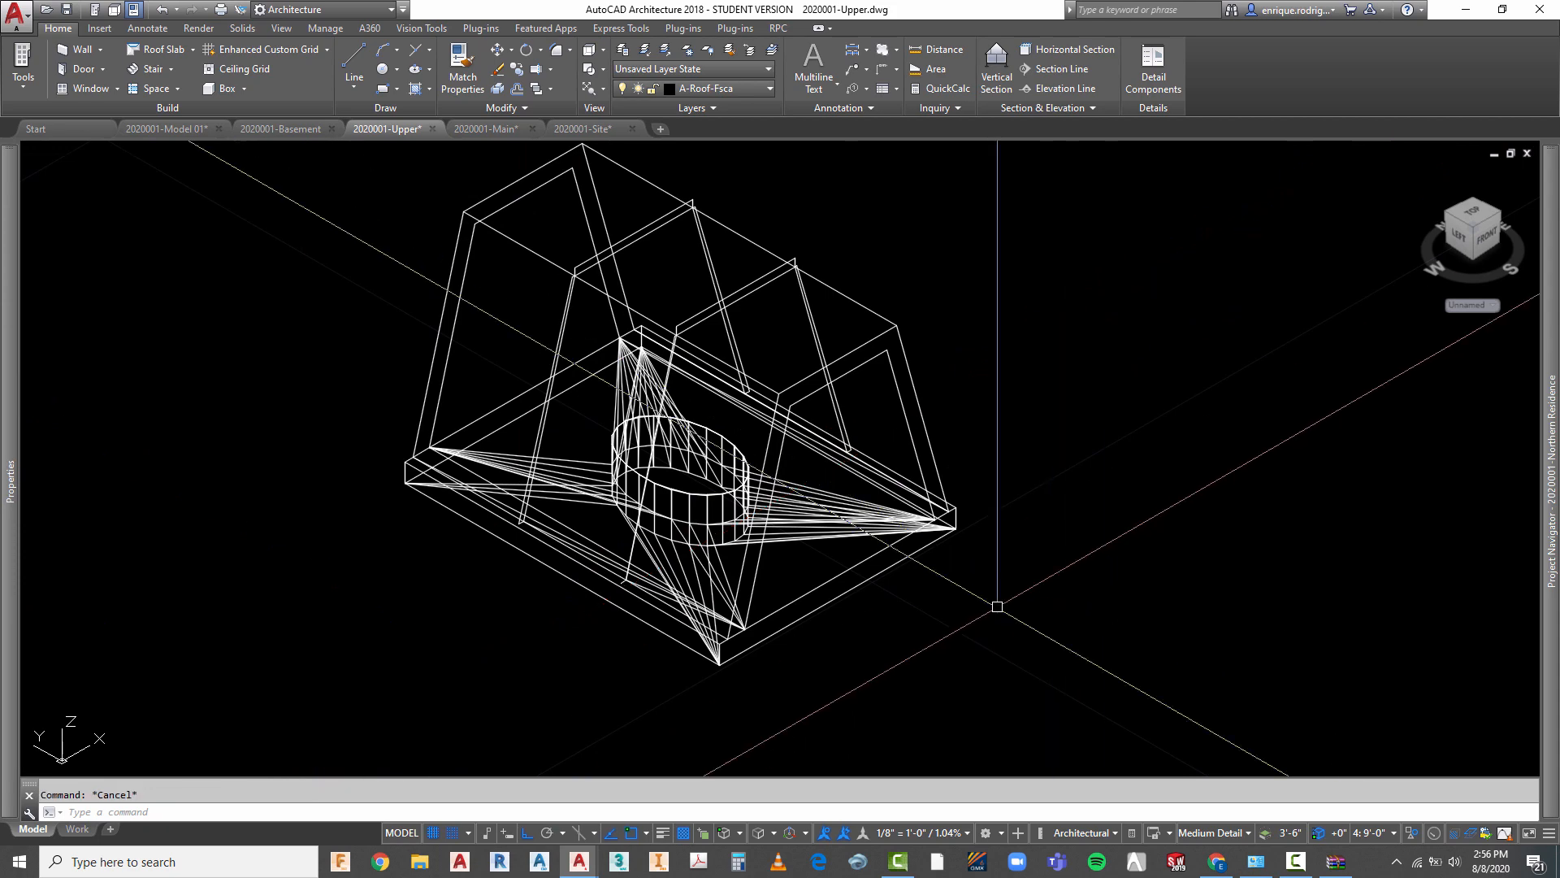
pyautogui.click(843, 505)
pyautogui.rightClick(1105, 307)
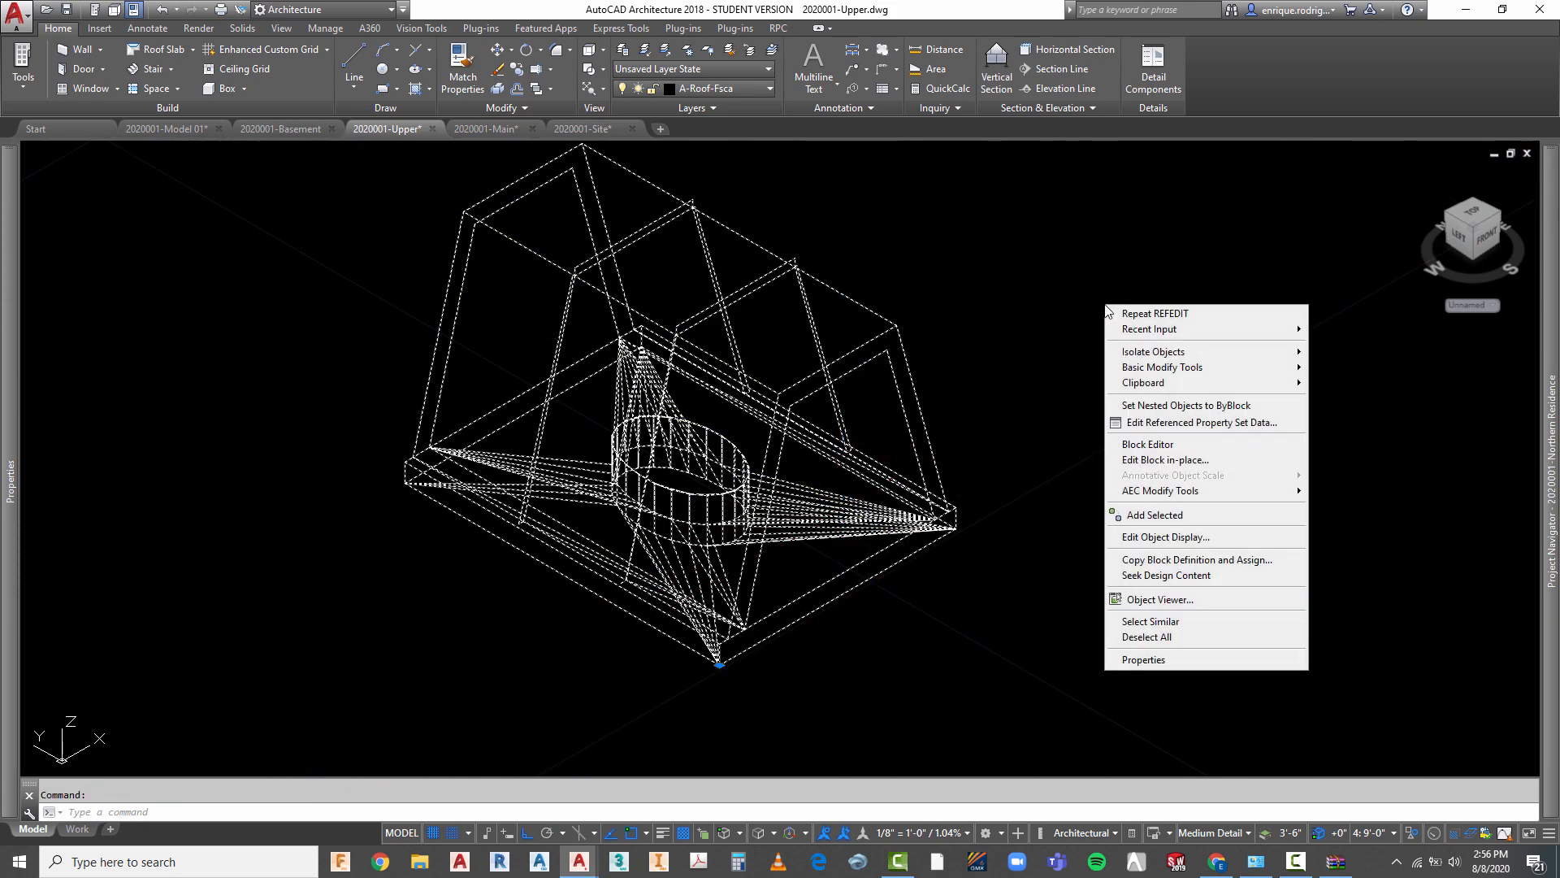
pyautogui.click(1170, 444)
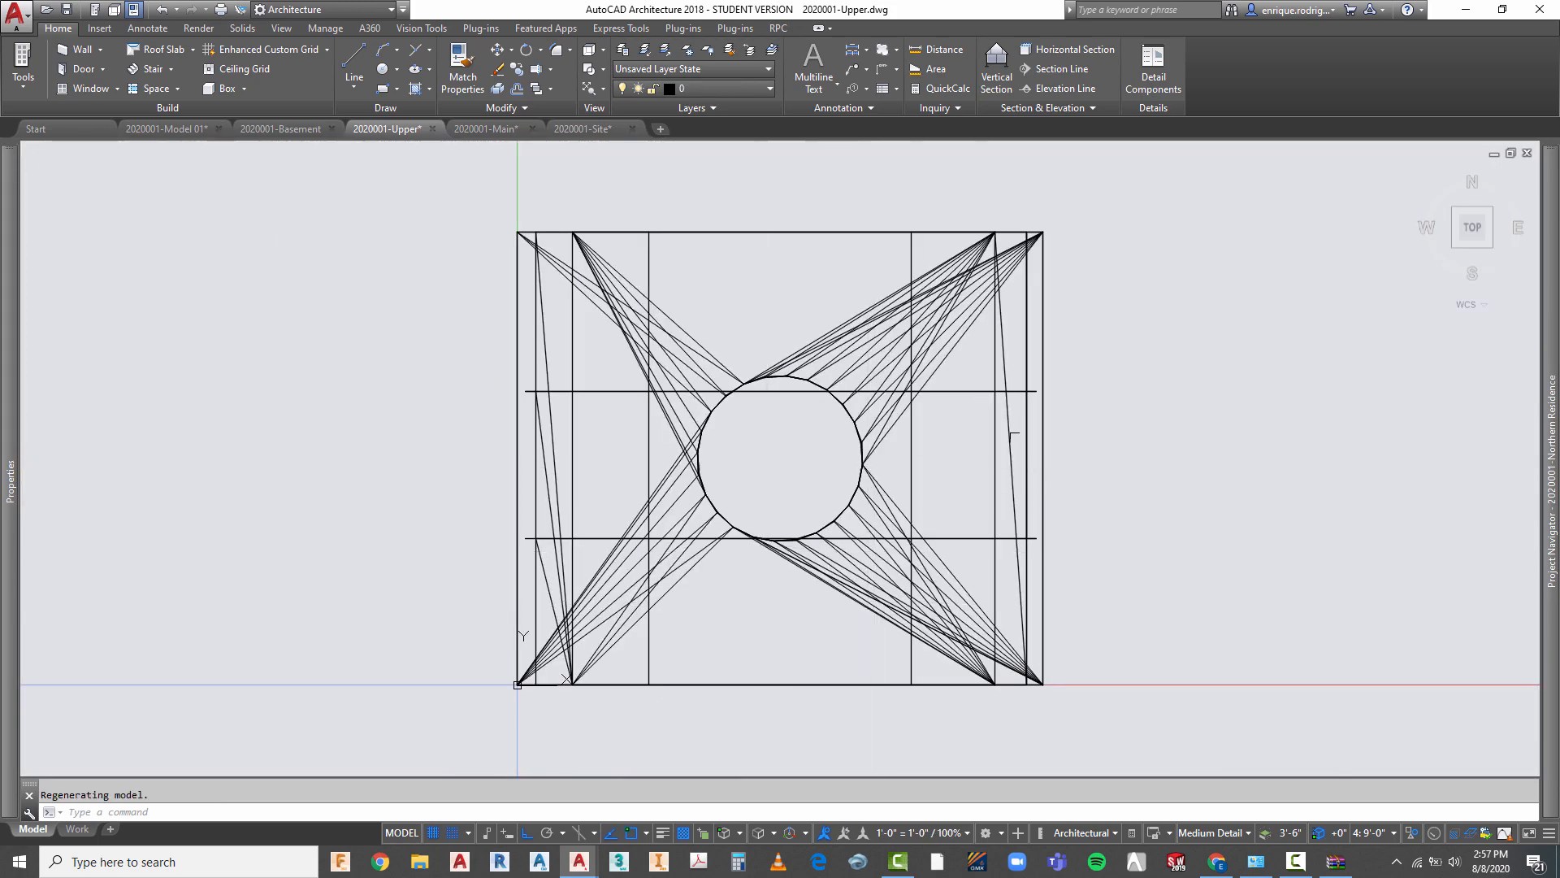
pyautogui.press('Escape')
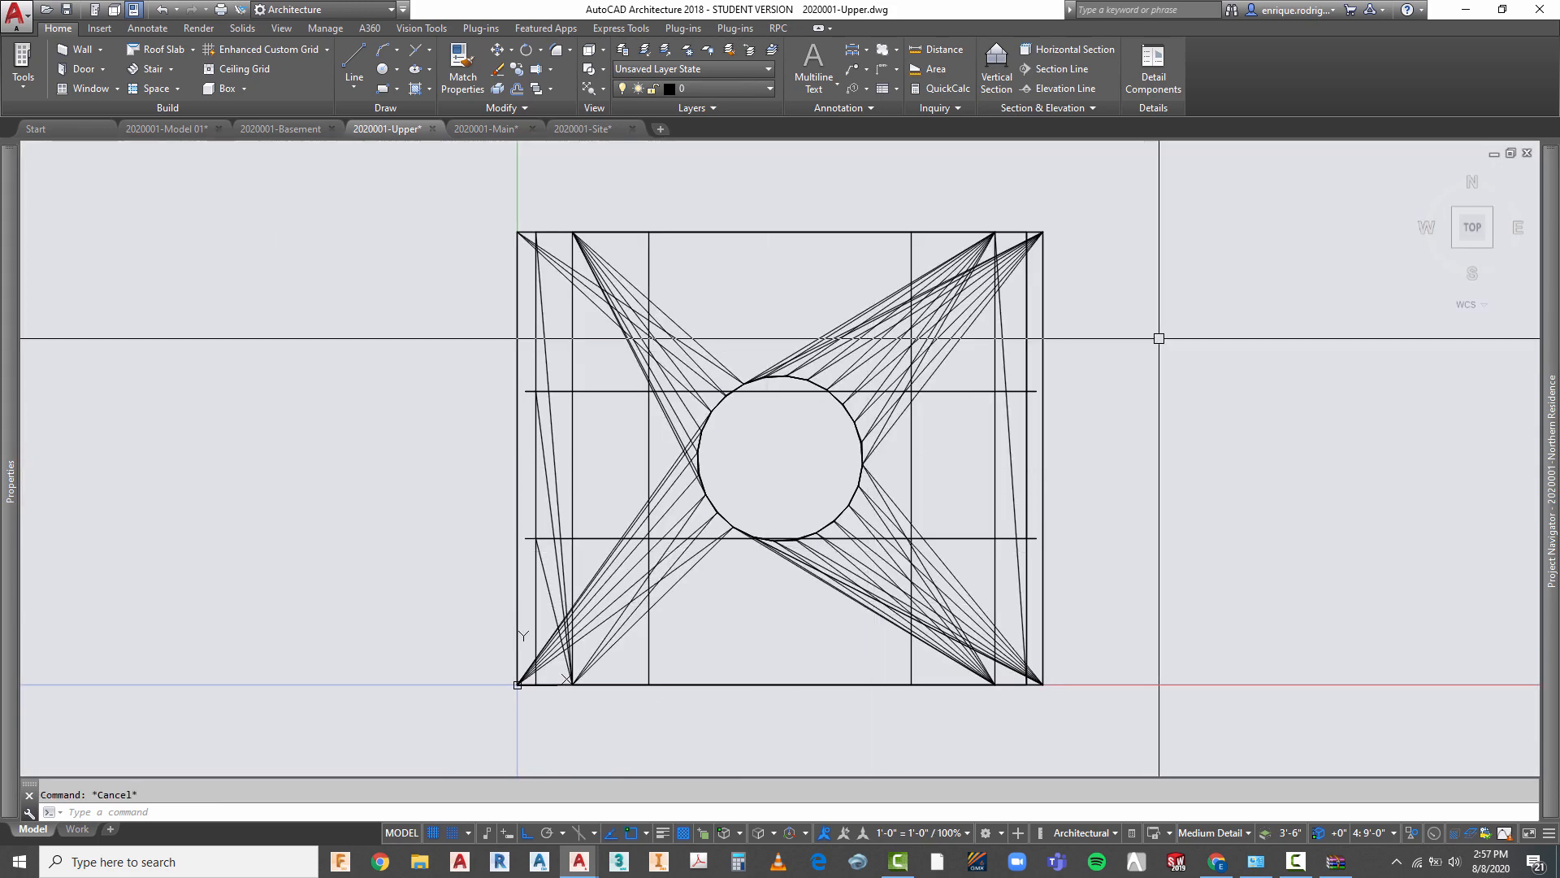
pyautogui.click(1455, 243)
pyautogui.scroll(2, 841, 610)
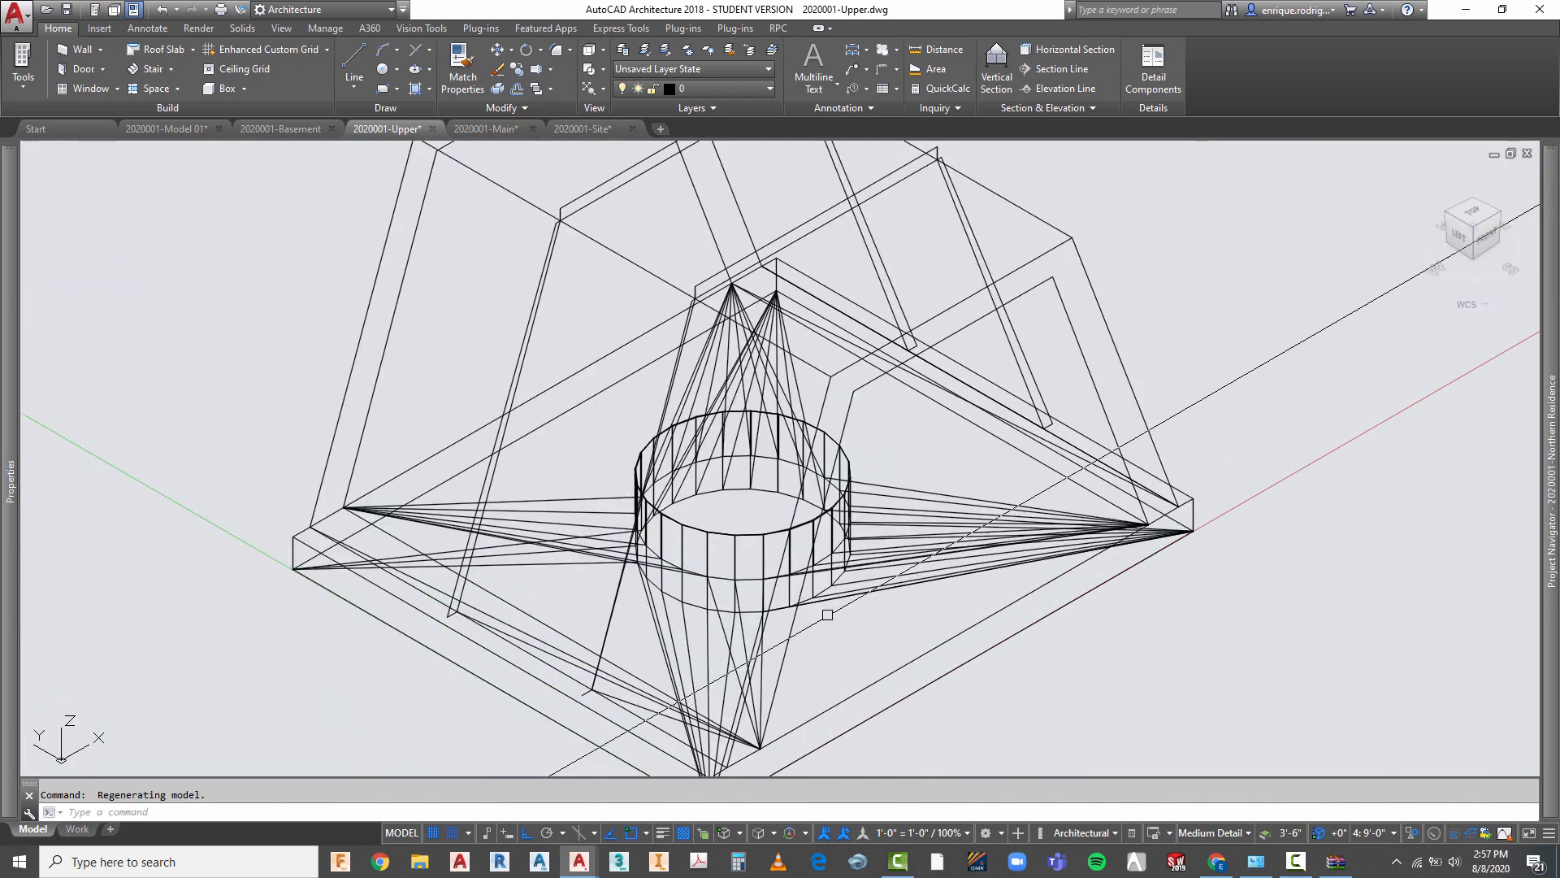
pyautogui.scroll(-2, 754, 590)
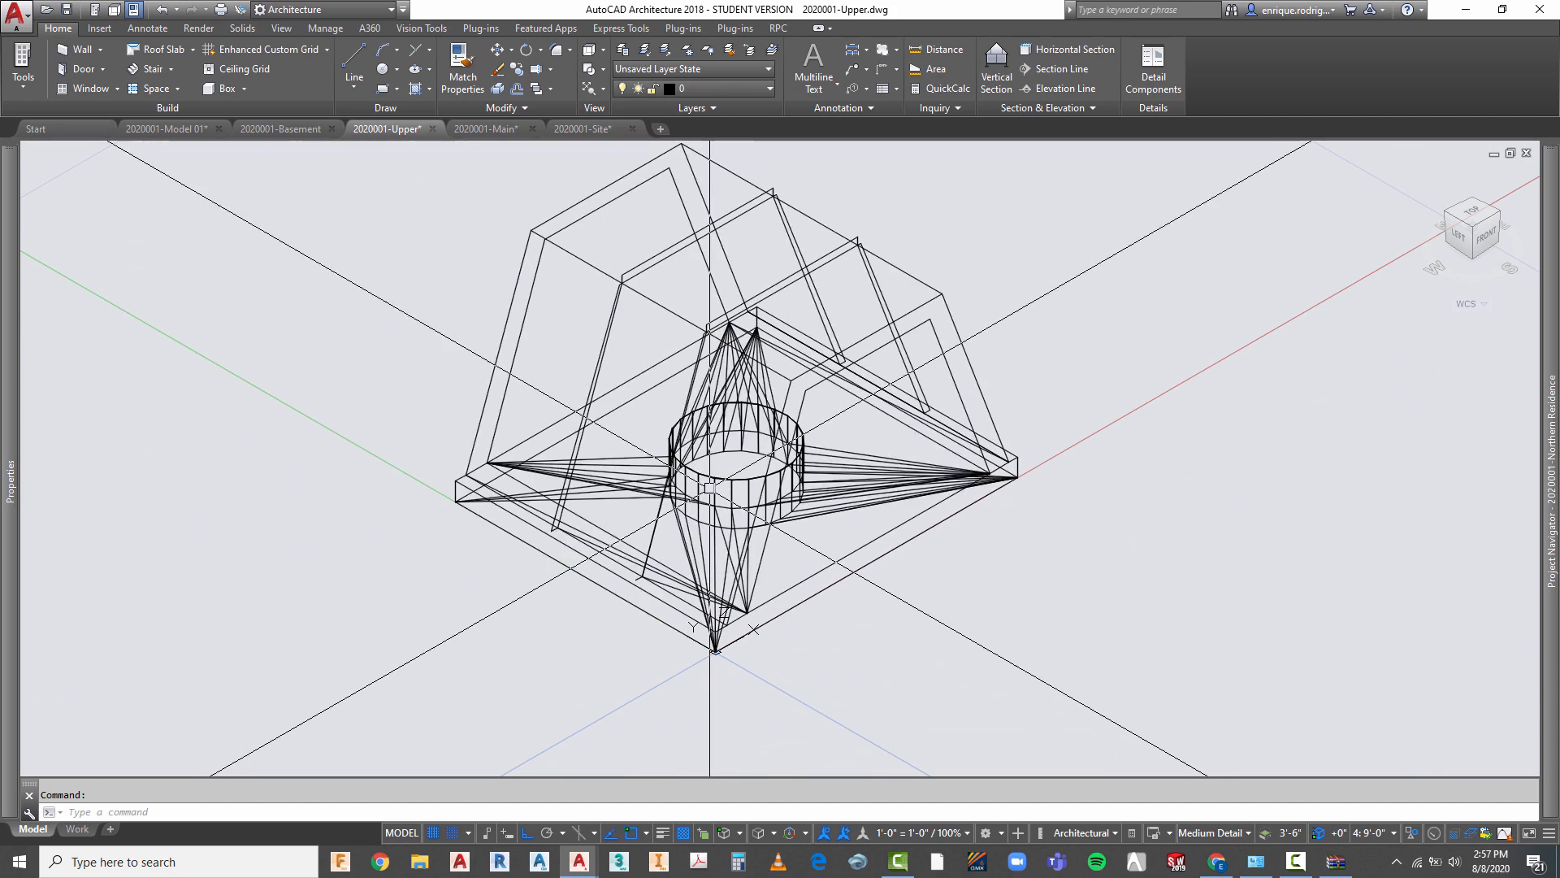
# - Try to edit the selected cap geometry in place inside the block editor
pyautogui.rightClick(719, 489)
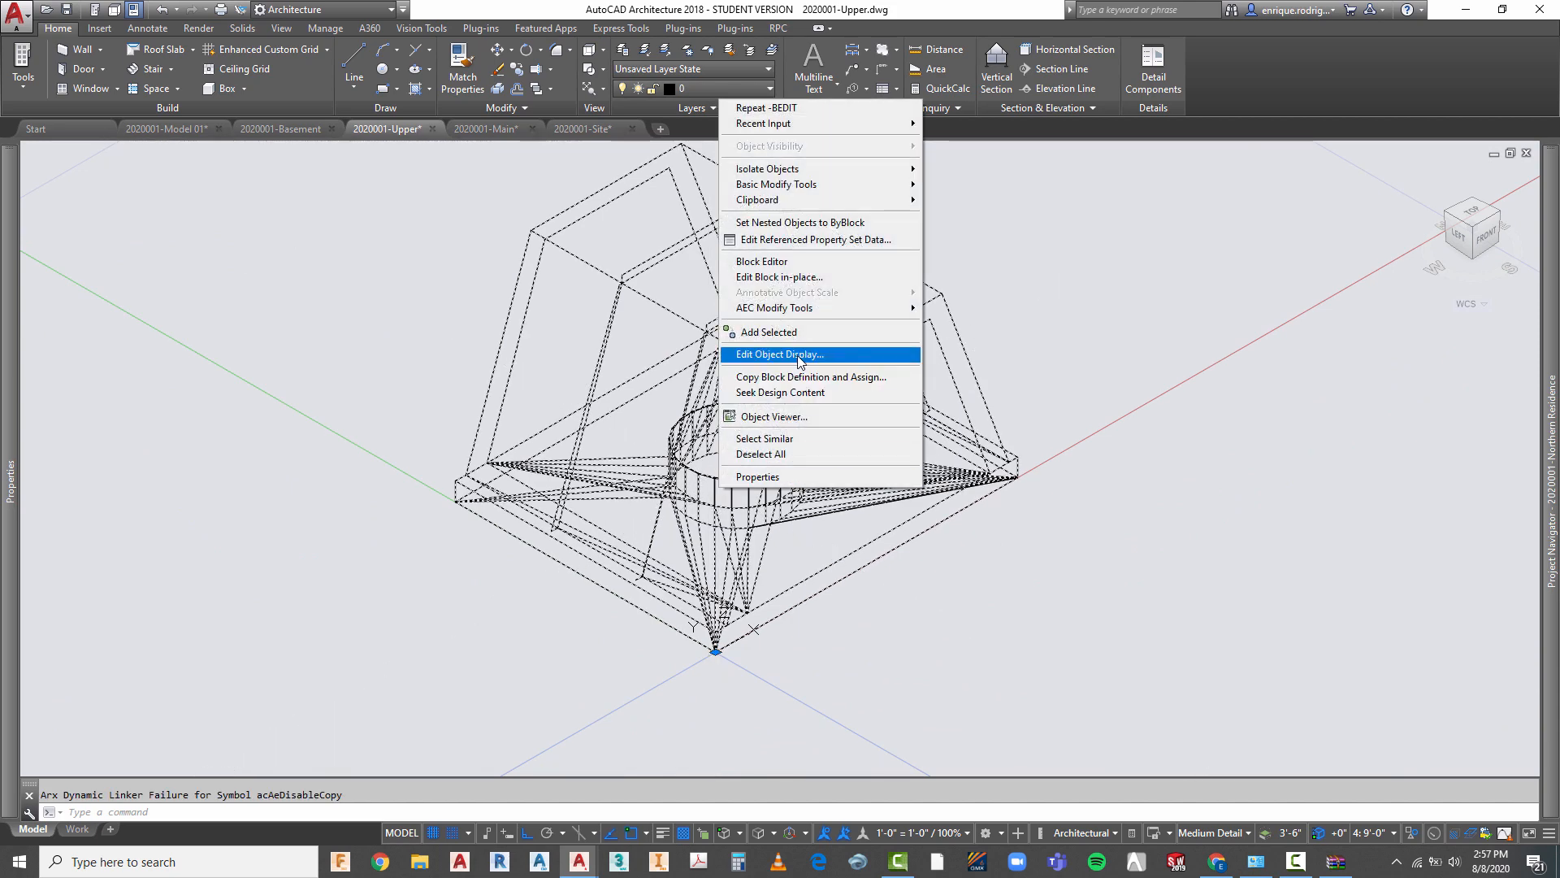
pyautogui.click(774, 277)
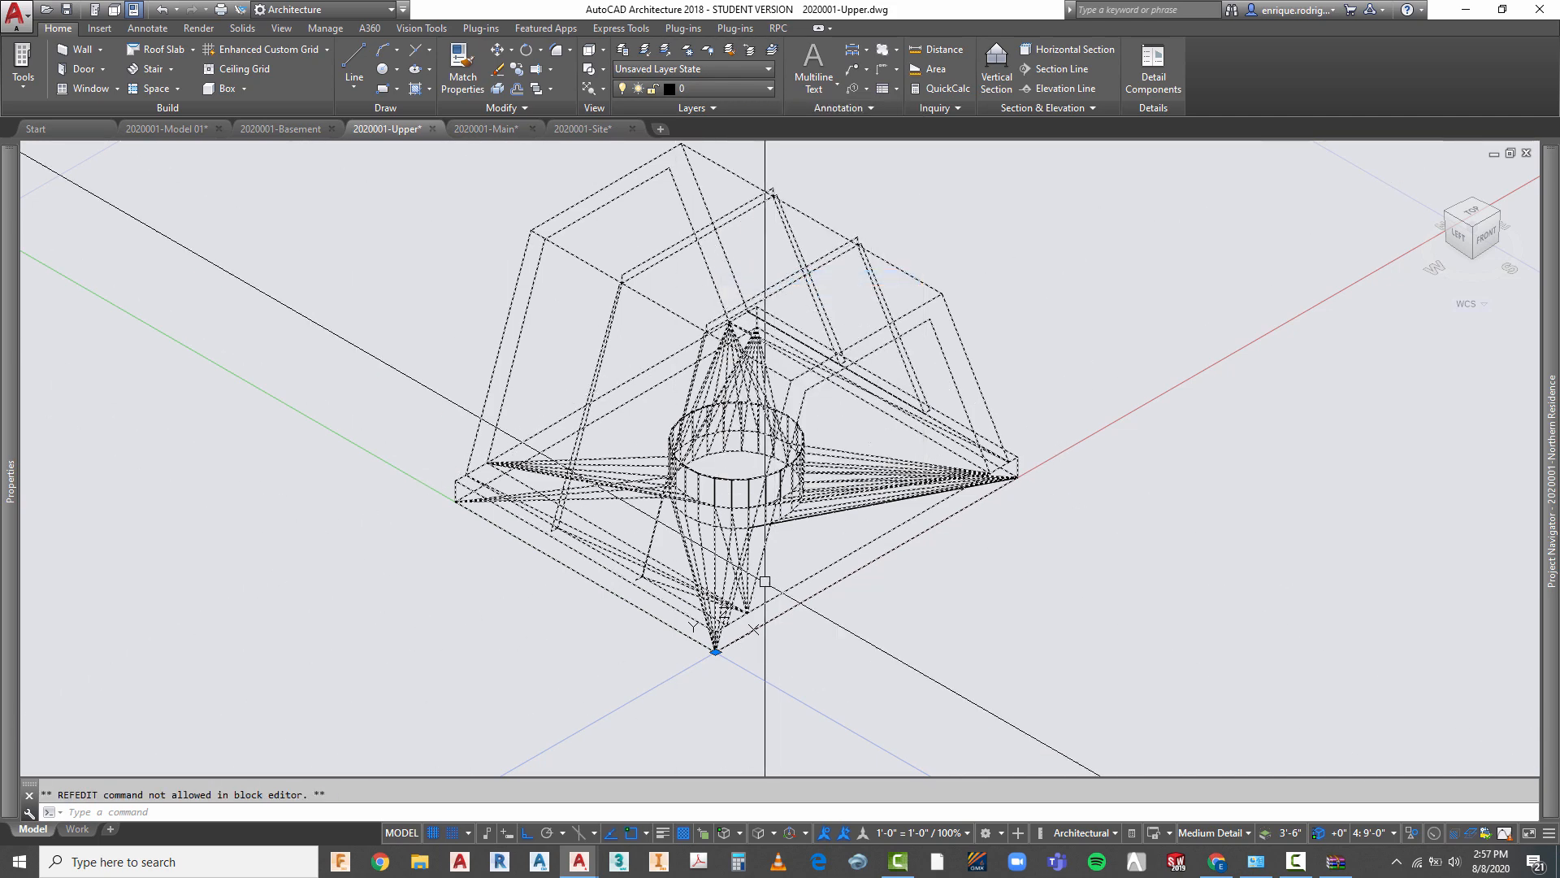
pyautogui.press('Escape')
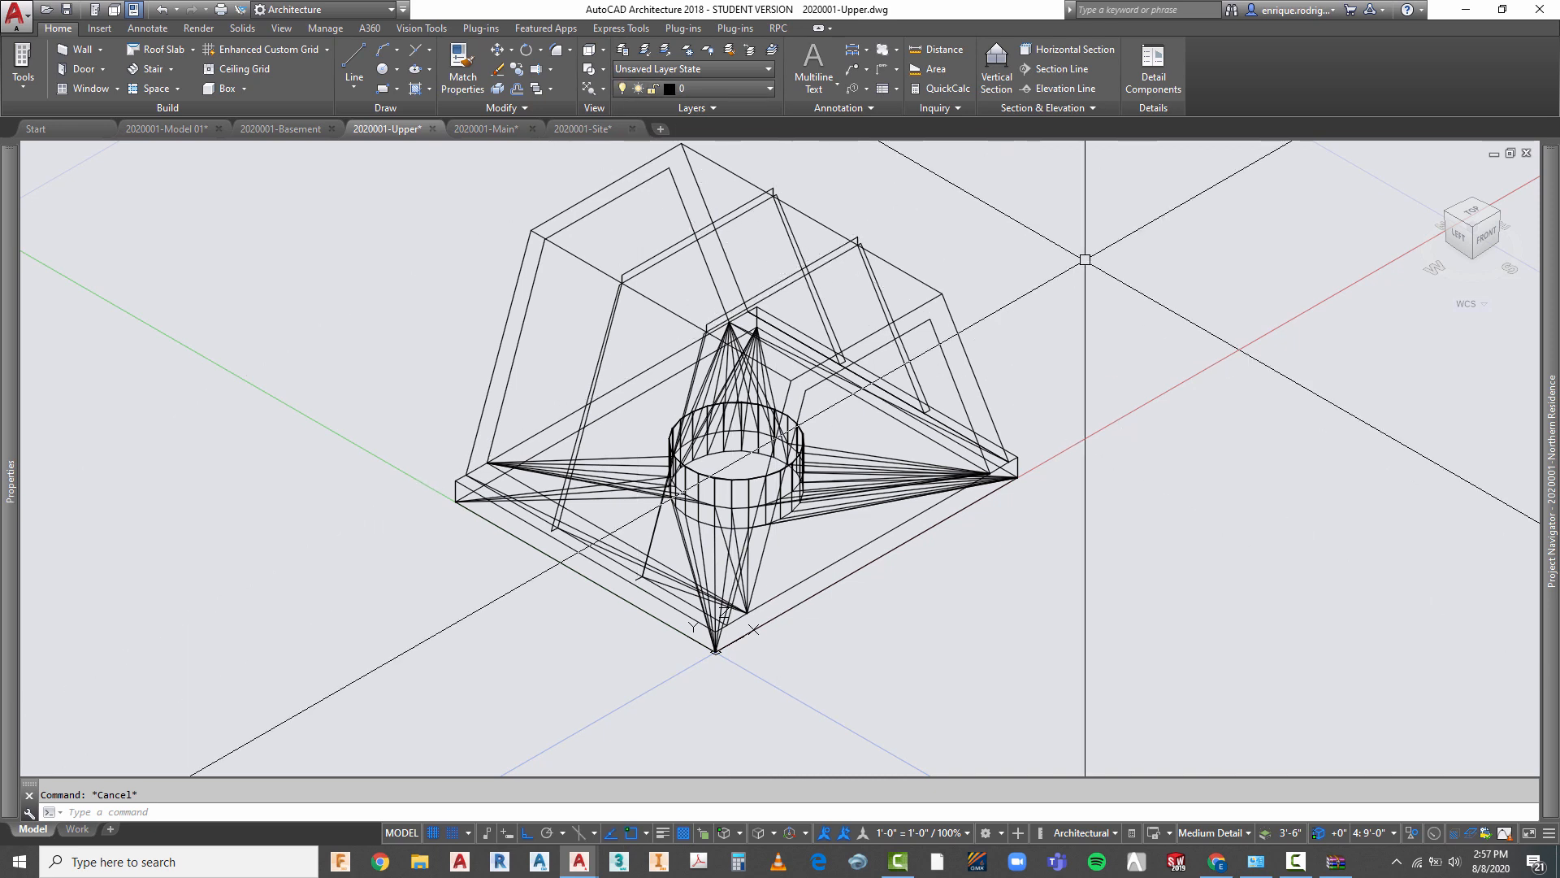
# - Close the block editor, saving the changes to the pentagon+cap (1) block
pyautogui.rightClick(1087, 259)
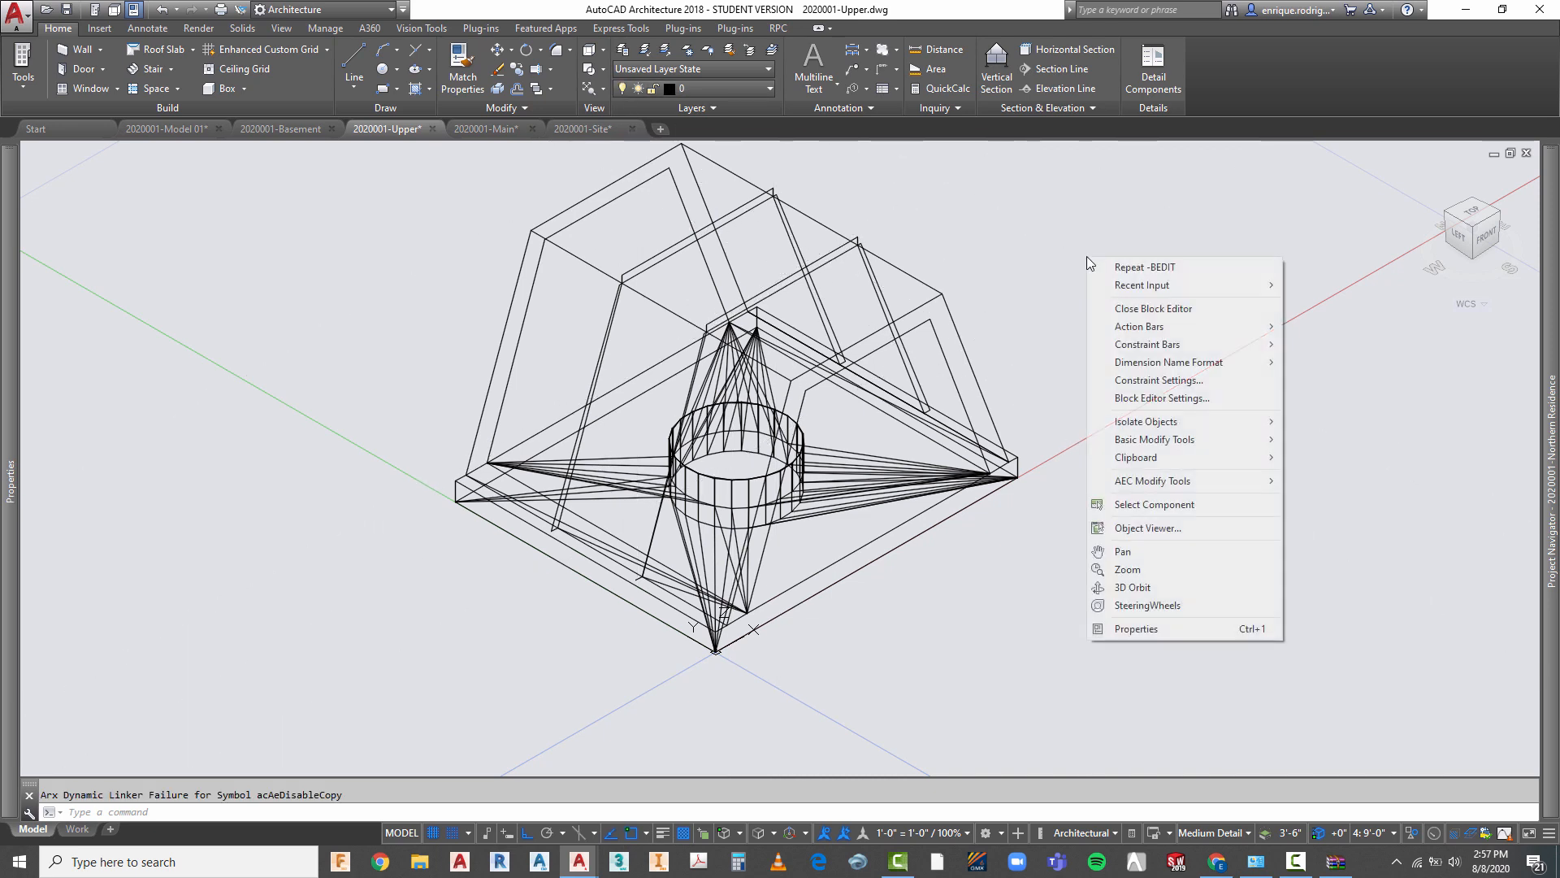
pyautogui.click(1167, 308)
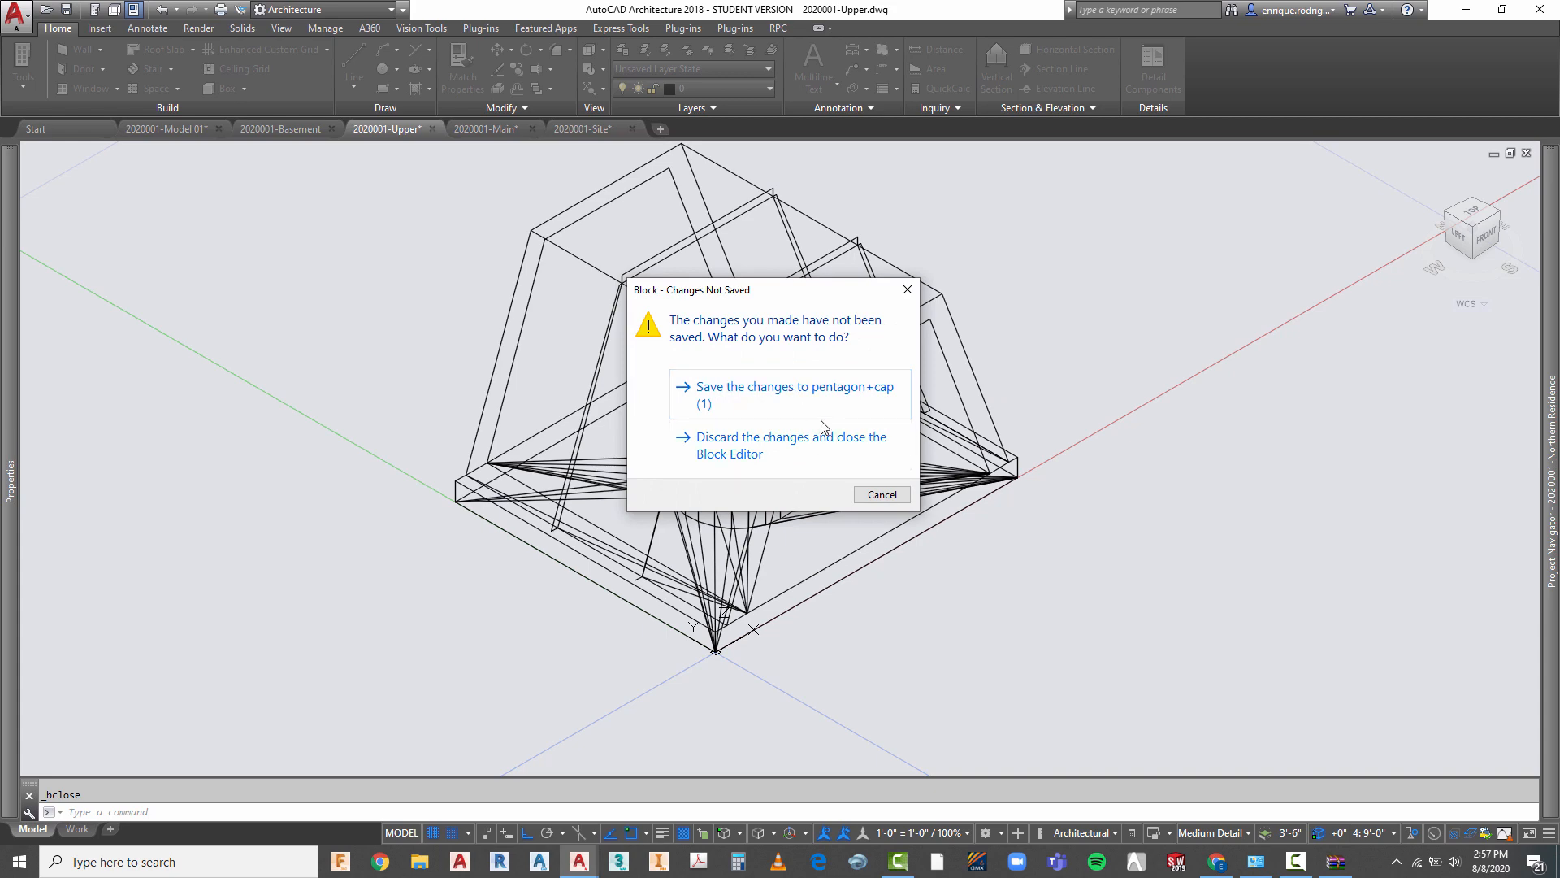
pyautogui.click(743, 396)
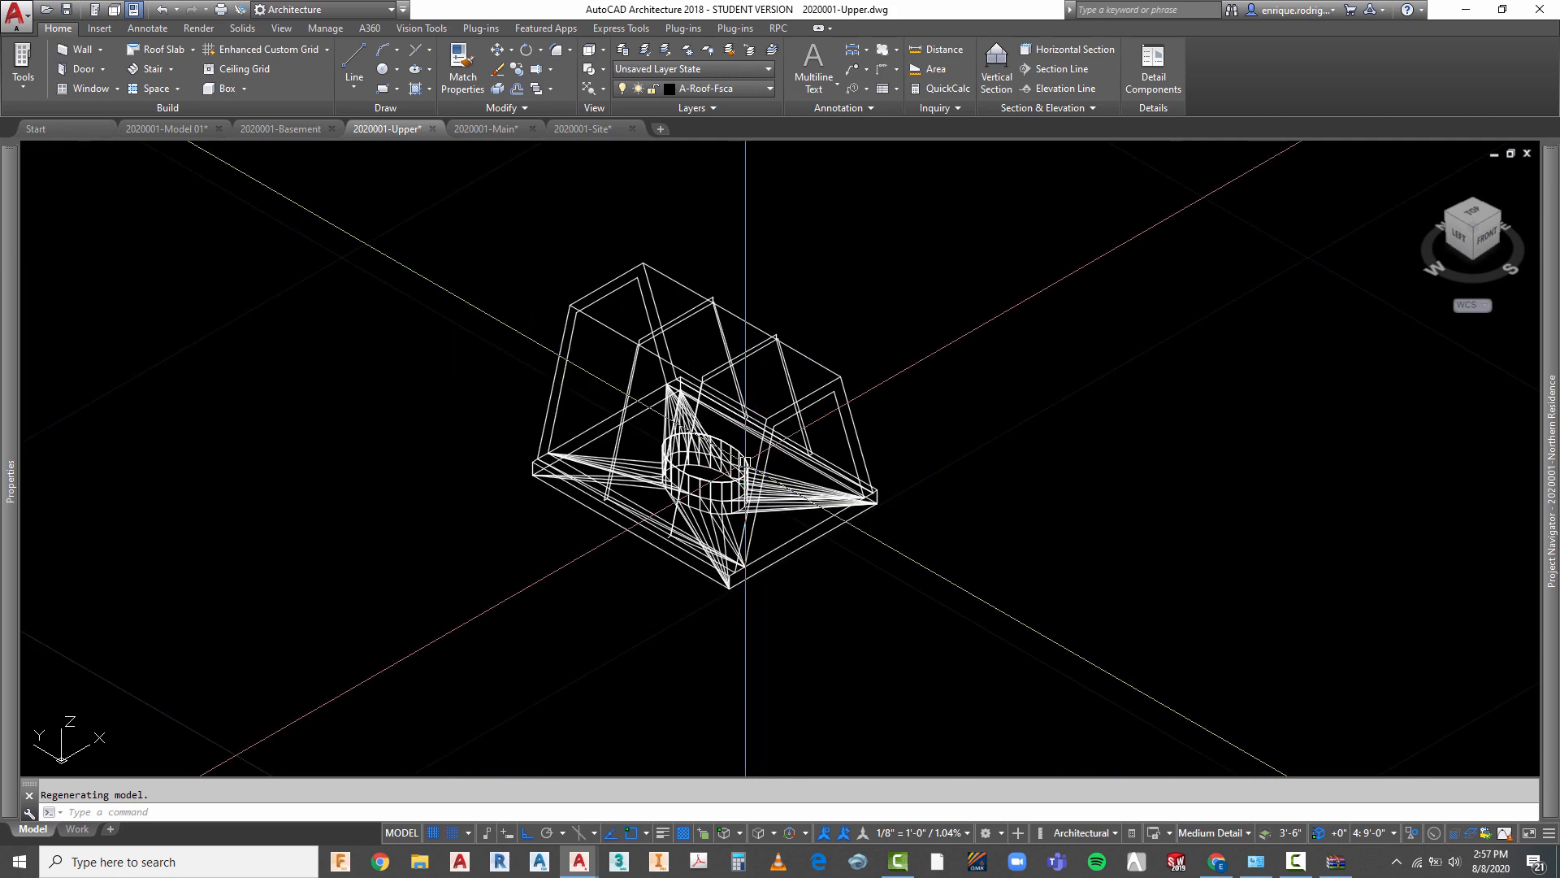
pyautogui.press('Escape')
pyautogui.click(721, 493)
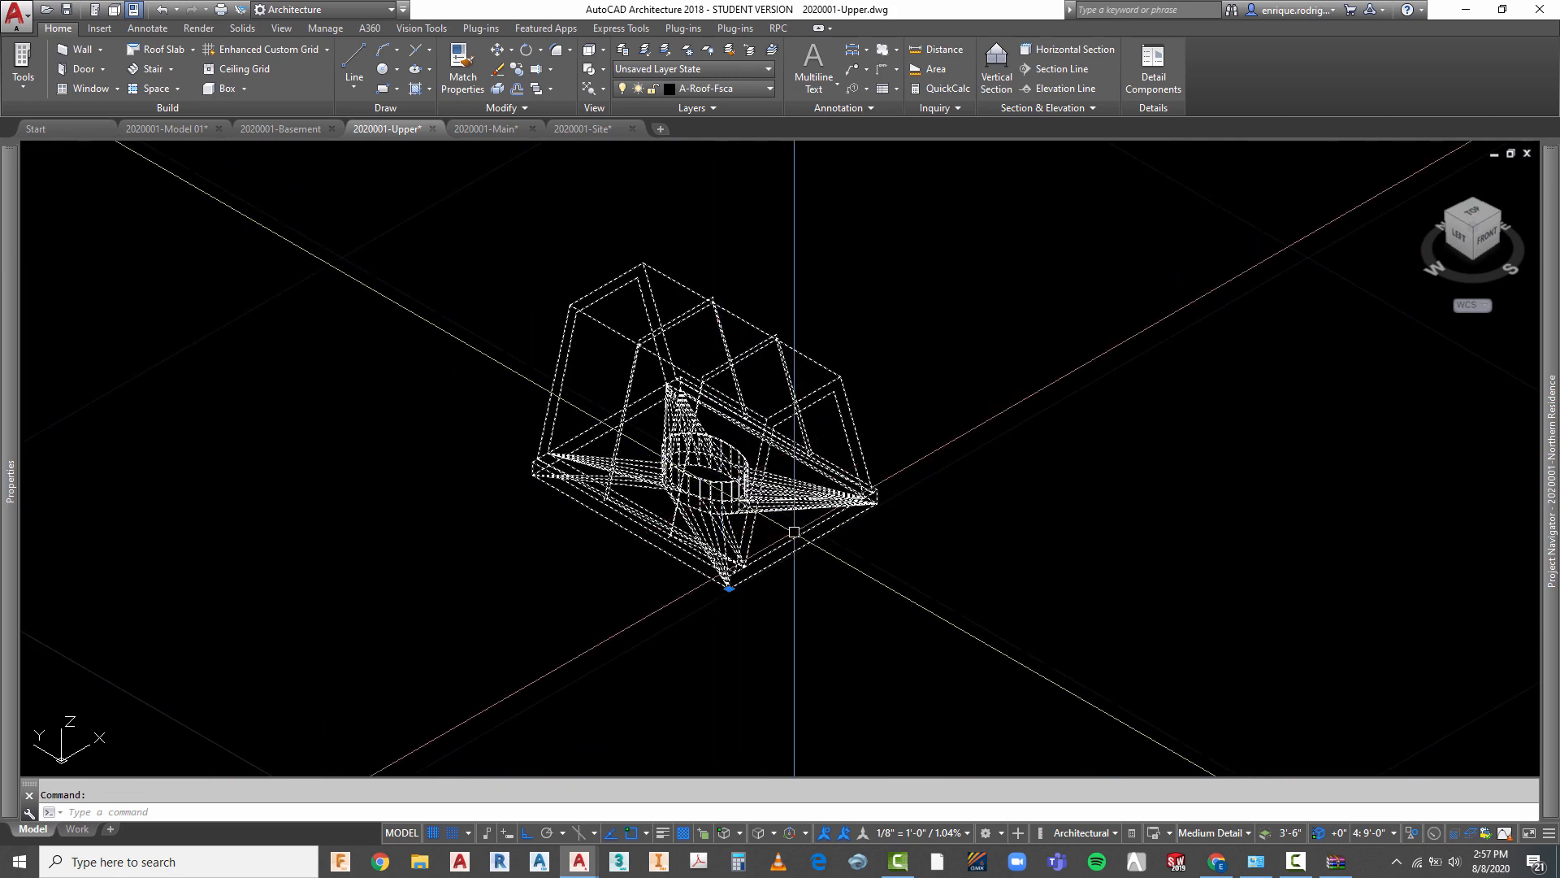
pyautogui.press('Escape')
pyautogui.scroll(3, 794, 532)
pyautogui.scroll(-5, 731, 487)
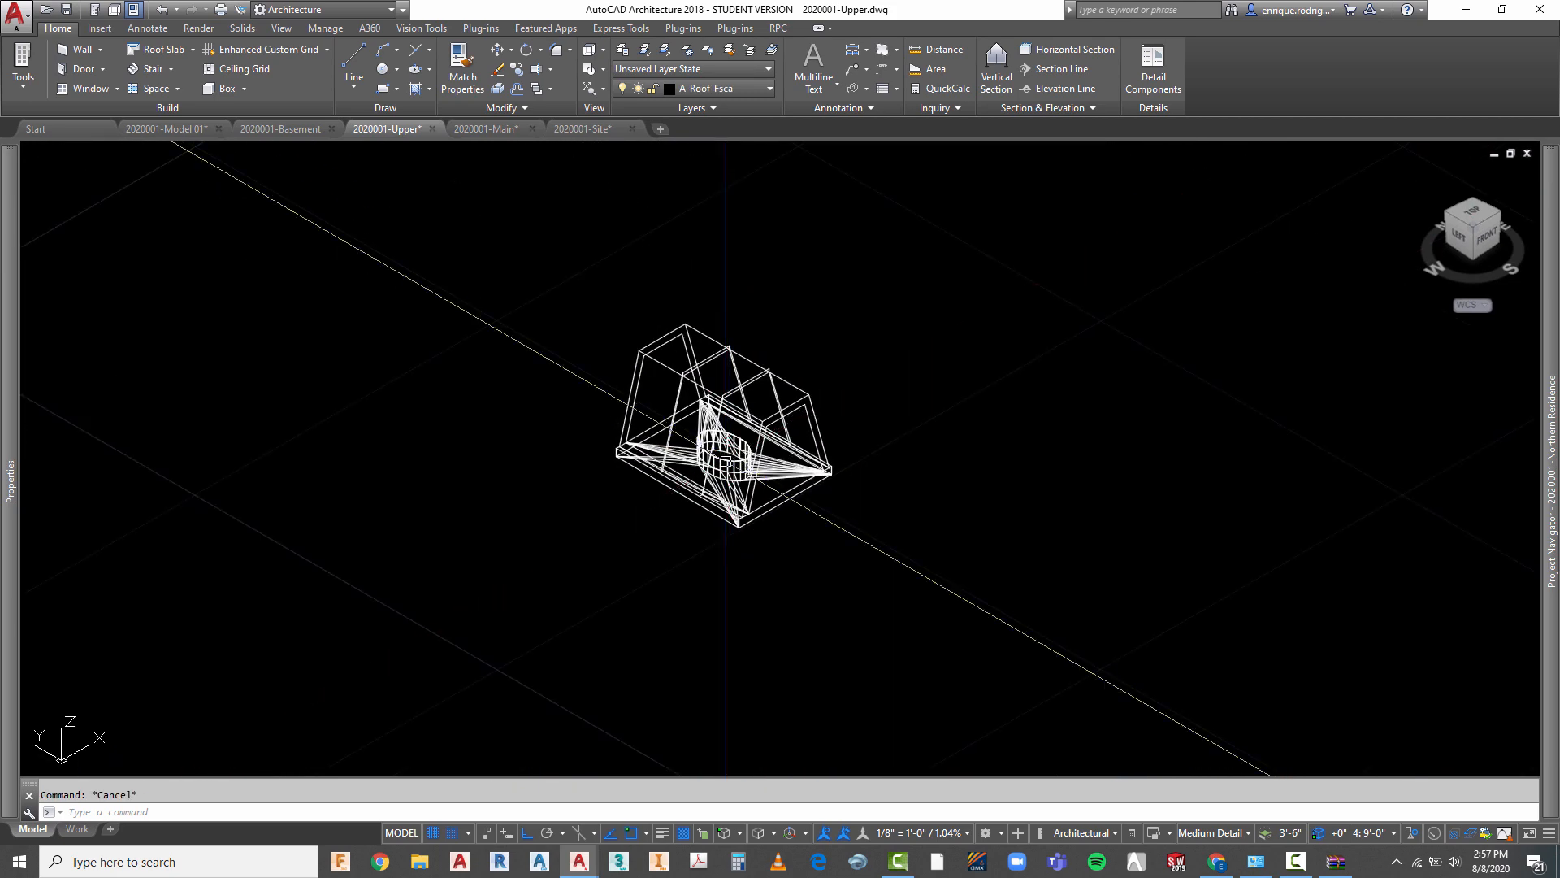
# - Return to the top view and end the object isolation to bring back the whole upper floor plan
pyautogui.click(590, 51)
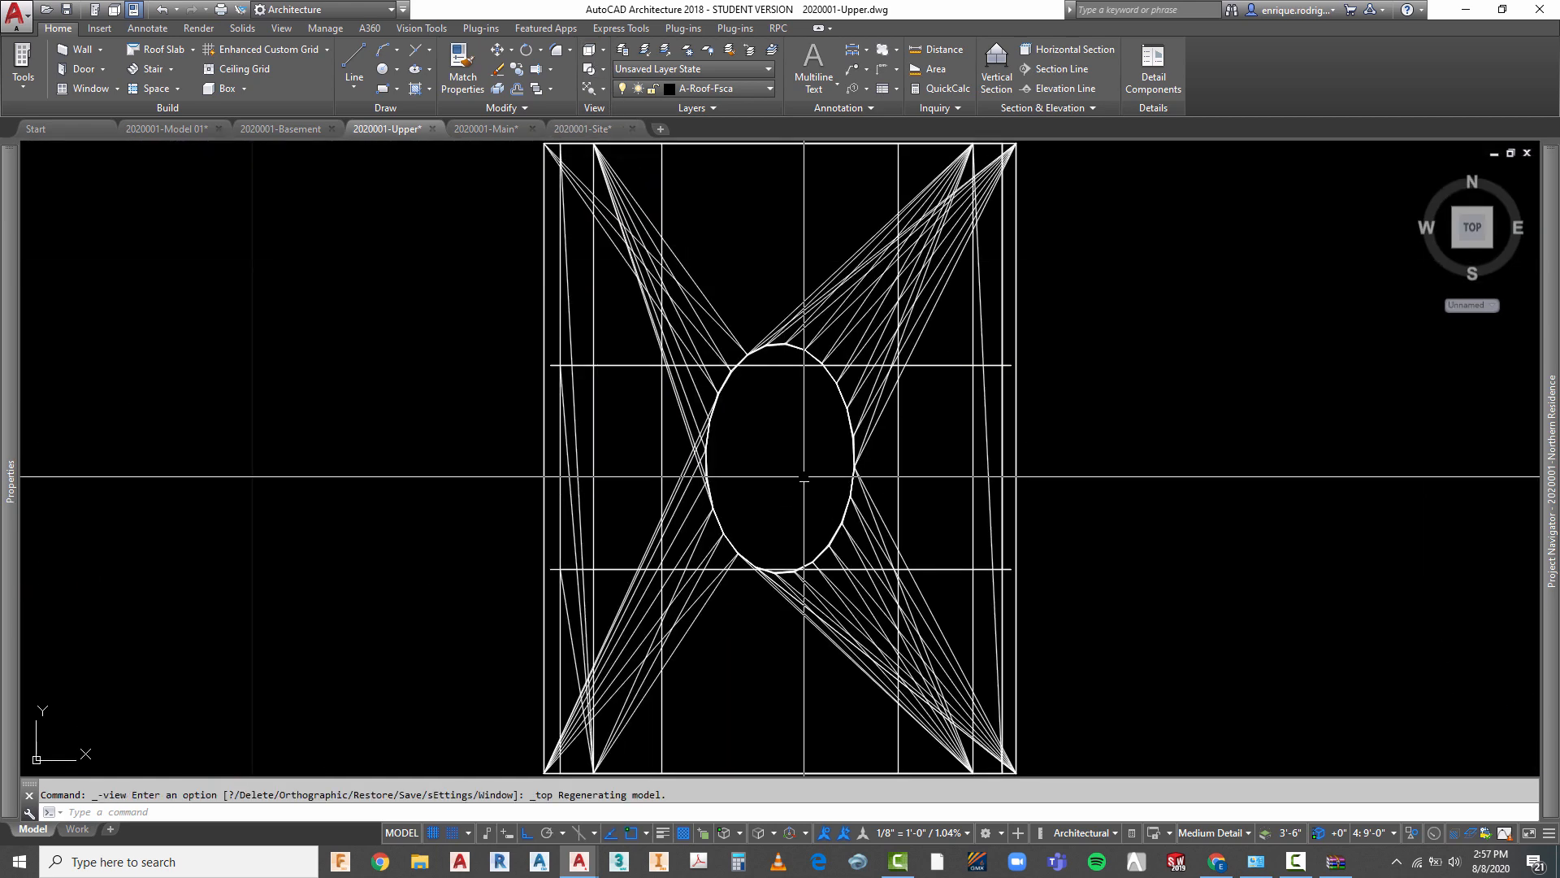
pyautogui.scroll(-3, 674, 310)
pyautogui.press('Escape')
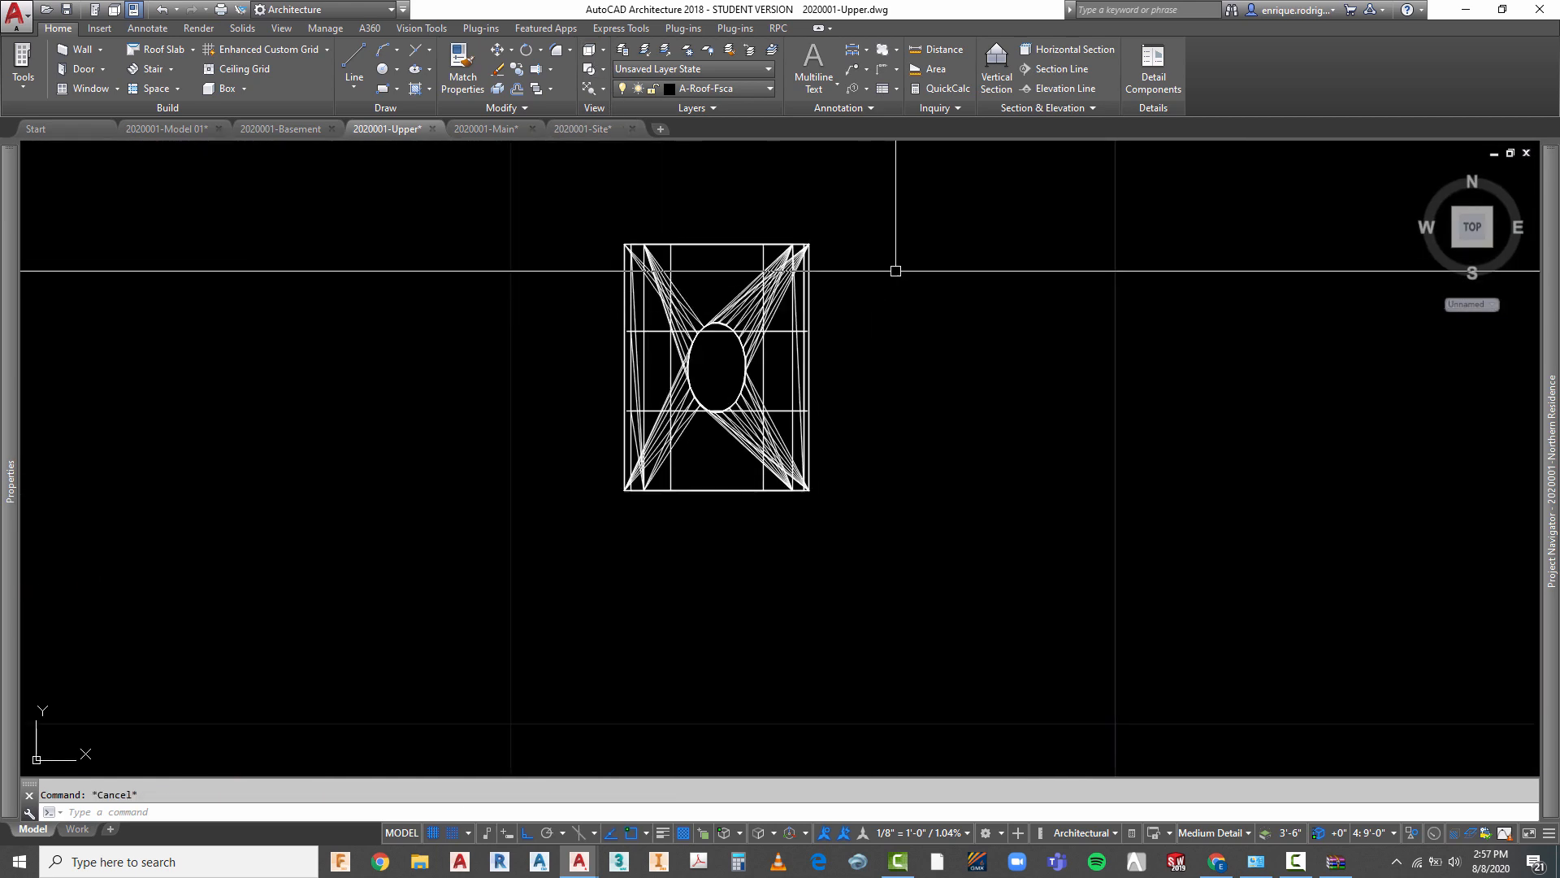
pyautogui.rightClick(917, 284)
pyautogui.moveTo(991, 338)
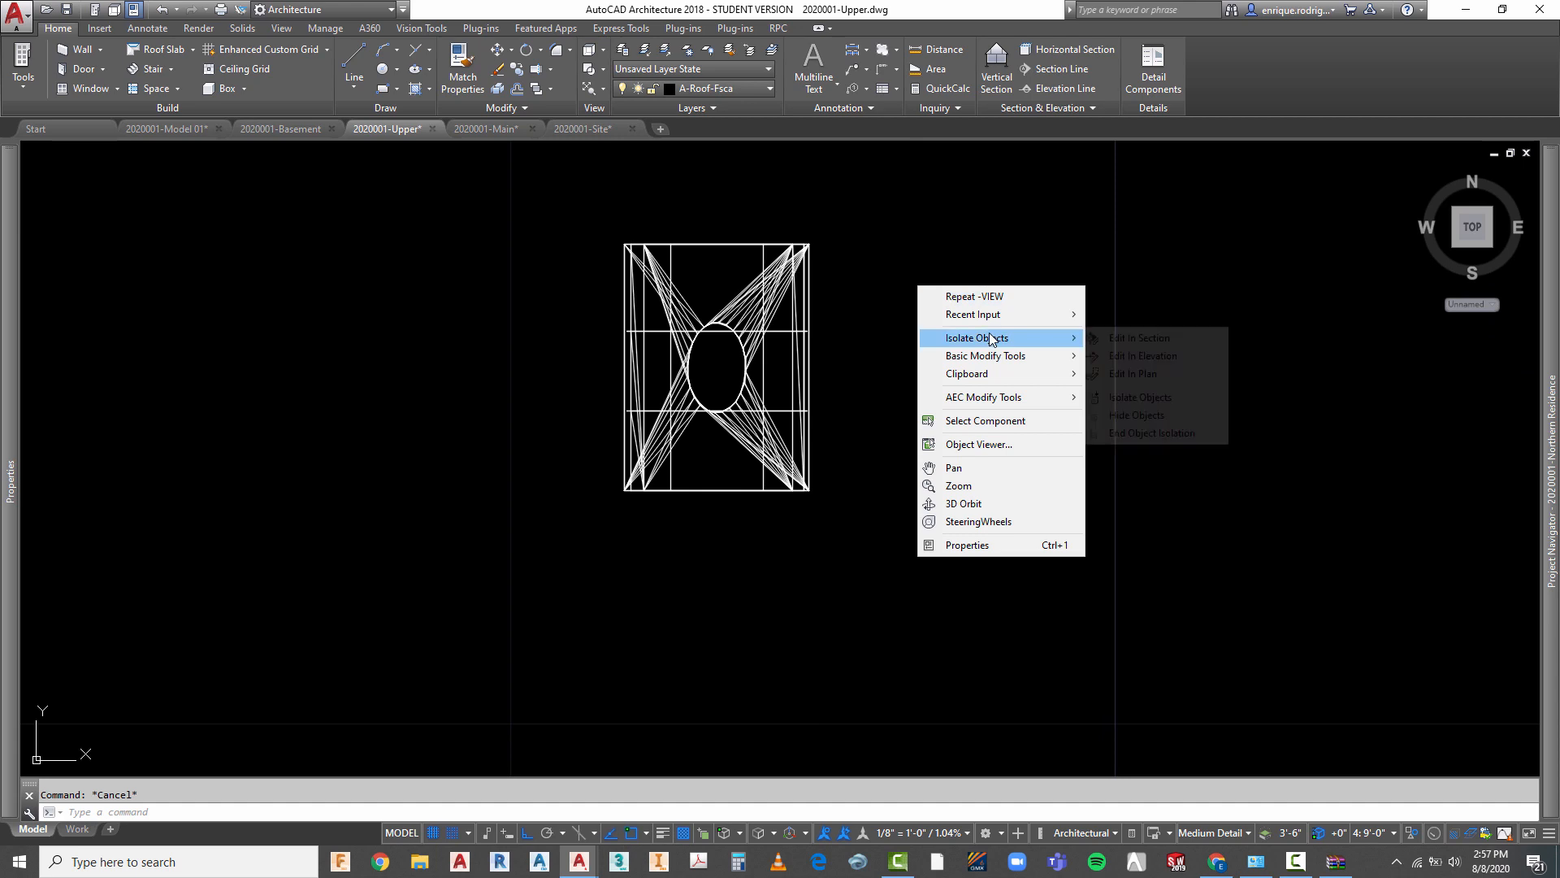
pyautogui.click(1141, 433)
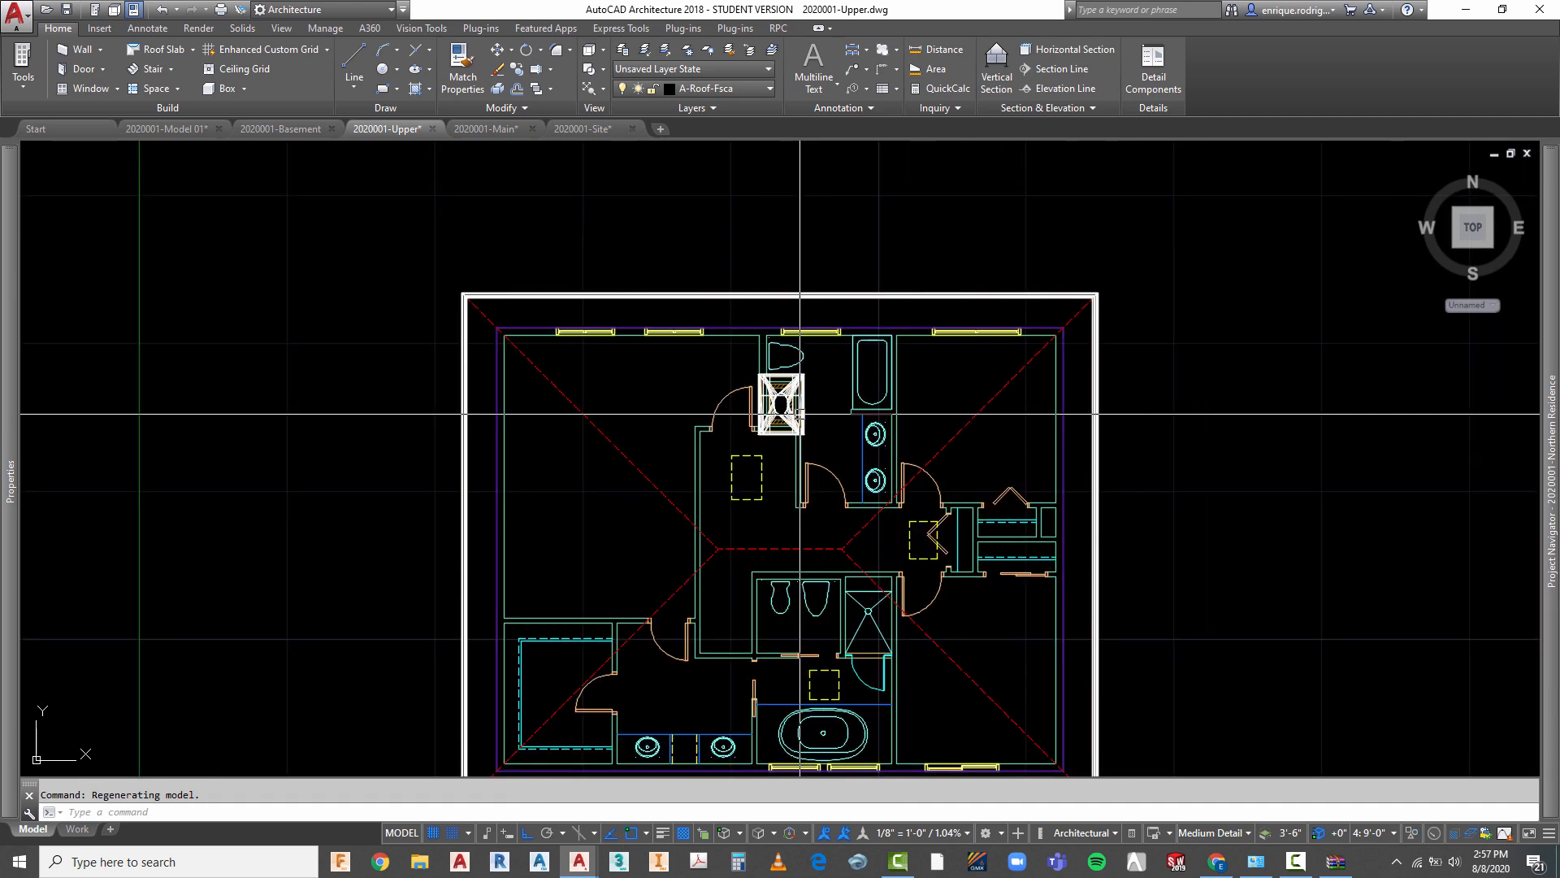
# - Try to restore isolated layers with Layer Unisolate and save the Upper drawing
pyautogui.press('Escape')
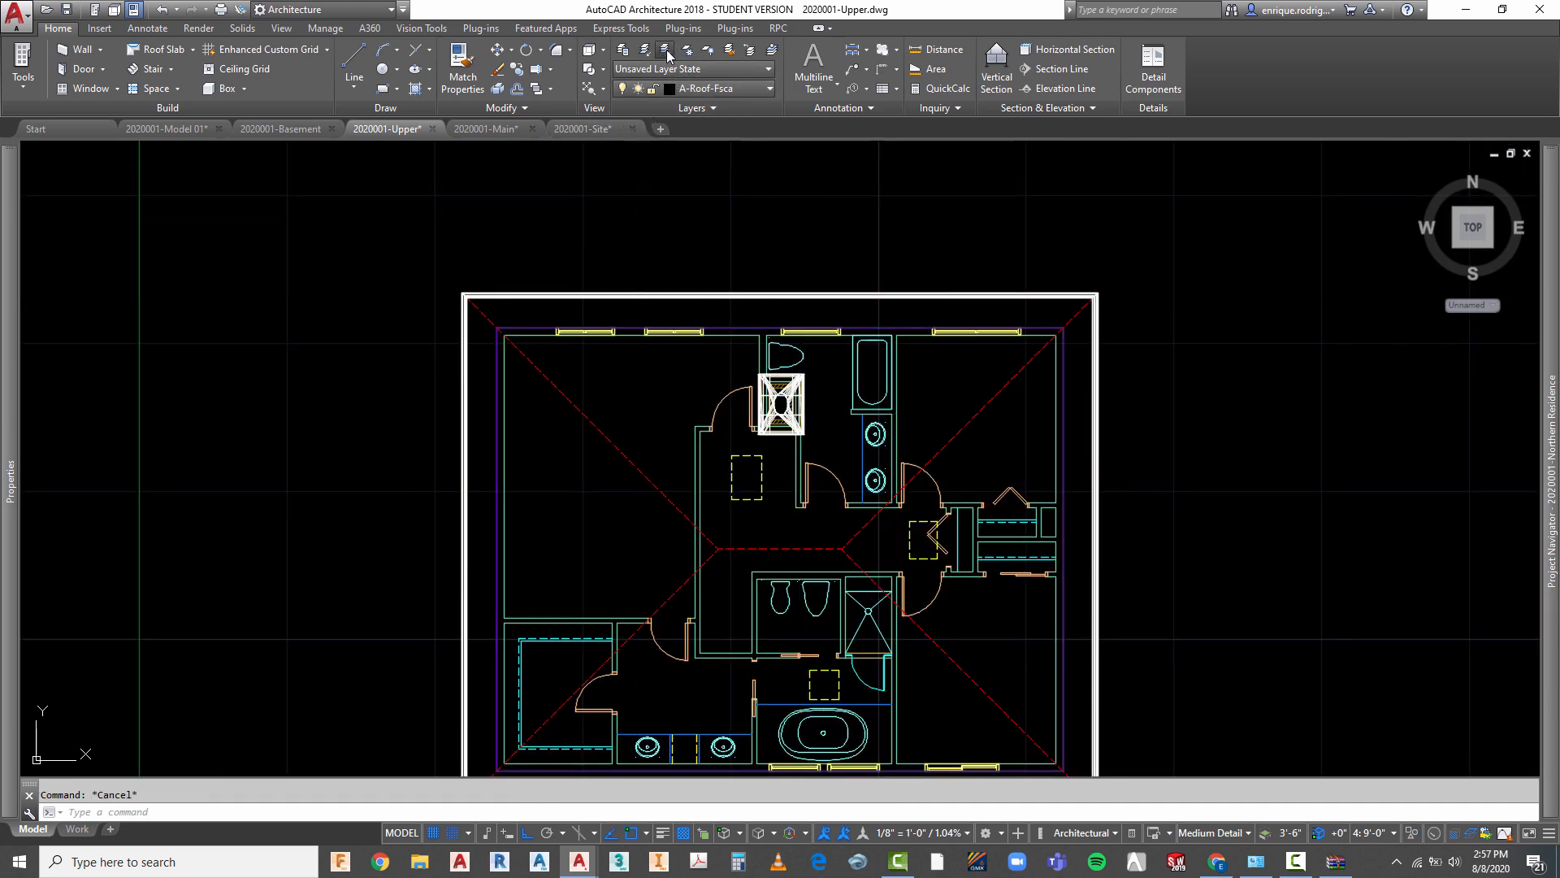
pyautogui.click(685, 51)
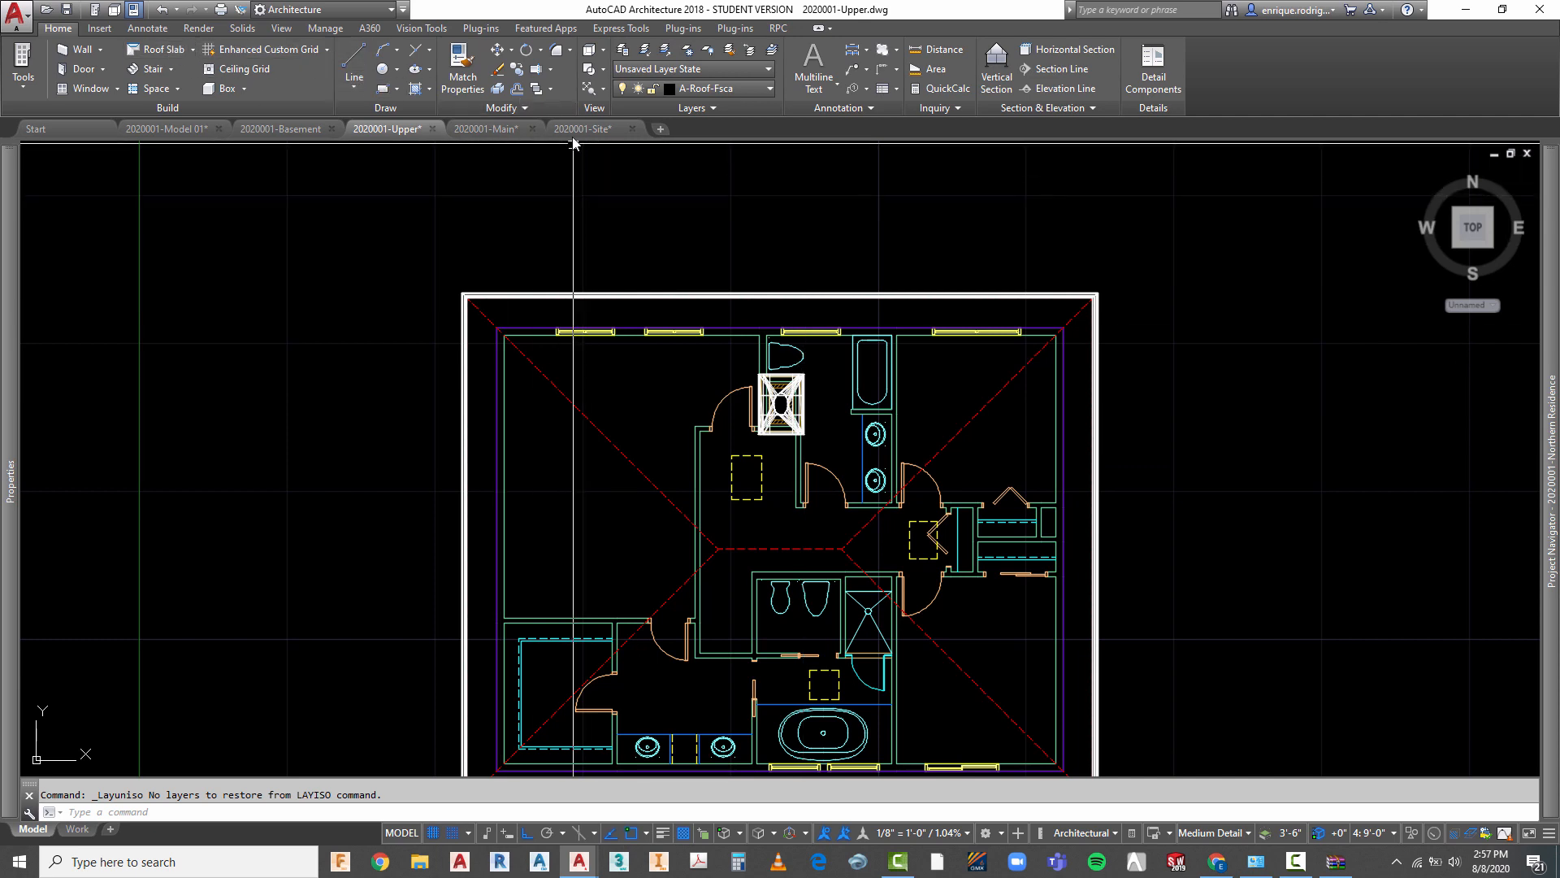
pyautogui.click(68, 11)
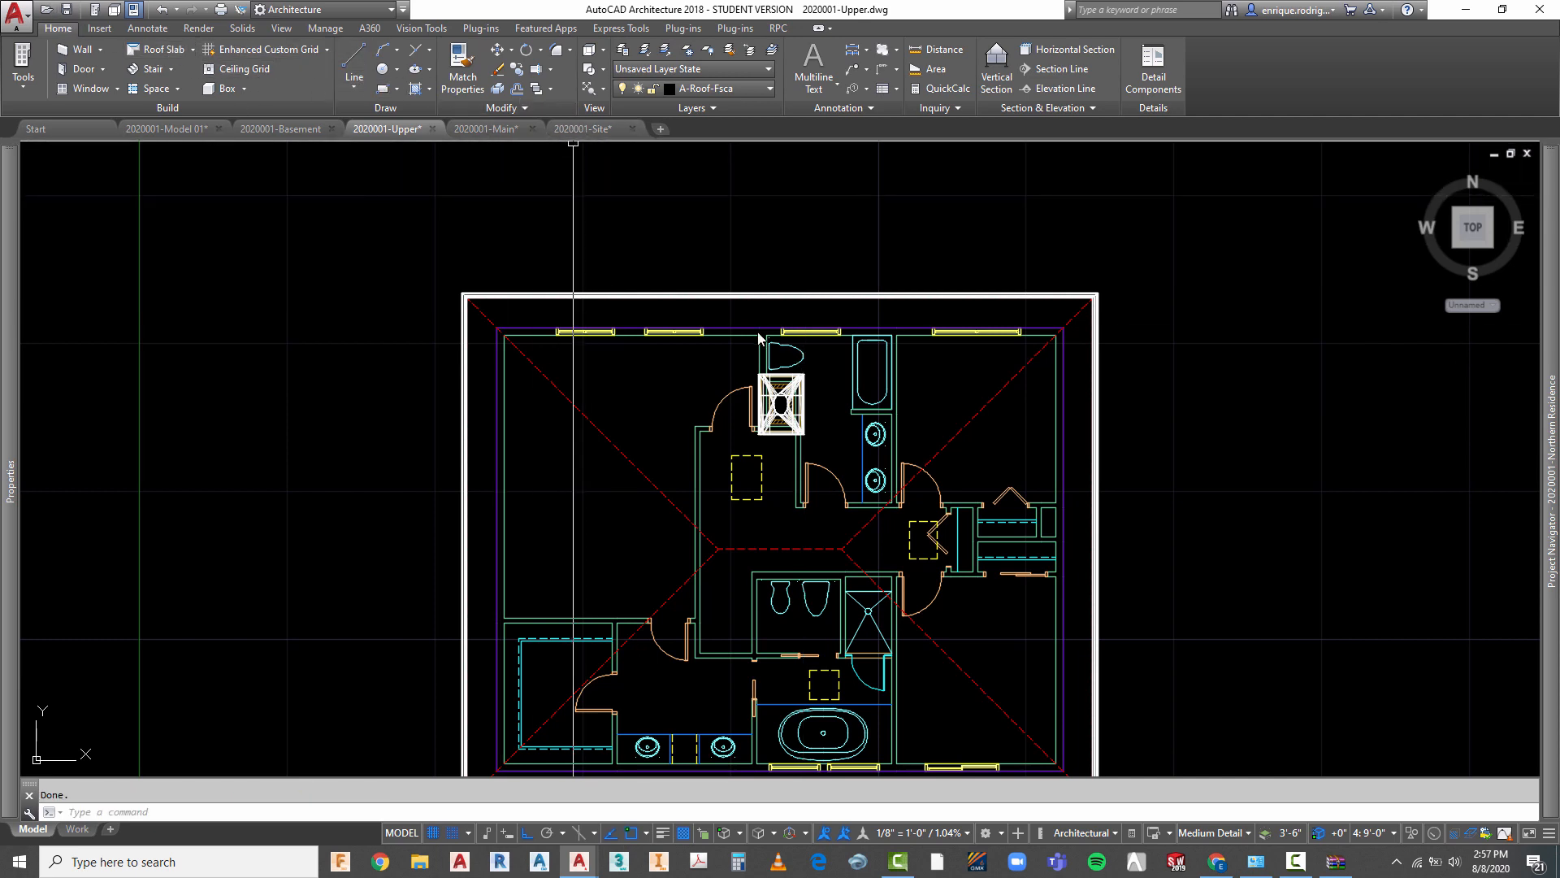
pyautogui.scroll(-2, 572, 315)
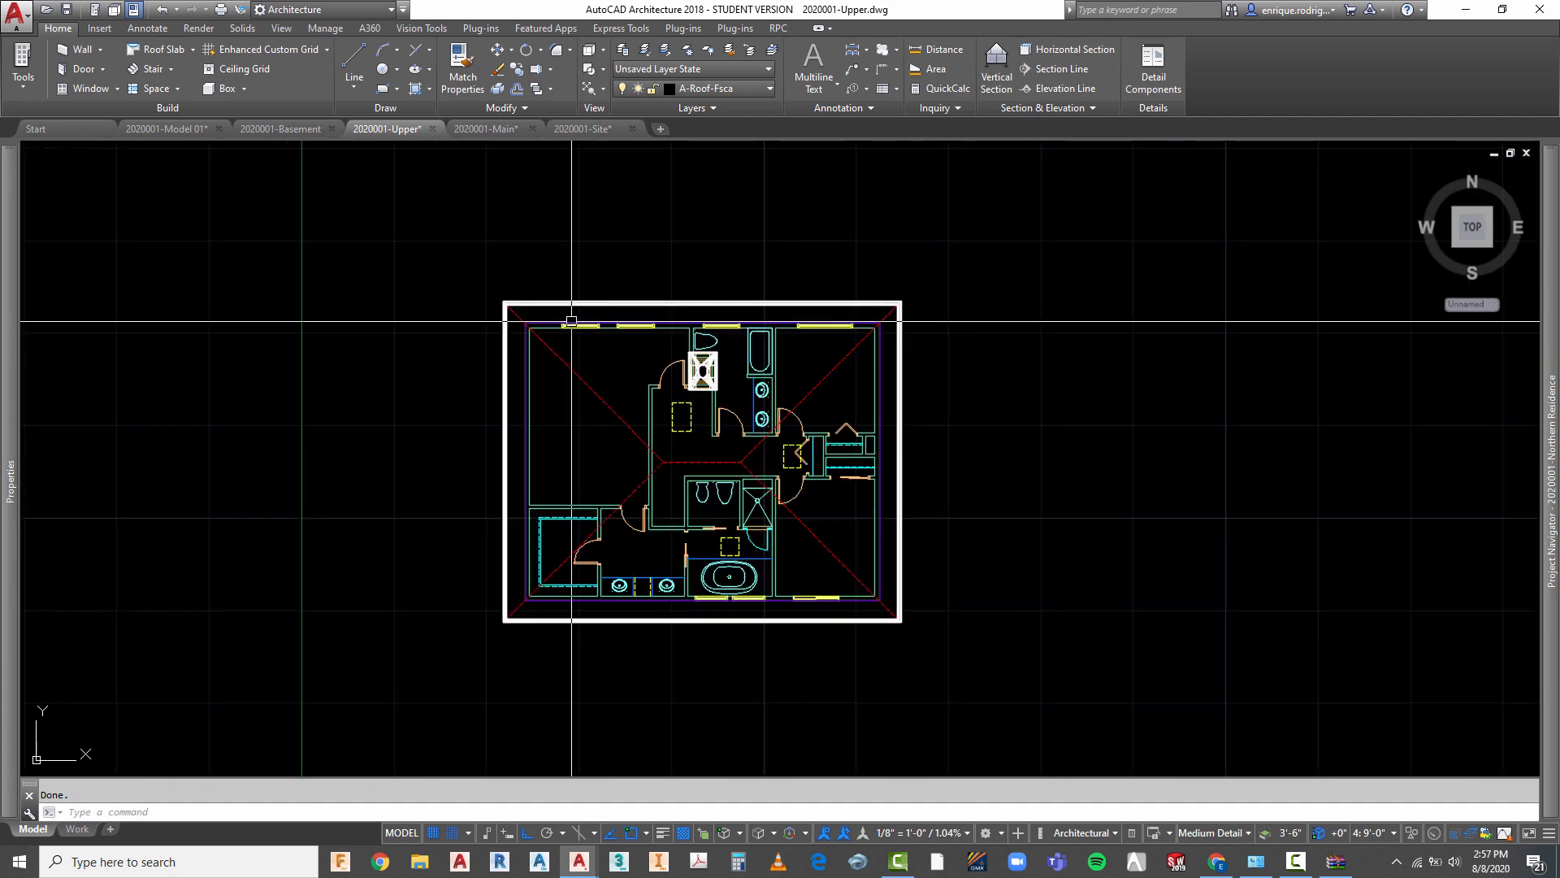
# - Reload the 2020001-Upper reference in the 2020001-Model 01 drawing and examine the chimney cap above the roof
pyautogui.click(167, 128)
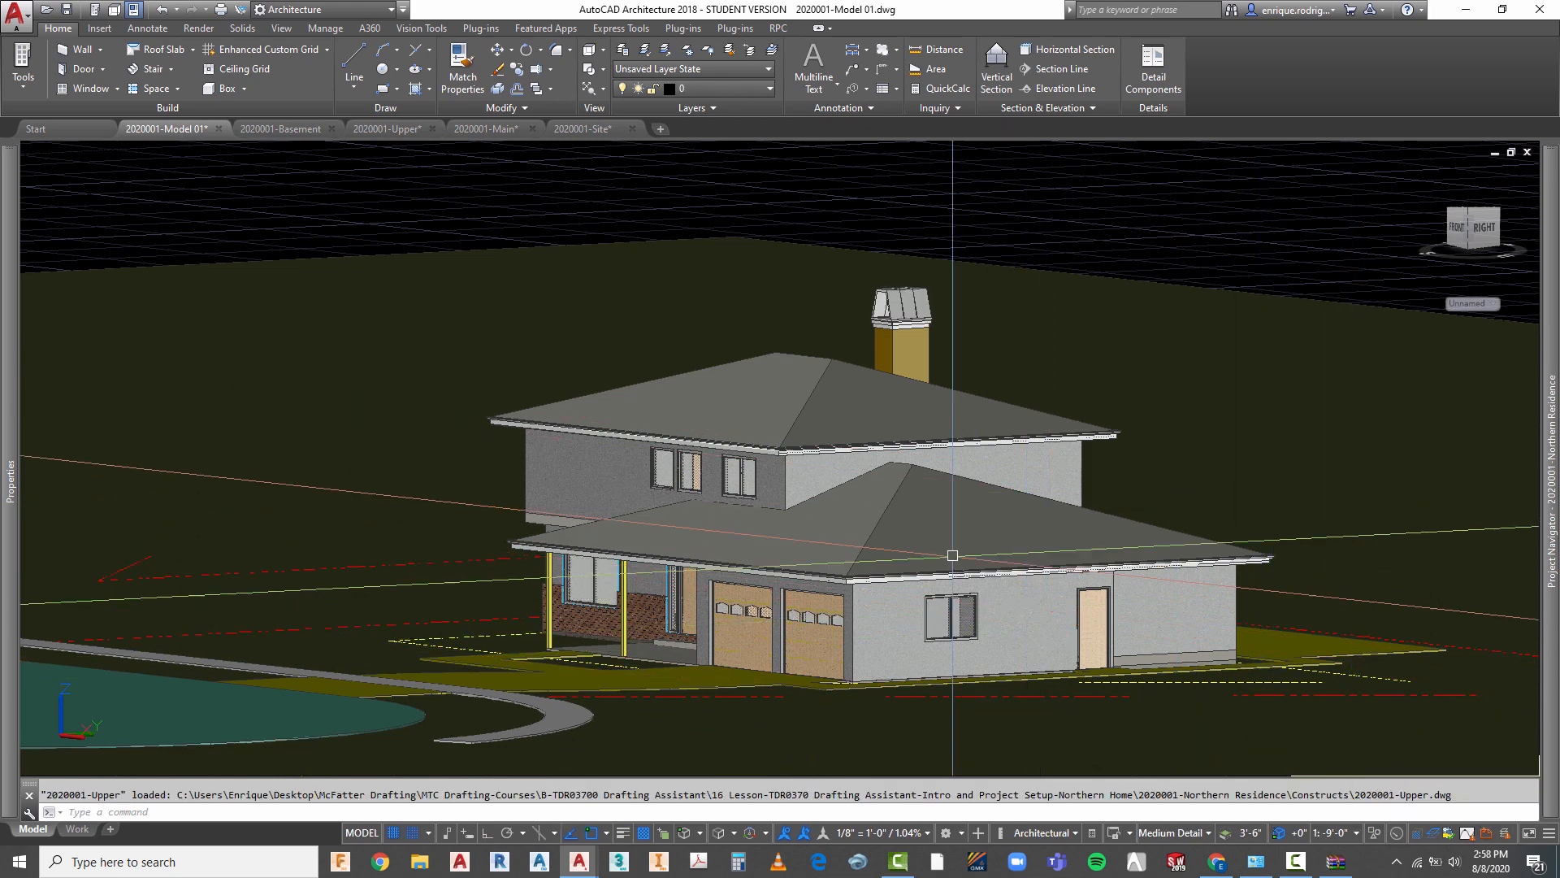
pyautogui.scroll(2, 882, 504)
pyautogui.scroll(2, 883, 503)
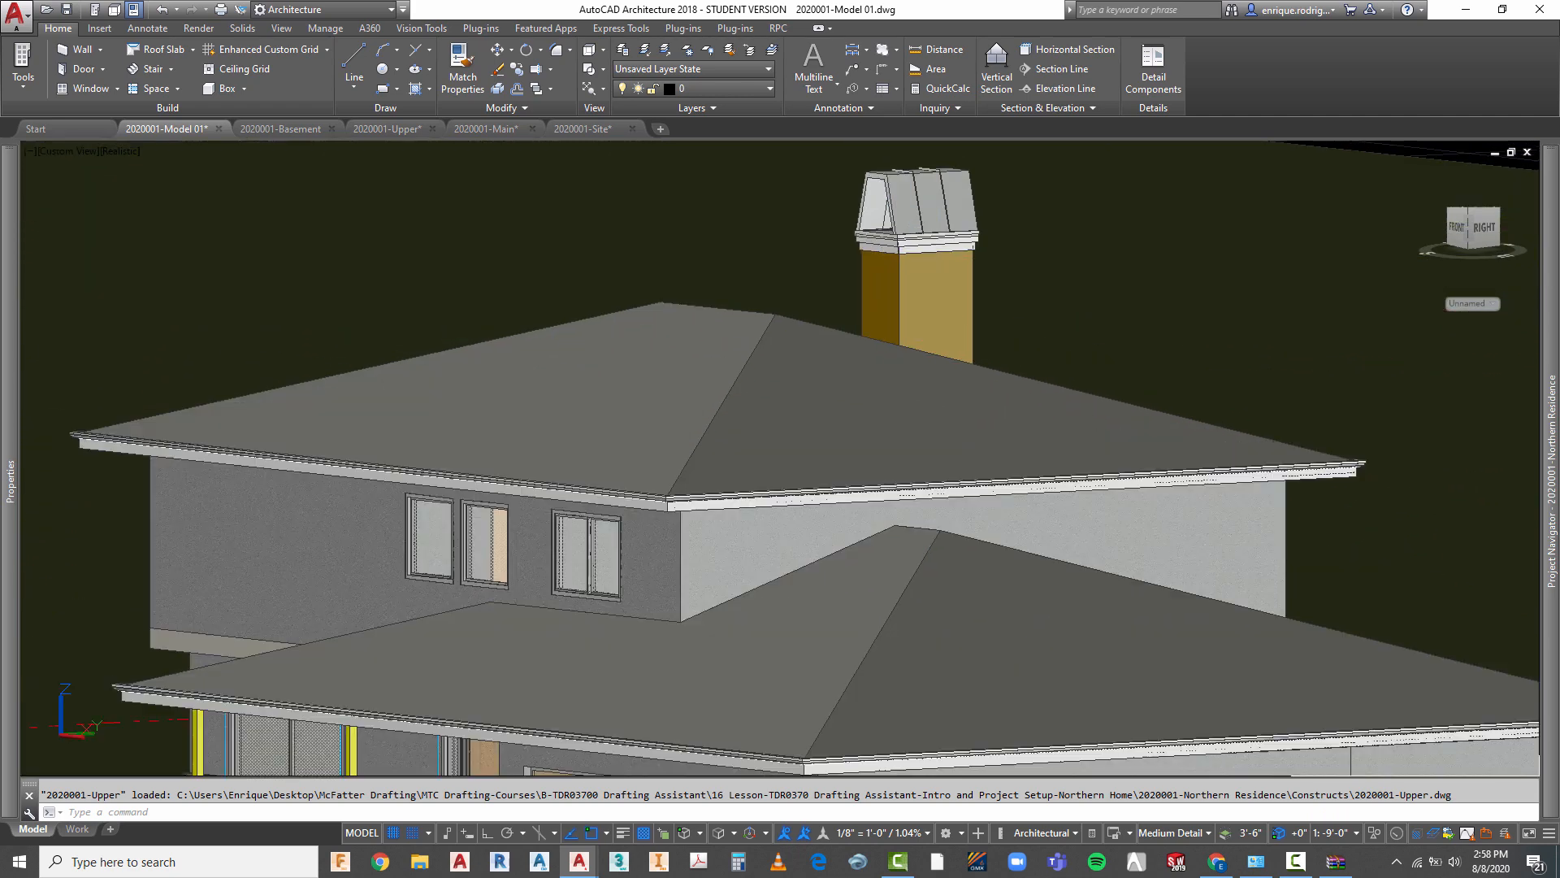
pyautogui.press('Escape')
pyautogui.scroll(-5, 861, 329)
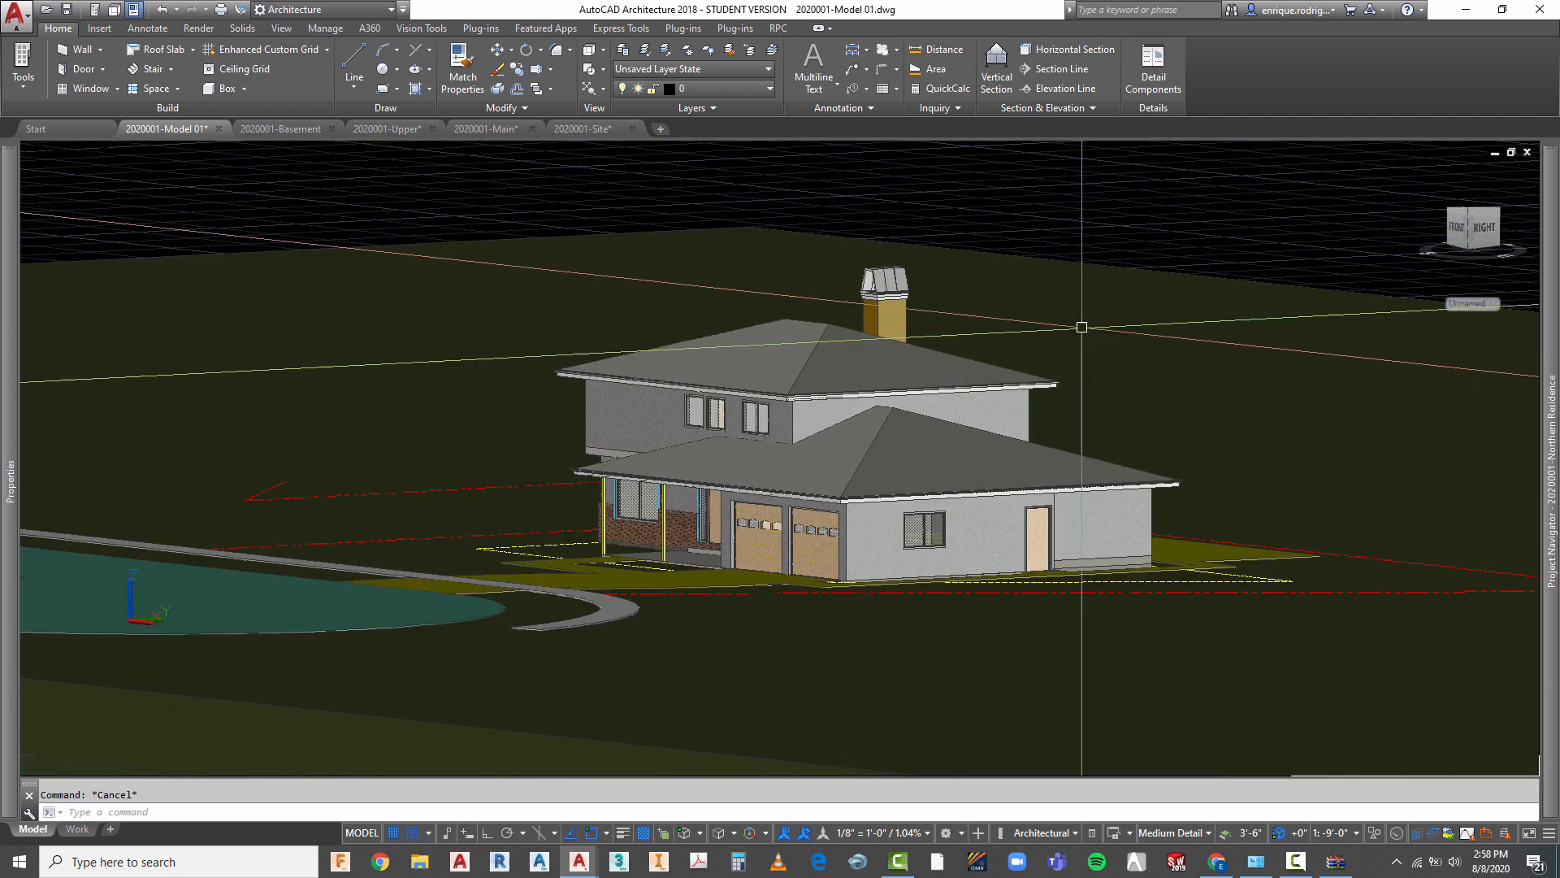
# - Switch the house model's view from parallel to perspective projection
pyautogui.click(1527, 279)
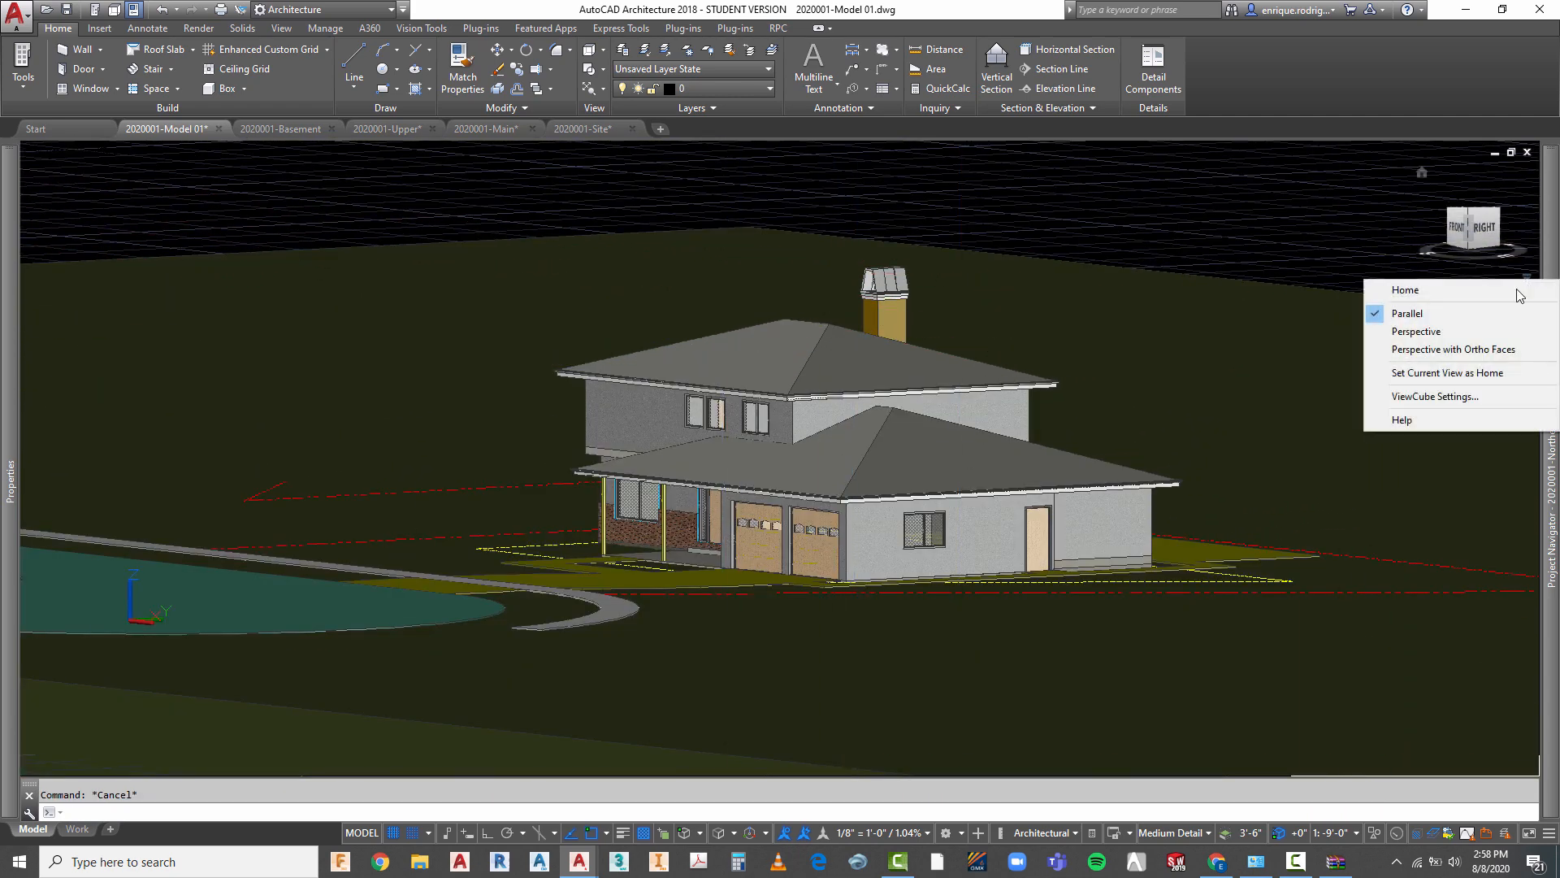
pyautogui.click(1392, 331)
pyautogui.scroll(3, 926, 387)
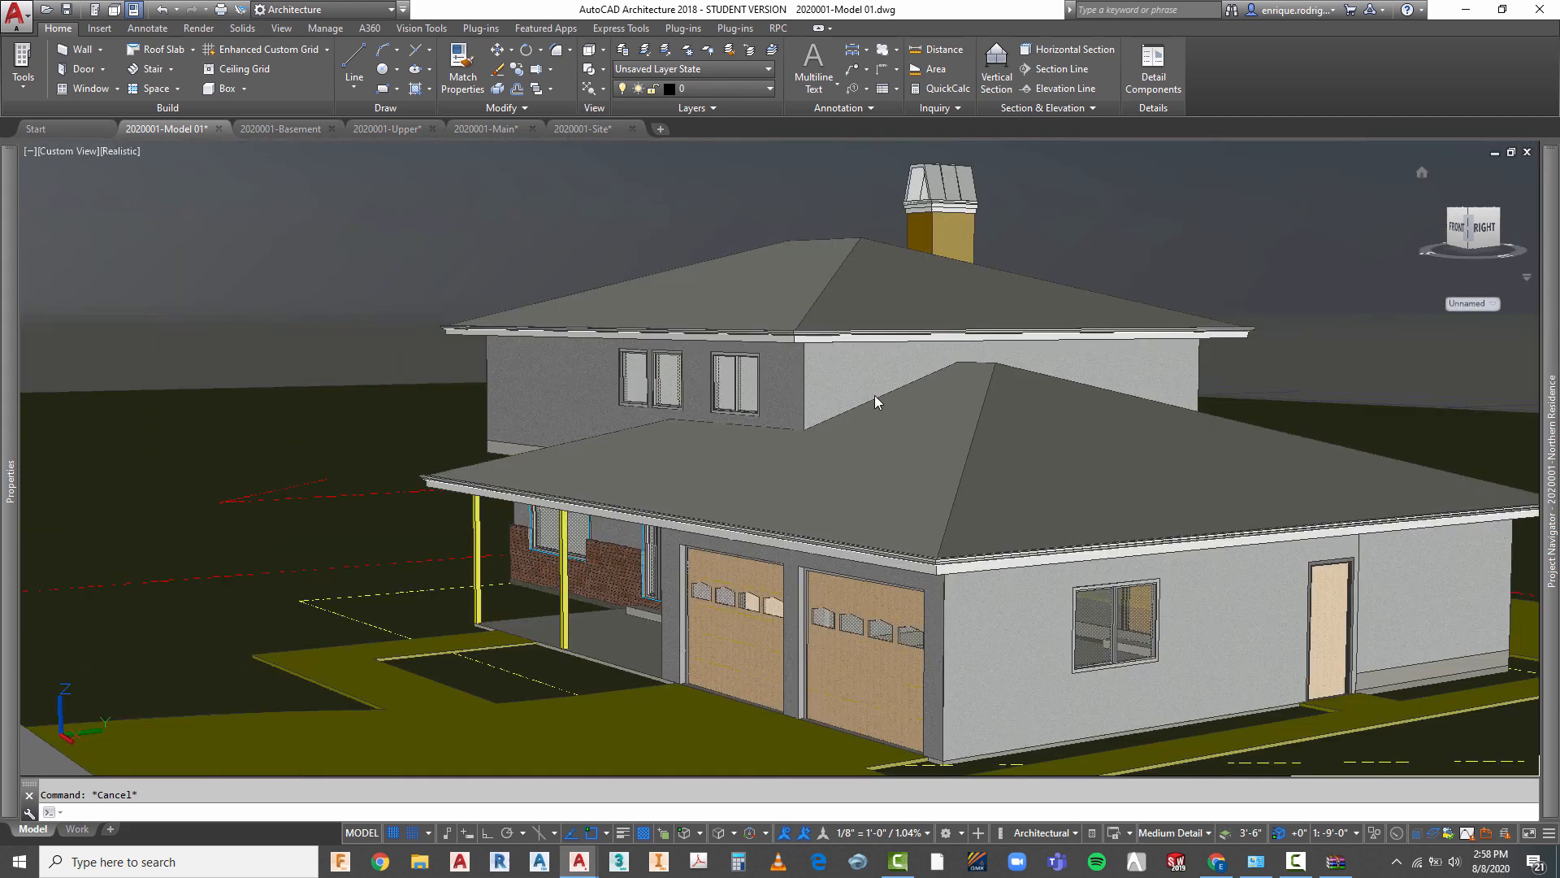
# - Orbit the perspective model to examine the house front, garage and chimney cap from a lower angle
pyautogui.rightClick(845, 392)
pyautogui.click(888, 607)
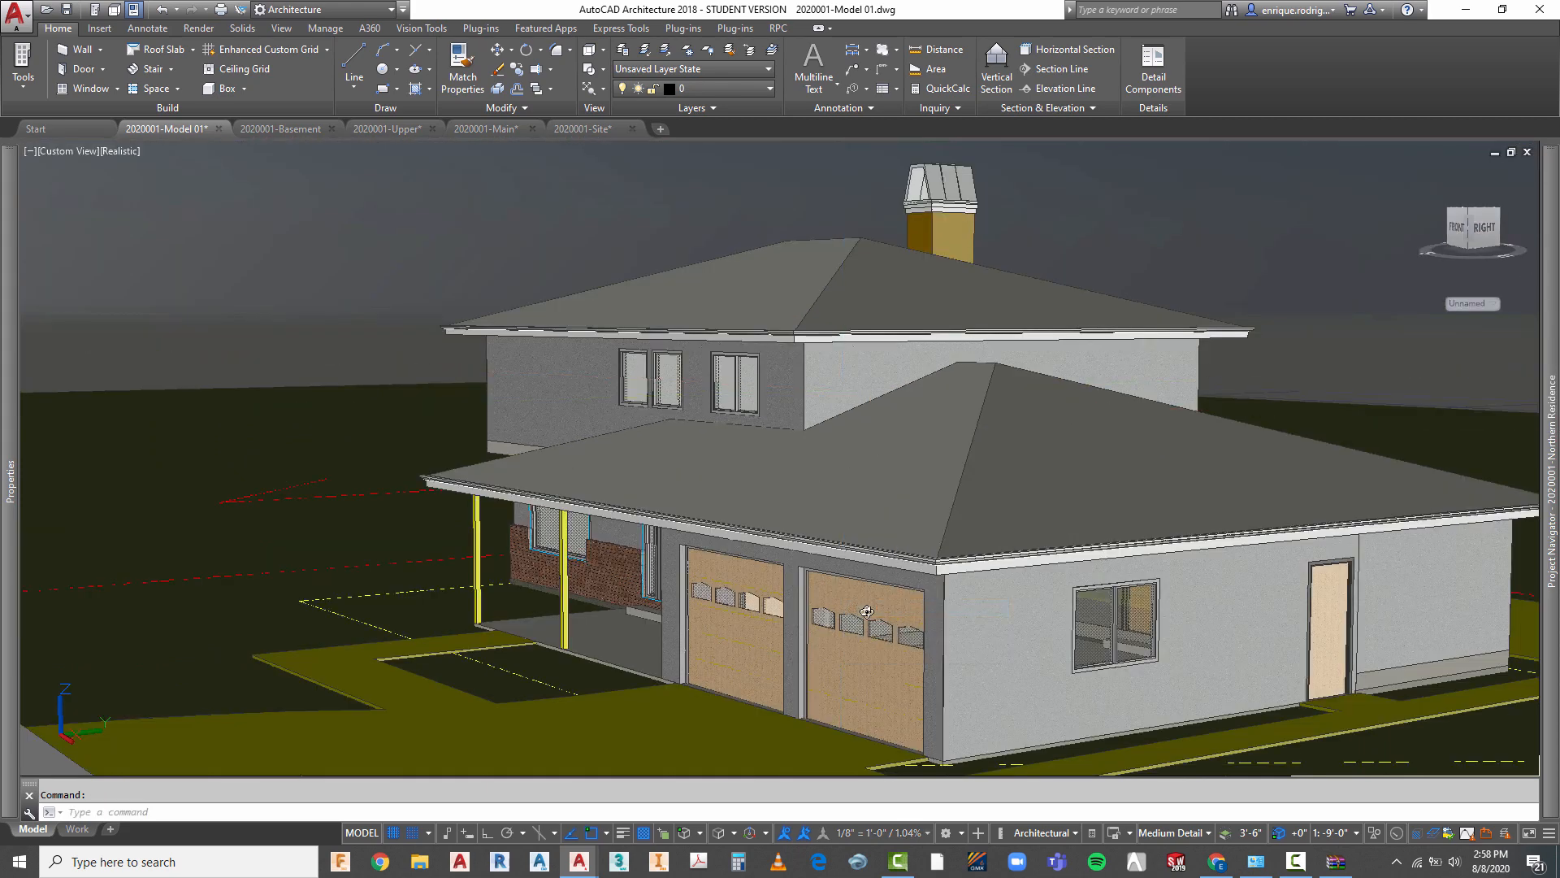
pyautogui.moveTo(888, 606); pyautogui.dragTo(920, 597)
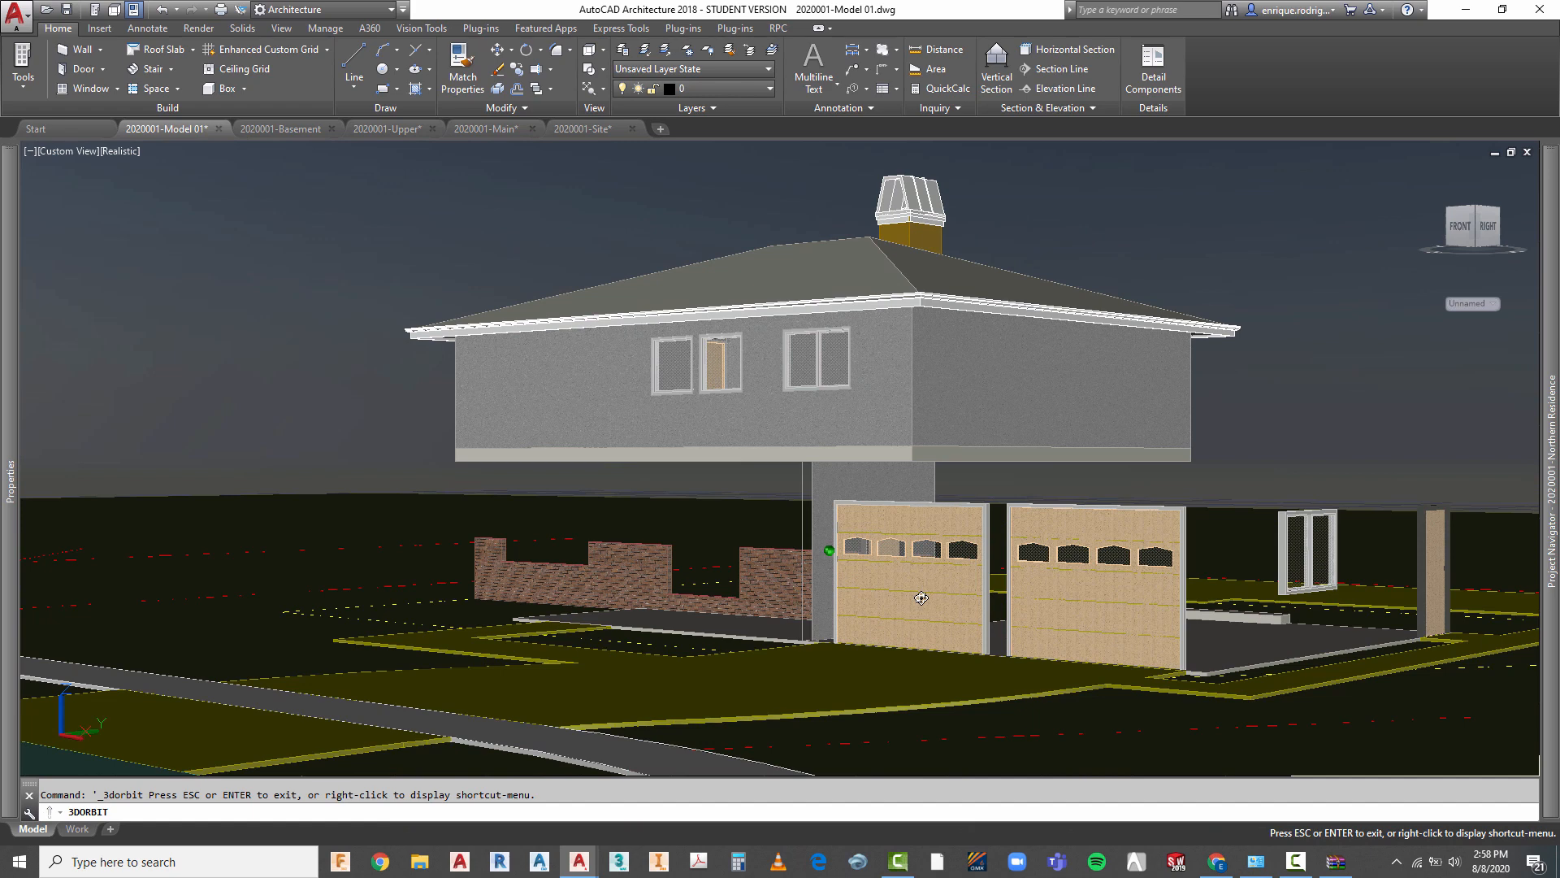
pyautogui.press('Escape')
pyautogui.scroll(-4, 762, 539)
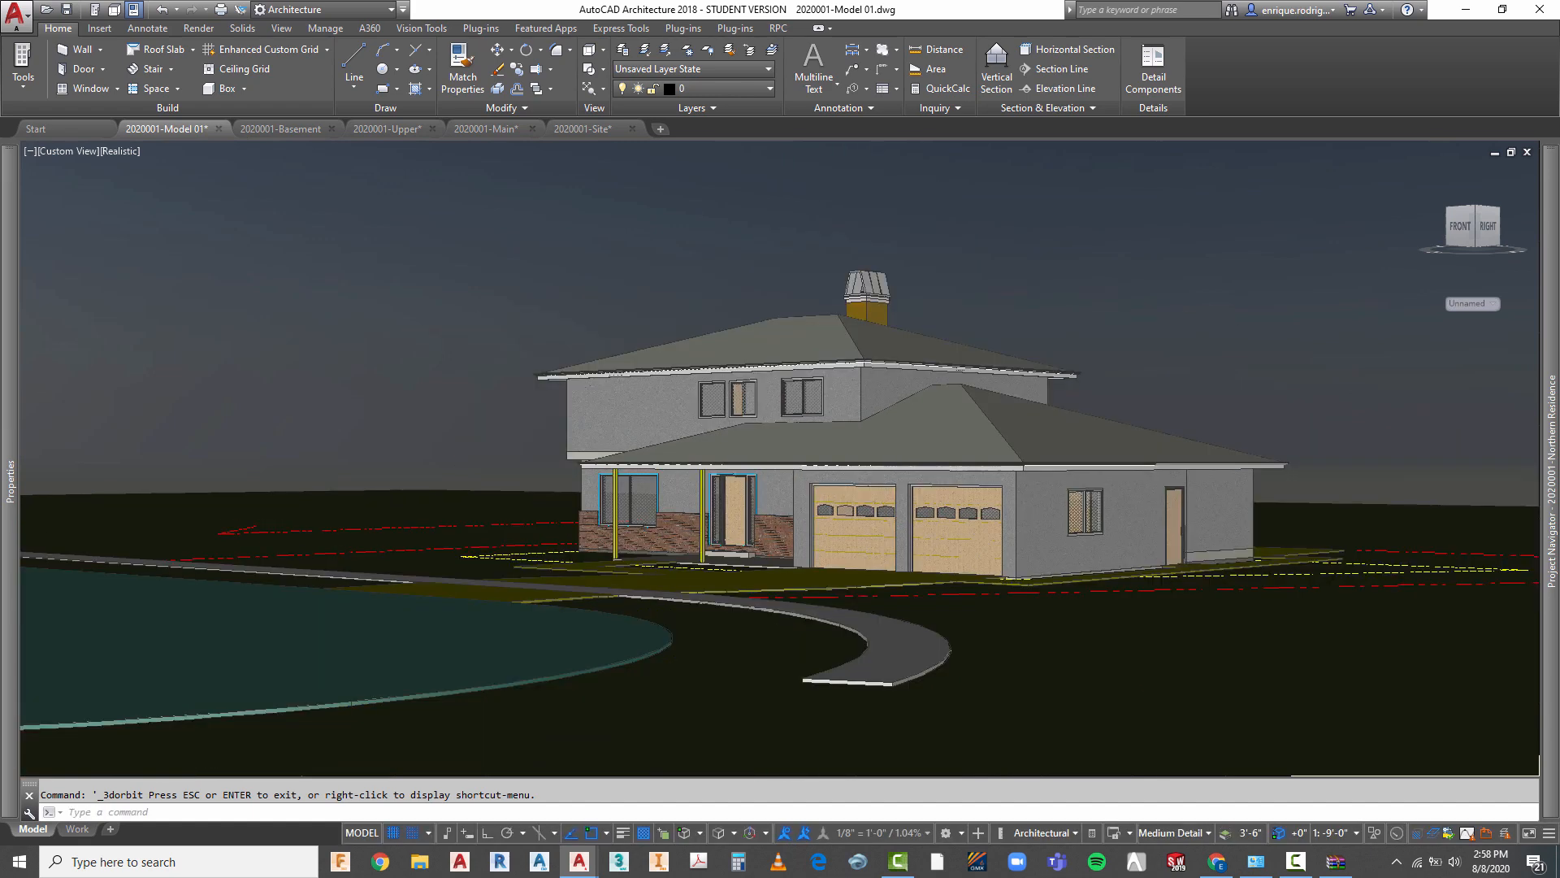
pyautogui.scroll(-3, 929, 598)
pyautogui.press('Escape')
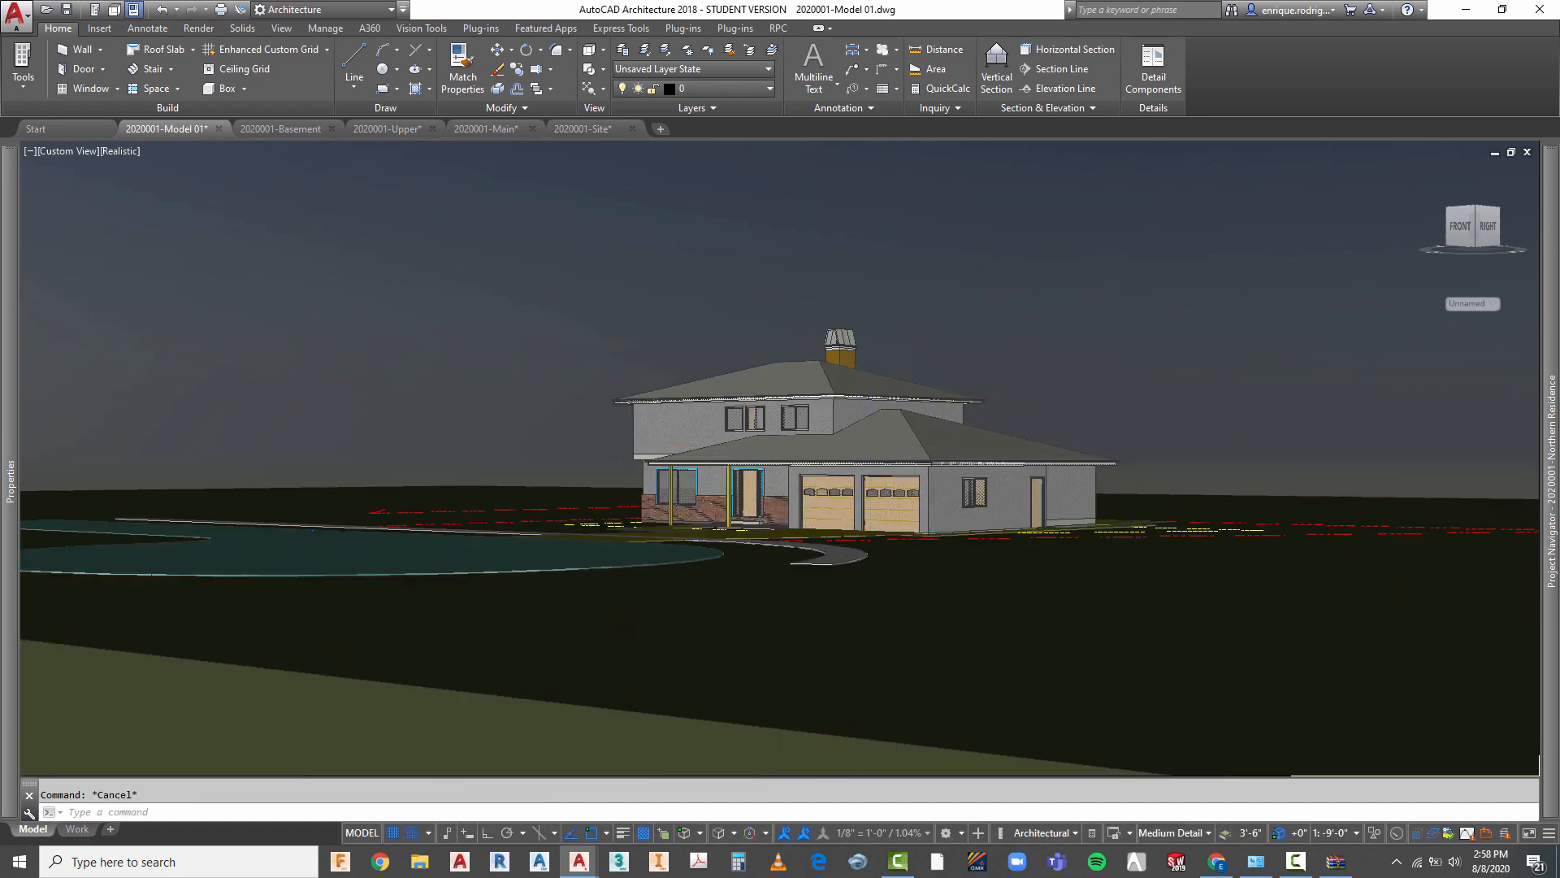
pyautogui.scroll(4, 828, 347)
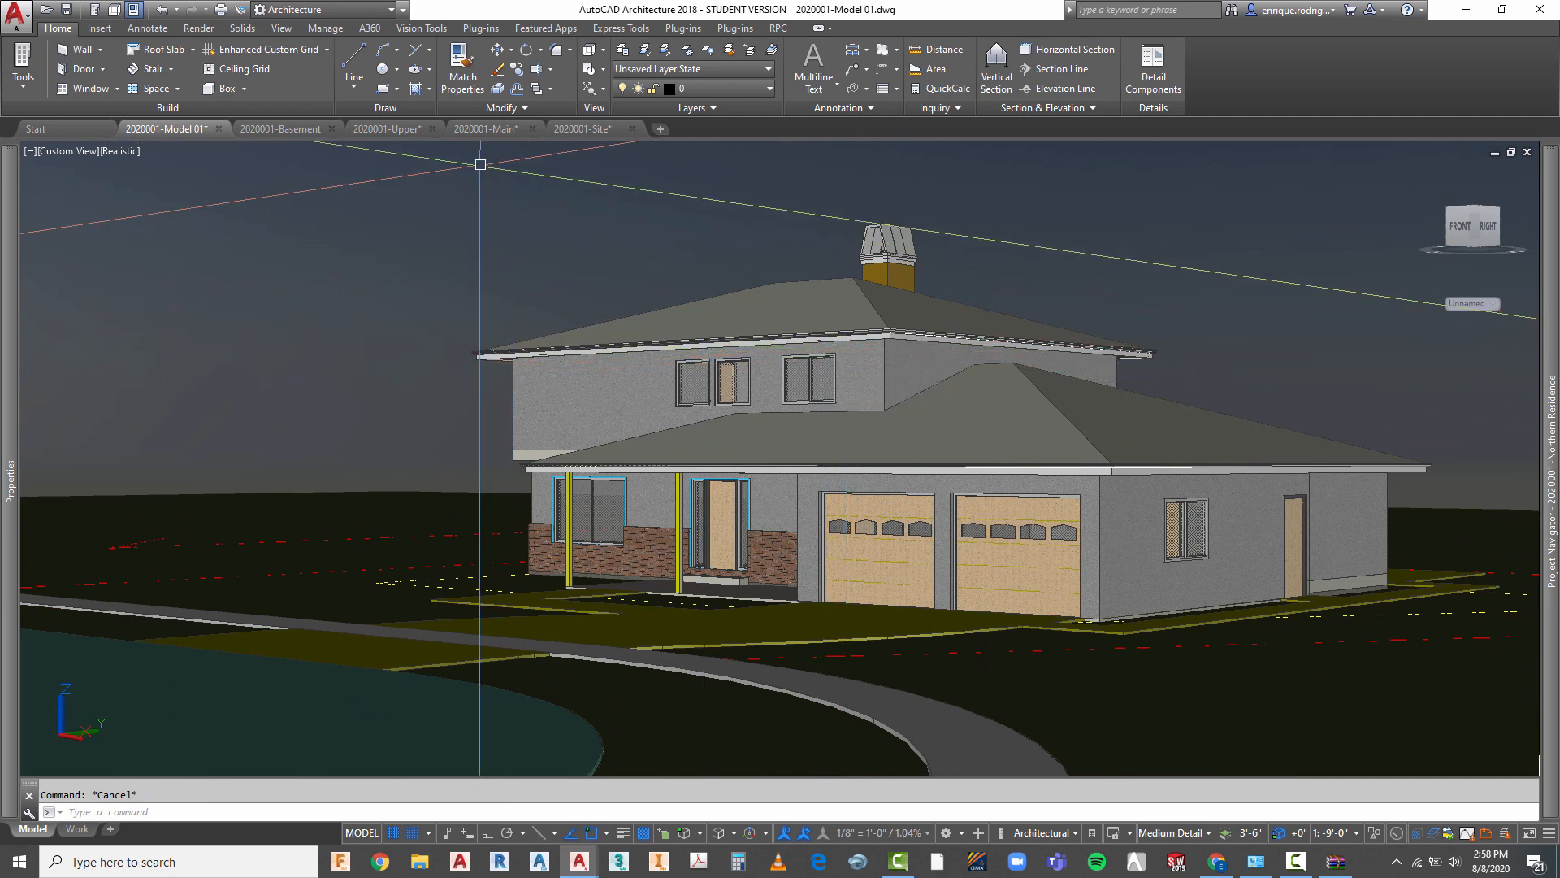
# - Switch to the 2020001-Upper drawing and set its view to Right
pyautogui.click(398, 128)
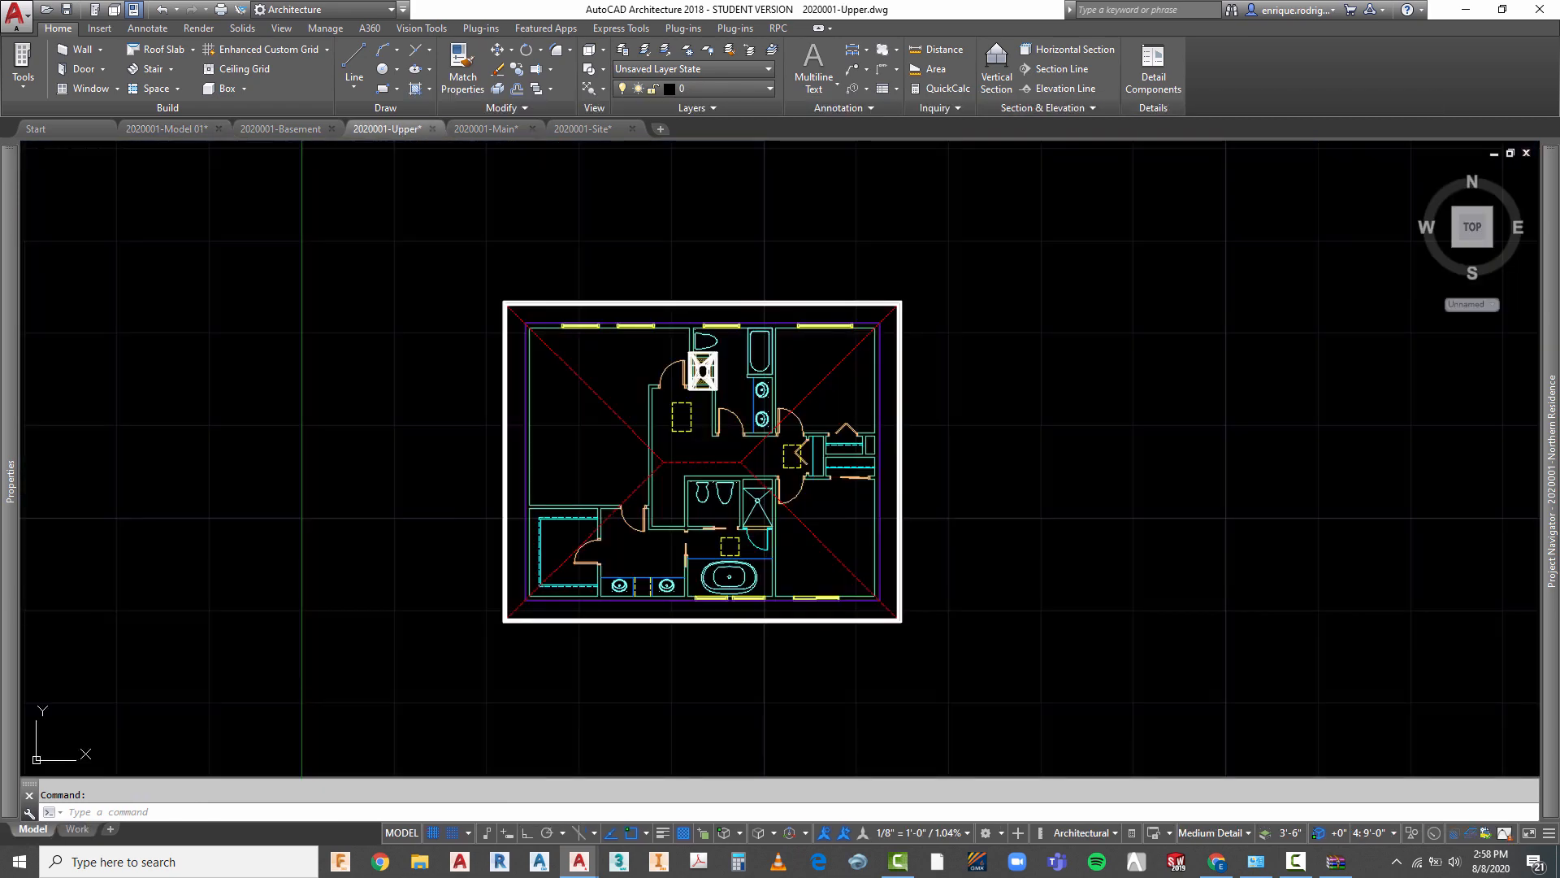
pyautogui.click(606, 54)
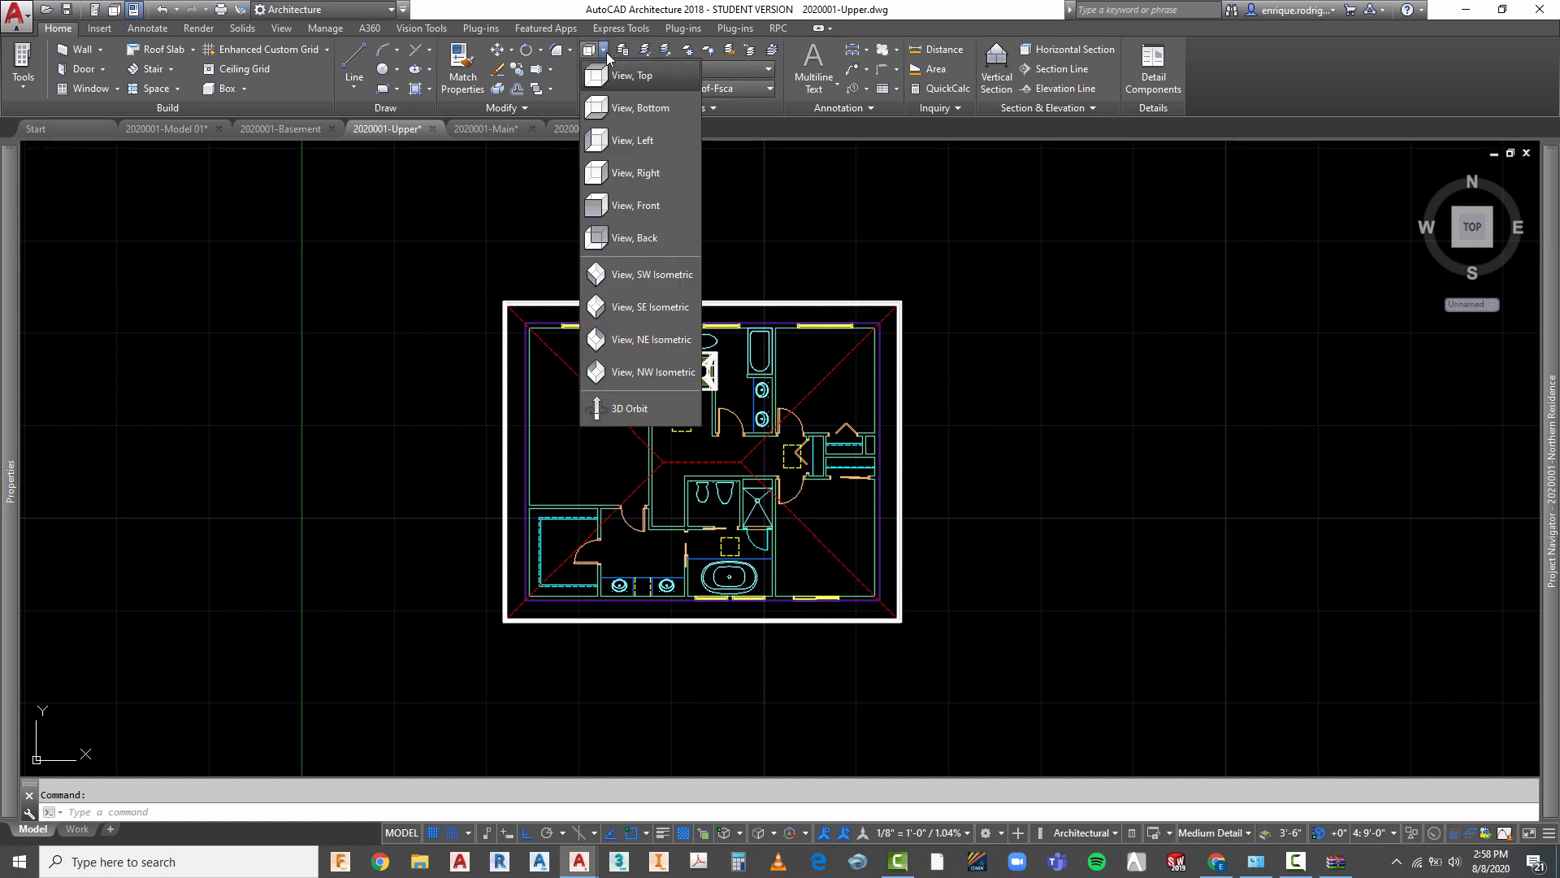
pyautogui.click(608, 173)
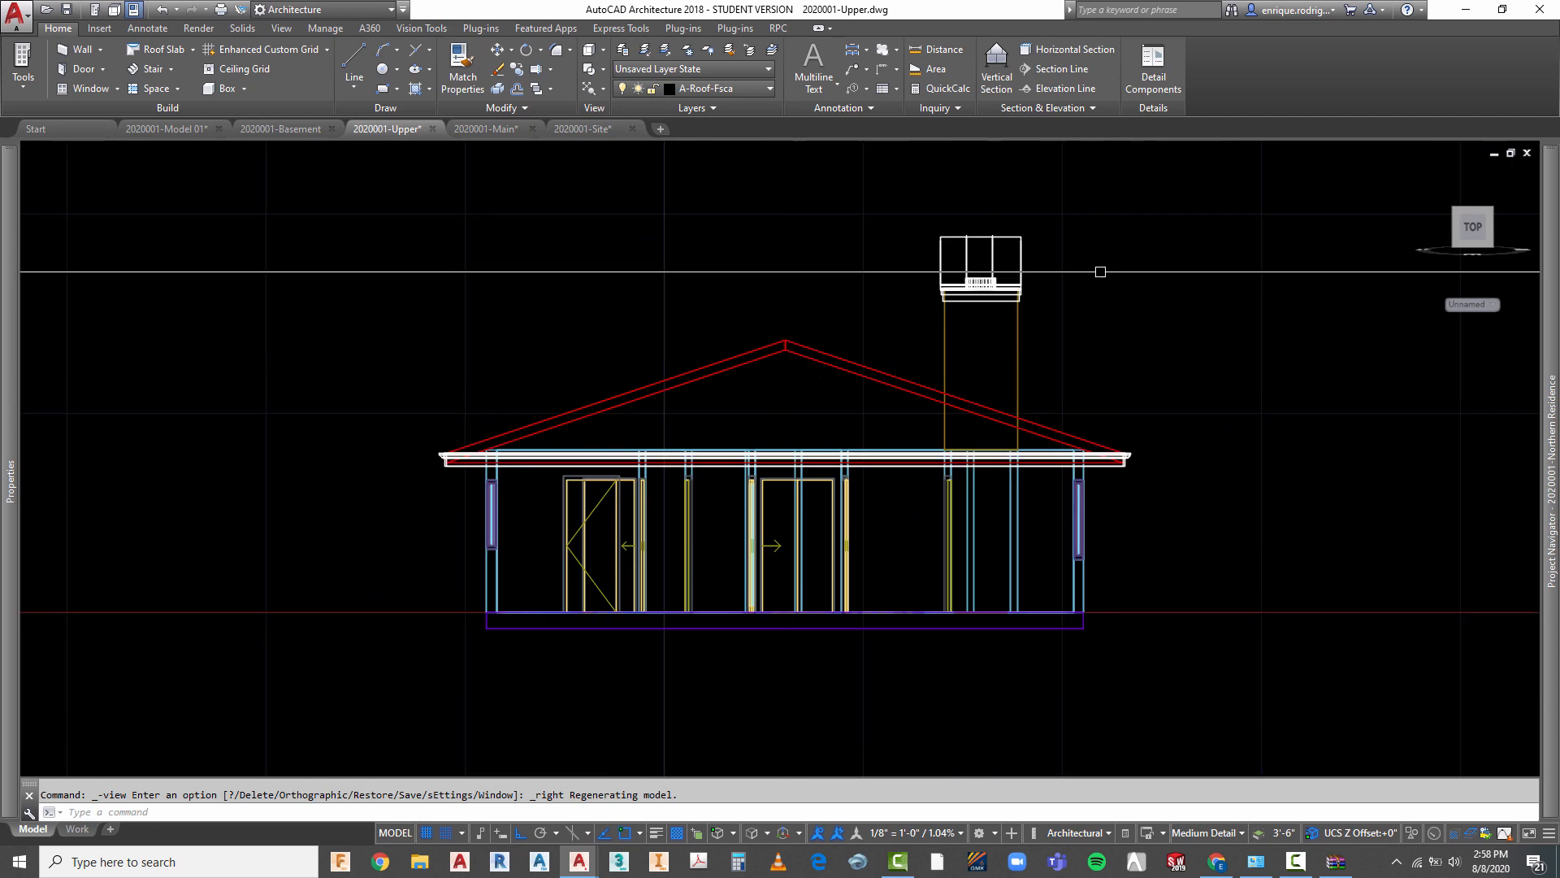
# - Move the chimney cap assembly 1' straight down over the chimney shaft
pyautogui.scroll(5, 1048, 274)
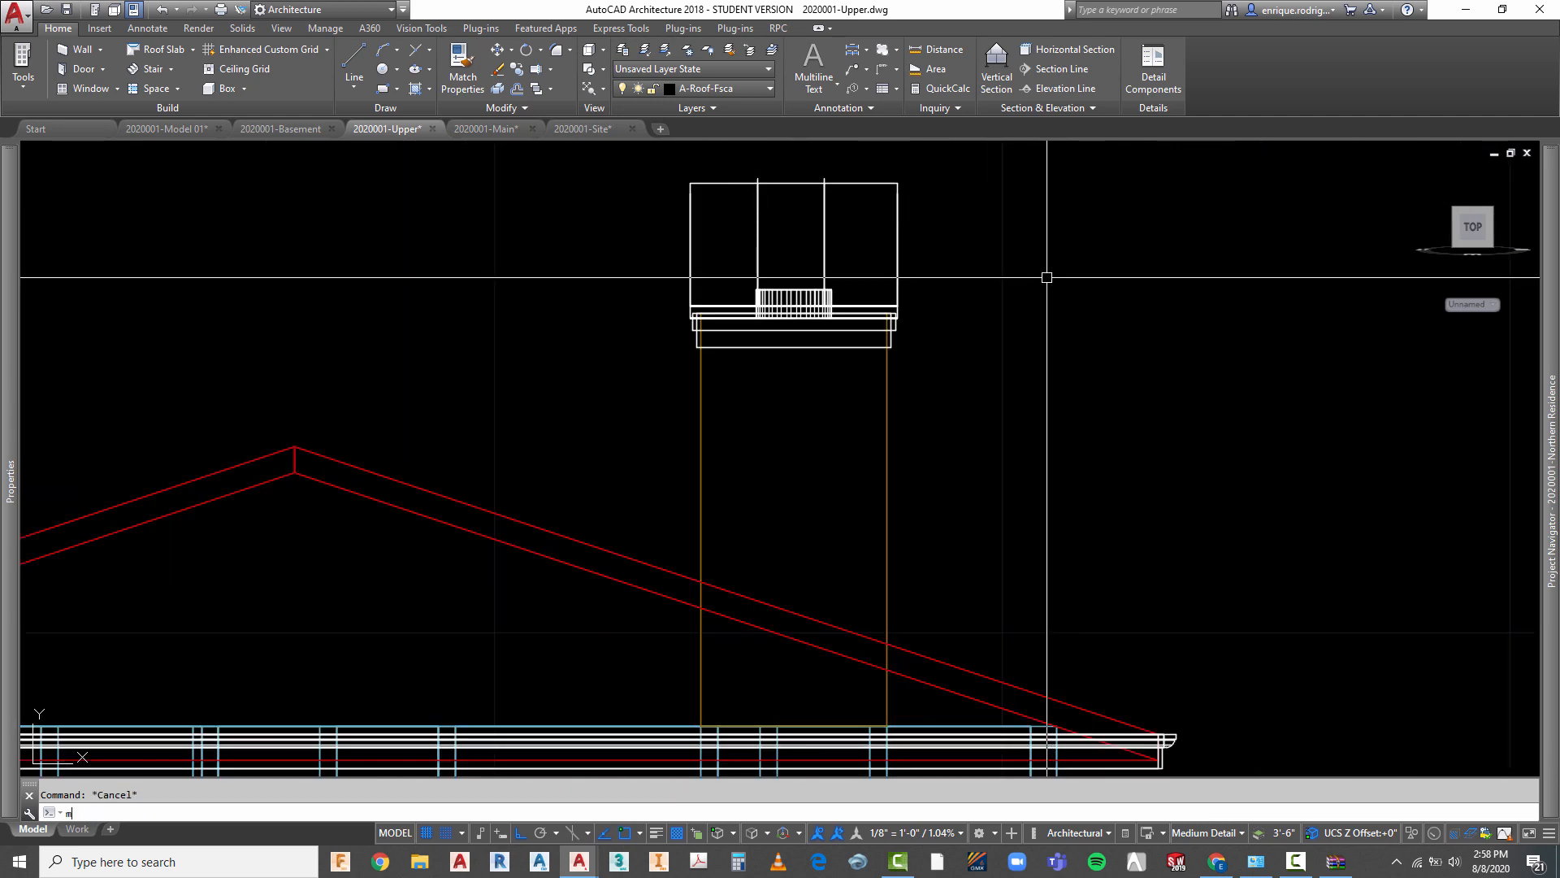
pyautogui.write('m')
pyautogui.press('Return')
pyautogui.click(667, 159)
pyautogui.click(984, 376)
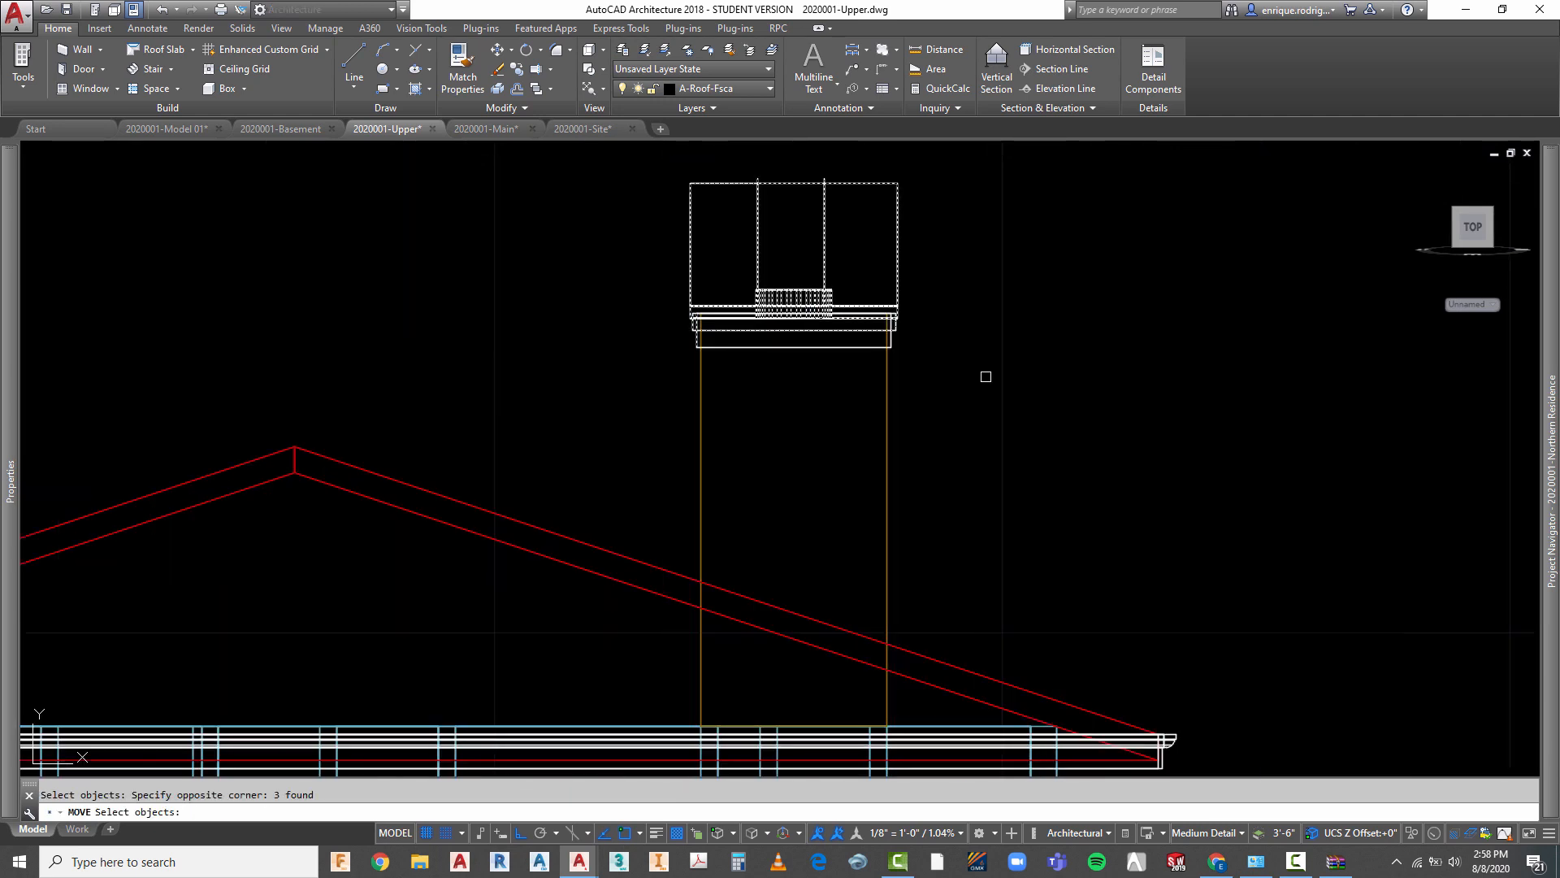
pyautogui.press('Return')
pyautogui.click(962, 348)
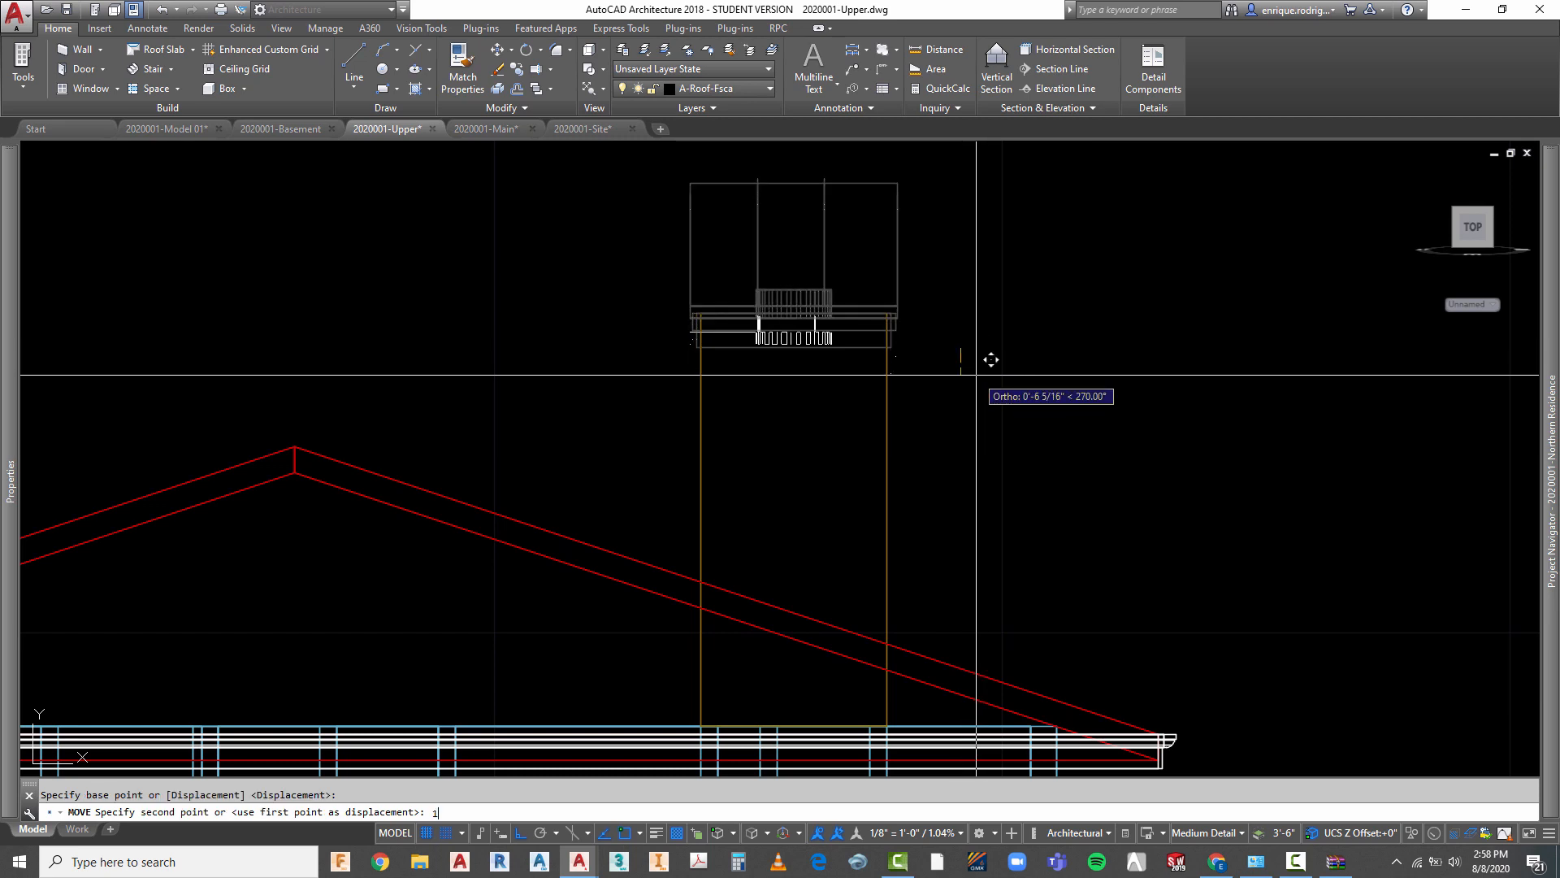
pyautogui.write("1'")
pyautogui.press('Return')
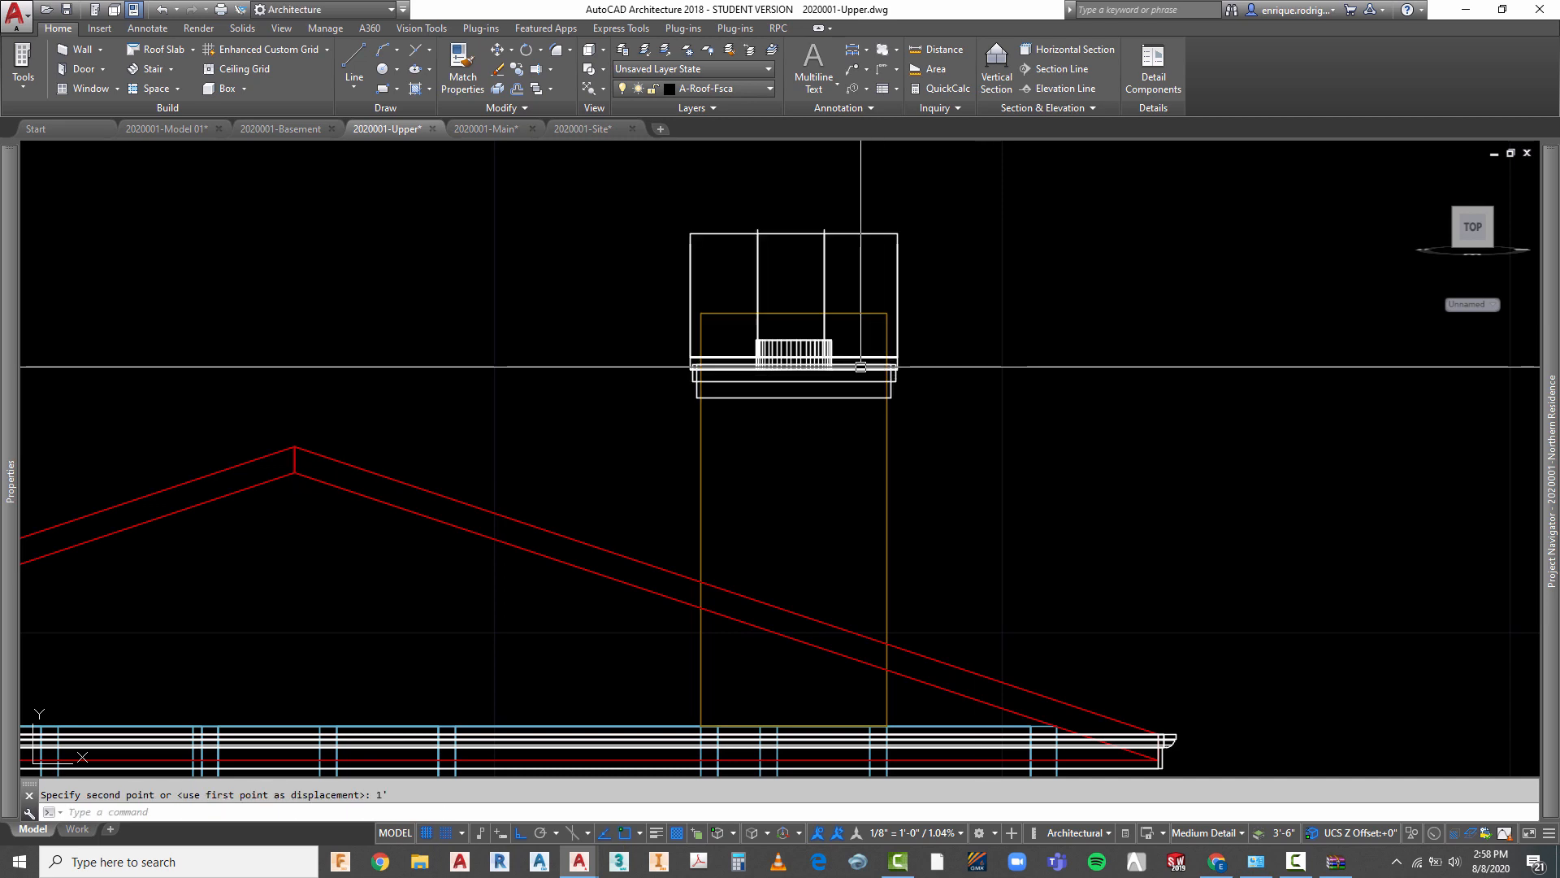
# - Lower the top of the chimney shaft by 6" with Move Faces
pyautogui.click(854, 316)
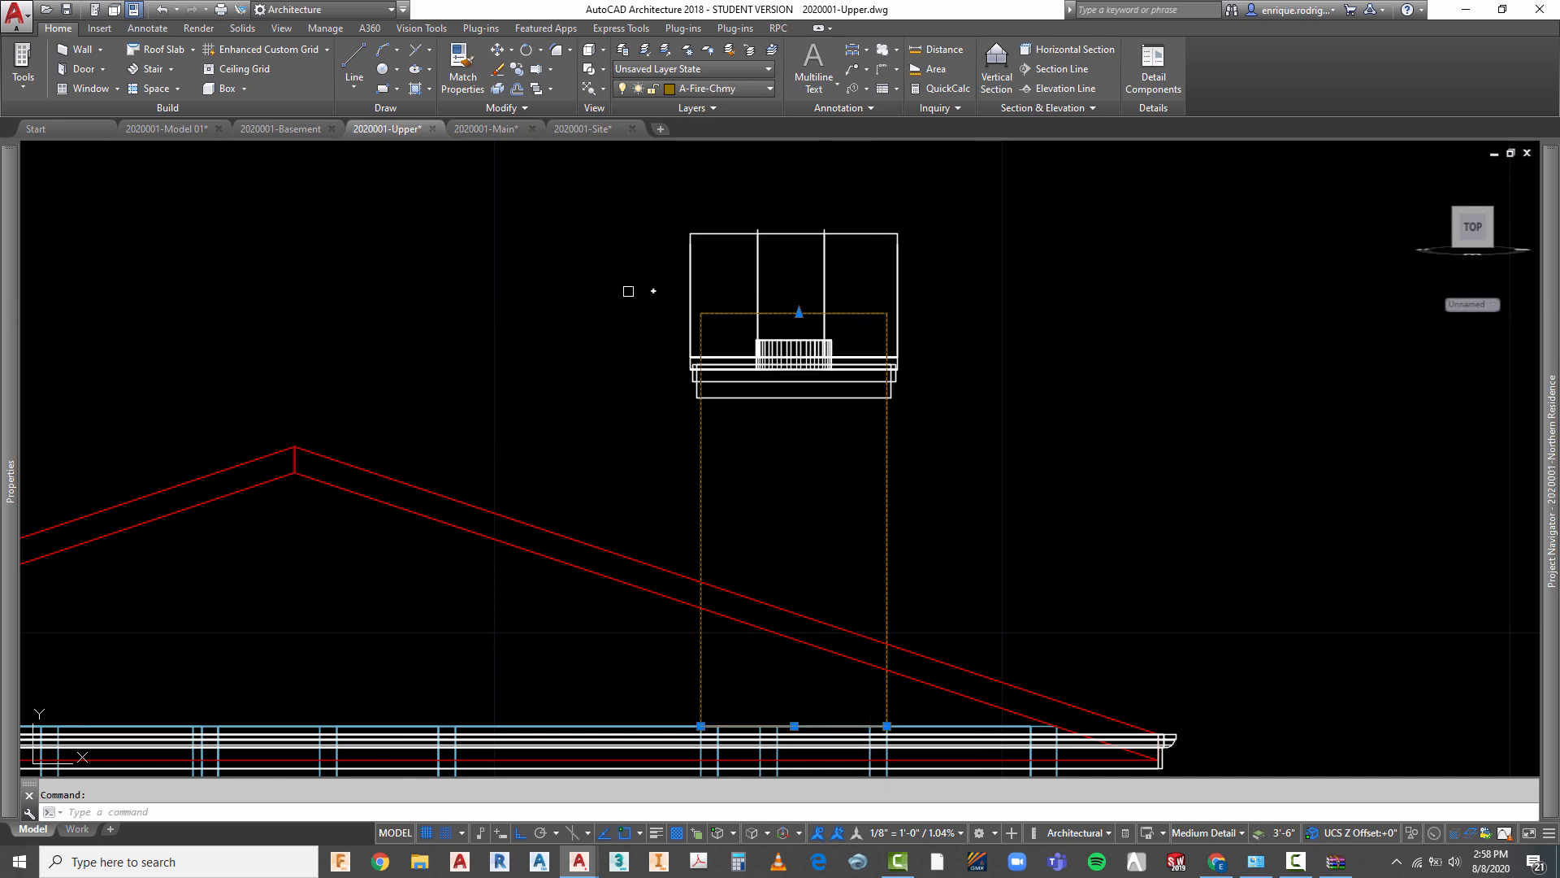
pyautogui.click(243, 28)
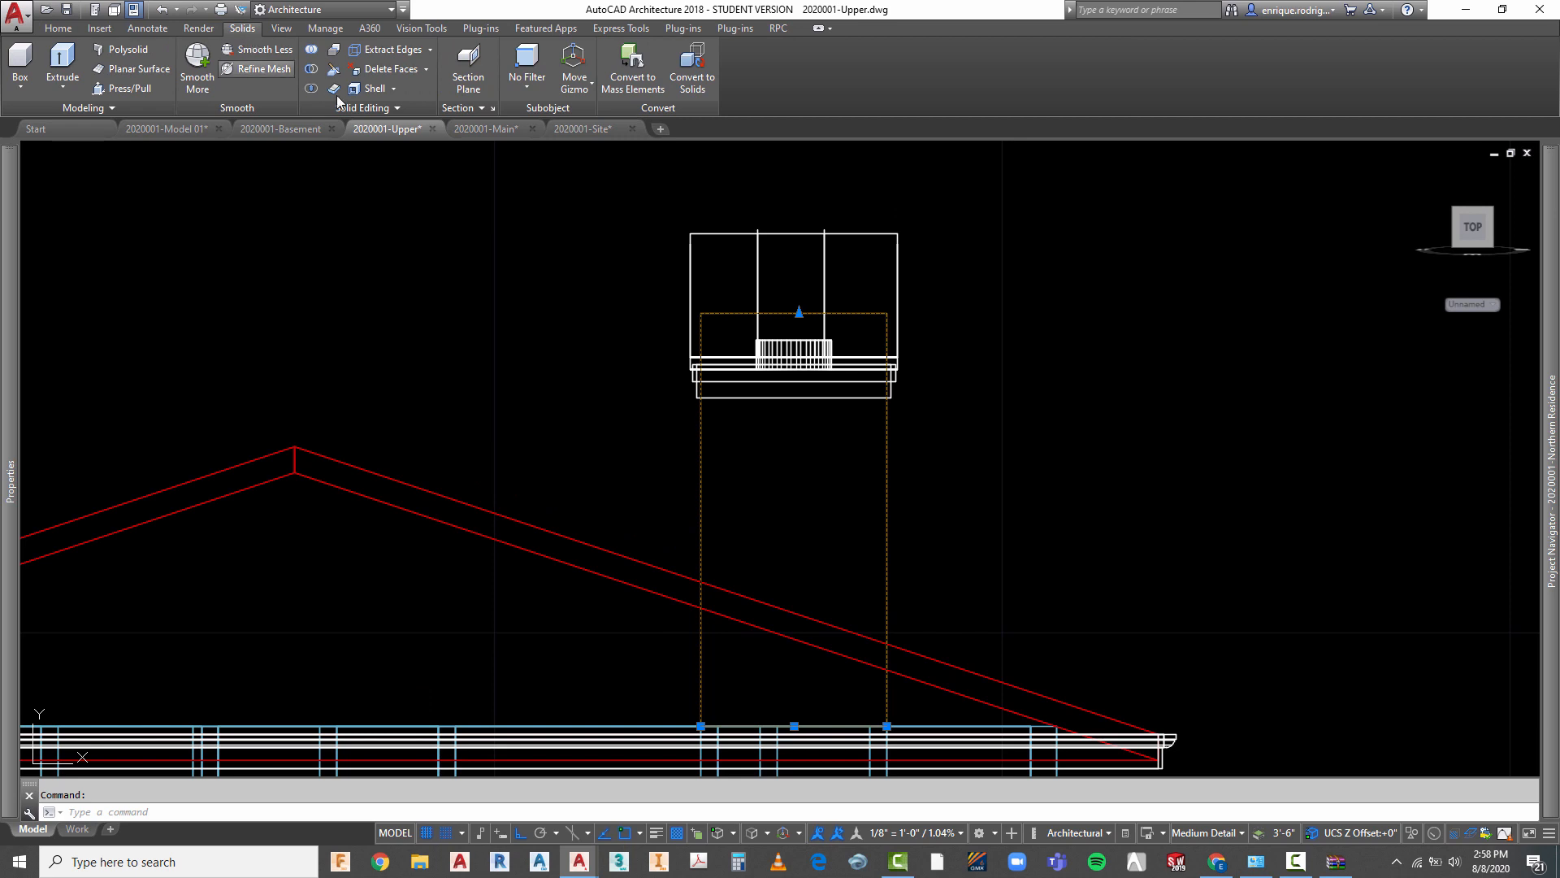
pyautogui.click(427, 71)
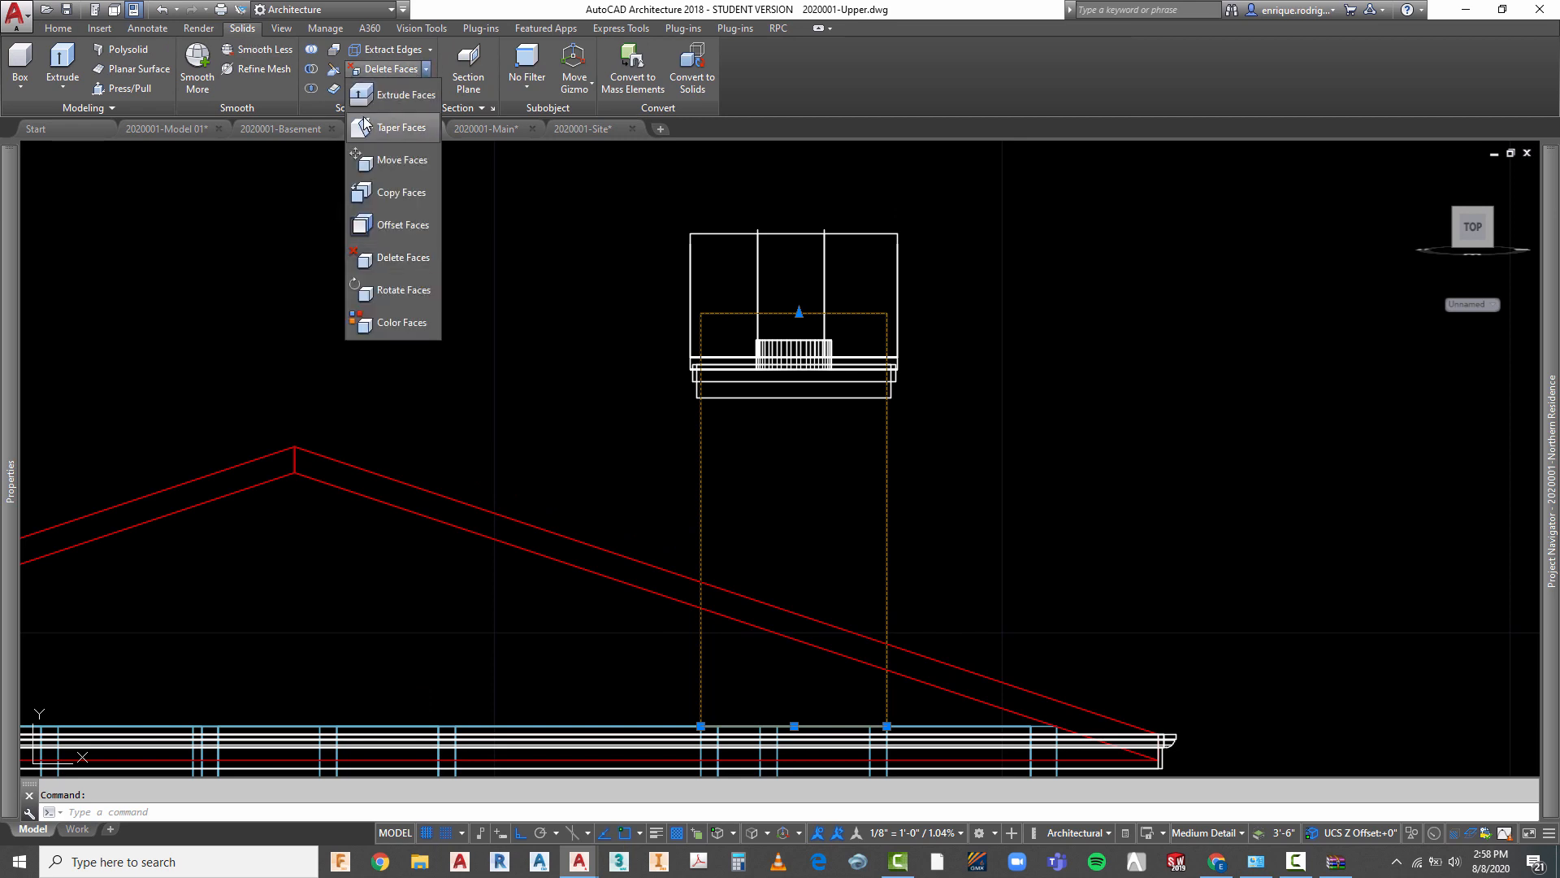
pyautogui.click(392, 161)
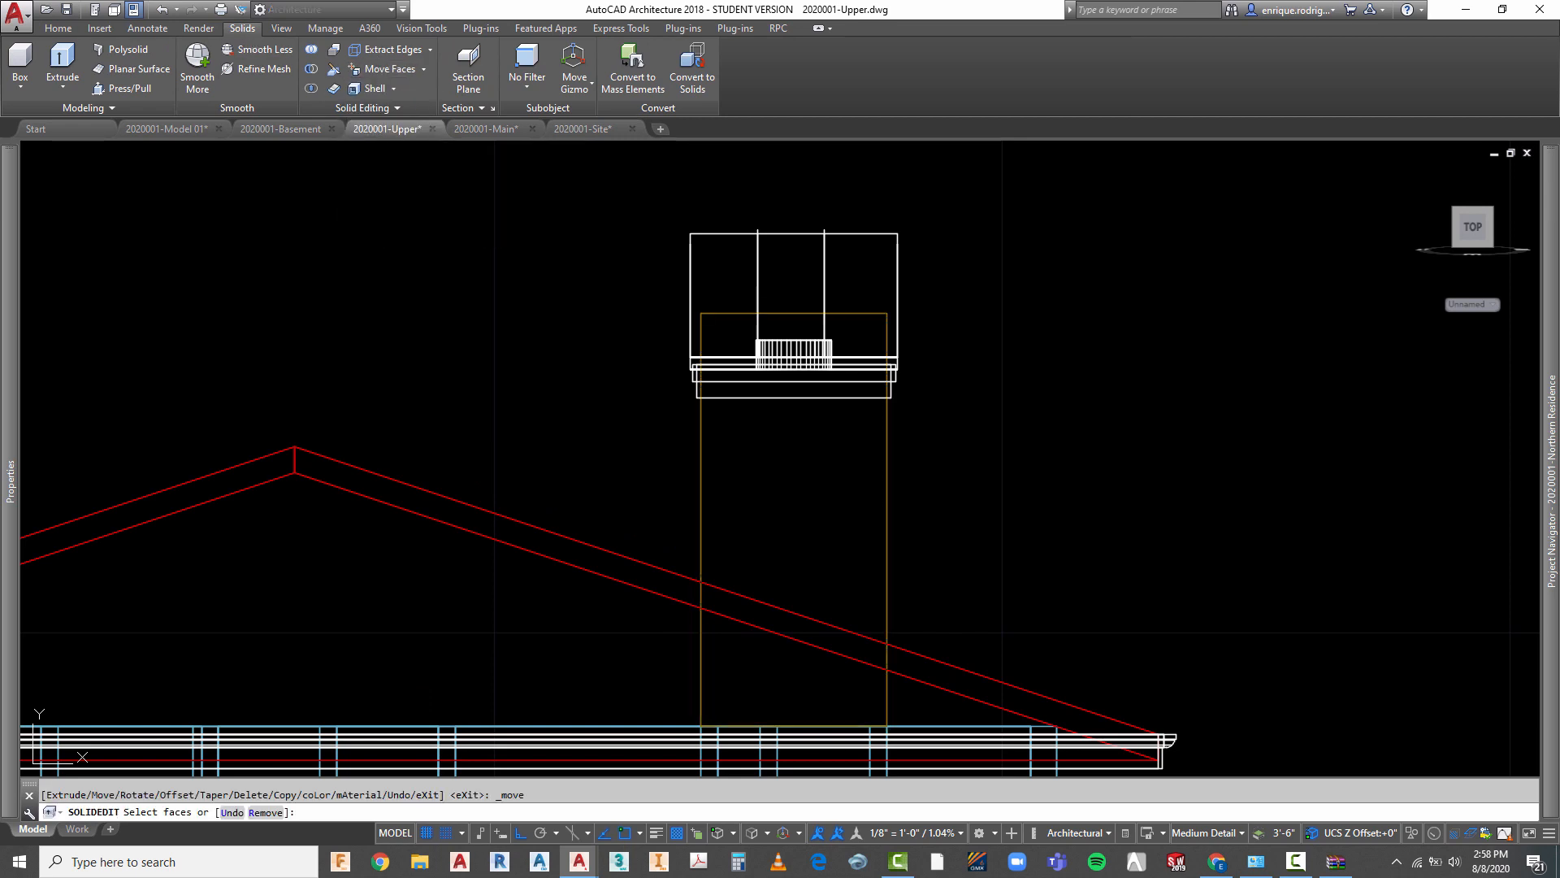
pyautogui.click(774, 314)
pyautogui.press('Return')
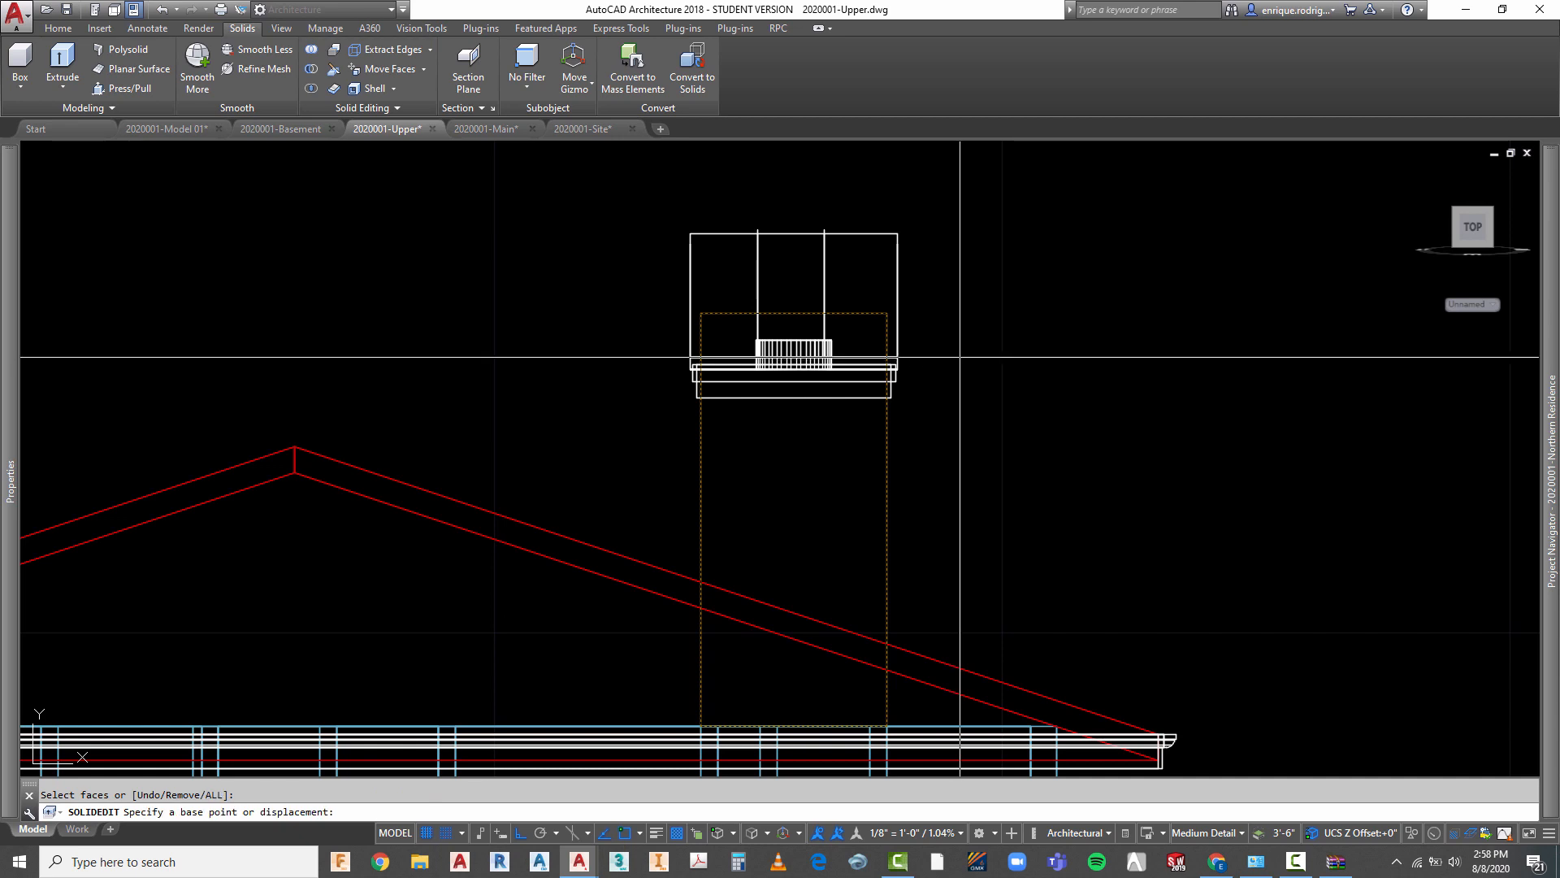
pyautogui.click(977, 325)
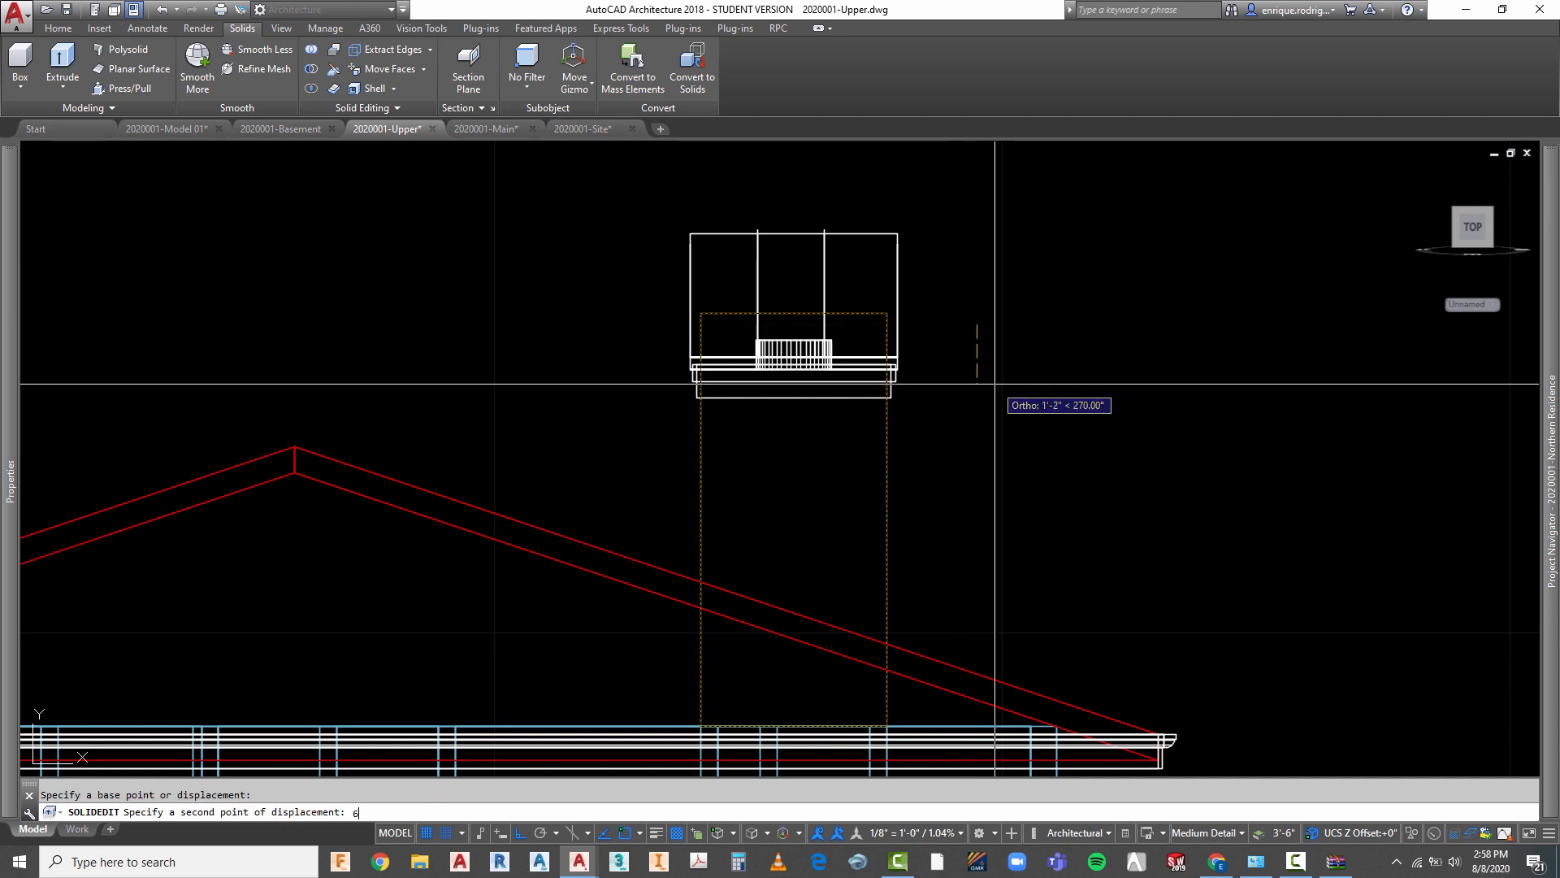
pyautogui.press('Return')
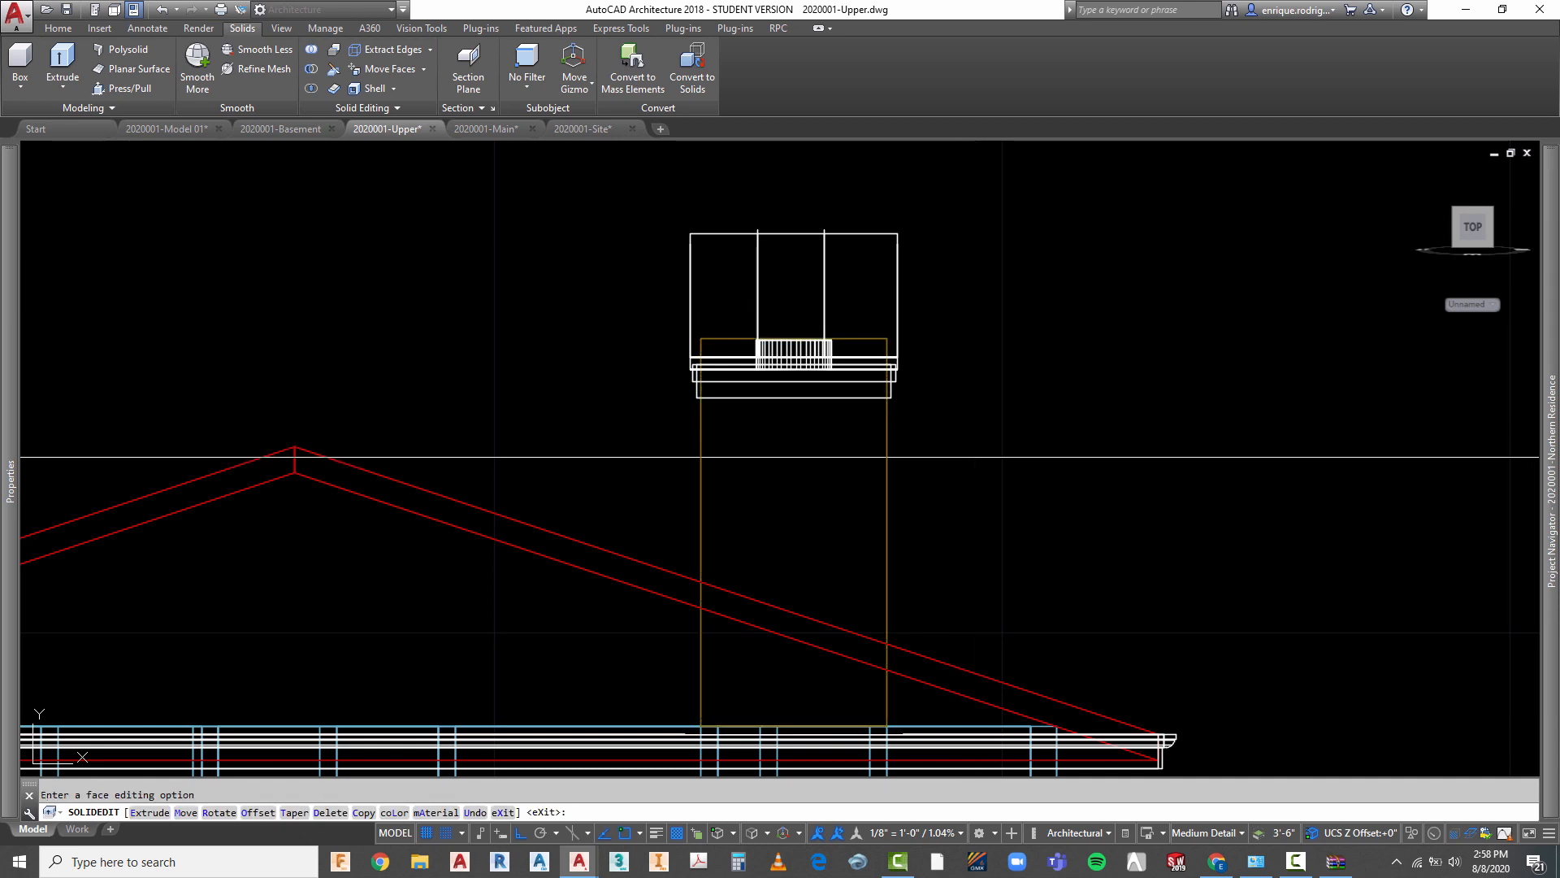
pyautogui.scroll(2, 834, 390)
pyautogui.press('Escape')
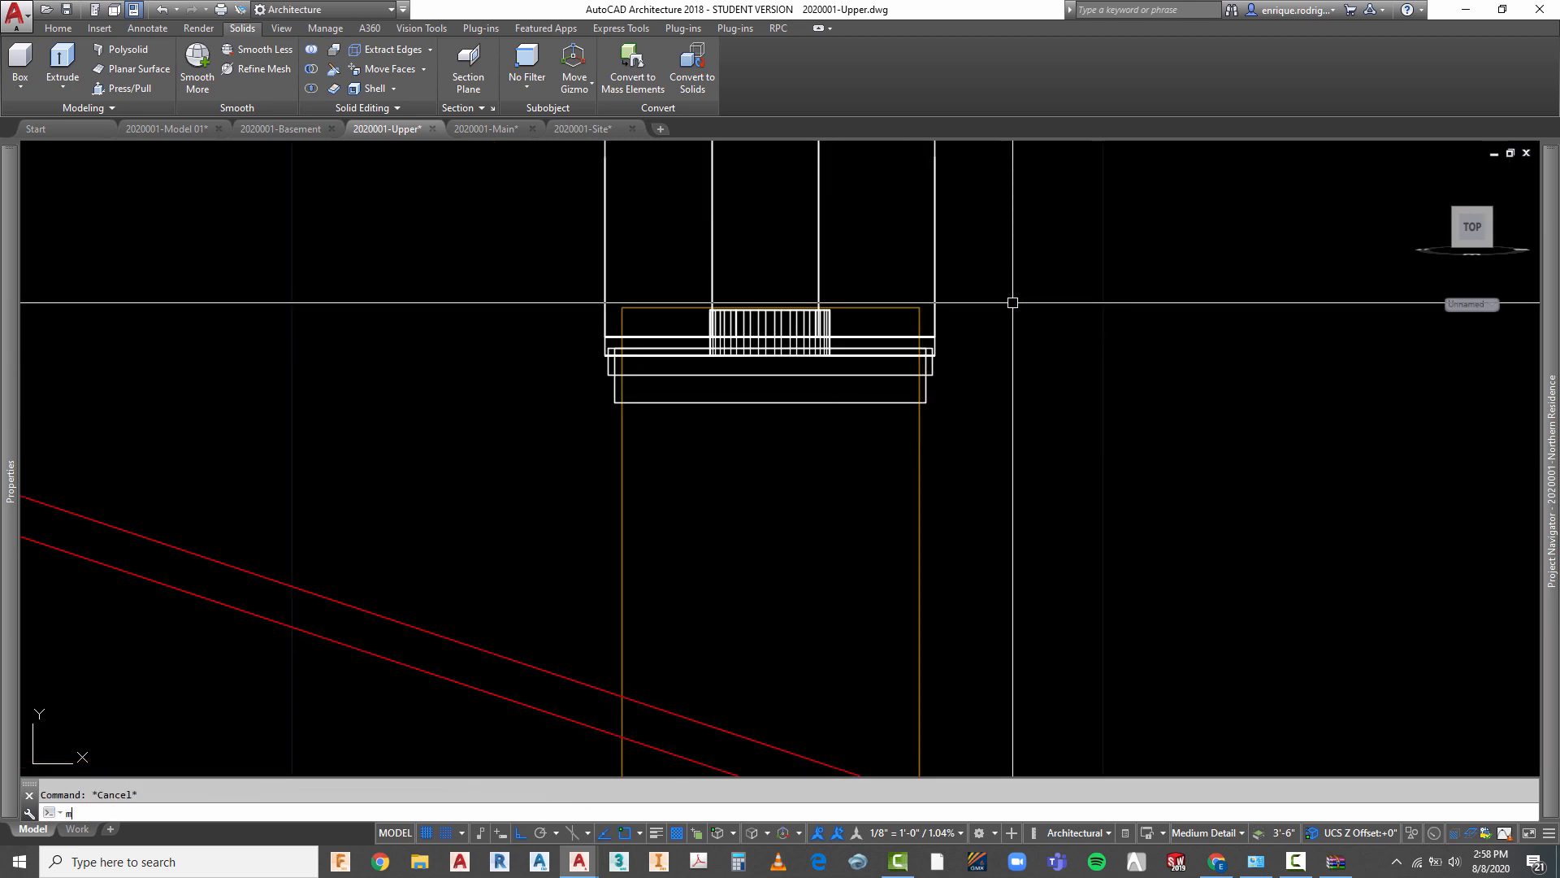
# - Move the chimney shaft's top face down another 6" toward the lowered cap's base
pyautogui.write('m')
pyautogui.press('Return')
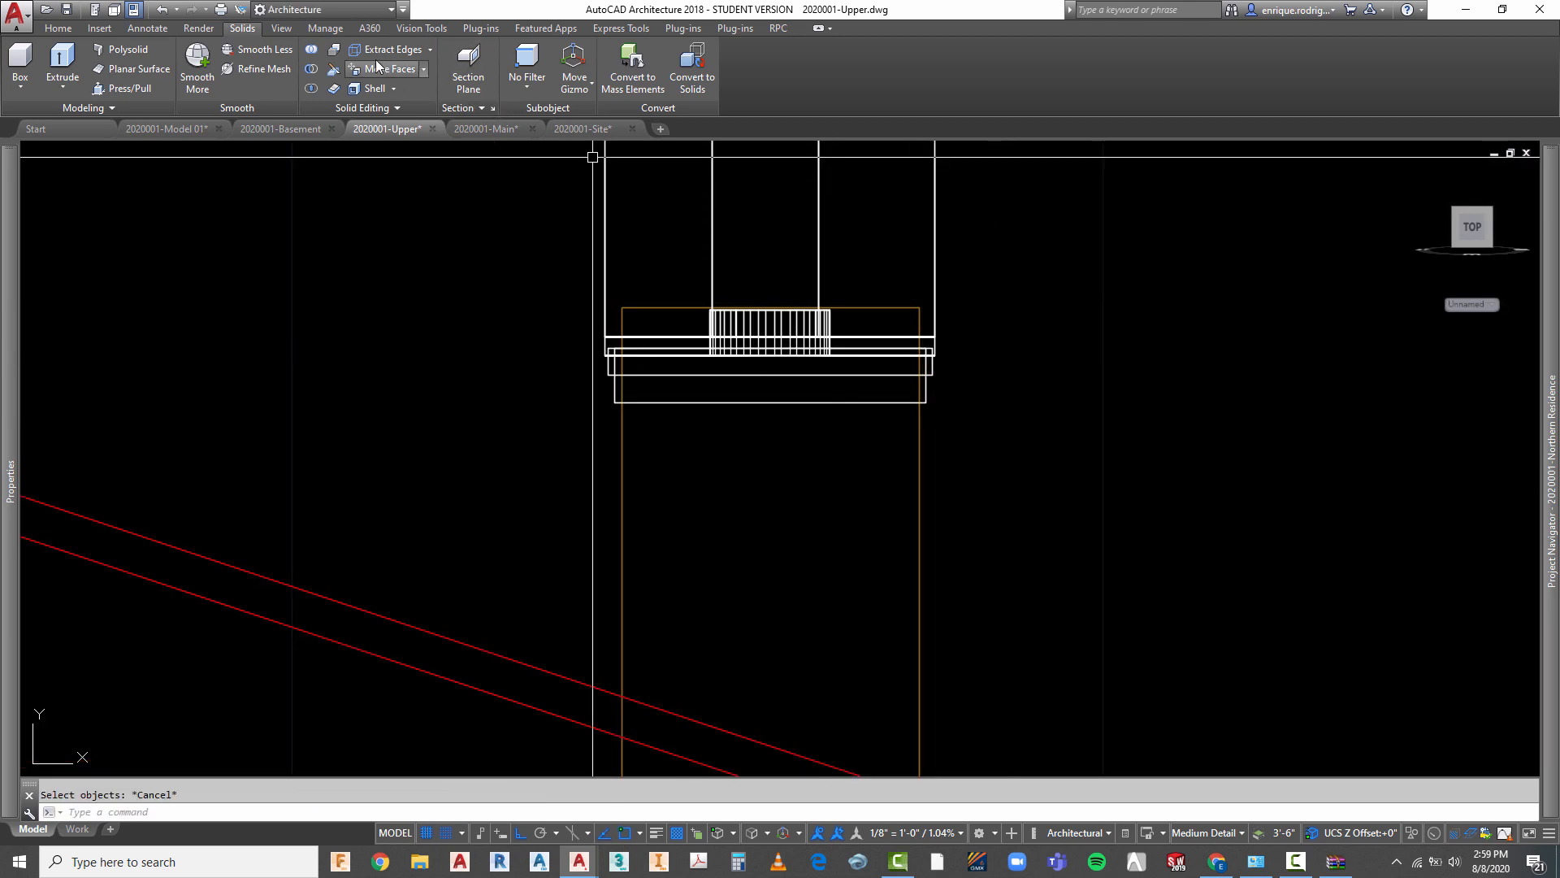
pyautogui.click(382, 71)
pyautogui.click(859, 307)
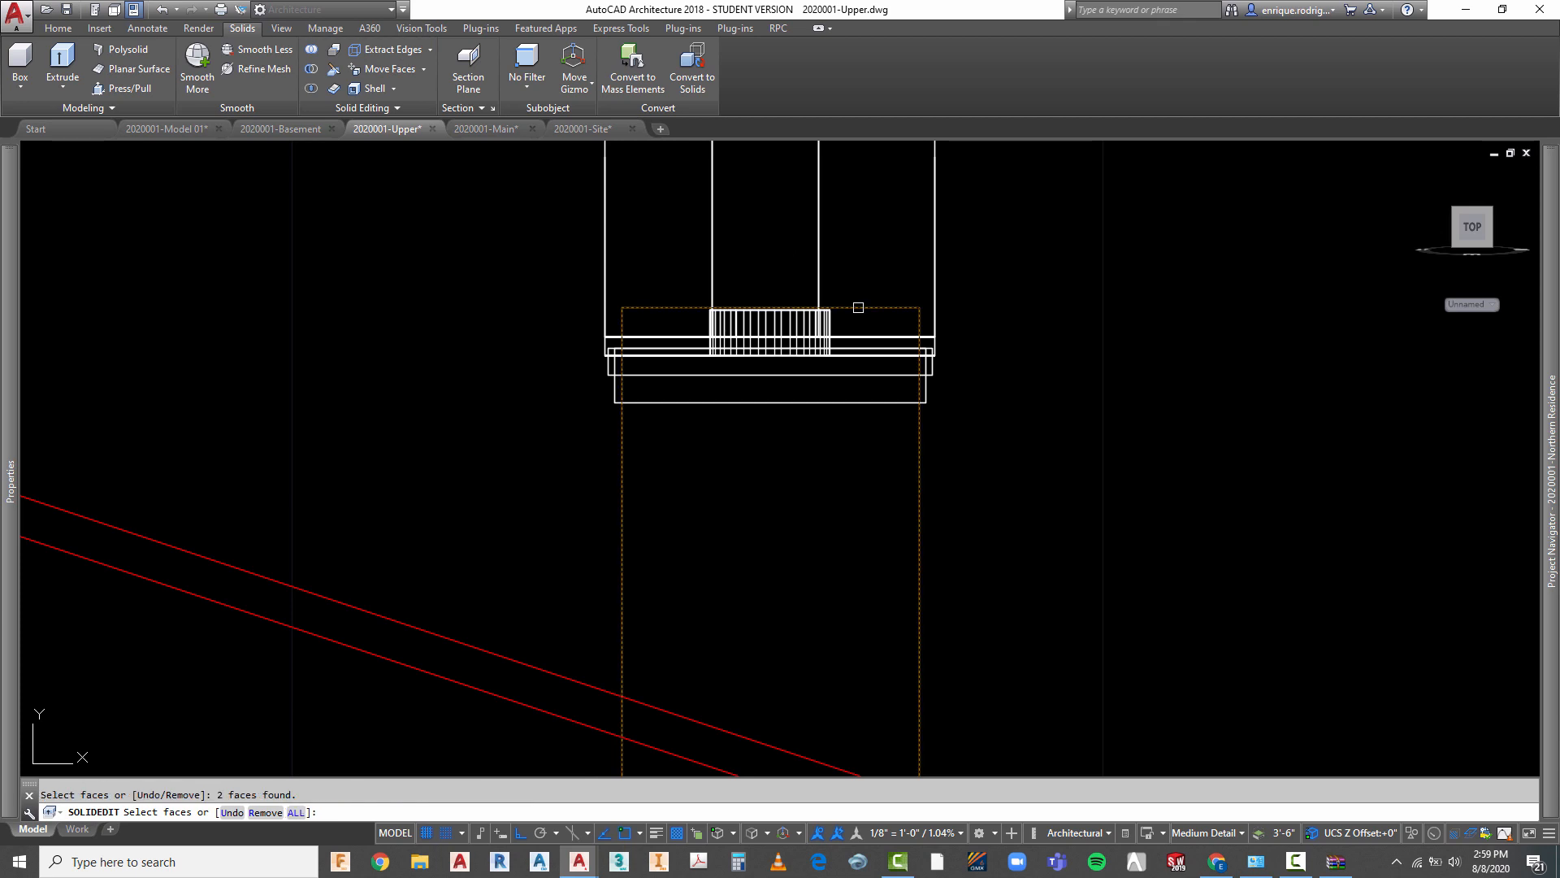
pyautogui.press('Return')
pyautogui.click(1063, 283)
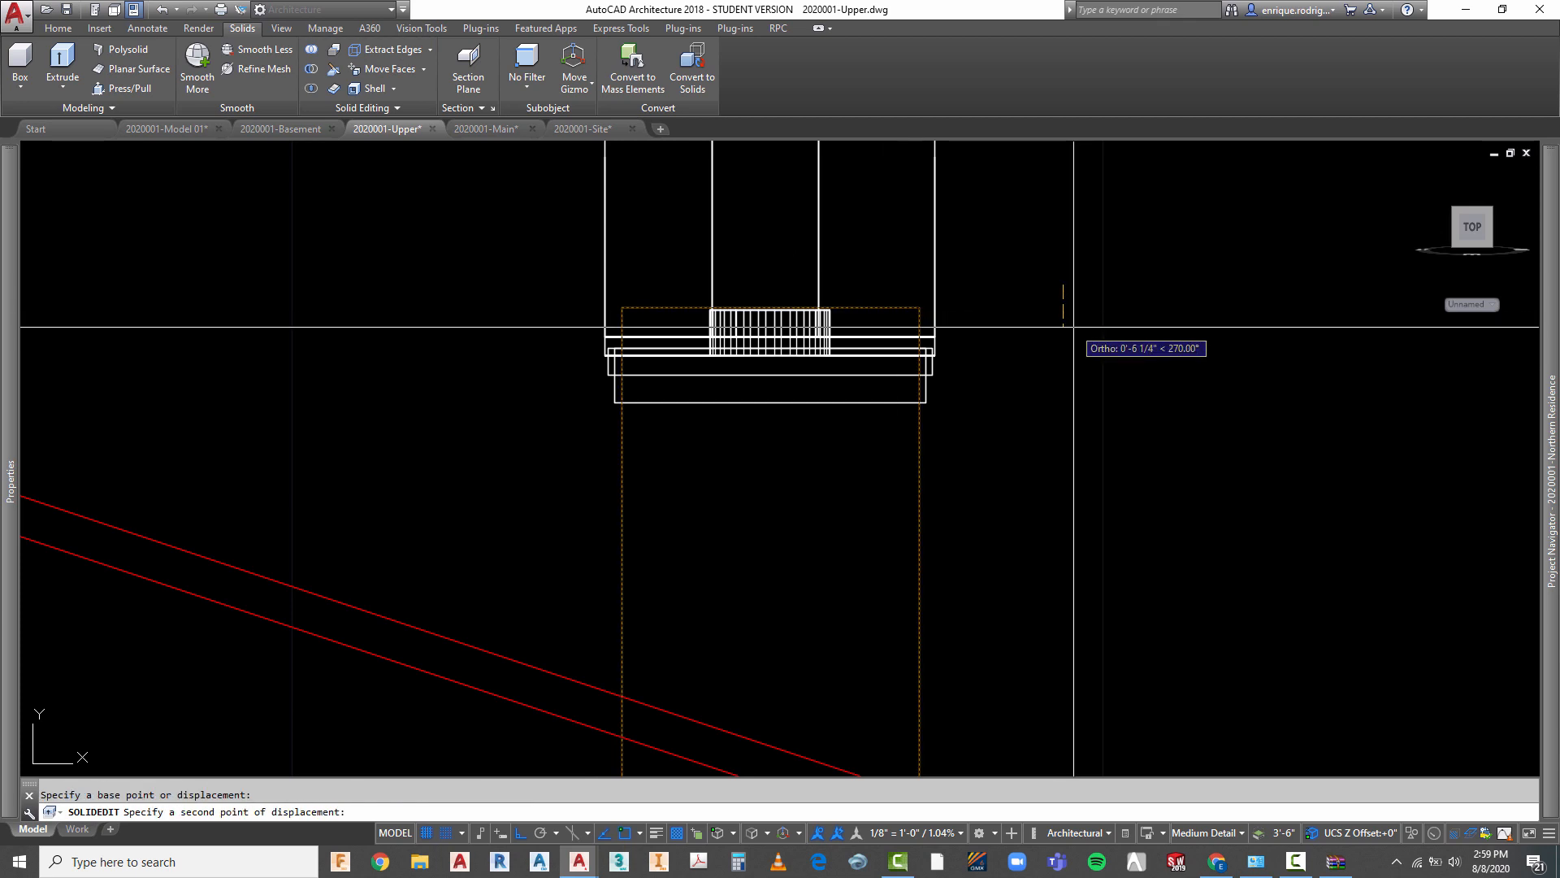
pyautogui.write('6')
pyautogui.press('Return')
pyautogui.scroll(-2, 925, 325)
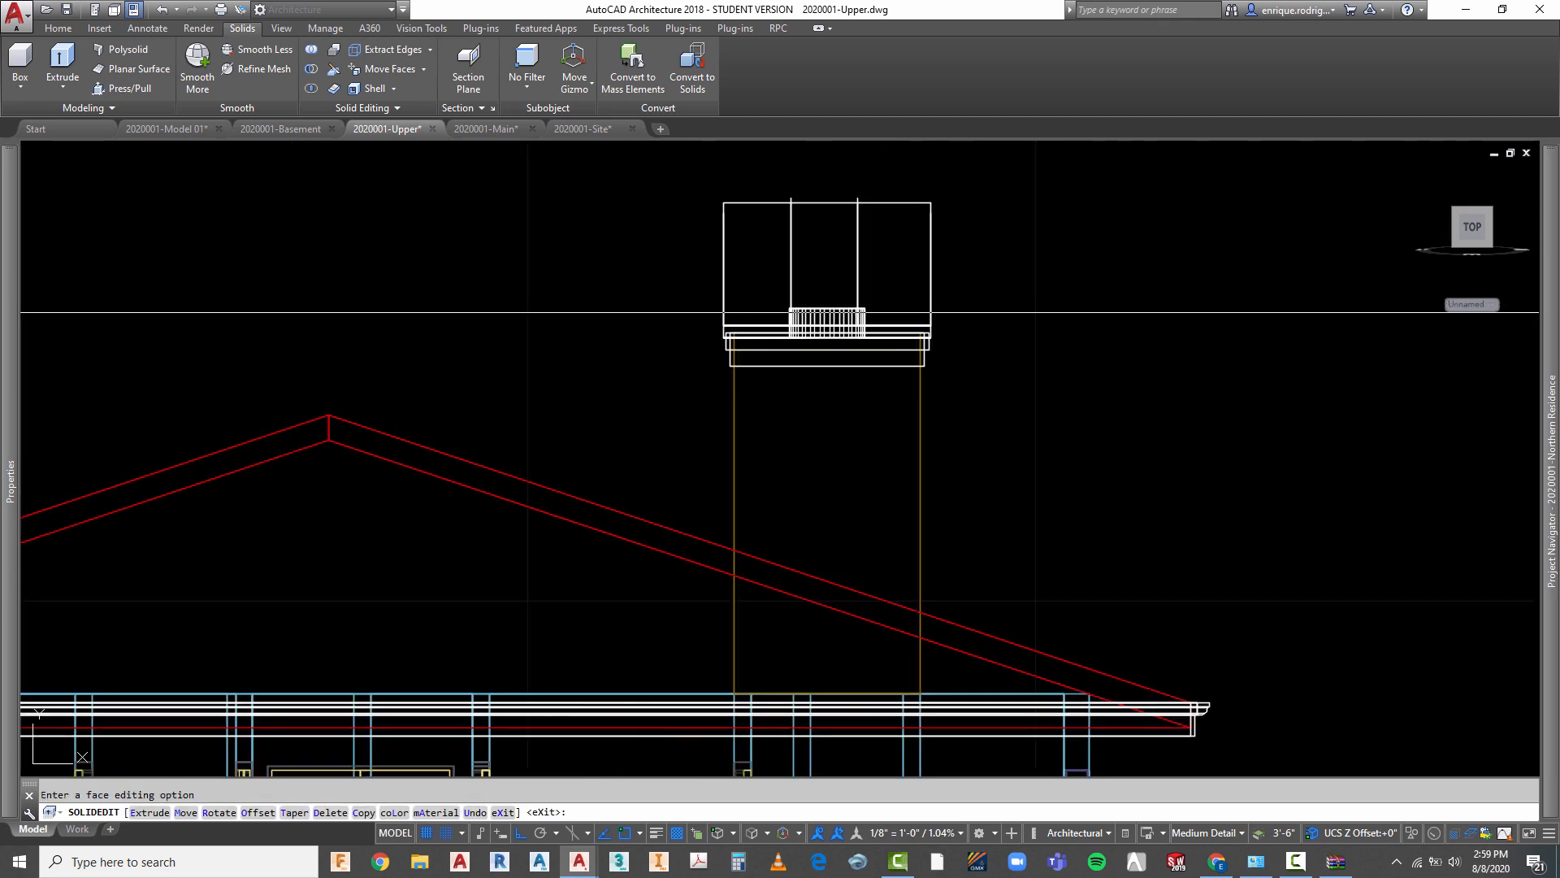
pyautogui.scroll(-4, 918, 325)
pyautogui.press('Escape')
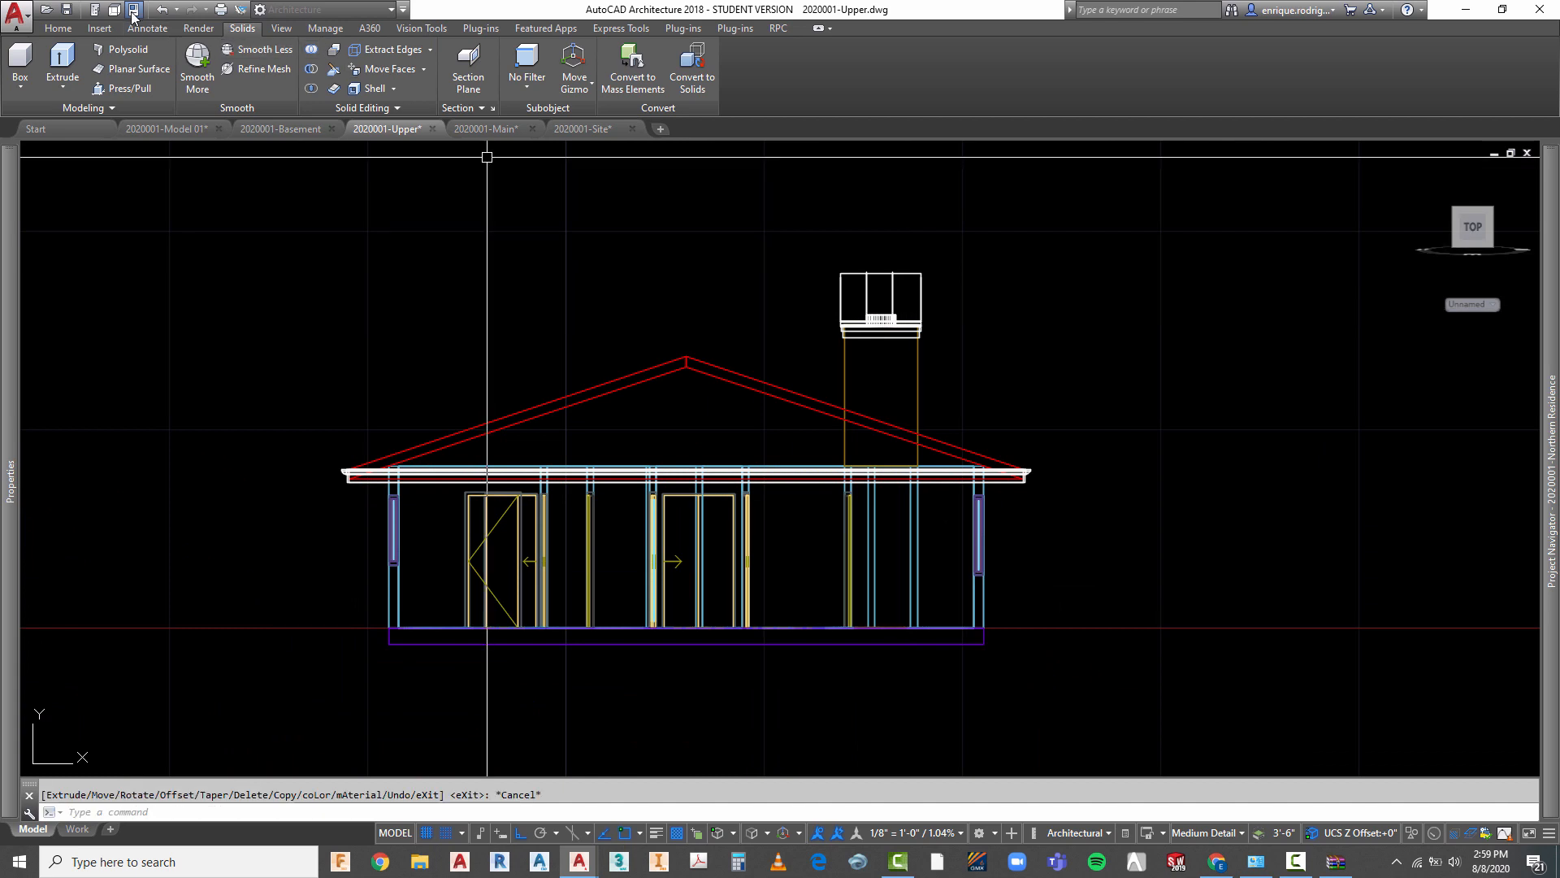
# - Save the Upper drawing in top view and the 2020001-Model 01 drawing with its 2020001-Upper reference reloaded
pyautogui.click(114, 12)
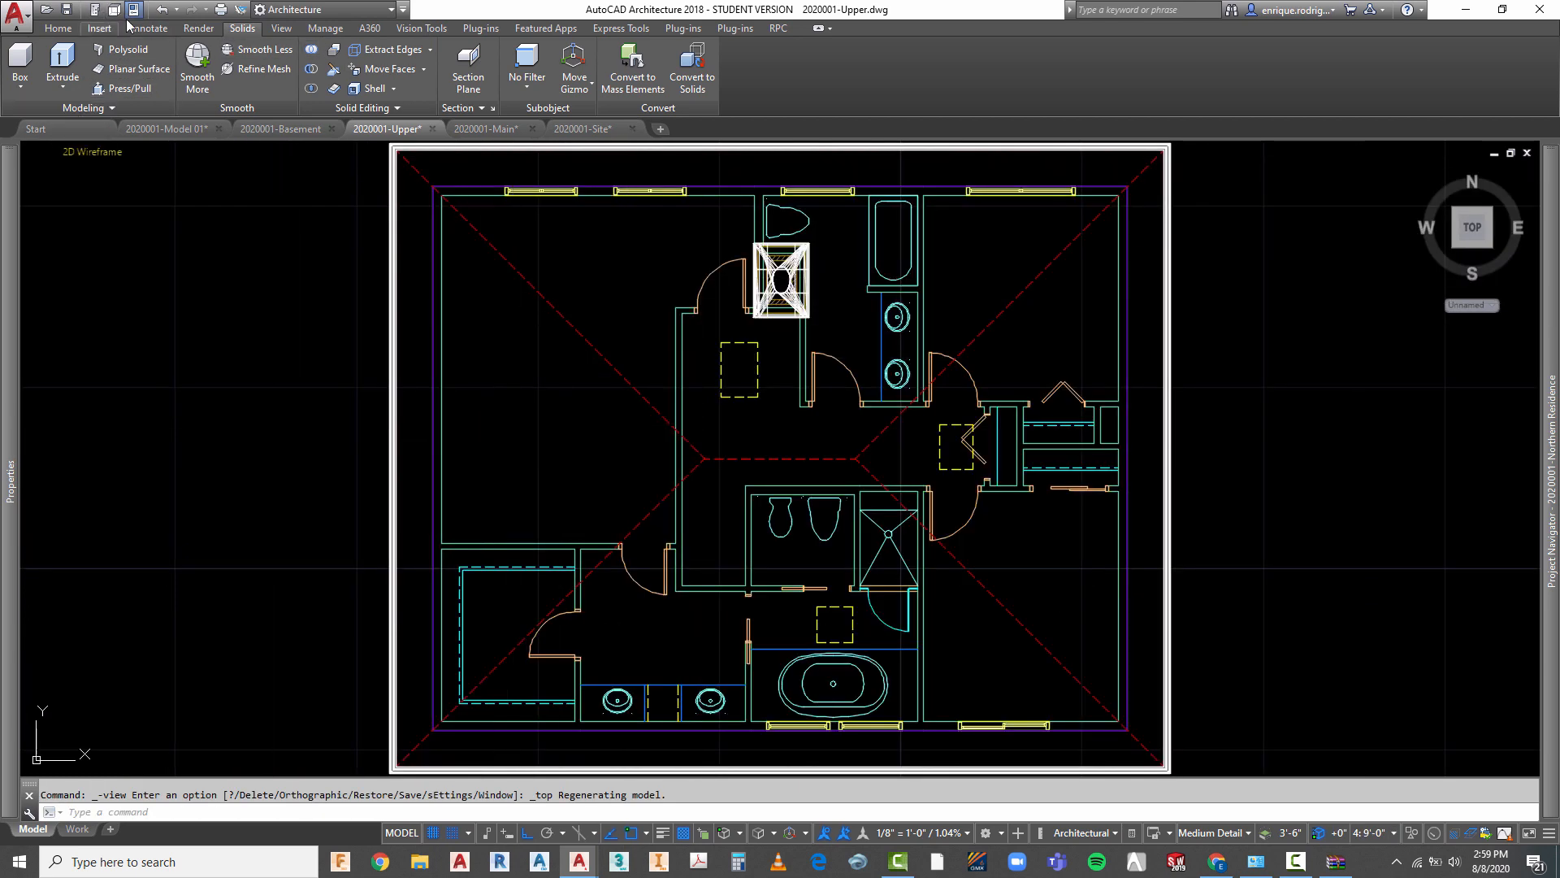
pyautogui.click(67, 10)
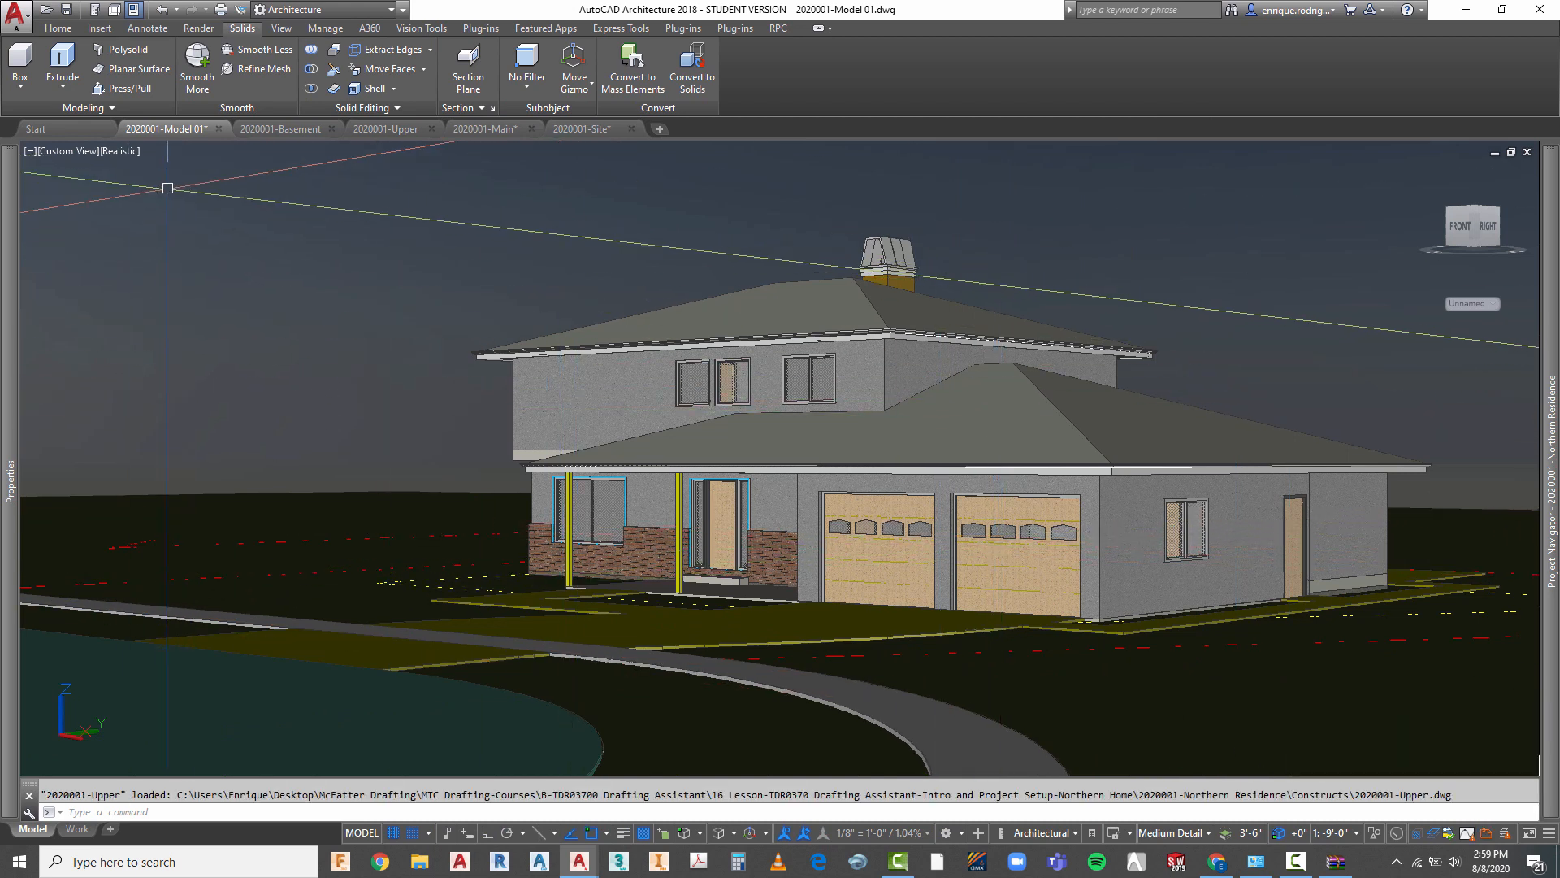
pyautogui.click(68, 9)
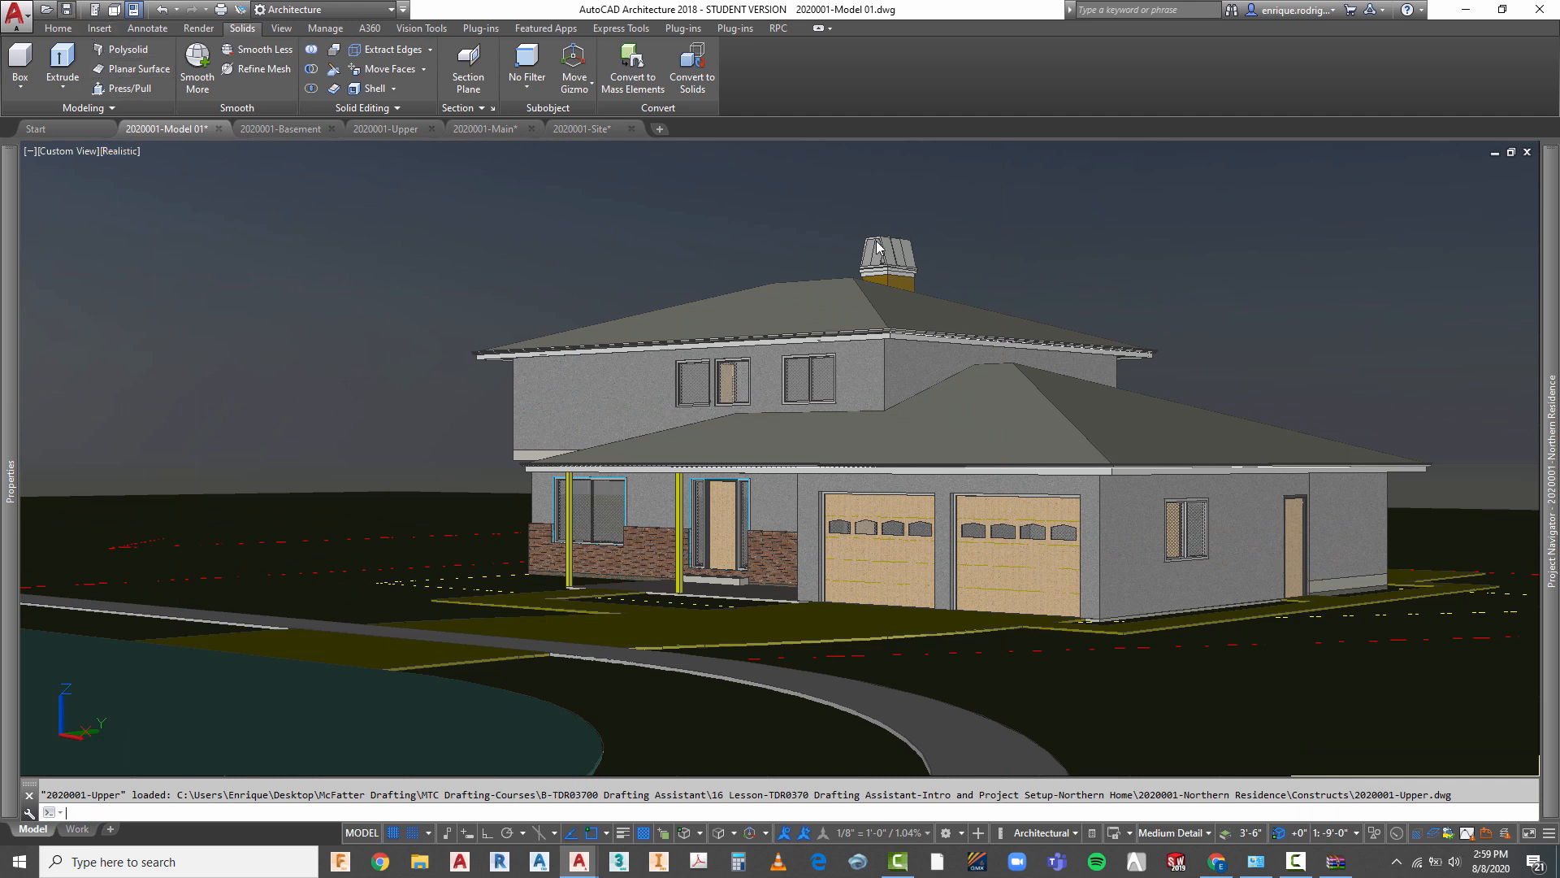